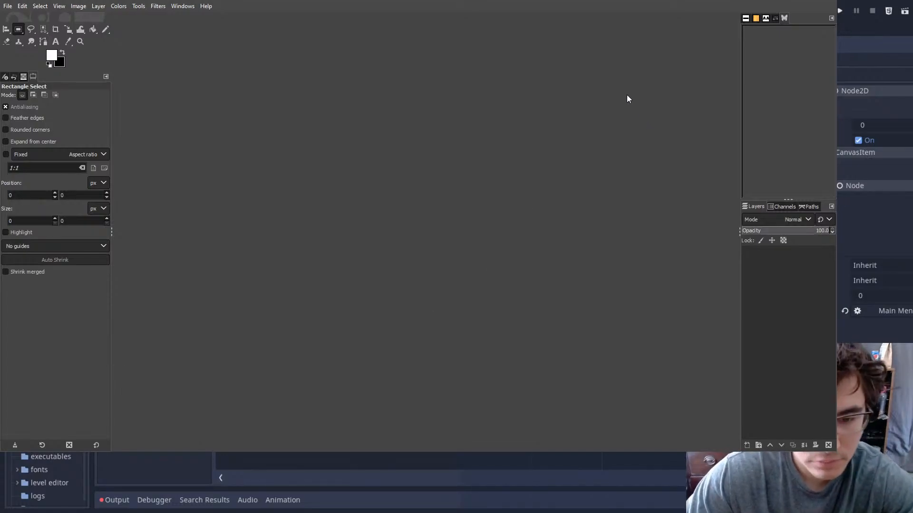
# - Paste the copied furniture sprite sheet as a new image and check its contents
pyautogui.hotkey('ctrl', 'shift', 'v')
pyautogui.keyDown('ctrl'); pyautogui.scroll(3, 472, 187); pyautogui.keyUp('ctrl')
pyautogui.keyDown('ctrl'); pyautogui.scroll(1, 471, 189); pyautogui.keyUp('ctrl')
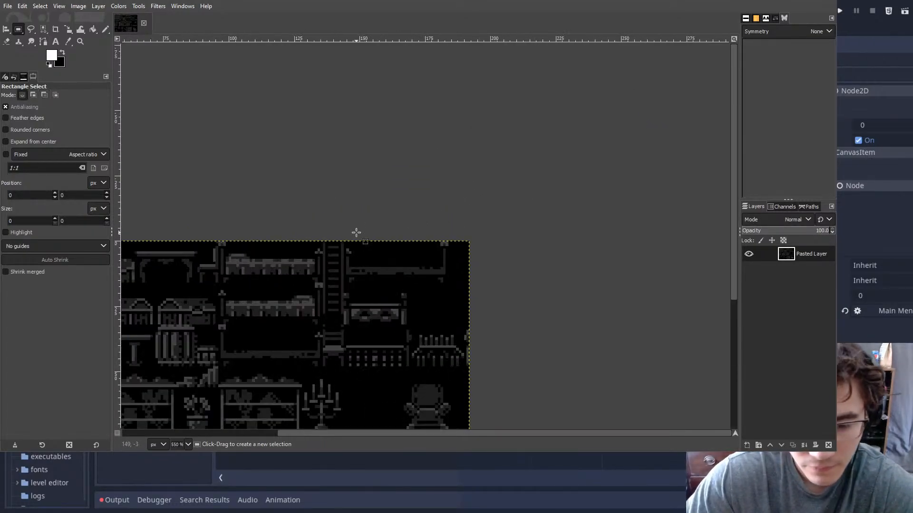
pyautogui.keyDown('ctrl'); pyautogui.scroll(-3, 418, 220); pyautogui.keyUp('ctrl')
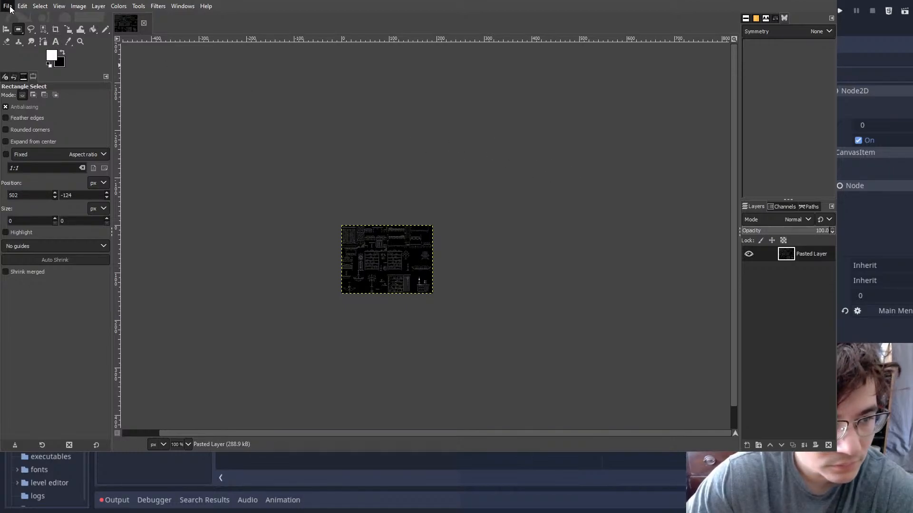
# - Create a new image matching the sprite sheet's size, add a transparent layer and hide its black background
pyautogui.click(478, 281)
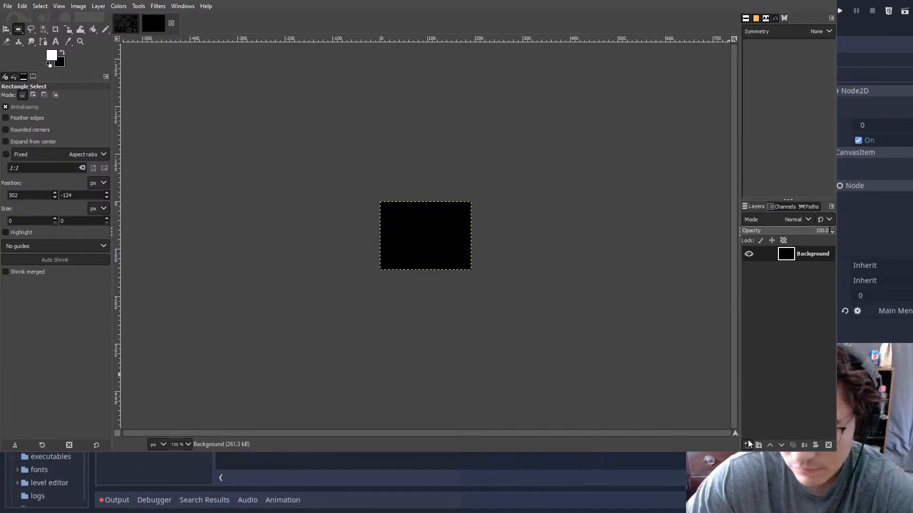
pyautogui.click(797, 436)
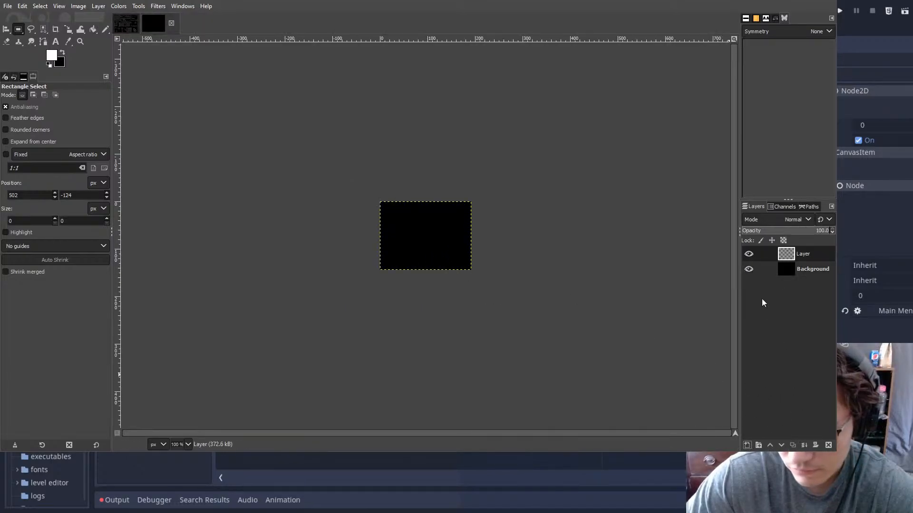
pyautogui.click(752, 270)
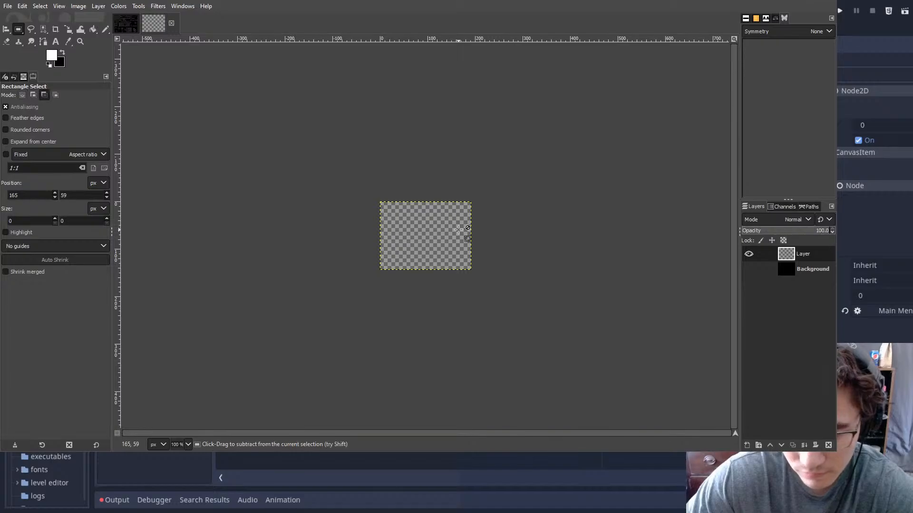
# - Paste the furniture sprites onto the transparent layer and anchor the floating selection
pyautogui.hotkey('ctrl', 'v')
pyautogui.keyDown('ctrl'); pyautogui.scroll(5, 438, 220); pyautogui.keyUp('ctrl')
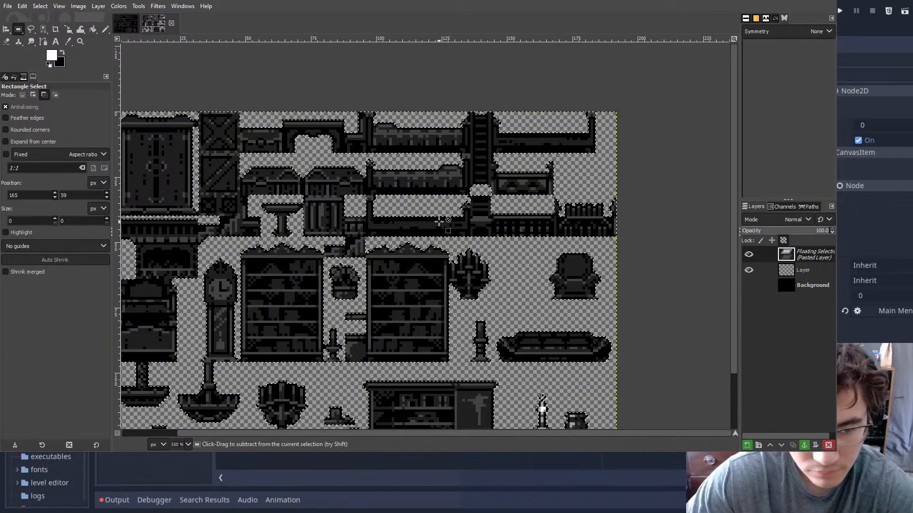
pyautogui.keyDown('ctrl'); pyautogui.scroll(-2, 438, 221); pyautogui.keyUp('ctrl')
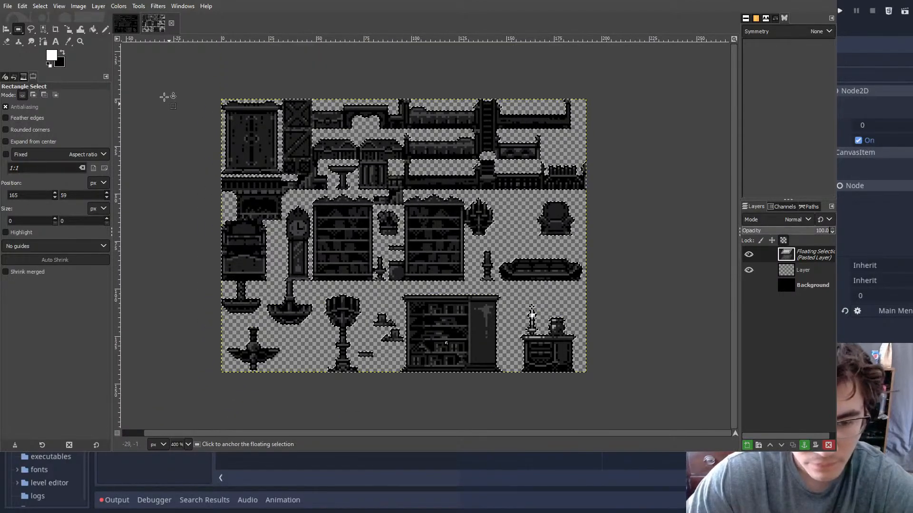
pyautogui.hotkey('ctrl', 'h')
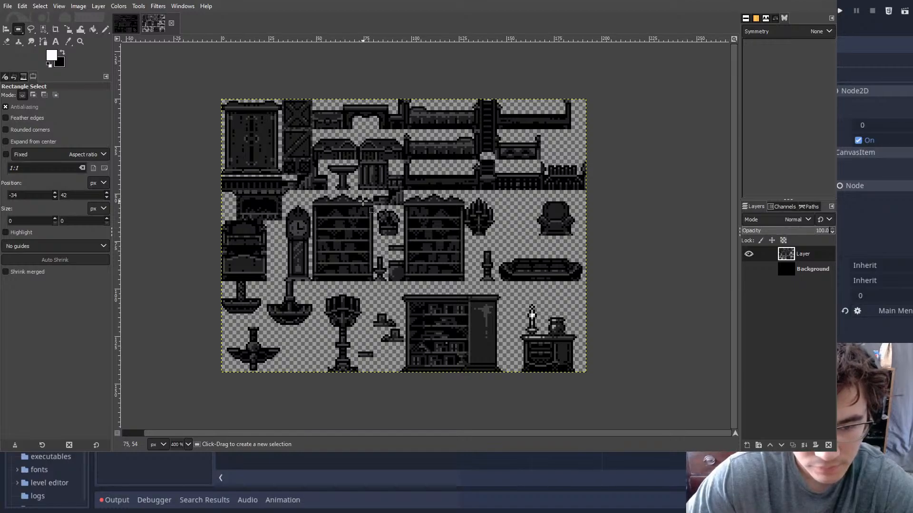
pyautogui.moveTo(418, 123); pyautogui.dragTo(366, 95, button='middle')
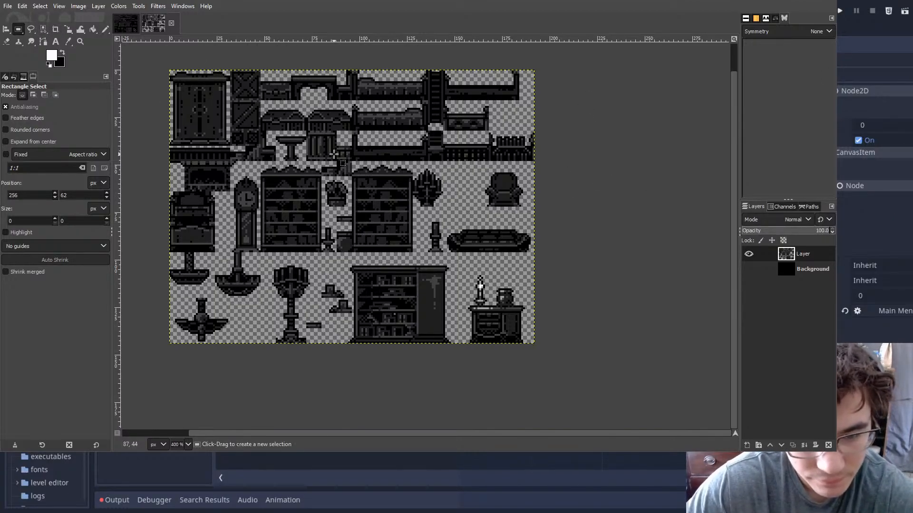
pyautogui.moveTo(271, 88); pyautogui.dragTo(312, 123, button='middle')
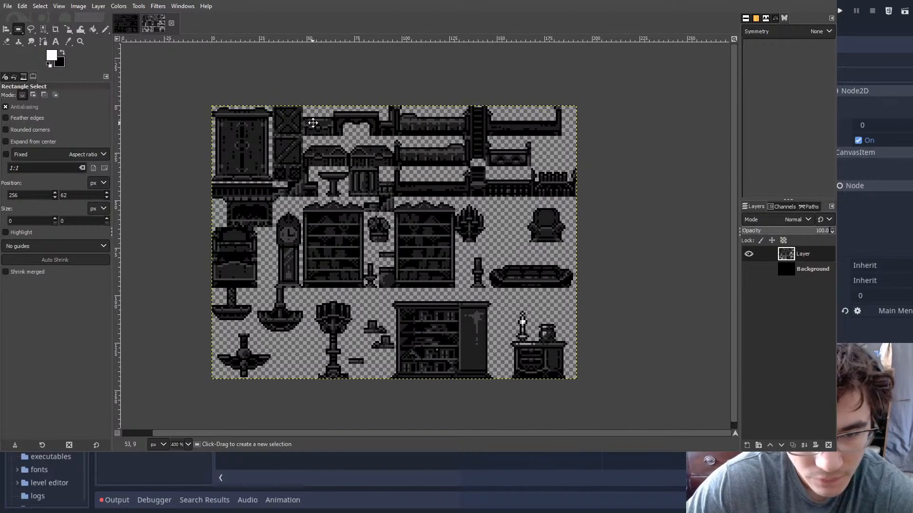
# - Create blank square images of about 256 and 512 px, and give the larger one a transparent layer with its background hidden
pyautogui.click(7, 6)
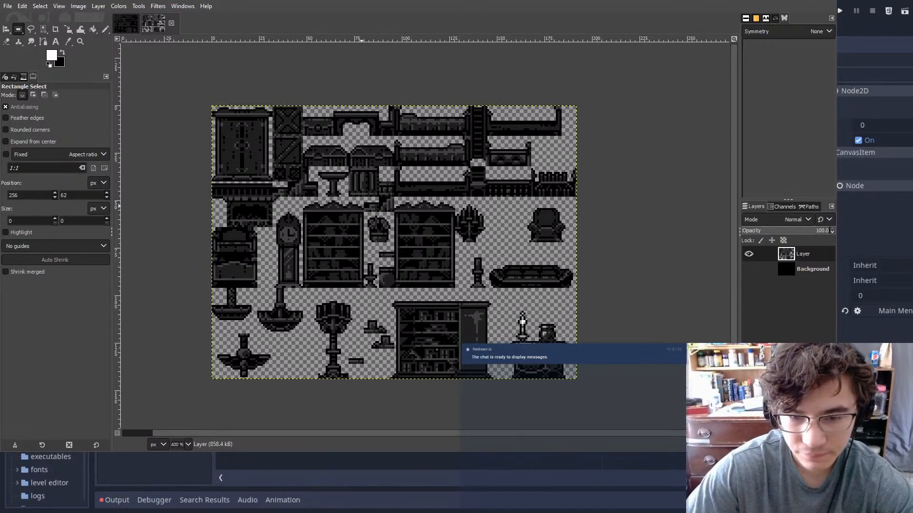
pyautogui.press('Return')
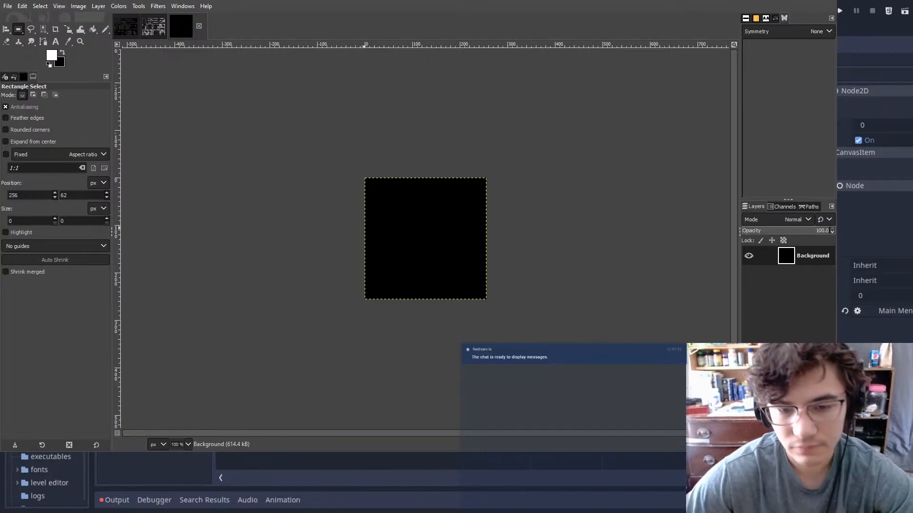
pyautogui.click(476, 287)
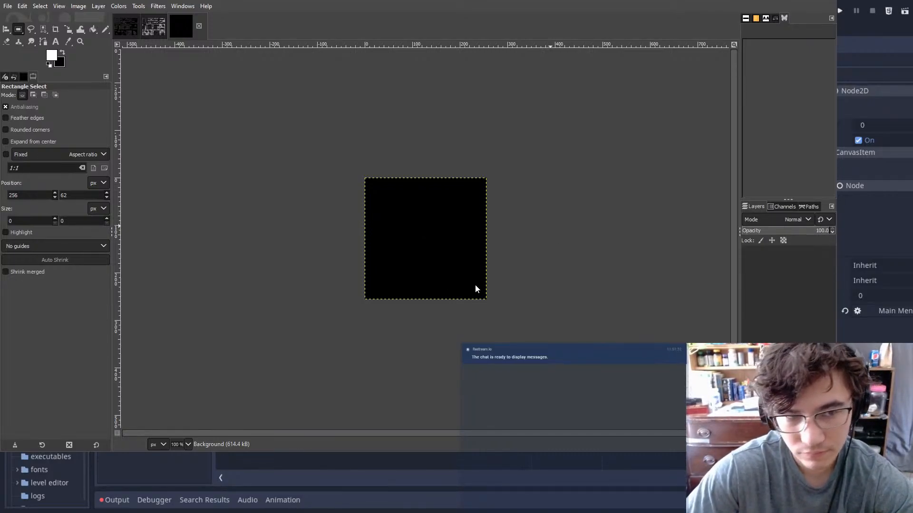
pyautogui.click(749, 256)
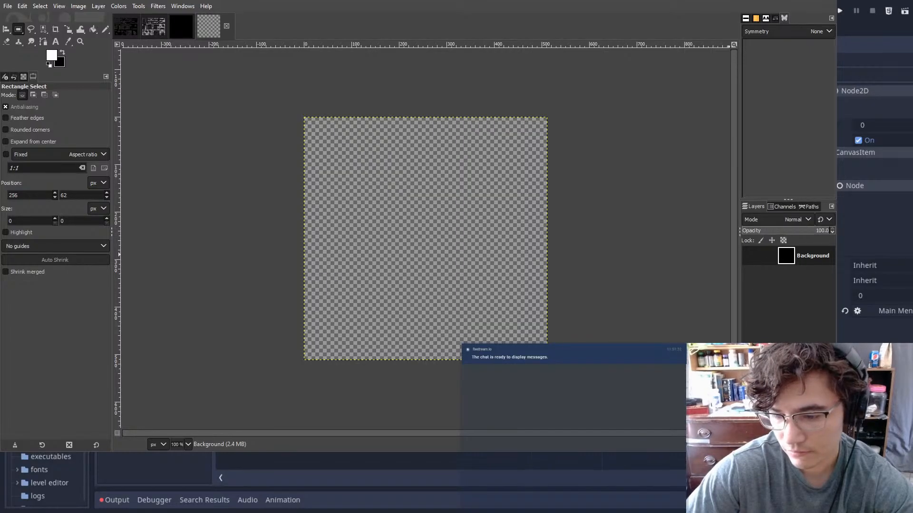
pyautogui.press('Return')
# - Return to the first pasted image with the solid black background and close it
pyautogui.click(126, 28)
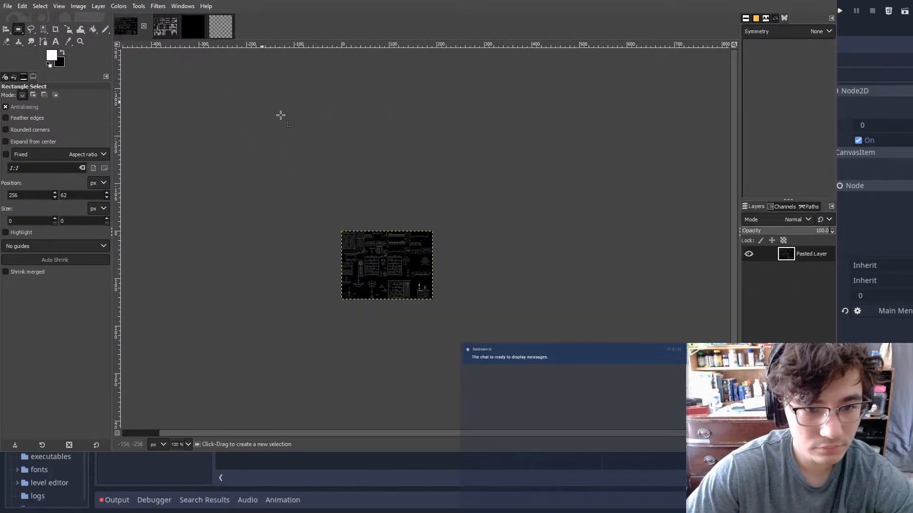
pyautogui.keyDown('ctrl'); pyautogui.scroll(2, 400, 252); pyautogui.keyUp('ctrl')
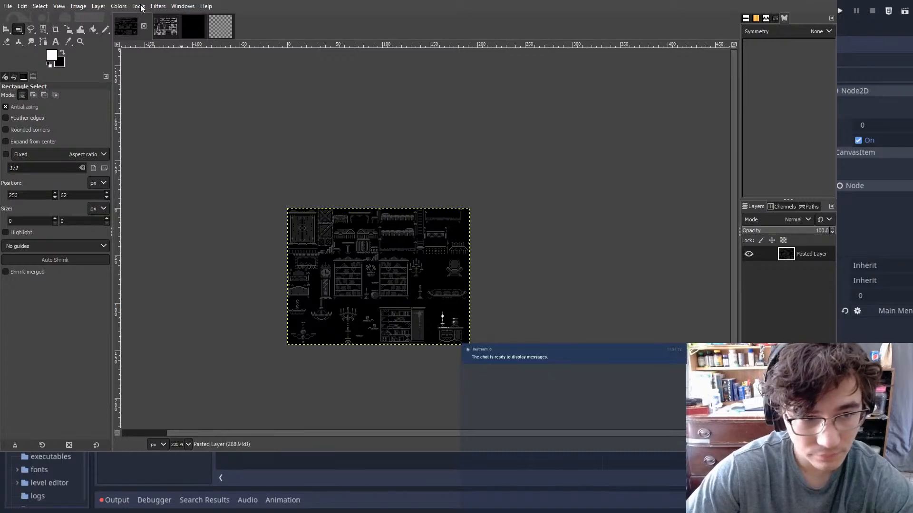
pyautogui.hotkey('ctrl', 'w')
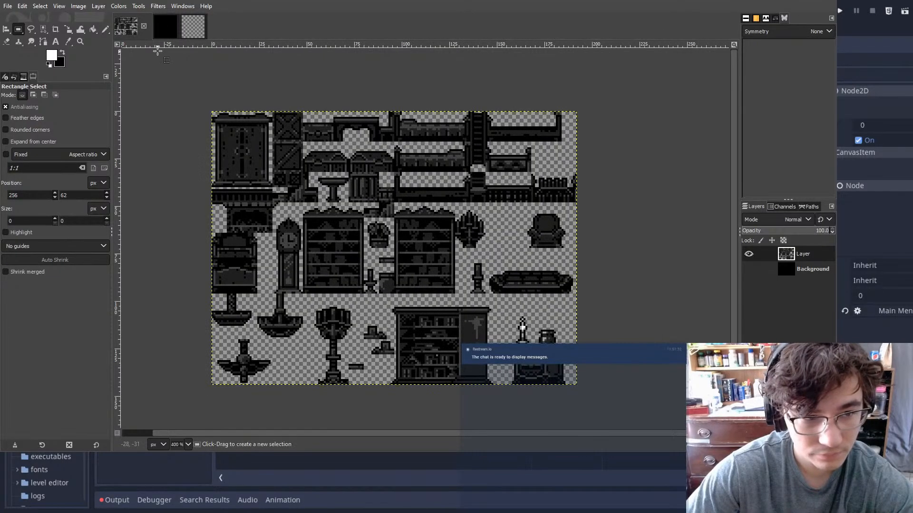
# - Copy the whole furniture sprite sheet into the large transparent image and place it near the canvas's left edge, below the middle
pyautogui.moveTo(172, 90); pyautogui.dragTo(635, 411)
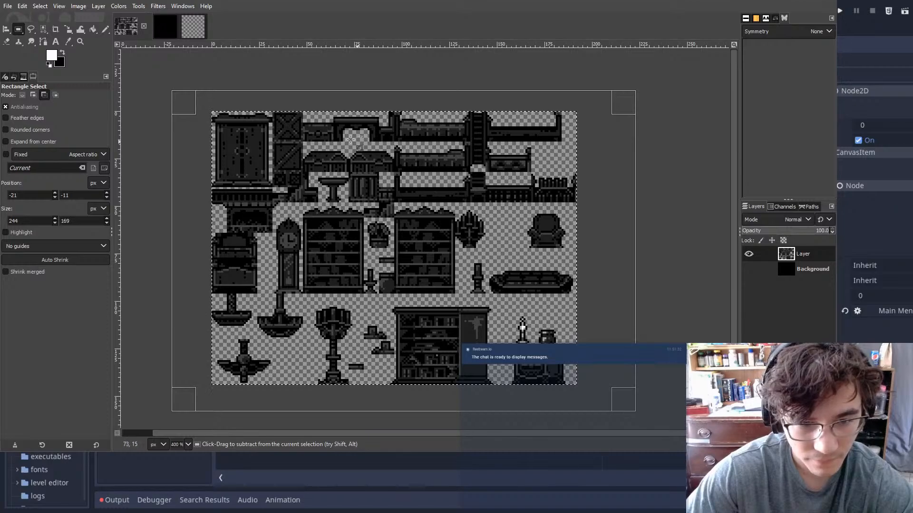
pyautogui.hotkey('ctrl', 'c')
pyautogui.click(195, 28)
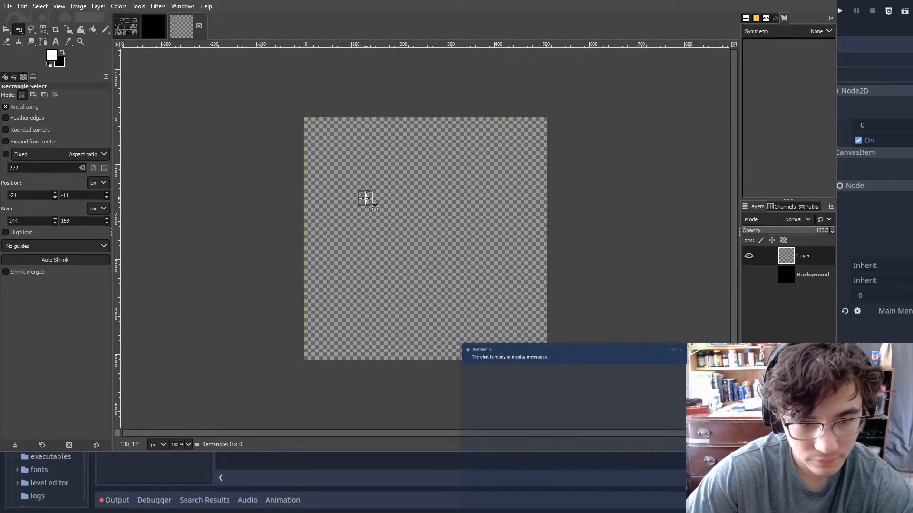
pyautogui.hotkey('ctrl', 'v')
pyautogui.moveTo(398, 224); pyautogui.dragTo(321, 264)
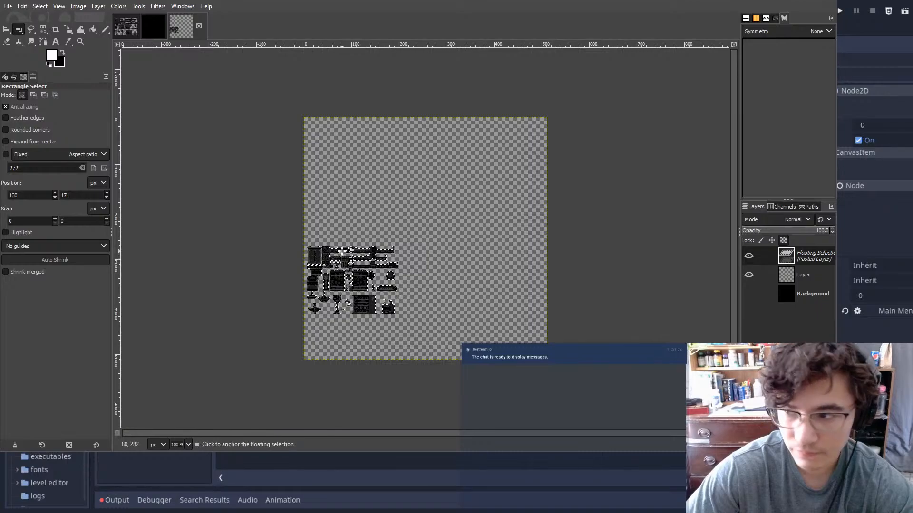
# - Nudge the pasted furniture sprites flush with the canvas's left edge and anchor them to the layer
pyautogui.keyDown('ctrl'); pyautogui.scroll(4, 342, 266); pyautogui.keyUp('ctrl')
pyautogui.moveTo(341, 266); pyautogui.dragTo(482, 214, button='middle')
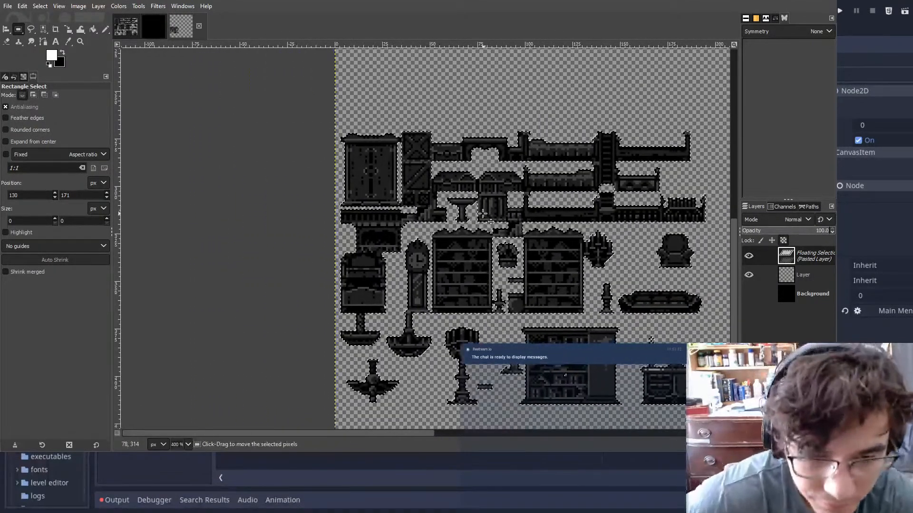
pyautogui.press('Left')
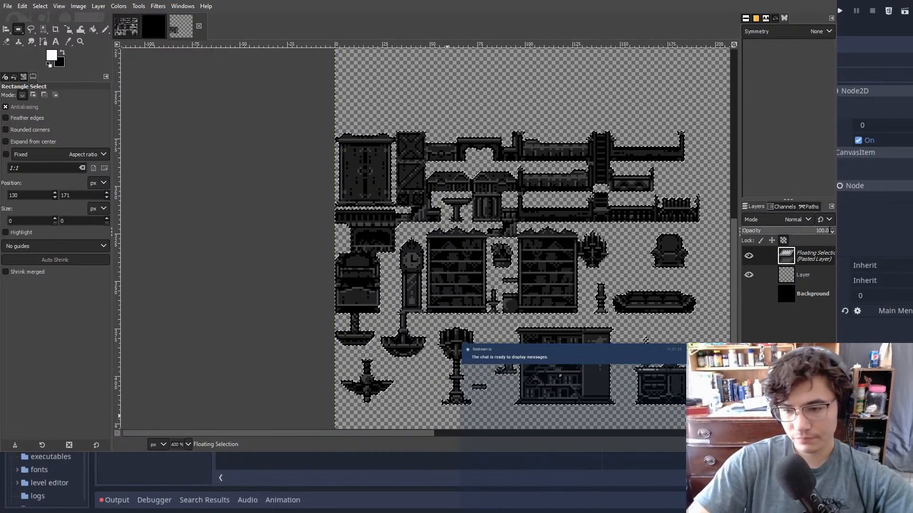
pyautogui.click(668, 82)
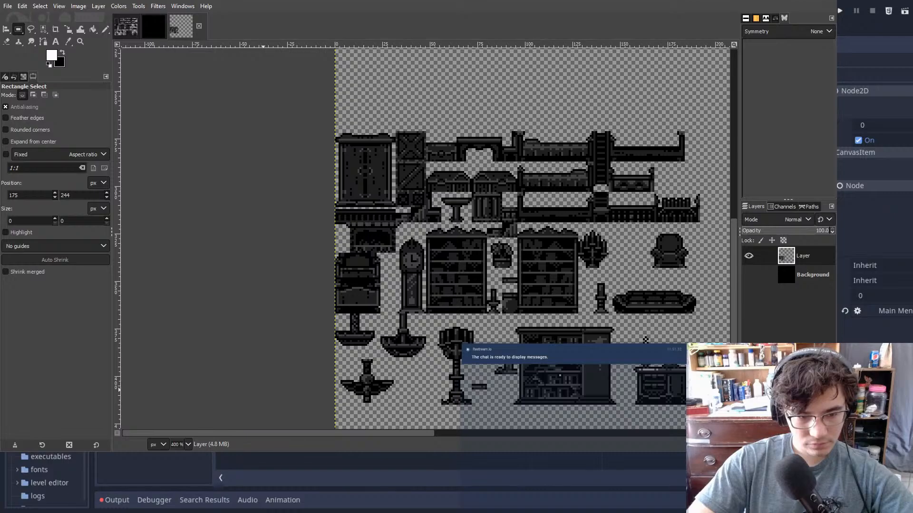
# - Open Book_shelves_spritesheet.png and background_decorations_spriteshert.png as separate images and inspect their sprites
pyautogui.click(126, 26)
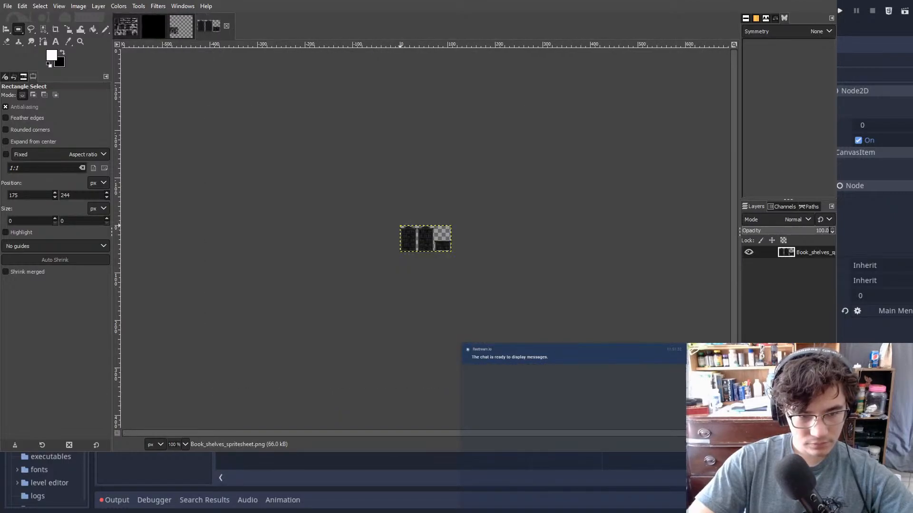
pyautogui.hotkey('ctrl', 'w')
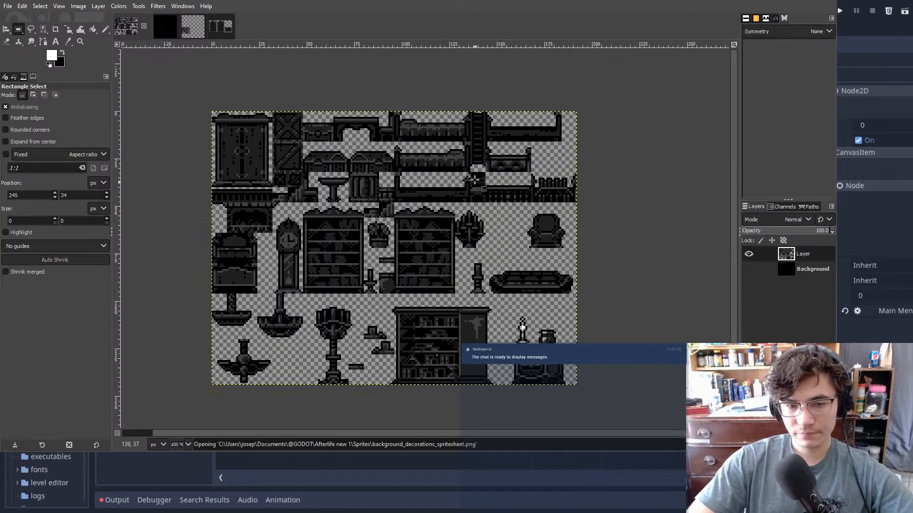
pyautogui.keyDown('ctrl'); pyautogui.scroll(7, 381, 200); pyautogui.keyUp('ctrl')
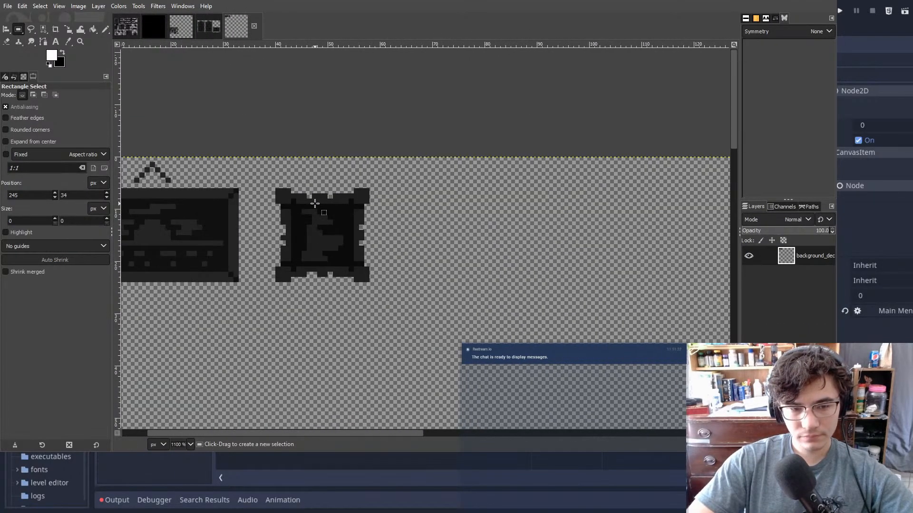
pyautogui.keyDown('ctrl'); pyautogui.scroll(-1, 471, 210); pyautogui.keyUp('ctrl')
pyautogui.click(208, 26)
pyautogui.keyDown('ctrl'); pyautogui.scroll(5, 391, 221); pyautogui.keyUp('ctrl')
pyautogui.moveTo(605, 284); pyautogui.dragTo(447, 258, button='middle')
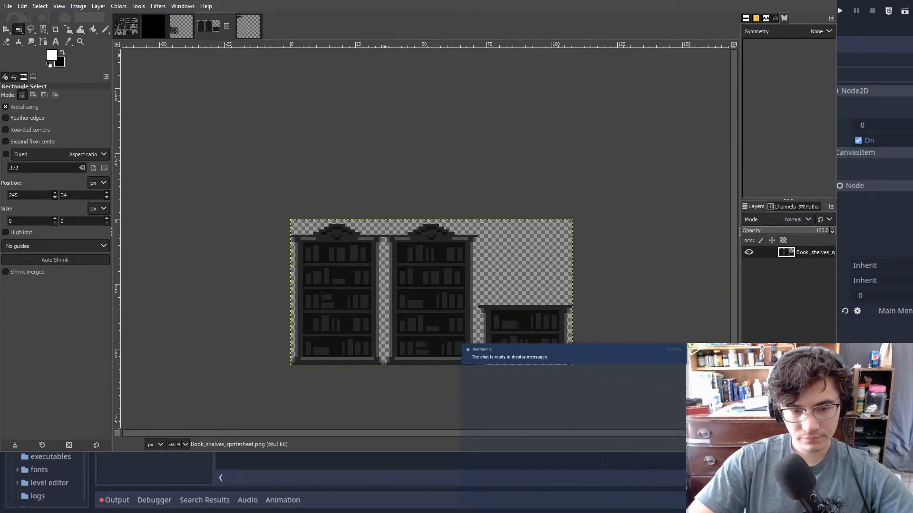
# - Copy all the sprites from the bookshelf sheet and return to the large transparent image
pyautogui.click(124, 25)
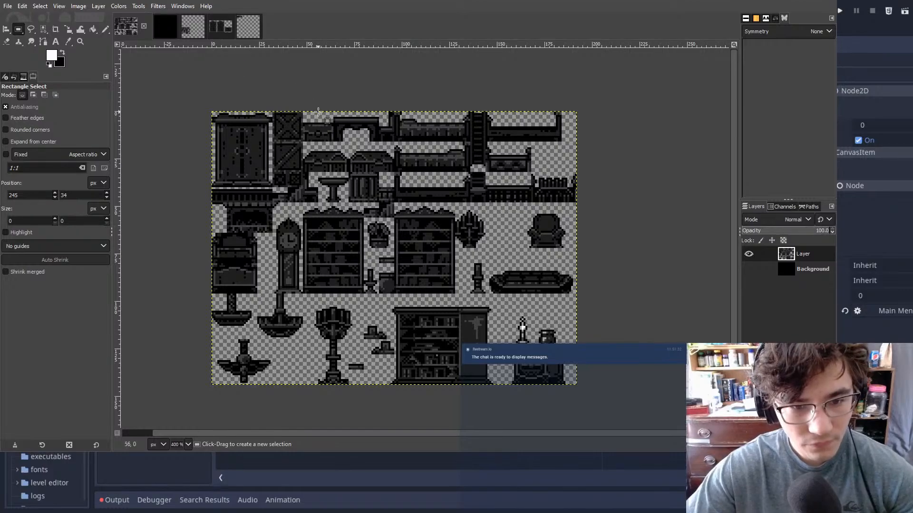
pyautogui.click(215, 33)
pyautogui.moveTo(199, 154); pyautogui.dragTo(619, 417)
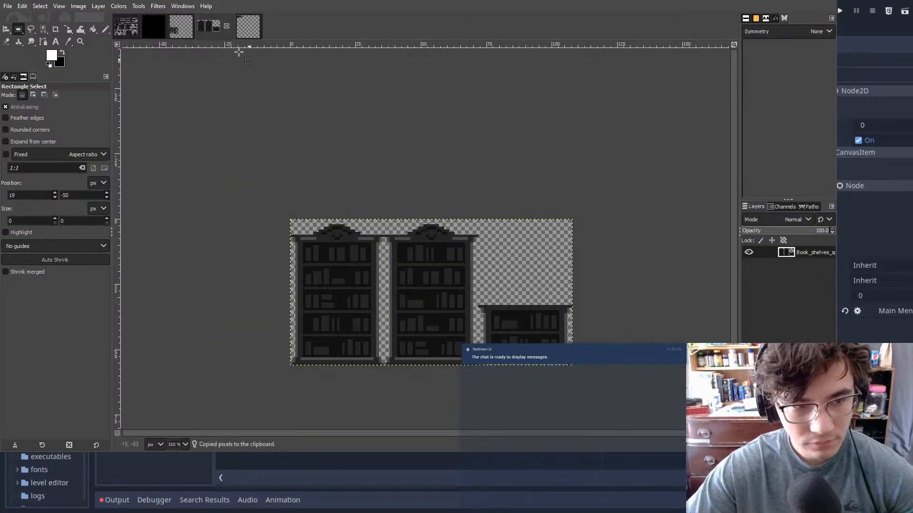
pyautogui.click(183, 29)
pyautogui.moveTo(579, 163); pyautogui.dragTo(517, 172, button='middle')
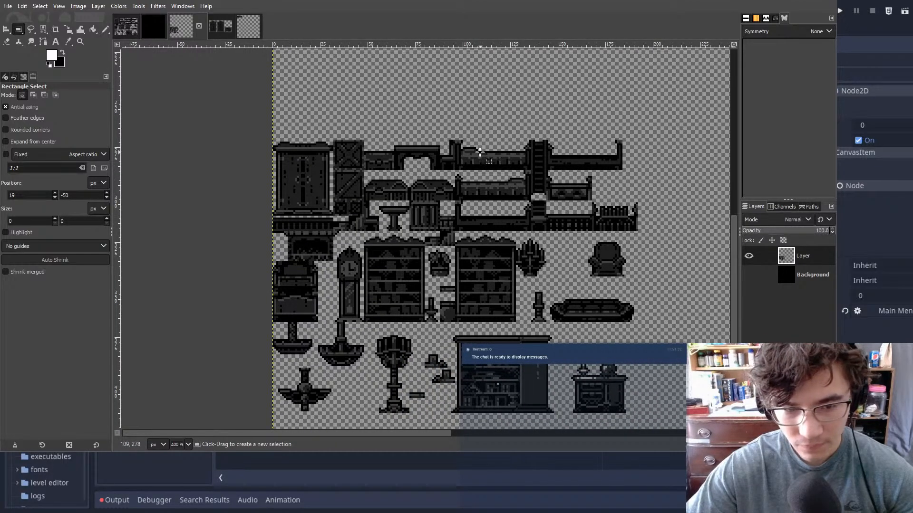
# - Try cutting the large double-door sprite out of the sheet with a 40 × 46 px selection, and undo the cut
pyautogui.keyDown('ctrl'); pyautogui.scroll(2, 312, 166); pyautogui.keyUp('ctrl')
pyautogui.moveTo(205, 92); pyautogui.dragTo(356, 267)
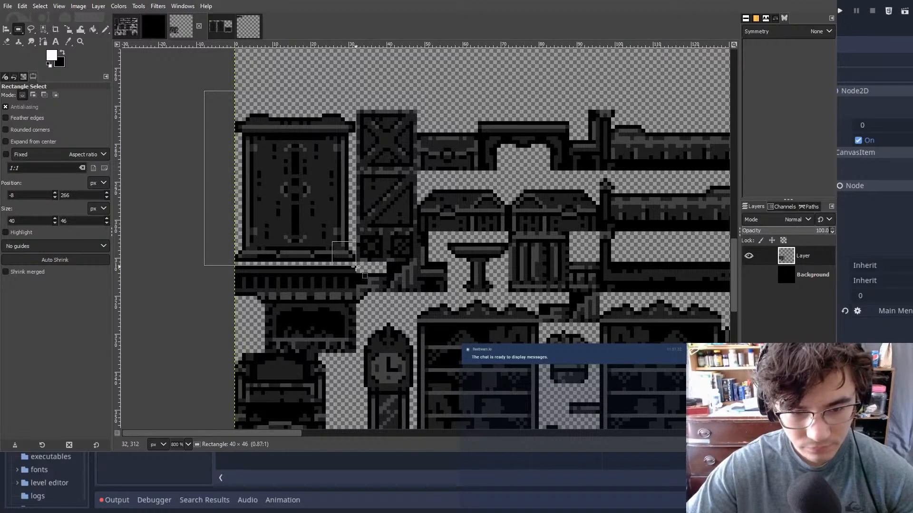
pyautogui.hotkey('ctrl', 'x')
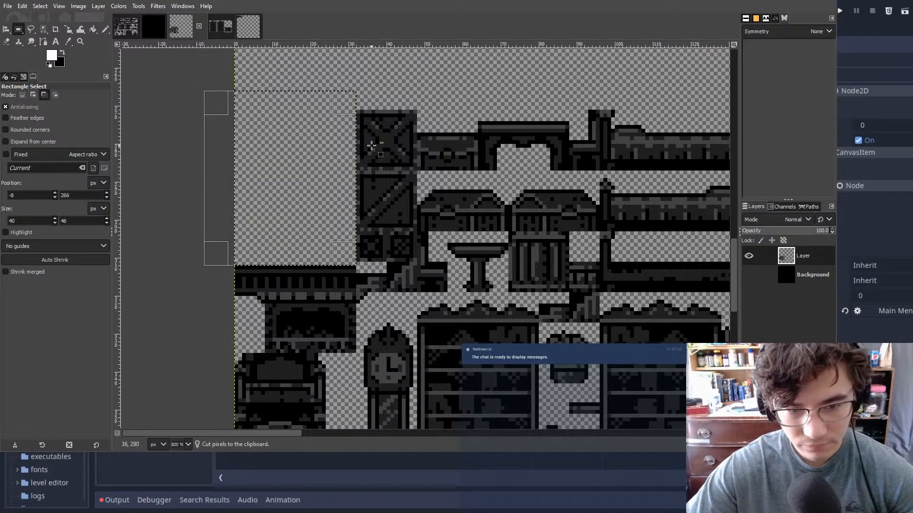
pyautogui.hotkey('ctrl', 'z')
# - Clear the selection and show the grid over the large transparent image
pyautogui.keyDown('ctrl'); pyautogui.scroll(-7, 372, 145); pyautogui.keyUp('ctrl')
pyautogui.click(390, 130)
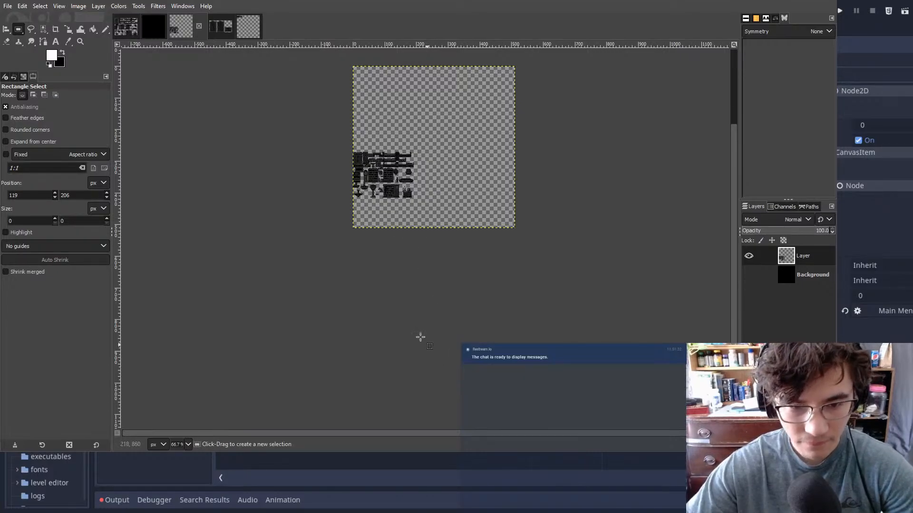
pyautogui.moveTo(59, 6)
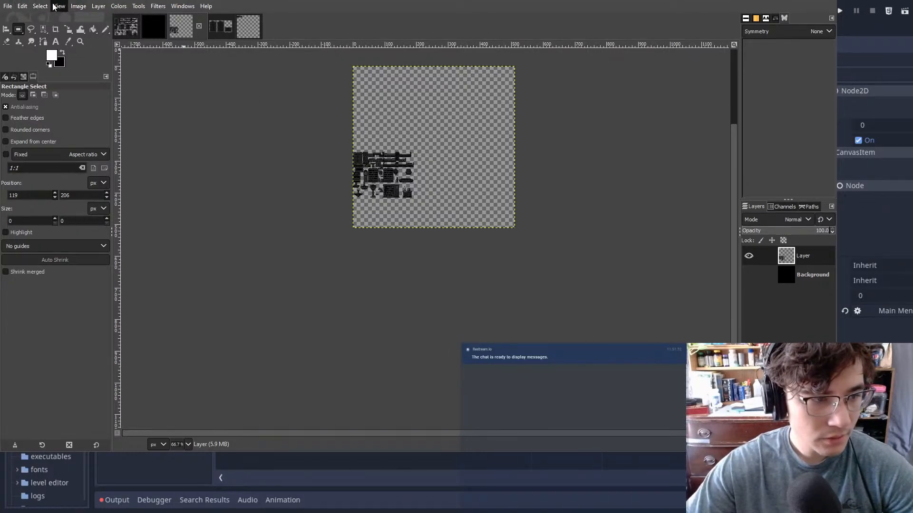
pyautogui.click(91, 209)
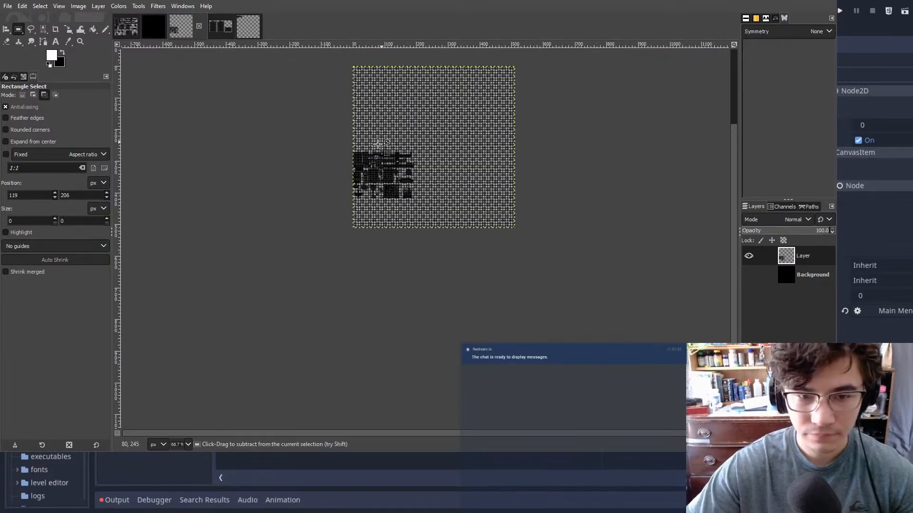
# - Cut the large double-door sprite out of the furniture sprites with a 38 × 46 px selection, then clear the selection
pyautogui.keyDown('ctrl'); pyautogui.scroll(8, 400, 128); pyautogui.keyUp('ctrl')
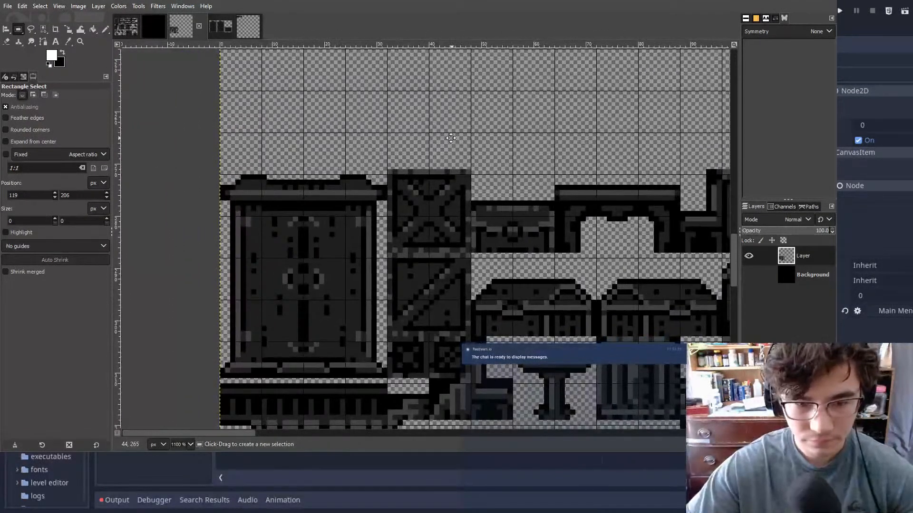
pyautogui.moveTo(451, 137); pyautogui.dragTo(461, 123, button='middle')
pyautogui.moveTo(199, 121); pyautogui.dragTo(405, 357)
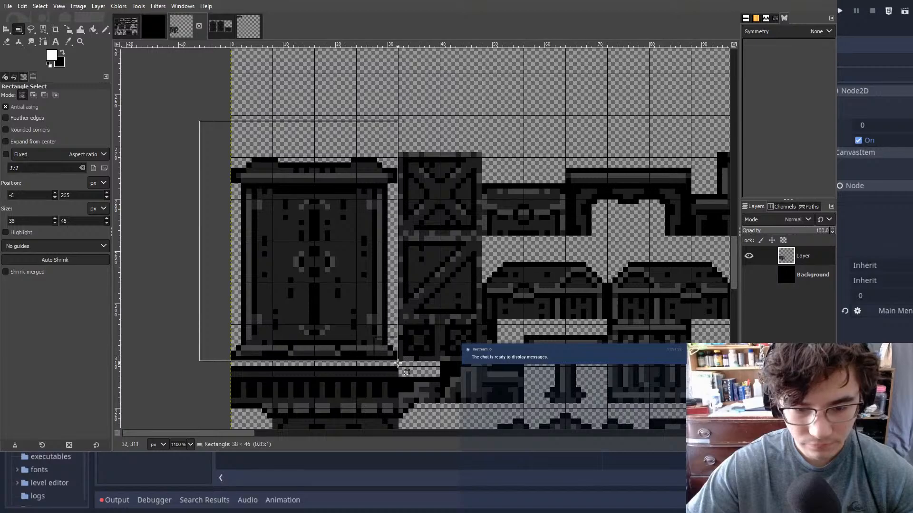
pyautogui.hotkey('ctrl', 'x')
pyautogui.click(407, 87)
# - Paste the double-door sprite into the upper-left corner of the sheet, align its base to a grid line and anchor it
pyautogui.keyDown('ctrl'); pyautogui.scroll(-8, 407, 86); pyautogui.keyUp('ctrl')
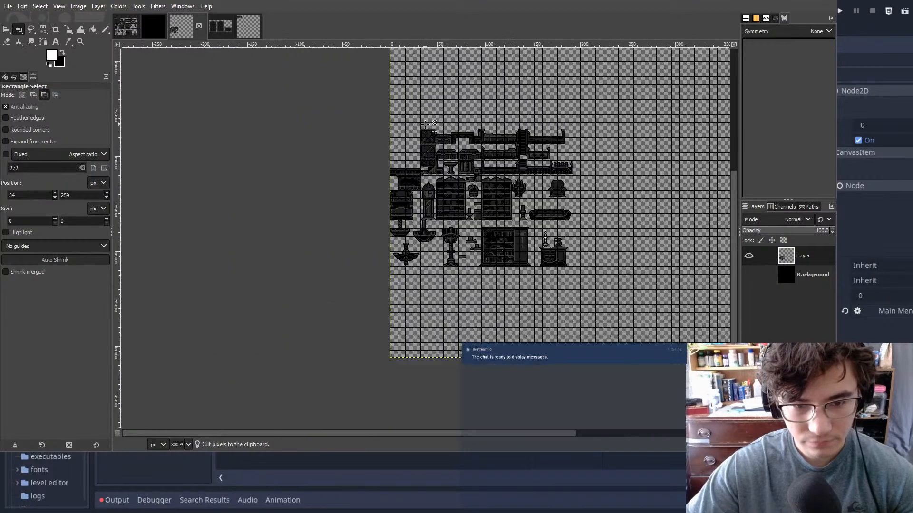
pyautogui.keyDown('ctrl'); pyautogui.scroll(5, 363, 110); pyautogui.keyUp('ctrl')
pyautogui.keyDown('ctrl'); pyautogui.scroll(3, 364, 111); pyautogui.keyUp('ctrl')
pyautogui.hotkey('ctrl', 'v')
pyautogui.moveTo(468, 182); pyautogui.dragTo(372, 214, button='middle')
pyautogui.keyDown('ctrl'); pyautogui.scroll(-2, 315, 179); pyautogui.keyUp('ctrl')
pyautogui.moveTo(372, 214); pyautogui.dragTo(299, 177)
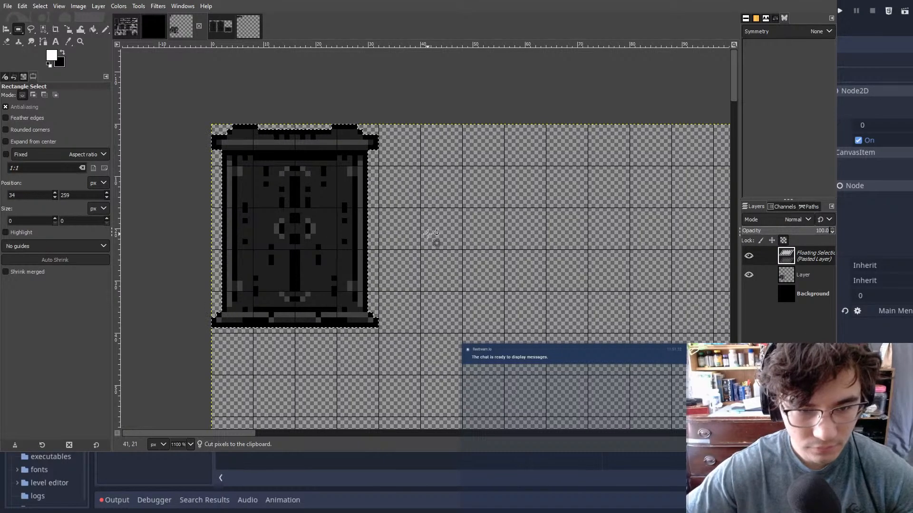
pyautogui.press('Down')
pyautogui.click(432, 249)
# - Cut the crate with the crossed braces out of the furniture sprites with a 21 × 23 px selection
pyautogui.keyDown('ctrl'); pyautogui.scroll(-4, 494, 220); pyautogui.keyUp('ctrl')
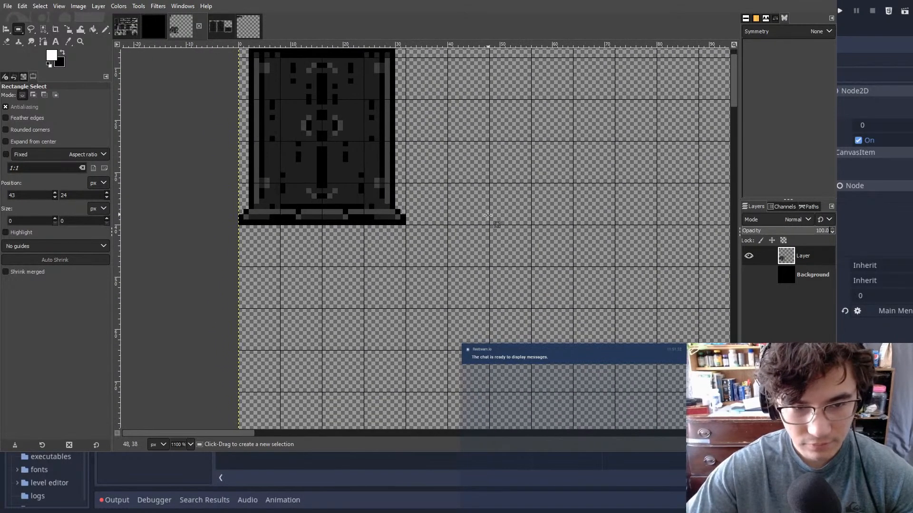
pyautogui.scroll(-5, 523, 326)
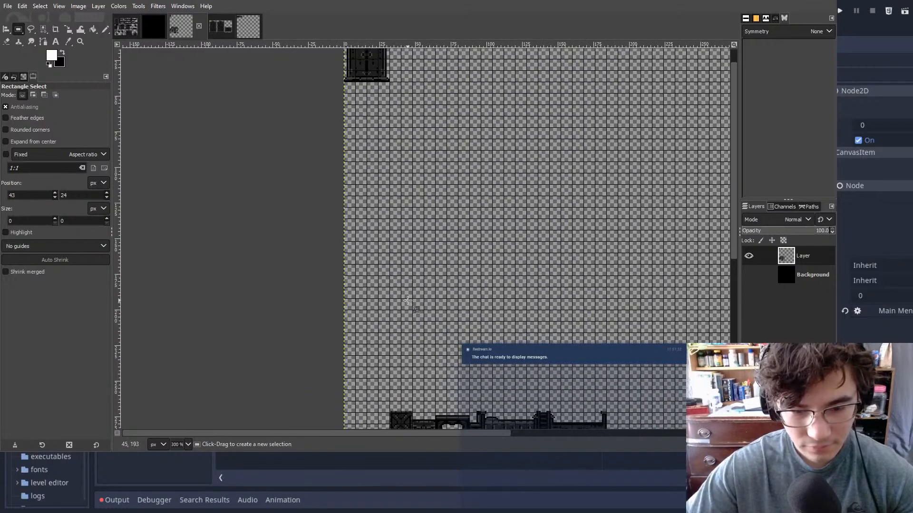
pyautogui.keyDown('ctrl'); pyautogui.scroll(4, 317, 167); pyautogui.keyUp('ctrl')
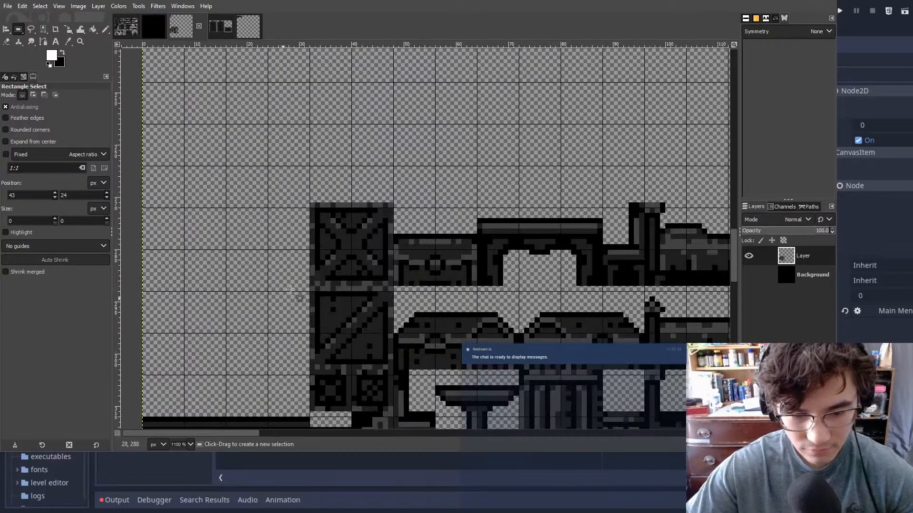
pyautogui.moveTo(283, 171); pyautogui.dragTo(394, 290)
pyautogui.hotkey('ctrl', 'x')
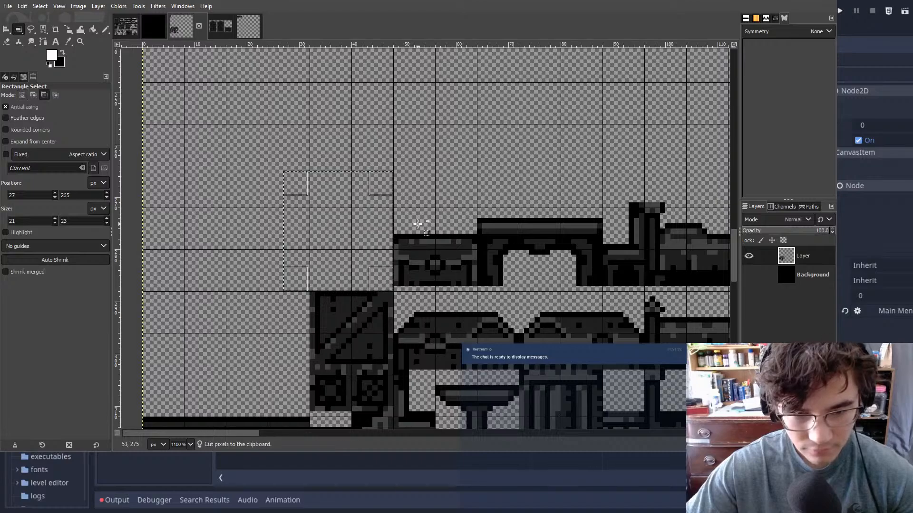
# - Paste the crossed crate at the sheet's left edge below the double door, its upper edge on a grid line, and anchor it
pyautogui.scroll(10, 412, 221)
pyautogui.hscroll(-4, 412, 220)
pyautogui.hotkey('ctrl', 'v')
pyautogui.keyDown('ctrl'); pyautogui.scroll(-5, 401, 175); pyautogui.keyUp('ctrl')
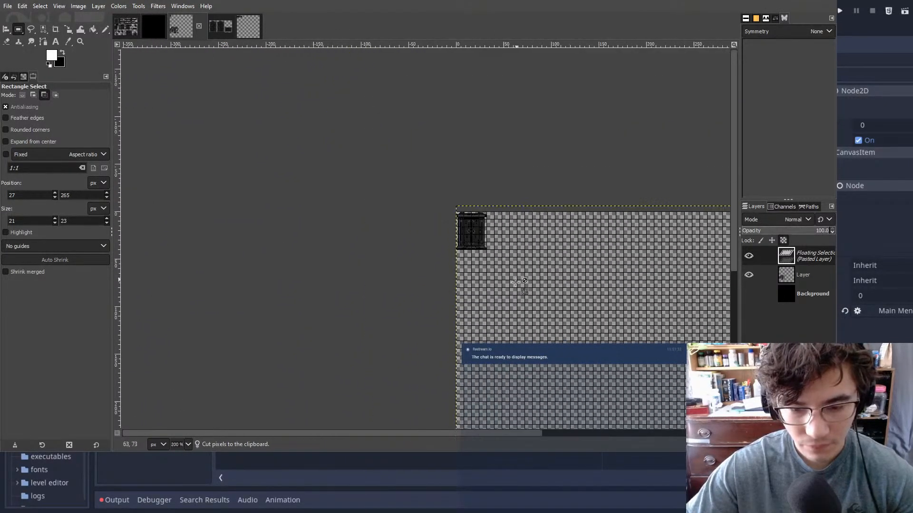
pyautogui.moveTo(388, 209); pyautogui.dragTo(372, 105)
pyautogui.moveTo(372, 106); pyautogui.dragTo(394, 262, button='middle')
pyautogui.moveTo(393, 261); pyautogui.dragTo(387, 159)
pyautogui.keyDown('ctrl'); pyautogui.scroll(6, 381, 155); pyautogui.keyUp('ctrl')
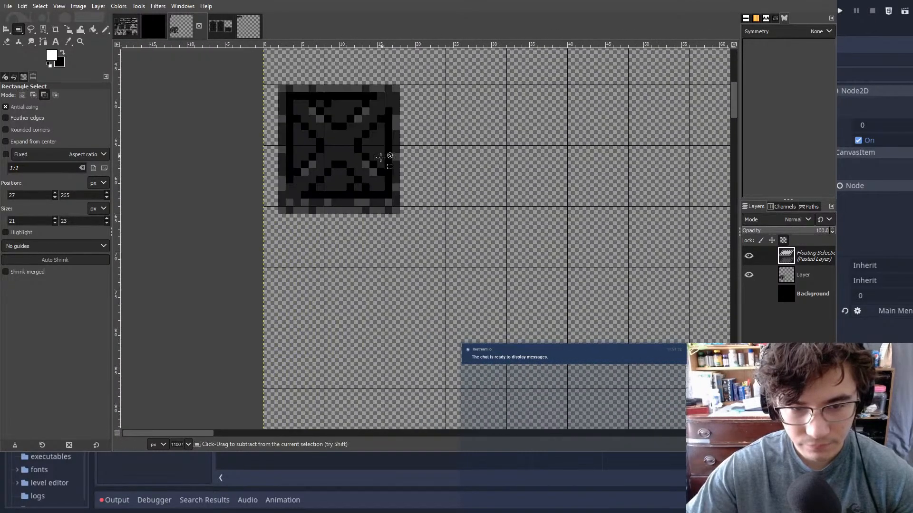
pyautogui.moveTo(381, 159); pyautogui.dragTo(453, 315, button='middle')
pyautogui.moveTo(453, 315); pyautogui.dragTo(412, 309)
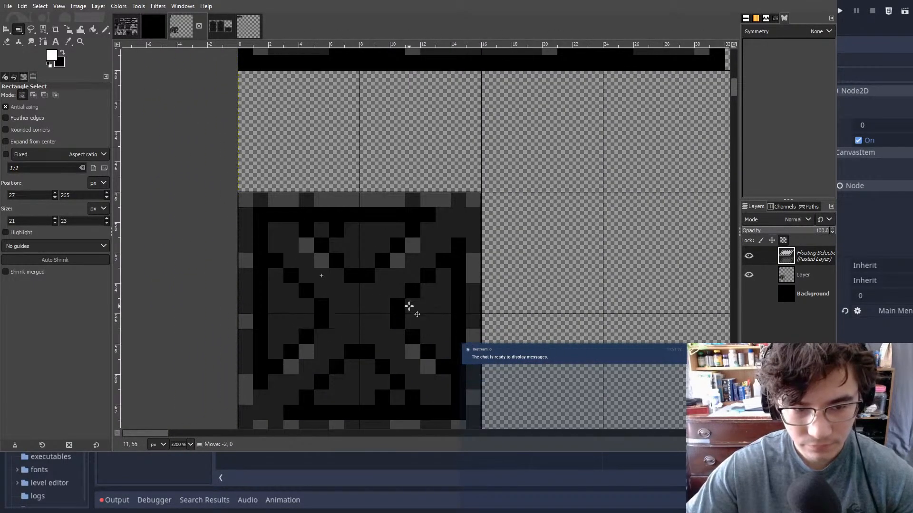
pyautogui.keyDown('ctrl'); pyautogui.scroll(-5, 408, 236); pyautogui.keyUp('ctrl')
pyautogui.keyDown('ctrl'); pyautogui.scroll(2, 407, 237); pyautogui.keyUp('ctrl')
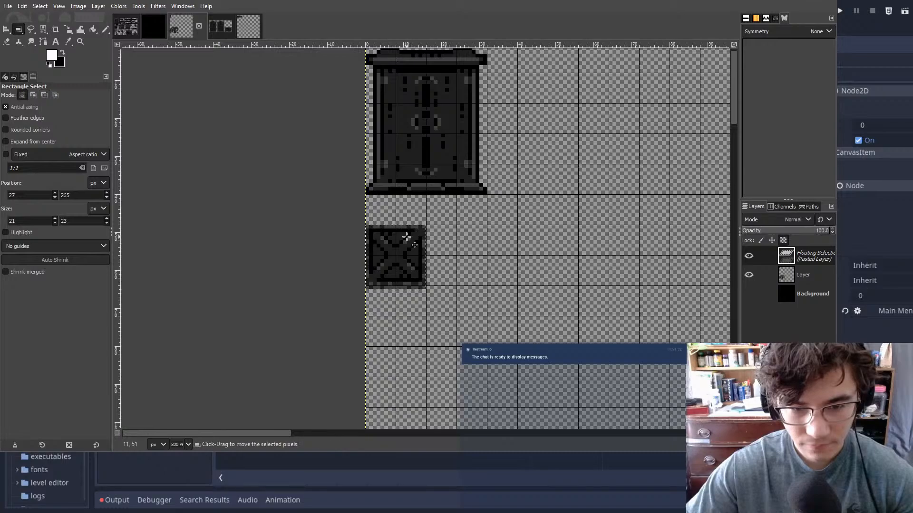
pyautogui.moveTo(407, 257)
pyautogui.mouseDown()
pyautogui.moveTo(404, 229)
pyautogui.moveTo(405, 256)
pyautogui.mouseUp()
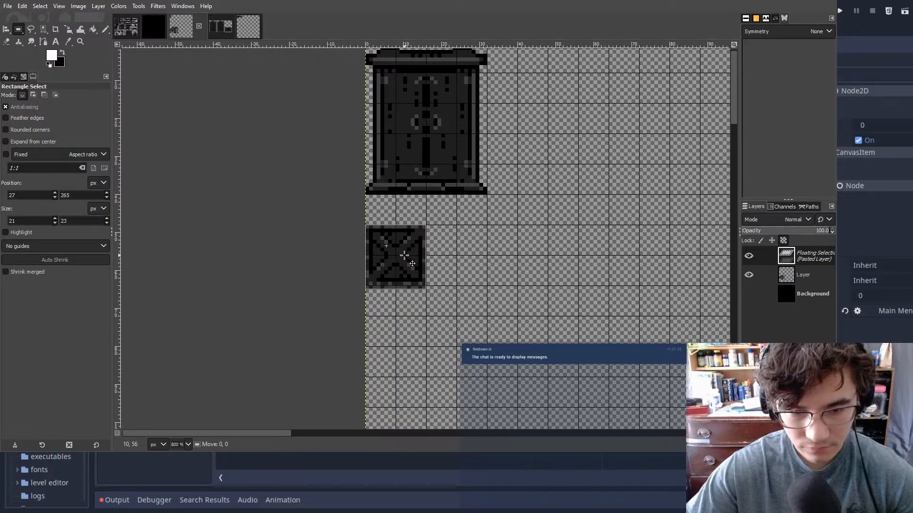
pyautogui.click(374, 199)
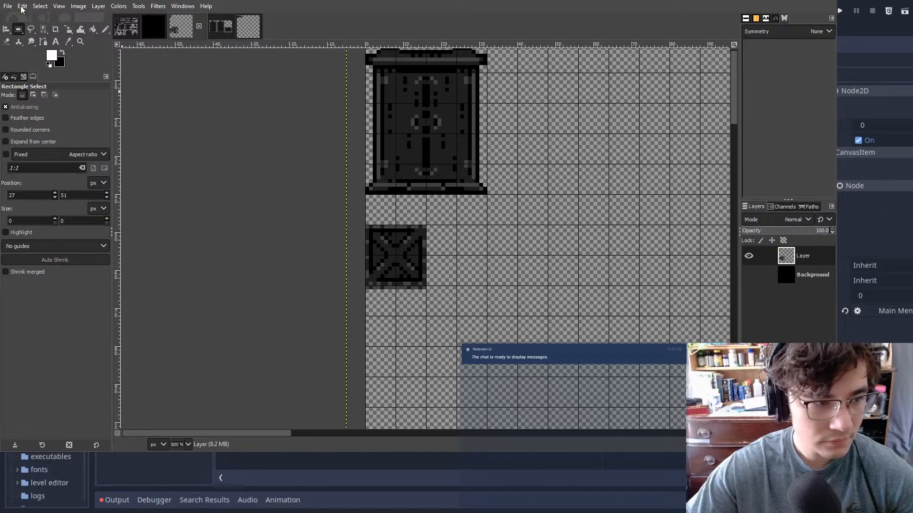
# - Configure the image grid to use magenta lines
pyautogui.click(79, 6)
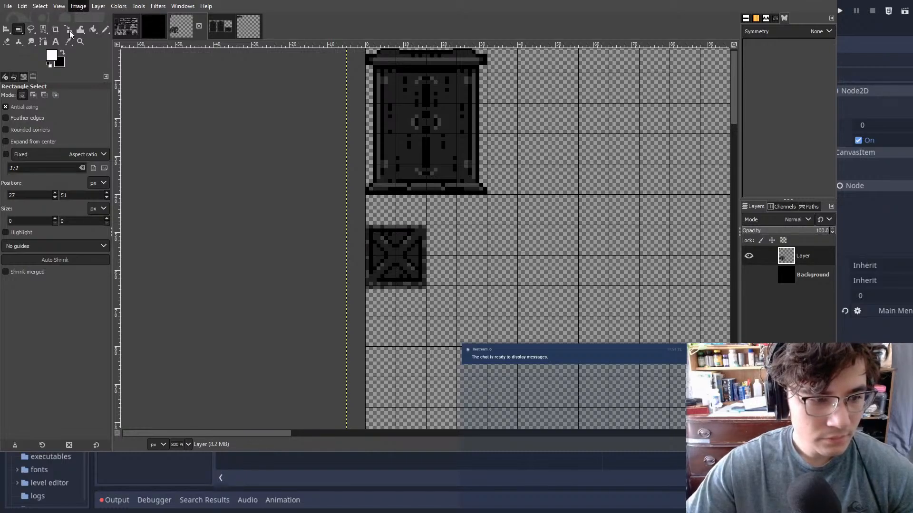
pyautogui.click(132, 255)
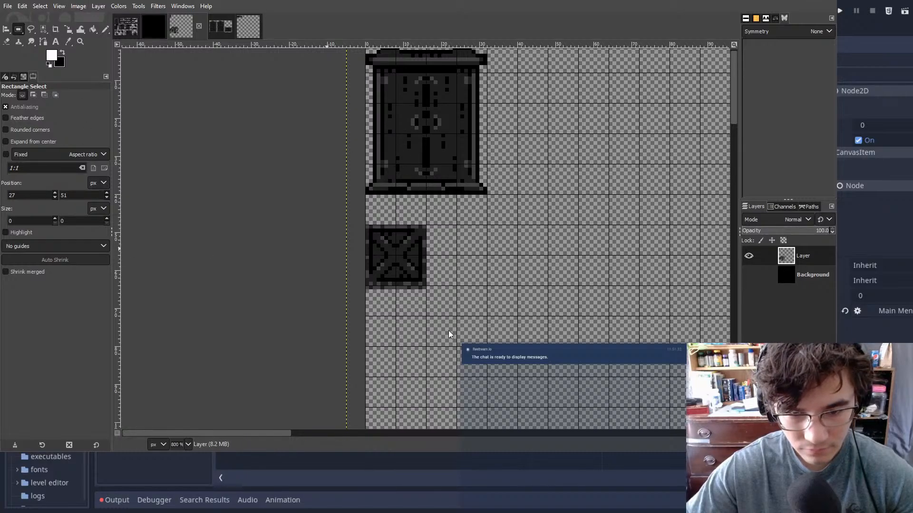
pyautogui.click(444, 253)
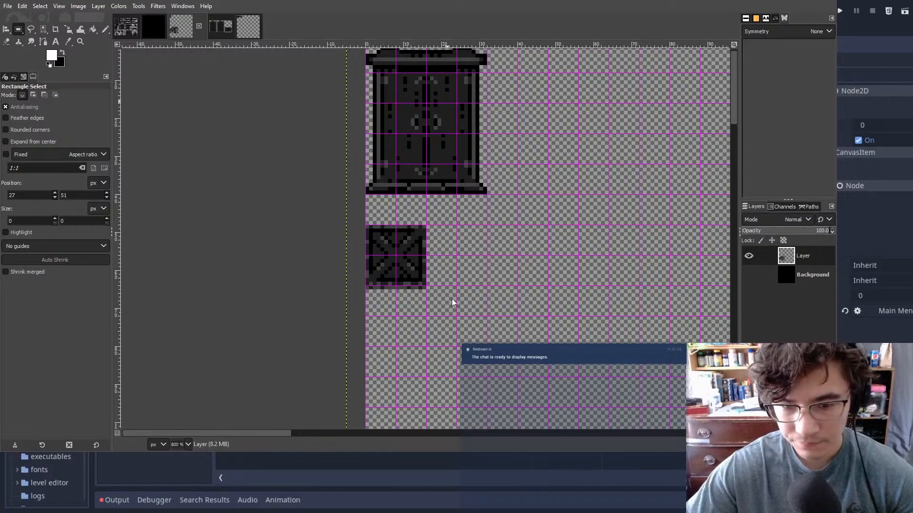
# - Cut the crate with the single diagonal brace out of the furniture sprites
pyautogui.keyDown('ctrl'); pyautogui.scroll(-3, 470, 184); pyautogui.keyUp('ctrl')
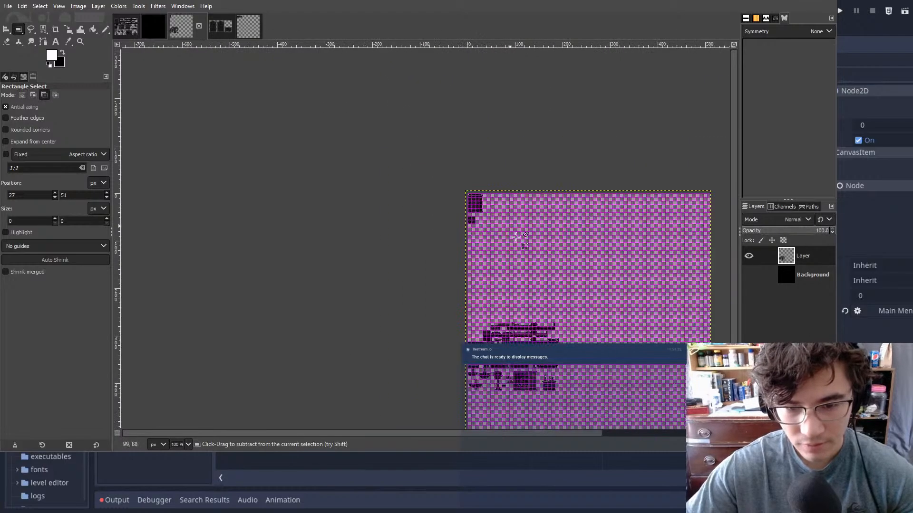
pyautogui.keyDown('ctrl'); pyautogui.scroll(2, 444, 193); pyautogui.keyUp('ctrl')
pyautogui.keyDown('ctrl'); pyautogui.scroll(4, 361, 260); pyautogui.keyUp('ctrl')
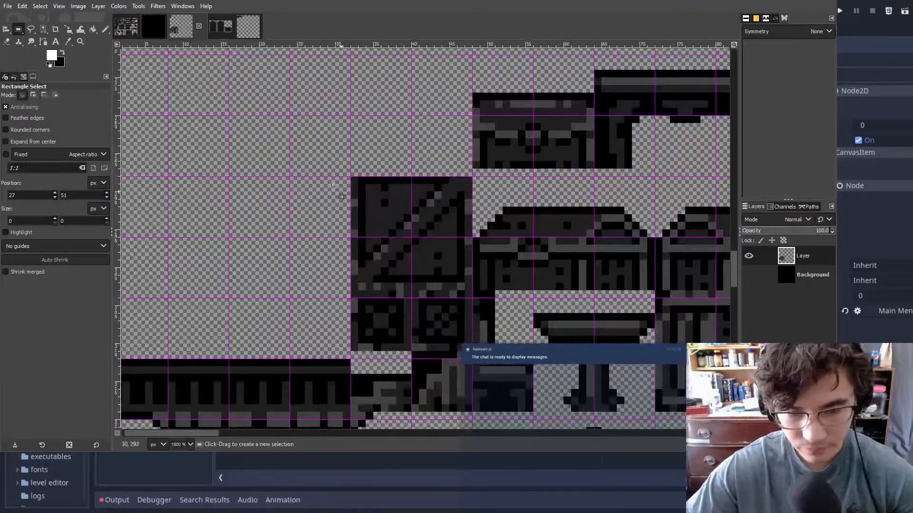
pyautogui.moveTo(335, 170); pyautogui.dragTo(472, 299)
pyautogui.hotkey('ctrl', 'x')
# - Paste the diagonal-brace crate one grid cell to the right of the crossed crate, aligned to the grid, and anchor it
pyautogui.keyDown('ctrl'); pyautogui.scroll(-4, 477, 160); pyautogui.keyUp('ctrl')
pyautogui.keyDown('ctrl'); pyautogui.scroll(4, 399, 174); pyautogui.keyUp('ctrl')
pyautogui.click(400, 174)
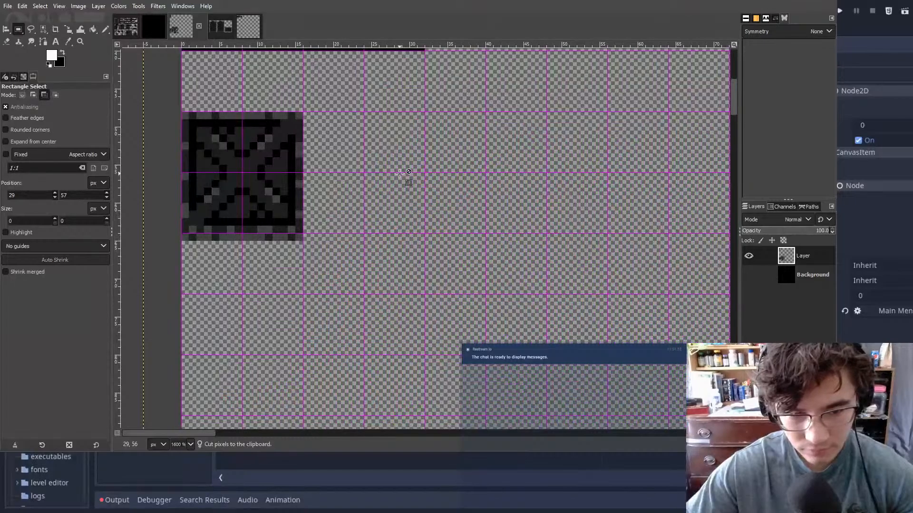
pyautogui.hotkey('ctrl', 'v')
pyautogui.moveTo(495, 261); pyautogui.dragTo(457, 195)
pyautogui.moveTo(343, 129); pyautogui.dragTo(444, 163, button='middle')
pyautogui.click(428, 124)
pyautogui.moveTo(427, 125); pyautogui.dragTo(252, 264)
pyautogui.click(414, 211)
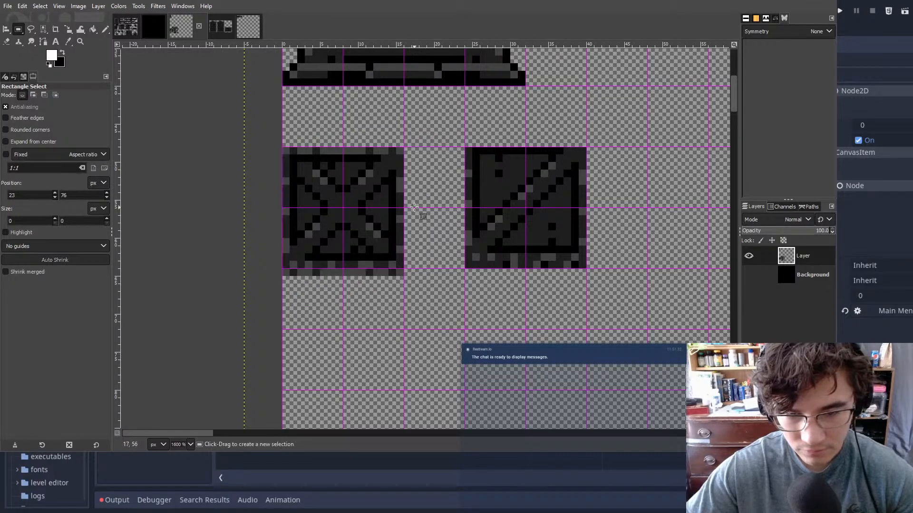
# - Undo the cutting and placing of both crates and the grid colour change, and examine the crossed crate among the furniture sprites
pyautogui.hotkey('ctrl', 'z')
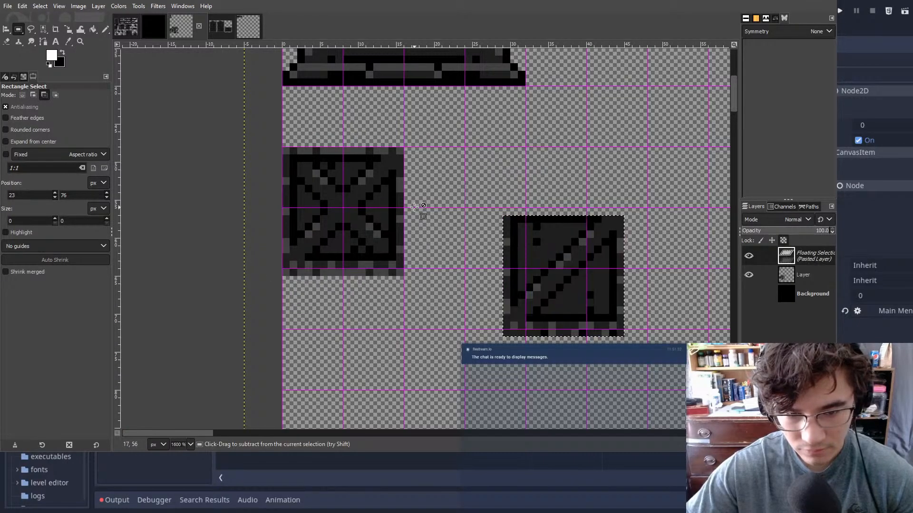
pyautogui.hotkey('ctrl', 'z')
pyautogui.hotkey('ctrl', 'z')
pyautogui.hotkey('ctrl', 'z')
pyautogui.hotkey('ctrl', 'z')
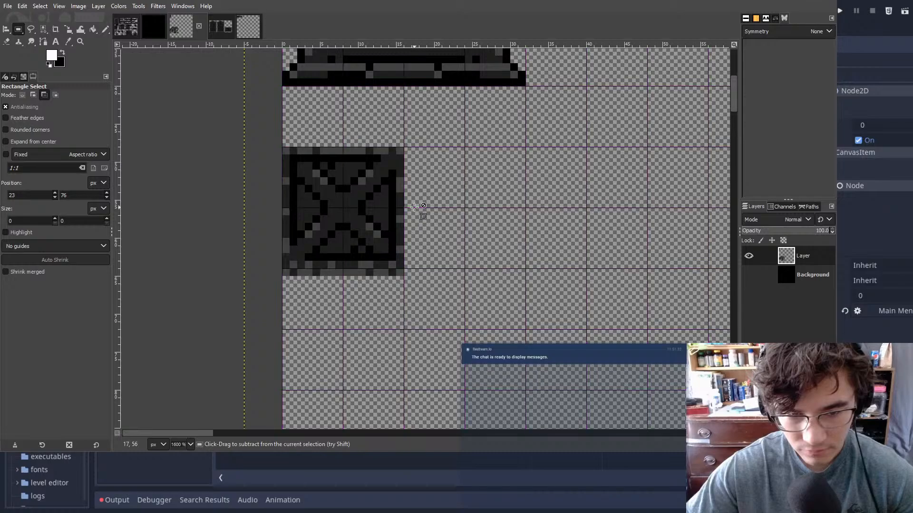
pyautogui.keyDown('ctrl'); pyautogui.scroll(-6, 414, 208); pyautogui.keyUp('ctrl')
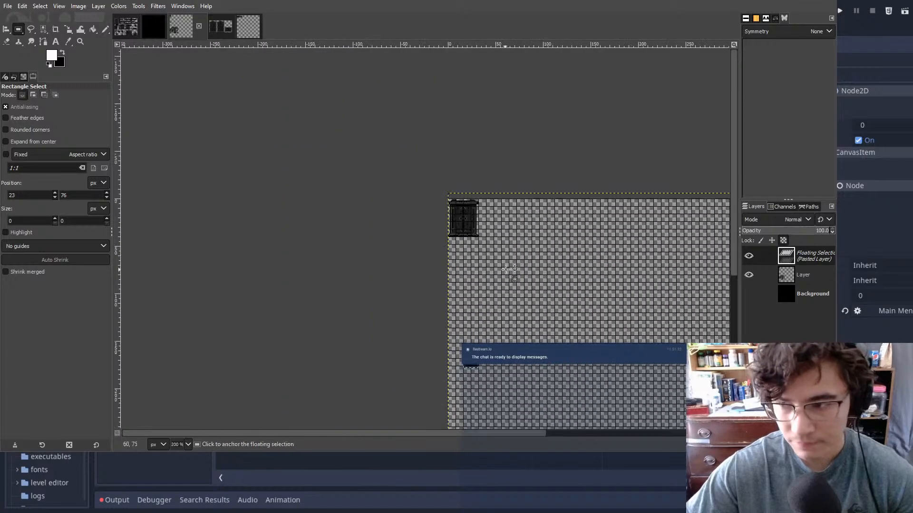
pyautogui.keyDown('ctrl'); pyautogui.scroll(8, 361, 306); pyautogui.keyUp('ctrl')
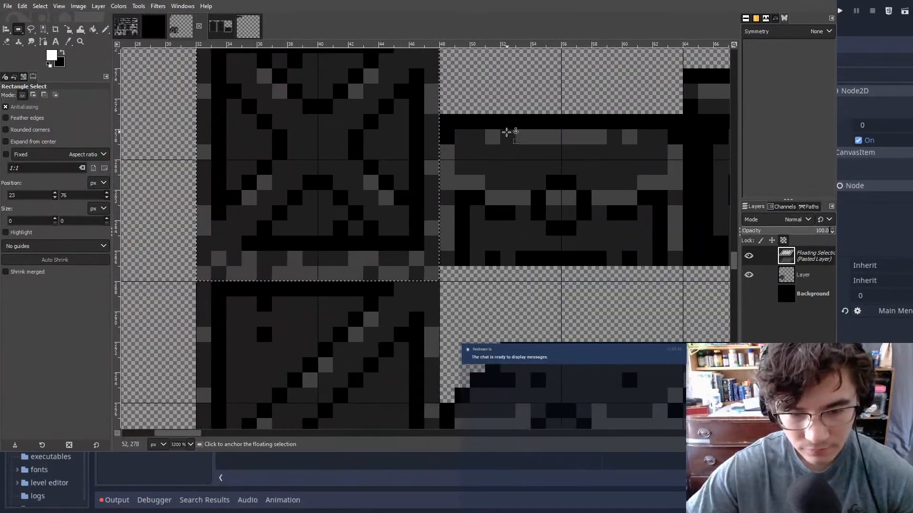
pyautogui.moveTo(508, 138); pyautogui.dragTo(530, 235, button='middle')
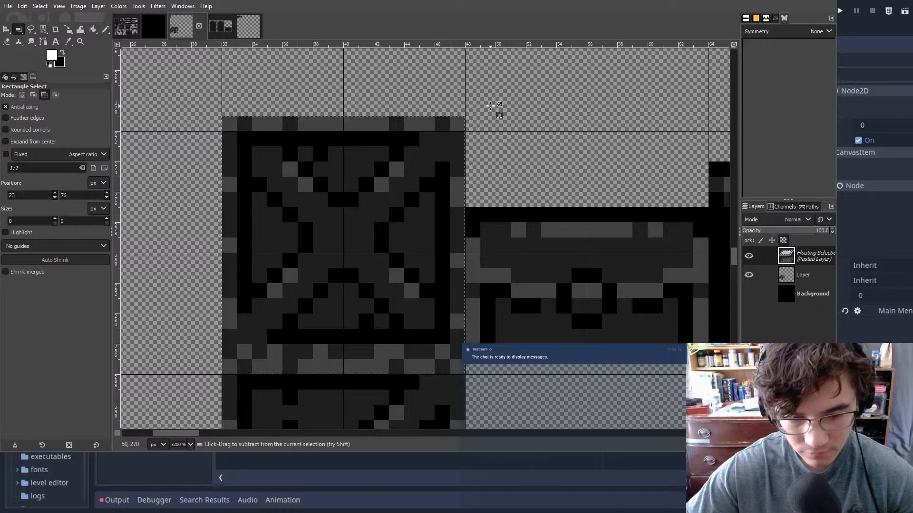
pyautogui.keyDown('ctrl'); pyautogui.scroll(-5, 496, 103); pyautogui.keyUp('ctrl')
pyautogui.keyDown('ctrl'); pyautogui.scroll(3, 484, 115); pyautogui.keyUp('ctrl')
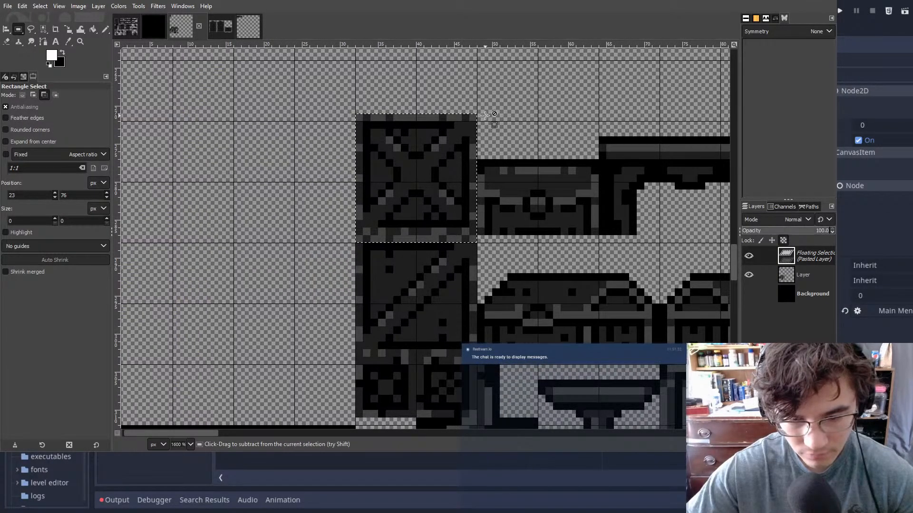
# - Anchor the floating crossed crate and configure the image grid to use pinkish-red lines
pyautogui.click(282, 131)
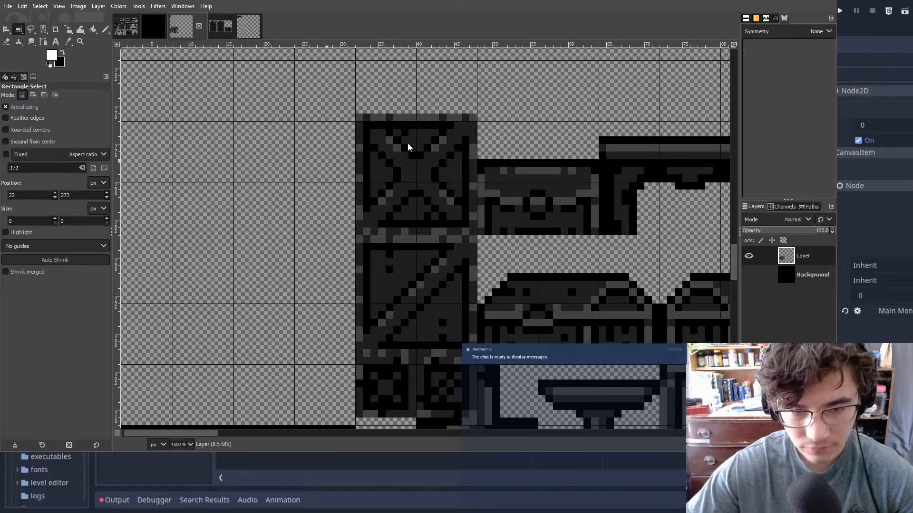
pyautogui.click(439, 259)
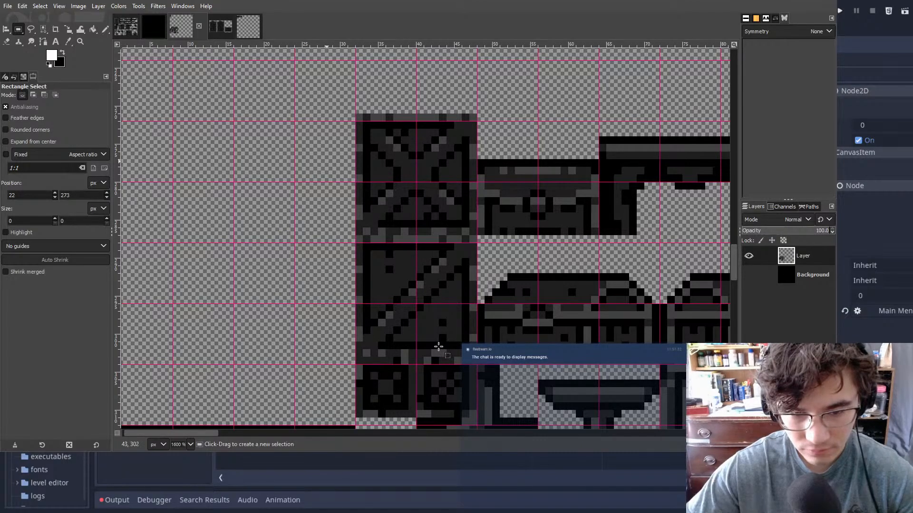
# - Move the crossed crate with a 21 × 22 px cut to the left edge below the double door, its base on a grid line, and anchor it
pyautogui.moveTo(317, 75); pyautogui.dragTo(477, 242)
pyautogui.hotkey('ctrl', 'x')
pyautogui.keyDown('ctrl'); pyautogui.scroll(-6, 408, 160); pyautogui.keyUp('ctrl')
pyautogui.moveTo(409, 159); pyautogui.dragTo(439, 249, button='middle')
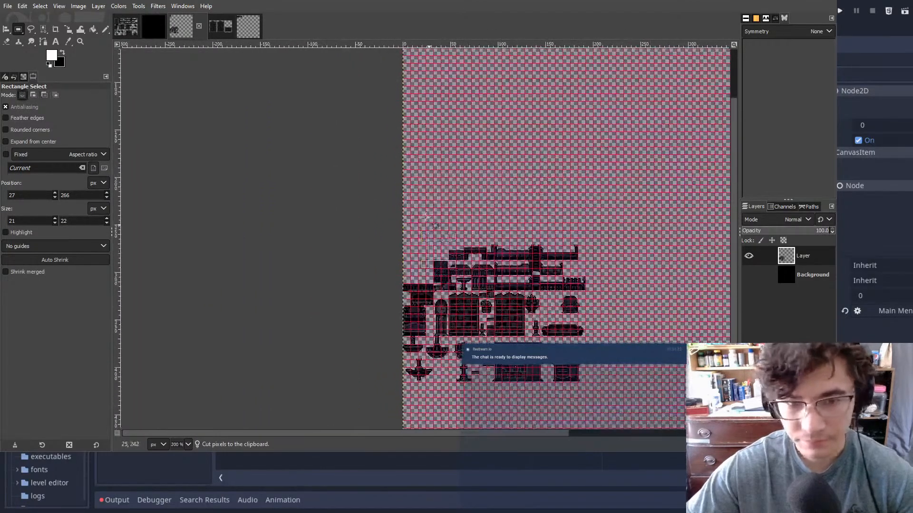
pyautogui.moveTo(398, 52); pyautogui.dragTo(426, 159, button='middle')
pyautogui.keyDown('ctrl'); pyautogui.scroll(6, 426, 158); pyautogui.keyUp('ctrl')
pyautogui.hotkey('ctrl', 'v')
pyautogui.moveTo(588, 223); pyautogui.dragTo(483, 259)
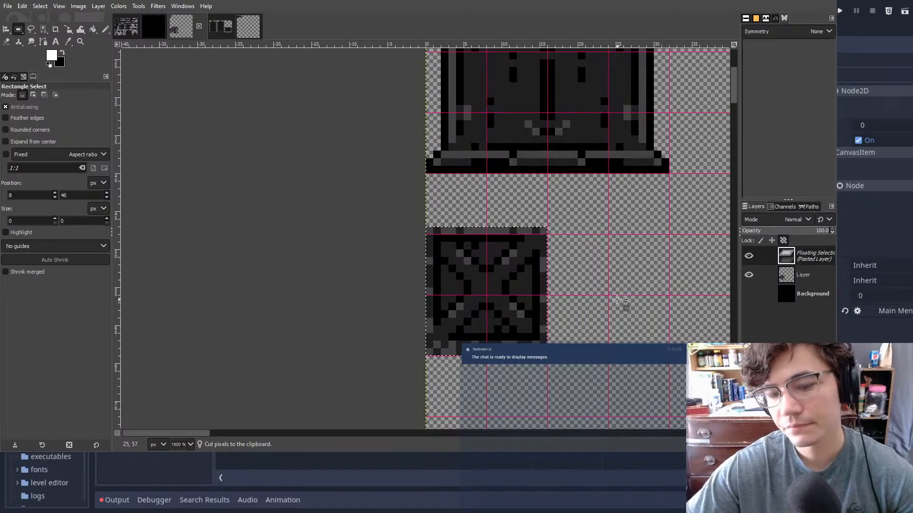
pyautogui.moveTo(619, 299); pyautogui.dragTo(567, 169, button='middle')
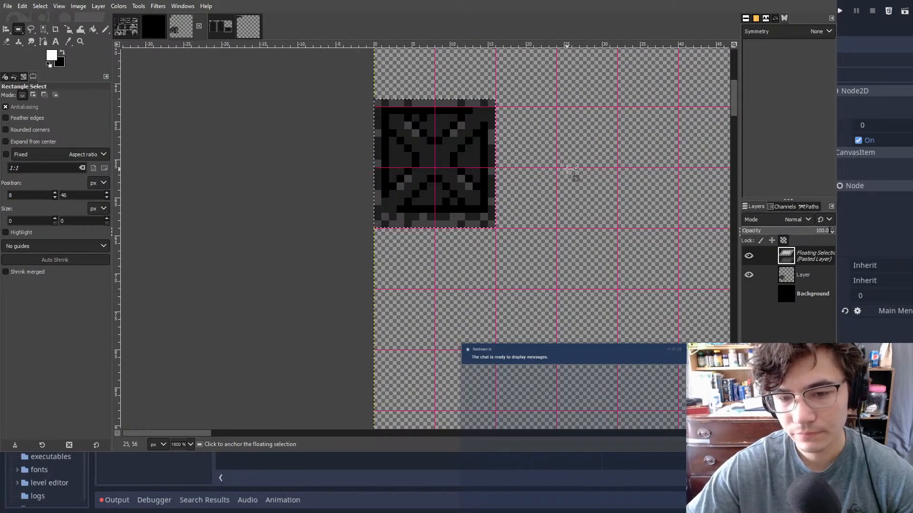
pyautogui.moveTo(567, 169); pyautogui.dragTo(476, 238, button='middle')
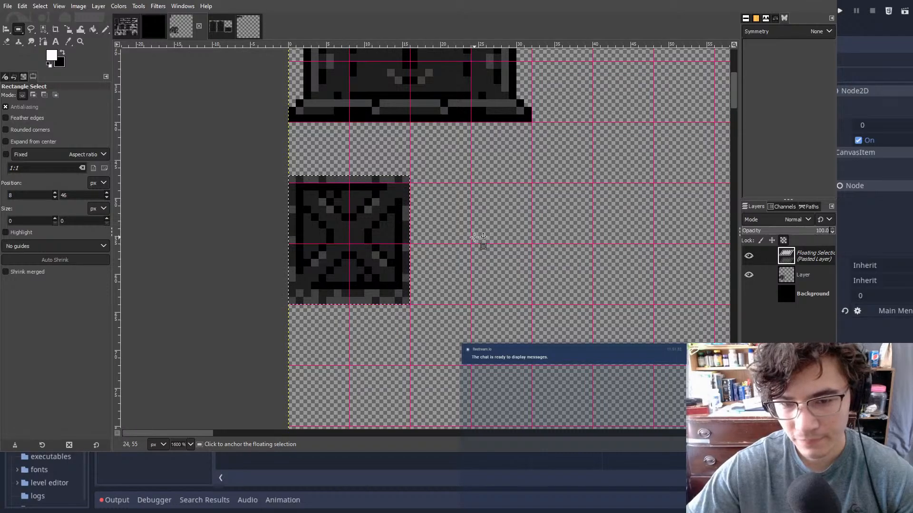
pyautogui.click(465, 241)
# - Trim one pixel row off the top edge of the crossed crate and one off its bottom edge
pyautogui.moveTo(424, 162); pyautogui.dragTo(238, 189)
pyautogui.click(510, 284)
pyautogui.hotkey('ctrl', 'z')
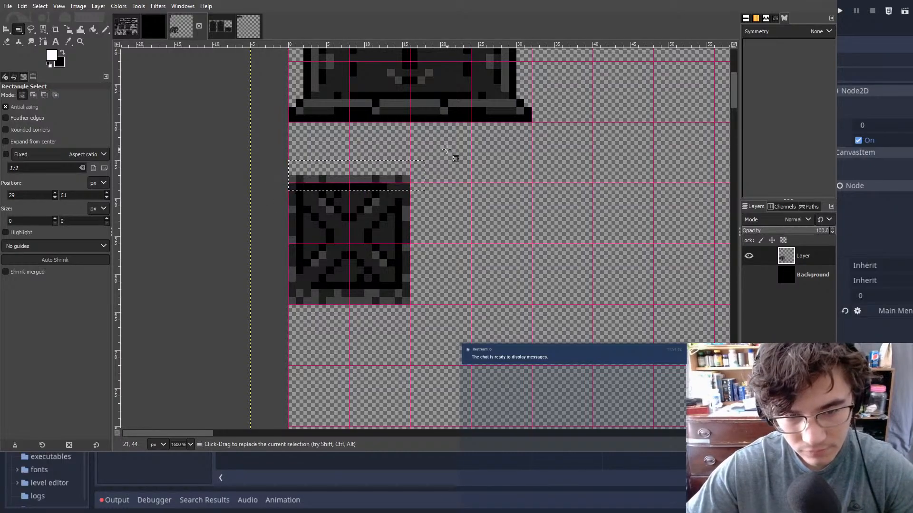
pyautogui.moveTo(433, 153); pyautogui.dragTo(266, 184)
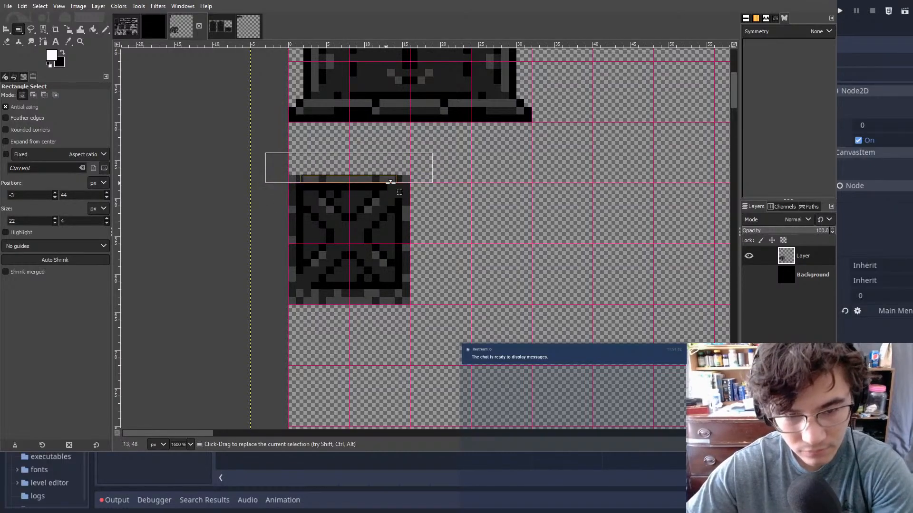
pyautogui.press('Delete')
pyautogui.click(481, 258)
pyautogui.moveTo(456, 342); pyautogui.dragTo(243, 297)
pyautogui.click(499, 247)
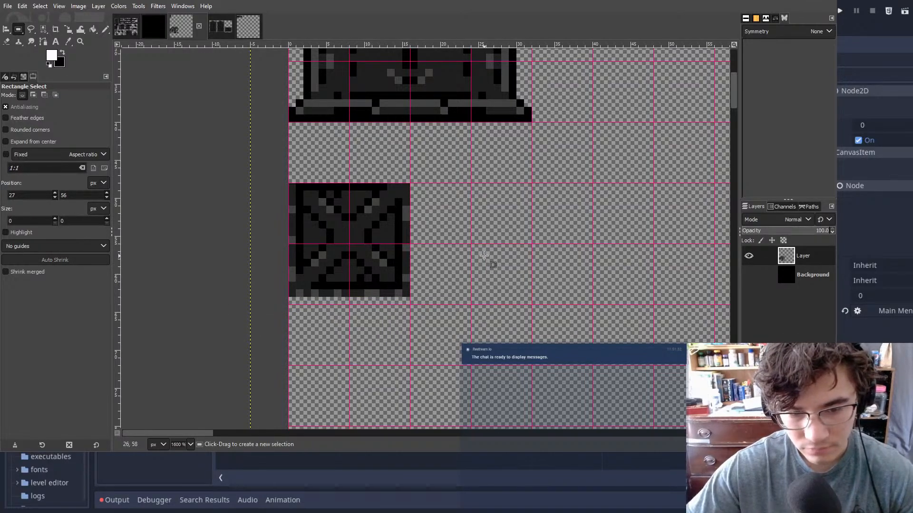
# - Cut the diagonal-brace crate out of the furniture sprites with a 16 × 19 px selection
pyautogui.scroll(-4, 484, 256)
pyautogui.scroll(5, 482, 260)
pyautogui.keyDown('ctrl'); pyautogui.scroll(-1, 482, 266); pyautogui.keyUp('ctrl')
pyautogui.moveTo(498, 312); pyautogui.dragTo(474, 250, button='middle')
pyautogui.keyDown('ctrl'); pyautogui.scroll(-3, 468, 279); pyautogui.keyUp('ctrl')
pyautogui.moveTo(551, 314); pyautogui.dragTo(482, 141, button='middle')
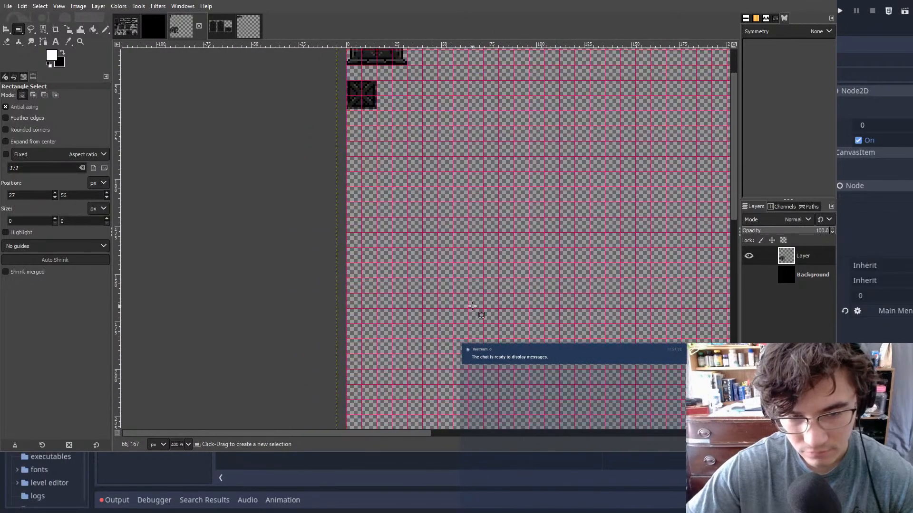
pyautogui.moveTo(476, 360); pyautogui.dragTo(448, 135, button='middle')
pyautogui.keyDown('ctrl'); pyautogui.scroll(1, 414, 291); pyautogui.keyUp('ctrl')
pyautogui.moveTo(415, 291); pyautogui.dragTo(435, 208, button='middle')
pyautogui.keyDown('ctrl'); pyautogui.scroll(3, 404, 242); pyautogui.keyUp('ctrl')
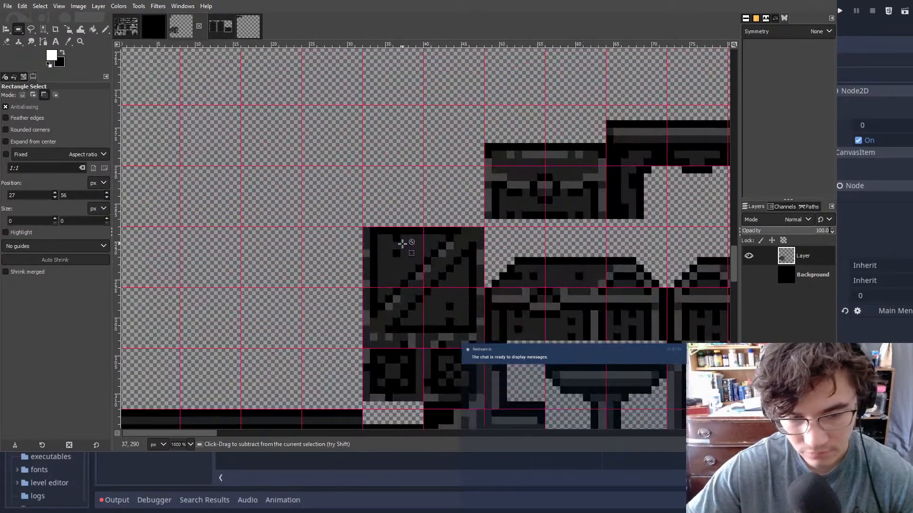
pyautogui.moveTo(363, 205); pyautogui.dragTo(484, 348)
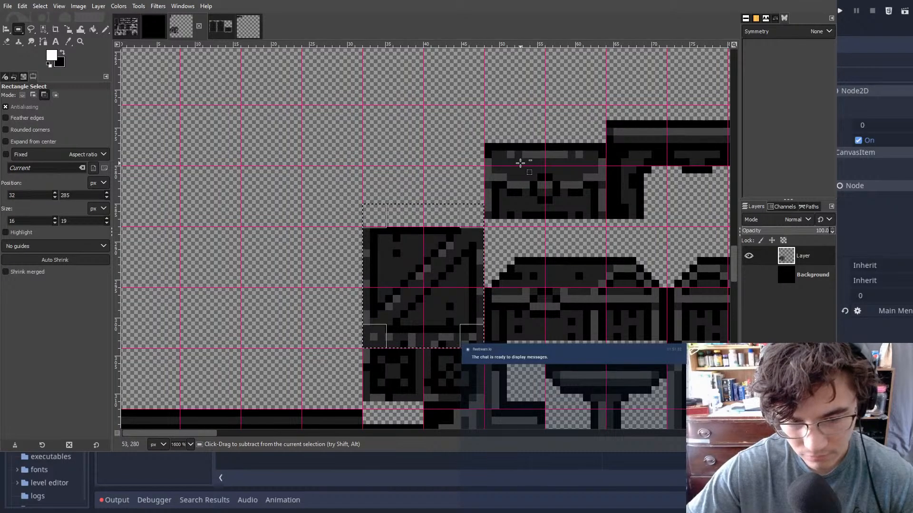
pyautogui.hotkey('ctrl', 'x')
pyautogui.keyDown('ctrl'); pyautogui.scroll(-5, 520, 163); pyautogui.keyUp('ctrl')
pyautogui.scroll(8, 405, 157)
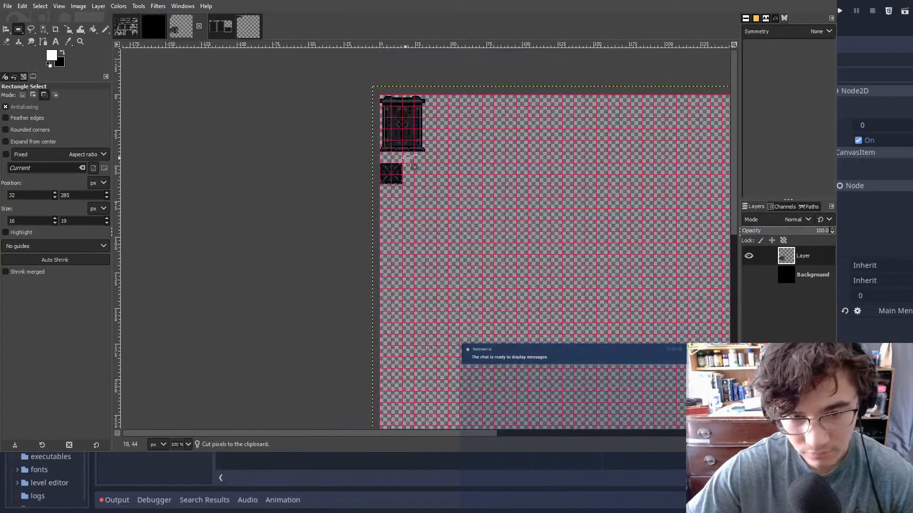
pyautogui.keyDown('ctrl'); pyautogui.scroll(6, 405, 157); pyautogui.keyUp('ctrl')
pyautogui.hotkey('ctrl', 'v')
pyautogui.moveTo(481, 238)
pyautogui.mouseDown()
pyautogui.moveTo(503, 220)
pyautogui.moveTo(492, 227)
pyautogui.mouseUp()
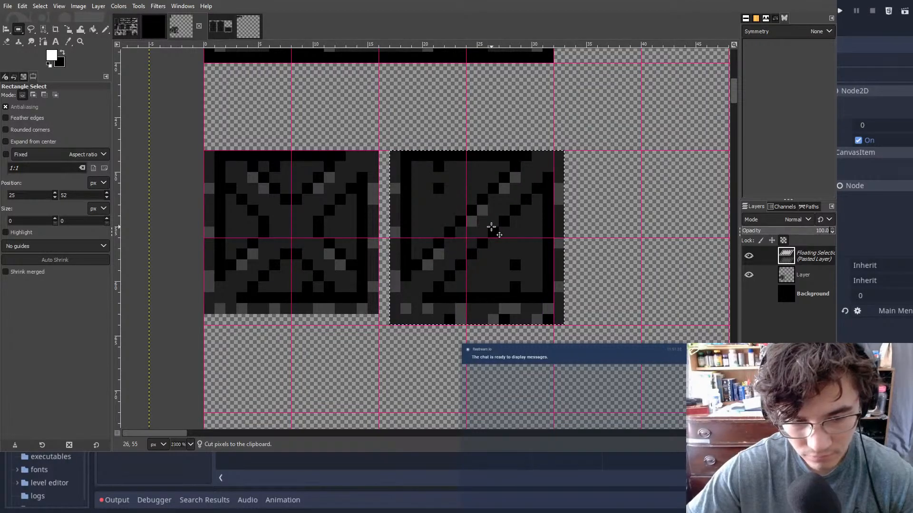
pyautogui.press('Left')
pyautogui.press('Down')
pyautogui.hotkey('ctrl', 'x')
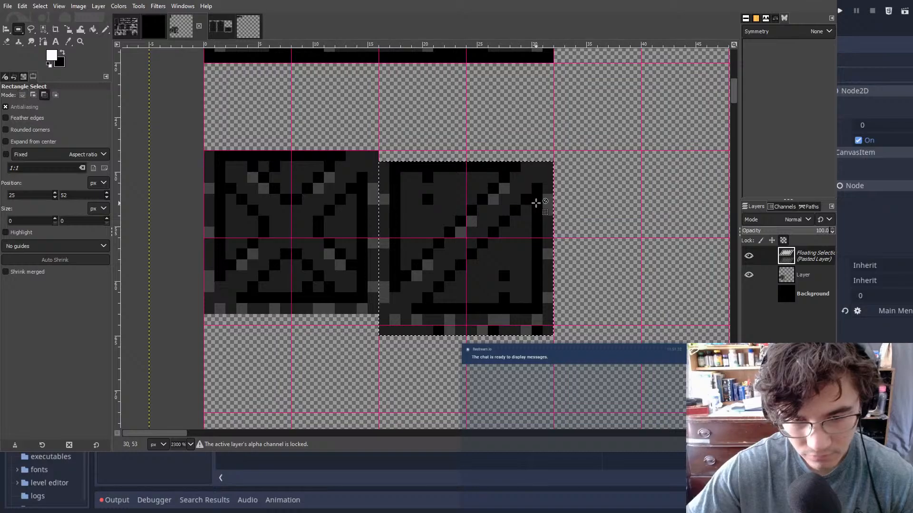
pyautogui.press('Delete')
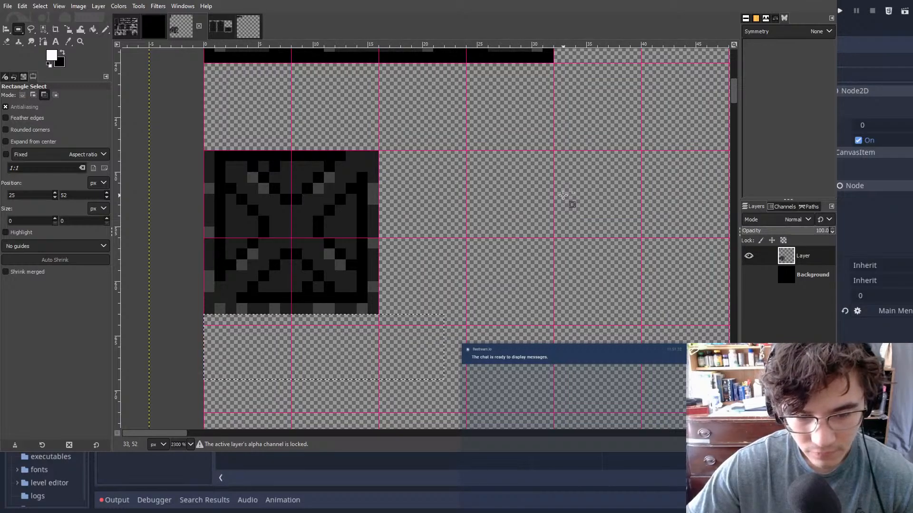
# - Restore the crossed crate's bottom pixel row, then paste the diagonal-brace crate against its right edge, aligned to the grid, and anchor it
pyautogui.hotkey('ctrl', 'shift', 'a')
pyautogui.hotkey('ctrl', 'v')
pyautogui.moveTo(447, 232)
pyautogui.mouseDown()
pyautogui.moveTo(483, 210)
pyautogui.moveTo(458, 220)
pyautogui.moveTo(499, 220)
pyautogui.moveTo(455, 224)
pyautogui.mouseUp()
pyautogui.click(567, 160)
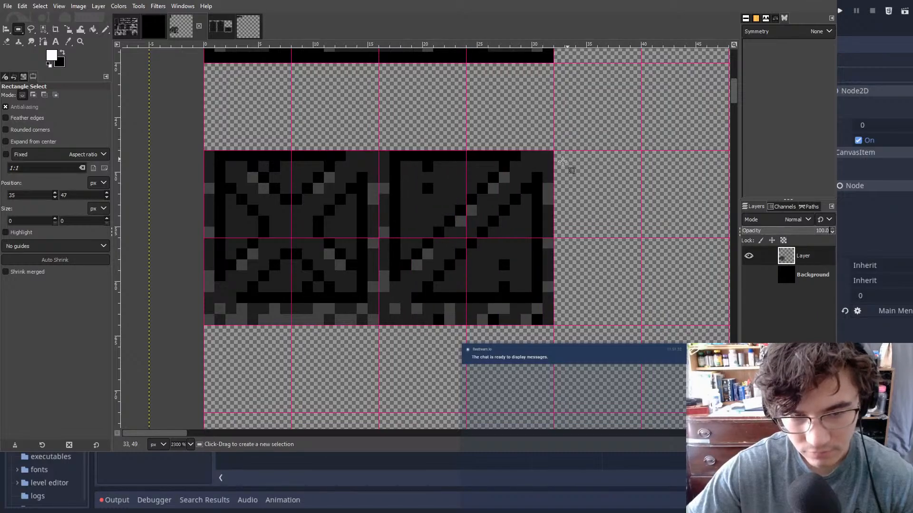
# - Move the diagonal-brace crate right to leave one empty grid cell beside the crossed crate, and anchor it
pyautogui.keyDown('ctrl'); pyautogui.scroll(-3, 566, 159); pyautogui.keyUp('ctrl')
pyautogui.keyDown('ctrl'); pyautogui.scroll(3, 400, 128); pyautogui.keyUp('ctrl')
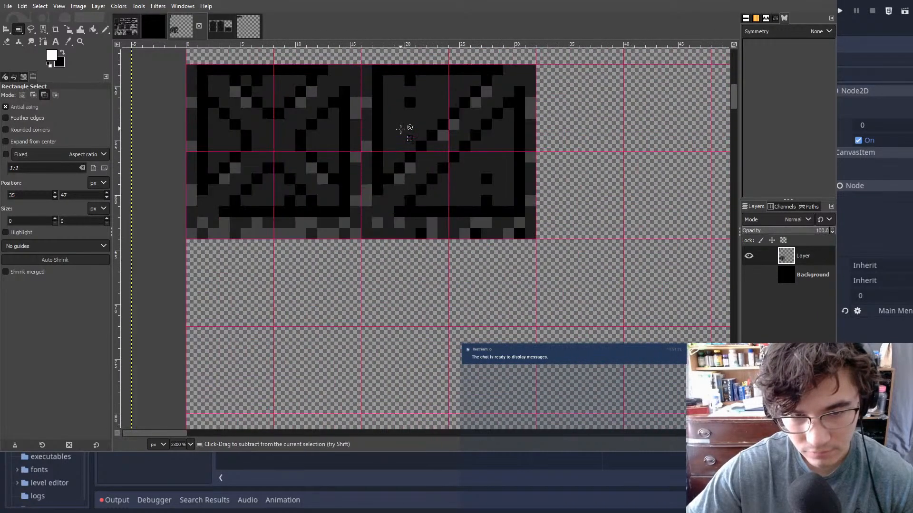
pyautogui.keyDown('ctrl'); pyautogui.scroll(1, 400, 129); pyautogui.keyUp('ctrl')
pyautogui.hotkey('ctrl', 'x')
pyautogui.hotkey('ctrl', 'v')
pyautogui.moveTo(423, 159); pyautogui.dragTo(554, 176)
pyautogui.click(411, 285)
pyautogui.keyDown('ctrl'); pyautogui.scroll(-3, 438, 247); pyautogui.keyUp('ctrl')
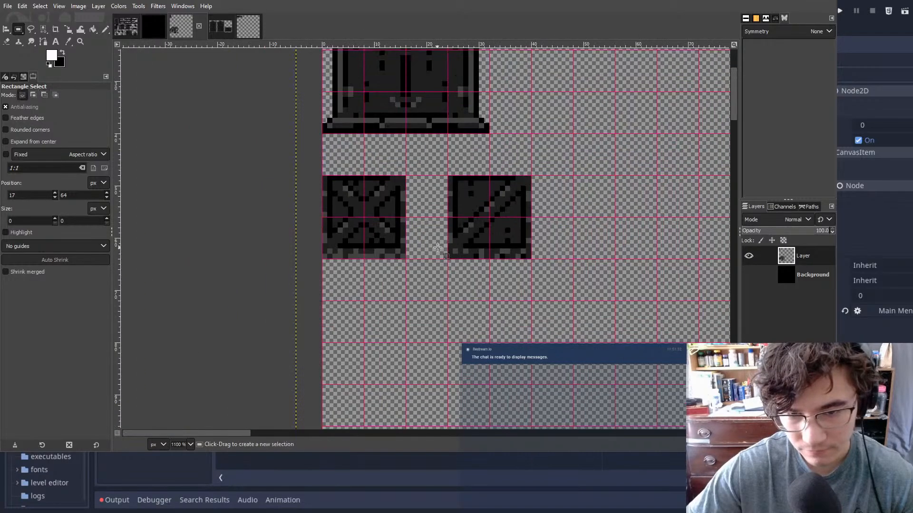
# - Delete the leftover diagonal-brace crate from its original place among the furniture sprites and clear the selection
pyautogui.moveTo(499, 271); pyautogui.dragTo(458, 180, button='middle')
pyautogui.keyDown('ctrl'); pyautogui.scroll(-4, 469, 244); pyautogui.keyUp('ctrl')
pyautogui.moveTo(540, 310); pyautogui.dragTo(432, 90, button='middle')
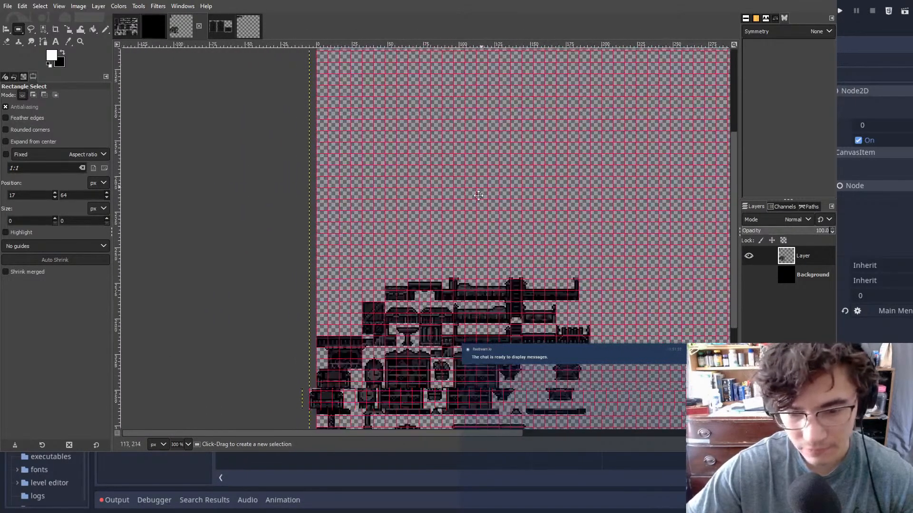
pyautogui.moveTo(428, 305); pyautogui.dragTo(442, 259, button='middle')
pyautogui.keyDown('ctrl'); pyautogui.scroll(1, 442, 259); pyautogui.keyUp('ctrl')
pyautogui.keyDown('ctrl'); pyautogui.scroll(2, 442, 259); pyautogui.keyUp('ctrl')
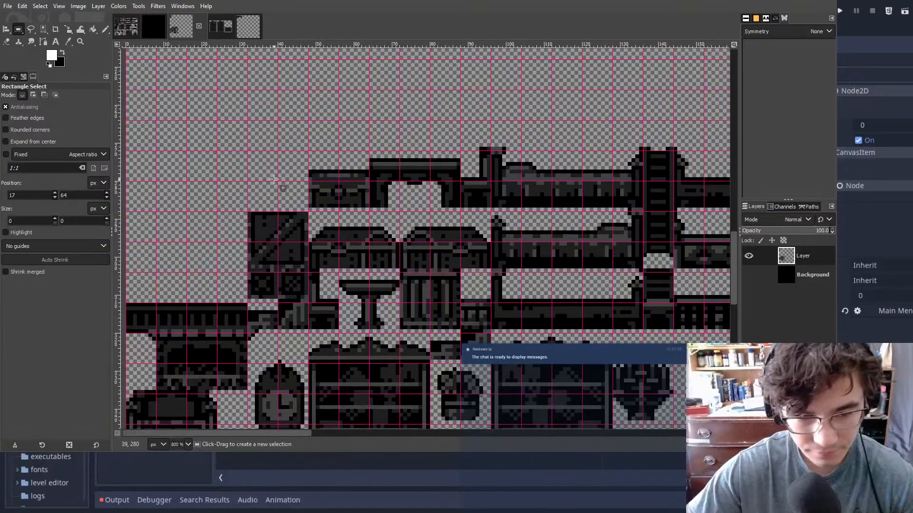
pyautogui.moveTo(274, 180); pyautogui.dragTo(359, 161, button='middle')
pyautogui.moveTo(325, 179); pyautogui.dragTo(393, 255)
pyautogui.press('Delete')
pyautogui.click(288, 222)
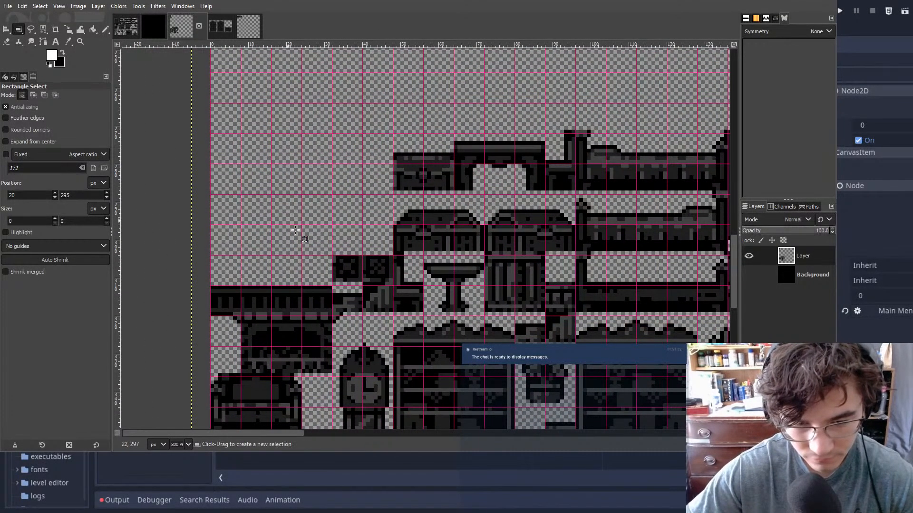
# - Examine the remaining furniture sprites, including the small square blocks, beds, ladder and bookcases, against the grid
pyautogui.keyDown('ctrl'); pyautogui.scroll(3, 290, 226); pyautogui.keyUp('ctrl')
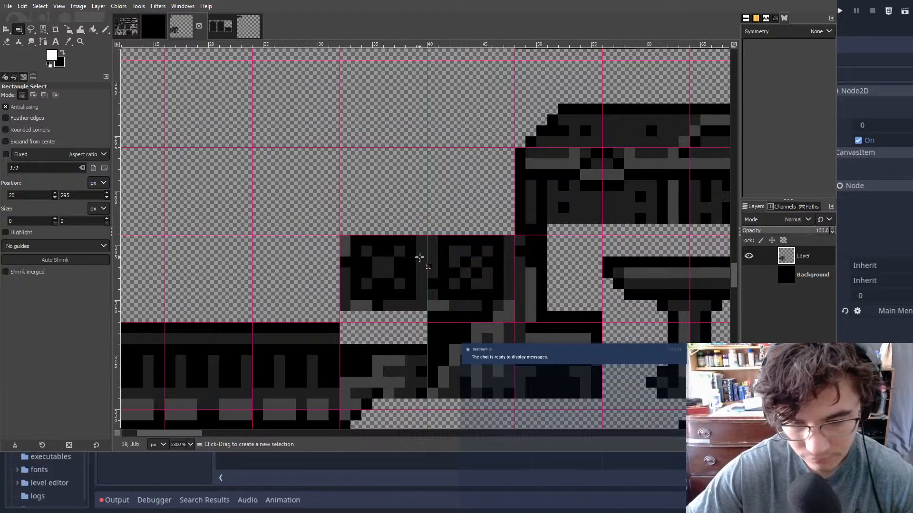
pyautogui.keyDown('ctrl'); pyautogui.scroll(-4, 438, 271); pyautogui.keyUp('ctrl')
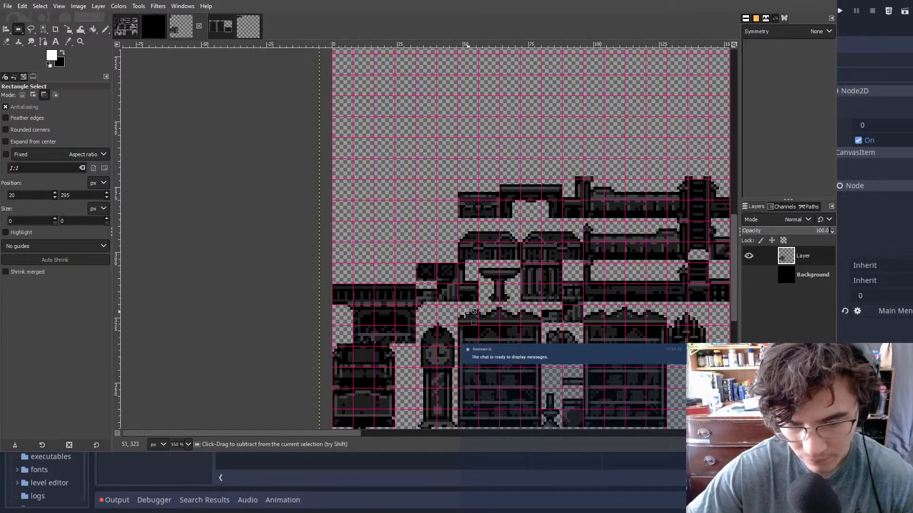
pyautogui.moveTo(574, 261); pyautogui.dragTo(376, 287, button='middle')
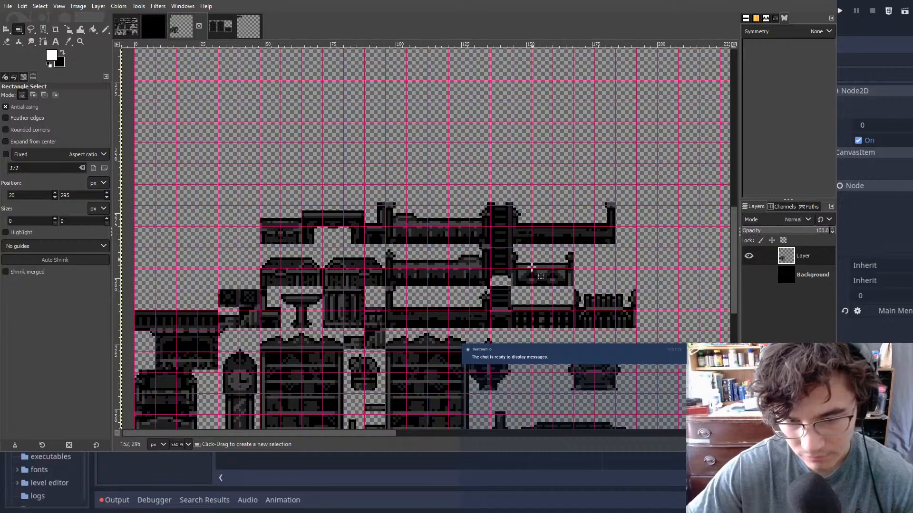
pyautogui.keyDown('ctrl'); pyautogui.scroll(4, 509, 275); pyautogui.keyUp('ctrl')
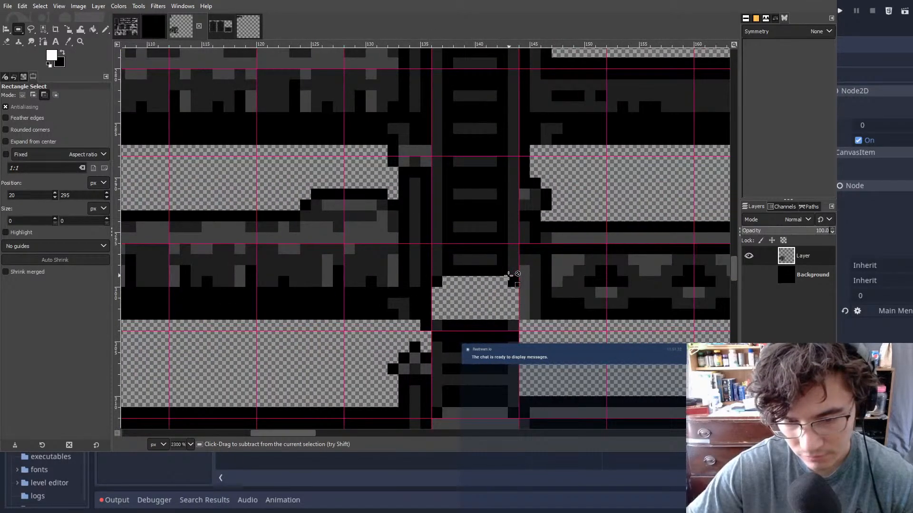
pyautogui.keyDown('ctrl'); pyautogui.scroll(-4, 509, 276); pyautogui.keyUp('ctrl')
pyautogui.keyDown('ctrl'); pyautogui.scroll(2, 599, 248); pyautogui.keyUp('ctrl')
pyautogui.moveTo(602, 247); pyautogui.dragTo(554, 268, button='middle')
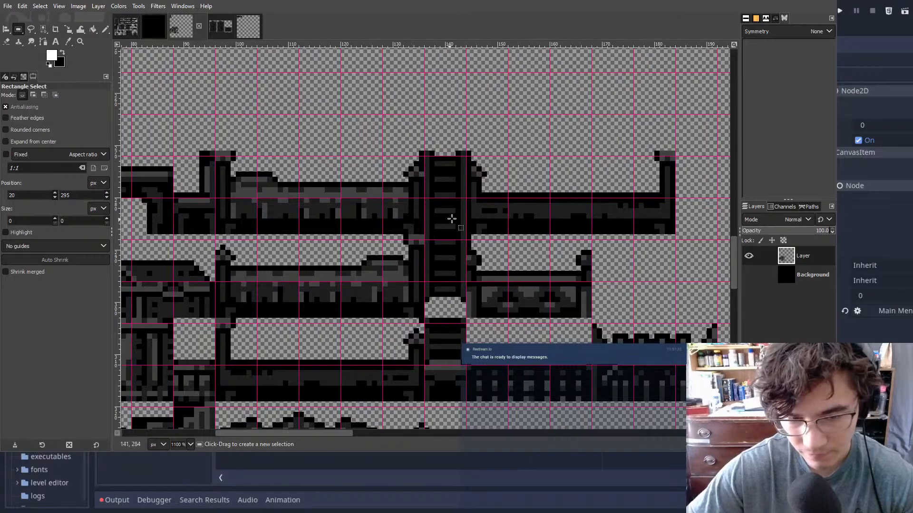
pyautogui.keyDown('ctrl'); pyautogui.scroll(-5, 330, 218); pyautogui.keyUp('ctrl')
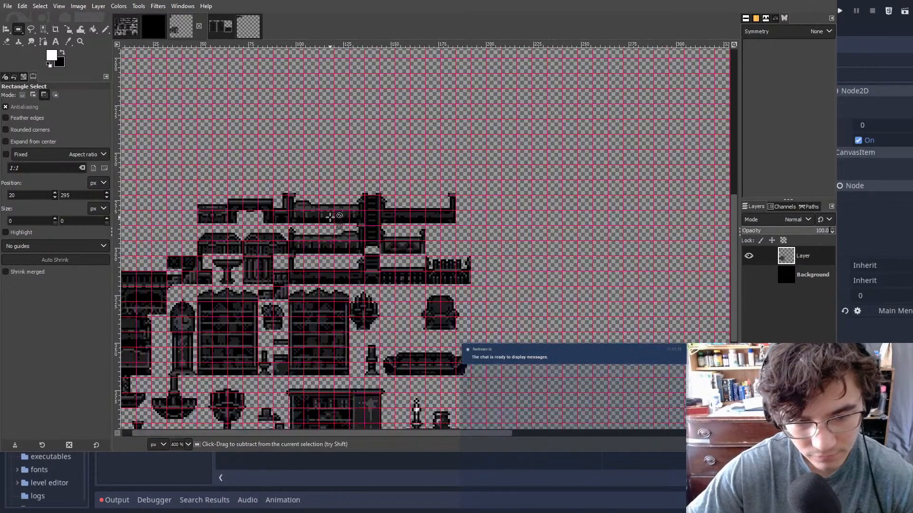
pyautogui.keyDown('ctrl'); pyautogui.scroll(2, 536, 180); pyautogui.keyUp('ctrl')
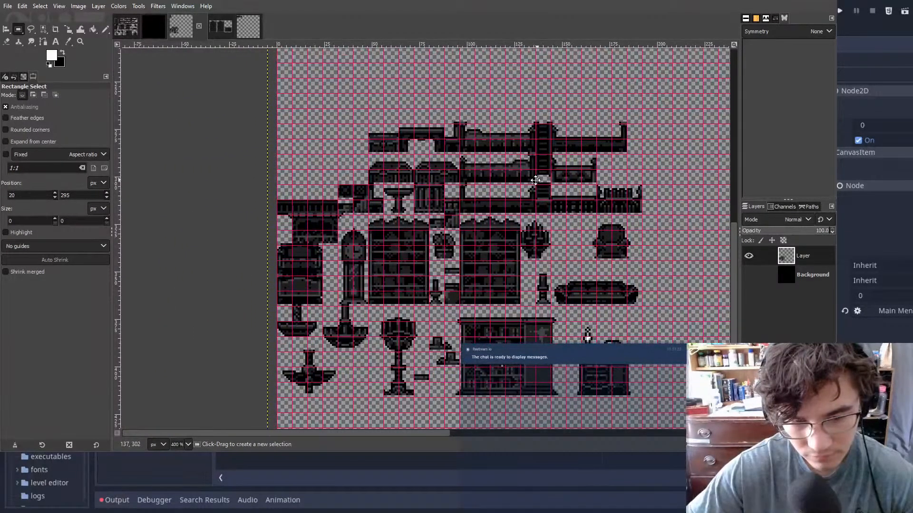
pyautogui.moveTo(535, 180); pyautogui.dragTo(559, 168, button='middle')
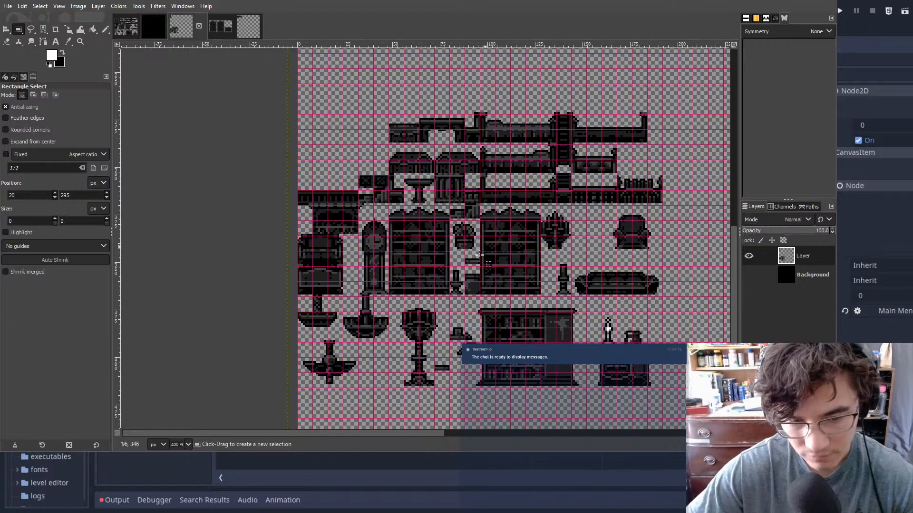
# - Cut the left of the two matching bookcases out of the furniture sprites with a 32 × 48 px selection
pyautogui.keyDown('ctrl'); pyautogui.scroll(3, 454, 285); pyautogui.keyUp('ctrl')
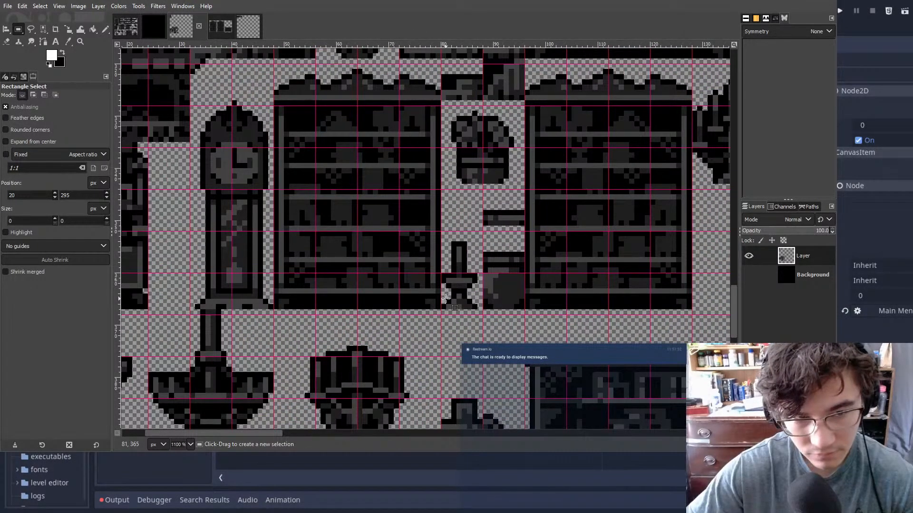
pyautogui.moveTo(423, 296); pyautogui.dragTo(275, 65)
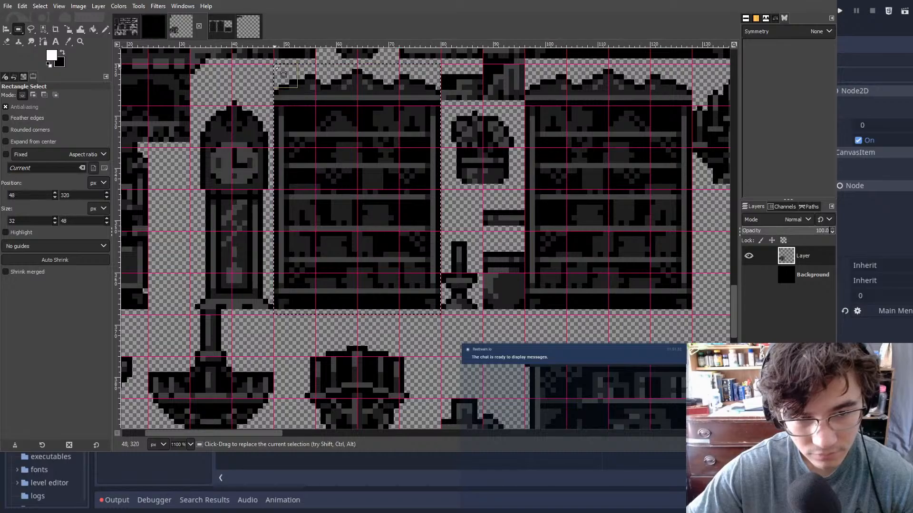
pyautogui.hotkey('ctrl', 'x')
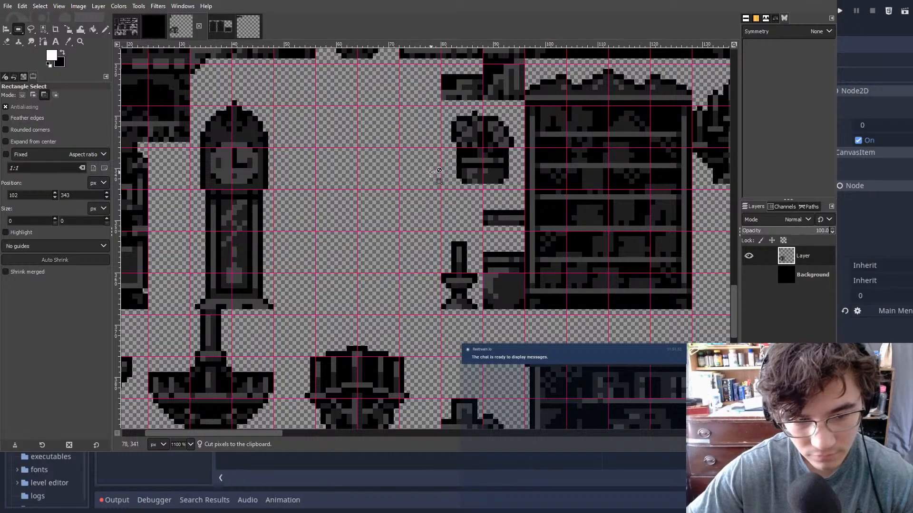
pyautogui.keyDown('ctrl'); pyautogui.scroll(-7, 431, 172); pyautogui.keyUp('ctrl')
pyautogui.keyDown('ctrl'); pyautogui.scroll(2, 419, 114); pyautogui.keyUp('ctrl')
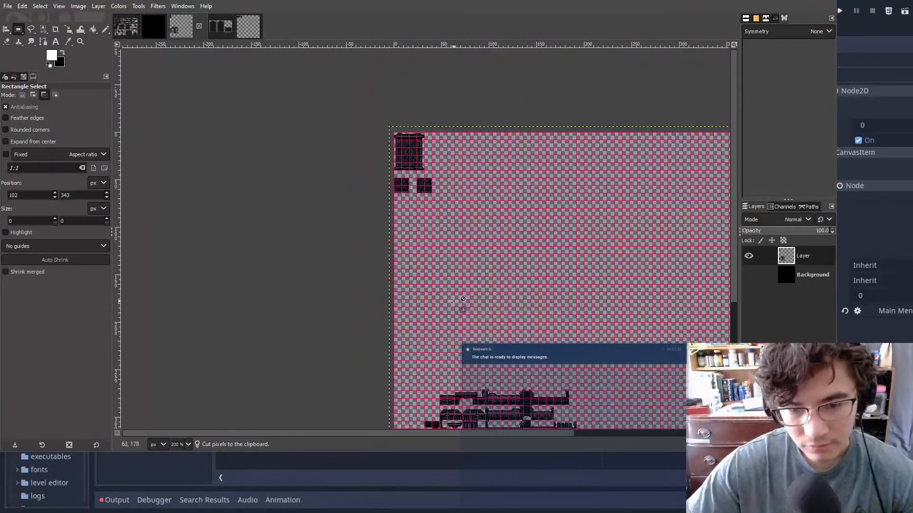
# - Paste the bookcase below the crates at the sheet's left edge, with its base on a grid line, and anchor it
pyautogui.hotkey('ctrl', 'v')
pyautogui.moveTo(559, 274); pyautogui.dragTo(419, 216)
pyautogui.keyDown('ctrl'); pyautogui.scroll(5, 419, 216); pyautogui.keyUp('ctrl')
pyautogui.moveTo(476, 229); pyautogui.dragTo(478, 198)
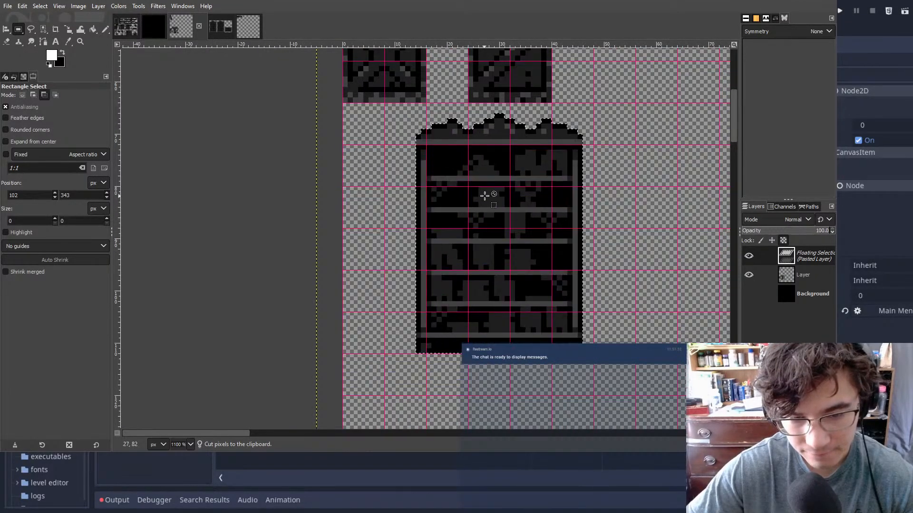
pyautogui.keyDown('ctrl'); pyautogui.scroll(-6, 478, 198); pyautogui.keyUp('ctrl')
pyautogui.keyDown('ctrl'); pyautogui.scroll(5, 497, 186); pyautogui.keyUp('ctrl')
pyautogui.moveTo(433, 299); pyautogui.dragTo(528, 136)
pyautogui.scroll(3, 527, 135)
pyautogui.moveTo(542, 265); pyautogui.dragTo(434, 279)
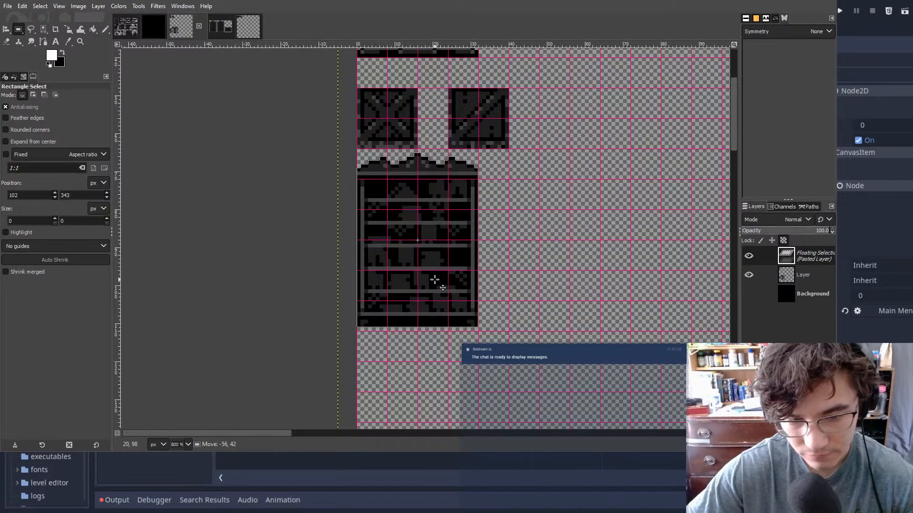
pyautogui.press('Down')
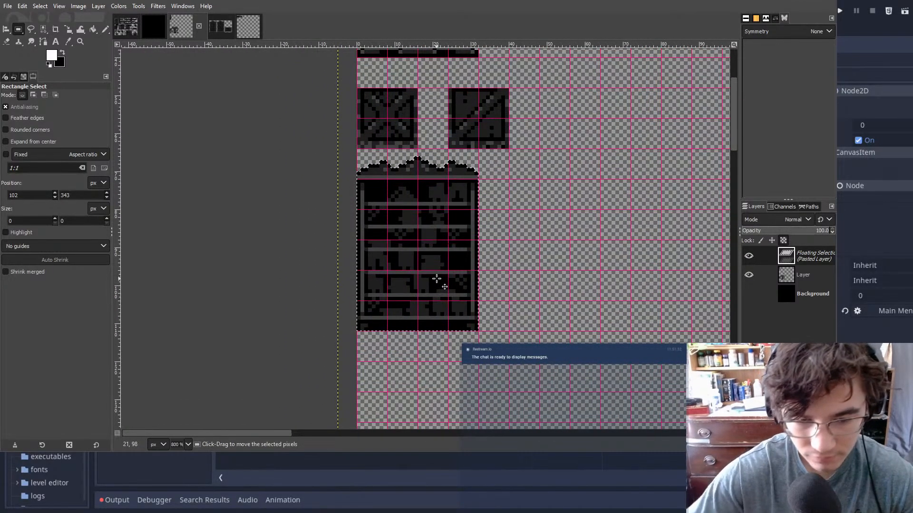
pyautogui.click(577, 250)
# - Move the double door with a 42 × 45 px cut to the right of the bookcase, its base on the same grid line, and anchor it
pyautogui.scroll(5, 547, 250)
pyautogui.moveTo(495, 236); pyautogui.dragTo(336, 65)
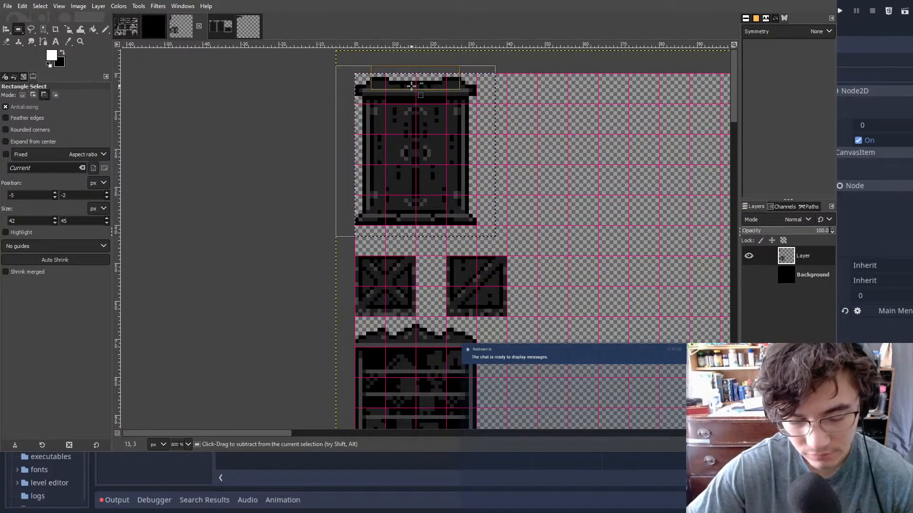
pyautogui.hotkey('ctrl', 'x')
pyautogui.hotkey('ctrl', 'v')
pyautogui.moveTo(432, 153); pyautogui.dragTo(599, 362)
pyautogui.moveTo(617, 303); pyautogui.dragTo(552, 60, button='middle')
pyautogui.moveTo(552, 61); pyautogui.dragTo(490, 154)
pyautogui.click(577, 131)
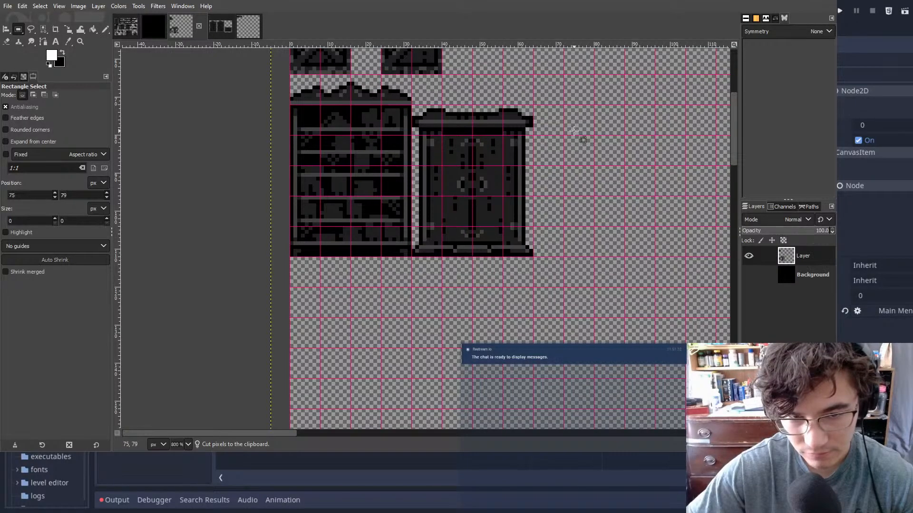
# - Cut the remaining tall bookcase out of the furniture sprites with a 32 × 47 px selection
pyautogui.keyDown('ctrl'); pyautogui.scroll(-1, 566, 135); pyautogui.keyUp('ctrl')
pyautogui.keyDown('ctrl'); pyautogui.scroll(-4, 583, 162); pyautogui.keyUp('ctrl')
pyautogui.keyDown('ctrl'); pyautogui.scroll(4, 520, 232); pyautogui.keyUp('ctrl')
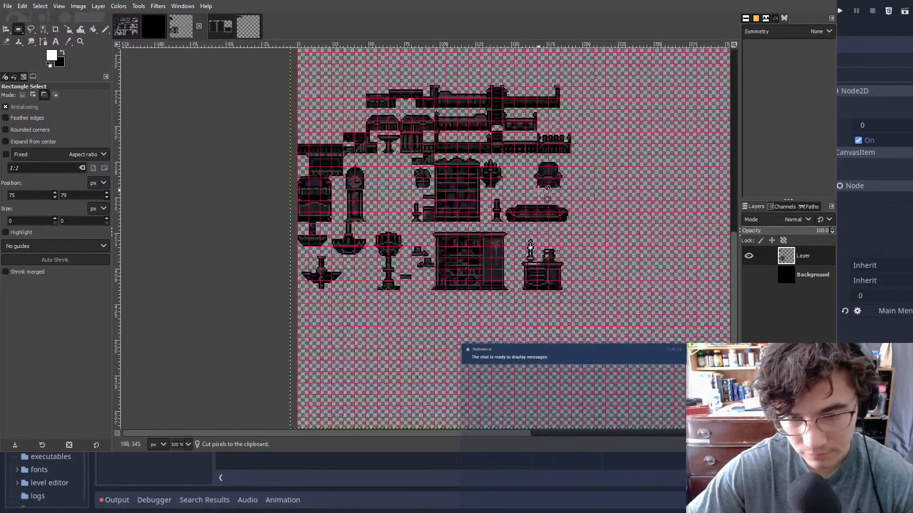
pyautogui.scroll(5, 528, 252)
pyautogui.keyDown('shift'); pyautogui.hscroll(-2, 537, 285); pyautogui.keyUp('shift')
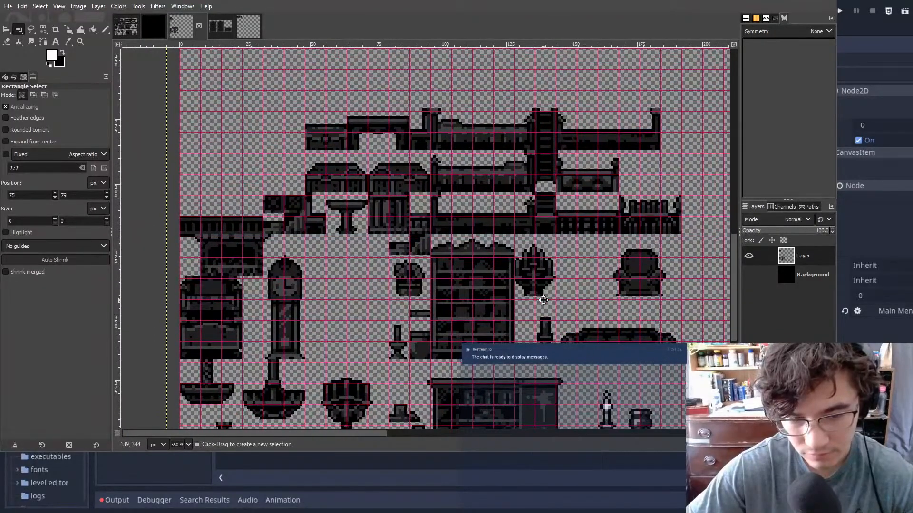
pyautogui.moveTo(512, 362); pyautogui.dragTo(433, 237)
pyautogui.hotkey('ctrl', 'x')
# - Paste the bookcase to the right of the double door, with its base on the same grid line, and anchor it
pyautogui.keyDown('ctrl'); pyautogui.scroll(-5, 438, 252); pyautogui.keyUp('ctrl')
pyautogui.scroll(3, 446, 267)
pyautogui.keyDown('ctrl'); pyautogui.scroll(4, 447, 268); pyautogui.keyUp('ctrl')
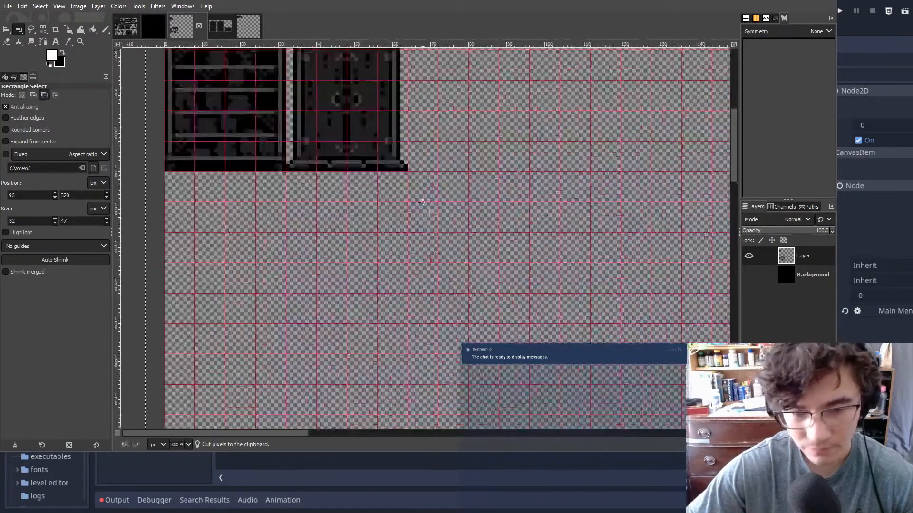
pyautogui.keyDown('ctrl'); pyautogui.scroll(2, 434, 214); pyautogui.keyUp('ctrl')
pyautogui.hotkey('ctrl', 'v')
pyautogui.moveTo(469, 192); pyautogui.dragTo(451, 211)
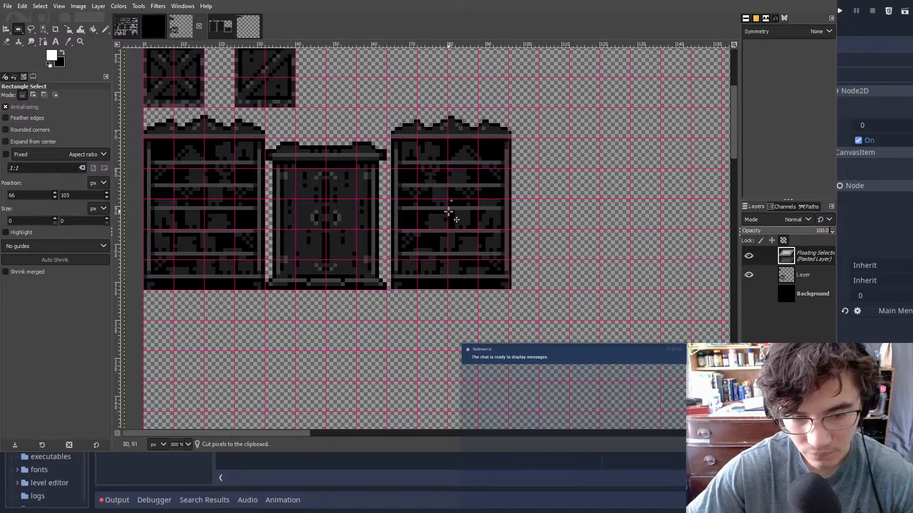
pyautogui.click(666, 198)
# - Move the two small hat-shaped pieces beside the wide bookcase with an 18 × 20 px cut to the empty area below, and anchor them
pyautogui.scroll(-5, 629, 229)
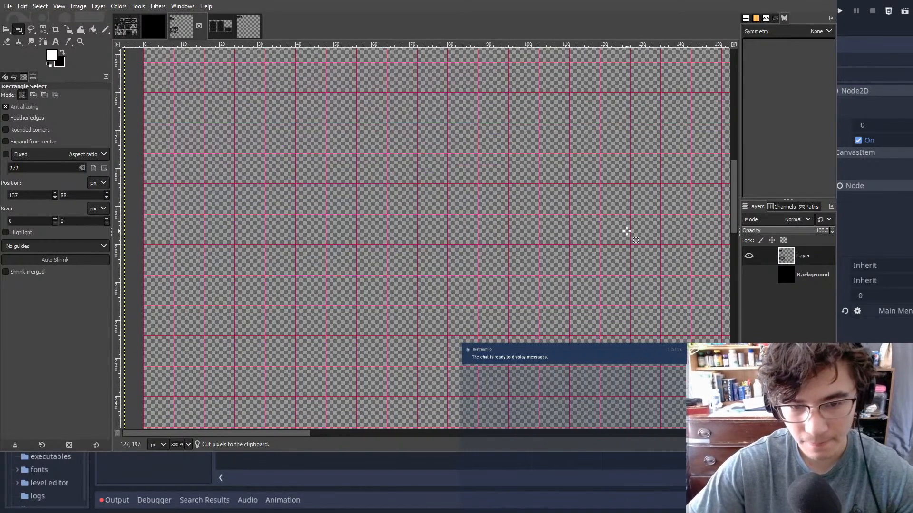
pyautogui.keyDown('ctrl'); pyautogui.scroll(-4, 628, 229); pyautogui.keyUp('ctrl')
pyautogui.keyDown('ctrl'); pyautogui.scroll(4, 556, 180); pyautogui.keyUp('ctrl')
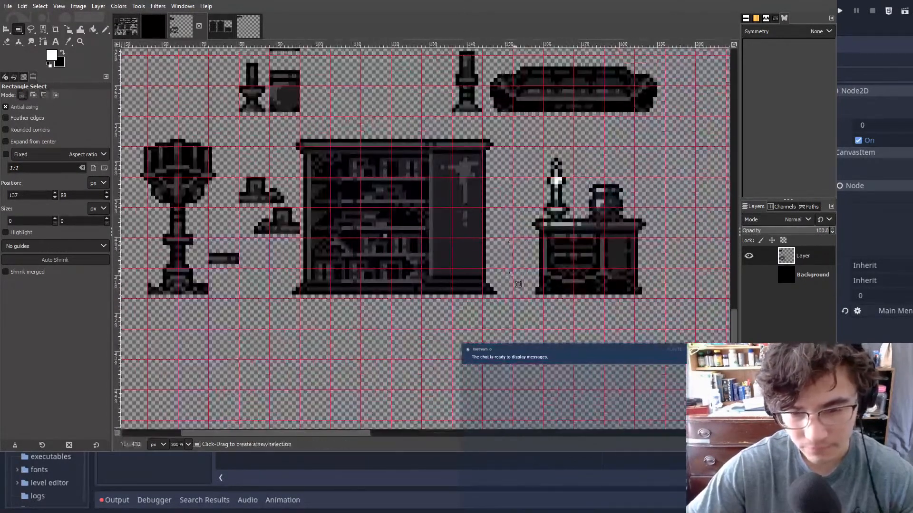
pyautogui.moveTo(511, 305); pyautogui.dragTo(307, 122)
pyautogui.click(261, 206)
pyautogui.moveTo(302, 244); pyautogui.dragTo(300, 241)
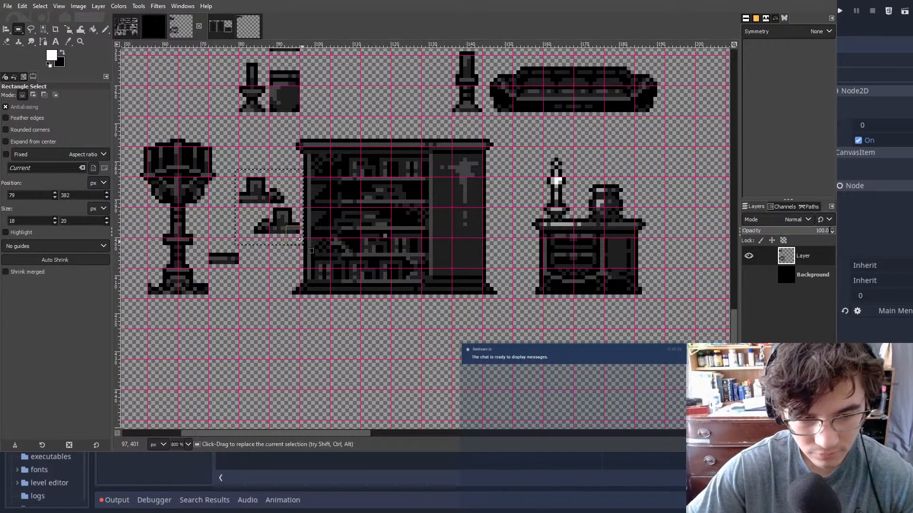
pyautogui.hotkey('ctrl', 'x')
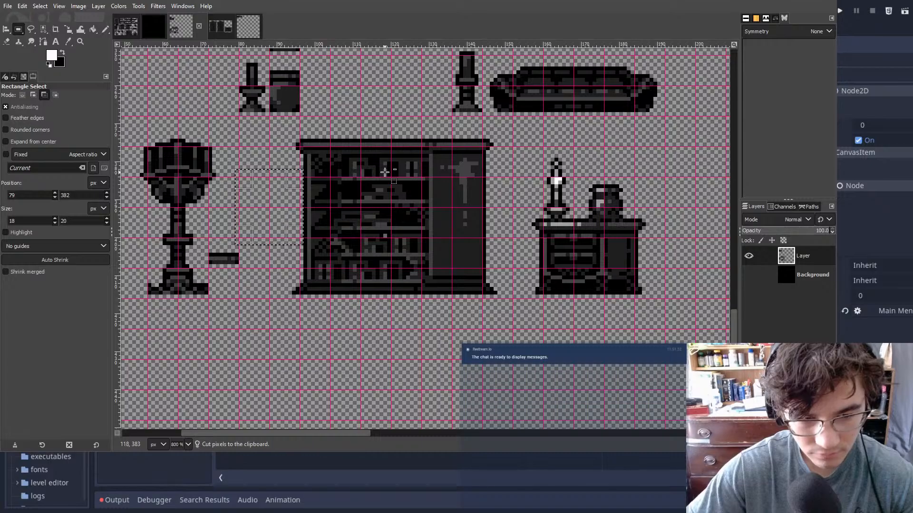
pyautogui.hotkey('ctrl', 'v')
pyautogui.moveTo(280, 221)
pyautogui.mouseDown()
pyautogui.moveTo(262, 384)
pyautogui.moveTo(254, 384)
pyautogui.mouseUp()
pyautogui.click(413, 338)
# - Move the wide bookcase with a 60 × 45 px cut to the right of the second tall bookcase, its base on the same grid line, and anchor it
pyautogui.moveTo(513, 306)
pyautogui.mouseDown()
pyautogui.moveTo(475, 260)
pyautogui.moveTo(285, 136)
pyautogui.mouseUp()
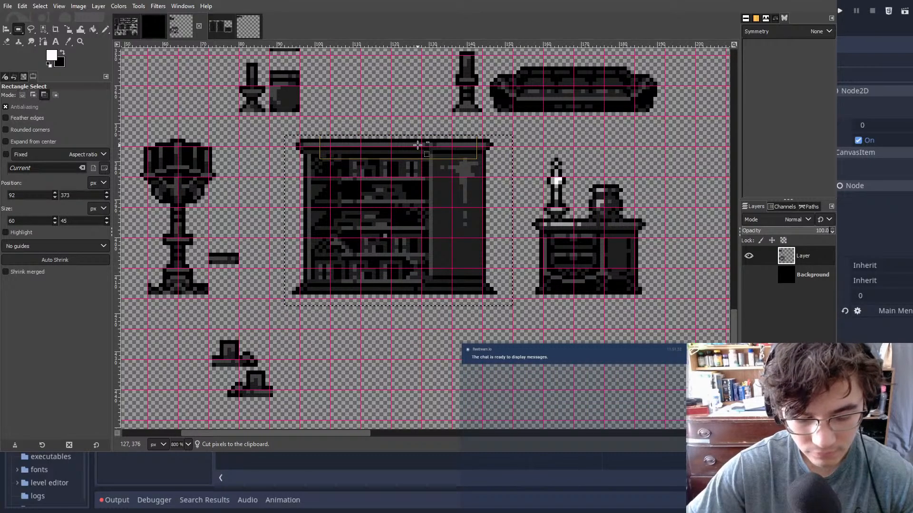
pyautogui.hotkey('ctrl', 'x')
pyautogui.click(384, 99)
pyautogui.keyDown('ctrl'); pyautogui.scroll(-4, 442, 219); pyautogui.keyUp('ctrl')
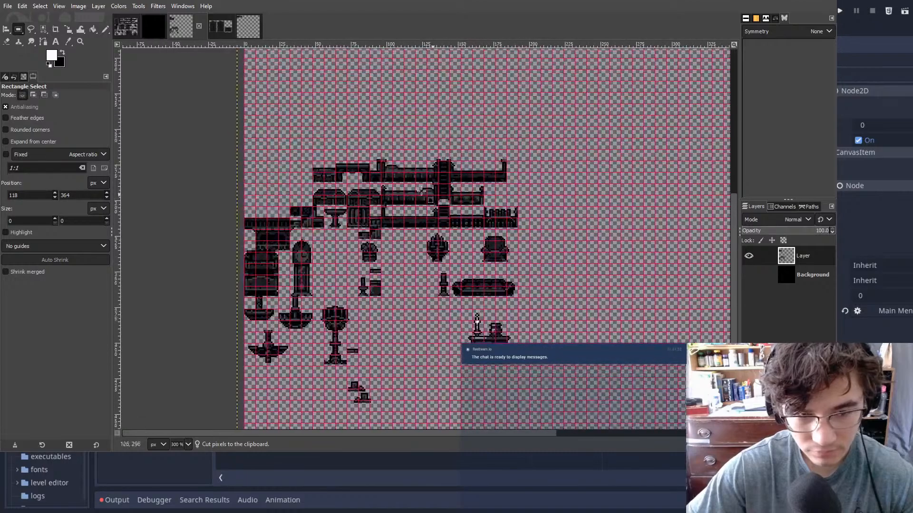
pyautogui.scroll(5, 428, 180)
pyautogui.hotkey('ctrl', 'v')
pyautogui.moveTo(476, 228); pyautogui.dragTo(434, 129)
pyautogui.keyDown('ctrl'); pyautogui.scroll(5, 423, 140); pyautogui.keyUp('ctrl')
pyautogui.moveTo(514, 149); pyautogui.dragTo(442, 196)
pyautogui.keyDown('ctrl'); pyautogui.scroll(-3, 440, 195); pyautogui.keyUp('ctrl')
pyautogui.click(458, 331)
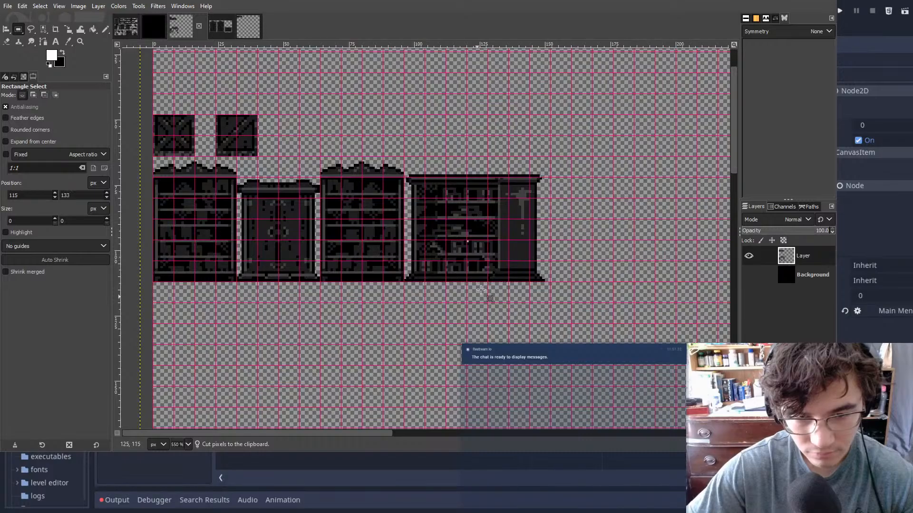
# - Cut the three stacked beds left of the ladder out of the furniture sprites with a 40 × 52 px selection
pyautogui.keyDown('ctrl'); pyautogui.scroll(-2, 486, 288); pyautogui.keyUp('ctrl')
pyautogui.moveTo(479, 285); pyautogui.dragTo(462, 139, button='middle')
pyautogui.scroll(-4, 459, 137)
pyautogui.keyDown('ctrl'); pyautogui.scroll(3, 438, 120); pyautogui.keyUp('ctrl')
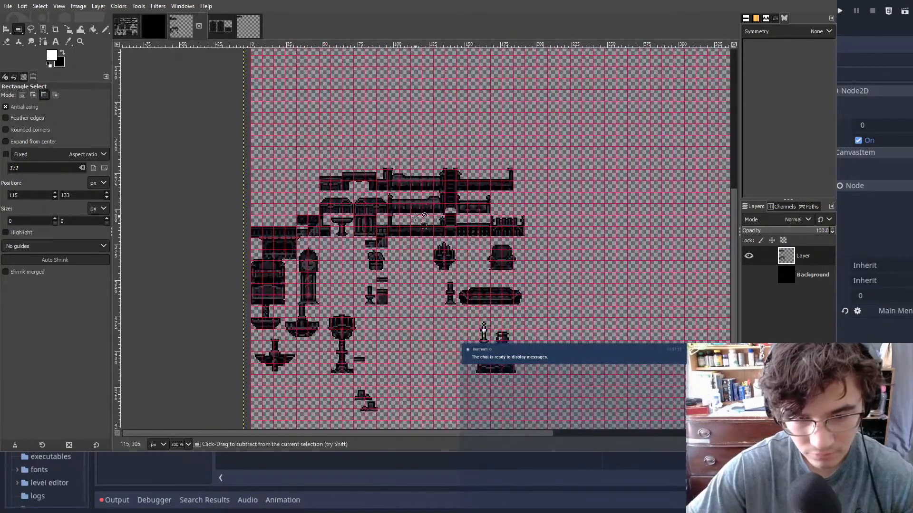
pyautogui.keyDown('ctrl'); pyautogui.scroll(1, 383, 135); pyautogui.keyUp('ctrl')
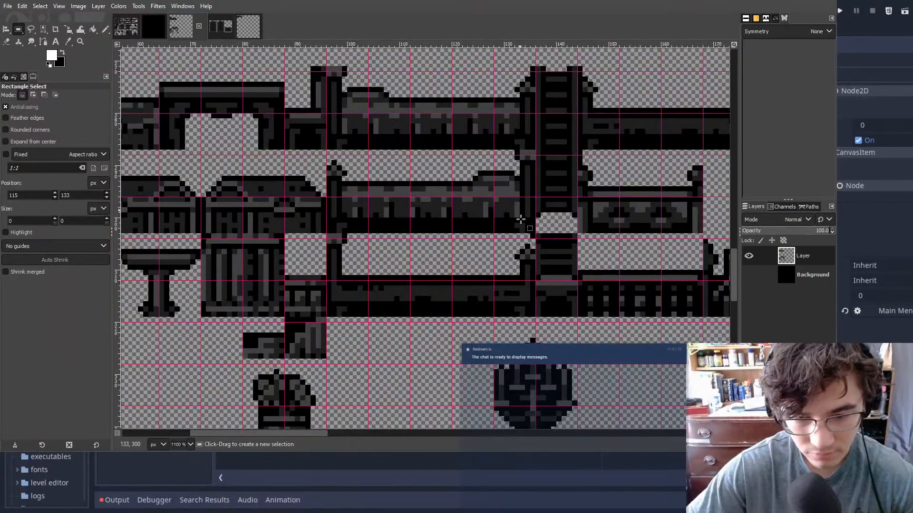
pyautogui.moveTo(531, 308); pyautogui.dragTo(327, 50)
pyautogui.hotkey('ctrl', 'x')
pyautogui.keyDown('ctrl'); pyautogui.scroll(-4, 422, 168); pyautogui.keyUp('ctrl')
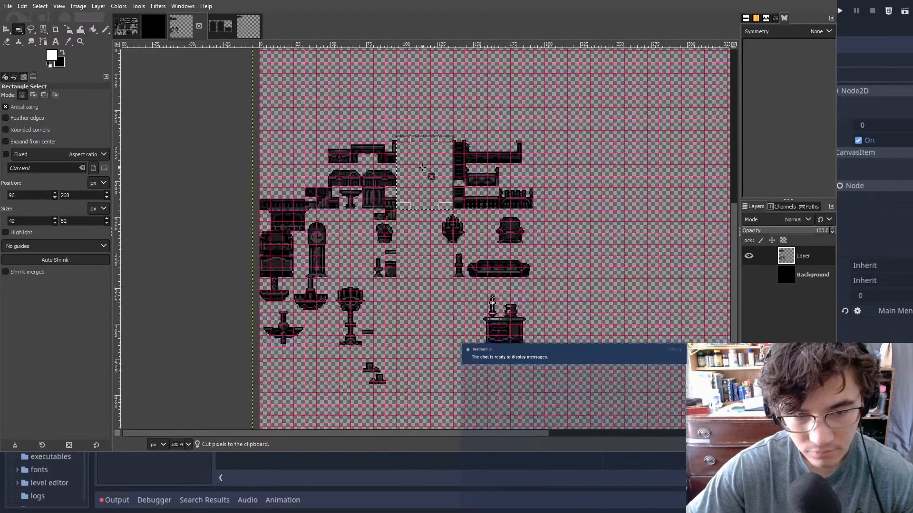
# - Paste the three beds above the crates in the sheet's upper-left corner, align them with the grid edges, and anchor them
pyautogui.scroll(5, 422, 167)
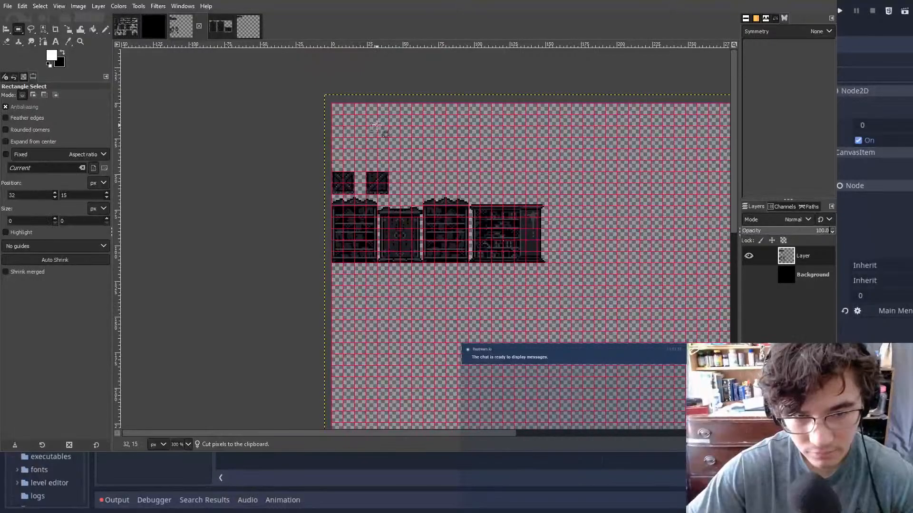
pyautogui.hotkey('ctrl', 'v')
pyautogui.moveTo(536, 246); pyautogui.dragTo(366, 139)
pyautogui.keyDown('ctrl'); pyautogui.scroll(3, 365, 137); pyautogui.keyUp('ctrl')
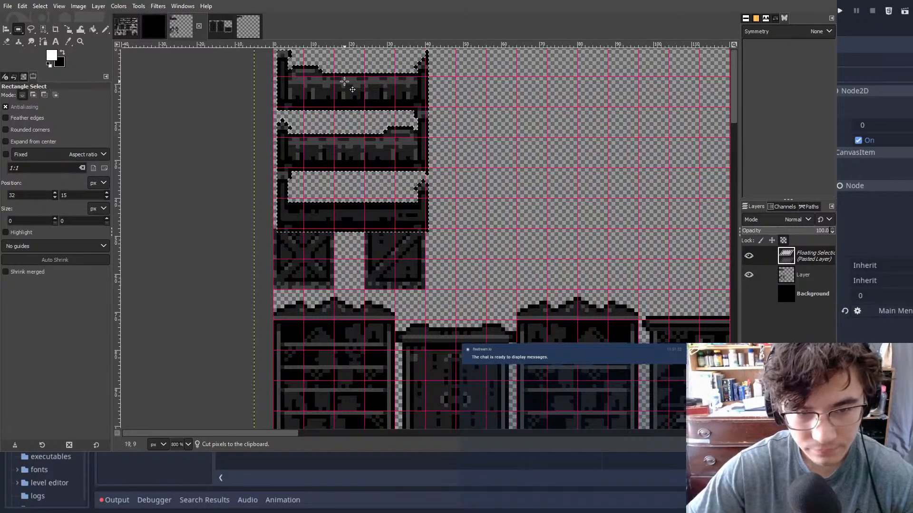
pyautogui.moveTo(358, 91); pyautogui.dragTo(343, 200, button='middle')
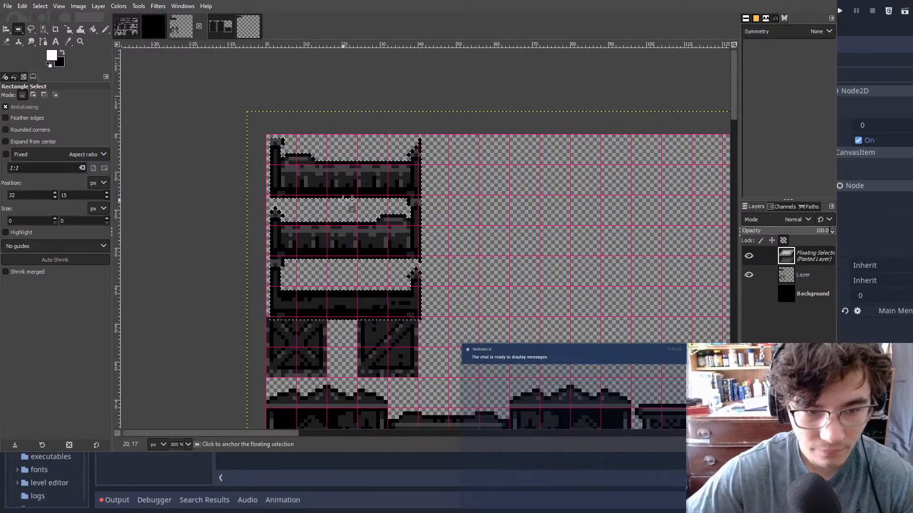
pyautogui.press('Up')
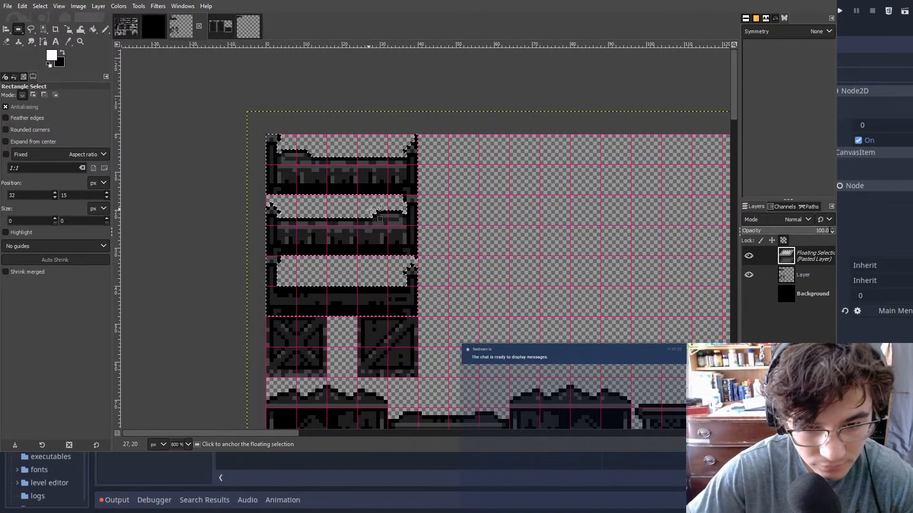
pyautogui.click(449, 277)
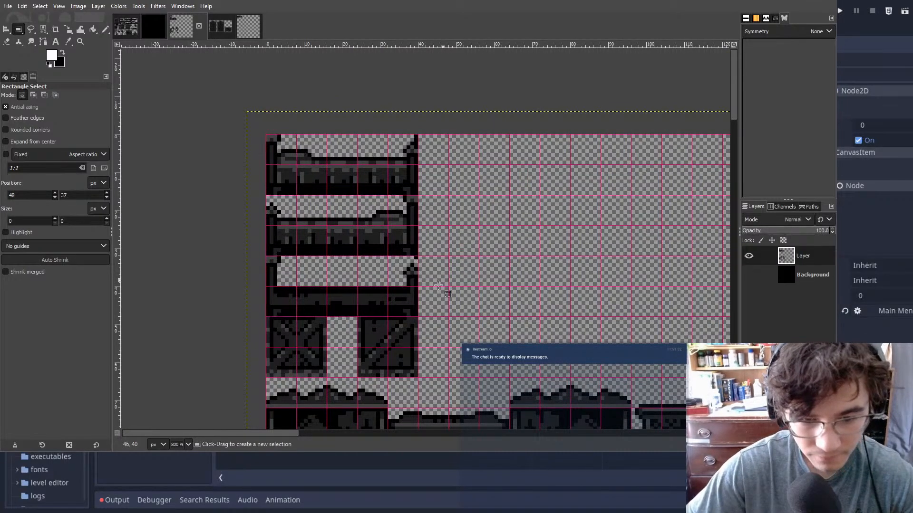
# - Cut the two lower beds with a 64 × 32 px selection and paste them directly to the right of the top bed
pyautogui.moveTo(186, 207)
pyautogui.mouseDown()
pyautogui.moveTo(192, 163)
pyautogui.moveTo(186, 194)
pyautogui.mouseUp()
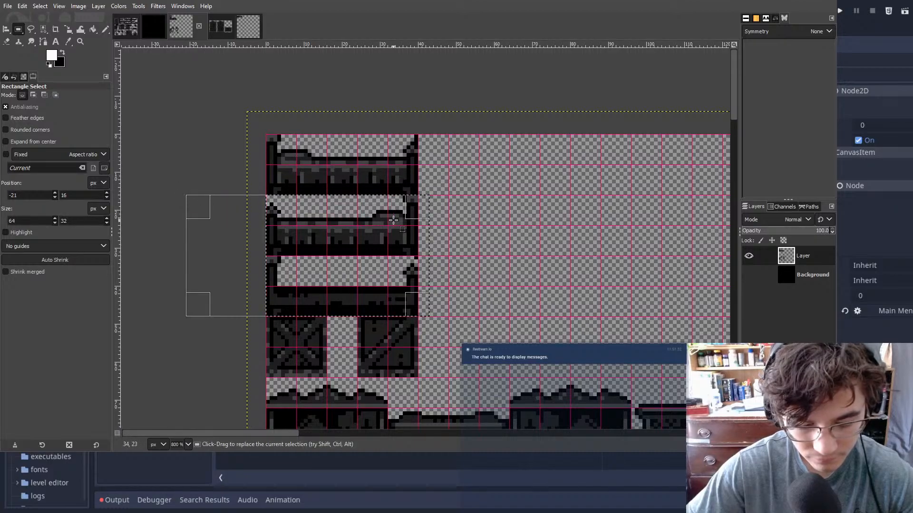
pyautogui.hotkey('ctrl', 'x')
pyautogui.hotkey('ctrl', 'v')
pyautogui.moveTo(339, 237); pyautogui.dragTo(494, 175)
pyautogui.keyDown('ctrl'); pyautogui.scroll(4, 481, 176); pyautogui.keyUp('ctrl')
pyautogui.moveTo(394, 173); pyautogui.dragTo(378, 172)
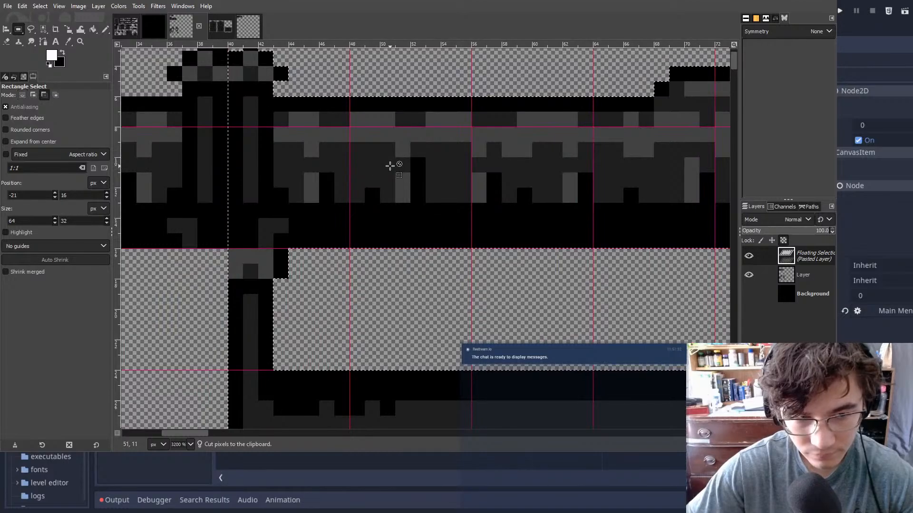
# - Anchor the two pasted beds and try outlining the bare lower bed frame with a 54 × 18 px selection
pyautogui.keyDown('ctrl'); pyautogui.scroll(-1, 391, 167); pyautogui.keyUp('ctrl')
pyautogui.moveTo(483, 180); pyautogui.dragTo(332, 109, button='middle')
pyautogui.keyDown('ctrl'); pyautogui.scroll(-1, 523, 222); pyautogui.keyUp('ctrl')
pyautogui.moveTo(611, 334); pyautogui.dragTo(224, 176)
pyautogui.hotkey('ctrl', 'z')
pyautogui.click(610, 279)
pyautogui.moveTo(602, 349); pyautogui.dragTo(191, 213)
pyautogui.keyDown('ctrl'); pyautogui.scroll(-3, 316, 190); pyautogui.keyUp('ctrl')
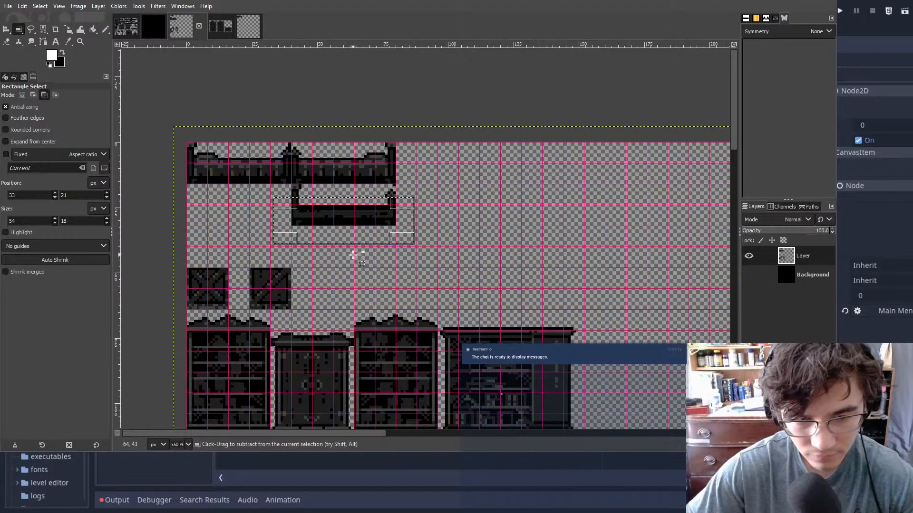
pyautogui.keyDown('ctrl'); pyautogui.scroll(2, 353, 254); pyautogui.keyUp('ctrl')
pyautogui.click(568, 166)
pyautogui.keyDown('ctrl'); pyautogui.scroll(-1, 448, 232); pyautogui.keyUp('ctrl')
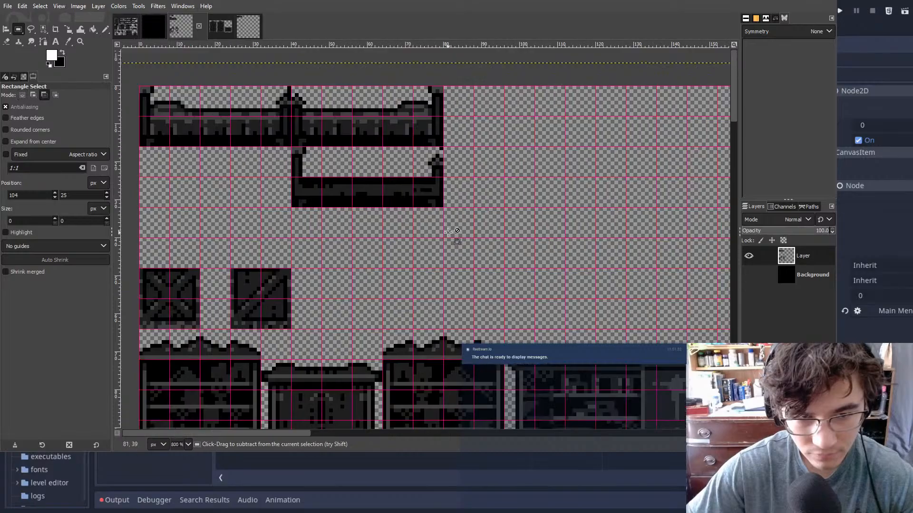
# - Select the bare bed frame with a 58 × 19 px selection, paste the copied pair of beds over their current spot, and anchor them
pyautogui.keyDown('ctrl'); pyautogui.scroll(-3, 447, 209); pyautogui.keyUp('ctrl')
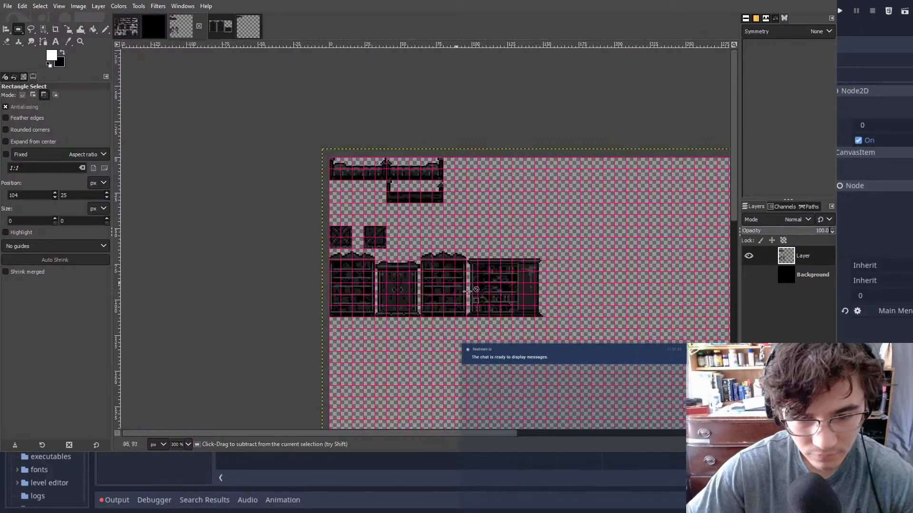
pyautogui.moveTo(499, 402); pyautogui.dragTo(440, 204, button='middle')
pyautogui.moveTo(464, 414); pyautogui.dragTo(449, 391, button='middle')
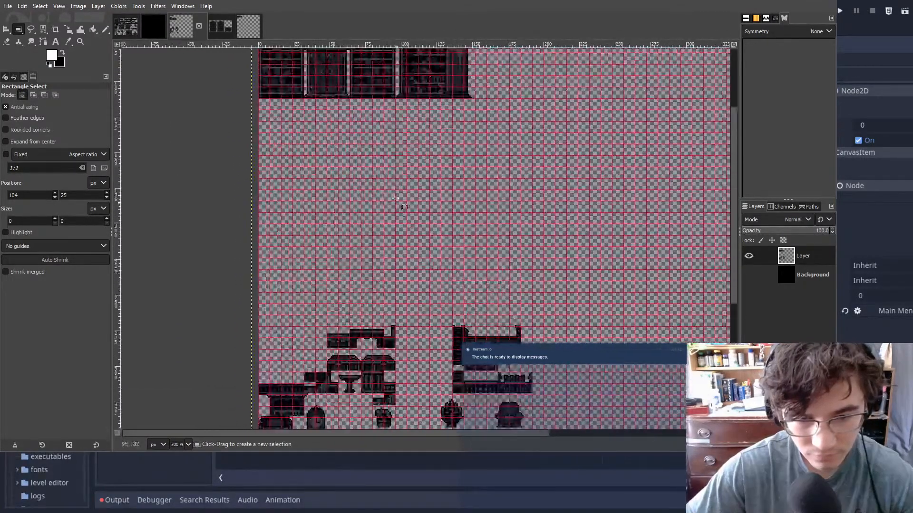
pyautogui.moveTo(421, 167); pyautogui.dragTo(409, 303, button='middle')
pyautogui.moveTo(354, 120); pyautogui.dragTo(521, 240, button='middle')
pyautogui.keyDown('ctrl'); pyautogui.scroll(4, 427, 178); pyautogui.keyUp('ctrl')
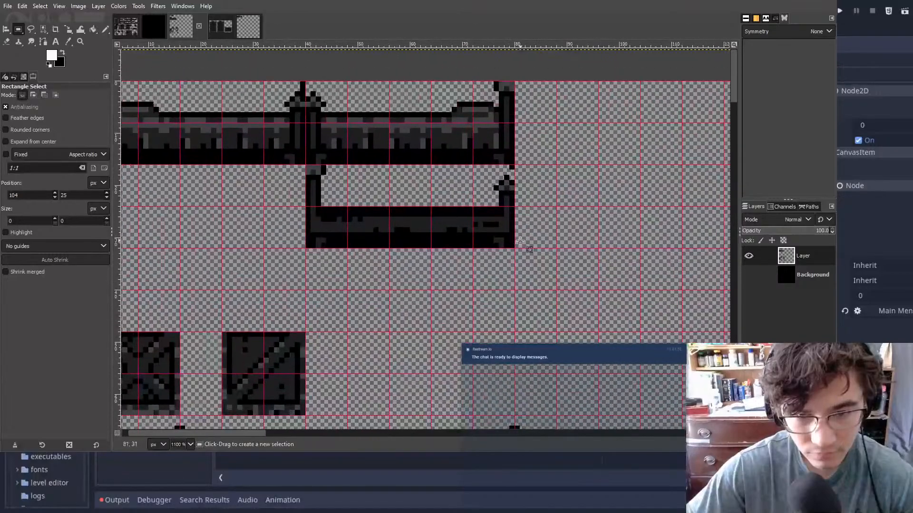
pyautogui.moveTo(556, 263); pyautogui.dragTo(253, 165)
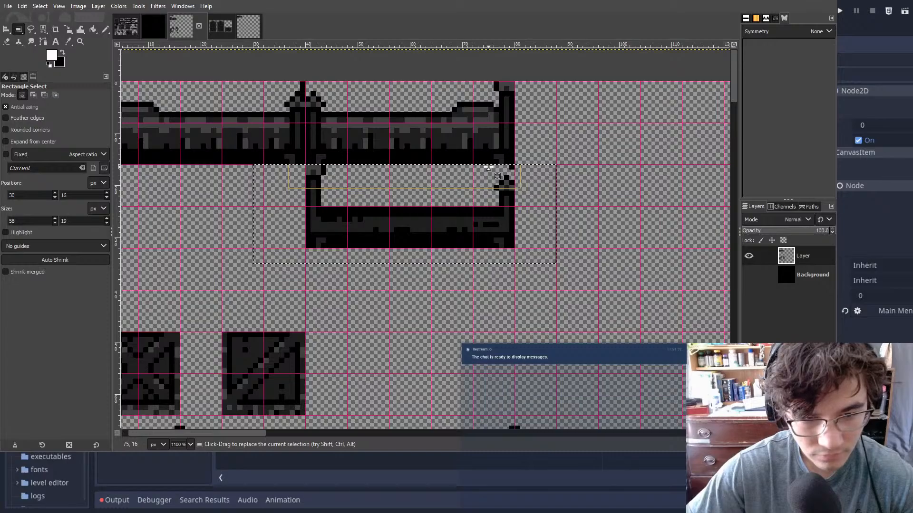
pyautogui.keyDown('ctrl'); pyautogui.scroll(-2, 381, 188); pyautogui.keyUp('ctrl')
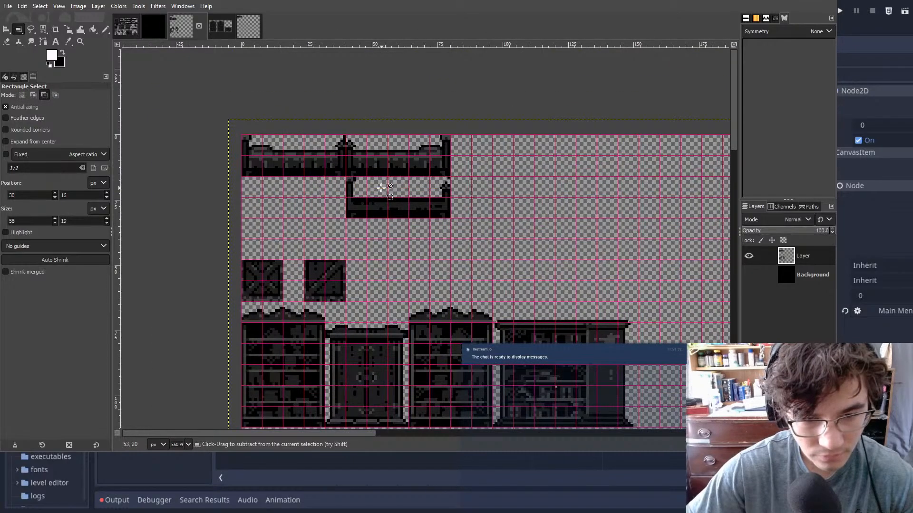
pyautogui.hotkey('ctrl', 'v')
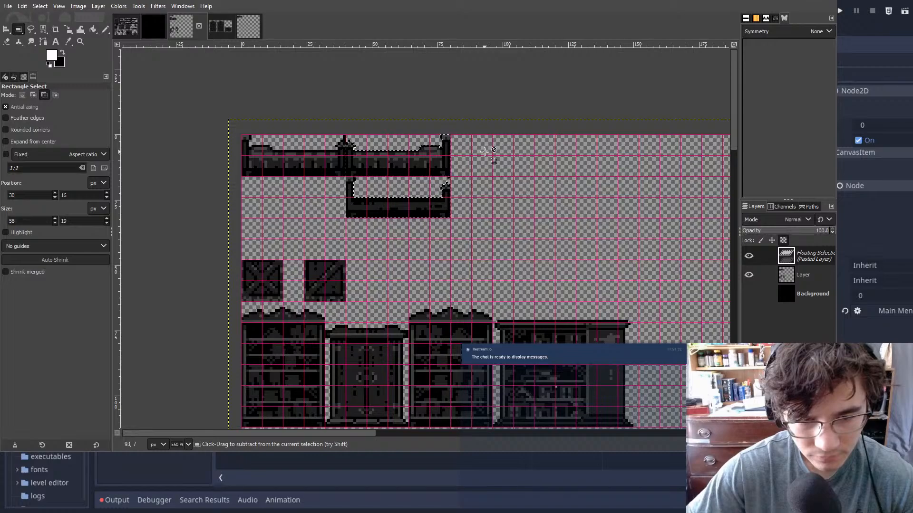
pyautogui.keyDown('ctrl'); pyautogui.scroll(5, 401, 179); pyautogui.keyUp('ctrl')
pyautogui.keyDown('ctrl'); pyautogui.scroll(-5, 395, 177); pyautogui.keyUp('ctrl')
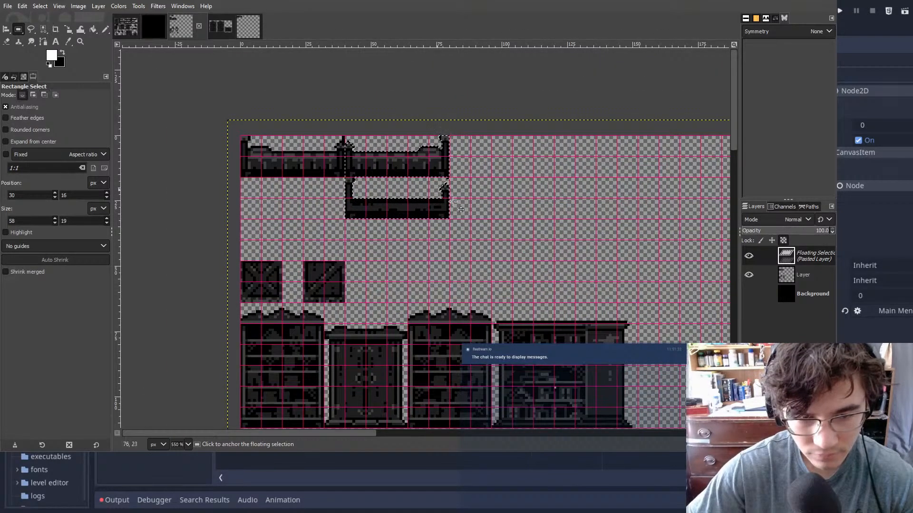
pyautogui.click(515, 245)
# - Try cutting all three beds with a 122 × 59 px selection, and undo the cut
pyautogui.moveTo(514, 245); pyautogui.dragTo(196, 91)
pyautogui.hotkey('ctrl', 'x')
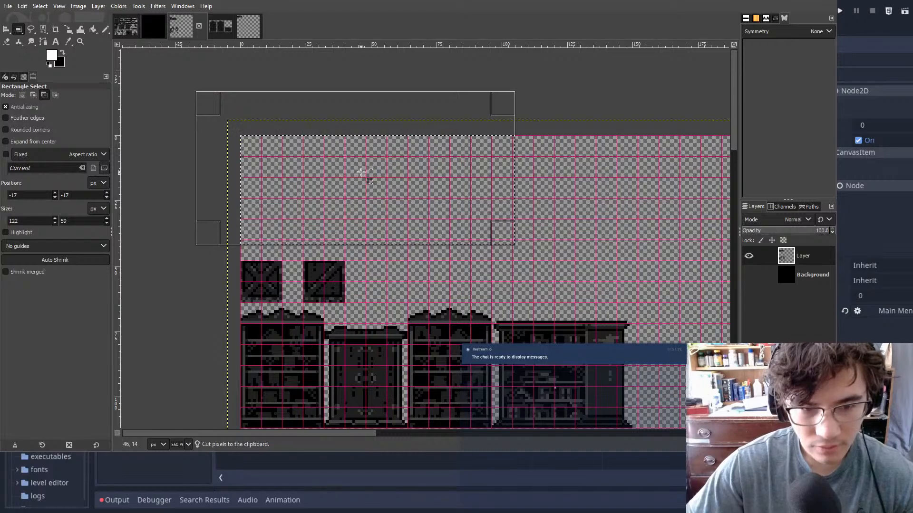
pyautogui.click(591, 184)
pyautogui.hotkey('ctrl', 'z')
pyautogui.hotkey('ctrl', 'z')
# - Undo the latest bed placements back to the pasted pair beside the top bed, and anchor that pair
pyautogui.hotkey('ctrl', 'v')
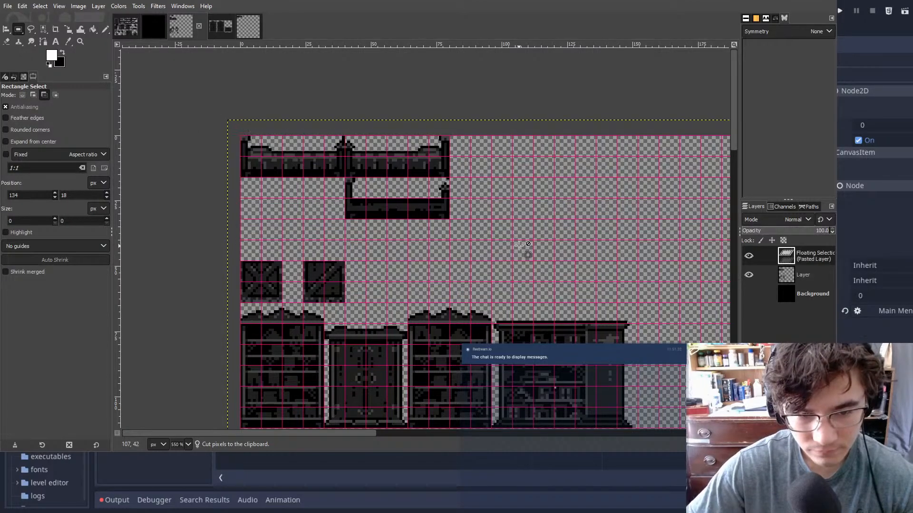
pyautogui.keyDown('ctrl'); pyautogui.scroll(5, 288, 172); pyautogui.keyUp('ctrl')
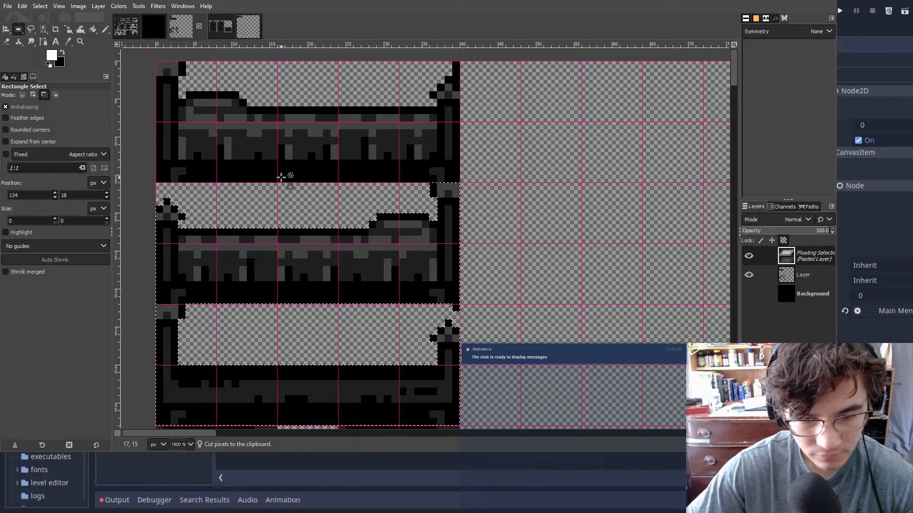
pyautogui.keyDown('ctrl'); pyautogui.scroll(-1, 281, 177); pyautogui.keyUp('ctrl')
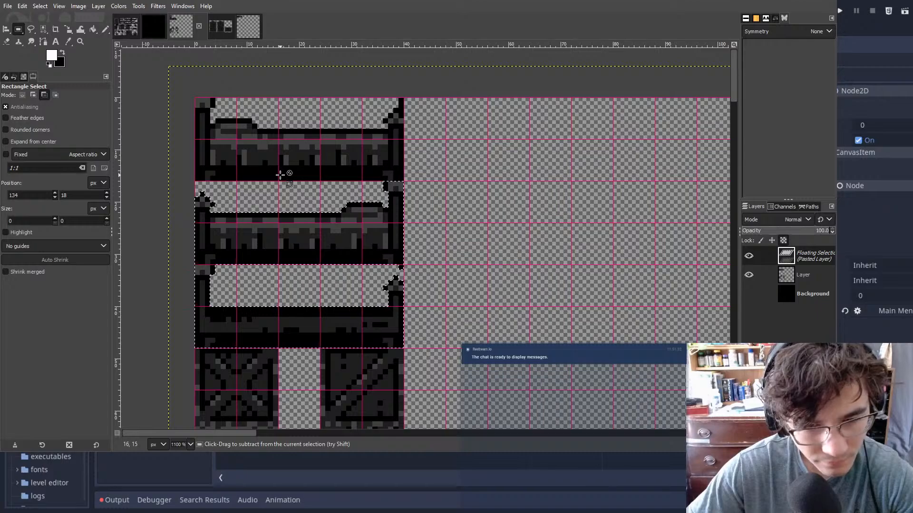
pyautogui.hotkey('ctrl', 'z')
pyautogui.hotkey('ctrl', 'z')
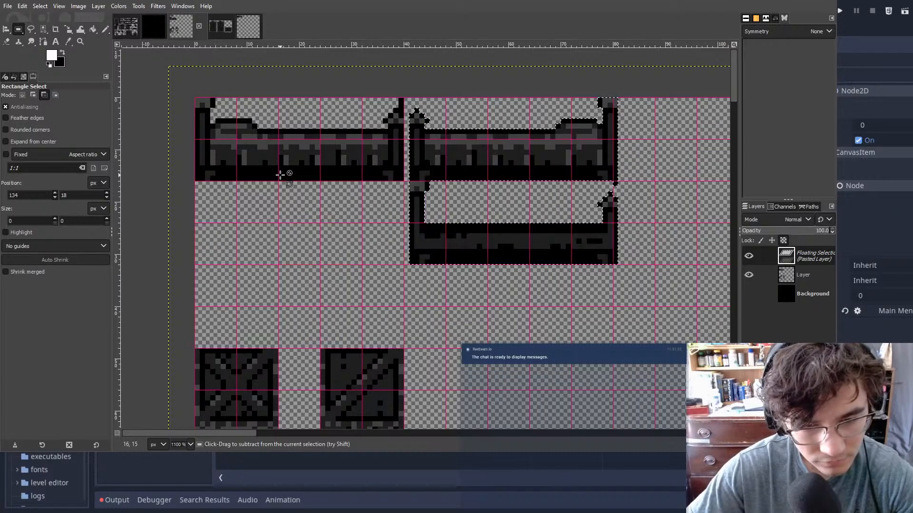
pyautogui.click(691, 259)
# - Cut the bare bed frame with a 58 × 22 px selection and move the pasted copy away to the right of the beds
pyautogui.moveTo(690, 259); pyautogui.dragTo(591, 258, button='middle')
pyautogui.moveTo(575, 295); pyautogui.dragTo(273, 180)
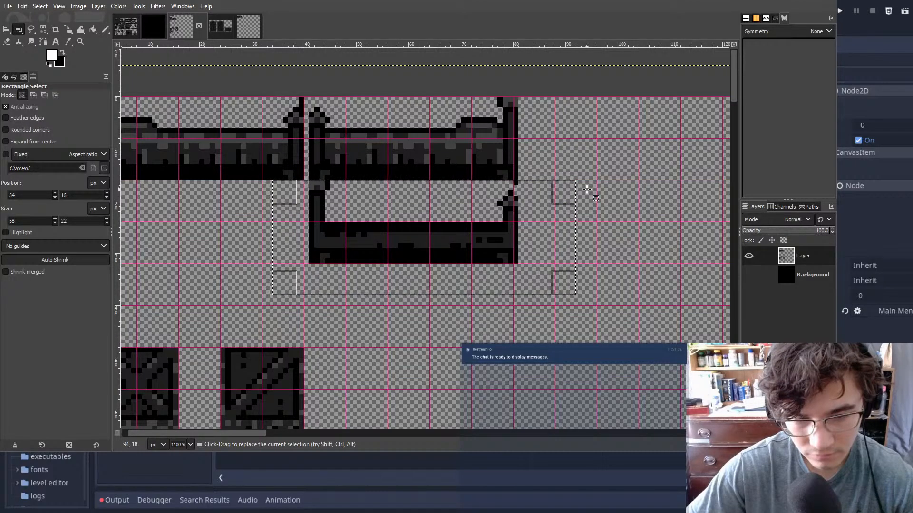
pyautogui.hotkey('ctrl', 'x')
pyautogui.hotkey('ctrl', 'v')
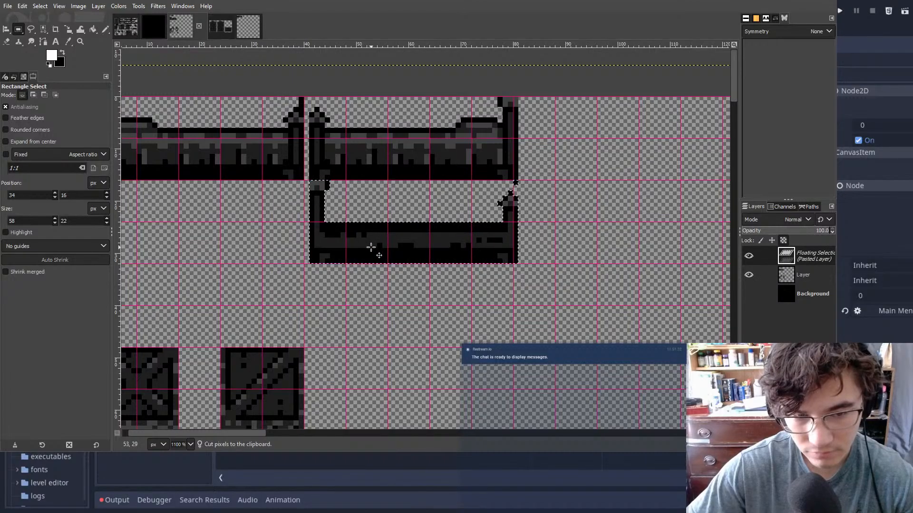
pyautogui.moveTo(372, 247); pyautogui.dragTo(659, 220)
# - Cut and paste the second made bed, nudge it one pixel left against the first bed, and anchor it
pyautogui.moveTo(544, 201); pyautogui.dragTo(311, 73)
pyautogui.hotkey('ctrl', 'x')
pyautogui.hotkey('ctrl', 'v')
pyautogui.press('Left')
pyautogui.click(505, 219)
# - Cut the bare bed frame with a 56 × 36 px selection, paste it directly right of the second bed, and anchor it
pyautogui.hscroll(3, 415, 193)
pyautogui.moveTo(674, 259); pyautogui.dragTo(403, 102)
pyautogui.hotkey('ctrl', 'x')
pyautogui.hotkey('ctrl', 'v')
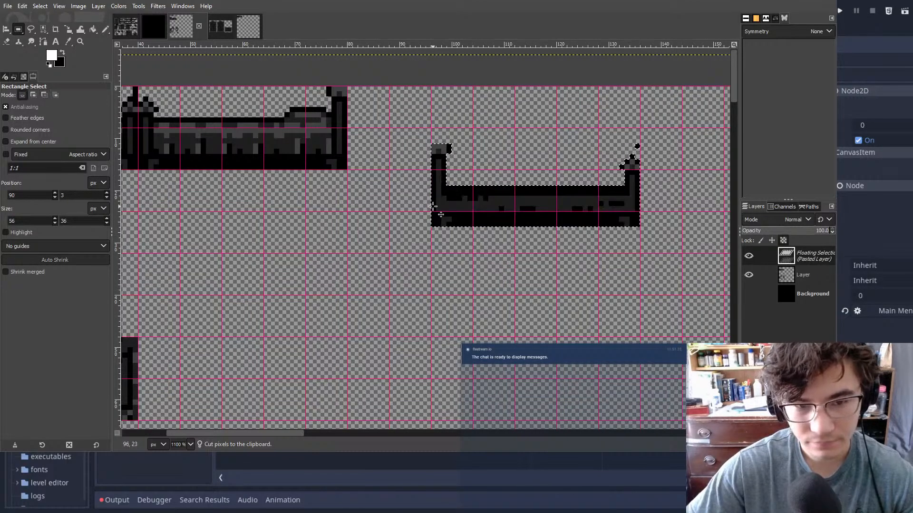
pyautogui.moveTo(434, 204); pyautogui.dragTo(367, 154)
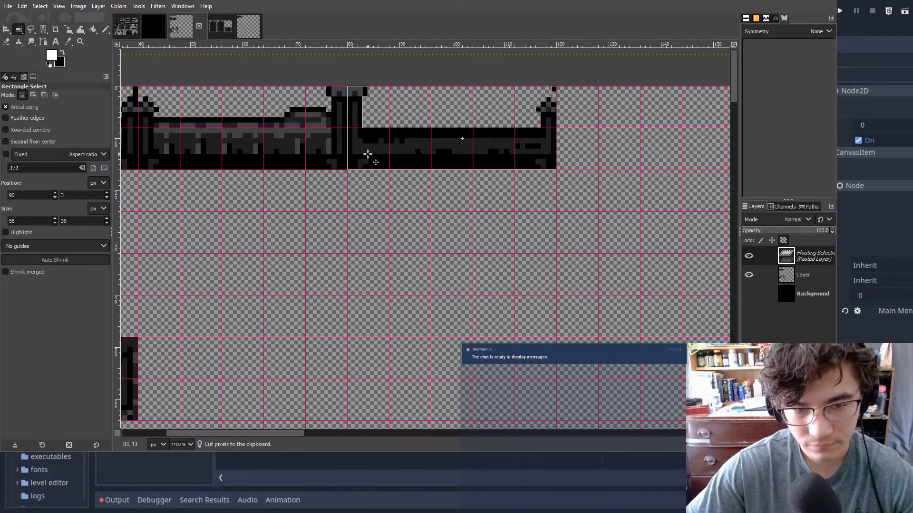
pyautogui.click(475, 200)
# - Cut the crates and bookcases with a 227 × 94 px selection, paste them directly beneath the row of beds, and anchor them
pyautogui.keyDown('ctrl'); pyautogui.scroll(-5, 485, 198); pyautogui.keyUp('ctrl')
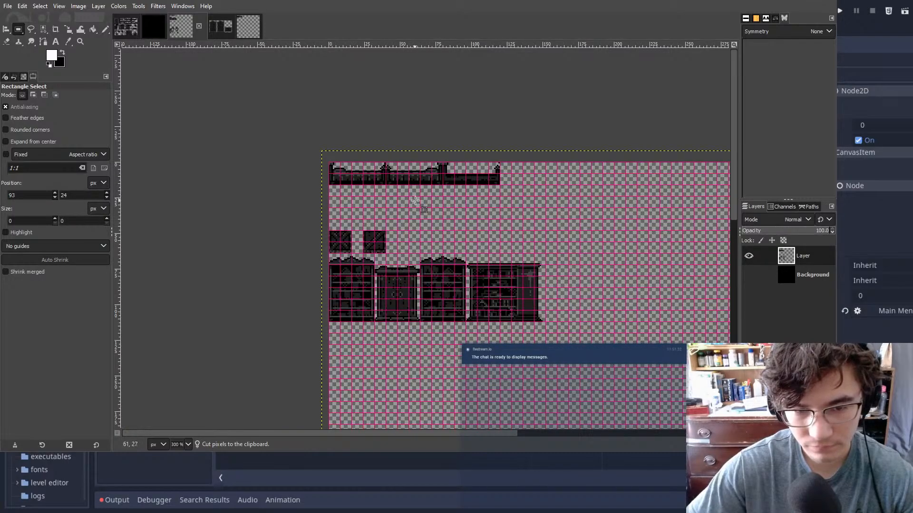
pyautogui.moveTo(502, 213); pyautogui.dragTo(508, 210, button='middle')
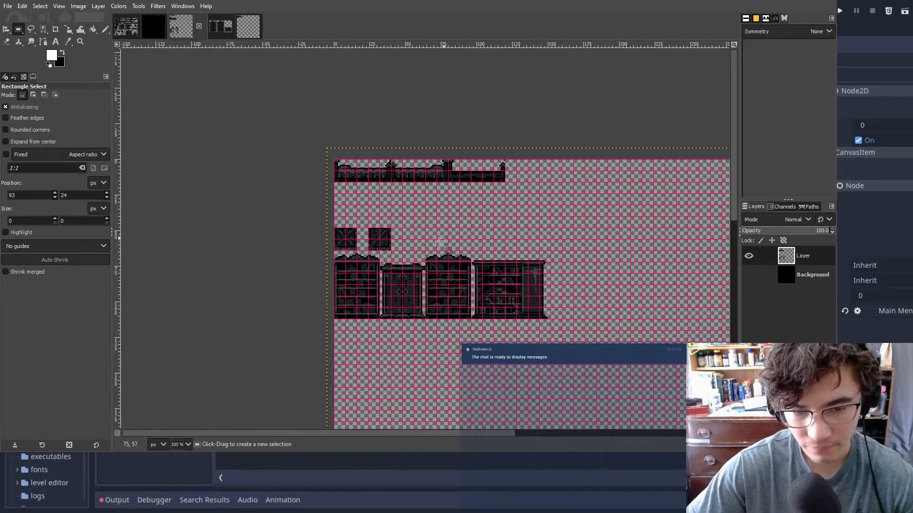
pyautogui.moveTo(604, 351); pyautogui.dragTo(279, 218)
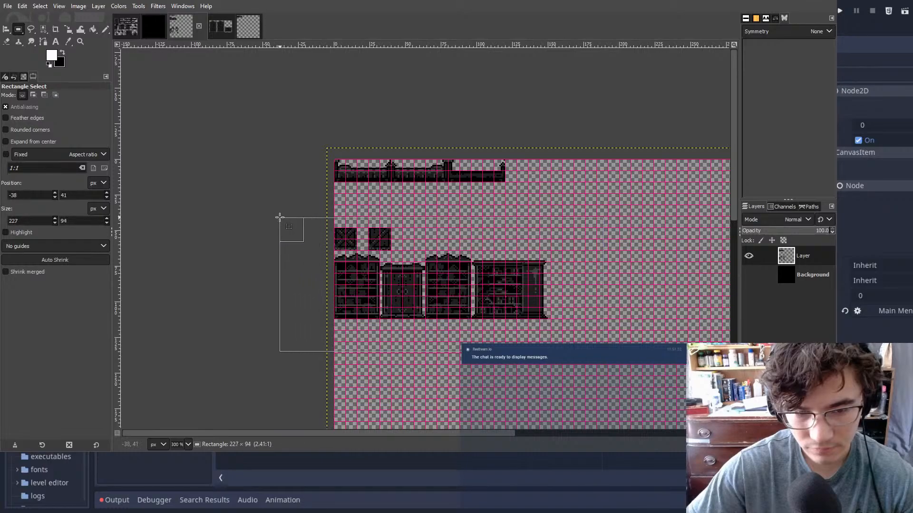
pyautogui.hotkey('ctrl', 'x')
pyautogui.hotkey('ctrl', 'v')
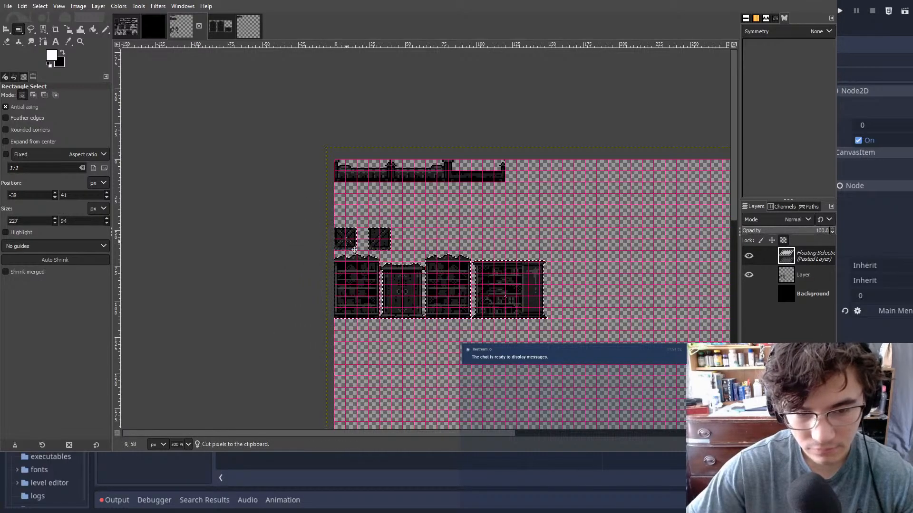
pyautogui.moveTo(345, 236); pyautogui.dragTo(349, 199)
pyautogui.keyDown('ctrl'); pyautogui.scroll(1, 349, 199); pyautogui.keyUp('ctrl')
pyautogui.keyDown('ctrl'); pyautogui.scroll(4, 349, 200); pyautogui.keyUp('ctrl')
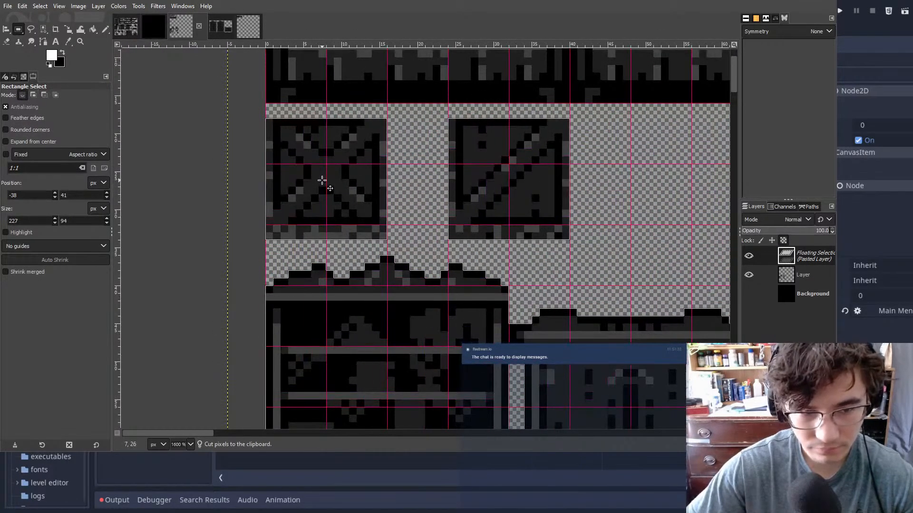
pyautogui.click(644, 176)
# - Try outlining the bare bed frame beside the ladder with a 50 × 21 px selection, and discard the selection
pyautogui.keyDown('ctrl'); pyautogui.scroll(-5, 464, 195); pyautogui.keyUp('ctrl')
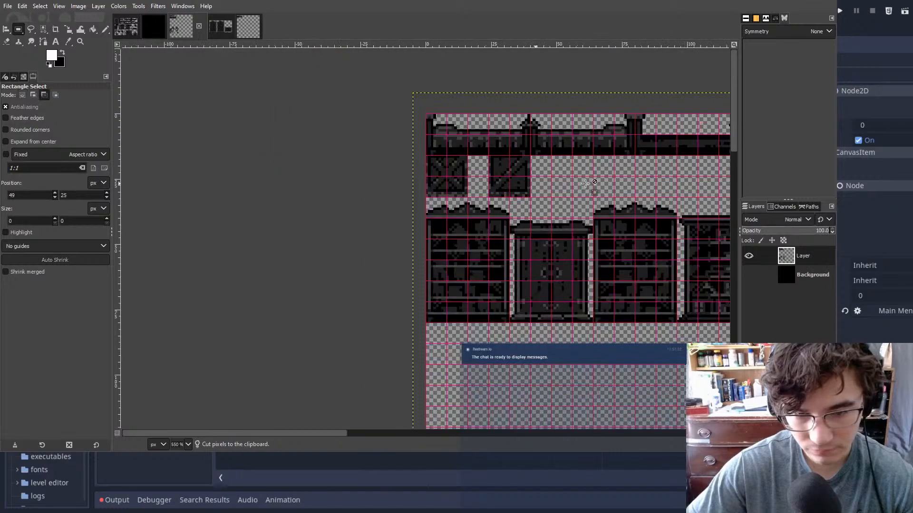
pyautogui.scroll(-5, 464, 195)
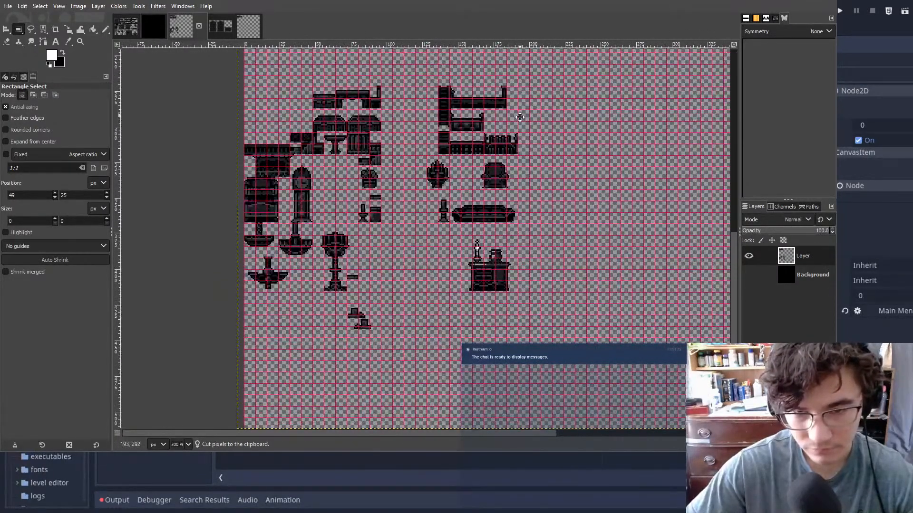
pyautogui.keyDown('ctrl'); pyautogui.scroll(4, 520, 116); pyautogui.keyUp('ctrl')
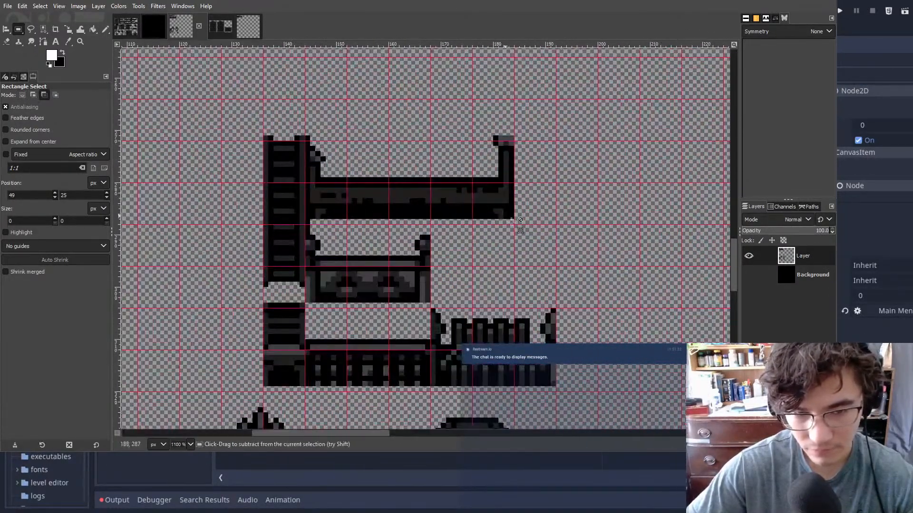
pyautogui.moveTo(566, 224); pyautogui.dragTo(327, 113)
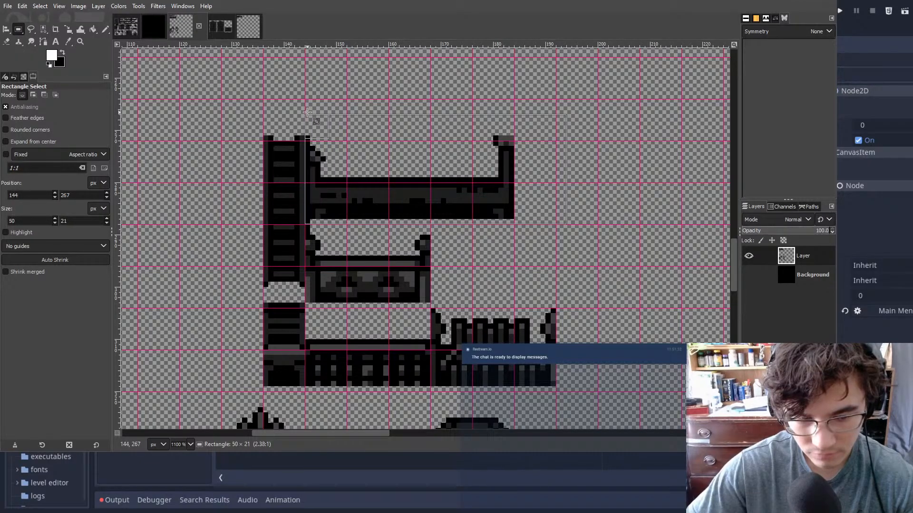
pyautogui.moveTo(307, 112); pyautogui.dragTo(307, 112)
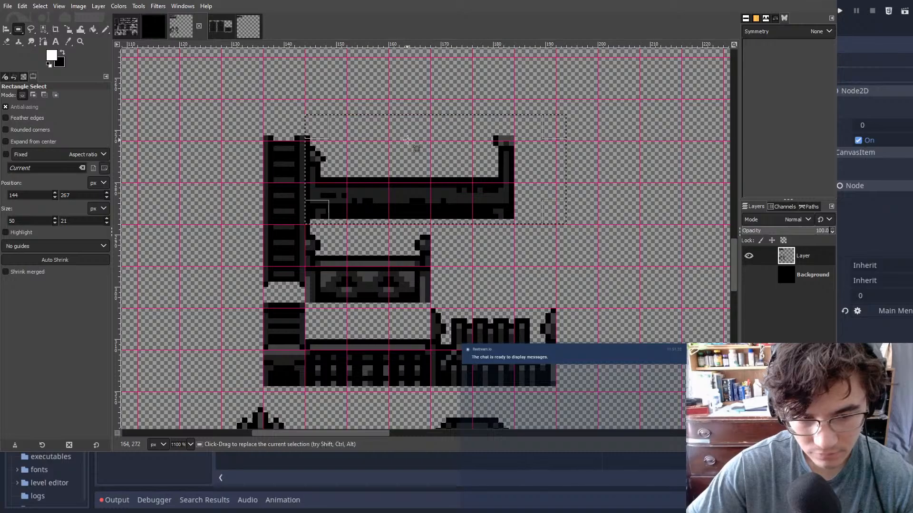
pyautogui.click(630, 183)
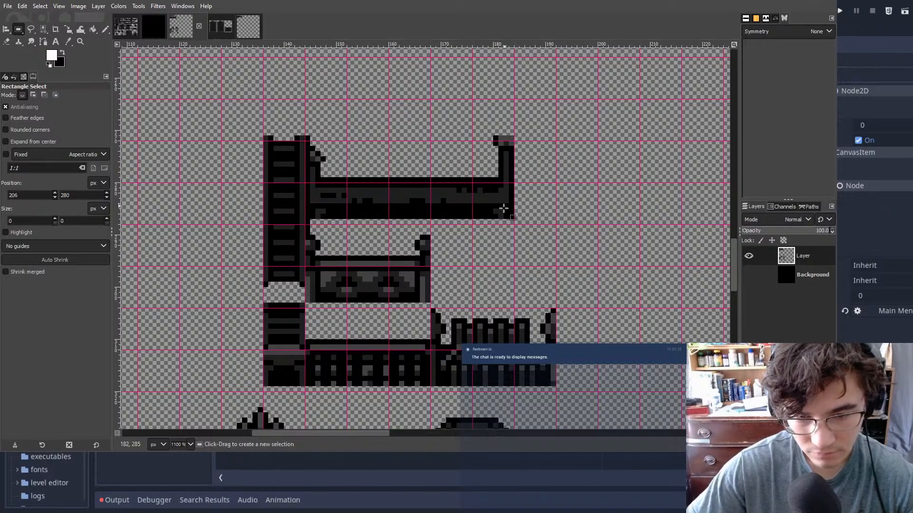
# - Cut the bed frame beside the ladder with a 41 × 22 px selection, paste it at the right end of the bed row, and anchor it
pyautogui.moveTo(511, 216); pyautogui.dragTo(305, 105)
pyautogui.hotkey('ctrl', 'x')
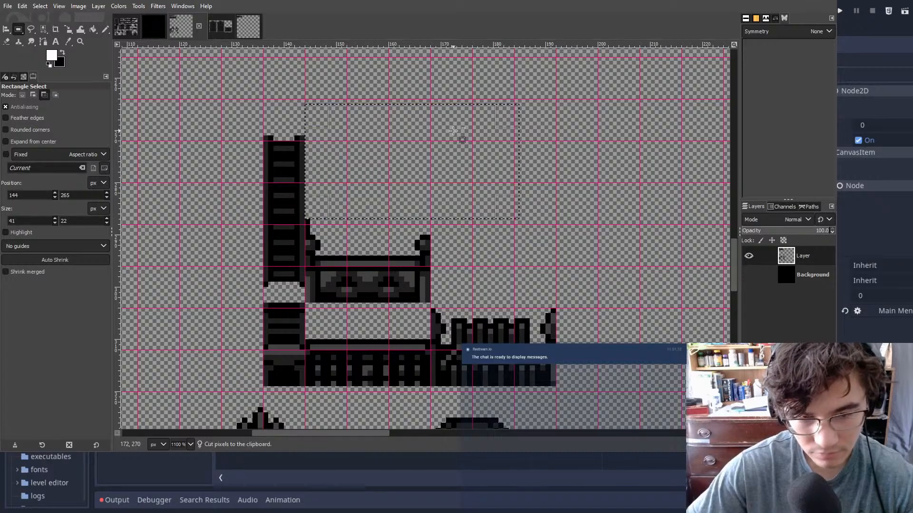
pyautogui.hotkey('ctrl', 'v')
pyautogui.keyDown('ctrl'); pyautogui.scroll(-4, 454, 130); pyautogui.keyUp('ctrl')
pyautogui.moveTo(403, 161); pyautogui.dragTo(385, 66)
pyautogui.moveTo(407, 59); pyautogui.dragTo(422, 280, button='middle')
pyautogui.moveTo(411, 304); pyautogui.dragTo(399, 114)
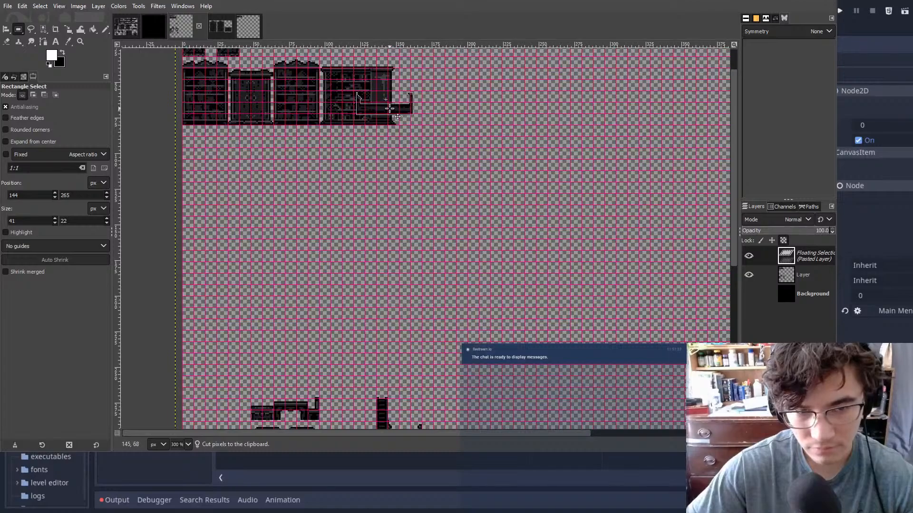
pyautogui.moveTo(399, 114); pyautogui.dragTo(440, 281, button='middle')
pyautogui.moveTo(441, 283); pyautogui.dragTo(439, 205)
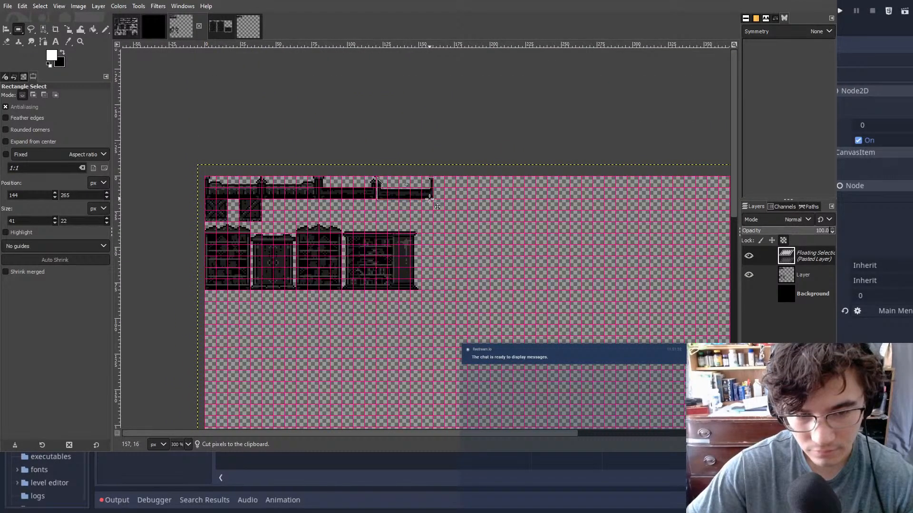
pyautogui.keyDown('ctrl'); pyautogui.scroll(4, 405, 192); pyautogui.keyUp('ctrl')
pyautogui.click(362, 193)
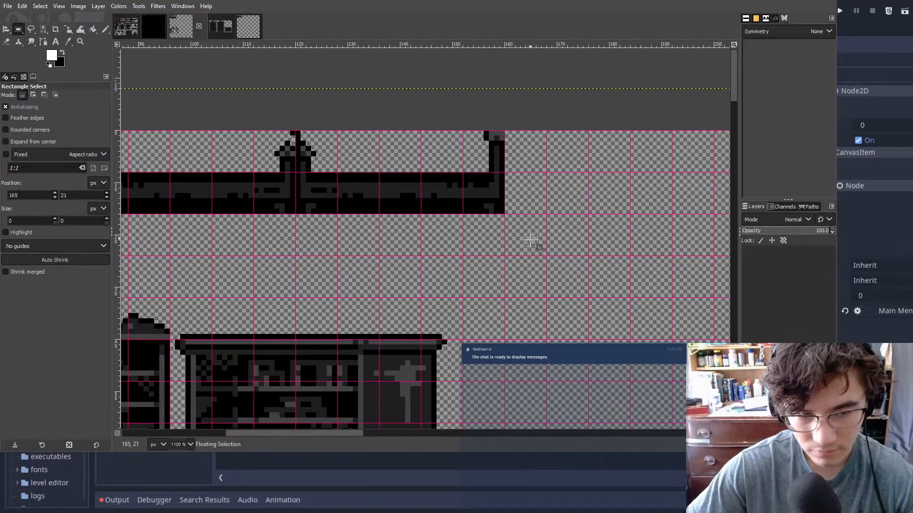
# - Examine the rearranged rows of beds, crates and bookcases and the free space around them on the sheet
pyautogui.keyDown('ctrl'); pyautogui.scroll(-3, 530, 240); pyautogui.keyUp('ctrl')
pyautogui.keyDown('shift'); pyautogui.hscroll(-2, 379, 187); pyautogui.keyUp('shift')
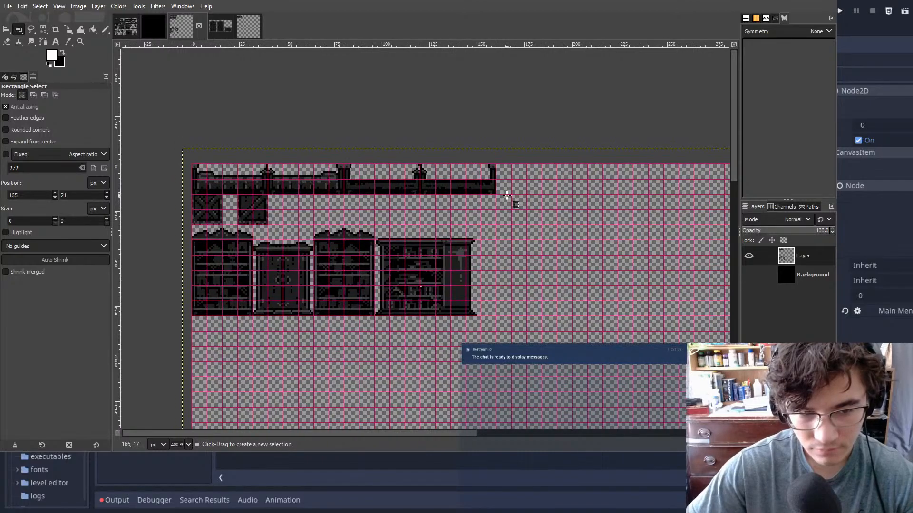
pyautogui.keyDown('ctrl'); pyautogui.scroll(1, 411, 183); pyautogui.keyUp('ctrl')
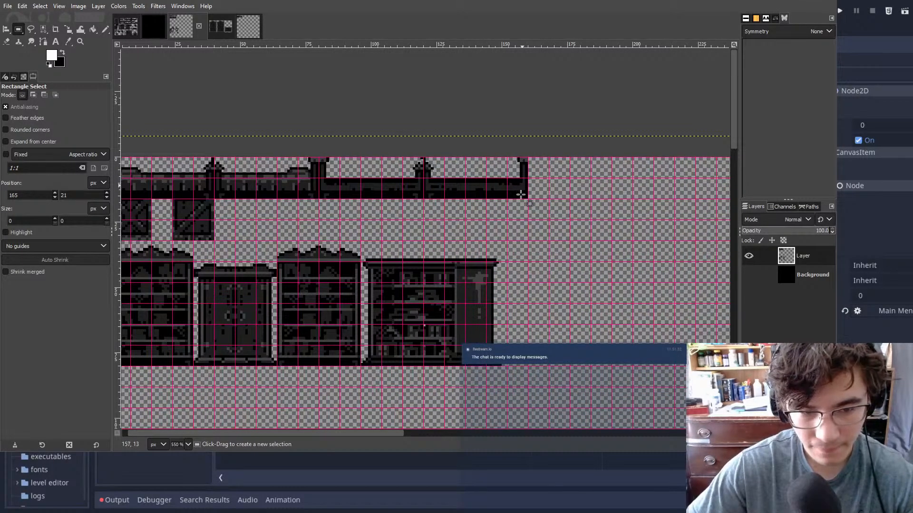
pyautogui.scroll(-1, 510, 272)
pyautogui.moveTo(505, 266); pyautogui.dragTo(693, 329, button='middle')
pyautogui.moveTo(532, 276); pyautogui.dragTo(439, 230, button='middle')
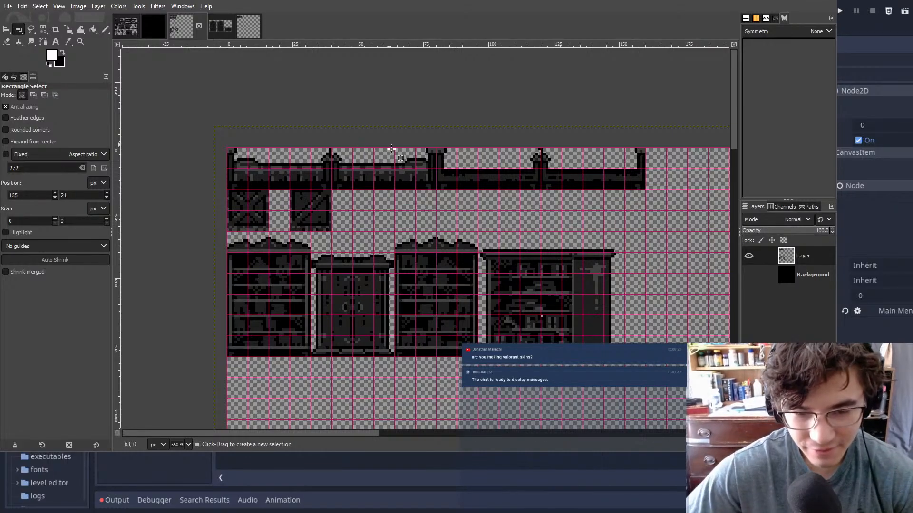
pyautogui.moveTo(296, 215); pyautogui.dragTo(280, 226, button='middle')
pyautogui.moveTo(497, 219); pyautogui.dragTo(494, 93, button='middle')
pyautogui.moveTo(609, 228); pyautogui.dragTo(523, 57, button='middle')
pyautogui.moveTo(489, 425); pyautogui.dragTo(488, 249, button='middle')
pyautogui.scroll(9, 487, 248)
pyautogui.moveTo(326, 164); pyautogui.dragTo(428, 274, button='middle')
pyautogui.keyDown('ctrl'); pyautogui.scroll(-1, 428, 275); pyautogui.keyUp('ctrl')
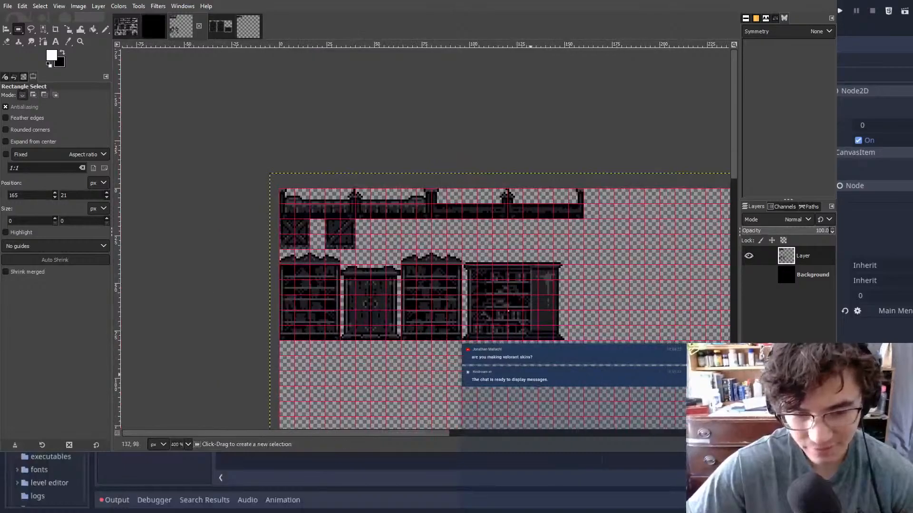
# - Cut the open-legged table with a 24 × 18 px selection, paste it back in place, and anchor it
pyautogui.moveTo(594, 428); pyautogui.dragTo(427, 309, button='middle')
pyautogui.moveTo(361, 346); pyautogui.dragTo(540, 73, button='middle')
pyautogui.moveTo(589, 296); pyautogui.dragTo(506, 162, button='middle')
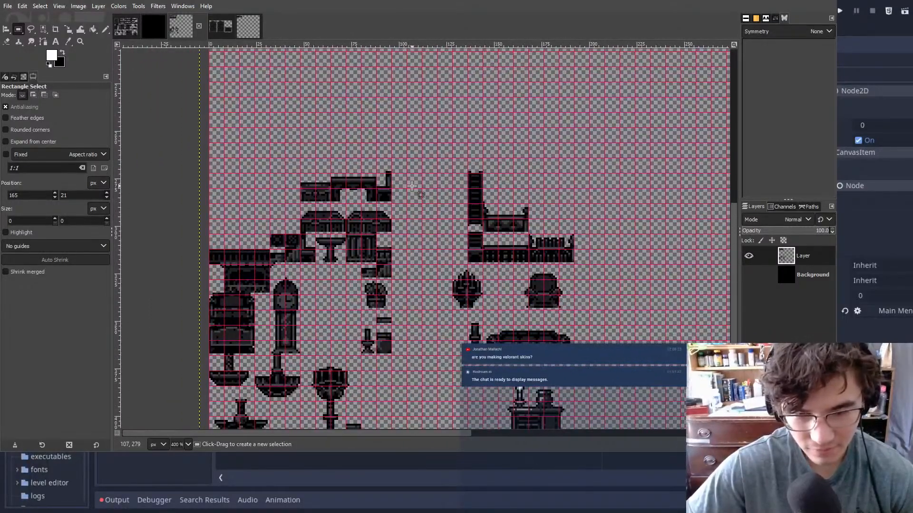
pyautogui.keyDown('ctrl'); pyautogui.scroll(4, 378, 202); pyautogui.keyUp('ctrl')
pyautogui.moveTo(372, 234); pyautogui.dragTo(190, 98)
pyautogui.hotkey('ctrl', 'x')
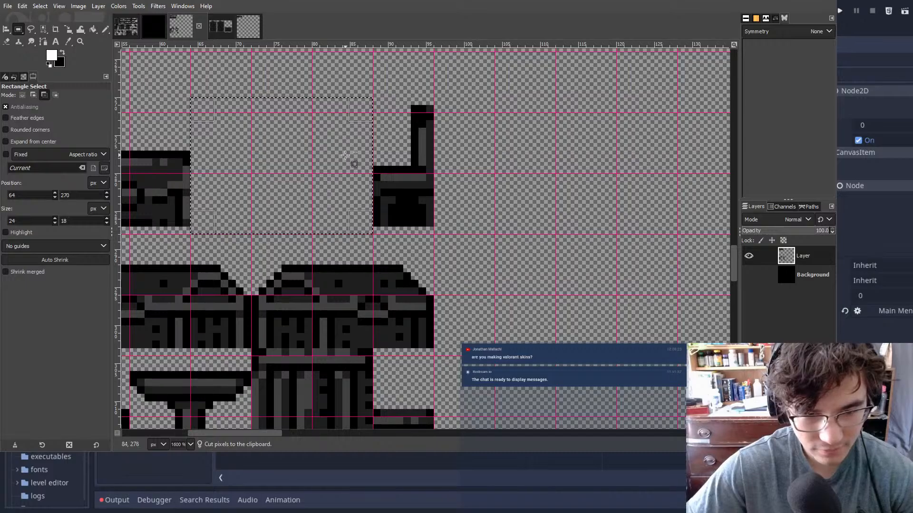
pyautogui.hotkey('ctrl', 'v')
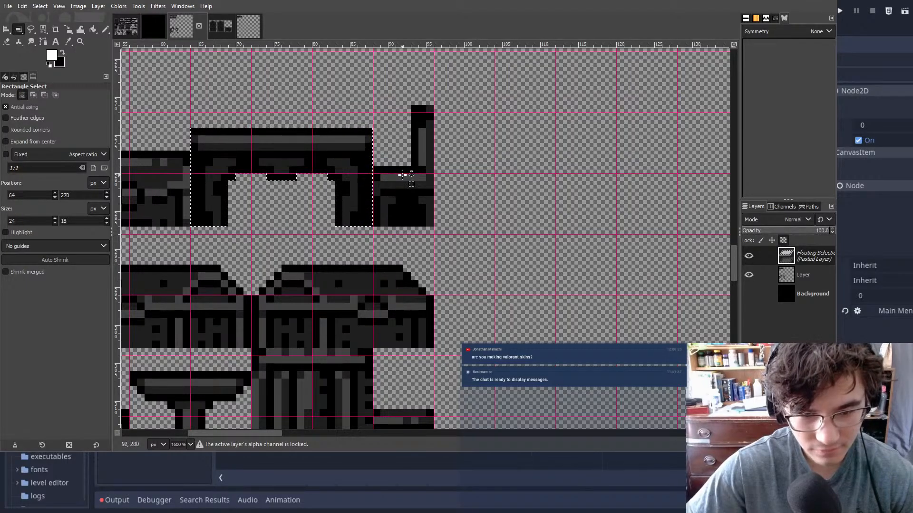
pyautogui.click(403, 174)
# - Cut the open-legged table with a 24 × 17 px selection, paste it at the sheet's left edge beneath the bookcases, and anchor it
pyautogui.moveTo(372, 234); pyautogui.dragTo(193, 103)
pyautogui.hotkey('ctrl', 'x')
pyautogui.moveTo(281, 135); pyautogui.dragTo(624, 336, button='middle')
pyautogui.keyDown('ctrl'); pyautogui.scroll(-3, 526, 175); pyautogui.keyUp('ctrl')
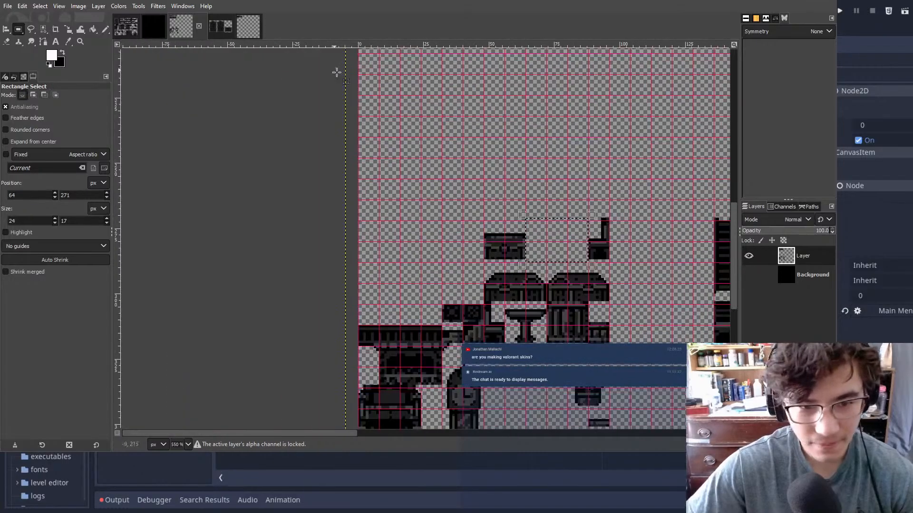
pyautogui.scroll(8, 331, 66)
pyautogui.keyDown('shift'); pyautogui.hscroll(2, 331, 66); pyautogui.keyUp('shift')
pyautogui.click(354, 133)
pyautogui.hotkey('ctrl', 'v')
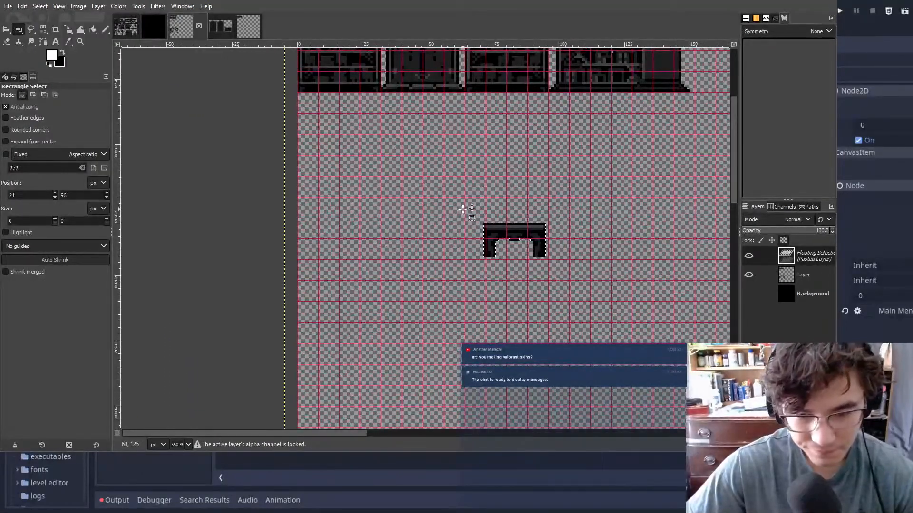
pyautogui.moveTo(504, 234); pyautogui.dragTo(332, 122)
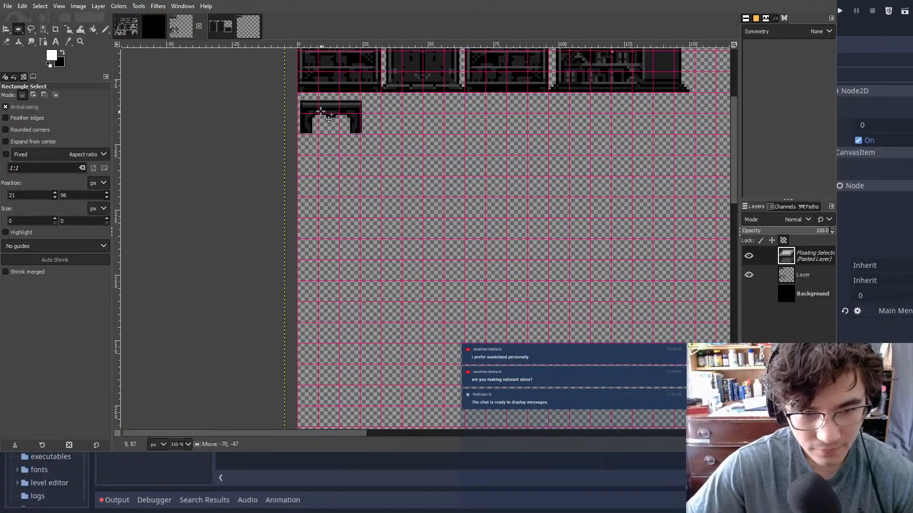
pyautogui.click(516, 164)
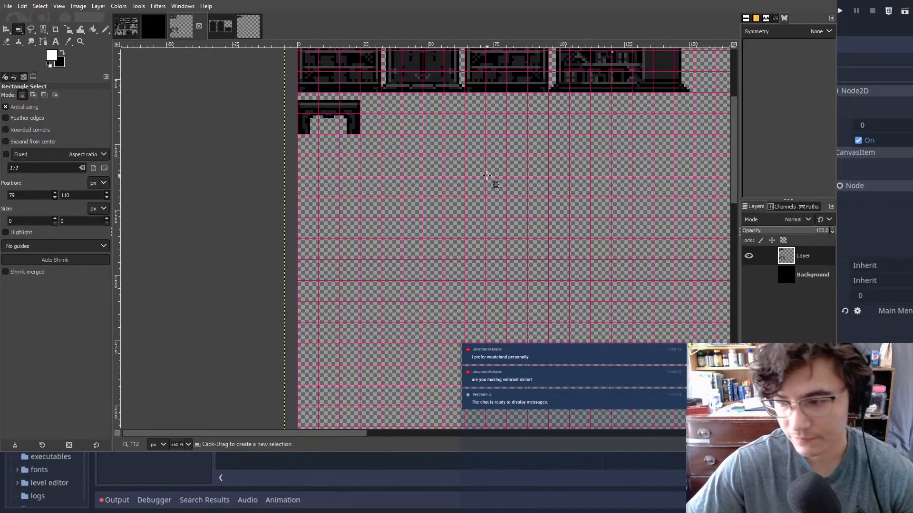
# - Cut the ladder beside the bed frame out of the lower sprite group with a 15 × 33 px selection
pyautogui.keyDown('ctrl'); pyautogui.scroll(-2, 494, 185); pyautogui.keyUp('ctrl')
pyautogui.scroll(-5, 449, 218)
pyautogui.scroll(-3, 445, 137)
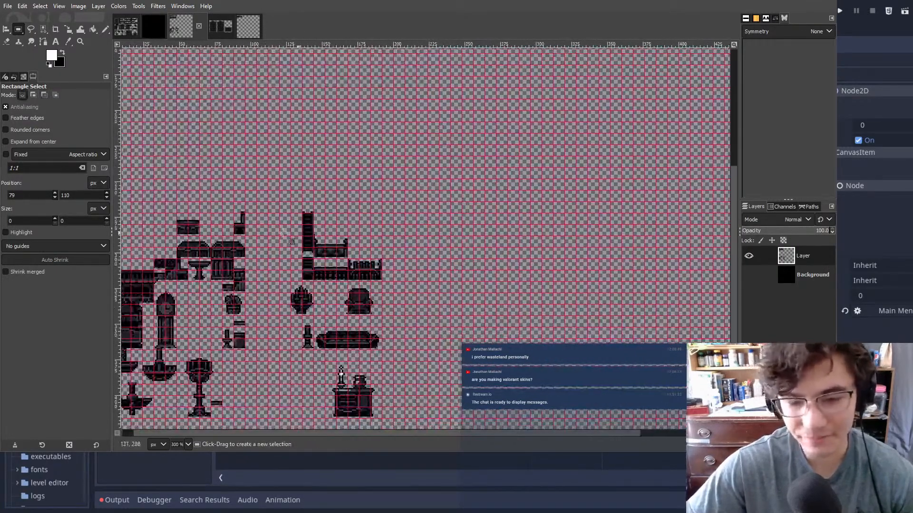
pyautogui.keyDown('ctrl'); pyautogui.scroll(3, 304, 209); pyautogui.keyUp('ctrl')
pyautogui.keyDown('shift'); pyautogui.hscroll(-2, 240, 197); pyautogui.keyUp('shift')
pyautogui.moveTo(291, 175); pyautogui.dragTo(348, 299)
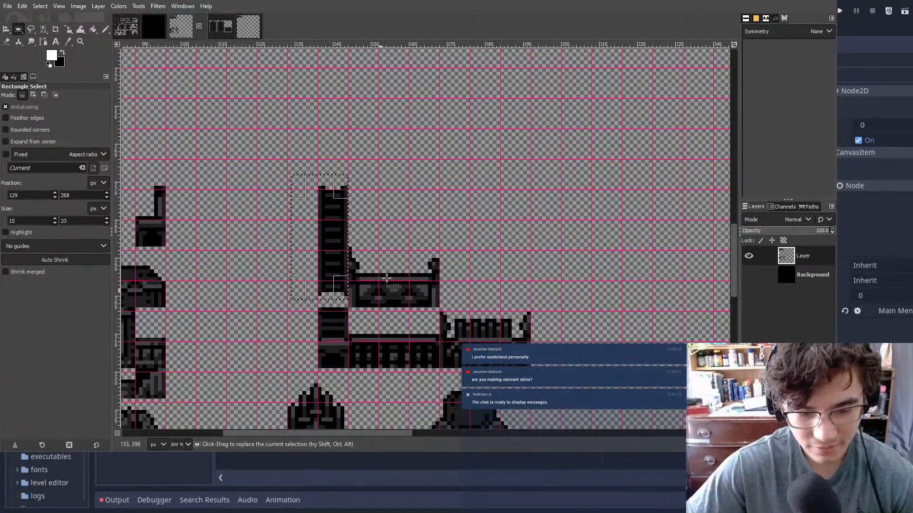
pyautogui.hotkey('ctrl', 'x')
# - Try pasting the cut ladder beneath the open-legged table, then paste it back at its original spot and anchor it
pyautogui.moveTo(186, 68); pyautogui.dragTo(762, 461, button='middle')
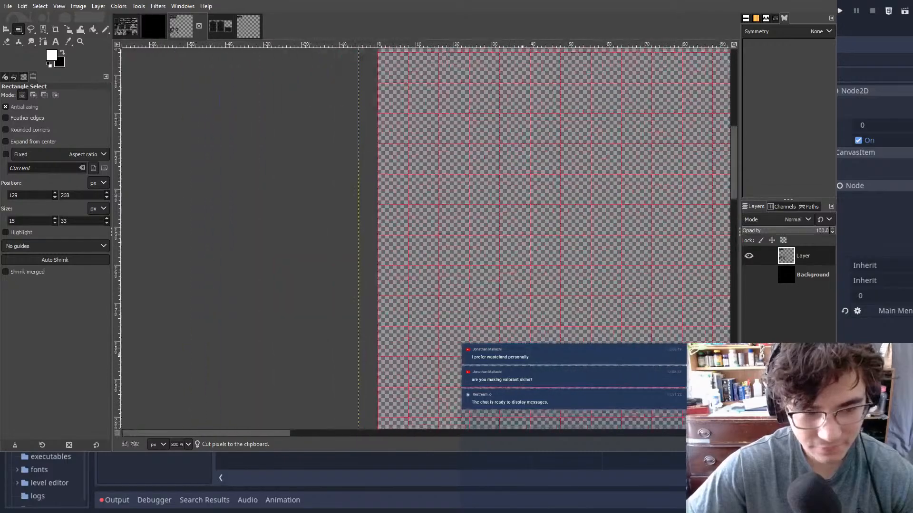
pyautogui.moveTo(467, 76); pyautogui.dragTo(426, 432, button='middle')
pyautogui.keyDown('ctrl'); pyautogui.scroll(-3, 440, 296); pyautogui.keyUp('ctrl')
pyautogui.moveTo(519, 268); pyautogui.dragTo(385, 269, button='middle')
pyautogui.hotkey('ctrl', 'v')
pyautogui.moveTo(349, 298); pyautogui.dragTo(300, 123, button='middle')
pyautogui.click(396, 259)
pyautogui.moveTo(399, 276); pyautogui.dragTo(489, 264, button='middle')
pyautogui.hotkey('ctrl', 'v')
pyautogui.keyDown('ctrl'); pyautogui.scroll(-3, 383, 162); pyautogui.keyUp('ctrl')
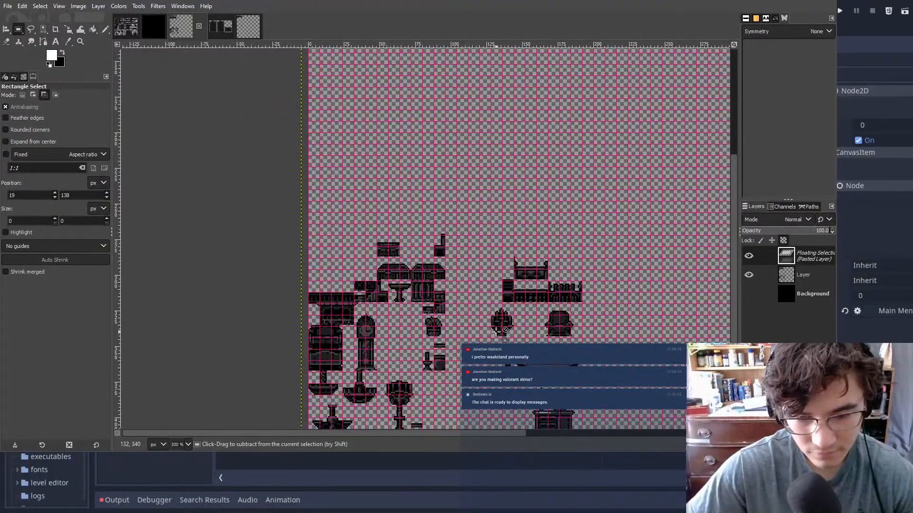
pyautogui.moveTo(485, 324); pyautogui.dragTo(420, 255, button='middle')
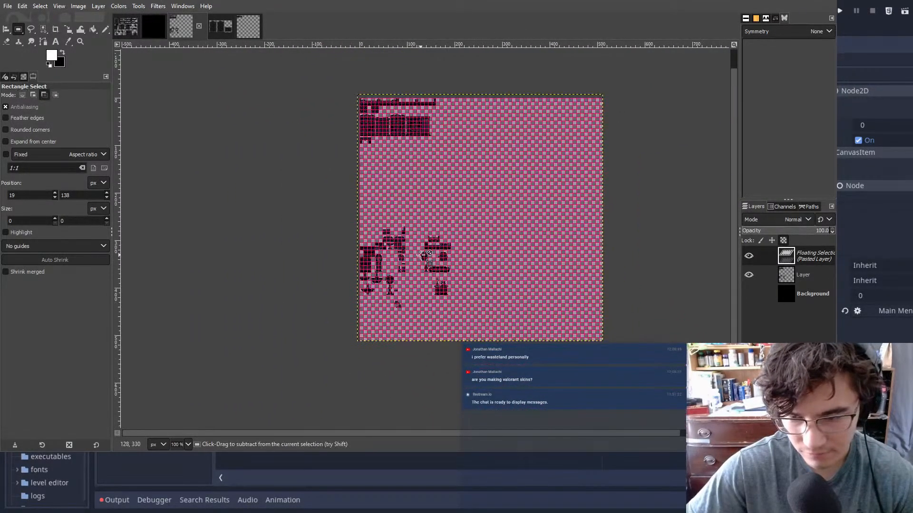
pyautogui.hotkey('ctrl', 'h')
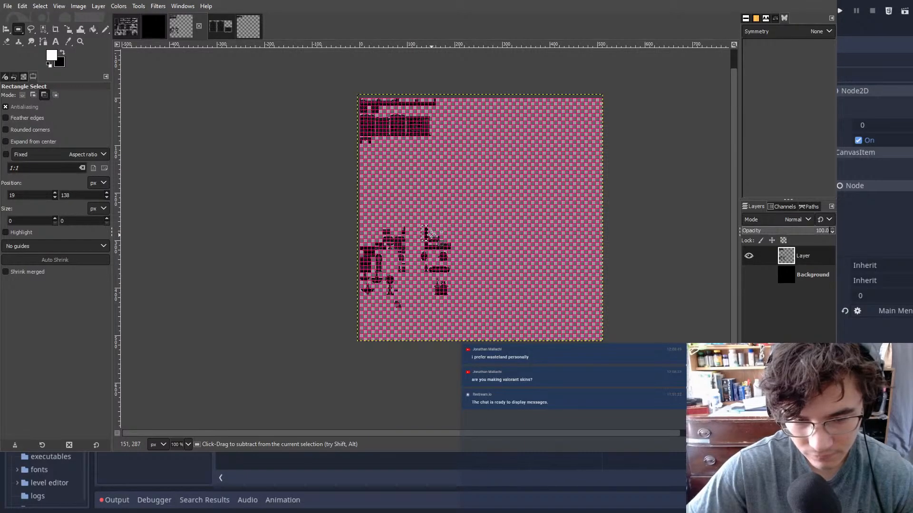
# - Cut the ladder again and paste it into the empty middle of the sheet
pyautogui.keyDown('ctrl'); pyautogui.scroll(4, 432, 235); pyautogui.keyUp('ctrl')
pyautogui.hotkey('ctrl', 'x')
pyautogui.moveTo(408, 134); pyautogui.dragTo(410, 128)
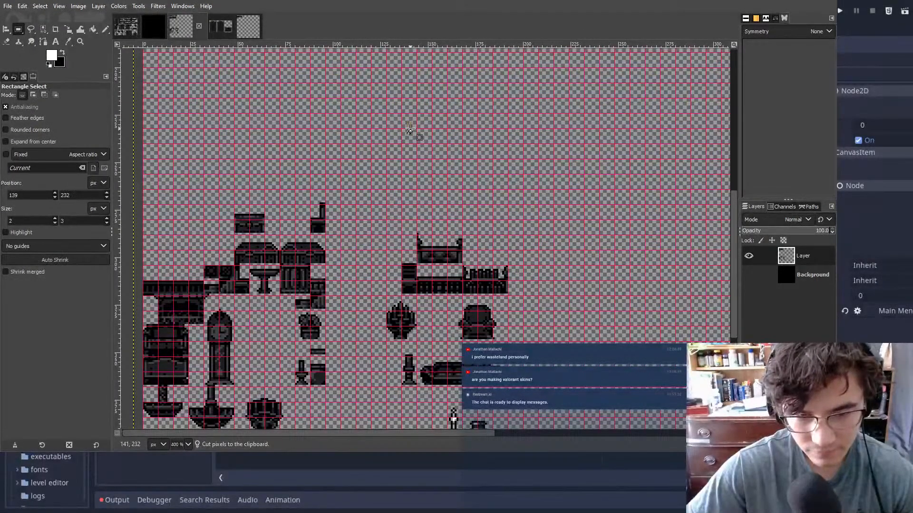
pyautogui.moveTo(409, 130); pyautogui.dragTo(578, 284, button='middle')
pyautogui.click(400, 117)
pyautogui.hotkey('ctrl', 'v')
# - Move the pasted ladder to the sheet's left edge beneath the open-legged table, align it to the grid, and anchor it
pyautogui.moveTo(530, 238); pyautogui.dragTo(418, 103)
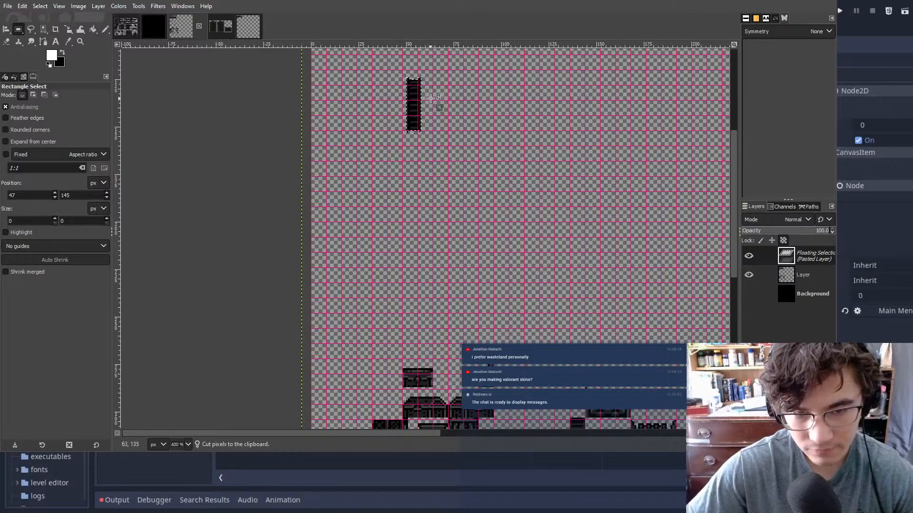
pyautogui.moveTo(419, 102); pyautogui.dragTo(404, 308, button='middle')
pyautogui.moveTo(393, 310); pyautogui.dragTo(298, 273)
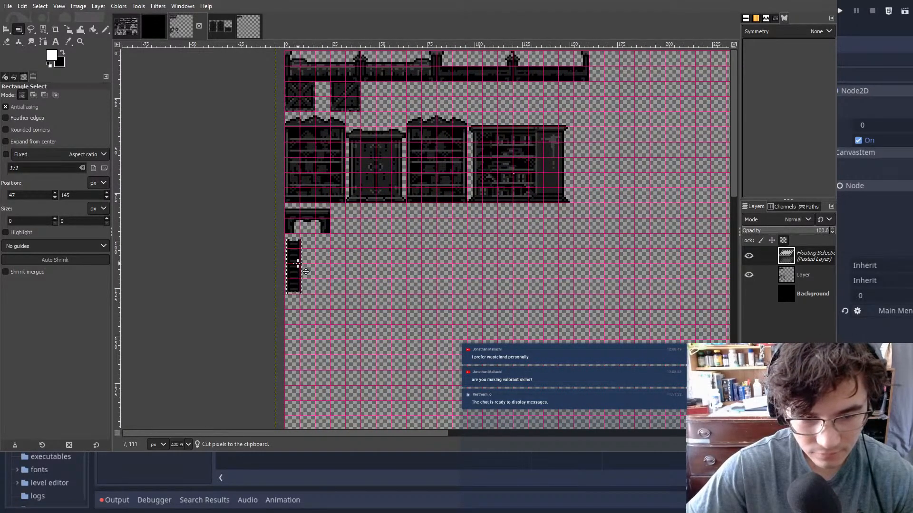
pyautogui.keyDown('ctrl'); pyautogui.scroll(4, 298, 263); pyautogui.keyUp('ctrl')
pyautogui.moveTo(285, 229); pyautogui.dragTo(280, 267)
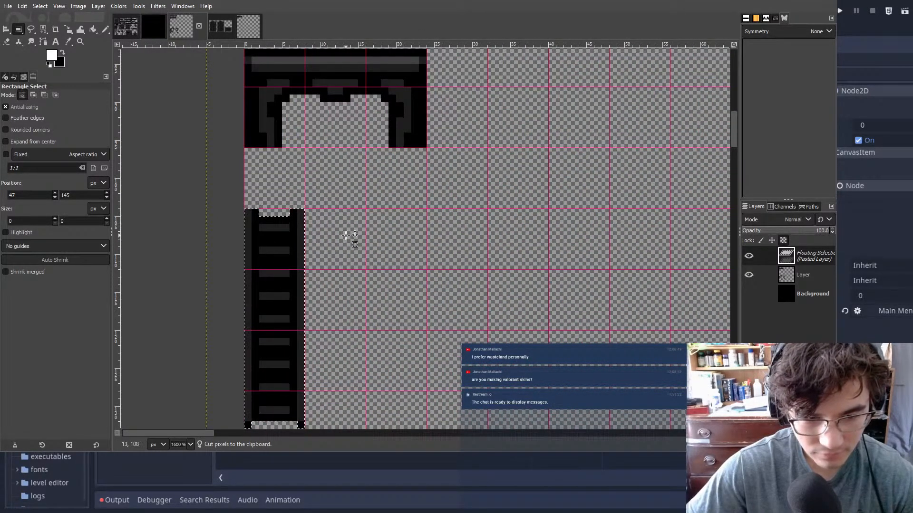
pyautogui.click(343, 236)
# - Cut the remaining bed frame above the railings with a 39 × 21 px selection
pyautogui.keyDown('ctrl'); pyautogui.scroll(-5, 342, 236); pyautogui.keyUp('ctrl')
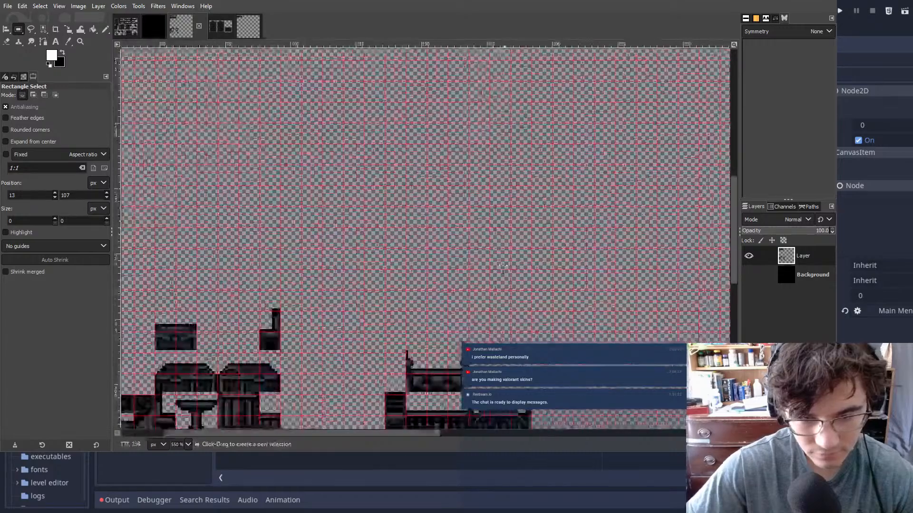
pyautogui.scroll(-3, 503, 271)
pyautogui.keyDown('ctrl'); pyautogui.scroll(4, 409, 261); pyautogui.keyUp('ctrl')
pyautogui.moveTo(282, 165); pyautogui.dragTo(579, 324)
pyautogui.hotkey('ctrl', 'x')
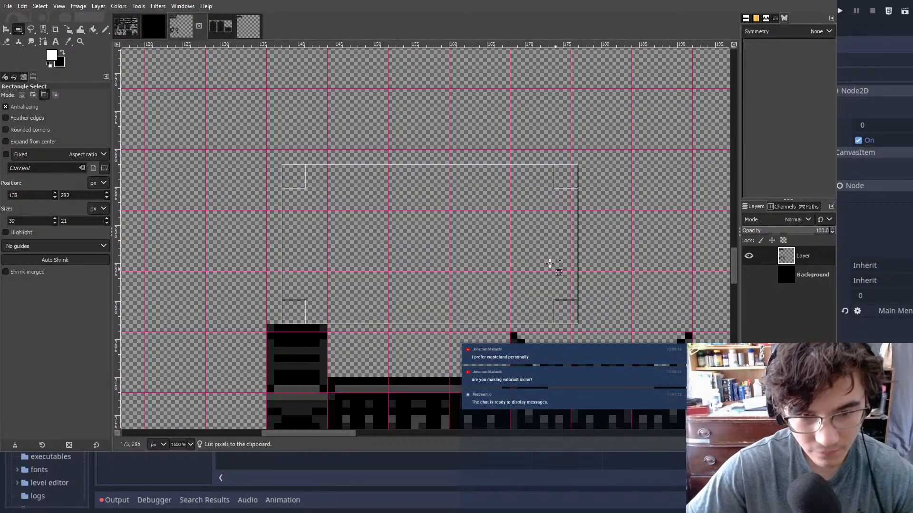
# - Paste the bed frame at the right end of the bed row and align it to the grid
pyautogui.keyDown('ctrl'); pyautogui.scroll(-4, 463, 160); pyautogui.keyUp('ctrl')
pyautogui.moveTo(473, 167); pyautogui.dragTo(444, 354, button='middle')
pyautogui.moveTo(413, 90); pyautogui.dragTo(418, 388, button='middle')
pyautogui.moveTo(410, 189); pyautogui.dragTo(366, 234, button='middle')
pyautogui.hotkey('ctrl', 'v')
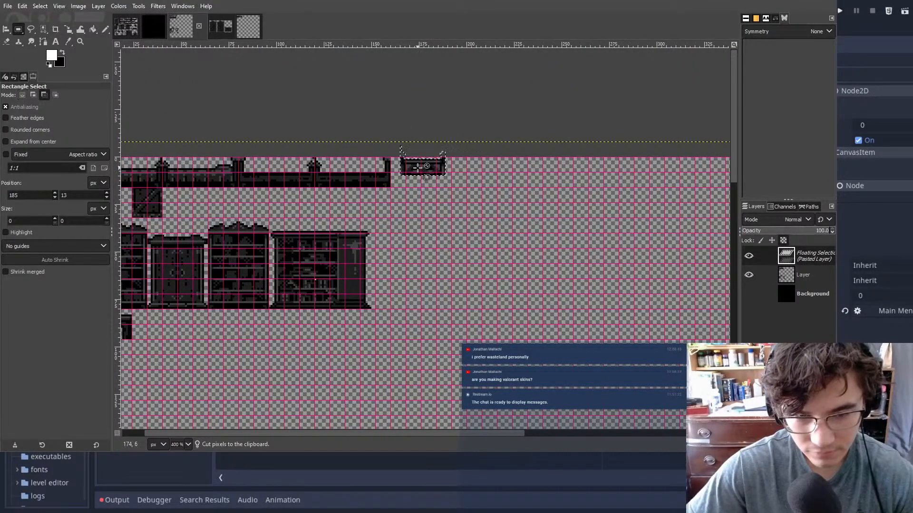
pyautogui.keyDown('ctrl'); pyautogui.scroll(7, 418, 167); pyautogui.keyUp('ctrl')
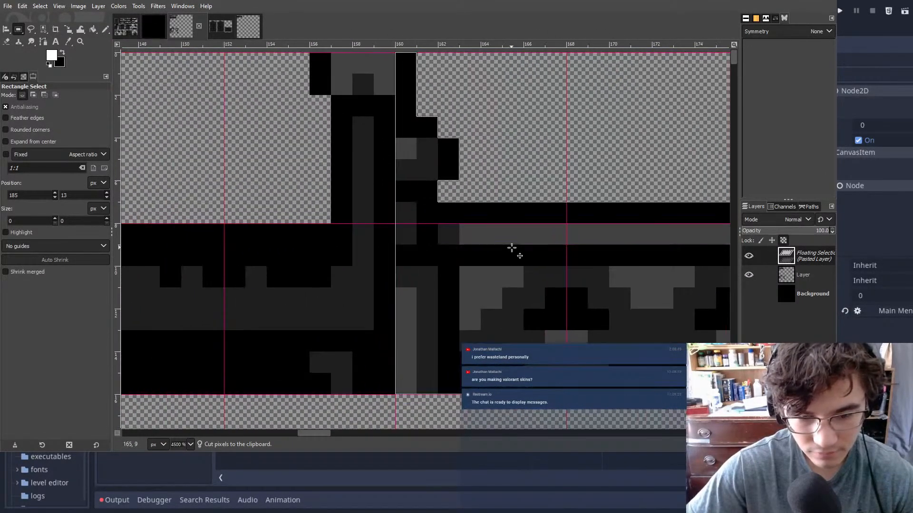
pyautogui.keyDown('ctrl'); pyautogui.scroll(-6, 514, 252); pyautogui.keyUp('ctrl')
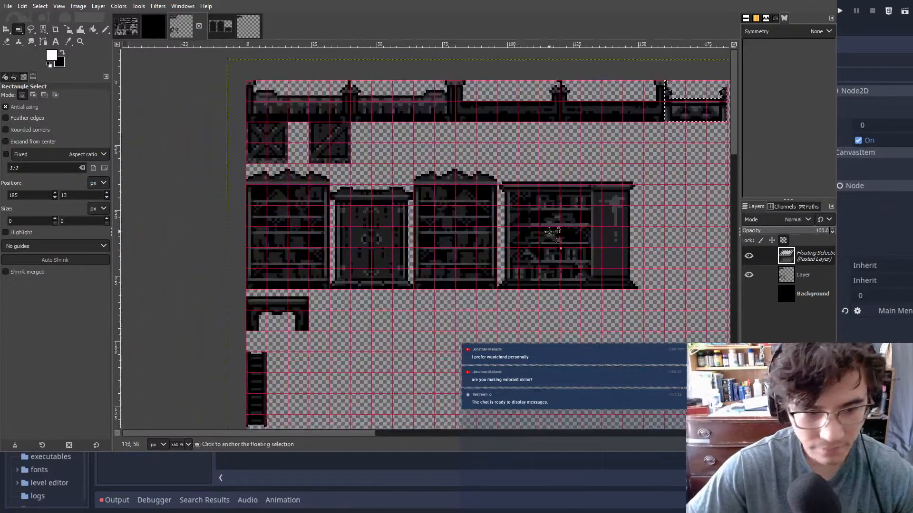
pyautogui.scroll(-8, 552, 232)
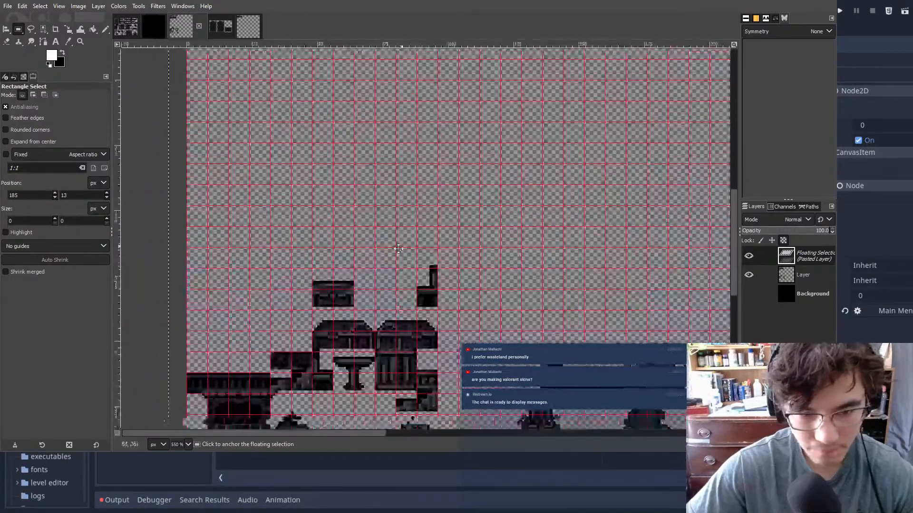
# - Cut the small chest above the tables with a 20 × 15 px selection
pyautogui.keyDown('ctrl'); pyautogui.scroll(2, 415, 286); pyautogui.keyUp('ctrl')
pyautogui.moveTo(282, 253); pyautogui.dragTo(377, 320)
pyautogui.keyDown('ctrl'); pyautogui.scroll(-9, 463, 229); pyautogui.keyUp('ctrl')
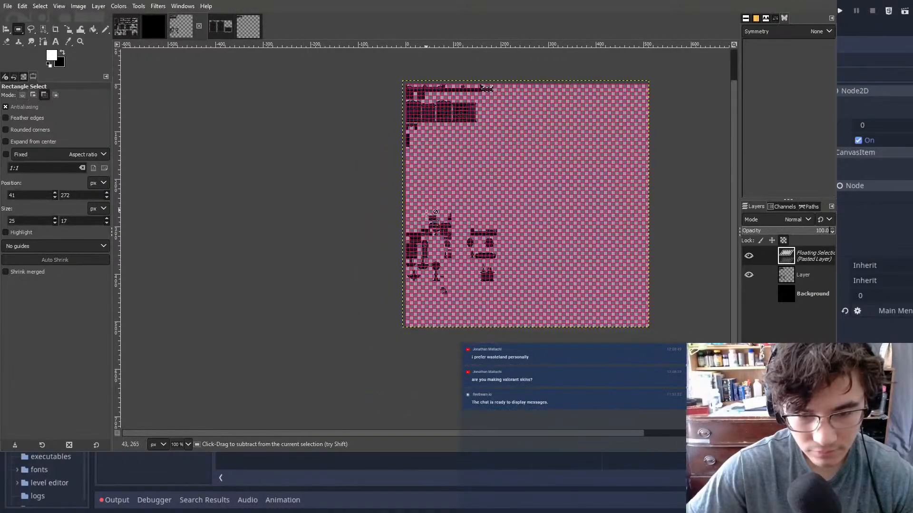
pyautogui.keyDown('ctrl'); pyautogui.scroll(10, 459, 236); pyautogui.keyUp('ctrl')
pyautogui.click(419, 131)
pyautogui.hotkey('ctrl', 'x')
# - Paste the small chest to the right of the two crates in their row and anchor it
pyautogui.keyDown('ctrl'); pyautogui.scroll(-5, 550, 194); pyautogui.keyUp('ctrl')
pyautogui.moveTo(438, 163); pyautogui.dragTo(414, 308, button='middle')
pyautogui.hotkey('ctrl', 'v')
pyautogui.keyDown('ctrl'); pyautogui.scroll(-2, 480, 303); pyautogui.keyUp('ctrl')
pyautogui.keyDown('ctrl'); pyautogui.scroll(-3, 480, 302); pyautogui.keyUp('ctrl')
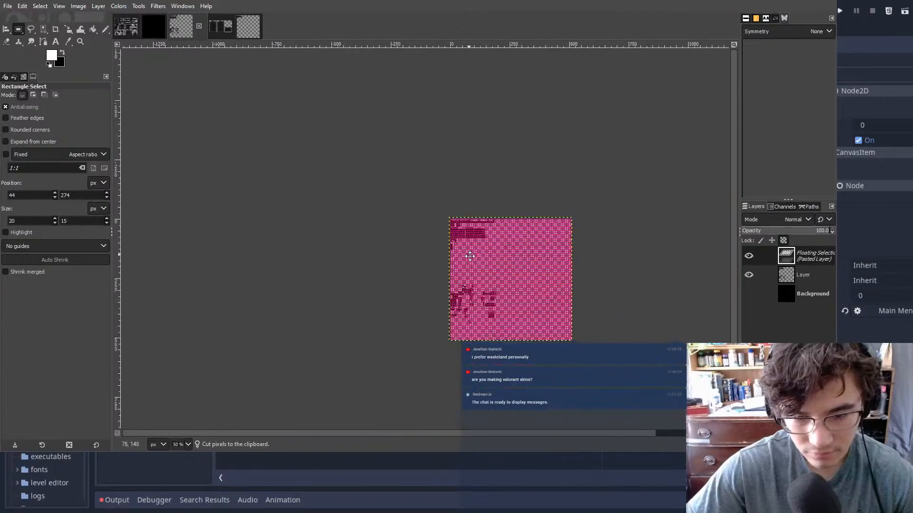
pyautogui.keyDown('ctrl'); pyautogui.scroll(3, 460, 307); pyautogui.keyUp('ctrl')
pyautogui.moveTo(490, 123); pyautogui.dragTo(395, 318, button='middle')
pyautogui.keyDown('ctrl'); pyautogui.scroll(5, 375, 151); pyautogui.keyUp('ctrl')
pyautogui.moveTo(593, 137); pyautogui.dragTo(436, 203)
pyautogui.click(559, 171)
# - Cut the armchair with a 46 × 25 px selection and paste it as a floating selection
pyautogui.keyDown('ctrl'); pyautogui.scroll(-6, 564, 204); pyautogui.keyUp('ctrl')
pyautogui.moveTo(590, 390); pyautogui.dragTo(473, 202, button='middle')
pyautogui.keyDown('ctrl'); pyautogui.scroll(4, 504, 248); pyautogui.keyUp('ctrl')
pyautogui.moveTo(503, 249)
pyautogui.mouseDown(button='middle')
pyautogui.moveTo(424, 201)
pyautogui.moveTo(355, 189)
pyautogui.moveTo(346, 173)
pyautogui.moveTo(287, 163)
pyautogui.moveTo(268, 148)
pyautogui.mouseUp(button='middle')
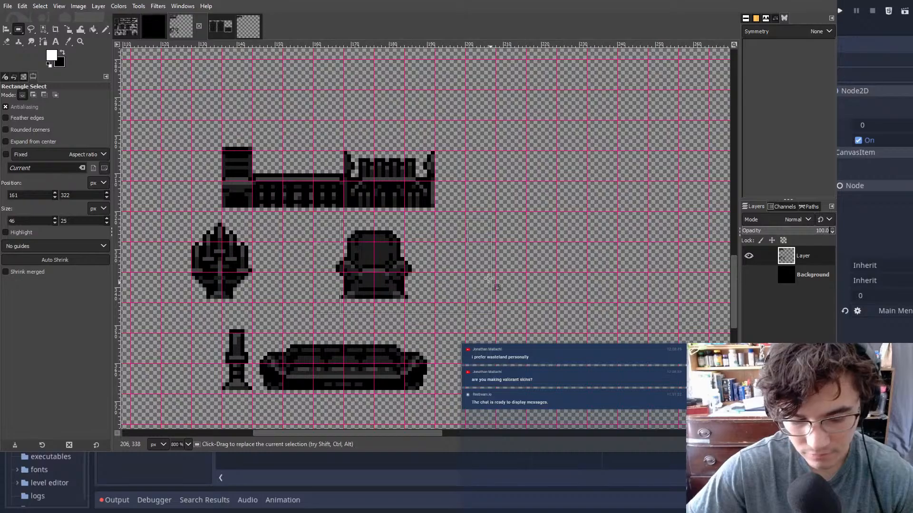
pyautogui.keyDown('ctrl'); pyautogui.scroll(-4, 452, 183); pyautogui.keyUp('ctrl')
pyautogui.moveTo(437, 128); pyautogui.dragTo(417, 186, button='middle')
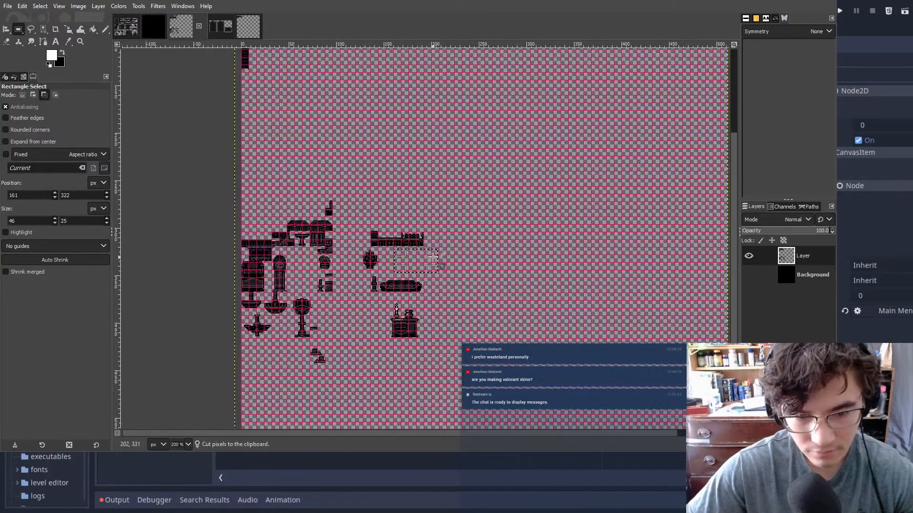
pyautogui.hotkey('ctrl', 'v')
# - Try placing the floating armchair at the right end of the bed row
pyautogui.moveTo(453, 144); pyautogui.dragTo(466, 96)
pyautogui.moveTo(461, 82); pyautogui.dragTo(407, 326, button='middle')
pyautogui.moveTo(400, 231); pyautogui.dragTo(405, 190)
pyautogui.keyDown('ctrl'); pyautogui.scroll(7, 375, 195); pyautogui.keyUp('ctrl')
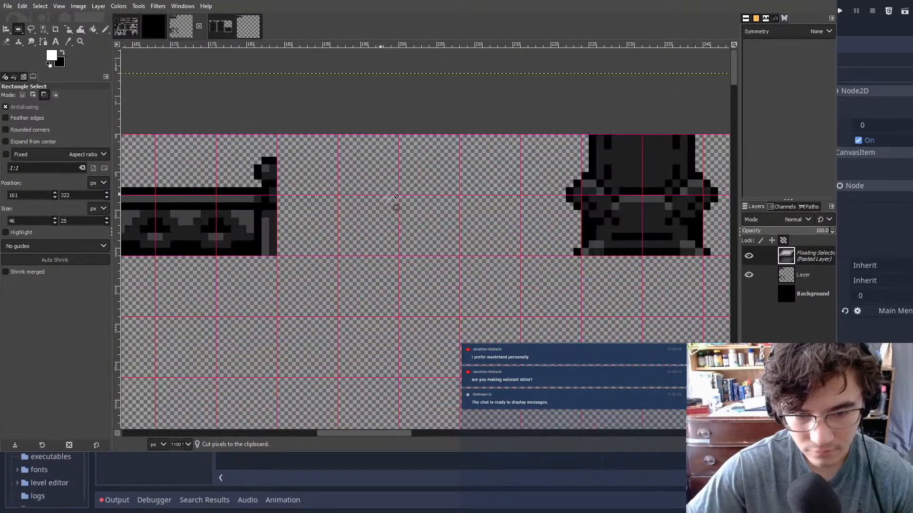
pyautogui.moveTo(672, 187); pyautogui.dragTo(273, 188)
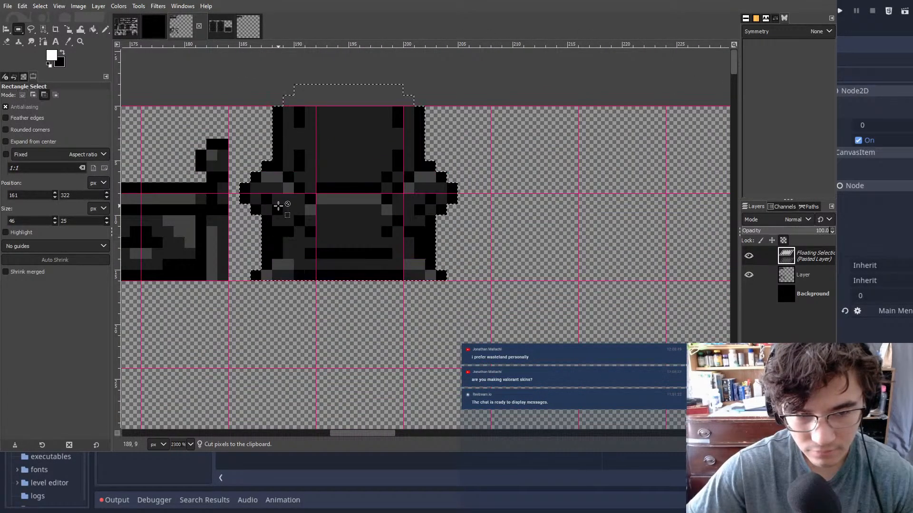
pyautogui.keyDown('ctrl'); pyautogui.scroll(-5, 285, 218); pyautogui.keyUp('ctrl')
pyautogui.moveTo(300, 228); pyautogui.dragTo(640, 142, button='middle')
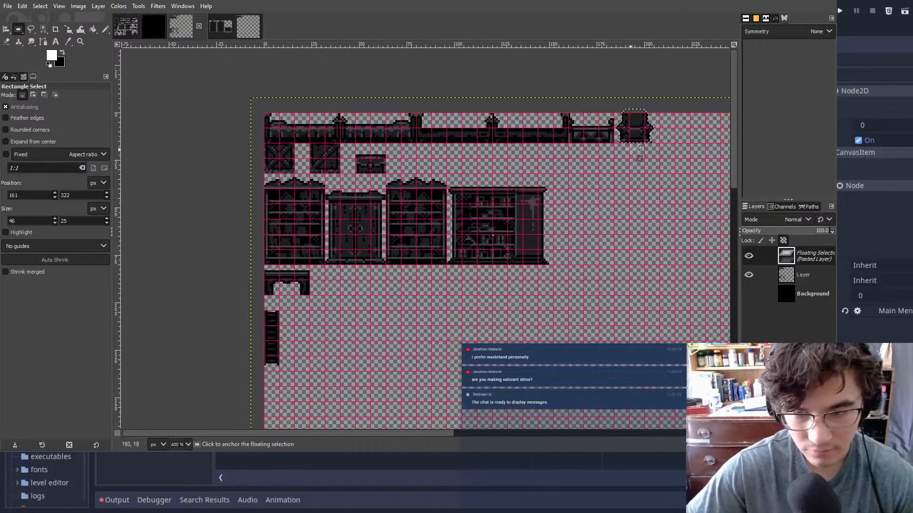
# - Move the floating armchair to the right of the ladder, rest its base on a grid line, and anchor it
pyautogui.moveTo(637, 126); pyautogui.dragTo(314, 344)
pyautogui.keyDown('ctrl'); pyautogui.scroll(4, 326, 344); pyautogui.keyUp('ctrl')
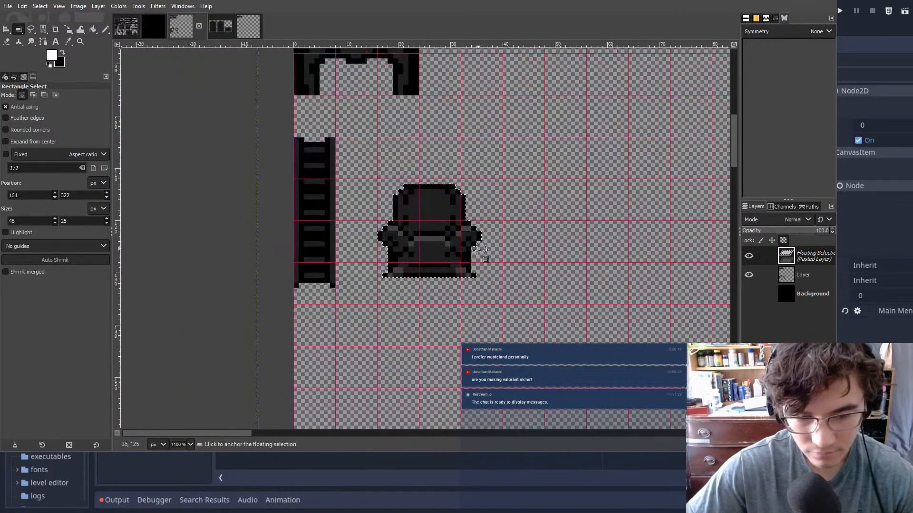
pyautogui.keyDown('ctrl'); pyautogui.scroll(2, 430, 253); pyautogui.keyUp('ctrl')
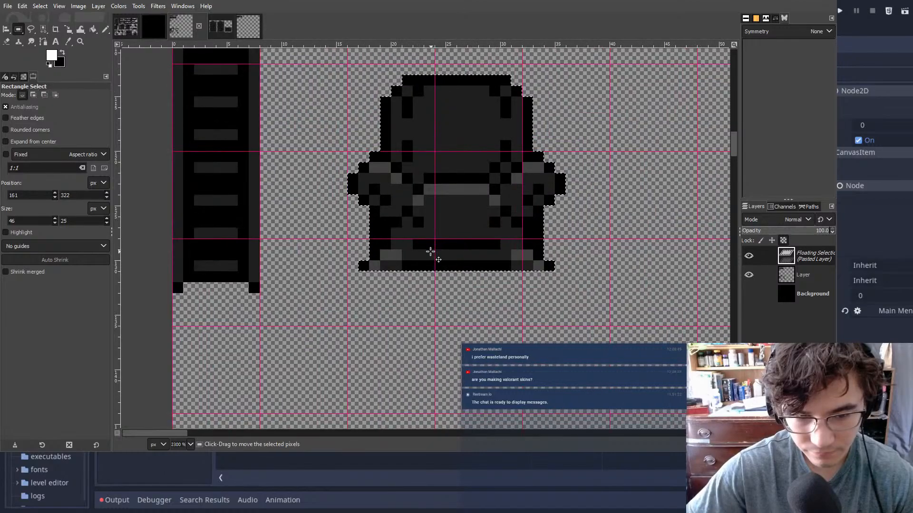
pyautogui.scroll(1, 432, 253)
pyautogui.moveTo(443, 197)
pyautogui.mouseDown()
pyautogui.moveTo(465, 198)
pyautogui.moveTo(454, 196)
pyautogui.mouseUp()
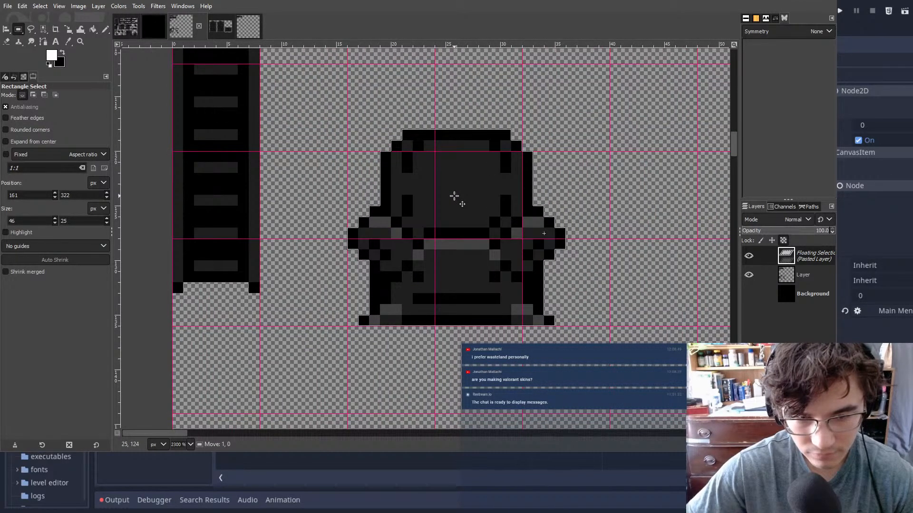
pyautogui.click(313, 149)
# - Cut the ladder with a 14 × 34 px selection, paste it with its feet level with the armchair's base, and anchor it
pyautogui.keyDown('ctrl'); pyautogui.scroll(-3, 314, 164); pyautogui.keyUp('ctrl')
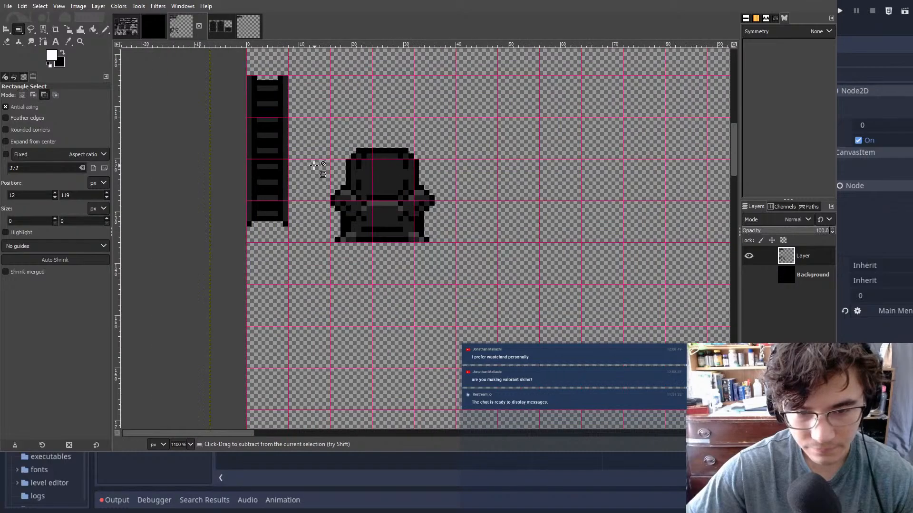
pyautogui.moveTo(234, 241); pyautogui.dragTo(236, 239)
pyautogui.hotkey('ctrl', 'x')
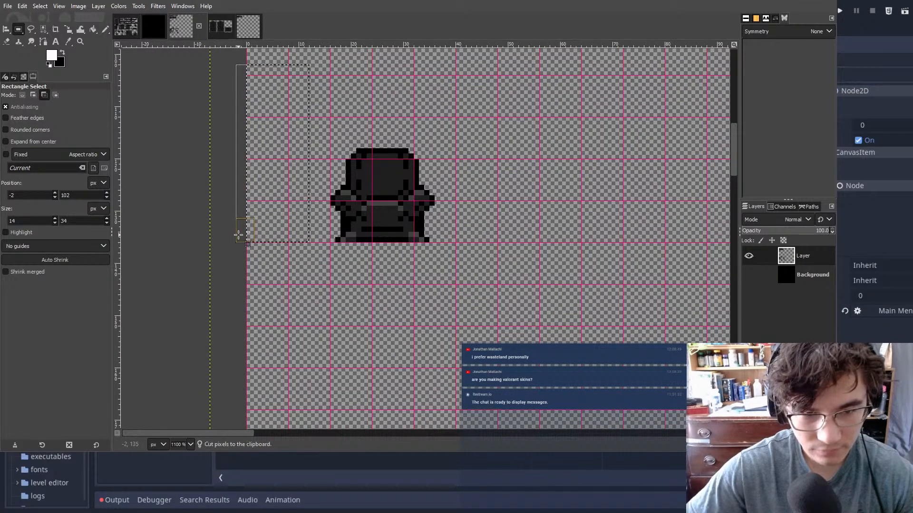
pyautogui.hotkey('ctrl', 'v')
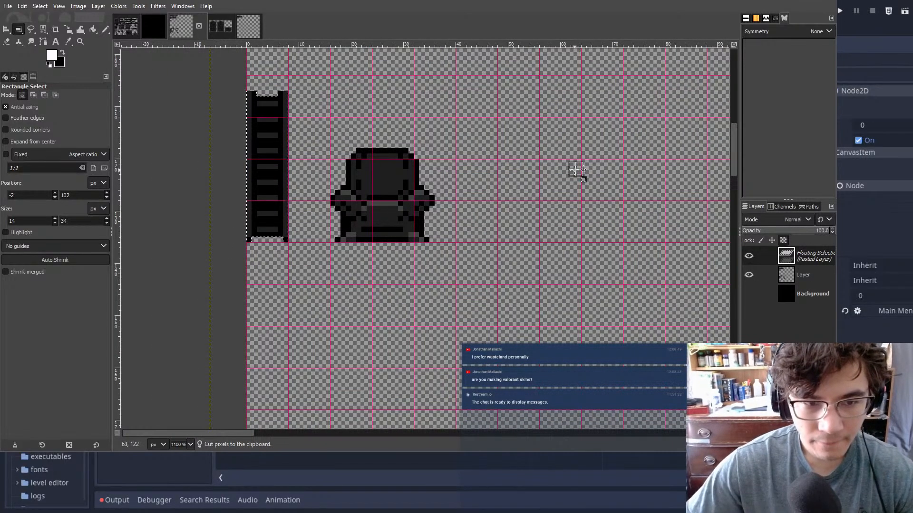
pyautogui.click(575, 169)
# - Cut the long sofa from the lower sprite group with a 62 × 28 px selection
pyautogui.keyDown('ctrl'); pyautogui.scroll(-7, 575, 169); pyautogui.keyUp('ctrl')
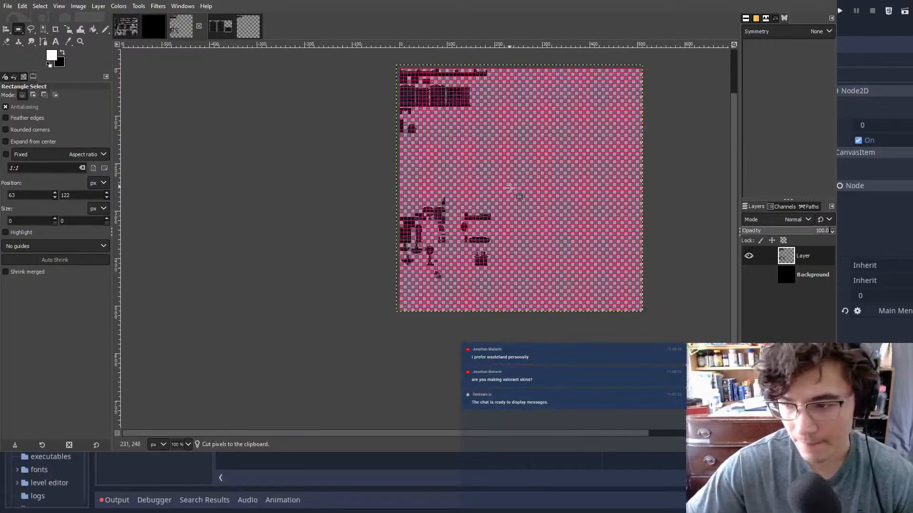
pyautogui.keyDown('ctrl'); pyautogui.scroll(5, 510, 188); pyautogui.keyUp('ctrl')
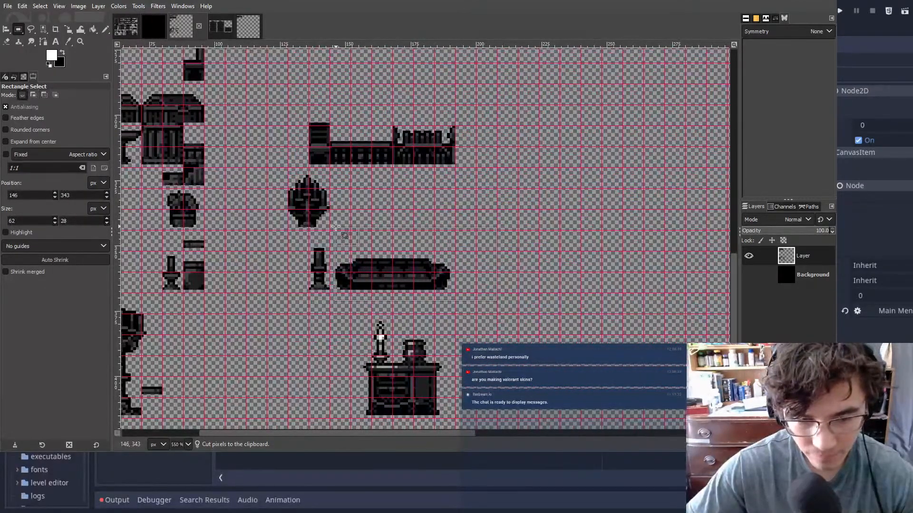
pyautogui.hotkey('ctrl', 'x')
pyautogui.click(427, 145)
# - Paste the sofa to the right of the armchair, align it to the grid with its base level, and anchor it
pyautogui.moveTo(444, 124); pyautogui.dragTo(512, 385, button='middle')
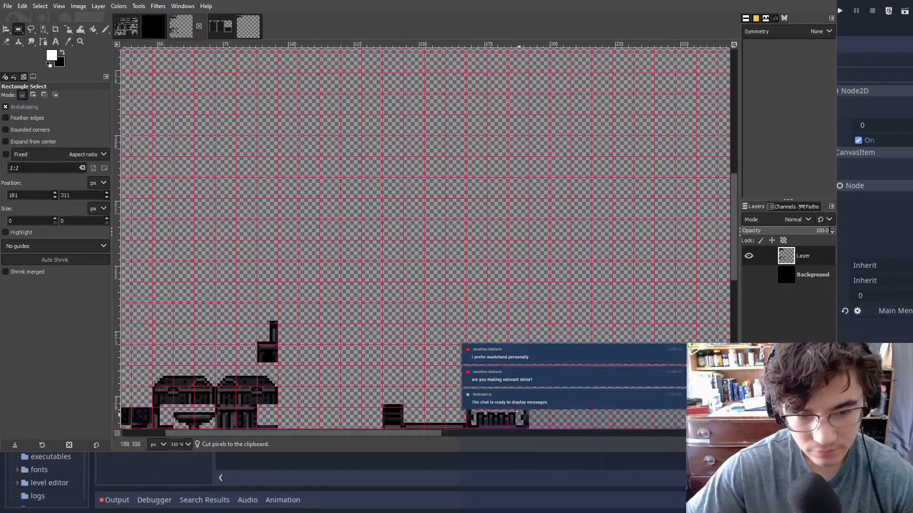
pyautogui.moveTo(381, 265); pyautogui.dragTo(474, 371, button='middle')
pyautogui.keyDown('ctrl'); pyautogui.scroll(-1, 409, 266); pyautogui.keyUp('ctrl')
pyautogui.hotkey('ctrl', 'v')
pyautogui.moveTo(425, 257); pyautogui.dragTo(325, 218)
pyautogui.keyDown('ctrl'); pyautogui.scroll(5, 325, 217); pyautogui.keyUp('ctrl')
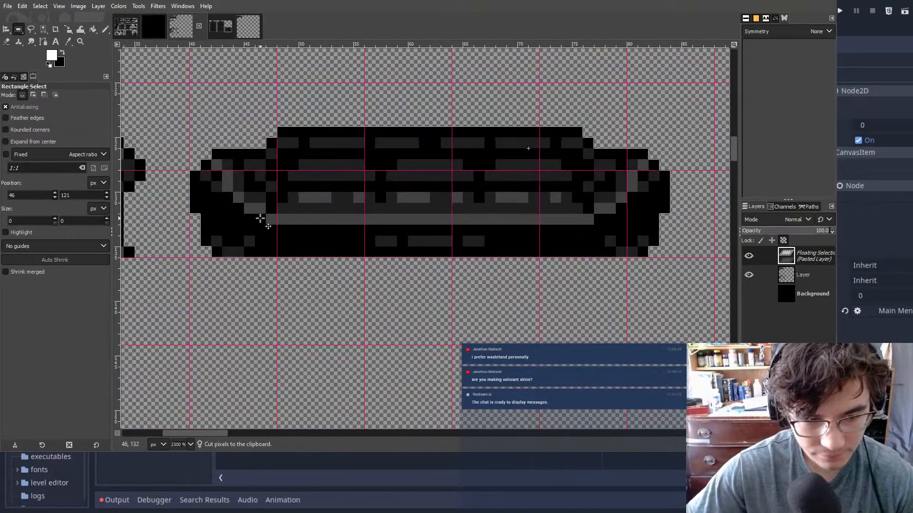
pyautogui.keyDown('ctrl'); pyautogui.scroll(-3, 297, 239); pyautogui.keyUp('ctrl')
pyautogui.keyDown('ctrl'); pyautogui.scroll(-5, 298, 239); pyautogui.keyUp('ctrl')
pyautogui.keyDown('ctrl'); pyautogui.scroll(4, 471, 175); pyautogui.keyUp('ctrl')
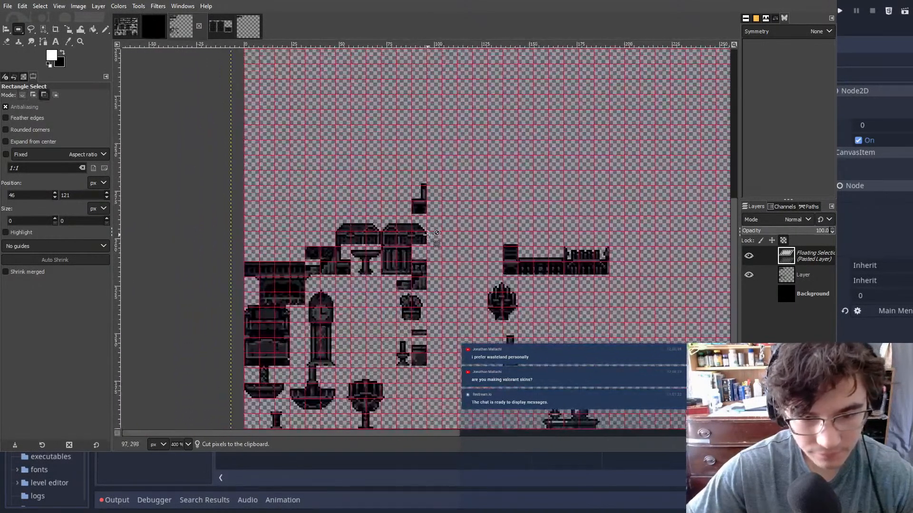
pyautogui.click(470, 175)
# - Cut the chair from the lower sprite group, paste it right of the table with its base on the same grid line, and anchor it
pyautogui.moveTo(387, 148); pyautogui.dragTo(459, 211)
pyautogui.hotkey('ctrl', 'x')
pyautogui.click(495, 139)
pyautogui.keyDown('ctrl'); pyautogui.scroll(-4, 470, 190); pyautogui.keyUp('ctrl')
pyautogui.keyDown('ctrl'); pyautogui.scroll(4, 434, 260); pyautogui.keyUp('ctrl')
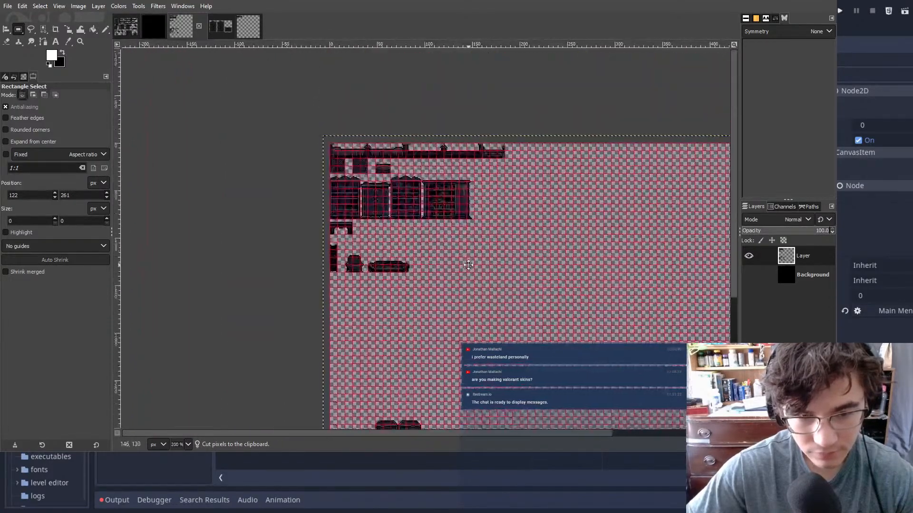
pyautogui.hotkey('ctrl', 'v')
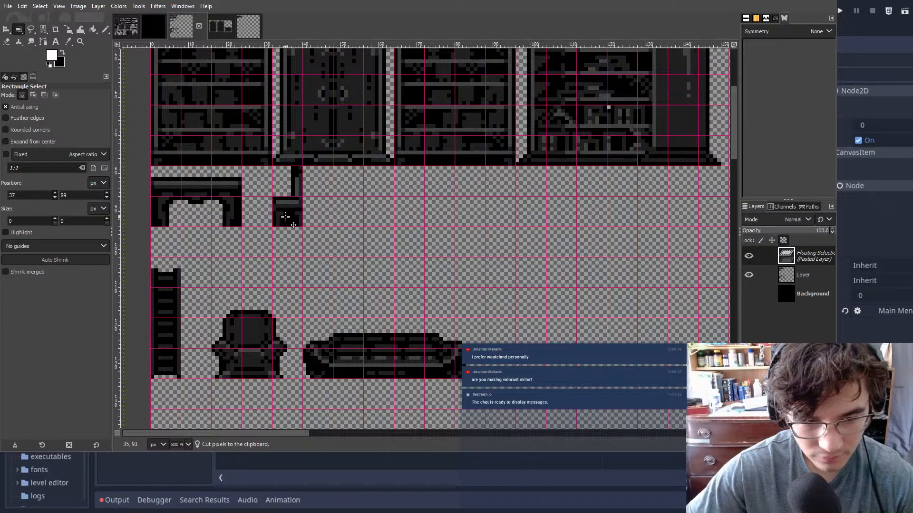
pyautogui.click(403, 229)
# - Cut the two small square crates from the lower sprite group and clear the selection
pyautogui.keyDown('ctrl'); pyautogui.scroll(-3, 399, 241); pyautogui.keyUp('ctrl')
pyautogui.moveTo(361, 352); pyautogui.dragTo(463, 162, button='middle')
pyautogui.moveTo(447, 365); pyautogui.dragTo(371, 228, button='middle')
pyautogui.keyDown('ctrl'); pyautogui.scroll(6, 371, 228); pyautogui.keyUp('ctrl')
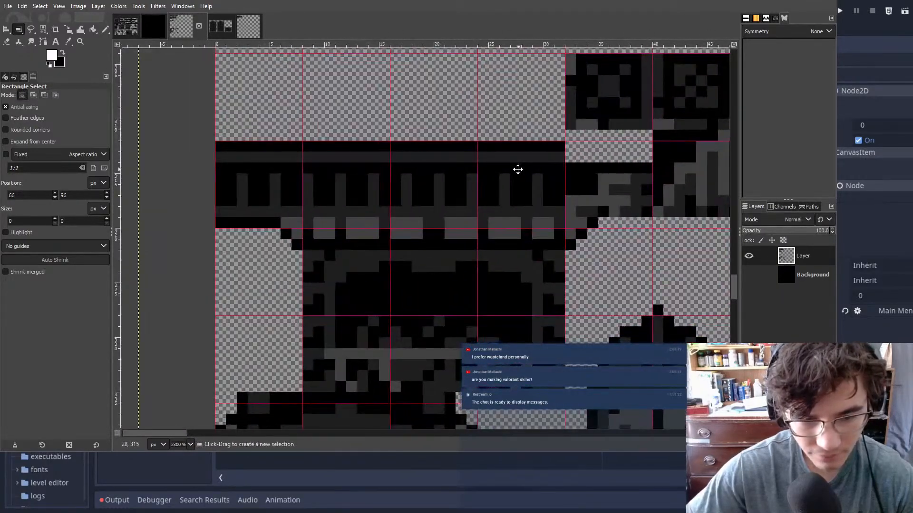
pyautogui.moveTo(518, 169); pyautogui.dragTo(148, 263, button='middle')
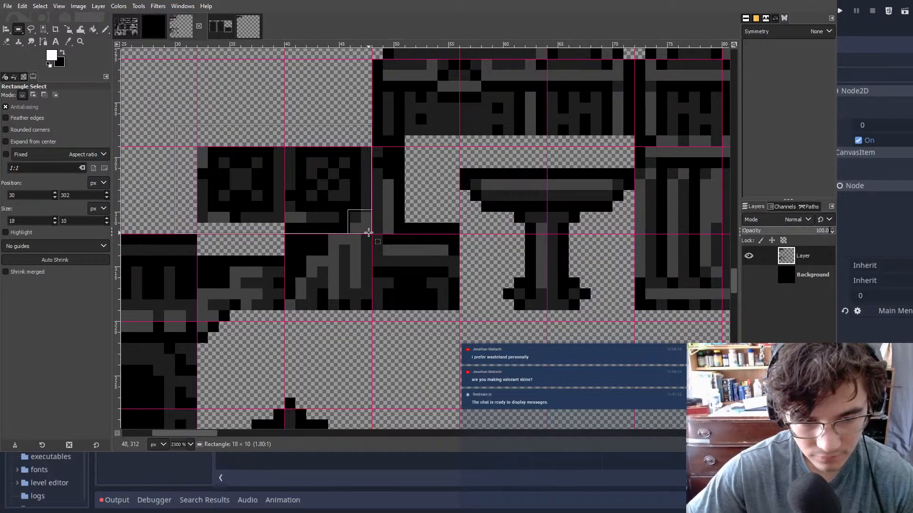
pyautogui.hotkey('ctrl', 'x')
pyautogui.click(289, 86)
# - Paste the two small crates right of the chest below the railing, align them to the grid, and anchor them
pyautogui.keyDown('ctrl'); pyautogui.scroll(-6, 289, 85); pyautogui.keyUp('ctrl')
pyautogui.moveTo(290, 86); pyautogui.dragTo(320, 404, button='middle')
pyautogui.moveTo(388, 99); pyautogui.dragTo(376, 253, button='middle')
pyautogui.keyDown('ctrl'); pyautogui.scroll(4, 338, 162); pyautogui.keyUp('ctrl')
pyautogui.hotkey('ctrl', 'v')
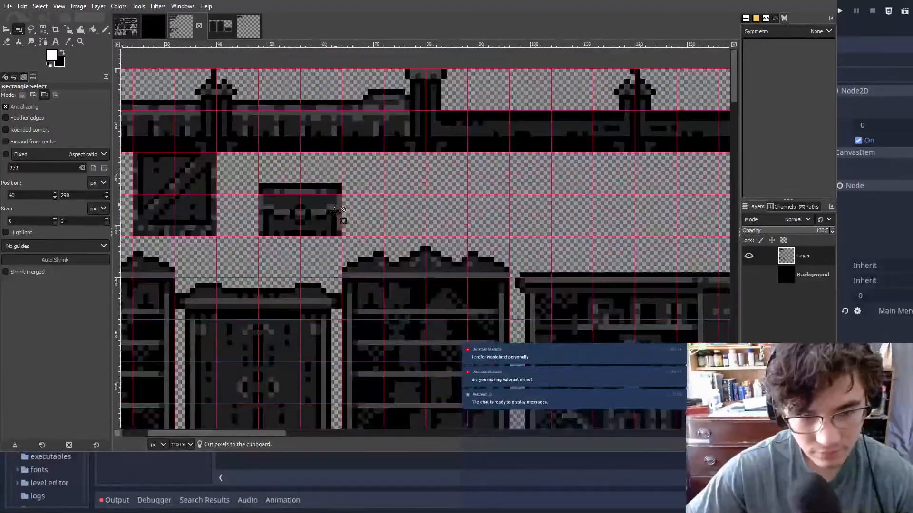
pyautogui.moveTo(436, 258); pyautogui.dragTo(432, 223)
pyautogui.click(495, 209)
pyautogui.moveTo(504, 206); pyautogui.dragTo(448, 215, button='middle')
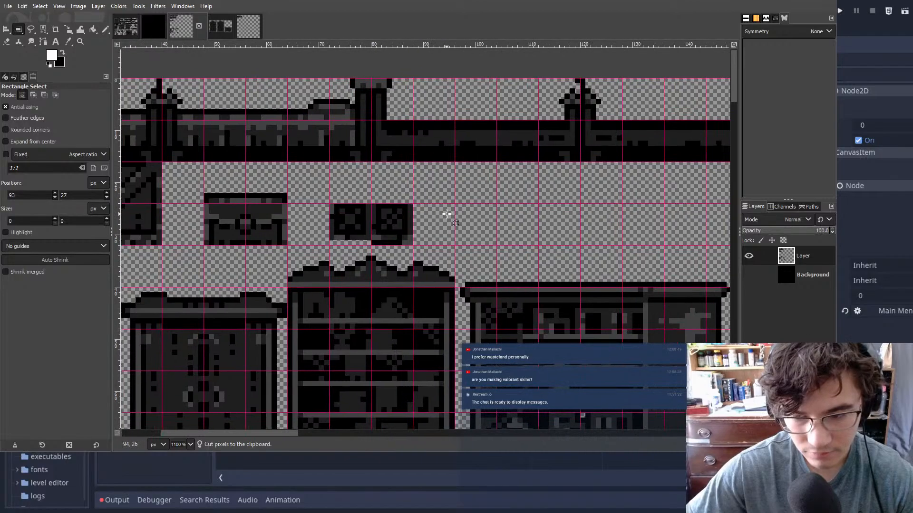
# - Cut the right small crate, paste it one grid cell away from the left crate, and anchor it
pyautogui.keyDown('ctrl'); pyautogui.scroll(2, 386, 216); pyautogui.keyUp('ctrl')
pyautogui.moveTo(499, 279); pyautogui.dragTo(436, 189)
pyautogui.hotkey('ctrl', 'x')
pyautogui.hotkey('ctrl', 'v')
pyautogui.click(229, 166)
# - Cut and repaste the left small crate one pixel lower so its base rests on the grid line, and anchor it
pyautogui.moveTo(229, 166); pyautogui.dragTo(377, 267)
pyautogui.hotkey('ctrl', 'x')
pyautogui.hotkey('ctrl', 'v')
pyautogui.moveTo(307, 220); pyautogui.dragTo(307, 231)
pyautogui.click(373, 178)
# - Cut the two dome-topped sprites from above the pedestal table and slatted crate in the lower sprite group
pyautogui.keyDown('ctrl'); pyautogui.scroll(-6, 401, 229); pyautogui.keyUp('ctrl')
pyautogui.moveTo(401, 230); pyautogui.dragTo(408, 184, button='middle')
pyautogui.moveTo(409, 339); pyautogui.dragTo(397, 193, button='middle')
pyautogui.scroll(-5, 395, 228)
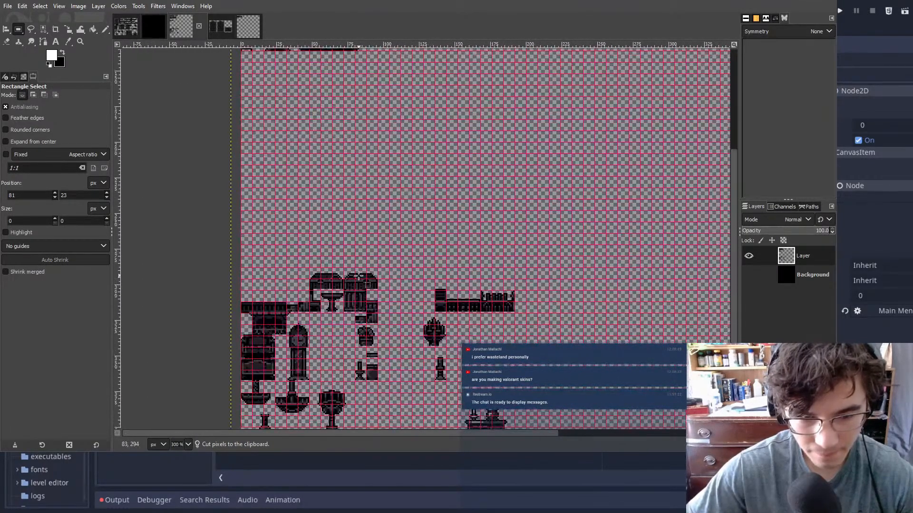
pyautogui.keyDown('ctrl'); pyautogui.scroll(4, 359, 276); pyautogui.keyUp('ctrl')
pyautogui.moveTo(203, 253); pyautogui.dragTo(204, 252)
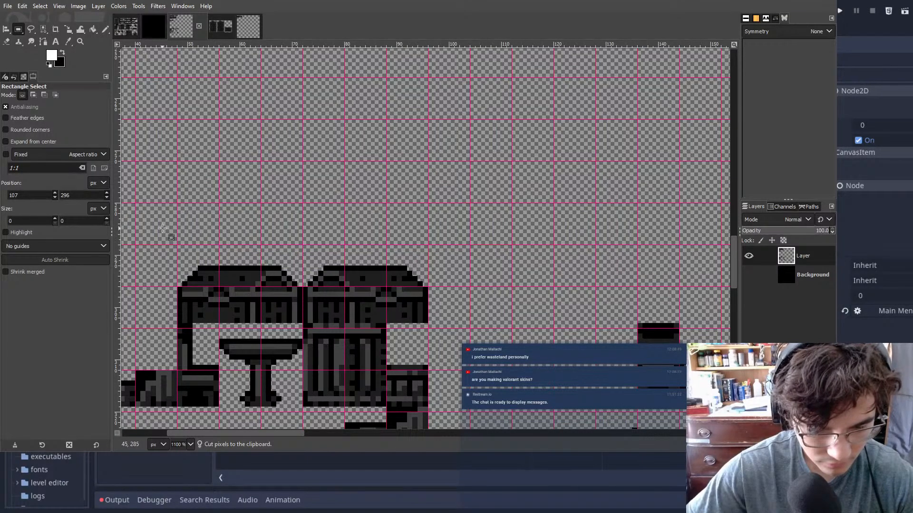
pyautogui.moveTo(162, 246); pyautogui.dragTo(460, 323)
pyautogui.hotkey('ctrl', 'x')
# - Paste the two dome-topped sprites right of the small crates, rest their bases on the grid line, and anchor them
pyautogui.keyDown('ctrl'); pyautogui.scroll(-8, 424, 157); pyautogui.keyUp('ctrl')
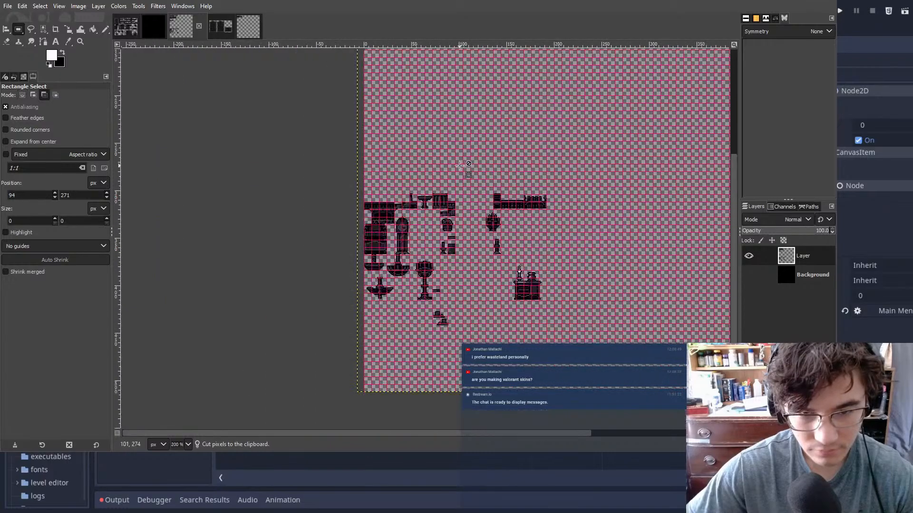
pyautogui.hotkey('ctrl', 'v')
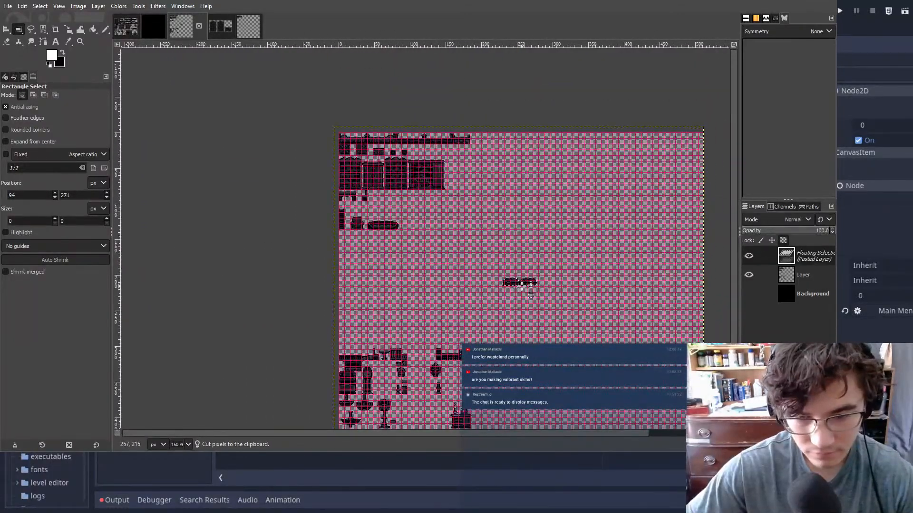
pyautogui.keyDown('ctrl'); pyautogui.scroll(8, 441, 162); pyautogui.keyUp('ctrl')
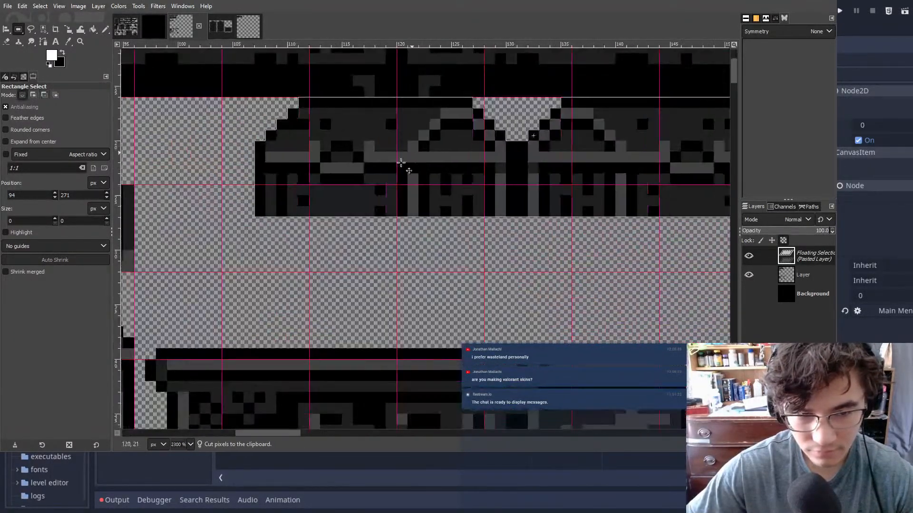
pyautogui.keyDown('shift'); pyautogui.hscroll(5, 250, 180); pyautogui.keyUp('shift')
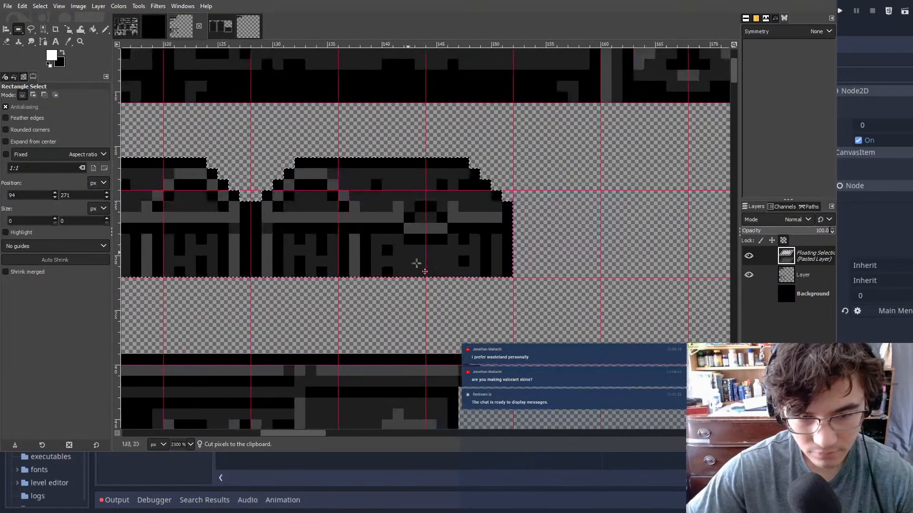
pyautogui.click(589, 276)
# - Cut the right dome-topped sprite with a 31 × 14 px selection, paste it one grid cell right of the other, and anchor it
pyautogui.moveTo(590, 277)
pyautogui.mouseDown()
pyautogui.moveTo(253, 135)
pyautogui.moveTo(251, 125)
pyautogui.mouseUp()
pyautogui.hotkey('ctrl', 'x')
pyautogui.hotkey('ctrl', 'v')
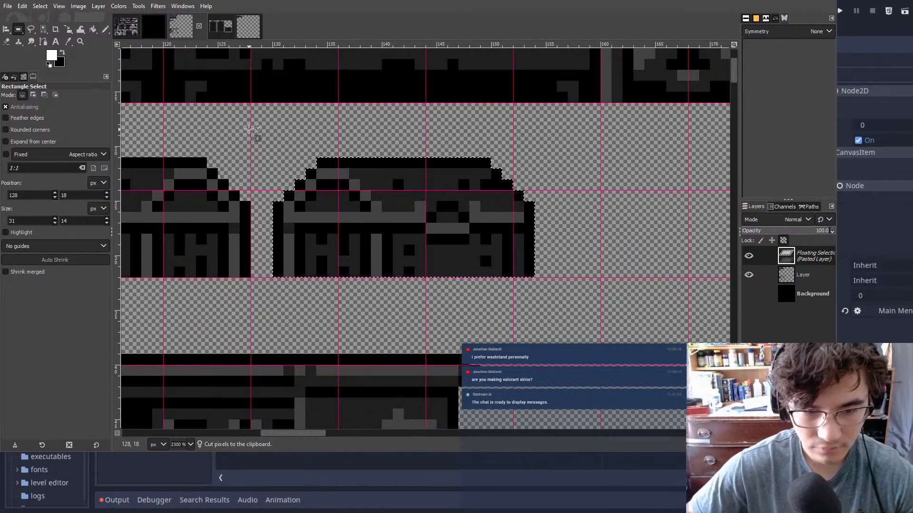
pyautogui.press('Right')
pyautogui.press('Right')
pyautogui.press('Right')
pyautogui.press('Right')
pyautogui.press('Right')
pyautogui.press('Right')
pyautogui.press('Right')
pyautogui.press('Right')
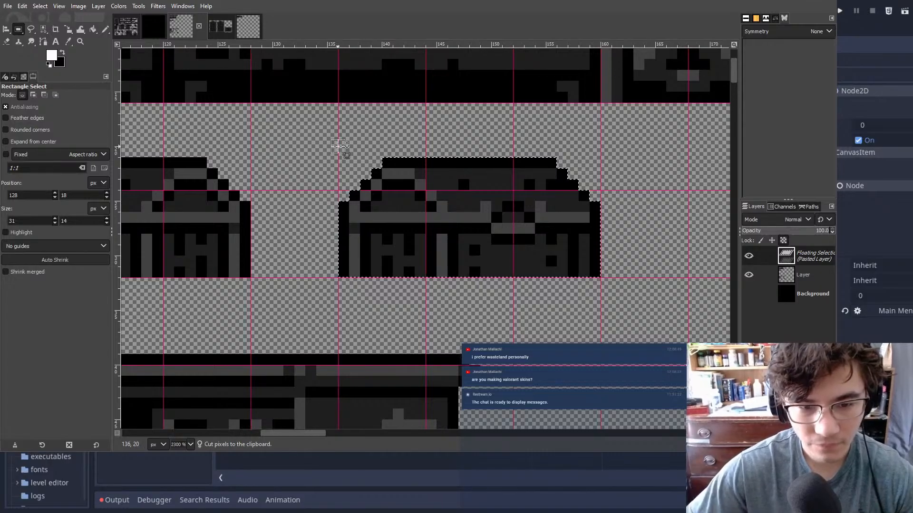
pyautogui.click(337, 147)
# - Cut the remaining chair and the pedestal table from the lower sprite group with a 24 × 22 px selection
pyautogui.keyDown('ctrl'); pyautogui.scroll(-7, 460, 126); pyautogui.keyUp('ctrl')
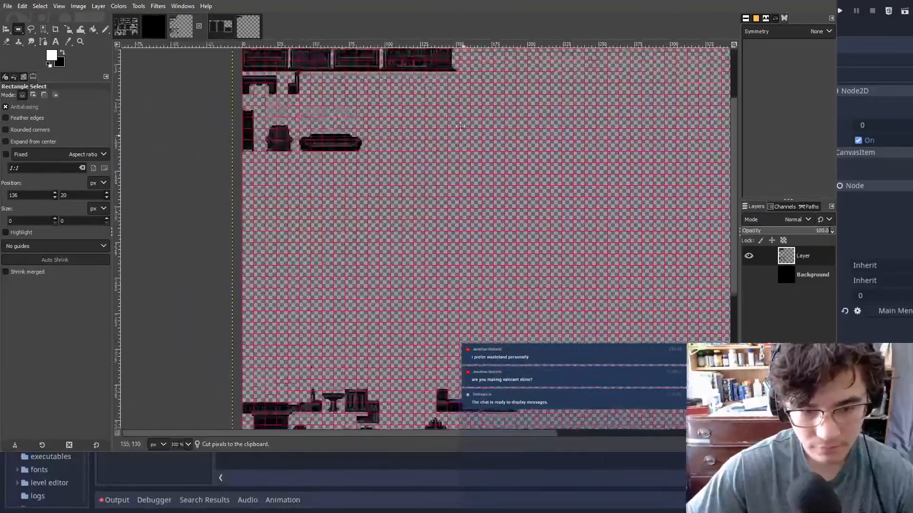
pyautogui.keyDown('ctrl'); pyautogui.scroll(5, 460, 126); pyautogui.keyUp('ctrl')
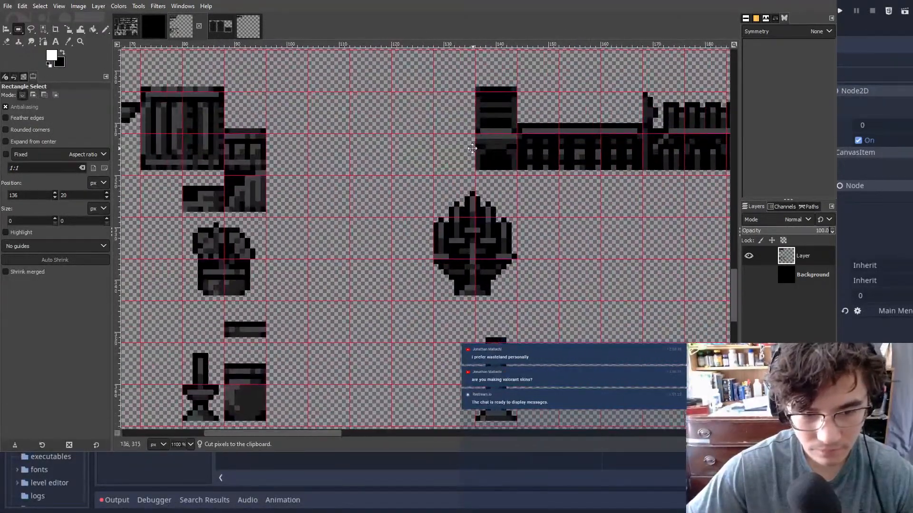
pyautogui.moveTo(472, 149)
pyautogui.mouseDown(button='middle')
pyautogui.moveTo(441, 88)
pyautogui.moveTo(542, 110)
pyautogui.mouseUp(button='middle')
pyautogui.moveTo(393, 124); pyautogui.dragTo(500, 233, button='middle')
pyautogui.moveTo(346, 122); pyautogui.dragTo(436, 131, button='middle')
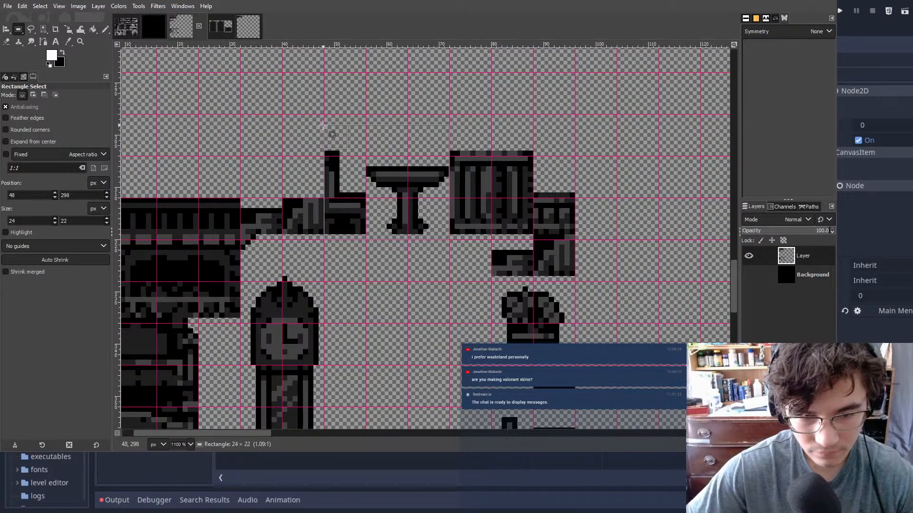
pyautogui.hotkey('ctrl', 'x')
# - Paste the chair and pedestal table right of the first chair, level their bases on the grid line, and anchor them
pyautogui.keyDown('ctrl'); pyautogui.scroll(-6, 442, 169); pyautogui.keyUp('ctrl')
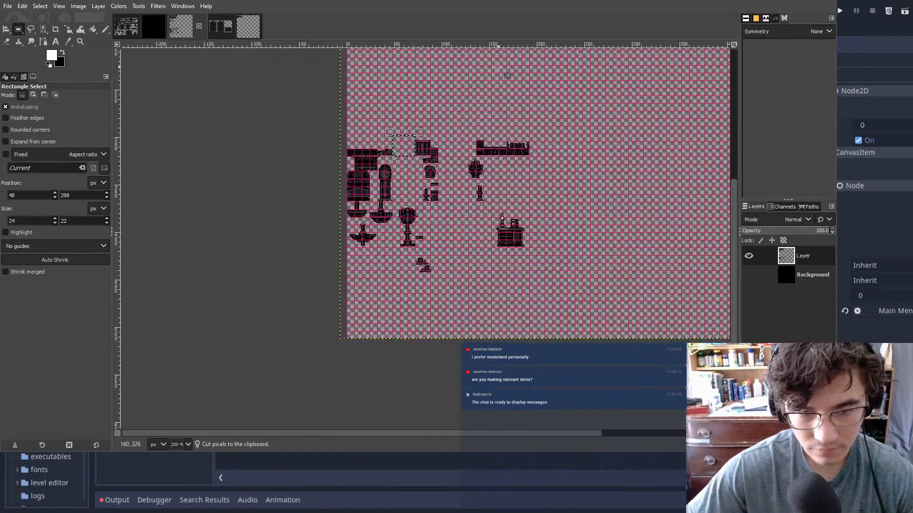
pyautogui.keyDown('ctrl'); pyautogui.scroll(2, 442, 169); pyautogui.keyUp('ctrl')
pyautogui.scroll(2, 442, 169)
pyautogui.keyDown('ctrl'); pyautogui.scroll(5, 390, 165); pyautogui.keyUp('ctrl')
pyautogui.hotkey('ctrl', 'v')
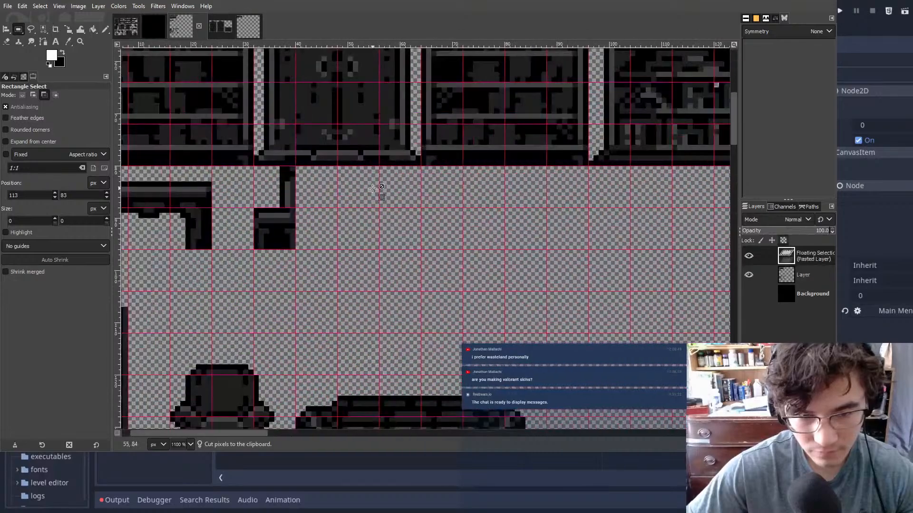
pyautogui.moveTo(378, 254); pyautogui.dragTo(350, 210)
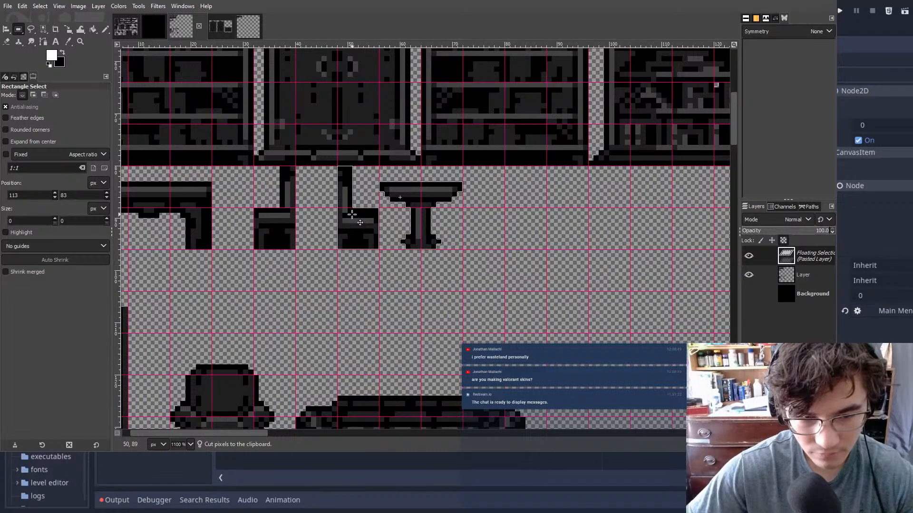
pyautogui.click(523, 256)
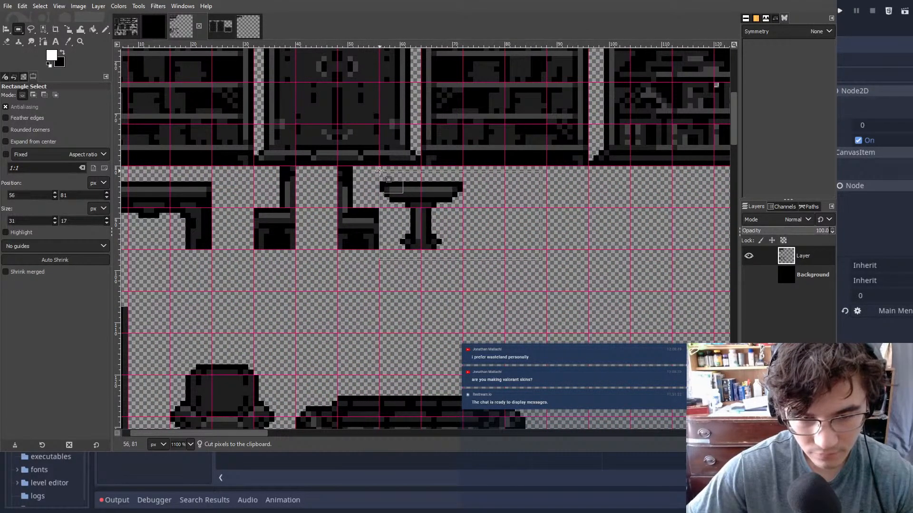
# - Cut the pedestal table, paste it one grid cell farther right of the chair, and anchor it
pyautogui.hotkey('ctrl', 'x')
pyautogui.hotkey('ctrl', 'v')
pyautogui.moveTo(431, 204); pyautogui.dragTo(476, 204)
pyautogui.click(570, 204)
# - Cut the grandfather clock from the lower sprite group with a 20 × 41 px selection
pyautogui.keyDown('ctrl'); pyautogui.scroll(-4, 468, 220); pyautogui.keyUp('ctrl')
pyautogui.moveTo(467, 220); pyautogui.dragTo(467, 219, button='middle')
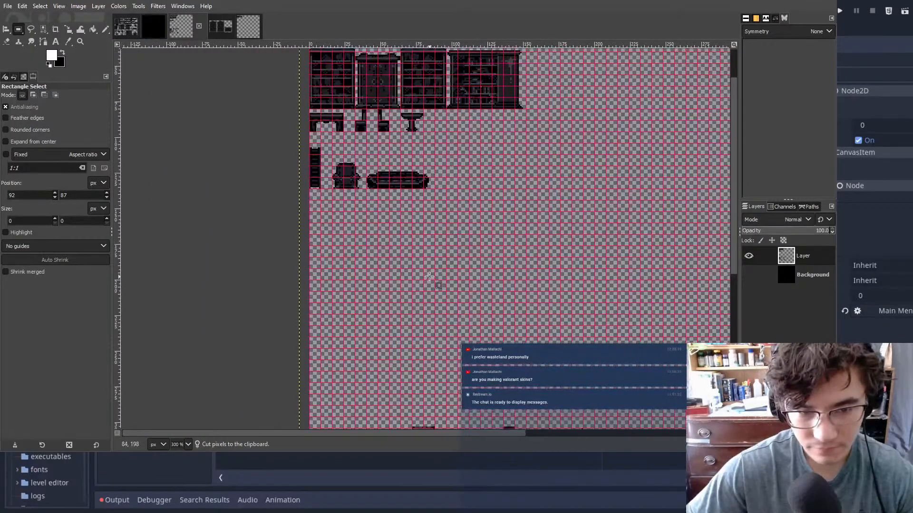
pyautogui.moveTo(434, 316); pyautogui.dragTo(435, 103, button='middle')
pyautogui.keyDown('ctrl'); pyautogui.scroll(3, 379, 206); pyautogui.keyUp('ctrl')
pyautogui.moveTo(382, 350); pyautogui.dragTo(394, 181, button='middle')
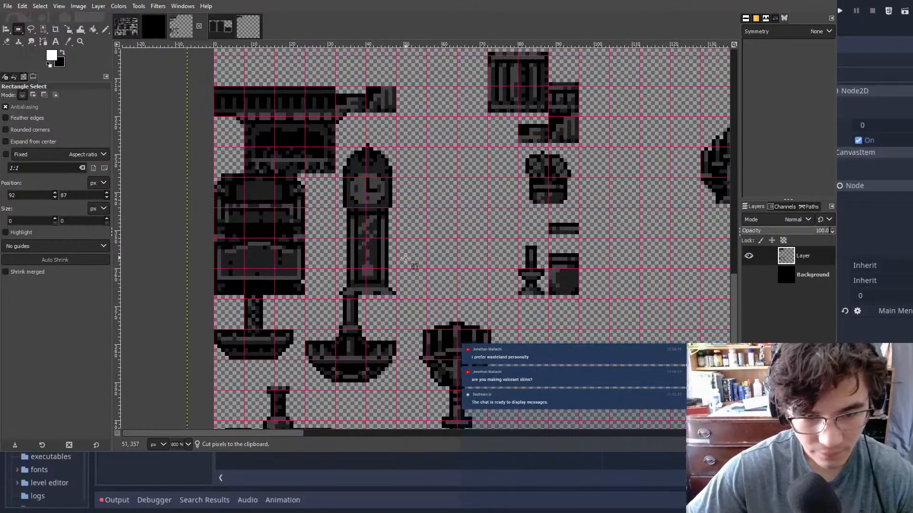
pyautogui.moveTo(414, 295); pyautogui.dragTo(322, 177)
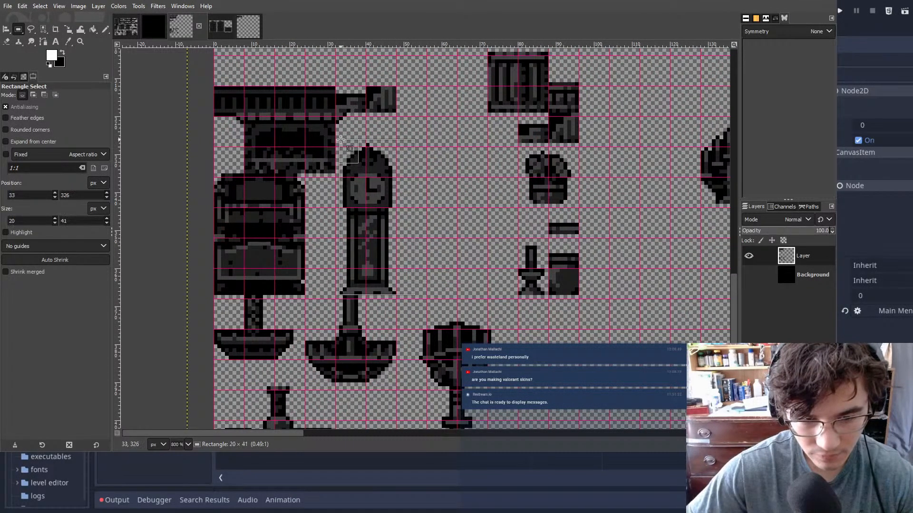
pyautogui.moveTo(340, 139); pyautogui.dragTo(341, 139)
pyautogui.hotkey('ctrl', 'x')
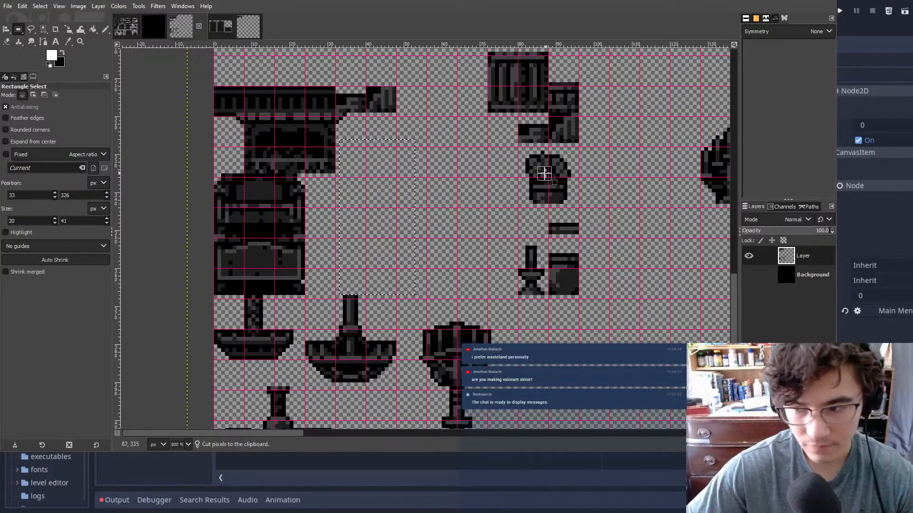
# - Paste the grandfather clock directly below the ladder at the sheet's left edge and anchor it
pyautogui.keyDown('ctrl'); pyautogui.scroll(-4, 385, 150); pyautogui.keyUp('ctrl')
pyautogui.keyDown('ctrl'); pyautogui.scroll(3, 374, 210); pyautogui.keyUp('ctrl')
pyautogui.hotkey('ctrl', 'v')
pyautogui.moveTo(468, 245); pyautogui.dragTo(255, 169)
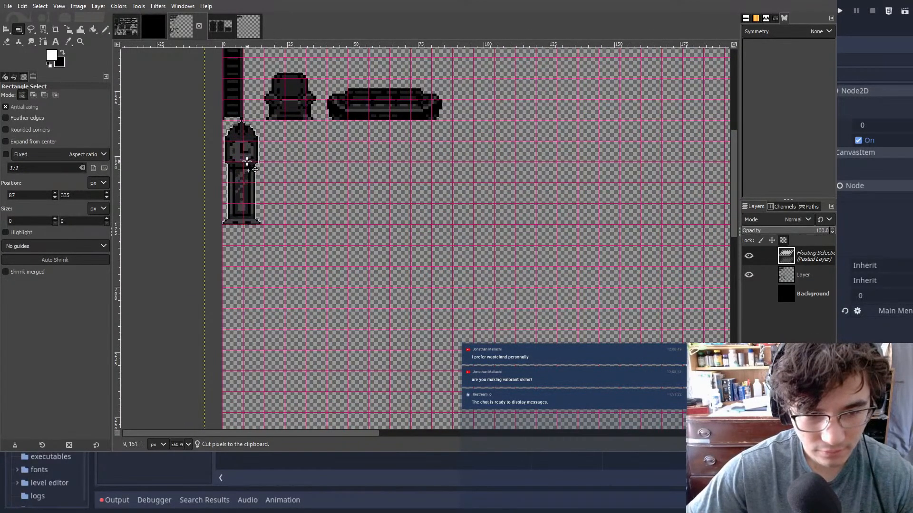
pyautogui.click(385, 164)
# - Cut the armchair and sofa with a 95 × 28 px selection, paste them lower down in the empty area, and anchor them
pyautogui.hotkey('ctrl', 'x')
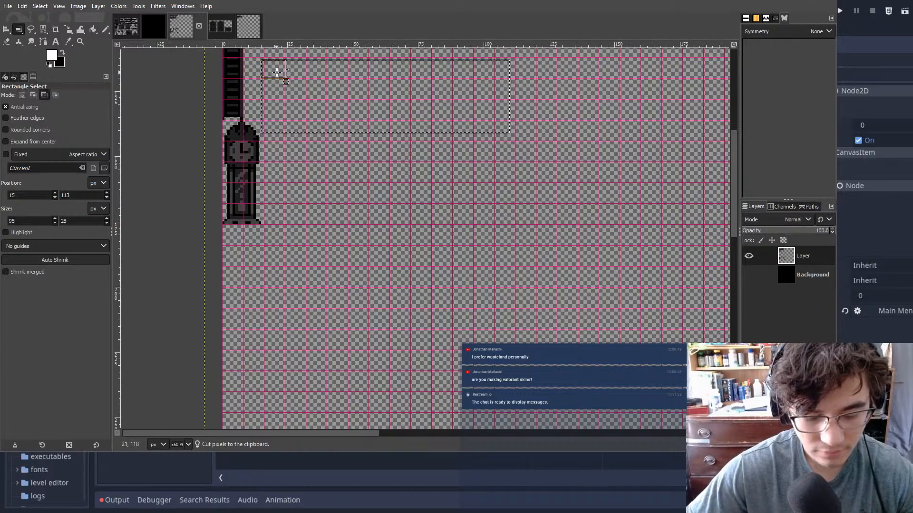
pyautogui.hotkey('ctrl', 'v')
pyautogui.moveTo(281, 77); pyautogui.dragTo(336, 190)
pyautogui.click(337, 190)
# - Cut the grandfather clock with a 35 × 45 px selection and paste it beside the ladder
pyautogui.moveTo(284, 237); pyautogui.dragTo(194, 123)
pyautogui.hotkey('ctrl', 'x')
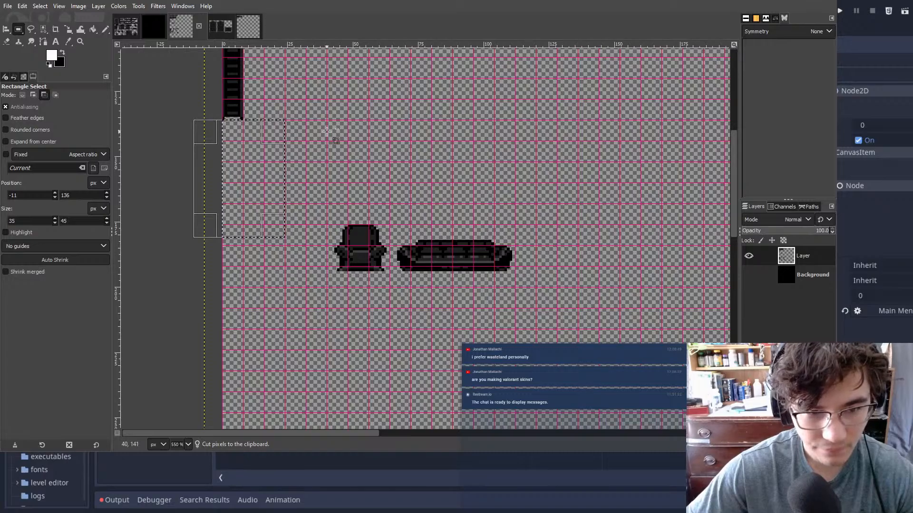
pyautogui.hotkey('ctrl', 'v')
pyautogui.moveTo(258, 219); pyautogui.dragTo(311, 114)
# - Shift the floating clock 4 px left and 1 px up so its base sits level with the ladder, and anchor it
pyautogui.moveTo(312, 114); pyautogui.dragTo(349, 235, button='middle')
pyautogui.scroll(4, 349, 235)
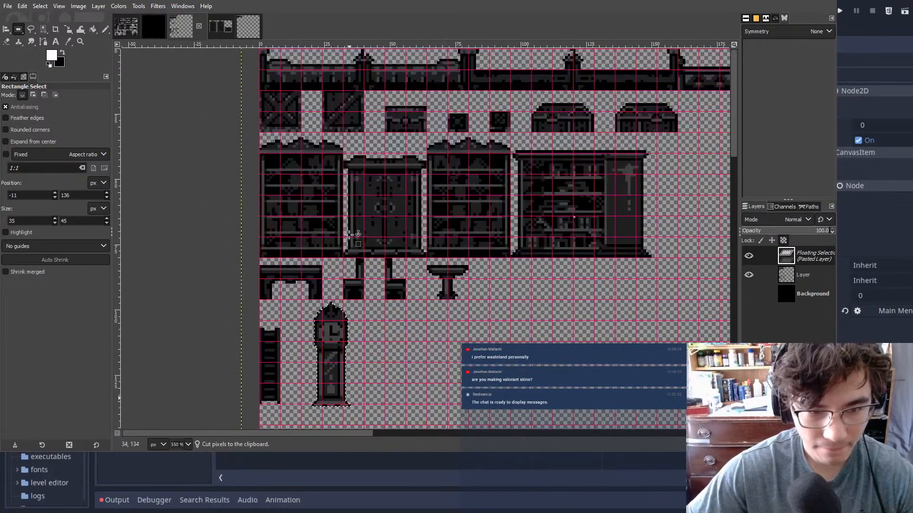
pyautogui.moveTo(350, 315); pyautogui.dragTo(371, 239, button='middle')
pyautogui.keyDown('ctrl'); pyautogui.scroll(2, 363, 248); pyautogui.keyUp('ctrl')
pyautogui.moveTo(354, 304); pyautogui.dragTo(381, 250, button='middle')
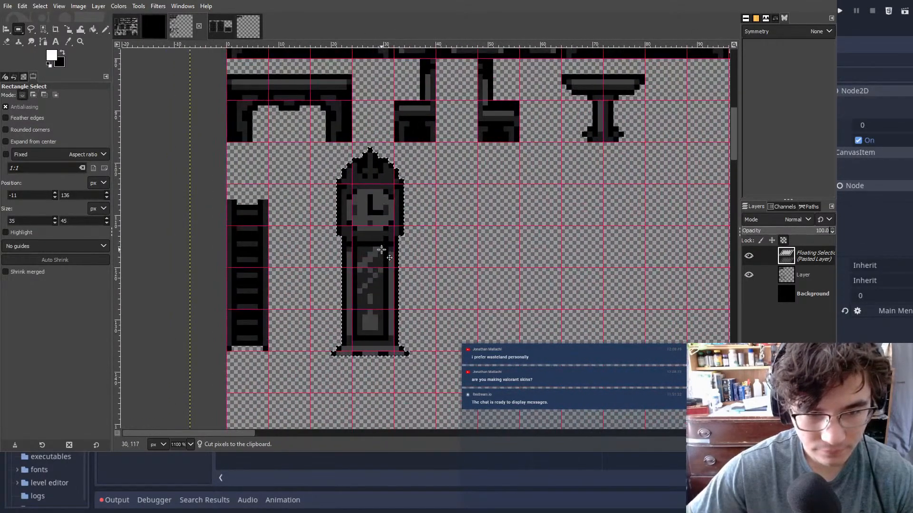
pyautogui.moveTo(375, 245); pyautogui.dragTo(353, 240)
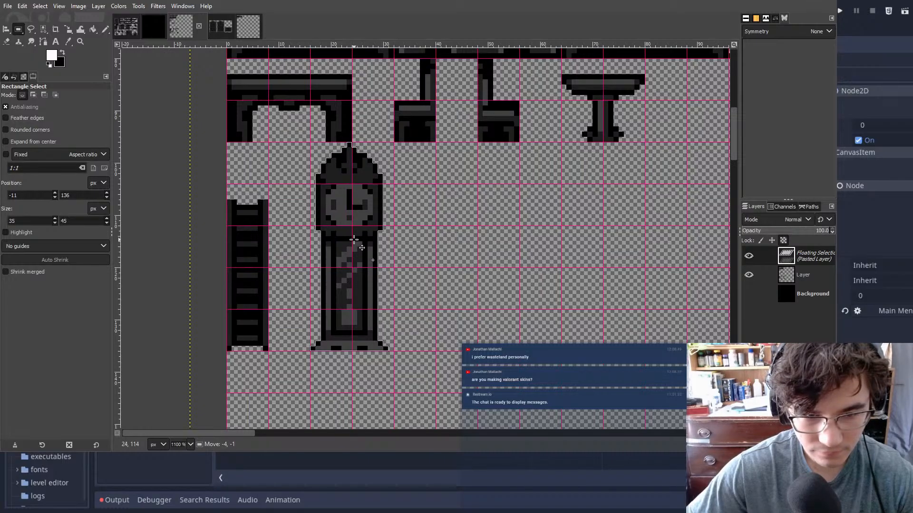
pyautogui.click(486, 275)
# - Cut the armchair and sofa with a 95 × 40 px selection and paste them as a floating selection
pyautogui.keyDown('ctrl'); pyautogui.scroll(-3, 487, 274); pyautogui.keyUp('ctrl')
pyautogui.moveTo(497, 287); pyautogui.dragTo(409, 217, button='middle')
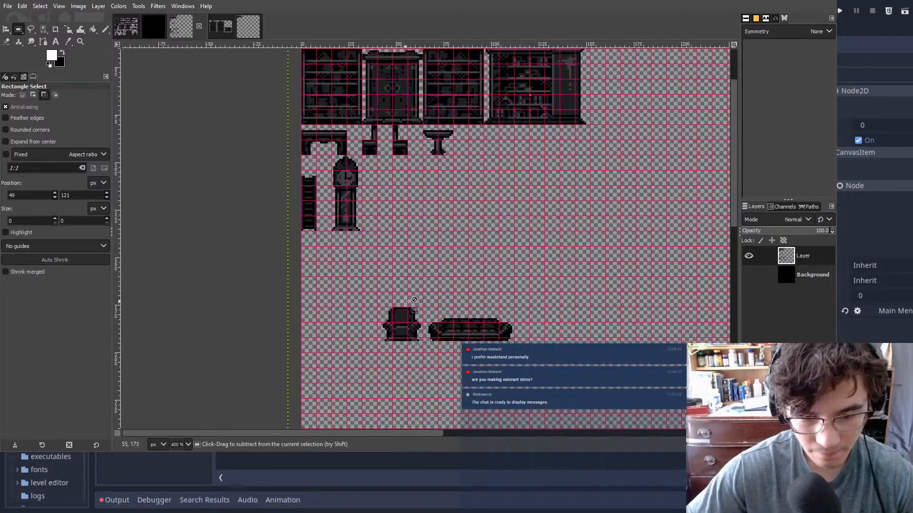
pyautogui.keyDown('ctrl'); pyautogui.scroll(2, 404, 301); pyautogui.keyUp('ctrl')
pyautogui.moveTo(326, 266); pyautogui.dragTo(687, 417)
pyautogui.keyDown('ctrl'); pyautogui.scroll(-2, 503, 200); pyautogui.keyUp('ctrl')
pyautogui.moveTo(490, 172); pyautogui.dragTo(401, 186, button='middle')
pyautogui.hotkey('ctrl', 'x')
pyautogui.hotkey('ctrl', 'v')
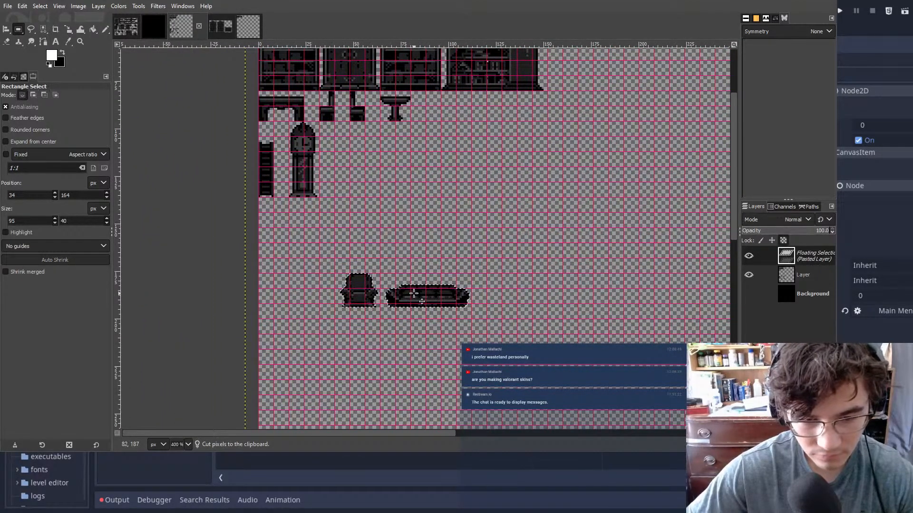
# - Move the floating armchair and sofa below the ladder against the sheet's left edge, base on a grid line, and anchor them
pyautogui.keyDown('ctrl'); pyautogui.scroll(5, 285, 223); pyautogui.keyUp('ctrl')
pyautogui.moveTo(221, 239); pyautogui.dragTo(369, 226, button='middle')
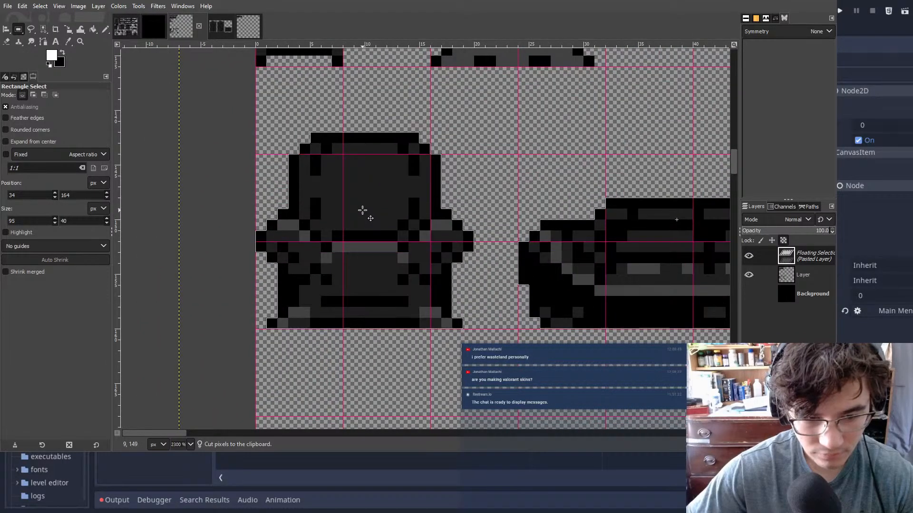
pyautogui.click(512, 145)
pyautogui.keyDown('ctrl'); pyautogui.scroll(-5, 461, 204); pyautogui.keyUp('ctrl')
pyautogui.moveTo(461, 203); pyautogui.dragTo(332, 167, button='middle')
pyautogui.keyDown('ctrl'); pyautogui.scroll(-3, 404, 222); pyautogui.keyUp('ctrl')
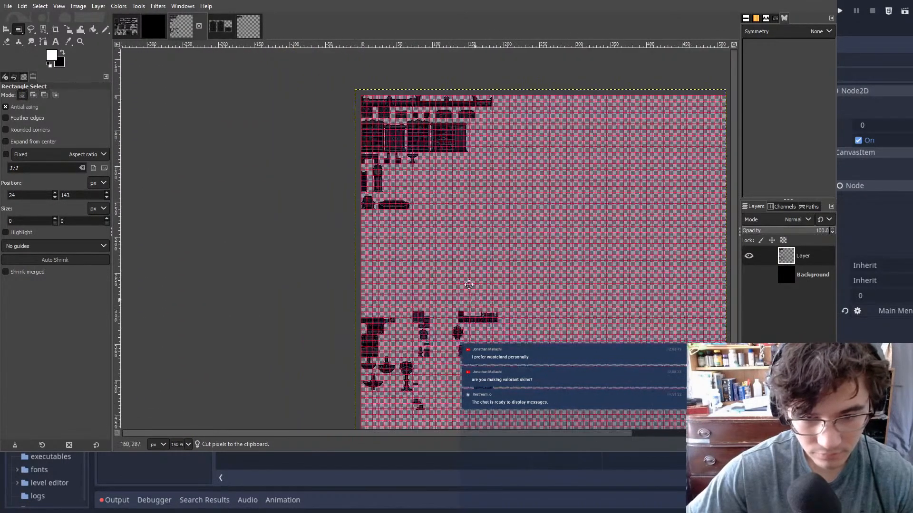
# - Cut the narrow front-facing chair attached to the railing with a 9 × 21 px selection and paste it as a floating selection
pyautogui.moveTo(329, 347); pyautogui.dragTo(294, 240, button='middle')
pyautogui.keyDown('ctrl'); pyautogui.scroll(3, 294, 241); pyautogui.keyUp('ctrl')
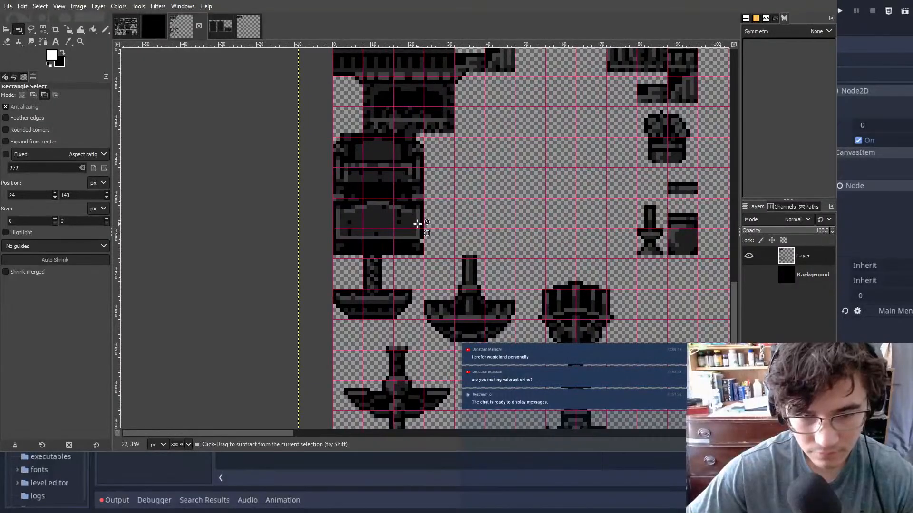
pyautogui.moveTo(462, 160); pyautogui.dragTo(212, 272, button='middle')
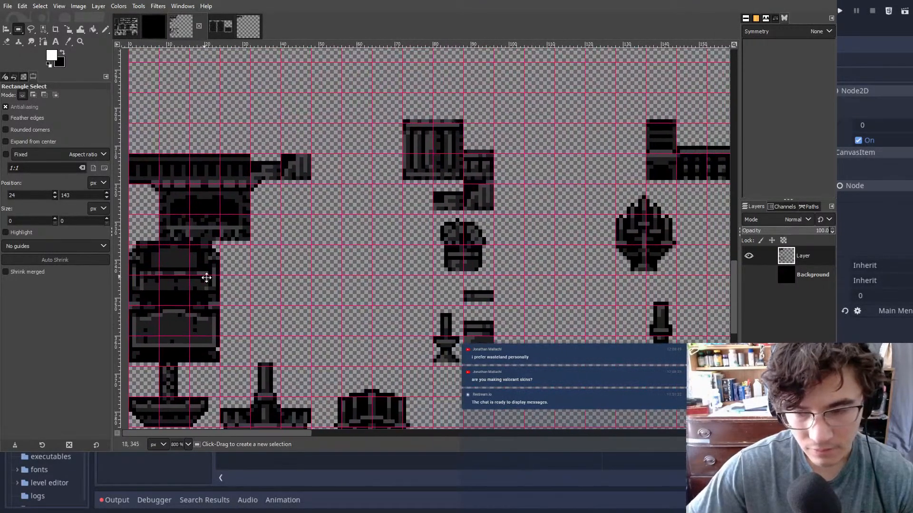
pyautogui.moveTo(570, 184); pyautogui.dragTo(354, 234, button='middle')
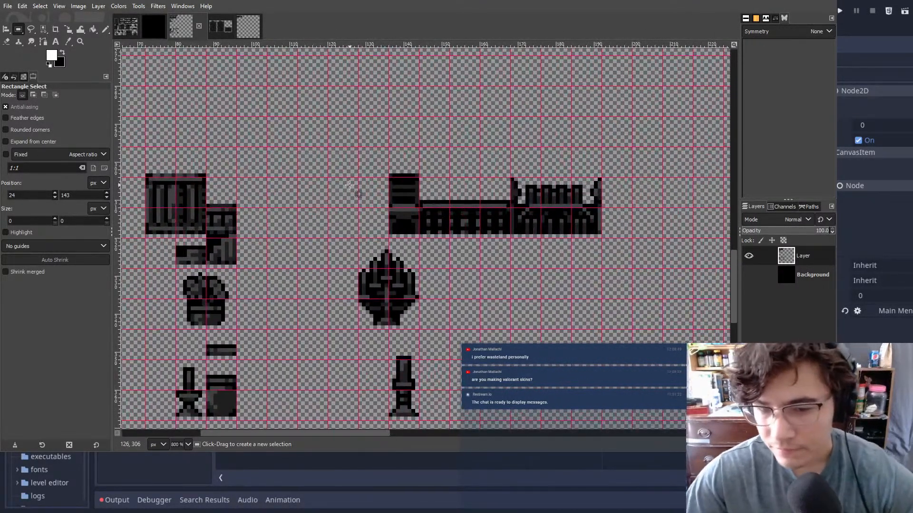
pyautogui.keyDown('ctrl'); pyautogui.scroll(3, 424, 184); pyautogui.keyUp('ctrl')
pyautogui.moveTo(312, 119); pyautogui.dragTo(410, 348)
pyautogui.hotkey('ctrl', 'x')
pyautogui.keyDown('ctrl'); pyautogui.scroll(-7, 442, 204); pyautogui.keyUp('ctrl')
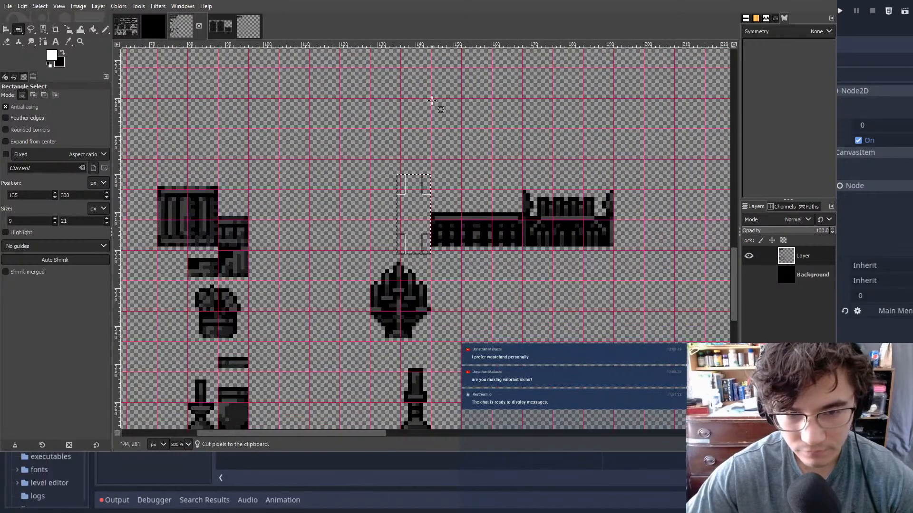
pyautogui.hotkey('ctrl', 'v')
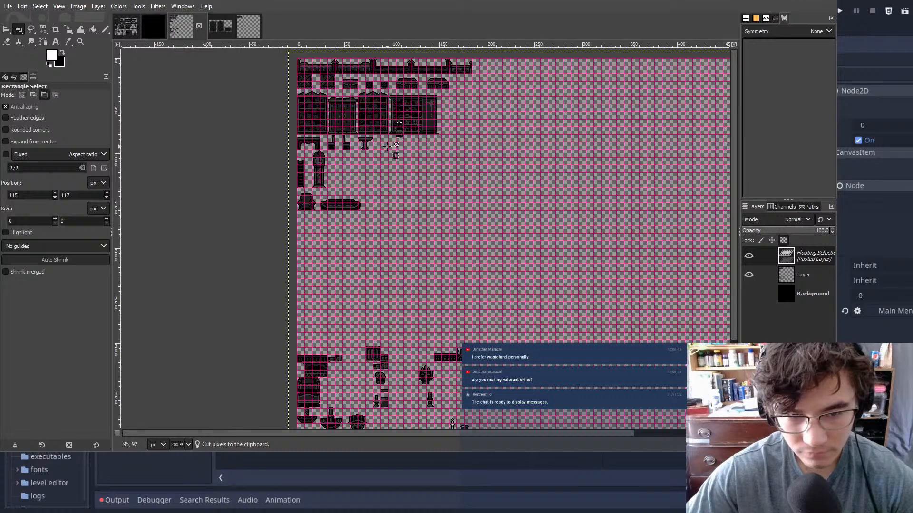
# - Shift the floating chair 1 px left and 2 px up so its base is level with the pedestal table, and anchor it
pyautogui.keyDown('ctrl'); pyautogui.scroll(4, 387, 146); pyautogui.keyUp('ctrl')
pyautogui.keyDown('ctrl'); pyautogui.scroll(3, 363, 152); pyautogui.keyUp('ctrl')
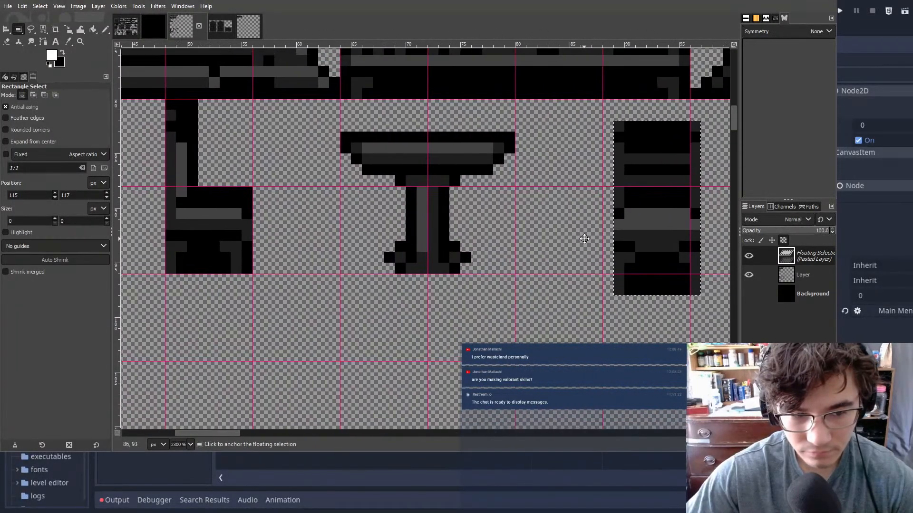
pyautogui.moveTo(585, 239); pyautogui.dragTo(544, 247, button='middle')
pyautogui.moveTo(604, 226); pyautogui.dragTo(600, 201)
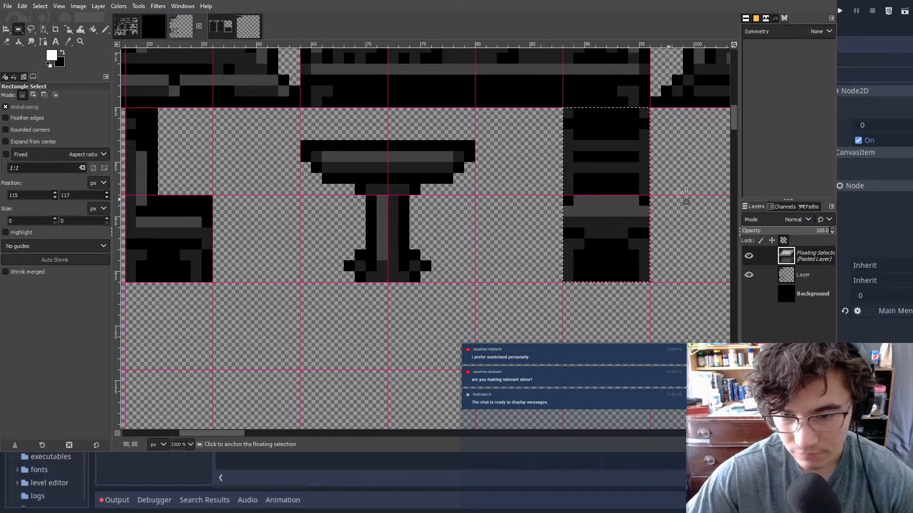
pyautogui.click(673, 210)
# - Cut the low cabinet with the candlestick from the lower sheet area with a 61 × 50 px selection and clear the selection
pyautogui.moveTo(678, 230); pyautogui.dragTo(520, 252, button='middle')
pyautogui.keyDown('ctrl'); pyautogui.scroll(-6, 519, 252); pyautogui.keyUp('ctrl')
pyautogui.keyDown('ctrl'); pyautogui.scroll(2, 508, 244); pyautogui.keyUp('ctrl')
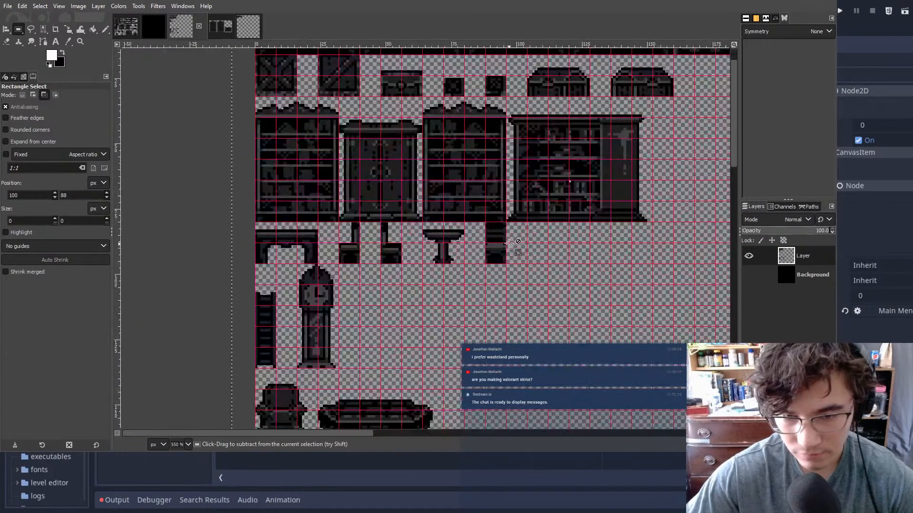
pyautogui.moveTo(514, 312); pyautogui.dragTo(404, 214, button='middle')
pyautogui.keyDown('ctrl'); pyautogui.scroll(-3, 468, 238); pyautogui.keyUp('ctrl')
pyautogui.moveTo(470, 397); pyautogui.dragTo(471, 225, button='middle')
pyautogui.keyDown('ctrl'); pyautogui.scroll(3, 471, 226); pyautogui.keyUp('ctrl')
pyautogui.keyDown('ctrl'); pyautogui.scroll(-3, 417, 280); pyautogui.keyUp('ctrl')
pyautogui.moveTo(416, 280); pyautogui.dragTo(152, 127, button='middle')
pyautogui.keyDown('ctrl'); pyautogui.scroll(3, 467, 127); pyautogui.keyUp('ctrl')
pyautogui.keyDown('ctrl'); pyautogui.scroll(1, 400, 193); pyautogui.keyUp('ctrl')
pyautogui.keyDown('ctrl'); pyautogui.scroll(5, 476, 228); pyautogui.keyUp('ctrl')
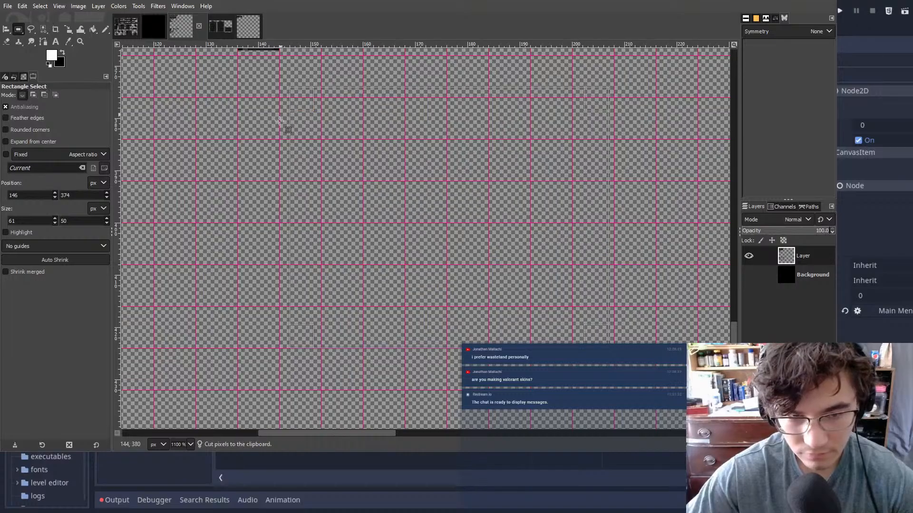
pyautogui.click(175, 144)
# - Paste the candlestick cabinet to the right of the wide bookcase, align its base with the bookcase's grid line, and anchor it
pyautogui.keyDown('ctrl'); pyautogui.scroll(-7, 307, 136); pyautogui.keyUp('ctrl')
pyautogui.moveTo(359, 132); pyautogui.dragTo(398, 229, button='middle')
pyautogui.keyDown('ctrl'); pyautogui.scroll(3, 398, 230); pyautogui.keyUp('ctrl')
pyautogui.moveTo(269, 151); pyautogui.dragTo(428, 153, button='middle')
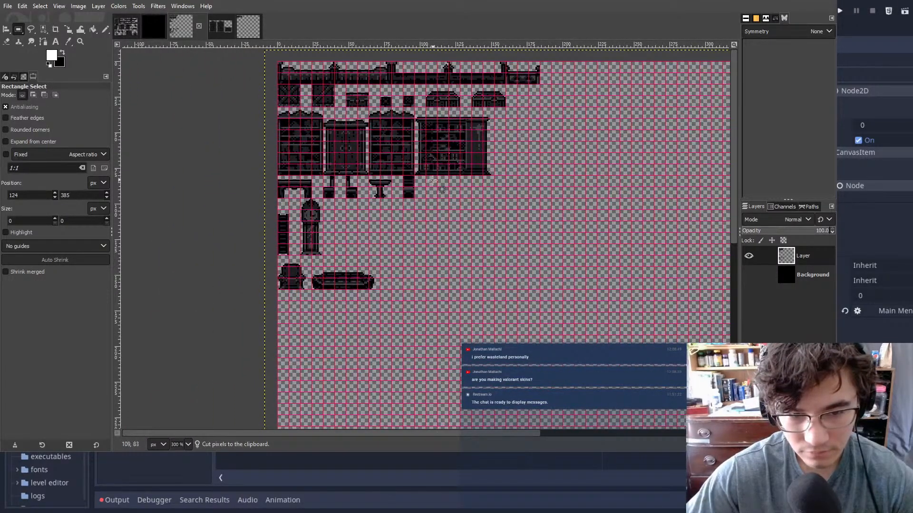
pyautogui.hotkey('ctrl', 'v')
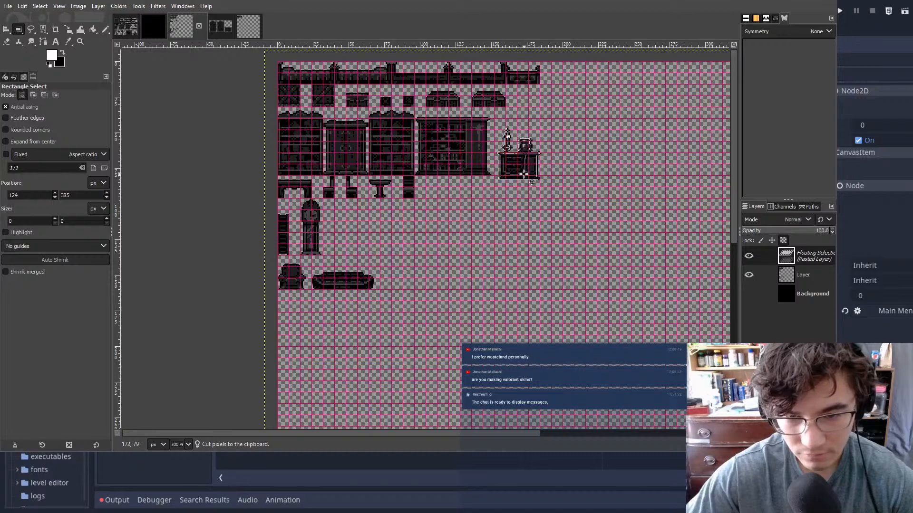
pyautogui.keyDown('ctrl'); pyautogui.scroll(5, 520, 167); pyautogui.keyUp('ctrl')
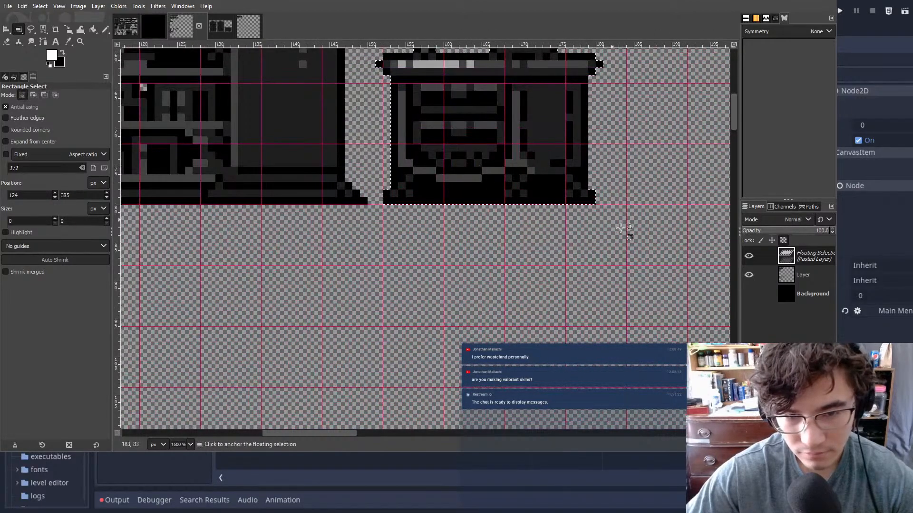
pyautogui.click(634, 223)
# - Examine the small leftover sprites remaining in the lower area of the sheet
pyautogui.keyDown('ctrl'); pyautogui.scroll(-5, 573, 200); pyautogui.keyUp('ctrl')
pyautogui.moveTo(579, 193)
pyautogui.mouseDown(button='middle')
pyautogui.moveTo(453, 216)
pyautogui.moveTo(524, 2)
pyautogui.mouseUp(button='middle')
pyautogui.moveTo(485, 240)
pyautogui.mouseDown(button='middle')
pyautogui.moveTo(485, 123)
pyautogui.moveTo(517, 83)
pyautogui.mouseUp(button='middle')
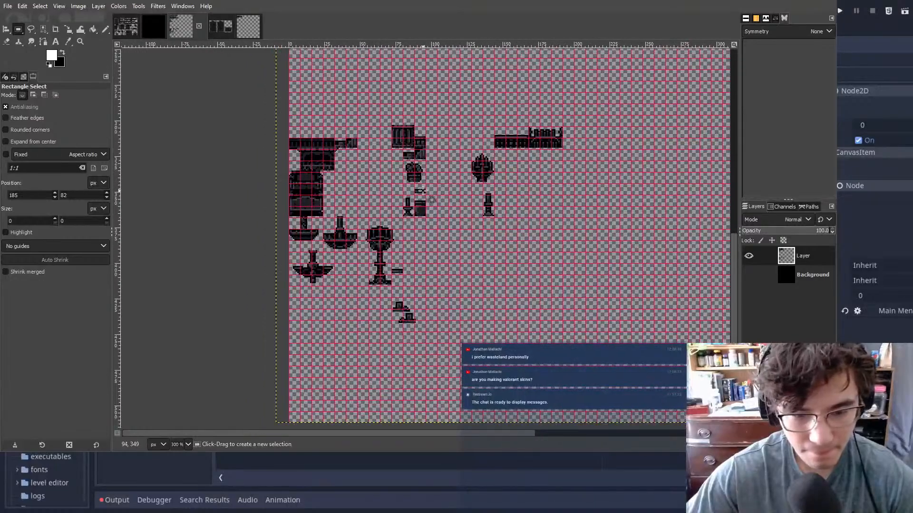
pyautogui.keyDown('ctrl'); pyautogui.scroll(6, 401, 300); pyautogui.keyUp('ctrl')
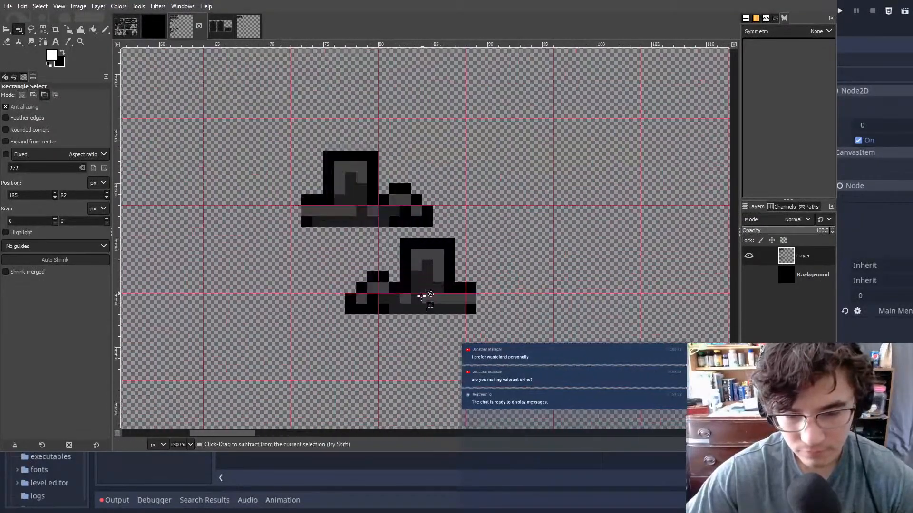
pyautogui.keyDown('ctrl'); pyautogui.scroll(1, 422, 296); pyautogui.keyUp('ctrl')
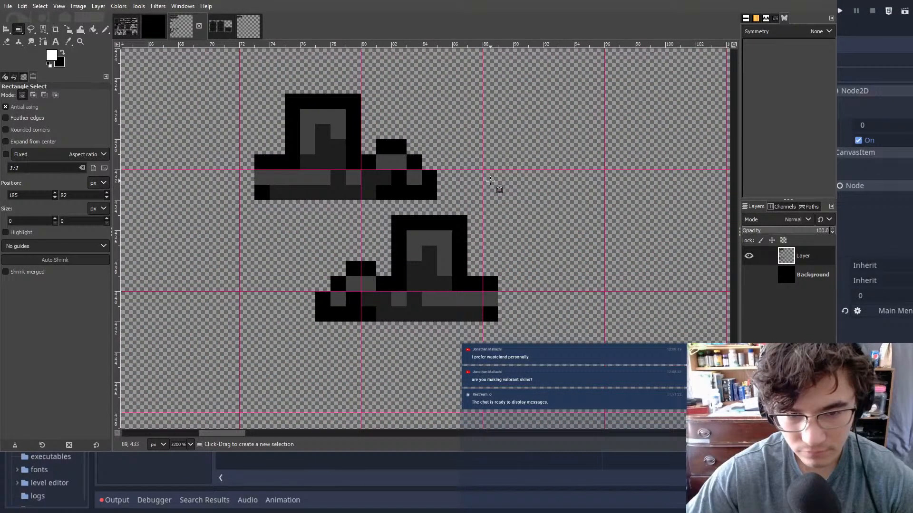
pyautogui.keyDown('ctrl'); pyautogui.scroll(-4, 442, 221); pyautogui.keyUp('ctrl')
pyautogui.moveTo(442, 214); pyautogui.dragTo(478, 406, button='middle')
pyautogui.moveTo(533, 178)
pyautogui.mouseDown(button='middle')
pyautogui.moveTo(568, 288)
pyautogui.moveTo(661, 283)
pyautogui.mouseUp(button='middle')
pyautogui.moveTo(470, 124); pyautogui.dragTo(417, 210, button='middle')
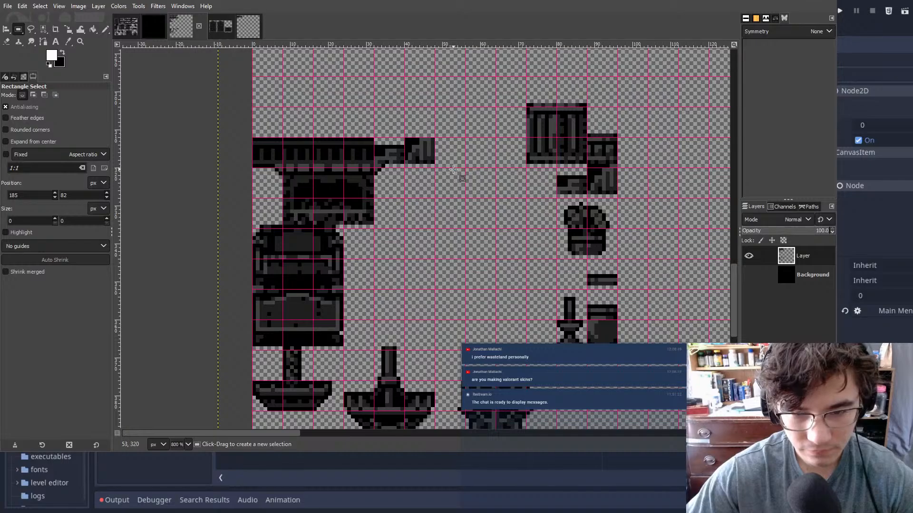
# - Cut the low railing and the adjoining spiked piece from the lower sheet area and clear the selection
pyautogui.moveTo(664, 232); pyautogui.dragTo(366, 208, button='middle')
pyautogui.moveTo(502, 144); pyautogui.dragTo(408, 181, button='middle')
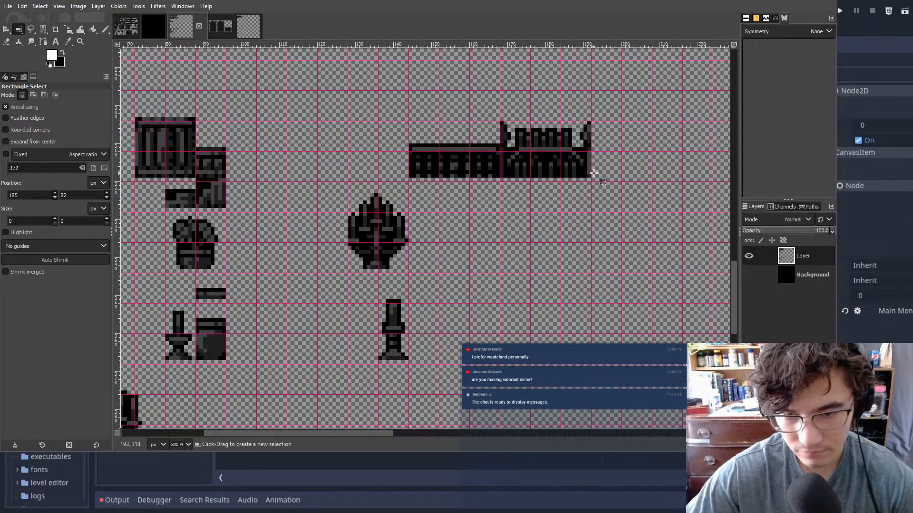
pyautogui.moveTo(629, 172); pyautogui.dragTo(562, 193, button='middle')
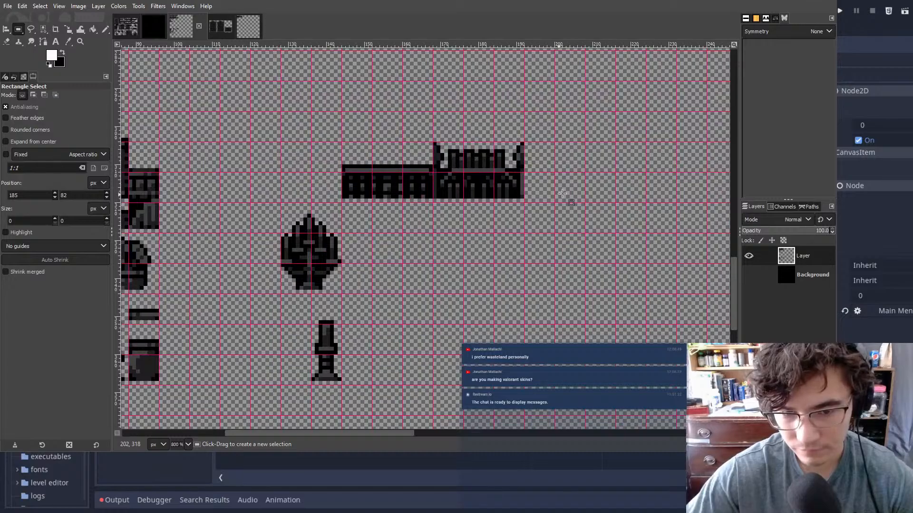
pyautogui.moveTo(306, 95); pyautogui.dragTo(556, 203)
pyautogui.hotkey('ctrl', 'x')
pyautogui.click(282, 121)
# - Paste the railing pieces to the right of the candlestick cabinet, base on the same grid line, and anchor them
pyautogui.keyDown('ctrl'); pyautogui.scroll(-5, 283, 121); pyautogui.keyUp('ctrl')
pyautogui.keyDown('ctrl'); pyautogui.scroll(4, 403, 191); pyautogui.keyUp('ctrl')
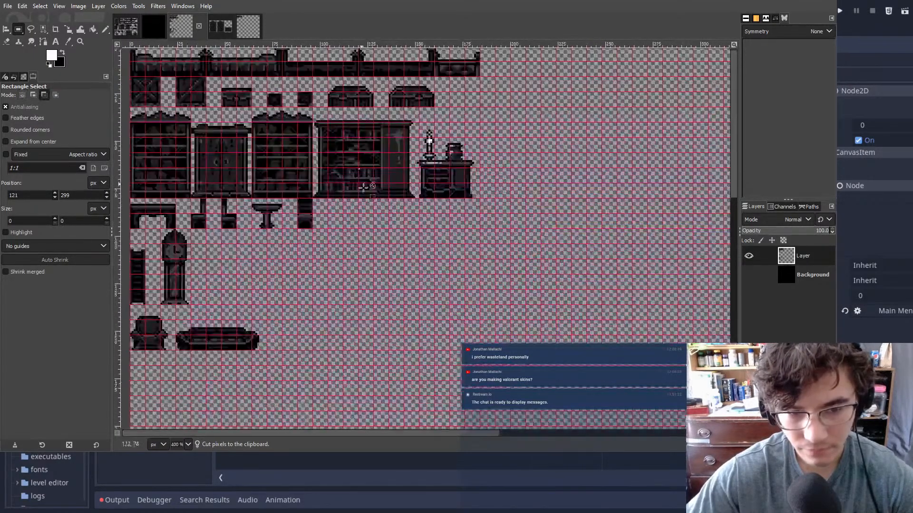
pyautogui.hotkey('ctrl', 'v')
pyautogui.moveTo(452, 257); pyautogui.dragTo(542, 192)
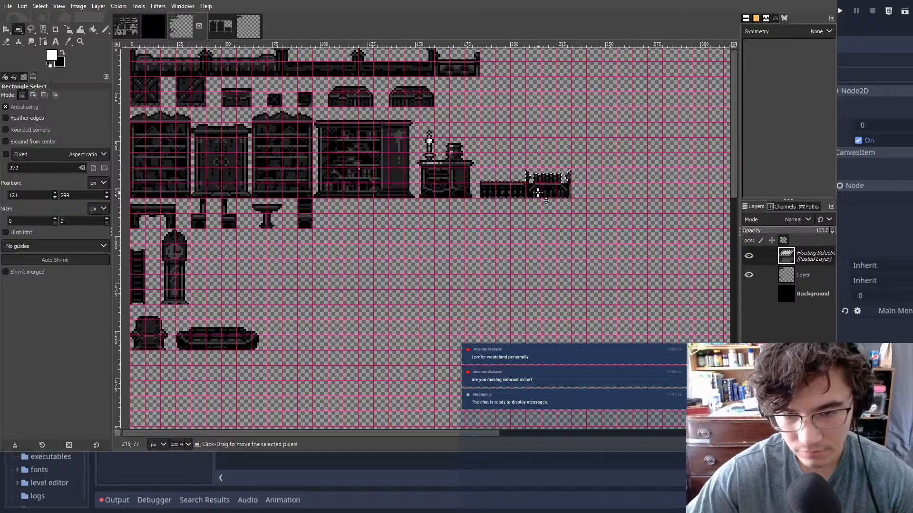
pyautogui.keyDown('ctrl'); pyautogui.scroll(7, 513, 197); pyautogui.keyUp('ctrl')
pyautogui.keyDown('ctrl'); pyautogui.scroll(-6, 487, 197); pyautogui.keyUp('ctrl')
pyautogui.click(475, 281)
# - Cut the small round-topped sprite below the crate pieces with a 23 × 15 px selection and clear the selection
pyautogui.keyDown('ctrl'); pyautogui.scroll(-4, 477, 281); pyautogui.keyUp('ctrl')
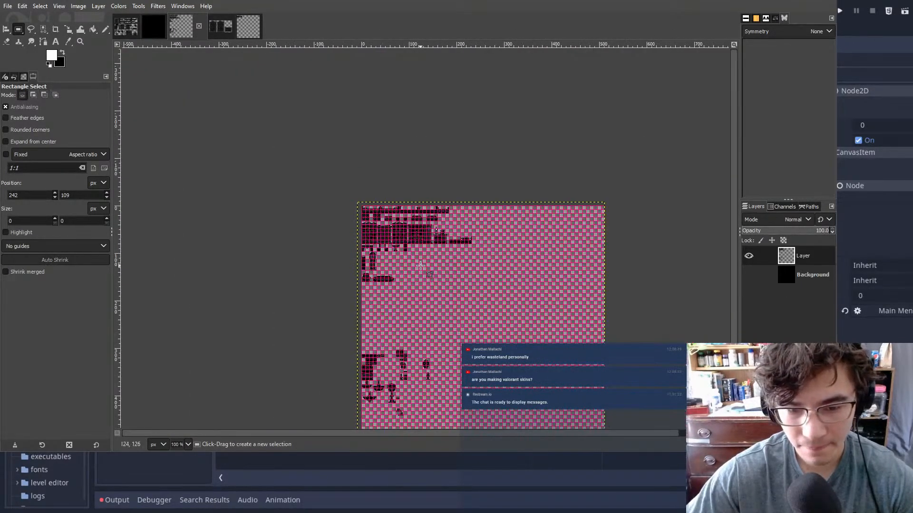
pyautogui.keyDown('ctrl'); pyautogui.scroll(6, 425, 259); pyautogui.keyUp('ctrl')
pyautogui.moveTo(488, 153); pyautogui.dragTo(490, 309, button='middle')
pyautogui.moveTo(455, 287); pyautogui.dragTo(332, 206)
pyautogui.hotkey('ctrl', 'x')
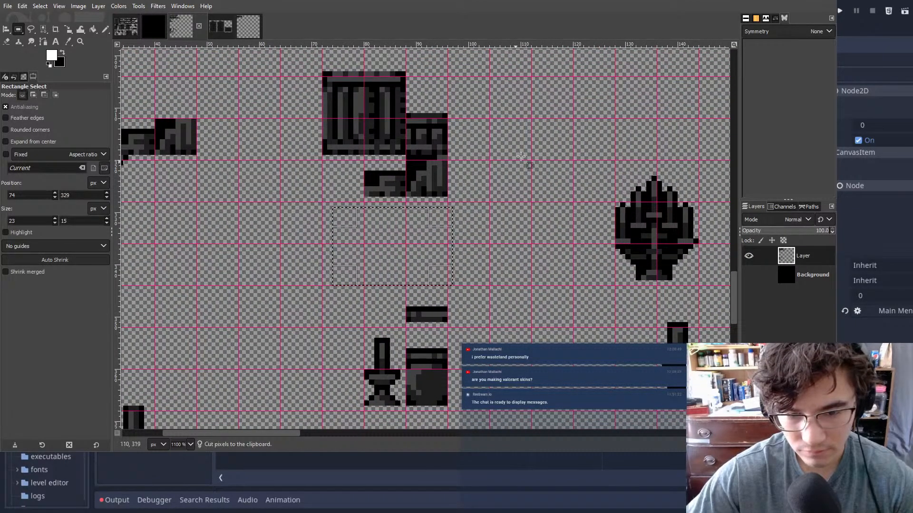
pyautogui.click(531, 151)
# - Paste the round-topped sprite to the right of the front-facing chair, base on the same grid line, and anchor it
pyautogui.keyDown('ctrl'); pyautogui.scroll(-5, 511, 156); pyautogui.keyUp('ctrl')
pyautogui.moveTo(503, 122); pyautogui.dragTo(503, 300, button='middle')
pyautogui.moveTo(475, 150); pyautogui.dragTo(434, 204, button='middle')
pyautogui.keyDown('ctrl'); pyautogui.scroll(4, 448, 166); pyautogui.keyUp('ctrl')
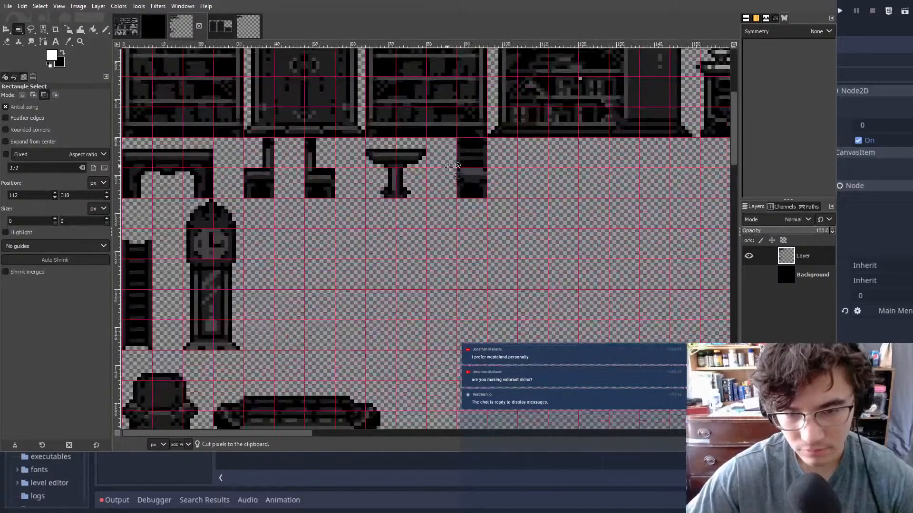
pyautogui.hotkey('ctrl', 'v')
pyautogui.moveTo(450, 239); pyautogui.dragTo(553, 173)
pyautogui.click(610, 173)
# - Cut the tall goblet-shaped stand from the lower sheet area with a 21 × 50 px selection
pyautogui.scroll(-2, 499, 252)
pyautogui.keyDown('ctrl'); pyautogui.scroll(-2, 391, 246); pyautogui.keyUp('ctrl')
pyautogui.moveTo(523, 238); pyautogui.dragTo(561, 2, button='middle')
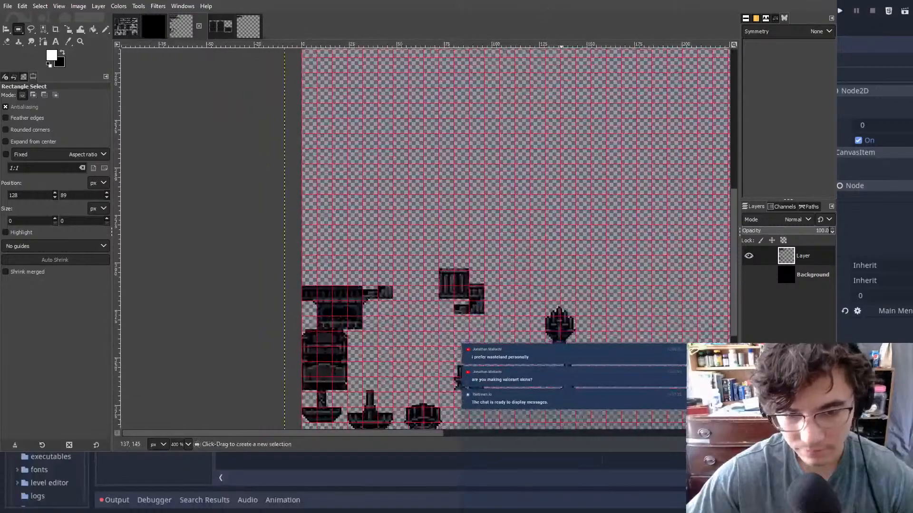
pyautogui.keyDown('ctrl'); pyautogui.scroll(1, 426, 254); pyautogui.keyUp('ctrl')
pyautogui.moveTo(464, 231); pyautogui.dragTo(500, 90, button='middle')
pyautogui.moveTo(431, 233); pyautogui.dragTo(425, 153, button='middle')
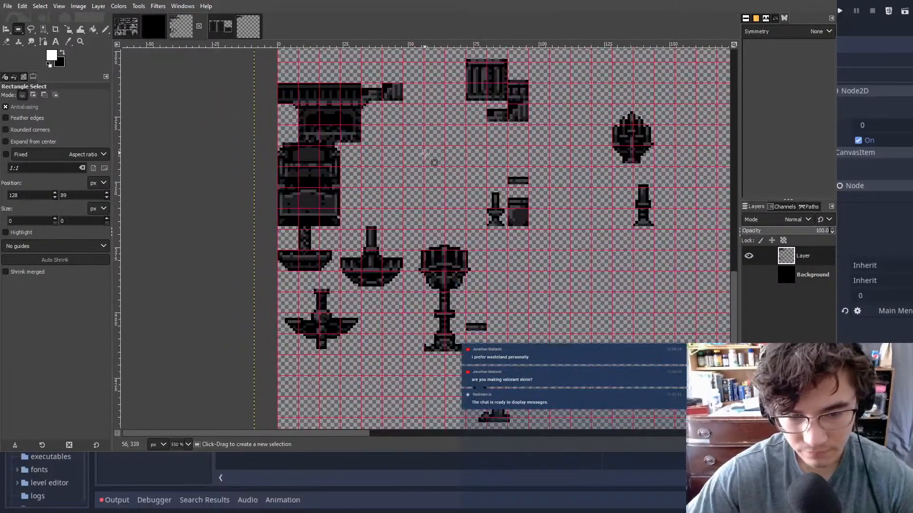
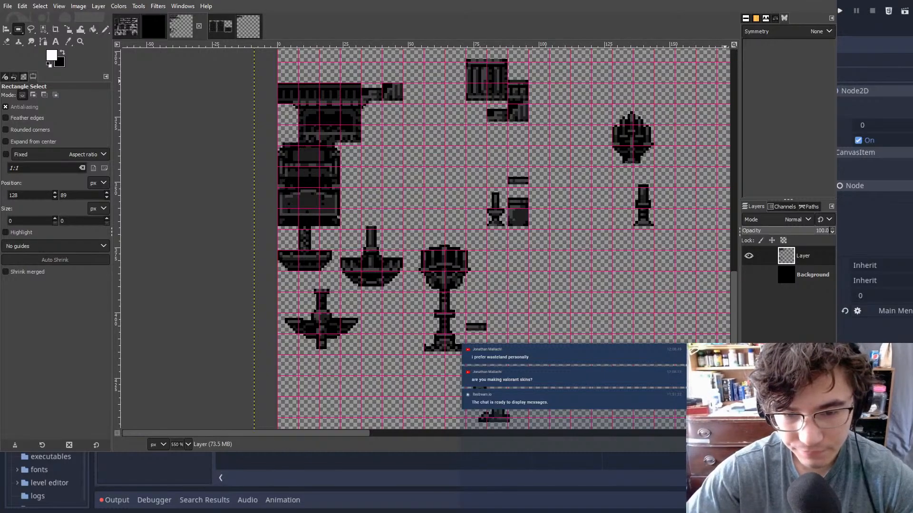
pyautogui.keyDown('ctrl'); pyautogui.scroll(-1, 521, 284); pyautogui.keyUp('ctrl')
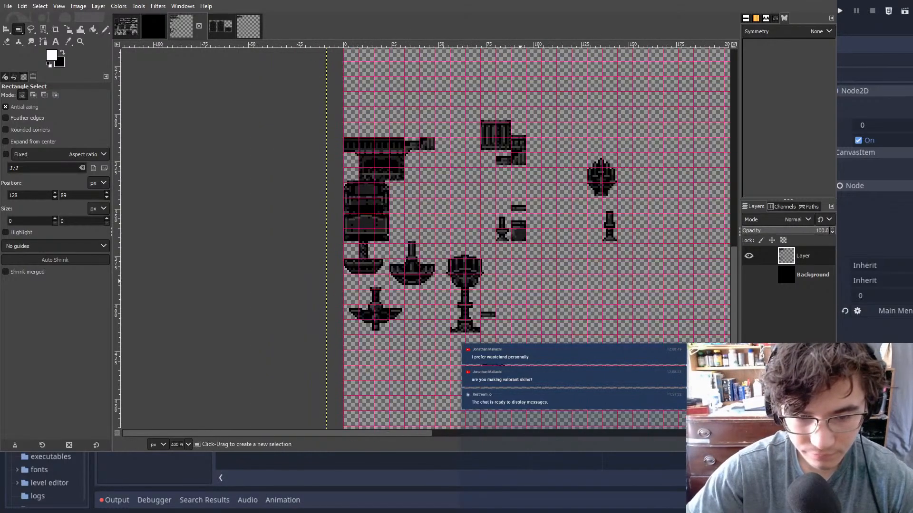
pyautogui.keyDown('ctrl'); pyautogui.scroll(1, 478, 311); pyautogui.keyUp('ctrl')
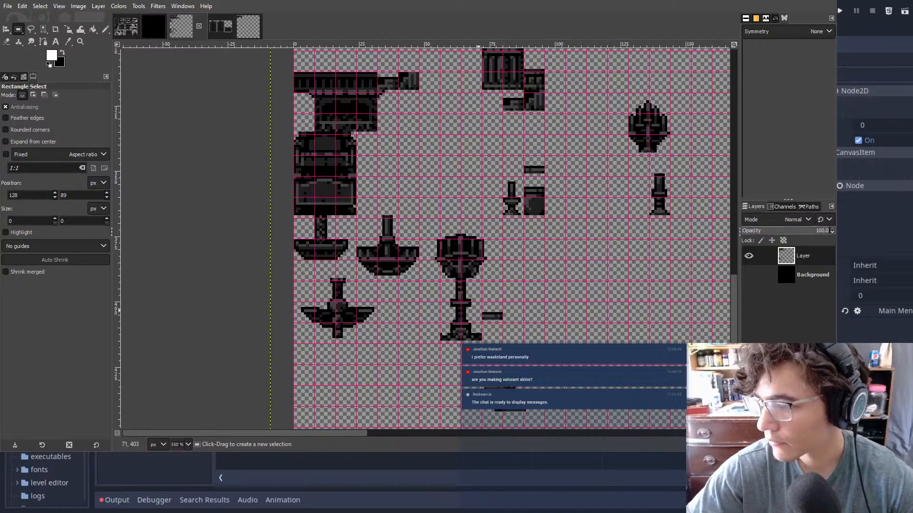
pyautogui.moveTo(428, 222); pyautogui.dragTo(481, 351)
pyautogui.scroll(1, 501, 181)
pyautogui.scroll(2, 502, 181)
pyautogui.hotkey('ctrl', 'x')
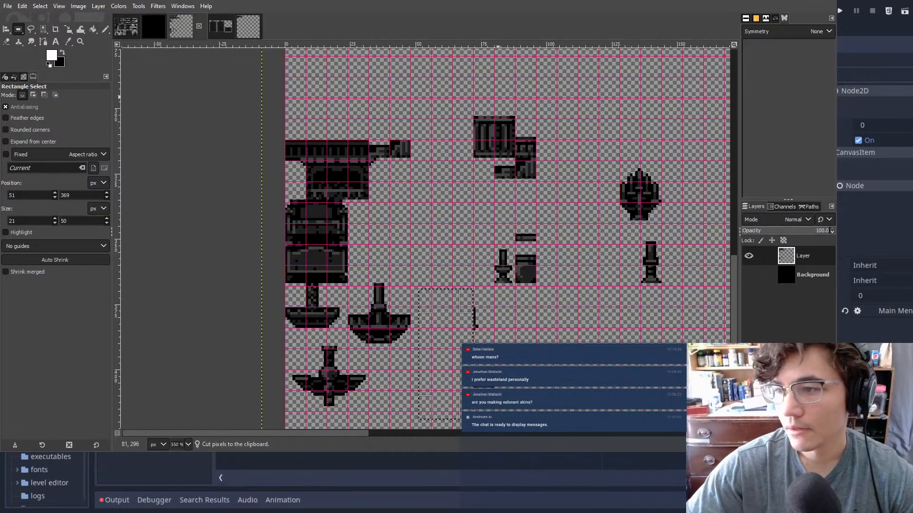
# - Maximize the image window and paste the goblet-shaped stand near the sorted sprites as a floating selection
pyautogui.press('super+Up')
pyautogui.keyDown('ctrl'); pyautogui.scroll(-3, 364, 150); pyautogui.keyUp('ctrl')
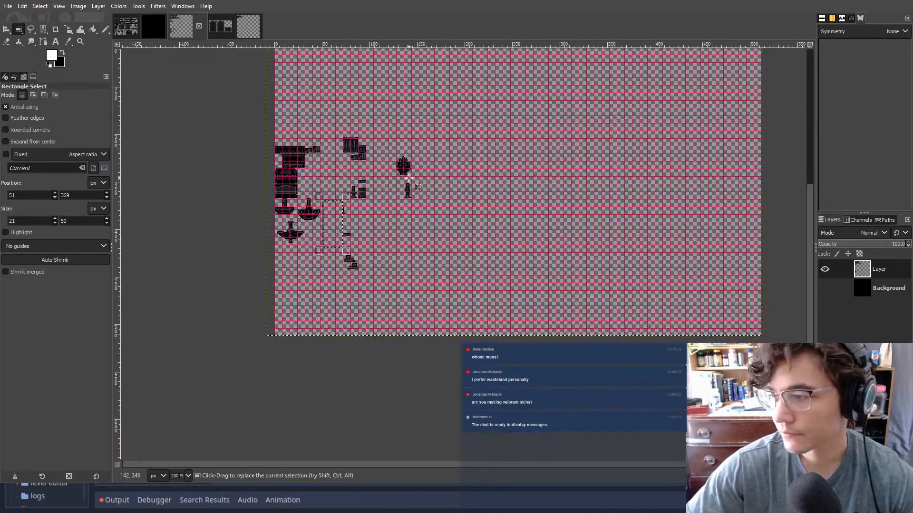
pyautogui.moveTo(355, 191); pyautogui.dragTo(273, 349, button='middle')
pyautogui.moveTo(287, 280); pyautogui.dragTo(420, 83, button='middle')
pyautogui.keyDown('ctrl'); pyautogui.scroll(2, 358, 211); pyautogui.keyUp('ctrl')
pyautogui.moveTo(442, 296); pyautogui.dragTo(432, 501, button='middle')
pyautogui.moveTo(326, 202); pyautogui.dragTo(360, 214, button='middle')
pyautogui.moveTo(362, 211); pyautogui.dragTo(362, 212)
pyautogui.hotkey('ctrl', 'v')
# - Move the floating goblet-shaped stand beside the grandfather clock with its base on the same grid line
pyautogui.moveTo(548, 235); pyautogui.dragTo(363, 82)
pyautogui.scroll(4, 362, 82)
pyautogui.keyDown('ctrl'); pyautogui.scroll(3, 357, 200); pyautogui.keyUp('ctrl')
pyautogui.moveTo(352, 180); pyautogui.dragTo(375, 125)
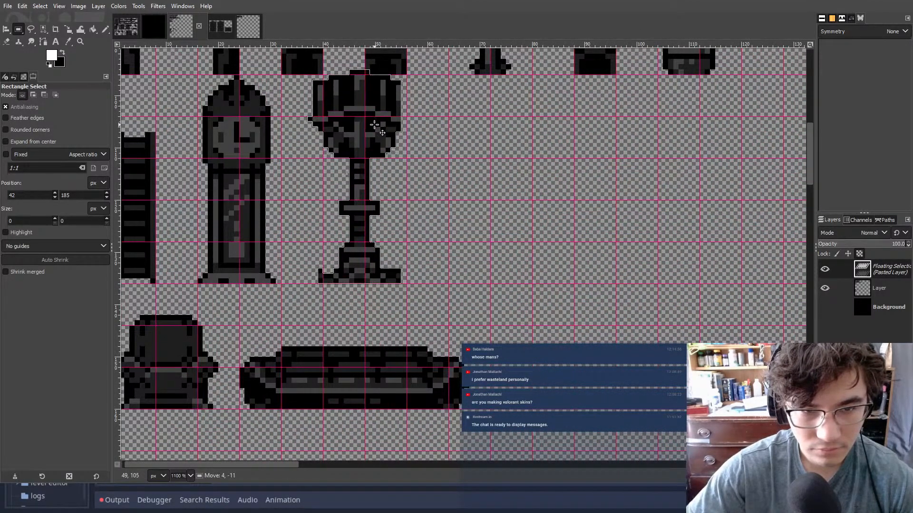
# - Move the floating stand below the armchair against the sheet's left edge, base on a grid line, and anchor it
pyautogui.keyDown('ctrl'); pyautogui.scroll(-6, 375, 125); pyautogui.keyUp('ctrl')
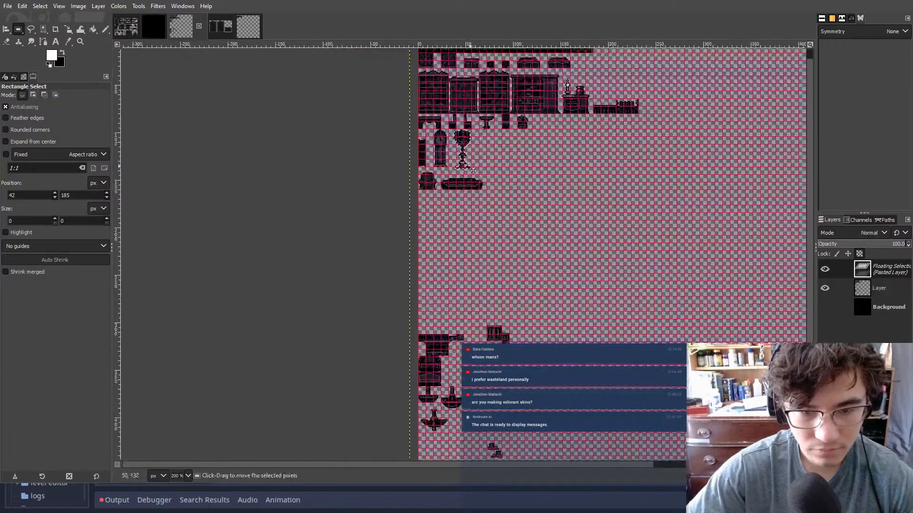
pyautogui.moveTo(458, 167); pyautogui.dragTo(390, 159)
pyautogui.keyDown('ctrl'); pyautogui.scroll(5, 433, 218); pyautogui.keyUp('ctrl')
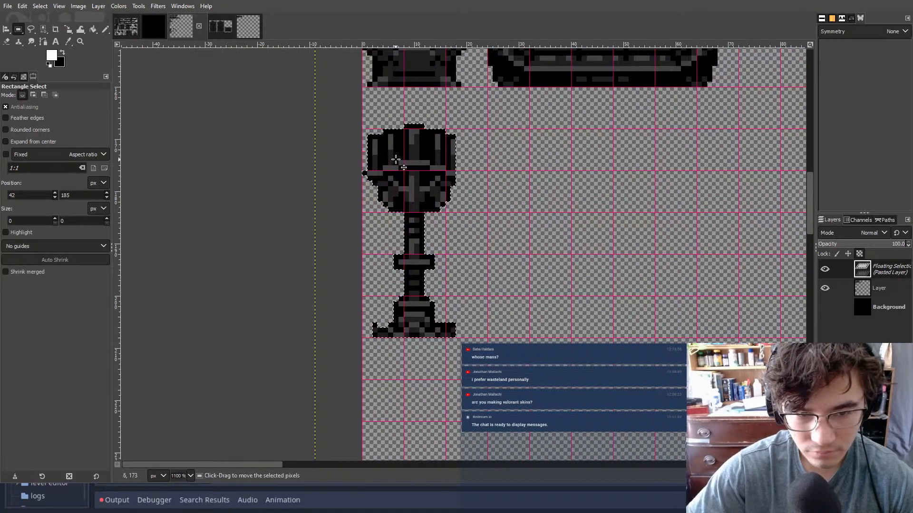
pyautogui.click(499, 274)
# - Cut the leaf-shaped sprite and the small pedestal below it with a 37 × 63 px selection
pyautogui.keyDown('ctrl'); pyautogui.scroll(-5, 499, 271); pyautogui.keyUp('ctrl')
pyautogui.keyDown('ctrl'); pyautogui.scroll(5, 498, 257); pyautogui.keyUp('ctrl')
pyautogui.keyDown('ctrl'); pyautogui.scroll(2, 498, 257); pyautogui.keyUp('ctrl')
pyautogui.keyDown('ctrl'); pyautogui.scroll(-6, 499, 257); pyautogui.keyUp('ctrl')
pyautogui.keyDown('ctrl'); pyautogui.scroll(4, 496, 296); pyautogui.keyUp('ctrl')
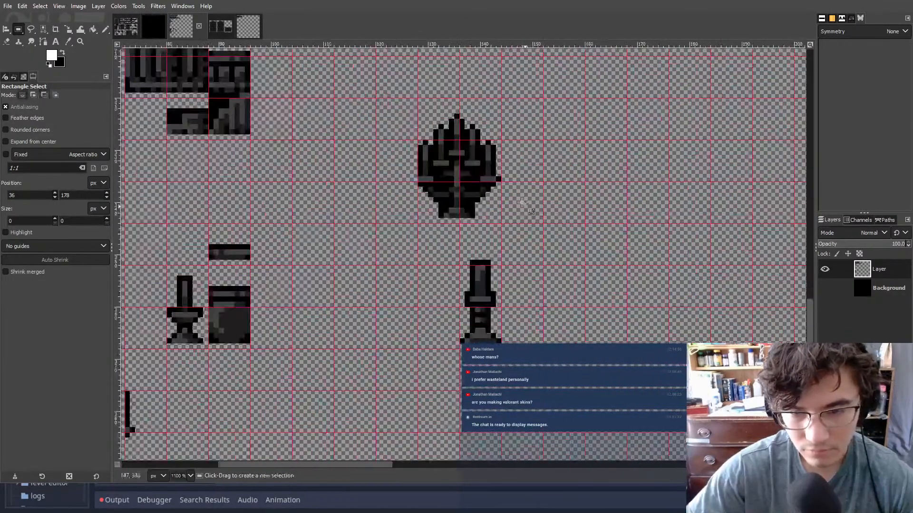
pyautogui.moveTo(391, 83); pyautogui.dragTo(585, 412)
pyautogui.hotkey('ctrl', 'x')
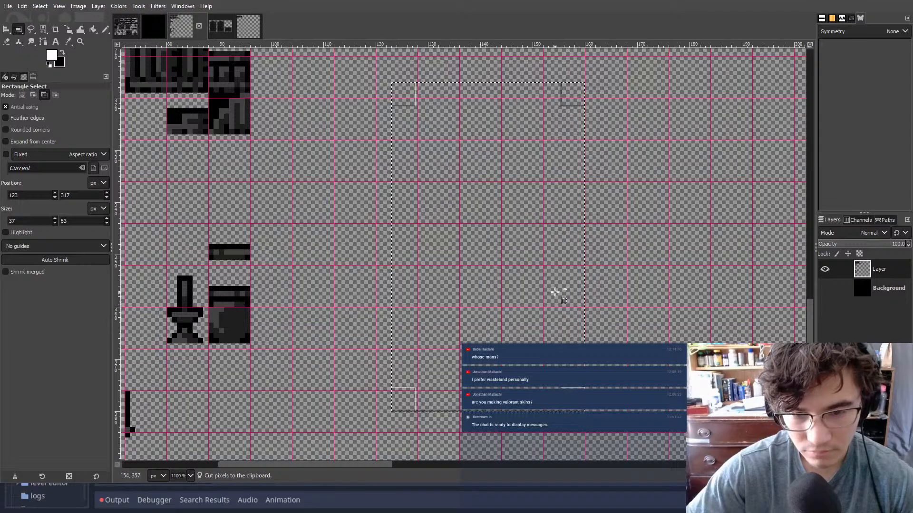
# - Paste the leaf-shaped sprite with its small pedestal and move it beside the goblet-shaped stand, leaf base on the same grid line
pyautogui.click(315, 176)
pyautogui.keyDown('ctrl'); pyautogui.scroll(-4, 373, 163); pyautogui.keyUp('ctrl')
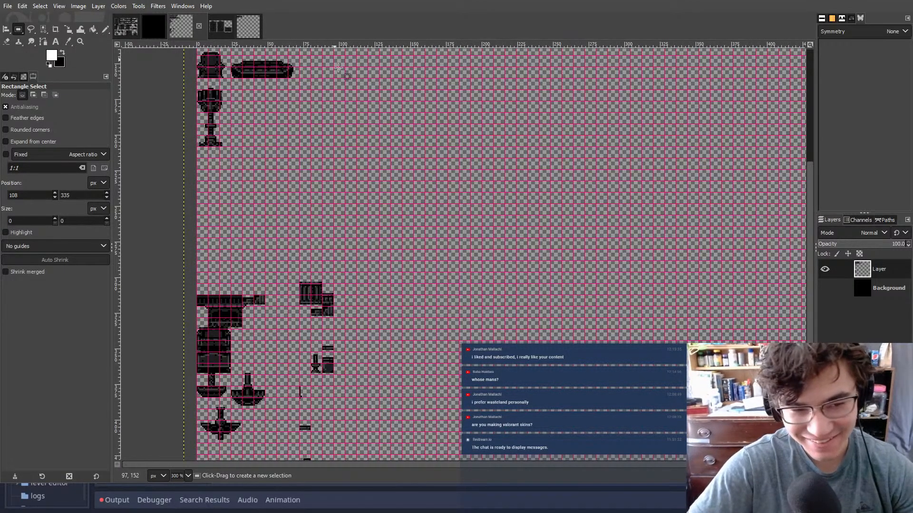
pyautogui.moveTo(345, 131); pyautogui.dragTo(418, 178, button='middle')
pyautogui.hotkey('ctrl', 'v')
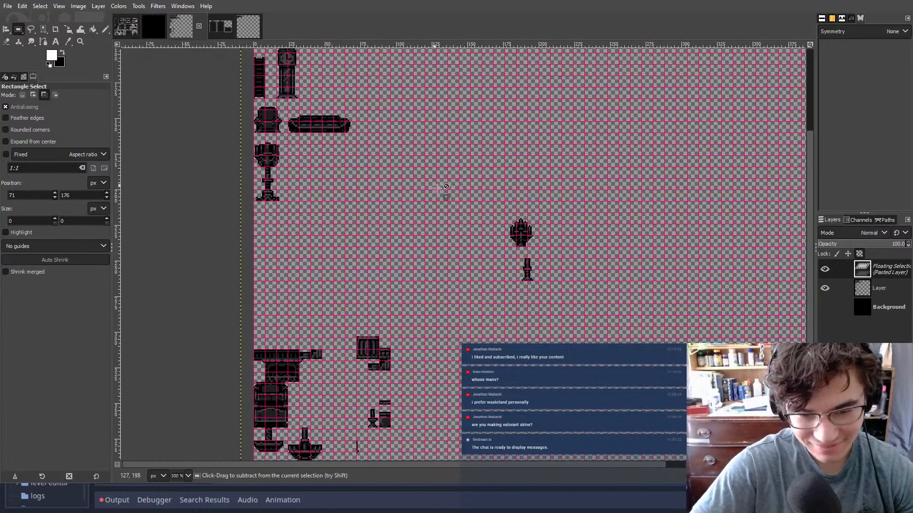
pyautogui.moveTo(521, 232); pyautogui.dragTo(274, 221)
pyautogui.keyDown('ctrl'); pyautogui.scroll(2, 308, 172); pyautogui.keyUp('ctrl')
pyautogui.keyDown('ctrl'); pyautogui.scroll(4, 308, 172); pyautogui.keyUp('ctrl')
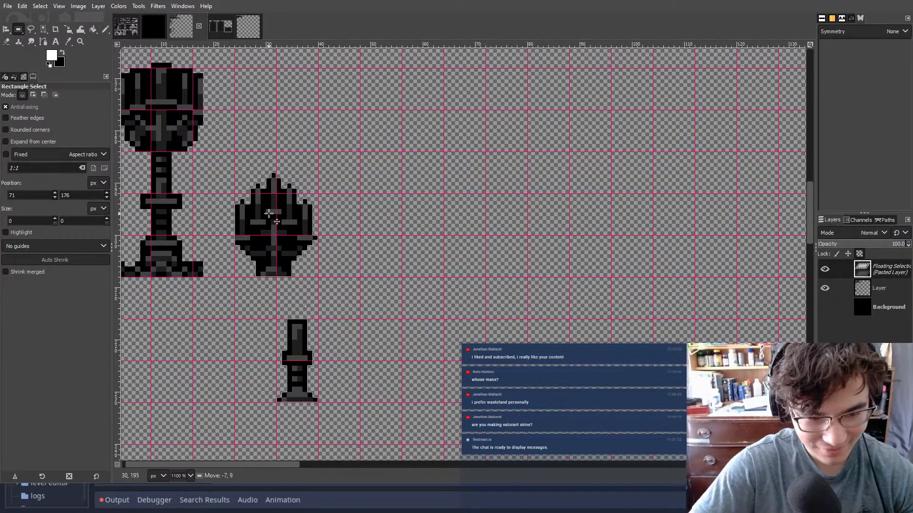
pyautogui.moveTo(354, 402); pyautogui.dragTo(319, 356)
pyautogui.moveTo(404, 385); pyautogui.dragTo(408, 384)
pyautogui.click(413, 384)
pyautogui.hotkey('ctrl', 'z')
pyautogui.hotkey('ctrl', 'z')
# - Anchor the leaf-shaped sprite and move the small pedestal beside it with its base on the same grid line
pyautogui.click(383, 233)
pyautogui.moveTo(266, 283); pyautogui.dragTo(427, 424)
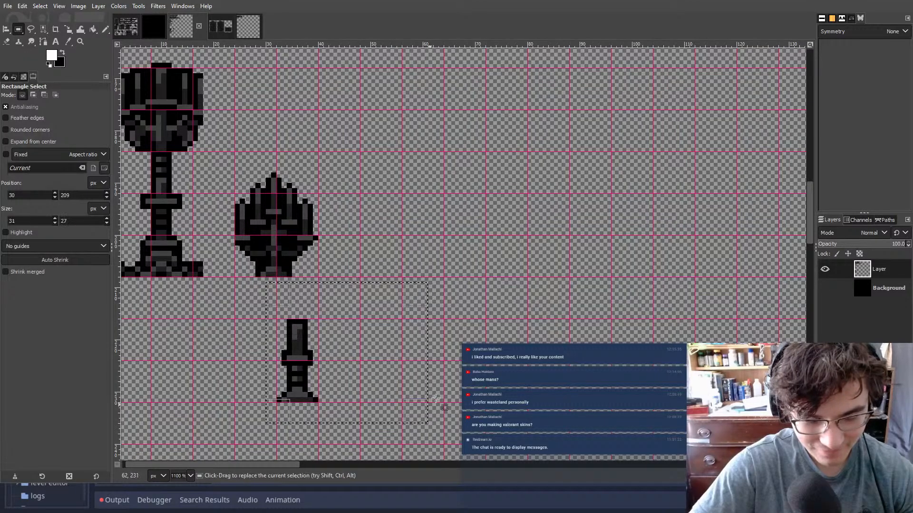
pyautogui.hotkey('ctrl', 'x')
pyautogui.hotkey('ctrl', 'v')
pyautogui.moveTo(296, 354); pyautogui.dragTo(378, 232)
pyautogui.click(460, 231)
# - Cut the deep bowl sprite with the tall stem from the unsorted group using a 28 × 23 px selection
pyautogui.keyDown('ctrl'); pyautogui.scroll(-5, 460, 232); pyautogui.keyUp('ctrl')
pyautogui.keyDown('ctrl'); pyautogui.scroll(4, 348, 255); pyautogui.keyUp('ctrl')
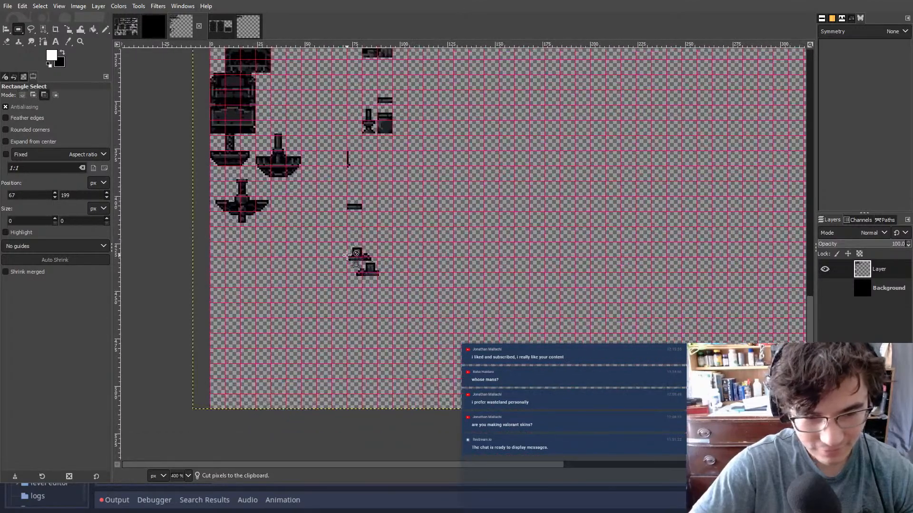
pyautogui.keyDown('ctrl'); pyautogui.scroll(2, 347, 256); pyautogui.keyUp('ctrl')
pyautogui.moveTo(347, 256)
pyautogui.mouseDown(button='middle')
pyautogui.moveTo(443, 306)
pyautogui.moveTo(569, 423)
pyautogui.mouseUp(button='middle')
pyautogui.moveTo(488, 268)
pyautogui.mouseDown()
pyautogui.moveTo(415, 149)
pyautogui.moveTo(382, 178)
pyautogui.mouseUp()
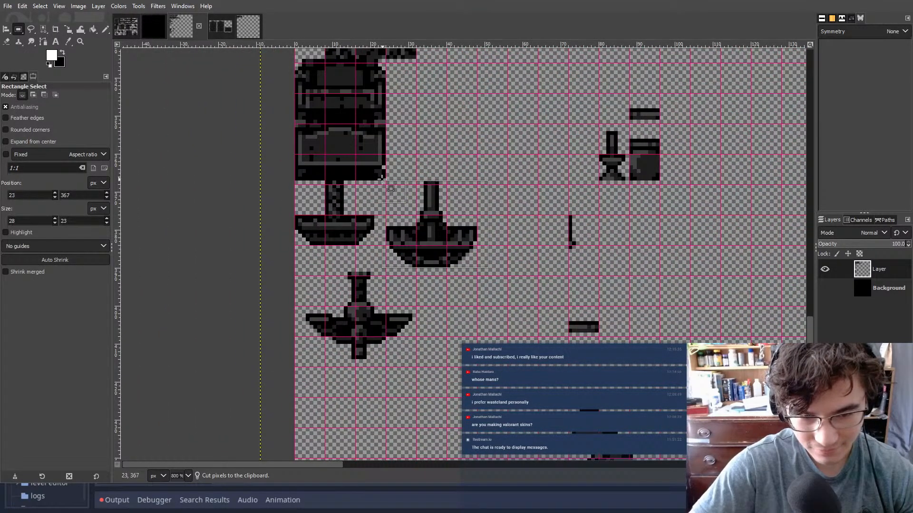
pyautogui.hotkey('ctrl', 'x')
pyautogui.click(503, 134)
# - Paste the deep bowl sprite, align it to the grid beside the small pedestal with its base on the same line, and anchor it
pyautogui.keyDown('ctrl'); pyautogui.scroll(-3, 503, 135); pyautogui.keyUp('ctrl')
pyautogui.moveTo(504, 135); pyautogui.dragTo(458, 346, button='middle')
pyautogui.moveTo(463, 219); pyautogui.dragTo(448, 398, button='middle')
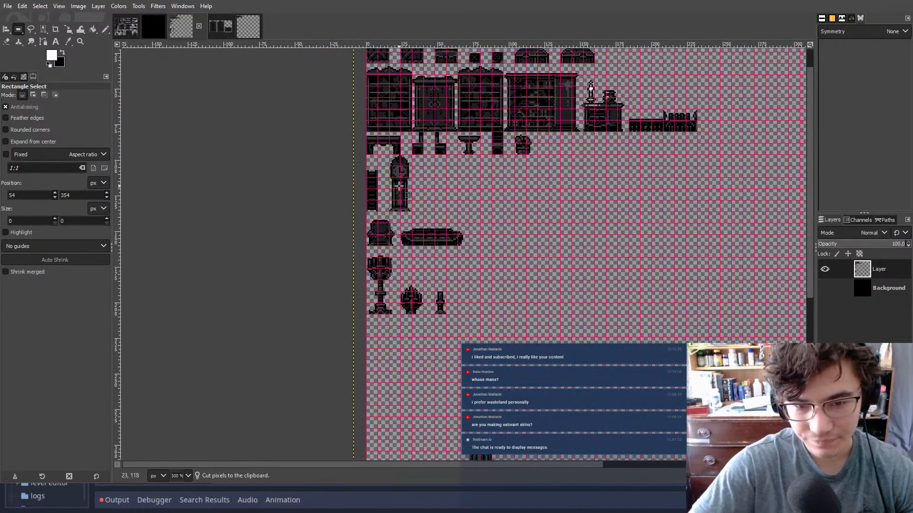
pyautogui.keyDown('ctrl'); pyautogui.scroll(1, 402, 205); pyautogui.keyUp('ctrl')
pyautogui.moveTo(416, 244); pyautogui.dragTo(439, 58, button='middle')
pyautogui.hotkey('ctrl', 'v')
pyautogui.moveTo(506, 223); pyautogui.dragTo(520, 149)
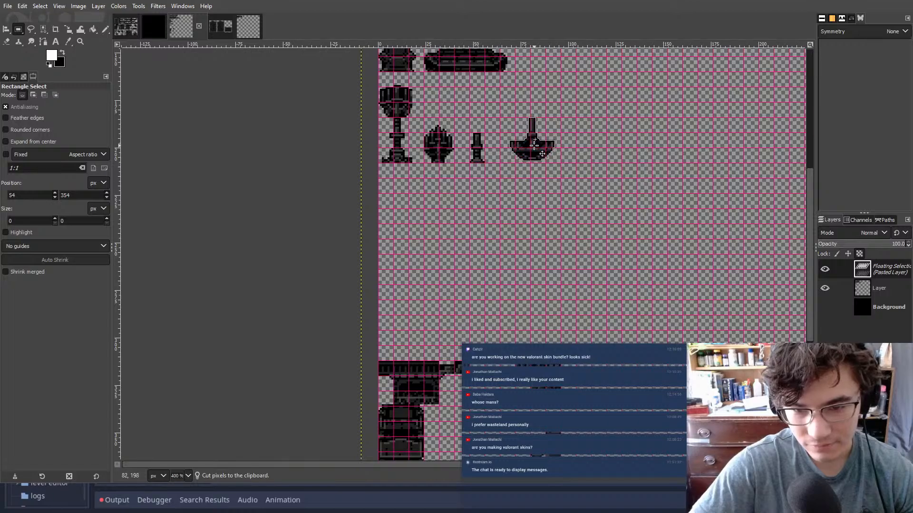
pyautogui.keyDown('ctrl'); pyautogui.scroll(2, 535, 144); pyautogui.keyUp('ctrl')
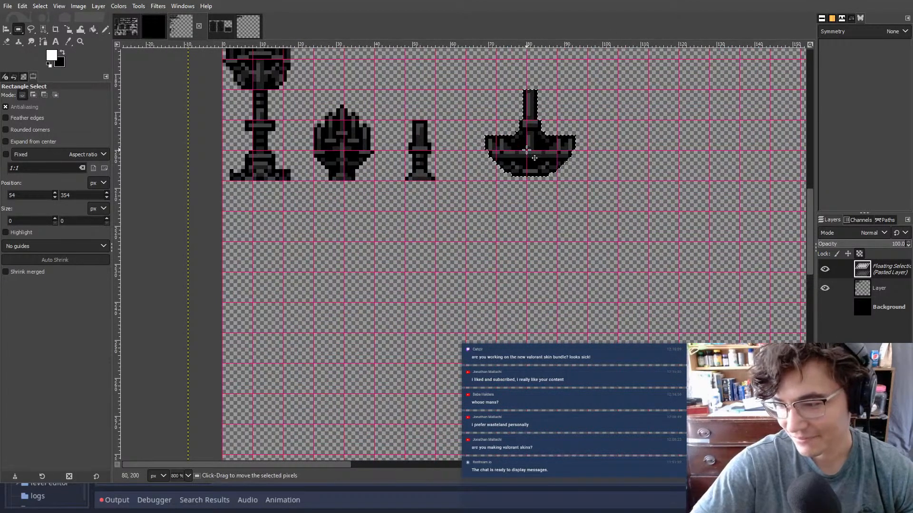
pyautogui.keyDown('ctrl'); pyautogui.scroll(2, 544, 151); pyautogui.keyUp('ctrl')
pyautogui.moveTo(501, 121); pyautogui.dragTo(460, 127)
pyautogui.click(348, 207)
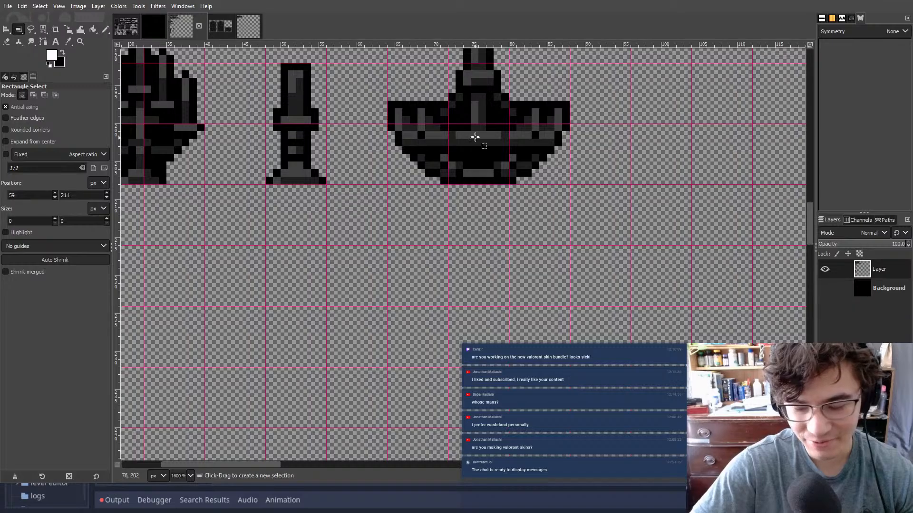
# - Cut the winged sprite near the sheet's left edge with a 51 × 33 px selection
pyautogui.keyDown('ctrl'); pyautogui.scroll(-6, 496, 257); pyautogui.keyUp('ctrl')
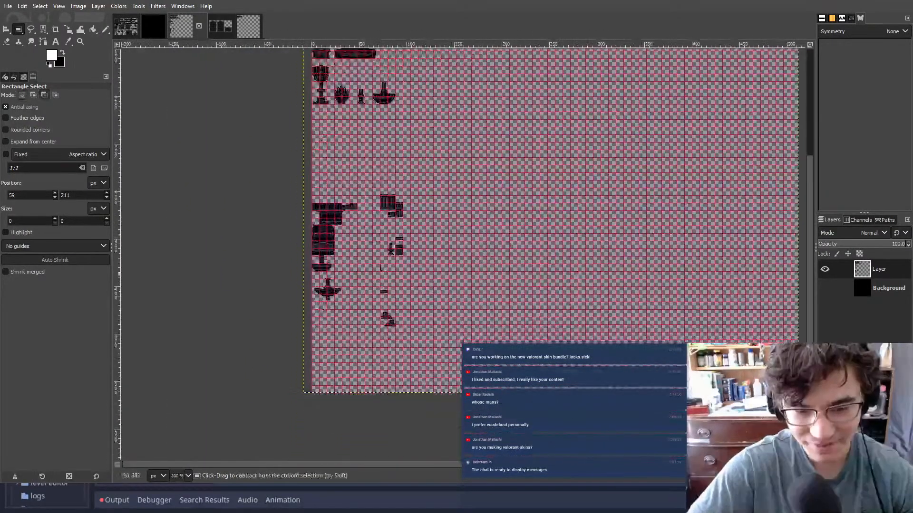
pyautogui.keyDown('ctrl'); pyautogui.scroll(3, 379, 286); pyautogui.keyUp('ctrl')
pyautogui.moveTo(379, 289); pyautogui.dragTo(542, 310, button='middle')
pyautogui.moveTo(466, 361); pyautogui.dragTo(332, 275)
pyautogui.hotkey('ctrl', 'x')
# - Paste the winged sprite, place it beside the deep bowl with its base on the same grid line, and anchor it
pyautogui.hotkey('ctrl', 'v')
pyautogui.moveTo(412, 326); pyautogui.dragTo(593, 160)
pyautogui.moveTo(649, 139); pyautogui.dragTo(508, 384, button='middle')
pyautogui.moveTo(444, 395); pyautogui.dragTo(488, 156)
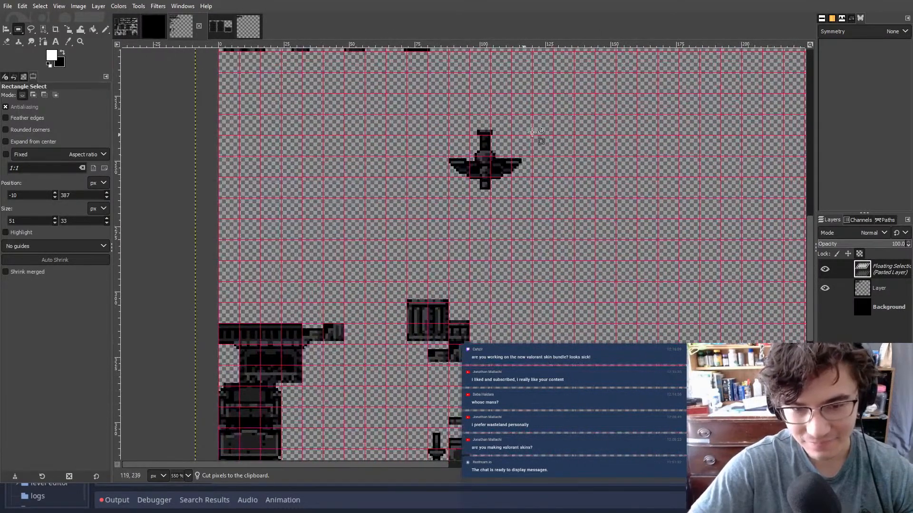
pyautogui.moveTo(523, 141); pyautogui.dragTo(491, 245, button='middle')
pyautogui.moveTo(455, 250); pyautogui.dragTo(464, 120)
pyautogui.keyDown('ctrl'); pyautogui.scroll(3, 455, 122); pyautogui.keyUp('ctrl')
pyautogui.moveTo(470, 176); pyautogui.dragTo(500, 169)
pyautogui.click(399, 277)
# - Cut the shallow bowl sprite below the unsorted furniture at the sheet's left edge
pyautogui.keyDown('ctrl'); pyautogui.scroll(-2, 450, 262); pyautogui.keyUp('ctrl')
pyautogui.keyDown('ctrl'); pyautogui.scroll(-2, 449, 262); pyautogui.keyUp('ctrl')
pyautogui.moveTo(449, 262); pyautogui.dragTo(606, 164, button='middle')
pyautogui.moveTo(475, 298); pyautogui.dragTo(448, 177, button='middle')
pyautogui.keyDown('ctrl'); pyautogui.scroll(2, 597, 328); pyautogui.keyUp('ctrl')
pyautogui.moveTo(640, 258); pyautogui.dragTo(864, 117, button='middle')
pyautogui.moveTo(384, 278); pyautogui.dragTo(504, 211)
pyautogui.hotkey('ctrl', 'x')
pyautogui.click(586, 177)
# - Paste the shallow bowl sprite, align it beside the winged sprite with its base on the same grid line, and anchor it
pyautogui.moveTo(662, 163); pyautogui.dragTo(490, 283, button='middle')
pyautogui.keyDown('ctrl'); pyautogui.scroll(-2, 530, 169); pyautogui.keyUp('ctrl')
pyautogui.moveTo(530, 169); pyautogui.dragTo(443, 333, button='middle')
pyautogui.moveTo(575, 59); pyautogui.dragTo(475, 188, button='middle')
pyautogui.hotkey('ctrl', 'v')
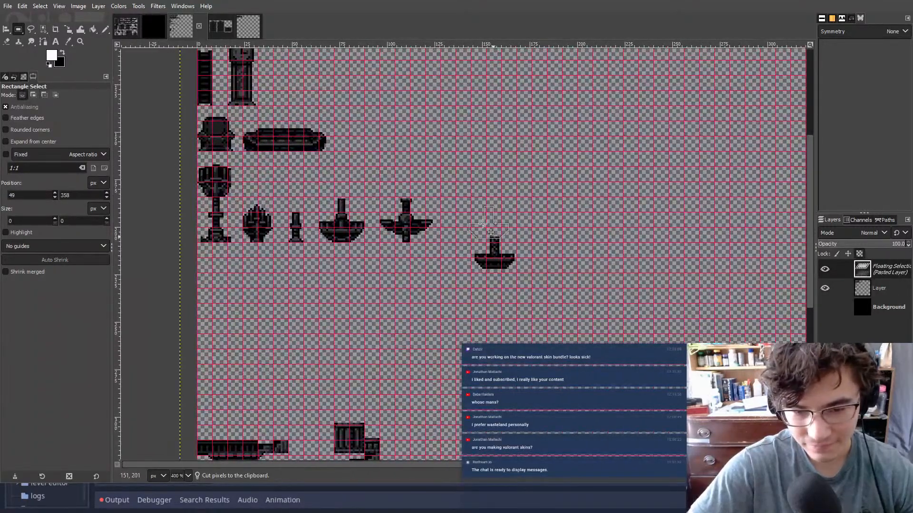
pyautogui.keyDown('ctrl'); pyautogui.scroll(2, 449, 259); pyautogui.keyUp('ctrl')
pyautogui.moveTo(449, 259); pyautogui.dragTo(440, 280)
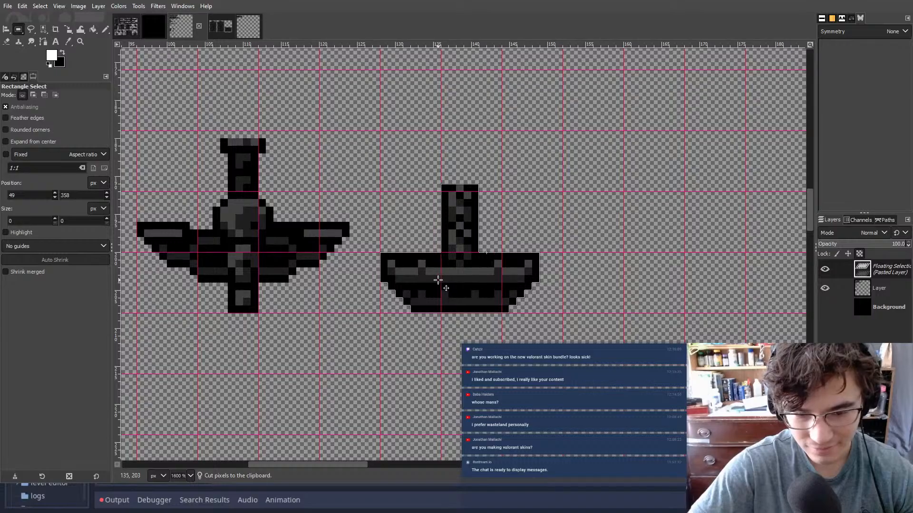
pyautogui.click(516, 161)
# - Cut the square slatted crate from the unsorted sprites
pyautogui.keyDown('ctrl'); pyautogui.scroll(-2, 499, 216); pyautogui.keyUp('ctrl')
pyautogui.moveTo(314, 385); pyautogui.dragTo(452, 253, button='middle')
pyautogui.keyDown('ctrl'); pyautogui.scroll(-2, 451, 253); pyautogui.keyUp('ctrl')
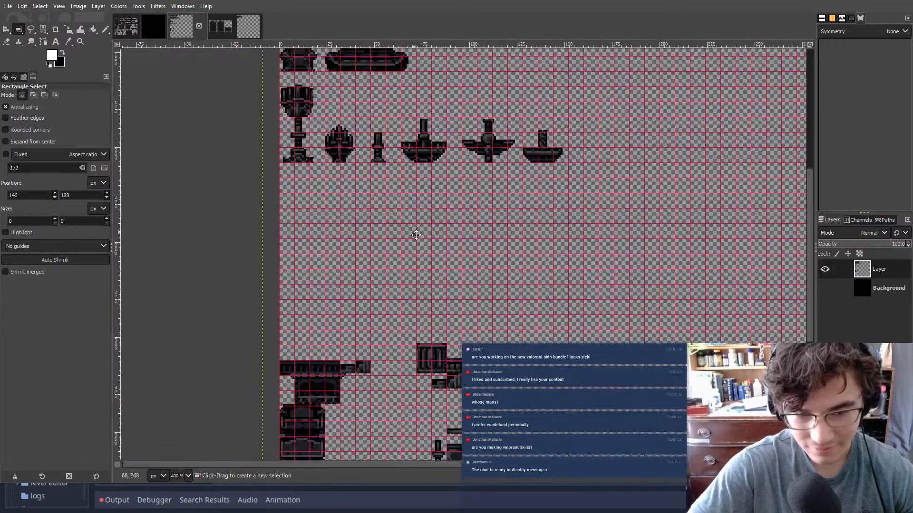
pyautogui.moveTo(421, 392); pyautogui.dragTo(457, 223, button='middle')
pyautogui.keyDown('ctrl'); pyautogui.scroll(2, 456, 223); pyautogui.keyUp('ctrl')
pyautogui.moveTo(337, 174); pyautogui.dragTo(526, 326)
pyautogui.hotkey('ctrl', 'x')
pyautogui.click(397, 136)
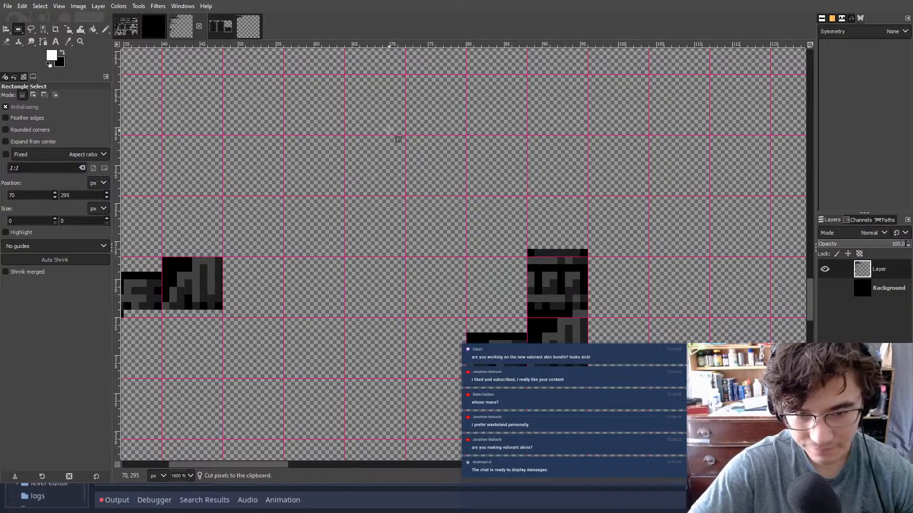
# - Paste the slatted crate into grid cells directly below the short bench, base level with the chests, and anchor it
pyautogui.keyDown('ctrl'); pyautogui.scroll(-5, 472, 151); pyautogui.keyUp('ctrl')
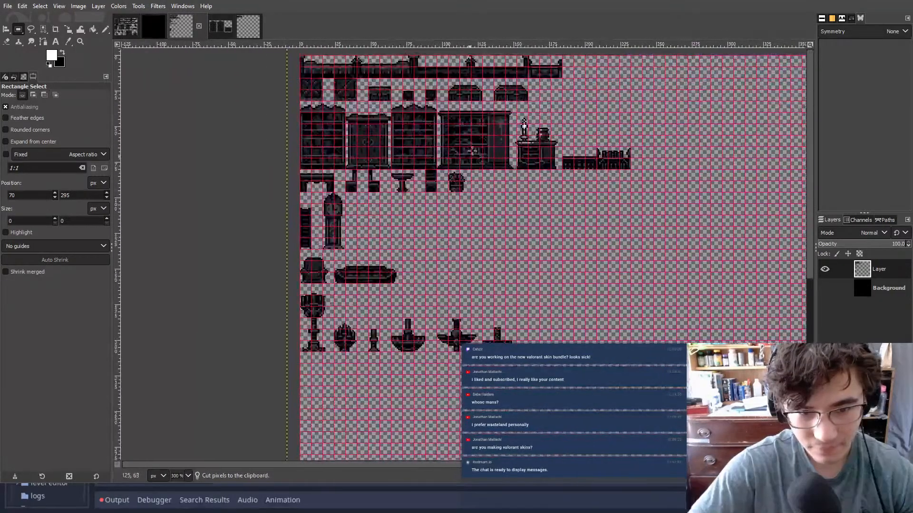
pyautogui.moveTo(627, 74); pyautogui.dragTo(492, 195, button='middle')
pyautogui.hotkey('ctrl', 'v')
pyautogui.keyDown('ctrl'); pyautogui.scroll(3, 412, 222); pyautogui.keyUp('ctrl')
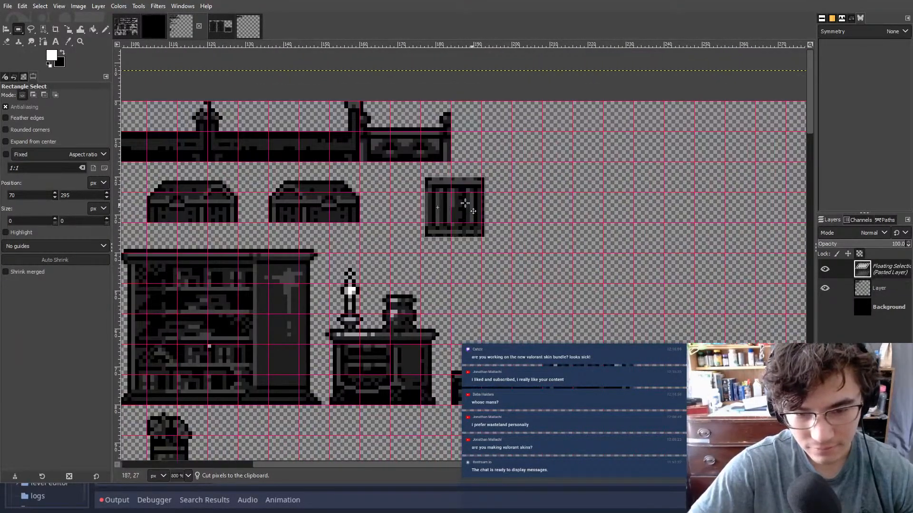
pyautogui.keyDown('ctrl'); pyautogui.scroll(5, 468, 208); pyautogui.keyUp('ctrl')
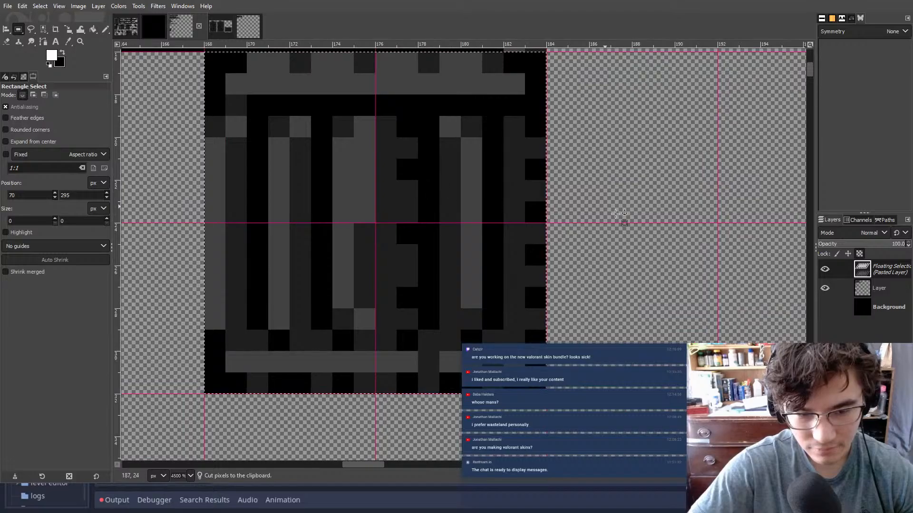
pyautogui.click(611, 214)
# - Cut the unsorted small stand together with the neighbouring barrel and lid pieces using a 26 × 24 px selection
pyautogui.keyDown('ctrl'); pyautogui.scroll(-10, 611, 214); pyautogui.keyUp('ctrl')
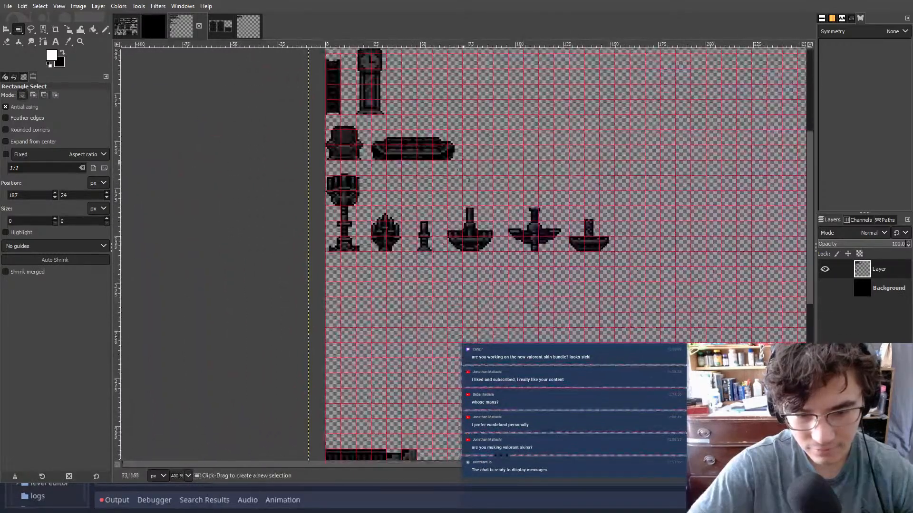
pyautogui.moveTo(468, 380); pyautogui.dragTo(497, 156, button='middle')
pyautogui.moveTo(503, 291); pyautogui.dragTo(461, 168, button='middle')
pyautogui.moveTo(549, 320); pyautogui.dragTo(480, 354, button='middle')
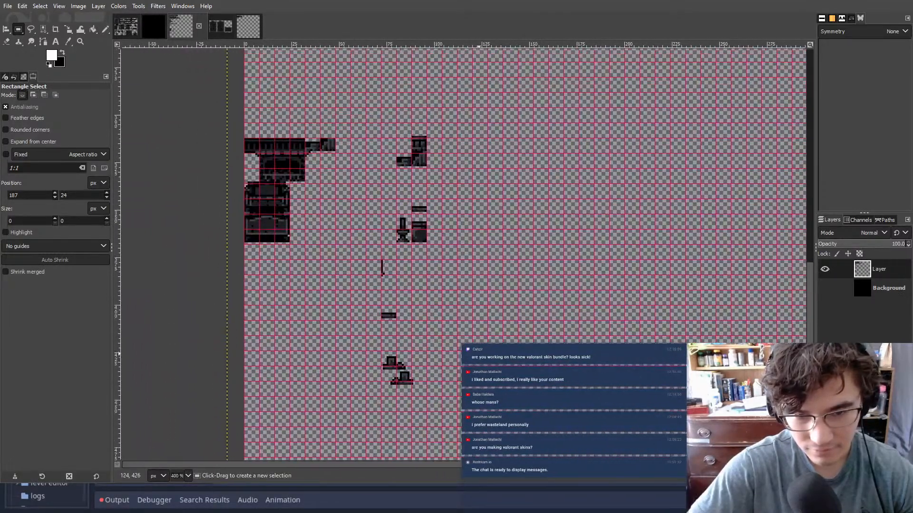
pyautogui.keyDown('ctrl'); pyautogui.scroll(5, 397, 210); pyautogui.keyUp('ctrl')
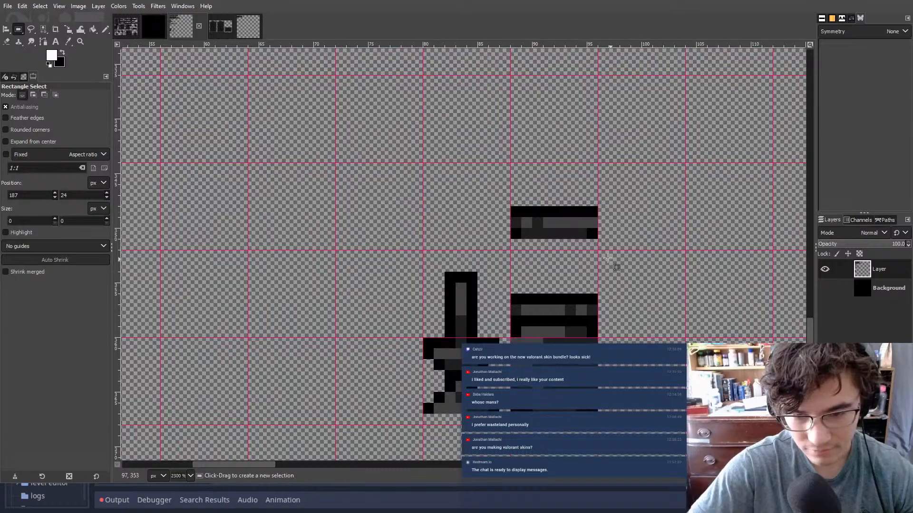
pyautogui.moveTo(589, 238); pyautogui.dragTo(517, 200, button='middle')
pyautogui.moveTo(591, 385); pyautogui.dragTo(307, 125)
pyautogui.hotkey('ctrl', 'x')
# - Paste the pieces so the small stand sits beside the shallow bowl with its base on the same grid line, and anchor them
pyautogui.keyDown('ctrl'); pyautogui.scroll(-5, 452, 181); pyautogui.keyUp('ctrl')
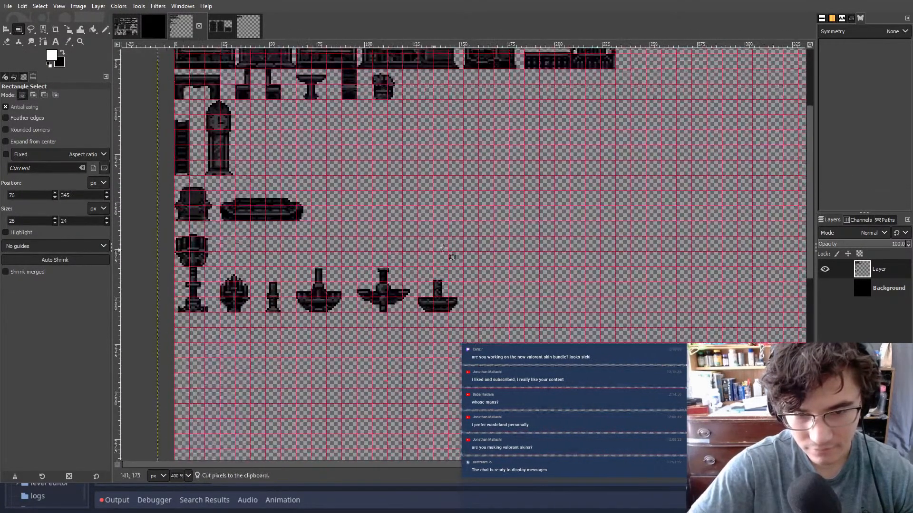
pyautogui.moveTo(443, 249); pyautogui.dragTo(435, 200, button='middle')
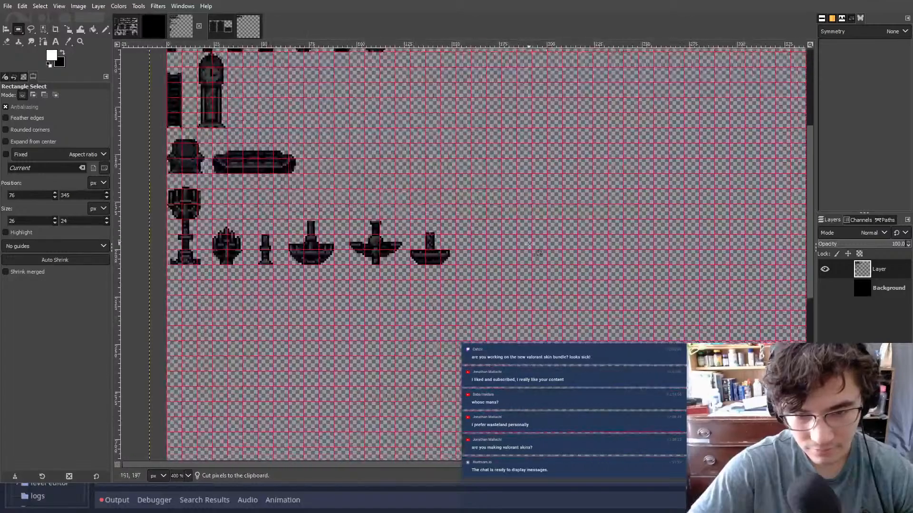
pyautogui.click(533, 244)
pyautogui.hotkey('ctrl', 'v')
pyautogui.keyDown('ctrl'); pyautogui.scroll(3, 485, 245); pyautogui.keyUp('ctrl')
pyautogui.moveTo(493, 262)
pyautogui.mouseDown()
pyautogui.moveTo(481, 254)
pyautogui.moveTo(487, 274)
pyautogui.mouseUp()
pyautogui.click(542, 286)
# - Cut the barrel and lid pieces away from the newly placed small stand
pyautogui.moveTo(547, 314); pyautogui.dragTo(449, 174)
pyautogui.hotkey('ctrl', 'x')
pyautogui.click(576, 118)
# - Paste the barrel and lid below the goblet-shaped stand against the sheet's left edge, barrel base on a grid line, and anchor them
pyautogui.keyDown('ctrl'); pyautogui.scroll(-2, 512, 202); pyautogui.keyUp('ctrl')
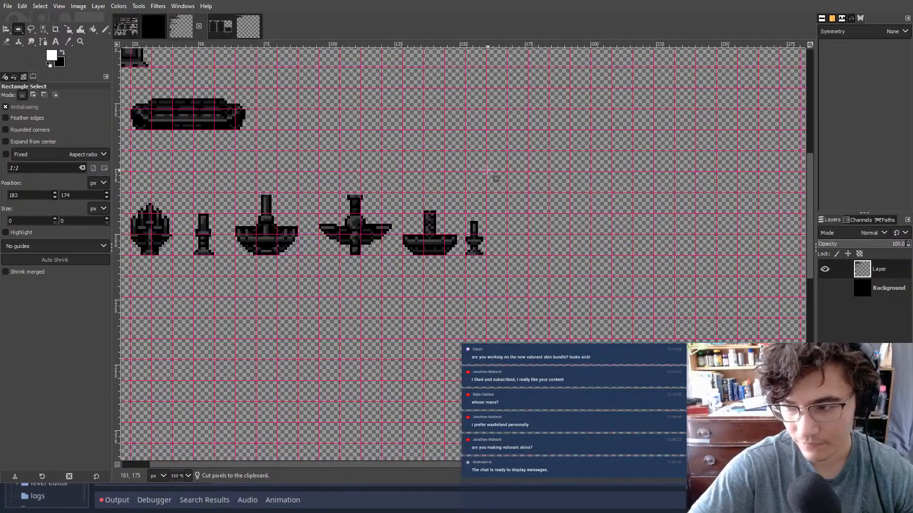
pyautogui.moveTo(482, 194); pyautogui.dragTo(541, 412, button='middle')
pyautogui.moveTo(550, 226); pyautogui.dragTo(459, 375, button='middle')
pyautogui.moveTo(566, 145); pyautogui.dragTo(401, 237, button='middle')
pyautogui.keyDown('ctrl'); pyautogui.scroll(2, 399, 235); pyautogui.keyUp('ctrl')
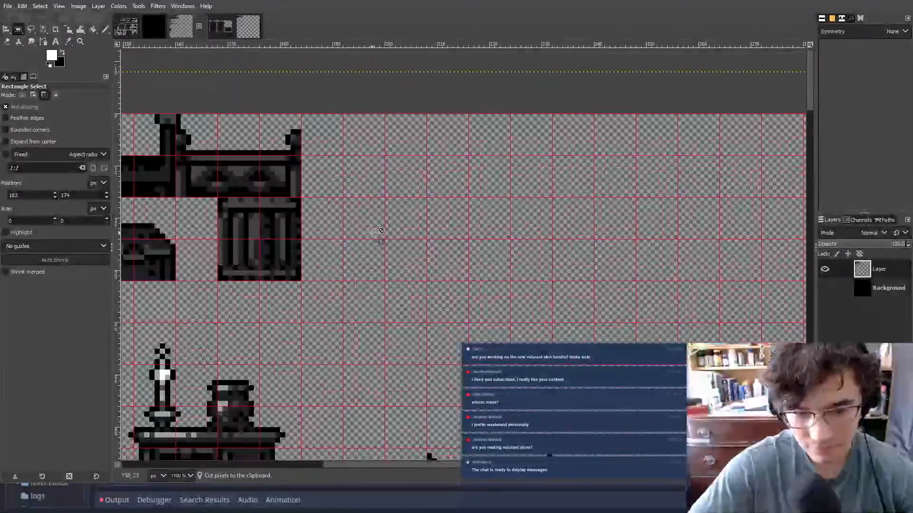
pyautogui.keyDown('ctrl'); pyautogui.scroll(-5, 356, 276); pyautogui.keyUp('ctrl')
pyautogui.moveTo(479, 207); pyautogui.dragTo(486, 40, button='middle')
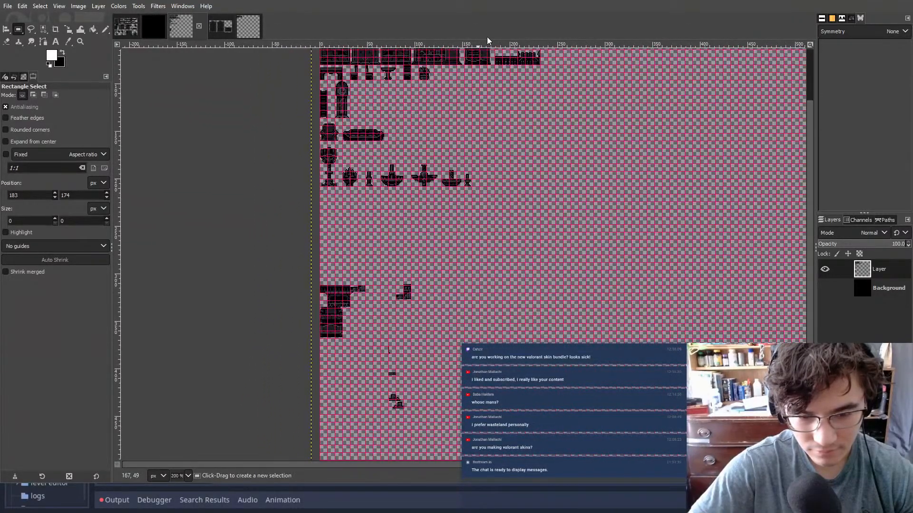
pyautogui.keyDown('ctrl'); pyautogui.scroll(3, 385, 144); pyautogui.keyUp('ctrl')
pyautogui.hotkey('ctrl', 'v')
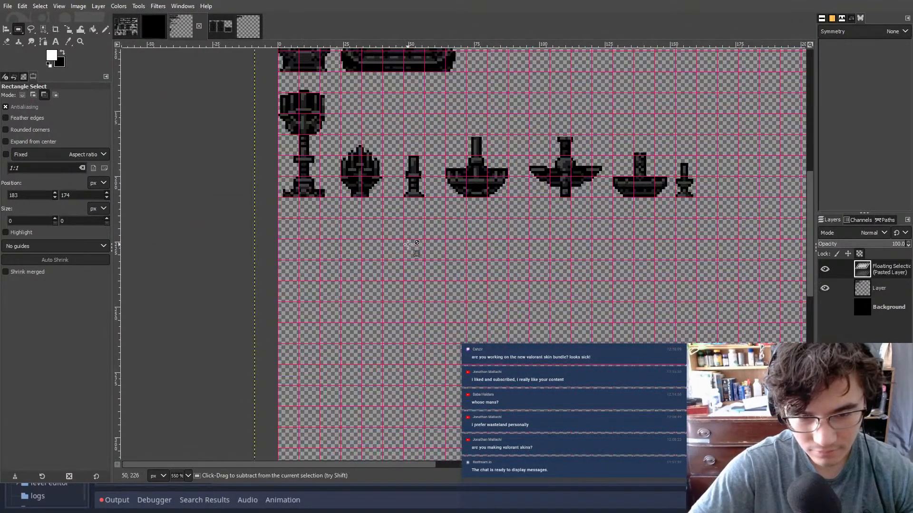
pyautogui.moveTo(529, 267); pyautogui.dragTo(291, 250)
pyautogui.keyDown('ctrl'); pyautogui.scroll(3, 291, 249); pyautogui.keyUp('ctrl')
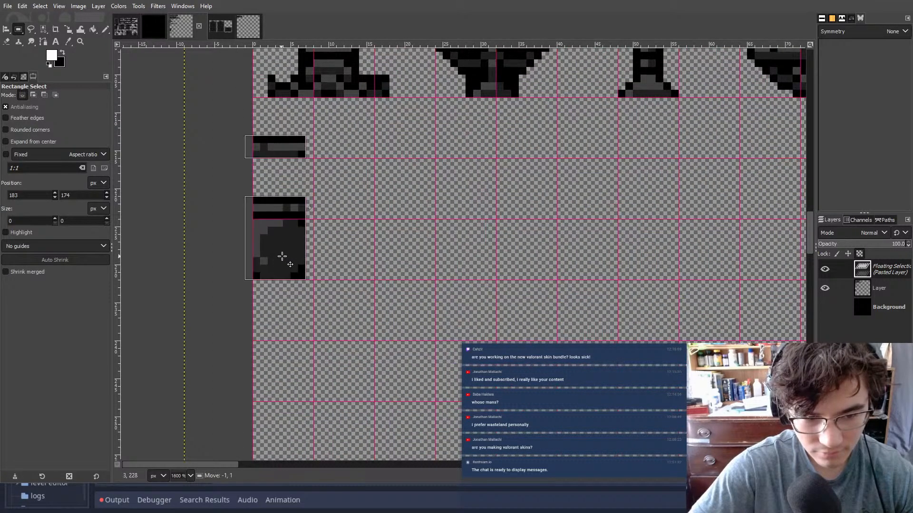
pyautogui.click(360, 206)
# - Move the lid piece one empty cell to the right of the barrel with its base on the same grid line, and anchor it
pyautogui.moveTo(329, 159); pyautogui.dragTo(237, 128)
pyautogui.hotkey('ctrl', 'x')
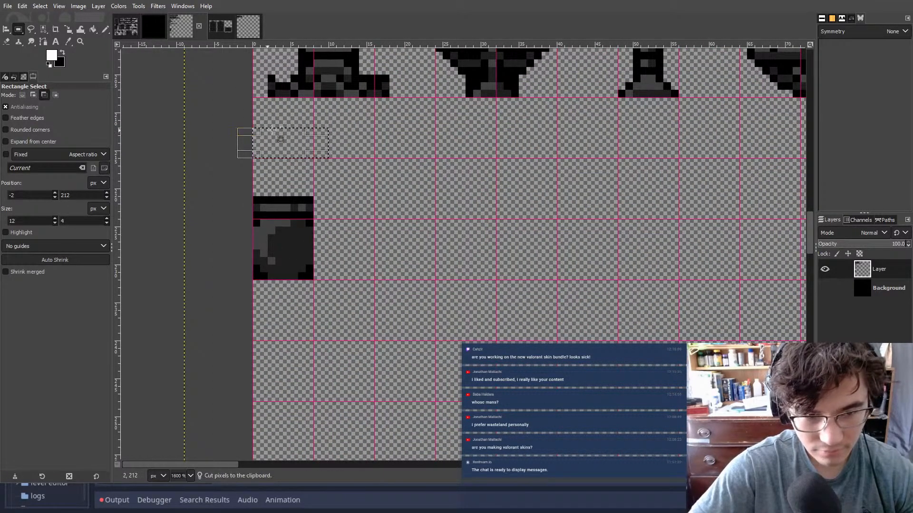
pyautogui.hotkey('ctrl', 'v')
pyautogui.moveTo(297, 141); pyautogui.dragTo(412, 259)
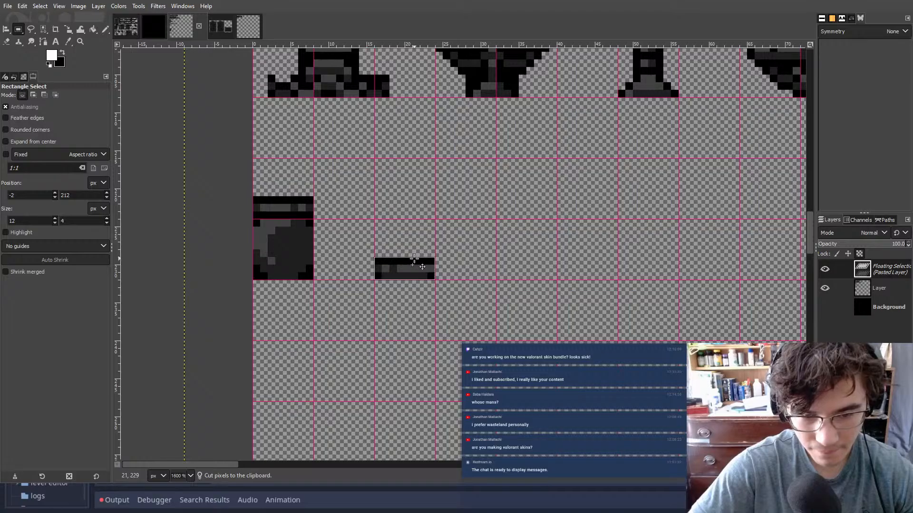
pyautogui.click(520, 215)
# - Cut the L-shaped pair of block sprites from the unsorted group
pyautogui.keyDown('ctrl'); pyautogui.scroll(-6, 542, 253); pyautogui.keyUp('ctrl')
pyautogui.keyDown('ctrl'); pyautogui.scroll(2, 452, 238); pyautogui.keyUp('ctrl')
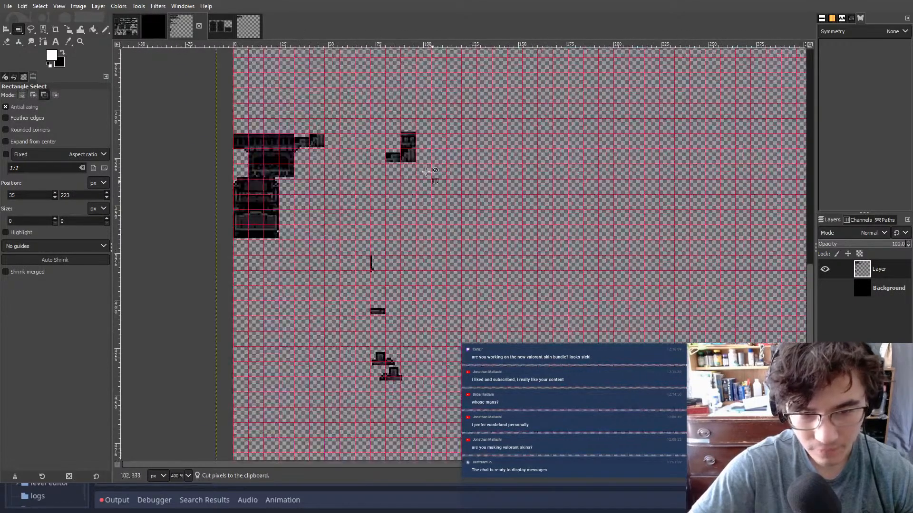
pyautogui.keyDown('ctrl'); pyautogui.scroll(4, 396, 144); pyautogui.keyUp('ctrl')
pyautogui.moveTo(466, 174); pyautogui.dragTo(627, 289)
pyautogui.moveTo(644, 152); pyautogui.dragTo(670, 254, button='middle')
pyautogui.hotkey('ctrl', 'x')
pyautogui.click(318, 149)
# - Paste the L-shaped block pair, align it one cell to the right of the lid piece on the same base line, and anchor it
pyautogui.keyDown('ctrl'); pyautogui.moveTo(407, 118); pyautogui.dragTo(442, 267, button='middle'); pyautogui.keyUp('ctrl')
pyautogui.moveTo(370, 134); pyautogui.dragTo(430, 430, button='middle')
pyautogui.hotkey('ctrl', 'v')
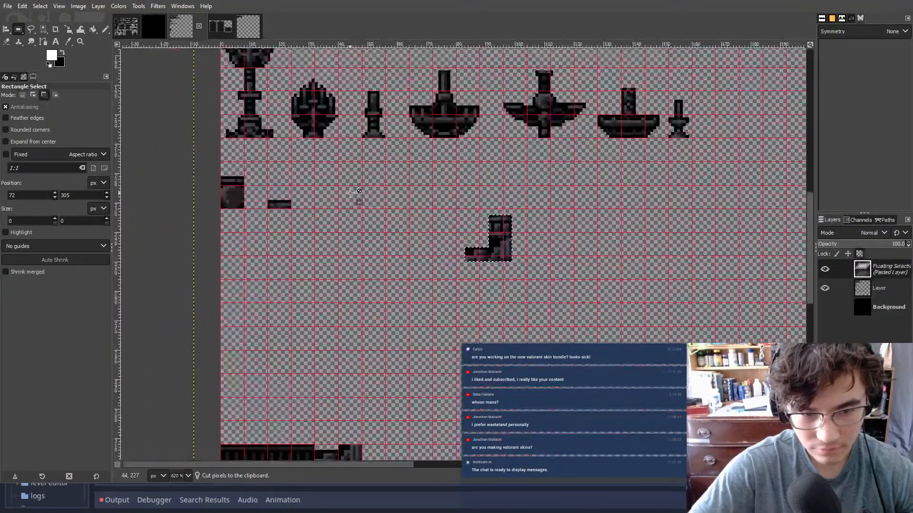
pyautogui.moveTo(491, 251); pyautogui.dragTo(384, 96)
pyautogui.keyDown('ctrl'); pyautogui.scroll(6, 333, 215); pyautogui.keyUp('ctrl')
pyautogui.moveTo(528, 153); pyautogui.dragTo(513, 212, button='middle')
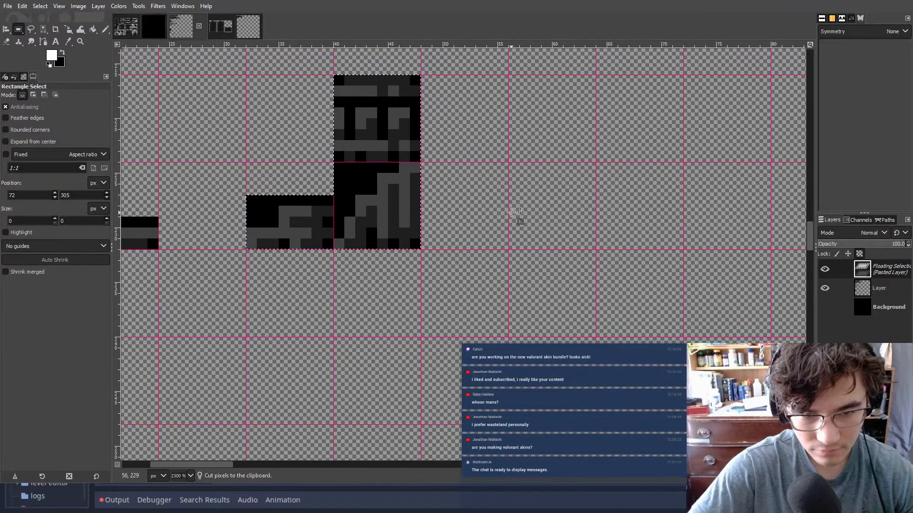
pyautogui.click(497, 196)
# - Cut the two stacked blocks beside the low stair block, paste them one empty cell to its right, and anchor them
pyautogui.moveTo(519, 282); pyautogui.dragTo(335, 67)
pyautogui.hotkey('ctrl', 'x')
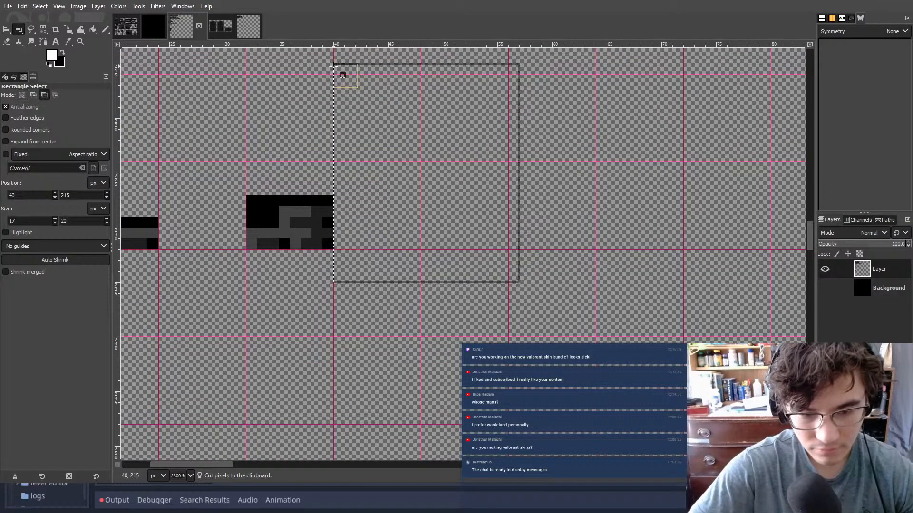
pyautogui.hotkey('ctrl', 'v')
pyautogui.moveTo(365, 109); pyautogui.dragTo(440, 109)
pyautogui.click(561, 117)
# - Move the upper railing block one empty cell to the right of the tall stair block on the same base line, and anchor it
pyautogui.moveTo(542, 76); pyautogui.dragTo(372, 165)
pyautogui.hotkey('ctrl', 'x')
pyautogui.hotkey('ctrl', 'v')
pyautogui.moveTo(470, 133); pyautogui.dragTo(645, 221)
pyautogui.click(483, 174)
# - Examine the fireplace, the furniture stacked below it and the leftover fragments in the unsorted area of the combined sheet
pyautogui.keyDown('ctrl'); pyautogui.scroll(-5, 483, 174); pyautogui.keyUp('ctrl')
pyautogui.keyDown('ctrl'); pyautogui.scroll(5, 351, 164); pyautogui.keyUp('ctrl')
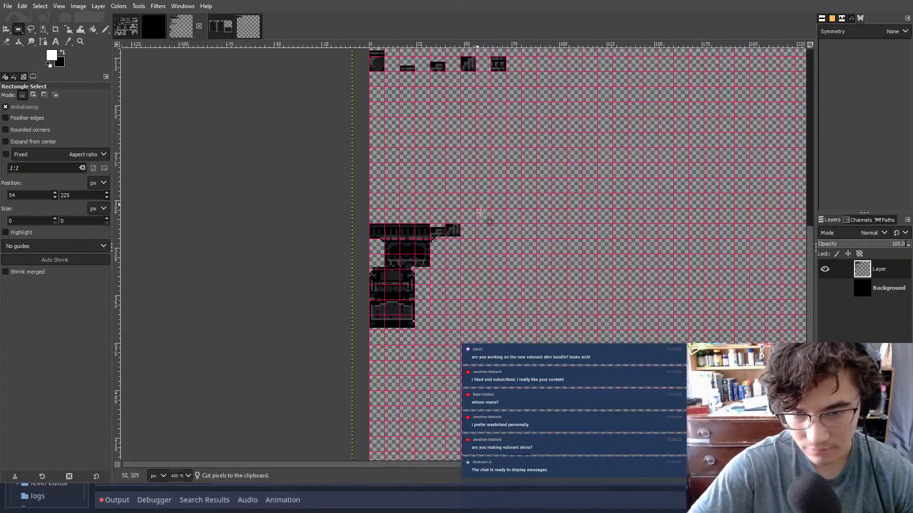
pyautogui.keyDown('ctrl'); pyautogui.scroll(1, 338, 188); pyautogui.keyUp('ctrl')
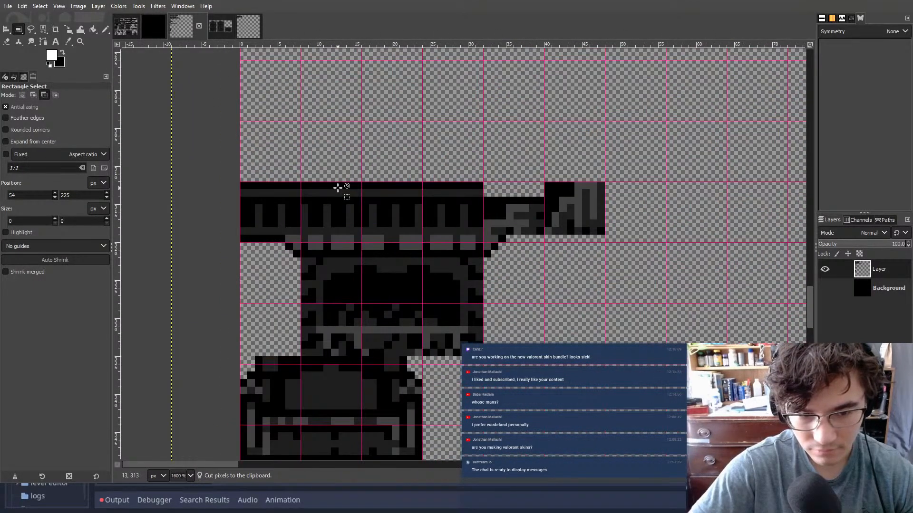
pyautogui.keyDown('ctrl'); pyautogui.scroll(1, 338, 188); pyautogui.keyUp('ctrl')
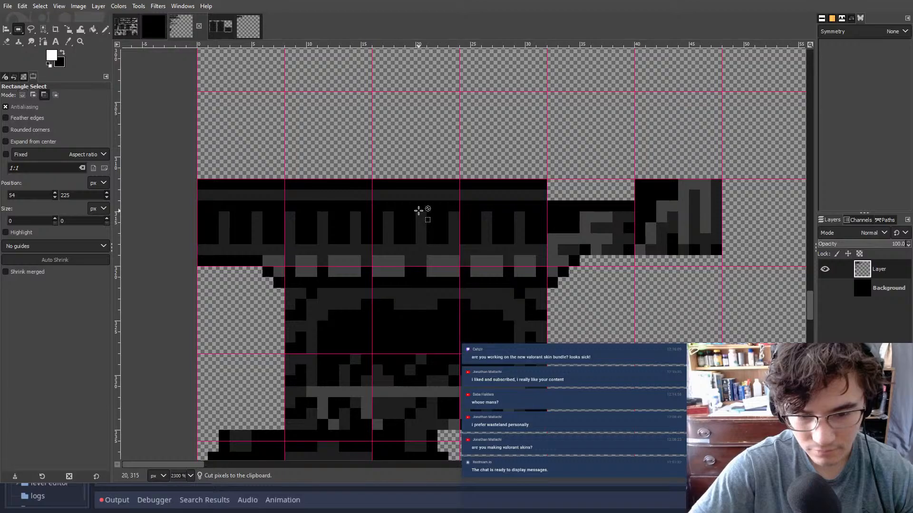
pyautogui.keyDown('ctrl'); pyautogui.scroll(-2, 419, 210); pyautogui.keyUp('ctrl')
pyautogui.keyDown('ctrl'); pyautogui.scroll(2, 421, 211); pyautogui.keyUp('ctrl')
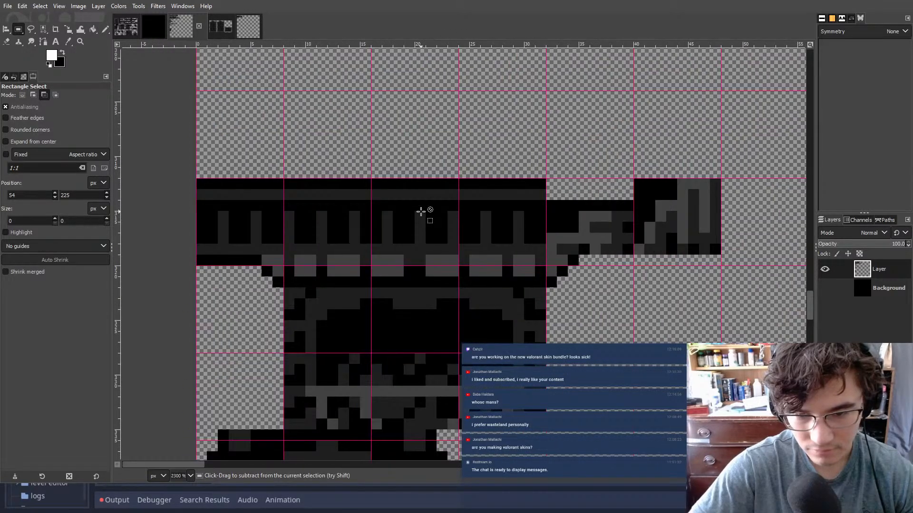
pyautogui.keyDown('ctrl'); pyautogui.scroll(-2, 421, 211); pyautogui.keyUp('ctrl')
pyautogui.moveTo(549, 318); pyautogui.dragTo(559, 175, button='middle')
pyautogui.keyDown('ctrl'); pyautogui.scroll(2, 439, 205); pyautogui.keyUp('ctrl')
pyautogui.moveTo(466, 220); pyautogui.dragTo(539, 265, button='middle')
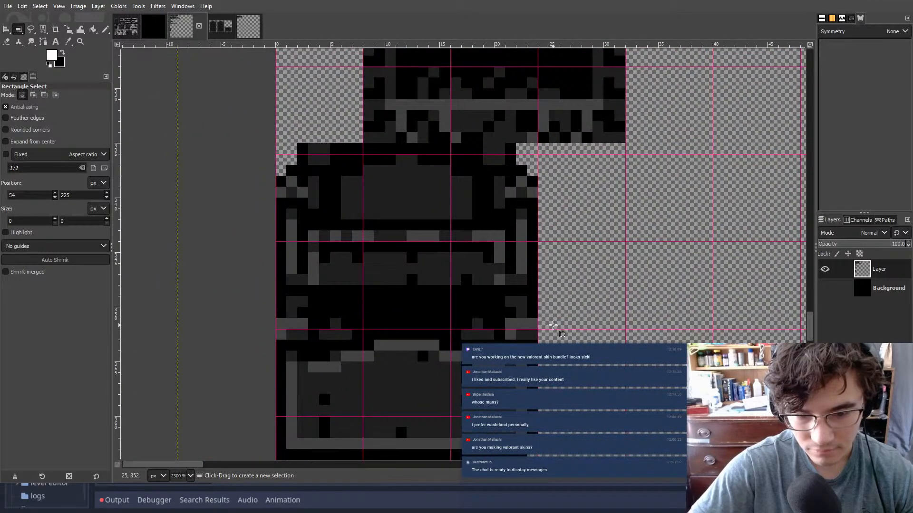
pyautogui.keyDown('ctrl'); pyautogui.scroll(-2, 553, 324); pyautogui.keyUp('ctrl')
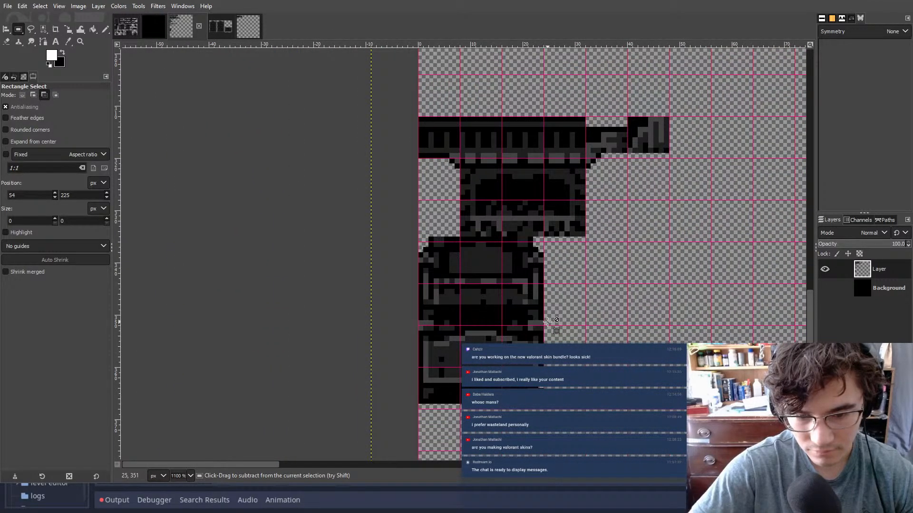
pyautogui.keyDown('ctrl'); pyautogui.scroll(1, 548, 322); pyautogui.keyUp('ctrl')
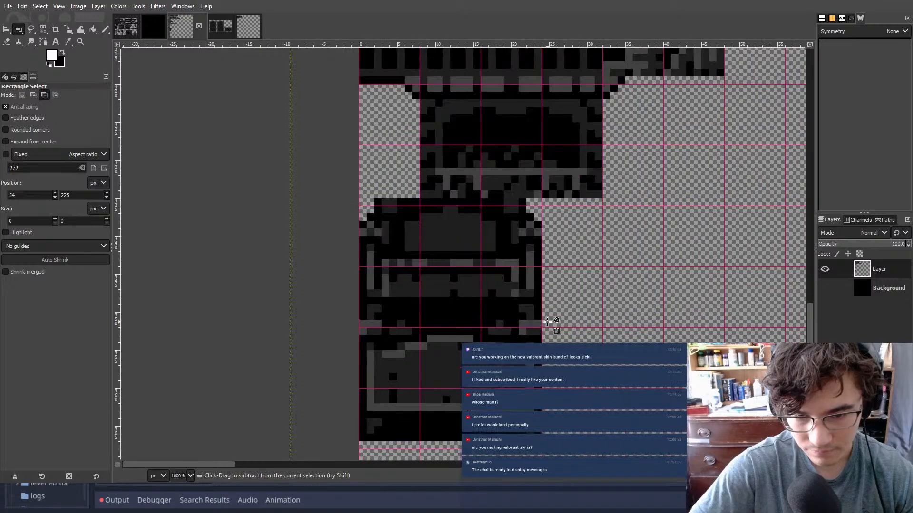
pyautogui.moveTo(575, 330); pyautogui.dragTo(182, 127, button='middle')
pyautogui.moveTo(473, 272); pyautogui.dragTo(434, 203, button='middle')
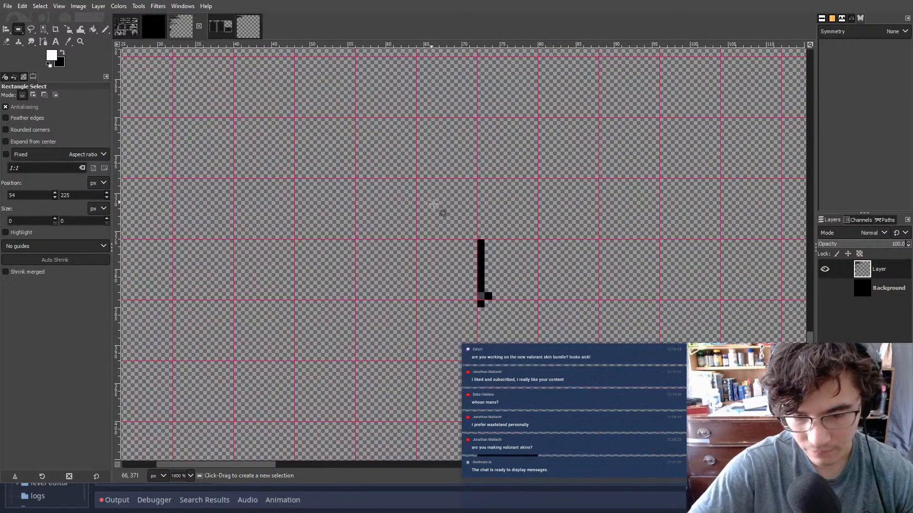
pyautogui.keyDown('ctrl'); pyautogui.scroll(-4, 505, 261); pyautogui.keyUp('ctrl')
pyautogui.keyDown('ctrl'); pyautogui.scroll(6, 500, 264); pyautogui.keyUp('ctrl')
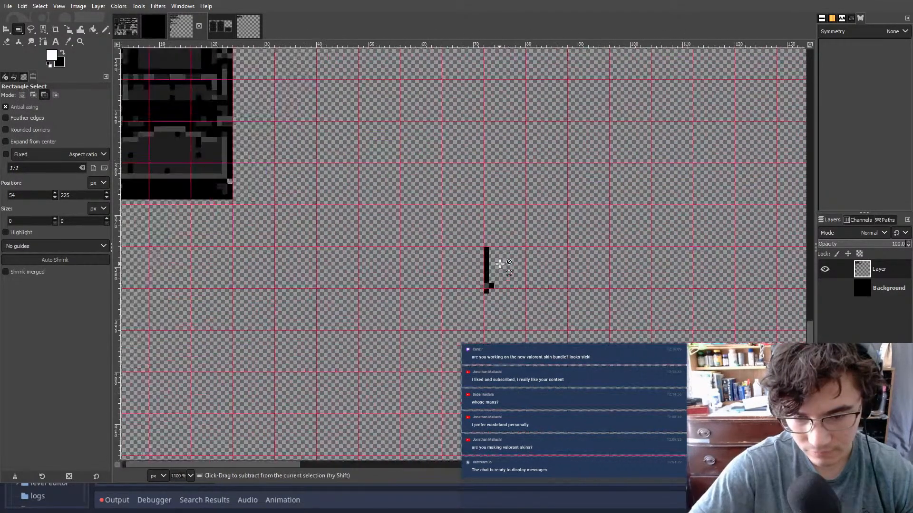
# - Look through the open sprite sheets and check which small fragments are still unsorted on the combined sheet
pyautogui.click(125, 26)
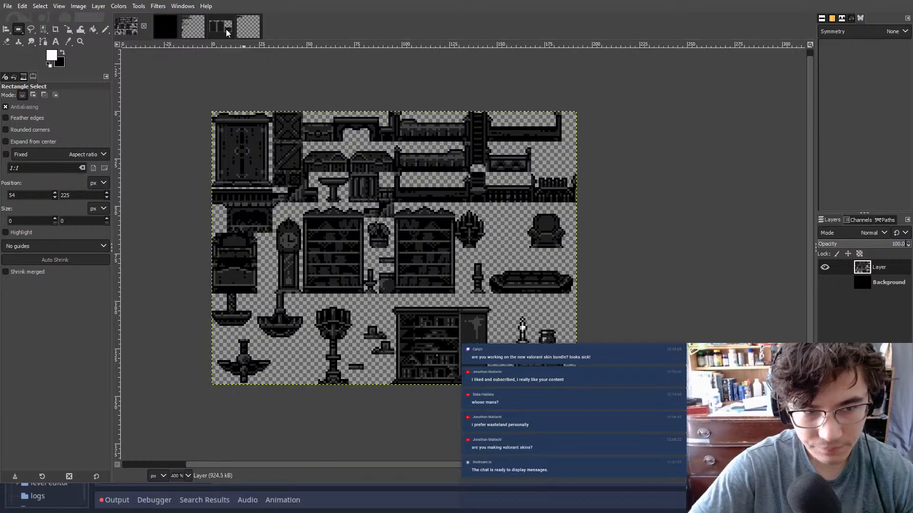
pyautogui.click(249, 26)
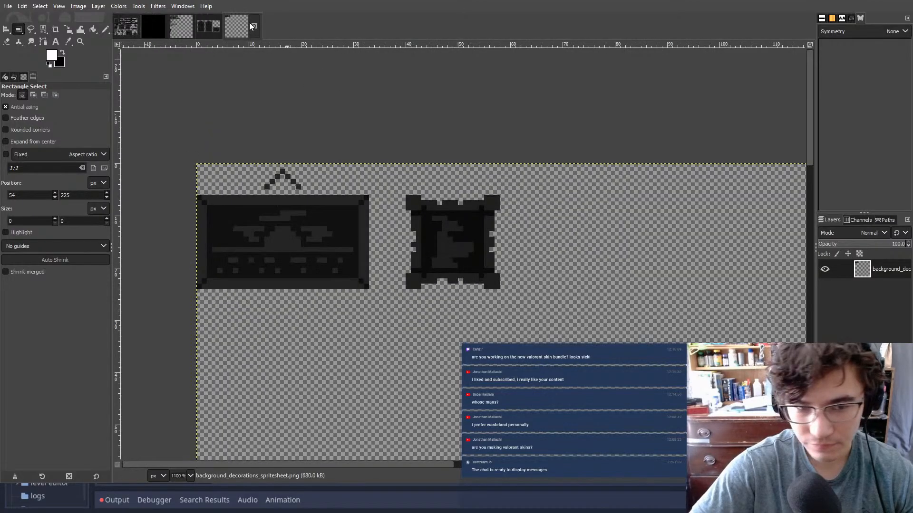
pyautogui.click(218, 24)
pyautogui.click(170, 30)
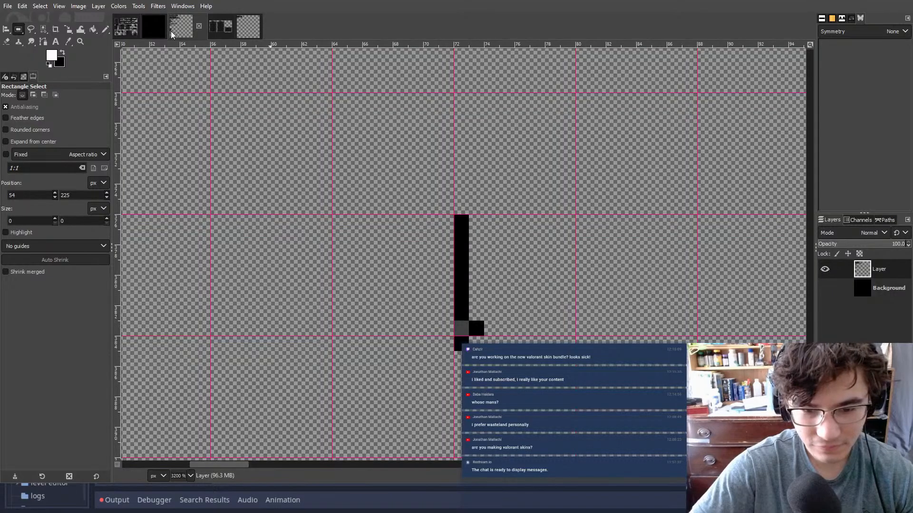
pyautogui.click(153, 30)
pyautogui.click(125, 28)
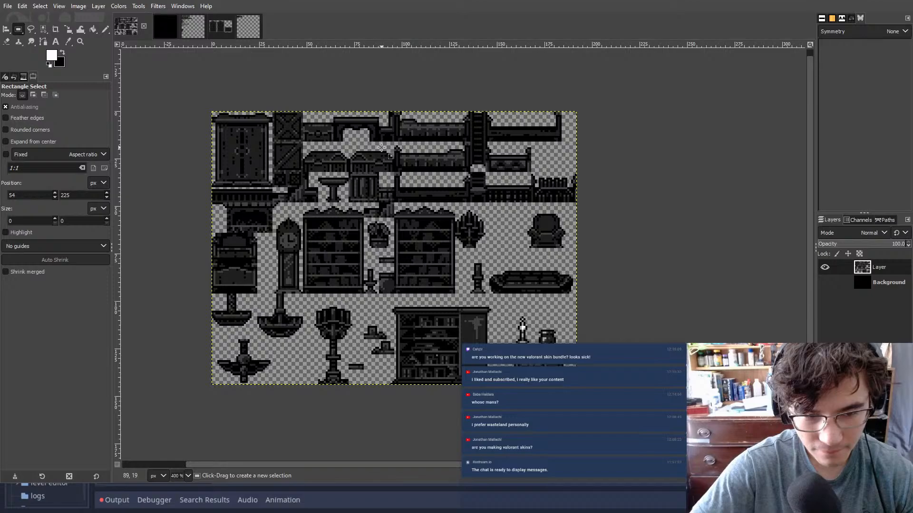
pyautogui.click(248, 24)
pyautogui.click(207, 27)
pyautogui.click(185, 31)
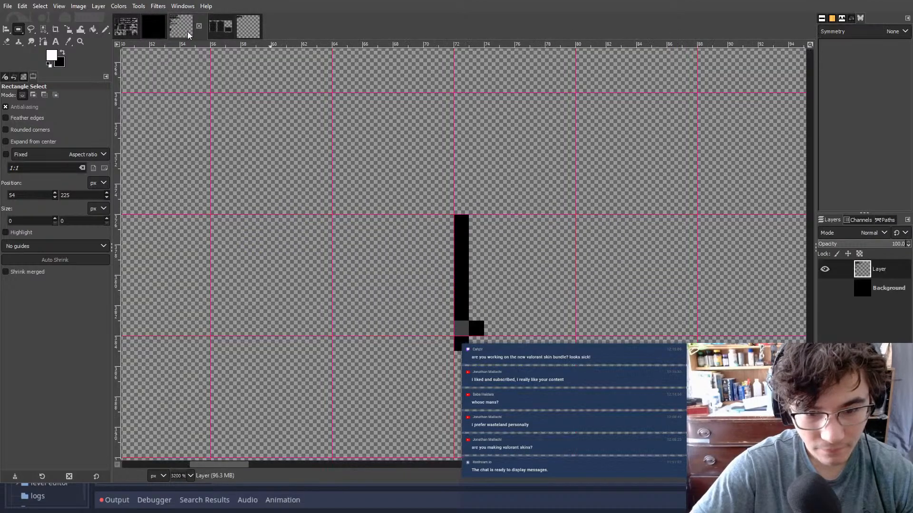
pyautogui.keyDown('ctrl'); pyautogui.scroll(-6, 397, 135); pyautogui.keyUp('ctrl')
pyautogui.keyDown('ctrl'); pyautogui.scroll(1, 405, 151); pyautogui.keyUp('ctrl')
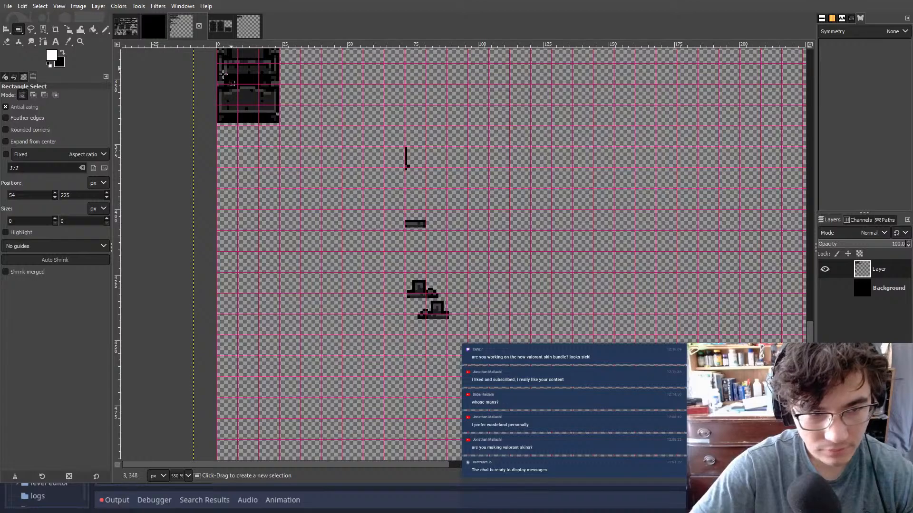
# - Compare the stairs, bookshelves and small decorations in the original furniture sheet with the sprites on the combined sheet
pyautogui.click(126, 30)
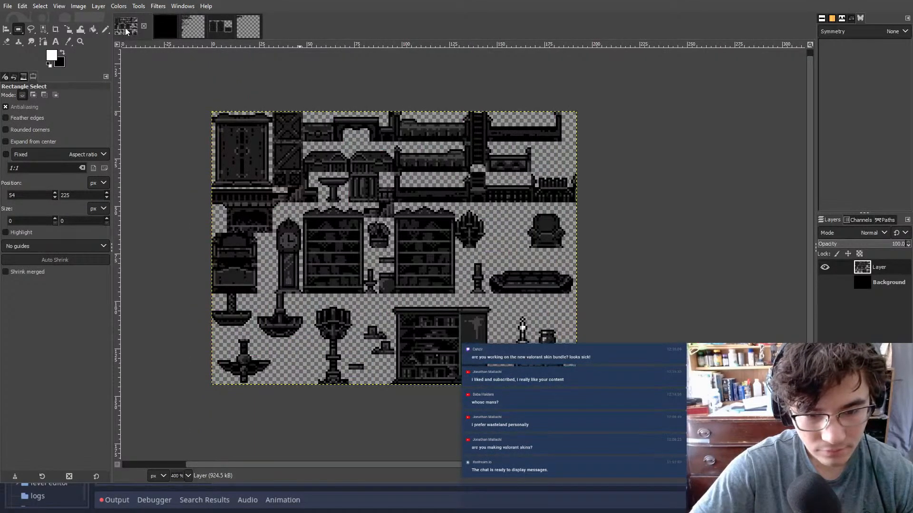
pyautogui.keyDown('ctrl'); pyautogui.scroll(3, 369, 269); pyautogui.keyUp('ctrl')
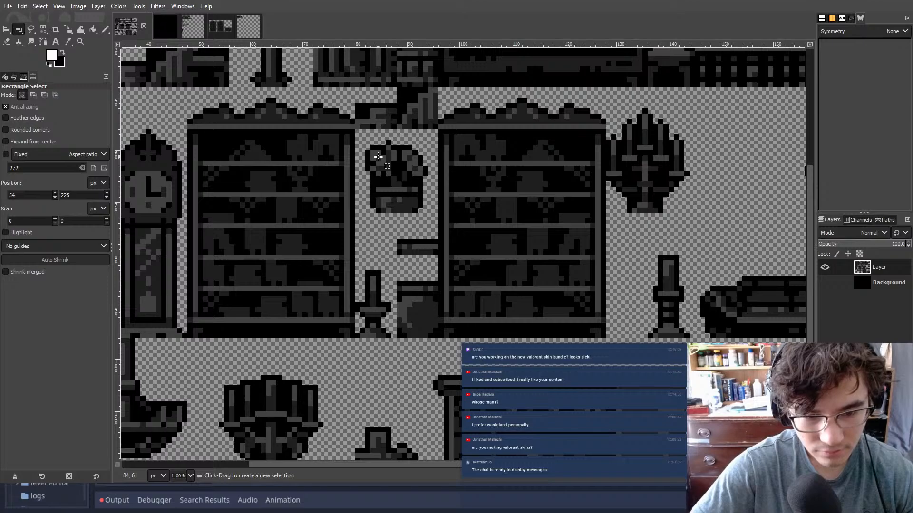
pyautogui.moveTo(378, 157); pyautogui.dragTo(390, 158, button='middle')
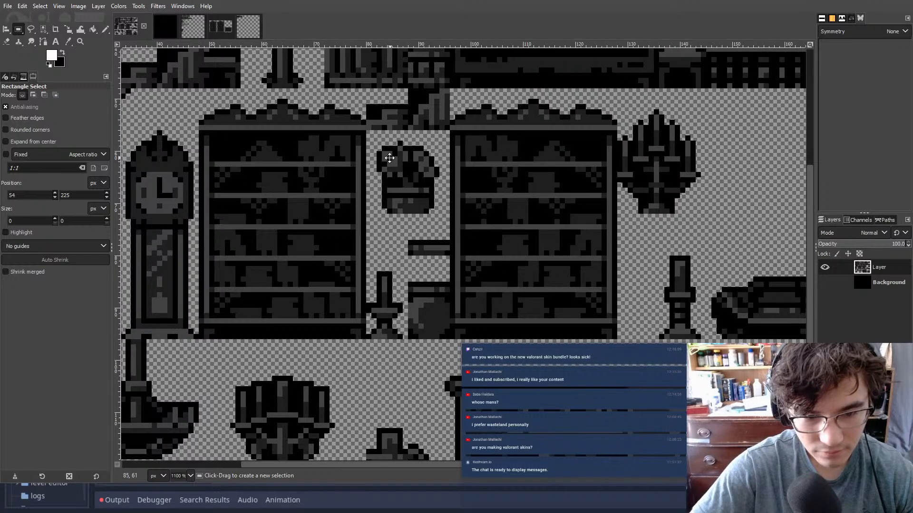
pyautogui.click(242, 29)
pyautogui.click(183, 30)
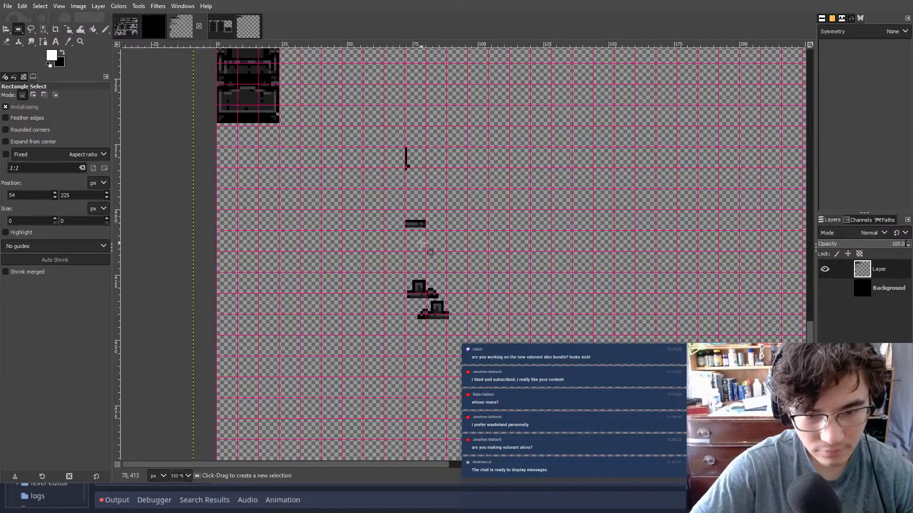
pyautogui.click(125, 25)
pyautogui.moveTo(430, 216); pyautogui.dragTo(417, 346, button='middle')
pyautogui.scroll(5, 463, 222)
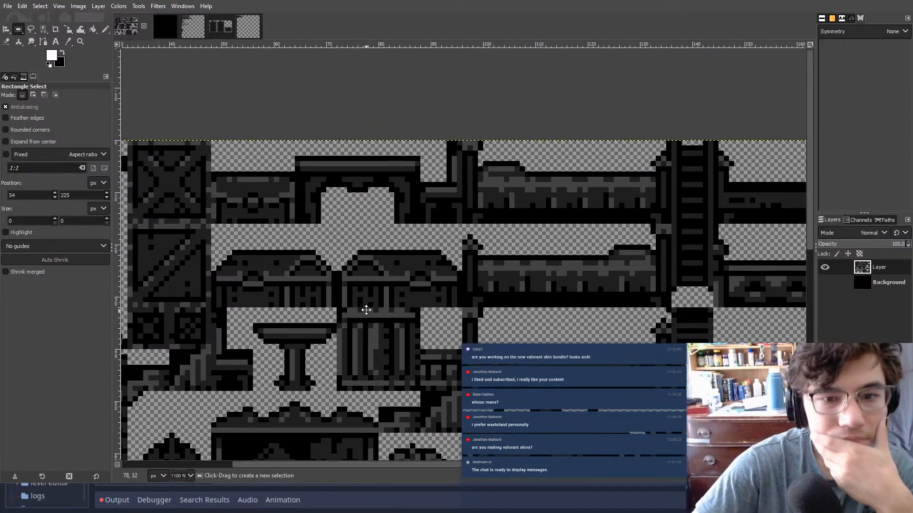
pyautogui.click(183, 27)
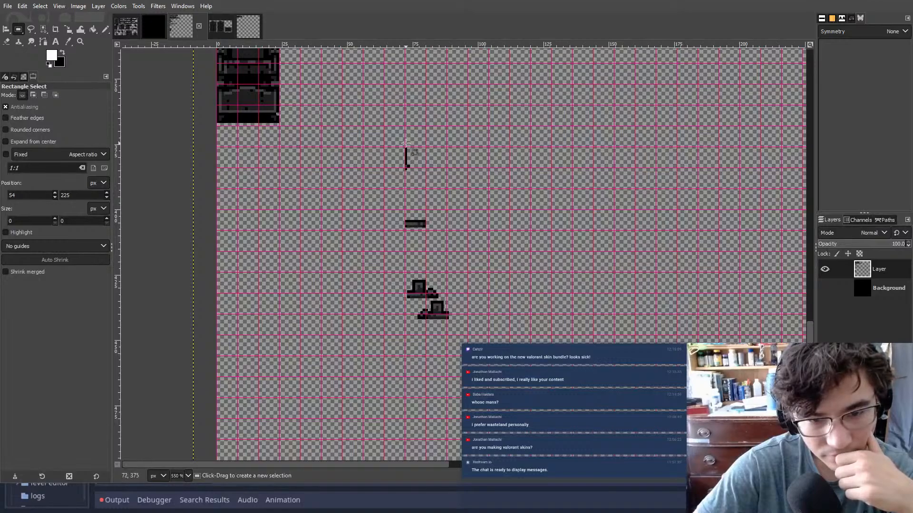
pyautogui.click(124, 28)
pyautogui.scroll(-6, 523, 219)
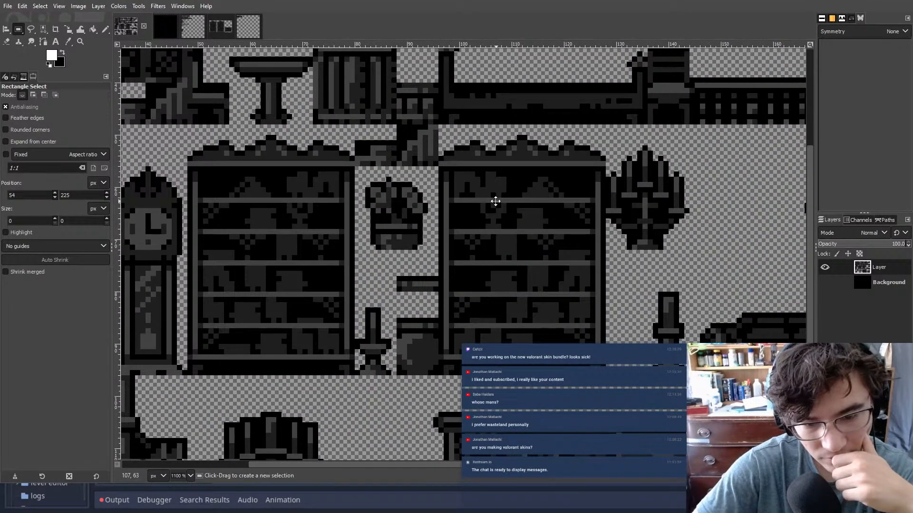
pyautogui.click(252, 28)
pyautogui.click(174, 32)
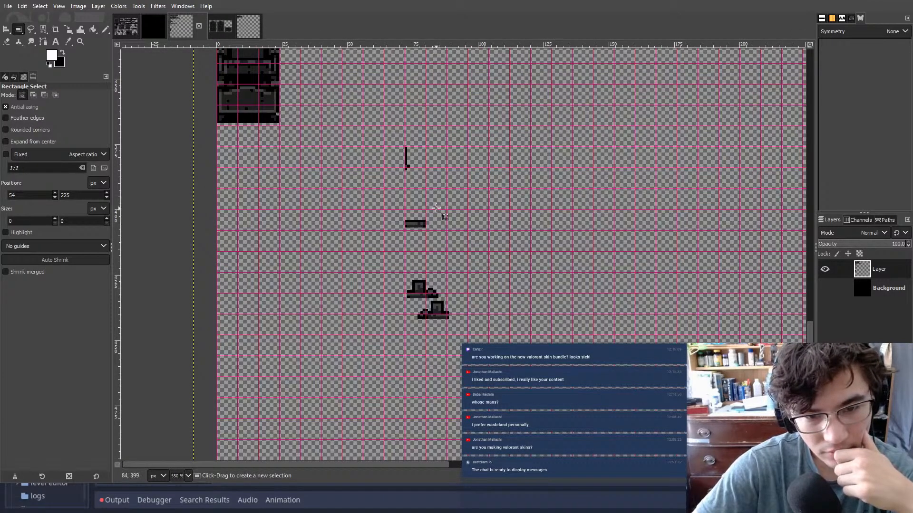
pyautogui.scroll(8, 380, 133)
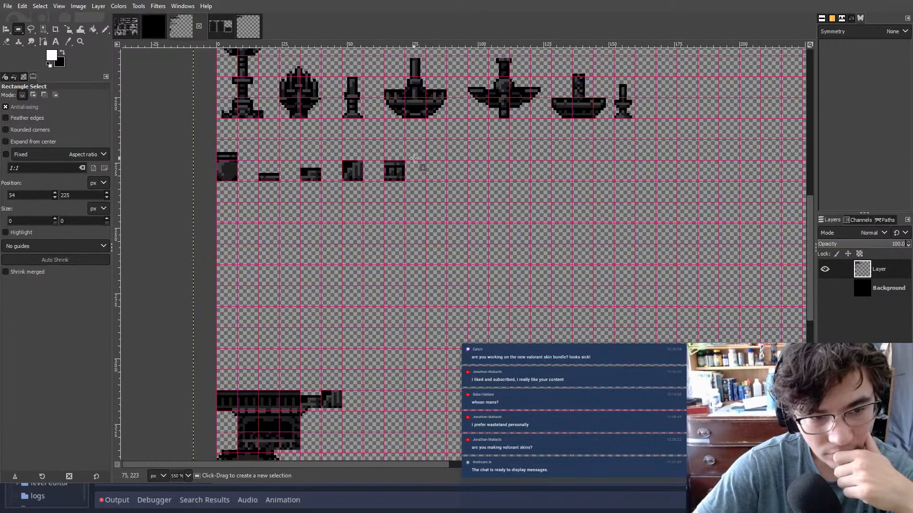
pyautogui.click(131, 30)
pyautogui.moveTo(447, 226); pyautogui.dragTo(476, 330, button='middle')
pyautogui.scroll(-6, 457, 299)
pyautogui.moveTo(457, 193); pyautogui.dragTo(466, 332, button='middle')
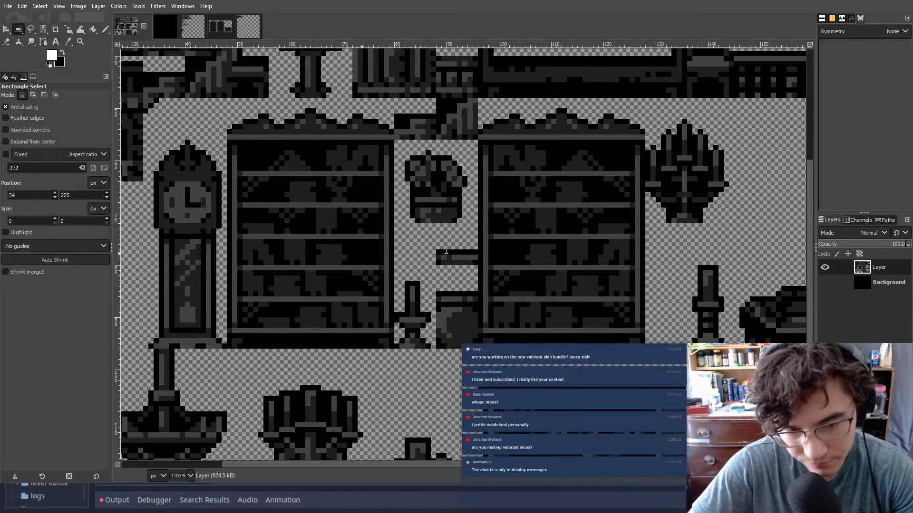
# - Show the grid on the original furniture sheet and check how its bookshelves and stairs line up with it
pyautogui.click(61, 5)
pyautogui.click(93, 208)
pyautogui.moveTo(545, 105); pyautogui.dragTo(504, 154, button='middle')
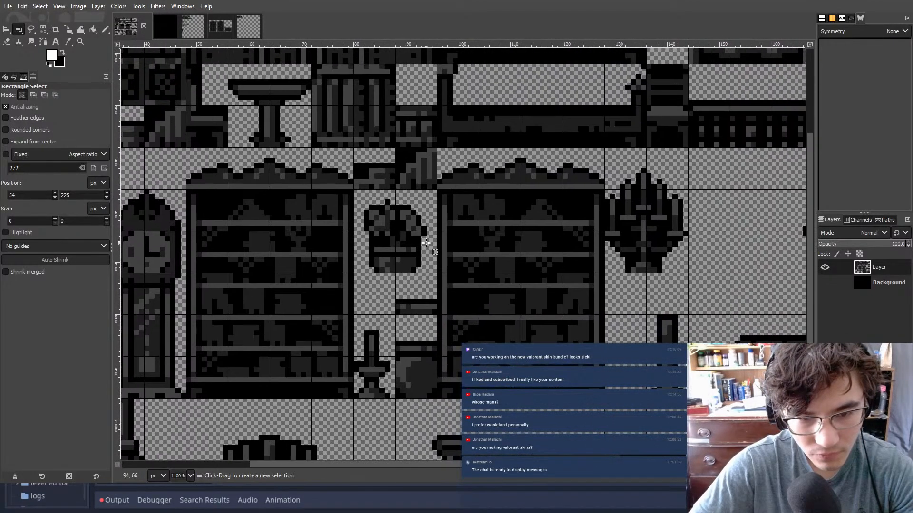
pyautogui.moveTo(428, 134); pyautogui.dragTo(425, 195, button='middle')
# - Return to the combined sheet and cut the pair of small stepped sprites from the bottom of the unsorted area
pyautogui.click(251, 31)
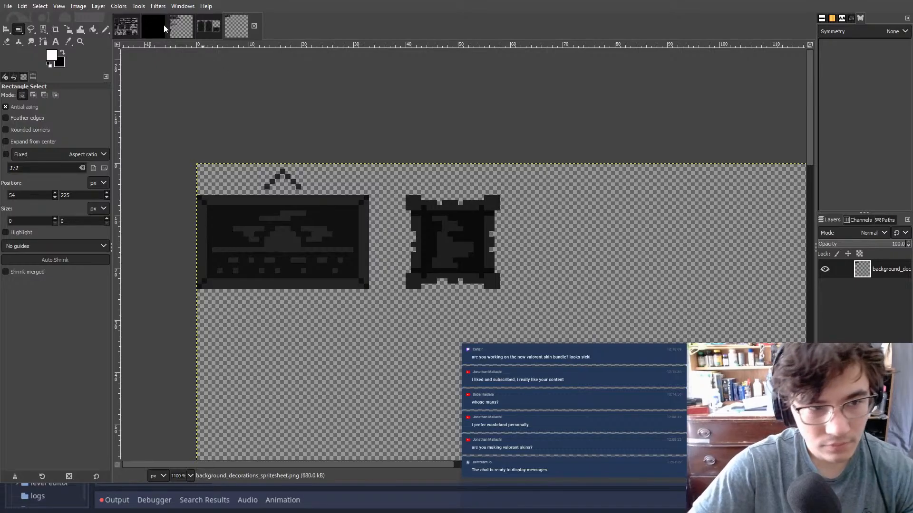
pyautogui.click(180, 27)
pyautogui.keyDown('ctrl'); pyautogui.scroll(-3, 441, 246); pyautogui.keyUp('ctrl')
pyautogui.keyDown('ctrl'); pyautogui.scroll(4, 460, 235); pyautogui.keyUp('ctrl')
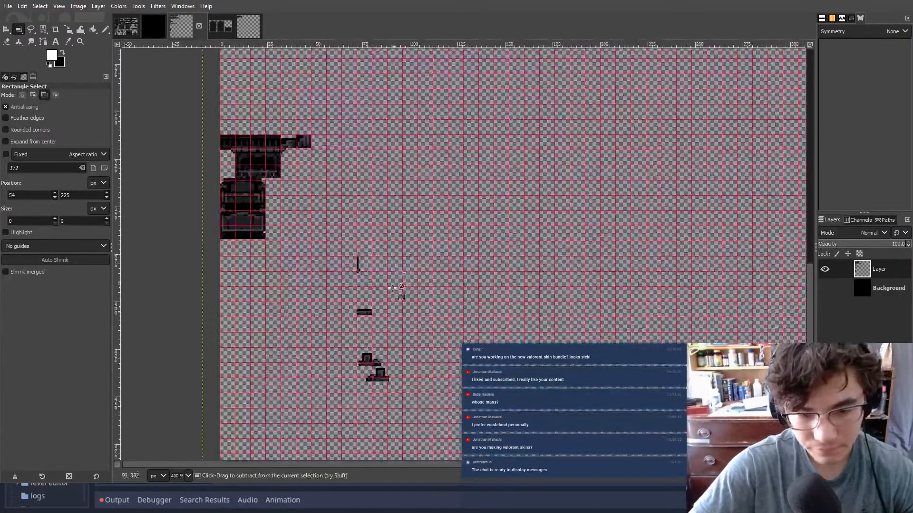
pyautogui.moveTo(357, 292); pyautogui.dragTo(559, 408)
pyautogui.hotkey('ctrl', 'x')
pyautogui.click(522, 164)
# - Paste the stepped pair one empty cell to the right of the railing block, with bases on grid lines, and anchor it
pyautogui.keyDown('ctrl'); pyautogui.scroll(-3, 479, 156); pyautogui.keyUp('ctrl')
pyautogui.moveTo(480, 135); pyautogui.dragTo(451, 249, button='middle')
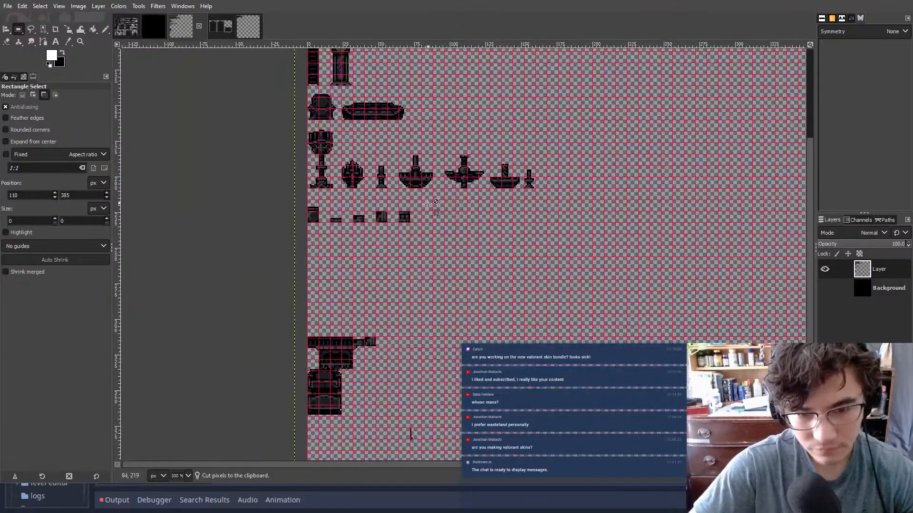
pyautogui.keyDown('ctrl'); pyautogui.scroll(4, 428, 214); pyautogui.keyUp('ctrl')
pyautogui.hotkey('ctrl', 'v')
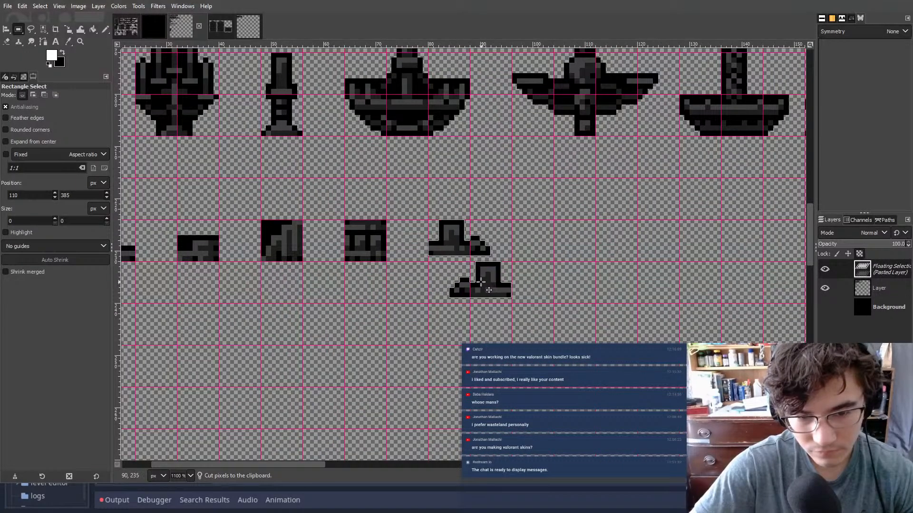
pyautogui.click(553, 332)
# - Move the lower stepped sprite up beside its mirrored counterpart, starting at the next free cell on the same base line, and anchor it
pyautogui.moveTo(554, 334); pyautogui.dragTo(423, 271)
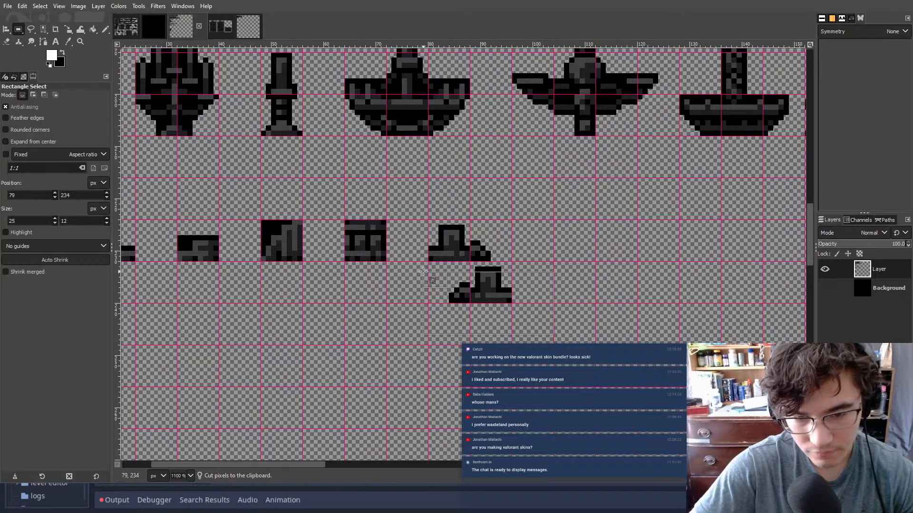
pyautogui.hotkey('ctrl', 'x')
pyautogui.hotkey('ctrl', 'v')
pyautogui.moveTo(483, 307); pyautogui.dragTo(551, 259)
pyautogui.click(604, 228)
pyautogui.keyDown('ctrl'); pyautogui.scroll(-3, 397, 257); pyautogui.keyUp('ctrl')
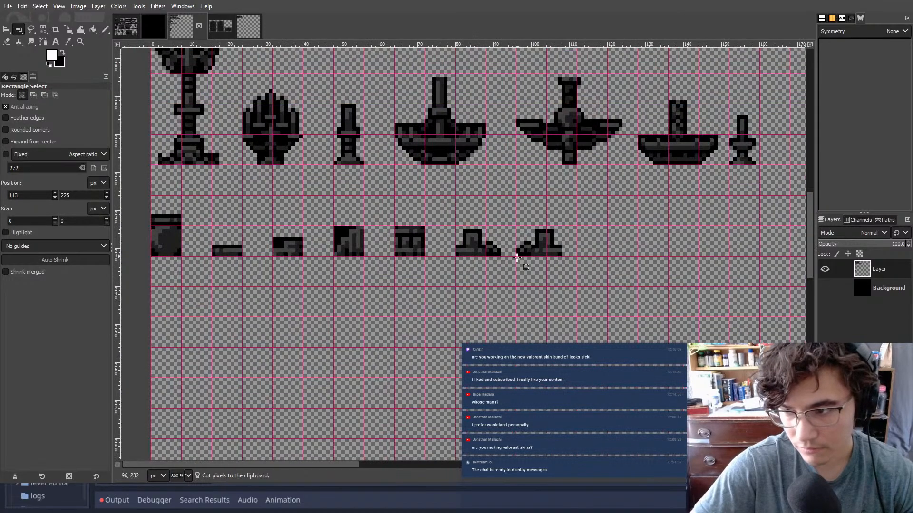
# - Cut the two stacked chest-like sprites from the bottom of the unsorted area
pyautogui.keyDown('ctrl'); pyautogui.scroll(-4, 397, 257); pyautogui.keyUp('ctrl')
pyautogui.keyDown('ctrl'); pyautogui.scroll(6, 365, 284); pyautogui.keyUp('ctrl')
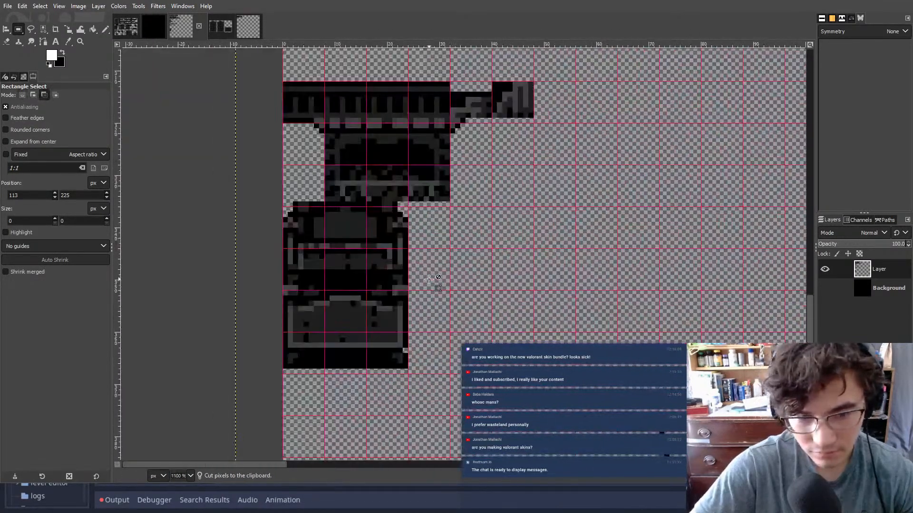
pyautogui.moveTo(461, 378); pyautogui.dragTo(209, 202)
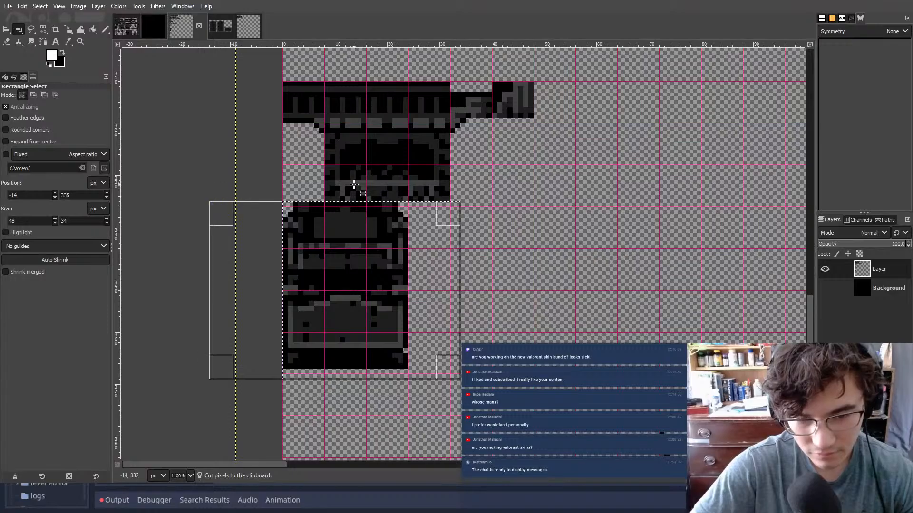
pyautogui.hotkey('ctrl', 'x')
pyautogui.click(552, 171)
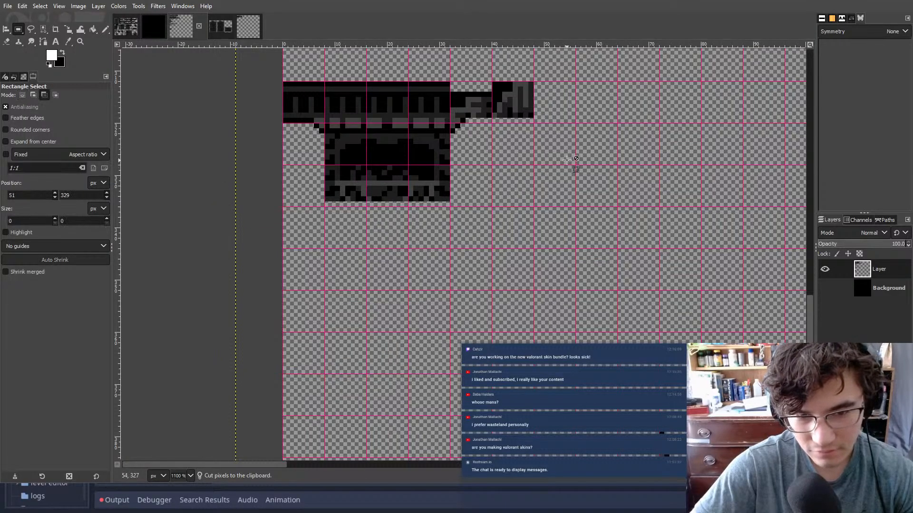
# - Paste the stacked chest-like pair to the right of the railing in the bookshelf row, aligned to the grid, and anchor it
pyautogui.keyDown('ctrl'); pyautogui.scroll(-6, 494, 230); pyautogui.keyUp('ctrl')
pyautogui.keyDown('ctrl'); pyautogui.scroll(3, 494, 230); pyautogui.keyUp('ctrl')
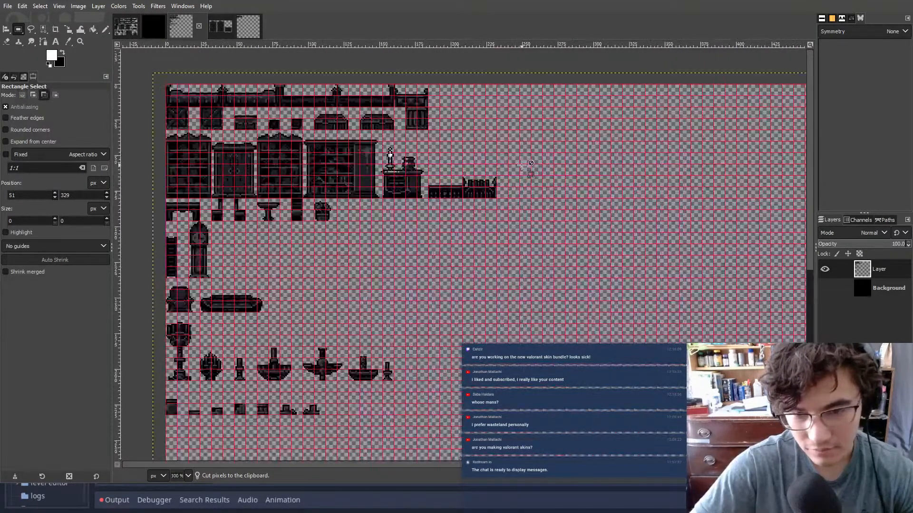
pyautogui.hotkey('ctrl', 'v')
pyautogui.moveTo(498, 274); pyautogui.dragTo(512, 240)
pyautogui.click(586, 241)
pyautogui.hotkey('ctrl', 'z')
pyautogui.moveTo(482, 269); pyautogui.dragTo(527, 155)
pyautogui.keyDown('ctrl'); pyautogui.scroll(4, 526, 155); pyautogui.keyUp('ctrl')
pyautogui.moveTo(474, 169); pyautogui.dragTo(483, 241)
pyautogui.click(431, 127)
# - Move the upper chest-like sprite beside the lower one, one empty cell to its right on the same base line, and anchor it
pyautogui.moveTo(431, 127); pyautogui.dragTo(628, 231)
pyautogui.hotkey('ctrl', 'x')
pyautogui.hotkey('ctrl', 'v')
pyautogui.moveTo(510, 197); pyautogui.dragTo(674, 275)
pyautogui.click(605, 159)
# - Cut the whole fireplace-shaped sprite group, including the small blocks attached to its right, from the unsorted area
pyautogui.keyDown('ctrl'); pyautogui.scroll(-6, 625, 174); pyautogui.keyUp('ctrl')
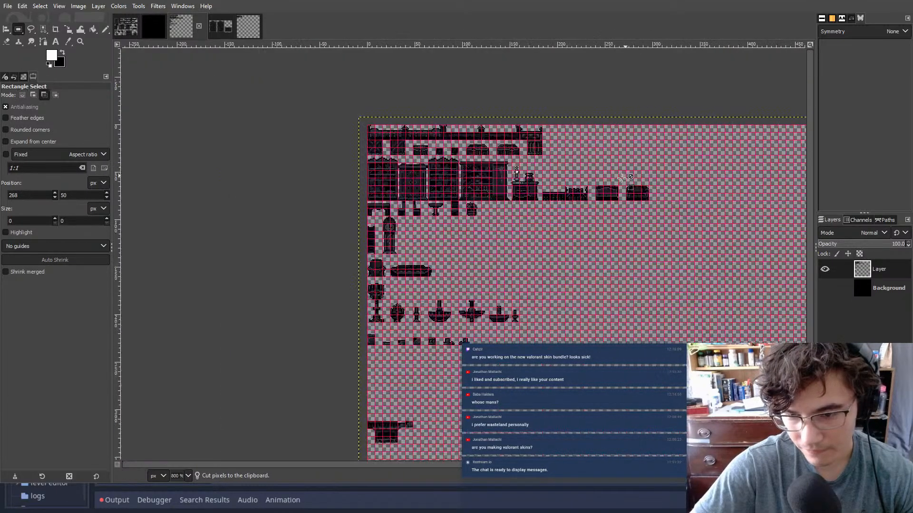
pyautogui.moveTo(514, 260); pyautogui.dragTo(563, 195, button='middle')
pyautogui.keyDown('ctrl'); pyautogui.scroll(6, 502, 218); pyautogui.keyUp('ctrl')
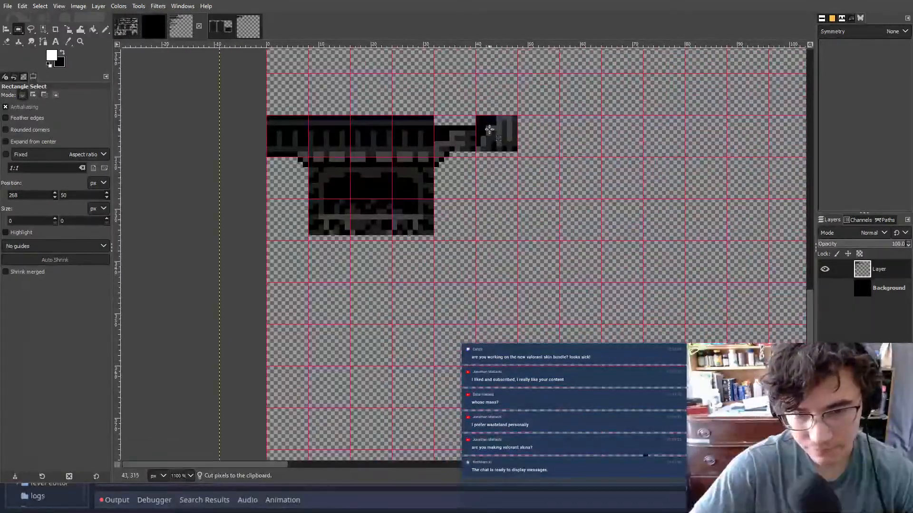
pyautogui.moveTo(490, 128); pyautogui.dragTo(499, 211, button='middle')
pyautogui.moveTo(226, 142); pyautogui.dragTo(629, 292)
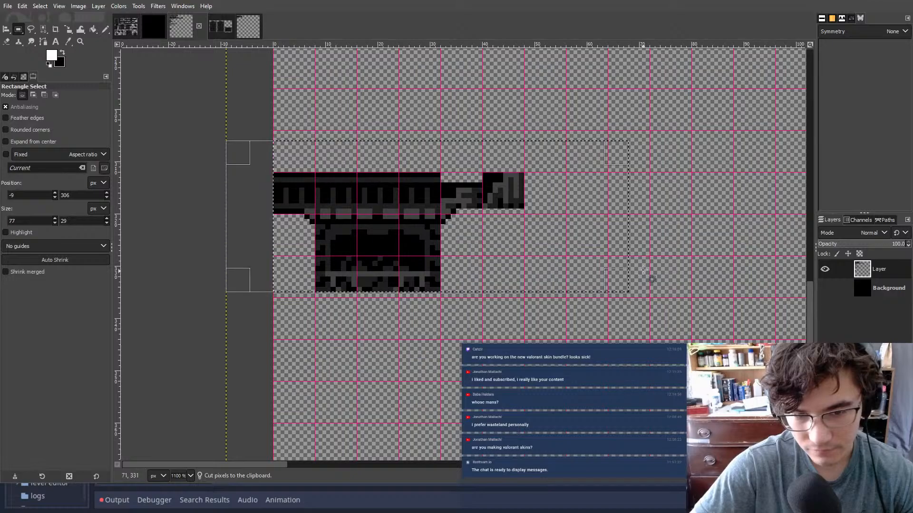
pyautogui.click(599, 356)
pyautogui.moveTo(666, 343); pyautogui.dragTo(231, 108)
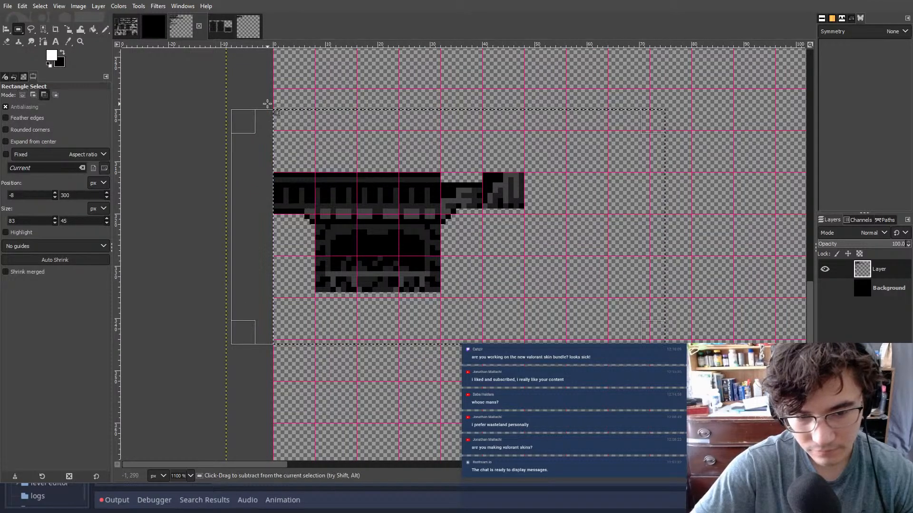
pyautogui.hotkey('ctrl', 'x')
pyautogui.click(468, 93)
# - Paste the fireplace-shaped group at the sheet's left edge below the row of small sprites, align it to the grid, and anchor it
pyautogui.keyDown('ctrl'); pyautogui.scroll(-6, 499, 190); pyautogui.keyUp('ctrl')
pyautogui.keyDown('ctrl'); pyautogui.scroll(4, 483, 183); pyautogui.keyUp('ctrl')
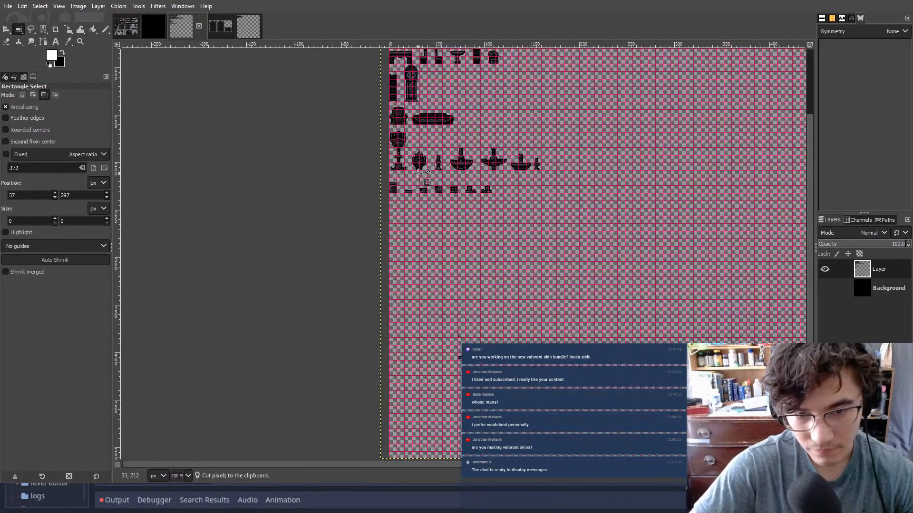
pyautogui.hotkey('ctrl', 'v')
pyautogui.moveTo(535, 256); pyautogui.dragTo(408, 257)
pyautogui.scroll(-3, 487, 194)
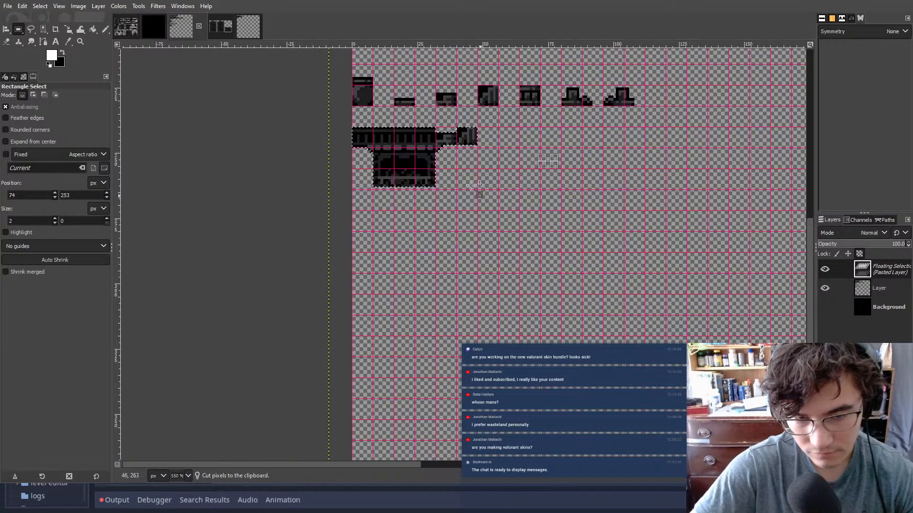
pyautogui.moveTo(406, 155); pyautogui.dragTo(406, 159)
pyautogui.moveTo(530, 163); pyautogui.dragTo(517, 165)
pyautogui.hotkey('ctrl', 'z')
pyautogui.click(520, 182)
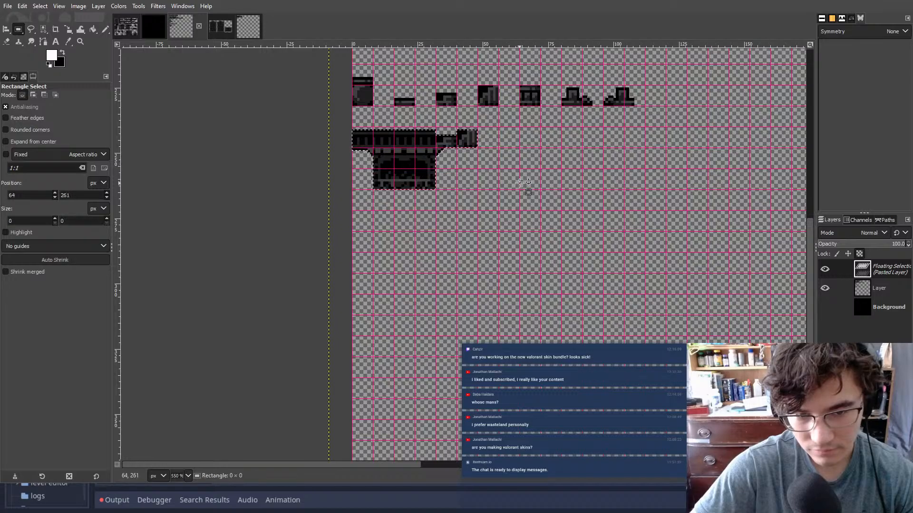
# - Cut the remaining low slab sprite from the lower part of the sheet
pyautogui.scroll(-9, 526, 191)
pyautogui.keyDown('ctrl'); pyautogui.scroll(3, 555, 255); pyautogui.keyUp('ctrl')
pyautogui.moveTo(350, 314); pyautogui.dragTo(539, 374)
pyautogui.hotkey('ctrl', 'x')
pyautogui.click(459, 167)
pyautogui.keyDown('ctrl'); pyautogui.scroll(-4, 461, 171); pyautogui.keyUp('ctrl')
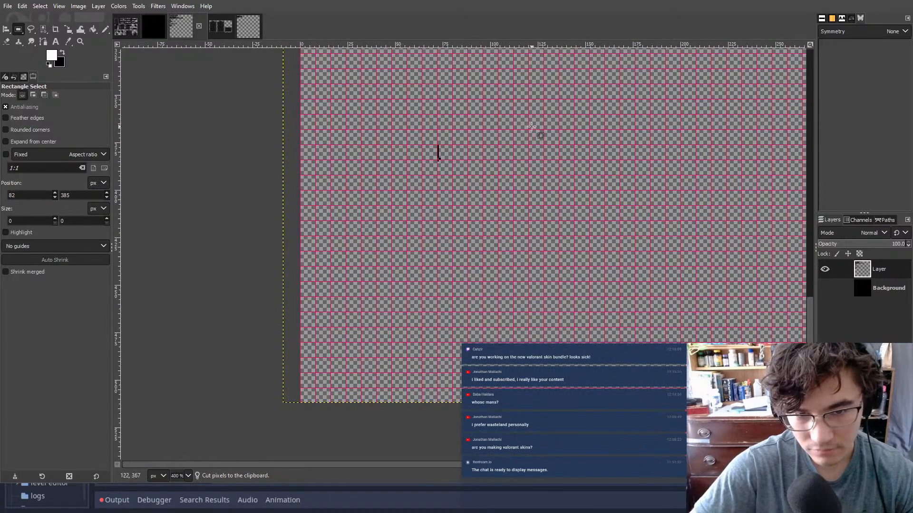
pyautogui.moveTo(466, 244); pyautogui.dragTo(417, 386, button='middle')
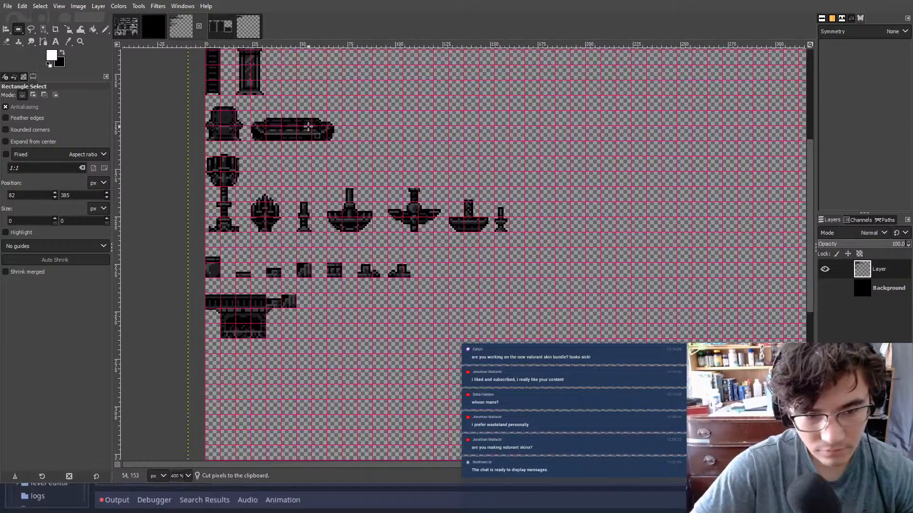
# - Paste the low slab at the end of the small-sprite row, after the stepped pair on the same base line, and anchor it
pyautogui.hotkey('ctrl', 'v')
pyautogui.keyDown('ctrl'); pyautogui.keyDown('alt'); pyautogui.moveTo(504, 252); pyautogui.dragTo(355, 95); pyautogui.keyUp('alt'); pyautogui.keyUp('ctrl')
pyautogui.keyDown('ctrl'); pyautogui.scroll(2, 406, 97); pyautogui.keyUp('ctrl')
pyautogui.moveTo(406, 97); pyautogui.dragTo(542, 52, button='middle')
pyautogui.moveTo(470, 124); pyautogui.dragTo(475, 157, button='middle')
pyautogui.moveTo(447, 75); pyautogui.dragTo(608, 430)
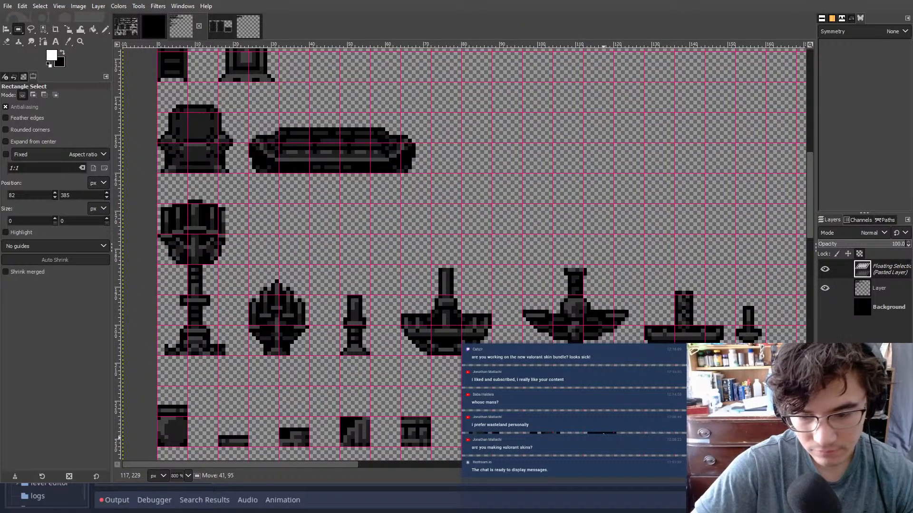
pyautogui.moveTo(620, 365); pyautogui.dragTo(590, 238, button='middle')
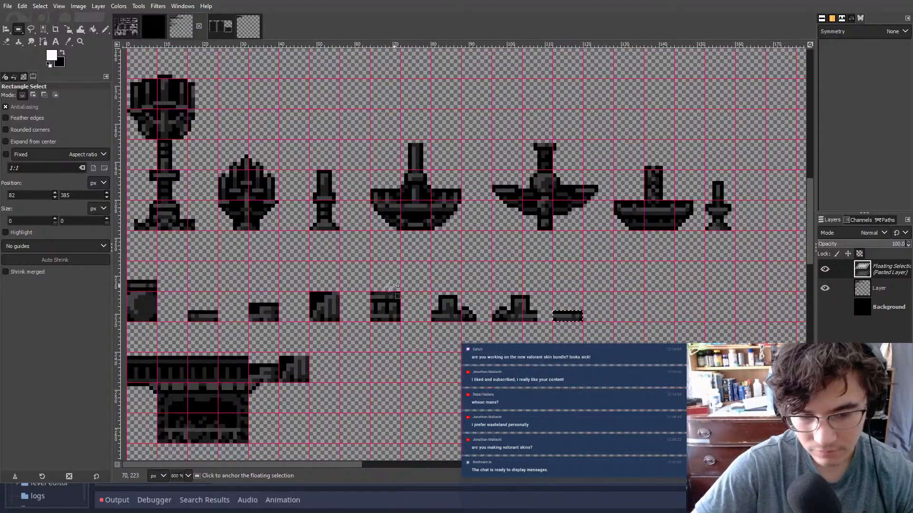
pyautogui.click(424, 257)
# - Erase the stray sprite fragment left in the empty lower area and clear the selection
pyautogui.keyDown('ctrl'); pyautogui.scroll(-2, 452, 208); pyautogui.keyUp('ctrl')
pyautogui.moveTo(545, 198); pyautogui.dragTo(534, 206, button='middle')
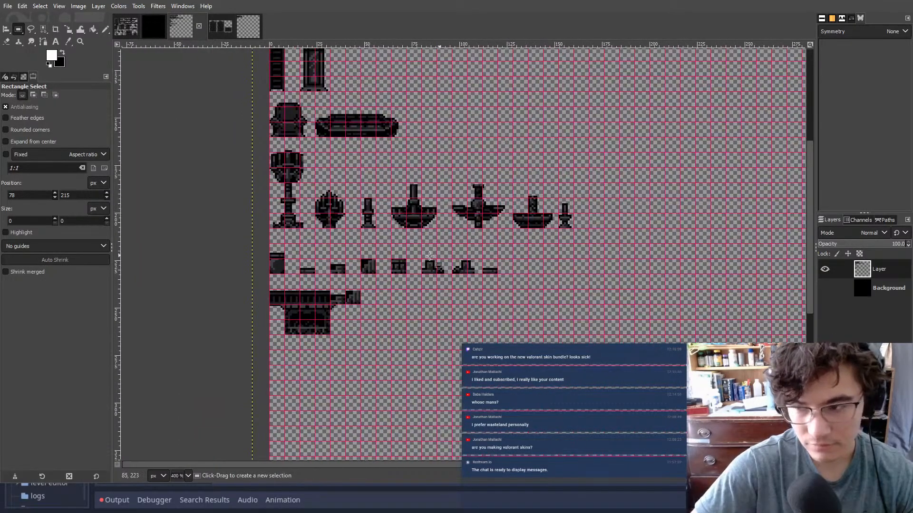
pyautogui.keyDown('ctrl'); pyautogui.scroll(-3, 456, 252); pyautogui.keyUp('ctrl')
pyautogui.moveTo(507, 325); pyautogui.dragTo(407, 280, button='middle')
pyautogui.keyDown('ctrl'); pyautogui.scroll(4, 407, 280); pyautogui.keyUp('ctrl')
pyautogui.moveTo(243, 247); pyautogui.dragTo(417, 341)
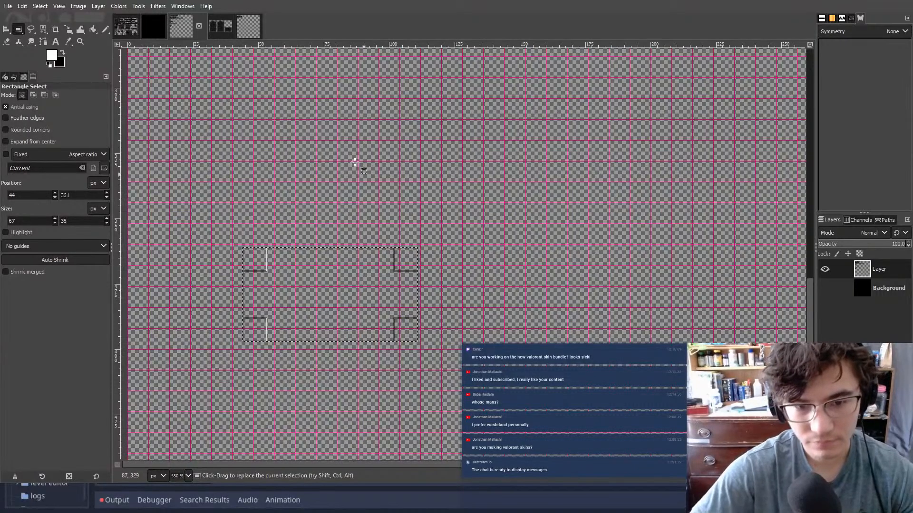
pyautogui.click(378, 129)
pyautogui.keyDown('ctrl'); pyautogui.scroll(-4, 417, 134); pyautogui.keyUp('ctrl')
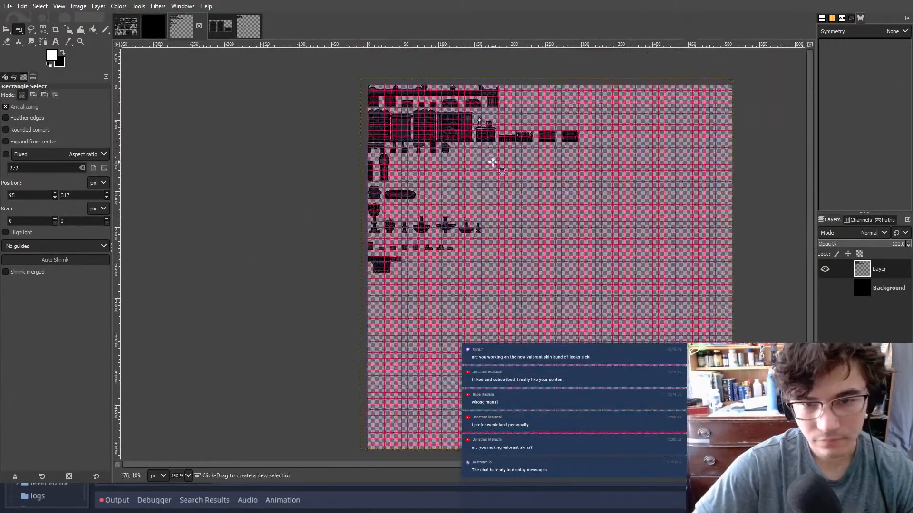
pyautogui.keyDown('ctrl'); pyautogui.scroll(2, 493, 162); pyautogui.keyUp('ctrl')
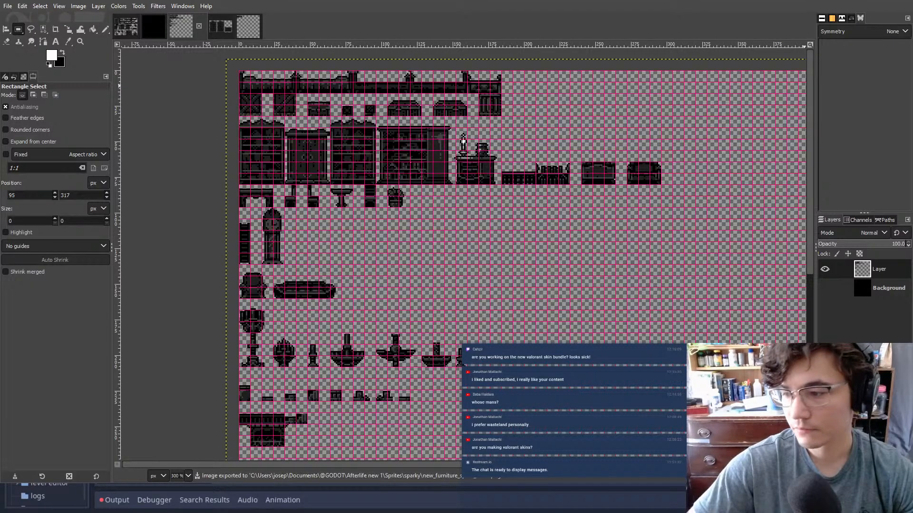
# - Switch to the Godot editor, search the project files for "world", and open the World0 scene in the 2D view
pyautogui.hotkey('alt', 'Tab')
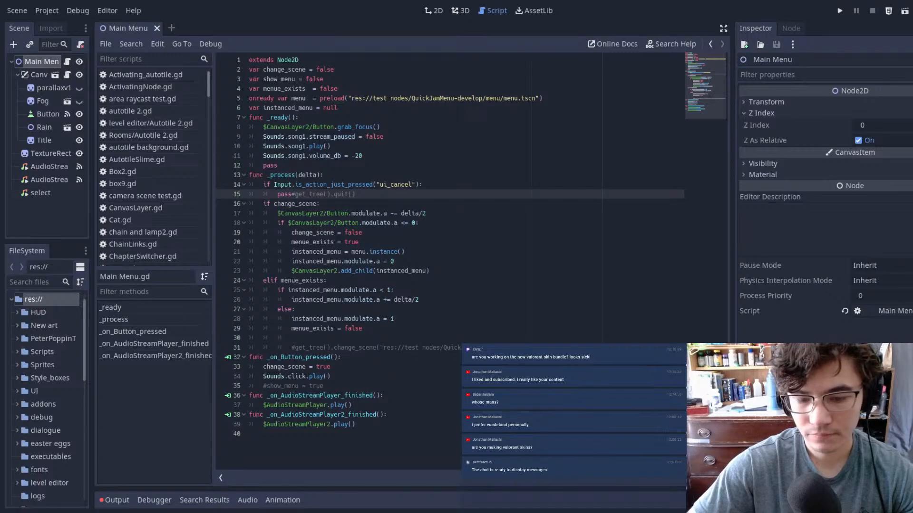
pyautogui.click(38, 283)
pyautogui.write('world')
pyautogui.click(77, 430)
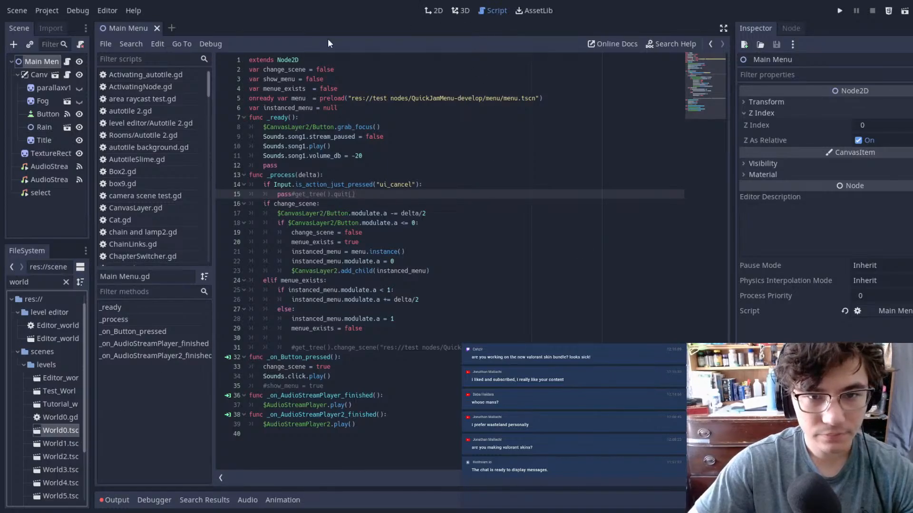
pyautogui.doubleClick(71, 434)
pyautogui.click(433, 10)
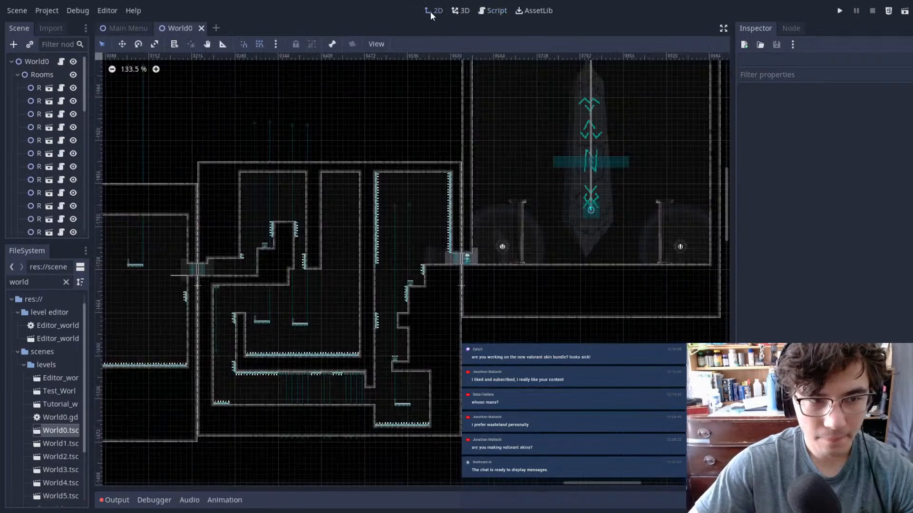
# - Look across the World0 level's rooms back to the starting rooms near the origin
pyautogui.moveTo(466, 170); pyautogui.dragTo(661, 128, button='middle')
pyautogui.moveTo(199, 243); pyautogui.dragTo(690, 166, button='middle')
pyautogui.moveTo(143, 275); pyautogui.dragTo(528, 159, button='middle')
pyautogui.scroll(-7, 329, 234)
pyautogui.scroll(-5, 329, 234)
pyautogui.scroll(-6, 261, 249)
pyautogui.moveTo(261, 249); pyautogui.dragTo(457, 219, button='middle')
pyautogui.moveTo(290, 222); pyautogui.dragTo(571, 157, button='middle')
pyautogui.moveTo(223, 271); pyautogui.dragTo(618, 156, button='middle')
pyautogui.moveTo(161, 359); pyautogui.dragTo(372, 263, button='middle')
pyautogui.moveTo(267, 256); pyautogui.dragTo(642, 219, button='middle')
pyautogui.moveTo(152, 166); pyautogui.dragTo(422, 183, button='middle')
pyautogui.moveTo(257, 190); pyautogui.dragTo(373, 216, button='middle')
pyautogui.scroll(6, 372, 215)
pyautogui.scroll(20, 367, 227)
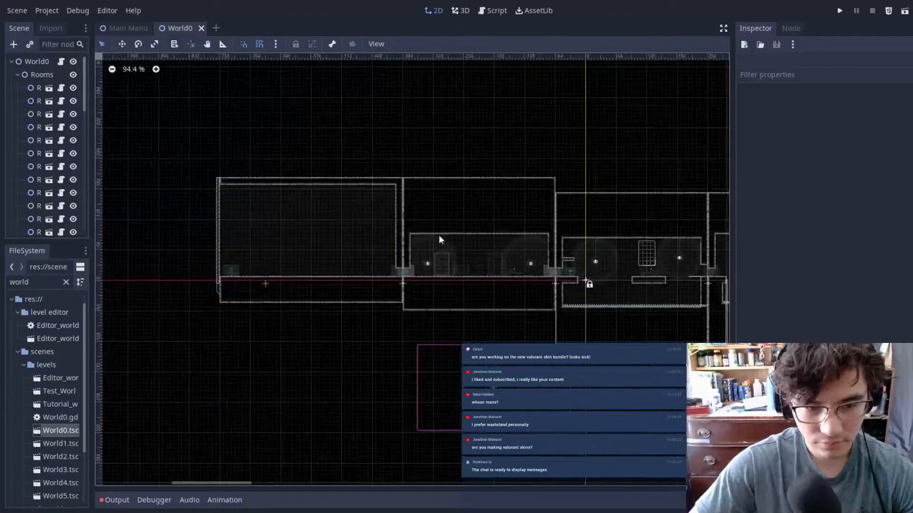
# - Open the Room1 scene and examine the furniture placed between its two checkpoint lamps
pyautogui.click(397, 302)
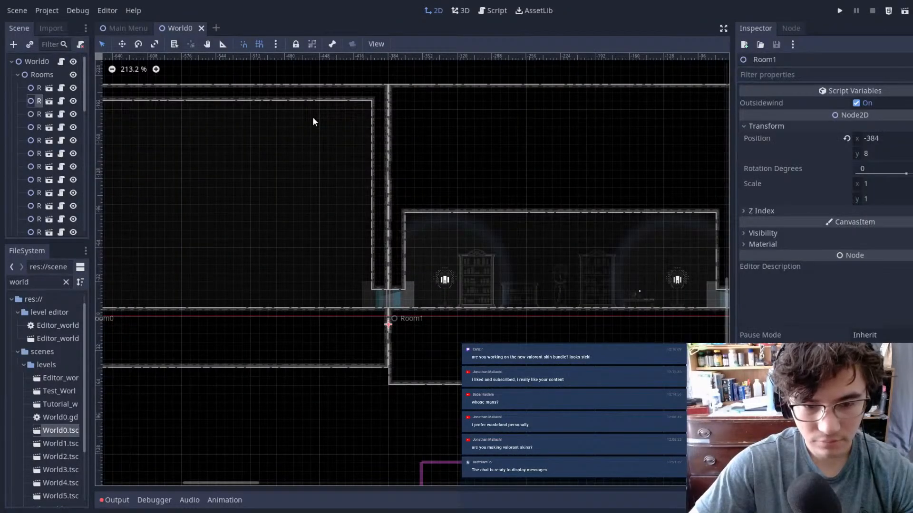
pyautogui.doubleClick(399, 208)
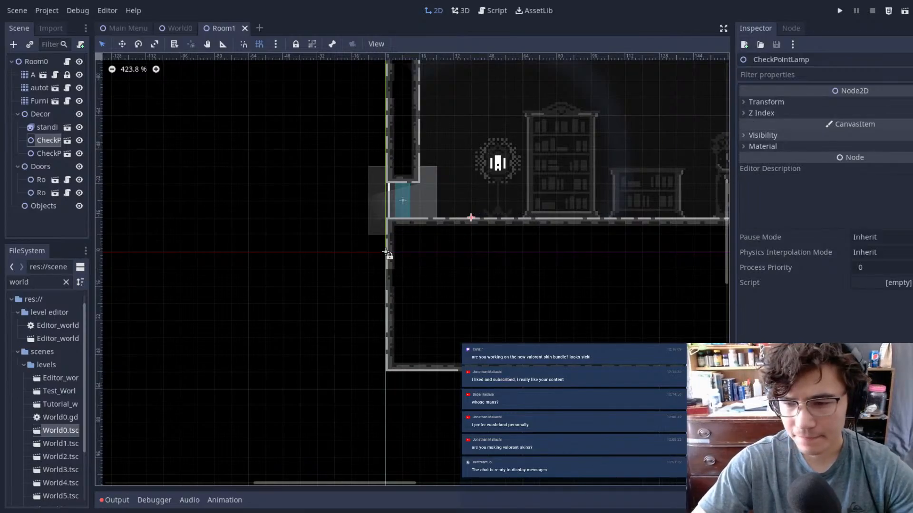
pyautogui.scroll(-5, 477, 273)
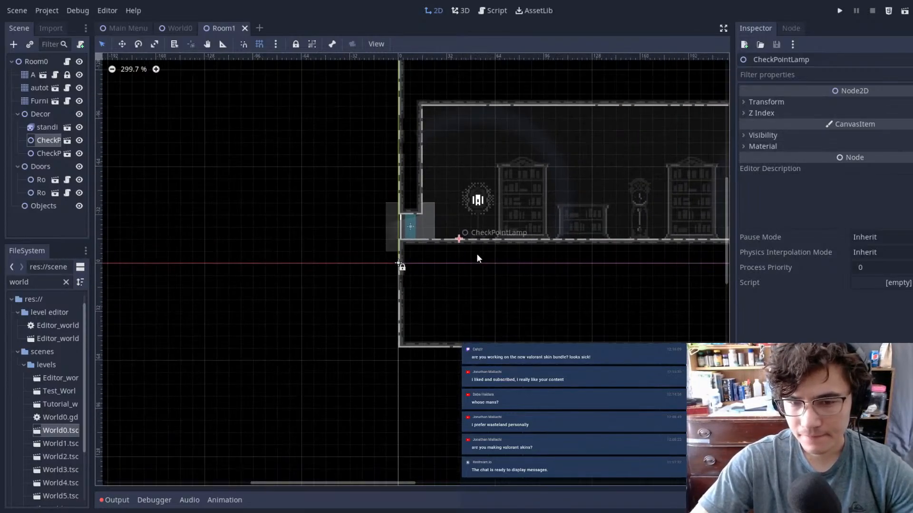
pyautogui.moveTo(603, 233); pyautogui.dragTo(264, 303, button='middle')
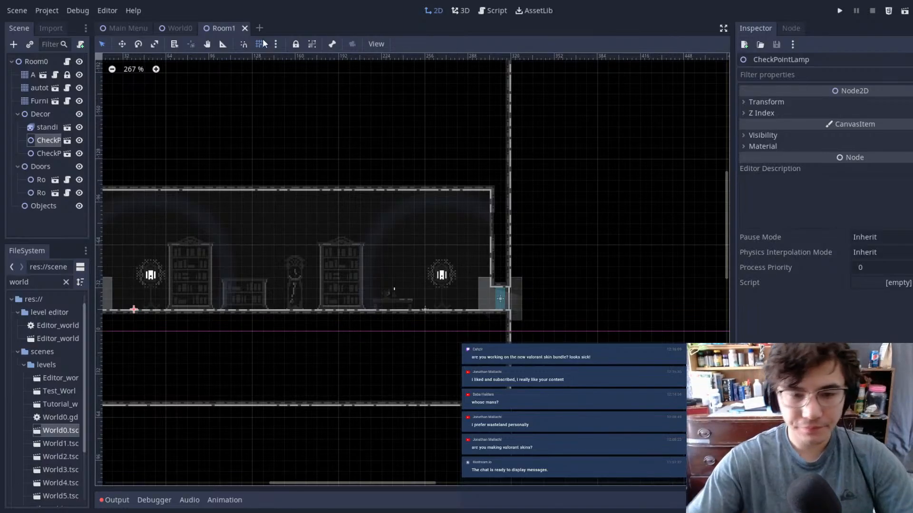
pyautogui.moveTo(438, 152); pyautogui.dragTo(596, 167, button='middle')
pyautogui.scroll(6, 455, 291)
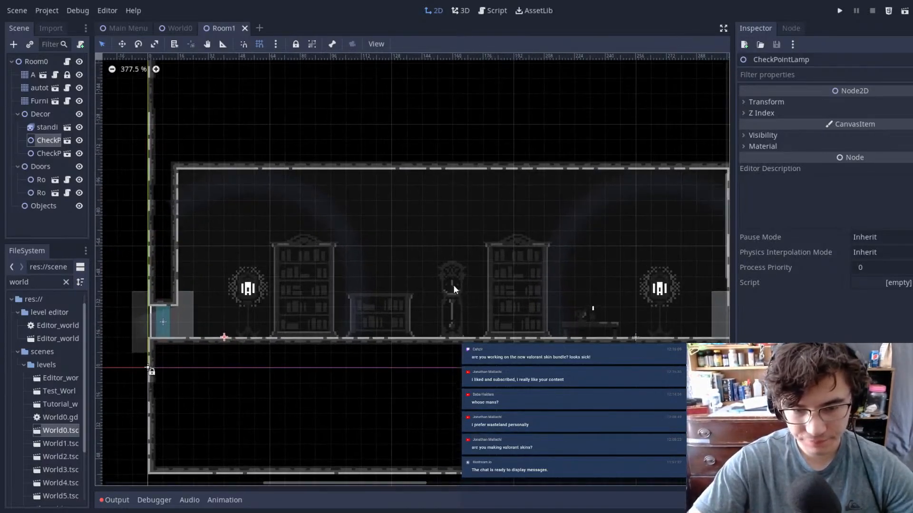
# - Open the Furniture_Tilemap scene and its TileSet for editing, enlarging the editor and texture list so full file names fit
pyautogui.click(55, 101)
pyautogui.scroll(-5, 694, 295)
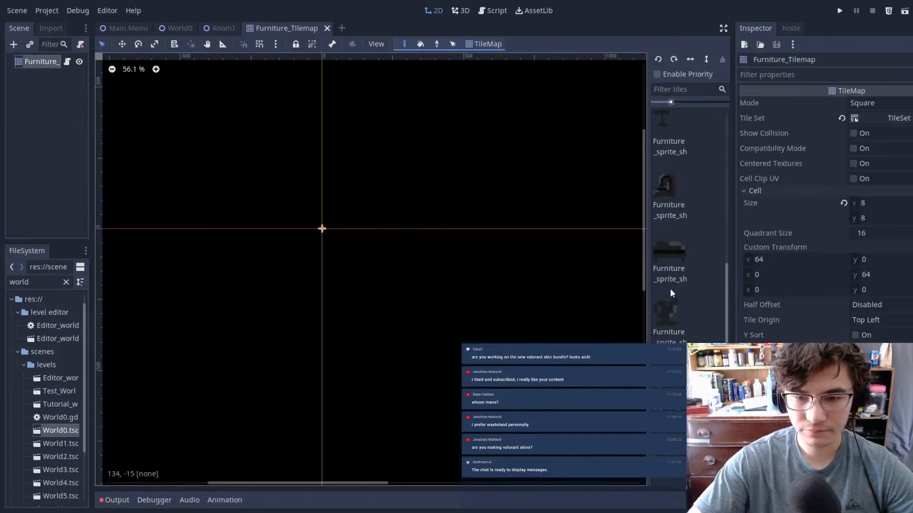
pyautogui.scroll(4, 673, 298)
pyautogui.click(898, 119)
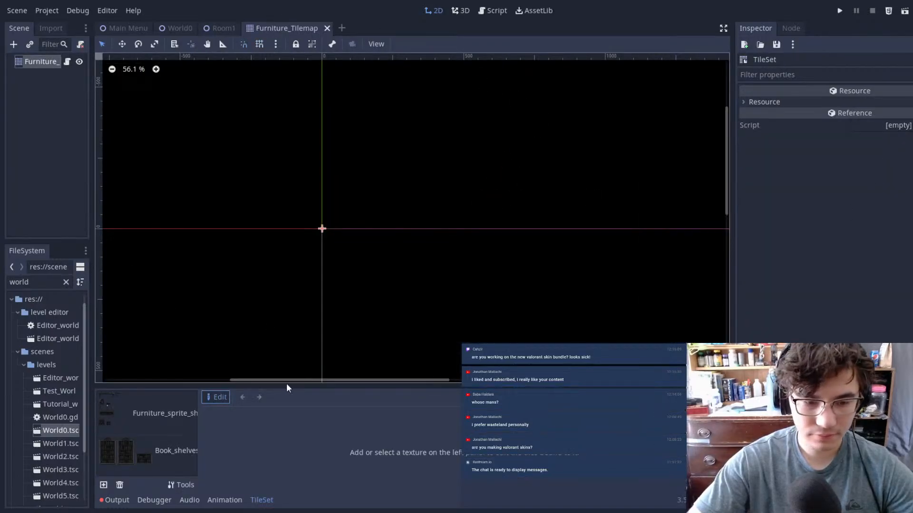
pyautogui.moveTo(293, 386); pyautogui.dragTo(331, 211)
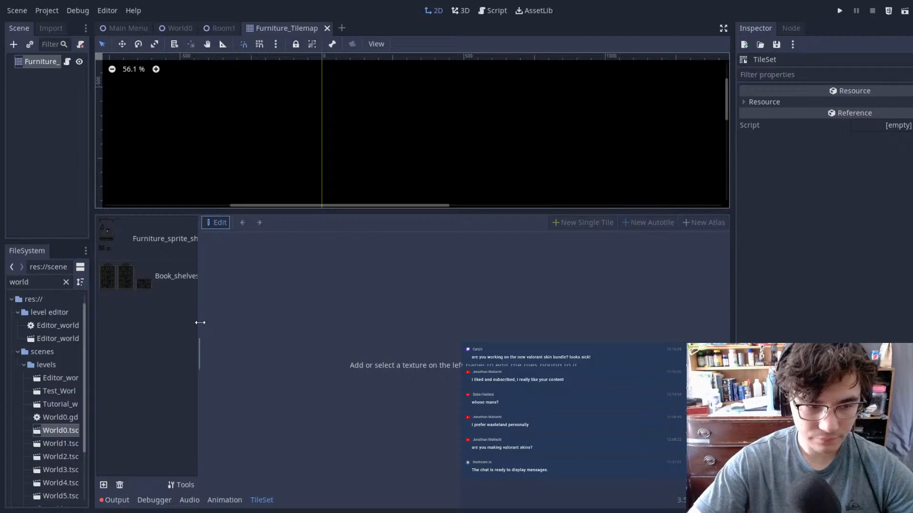
pyautogui.moveTo(199, 323); pyautogui.dragTo(282, 342)
# - Search the project files for "new_fur" to locate the new furniture sheet
pyautogui.doubleClick(33, 282)
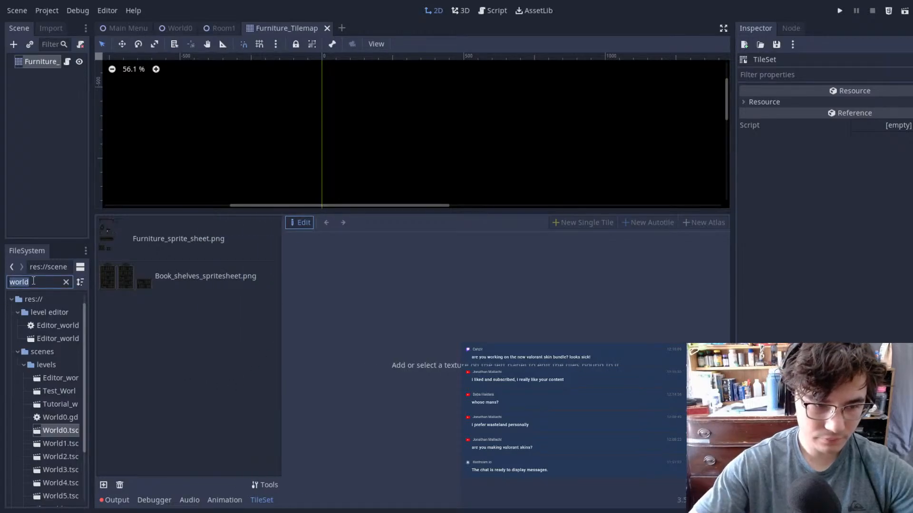
pyautogui.write('onew_fur')
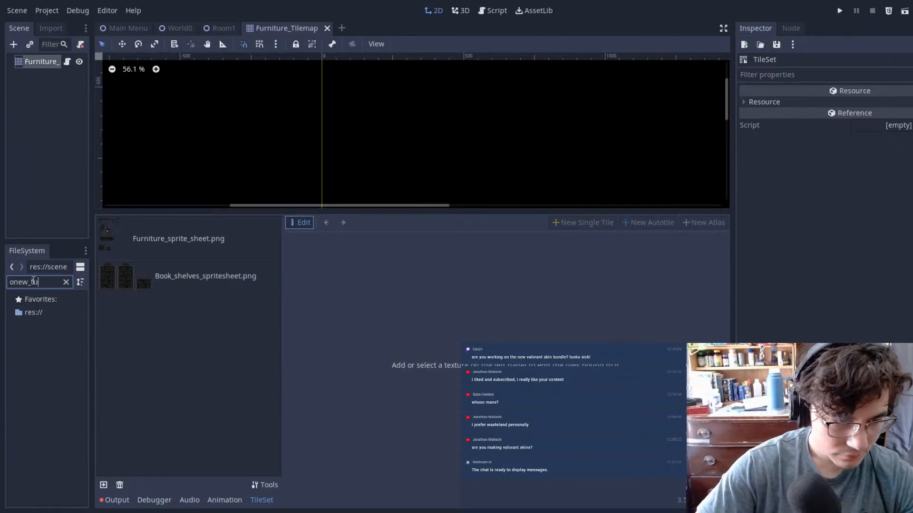
pyautogui.press('BackSpace')
pyautogui.press('BackSpace')
pyautogui.press('BackSpace')
pyautogui.press('BackSpace')
pyautogui.write('onew')
pyautogui.press('BackSpace')
pyautogui.press('BackSpace')
pyautogui.press('BackSpace')
pyautogui.press('BackSpace')
pyautogui.write('new_fur')
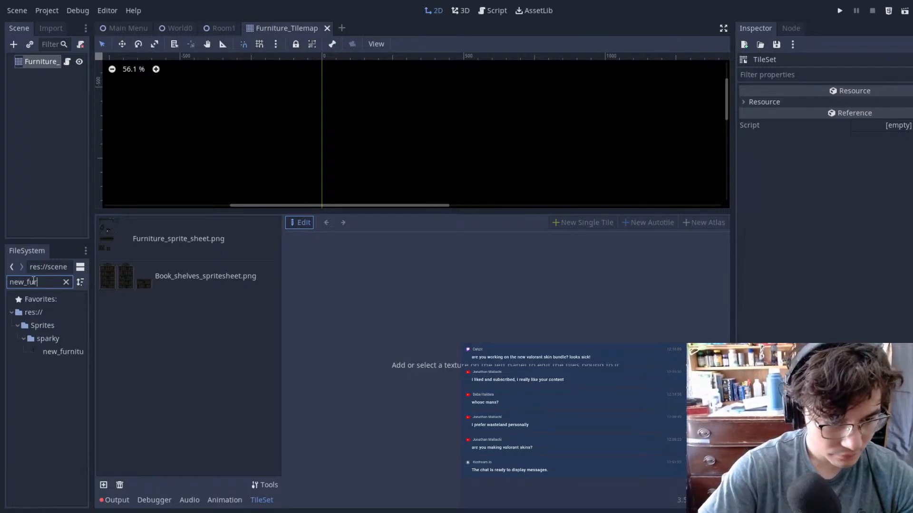
# - Add new_furniture_sprite_sheet.png to the furniture tile set's textures
pyautogui.moveTo(63, 351); pyautogui.dragTo(399, 345)
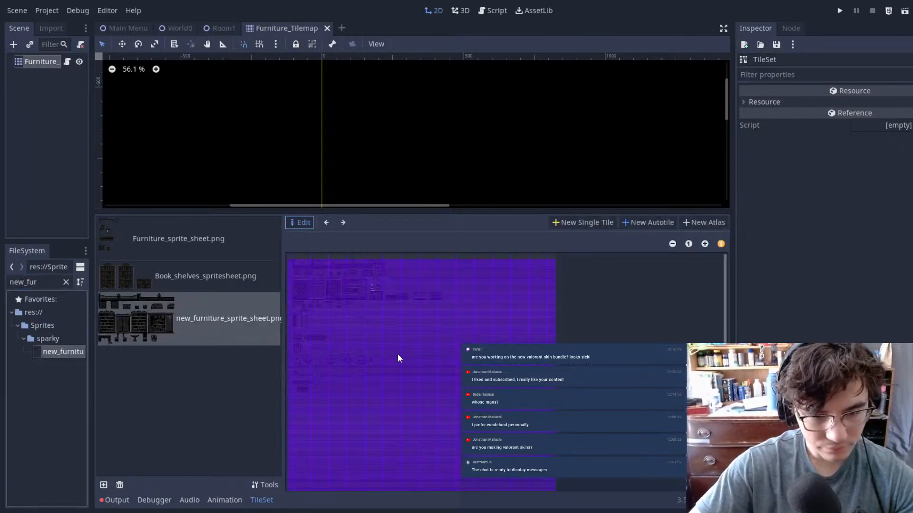
pyautogui.keyDown('ctrl'); pyautogui.scroll(5, 381, 307); pyautogui.keyUp('ctrl')
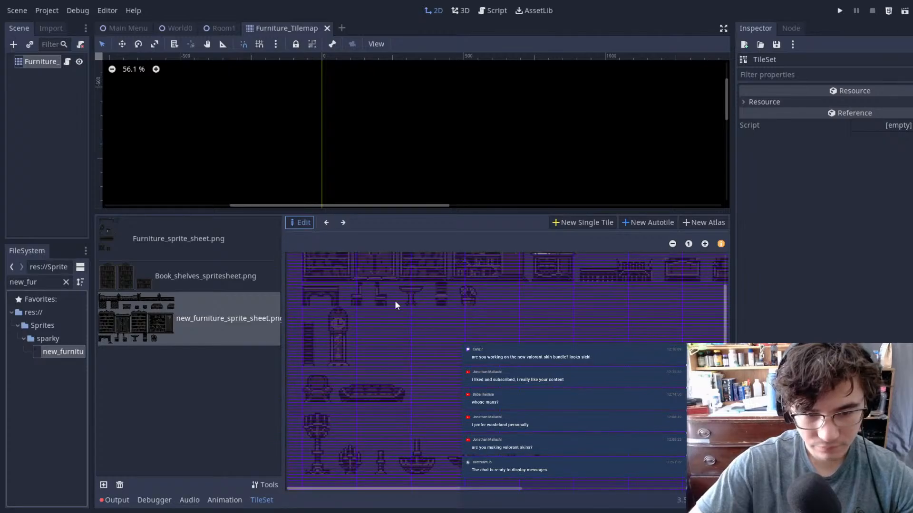
pyautogui.moveTo(489, 276); pyautogui.dragTo(554, 367, button='middle')
pyautogui.moveTo(560, 306); pyautogui.dragTo(561, 364, button='middle')
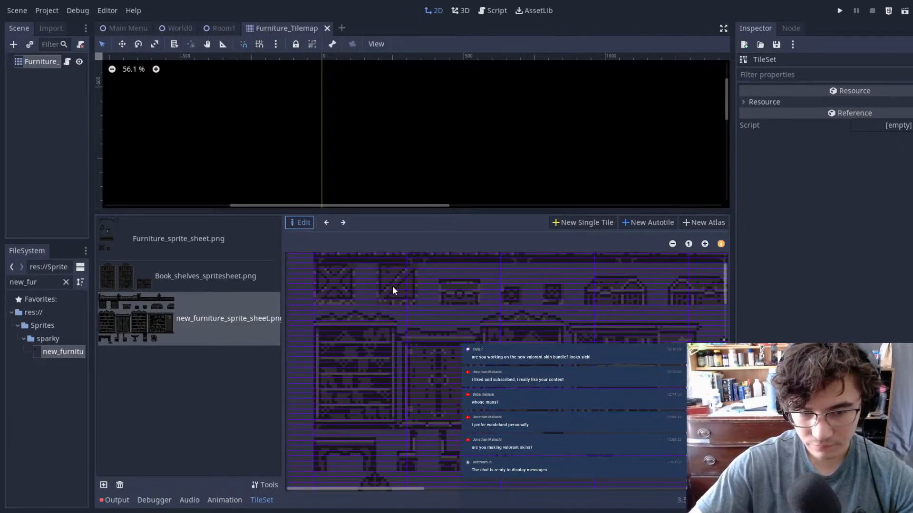
# - Set the tile snap step to 8 by 8, using a temporary single tile on the new sheet and deleting that tile
pyautogui.click(582, 223)
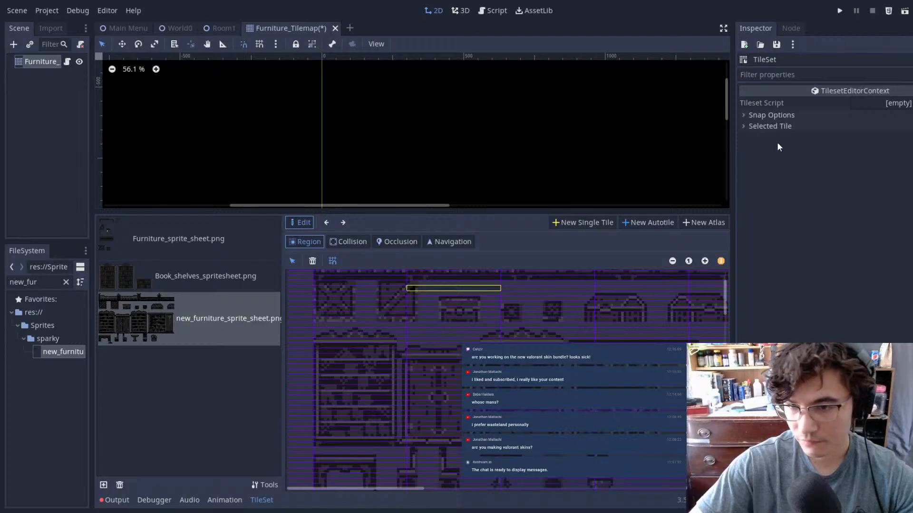
pyautogui.click(780, 115)
pyautogui.click(892, 157)
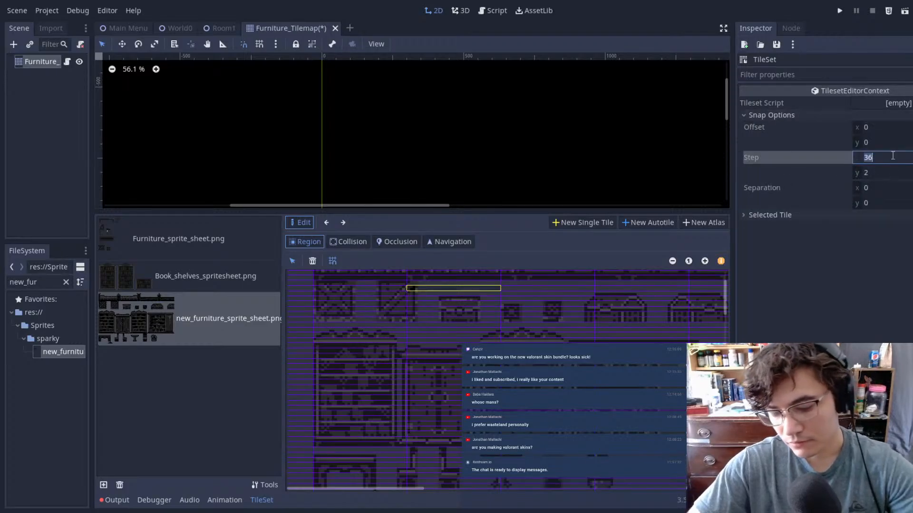
pyautogui.click(882, 173)
pyautogui.write('8')
pyautogui.click(886, 156)
pyautogui.scroll(3, 548, 327)
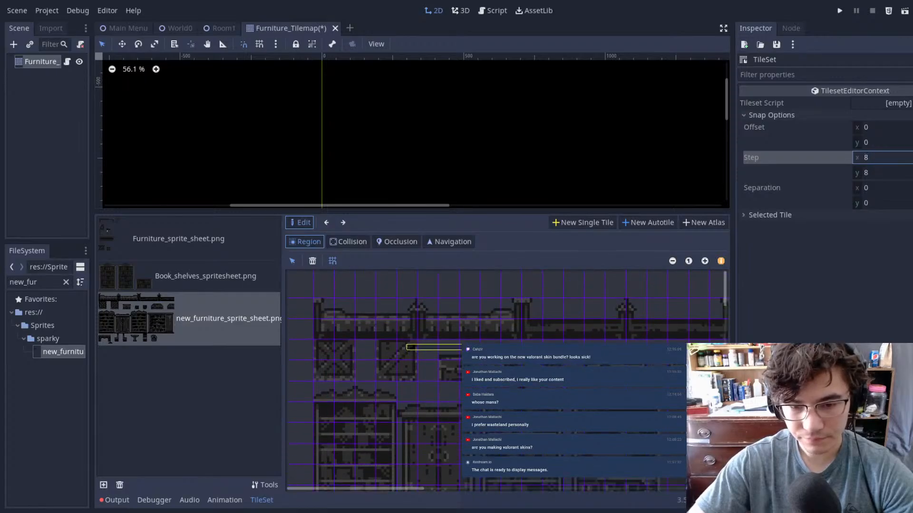
pyautogui.click(314, 261)
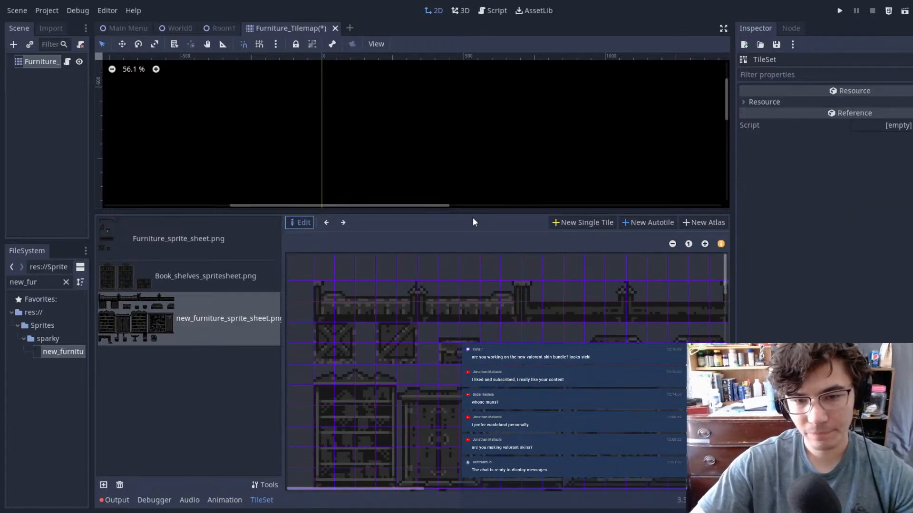
# - Enlarge the tile set editor and examine how the sprites on the new furniture sheet line up with the grid
pyautogui.moveTo(475, 212); pyautogui.dragTo(407, 72)
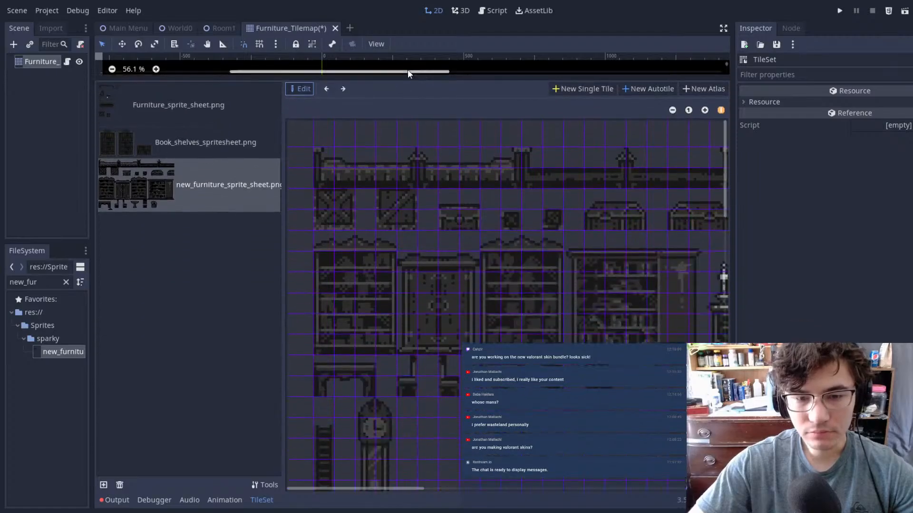
pyautogui.scroll(-2, 513, 237)
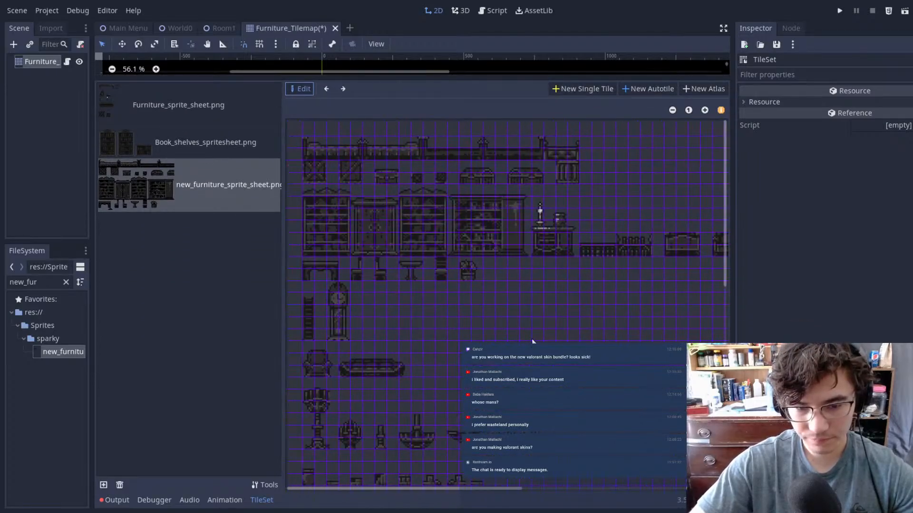
pyautogui.scroll(-3, 526, 338)
pyautogui.scroll(3, 478, 410)
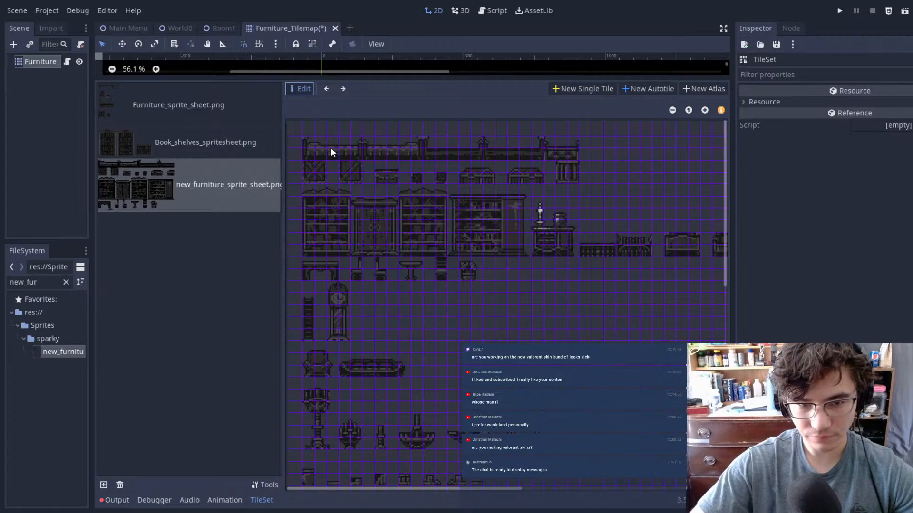
pyautogui.keyDown('ctrl'); pyautogui.scroll(3, 332, 151); pyautogui.keyUp('ctrl')
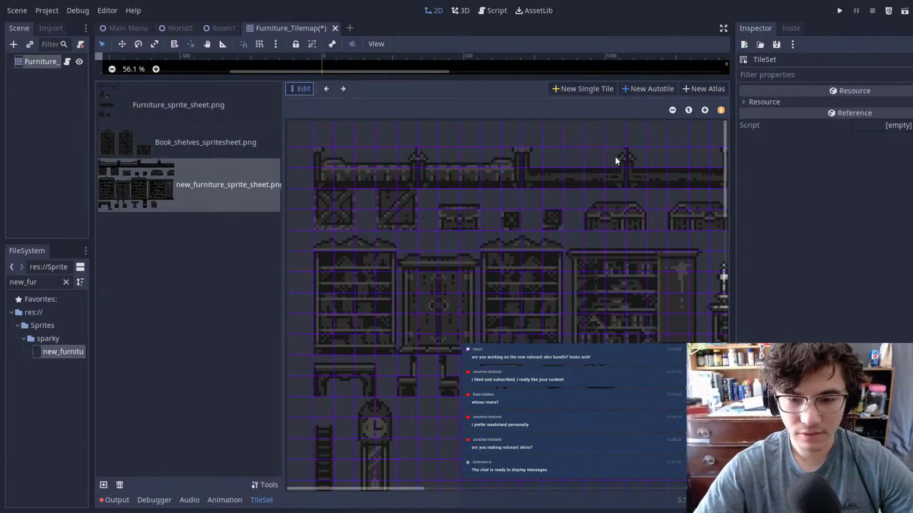
pyautogui.scroll(-10, 498, 295)
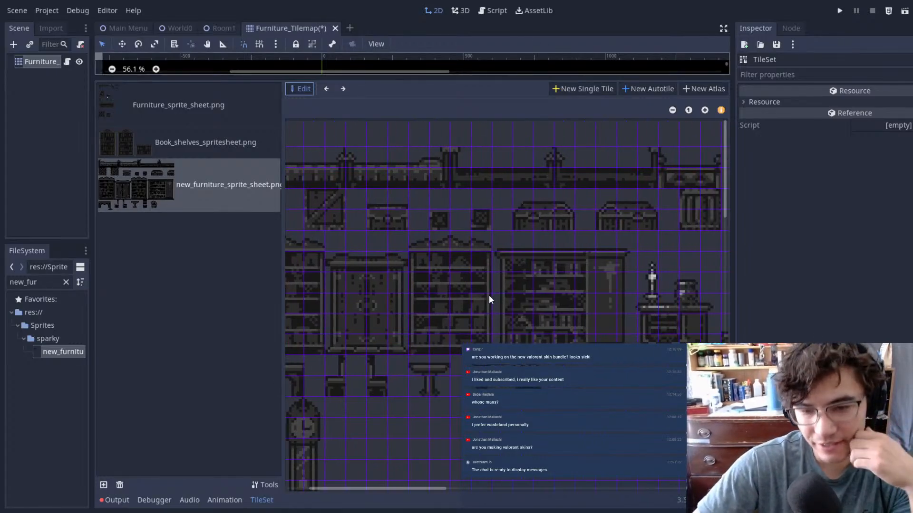
pyautogui.scroll(10, 508, 229)
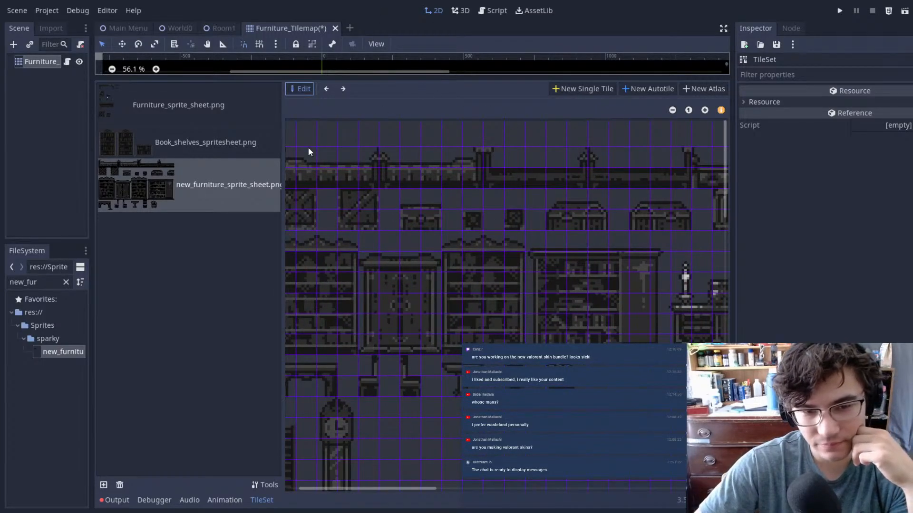
pyautogui.hscroll(-2, 528, 186)
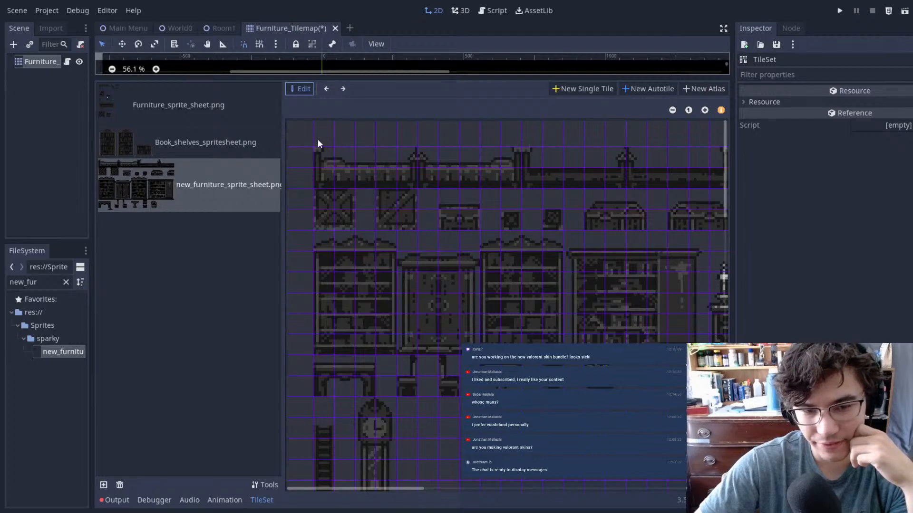
pyautogui.moveTo(709, 166); pyautogui.dragTo(512, 169, button='middle')
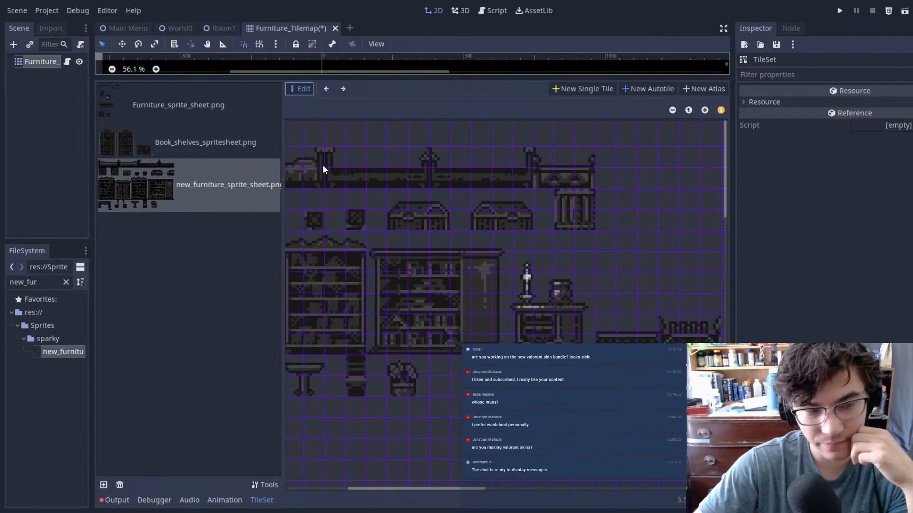
pyautogui.moveTo(292, 159); pyautogui.dragTo(712, 193, button='middle')
pyautogui.moveTo(352, 239); pyautogui.dragTo(700, 210, button='middle')
# - Review the furniture tilemap's existing tiles and script, and check the furniture already placed in Room1
pyautogui.click(30, 68)
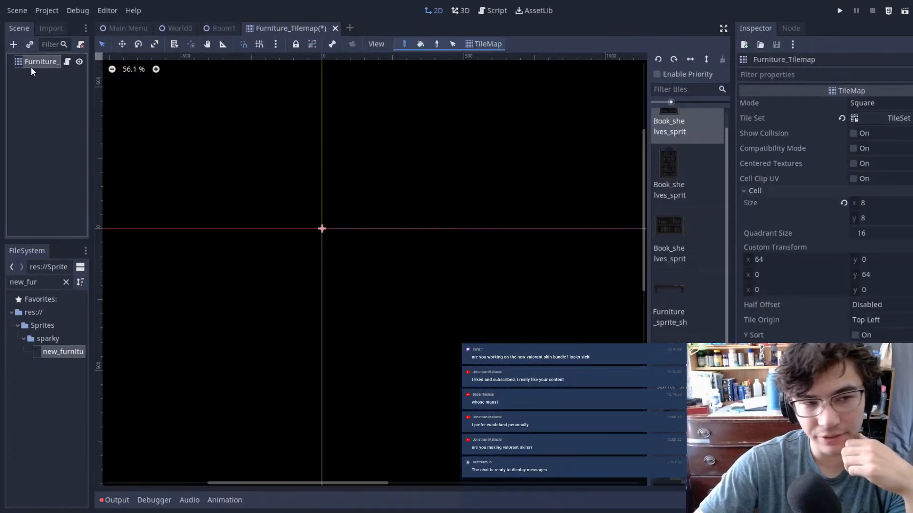
pyautogui.scroll(-1, 686, 217)
pyautogui.scroll(2, 686, 218)
pyautogui.scroll(-3, 686, 220)
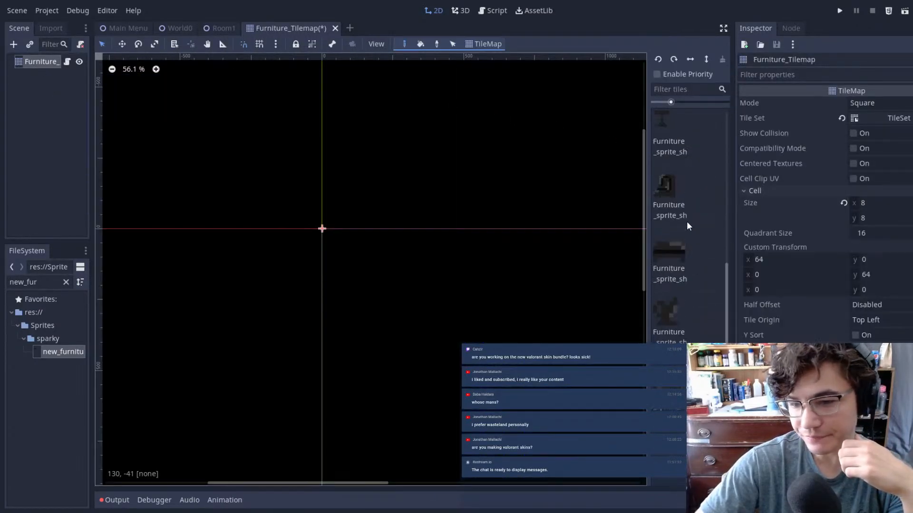
pyautogui.scroll(6, 686, 228)
pyautogui.scroll(-5, 690, 199)
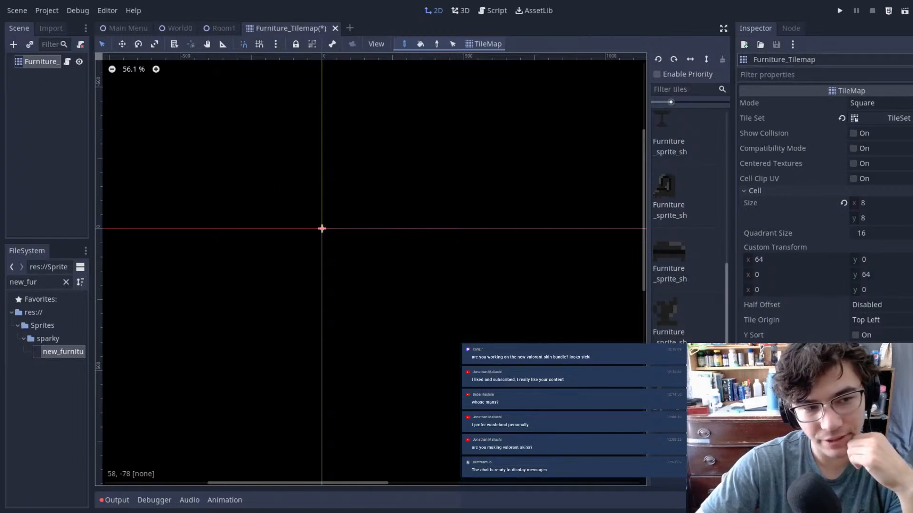
pyautogui.click(494, 10)
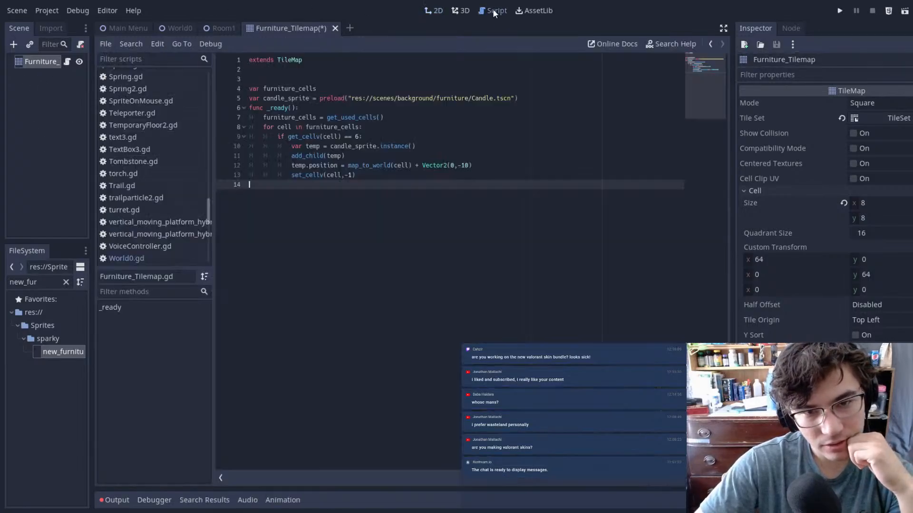
pyautogui.click(430, 11)
pyautogui.scroll(-5, 697, 282)
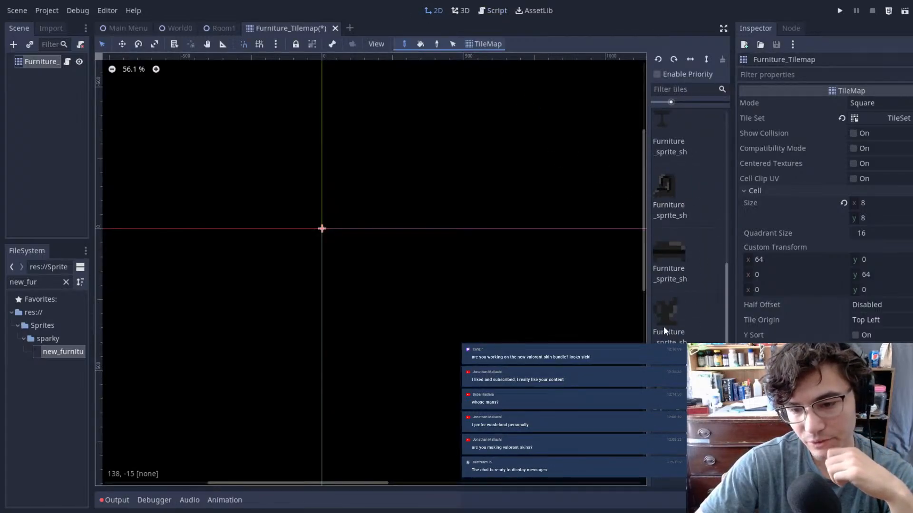
pyautogui.click(224, 27)
pyautogui.moveTo(611, 253); pyautogui.dragTo(578, 287, button='middle')
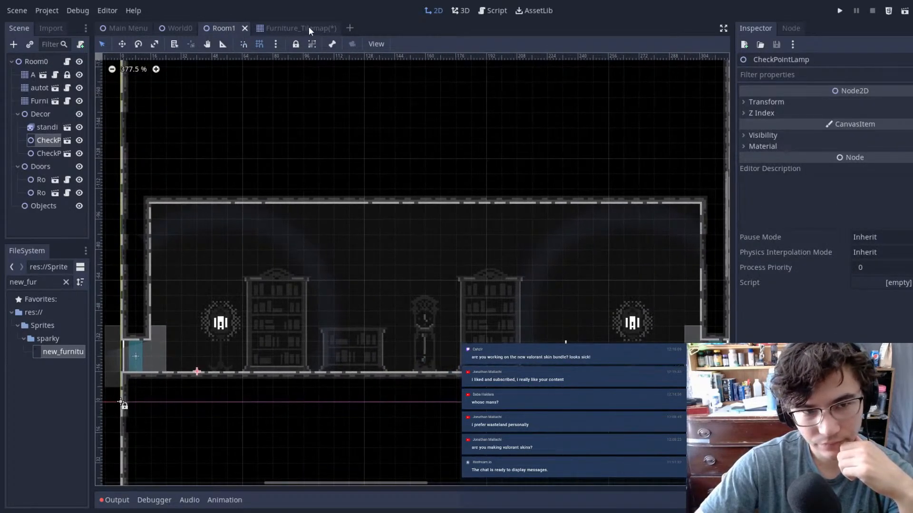
pyautogui.click(309, 29)
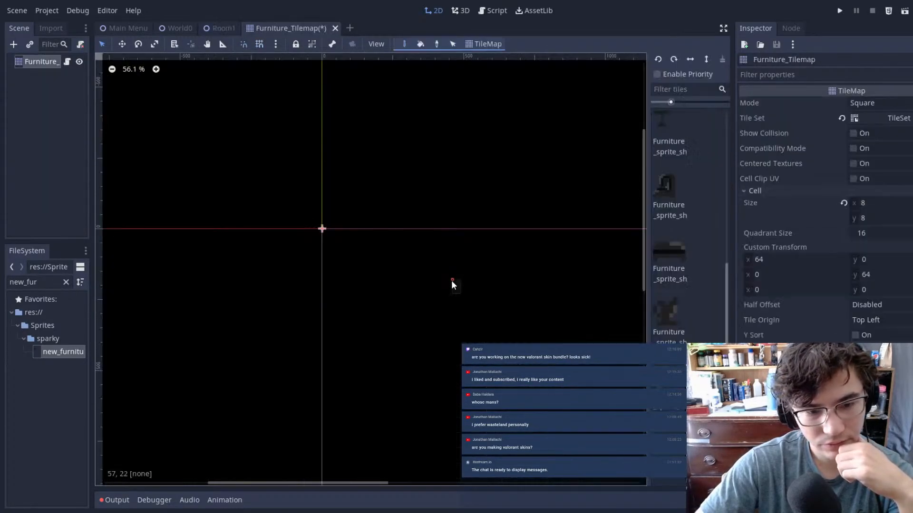
# - Reopen the tilemap's tile set, check the two existing textures, and add new_furniture_sprite_sheet.png again
pyautogui.click(899, 118)
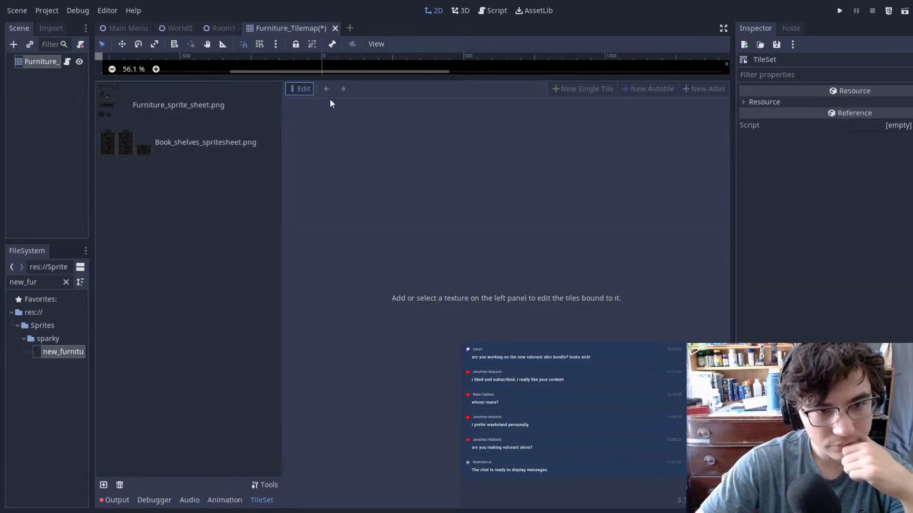
pyautogui.click(192, 150)
pyautogui.click(187, 122)
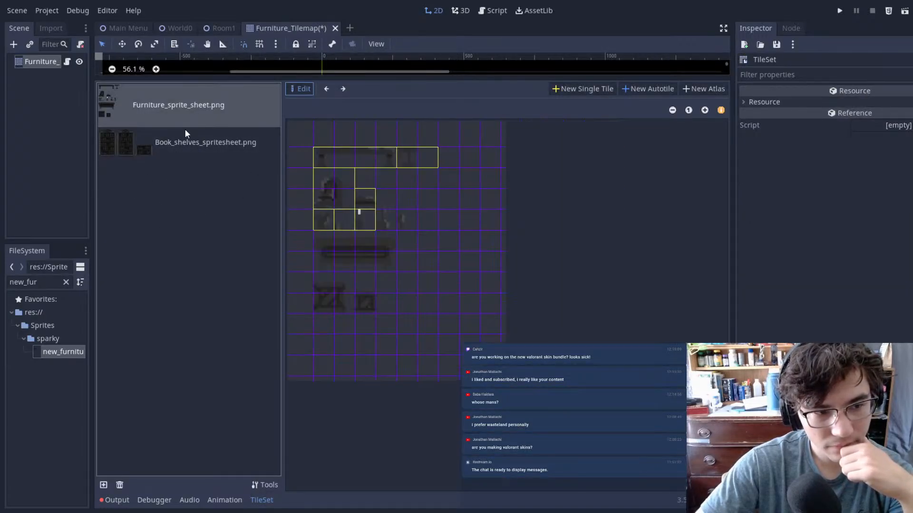
pyautogui.click(196, 152)
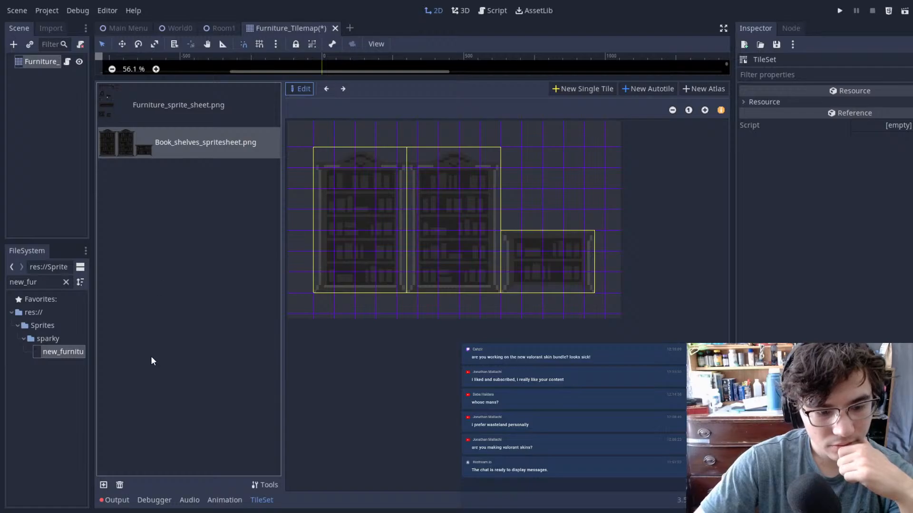
pyautogui.moveTo(64, 351); pyautogui.dragTo(251, 298)
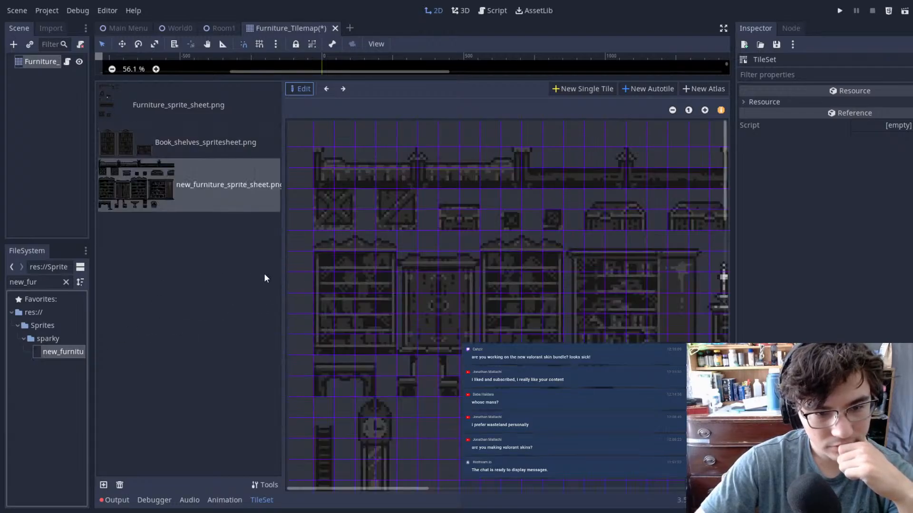
pyautogui.moveTo(328, 225); pyautogui.dragTo(461, 261, button='middle')
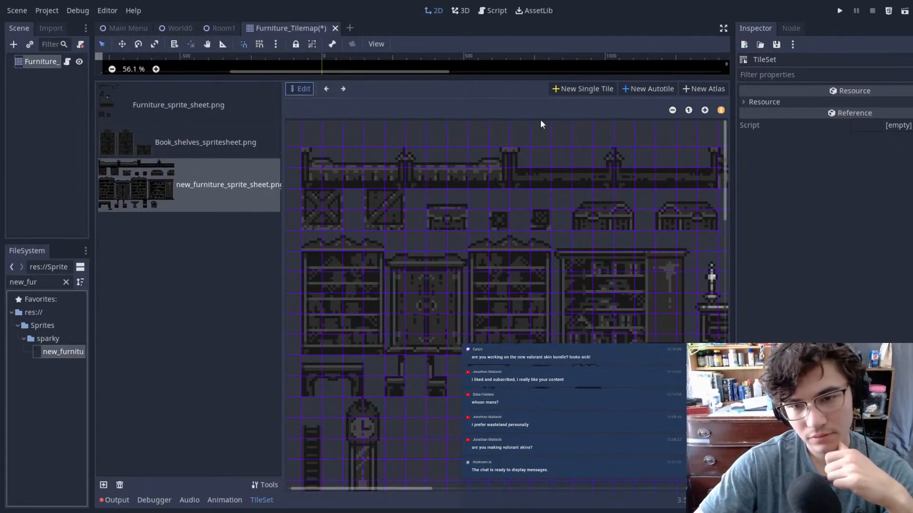
# - Create single tiles for the sheet's first row: four railing sections of 5 by 2 grid cells and the short piece of 3 by 2 cells
pyautogui.click(595, 88)
pyautogui.moveTo(312, 175); pyautogui.dragTo(388, 199)
pyautogui.moveTo(416, 168); pyautogui.dragTo(597, 199)
pyautogui.click(580, 91)
pyautogui.moveTo(636, 227); pyautogui.dragTo(478, 231, button='middle')
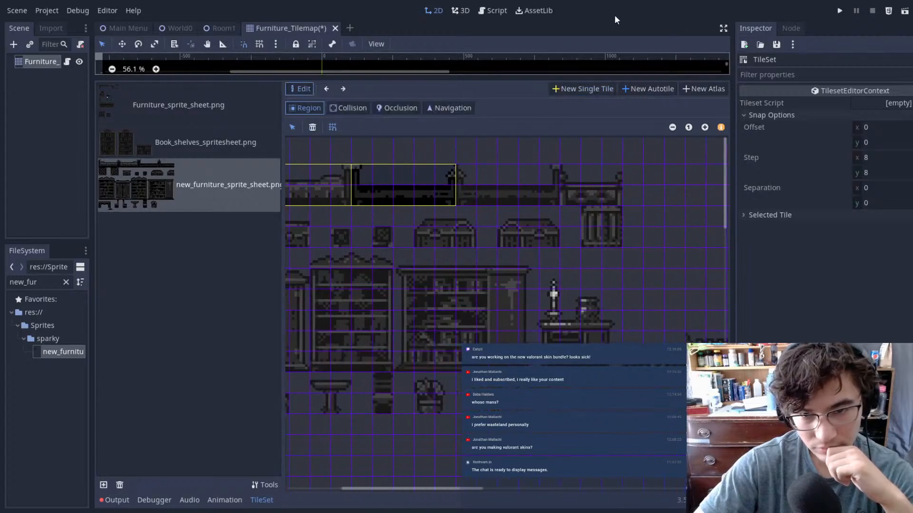
pyautogui.click(583, 89)
pyautogui.moveTo(466, 171); pyautogui.dragTo(542, 201)
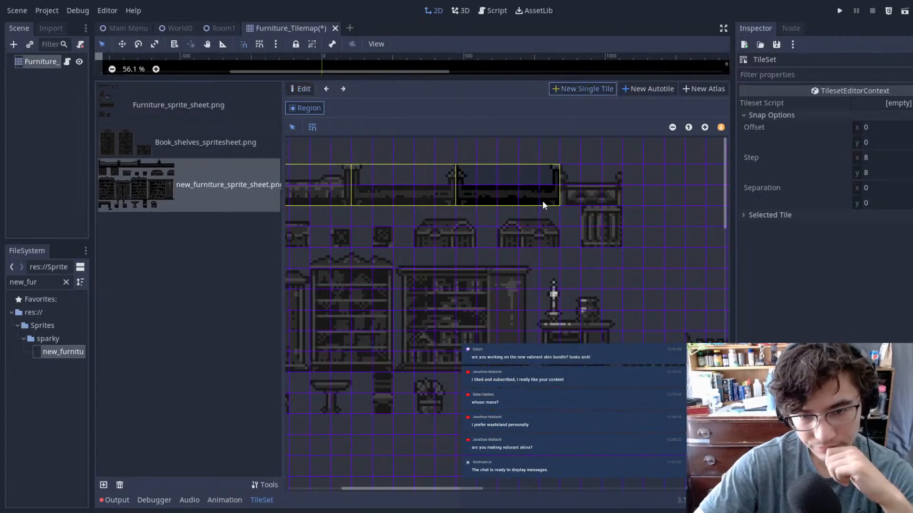
pyautogui.click(589, 86)
pyautogui.moveTo(617, 195); pyautogui.dragTo(618, 196)
pyautogui.moveTo(572, 223); pyautogui.dragTo(723, 218, button='middle')
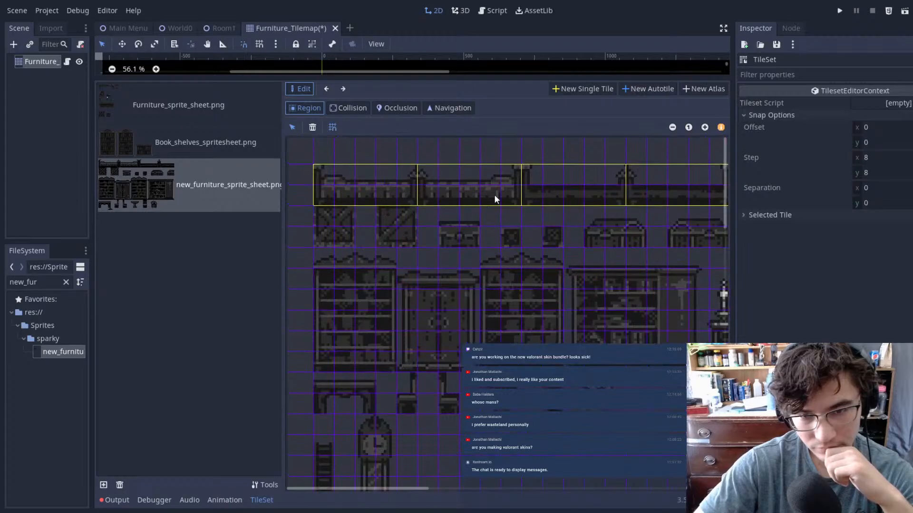
# - Create single tiles of 2 by 2 grid cells for the two large crates and the small chest in the second row
pyautogui.click(586, 92)
pyautogui.moveTo(324, 218); pyautogui.dragTo(337, 230)
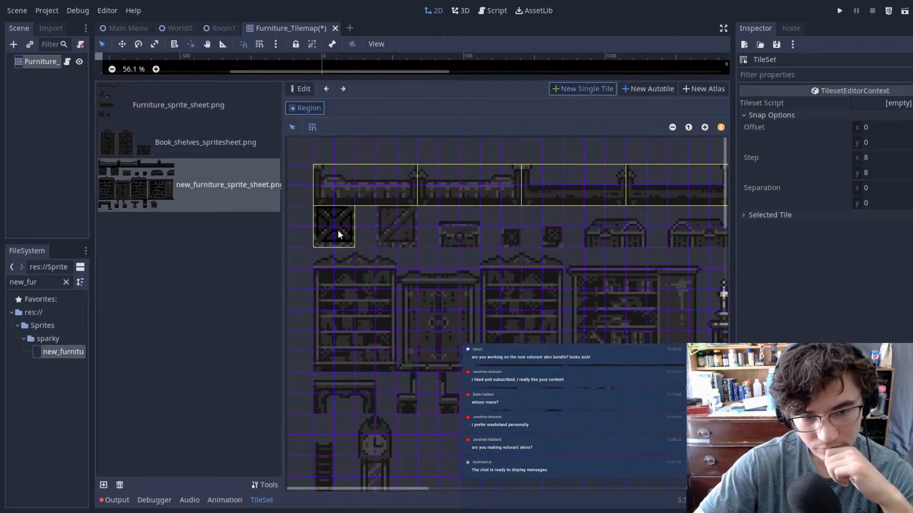
pyautogui.click(568, 89)
pyautogui.moveTo(407, 233); pyautogui.dragTo(407, 234)
pyautogui.click(576, 90)
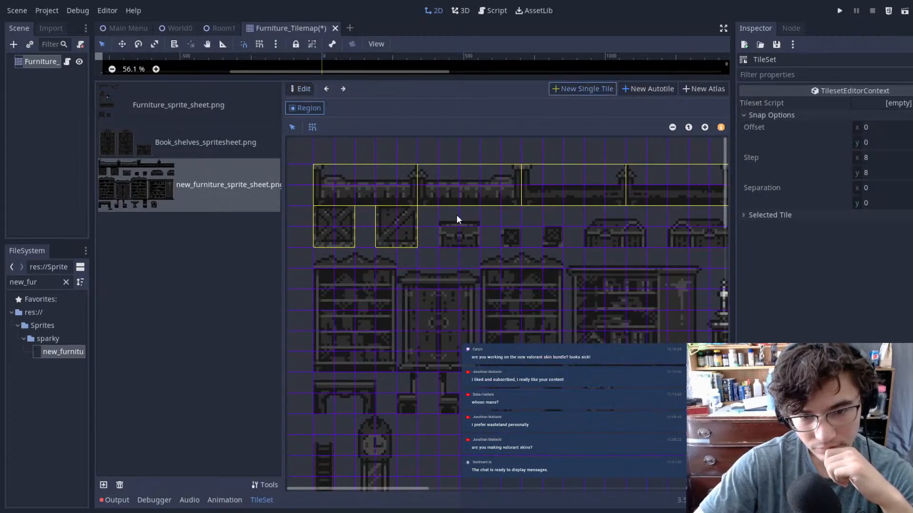
pyautogui.moveTo(463, 227); pyautogui.dragTo(465, 228)
# - Create single tiles for the two one-cell crates, the two 3-by-2-cell chests and the 2-by-2-cell barrel in the second row
pyautogui.click(593, 89)
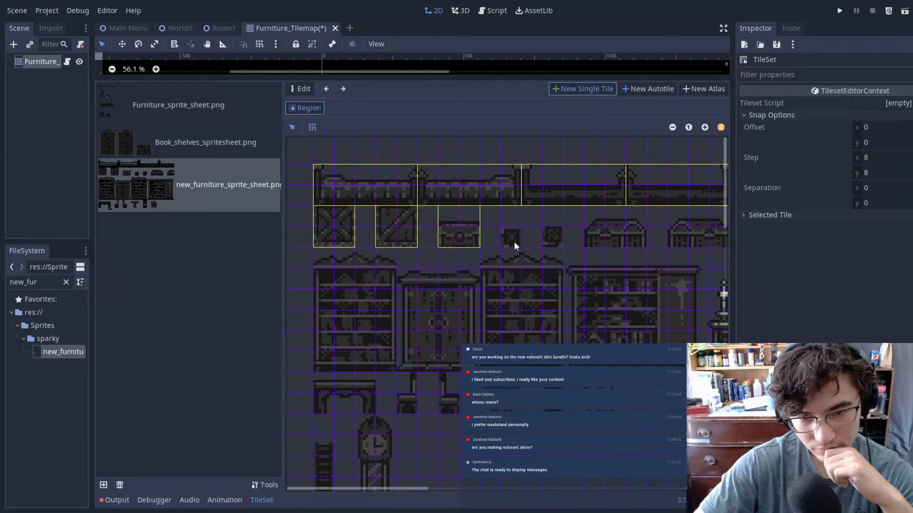
pyautogui.moveTo(515, 241); pyautogui.dragTo(516, 243)
pyautogui.click(568, 89)
pyautogui.moveTo(463, 229); pyautogui.dragTo(673, 239)
pyautogui.click(575, 88)
pyautogui.click(592, 89)
pyautogui.click(592, 87)
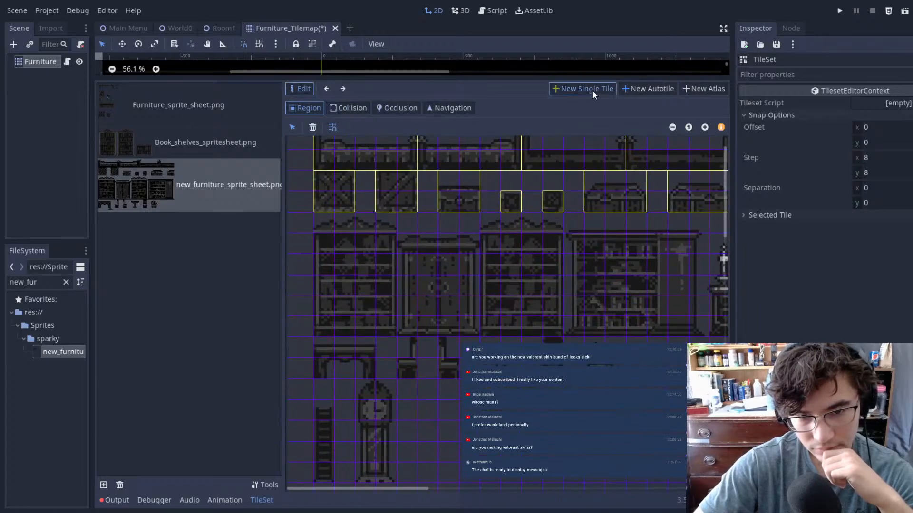
# - Create single tiles for the two bookcases at 4 by 6 grid cells and the wardrobe between them at 4 by 5 cells
pyautogui.click(592, 89)
pyautogui.moveTo(329, 220); pyautogui.dragTo(393, 334)
pyautogui.click(566, 89)
pyautogui.moveTo(416, 246); pyautogui.dragTo(475, 334)
pyautogui.click(558, 88)
pyautogui.moveTo(496, 221); pyautogui.dragTo(560, 334)
pyautogui.hscroll(3, 550, 235)
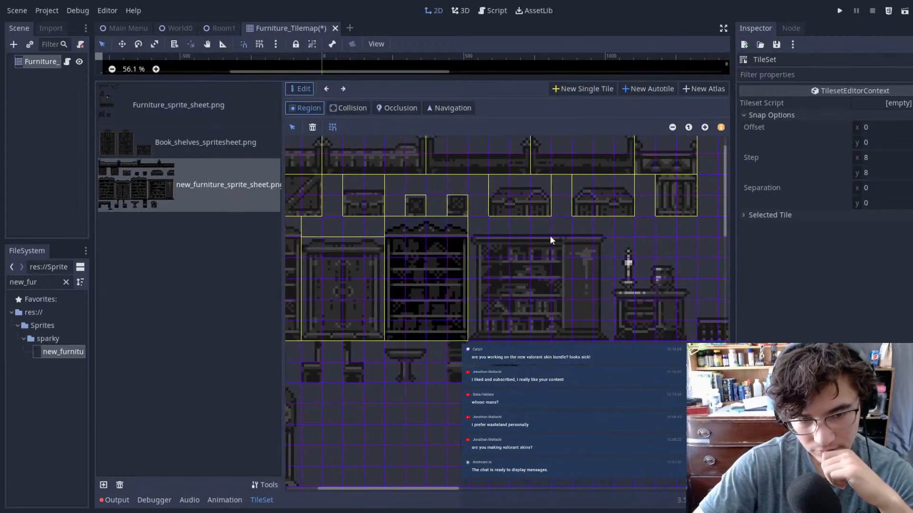
# - Create single tiles for the wide bookcase with cabinet at 7 by 6 grid cells and the desk with candle at 4 by 5 cells
pyautogui.hscroll(2, 548, 219)
pyautogui.click(559, 89)
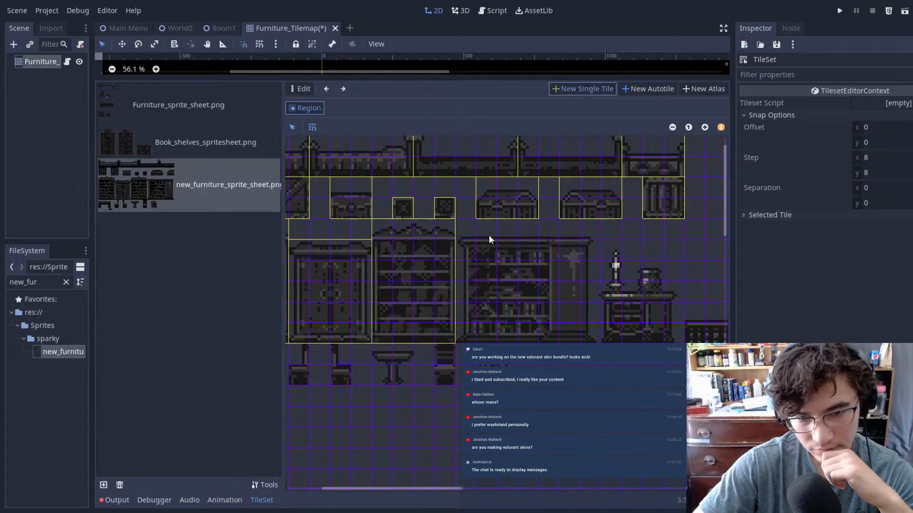
pyautogui.moveTo(468, 234); pyautogui.dragTo(576, 328)
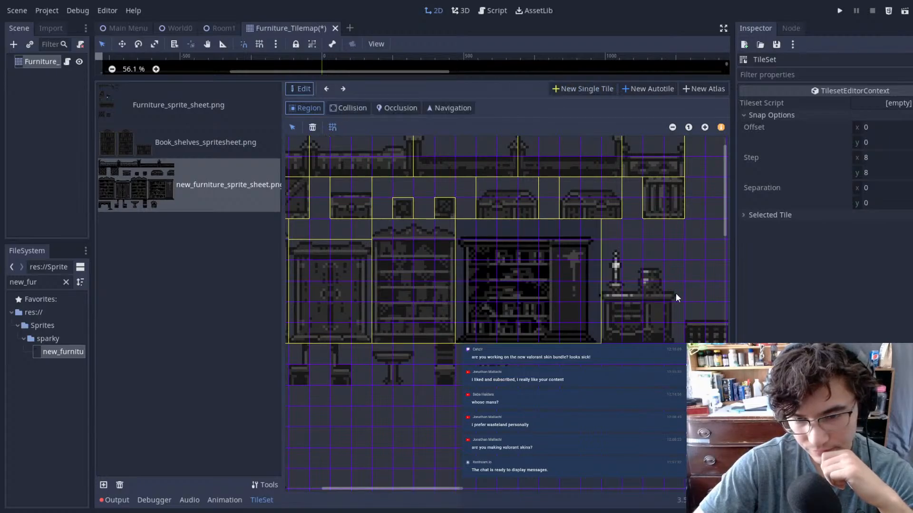
pyautogui.hscroll(5, 653, 301)
pyautogui.click(581, 89)
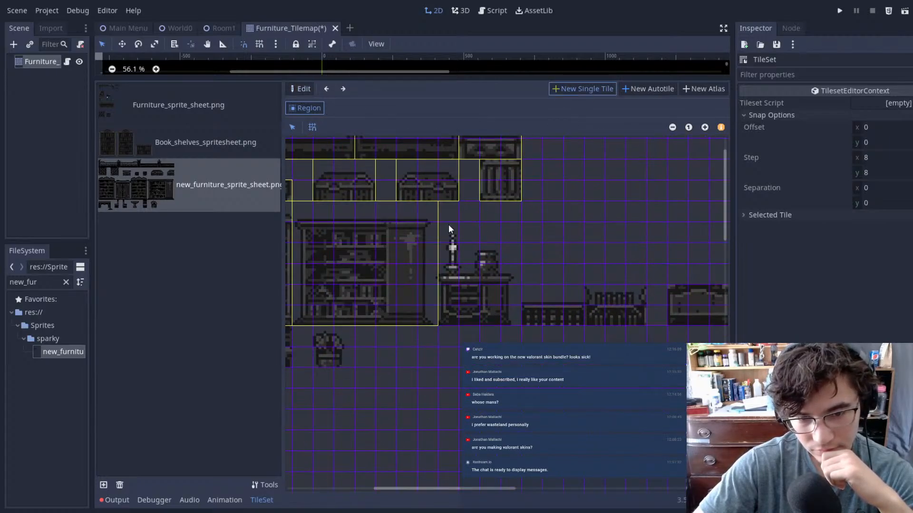
pyautogui.moveTo(441, 232); pyautogui.dragTo(570, 318)
# - Create single tiles of 3 by 2 grid cells for each of the four low bench-like pieces beyond the desk
pyautogui.click(563, 89)
pyautogui.hscroll(3, 487, 238)
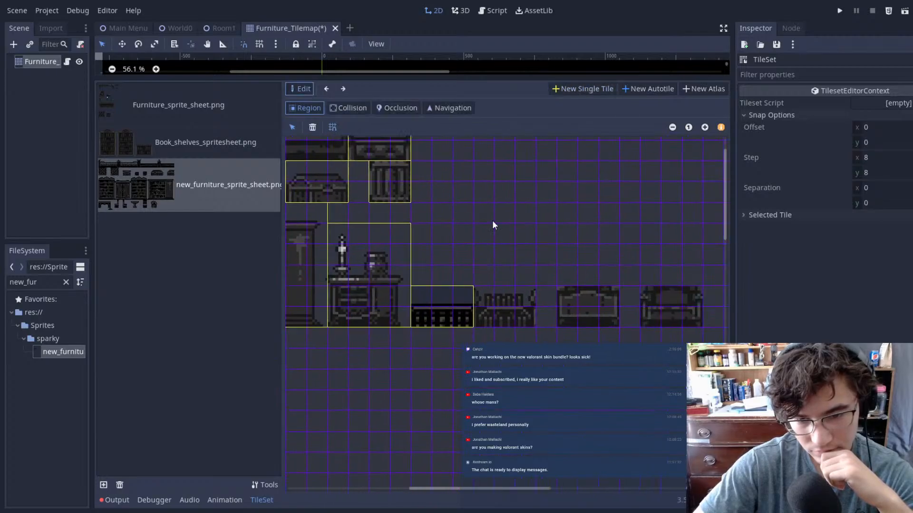
pyautogui.click(567, 89)
pyautogui.moveTo(484, 299); pyautogui.dragTo(521, 320)
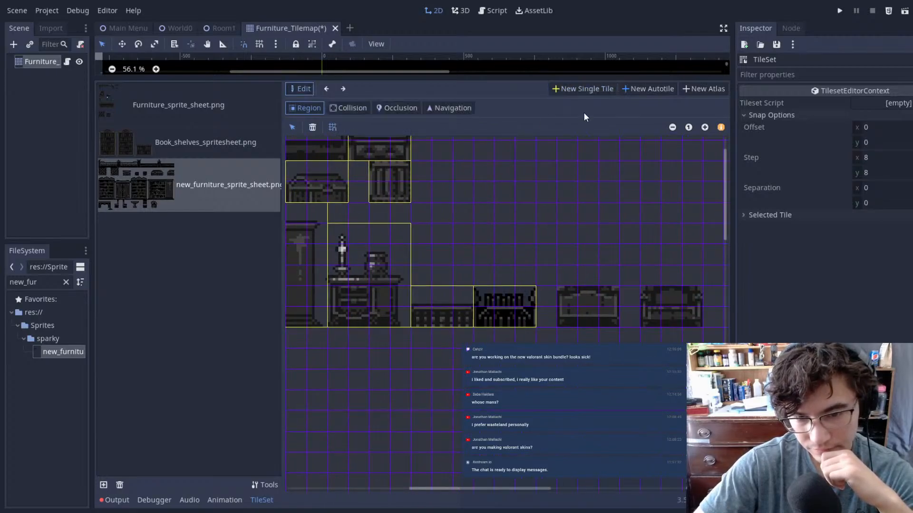
pyautogui.click(579, 87)
pyautogui.moveTo(578, 308); pyautogui.dragTo(608, 318)
pyautogui.hscroll(3, 673, 278)
pyautogui.click(579, 89)
# - Create single tiles below the bookcases for the first table at 3 by 2 grid cells and the two side-facing chairs at 1 by 2 cells
pyautogui.hscroll(-5, 435, 300)
pyautogui.scroll(-8, 603, 308)
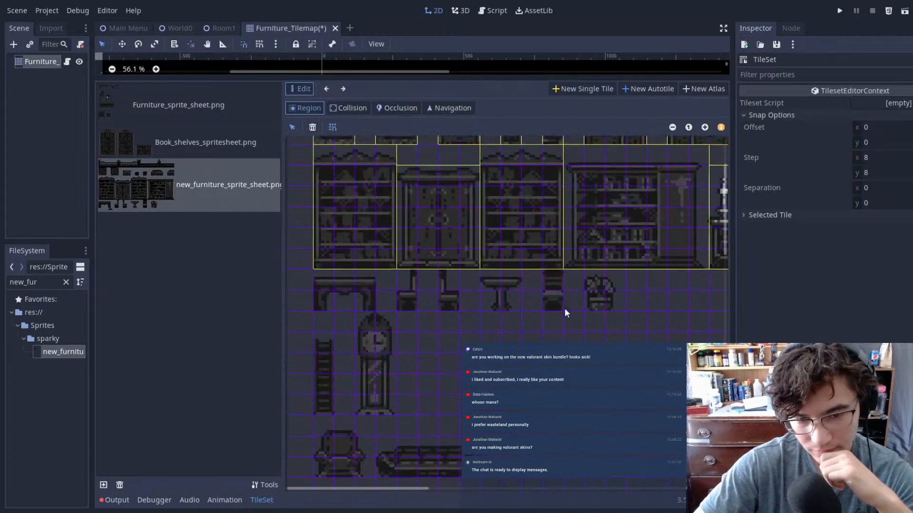
pyautogui.click(587, 90)
pyautogui.moveTo(325, 258); pyautogui.dragTo(362, 281)
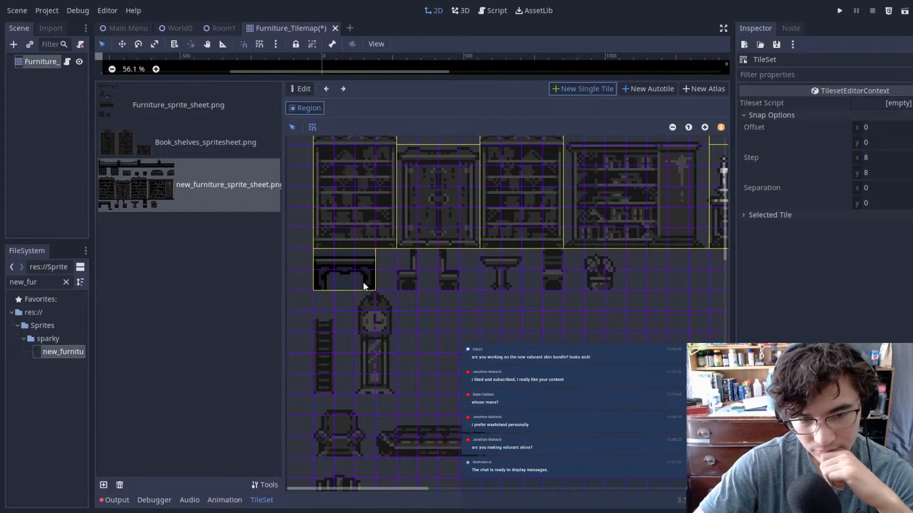
pyautogui.moveTo(406, 258); pyautogui.dragTo(416, 289)
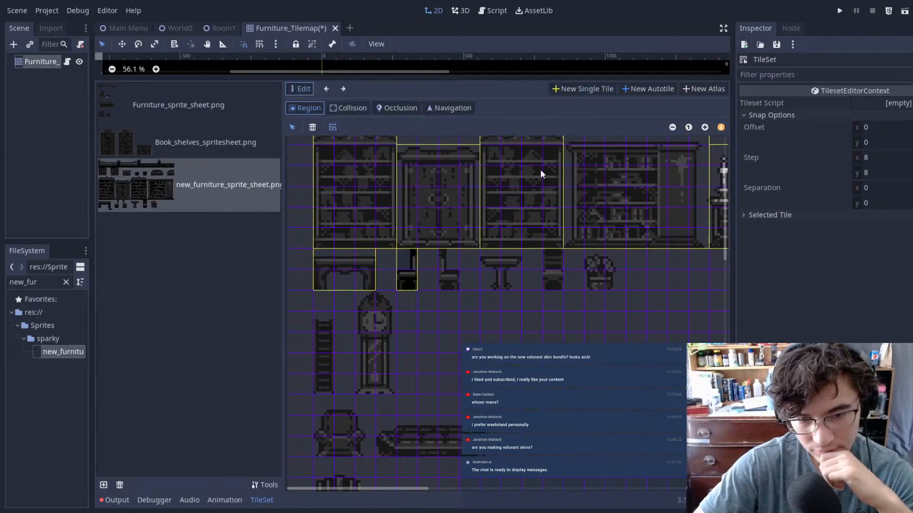
pyautogui.click(581, 89)
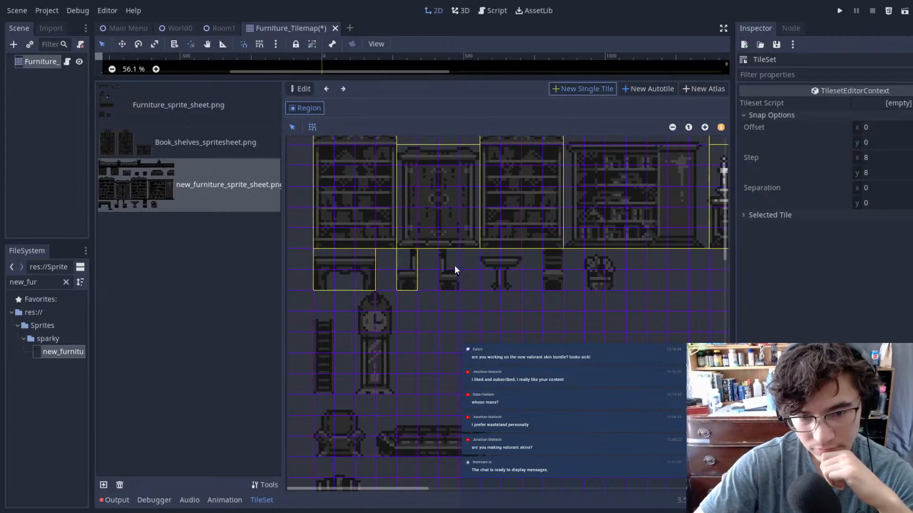
pyautogui.moveTo(451, 283); pyautogui.dragTo(454, 289)
# - Create single tiles for the pedestal table and the wide rounded chair at 2 by 2 grid cells, and the narrow chair between them at 1 by 2
pyautogui.click(583, 89)
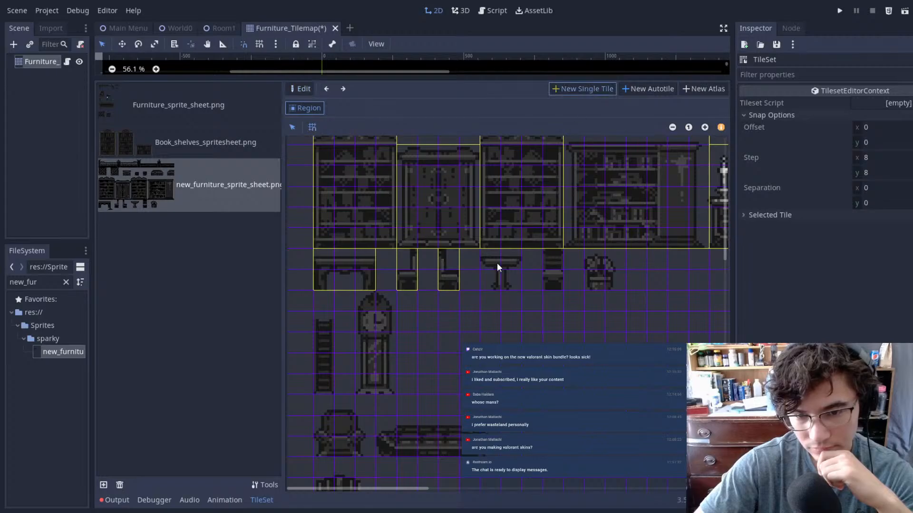
pyautogui.moveTo(510, 280); pyautogui.dragTo(612, 283)
pyautogui.click(582, 88)
pyautogui.click(581, 90)
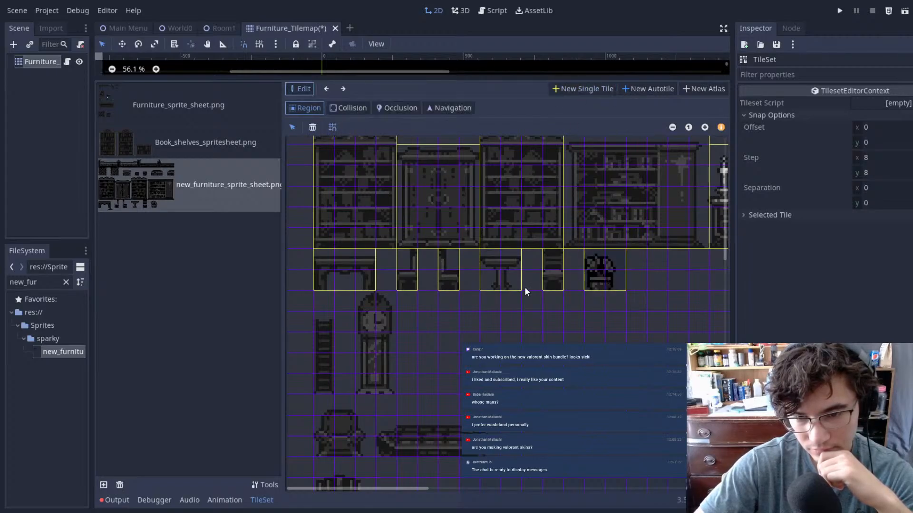
# - Create single tiles for the ladder at 1 by 4 grid cells and the grandfather clock at 2 by 5 cells
pyautogui.scroll(-2, 547, 285)
pyautogui.click(581, 89)
pyautogui.moveTo(320, 284); pyautogui.dragTo(326, 345)
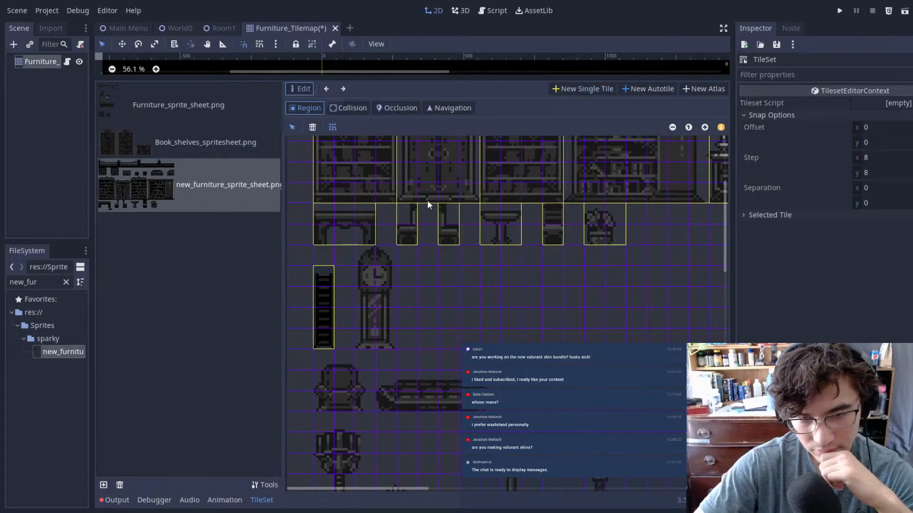
pyautogui.click(561, 88)
pyautogui.moveTo(359, 253)
pyautogui.mouseDown()
pyautogui.moveTo(384, 356)
pyautogui.moveTo(391, 339)
pyautogui.mouseUp()
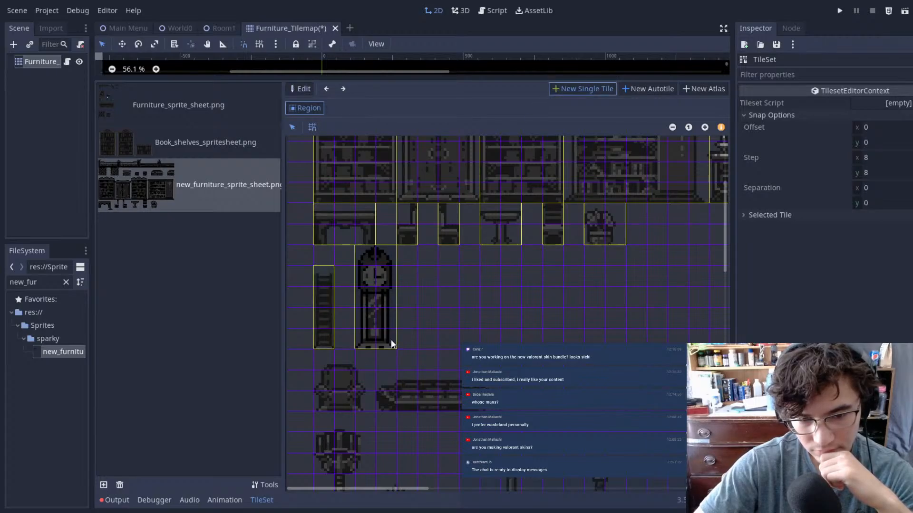
# - Create a single tile of 3 by 3 grid cells for the armchair below the ladder and clock
pyautogui.scroll(-3, 585, 271)
pyautogui.click(556, 90)
pyautogui.moveTo(327, 295); pyautogui.dragTo(370, 344)
pyautogui.click(579, 89)
pyautogui.moveTo(395, 305); pyautogui.dragTo(483, 338)
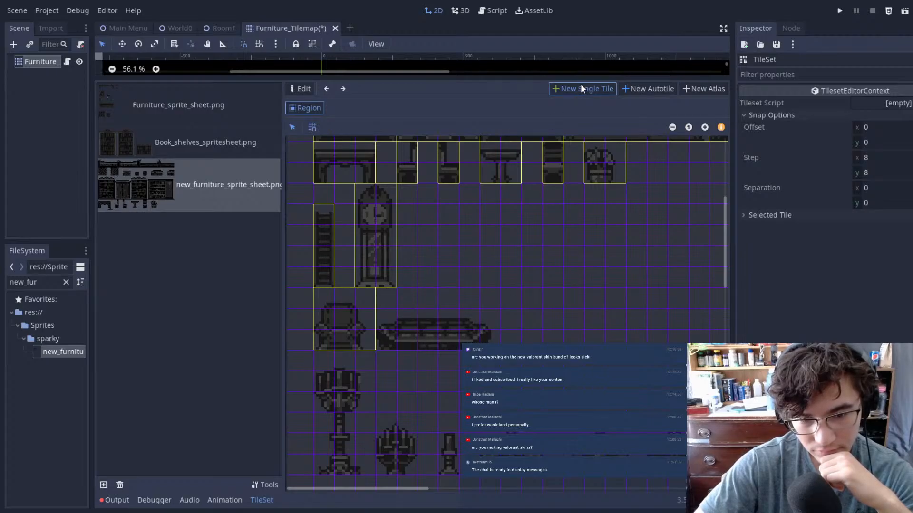
pyautogui.click(491, 338)
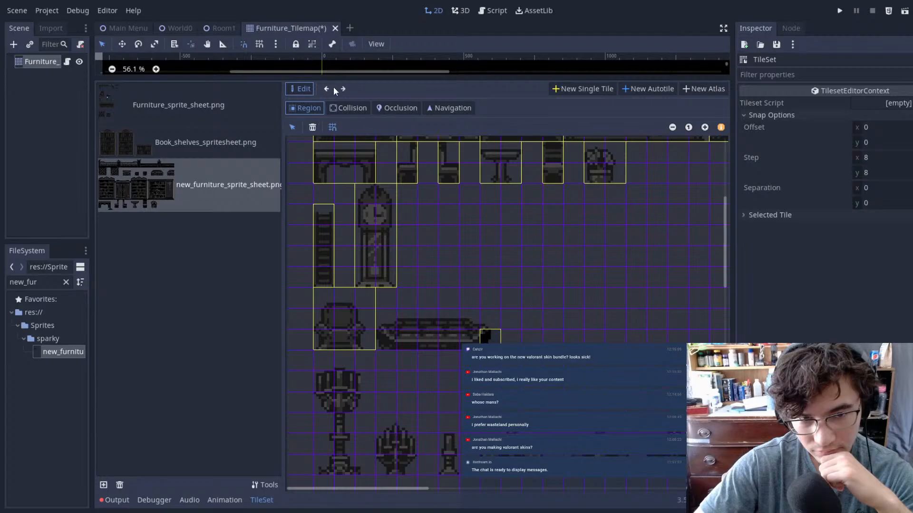
pyautogui.click(313, 127)
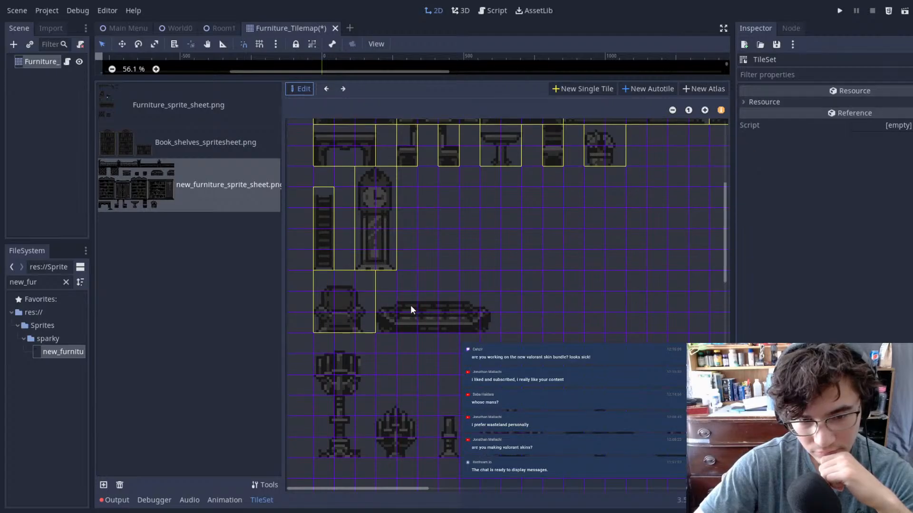
# - Create single tiles for the sofa at 6 by 2 grid cells and the tall candelabra below the armchair at 3 by 6 cells
pyautogui.click(561, 90)
pyautogui.moveTo(390, 315); pyautogui.dragTo(496, 345)
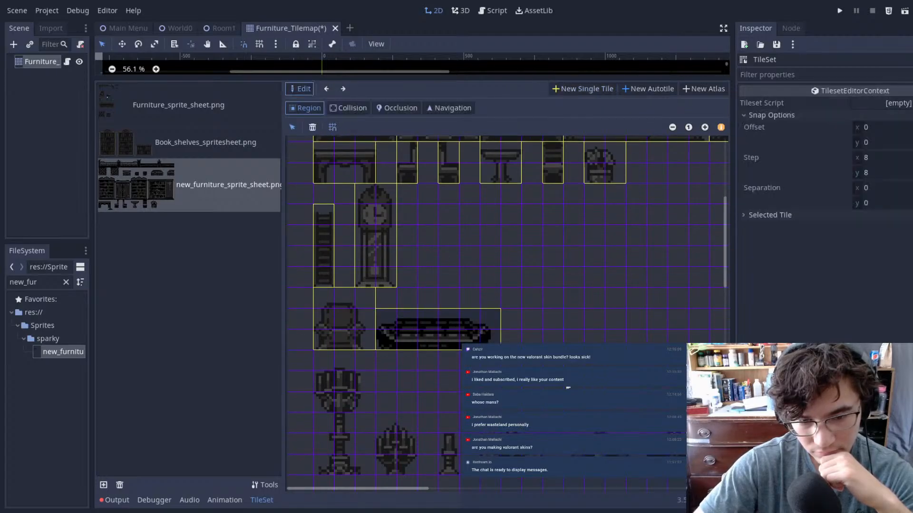
pyautogui.scroll(-3, 577, 221)
pyautogui.click(581, 88)
pyautogui.moveTo(322, 264); pyautogui.dragTo(374, 371)
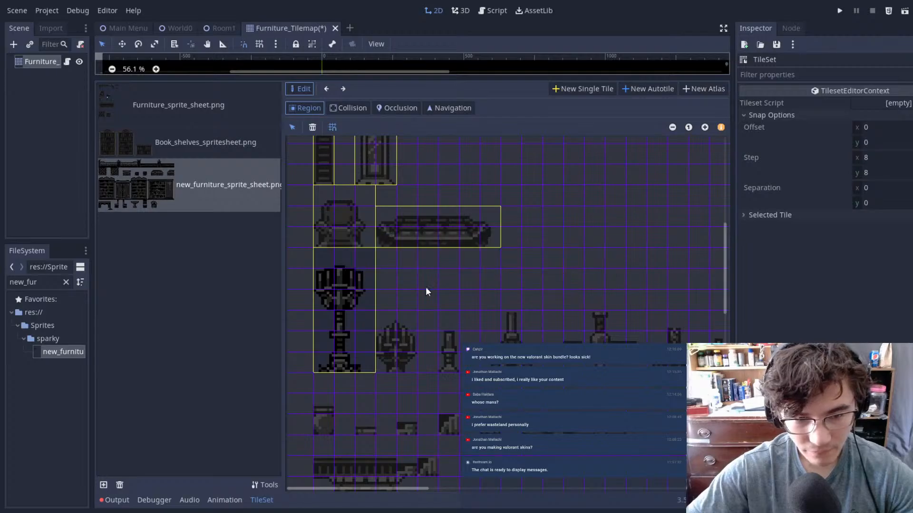
# - Create single tiles for the small candelabra at 2 by 3 grid cells, the candlestick at 1 by 3 and the first bowl-shaped fixture at 3 by 3
pyautogui.click(566, 92)
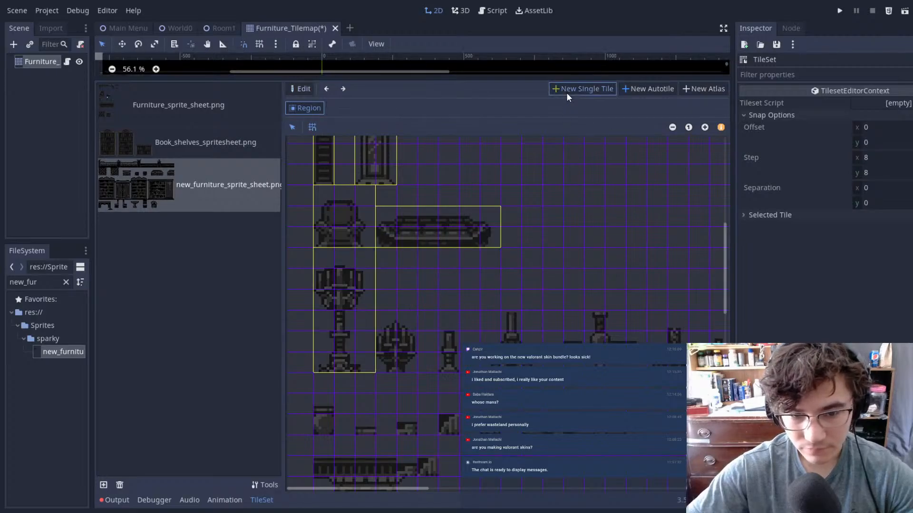
pyautogui.moveTo(414, 361); pyautogui.dragTo(457, 371)
pyautogui.click(580, 90)
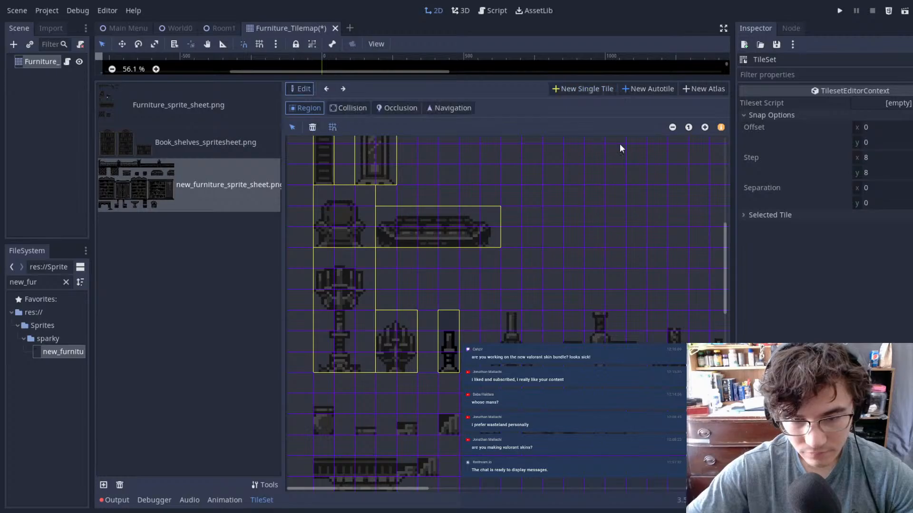
pyautogui.click(573, 88)
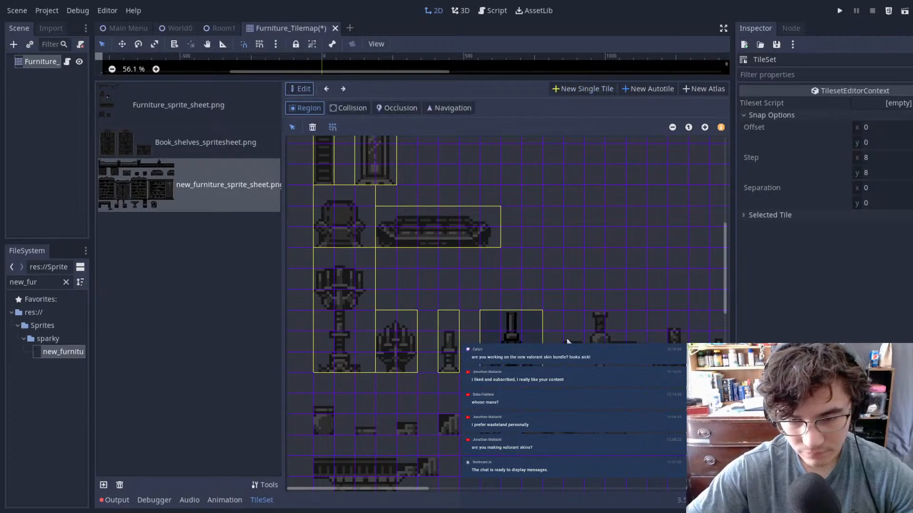
pyautogui.moveTo(542, 371); pyautogui.dragTo(543, 373)
# - Create single tiles for the row's last three fixtures: the winged one at 4 by 3 grid cells, the bowl at 3 by 3 and the small one at 1 by 2
pyautogui.click(571, 90)
pyautogui.moveTo(440, 329); pyautogui.dragTo(578, 375)
pyautogui.click(576, 89)
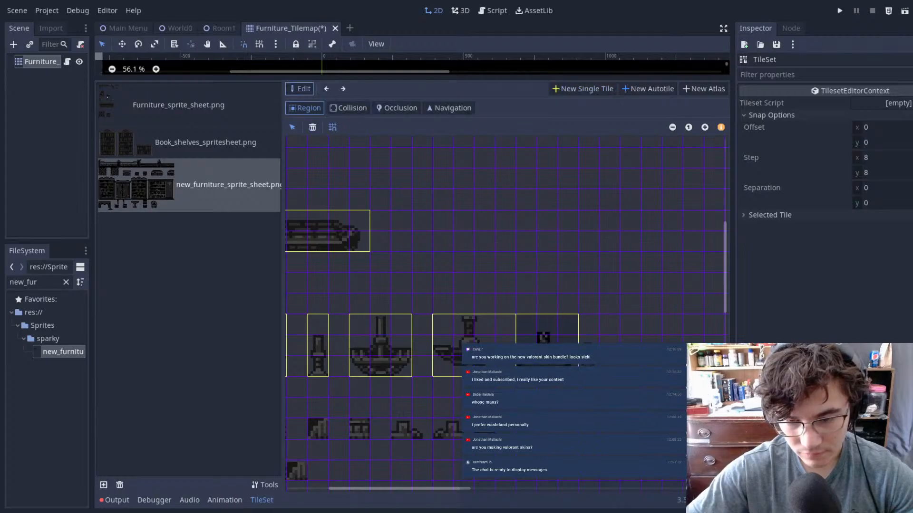
pyautogui.click(560, 89)
pyautogui.moveTo(496, 364); pyautogui.dragTo(497, 368)
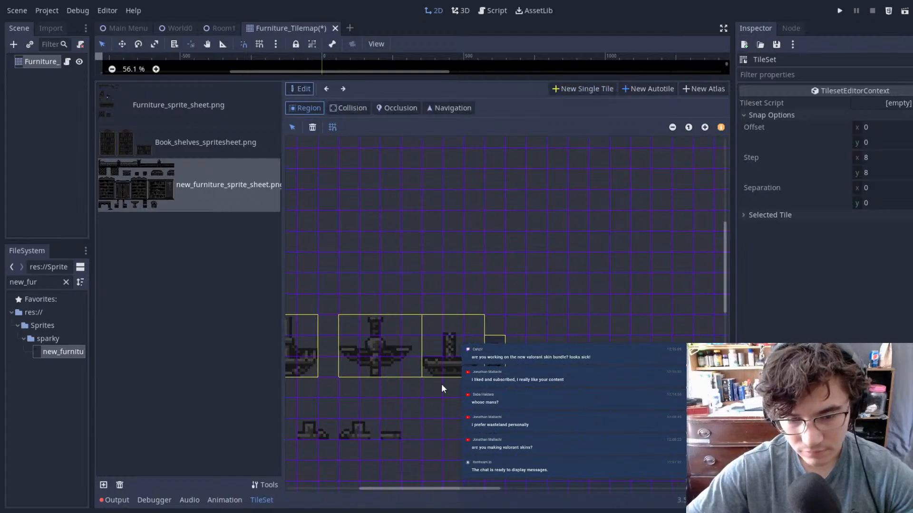
# - Create single tiles for the eight small pieces above the fireplace: the first at 1 by 2 grid cells, the two arched ones at 2 by 1, the rest one cell
pyautogui.moveTo(445, 393); pyautogui.dragTo(673, 287, button='middle')
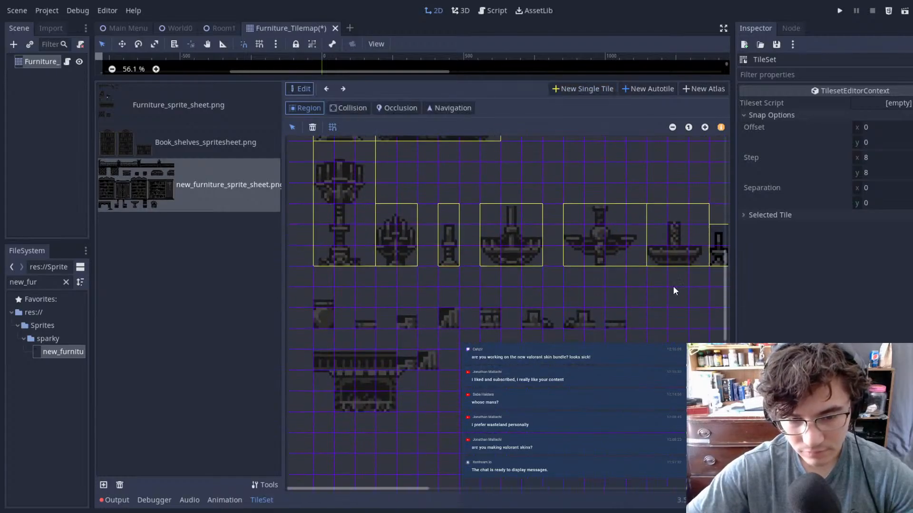
pyautogui.click(561, 88)
pyautogui.moveTo(332, 324)
pyautogui.mouseDown()
pyautogui.moveTo(375, 328)
pyautogui.moveTo(412, 312)
pyautogui.moveTo(417, 328)
pyautogui.moveTo(493, 317)
pyautogui.moveTo(500, 328)
pyautogui.moveTo(583, 327)
pyautogui.moveTo(623, 315)
pyautogui.moveTo(624, 327)
pyautogui.mouseUp()
pyautogui.click(581, 89)
pyautogui.click(590, 88)
pyautogui.click(578, 89)
pyautogui.click(583, 89)
pyautogui.click(584, 89)
pyautogui.click(580, 90)
pyautogui.click(585, 89)
# - Check the tile regions across the whole sprite sheet and save the Furniture_Tilemap scene
pyautogui.scroll(-2, 550, 246)
pyautogui.click(600, 90)
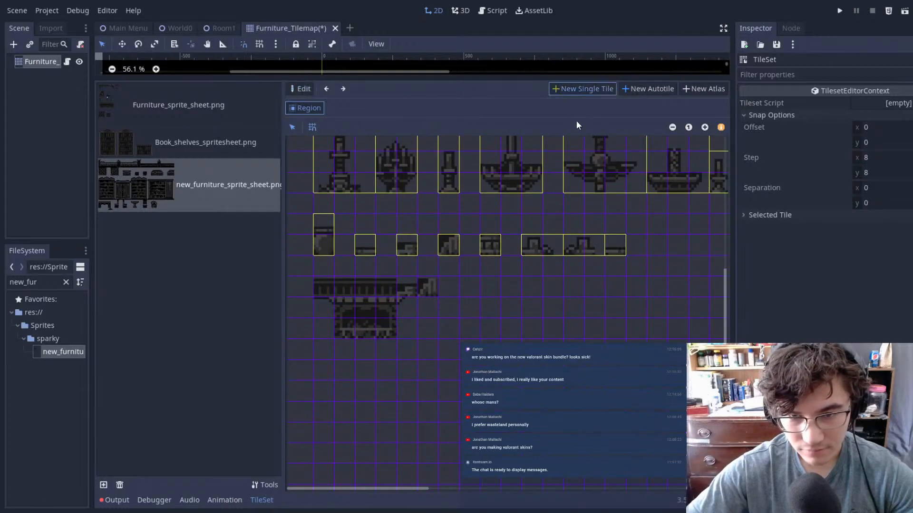
pyautogui.moveTo(626, 209); pyautogui.dragTo(513, 327, button='middle')
pyautogui.keyDown('ctrl'); pyautogui.scroll(-3, 532, 311); pyautogui.keyUp('ctrl')
pyautogui.scroll(3, 561, 291)
pyautogui.scroll(4, 579, 281)
pyautogui.hotkey('ctrl', 's')
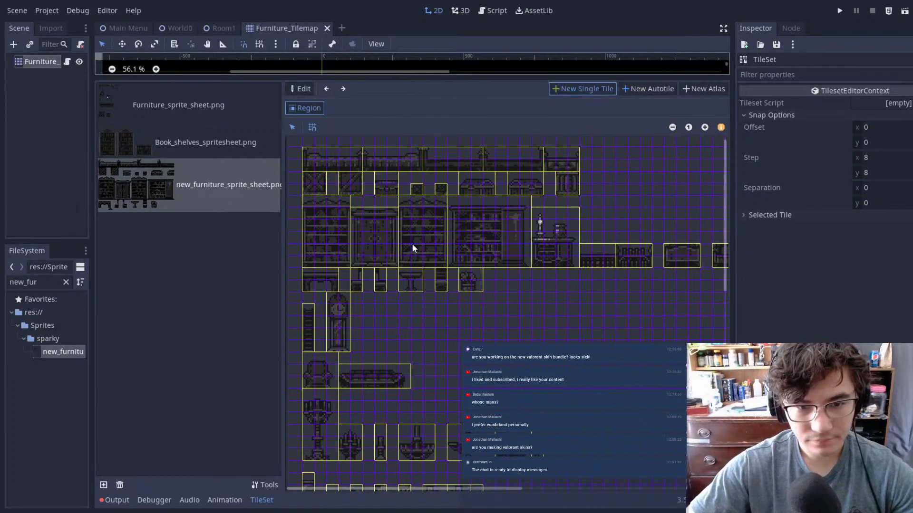
# - Shrink the tile set editor, select the Furniture_Tilemap node and look through the new furniture tiles in its palette
pyautogui.moveTo(414, 79); pyautogui.dragTo(413, 360)
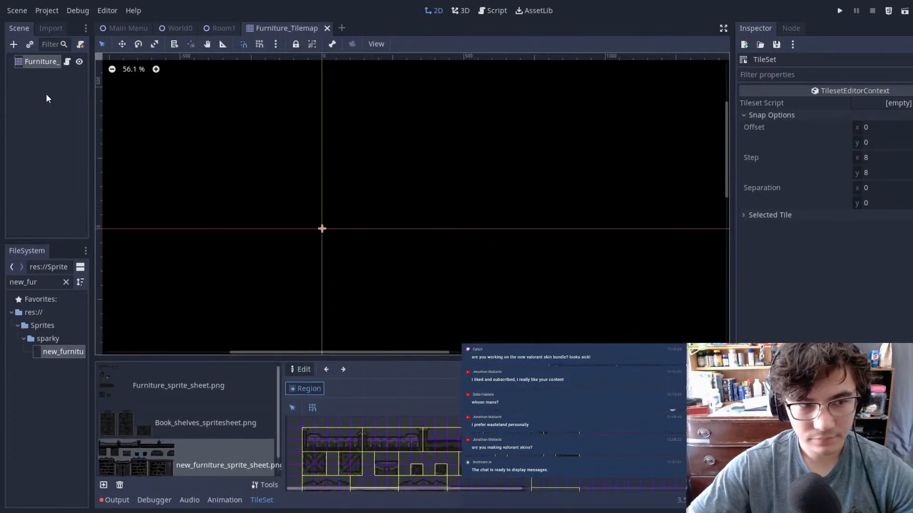
pyautogui.click(47, 95)
pyautogui.click(46, 61)
pyautogui.scroll(-3, 678, 267)
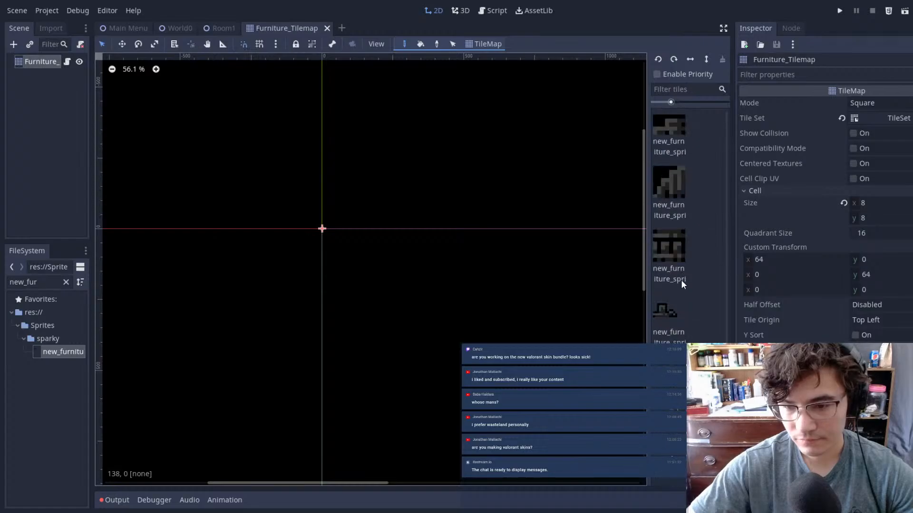
pyautogui.scroll(5, 680, 287)
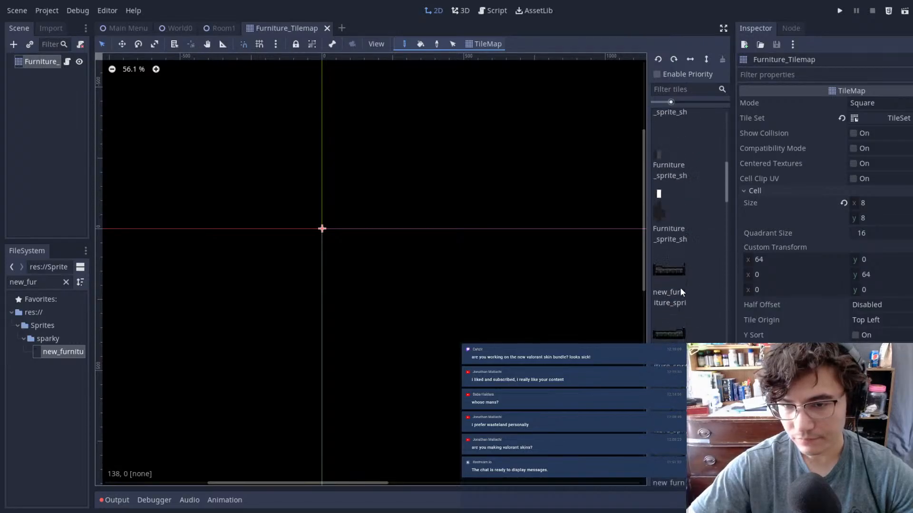
pyautogui.scroll(-5, 680, 287)
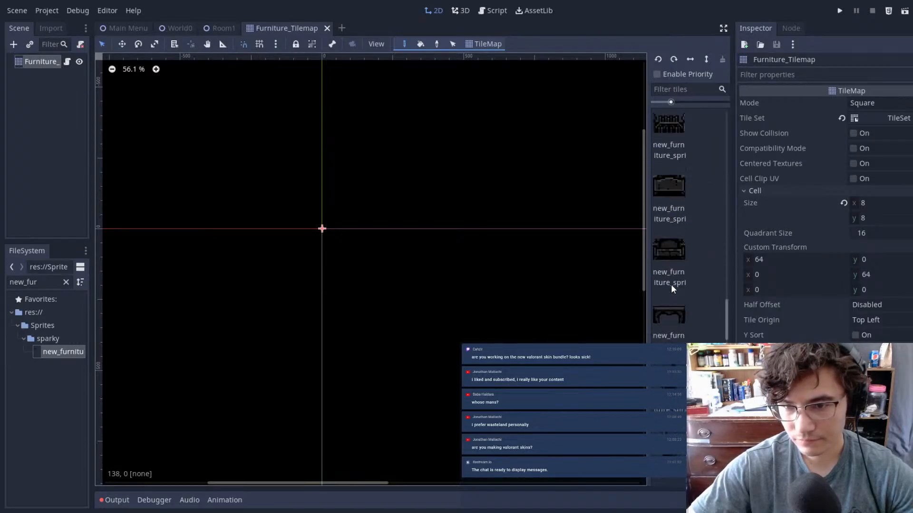
# - Filter the tile palette by "1", look through the matching tiles and clear the filter
pyautogui.click(674, 91)
pyautogui.write('1')
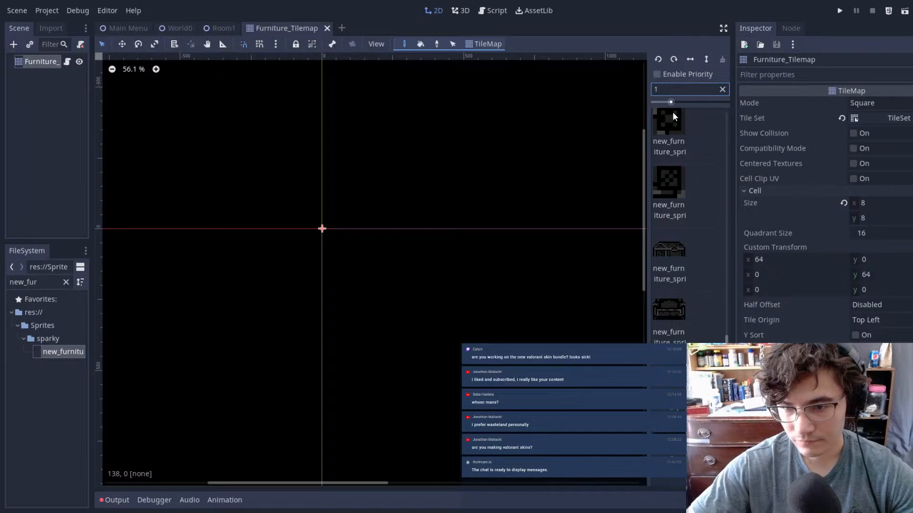
pyautogui.click(671, 306)
pyautogui.scroll(12, 691, 241)
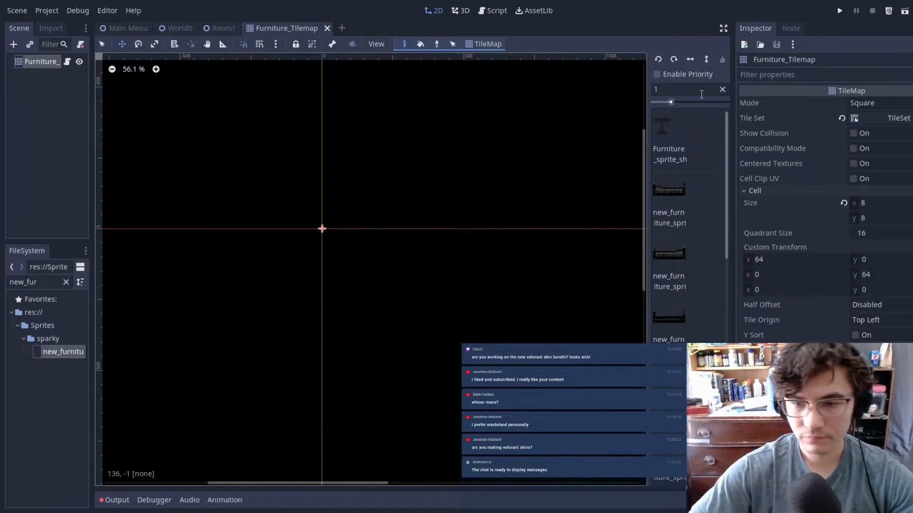
pyautogui.press('BackSpace')
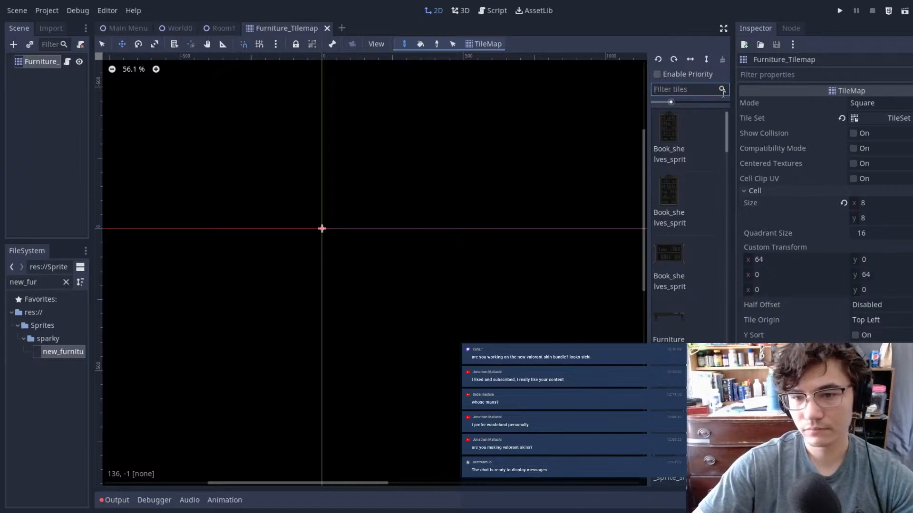
# - Switch to the Room1 scene, select the autotile background tile map and erase the background at the first tall bookcase's upper-left corner
pyautogui.click(216, 28)
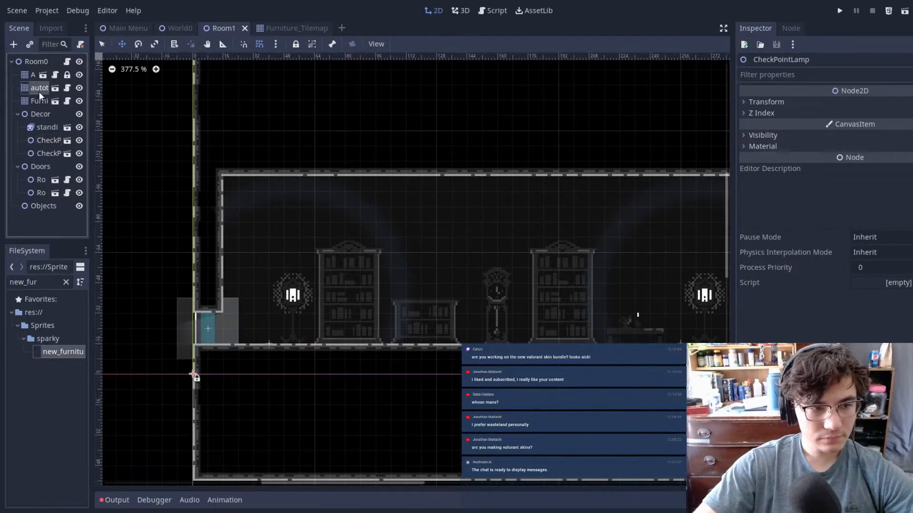
pyautogui.click(39, 88)
pyautogui.scroll(-1, 347, 300)
pyautogui.rightClick(326, 256)
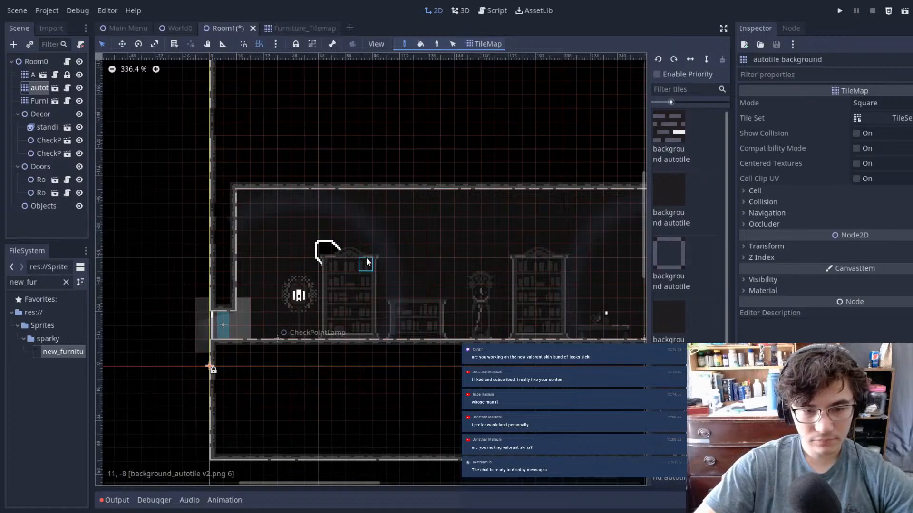
# - Undo the background erasure, then replace the first tall bookcase with a slatted crate on the floor, using the Furniture_Tilemap
pyautogui.hotkey('ctrl', 'z')
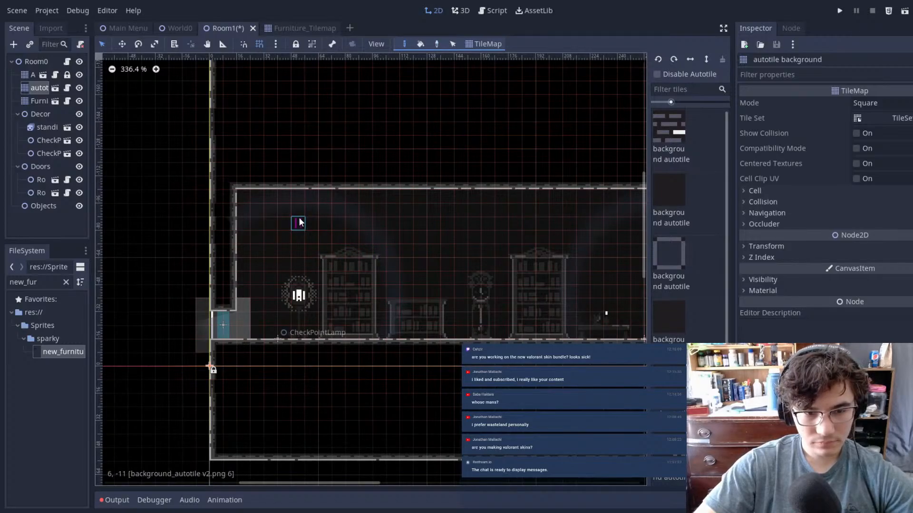
pyautogui.click(43, 100)
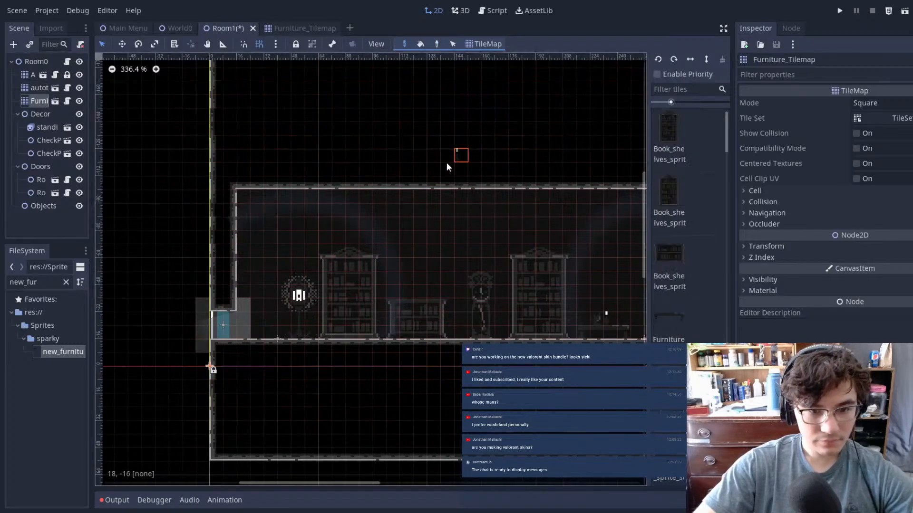
pyautogui.scroll(-5, 699, 255)
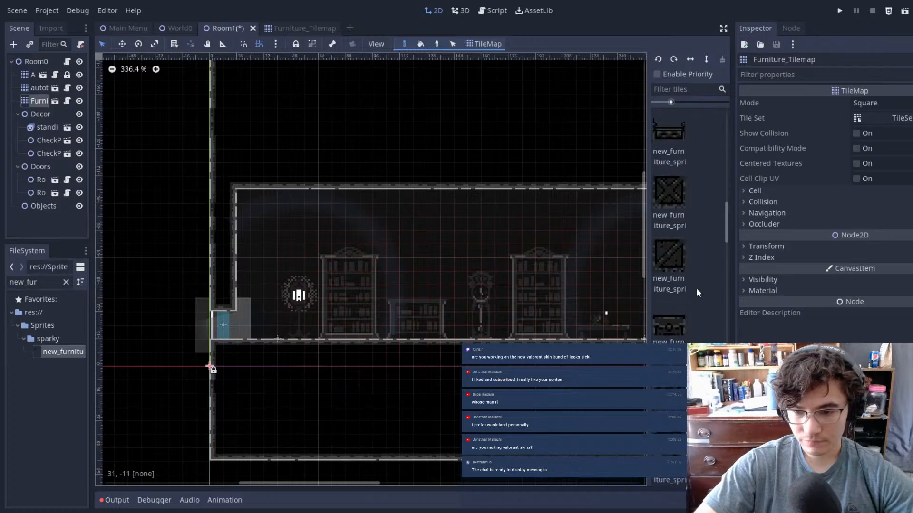
pyautogui.scroll(-2, 697, 290)
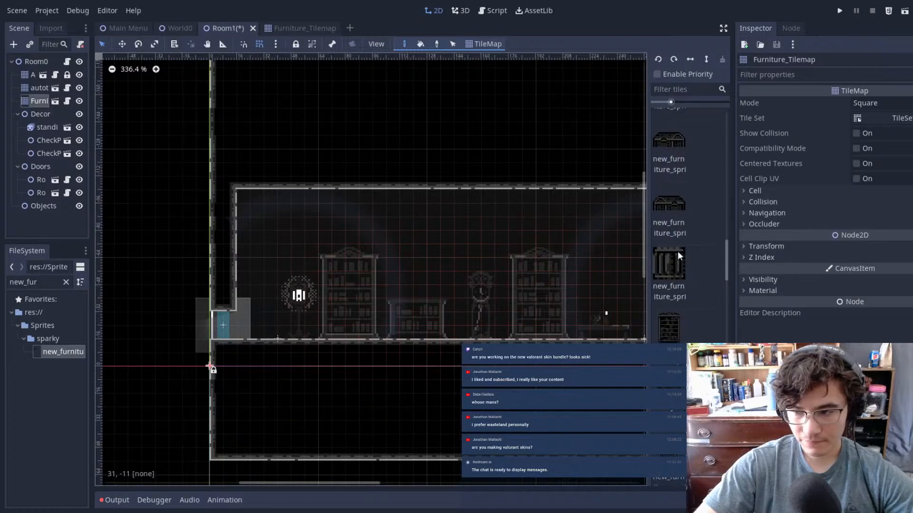
pyautogui.click(669, 266)
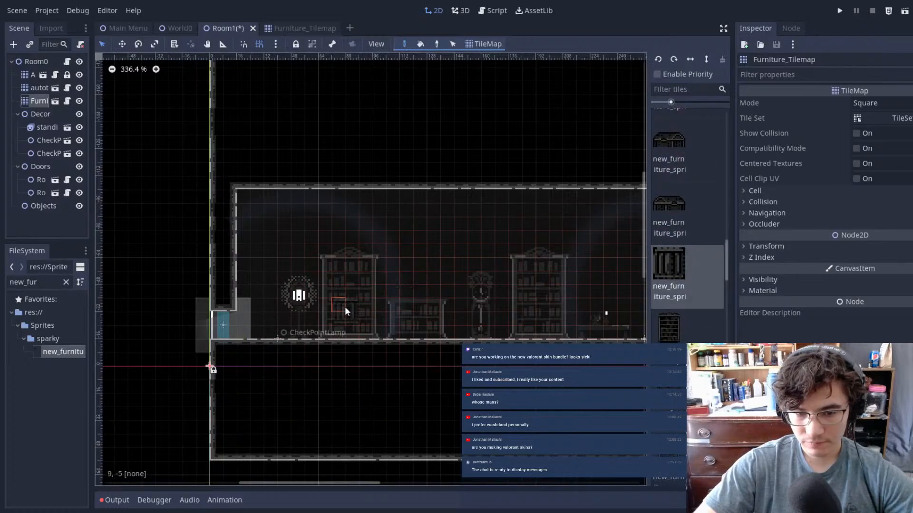
pyautogui.click(338, 264)
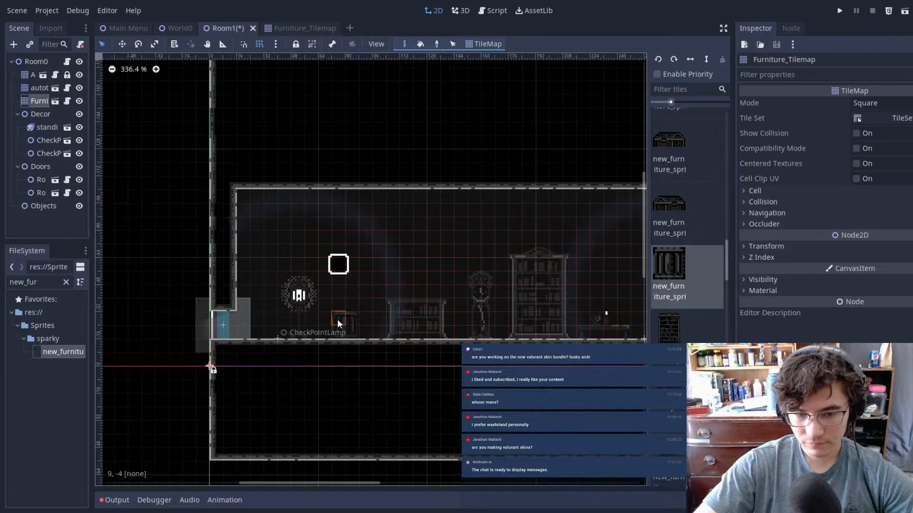
pyautogui.scroll(3, 358, 252)
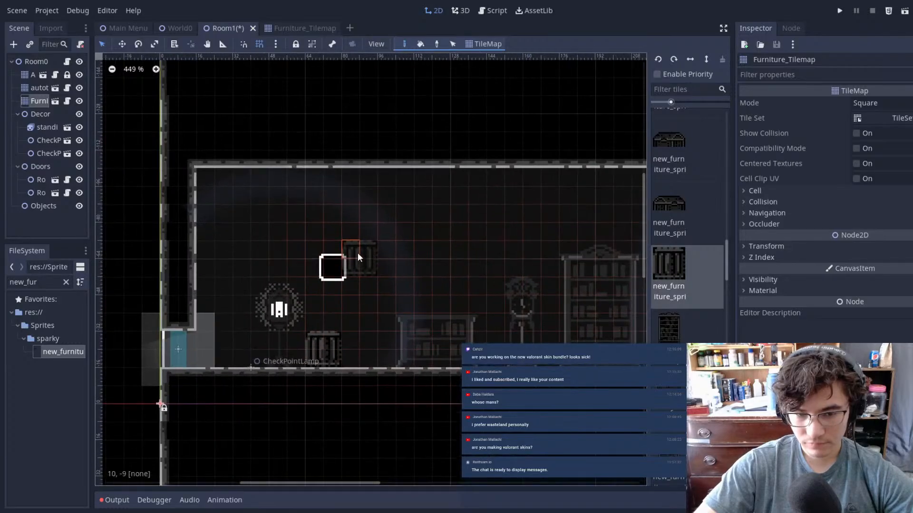
# - Repair the hole in the autotile background where the bookcase stood and return to the Furniture_Tilemap node
pyautogui.click(39, 88)
pyautogui.rightClick(332, 266)
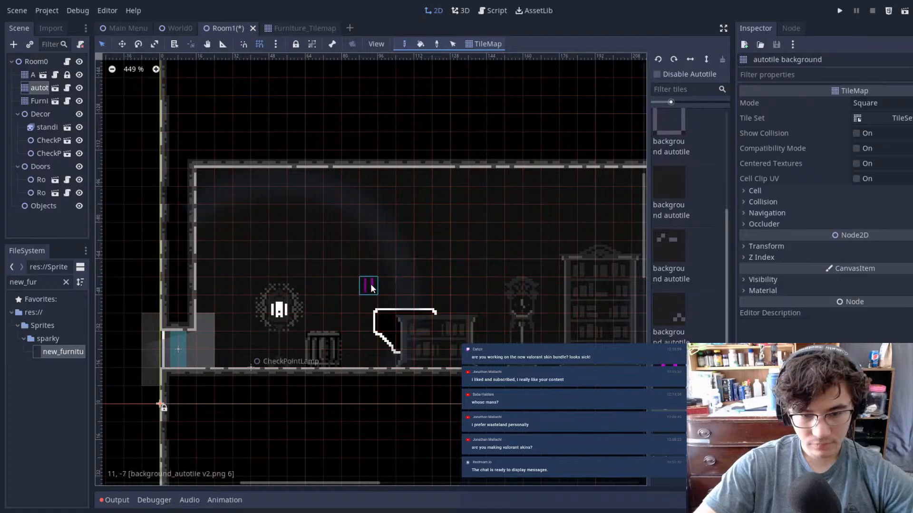
pyautogui.click(41, 101)
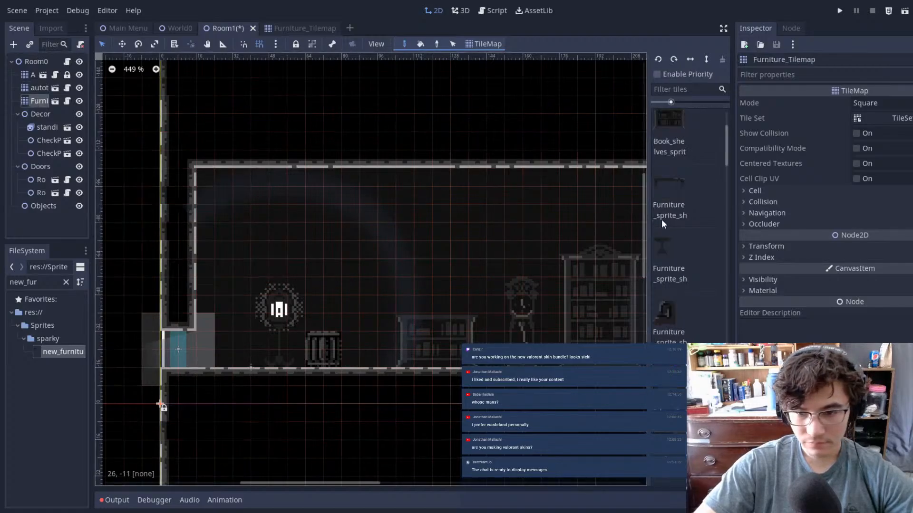
# - Place a diagonal-braced crate to the right of the slatted crate and an X-braced crate on top of the two
pyautogui.scroll(-1, 661, 218)
pyautogui.click(682, 237)
pyautogui.scroll(-3, 689, 274)
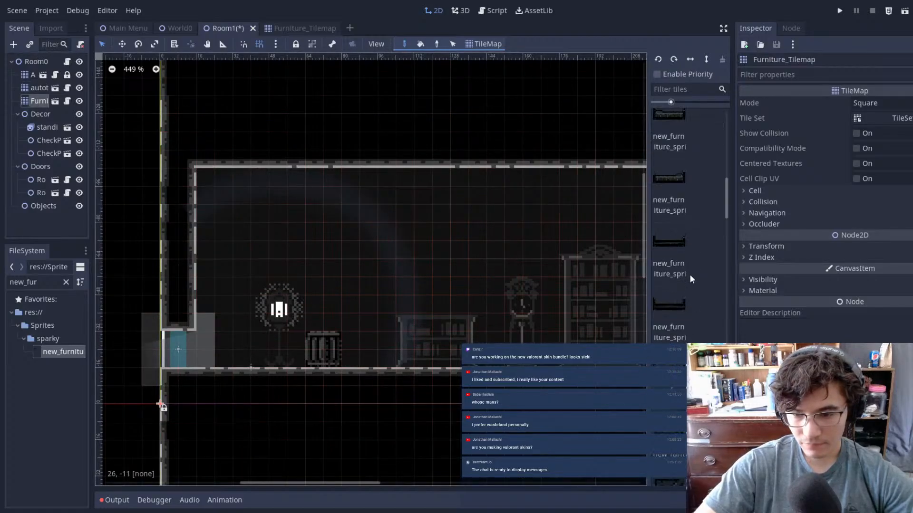
pyautogui.click(680, 243)
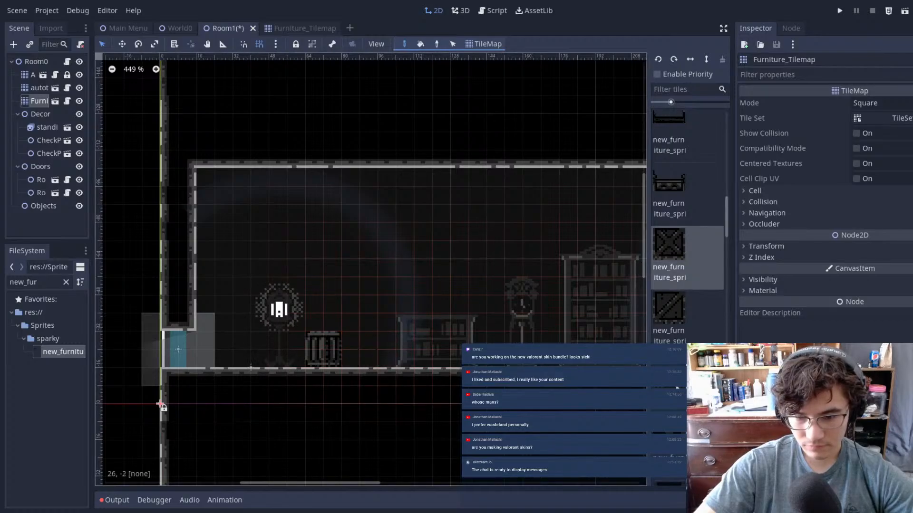
pyautogui.click(678, 312)
pyautogui.click(351, 343)
pyautogui.click(338, 303)
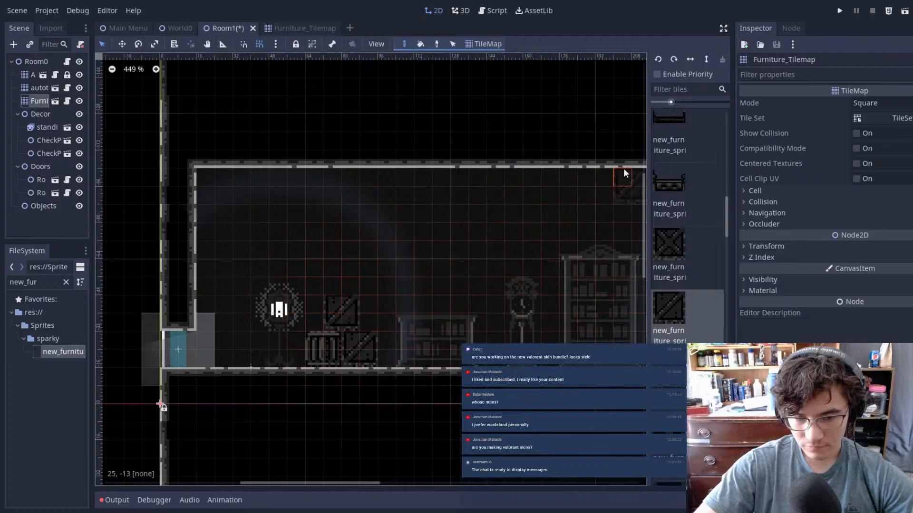
pyautogui.click(668, 243)
pyautogui.click(350, 305)
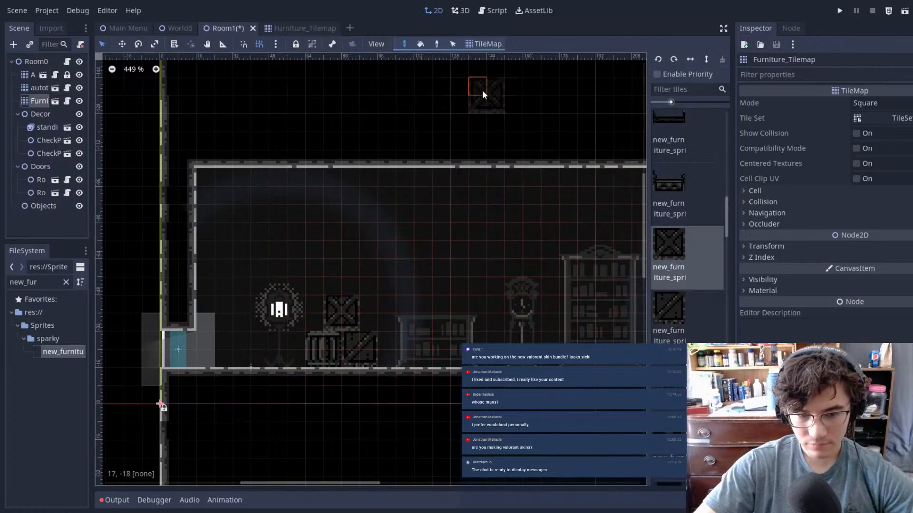
# - Place a small crate on the floor to the right of the crate stack
pyautogui.scroll(-2, 689, 266)
pyautogui.click(669, 336)
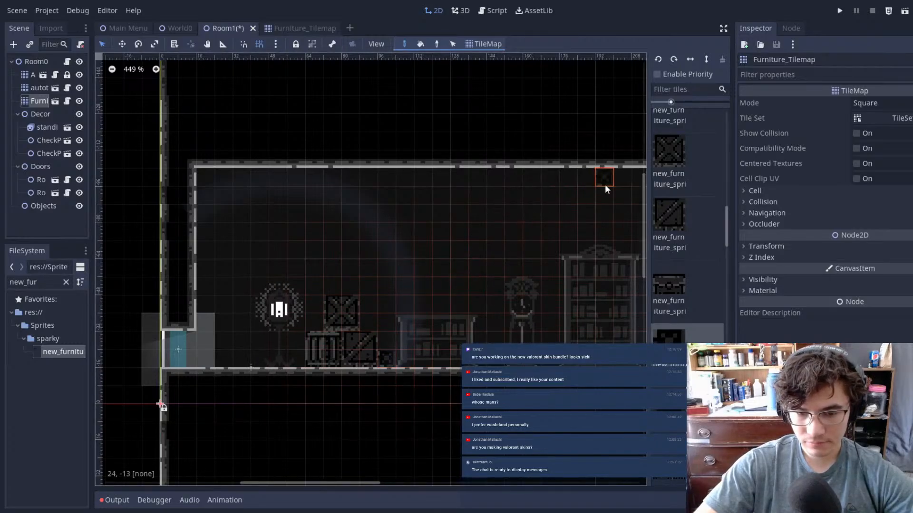
pyautogui.scroll(-2, 678, 318)
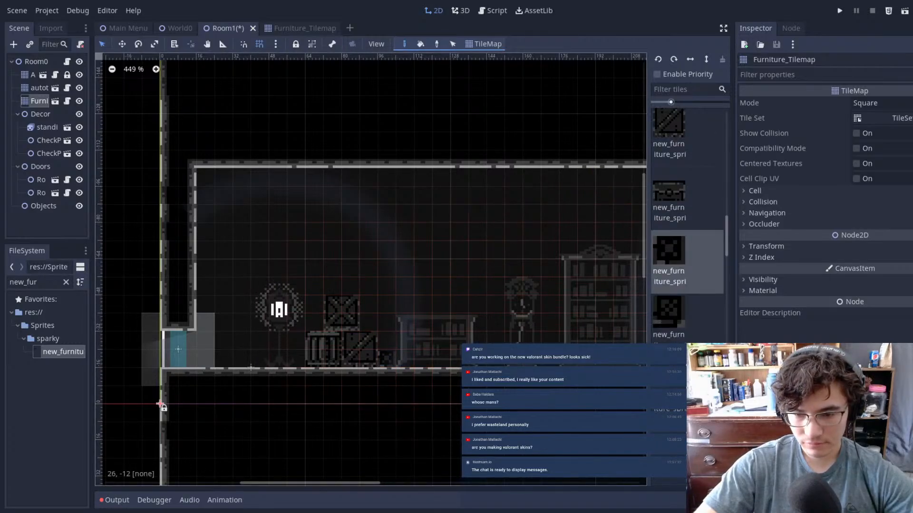
# - Replace the low bookcase between the crates and the standing clock with a table flanked by two chairs from the new furniture tiles
pyautogui.scroll(-4, 693, 338)
pyautogui.scroll(-5, 677, 318)
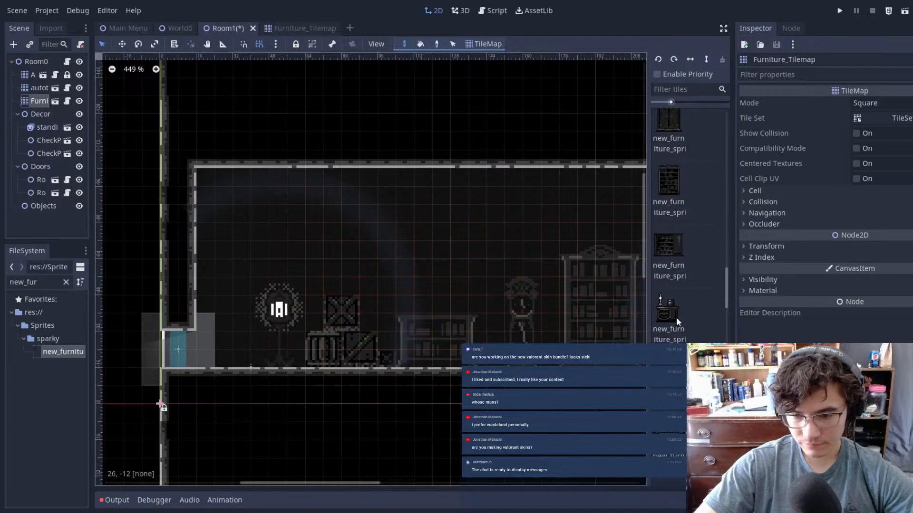
pyautogui.scroll(-1, 676, 318)
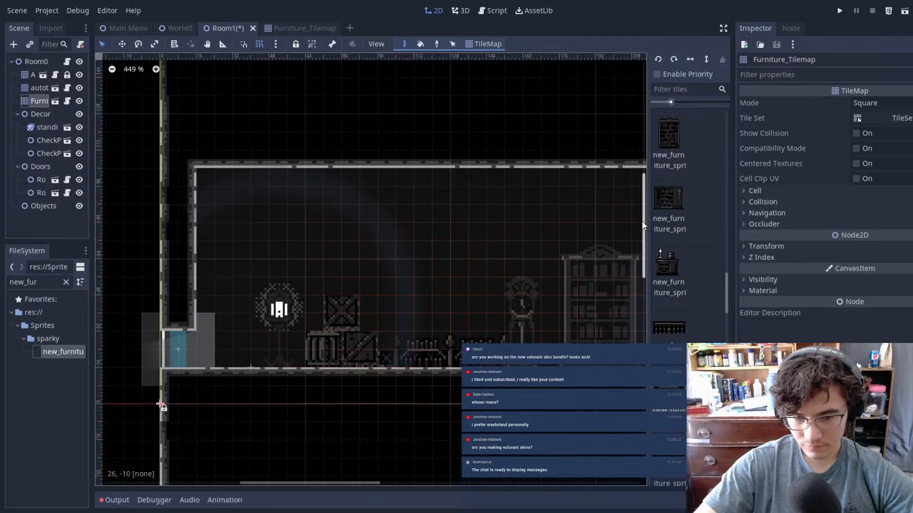
pyautogui.scroll(-5, 684, 166)
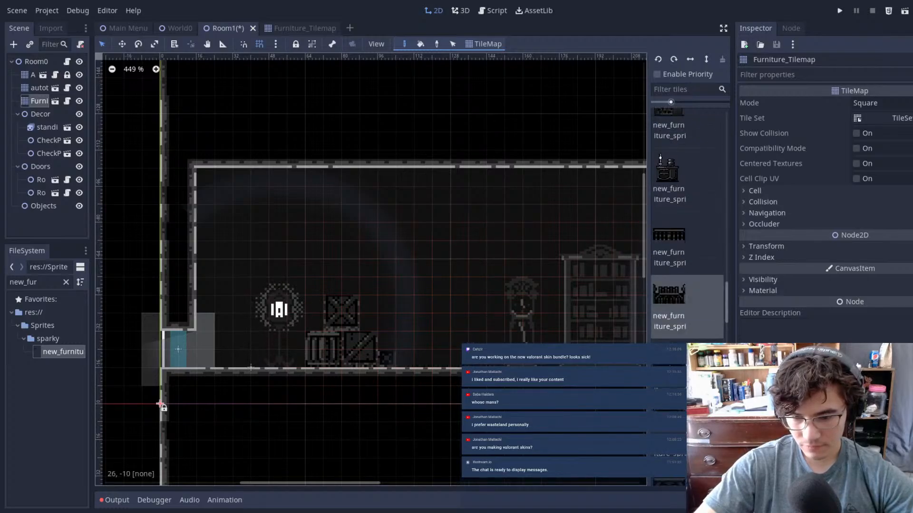
pyautogui.click(684, 354)
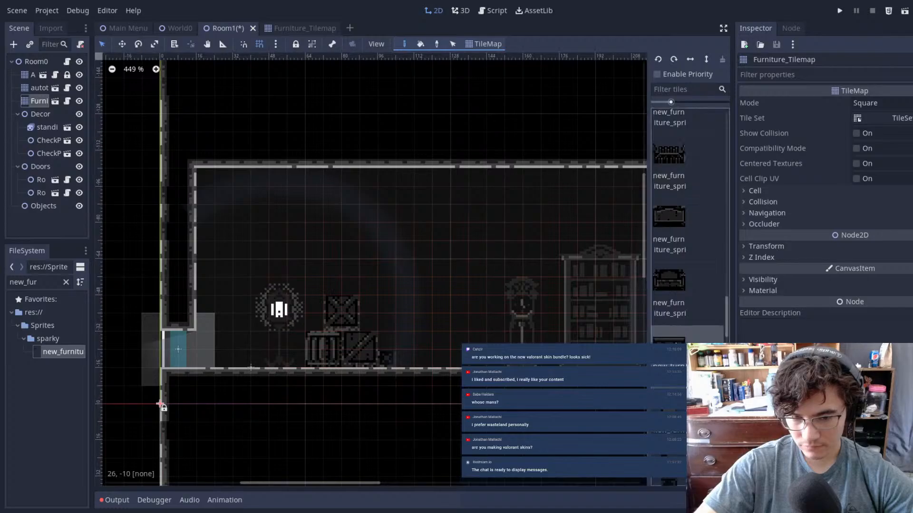
pyautogui.click(459, 341)
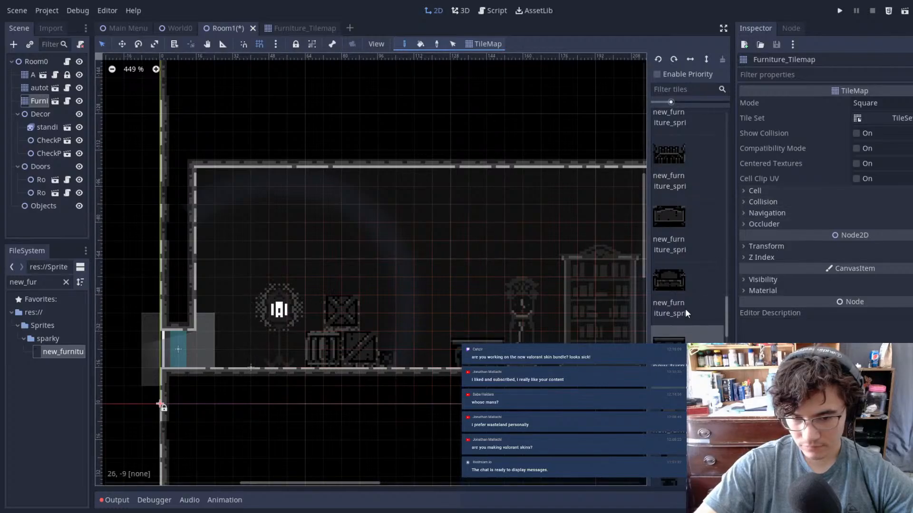
pyautogui.scroll(-1, 685, 316)
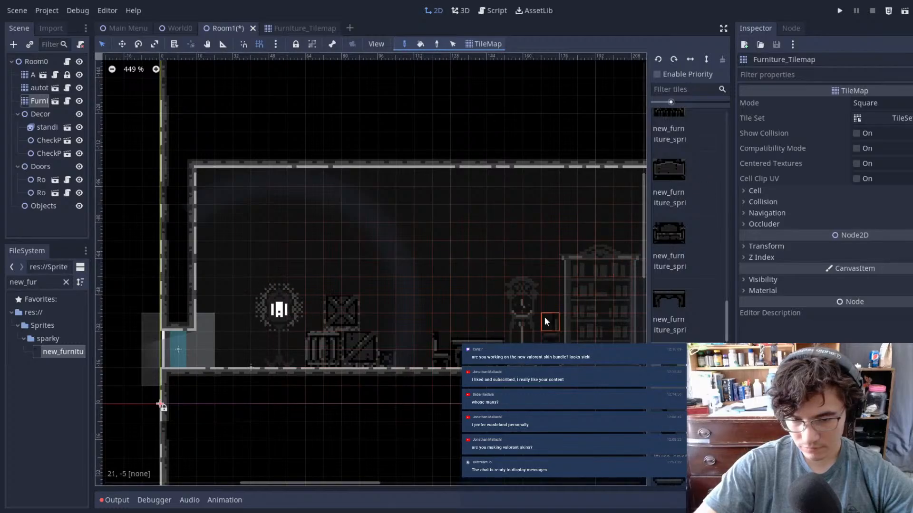
# - Move the standing_clock sprite left along the floor into the gap between the crates and the table's left chair
pyautogui.click(280, 173)
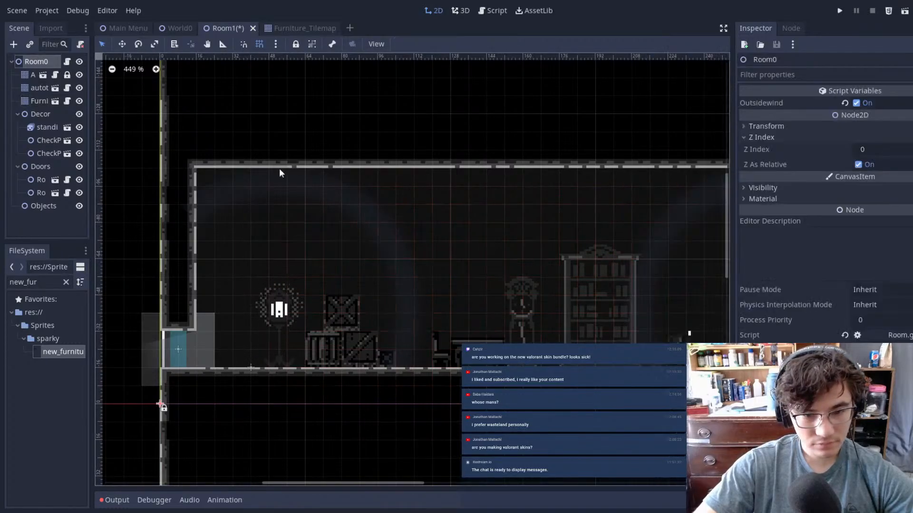
pyautogui.click(519, 308)
pyautogui.hotkey('shift', 'Left')
pyautogui.moveTo(542, 265); pyautogui.dragTo(471, 106, button='middle')
pyautogui.hotkey('shift', 'Left')
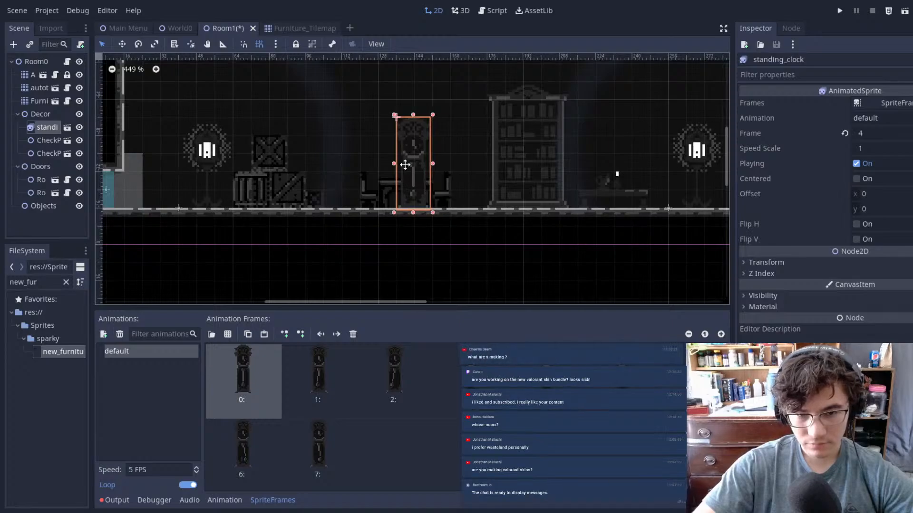
pyautogui.moveTo(411, 164); pyautogui.dragTo(339, 164)
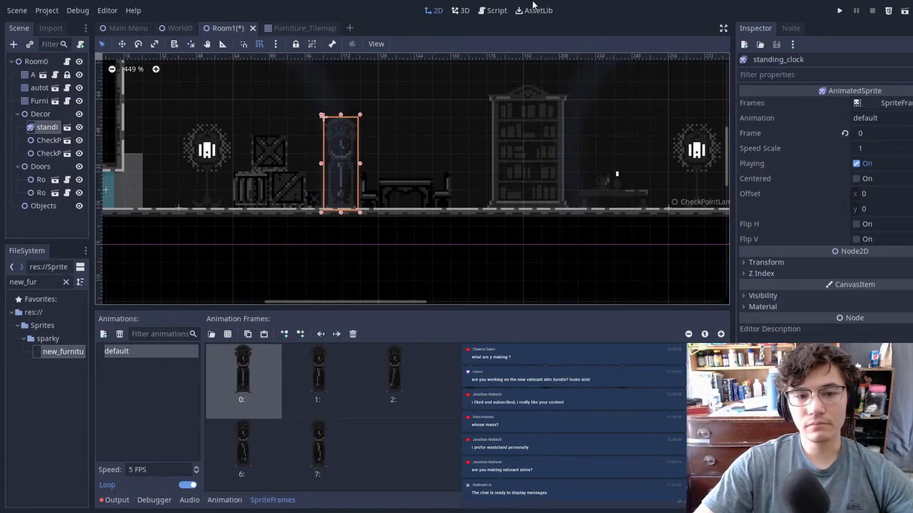
pyautogui.moveTo(405, 138); pyautogui.dragTo(435, 200, button='middle')
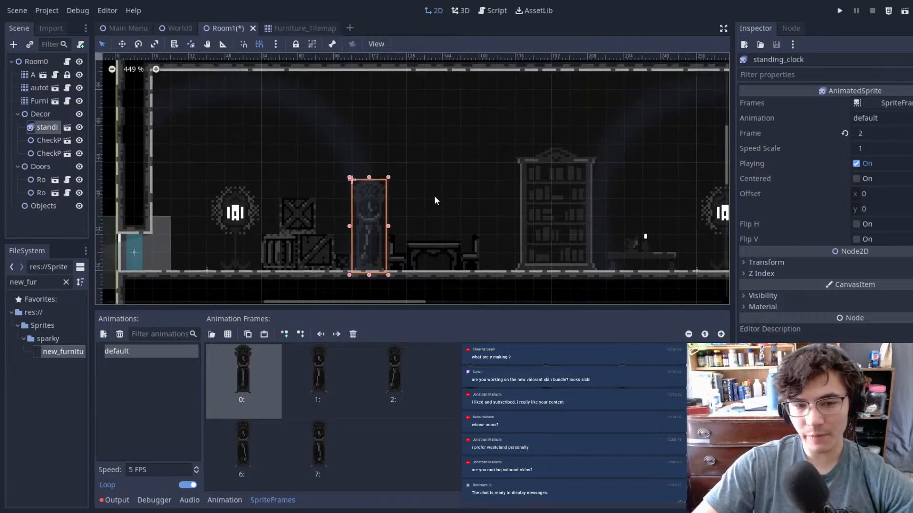
pyautogui.scroll(4, 403, 183)
pyautogui.moveTo(360, 205); pyautogui.dragTo(359, 186)
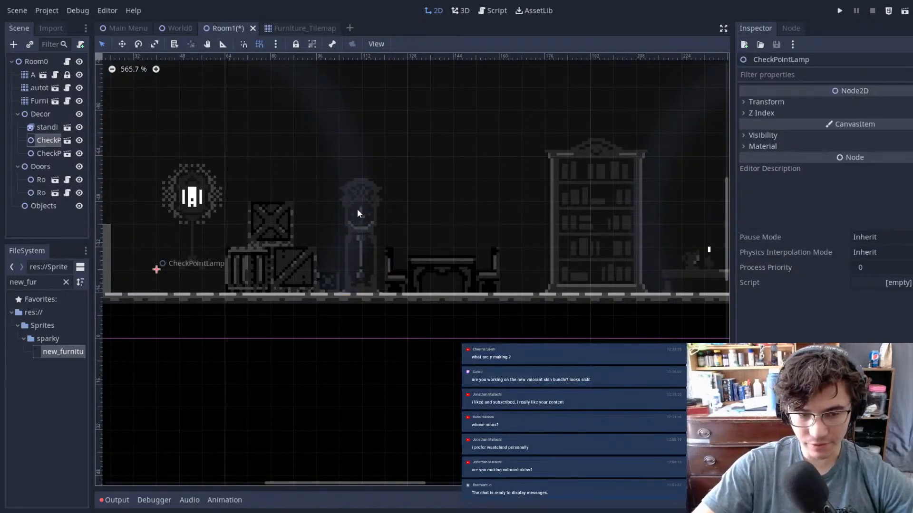
pyautogui.hotkey('ctrl', 'z')
pyautogui.click(378, 190)
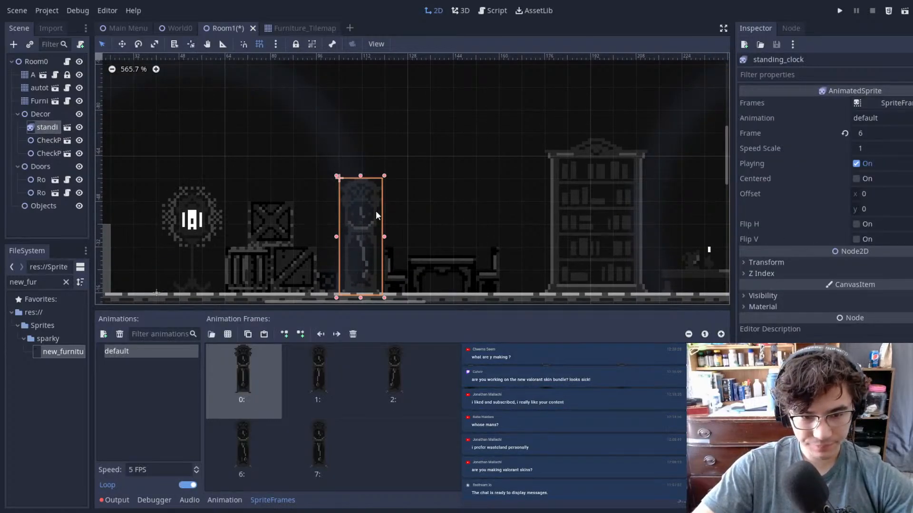
pyautogui.click(466, 166)
# - Place a slatted crate from the new furniture tiles against the table's right chair in the Furniture tilemap
pyautogui.scroll(-3, 466, 167)
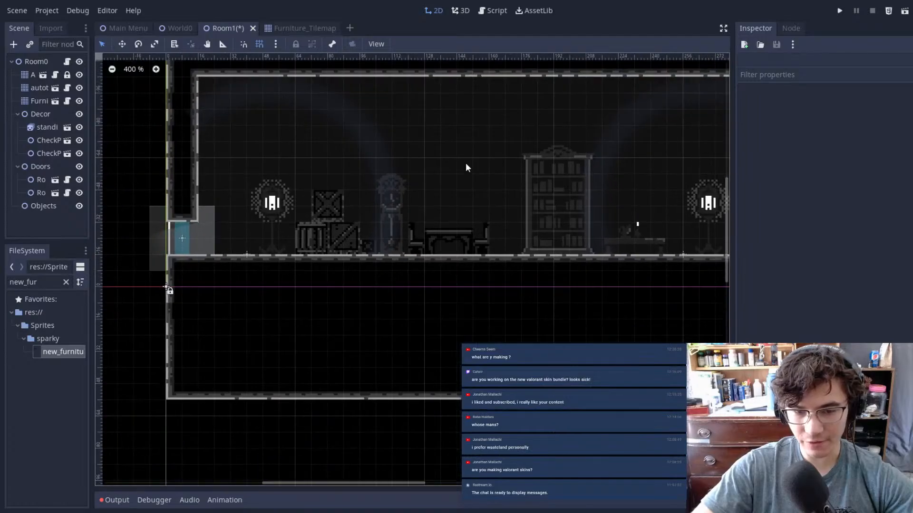
pyautogui.moveTo(469, 177); pyautogui.dragTo(475, 225, button='middle')
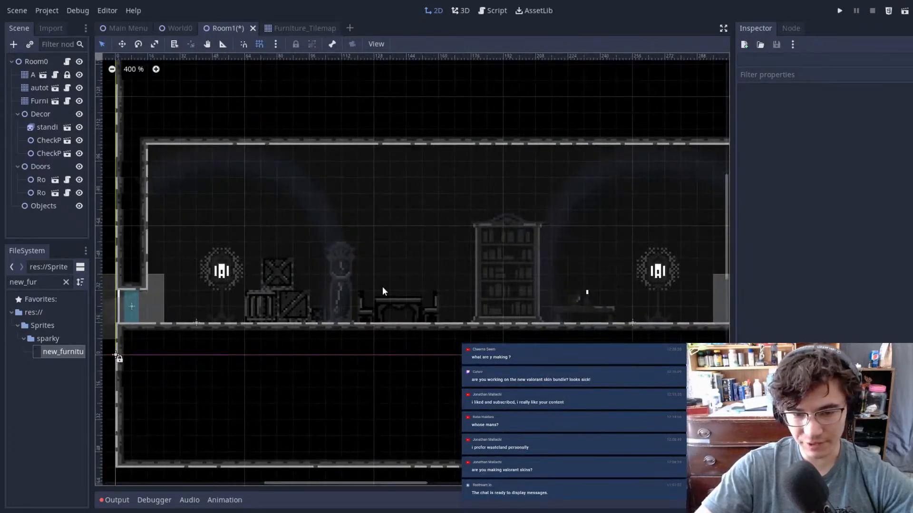
pyautogui.scroll(5, 396, 287)
pyautogui.moveTo(610, 198); pyautogui.dragTo(569, 207, button='middle')
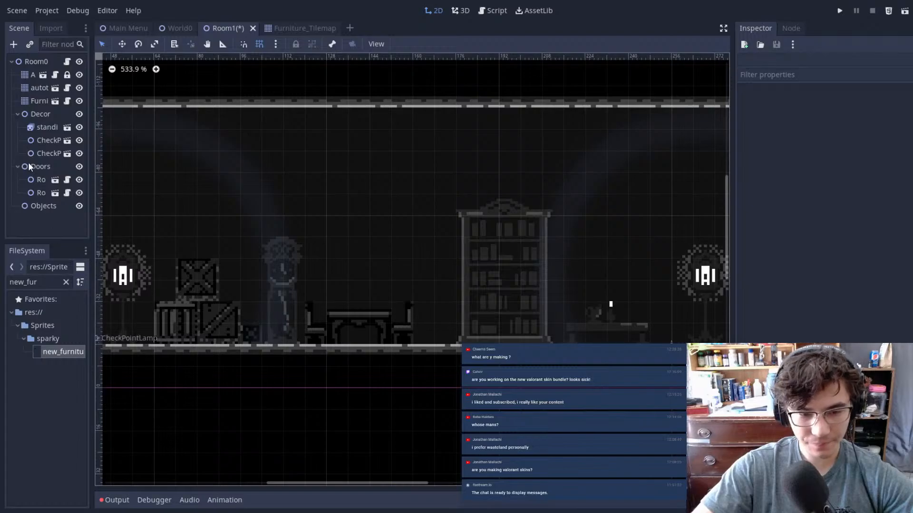
pyautogui.click(40, 88)
pyautogui.click(25, 101)
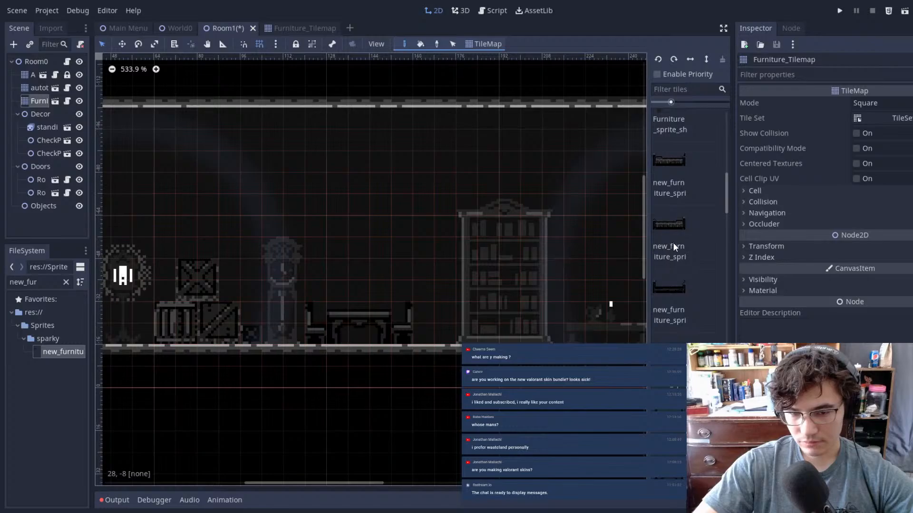
pyautogui.scroll(3, 675, 244)
pyautogui.scroll(-3, 687, 310)
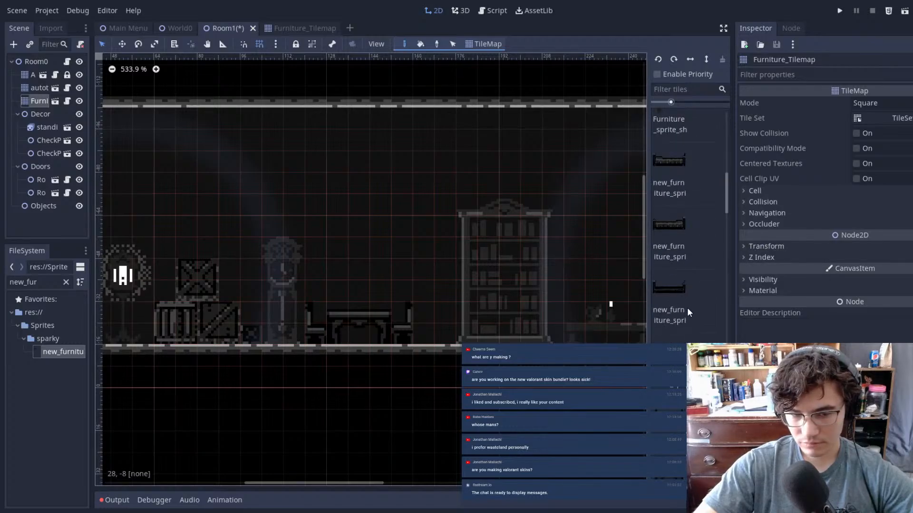
pyautogui.scroll(-3, 687, 308)
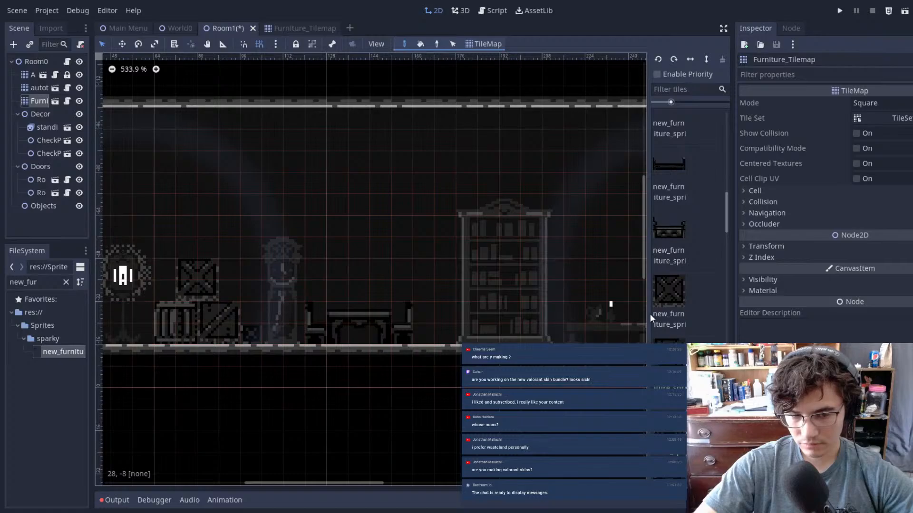
pyautogui.scroll(-2, 420, 274)
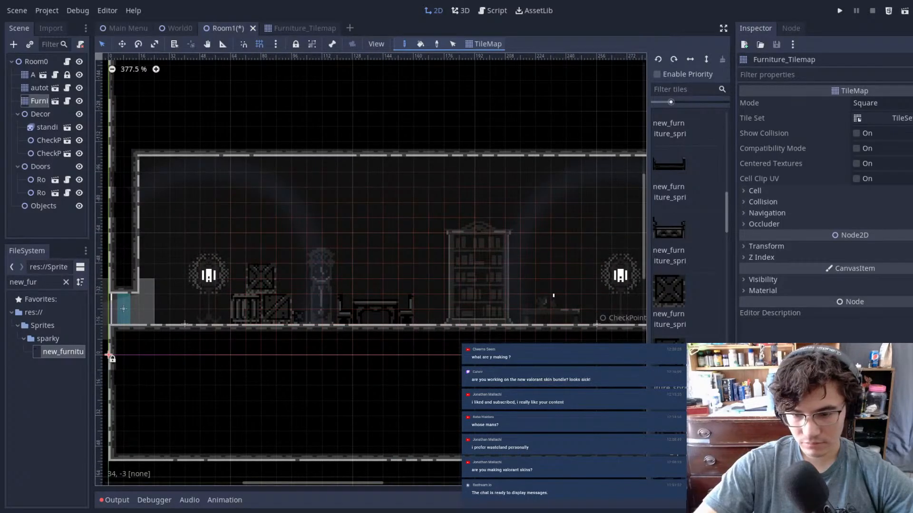
pyautogui.scroll(-2, 687, 286)
pyautogui.scroll(-2, 679, 218)
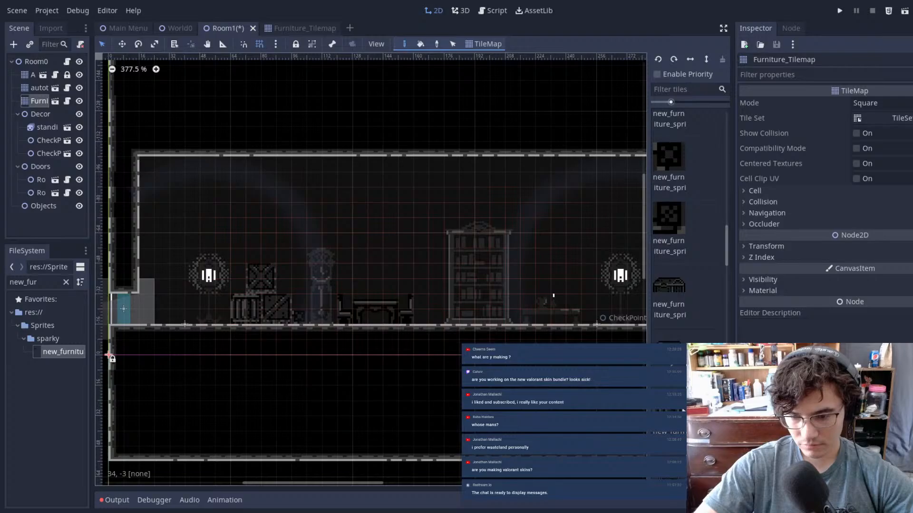
pyautogui.scroll(-2, 687, 224)
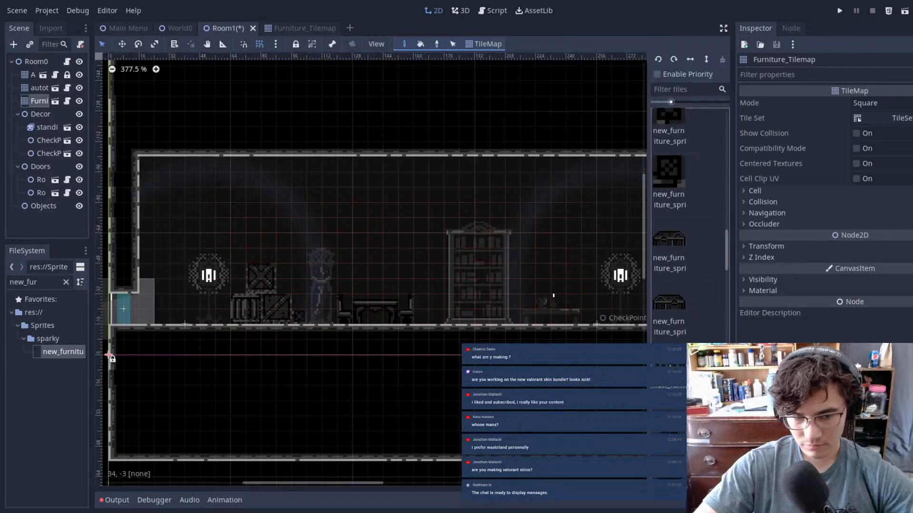
pyautogui.click(427, 299)
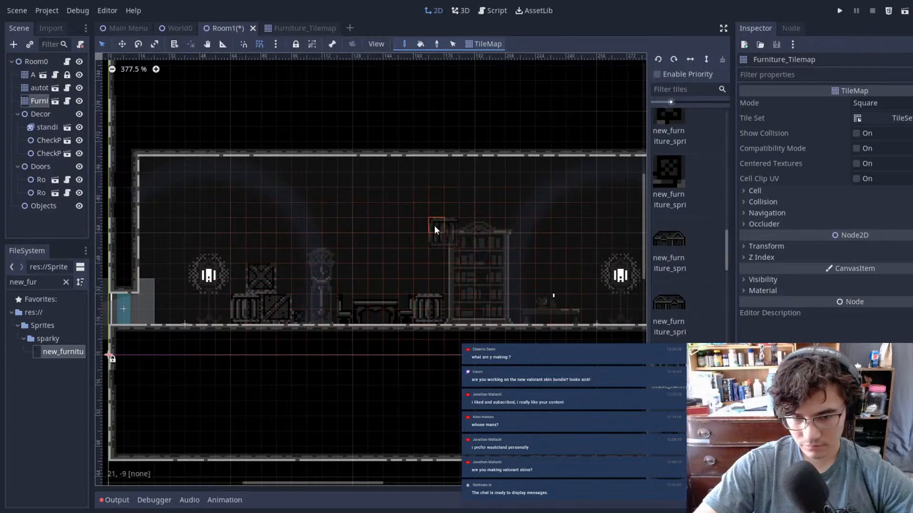
# - Erase the tall bookcase, the small desk and the crate beside the chair, and place two adjacent slatted crates farther right
pyautogui.rightClick(457, 233)
pyautogui.rightClick(533, 303)
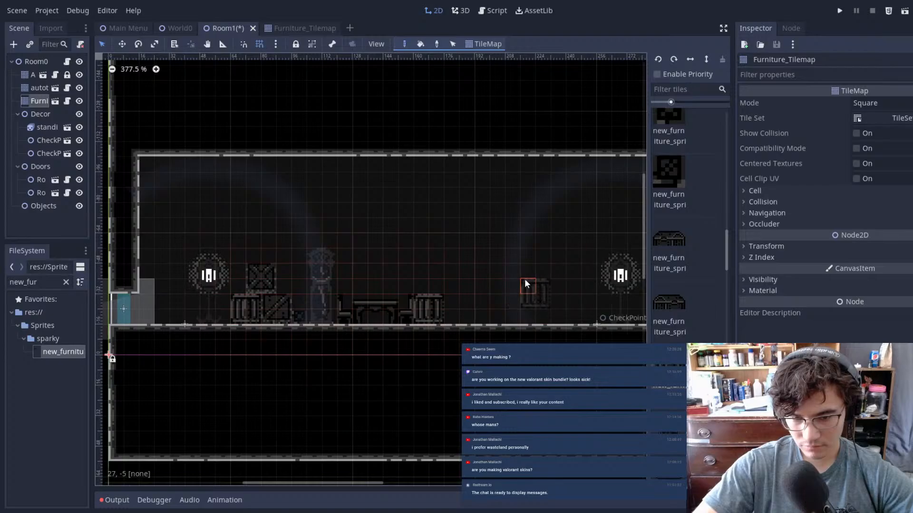
pyautogui.rightClick(421, 301)
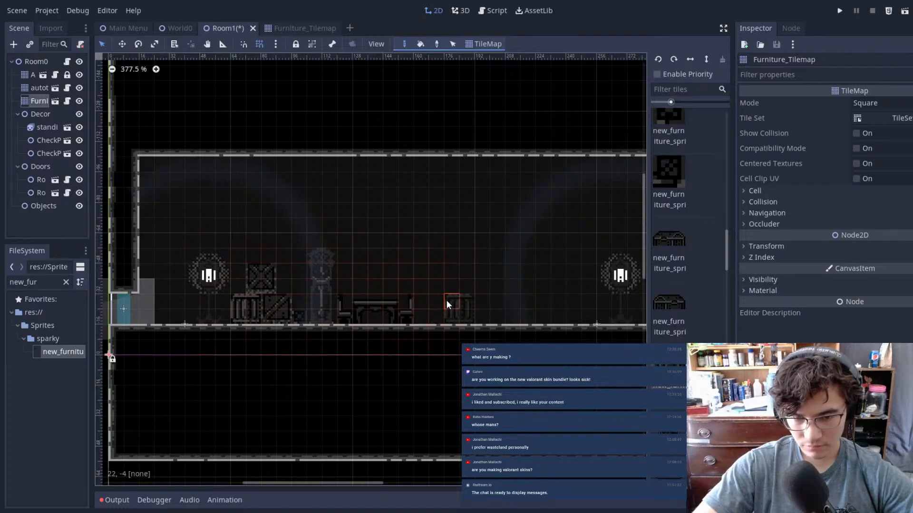
pyautogui.click(441, 306)
pyautogui.click(474, 305)
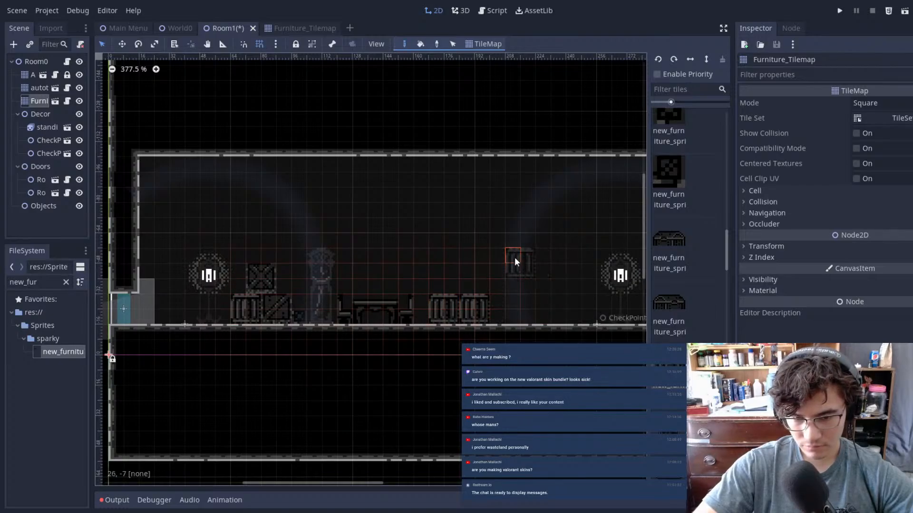
# - Place the large closed wardrobe tile on the floor to the right of the two slatted crates
pyautogui.scroll(3, 474, 266)
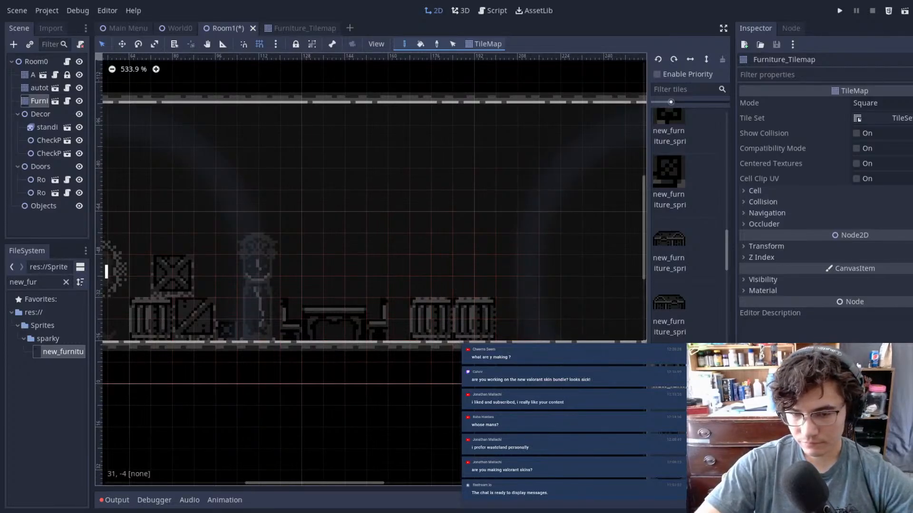
pyautogui.scroll(-4, 687, 238)
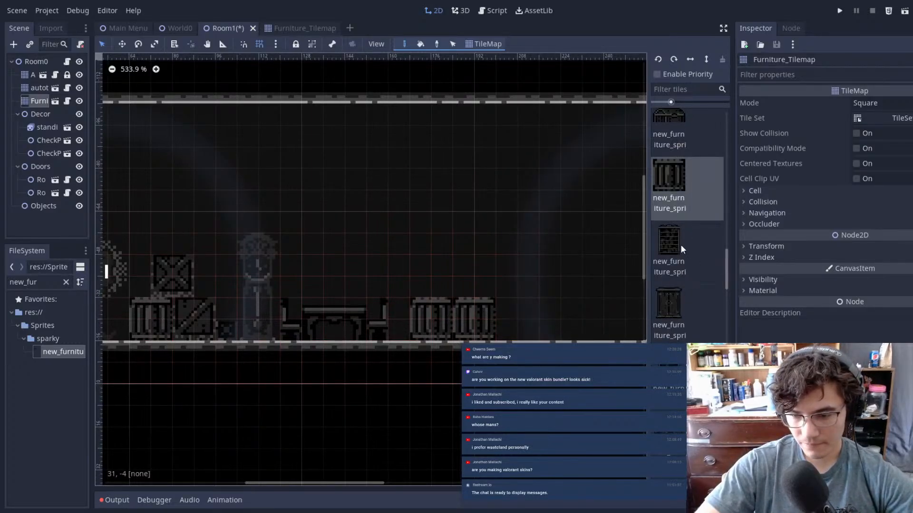
pyautogui.scroll(-1, 676, 332)
pyautogui.click(677, 258)
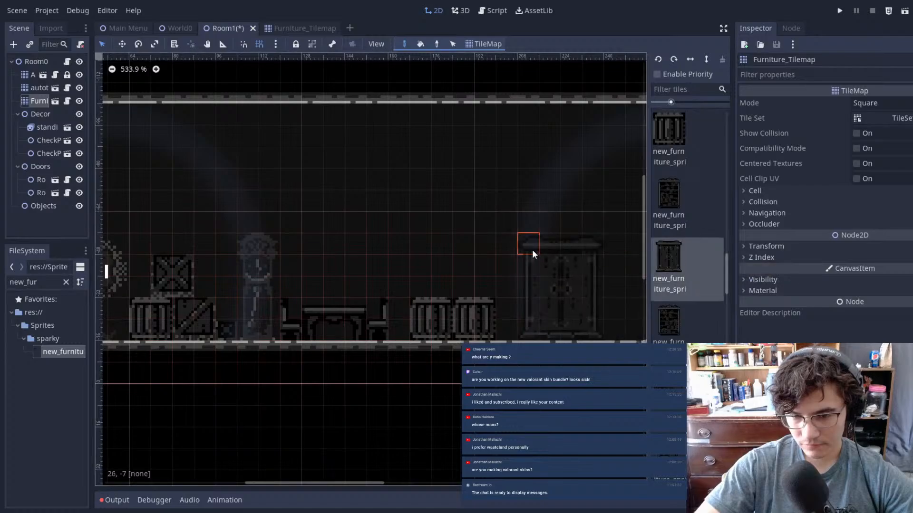
pyautogui.click(526, 238)
# - Place the small pedestal table tile on the floor between the wardrobe and the right checkpoint lamp
pyautogui.scroll(-1, 662, 298)
pyautogui.scroll(-3, 575, 271)
pyautogui.moveTo(576, 270); pyautogui.dragTo(438, 271, button='middle')
pyautogui.click(663, 397)
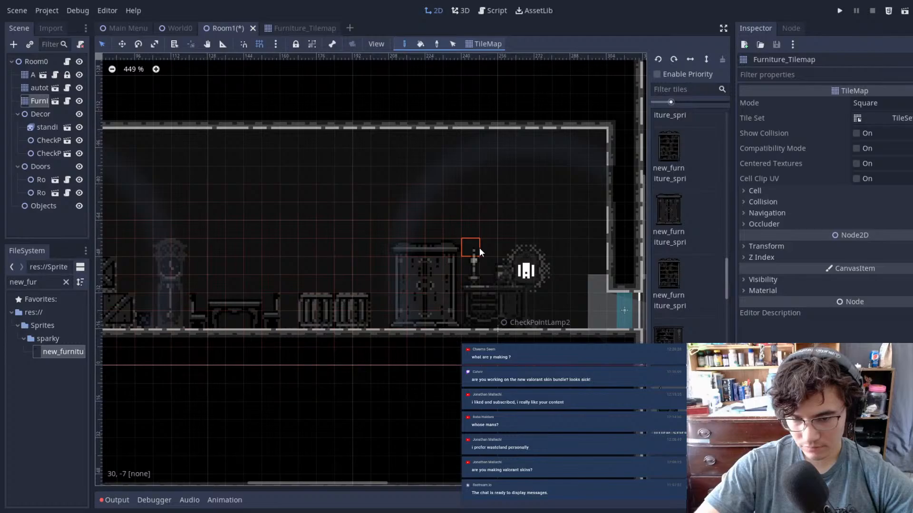
pyautogui.scroll(-6, 676, 333)
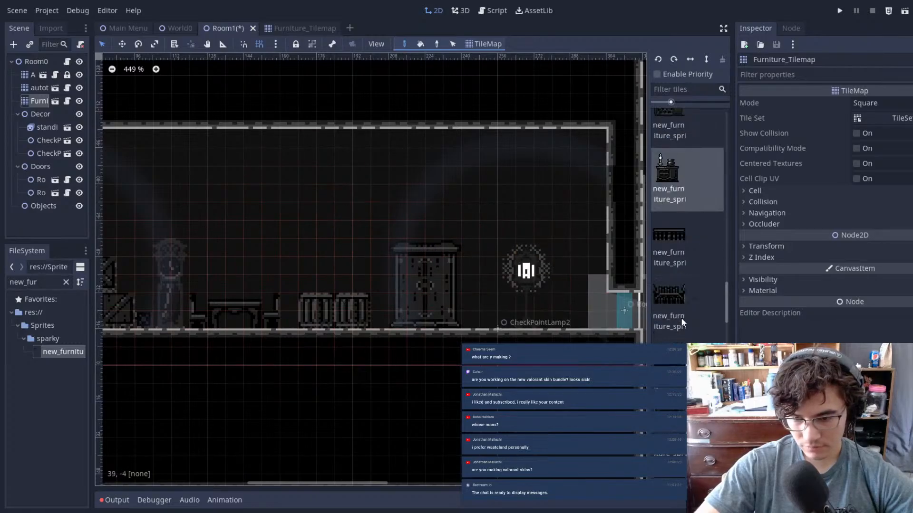
pyautogui.scroll(-3, 677, 341)
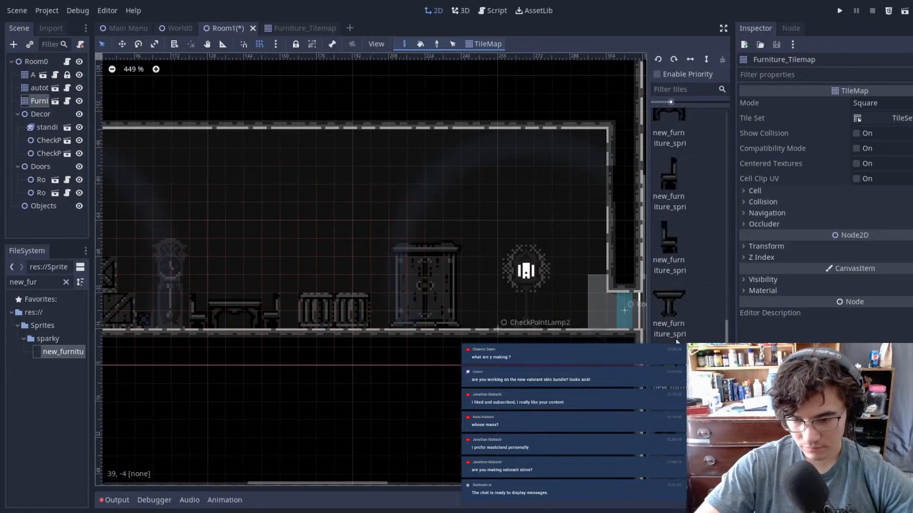
pyautogui.click(677, 328)
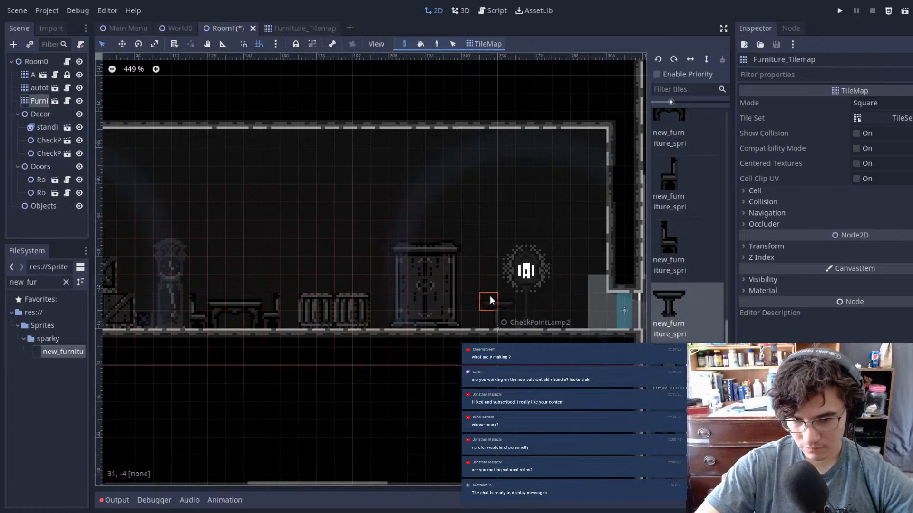
pyautogui.click(478, 302)
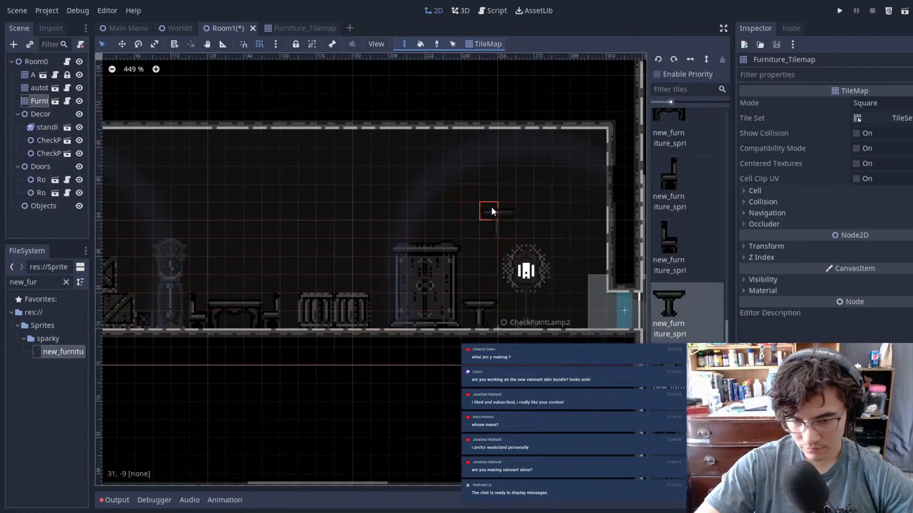
# - Select the Room0 root node, bring the whole room into view and save the scene
pyautogui.click(36, 61)
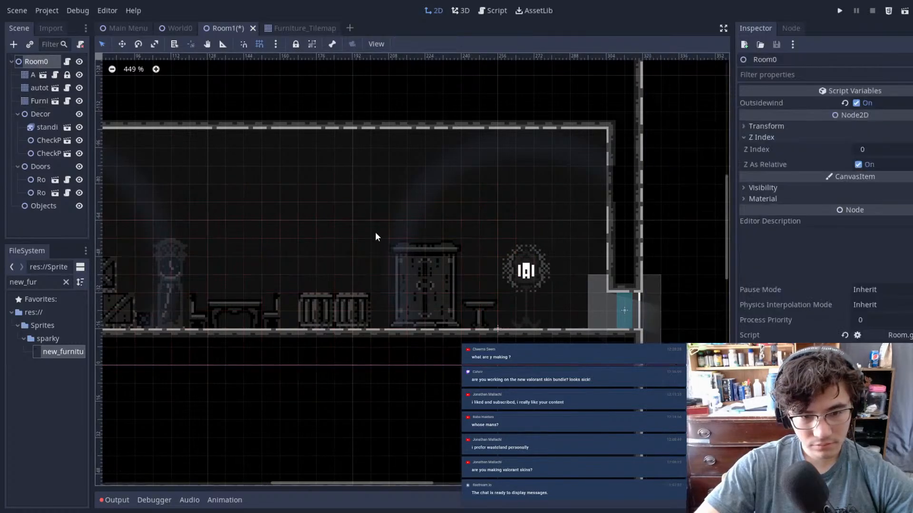
pyautogui.scroll(-3, 375, 233)
pyautogui.moveTo(377, 235); pyautogui.dragTo(563, 224, button='middle')
pyautogui.hotkey('ctrl', 's')
pyautogui.moveTo(491, 177); pyautogui.dragTo(475, 194, button='middle')
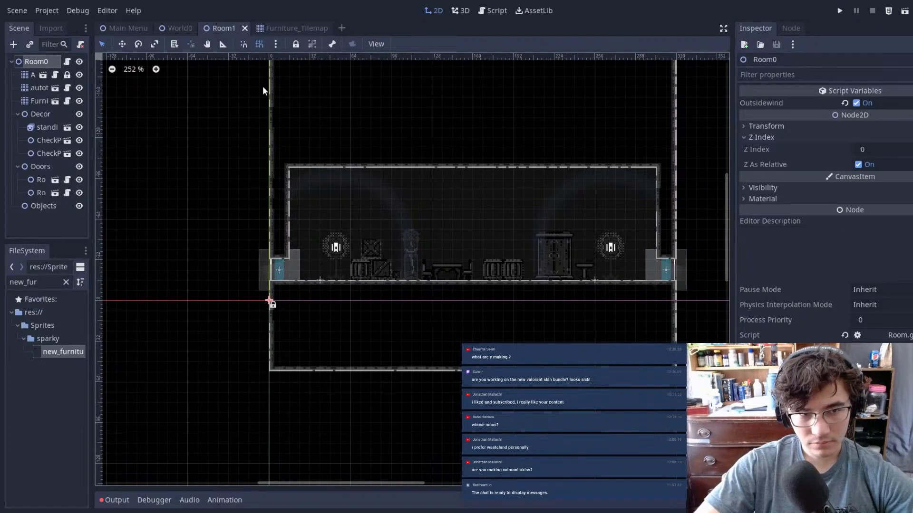
# - Switch to the World0 scene, search the project files for "mainsc" and open the MainScene scene
pyautogui.click(178, 28)
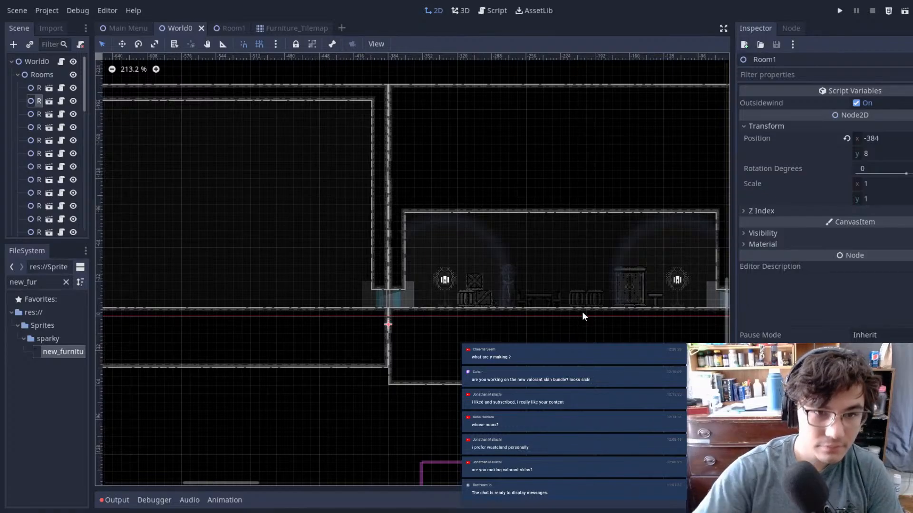
pyautogui.doubleClick(47, 282)
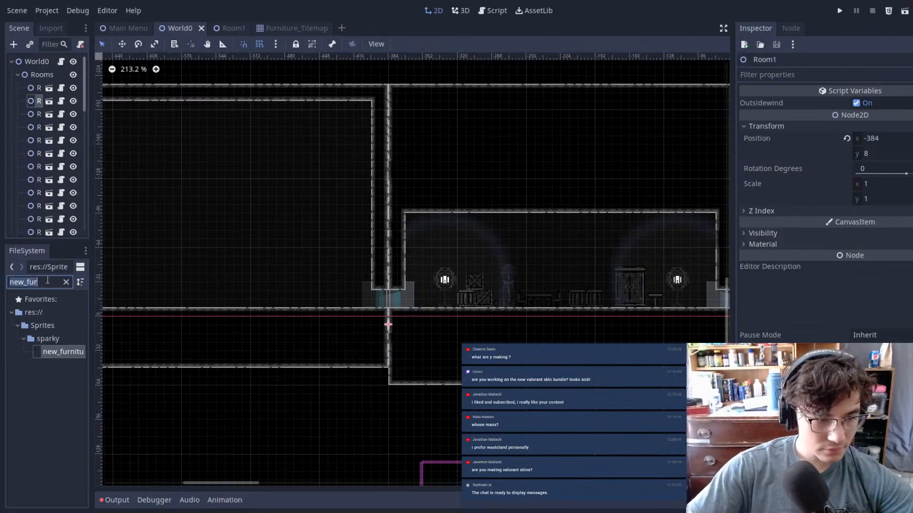
pyautogui.write('mainsc')
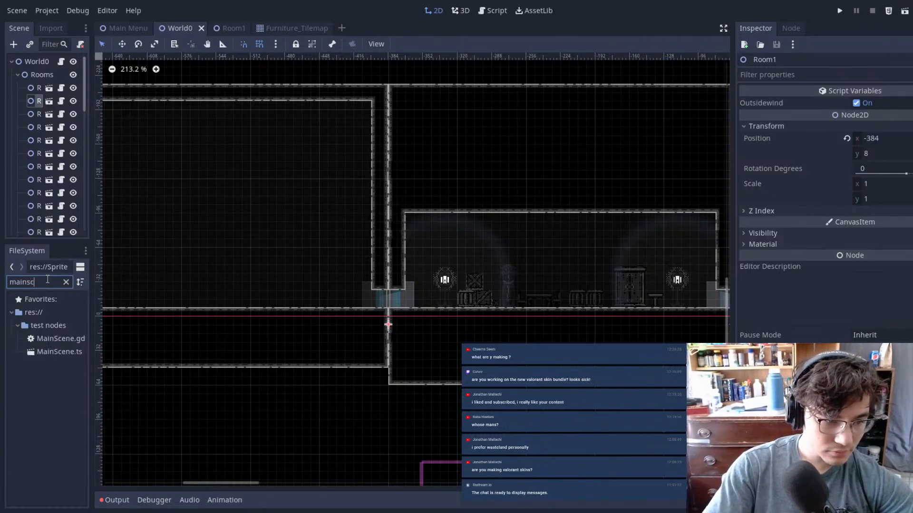
pyautogui.click(54, 352)
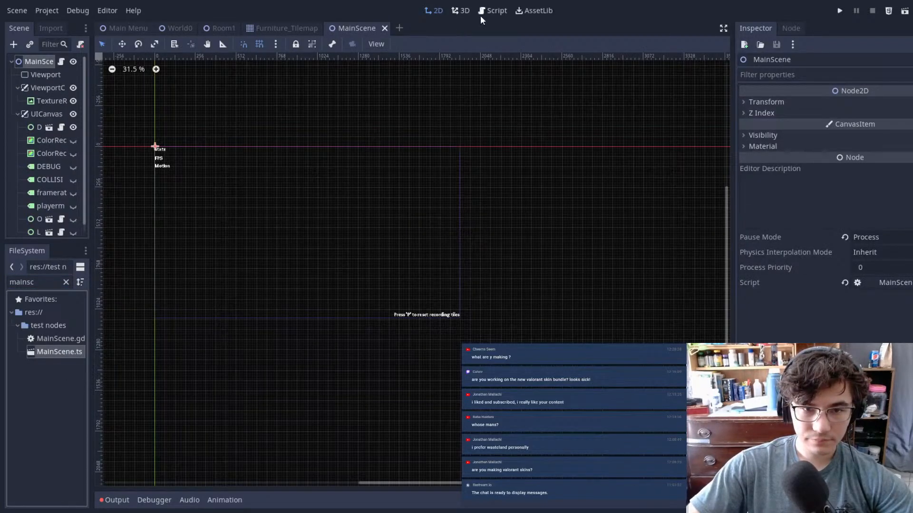
pyautogui.click(42, 281)
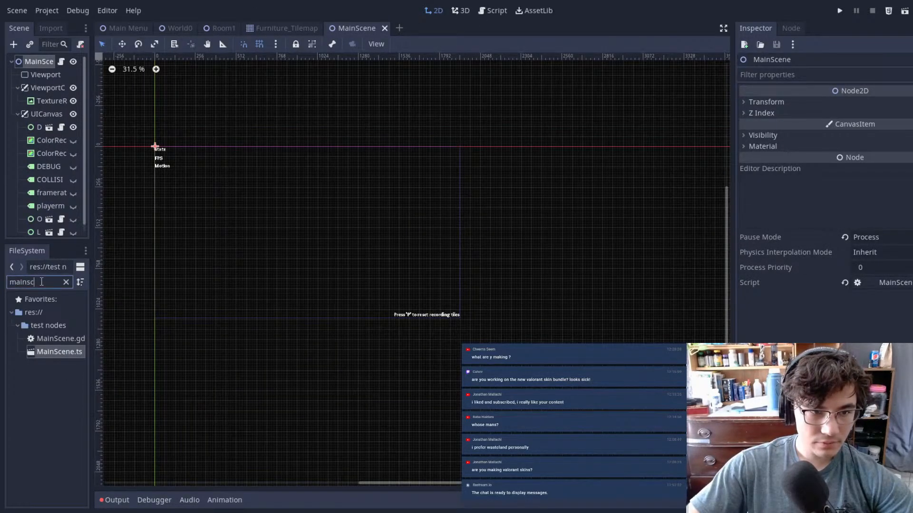
# - In the World0 scene, set the Player node's position to x 0, y 0
pyautogui.click(179, 29)
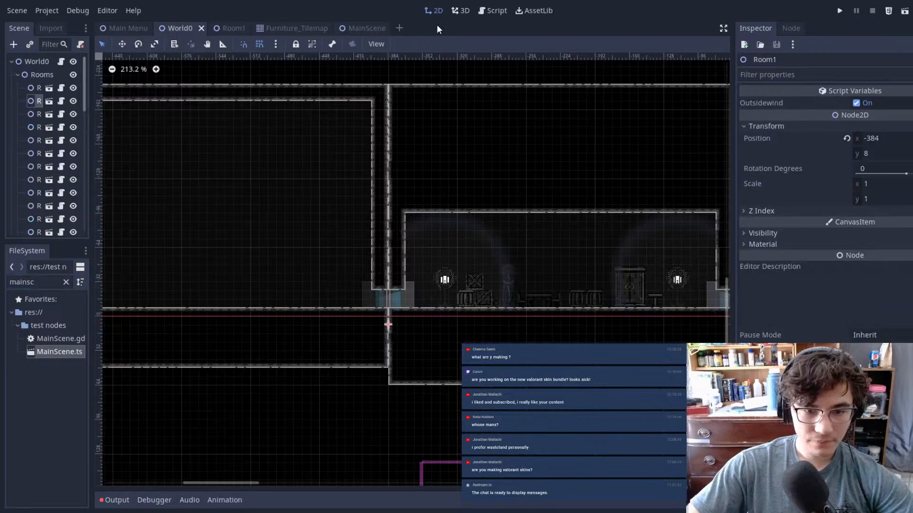
pyautogui.scroll(-5, 100, 181)
pyautogui.scroll(-6, 42, 200)
pyautogui.click(28, 224)
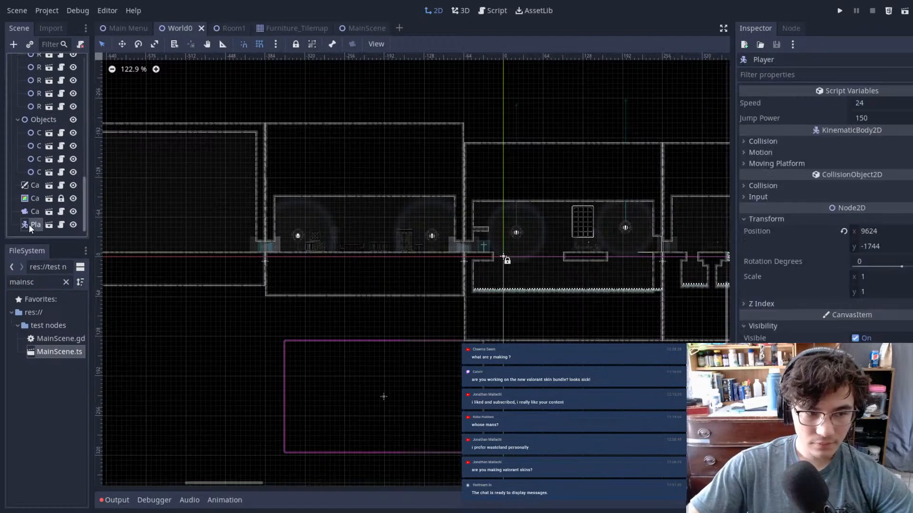
pyautogui.click(898, 228)
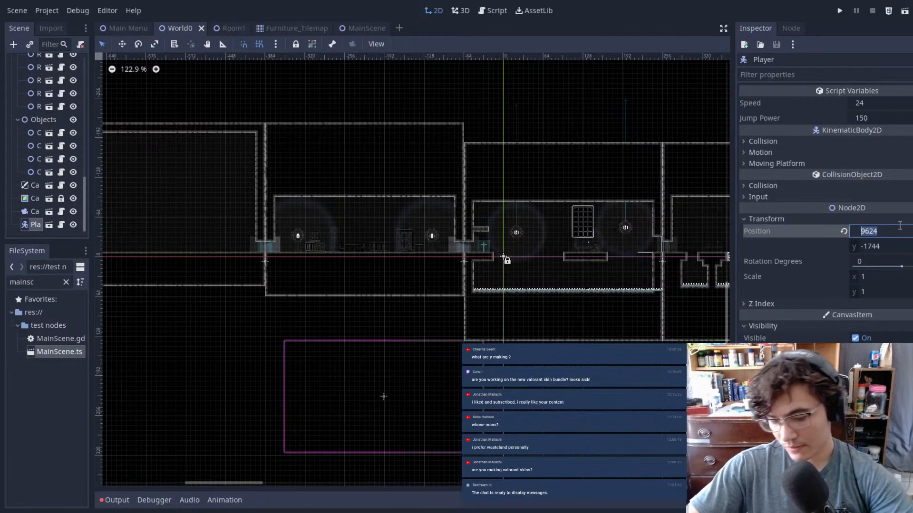
pyautogui.write('0')
pyautogui.press('Return')
pyautogui.click(889, 242)
pyautogui.write('0')
pyautogui.press('Return')
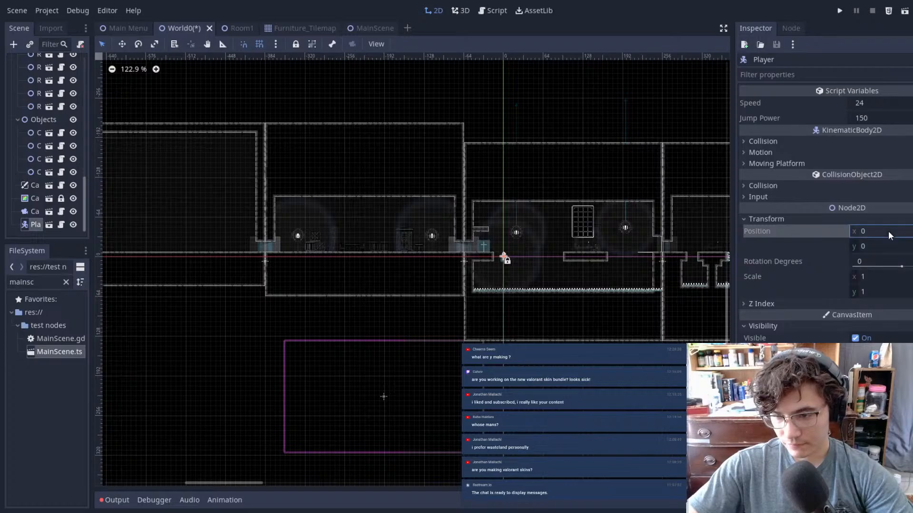
# - Move the Player into Room1's left doorway, at about x -376, y -18
pyautogui.keyDown('alt'); pyautogui.moveTo(438, 226); pyautogui.dragTo(229, 214); pyautogui.keyUp('alt')
pyautogui.scroll(8, 288, 215)
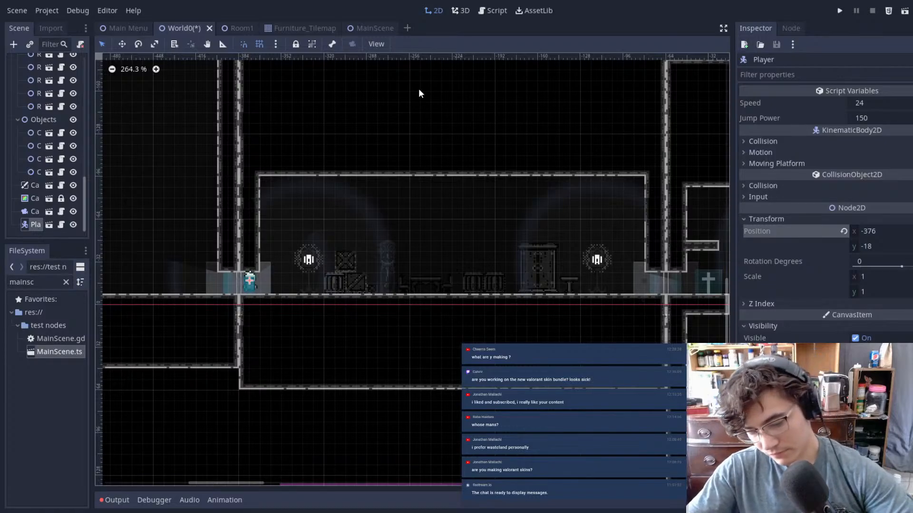
# - Switch to the MainScene scene and run it to start the playtest
pyautogui.press('F6')
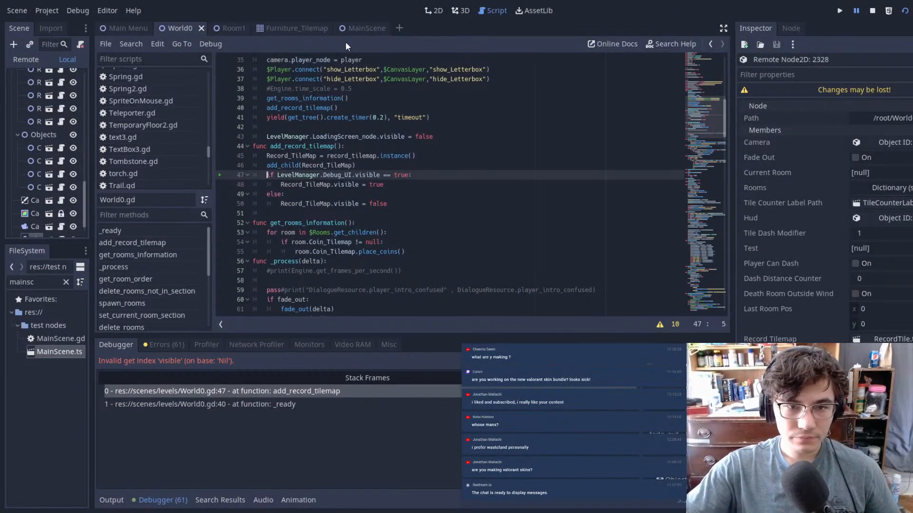
pyautogui.click(358, 29)
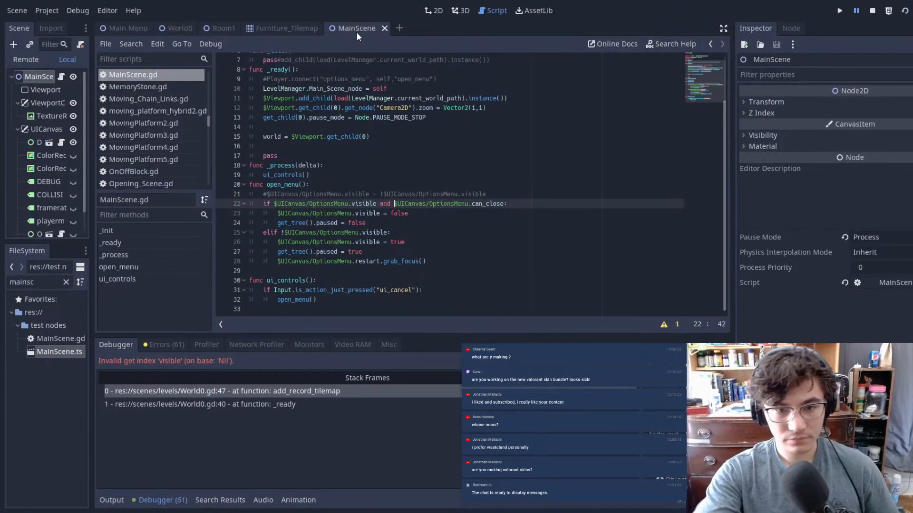
pyautogui.press('F6')
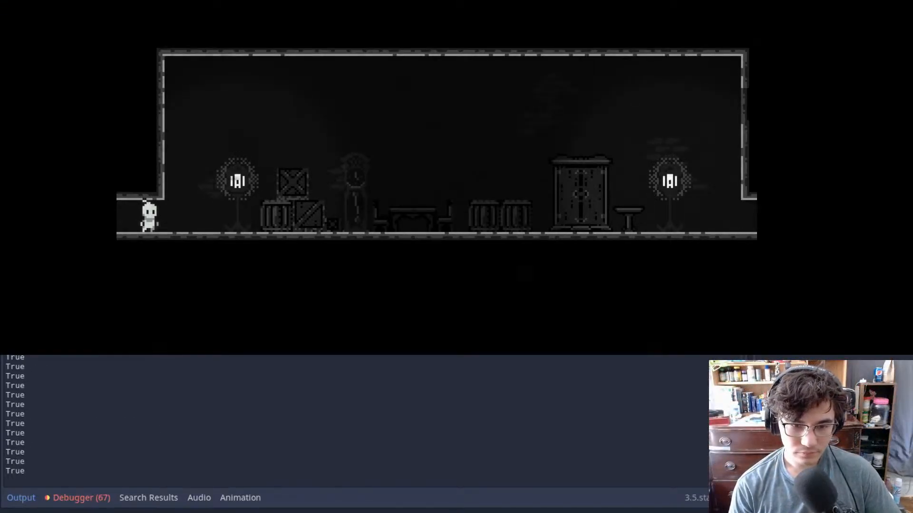
# - Walk the character through Room1 into the room beyond its right doorway and back
pyautogui.press('Right')
pyautogui.press('Right')
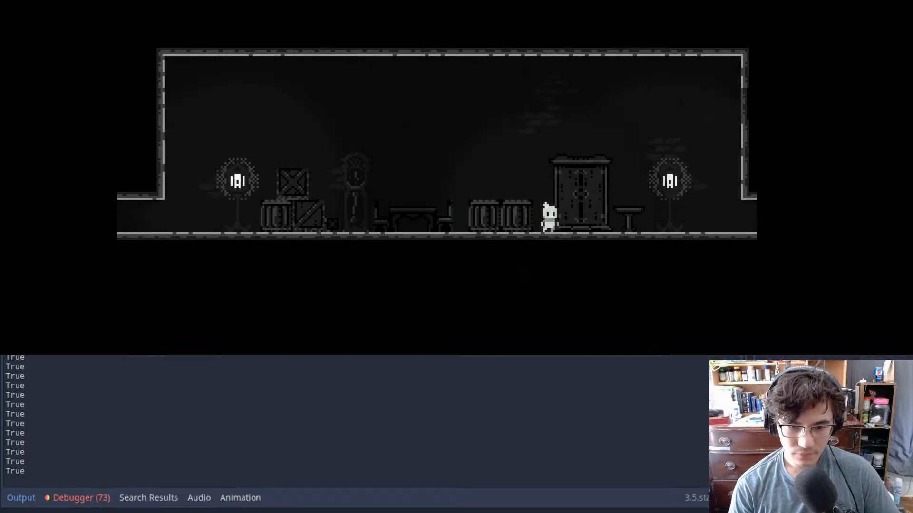
pyautogui.press('Right')
pyautogui.press('Right')
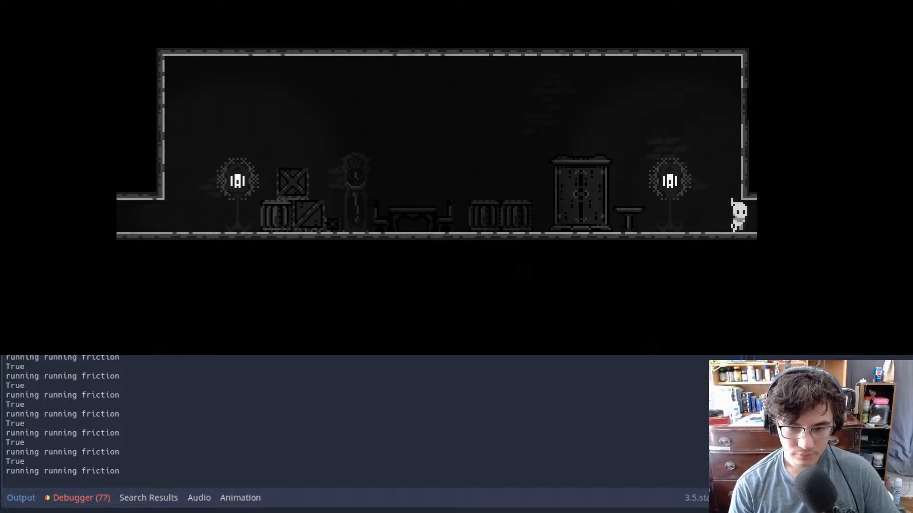
pyautogui.press('Left')
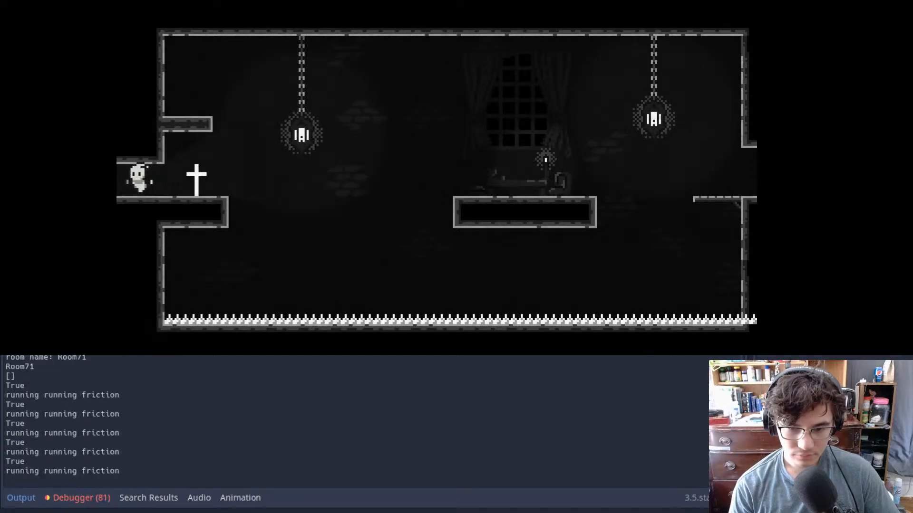
pyautogui.press('Left')
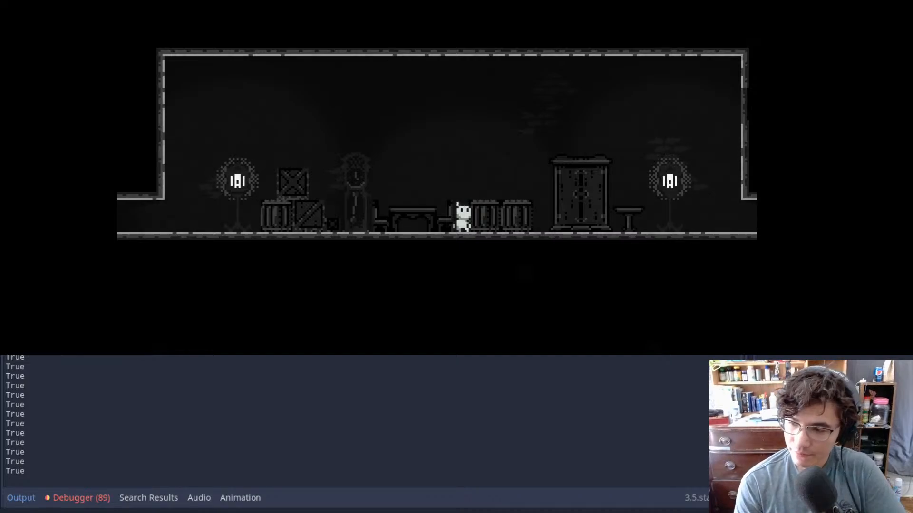
# - Move and jump the character from the dining table past the barrels and wardrobe to the right lamp
pyautogui.press('Right')
pyautogui.press('Right')
pyautogui.press('Right')
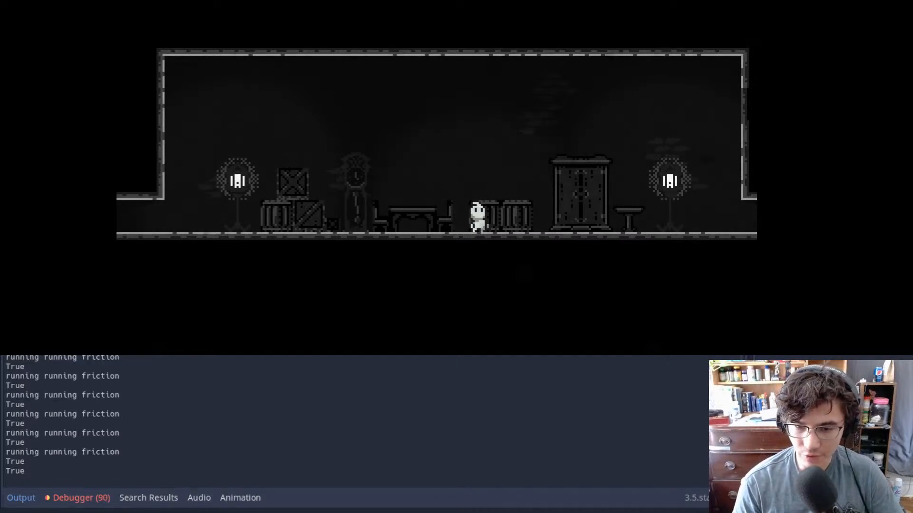
pyautogui.press('space')
pyautogui.press('Right')
pyautogui.press('Right')
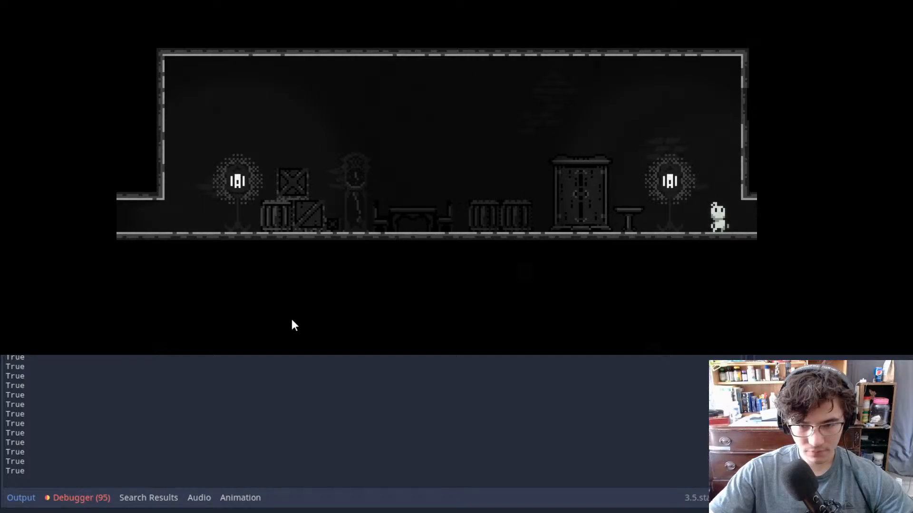
# - Walk the character back and forth between the barrels and the right doorway to check the furniture in the game
pyautogui.press('Right')
pyautogui.press('Left')
pyautogui.press('Left')
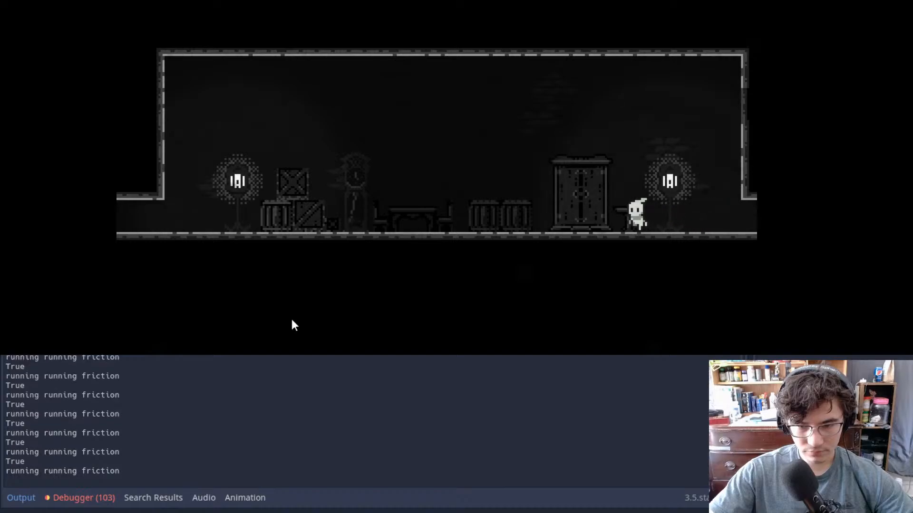
pyautogui.press('Right')
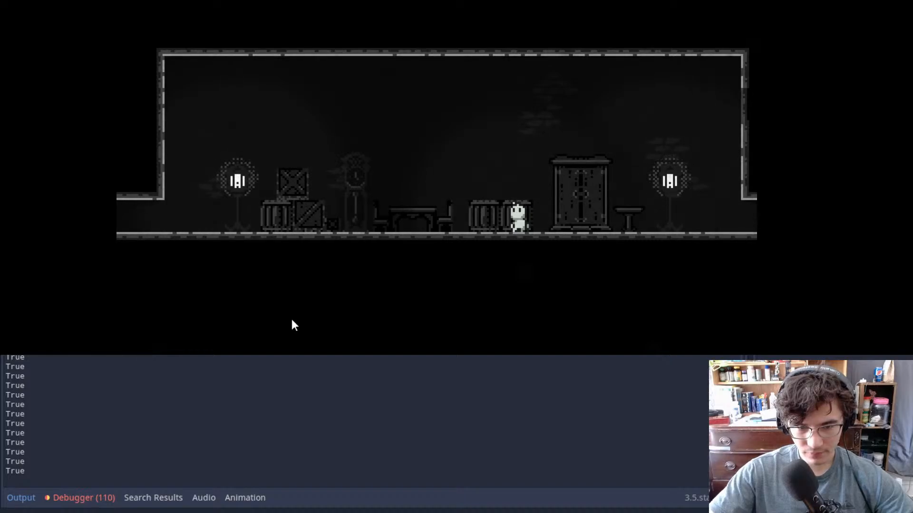
pyautogui.press('Right')
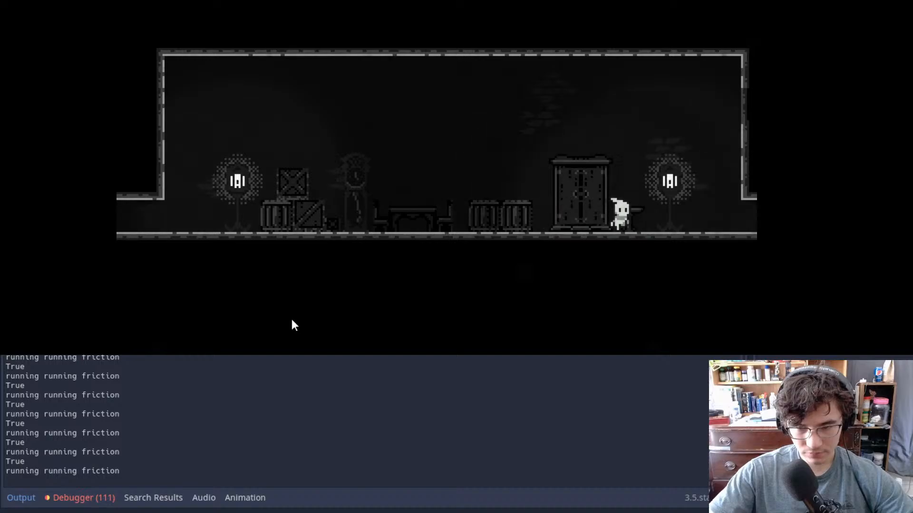
pyautogui.press('Right')
pyautogui.press('Left')
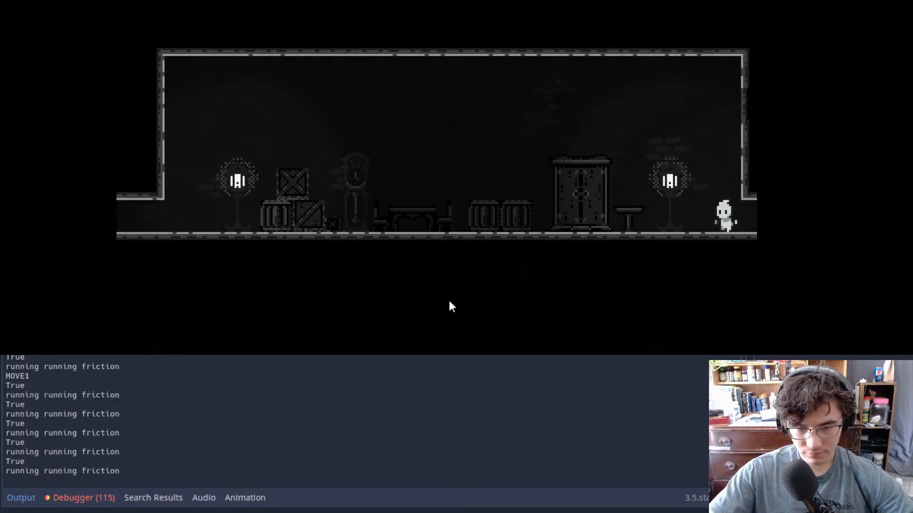
# - Return to the Godot editor, open the Room1 scene in the 2D view and select its Furniture_Tilemap node
pyautogui.click(338, 19)
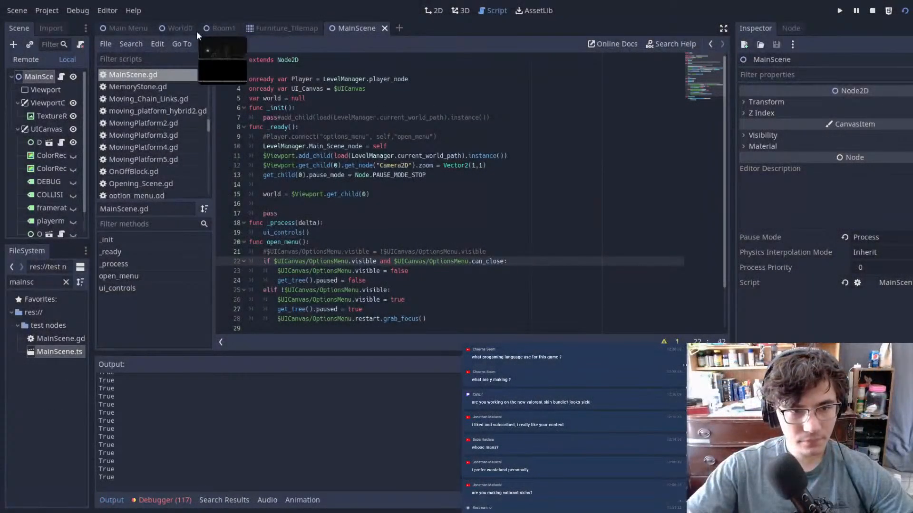
pyautogui.click(266, 28)
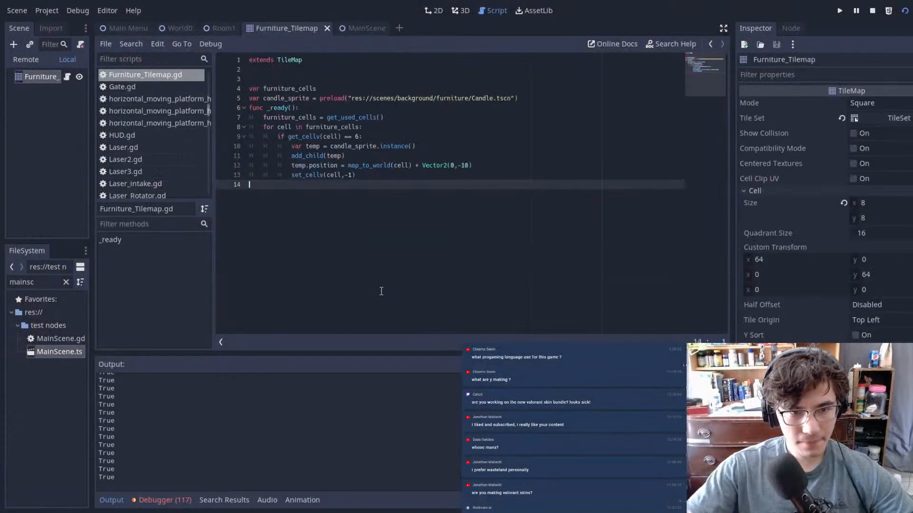
pyautogui.click(181, 30)
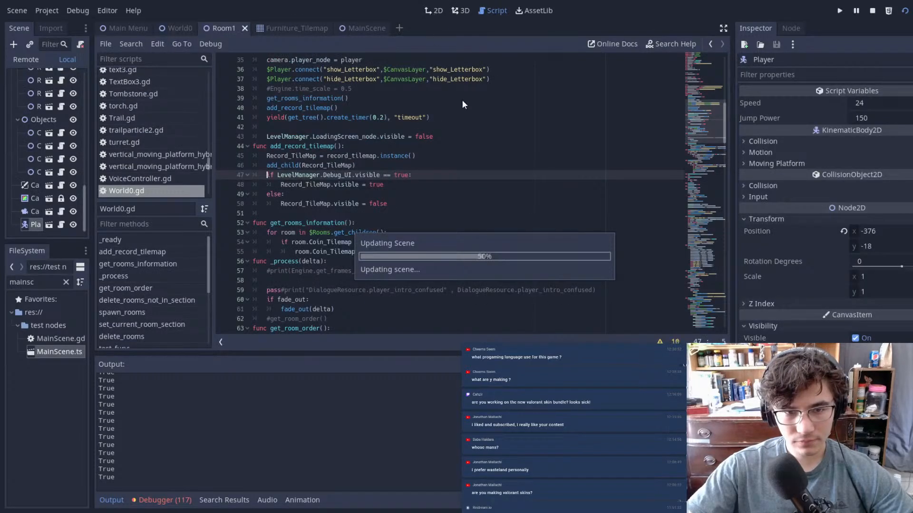
pyautogui.click(433, 10)
pyautogui.scroll(2, 523, 198)
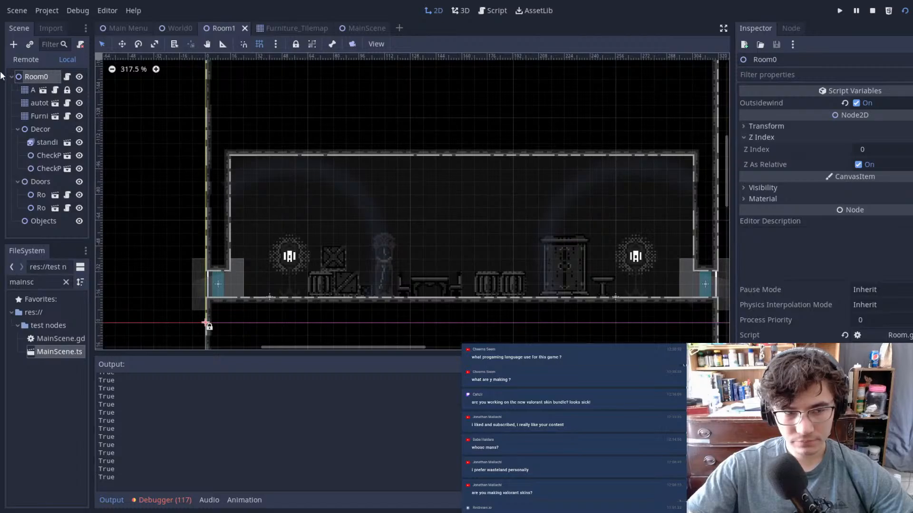
pyautogui.click(32, 107)
pyautogui.click(34, 128)
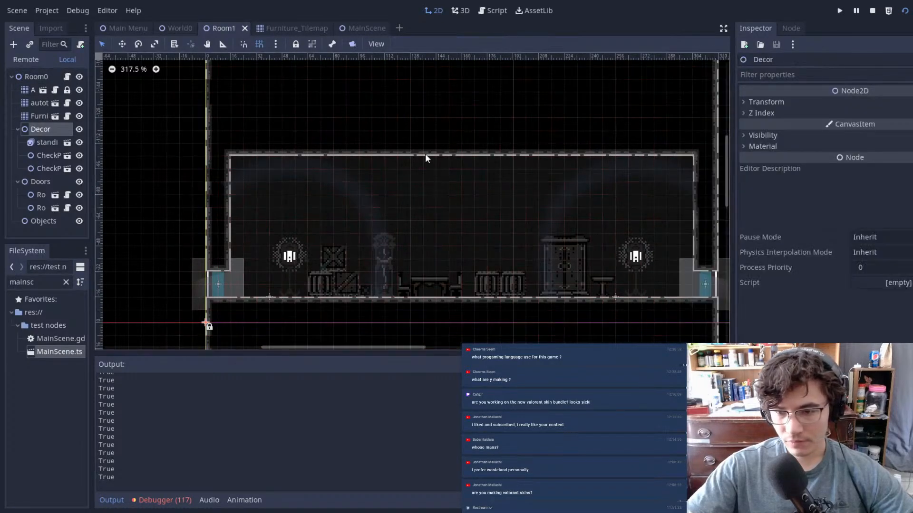
pyautogui.click(33, 116)
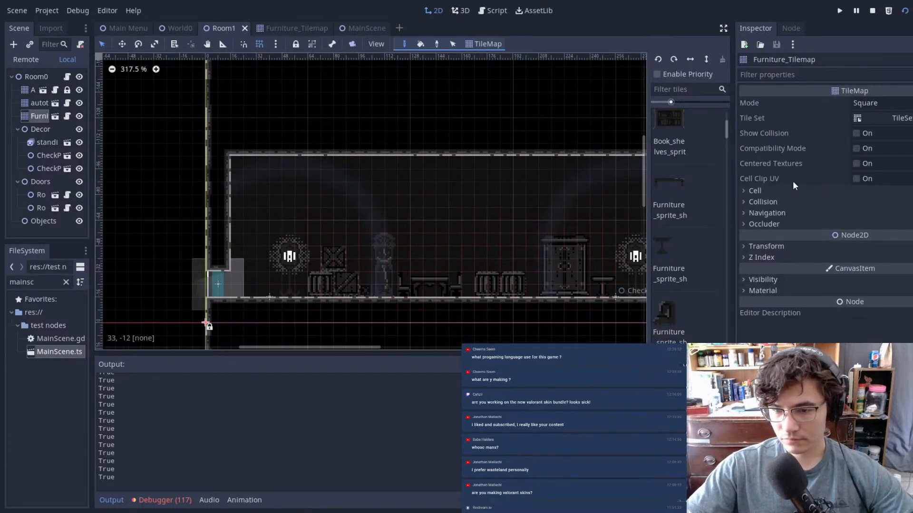
# - Try a small ornament tile from the furniture sprite sheet just above the dining table, and erase it
pyautogui.scroll(-2, 695, 222)
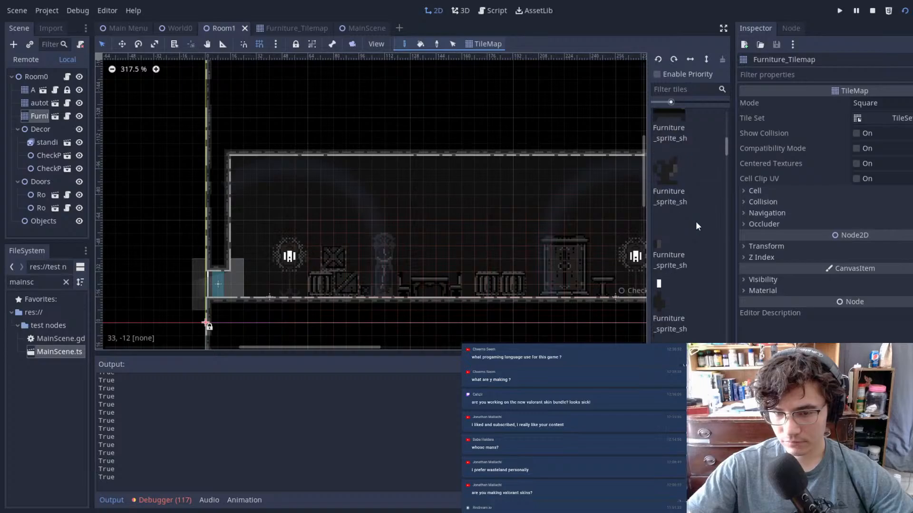
pyautogui.click(675, 169)
pyautogui.scroll(2, 433, 274)
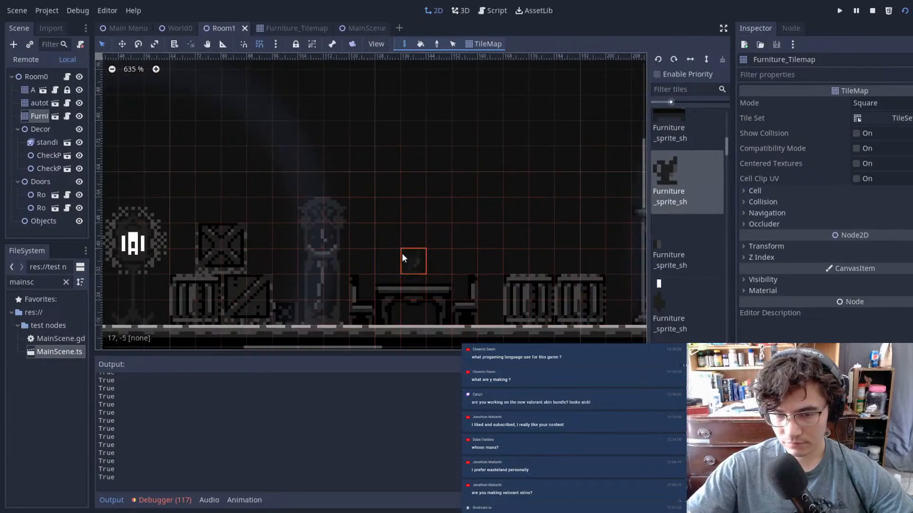
pyautogui.click(401, 259)
pyautogui.scroll(11, 444, 251)
pyautogui.rightClick(388, 279)
# - Place the chest tile from the new furniture sprites on the floor beside the right lamp, near the doorway
pyautogui.scroll(-2, 684, 246)
pyautogui.scroll(-2, 675, 250)
pyautogui.scroll(-5, 673, 252)
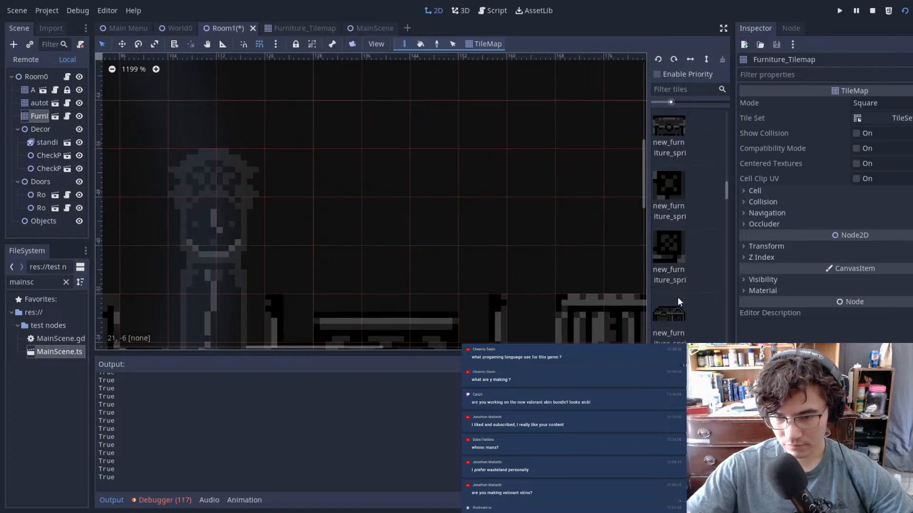
pyautogui.scroll(-1, 670, 261)
pyautogui.click(665, 265)
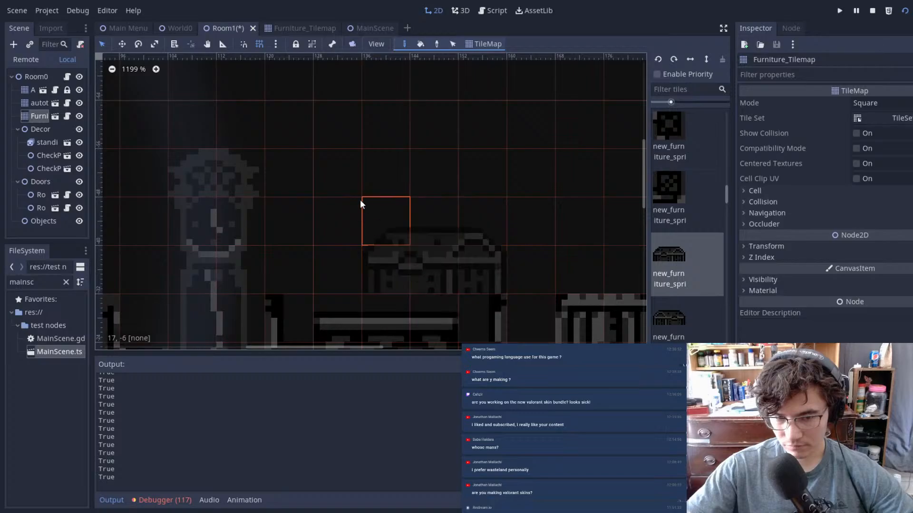
pyautogui.scroll(-5, 443, 257)
pyautogui.moveTo(492, 257); pyautogui.dragTo(254, 171, button='middle')
pyautogui.moveTo(519, 216); pyautogui.dragTo(281, 258, button='middle')
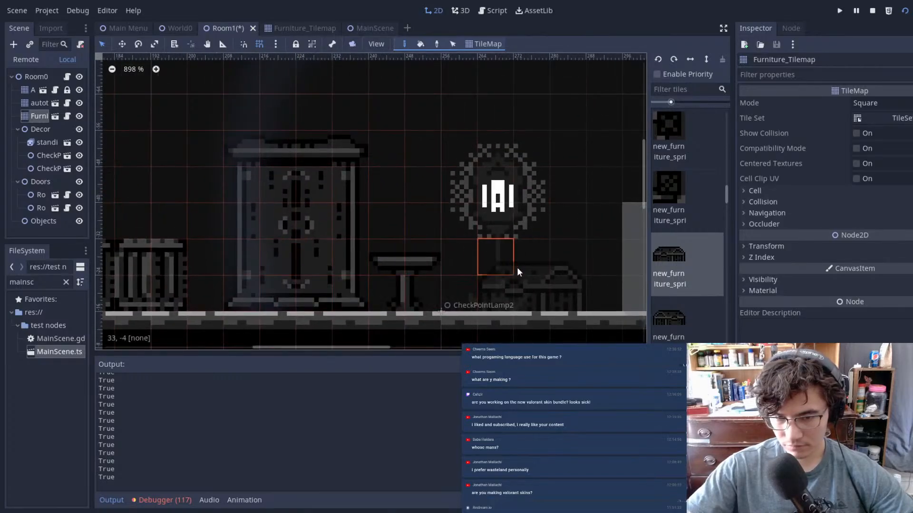
pyautogui.click(522, 254)
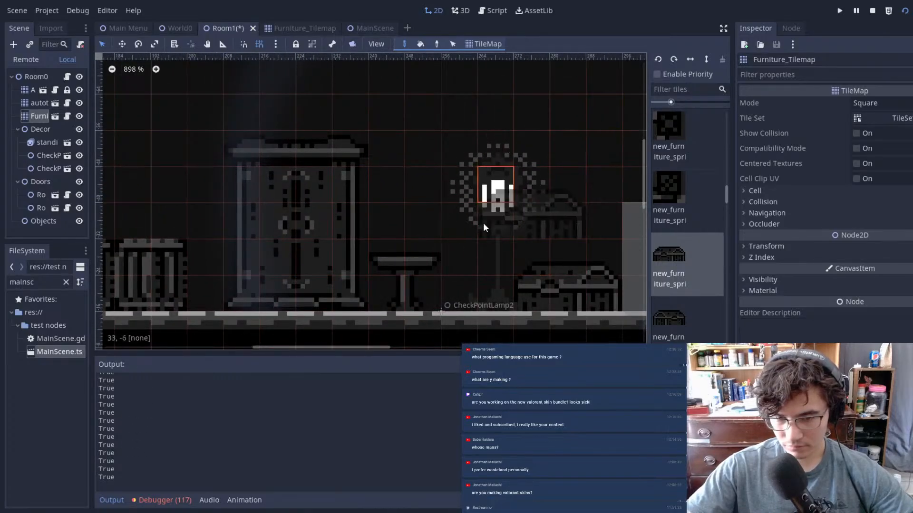
# - Save the Room1 scene
pyautogui.scroll(-1, 493, 188)
pyautogui.scroll(-4, 492, 187)
pyautogui.moveTo(558, 176); pyautogui.dragTo(261, 164, button='middle')
pyautogui.scroll(-20, 327, 226)
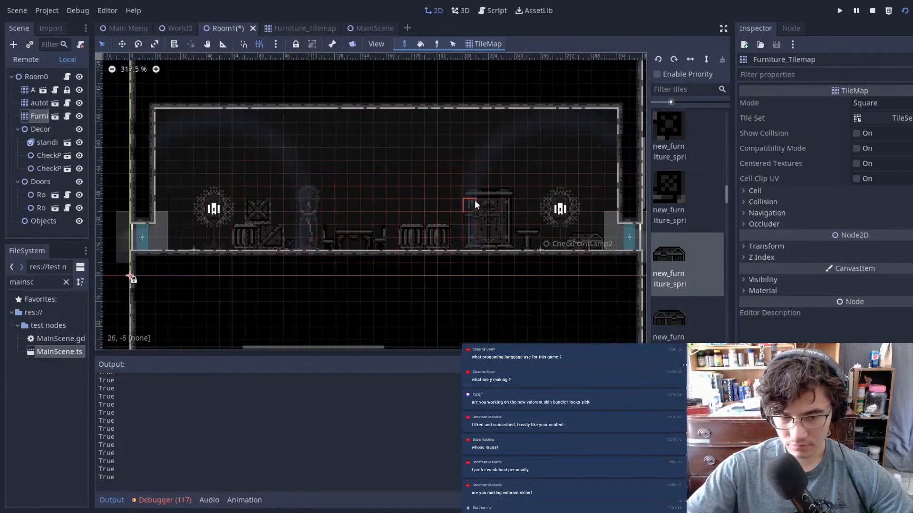
pyautogui.scroll(-1, 490, 217)
pyautogui.hotkey('ctrl', 's')
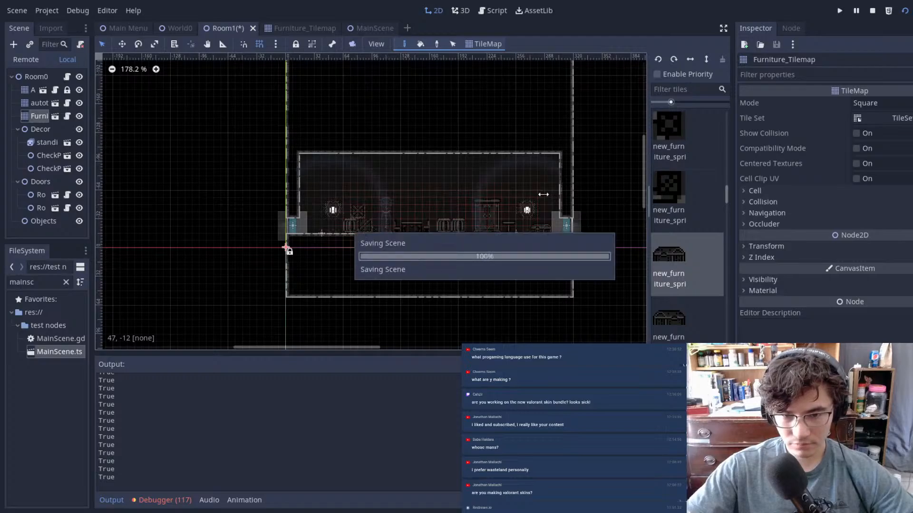
# - Try the tall bookshelf tile on the wall above the dining table and barrels, and undo its placement
pyautogui.scroll(11, 458, 227)
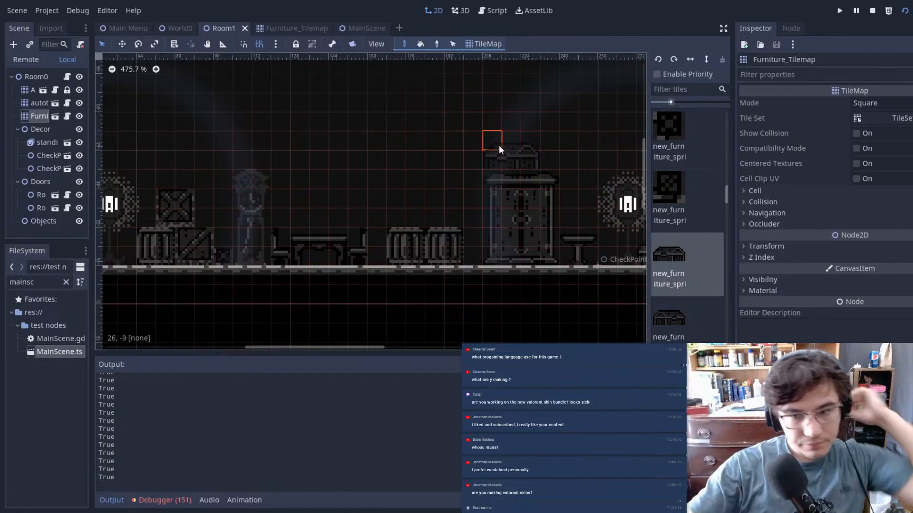
pyautogui.scroll(3, 678, 235)
pyautogui.scroll(2, 679, 200)
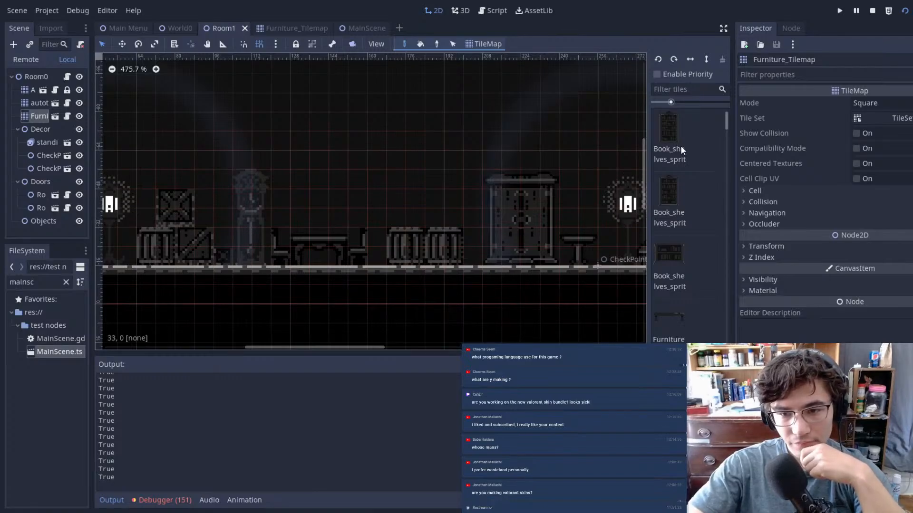
pyautogui.click(680, 165)
pyautogui.click(338, 76)
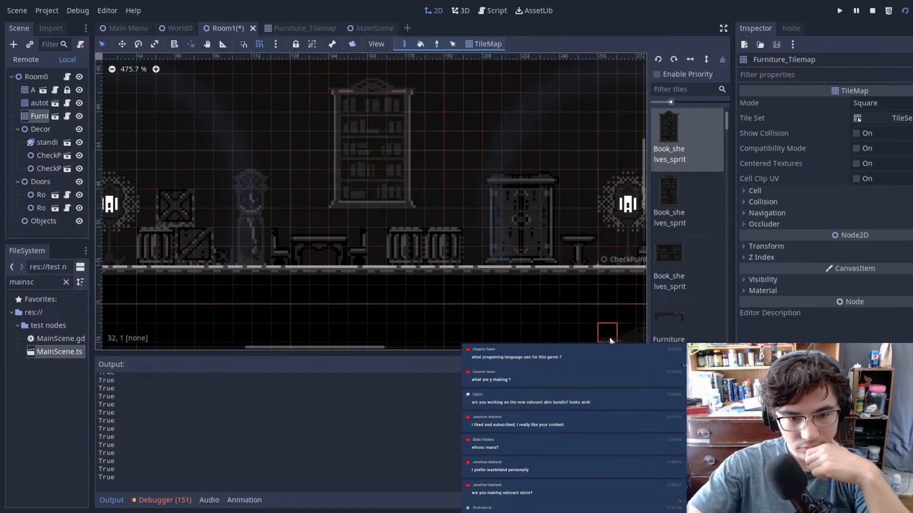
pyautogui.scroll(4, 476, 302)
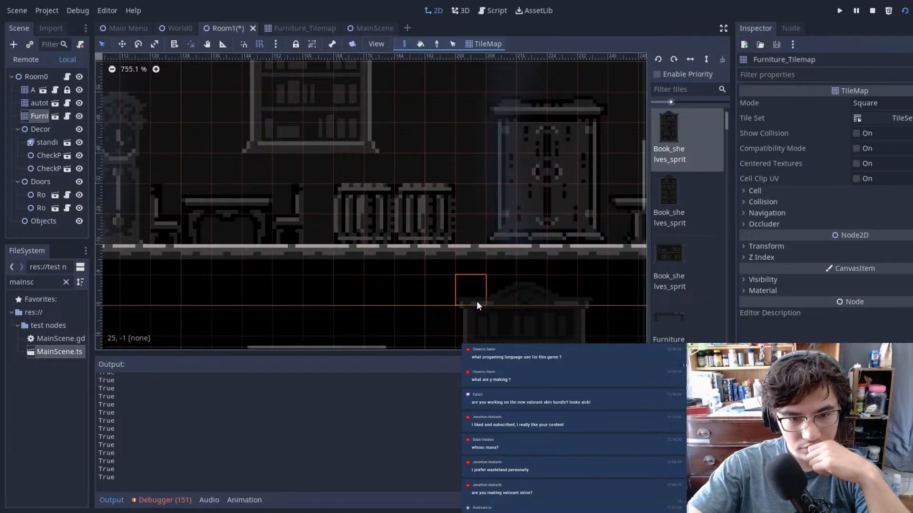
pyautogui.moveTo(498, 281); pyautogui.dragTo(506, 312, button='middle')
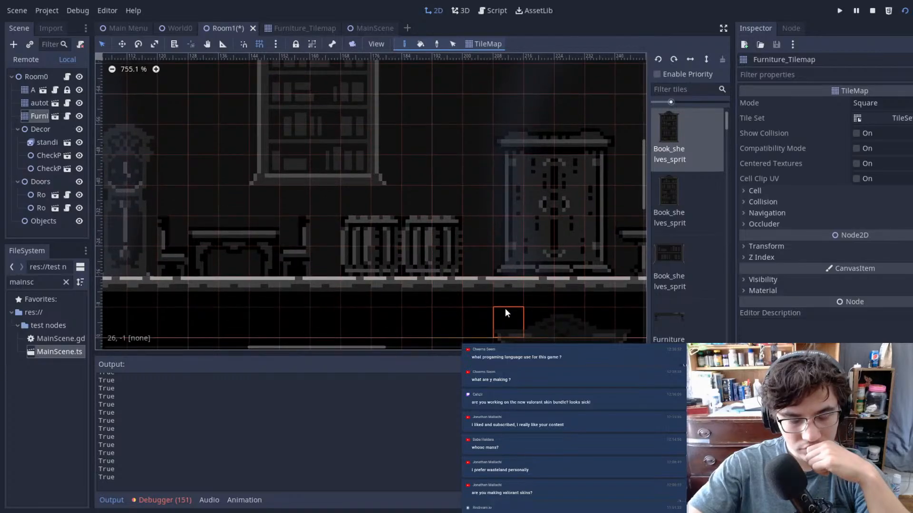
pyautogui.hotkey('ctrl', 'z')
# - Switch to the running game to check the chest beside the right lamp
pyautogui.click(479, 104)
pyautogui.press('F5')
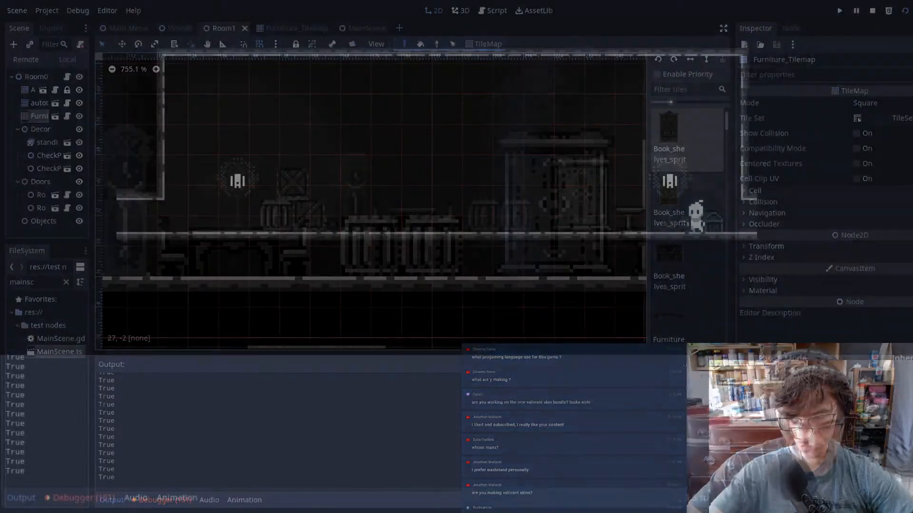
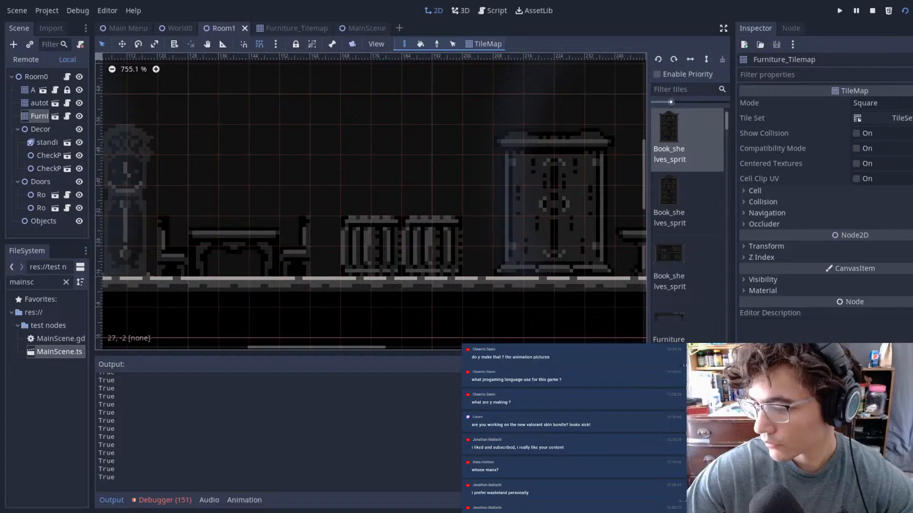
# - Switch to GIMP and export the new furniture sprite sheet over its existing image file
pyautogui.hotkey('alt', 'Tab')
pyautogui.keyDown('ctrl'); pyautogui.scroll(3, 635, 191); pyautogui.keyUp('ctrl')
pyautogui.keyDown('ctrl'); pyautogui.scroll(1, 632, 191); pyautogui.keyUp('ctrl')
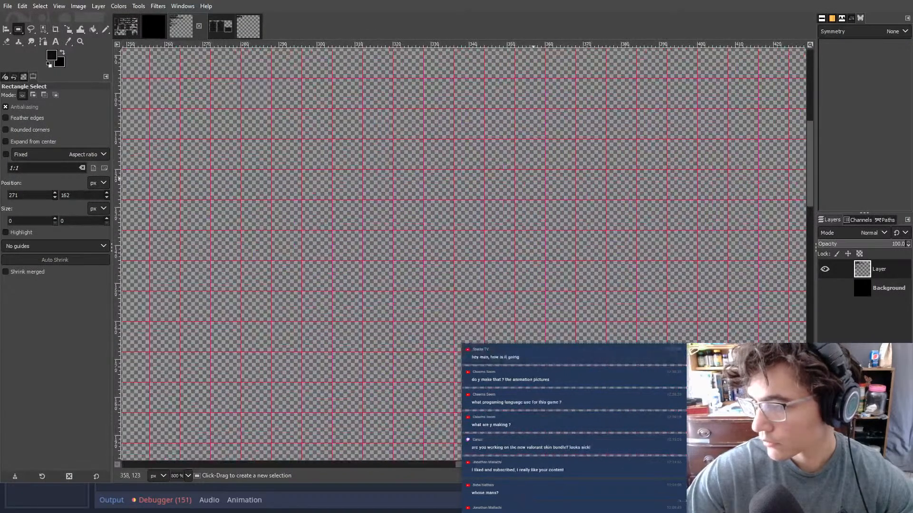
pyautogui.moveTo(323, 177); pyautogui.dragTo(723, 353, button='middle')
pyautogui.keyDown('ctrl'); pyautogui.scroll(-4, 445, 193); pyautogui.keyUp('ctrl')
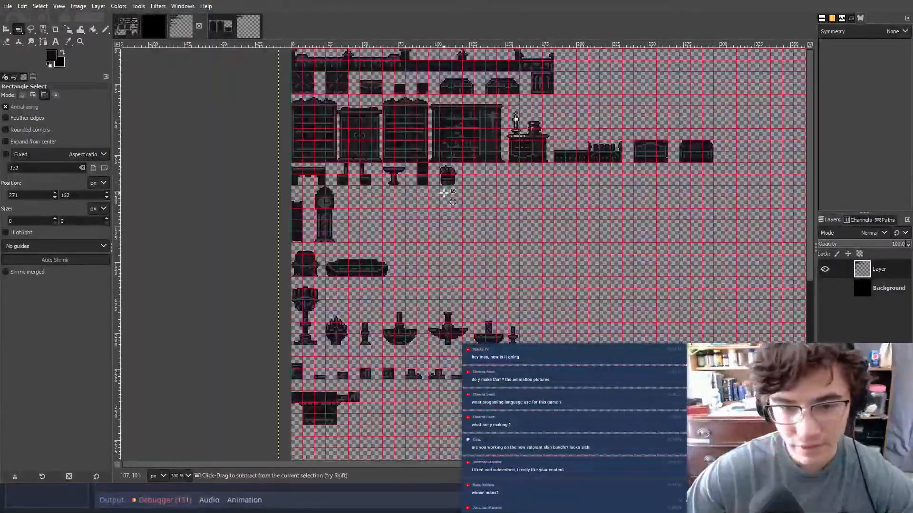
pyautogui.keyDown('ctrl'); pyautogui.scroll(2, 444, 192); pyautogui.keyUp('ctrl')
pyautogui.moveTo(284, 112); pyautogui.dragTo(371, 69, button='middle')
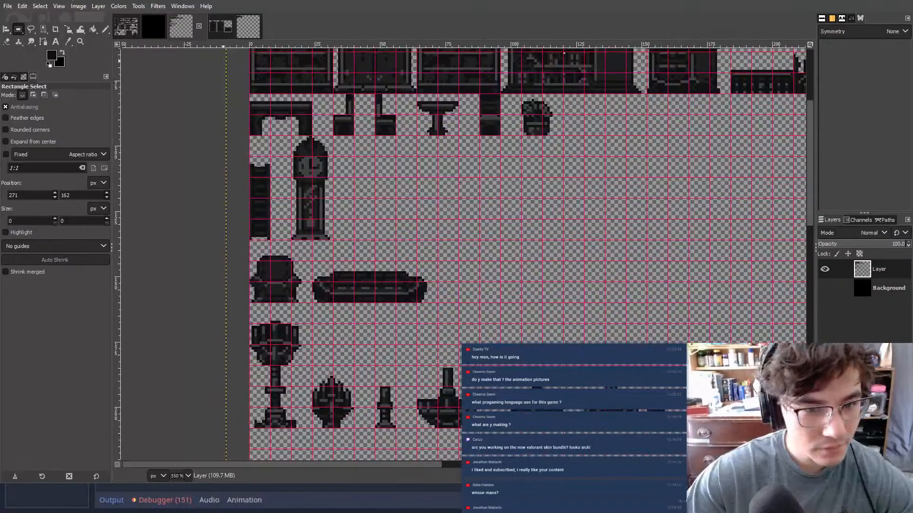
pyautogui.moveTo(511, 147); pyautogui.dragTo(483, 229, button='middle')
pyautogui.hotkey('ctrl', 'e')
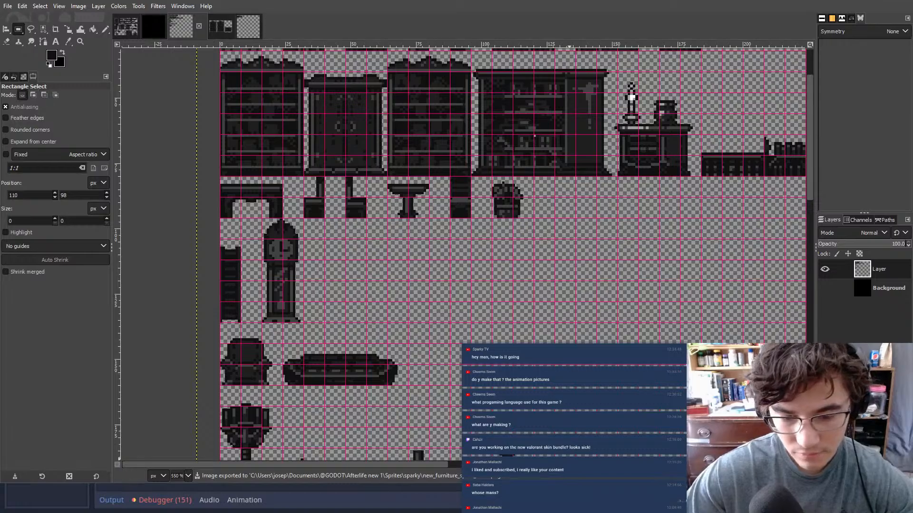
pyautogui.hotkey('ctrl', 'e')
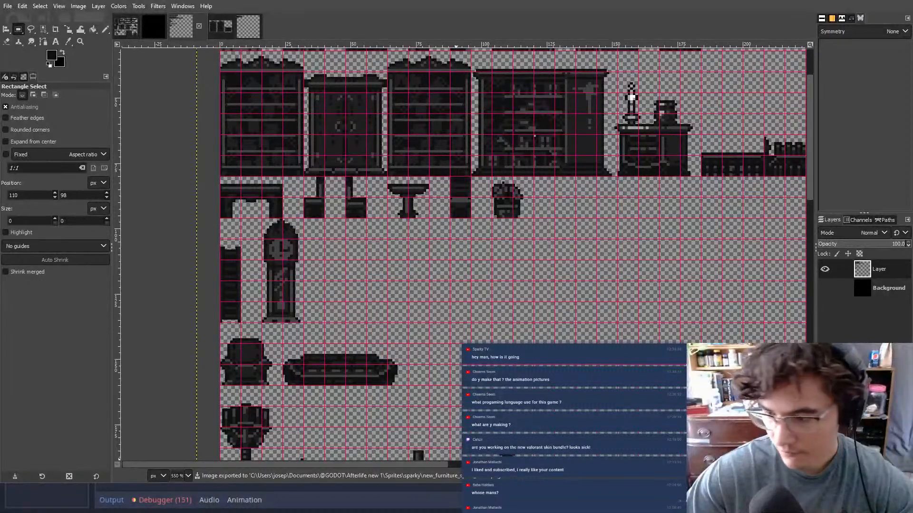
# - Switch to Godot and look over the furniture layout of Room1 from the entrance to the far lamp
pyautogui.hotkey('alt', 'Tab')
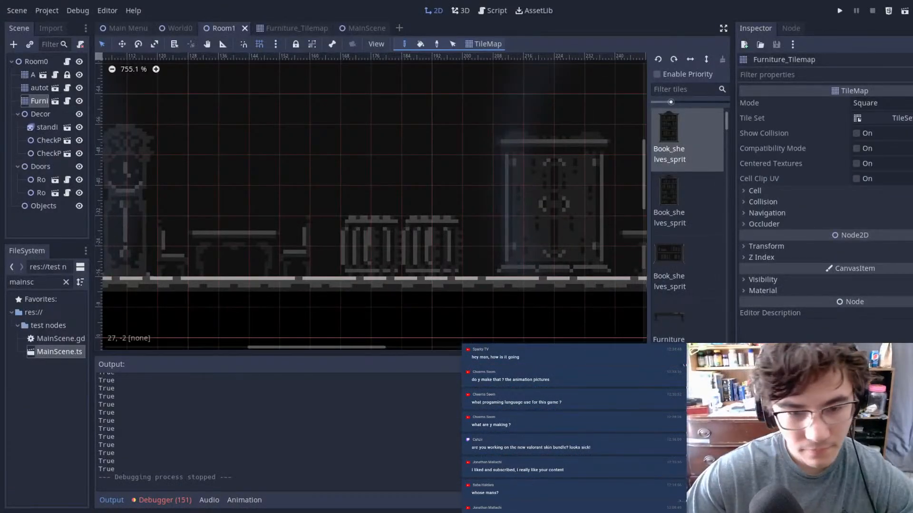
pyautogui.scroll(-1, 281, 139)
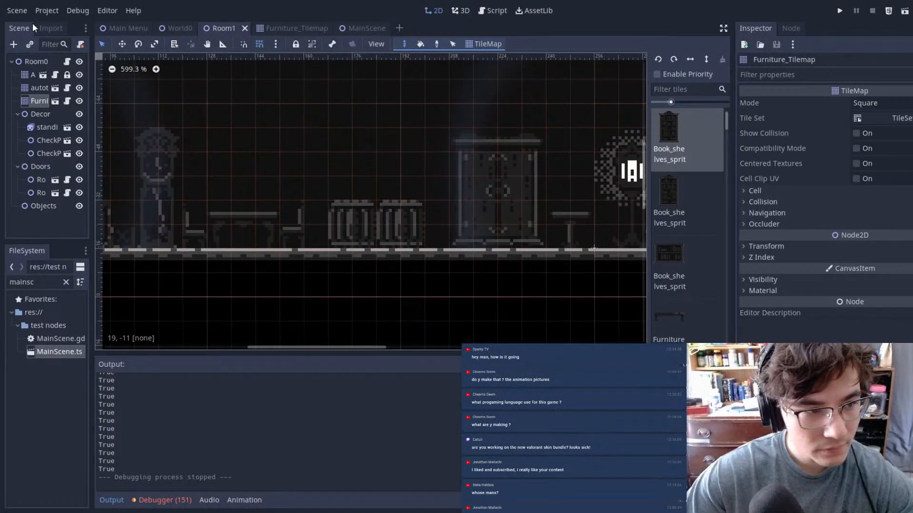
pyautogui.scroll(-7, 206, 84)
pyautogui.moveTo(328, 119); pyautogui.dragTo(553, 187, button='middle')
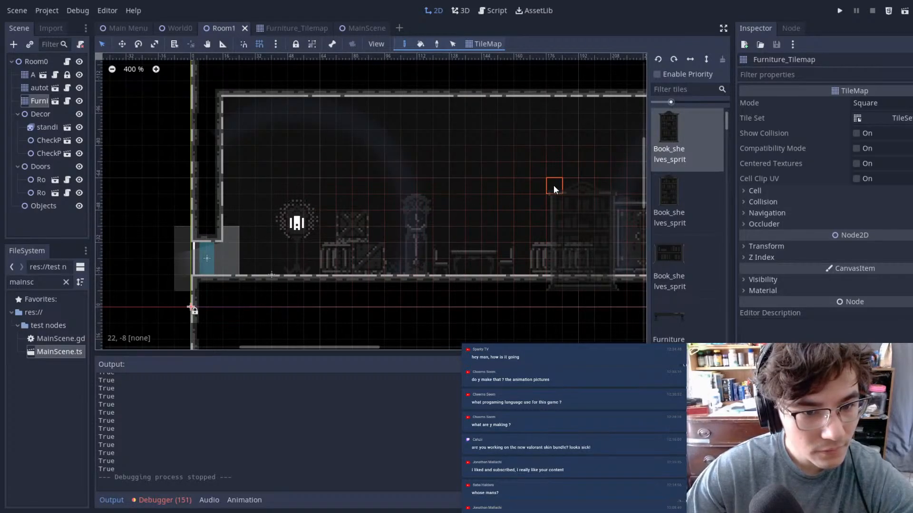
pyautogui.moveTo(567, 260); pyautogui.dragTo(454, 264, button='middle')
pyautogui.moveTo(482, 123); pyautogui.dragTo(426, 127, button='middle')
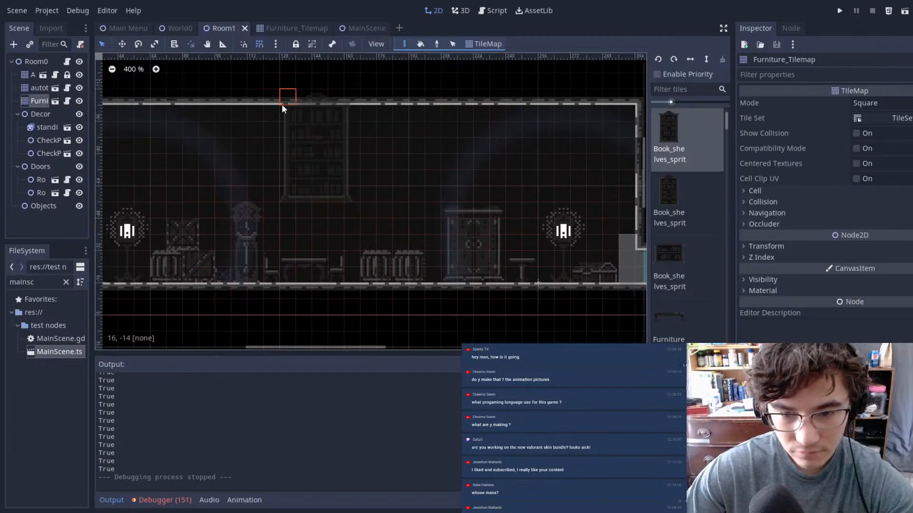
pyautogui.scroll(-4, 274, 119)
pyautogui.moveTo(449, 166); pyautogui.dragTo(536, 189, button='middle')
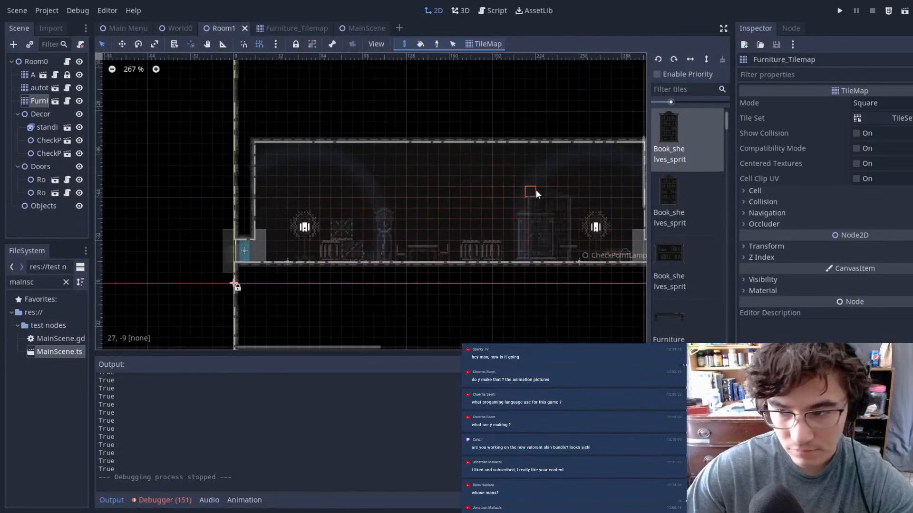
# - Open the World0 scene and examine the furnished room, especially the wall and floor between the two lamps
pyautogui.click(196, 28)
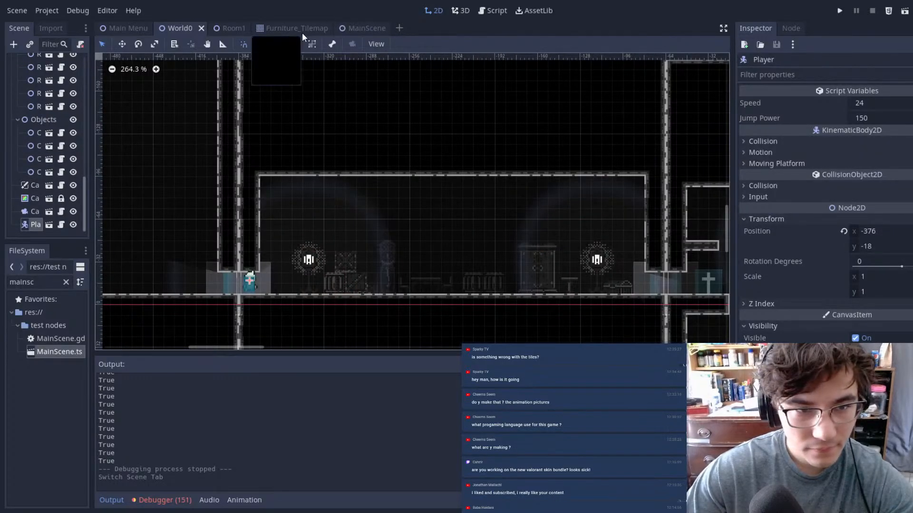
pyautogui.scroll(3, 471, 231)
pyautogui.scroll(-4, 459, 229)
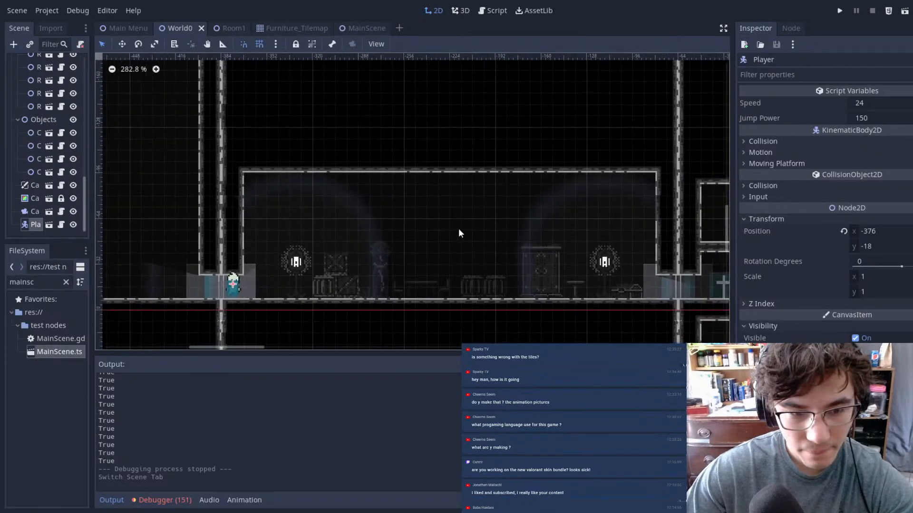
pyautogui.moveTo(542, 201); pyautogui.dragTo(364, 179, button='middle')
pyautogui.moveTo(509, 178); pyautogui.dragTo(411, 178, button='middle')
pyautogui.moveTo(254, 195); pyautogui.dragTo(551, 185, button='middle')
pyautogui.scroll(8, 551, 185)
pyautogui.scroll(16, 421, 167)
pyautogui.scroll(-8, 430, 179)
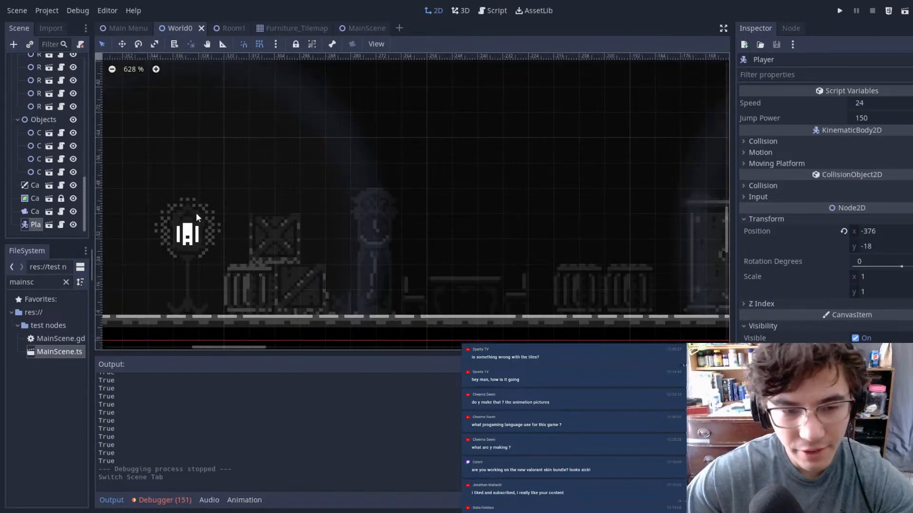
pyautogui.moveTo(337, 211); pyautogui.dragTo(434, 188, button='middle')
pyautogui.moveTo(562, 183); pyautogui.dragTo(419, 176, button='middle')
pyautogui.scroll(1, 548, 179)
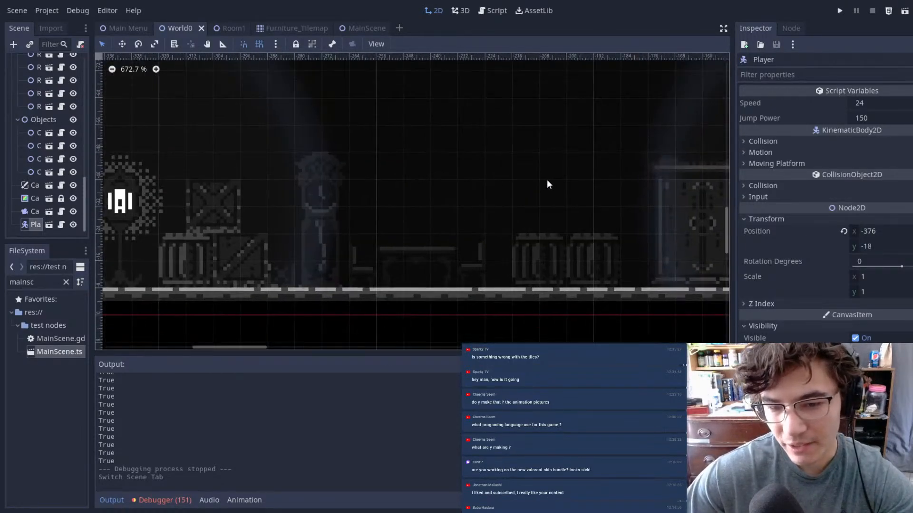
pyautogui.scroll(-6, 564, 264)
pyautogui.scroll(-1, 565, 263)
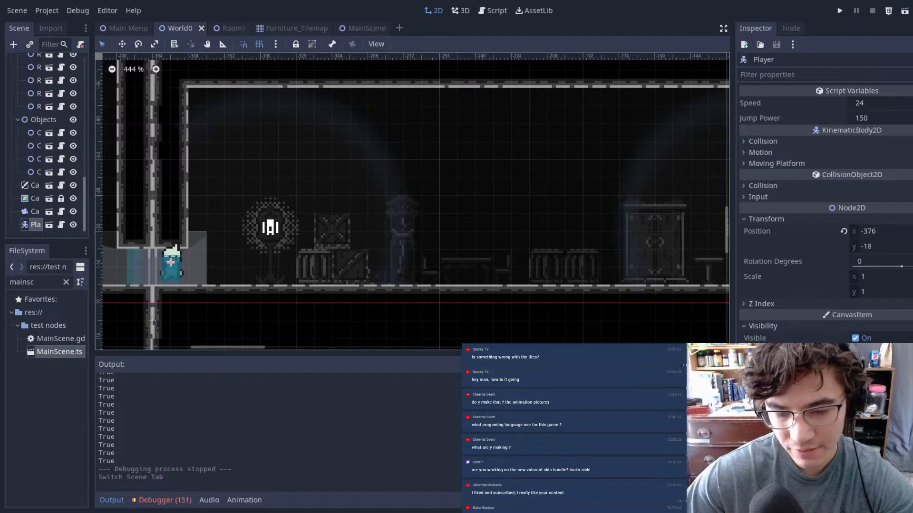
# - Switch to GIMP and examine the tall bookshelf sprites in the Book_shelves image
pyautogui.hotkey('alt', 'Tab')
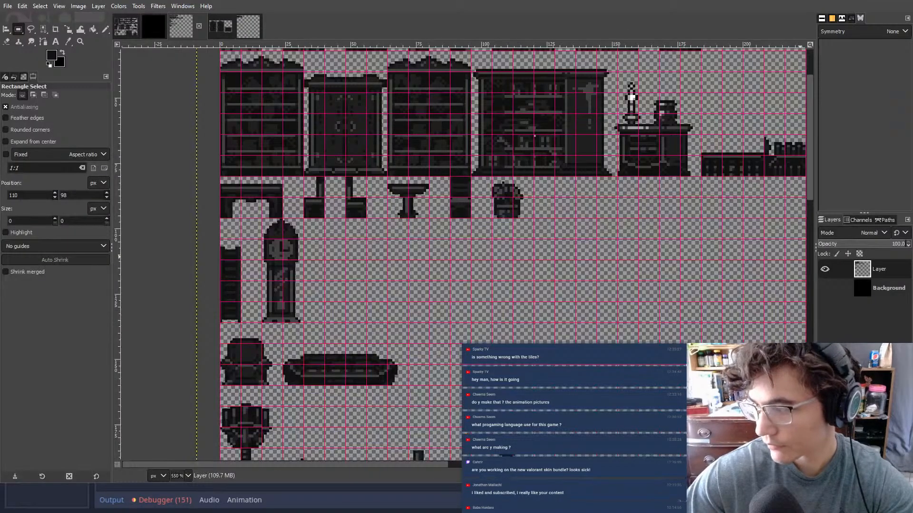
pyautogui.moveTo(247, 109); pyautogui.dragTo(271, 189, button='middle')
pyautogui.scroll(-1, 241, 163)
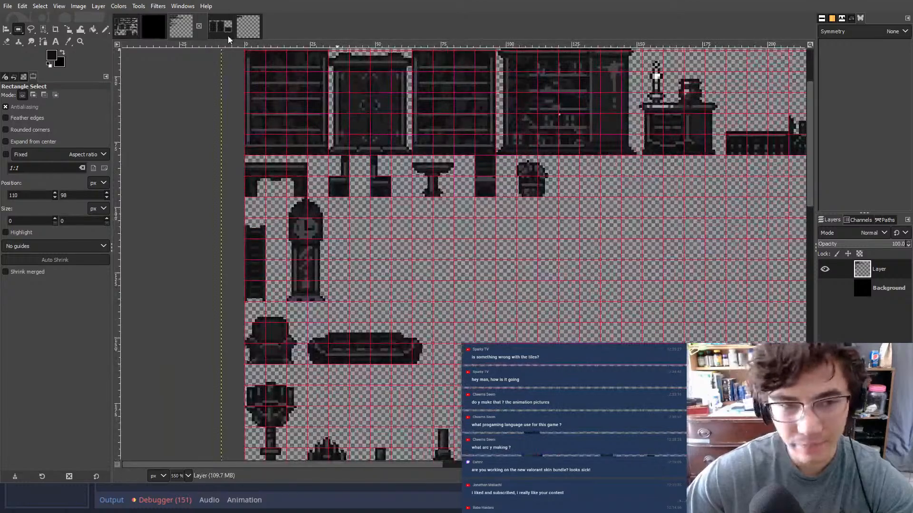
pyautogui.click(220, 26)
pyautogui.keyDown('ctrl'); pyautogui.scroll(4, 448, 194); pyautogui.keyUp('ctrl')
pyautogui.scroll(2, 371, 177)
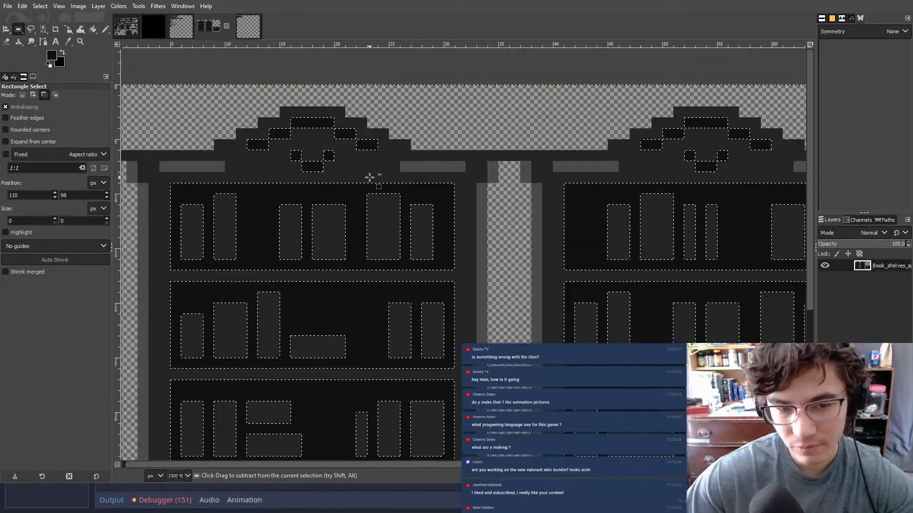
pyautogui.keyDown('ctrl'); pyautogui.scroll(-4, 370, 177); pyautogui.keyUp('ctrl')
pyautogui.keyDown('ctrl'); pyautogui.scroll(5, 455, 197); pyautogui.keyUp('ctrl')
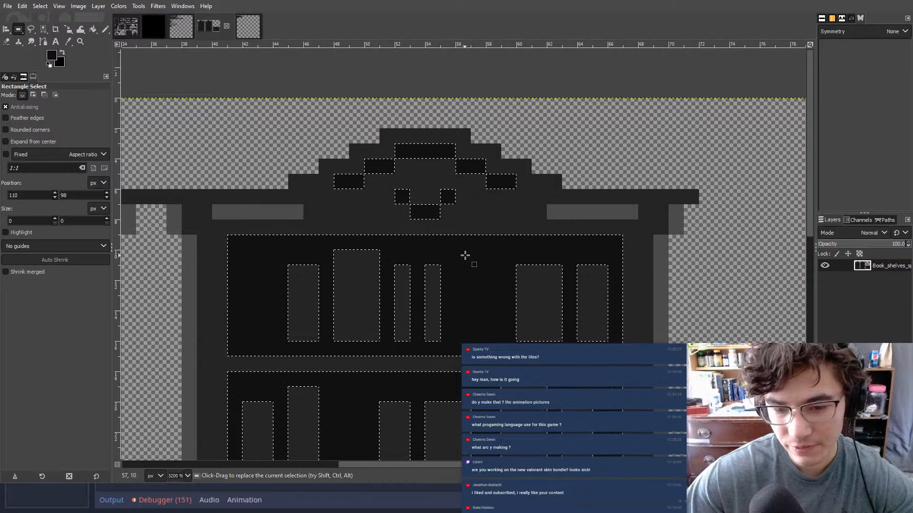
pyautogui.keyDown('ctrl'); pyautogui.scroll(5, 474, 263); pyautogui.keyUp('ctrl')
pyautogui.keyDown('ctrl'); pyautogui.scroll(-5, 476, 177); pyautogui.keyUp('ctrl')
pyautogui.keyDown('ctrl'); pyautogui.scroll(-2, 293, 109); pyautogui.keyUp('ctrl')
# - Open the original furniture sheet and examine its cabinets, clock, chandeliers and railings
pyautogui.click(127, 26)
pyautogui.keyDown('ctrl'); pyautogui.scroll(3, 390, 226); pyautogui.keyUp('ctrl')
pyautogui.keyDown('ctrl'); pyautogui.scroll(10, 390, 226); pyautogui.keyUp('ctrl')
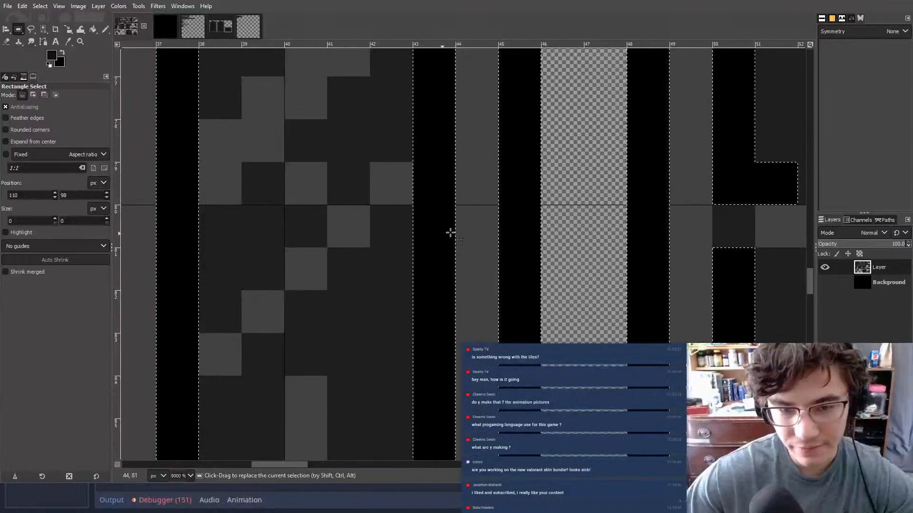
pyautogui.keyDown('ctrl'); pyautogui.scroll(-12, 457, 189); pyautogui.keyUp('ctrl')
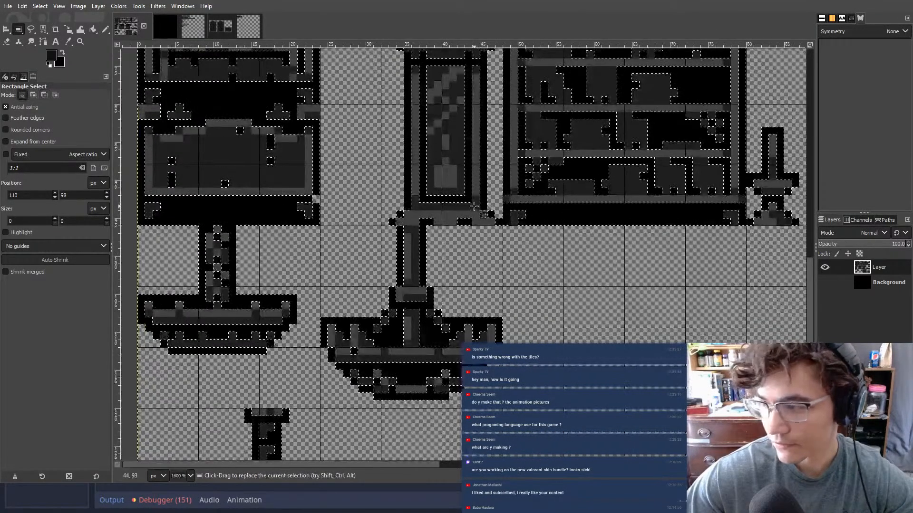
pyautogui.keyDown('ctrl'); pyautogui.scroll(4, 333, 124); pyautogui.keyUp('ctrl')
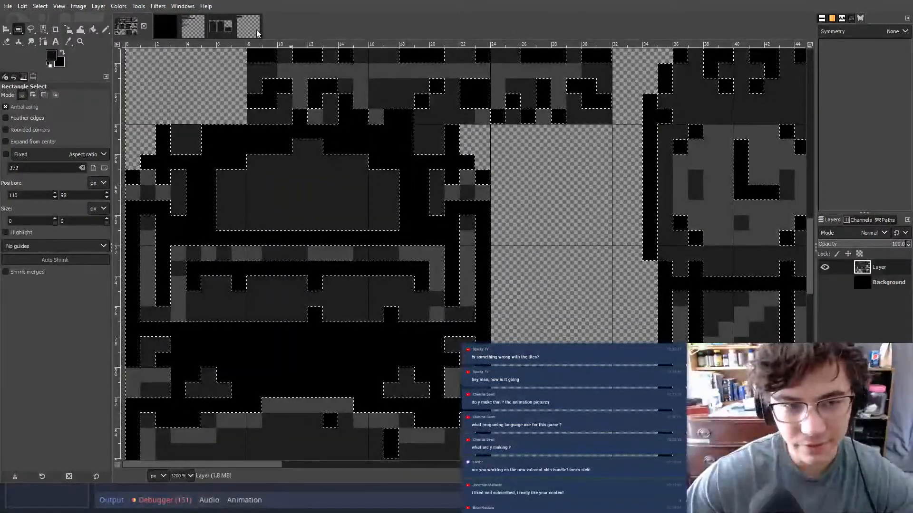
pyautogui.keyDown('ctrl'); pyautogui.scroll(-4, 469, 231); pyautogui.keyUp('ctrl')
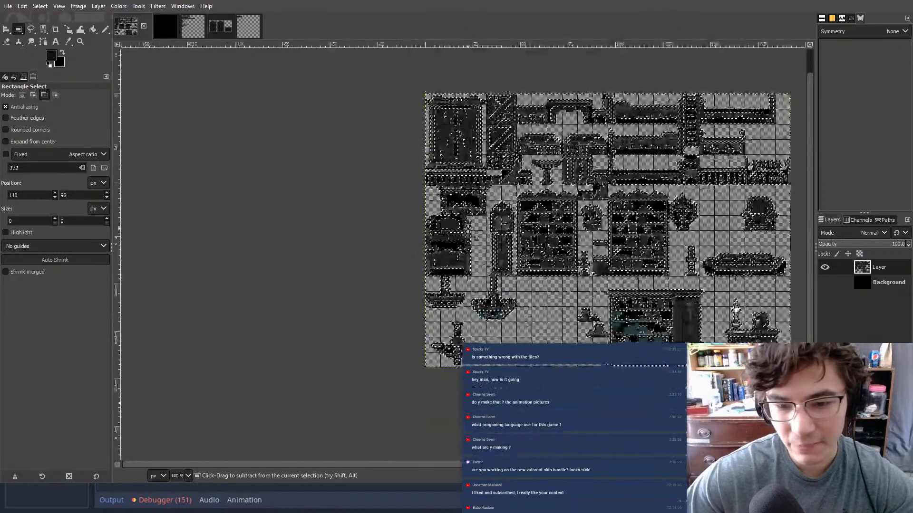
pyautogui.keyDown('ctrl'); pyautogui.scroll(4, 542, 209); pyautogui.keyUp('ctrl')
pyautogui.keyDown('ctrl'); pyautogui.scroll(-3, 556, 194); pyautogui.keyUp('ctrl')
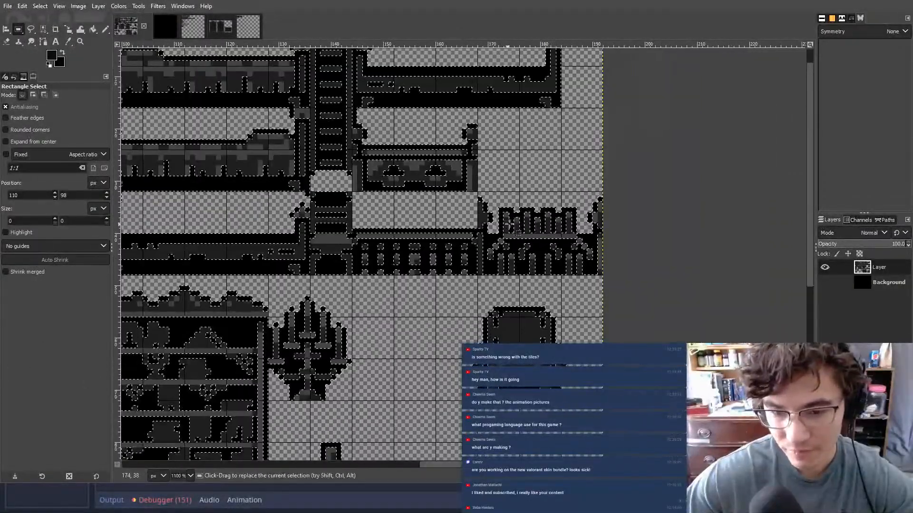
pyautogui.scroll(1, 378, 147)
# - Select the adjoining railing sprites on the new furniture sheet with a rectangle of about 51 × 31 px
pyautogui.moveTo(727, 252); pyautogui.dragTo(194, 311, button='middle')
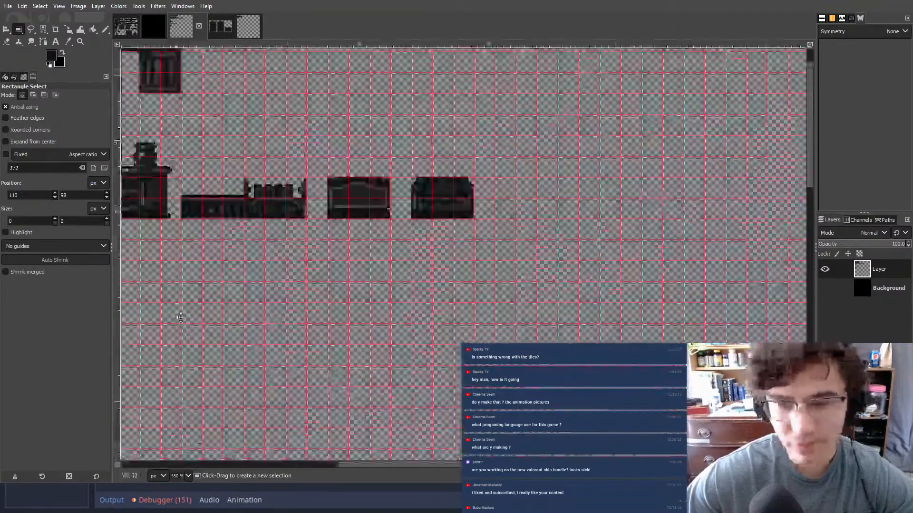
pyautogui.keyDown('ctrl'); pyautogui.scroll(3, 434, 202); pyautogui.keyUp('ctrl')
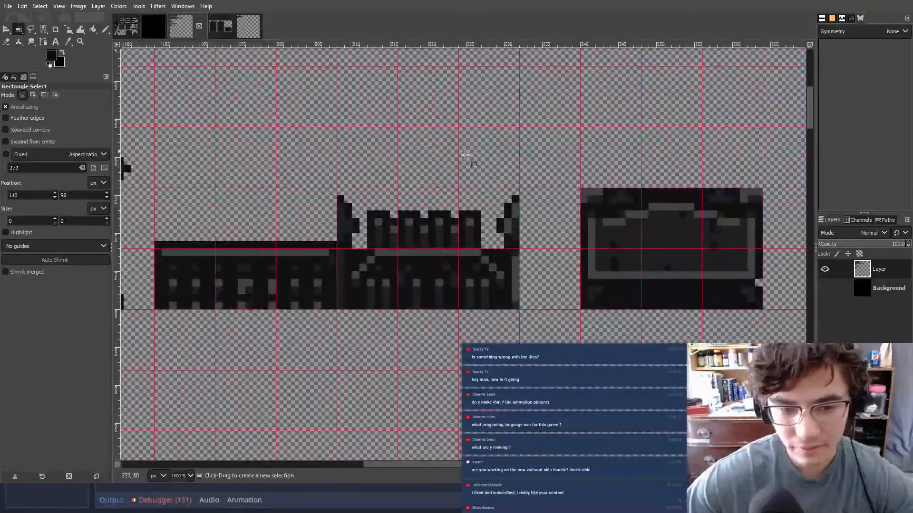
pyautogui.keyDown('ctrl'); pyautogui.scroll(-2, 372, 231); pyautogui.keyUp('ctrl')
pyautogui.moveTo(372, 230); pyautogui.dragTo(497, 153, button='middle')
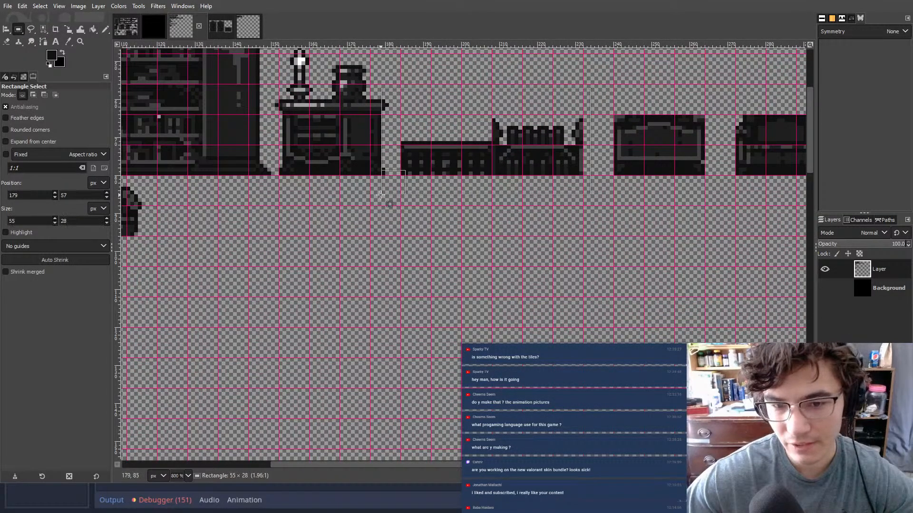
pyautogui.scroll(3, 586, 179)
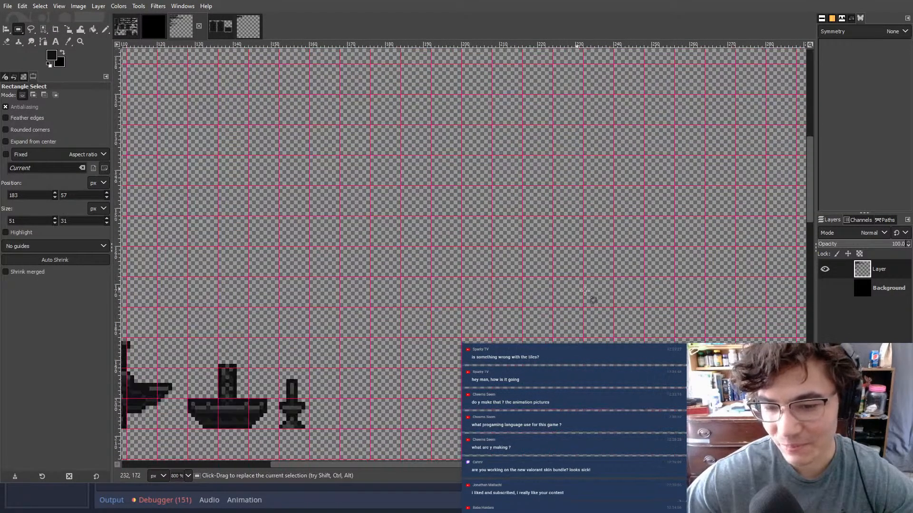
pyautogui.moveTo(516, 307); pyautogui.dragTo(348, 254, button='middle')
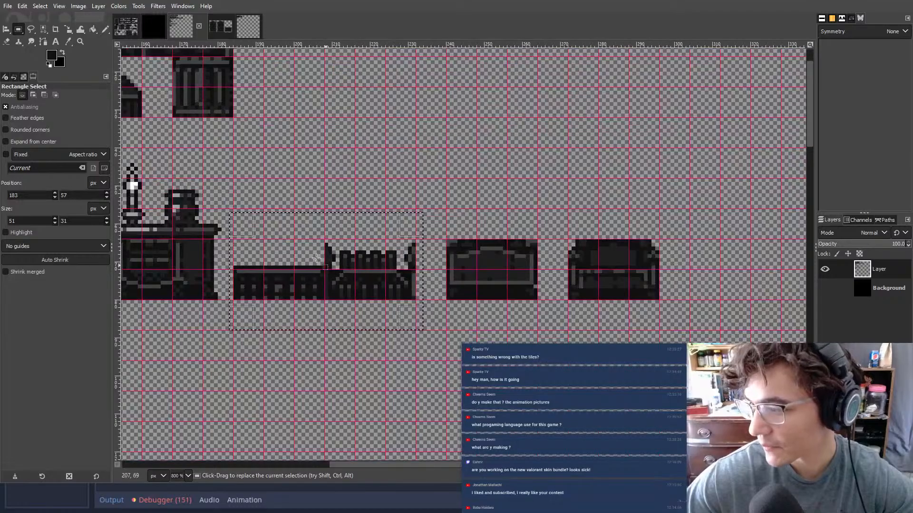
pyautogui.keyDown('ctrl'); pyautogui.scroll(-6, 196, 284); pyautogui.keyUp('ctrl')
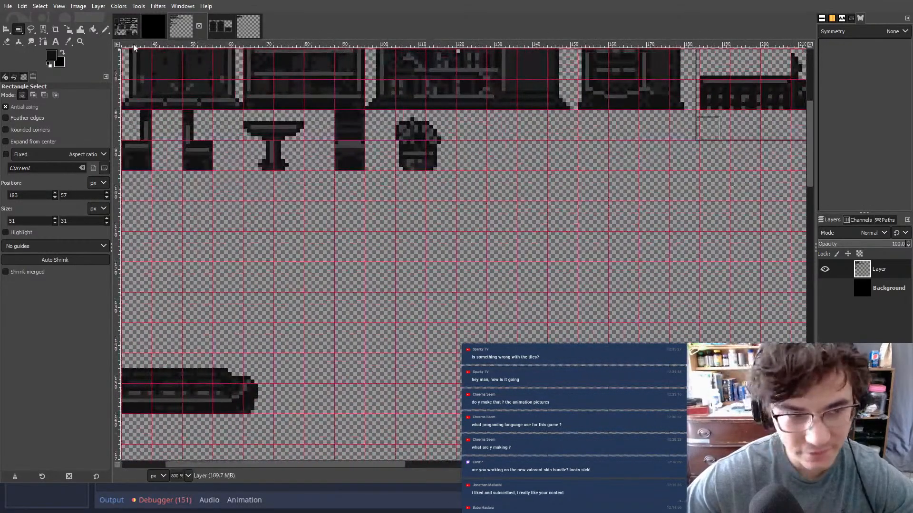
# - Replace the original sheet's selection with a rectangle of about 23 × 13 px on the upper cabinet, and inspect the railing sprites
pyautogui.keyDown('ctrl'); pyautogui.scroll(6, 266, 214); pyautogui.keyUp('ctrl')
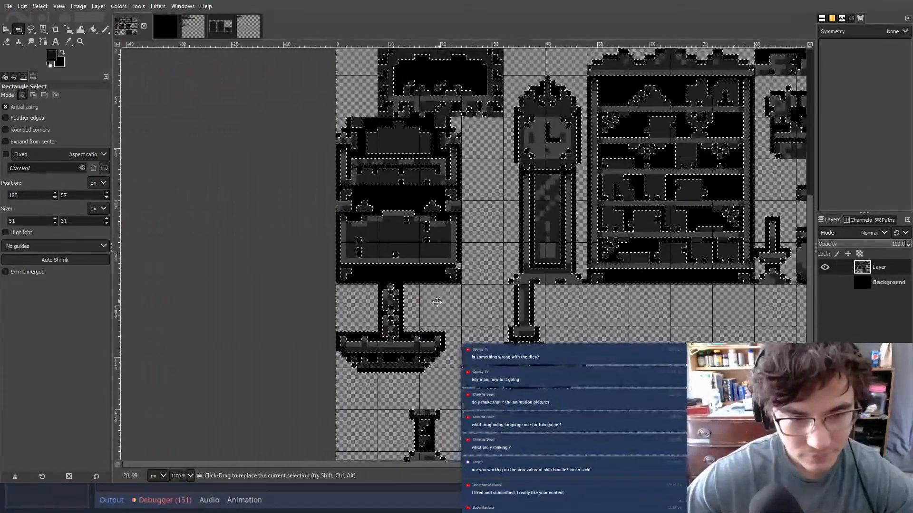
pyautogui.moveTo(436, 302); pyautogui.dragTo(356, 295, button='middle')
pyautogui.keyDown('ctrl'); pyautogui.scroll(2, 310, 116); pyautogui.keyUp('ctrl')
pyautogui.click(510, 170)
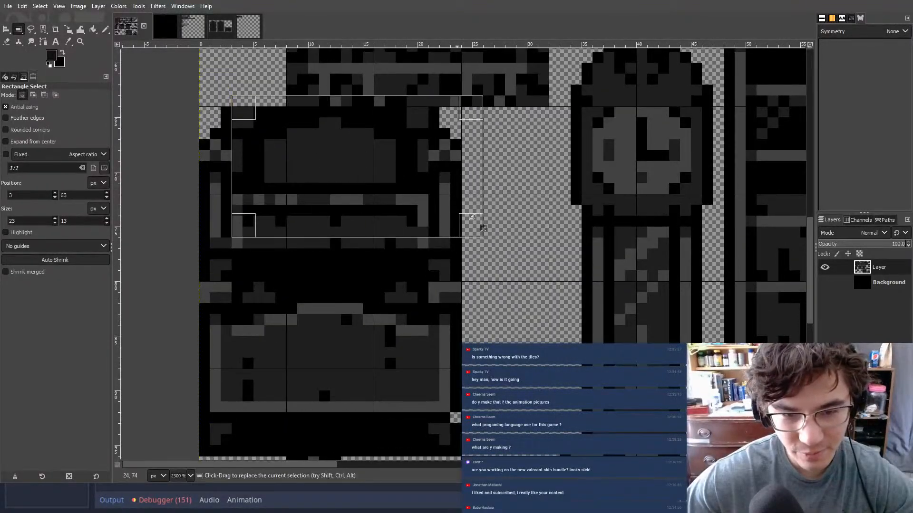
pyautogui.keyDown('ctrl'); pyautogui.scroll(-6, 442, 206); pyautogui.keyUp('ctrl')
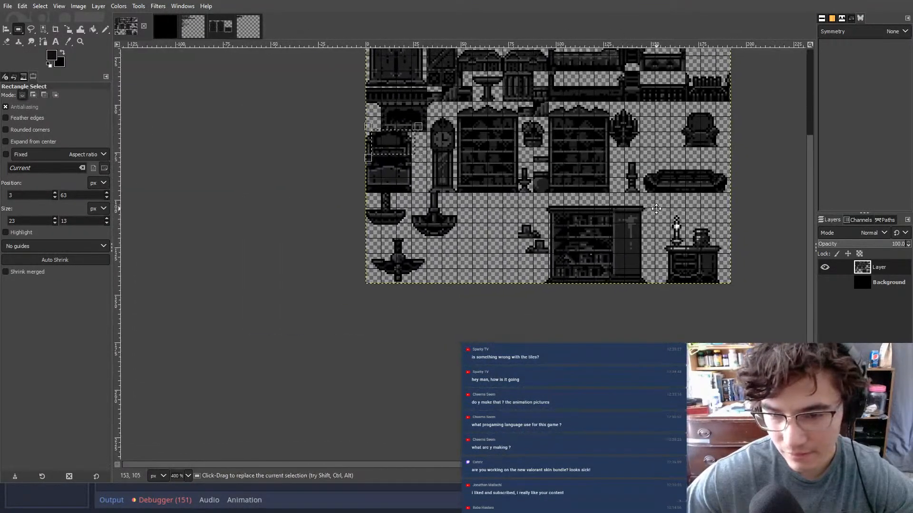
pyautogui.moveTo(656, 208); pyautogui.dragTo(563, 274, button='middle')
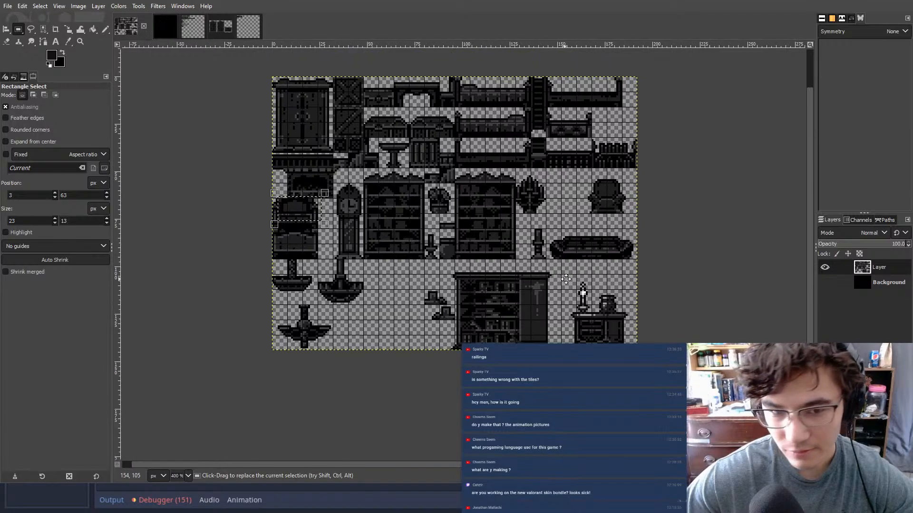
pyautogui.keyDown('ctrl'); pyautogui.scroll(5, 636, 201); pyautogui.keyUp('ctrl')
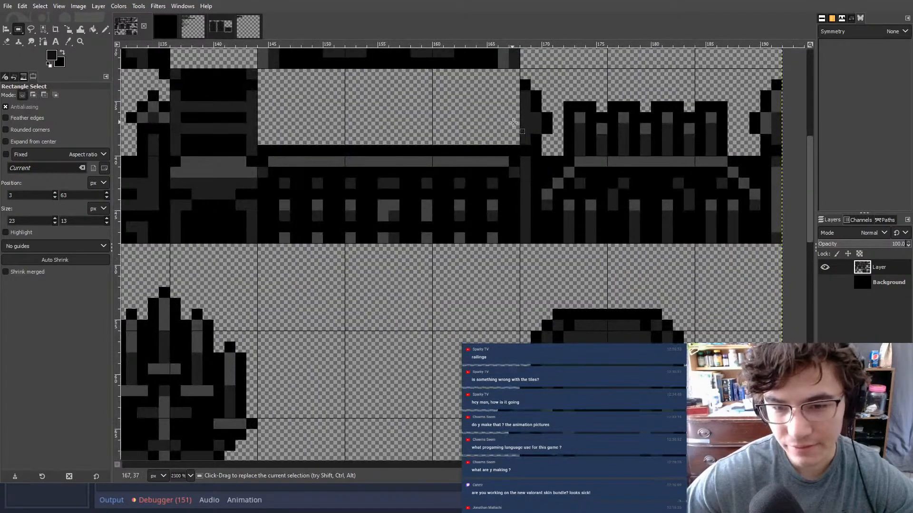
# - Select the two small sprites beside the large bookcase with a rectangle of about 17 × 18 px
pyautogui.keyDown('ctrl'); pyautogui.scroll(-2, 523, 126); pyautogui.keyUp('ctrl')
pyautogui.moveTo(224, 210); pyautogui.dragTo(142, 2, button='middle')
pyautogui.keyDown('ctrl'); pyautogui.scroll(-3, 470, 146); pyautogui.keyUp('ctrl')
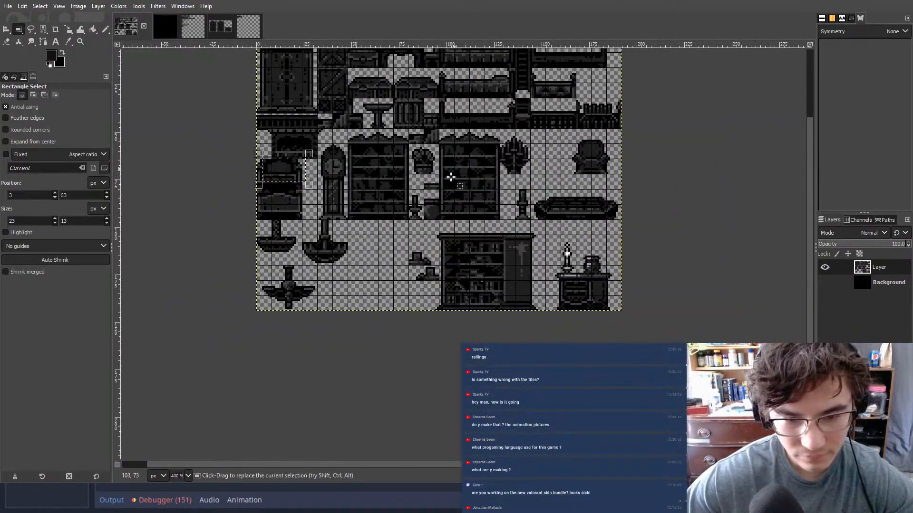
pyautogui.keyDown('ctrl'); pyautogui.scroll(2, 450, 183); pyautogui.keyUp('ctrl')
pyautogui.moveTo(391, 307); pyautogui.dragTo(430, 246, button='middle')
pyautogui.keyDown('ctrl'); pyautogui.scroll(4, 429, 247); pyautogui.keyUp('ctrl')
pyautogui.moveTo(369, 183)
pyautogui.mouseDown()
pyautogui.moveTo(446, 272)
pyautogui.moveTo(627, 448)
pyautogui.mouseUp()
pyautogui.moveTo(626, 448); pyautogui.dragTo(445, 361, button='middle')
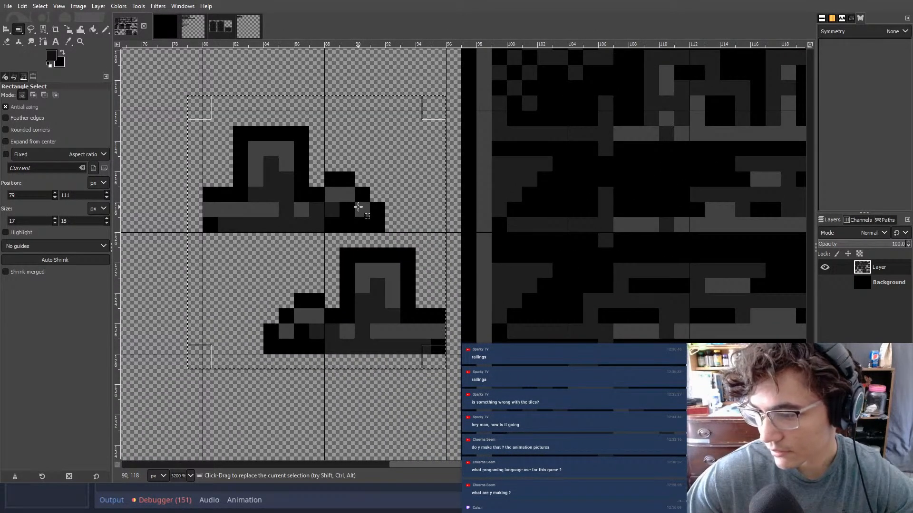
# - Examine the bookcases, beds, clock, chandeliers and small sprites across the original furniture sheet
pyautogui.keyDown('ctrl'); pyautogui.scroll(-2, 358, 207); pyautogui.keyUp('ctrl')
pyautogui.moveTo(339, 157); pyautogui.dragTo(401, 336, button='middle')
pyautogui.keyDown('ctrl'); pyautogui.scroll(-3, 450, 187); pyautogui.keyUp('ctrl')
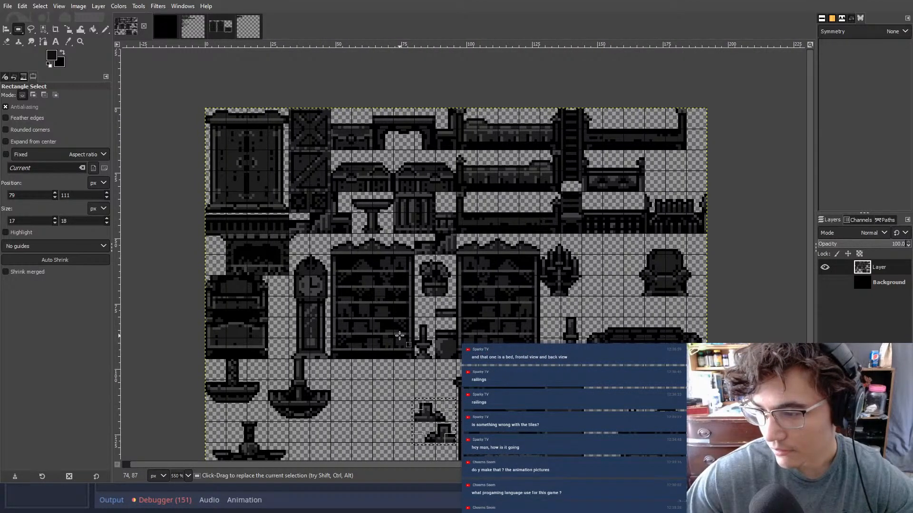
pyautogui.moveTo(609, 272); pyautogui.dragTo(565, 268, button='middle')
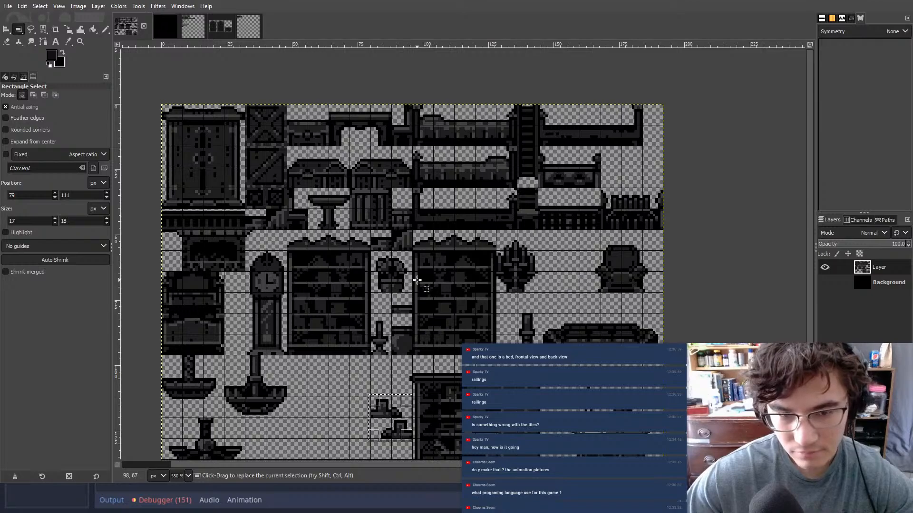
pyautogui.moveTo(417, 280); pyautogui.dragTo(452, 227, button='middle')
pyautogui.keyDown('ctrl'); pyautogui.scroll(3, 453, 227); pyautogui.keyUp('ctrl')
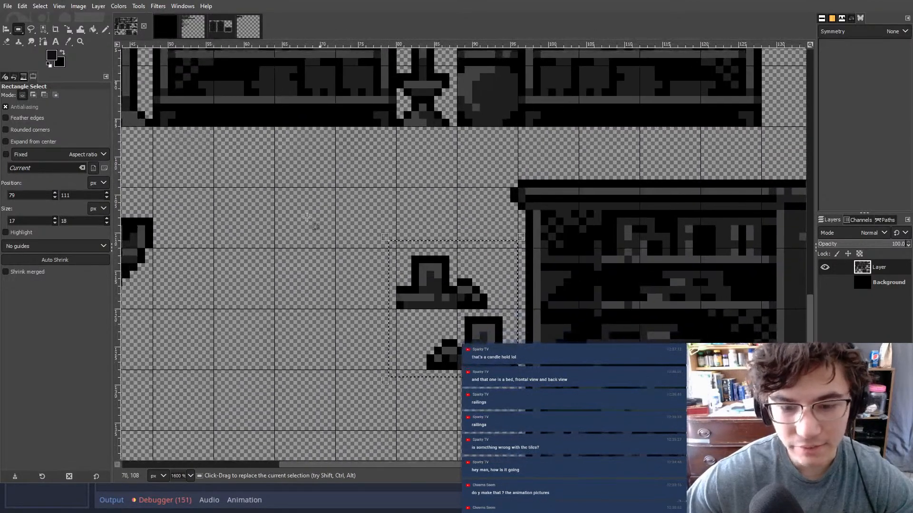
pyautogui.moveTo(306, 218); pyautogui.dragTo(772, 142, button='middle')
pyautogui.keyDown('ctrl'); pyautogui.scroll(-4, 547, 233); pyautogui.keyUp('ctrl')
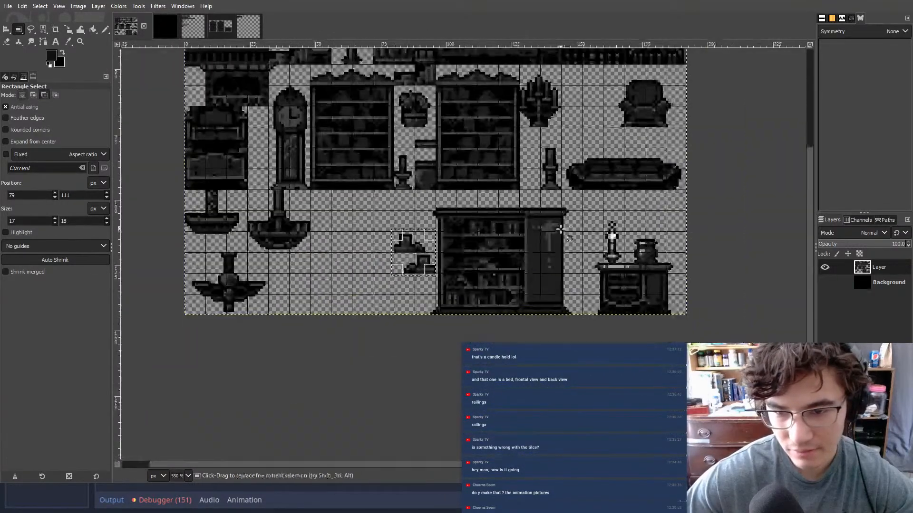
pyautogui.moveTo(532, 177); pyautogui.dragTo(602, 292, button='middle')
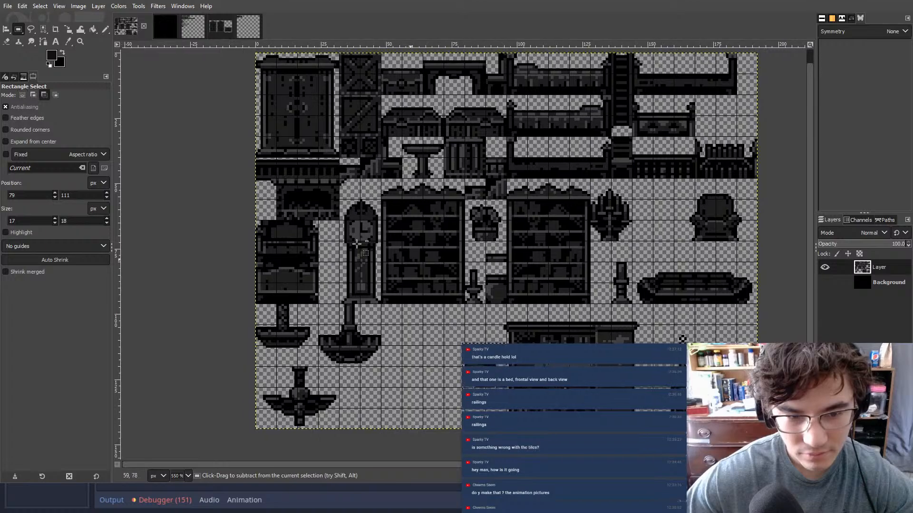
# - Outline the fireplace and its mantel in turn, and select the book sprites beside the mantel with a rectangle of about 18 × 9 px
pyautogui.keyDown('ctrl'); pyautogui.scroll(3, 354, 245); pyautogui.keyUp('ctrl')
pyautogui.moveTo(343, 178); pyautogui.dragTo(488, 282, button='middle')
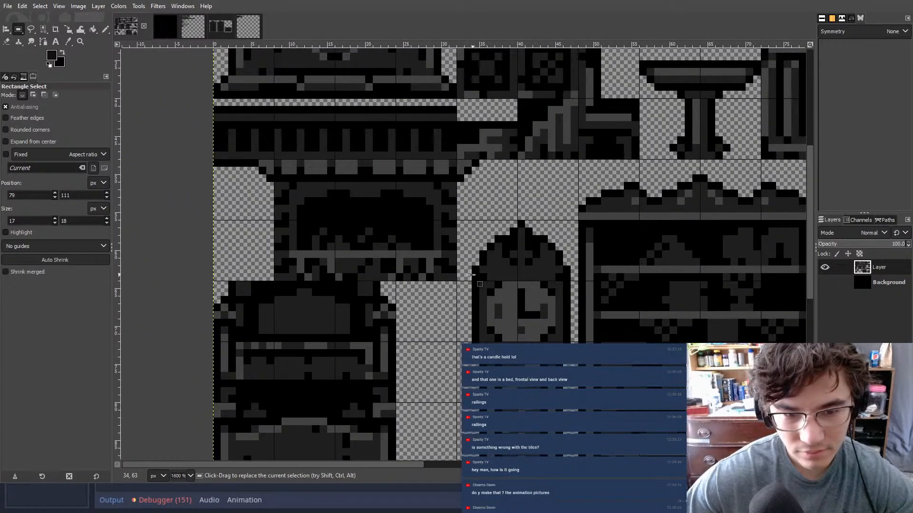
pyautogui.scroll(1, 468, 275)
pyautogui.moveTo(463, 368); pyautogui.dragTo(237, 275)
pyautogui.moveTo(199, 202); pyautogui.dragTo(448, 268)
pyautogui.moveTo(593, 269); pyautogui.dragTo(456, 202)
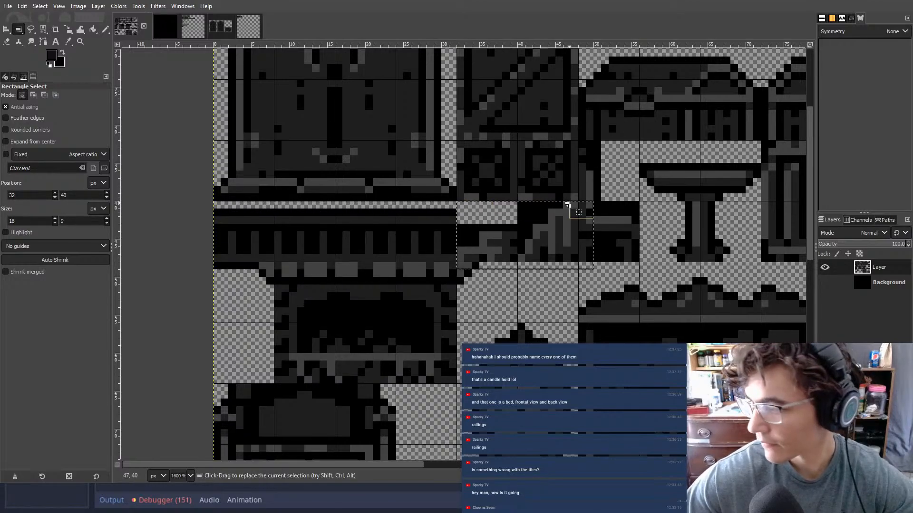
# - Examine the fireplace, clock, bookcases and adjoining book sprites on the original furniture sheet
pyautogui.keyDown('shift'); pyautogui.hscroll(2, 523, 200); pyautogui.keyUp('shift')
pyautogui.scroll(-3, 413, 195)
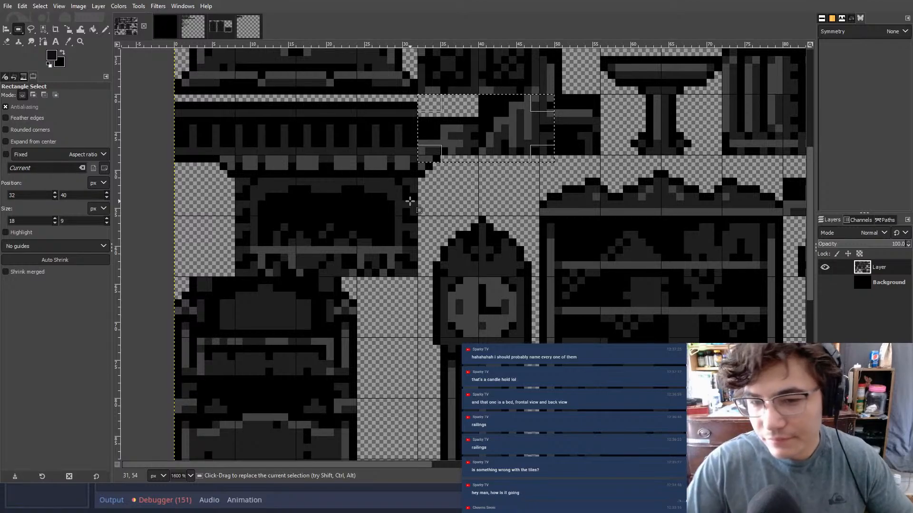
pyautogui.keyDown('ctrl'); pyautogui.scroll(-5, 644, 228); pyautogui.keyUp('ctrl')
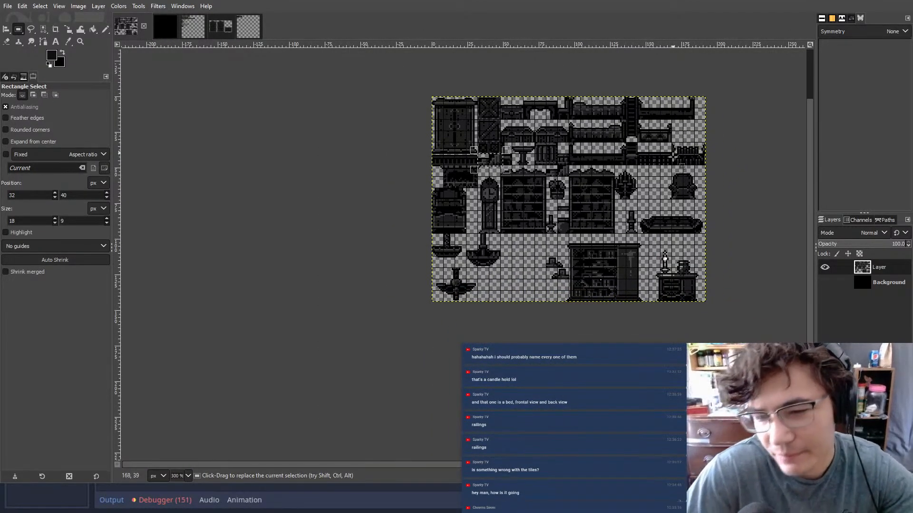
pyautogui.hscroll(2, 601, 230)
pyautogui.scroll(3, 605, 219)
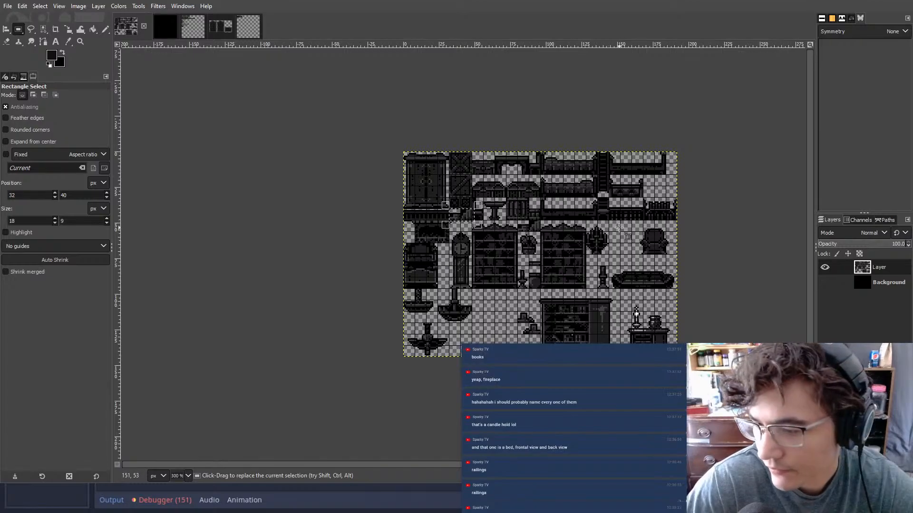
pyautogui.keyDown('ctrl'); pyautogui.scroll(4, 477, 206); pyautogui.keyUp('ctrl')
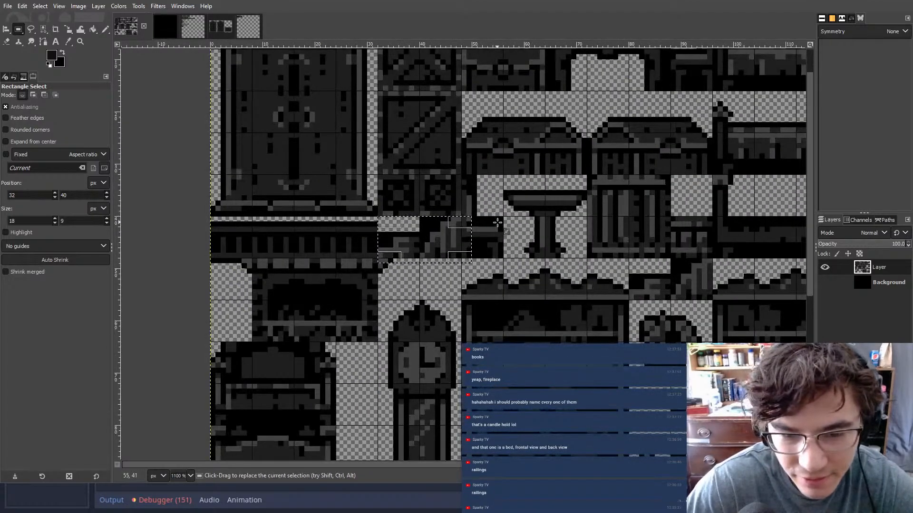
pyautogui.scroll(1, 444, 243)
pyautogui.keyDown('ctrl'); pyautogui.scroll(3, 444, 244); pyautogui.keyUp('ctrl')
pyautogui.keyDown('ctrl'); pyautogui.scroll(-4, 404, 273); pyautogui.keyUp('ctrl')
pyautogui.scroll(-2, 404, 280)
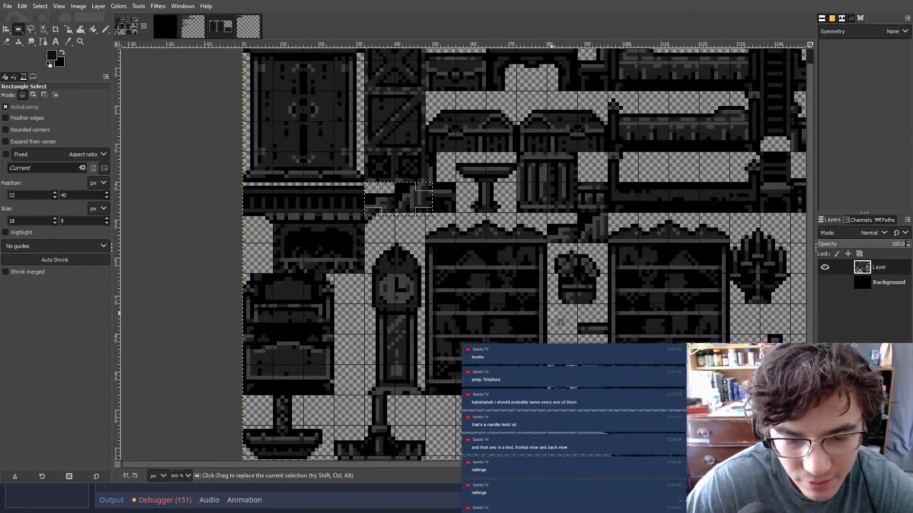
pyautogui.moveTo(457, 340); pyautogui.dragTo(223, 301, button='middle')
pyautogui.moveTo(485, 326); pyautogui.dragTo(700, 319, button='middle')
pyautogui.moveTo(506, 397); pyautogui.dragTo(533, 382, button='middle')
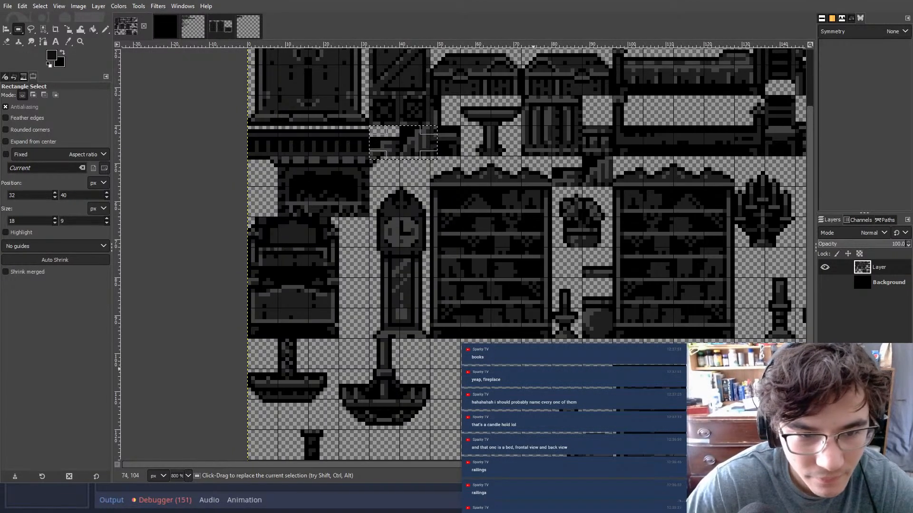
pyautogui.scroll(-2, 471, 327)
pyautogui.keyDown('ctrl'); pyautogui.scroll(-1, 395, 202); pyautogui.keyUp('ctrl')
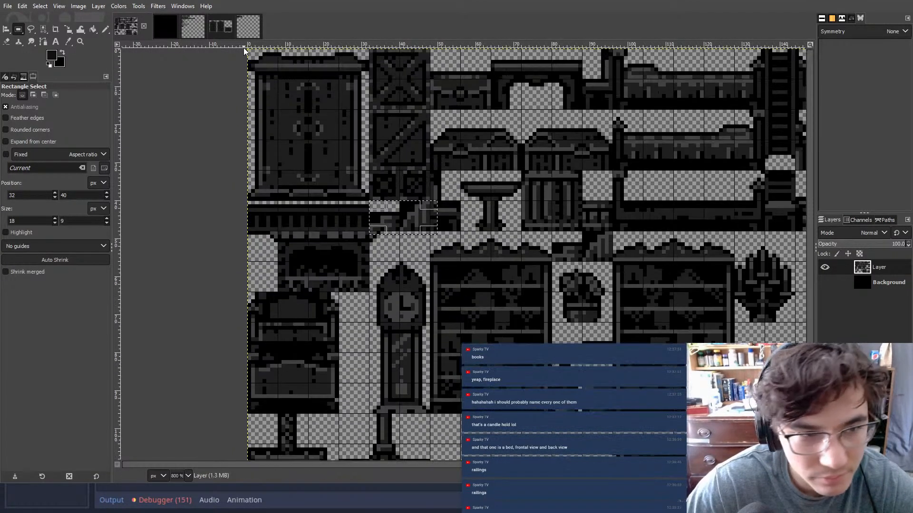
pyautogui.keyDown('ctrl'); pyautogui.scroll(-3, 395, 202); pyautogui.keyUp('ctrl')
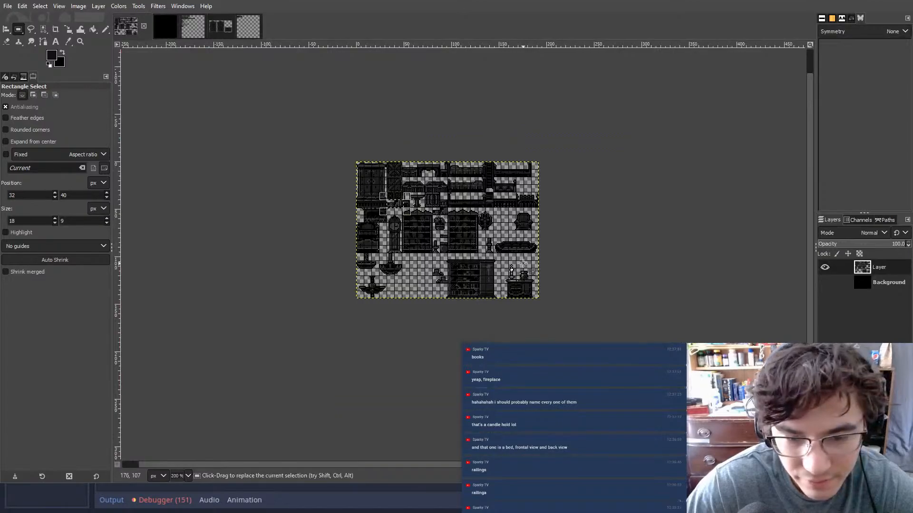
pyautogui.keyDown('ctrl'); pyautogui.scroll(2, 418, 284); pyautogui.keyUp('ctrl')
# - Clear the selection, outline the cabinet and railing areas, and select the books beside the mantel with a rectangle of about 19 × 9 px
pyautogui.click(434, 299)
pyautogui.moveTo(638, 247); pyautogui.dragTo(540, 293, button='middle')
pyautogui.moveTo(332, 312); pyautogui.dragTo(417, 257, button='middle')
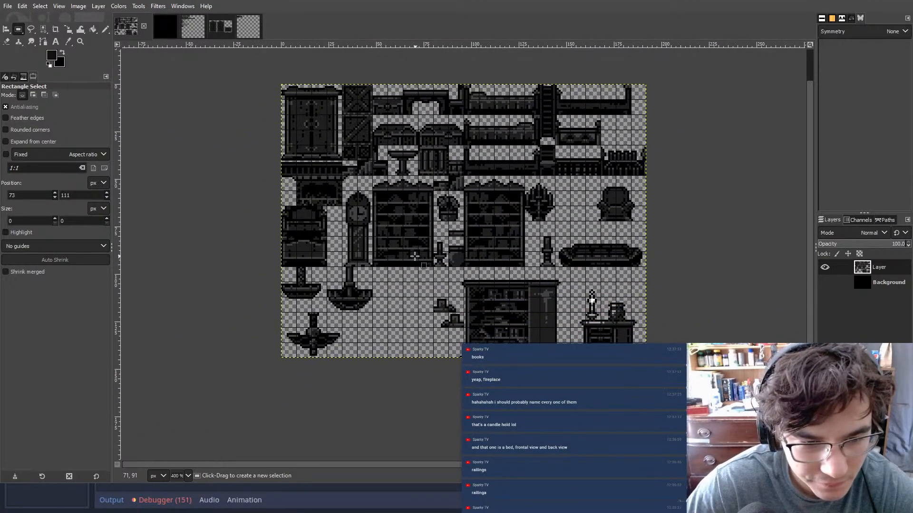
pyautogui.moveTo(334, 264); pyautogui.dragTo(241, 205)
pyautogui.moveTo(665, 207); pyautogui.dragTo(646, 220, button='middle')
pyautogui.moveTo(535, 162); pyautogui.dragTo(644, 188)
pyautogui.scroll(1, 333, 185)
pyautogui.moveTo(326, 192); pyautogui.dragTo(363, 209)
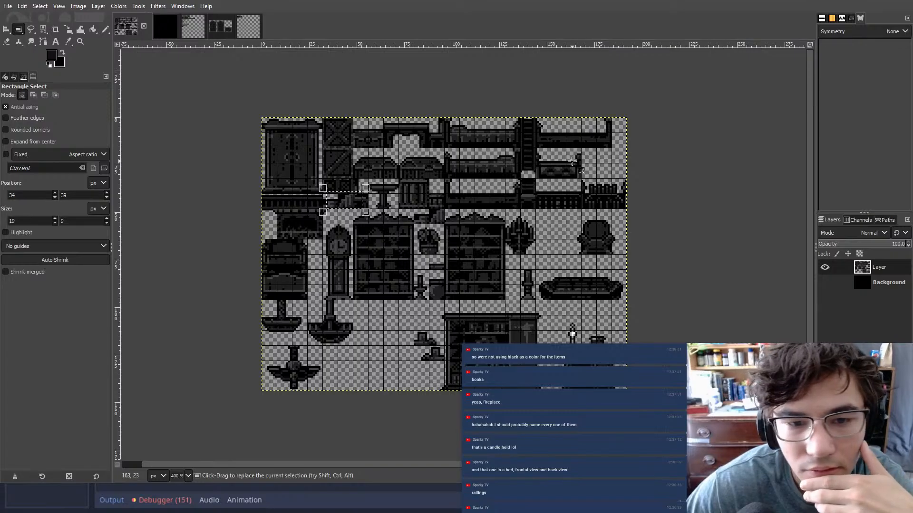
# - Open the new furniture sheet and examine the fireplace and its adjoining book sprites in the lowest rows
pyautogui.click(192, 25)
pyautogui.scroll(-5, 510, 248)
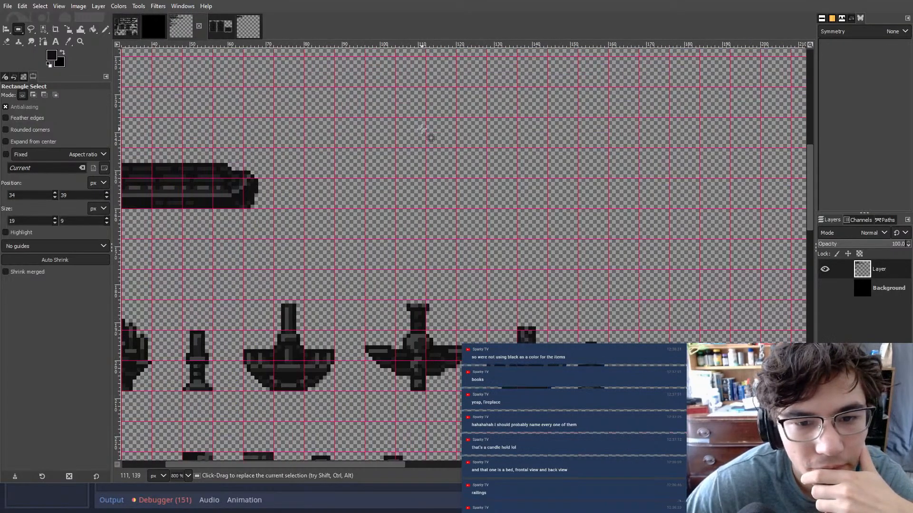
pyautogui.scroll(-10, 510, 248)
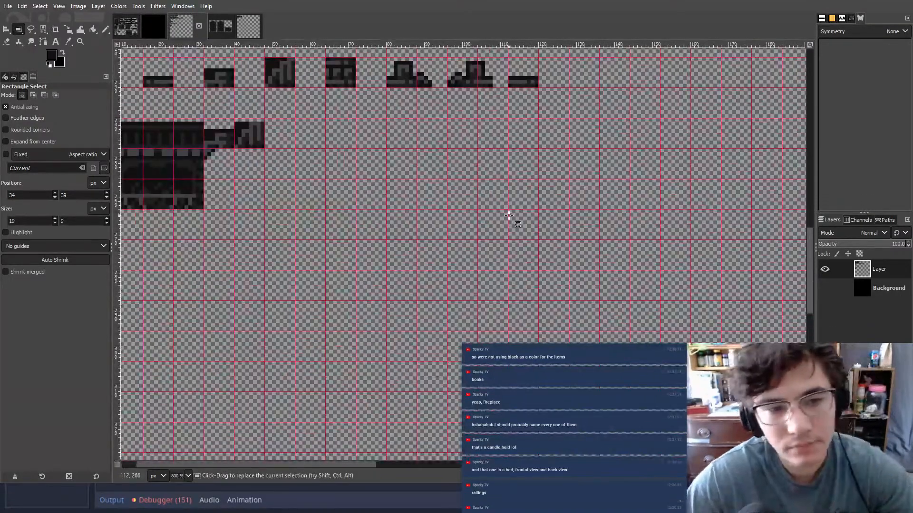
pyautogui.scroll(-3, 502, 202)
pyautogui.keyDown('ctrl'); pyautogui.scroll(-4, 495, 187); pyautogui.keyUp('ctrl')
pyautogui.moveTo(575, 119); pyautogui.dragTo(497, 230, button='middle')
pyautogui.keyDown('ctrl'); pyautogui.scroll(2, 499, 232); pyautogui.keyUp('ctrl')
pyautogui.moveTo(451, 119); pyautogui.dragTo(477, 184, button='middle')
pyautogui.moveTo(392, 252); pyautogui.dragTo(521, 154, button='middle')
pyautogui.keyDown('ctrl'); pyautogui.scroll(6, 372, 323); pyautogui.keyUp('ctrl')
pyautogui.moveTo(612, 252); pyautogui.dragTo(404, 167, button='middle')
pyautogui.keyDown('ctrl'); pyautogui.scroll(-3, 413, 171); pyautogui.keyUp('ctrl')
pyautogui.keyDown('ctrl'); pyautogui.scroll(2, 435, 181); pyautogui.keyUp('ctrl')
pyautogui.scroll(5, 432, 192)
pyautogui.scroll(-4, 432, 202)
pyautogui.keyDown('ctrl'); pyautogui.scroll(1, 428, 217); pyautogui.keyUp('ctrl')
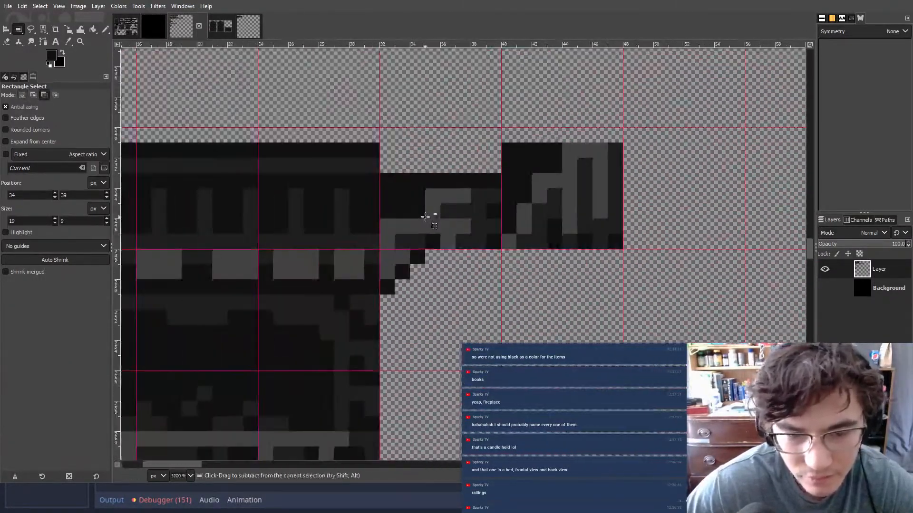
pyautogui.keyDown('ctrl'); pyautogui.scroll(-2, 428, 219); pyautogui.keyUp('ctrl')
pyautogui.scroll(4, 432, 224)
pyautogui.keyDown('ctrl'); pyautogui.scroll(-5, 504, 315); pyautogui.keyUp('ctrl')
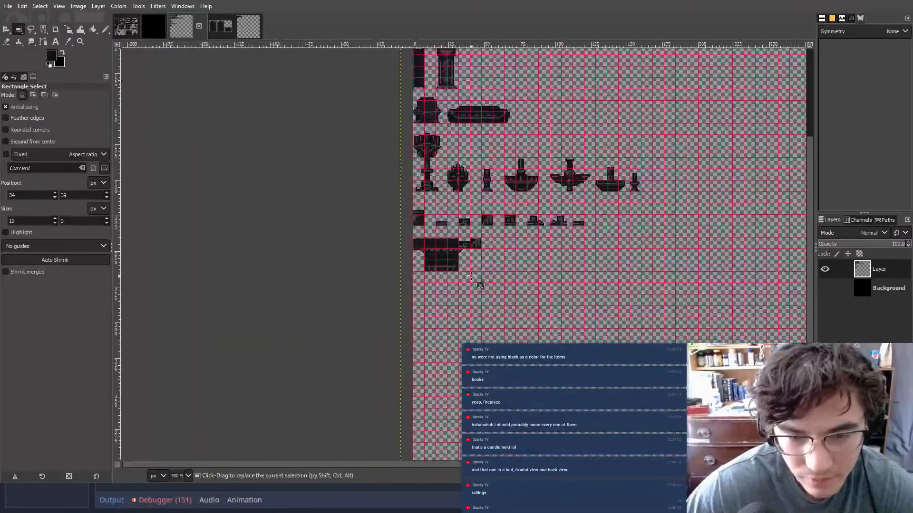
# - Select an empty area of about 6 × 7 px beside the fireplace on the new furniture sheet
pyautogui.keyDown('ctrl'); pyautogui.scroll(5, 472, 260); pyautogui.keyUp('ctrl')
pyautogui.moveTo(513, 306); pyautogui.dragTo(465, 254)
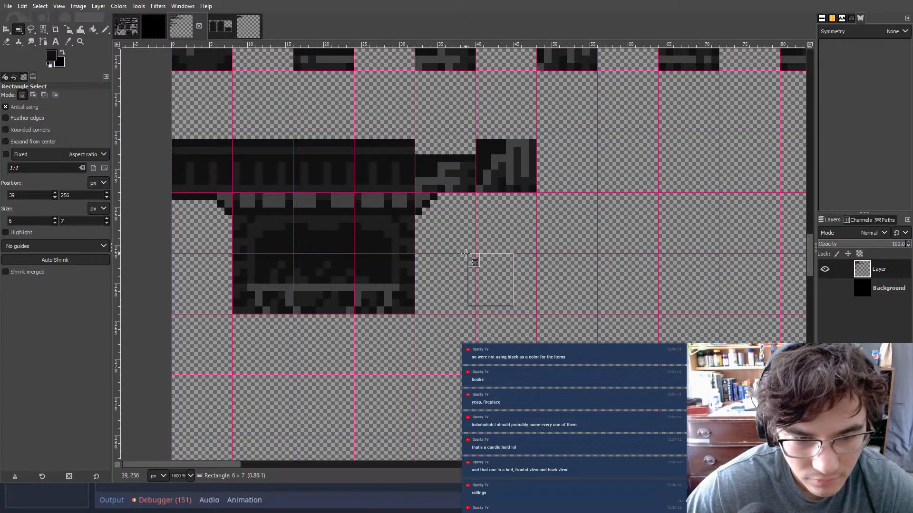
pyautogui.moveTo(466, 253); pyautogui.dragTo(465, 253)
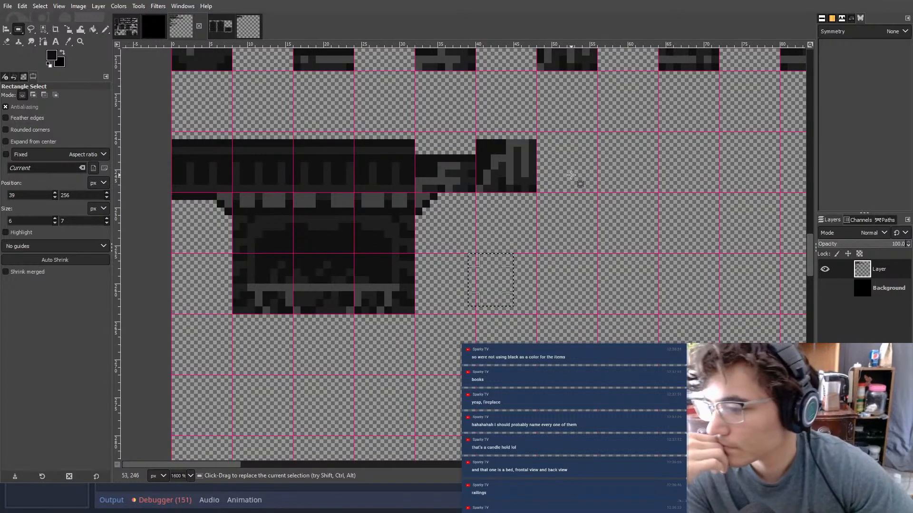
# - Inspect the small book sprites above the fireplace and the layout of the whole new furniture sheet
pyautogui.scroll(1, 585, 158)
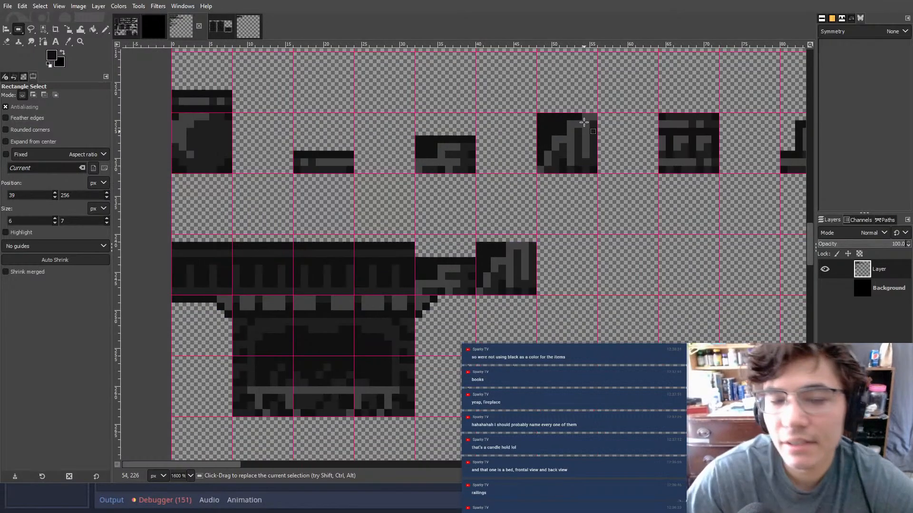
pyautogui.keyDown('ctrl'); pyautogui.scroll(-2, 485, 181); pyautogui.keyUp('ctrl')
pyautogui.moveTo(528, 150); pyautogui.dragTo(408, 232, button='middle')
pyautogui.keyDown('ctrl'); pyautogui.scroll(-4, 486, 126); pyautogui.keyUp('ctrl')
pyautogui.moveTo(490, 127); pyautogui.dragTo(449, 215, button='middle')
pyautogui.keyDown('ctrl'); pyautogui.scroll(-1, 525, 268); pyautogui.keyUp('ctrl')
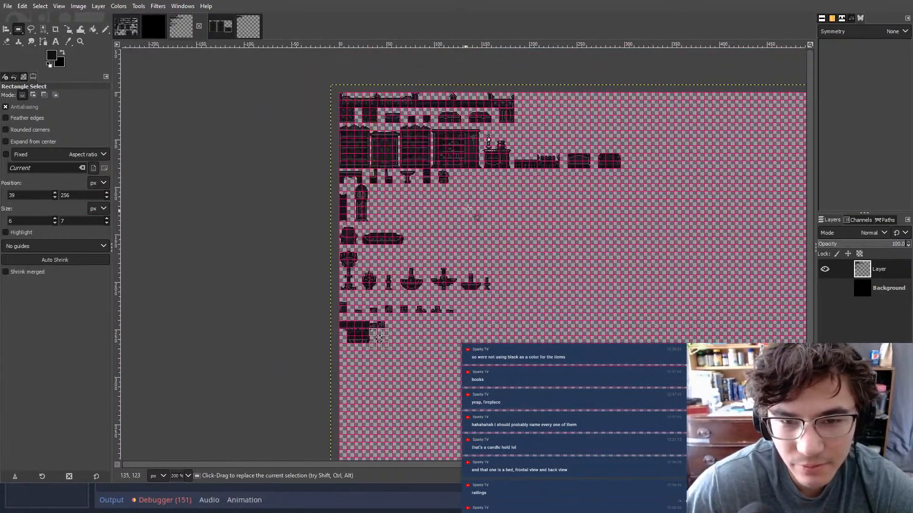
pyautogui.keyDown('ctrl'); pyautogui.scroll(4, 495, 153); pyautogui.keyUp('ctrl')
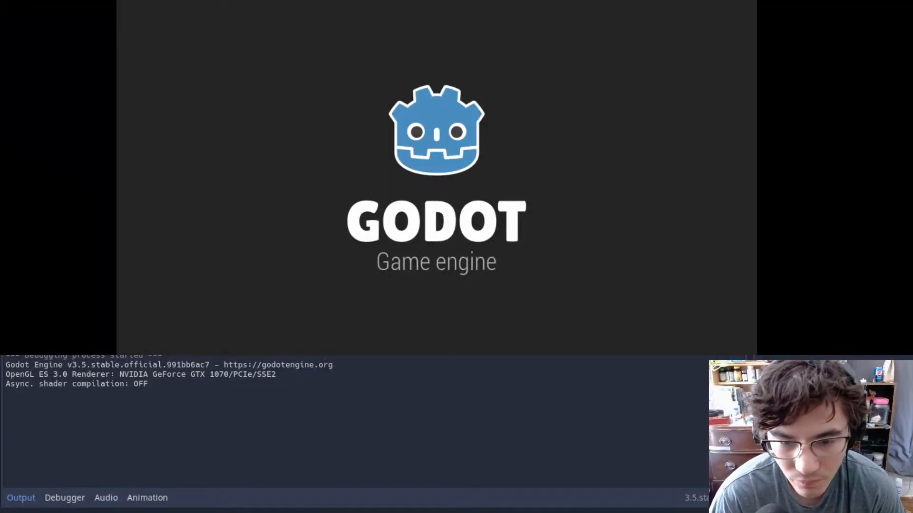
# - Switch to the running Godot game and walk the character back and forth through the room to check the furniture's appearance
pyautogui.press('Right')
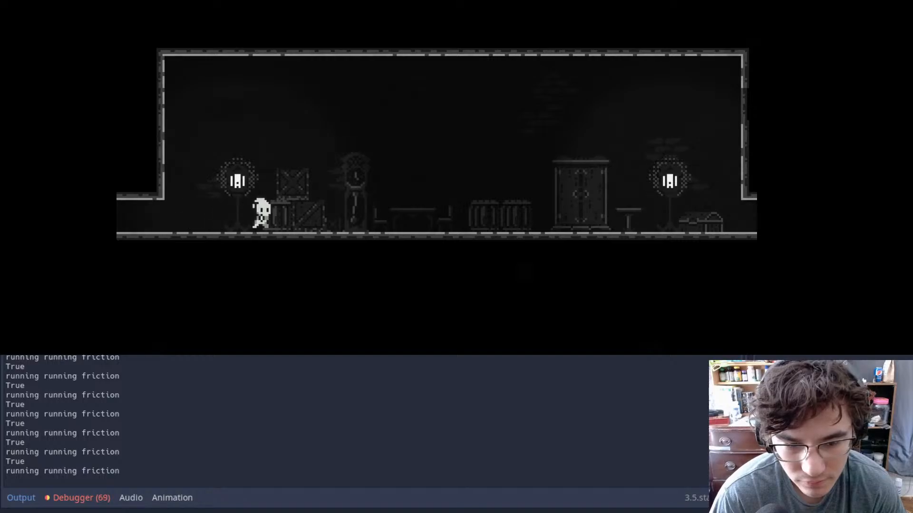
pyautogui.press('Right')
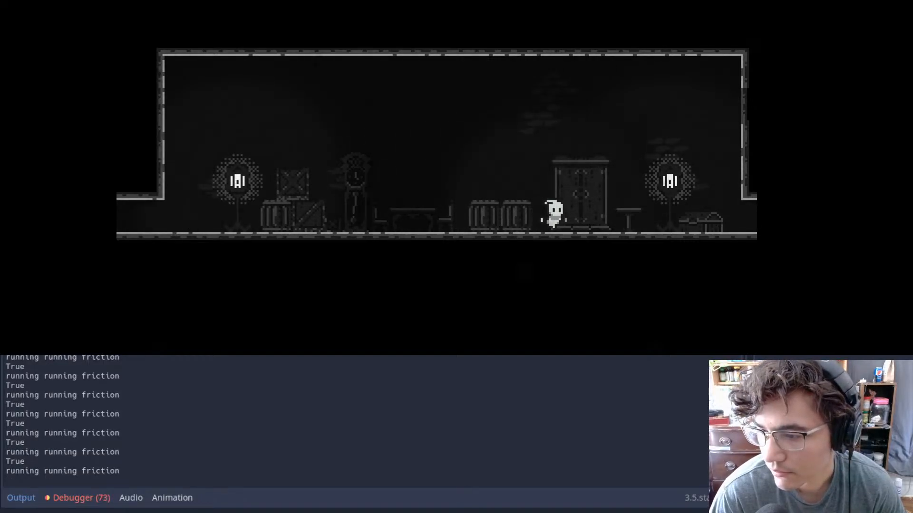
pyautogui.press('Right')
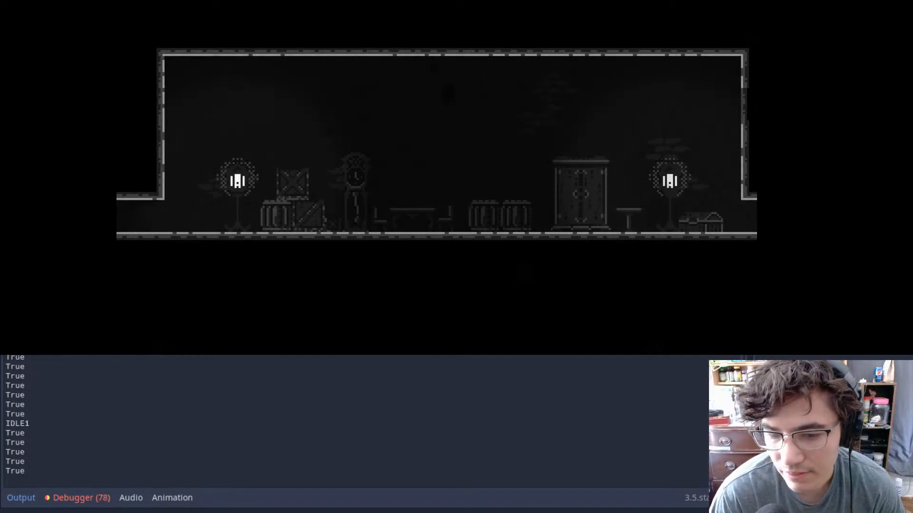
pyautogui.press('Left')
pyautogui.press('Right')
pyautogui.press('Left')
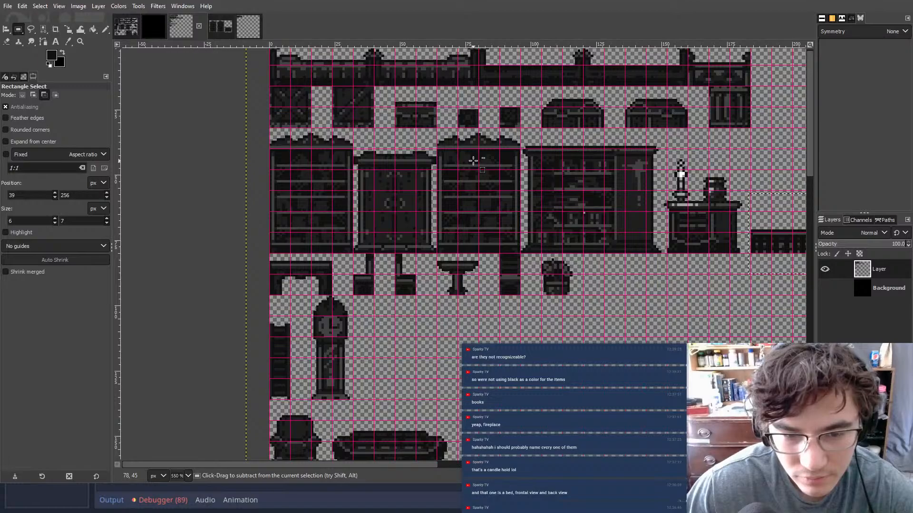
# - Undo the last three changes on the new furniture sheet, and re-export the image with nothing selected
pyautogui.hotkey('ctrl', 'z')
pyautogui.hotkey('ctrl', 'z')
pyautogui.hotkey('ctrl', 'z')
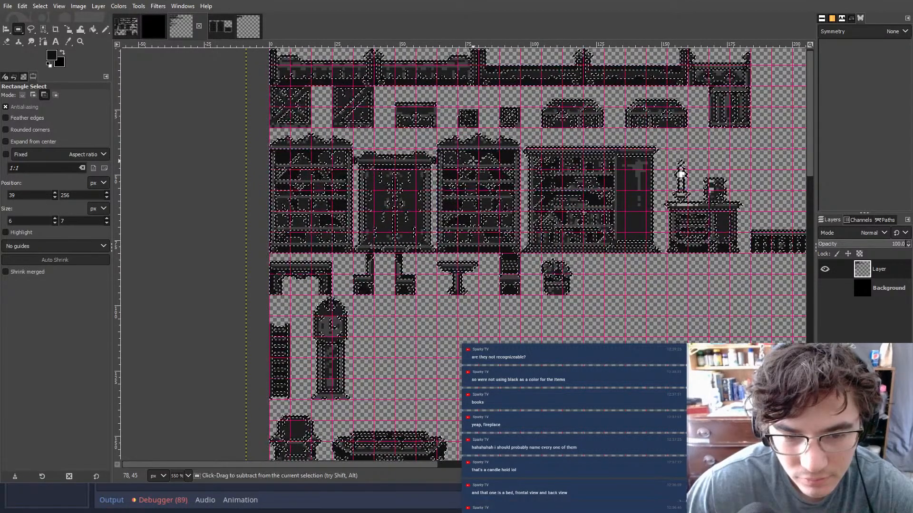
pyautogui.click(455, 324)
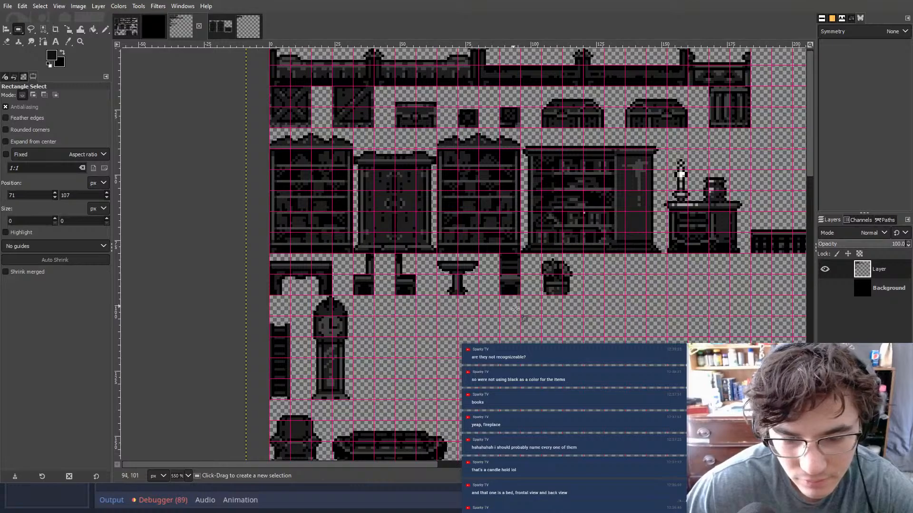
pyautogui.hotkey('ctrl', 'e')
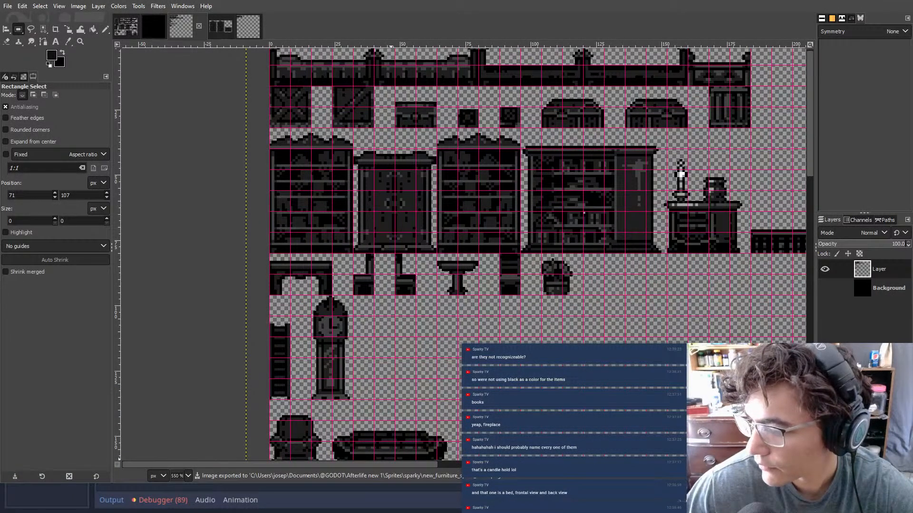
# - Switch to the Godot editor and run the game from MainScene
pyautogui.hotkey('alt', 'Tab')
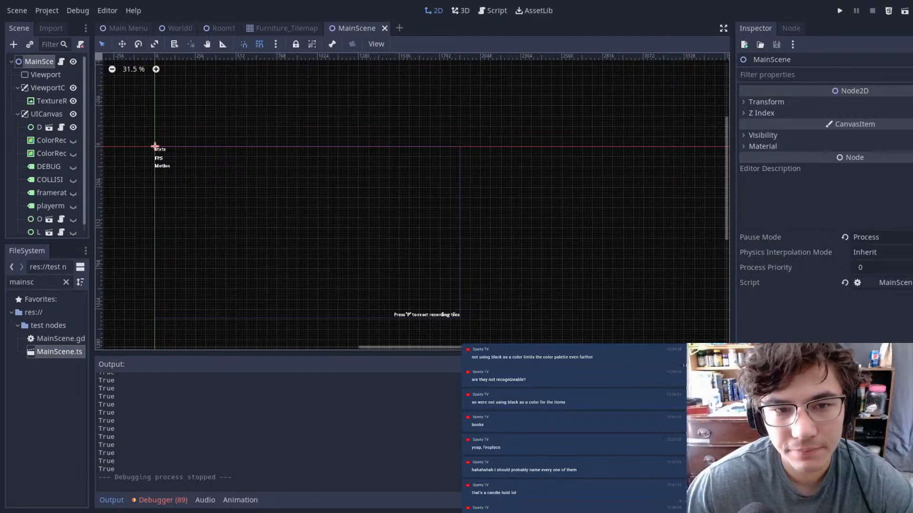
pyautogui.scroll(-3, 485, 188)
pyautogui.scroll(2, 362, 198)
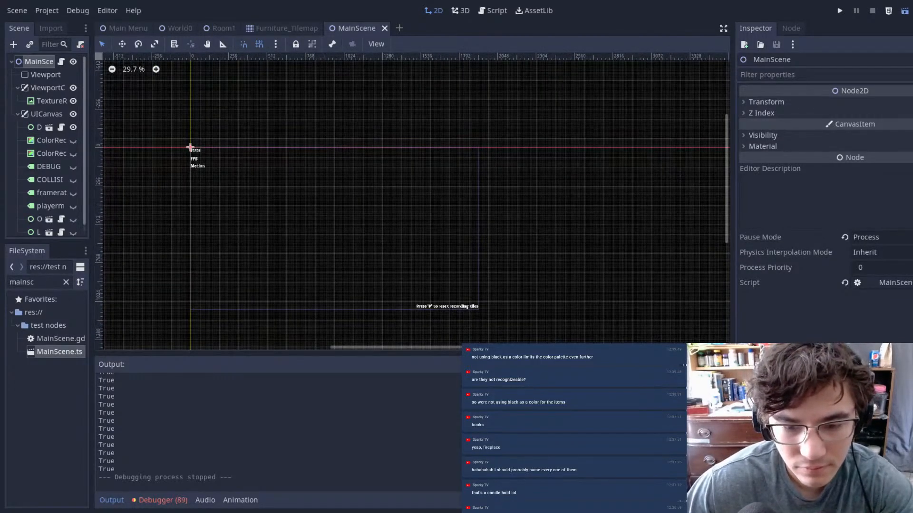
pyautogui.press('F6')
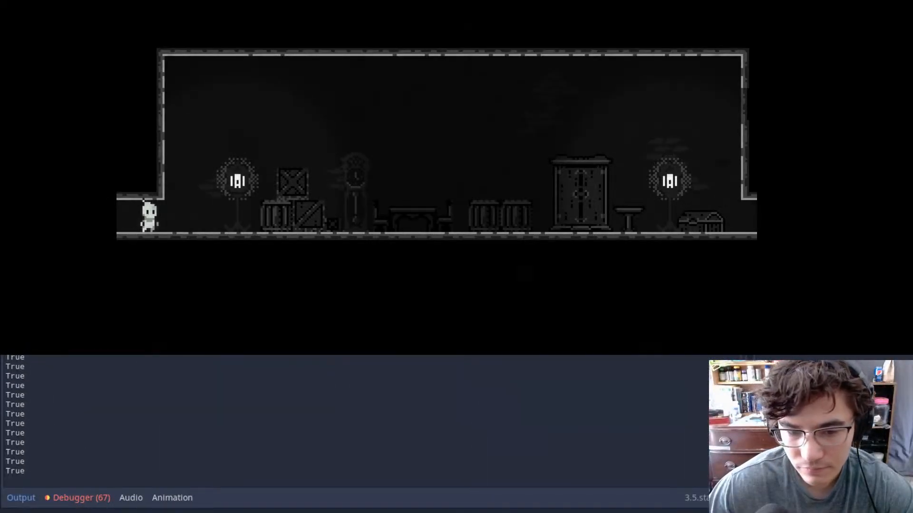
# - Walk the character back and forth through the room to examine the furniture against the background, and leave the game
pyautogui.press('Right')
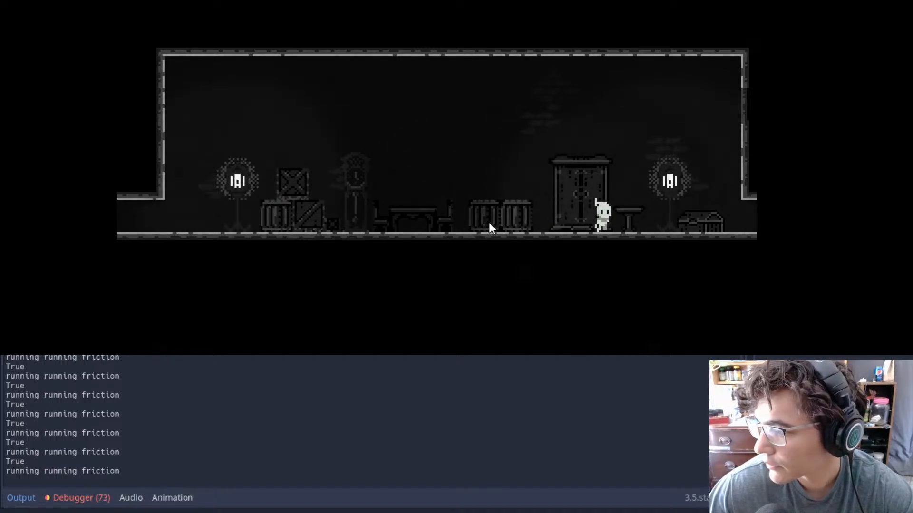
pyautogui.press('Left')
pyautogui.press('Left')
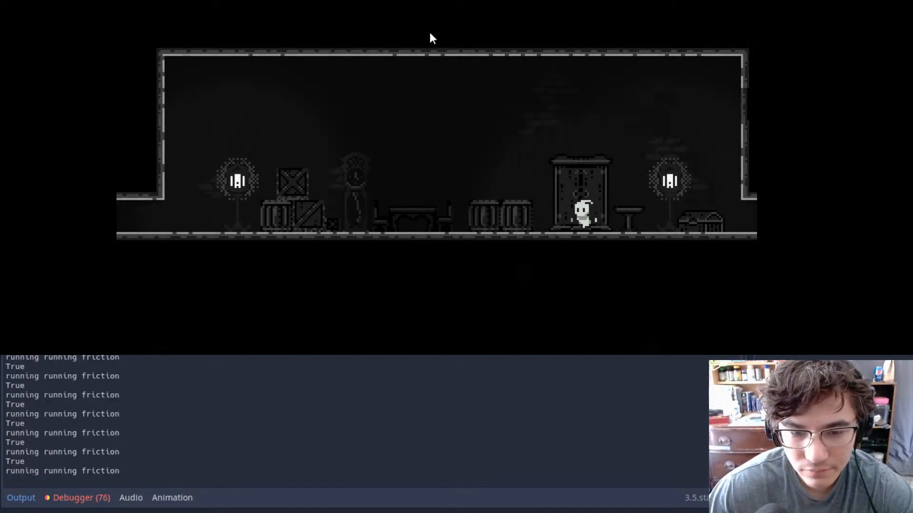
pyautogui.press('Left')
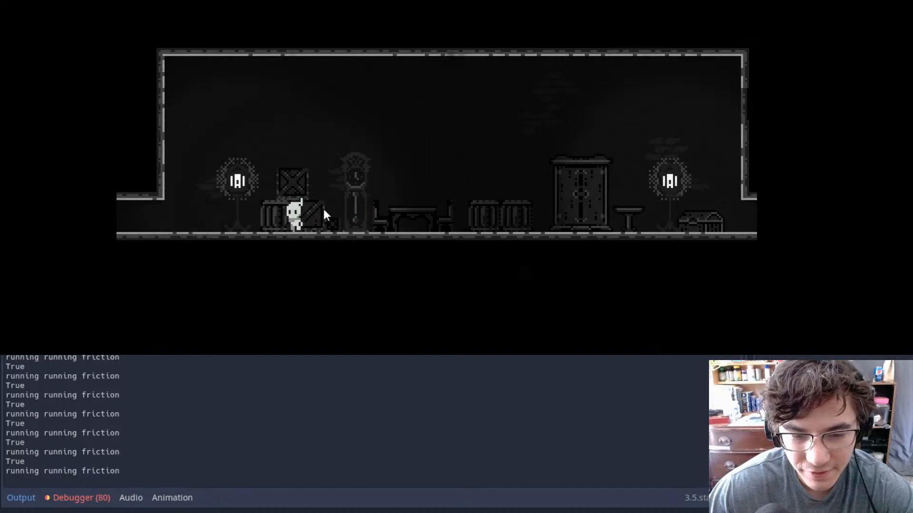
pyautogui.press('Right')
pyautogui.press('Left')
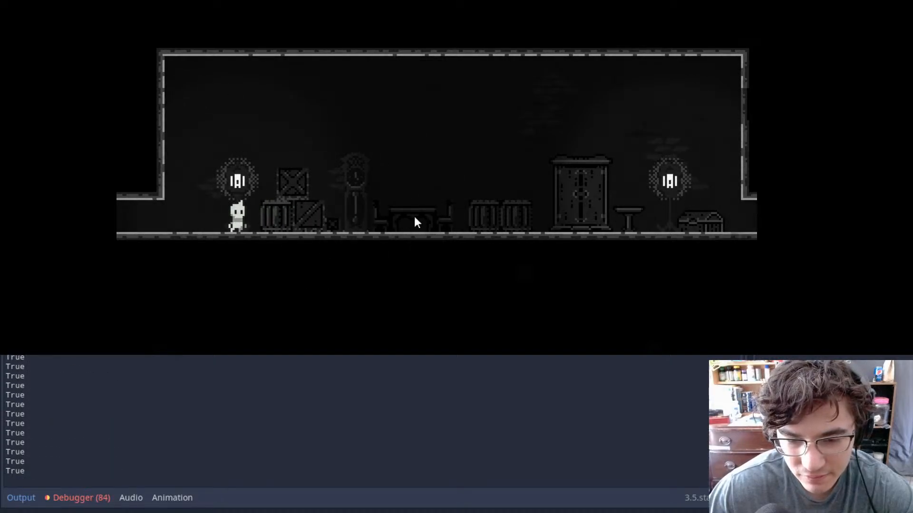
pyautogui.press('Right')
pyautogui.press('Right')
pyautogui.press('Left')
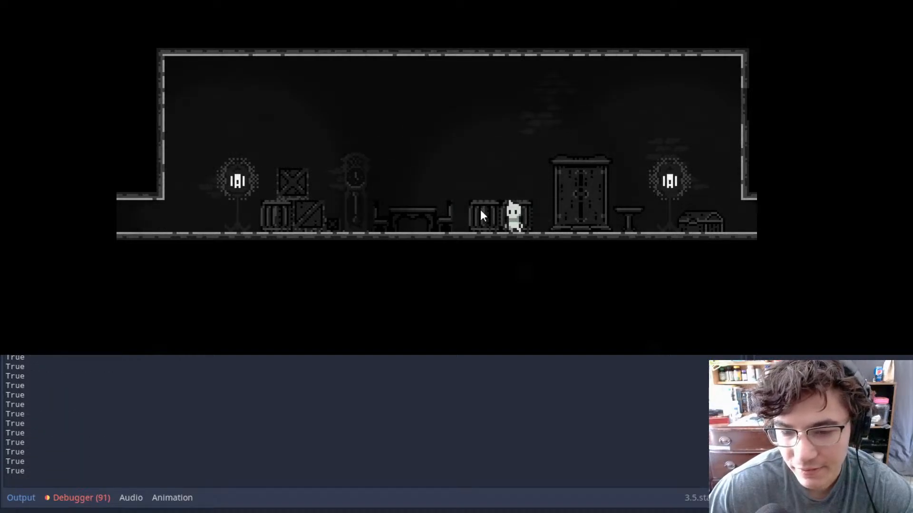
pyautogui.press('Right')
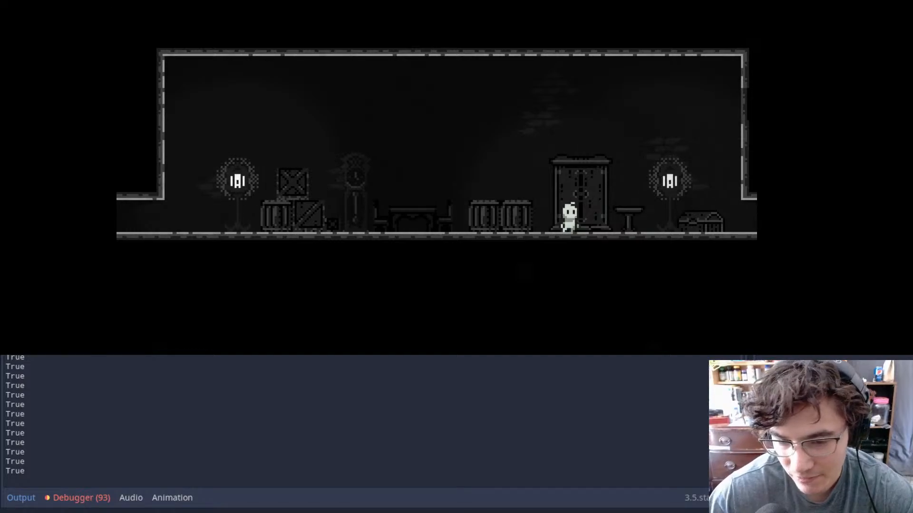
pyautogui.press('Left')
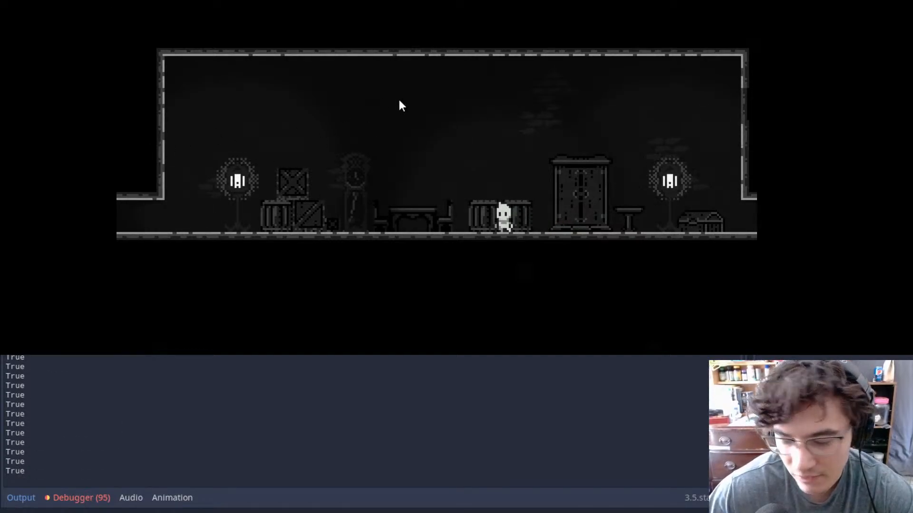
pyautogui.press('Left')
pyautogui.press('Right')
pyautogui.press('Left')
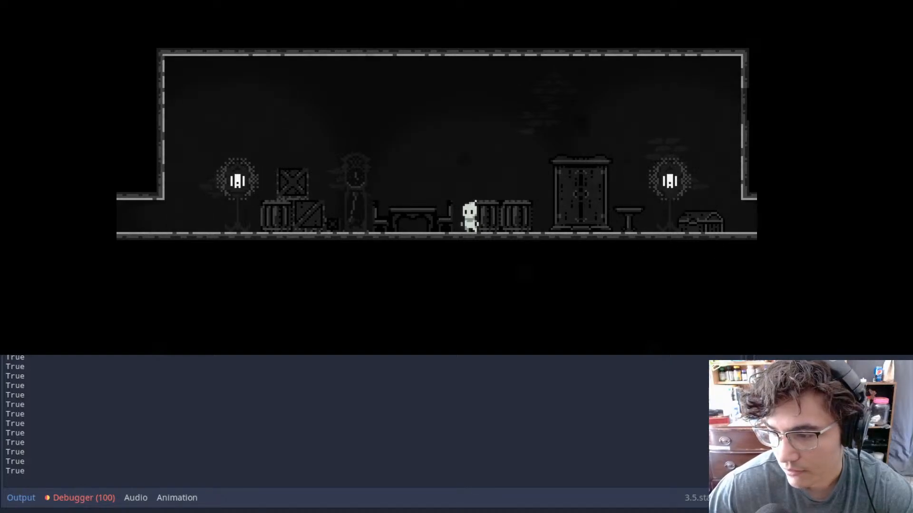
pyautogui.press('F8')
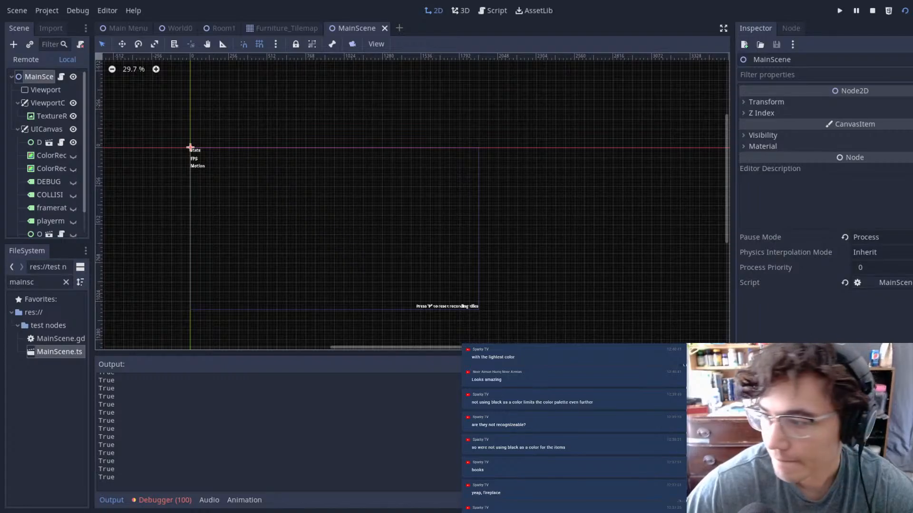
# - Switch to GIMP and examine the chests, sofa, bookcases and overall layout of the new furniture sheet up close
pyautogui.hotkey('alt', 'Tab')
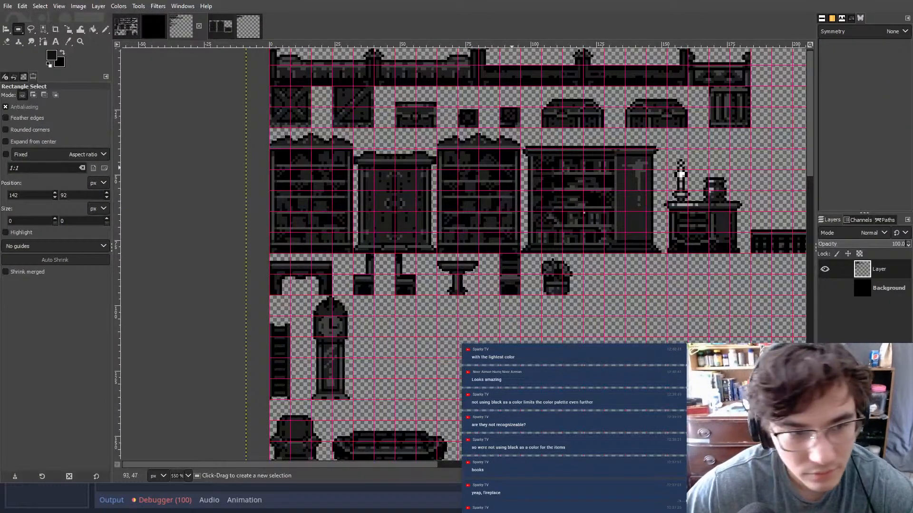
pyautogui.moveTo(503, 177); pyautogui.dragTo(501, 181, button='middle')
pyautogui.keyDown('ctrl'); pyautogui.scroll(-3, 504, 160); pyautogui.keyUp('ctrl')
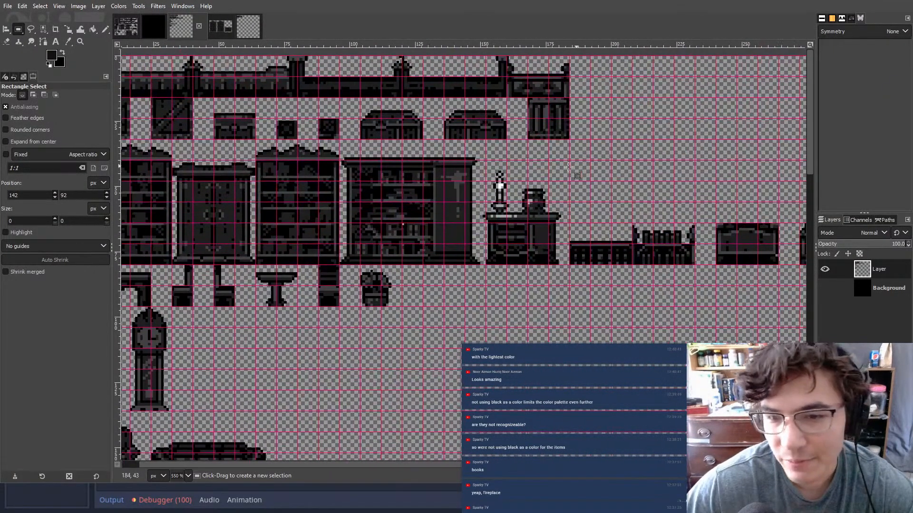
pyautogui.keyDown('ctrl'); pyautogui.scroll(2, 479, 127); pyautogui.keyUp('ctrl')
pyautogui.keyDown('ctrl'); pyautogui.scroll(7, 479, 127); pyautogui.keyUp('ctrl')
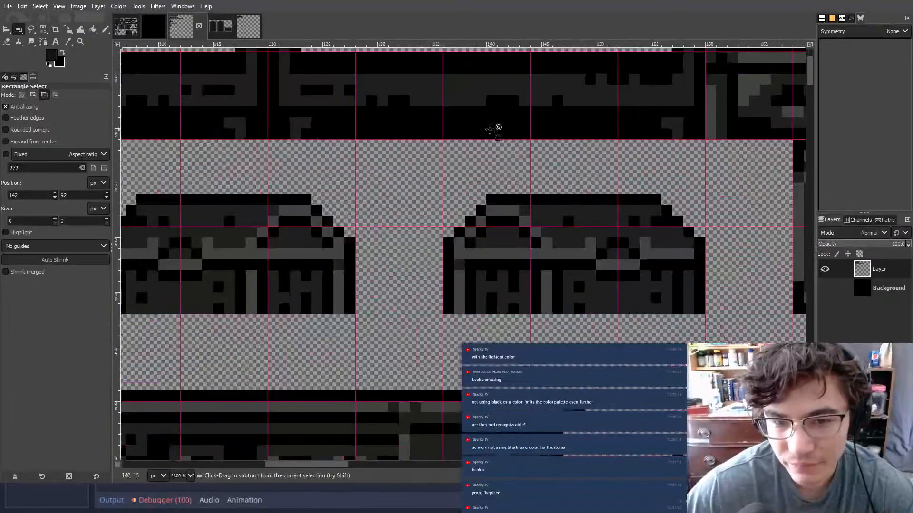
pyautogui.keyDown('ctrl'); pyautogui.scroll(-3, 536, 123); pyautogui.keyUp('ctrl')
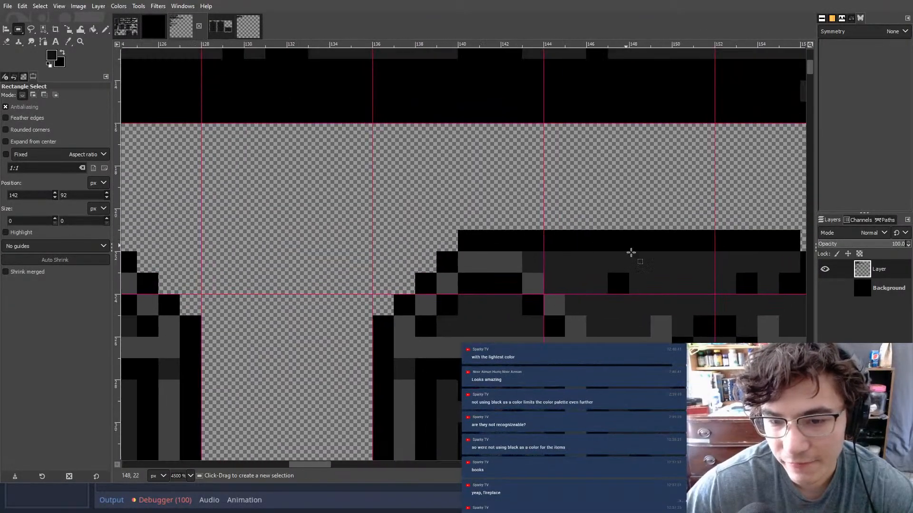
pyautogui.keyDown('ctrl'); pyautogui.scroll(-4, 528, 247); pyautogui.keyUp('ctrl')
pyautogui.keyDown('ctrl'); pyautogui.scroll(3, 530, 302); pyautogui.keyUp('ctrl')
pyautogui.keyDown('ctrl'); pyautogui.scroll(-3, 529, 301); pyautogui.keyUp('ctrl')
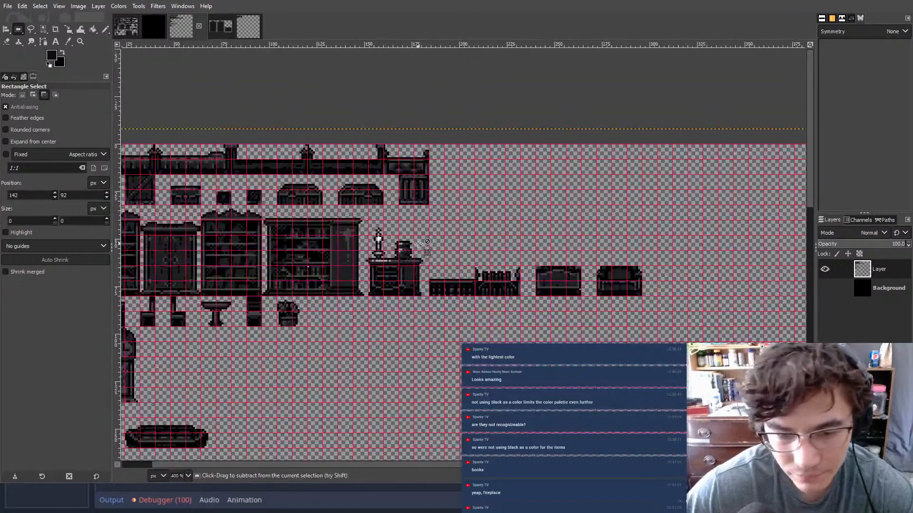
pyautogui.keyDown('ctrl'); pyautogui.scroll(5, 358, 281); pyautogui.keyUp('ctrl')
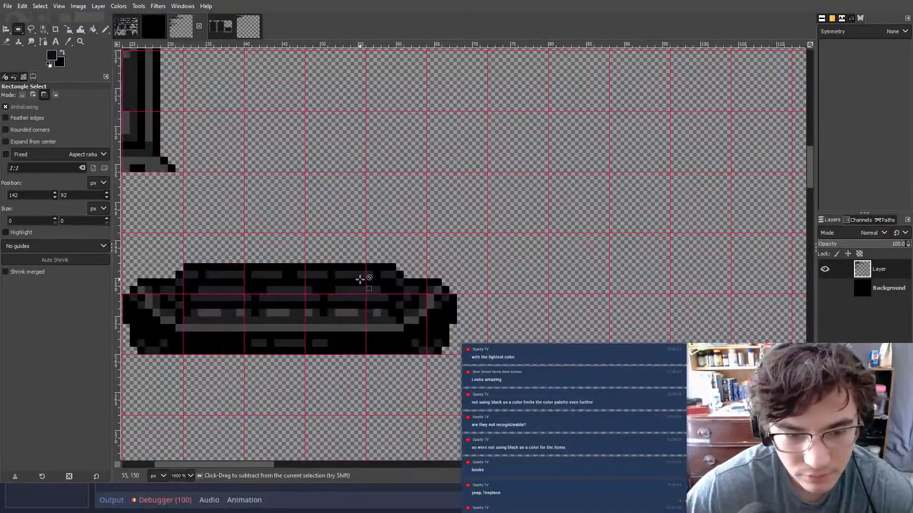
pyautogui.keyDown('ctrl'); pyautogui.scroll(-2, 363, 279); pyautogui.keyUp('ctrl')
pyautogui.scroll(8, 461, 182)
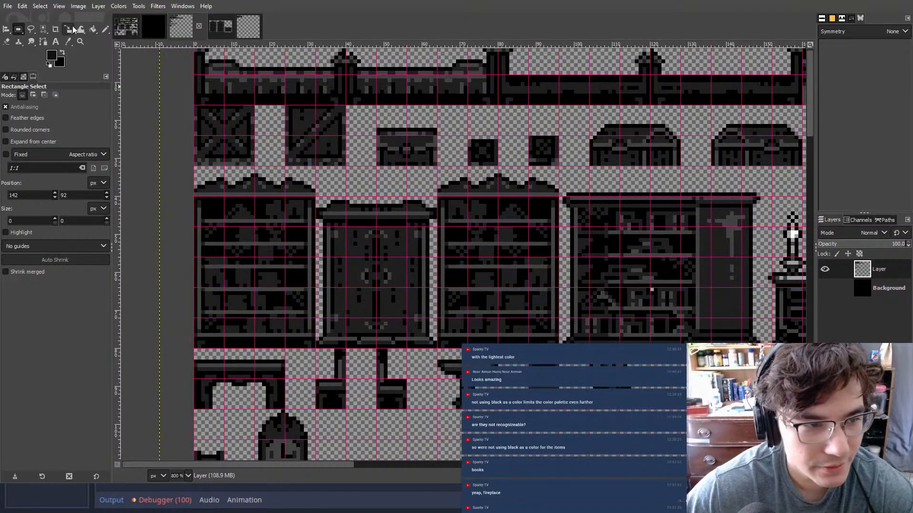
pyautogui.click(68, 29)
pyautogui.keyDown('ctrl'); pyautogui.scroll(4, 313, 247); pyautogui.keyUp('ctrl')
pyautogui.click(268, 218)
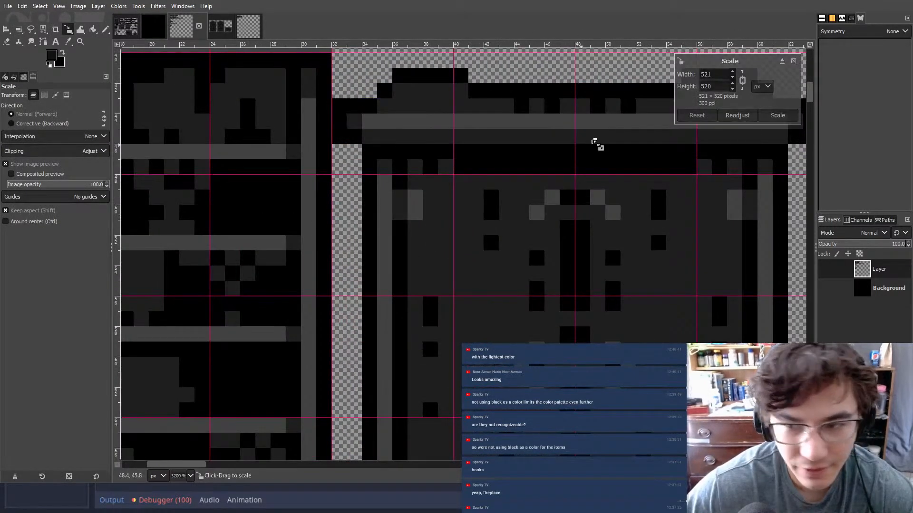
pyautogui.click(778, 115)
# - Select the black pixels of the furniture sprites by colour and paint over them with the size 57 Block 01 Pencil brush
pyautogui.press('n')
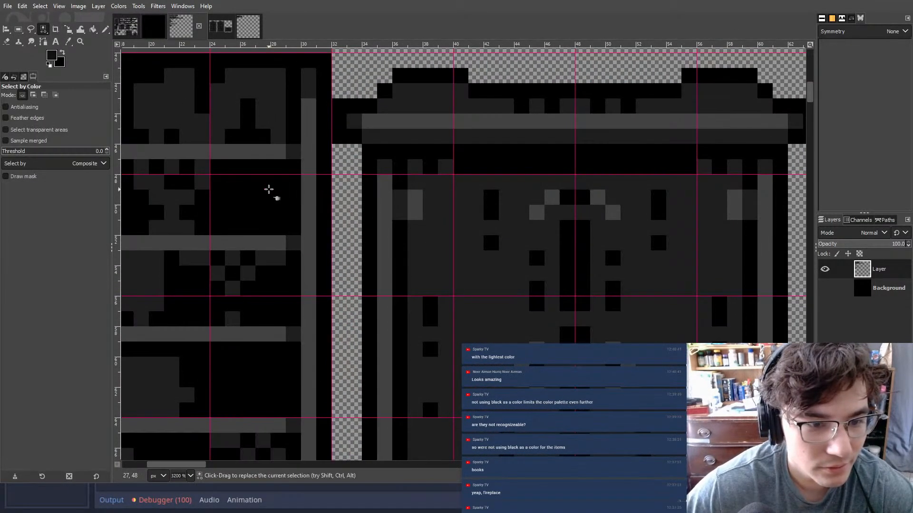
pyautogui.keyDown('ctrl'); pyautogui.scroll(-4, 250, 262); pyautogui.keyUp('ctrl')
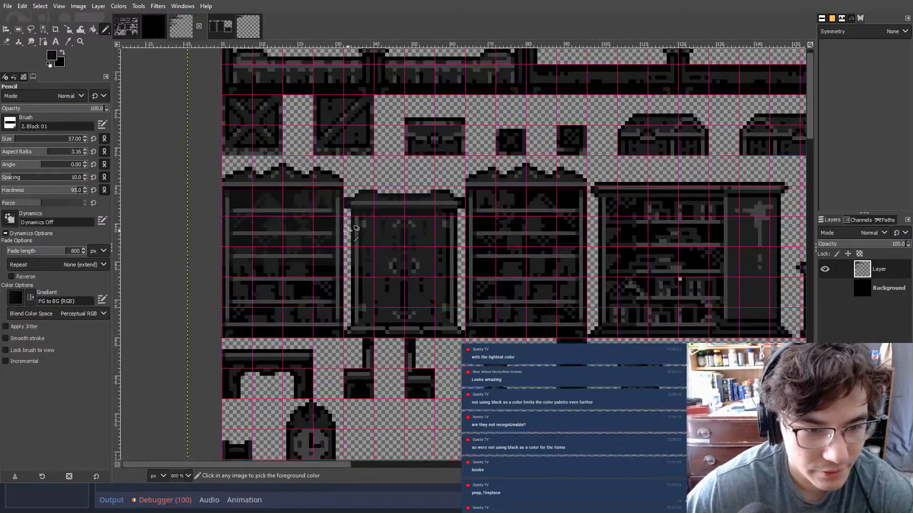
pyautogui.keyDown('ctrl'); pyautogui.scroll(-3, 346, 258); pyautogui.keyUp('ctrl')
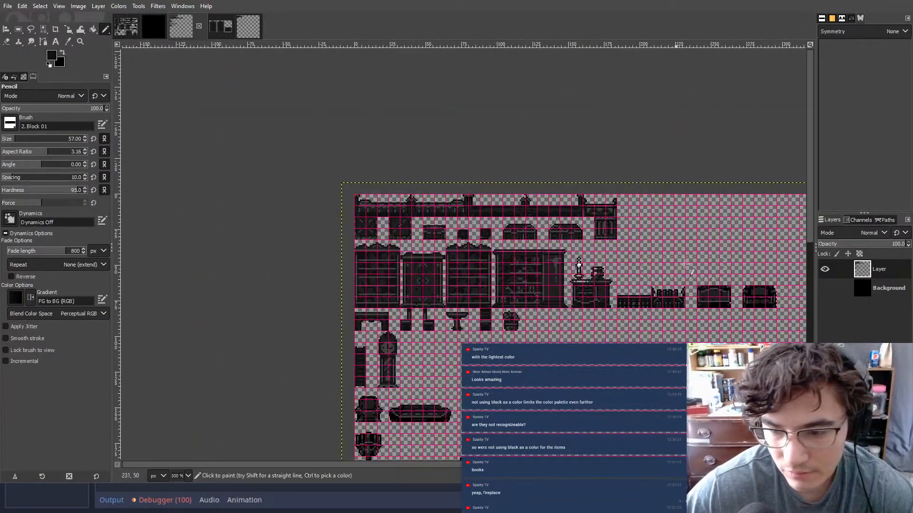
pyautogui.keyDown('ctrl'); pyautogui.scroll(-2, 582, 225); pyautogui.keyUp('ctrl')
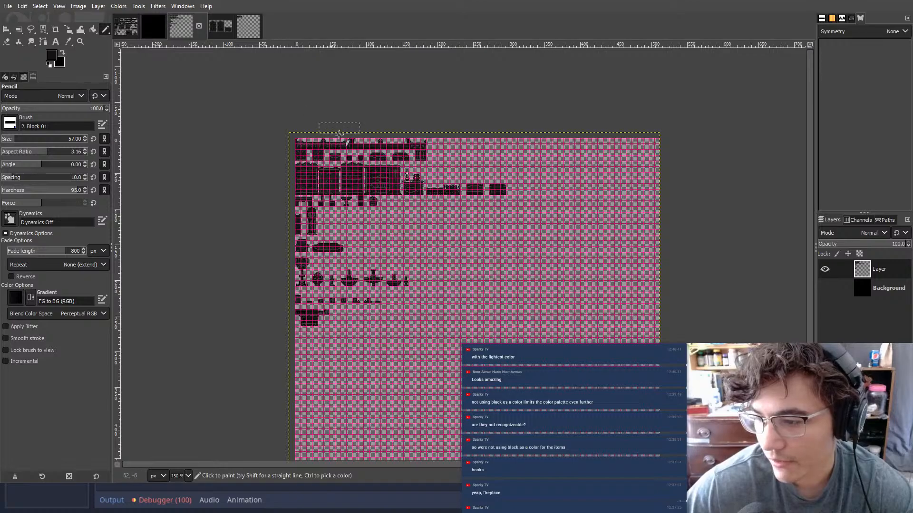
# - Undo the last deselection on the furniture sheet, clear the selection again, and undo that as well
pyautogui.hotkey('ctrl', 'z')
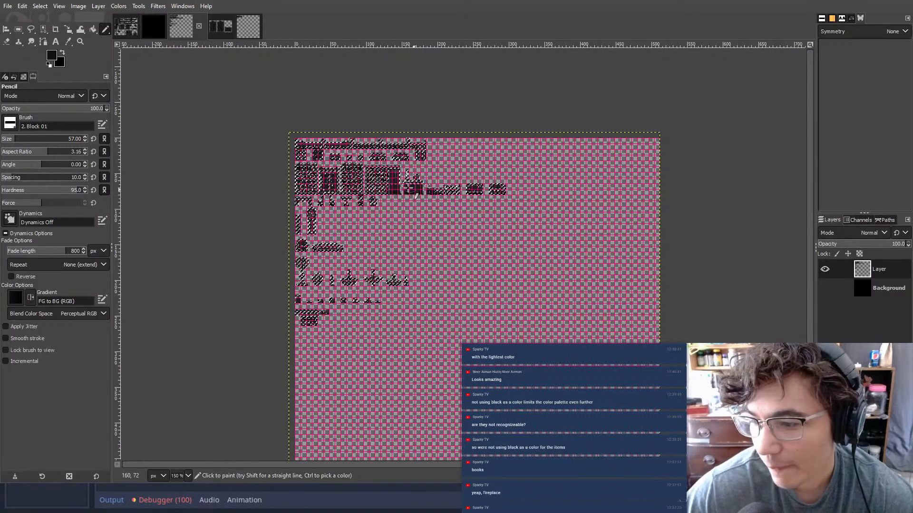
pyautogui.hotkey('ctrl', 'shift', 'a')
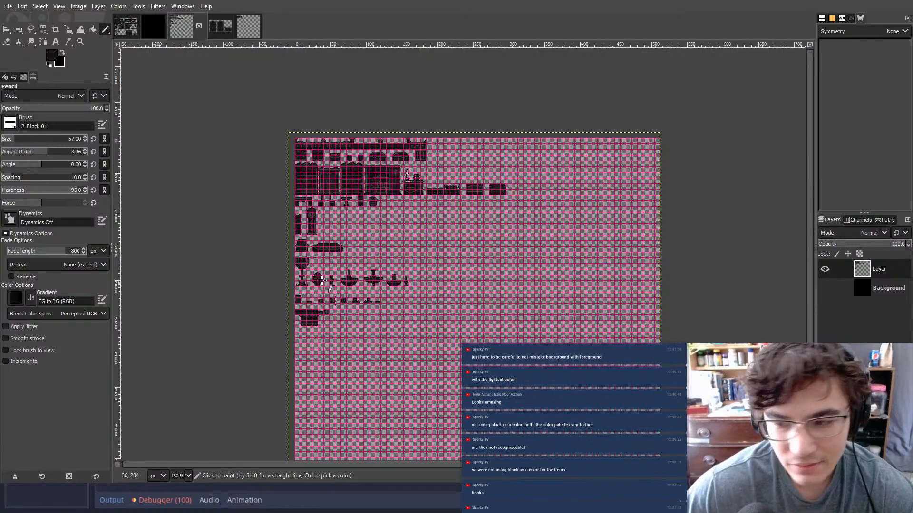
pyautogui.hotkey('ctrl', 'z')
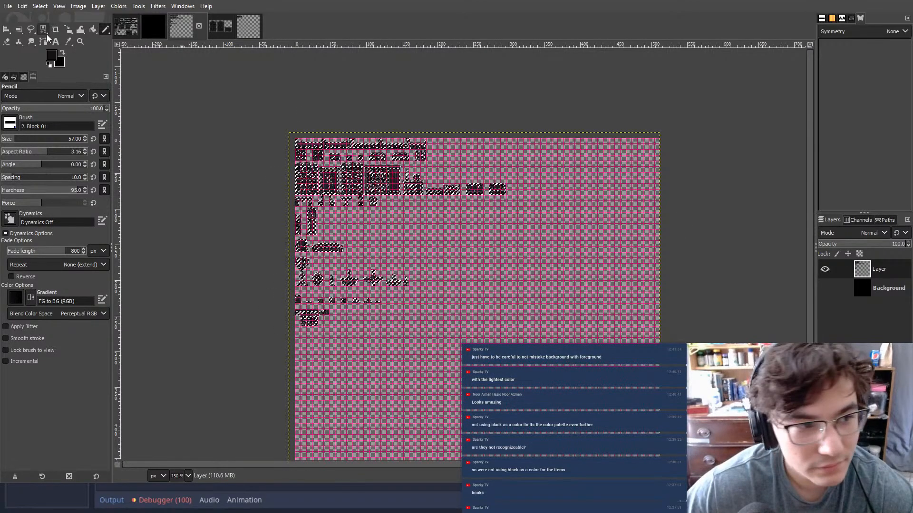
# - Clear the selection with Rectangle Select active and re-export the recoloured new furniture sheet
pyautogui.click(18, 29)
pyautogui.keyDown('ctrl'); pyautogui.scroll(5, 368, 195); pyautogui.keyUp('ctrl')
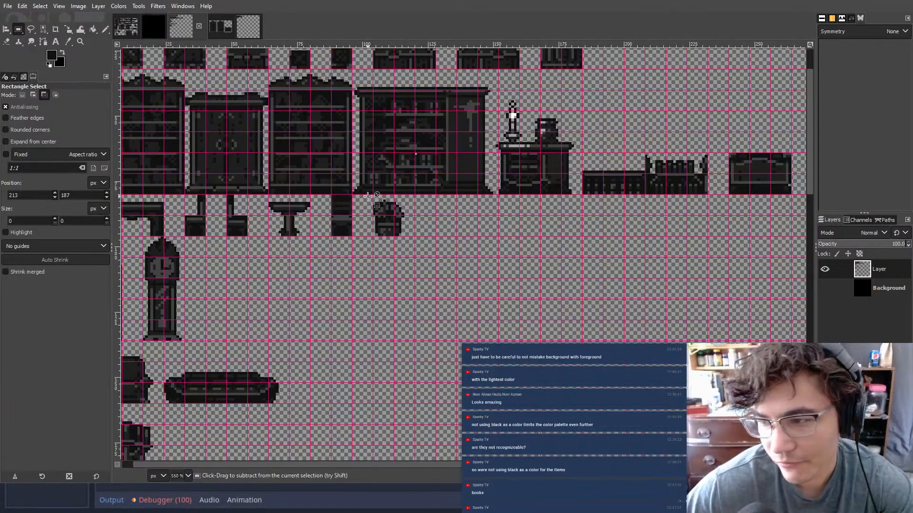
pyautogui.hotkey('ctrl', 'e')
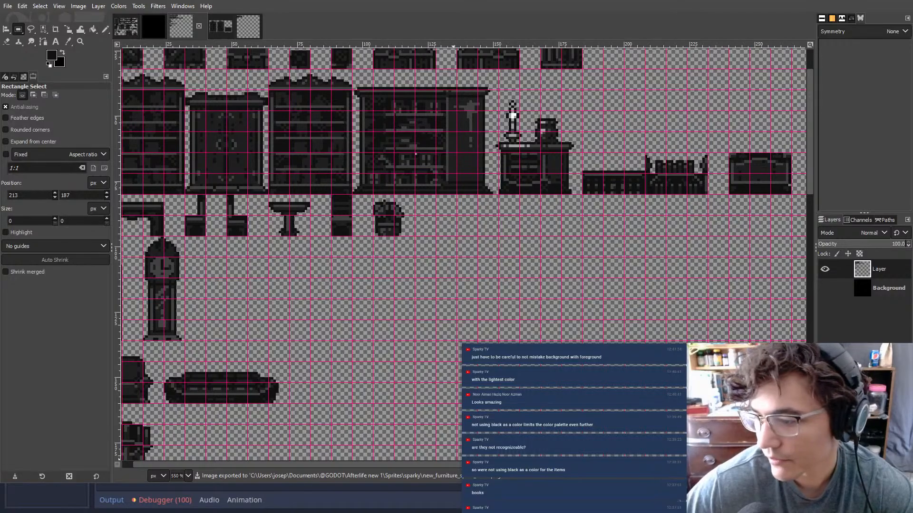
# - Switch to the Godot editor and launch the game again with the re-exported furniture sheet
pyautogui.hotkey('alt', 'Tab')
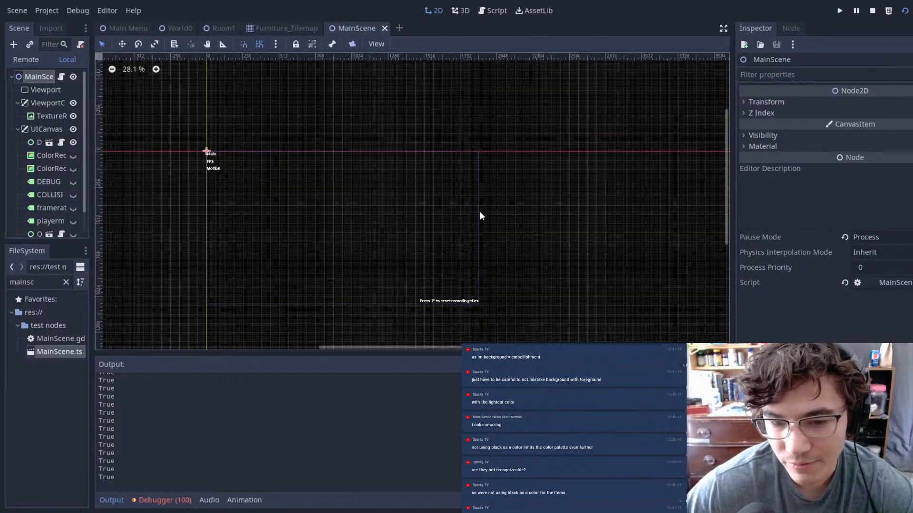
pyautogui.scroll(-1, 480, 211)
pyautogui.moveTo(309, 147); pyautogui.dragTo(387, 167, button='middle')
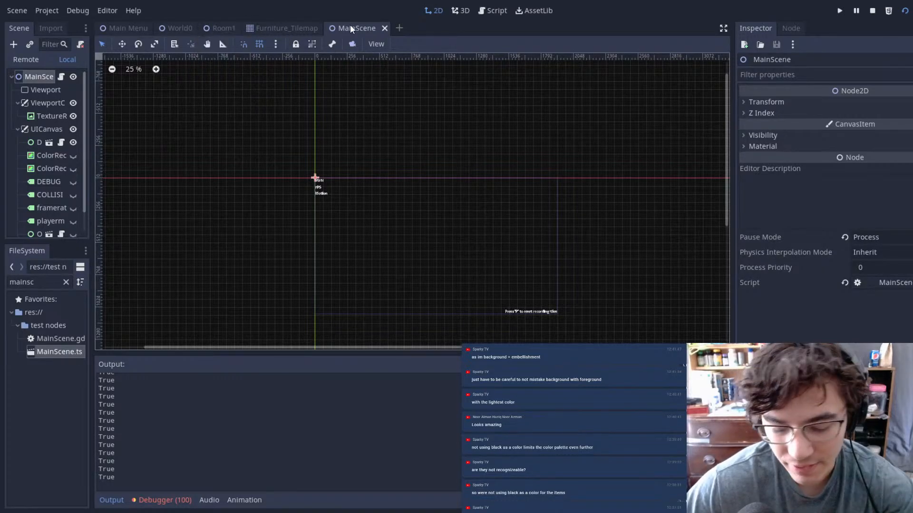
pyautogui.hotkey('ctrl', 'shift', 'F5')
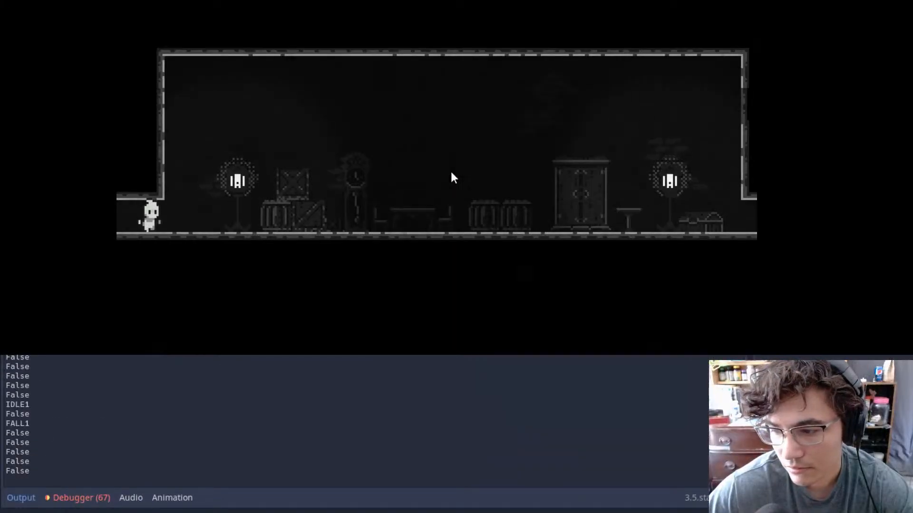
# - Run, jump and dash the character through the room in both directions to check the look of the recoloured furniture
pyautogui.press('Right')
pyautogui.press('space')
pyautogui.press('shift')
pyautogui.press('shift')
pyautogui.press('shift')
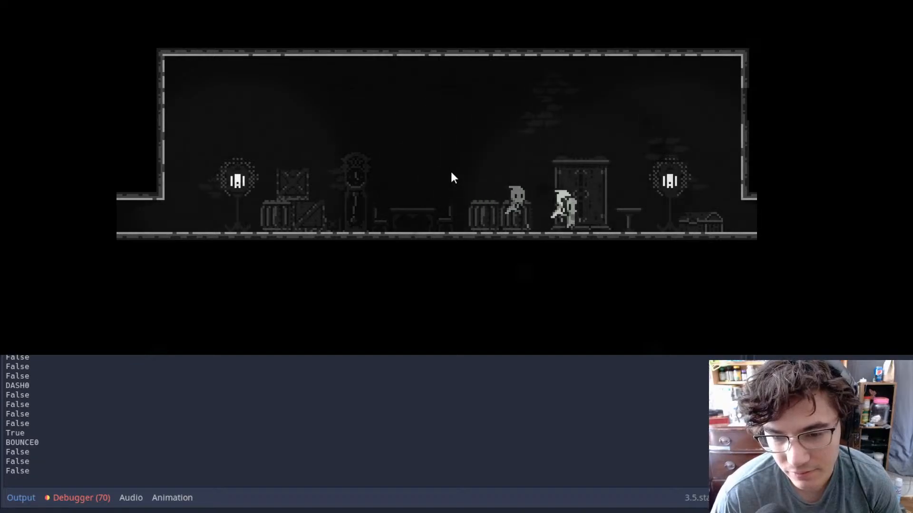
pyautogui.press('Left')
pyautogui.press('Left')
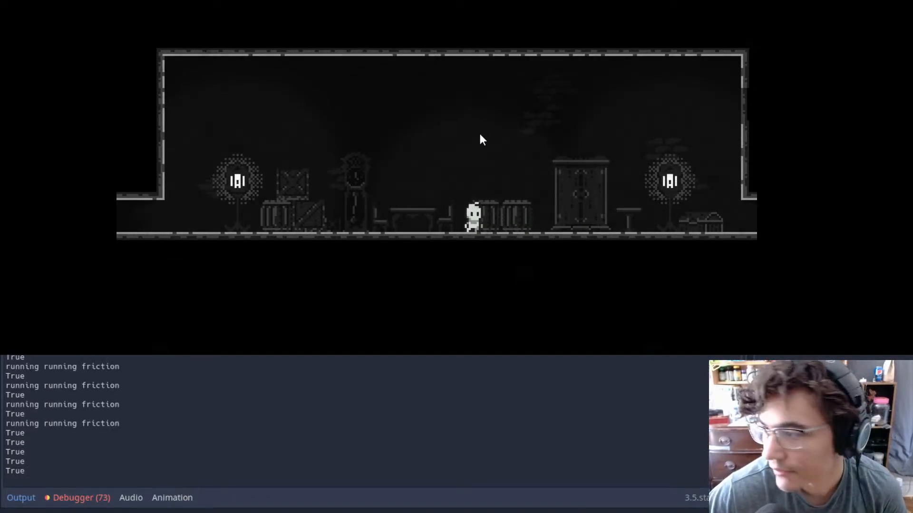
pyautogui.press('Right')
pyautogui.press('Right')
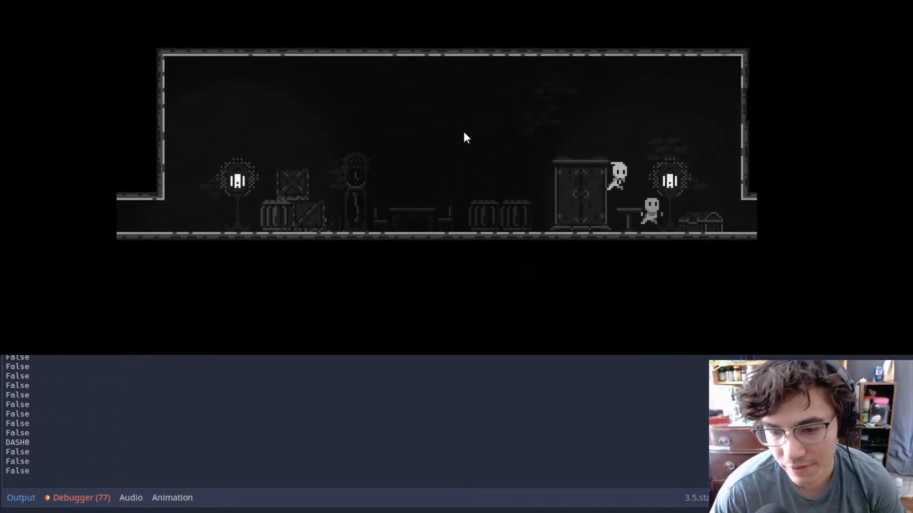
# - Move the character out of the furnished room and across the lantern-lit spike pit to the ledge beyond the curtained window
pyautogui.press('Right')
pyautogui.press('space')
pyautogui.press('shift')
pyautogui.press('Right')
pyautogui.press('space')
pyautogui.press('space')
pyautogui.press('shift')
pyautogui.press('Right')
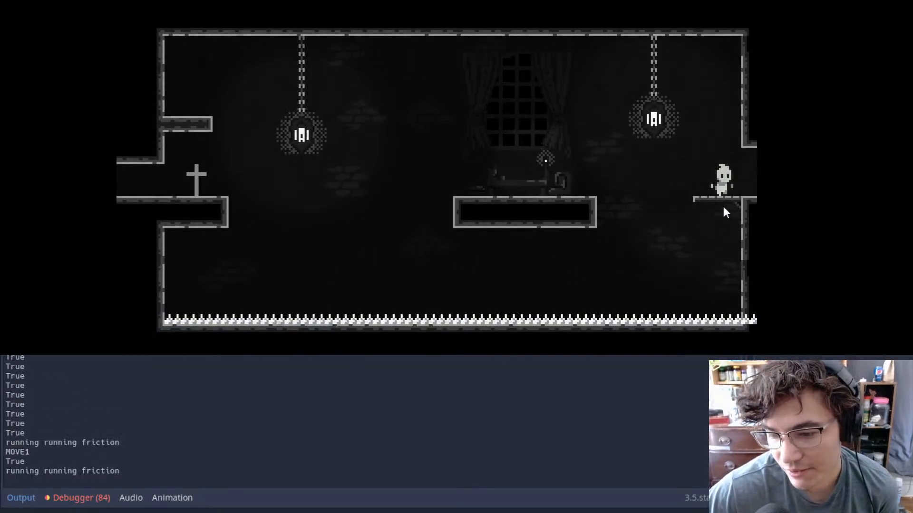
# - Jump and dash across the spiked pillars and past the bookcase to check how the furniture reads there
pyautogui.press('Right')
pyautogui.press('space')
pyautogui.press('shift')
pyautogui.press('Right')
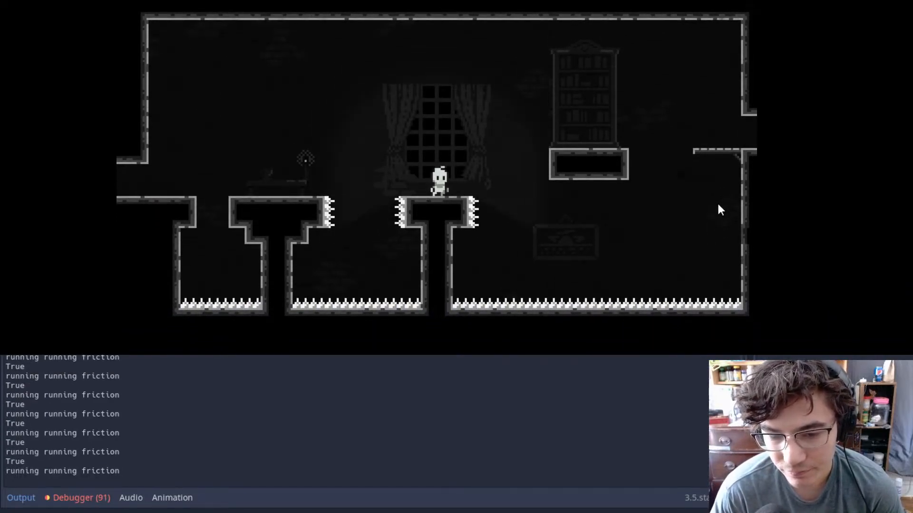
pyautogui.press('space')
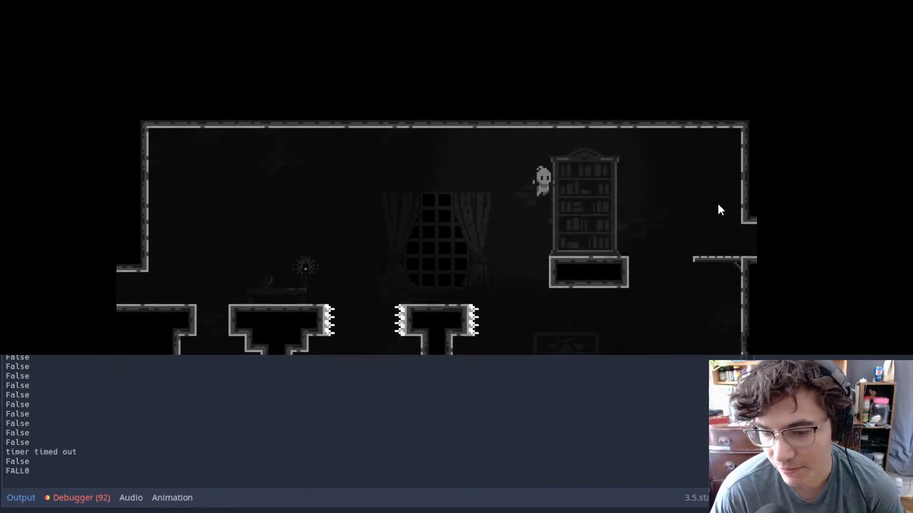
pyautogui.press('Right')
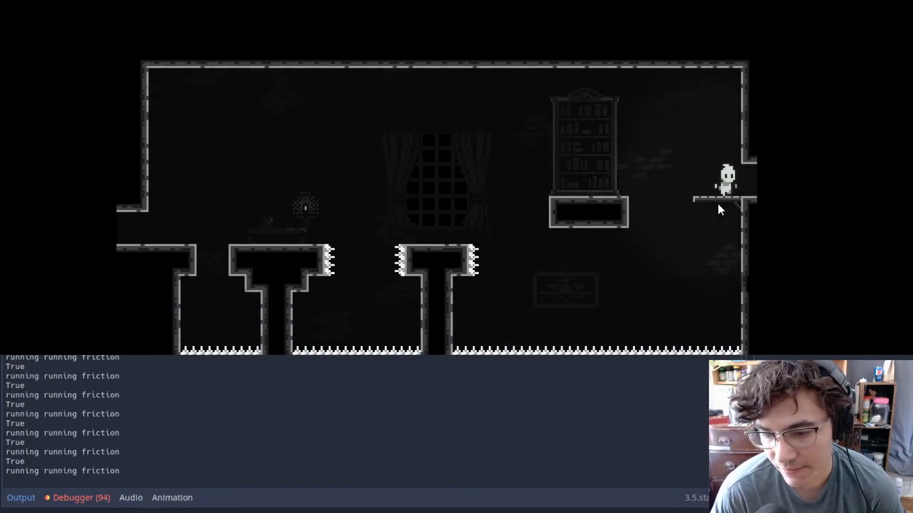
# - Cross the room with the cobwebs, framed painting and chain-hung platform to its far exit
pyautogui.press('Right')
pyautogui.press('shift')
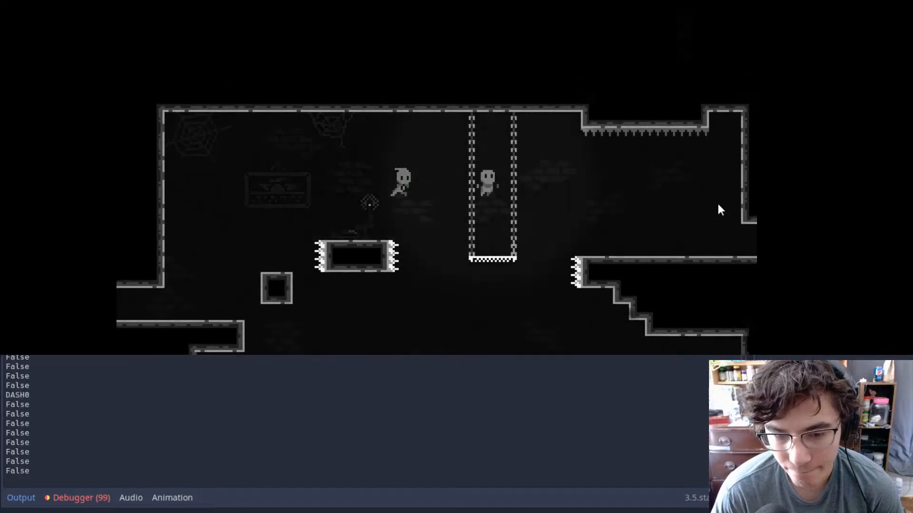
pyautogui.press('Right')
pyautogui.press('space')
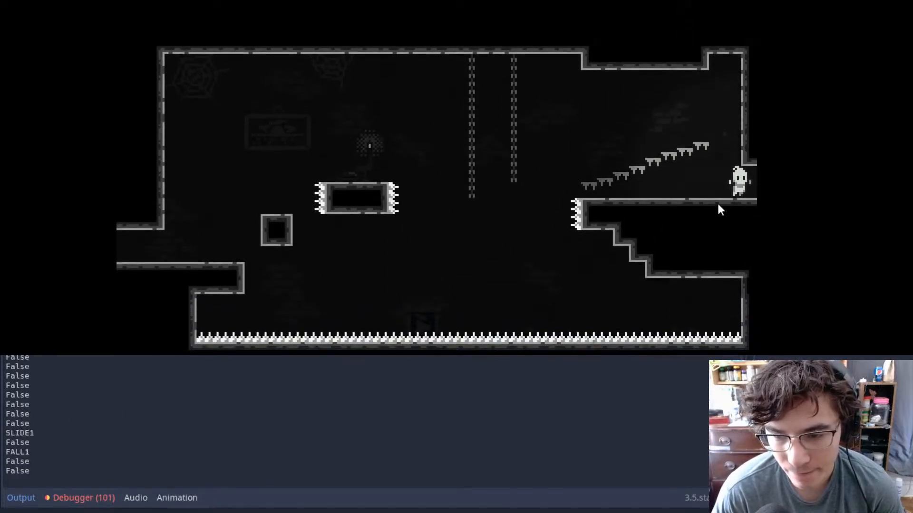
# - Try to climb the tall curtained room by bouncing and dashing between its spiked spring blocks
pyautogui.press('Right')
pyautogui.press('space')
pyautogui.press('shift')
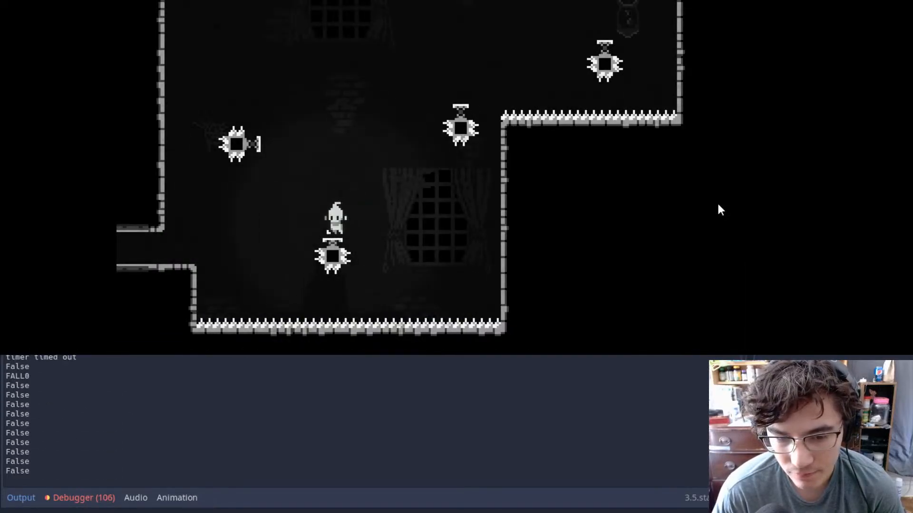
pyautogui.press('Left')
pyautogui.press('shift')
pyautogui.press('Right')
pyautogui.press('Left')
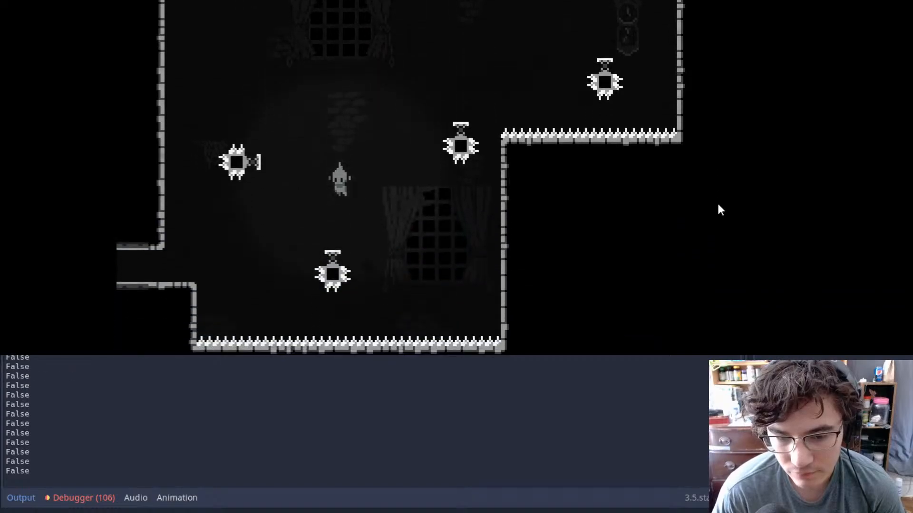
pyautogui.press('shift')
pyautogui.press('Right')
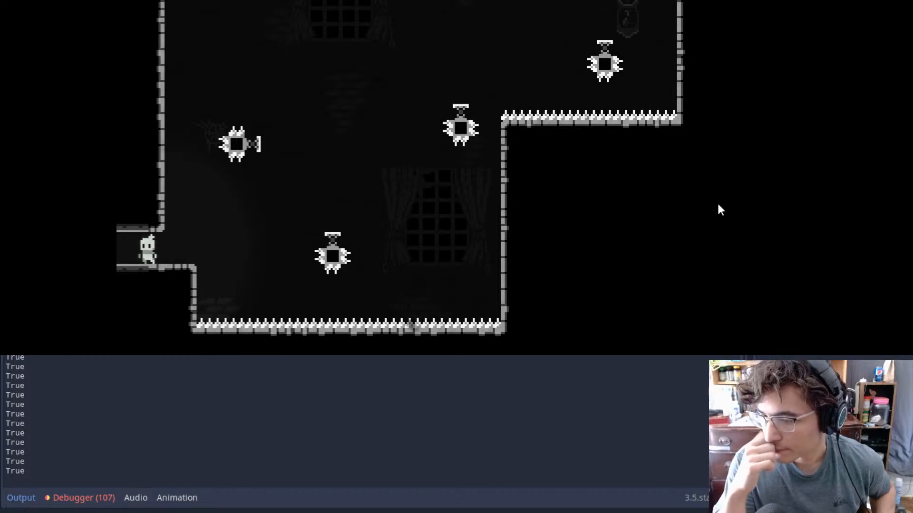
# - Restart the climb from the room's entrance and dash up past the wall clock and the upper curtained window
pyautogui.press('Right')
pyautogui.press('space')
pyautogui.press('shift')
pyautogui.press('Left')
pyautogui.press('shift')
pyautogui.press('Right')
pyautogui.press('shift')
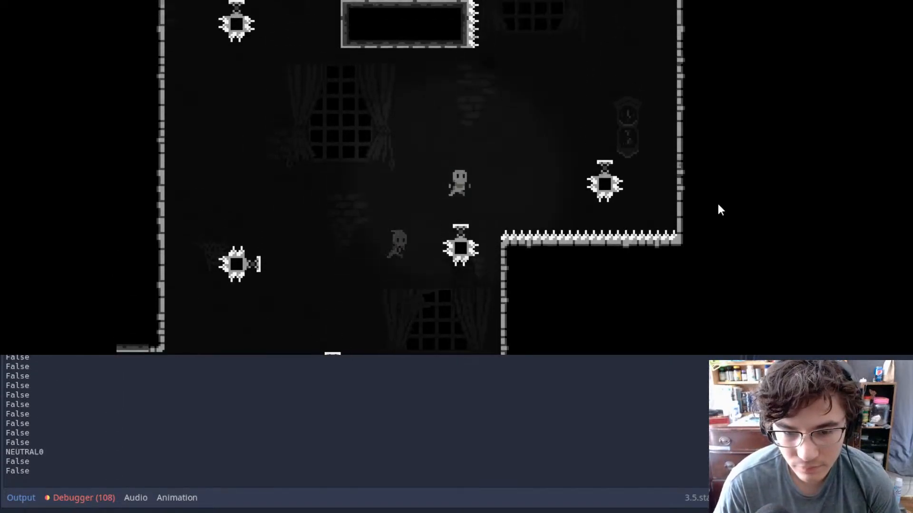
pyautogui.press('shift')
pyautogui.press('Left')
pyautogui.press('shift')
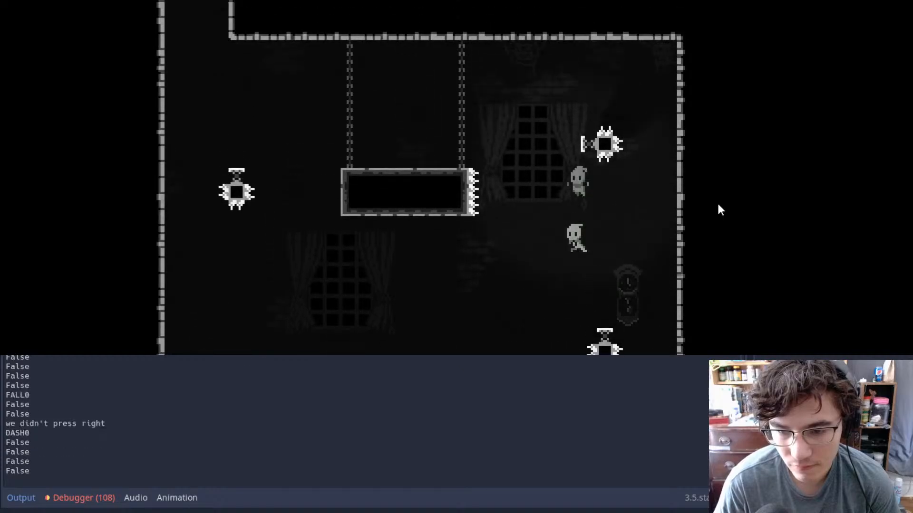
# - Dash over the chain-hung block and climb the narrow shaft up to the room with the bookcase and painting
pyautogui.press('shift')
pyautogui.press('Left')
pyautogui.press('space')
pyautogui.press('shift')
pyautogui.press('shift')
pyautogui.press('Left')
pyautogui.press('space')
pyautogui.press('space')
pyautogui.press('Right')
pyautogui.press('space')
pyautogui.press('Right')
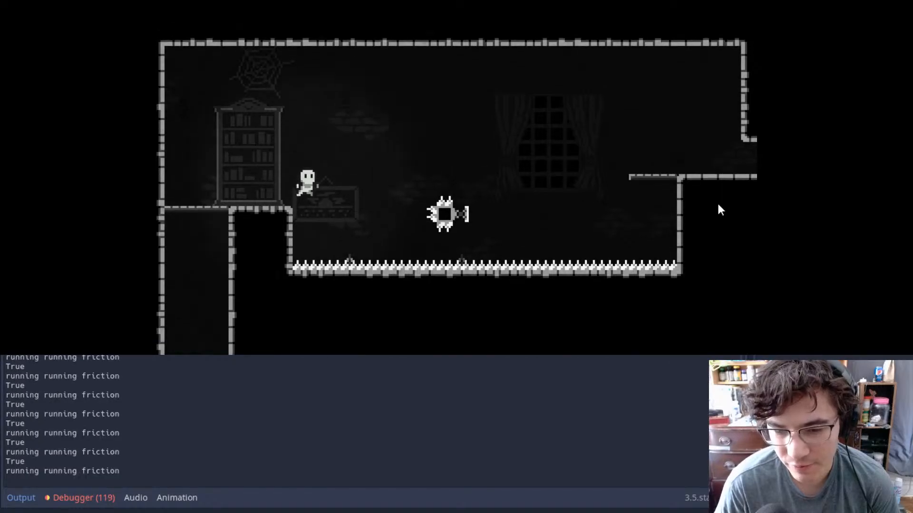
# - Jump and dash over the spike pit past the curtained window and enter the room with the cross checkpoint
pyautogui.press('space')
pyautogui.press('shift')
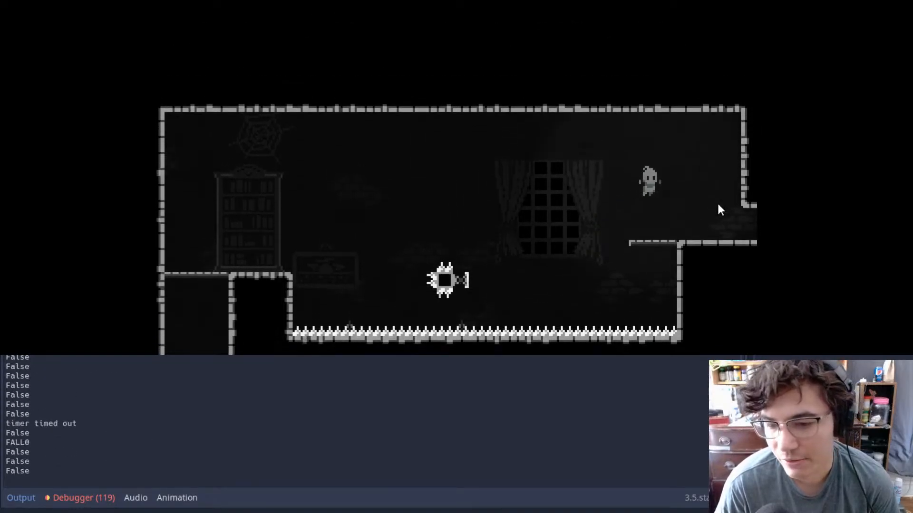
pyautogui.press('Right')
pyautogui.press('Right')
pyautogui.press('space')
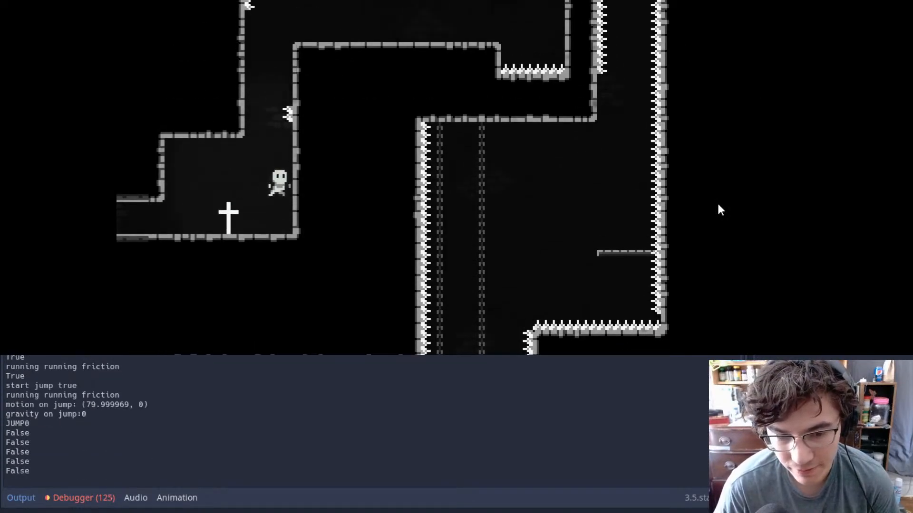
# - Climb the shaft above the cross checkpoint and walk along the upper ledge to the spike pit
pyautogui.press('Left')
pyautogui.press('Right')
pyautogui.press('space')
pyautogui.press('Right')
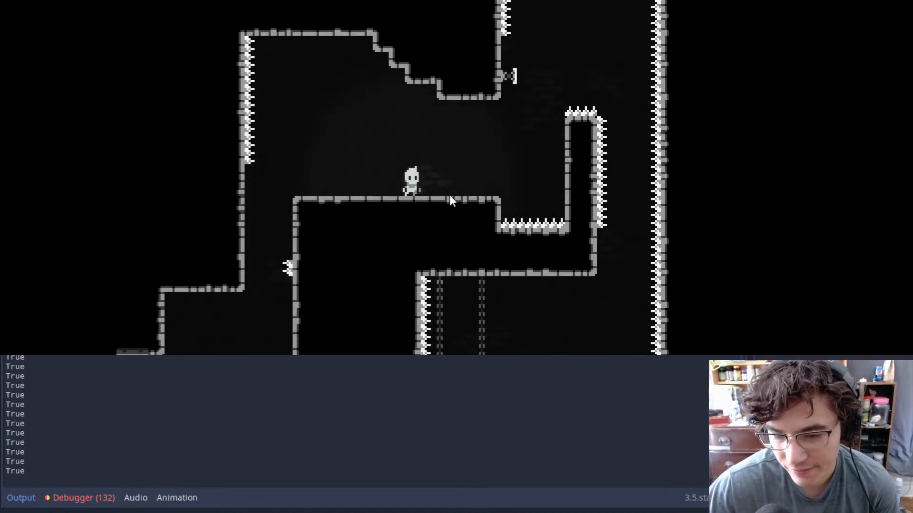
pyautogui.press('Right')
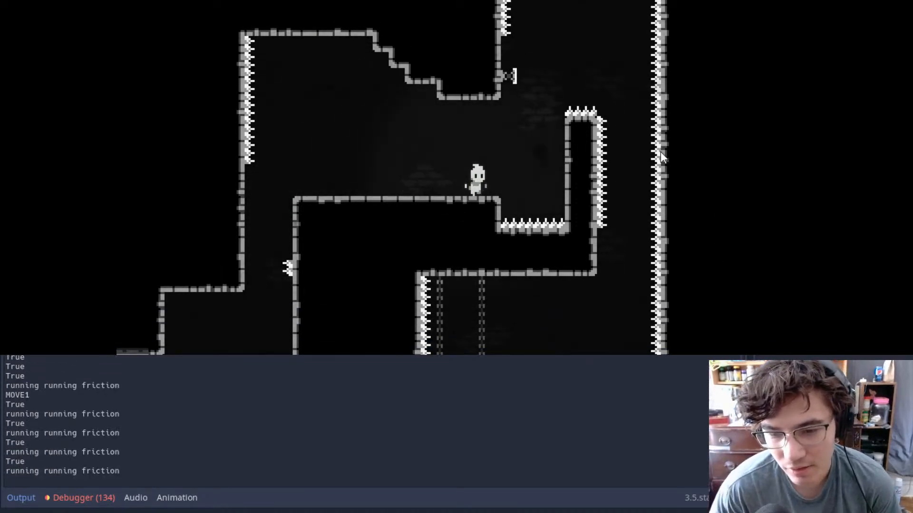
# - Jump over the spiked wall, drop down the long shaft and dash past the hanging chain platform
pyautogui.press('space')
pyautogui.press('space')
pyautogui.press('Right')
pyautogui.press('Left')
pyautogui.press('shift')
pyautogui.press('Left')
pyautogui.press('shift')
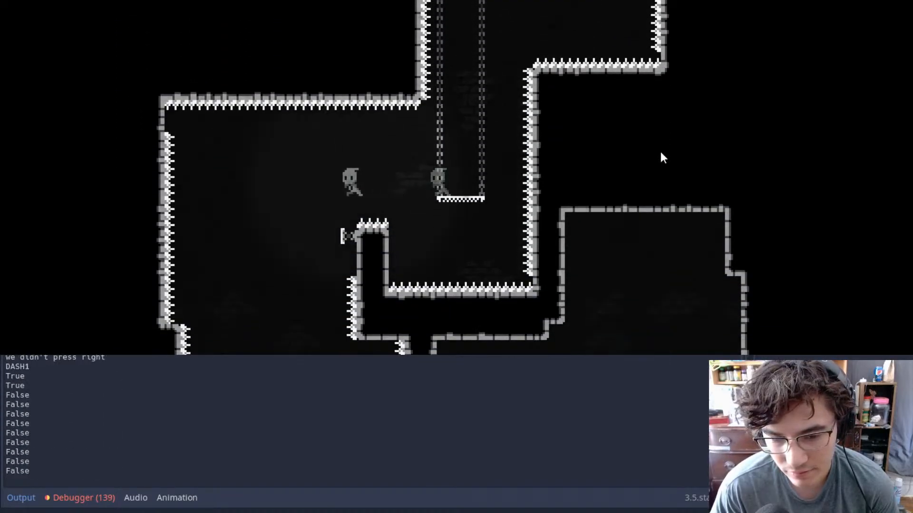
# - Guide the character down through the spring-lined chambers and dash over the spiked block into the chamber below
pyautogui.press('Right')
pyautogui.press('Left')
pyautogui.press('shift')
pyautogui.press('Left')
pyautogui.press('shift')
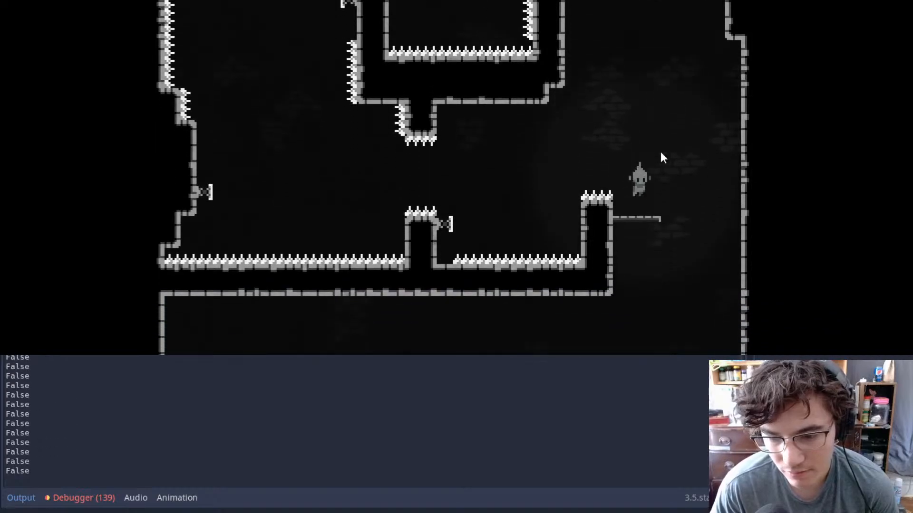
pyautogui.press('Right')
pyautogui.press('space')
pyautogui.press('Left')
pyautogui.press('shift')
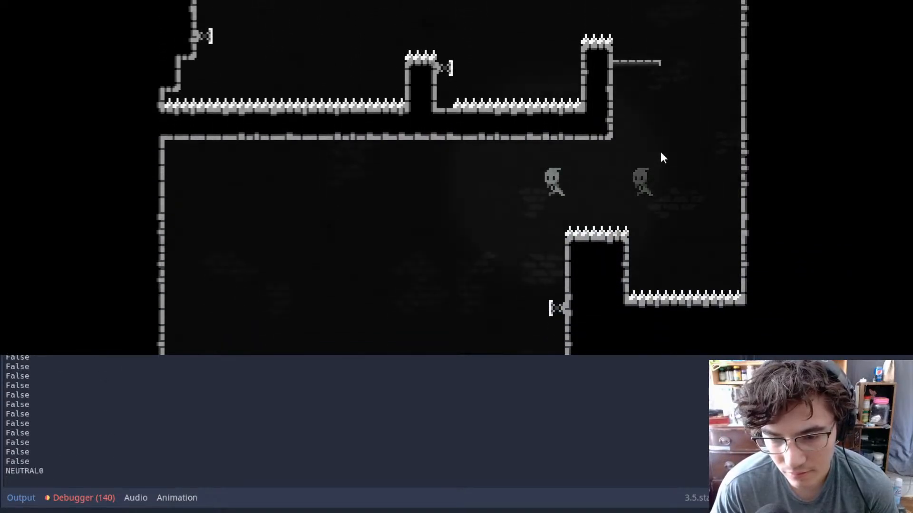
# - Bounce and dash across the lower spiked chamber and land on the small ledge against the outer wall
pyautogui.press('Left')
pyautogui.press('shift')
pyautogui.press('Right')
pyautogui.press('space')
pyautogui.press('Left')
pyautogui.press('Right')
pyautogui.press('shift')
pyautogui.press('Right')
pyautogui.press('shift')
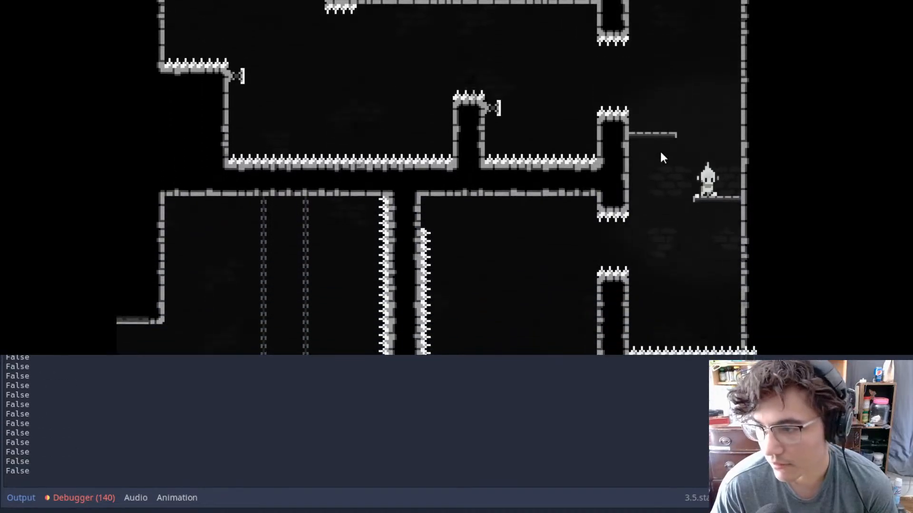
# - Pass through the two crystal chambers and exit into the room with the grandfather clock
pyautogui.press('Left')
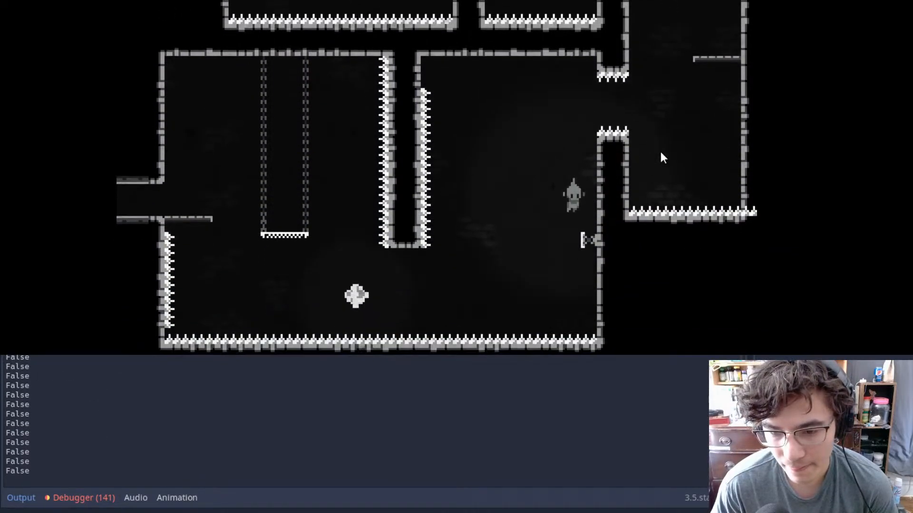
pyautogui.press('space')
pyautogui.press('Left')
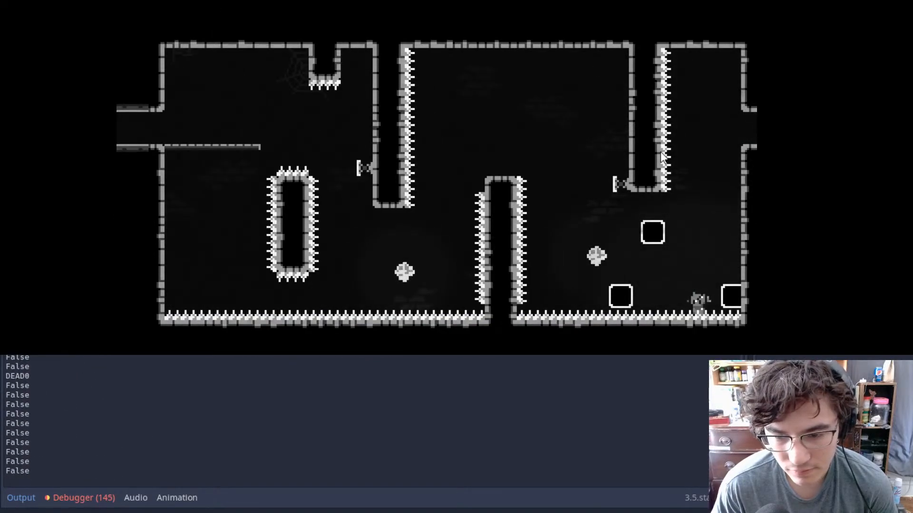
pyautogui.press('Left')
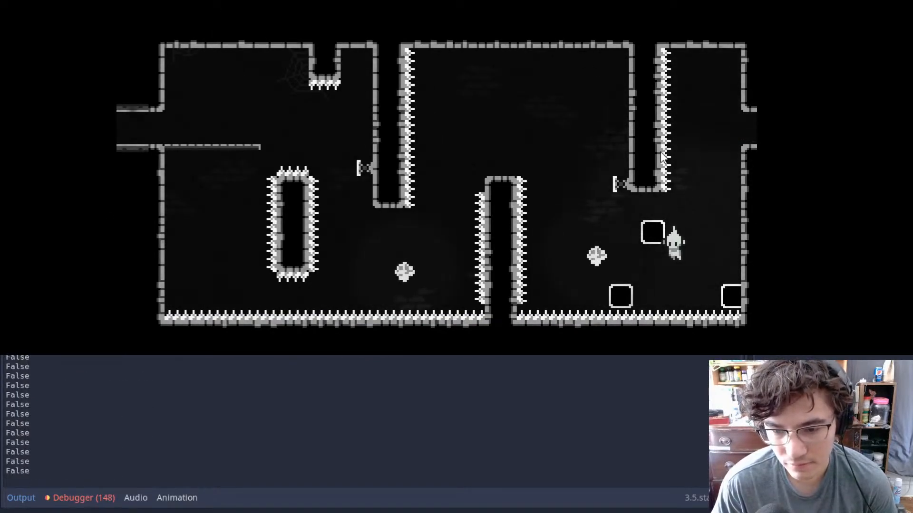
pyautogui.press('Left')
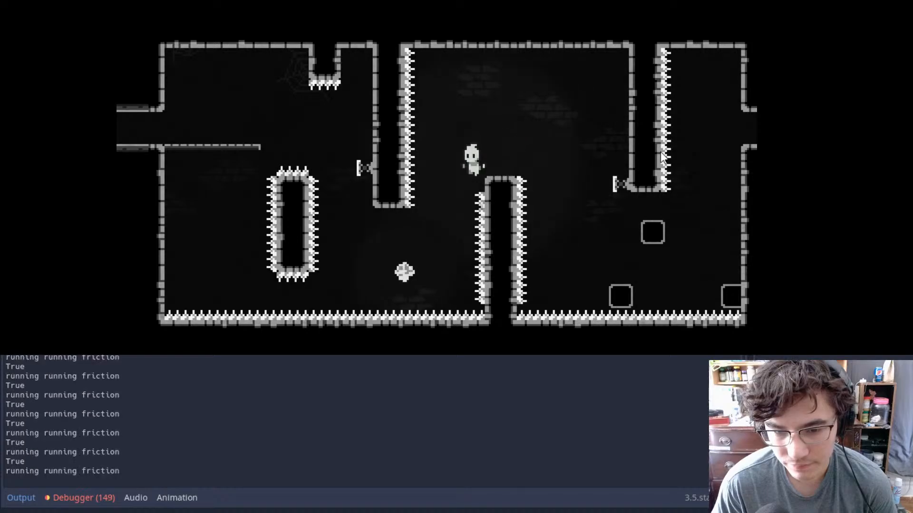
pyautogui.press('Left')
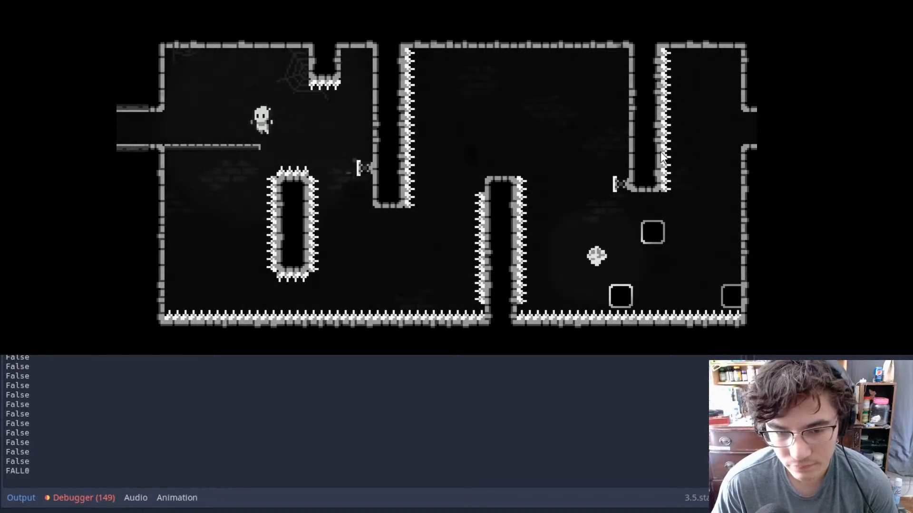
pyautogui.press('Left')
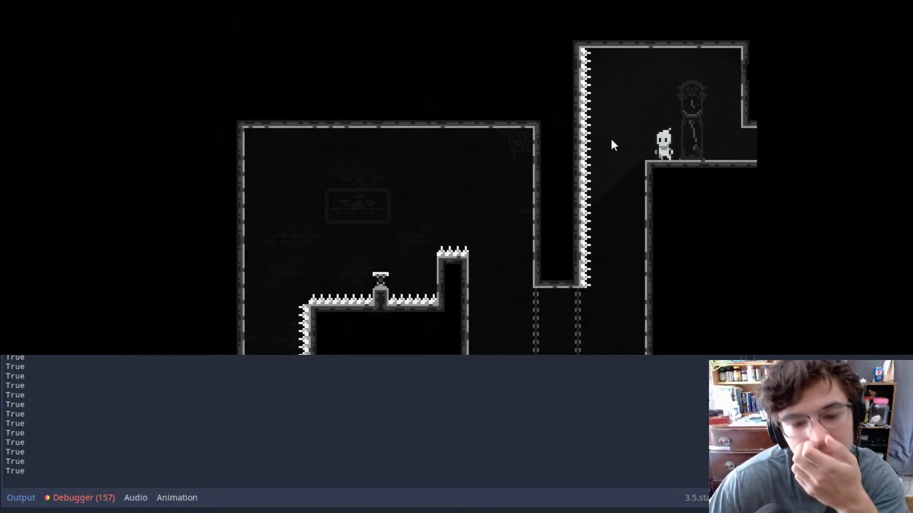
# - Stop the game and examine the recoloured furniture row in the Room1 scene
pyautogui.click(758, 1)
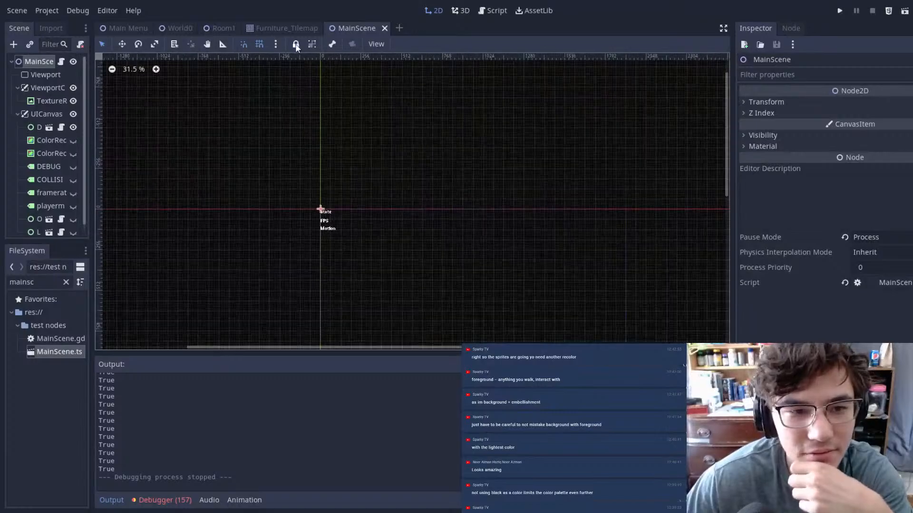
pyautogui.click(282, 28)
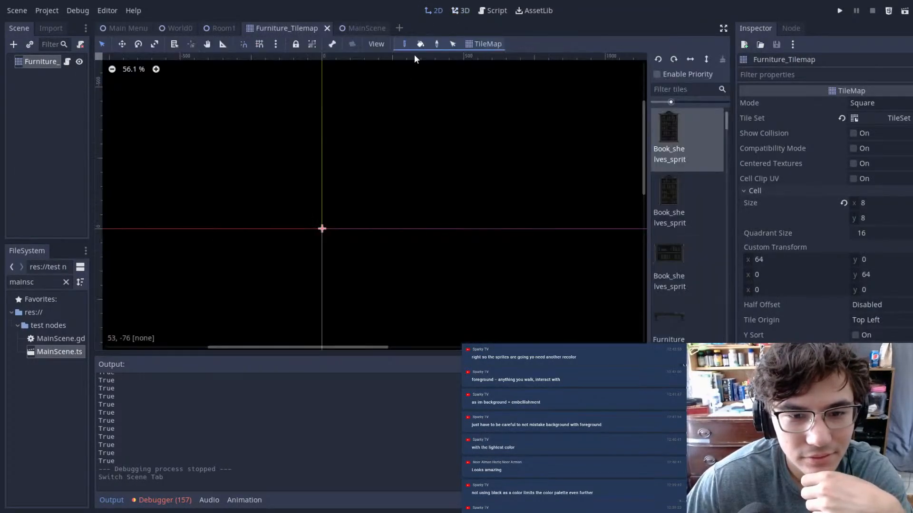
pyautogui.click(214, 28)
pyautogui.scroll(-4, 431, 164)
pyautogui.moveTo(525, 167); pyautogui.dragTo(387, 155, button='middle')
pyautogui.scroll(5, 402, 172)
pyautogui.scroll(7, 401, 175)
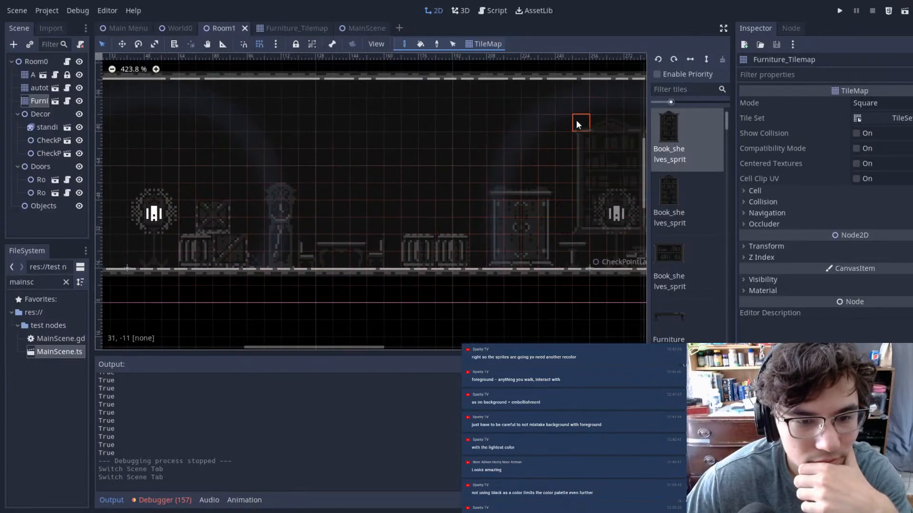
# - Open the World0 scene and examine Room1's furniture up close, from the crates and clock to the wardrobe and chest
pyautogui.click(172, 30)
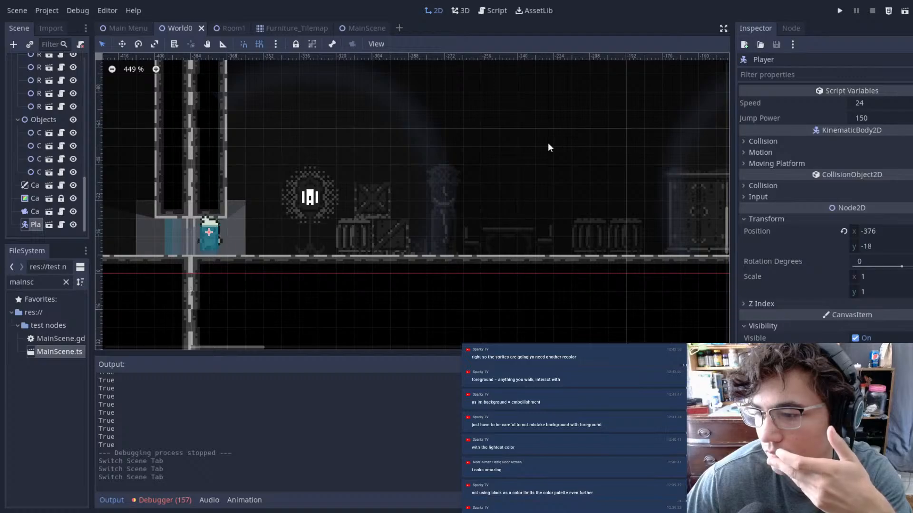
pyautogui.moveTo(624, 213); pyautogui.dragTo(467, 199, button='middle')
pyautogui.scroll(3, 429, 217)
pyautogui.moveTo(581, 203); pyautogui.dragTo(389, 233, button='middle')
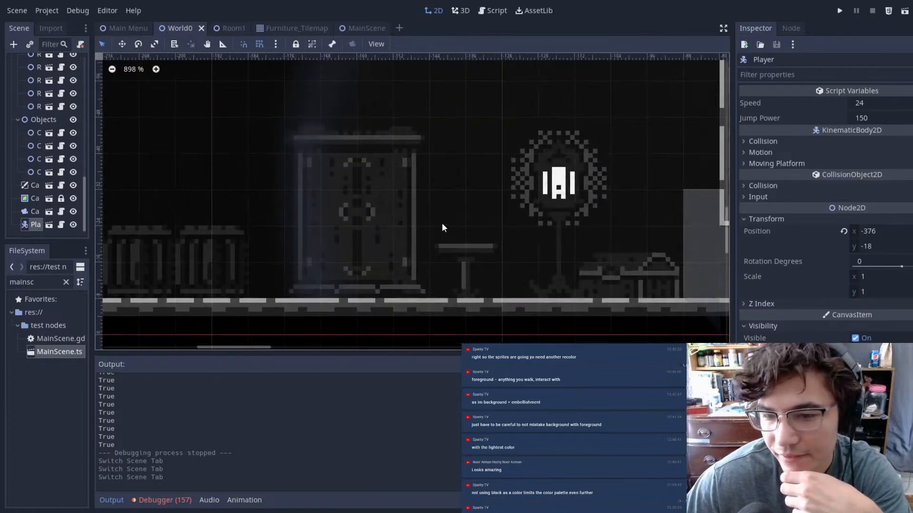
pyautogui.moveTo(599, 252); pyautogui.dragTo(409, 261, button='middle')
pyautogui.scroll(-1, 410, 261)
pyautogui.scroll(-5, 410, 261)
pyautogui.moveTo(287, 246); pyautogui.dragTo(493, 241, button='middle')
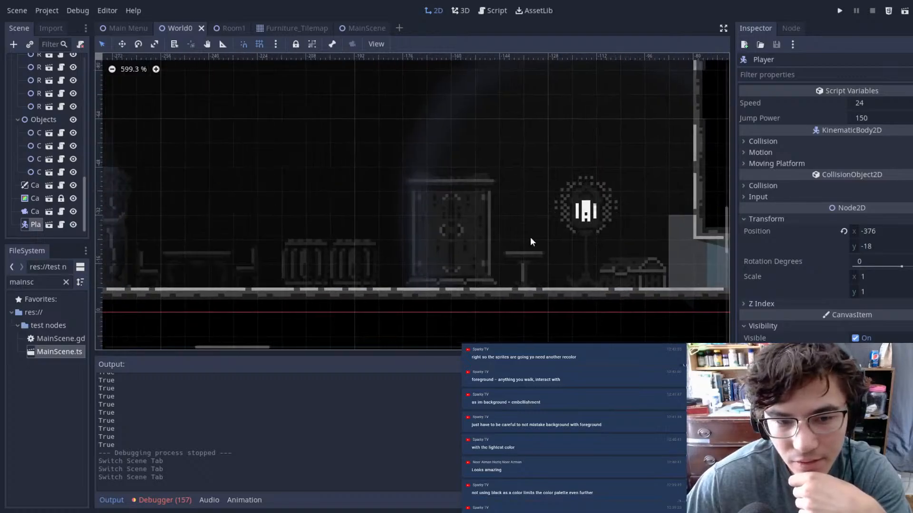
pyautogui.moveTo(245, 288); pyautogui.dragTo(564, 262, button='middle')
pyautogui.moveTo(516, 232); pyautogui.dragTo(704, 248, button='middle')
pyautogui.moveTo(587, 242); pyautogui.dragTo(371, 263, button='middle')
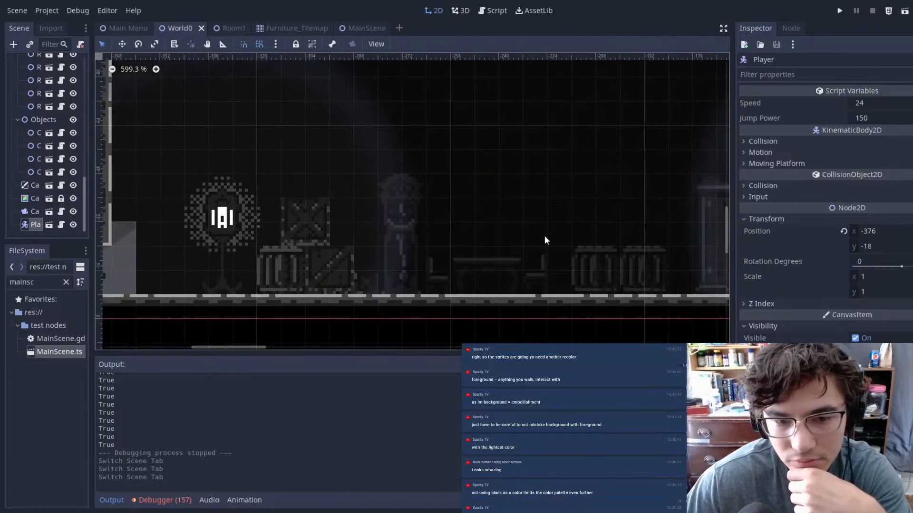
# - Examine the furniture in the neighbouring World0 rooms, from the desk under the barred window to the bookcase
pyautogui.moveTo(591, 246); pyautogui.dragTo(181, 309, button='middle')
pyautogui.moveTo(690, 222); pyautogui.dragTo(328, 250, button='middle')
pyautogui.moveTo(664, 294)
pyautogui.mouseDown(button='middle')
pyautogui.moveTo(490, 261)
pyautogui.moveTo(368, 152)
pyautogui.mouseUp(button='middle')
pyautogui.scroll(-1, 490, 262)
pyautogui.scroll(-2, 491, 267)
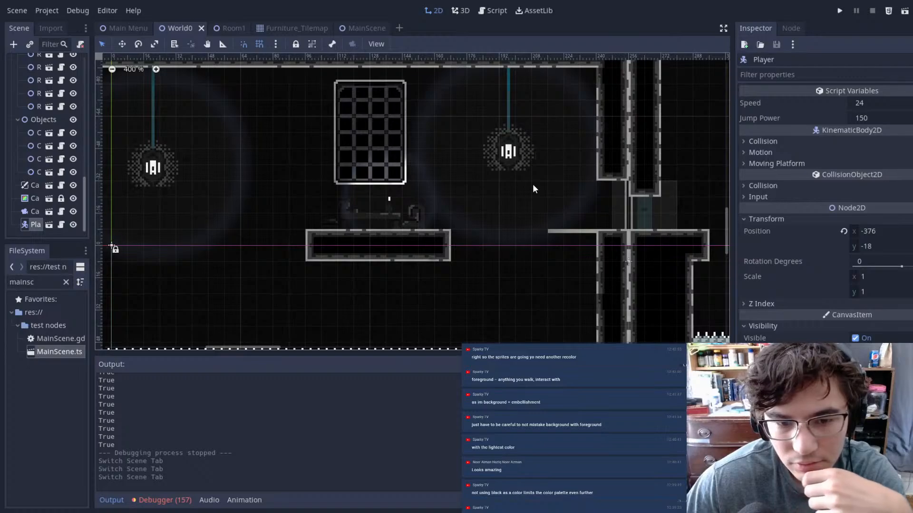
pyautogui.moveTo(575, 196); pyautogui.dragTo(303, 228, button='middle')
pyautogui.moveTo(641, 195); pyautogui.dragTo(401, 233, button='middle')
pyautogui.scroll(-7, 597, 220)
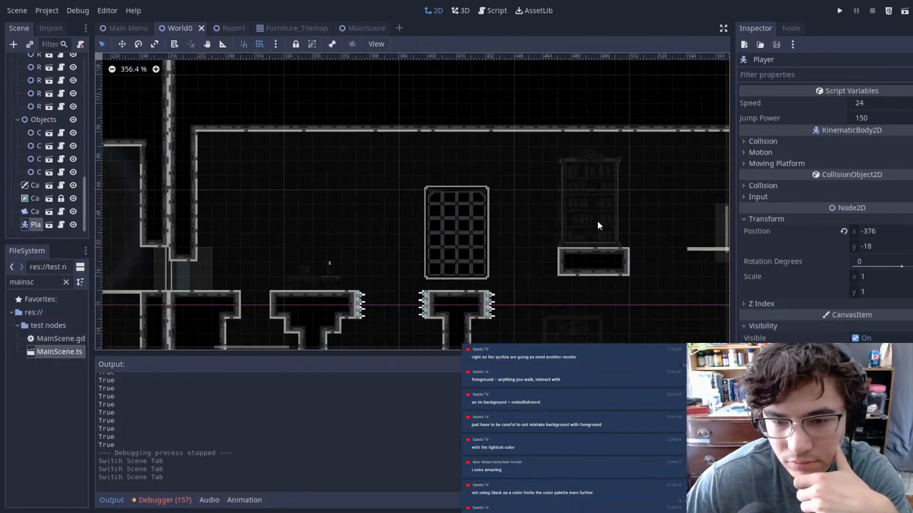
# - Examine the World0 rooms beyond the bookcase, through the spiked pit room to the chamber with two barred windows
pyautogui.moveTo(513, 210); pyautogui.dragTo(342, 202, button='middle')
pyautogui.moveTo(608, 217); pyautogui.dragTo(362, 238, button='middle')
pyautogui.moveTo(661, 215); pyautogui.dragTo(514, 231, button='middle')
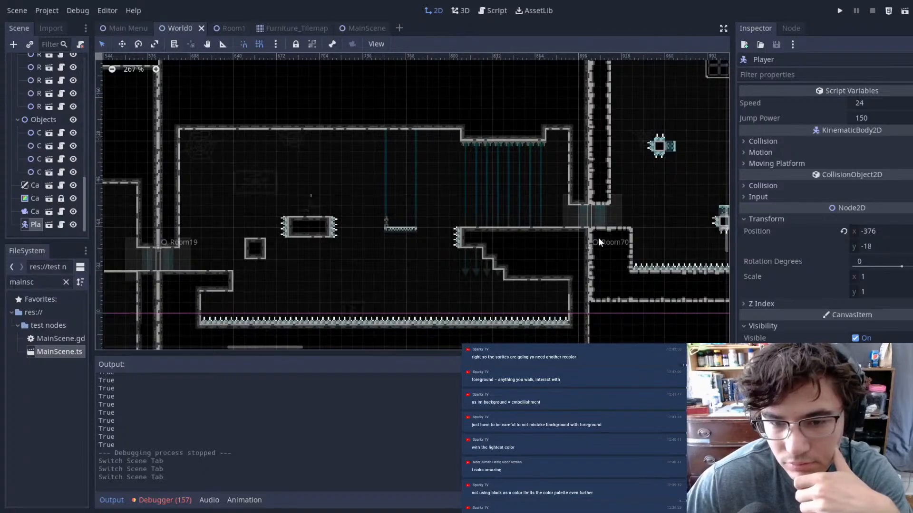
pyautogui.moveTo(690, 229); pyautogui.dragTo(447, 237, button='middle')
pyautogui.moveTo(545, 226); pyautogui.dragTo(466, 299, button='middle')
pyautogui.moveTo(534, 170); pyautogui.dragTo(511, 282, button='middle')
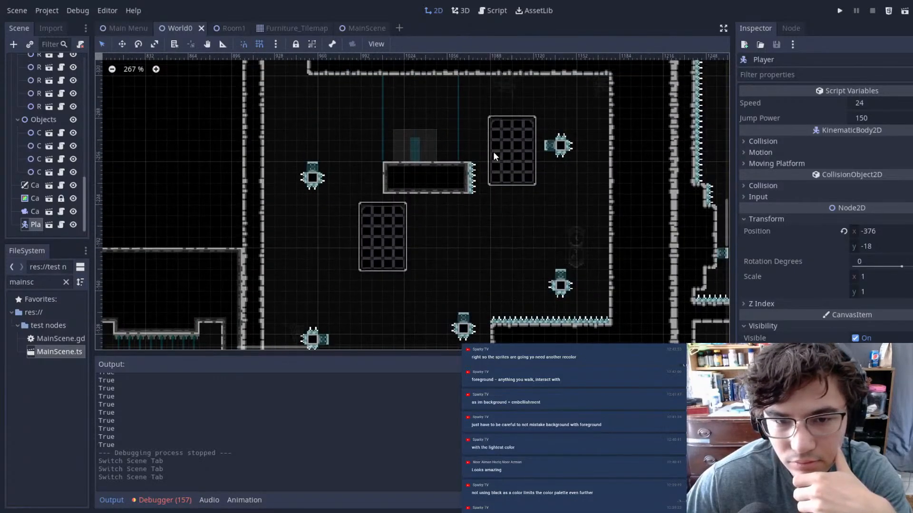
# - Open the Room70 scene to view its layout and return to the World0 scene
pyautogui.scroll(4, 493, 150)
pyautogui.doubleClick(380, 175)
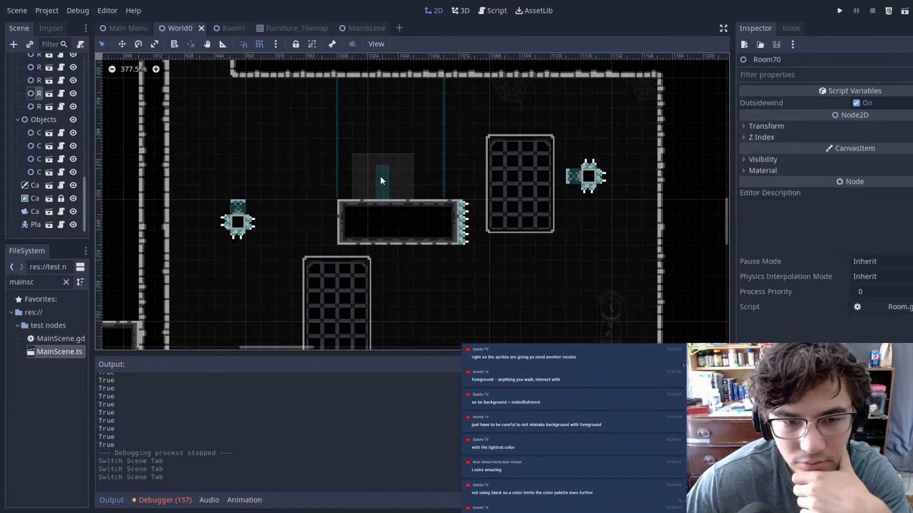
pyautogui.scroll(-4, 381, 206)
pyautogui.scroll(-3, 380, 206)
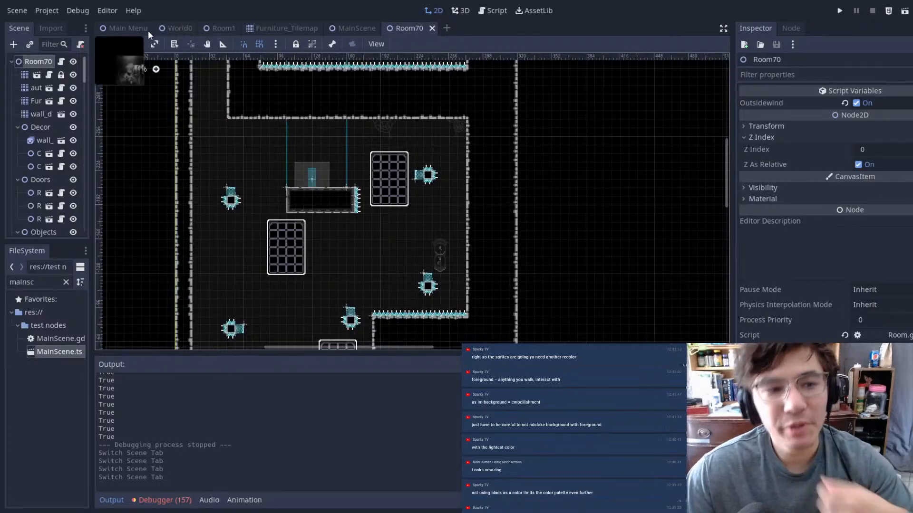
pyautogui.click(173, 31)
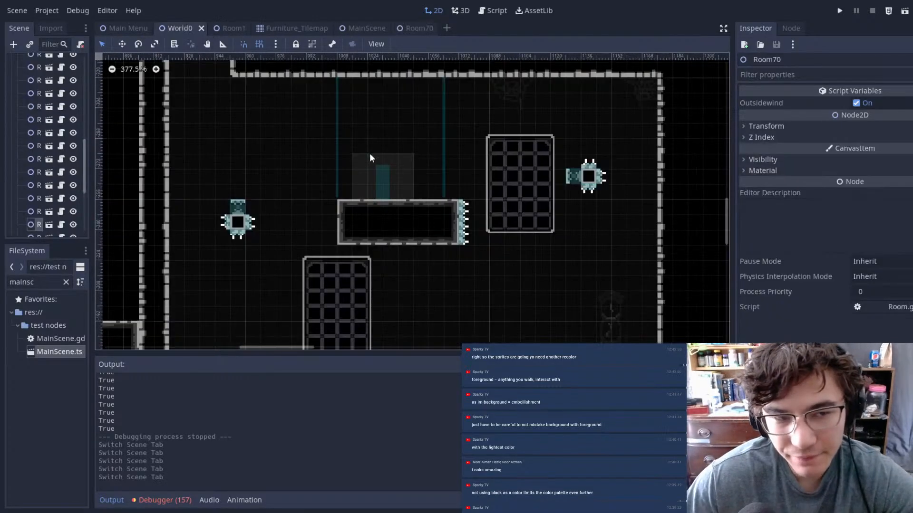
# - Survey the overall World0 room layout from the starting rooms outward, and return to the rooms around Room31
pyautogui.scroll(-20, 409, 171)
pyautogui.scroll(-2, 464, 197)
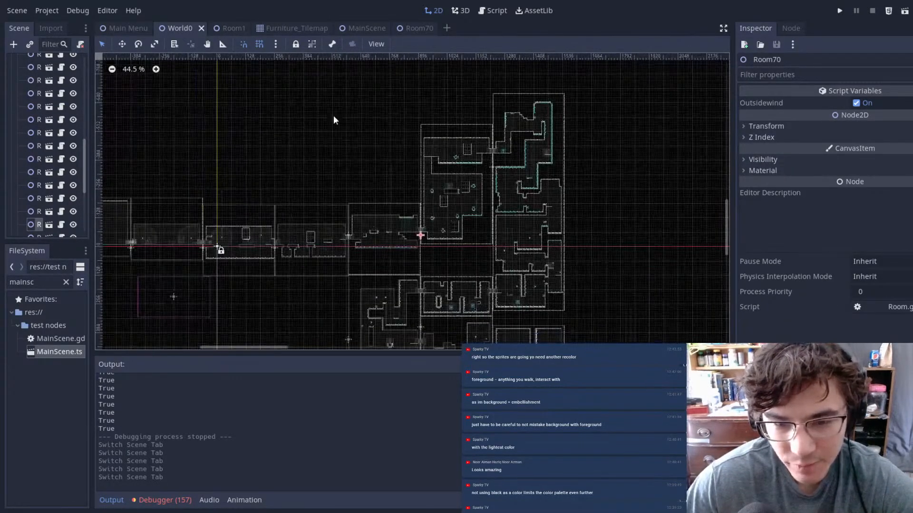
pyautogui.moveTo(466, 161); pyautogui.dragTo(458, 51, button='middle')
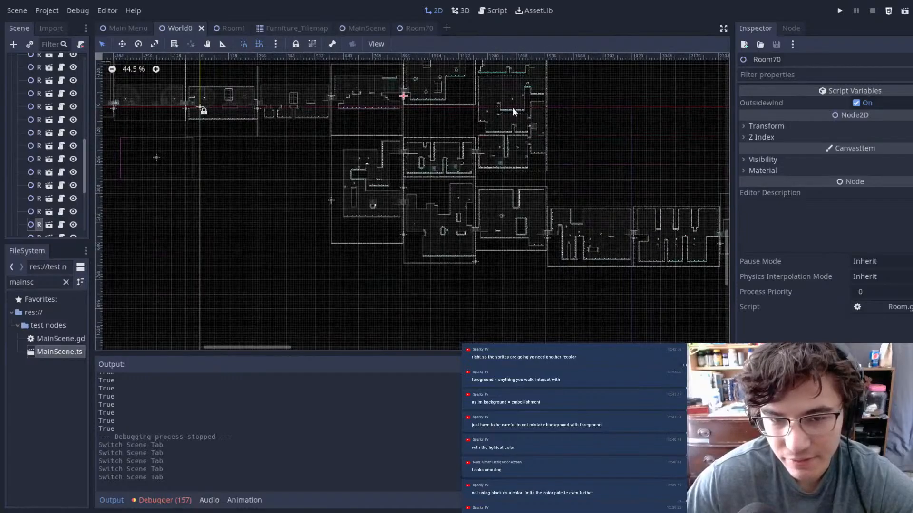
pyautogui.moveTo(407, 151); pyautogui.dragTo(472, 91, button='middle')
pyautogui.moveTo(481, 198); pyautogui.dragTo(226, 124, button='middle')
pyautogui.moveTo(597, 201); pyautogui.dragTo(464, 204, button='middle')
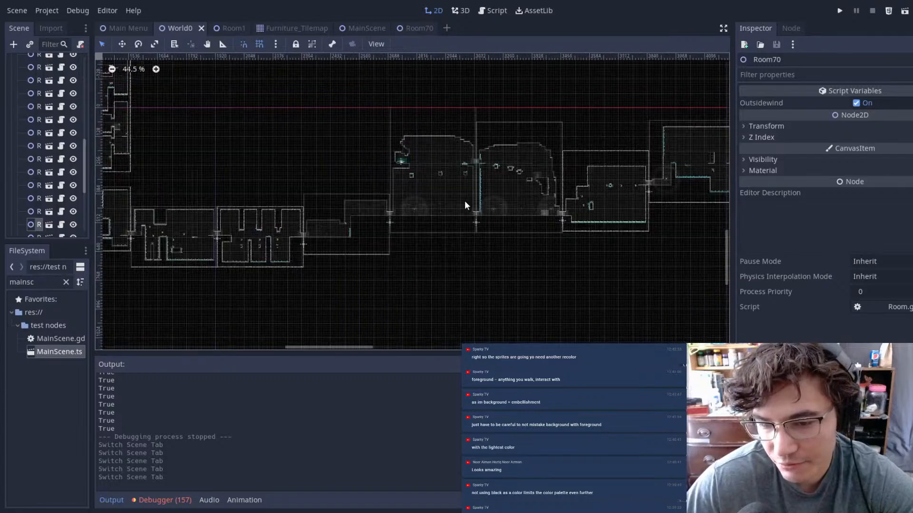
pyautogui.moveTo(580, 249); pyautogui.dragTo(97, 267, button='middle')
pyautogui.moveTo(727, 264); pyautogui.dragTo(434, 329, button='middle')
pyautogui.moveTo(520, 270); pyautogui.dragTo(446, 350, button='middle')
pyautogui.moveTo(512, 231); pyautogui.dragTo(425, 349, button='middle')
pyautogui.moveTo(425, 54); pyautogui.dragTo(370, 97, button='middle')
pyautogui.moveTo(633, 127); pyautogui.dragTo(406, 157, button='middle')
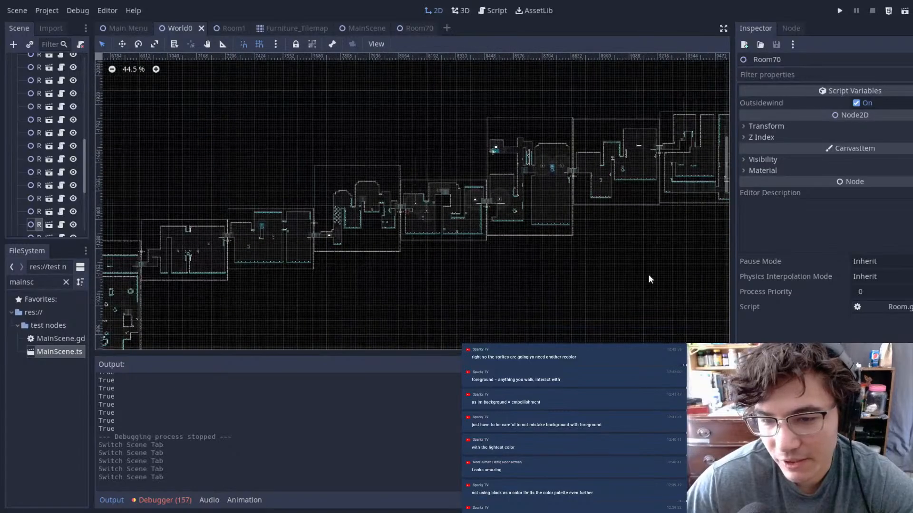
pyautogui.moveTo(652, 166); pyautogui.dragTo(586, 244, button='middle')
pyautogui.moveTo(335, 211); pyautogui.dragTo(568, 112, button='middle')
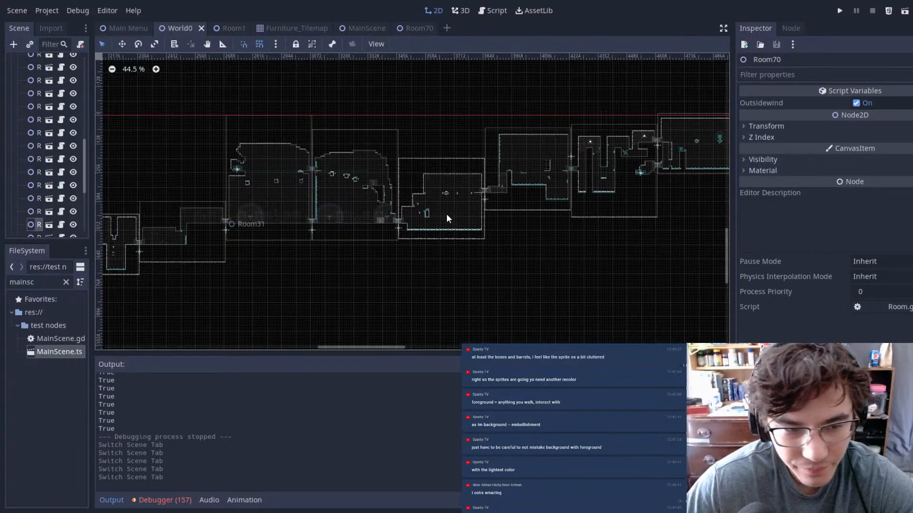
# - Survey the World0 room chain beyond Room31 as far as the tall chamber with the giant sword
pyautogui.moveTo(417, 214); pyautogui.dragTo(712, 226, button='middle')
pyautogui.moveTo(638, 231); pyautogui.dragTo(427, 269, button='middle')
pyautogui.moveTo(725, 167); pyautogui.dragTo(114, 288, button='middle')
pyautogui.moveTo(720, 137); pyautogui.dragTo(615, 160, button='middle')
pyautogui.moveTo(492, 122); pyautogui.dragTo(337, 310, button='middle')
pyautogui.moveTo(623, 137); pyautogui.dragTo(285, 220, button='middle')
pyautogui.moveTo(695, 148); pyautogui.dragTo(631, 170, button='middle')
pyautogui.scroll(11, 418, 261)
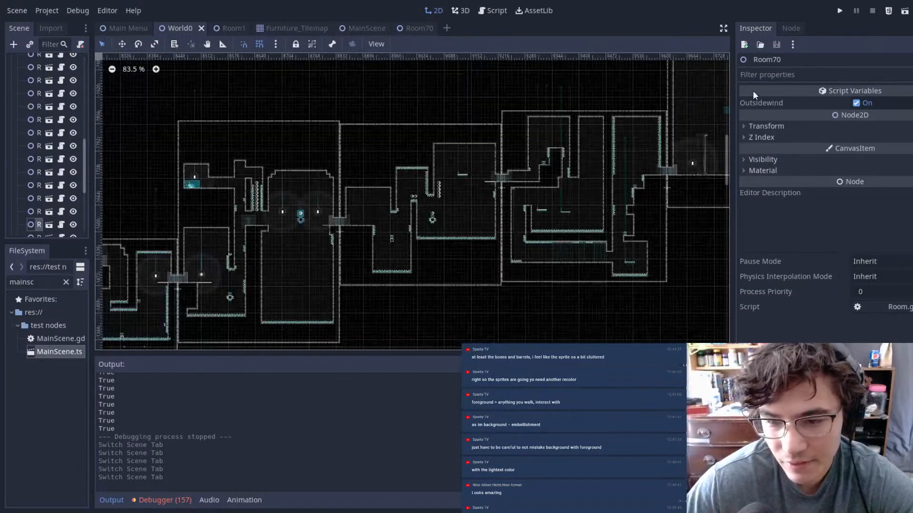
pyautogui.moveTo(613, 121); pyautogui.dragTo(348, 195, button='middle')
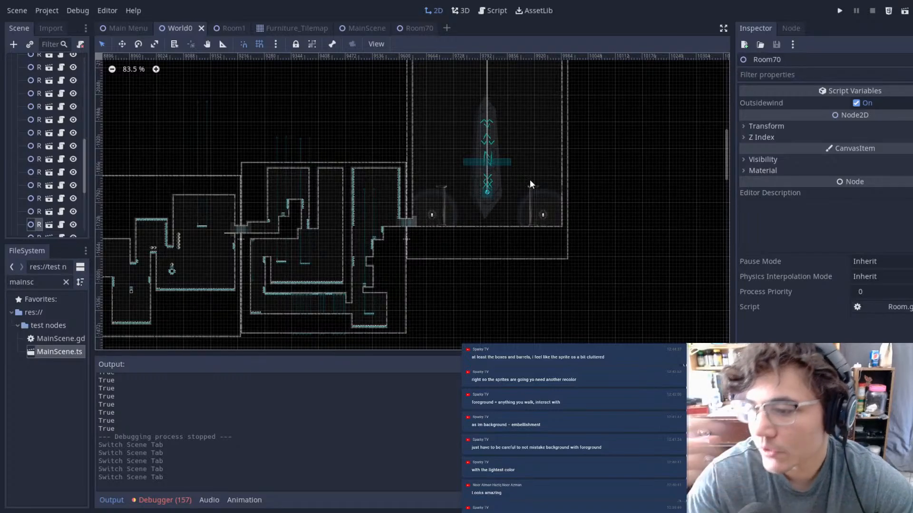
# - Trace the World0 room chain back from the giant sword chamber to Room1
pyautogui.scroll(-5, 442, 242)
pyautogui.moveTo(284, 231); pyautogui.dragTo(389, 215, button='middle')
pyautogui.moveTo(287, 274); pyautogui.dragTo(728, 206, button='middle')
pyautogui.moveTo(161, 275); pyautogui.dragTo(727, 118, button='middle')
pyautogui.moveTo(458, 225); pyautogui.dragTo(675, 135, button='middle')
pyautogui.moveTo(411, 328); pyautogui.dragTo(356, 97, button='middle')
pyautogui.moveTo(360, 333); pyautogui.dragTo(525, 165, button='middle')
pyautogui.moveTo(115, 125); pyautogui.dragTo(515, 233, button='middle')
pyautogui.moveTo(106, 234); pyautogui.dragTo(557, 210, button='middle')
pyautogui.moveTo(226, 316); pyautogui.dragTo(523, 305, button='middle')
pyautogui.moveTo(264, 68); pyautogui.dragTo(344, 144, button='middle')
pyautogui.scroll(4, 341, 141)
pyautogui.moveTo(224, 180); pyautogui.dragTo(508, 190, button='middle')
pyautogui.moveTo(312, 250); pyautogui.dragTo(590, 239, button='middle')
pyautogui.scroll(6, 518, 205)
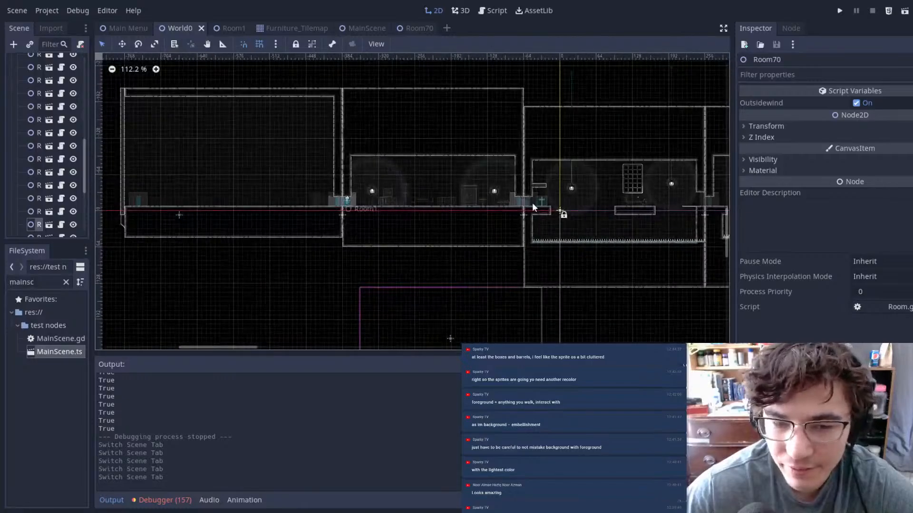
# - Examine the shading of Room1's two side-by-side barrels at pixel level
pyautogui.scroll(10, 519, 205)
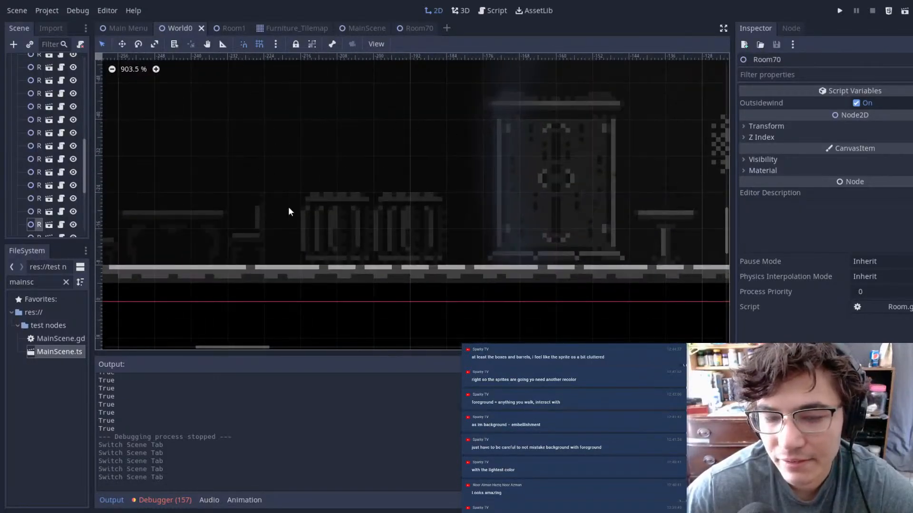
pyautogui.moveTo(257, 210); pyautogui.dragTo(370, 210, button='middle')
pyautogui.scroll(6, 370, 210)
pyautogui.scroll(12, 508, 211)
pyautogui.moveTo(579, 150); pyautogui.dragTo(411, 146, button='middle')
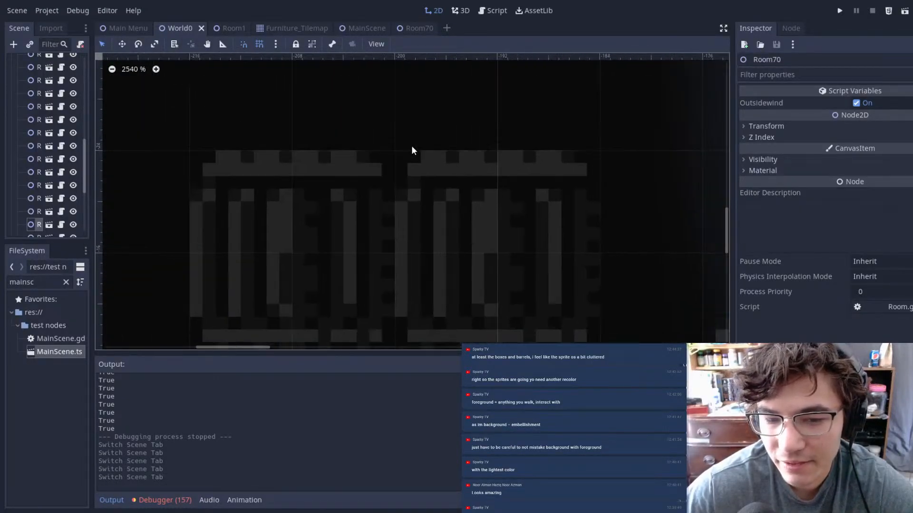
pyautogui.moveTo(349, 232); pyautogui.dragTo(351, 194, button='middle')
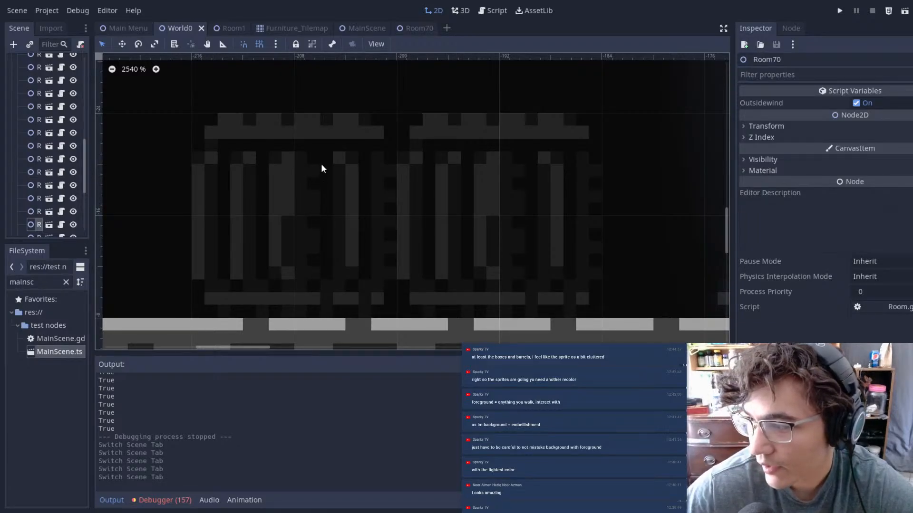
# - Examine the wardrobe's pixel shading in Room1 from its door ornaments down to its base
pyautogui.scroll(-5, 353, 221)
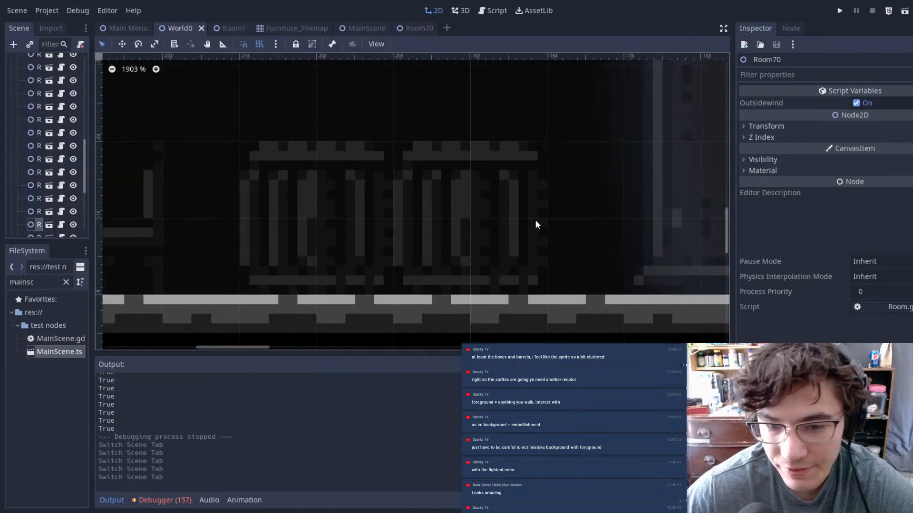
pyautogui.moveTo(534, 221); pyautogui.dragTo(447, 225, button='middle')
pyautogui.moveTo(483, 264); pyautogui.dragTo(255, 339, button='middle')
pyautogui.scroll(2, 369, 161)
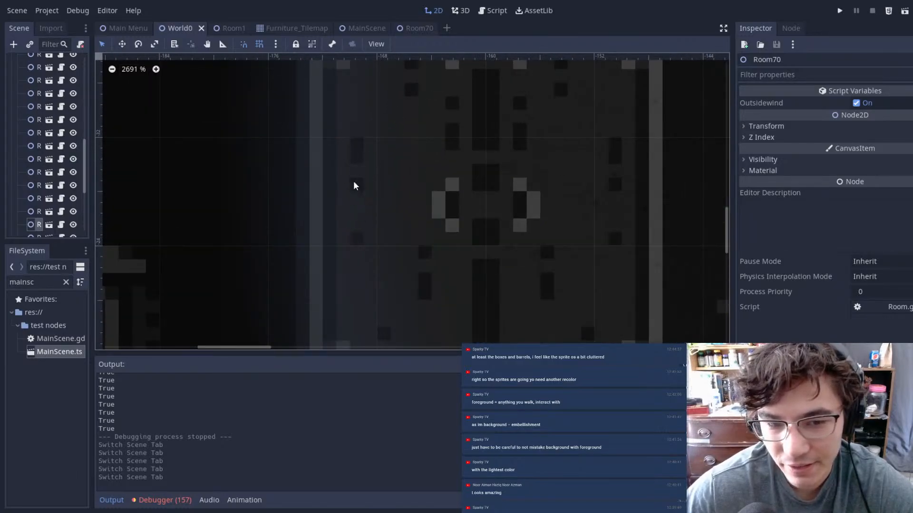
pyautogui.moveTo(505, 128); pyautogui.dragTo(458, 211, button='middle')
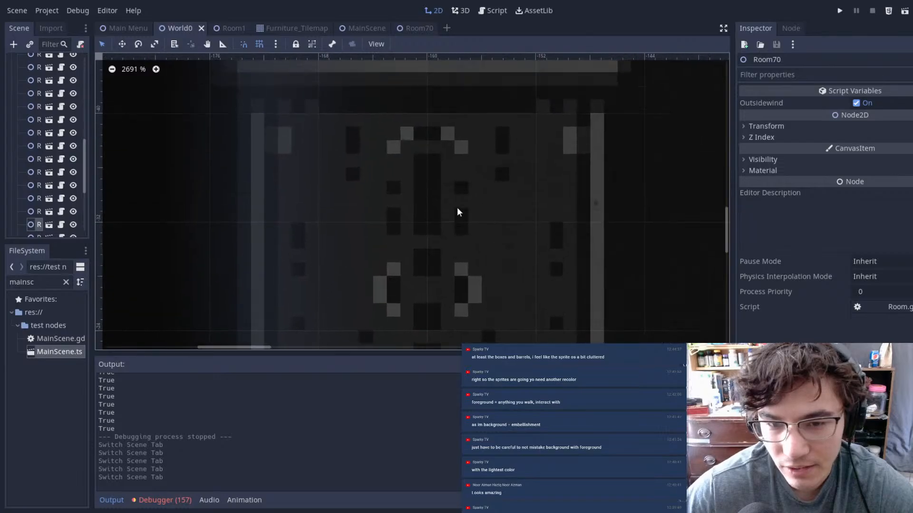
pyautogui.scroll(-3, 448, 157)
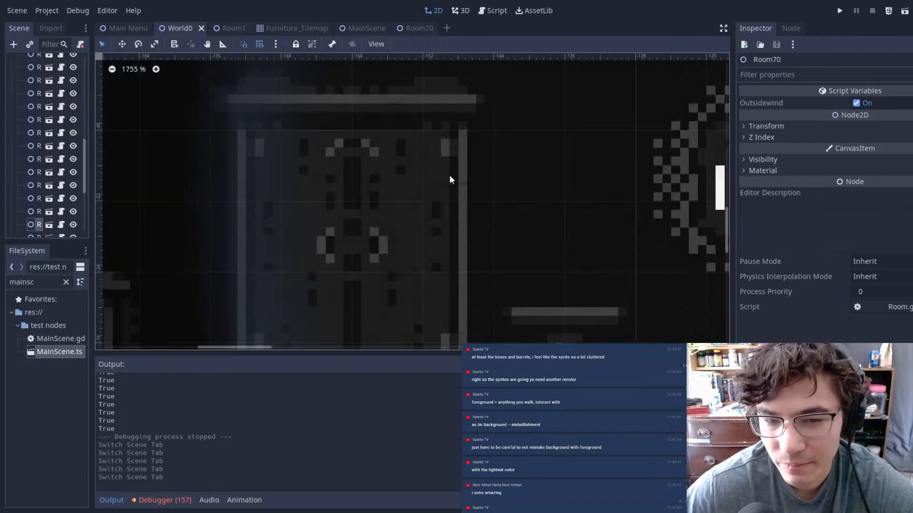
pyautogui.moveTo(459, 245); pyautogui.dragTo(500, 177, button='middle')
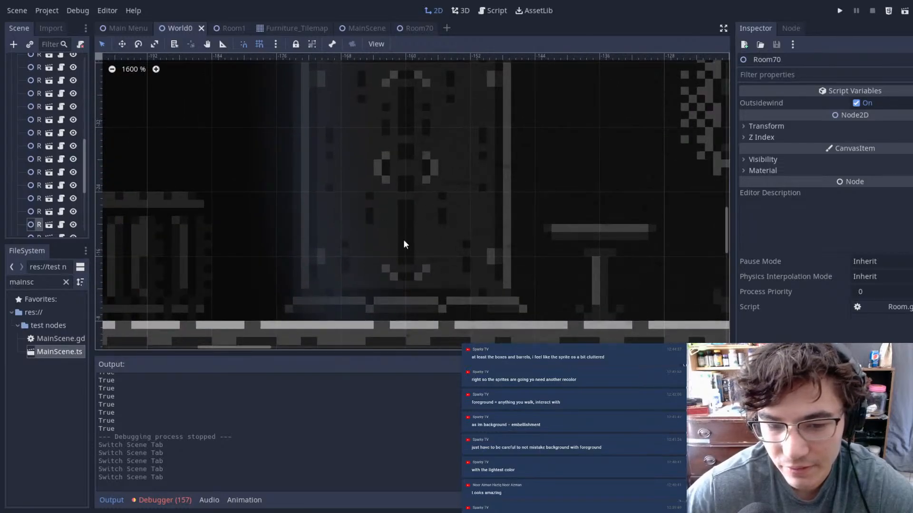
# - Examine the small table, chest and lantern near Room1's exit and the hanging lantern in Room71
pyautogui.moveTo(571, 189); pyautogui.dragTo(454, 218, button='middle')
pyautogui.moveTo(580, 218)
pyautogui.mouseDown(button='middle')
pyautogui.moveTo(399, 188)
pyautogui.moveTo(428, 233)
pyautogui.mouseUp(button='middle')
pyautogui.moveTo(692, 197); pyautogui.dragTo(481, 269, button='middle')
pyautogui.scroll(-10, 628, 222)
pyautogui.moveTo(632, 222); pyautogui.dragTo(456, 229, button='middle')
pyautogui.moveTo(601, 235); pyautogui.dragTo(463, 254, button='middle')
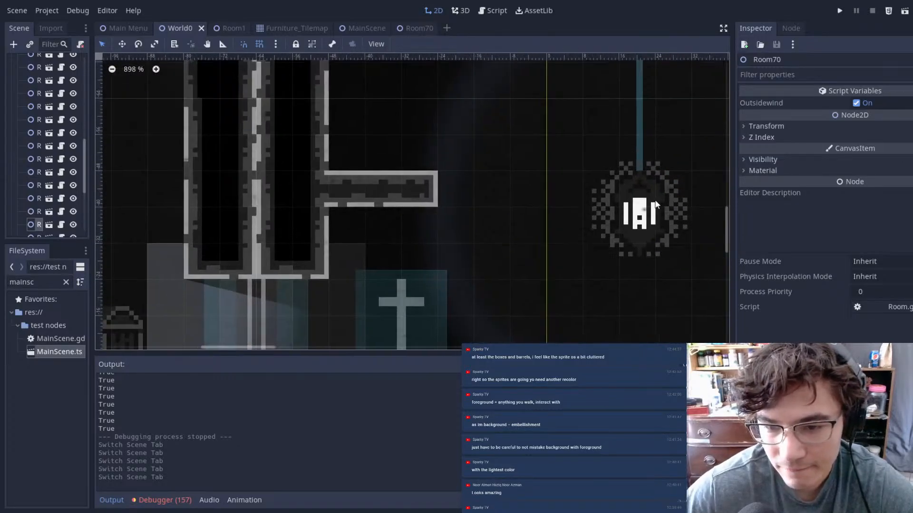
pyautogui.scroll(-5, 655, 204)
pyautogui.moveTo(656, 204); pyautogui.dragTo(518, 215, button='middle')
pyautogui.scroll(-7, 562, 223)
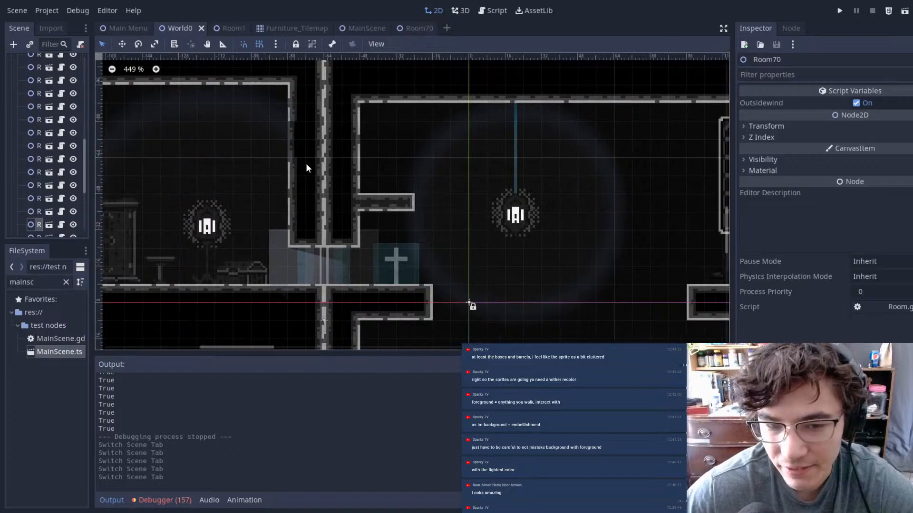
# - Examine the wall and ceiling tile edges above Room71's hanging lantern
pyautogui.scroll(6, 393, 203)
pyautogui.scroll(6, 390, 205)
pyautogui.moveTo(527, 165); pyautogui.dragTo(495, 315, button='middle')
pyautogui.moveTo(499, 78); pyautogui.dragTo(373, 135, button='middle')
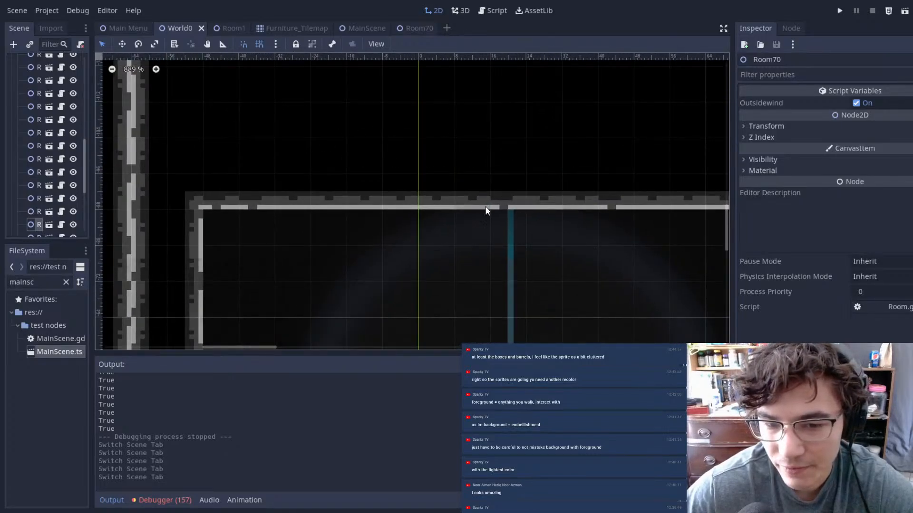
# - Compare the player with Room1's lantern, crates and grandfather clock, and save the World0 scene
pyautogui.scroll(-7, 441, 189)
pyautogui.moveTo(426, 192)
pyautogui.mouseDown(button='middle')
pyautogui.moveTo(431, 238)
pyautogui.moveTo(566, 222)
pyautogui.moveTo(685, 123)
pyautogui.mouseUp(button='middle')
pyautogui.moveTo(216, 255)
pyautogui.mouseDown(button='middle')
pyautogui.moveTo(435, 179)
pyautogui.moveTo(580, 250)
pyautogui.mouseUp(button='middle')
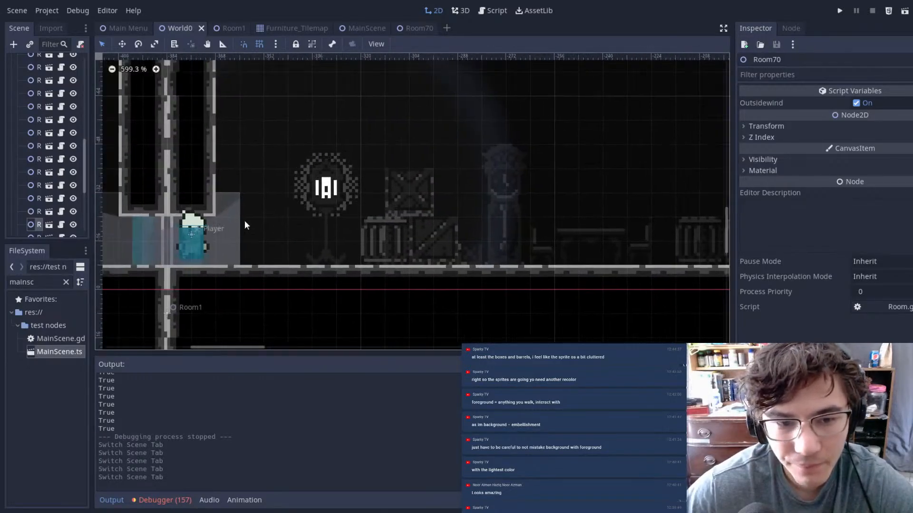
pyautogui.moveTo(389, 231); pyautogui.dragTo(612, 266, button='middle')
pyautogui.moveTo(534, 264); pyautogui.dragTo(421, 267, button='middle')
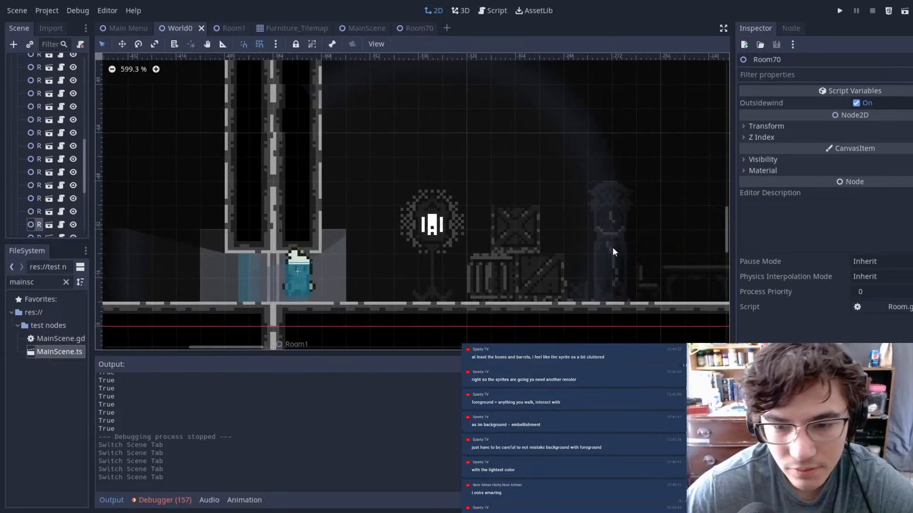
pyautogui.moveTo(613, 247); pyautogui.dragTo(440, 268, button='middle')
pyautogui.scroll(-7, 444, 262)
pyautogui.moveTo(386, 233); pyautogui.dragTo(203, 243, button='middle')
pyautogui.hotkey('ctrl', 's')
# - Compare Room1's furniture and lanterns with the background and the decorations in Room71
pyautogui.moveTo(406, 264); pyautogui.dragTo(518, 252, button='middle')
pyautogui.moveTo(603, 267); pyautogui.dragTo(366, 266, button='middle')
pyautogui.scroll(-3, 578, 274)
pyautogui.moveTo(591, 244); pyautogui.dragTo(587, 277, button='middle')
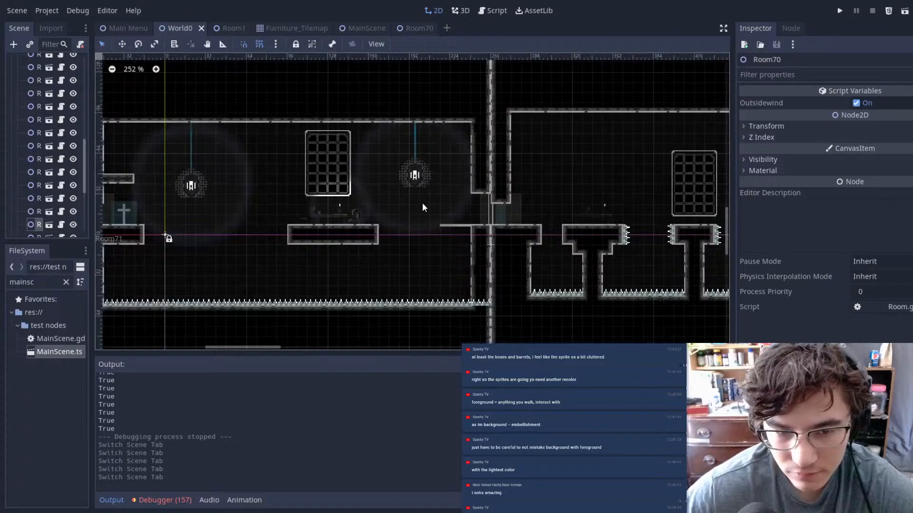
pyautogui.moveTo(423, 204); pyautogui.dragTo(633, 189, button='middle')
pyautogui.scroll(7, 223, 186)
pyautogui.moveTo(210, 186); pyautogui.dragTo(528, 204, button='middle')
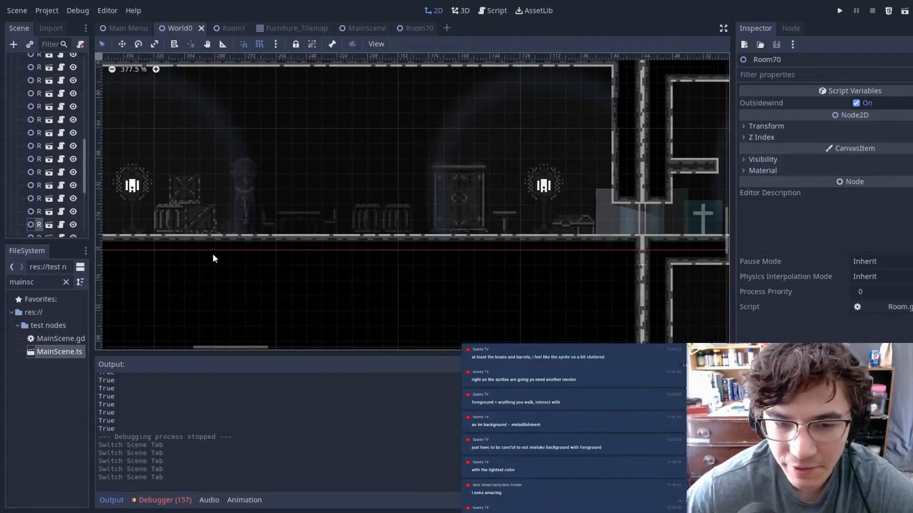
pyautogui.moveTo(159, 162); pyautogui.dragTo(312, 187, button='middle')
pyautogui.scroll(-1, 575, 196)
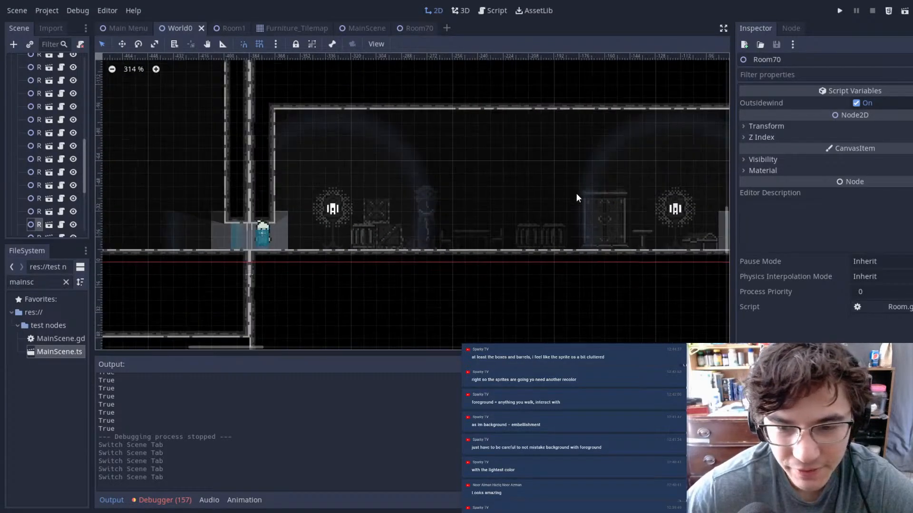
pyautogui.scroll(-5, 574, 192)
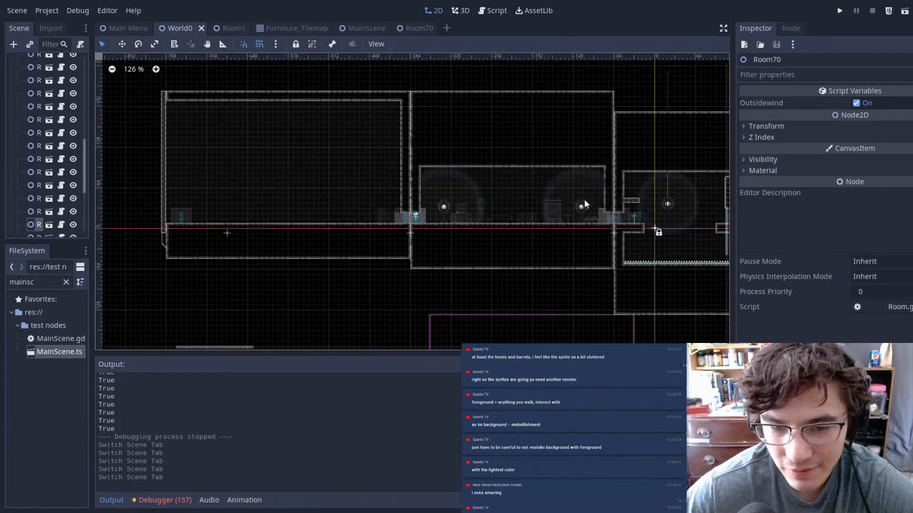
pyautogui.moveTo(584, 199); pyautogui.dragTo(508, 204, button='middle')
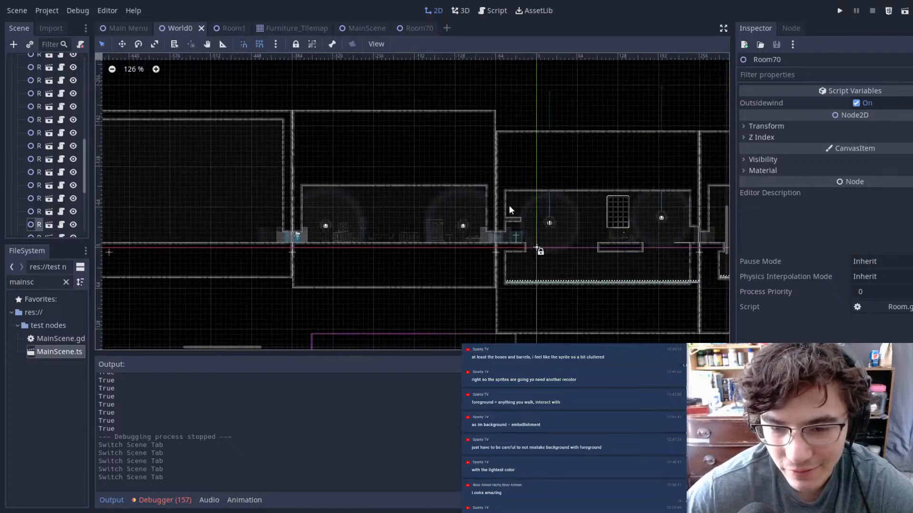
# - Examine the furniture from Room1's wardrobe to the desk under Room71's barred window, and select Room71
pyautogui.scroll(2, 509, 205)
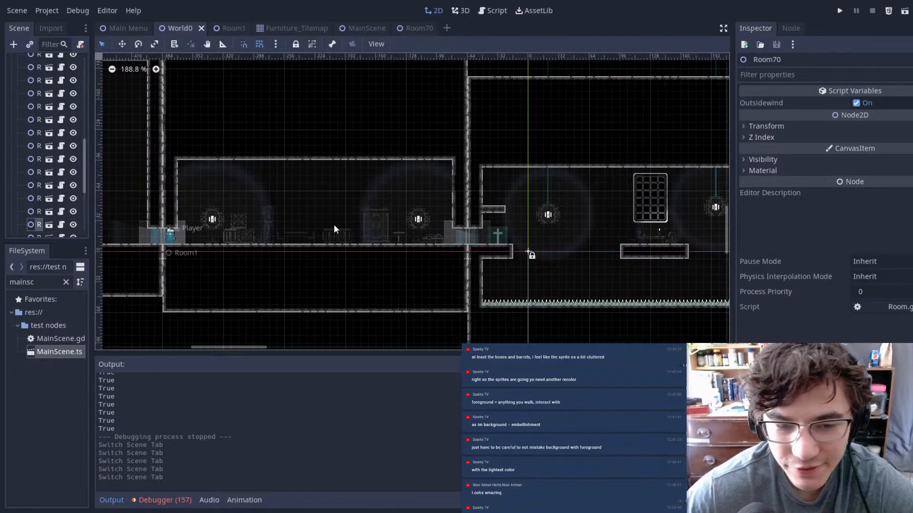
pyautogui.moveTo(601, 173); pyautogui.dragTo(132, 217, button='middle')
pyautogui.moveTo(647, 215); pyautogui.dragTo(531, 164, button='middle')
pyautogui.scroll(6, 415, 192)
pyautogui.scroll(2, 415, 191)
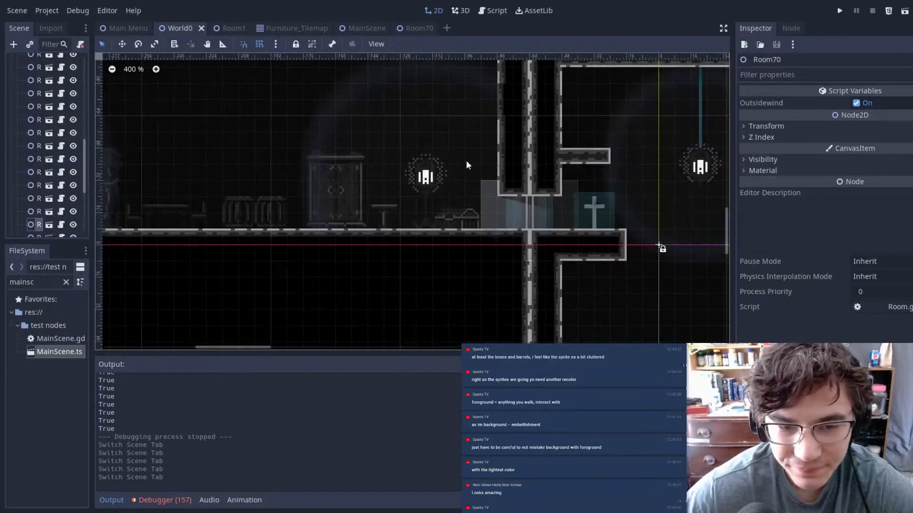
pyautogui.moveTo(632, 171); pyautogui.dragTo(443, 180, button='middle')
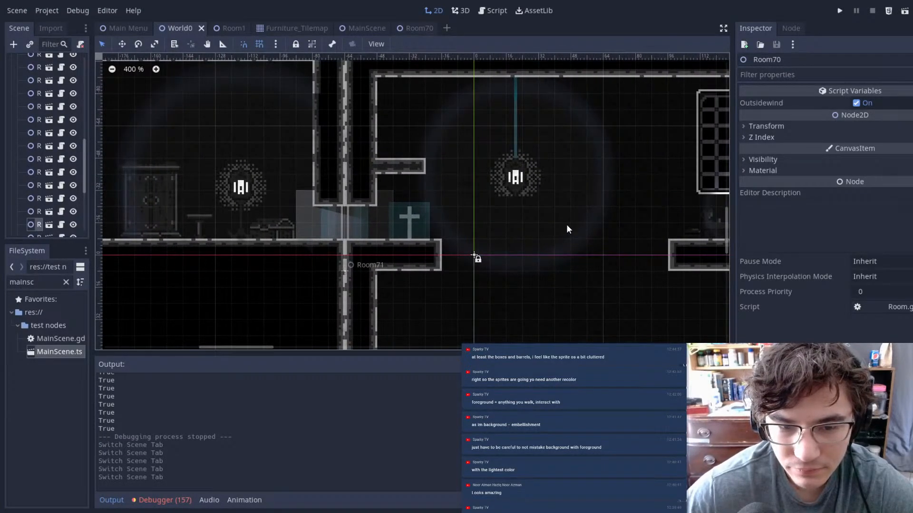
pyautogui.moveTo(686, 218); pyautogui.dragTo(460, 230, button='middle')
pyautogui.click(500, 239)
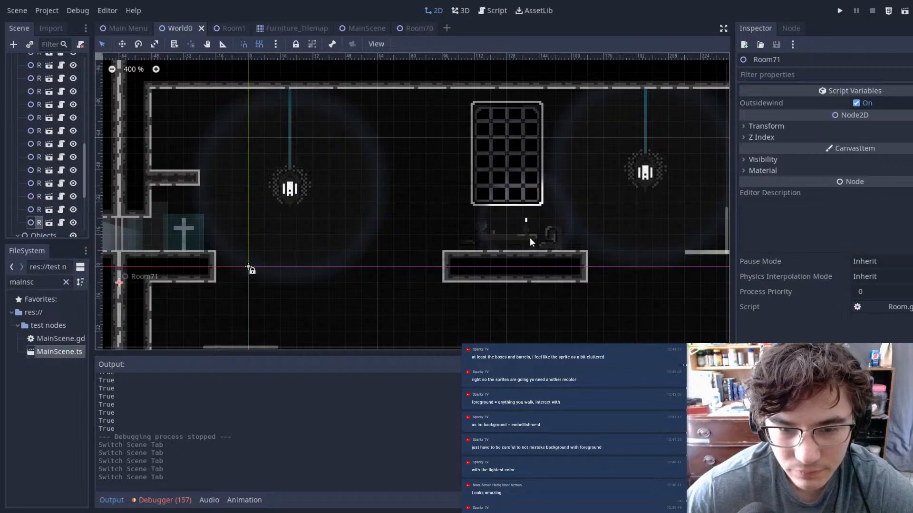
# - Open the Room71 scene and erase the small ledge on the left wall above the entrance from the Autotile 2 tilemap
pyautogui.doubleClick(517, 243)
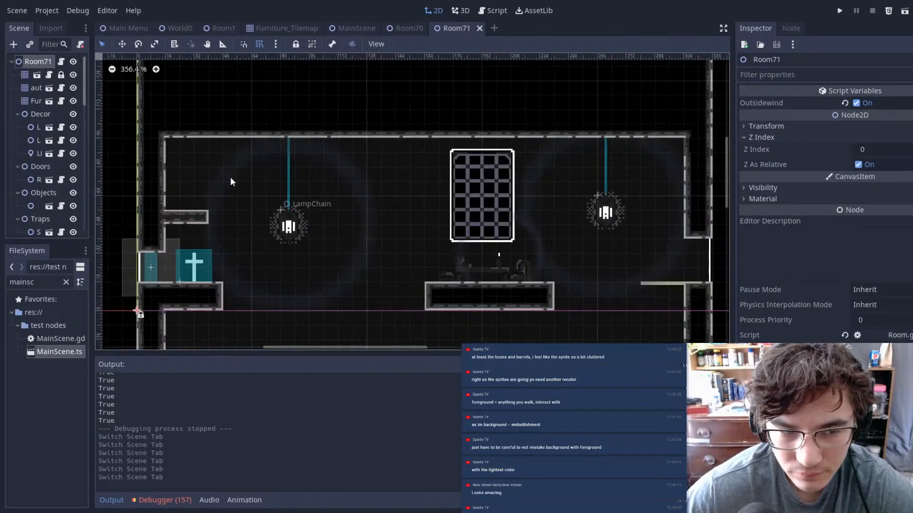
pyautogui.click(19, 76)
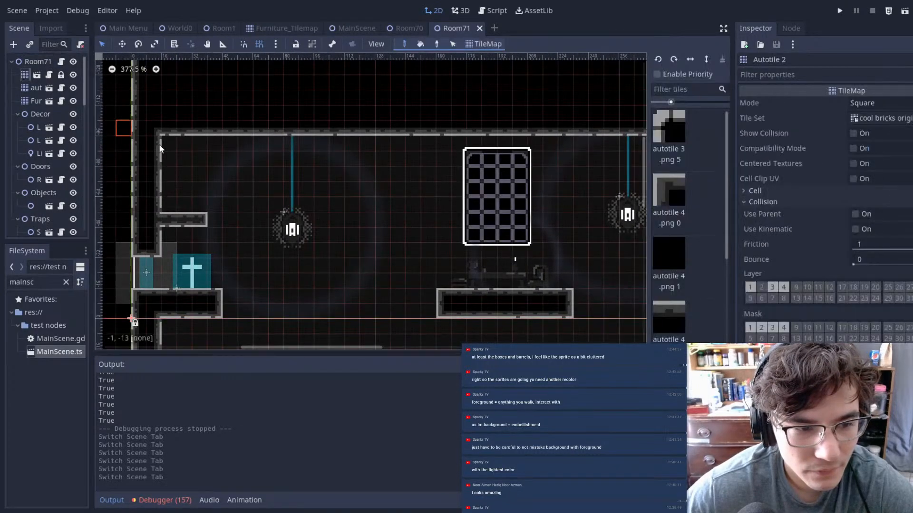
pyautogui.scroll(3, 197, 204)
pyautogui.moveTo(314, 179); pyautogui.dragTo(495, 180, button='middle')
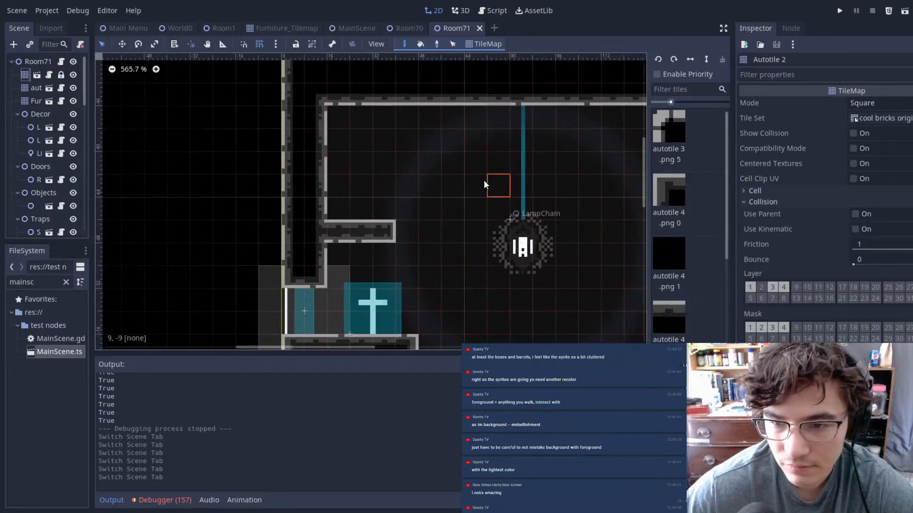
pyautogui.moveTo(389, 231); pyautogui.dragTo(332, 232, button='right')
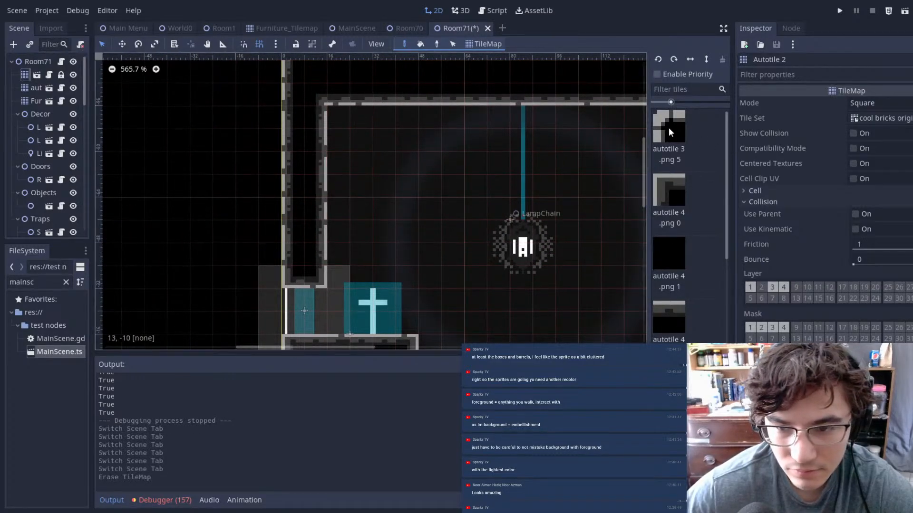
# - Paint autotile 3.png 5 over the ceiling's left end and bucket-fill the connected ceiling and upper walls with it
pyautogui.click(662, 195)
pyautogui.click(666, 139)
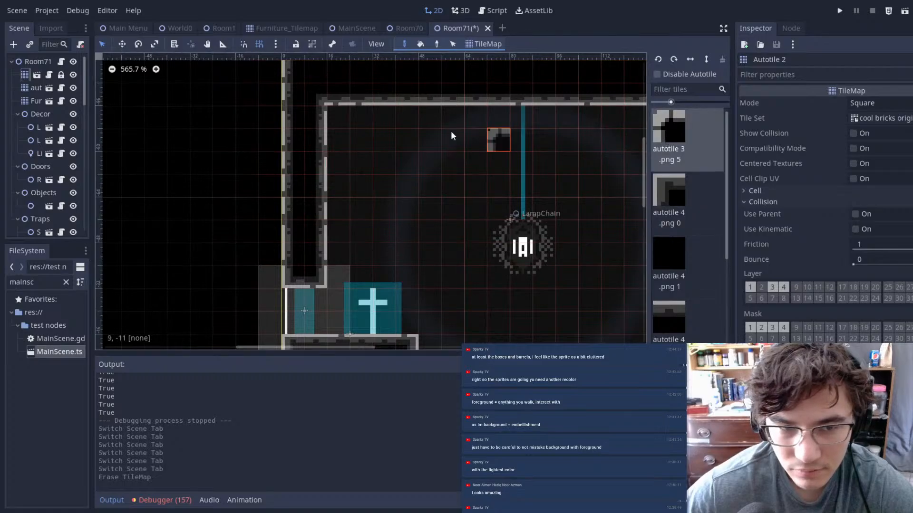
pyautogui.moveTo(365, 94); pyautogui.dragTo(317, 95)
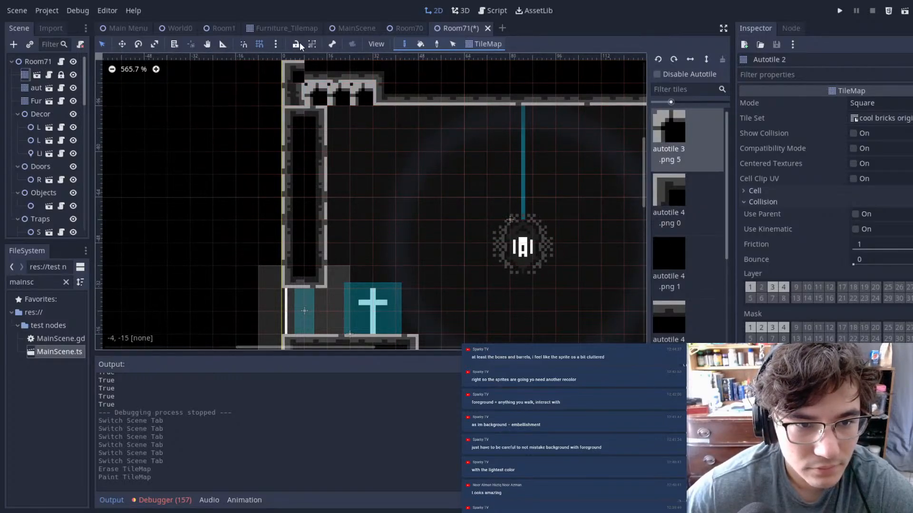
pyautogui.click(420, 43)
pyautogui.click(440, 95)
pyautogui.click(440, 92)
# - Bucket-fill the lower-left wall with its entrance floor and the central platform using autotile 3.png 5
pyautogui.scroll(-8, 455, 138)
pyautogui.moveTo(545, 254); pyautogui.dragTo(438, 105, button='middle')
pyautogui.click(255, 185)
pyautogui.moveTo(512, 206); pyautogui.dragTo(292, 231, button='middle')
pyautogui.click(359, 163)
pyautogui.moveTo(592, 148); pyautogui.dragTo(506, 292, button='middle')
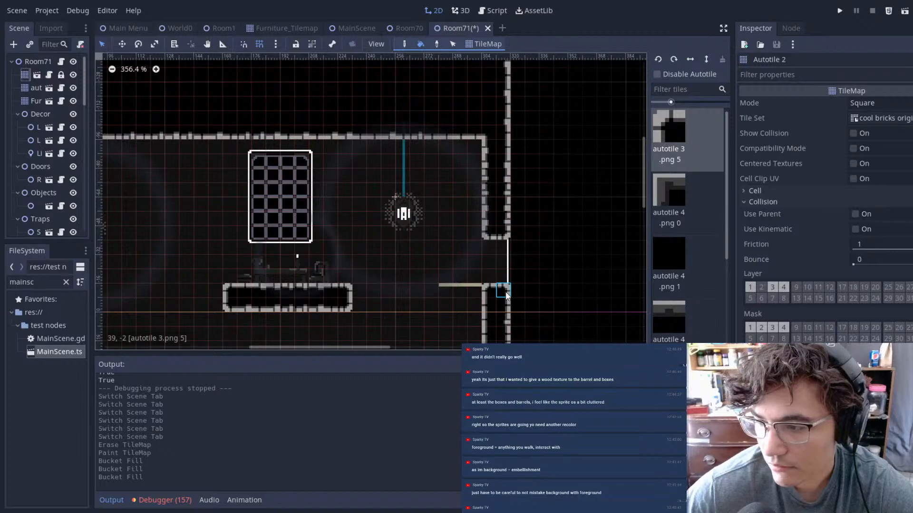
# - Examine Room71's refilled walls from the space above the ceiling down to the spike-covered floor
pyautogui.moveTo(581, 269); pyautogui.dragTo(579, 332, button='middle')
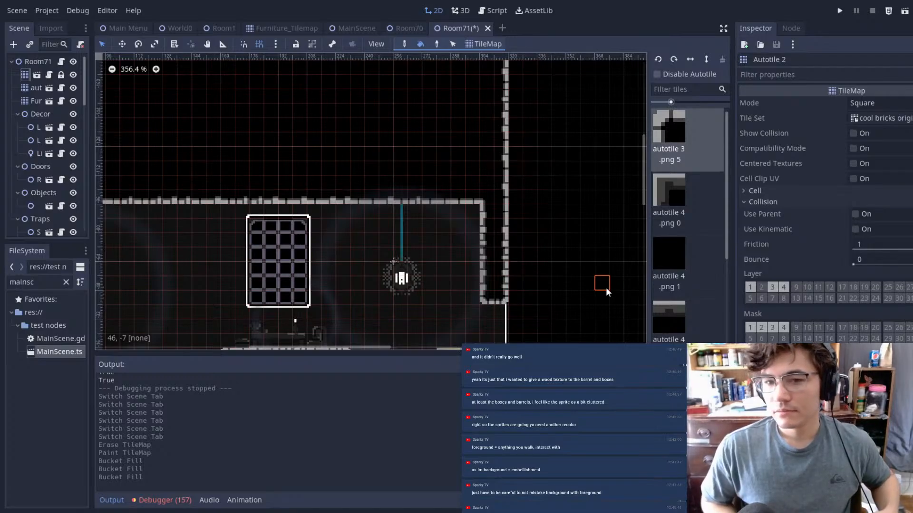
pyautogui.moveTo(537, 159); pyautogui.dragTo(669, 196, button='middle')
pyautogui.scroll(-2, 53, 219)
pyautogui.scroll(-1, 288, 242)
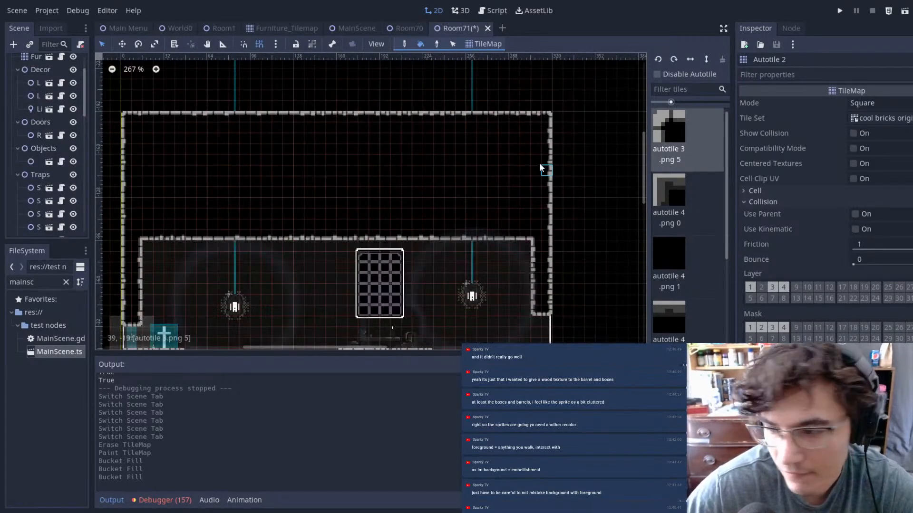
pyautogui.scroll(2, 31, 82)
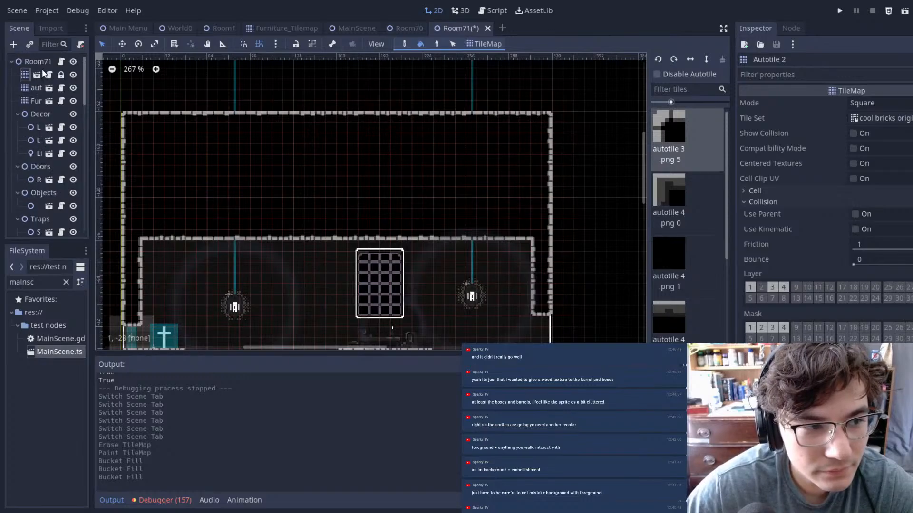
pyautogui.click(39, 64)
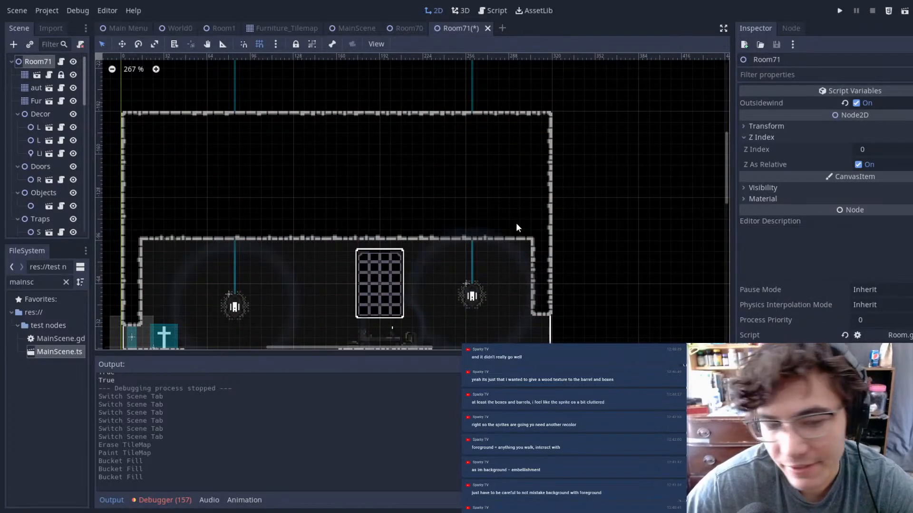
pyautogui.moveTo(408, 201); pyautogui.dragTo(482, 101, button='middle')
pyautogui.scroll(-5, 482, 100)
pyautogui.scroll(4, 431, 176)
pyautogui.scroll(1, 432, 177)
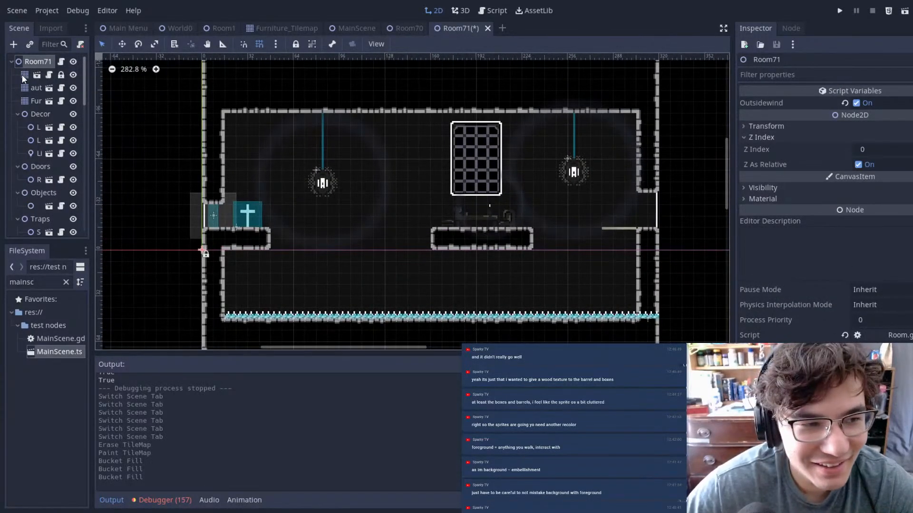
# - Extend Room71's central platform about five tiles to the left, keeping its two-tile thickness, with autotile 3.png 5
pyautogui.click(28, 74)
pyautogui.scroll(4, 421, 246)
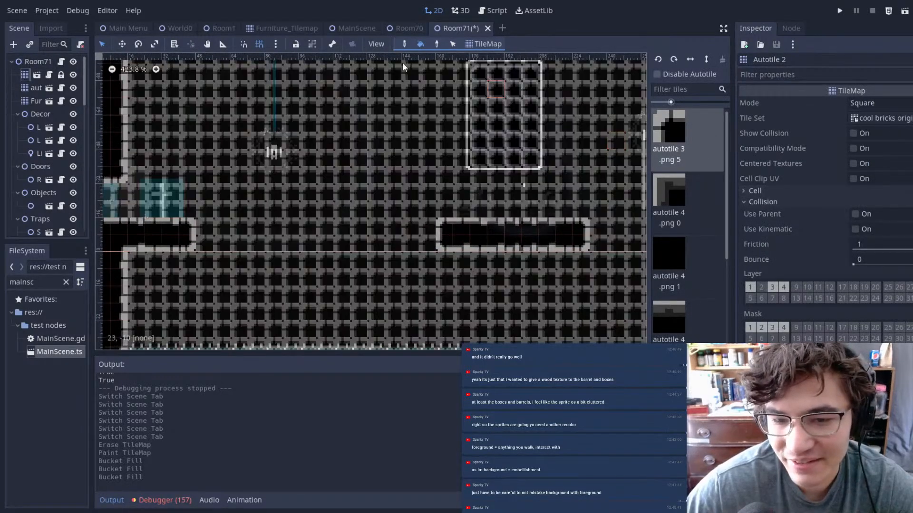
pyautogui.click(405, 44)
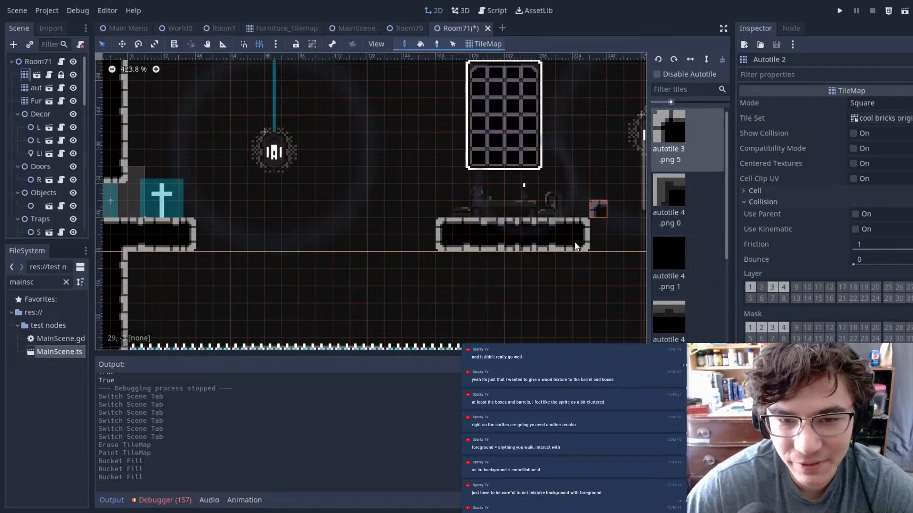
pyautogui.keyDown('ctrl'); pyautogui.keyDown('shift'); pyautogui.moveTo(444, 222); pyautogui.dragTo(386, 238); pyautogui.keyUp('shift'); pyautogui.keyUp('ctrl')
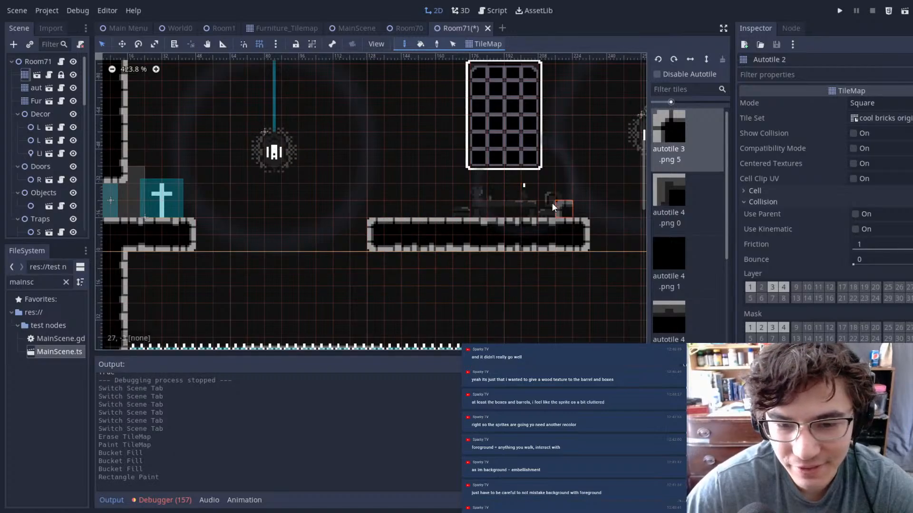
pyautogui.scroll(-6, 548, 205)
pyautogui.moveTo(548, 206); pyautogui.dragTo(429, 155, button='middle')
pyautogui.click(291, 172)
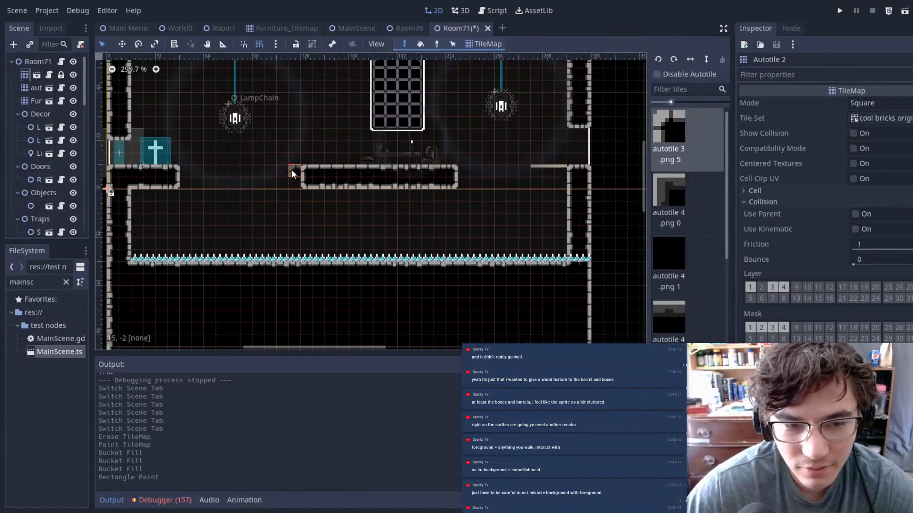
pyautogui.click(291, 172)
# - Build a ledge about four tiles long and two tiles thick on the left wall above the entrance
pyautogui.moveTo(272, 157); pyautogui.dragTo(438, 234, button='middle')
pyautogui.moveTo(306, 150)
pyautogui.mouseDown()
pyautogui.moveTo(301, 159)
pyautogui.moveTo(338, 153)
pyautogui.moveTo(301, 176)
pyautogui.moveTo(327, 170)
pyautogui.mouseUp()
pyautogui.rightClick(342, 162)
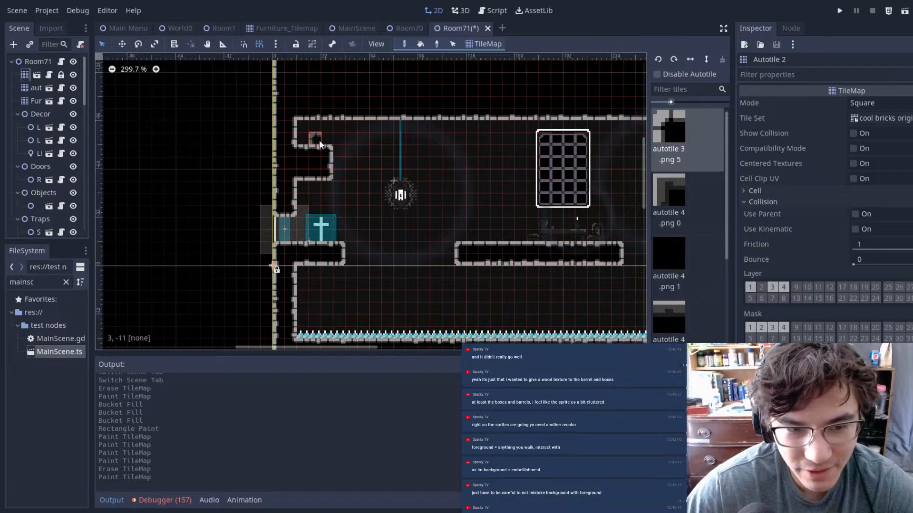
pyautogui.rightClick(322, 151)
pyautogui.scroll(4, 448, 208)
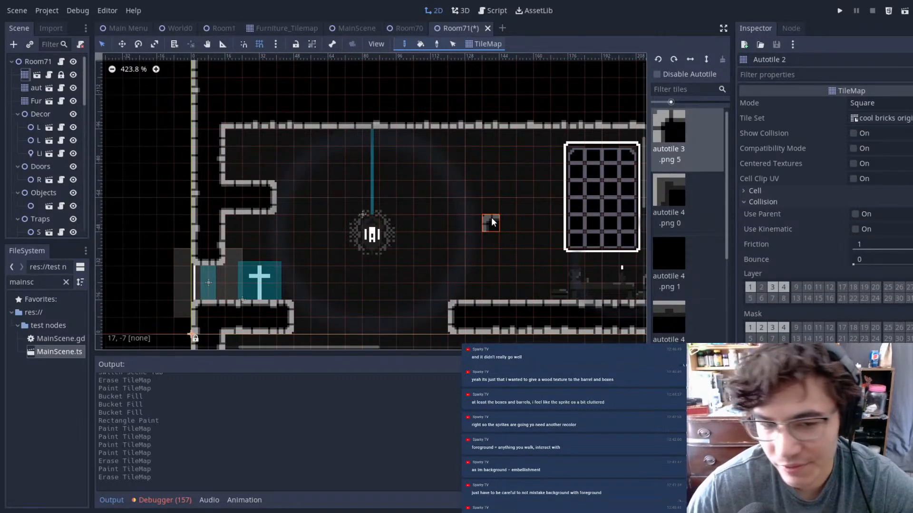
pyautogui.moveTo(324, 227); pyautogui.dragTo(454, 223, button='middle')
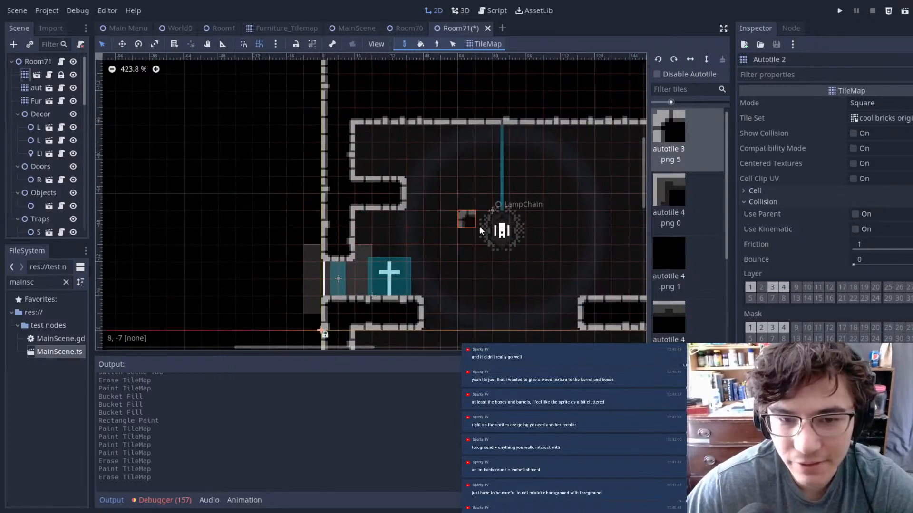
pyautogui.click(418, 185)
pyautogui.click(415, 196)
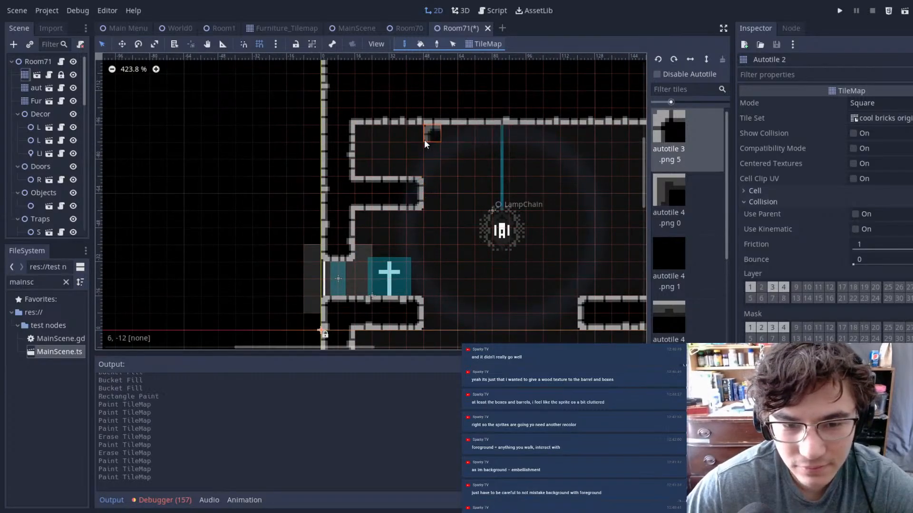
# - Clear the project file search filter and return to the start of the file list
pyautogui.doubleClick(42, 281)
pyautogui.press('BackSpace')
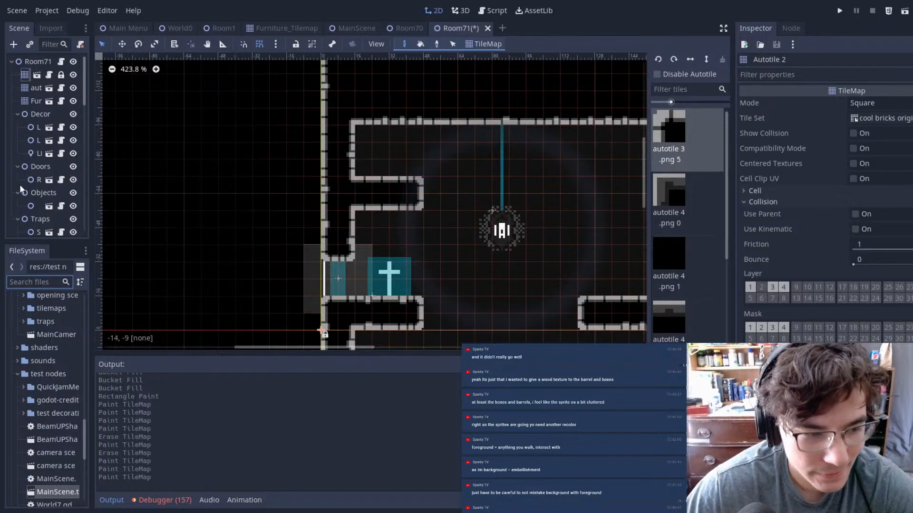
pyautogui.scroll(10, 27, 389)
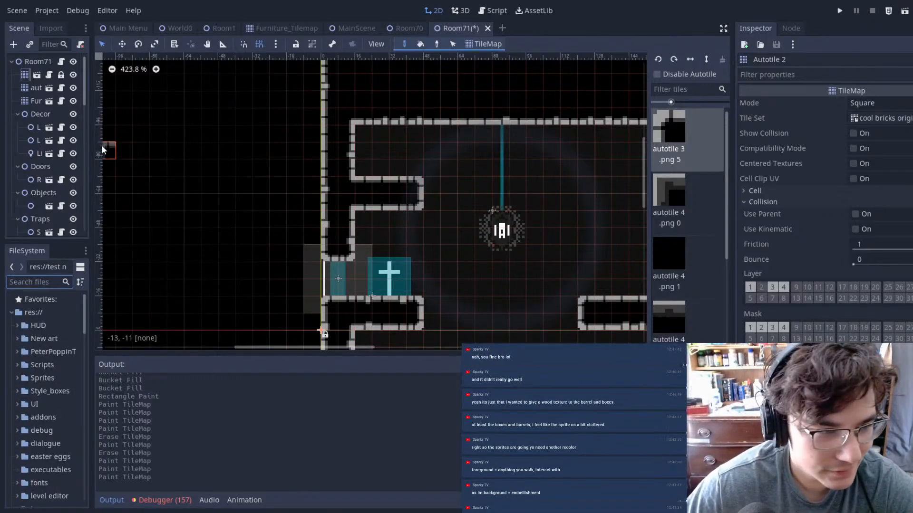
# - Place a diagonal-braced crate and a cross-braced crate side by side on the left wall's ledge in Furniture_Tilemap
pyautogui.click(31, 88)
pyautogui.click(29, 101)
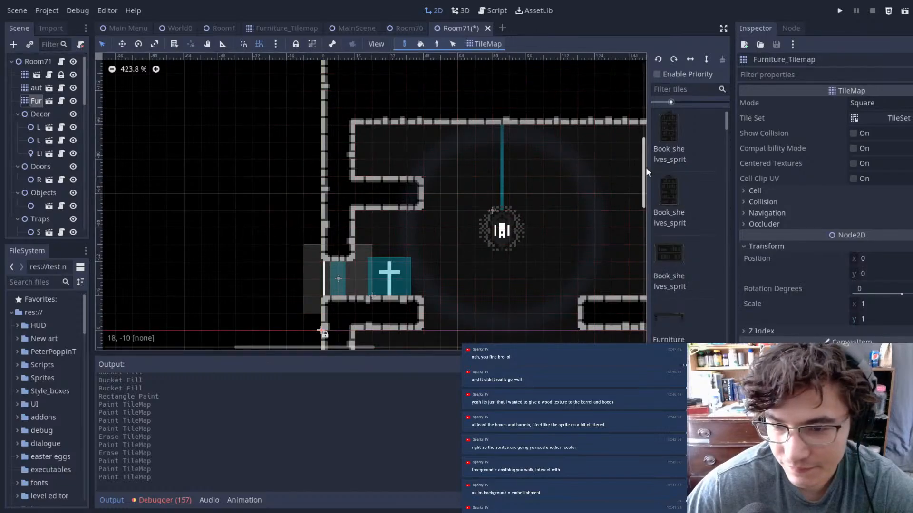
pyautogui.scroll(-5, 673, 185)
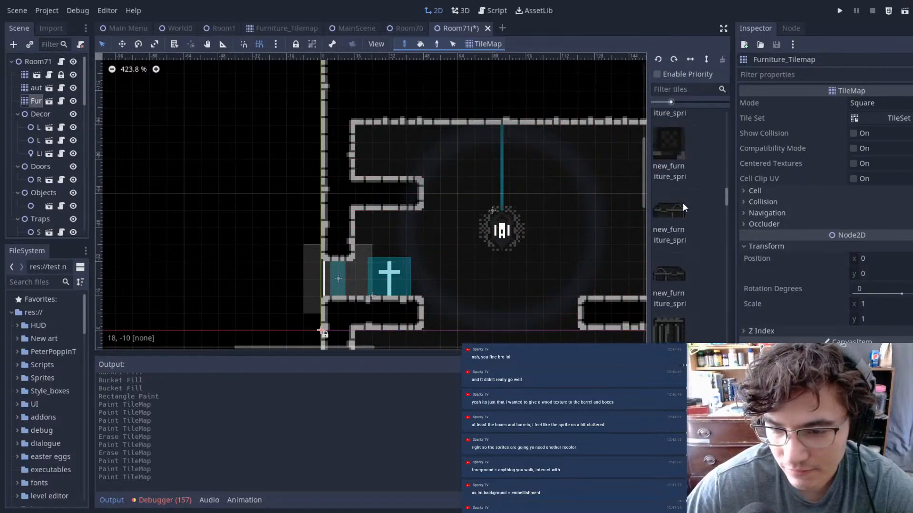
pyautogui.scroll(-3, 685, 161)
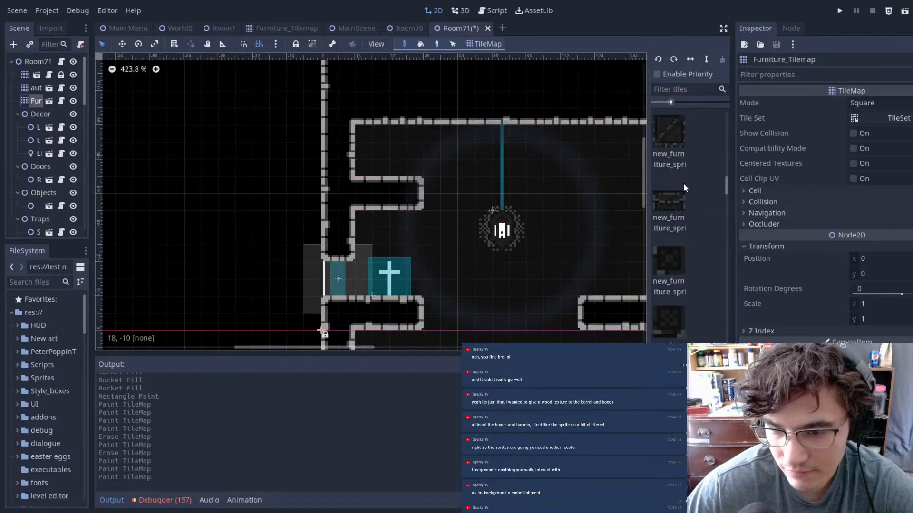
pyautogui.click(683, 182)
pyautogui.scroll(2, 410, 147)
pyautogui.click(351, 144)
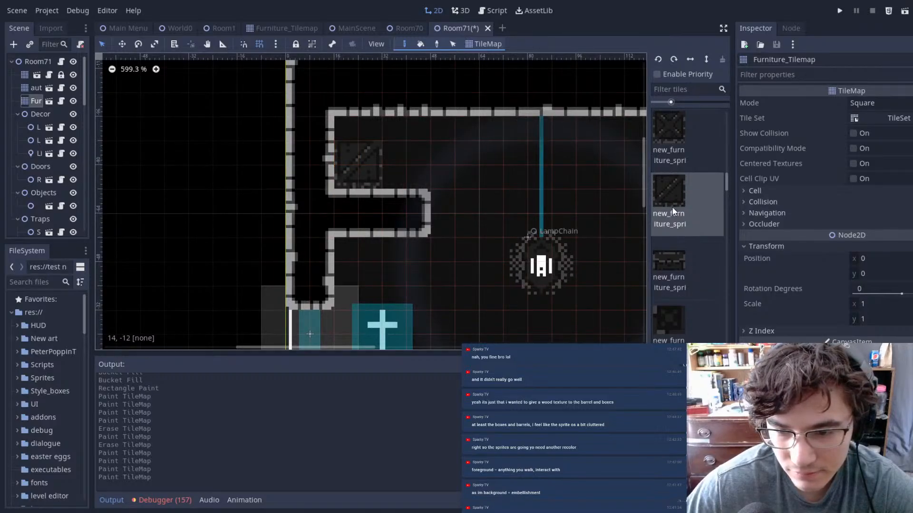
pyautogui.click(675, 143)
pyautogui.click(401, 149)
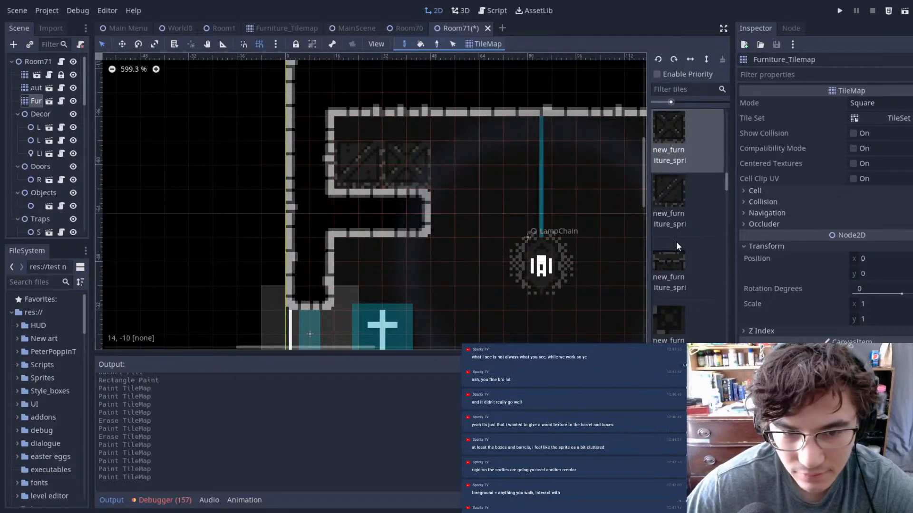
# - Browse the furniture tiles for another piece to set beside the crates, previewing the barred cabinet tile near the ledge
pyautogui.scroll(-2, 675, 257)
pyautogui.scroll(-1, 674, 275)
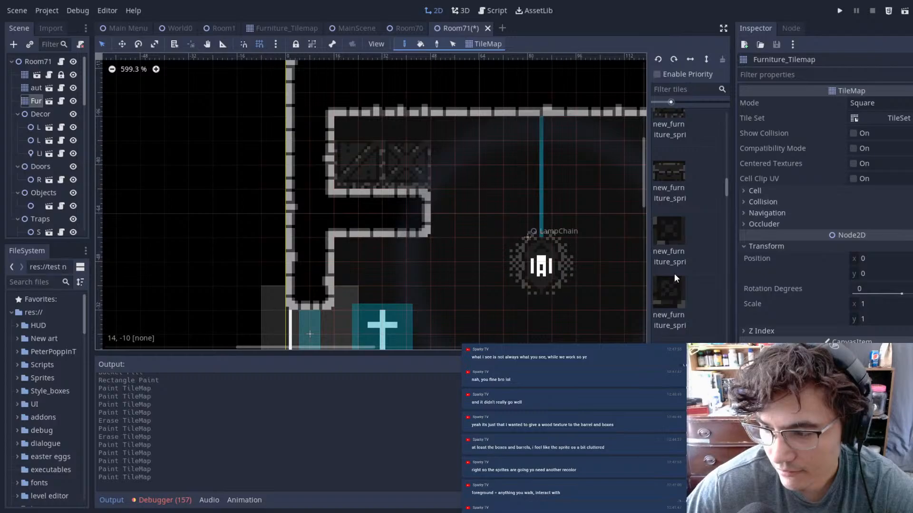
pyautogui.scroll(-1, 675, 278)
pyautogui.scroll(-2, 674, 272)
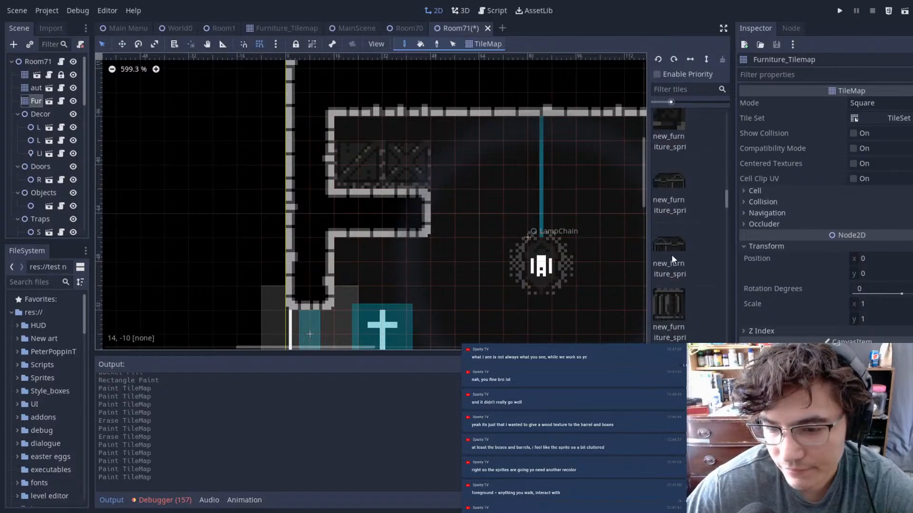
pyautogui.click(672, 259)
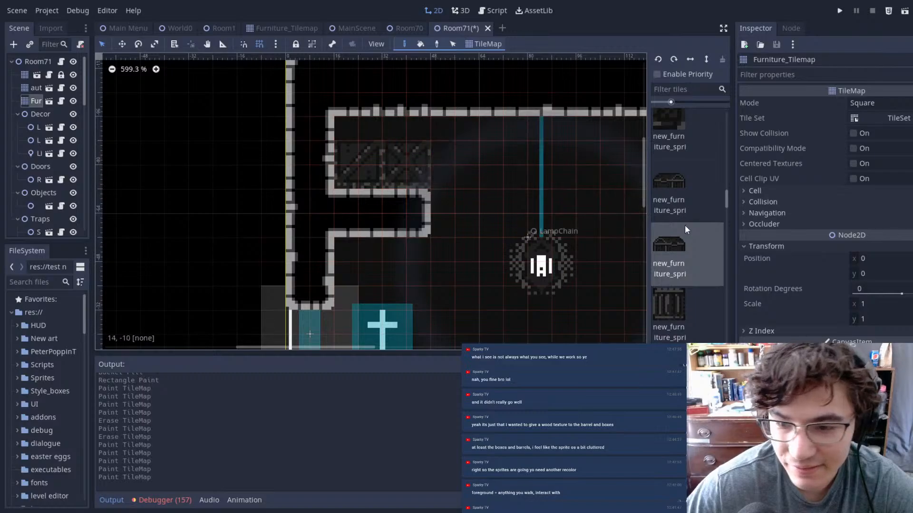
pyautogui.click(670, 299)
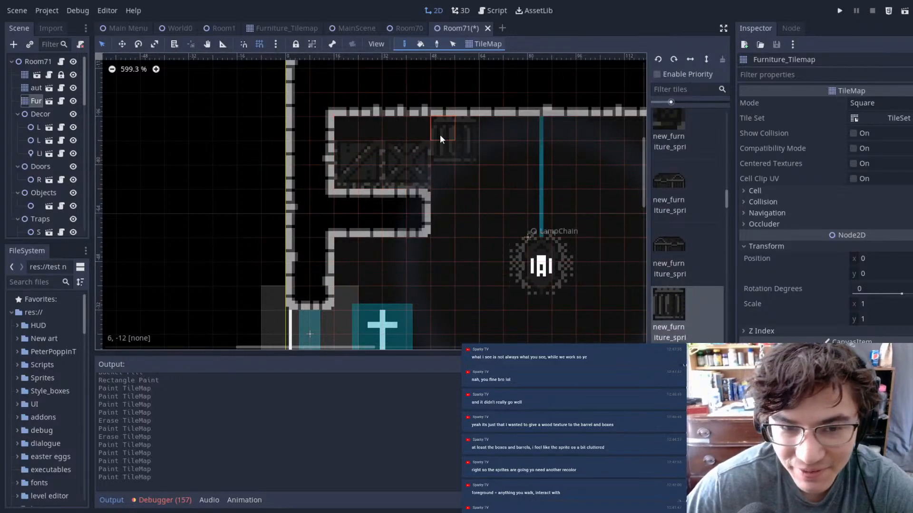
pyautogui.moveTo(382, 129); pyautogui.dragTo(365, 213, button='middle')
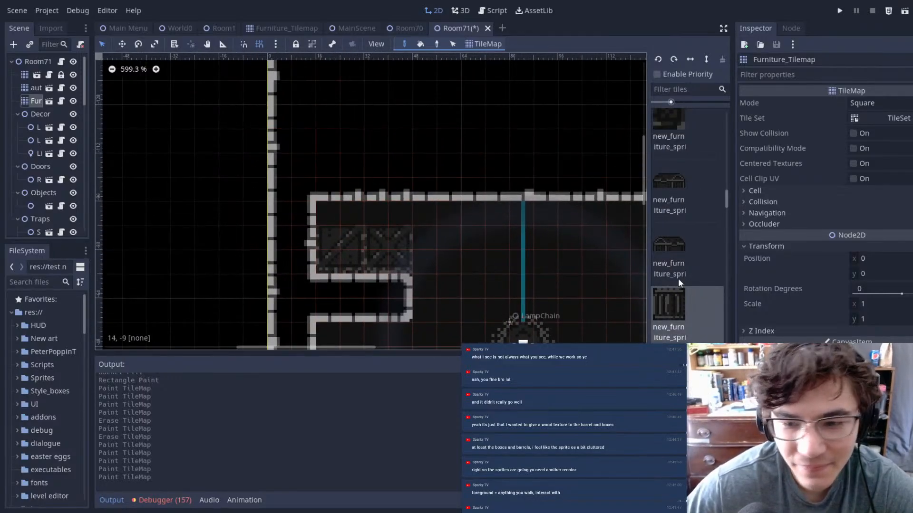
pyautogui.scroll(4, 706, 245)
pyautogui.scroll(-5, 706, 244)
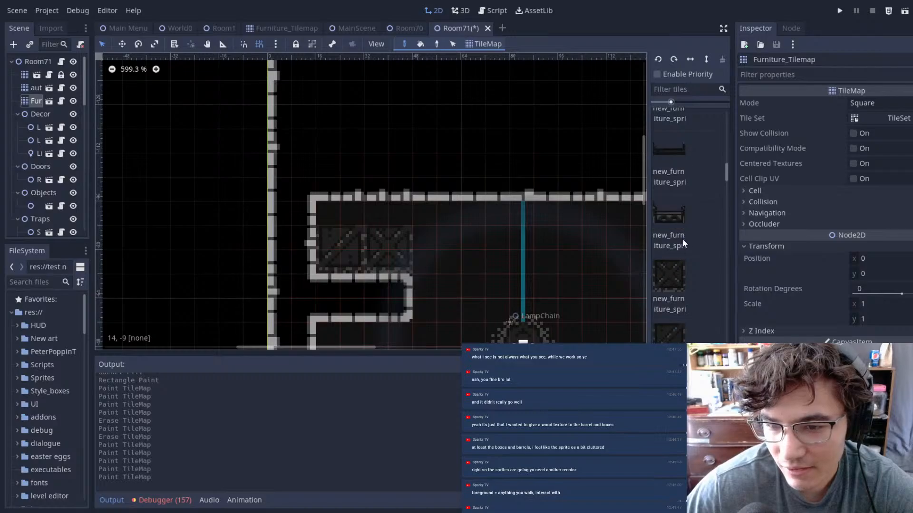
# - Look through the Furniture_Tilemap tile list for furniture pieces that suit Room71
pyautogui.scroll(6, 681, 212)
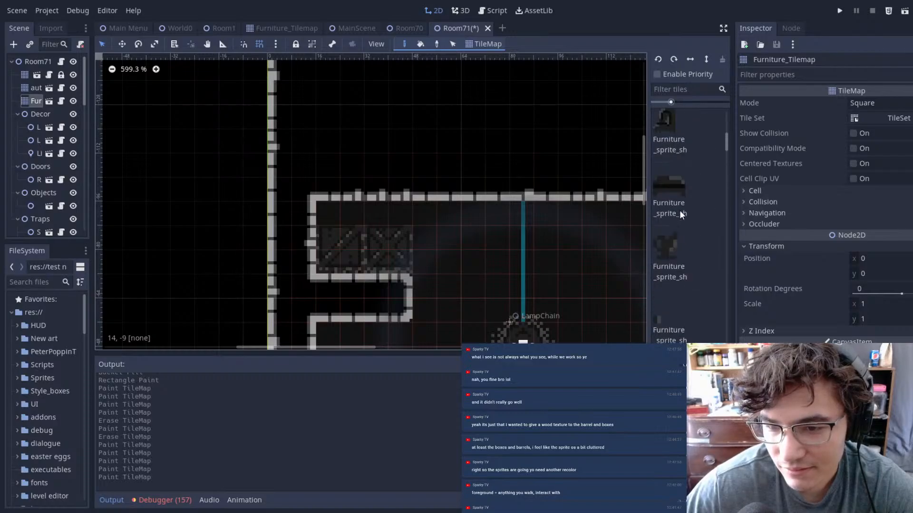
pyautogui.scroll(-5, 679, 210)
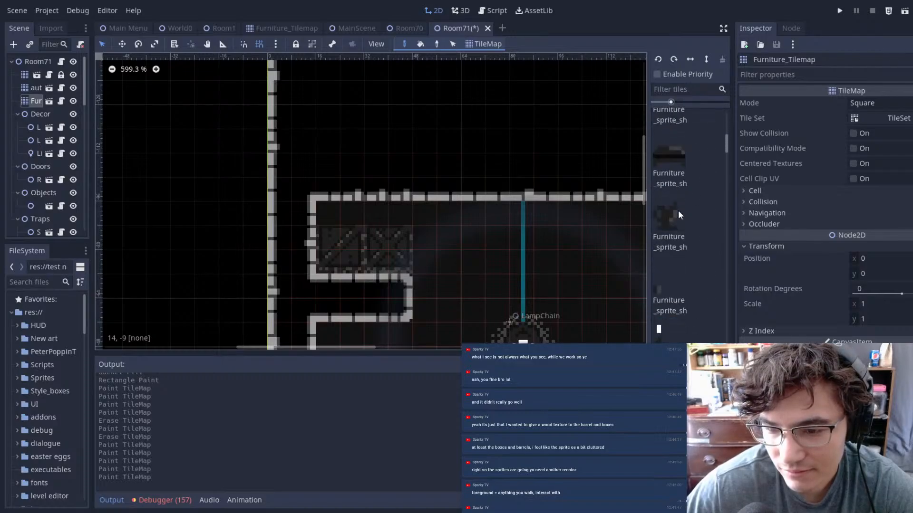
pyautogui.scroll(-5, 666, 231)
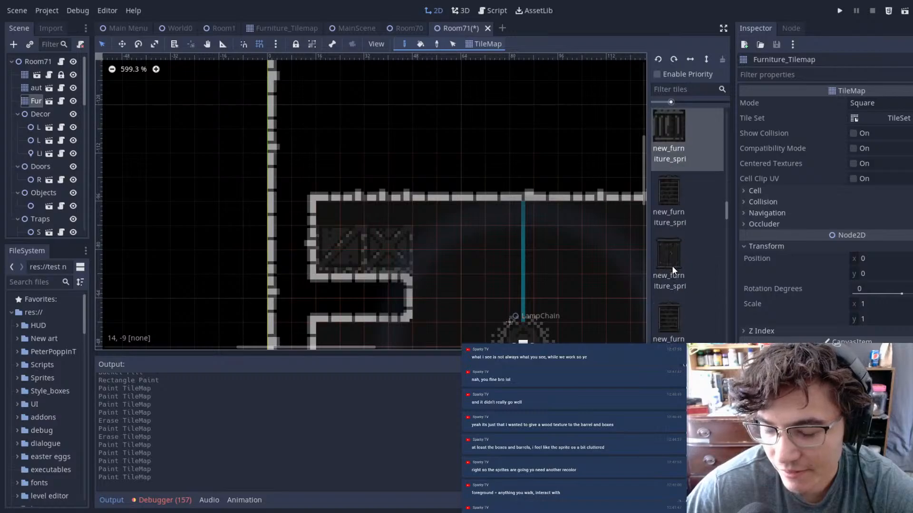
pyautogui.scroll(-4, 680, 247)
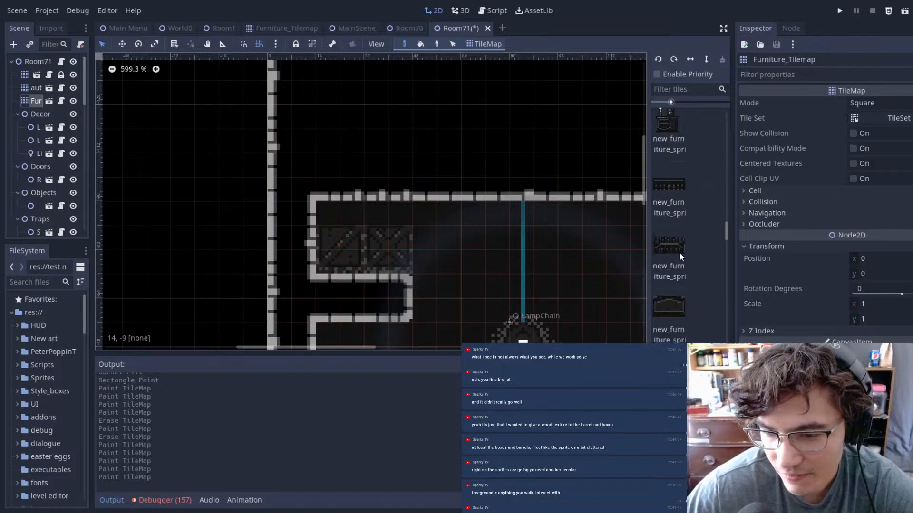
pyautogui.scroll(-5, 679, 247)
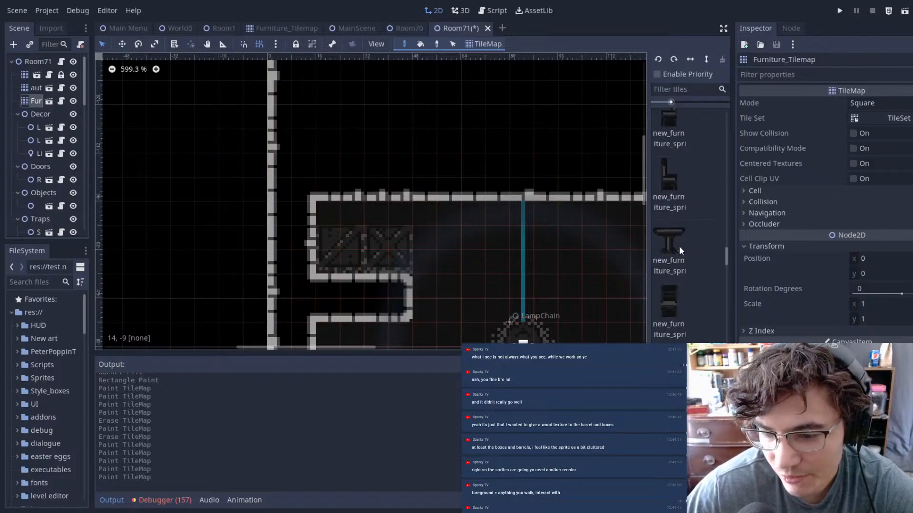
pyautogui.scroll(-5, 676, 218)
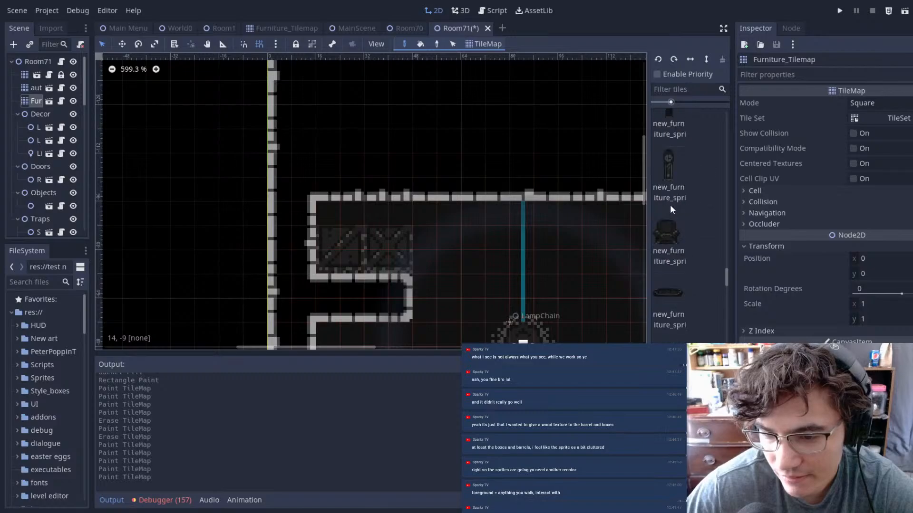
pyautogui.scroll(4, 669, 209)
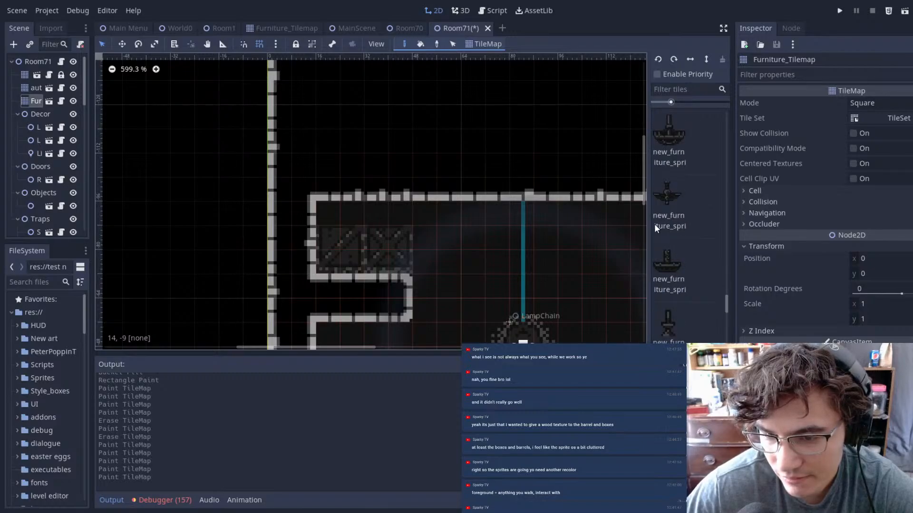
pyautogui.scroll(5, 670, 226)
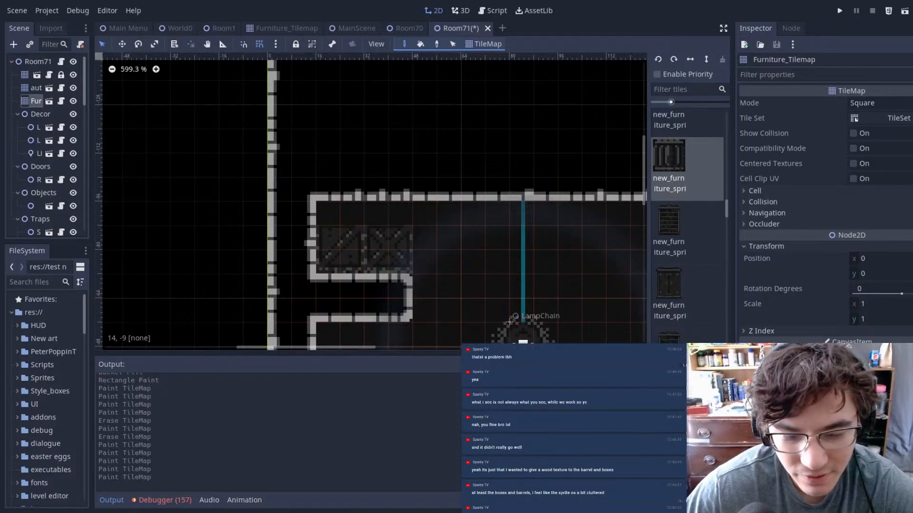
pyautogui.scroll(-1, 684, 191)
pyautogui.scroll(-1, 760, 146)
pyautogui.scroll(-1, 678, 157)
pyautogui.scroll(1, 679, 157)
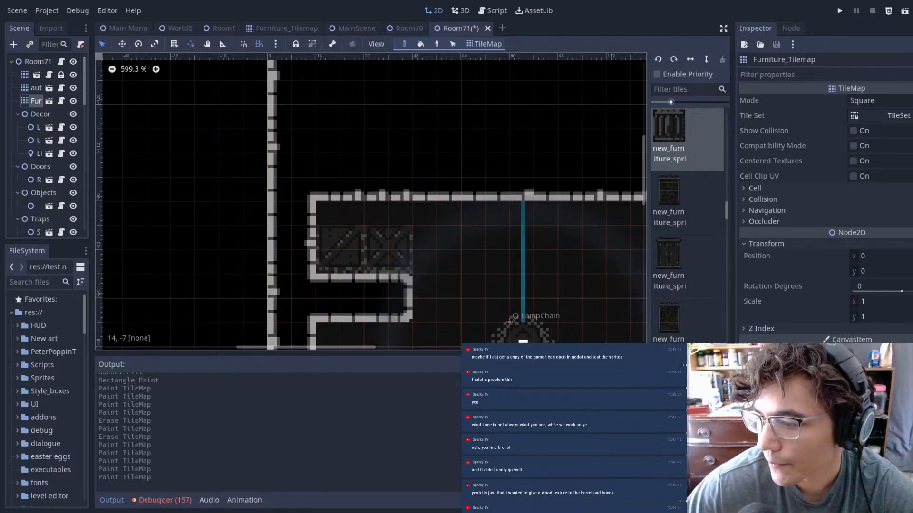
# - Erase Autotile 2 wall tiles above the crates to raise the alcove's ceiling two tiles and extend the opening toward the hanging lamp
pyautogui.scroll(-6, 565, 197)
pyautogui.moveTo(642, 334); pyautogui.dragTo(453, 219, button='middle')
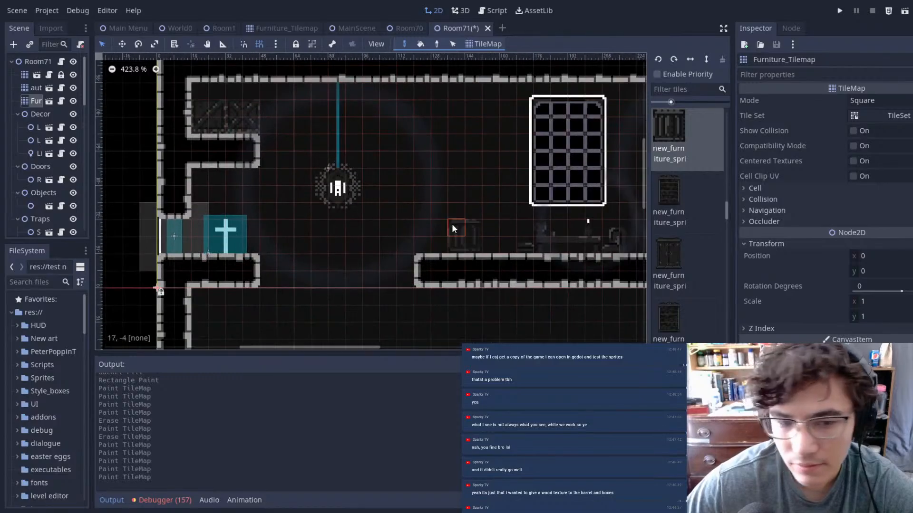
pyautogui.moveTo(326, 195); pyautogui.dragTo(358, 217, button='middle')
pyautogui.scroll(6, 309, 144)
pyautogui.moveTo(290, 92); pyautogui.dragTo(356, 169, button='middle')
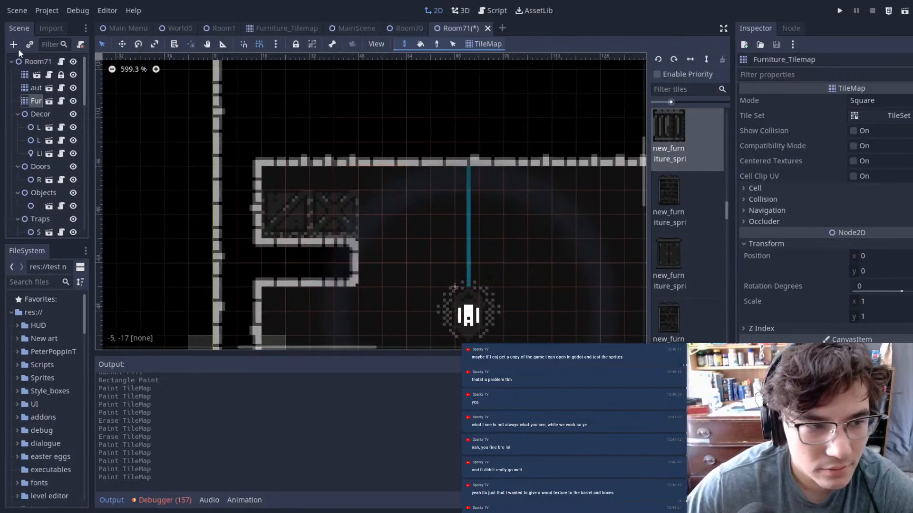
pyautogui.click(26, 76)
pyautogui.moveTo(367, 177)
pyautogui.mouseDown()
pyautogui.moveTo(295, 148)
pyautogui.moveTo(341, 155)
pyautogui.mouseUp()
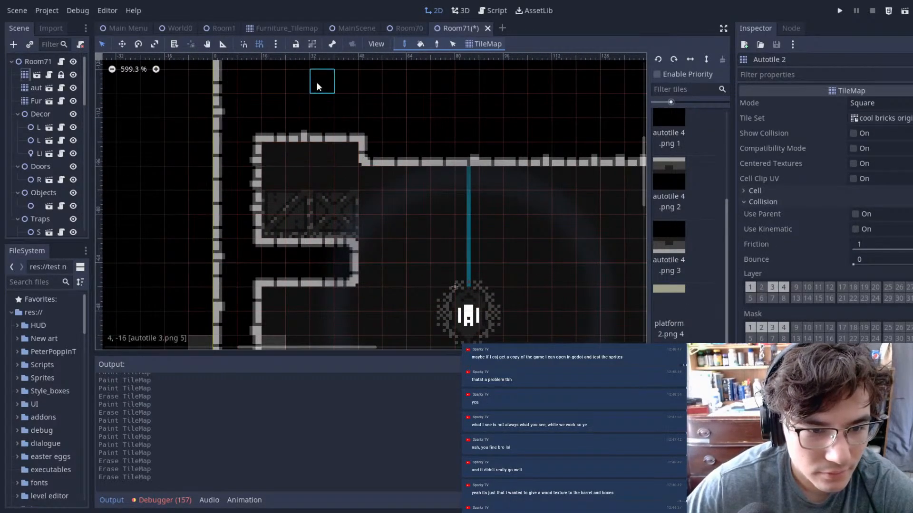
pyautogui.rightClick(347, 131)
pyautogui.rightClick(321, 127)
pyautogui.rightClick(295, 128)
pyautogui.rightClick(267, 129)
pyautogui.rightClick(323, 132)
pyautogui.moveTo(369, 135)
pyautogui.mouseDown(button='right')
pyautogui.moveTo(372, 159)
pyautogui.moveTo(396, 121)
pyautogui.mouseUp(button='right')
pyautogui.rightClick(418, 139)
pyautogui.rightClick(418, 140)
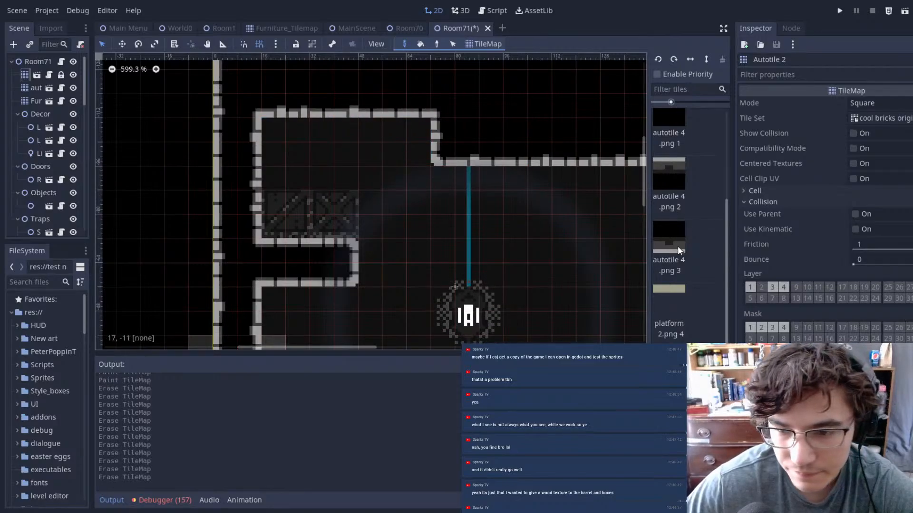
pyautogui.click(15, 88)
pyautogui.click(709, 157)
pyautogui.scroll(-2, 704, 159)
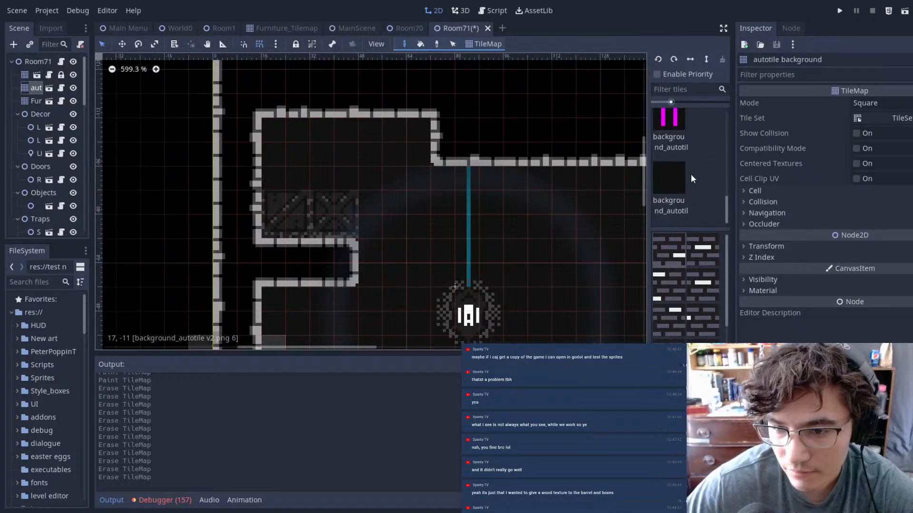
pyautogui.scroll(6, 689, 176)
pyautogui.moveTo(492, 205); pyautogui.dragTo(418, 214, button='middle')
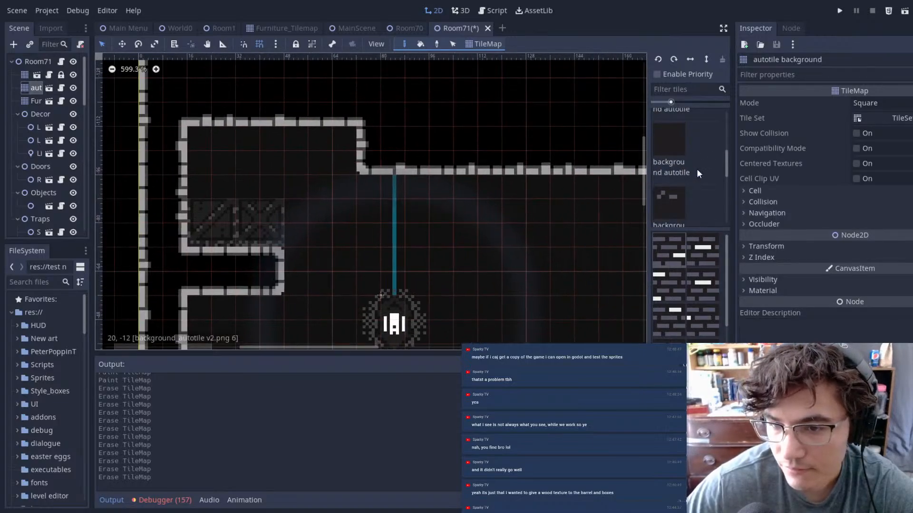
pyautogui.scroll(6, 697, 169)
pyautogui.moveTo(22, 105); pyautogui.dragTo(33, 111)
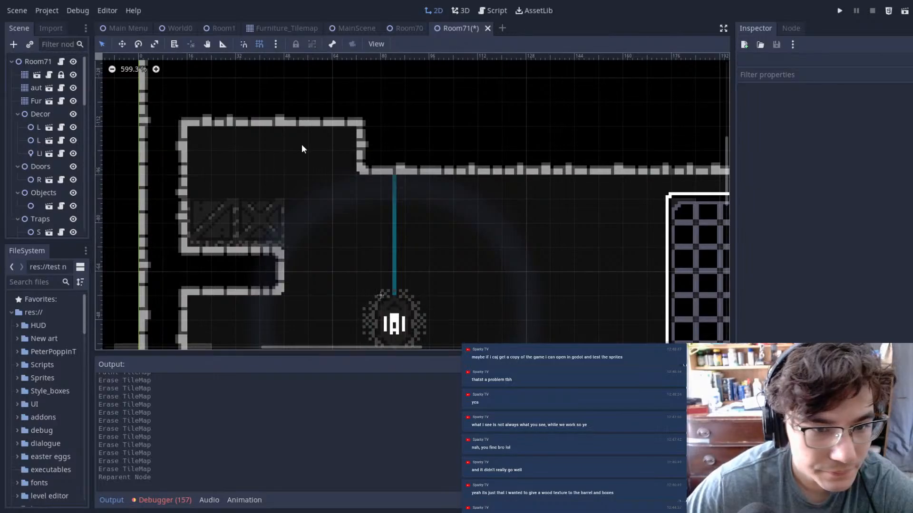
# - Paint two adjacent small crate tiles on top of the large crates in Furniture_Tilemap, leaving the spot beside the wall empty
pyautogui.click(24, 101)
pyautogui.scroll(-2, 702, 196)
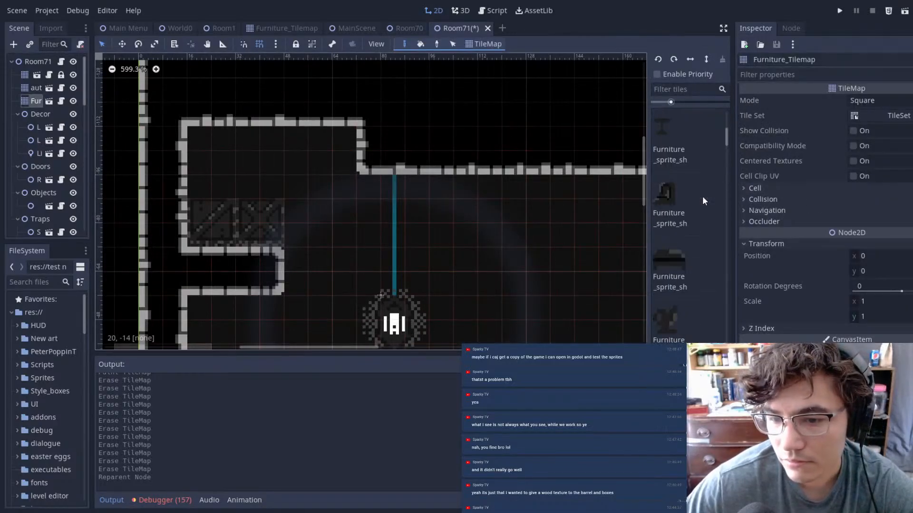
pyautogui.scroll(-5, 702, 195)
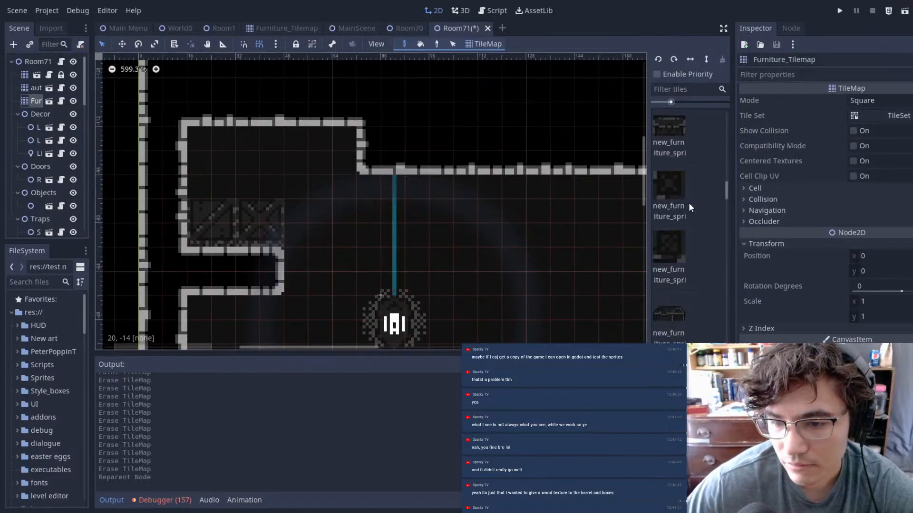
pyautogui.click(660, 183)
pyautogui.scroll(3, 167, 165)
pyautogui.click(200, 187)
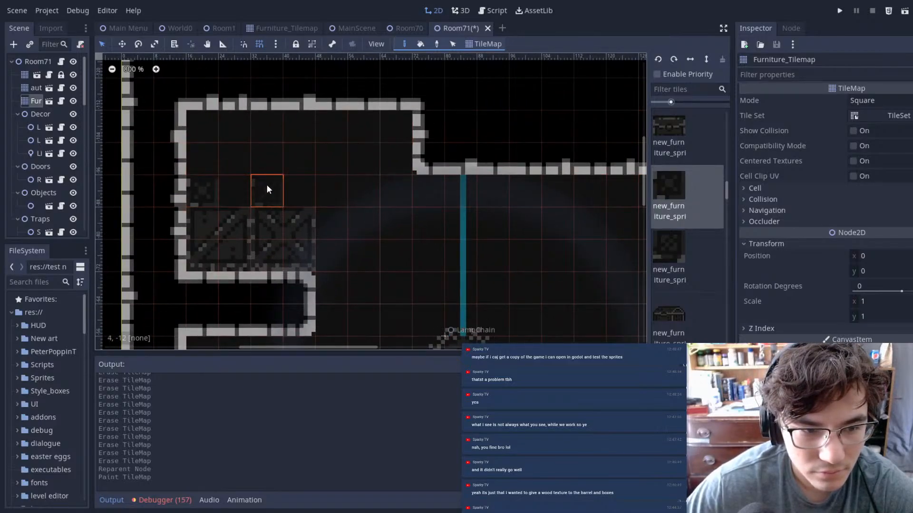
pyautogui.click(235, 187)
pyautogui.click(267, 187)
pyautogui.rightClick(210, 180)
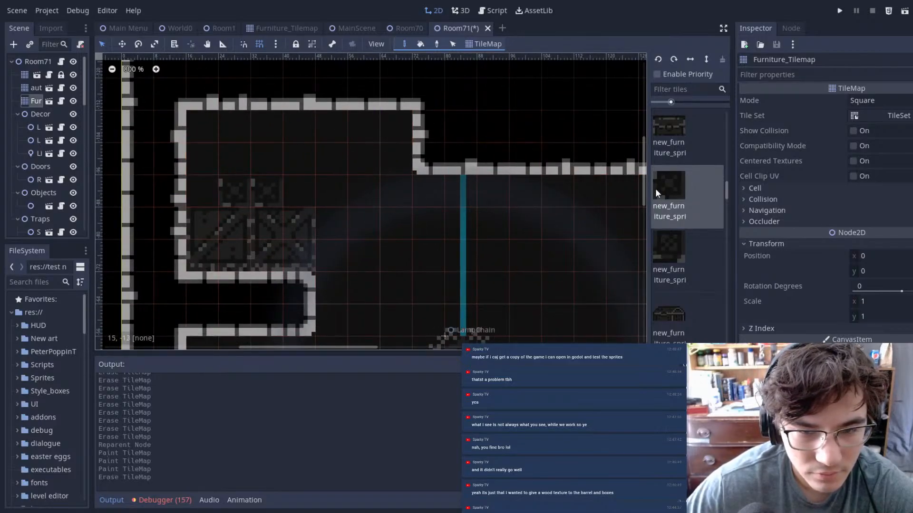
# - Replace the small crate farther from the wall with a large slatted furniture tile stacked on the X-braced crate
pyautogui.scroll(-2, 686, 258)
pyautogui.click(686, 175)
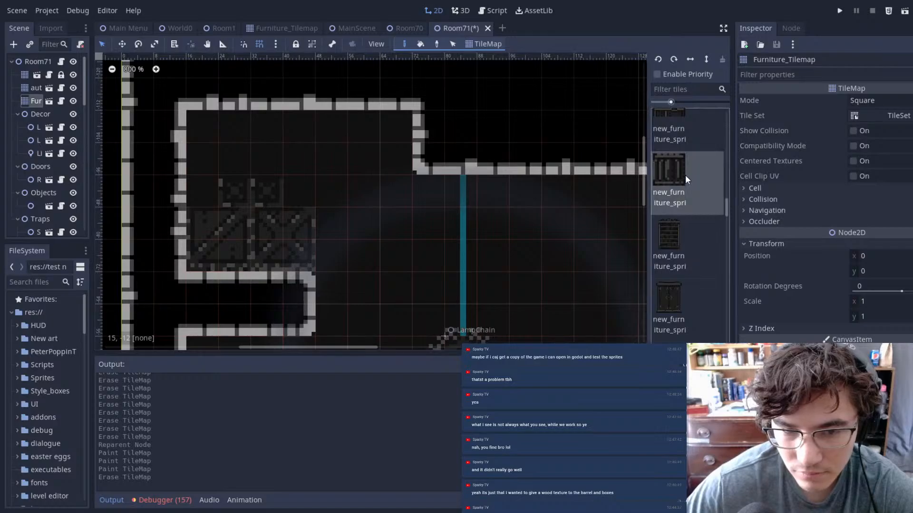
pyautogui.rightClick(274, 200)
pyautogui.click(280, 148)
pyautogui.scroll(-3, 670, 212)
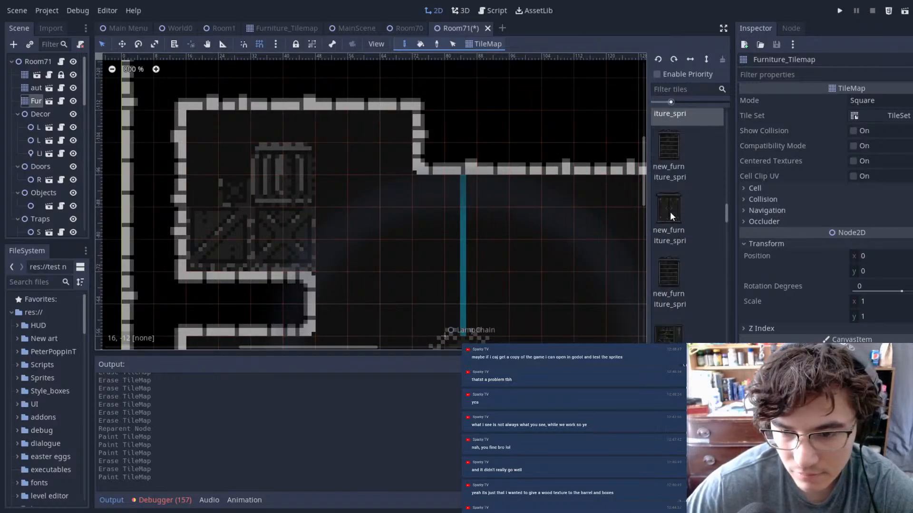
pyautogui.scroll(-5, 670, 212)
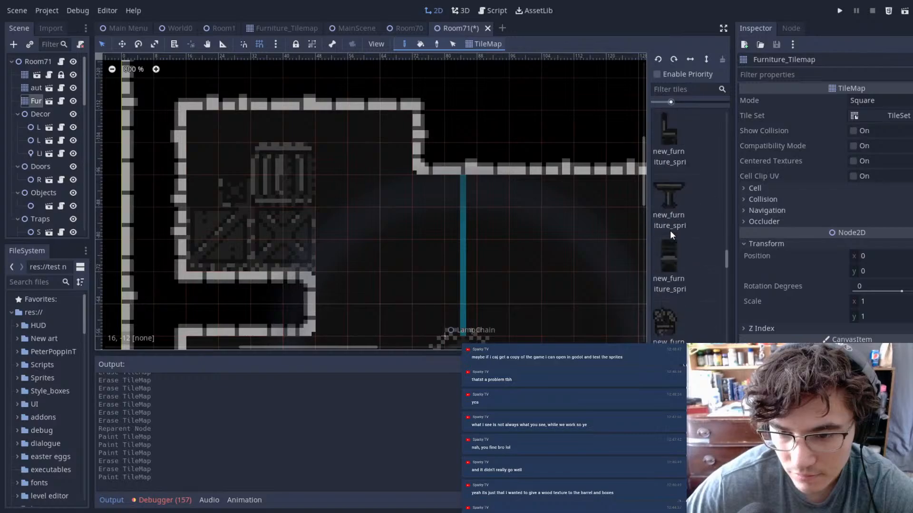
pyautogui.scroll(-4, 667, 236)
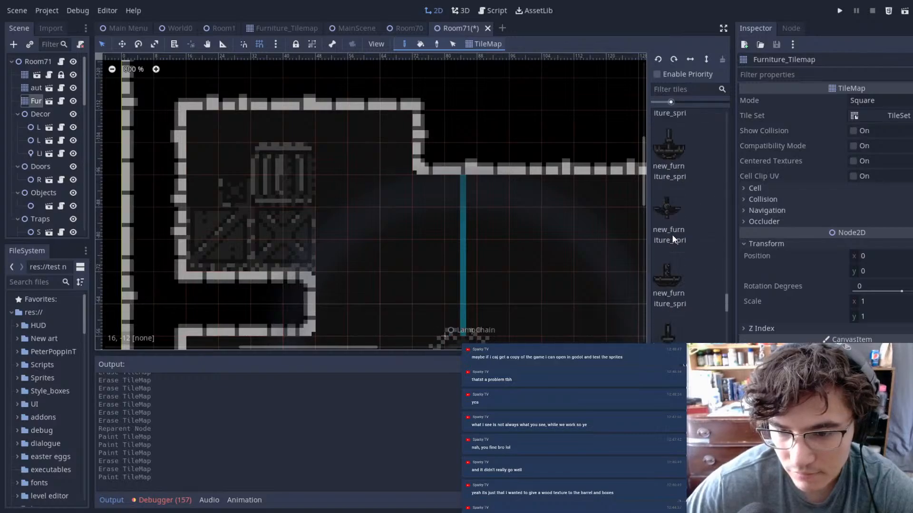
# - Delete both hanging LampChain nodes from Room71
pyautogui.moveTo(504, 234); pyautogui.dragTo(199, 70, button='middle')
pyautogui.scroll(-3, 414, 211)
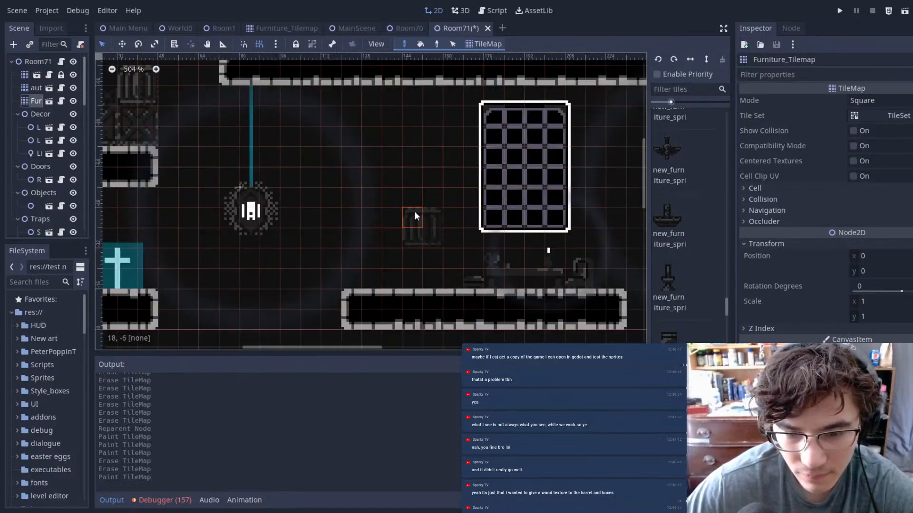
pyautogui.click(294, 222)
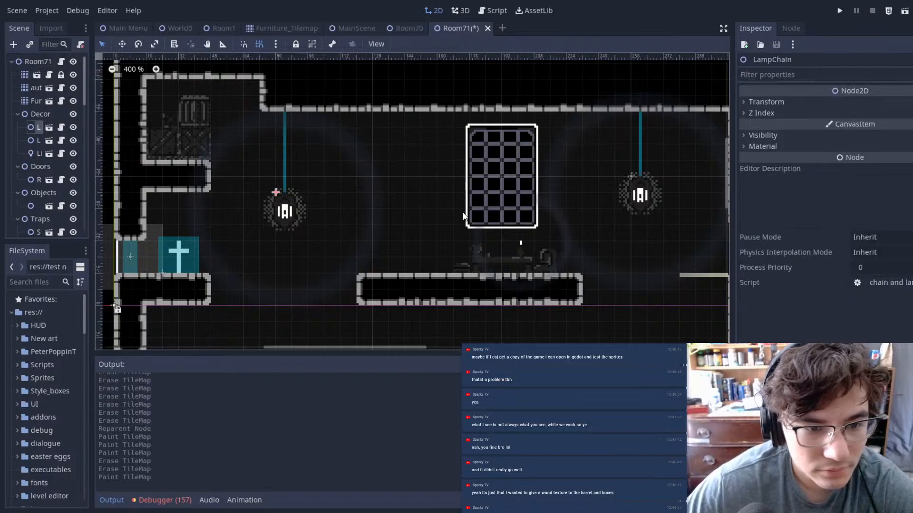
pyautogui.press('Delete')
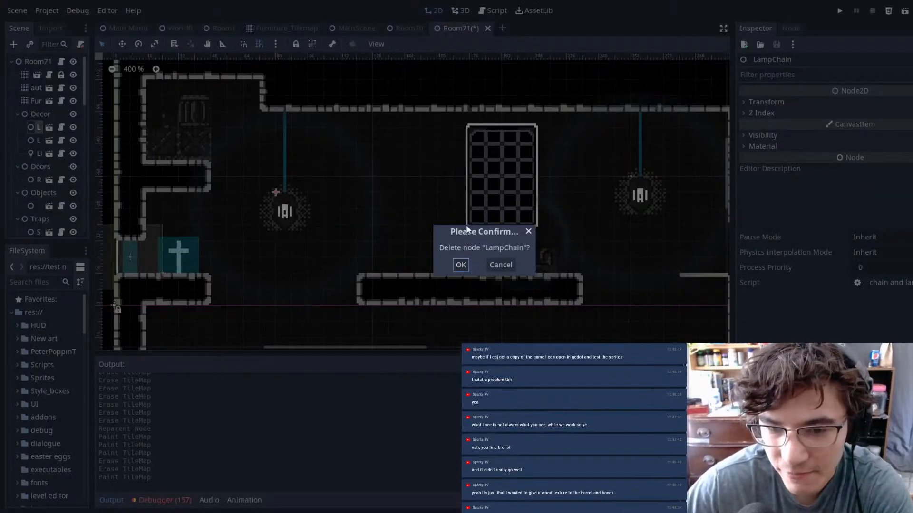
pyautogui.click(460, 263)
pyautogui.click(634, 215)
pyautogui.press('Delete')
pyautogui.click(461, 262)
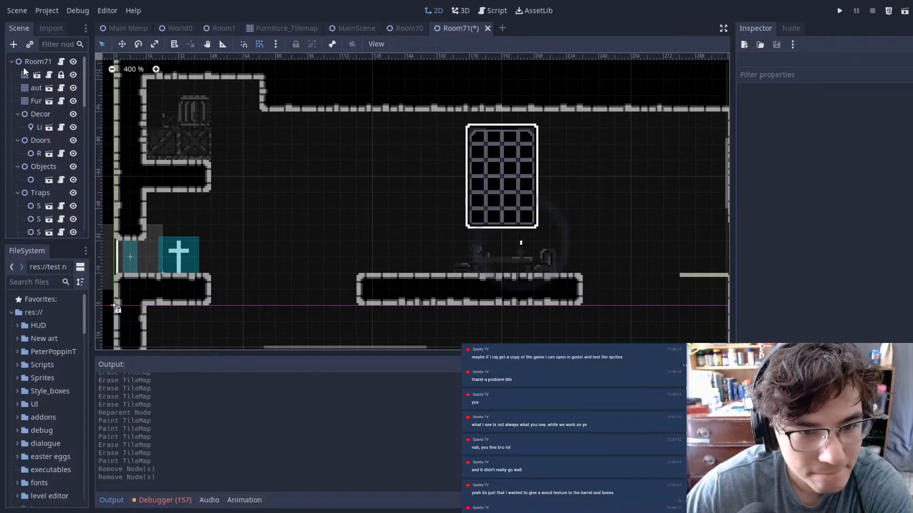
pyautogui.click(490, 259)
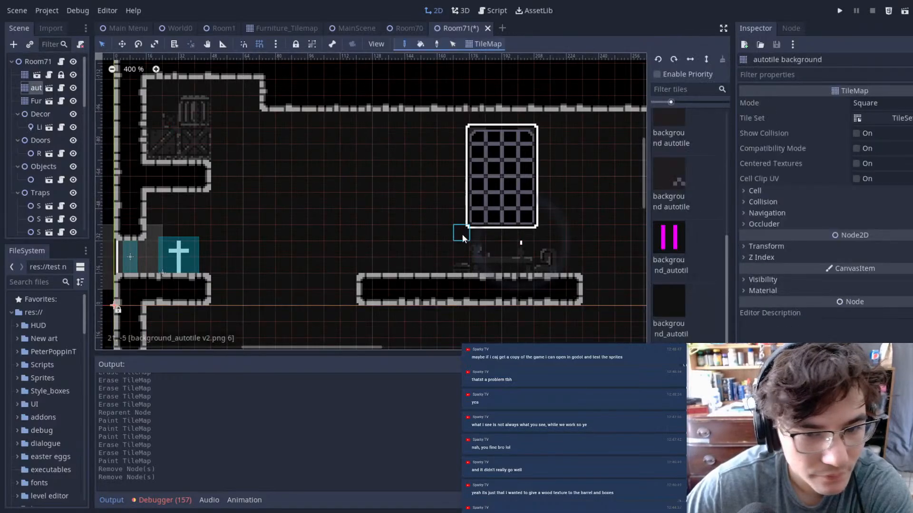
pyautogui.rightClick(497, 259)
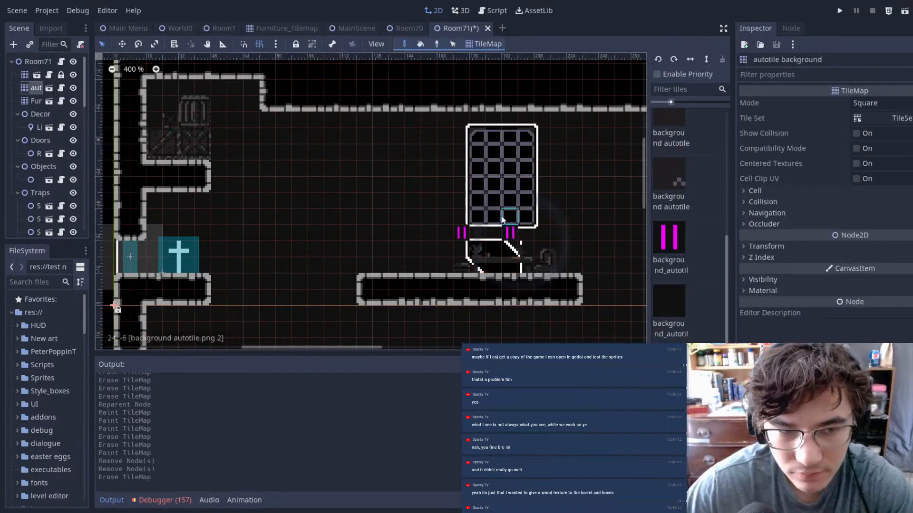
pyautogui.hotkey('ctrl', 'z')
# - Erase the table and surrounding furniture tiles below the barred window from Furniture_Tilemap
pyautogui.click(25, 100)
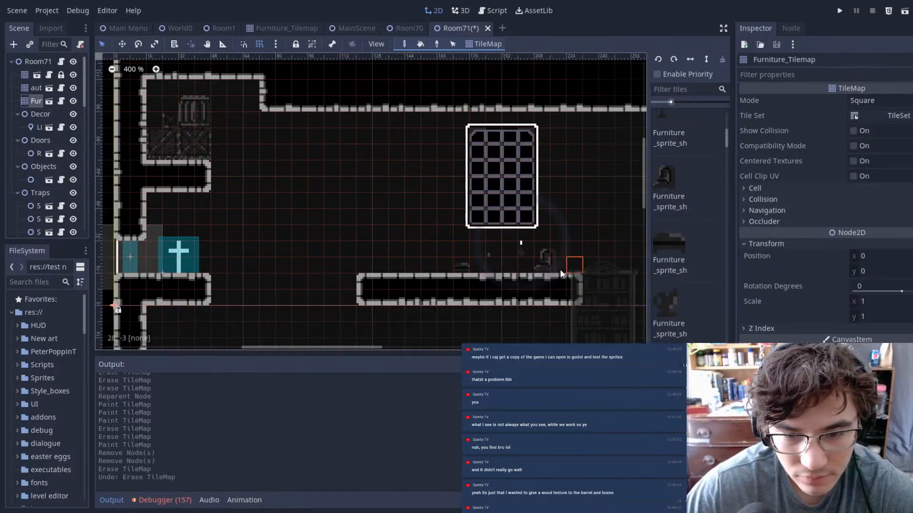
pyautogui.rightClick(503, 254)
pyautogui.moveTo(503, 255)
pyautogui.mouseDown(button='right')
pyautogui.moveTo(527, 260)
pyautogui.moveTo(468, 264)
pyautogui.mouseUp(button='right')
# - Look through the new furniture sprite sheet tiles for pieces to furnish the platform below the barred window
pyautogui.scroll(-2, 682, 225)
pyautogui.scroll(-3, 682, 226)
pyautogui.scroll(-2, 689, 188)
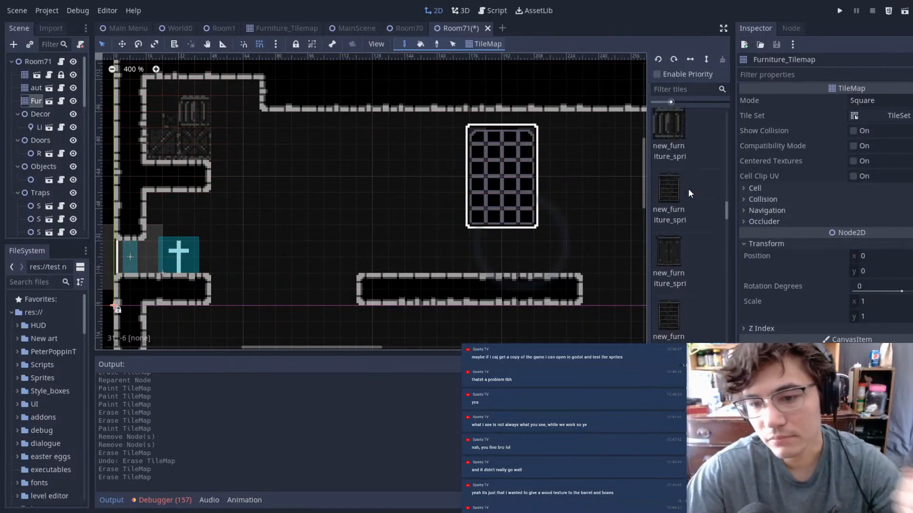
pyautogui.scroll(-4, 684, 195)
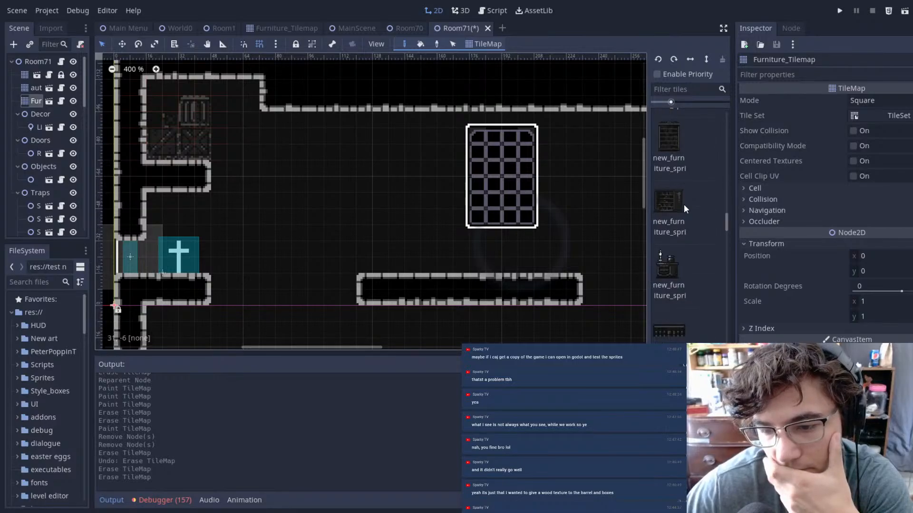
pyautogui.scroll(-1, 684, 204)
pyautogui.scroll(-4, 680, 204)
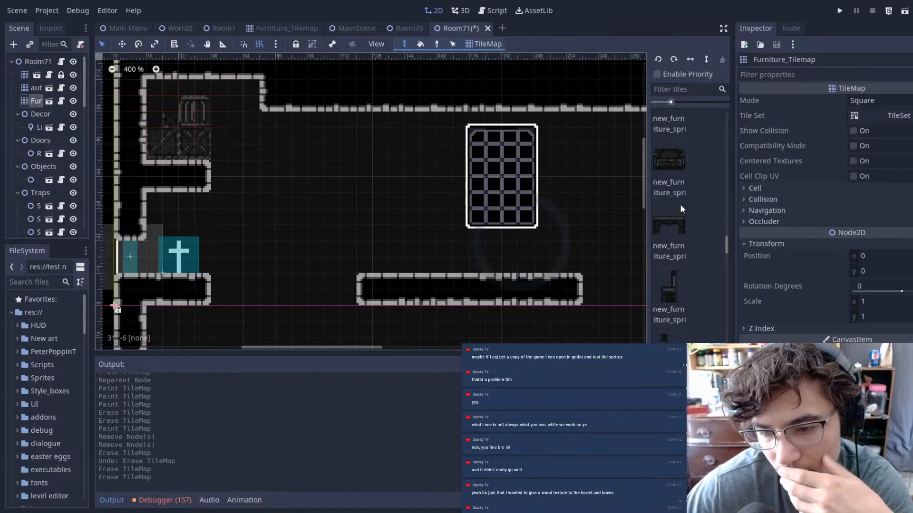
pyautogui.scroll(-4, 677, 208)
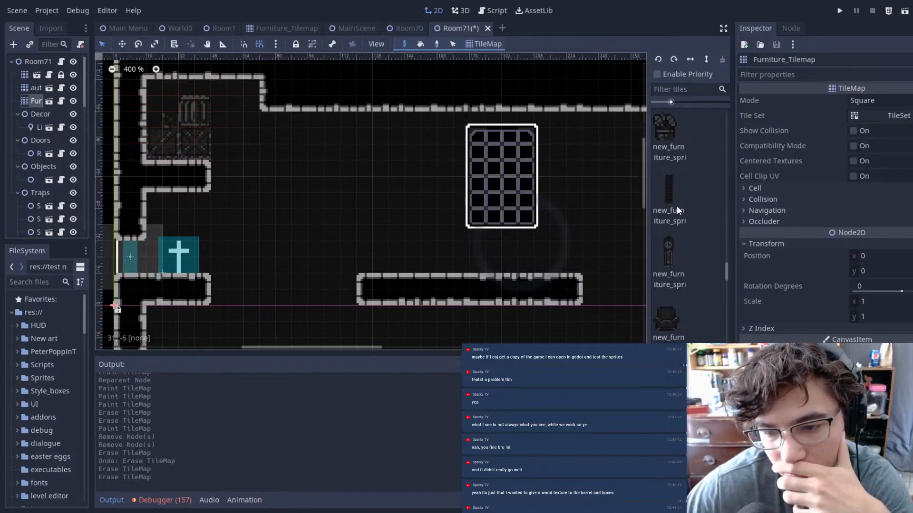
pyautogui.scroll(-4, 677, 205)
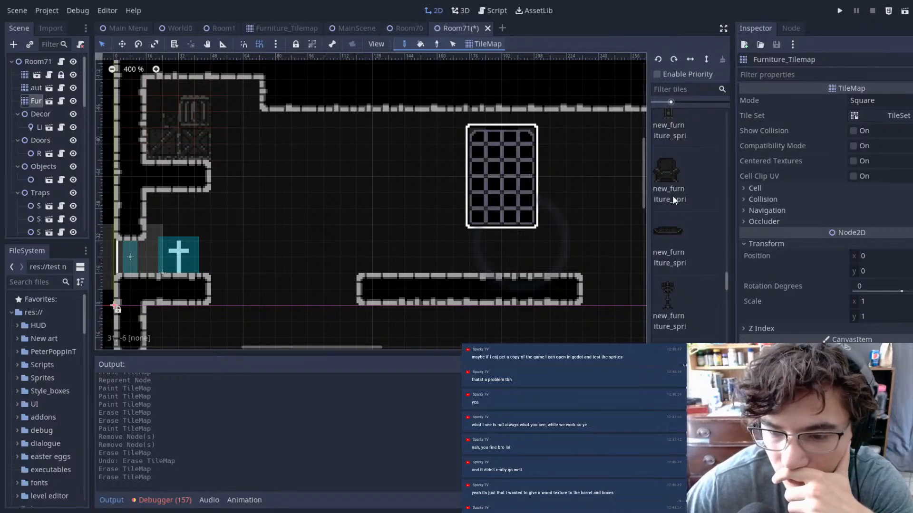
pyautogui.scroll(-5, 673, 197)
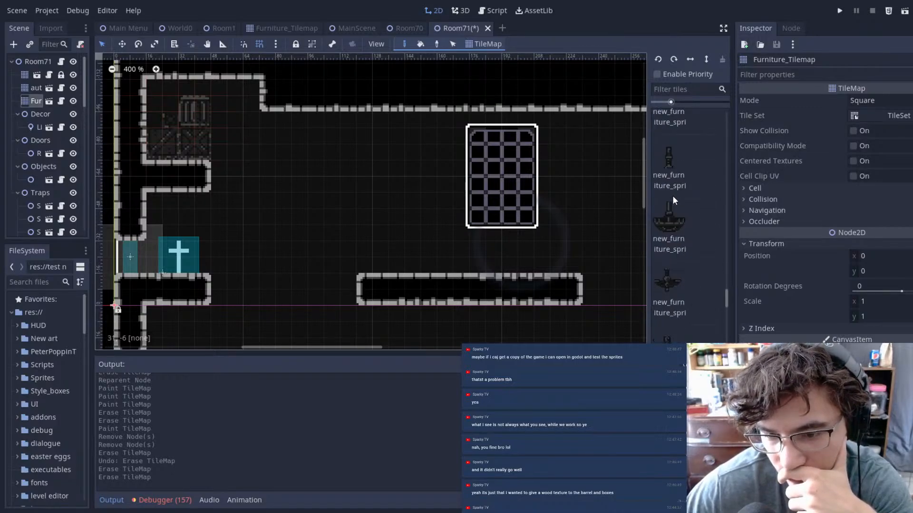
pyautogui.scroll(-3, 673, 196)
pyautogui.scroll(-4, 673, 196)
pyautogui.scroll(1, 669, 196)
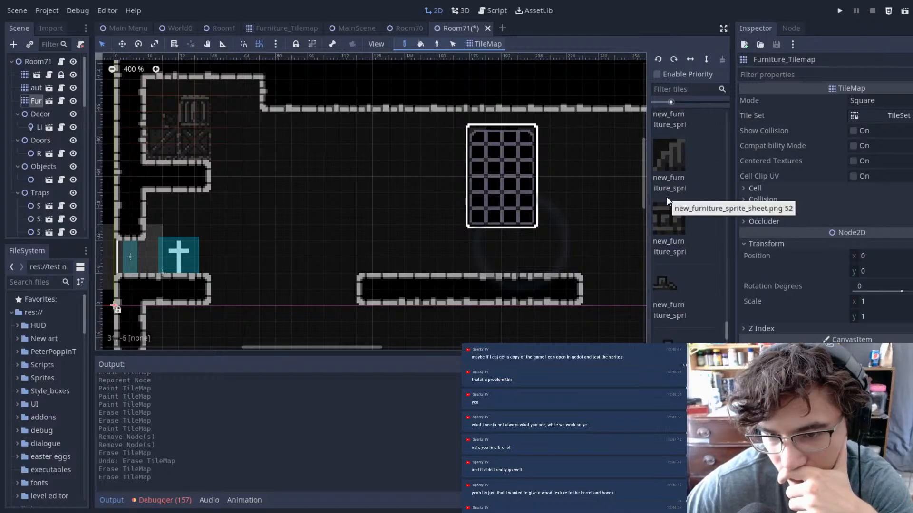
pyautogui.scroll(-2, 680, 218)
pyautogui.scroll(-3, 677, 218)
pyautogui.scroll(3, 677, 217)
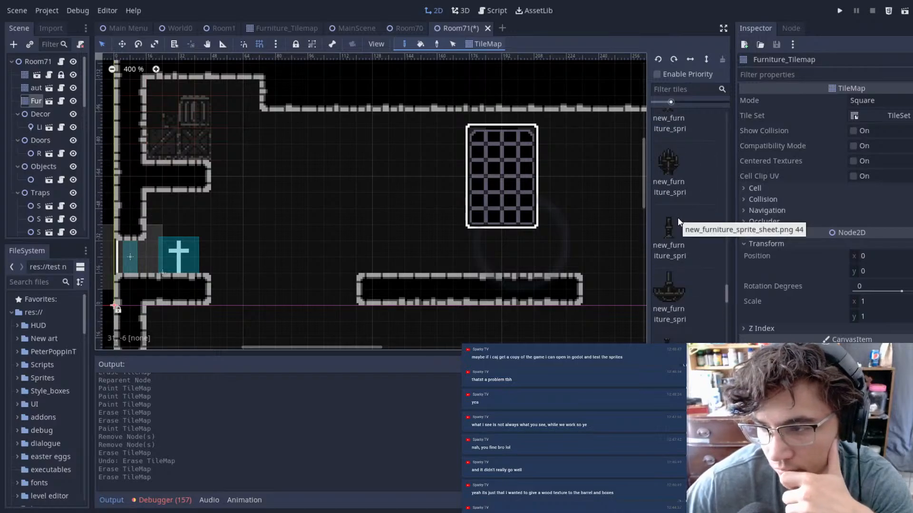
pyautogui.scroll(2, 677, 218)
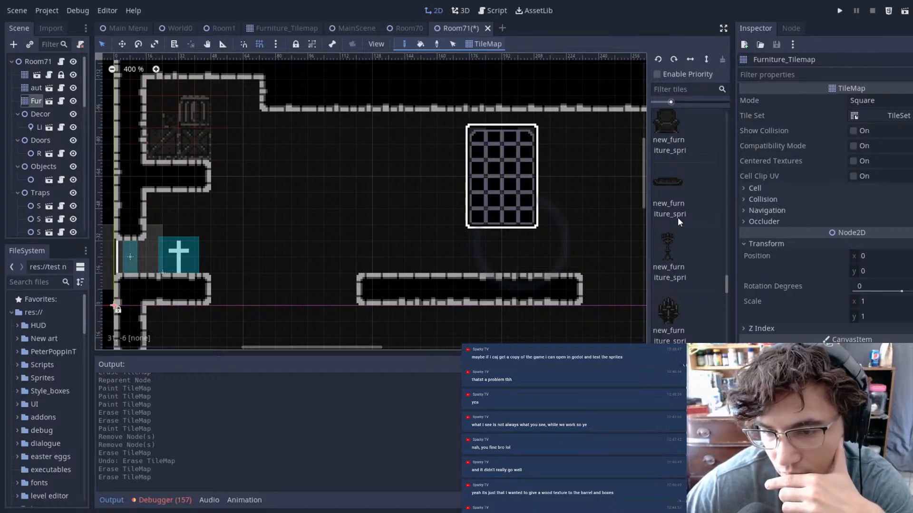
pyautogui.scroll(2, 678, 218)
pyautogui.scroll(3, 677, 218)
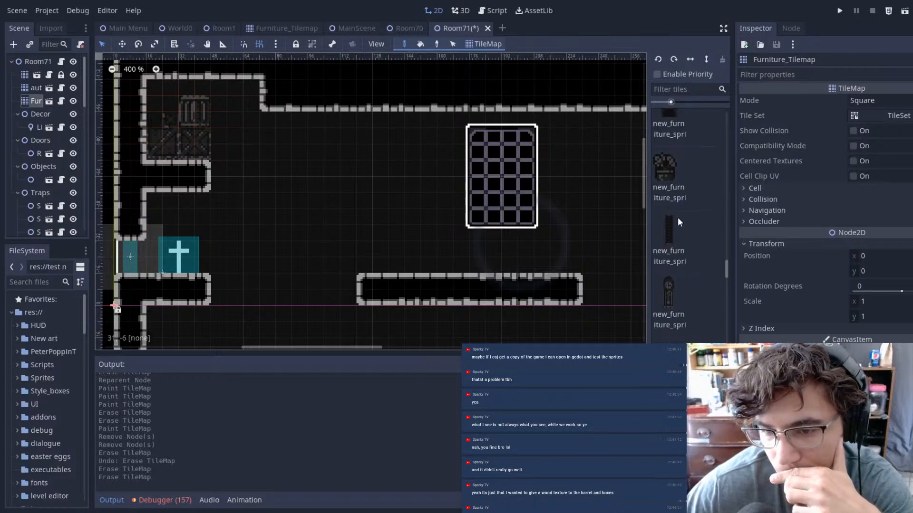
pyautogui.scroll(4, 677, 218)
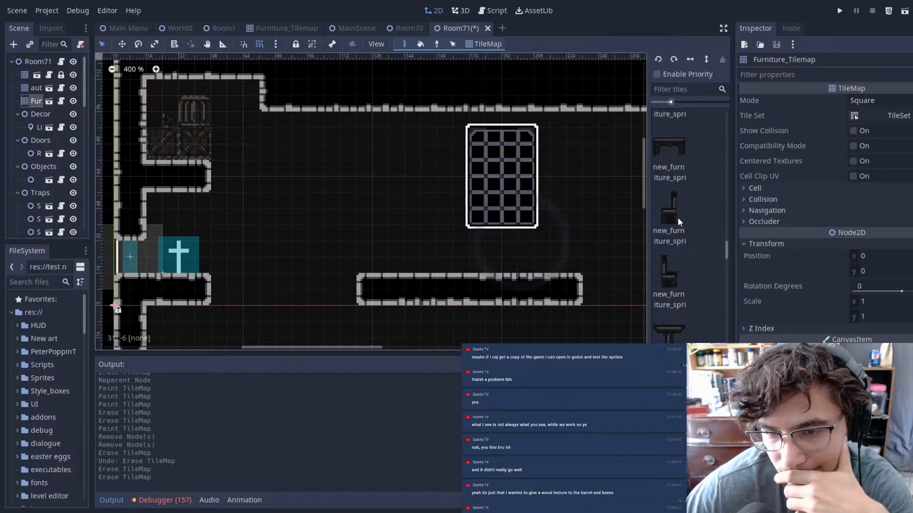
pyautogui.scroll(4, 678, 218)
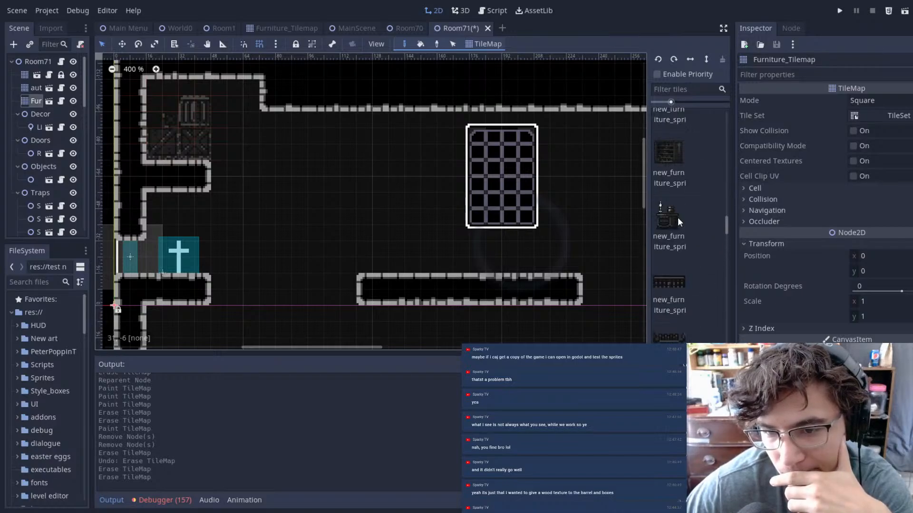
pyautogui.scroll(4, 678, 217)
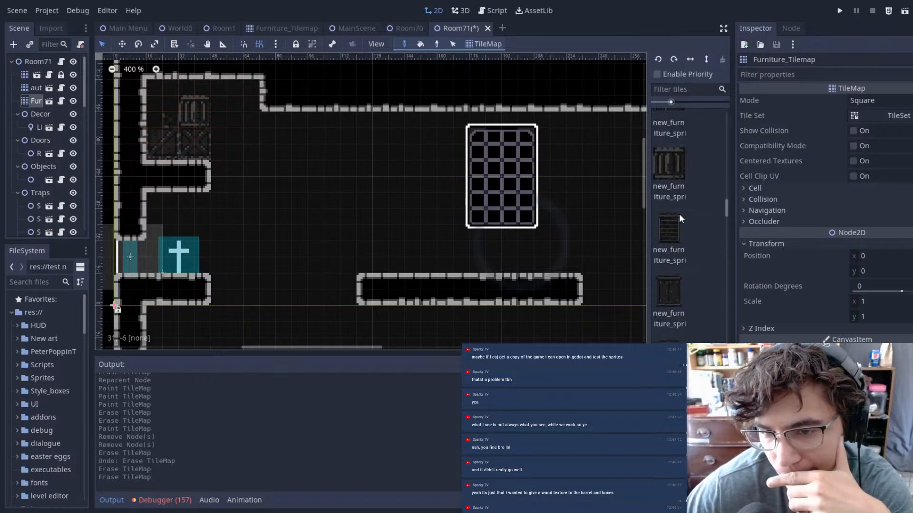
pyautogui.scroll(2, 678, 218)
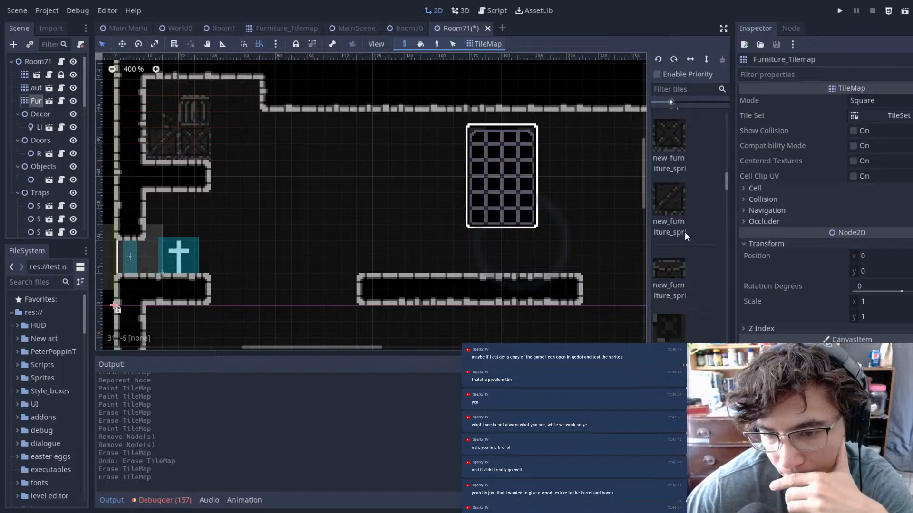
# - Paint a row of three large crates on the platform below the barred window: X-braced, diagonal-braced, X-braced
pyautogui.click(667, 138)
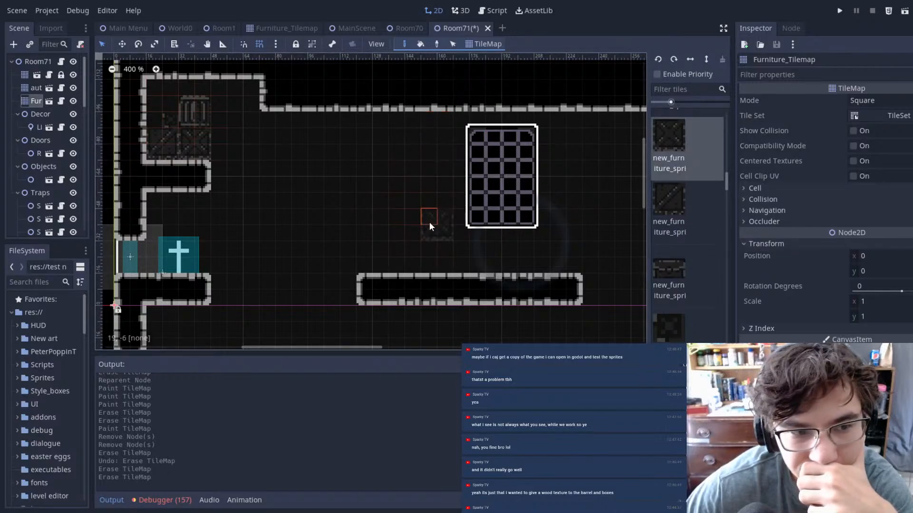
pyautogui.click(428, 245)
pyautogui.scroll(2, 669, 163)
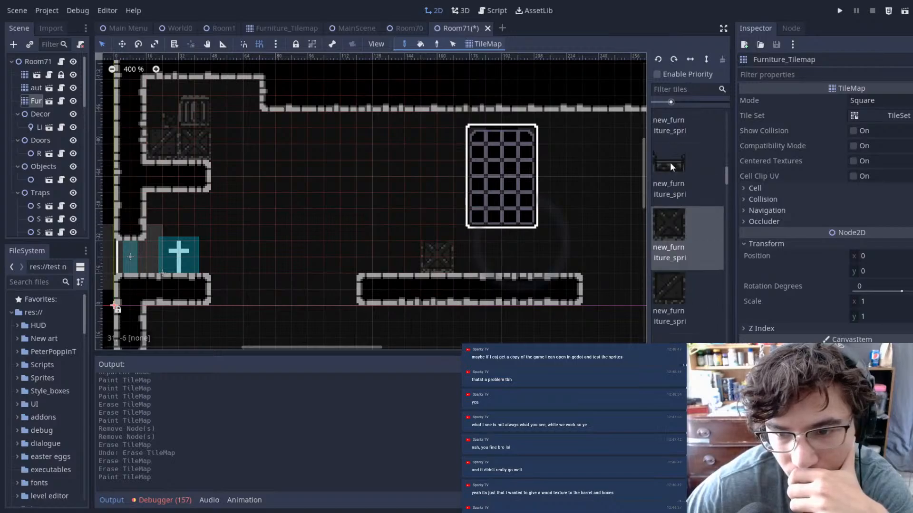
pyautogui.scroll(-2, 679, 218)
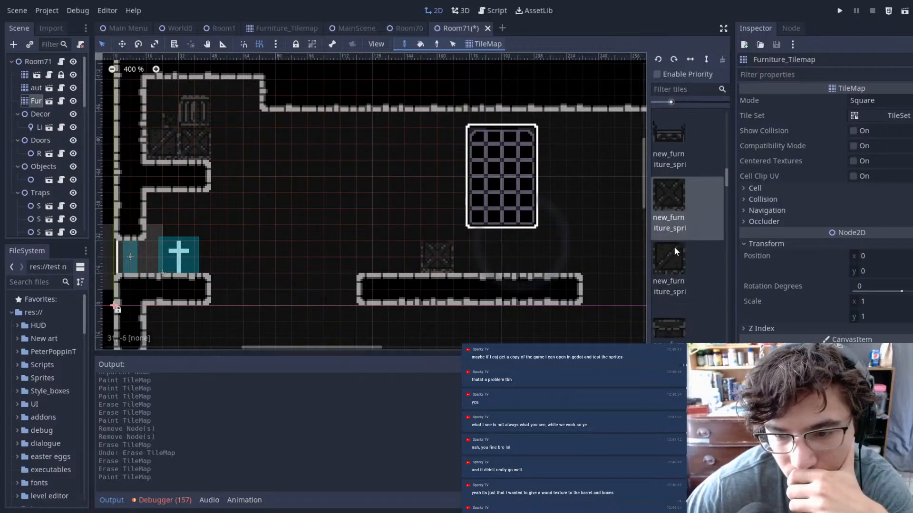
pyautogui.click(675, 247)
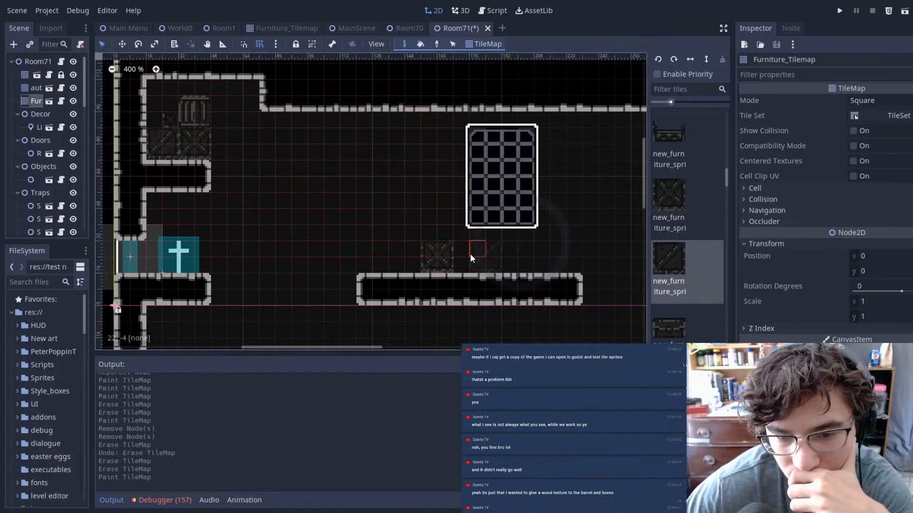
pyautogui.click(469, 256)
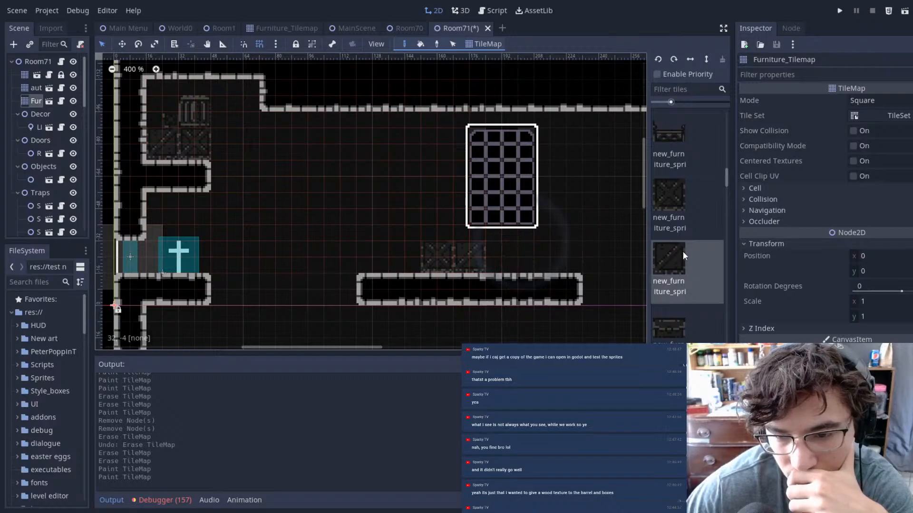
pyautogui.click(666, 193)
pyautogui.click(489, 256)
# - Paint the large slatted furniture tile directly after the last X-braced crate, extending the row on the platform
pyautogui.scroll(-3, 715, 183)
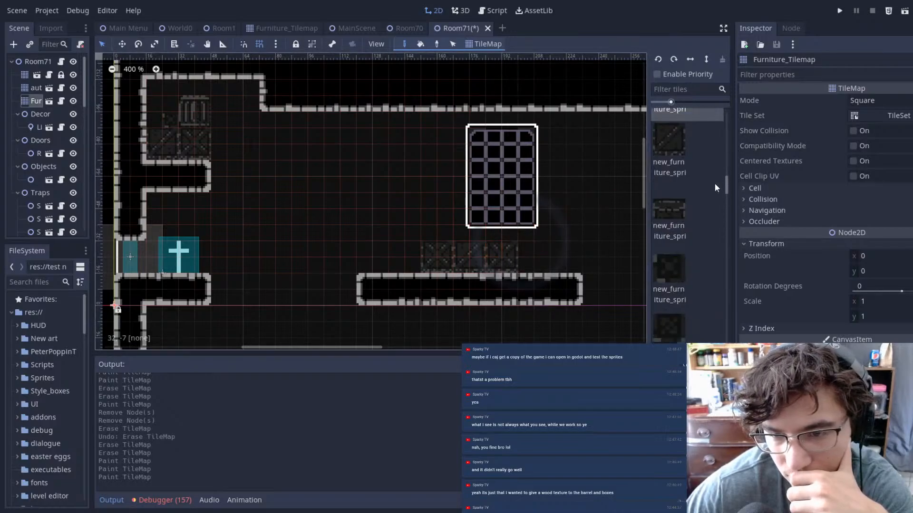
pyautogui.scroll(-2, 672, 276)
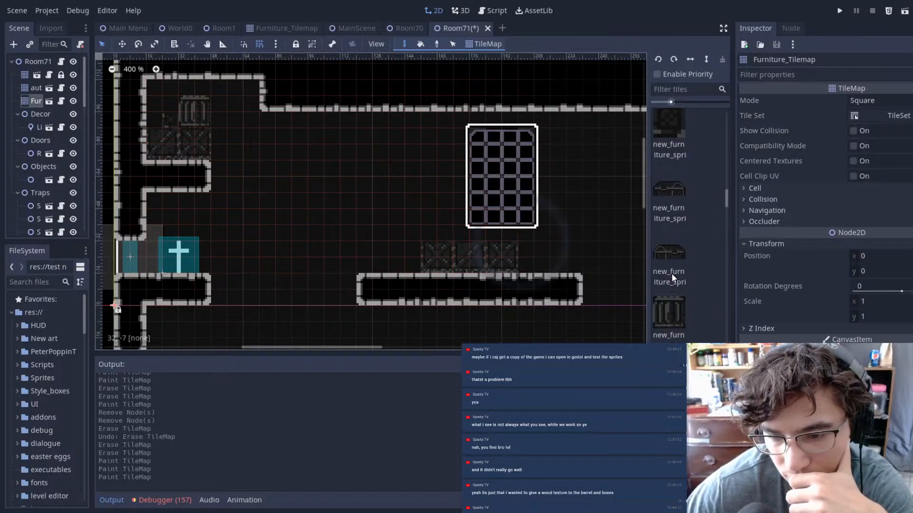
pyautogui.click(671, 281)
pyautogui.click(530, 252)
# - Inspect the crate row on the platform and look through the older furniture and bookshelf tiles for additions
pyautogui.scroll(-2, 680, 221)
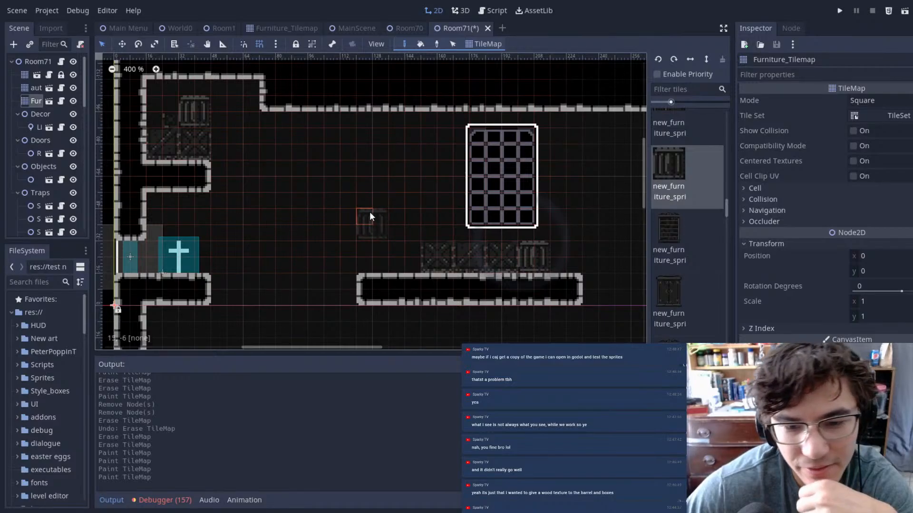
pyautogui.moveTo(578, 198); pyautogui.dragTo(504, 188, button='middle')
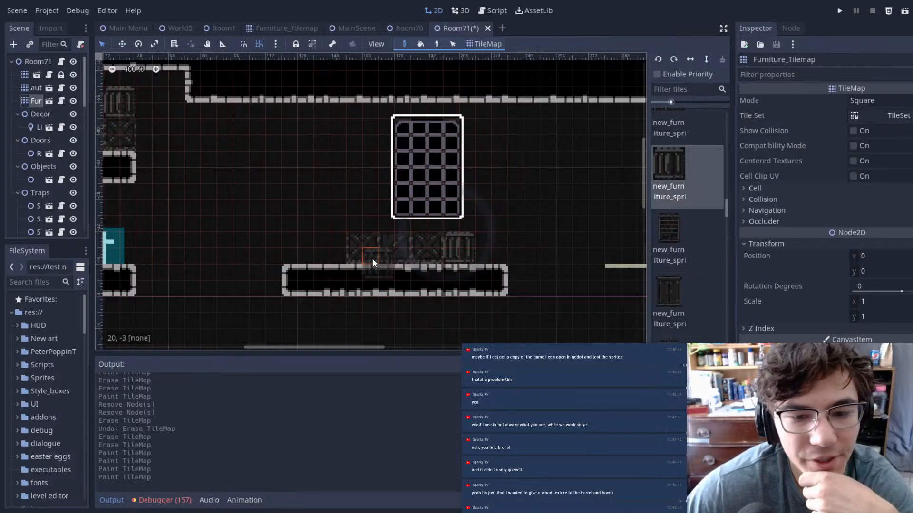
pyautogui.scroll(3, 713, 220)
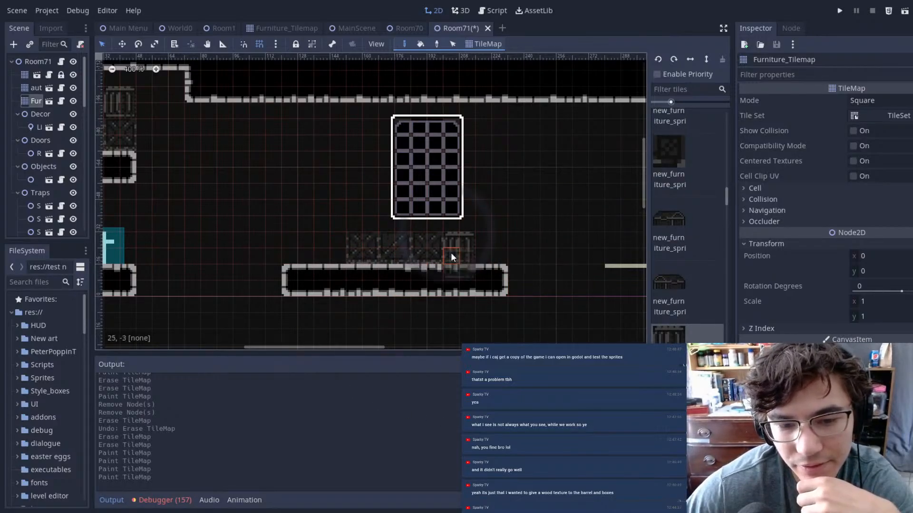
pyautogui.moveTo(398, 204); pyautogui.dragTo(434, 191, button='middle')
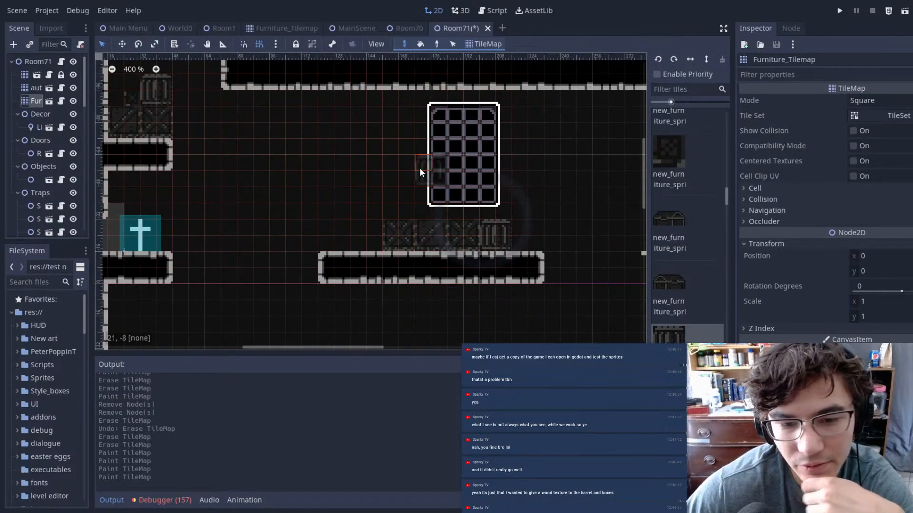
pyautogui.scroll(2, 686, 195)
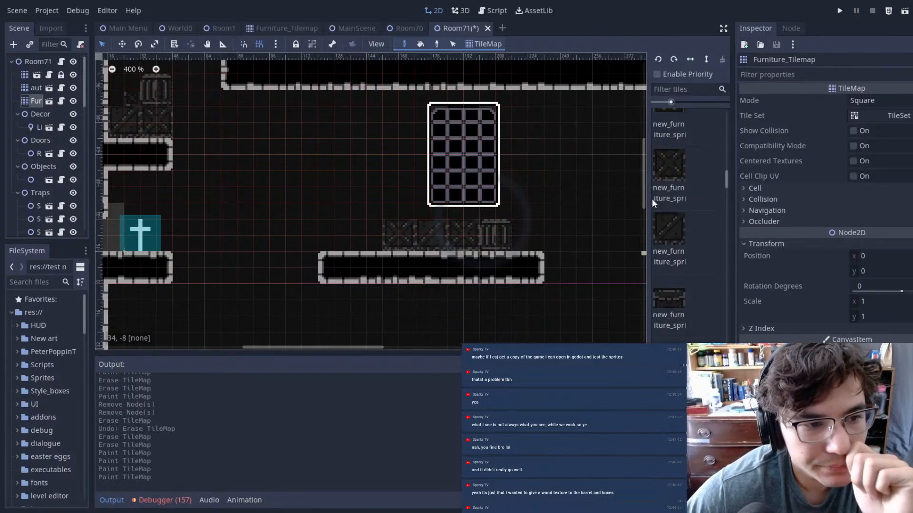
pyautogui.scroll(3, 672, 193)
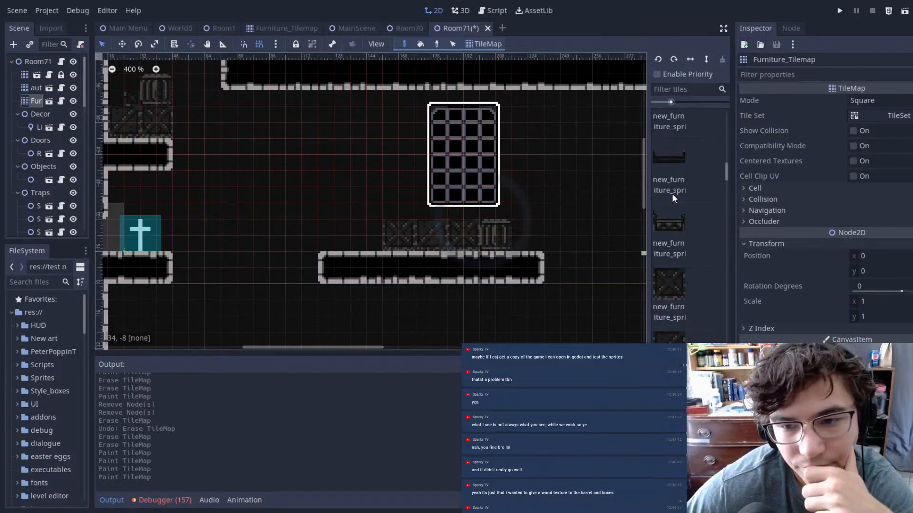
pyautogui.scroll(3, 672, 196)
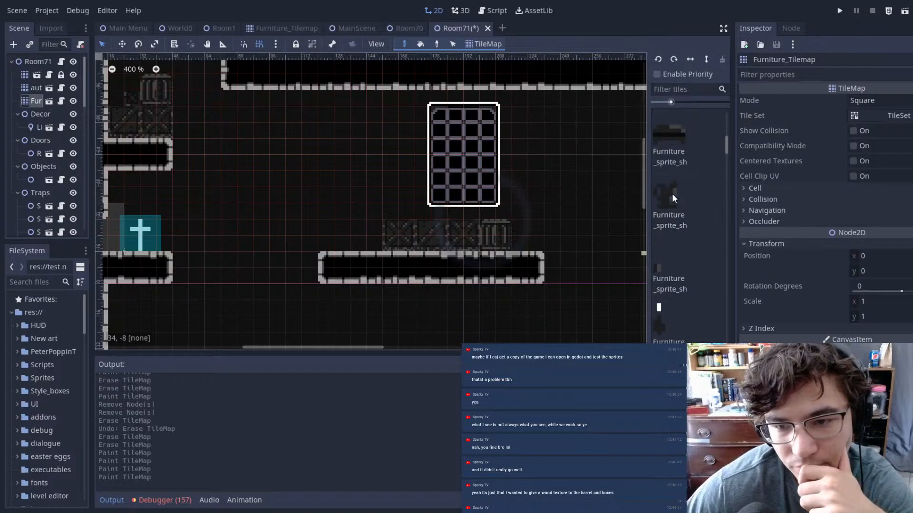
pyautogui.scroll(4, 671, 193)
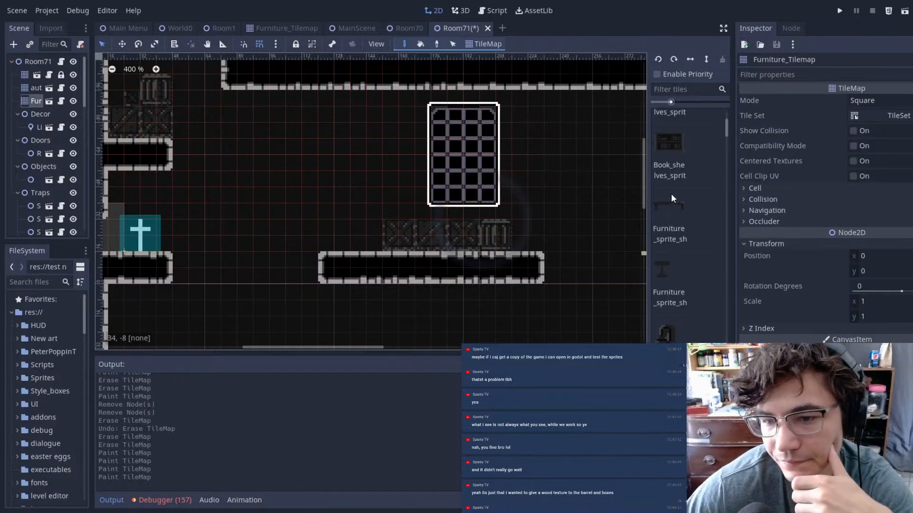
# - Paint a small crate on top of the first X-braced crate and a low chest tile on the platform beside that crate
pyautogui.scroll(-5, 672, 193)
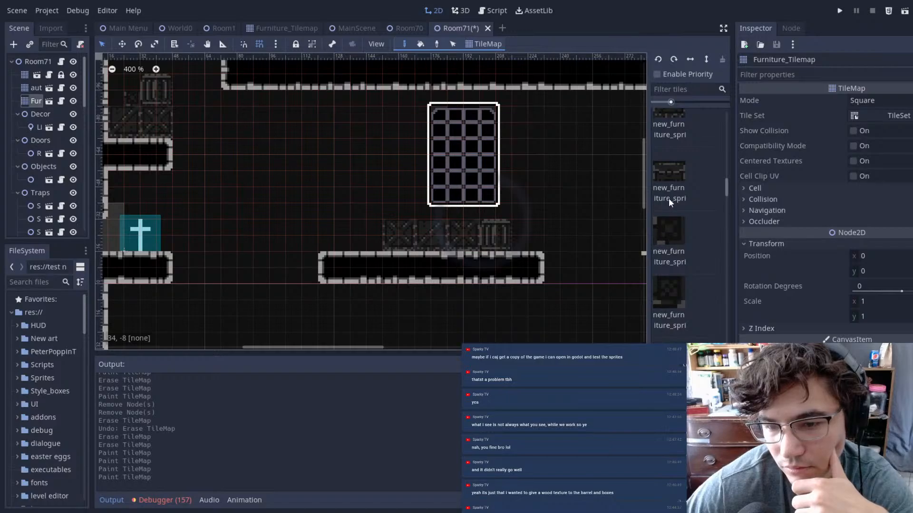
pyautogui.click(678, 240)
pyautogui.click(410, 209)
pyautogui.scroll(2, 661, 215)
pyautogui.click(677, 245)
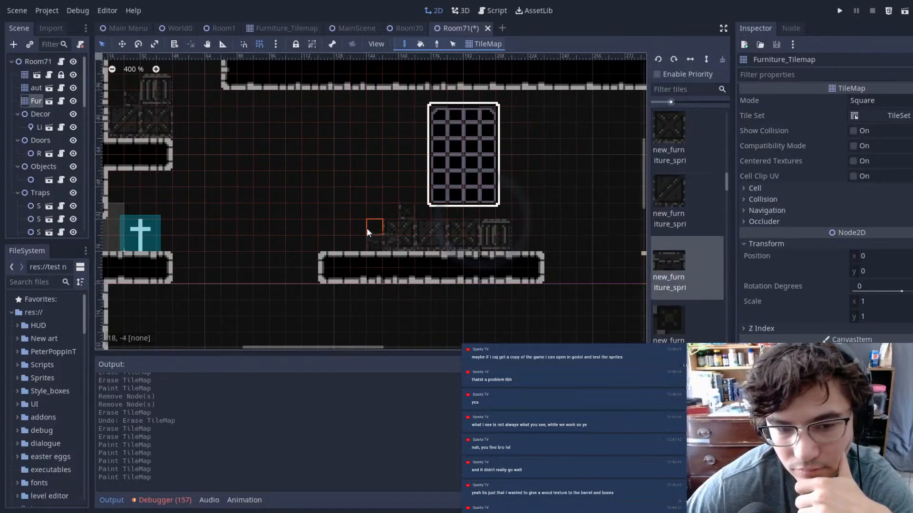
pyautogui.click(351, 234)
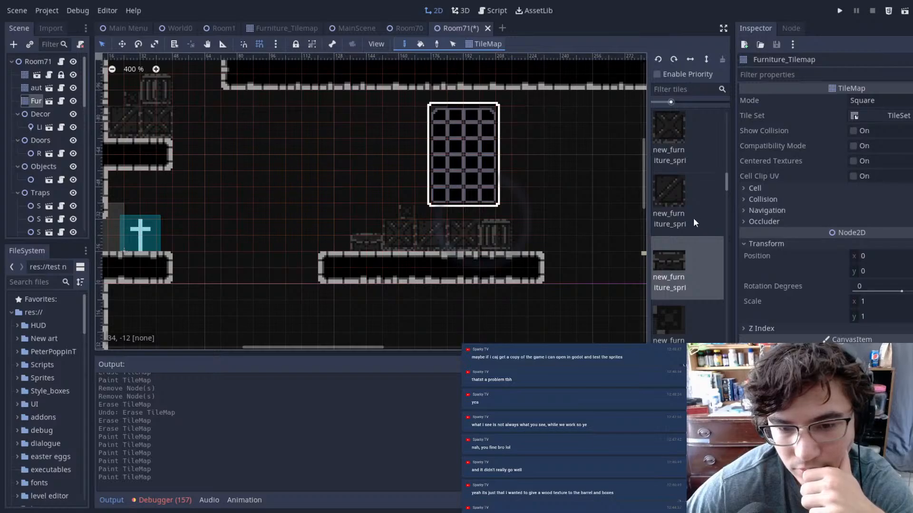
# - Try the candle-topped cabinet tile in the open space beside the platform, and erase it
pyautogui.scroll(-4, 685, 213)
pyautogui.scroll(1, 670, 212)
pyautogui.click(667, 207)
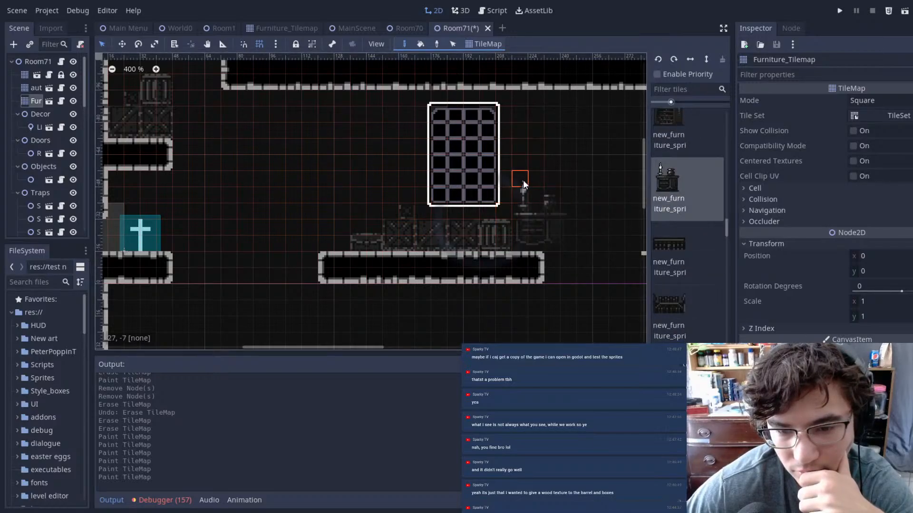
pyautogui.click(287, 179)
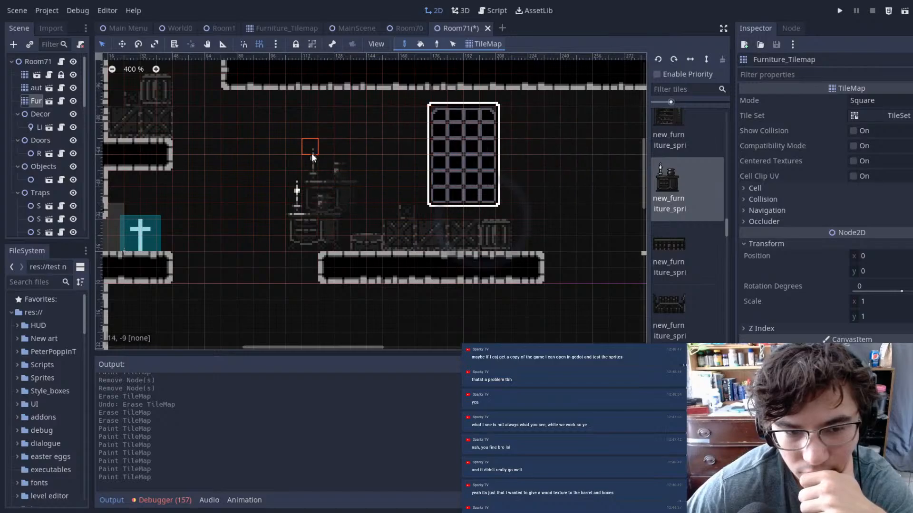
pyautogui.rightClick(310, 177)
pyautogui.rightClick(296, 178)
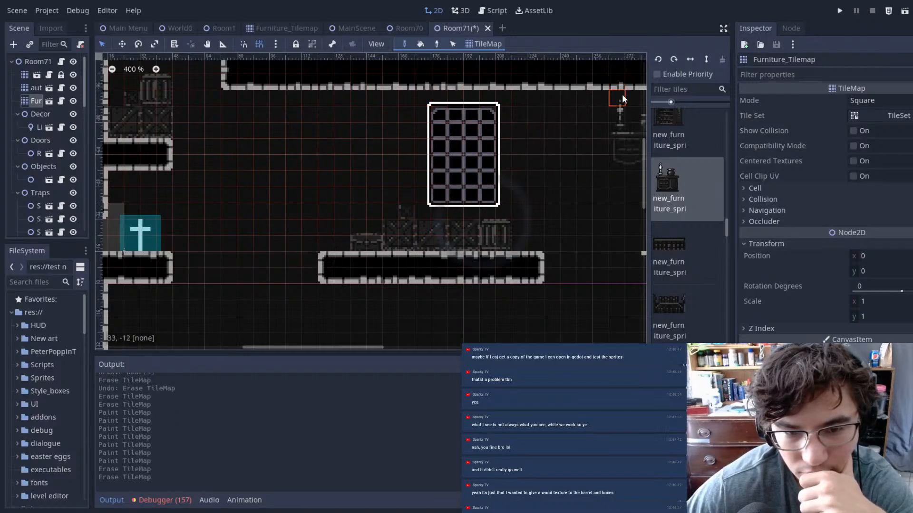
# - Review the furniture tiles and the whole room, and save the Room71 scene
pyautogui.scroll(3, 707, 220)
pyautogui.scroll(5, 708, 223)
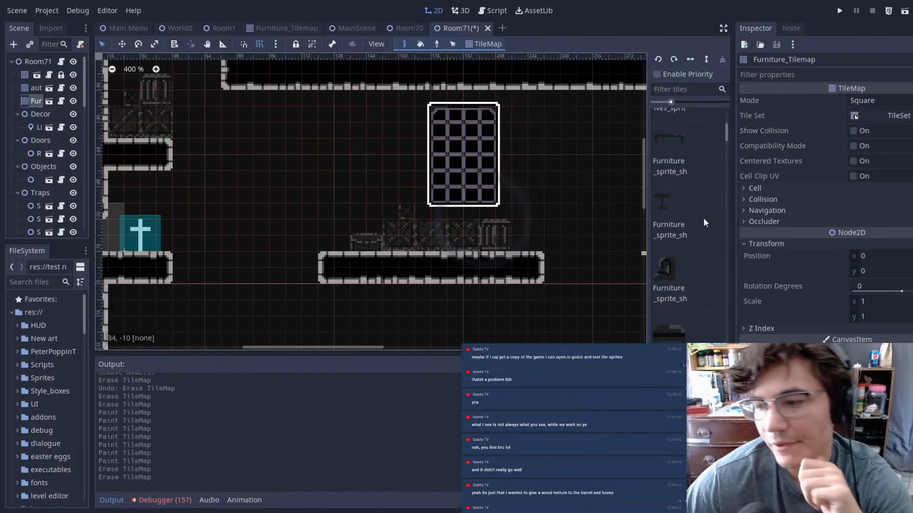
pyautogui.scroll(-10, 513, 111)
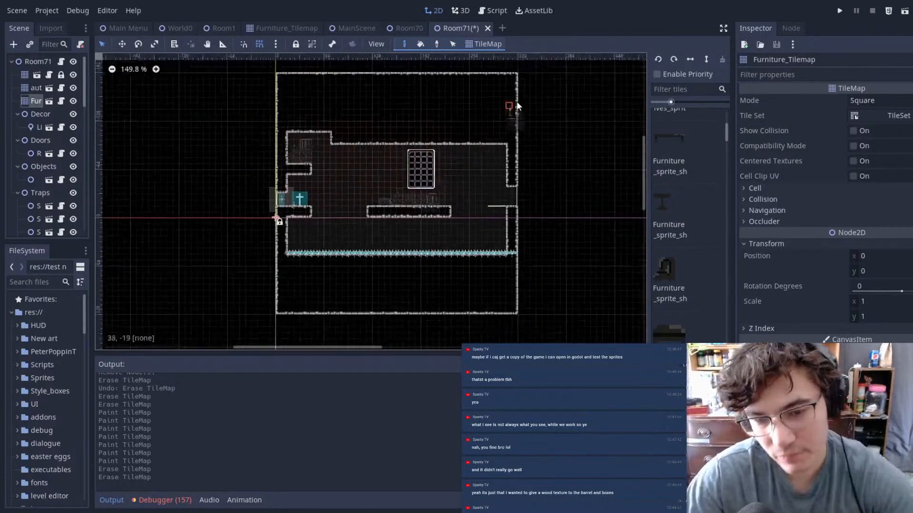
pyautogui.scroll(-4, 511, 143)
pyautogui.scroll(12, 432, 212)
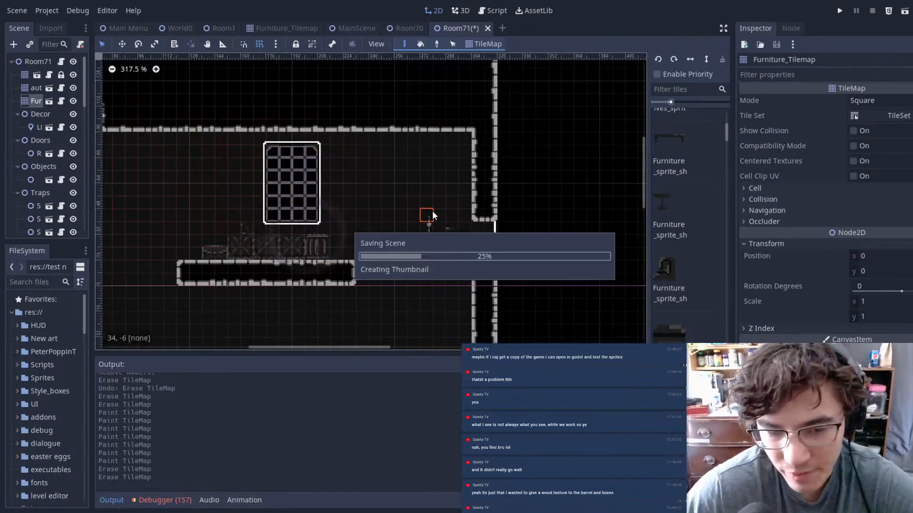
pyautogui.hotkey('ctrl', 's')
# - Examine the Room71 layout around the platform, the barred window, the upper alcove and the exit for spots that need more furniture
pyautogui.hscroll(-6, 431, 102)
pyautogui.moveTo(553, 166); pyautogui.dragTo(413, 220, button='middle')
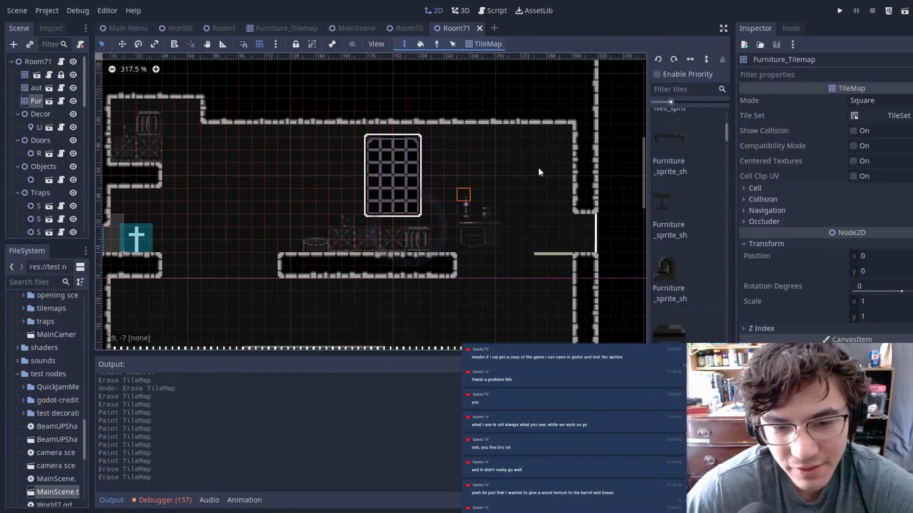
pyautogui.scroll(-2, 432, 245)
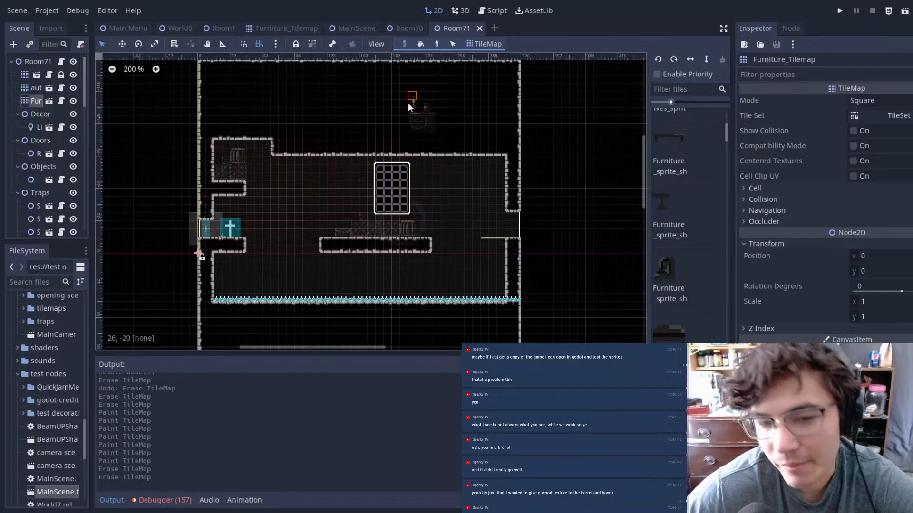
pyautogui.scroll(3, 223, 249)
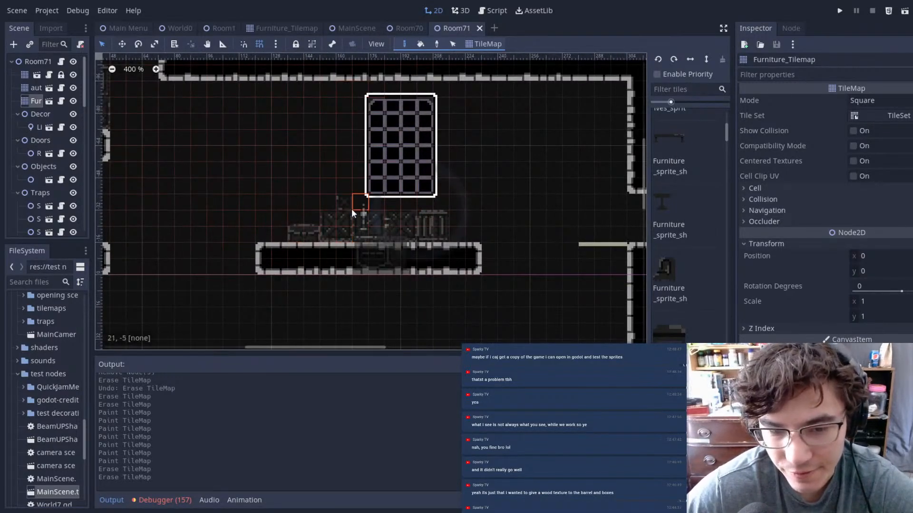
pyautogui.moveTo(281, 250); pyautogui.dragTo(391, 311, button='middle')
pyautogui.scroll(-6, 470, 269)
pyautogui.moveTo(527, 232); pyautogui.dragTo(410, 169, button='middle')
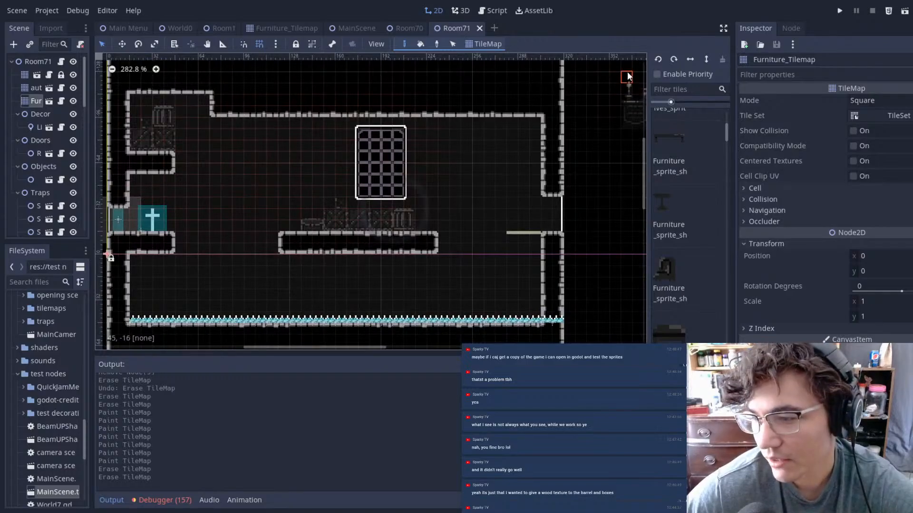
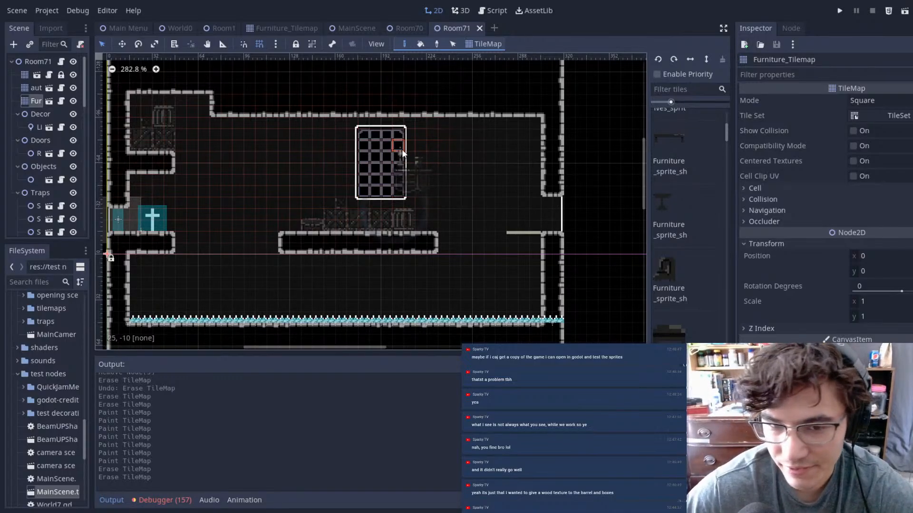
pyautogui.moveTo(467, 130); pyautogui.dragTo(515, 169, button='middle')
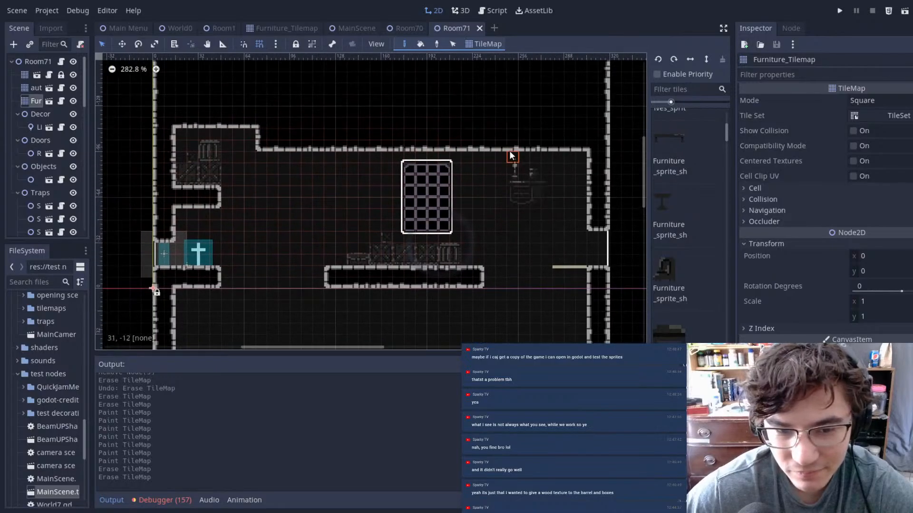
pyautogui.scroll(-5, 443, 236)
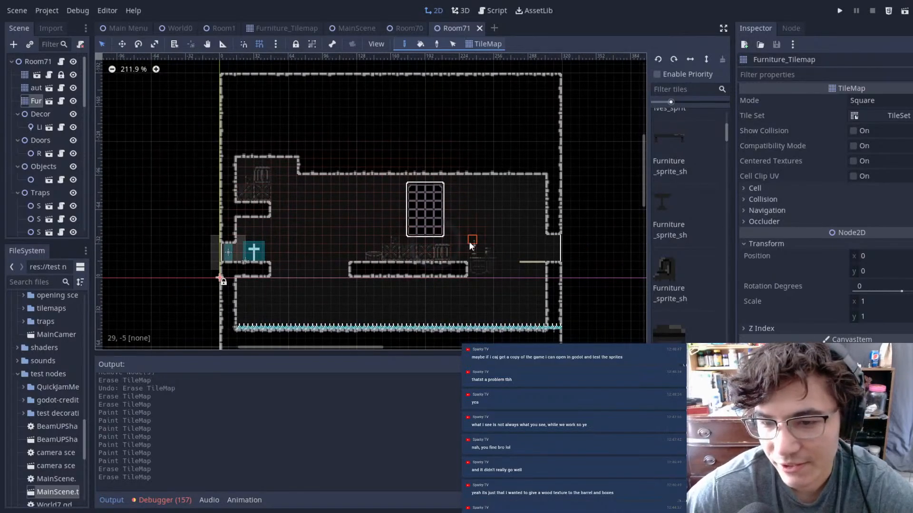
pyautogui.moveTo(465, 204); pyautogui.dragTo(488, 190, button='middle')
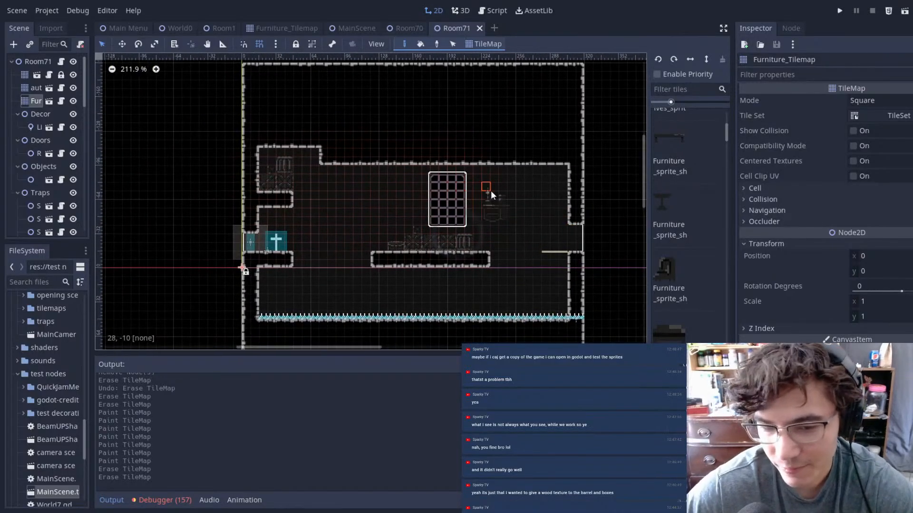
pyautogui.moveTo(369, 104); pyautogui.dragTo(377, 109, button='middle')
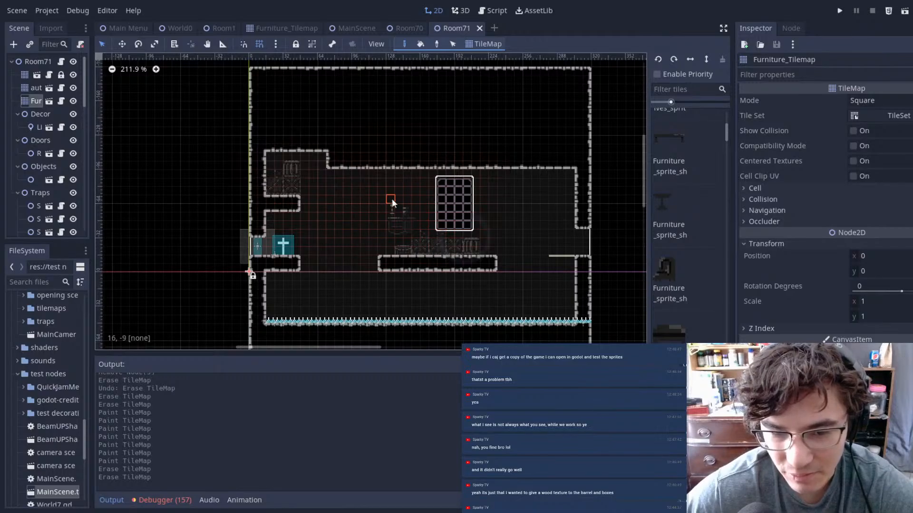
pyautogui.scroll(8, 388, 200)
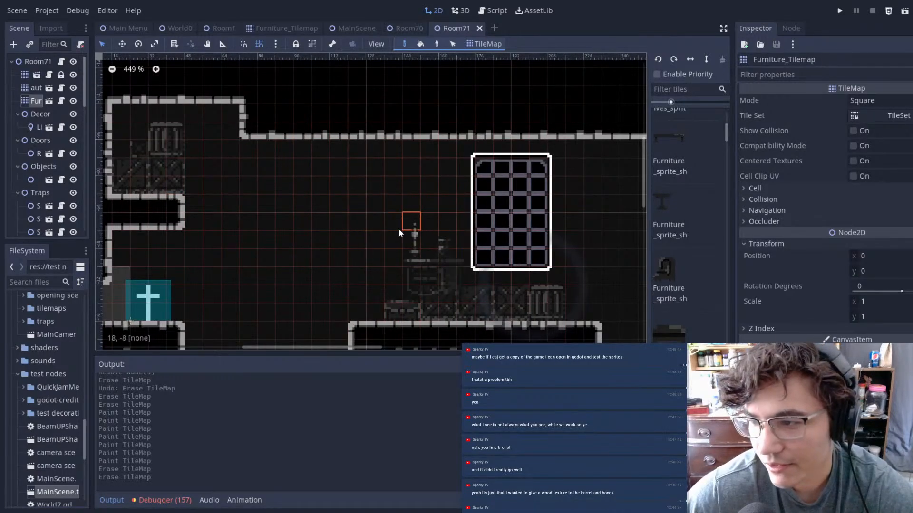
pyautogui.moveTo(566, 214); pyautogui.dragTo(409, 158, button='middle')
pyautogui.scroll(1, 410, 158)
pyautogui.scroll(-4, 427, 185)
pyautogui.moveTo(462, 231); pyautogui.dragTo(533, 255, button='middle')
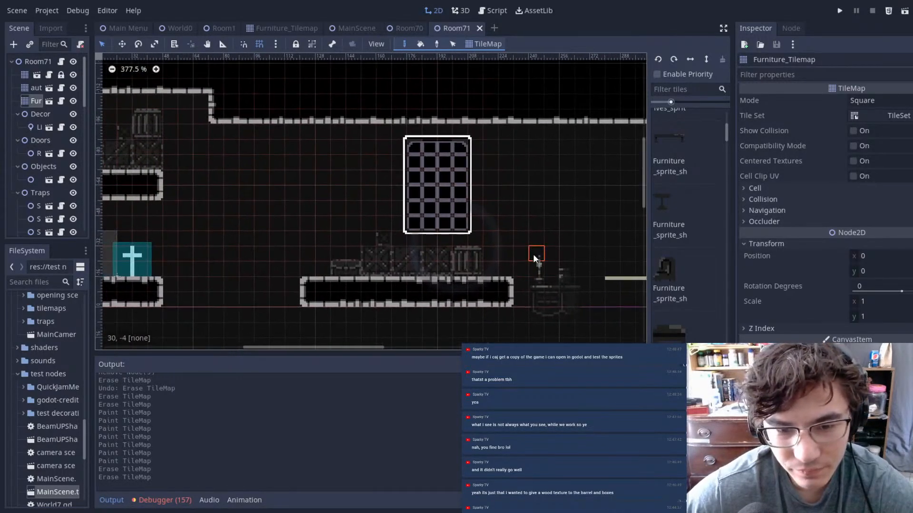
pyautogui.scroll(-5, 533, 257)
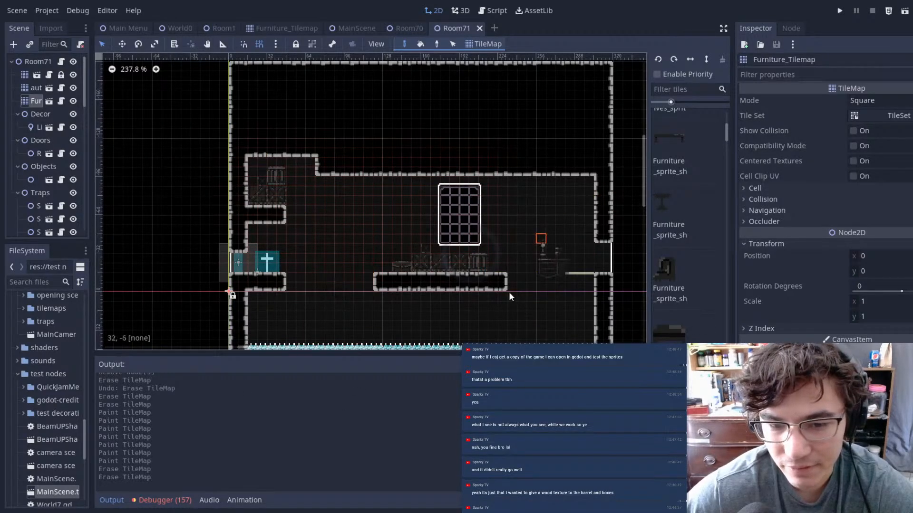
pyautogui.moveTo(570, 201); pyautogui.dragTo(446, 189, button='middle')
pyautogui.moveTo(367, 255); pyautogui.dragTo(521, 239, button='middle')
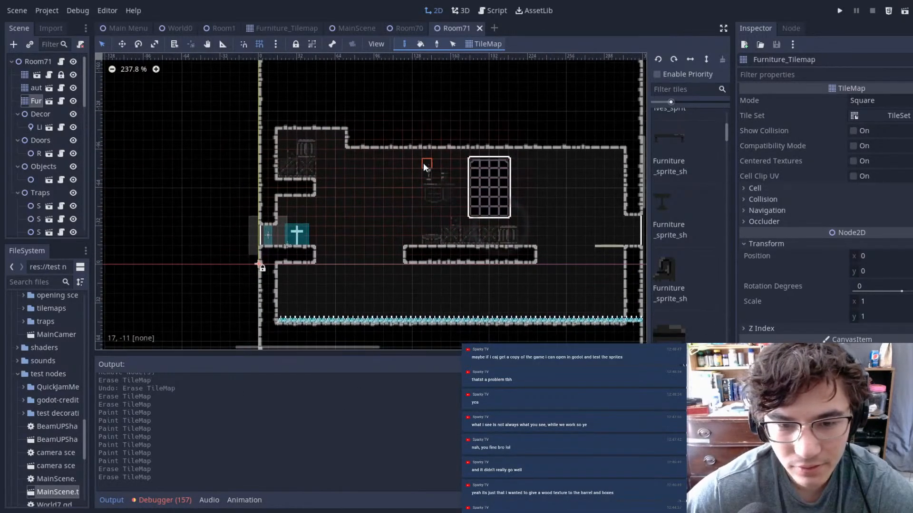
# - Select the autotile background tilemap and look through its available tiles
pyautogui.click(33, 88)
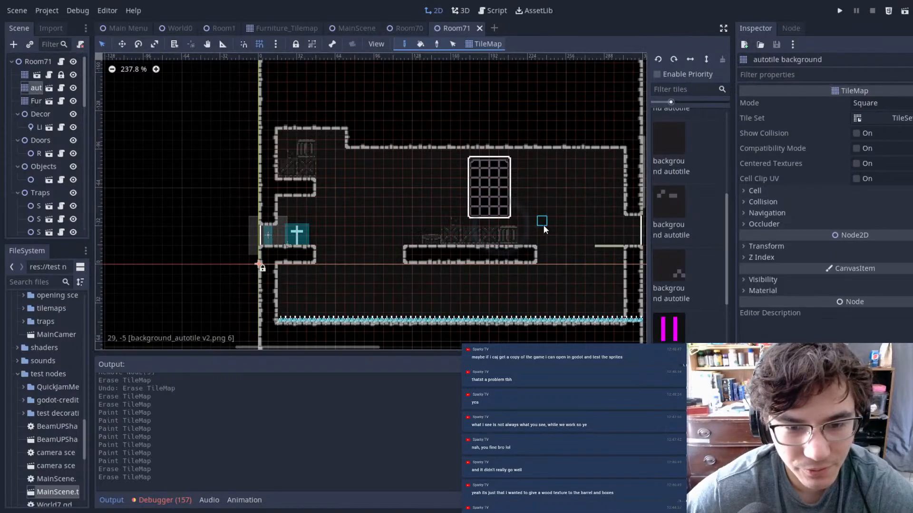
pyautogui.scroll(3, 700, 287)
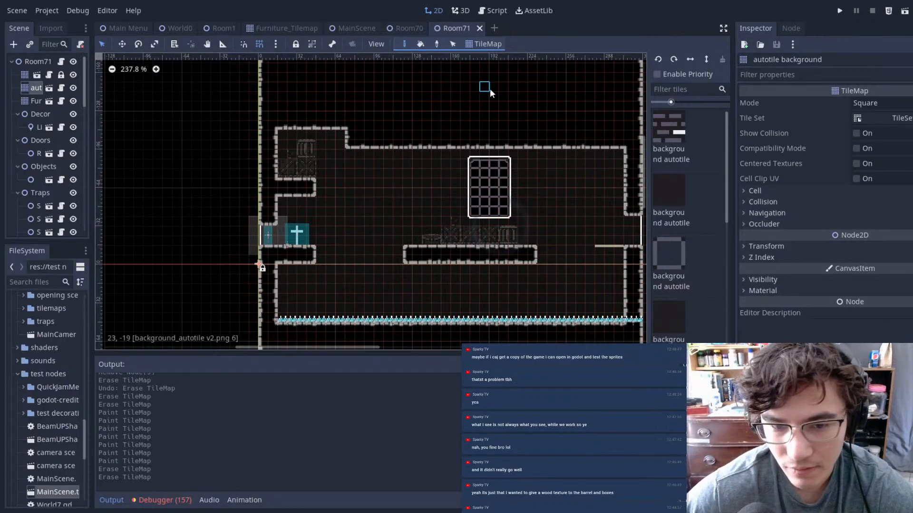
pyautogui.scroll(2, 520, 207)
pyautogui.scroll(3, 438, 194)
pyautogui.scroll(-3, 673, 227)
pyautogui.scroll(1, 613, 215)
# - On the furniture tilemap, paint an X-braced crate on top of the second X-braced crate, overlapping the barred window's lower edge
pyautogui.click(38, 104)
pyautogui.scroll(-1, 682, 218)
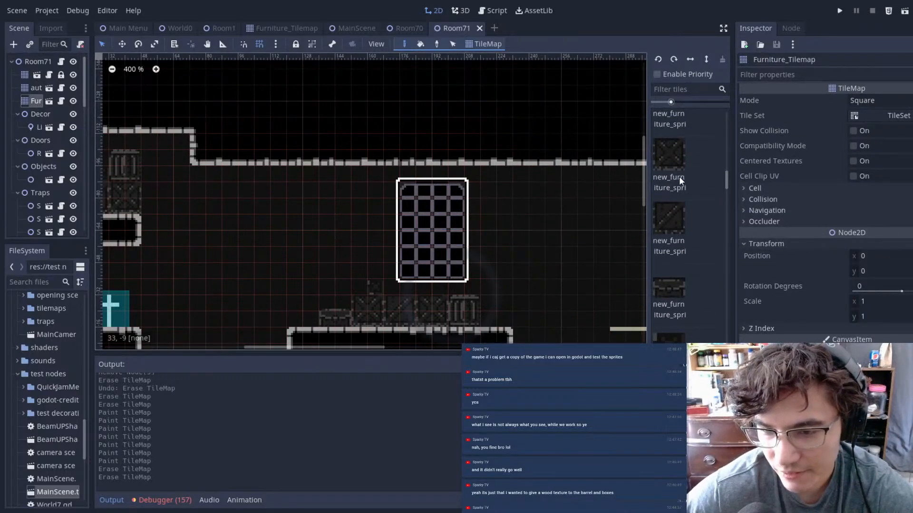
pyautogui.click(682, 185)
pyautogui.scroll(6, 401, 281)
pyautogui.click(438, 257)
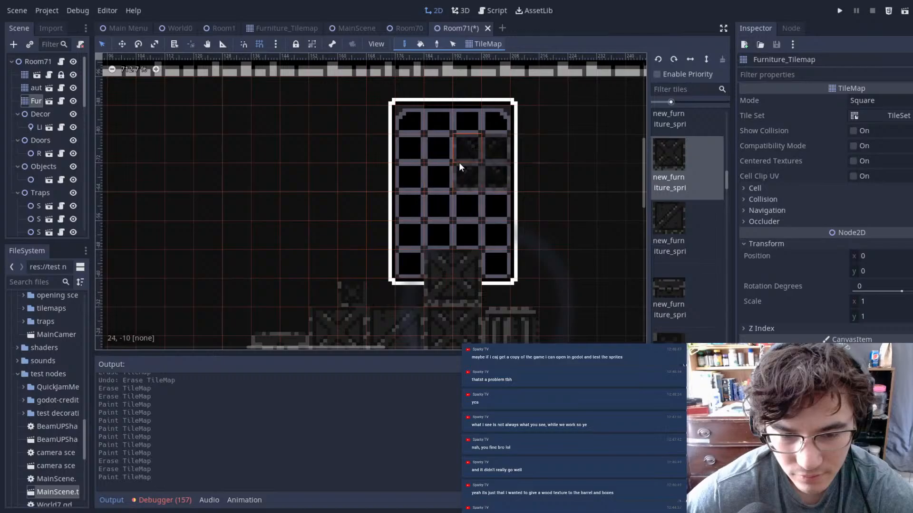
# - Erase the small crate above the first X-braced crate and paint a large chest tile above the row in its place
pyautogui.scroll(-1, 655, 237)
pyautogui.click(672, 252)
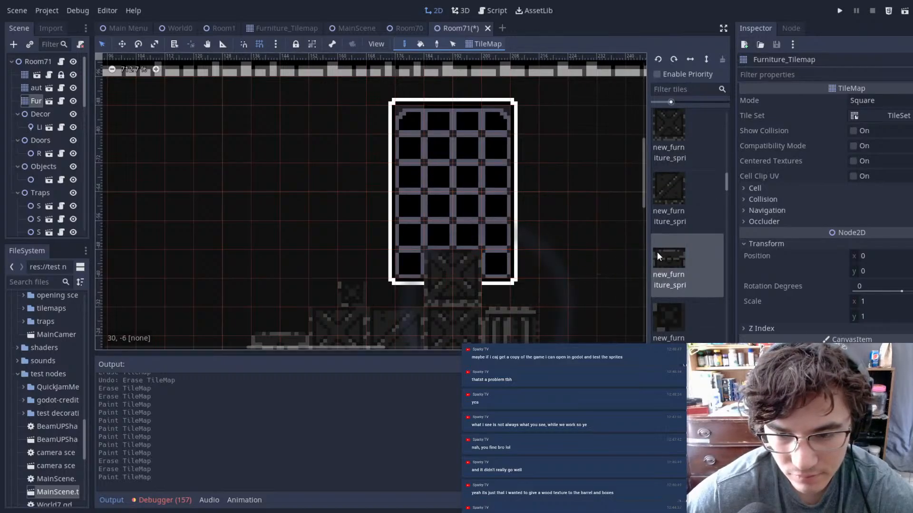
pyautogui.scroll(-5, 684, 278)
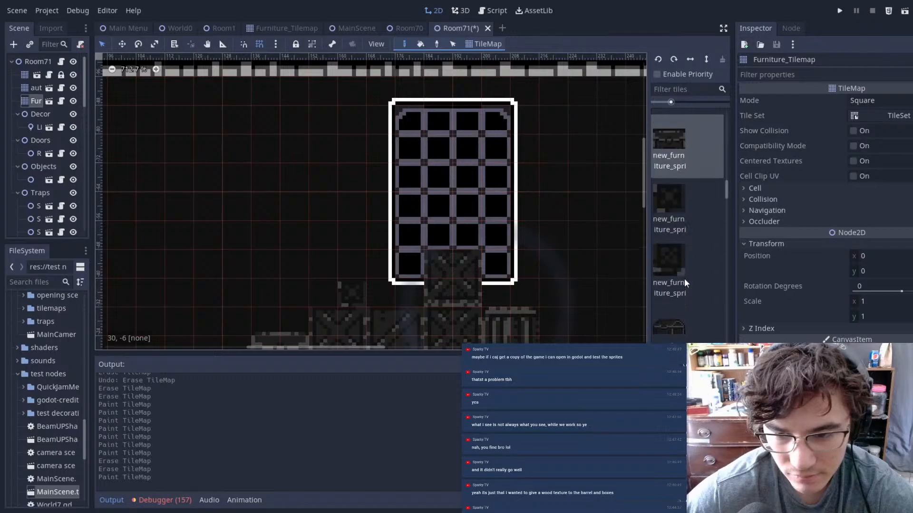
pyautogui.scroll(1, 398, 248)
pyautogui.moveTo(397, 247); pyautogui.dragTo(391, 193, button='middle')
pyautogui.click(669, 294)
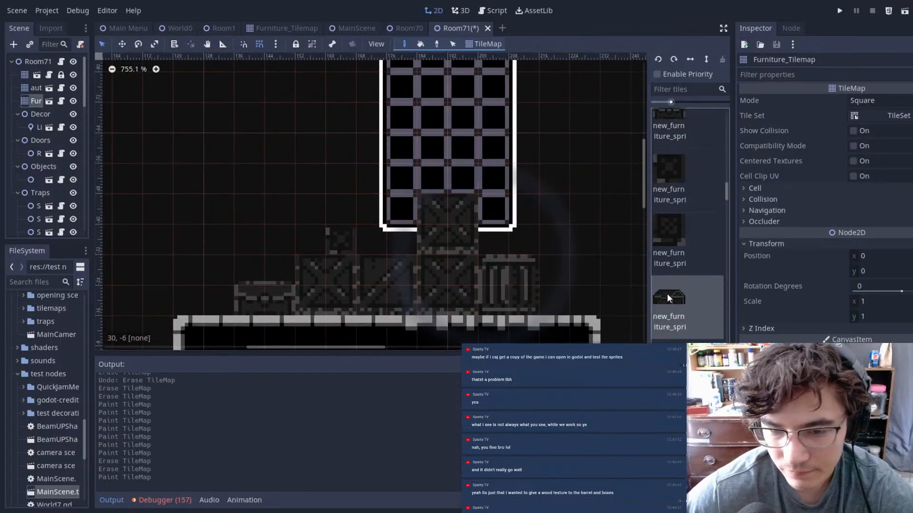
pyautogui.rightClick(336, 243)
pyautogui.click(336, 209)
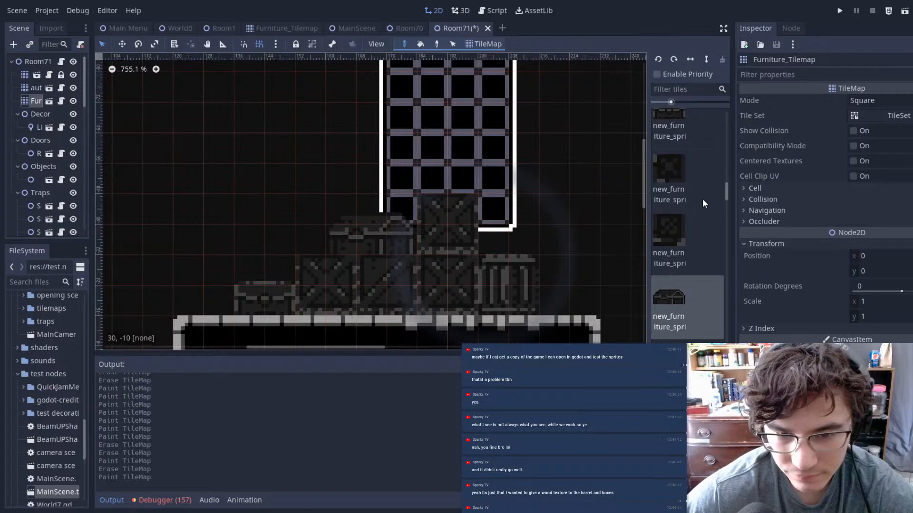
# - Replace the upper chest with a large slatted furniture tile on the diagonal-braced crate, beside the stacked X-braced crate
pyautogui.scroll(-2, 703, 203)
pyautogui.scroll(-1, 683, 261)
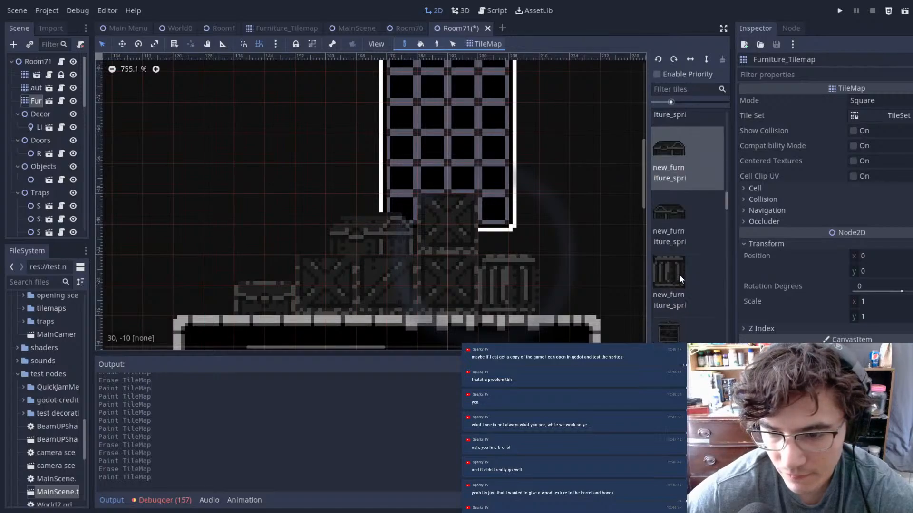
pyautogui.click(679, 274)
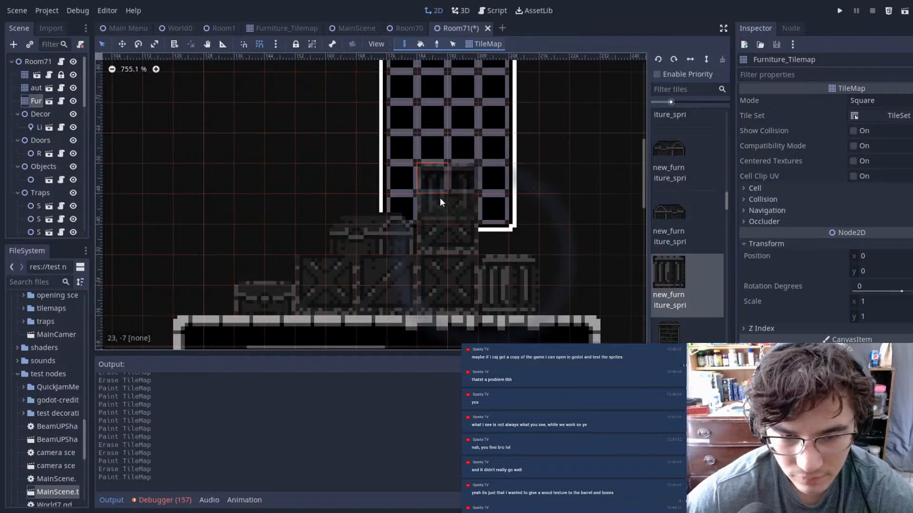
pyautogui.rightClick(350, 220)
pyautogui.click(367, 199)
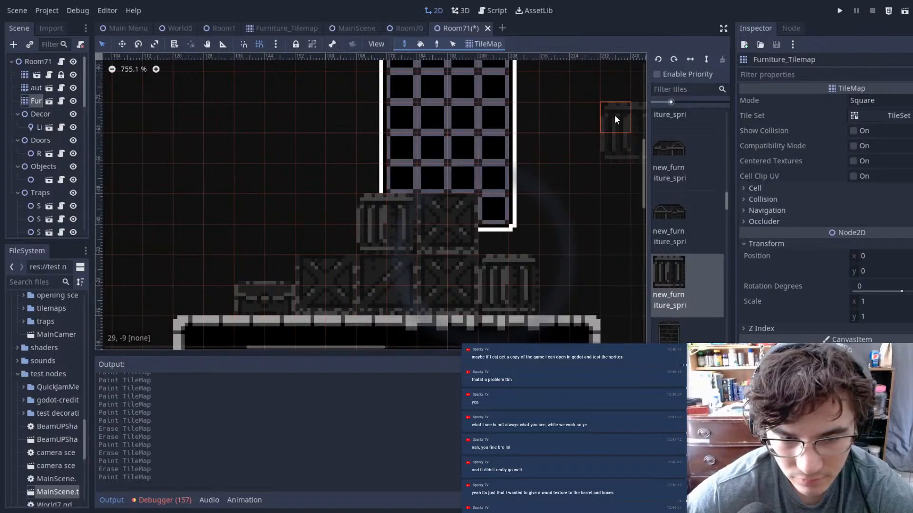
# - Paint a second large slatted furniture tile beside the first one at the end of the platform row
pyautogui.scroll(-1, 706, 253)
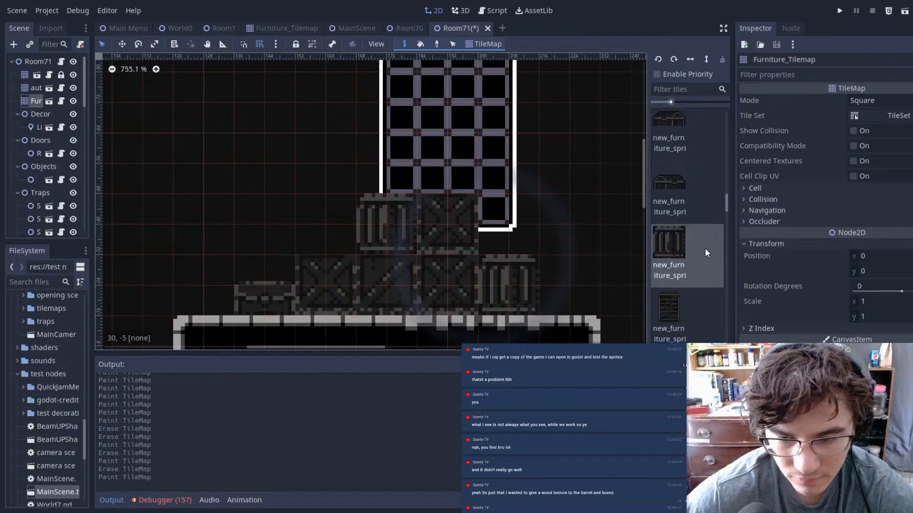
pyautogui.scroll(-5, 704, 247)
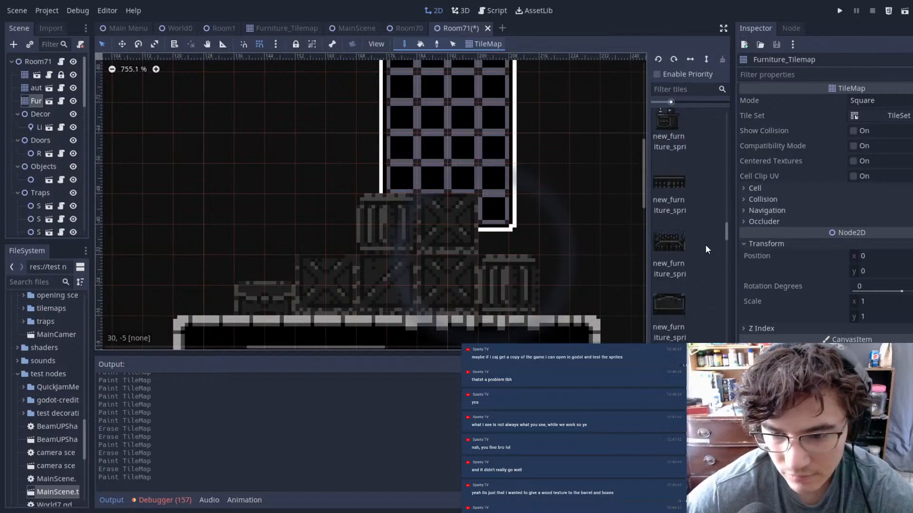
pyautogui.scroll(2, 705, 244)
pyautogui.click(546, 261)
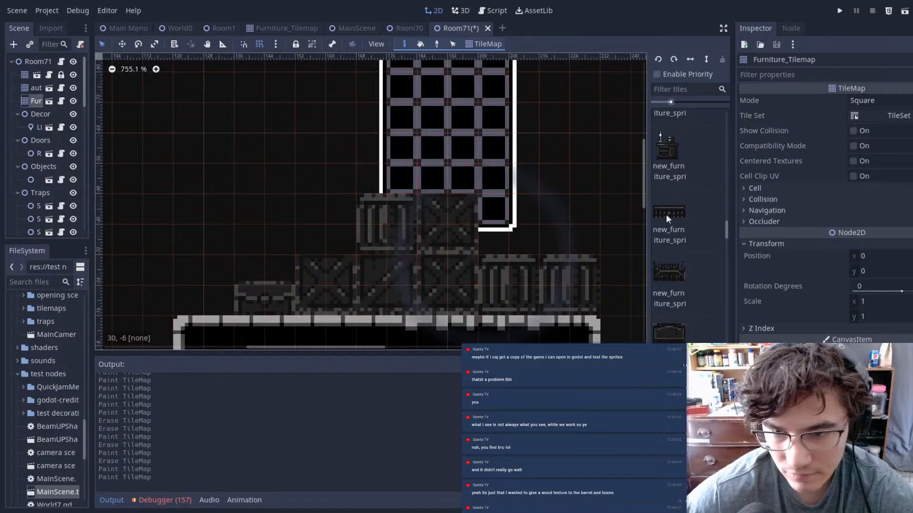
# - Paint a large chest tile on top of the two slatted furniture tiles at the platform's end and save the scene
pyautogui.scroll(-3, 670, 214)
pyautogui.scroll(-2, 669, 212)
pyautogui.scroll(-2, 678, 166)
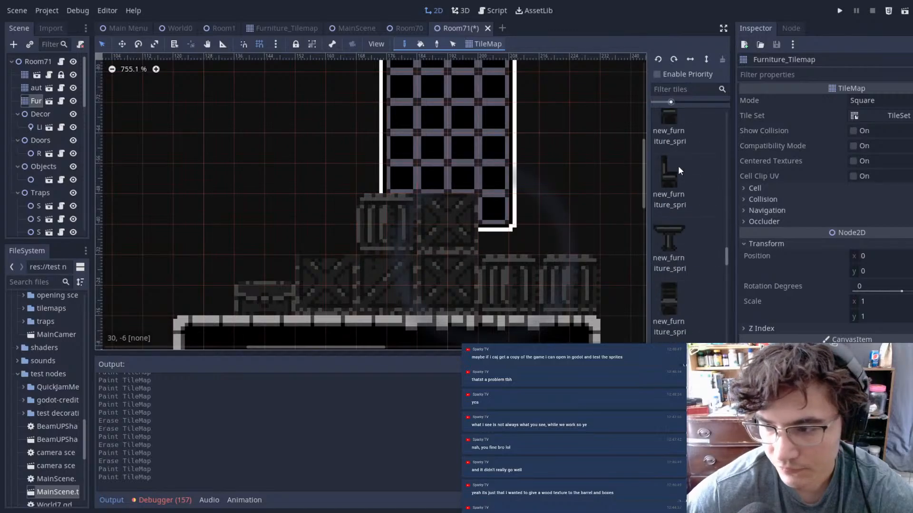
pyautogui.scroll(-4, 678, 165)
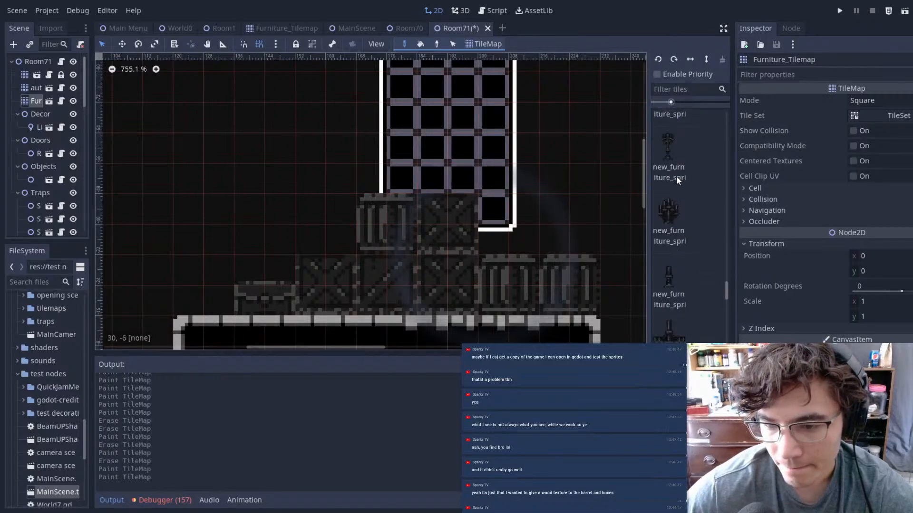
pyautogui.scroll(-5, 676, 176)
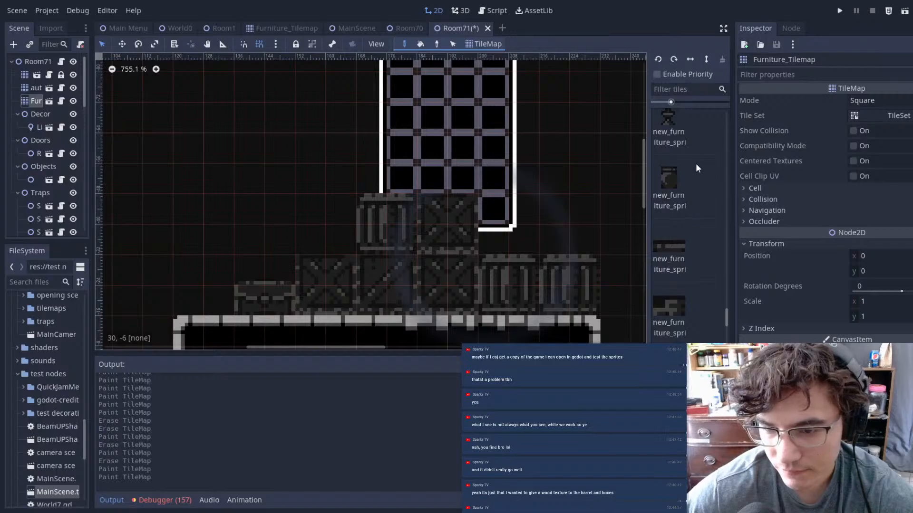
pyautogui.scroll(5, 692, 181)
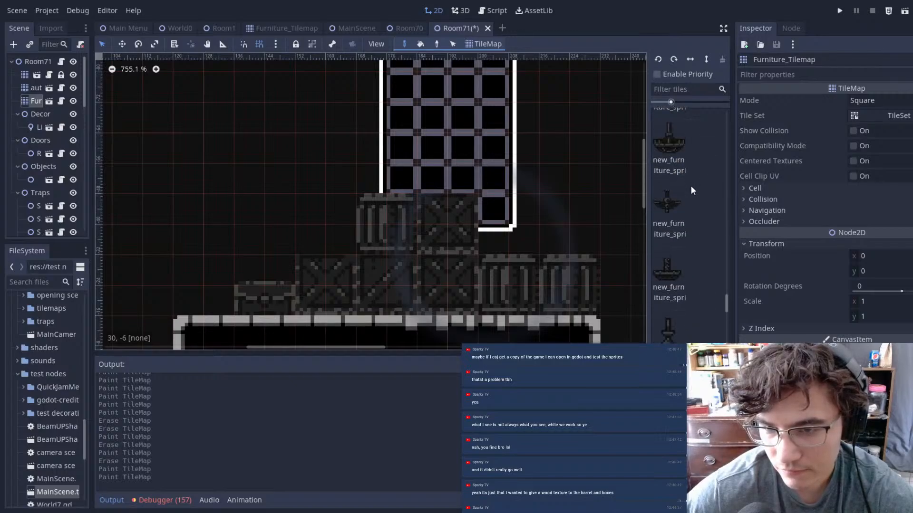
pyautogui.scroll(6, 691, 185)
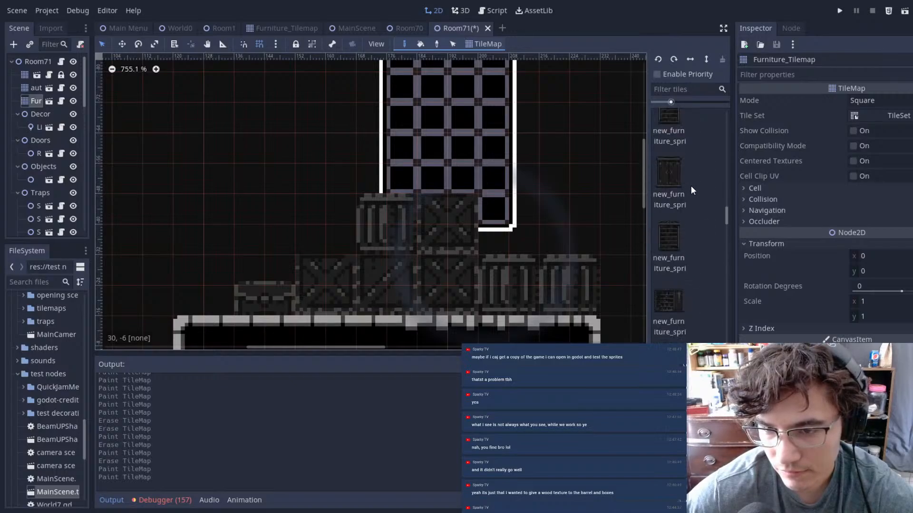
pyautogui.scroll(3, 691, 185)
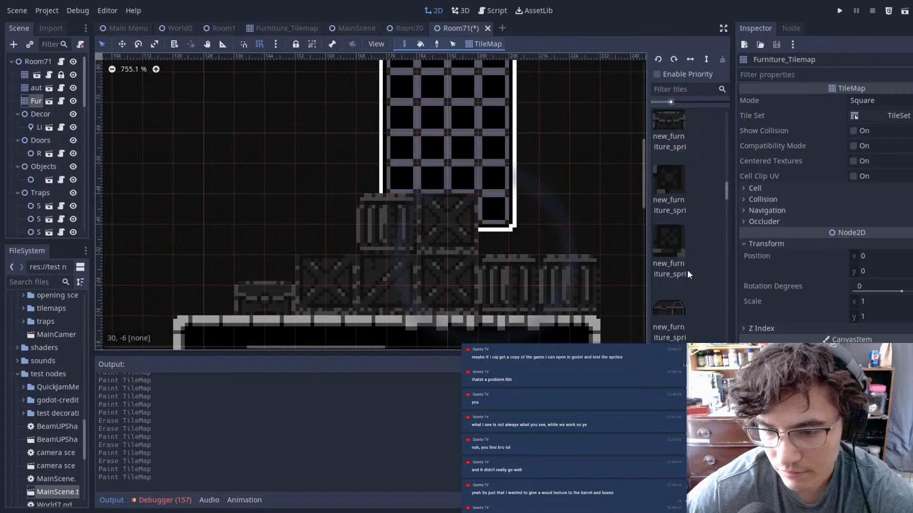
pyautogui.click(677, 303)
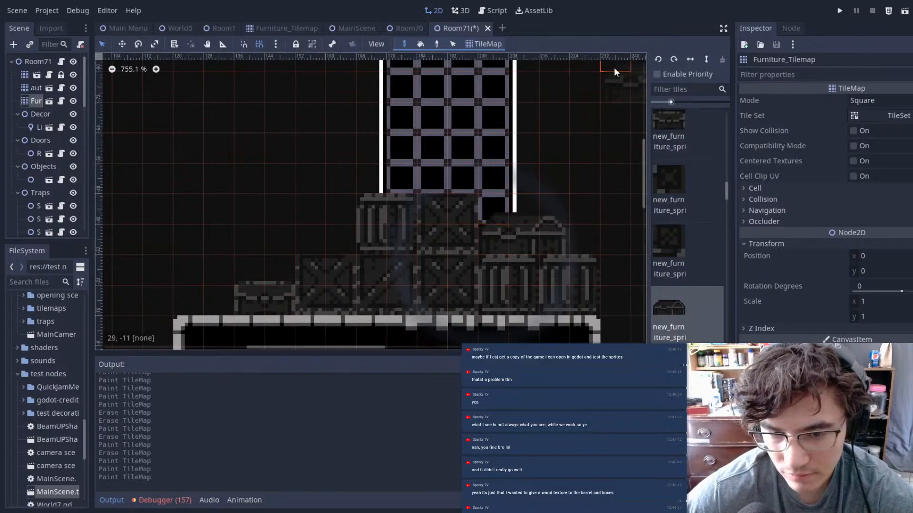
pyautogui.scroll(-4, 564, 150)
pyautogui.hotkey('ctrl', 's')
pyautogui.scroll(-2, 542, 147)
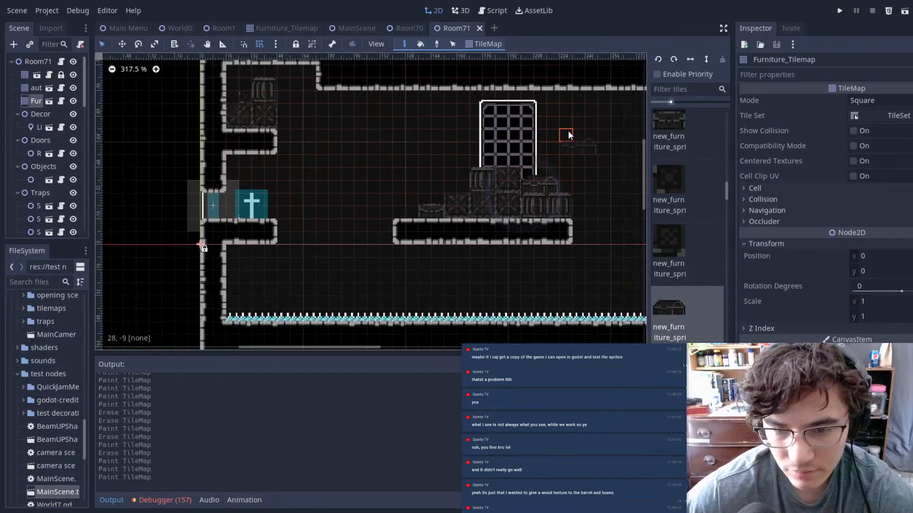
# - On the Autotile 2 tilemap, erase the end of the platform that extends past the small chest and save the scene
pyautogui.scroll(1, 559, 176)
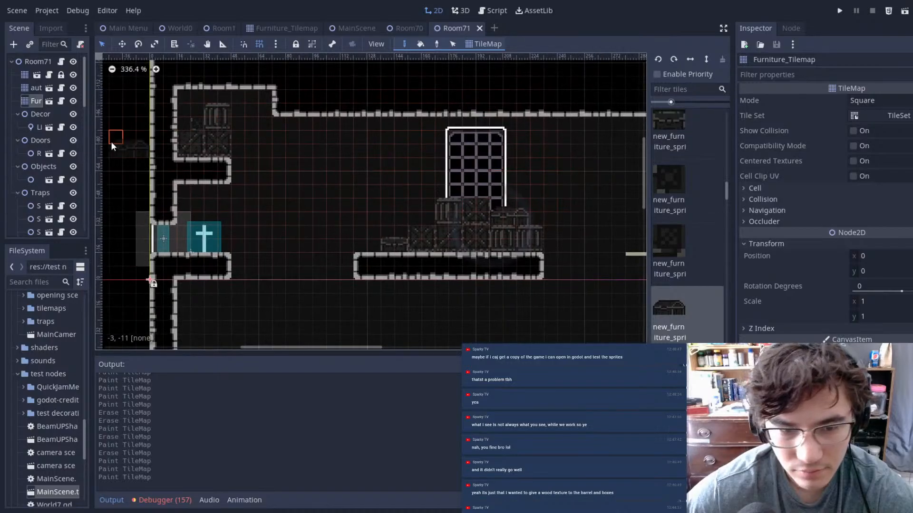
pyautogui.click(34, 74)
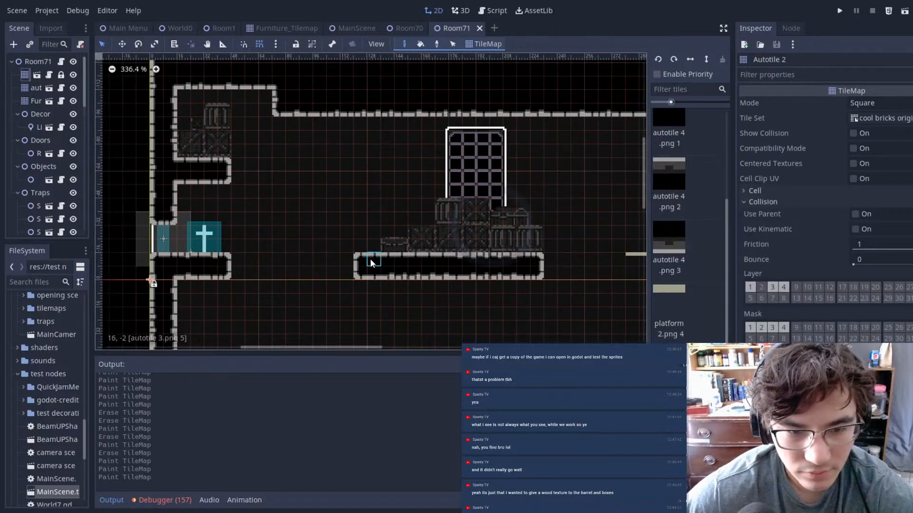
pyautogui.moveTo(365, 270); pyautogui.dragTo(374, 265, button='right')
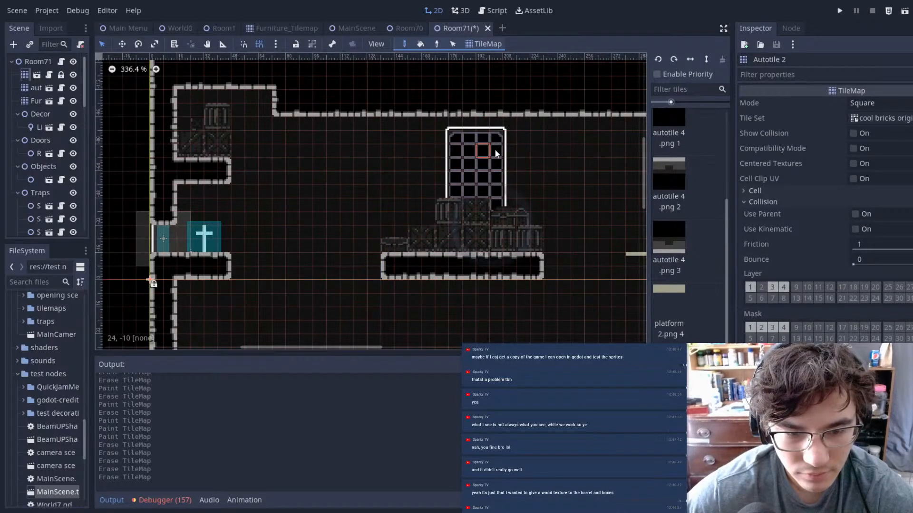
pyautogui.scroll(-6, 511, 139)
pyautogui.hotkey('ctrl', 's')
pyautogui.scroll(1, 354, 136)
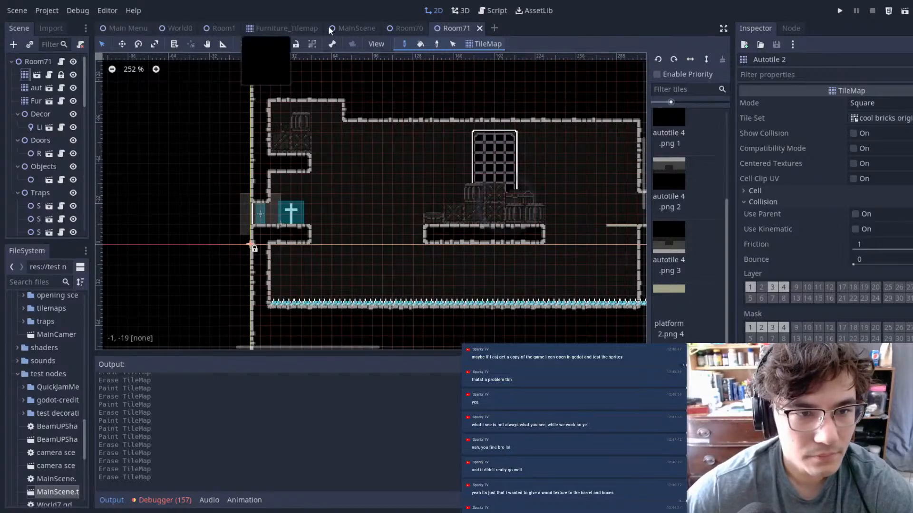
# - Run the game from MainScene and take the character across the starting room with the clock and wardrobe
pyautogui.click(354, 29)
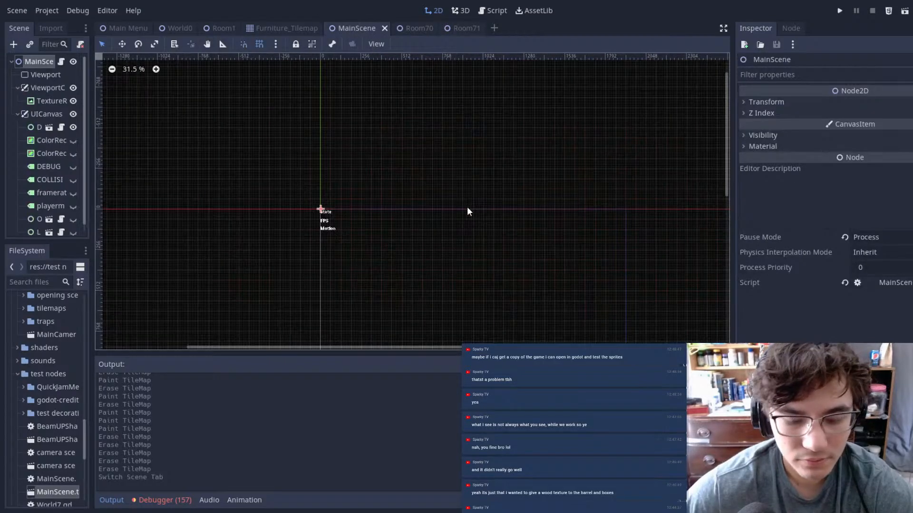
pyautogui.press('F5')
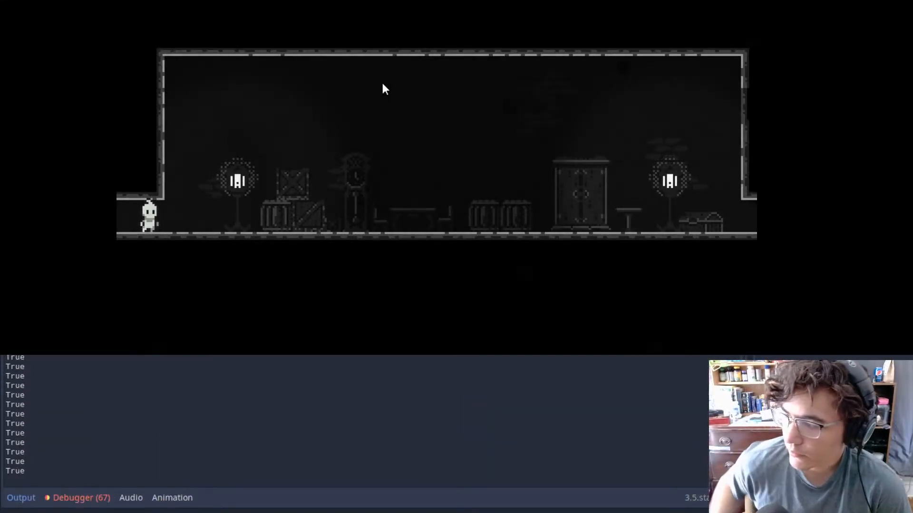
pyautogui.press('Right')
pyautogui.press('space')
pyautogui.press('Right')
pyautogui.press('shift')
pyautogui.press('space')
pyautogui.press('shift')
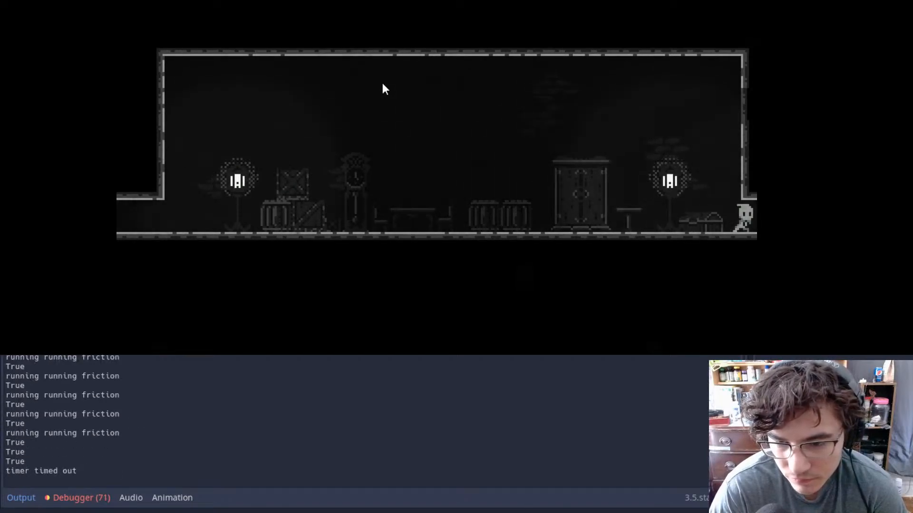
# - Playtest Room71 by jumping to the furnished platform, checking the crate stack, and continuing through the far exit
pyautogui.press('Right')
pyautogui.press('space')
pyautogui.press('shift')
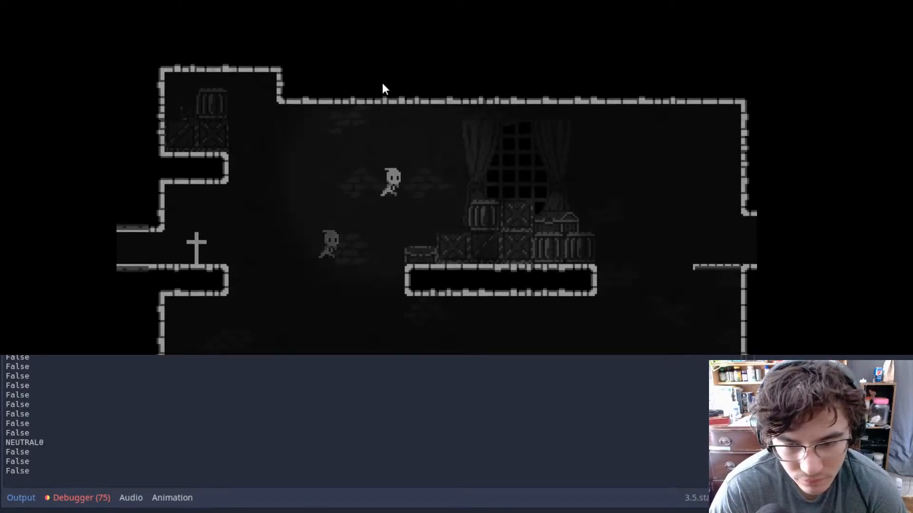
pyautogui.press('Right')
pyautogui.press('Left')
pyautogui.press('Right')
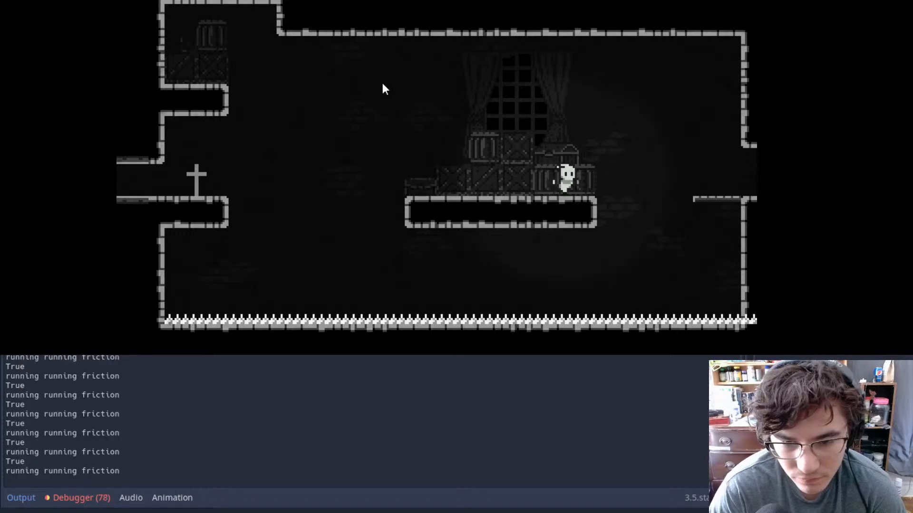
pyautogui.press('Right')
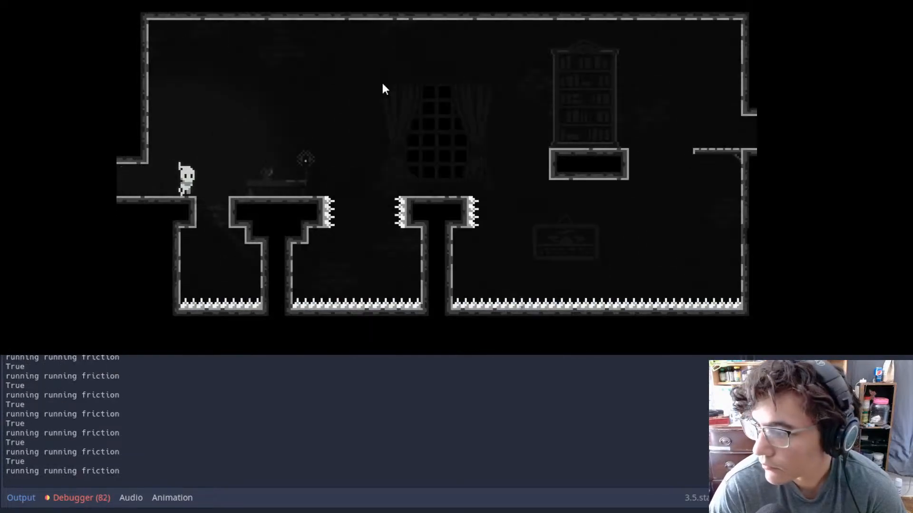
# - Take the character across the spiked room with the curtained window and bookshelf to its exit
pyautogui.press('Right')
pyautogui.press('space')
pyautogui.press('space')
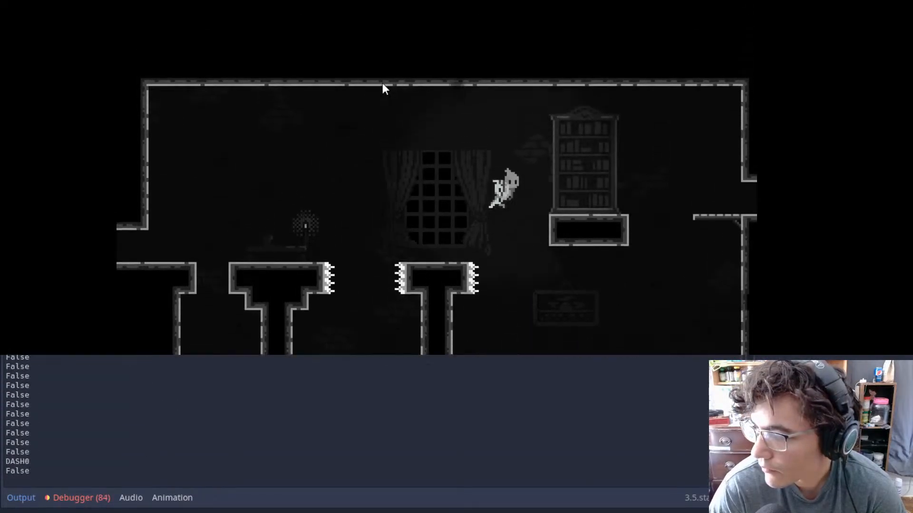
pyautogui.press('Right')
pyautogui.press('space')
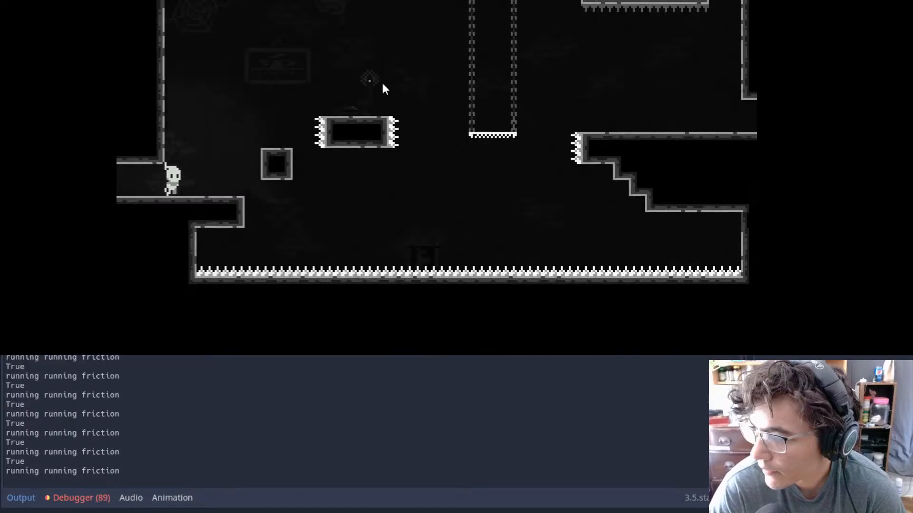
# - Playtest the chain-hung platform room, jumping across to the far ledge and back to the spiked block
pyautogui.press('Right')
pyautogui.press('space')
pyautogui.press('Left')
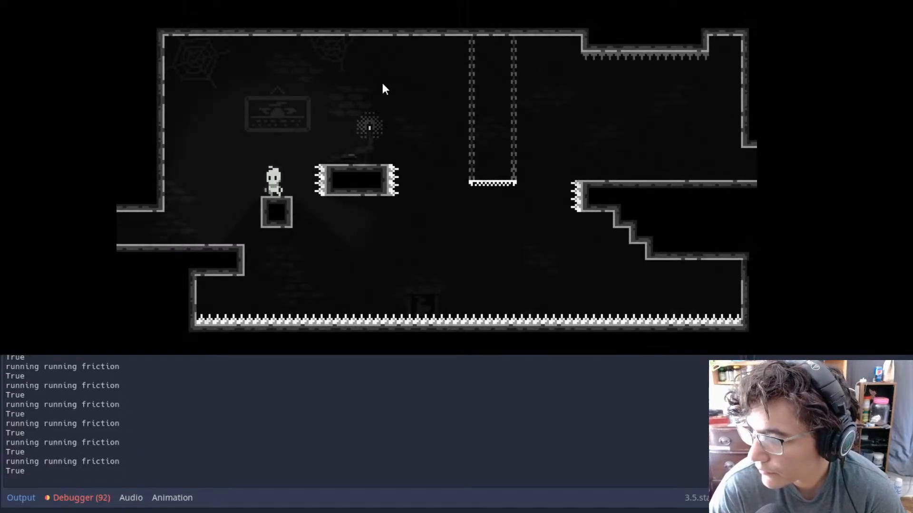
pyautogui.press('Right')
pyautogui.press('space')
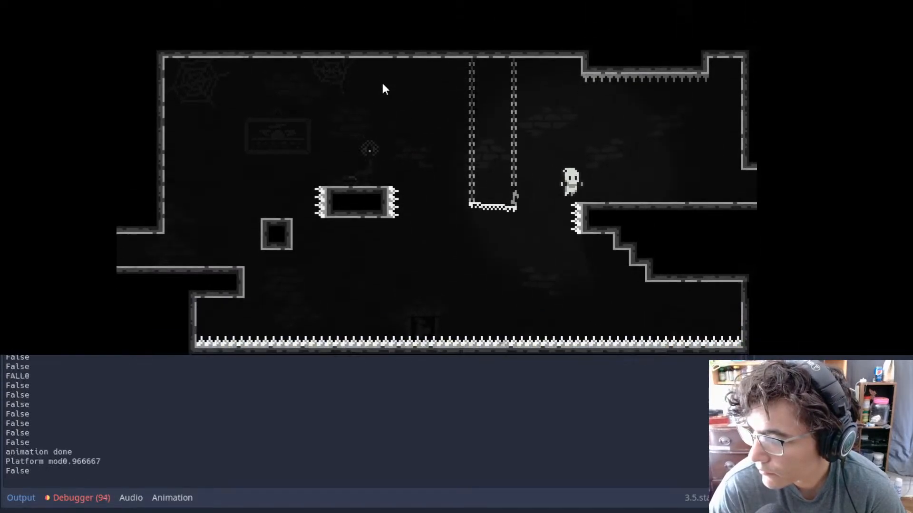
pyautogui.press('Left')
pyautogui.press('space')
pyautogui.press('shift')
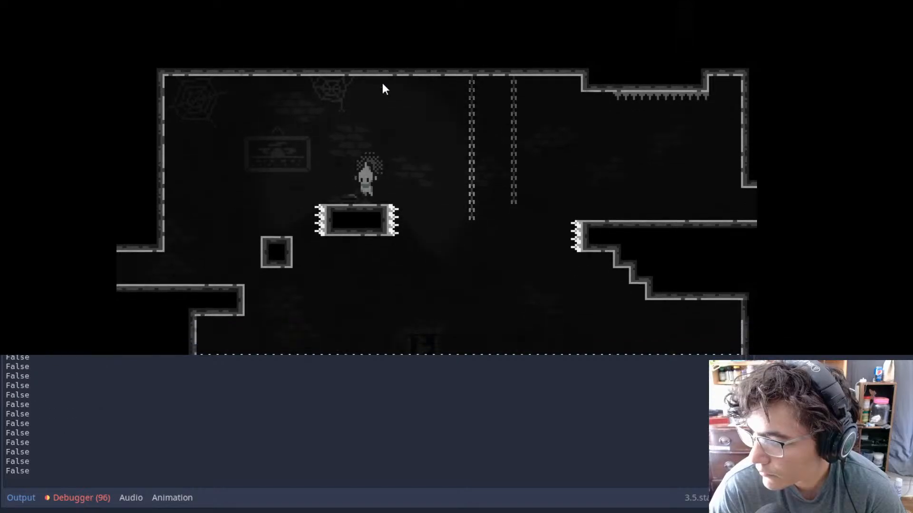
# - Turn on the debug overlay with movement recording tiles and take the character on into Room70
pyautogui.press('Escape')
pyautogui.press('Up')
pyautogui.press('space')
pyautogui.press('Escape')
pyautogui.press('Right')
pyautogui.press('Right')
pyautogui.press('space')
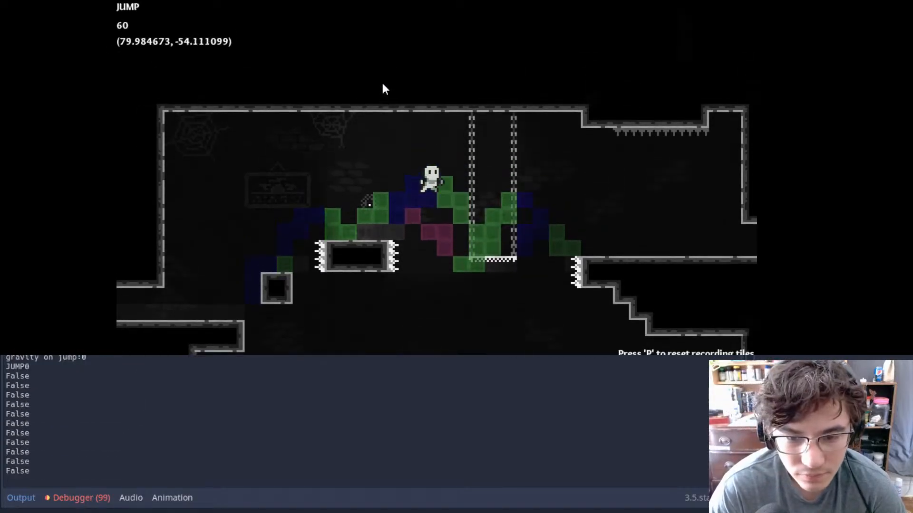
pyautogui.press('Right')
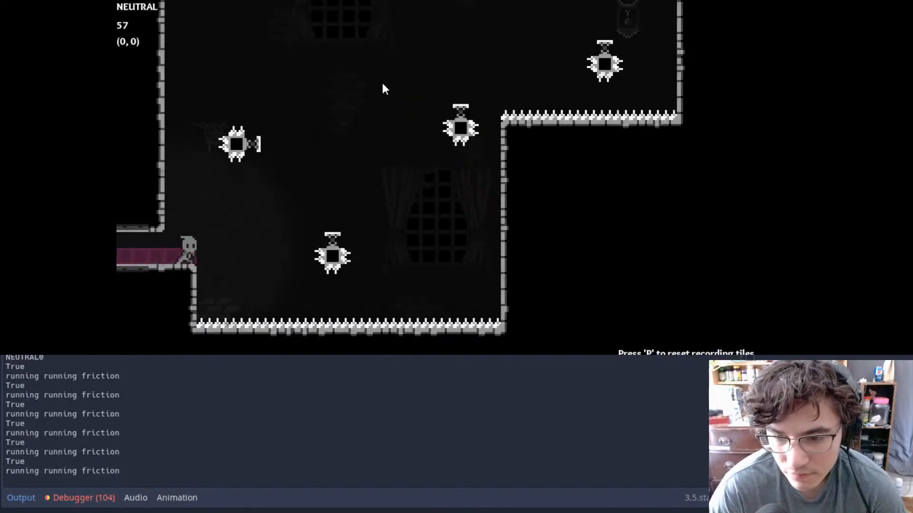
# - Try jumping from Room70's entrance ledge toward the first spiked bounce block
pyautogui.press('Right')
pyautogui.press('space')
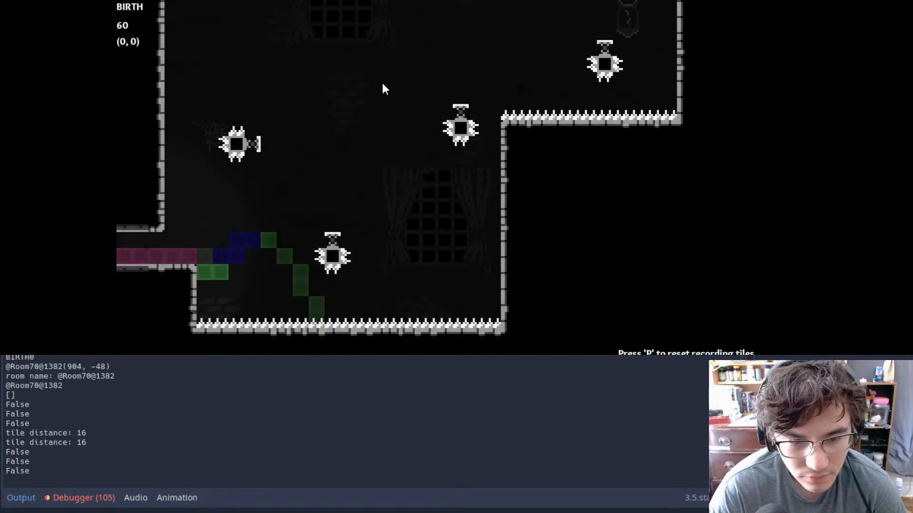
pyautogui.press('Right')
pyautogui.press('space')
pyautogui.press('Escape')
pyautogui.press('Escape')
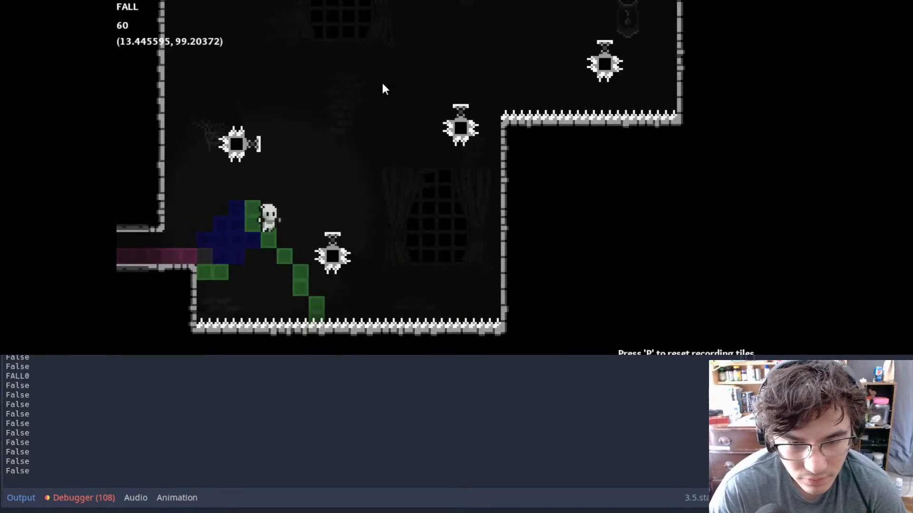
# - Bounce and dash between Room70's lower spiked blocks up to the one beside the grandfather clock
pyautogui.press('Right')
pyautogui.press('space')
pyautogui.press('shift')
pyautogui.press('Left')
pyautogui.press('shift')
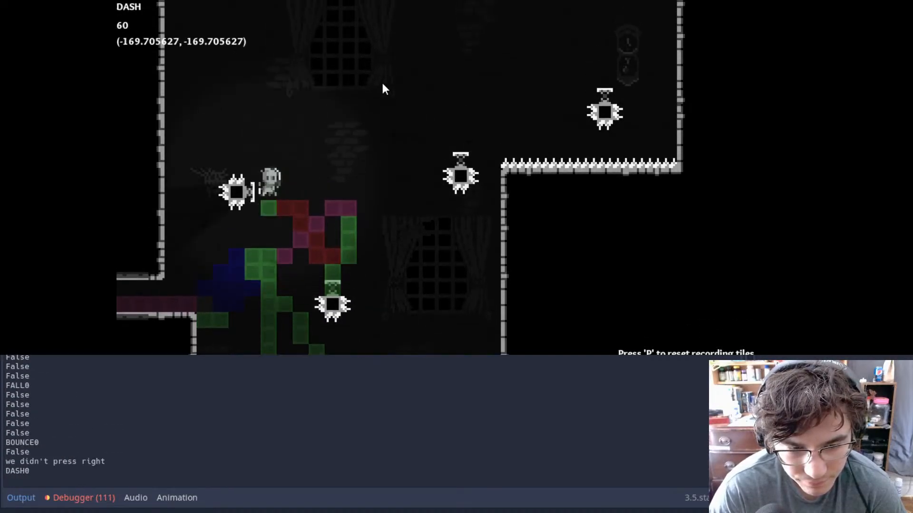
pyautogui.press('Right')
pyautogui.press('shift')
pyautogui.press('shift')
pyautogui.press('Left')
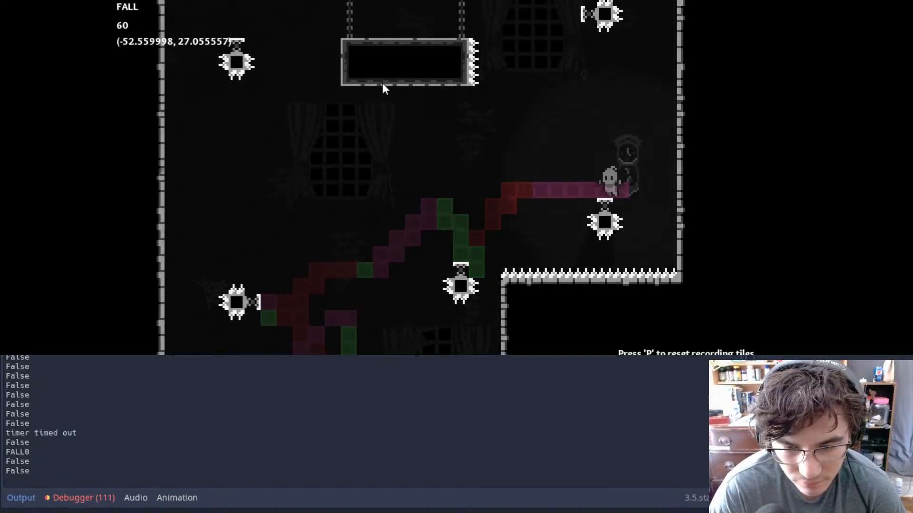
# - Climb Room70's far wall and dash past the sideways spiked block to the chain-hung platform
pyautogui.press('Right')
pyautogui.press('shift')
pyautogui.press('Left')
pyautogui.press('Right')
pyautogui.press('space')
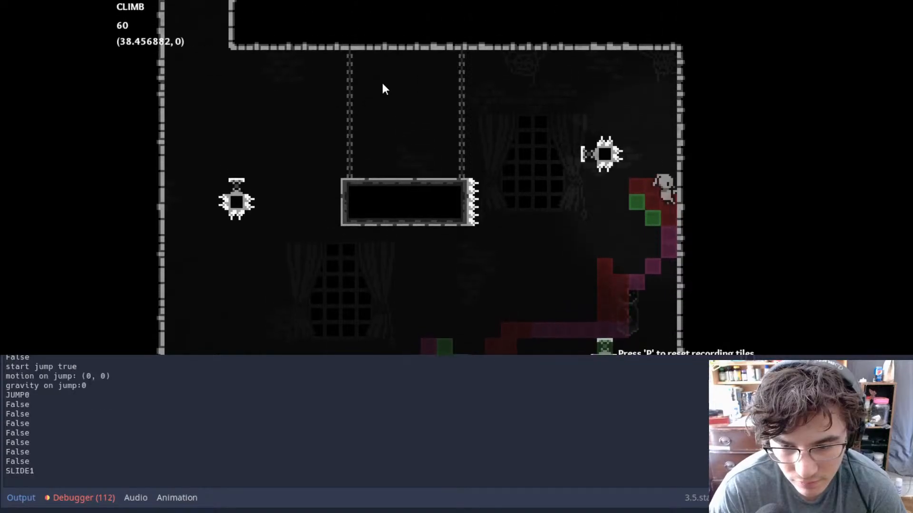
pyautogui.press('space')
pyautogui.press('Left')
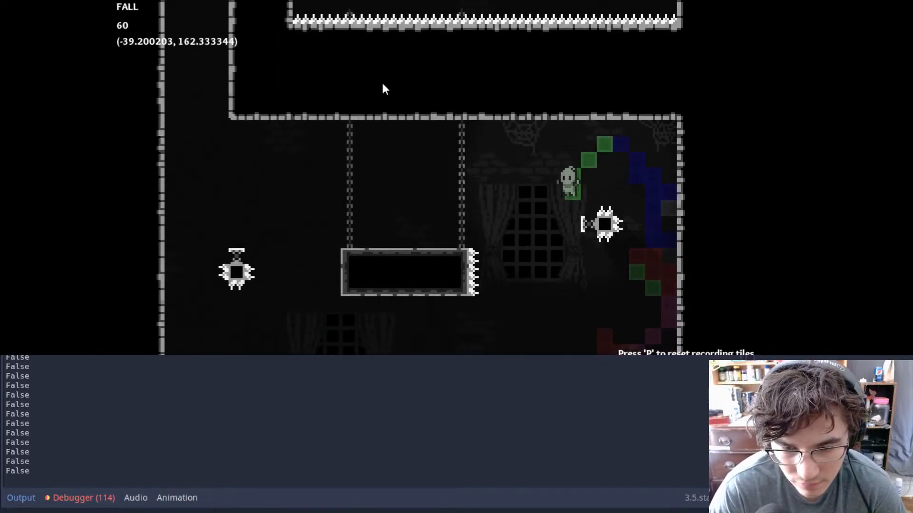
pyautogui.press('shift')
pyautogui.press('space')
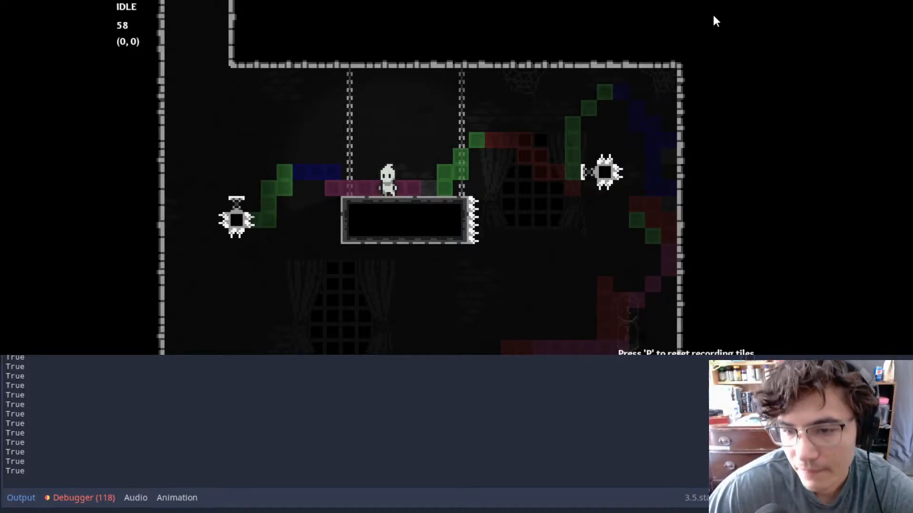
# - Stop the running game and open the Room70 scene for editing
pyautogui.press('F8')
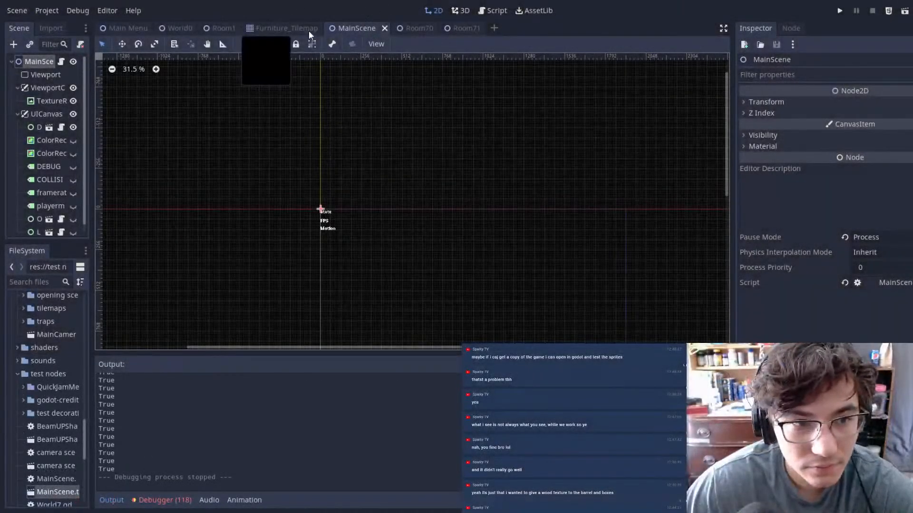
pyautogui.click(292, 30)
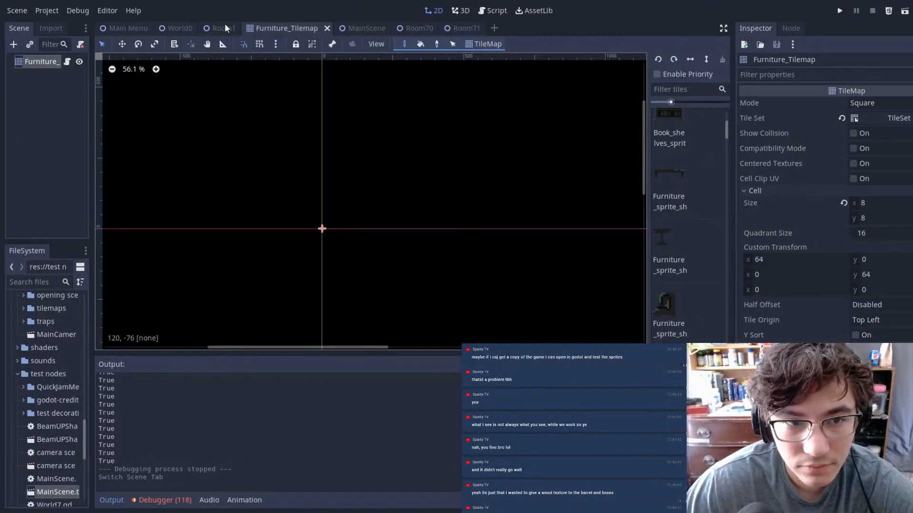
pyautogui.click(414, 28)
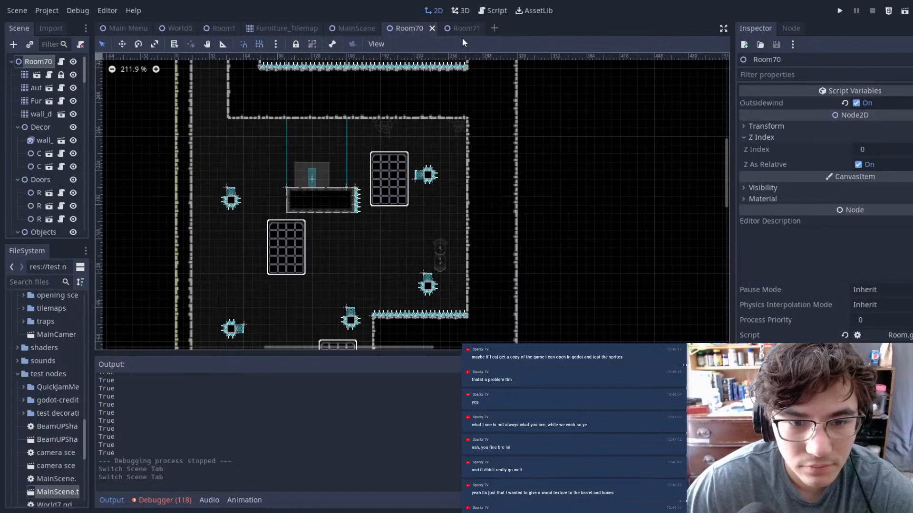
# - Place a diagonally braced crate from the Furniture_Tilemap layer on Room70's chain-hung platform beside RoomSwitcher3
pyautogui.moveTo(383, 270); pyautogui.dragTo(399, 227, button='middle')
pyautogui.click(34, 101)
pyautogui.scroll(6, 385, 138)
pyautogui.scroll(-5, 671, 209)
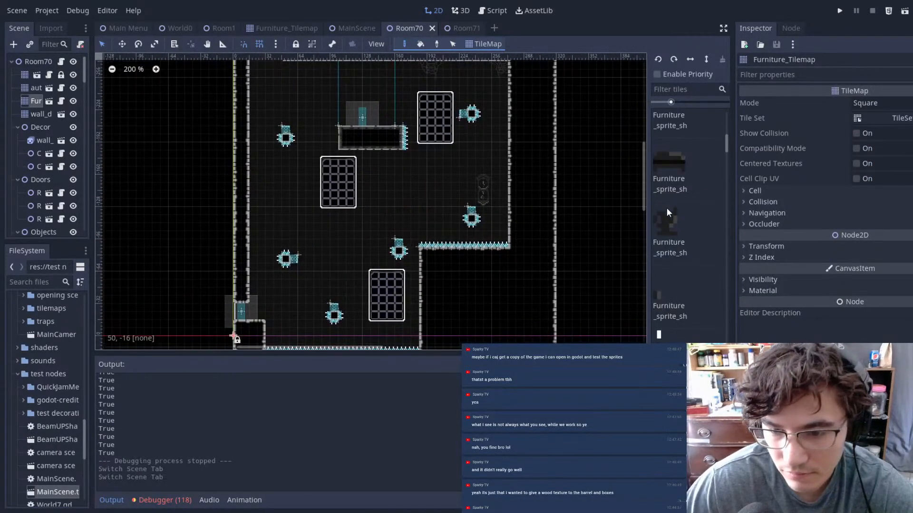
pyautogui.click(671, 207)
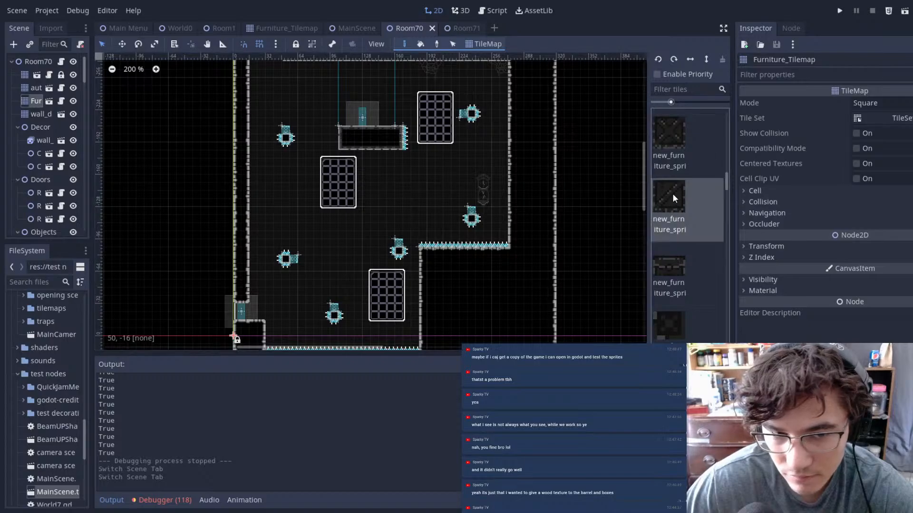
pyautogui.scroll(5, 392, 120)
pyautogui.moveTo(364, 98); pyautogui.dragTo(386, 154, button='middle')
pyautogui.scroll(4, 383, 159)
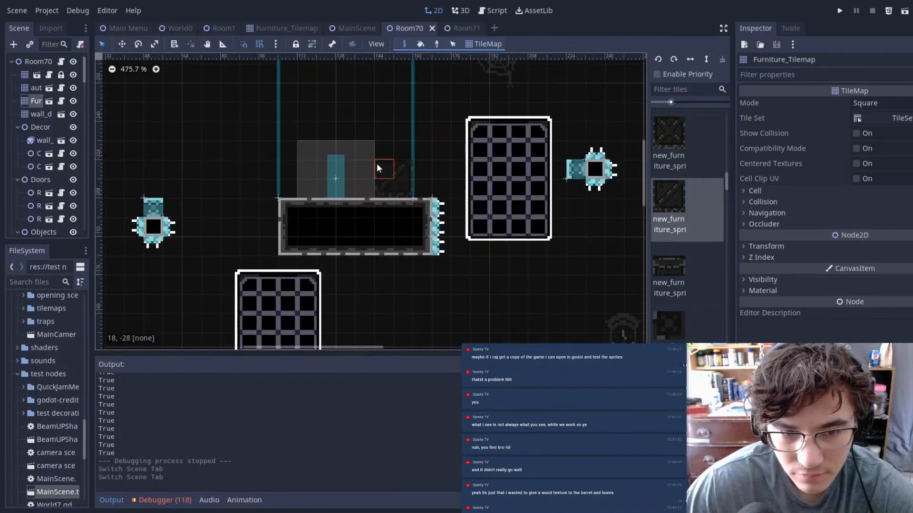
pyautogui.click(361, 163)
# - Place a barrel tile next to the crate on the chain-hung platform, over RoomSwitcher3
pyautogui.scroll(-4, 660, 238)
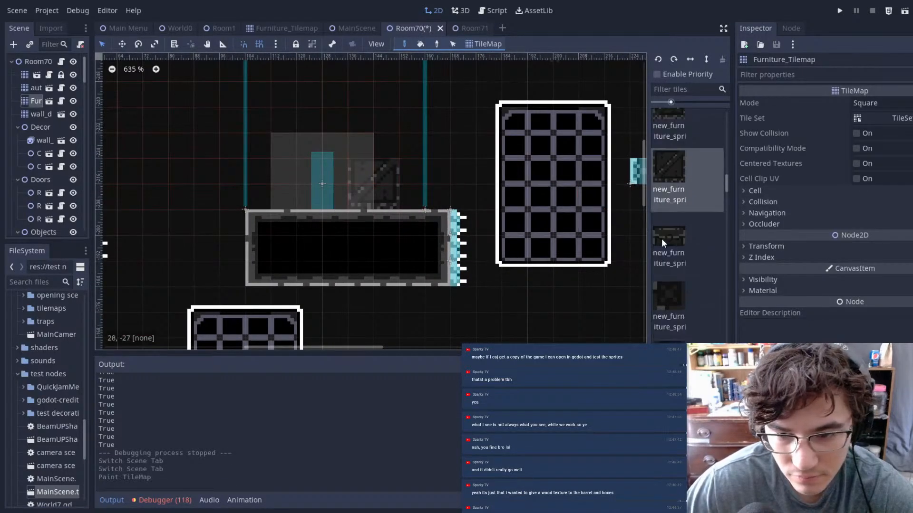
pyautogui.click(669, 167)
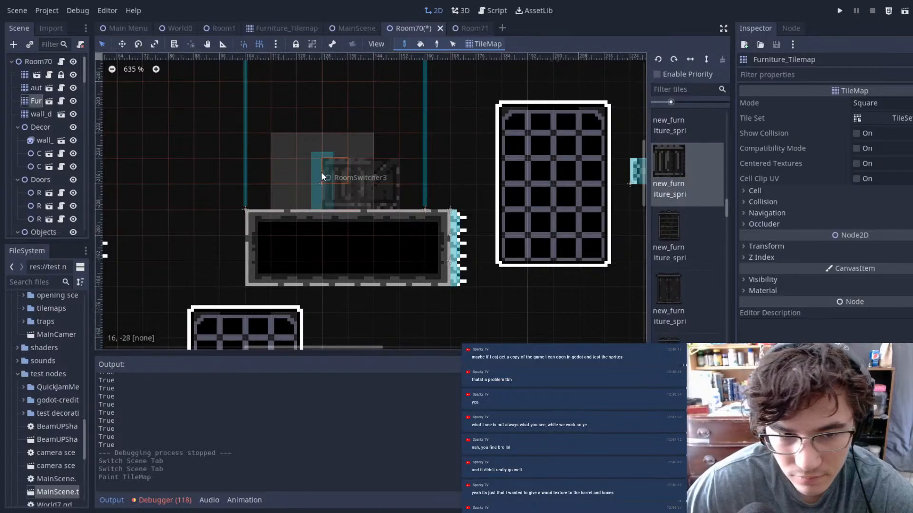
pyautogui.click(300, 168)
pyautogui.scroll(3, 685, 178)
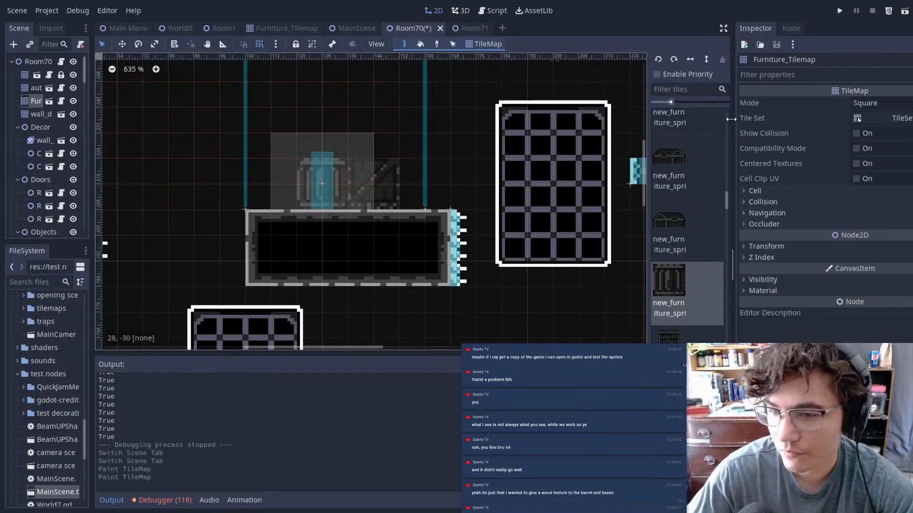
# - Erase the furniture tiles above the ledge in the left part of Room70's upper chamber
pyautogui.scroll(12, 644, 187)
pyautogui.scroll(-20, 348, 164)
pyautogui.scroll(5, 333, 175)
pyautogui.scroll(5, 335, 177)
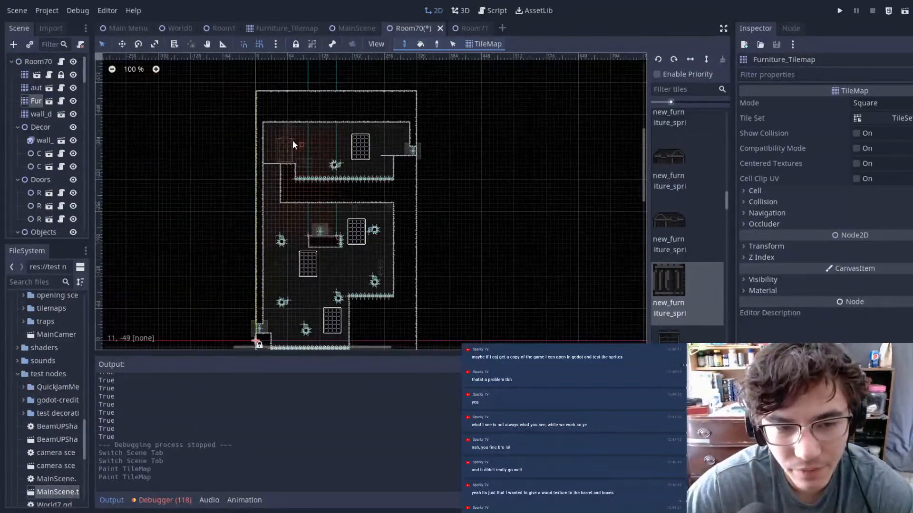
pyautogui.rightClick(278, 141)
pyautogui.rightClick(276, 137)
pyautogui.scroll(-4, 415, 221)
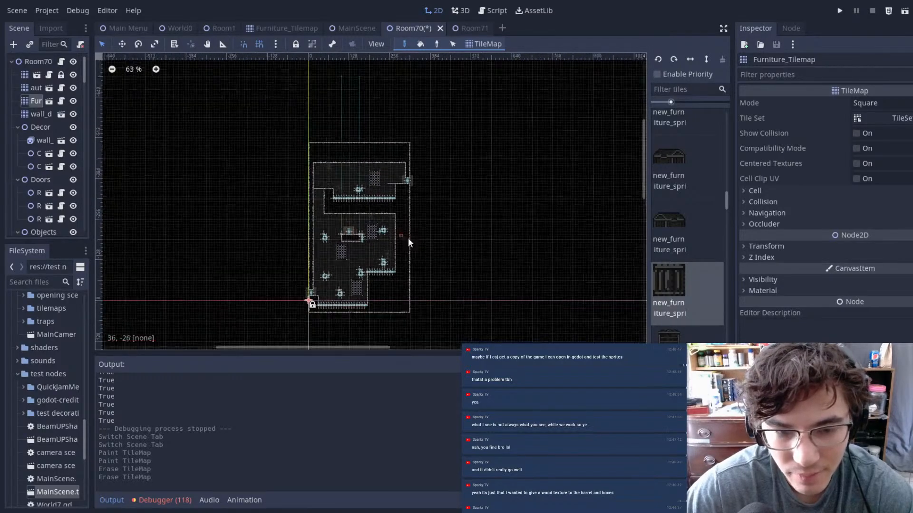
pyautogui.scroll(4, 464, 234)
pyautogui.scroll(-1, 712, 240)
pyautogui.scroll(3, 712, 237)
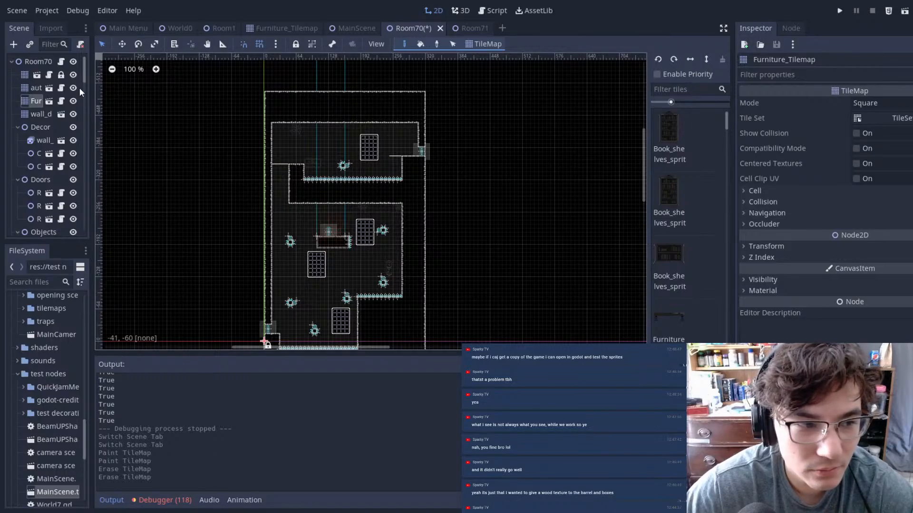
# - Widen the scene tree to show full node names and select the Autotile 2 tilemap
pyautogui.moveTo(91, 101); pyautogui.dragTo(226, 95)
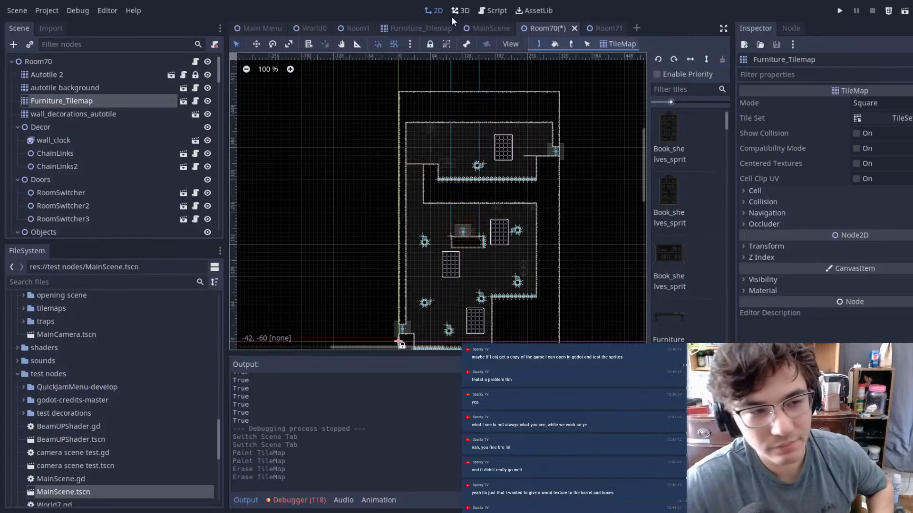
pyautogui.click(81, 87)
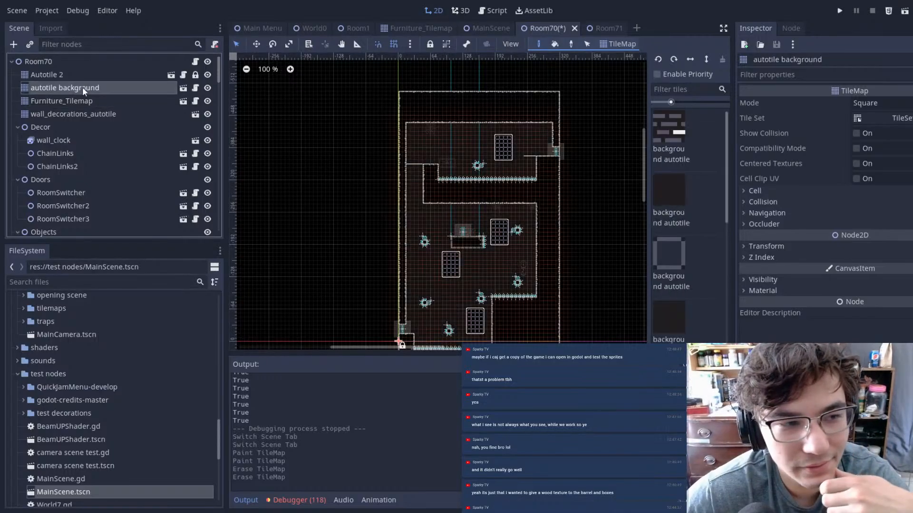
pyautogui.click(91, 74)
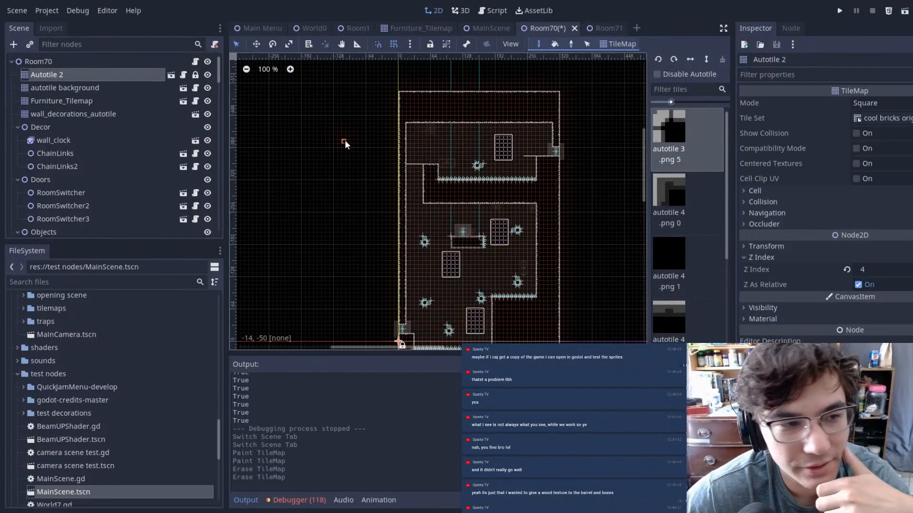
pyautogui.scroll(-2, 484, 187)
pyautogui.scroll(2, 484, 187)
pyautogui.scroll(2, 515, 181)
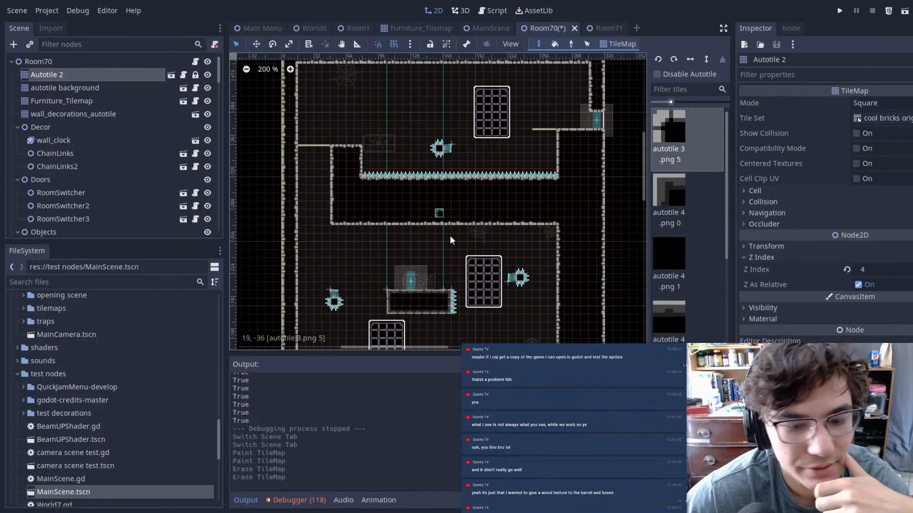
pyautogui.scroll(1, 166, 399)
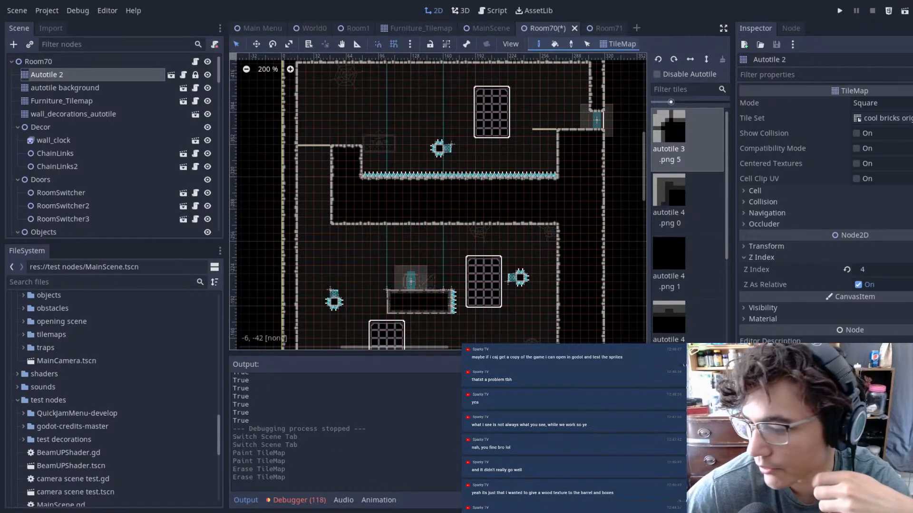
# - Switch to GIMP and create a new square image with an added transparent layer and the Background layer hidden
pyautogui.hotkey('alt', 'Tab')
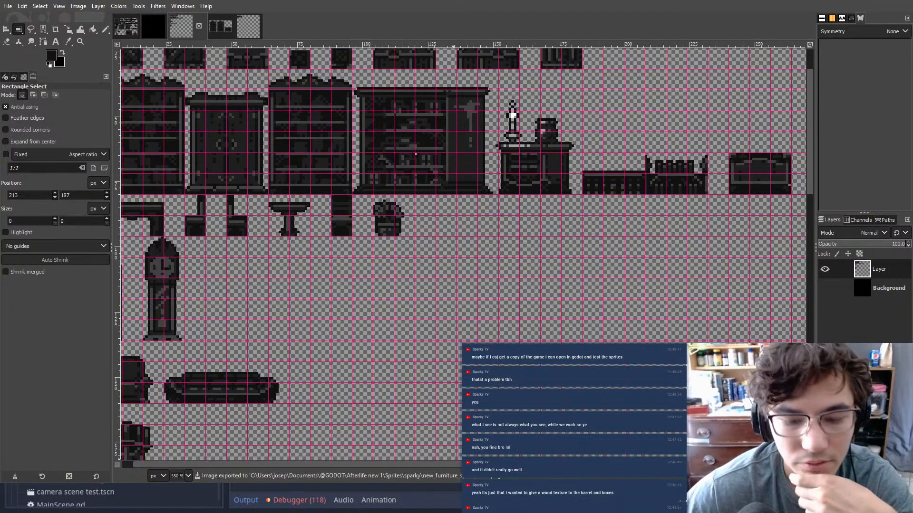
pyautogui.keyDown('ctrl'); pyautogui.scroll(-5, 473, 170); pyautogui.keyUp('ctrl')
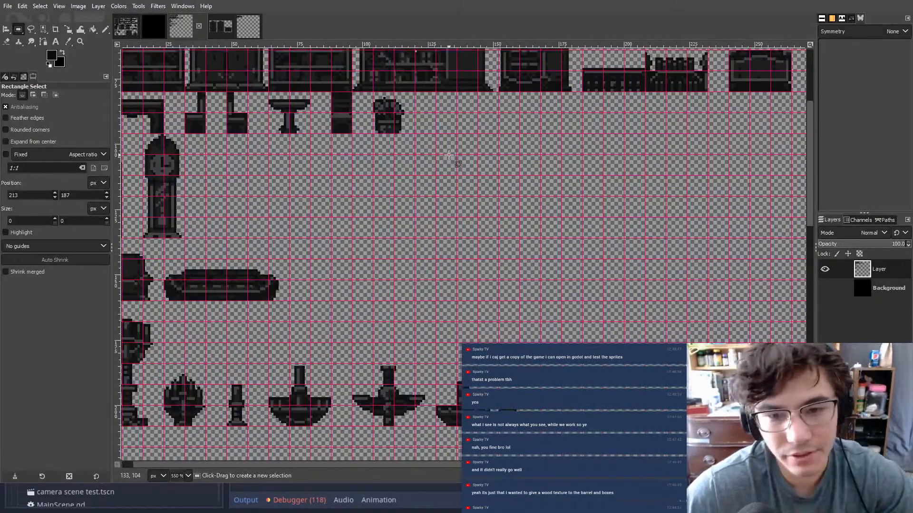
pyautogui.keyDown('ctrl'); pyautogui.scroll(3, 640, 166); pyautogui.keyUp('ctrl')
pyautogui.moveTo(504, 196); pyautogui.dragTo(471, 181, button='middle')
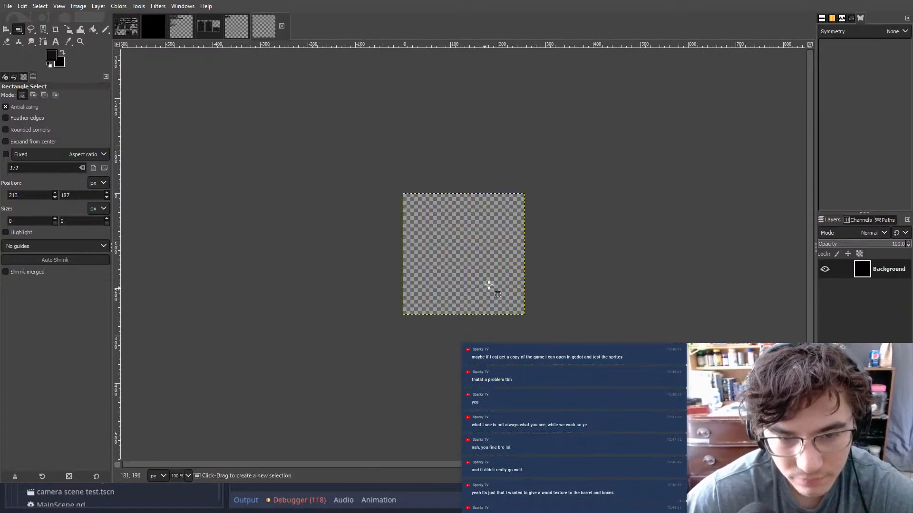
pyautogui.press('Return')
pyautogui.click(822, 293)
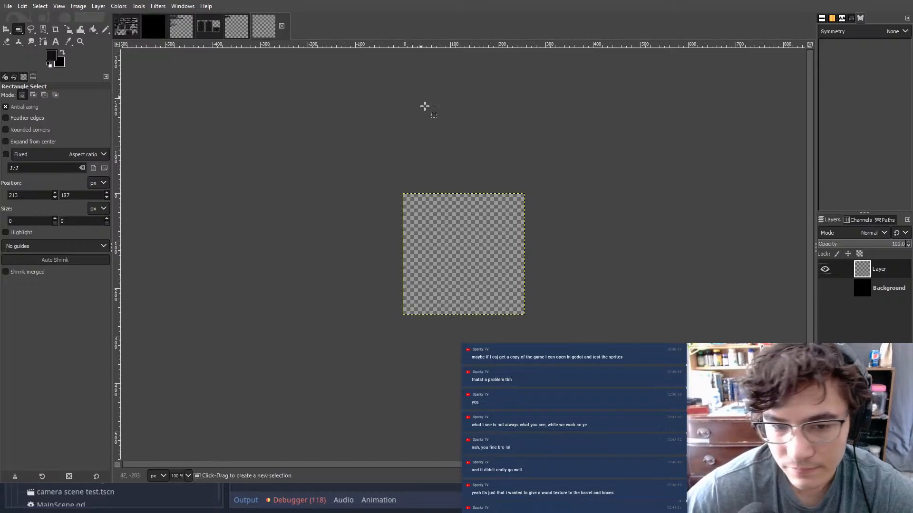
# - Show the grid over the new transparent image
pyautogui.keyDown('ctrl'); pyautogui.scroll(5, 440, 182); pyautogui.keyUp('ctrl')
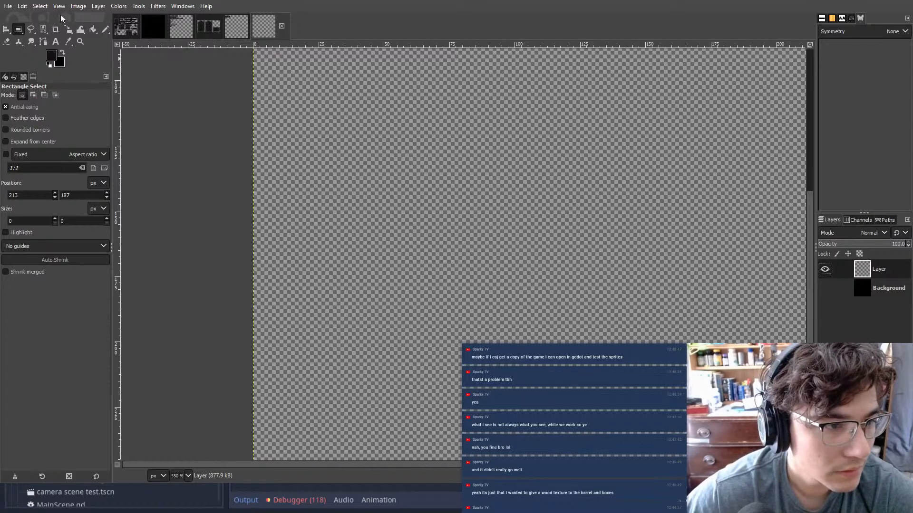
pyautogui.click(87, 204)
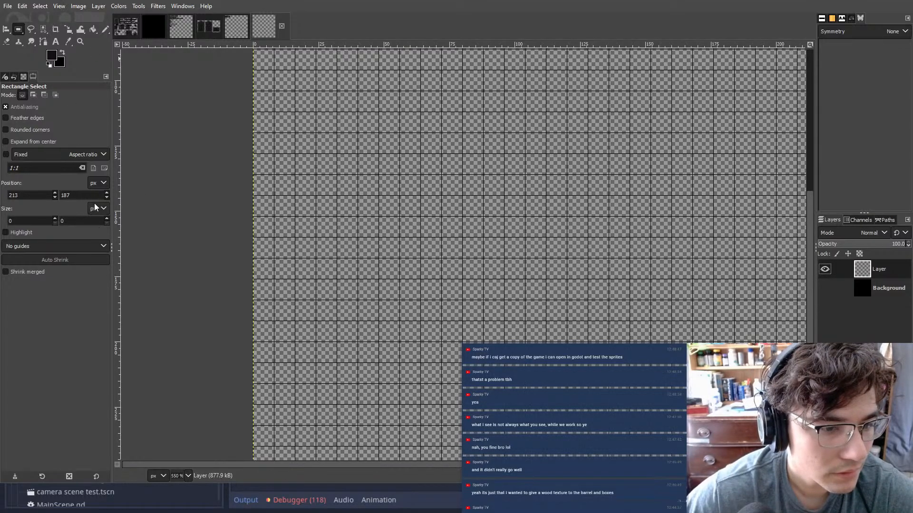
pyautogui.moveTo(328, 203); pyautogui.dragTo(328, 320, button='middle')
pyautogui.moveTo(309, 138); pyautogui.dragTo(304, 170, button='middle')
pyautogui.scroll(-3, 304, 148)
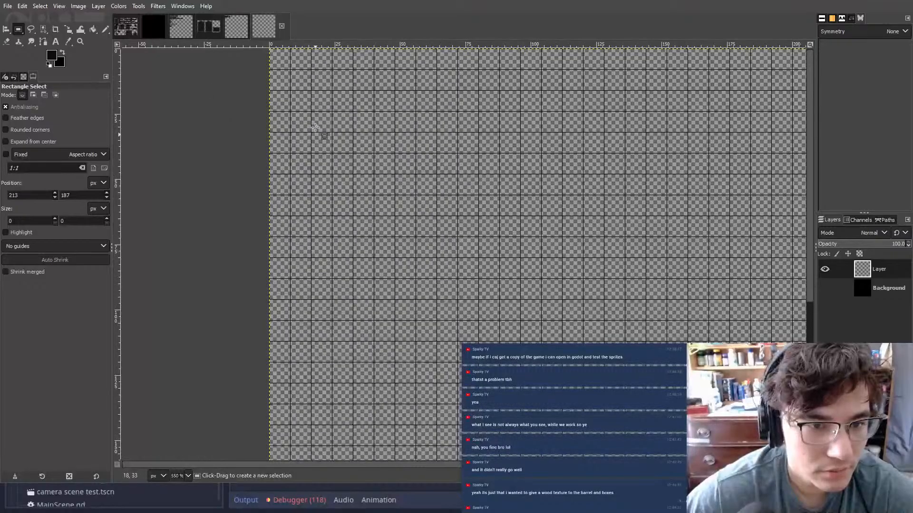
pyautogui.keyDown('ctrl'); pyautogui.scroll(4, 324, 124); pyautogui.keyUp('ctrl')
pyautogui.moveTo(317, 105); pyautogui.dragTo(456, 295, button='middle')
pyautogui.scroll(-1, 387, 167)
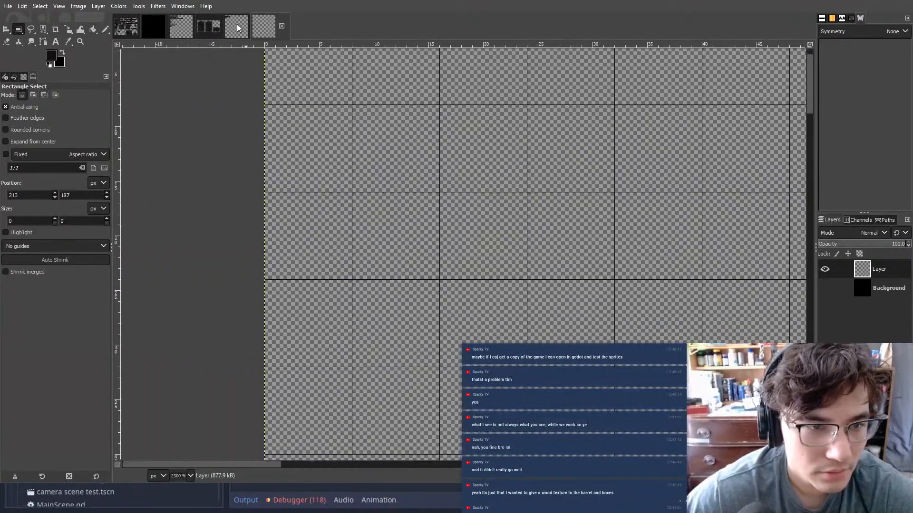
# - Cut the 16 px high row of crates, chests and barrel out of the furniture sprite sheet
pyautogui.click(238, 25)
pyautogui.hotkey('alt', '3')
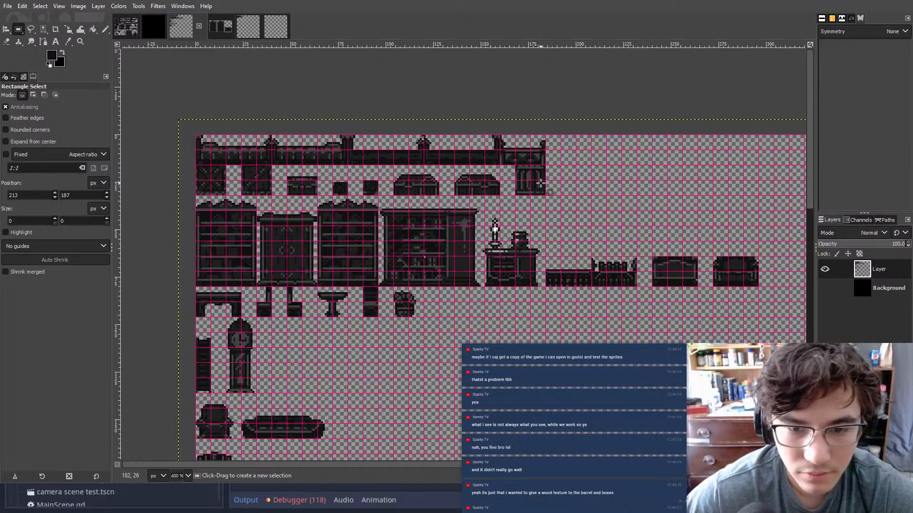
pyautogui.keyDown('ctrl'); pyautogui.scroll(1, 540, 183); pyautogui.keyUp('ctrl')
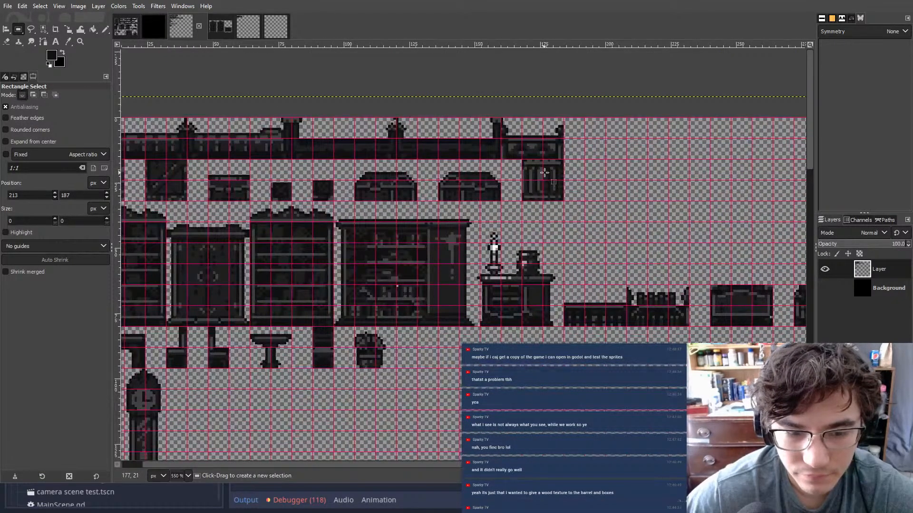
pyautogui.keyDown('ctrl'); pyautogui.scroll(-1, 541, 174); pyautogui.keyUp('ctrl')
pyautogui.keyDown('ctrl'); pyautogui.scroll(1, 658, 193); pyautogui.keyUp('ctrl')
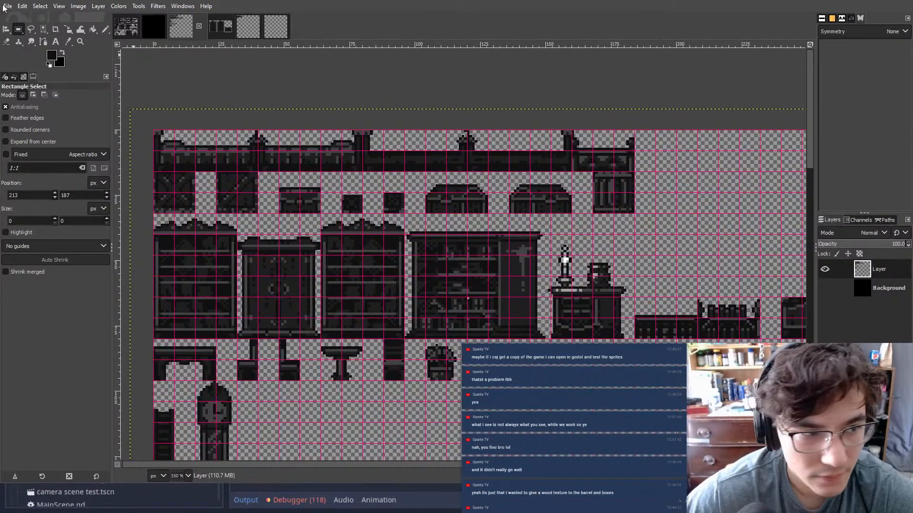
pyautogui.moveTo(647, 213); pyautogui.dragTo(120, 172)
pyautogui.hotkey('ctrl', 'x')
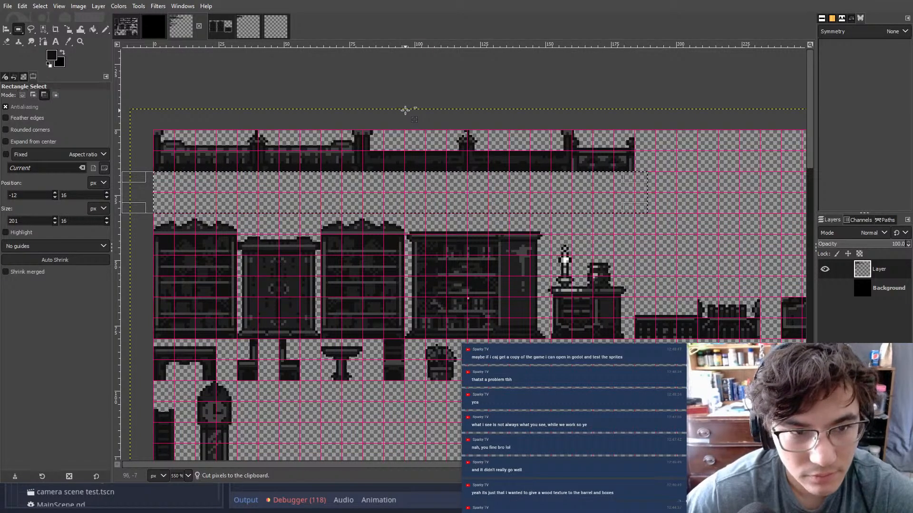
pyautogui.click(360, 135)
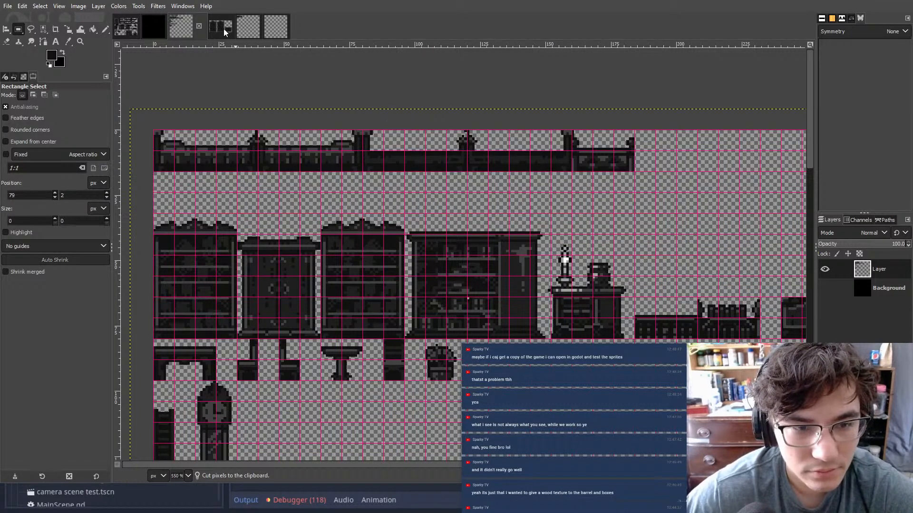
# - Paste the cut crate, chest and barrel row along the new gridded image's upper edge and anchor it
pyautogui.click(247, 21)
pyautogui.click(279, 33)
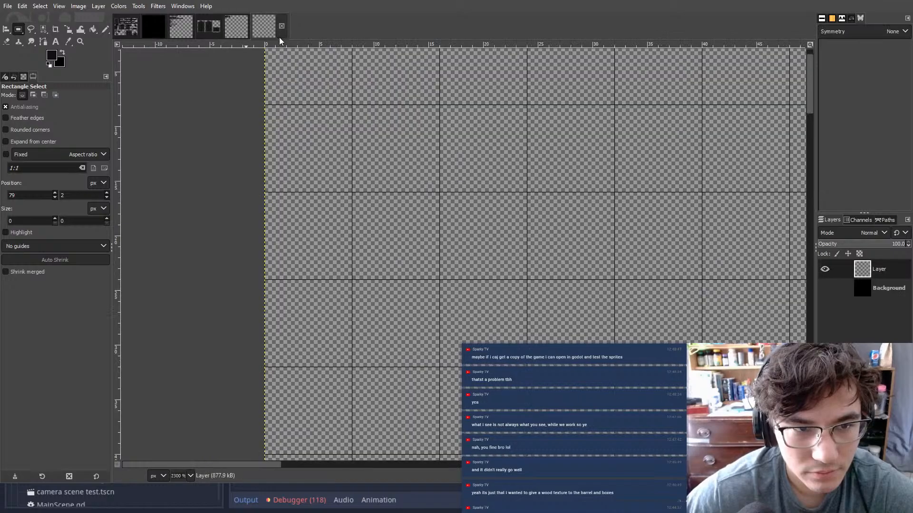
pyautogui.moveTo(565, 106); pyautogui.dragTo(490, 159, button='middle')
pyautogui.keyDown('ctrl'); pyautogui.scroll(-3, 490, 158); pyautogui.keyUp('ctrl')
pyautogui.hotkey('ctrl', 'v')
pyautogui.moveTo(433, 242); pyautogui.dragTo(432, 157)
pyautogui.keyDown('ctrl'); pyautogui.scroll(-7, 528, 157); pyautogui.keyUp('ctrl')
pyautogui.scroll(1, 599, 158)
pyautogui.keyDown('ctrl'); pyautogui.scroll(2, 599, 158); pyautogui.keyUp('ctrl')
pyautogui.scroll(-1, 465, 304)
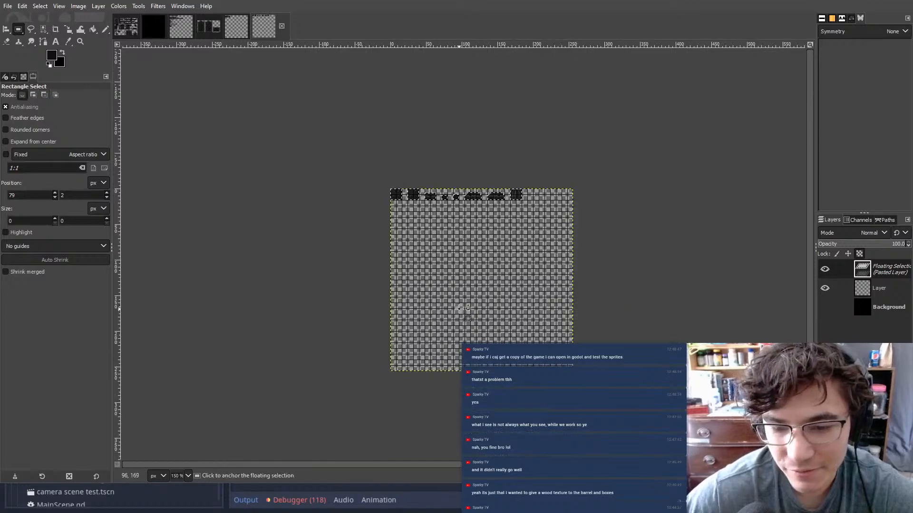
pyautogui.keyDown('ctrl'); pyautogui.scroll(4, 466, 301); pyautogui.keyUp('ctrl')
pyautogui.keyDown('ctrl'); pyautogui.scroll(-2, 482, 151); pyautogui.keyUp('ctrl')
pyautogui.moveTo(574, 116); pyautogui.dragTo(498, 281, button='middle')
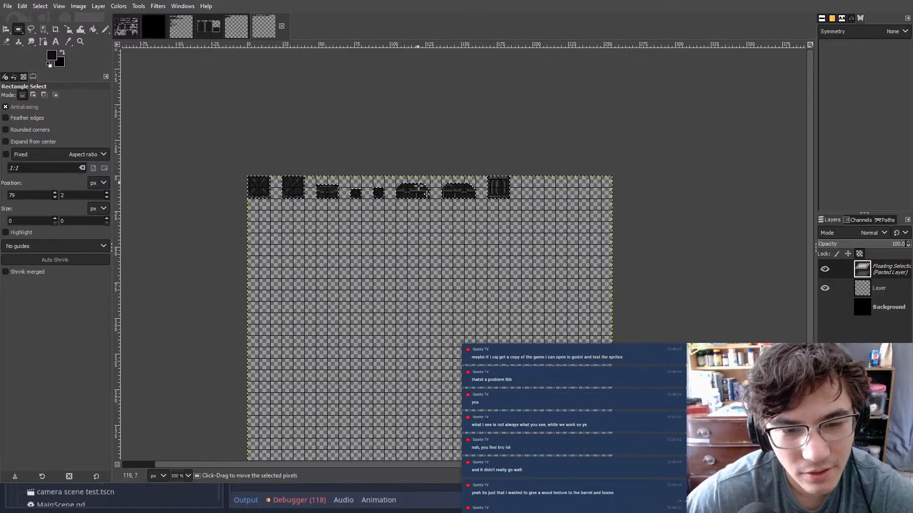
pyautogui.click(505, 261)
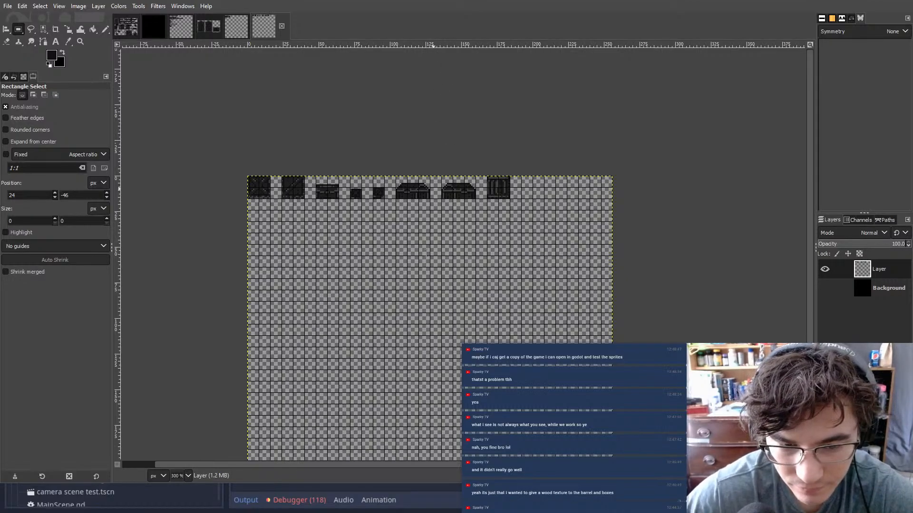
# - Create another, smaller square image with a transparent layer and hide its Background layer
pyautogui.click(484, 311)
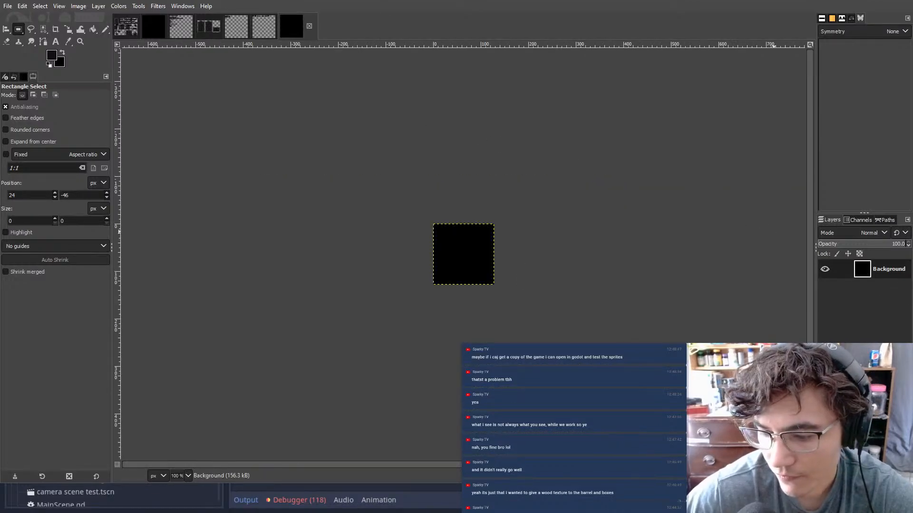
pyautogui.press('Return')
pyautogui.click(824, 287)
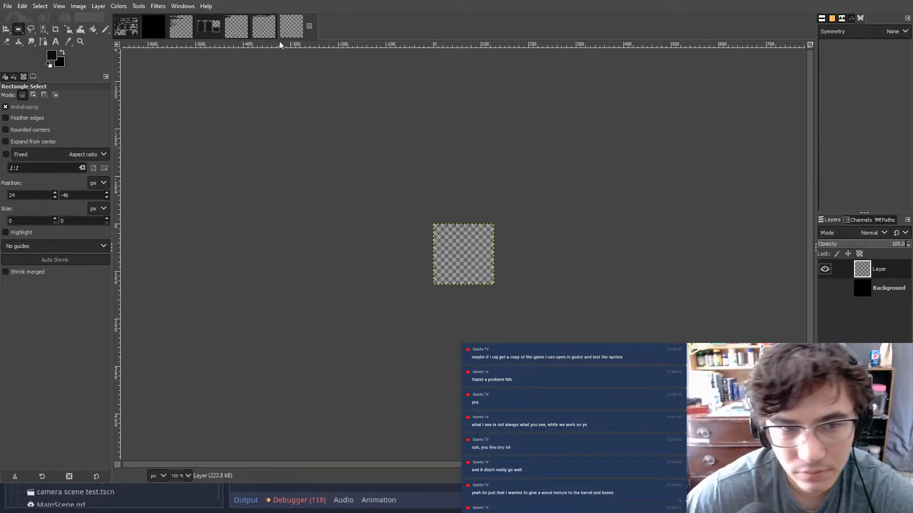
# - Copy the row of crates, chests and barrel from the larger gridded image and return to the new small image
pyautogui.click(81, 7)
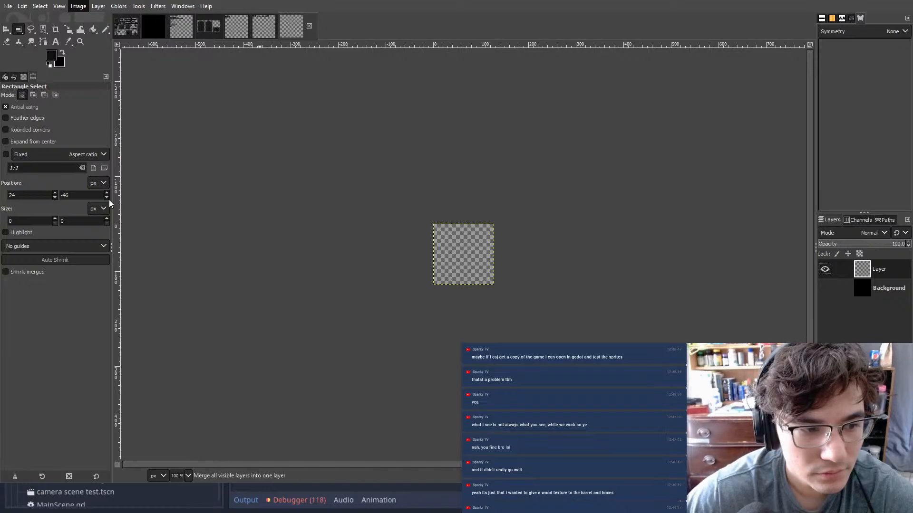
pyautogui.click(104, 255)
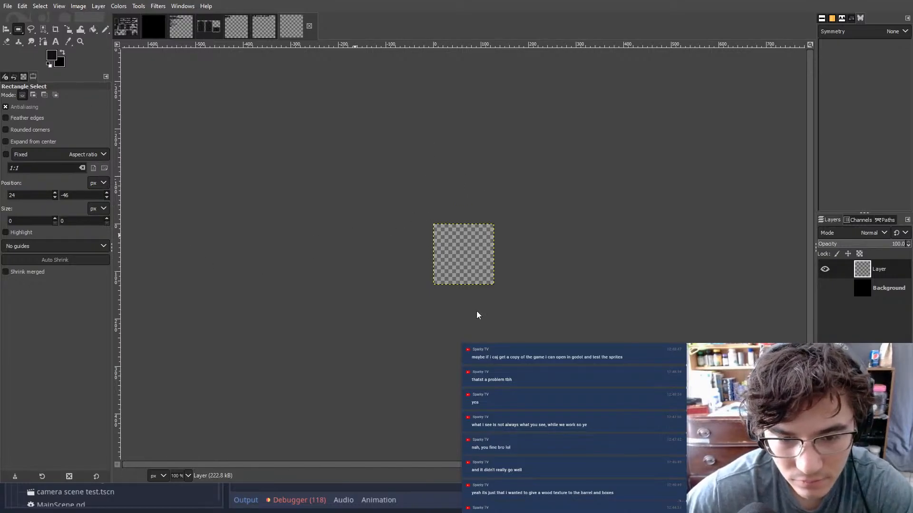
pyautogui.click(274, 29)
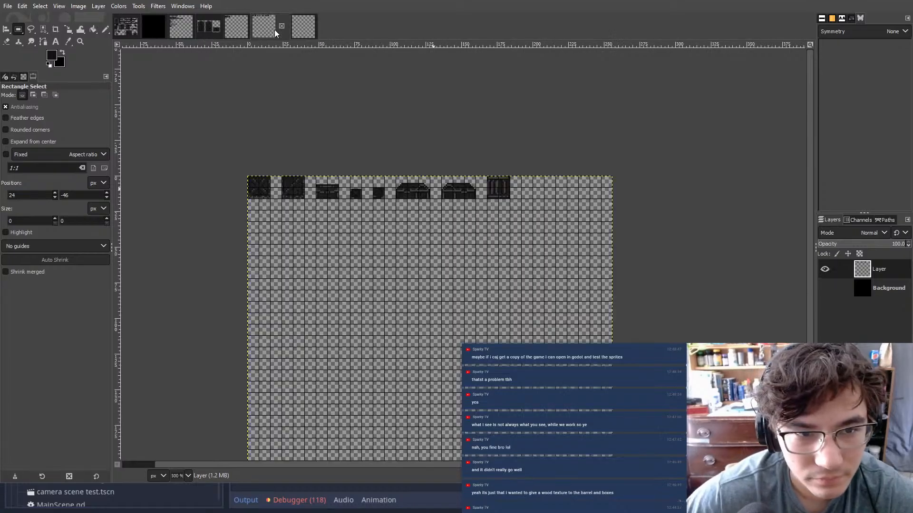
pyautogui.moveTo(241, 133); pyautogui.dragTo(575, 253)
pyautogui.hotkey('ctrl', 'c')
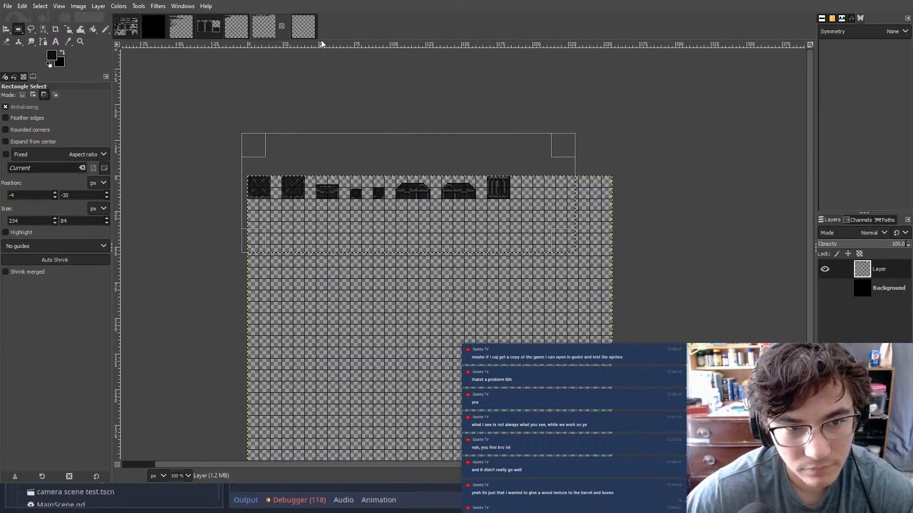
pyautogui.click(297, 27)
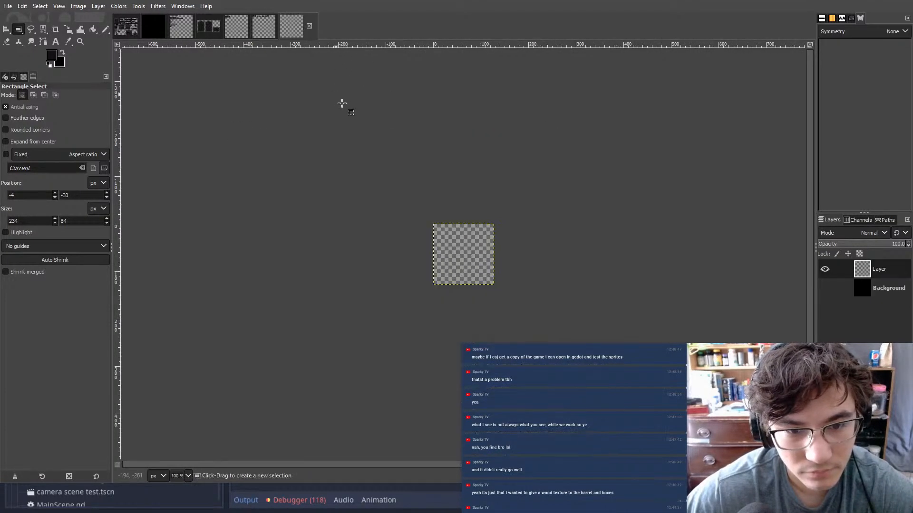
# - Show the grid over the small transparent image
pyautogui.press('4')
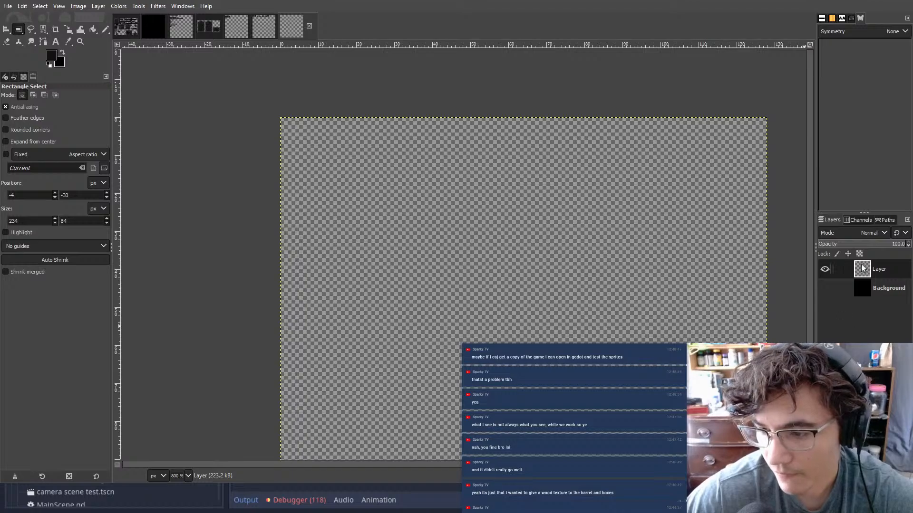
pyautogui.click(79, 6)
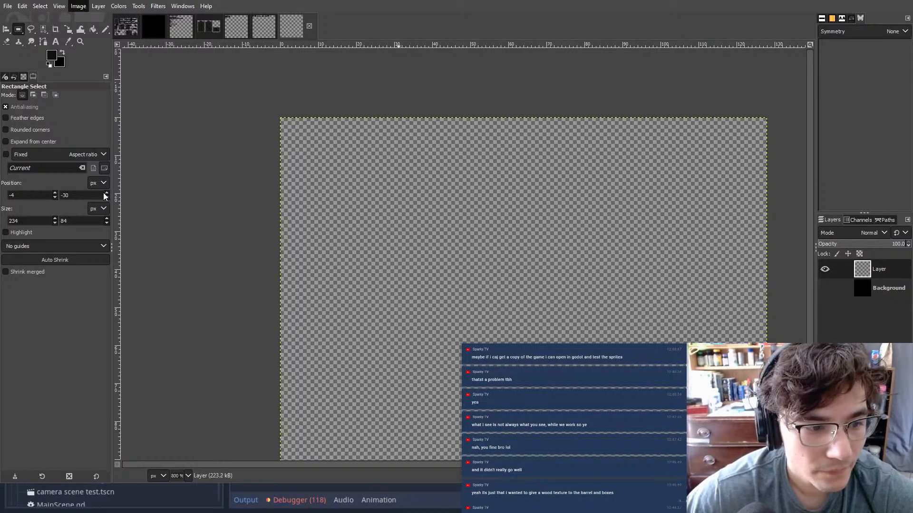
pyautogui.press('Escape')
pyautogui.click(59, 6)
pyautogui.click(82, 200)
# - Paste the copied crate, chest and barrel row along the small image's upper edge and anchor it
pyautogui.hotkey('ctrl', 'v')
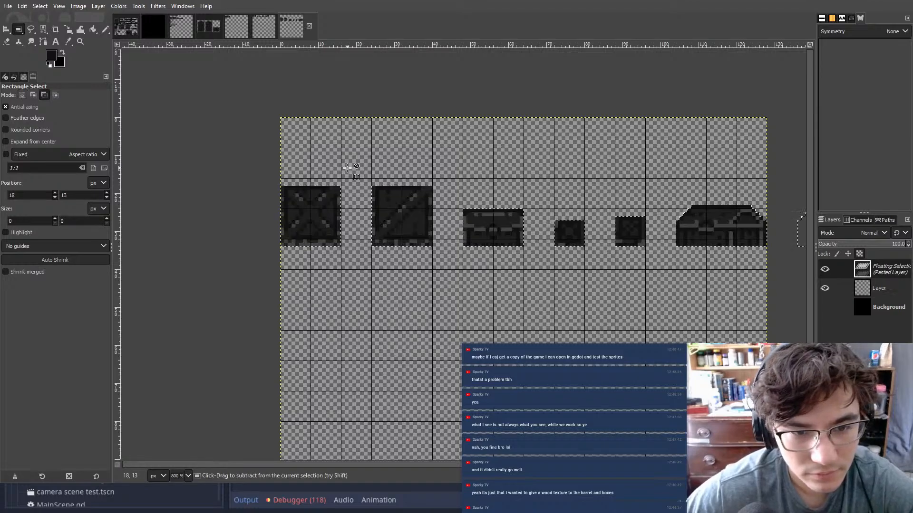
pyautogui.keyDown('ctrl'); pyautogui.keyDown('alt'); pyautogui.moveTo(301, 199); pyautogui.dragTo(301, 130); pyautogui.keyUp('alt'); pyautogui.keyUp('ctrl')
pyautogui.click(419, 222)
pyautogui.keyDown('ctrl'); pyautogui.scroll(-1, 542, 170); pyautogui.keyUp('ctrl')
pyautogui.keyDown('ctrl'); pyautogui.scroll(1, 542, 170); pyautogui.keyUp('ctrl')
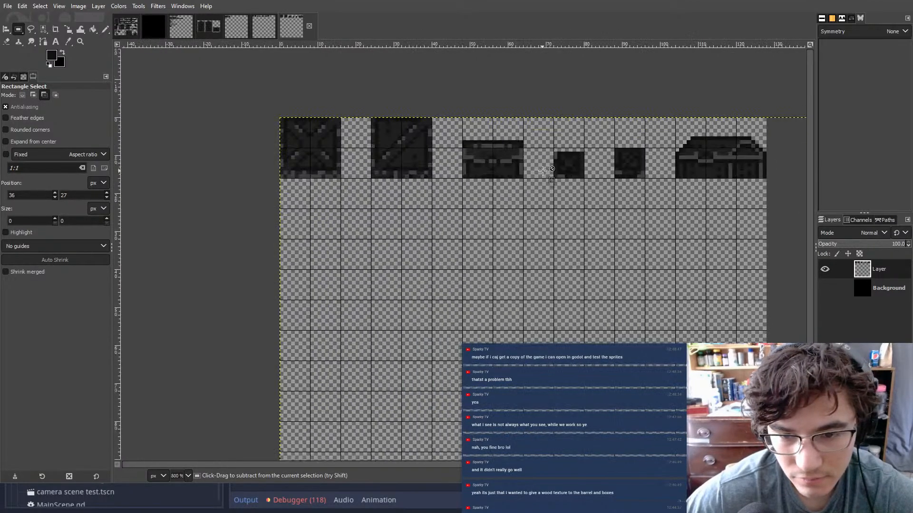
# - Paste the sprite row over the existing row once more and anchor it
pyautogui.keyDown('ctrl'); pyautogui.scroll(-3, 542, 170); pyautogui.keyUp('ctrl')
pyautogui.keyDown('ctrl'); pyautogui.scroll(1, 632, 151); pyautogui.keyUp('ctrl')
pyautogui.hotkey('ctrl', 'v')
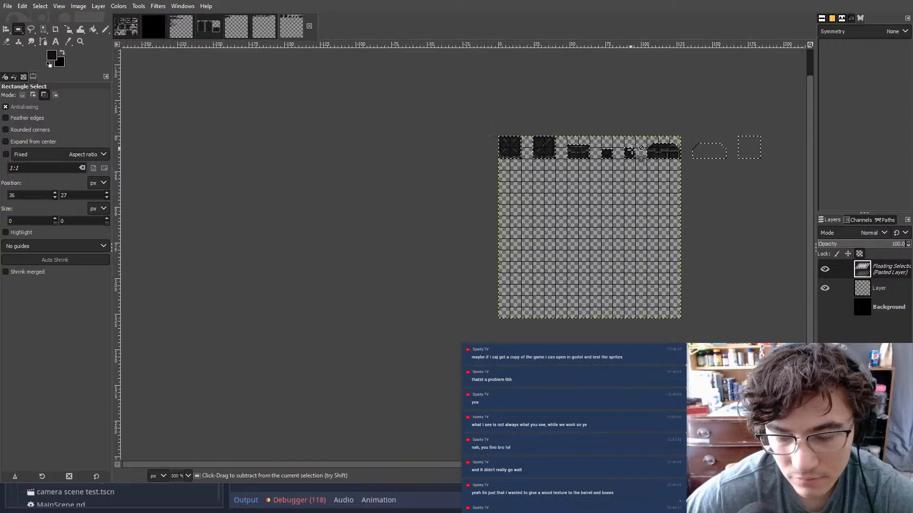
pyautogui.scroll(1, 658, 147)
pyautogui.moveTo(659, 146); pyautogui.dragTo(492, 166, button='middle')
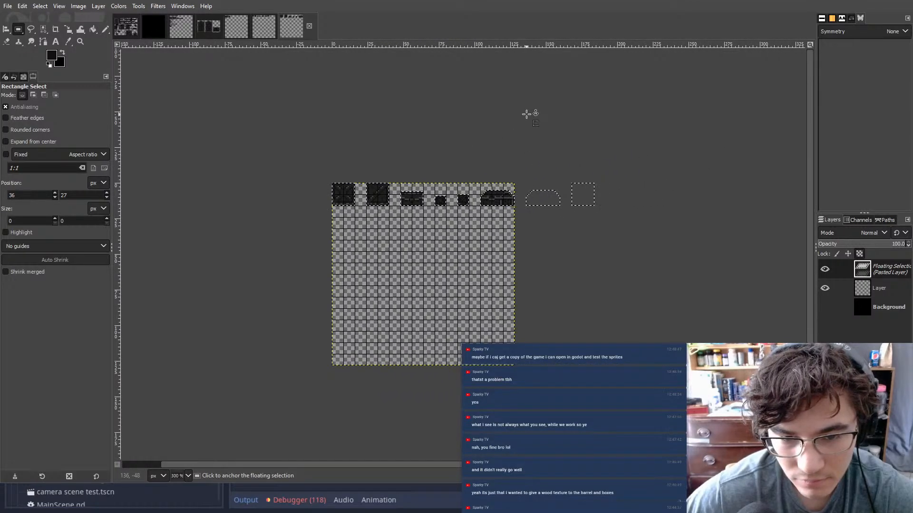
pyautogui.keyDown('ctrl'); pyautogui.scroll(3, 456, 155); pyautogui.keyUp('ctrl')
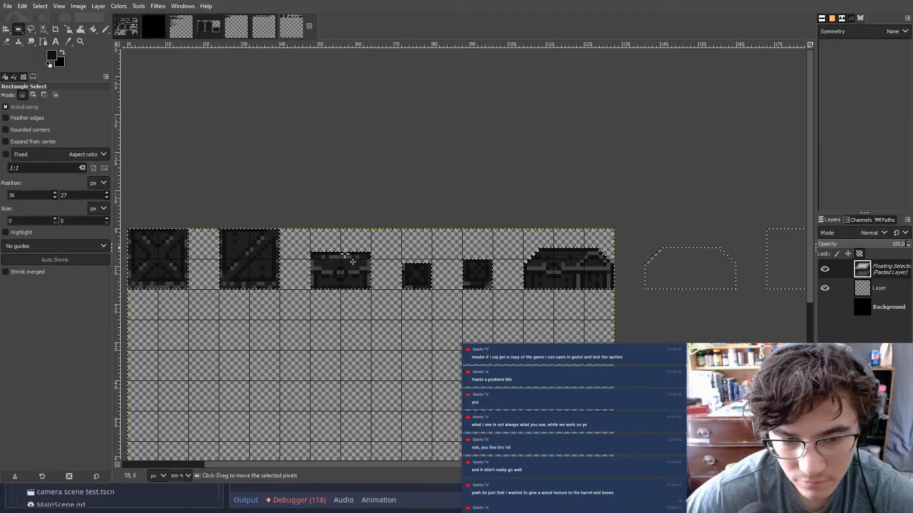
pyautogui.click(372, 245)
# - Delete the small chest from the row and shift the two small crates left into its place beside the large crates
pyautogui.moveTo(311, 233); pyautogui.dragTo(391, 310)
pyautogui.press('Delete')
pyautogui.moveTo(386, 236); pyautogui.dragTo(389, 279)
pyautogui.hotkey('ctrl', 'x')
pyautogui.hotkey('ctrl', 'v')
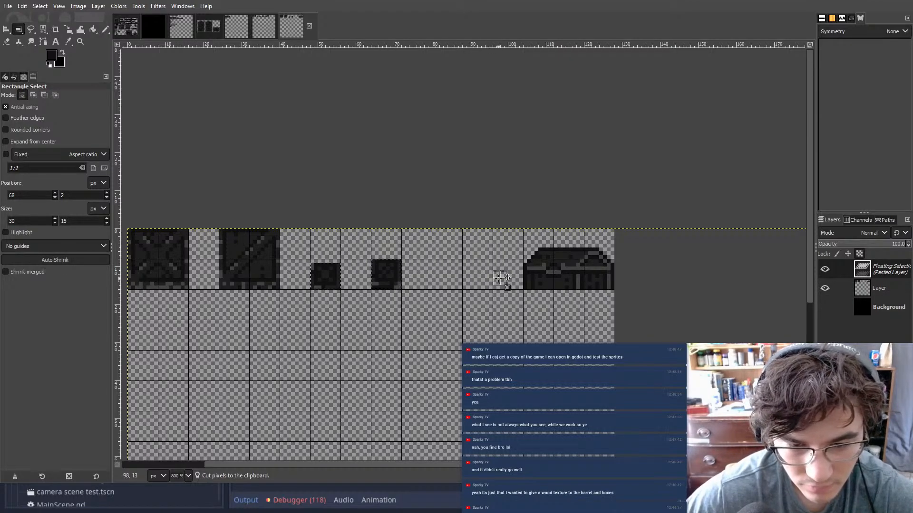
pyautogui.click(500, 278)
# - Cut the large chest at the row's right end out of the small image and undo the paste that follows
pyautogui.keyDown('ctrl'); pyautogui.scroll(-2, 515, 204); pyautogui.keyUp('ctrl')
pyautogui.moveTo(501, 175); pyautogui.dragTo(774, 299)
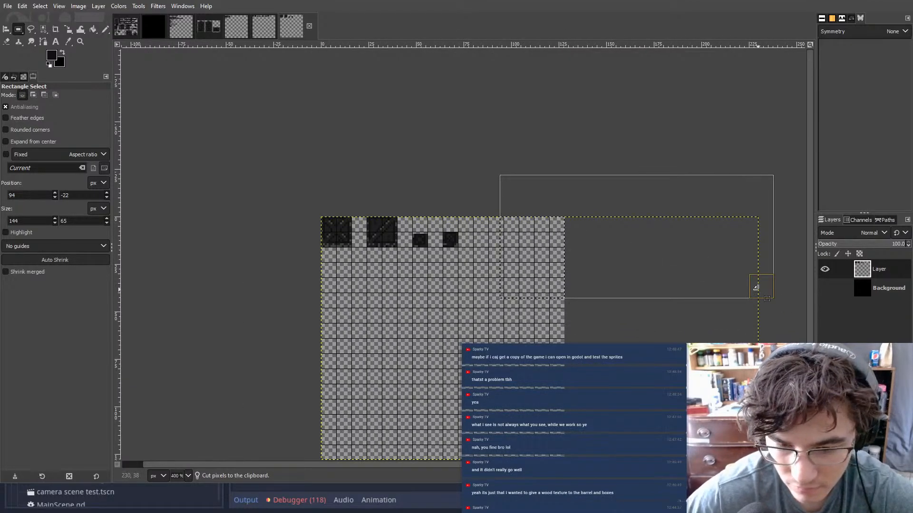
pyautogui.click(423, 312)
pyautogui.hotkey('ctrl', 'v')
pyautogui.hotkey('ctrl', 'z')
# - Cut the chests, small crates and barrel out of the larger gridded image, leaving its two large crates
pyautogui.click(187, 30)
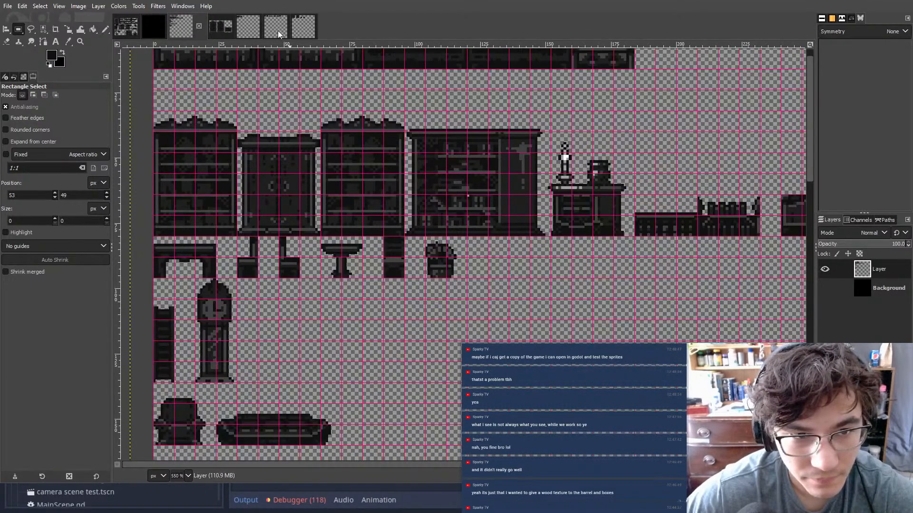
pyautogui.click(277, 30)
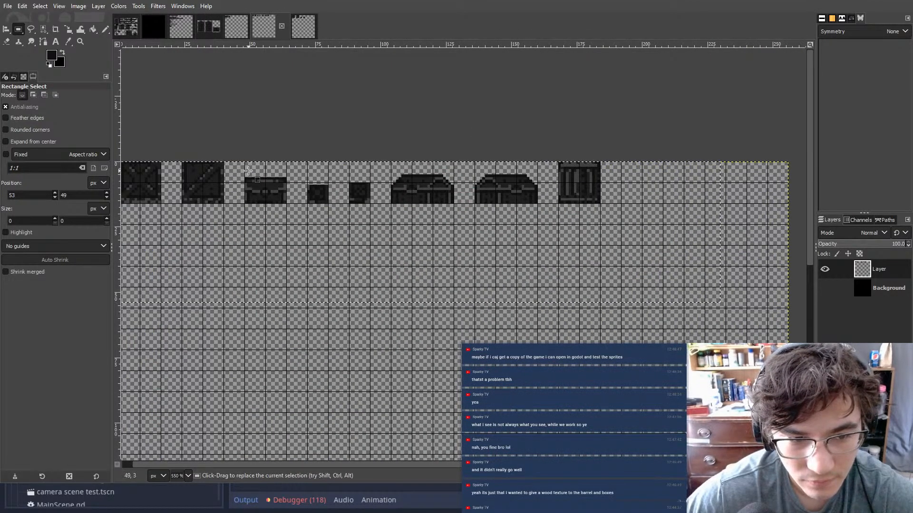
pyautogui.moveTo(245, 133); pyautogui.dragTo(665, 243)
pyautogui.hotkey('ctrl', 'x')
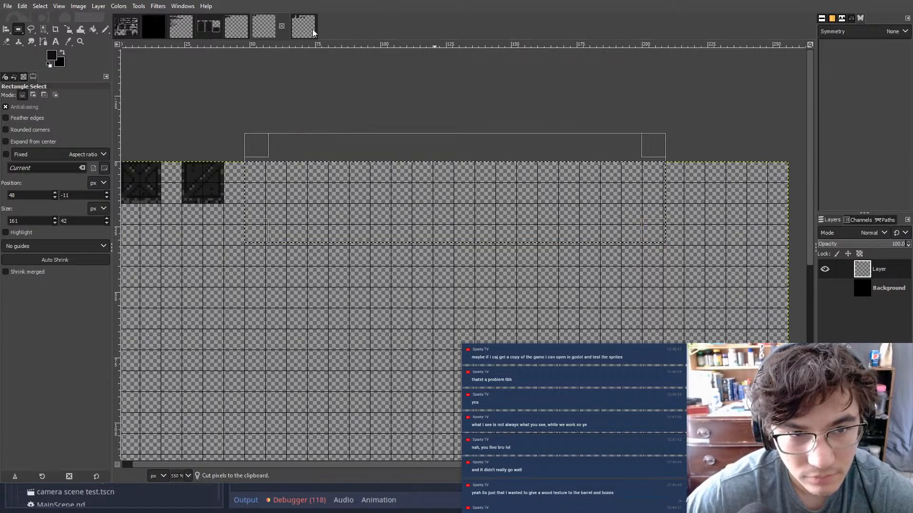
# - Paste the cut sprites into the small image so the barrel sits at the left edge below the crates, and anchor them
pyautogui.click(304, 28)
pyautogui.hotkey('ctrl', 'v')
pyautogui.moveTo(521, 333); pyautogui.dragTo(229, 316)
pyautogui.click(427, 300)
pyautogui.moveTo(416, 342); pyautogui.dragTo(293, 284)
pyautogui.click(445, 363)
# - Paste the sprites again below the barrel with all the chests inside the canvas, anchor them and remove the extra barrel
pyautogui.hotkey('ctrl', 'v')
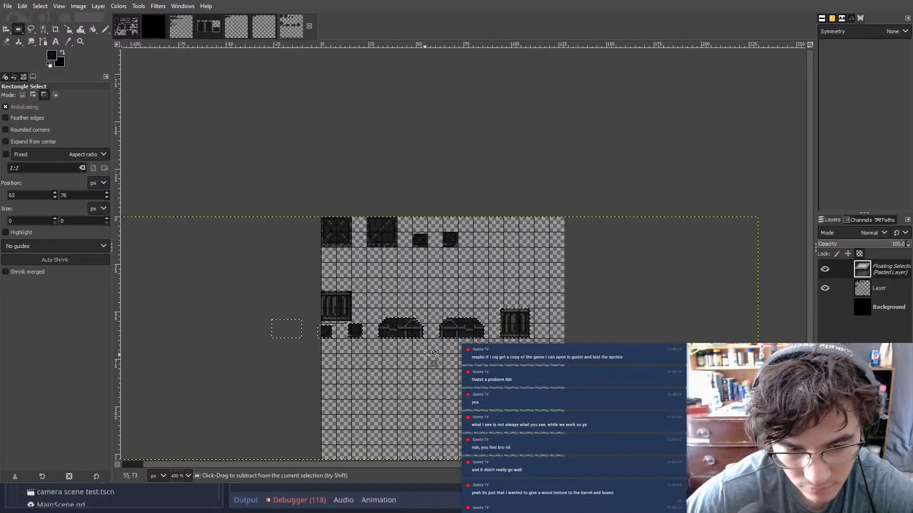
pyautogui.moveTo(406, 328); pyautogui.dragTo(463, 348)
pyautogui.click(512, 375)
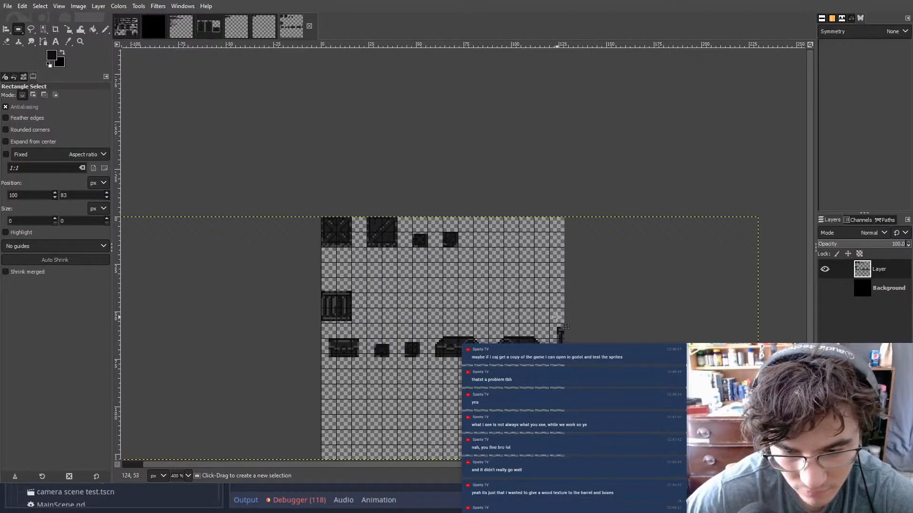
pyautogui.moveTo(558, 317); pyautogui.dragTo(622, 382)
# - Move the barrel up into the top row, just right of the two small crates, and anchor it
pyautogui.moveTo(368, 326); pyautogui.dragTo(273, 267)
pyautogui.hotkey('ctrl', 'x')
pyautogui.hotkey('ctrl', 'v')
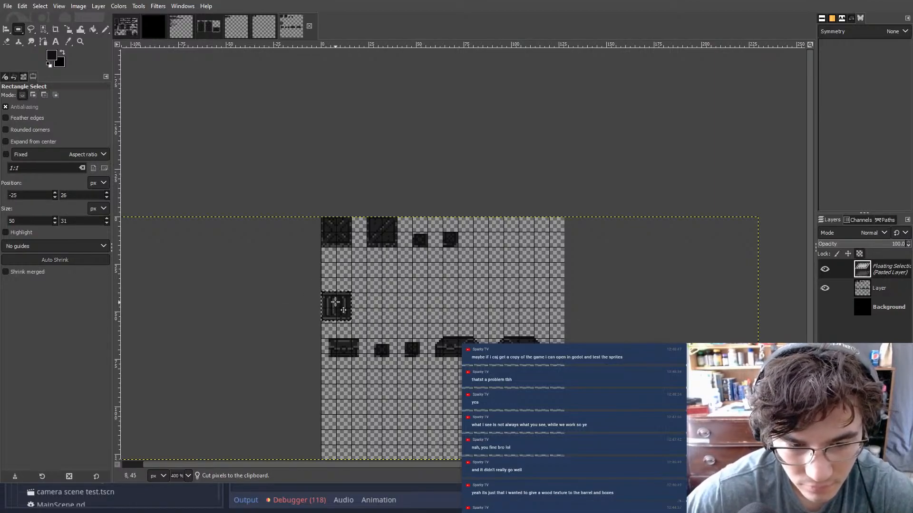
pyautogui.moveTo(335, 301); pyautogui.dragTo(481, 226)
pyautogui.keyDown('ctrl'); pyautogui.scroll(5, 481, 227); pyautogui.keyUp('ctrl')
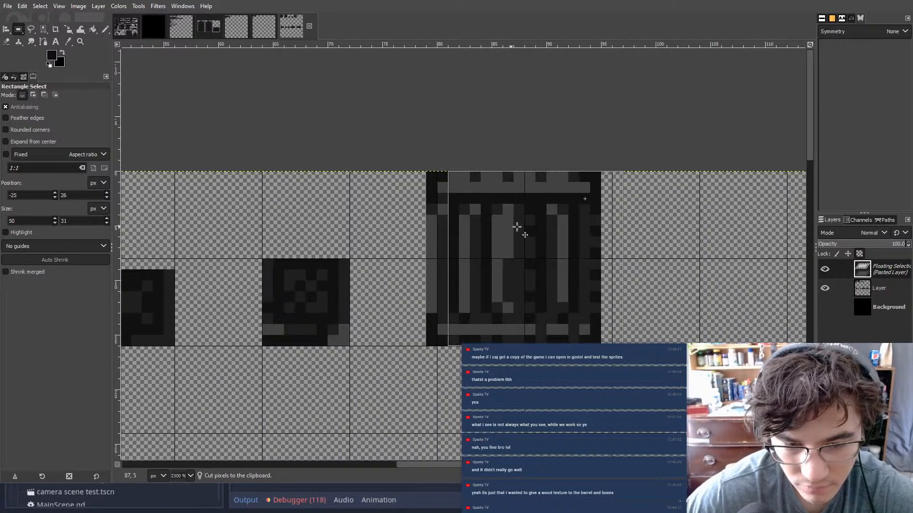
pyautogui.click(396, 248)
# - Move the two small crates past the barrel to the right end of the top row and anchor them
pyautogui.keyDown('ctrl'); pyautogui.scroll(-2, 401, 248); pyautogui.keyUp('ctrl')
pyautogui.moveTo(398, 300); pyautogui.dragTo(246, 216)
pyautogui.hotkey('ctrl', 'x')
pyautogui.hotkey('ctrl', 'v')
pyautogui.moveTo(355, 267); pyautogui.dragTo(648, 267)
pyautogui.click(431, 188)
# - Move the barrel left to the 48 px grid position beside the second large crate and anchor it
pyautogui.moveTo(375, 152); pyautogui.dragTo(519, 332)
pyautogui.hotkey('ctrl', 'x')
pyautogui.hotkey('ctrl', 'v')
pyautogui.moveTo(450, 263); pyautogui.dragTo(287, 261)
pyautogui.click(452, 234)
# - Move the two small crates left to sit one grid cell after the barrel and anchor them
pyautogui.moveTo(533, 175); pyautogui.dragTo(758, 353)
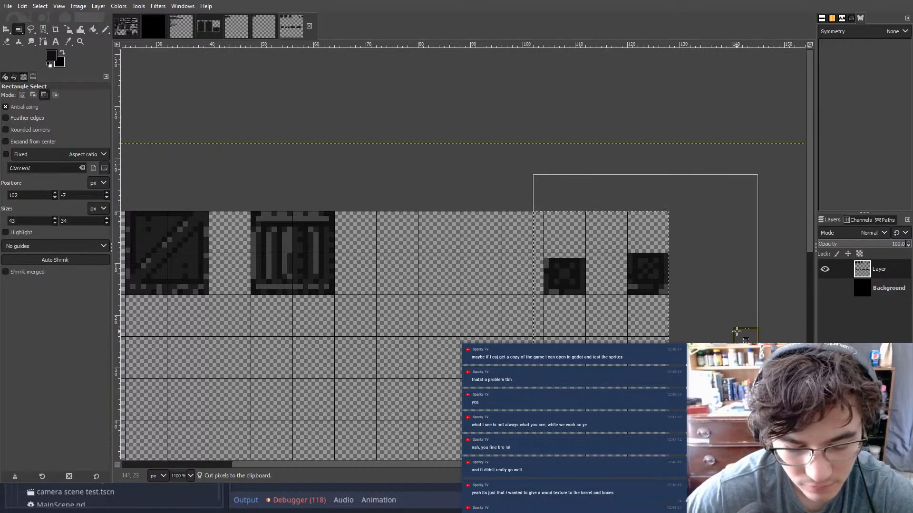
pyautogui.hotkey('ctrl', 'x')
pyautogui.hotkey('ctrl', 'v')
pyautogui.moveTo(546, 277); pyautogui.dragTo(379, 277)
pyautogui.click(435, 216)
# - Cut the duplicate pair of small crates out of the lower row of chests
pyautogui.keyDown('ctrl'); pyautogui.scroll(-5, 457, 225); pyautogui.keyUp('ctrl')
pyautogui.keyDown('ctrl'); pyautogui.scroll(4, 458, 225); pyautogui.keyUp('ctrl')
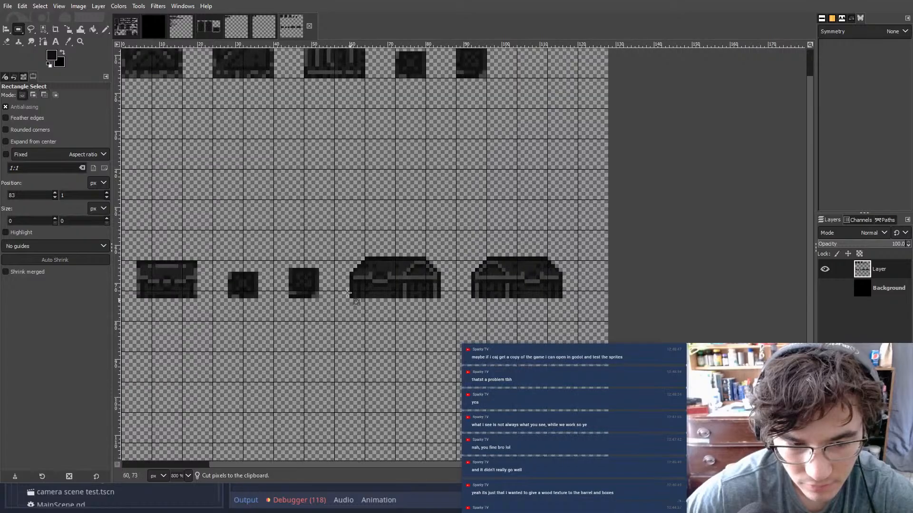
pyautogui.moveTo(350, 333); pyautogui.dragTo(241, 226)
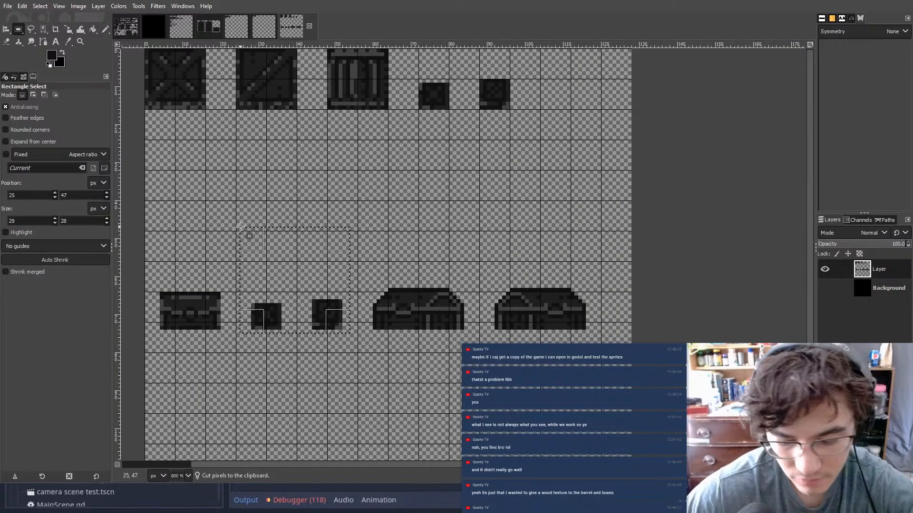
pyautogui.hotkey('ctrl', 'x')
pyautogui.click(422, 185)
# - Move the small chest up to the left edge, directly below the first large crate, and anchor it
pyautogui.moveTo(155, 269); pyautogui.dragTo(290, 345)
pyautogui.hotkey('ctrl', 'x')
pyautogui.hotkey('ctrl', 'v')
pyautogui.moveTo(210, 311); pyautogui.dragTo(195, 152)
pyautogui.moveTo(334, 247); pyautogui.dragTo(610, 324)
pyautogui.click(433, 267)
# - Move the two large chests up onto the grid in line with the small chest and anchor them
pyautogui.moveTo(312, 201); pyautogui.dragTo(665, 383)
pyautogui.hotkey('ctrl', 'x')
pyautogui.hotkey('ctrl', 'v')
pyautogui.moveTo(438, 319); pyautogui.dragTo(300, 160)
pyautogui.click(512, 182)
pyautogui.keyDown('ctrl'); pyautogui.scroll(-3, 512, 182); pyautogui.keyUp('ctrl')
pyautogui.scroll(3, 465, 169)
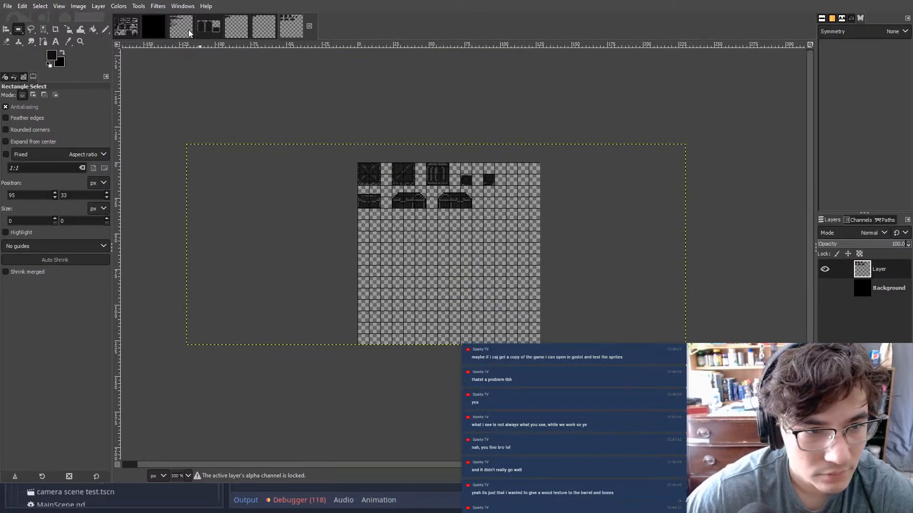
# - Examine the remaining furniture sprites on the furniture sheet
pyautogui.click(189, 33)
pyautogui.keyDown('ctrl'); pyautogui.scroll(-3, 561, 130); pyautogui.keyUp('ctrl')
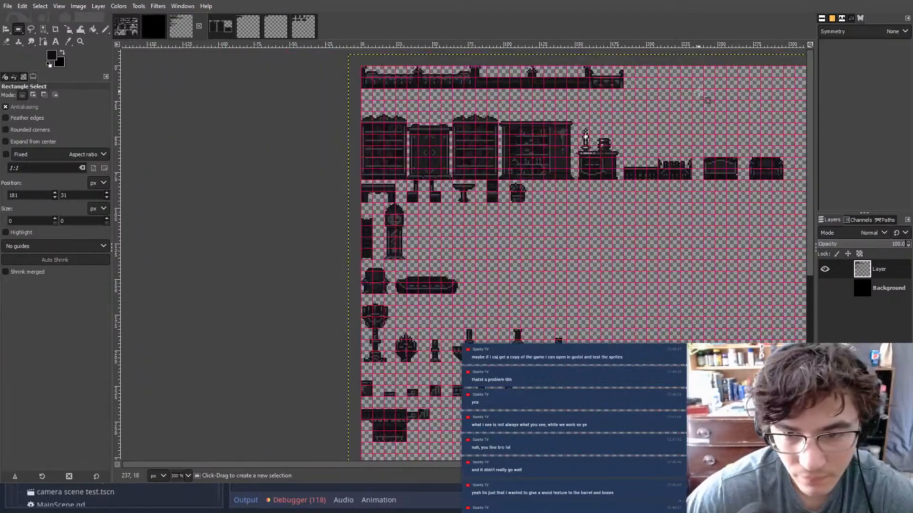
pyautogui.keyDown('ctrl'); pyautogui.scroll(2, 608, 131); pyautogui.keyUp('ctrl')
pyautogui.moveTo(608, 131); pyautogui.dragTo(629, 58, button='middle')
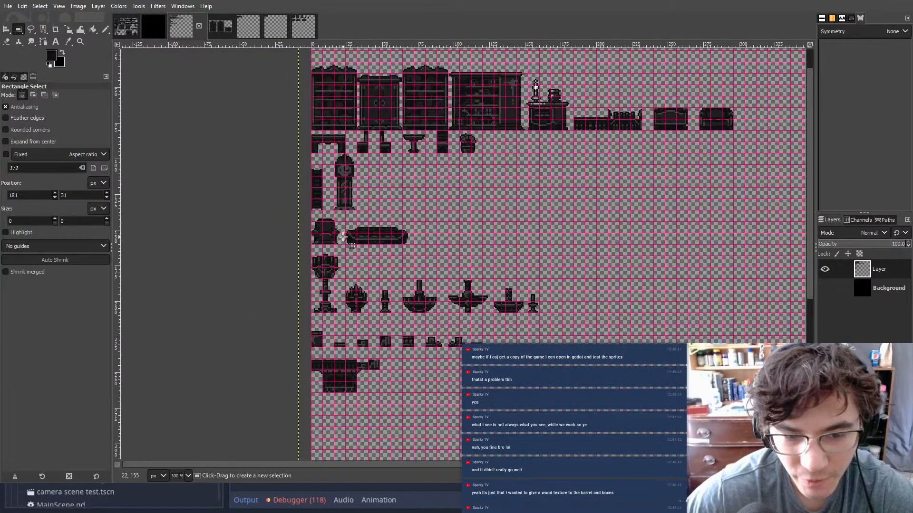
pyautogui.keyDown('ctrl'); pyautogui.scroll(3, 478, 298); pyautogui.keyUp('ctrl')
pyautogui.keyDown('ctrl'); pyautogui.scroll(-1, 407, 261); pyautogui.keyUp('ctrl')
pyautogui.keyDown('ctrl'); pyautogui.scroll(1, 429, 252); pyautogui.keyUp('ctrl')
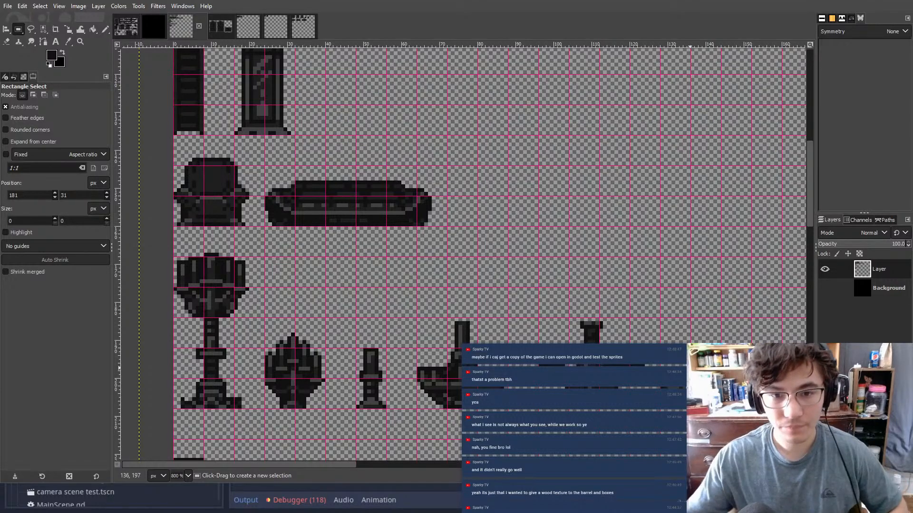
pyautogui.scroll(3, 536, 130)
pyautogui.keyDown('ctrl'); pyautogui.scroll(-5, 464, 203); pyautogui.keyUp('ctrl')
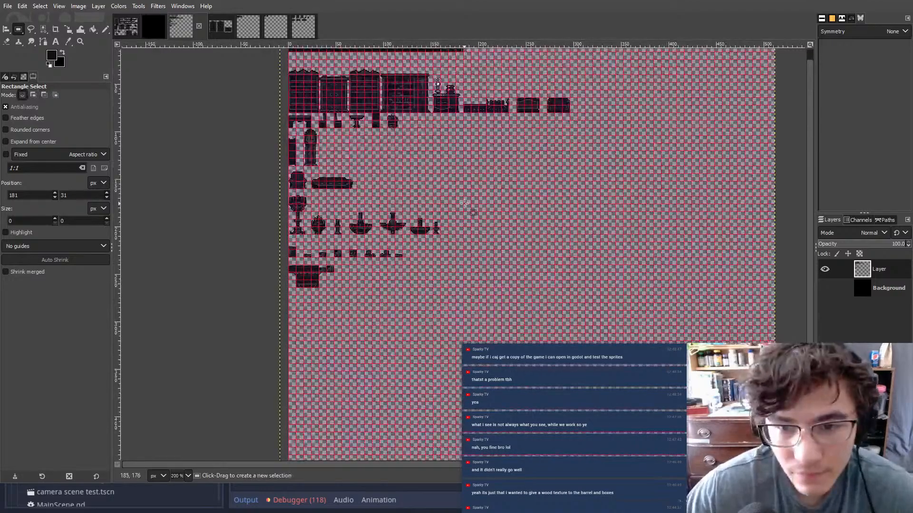
# - In the small sprite image, delete the lower row of chests and export the remaining crates and barrel as boxes_spritesheet
pyautogui.click(310, 35)
pyautogui.keyDown('ctrl'); pyautogui.scroll(3, 475, 190); pyautogui.keyUp('ctrl')
pyautogui.keyDown('ctrl'); pyautogui.scroll(-1, 476, 190); pyautogui.keyUp('ctrl')
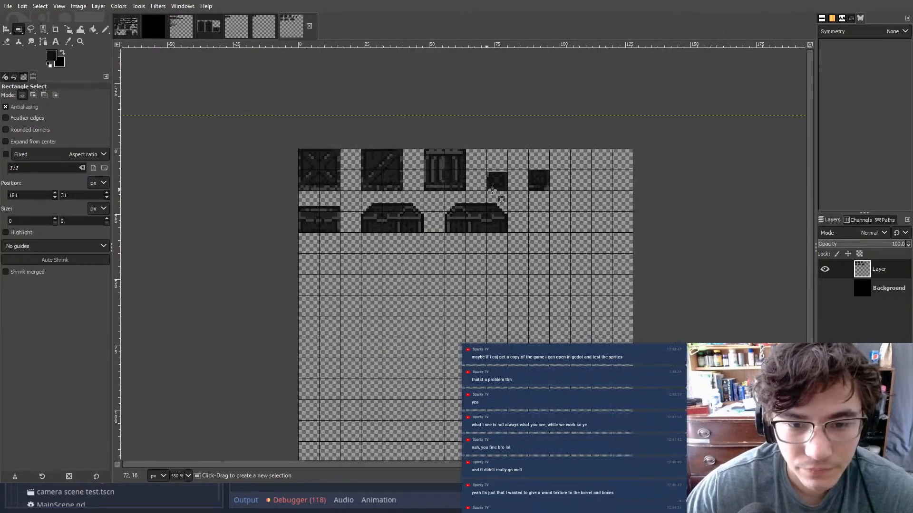
pyautogui.moveTo(563, 269); pyautogui.dragTo(582, 253, button='middle')
pyautogui.click(4, 5)
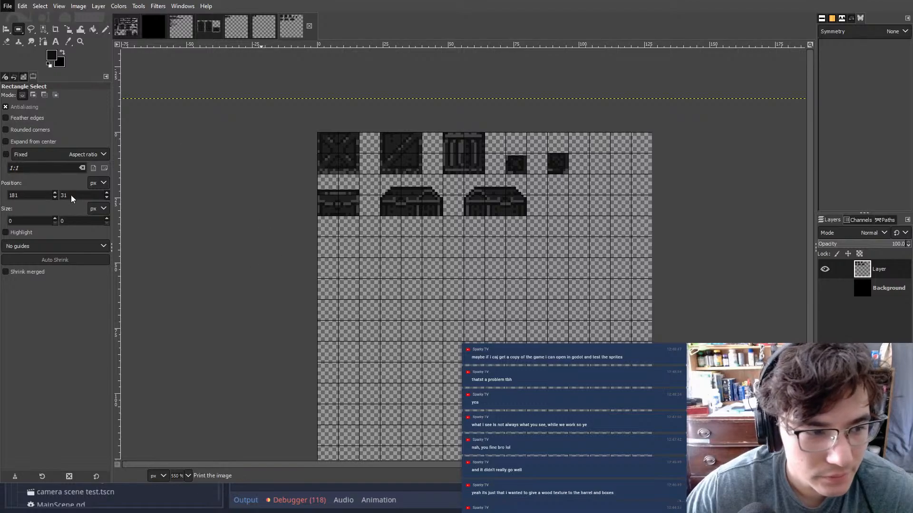
pyautogui.click(77, 153)
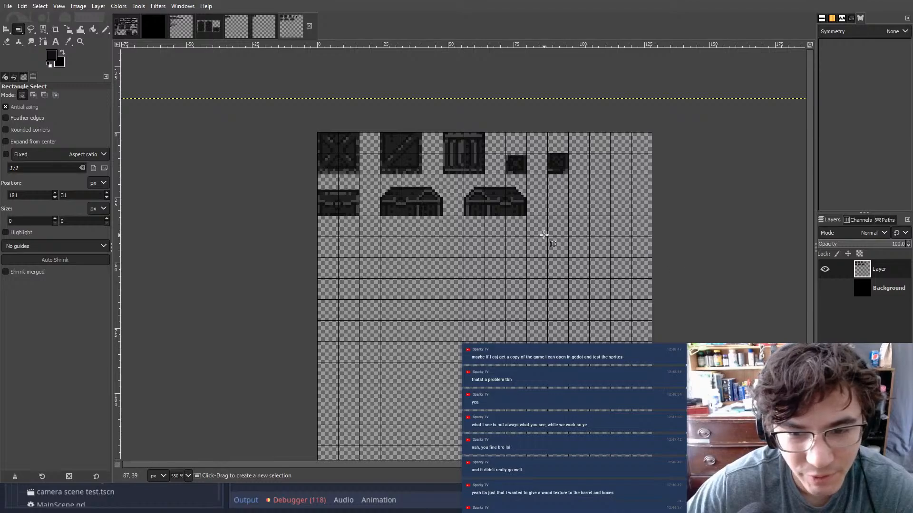
pyautogui.moveTo(597, 258); pyautogui.dragTo(246, 179)
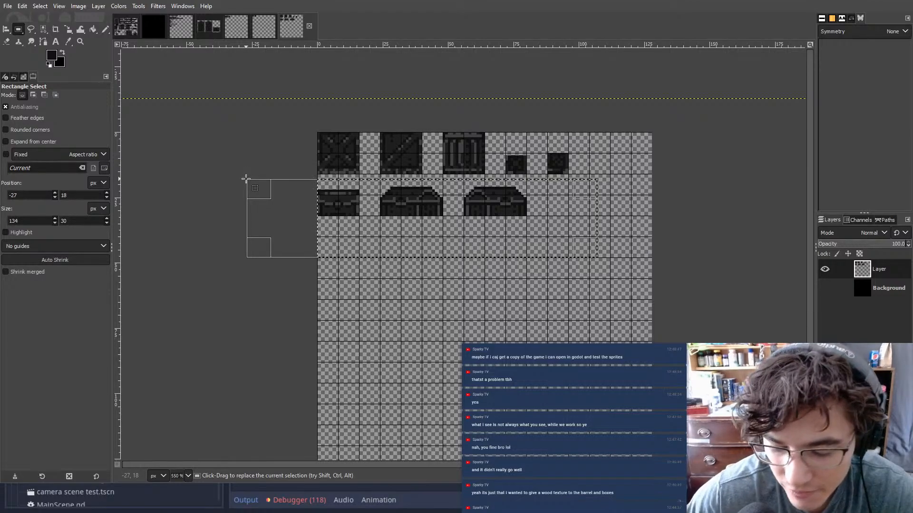
pyautogui.press('Delete')
pyautogui.click(509, 326)
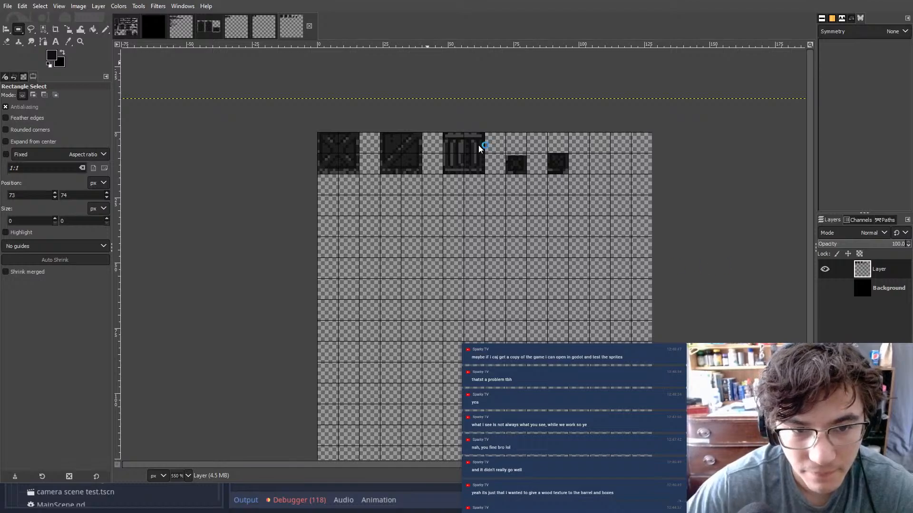
pyautogui.hotkey('ctrl', 'e')
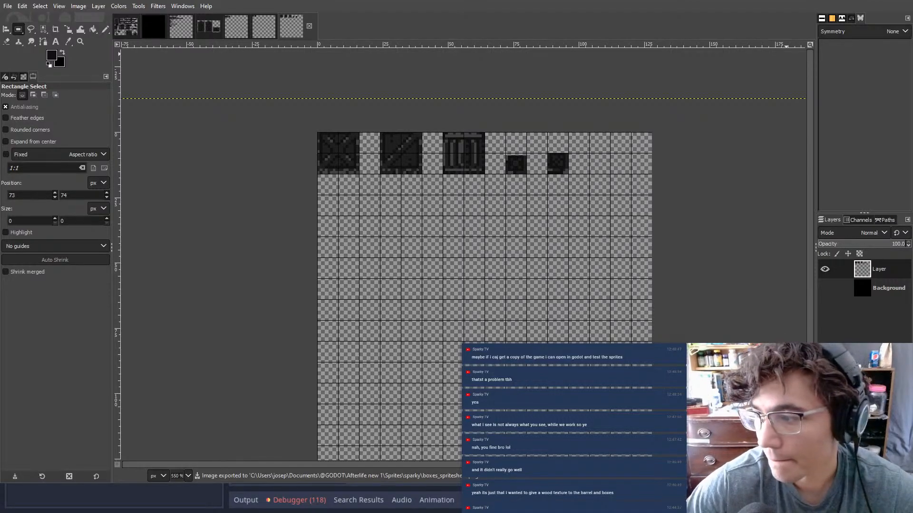
# - Switch to Godot and replace the TileMap script's template below the extends line with a func _ready(): containing only pass
pyautogui.hotkey('alt', 'Tab')
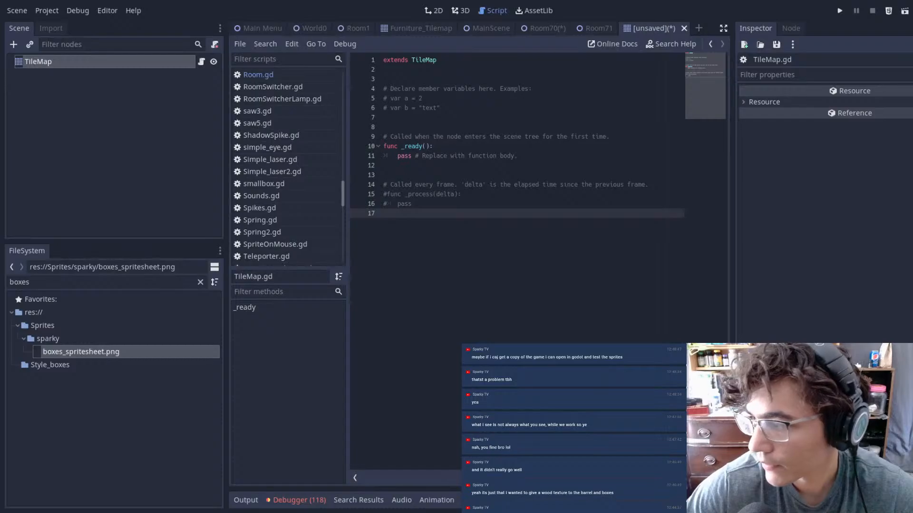
pyautogui.moveTo(226, 153); pyautogui.dragTo(92, 154)
pyautogui.moveTo(252, 118); pyautogui.dragTo(188, 77)
pyautogui.press('BackSpace')
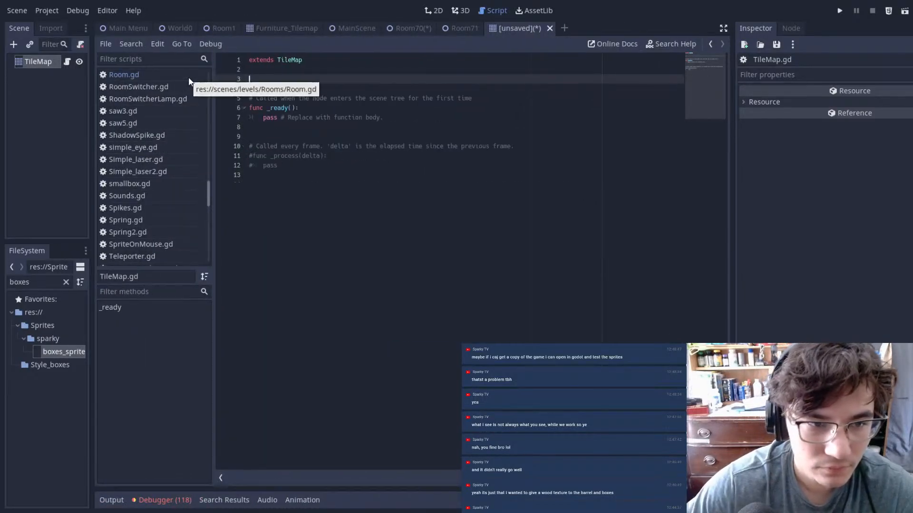
pyautogui.moveTo(471, 190); pyautogui.dragTo(139, 88)
pyautogui.press('BackSpace')
pyautogui.write('func _ready():')
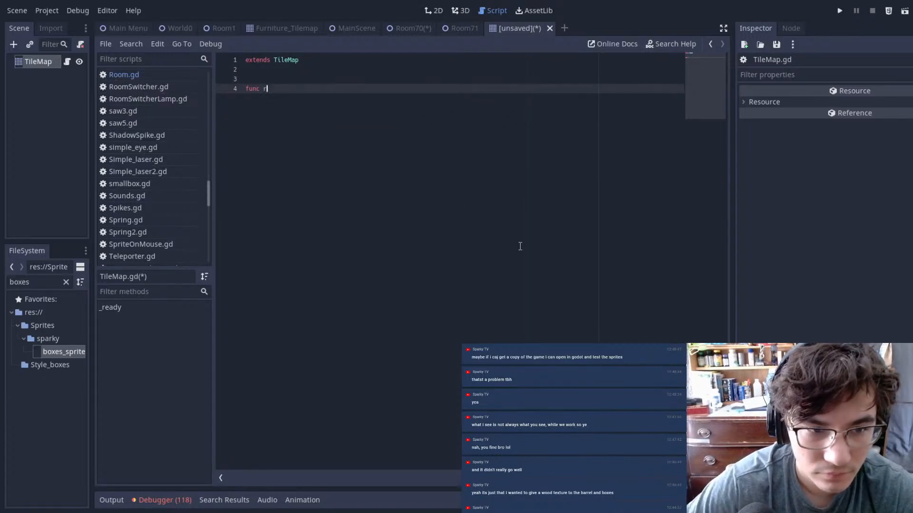
pyautogui.press('Return')
pyautogui.write('pass')
pyautogui.press('Return')
# - Save the new scene in the scenes/tilemaps folder as Furniture_boxes_Tilemap.tscn
pyautogui.hotkey('ctrl', 's')
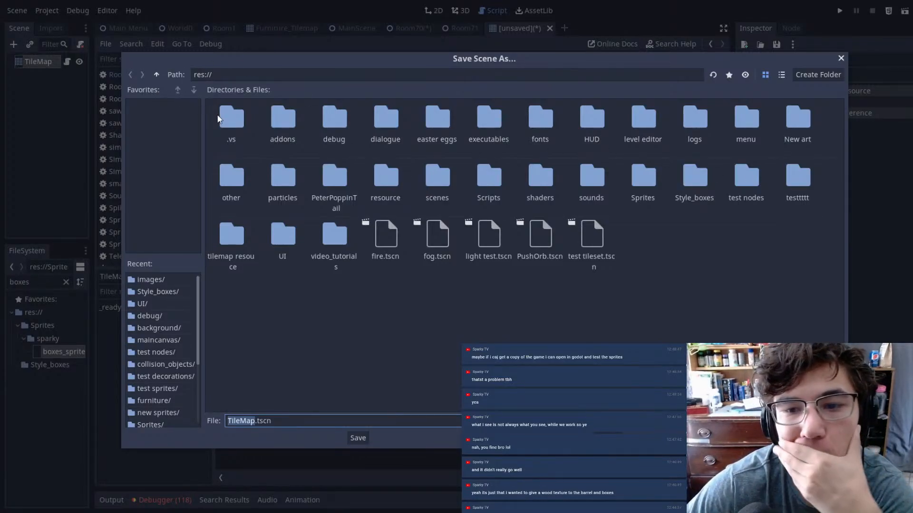
pyautogui.doubleClick(435, 176)
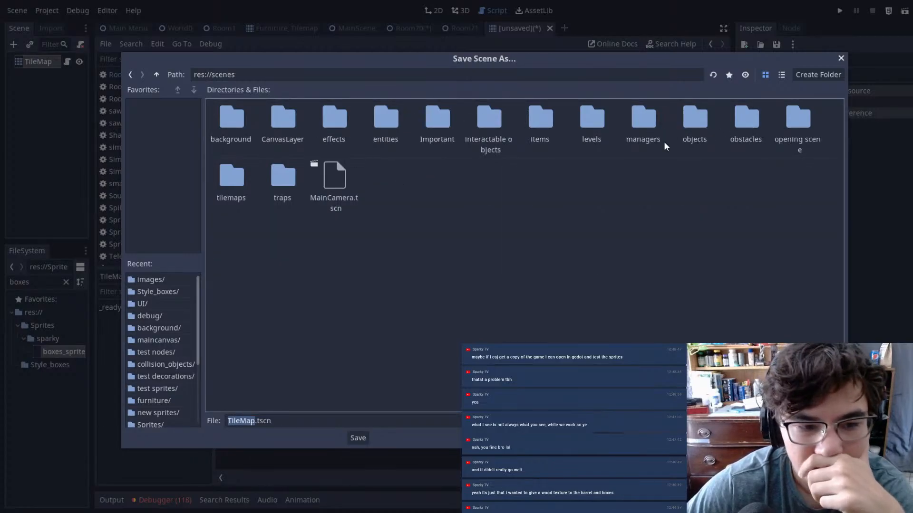
pyautogui.doubleClick(228, 182)
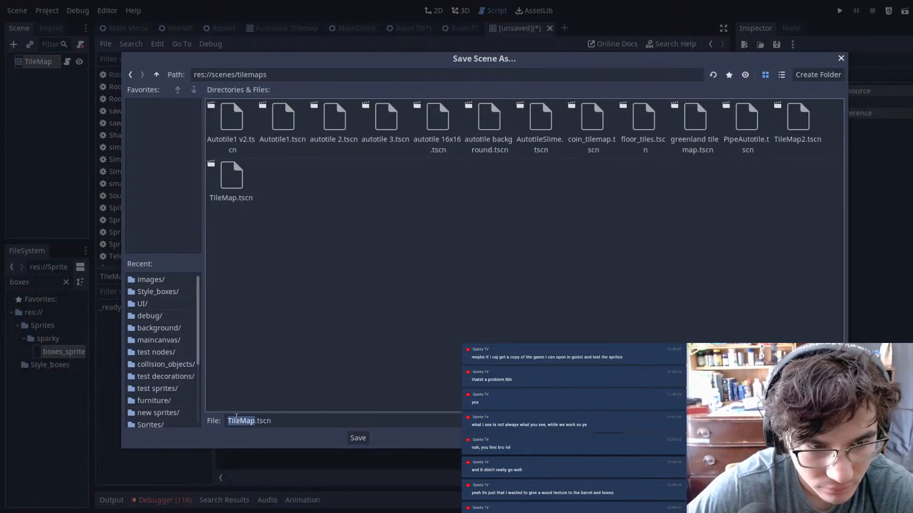
pyautogui.write('Box')
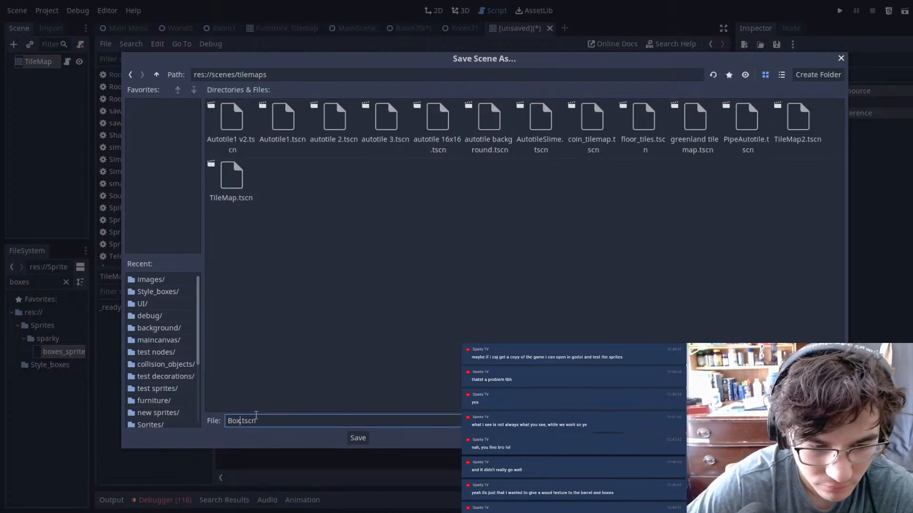
pyautogui.press('BackSpace')
pyautogui.press('BackSpace')
pyautogui.press('BackSpace')
pyautogui.write('Furn')
pyautogui.write('iture_b')
pyautogui.write('oxes')
pyautogui.write('_tilemap')
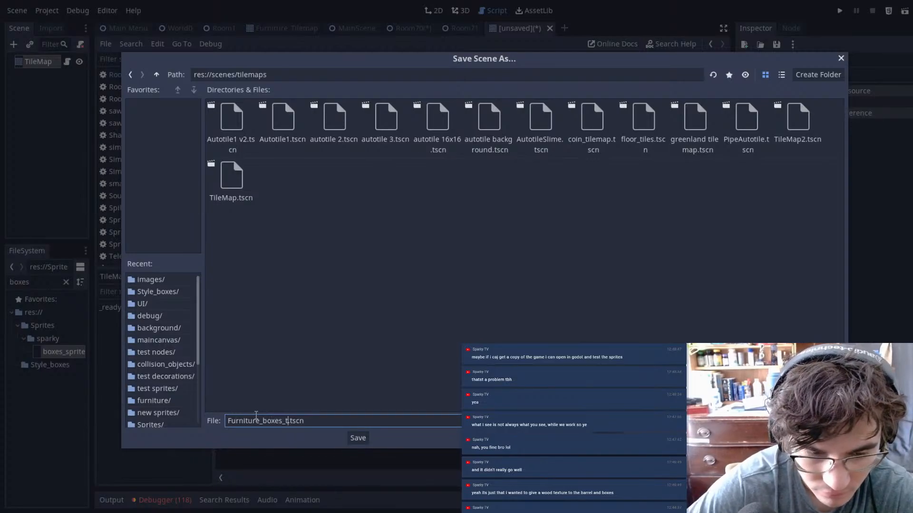
pyautogui.press('BackSpace')
pyautogui.press('BackSpace')
pyautogui.press('BackSpace')
pyautogui.press('BackSpace')
pyautogui.press('BackSpace')
pyautogui.press('BackSpace')
pyautogui.press('BackSpace')
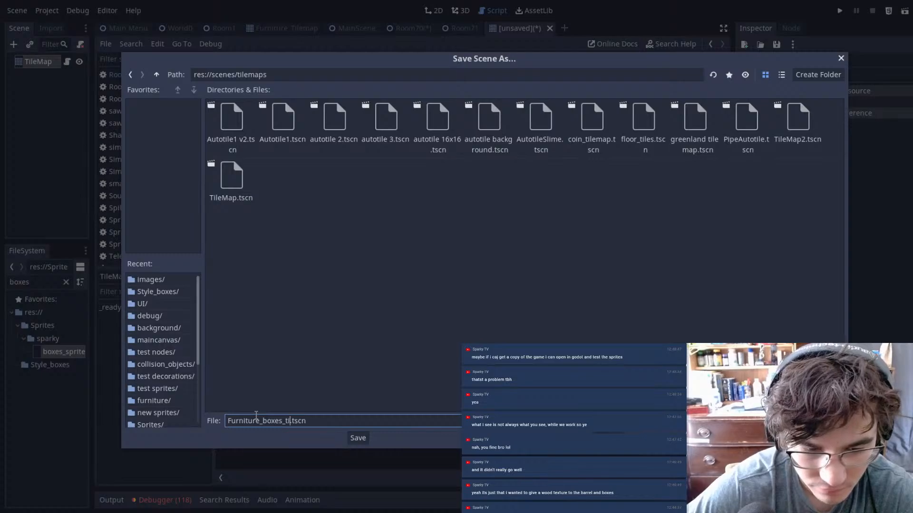
pyautogui.write('Tilemap')
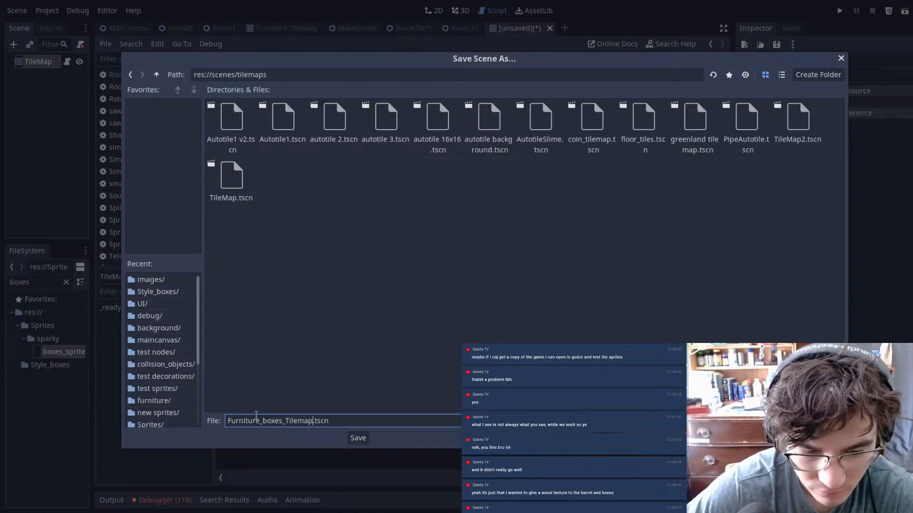
pyautogui.press('Return')
# - Add boxes_spritesheet.png to the TileMap's tile set and draw a single tile region over the first large crate
pyautogui.click(37, 61)
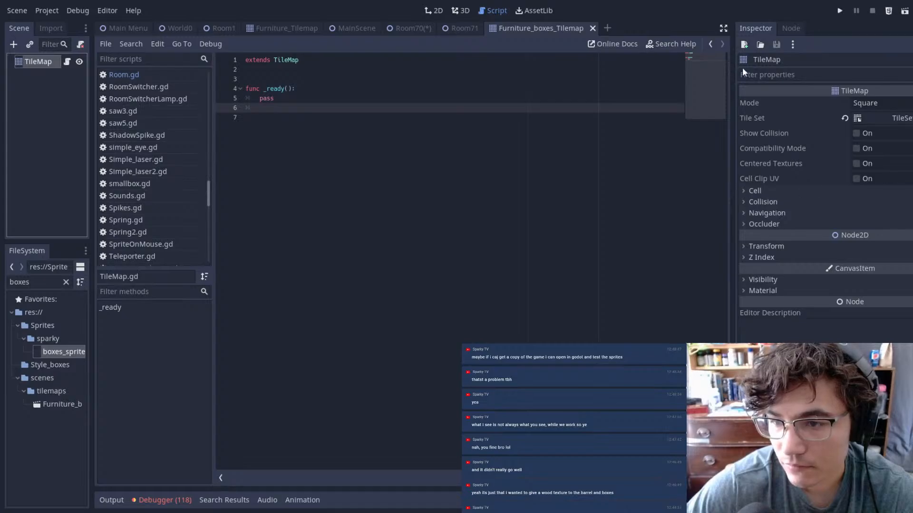
pyautogui.click(894, 118)
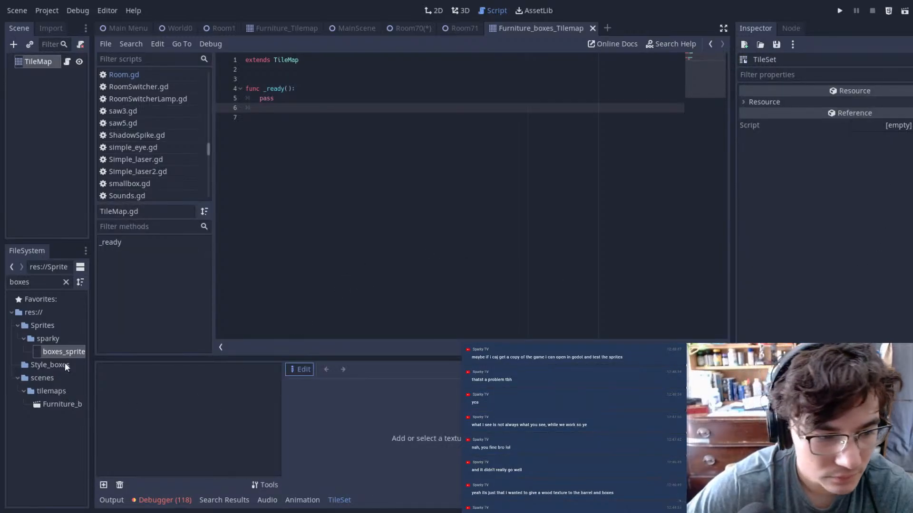
pyautogui.moveTo(70, 356); pyautogui.dragTo(200, 394)
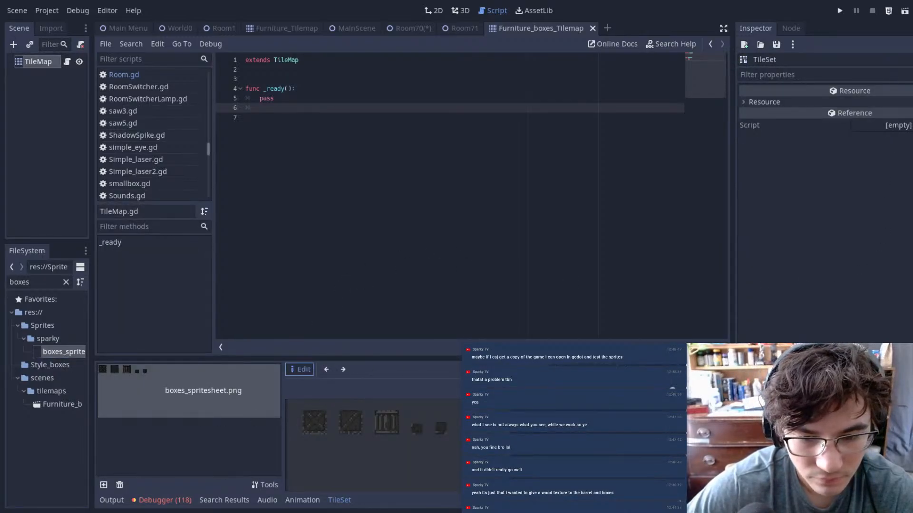
pyautogui.click(318, 432)
pyautogui.moveTo(312, 416); pyautogui.dragTo(327, 444)
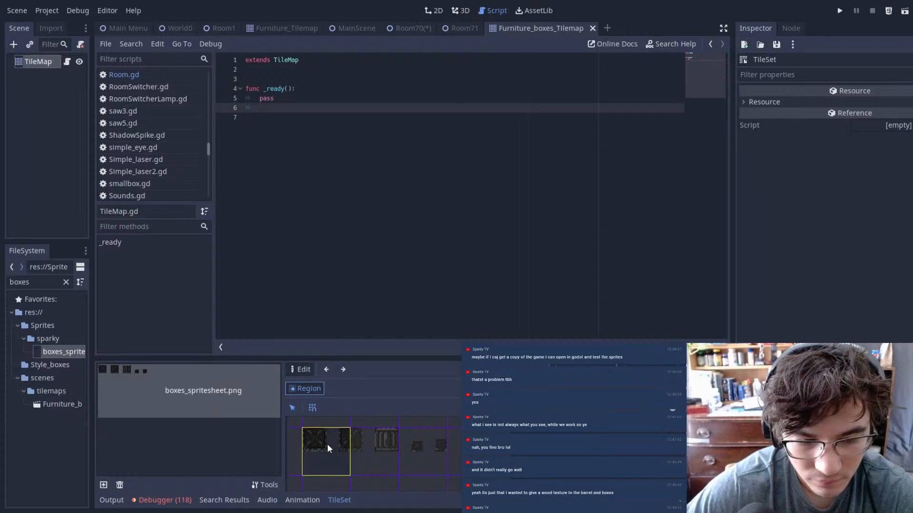
# - Set the tile set's snap step to 8 by 8 and enlarge the tile set editing area
pyautogui.click(881, 159)
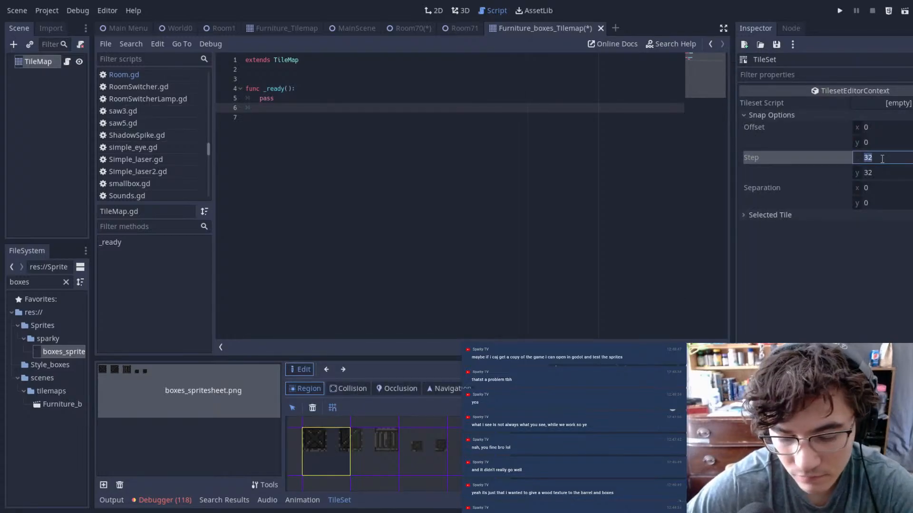
pyautogui.write('8')
pyautogui.click(888, 174)
pyautogui.write('8')
pyautogui.click(888, 158)
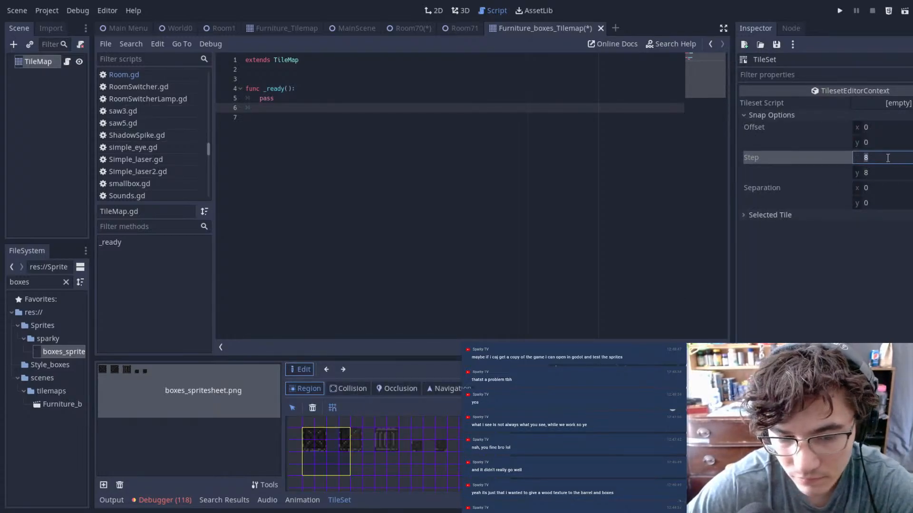
pyautogui.moveTo(416, 359); pyautogui.dragTo(461, 169)
# - Delete the first large crate's trial tile and create a single tile around the last small crate
pyautogui.click(370, 290)
pyautogui.moveTo(311, 249); pyautogui.dragTo(321, 257)
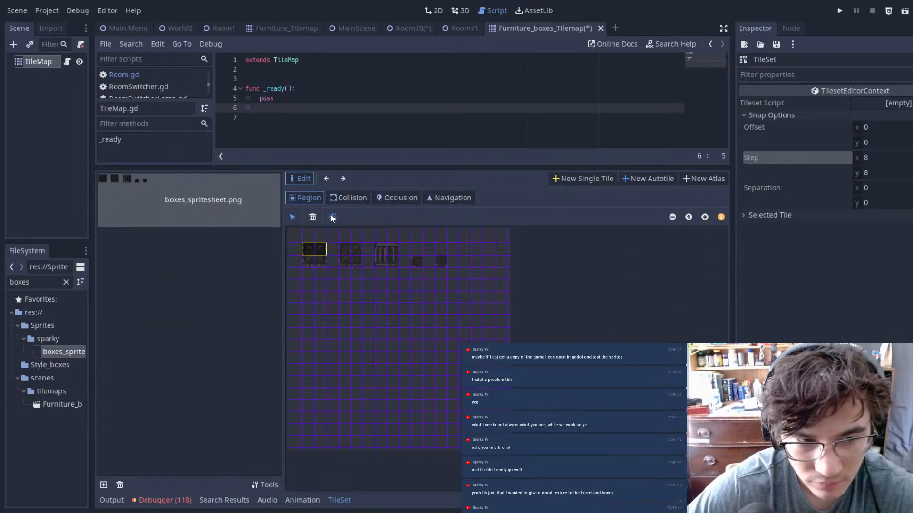
pyautogui.click(489, 273)
pyautogui.click(312, 217)
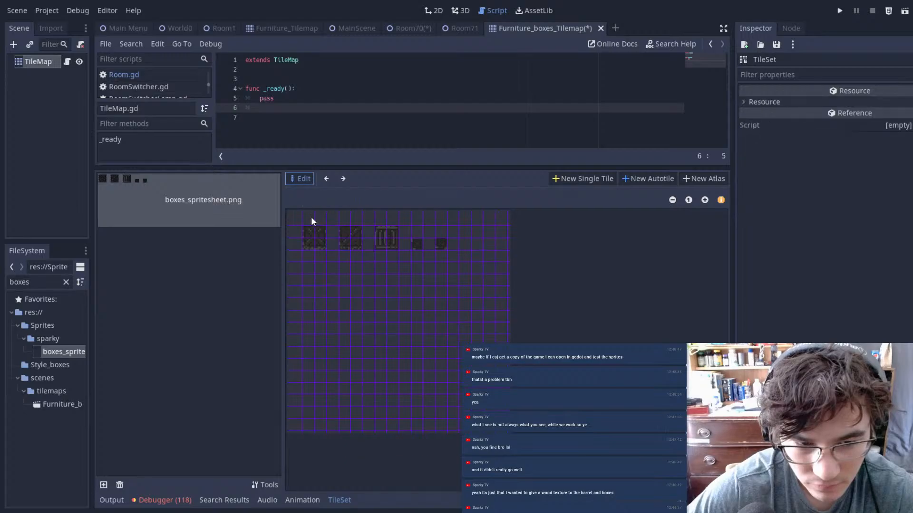
pyautogui.click(577, 179)
pyautogui.moveTo(314, 259); pyautogui.dragTo(446, 266)
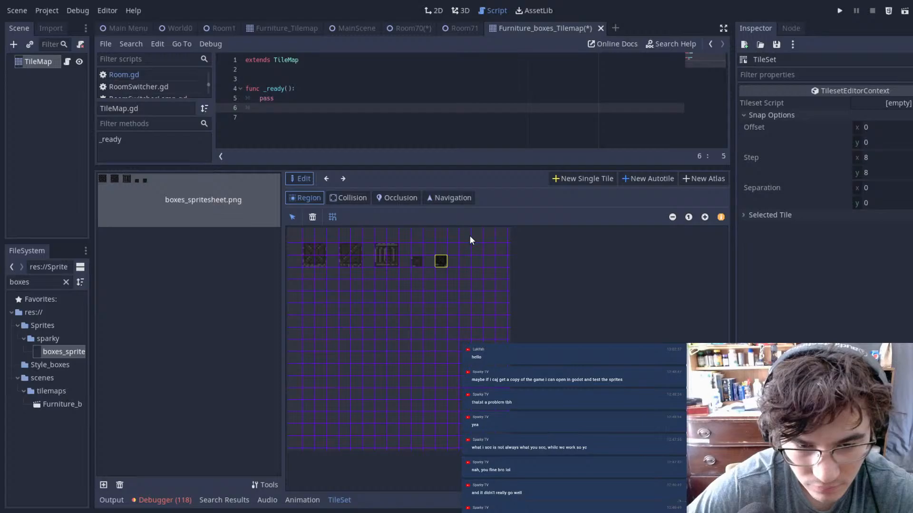
# - Reopen boxes_spritesheet.png in the tile set and create single tiles around both large crates, the barrel and the first small crate
pyautogui.click(46, 66)
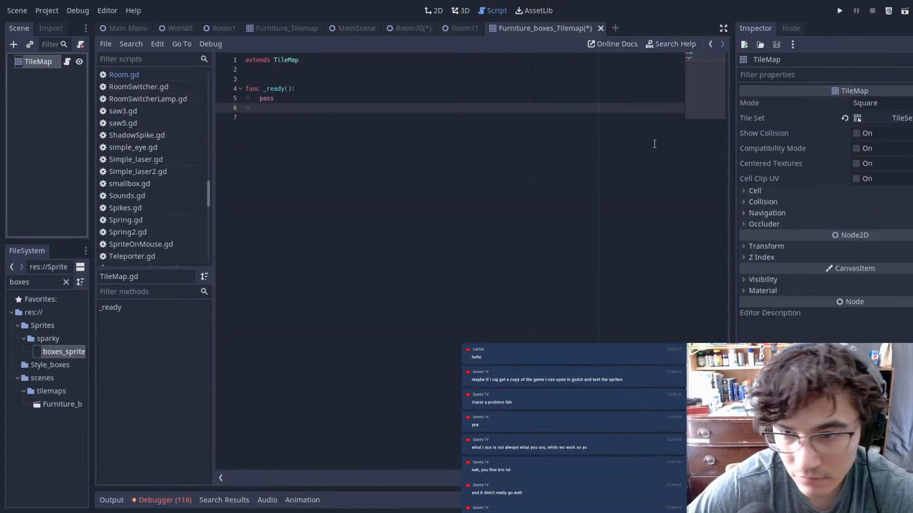
pyautogui.click(900, 122)
pyautogui.click(205, 202)
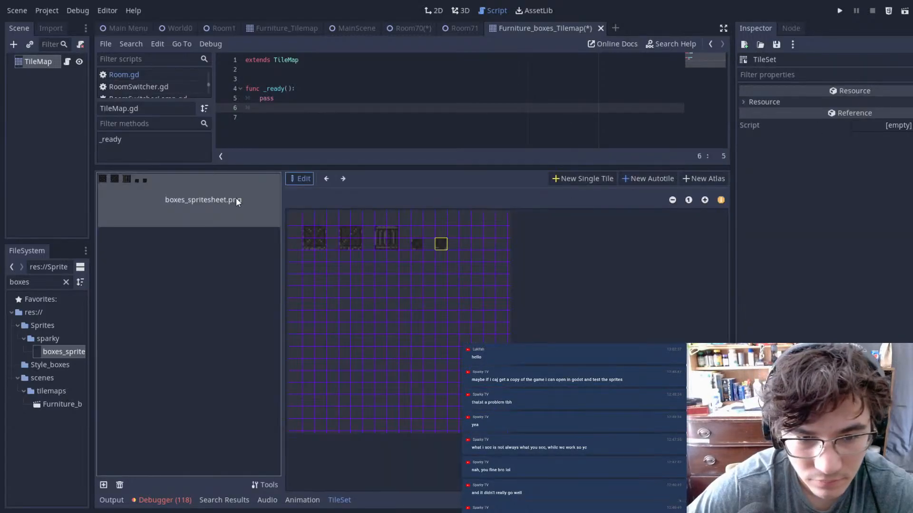
pyautogui.click(575, 180)
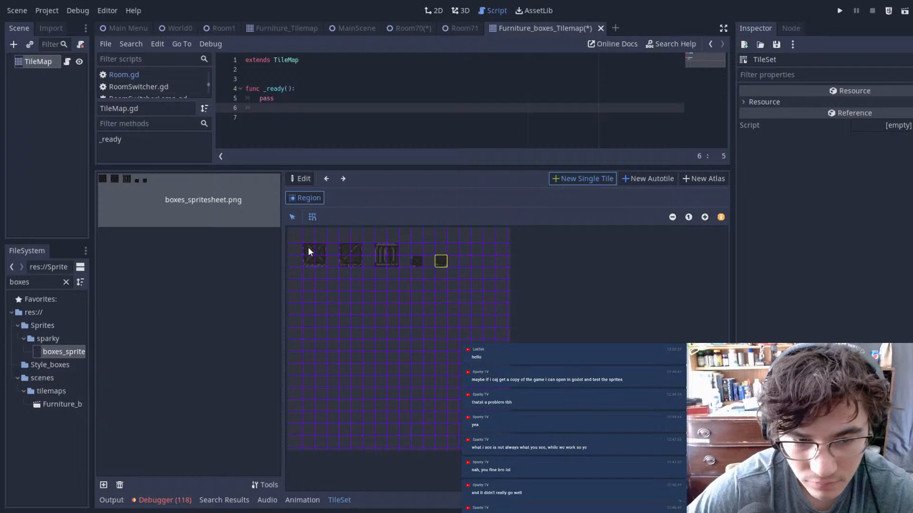
pyautogui.moveTo(318, 259); pyautogui.dragTo(320, 260)
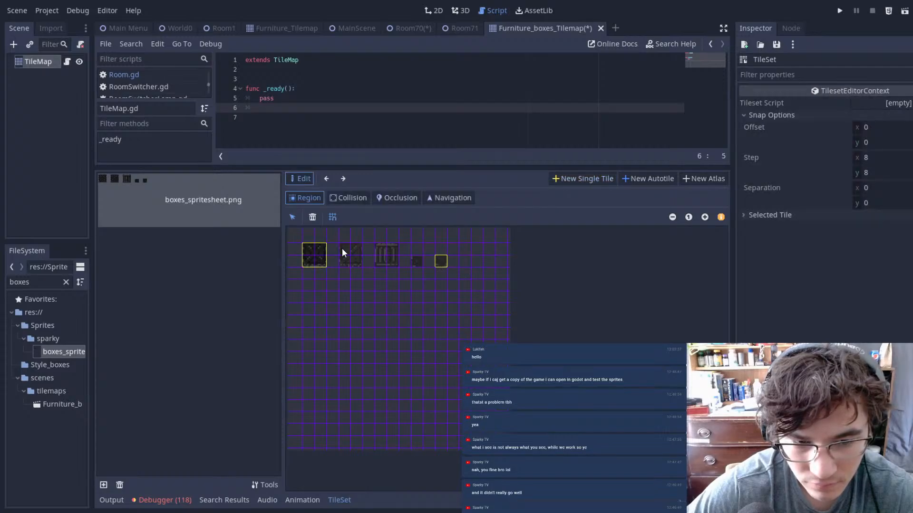
pyautogui.click(575, 179)
pyautogui.moveTo(352, 255); pyautogui.dragTo(354, 265)
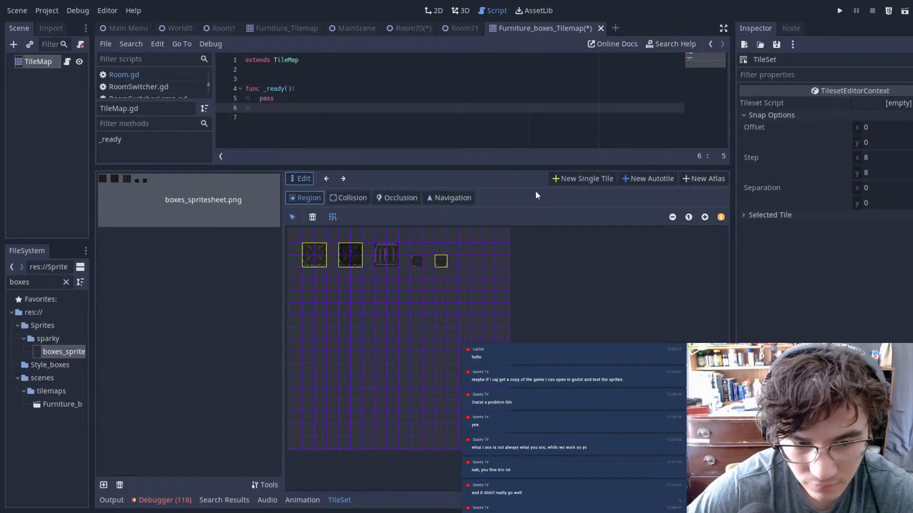
pyautogui.click(570, 181)
pyautogui.moveTo(411, 261); pyautogui.dragTo(423, 267)
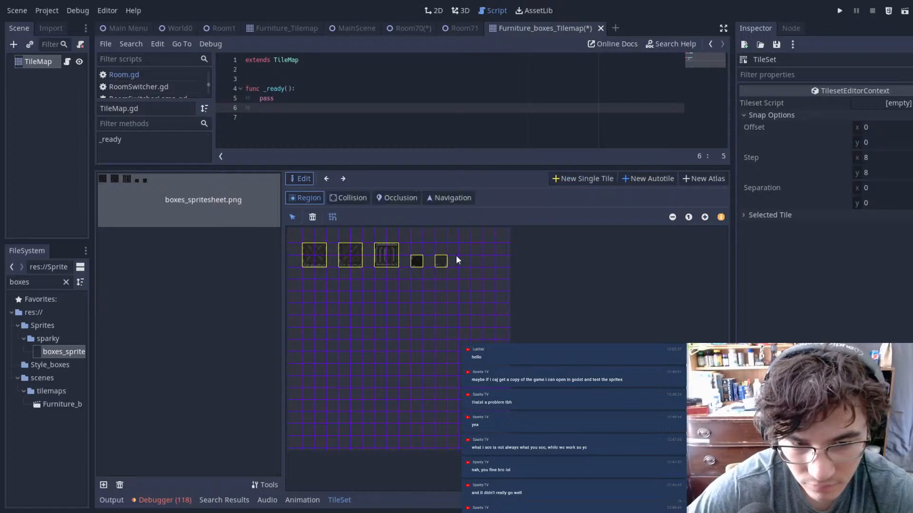
# - Delete the last small crate's tile, redraw it as a new single tile, and save the scene
pyautogui.click(312, 218)
pyautogui.click(570, 181)
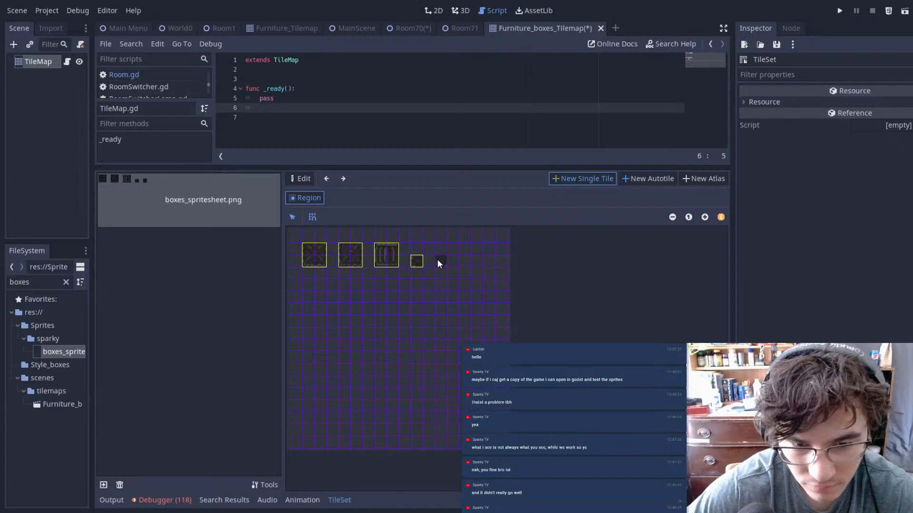
pyautogui.moveTo(437, 259); pyautogui.dragTo(447, 266)
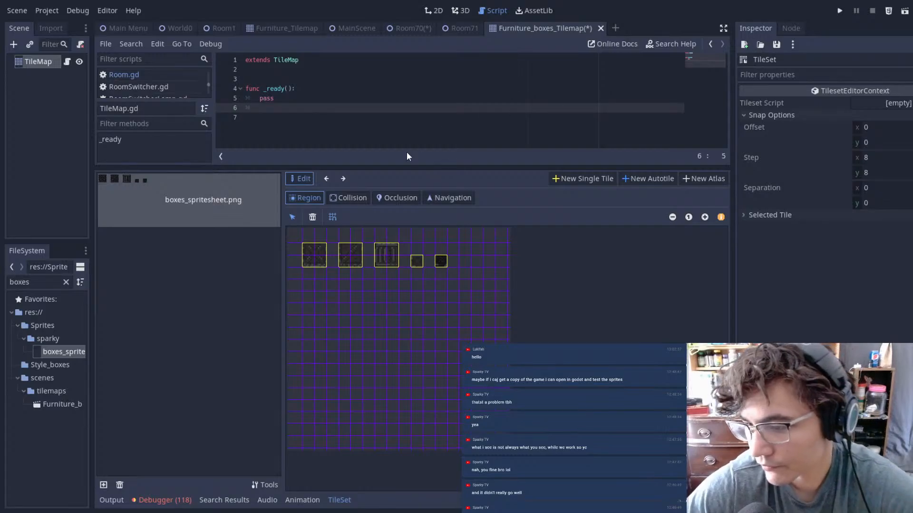
pyautogui.hotkey('ctrl', 's')
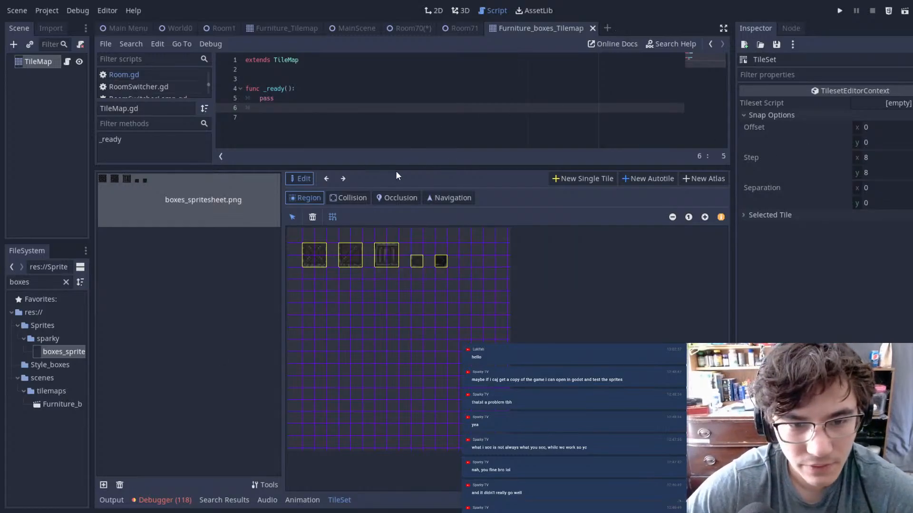
# - Return to the TileMap script and remove the pass statement from the _ready function
pyautogui.moveTo(412, 168); pyautogui.dragTo(412, 331)
pyautogui.click(55, 102)
pyautogui.click(50, 63)
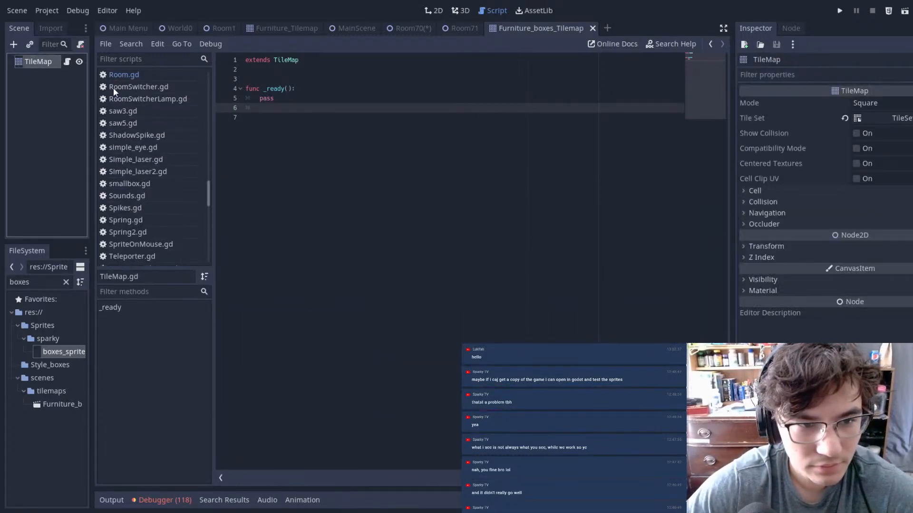
pyautogui.click(321, 117)
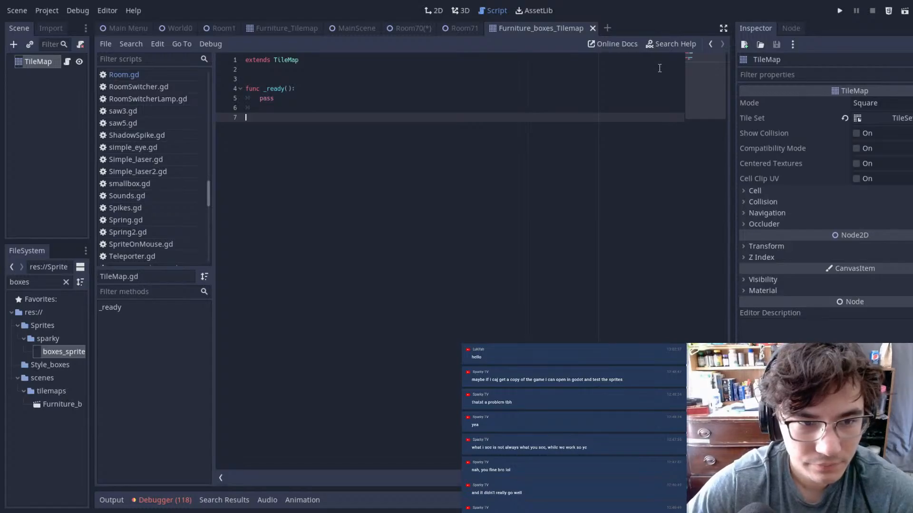
pyautogui.press('Up')
pyautogui.press('Up')
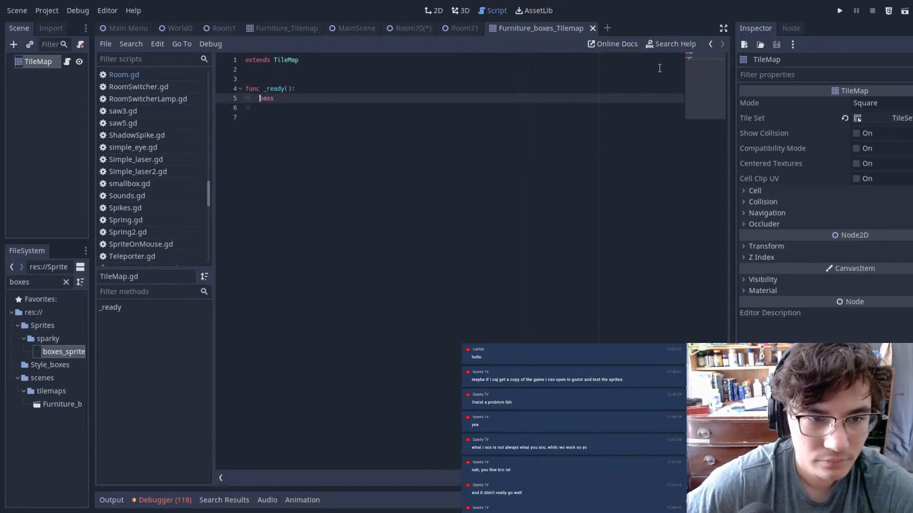
pyautogui.press('BackSpace')
pyautogui.press('BackSpace')
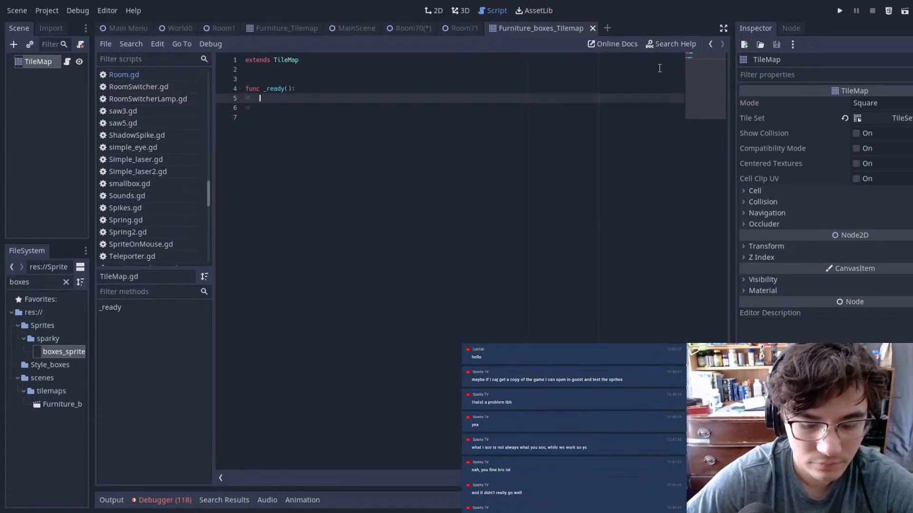
# - Start a loop in _ready with the line for tile in get_used_cells(): and open its indented body
pyautogui.write('for tile')
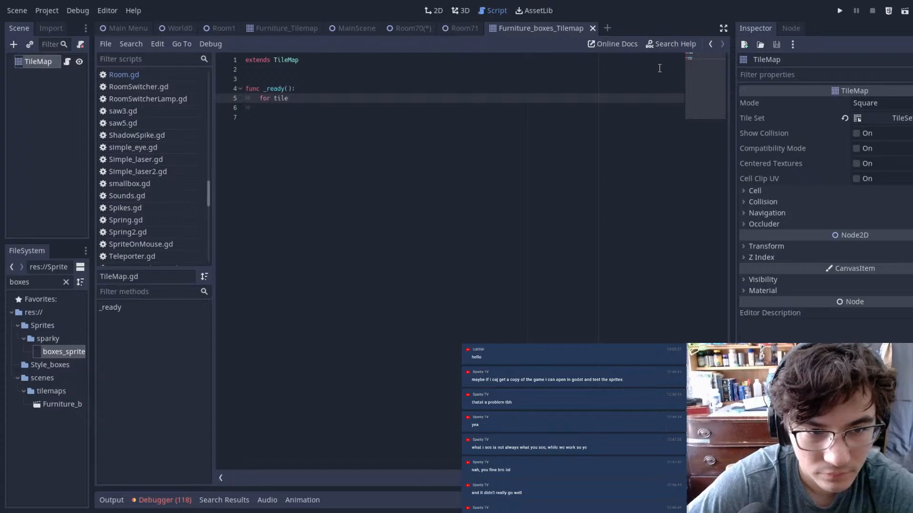
pyautogui.press('BackSpace')
pyautogui.press('BackSpace')
pyautogui.write('in get')
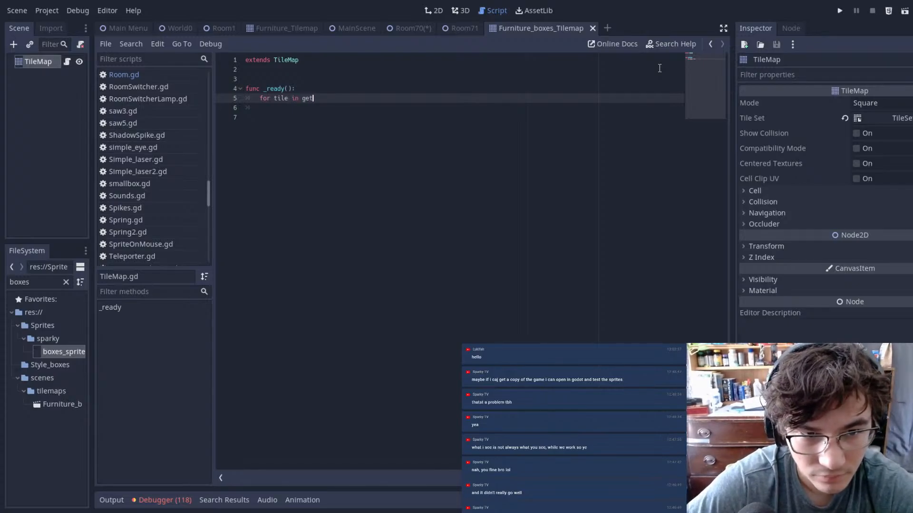
pyautogui.write('_used')
pyautogui.press('Return')
pyautogui.write(':')
pyautogui.press('Return')
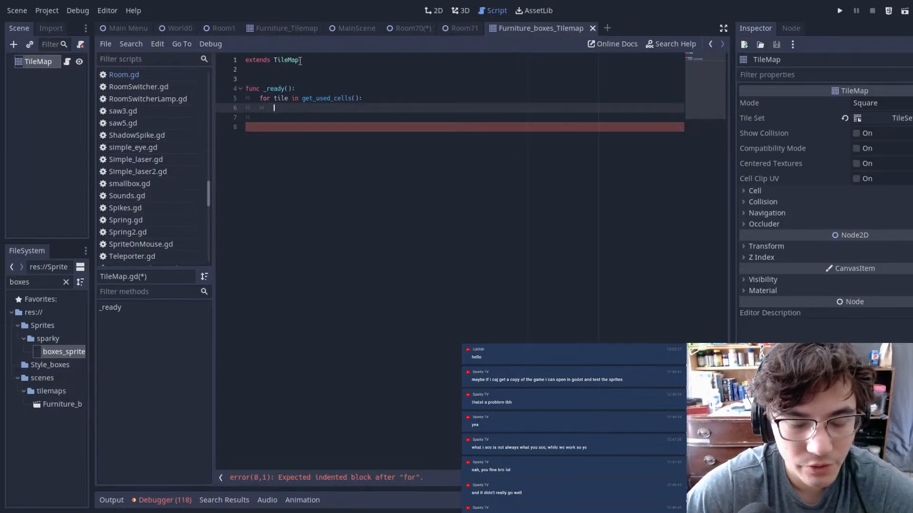
# - Fill the body of the get_used_cells loop with a pass statement and save the TileMap script
pyautogui.scroll(3, 155, 147)
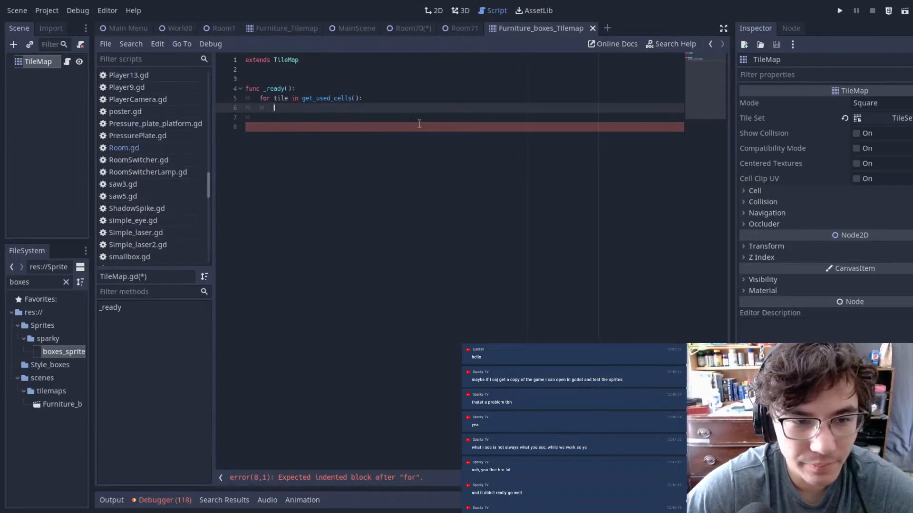
pyautogui.write('pass')
pyautogui.hotkey('ctrl', 's')
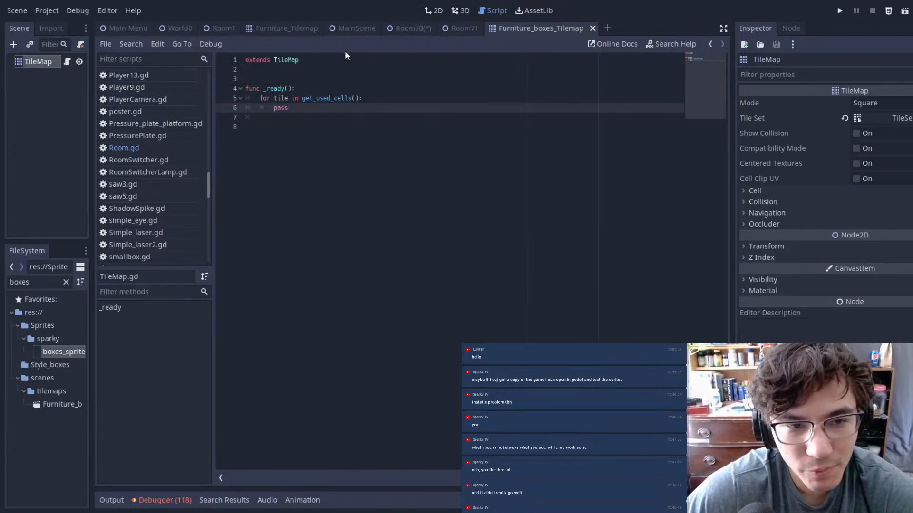
# - Search the project files for levelmana and open the LevelManager.gd script
pyautogui.doubleClick(32, 283)
pyautogui.write('level')
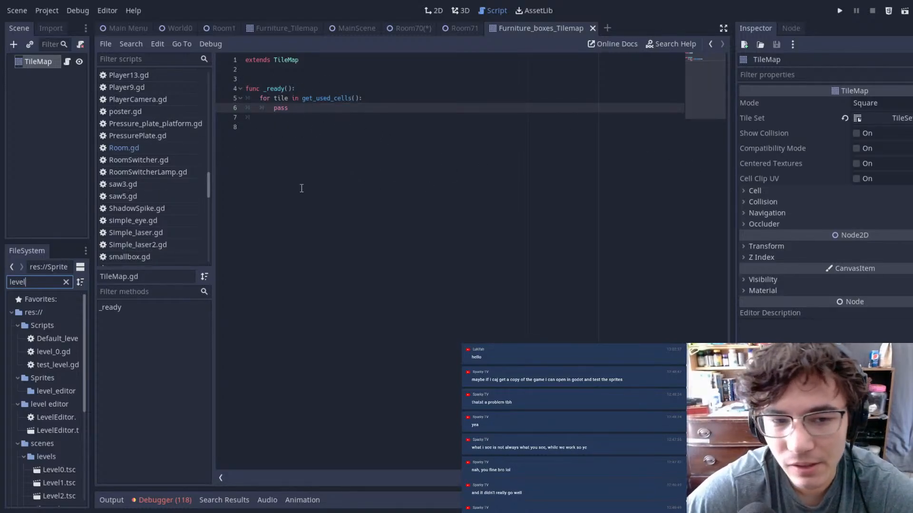
pyautogui.doubleClick(53, 284)
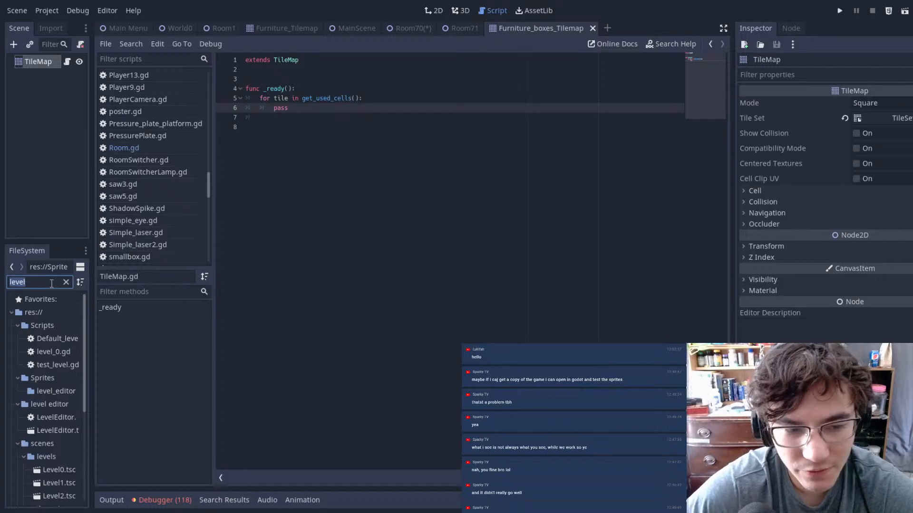
pyautogui.press('BackSpace')
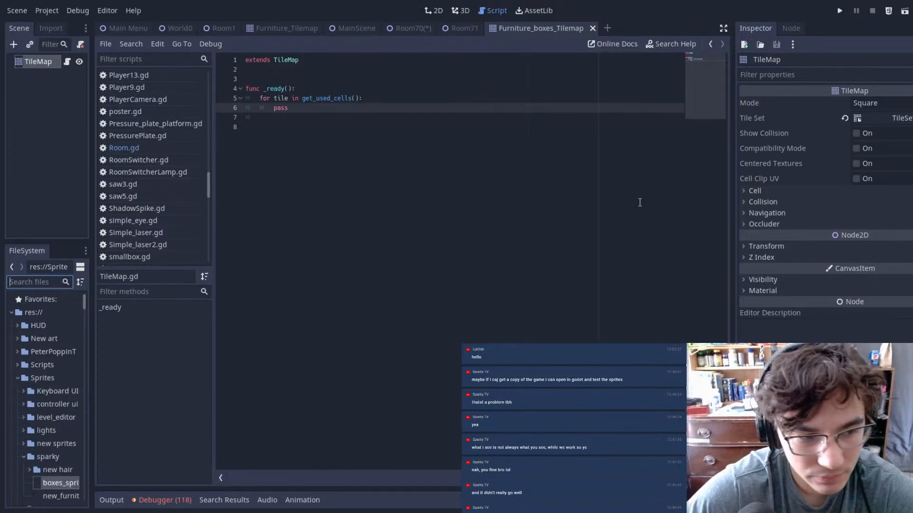
pyautogui.write('level')
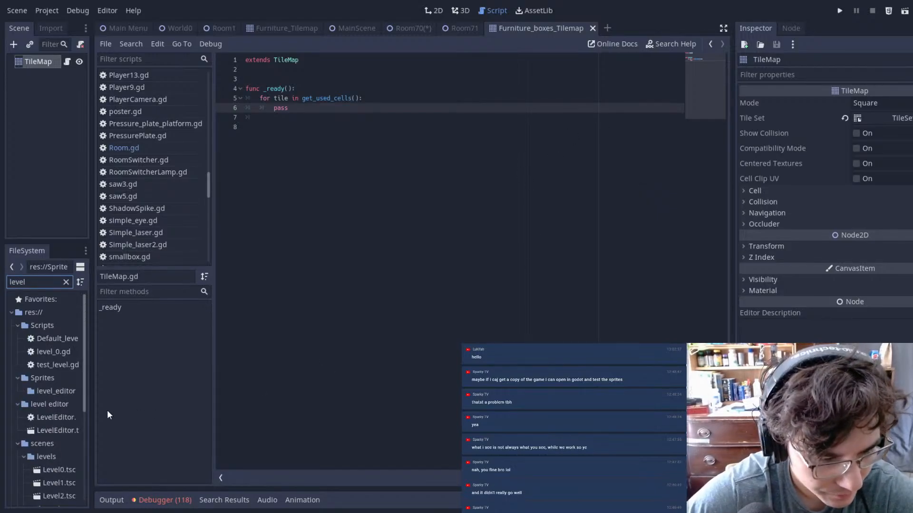
pyautogui.scroll(-5, 83, 403)
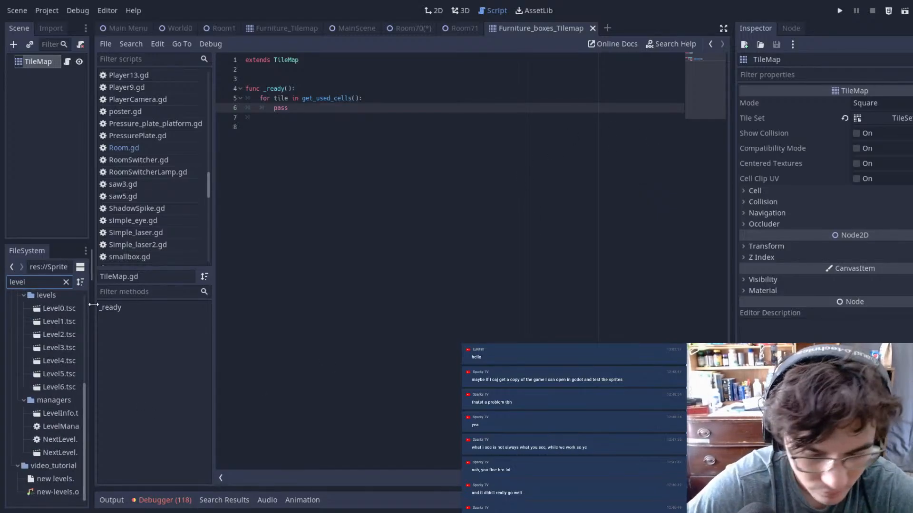
pyautogui.write('mana')
pyautogui.doubleClick(52, 352)
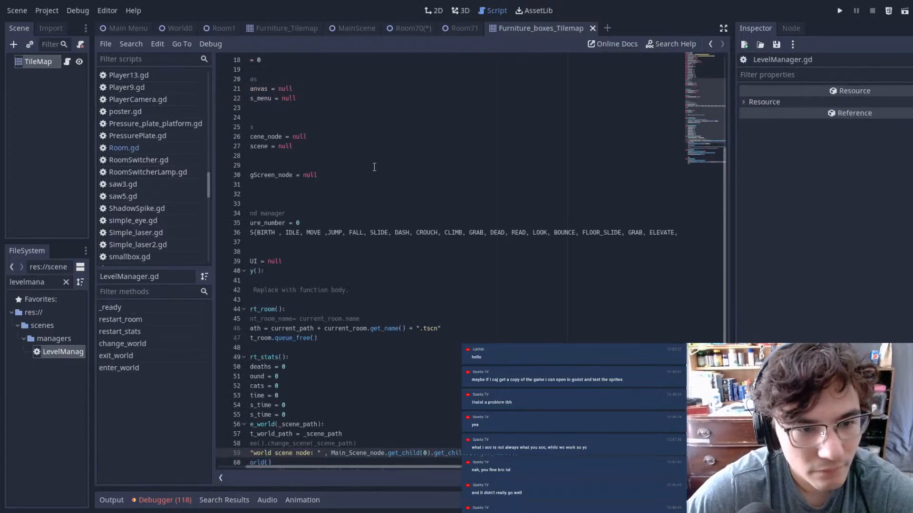
# - Insert a blank line and a #states comment between the furniture_number variable and the STATES enum in LevelManager.gd
pyautogui.moveTo(281, 468); pyautogui.dragTo(255, 467)
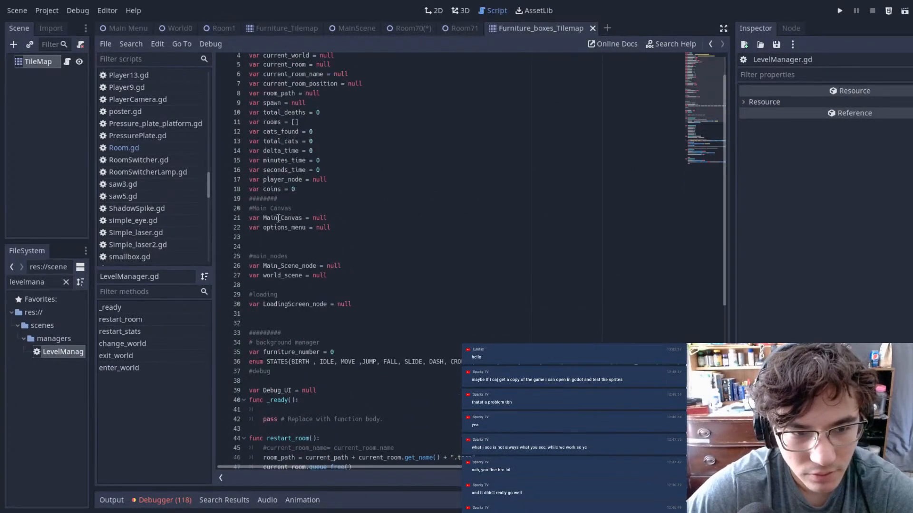
pyautogui.scroll(3, 293, 247)
pyautogui.scroll(-2, 293, 247)
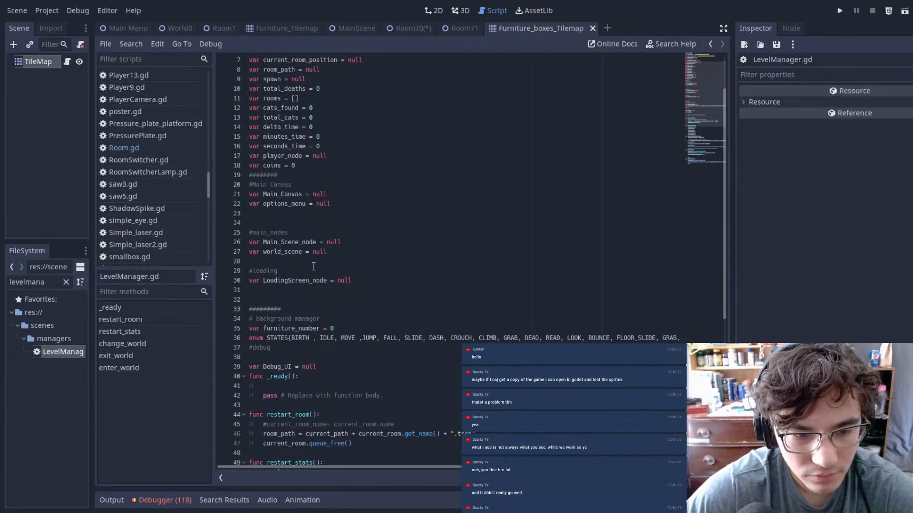
pyautogui.scroll(-2, 448, 279)
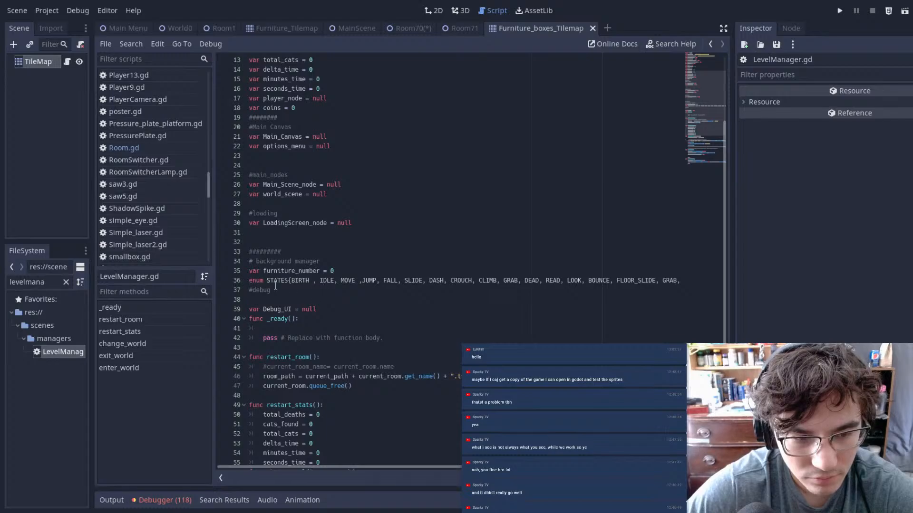
pyautogui.click(355, 271)
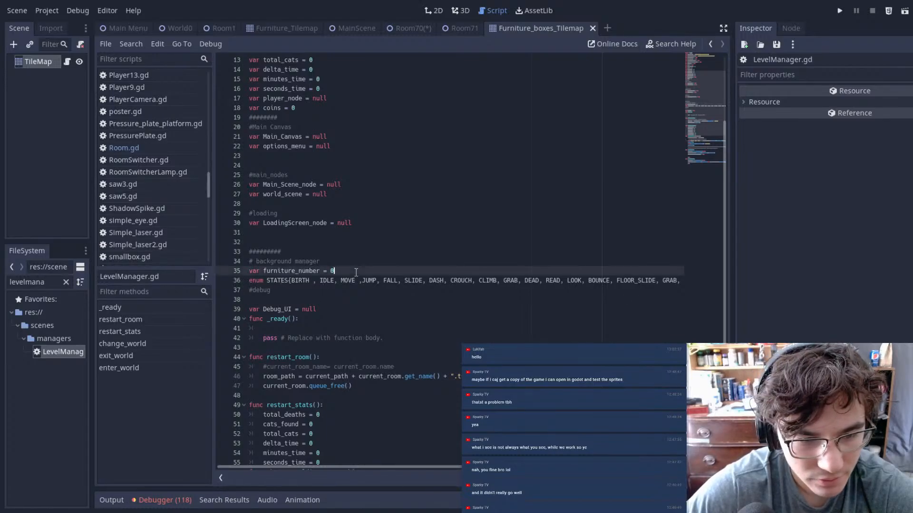
pyautogui.press('Return')
pyautogui.press('Return')
pyautogui.write('$')
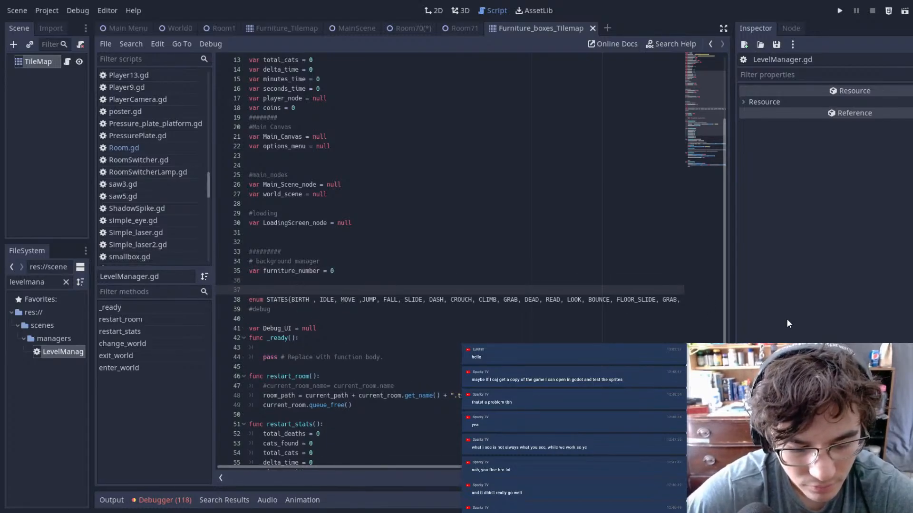
pyautogui.write('states')
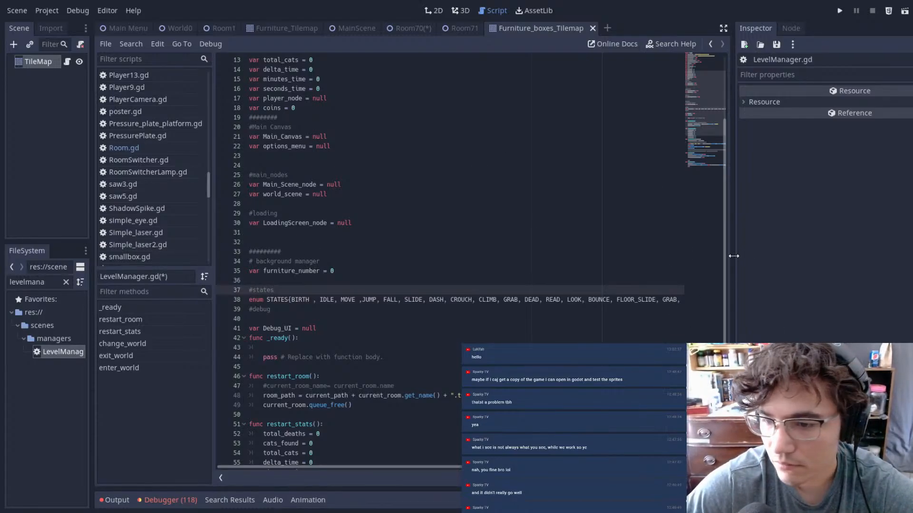
# - Declare var furniture_flip_modulate = 3 directly below furniture_number in LevelManager.gd and save the script
pyautogui.moveTo(735, 252); pyautogui.dragTo(854, 251)
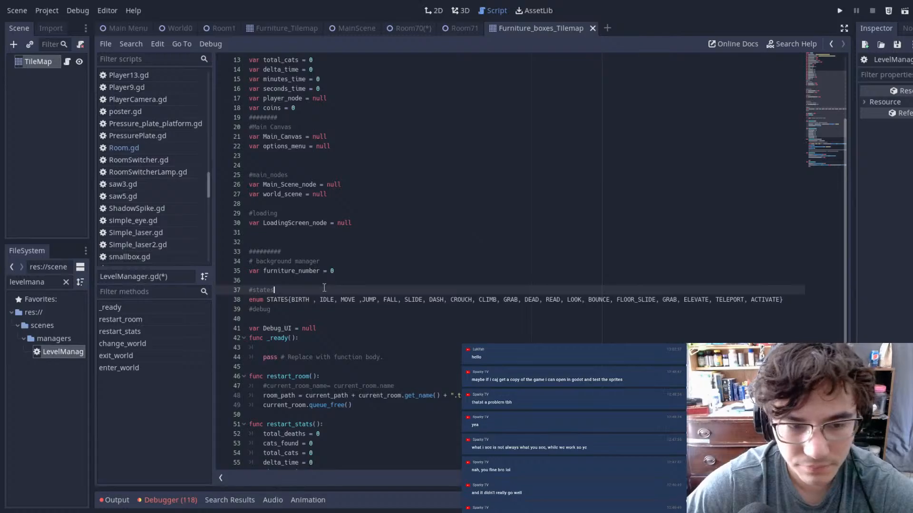
pyautogui.click(337, 273)
pyautogui.click(340, 281)
pyautogui.write('var furn')
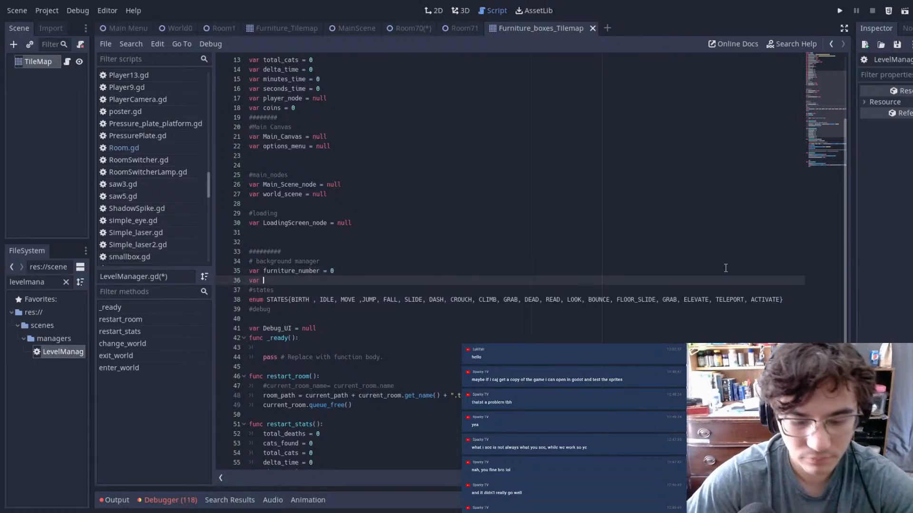
pyautogui.press('BackSpace')
pyautogui.press('BackSpace')
pyautogui.press('BackSpace')
pyautogui.press('BackSpace')
pyautogui.press('BackSpace')
pyautogui.press('BackSpace')
pyautogui.press('BackSpace')
pyautogui.press('BackSpace')
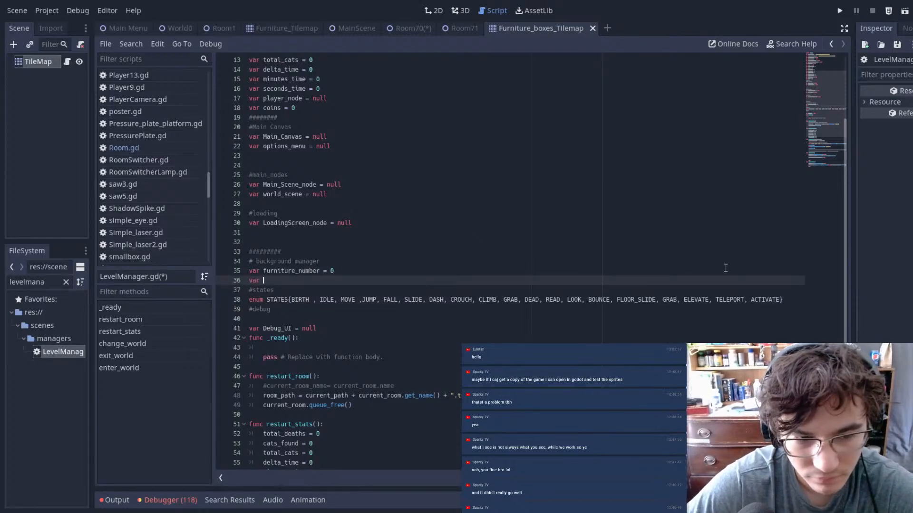
pyautogui.write('var fur')
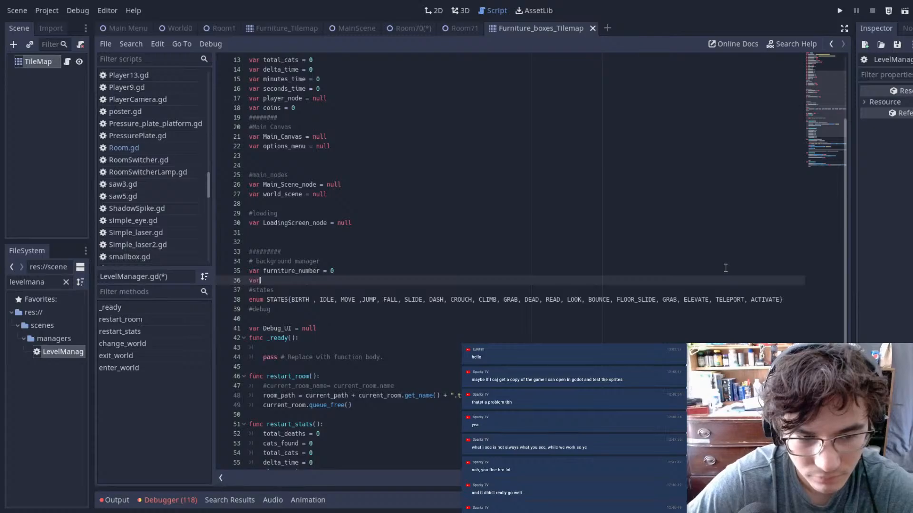
pyautogui.write('nit')
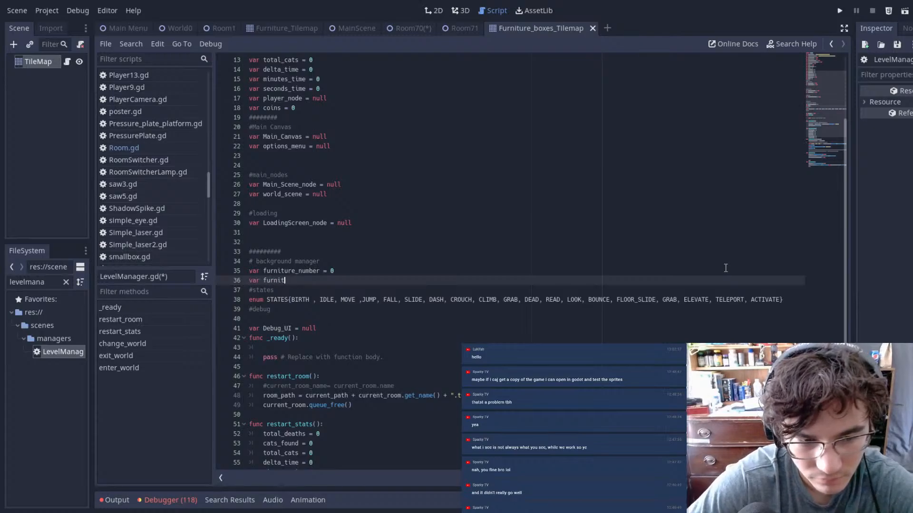
pyautogui.press('BackSpace')
pyautogui.press('BackSpace')
pyautogui.press('BackSpace')
pyautogui.press('BackSpace')
pyautogui.press('BackSpace')
pyautogui.press('BackSpace')
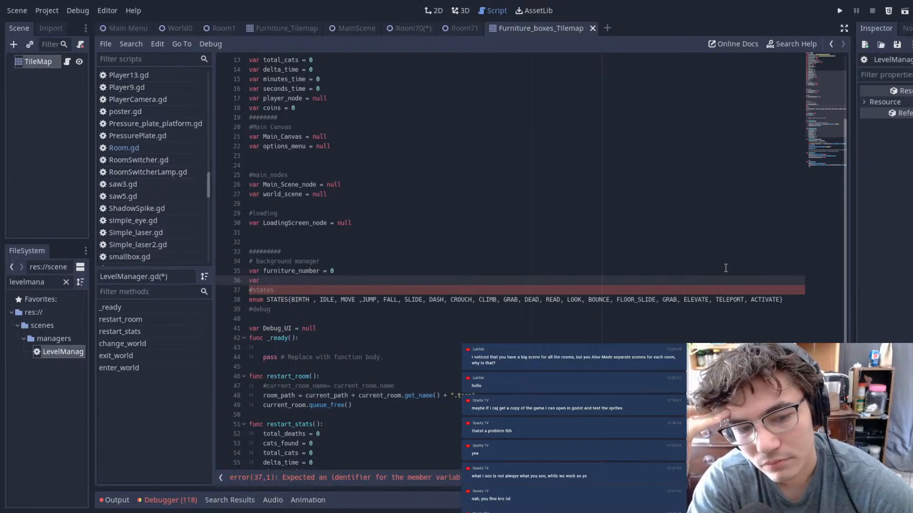
pyautogui.write('fur')
pyautogui.press('BackSpace')
pyautogui.write('niture_flip')
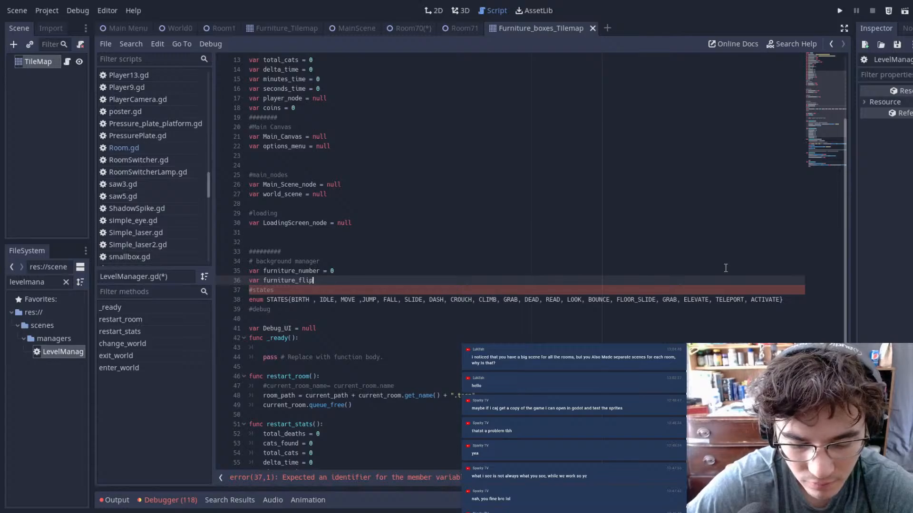
pyautogui.write('_modulate = 3')
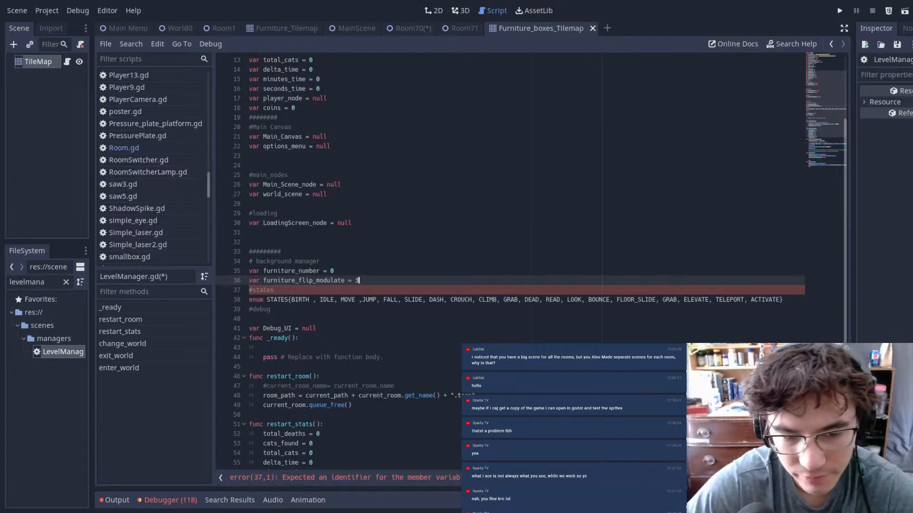
pyautogui.hotkey('ctrl', 's')
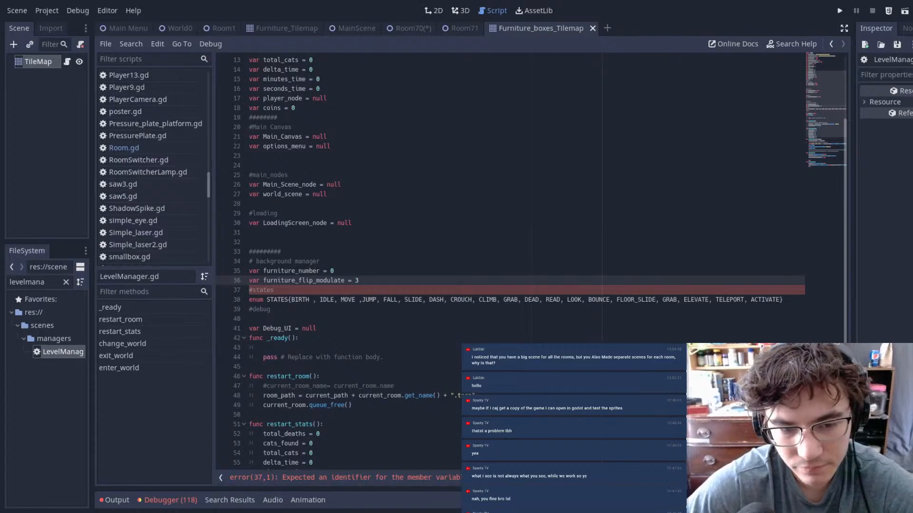
pyautogui.scroll(4, 517, 217)
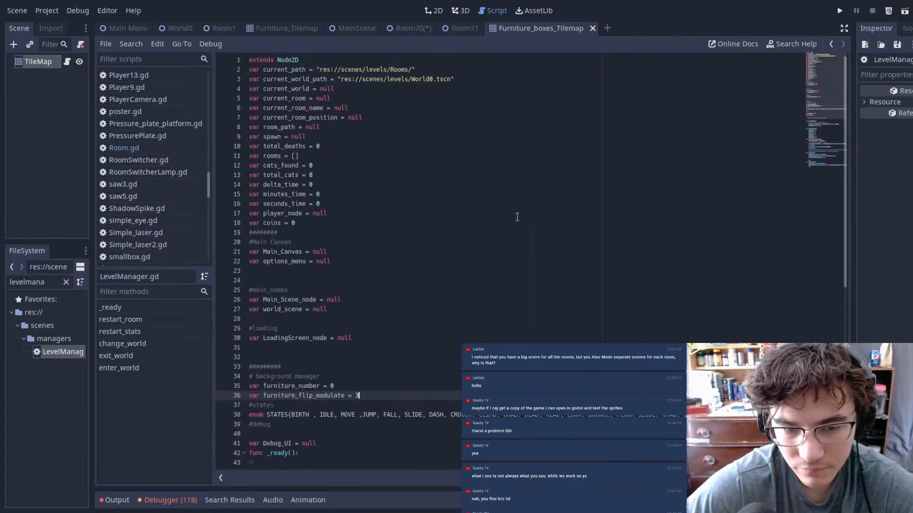
pyautogui.scroll(-3, 517, 217)
pyautogui.scroll(-4, 769, 167)
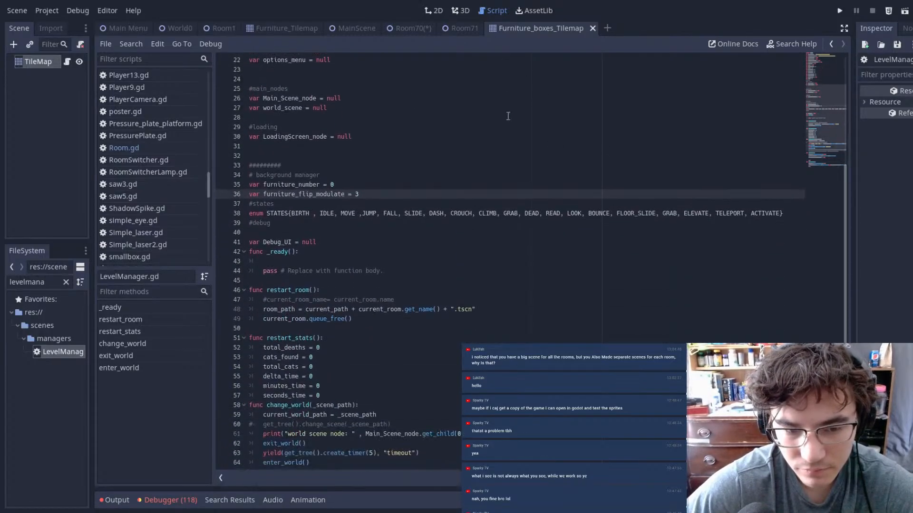
pyautogui.scroll(2, 769, 168)
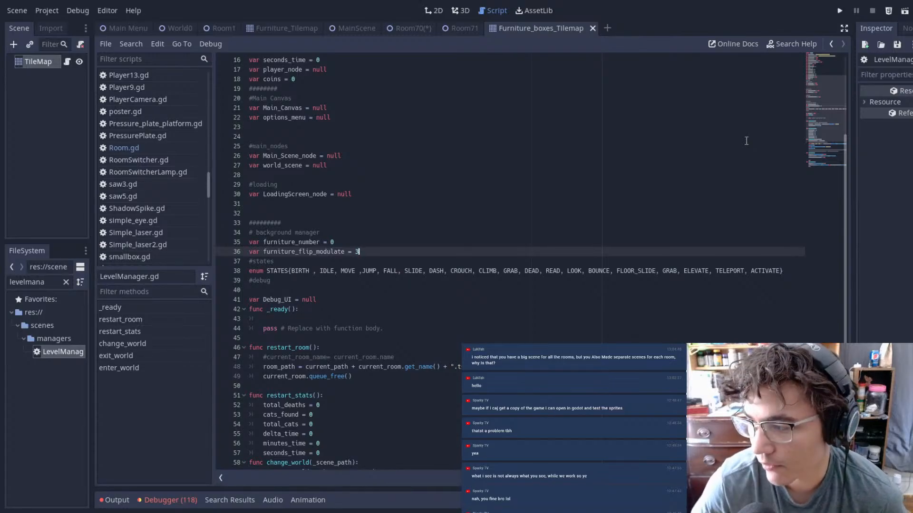
# - Switch to the World0 scene and show it in the 2D workspace
pyautogui.click(361, 30)
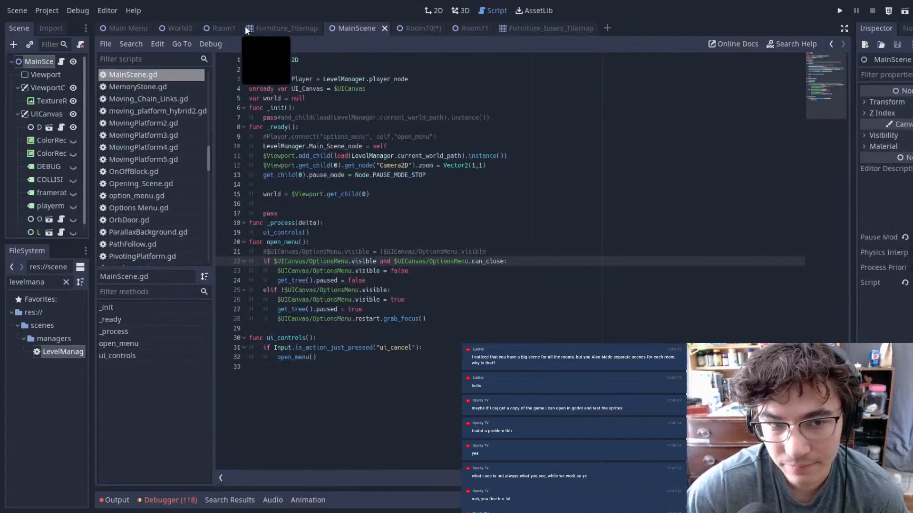
pyautogui.click(180, 28)
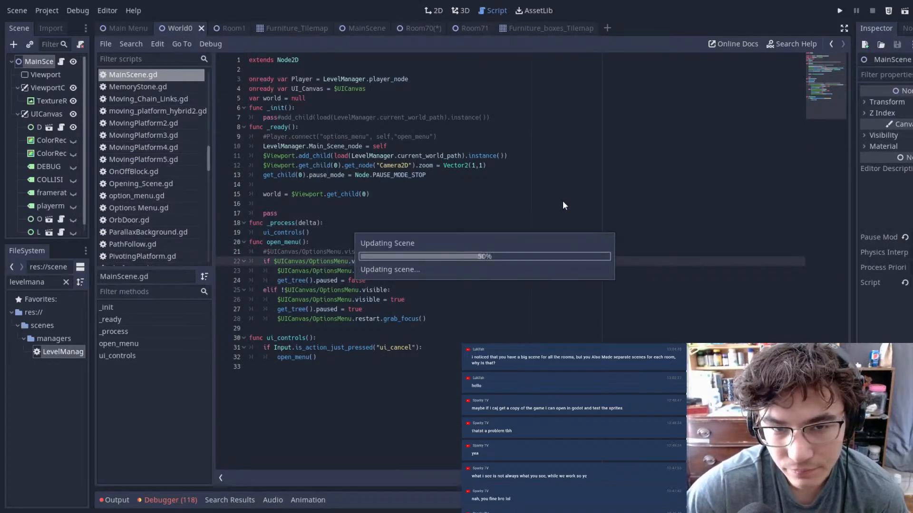
pyautogui.click(434, 14)
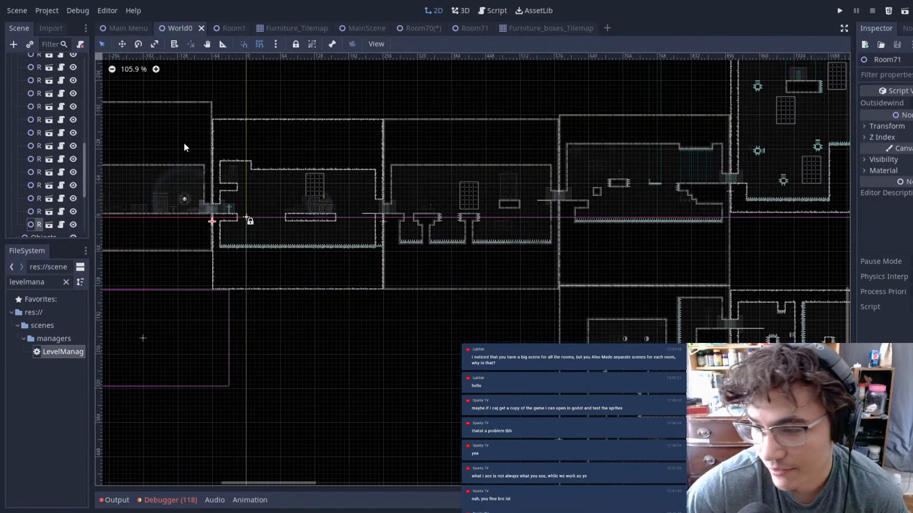
# - Examine the layout and background furniture of Room19 and its neighbouring rooms in World0
pyautogui.scroll(2, 585, 187)
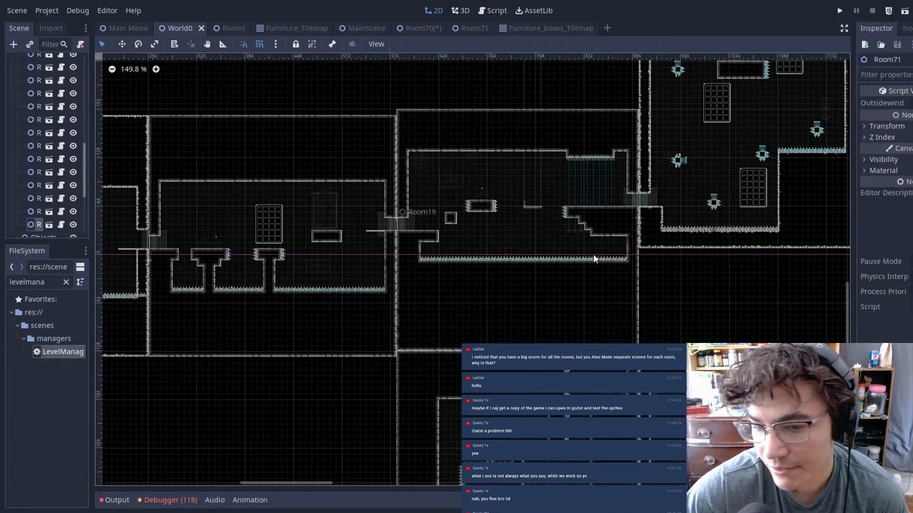
pyautogui.moveTo(600, 258); pyautogui.dragTo(525, 255, button='middle')
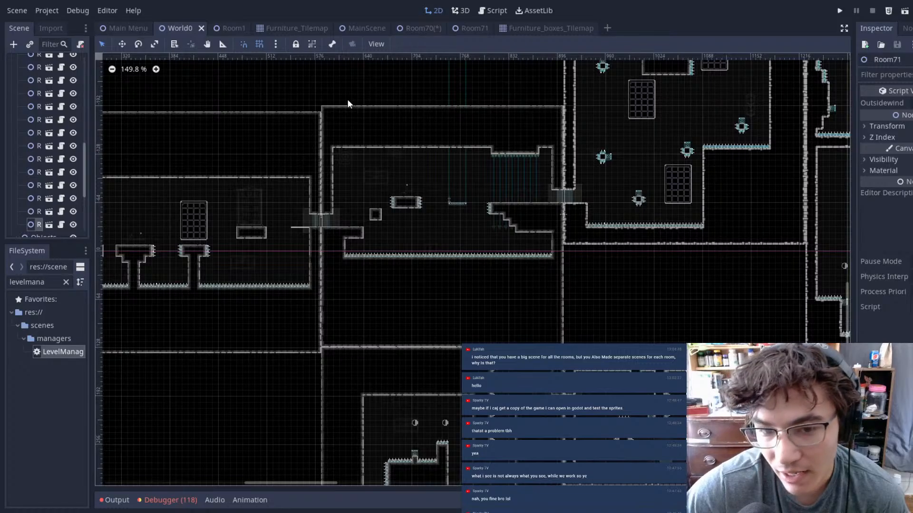
pyautogui.scroll(6, 449, 185)
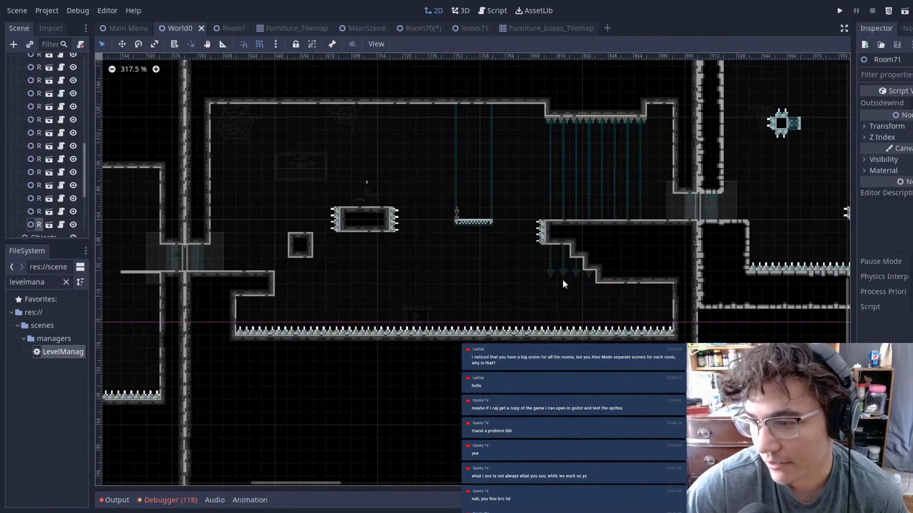
pyautogui.scroll(-2, 578, 237)
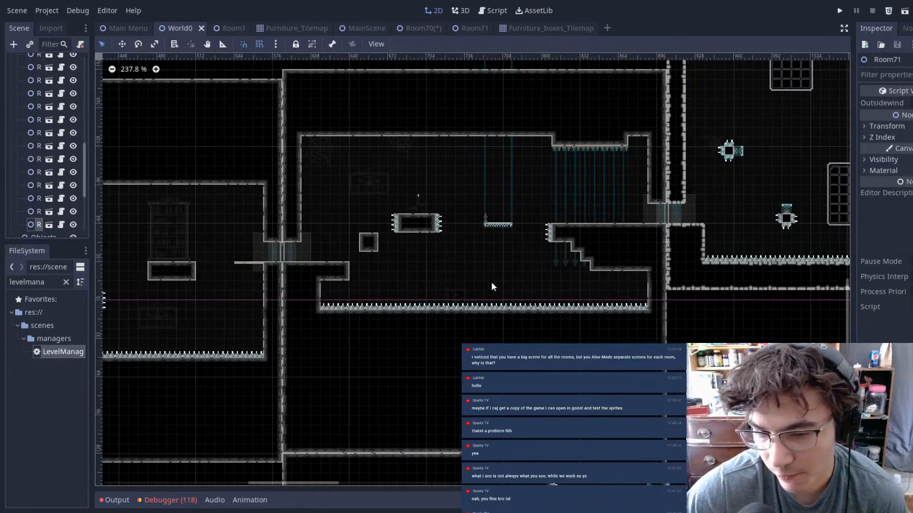
pyautogui.moveTo(598, 234); pyautogui.dragTo(475, 205, button='middle')
pyautogui.scroll(-7, 523, 205)
pyautogui.moveTo(646, 306); pyautogui.dragTo(591, 343, button='middle')
pyautogui.scroll(5, 479, 228)
pyautogui.scroll(1, 478, 227)
pyautogui.moveTo(531, 238); pyautogui.dragTo(758, 241, button='middle')
pyautogui.scroll(7, 495, 178)
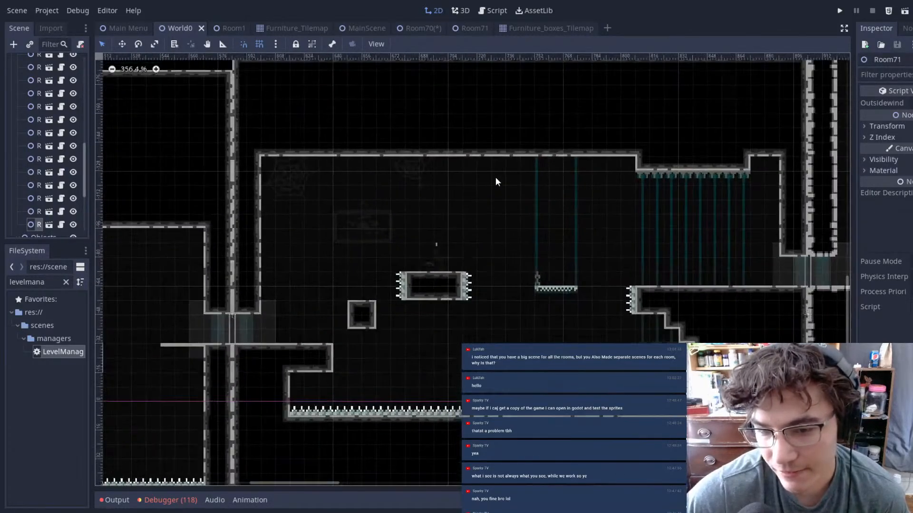
pyautogui.scroll(-6, 550, 165)
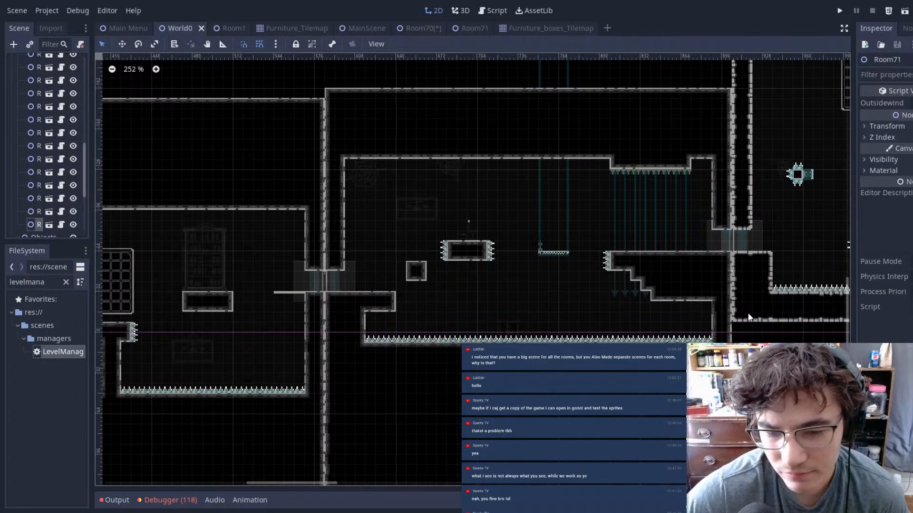
# - Examine the rooms around Room71 in World0 and follow the connected rooms toward Room10, checking how neighbouring rooms line up
pyautogui.scroll(-4, 664, 295)
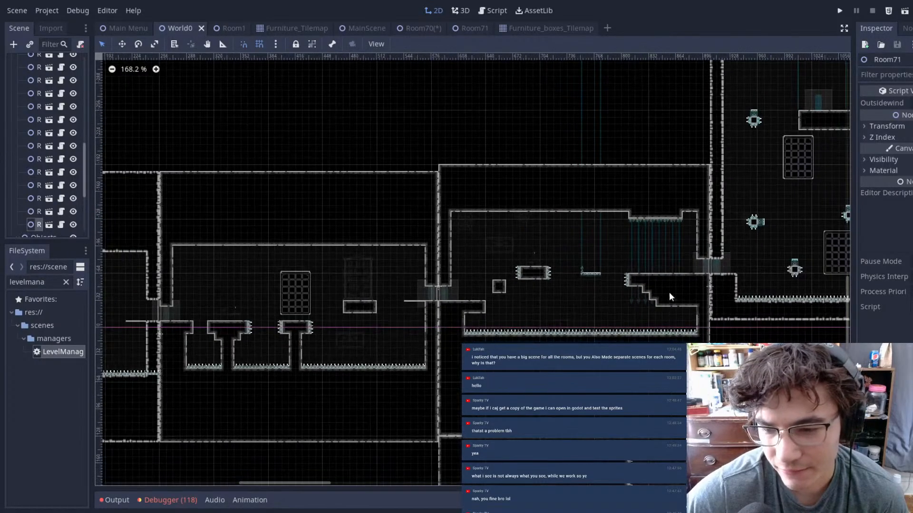
pyautogui.moveTo(664, 295); pyautogui.dragTo(574, 250, button='middle')
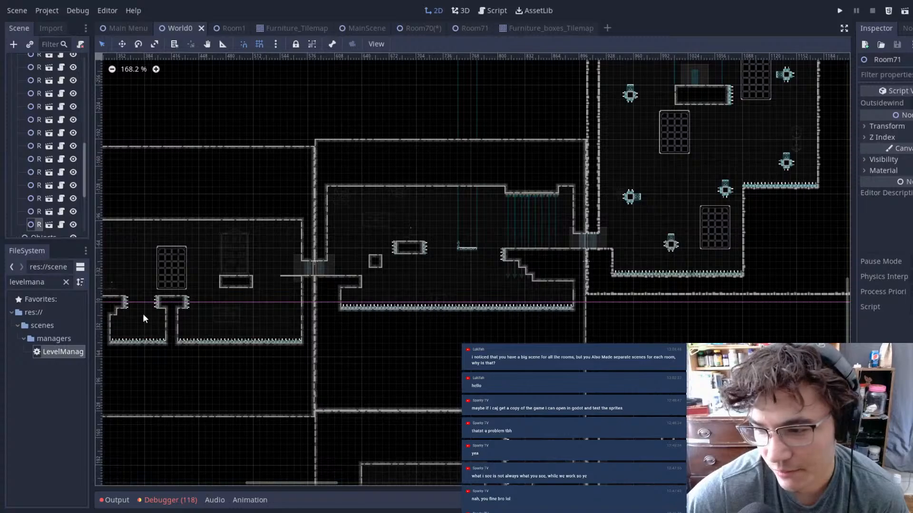
pyautogui.moveTo(468, 290); pyautogui.dragTo(388, 249, button='middle')
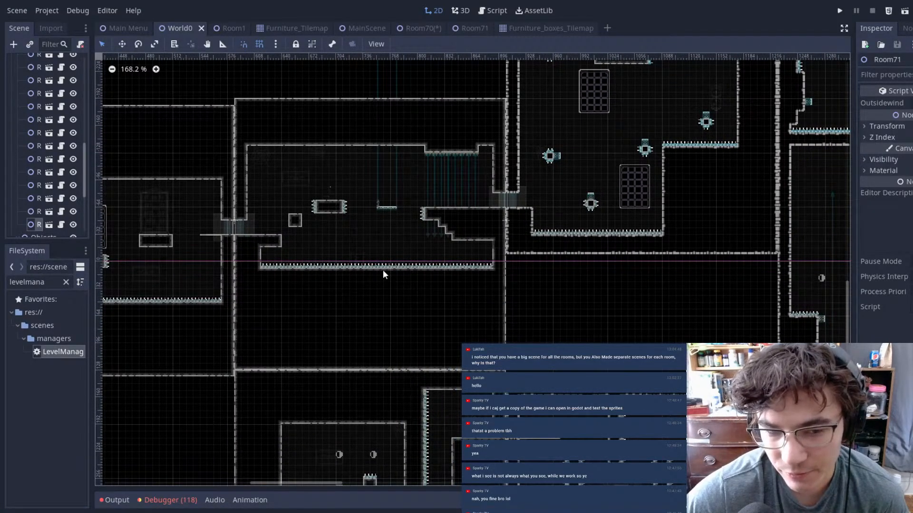
pyautogui.scroll(-4, 379, 216)
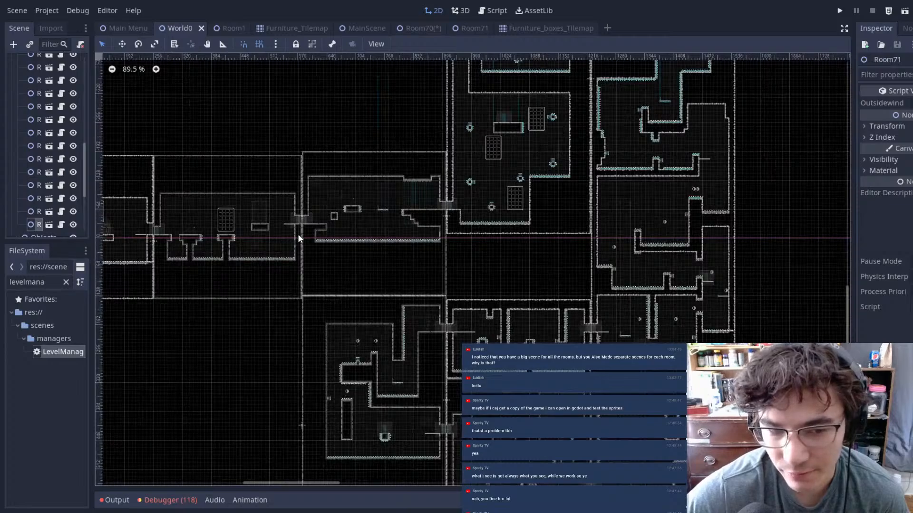
pyautogui.scroll(3, 401, 217)
pyautogui.scroll(1, 401, 218)
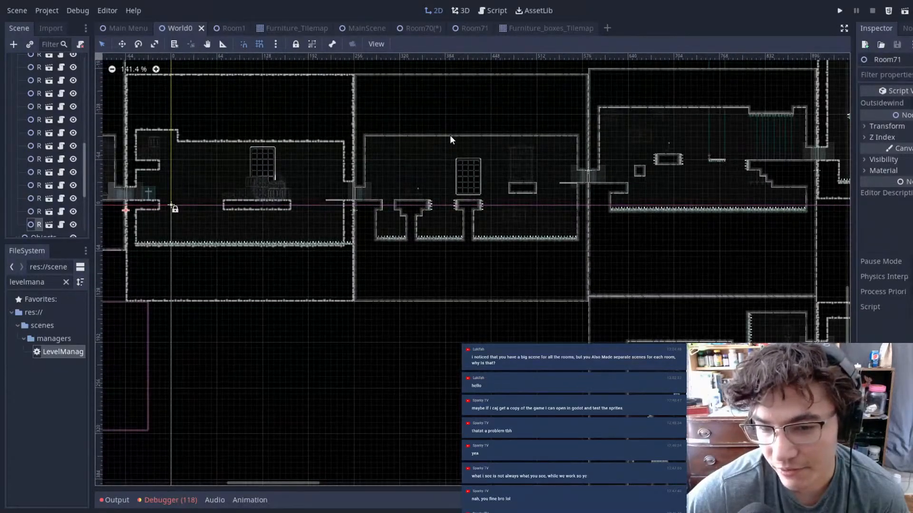
pyautogui.moveTo(586, 250); pyautogui.dragTo(441, 247, button='middle')
pyautogui.scroll(7, 642, 216)
pyautogui.scroll(-5, 692, 214)
pyautogui.scroll(-3, 572, 249)
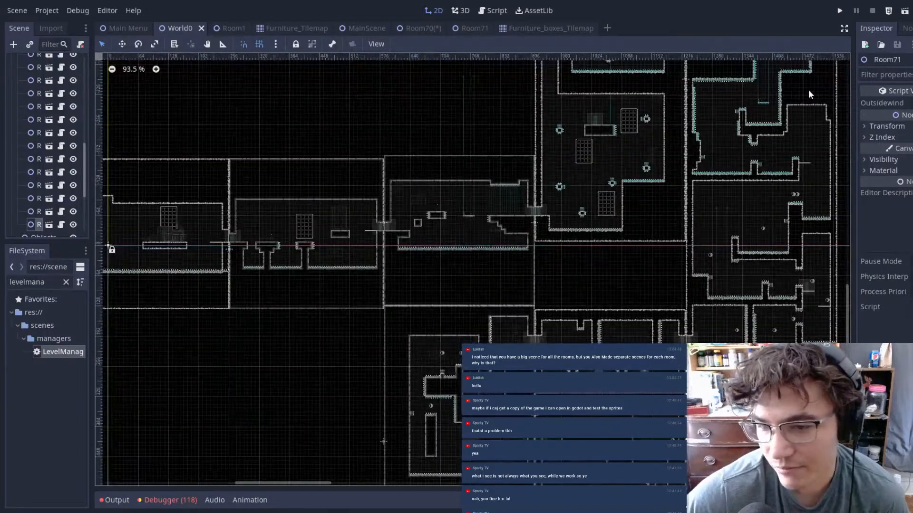
pyautogui.moveTo(798, 97); pyautogui.dragTo(687, 133, button='middle')
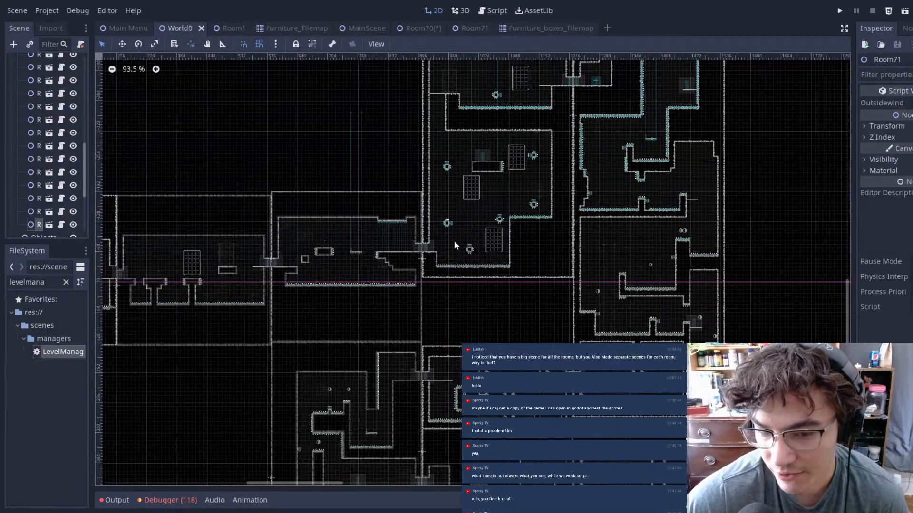
pyautogui.moveTo(266, 282); pyautogui.dragTo(545, 223, button='middle')
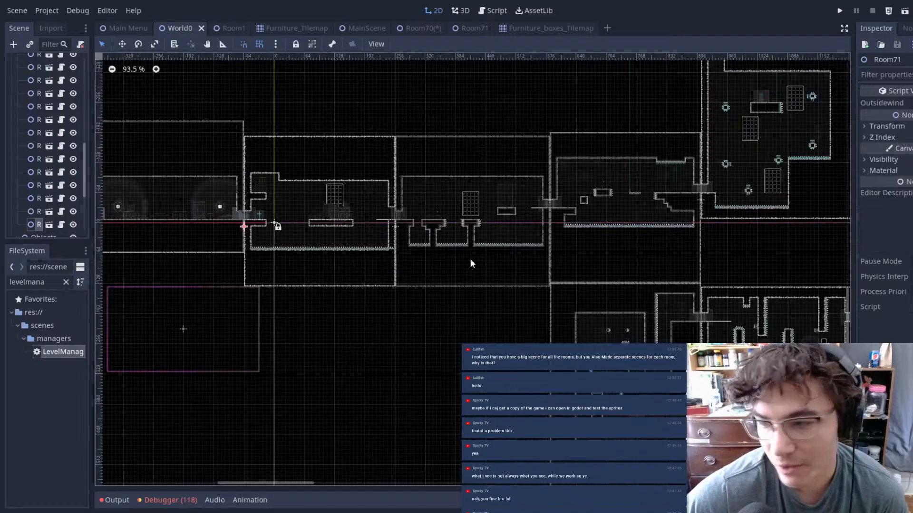
pyautogui.scroll(-8, 467, 232)
pyautogui.moveTo(786, 354); pyautogui.dragTo(297, 148, button='middle')
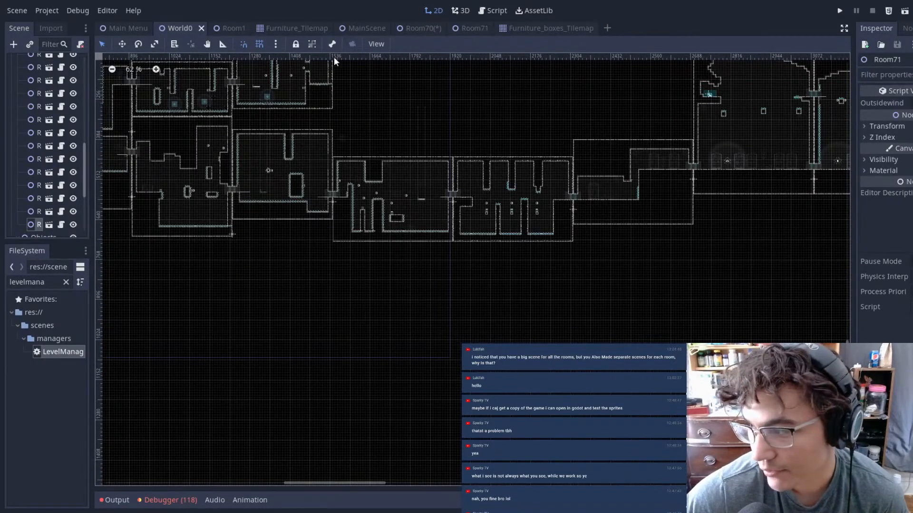
# - Move Room10 in World0 flush against the neighbouring room so their doorways align, and save the scene
pyautogui.scroll(13, 524, 210)
pyautogui.click(423, 186)
pyautogui.moveTo(585, 136); pyautogui.dragTo(578, 174)
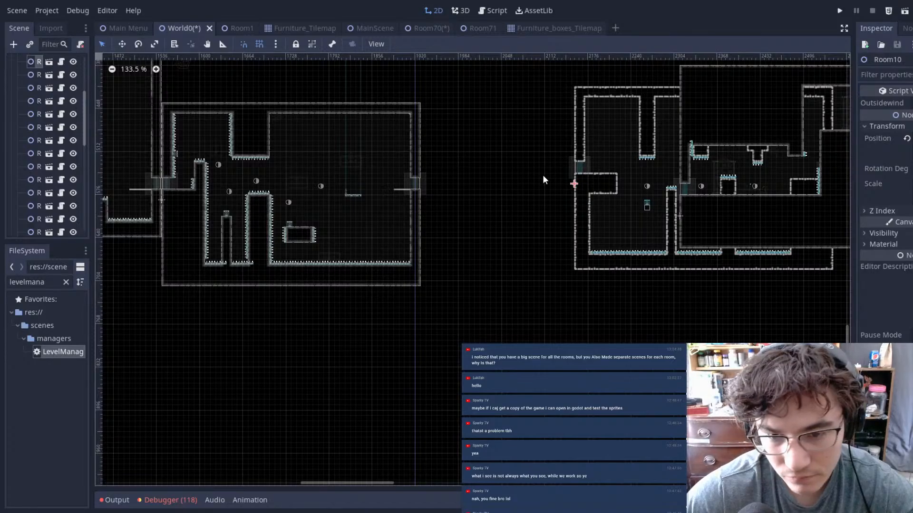
pyautogui.moveTo(559, 173); pyautogui.dragTo(407, 141)
pyautogui.scroll(12, 442, 192)
pyautogui.scroll(9, 441, 192)
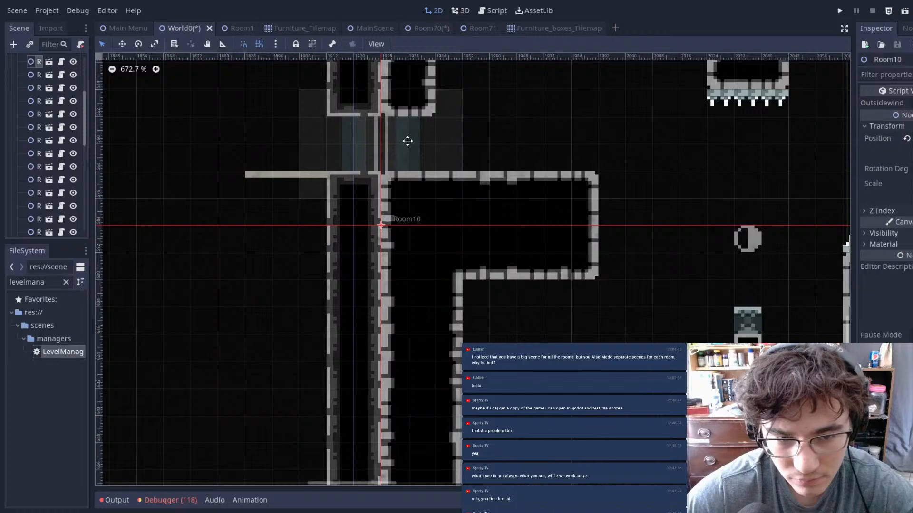
pyautogui.scroll(-20, 430, 136)
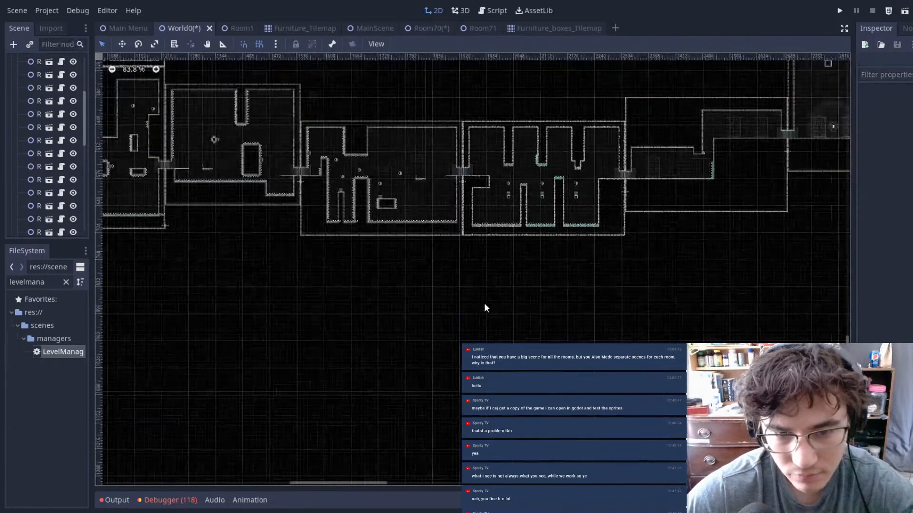
pyautogui.hotkey('ctrl', 's')
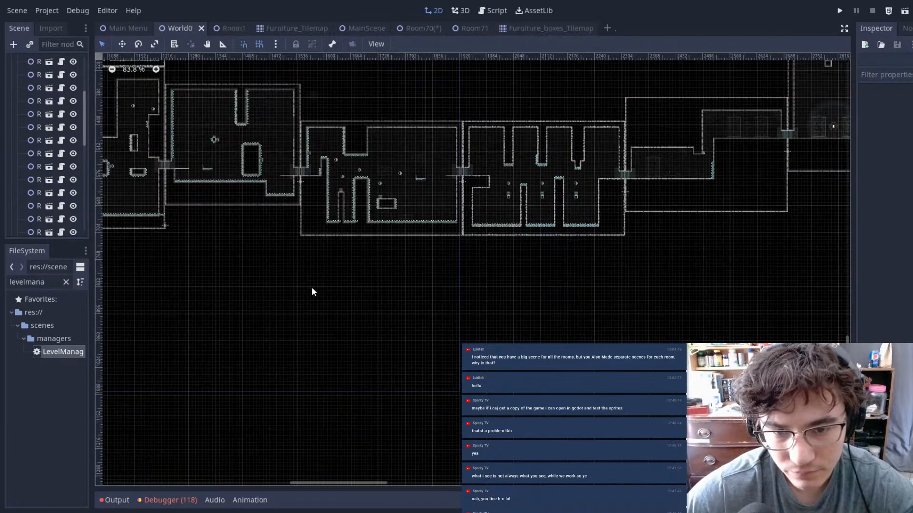
# - Review the World0 rooms around the starting area and the spike, turret and grate layout of Room70
pyautogui.scroll(-8, 442, 225)
pyautogui.moveTo(487, 248); pyautogui.dragTo(651, 328, button='middle')
pyautogui.moveTo(328, 142); pyautogui.dragTo(505, 212, button='middle')
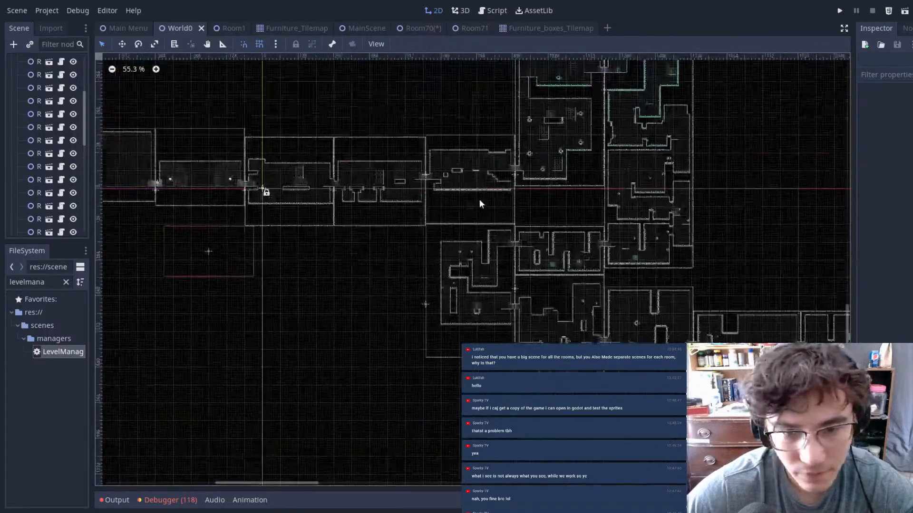
pyautogui.scroll(4, 472, 177)
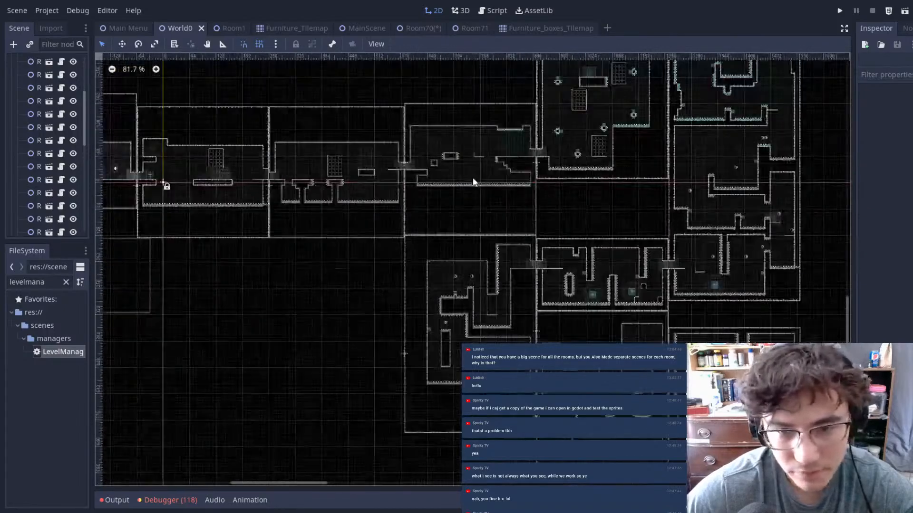
pyautogui.click(421, 29)
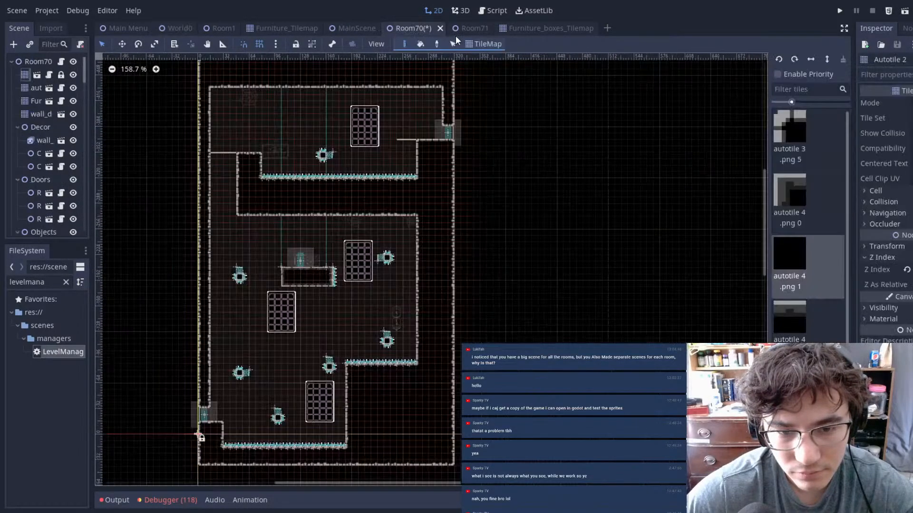
pyautogui.keyDown('shift'); pyautogui.hscroll(-4, 452, 213); pyautogui.keyUp('shift')
pyautogui.keyDown('shift'); pyautogui.hscroll(4, 449, 214); pyautogui.keyUp('shift')
pyautogui.scroll(2, 444, 231)
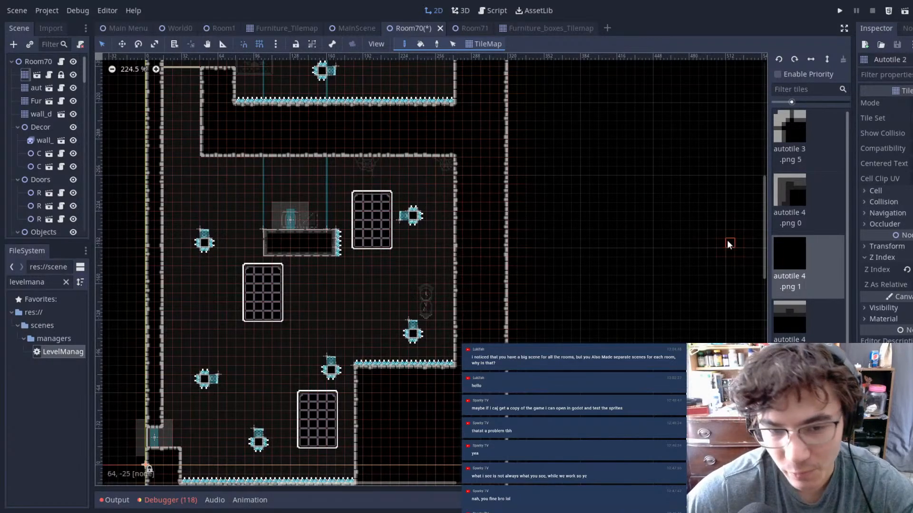
pyautogui.scroll(-2, 618, 243)
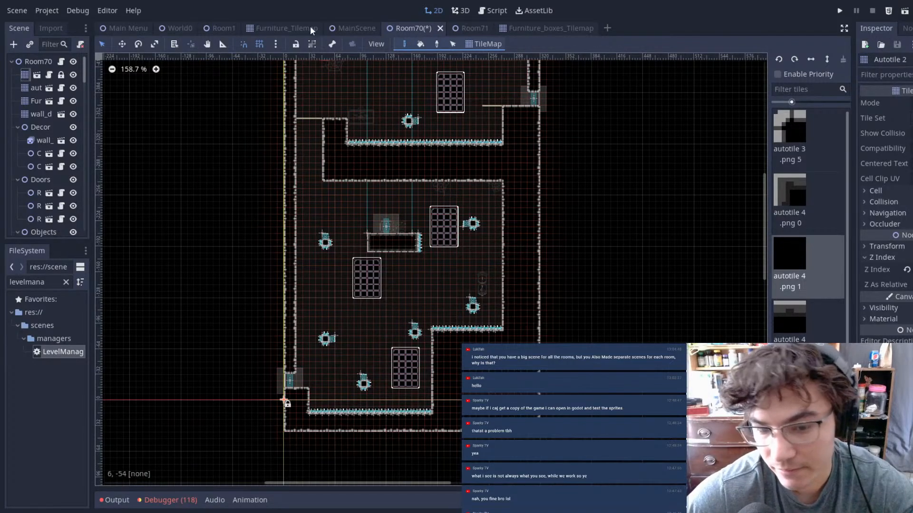
pyautogui.click(287, 28)
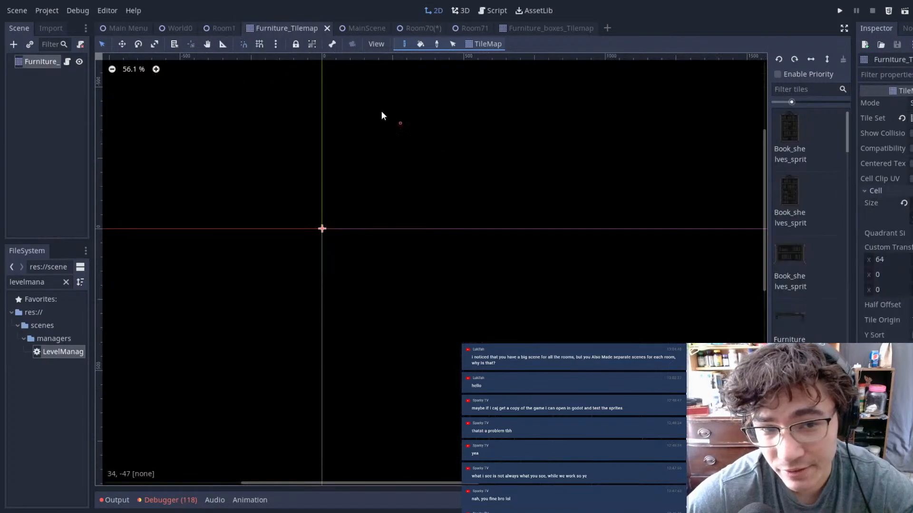
pyautogui.click(365, 28)
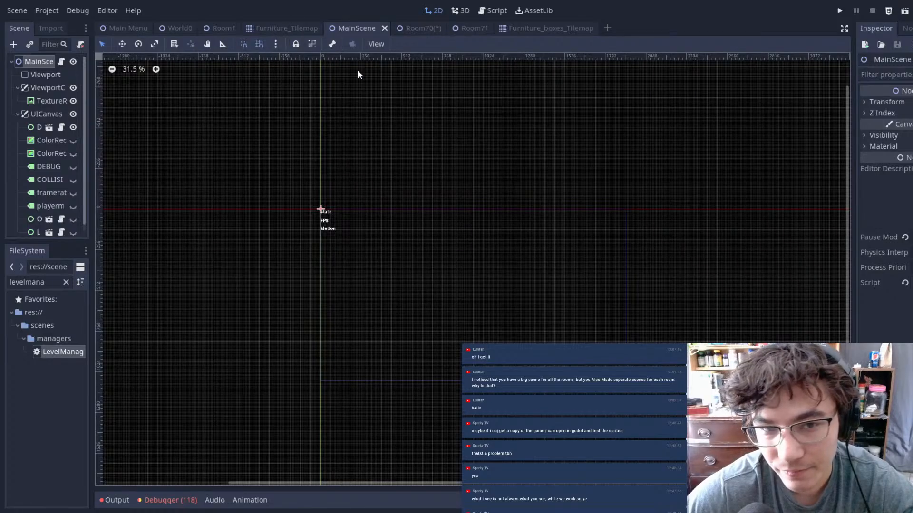
# - Return to World0, examine the chain of rooms beyond the Hall of Fame, and save the scene
pyautogui.click(423, 28)
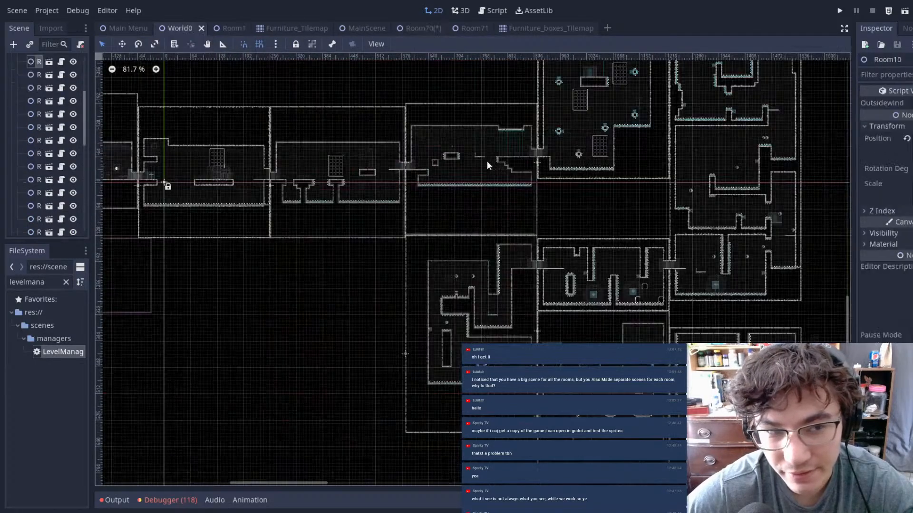
pyautogui.scroll(-12, 502, 236)
pyautogui.scroll(-1, 808, 243)
pyautogui.moveTo(808, 243); pyautogui.dragTo(214, 282, button='middle')
pyautogui.moveTo(398, 99); pyautogui.dragTo(348, 185, button='middle')
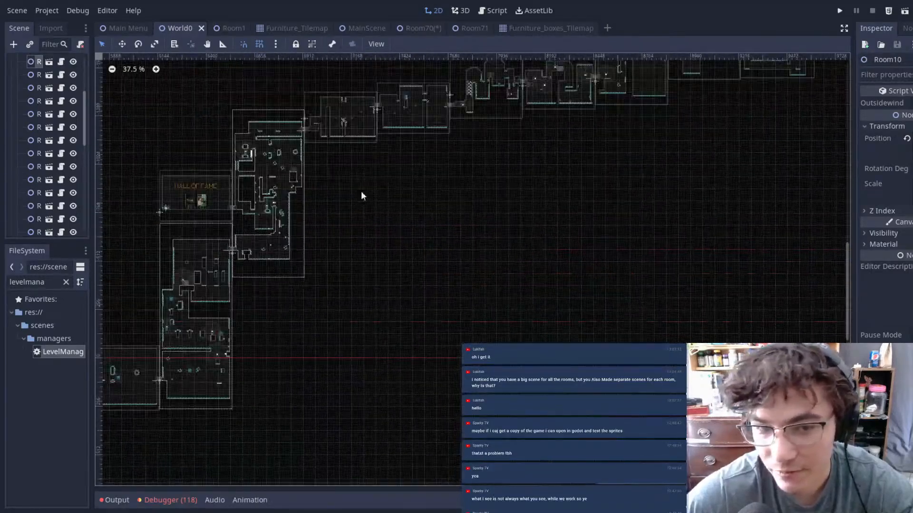
pyautogui.moveTo(441, 114); pyautogui.dragTo(480, 184, button='middle')
pyautogui.moveTo(597, 160); pyautogui.dragTo(559, 196, button='middle')
pyautogui.scroll(7, 558, 196)
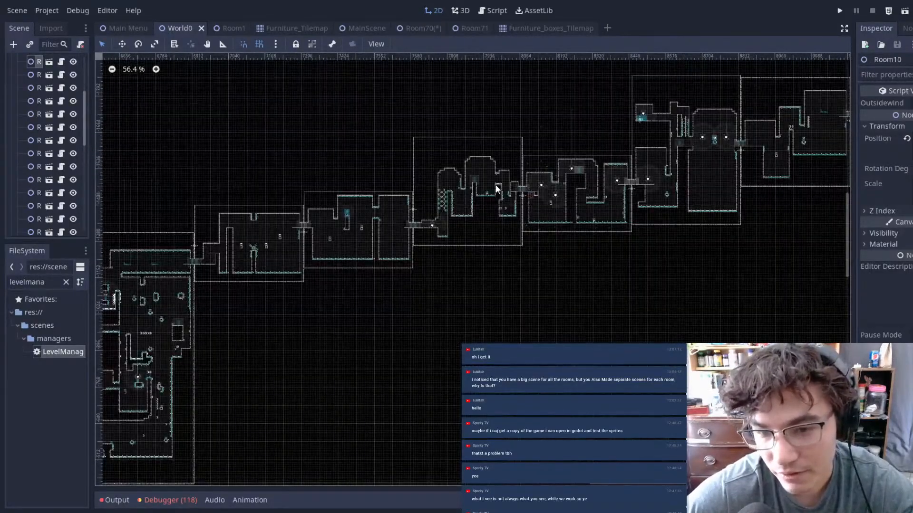
pyautogui.scroll(3, 593, 200)
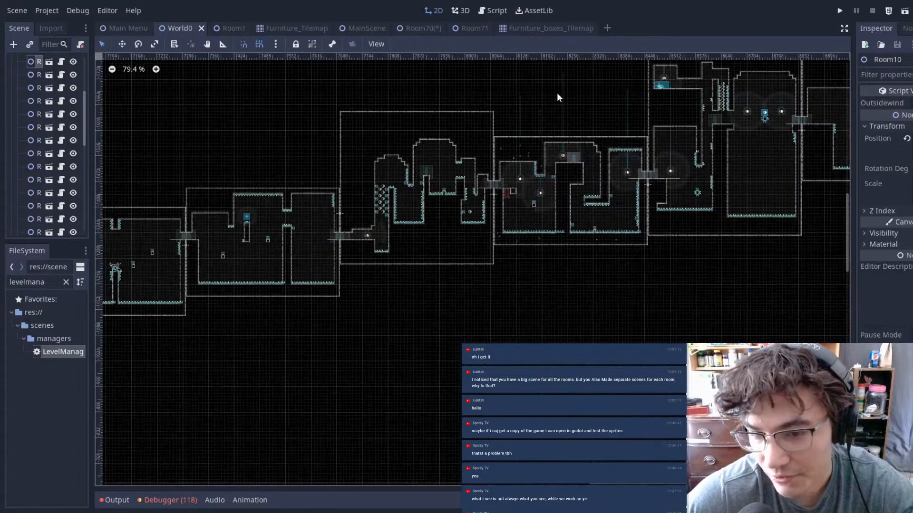
pyautogui.scroll(2, 481, 198)
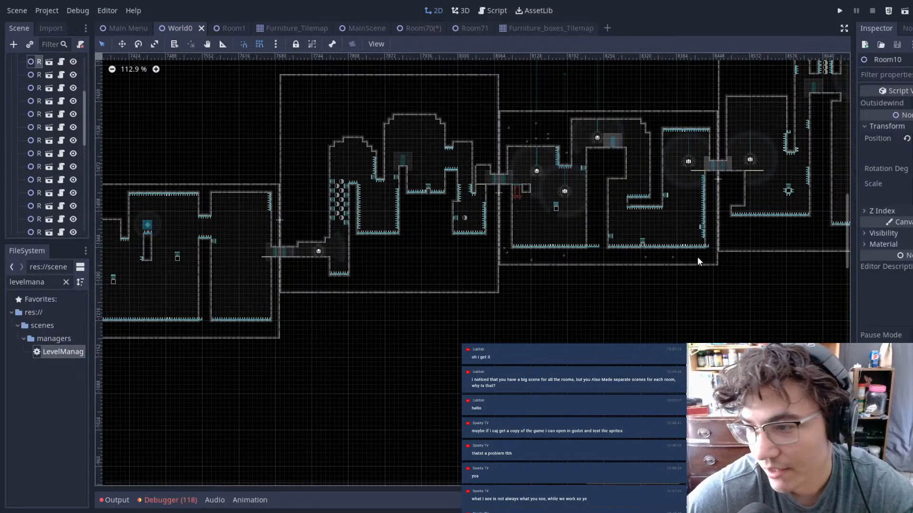
pyautogui.scroll(-2, 696, 257)
pyautogui.moveTo(585, 272); pyautogui.dragTo(450, 308, button='middle')
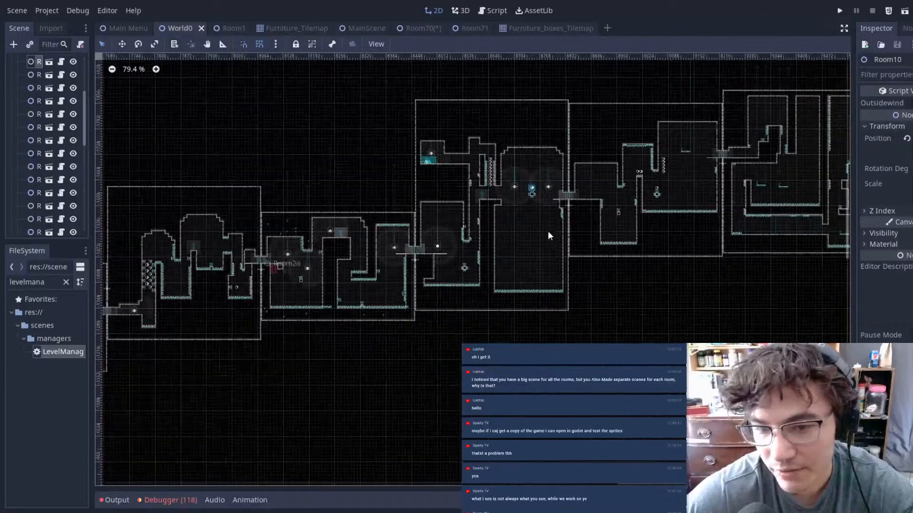
pyautogui.moveTo(628, 196); pyautogui.dragTo(341, 244, button='middle')
pyautogui.scroll(-1, 340, 245)
pyautogui.moveTo(336, 208); pyautogui.dragTo(587, 222, button='middle')
pyautogui.moveTo(238, 323); pyautogui.dragTo(613, 307, button='middle')
pyautogui.moveTo(354, 341); pyautogui.dragTo(748, 222, button='middle')
pyautogui.moveTo(405, 350); pyautogui.dragTo(599, 237, button='middle')
pyautogui.hotkey('ctrl', 's')
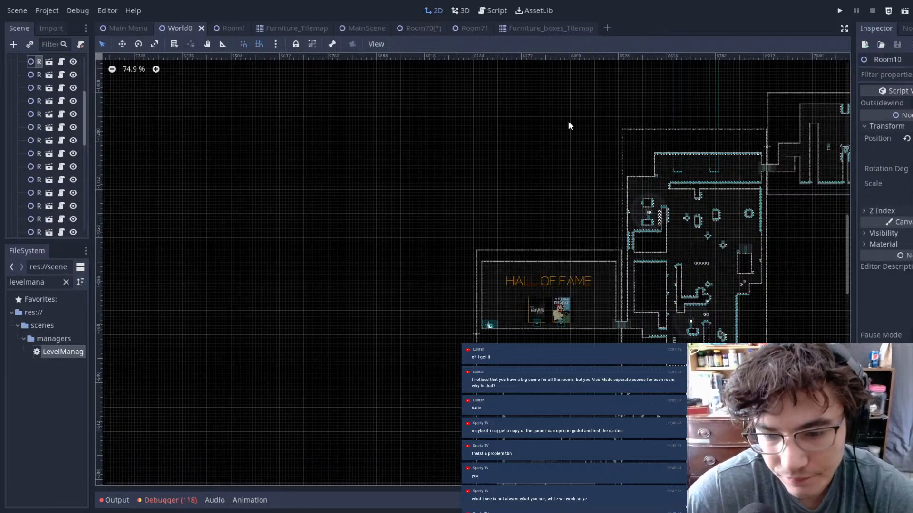
# - Trace the World0 rooms from the Hall of Fame back to the starting area and inspect Room70's central platform area
pyautogui.moveTo(644, 246); pyautogui.dragTo(714, 117, button='middle')
pyautogui.scroll(-5, 569, 216)
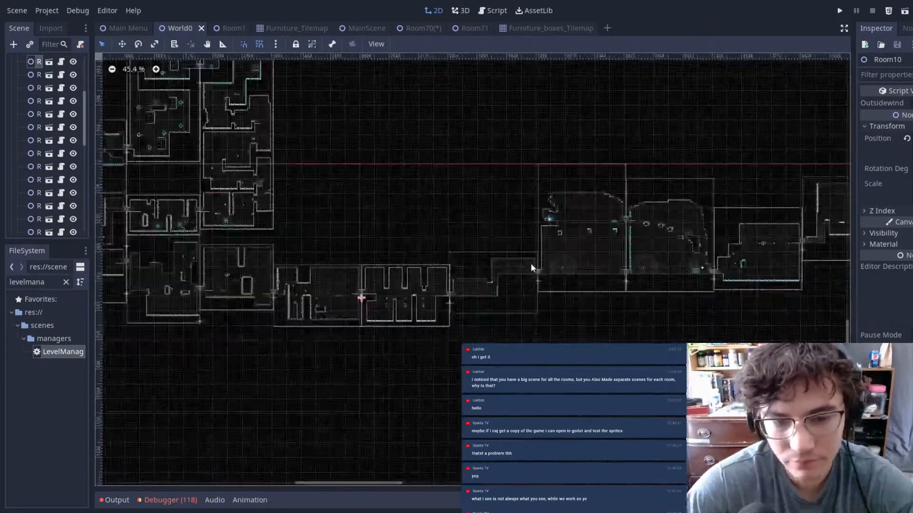
pyautogui.moveTo(430, 331); pyautogui.dragTo(572, 322, button='middle')
pyautogui.scroll(2, 347, 354)
pyautogui.moveTo(347, 355); pyautogui.dragTo(364, 79, button='middle')
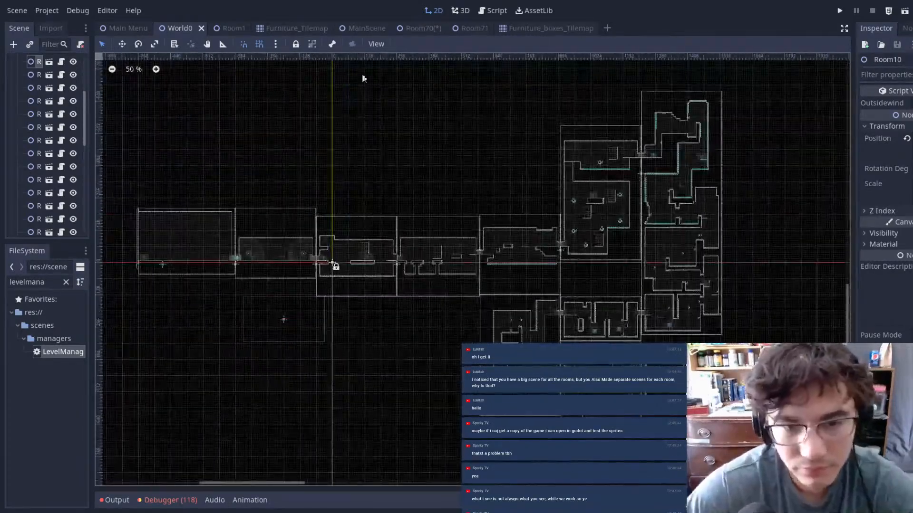
pyautogui.click(430, 29)
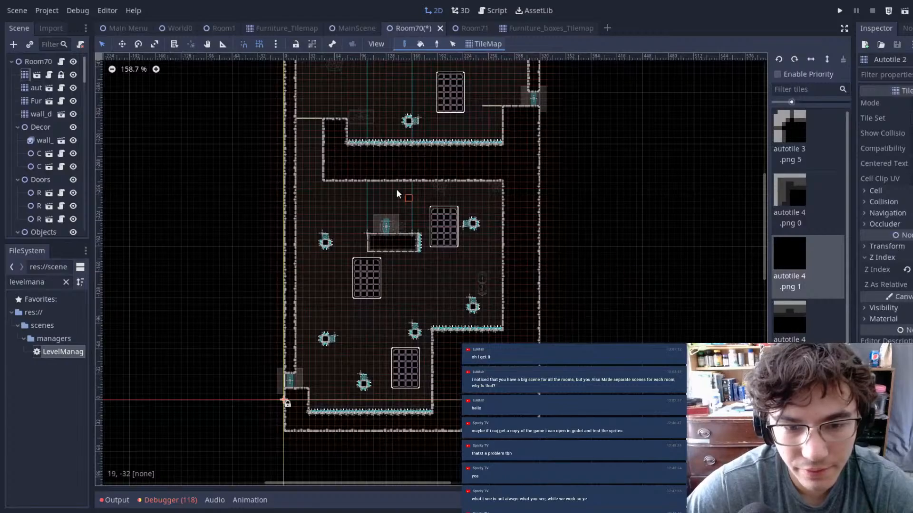
pyautogui.scroll(4, 336, 274)
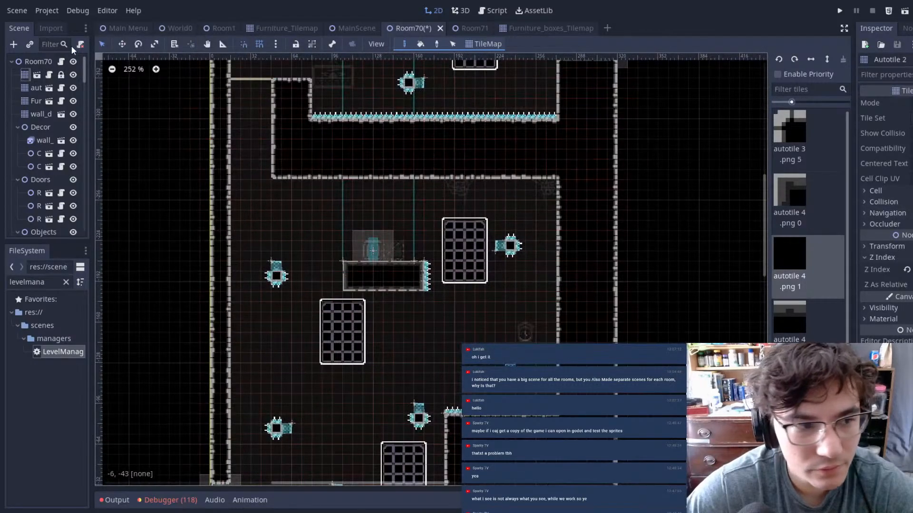
# - Add print(tile) inside the get_used_cells() loop of the Furniture_boxes_Tilemap scene's TileMap.gd script and save it
pyautogui.click(566, 30)
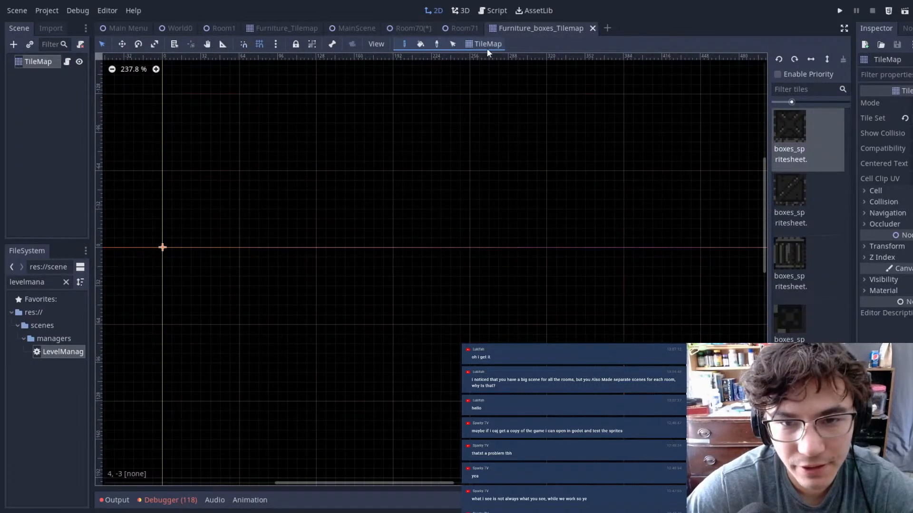
pyautogui.click(492, 11)
pyautogui.click(397, 102)
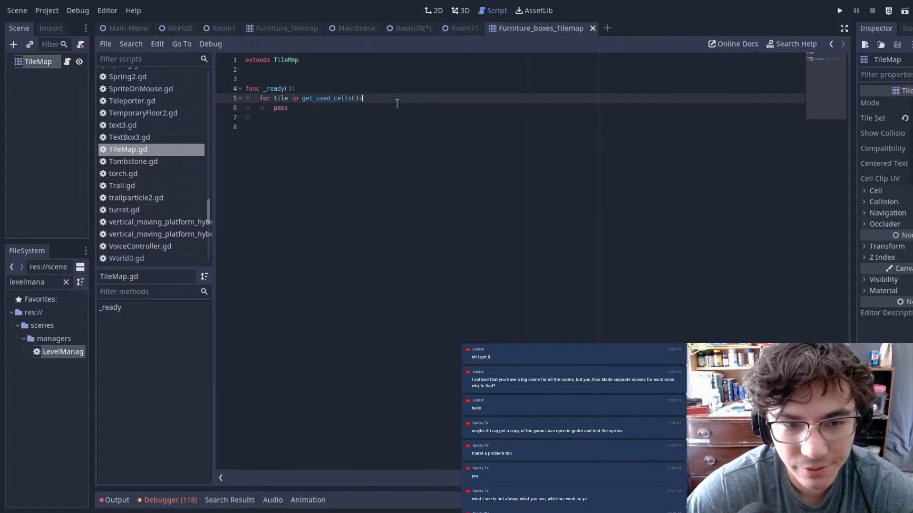
pyautogui.click(286, 76)
pyautogui.click(411, 98)
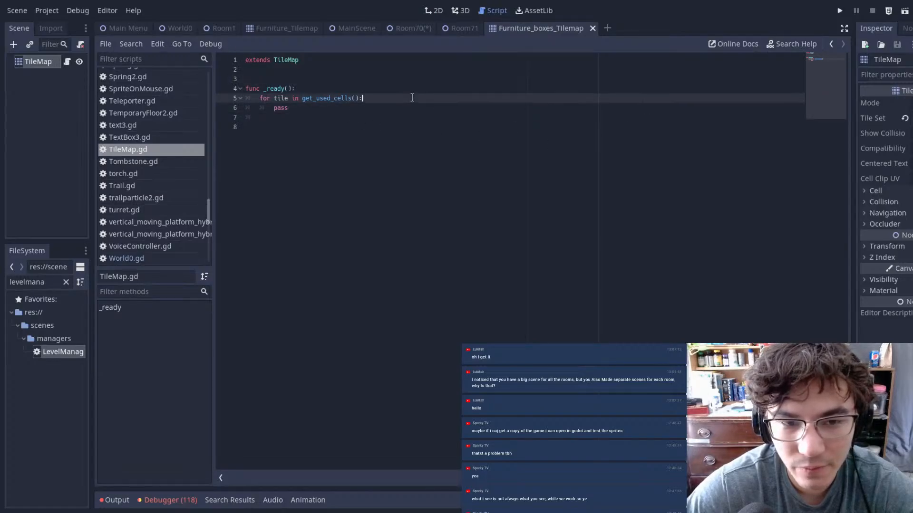
pyautogui.press('Return')
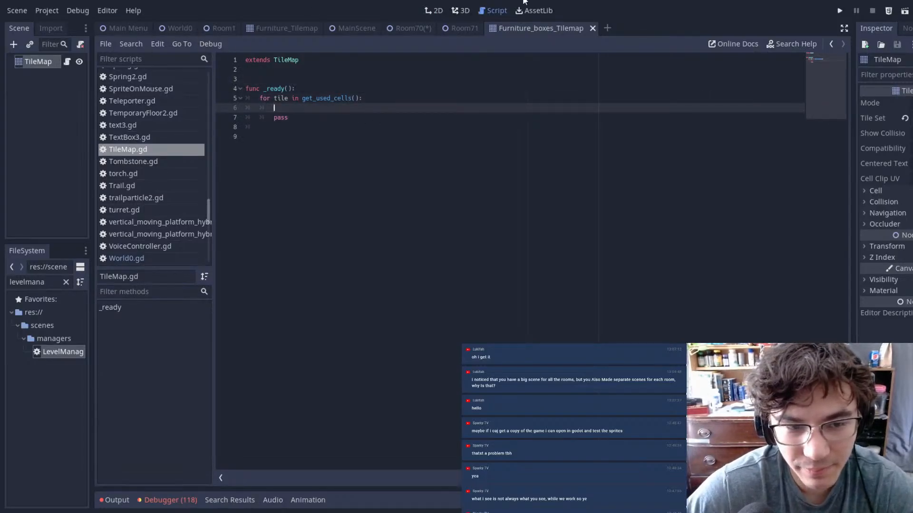
pyautogui.write('get_til')
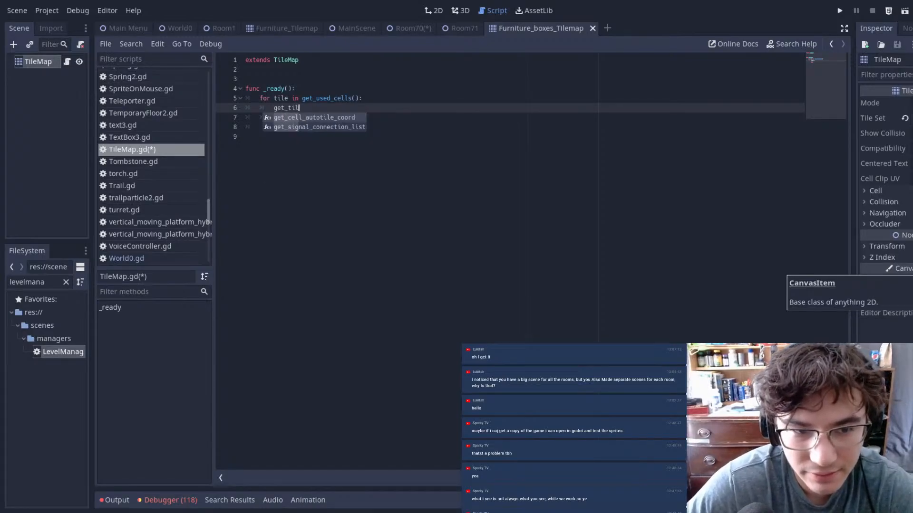
pyautogui.press('BackSpace')
pyautogui.press('BackSpace')
pyautogui.press('BackSpace')
pyautogui.press('BackSpace')
pyautogui.press('BackSpace')
pyautogui.press('BackSpace')
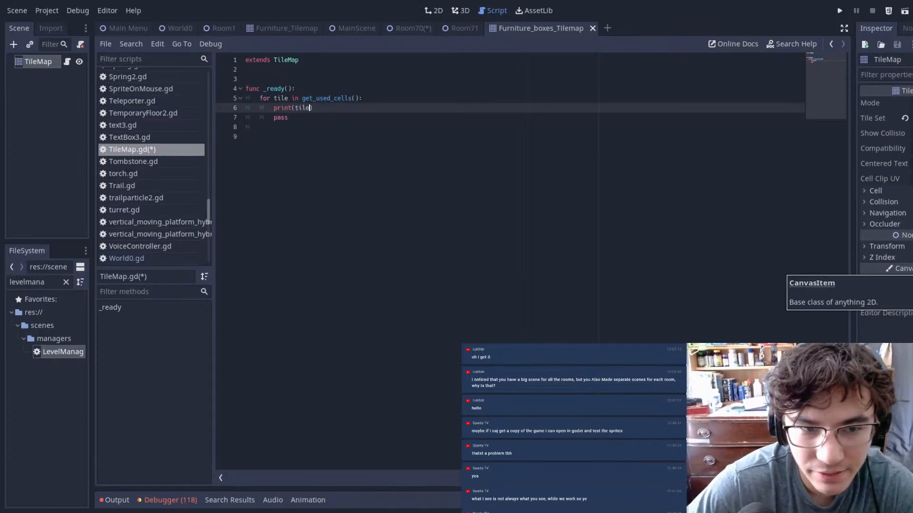
pyautogui.hotkey('ctrl', 's')
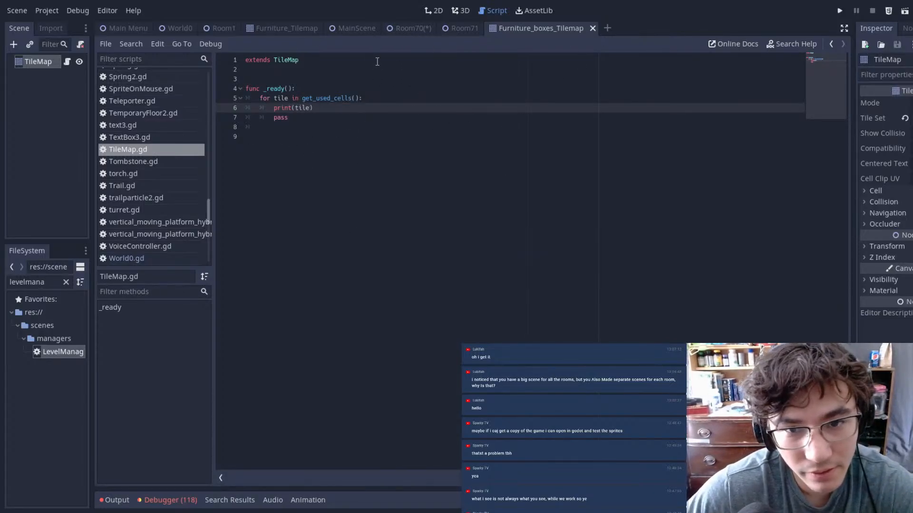
# - Place one crate tile at cell (1, -1) in Furniture_boxes_Tilemap, save, and run a test to check the printed cell coordinates
pyautogui.click(433, 10)
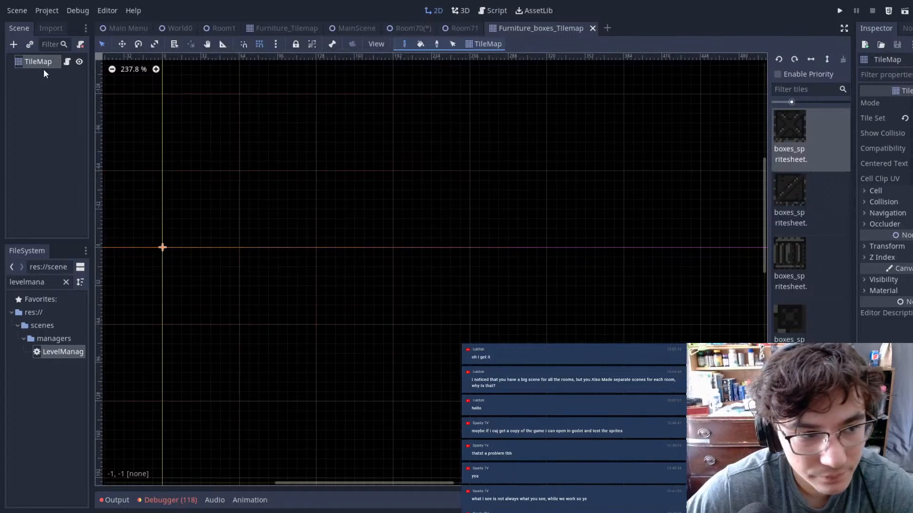
pyautogui.hotkey('ctrl', 's')
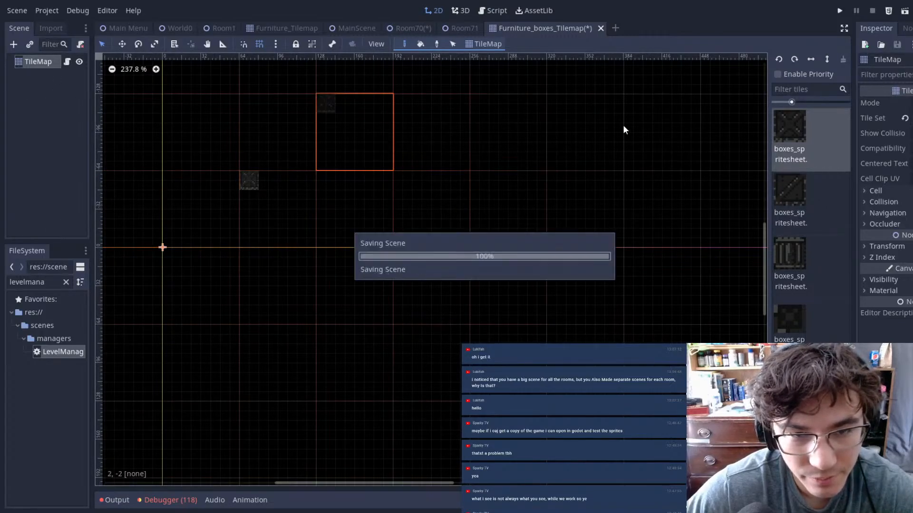
pyautogui.moveTo(282, 160); pyautogui.dragTo(404, 182, button='middle')
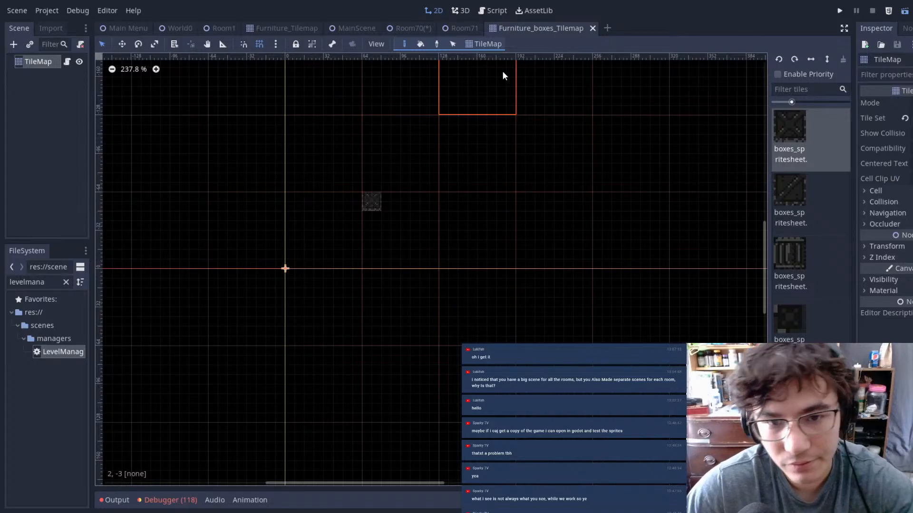
pyautogui.press('F5')
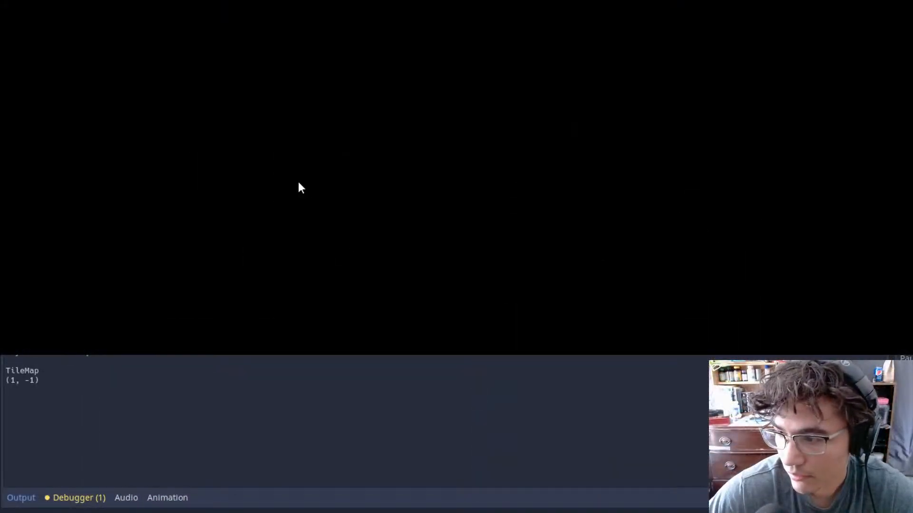
pyautogui.press('F8')
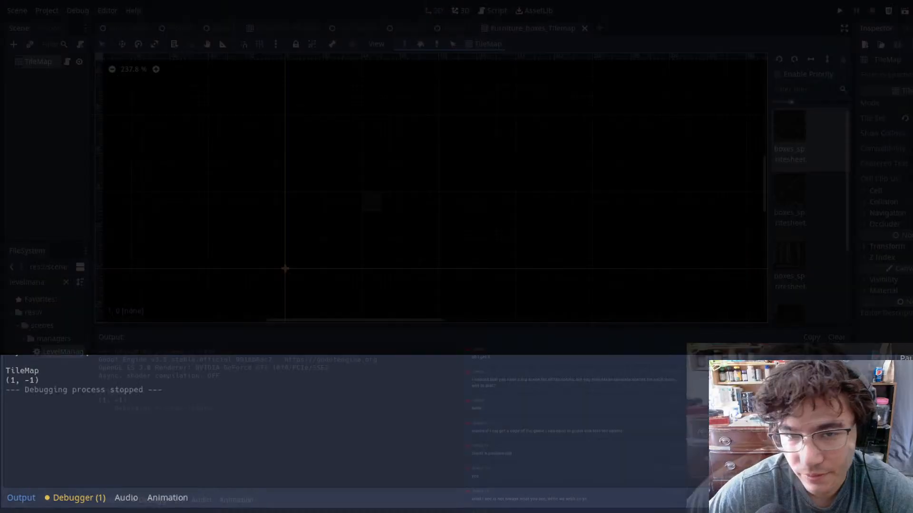
# - Change the cell size of the TileMap node in Furniture_boxes_Tilemap and save the scene
pyautogui.click(485, 9)
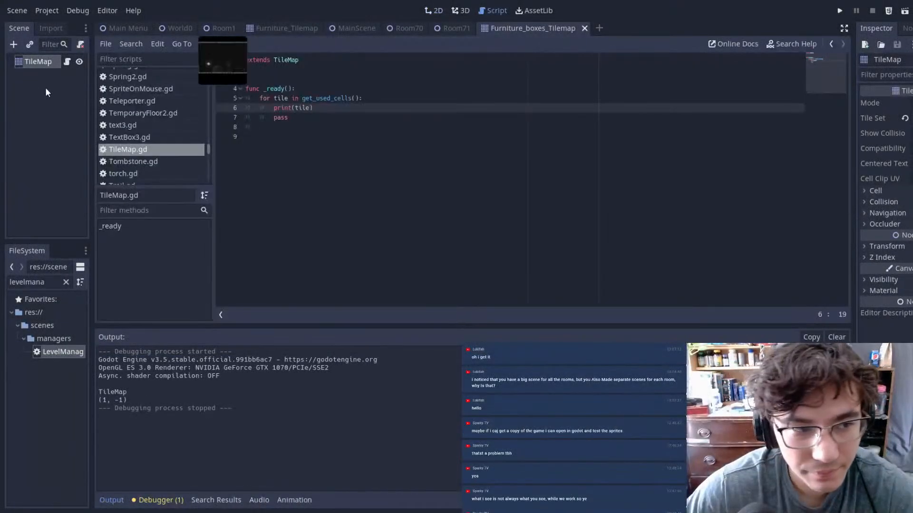
pyautogui.click(45, 59)
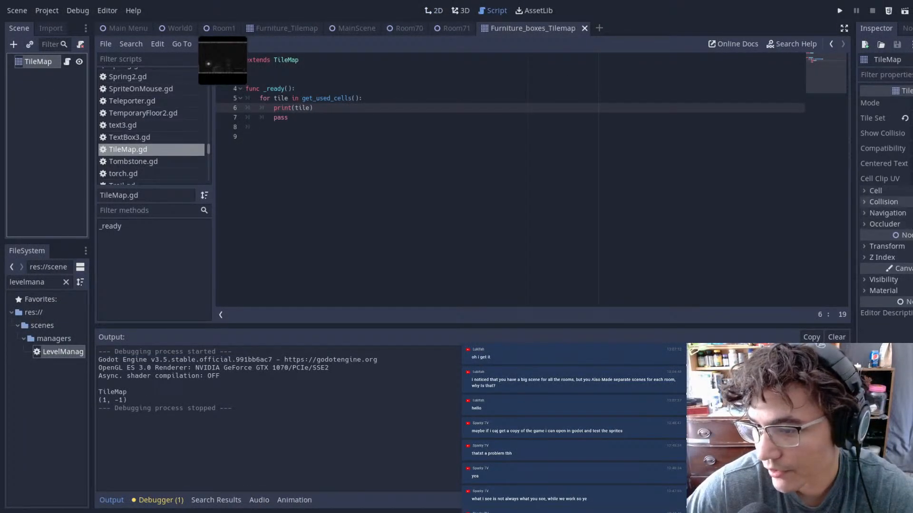
pyautogui.click(875, 191)
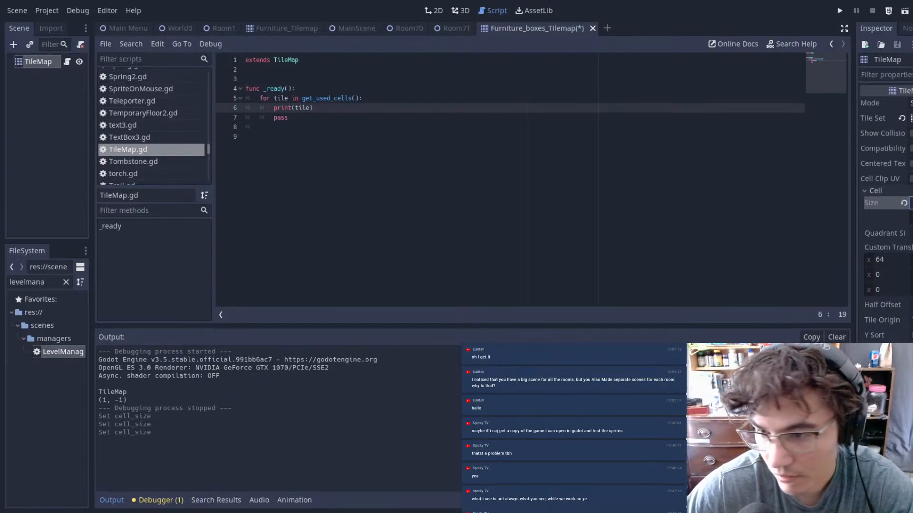
pyautogui.press('Tab')
pyautogui.press('Tab')
pyautogui.press('Tab')
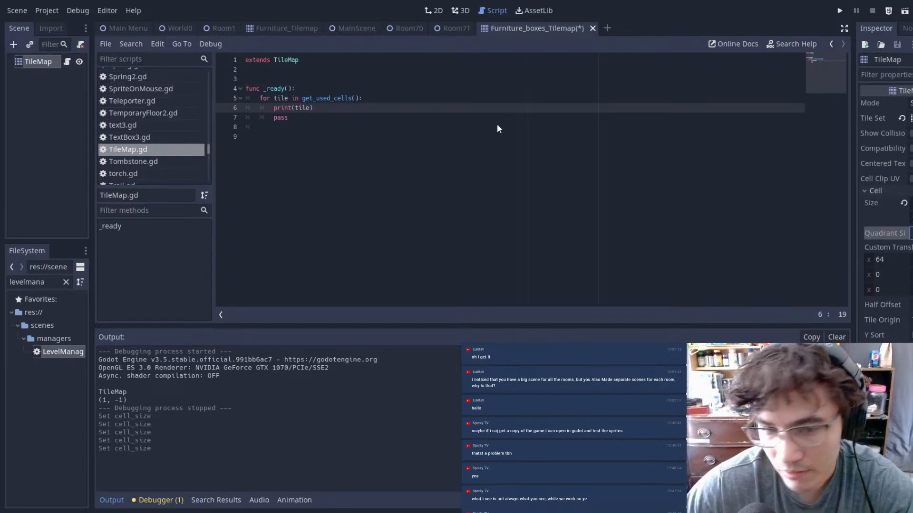
pyautogui.hotkey('ctrl', 's')
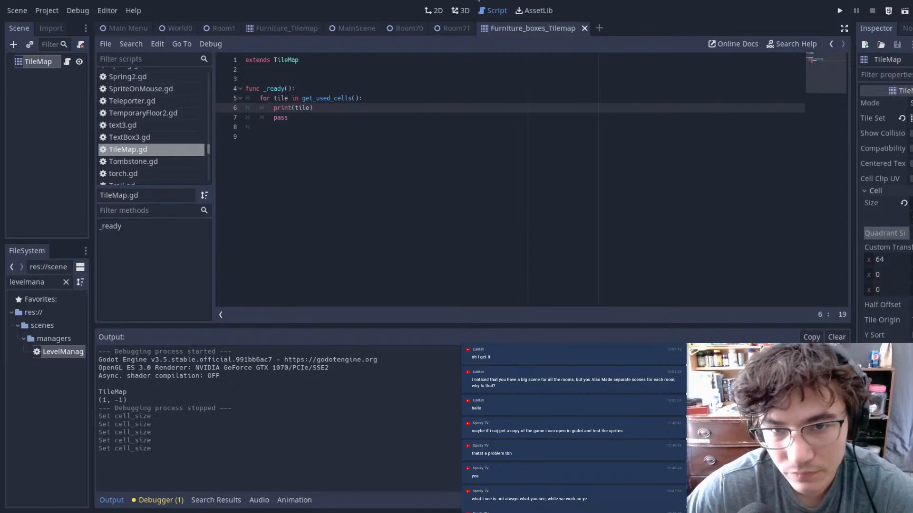
# - Replace print(tile) in the get_used_cells() loop with the start of a get_tile call
pyautogui.click(358, 118)
pyautogui.click(341, 107)
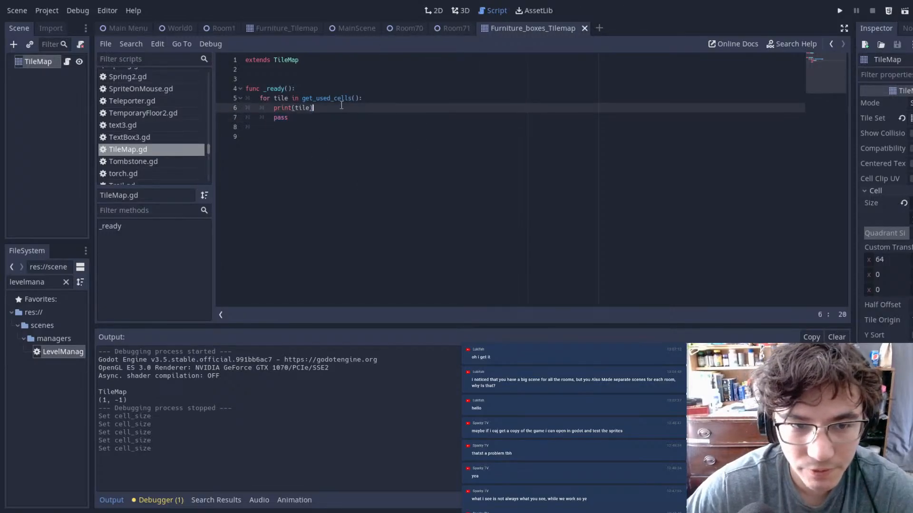
pyautogui.press('BackSpace')
pyautogui.press('BackSpace')
pyautogui.press('BackSpace')
pyautogui.press('BackSpace')
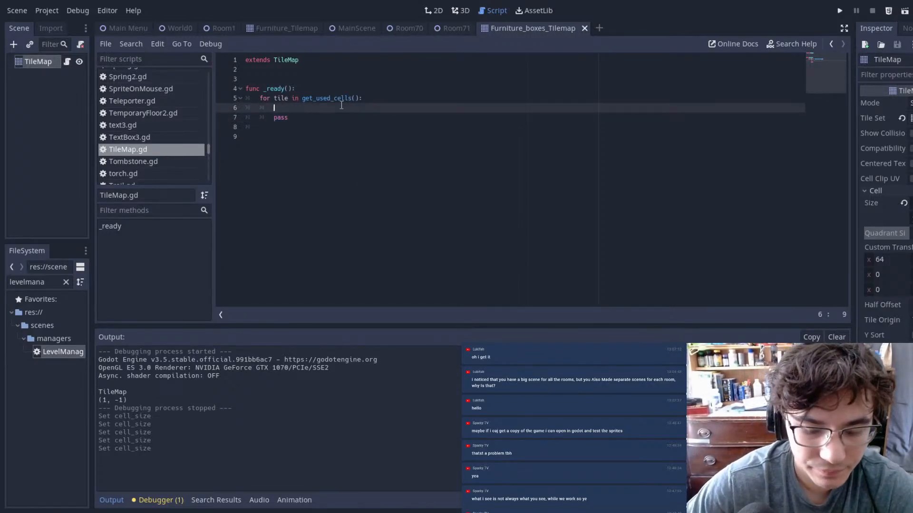
pyautogui.write('ge')
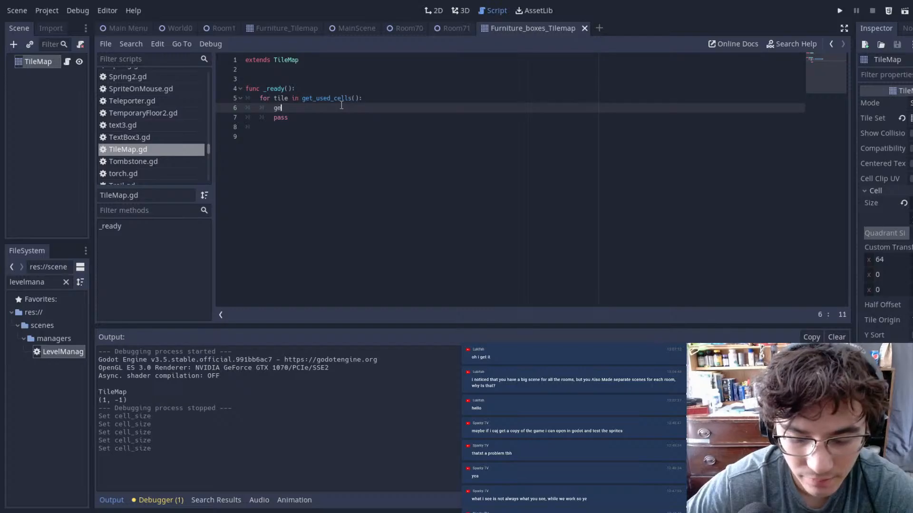
pyautogui.press('BackSpace')
pyautogui.press('BackSpace')
pyautogui.press('BackSpace')
pyautogui.press('BackSpace')
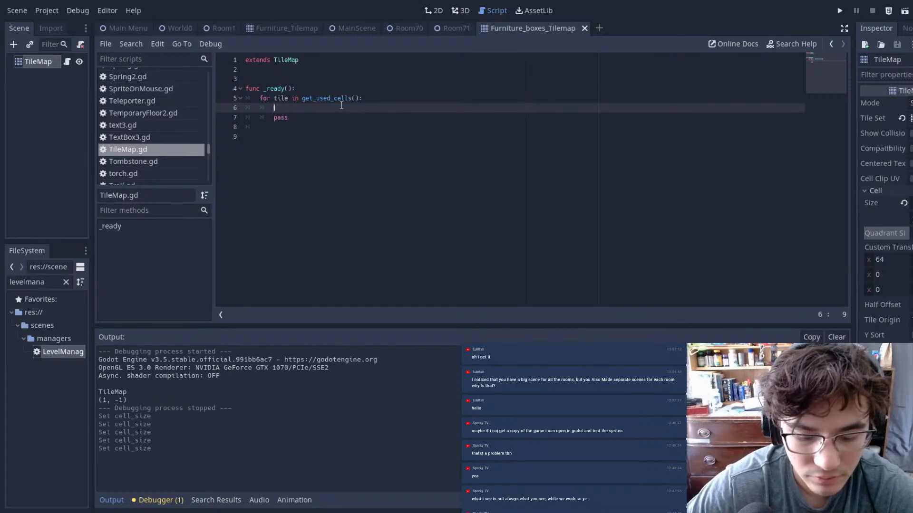
pyautogui.write('get_tile')
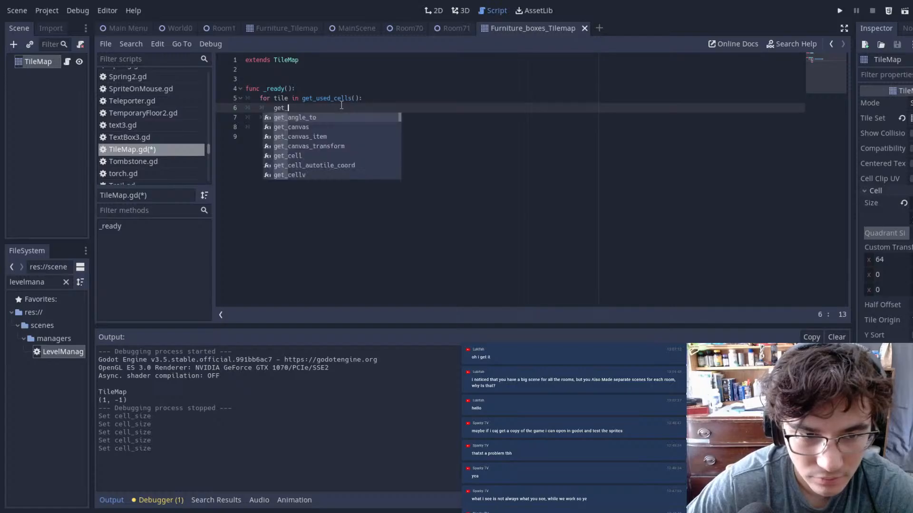
# - Open the TileMap class reference in the built-in help and look through its description and properties
pyautogui.click(790, 44)
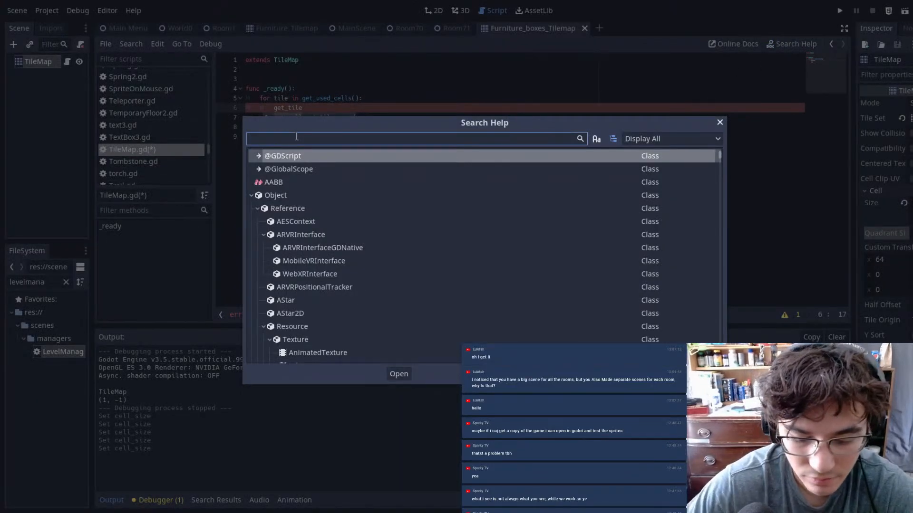
pyautogui.write('tilemap')
pyautogui.press('Return')
pyautogui.scroll(-3, 432, 65)
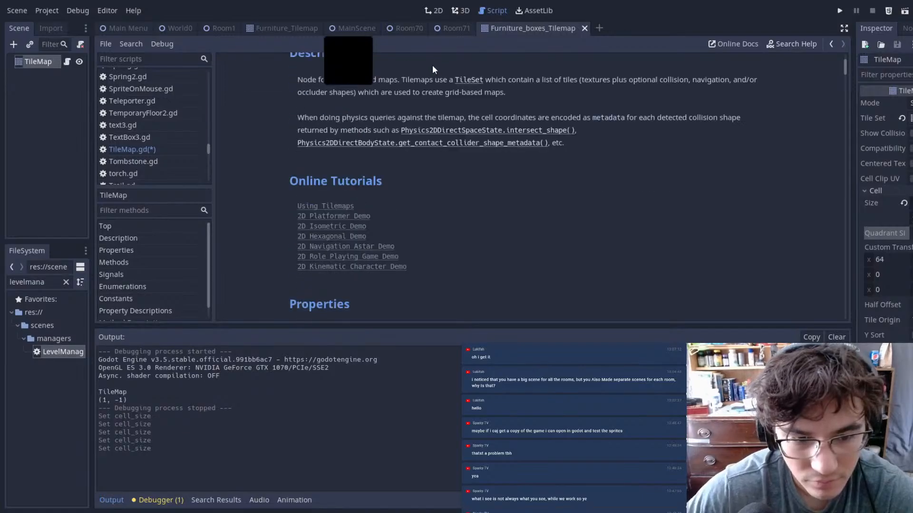
pyautogui.scroll(-5, 504, 169)
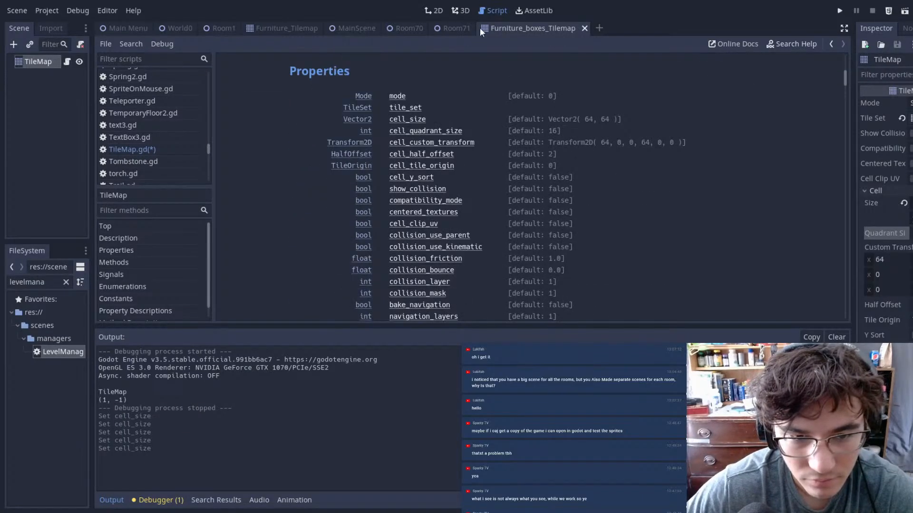
pyautogui.scroll(-2, 429, 74)
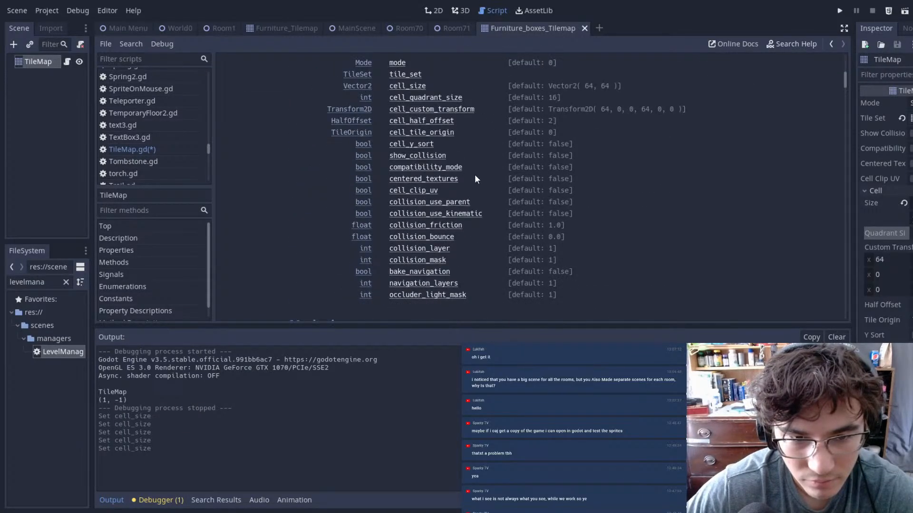
# - Search the TileMap class reference for get_t and read the property descriptions around the match
pyautogui.hotkey('ctrl', 'f')
pyautogui.write('get')
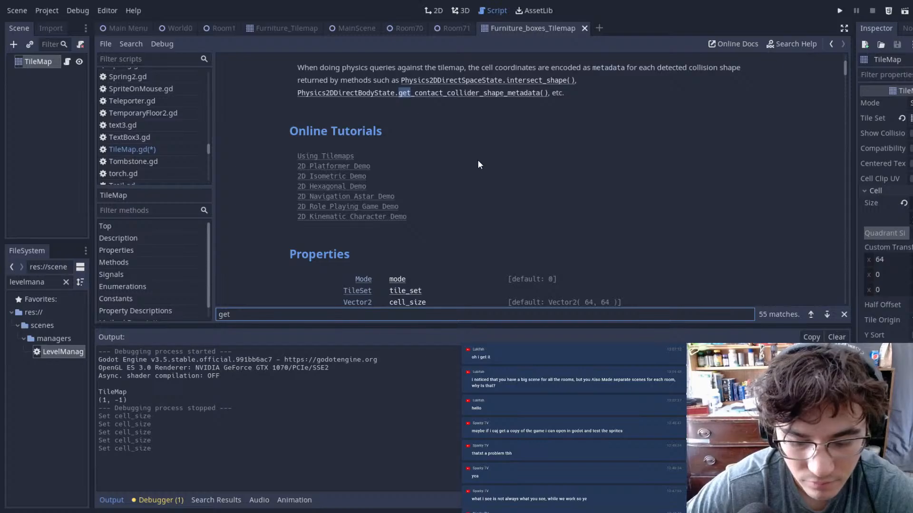
pyautogui.write('_t')
pyautogui.scroll(4, 494, 160)
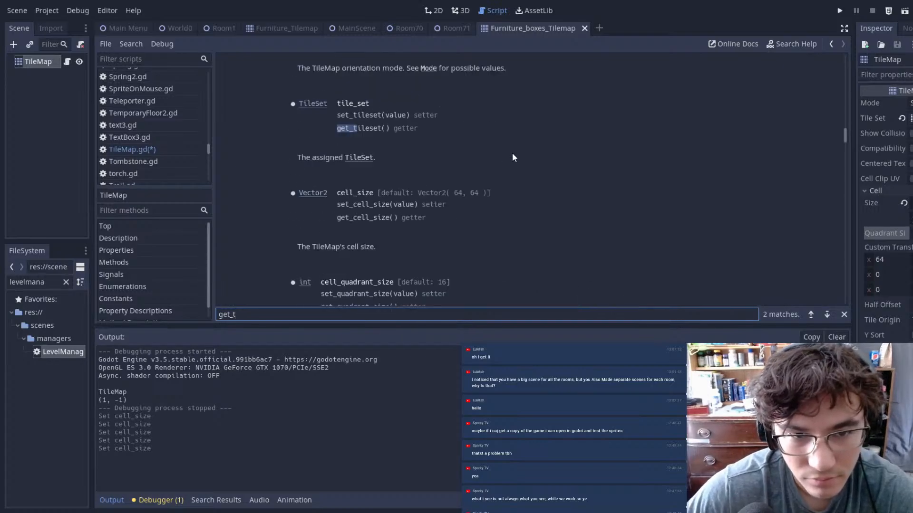
pyautogui.scroll(1, 638, 203)
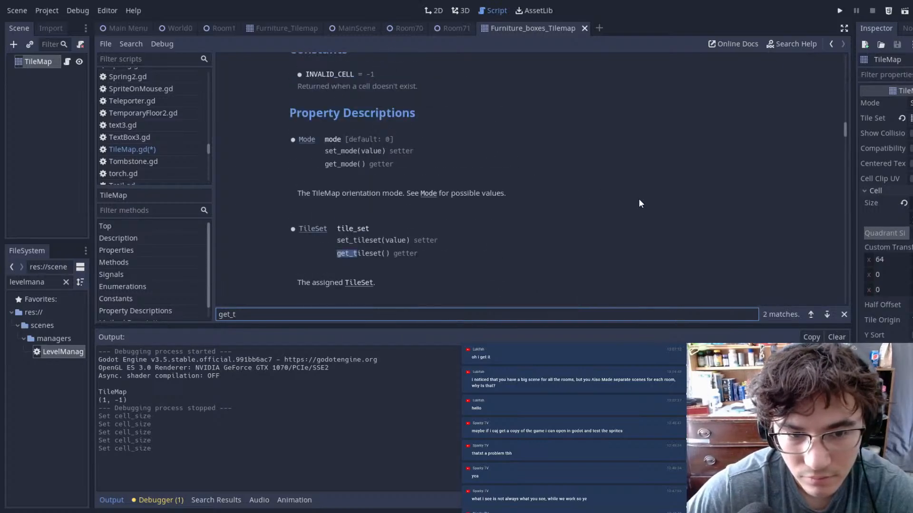
pyautogui.scroll(-1, 638, 203)
pyautogui.scroll(2, 638, 204)
pyautogui.scroll(15, 637, 201)
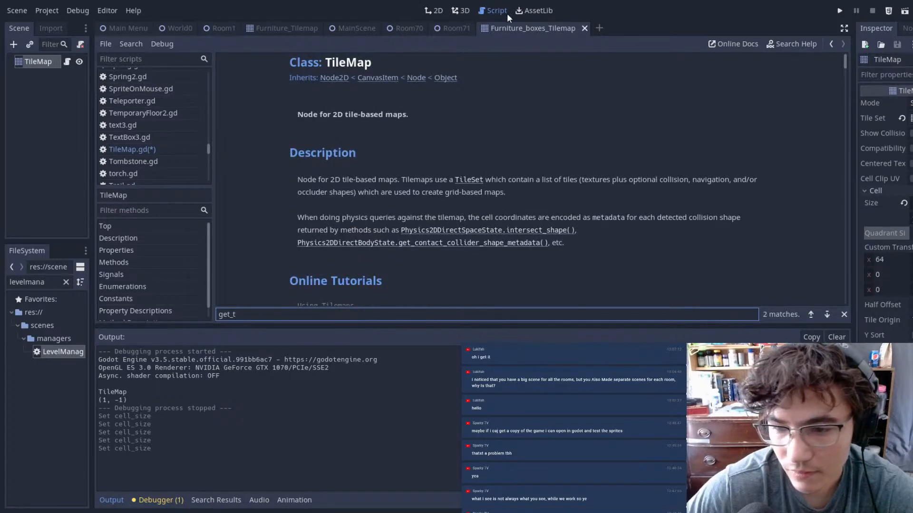
# - Review the TileMap reference's property and method lists for a function that reads a cell's tile
pyautogui.scroll(-4, 473, 123)
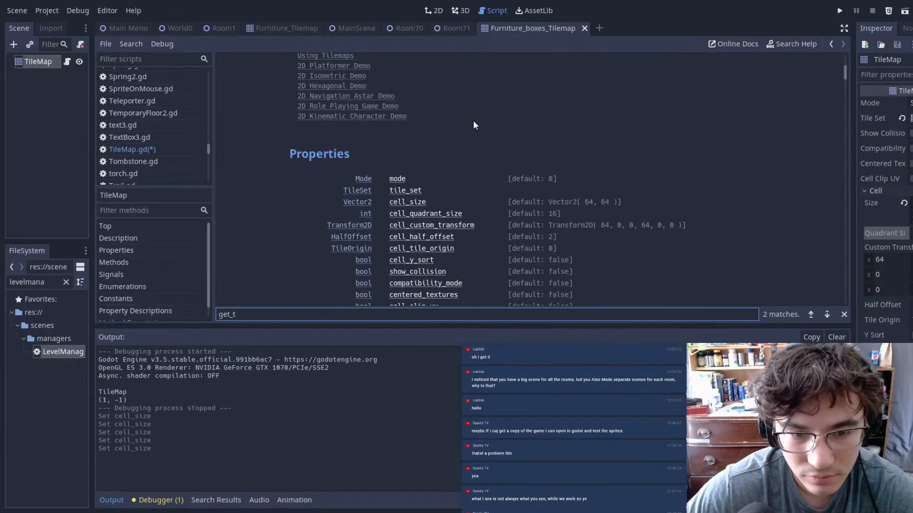
pyautogui.scroll(-3, 473, 123)
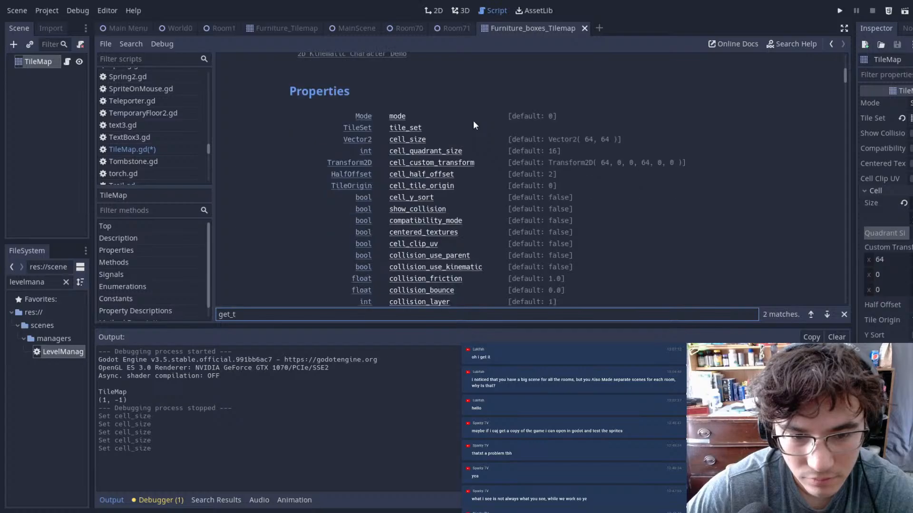
pyautogui.scroll(-5, 473, 122)
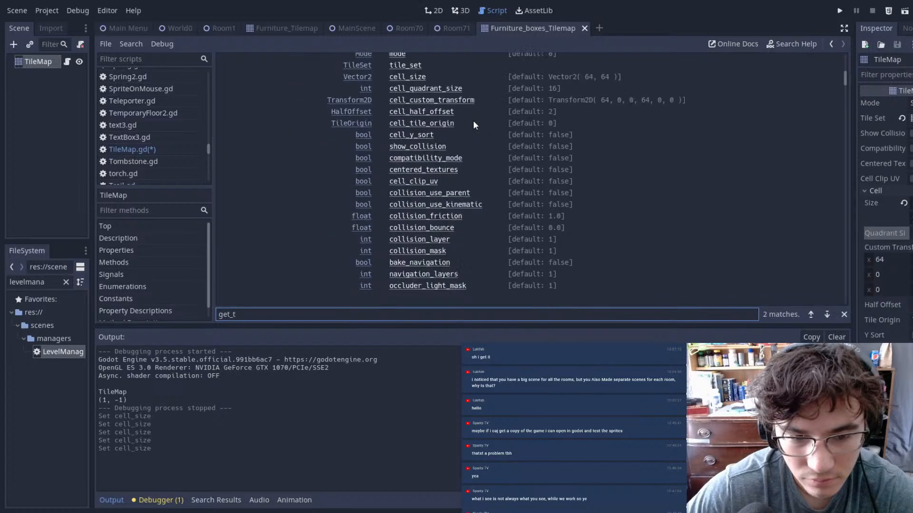
pyautogui.scroll(-1, 474, 124)
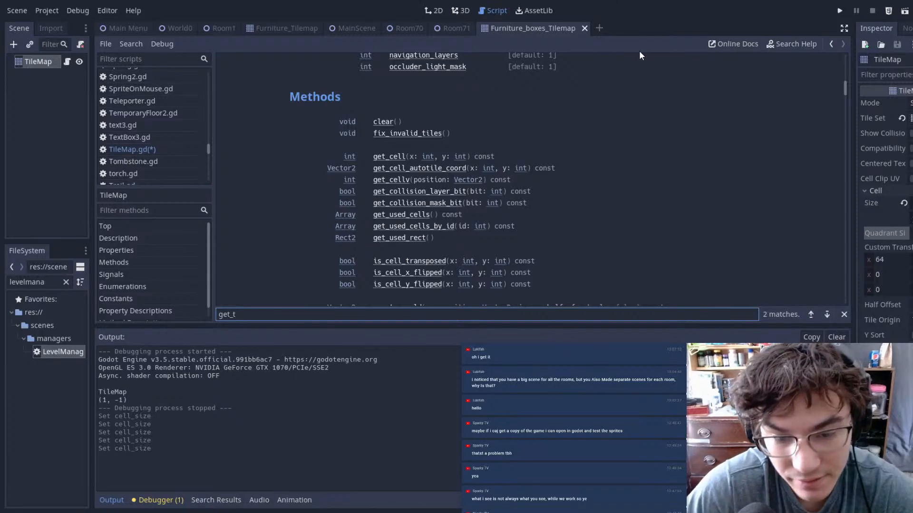
pyautogui.scroll(-3, 626, 84)
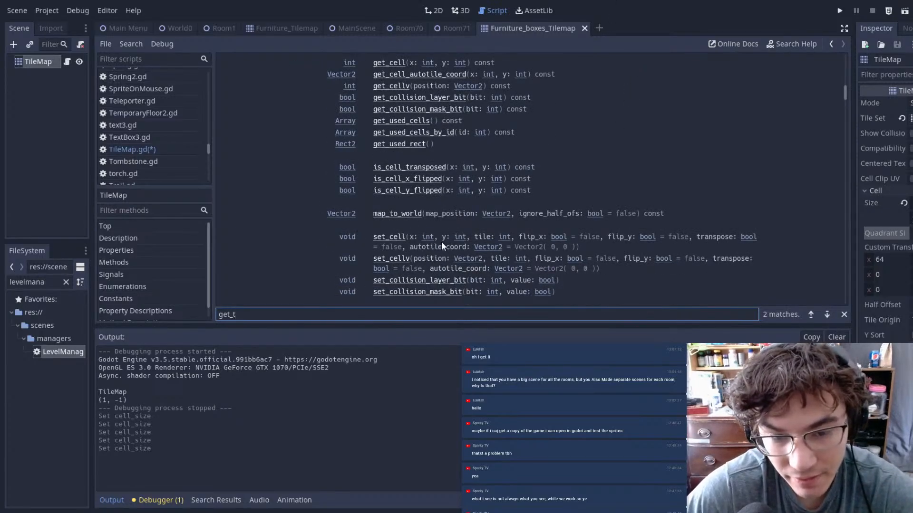
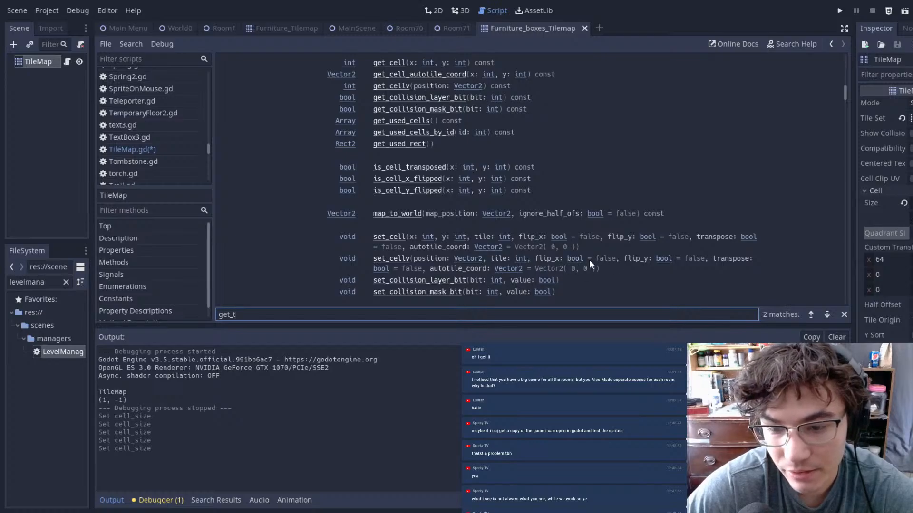
# - Check the flip_x parameter of set_cellv in the TileMap reference and return to the TileMap.gd script
pyautogui.moveTo(603, 259); pyautogui.dragTo(538, 260)
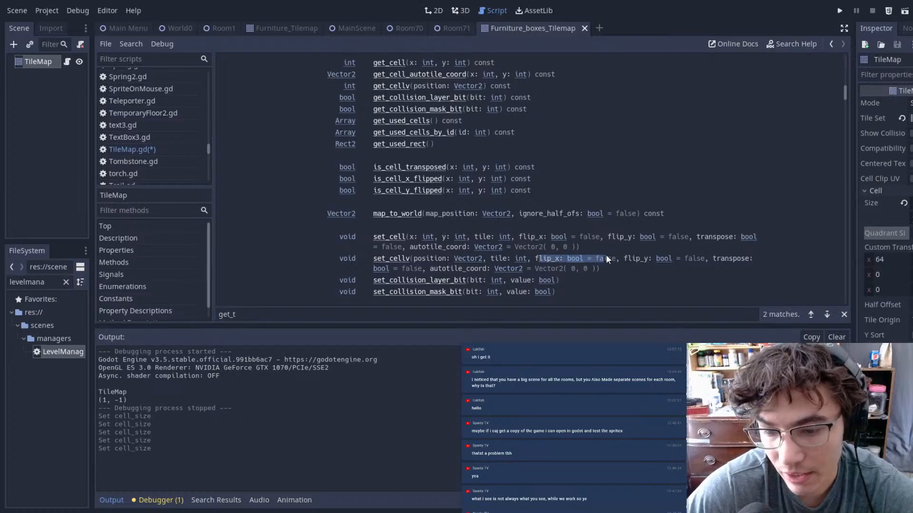
pyautogui.click(532, 27)
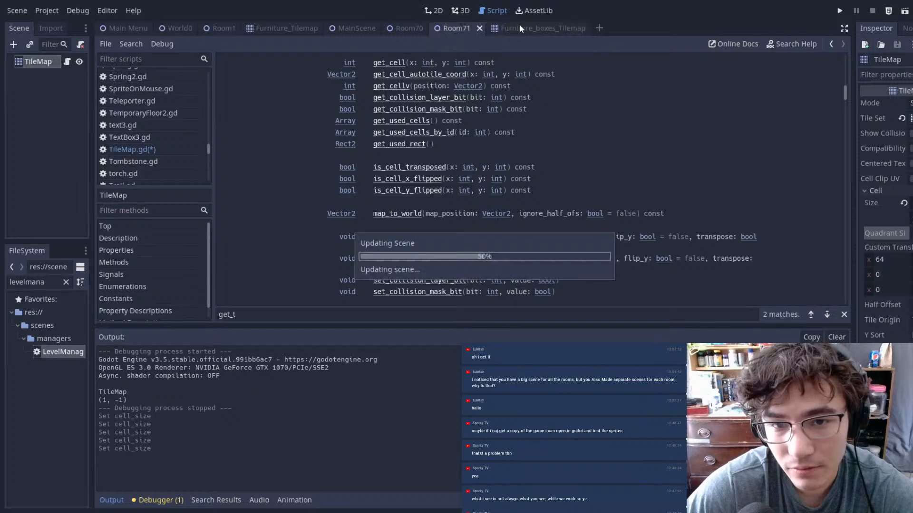
pyautogui.press('Escape')
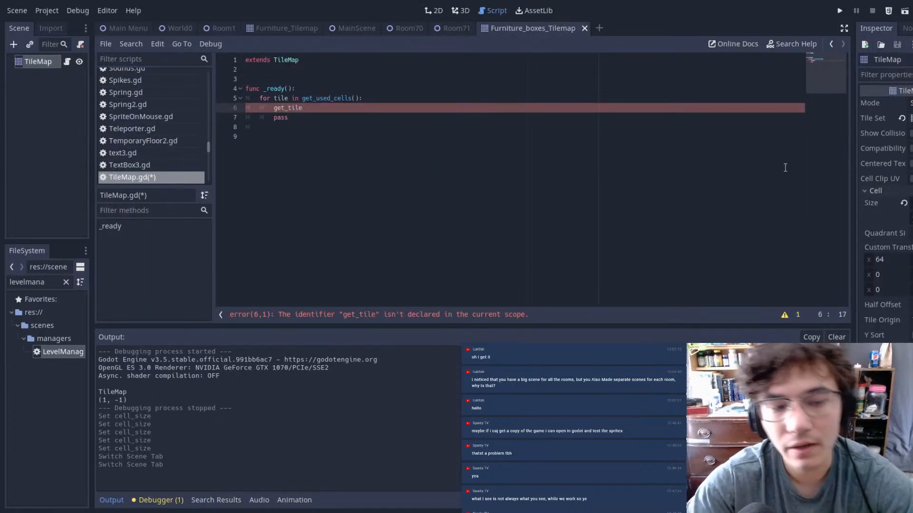
# - Replace get_tile inside the get_used_cells() loop with a set_cellv() call
pyautogui.press('BackSpace')
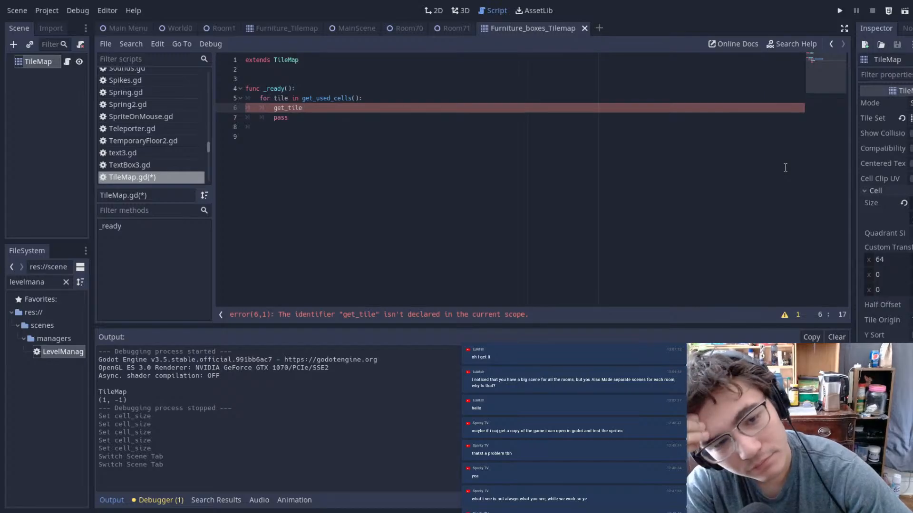
pyautogui.press('BackSpace')
pyautogui.press('BackSpace')
pyautogui.press('BackSpace')
pyautogui.press('BackSpace')
pyautogui.press('BackSpace')
pyautogui.press('BackSpace')
pyautogui.press('BackSpace')
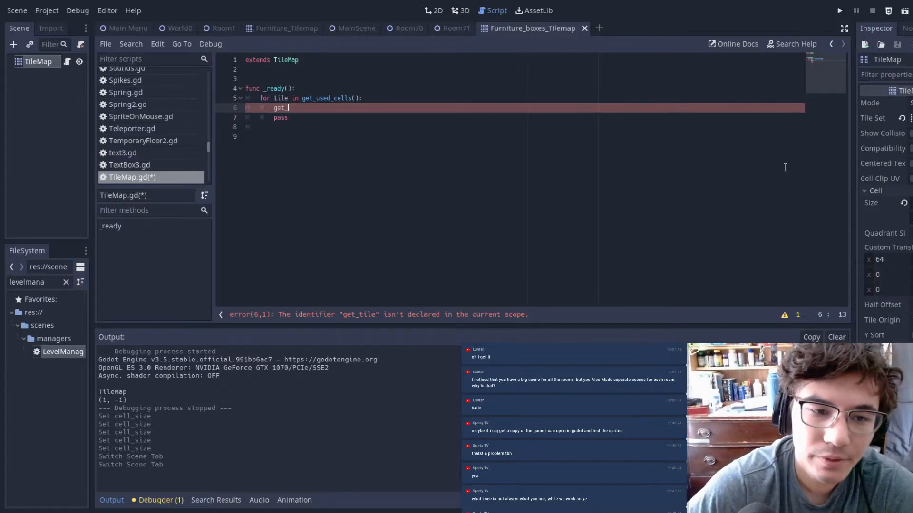
pyautogui.write('set_cell')
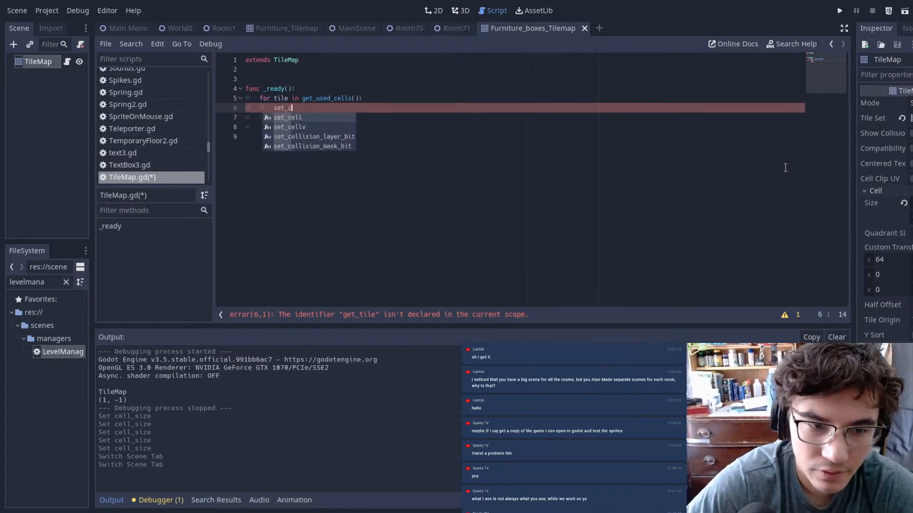
pyautogui.press('Down')
pyautogui.press('Return')
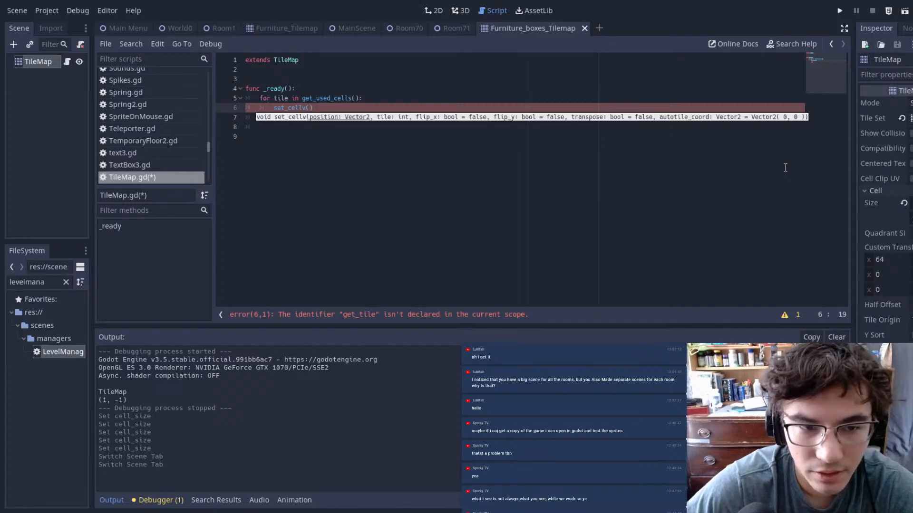
# - Give set_cellv the arguments tile and get_cellv(tile), followed by a comma for a third argument
pyautogui.write('tile,')
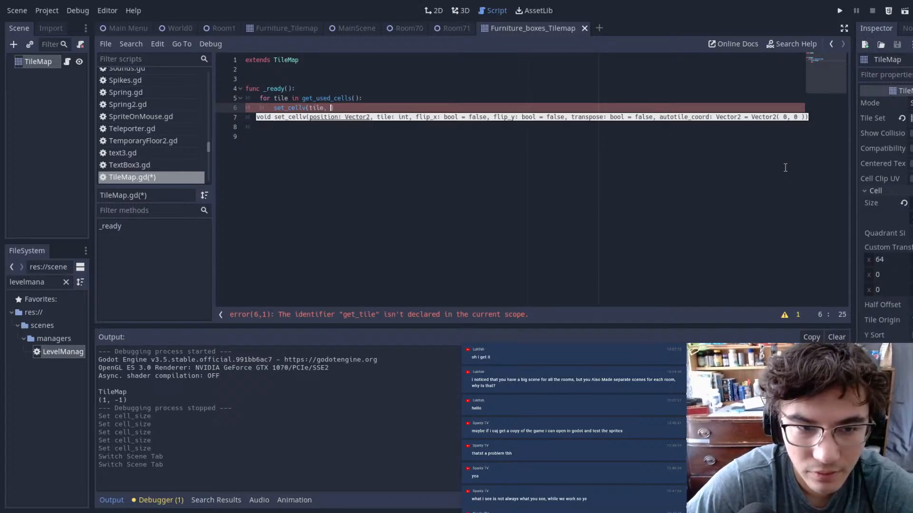
pyautogui.press('BackSpace')
pyautogui.press('BackSpace')
pyautogui.press('BackSpace')
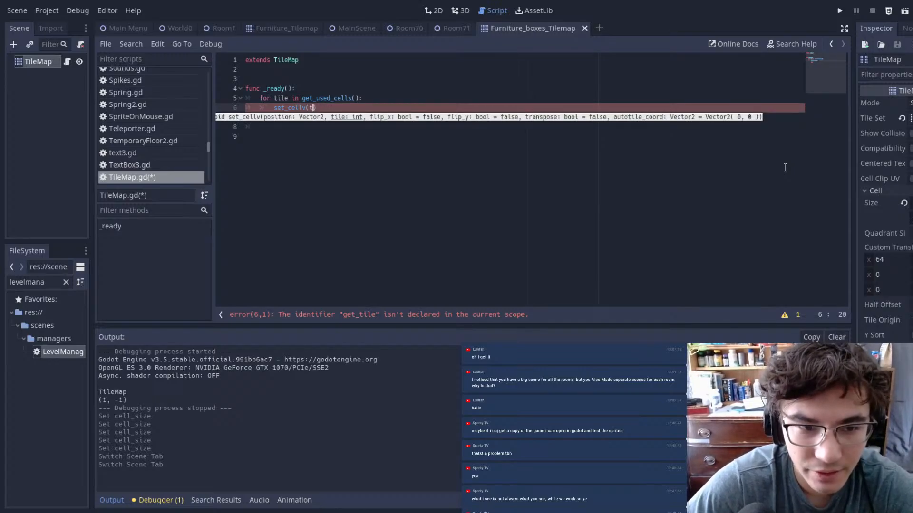
pyautogui.write('ile, get_cel')
pyautogui.press('Up')
pyautogui.press('Down')
pyautogui.press('Down')
pyautogui.press('Down')
pyautogui.press('Return')
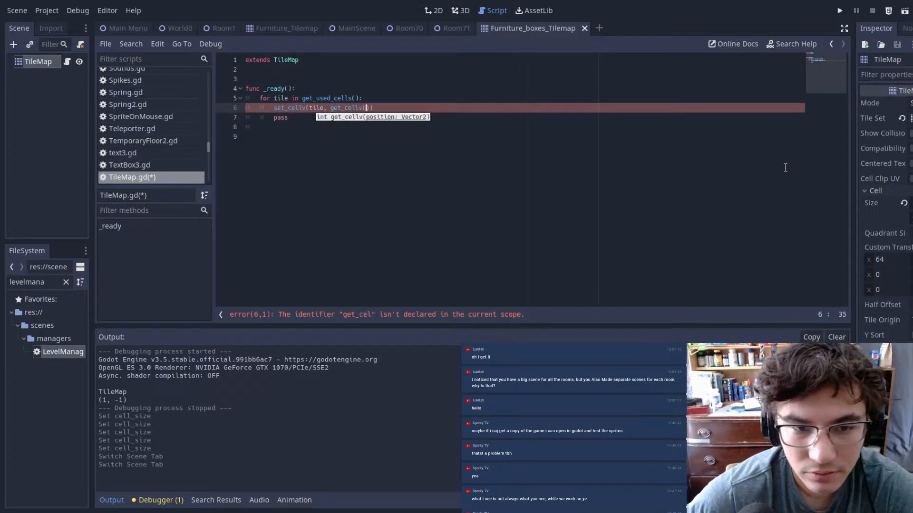
pyautogui.write('tile)')
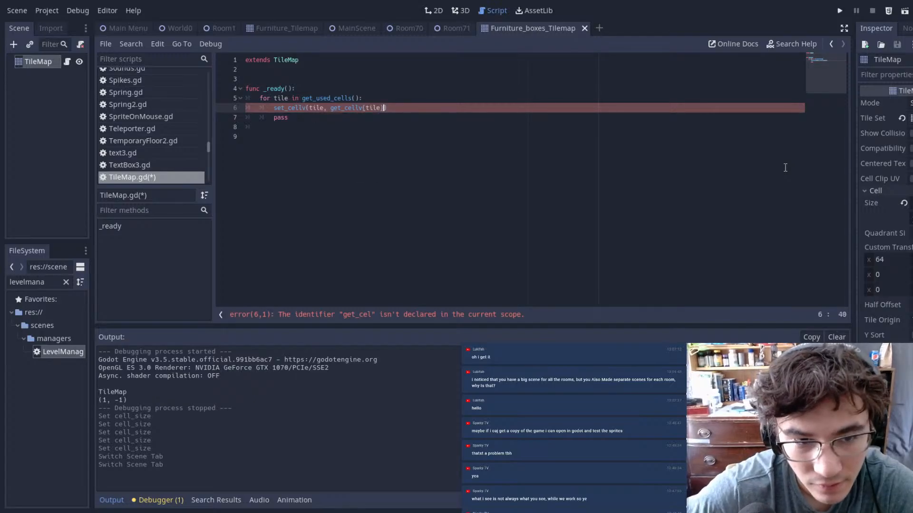
pyautogui.write(',')
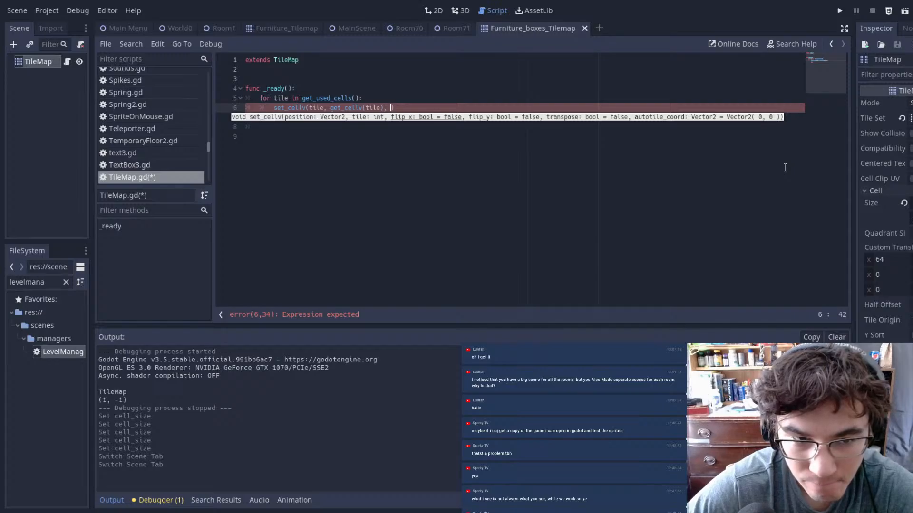
# - Insert an empty line above the set_cellv call and declare var i at the start of _ready(), before the loop
pyautogui.hotkey('ctrl', 'shift', 'Return')
pyautogui.write('if')
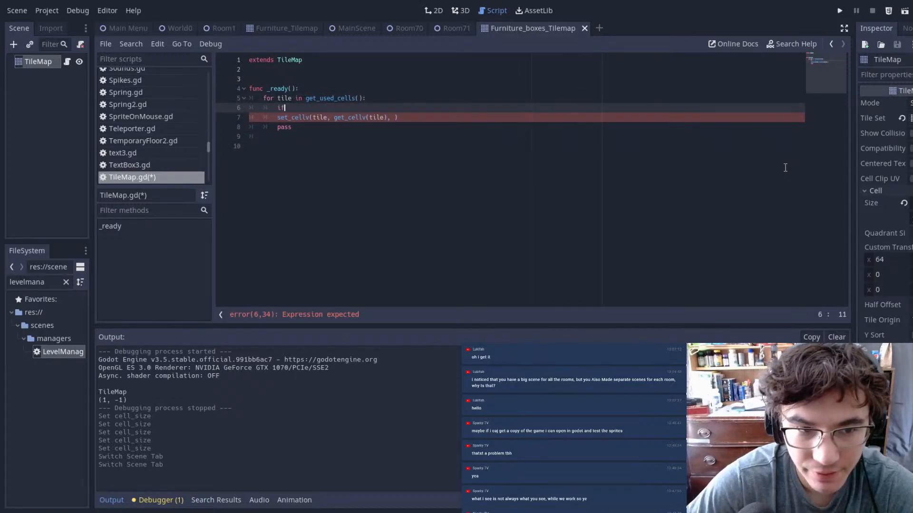
pyautogui.press('BackSpace')
pyautogui.press('BackSpace')
pyautogui.press('BackSpace')
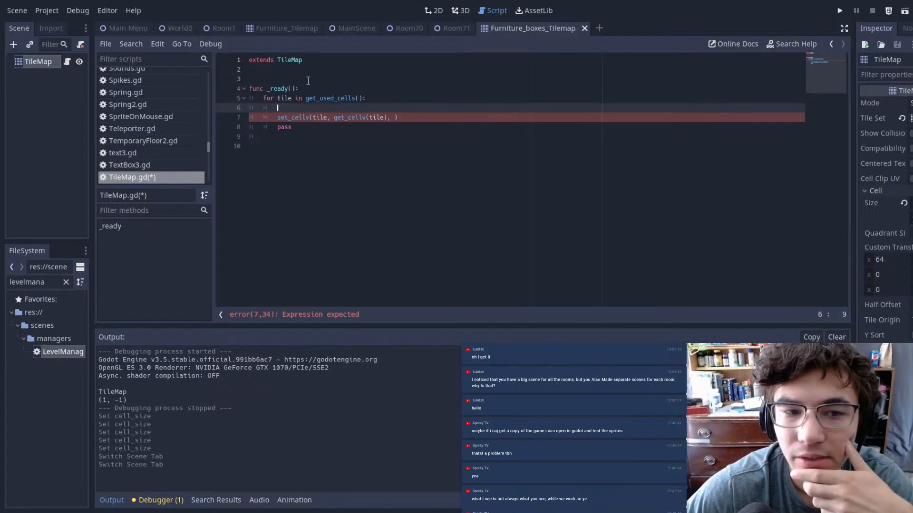
pyautogui.click(338, 88)
pyautogui.press('Return')
pyautogui.write('var i')
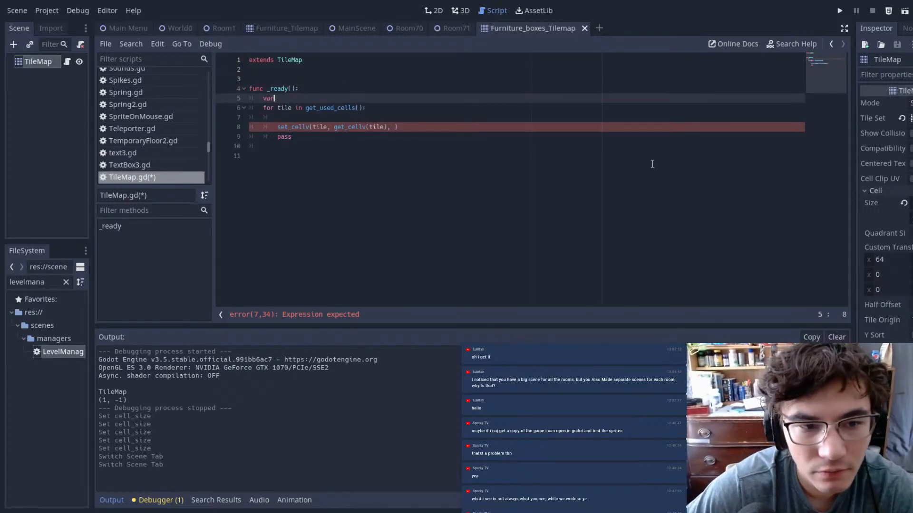
# - Declare var flip = false inside the loop, on the empty line above the set_cellv call
pyautogui.press('Down')
pyautogui.press('Down')
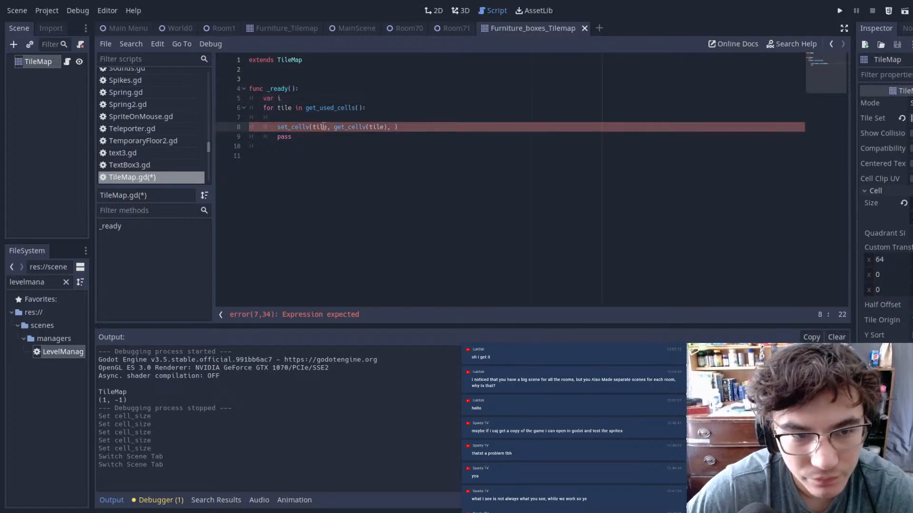
pyautogui.write('i')
pyautogui.press('BackSpace')
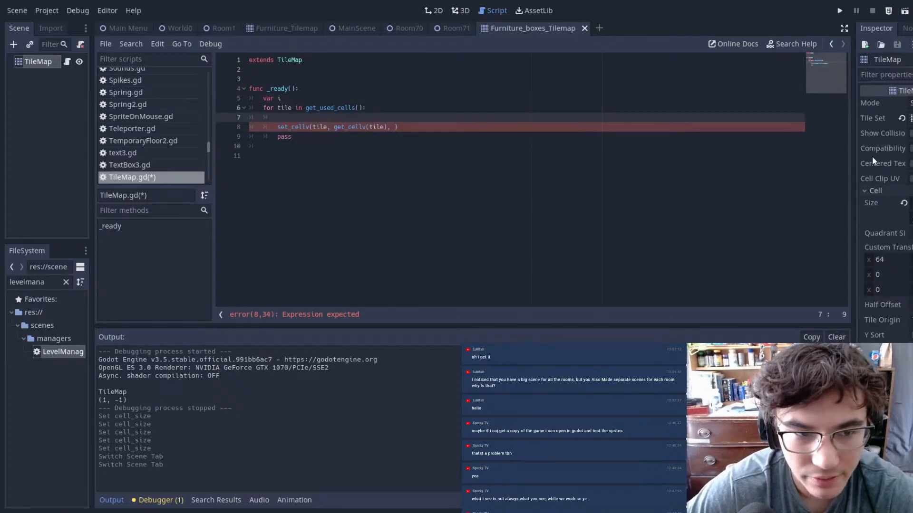
pyautogui.write('v')
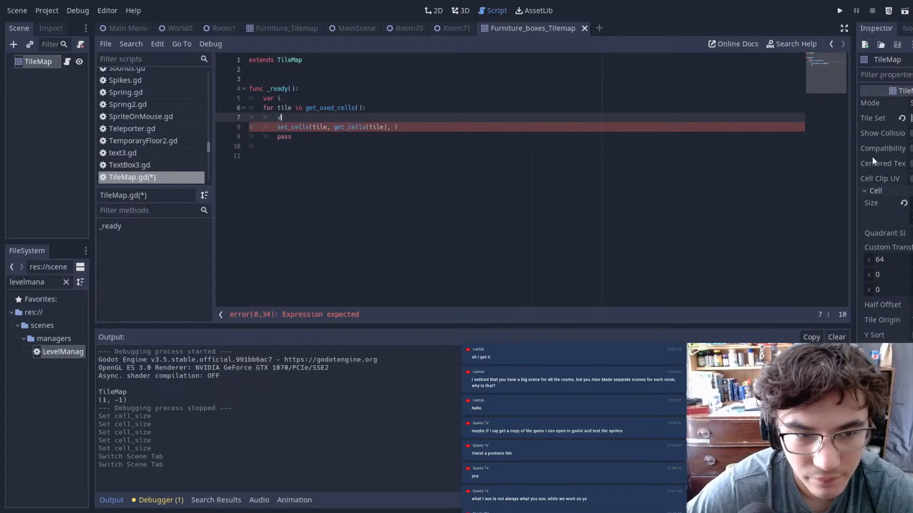
pyautogui.write('ar fli')
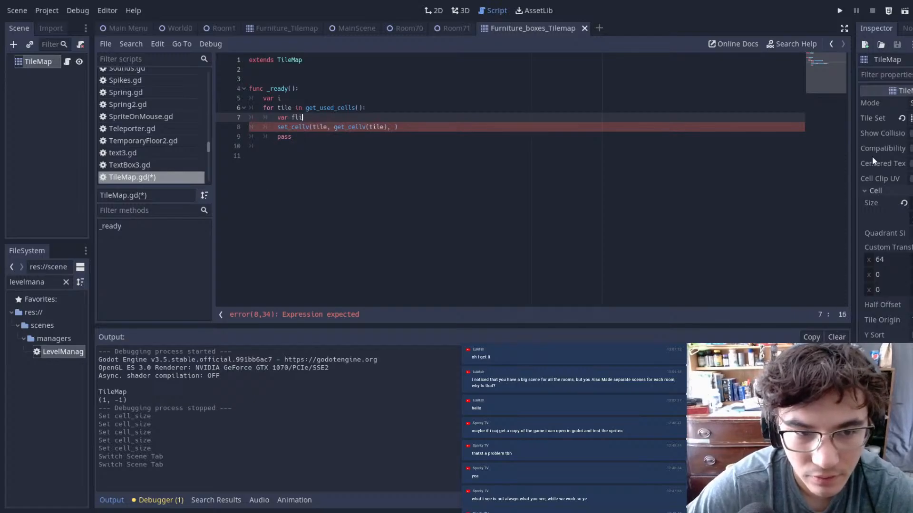
pyautogui.write('p =')
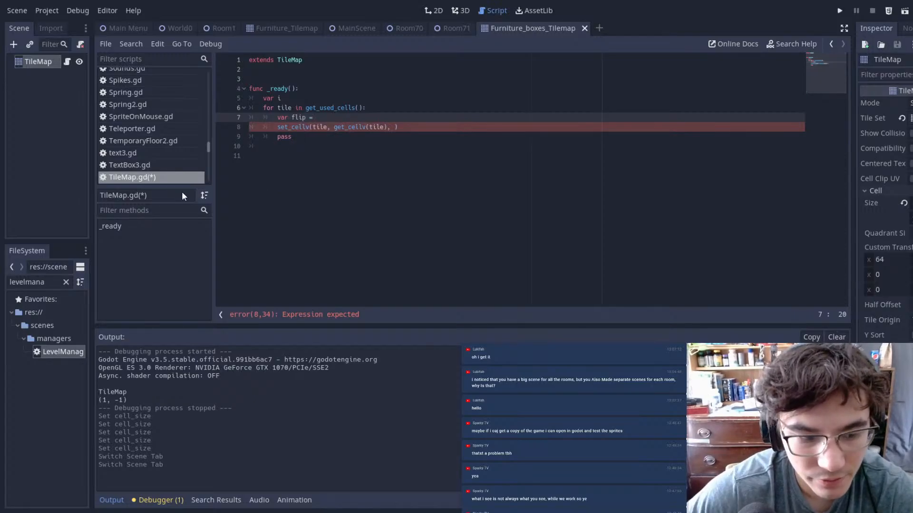
pyautogui.click(137, 42)
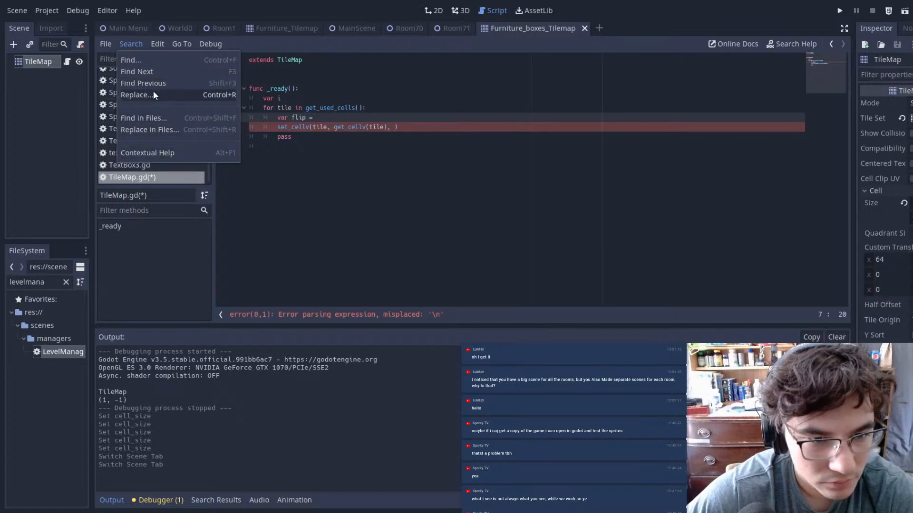
pyautogui.click(345, 114)
pyautogui.click(340, 126)
pyautogui.click(342, 117)
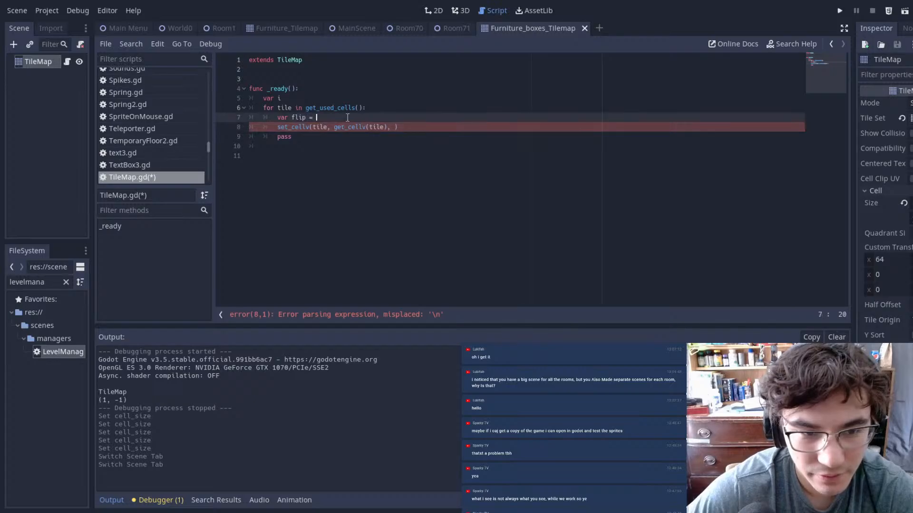
pyautogui.write('false')
# - Search all project script files for % to look up how the modulo operator is used
pyautogui.click(130, 44)
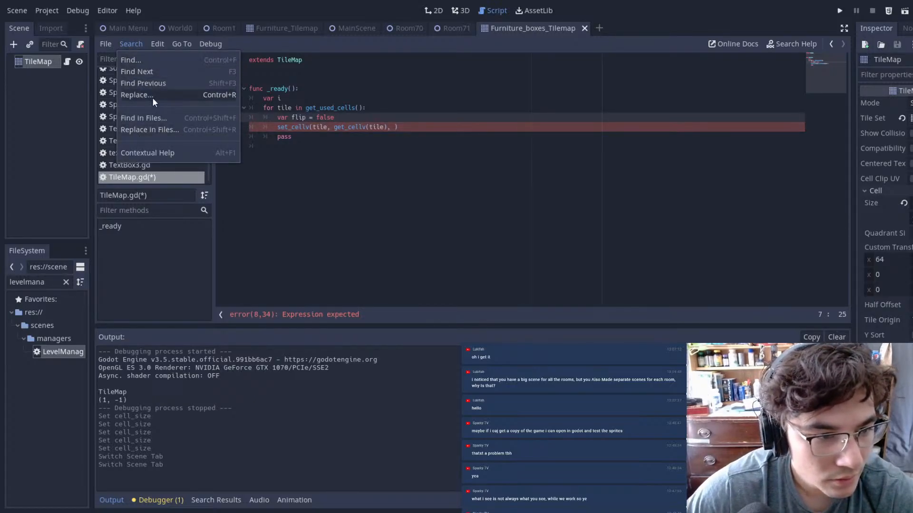
pyautogui.click(171, 120)
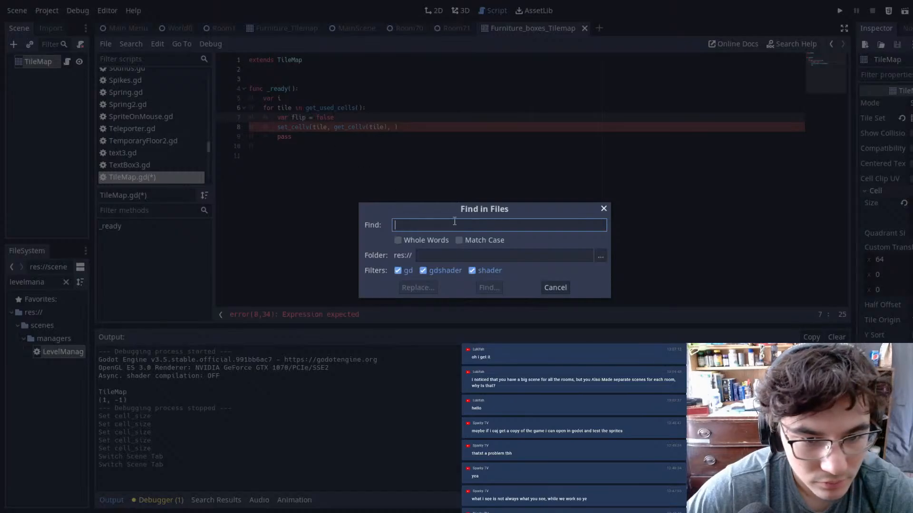
pyautogui.write('%')
pyautogui.press('Return')
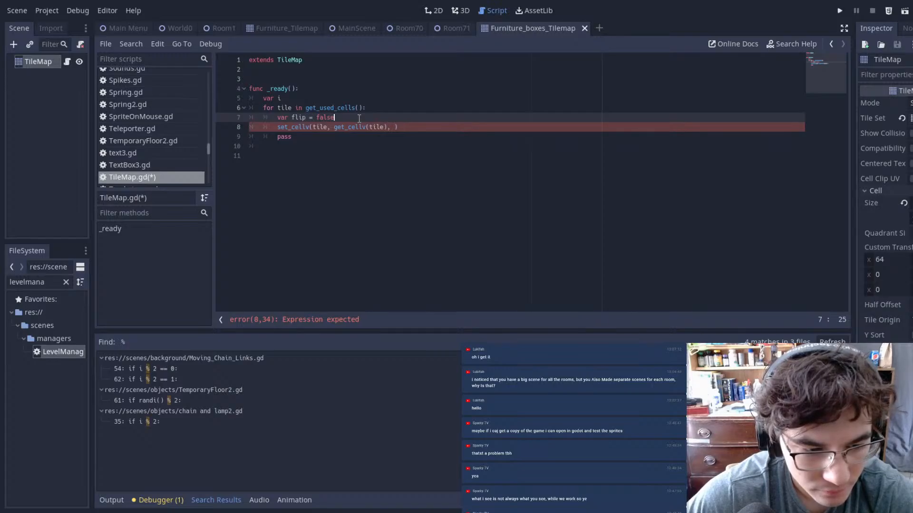
# - Add an empty line at the start of the loop body and the condition if i & 3 == 0 below var flip
pyautogui.click(397, 127)
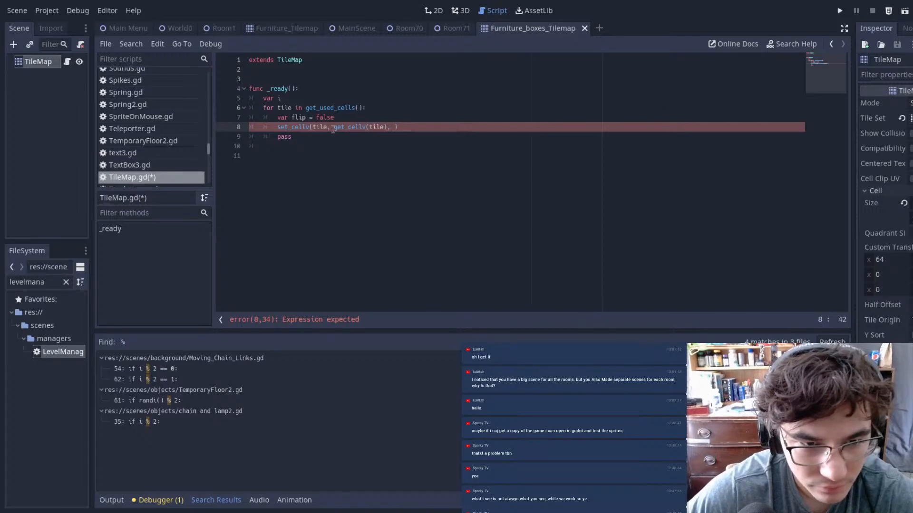
pyautogui.click(512, 110)
pyautogui.press('Return')
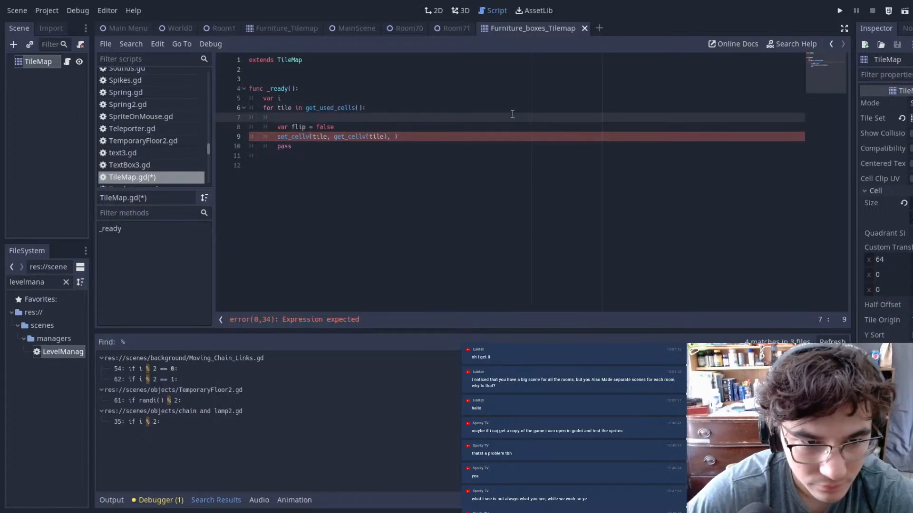
pyautogui.click(401, 126)
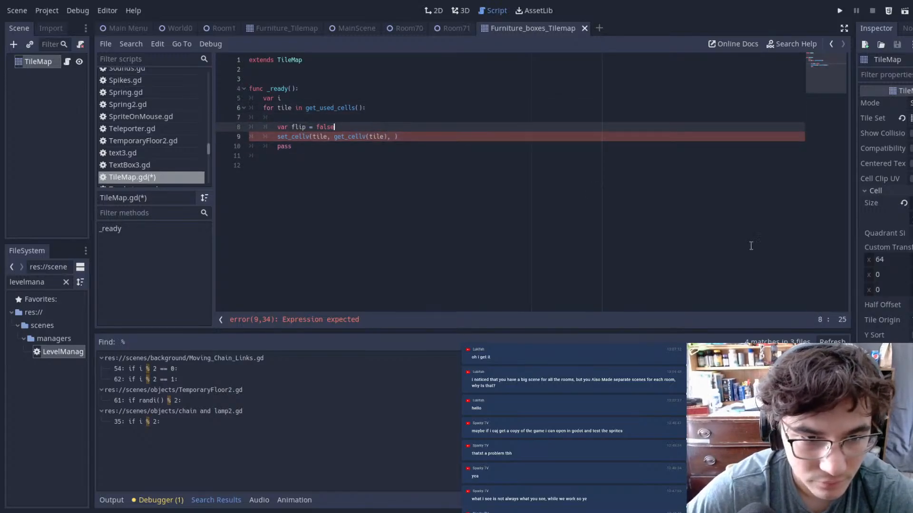
pyautogui.press('Return')
pyautogui.write('if ')
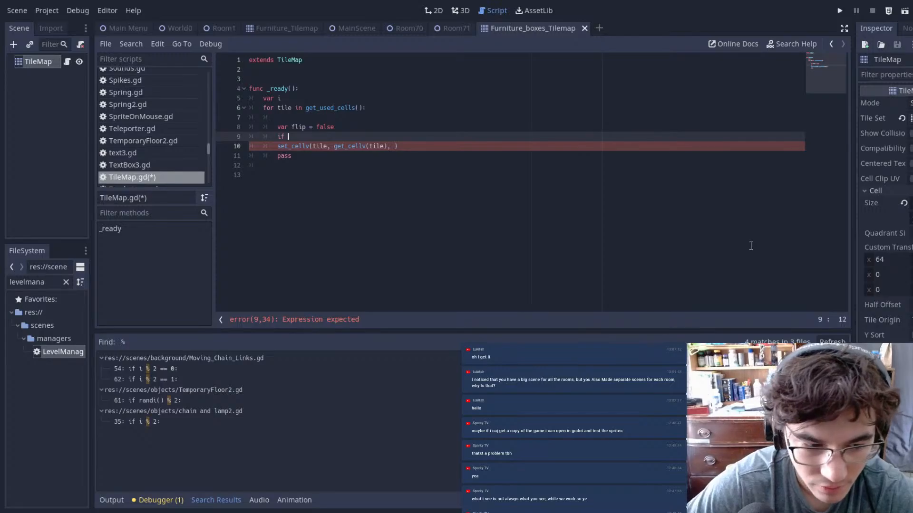
pyautogui.write('i ')
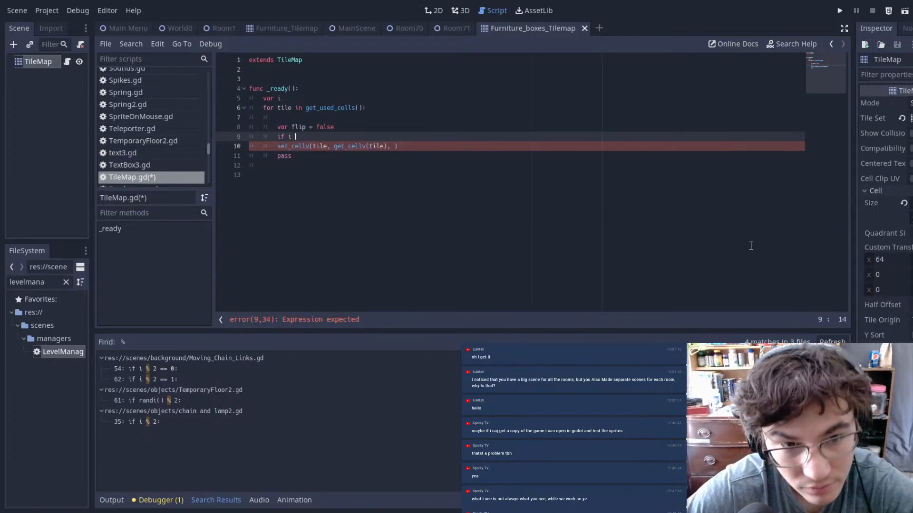
pyautogui.write('% 3 == 0')
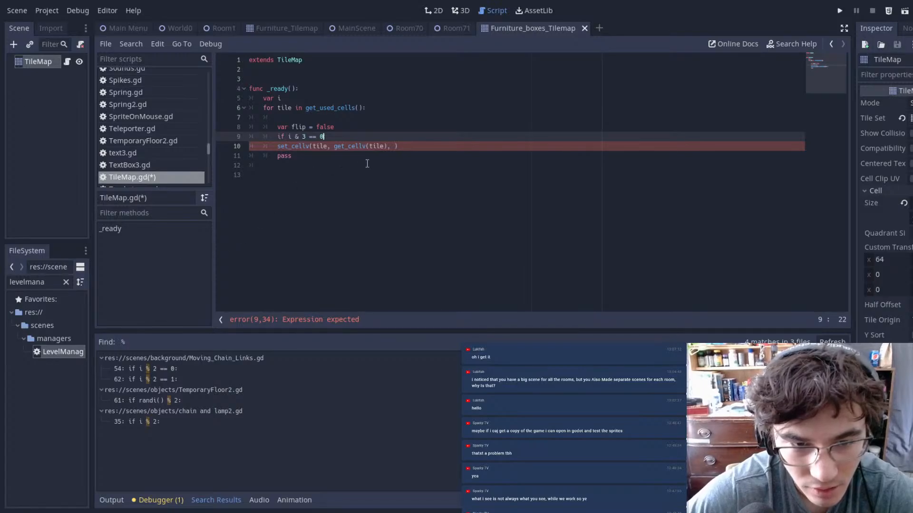
# - Finish the if line with a colon and set flip = true in its body
pyautogui.click(390, 146)
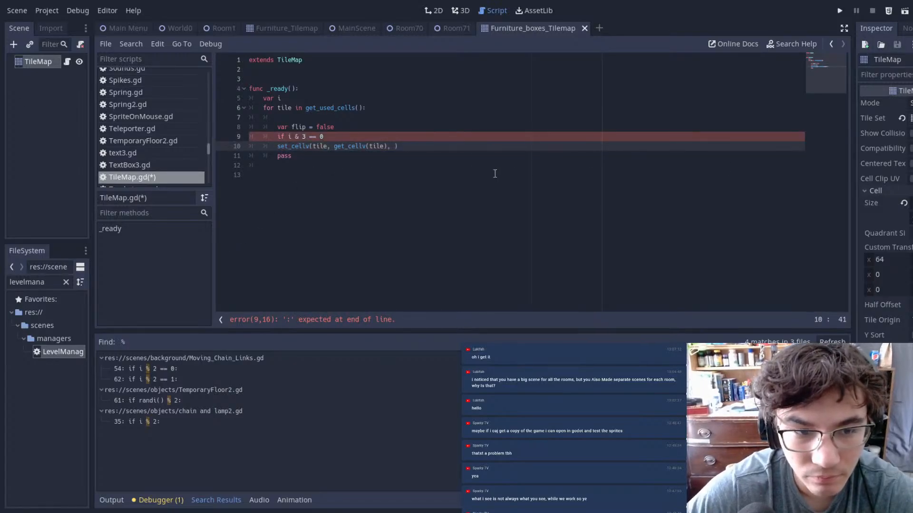
pyautogui.click(336, 137)
pyautogui.write(':')
pyautogui.press('Return')
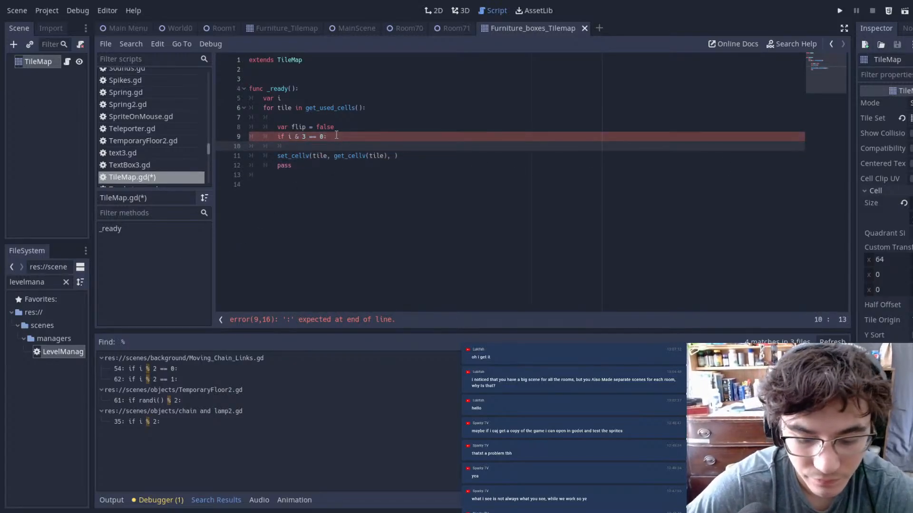
pyautogui.write('flip = true')
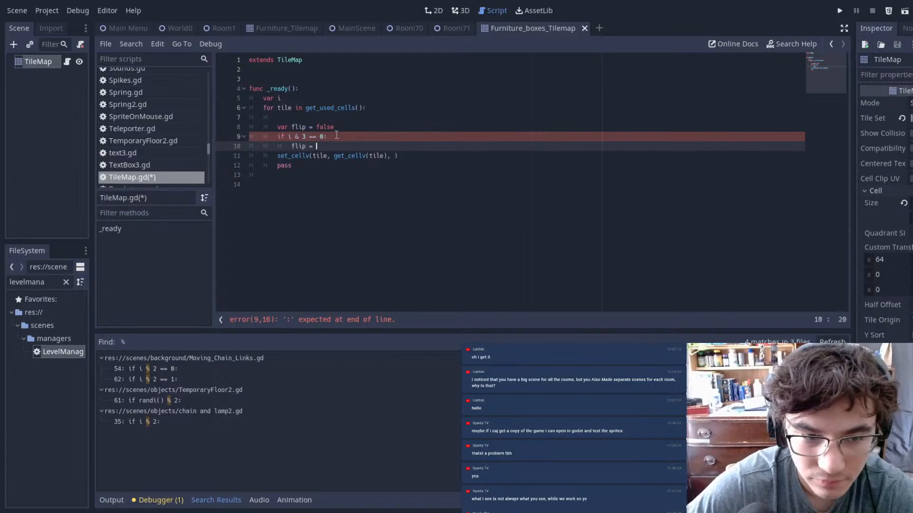
# - Pass flip as the third argument of set_cellv and save the script
pyautogui.click(396, 157)
pyautogui.write('flip')
pyautogui.hotkey('ctrl', 's')
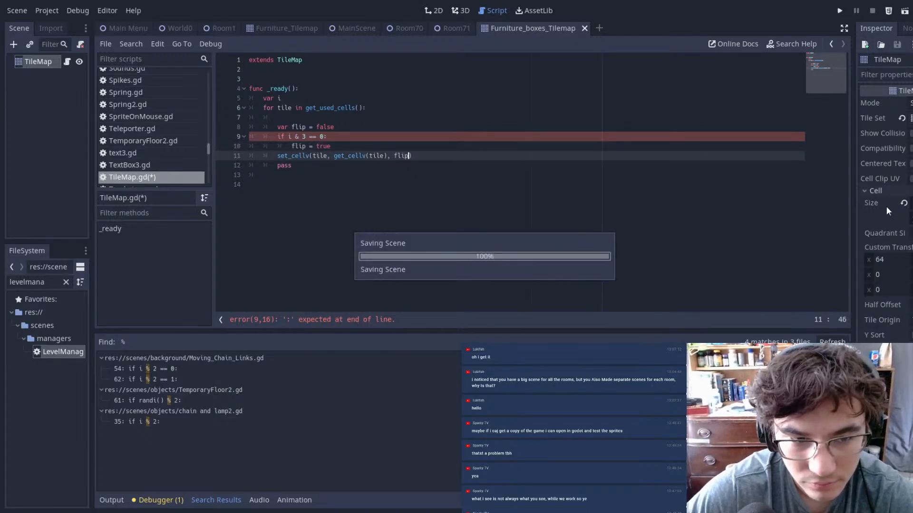
pyautogui.press('Up')
pyautogui.press('Up')
pyautogui.press('Up')
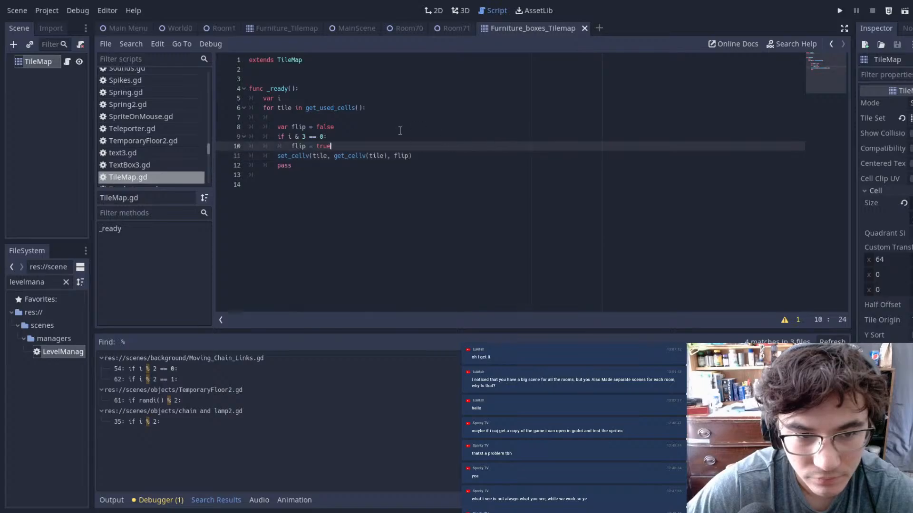
pyautogui.moveTo(457, 130); pyautogui.dragTo(263, 109)
pyautogui.click(459, 138)
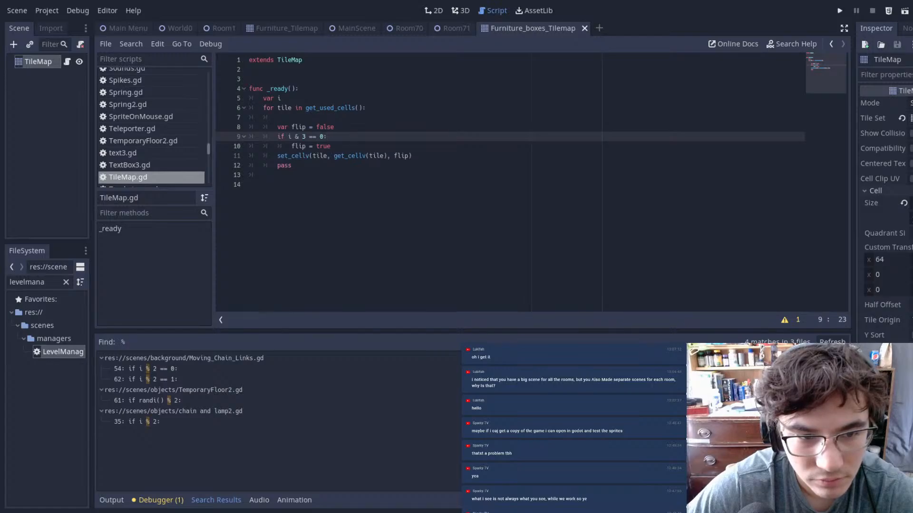
pyautogui.press('BackSpace')
pyautogui.write(':')
# - Replace the flip argument of the set_cellv call with a copy of the if condition, i & 3 == 0
pyautogui.moveTo(327, 137); pyautogui.dragTo(289, 137)
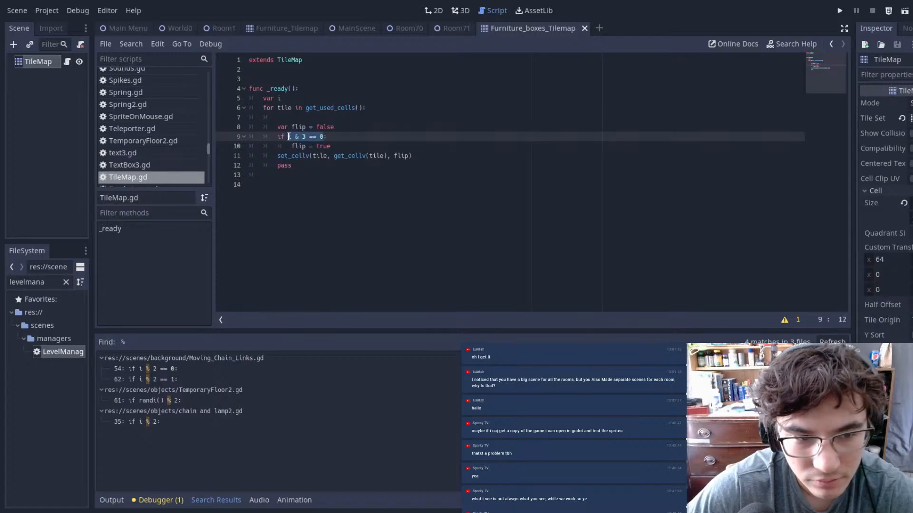
pyautogui.hotkey('ctrl', 'c')
pyautogui.doubleClick(402, 156)
pyautogui.hotkey('ctrl', 'v')
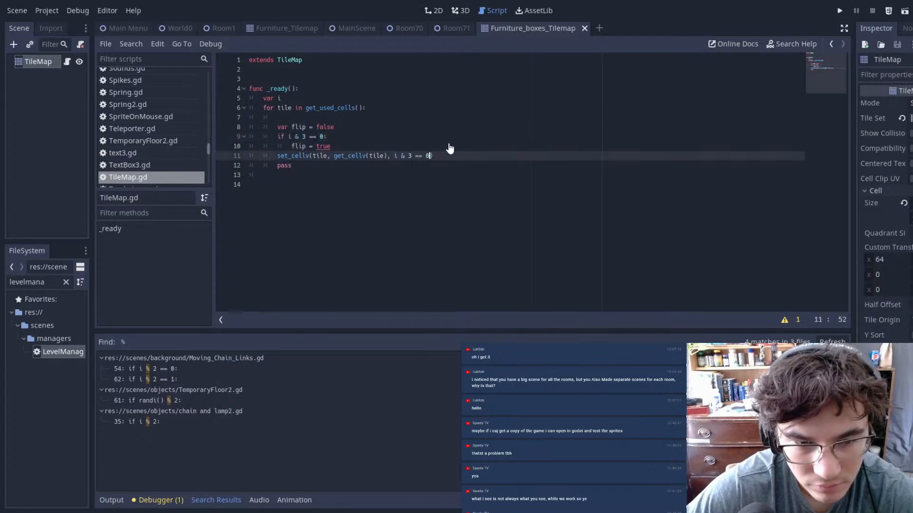
# - Delete the flip variable declaration and its if block, leaving an indented blank line above set_cellv
pyautogui.click(485, 146)
pyautogui.moveTo(485, 145); pyautogui.dragTo(200, 130)
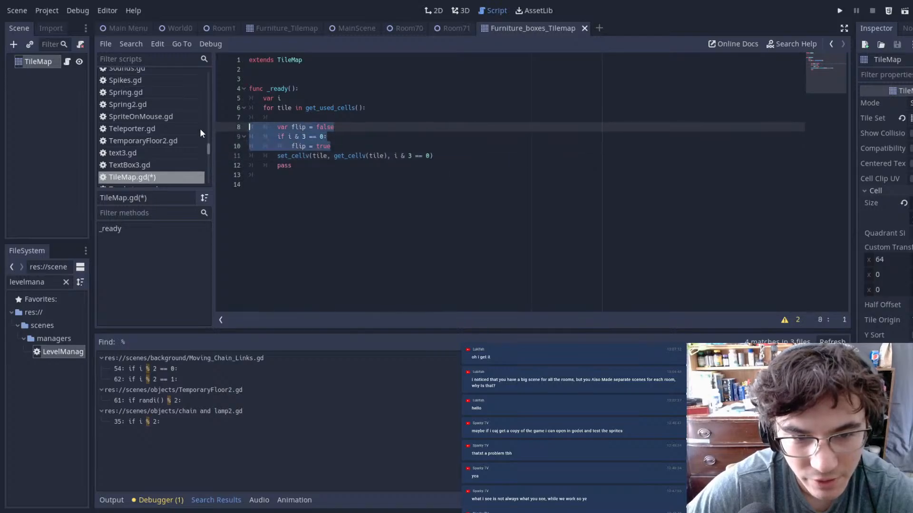
pyautogui.press('BackSpace')
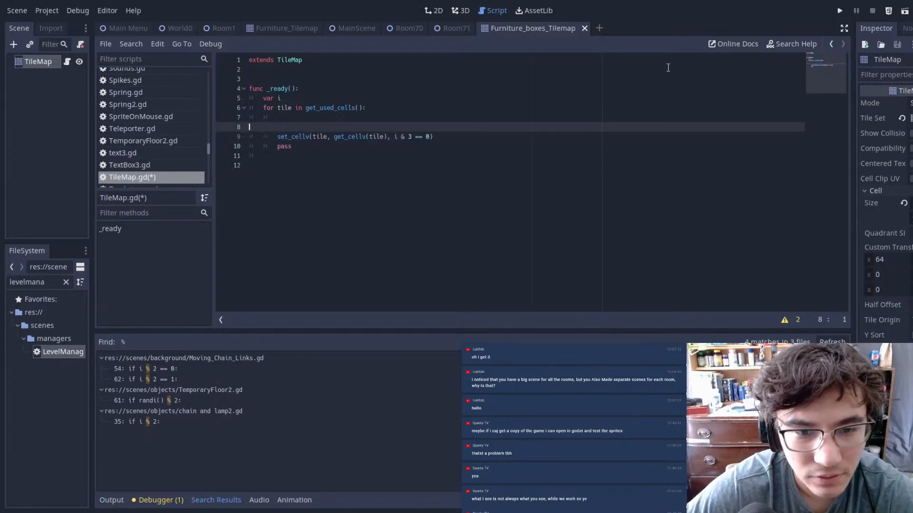
pyautogui.press('Tab')
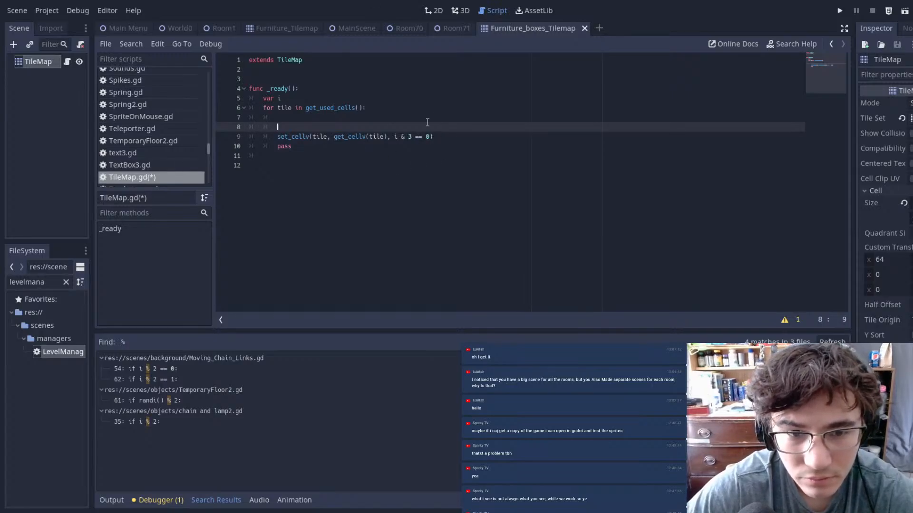
# - Change the & operator to % in the set_cellv condition so it reads i % 3 == 0, and save the script
pyautogui.click(405, 136)
pyautogui.press('BackSpace')
pyautogui.press('BackSpace')
pyautogui.write('%')
pyautogui.hotkey('ctrl', 's')
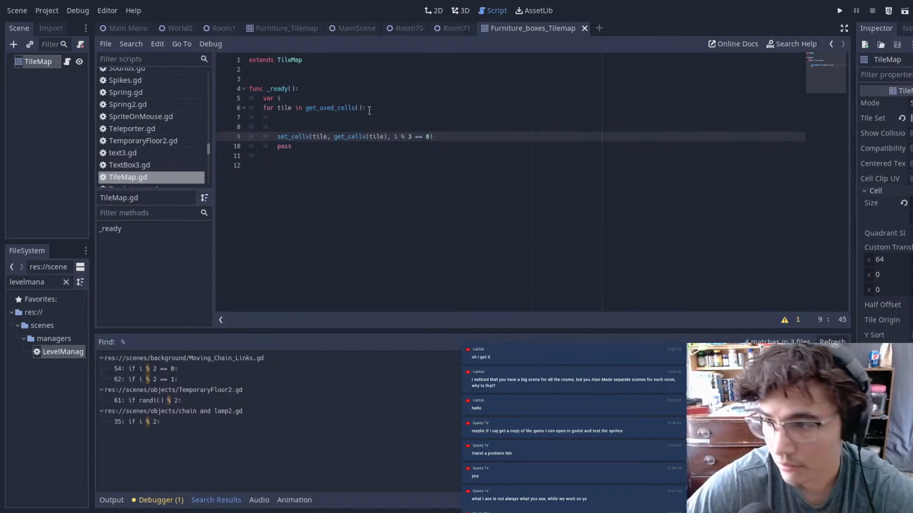
# - Delete the pass statement and the blank lines between the for line and the set_cellv call
pyautogui.click(442, 154)
pyautogui.moveTo(330, 145); pyautogui.dragTo(124, 147)
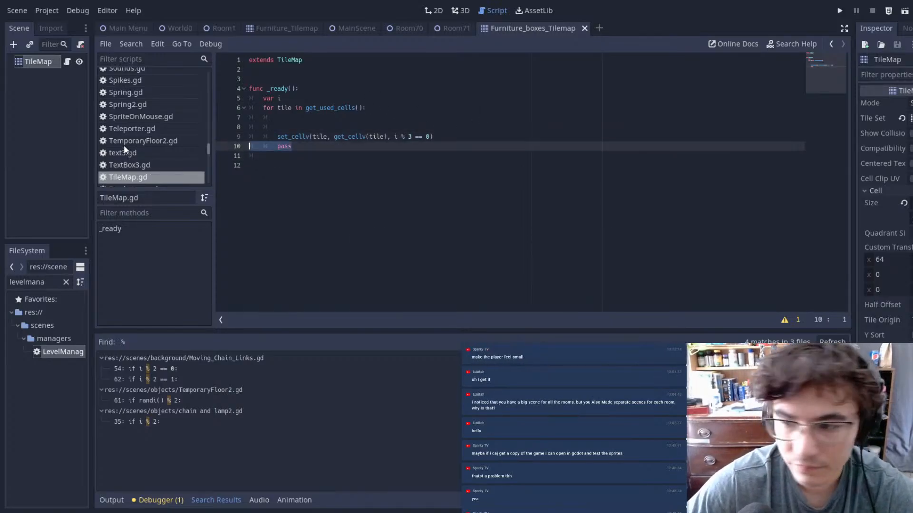
pyautogui.press('BackSpace')
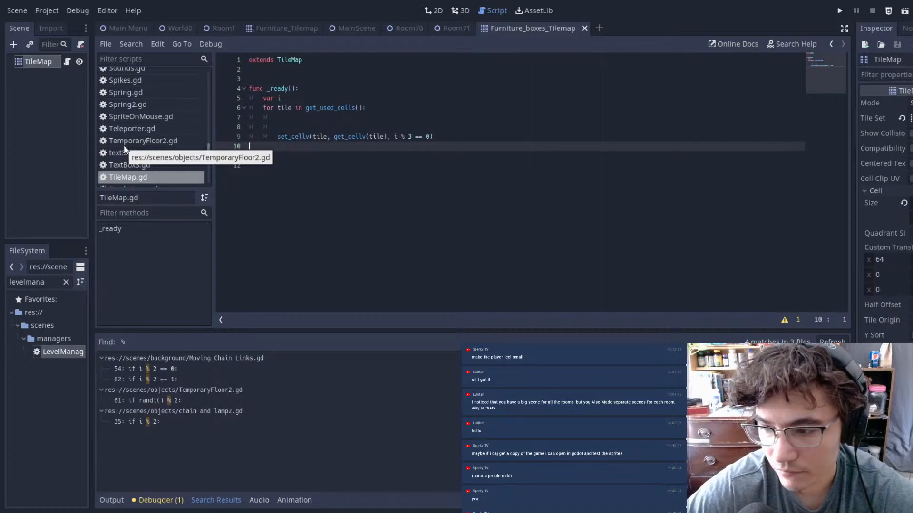
pyautogui.press('BackSpace')
pyautogui.press('Up')
pyautogui.press('BackSpace')
pyautogui.press('BackSpace')
pyautogui.press('BackSpace')
pyautogui.press('BackSpace')
pyautogui.press('BackSpace')
pyautogui.press('BackSpace')
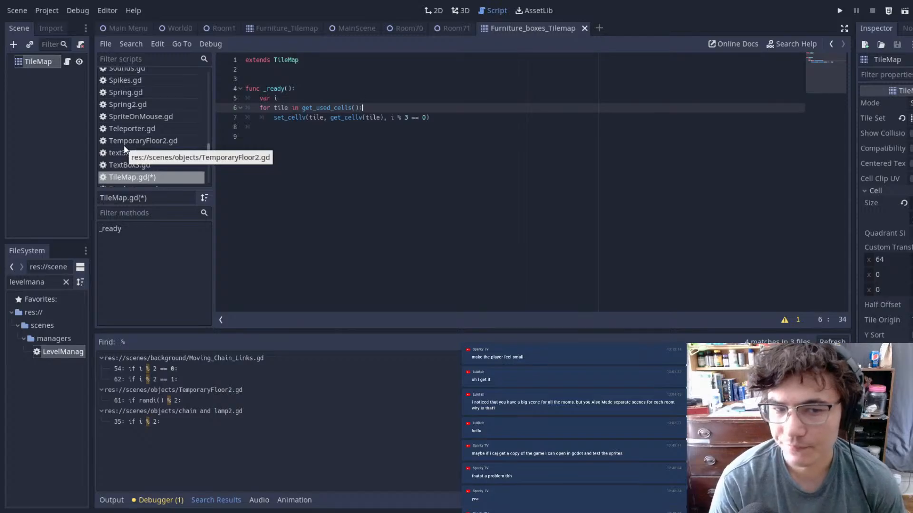
# - Remove the leftover empty lines after the set_cellv call and save the script
pyautogui.press('Down')
pyautogui.press('Down')
pyautogui.press('Down')
pyautogui.press('BackSpace')
pyautogui.press('BackSpace')
pyautogui.press('BackSpace')
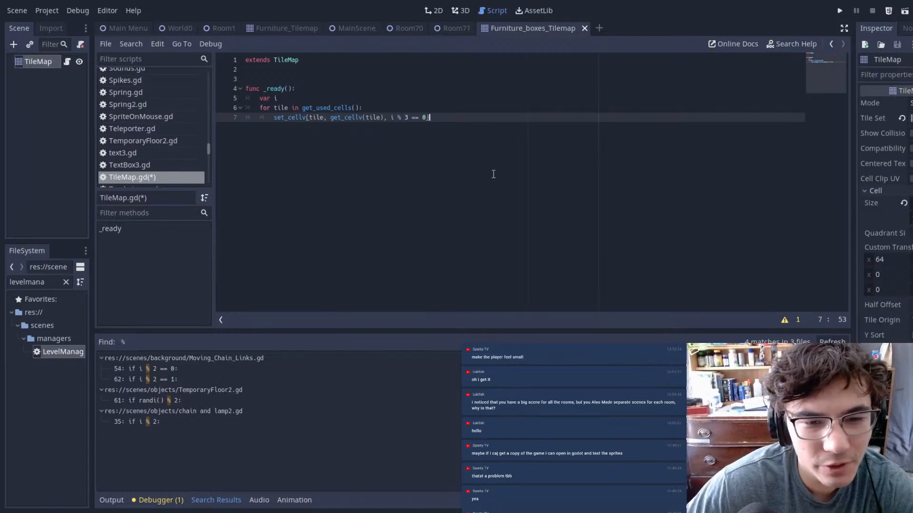
pyautogui.hotkey('ctrl', 's')
# - Paint a horizontal row of ten X-braced box tiles on the tilemap in the 2D view and save the scene
pyautogui.click(433, 11)
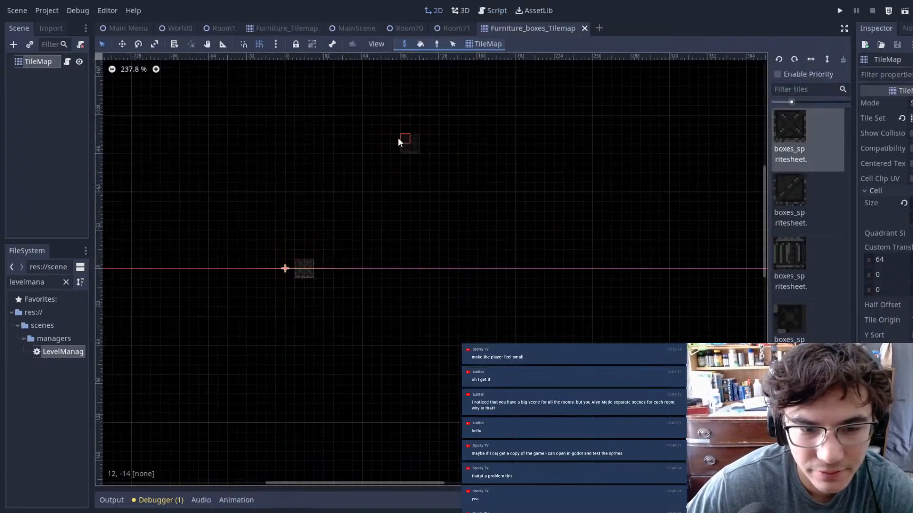
pyautogui.scroll(3, 329, 253)
pyautogui.moveTo(529, 298); pyautogui.dragTo(436, 172, button='middle')
pyautogui.click(307, 216)
pyautogui.moveTo(393, 225); pyautogui.dragTo(570, 212)
pyautogui.scroll(-1, 585, 196)
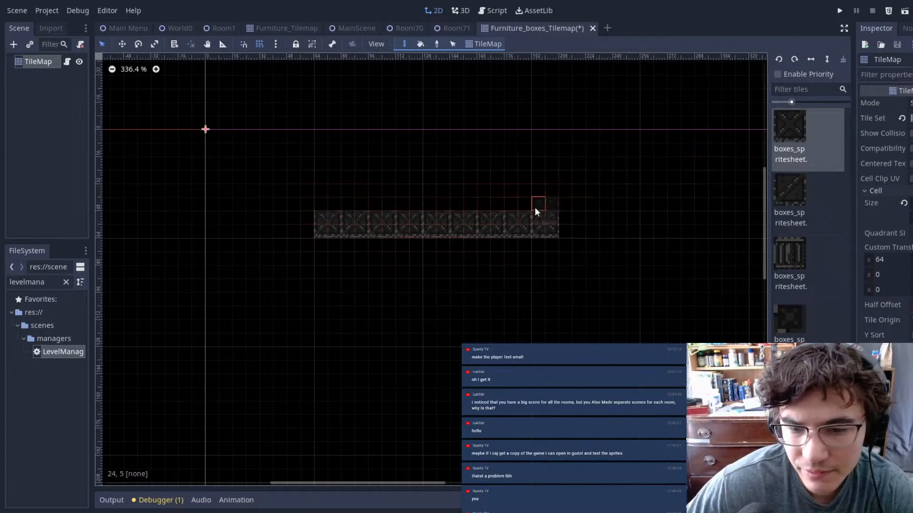
pyautogui.click(565, 220)
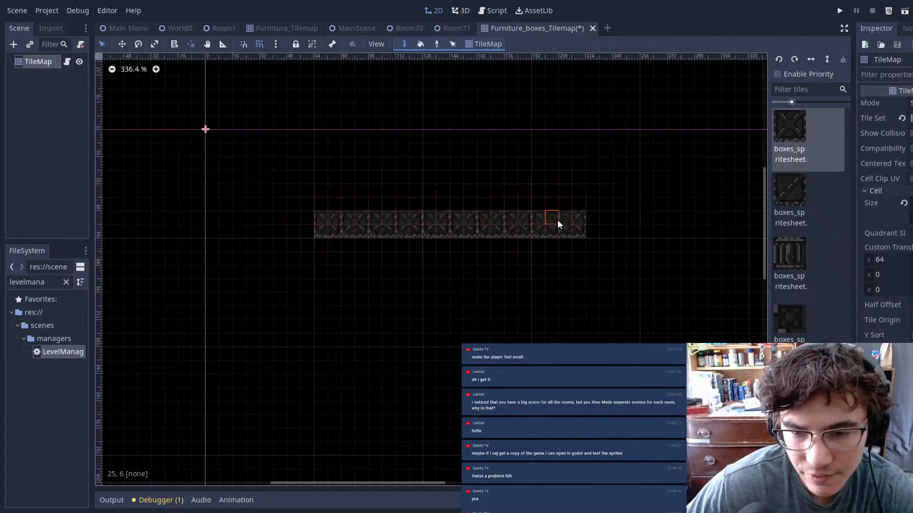
pyautogui.hotkey('ctrl', 's')
pyautogui.scroll(4, 554, 238)
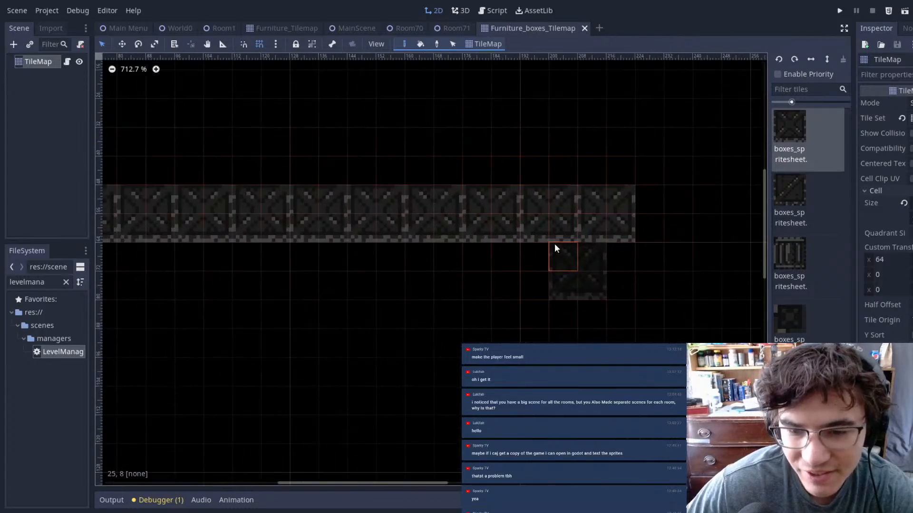
# - Choose the third box tile with vertical slats and erase the whole row of X-braced boxes
pyautogui.click(803, 255)
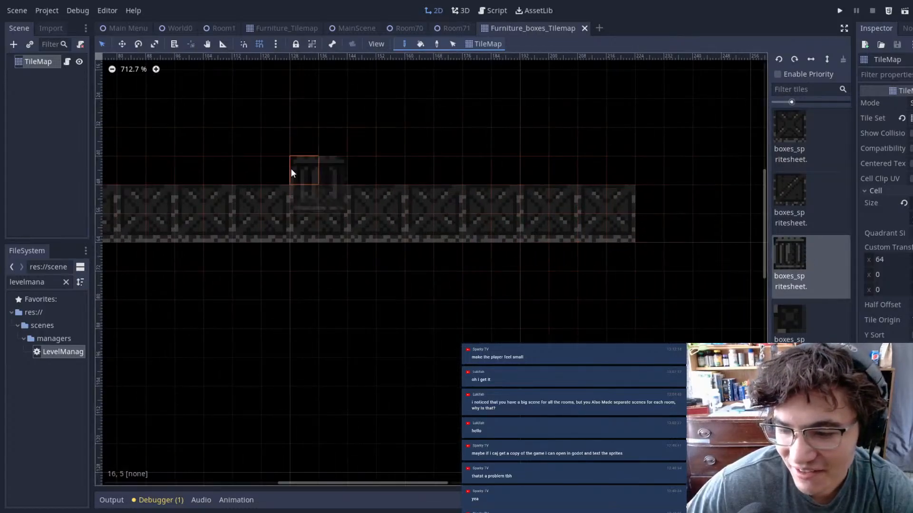
pyautogui.moveTo(290, 169); pyautogui.dragTo(419, 180, button='middle')
pyautogui.moveTo(206, 217); pyautogui.dragTo(717, 215, button='right')
pyautogui.moveTo(717, 215); pyautogui.dragTo(506, 223, button='middle')
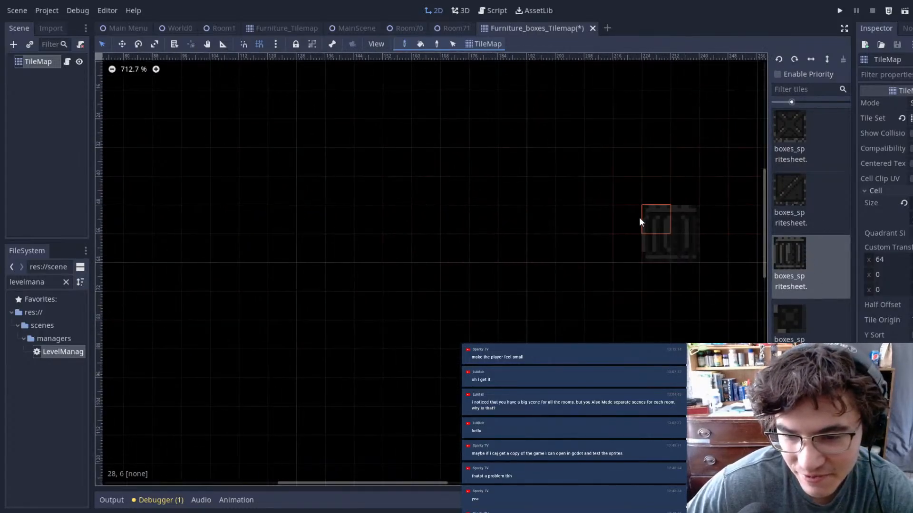
# - Paint a horizontal row of twelve vertical-slat box tiles where the erased row was, and save the scene
pyautogui.scroll(-8, 618, 223)
pyautogui.scroll(1, 244, 222)
pyautogui.moveTo(232, 223); pyautogui.dragTo(652, 224)
pyautogui.moveTo(652, 224); pyautogui.dragTo(563, 224, button='middle')
pyautogui.scroll(-2, 521, 145)
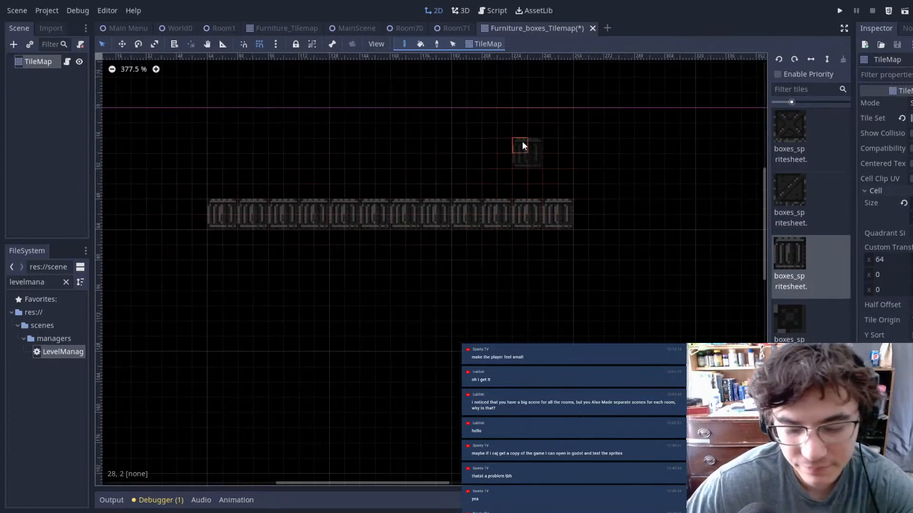
pyautogui.hotkey('ctrl', 's')
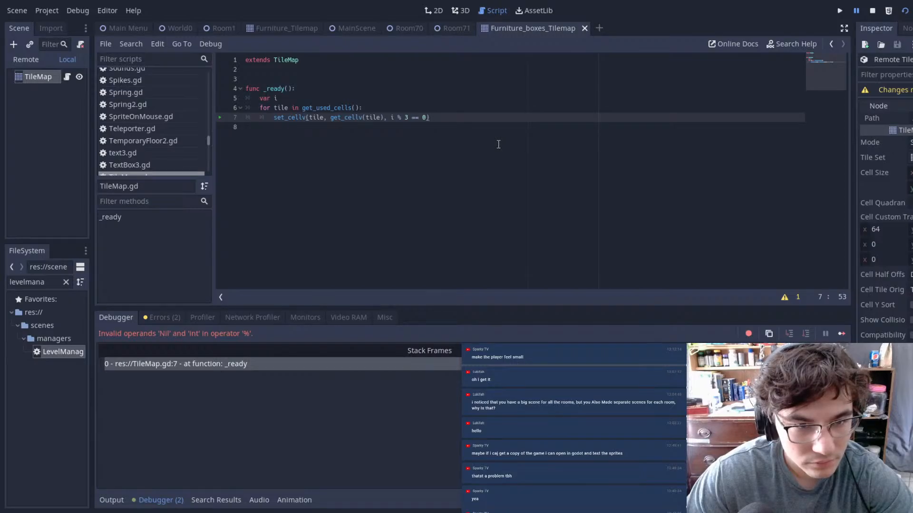
# - Initialize i to 0 and add i += 1 after the set_cellv call inside the loop, saving the script
pyautogui.click(301, 98)
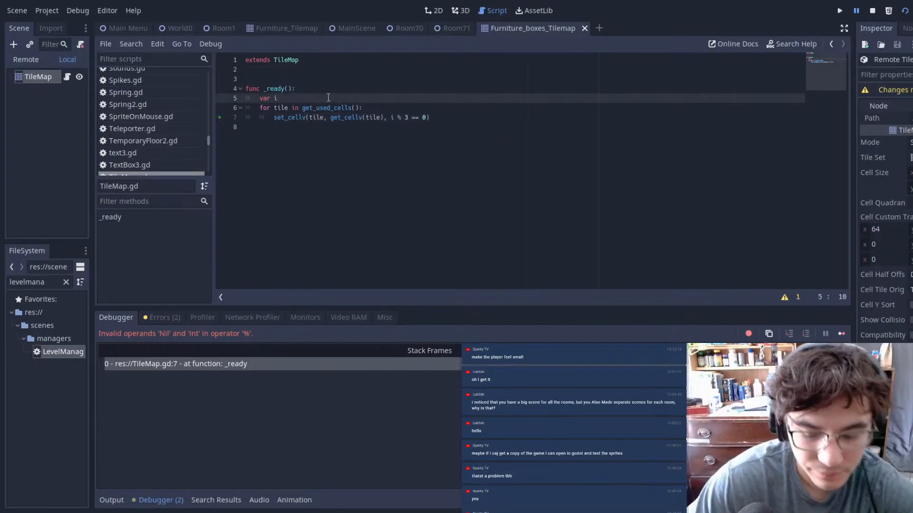
pyautogui.write('= 0')
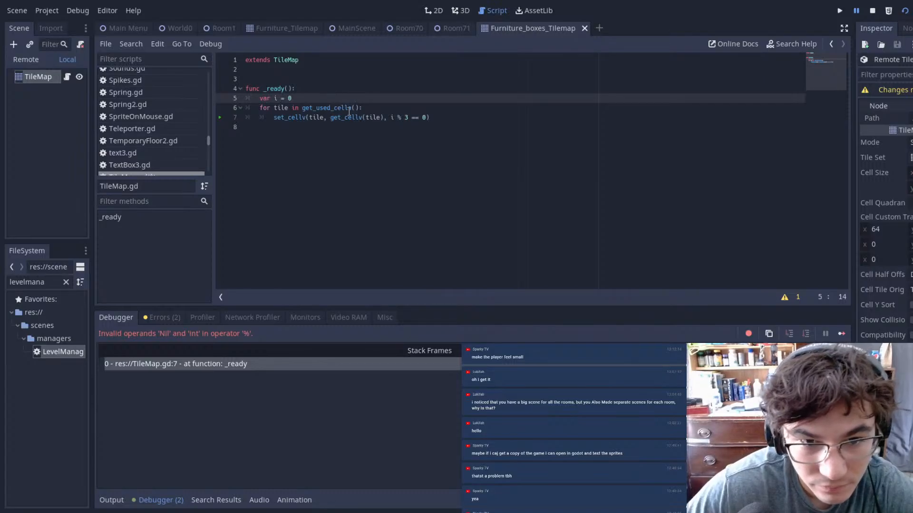
pyautogui.click(441, 118)
pyautogui.press('Return')
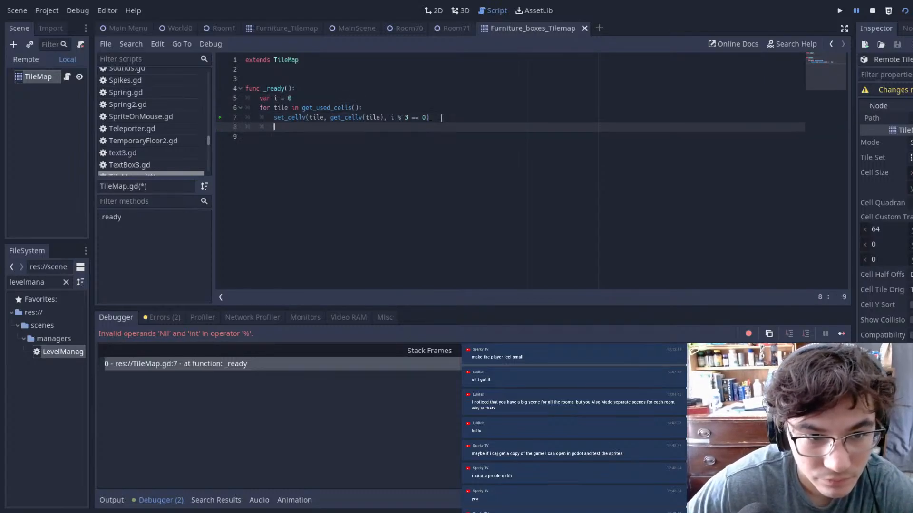
pyautogui.write('i +')
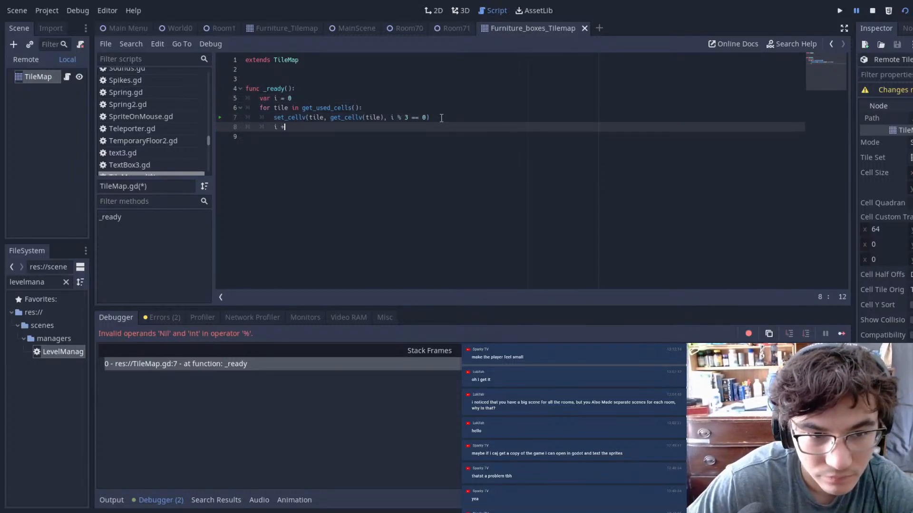
pyautogui.write('=')
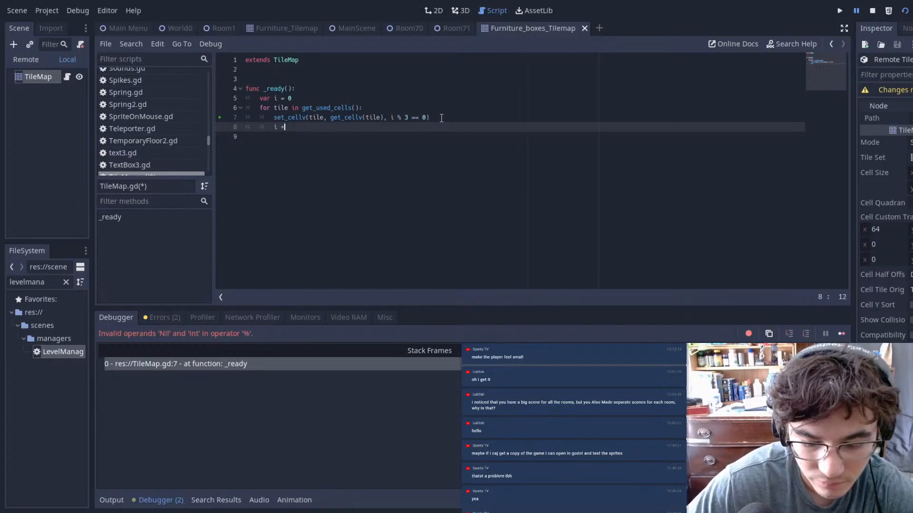
pyautogui.write(' 1')
pyautogui.hotkey('ctrl', 's')
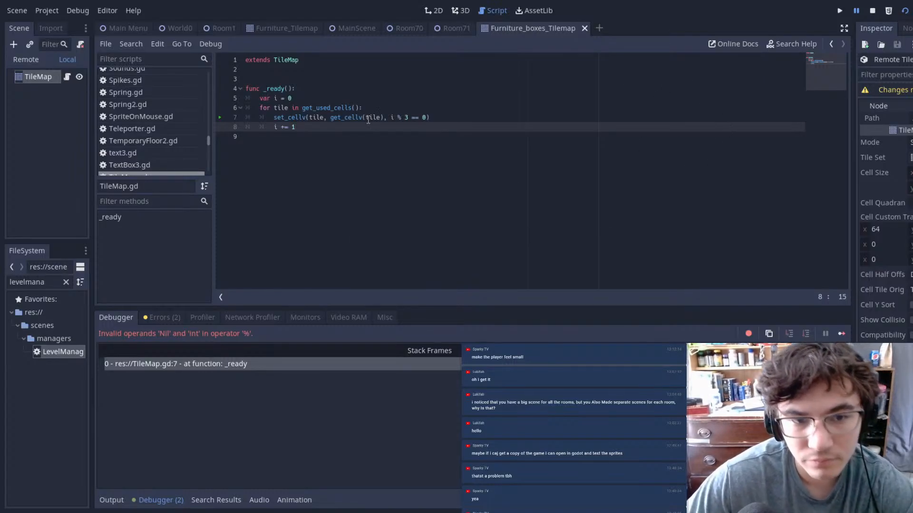
# - Run the game to test the corrected tile script, and stop it
pyautogui.press('F5')
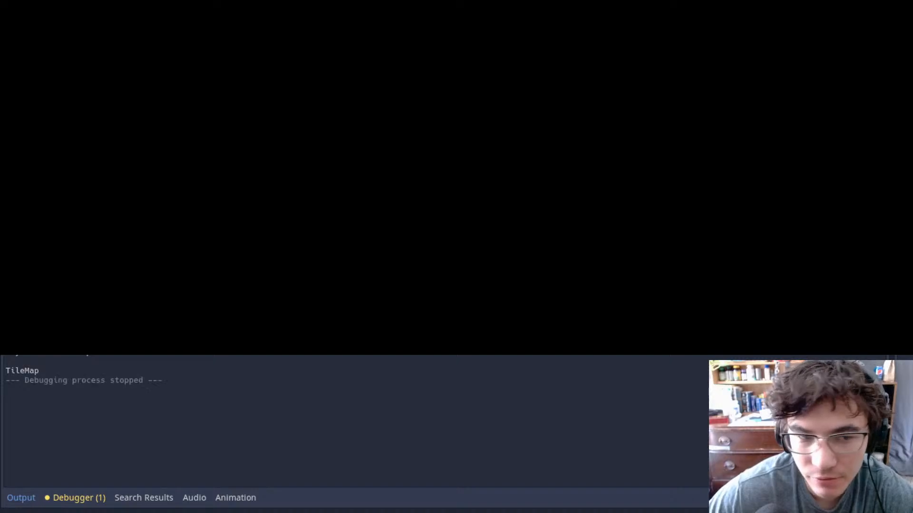
pyautogui.press('F8')
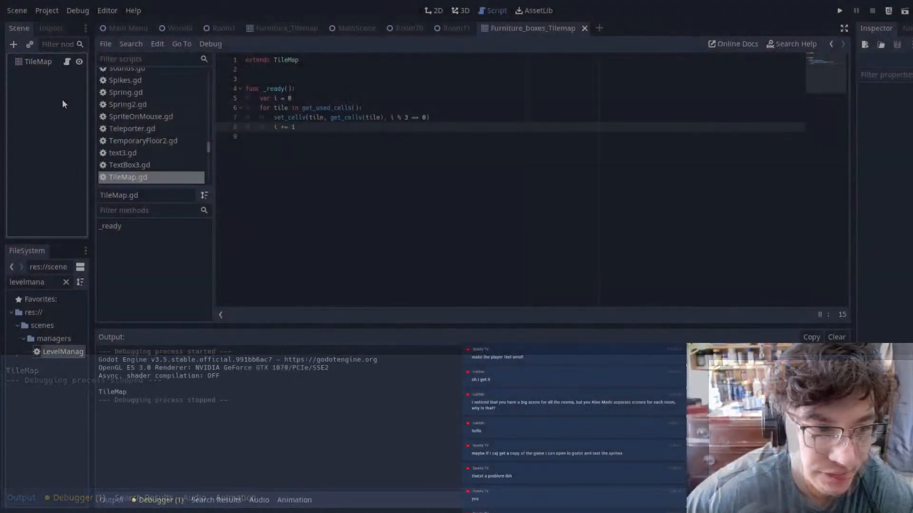
# - Add a Camera2D node as a child of the TileMap
pyautogui.rightClick(45, 65)
pyautogui.rightClick(46, 59)
pyautogui.click(95, 93)
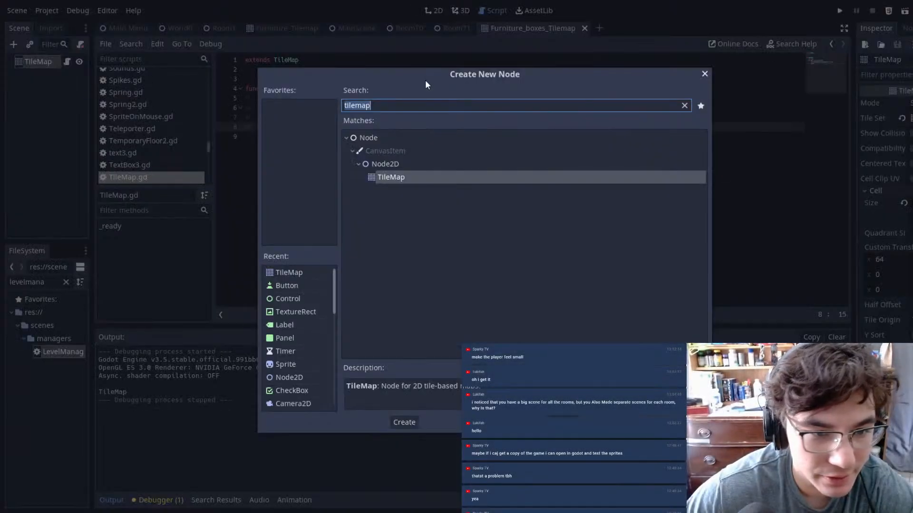
pyautogui.write('ca')
pyautogui.press('Return')
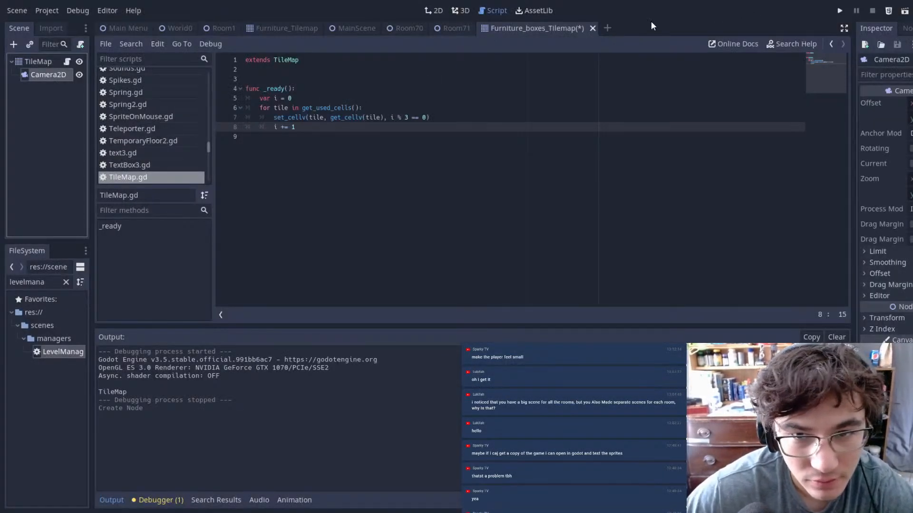
# - Reduce both zoom values of the Camera2D so its frame shrinks to about one fifth in width and height
pyautogui.click(433, 10)
pyautogui.scroll(-8, 553, 211)
pyautogui.moveTo(412, 210); pyautogui.dragTo(431, 233)
pyautogui.click(48, 76)
pyautogui.moveTo(374, 120); pyautogui.dragTo(398, 138)
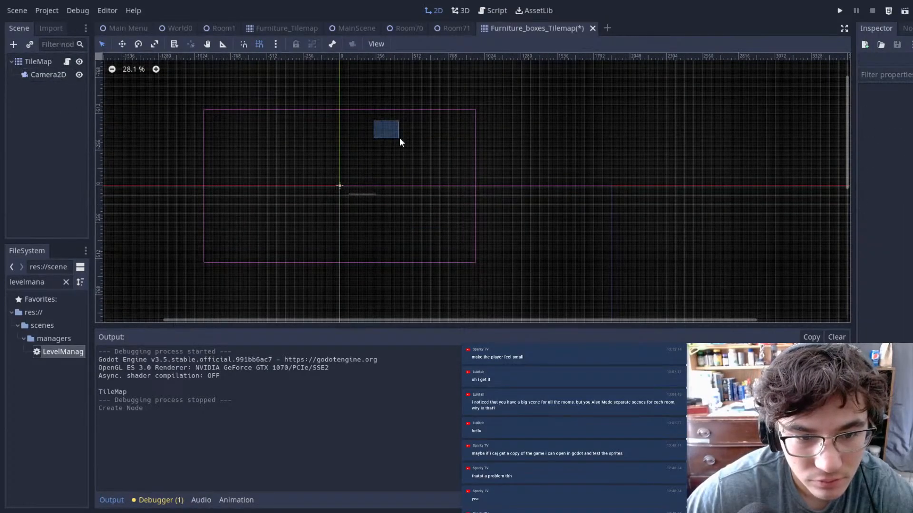
pyautogui.click(45, 76)
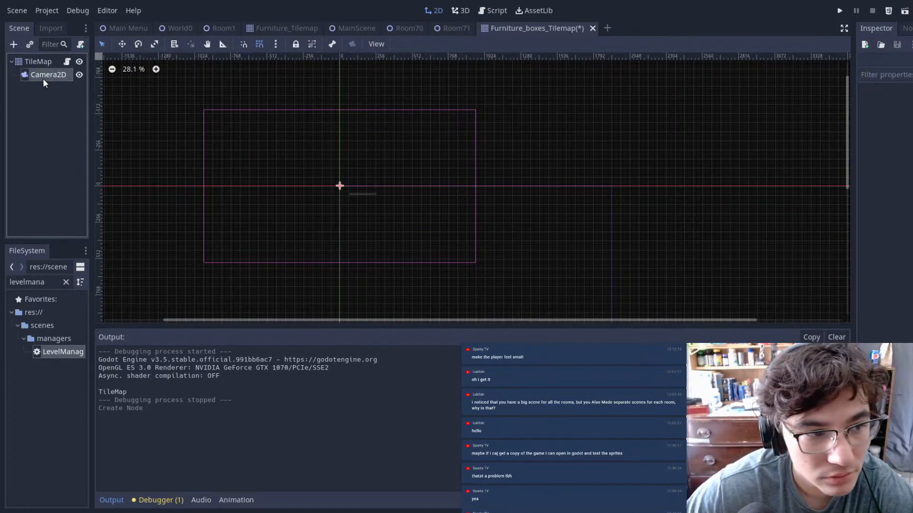
pyautogui.click(910, 194)
pyautogui.press('Return')
pyautogui.click(910, 178)
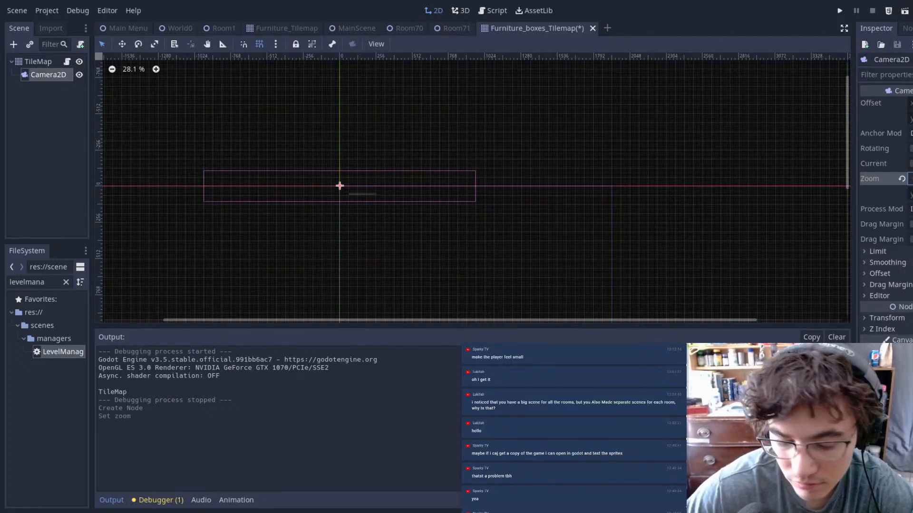
pyautogui.press('Return')
# - Move the Camera2D to (192, 56) so its frame surrounds the tile row, and save the scene
pyautogui.click(43, 73)
pyautogui.press('w')
pyautogui.moveTo(361, 160); pyautogui.dragTo(387, 158)
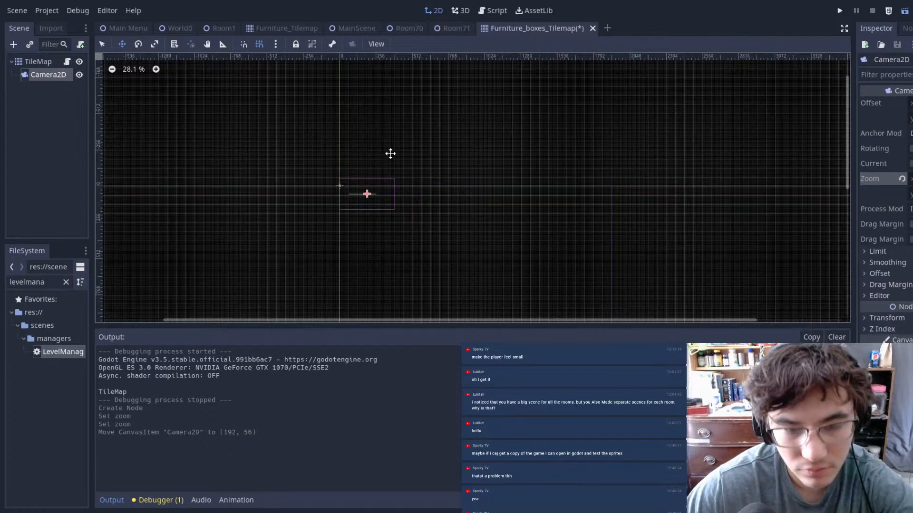
pyautogui.hotkey('ctrl', 's')
# - Run the current scene and make the Camera2D the current camera
pyautogui.press('F6')
pyautogui.click(30, 104)
pyautogui.click(38, 89)
pyautogui.click(910, 165)
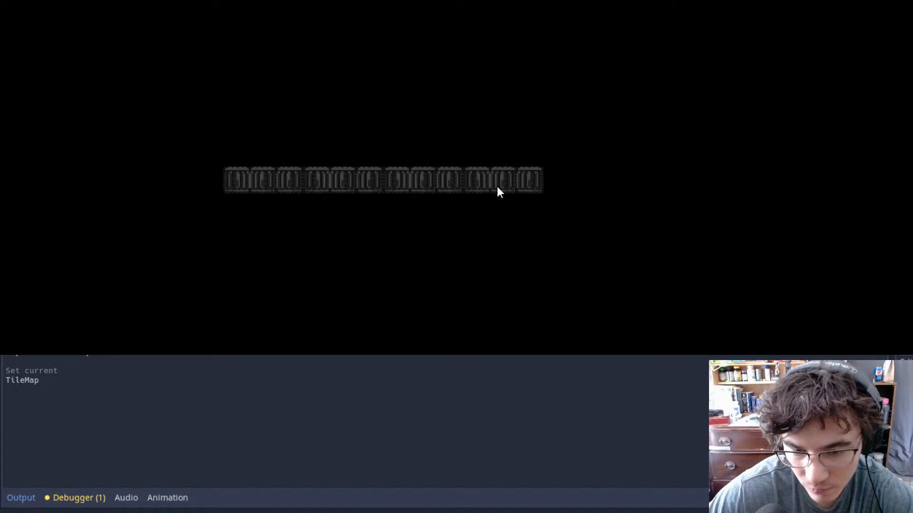
# - Stop the running scene and delete the Camera2D node from the TileMap scene
pyautogui.press('F8')
pyautogui.click(48, 138)
pyautogui.click(53, 75)
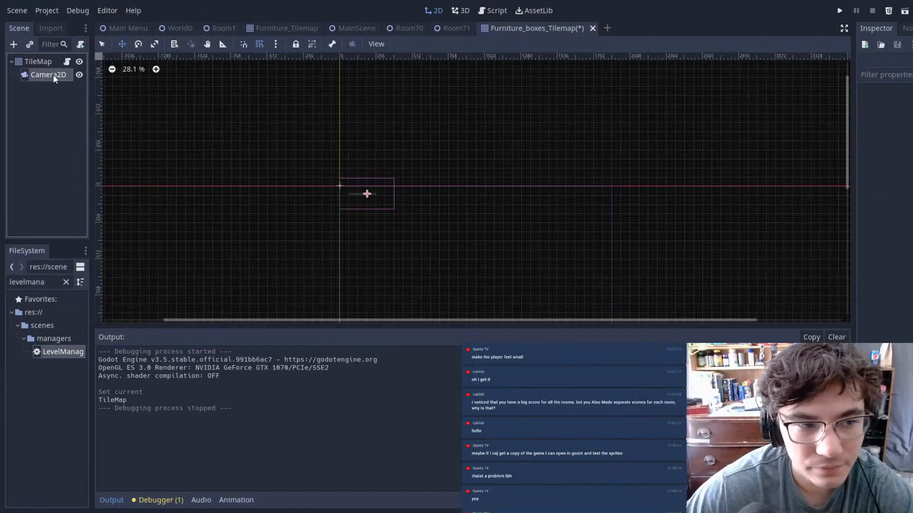
pyautogui.press('Delete')
pyautogui.press('Escape')
pyautogui.click(49, 72)
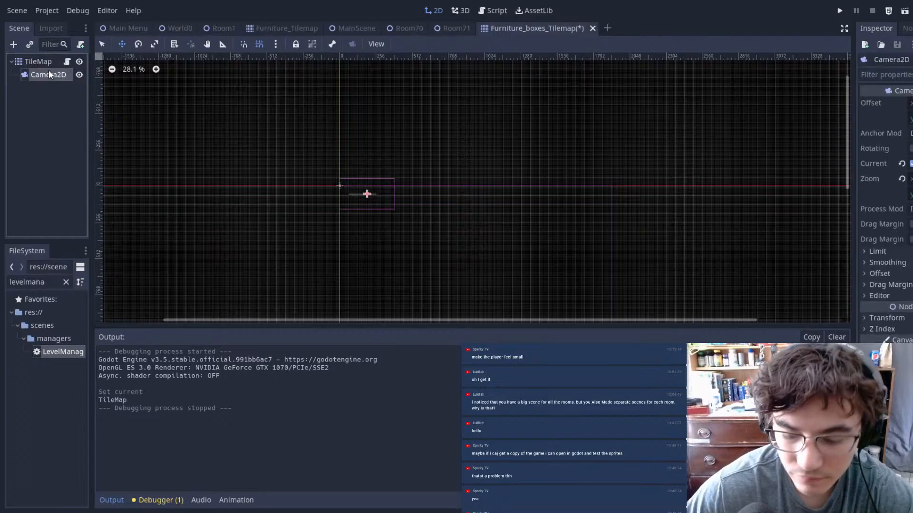
pyautogui.press('Delete')
# - Erase the whole row of test tiles from the TileMap
pyautogui.click(462, 265)
pyautogui.scroll(2, 525, 224)
pyautogui.scroll(3, 335, 116)
pyautogui.moveTo(335, 115); pyautogui.dragTo(509, 142, button='middle')
pyautogui.scroll(4, 461, 198)
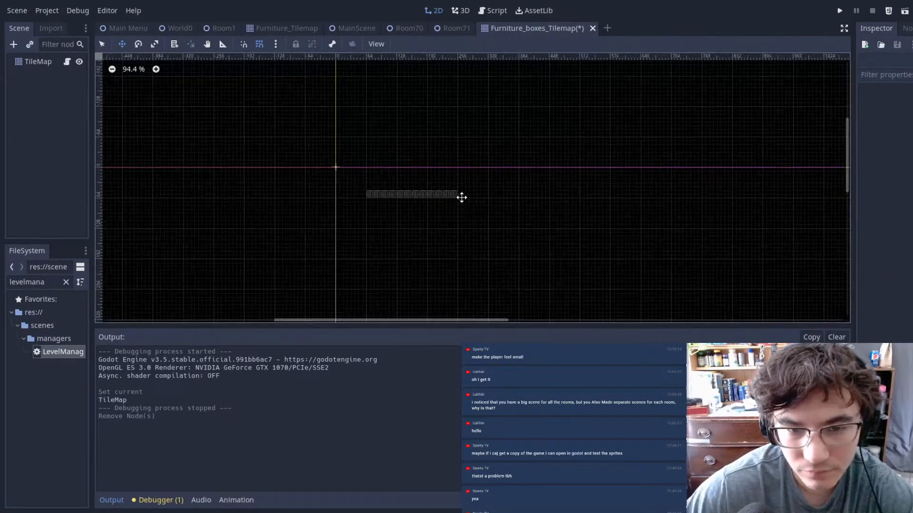
pyautogui.scroll(7, 460, 198)
pyautogui.click(38, 61)
pyautogui.moveTo(366, 182); pyautogui.dragTo(523, 192, button='right')
pyautogui.scroll(-2, 809, 221)
pyautogui.scroll(2, 809, 221)
pyautogui.scroll(-2, 804, 200)
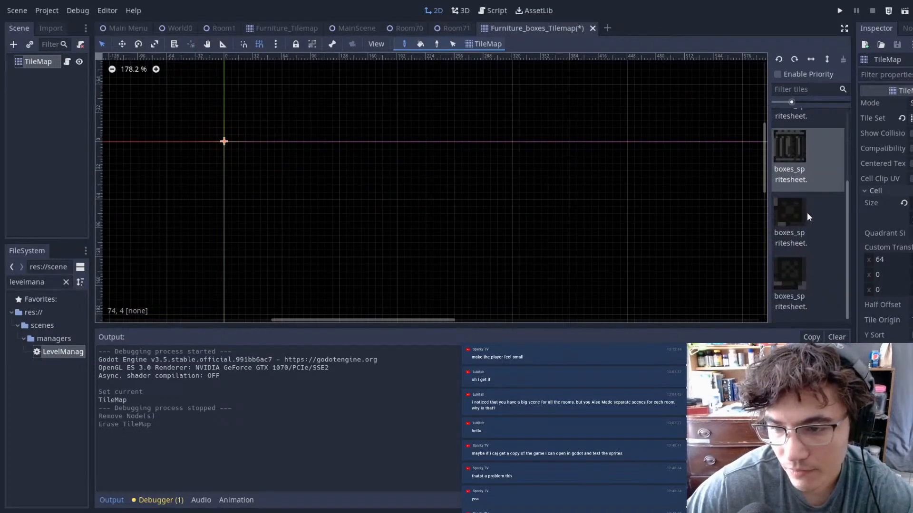
pyautogui.moveTo(376, 128); pyautogui.dragTo(604, 195, button='middle')
pyautogui.moveTo(510, 150); pyautogui.dragTo(394, 137, button='middle')
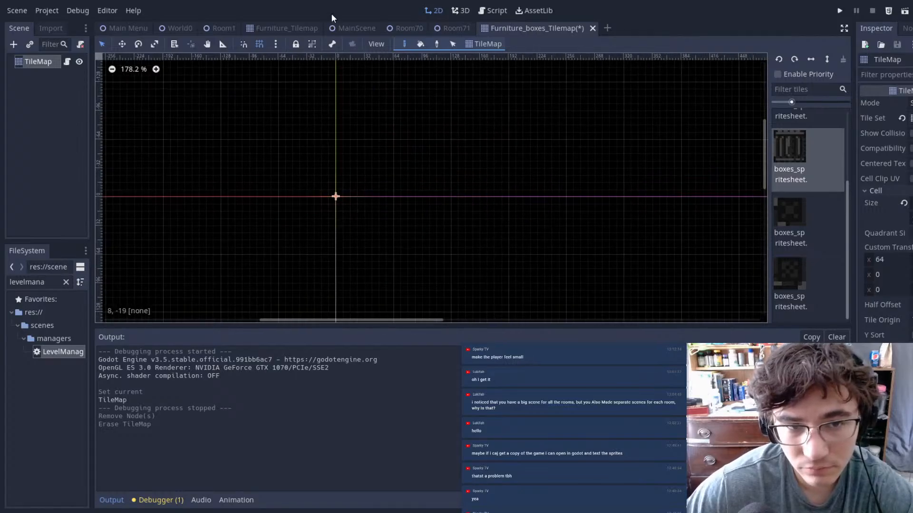
# - Review the box TileMap script, then look through the other open scenes to examine the Furniture_Tilemap script
pyautogui.click(495, 13)
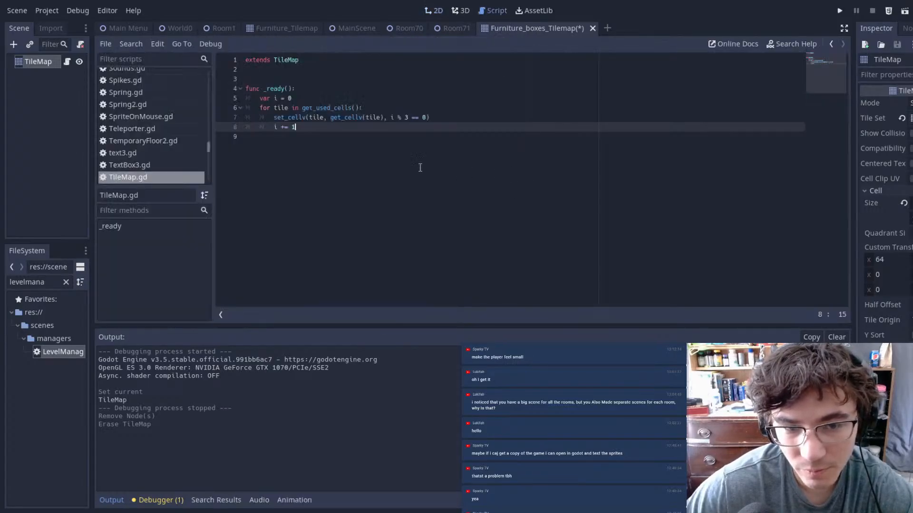
pyautogui.click(294, 101)
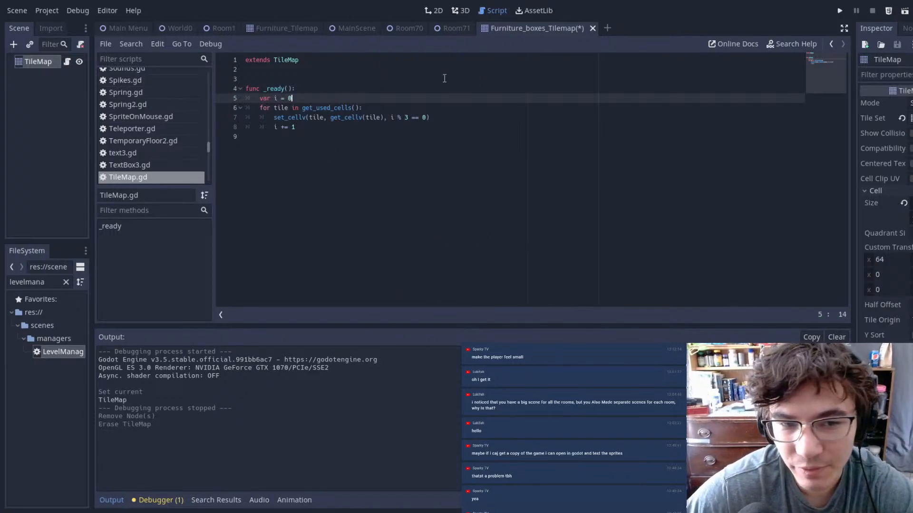
pyautogui.click(465, 28)
pyautogui.click(399, 27)
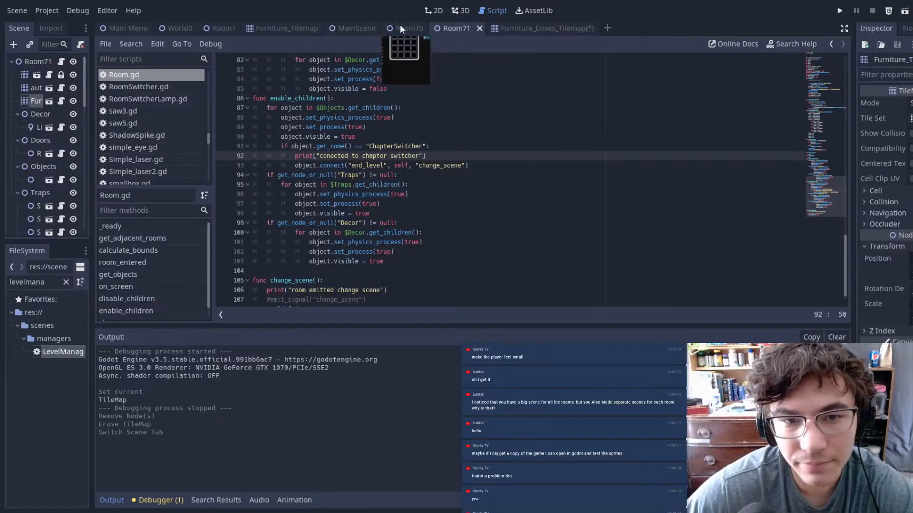
pyautogui.click(353, 30)
pyautogui.click(286, 31)
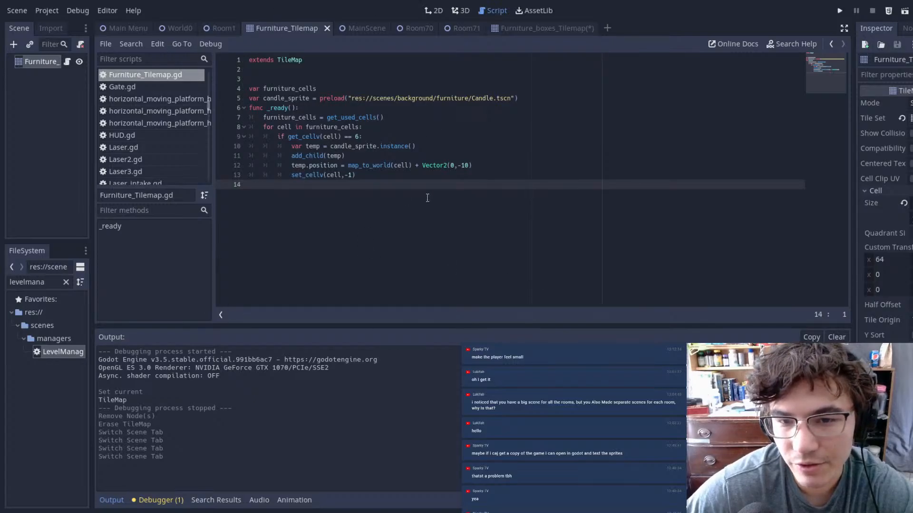
# - In the Furniture_boxes_Tilemap script, set the flip condition to i % 3 == 0 and save
pyautogui.click(542, 28)
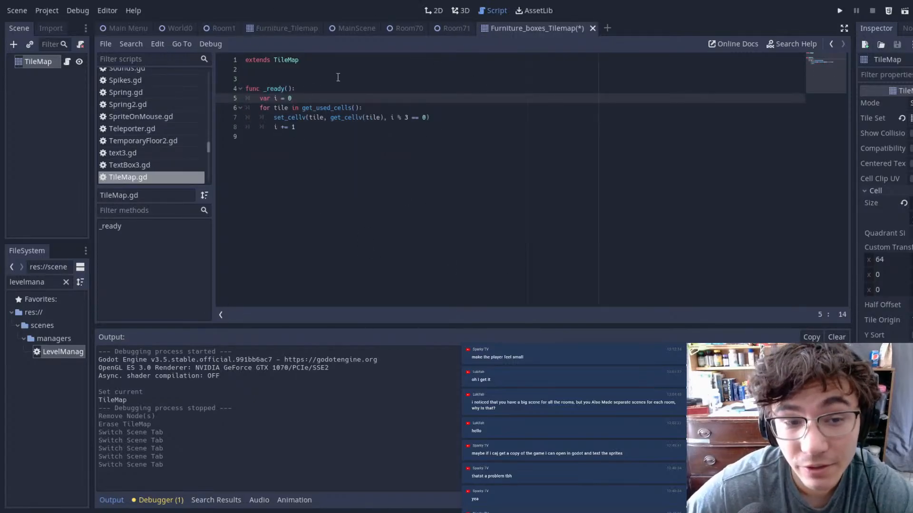
pyautogui.click(430, 117)
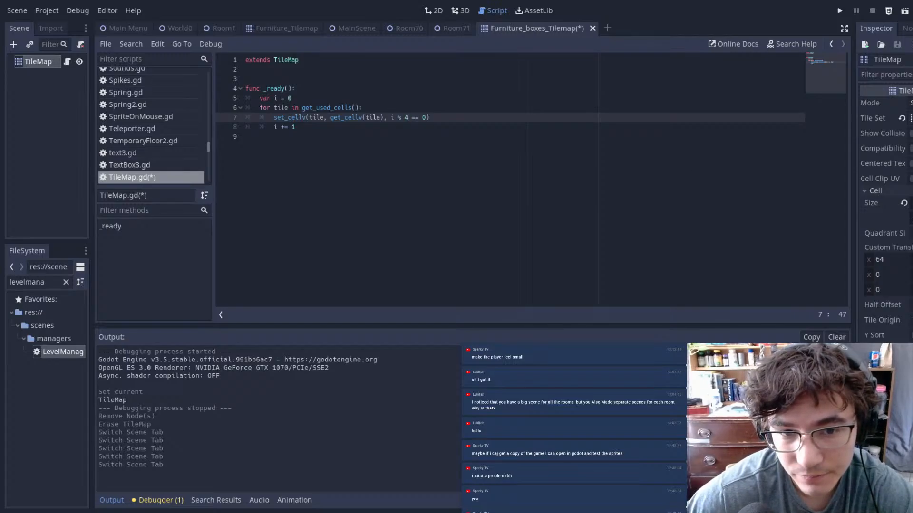
pyautogui.hotkey('ctrl', 's')
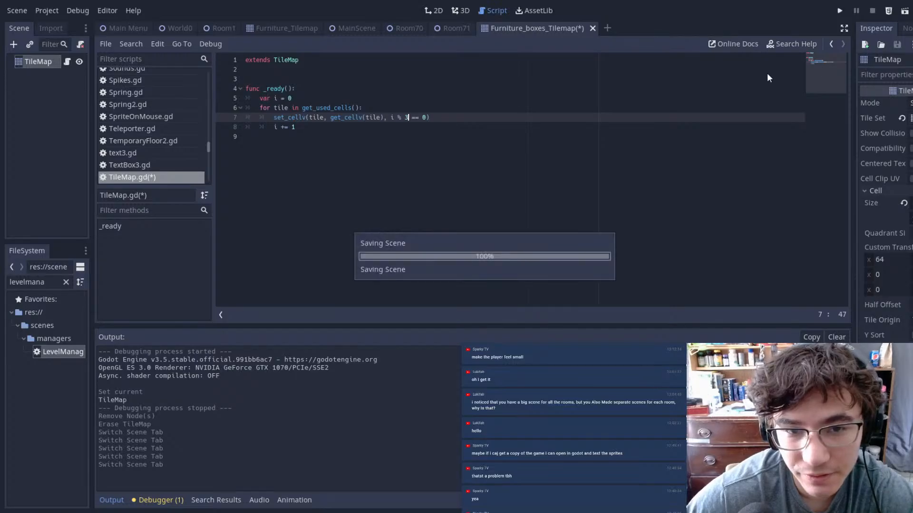
# - In Room71's Furniture_Tilemap, erase the old box tiles on the central platform and on the upper-left ledge
pyautogui.click(461, 30)
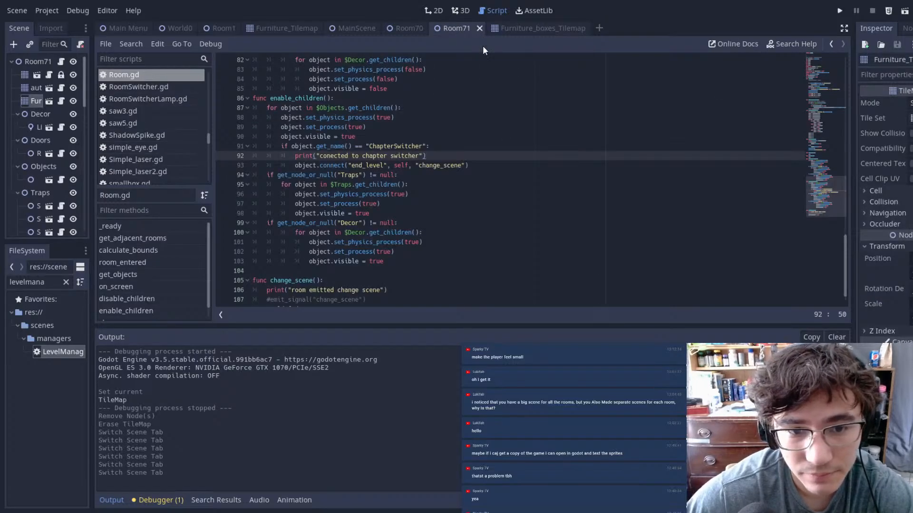
pyautogui.scroll(8, 476, 166)
pyautogui.click(433, 10)
pyautogui.scroll(4, 473, 163)
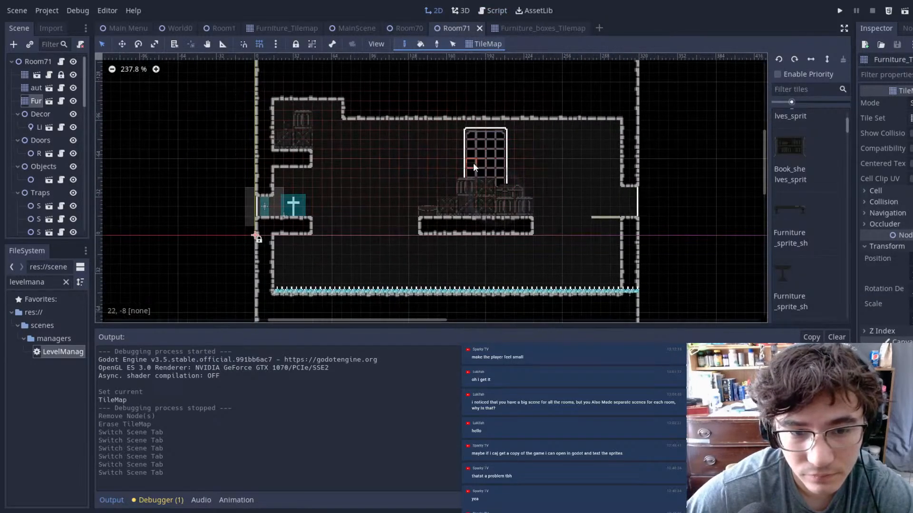
pyautogui.click(34, 88)
pyautogui.click(31, 102)
pyautogui.moveTo(511, 188); pyautogui.dragTo(456, 186, button='right')
pyautogui.moveTo(587, 222)
pyautogui.mouseDown(button='right')
pyautogui.moveTo(407, 184)
pyautogui.moveTo(495, 233)
pyautogui.moveTo(518, 191)
pyautogui.mouseUp(button='right')
pyautogui.scroll(-7, 317, 151)
pyautogui.moveTo(308, 148); pyautogui.dragTo(464, 197, button='middle')
pyautogui.moveTo(335, 127)
pyautogui.mouseDown(button='right')
pyautogui.moveTo(304, 147)
pyautogui.moveTo(346, 161)
pyautogui.mouseUp(button='right')
# - Add a Node2D as a child of the Room71 root node
pyautogui.moveTo(91, 127); pyautogui.dragTo(314, 127)
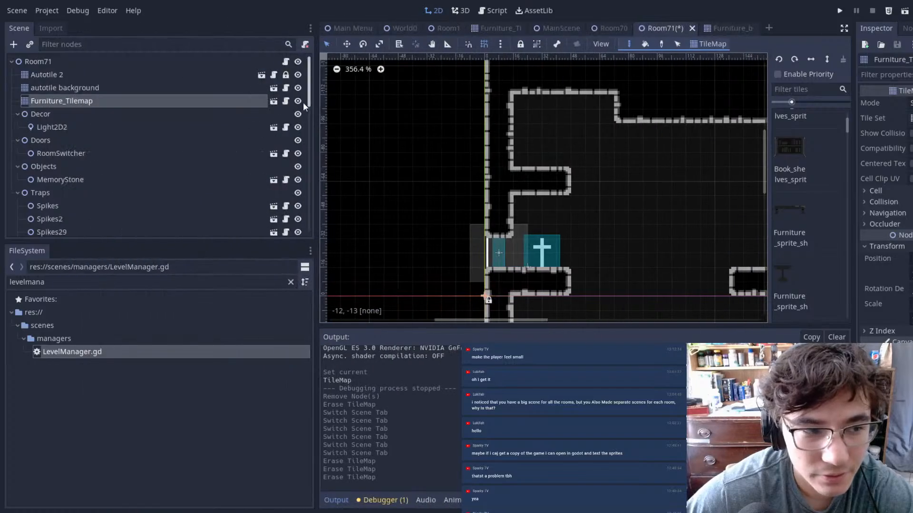
pyautogui.rightClick(49, 62)
pyautogui.click(87, 90)
pyautogui.write('node2')
pyautogui.press('Return')
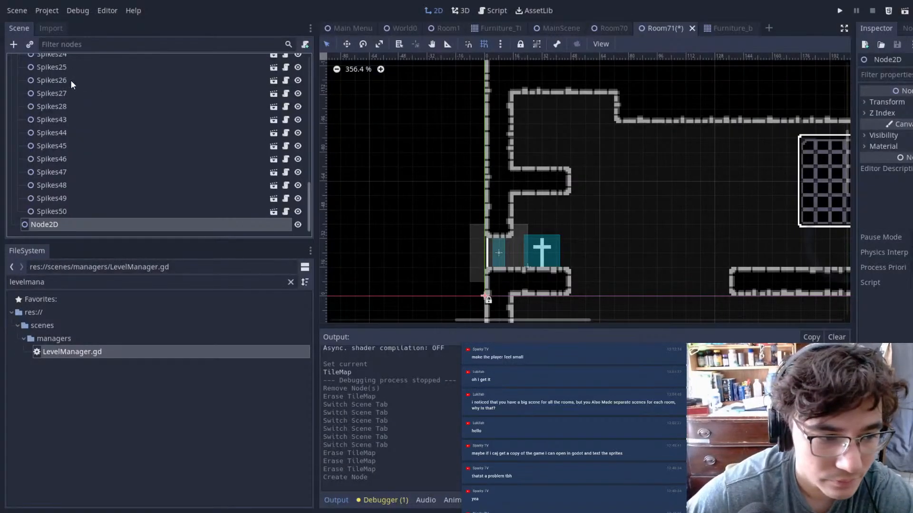
# - Move the new Node2D under Decor and rename it Tilemap
pyautogui.moveTo(73, 224); pyautogui.dragTo(55, 121)
pyautogui.doubleClick(56, 129)
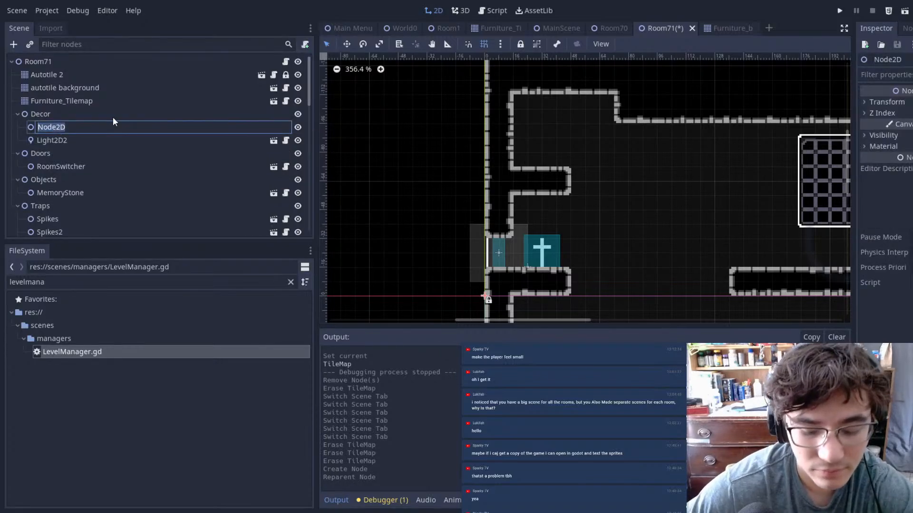
pyautogui.write('Tilemap')
pyautogui.press('Return')
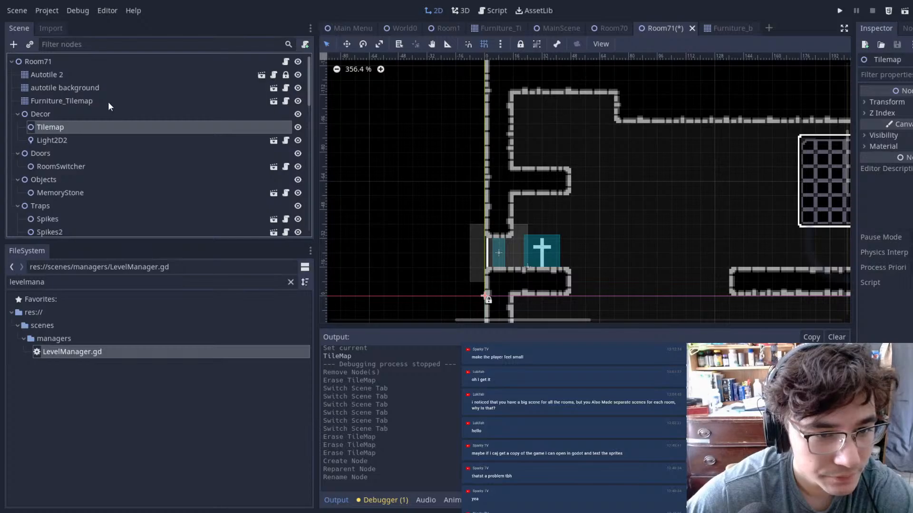
# - Make Furniture_Tilemap a child of the Tilemap node
pyautogui.moveTo(100, 105); pyautogui.dragTo(98, 126)
pyautogui.rightClick(61, 113)
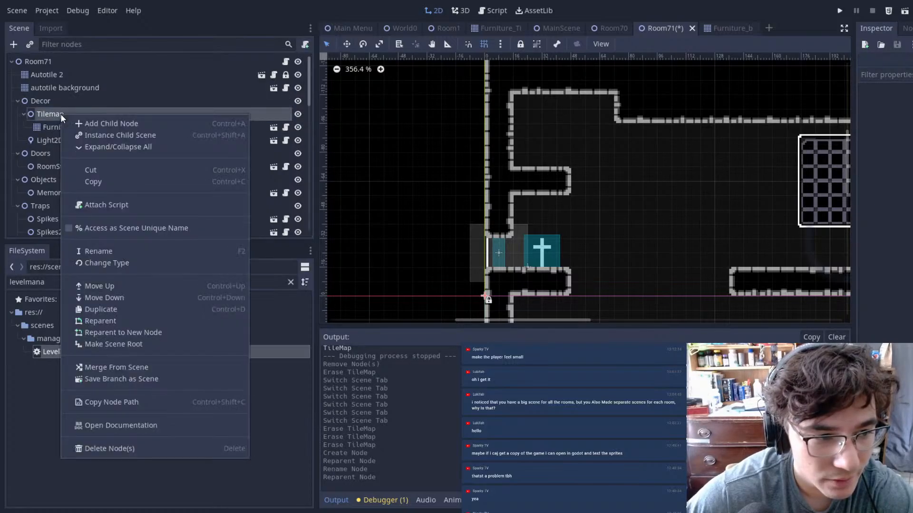
pyautogui.click(90, 317)
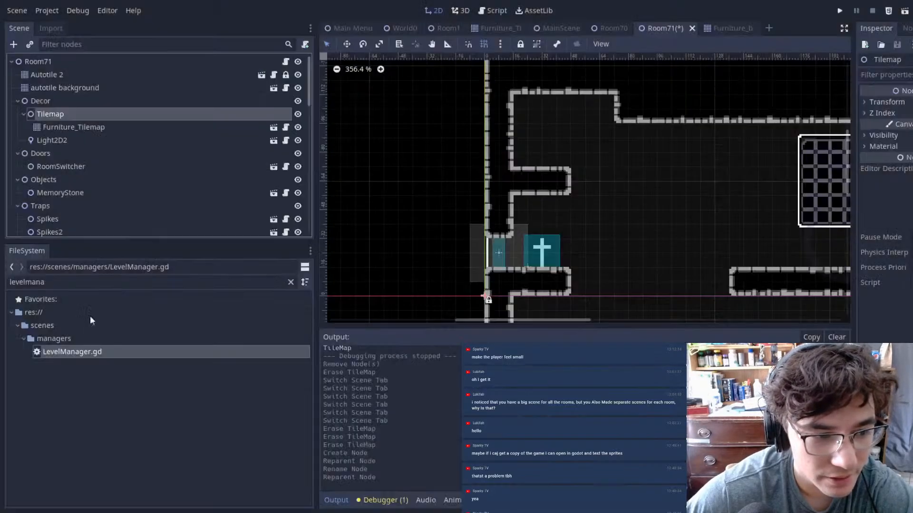
# - Search the project files for boxes and instance Furniture_boxes_Tilemap.tscn under the Tilemap node
pyautogui.doubleClick(66, 281)
pyautogui.write('boxes')
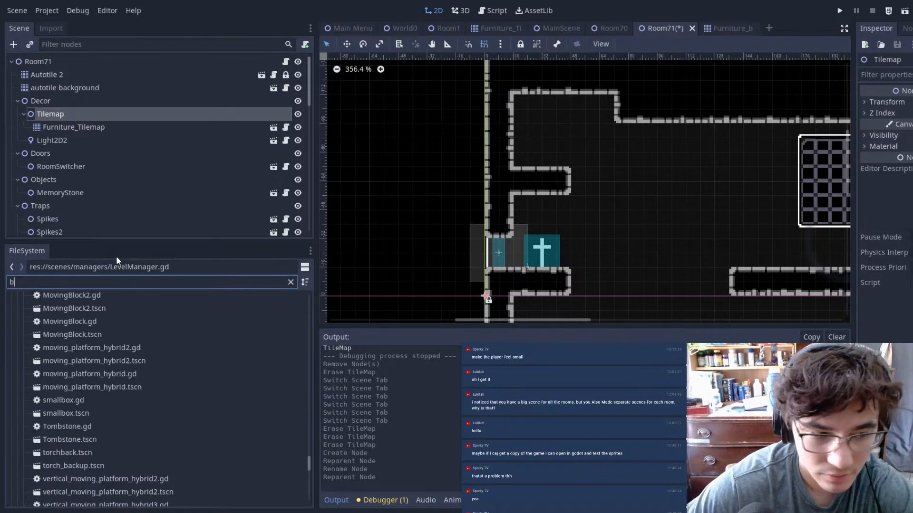
pyautogui.moveTo(116, 407); pyautogui.dragTo(67, 137)
pyautogui.click(79, 121)
pyautogui.click(75, 136)
# - Paint three barrel tiles in the left part of the room, two side by side and one above them
pyautogui.scroll(-2, 626, 225)
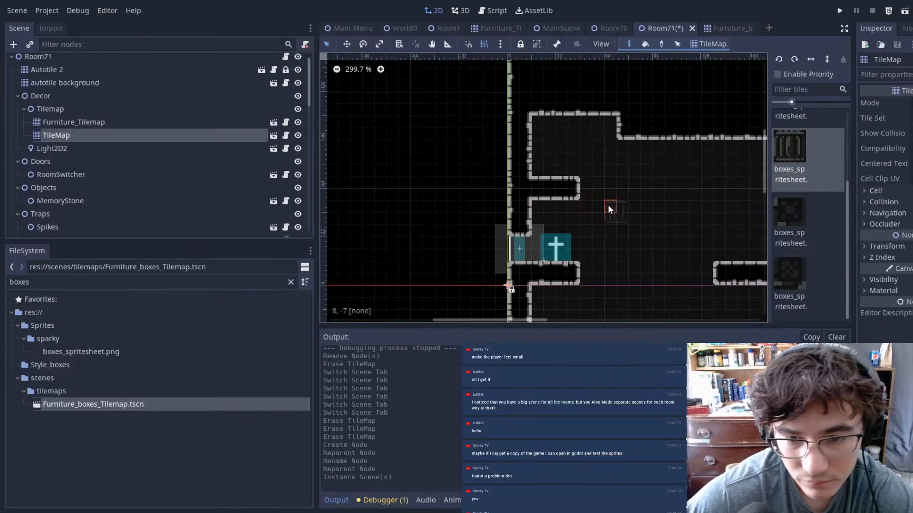
pyautogui.scroll(8, 521, 201)
pyautogui.click(424, 156)
pyautogui.click(478, 157)
pyautogui.click(436, 100)
# - Paint two barrel tiles on the central platform, leaving a gap one box wide between them
pyautogui.scroll(-1, 612, 243)
pyautogui.scroll(-6, 618, 241)
pyautogui.moveTo(677, 227); pyautogui.dragTo(626, 191, button='middle')
pyautogui.moveTo(616, 235); pyautogui.dragTo(545, 196, button='middle')
pyautogui.moveTo(689, 226); pyautogui.dragTo(522, 213, button='middle')
pyautogui.scroll(7, 523, 213)
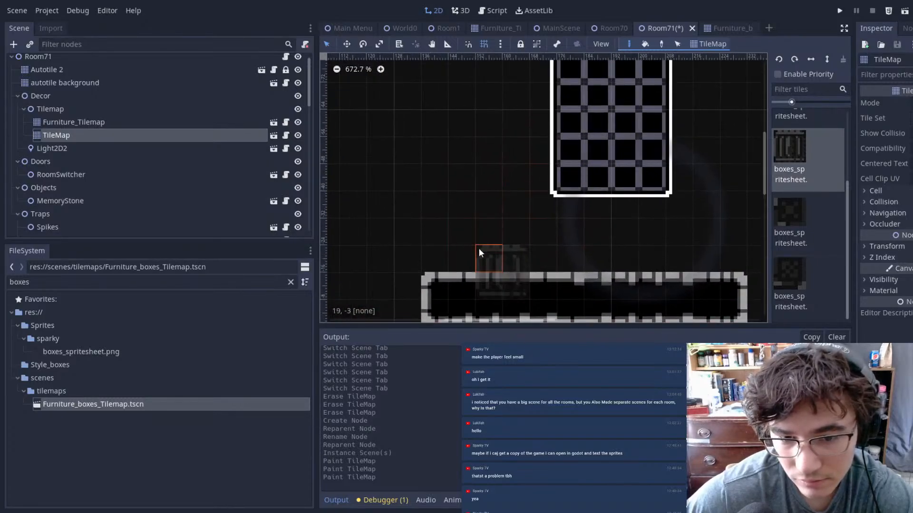
pyautogui.click(467, 225)
pyautogui.click(570, 226)
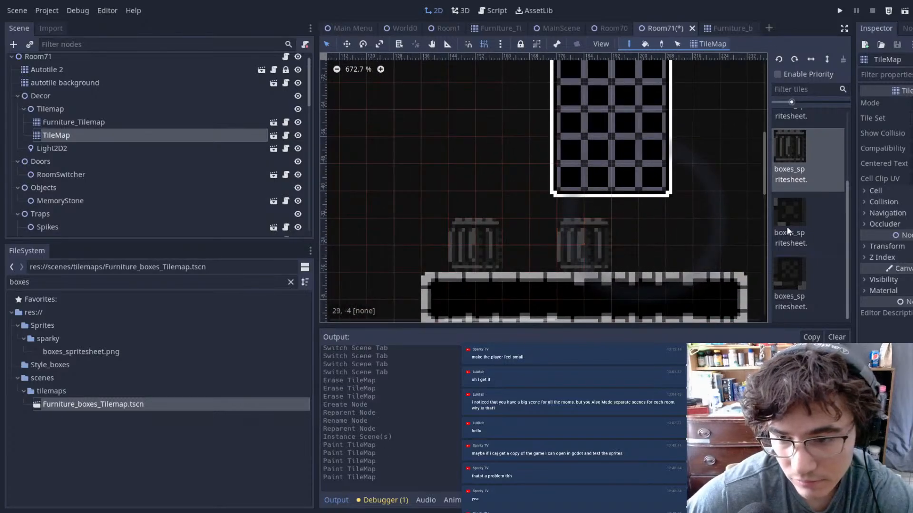
# - Fill the gap between the two platform barrels with the X-braced crate tile
pyautogui.scroll(4, 797, 157)
pyautogui.click(798, 159)
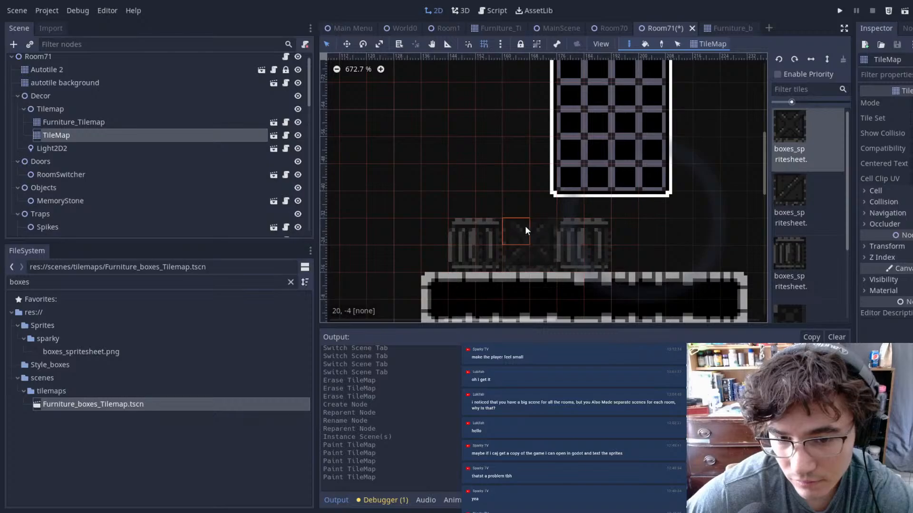
pyautogui.click(525, 228)
# - Paint another barrel tile (boxes_spritesheet.png 3) directly to the right of the platform row
pyautogui.moveTo(751, 240); pyautogui.dragTo(660, 238, button='middle')
pyautogui.scroll(-2, 778, 258)
pyautogui.click(795, 261)
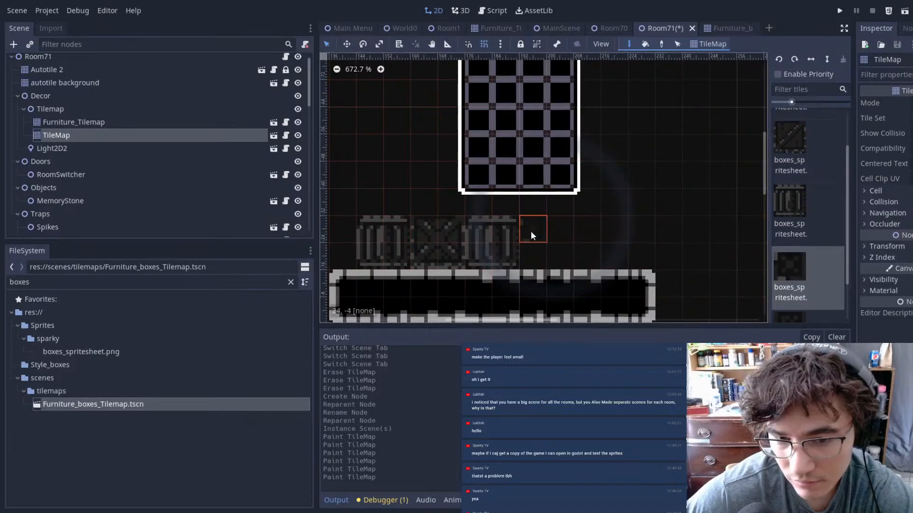
pyautogui.scroll(3, 774, 223)
pyautogui.click(778, 121)
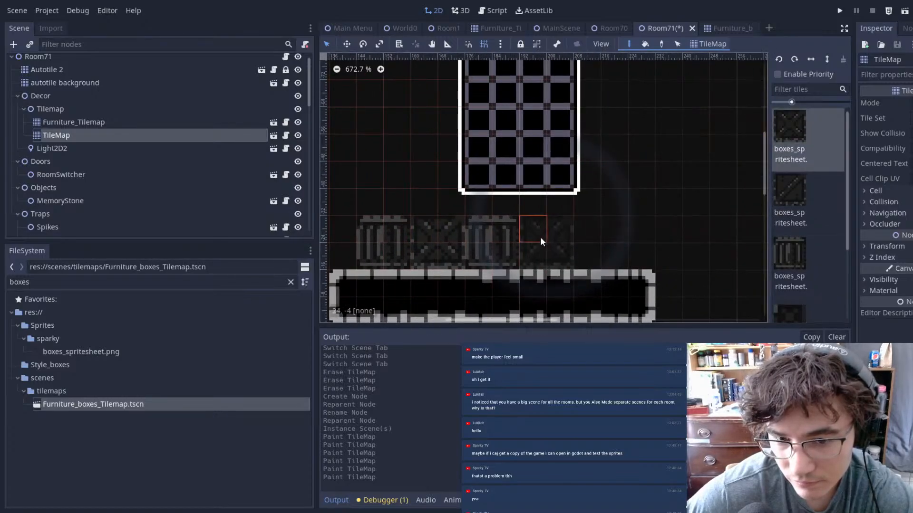
pyautogui.scroll(-4, 778, 258)
pyautogui.scroll(4, 791, 262)
pyautogui.click(800, 136)
pyautogui.click(786, 192)
pyautogui.click(782, 246)
pyautogui.click(539, 228)
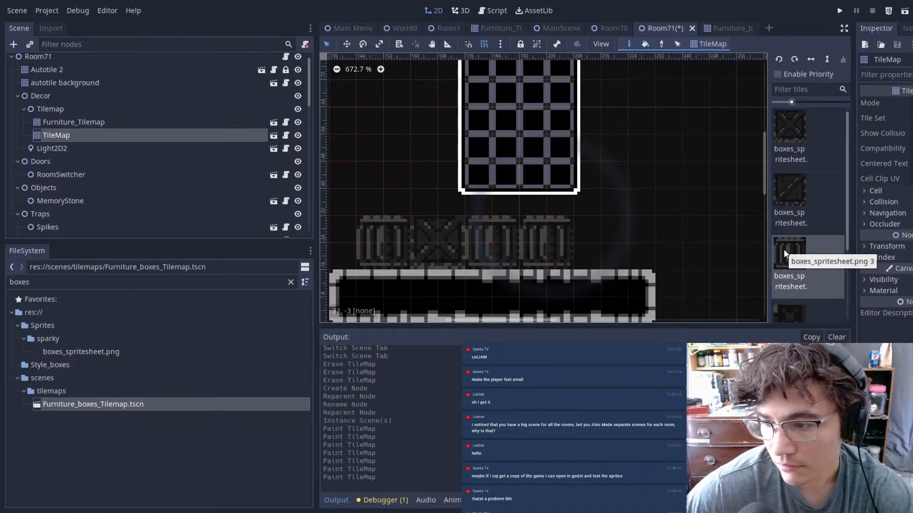
# - Paint a diagonally braced crate in the boxes TileMap, resting on the leftmost barrel and the X-braced crate
pyautogui.scroll(-3, 817, 210)
pyautogui.scroll(3, 812, 221)
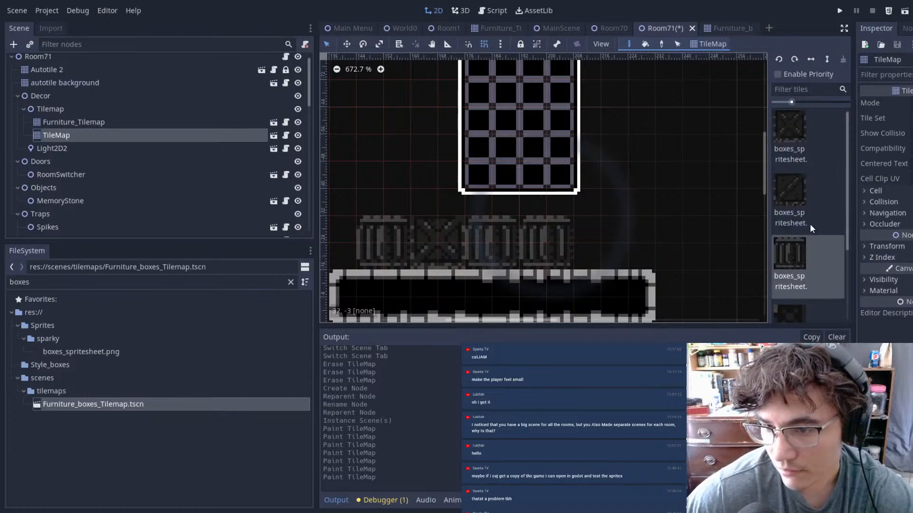
pyautogui.click(76, 122)
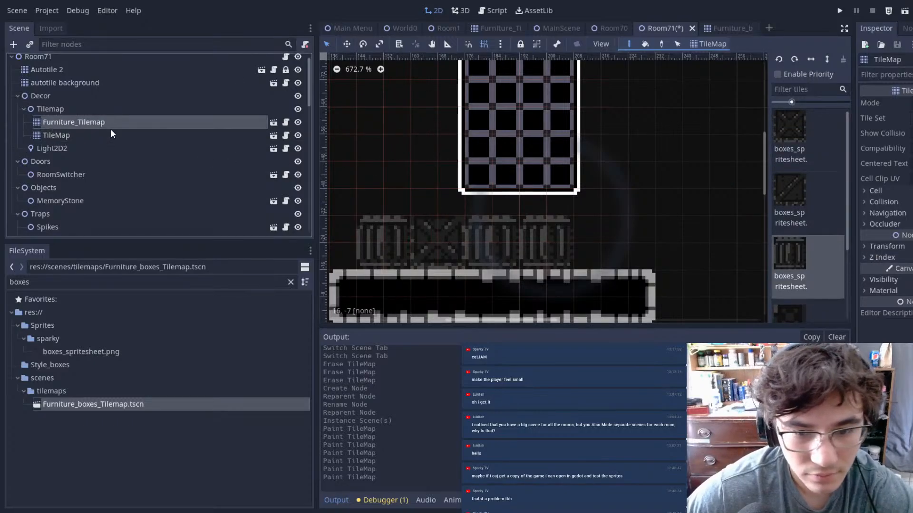
pyautogui.click(55, 135)
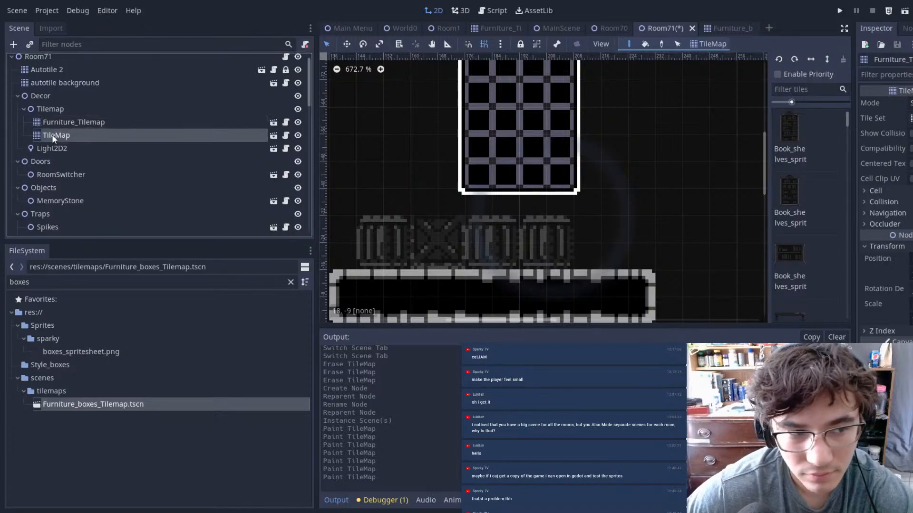
pyautogui.click(801, 187)
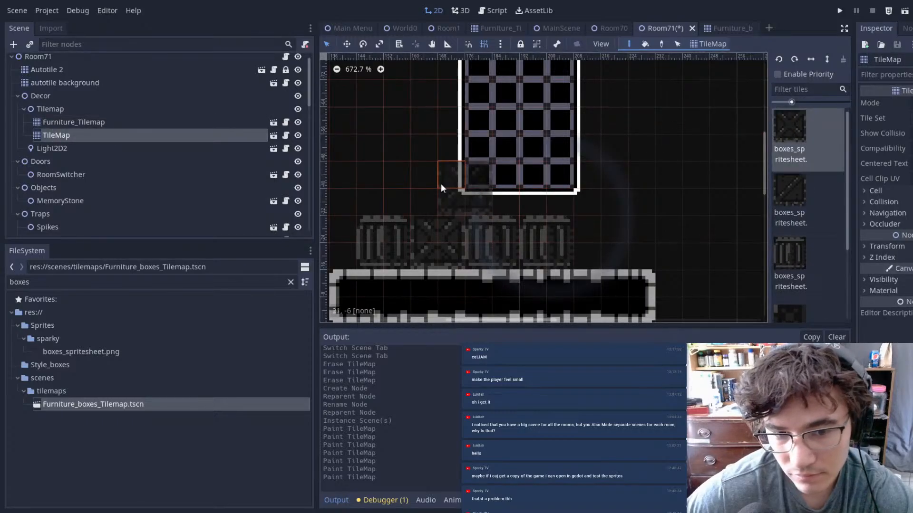
pyautogui.click(398, 174)
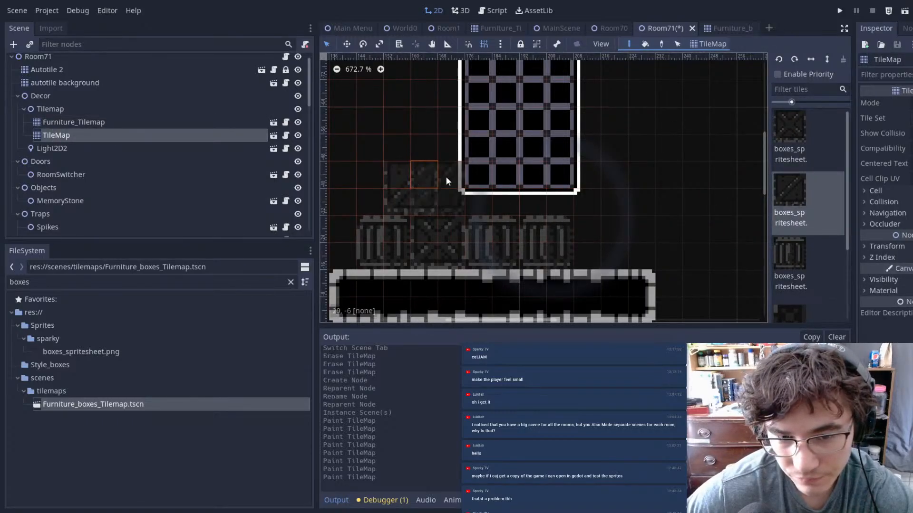
pyautogui.click(788, 130)
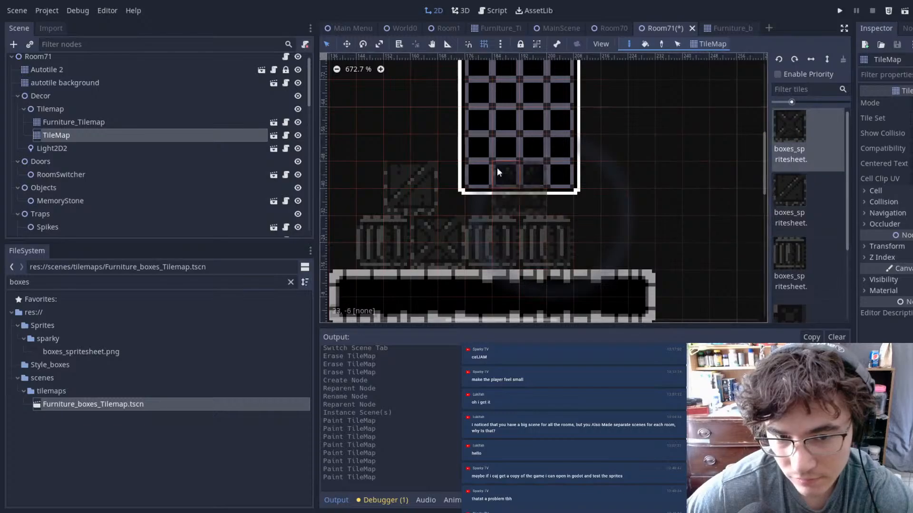
pyautogui.click(460, 170)
pyautogui.rightClick(445, 179)
pyautogui.scroll(-1, 797, 256)
pyautogui.scroll(1, 789, 243)
pyautogui.scroll(-1, 794, 238)
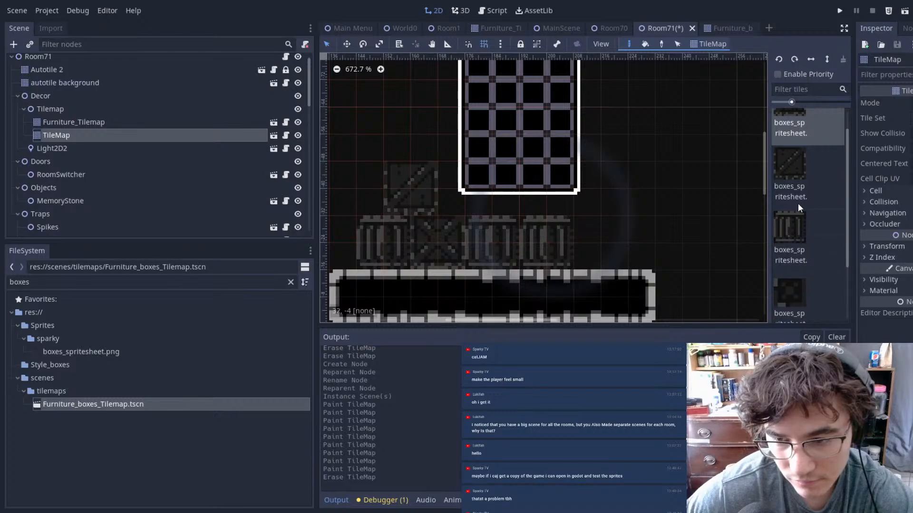
# - Paint a small crate tile (boxes_spritesheet.png 5) on the leftmost barrel, beside the diagonally braced crate
pyautogui.scroll(-1, 791, 210)
pyautogui.scroll(-1, 772, 250)
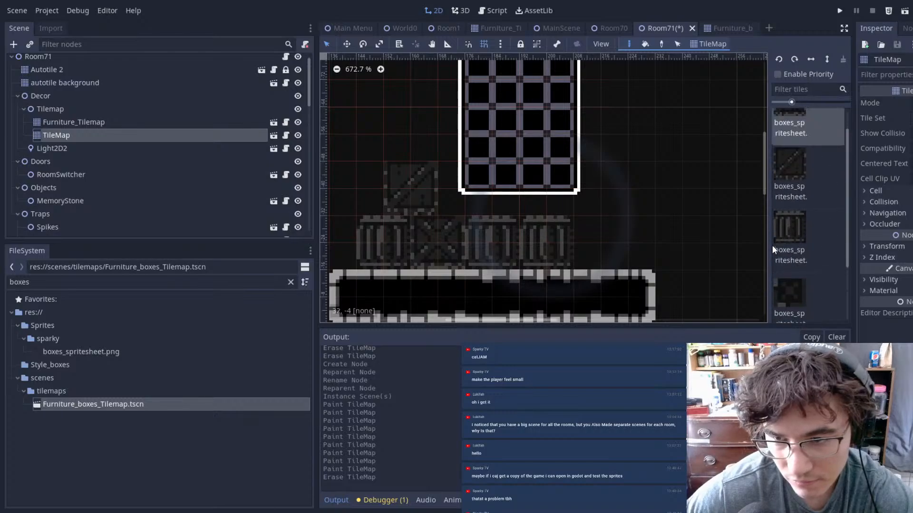
pyautogui.click(789, 280)
pyautogui.click(371, 202)
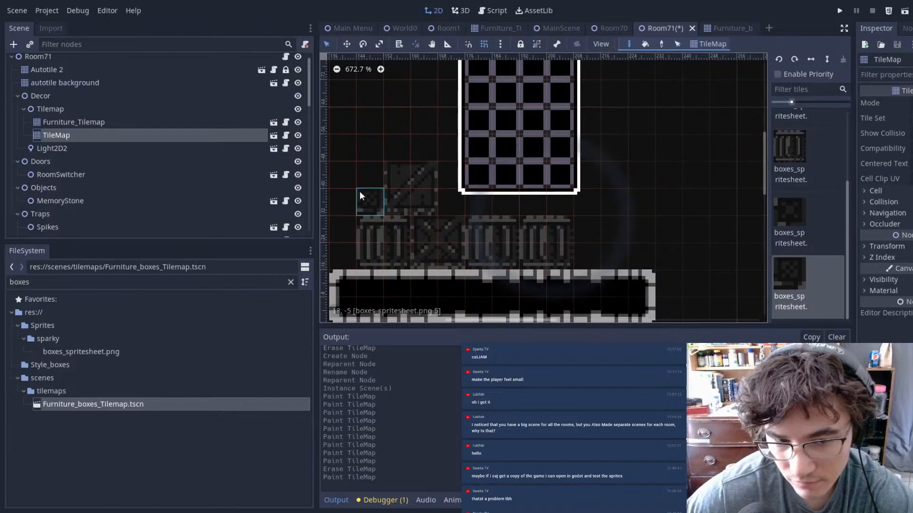
# - Replace the leftmost barrel of the platform's bottom row with the diagonally braced crate tile
pyautogui.scroll(2, 808, 237)
pyautogui.click(792, 200)
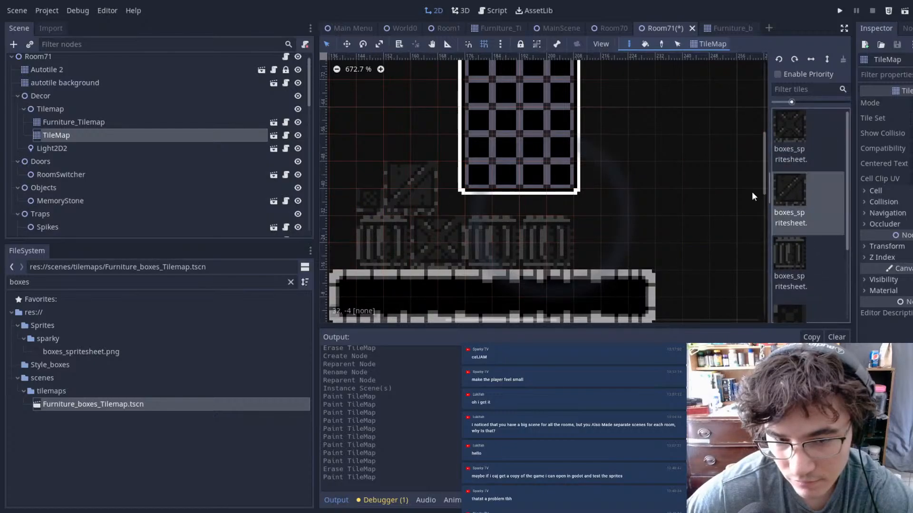
pyautogui.click(369, 221)
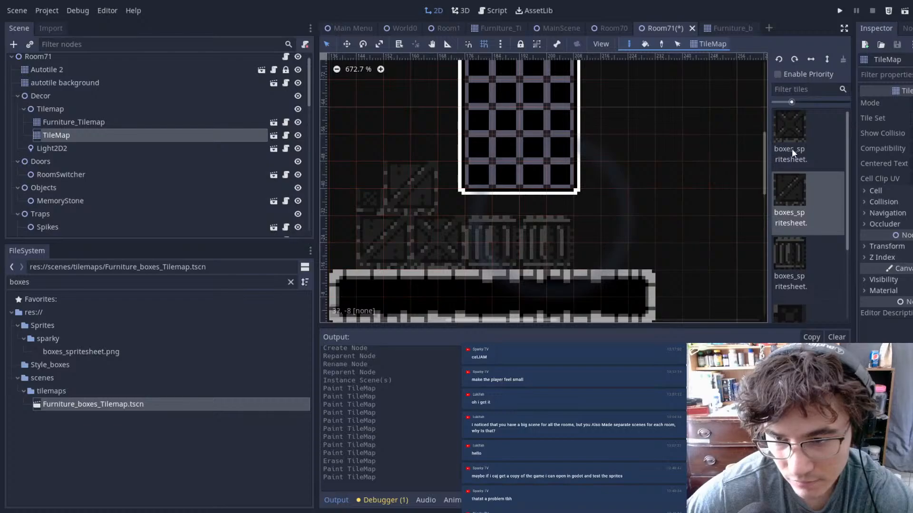
# - Repaint the bottom row with a barrel in second place and X-braced crates in first and third place
pyautogui.click(798, 243)
pyautogui.click(436, 230)
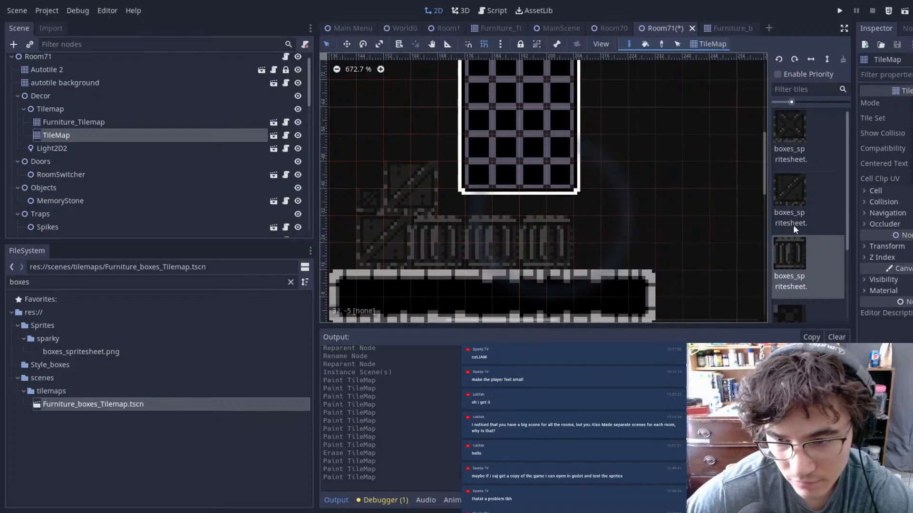
pyautogui.click(796, 115)
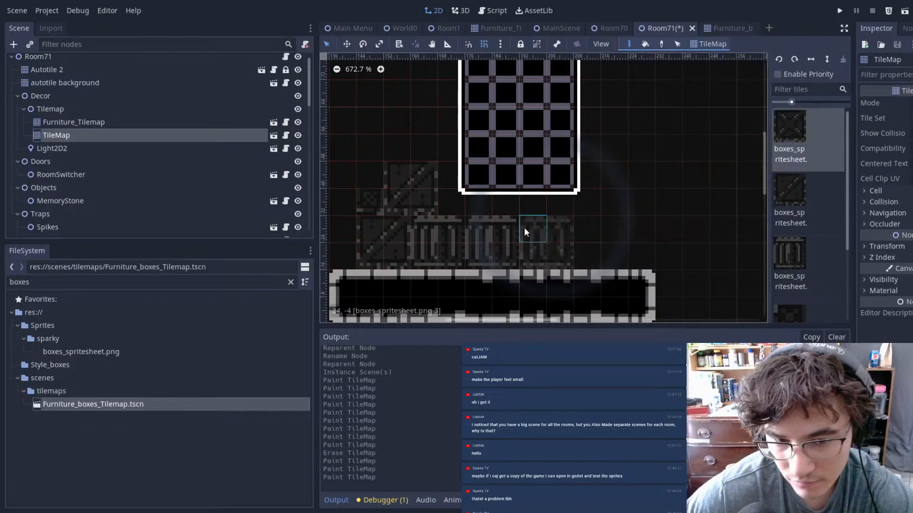
pyautogui.click(479, 228)
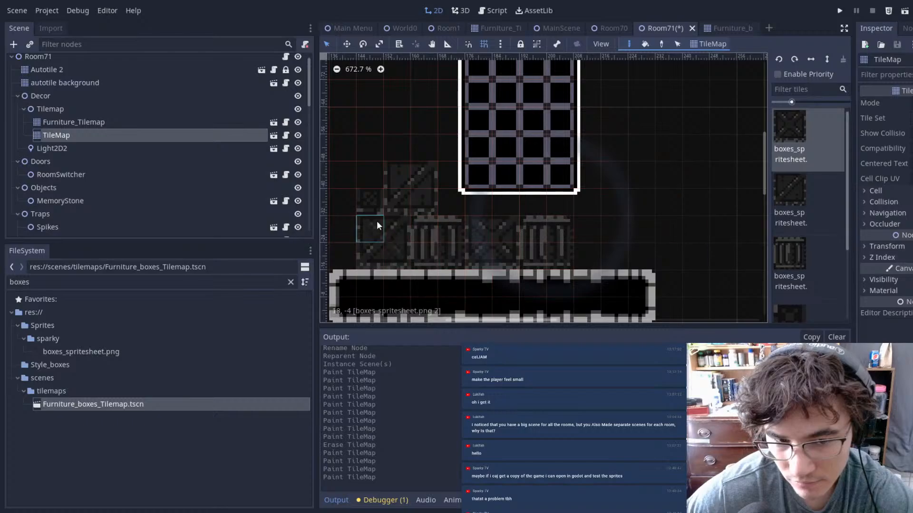
pyautogui.click(749, 176)
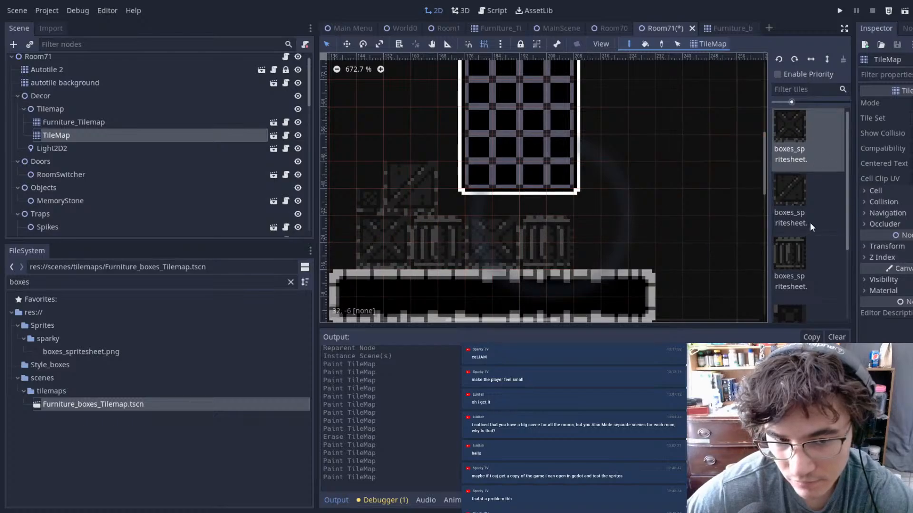
# - Paint a barrel on the upper row beside the diagonally braced crate and another at the right end of the bottom row
pyautogui.scroll(-1, 809, 222)
pyautogui.click(796, 222)
pyautogui.click(454, 175)
pyautogui.click(597, 230)
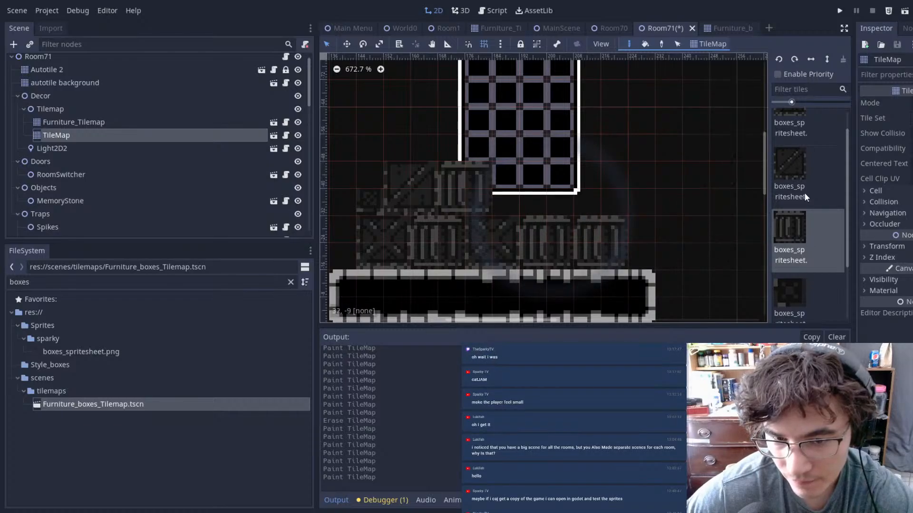
# - Try a diagonally braced crate on the upper row, to the right of the upper barrel
pyautogui.scroll(-2, 802, 199)
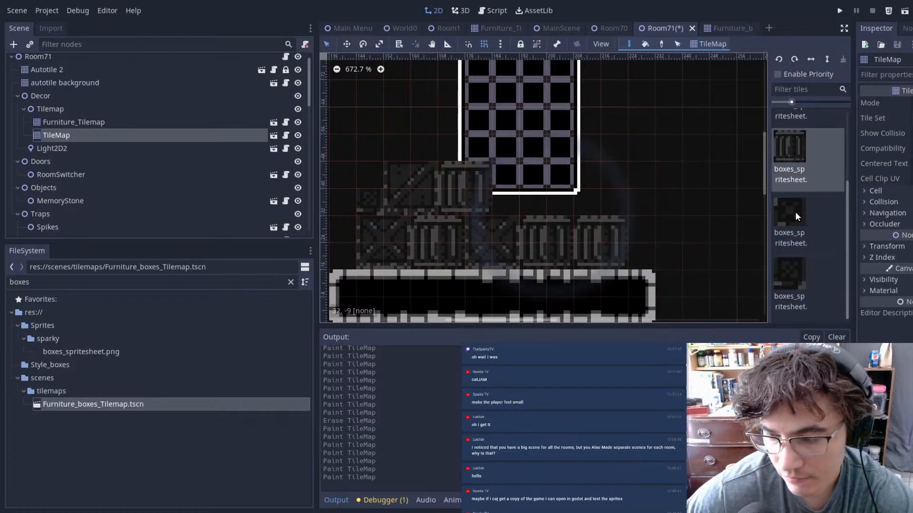
pyautogui.scroll(3, 796, 214)
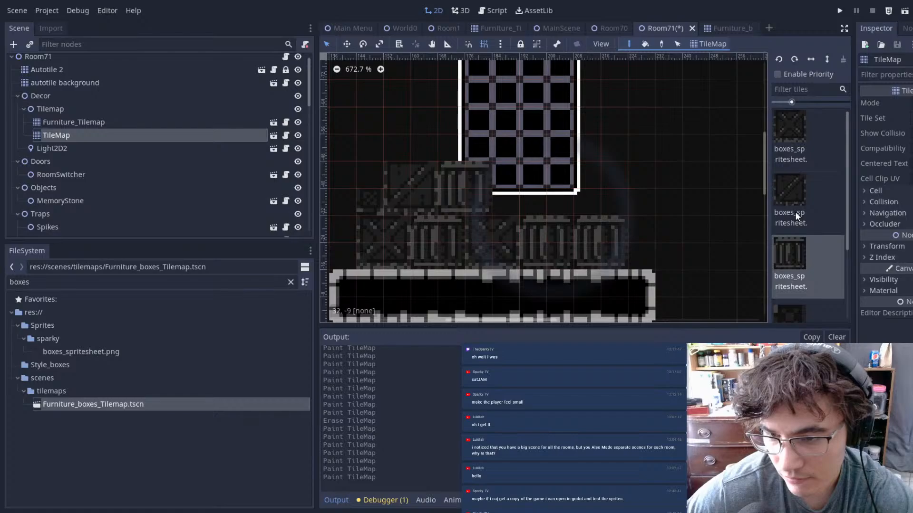
pyautogui.click(796, 195)
pyautogui.click(545, 178)
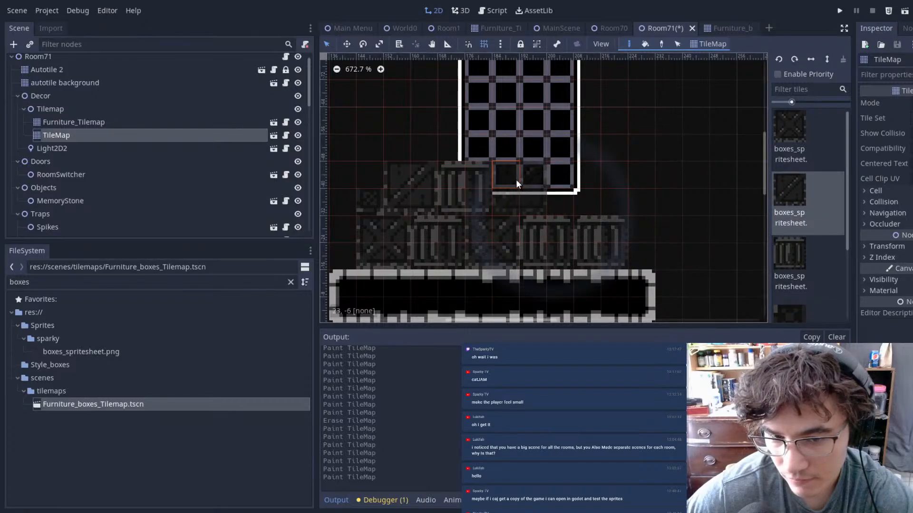
# - Paint a small crate tile on the right edge of the platform, beside the last barrel of the bottom row
pyautogui.scroll(-2, 790, 170)
pyautogui.scroll(-1, 790, 169)
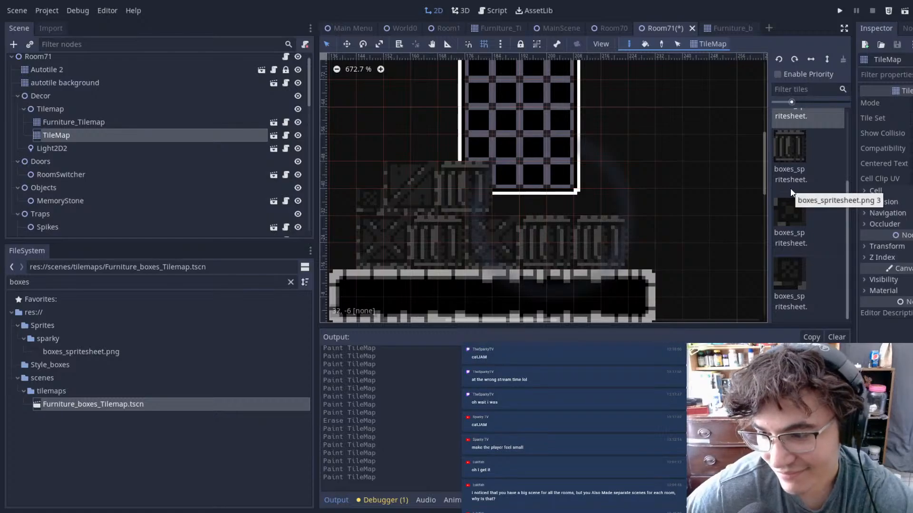
pyautogui.scroll(-2, 632, 191)
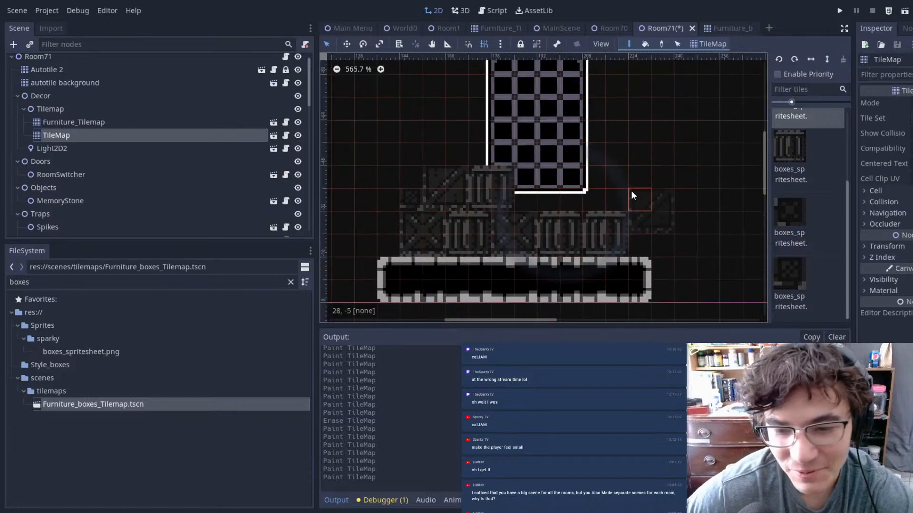
pyautogui.scroll(5, 829, 191)
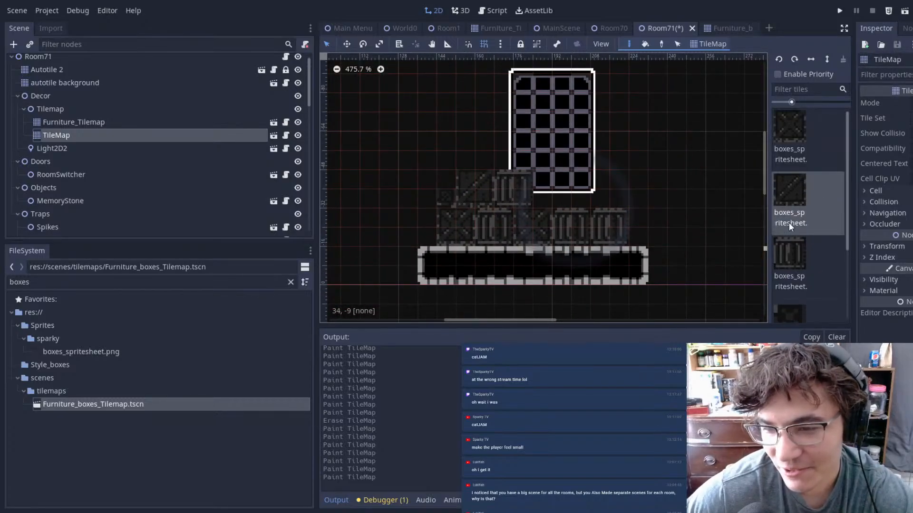
pyautogui.scroll(-5, 782, 158)
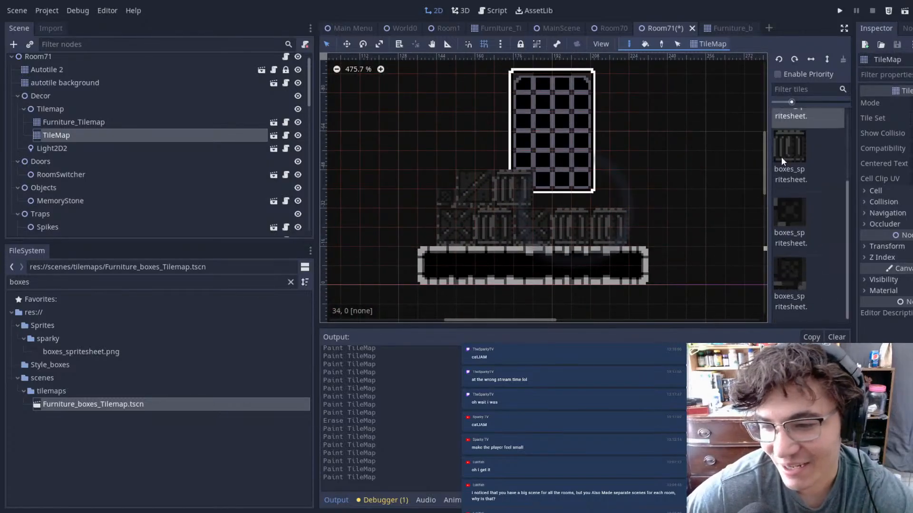
pyautogui.click(790, 216)
pyautogui.scroll(2, 685, 232)
pyautogui.click(680, 235)
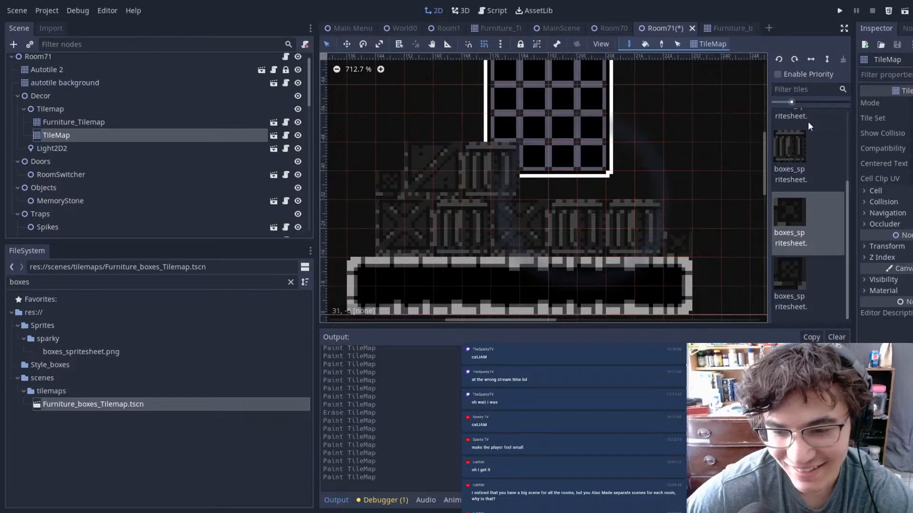
pyautogui.scroll(3, 799, 207)
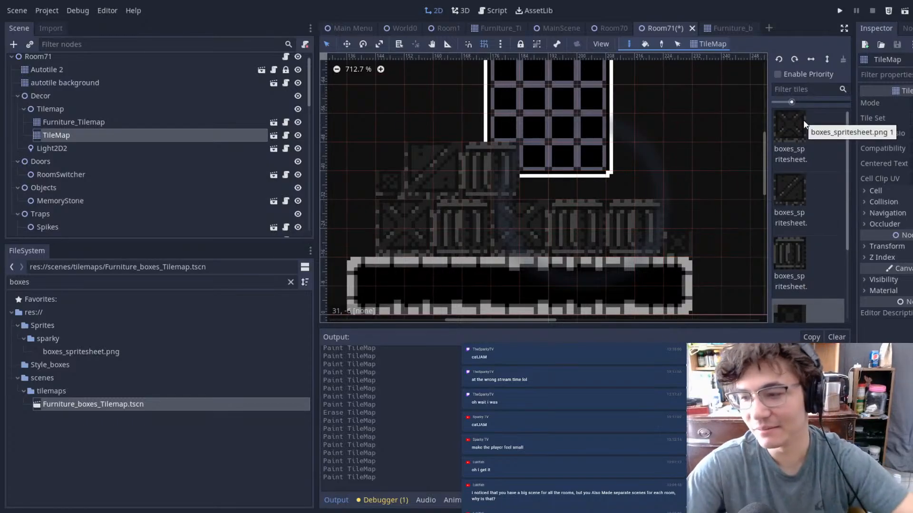
pyautogui.moveTo(598, 212); pyautogui.dragTo(505, 221, button='middle')
pyautogui.scroll(10, 504, 221)
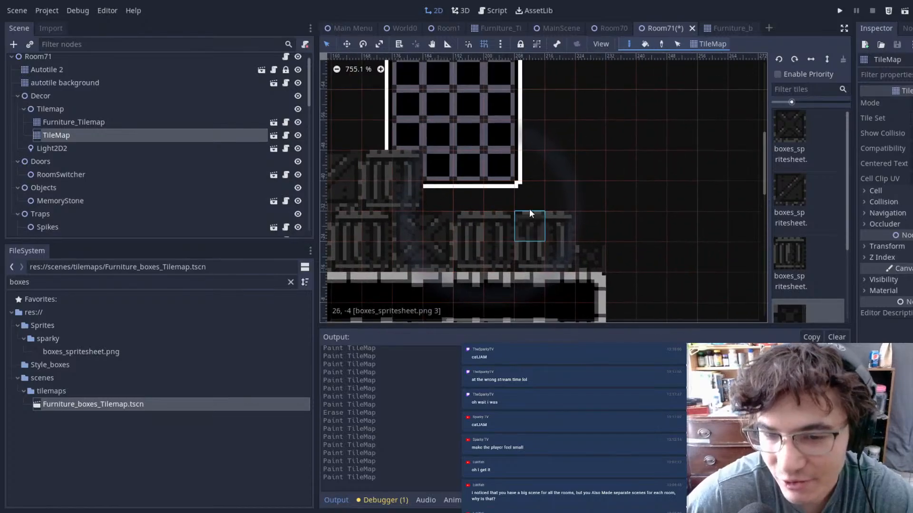
pyautogui.scroll(-5, 622, 213)
pyautogui.scroll(-5, 594, 206)
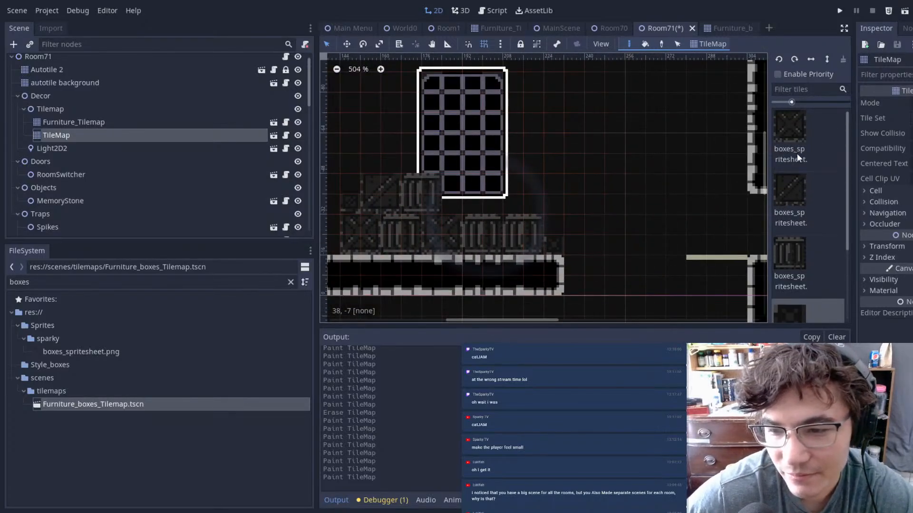
pyautogui.scroll(-2, 796, 153)
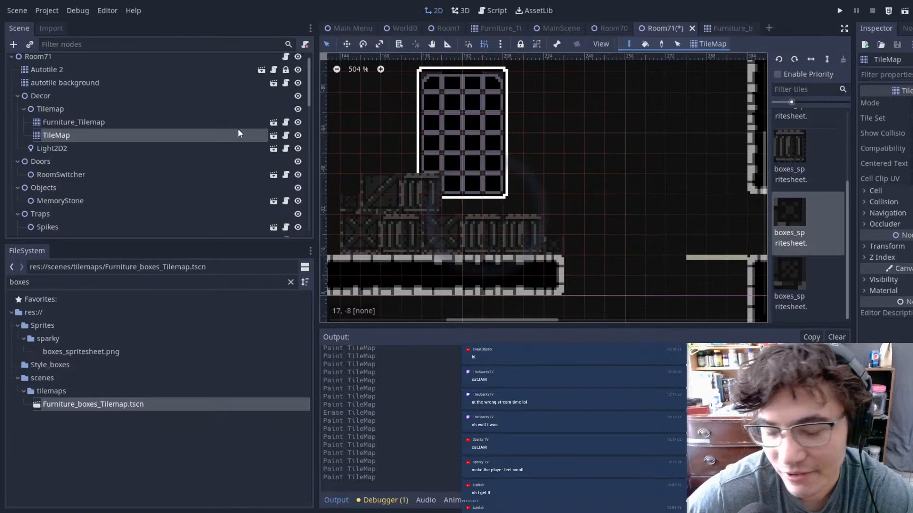
# - Paint the low, wide box tile from the new_furniture sprites in Furniture_Tilemap, directly right of the upper barrel
pyautogui.click(51, 122)
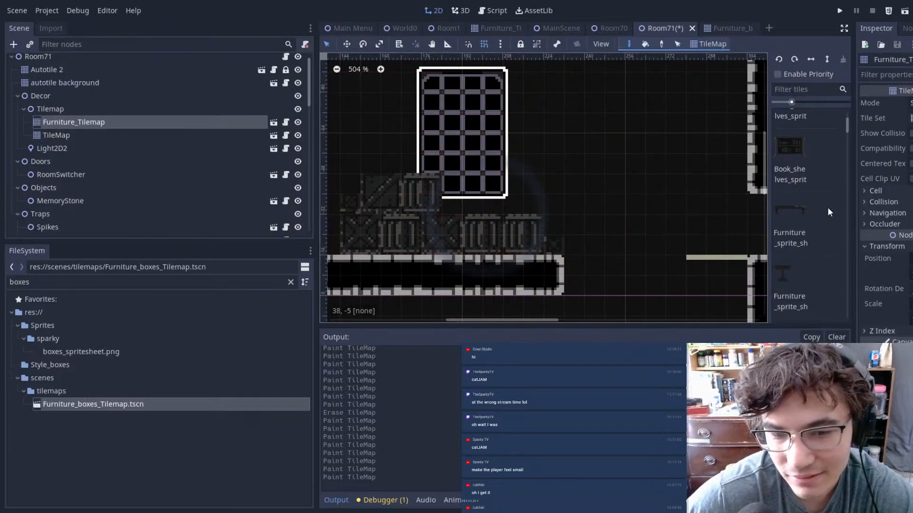
pyautogui.scroll(-3, 814, 182)
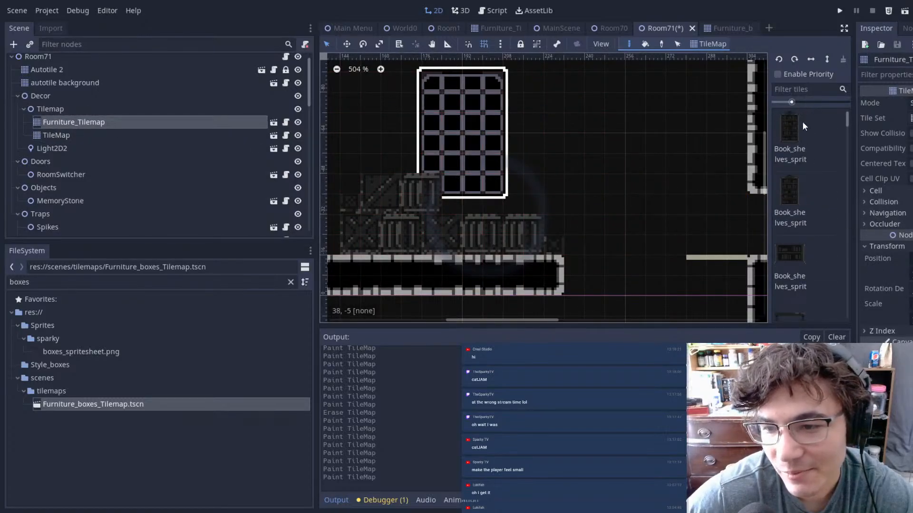
pyautogui.scroll(-7, 792, 208)
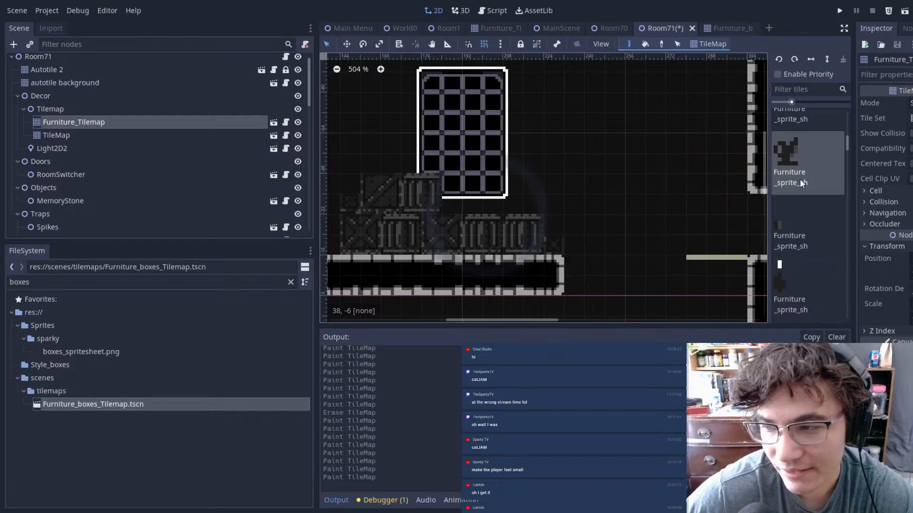
pyautogui.moveTo(549, 224); pyautogui.dragTo(614, 203, button='middle')
pyautogui.scroll(-3, 825, 195)
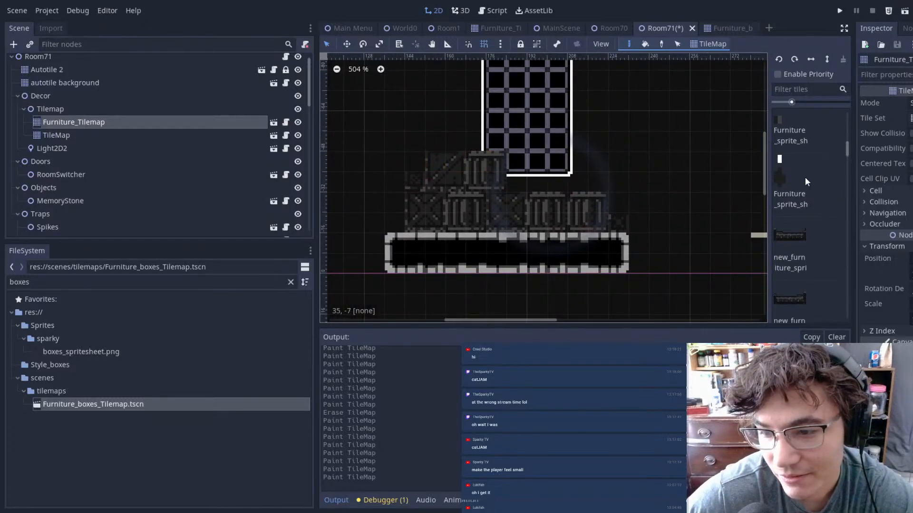
pyautogui.scroll(-5, 789, 238)
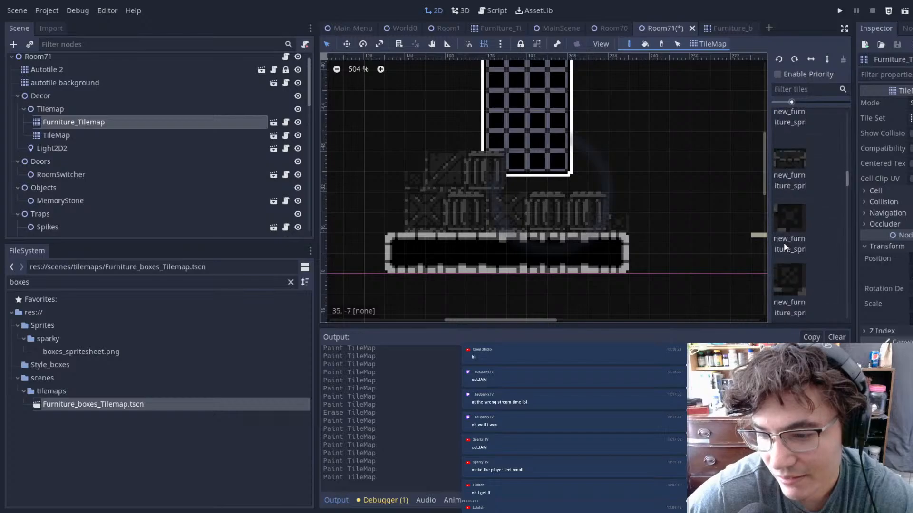
pyautogui.click(803, 168)
pyautogui.scroll(2, 580, 195)
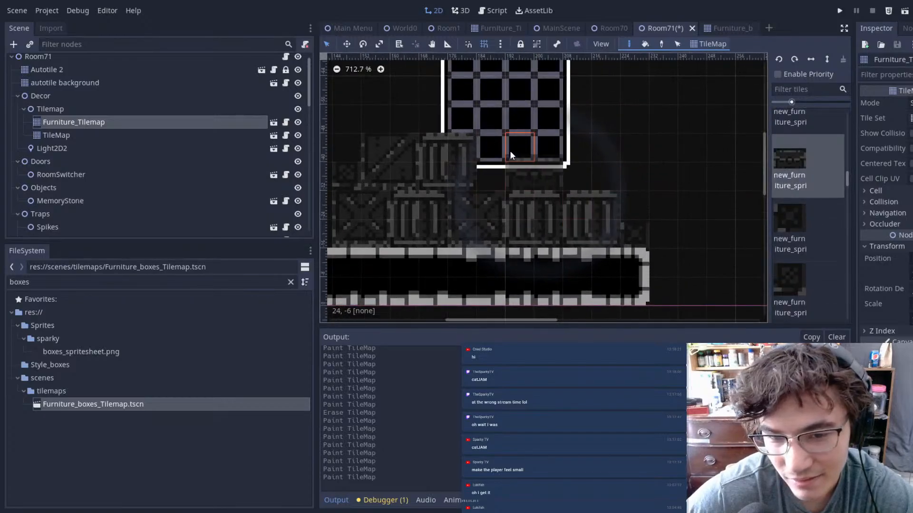
pyautogui.click(484, 146)
# - Look over the whole room and browse the remaining Furniture_Tilemap tiles for further decor
pyautogui.scroll(-2, 839, 219)
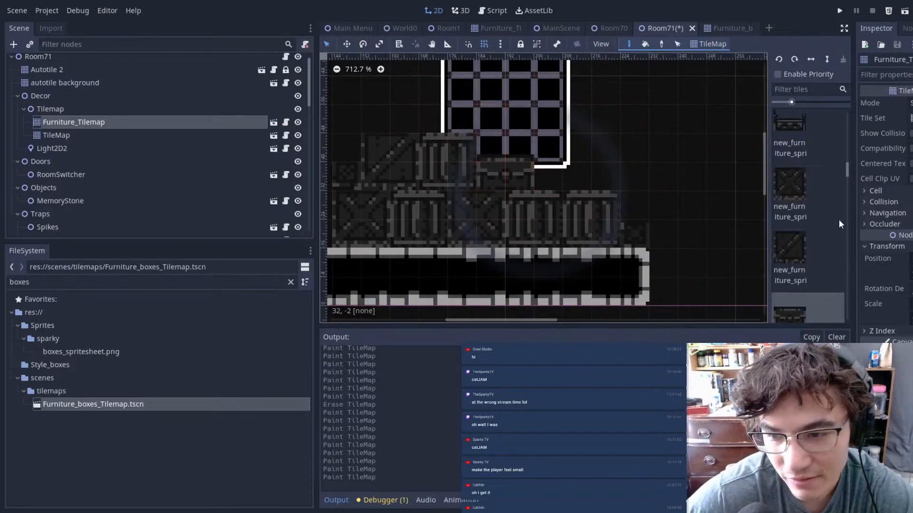
pyautogui.scroll(-1, 814, 185)
pyautogui.scroll(-6, 596, 169)
pyautogui.scroll(1, 468, 170)
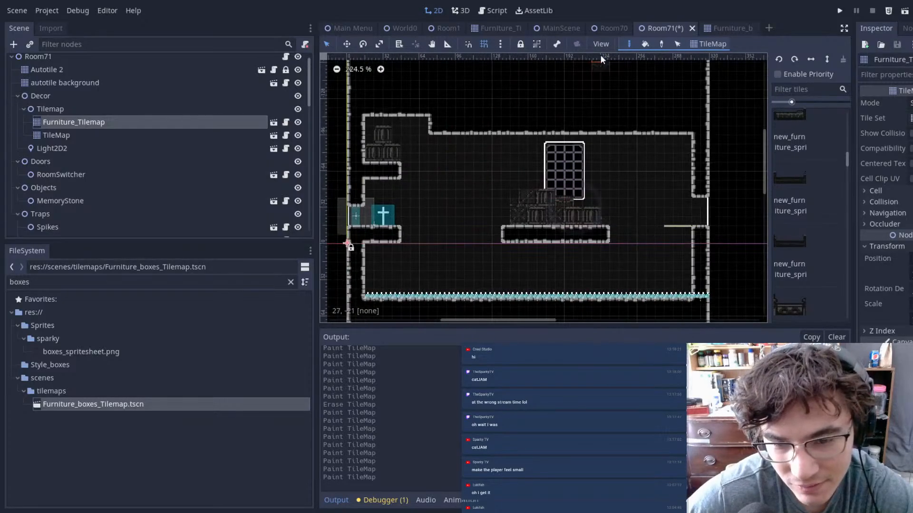
pyautogui.scroll(4, 640, 162)
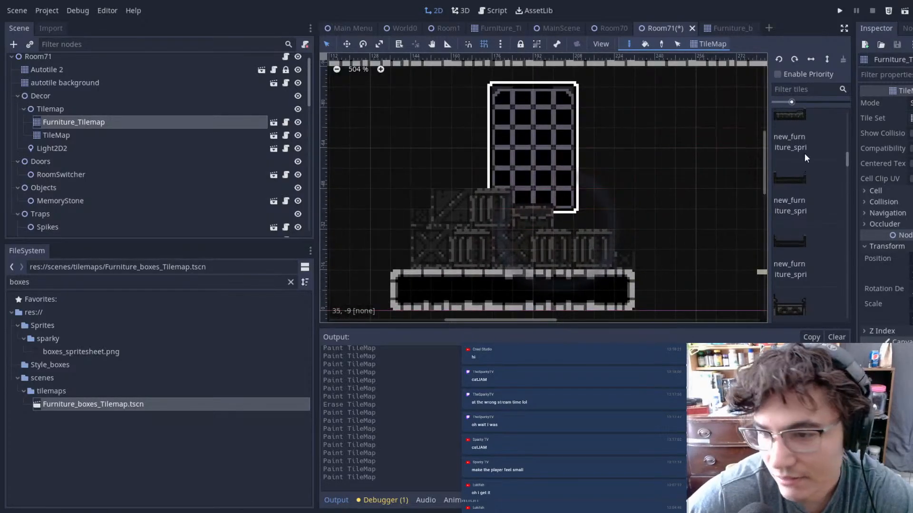
pyautogui.scroll(8, 804, 155)
pyautogui.scroll(-9, 799, 176)
pyautogui.scroll(-3, 653, 223)
# - Paint an X-braced crate in the boxes TileMap on the two rightmost barrels, beside the low furniture box
pyautogui.click(101, 138)
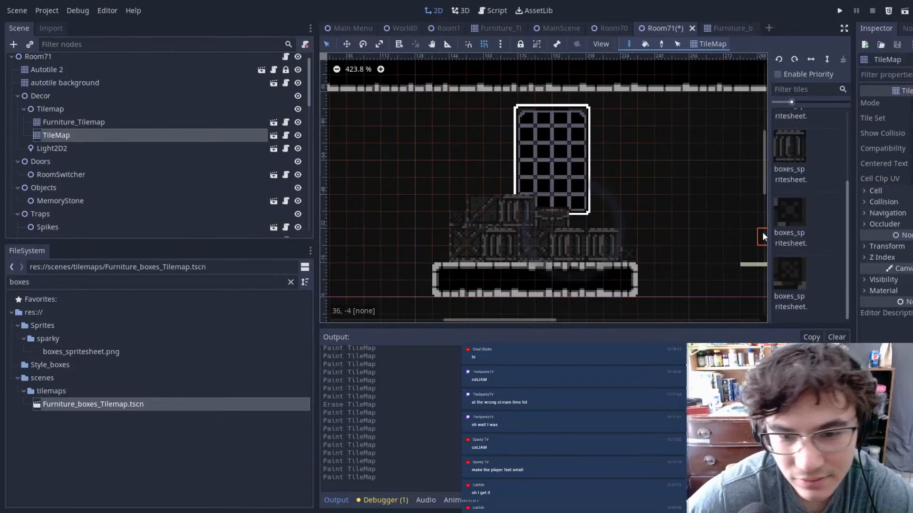
pyautogui.click(790, 152)
pyautogui.scroll(3, 648, 209)
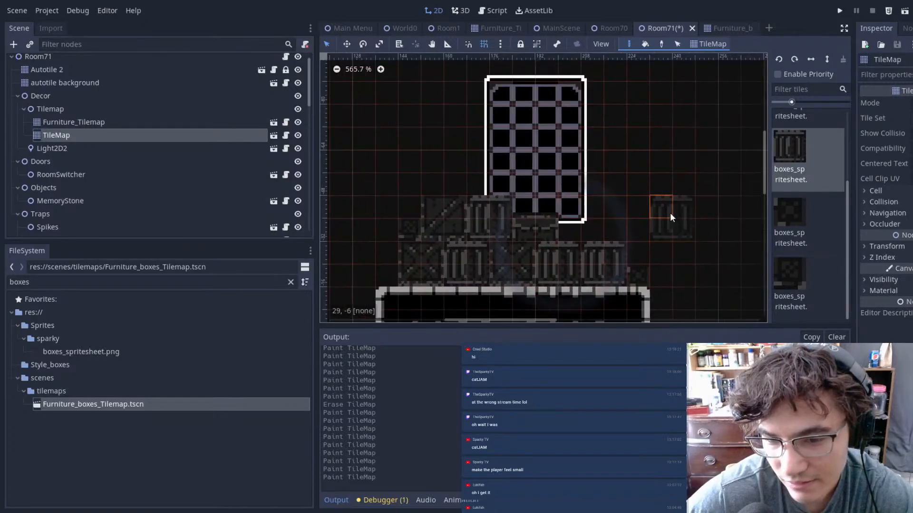
pyautogui.scroll(3, 791, 211)
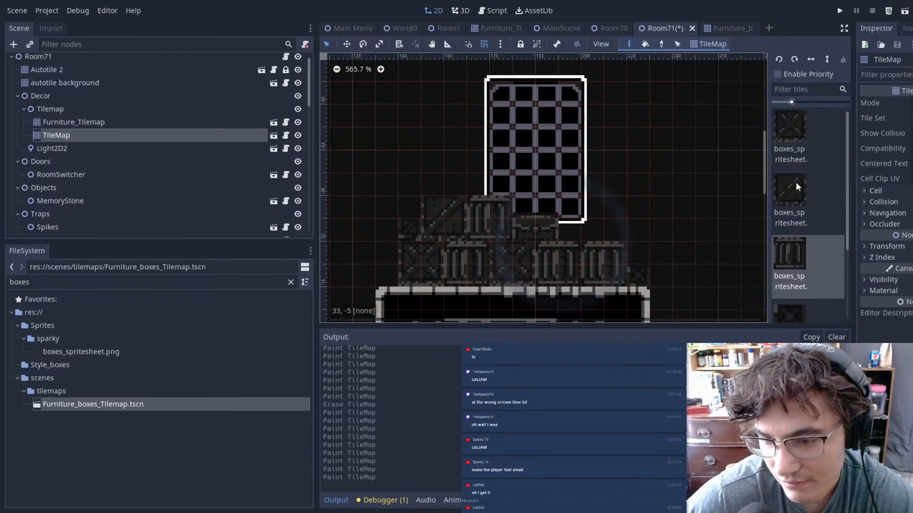
pyautogui.click(775, 139)
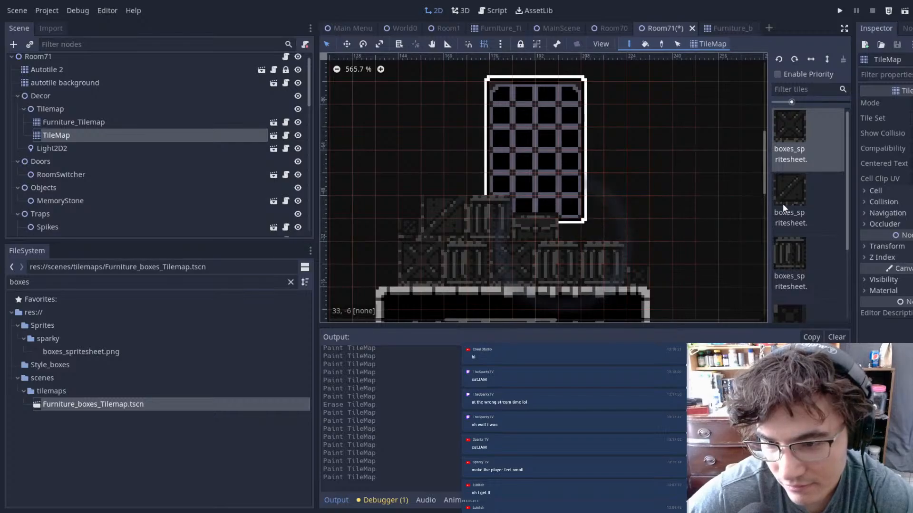
pyautogui.click(577, 206)
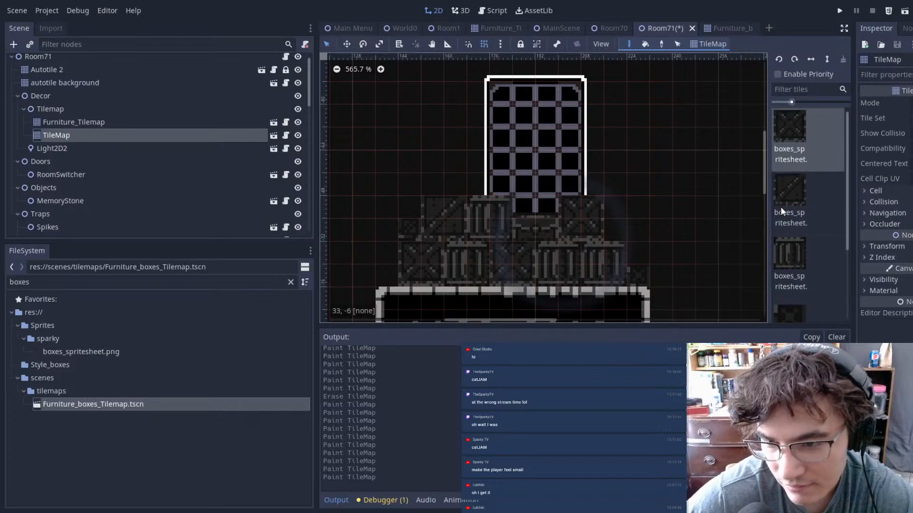
# - Save the Room71 scene with its rebuilt box stack
pyautogui.click(789, 192)
pyautogui.scroll(-15, 618, 206)
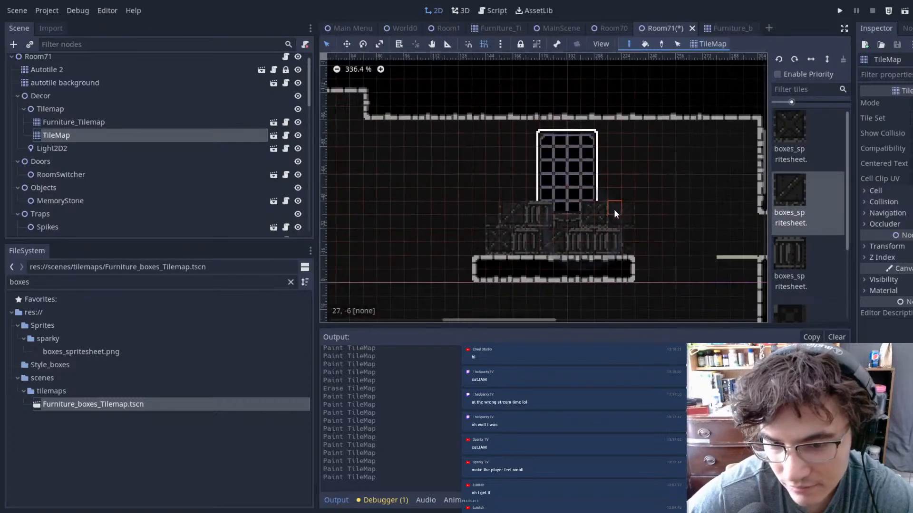
pyautogui.hotkey('ctrl', 's')
pyautogui.scroll(4, 640, 198)
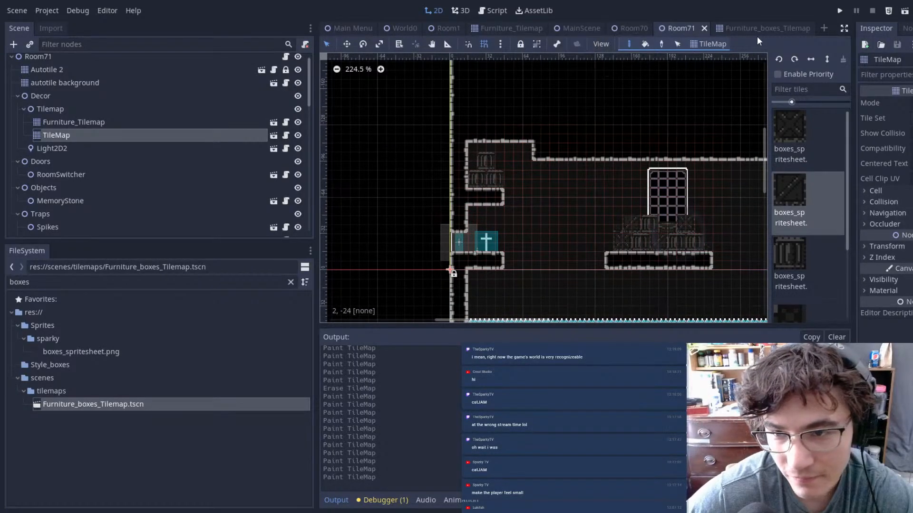
# - Switch to MainScene, run the project and take the character through the furnished room into Room71
pyautogui.click(573, 30)
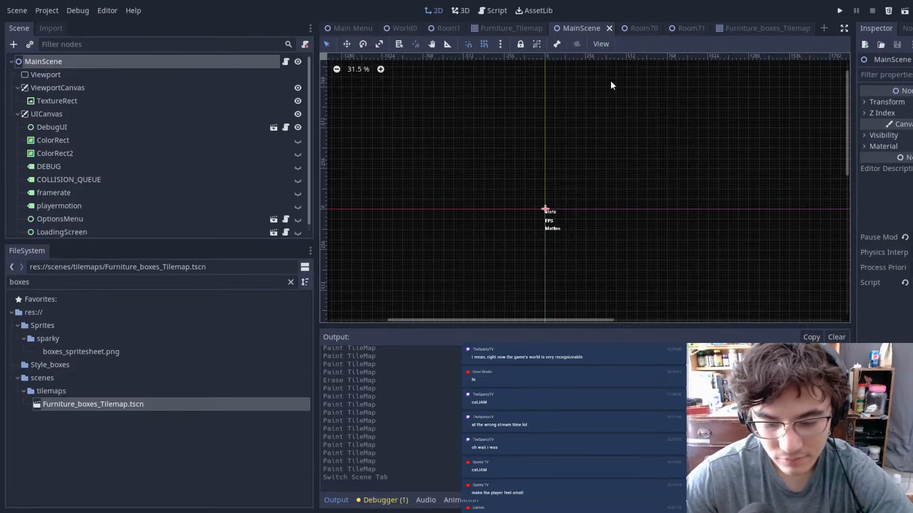
pyautogui.press('F5')
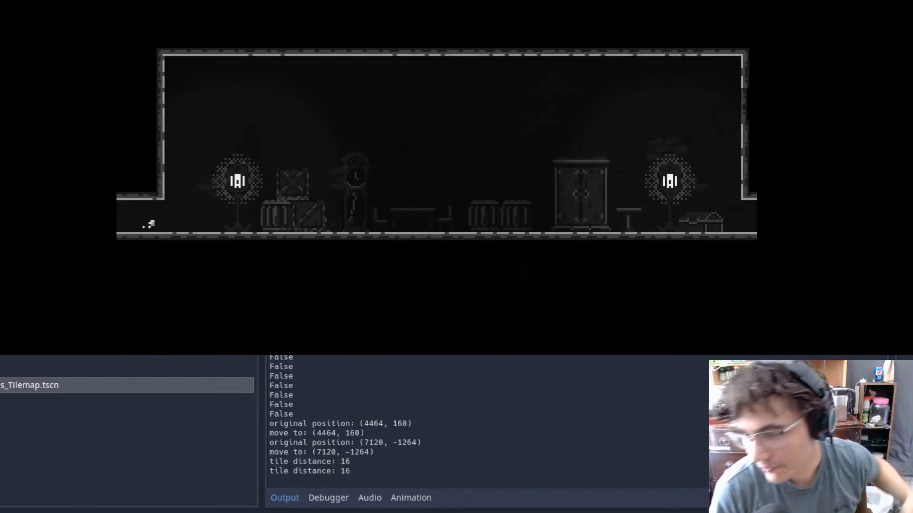
pyautogui.press('Right')
pyautogui.press('space')
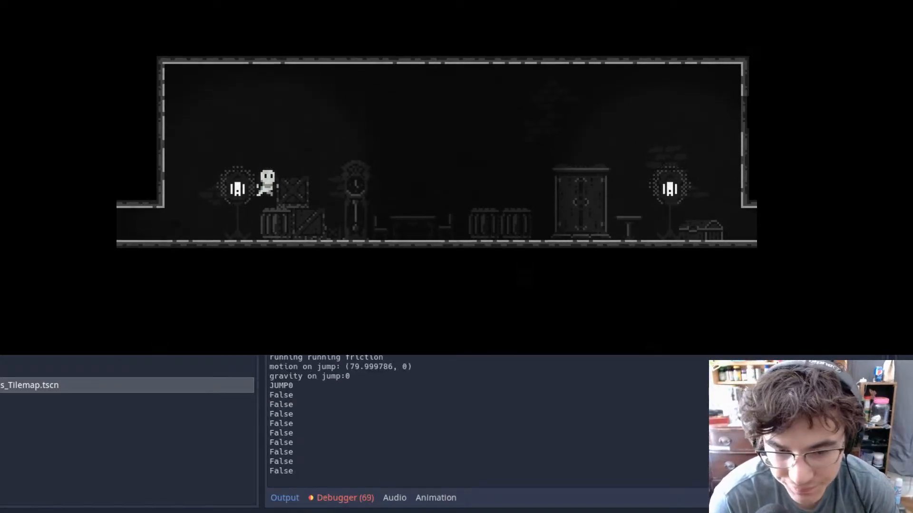
pyautogui.press('shift')
pyautogui.press('Right')
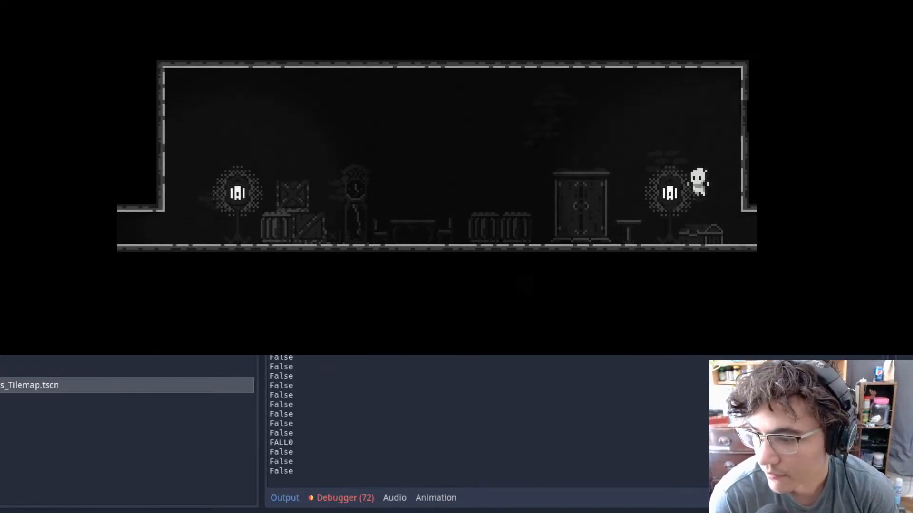
pyautogui.press('Right')
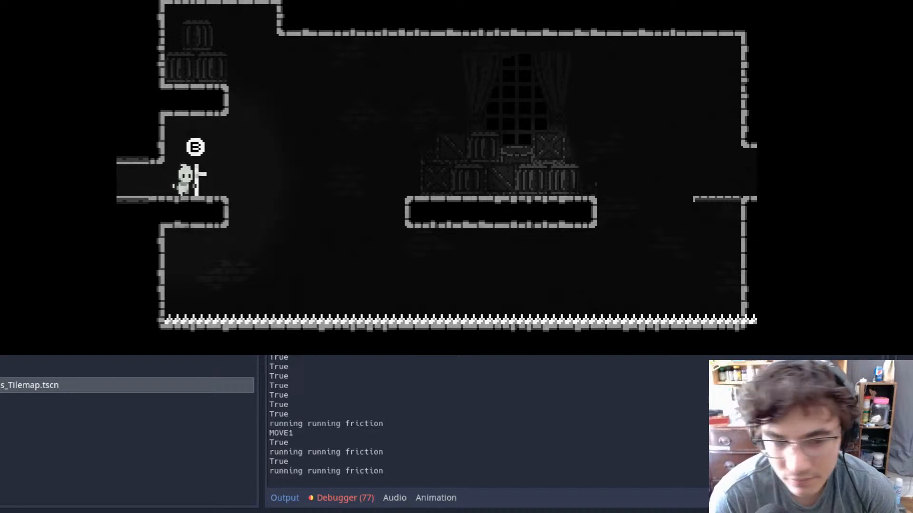
# - Dash to Room71's central platform and jump around the crate and barrel stack to check its in-game look
pyautogui.press('shift')
pyautogui.press('Right')
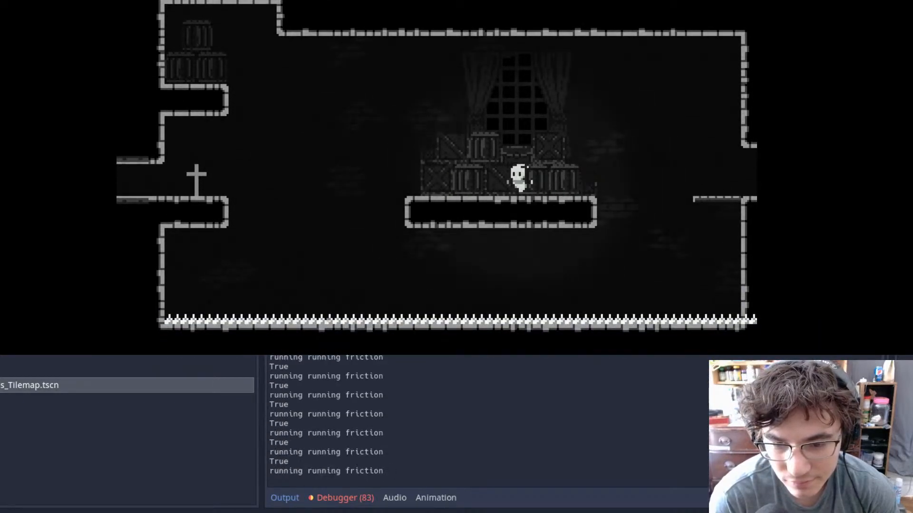
pyautogui.press('Left')
pyautogui.press('space')
pyautogui.press('space')
pyautogui.press('Right')
pyautogui.press('space')
pyautogui.press('shift')
pyautogui.press('Right')
pyautogui.press('Left')
pyautogui.press('space')
pyautogui.press('shift')
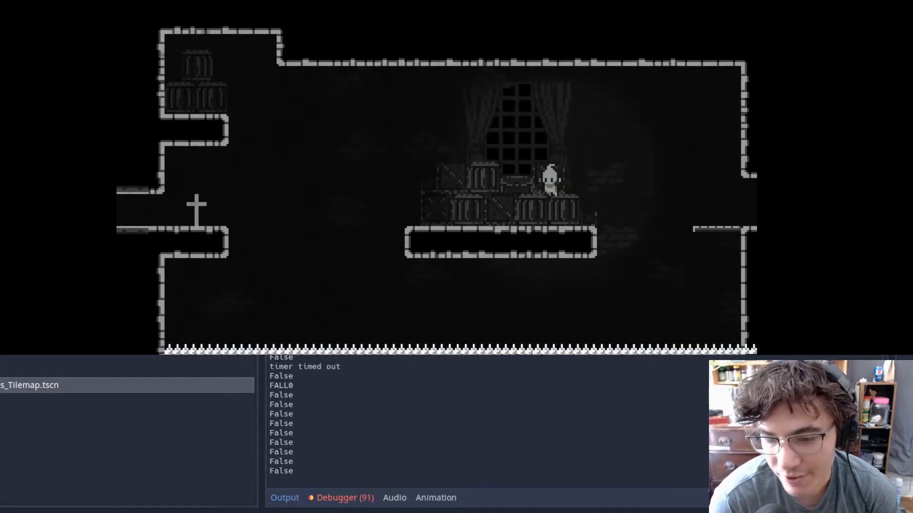
# - Check the barrels on Room71's upper ledge in-game and return to the cross below
pyautogui.press('Left')
pyautogui.press('shift')
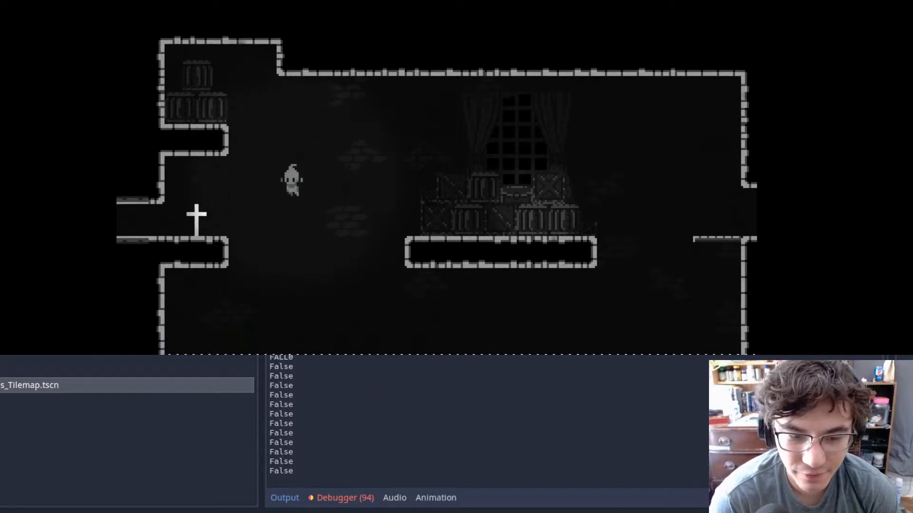
pyautogui.press('Right')
pyautogui.press('space')
pyautogui.press('Left')
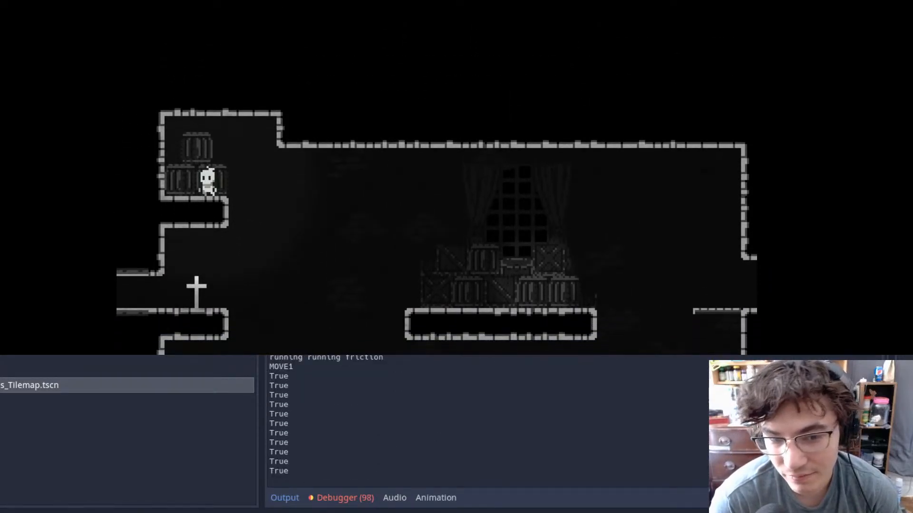
pyautogui.press('Right')
pyautogui.press('Left')
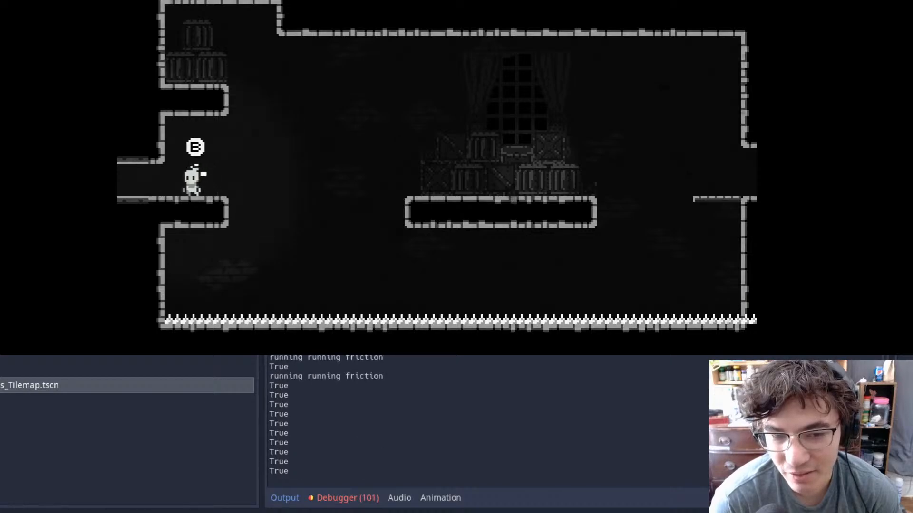
# - Jump and dash from the cross towards the central box stack and turn back in mid-air
pyautogui.press('Right')
pyautogui.press('space')
pyautogui.press('shift')
pyautogui.press('Right')
pyautogui.press('Left')
pyautogui.press('space')
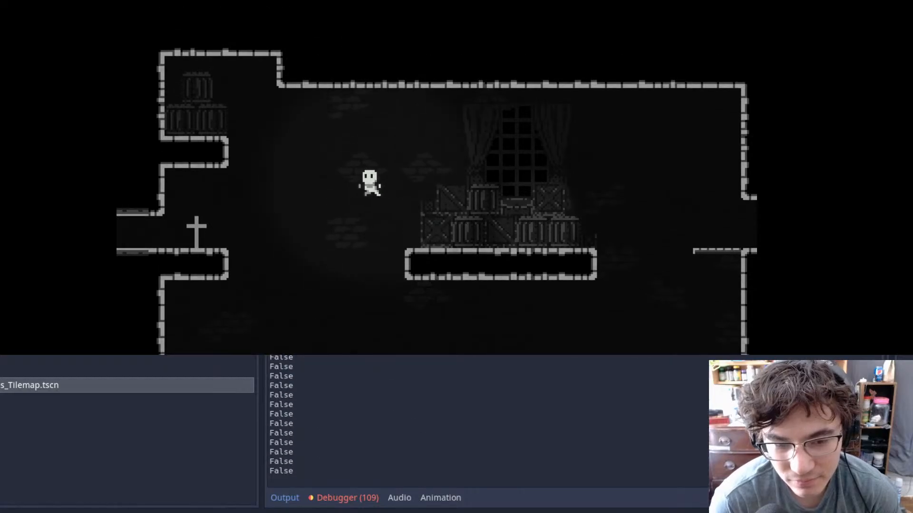
# - Go back into the furnished room and test its doorway by crossing between it and Room71
pyautogui.press('shift')
pyautogui.press('Left')
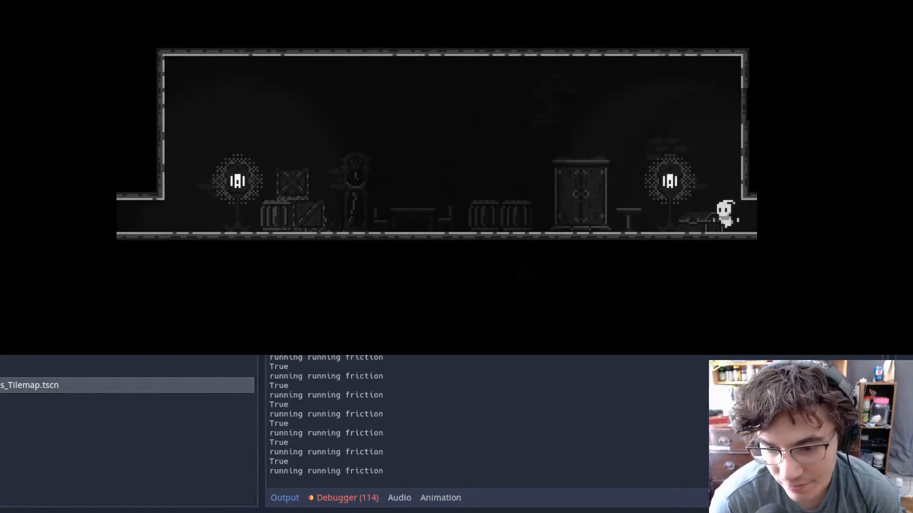
pyautogui.press('space')
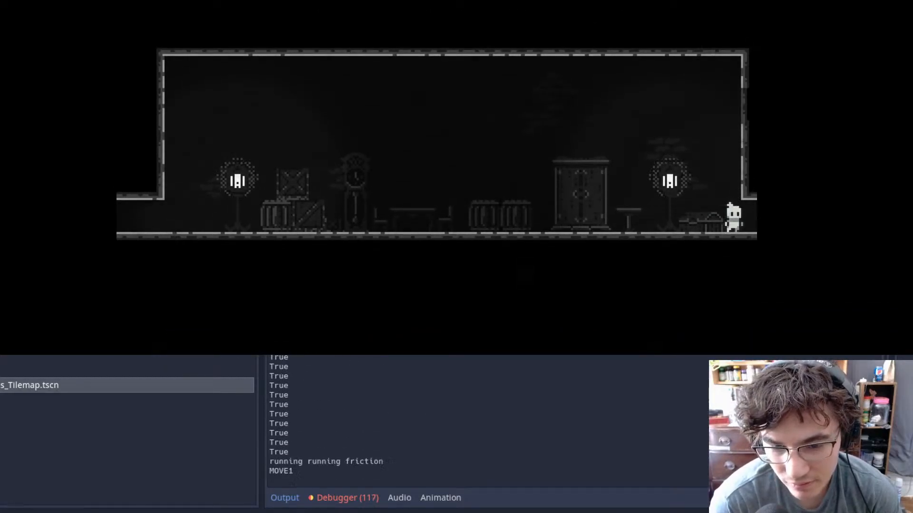
pyautogui.press('Right')
pyautogui.press('Left')
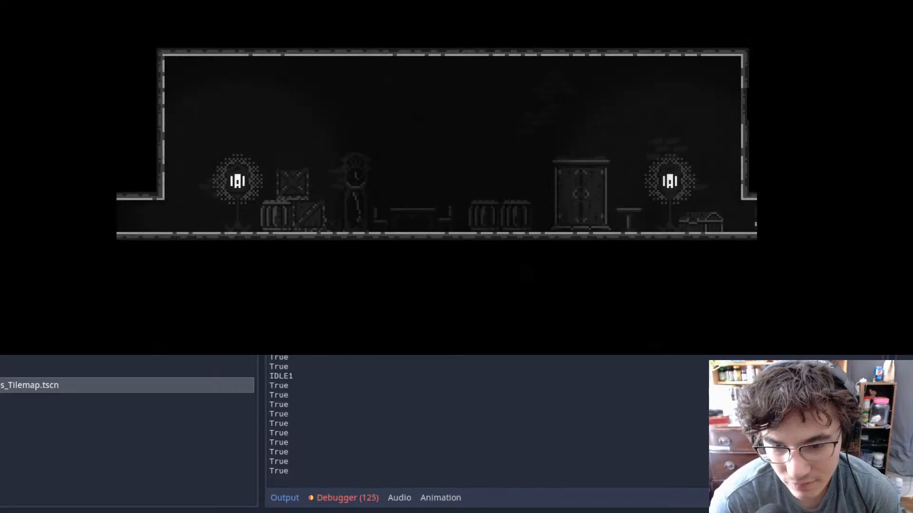
pyautogui.press('Right')
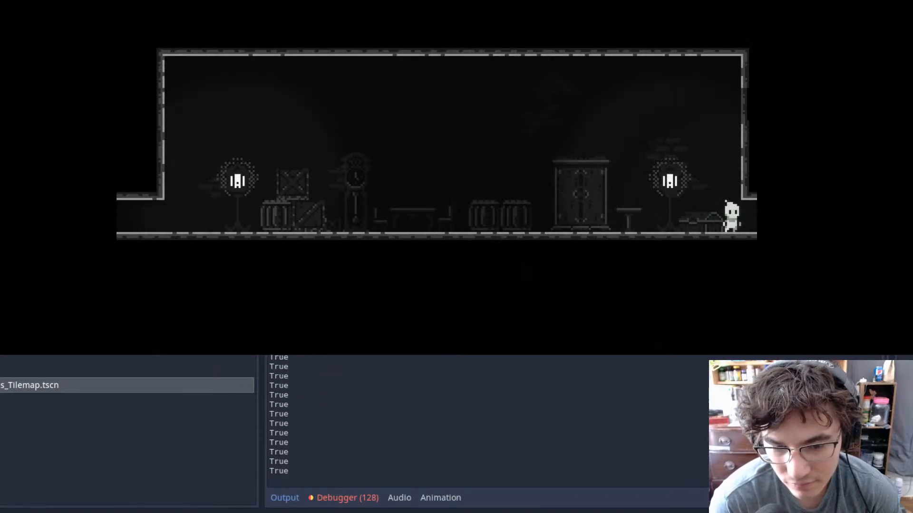
pyautogui.press('Right')
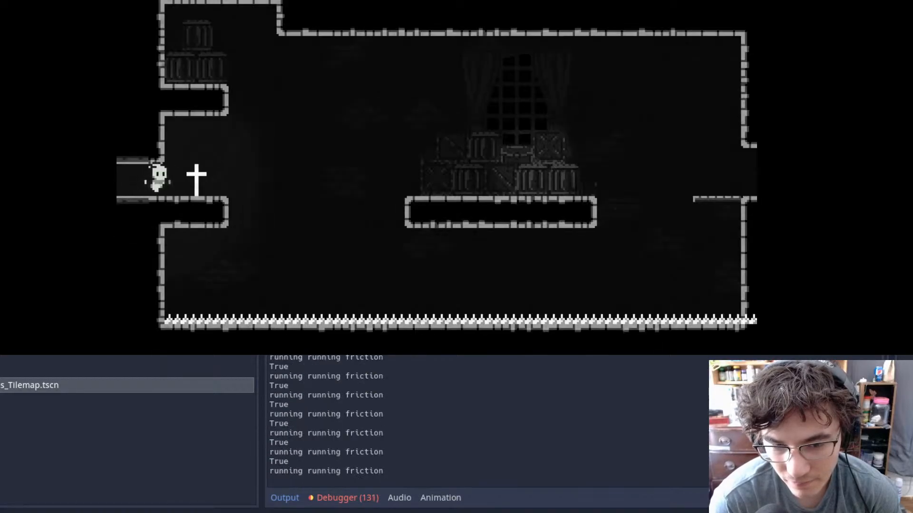
# - Dash onto the central platform and pace in front of the stacked boxes to judge them against the character
pyautogui.press('space')
pyautogui.press('shift')
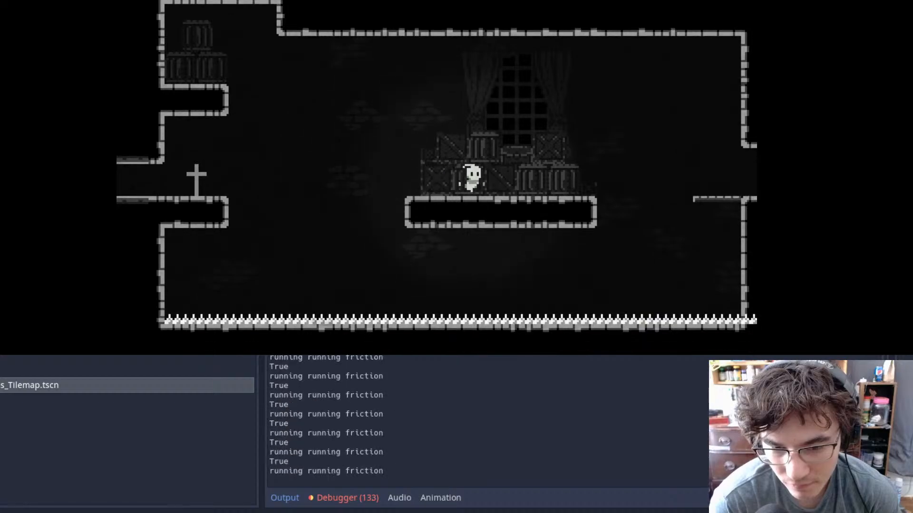
pyautogui.press('Left')
pyautogui.press('Right')
pyautogui.press('Left')
pyautogui.press('Right')
pyautogui.press('Left')
pyautogui.press('Right')
pyautogui.press('Left')
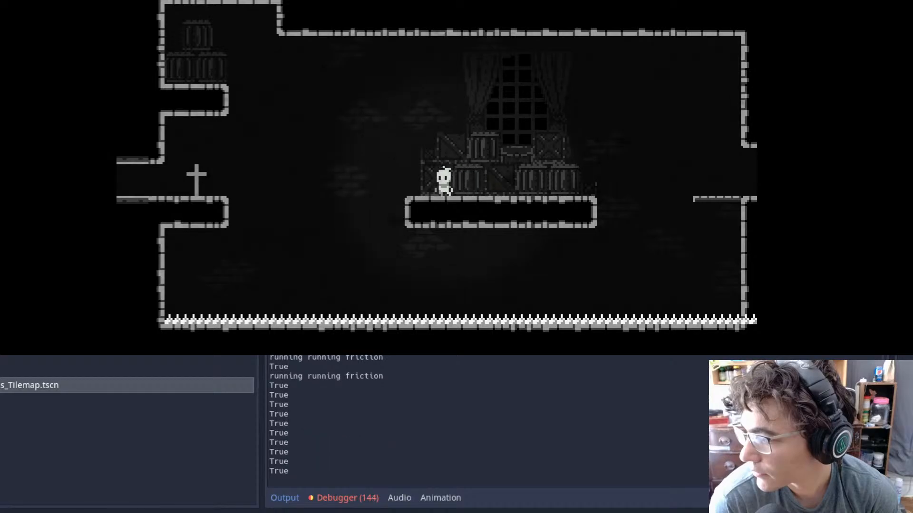
# - Leave Room71 for the adjoining spiked room and jump over its platforms past the bookshelf
pyautogui.press('Right')
pyautogui.press('Right')
pyautogui.press('space')
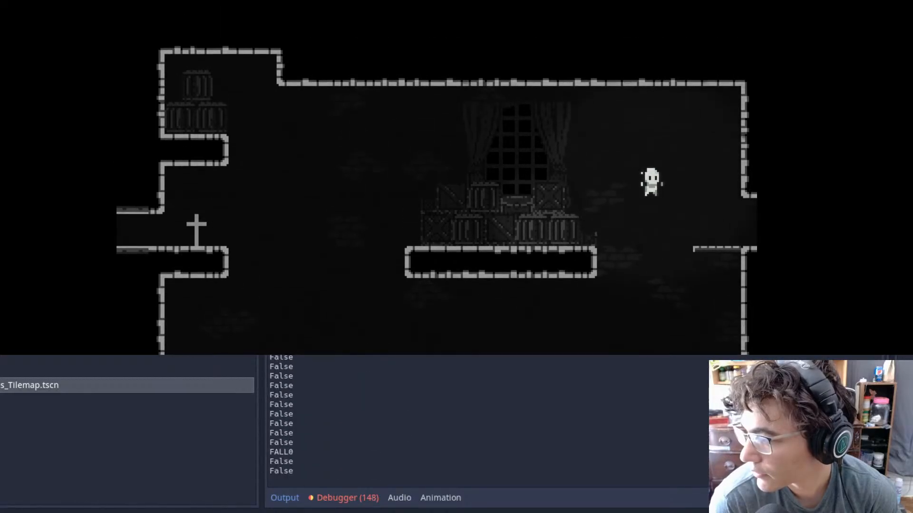
pyautogui.press('shift')
pyautogui.press('Right')
pyautogui.press('space')
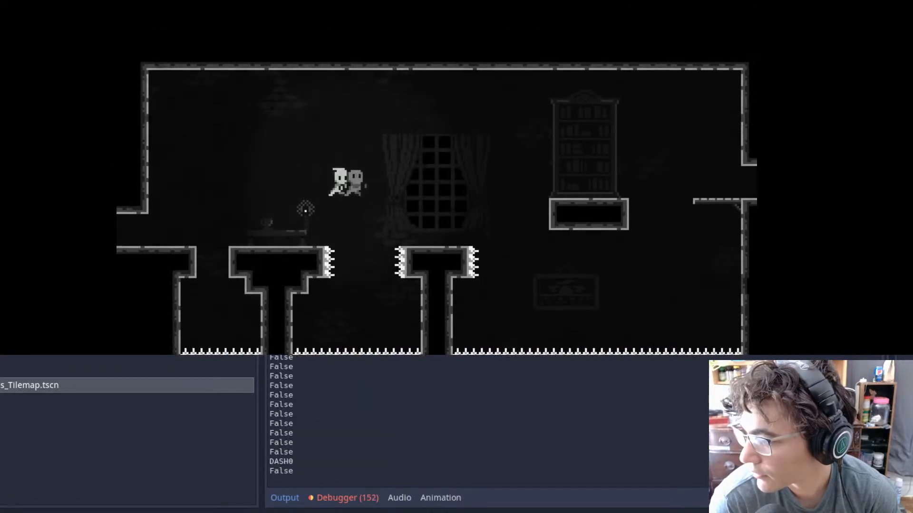
pyautogui.press('Right')
pyautogui.press('space')
pyautogui.press('shift')
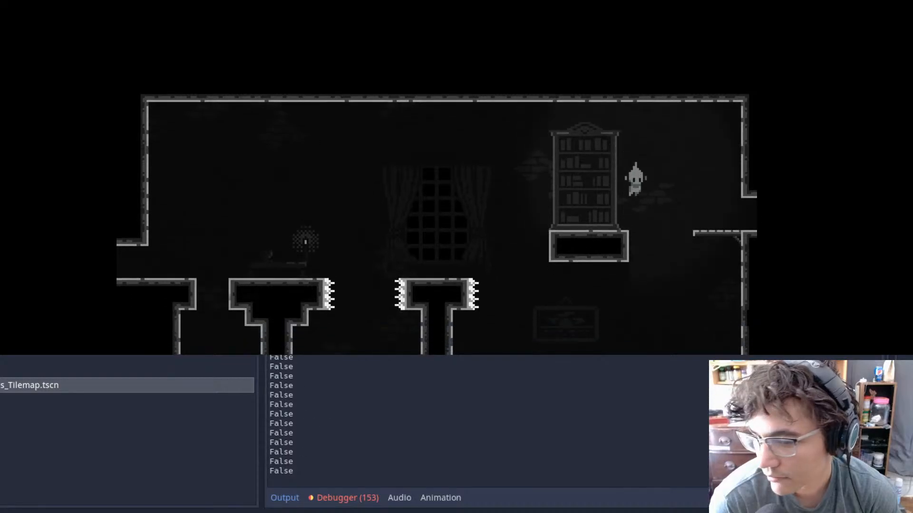
pyautogui.press('space')
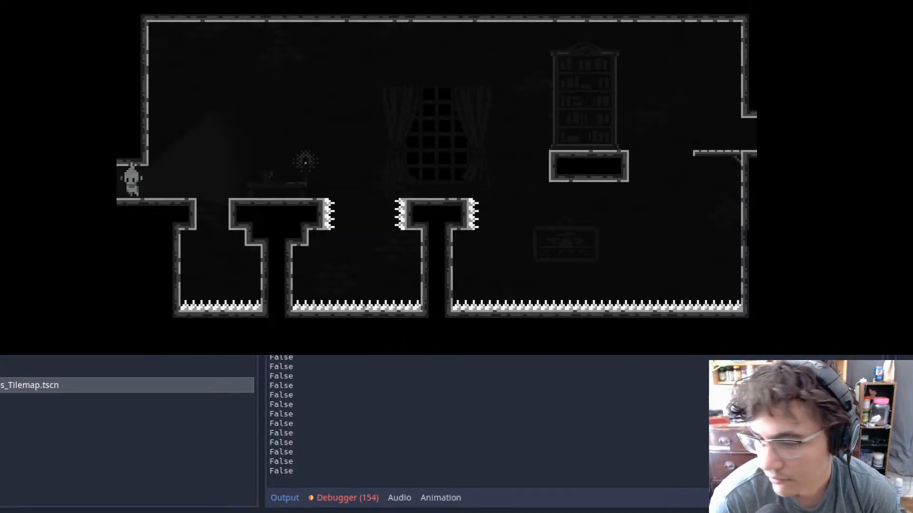
# - Cross the spiked platforms again from the room's entrance to the bookshelf ledge and dash back towards the window
pyautogui.press('Right')
pyautogui.press('space')
pyautogui.press('shift')
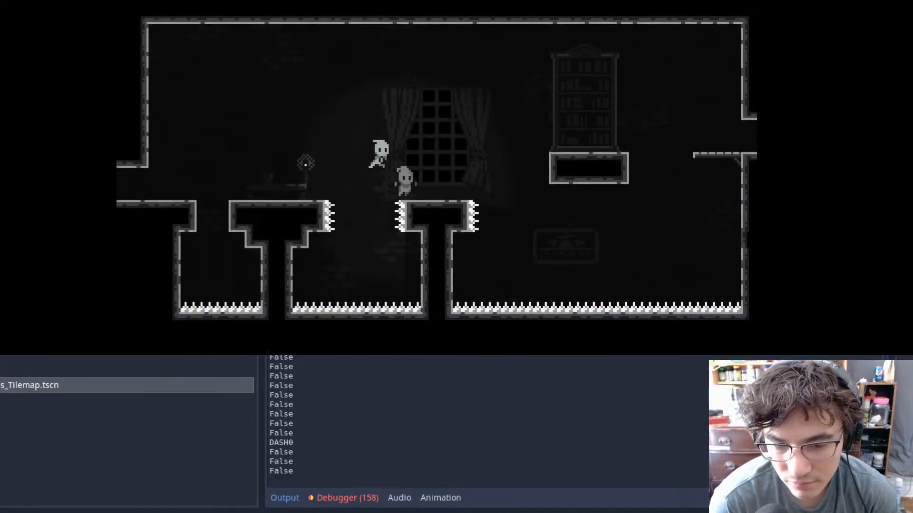
pyautogui.press('Right')
pyautogui.press('space')
pyautogui.press('shift')
pyautogui.press('Right')
pyautogui.press('shift')
pyautogui.press('Left')
pyautogui.press('shift')
pyautogui.press('shift')
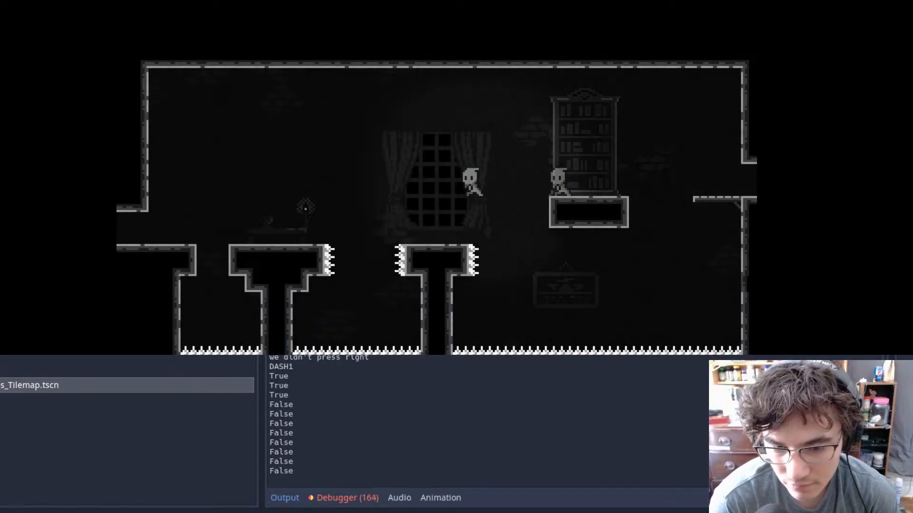
# - Return the character to the spiked room's entrance and close the running game
pyautogui.press('Left')
pyautogui.press('shift')
pyautogui.press('space')
pyautogui.press('shift')
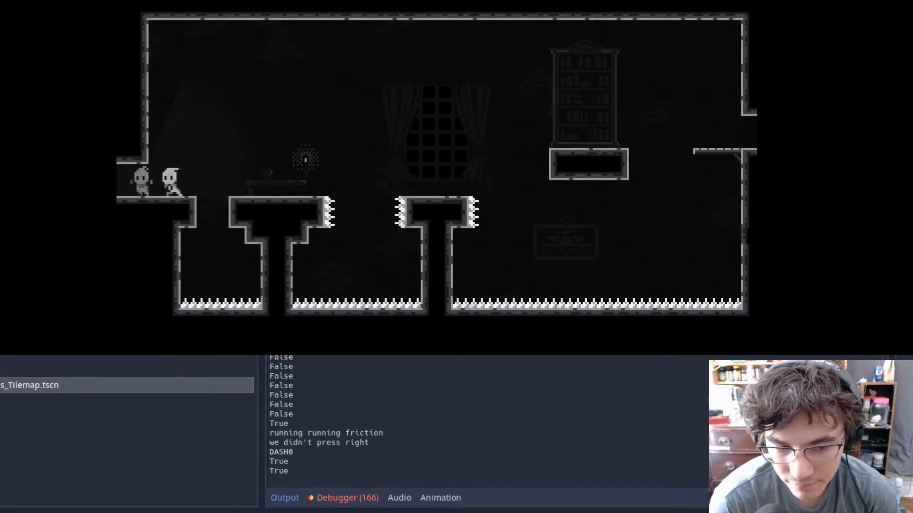
pyautogui.press('Left')
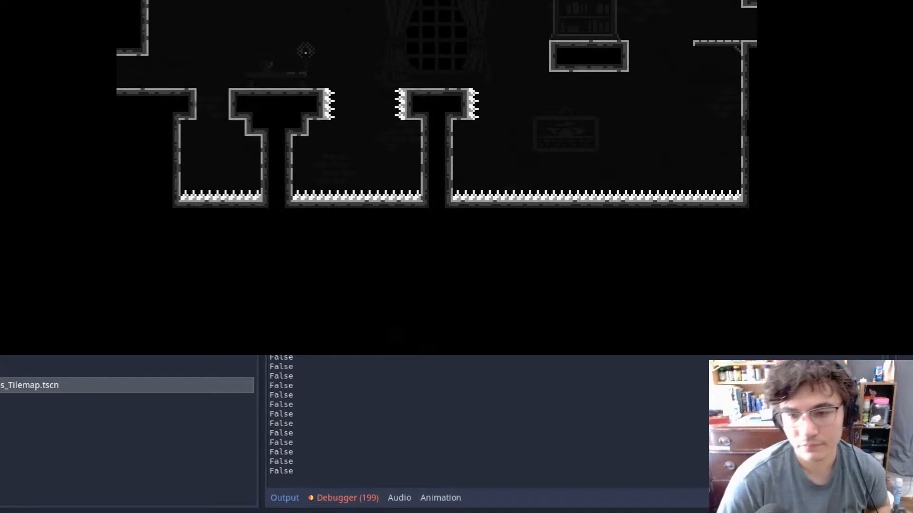
pyautogui.press('Right')
pyautogui.press('space')
pyautogui.press('Left')
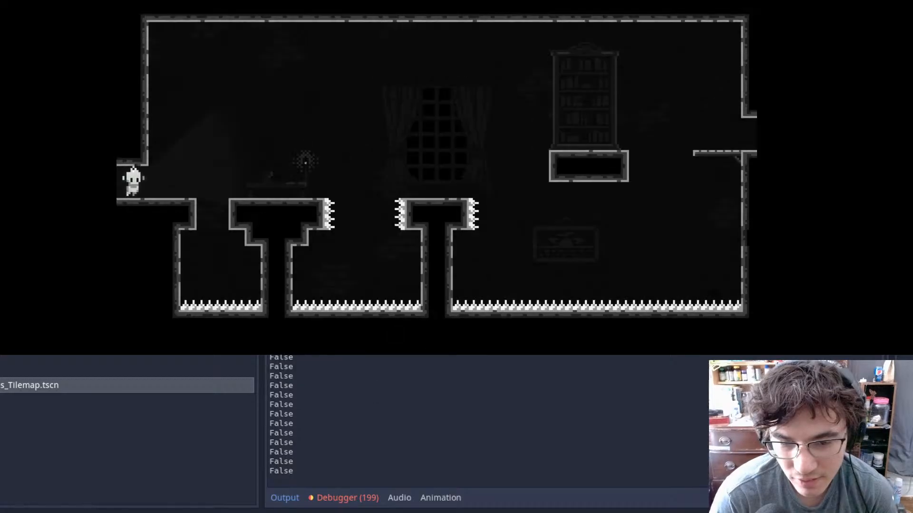
pyautogui.click(743, 1)
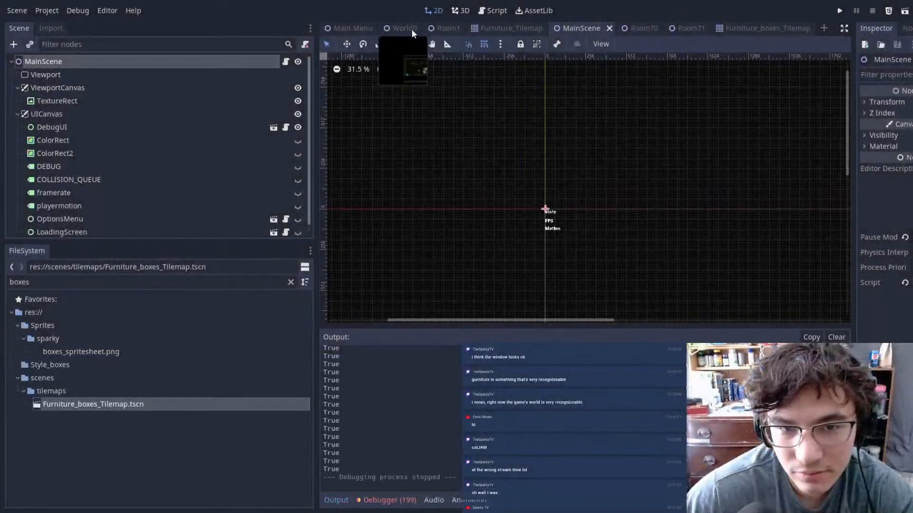
# - Open the World0 scene and examine the doorway and thin ledge between Room71 and the adjoining spiked room
pyautogui.click(403, 28)
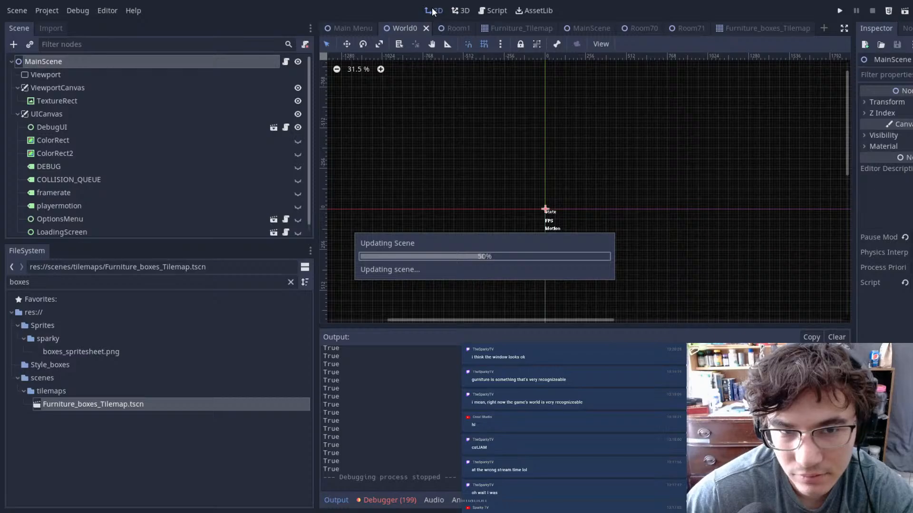
pyautogui.scroll(5, 551, 261)
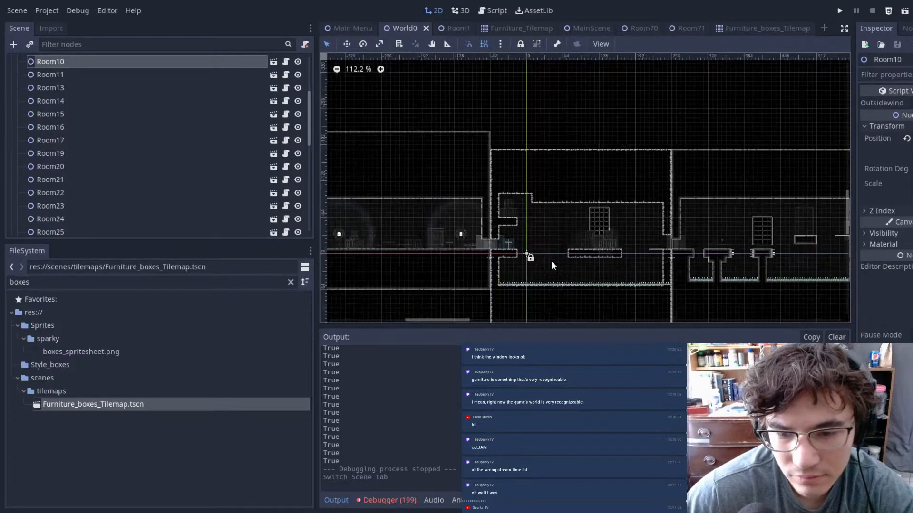
pyautogui.moveTo(683, 232); pyautogui.dragTo(552, 215, button='middle')
pyautogui.scroll(5, 563, 224)
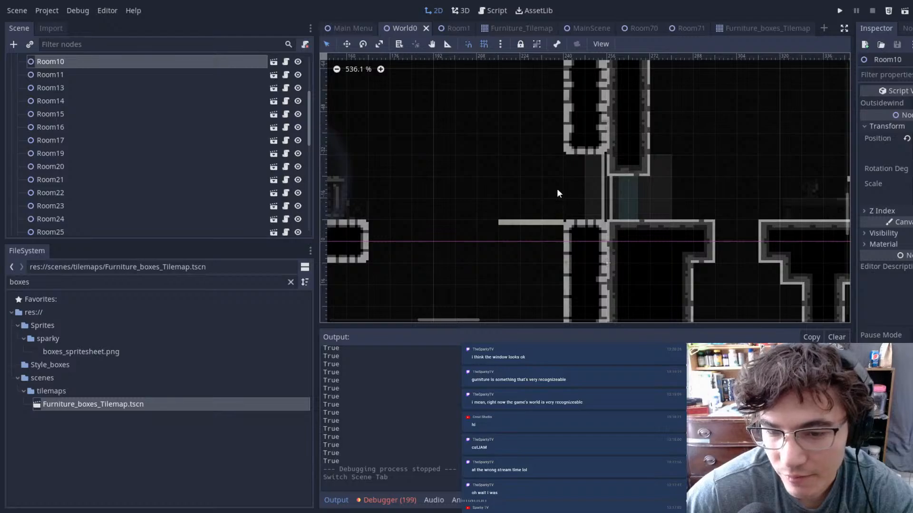
pyautogui.scroll(-6, 577, 229)
pyautogui.moveTo(576, 189); pyautogui.dragTo(614, 184, button='middle')
pyautogui.scroll(6, 615, 184)
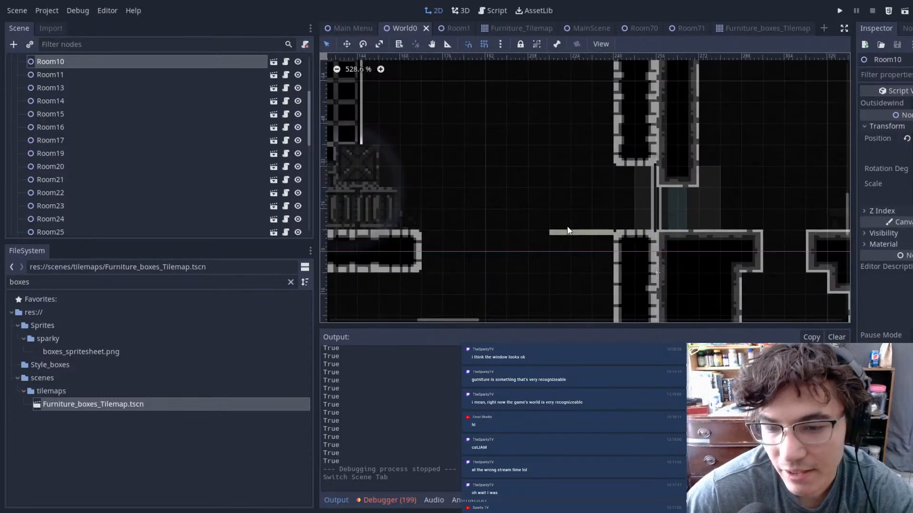
pyautogui.moveTo(630, 240); pyautogui.dragTo(654, 247, button='middle')
pyautogui.scroll(6, 654, 247)
pyautogui.scroll(-6, 558, 221)
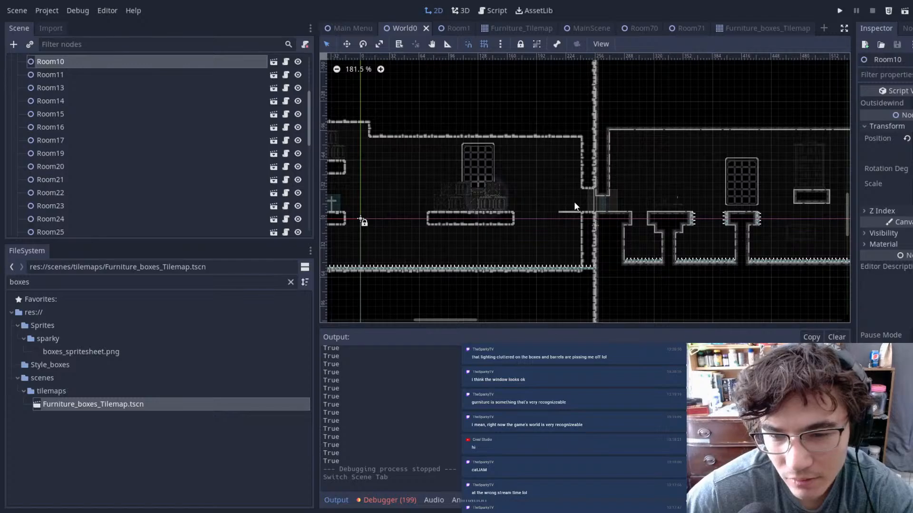
# - Select Room5 in World0 and inspect its room switcher at the doorway shared with Room71
pyautogui.scroll(3, 599, 204)
pyautogui.click(603, 204)
pyautogui.scroll(3, 619, 202)
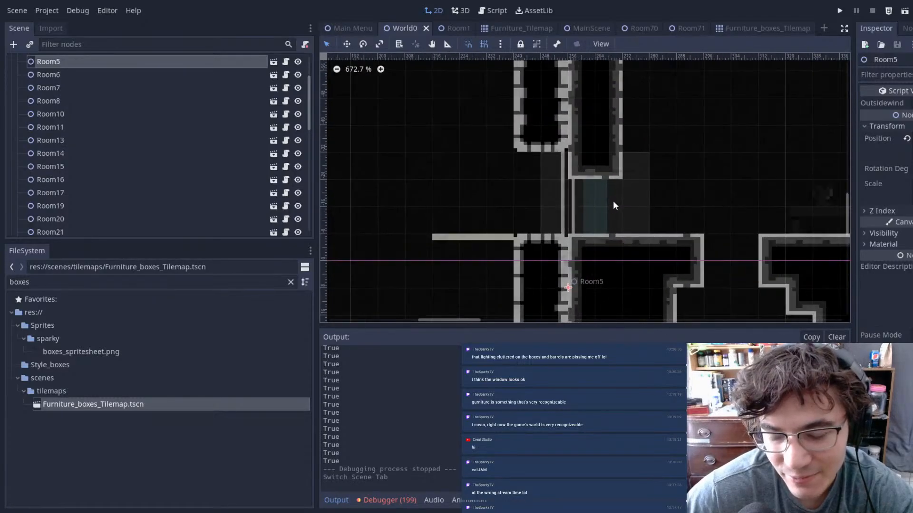
pyautogui.scroll(-5, 527, 218)
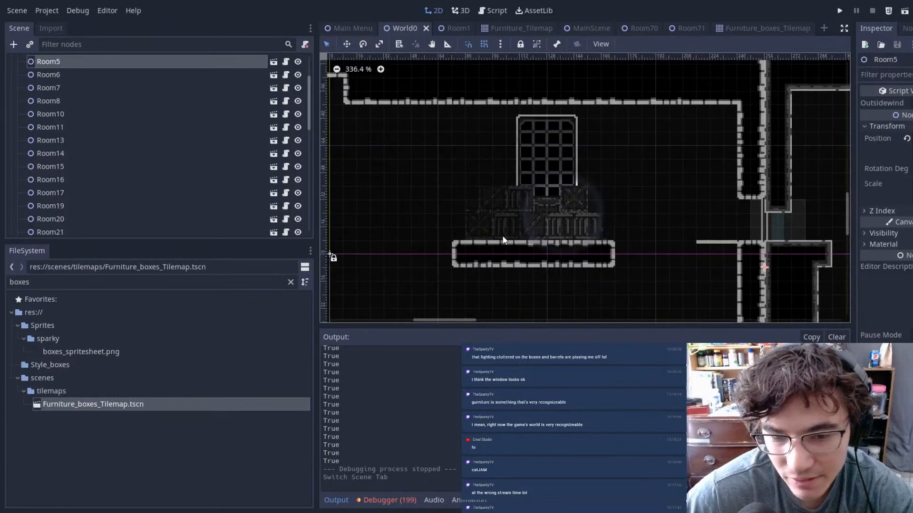
# - Select Room71 in World0, open its scene and try to pick the room switcher beside the memory stone
pyautogui.click(442, 214)
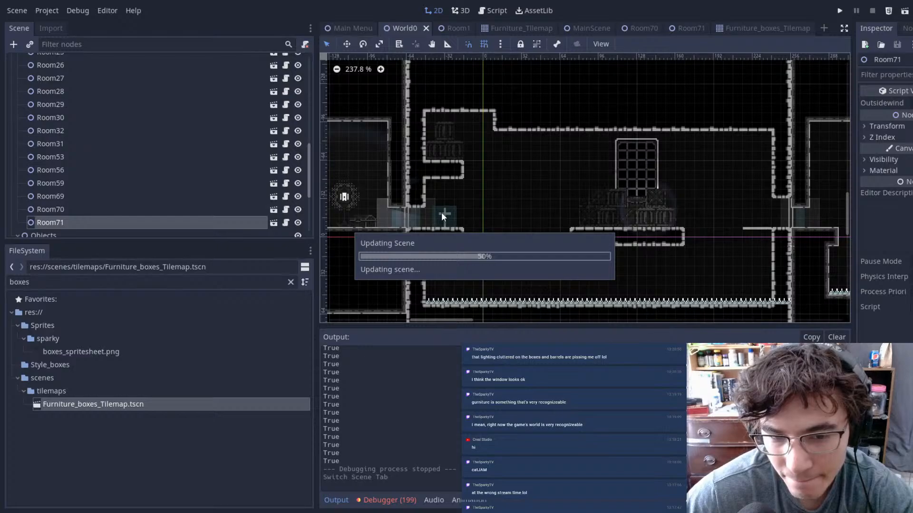
pyautogui.click(441, 212)
pyautogui.click(458, 245)
pyautogui.scroll(-2, 376, 240)
pyautogui.moveTo(548, 245); pyautogui.dragTo(500, 243, button='middle')
pyautogui.click(389, 241)
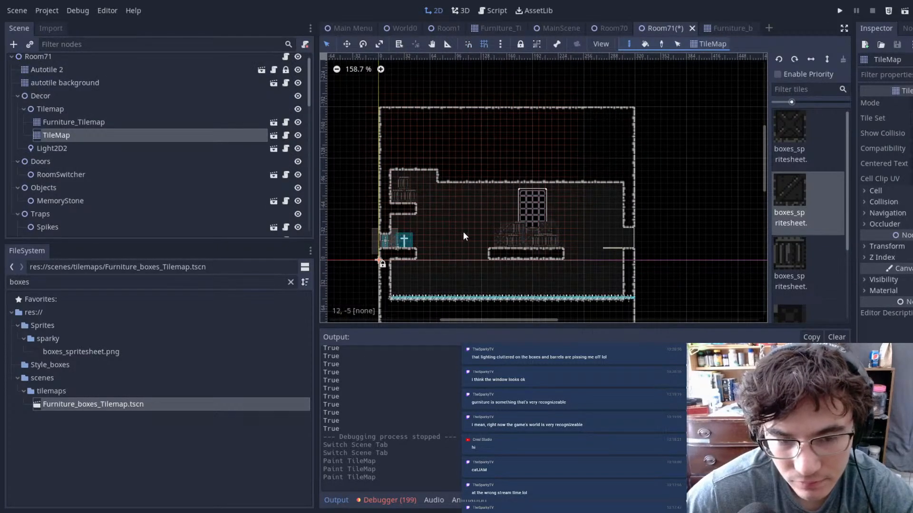
pyautogui.hotkey('ctrl', 'd')
pyautogui.moveTo(463, 213); pyautogui.dragTo(661, 206)
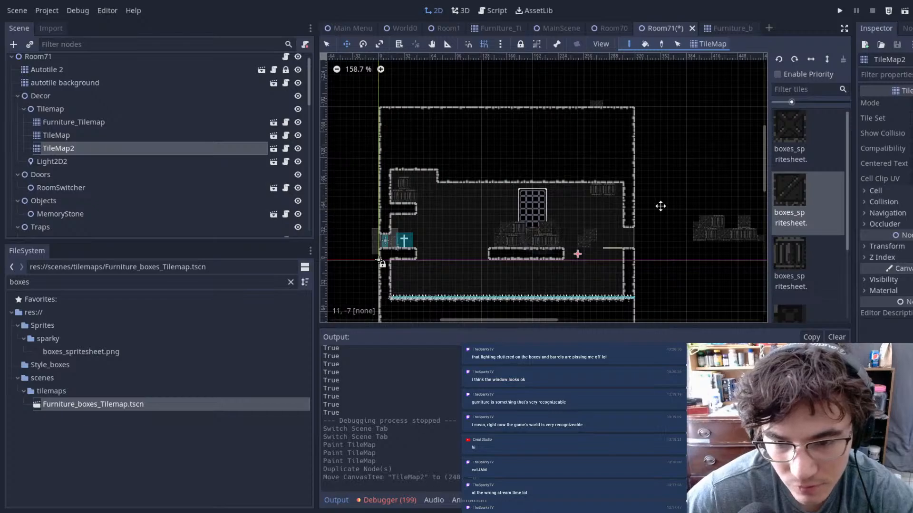
pyautogui.click(129, 147)
pyautogui.press('Delete')
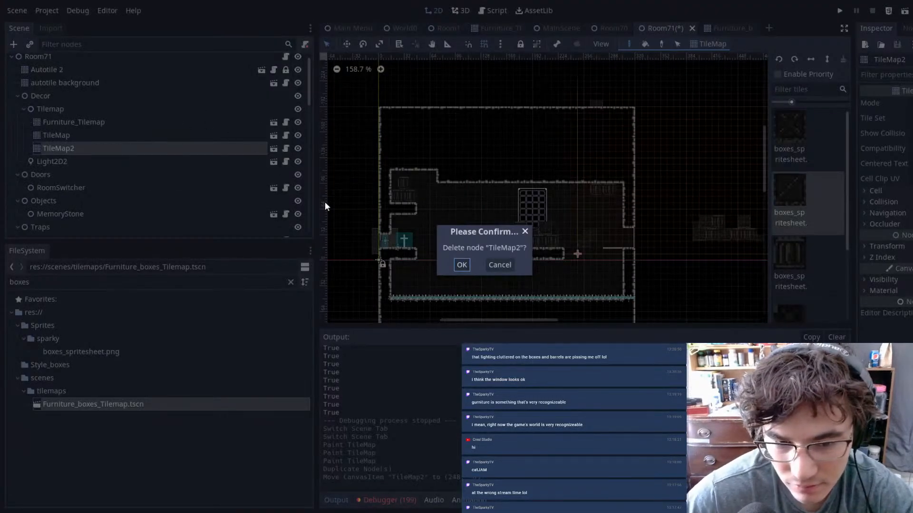
pyautogui.click(461, 265)
# - Duplicate the RoomSwitcher beside the memory stone and place the copy in the opposite doorway, next to the thin ledge
pyautogui.scroll(5, 380, 233)
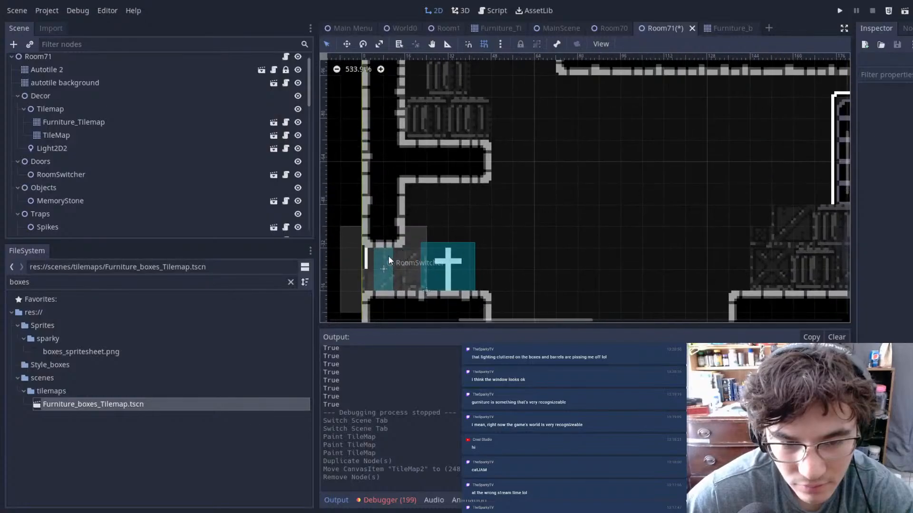
pyautogui.click(386, 266)
pyautogui.scroll(-2, 506, 211)
pyautogui.hotkey('ctrl', 'd')
pyautogui.moveTo(415, 240); pyautogui.dragTo(723, 217)
pyautogui.moveTo(709, 219); pyautogui.dragTo(434, 229, button='middle')
pyautogui.moveTo(447, 228); pyautogui.dragTo(732, 251)
pyautogui.scroll(2, 628, 230)
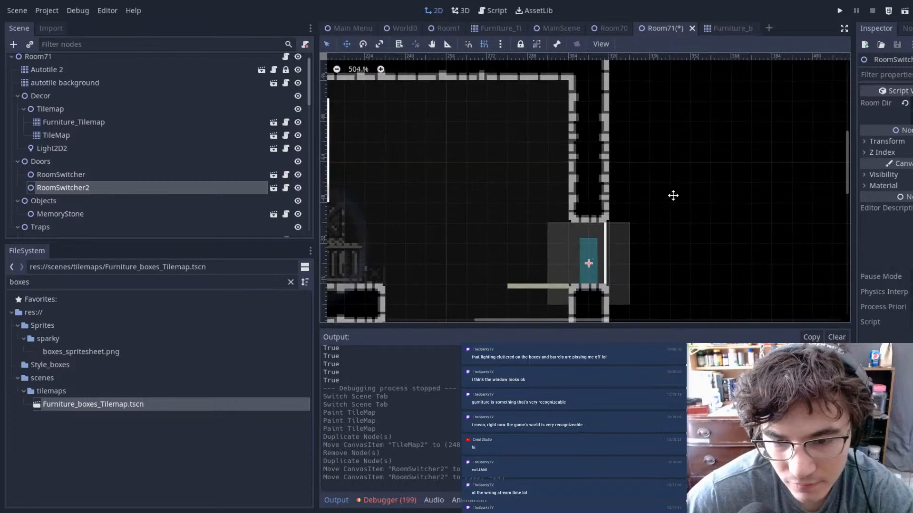
pyautogui.click(670, 198)
pyautogui.scroll(1, 149, 107)
# - Paint an Autotile 2 wall tile at the lower end of the wall above the doorway by the thin ledge
pyautogui.click(48, 75)
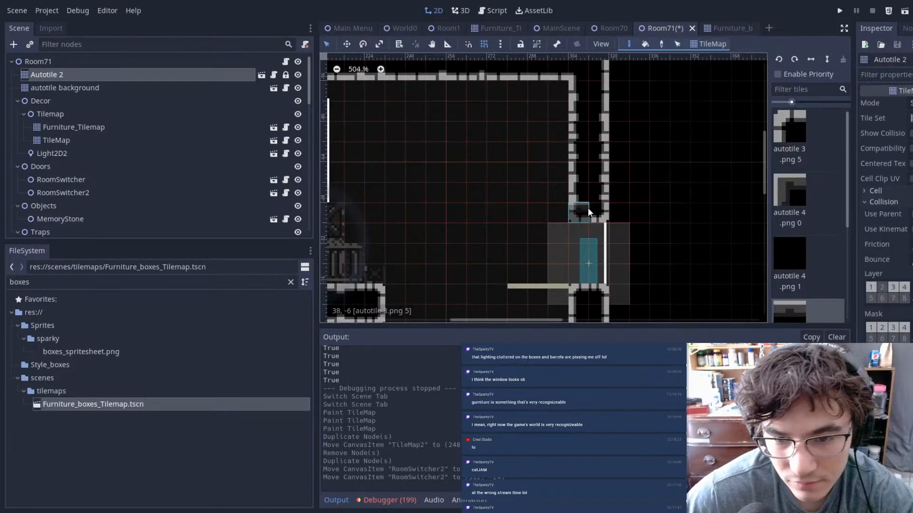
pyautogui.click(594, 219)
pyautogui.scroll(-4, 603, 226)
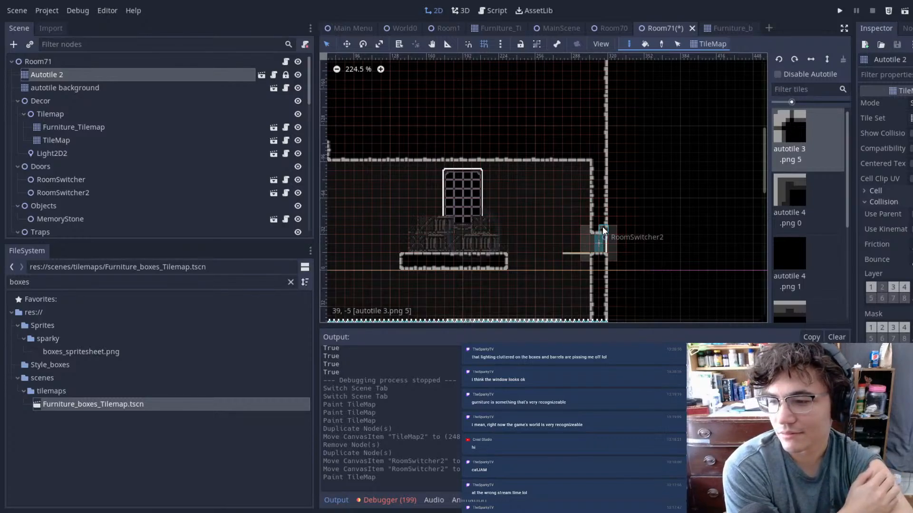
# - Inspect the crates and barrels stacked beneath the window up close and save the Room71 scene
pyautogui.scroll(14, 489, 208)
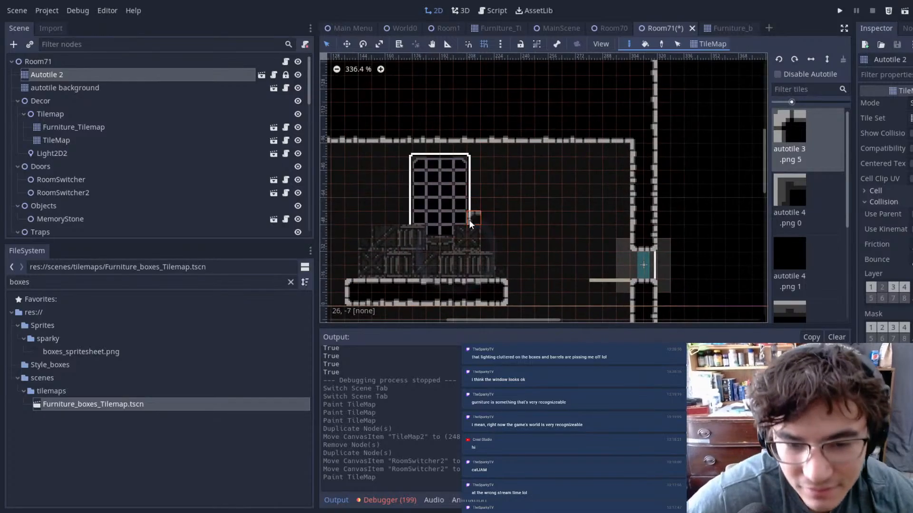
pyautogui.moveTo(525, 267); pyautogui.dragTo(650, 230, button='middle')
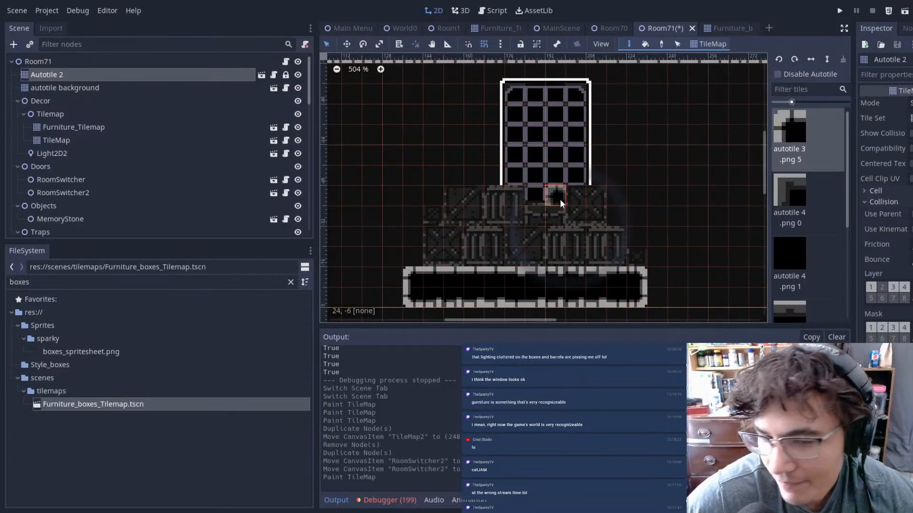
pyautogui.scroll(5, 547, 228)
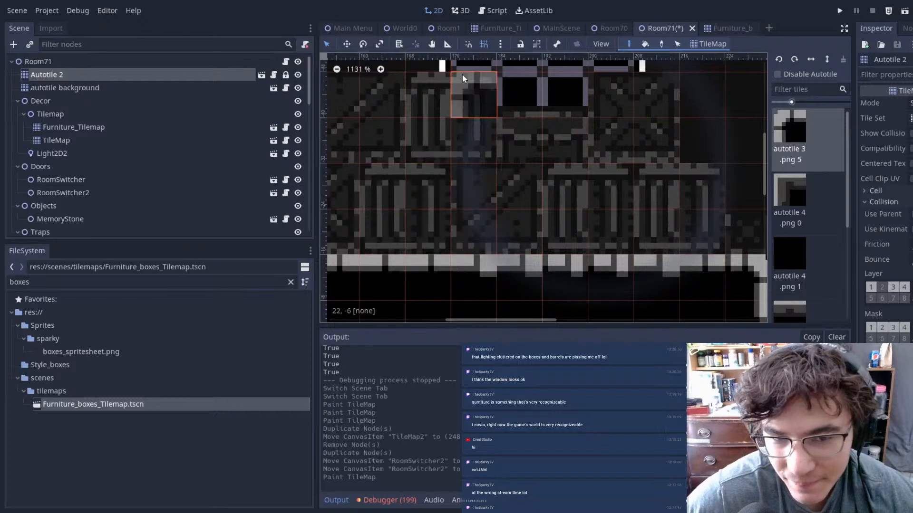
pyautogui.scroll(-2, 547, 200)
pyautogui.scroll(-7, 544, 195)
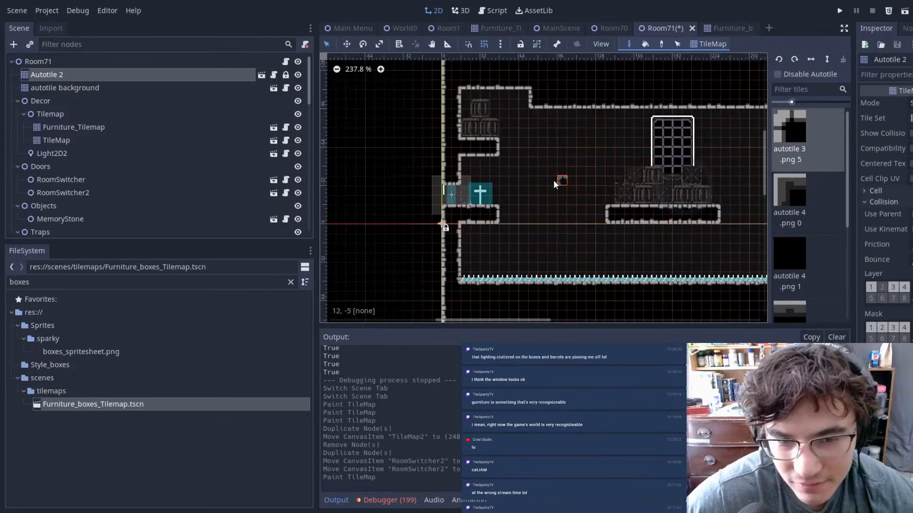
pyautogui.hotkey('ctrl', 's')
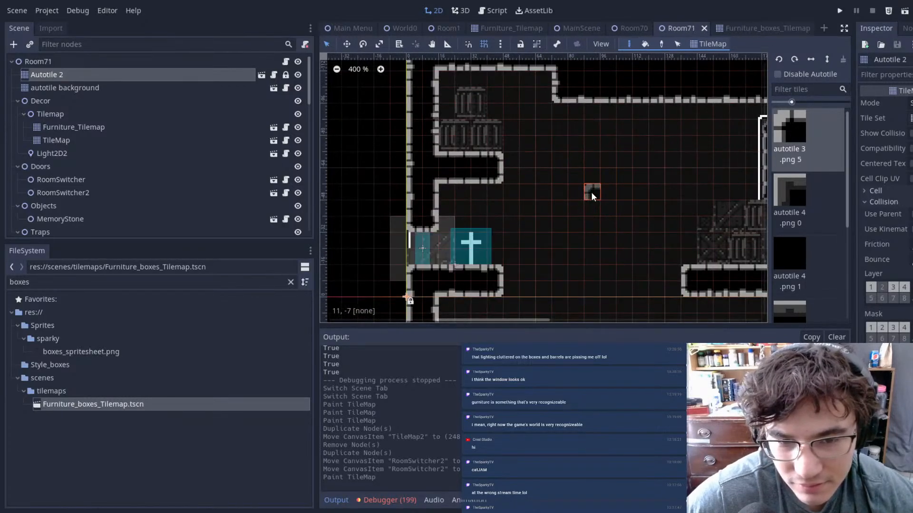
# - Examine how the window and box stack look against the rest of Room71, keeping the scene saved
pyautogui.scroll(2, 592, 192)
pyautogui.moveTo(645, 217); pyautogui.dragTo(583, 207, button='middle')
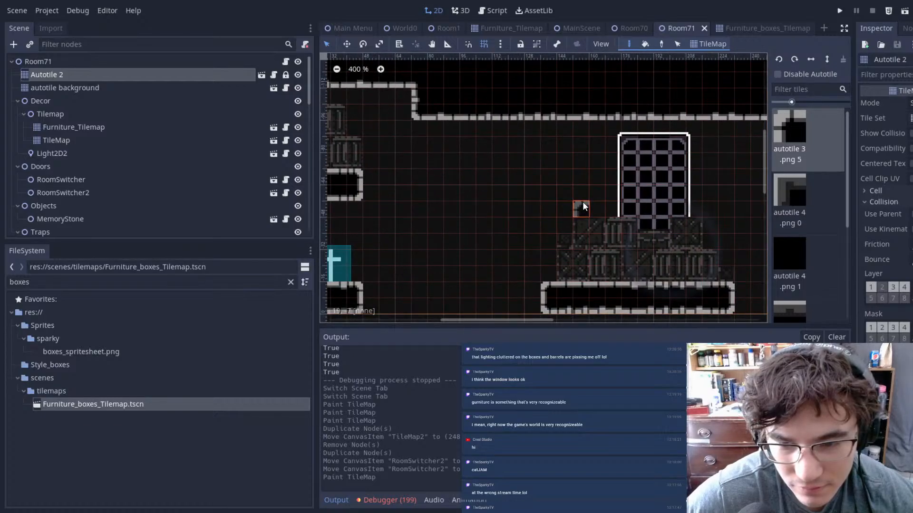
pyautogui.hotkey('ctrl', 's')
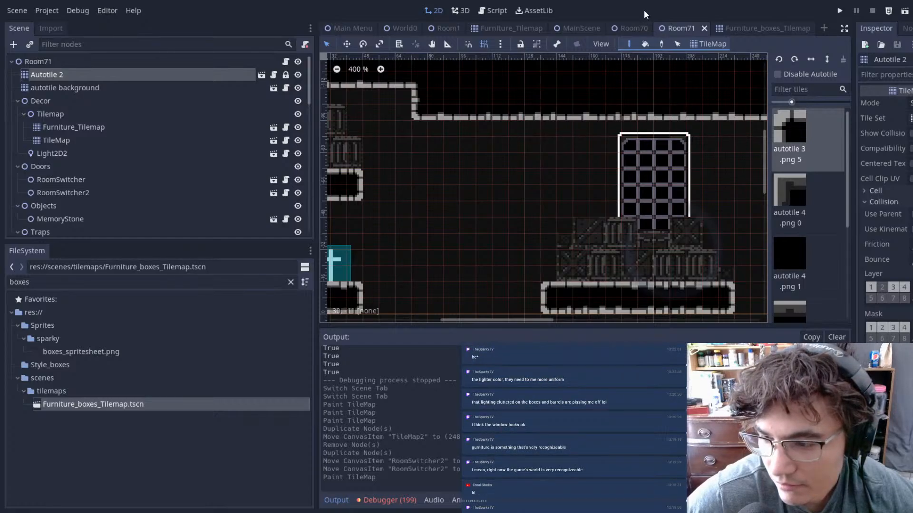
pyautogui.scroll(-3, 641, 134)
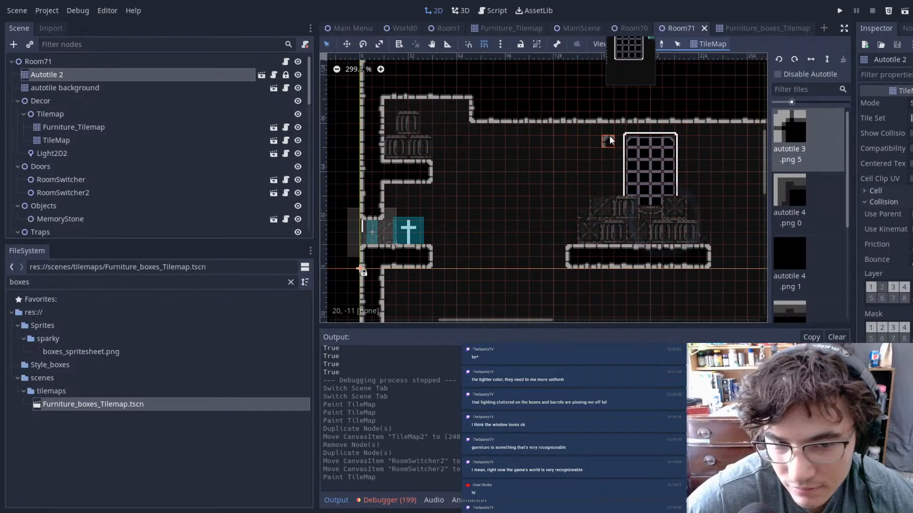
pyautogui.scroll(3, 650, 148)
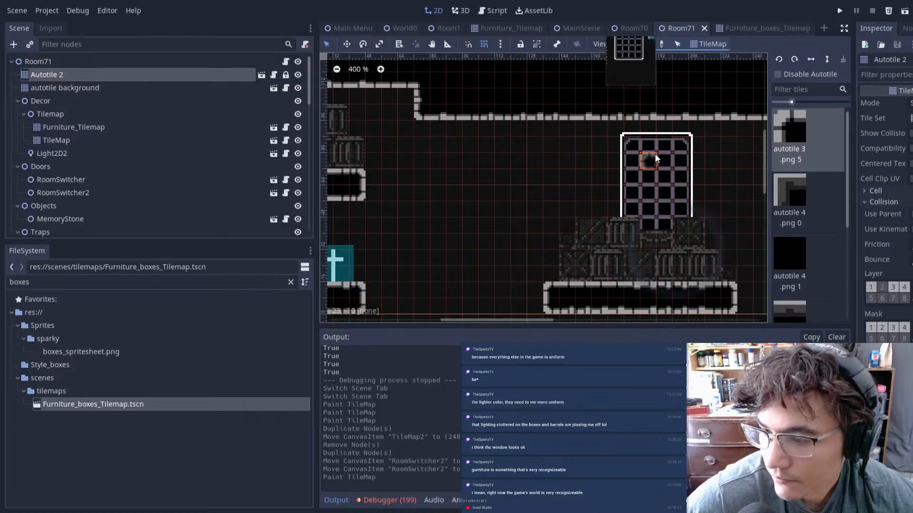
pyautogui.scroll(-3, 654, 154)
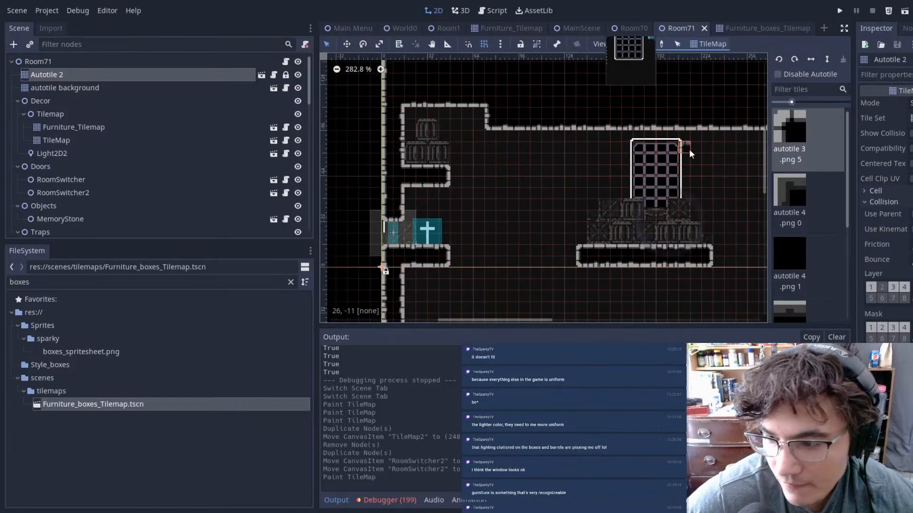
pyautogui.moveTo(654, 154); pyautogui.dragTo(619, 161, button='middle')
pyautogui.hotkey('ctrl', 's')
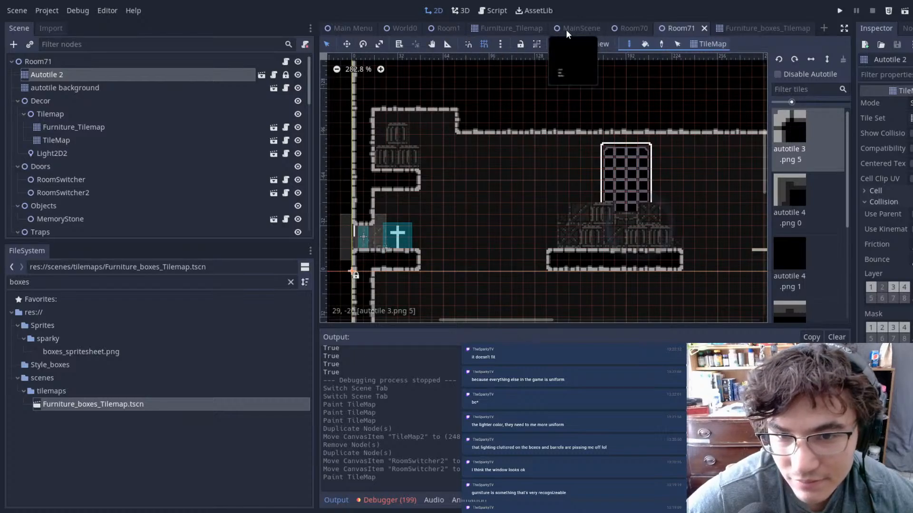
# - Switch to MainScene, run the game and start walking the character through the furnished room
pyautogui.click(578, 29)
pyautogui.press('F5')
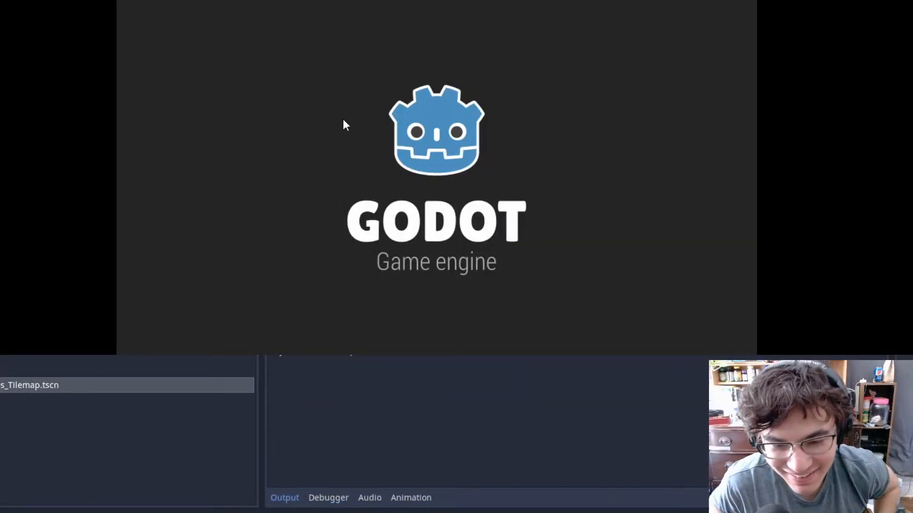
pyautogui.press('Right')
pyautogui.press('Right')
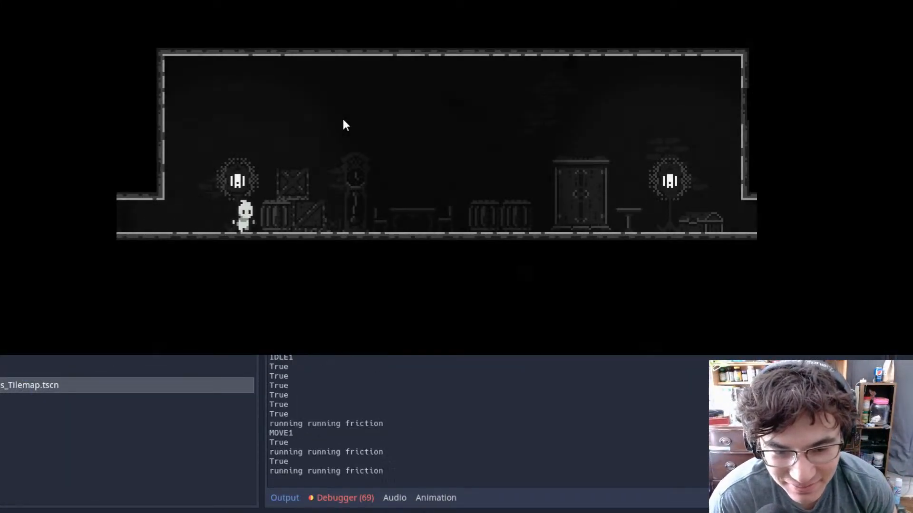
# - Jump and dash back and forth across the furnished room and leave through its far doorway into Room71
pyautogui.press('space')
pyautogui.press('shift')
pyautogui.press('space')
pyautogui.press('Left')
pyautogui.press('space')
pyautogui.press('space')
pyautogui.press('space')
pyautogui.press('Left')
pyautogui.press('Left')
pyautogui.press('Left')
pyautogui.press('Right')
pyautogui.press('Left')
pyautogui.press('Right')
pyautogui.press('shift')
pyautogui.press('shift')
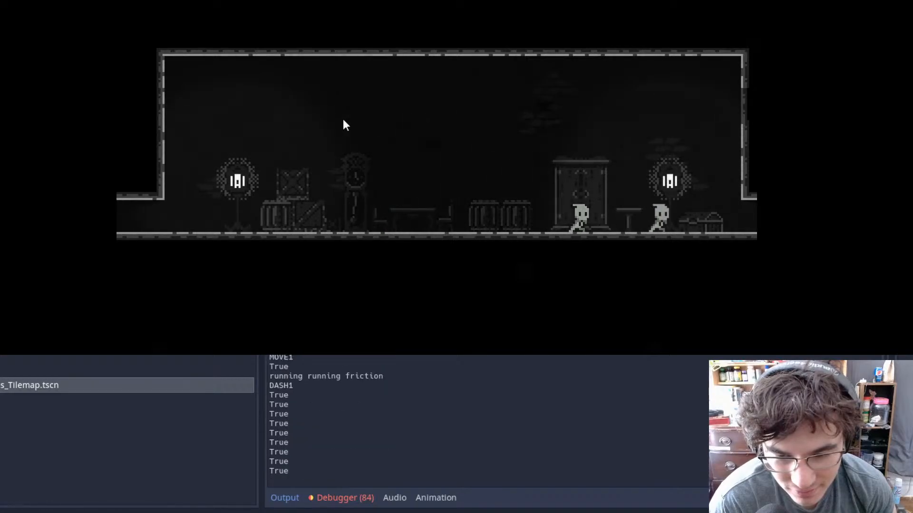
pyautogui.press('Right')
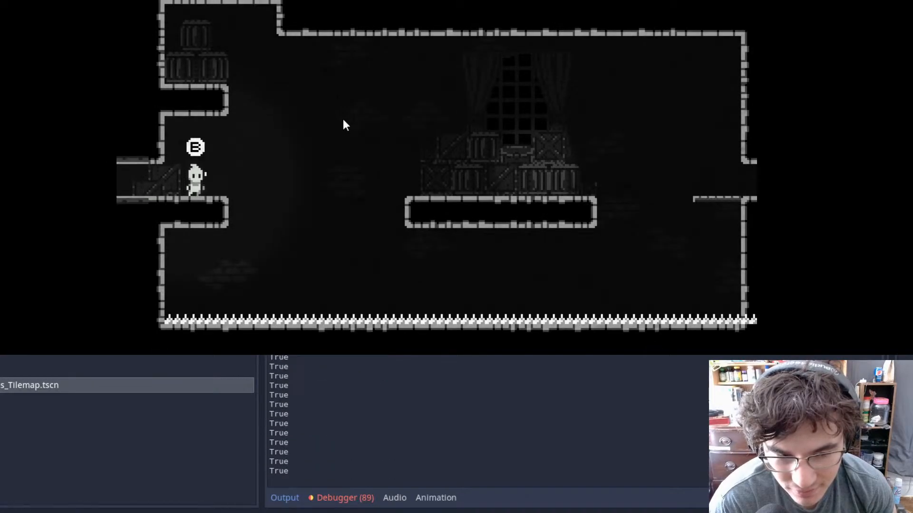
# - Jump from the memory stone ledge across Room71 to the box platform and climb off its far edge
pyautogui.press('Right')
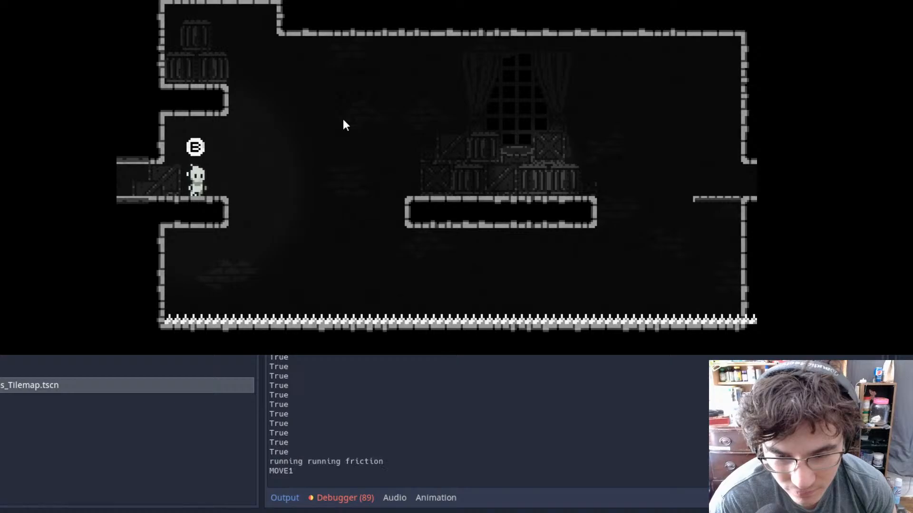
pyautogui.press('space')
pyautogui.press('space')
pyautogui.press('Right')
pyautogui.press('Left')
pyautogui.press('Right')
pyautogui.press('Left')
pyautogui.press('space')
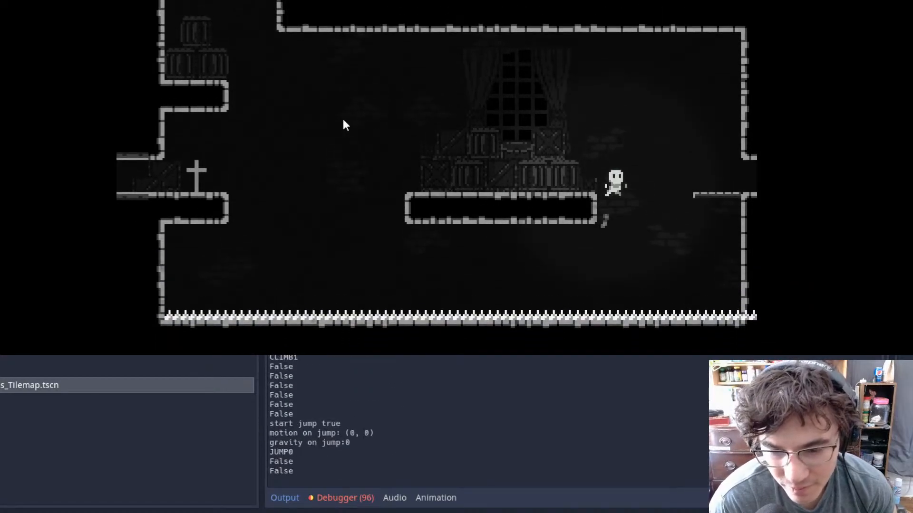
# - Jump back onto the box platform beneath the window and walk to its edge facing the memory stone
pyautogui.press('Right')
pyautogui.press('Left')
pyautogui.press('space')
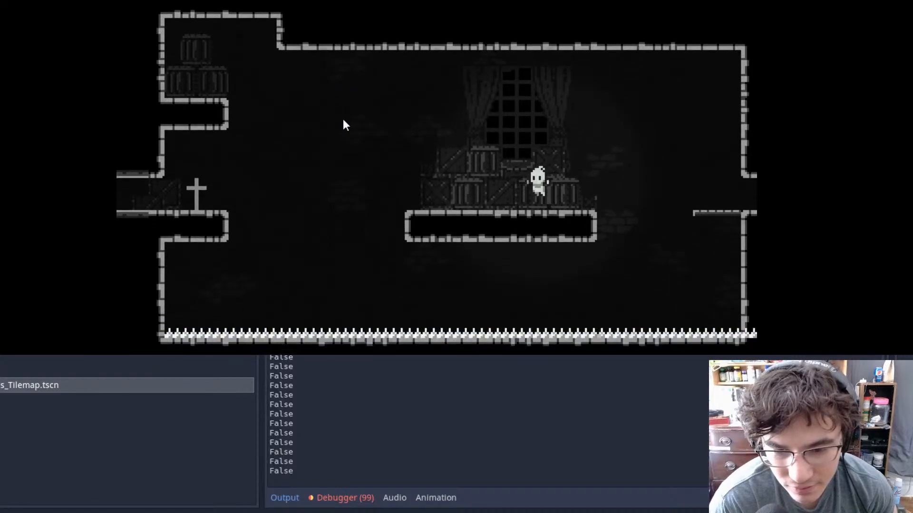
pyautogui.press('Left')
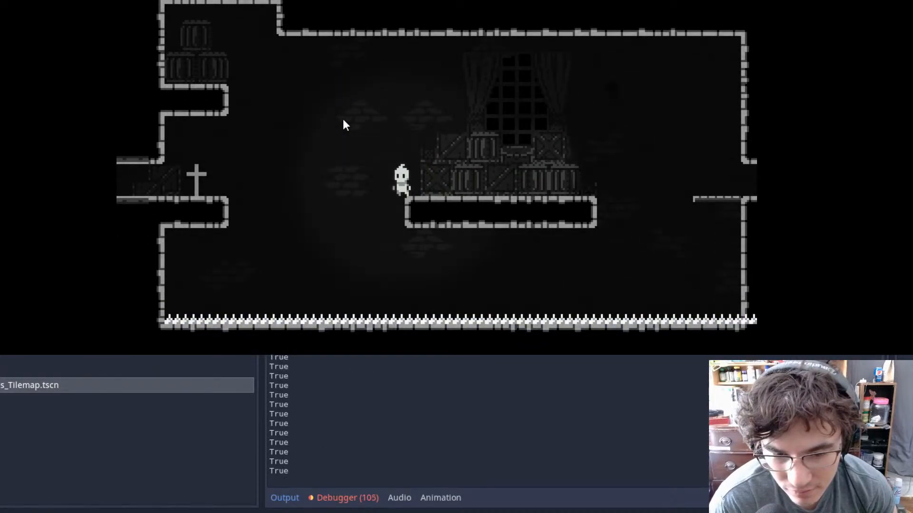
# - Jump over the boxes to the thin ledge, enter the adjoining spiked room and leap across its platforms
pyautogui.press('Right')
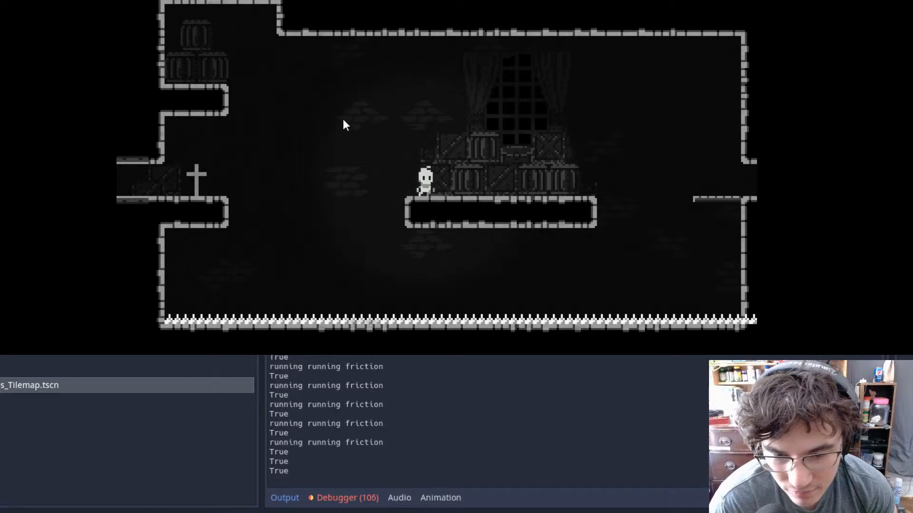
pyautogui.press('space')
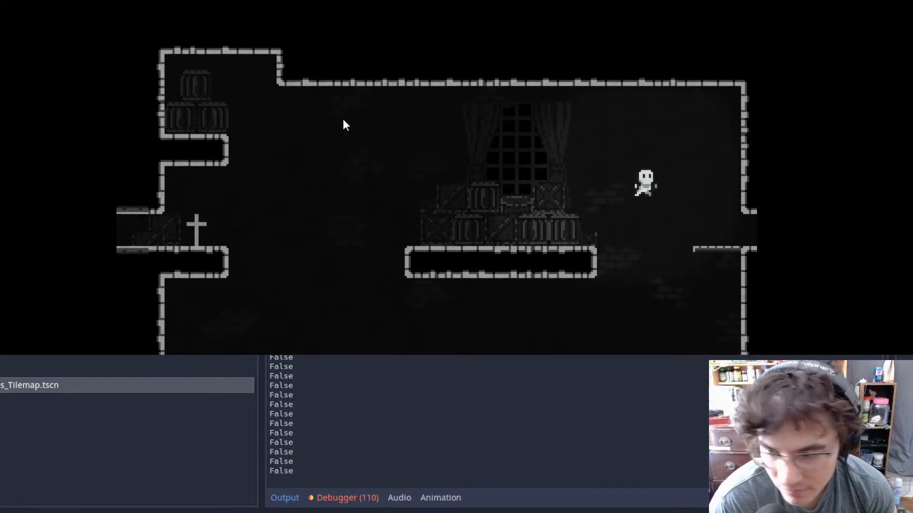
pyautogui.press('Right')
pyautogui.press('space')
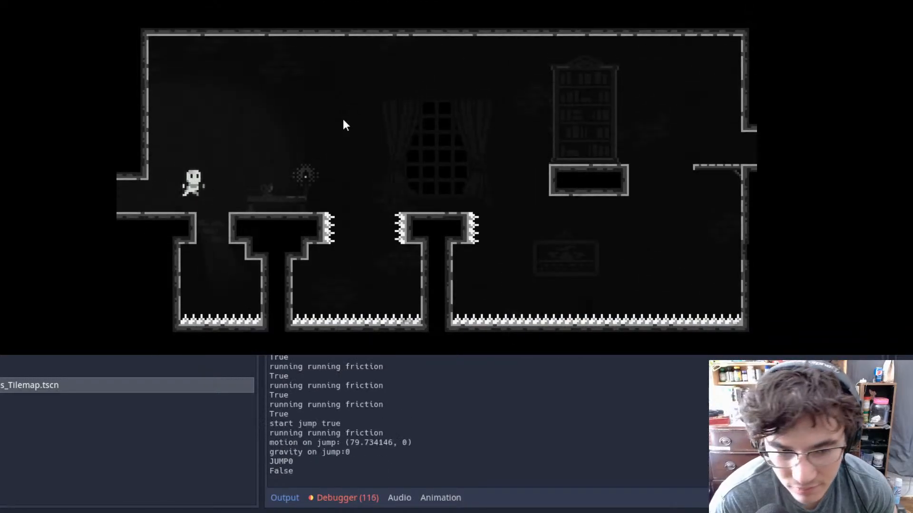
pyautogui.press('space')
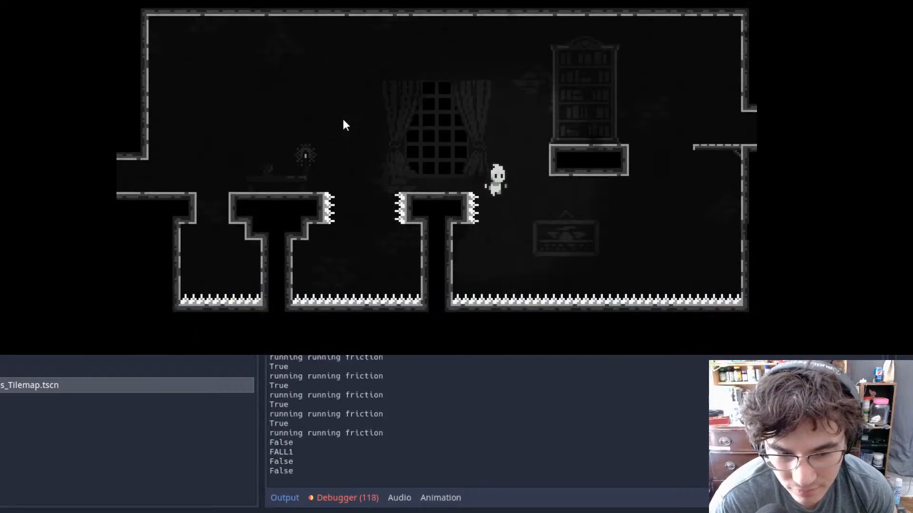
pyautogui.press('space')
pyautogui.press('space')
# - Return through the doorway to Room71, then jump and dash from the thin ledge to the box platform
pyautogui.press('Left')
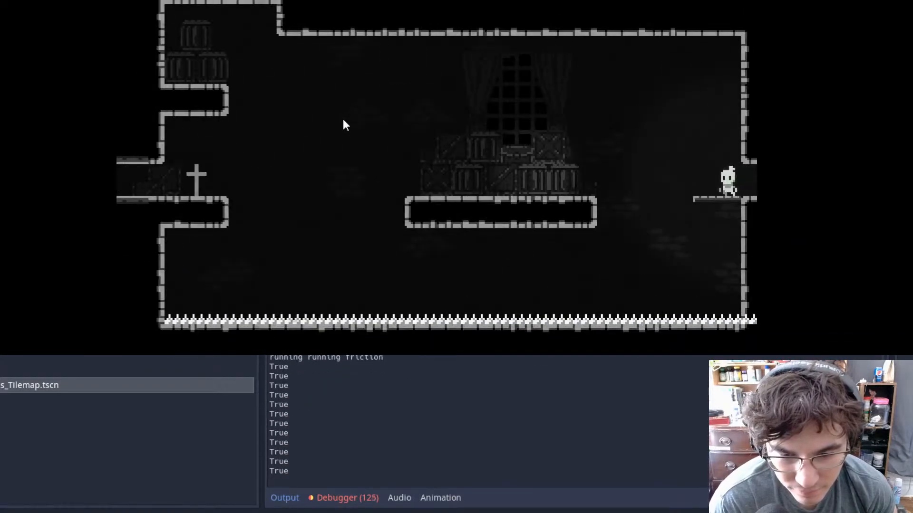
pyautogui.press('space')
pyautogui.press('shift')
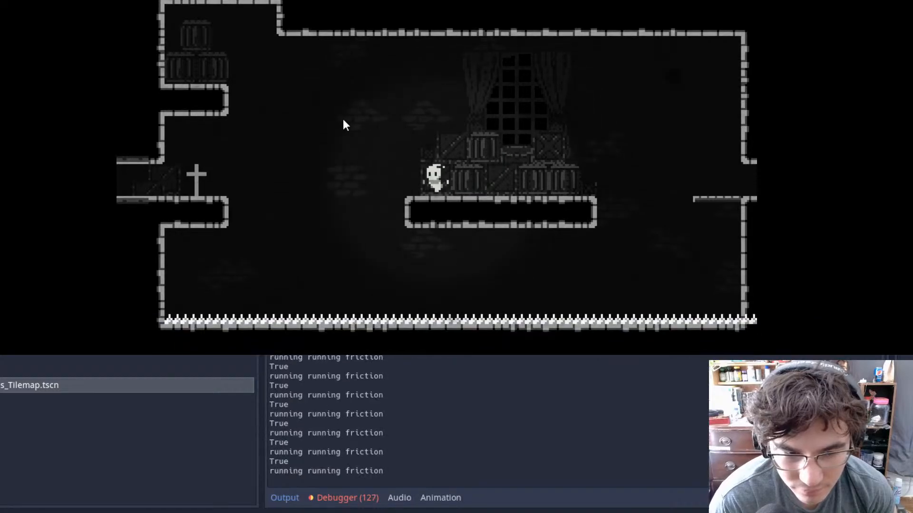
# - Jump and dash from the box platform to the memory stone ledge and enter the adjoining candlelit room
pyautogui.press('space')
pyautogui.press('shift')
pyautogui.press('space')
pyautogui.press('Right')
pyautogui.press('Left')
pyautogui.press('shift')
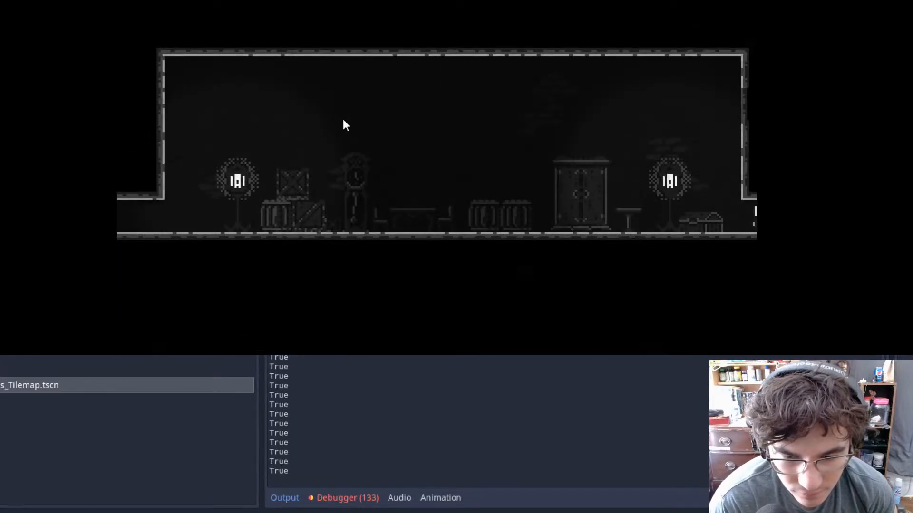
# - Return to Room71, jump and dash over the box platform to the thin ledge, and enter the spiked room
pyautogui.press('Right')
pyautogui.press('Right')
pyautogui.press('space')
pyautogui.press('shift')
pyautogui.press('shift')
pyautogui.press('space')
pyautogui.press('shift')
pyautogui.press('space')
pyautogui.press('Right')
pyautogui.press('space')
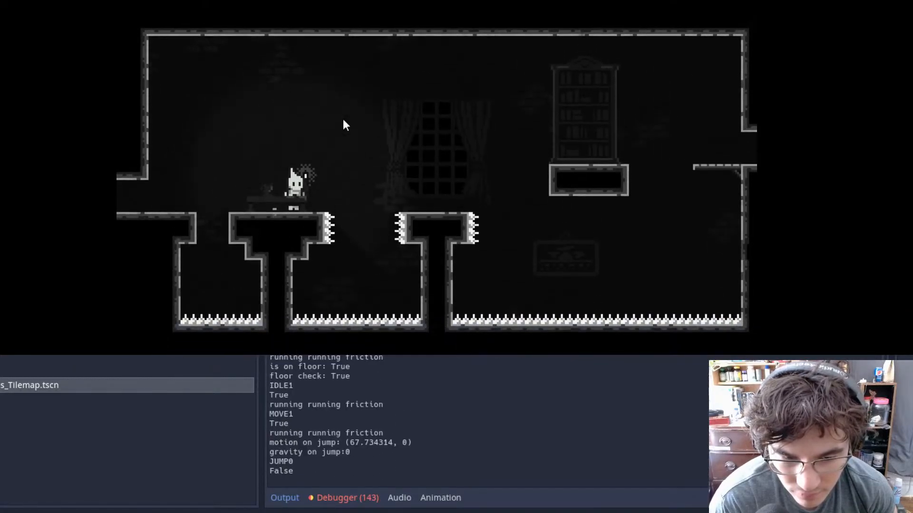
# - Jump and dash across the spiked room's platforms and go through the doorway beyond the bookshelf
pyautogui.press('space')
pyautogui.press('shift')
pyautogui.press('space')
pyautogui.press('shift')
pyautogui.press('Right')
pyautogui.press('Left')
pyautogui.press('Right')
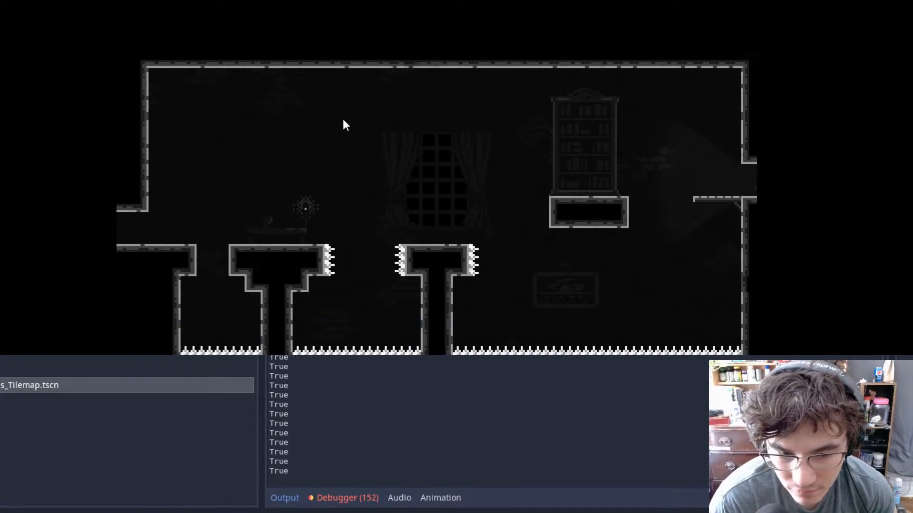
pyautogui.press('Right')
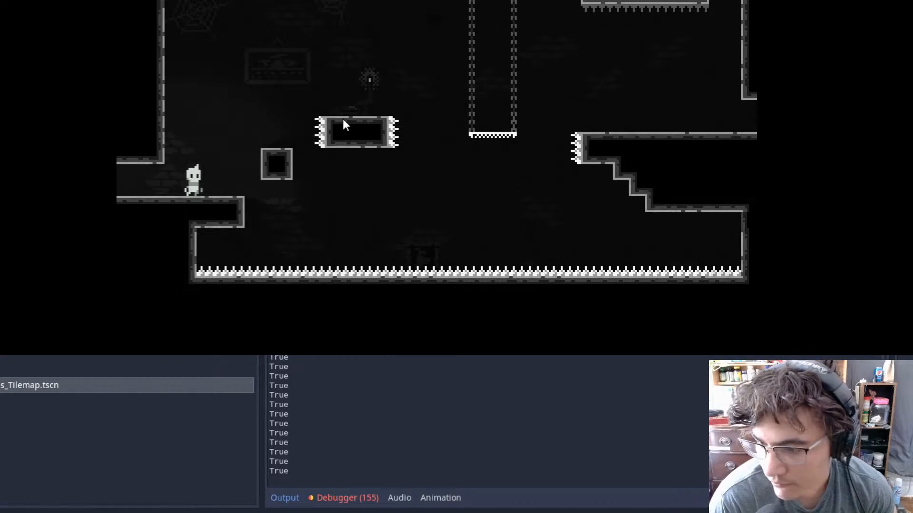
# - Re-enter the spiked room and jump and dash back over its platforms to the doorway leading to Room71
pyautogui.press('Left')
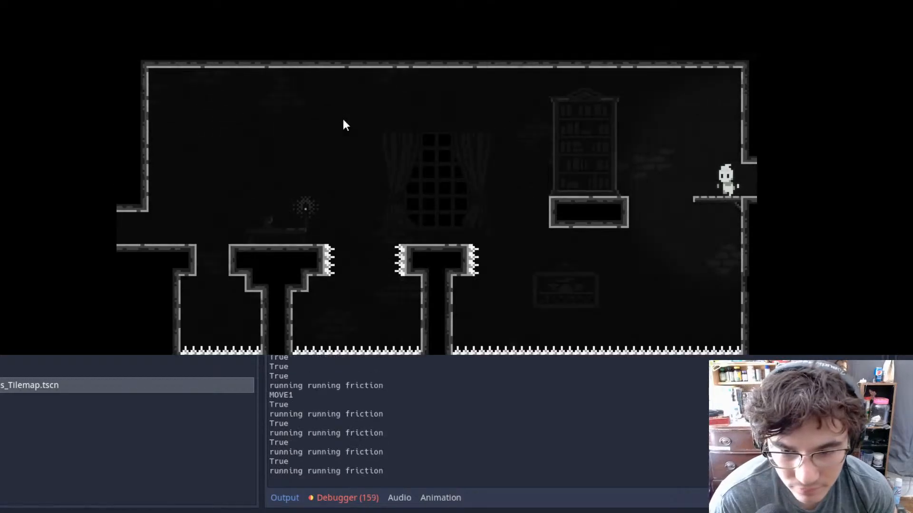
pyautogui.press('Left')
pyautogui.press('space')
pyautogui.press('space')
pyautogui.press('space')
pyautogui.press('space')
pyautogui.press('Left')
pyautogui.press('space')
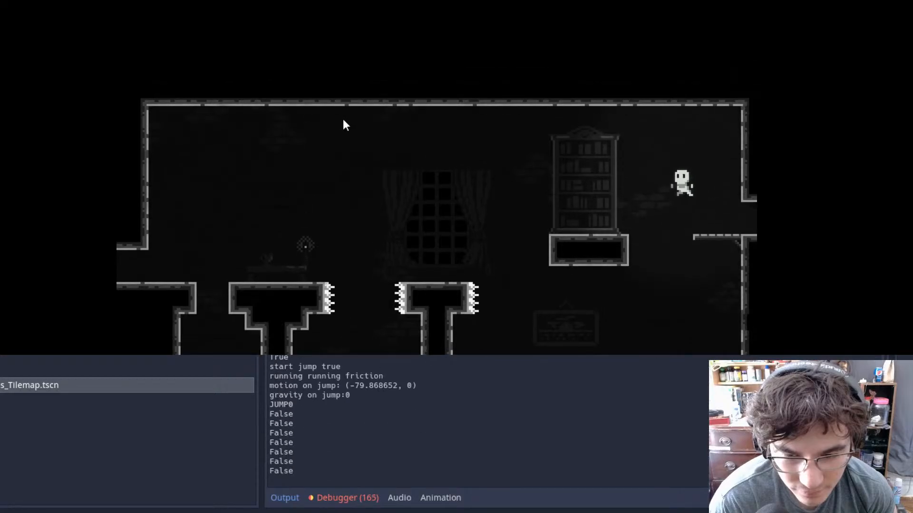
pyautogui.press('space')
pyautogui.press('space')
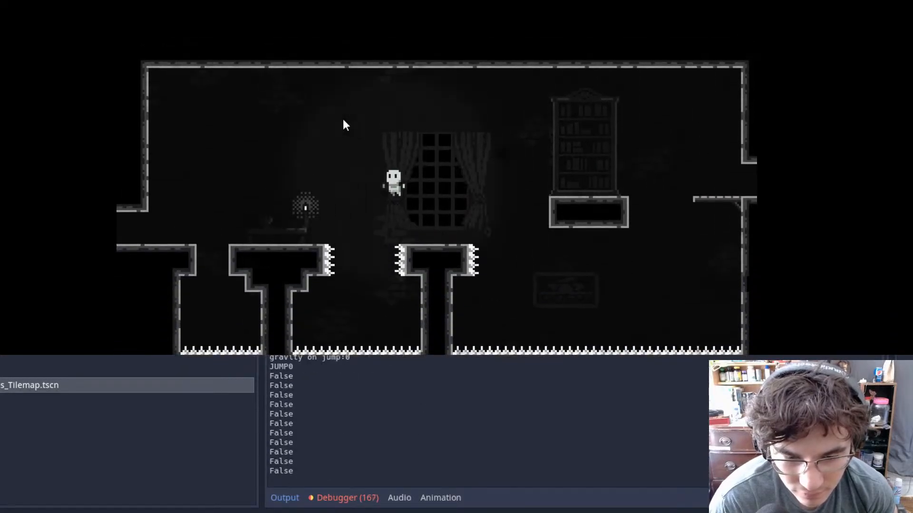
pyautogui.press('shift')
pyautogui.press('space')
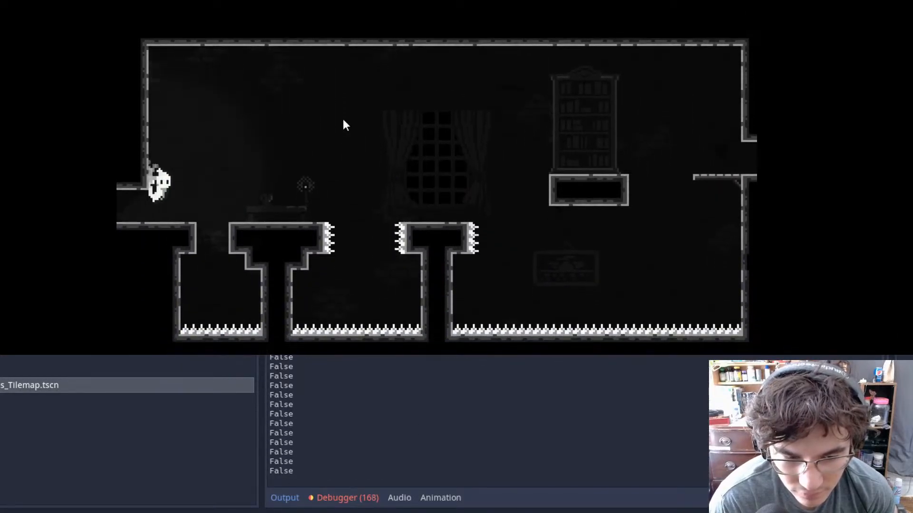
# - Go through the doorway to Room71, then jump and dash from the thin ledge onto the box platform
pyautogui.press('Left')
pyautogui.press('space')
pyautogui.press('shift')
pyautogui.press('Left')
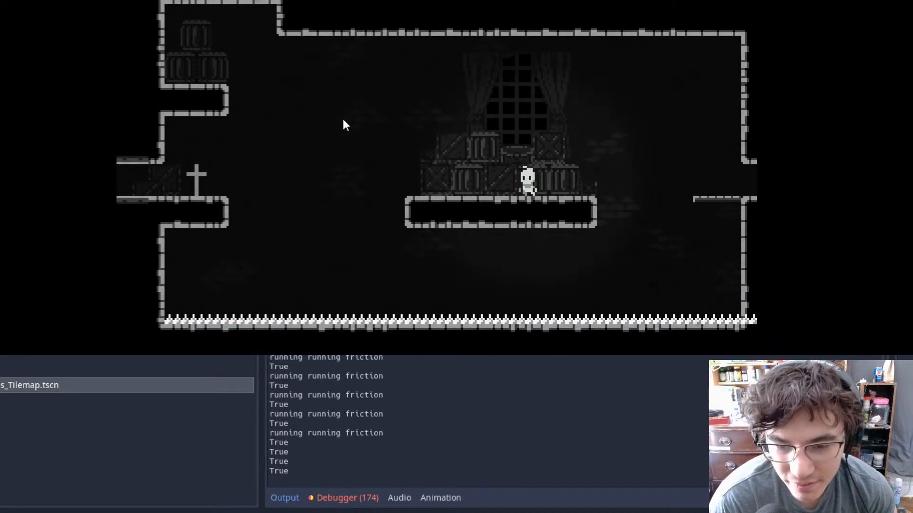
# - Walk back and forth in front of the boxes, then jump over them toward the memory stone side
pyautogui.press('space')
pyautogui.press('Right')
pyautogui.press('Left')
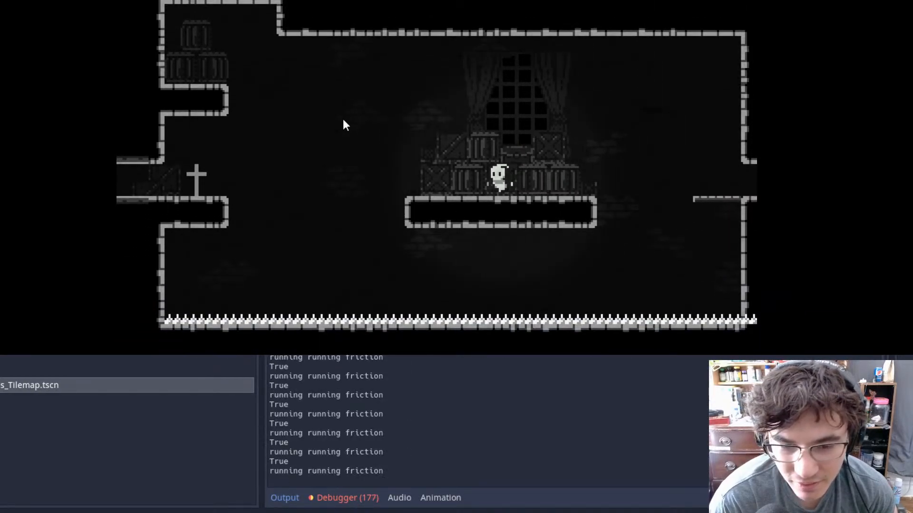
pyautogui.press('Right')
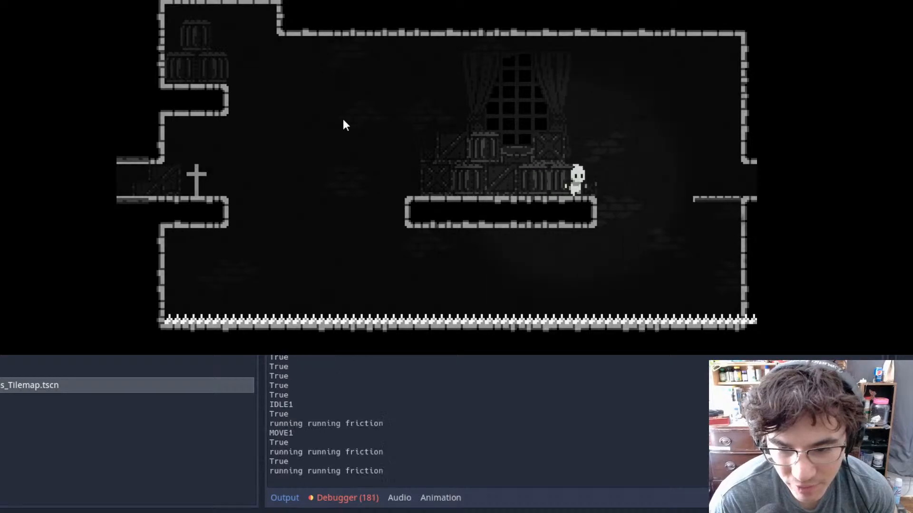
pyautogui.press('Right')
pyautogui.press('space')
pyautogui.press('Left')
pyautogui.press('space')
pyautogui.press('space')
pyautogui.press('Left')
pyautogui.press('space')
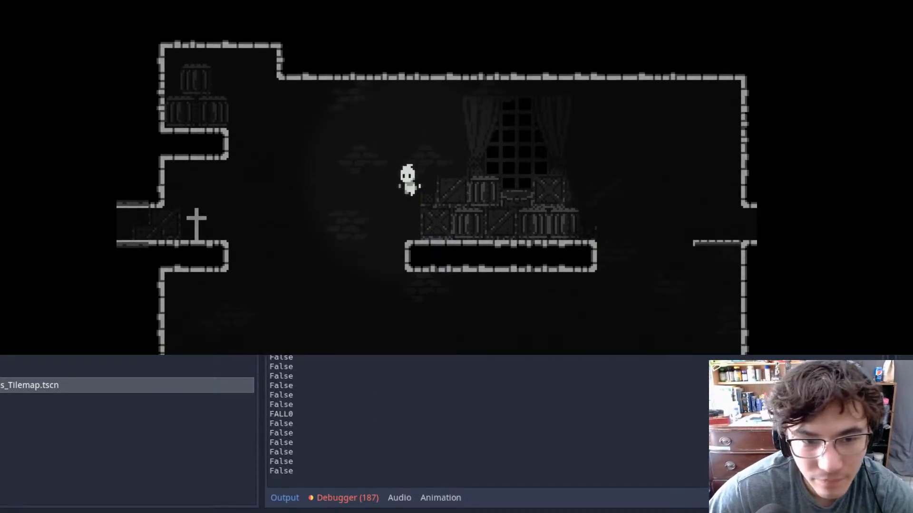
# - Stop the game, find the spiked room beside Room71 in World0, and open its Room5 scene
pyautogui.press('F8')
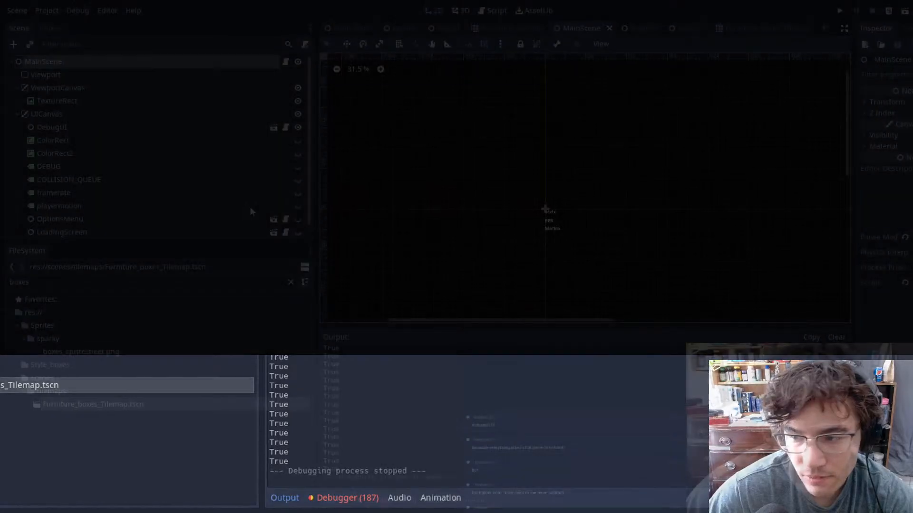
pyautogui.click(404, 29)
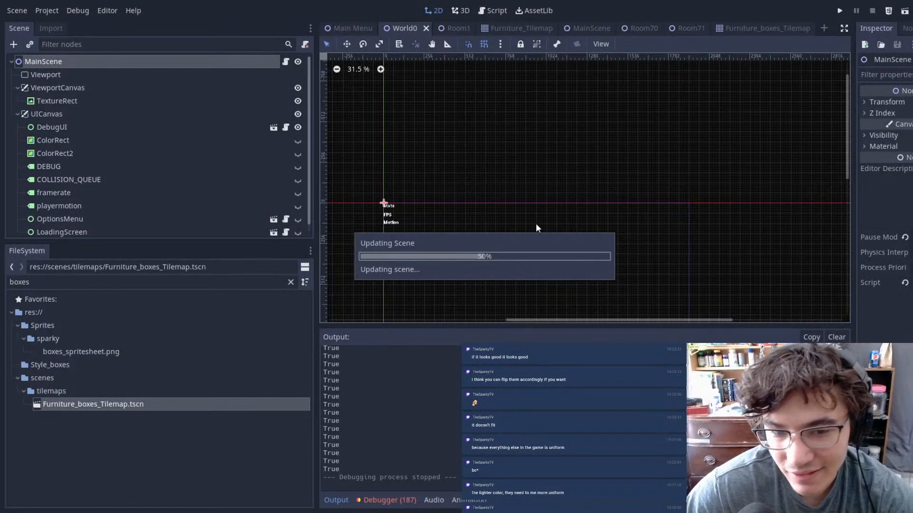
pyautogui.scroll(-6, 501, 147)
pyautogui.moveTo(657, 199); pyautogui.dragTo(868, 197, button='middle')
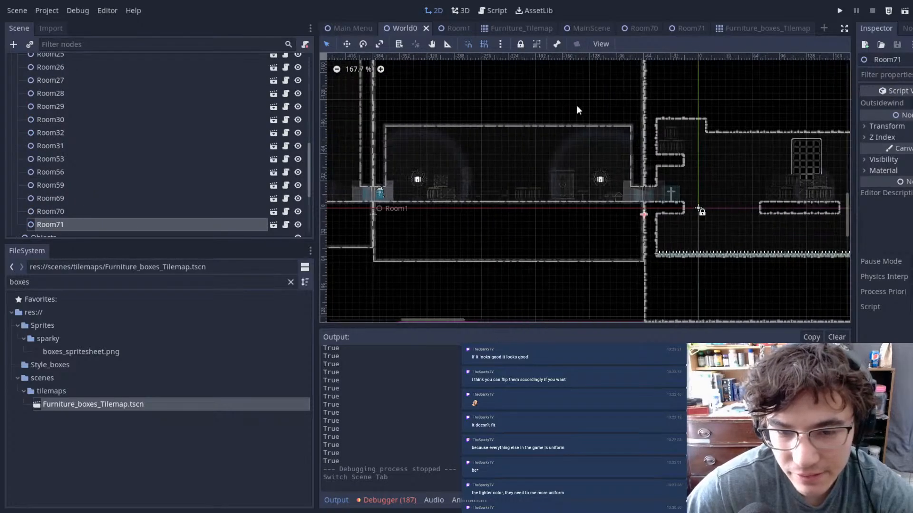
pyautogui.moveTo(756, 237); pyautogui.dragTo(445, 214, button='middle')
pyautogui.moveTo(842, 191); pyautogui.dragTo(636, 193, button='middle')
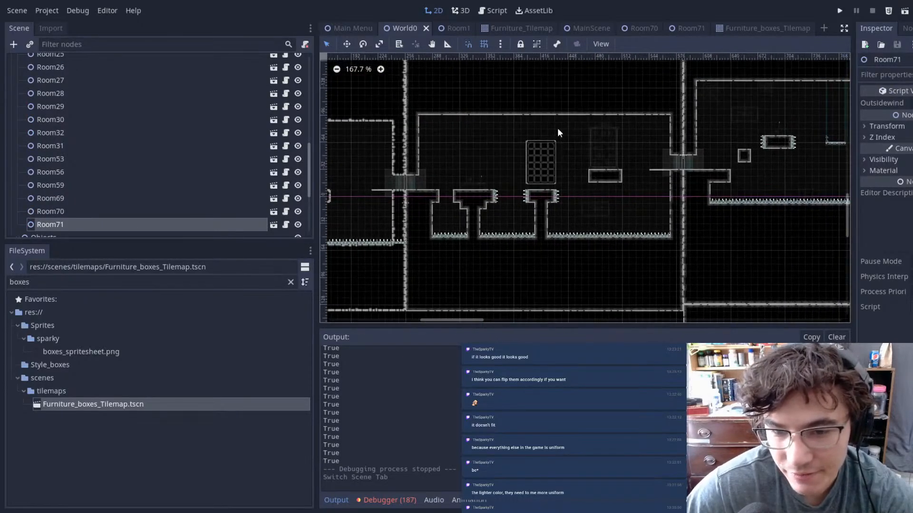
pyautogui.scroll(12, 556, 128)
pyautogui.scroll(-9, 481, 260)
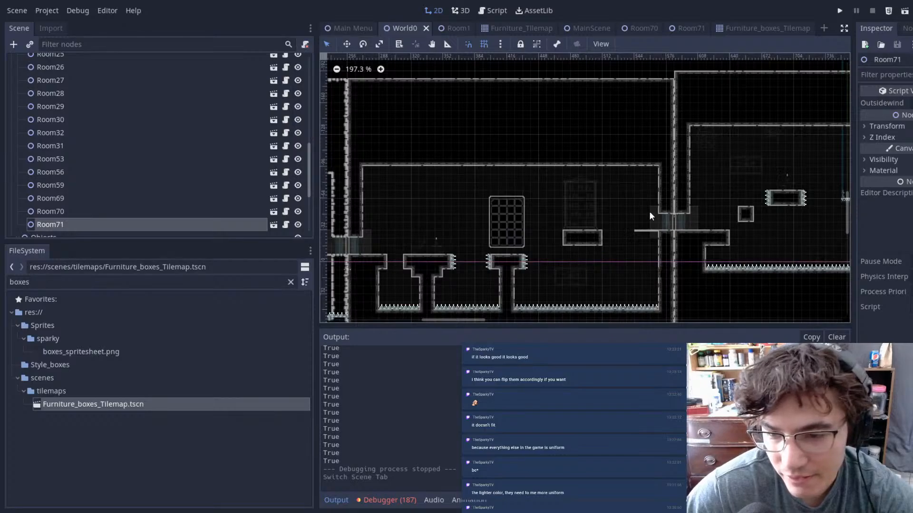
pyautogui.click(663, 216)
pyautogui.doubleClick(606, 260)
# - Move Furniture_Tilemap under Room5's Decor node and erase its table, candle and bookshelf tiles
pyautogui.scroll(-3, 516, 250)
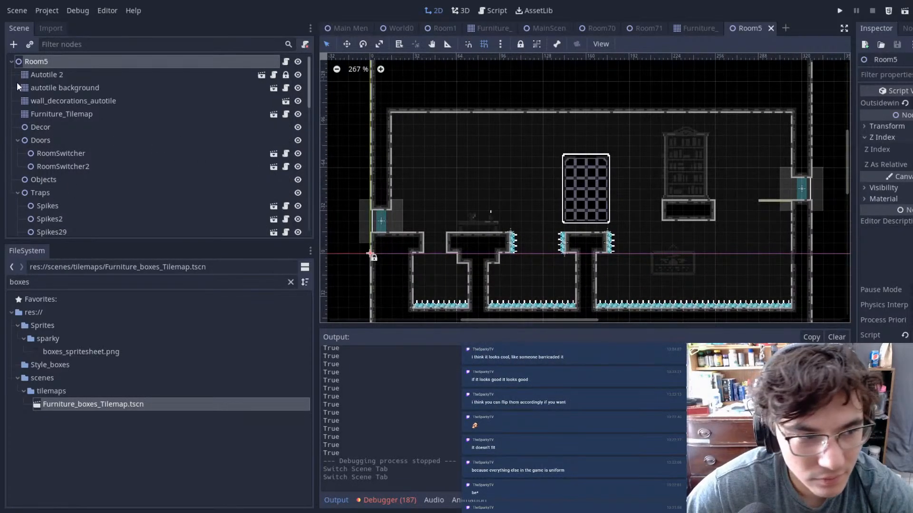
pyautogui.moveTo(37, 116); pyautogui.dragTo(58, 127)
pyautogui.moveTo(445, 221); pyautogui.dragTo(472, 222, button='right')
pyautogui.rightClick(460, 226)
pyautogui.moveTo(688, 197); pyautogui.dragTo(570, 237, button='middle')
pyautogui.moveTo(541, 184); pyautogui.dragTo(572, 187, button='right')
pyautogui.moveTo(531, 239); pyautogui.dragTo(531, 242, button='right')
pyautogui.scroll(-5, 533, 246)
pyautogui.scroll(4, 534, 249)
pyautogui.moveTo(482, 242); pyautogui.dragTo(530, 214, button='middle')
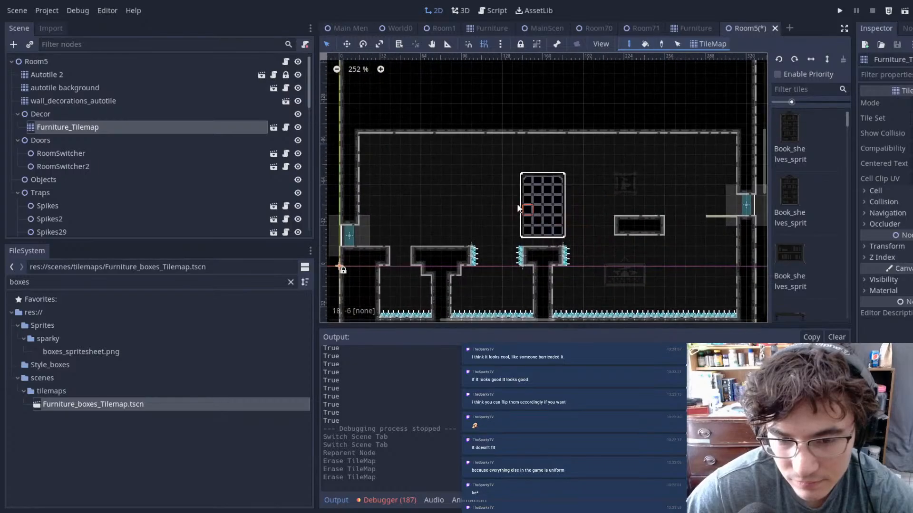
# - Instance Furniture_boxes_Tilemap.tscn under Room5's Decor node
pyautogui.click(78, 103)
pyautogui.moveTo(331, 162); pyautogui.dragTo(380, 169, button='middle')
pyautogui.scroll(4, 551, 182)
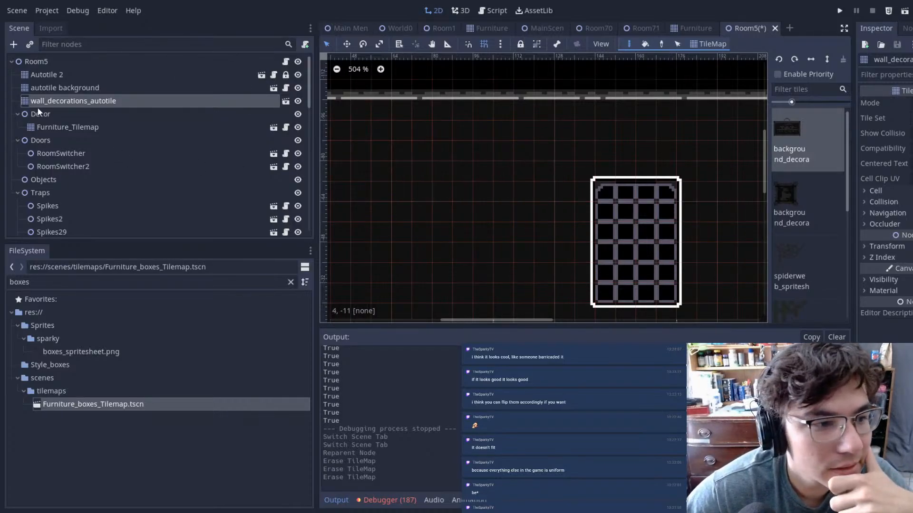
pyautogui.moveTo(108, 401); pyautogui.dragTo(73, 115)
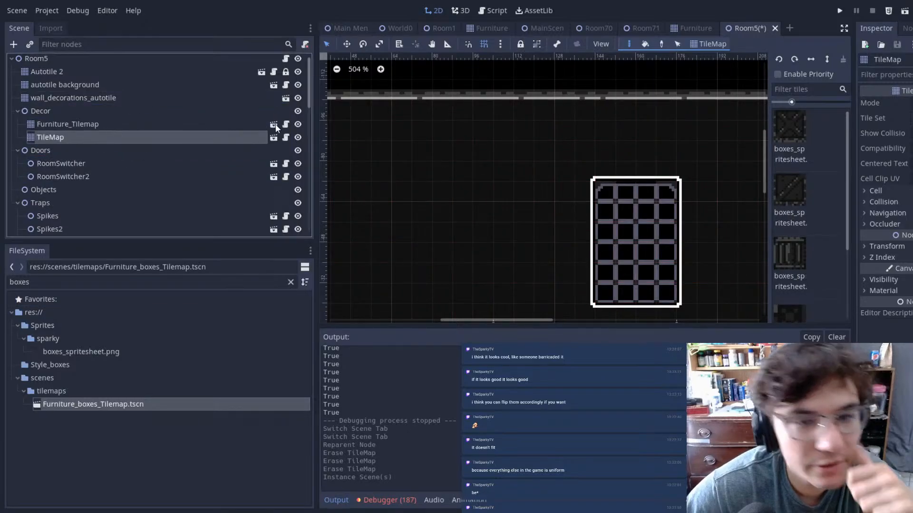
pyautogui.doubleClick(66, 138)
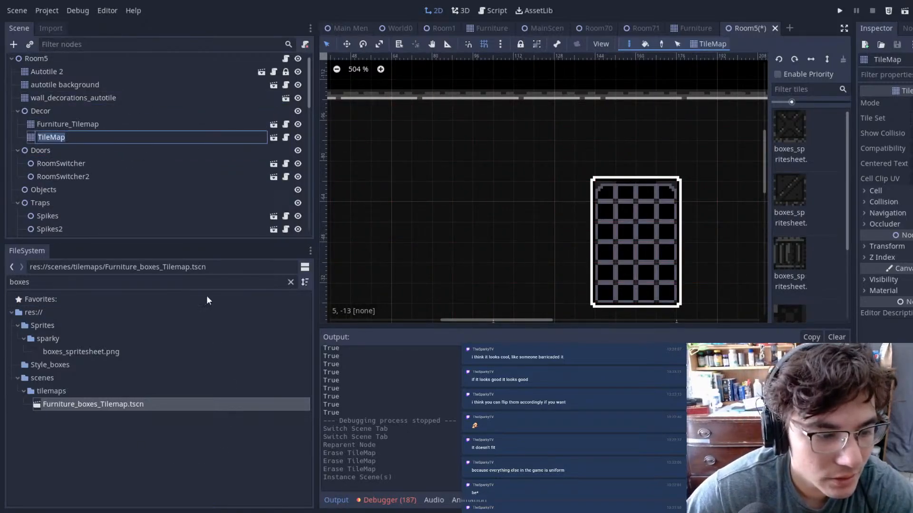
# - Rename the root node of the Furniture_boxes_Tilemap scene to Furniture_boxes
pyautogui.click(674, 27)
pyautogui.doubleClick(89, 61)
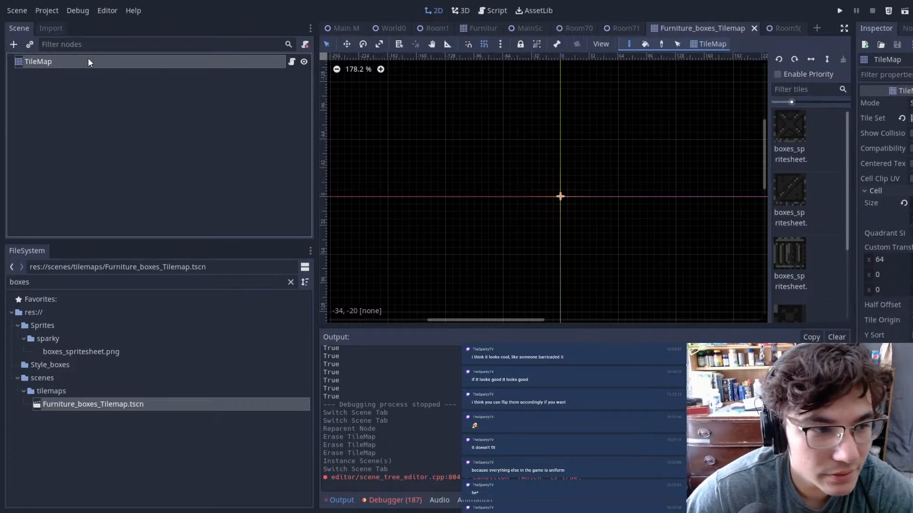
pyautogui.write('Furniture_boxes')
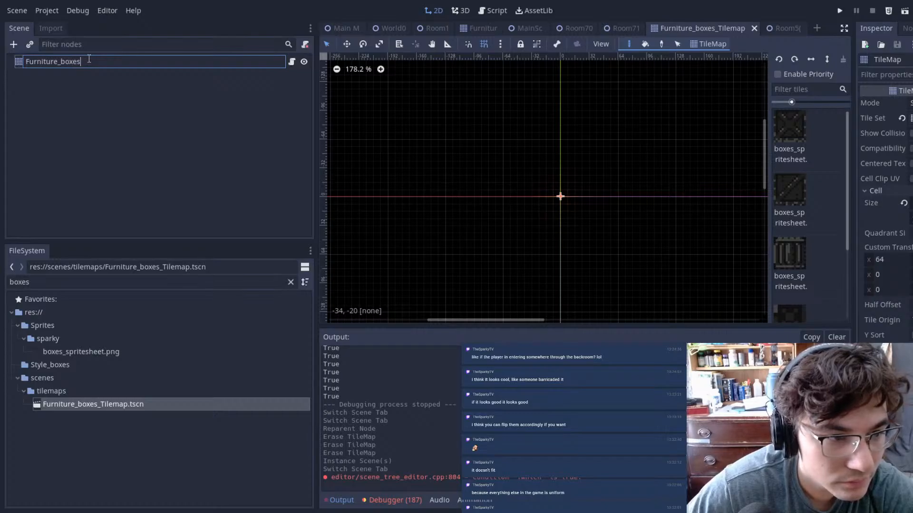
pyautogui.press('Return')
pyautogui.click(78, 86)
pyautogui.doubleClick(99, 65)
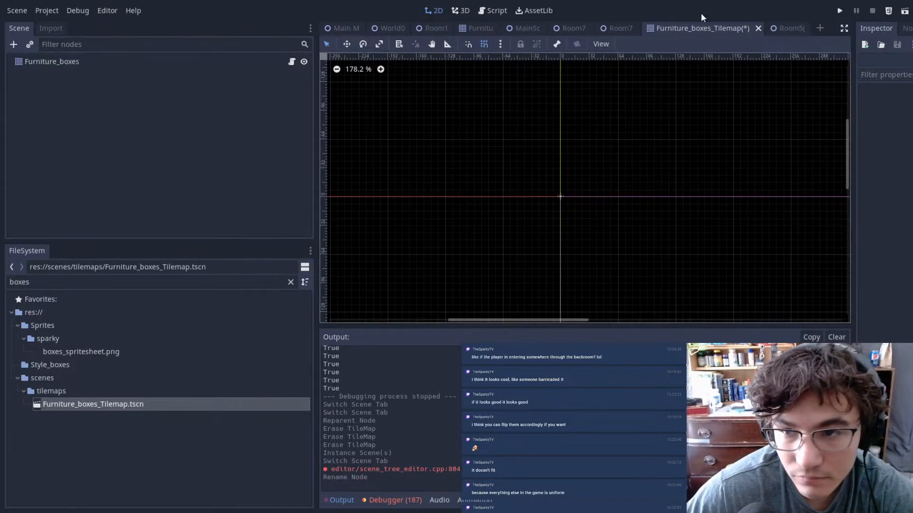
# - Rename the boxes tilemap instance in Room5 to Furniture_boxes
pyautogui.click(788, 28)
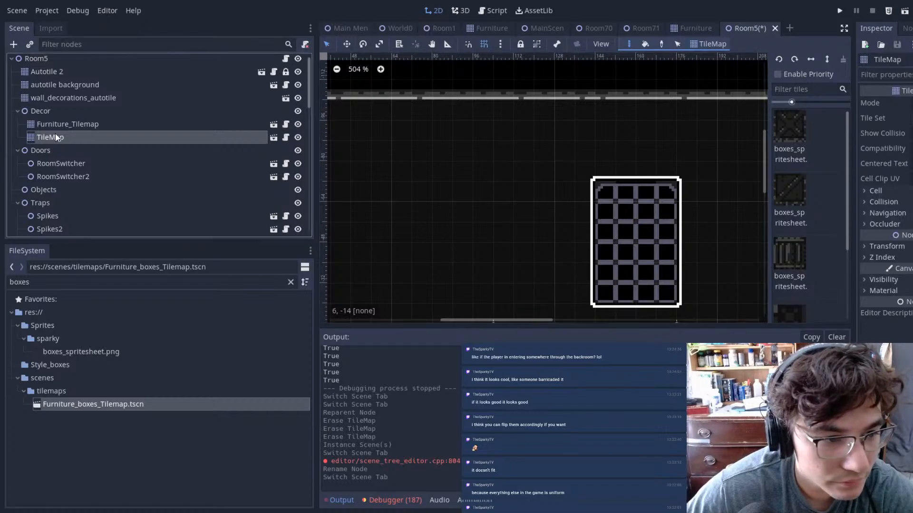
pyautogui.click(73, 136)
pyautogui.write('Furniture_boxes')
pyautogui.press('Return')
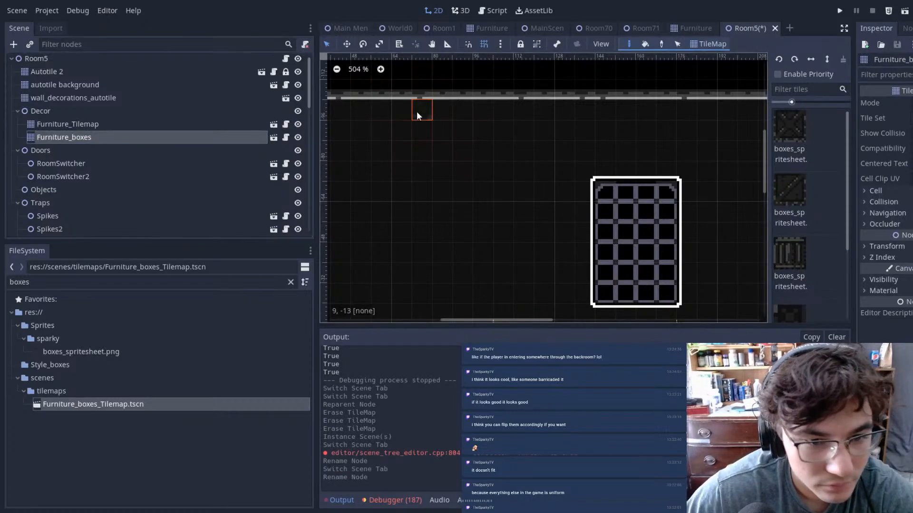
# - Paint a pyramid of three X-braced crates on the wide spiked platform near Room5's entrance from Room71
pyautogui.scroll(-4, 478, 162)
pyautogui.click(791, 138)
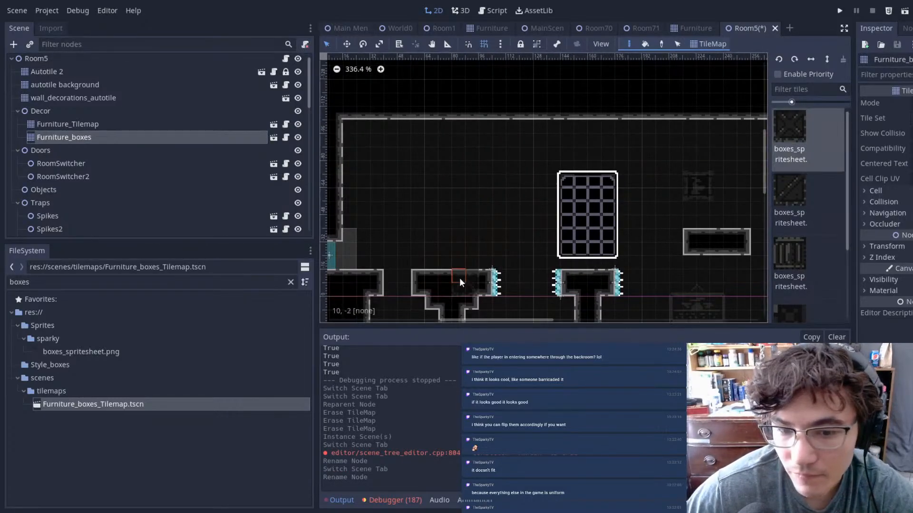
pyautogui.scroll(6, 427, 246)
pyautogui.moveTo(427, 247); pyautogui.dragTo(513, 237)
pyautogui.click(474, 241)
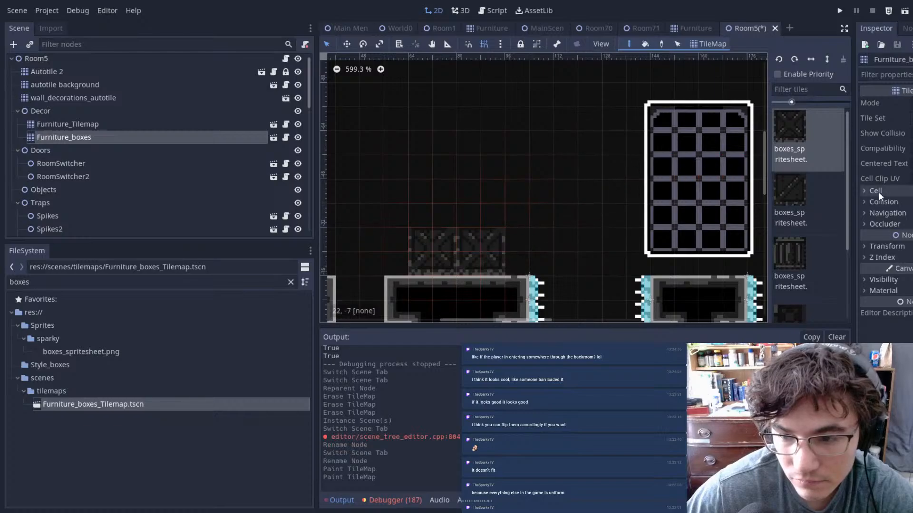
pyautogui.click(450, 186)
# - Paint a pyramid of three barrel tiles on the floating platform beyond the window
pyautogui.scroll(-7, 697, 193)
pyautogui.moveTo(677, 195); pyautogui.dragTo(505, 192, button='middle')
pyautogui.scroll(3, 578, 191)
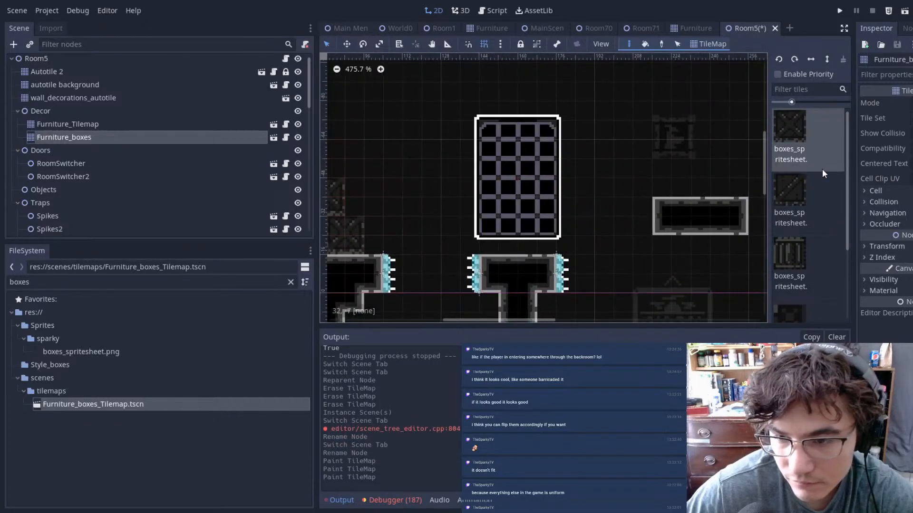
pyautogui.scroll(-2, 794, 256)
pyautogui.click(798, 145)
pyautogui.moveTo(688, 162); pyautogui.dragTo(546, 163, button='middle')
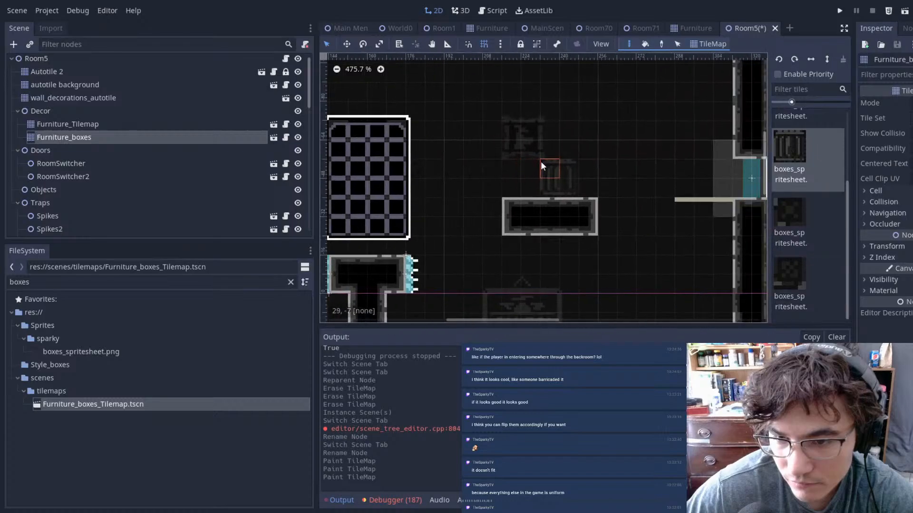
pyautogui.scroll(1, 528, 166)
pyautogui.click(509, 164)
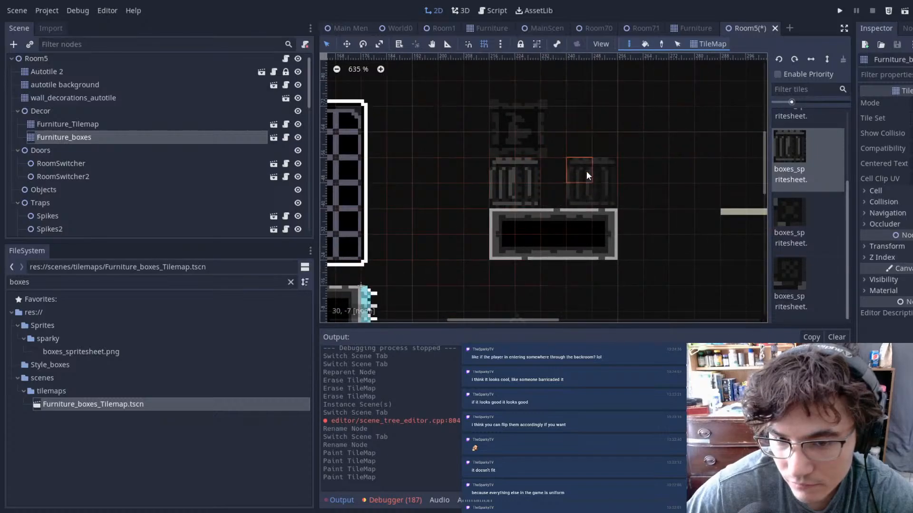
pyautogui.click(560, 179)
pyautogui.click(526, 117)
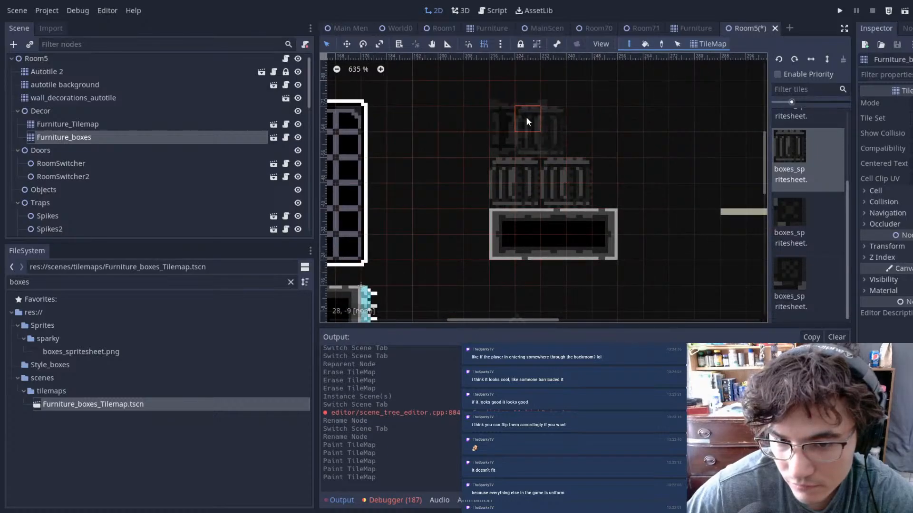
# - Add small box tiles beside the barrel pyramid and another beside the crate pyramid on the wide spiked platform
pyautogui.click(790, 227)
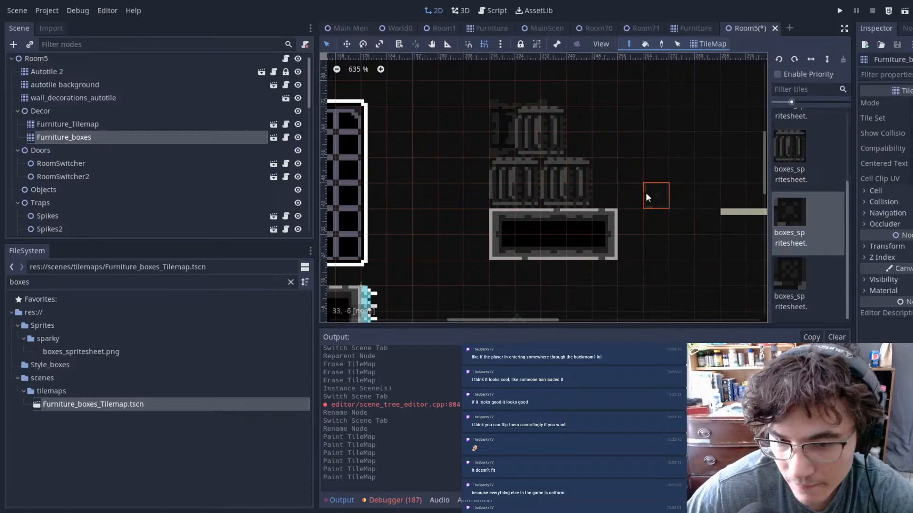
pyautogui.click(603, 193)
pyautogui.click(797, 271)
pyautogui.click(605, 171)
pyautogui.scroll(-3, 571, 190)
pyautogui.moveTo(481, 220); pyautogui.dragTo(700, 171, button='middle')
pyautogui.click(517, 184)
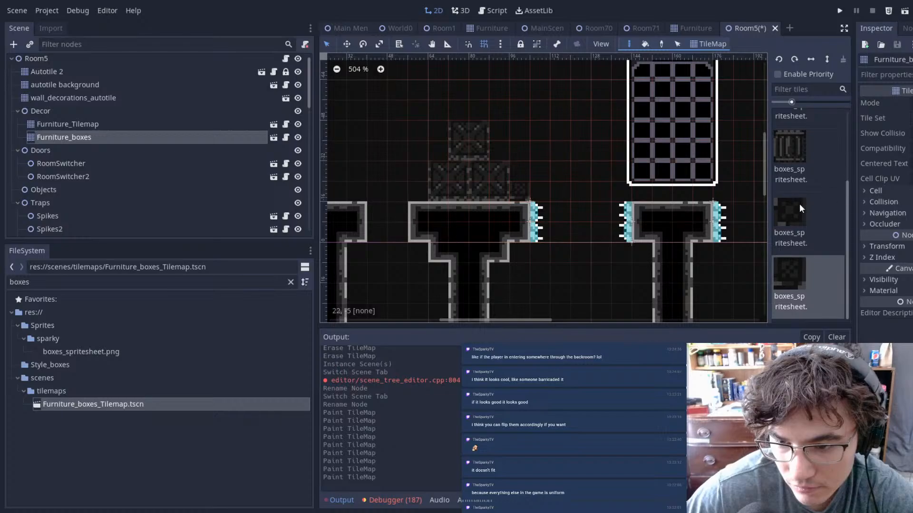
# - Stack two small boxes on the entrance side of the crate pyramid, keeping only a single small box at its far end
pyautogui.click(799, 211)
pyautogui.click(513, 170)
pyautogui.click(792, 266)
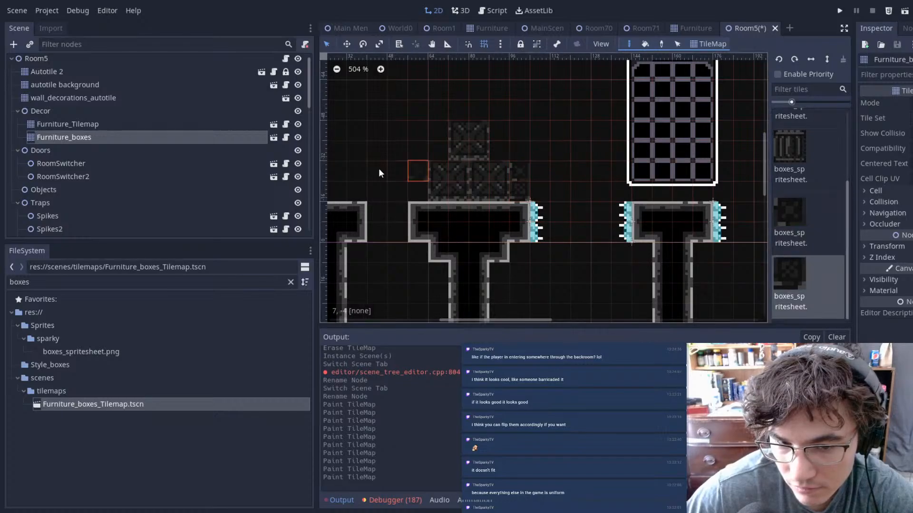
pyautogui.click(437, 190)
pyautogui.click(790, 219)
pyautogui.click(418, 172)
pyautogui.rightClick(522, 167)
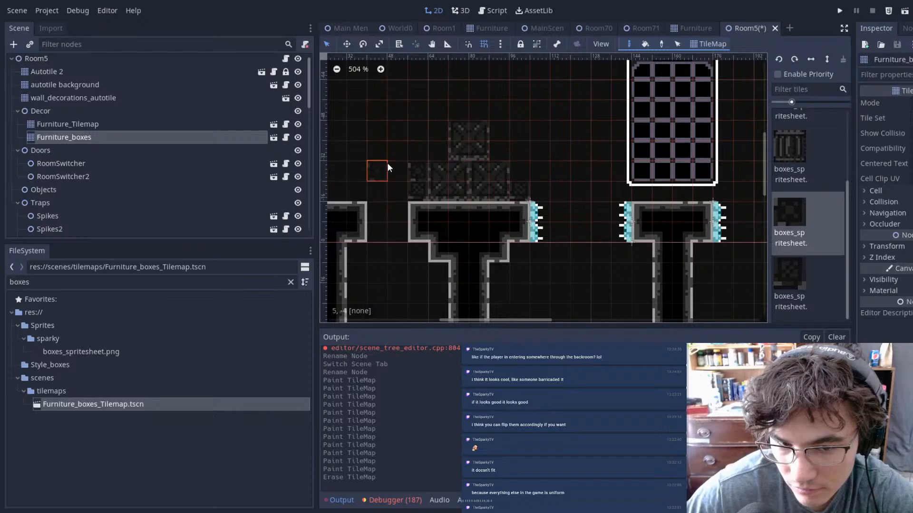
# - Erase the pyramid's top X-braced crate and paint a diagonal-braced crate above the base crate nearest the entrance
pyautogui.scroll(1, 483, 135)
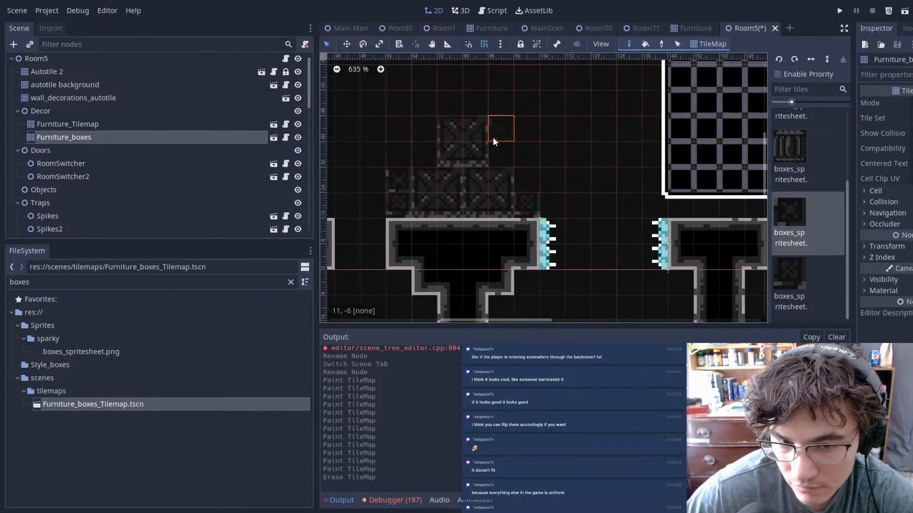
pyautogui.rightClick(452, 136)
pyautogui.scroll(2, 787, 166)
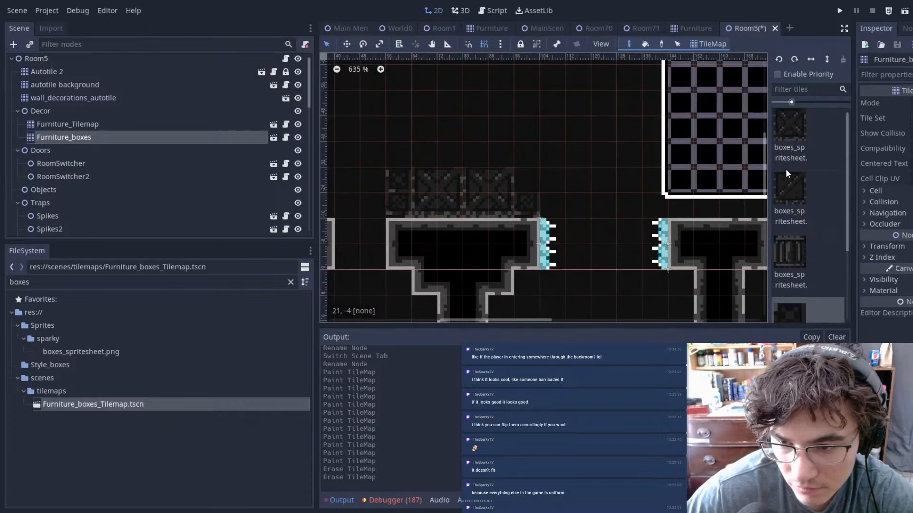
pyautogui.click(791, 192)
pyautogui.click(423, 129)
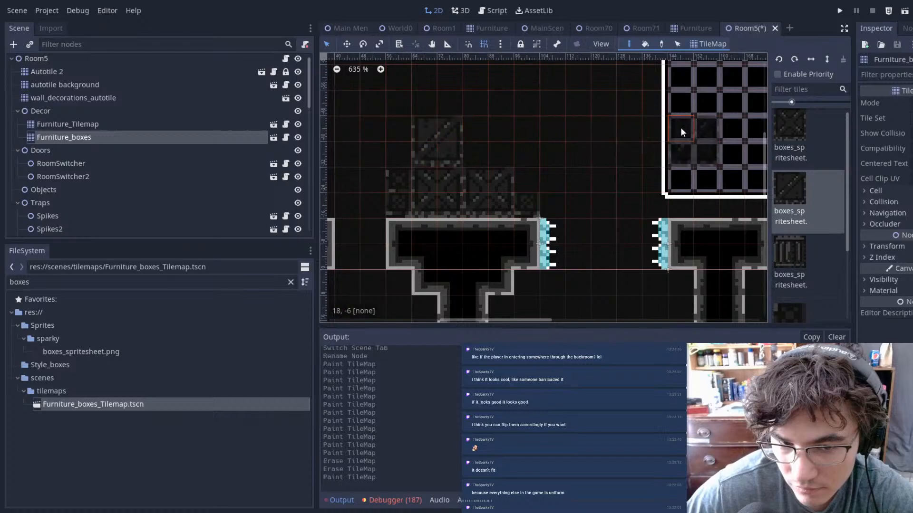
# - Replace the far X-braced base crate on the wide spiked platform with a diagonal-braced crate and save Room5
pyautogui.scroll(-1, 684, 148)
pyautogui.moveTo(685, 148); pyautogui.dragTo(664, 154, button='middle')
pyautogui.scroll(-7, 596, 127)
pyautogui.scroll(5, 543, 156)
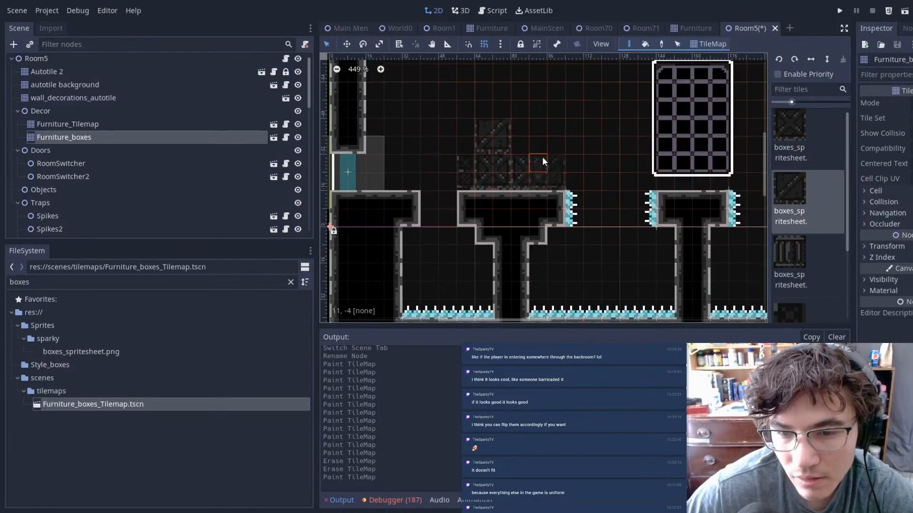
pyautogui.click(520, 164)
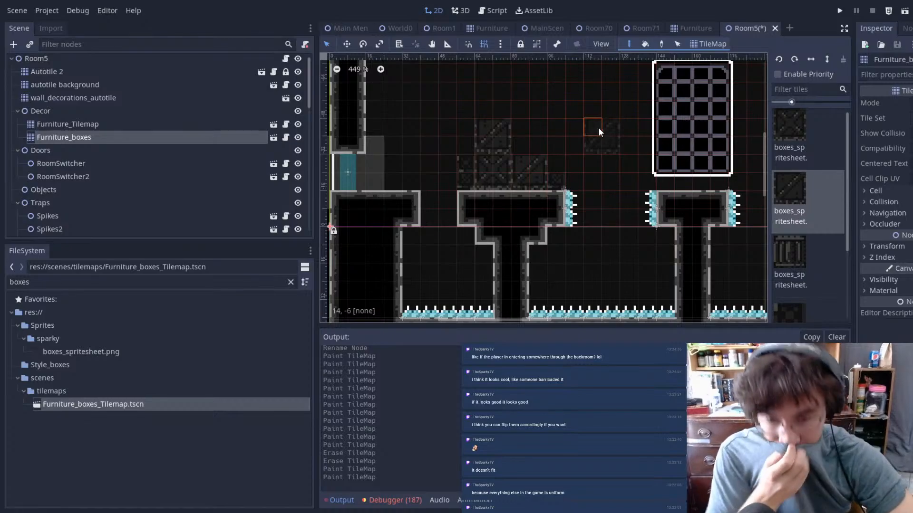
pyautogui.moveTo(615, 82); pyautogui.dragTo(604, 169, button='middle')
pyautogui.hotkey('ctrl', 's')
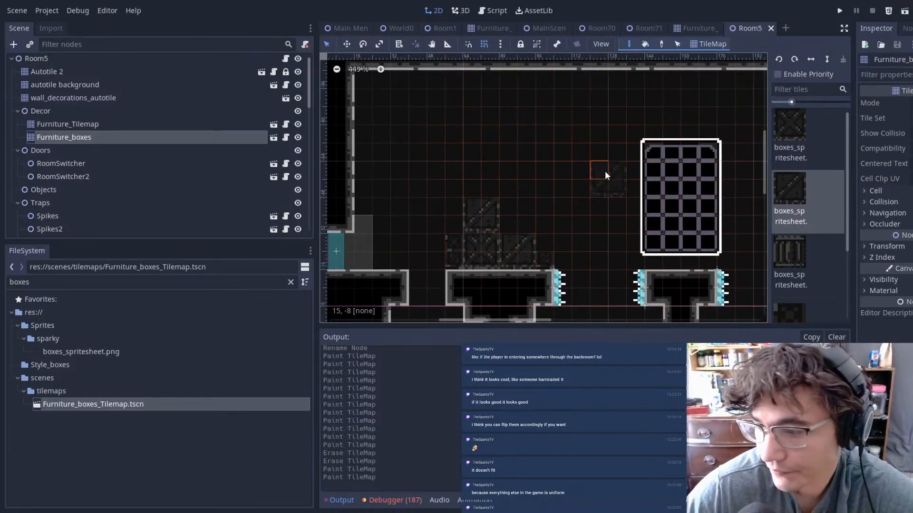
# - Stack two different small box tiles beside the upper barrel on the floating platform and save Room5
pyautogui.scroll(-3, 567, 179)
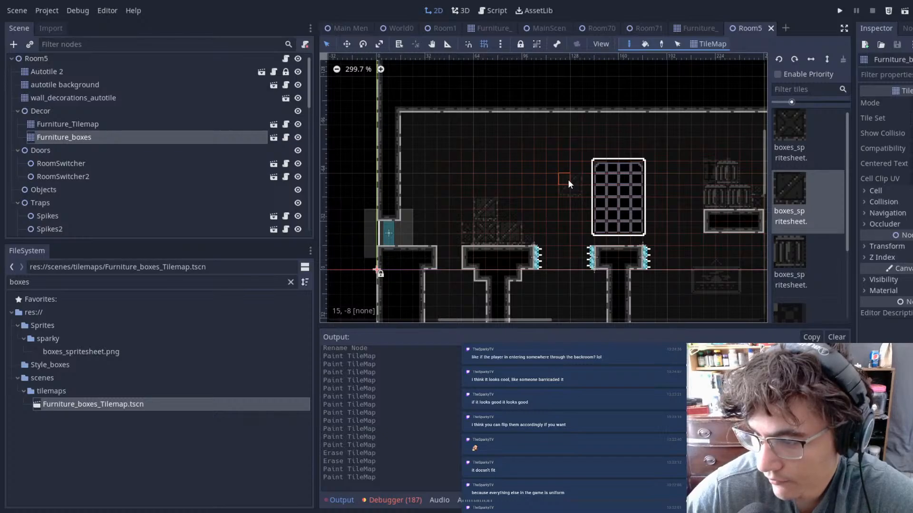
pyautogui.scroll(-1, 568, 179)
pyautogui.moveTo(565, 196); pyautogui.dragTo(492, 178, button='middle')
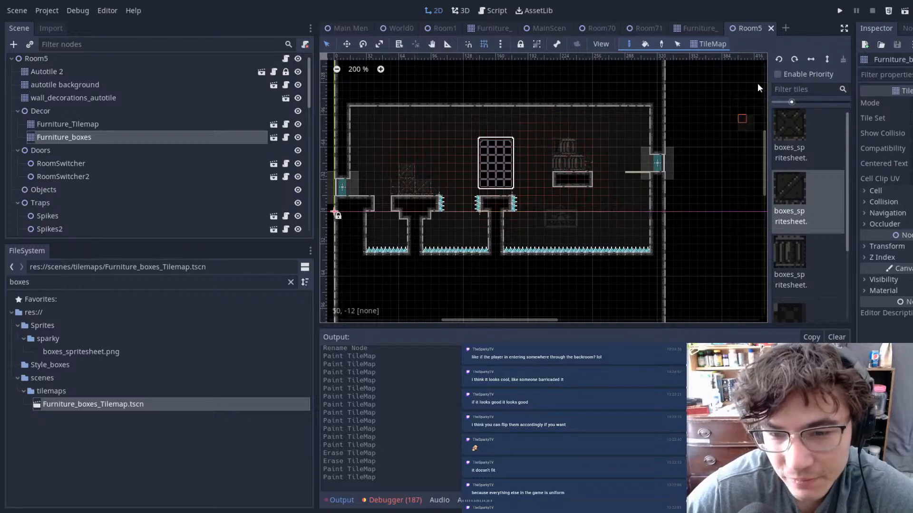
pyautogui.scroll(5, 618, 161)
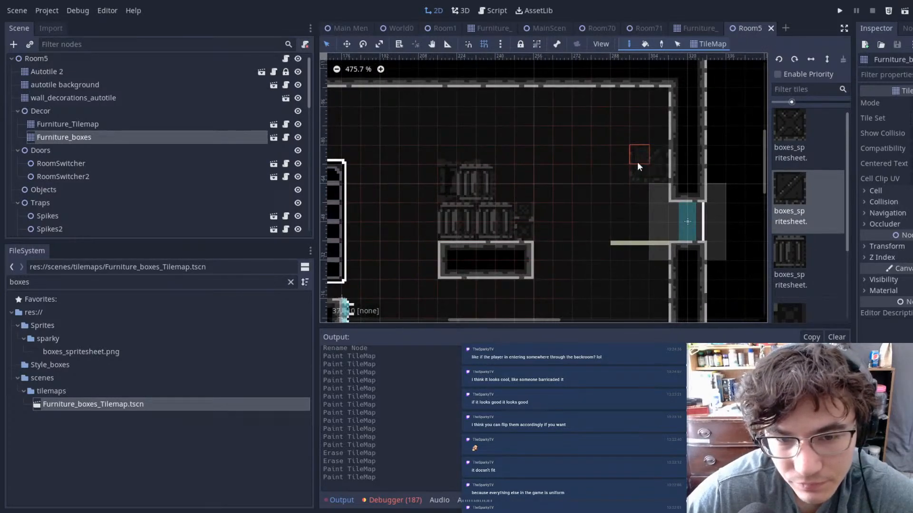
pyautogui.scroll(-2, 791, 235)
pyautogui.click(783, 234)
pyautogui.scroll(4, 519, 186)
pyautogui.click(355, 200)
pyautogui.click(354, 159)
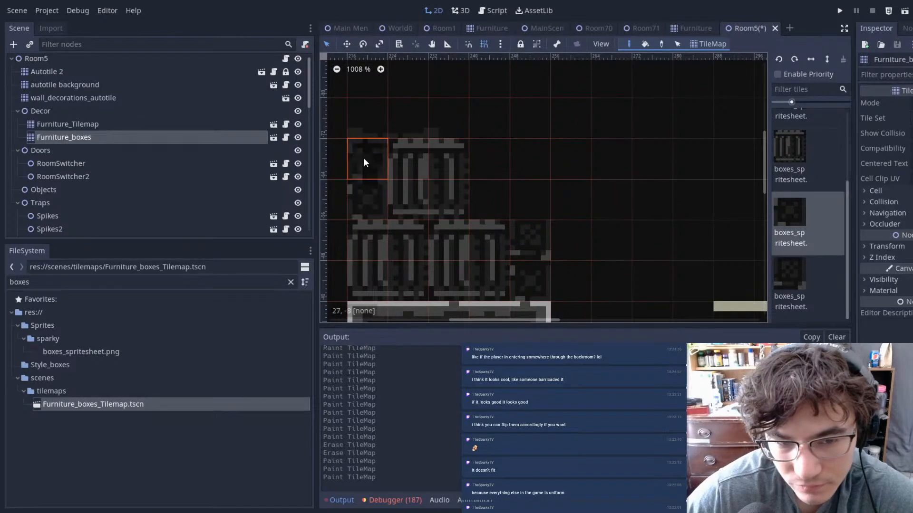
pyautogui.click(789, 276)
pyautogui.click(358, 171)
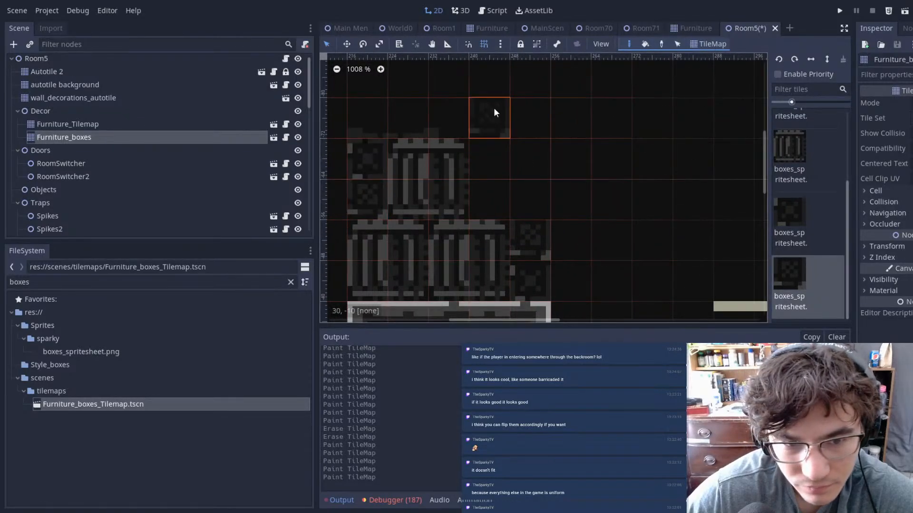
pyautogui.scroll(-8, 493, 213)
pyautogui.hotkey('ctrl', 's')
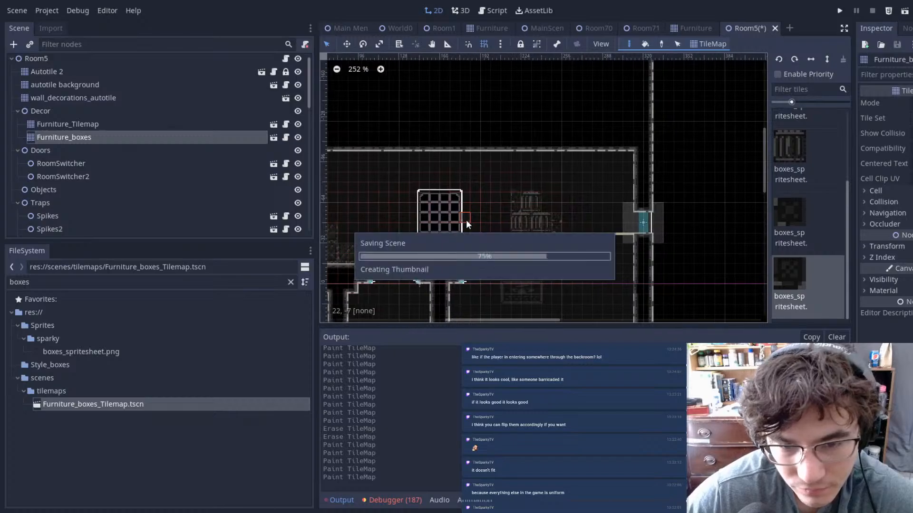
# - Examine the crate and barrel arrangements across the whole of Room5
pyautogui.scroll(4, 525, 230)
pyautogui.scroll(8, 491, 226)
pyautogui.scroll(-16, 477, 227)
pyautogui.moveTo(333, 236); pyautogui.dragTo(569, 194, button='middle')
pyautogui.scroll(4, 620, 201)
pyautogui.scroll(-12, 620, 201)
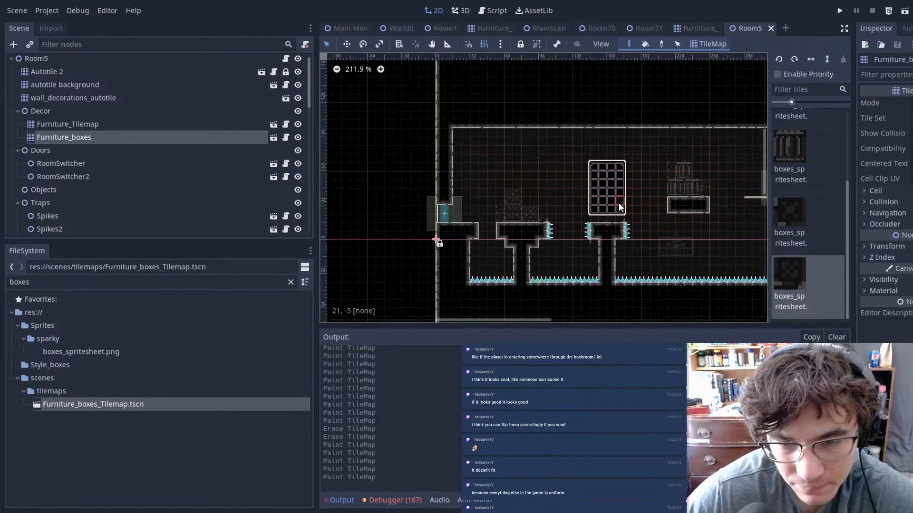
pyautogui.moveTo(659, 232); pyautogui.dragTo(539, 250, button='middle')
pyautogui.moveTo(428, 80); pyautogui.dragTo(530, 82, button='middle')
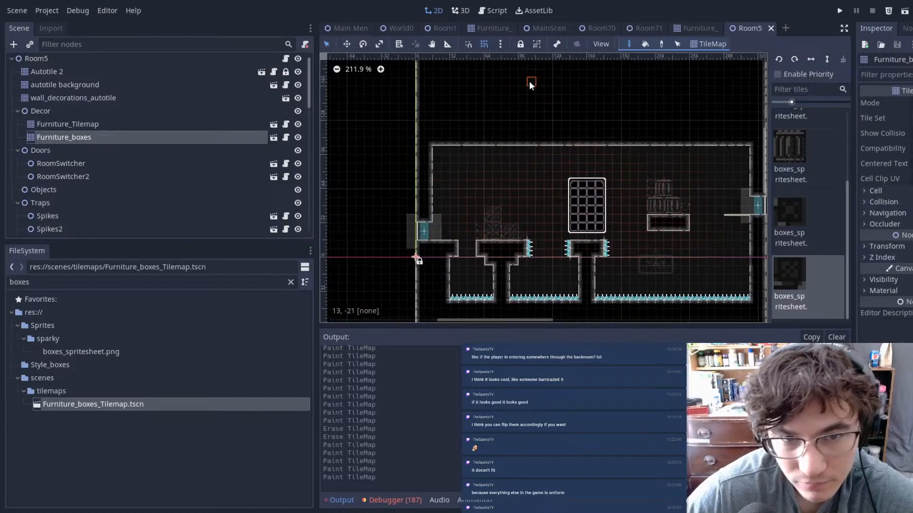
# - Save Room5, bring up MainScene, and run the game
pyautogui.hotkey('ctrl', 's')
pyautogui.click(399, 29)
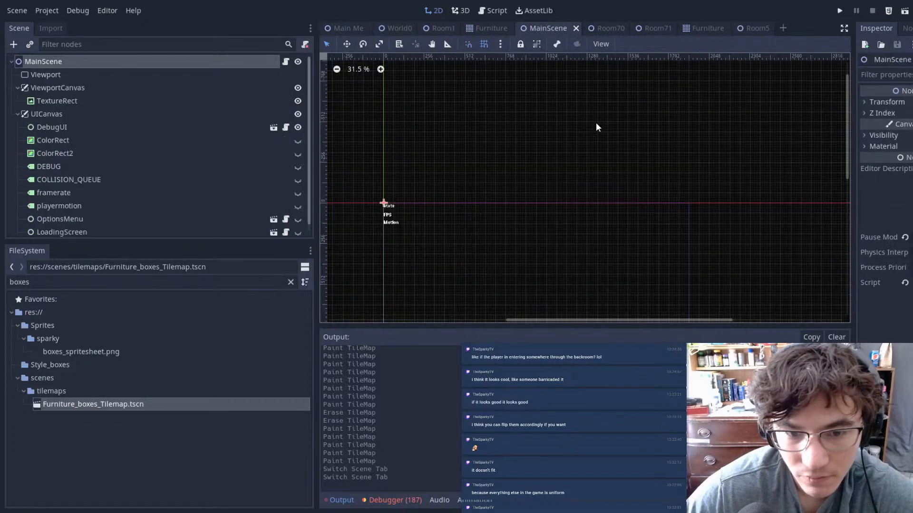
pyautogui.press('F5')
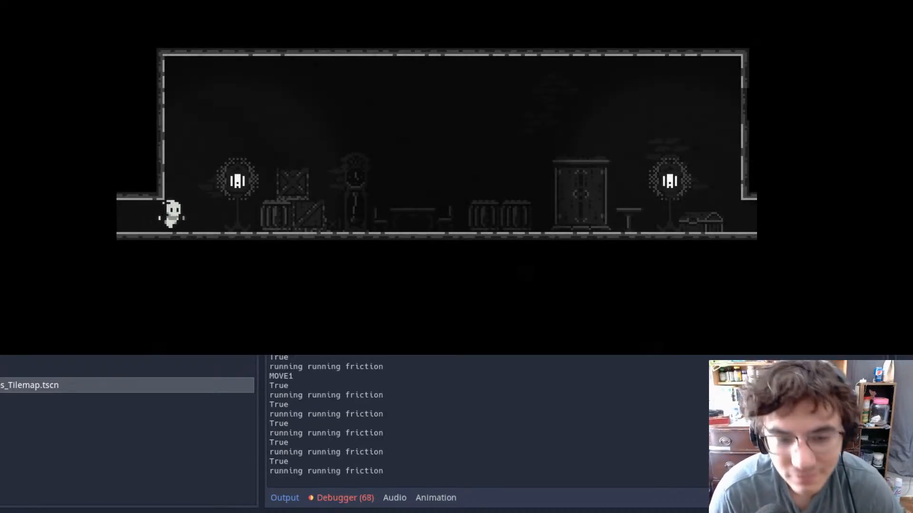
# - Playtest the character through the furnished Room1 into Room71, leaping out over the spikes and returning to the crate by the entrance
pyautogui.press('space')
pyautogui.press('Right')
pyautogui.press('space')
pyautogui.press('Right')
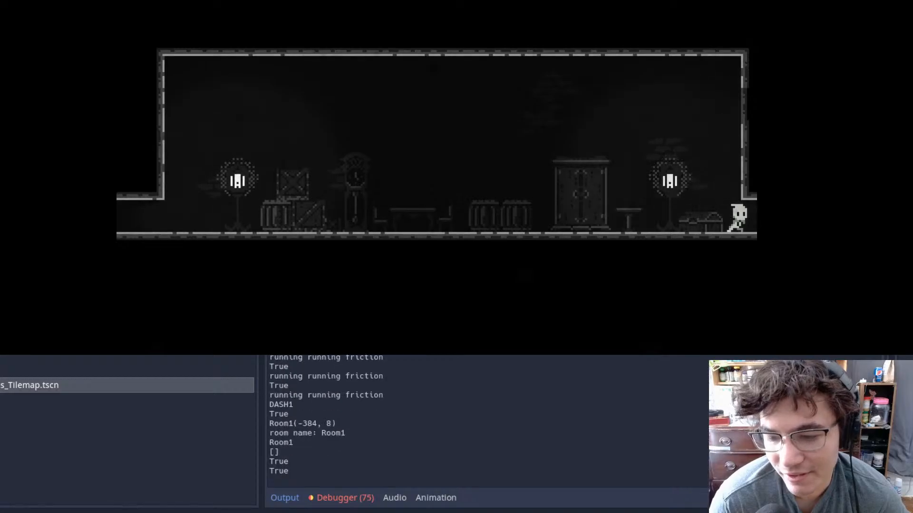
pyautogui.press('Right')
pyautogui.press('space')
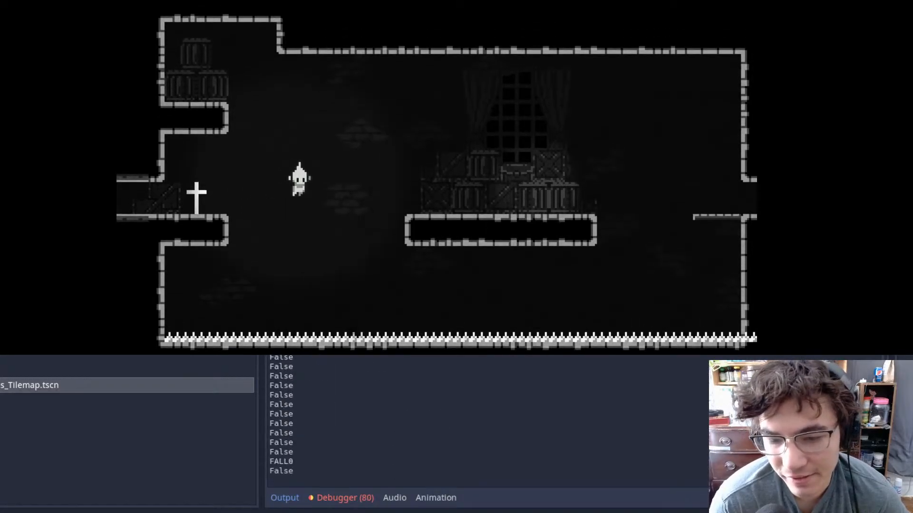
pyautogui.press('Left')
pyautogui.press('Left')
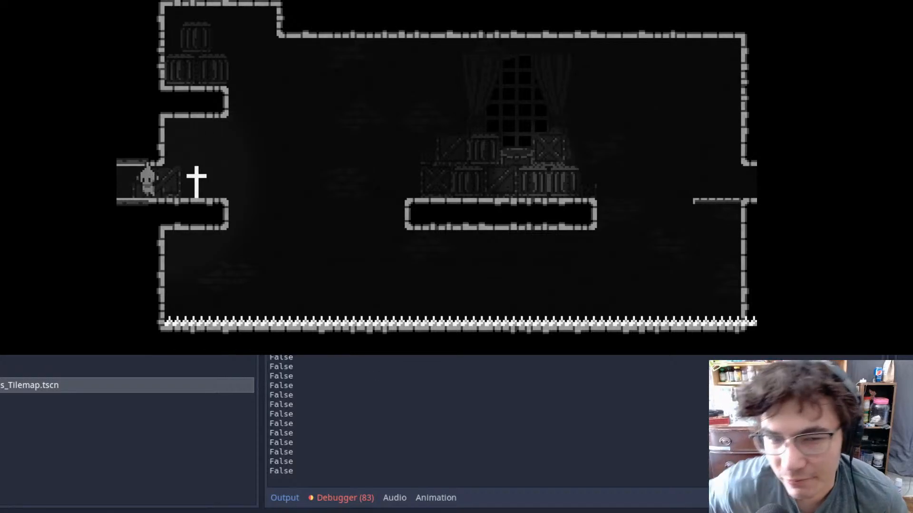
# - View the Afterlife title artwork in the Main Menu scene
pyautogui.click(360, 25)
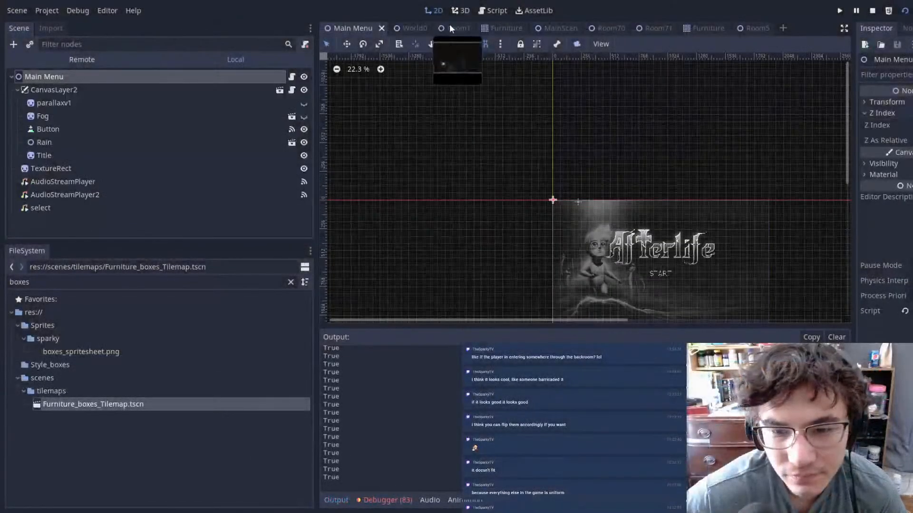
pyautogui.scroll(-6, 723, 218)
pyautogui.scroll(16, 666, 214)
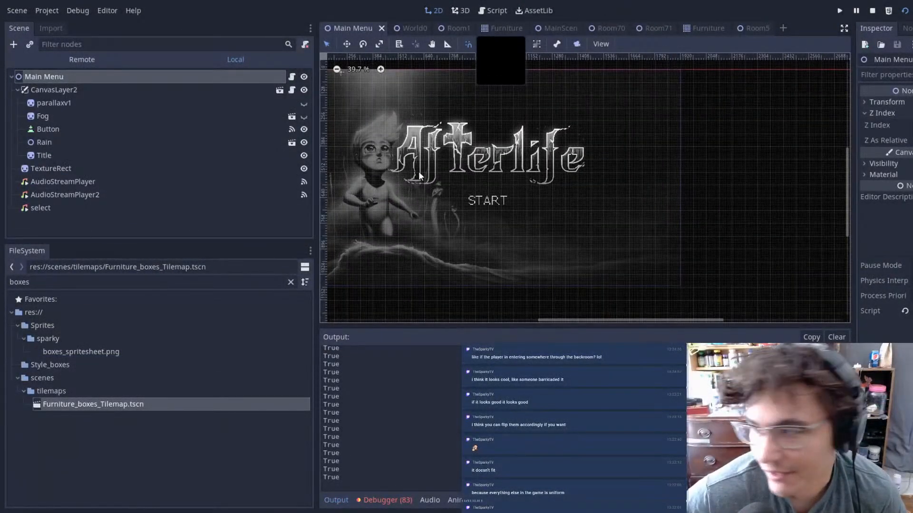
pyautogui.moveTo(415, 174); pyautogui.dragTo(464, 189, button='middle')
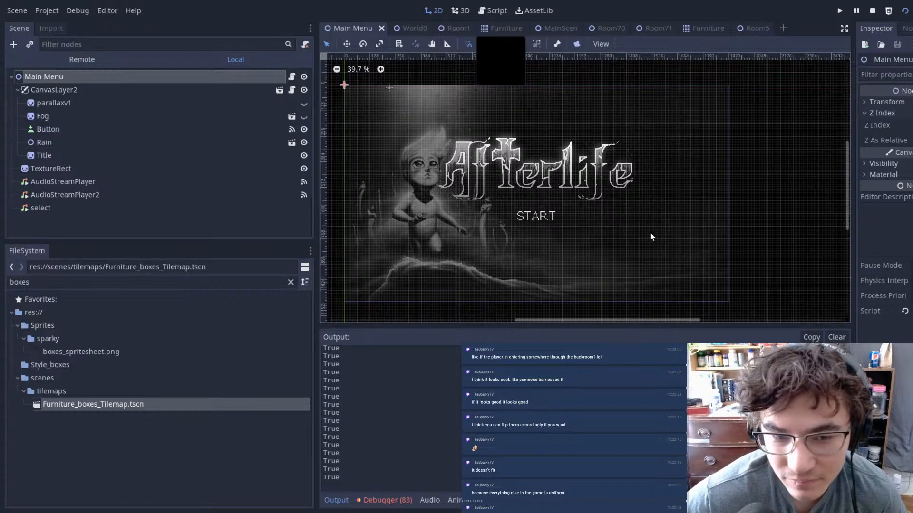
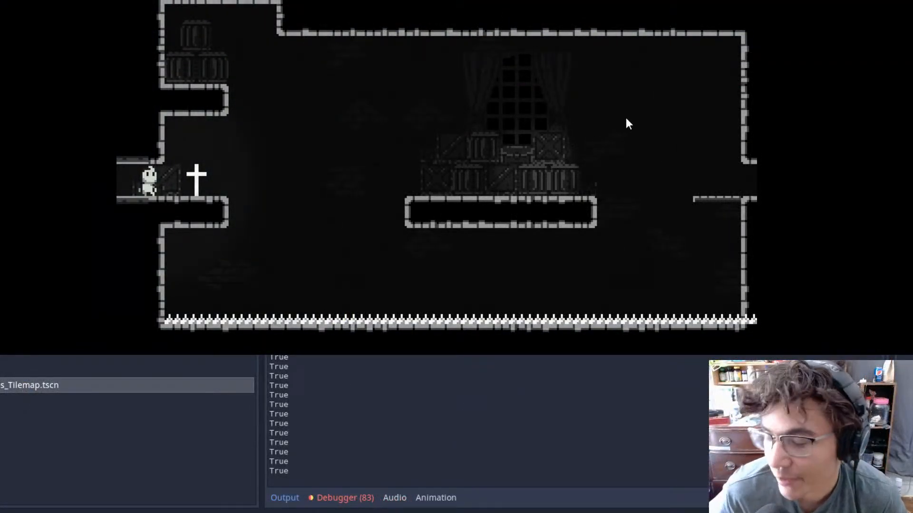
# - Playtest Room71 by crossing to the crate platform and the far exit ledge, and return to the crate platform
pyautogui.press('Right')
pyautogui.press('space')
pyautogui.press('Left')
pyautogui.press('Right')
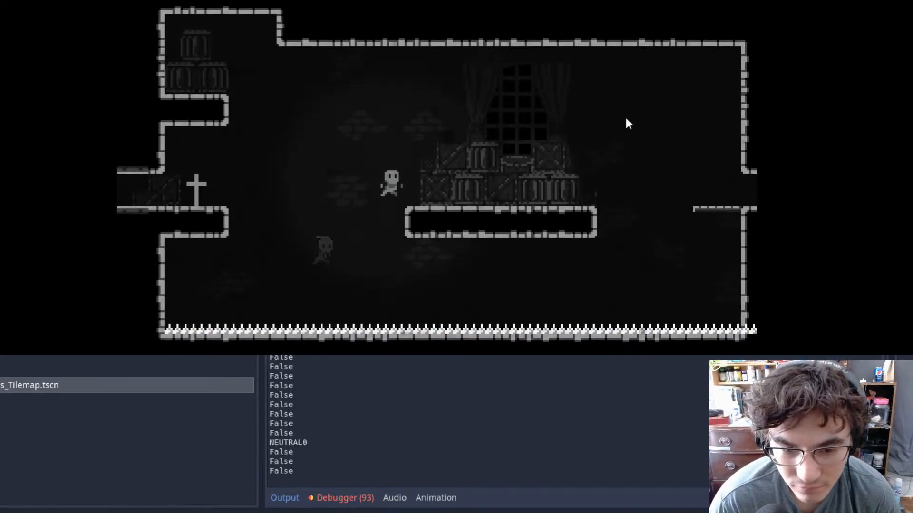
pyautogui.press('Right')
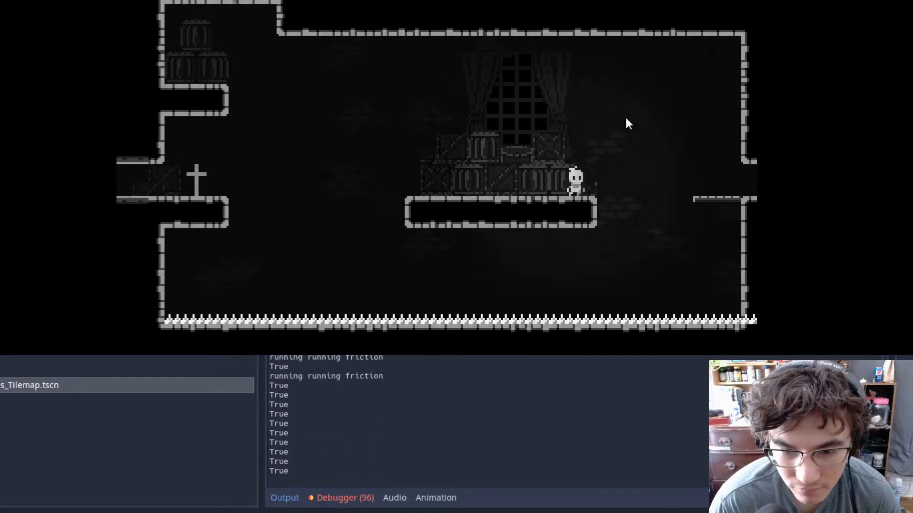
pyautogui.press('Left')
pyautogui.press('Right')
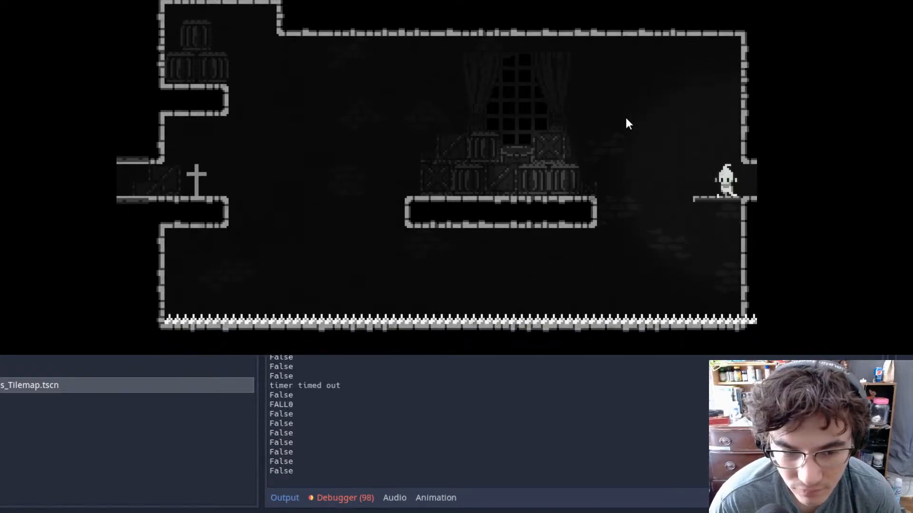
pyautogui.press('Left')
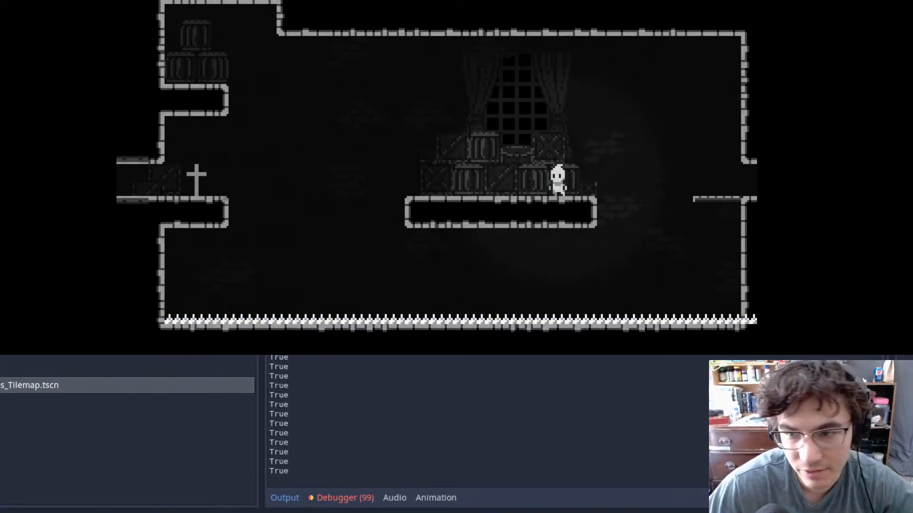
# - Erase the crate between the entrance and the memory stone from Room71's boxes tilemap and save the scene
pyautogui.click(704, 18)
pyautogui.click(706, 28)
pyautogui.scroll(-20, 577, 143)
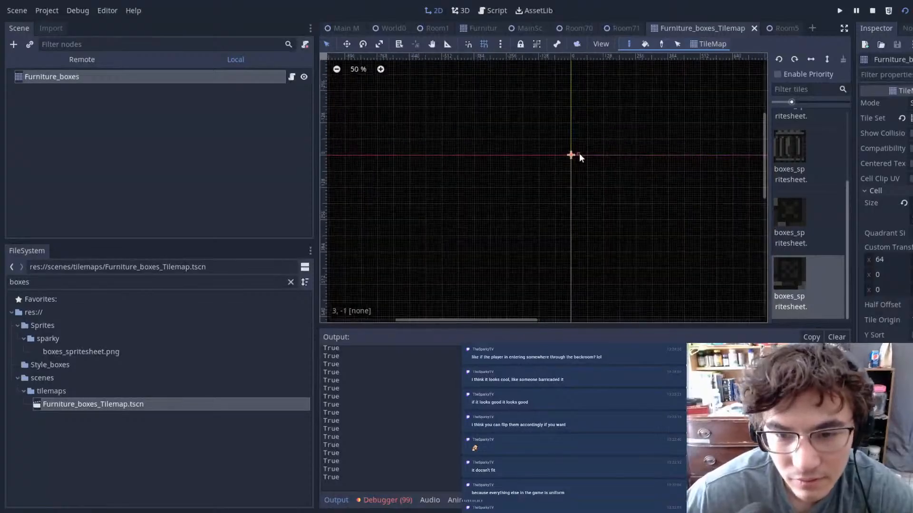
pyautogui.click(625, 28)
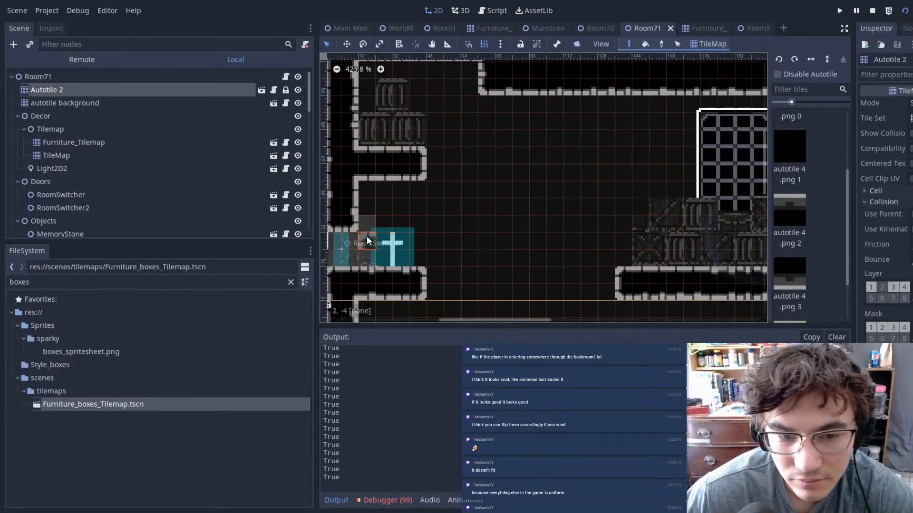
pyautogui.scroll(2, 373, 240)
pyautogui.click(74, 142)
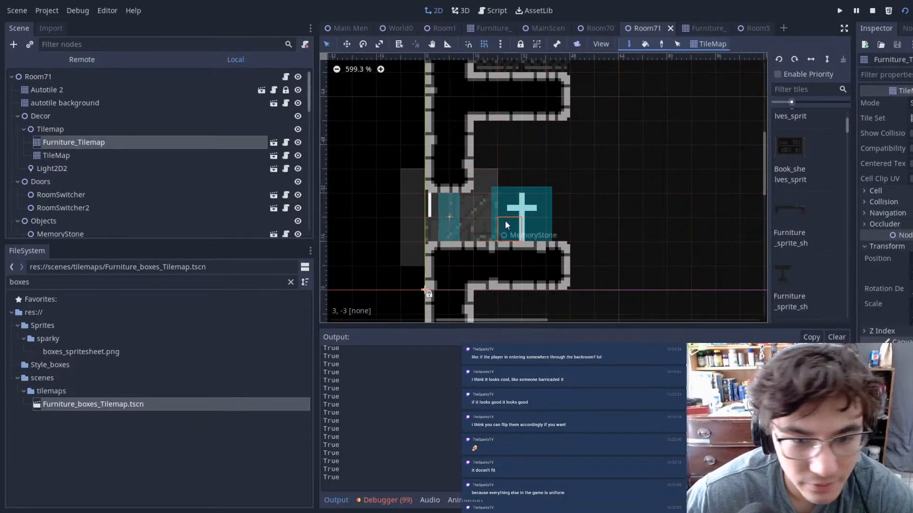
pyautogui.click(95, 155)
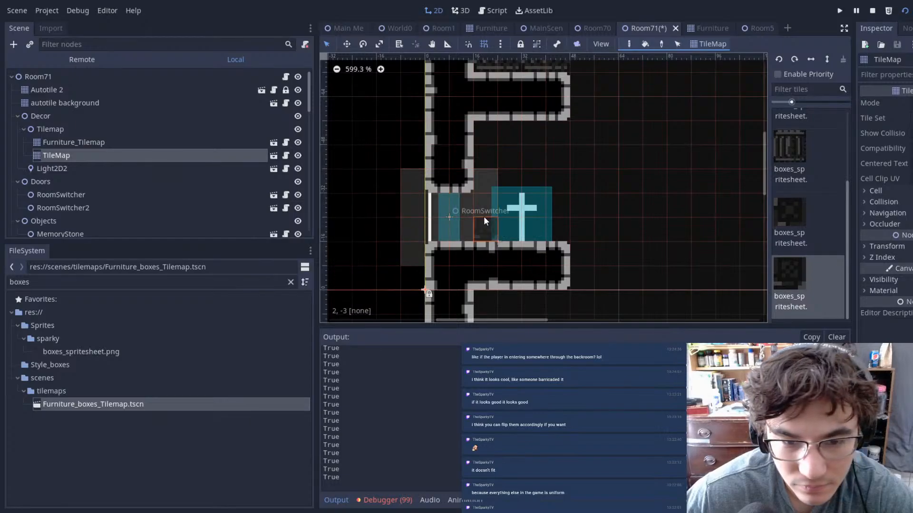
pyautogui.scroll(-8, 533, 241)
pyautogui.moveTo(551, 237); pyautogui.dragTo(392, 232, button='middle')
pyautogui.hotkey('ctrl', 's')
pyautogui.scroll(-7, 527, 222)
pyautogui.moveTo(609, 209); pyautogui.dragTo(575, 204, button='middle')
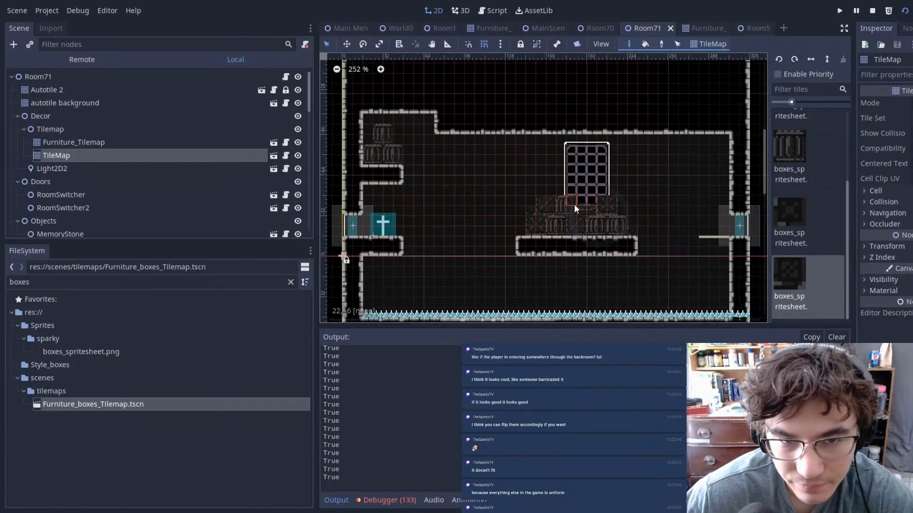
pyautogui.moveTo(651, 204); pyautogui.dragTo(537, 183, button='middle')
pyautogui.scroll(-2, 537, 184)
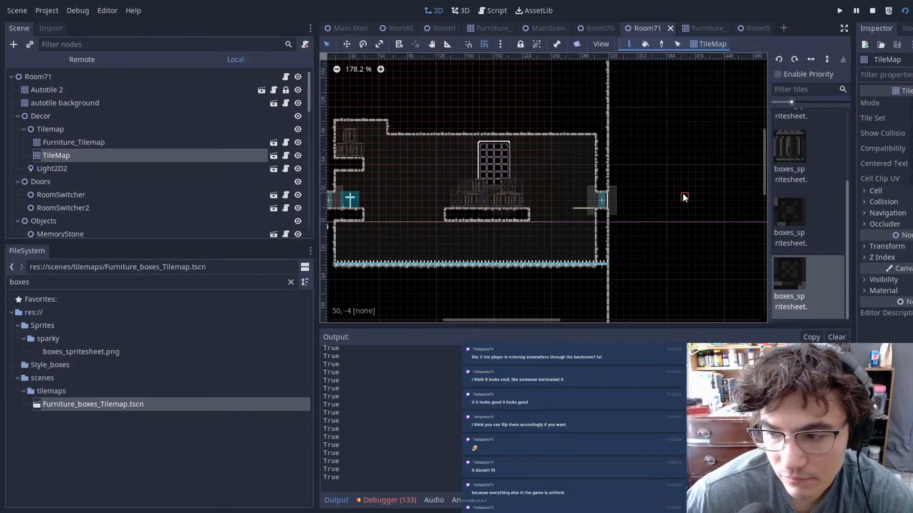
# - Inspect Room71's tilemap up close, then resume the playtest and dash from the crate platform to the far exit into the neighbouring room
pyautogui.scroll(3, 522, 172)
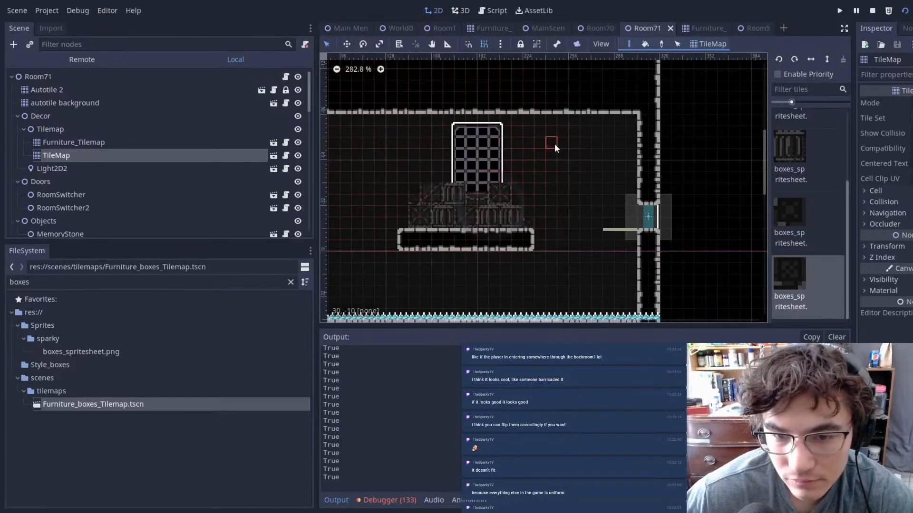
pyautogui.scroll(6, 596, 145)
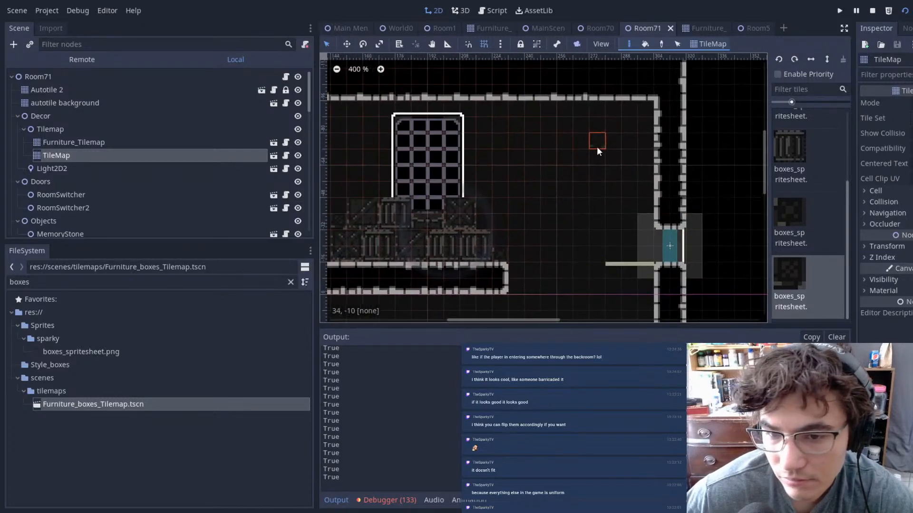
pyautogui.moveTo(493, 192); pyautogui.dragTo(329, 190, button='middle')
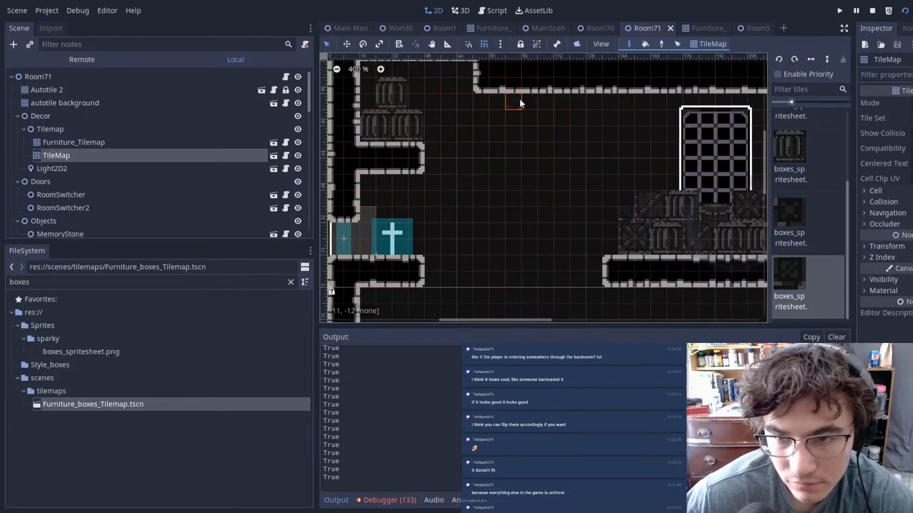
pyautogui.press('F6')
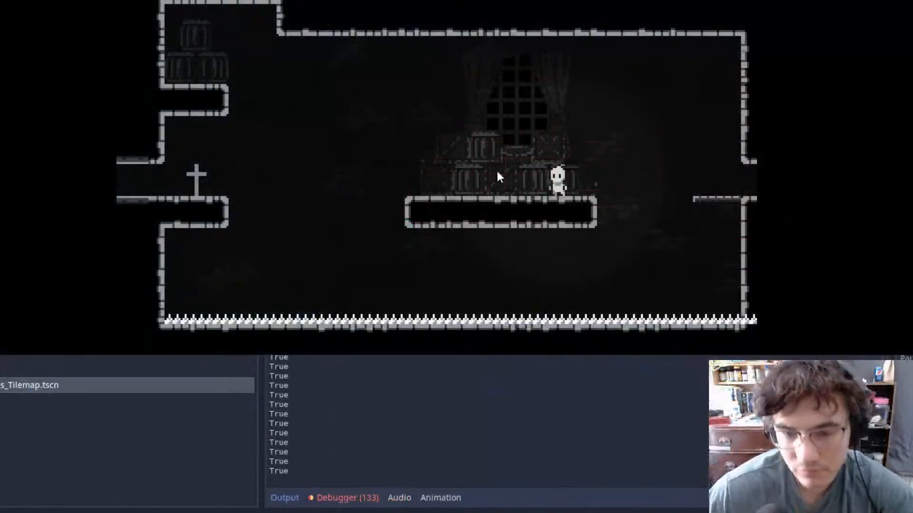
pyautogui.press('Right')
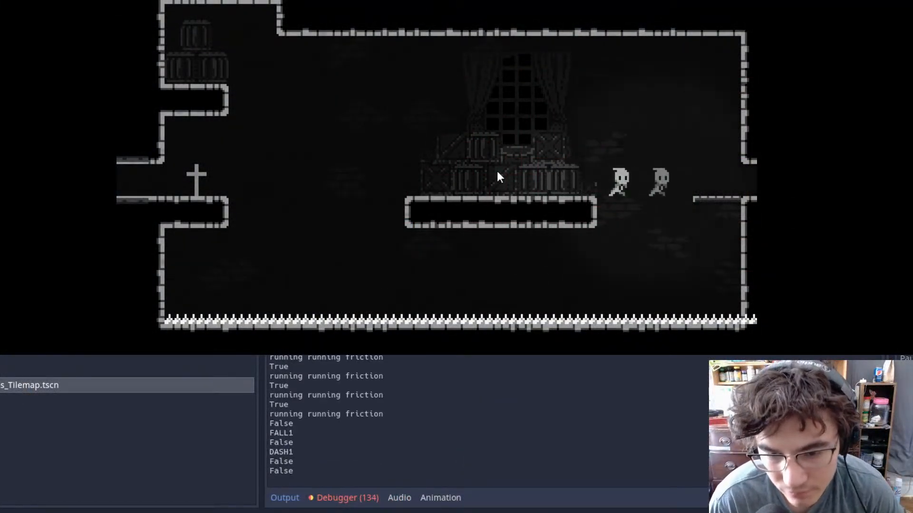
pyautogui.press('Right')
pyautogui.press('space')
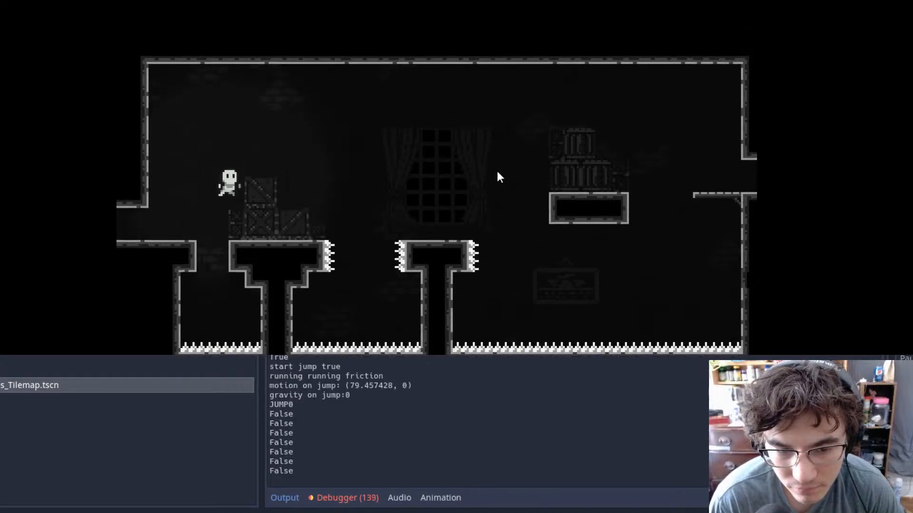
# - Playtest the room after Room71, leaping over the crates and spiked pillars to the barrel platform and the far exit
pyautogui.press('Right')
pyautogui.press('space')
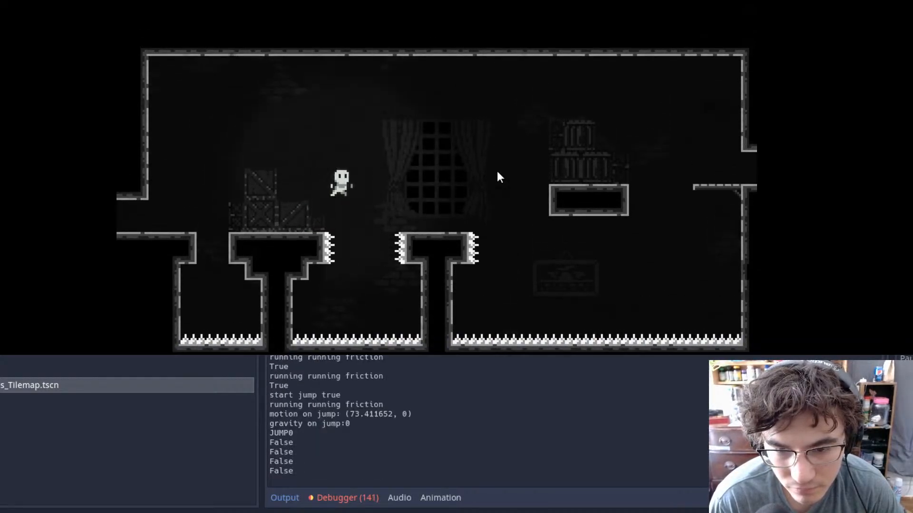
pyautogui.press('Right')
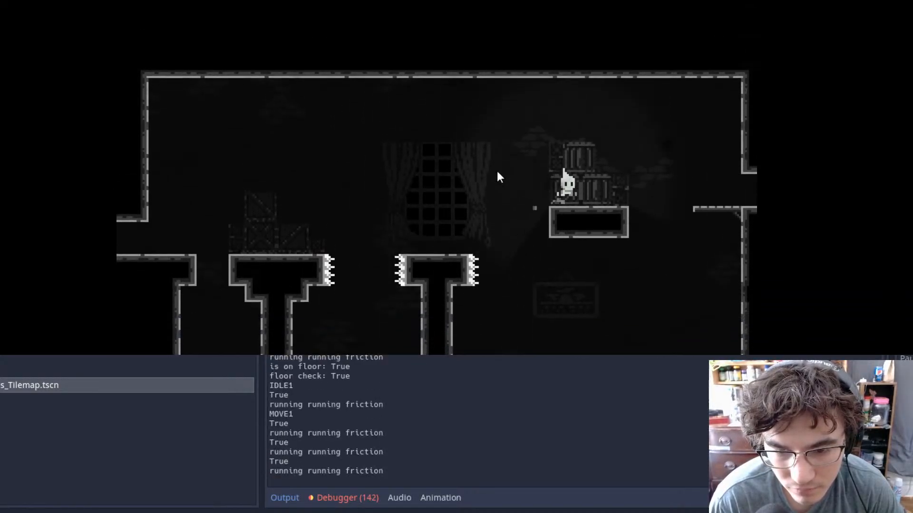
pyautogui.press('Right')
pyautogui.press('space')
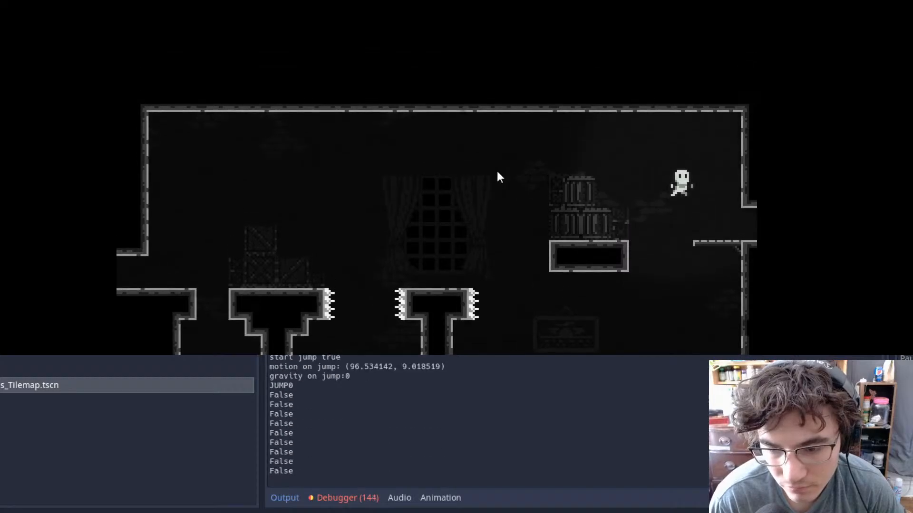
pyautogui.press('Right')
# - Playtest the way back through the barrel and crate room, leaping over the spiked pillars to the entrance corridor
pyautogui.press('Left')
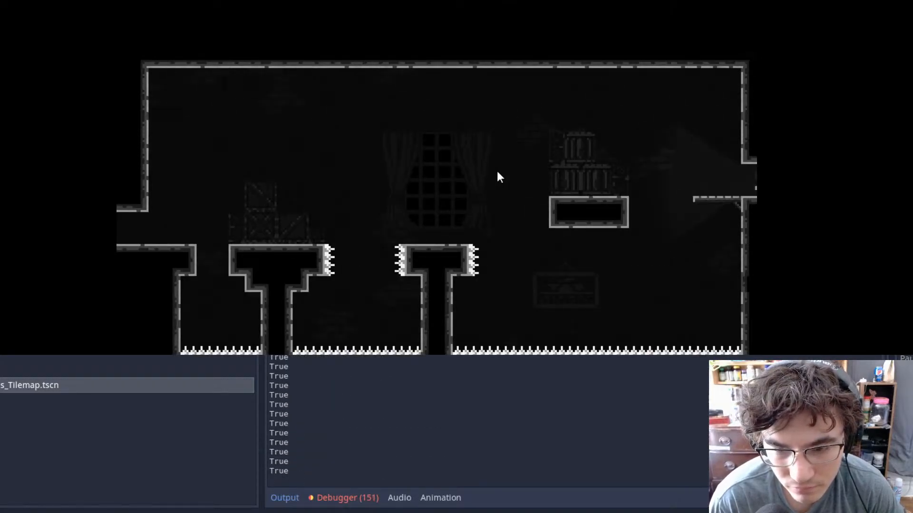
pyautogui.press('Left')
pyautogui.press('space')
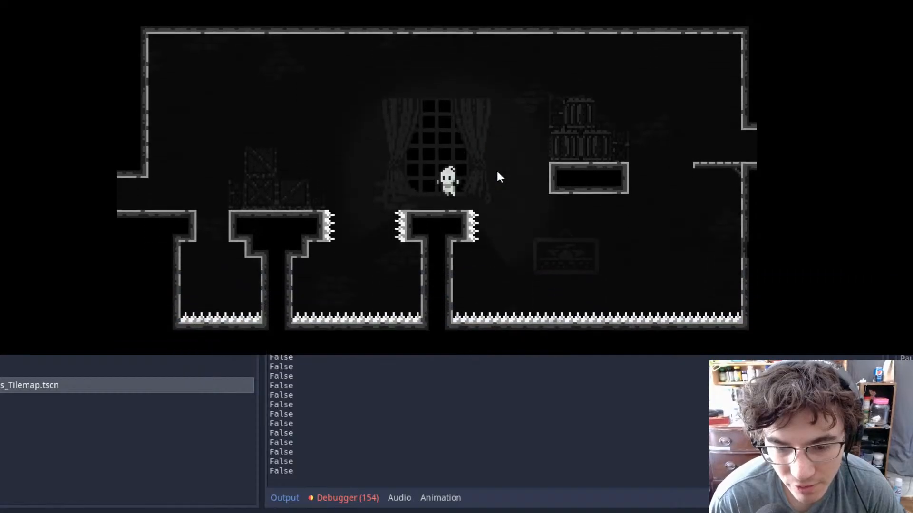
pyautogui.press('space')
pyautogui.press('Left')
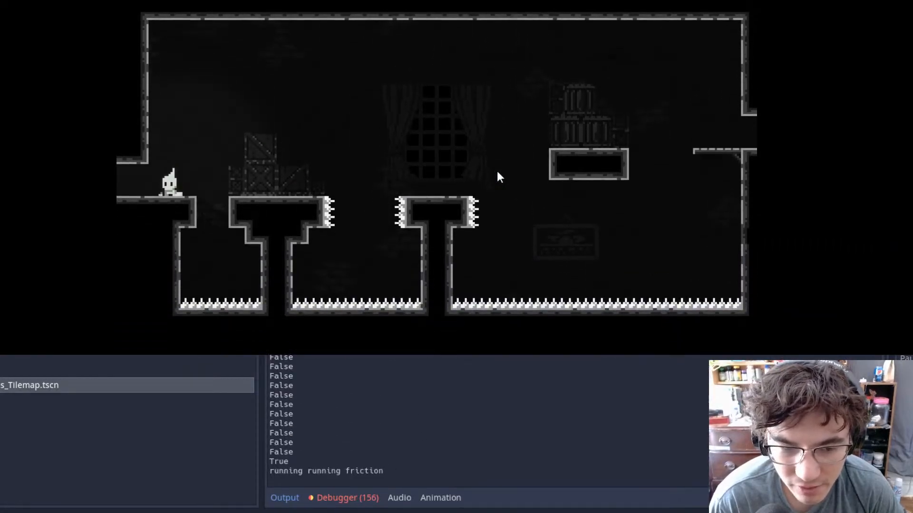
# - Playtest Room71 in reverse, jumping over the crate platform and past the memory stone into the furnished Room1
pyautogui.press('Left')
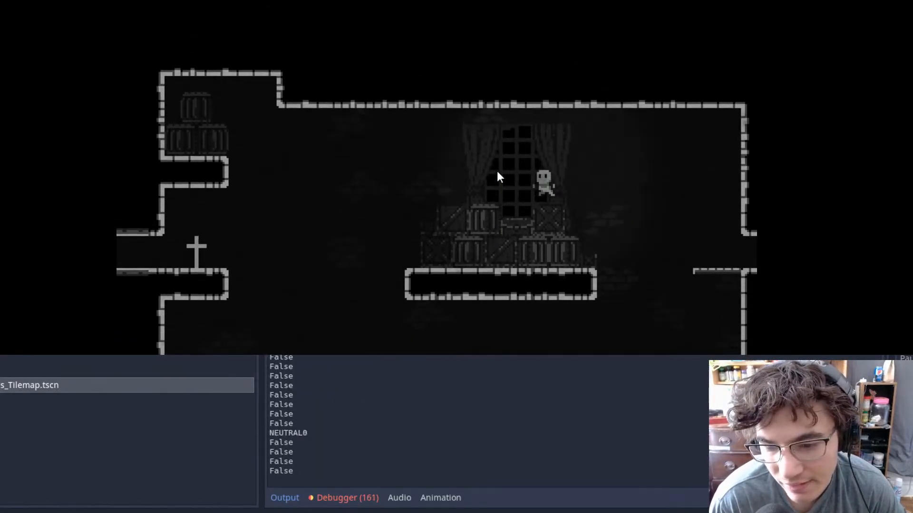
pyautogui.press('space')
pyautogui.press('Left')
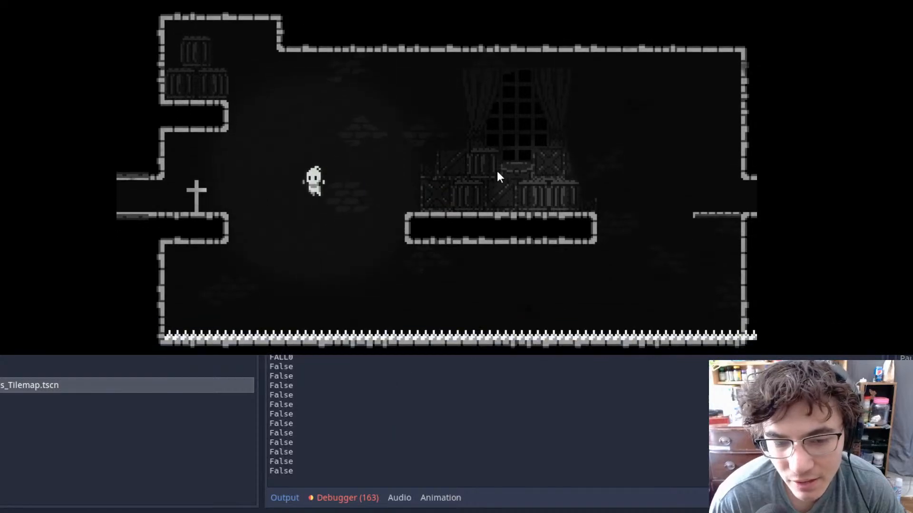
pyautogui.press('Left')
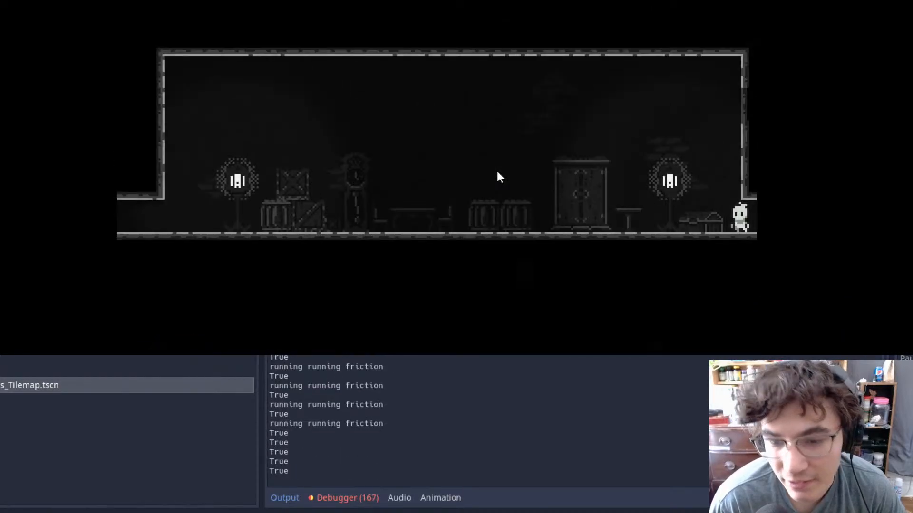
# - Playtest the furnished Room1, jumping past the wardrobe, clock and crates towards the opposite wall and leaving through its exit
pyautogui.press('Right')
pyautogui.press('Left')
pyautogui.press('space')
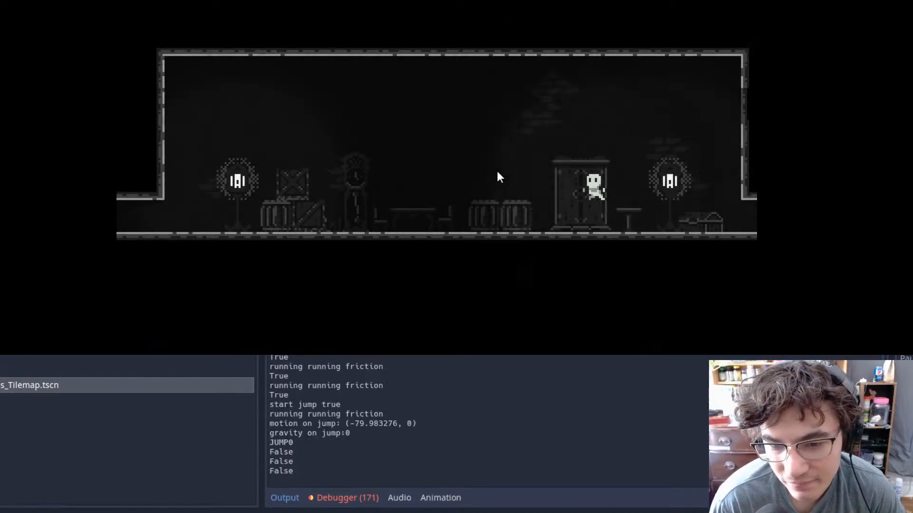
pyautogui.press('Left')
pyautogui.press('shift')
pyautogui.press('Left')
pyautogui.press('space')
pyautogui.press('space')
pyautogui.press('space')
pyautogui.press('space')
pyautogui.press('Left')
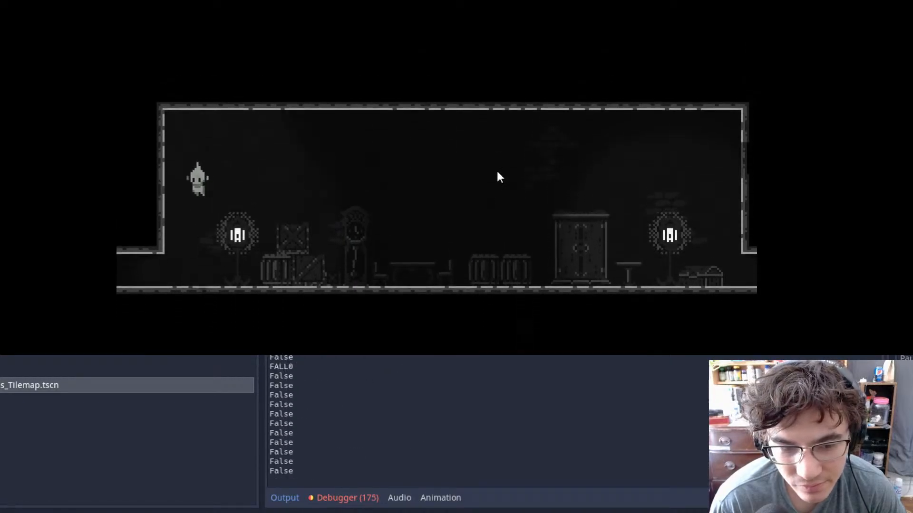
pyautogui.press('Right')
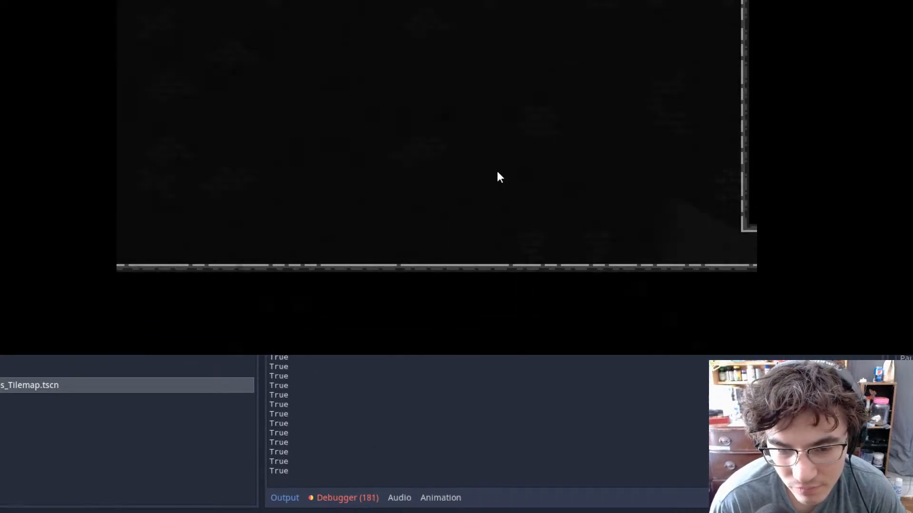
# - Run and jump around the large undecorated hall, and return through Room1 towards Room71
pyautogui.press('Left')
pyautogui.press('space')
pyautogui.press('space')
pyautogui.press('space')
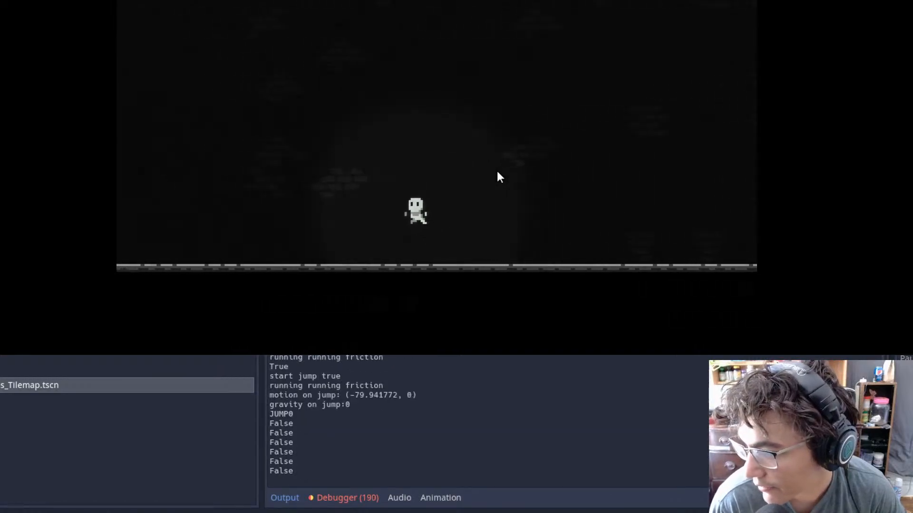
pyautogui.press('Right')
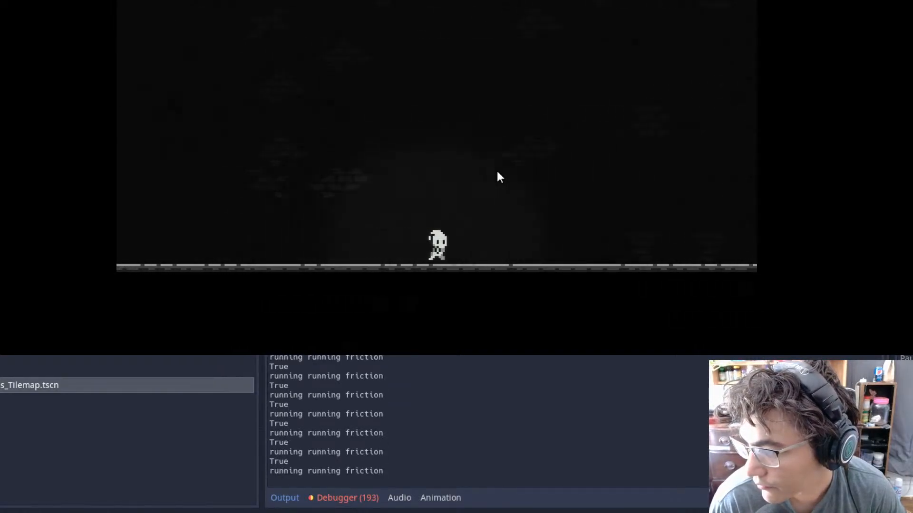
pyautogui.press('space')
pyautogui.press('space')
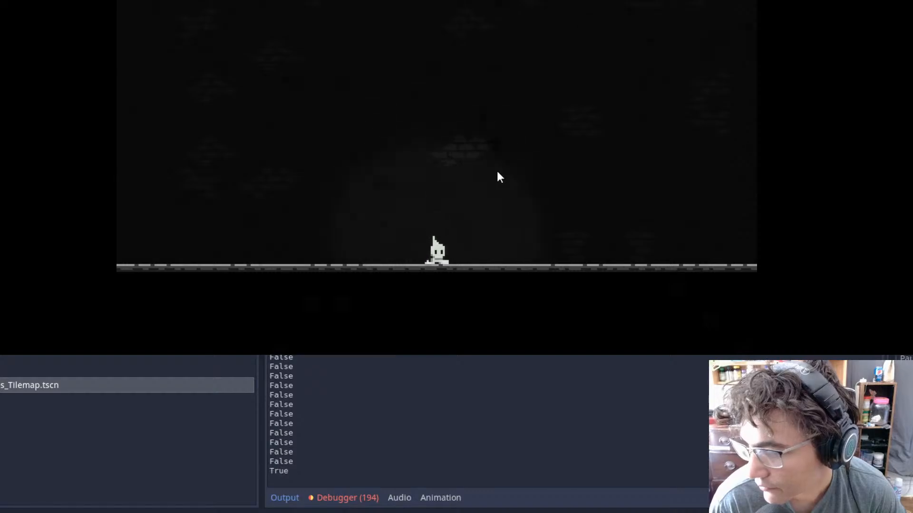
pyautogui.press('space')
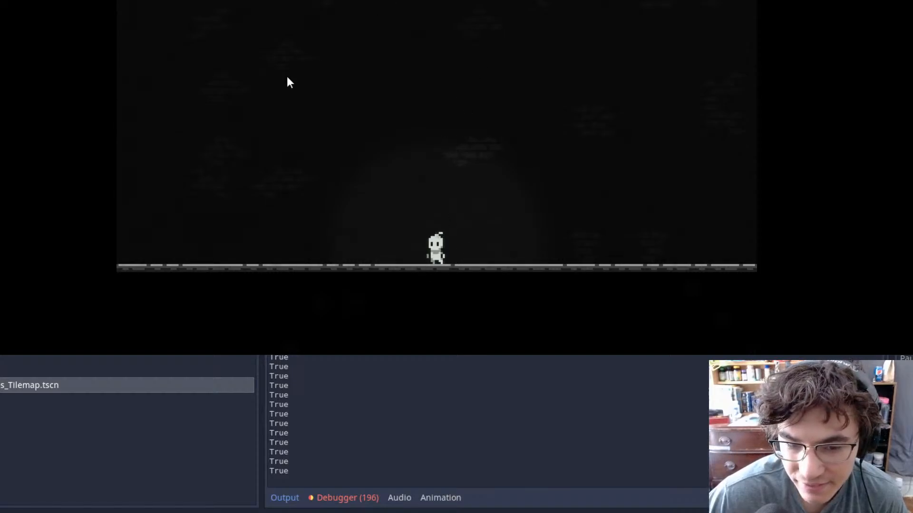
pyautogui.press('d')
pyautogui.press('a')
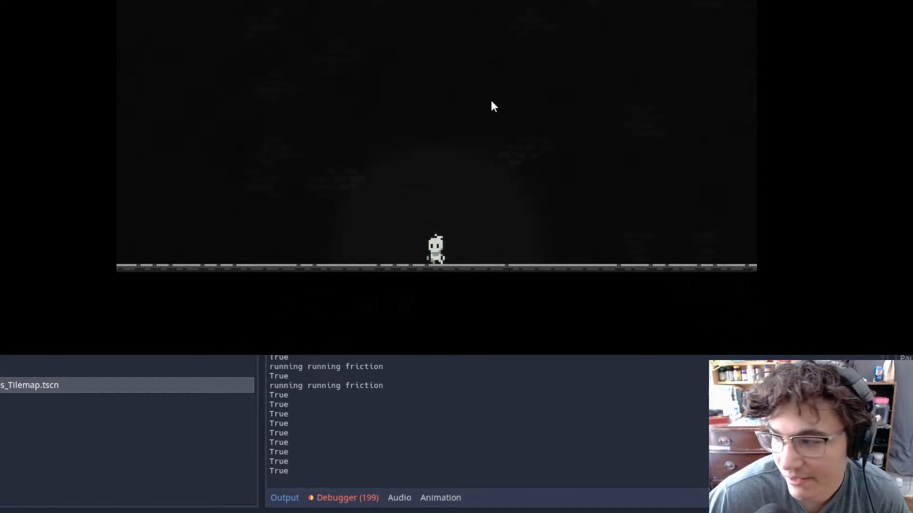
pyautogui.press('d')
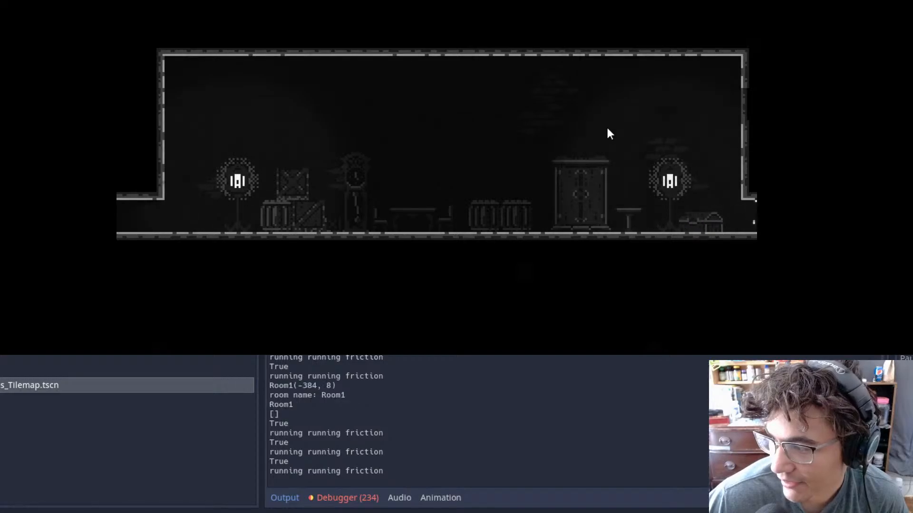
# - Playtest Room71 from the memory stone, jumping onto the crates below the window and across to the far exit
pyautogui.press('Right')
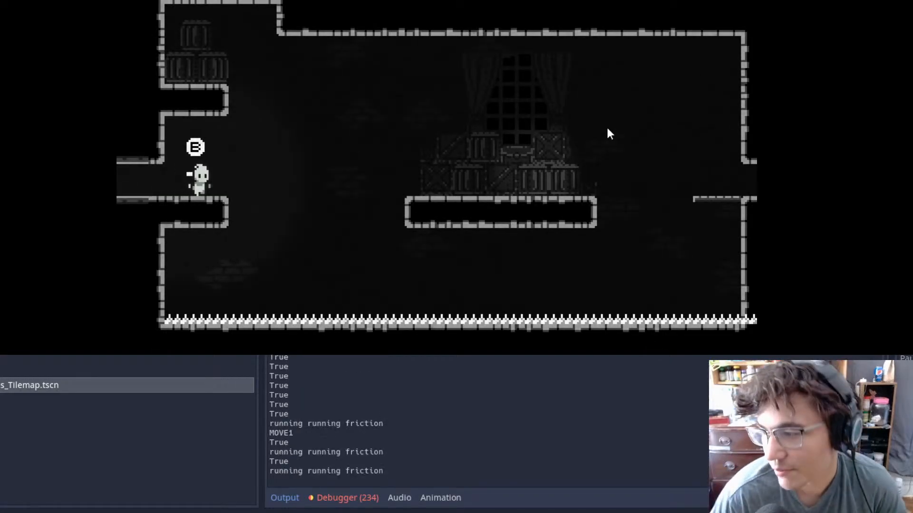
pyautogui.press('space')
pyautogui.press('shift')
pyautogui.press('space')
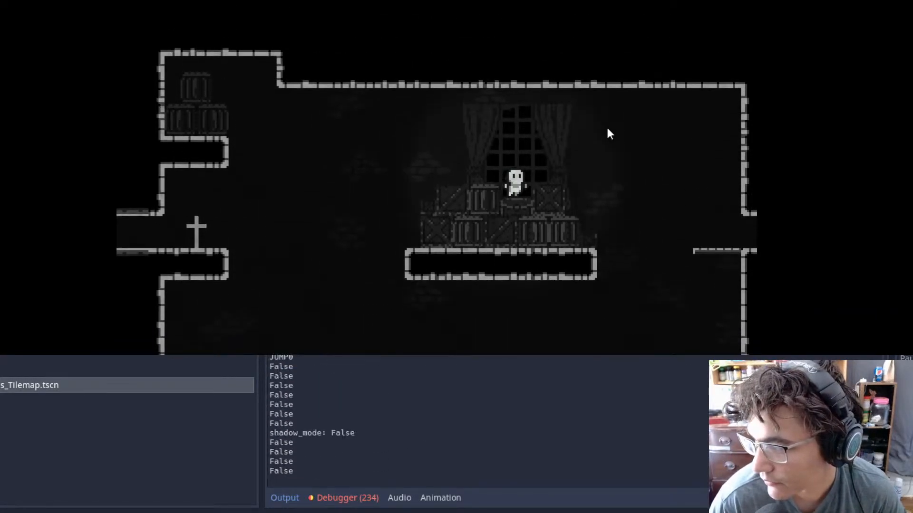
pyautogui.press('space')
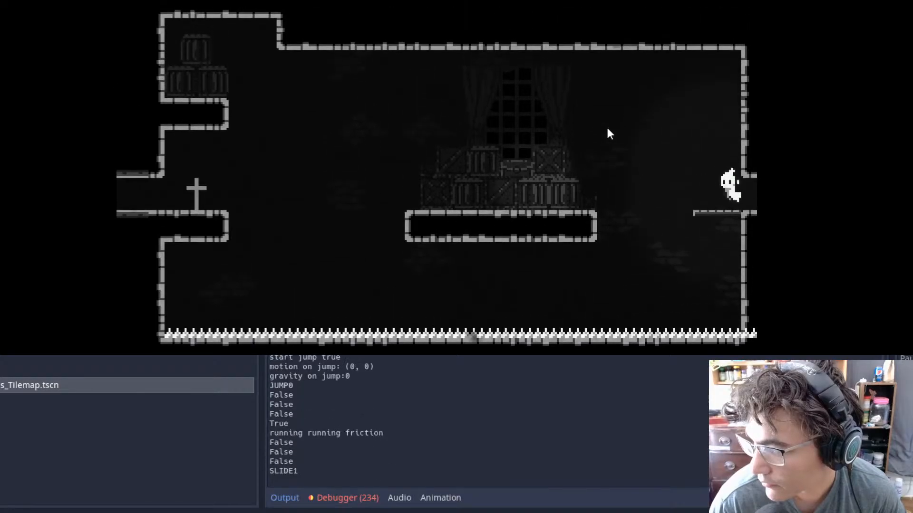
pyautogui.press('space')
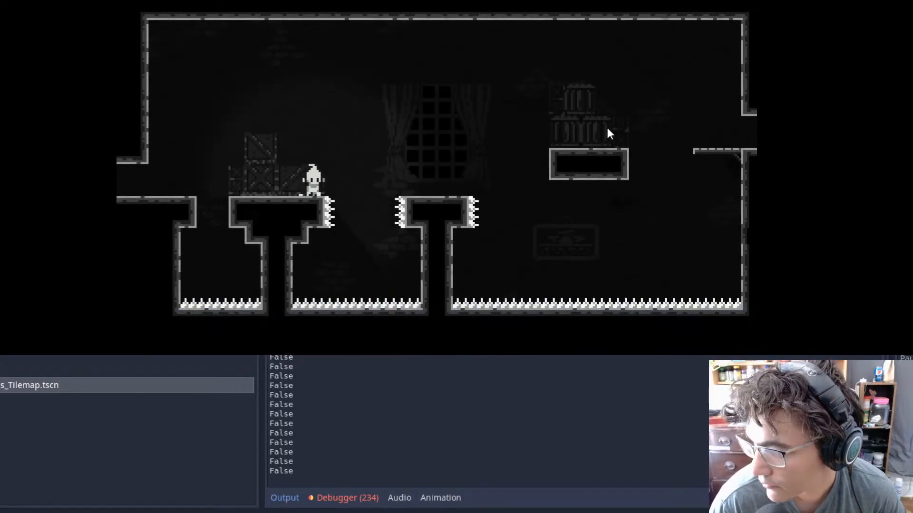
# - Playtest onward from the crate room through the room with the chained platform, reaching the tall room of spiked blocks
pyautogui.press('space')
pyautogui.press('space')
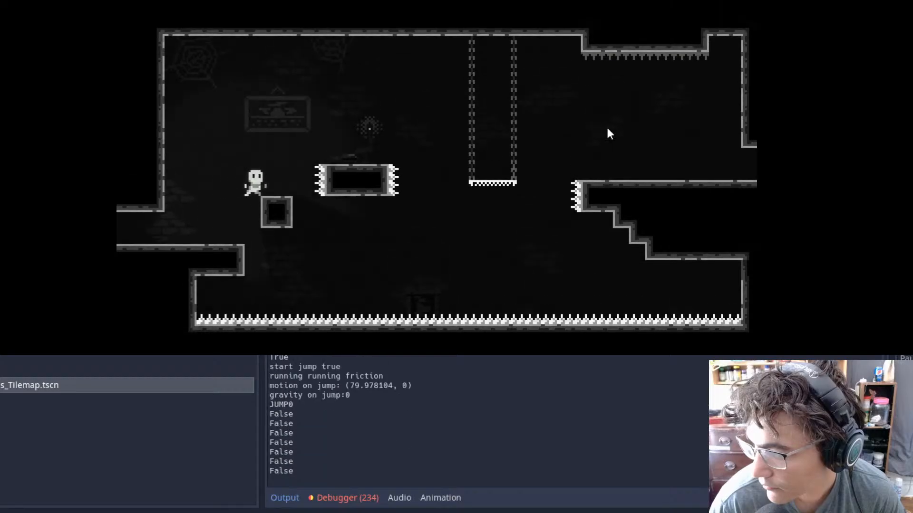
pyautogui.press('space')
pyautogui.press('space')
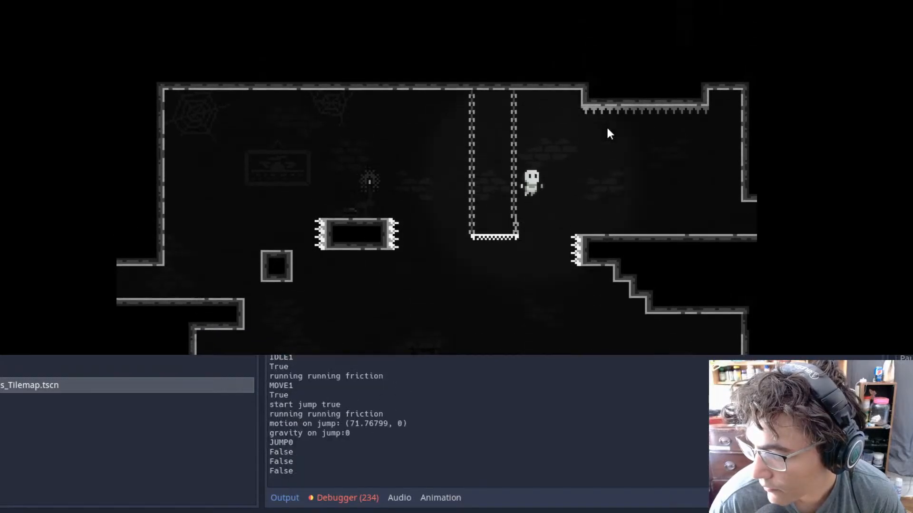
pyautogui.press('shift')
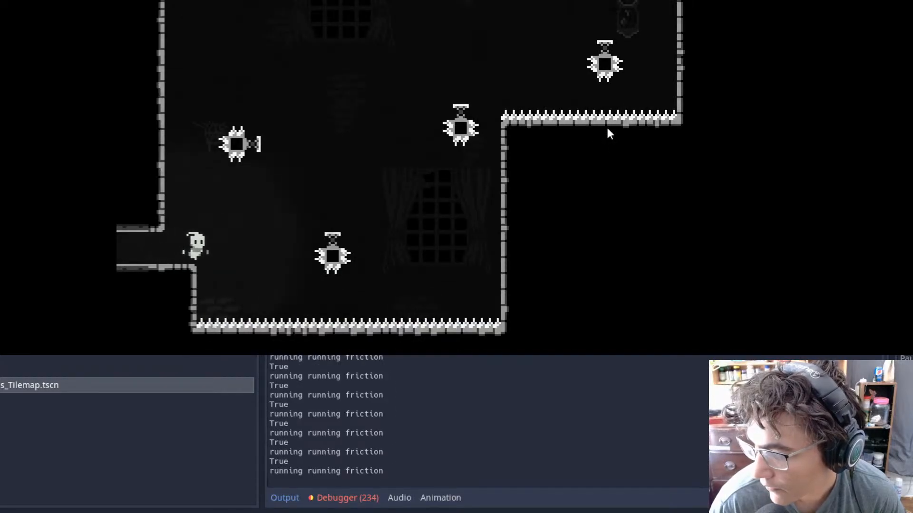
# - Climb the tall room by leaping and dashing between the spiked blocks, up to the chained platform with the barrel and crate
pyautogui.press('space')
pyautogui.press('Left')
pyautogui.press('Right')
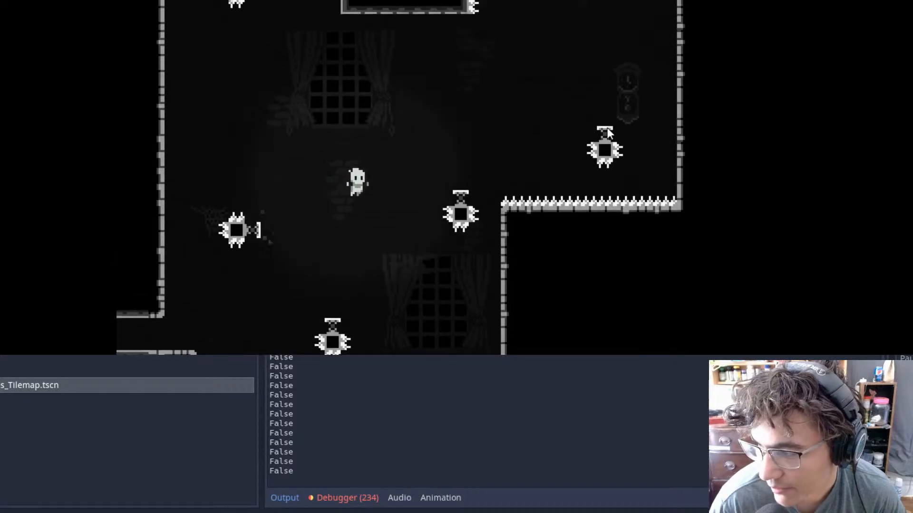
pyautogui.press('shift')
pyautogui.press('Left')
pyautogui.press('Right')
pyautogui.press('shift')
pyautogui.press('Right')
pyautogui.press('Left')
pyautogui.press('Right')
pyautogui.press('shift')
pyautogui.press('Left')
pyautogui.press('Left')
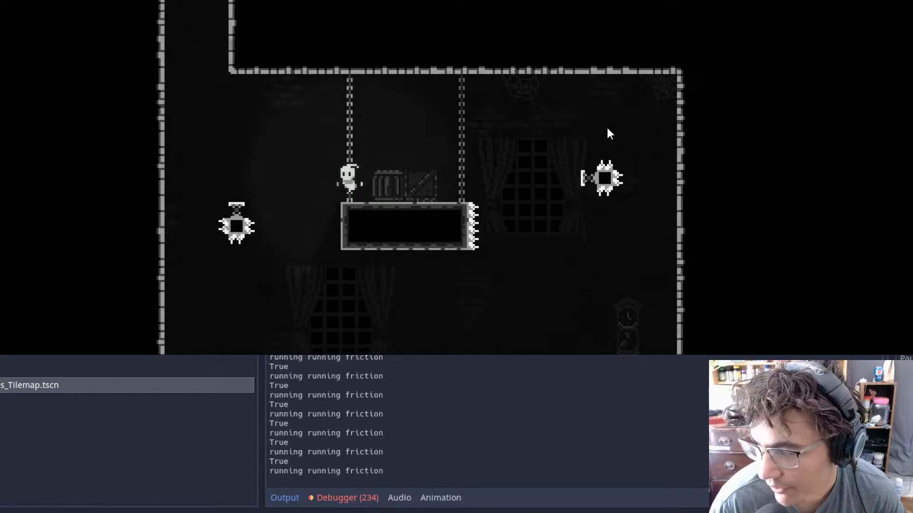
# - Wall-climb the narrow shaft from the chained platform and step onto the upper ledge beside the painting
pyautogui.press('Left')
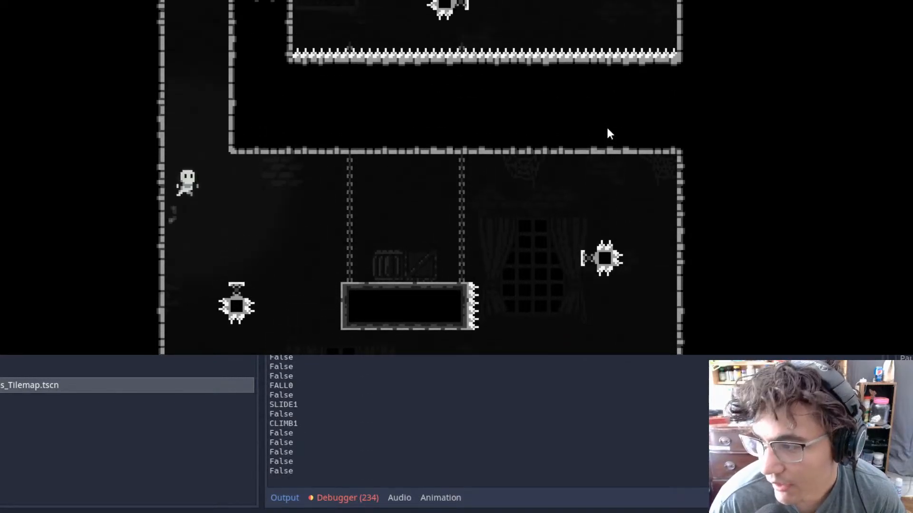
pyautogui.press('space')
pyautogui.press('Right')
pyautogui.press('space')
pyautogui.press('Right')
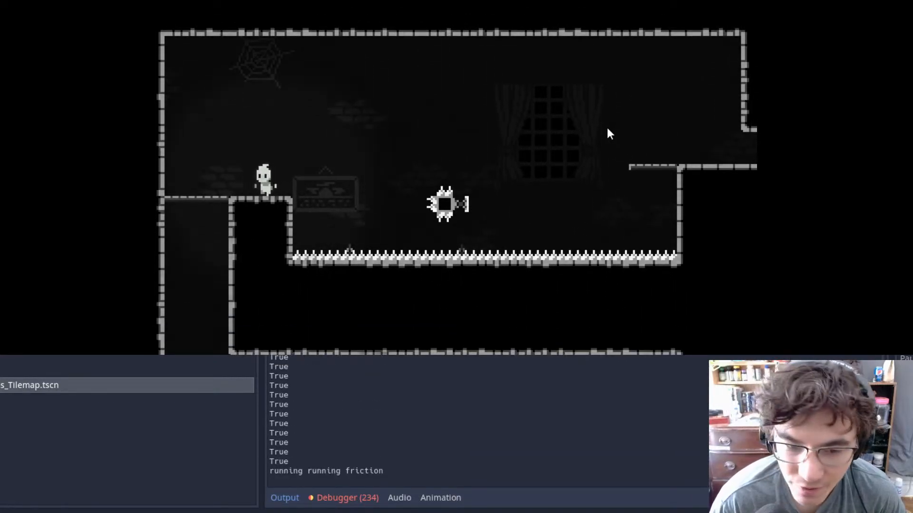
# - Playtest the curtained-window room, jumping and dashing over the spike pit past the spiked block to the far exit
pyautogui.press('space')
pyautogui.press('shift')
pyautogui.press('Right')
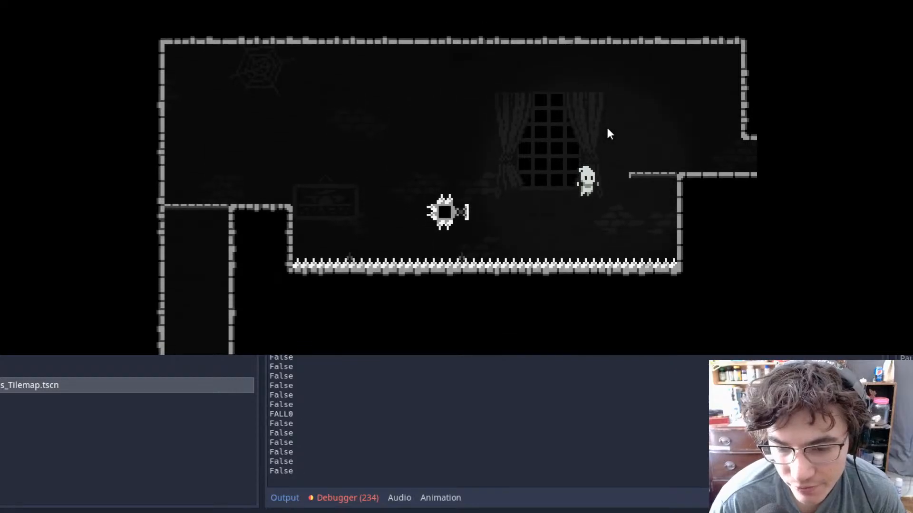
pyautogui.press('Right')
pyautogui.press('space')
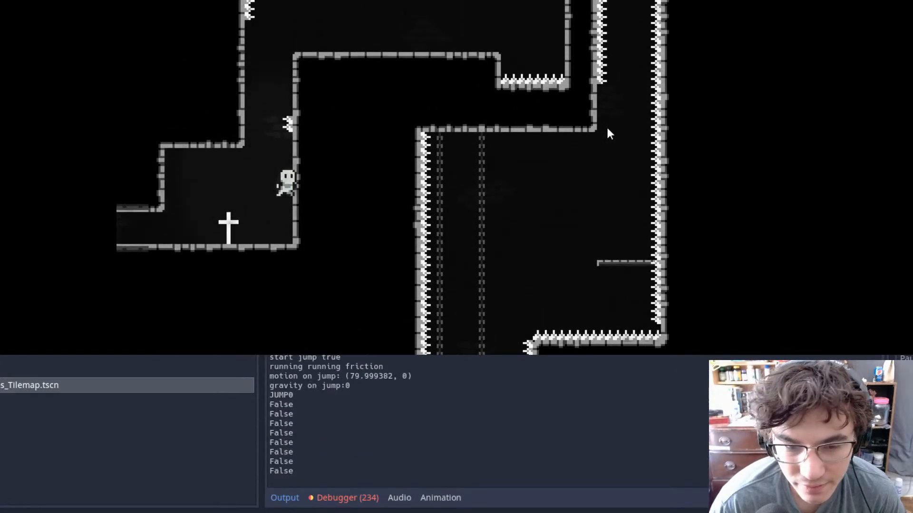
# - Climb the shaft above the memory stone, cross the upper ledge, drop to the chained platform and dash over the spiked pillar
pyautogui.press('space')
pyautogui.press('Right')
pyautogui.press('shift')
pyautogui.press('Right')
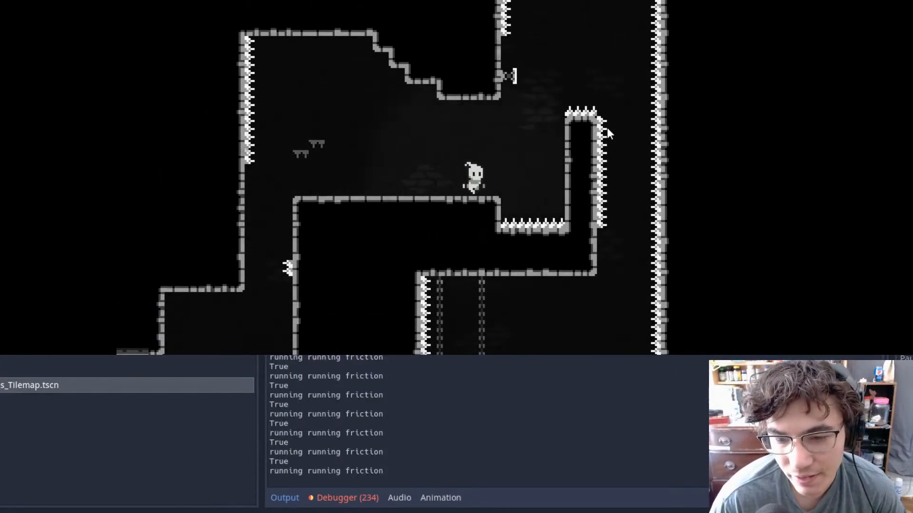
pyautogui.press('space')
pyautogui.press('Left')
pyautogui.press('Left')
pyautogui.press('shift')
pyautogui.press('Left')
pyautogui.press('shift')
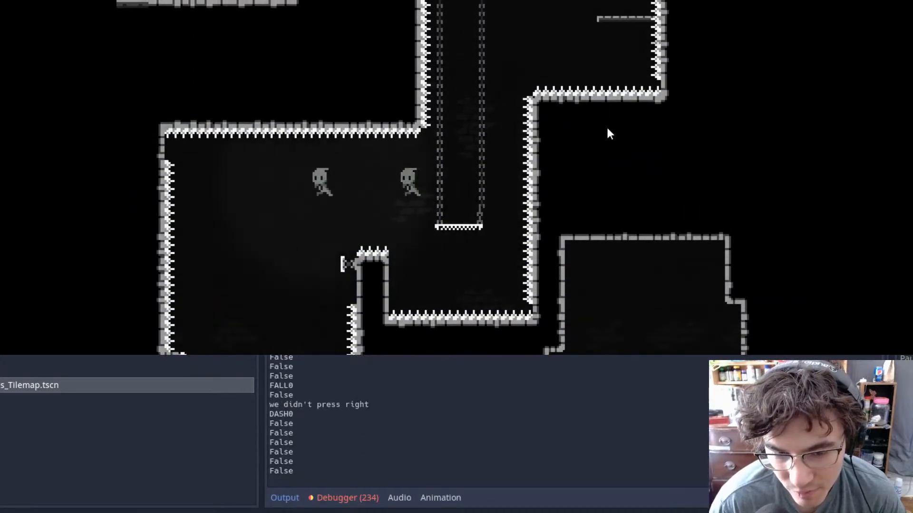
# - Playtest the descent through the spring-lined chambers, dashing between spiked pillars down to the lowest spike-floored chamber
pyautogui.press('Right')
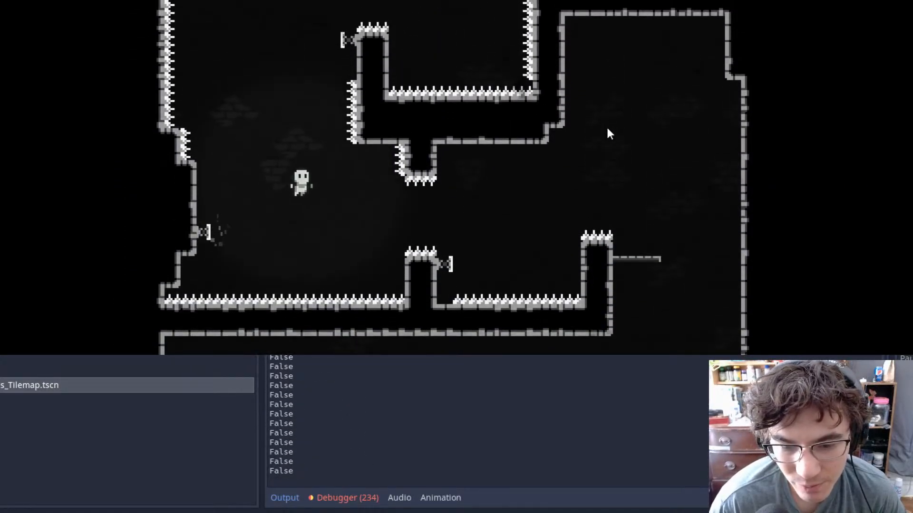
pyautogui.press('shift')
pyautogui.press('Right')
pyautogui.press('shift')
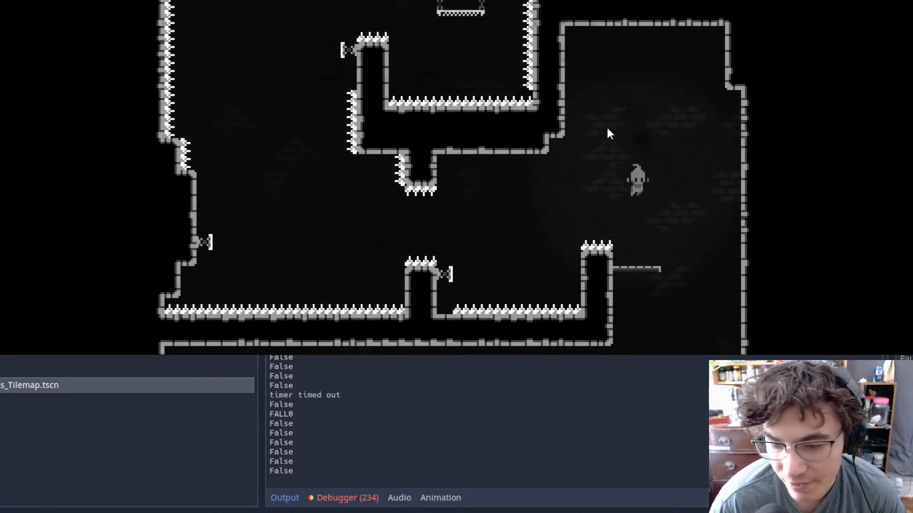
pyautogui.press('space')
pyautogui.press('Left')
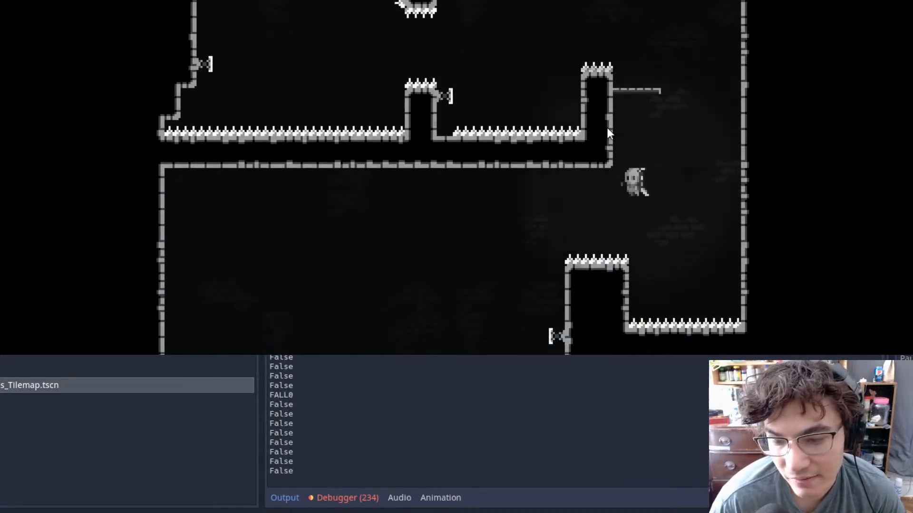
pyautogui.press('Left')
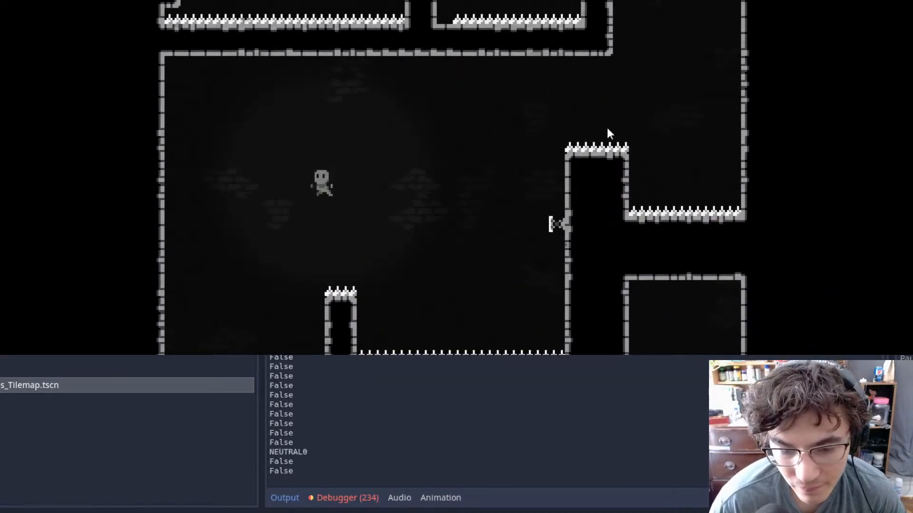
pyautogui.press('Right')
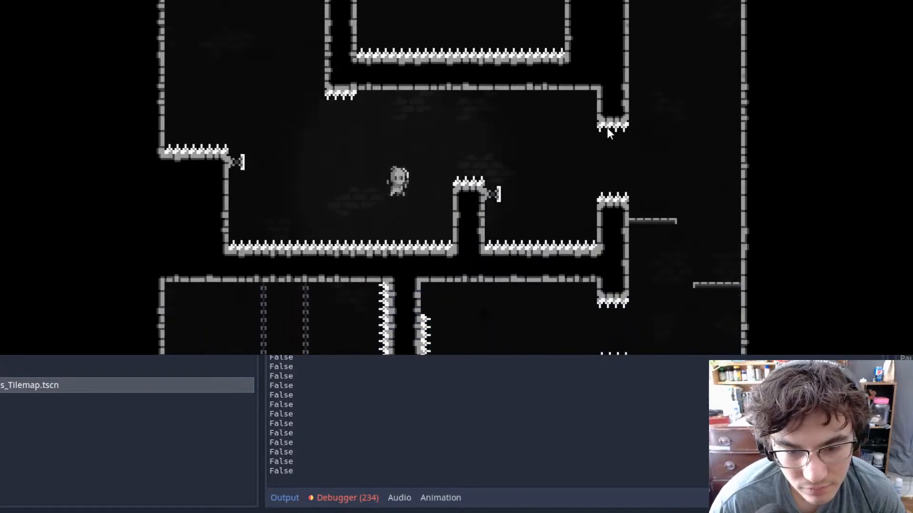
pyautogui.press('Right')
pyautogui.press('Left')
pyautogui.press('Right')
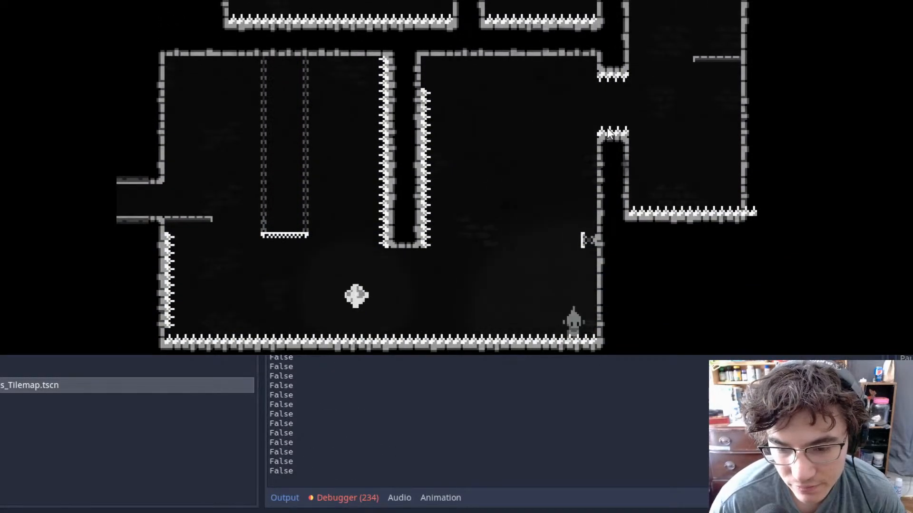
# - Replay the descent from the memory stone past the chained platform, dashing through the first gap between the spiked pillars
pyautogui.press('Left')
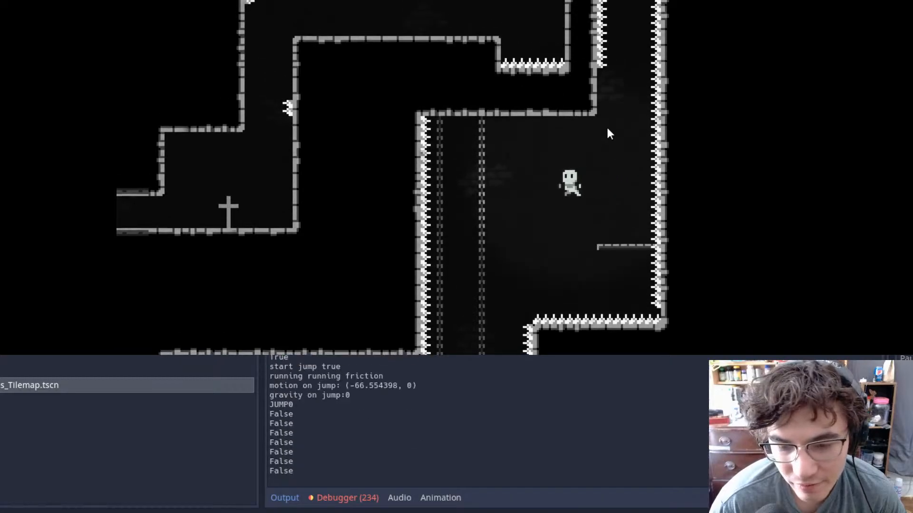
pyautogui.press('Left')
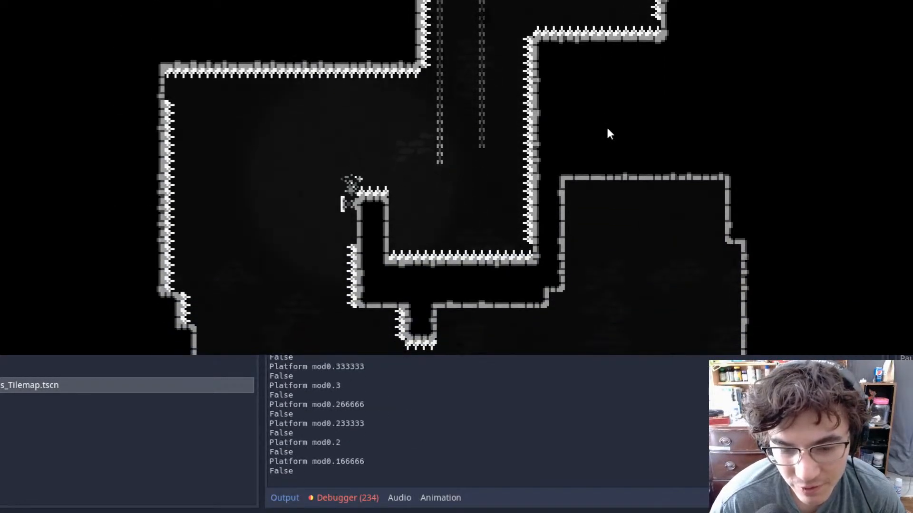
pyautogui.press('Left')
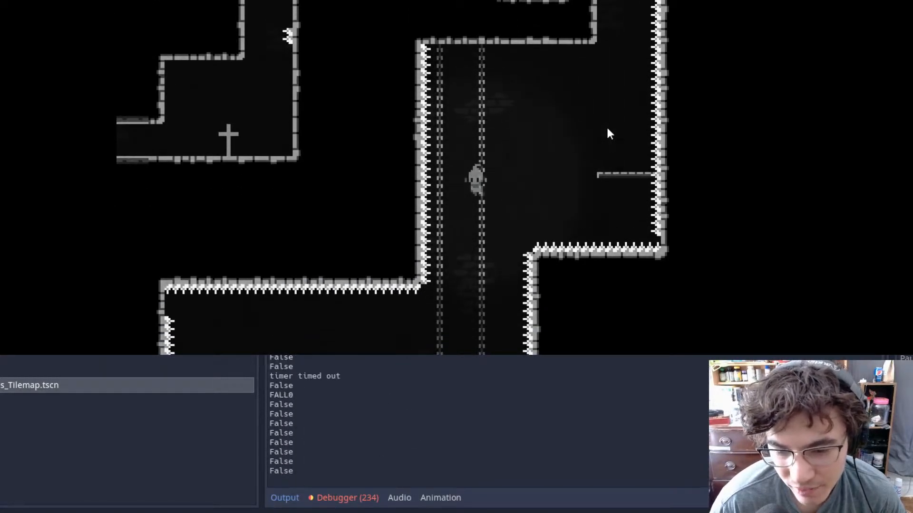
pyautogui.press('Left')
pyautogui.press('Right')
pyautogui.press('x')
pyautogui.press('Right')
pyautogui.press('x')
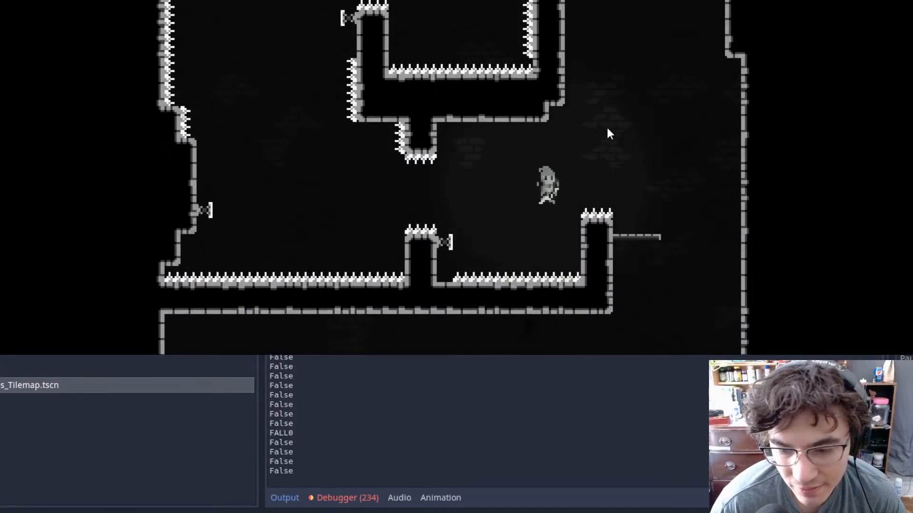
# - Repeat the run to the chained platform and dash over the spiked pillar into the chamber below
pyautogui.press('Left')
pyautogui.press('Left')
pyautogui.press('x')
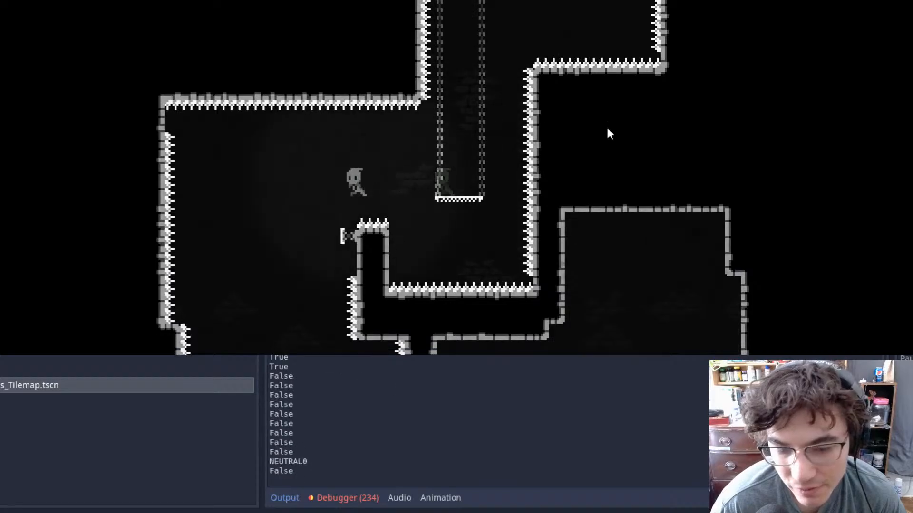
pyautogui.press('Right')
pyautogui.press('Left')
pyautogui.press('x')
pyautogui.press('Left')
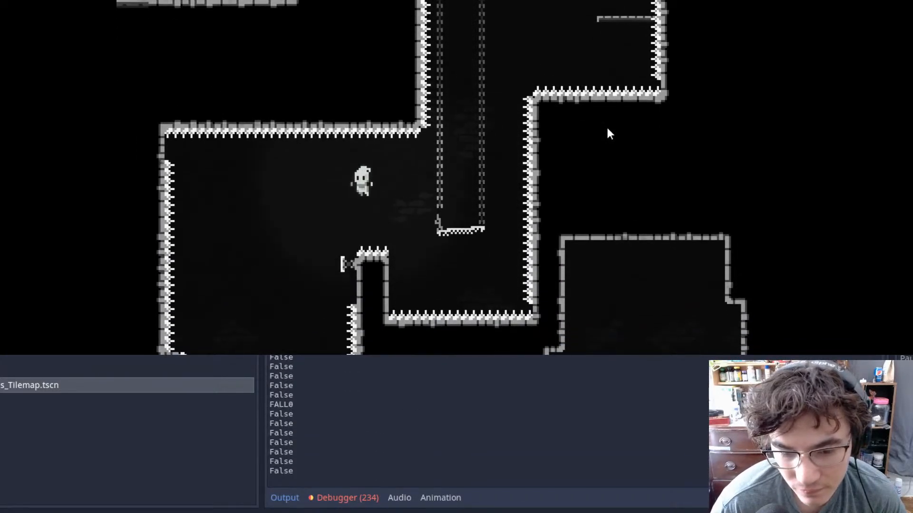
# - Dash through the gap between the spiked pillars, drop past the thin ledge and enter the wide chamber below
pyautogui.press('Right')
pyautogui.press('x')
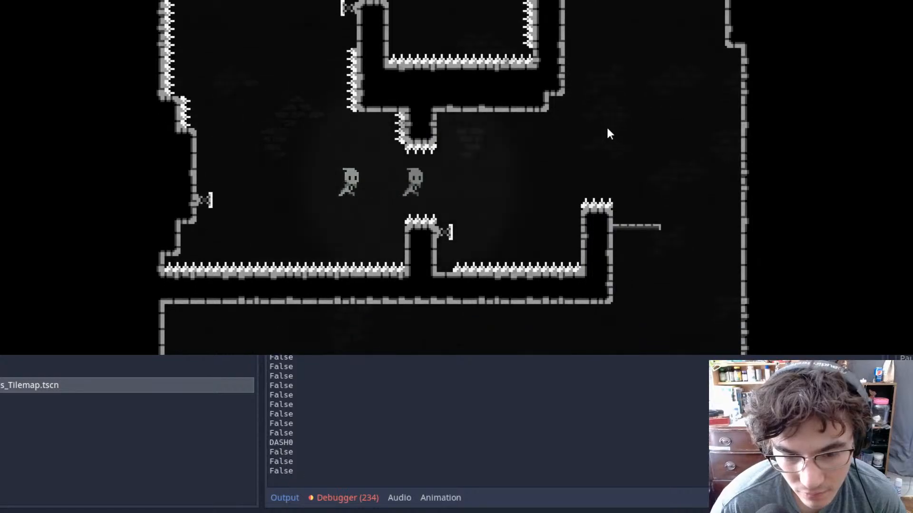
pyautogui.press('Up')
pyautogui.press('x')
pyautogui.press('Right')
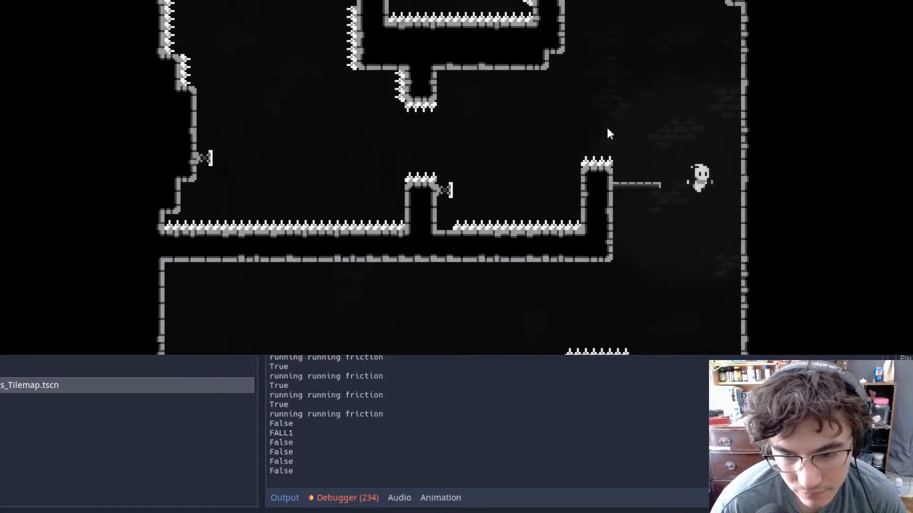
pyautogui.press('Left')
pyautogui.press('x')
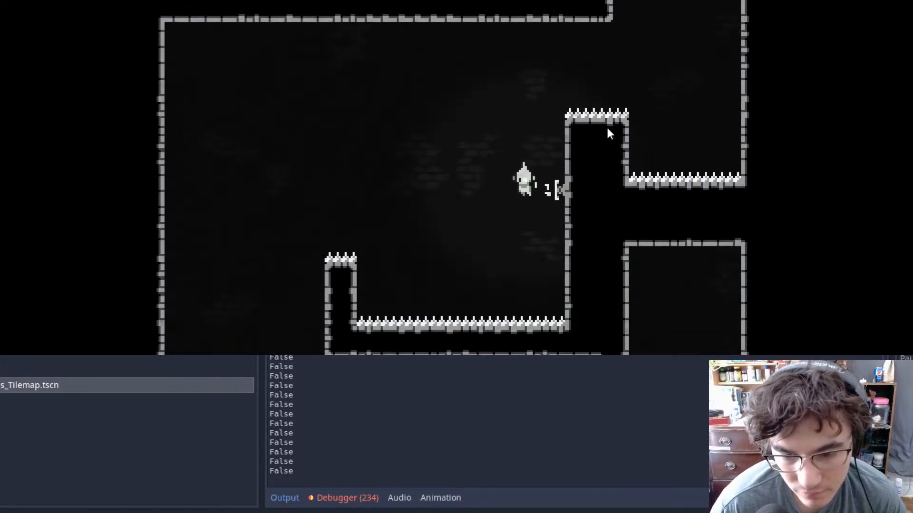
# - Bounce off the wall springs and steer through the spiked gaps down to the lowest chamber with the chained platform
pyautogui.press('Up')
pyautogui.press('x')
pyautogui.press('space')
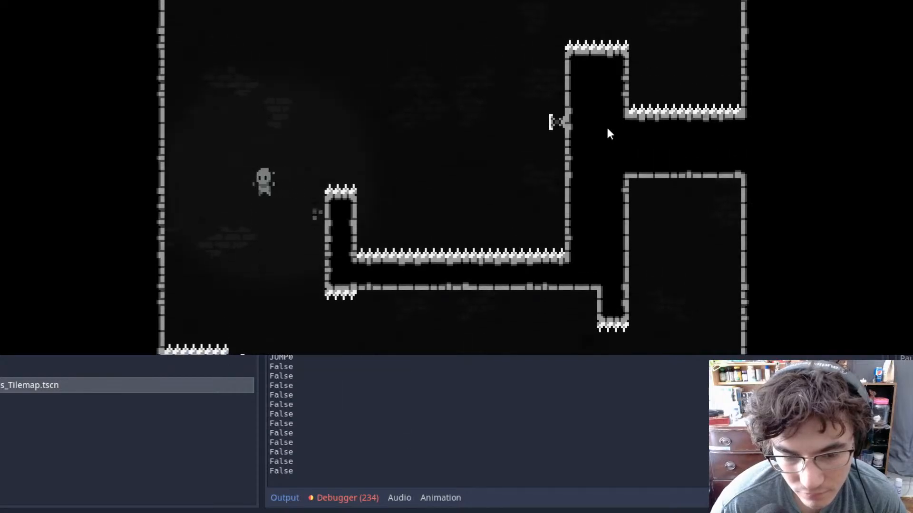
pyautogui.press('Right')
pyautogui.press('Right')
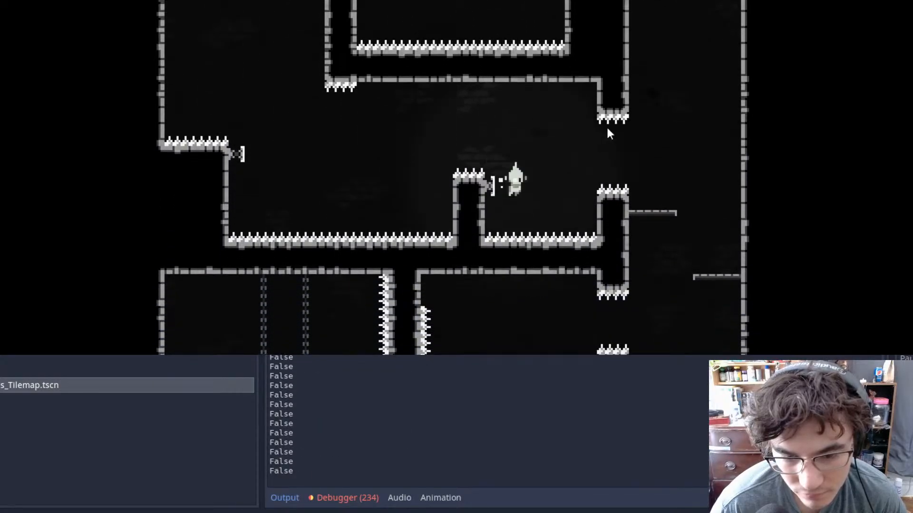
pyautogui.press('Left')
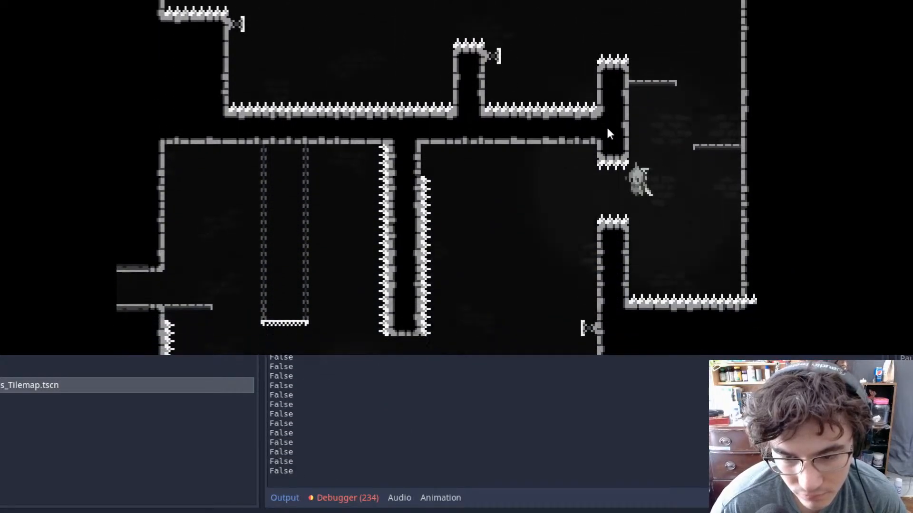
pyautogui.press('Left')
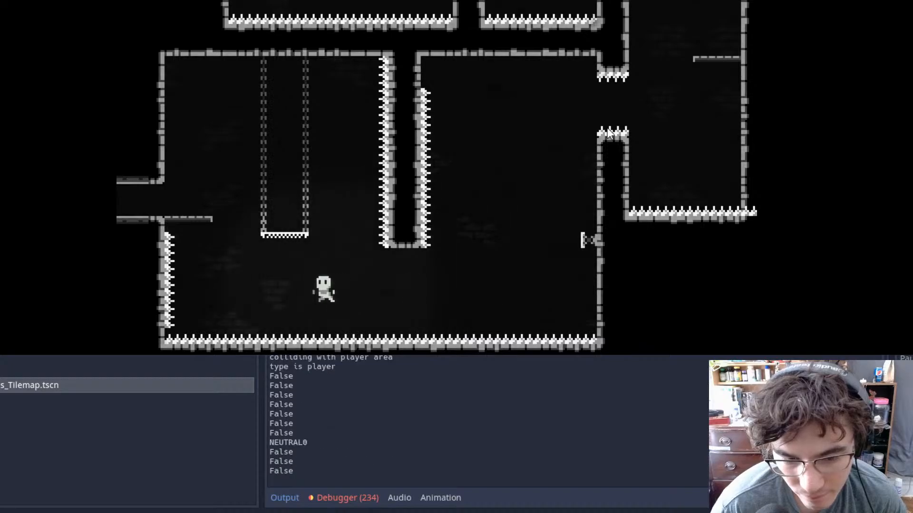
# - Jump from below the chained platform to the lowest chamber's exit and enter the neighbouring room
pyautogui.press('space')
pyautogui.press('Left')
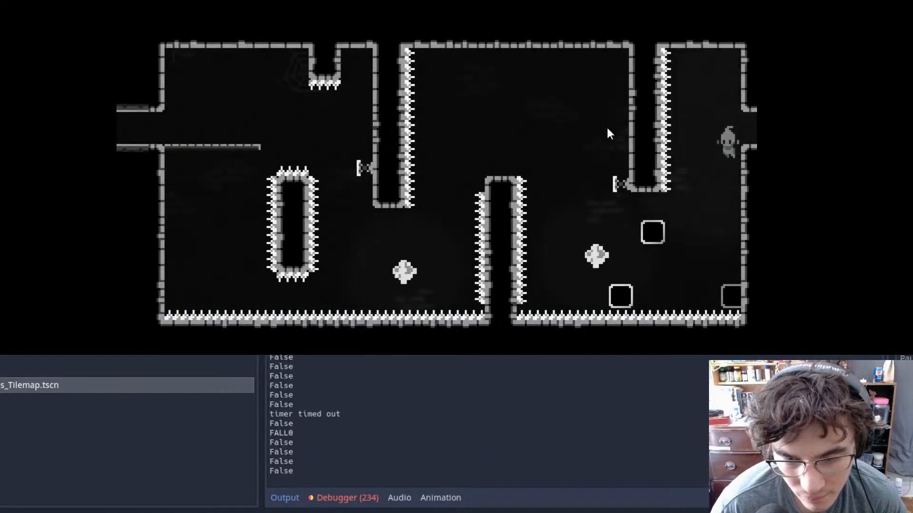
pyautogui.press('space')
pyautogui.press('Left')
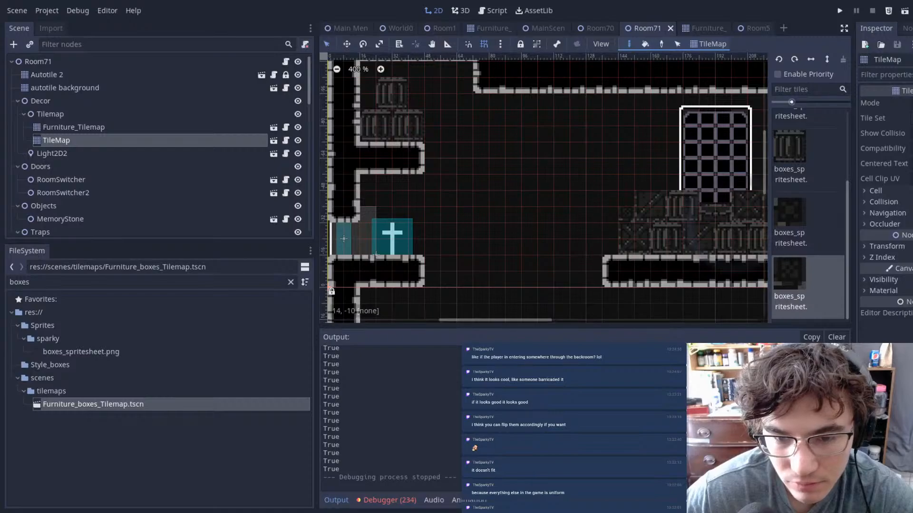
# - Examine Room71's overall layout in the editor, including the crate pile, window and surrounding walls
pyautogui.moveTo(593, 200); pyautogui.dragTo(522, 238, button='middle')
pyautogui.scroll(-6, 598, 222)
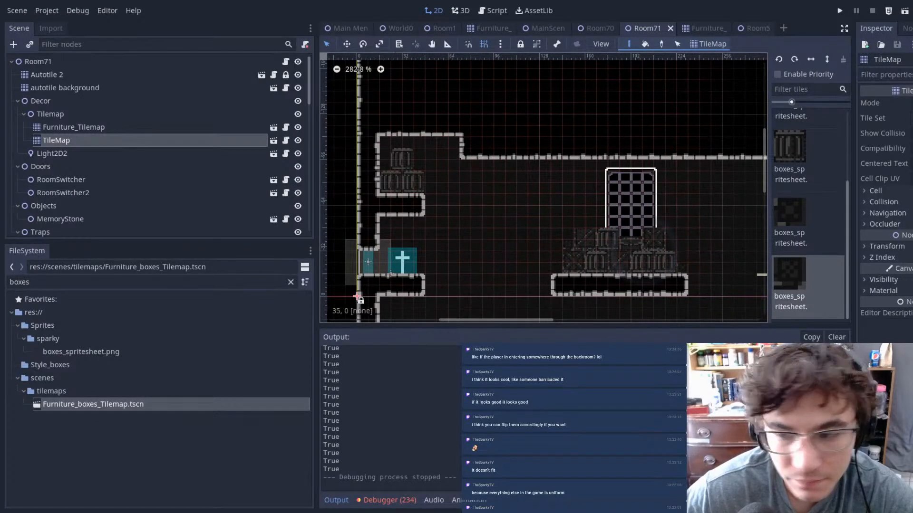
pyautogui.scroll(-3, 483, 262)
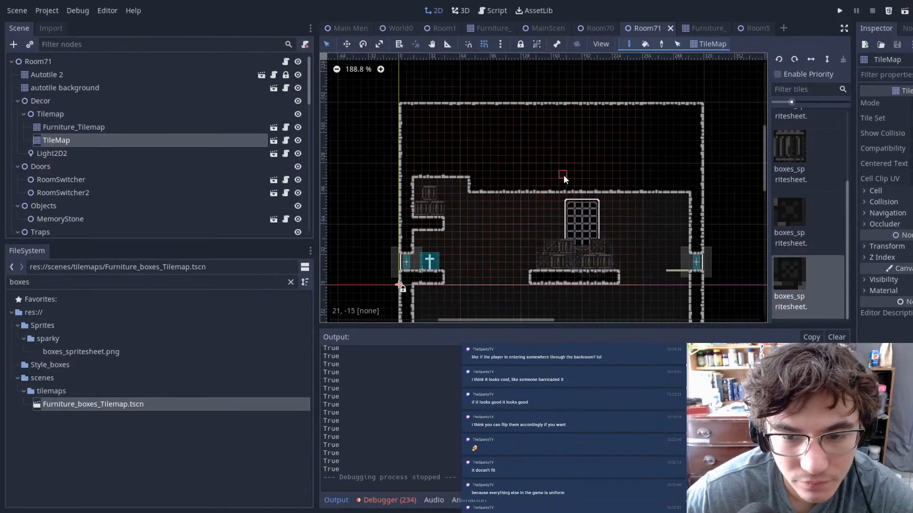
pyautogui.moveTo(607, 185); pyautogui.dragTo(583, 177, button='middle')
pyautogui.scroll(12, 554, 265)
pyautogui.moveTo(554, 266); pyautogui.dragTo(550, 330, button='middle')
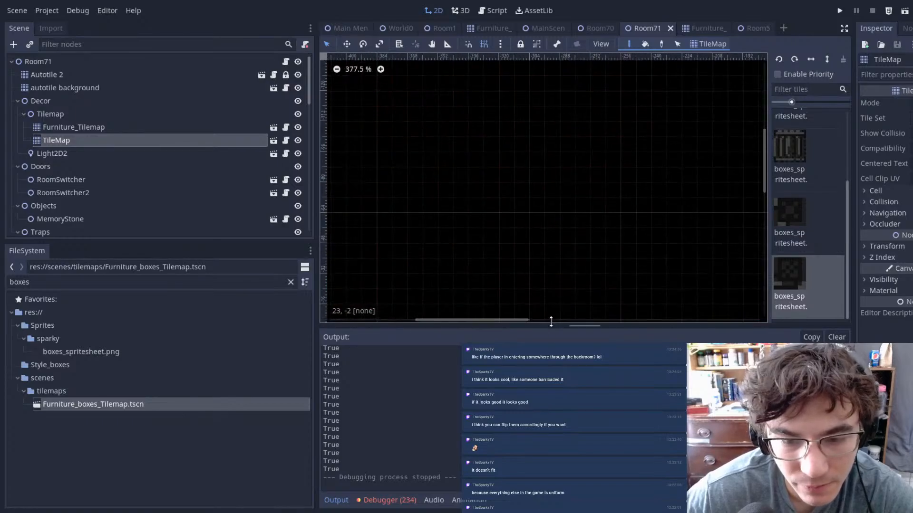
pyautogui.scroll(-20, 565, 179)
pyautogui.moveTo(576, 175); pyautogui.dragTo(444, 165, button='middle')
# - Erase the barred window behind the central crate pile from Room71's autotile background layer
pyautogui.click(64, 87)
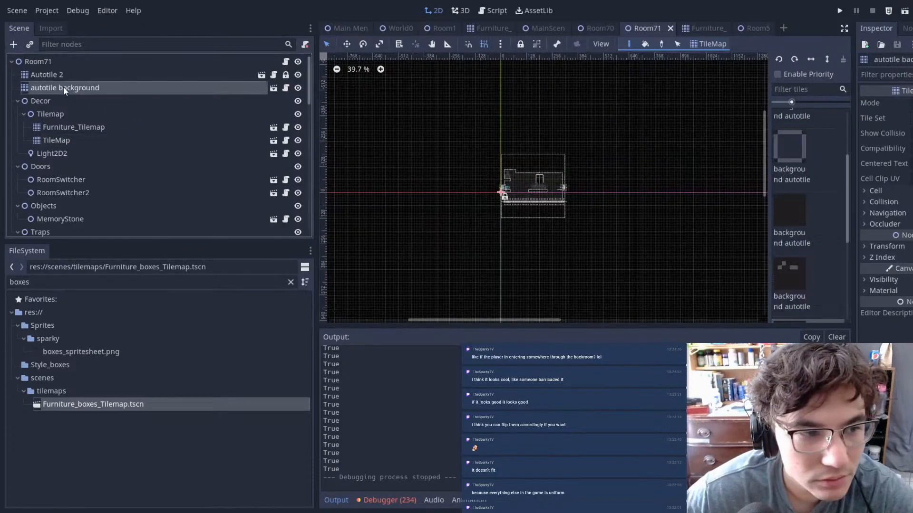
pyautogui.click(796, 153)
pyautogui.scroll(20, 554, 193)
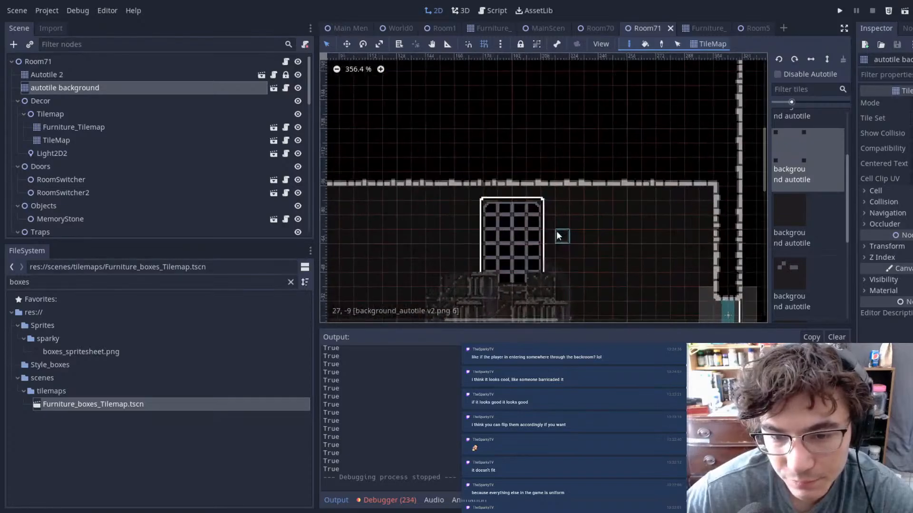
pyautogui.moveTo(557, 232); pyautogui.dragTo(623, 212, button='middle')
pyautogui.moveTo(574, 193); pyautogui.dragTo(598, 211, button='right')
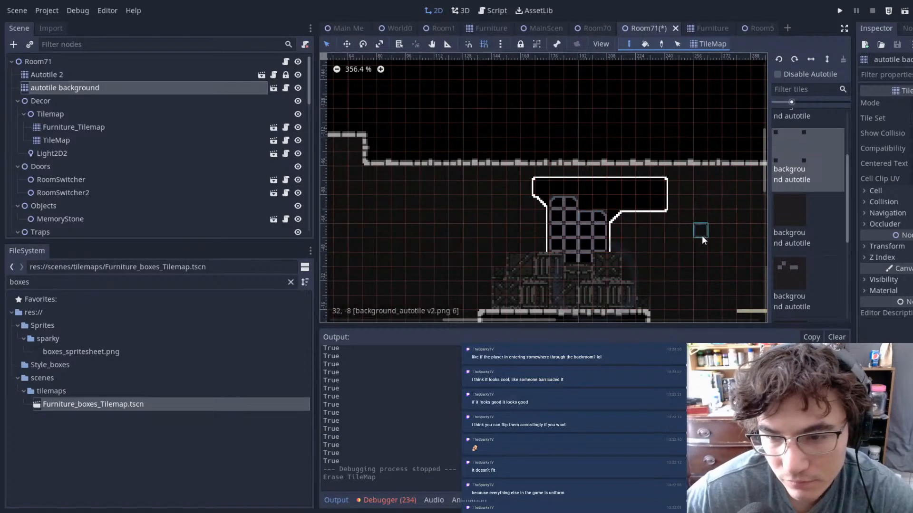
pyautogui.keyDown('ctrl'); pyautogui.keyDown('shift'); pyautogui.moveTo(489, 181); pyautogui.dragTo(680, 275); pyautogui.keyUp('shift'); pyautogui.keyUp('ctrl')
pyautogui.moveTo(521, 222); pyautogui.dragTo(517, 189, button='middle')
pyautogui.keyDown('ctrl'); pyautogui.keyDown('shift'); pyautogui.moveTo(529, 226); pyautogui.dragTo(646, 261); pyautogui.keyUp('shift'); pyautogui.keyUp('ctrl')
# - Paint a barred window three tiles wide near the barrel alcove, extend it below five tiles tall, and save Room71
pyautogui.moveTo(575, 228)
pyautogui.mouseDown(button='middle')
pyautogui.moveTo(743, 232)
pyautogui.moveTo(679, 232)
pyautogui.mouseUp(button='middle')
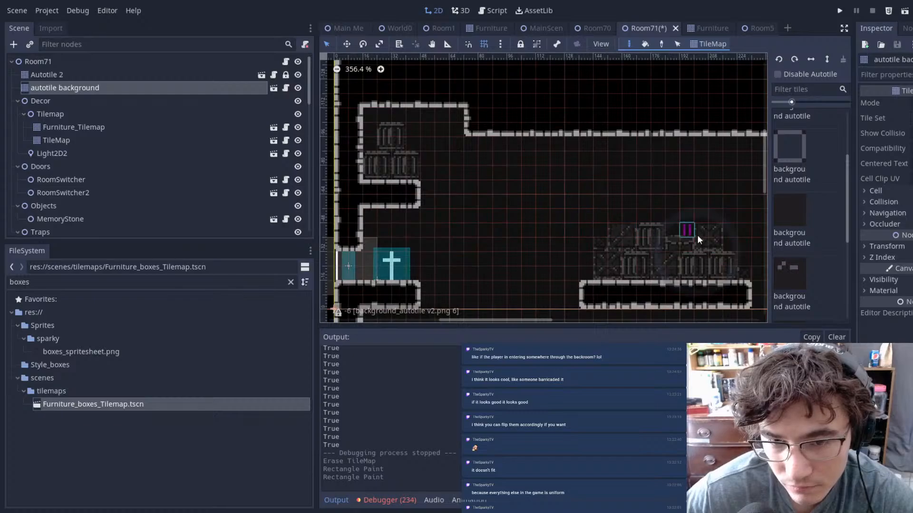
pyautogui.scroll(-1, 785, 229)
pyautogui.click(790, 261)
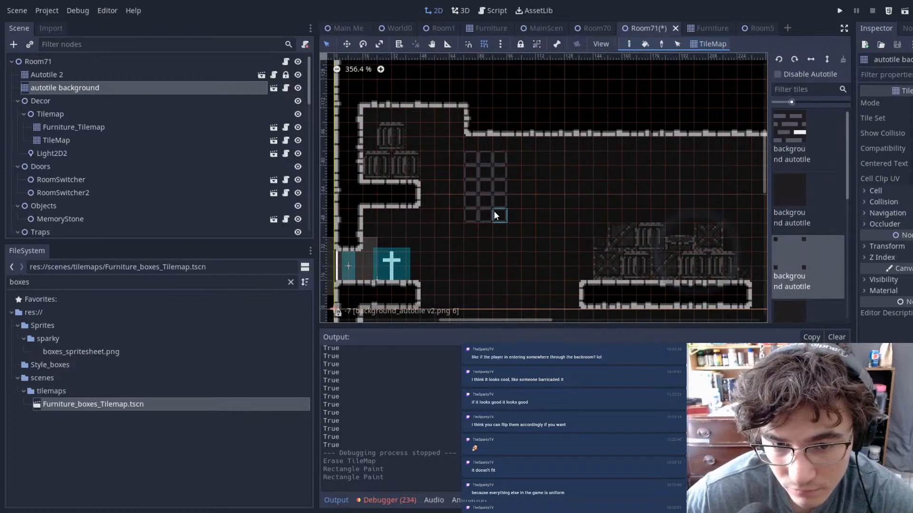
pyautogui.keyDown('ctrl'); pyautogui.keyDown('shift'); pyautogui.moveTo(493, 218); pyautogui.dragTo(492, 218); pyautogui.keyUp('shift'); pyautogui.keyUp('ctrl')
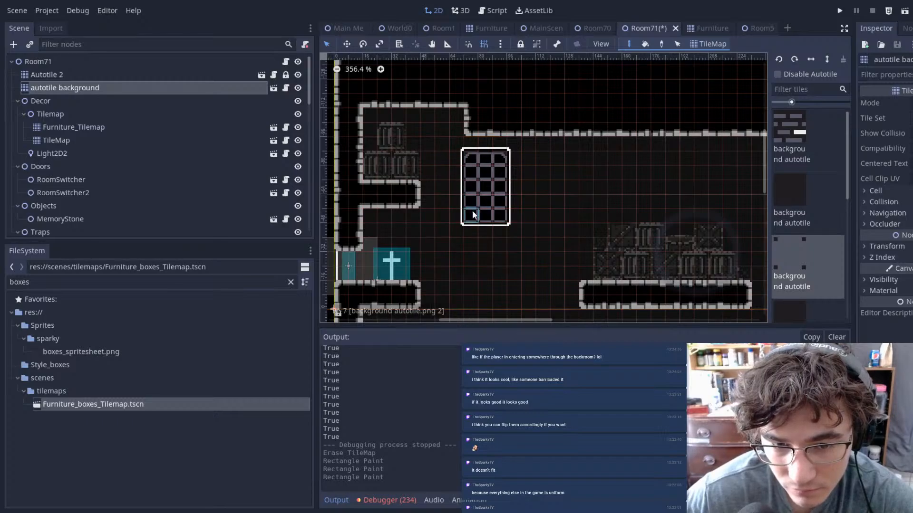
pyautogui.click(470, 232)
pyautogui.hotkey('ctrl', 's')
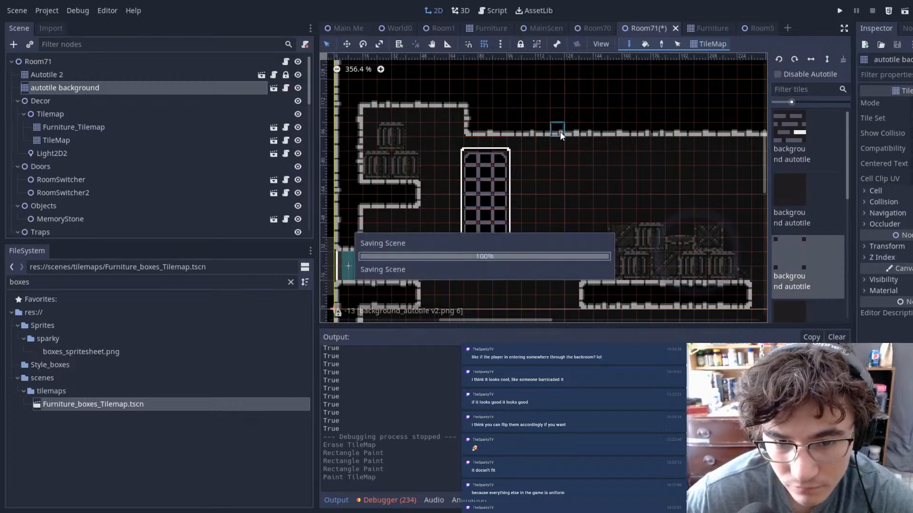
# - Extend the barred window near the barrel alcove to six tiles tall, clear its stray side tile, and save Room71
pyautogui.moveTo(513, 159); pyautogui.dragTo(512, 228)
pyautogui.moveTo(514, 216)
pyautogui.mouseDown(button='right')
pyautogui.moveTo(515, 199)
pyautogui.moveTo(542, 190)
pyautogui.mouseUp(button='right')
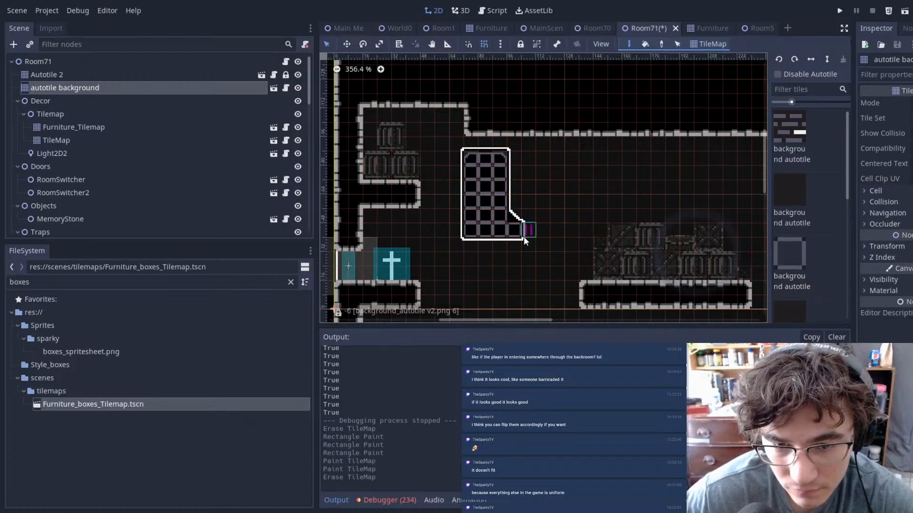
pyautogui.click(520, 224)
pyautogui.hotkey('ctrl', 's')
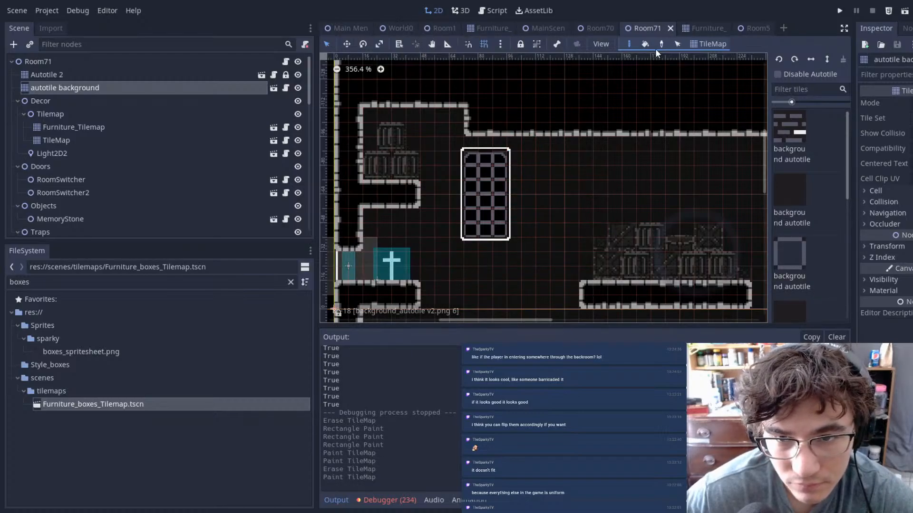
# - Run the game from MainScene, walk through the furnished room into Room71 to view the window, and stop the playtest
pyautogui.click(528, 29)
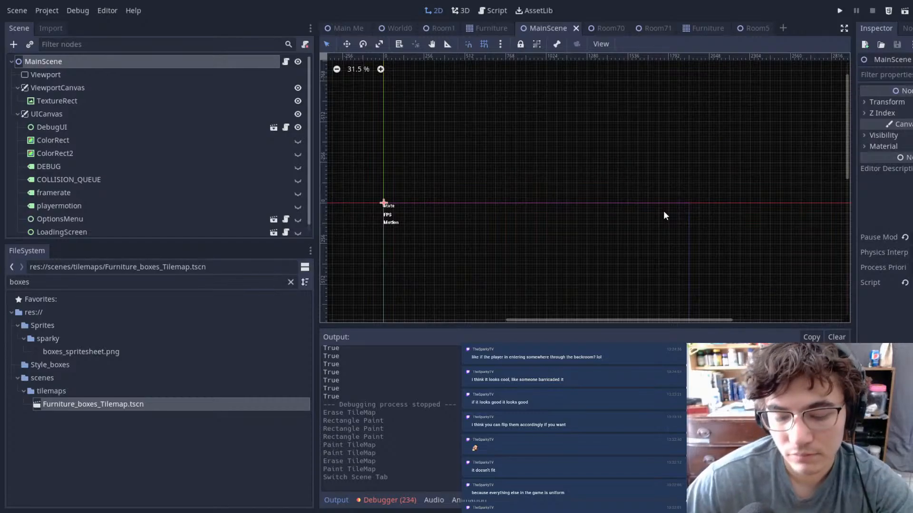
pyautogui.press('F5')
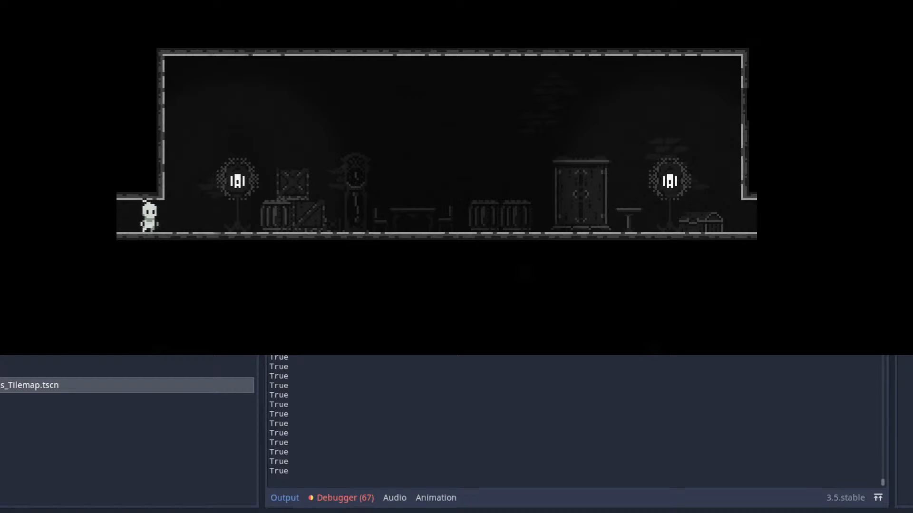
pyautogui.press('Right')
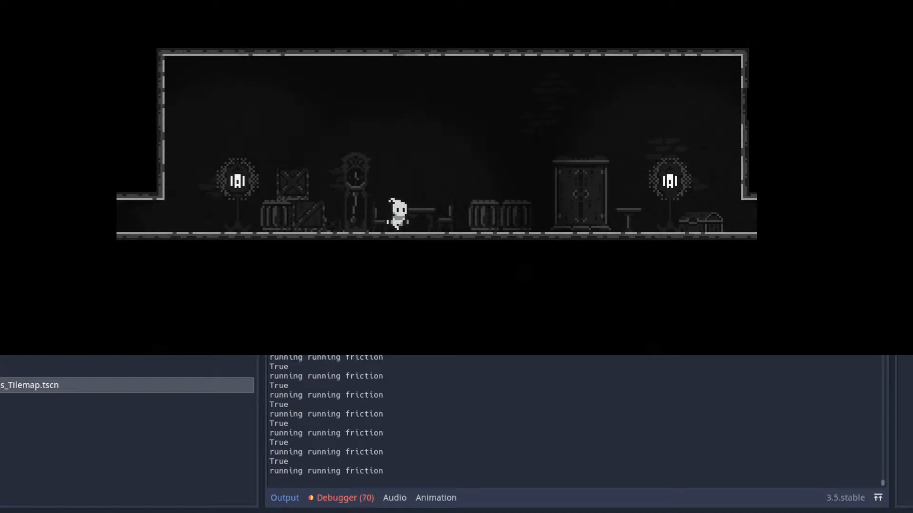
pyautogui.press('Right')
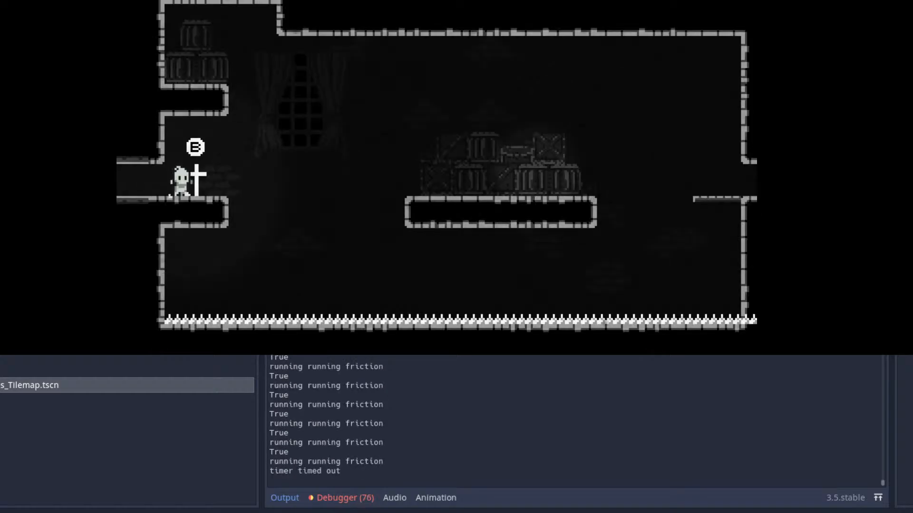
pyautogui.press('Right')
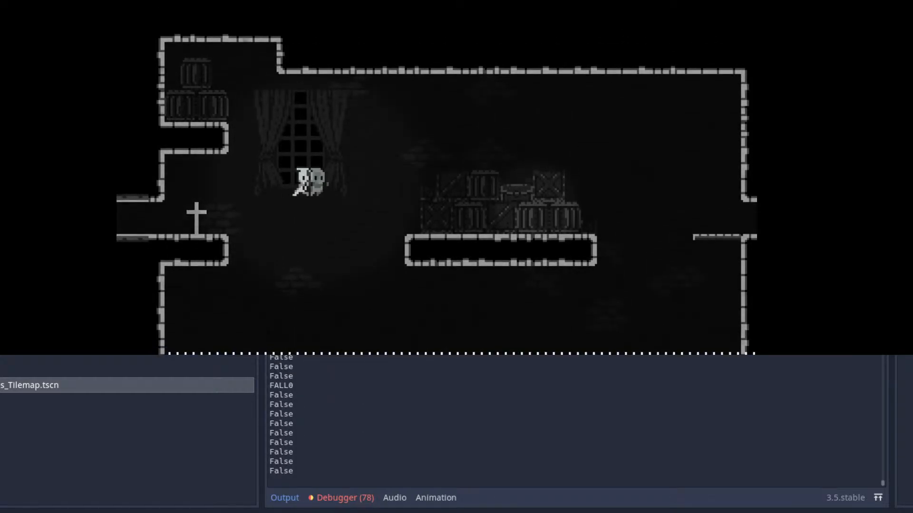
pyautogui.click(745, 1)
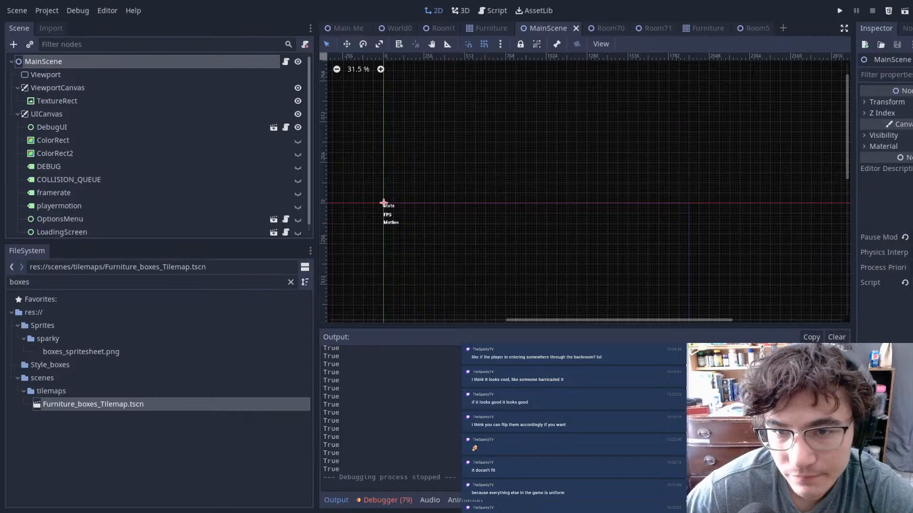
# - Return to Room71 and erase the top row of three tiles from the barred window
pyautogui.click(611, 29)
pyautogui.click(642, 29)
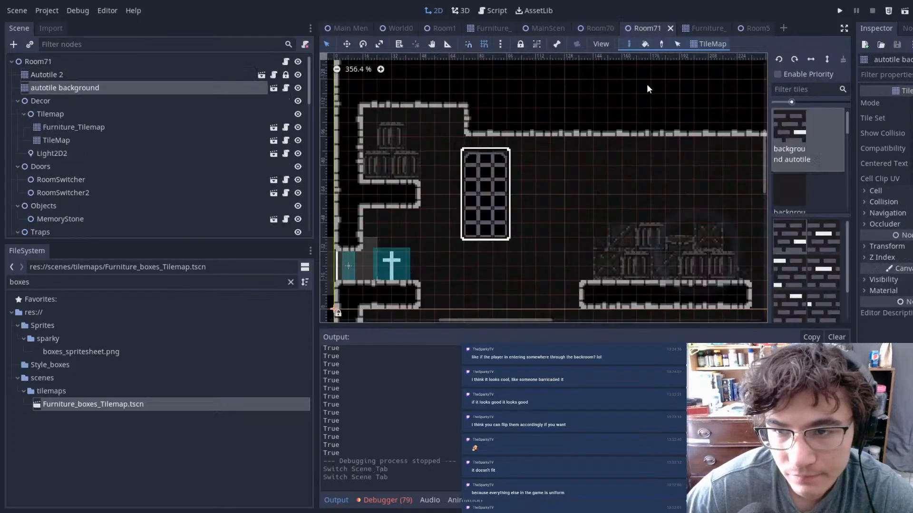
pyautogui.scroll(-6, 632, 171)
pyautogui.moveTo(594, 160); pyautogui.dragTo(591, 154, button='middle')
pyautogui.scroll(6, 578, 157)
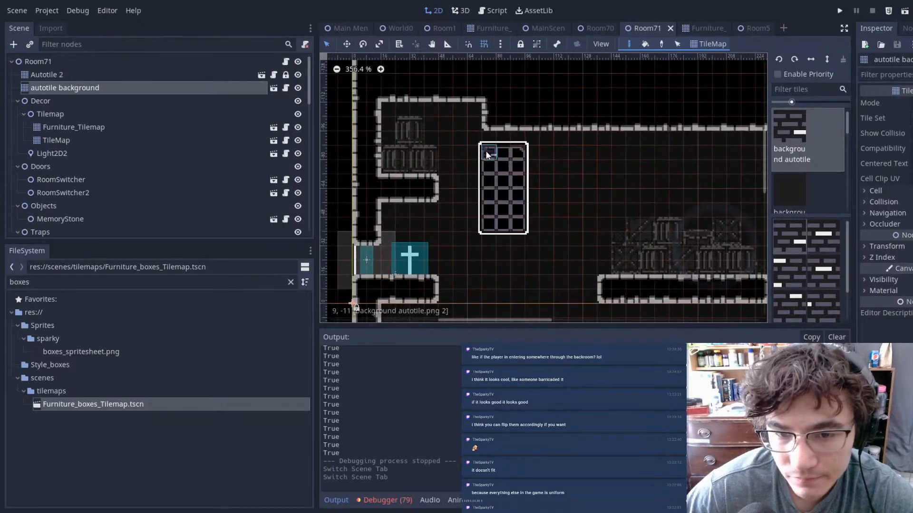
pyautogui.scroll(7, 486, 150)
pyautogui.keyDown('ctrl'); pyautogui.click(495, 156); pyautogui.keyUp('ctrl')
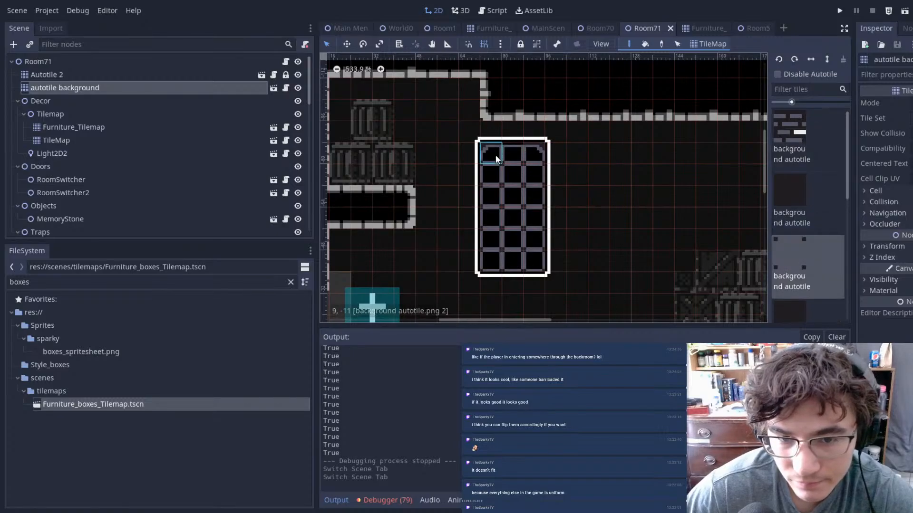
pyautogui.click(538, 154)
pyautogui.moveTo(534, 153); pyautogui.dragTo(489, 149, button='right')
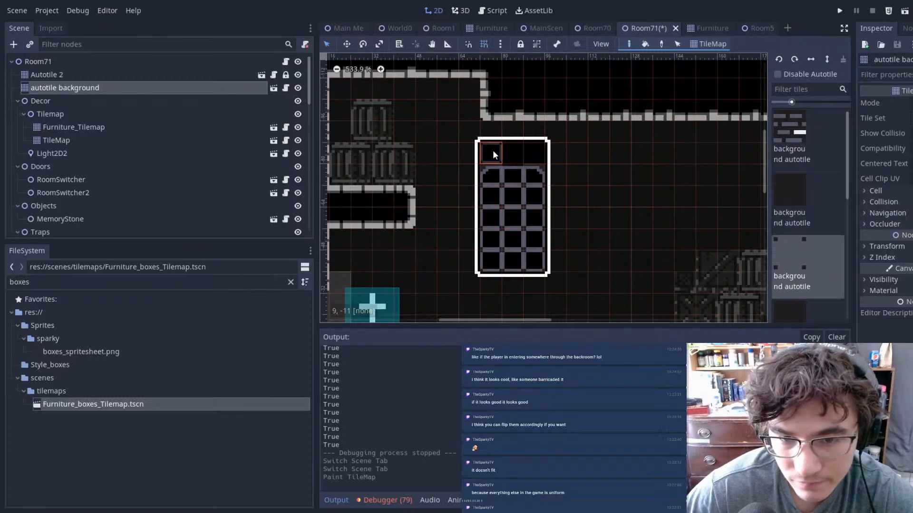
# - Extend the three-tile-wide window downward with additional rows below its lower edge
pyautogui.click(492, 285)
pyautogui.moveTo(506, 292); pyautogui.dragTo(536, 286)
pyautogui.moveTo(573, 266); pyautogui.dragTo(589, 176, button='middle')
pyautogui.moveTo(508, 214)
pyautogui.mouseDown()
pyautogui.moveTo(547, 220)
pyautogui.moveTo(504, 238)
pyautogui.moveTo(565, 259)
pyautogui.moveTo(541, 284)
pyautogui.moveTo(526, 286)
pyautogui.mouseUp()
pyautogui.click(508, 272)
# - Trim the window to six tiles tall with its base level with the platform tops, clearing the stray side tile
pyautogui.moveTo(611, 116); pyautogui.dragTo(607, 144, button='middle')
pyautogui.keyDown('ctrl'); pyautogui.click(595, 105); pyautogui.keyUp('ctrl')
pyautogui.moveTo(504, 91); pyautogui.dragTo(519, 88)
pyautogui.moveTo(537, 113); pyautogui.dragTo(588, 152, button='right')
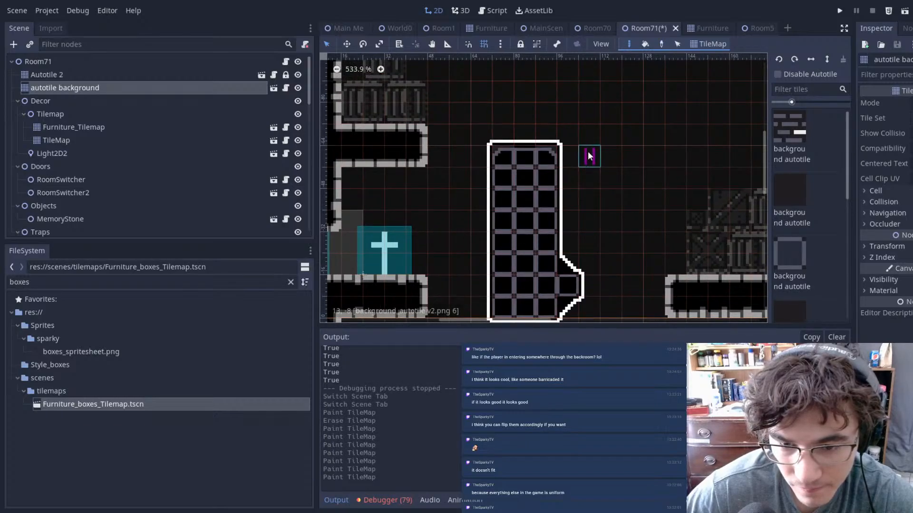
pyautogui.moveTo(583, 299); pyautogui.dragTo(569, 287)
pyautogui.moveTo(632, 227); pyautogui.dragTo(645, 193, button='middle')
pyautogui.moveTo(508, 280); pyautogui.dragTo(558, 275)
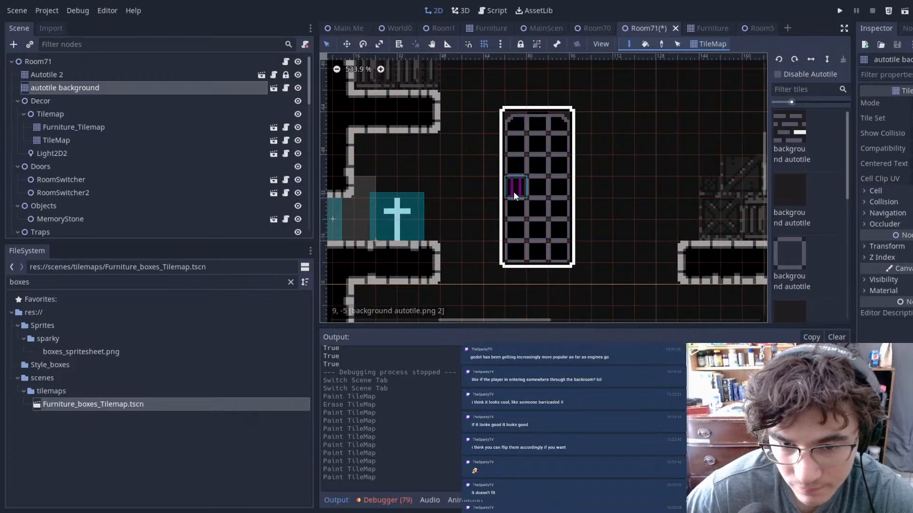
pyautogui.moveTo(495, 267)
pyautogui.mouseDown()
pyautogui.moveTo(589, 270)
pyautogui.moveTo(514, 252)
pyautogui.mouseUp()
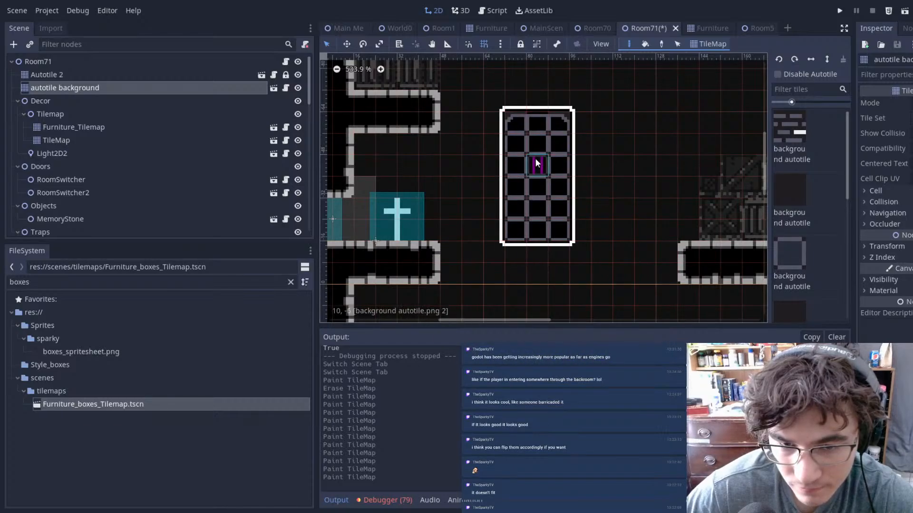
# - Widen the barred window to four tiles, save Room71, and check the window against the rest of the room
pyautogui.keyDown('ctrl'); pyautogui.click(564, 123); pyautogui.keyUp('ctrl')
pyautogui.moveTo(574, 126); pyautogui.dragTo(586, 228)
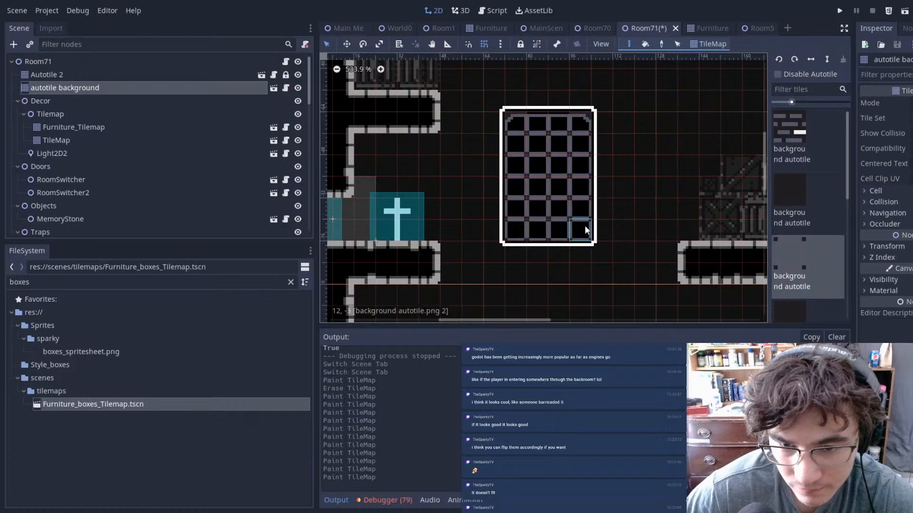
pyautogui.hotkey('ctrl', 's')
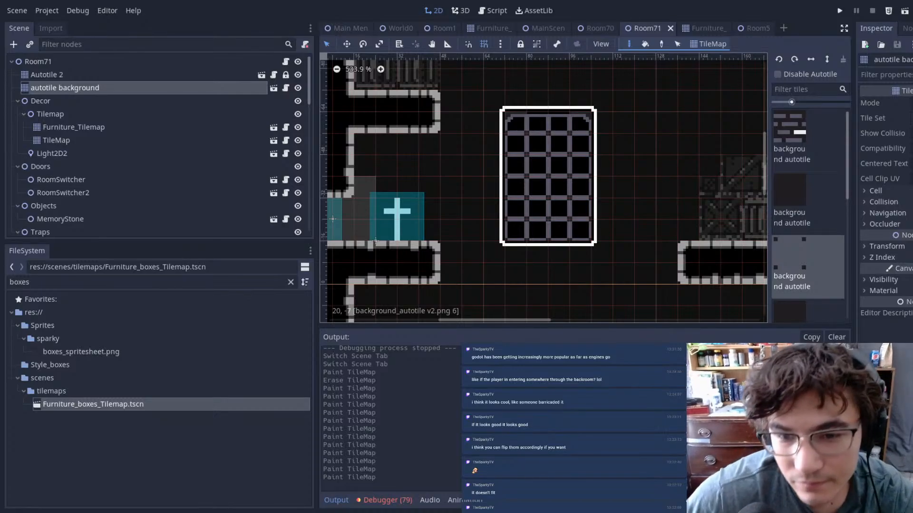
pyautogui.scroll(-7, 694, 73)
pyautogui.moveTo(711, 104); pyautogui.dragTo(589, 160, button='middle')
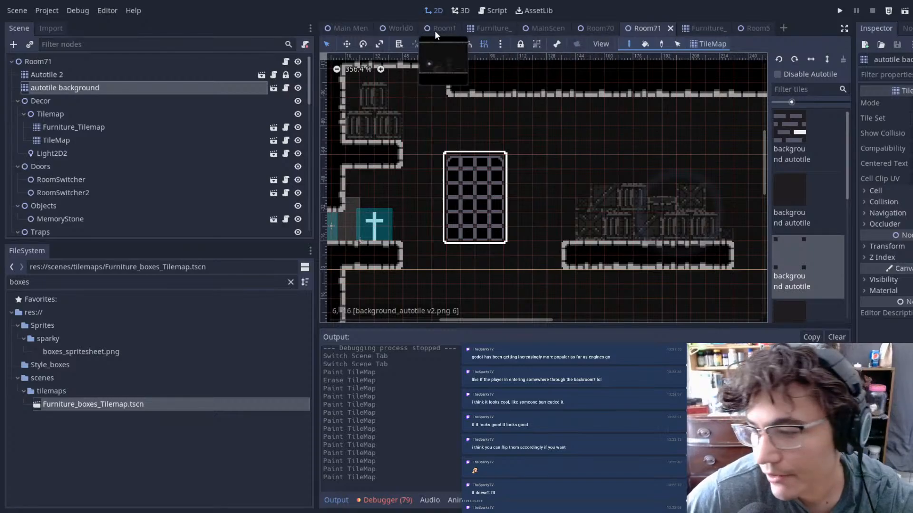
pyautogui.scroll(1, 517, 122)
pyautogui.scroll(-9, 526, 115)
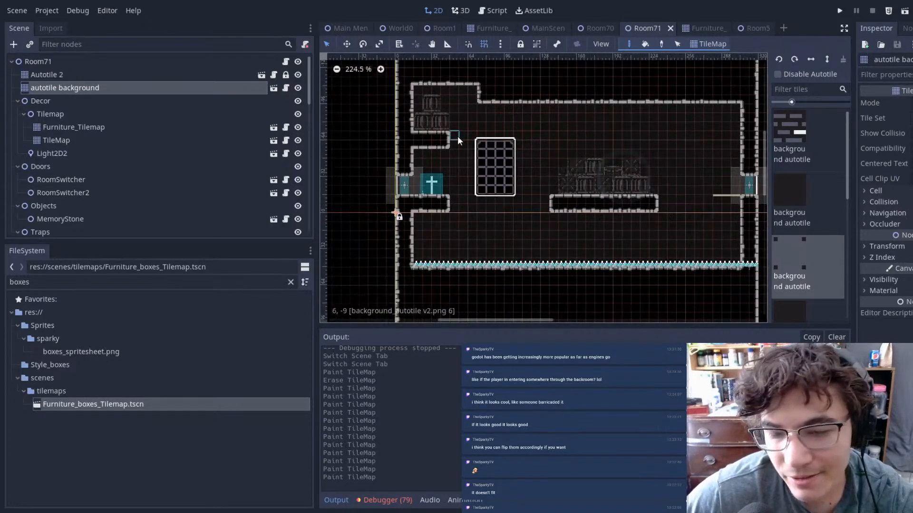
pyautogui.scroll(10, 593, 158)
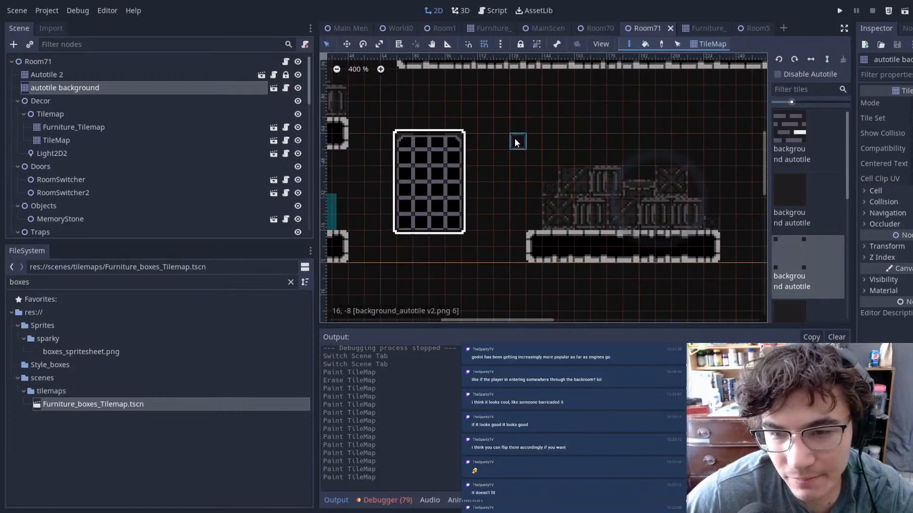
# - Save MainScene, run the game, and cross the furnished room toward Room71
pyautogui.click(533, 30)
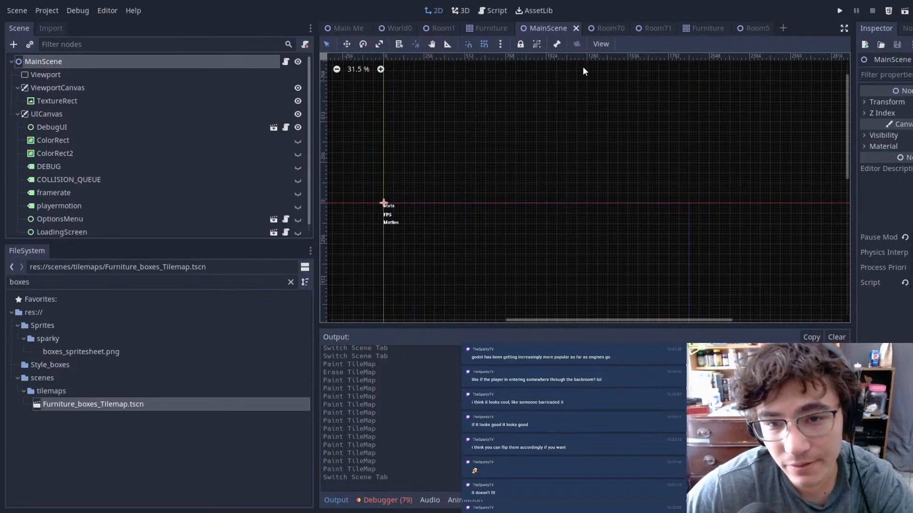
pyautogui.hotkey('ctrl', 's')
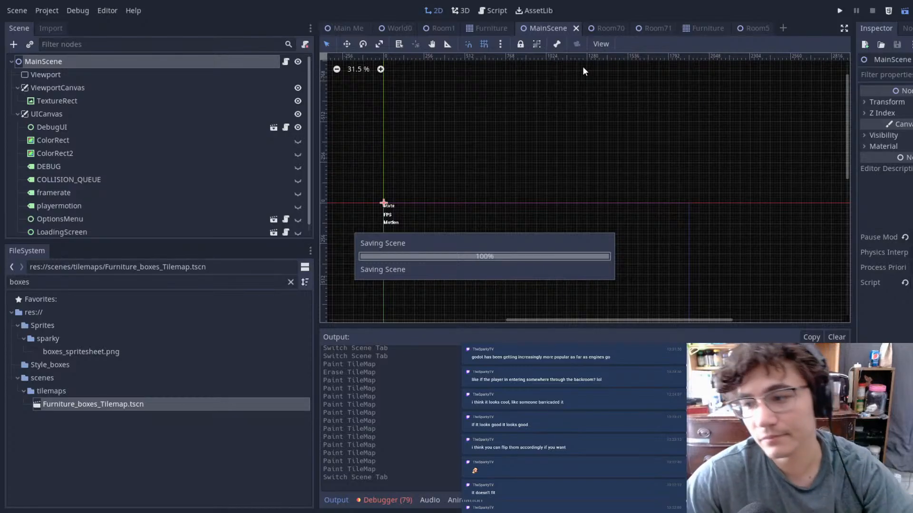
pyautogui.press('F5')
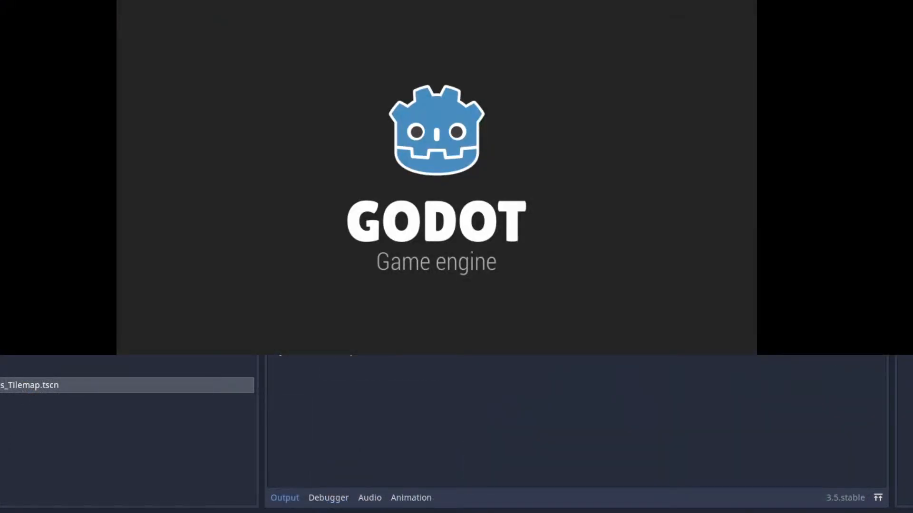
pyautogui.press('Right')
pyautogui.press('space')
pyautogui.press('space')
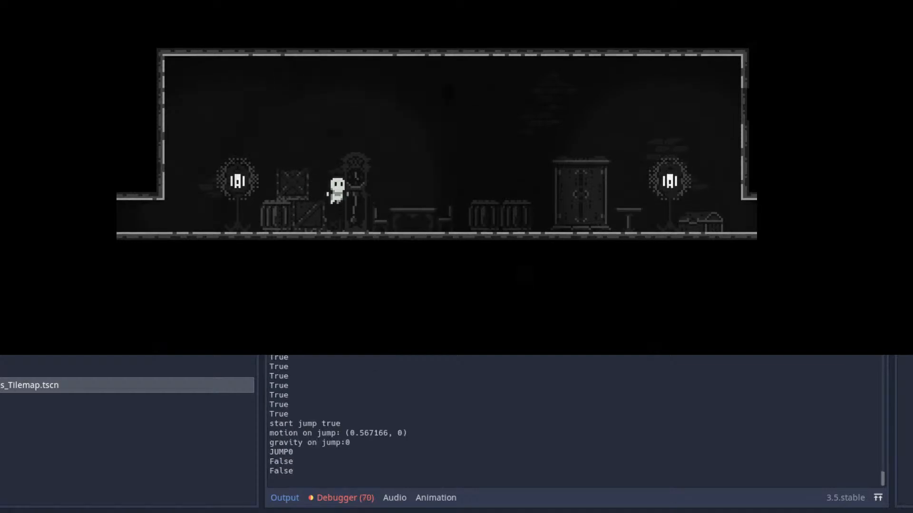
pyautogui.press('space')
pyautogui.press('shift')
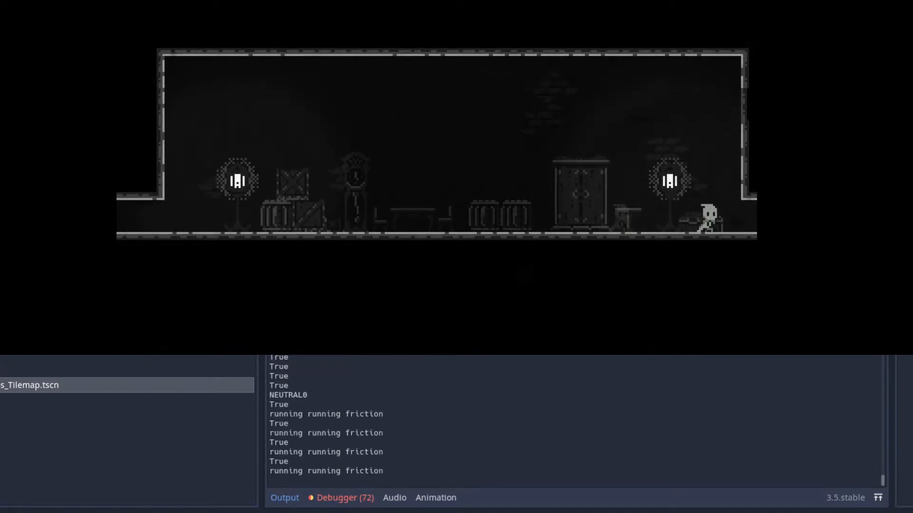
# - Jump and dash across Room71 past the widened window and crate pile to the far exit
pyautogui.press('space')
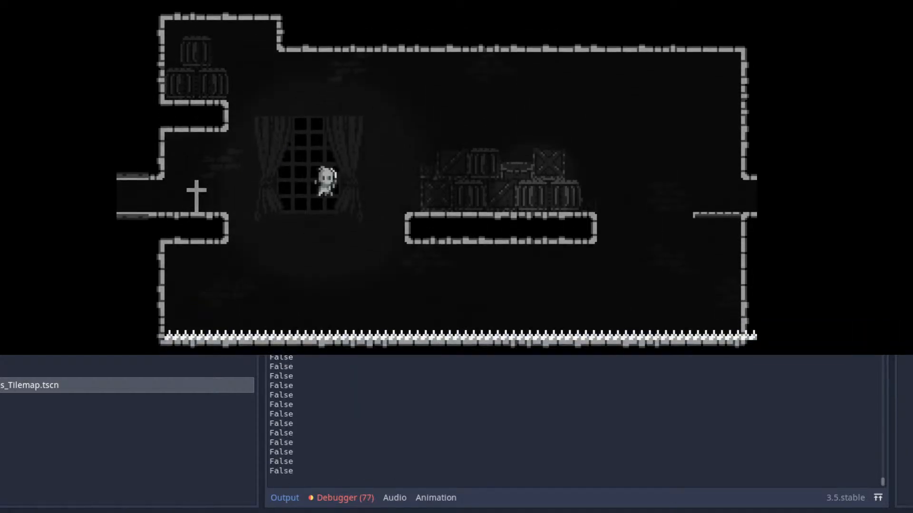
pyautogui.press('space')
pyautogui.press('shift')
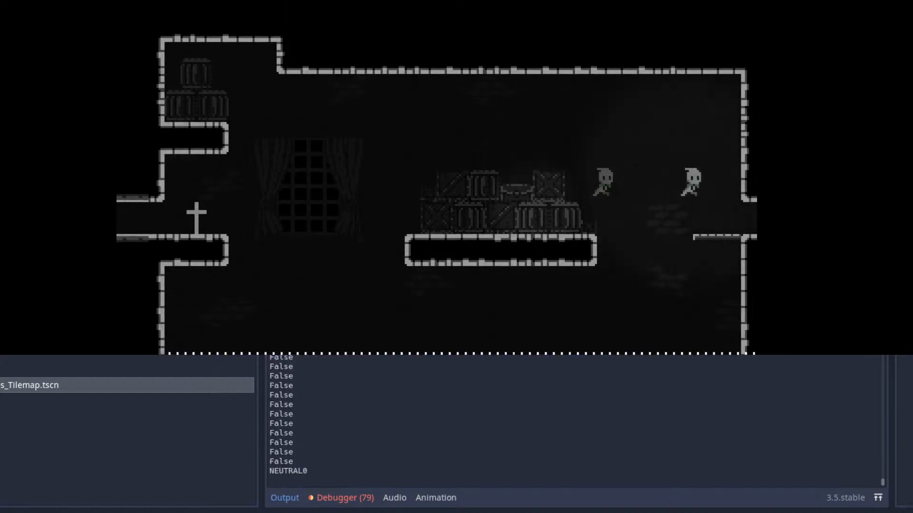
# - Cross the spiked-pillar room over its crates and barrel stack, and enter the neighbouring room
pyautogui.press('space')
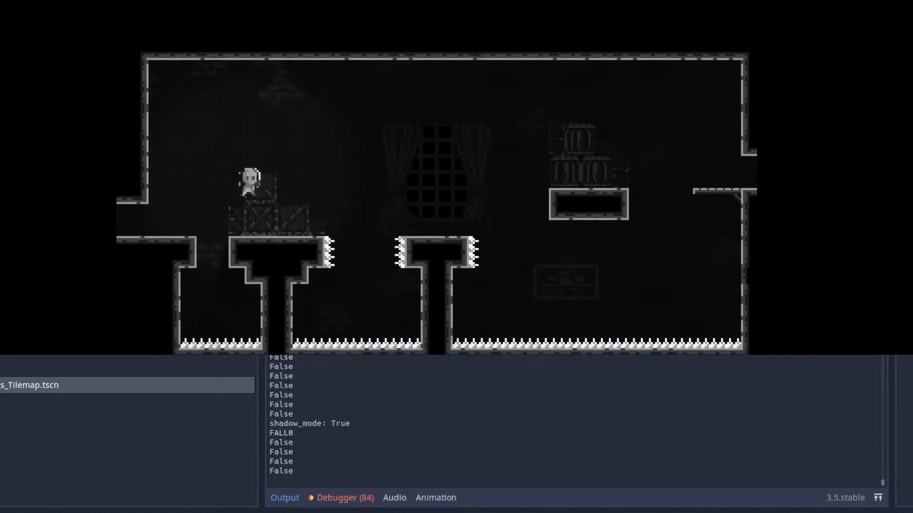
pyautogui.press('space')
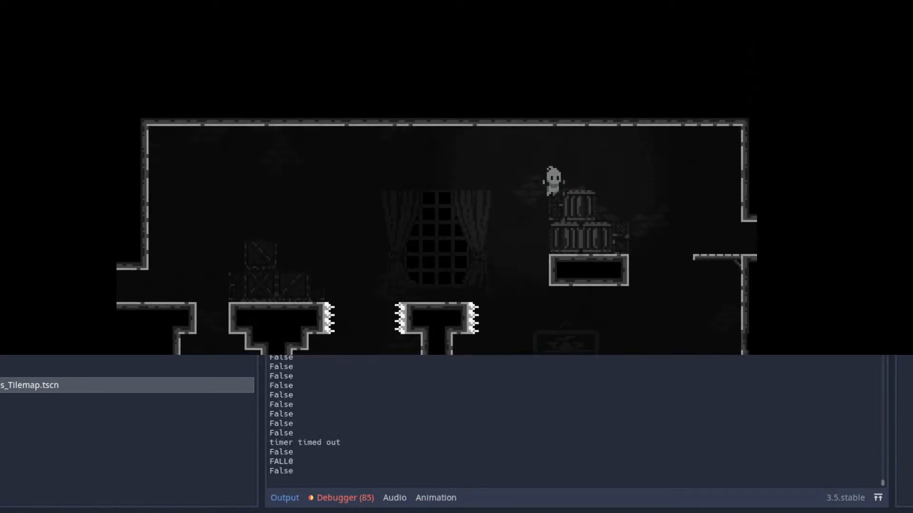
pyautogui.press('Right')
pyautogui.press('shift')
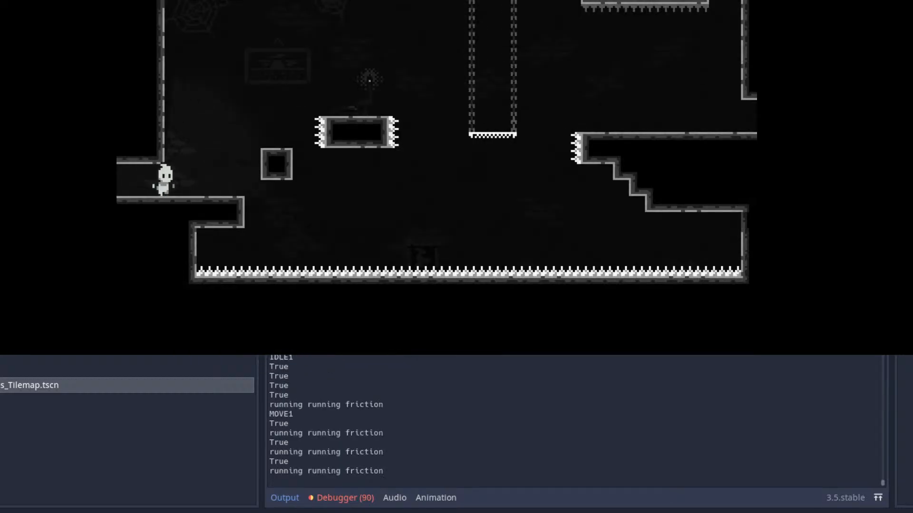
# - Cross the hanging-chain room over the spike pit to the upper ledge's exit
pyautogui.press('Right')
pyautogui.press('space')
pyautogui.press('Right')
pyautogui.press('space')
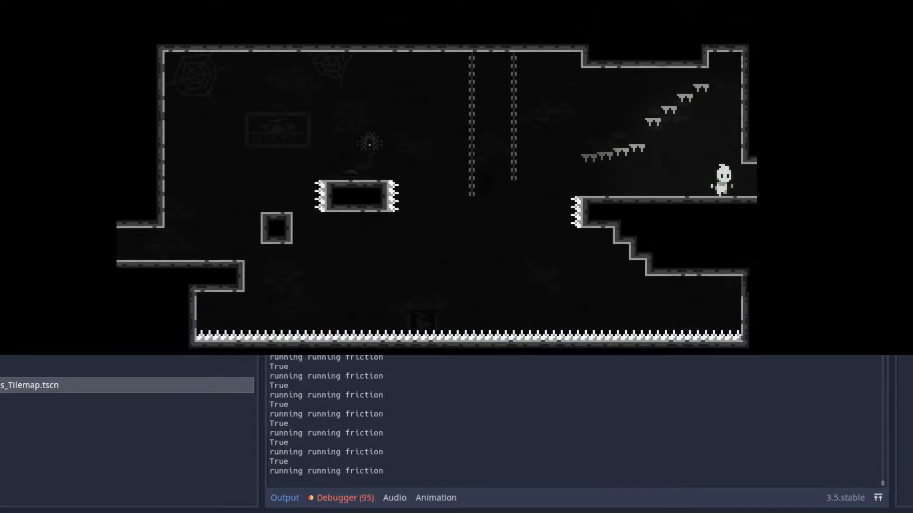
# - Enter the tall chamber and climb past its lower spiked blocks to the area below the chained platform
pyautogui.press('Right')
pyautogui.press('space')
pyautogui.press('Left')
pyautogui.press('Right')
pyautogui.press('shift')
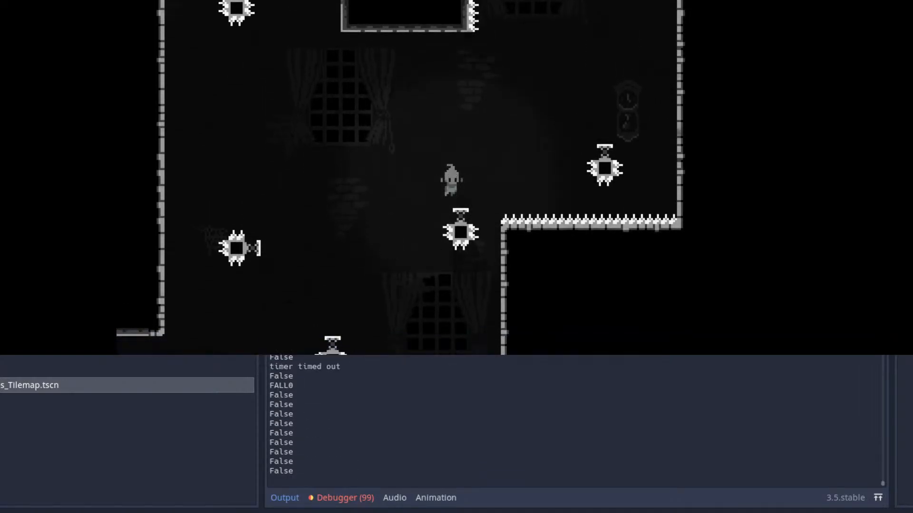
# - Climb around the chained platform holding the barrel and crate to the vertical shaft's base
pyautogui.press('Right')
pyautogui.press('shift')
pyautogui.press('Left')
pyautogui.press('Right')
pyautogui.press('shift')
pyautogui.press('Left')
pyautogui.press('space')
pyautogui.press('shift')
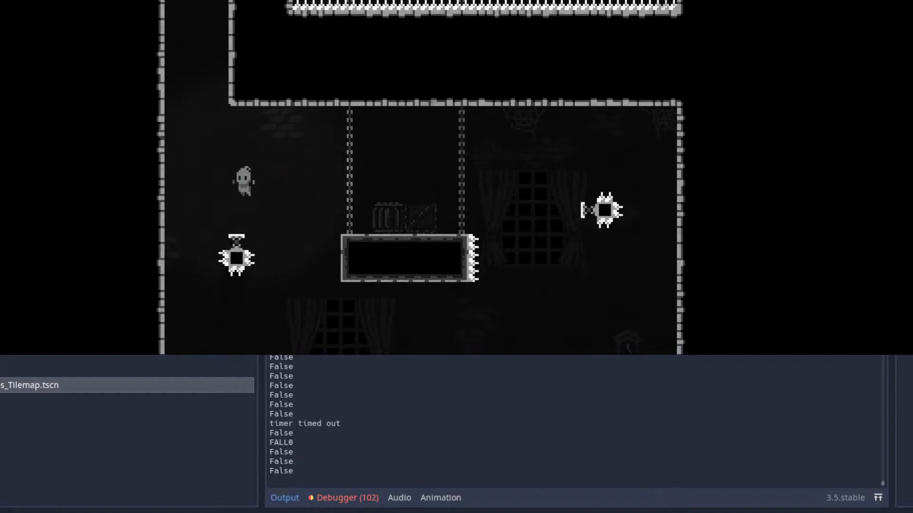
# - Climb the vertical shaft in the tall chamber to the ledge of the upper room
pyautogui.press('Left')
pyautogui.press('Right')
pyautogui.press('space')
pyautogui.press('Right')
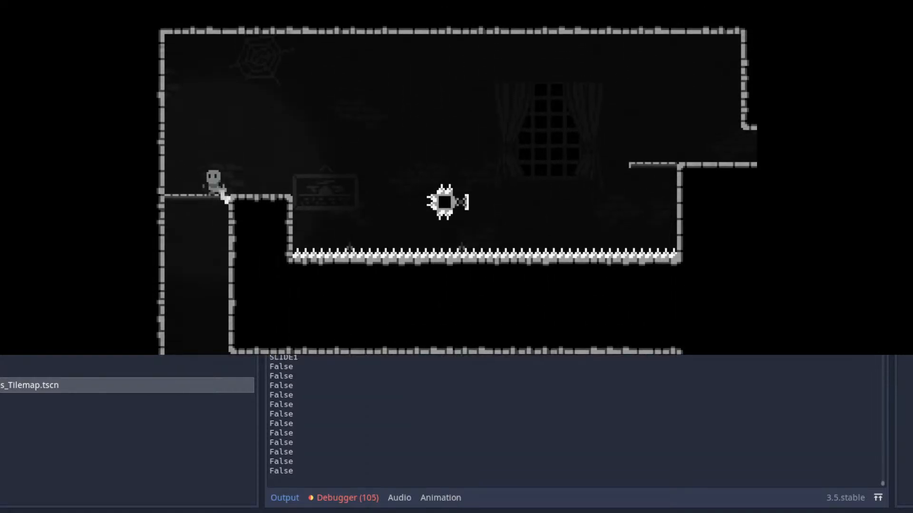
# - Leap and dash over the spike pit past the floating spiked block towards the far exit, and end the playtest
pyautogui.press('Right')
pyautogui.press('space')
pyautogui.press('shift')
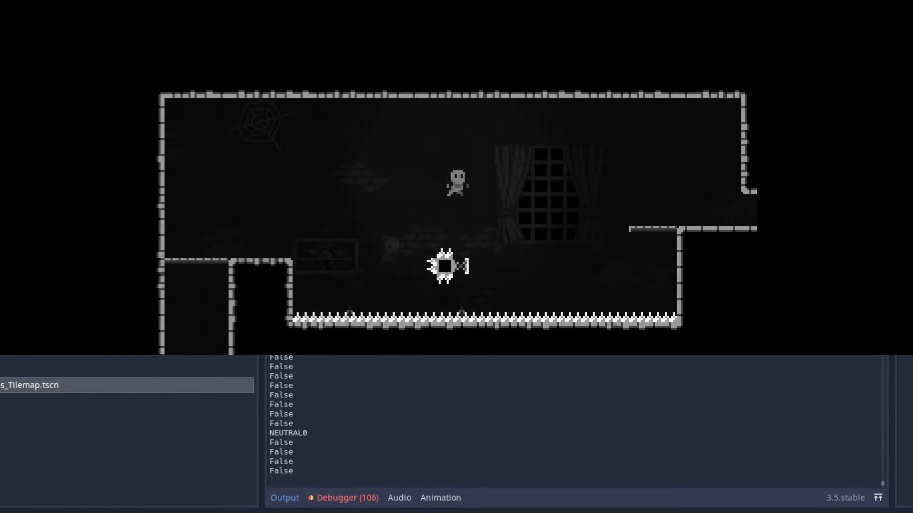
pyautogui.press('Up')
pyautogui.press('shift')
pyautogui.press('Right')
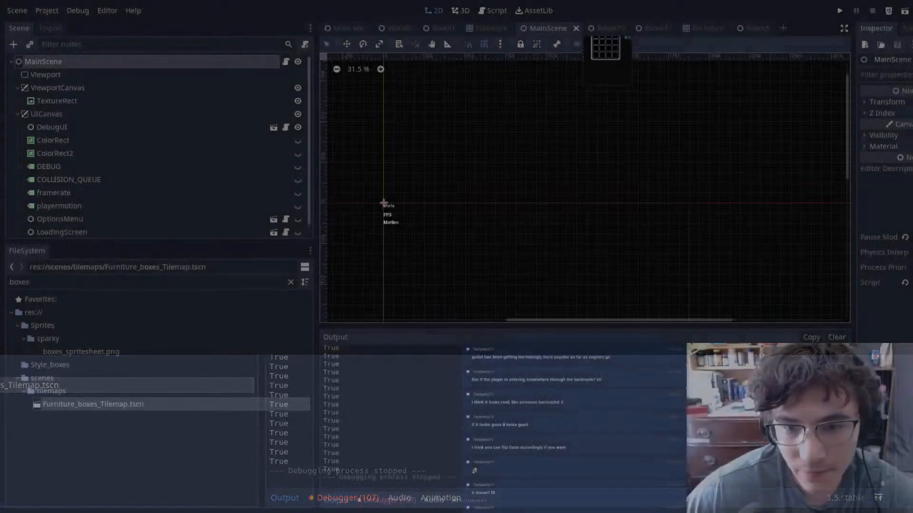
pyautogui.scroll(-11, 527, 137)
pyautogui.scroll(8, 518, 182)
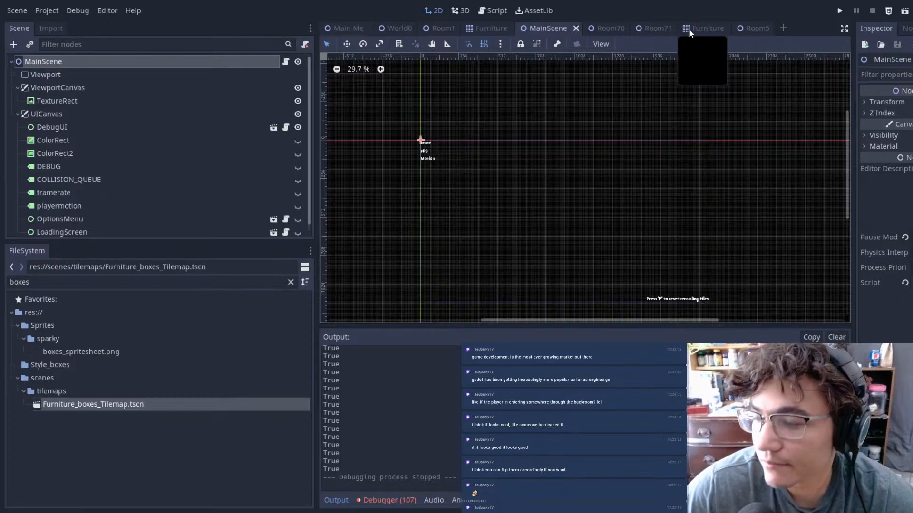
pyautogui.click(496, 8)
pyautogui.click(434, 15)
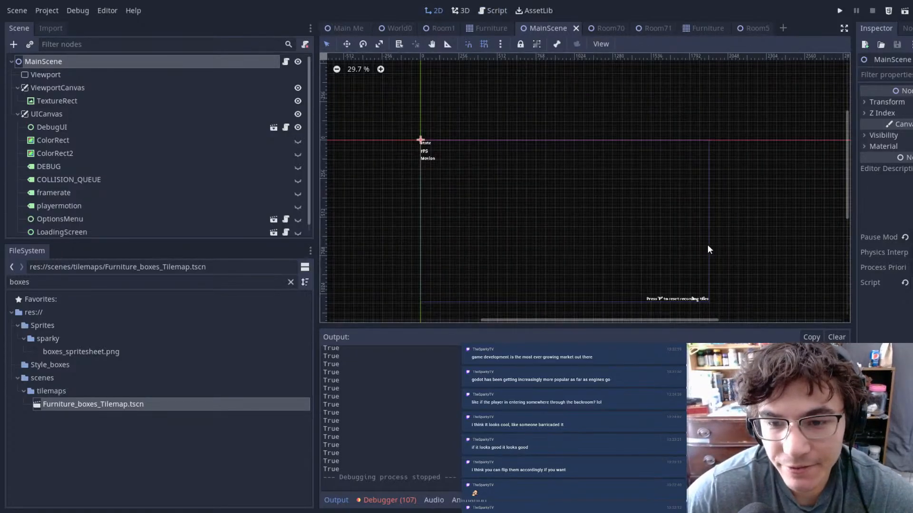
# - Check the Furniture_Tilemap scene and the Room1 scene for the room layout to continue decorating
pyautogui.click(491, 29)
pyautogui.scroll(-9, 623, 161)
pyautogui.moveTo(623, 161); pyautogui.dragTo(500, 131, button='middle')
pyautogui.scroll(-8, 702, 180)
pyautogui.moveTo(702, 181); pyautogui.dragTo(491, 169, button='middle')
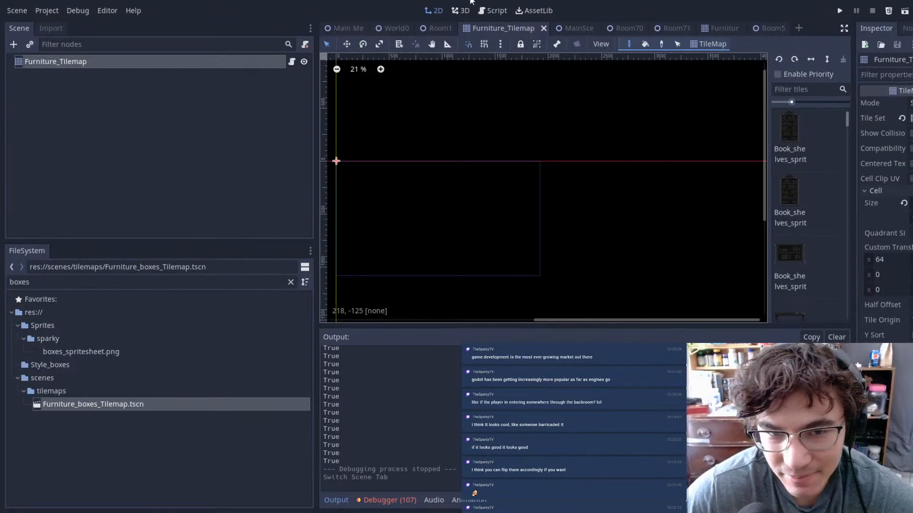
pyautogui.click(434, 30)
pyautogui.scroll(-4, 618, 173)
pyautogui.moveTo(716, 173); pyautogui.dragTo(495, 166, button='middle')
pyautogui.hotkey('ctrl', 's')
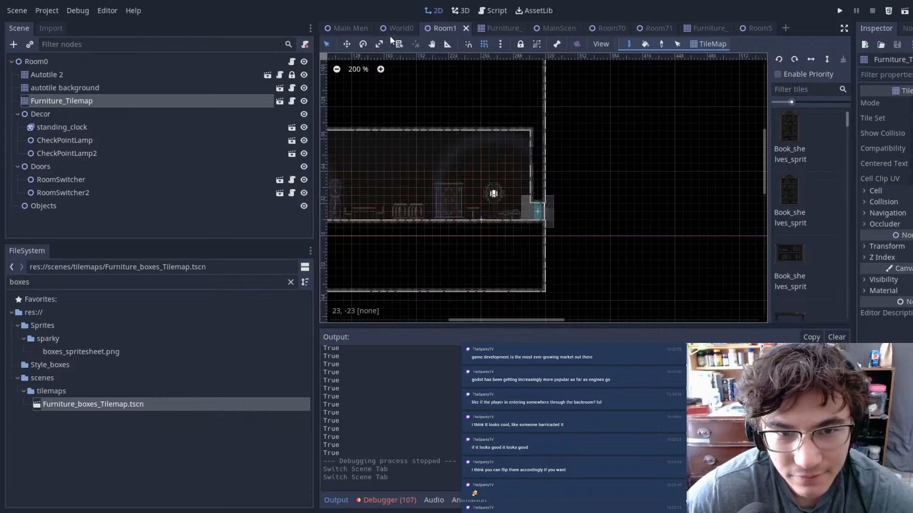
# - Open the World0 scene and examine the crate-platform room and the adjoining spiked-pillar room side by side
pyautogui.click(394, 30)
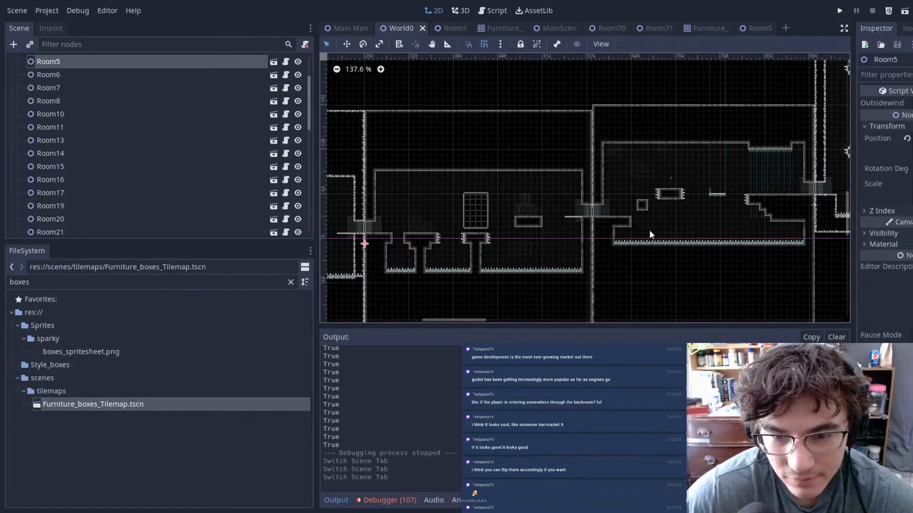
pyautogui.scroll(7, 628, 243)
pyautogui.moveTo(490, 239); pyautogui.dragTo(481, 222, button='middle')
pyautogui.scroll(-6, 481, 222)
pyautogui.moveTo(640, 245); pyautogui.dragTo(614, 202, button='middle')
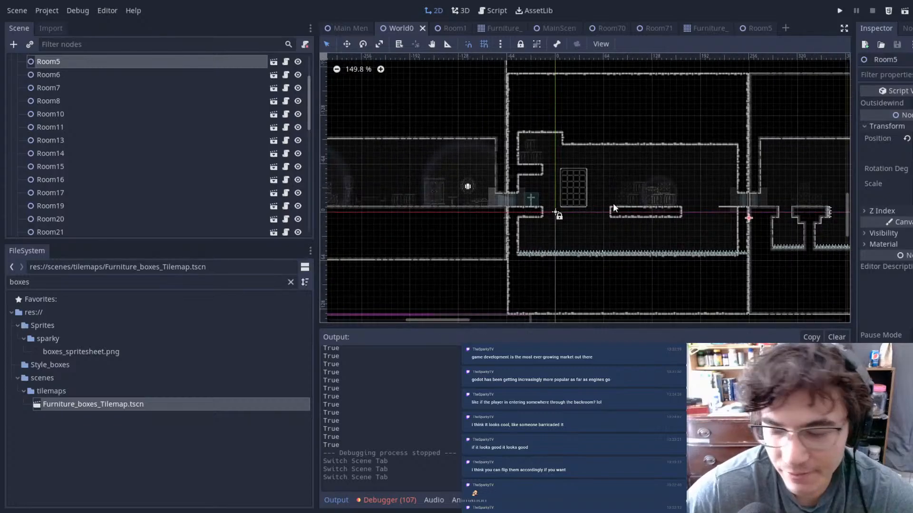
pyautogui.scroll(-2, 696, 246)
pyautogui.moveTo(700, 247); pyautogui.dragTo(677, 236, button='middle')
pyautogui.moveTo(734, 241)
pyautogui.mouseDown(button='middle')
pyautogui.moveTo(676, 234)
pyautogui.moveTo(705, 241)
pyautogui.moveTo(617, 205)
pyautogui.mouseUp(button='middle')
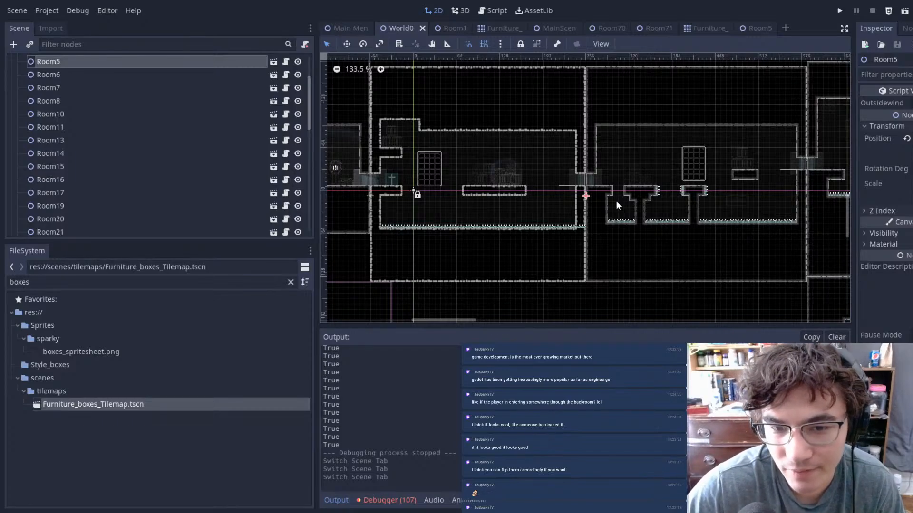
pyautogui.scroll(3, 615, 200)
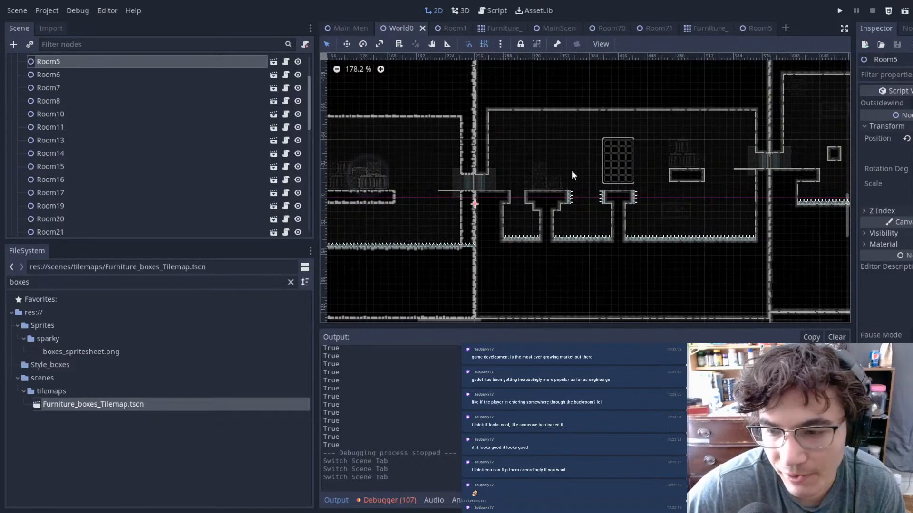
pyautogui.moveTo(505, 195); pyautogui.dragTo(591, 207, button='middle')
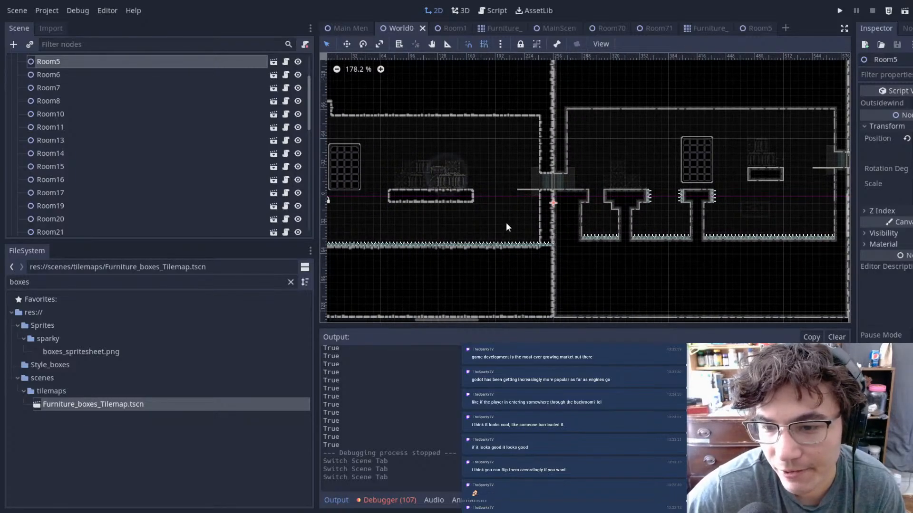
pyautogui.moveTo(564, 198); pyautogui.dragTo(783, 208, button='middle')
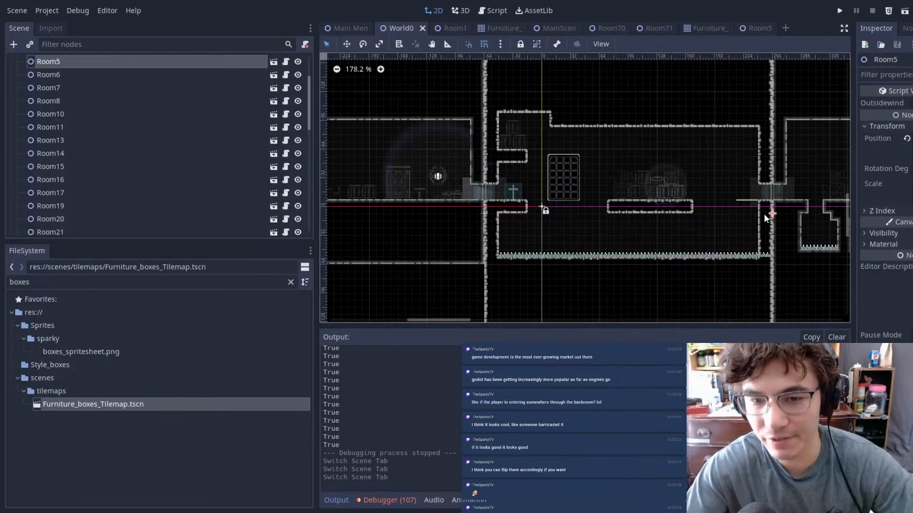
pyautogui.moveTo(687, 250); pyautogui.dragTo(636, 273, button='middle')
pyautogui.moveTo(674, 190); pyautogui.dragTo(549, 213, button='middle')
pyautogui.scroll(-4, 549, 213)
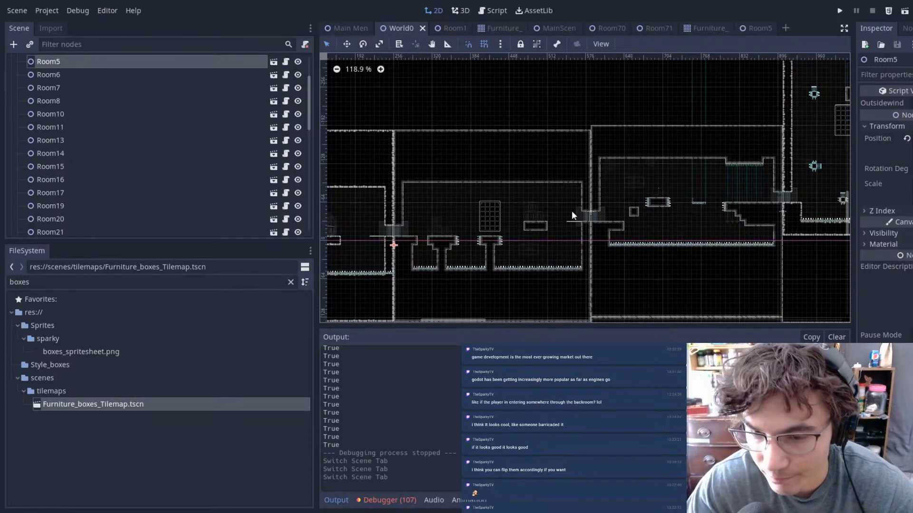
# - Examine the spiked-pillar room's window and crate placement against the neighbouring rooms in the world layout
pyautogui.scroll(4, 571, 219)
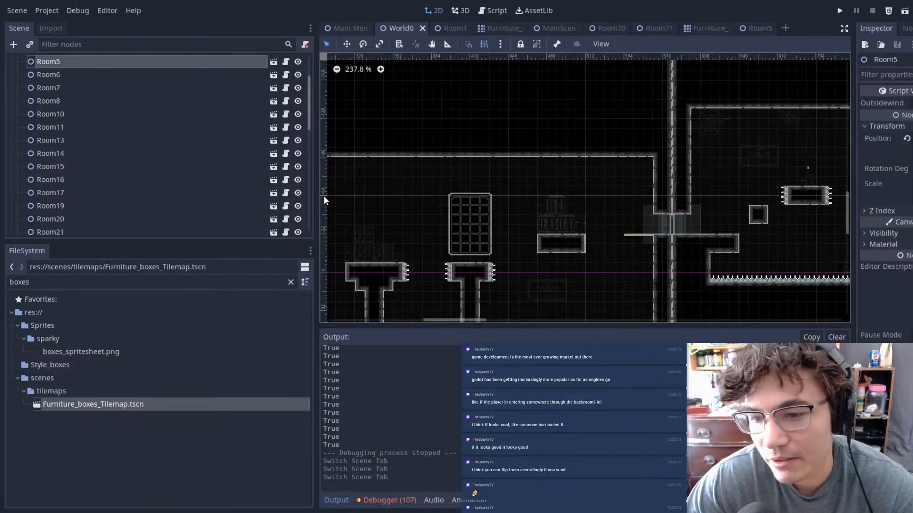
pyautogui.scroll(-3, 725, 208)
pyautogui.moveTo(654, 225); pyautogui.dragTo(537, 228, button='middle')
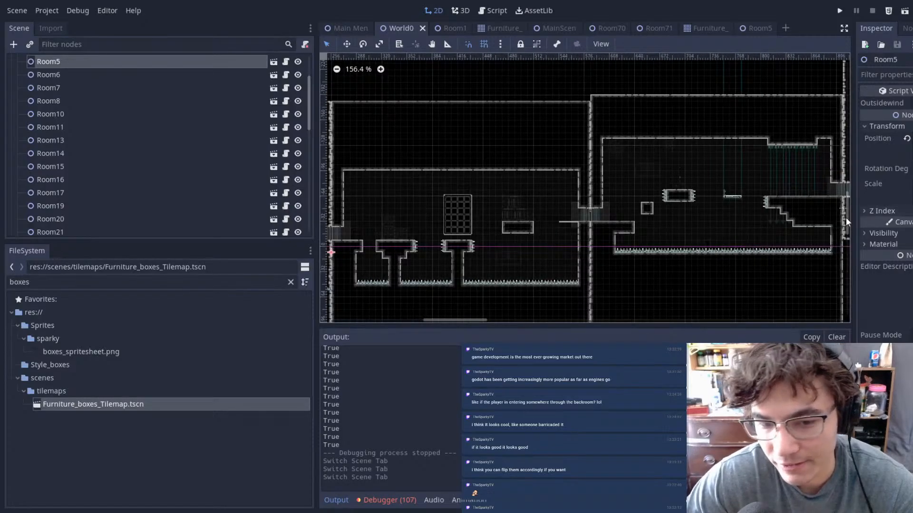
pyautogui.moveTo(508, 274); pyautogui.dragTo(665, 258, button='middle')
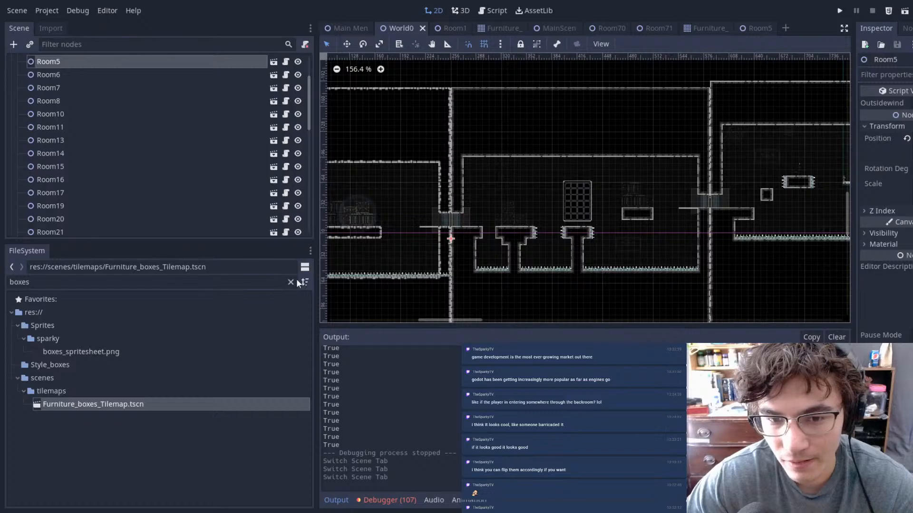
pyautogui.scroll(-3, 732, 126)
pyautogui.moveTo(580, 249); pyautogui.dragTo(614, 253, button='middle')
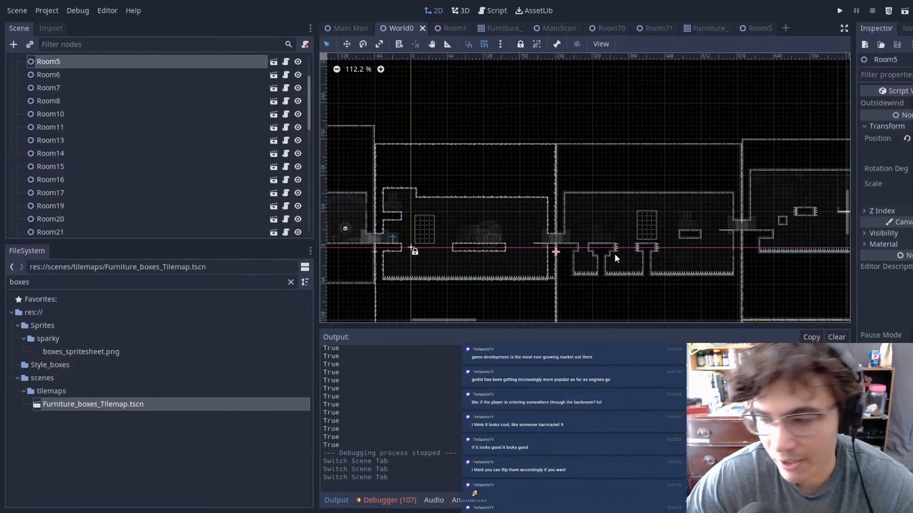
pyautogui.moveTo(670, 238); pyautogui.dragTo(670, 219, button='middle')
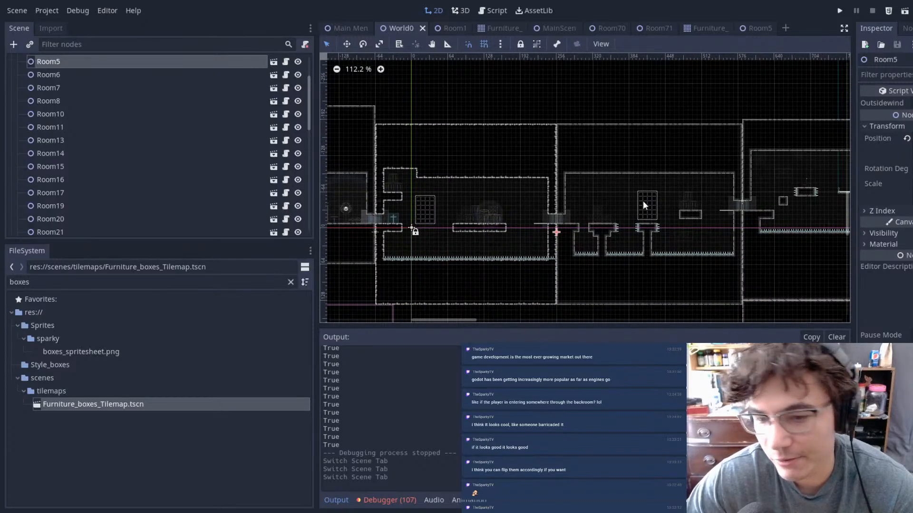
pyautogui.scroll(4, 675, 129)
pyautogui.scroll(8, 675, 176)
pyautogui.moveTo(675, 177); pyautogui.dragTo(532, 160, button='middle')
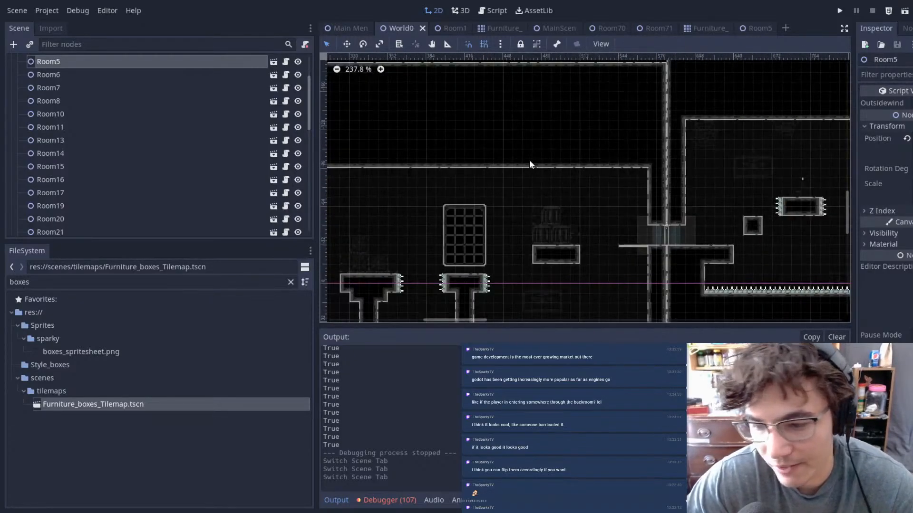
pyautogui.scroll(-6, 532, 169)
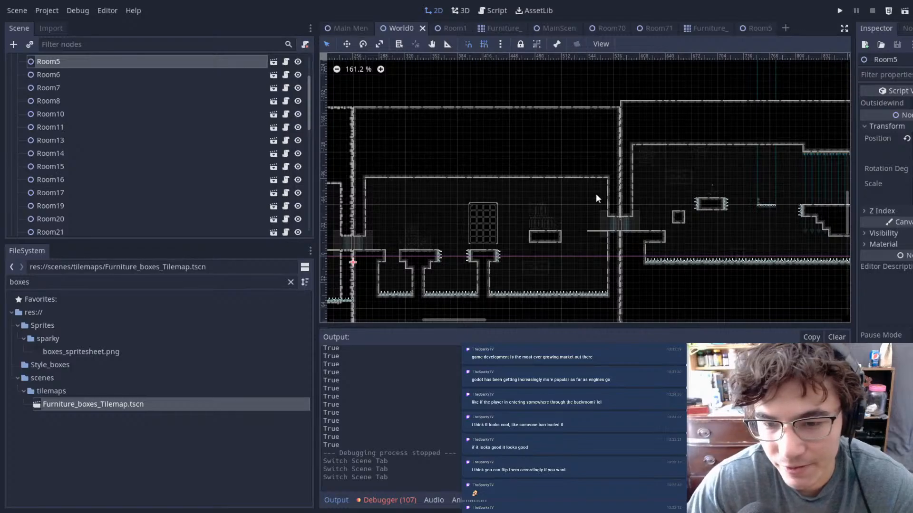
pyautogui.scroll(3, 597, 197)
pyautogui.moveTo(580, 229); pyautogui.dragTo(726, 245, button='middle')
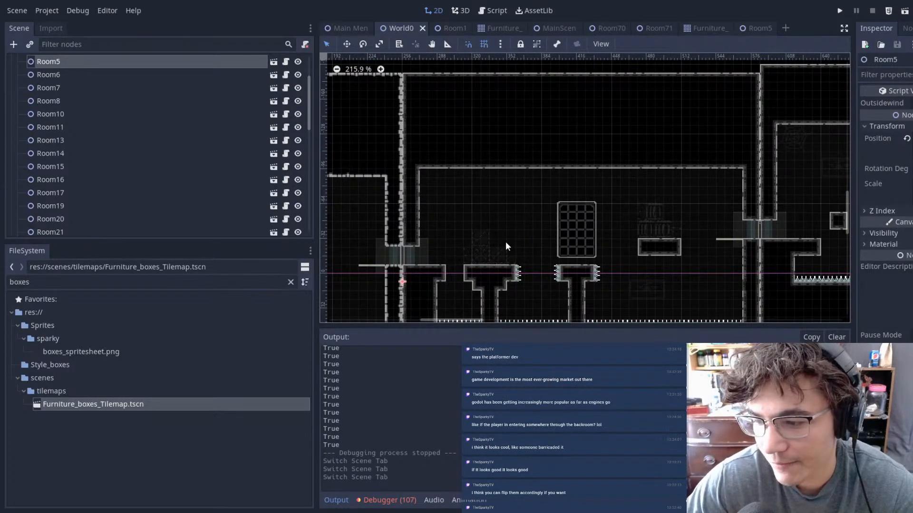
pyautogui.scroll(-1, 584, 247)
pyautogui.scroll(-1, 585, 247)
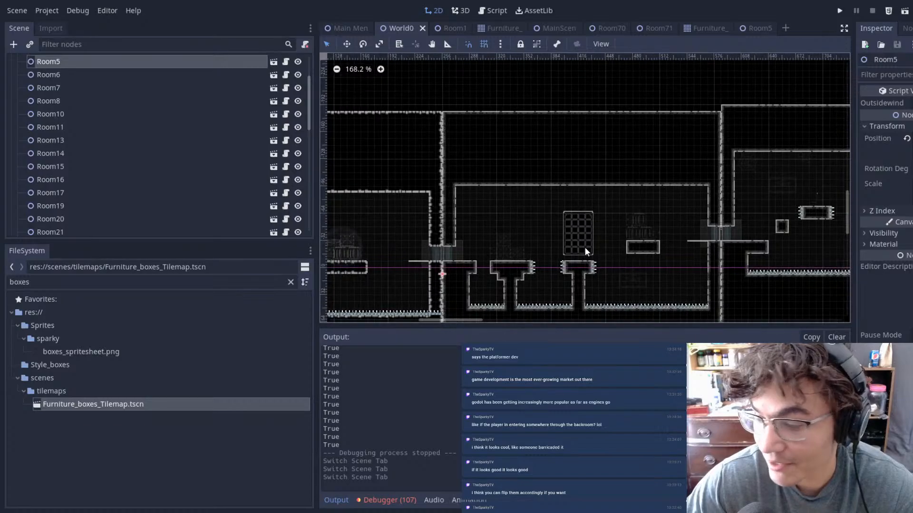
pyautogui.hscroll(1, 571, 235)
pyautogui.moveTo(623, 220); pyautogui.dragTo(581, 187, button='middle')
pyautogui.scroll(5, 595, 207)
pyautogui.scroll(-7, 590, 212)
pyautogui.scroll(7, 417, 212)
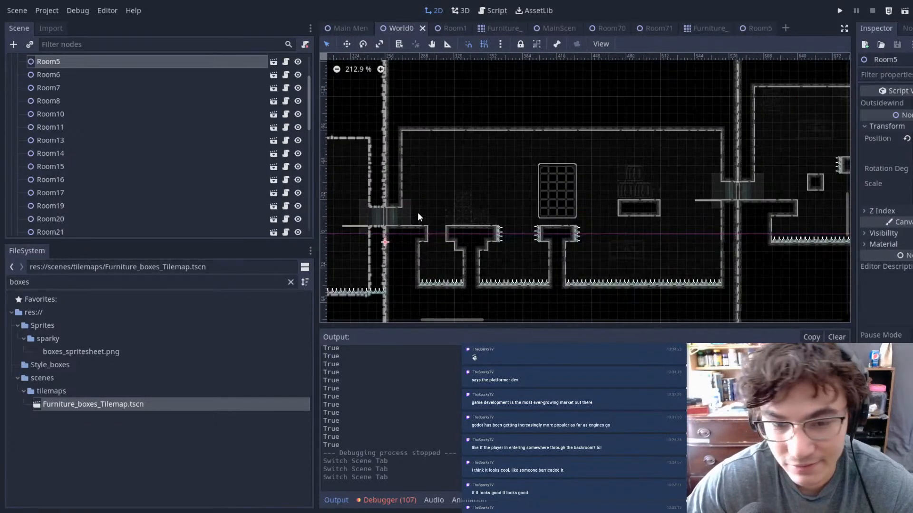
# - Examine the walls, platforms and box decor of Room5 and its neighbouring rooms in the World0 scene
pyautogui.moveTo(418, 212); pyautogui.dragTo(631, 210, button='middle')
pyautogui.scroll(-5, 574, 220)
pyautogui.moveTo(452, 227); pyautogui.dragTo(712, 302, button='middle')
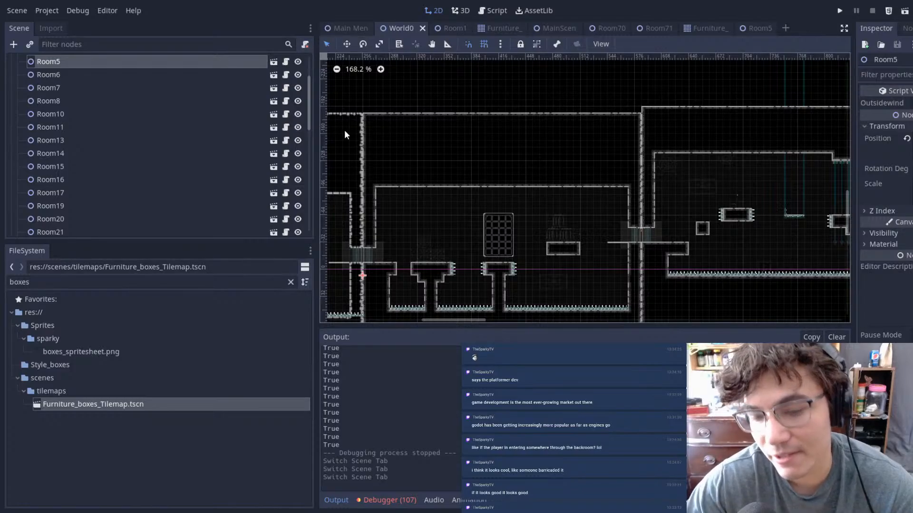
pyautogui.moveTo(574, 201); pyautogui.dragTo(580, 125, button='middle')
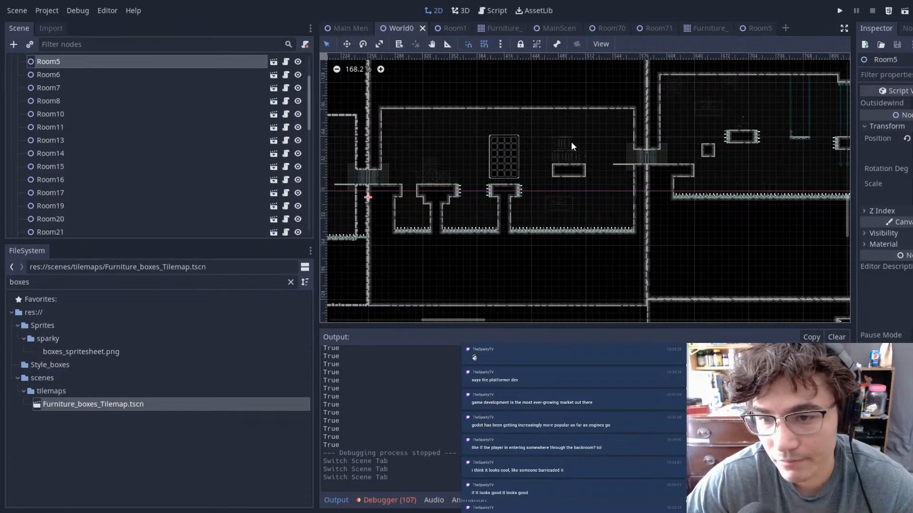
pyautogui.moveTo(644, 151); pyautogui.dragTo(591, 177, button='middle')
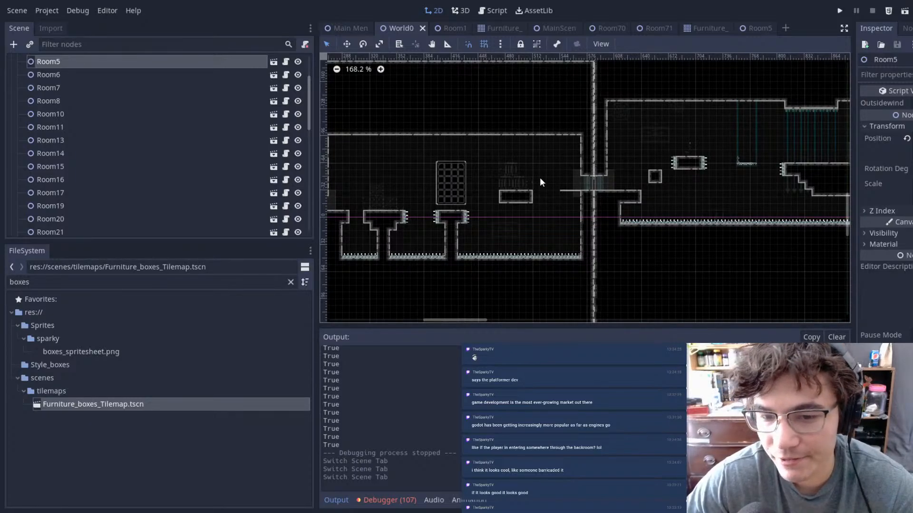
pyautogui.scroll(3, 481, 218)
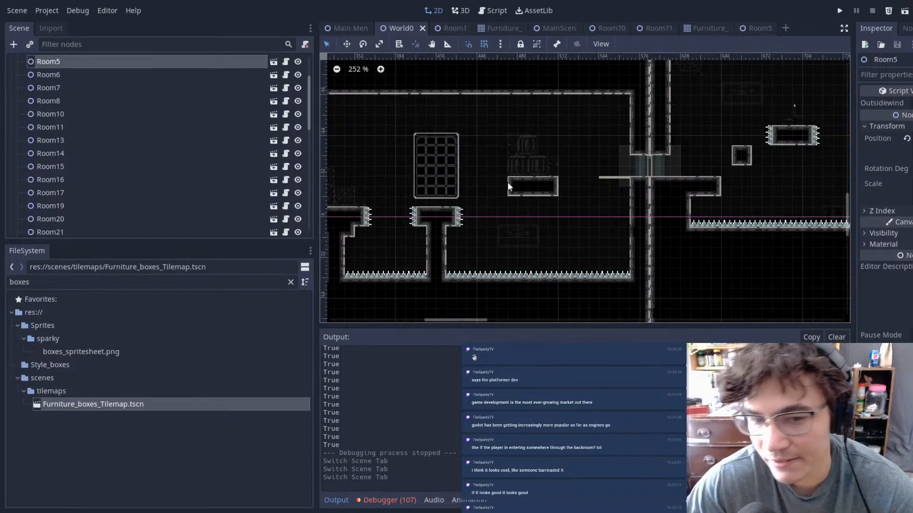
pyautogui.moveTo(529, 195); pyautogui.dragTo(590, 237, button='middle')
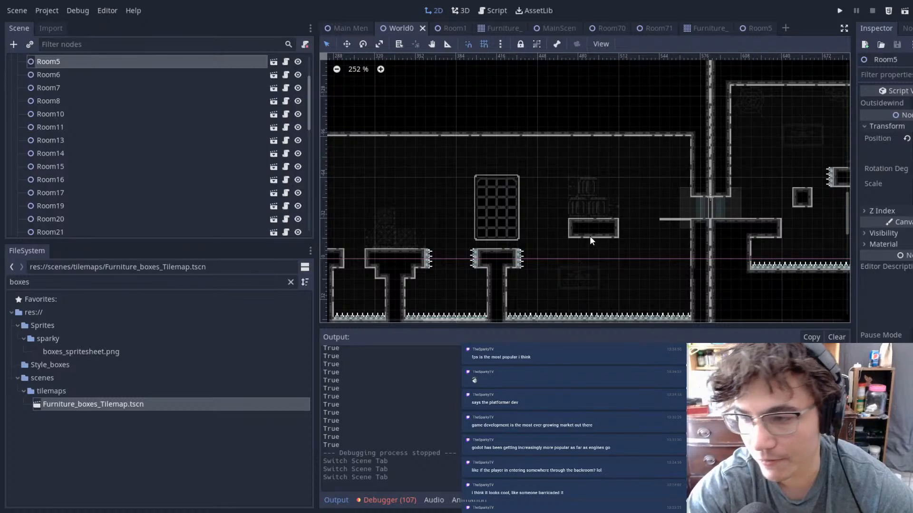
# - Examine Room71 in World0, focusing on the crate pile on its floating platform and the passage to Room5
pyautogui.scroll(-2, 552, 251)
pyautogui.moveTo(531, 207); pyautogui.dragTo(844, 160, button='middle')
pyautogui.moveTo(607, 181); pyautogui.dragTo(681, 178, button='middle')
pyautogui.scroll(7, 670, 186)
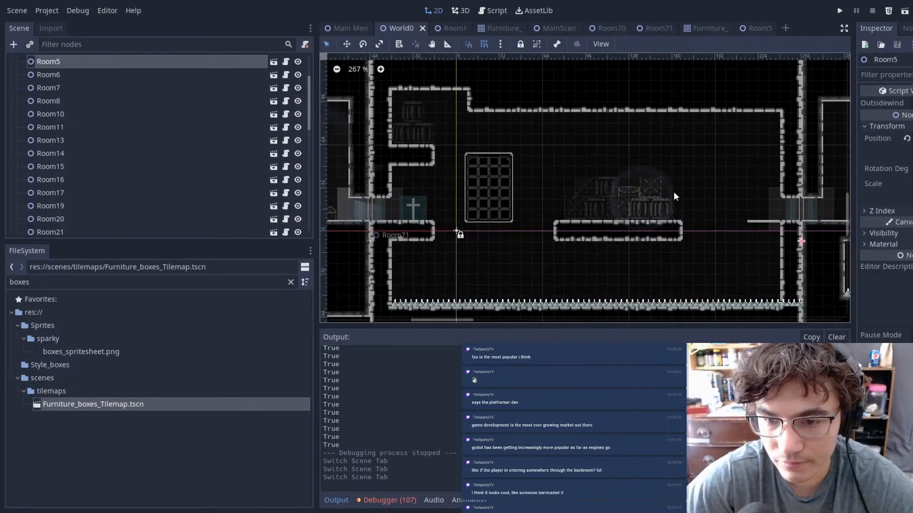
pyautogui.scroll(6, 646, 200)
pyautogui.click(626, 199)
pyautogui.scroll(-6, 625, 199)
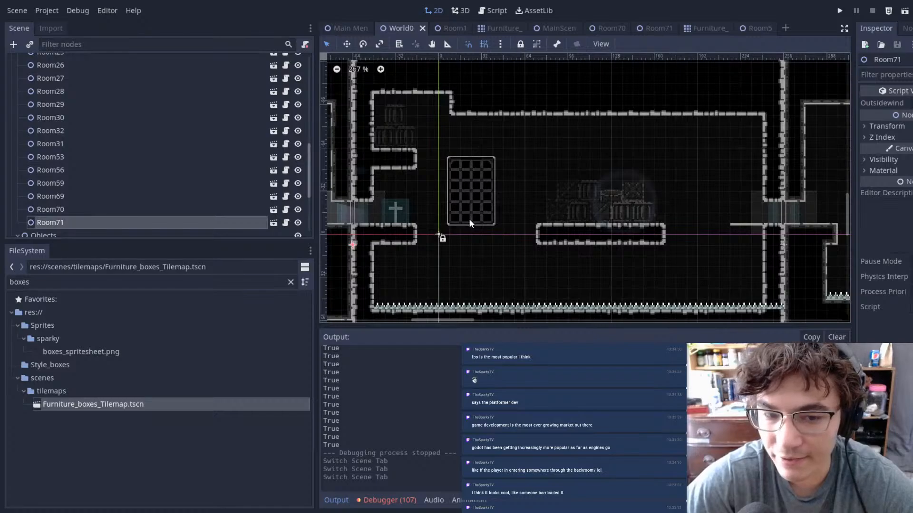
pyautogui.scroll(3, 665, 197)
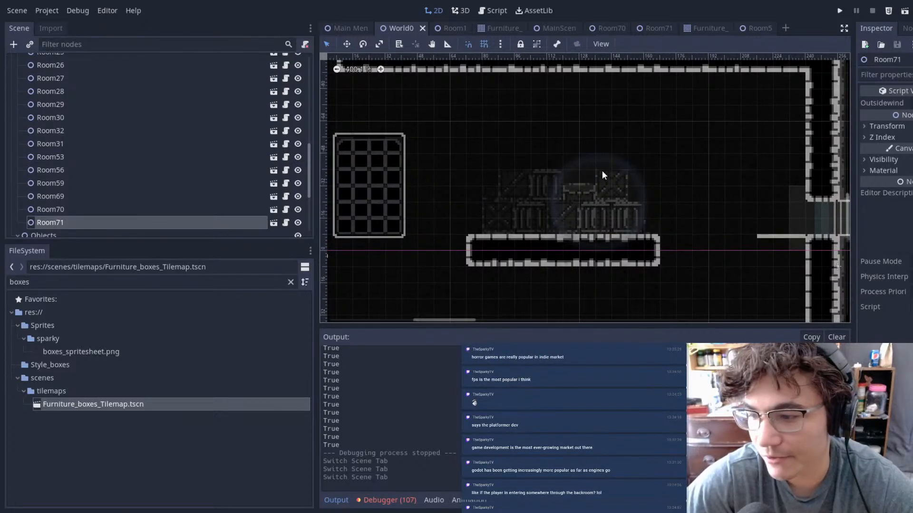
pyautogui.scroll(-5, 557, 215)
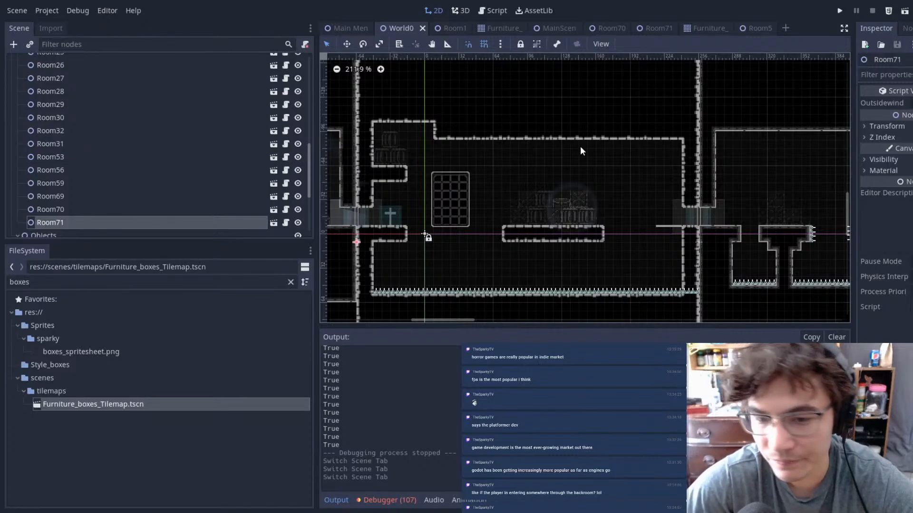
pyautogui.scroll(5, 600, 248)
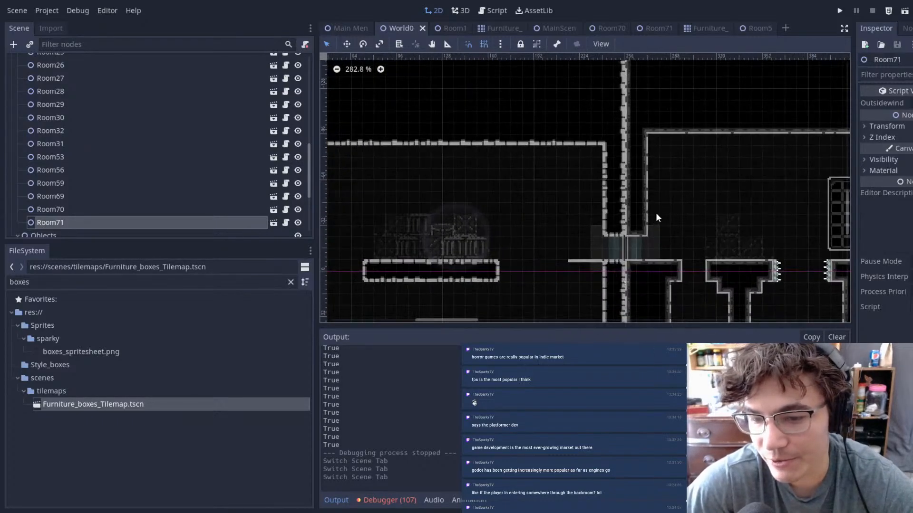
pyautogui.moveTo(522, 214); pyautogui.dragTo(727, 205, button='middle')
pyautogui.scroll(-6, 646, 212)
pyautogui.moveTo(612, 221); pyautogui.dragTo(705, 211, button='middle')
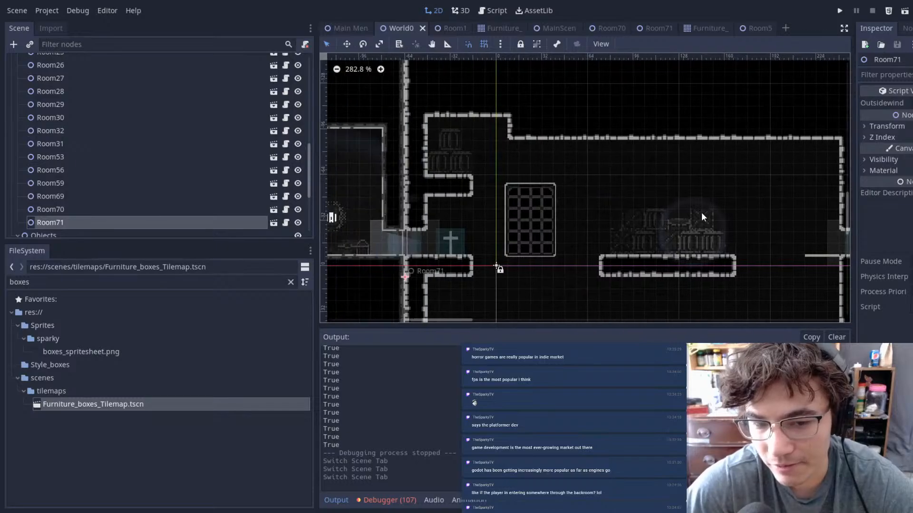
pyautogui.scroll(6, 695, 241)
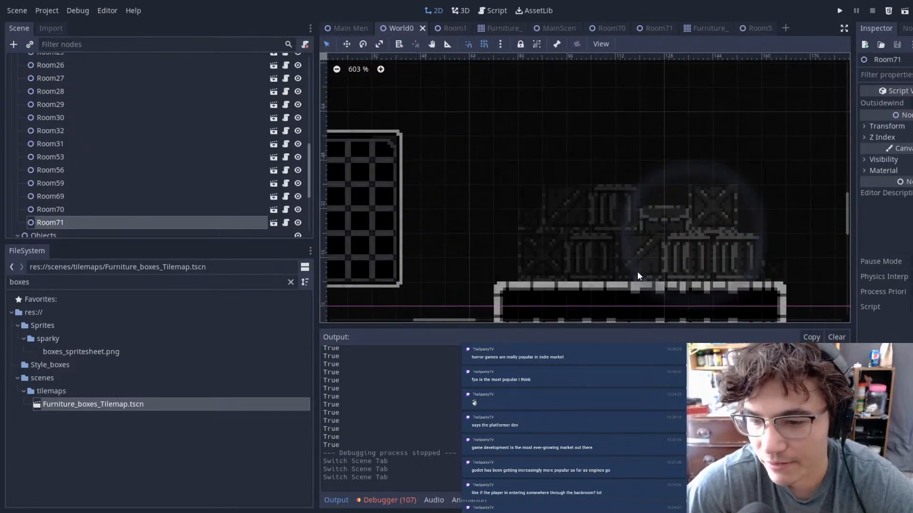
pyautogui.scroll(-7, 723, 234)
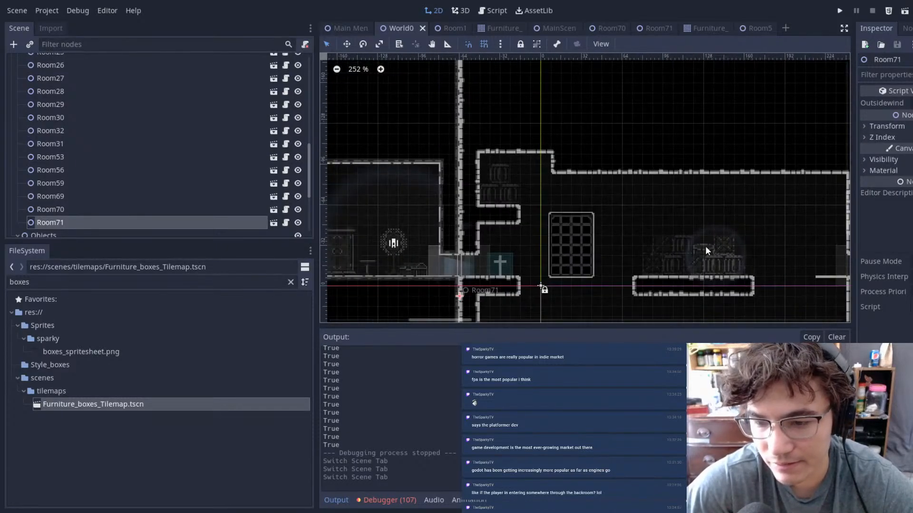
# - Open the Room71 scene and paint one background tile behind the small table in the crate pile
pyautogui.click(682, 252)
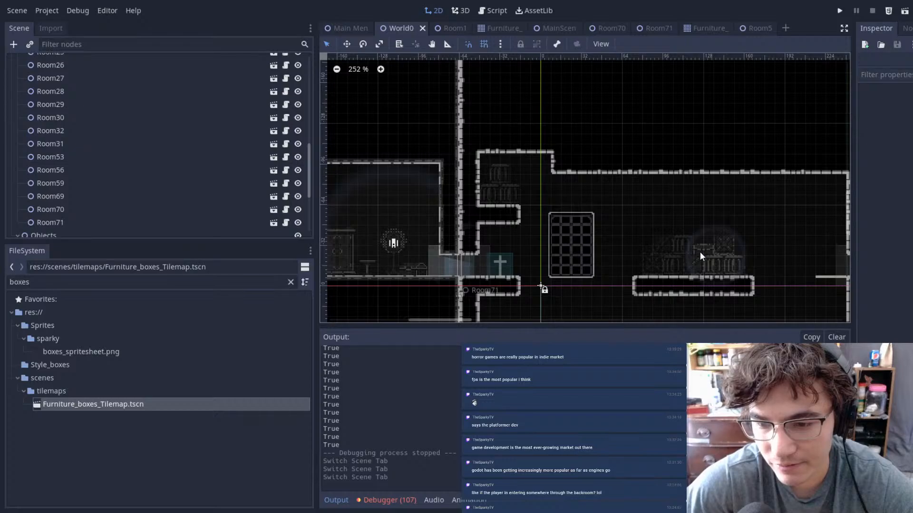
pyautogui.doubleClick(700, 252)
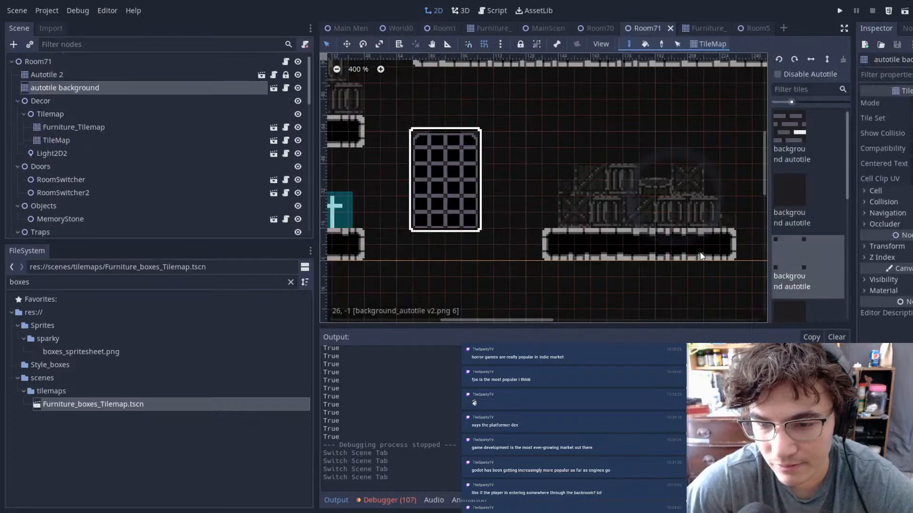
pyautogui.click(665, 181)
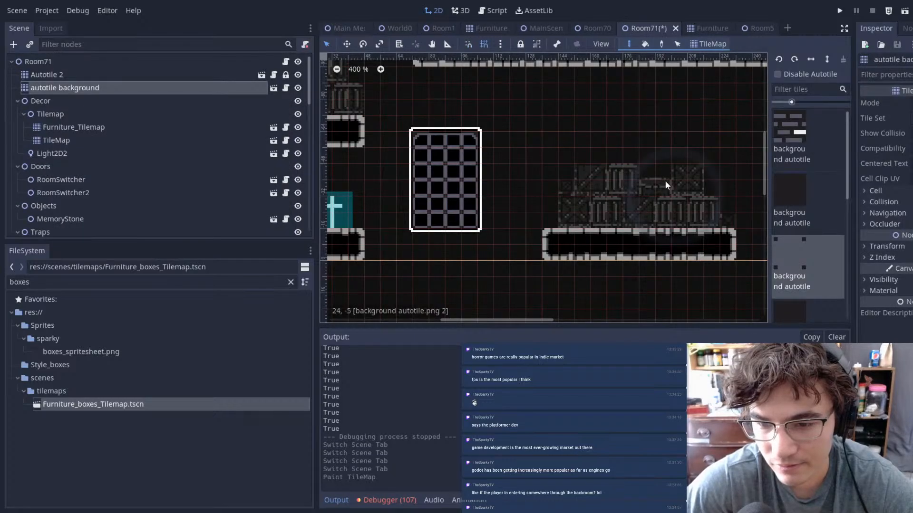
pyautogui.scroll(6, 696, 209)
pyautogui.moveTo(695, 208); pyautogui.dragTo(589, 203, button='middle')
pyautogui.scroll(1, 589, 207)
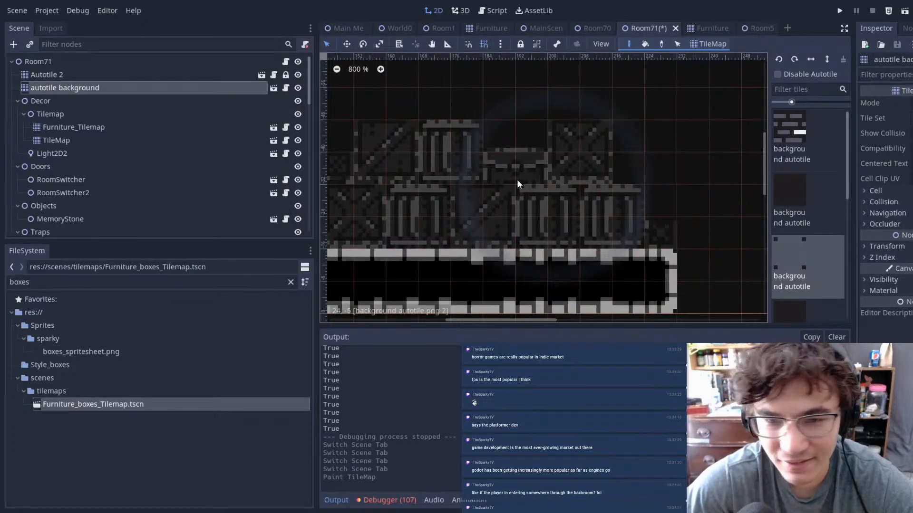
# - Toggle Autotile 2, autotile background and Decor off and back on to identify which layer holds each part of the crate pile
pyautogui.click(70, 74)
pyautogui.click(298, 75)
pyautogui.click(297, 74)
pyautogui.click(296, 92)
pyautogui.click(295, 92)
pyautogui.click(296, 92)
pyautogui.click(295, 92)
pyautogui.click(181, 86)
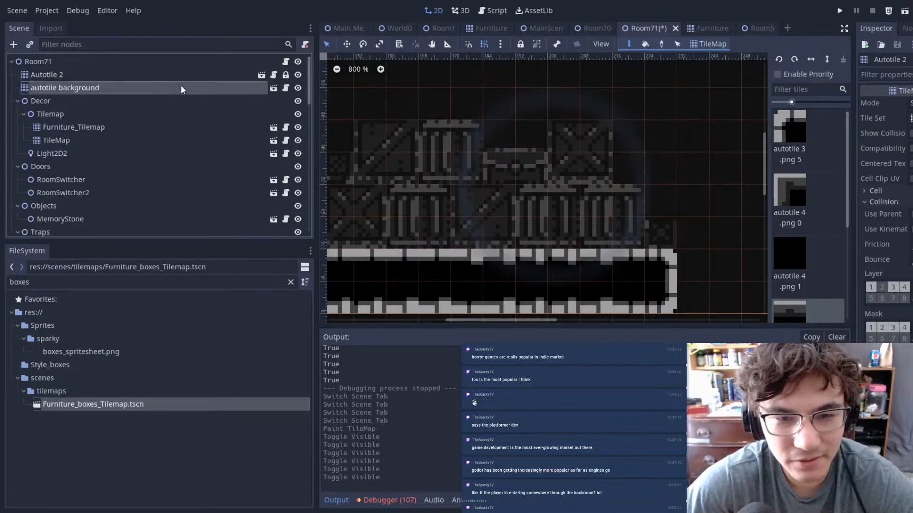
pyautogui.click(297, 88)
pyautogui.click(297, 89)
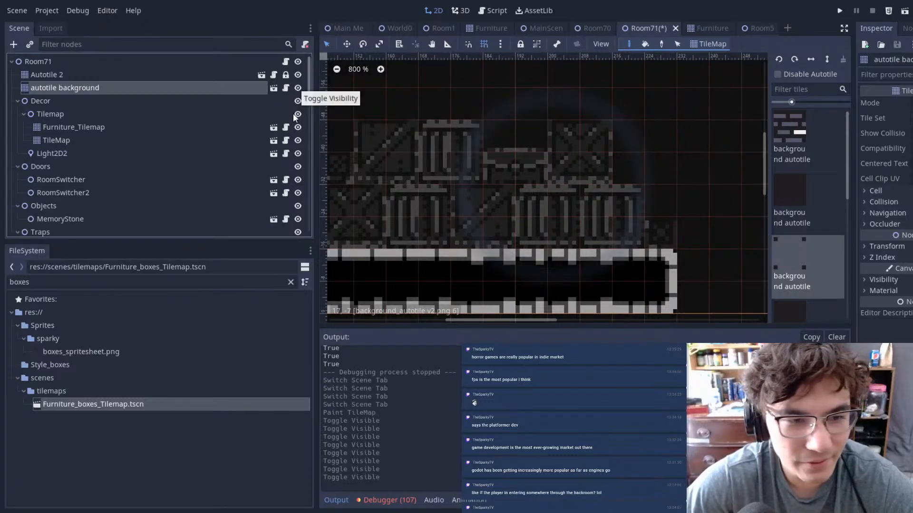
pyautogui.click(297, 102)
pyautogui.click(298, 102)
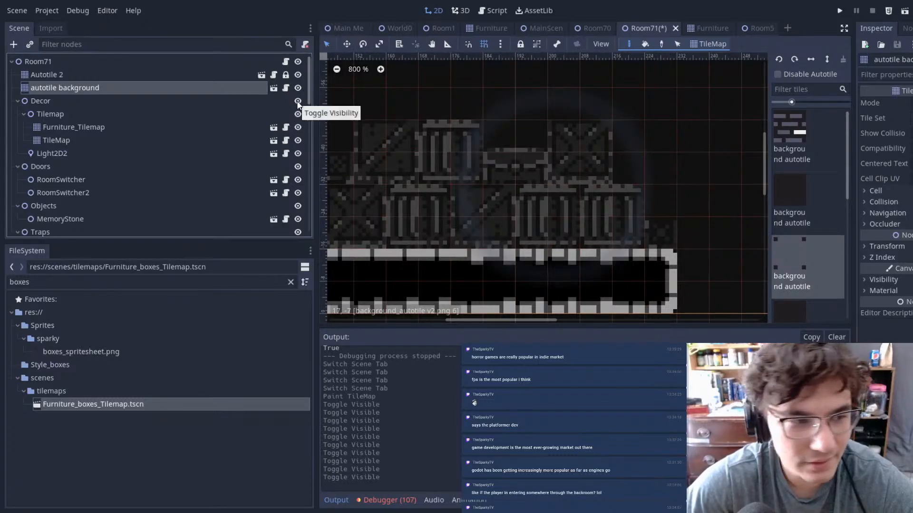
# - Erase the small table between the upper crates from the Furniture_Tilemap layer
pyautogui.click(135, 130)
pyautogui.scroll(-14, 818, 204)
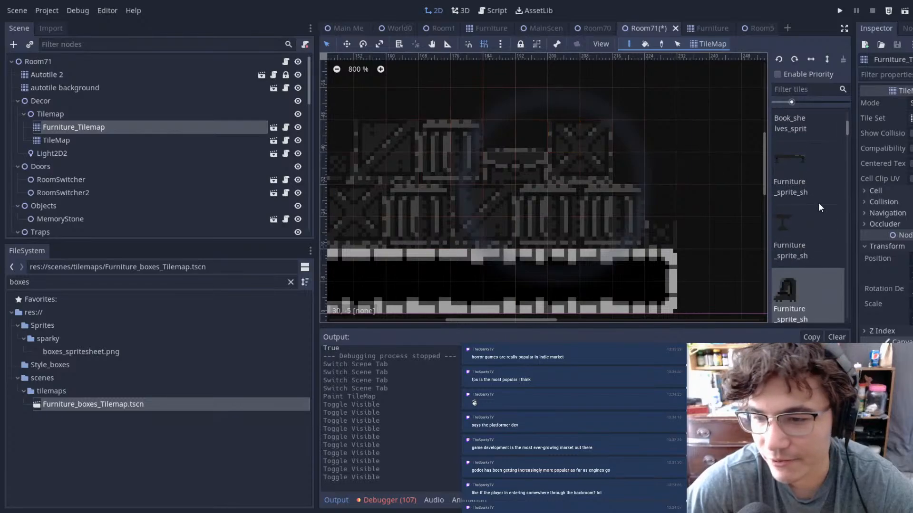
pyautogui.click(809, 203)
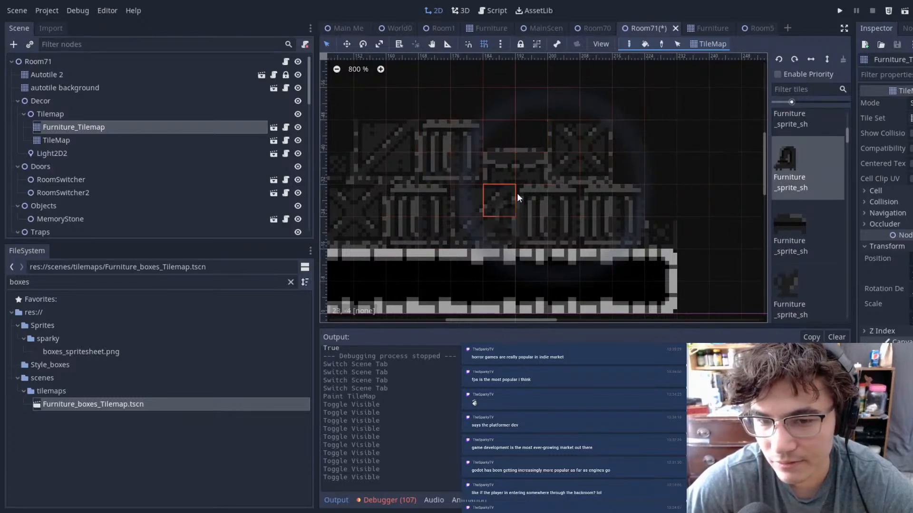
pyautogui.click(528, 165)
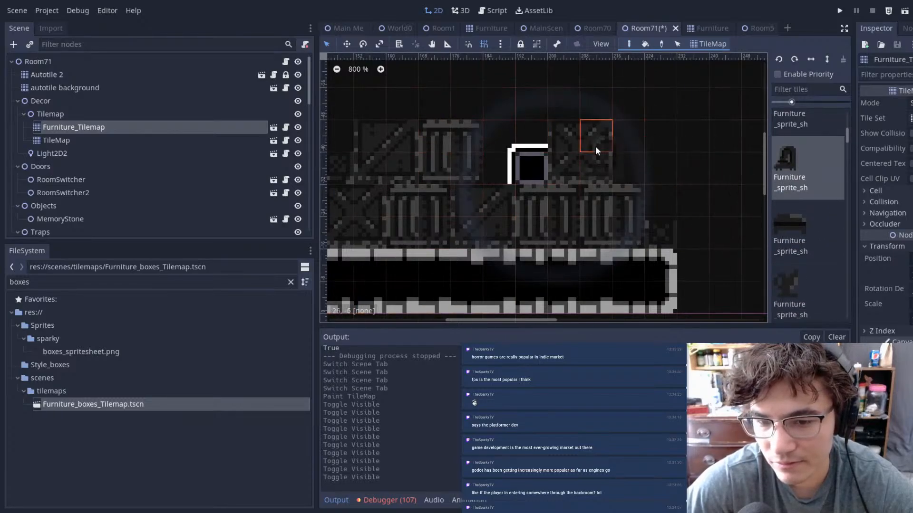
pyautogui.rightClick(604, 213)
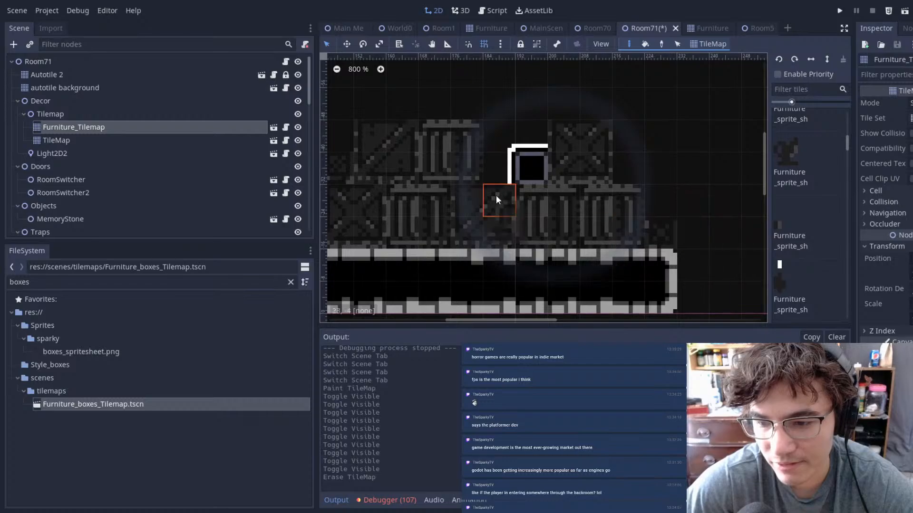
pyautogui.rightClick(571, 158)
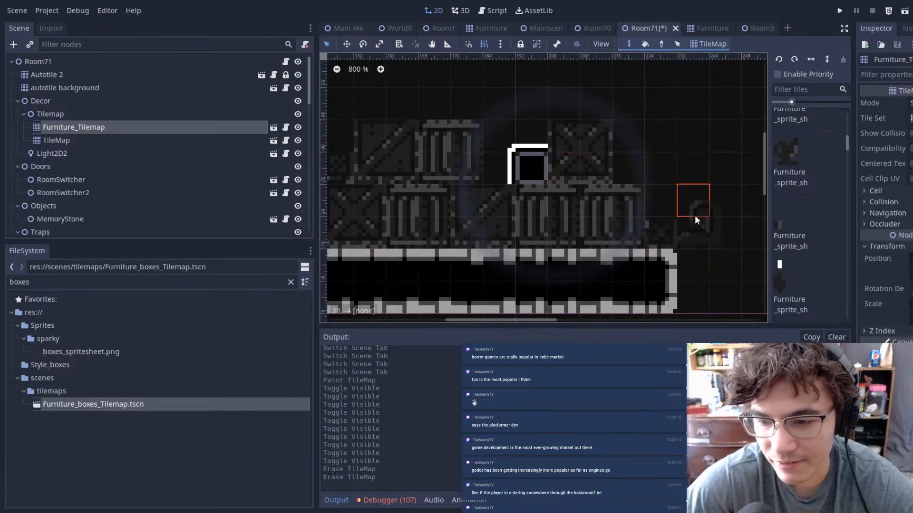
# - Select the TileMap layer under Decor and examine the crate tiles around the window tile up close
pyautogui.scroll(-1, 645, 220)
pyautogui.click(37, 63)
pyautogui.moveTo(365, 99)
pyautogui.mouseDown()
pyautogui.moveTo(449, 161)
pyautogui.moveTo(789, 319)
pyautogui.mouseUp()
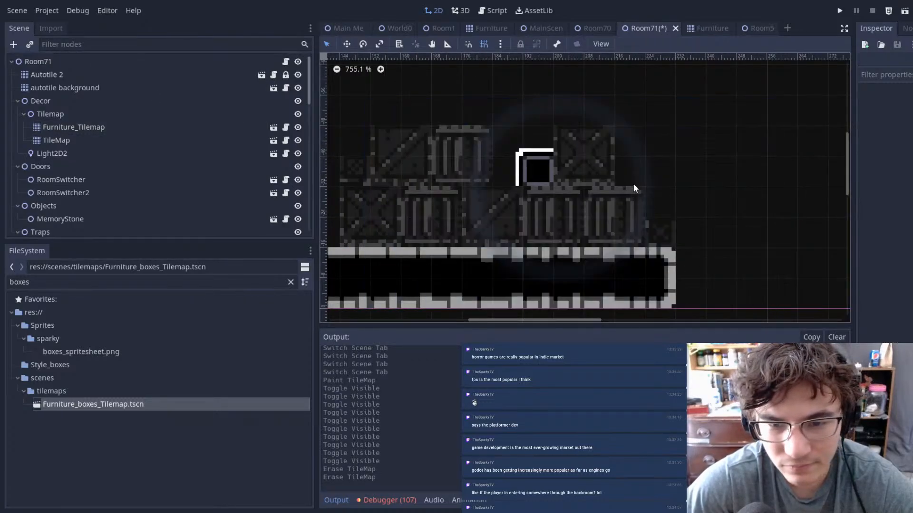
pyautogui.click(56, 140)
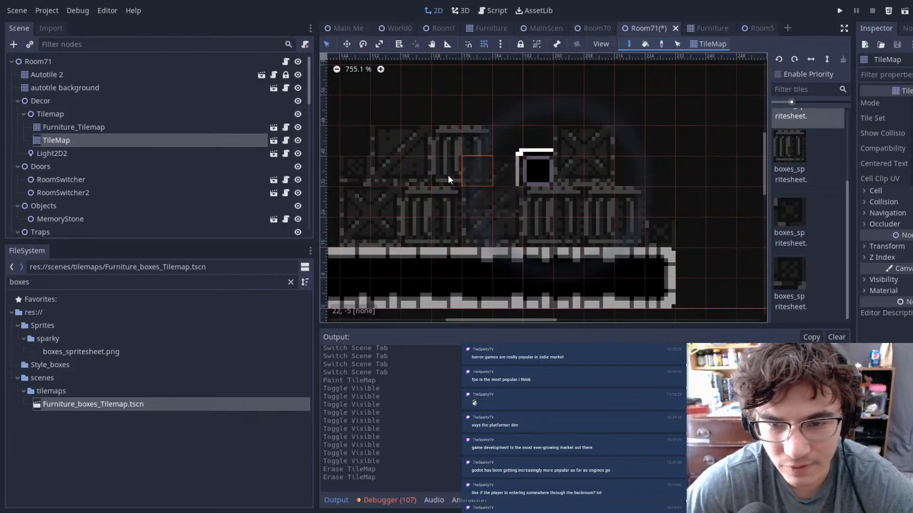
pyautogui.scroll(14, 641, 175)
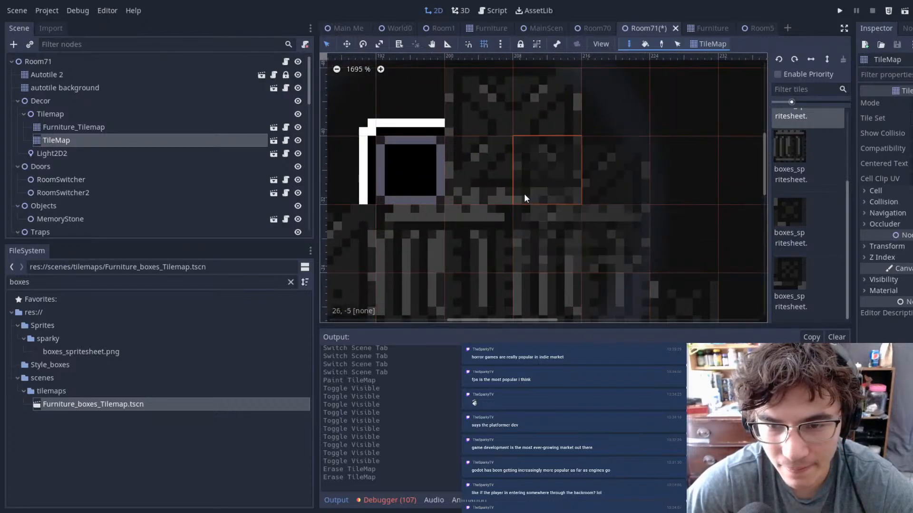
pyautogui.scroll(-18, 618, 181)
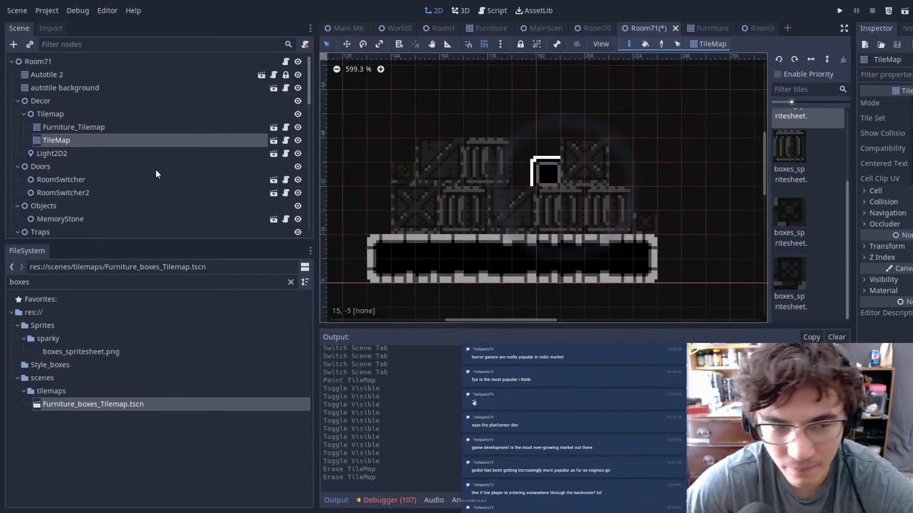
# - Toggle Furniture_Tilemap, TileMap, their Tilemap parent and Decor off and back on to check what each contributes to the crate pile
pyautogui.click(71, 127)
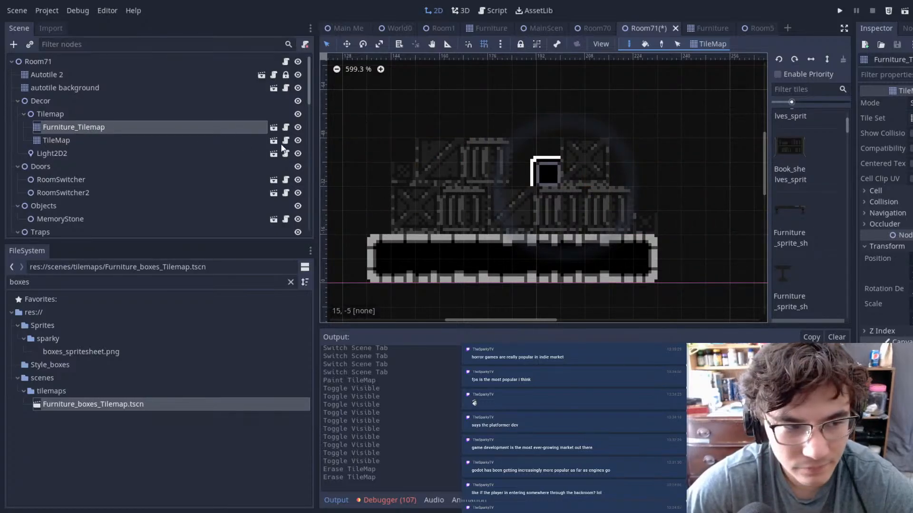
pyautogui.click(301, 129)
pyautogui.click(300, 129)
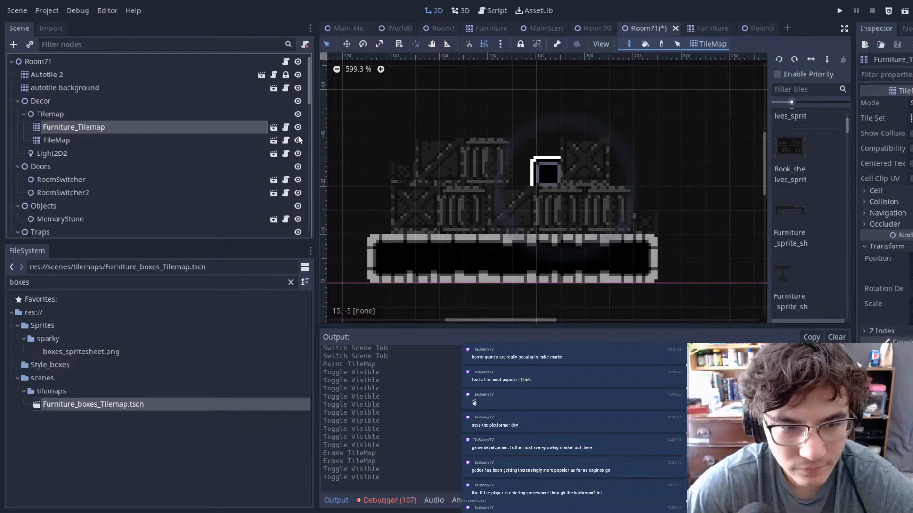
pyautogui.click(297, 138)
pyautogui.click(298, 140)
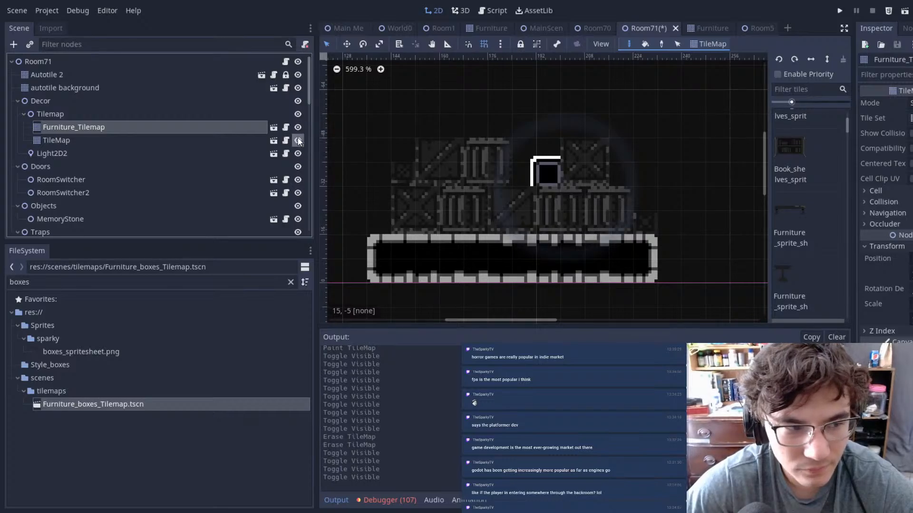
pyautogui.click(297, 139)
pyautogui.click(298, 115)
pyautogui.click(298, 115)
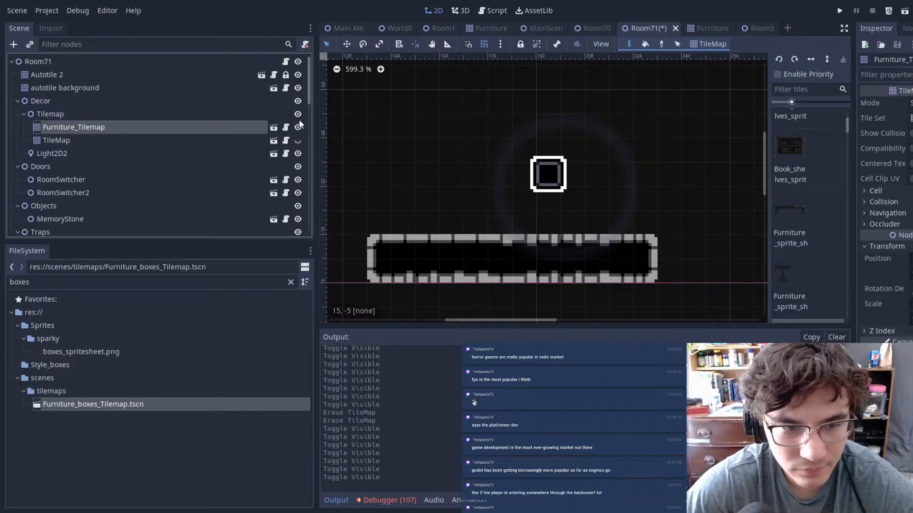
pyautogui.click(297, 141)
pyautogui.click(299, 102)
pyautogui.click(298, 102)
# - Delete the Light2D2 node from Decor and clear the selection
pyautogui.click(49, 154)
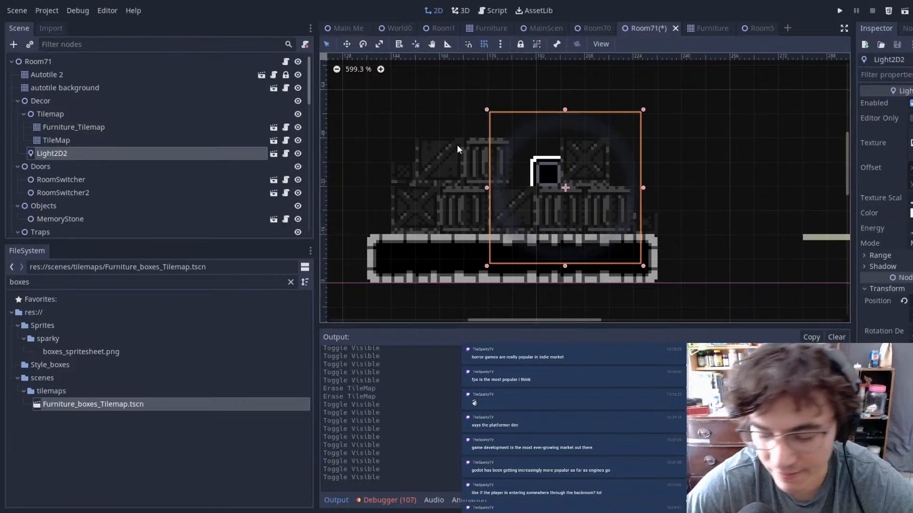
pyautogui.press('Delete')
pyautogui.click(462, 265)
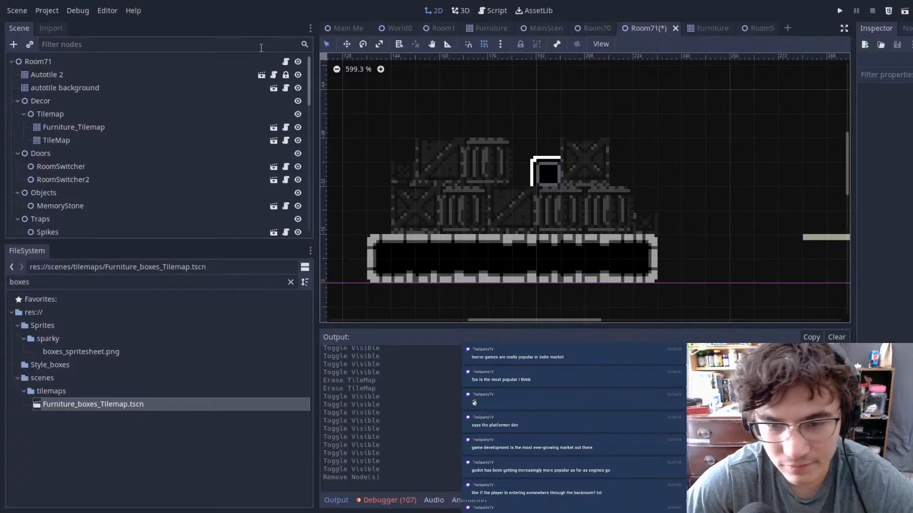
# - Replace the window tile between the upper crates on the autotile background layer with the tile sampled from the cell above it
pyautogui.click(107, 125)
pyautogui.press('Down')
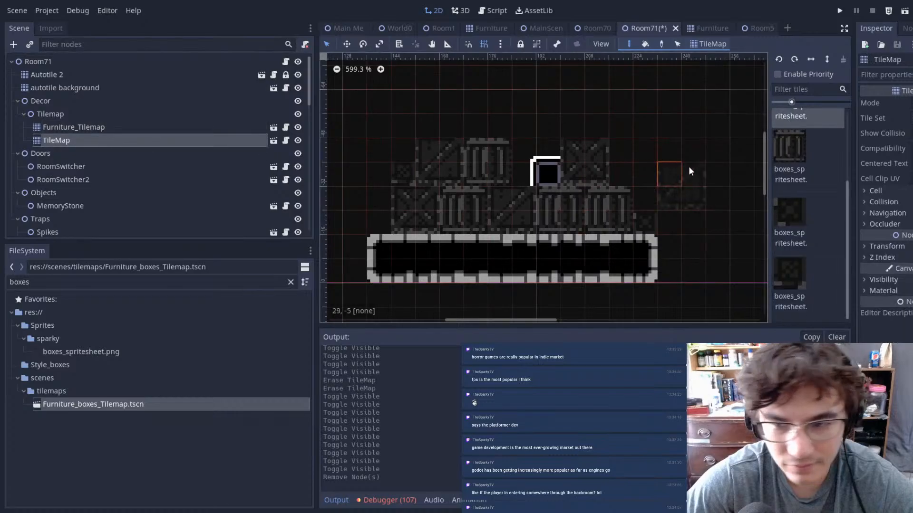
pyautogui.click(61, 89)
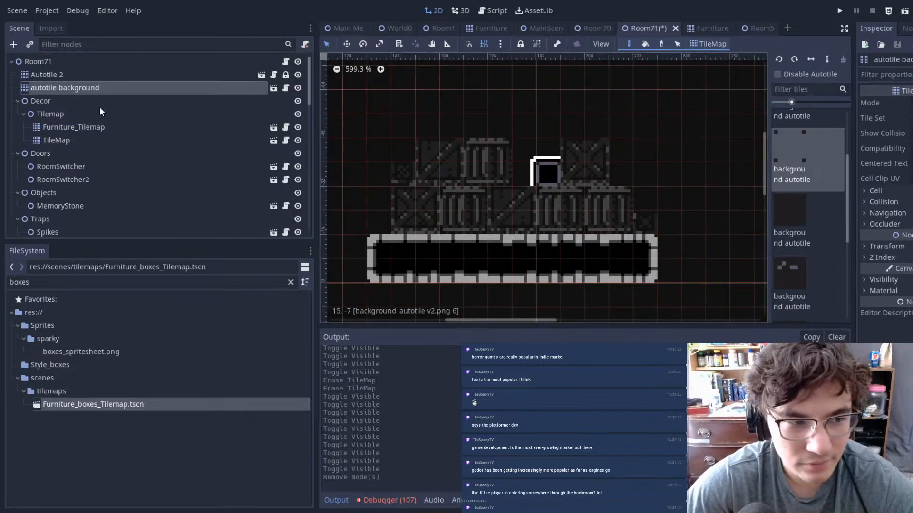
pyautogui.keyDown('ctrl'); pyautogui.click(550, 134); pyautogui.keyUp('ctrl')
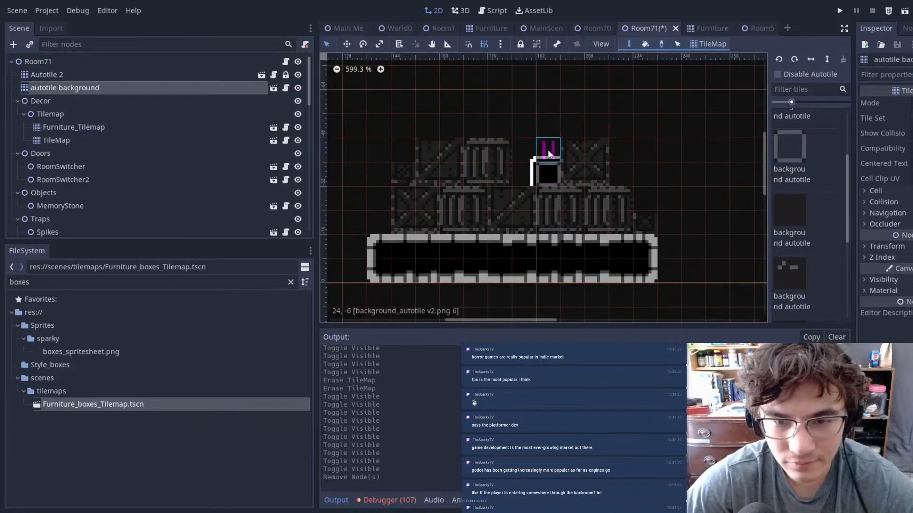
pyautogui.click(552, 172)
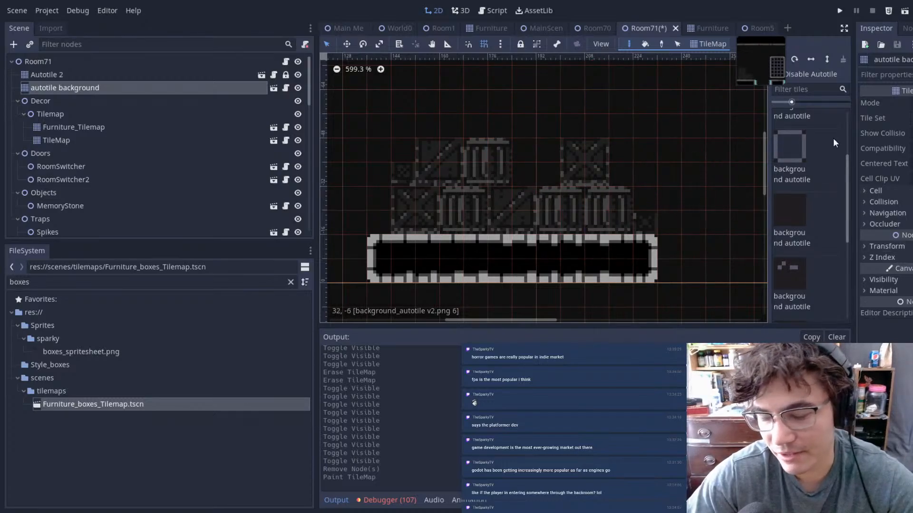
# - Look through the tiles of autotile background and Furniture_Tilemap for decor that suits the crate pile
pyautogui.scroll(-1, 614, 96)
pyautogui.scroll(2, 615, 96)
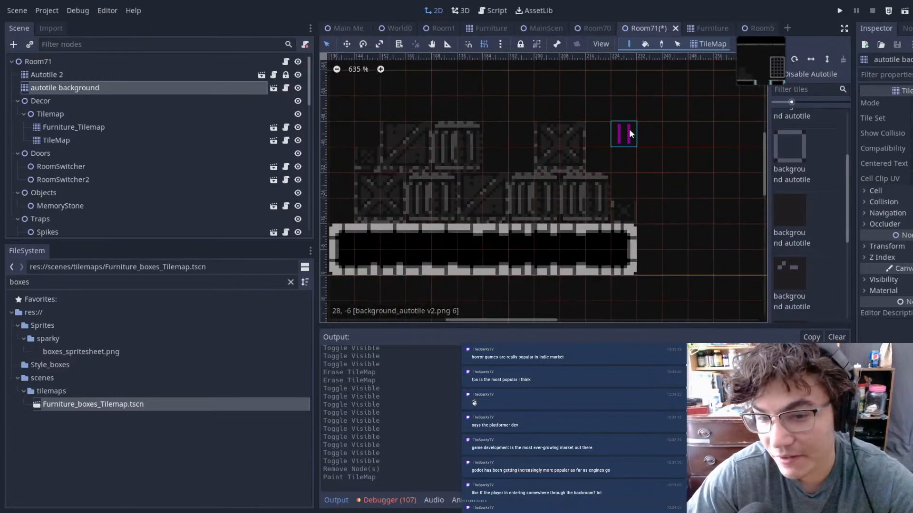
pyautogui.scroll(-1, 807, 212)
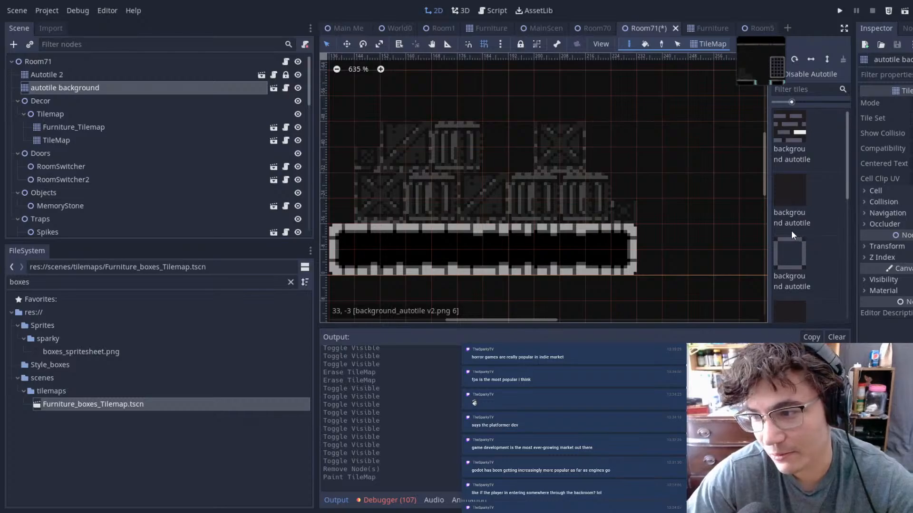
pyautogui.scroll(-3, 835, 188)
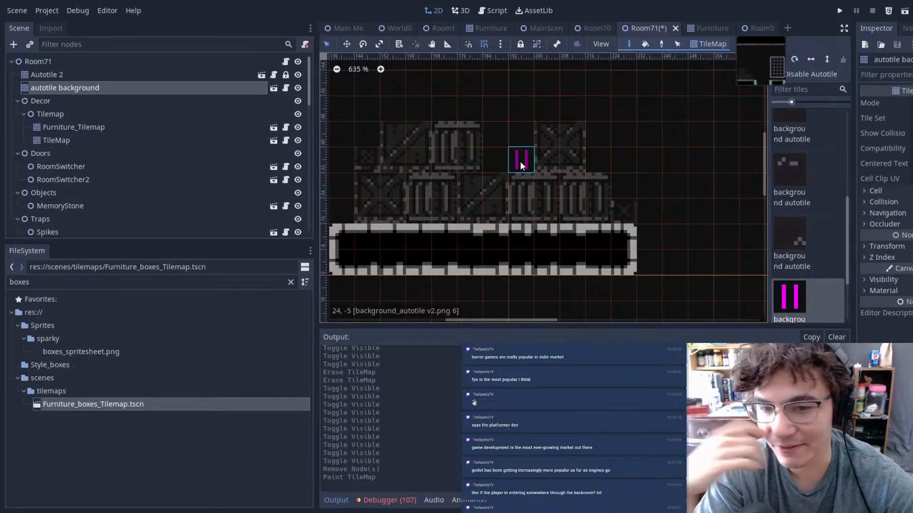
pyautogui.click(85, 131)
pyautogui.scroll(-5, 807, 271)
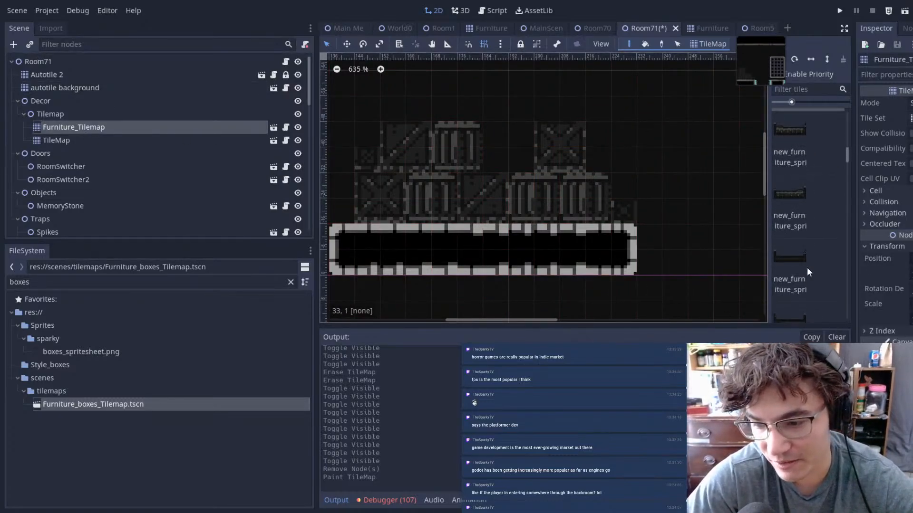
pyautogui.scroll(-2, 808, 265)
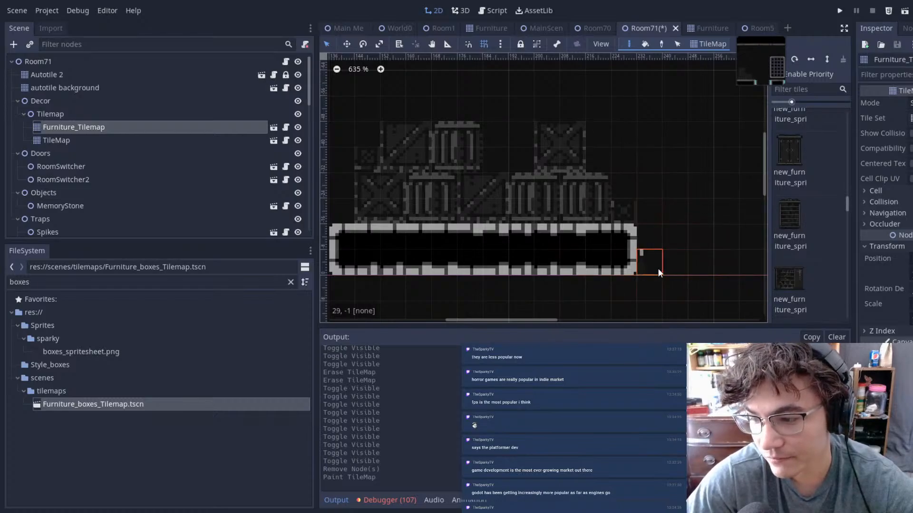
pyautogui.scroll(-3, 809, 193)
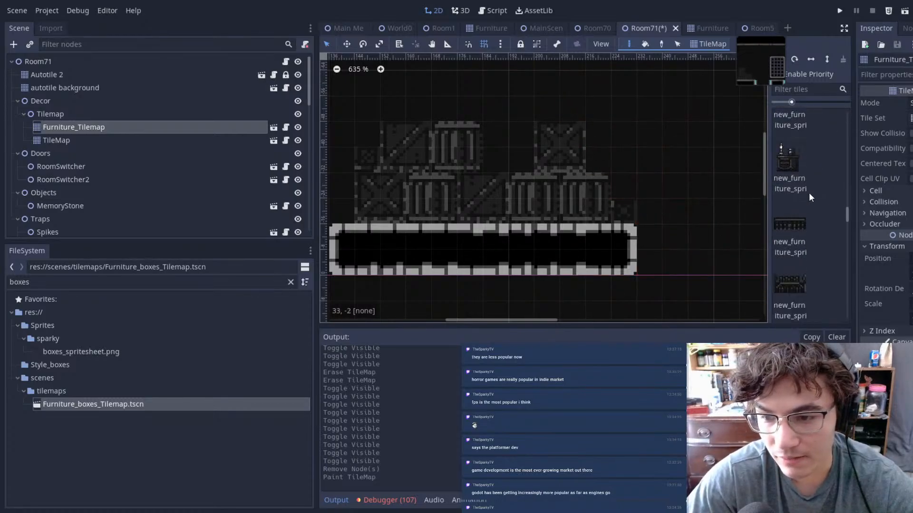
pyautogui.scroll(-6, 809, 193)
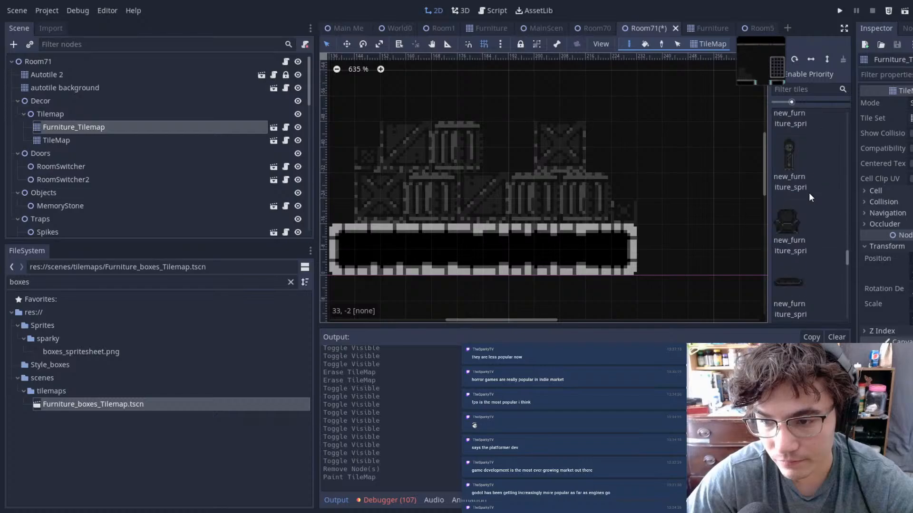
pyautogui.scroll(-5, 808, 195)
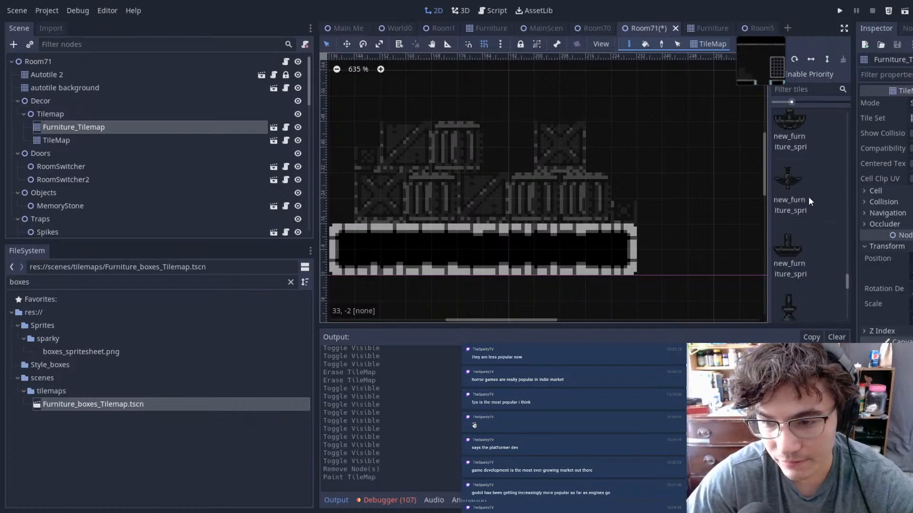
pyautogui.scroll(-4, 808, 200)
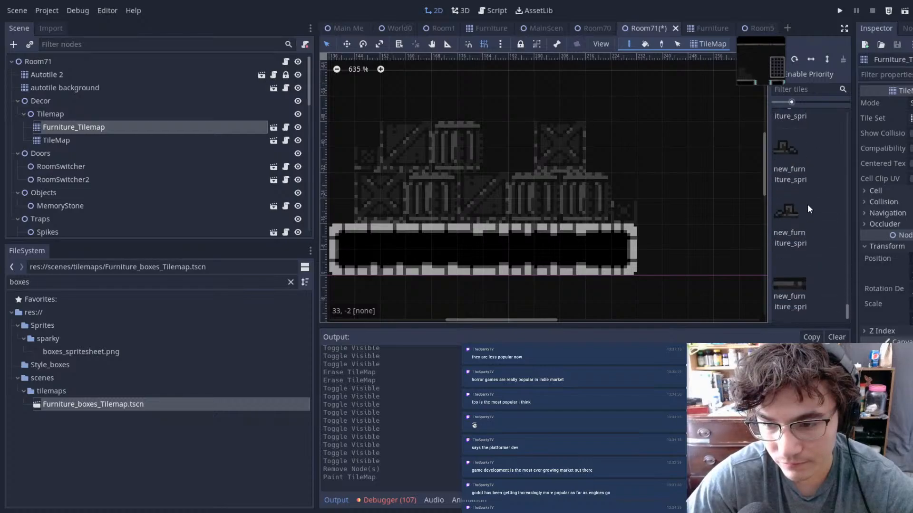
pyautogui.scroll(5, 809, 209)
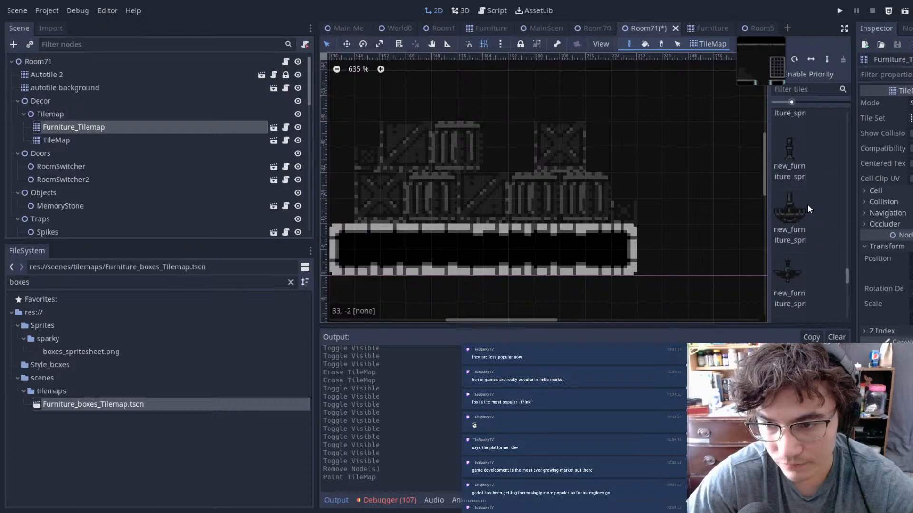
pyautogui.scroll(4, 816, 204)
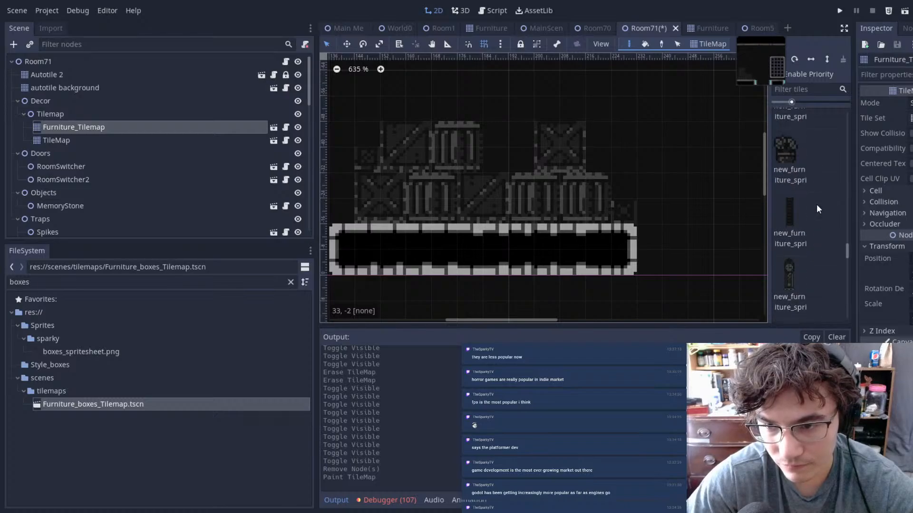
# - Try the tall narrow furniture tile around the right side of the crate pile on Furniture_Tilemap, erasing each placement
pyautogui.click(789, 271)
pyautogui.click(655, 135)
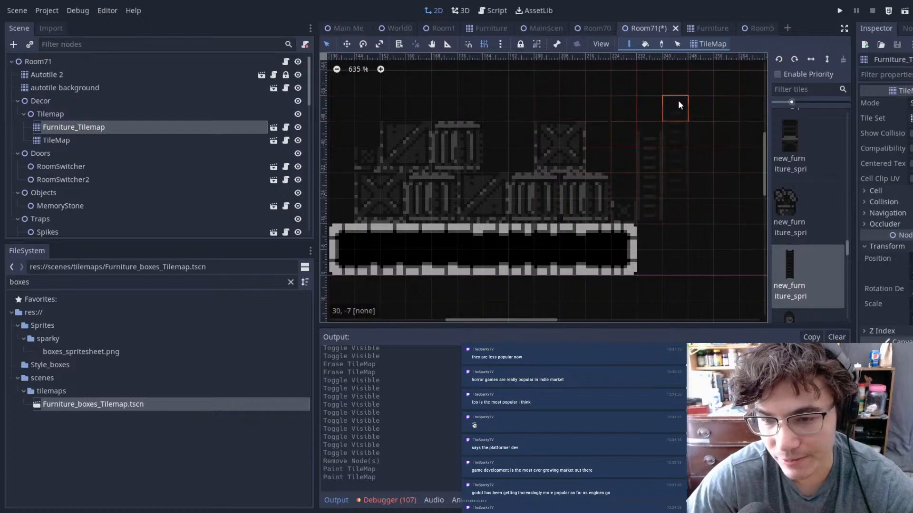
pyautogui.moveTo(637, 164); pyautogui.dragTo(586, 198, button='middle')
pyautogui.rightClick(603, 164)
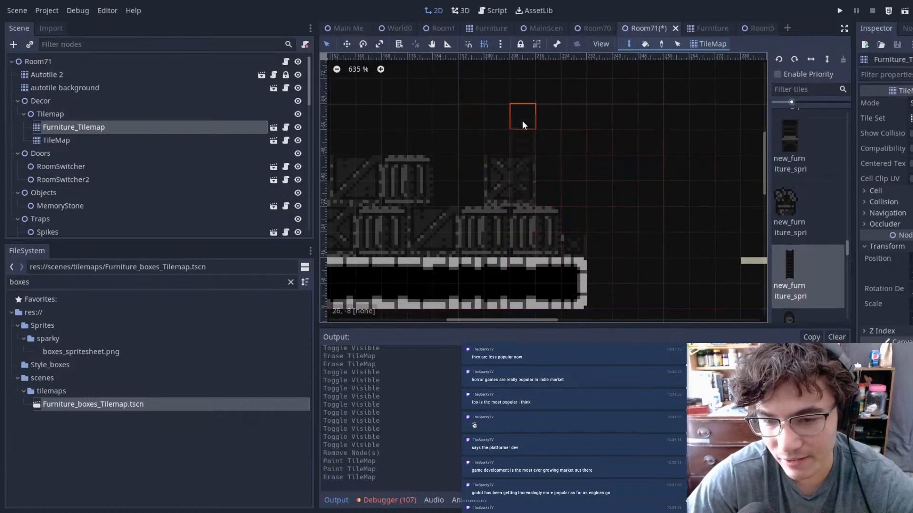
pyautogui.click(585, 135)
pyautogui.rightClick(563, 150)
pyautogui.moveTo(468, 167); pyautogui.dragTo(637, 205, button='middle')
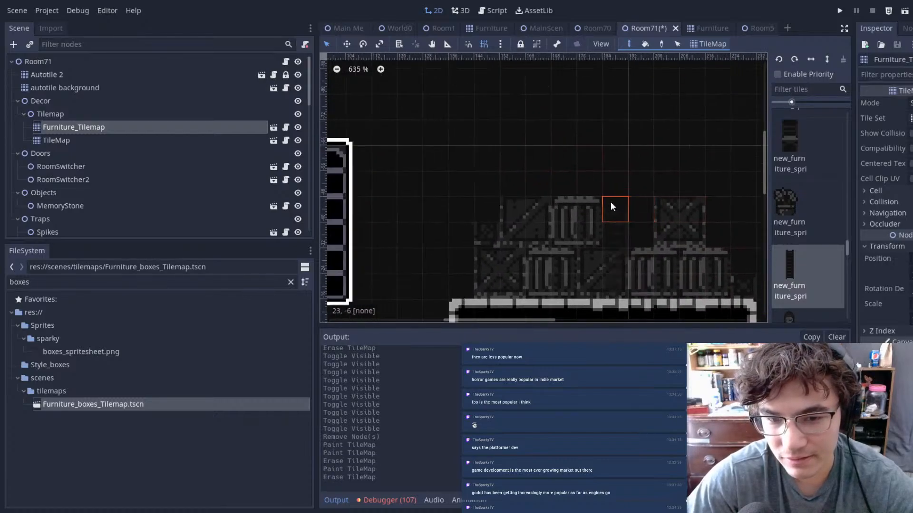
# - Try the tall narrow tile at the left end of the platform and near the upper-right crate, erasing each placement
pyautogui.scroll(-6, 495, 165)
pyautogui.click(481, 147)
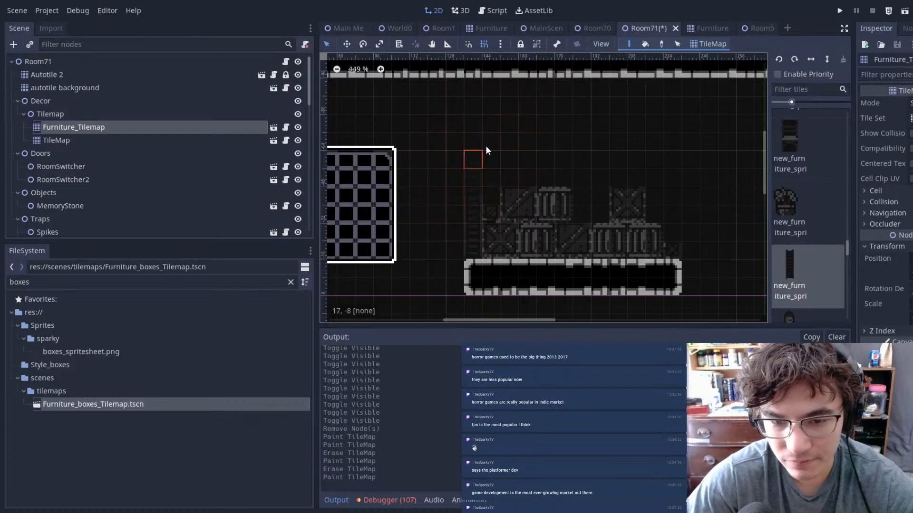
pyautogui.scroll(8, 509, 164)
pyautogui.rightClick(413, 188)
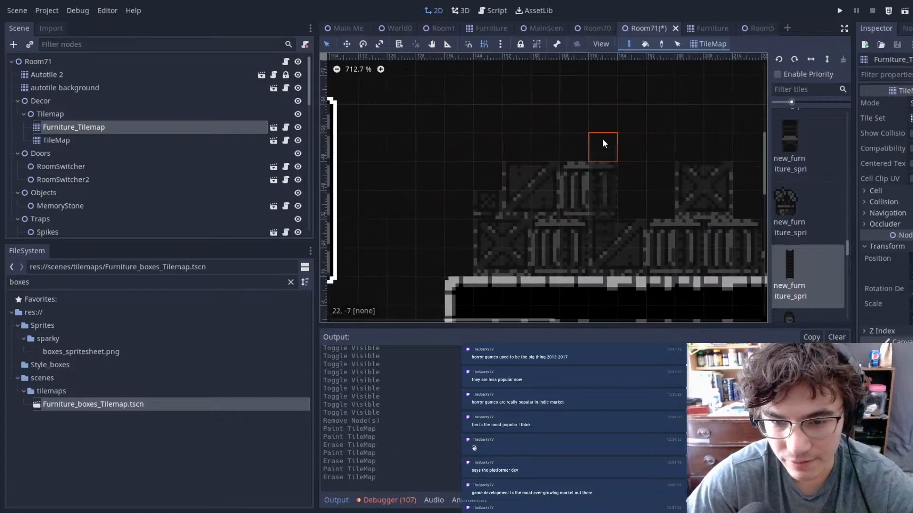
pyautogui.scroll(-4, 597, 141)
pyautogui.scroll(2, 592, 129)
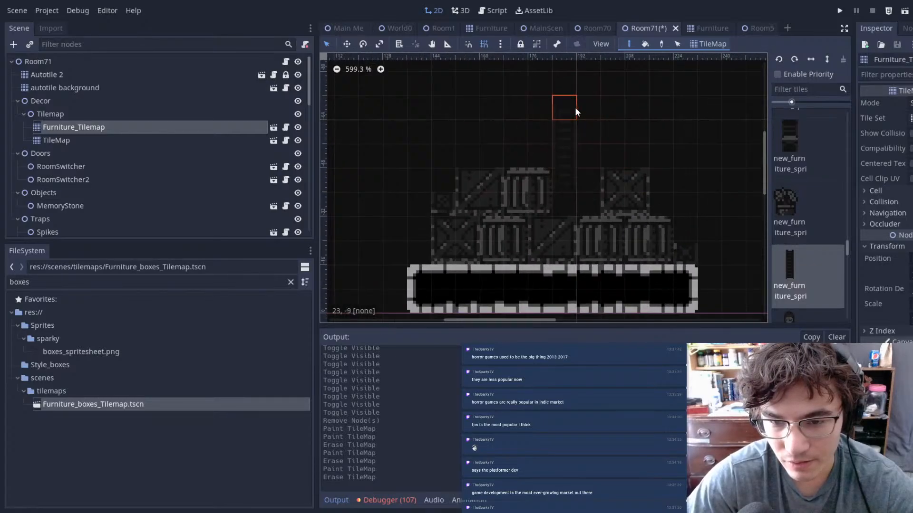
pyautogui.click(639, 176)
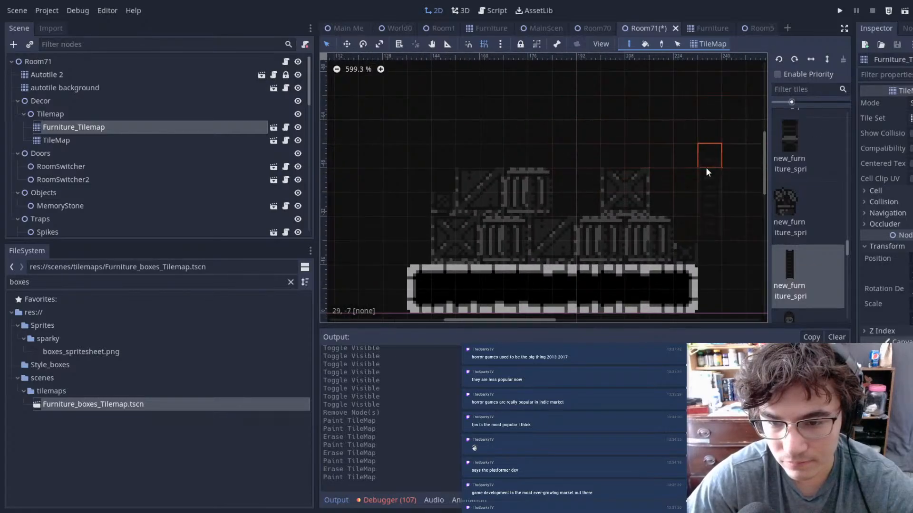
pyautogui.rightClick(671, 178)
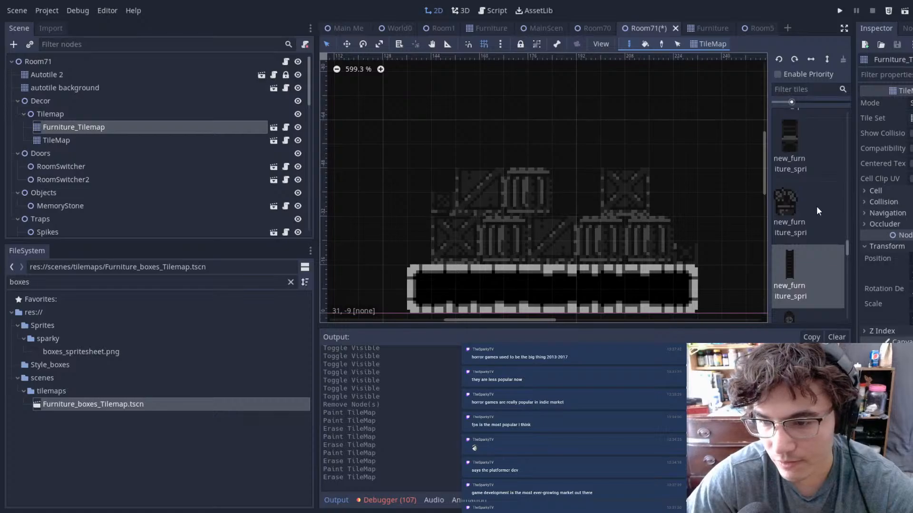
# - Place the side-facing chair tile at the left end of the platform and against the left side of the upper-right crate
pyautogui.scroll(3, 816, 206)
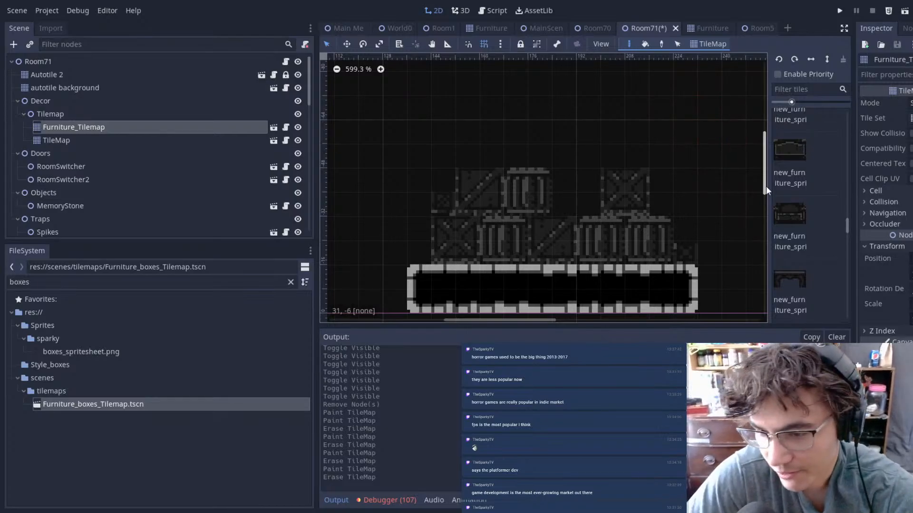
pyautogui.scroll(-2, 812, 210)
pyautogui.scroll(-3, 811, 221)
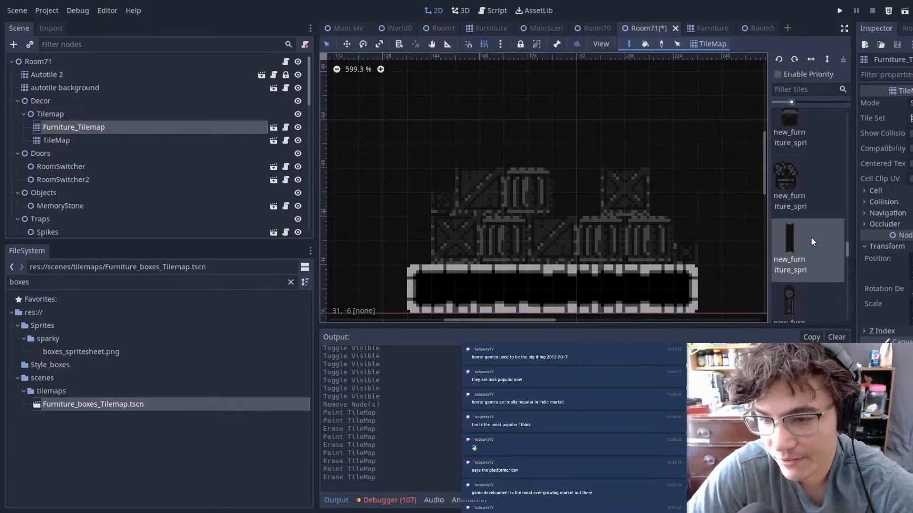
pyautogui.scroll(3, 802, 166)
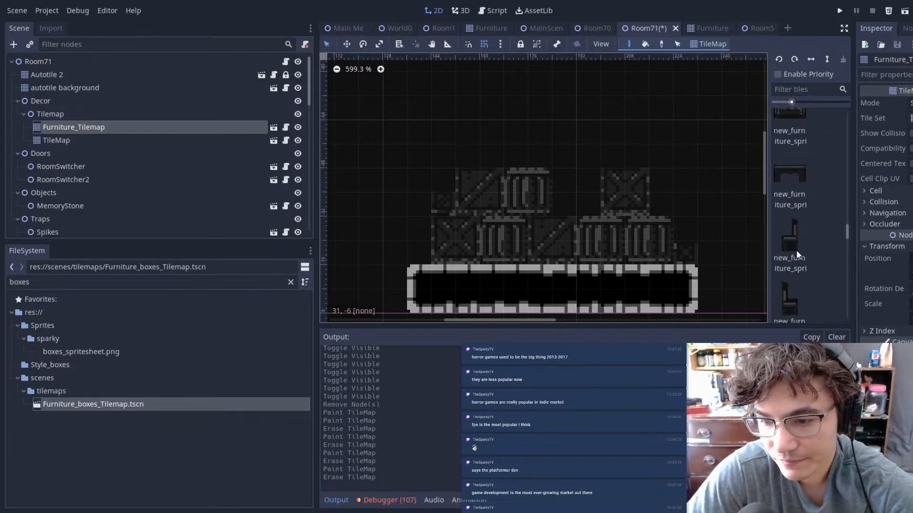
pyautogui.click(797, 244)
pyautogui.click(417, 233)
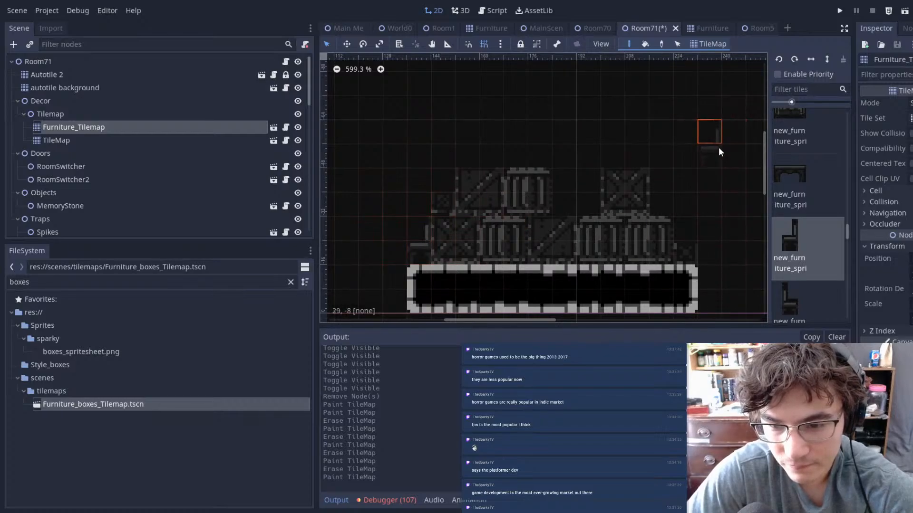
pyautogui.click(589, 177)
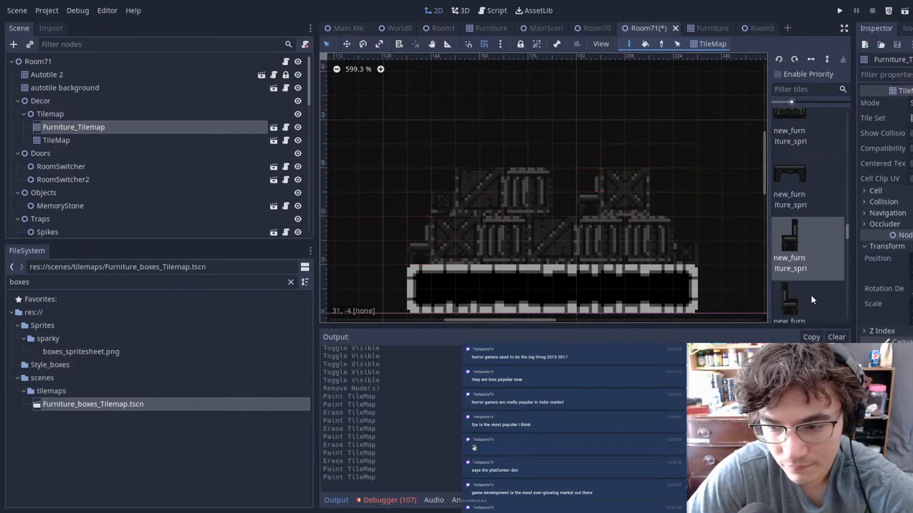
# - Try the opposite-facing chair in the gap between the upper crates, erase it, and look over the other furniture tiles
pyautogui.click(813, 297)
pyautogui.click(568, 173)
pyautogui.rightClick(559, 178)
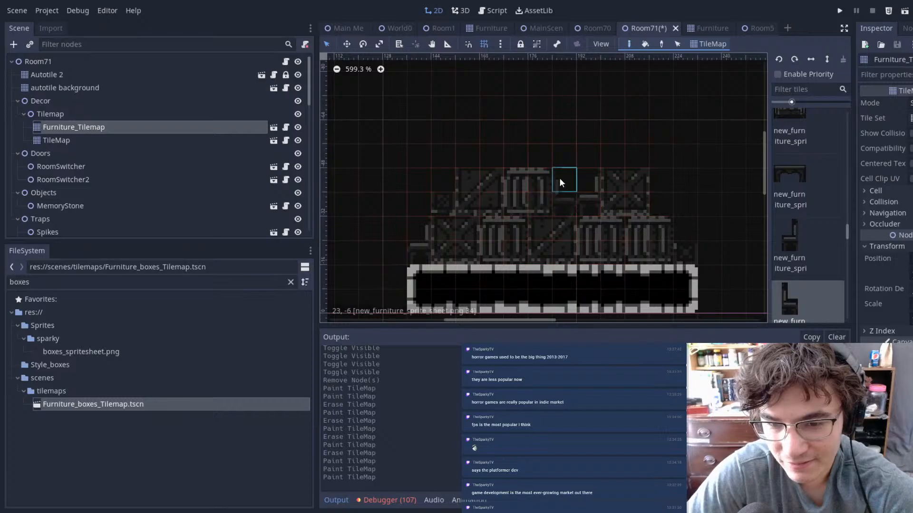
pyautogui.click(815, 184)
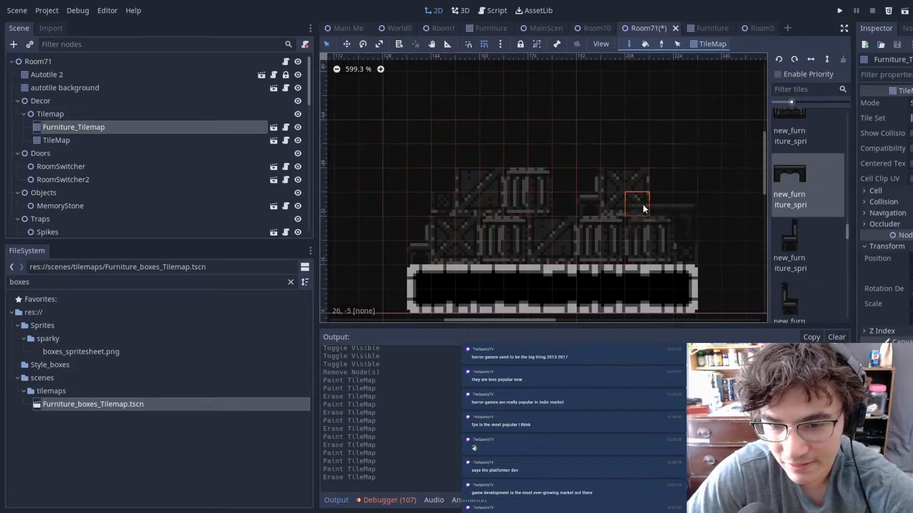
pyautogui.scroll(5, 797, 204)
pyautogui.scroll(4, 803, 201)
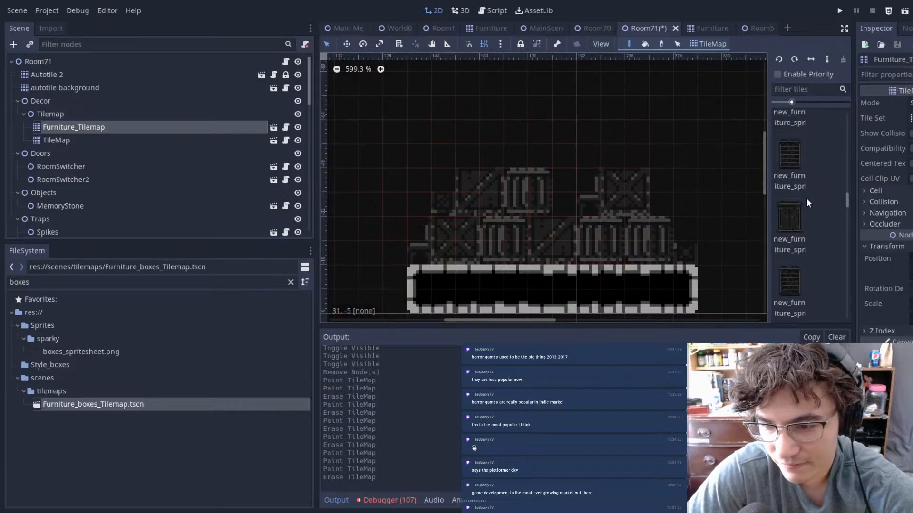
pyautogui.scroll(1, 673, 208)
# - Check the whole room layout, save Room71, and switch to the MainScene scene
pyautogui.scroll(-15, 674, 209)
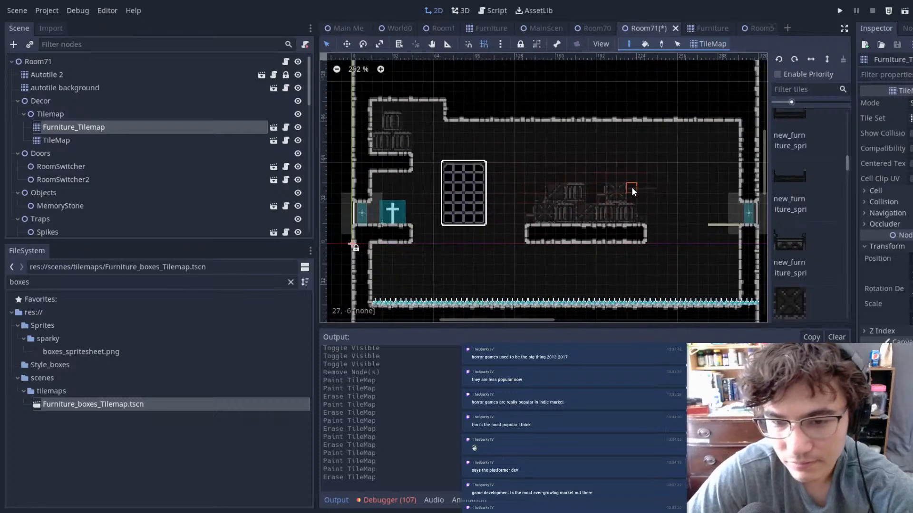
pyautogui.scroll(5, 632, 187)
pyautogui.hotkey('ctrl', 's')
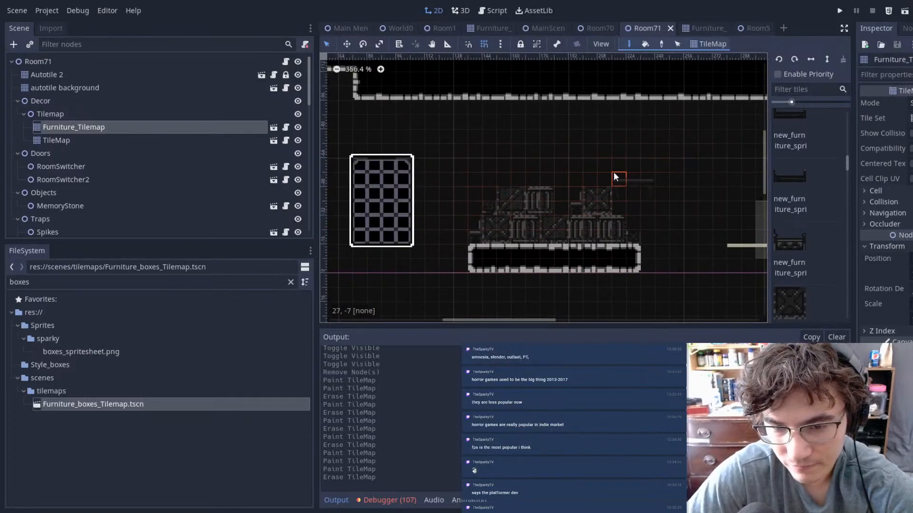
pyautogui.scroll(-5, 614, 173)
pyautogui.moveTo(475, 173); pyautogui.dragTo(510, 173, button='middle')
pyautogui.hotkey('ctrl', 's')
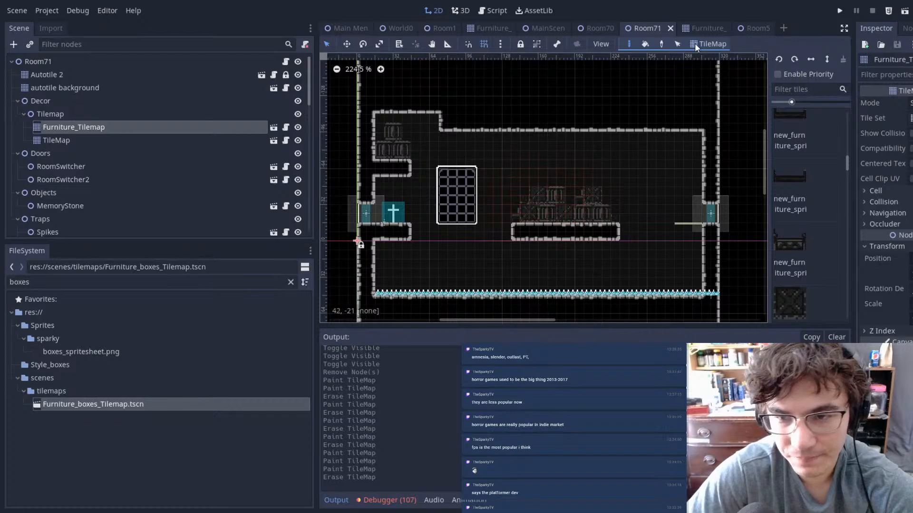
pyautogui.click(547, 28)
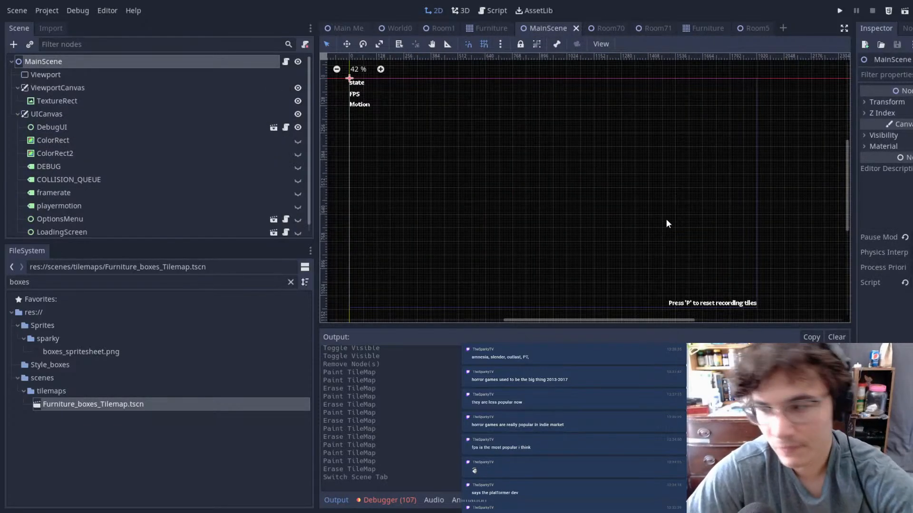
# - Save the project, run the game, and play through the furnished entry room with the clock, table and wardrobe
pyautogui.hotkey('ctrl', 's')
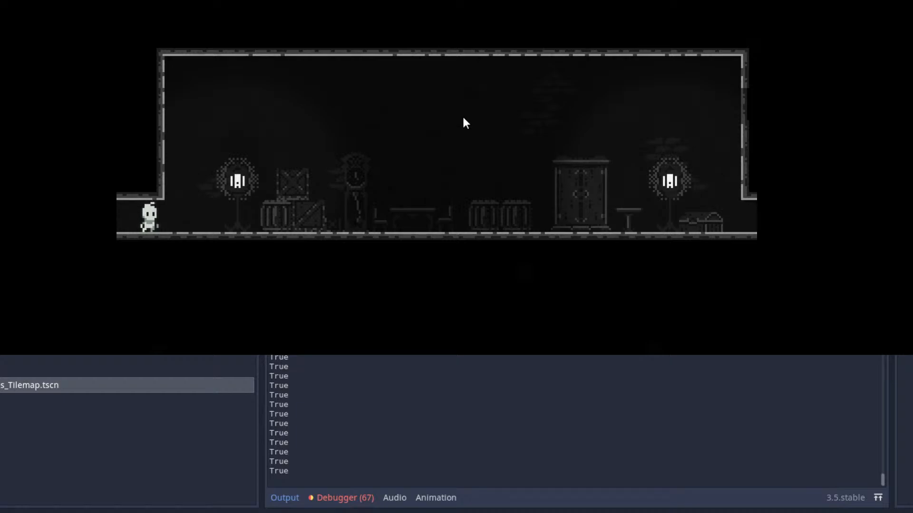
pyautogui.press('Left')
pyautogui.press('Right')
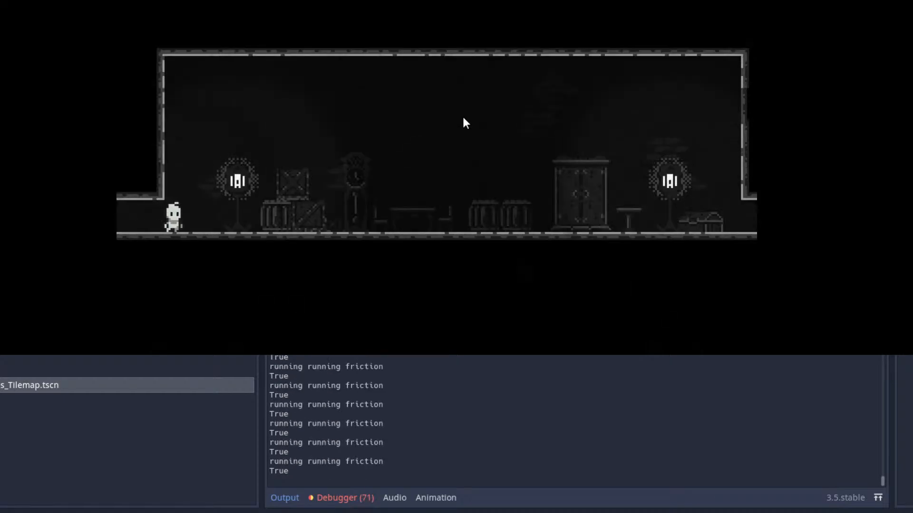
pyautogui.press('space')
pyautogui.press('space')
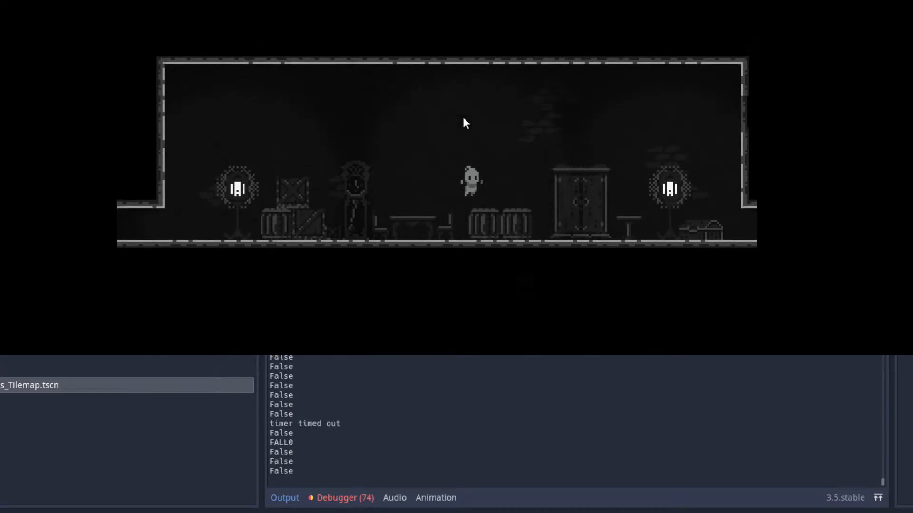
pyautogui.press('Right')
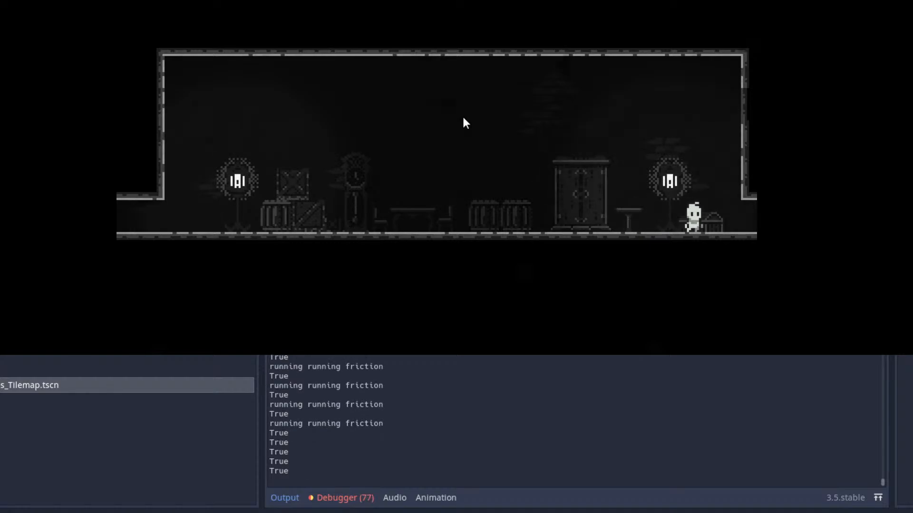
pyautogui.press('Left')
pyautogui.press('Right')
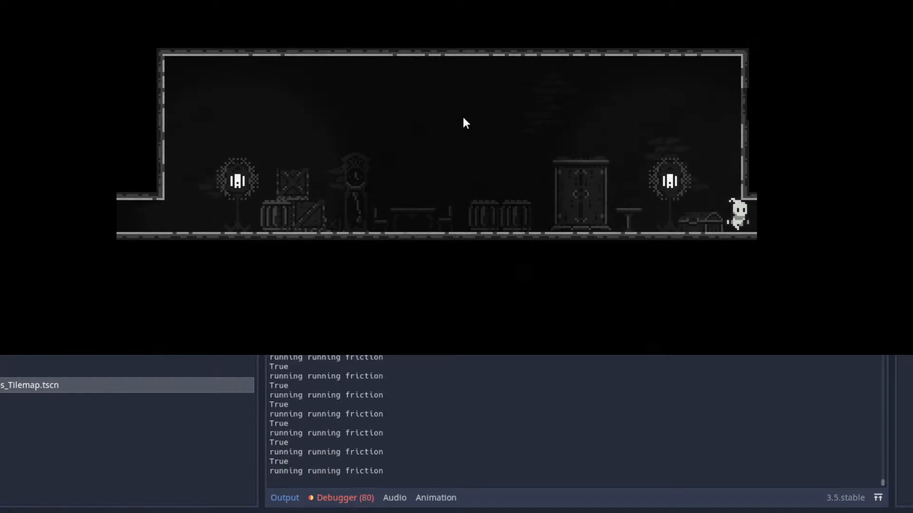
# - Enter the crate room and cross the central platform to check the redecorated crate pile in play
pyautogui.press('space')
pyautogui.press('Right')
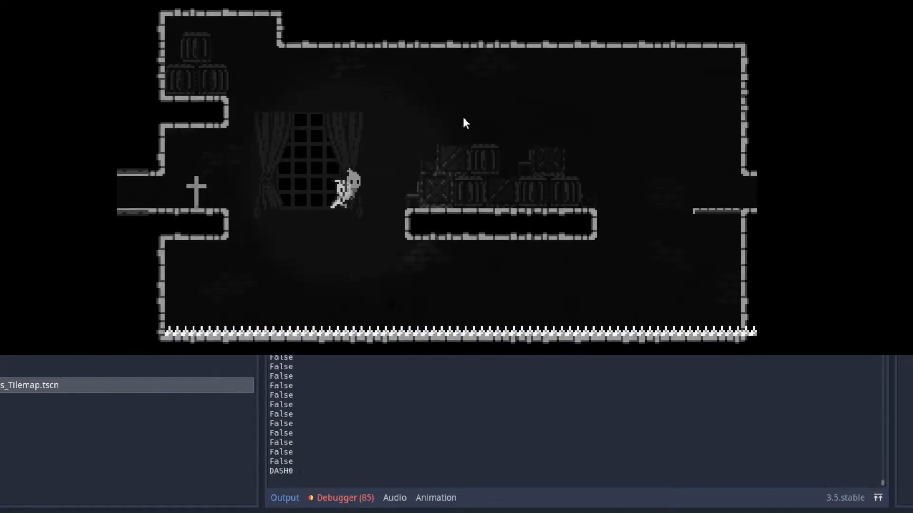
pyautogui.press('Right')
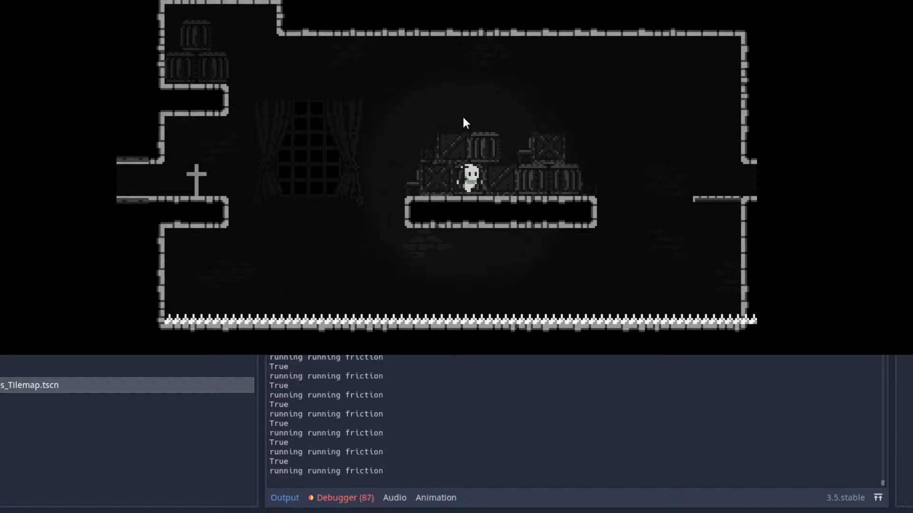
pyautogui.press('shift')
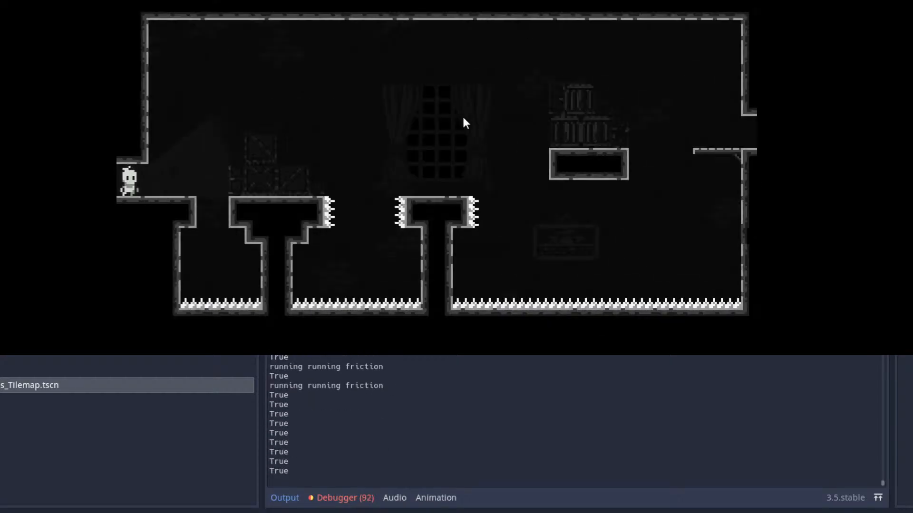
# - Cross the spike-pit room past the curtained window and barrel platform to the far exit ledge
pyautogui.press('space')
pyautogui.press('Right')
pyautogui.press('Right')
pyautogui.press('space')
pyautogui.press('shift')
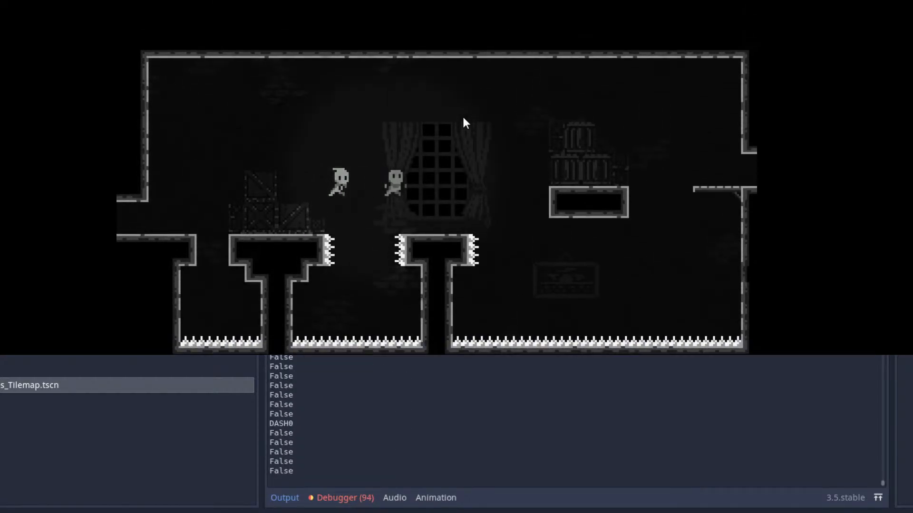
pyautogui.press('space')
pyautogui.press('Right')
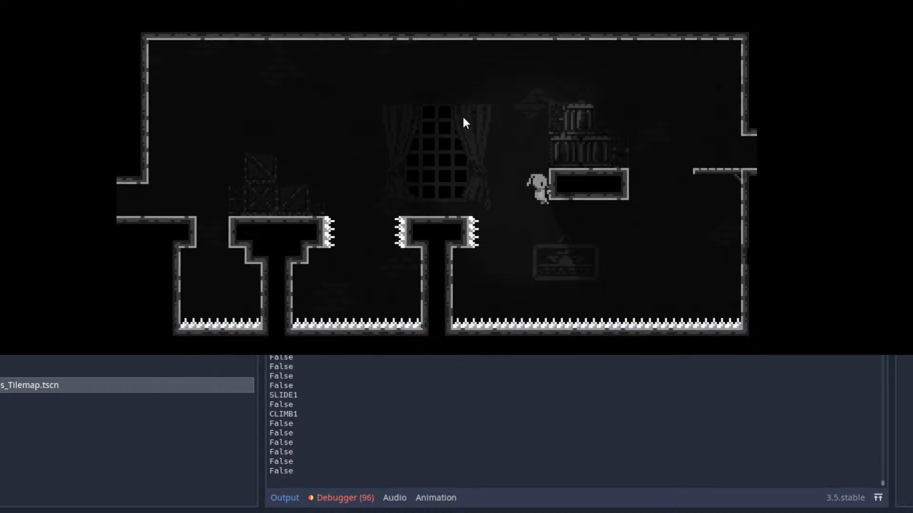
pyautogui.press('Right')
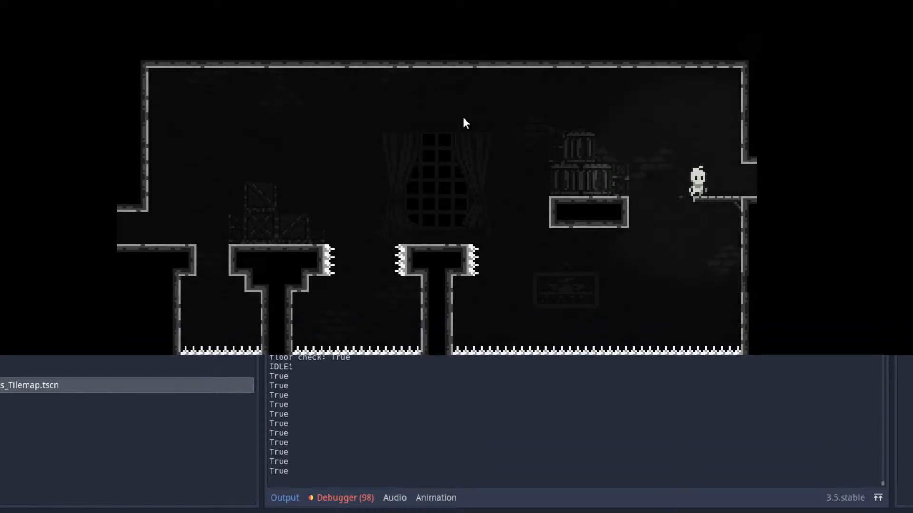
# - Play through the room with the chain-hung falling platform and continue into the vertical room of spiked bounce blocks
pyautogui.press('Right')
pyautogui.press('space')
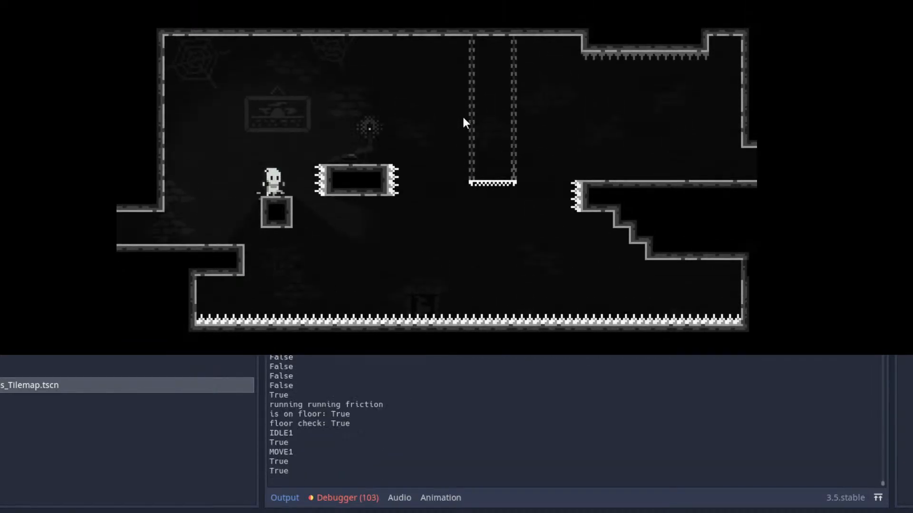
pyautogui.press('space')
pyautogui.press('shift')
pyautogui.press('Right')
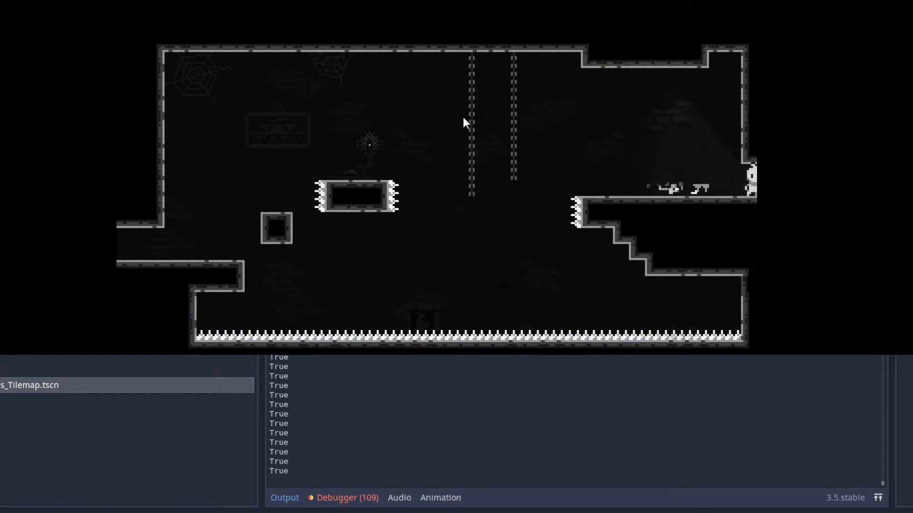
pyautogui.press('Left')
pyautogui.press('Right')
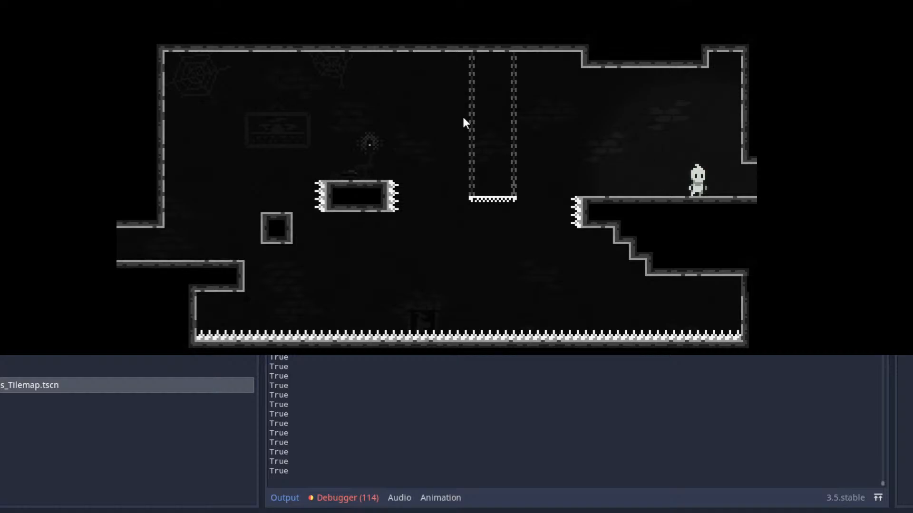
pyautogui.press('Right')
pyautogui.press('Right')
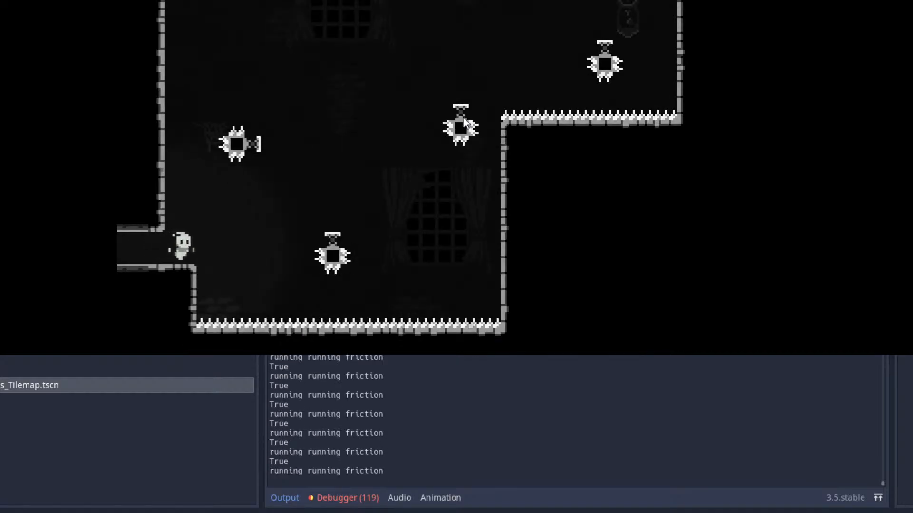
# - Test climbing the vertical room by bouncing and dashing off the spiked blocks up to the chained crate platform
pyautogui.press('space')
pyautogui.press('Left')
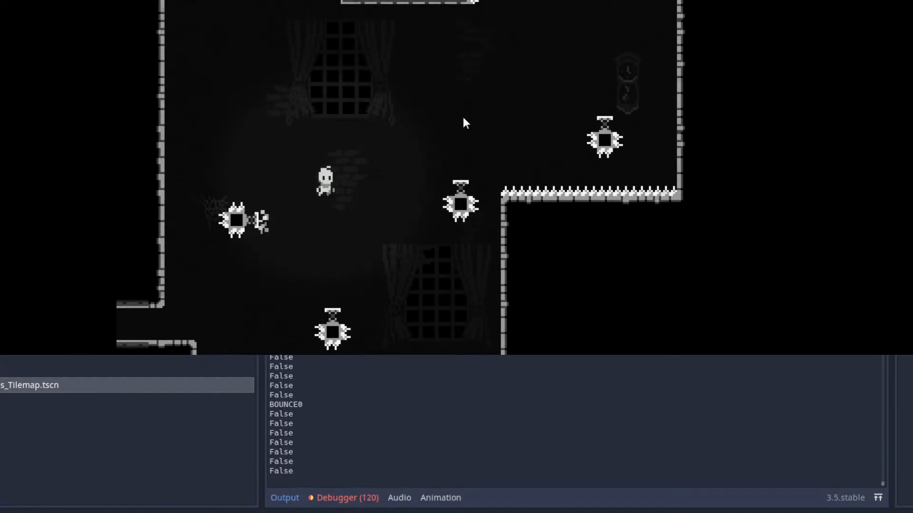
pyautogui.press('Right')
pyautogui.press('shift')
pyautogui.press('shift')
pyautogui.press('Right')
pyautogui.press('Left')
pyautogui.press('shift')
pyautogui.press('Left')
pyautogui.press('Right')
pyautogui.press('Left')
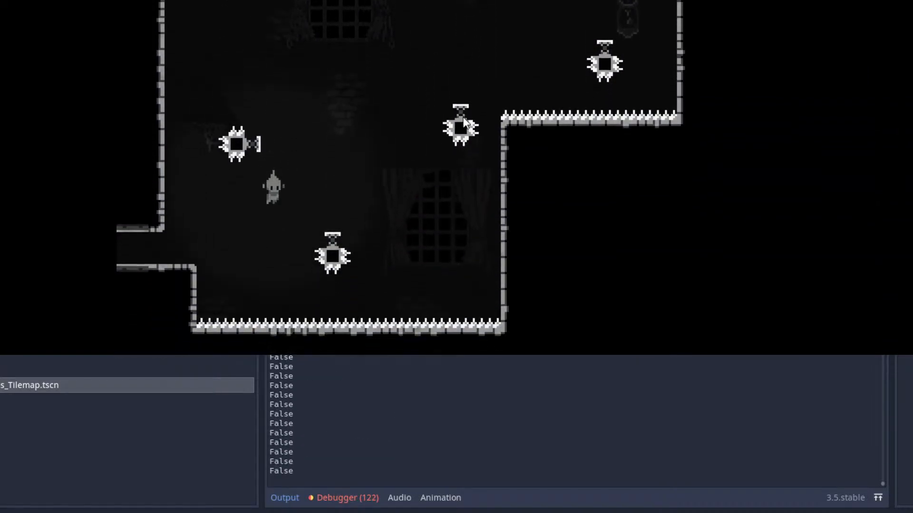
pyautogui.press('Left')
pyautogui.press('space')
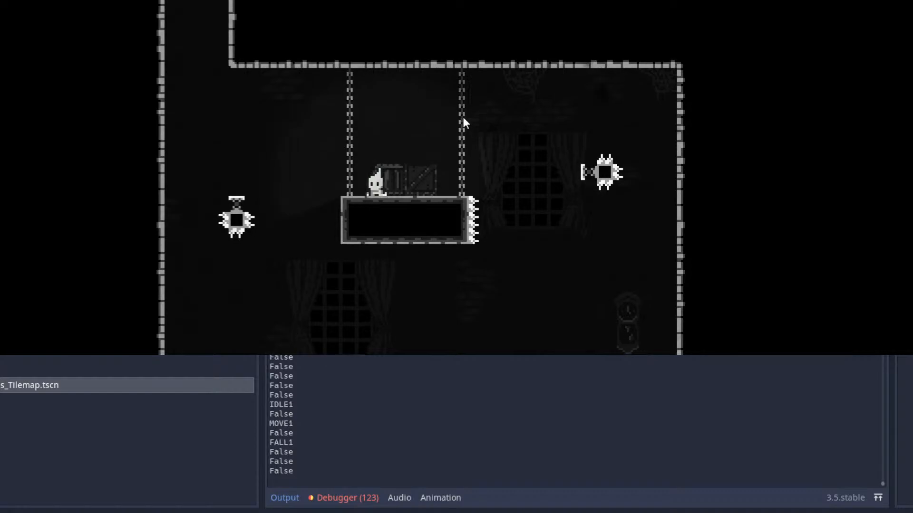
# - Drop back down the vertical room and return to the falling-platform room
pyautogui.press('Left')
pyautogui.press('x')
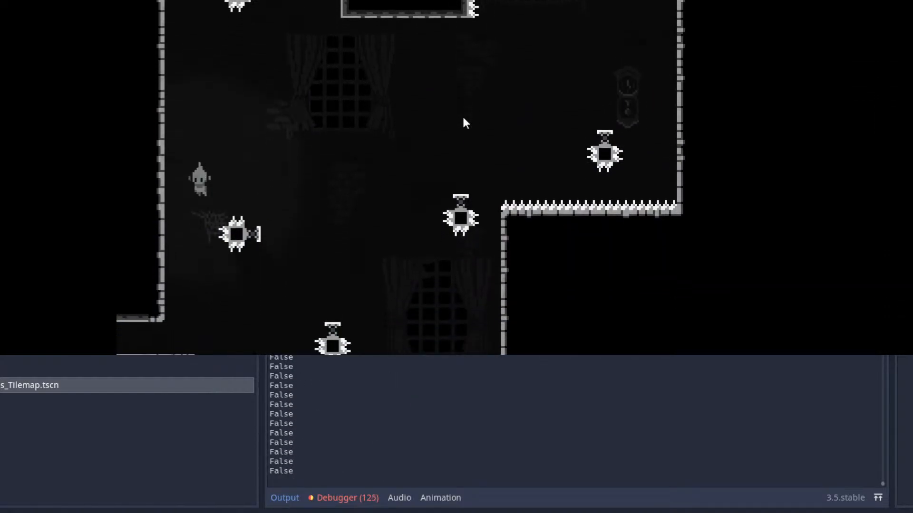
pyautogui.press('Left')
pyautogui.press('x')
pyautogui.press('Left')
pyautogui.press('space')
pyautogui.press('space')
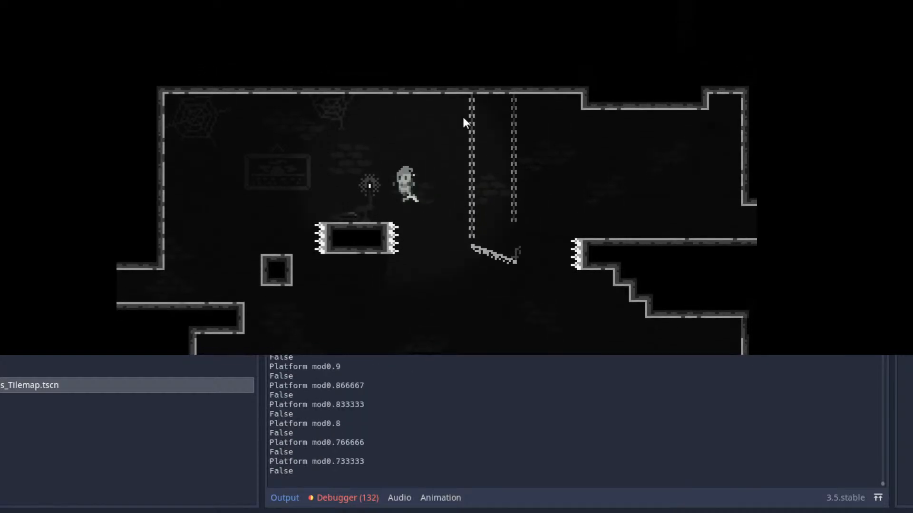
# - Backtrack through the falling-platform and curtained-window rooms to the crate room
pyautogui.press('Left')
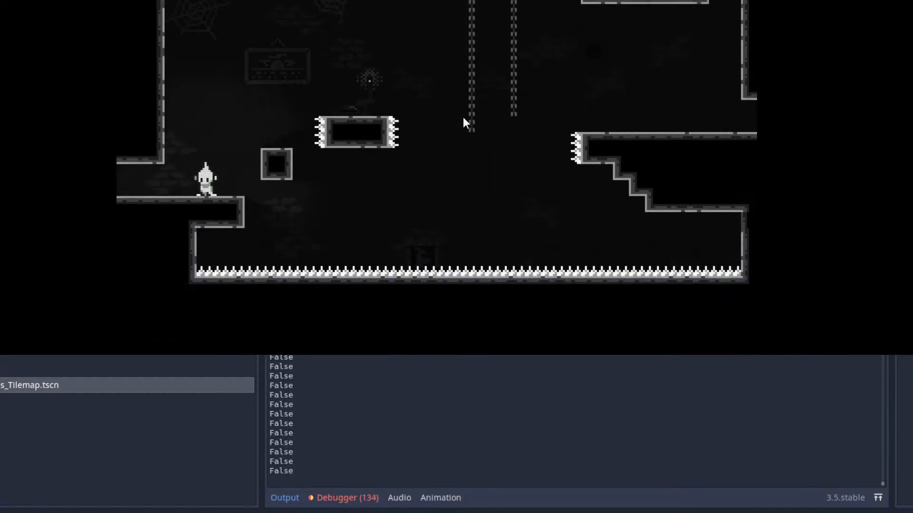
pyautogui.press('Left')
pyautogui.press('space')
pyautogui.press('Left')
pyautogui.press('Left')
pyautogui.press('space')
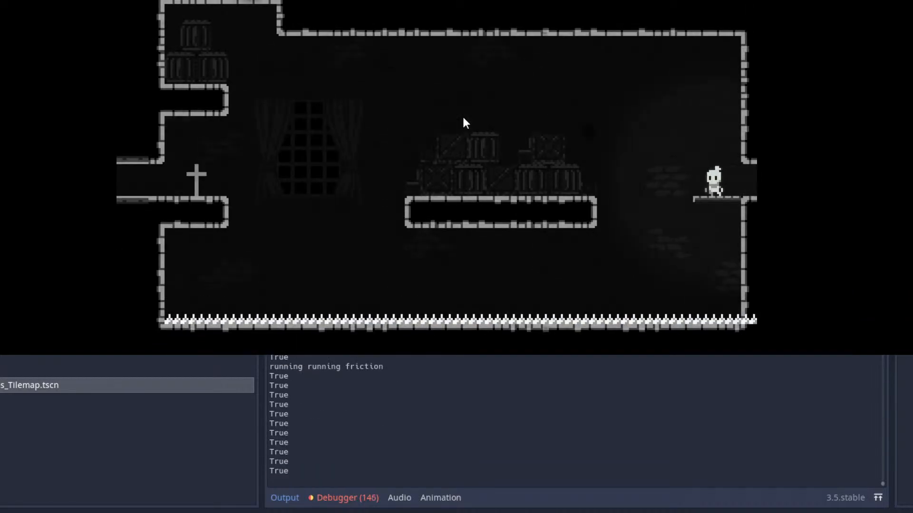
# - Stand on the crate room's central platform to examine the decorated pile, and stop the running game
pyautogui.press('Left')
pyautogui.press('space')
pyautogui.press('Left')
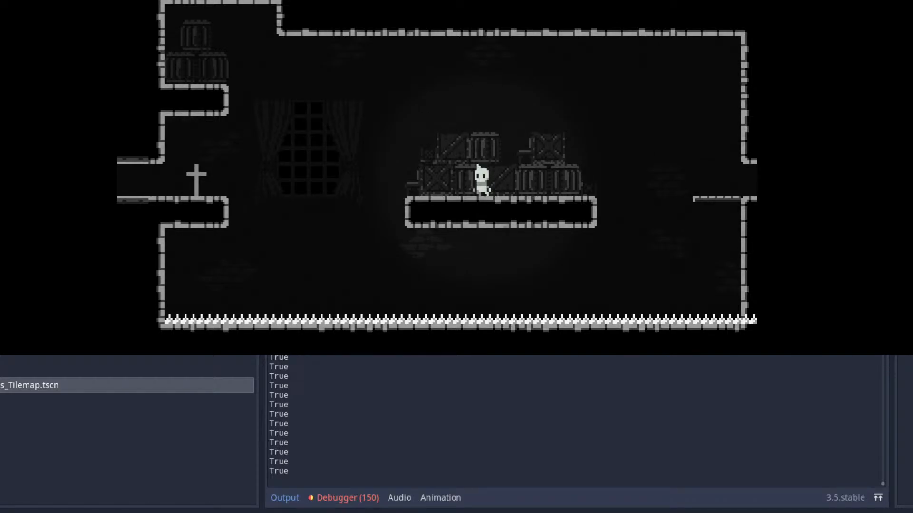
pyautogui.click(747, 0)
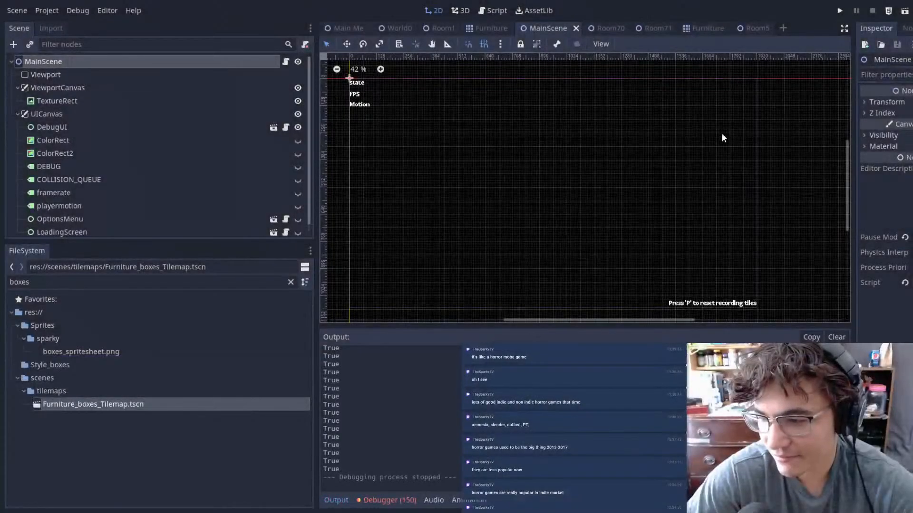
pyautogui.scroll(-7, 669, 175)
pyautogui.scroll(8, 668, 175)
pyautogui.moveTo(668, 175); pyautogui.dragTo(579, 191, button='middle')
pyautogui.moveTo(746, 97); pyautogui.dragTo(802, 72, button='middle')
pyautogui.scroll(-7, 557, 144)
pyautogui.moveTo(557, 144); pyautogui.dragTo(711, 161, button='middle')
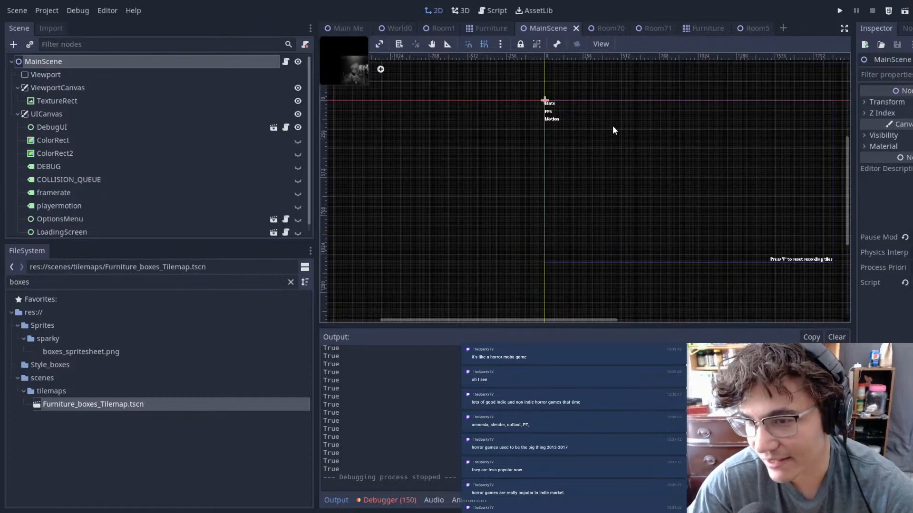
# - Switch to the Room5 scene and select its autotile background tilemap near the barred window
pyautogui.click(750, 25)
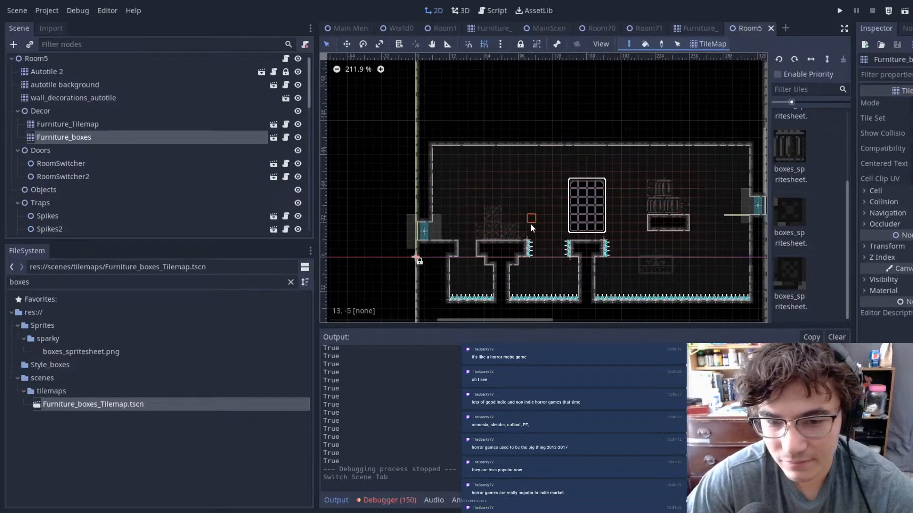
pyautogui.scroll(2, 530, 218)
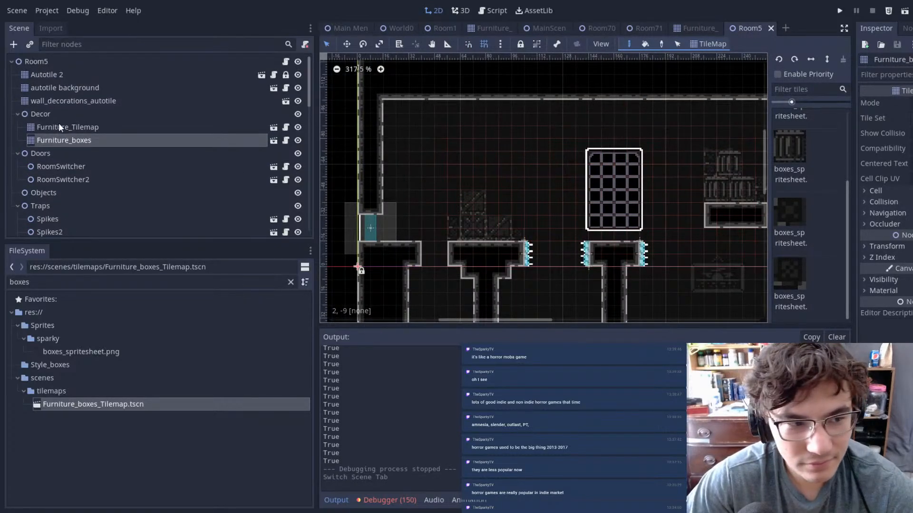
pyautogui.click(77, 98)
pyautogui.click(95, 90)
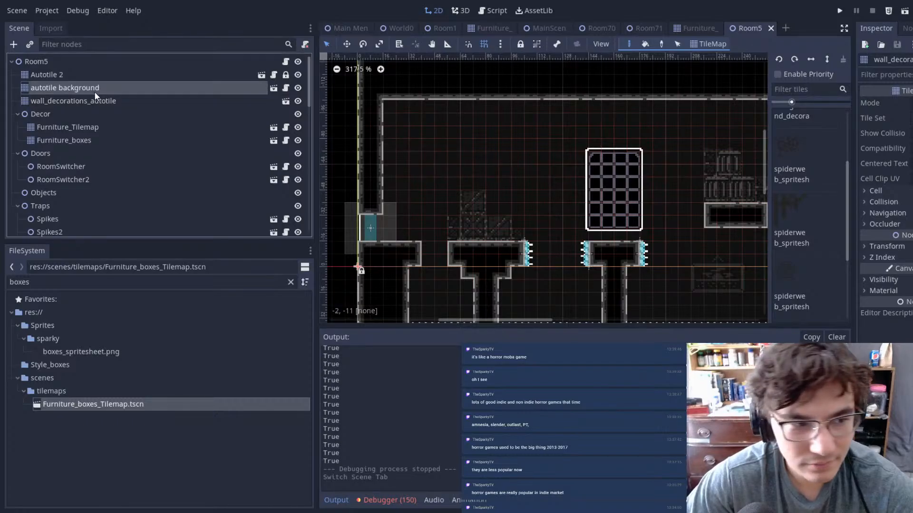
pyautogui.moveTo(622, 170); pyautogui.dragTo(528, 174, button='middle')
pyautogui.scroll(1, 503, 155)
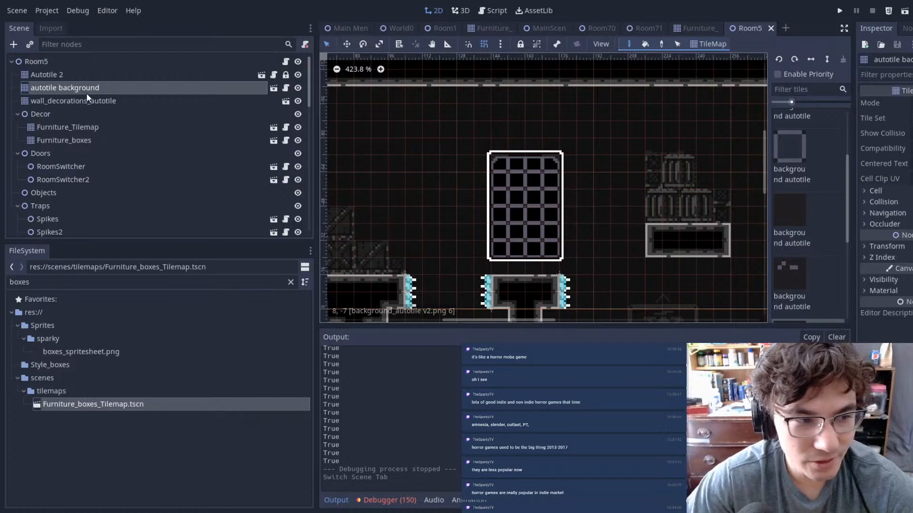
# - Remove the barred window from Room5 by erasing its corner and rectangle-painting over it with the magenta-striped background autotile
pyautogui.scroll(-6, 828, 144)
pyautogui.scroll(6, 827, 157)
pyautogui.scroll(-4, 804, 291)
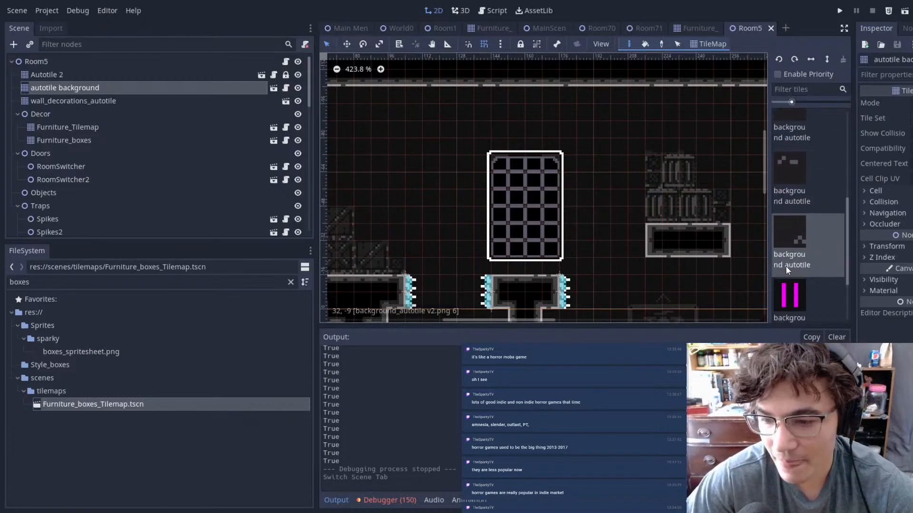
pyautogui.click(787, 291)
pyautogui.moveTo(483, 145); pyautogui.dragTo(504, 160, button='right')
pyautogui.moveTo(448, 130)
pyautogui.keyDown('ctrl'); pyautogui.keyDown('shift'); pyautogui.mouseDown()
pyautogui.moveTo(561, 261)
pyautogui.moveTo(614, 263)
pyautogui.mouseUp(); pyautogui.keyUp('shift'); pyautogui.keyUp('ctrl')
pyautogui.scroll(-2, 732, 241)
pyautogui.scroll(-1, 780, 242)
pyautogui.moveTo(732, 240)
pyautogui.mouseDown(button='middle')
pyautogui.moveTo(688, 240)
pyautogui.moveTo(680, 227)
pyautogui.mouseUp(button='middle')
pyautogui.scroll(-3, 560, 185)
pyautogui.scroll(2, 492, 161)
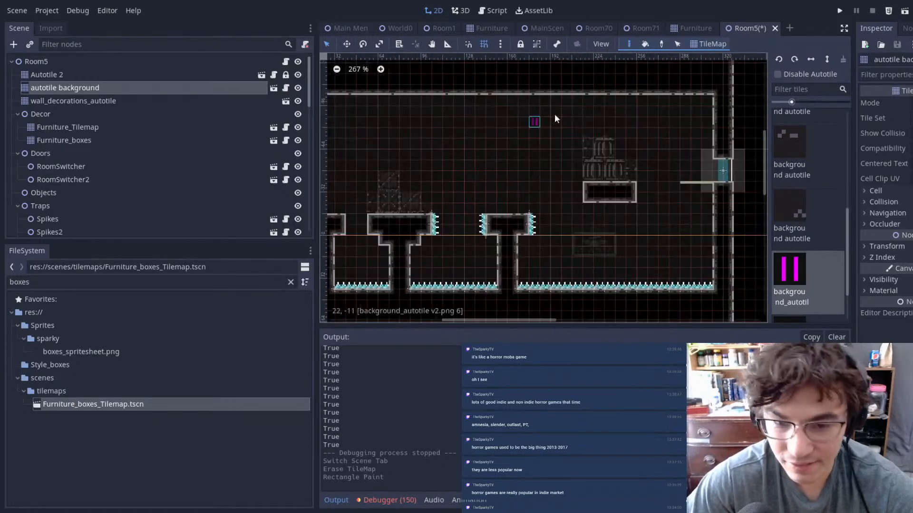
# - Check Room5's background, wall decoration and box tilemaps around the crate pile and spiked platform
pyautogui.moveTo(533, 129); pyautogui.dragTo(469, 180, button='middle')
pyautogui.scroll(2, 471, 181)
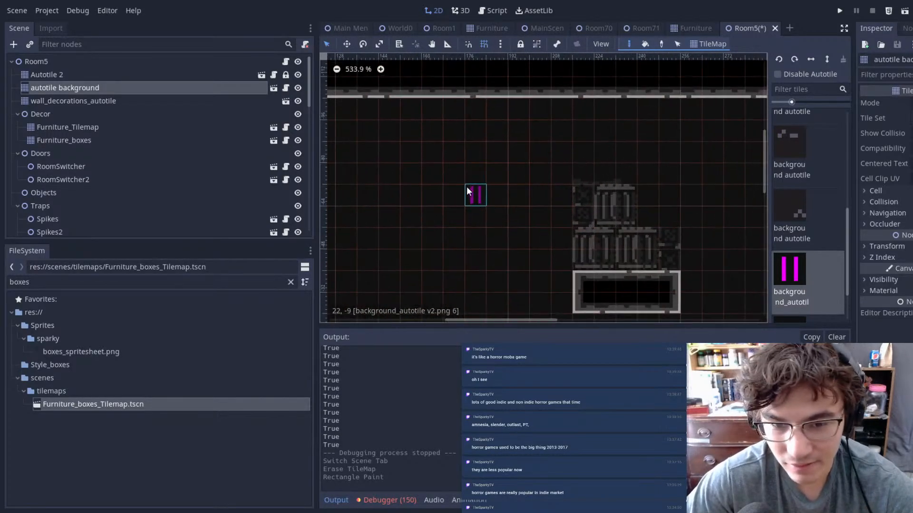
pyautogui.scroll(-3, 789, 196)
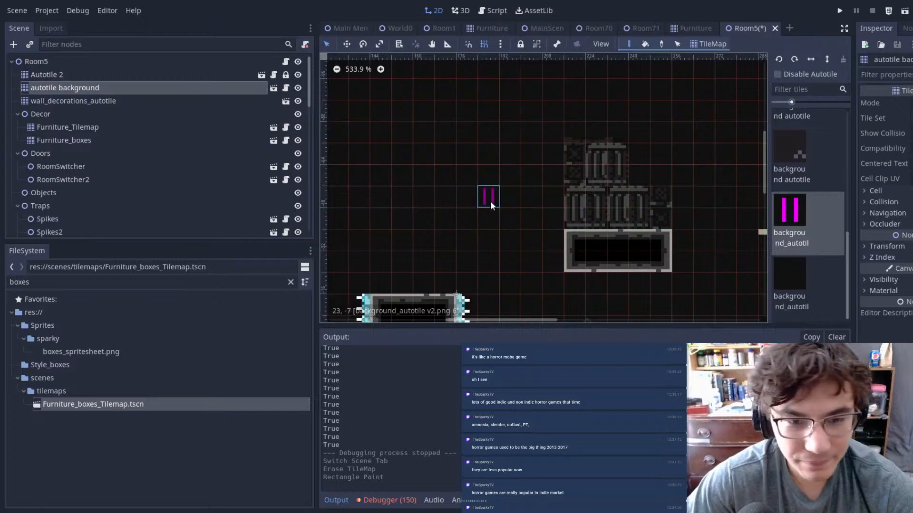
pyautogui.moveTo(614, 167); pyautogui.dragTo(646, 151, button='middle')
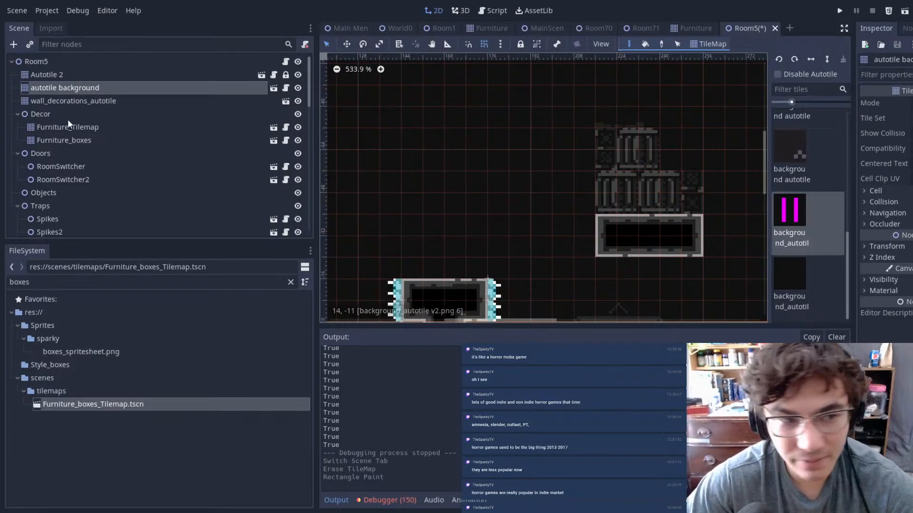
pyautogui.click(111, 98)
pyautogui.click(107, 87)
pyautogui.click(109, 102)
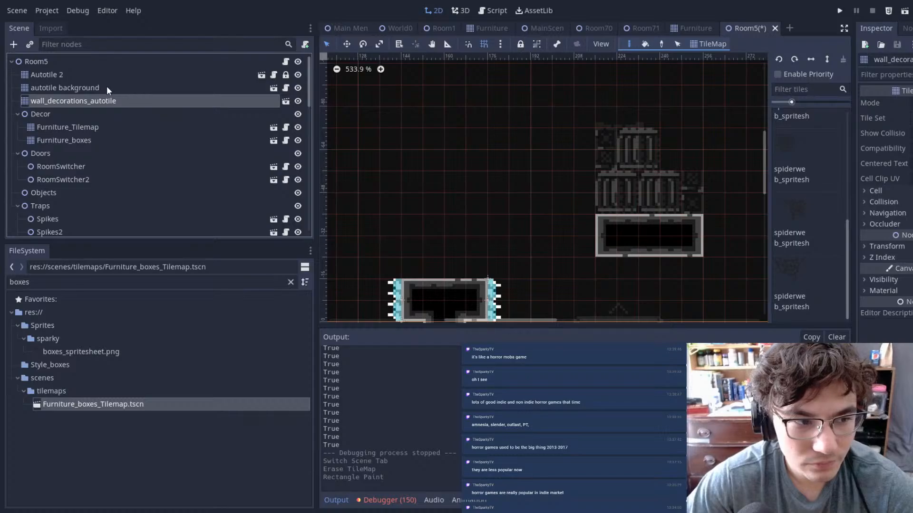
pyautogui.click(93, 138)
# - Browse the tiles of Furniture_Tilemap for decorations suited to Room5
pyautogui.click(71, 127)
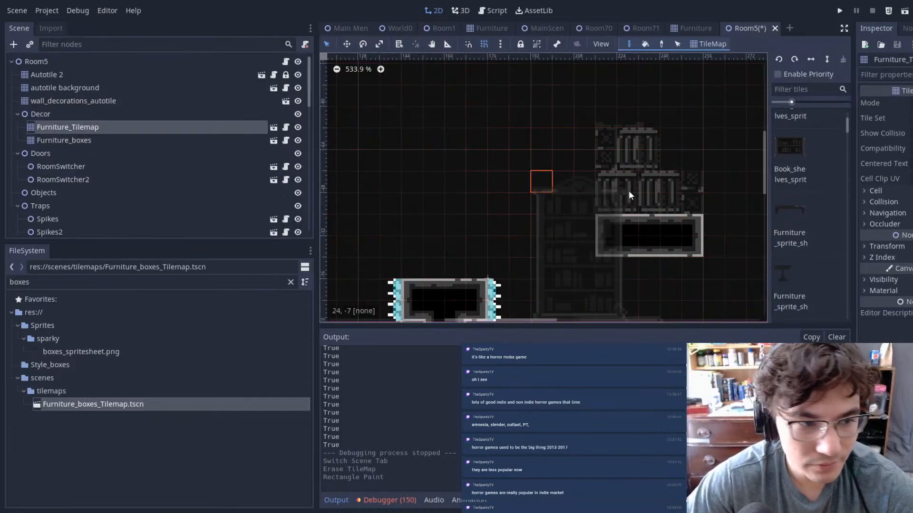
pyautogui.scroll(-4, 801, 179)
pyautogui.moveTo(515, 246); pyautogui.dragTo(561, 185, button='middle')
pyautogui.scroll(-7, 684, 192)
pyautogui.scroll(-2, 566, 183)
pyautogui.scroll(-5, 794, 191)
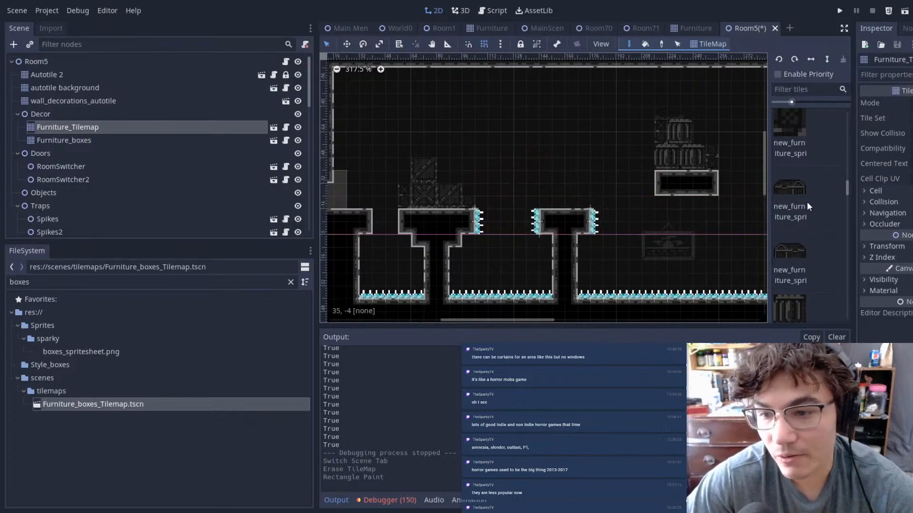
# - Reparent wall_decorations_autotile under the Decor node and select it for painting
pyautogui.click(56, 102)
pyautogui.moveTo(56, 103); pyautogui.dragTo(59, 115)
pyautogui.click(98, 141)
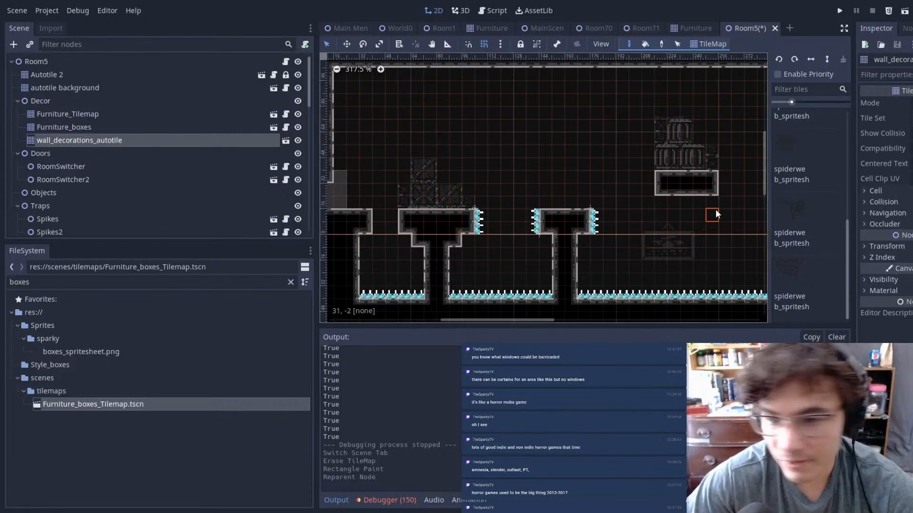
# - Paint a corner spiderweb tile where Room5's left wall meets the ceiling
pyautogui.click(789, 235)
pyautogui.scroll(2, 428, 113)
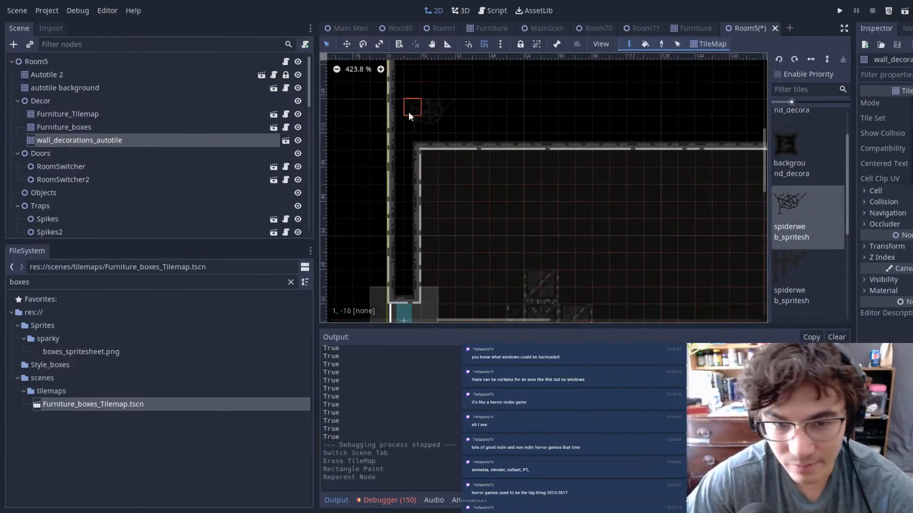
pyautogui.click(446, 166)
pyautogui.moveTo(622, 210); pyautogui.dragTo(525, 200, button='middle')
# - Choose a hanging spiderweb tile and paint it on Room5's ceiling between the two crate piles
pyautogui.click(807, 263)
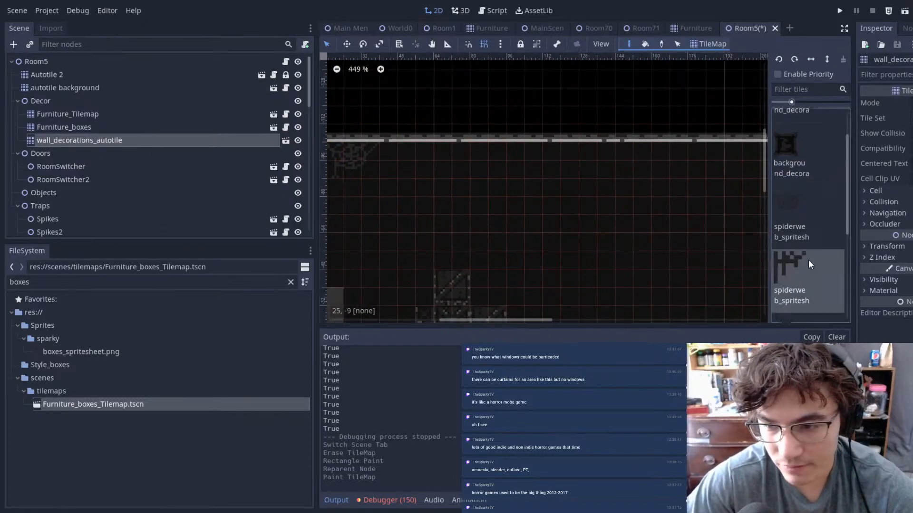
pyautogui.scroll(-5, 805, 257)
pyautogui.click(797, 266)
pyautogui.click(800, 315)
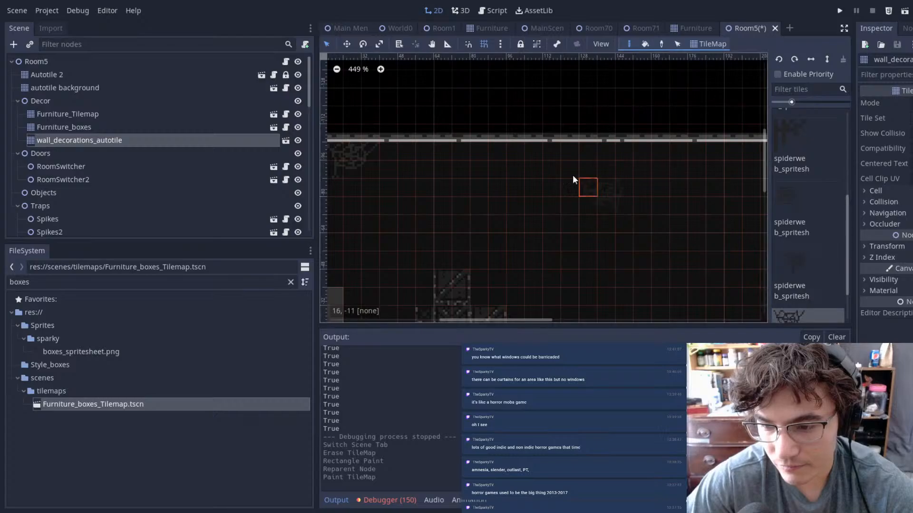
pyautogui.scroll(-12, 532, 168)
pyautogui.scroll(13, 566, 172)
pyautogui.click(569, 136)
pyautogui.scroll(-2, 518, 185)
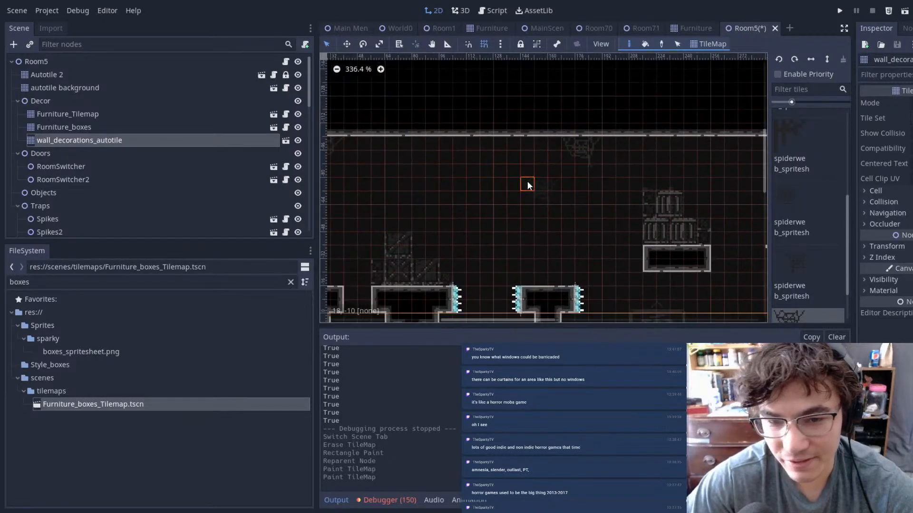
# - Erase the hanging spiderweb from the ceiling and paint it beneath the floating crate platform
pyautogui.moveTo(629, 160); pyautogui.dragTo(587, 147, button='middle')
pyautogui.rightClick(584, 134)
pyautogui.moveTo(671, 222); pyautogui.dragTo(526, 160, button='middle')
pyautogui.scroll(6, 574, 215)
pyautogui.click(552, 189)
pyautogui.moveTo(552, 189)
pyautogui.mouseDown(button='middle')
pyautogui.moveTo(619, 141)
pyautogui.moveTo(455, 278)
pyautogui.moveTo(501, 218)
pyautogui.moveTo(739, 136)
pyautogui.moveTo(649, 225)
pyautogui.moveTo(640, 166)
pyautogui.moveTo(579, 183)
pyautogui.mouseUp(button='middle')
# - Review the whole of Room5 with its crates and spiderwebs, from the left doorway to the right one
pyautogui.scroll(-6, 639, 163)
pyautogui.scroll(-7, 458, 108)
pyautogui.moveTo(403, 112)
pyautogui.mouseDown(button='middle')
pyautogui.moveTo(432, 164)
pyautogui.moveTo(407, 115)
pyautogui.mouseUp(button='middle')
pyautogui.moveTo(438, 161); pyautogui.dragTo(498, 193, button='middle')
pyautogui.moveTo(646, 180); pyautogui.dragTo(748, 184, button='middle')
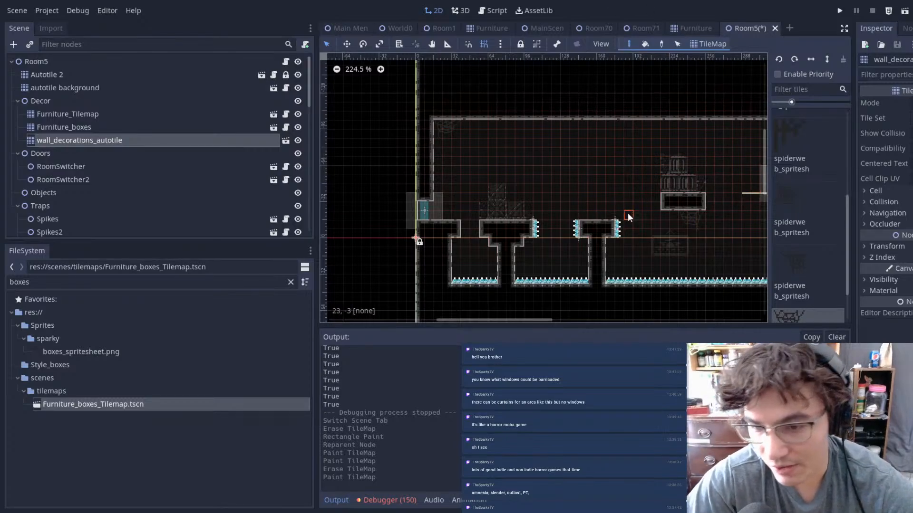
pyautogui.scroll(3, 779, 195)
pyautogui.scroll(-1, 666, 166)
pyautogui.scroll(-4, 702, 144)
pyautogui.moveTo(693, 162); pyautogui.dragTo(527, 205, button='middle')
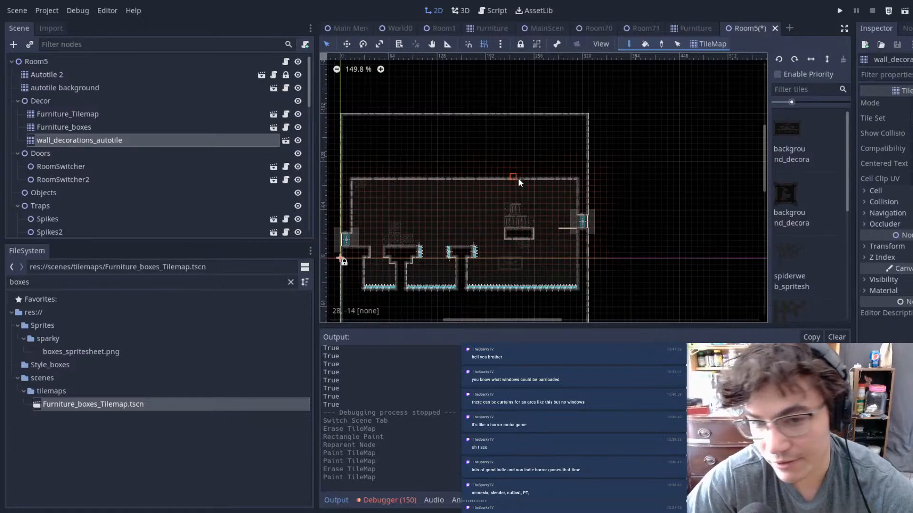
# - Switch to the World0 scene and follow its chain of rooms from the start to the far end
pyautogui.click(398, 28)
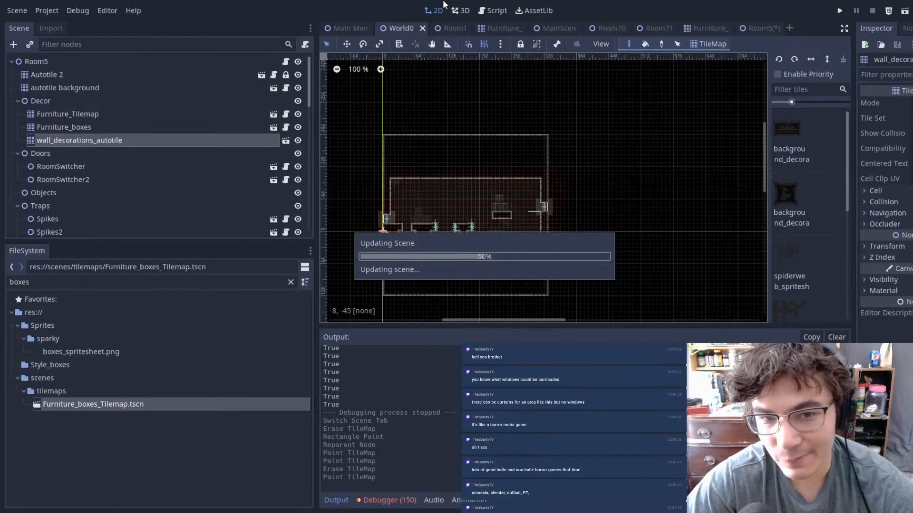
pyautogui.scroll(-20, 600, 126)
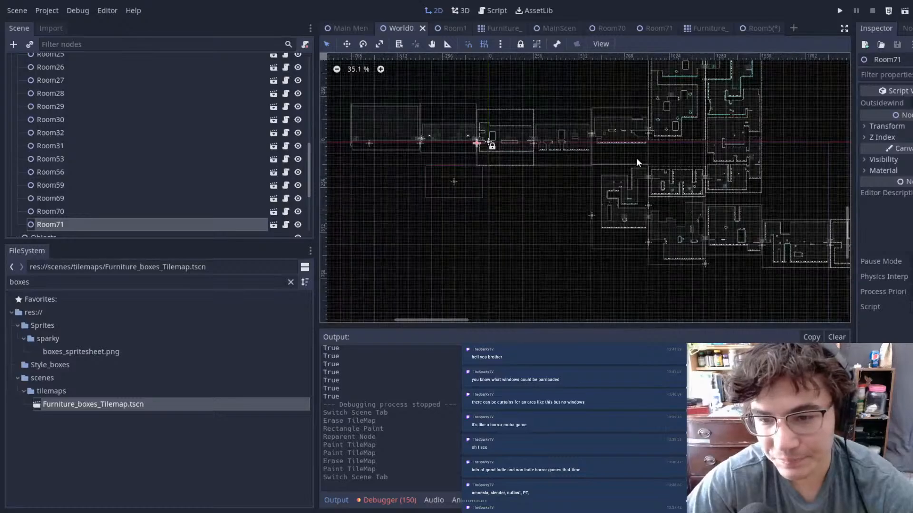
pyautogui.moveTo(438, 210); pyautogui.dragTo(435, 282, button='middle')
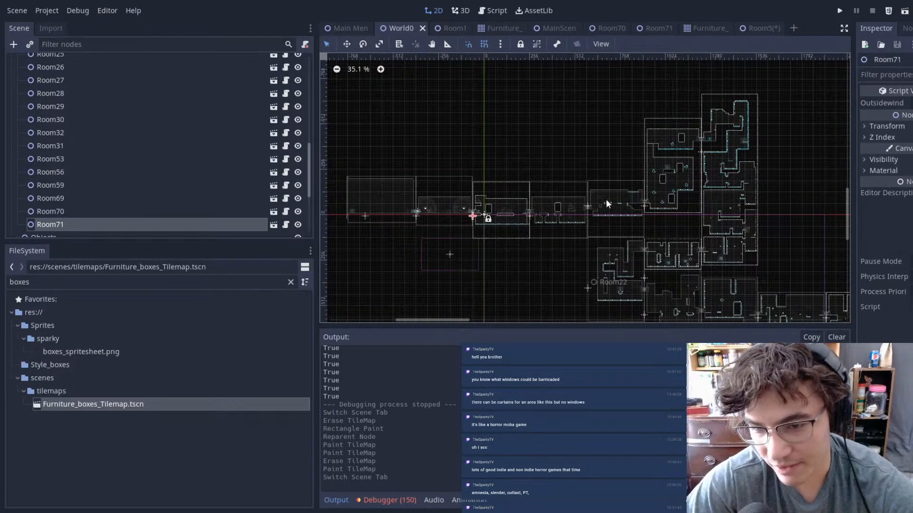
pyautogui.moveTo(671, 177); pyautogui.dragTo(651, 314, button='middle')
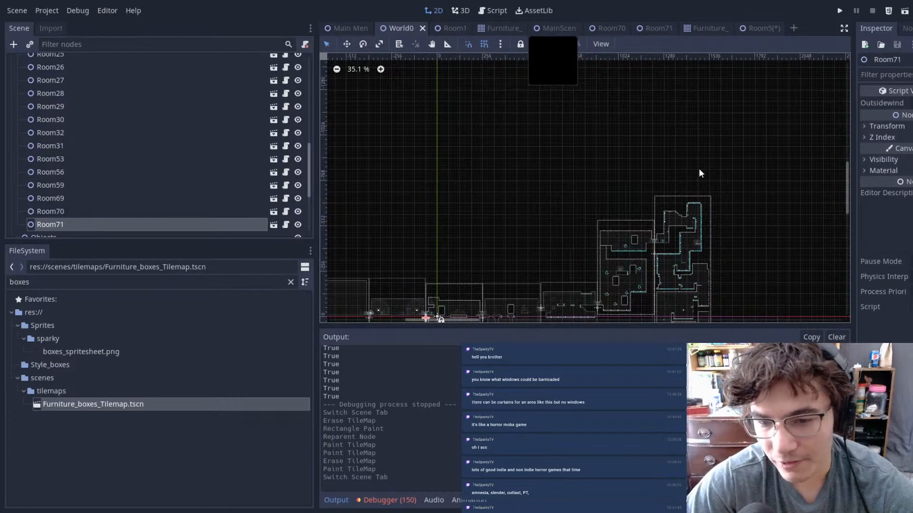
pyautogui.moveTo(393, 140); pyautogui.dragTo(431, 17, button='middle')
pyautogui.moveTo(669, 217); pyautogui.dragTo(444, 208, button='middle')
pyautogui.moveTo(731, 202); pyautogui.dragTo(432, 221, button='middle')
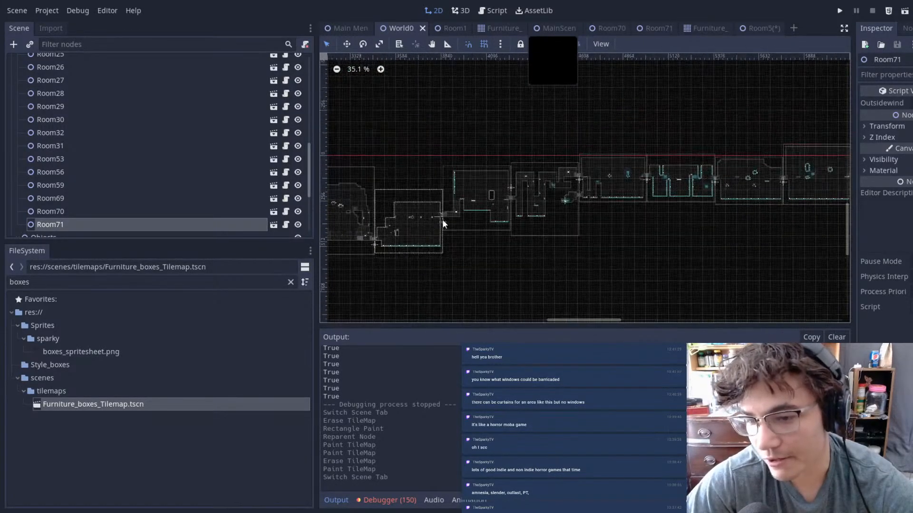
pyautogui.moveTo(785, 223); pyautogui.dragTo(620, 193, button='middle')
pyautogui.moveTo(774, 117); pyautogui.dragTo(698, 247, button='middle')
pyautogui.moveTo(523, 305); pyautogui.dragTo(816, 53, button='middle')
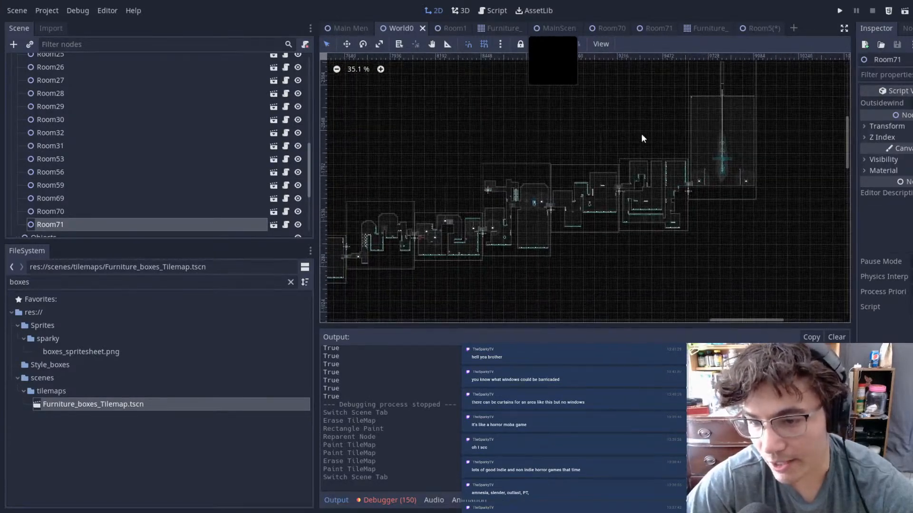
# - Examine World0's tall final room with the hanging rune-covered blade and its two lamps
pyautogui.scroll(5, 737, 143)
pyautogui.moveTo(779, 102); pyautogui.dragTo(516, 179, button='middle')
pyautogui.scroll(5, 504, 181)
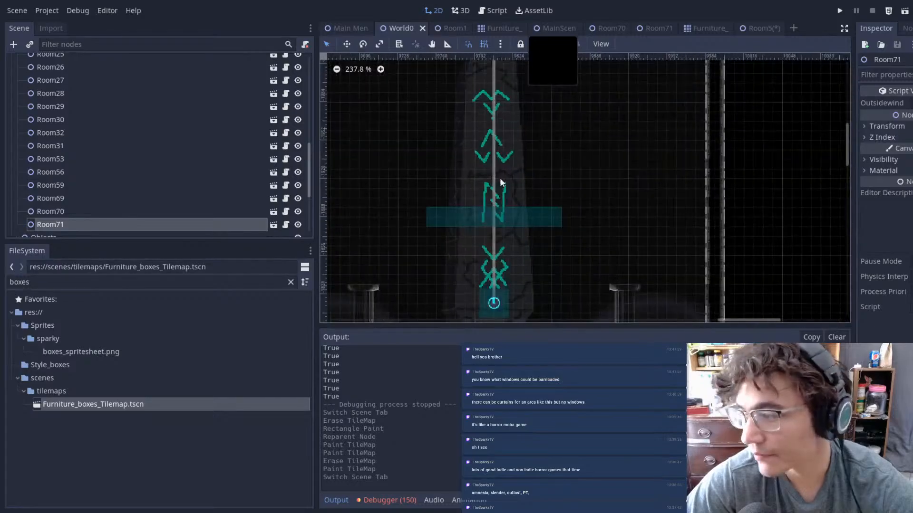
pyautogui.scroll(-4, 594, 227)
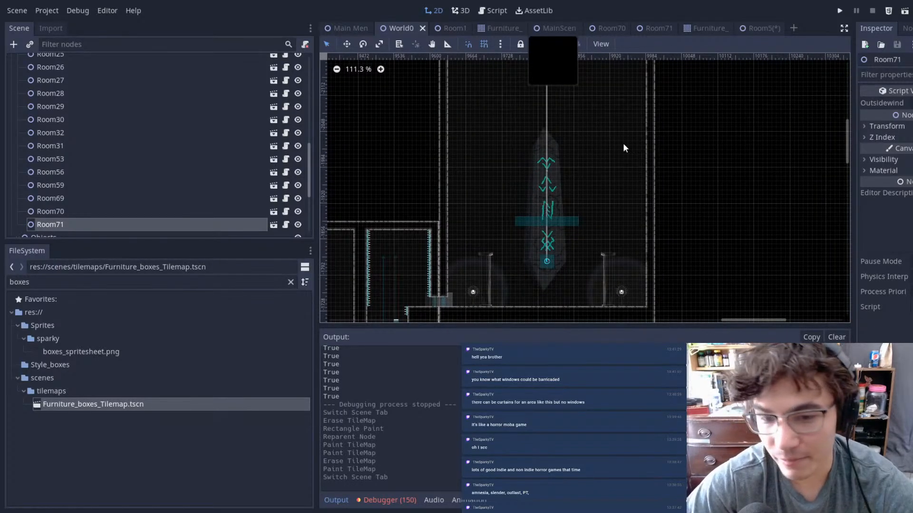
pyautogui.scroll(-2, 606, 222)
pyautogui.moveTo(607, 222); pyautogui.dragTo(727, 231, button='middle')
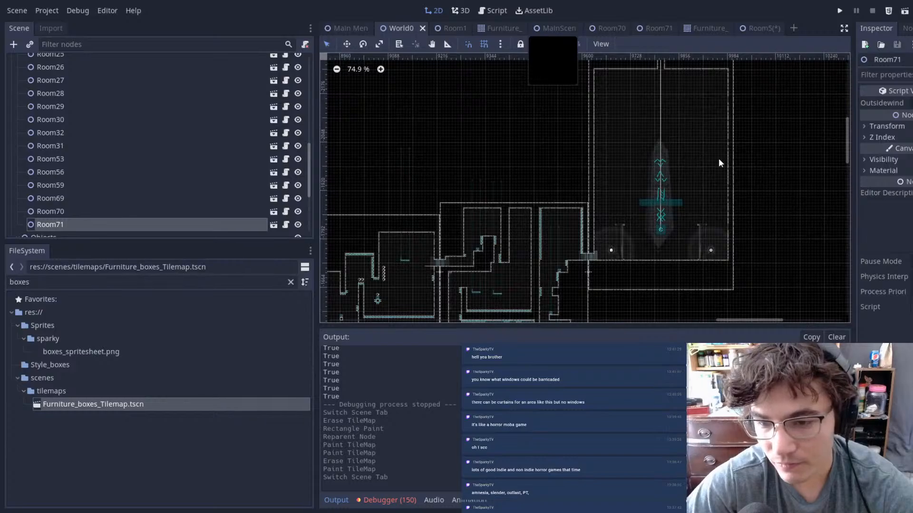
pyautogui.scroll(-1, 661, 236)
pyautogui.scroll(3, 662, 236)
pyautogui.scroll(7, 681, 99)
pyautogui.moveTo(681, 99); pyautogui.dragTo(641, 154, button='middle')
pyautogui.scroll(-2, 725, 164)
pyautogui.scroll(-7, 725, 166)
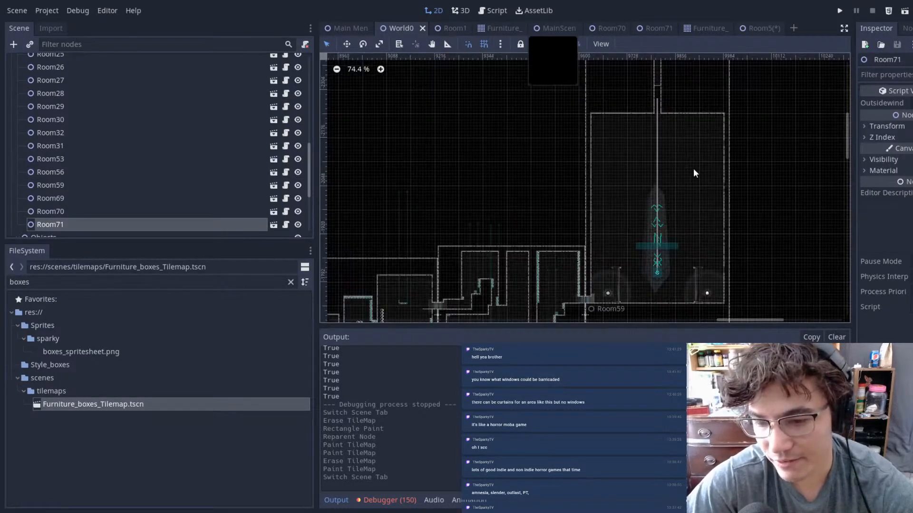
# - Survey the full World0 map and inspect the cluster of connected rooms in its early section
pyautogui.scroll(-1, 690, 223)
pyautogui.moveTo(614, 192); pyautogui.dragTo(912, 127, button='middle')
pyautogui.scroll(-10, 609, 195)
pyautogui.scroll(-20, 523, 222)
pyautogui.scroll(-4, 454, 210)
pyautogui.moveTo(547, 169); pyautogui.dragTo(719, 86, button='middle')
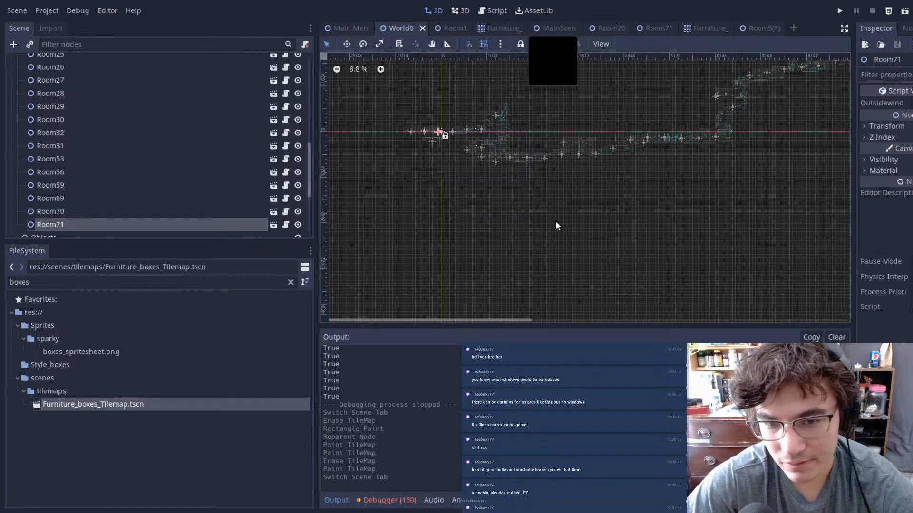
pyautogui.moveTo(496, 119); pyautogui.dragTo(494, 171, button='middle')
pyautogui.scroll(20, 480, 172)
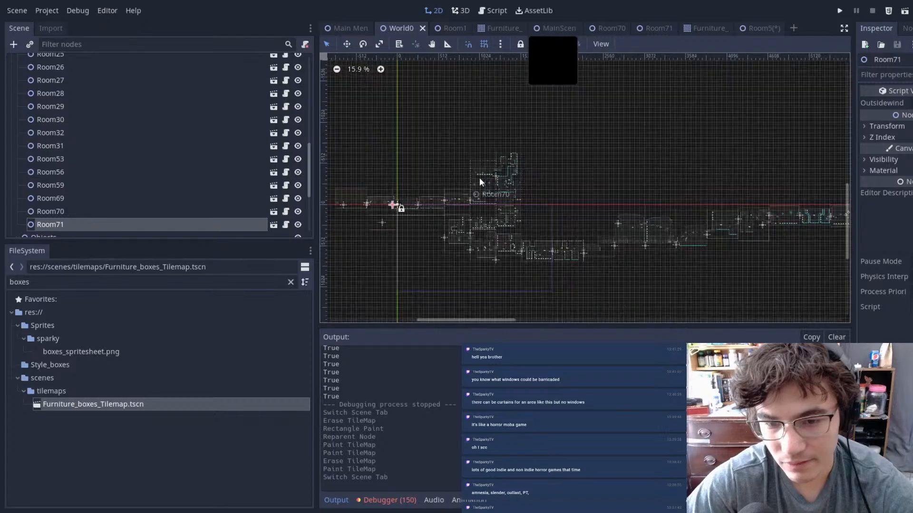
pyautogui.moveTo(581, 257); pyautogui.dragTo(599, 116, button='middle')
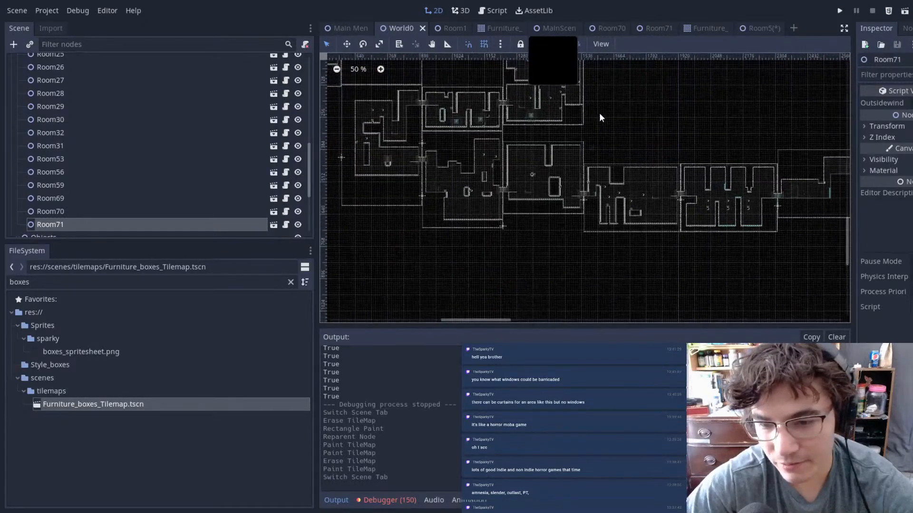
pyautogui.scroll(2, 599, 116)
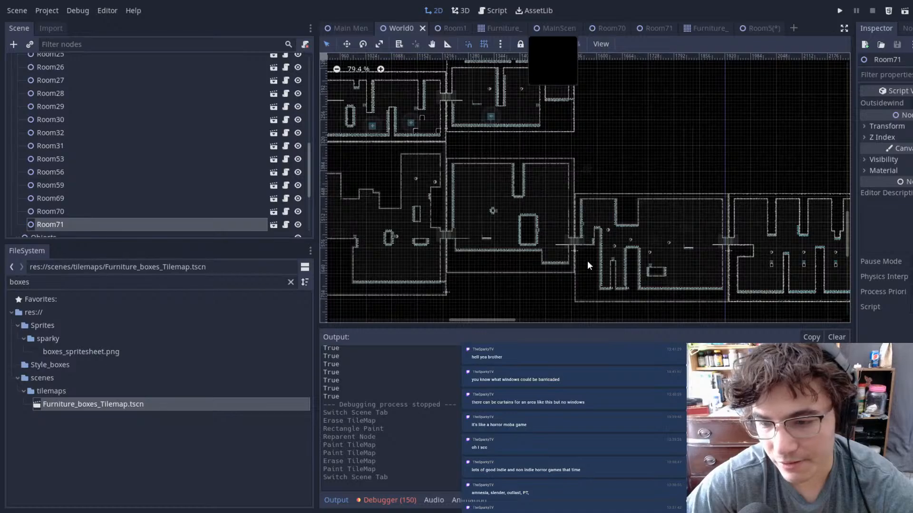
# - Inspect World0's starting rooms, including the lamp-lit furnished hall and the neighbouring barred-window room
pyautogui.moveTo(593, 235); pyautogui.dragTo(778, 289, button='middle')
pyautogui.moveTo(654, 283); pyautogui.dragTo(784, 316, button='middle')
pyautogui.moveTo(581, 163); pyautogui.dragTo(667, 182, button='middle')
pyautogui.scroll(-1, 667, 183)
pyautogui.scroll(-7, 666, 181)
pyautogui.moveTo(500, 126); pyautogui.dragTo(691, 154, button='middle')
pyautogui.scroll(15, 653, 185)
pyautogui.moveTo(583, 218); pyautogui.dragTo(683, 200, button='middle')
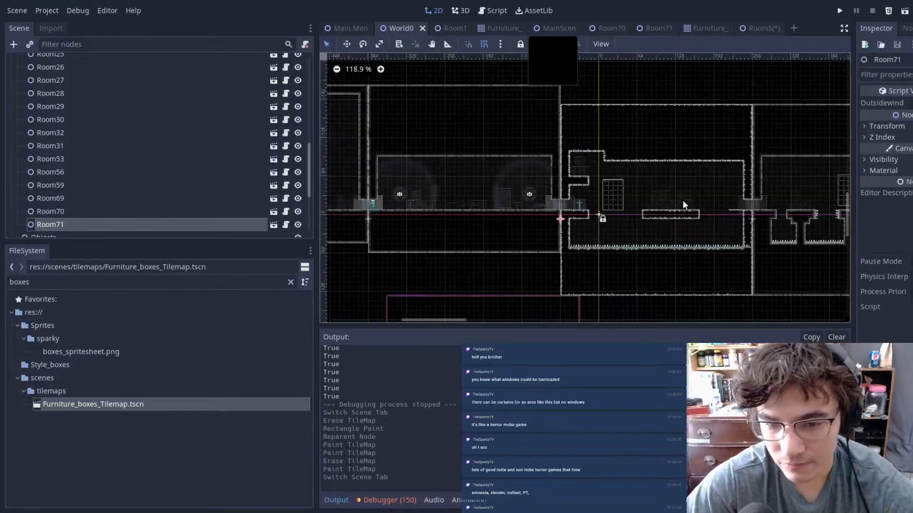
pyautogui.scroll(7, 617, 192)
pyautogui.moveTo(731, 174); pyautogui.dragTo(523, 159, button='middle')
pyautogui.scroll(7, 524, 158)
pyautogui.moveTo(733, 219); pyautogui.dragTo(543, 237, button='middle')
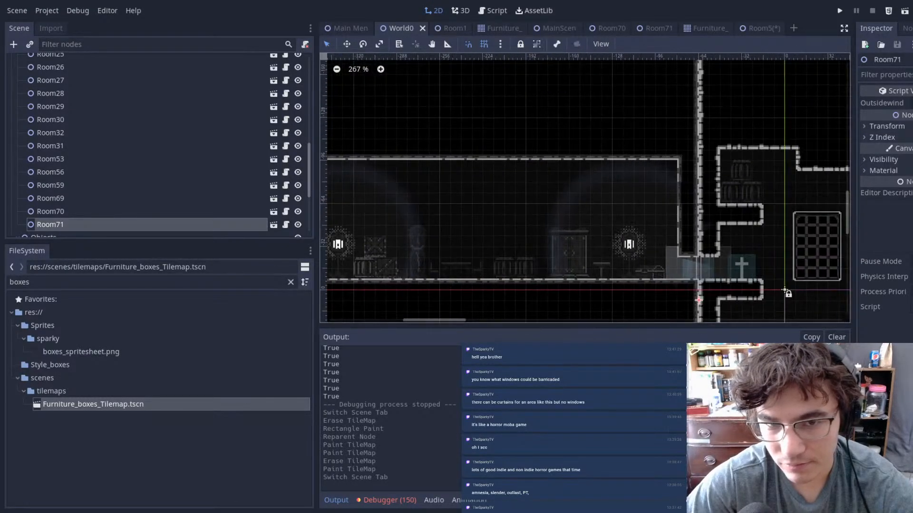
# - Close every open scene except Main Menu and World0, saving the changes to Room5
pyautogui.middleClick(442, 30)
pyautogui.middleClick(464, 26)
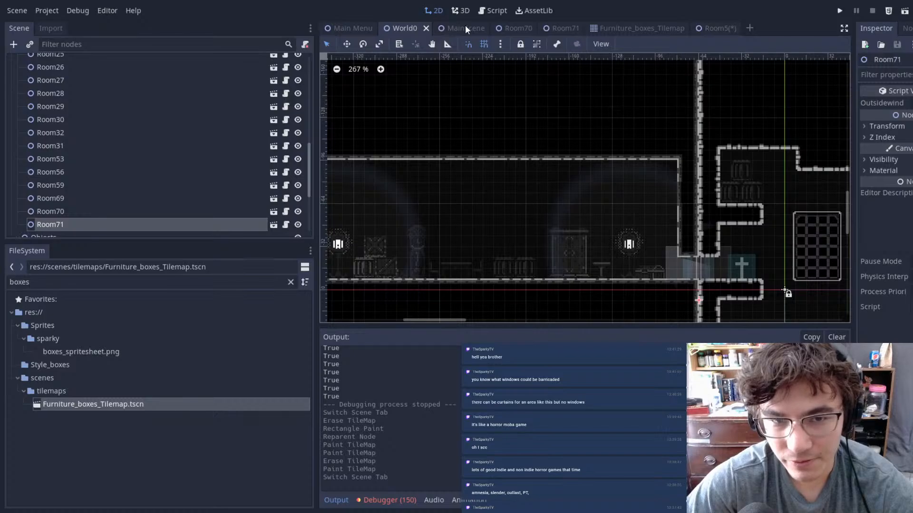
pyautogui.middleClick(466, 28)
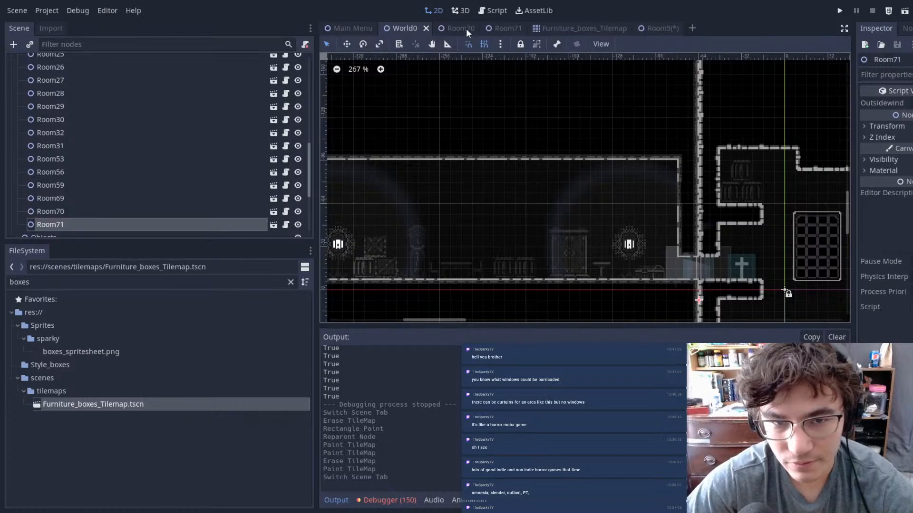
pyautogui.middleClick(466, 28)
pyautogui.middleClick(466, 28)
pyautogui.middleClick(466, 29)
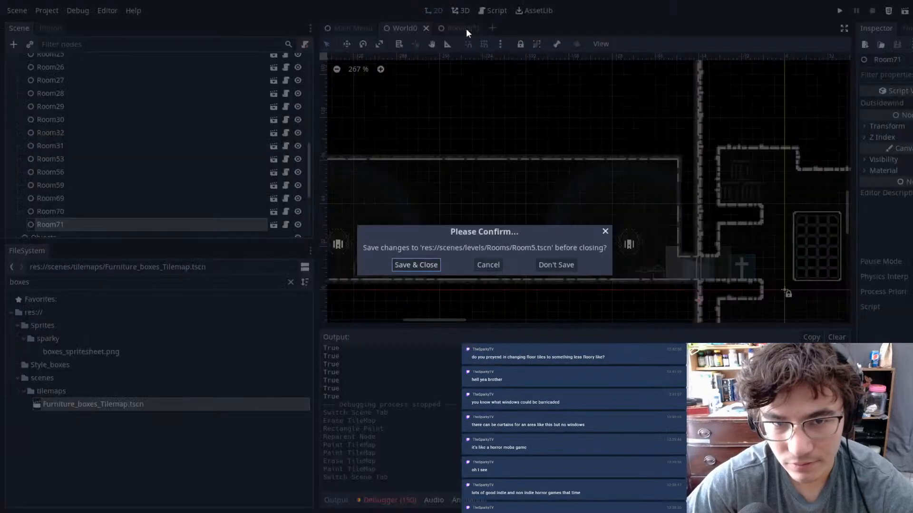
pyautogui.click(431, 264)
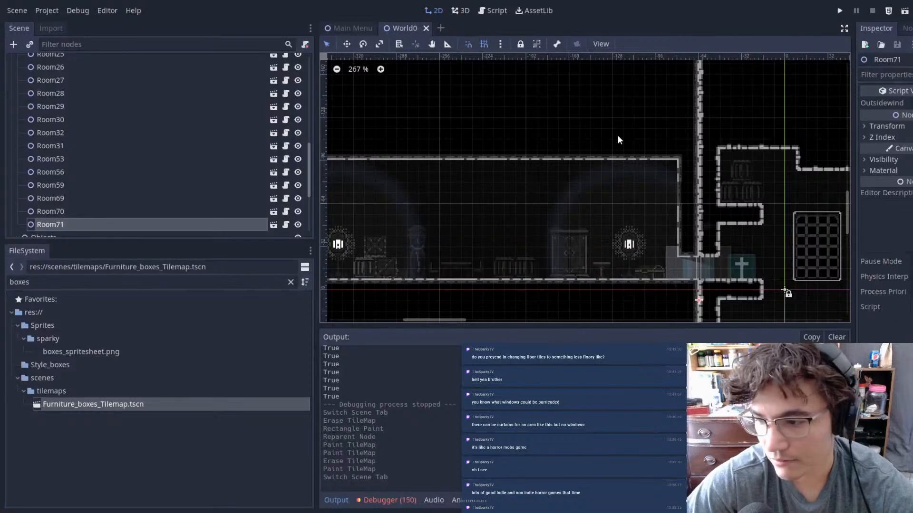
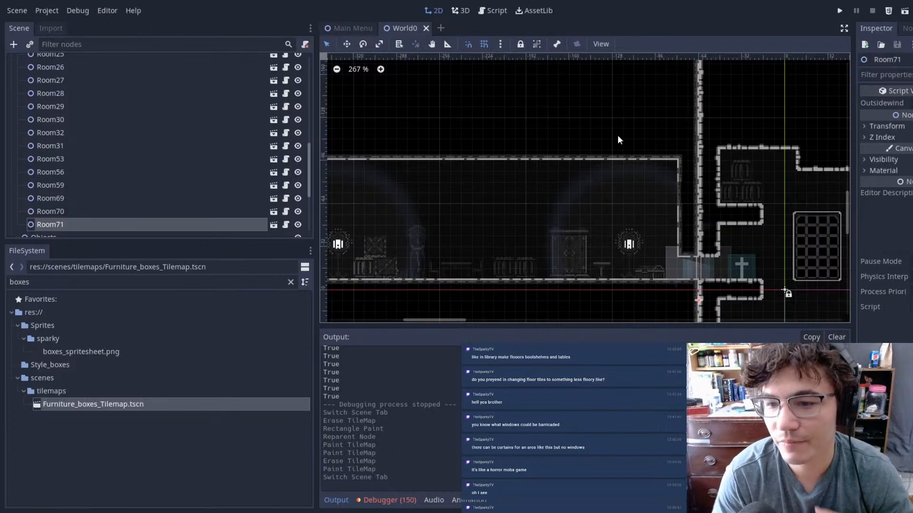
# - Inspect World0's rooms just past the lamp-lit hall, with their barred windows, crate stacks and spike pits
pyautogui.scroll(-5, 711, 147)
pyautogui.moveTo(805, 184); pyautogui.dragTo(632, 158, button='middle')
pyautogui.scroll(13, 758, 193)
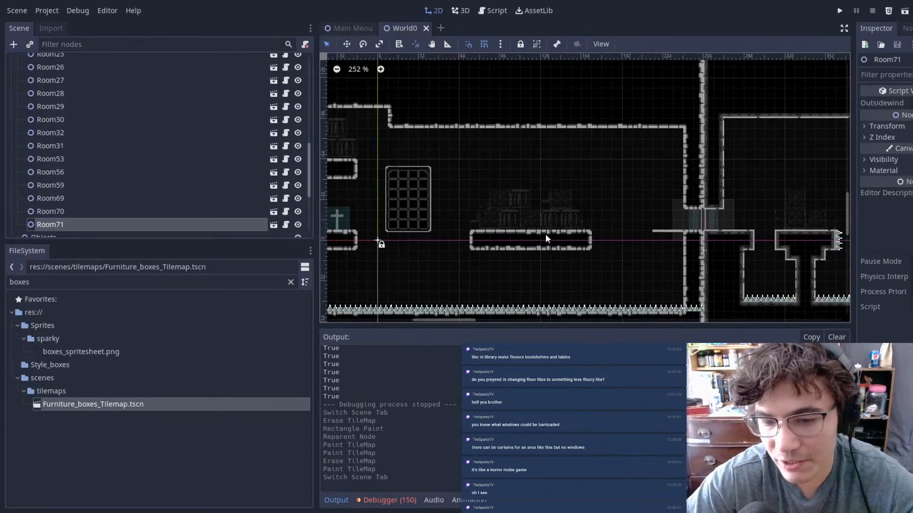
pyautogui.moveTo(533, 183); pyautogui.dragTo(521, 185, button='middle')
pyautogui.moveTo(804, 204); pyautogui.dragTo(527, 212, button='middle')
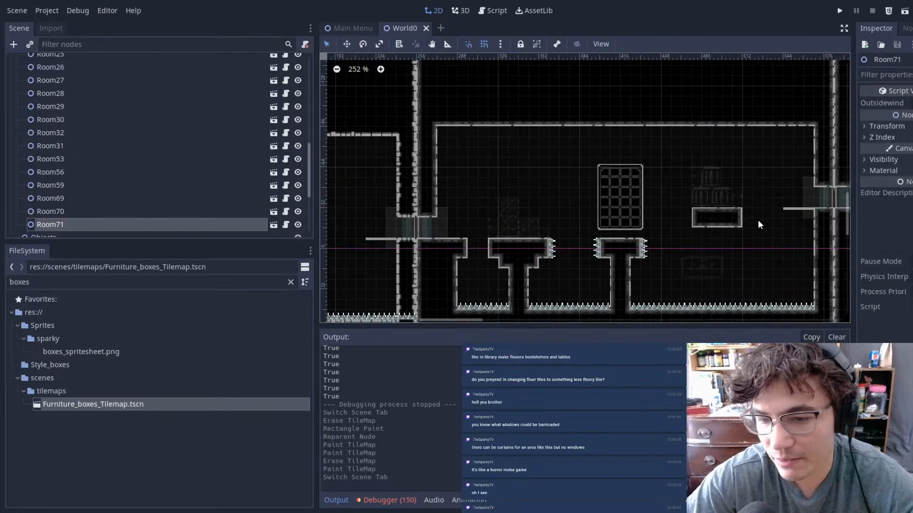
pyautogui.moveTo(709, 215); pyautogui.dragTo(490, 218, button='middle')
pyautogui.moveTo(824, 167)
pyautogui.mouseDown(button='middle')
pyautogui.moveTo(629, 173)
pyautogui.moveTo(530, 192)
pyautogui.mouseUp(button='middle')
# - Examine World0's tall room with spiked turrets, a central platform and barred windows, together with the rooms around it
pyautogui.moveTo(823, 147)
pyautogui.mouseDown(button='middle')
pyautogui.moveTo(673, 176)
pyautogui.moveTo(563, 235)
pyautogui.mouseUp(button='middle')
pyautogui.scroll(-1, 710, 221)
pyautogui.scroll(-4, 709, 221)
pyautogui.moveTo(687, 153); pyautogui.dragTo(572, 258, button='middle')
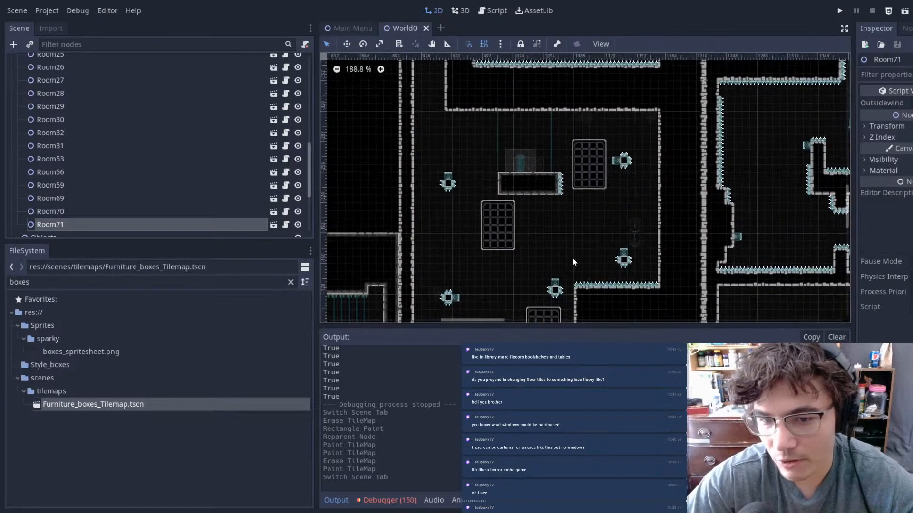
pyautogui.scroll(19, 521, 201)
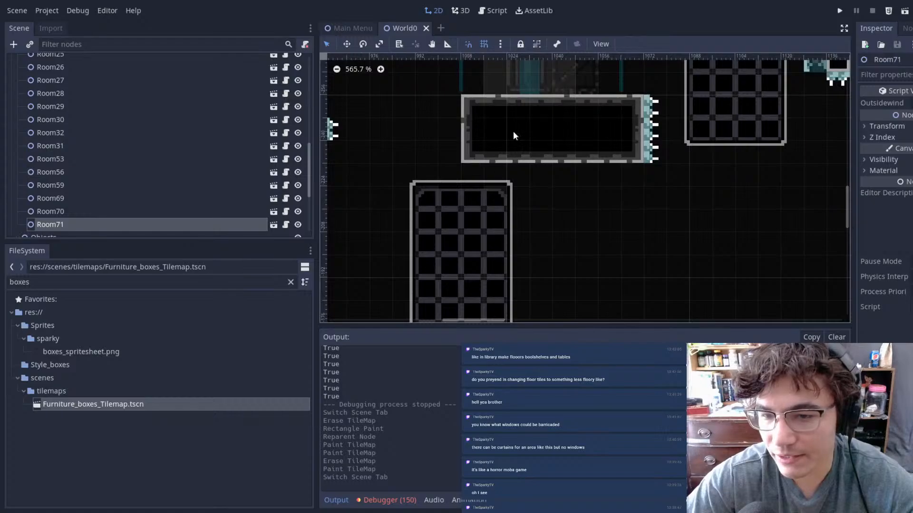
pyautogui.scroll(-10, 547, 131)
pyautogui.moveTo(655, 250); pyautogui.dragTo(550, 156, button='middle')
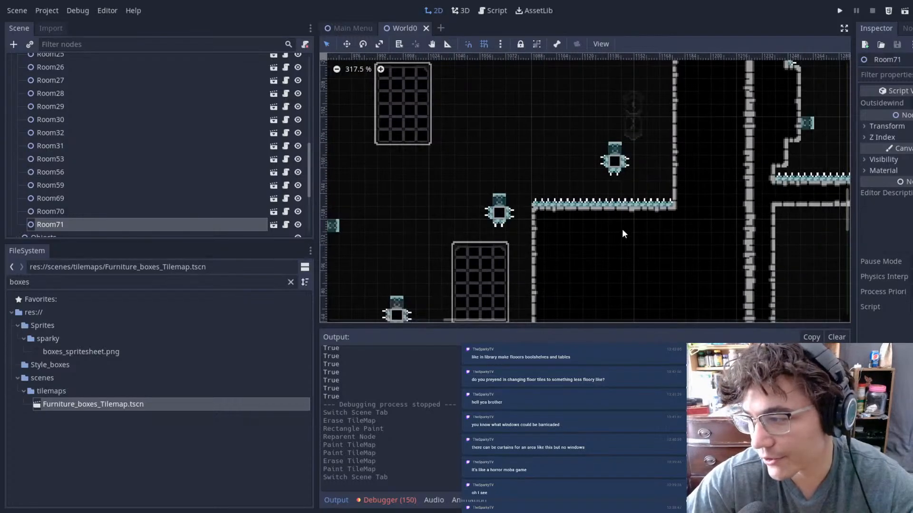
pyautogui.moveTo(637, 189); pyautogui.dragTo(547, 193, button='middle')
pyautogui.scroll(-6, 573, 197)
pyautogui.scroll(1, 574, 197)
pyautogui.moveTo(643, 173); pyautogui.dragTo(501, 309, button='middle')
pyautogui.scroll(-11, 568, 142)
pyautogui.moveTo(635, 105); pyautogui.dragTo(595, 312, button='middle')
pyautogui.scroll(1, 657, 153)
pyautogui.scroll(-9, 595, 307)
pyautogui.moveTo(591, 239); pyautogui.dragTo(688, 69, button='middle')
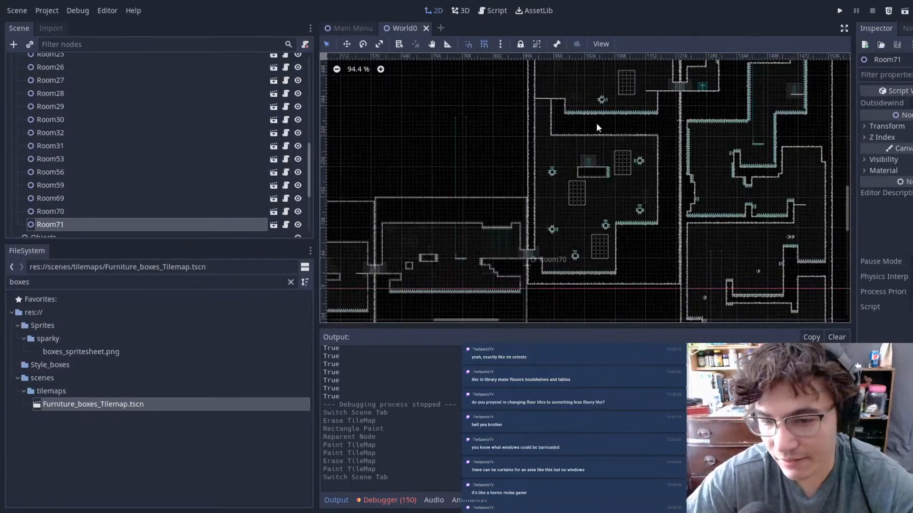
pyautogui.scroll(5, 602, 178)
pyautogui.scroll(4, 601, 179)
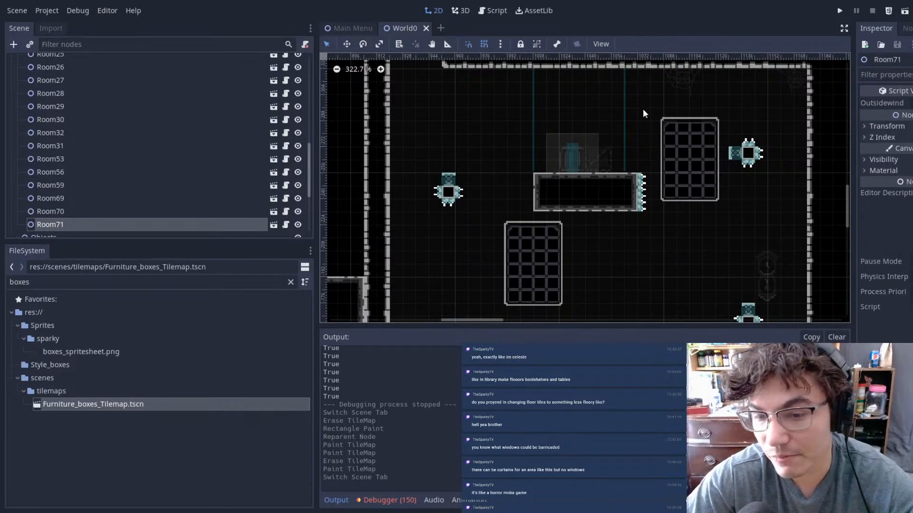
pyautogui.scroll(2, 556, 195)
pyautogui.scroll(-3, 549, 209)
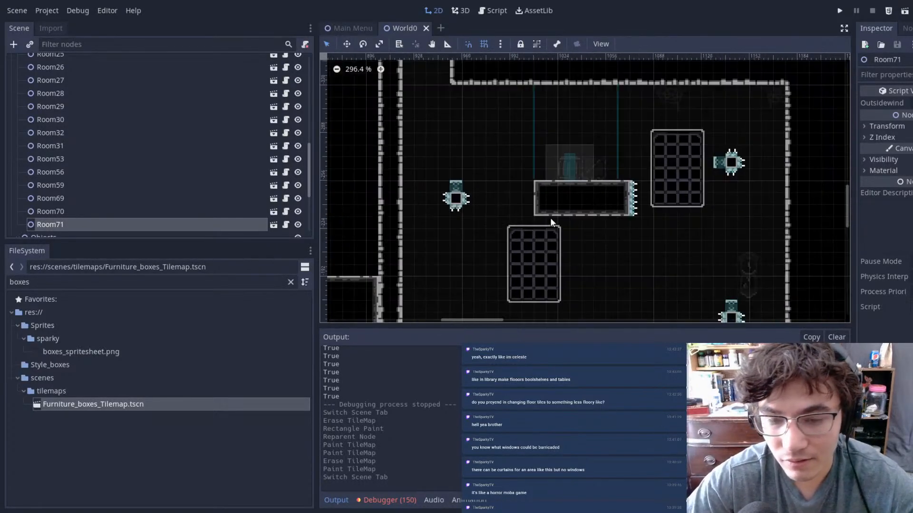
pyautogui.scroll(-4, 551, 220)
pyautogui.scroll(1, 551, 220)
# - Inspect the spike-lined shafts and rooms beyond the turret room in World0
pyautogui.moveTo(780, 200); pyautogui.dragTo(477, 215, button='middle')
pyautogui.moveTo(606, 210); pyautogui.dragTo(479, 256, button='middle')
pyautogui.scroll(15, 489, 241)
pyautogui.scroll(-16, 495, 139)
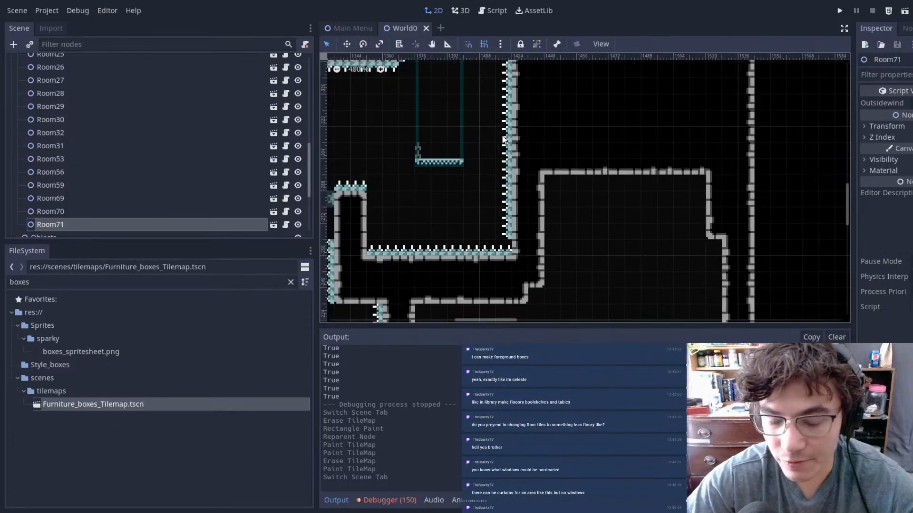
pyautogui.moveTo(707, 175); pyautogui.dragTo(839, 164, button='middle')
pyautogui.moveTo(658, 172); pyautogui.dragTo(526, 287, button='middle')
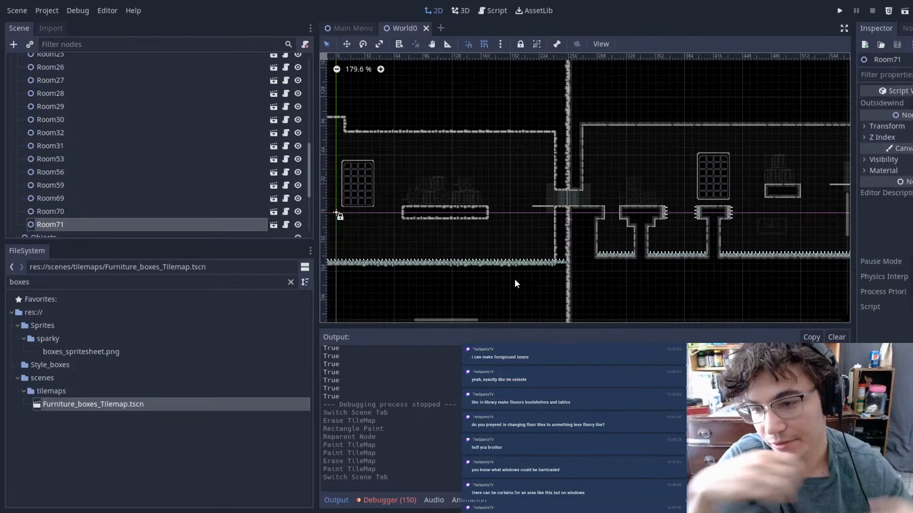
# - Survey World0's chain of rooms from the early section through Room32 to the distant high rooms
pyautogui.moveTo(664, 160); pyautogui.dragTo(565, 193, button='middle')
pyautogui.moveTo(841, 202); pyautogui.dragTo(679, 242, button='middle')
pyautogui.scroll(-6, 731, 234)
pyautogui.moveTo(780, 199); pyautogui.dragTo(449, 249, button='middle')
pyautogui.moveTo(828, 193)
pyautogui.mouseDown(button='middle')
pyautogui.moveTo(652, 210)
pyautogui.moveTo(335, 201)
pyautogui.mouseUp(button='middle')
pyautogui.scroll(-4, 530, 198)
pyautogui.scroll(-5, 601, 228)
pyautogui.moveTo(613, 241); pyautogui.dragTo(358, 111, button='middle')
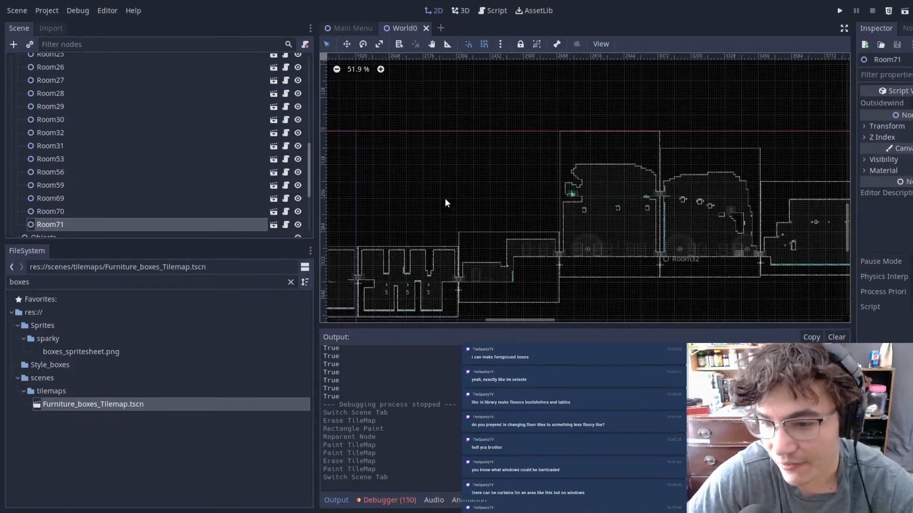
pyautogui.moveTo(736, 246); pyautogui.dragTo(532, 246, button='middle')
pyautogui.moveTo(640, 212); pyautogui.dragTo(545, 207, button='middle')
pyautogui.moveTo(713, 204)
pyautogui.mouseDown(button='middle')
pyautogui.moveTo(583, 201)
pyautogui.moveTo(467, 235)
pyautogui.mouseUp(button='middle')
pyautogui.scroll(3, 569, 190)
pyautogui.moveTo(806, 199); pyautogui.dragTo(584, 211, button='middle')
pyautogui.moveTo(777, 218); pyautogui.dragTo(577, 298, button='middle')
pyautogui.moveTo(657, 241); pyautogui.dragTo(344, 310, button='middle')
pyautogui.moveTo(596, 152); pyautogui.dragTo(522, 205, button='middle')
pyautogui.scroll(-4, 533, 198)
pyautogui.moveTo(565, 159); pyautogui.dragTo(571, 232, button='middle')
pyautogui.moveTo(594, 131); pyautogui.dragTo(623, 198, button='middle')
pyautogui.moveTo(692, 172); pyautogui.dragTo(546, 276, button='middle')
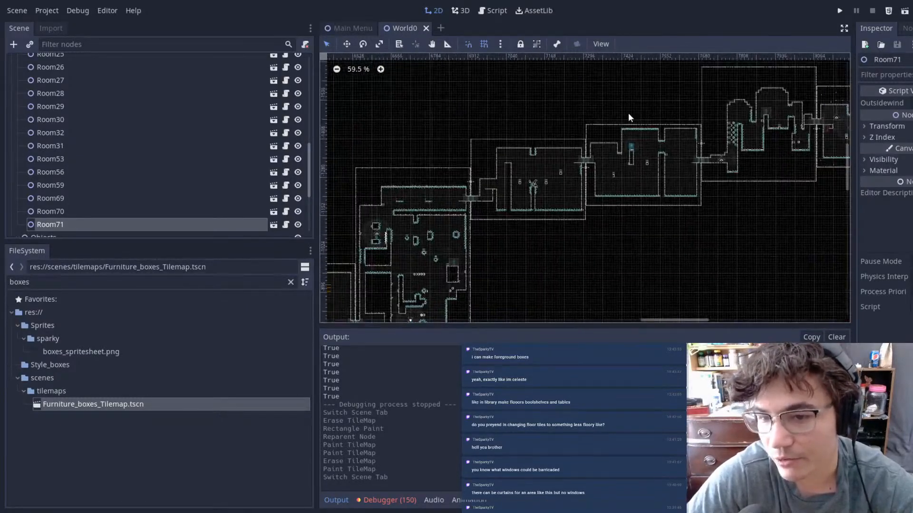
# - Survey World0's far rooms and trace the map back to the starting hall and Room71
pyautogui.moveTo(634, 141); pyautogui.dragTo(483, 117, button='middle')
pyautogui.scroll(-8, 570, 246)
pyautogui.moveTo(469, 222); pyautogui.dragTo(742, 133, button='middle')
pyautogui.moveTo(414, 294); pyautogui.dragTo(713, 185, button='middle')
pyautogui.moveTo(385, 266); pyautogui.dragTo(632, 188, button='middle')
pyautogui.moveTo(413, 222); pyautogui.dragTo(639, 209, button='middle')
pyautogui.moveTo(380, 187); pyautogui.dragTo(686, 302, button='middle')
pyautogui.scroll(8, 686, 303)
pyautogui.moveTo(462, 283); pyautogui.dragTo(565, 278, button='middle')
pyautogui.moveTo(417, 196); pyautogui.dragTo(609, 210, button='middle')
pyautogui.scroll(20, 597, 205)
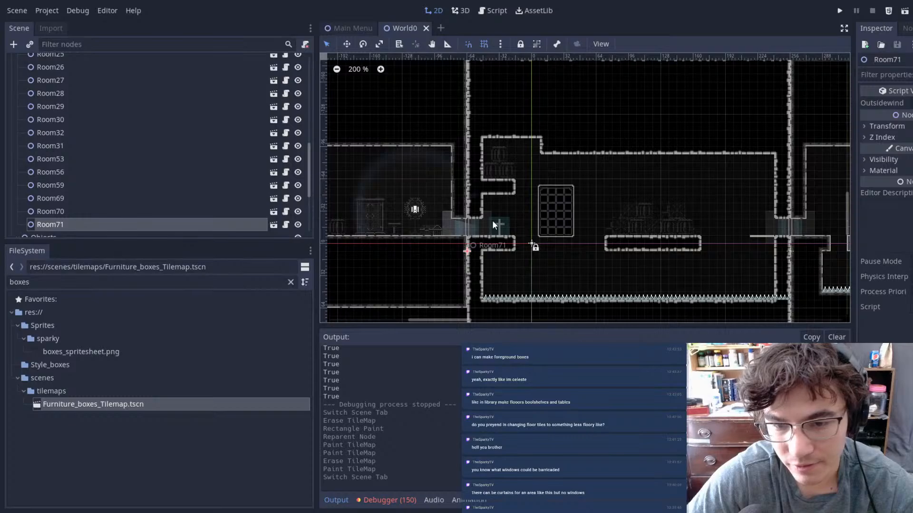
# - Open Room71 and try erasing autotile background tiles in a row along the top of the barred window
pyautogui.doubleClick(492, 221)
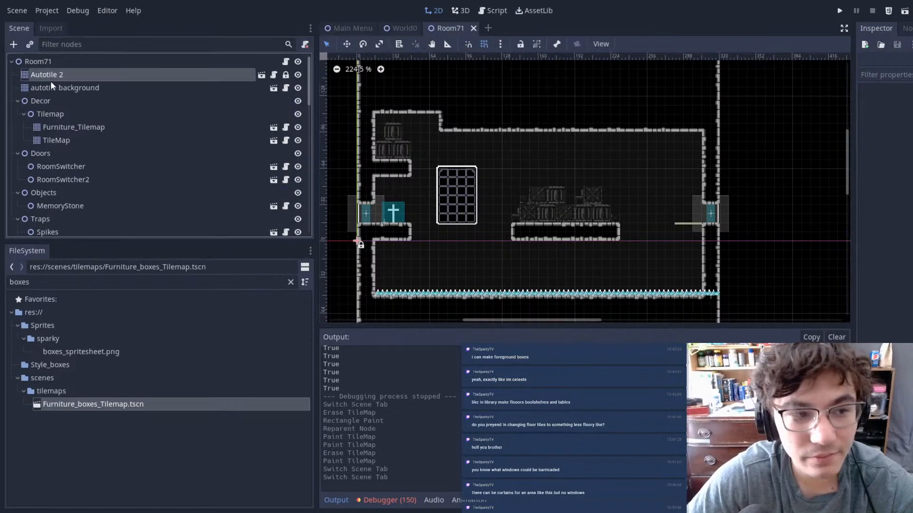
pyautogui.click(52, 87)
pyautogui.moveTo(485, 176); pyautogui.dragTo(415, 175, button='right')
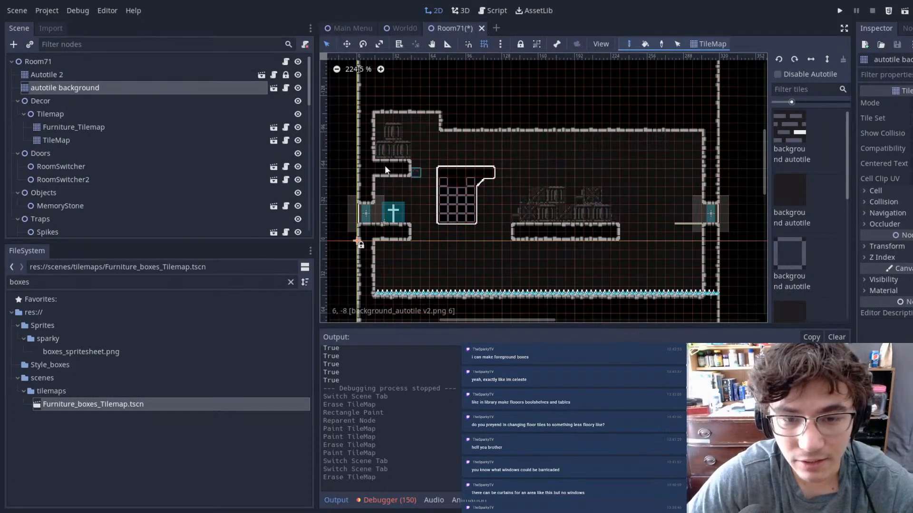
pyautogui.click(35, 73)
pyautogui.click(69, 127)
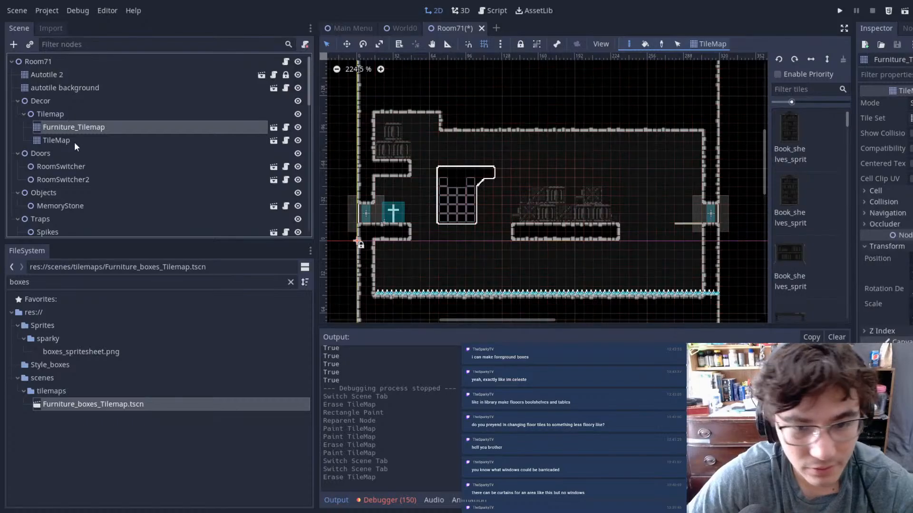
pyautogui.click(74, 140)
pyautogui.scroll(10, 490, 215)
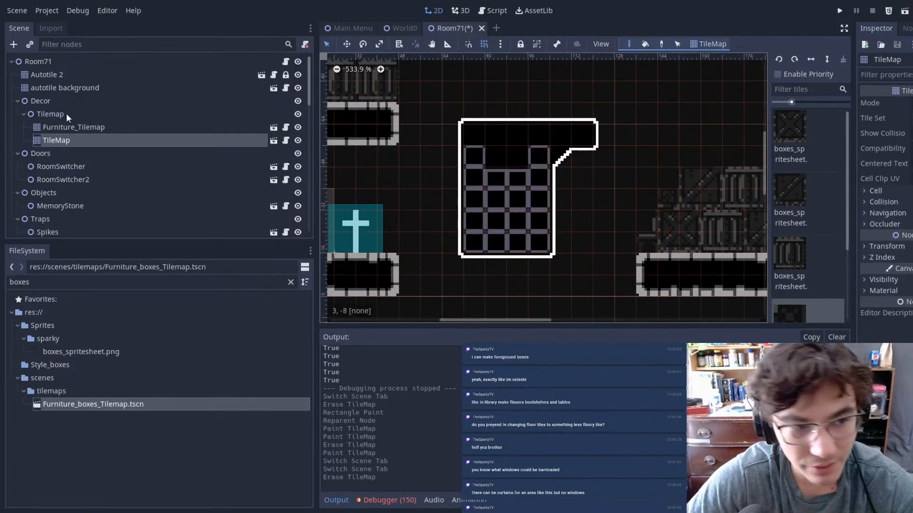
# - Fill over Room71's barred window with a rectangle of plain tiles on the autotile background layer, and save the scene
pyautogui.click(65, 88)
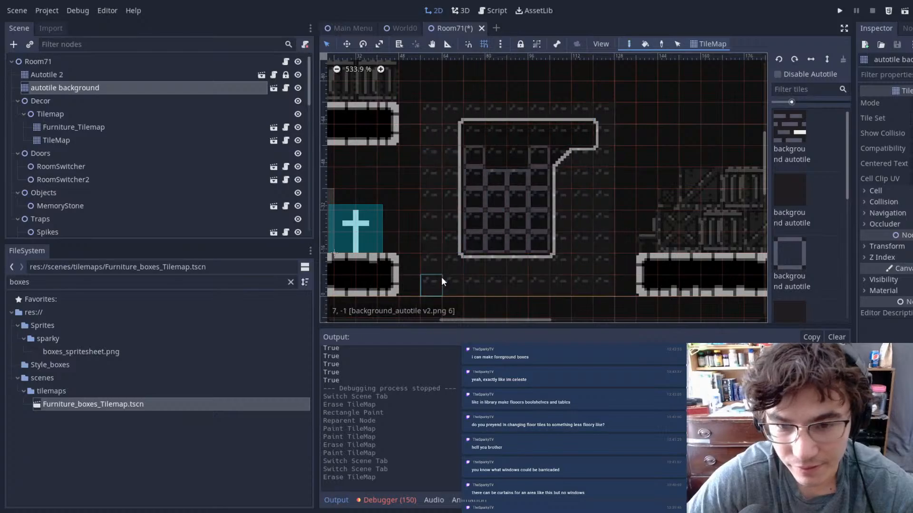
pyautogui.keyDown('ctrl'); pyautogui.keyDown('shift'); pyautogui.moveTo(441, 277); pyautogui.dragTo(451, 267); pyautogui.keyUp('shift'); pyautogui.keyUp('ctrl')
pyautogui.keyDown('ctrl'); pyautogui.click(410, 88); pyautogui.keyUp('ctrl')
pyautogui.moveTo(433, 95)
pyautogui.keyDown('ctrl'); pyautogui.keyDown('shift'); pyautogui.mouseDown()
pyautogui.moveTo(554, 251)
pyautogui.moveTo(626, 281)
pyautogui.mouseUp(); pyautogui.keyUp('shift'); pyautogui.keyUp('ctrl')
pyautogui.scroll(-4, 638, 183)
pyautogui.hotkey('ctrl', 's')
pyautogui.moveTo(577, 261); pyautogui.dragTo(611, 229, button='middle')
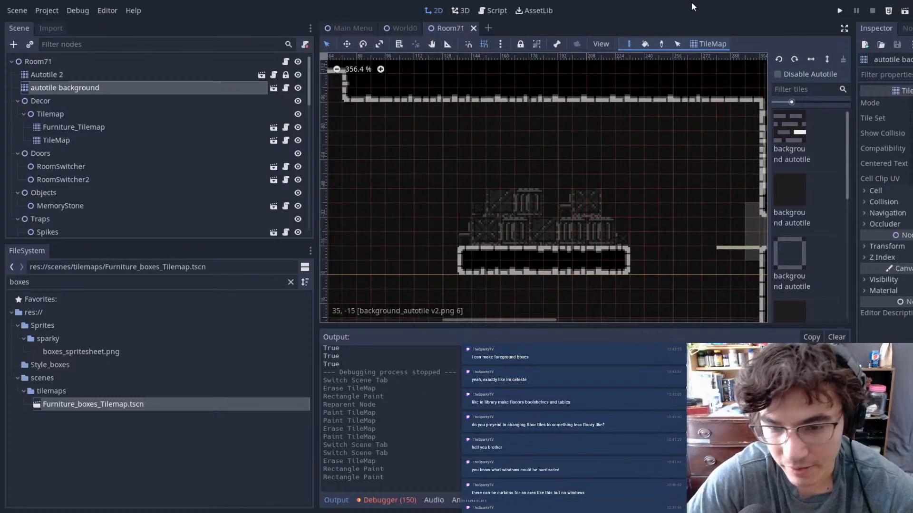
pyautogui.moveTo(480, 145); pyautogui.dragTo(671, 121, button='middle')
pyautogui.scroll(-1, 656, 135)
pyautogui.moveTo(625, 182); pyautogui.dragTo(569, 185, button='middle')
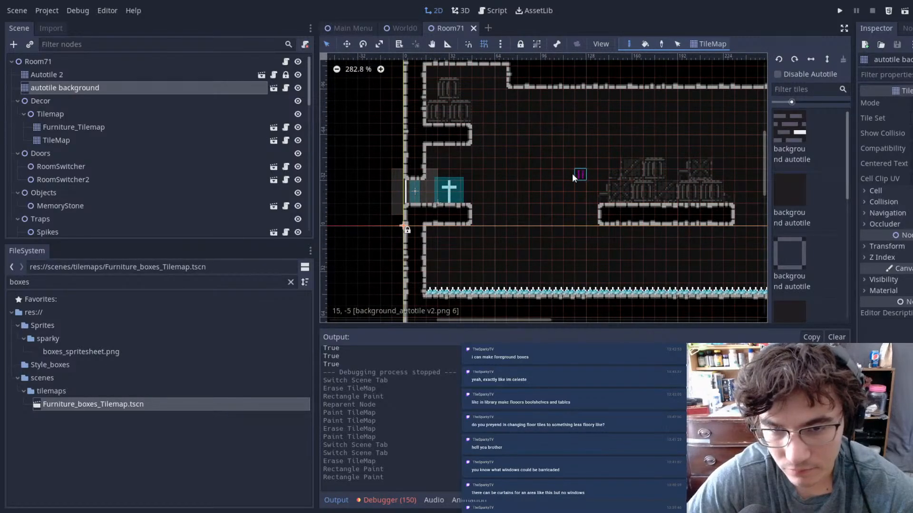
# - Return to World0 and open Room1, the lamp-lit furnished hall beside Room71, for editing
pyautogui.click(400, 28)
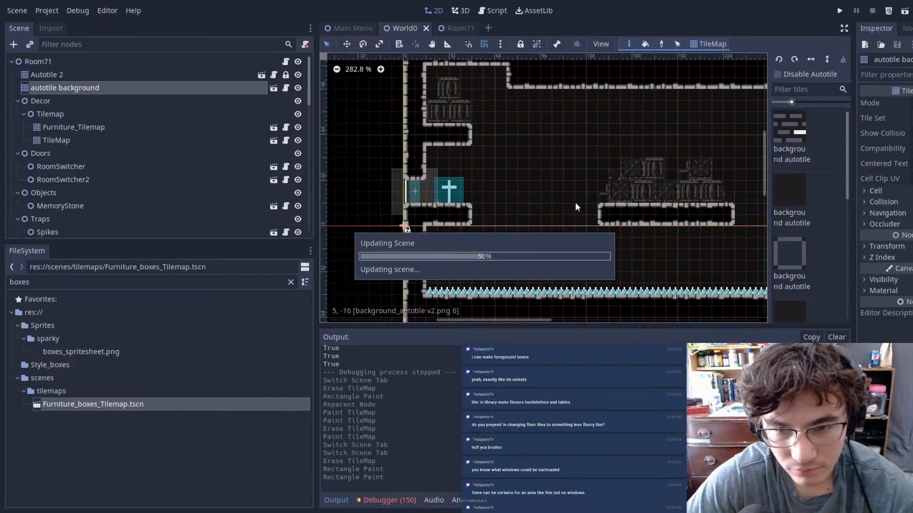
pyautogui.scroll(-6, 550, 215)
pyautogui.moveTo(538, 217); pyautogui.dragTo(343, 217, button='middle')
pyautogui.scroll(-1, 604, 224)
pyautogui.moveTo(605, 221); pyautogui.dragTo(384, 236, button='middle')
pyautogui.scroll(14, 659, 229)
pyautogui.moveTo(701, 188); pyautogui.dragTo(550, 201, button='middle')
pyautogui.moveTo(558, 141); pyautogui.dragTo(670, 100, button='middle')
pyautogui.moveTo(587, 113); pyautogui.dragTo(643, 230, button='middle')
pyautogui.click(658, 224)
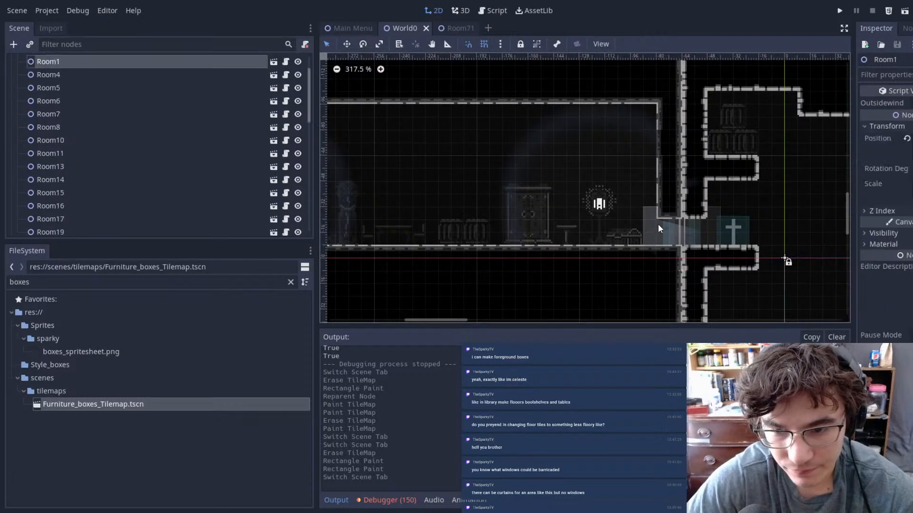
pyautogui.doubleClick(669, 224)
# - Inspect Room1's layout and check which tiles its autotile background and Furniture_Tilemap layers offer
pyautogui.scroll(-3, 501, 186)
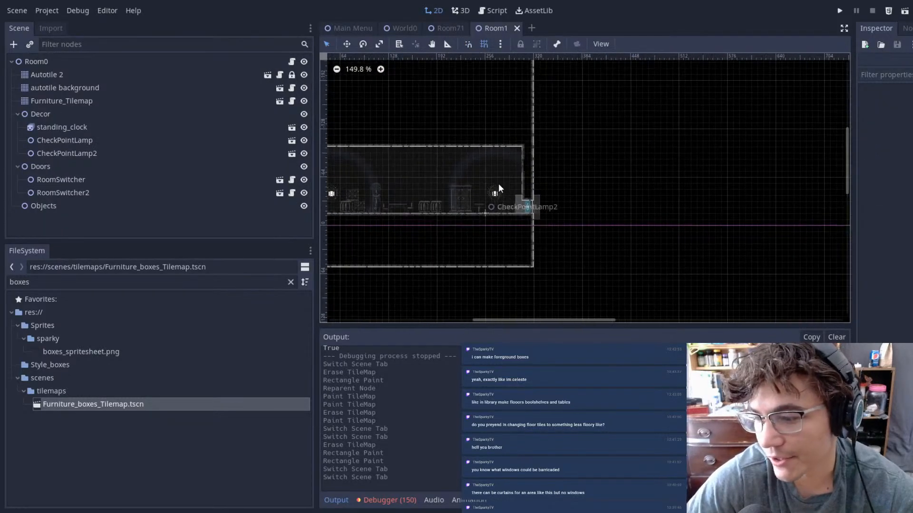
pyautogui.scroll(8, 466, 181)
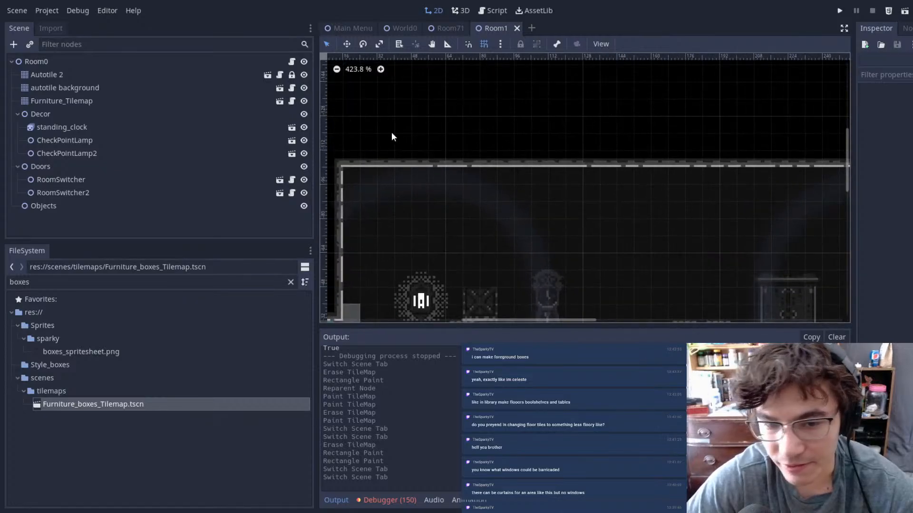
pyautogui.moveTo(565, 233); pyautogui.dragTo(612, 240, button='middle')
pyautogui.click(57, 87)
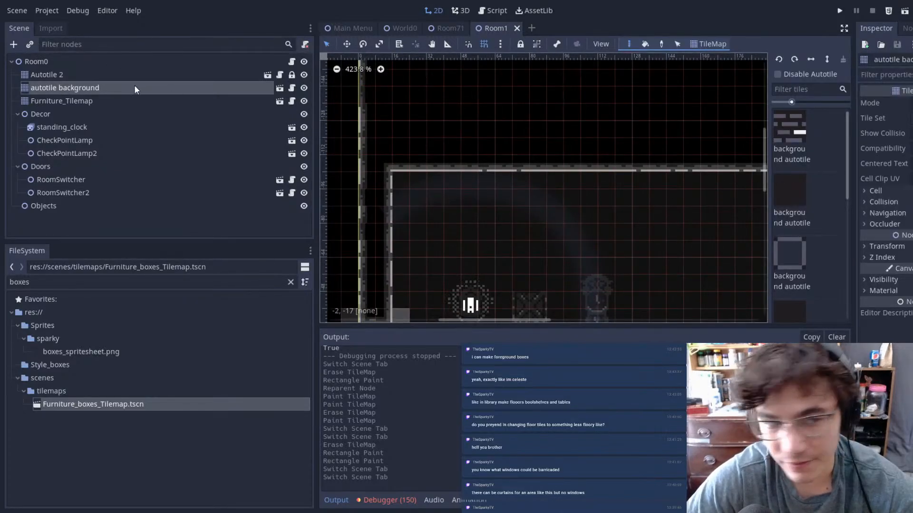
pyautogui.click(133, 101)
pyautogui.click(86, 127)
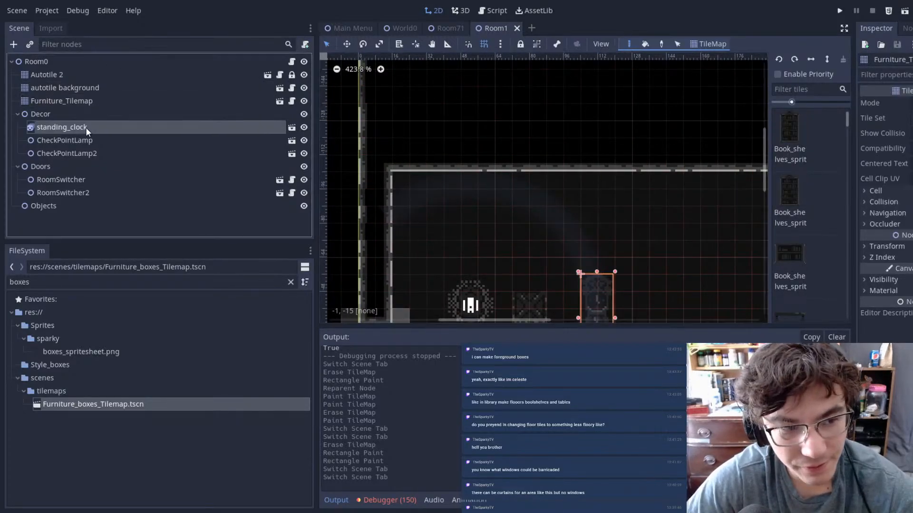
pyautogui.click(82, 89)
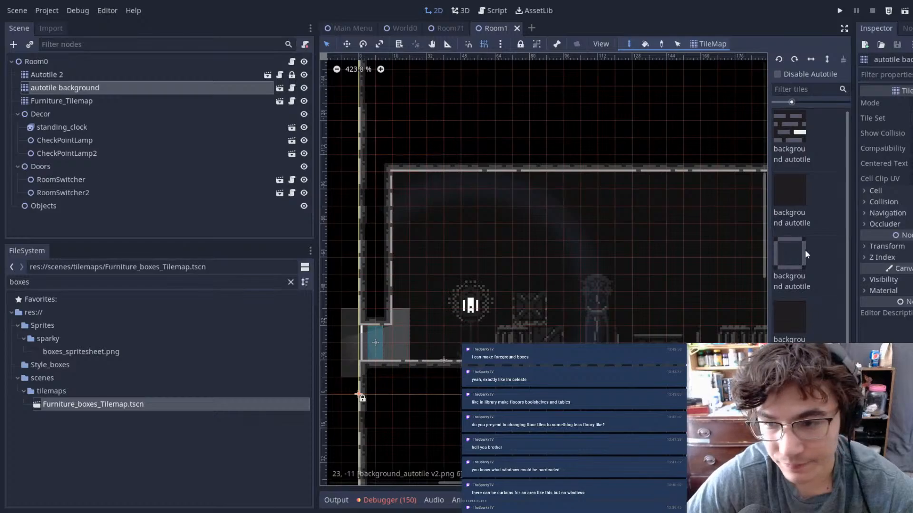
pyautogui.scroll(-3, 805, 253)
# - Try adding an instance of autotile background.tscn under Room1's Decor node, filtering the project files for "backgroun"
pyautogui.doubleClick(65, 281)
pyautogui.write('b')
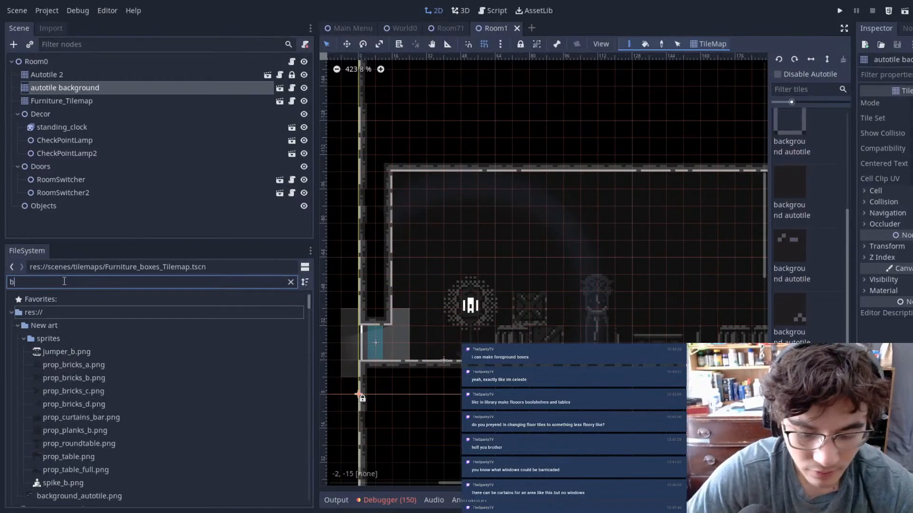
pyautogui.write('ackgroun')
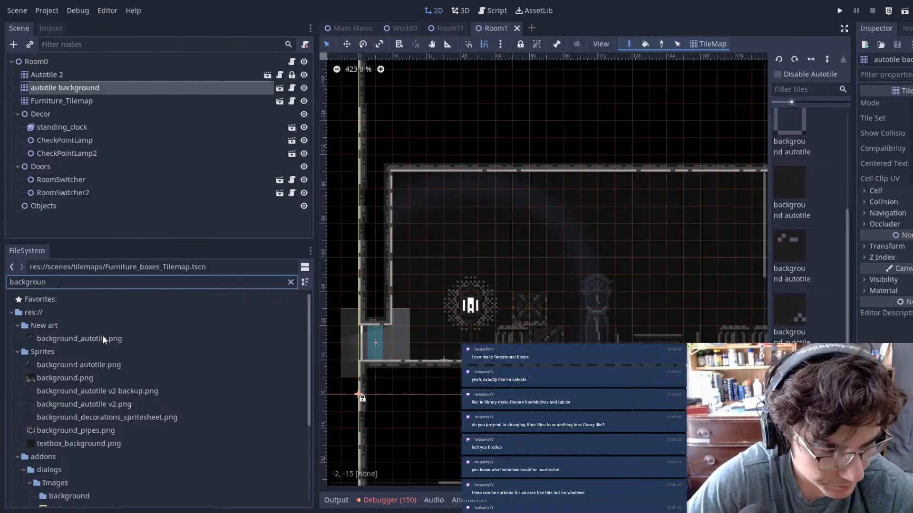
pyautogui.scroll(-5, 88, 400)
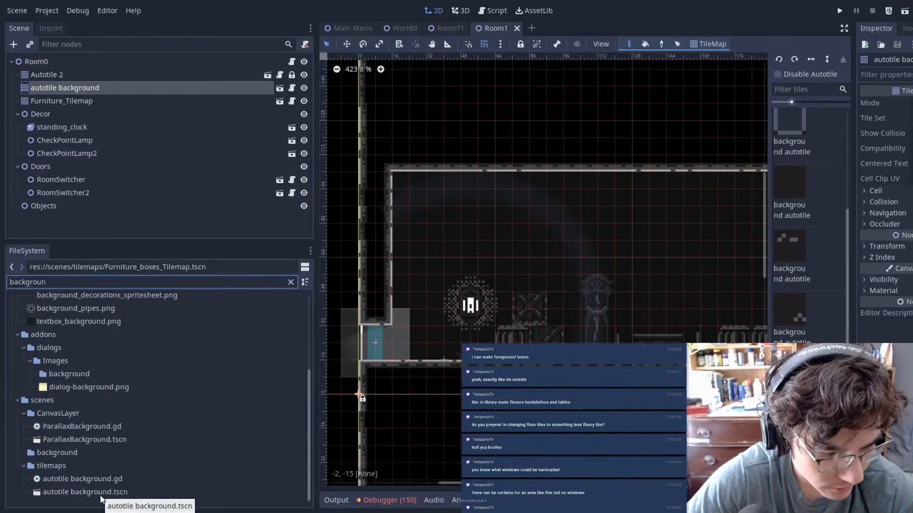
pyautogui.moveTo(101, 497); pyautogui.dragTo(61, 124)
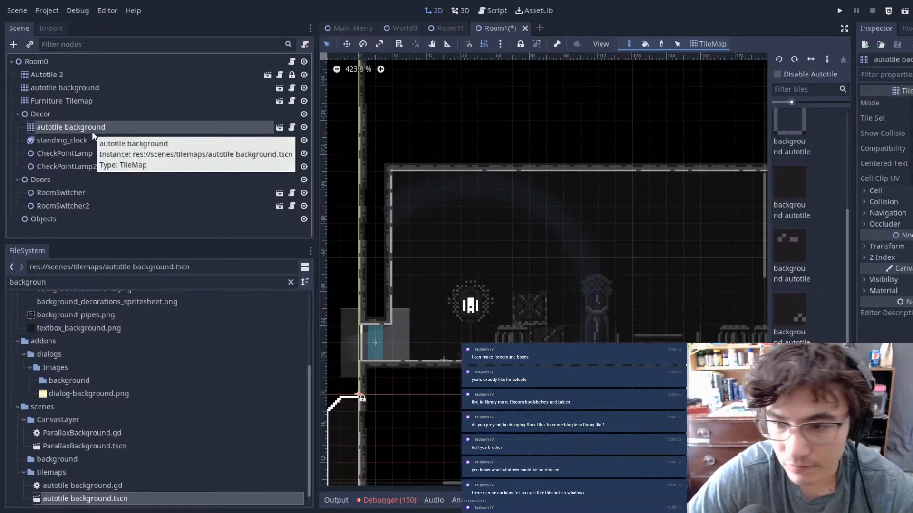
pyautogui.press('Delete')
pyautogui.click(455, 265)
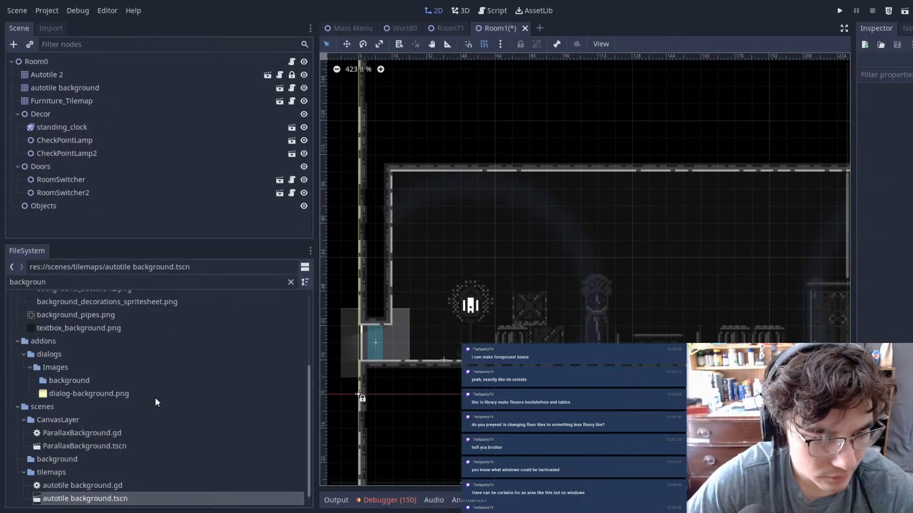
# - Filter the project files for "tile" and add an instance of wall_decorations_autotile.tscn under Room1's Decor node
pyautogui.scroll(5, 155, 399)
pyautogui.scroll(-5, 147, 401)
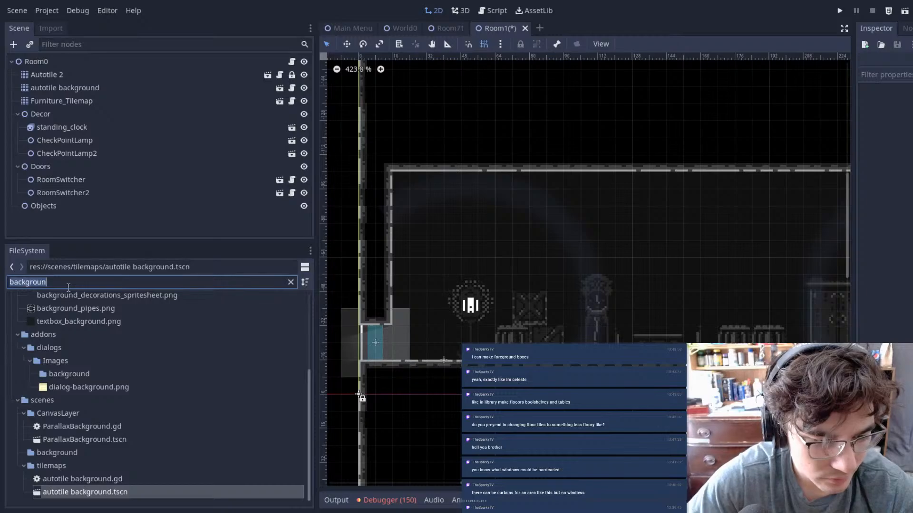
pyautogui.write('tile')
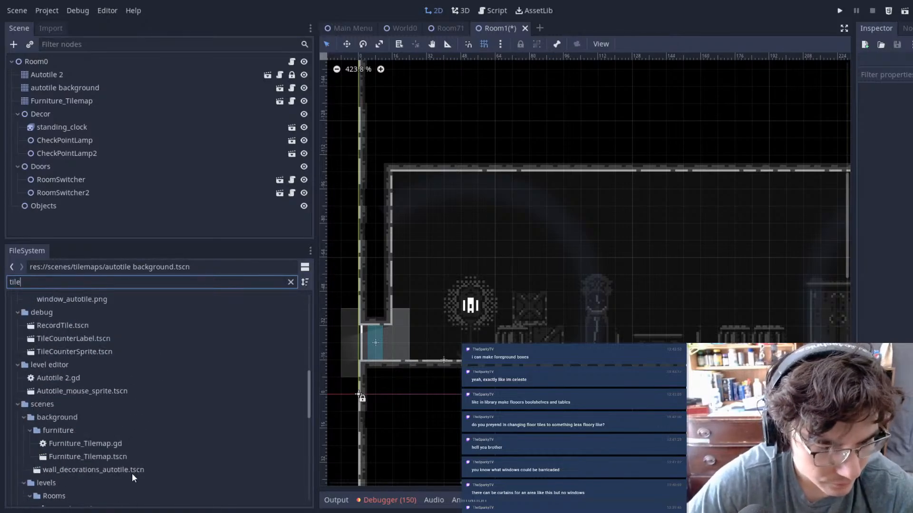
pyautogui.scroll(-3, 132, 473)
pyautogui.moveTo(119, 352); pyautogui.dragTo(53, 125)
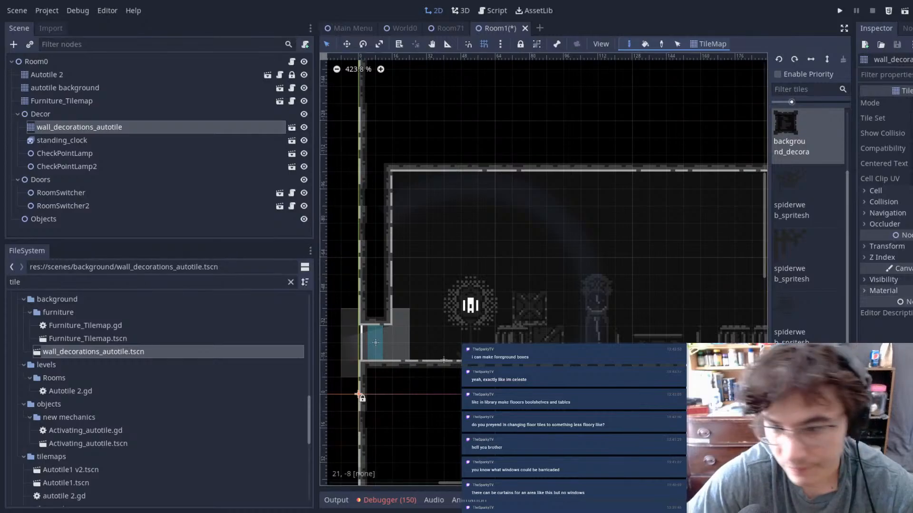
# - Place a small spiderweb tile in the upper-left ceiling corner of Room1
pyautogui.click(797, 287)
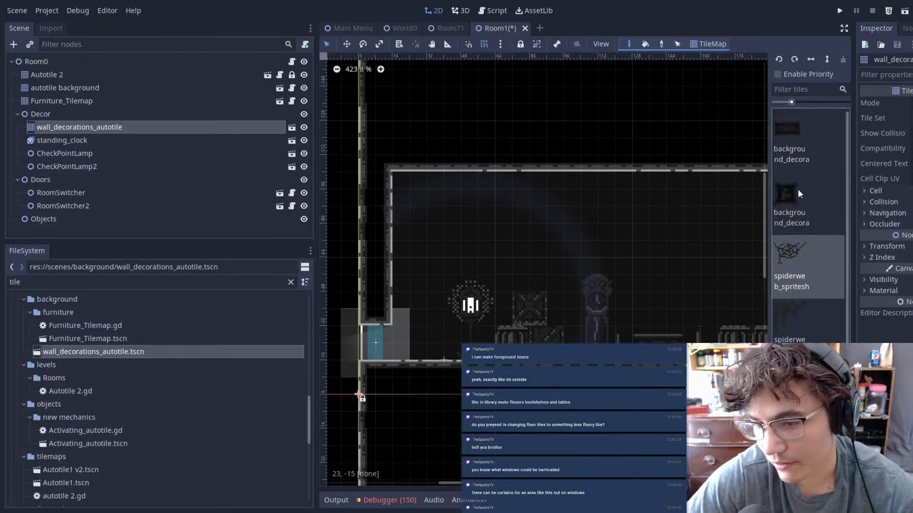
pyautogui.scroll(-2, 813, 269)
pyautogui.scroll(2, 798, 118)
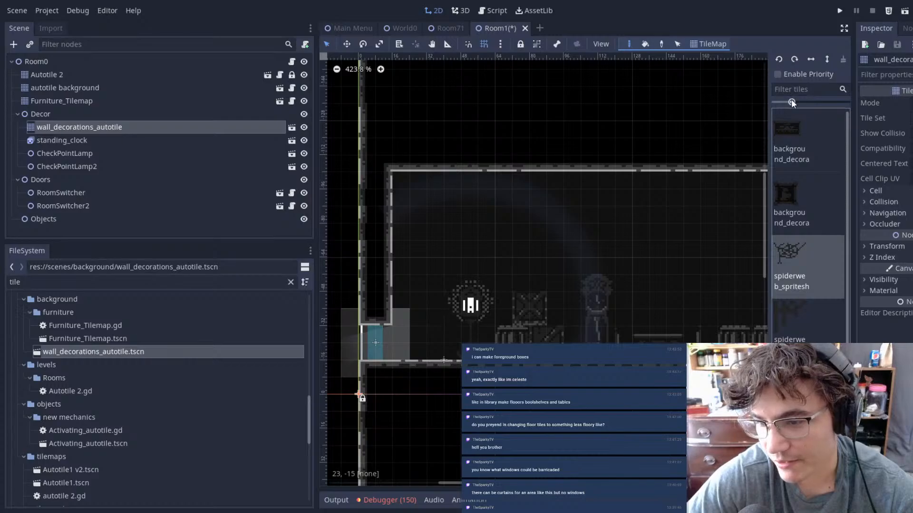
pyautogui.scroll(-2, 800, 152)
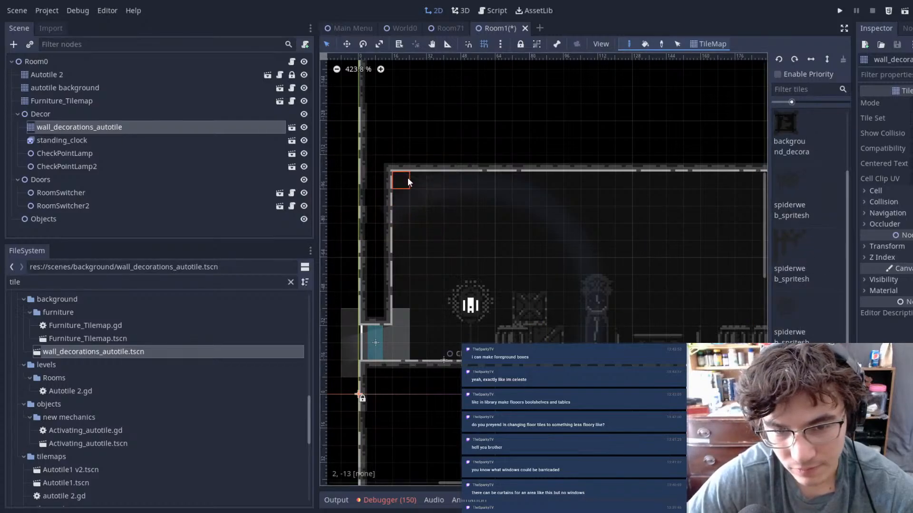
pyautogui.moveTo(579, 230); pyautogui.dragTo(469, 230, button='middle')
pyautogui.scroll(2, 804, 178)
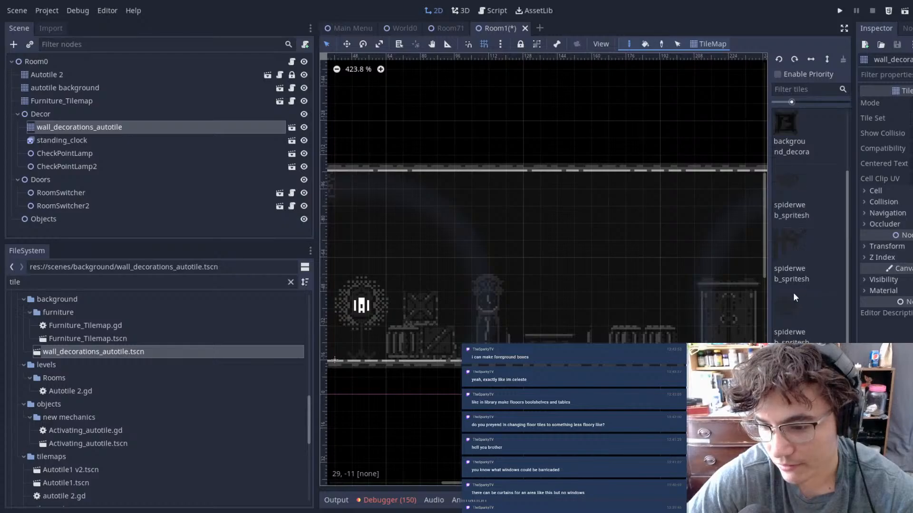
# - Try the large round spiderweb tile in Room1's upper-right ceiling corner
pyautogui.scroll(-2, 793, 292)
pyautogui.click(807, 314)
pyautogui.moveTo(515, 163); pyautogui.dragTo(492, 173, button='middle')
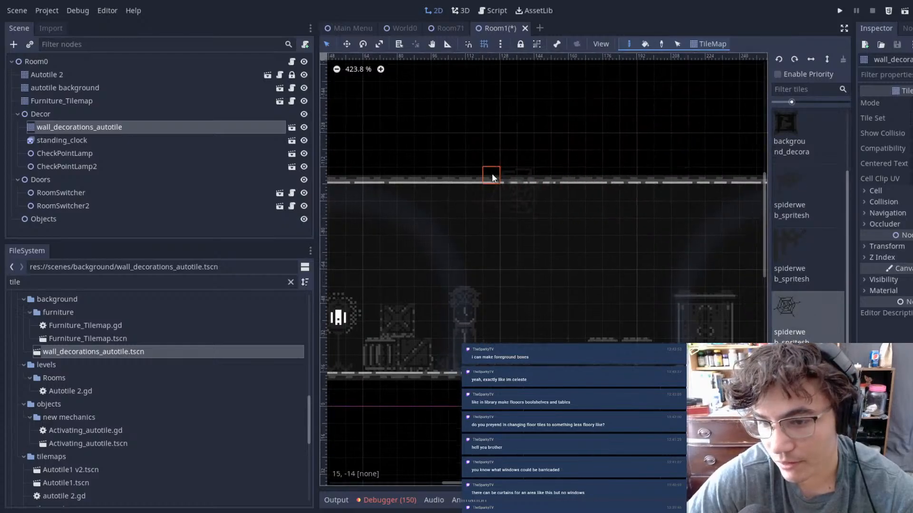
pyautogui.scroll(7, 673, 211)
pyautogui.moveTo(673, 209); pyautogui.dragTo(349, 245, button='middle')
pyautogui.click(546, 213)
# - Hang a spiderweb tile from the middle of Room1's ceiling and save the scene
pyautogui.moveTo(501, 212); pyautogui.dragTo(587, 198, button='middle')
pyautogui.scroll(-2, 644, 189)
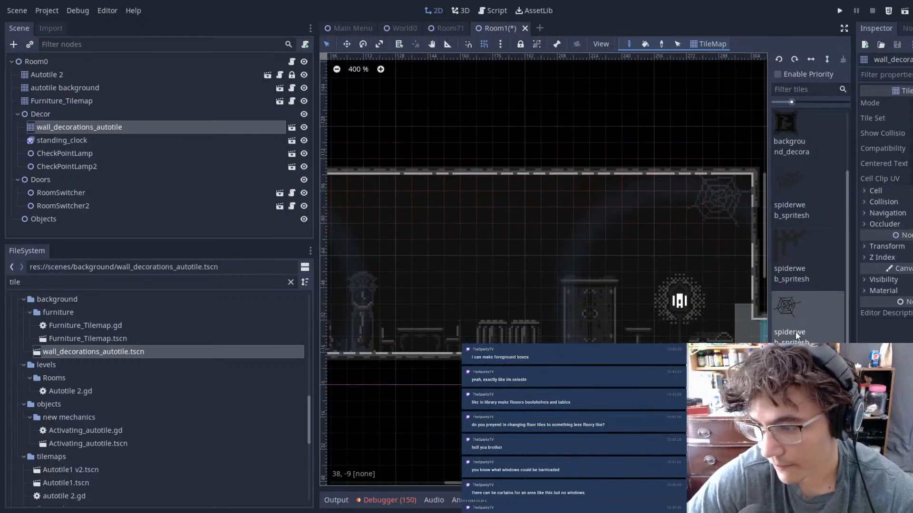
pyautogui.scroll(2, 447, 189)
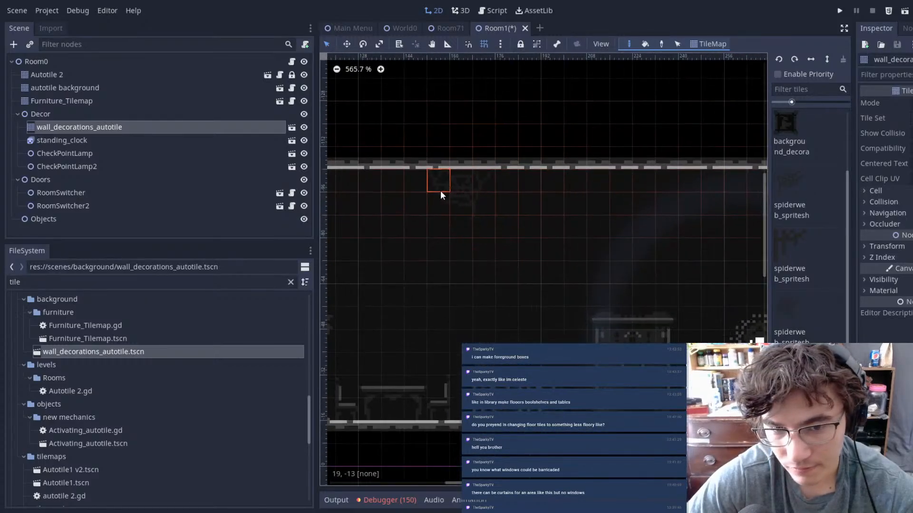
pyautogui.scroll(-3, 574, 173)
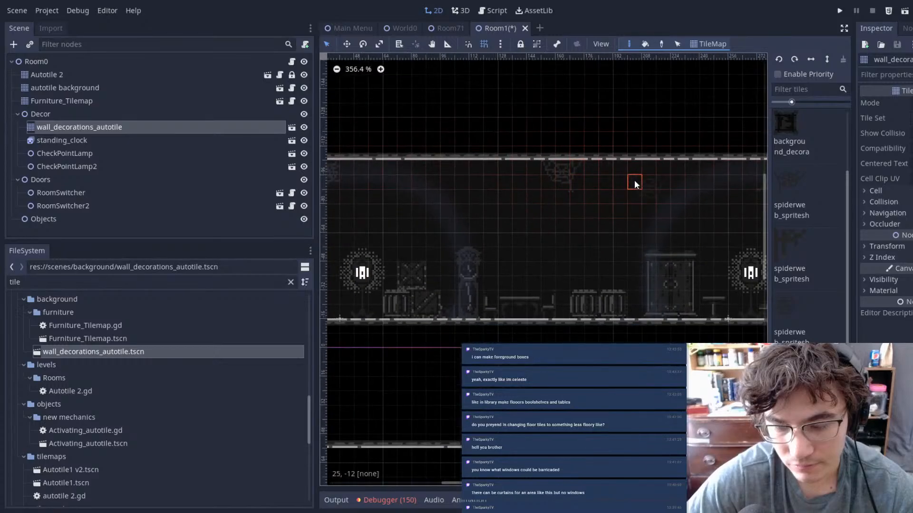
pyautogui.hotkey('ctrl', 's')
pyautogui.scroll(-2, 621, 164)
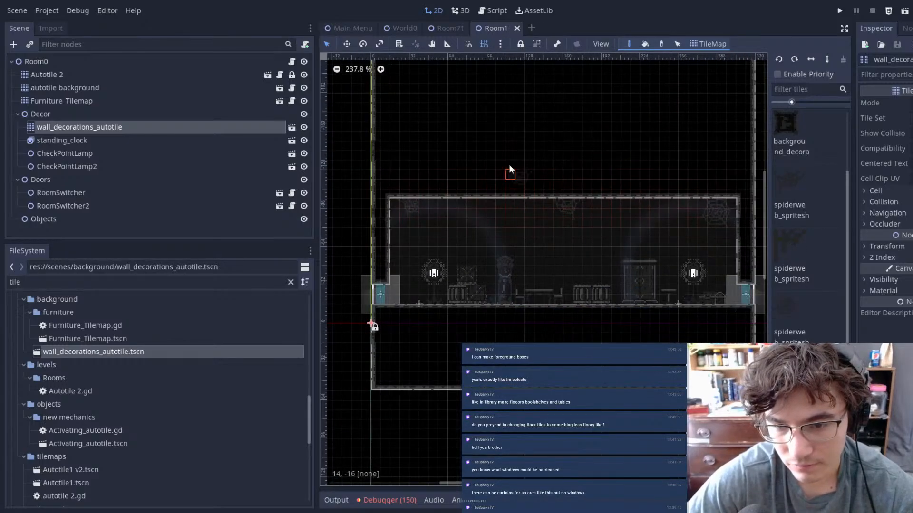
pyautogui.hotkey('ctrl', 's')
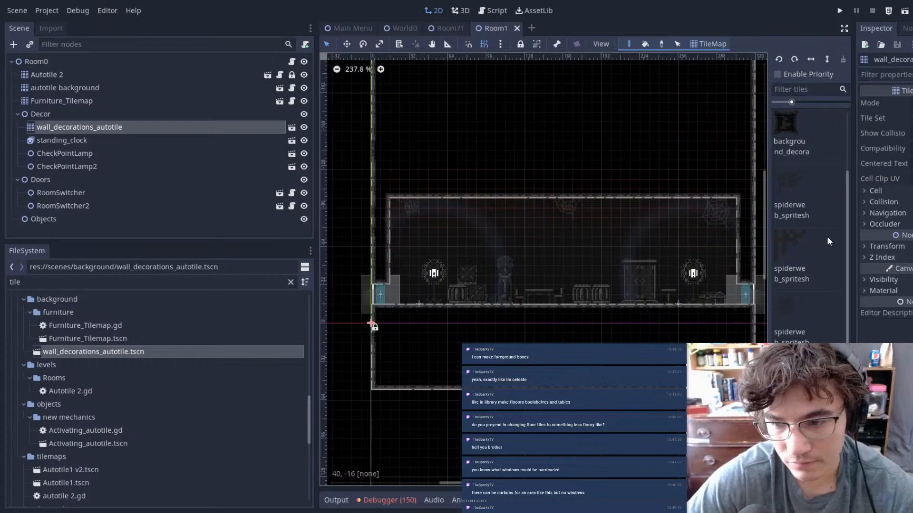
# - Place the large round spiderweb in Room1's upper-left corner and erase the web in the upper-right corner
pyautogui.click(789, 300)
pyautogui.click(395, 199)
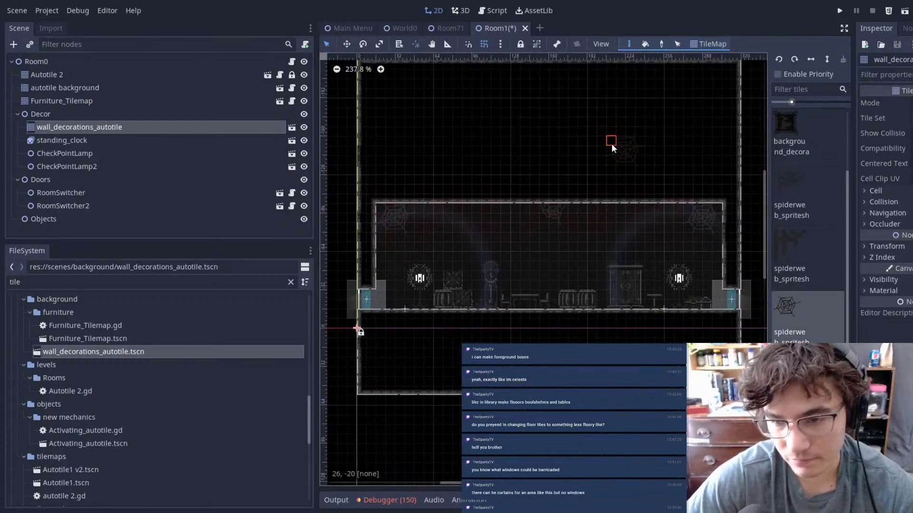
pyautogui.click(823, 252)
pyautogui.rightClick(692, 208)
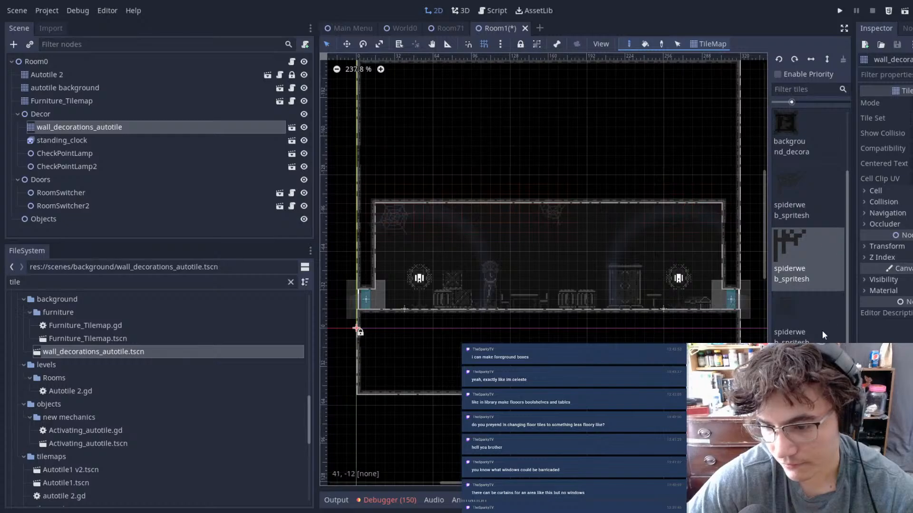
# - Place a smaller spiderweb tile in Room1's upper-right ceiling corner and save the scene
pyautogui.scroll(5, 678, 178)
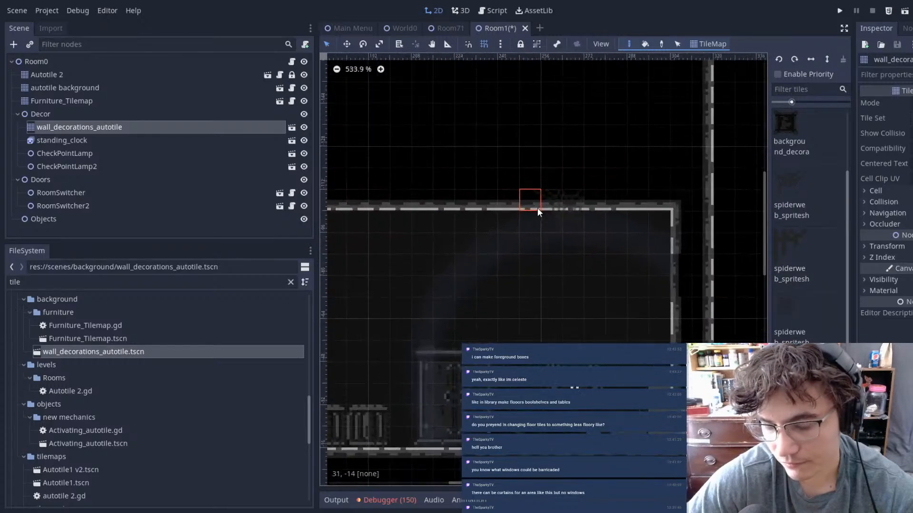
pyautogui.click(662, 219)
pyautogui.scroll(-4, 532, 186)
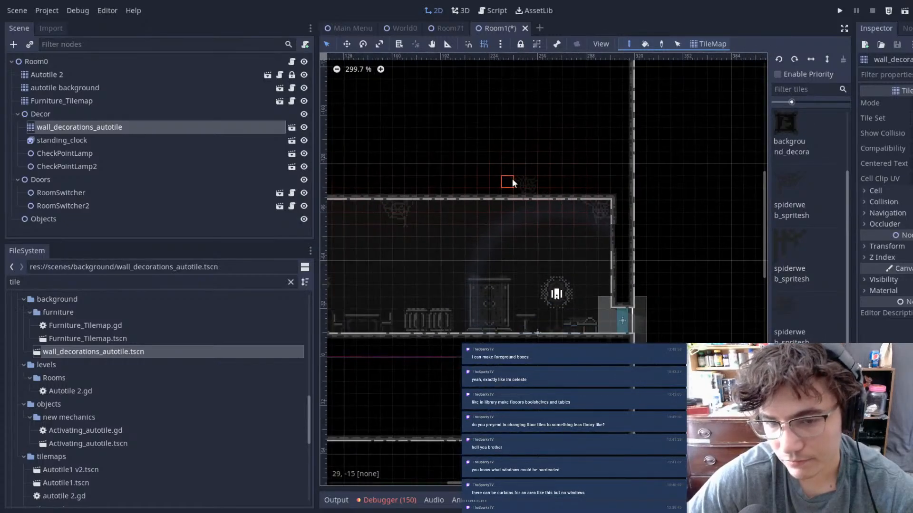
pyautogui.moveTo(515, 180); pyautogui.dragTo(719, 154, button='middle')
pyautogui.hotkey('ctrl', 's')
pyautogui.moveTo(620, 171); pyautogui.dragTo(492, 197, button='middle')
pyautogui.scroll(-7, 499, 196)
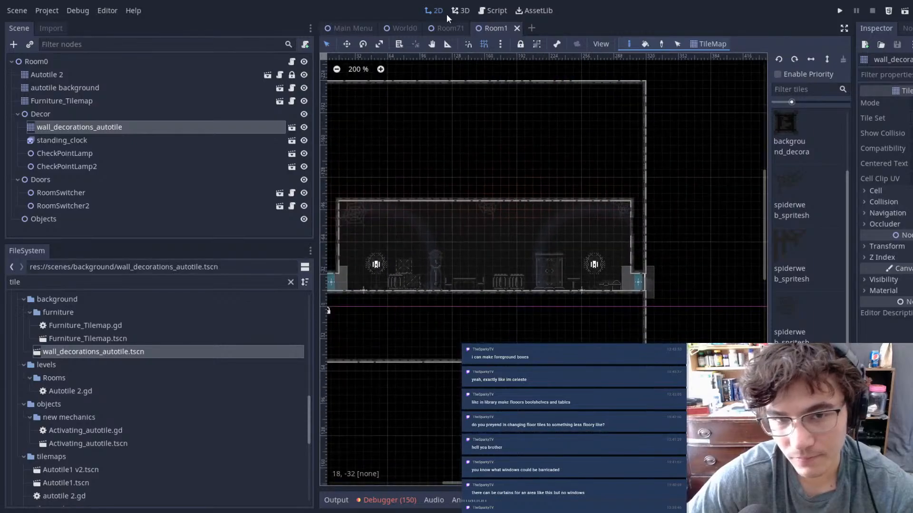
# - Close Room1 and add an instance of wall_decorations_autotile.tscn under Room71's Tilemap node
pyautogui.middleClick(486, 25)
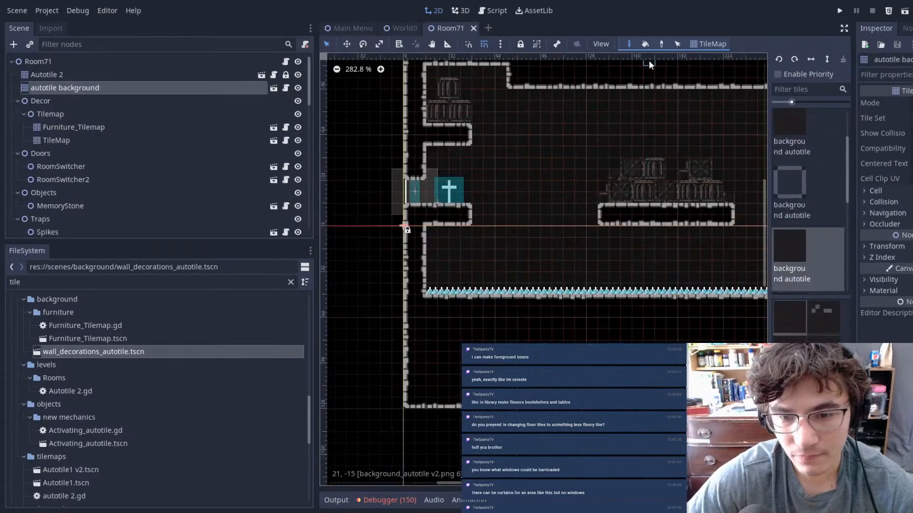
pyautogui.moveTo(615, 79)
pyautogui.mouseDown(button='middle')
pyautogui.moveTo(474, 116)
pyautogui.moveTo(569, 112)
pyautogui.moveTo(529, 142)
pyautogui.mouseUp(button='middle')
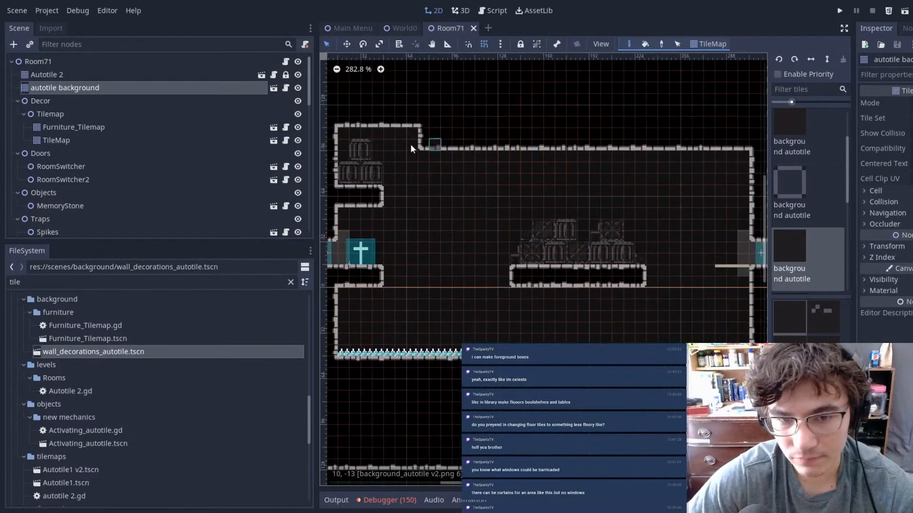
pyautogui.moveTo(90, 352); pyautogui.dragTo(67, 124)
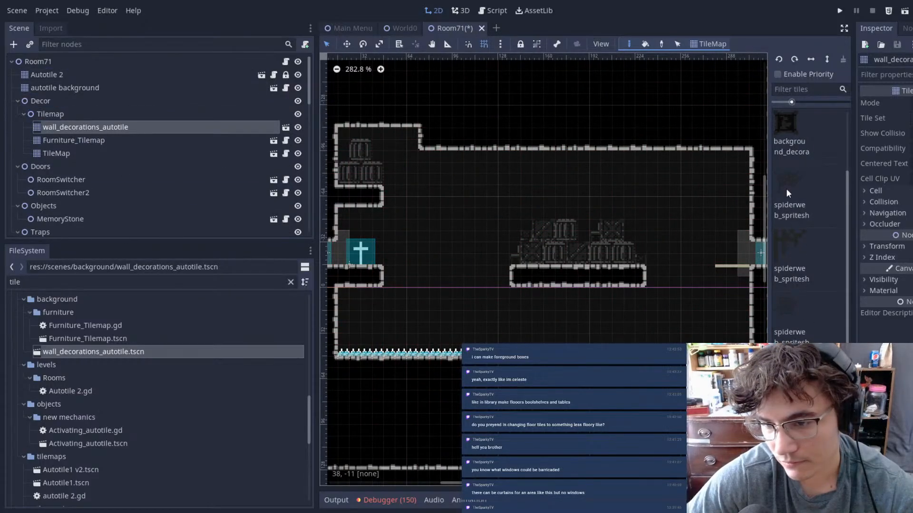
# - Place spiderweb tiles in Room71's upper-left alcove, its upper-right corner and beneath the right end of the middle platform
pyautogui.click(801, 260)
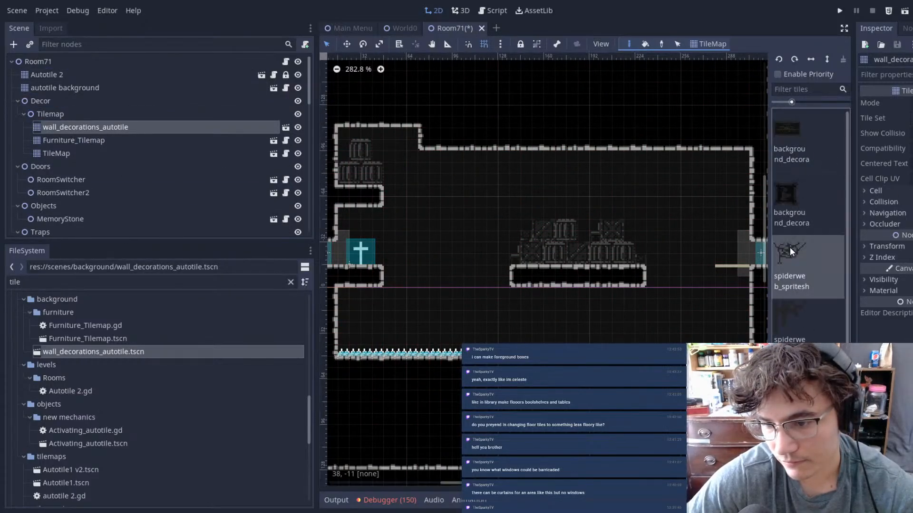
pyautogui.click(392, 136)
pyautogui.moveTo(536, 186); pyautogui.dragTo(462, 199, button='middle')
pyautogui.click(781, 331)
pyautogui.scroll(3, 525, 177)
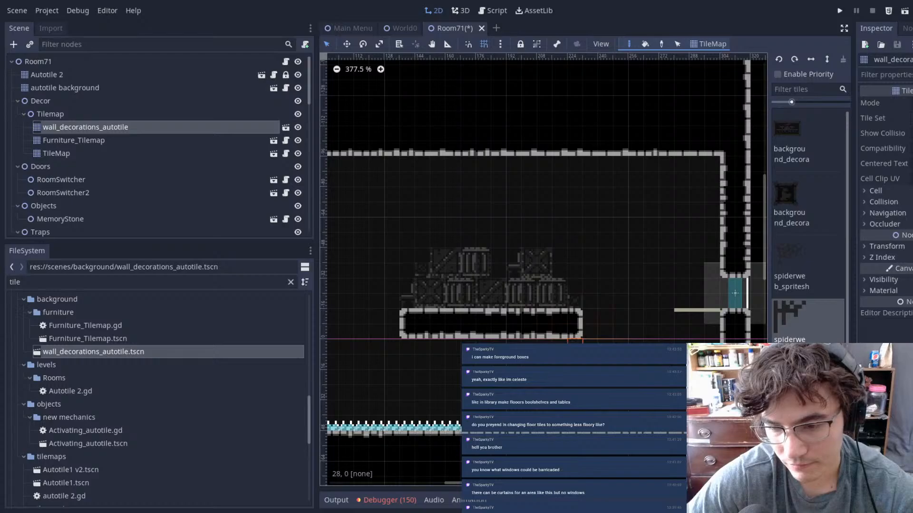
pyautogui.scroll(-2, 812, 283)
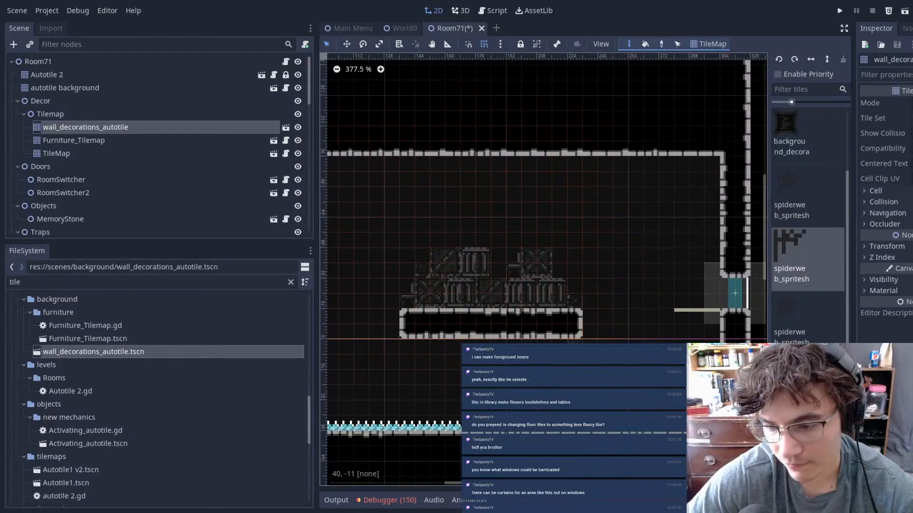
pyautogui.click(791, 316)
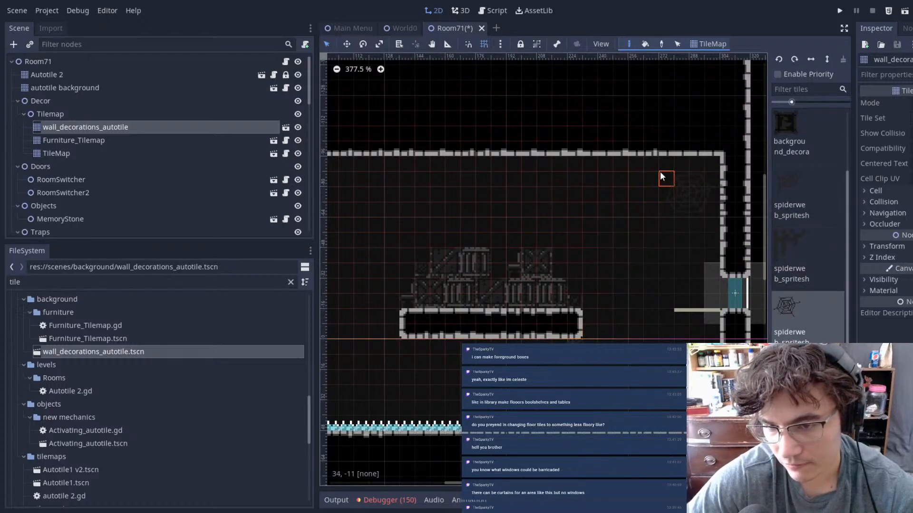
pyautogui.click(782, 193)
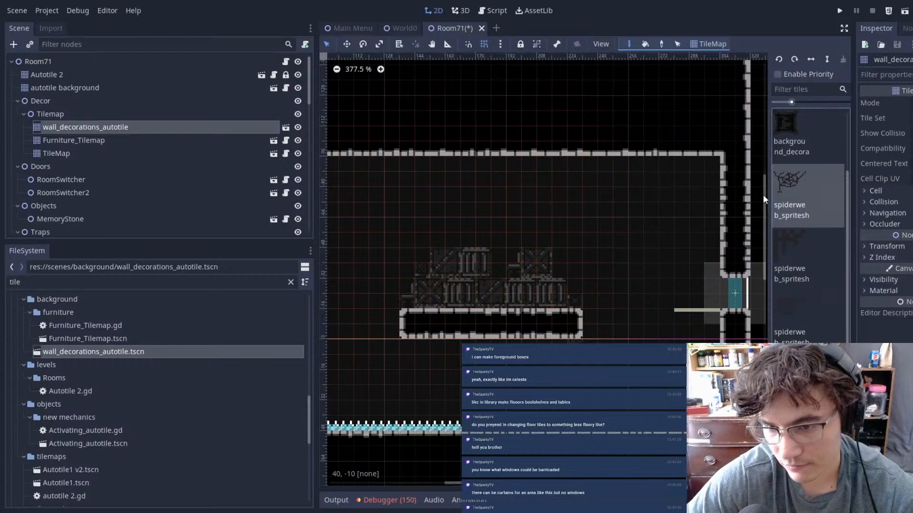
pyautogui.scroll(-2, 595, 164)
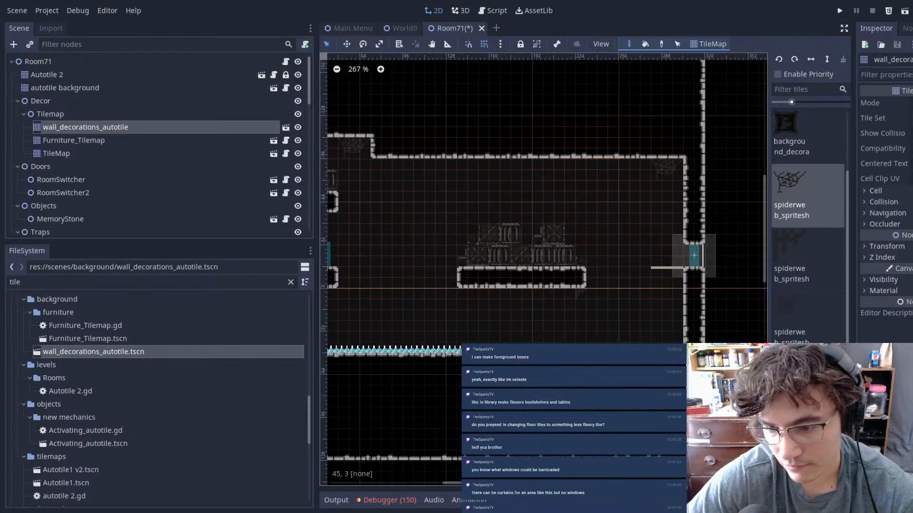
# - Save Room71 with its new spiderwebs and look over the room's layout
pyautogui.click(792, 381)
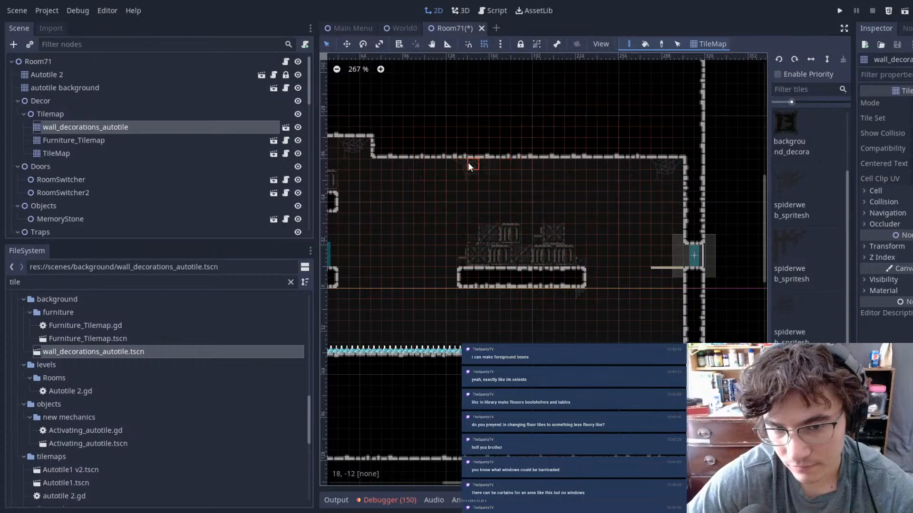
pyautogui.scroll(-2, 599, 147)
pyautogui.hotkey('ctrl', 's')
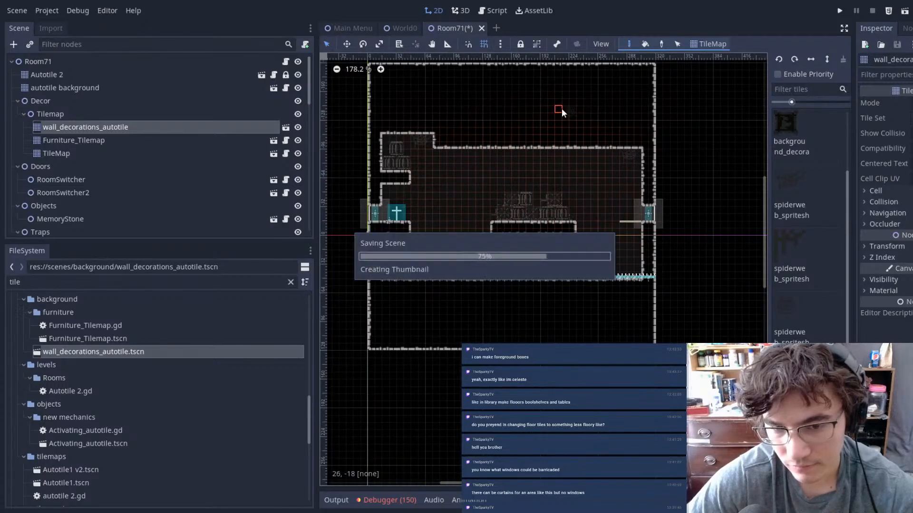
pyautogui.scroll(2, 523, 213)
pyautogui.scroll(-2, 597, 147)
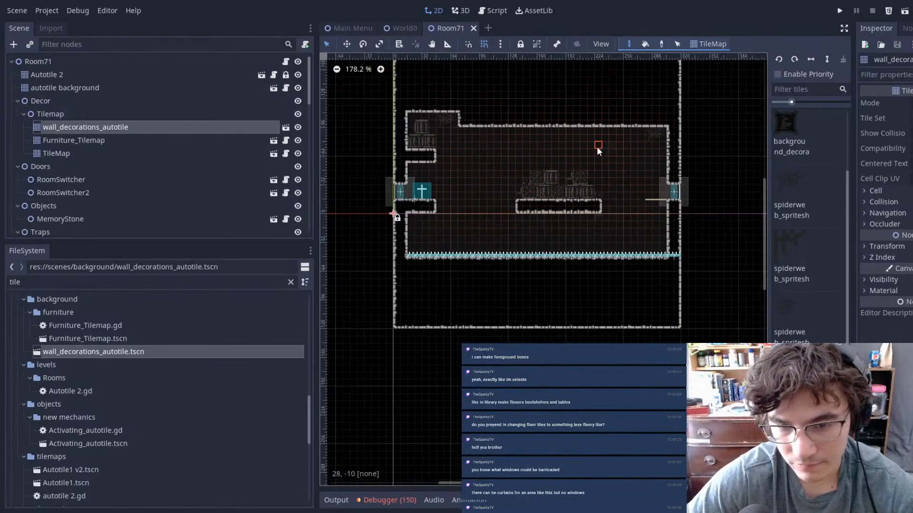
pyautogui.scroll(2, 477, 224)
pyautogui.moveTo(585, 175); pyautogui.dragTo(569, 194, button='middle')
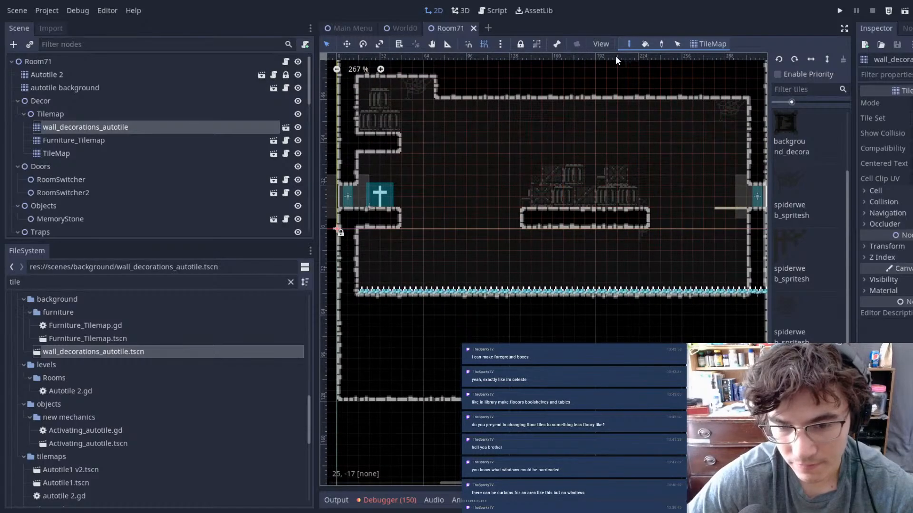
# - Switch to World0 and examine how the decorated Room1 and Room71 look side by side
pyautogui.click(404, 30)
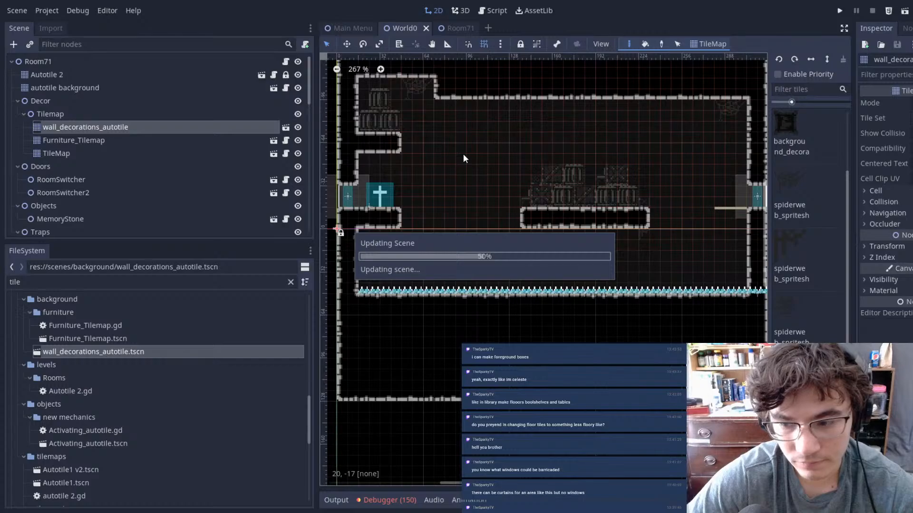
pyautogui.moveTo(680, 225); pyautogui.dragTo(360, 238, button='middle')
pyautogui.scroll(-7, 359, 238)
pyautogui.moveTo(390, 199); pyautogui.dragTo(521, 235, button='middle')
pyautogui.scroll(2, 521, 235)
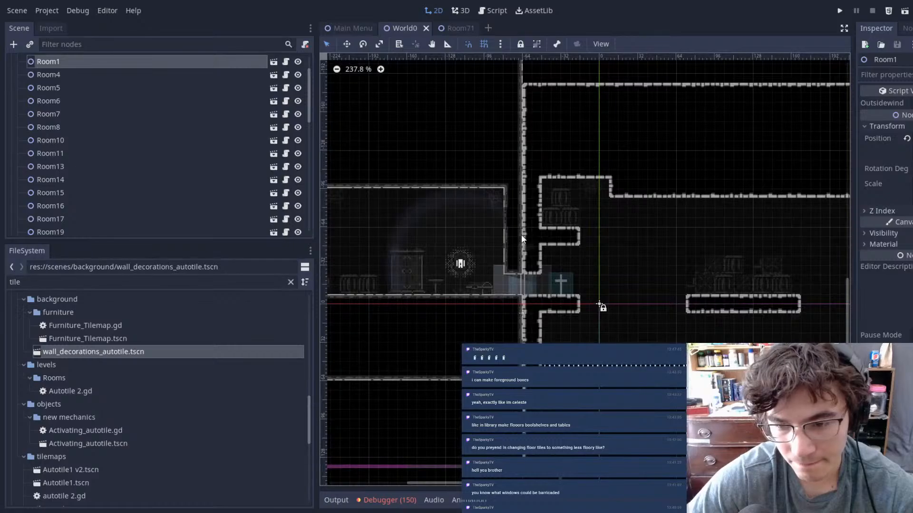
pyautogui.click(570, 285)
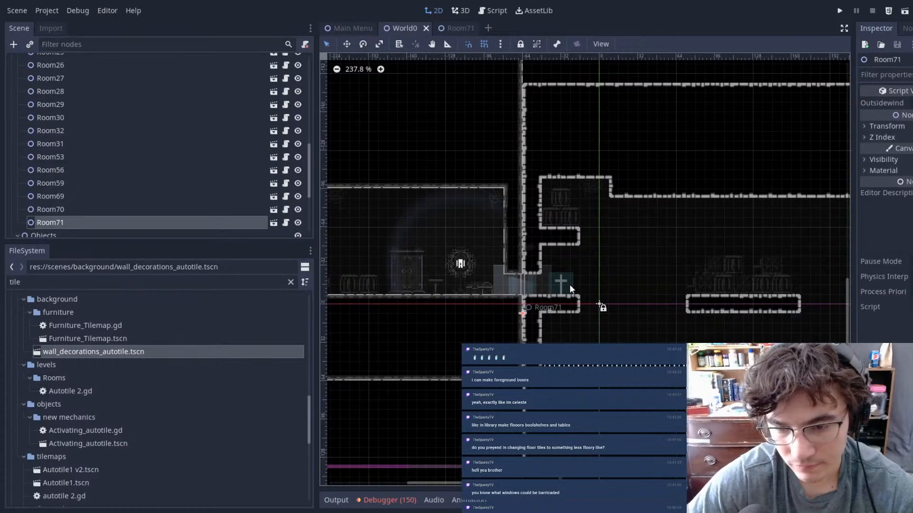
pyautogui.scroll(-4, 589, 276)
pyautogui.scroll(4, 587, 235)
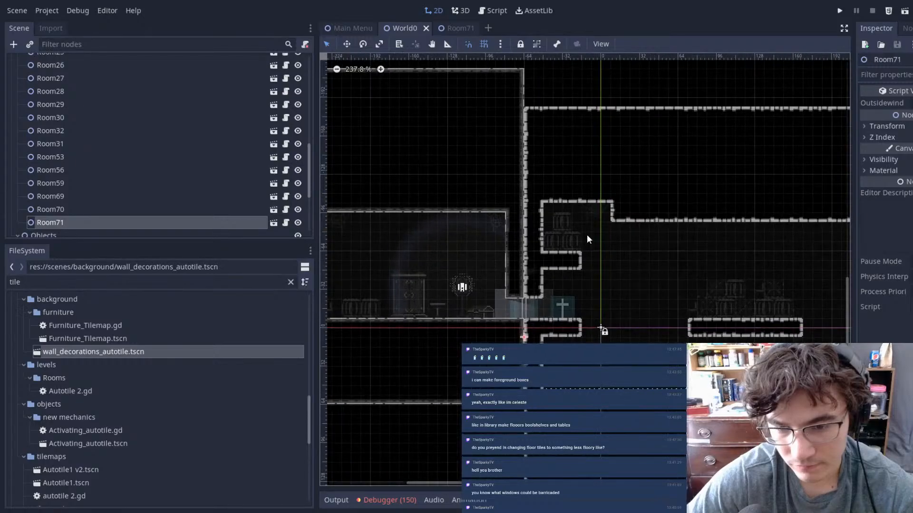
pyautogui.scroll(1, 587, 241)
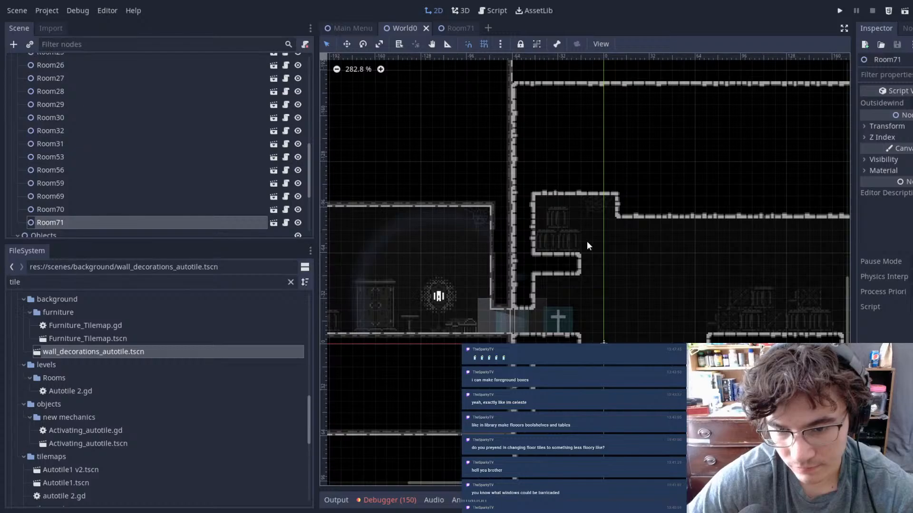
# - Find and select Room19, the spiked-platform room farther along World0
pyautogui.moveTo(587, 241); pyautogui.dragTo(416, 333, button='middle')
pyautogui.scroll(-8, 478, 278)
pyautogui.moveTo(421, 271); pyautogui.dragTo(533, 244, button='middle')
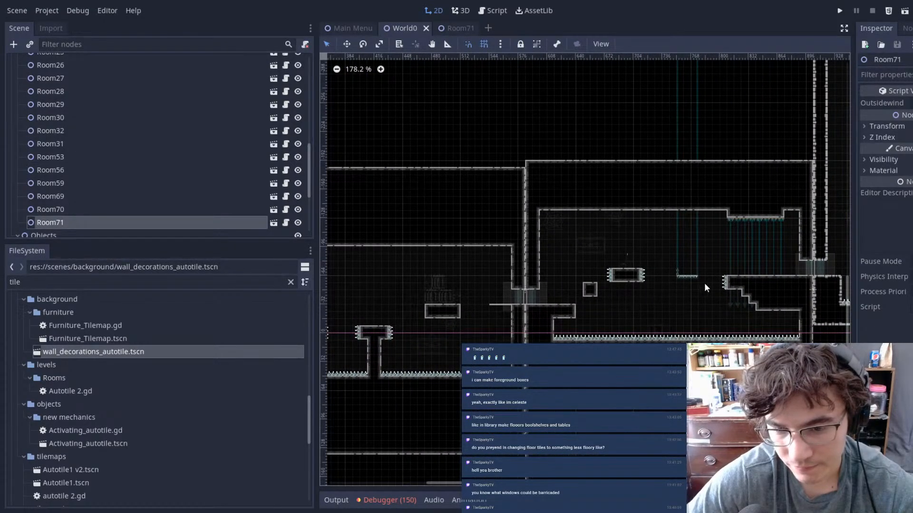
pyautogui.scroll(2, 635, 290)
pyautogui.doubleClick(708, 270)
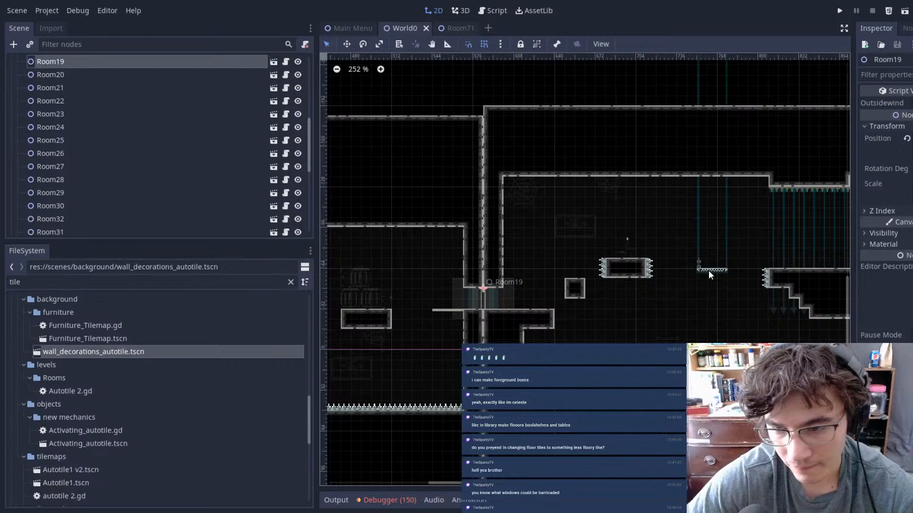
# - Delete the row of falling spikes hanging from the lowered ceiling section near Room19's exit
pyautogui.scroll(4, 623, 198)
pyautogui.moveTo(499, 110); pyautogui.dragTo(734, 184)
pyautogui.press('Delete')
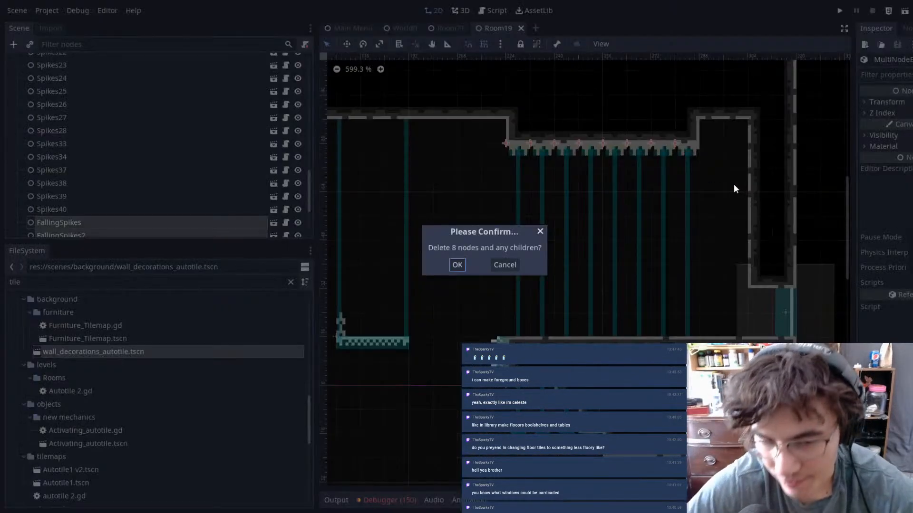
pyautogui.click(463, 268)
# - Erase the furniture piece standing on the floating spiked platform from Room19's Furniture_Tilemap layer
pyautogui.scroll(-4, 552, 244)
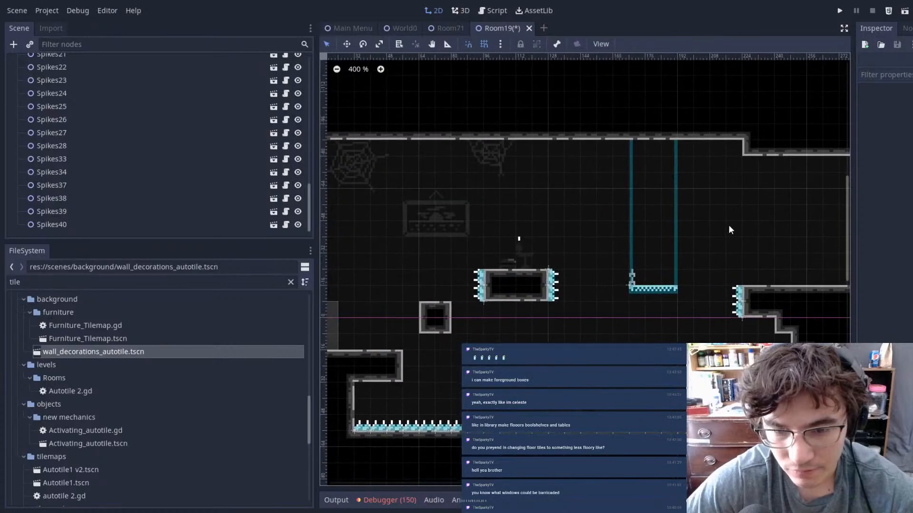
pyautogui.scroll(1, 604, 235)
pyautogui.scroll(10, 115, 109)
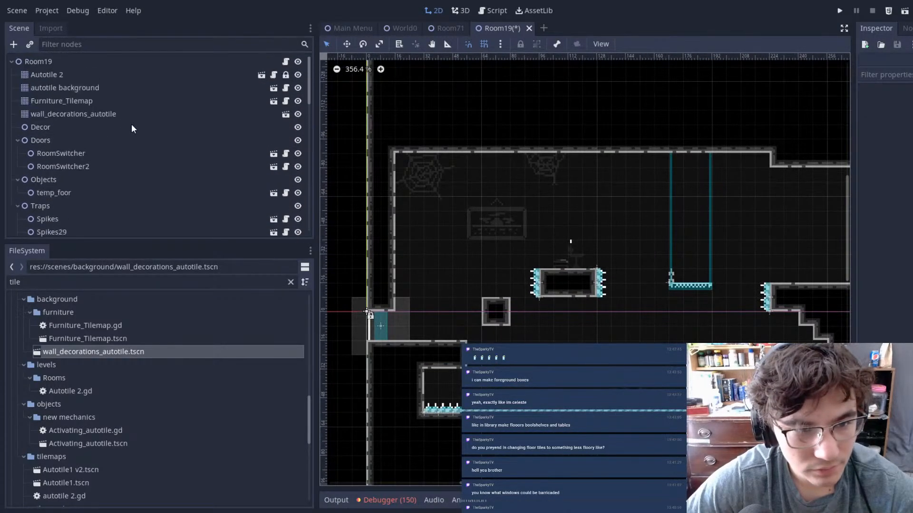
pyautogui.click(65, 101)
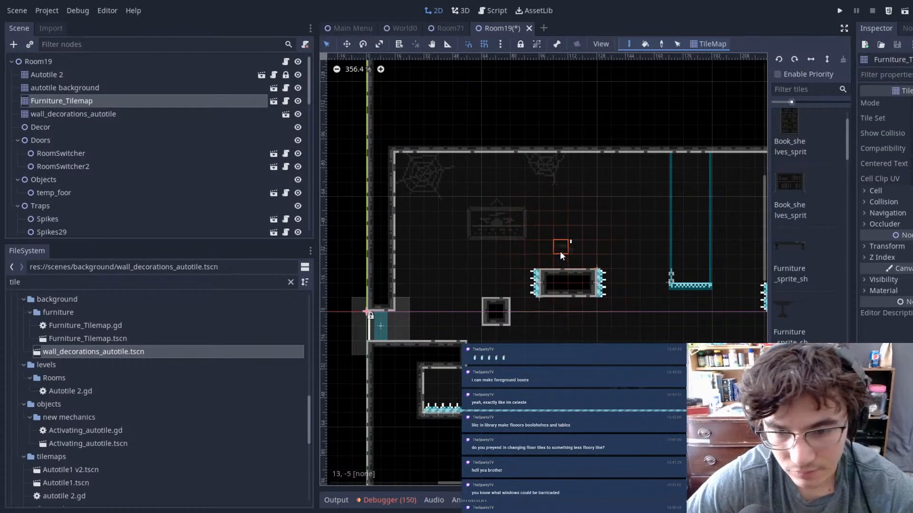
pyautogui.moveTo(625, 252); pyautogui.dragTo(508, 246, button='middle')
pyautogui.scroll(-7, 566, 275)
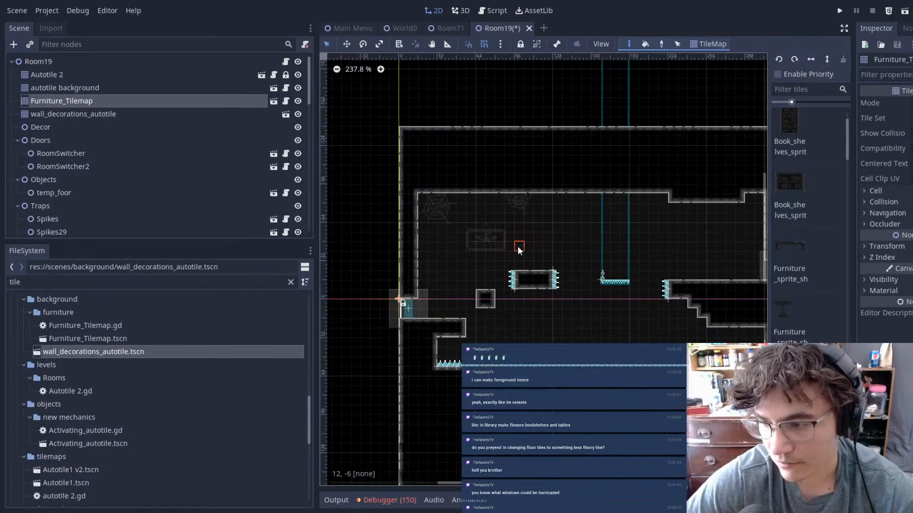
pyautogui.scroll(1, 517, 246)
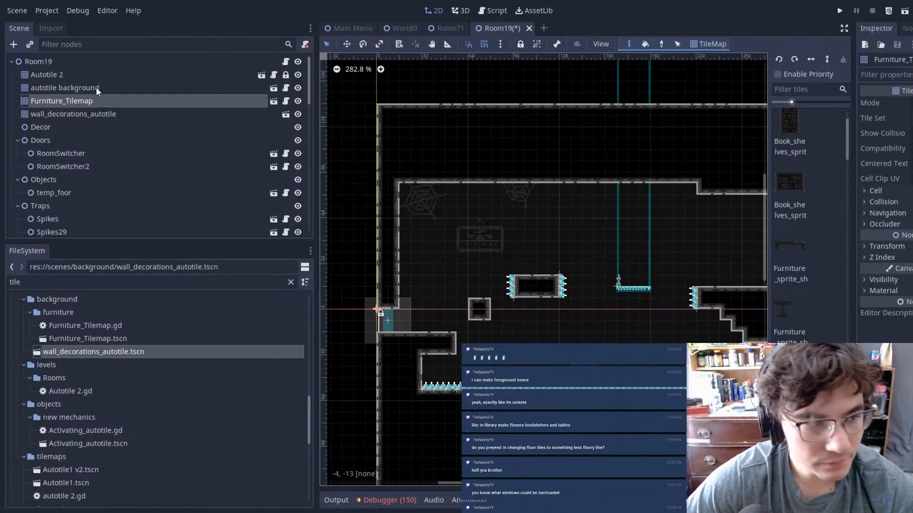
# - Erase the small square block beside the floating spiked platform from the Autotile 2 layer
pyautogui.click(66, 76)
pyautogui.scroll(3, 462, 317)
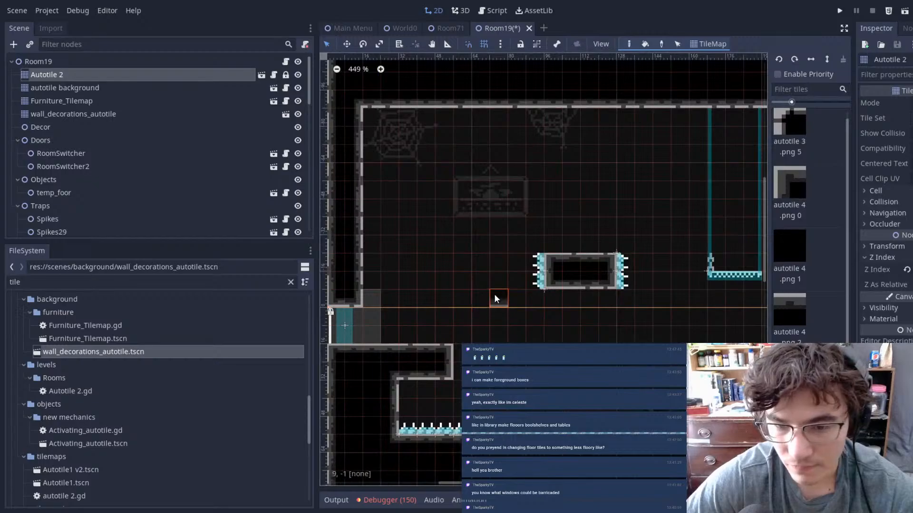
pyautogui.moveTo(604, 241); pyautogui.dragTo(495, 274, button='middle')
pyautogui.moveTo(671, 287); pyautogui.dragTo(528, 295, button='middle')
pyautogui.scroll(-4, 529, 294)
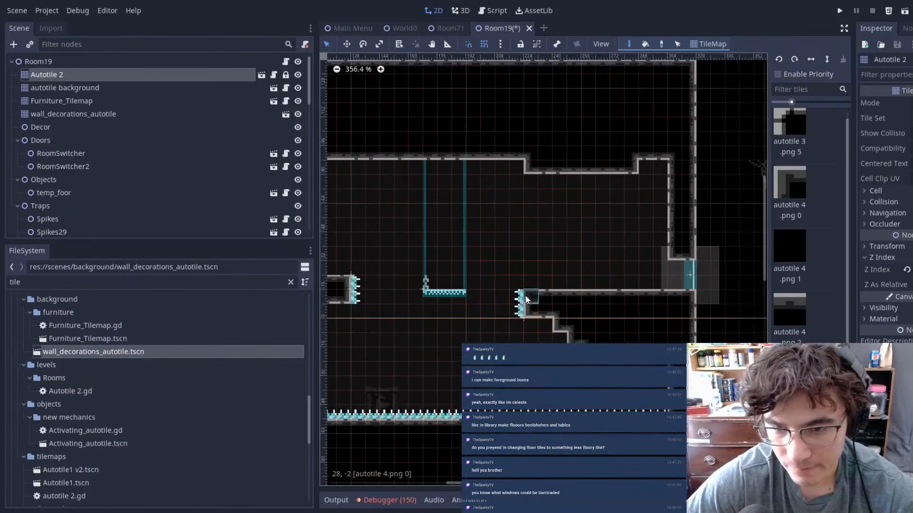
# - Extend the lowered ceiling section to the right wall and leftward to the second spiderweb using the autotile 4.png 0 tile
pyautogui.scroll(3, 550, 199)
pyautogui.keyDown('ctrl'); pyautogui.click(594, 157); pyautogui.keyUp('ctrl')
pyautogui.moveTo(602, 158); pyautogui.dragTo(686, 158)
pyautogui.moveTo(534, 167); pyautogui.dragTo(691, 190, button='middle')
pyautogui.moveTo(691, 193); pyautogui.dragTo(476, 190)
pyautogui.moveTo(476, 190); pyautogui.dragTo(626, 193, button='middle')
# - Build a ceiling block three tiles wide and two tiles deep between the two spiderwebs
pyautogui.scroll(-3, 622, 208)
pyautogui.scroll(3, 618, 208)
pyautogui.moveTo(518, 195); pyautogui.dragTo(483, 196)
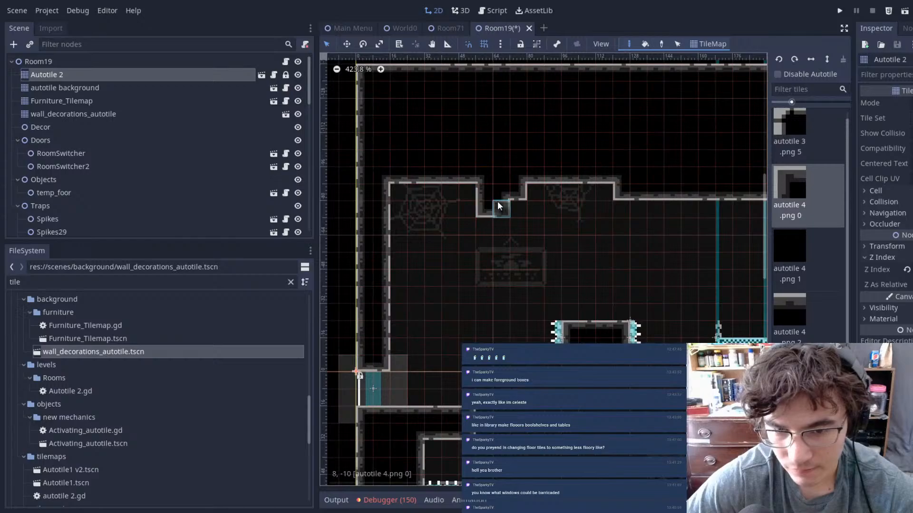
pyautogui.moveTo(599, 194); pyautogui.dragTo(566, 199, button='middle')
pyautogui.scroll(-3, 568, 209)
pyautogui.scroll(3, 571, 217)
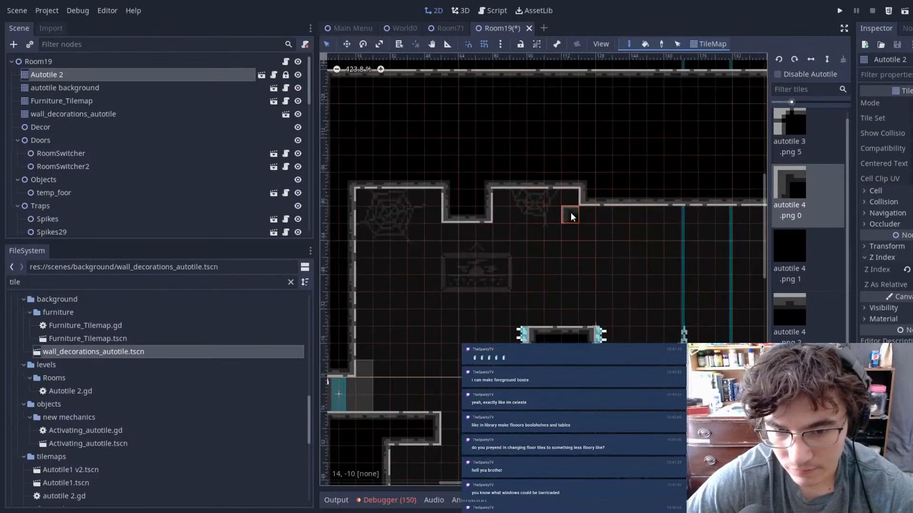
# - Erase all wall tiles of the floating platform between the two rows of side spikes
pyautogui.scroll(-6, 571, 218)
pyautogui.moveTo(684, 228); pyautogui.dragTo(581, 205, button='middle')
pyautogui.scroll(1, 581, 204)
pyautogui.scroll(2, 464, 241)
pyautogui.scroll(3, 407, 271)
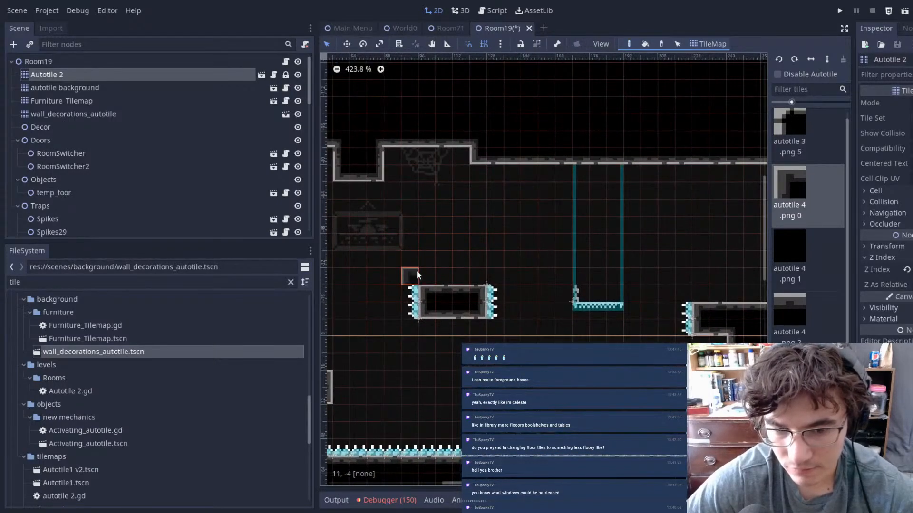
pyautogui.scroll(1, 511, 326)
pyautogui.moveTo(425, 293); pyautogui.dragTo(523, 280, button='middle')
pyautogui.scroll(-1, 454, 251)
# - Delete the spike nodes left hanging on both sides of the erased floating platform
pyautogui.click(65, 64)
pyautogui.moveTo(467, 239); pyautogui.dragTo(636, 320)
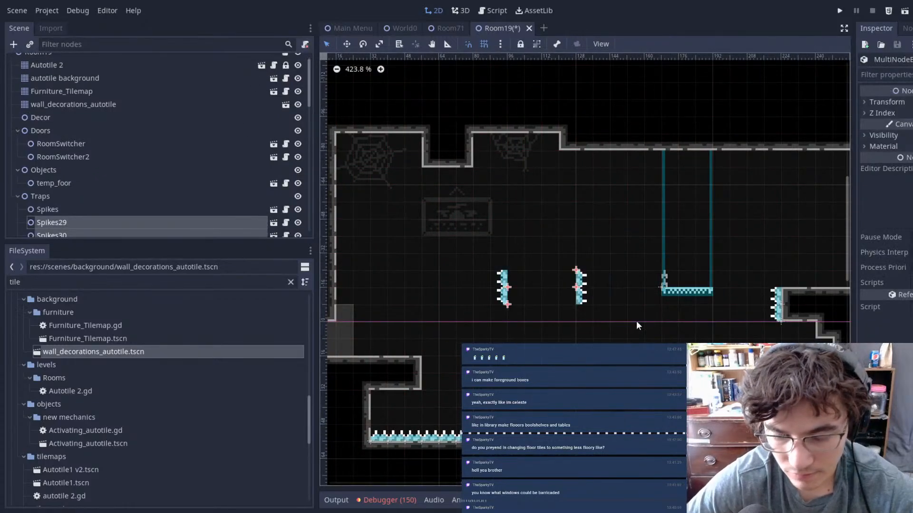
pyautogui.press('Delete')
pyautogui.click(458, 264)
pyautogui.moveTo(486, 247); pyautogui.dragTo(593, 365)
pyautogui.press('Delete')
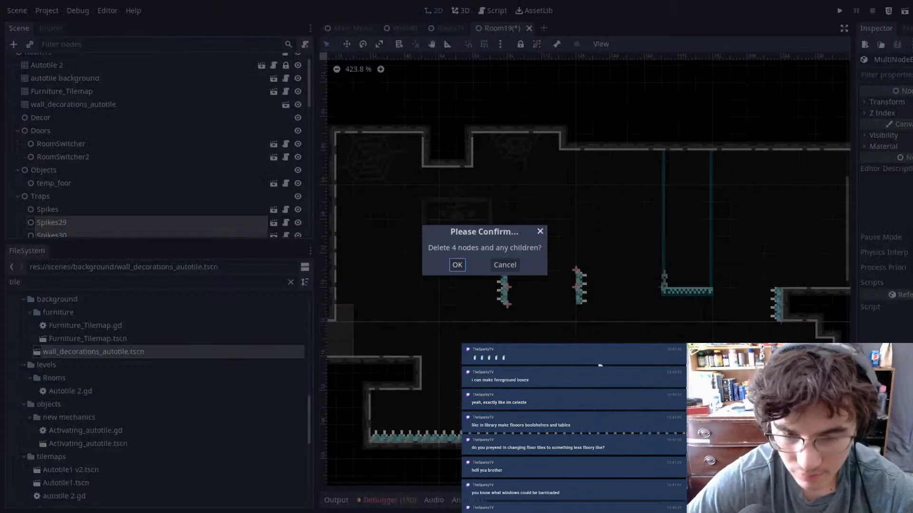
pyautogui.click(457, 264)
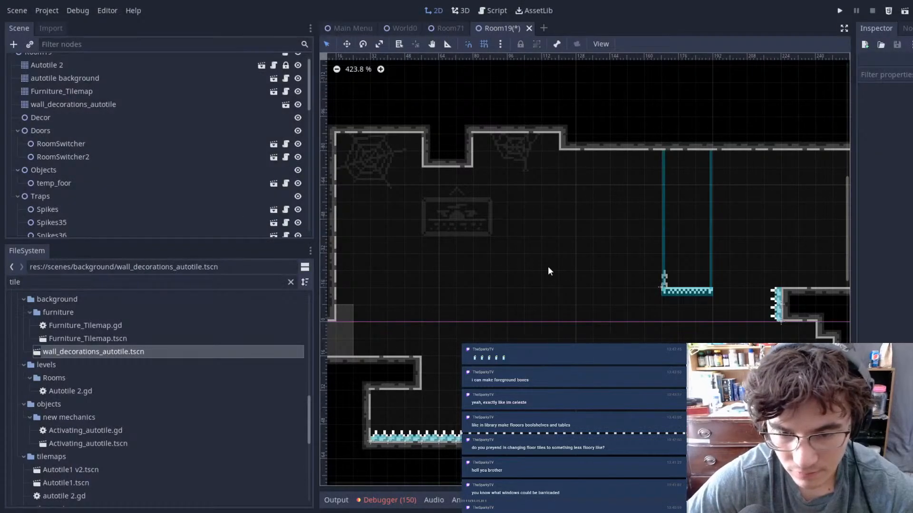
# - Check Room19's tile layers and look over the cleared room's overall layout
pyautogui.scroll(1, 100, 104)
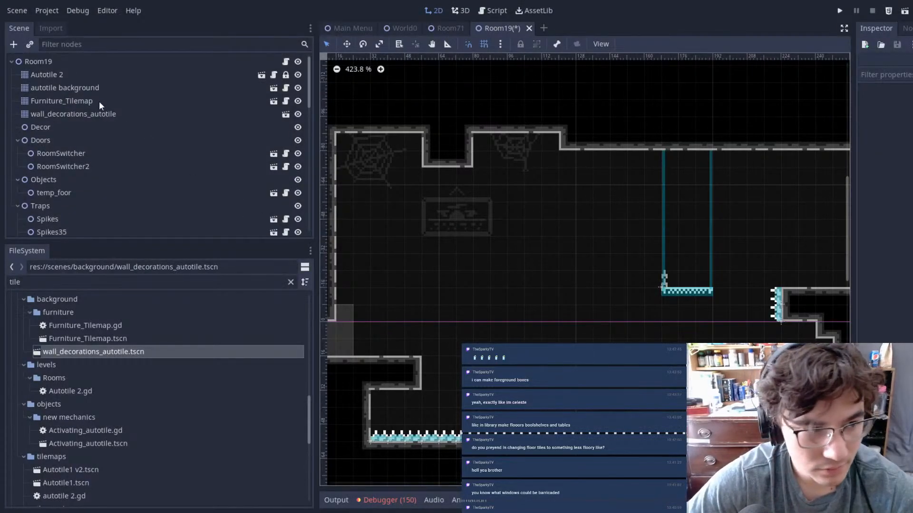
pyautogui.click(61, 75)
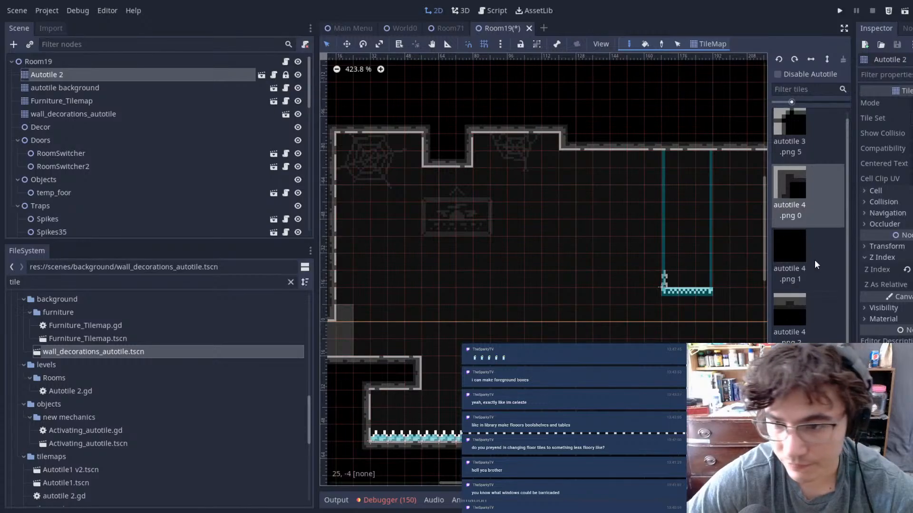
pyautogui.click(72, 87)
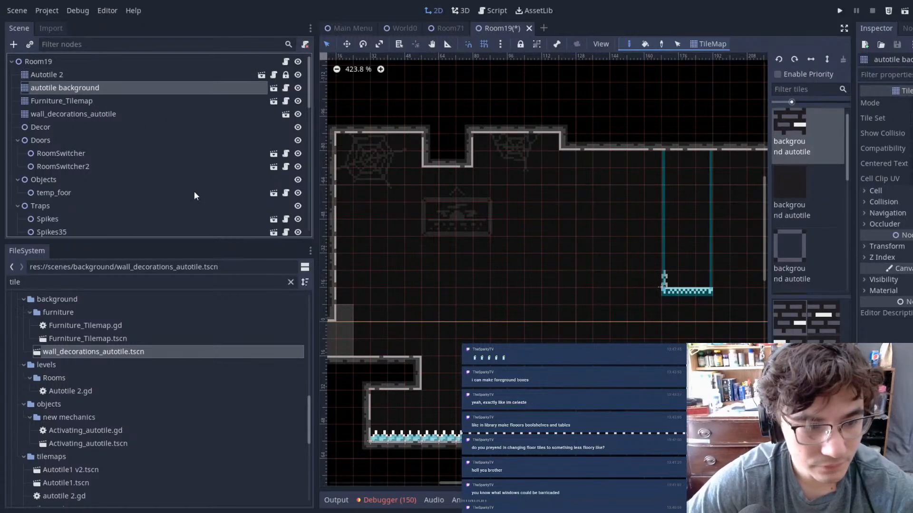
pyautogui.click(56, 63)
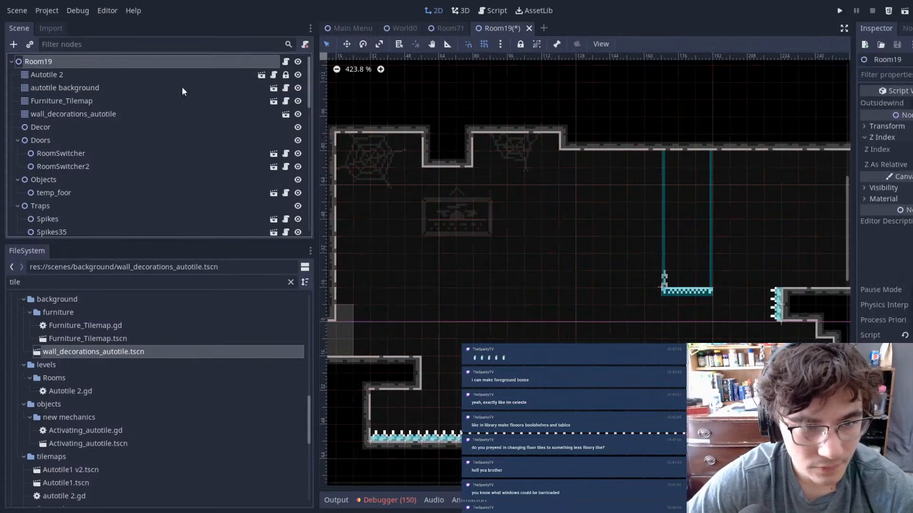
pyautogui.scroll(-2, 457, 224)
pyautogui.moveTo(756, 257); pyautogui.dragTo(718, 235, button='middle')
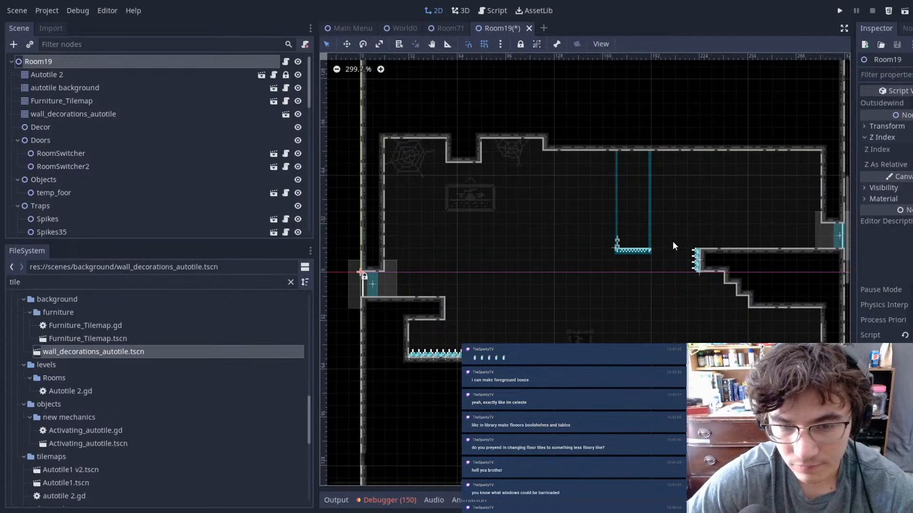
pyautogui.scroll(-1, 72, 104)
pyautogui.scroll(1, 67, 74)
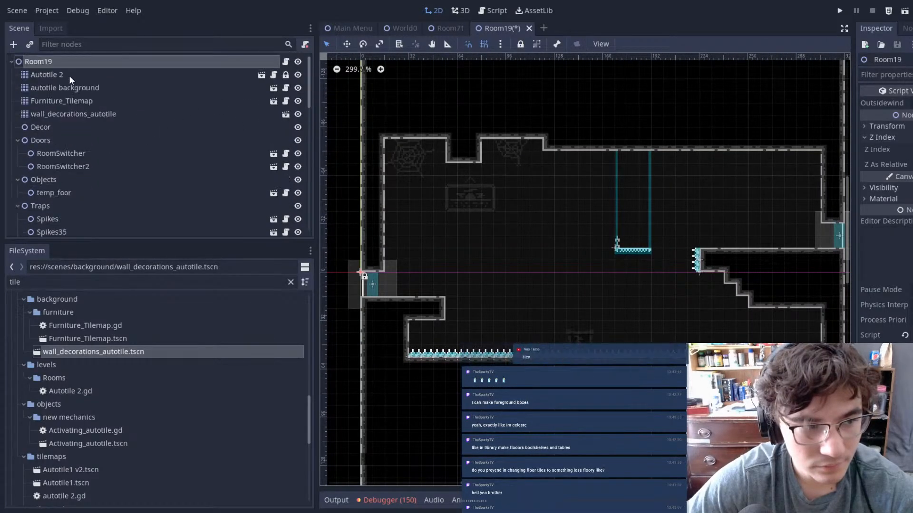
# - Build a three-tile-wide pillar at the end of the entrance ledge and fill the pit area beneath the ledge with wall tiles
pyautogui.click(70, 75)
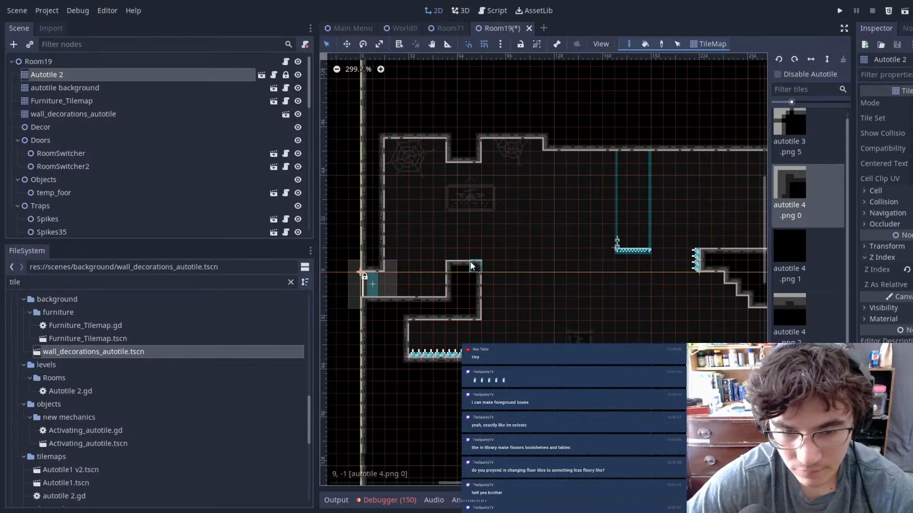
pyautogui.keyDown('ctrl'); pyautogui.keyDown('shift'); pyautogui.moveTo(416, 327); pyautogui.dragTo(476, 351); pyautogui.keyUp('shift'); pyautogui.keyUp('ctrl')
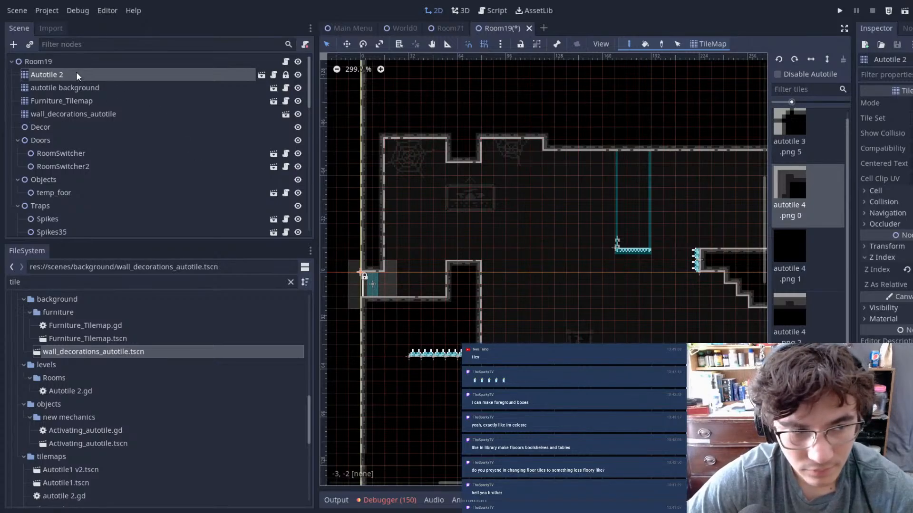
# - Raise the entrance pillar by one tile, trying out one more row on top and erasing it
pyautogui.moveTo(606, 225); pyautogui.dragTo(559, 257, button='middle')
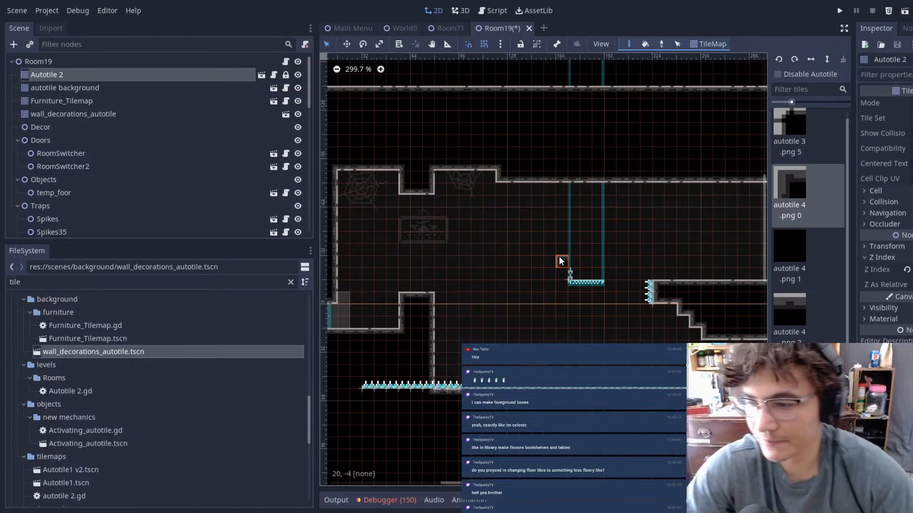
pyautogui.scroll(5, 554, 139)
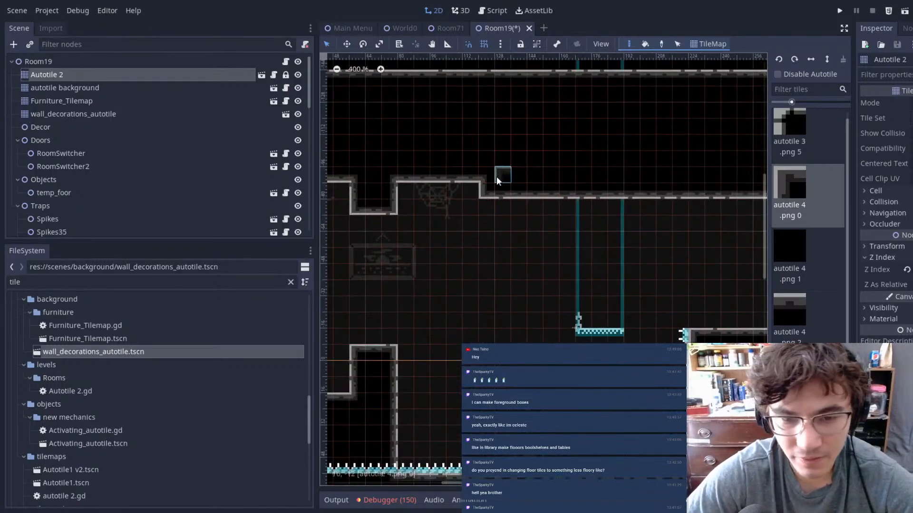
pyautogui.scroll(-6, 497, 200)
pyautogui.scroll(8, 573, 292)
pyautogui.moveTo(445, 283); pyautogui.dragTo(597, 265, button='middle')
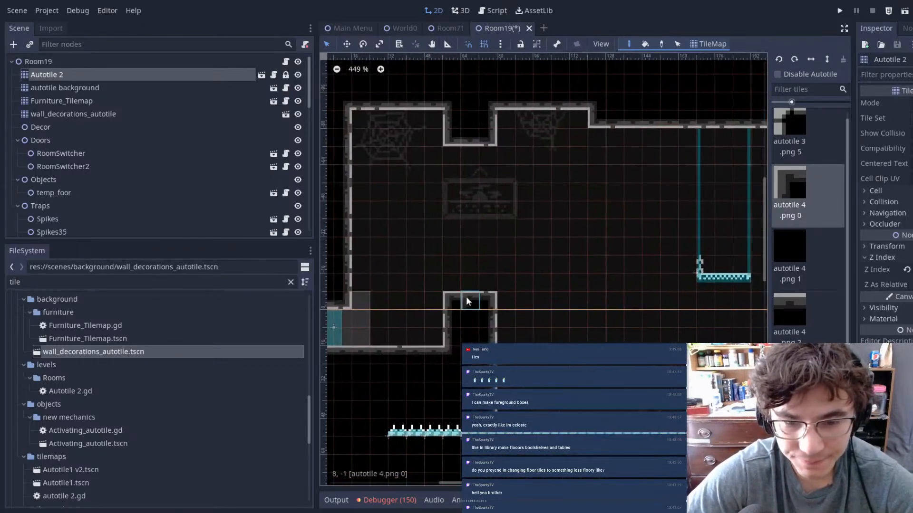
pyautogui.moveTo(633, 217); pyautogui.dragTo(548, 300, button='middle')
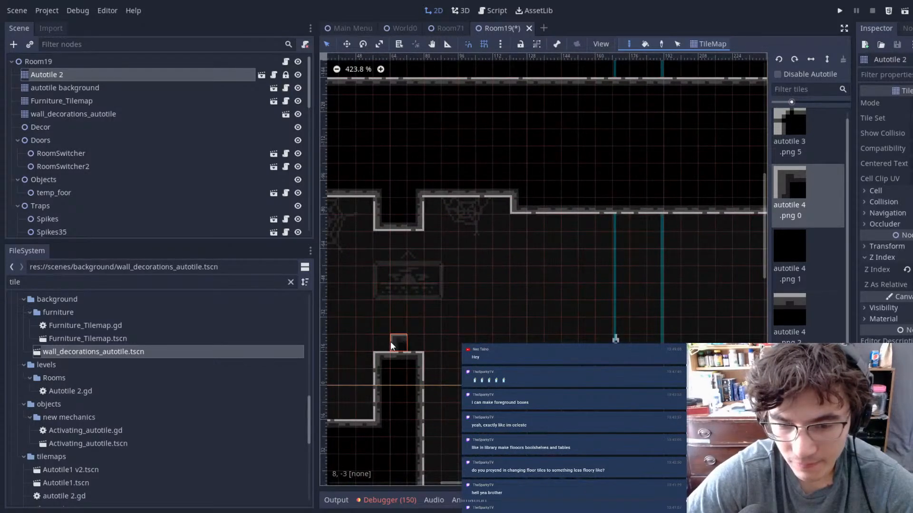
pyautogui.moveTo(386, 345); pyautogui.dragTo(418, 342)
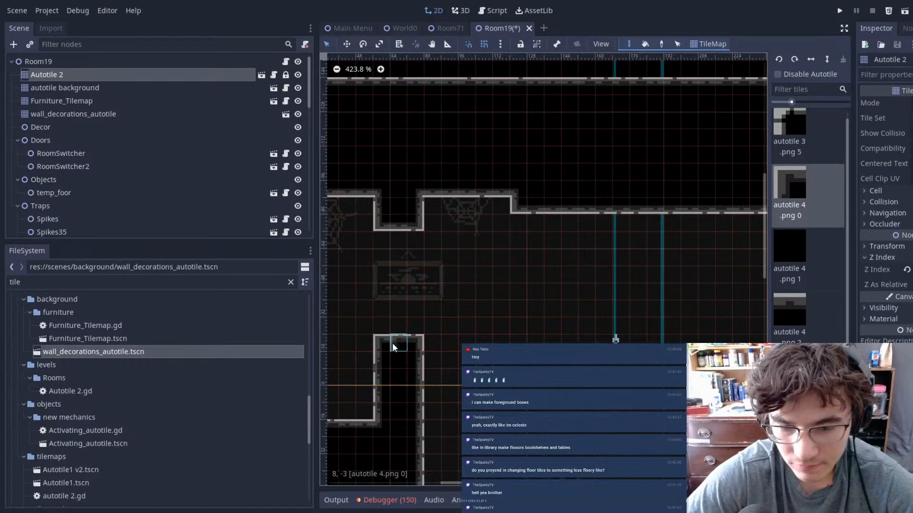
pyautogui.moveTo(393, 347); pyautogui.dragTo(399, 341, button='right')
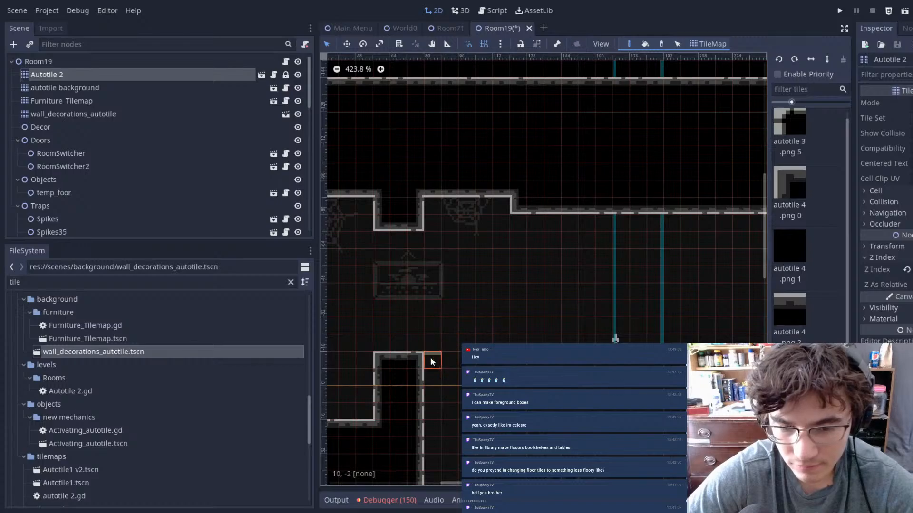
# - Extend a thin three-tile platform to the right from the pillar's top and save Room19
pyautogui.scroll(-9, 553, 250)
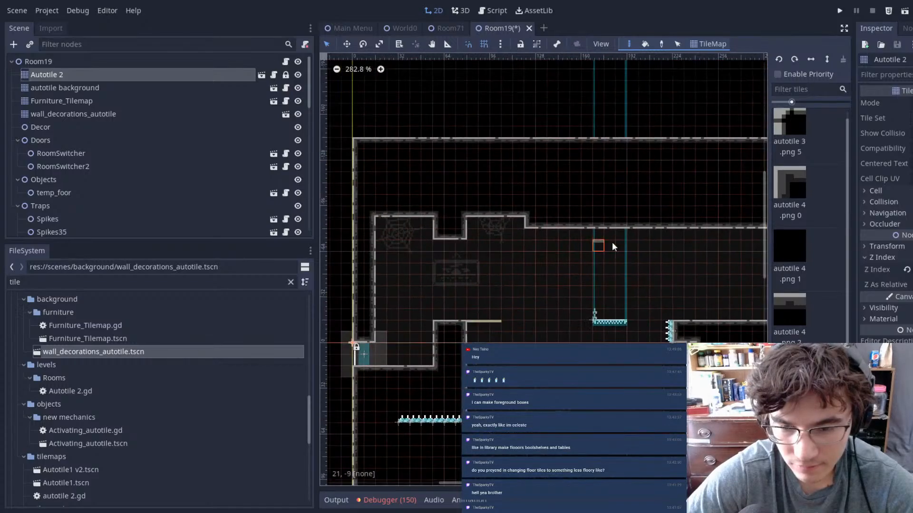
pyautogui.moveTo(623, 235); pyautogui.dragTo(530, 212, button='middle')
pyautogui.hotkey('ctrl', 's')
pyautogui.scroll(4, 535, 233)
pyautogui.moveTo(613, 191); pyautogui.dragTo(659, 189, button='middle')
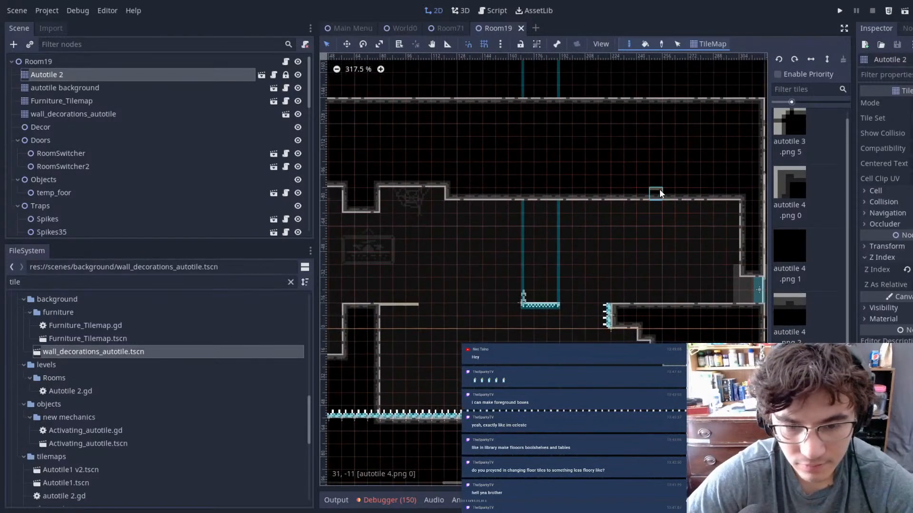
pyautogui.scroll(-1, 656, 188)
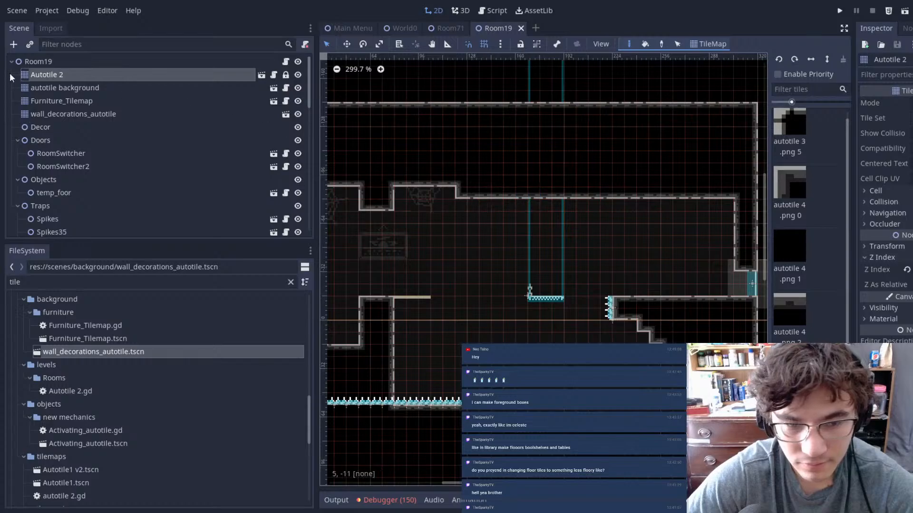
# - Add an instance of Furniture_boxes_Tilemap.tscn to Room19's scene tree under Doors
pyautogui.click(60, 63)
pyautogui.scroll(-7, 608, 246)
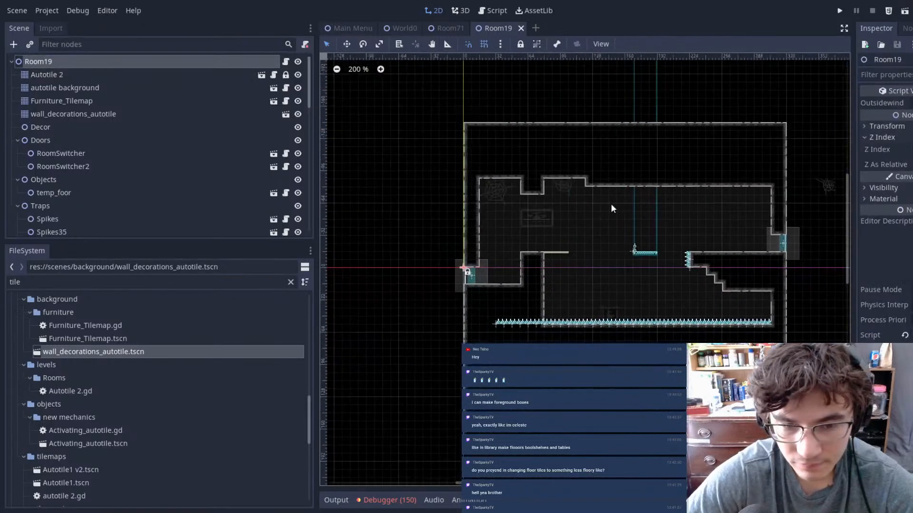
pyautogui.scroll(5, 611, 203)
pyautogui.scroll(3, 343, 205)
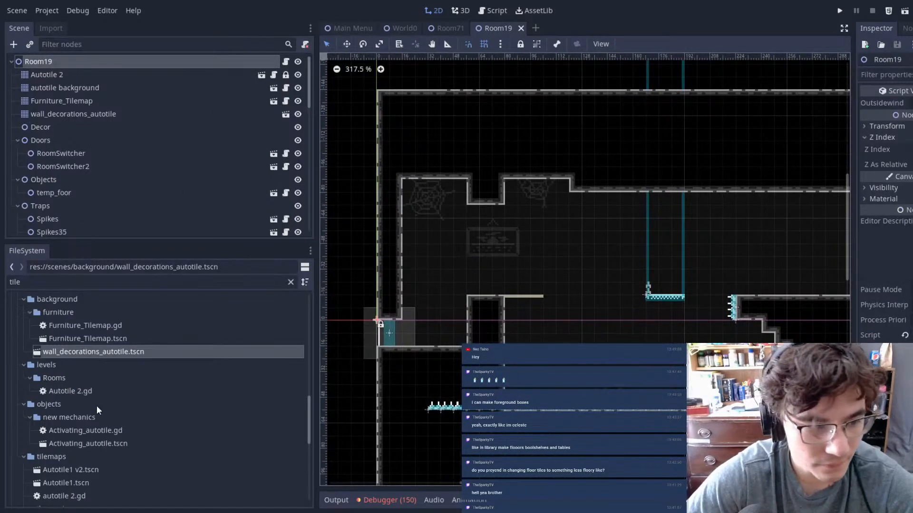
pyautogui.scroll(-5, 119, 333)
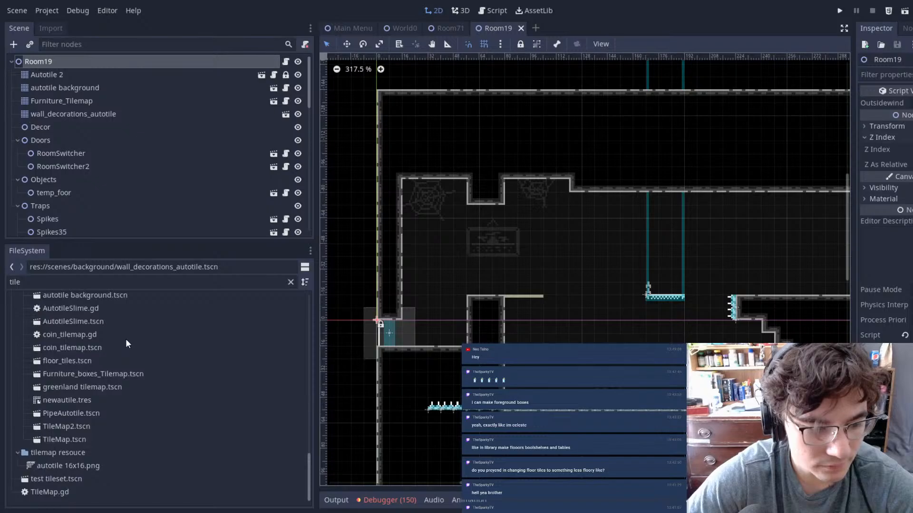
pyautogui.moveTo(122, 374); pyautogui.dragTo(67, 143)
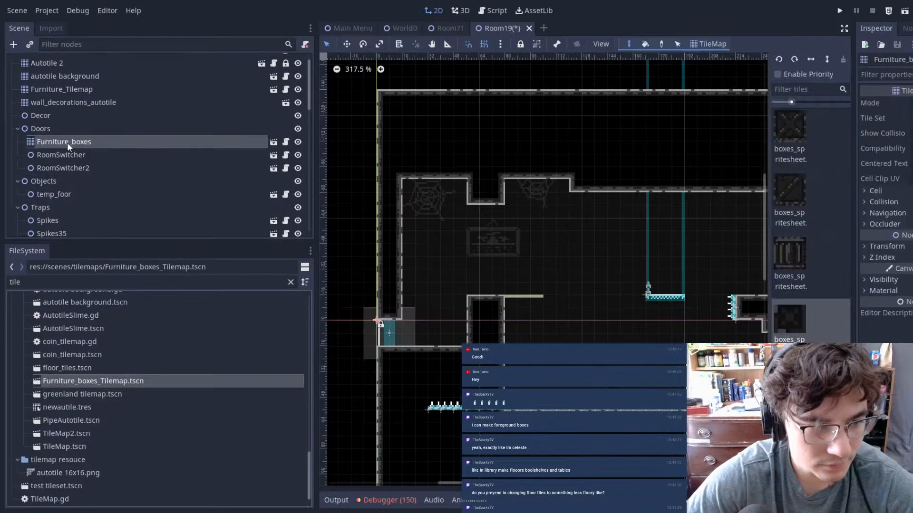
# - Stack three crates on the entrance pillar: a slatted crate beside an X-braced one, with a diagonal-braced crate on top
pyautogui.scroll(1, 447, 271)
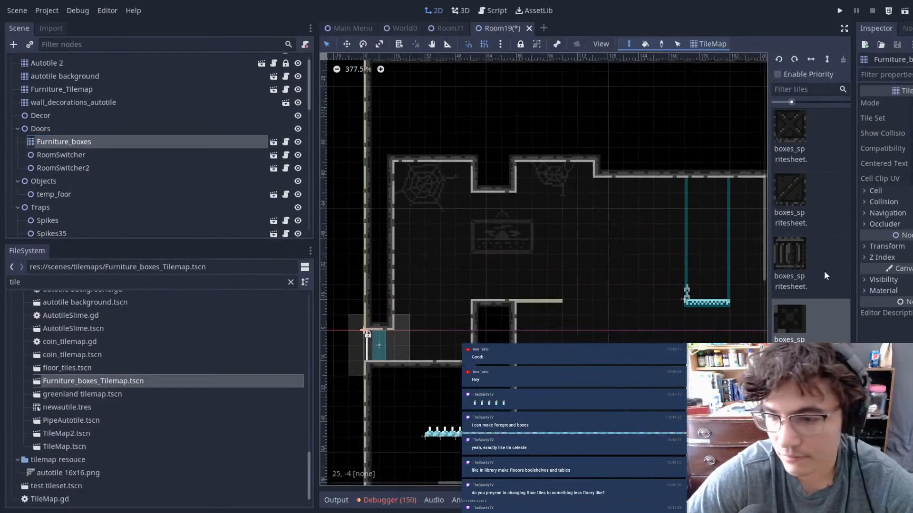
pyautogui.click(797, 243)
pyautogui.scroll(2, 568, 259)
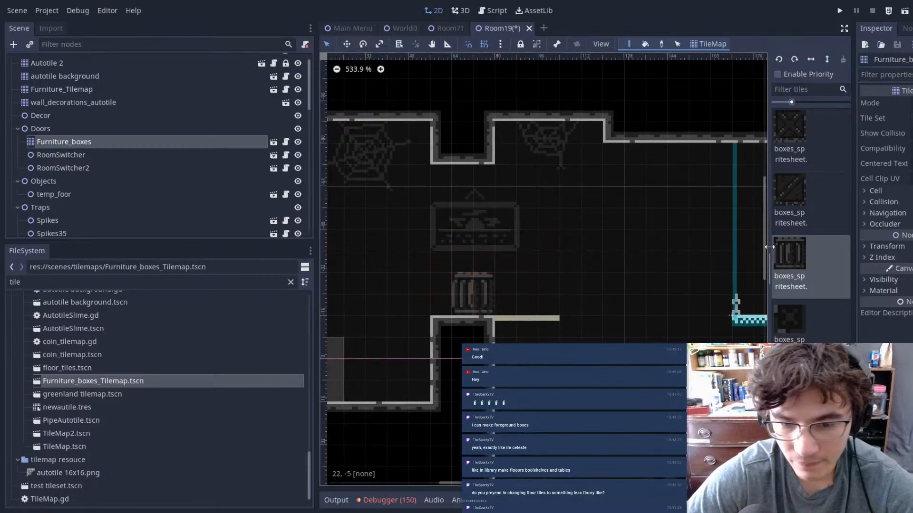
pyautogui.click(789, 179)
pyautogui.click(789, 123)
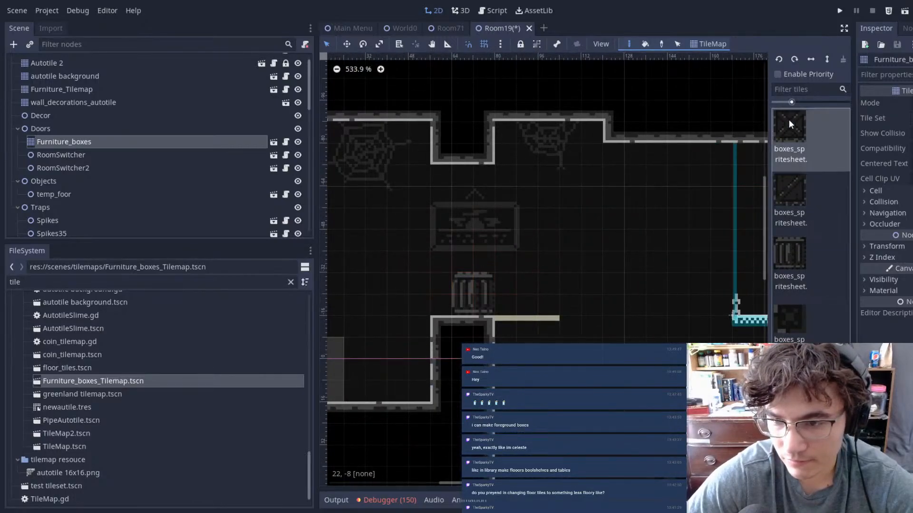
pyautogui.click(505, 280)
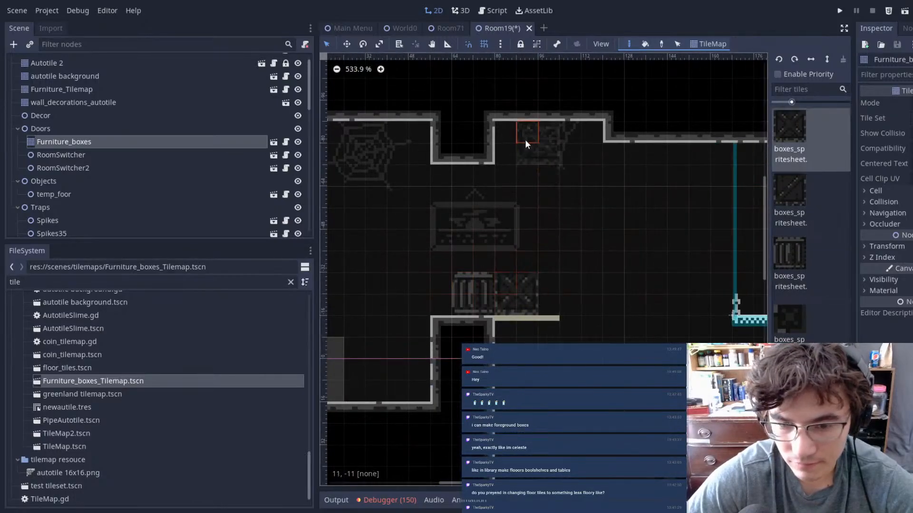
pyautogui.click(789, 193)
pyautogui.click(492, 249)
# - Place a spiderweb from wall_decorations_autotile in the ceiling corner of Room19 above the exit doorway
pyautogui.moveTo(671, 230); pyautogui.dragTo(500, 269, button='middle')
pyautogui.click(92, 105)
pyautogui.scroll(-5, 627, 233)
pyautogui.moveTo(744, 214); pyautogui.dragTo(595, 218, button='middle')
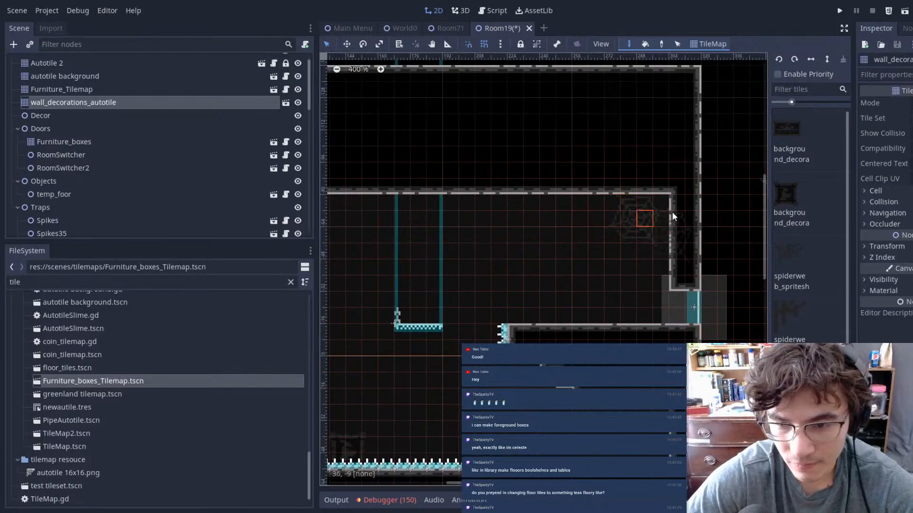
pyautogui.moveTo(533, 222); pyautogui.dragTo(710, 186, button='middle')
pyautogui.moveTo(577, 203)
pyautogui.mouseDown(button='middle')
pyautogui.moveTo(706, 205)
pyautogui.moveTo(438, 234)
pyautogui.mouseUp(button='middle')
pyautogui.rightClick(663, 198)
pyautogui.scroll(-3, 837, 263)
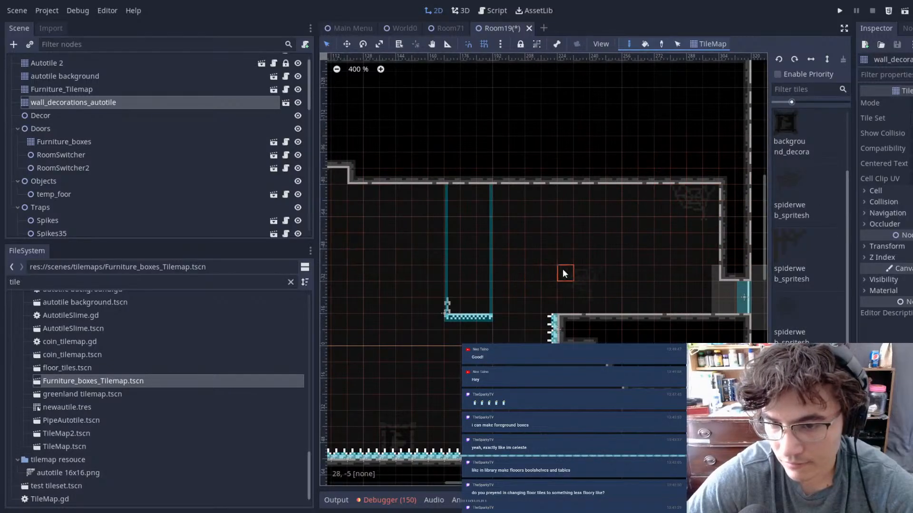
pyautogui.moveTo(563, 270); pyautogui.dragTo(726, 252, button='middle')
pyautogui.scroll(1, 809, 234)
pyautogui.scroll(-1, 578, 275)
pyautogui.scroll(5, 666, 272)
pyautogui.moveTo(663, 270); pyautogui.dragTo(357, 212, button='middle')
pyautogui.scroll(1, 50, 117)
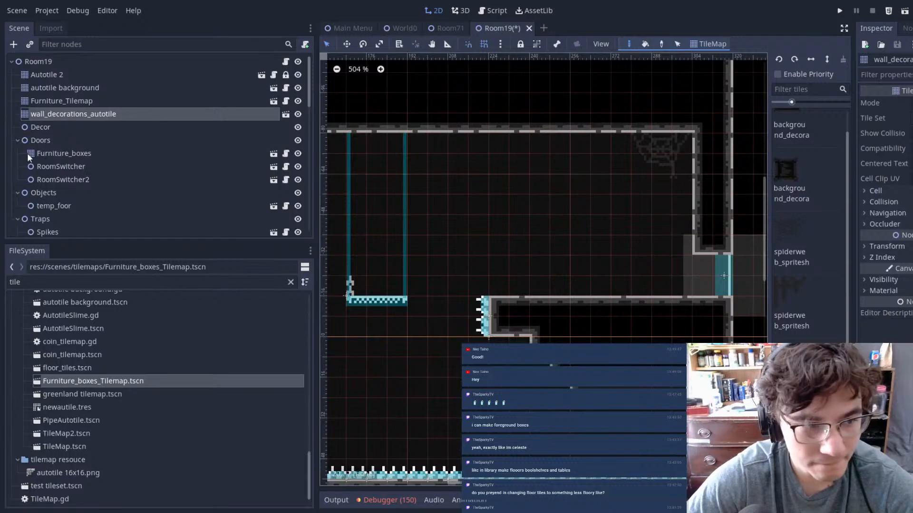
pyautogui.click(57, 153)
pyautogui.press('f')
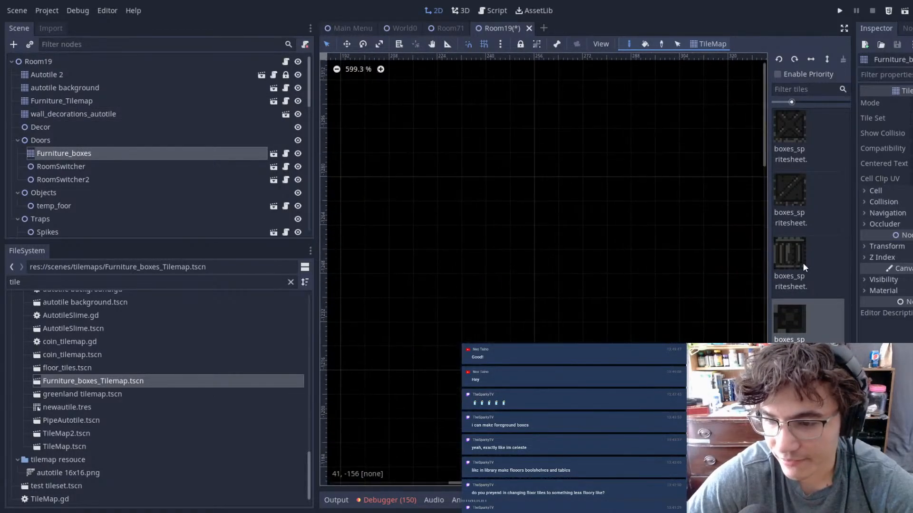
pyautogui.scroll(-20, 516, 261)
pyautogui.scroll(20, 503, 225)
pyautogui.scroll(8, 494, 212)
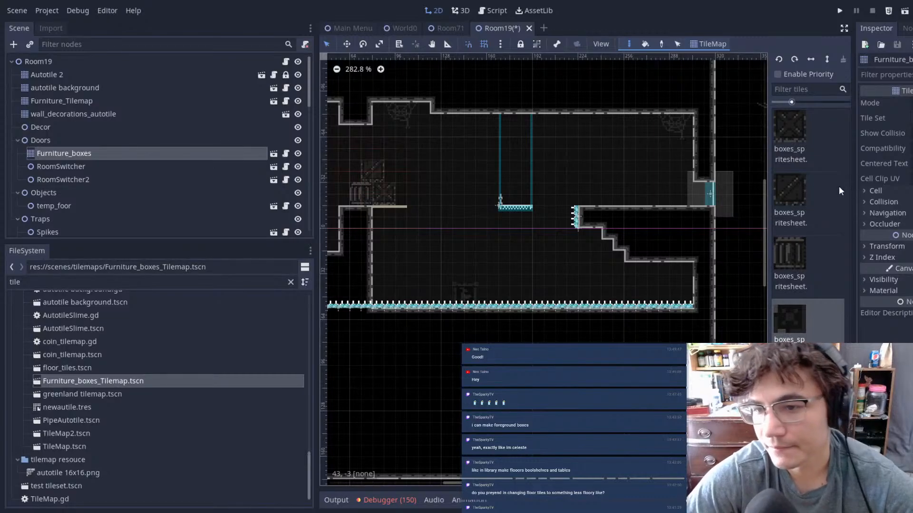
pyautogui.moveTo(606, 205); pyautogui.dragTo(479, 233, button='middle')
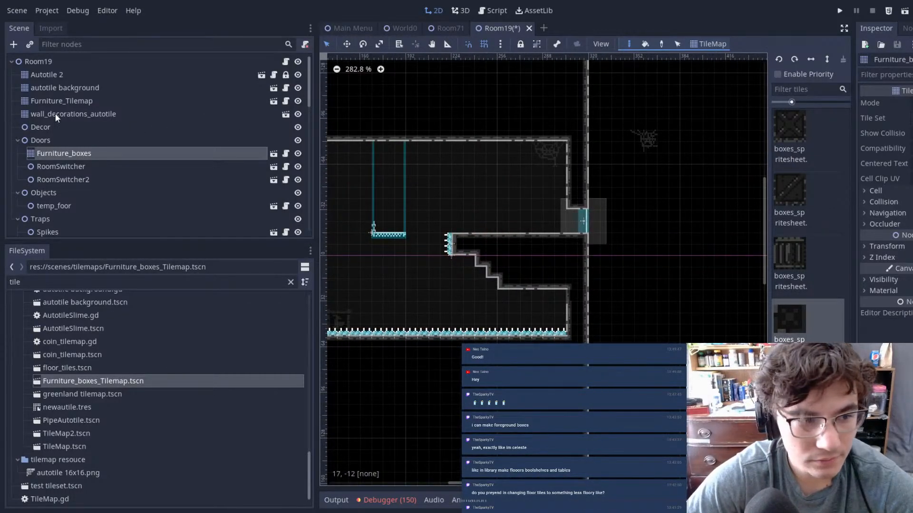
# - Regroup the Furniture_boxes and Furniture_Tilemap nodes under the Decor node in Room19's scene tree
pyautogui.moveTo(56, 101); pyautogui.dragTo(64, 140)
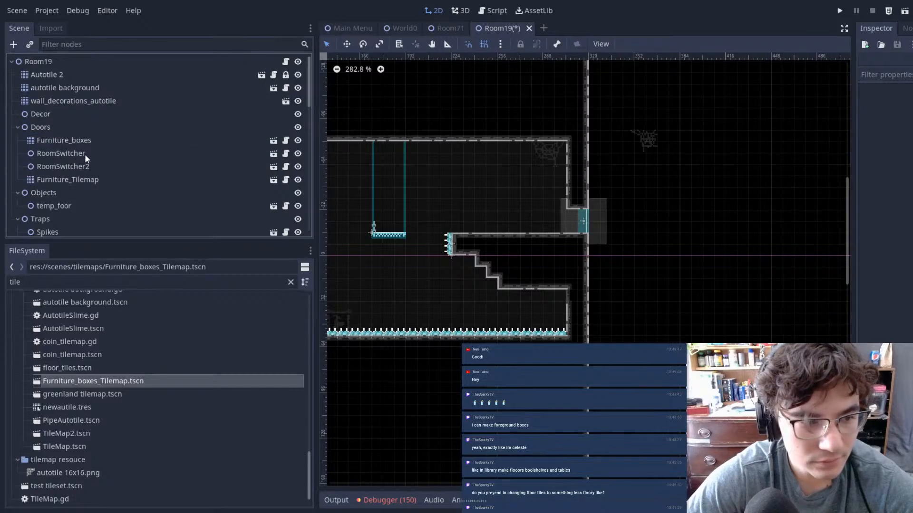
pyautogui.click(83, 142)
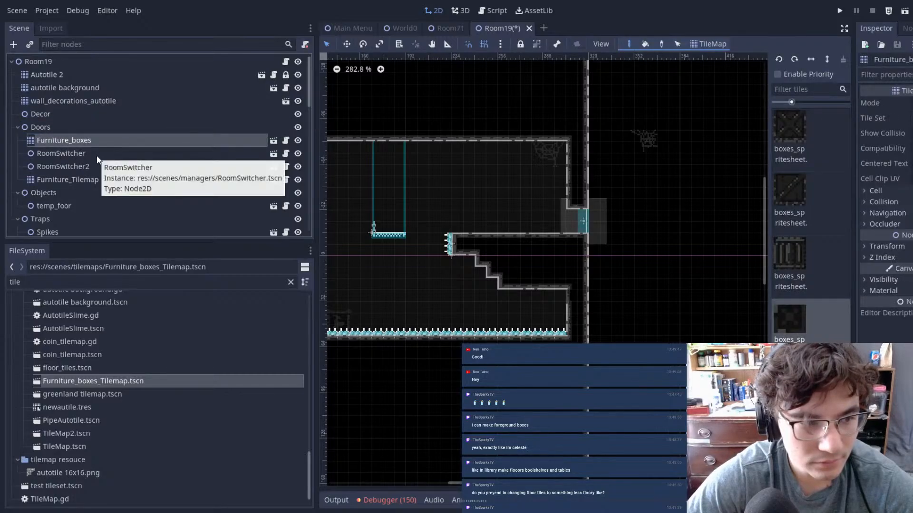
pyautogui.keyDown('ctrl'); pyautogui.click(59, 178); pyautogui.keyUp('ctrl')
pyautogui.moveTo(57, 141); pyautogui.dragTo(53, 113)
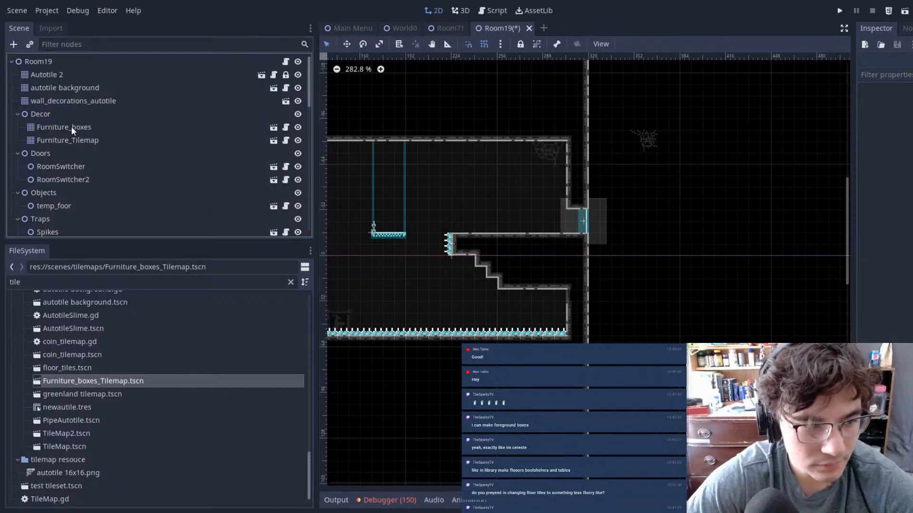
# - Place the tall candelabra tile from Furniture_Tilemap on the entrance pillar next to the crate stack
pyautogui.click(71, 126)
pyautogui.click(84, 138)
pyautogui.scroll(-5, 792, 193)
pyautogui.scroll(-5, 792, 193)
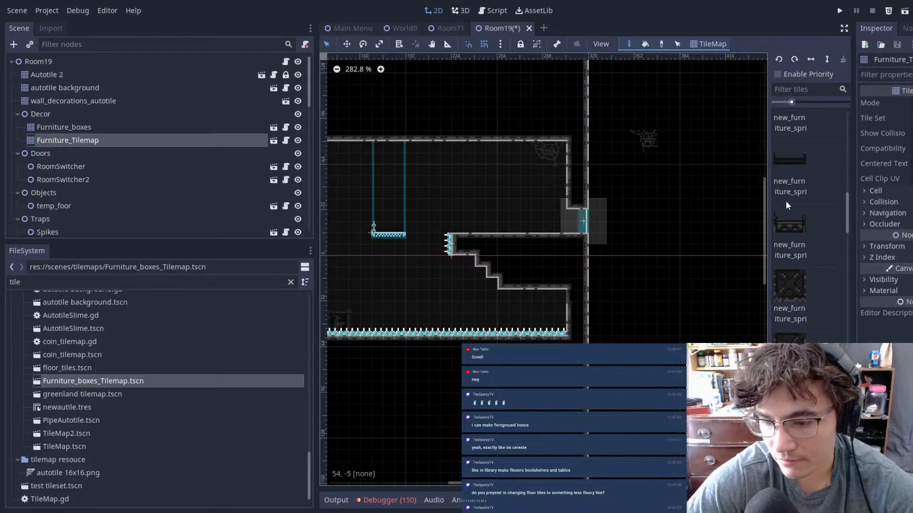
pyautogui.scroll(-3, 818, 201)
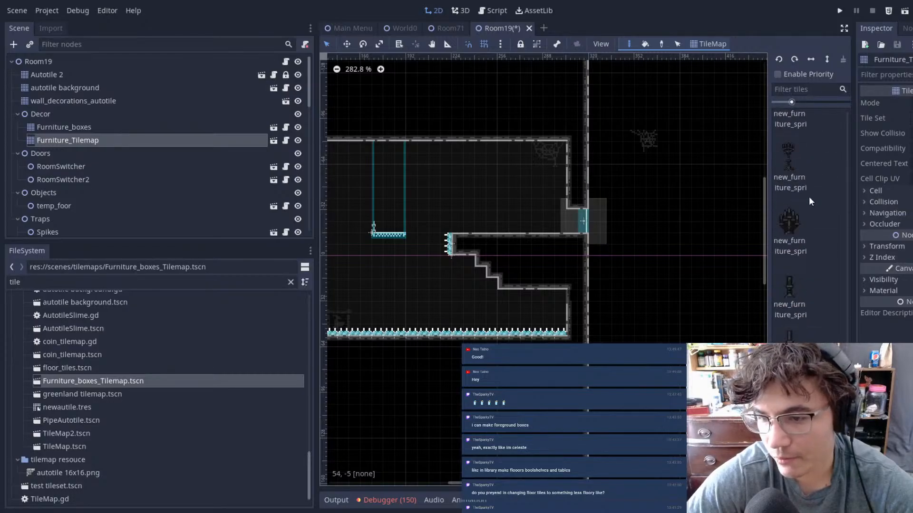
pyautogui.click(789, 162)
pyautogui.scroll(2, 511, 198)
pyautogui.moveTo(361, 168); pyautogui.dragTo(732, 158, button='middle')
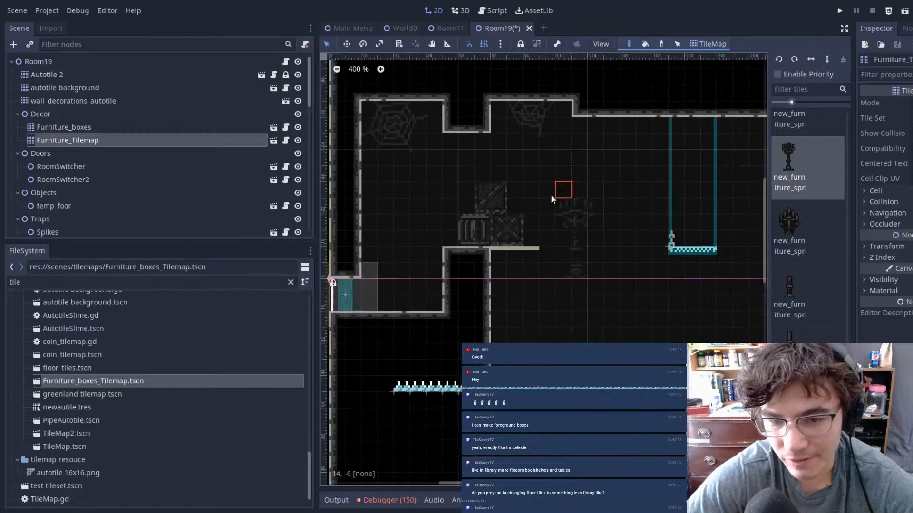
pyautogui.moveTo(389, 161); pyautogui.dragTo(427, 155, button='middle')
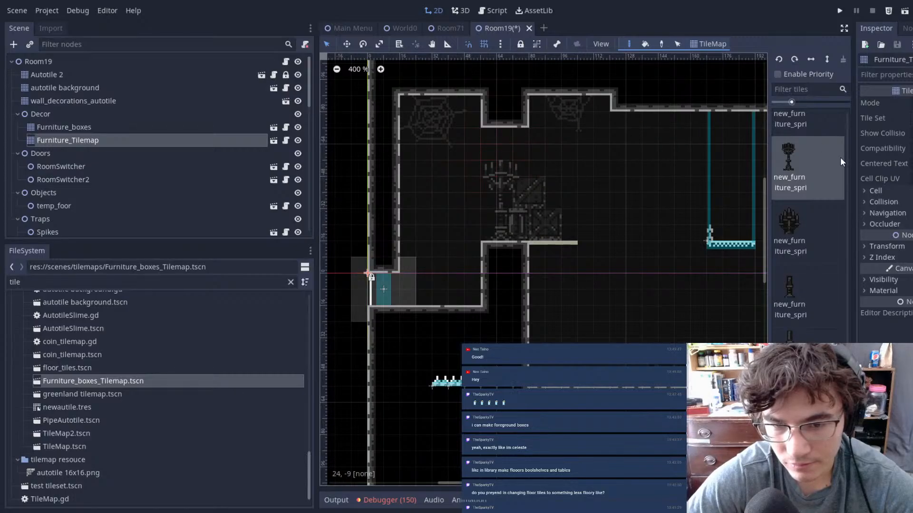
pyautogui.moveTo(614, 227)
pyautogui.mouseDown(button='middle')
pyautogui.moveTo(557, 233)
pyautogui.moveTo(609, 215)
pyautogui.mouseUp(button='middle')
# - Place a slatted crate from Furniture_boxes on the entrance ledge floor, near the base of the pillar
pyautogui.click(79, 129)
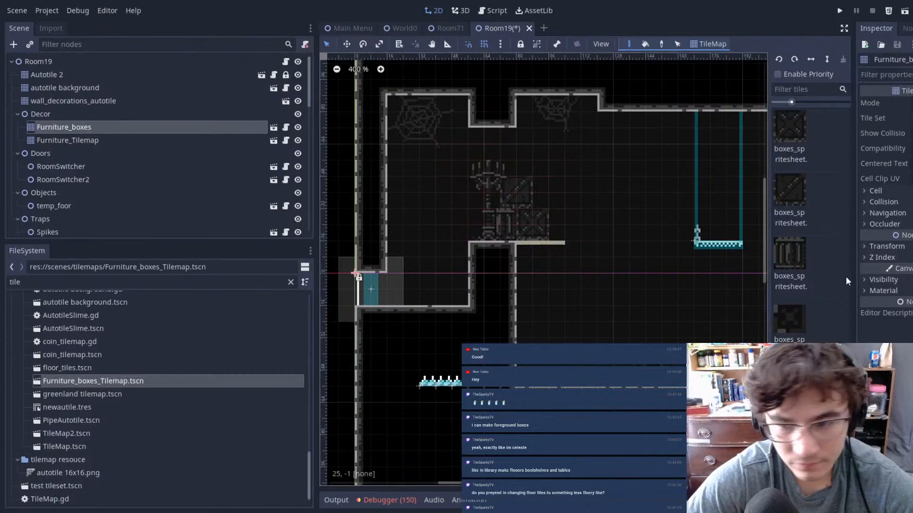
pyautogui.click(802, 244)
pyautogui.scroll(3, 452, 261)
pyautogui.click(433, 293)
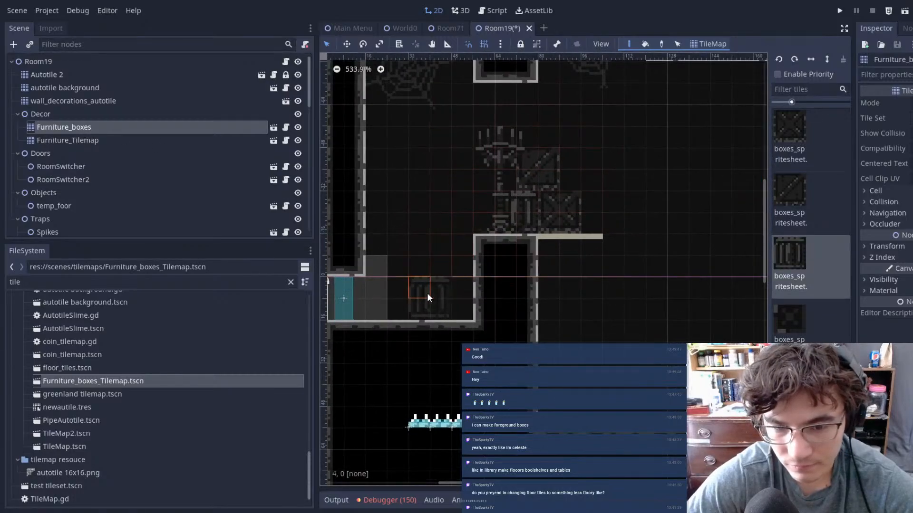
# - Place a low, wide furniture tile from Furniture_Tilemap on the exit ledge near its spiked edge
pyautogui.moveTo(512, 208); pyautogui.dragTo(436, 234, button='middle')
pyautogui.scroll(-2, 504, 211)
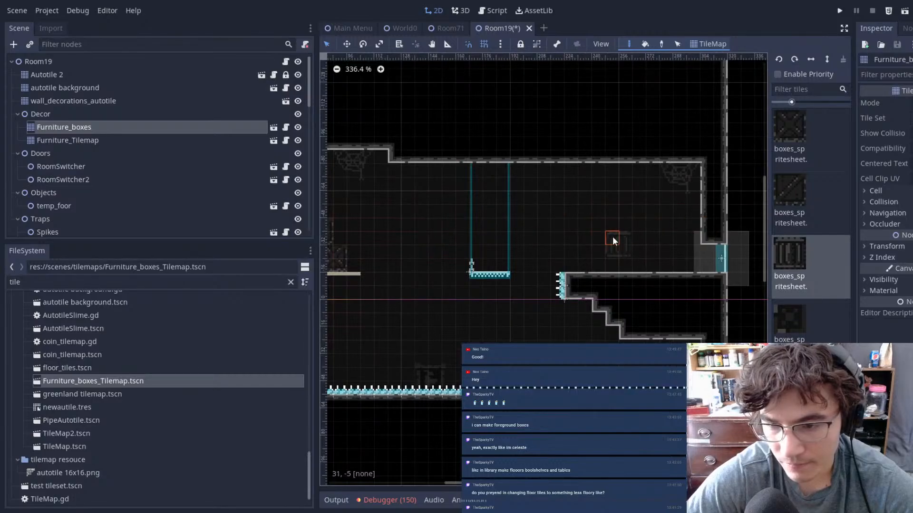
pyautogui.moveTo(615, 236); pyautogui.dragTo(537, 242, button='middle')
pyautogui.click(66, 141)
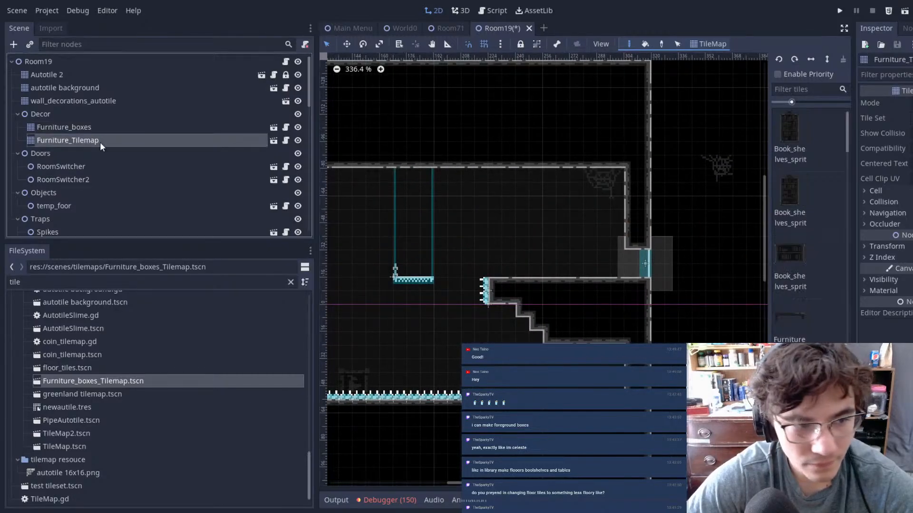
pyautogui.scroll(-3, 806, 247)
pyautogui.scroll(-5, 809, 271)
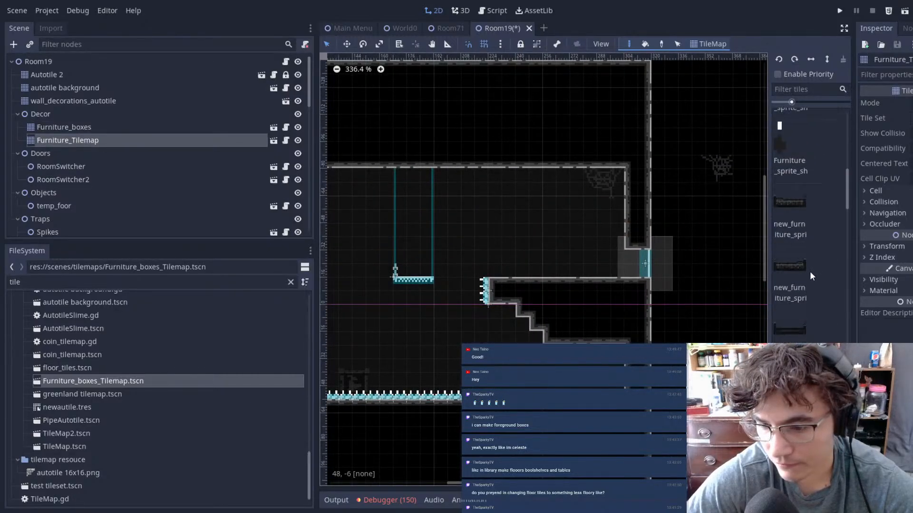
pyautogui.scroll(1, 804, 278)
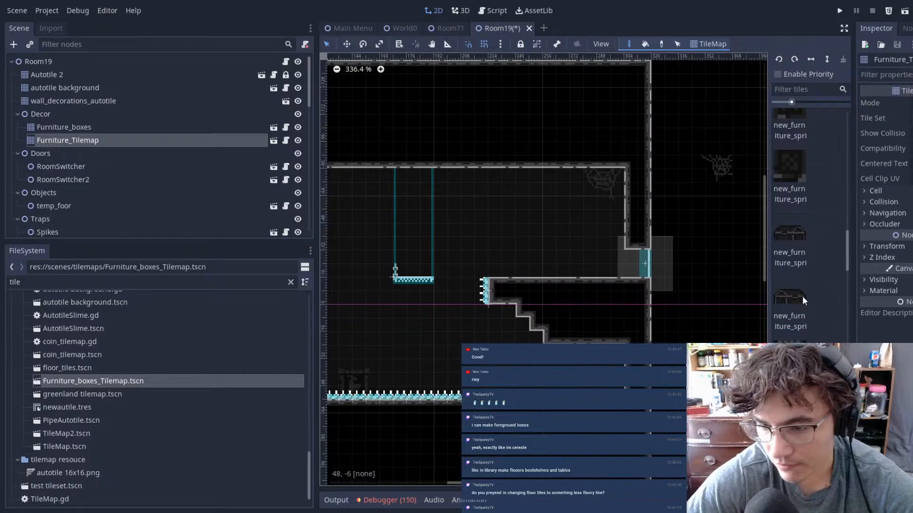
pyautogui.click(792, 234)
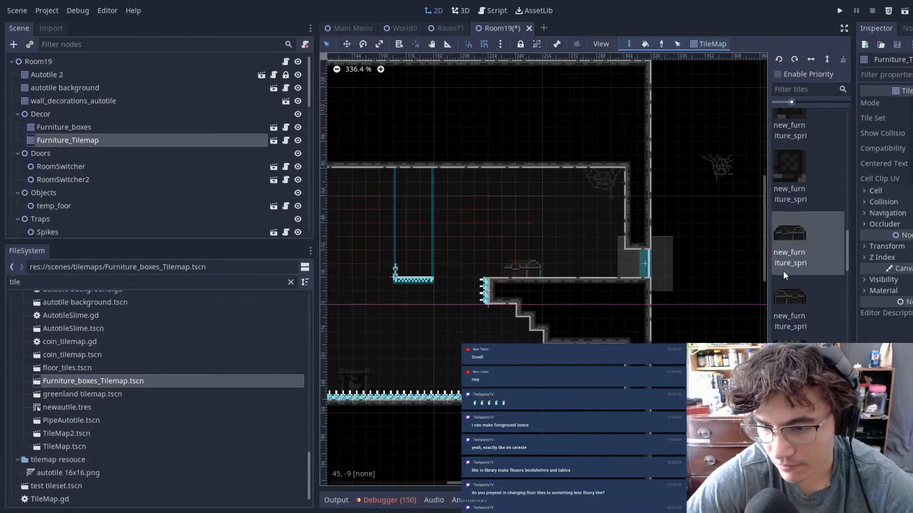
# - Browse the Furniture_Tilemap tiles for more pieces to put on the exit ledge
pyautogui.scroll(3, 782, 273)
pyautogui.scroll(3, 809, 285)
pyautogui.scroll(4, 809, 289)
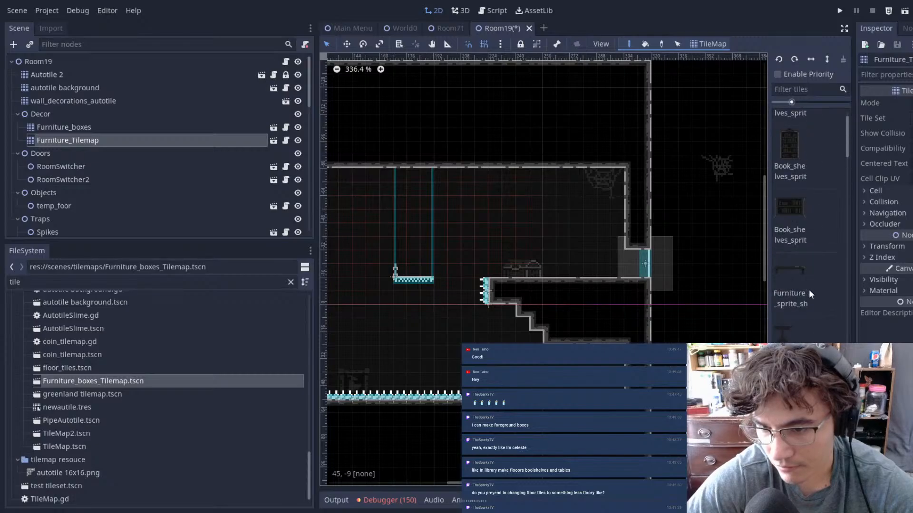
pyautogui.scroll(-4, 792, 275)
pyautogui.scroll(-5, 809, 324)
pyautogui.scroll(-3, 808, 324)
pyautogui.scroll(-4, 808, 323)
pyautogui.scroll(-4, 808, 324)
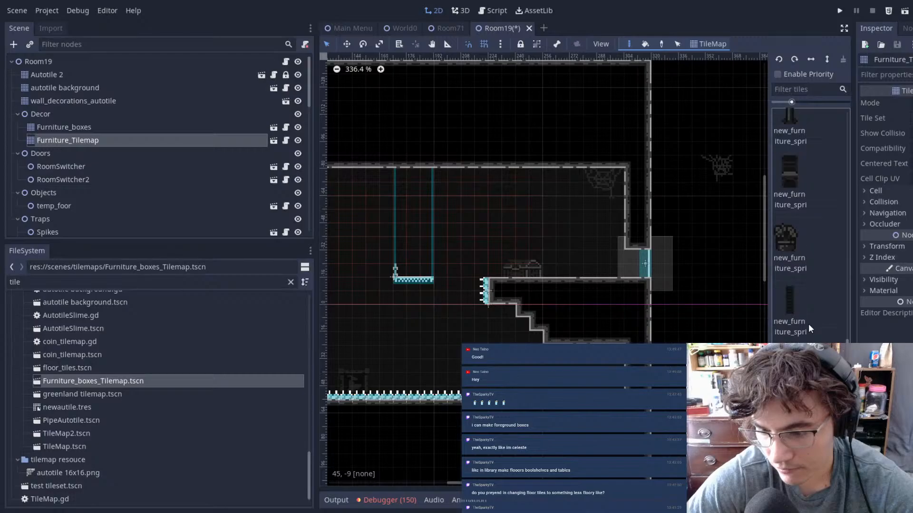
pyautogui.click(808, 324)
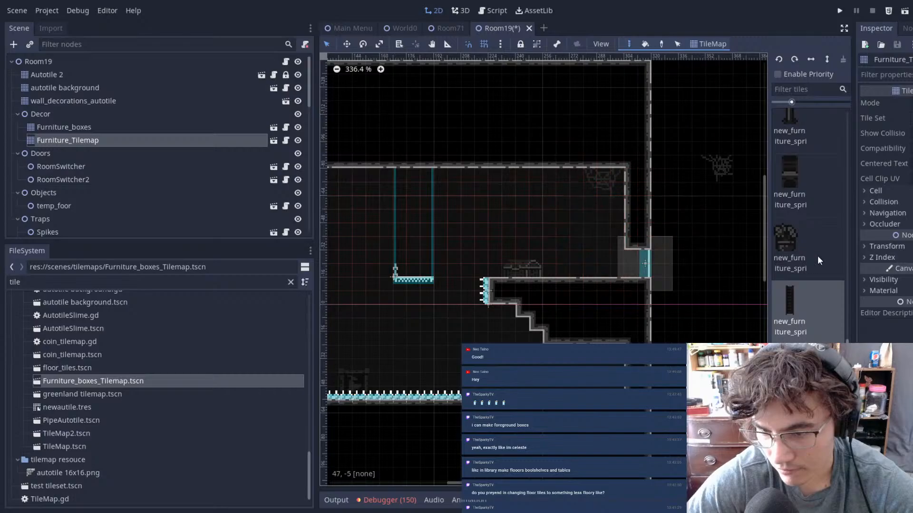
pyautogui.scroll(2, 817, 256)
pyautogui.scroll(5, 817, 255)
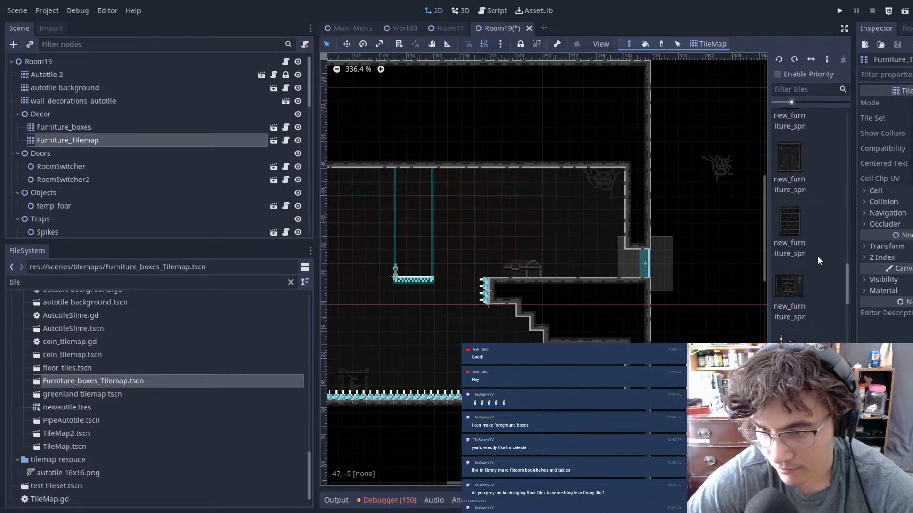
pyautogui.scroll(3, 791, 265)
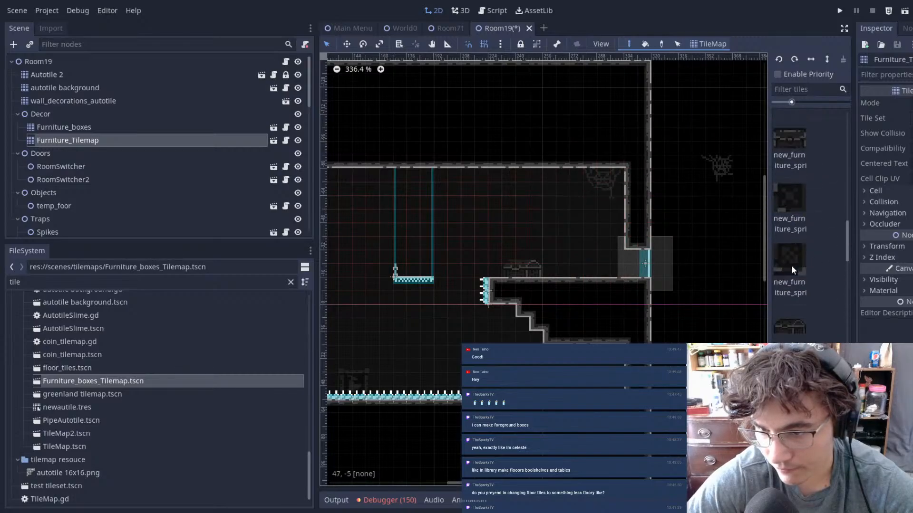
pyautogui.scroll(2, 791, 265)
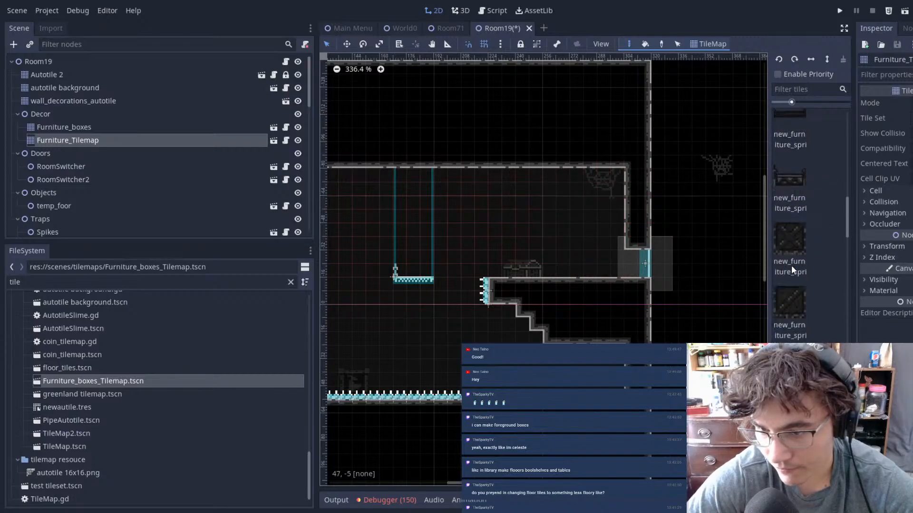
# - Stack crates from Furniture_Tilemap on the exit ledge, two side by side with a diagonal-braced one on top, and save Room19
pyautogui.click(788, 238)
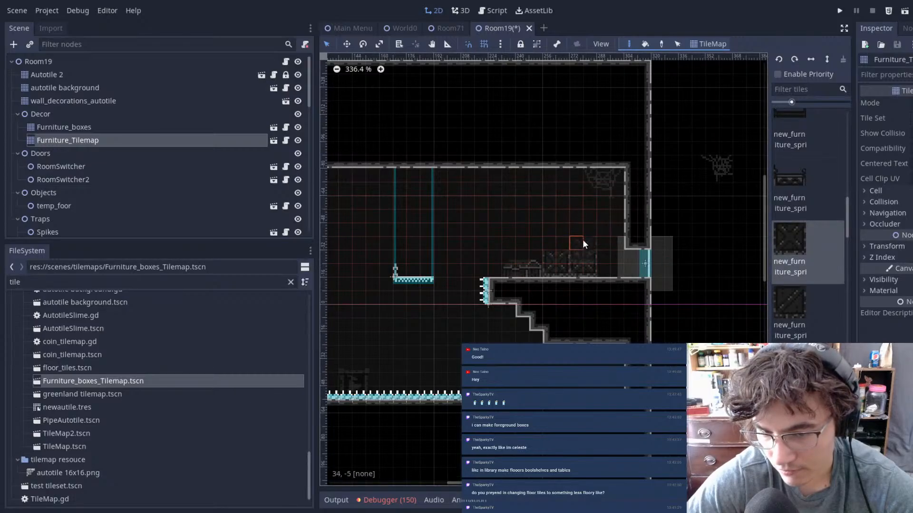
pyautogui.click(790, 299)
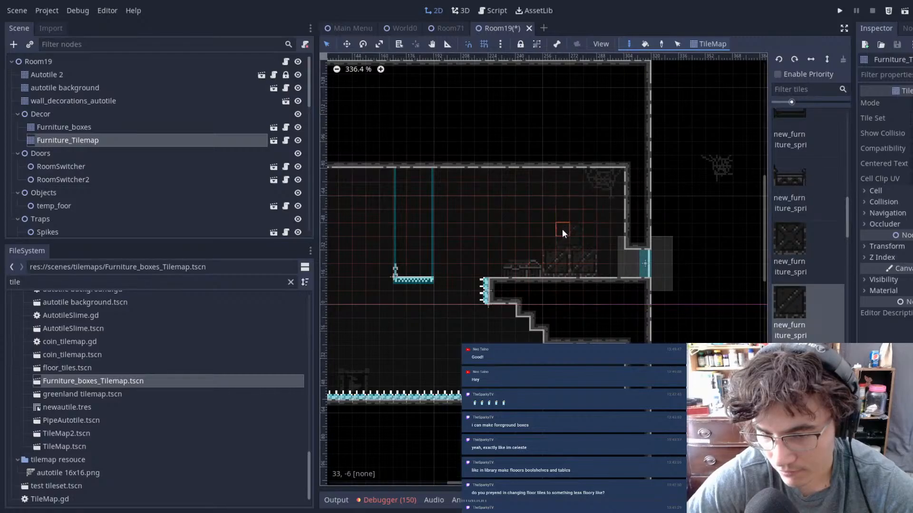
pyautogui.scroll(2, 611, 267)
pyautogui.hotkey('ctrl', 's')
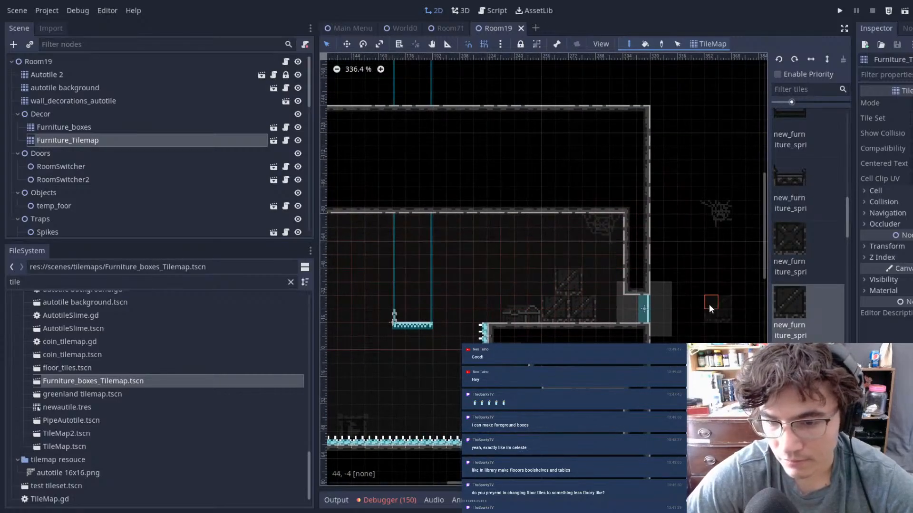
# - Add another crate tile beside the top crate of the pile on the exit ledge
pyautogui.scroll(-3, 793, 350)
pyautogui.click(793, 351)
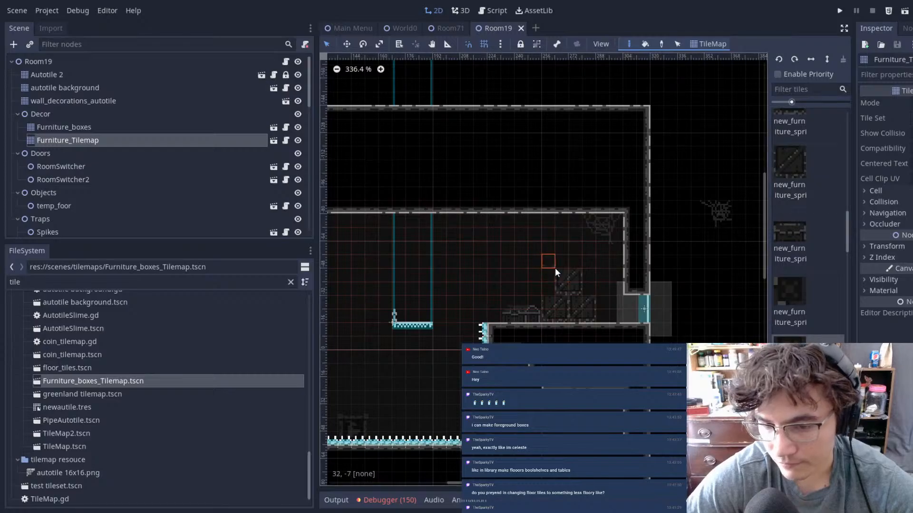
pyautogui.click(595, 283)
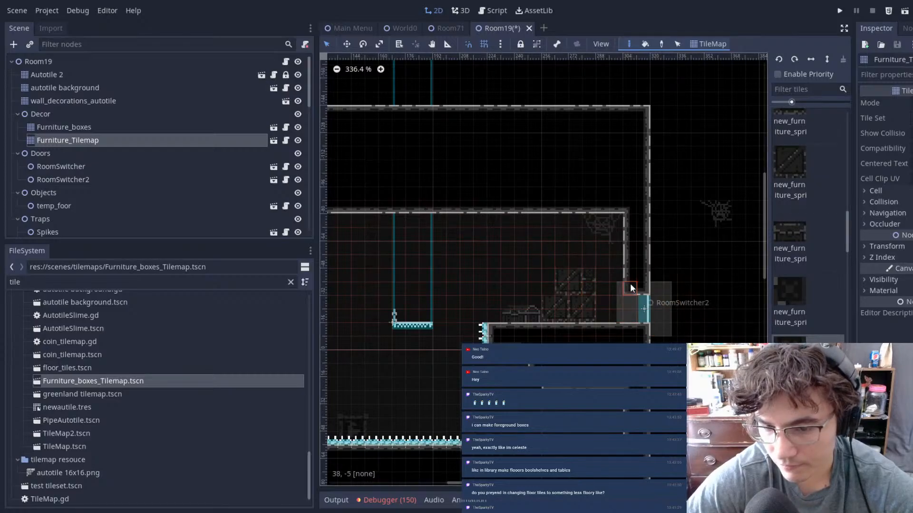
# - Save the Room19 scene with its newly added crates
pyautogui.hotkey('ctrl', 's')
pyautogui.keyDown('shift'); pyautogui.hscroll(-6, 658, 226); pyautogui.keyUp('shift')
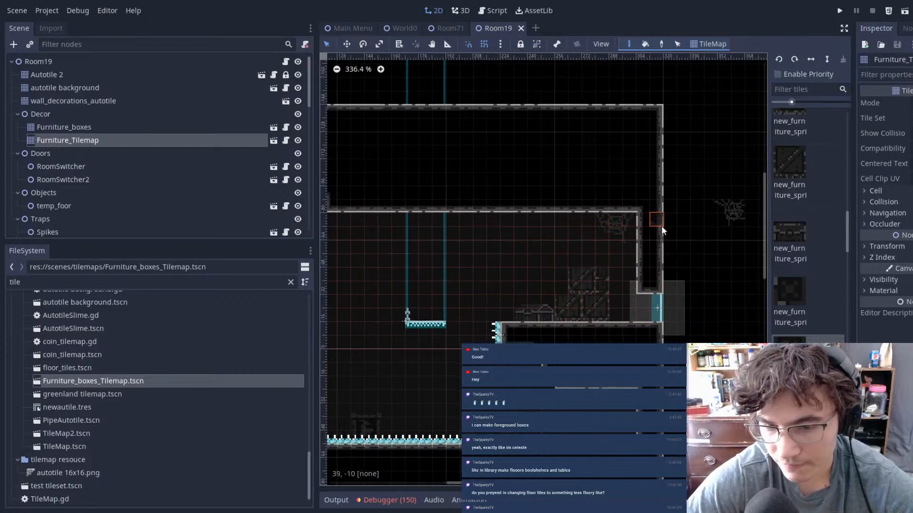
pyautogui.hotkey('ctrl', 's')
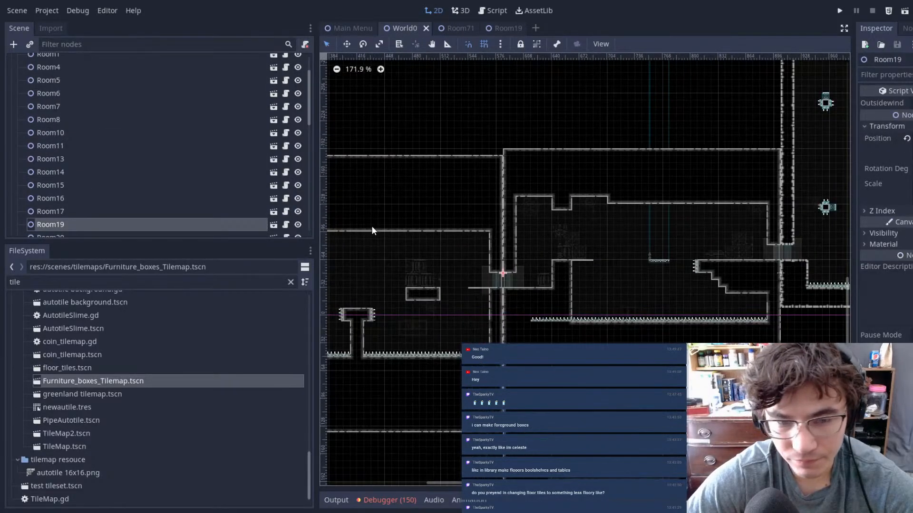
# - In World0, move the Player into the doorway at Room19's left entrance and save the scene
pyautogui.scroll(-10, 163, 176)
pyautogui.click(41, 225)
pyautogui.moveTo(404, 268); pyautogui.dragTo(630, 251)
pyautogui.moveTo(442, 275); pyautogui.dragTo(677, 266)
pyautogui.scroll(8, 551, 267)
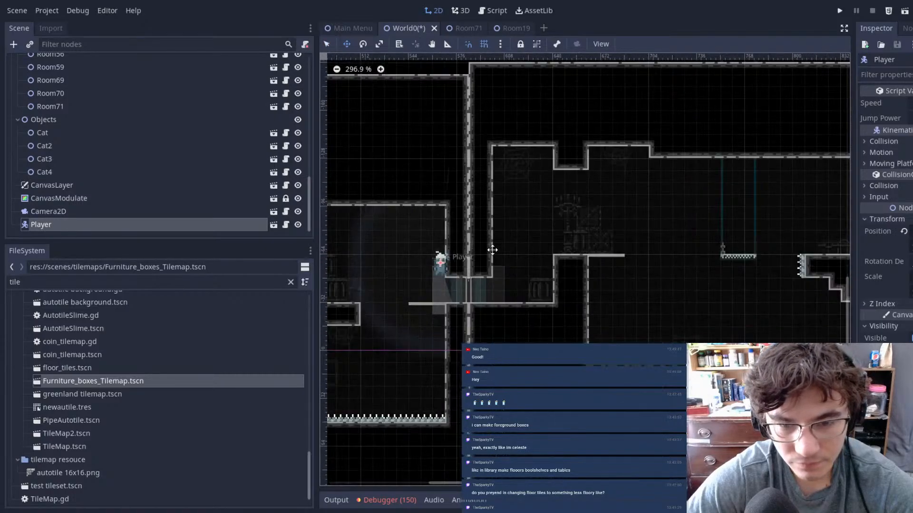
pyautogui.scroll(2, 495, 250)
pyautogui.scroll(1, 608, 236)
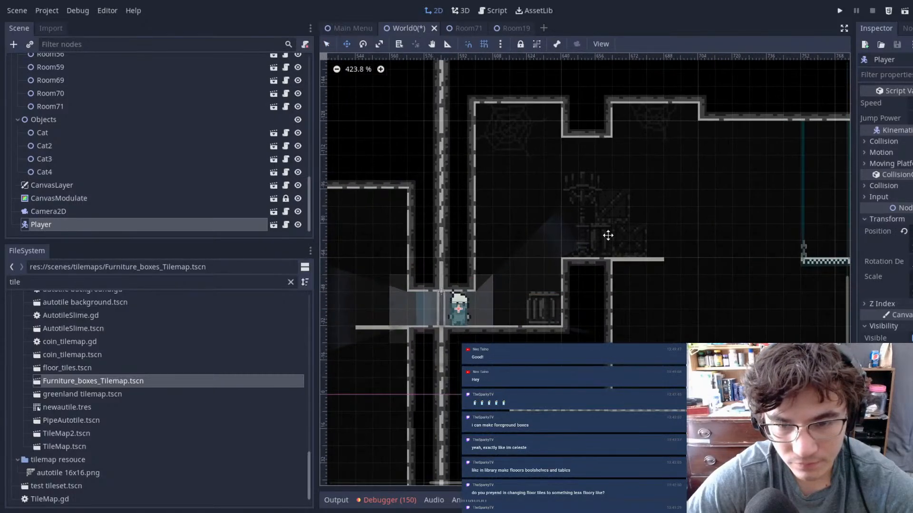
pyautogui.scroll(3, 608, 235)
pyautogui.hotkey('ctrl', 's')
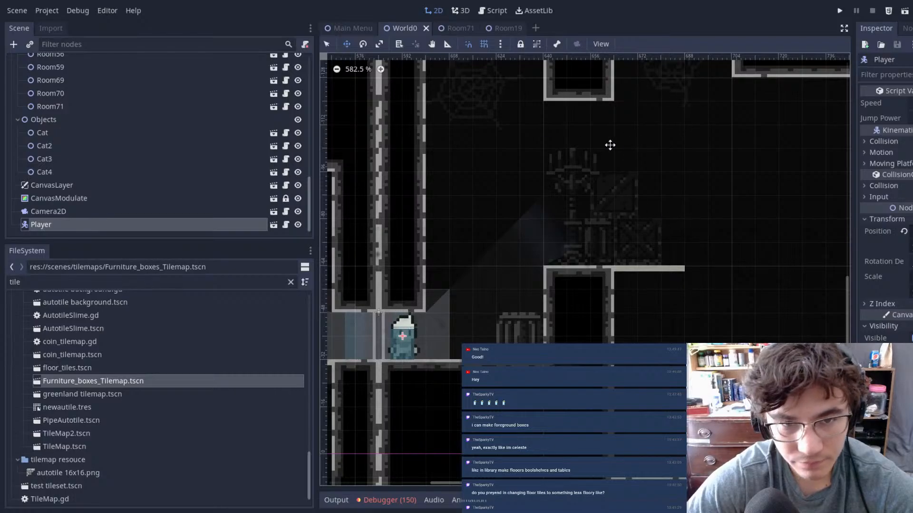
# - Find and open MainScene.tscn, and run the game from it
pyautogui.doubleClick(66, 283)
pyautogui.write('mainsc')
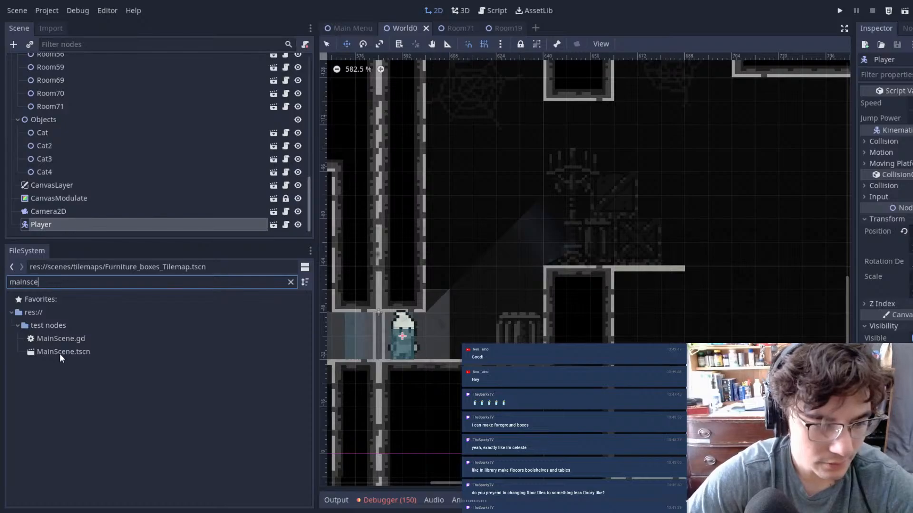
pyautogui.click(61, 354)
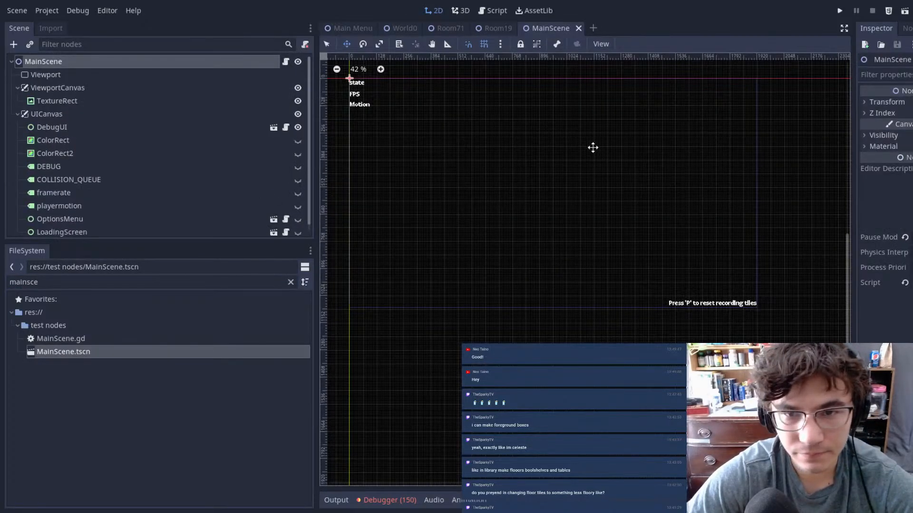
pyautogui.press('F5')
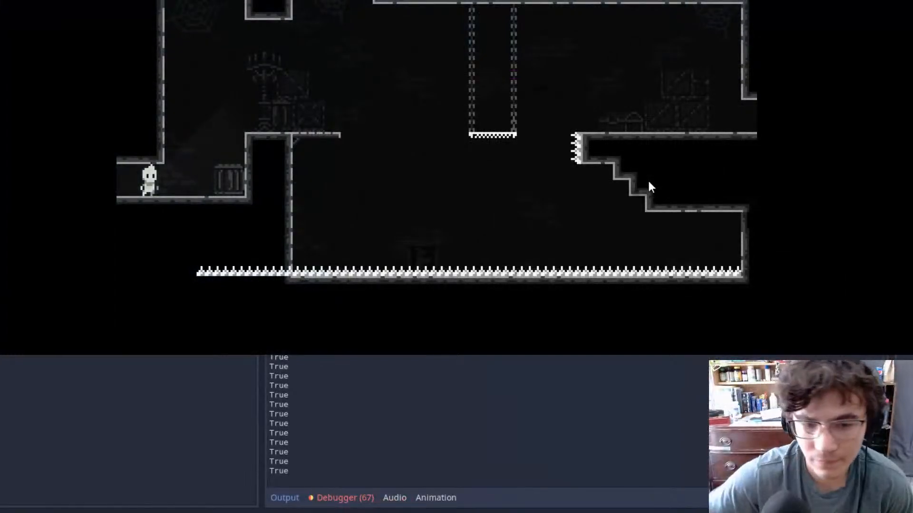
# - Playtest Room19 from its left entrance, up onto the furnished ledge and across the hanging platform to the exit
pyautogui.press('Right')
pyautogui.press('space')
pyautogui.press('Left')
pyautogui.press('space')
pyautogui.press('Right')
pyautogui.press('Right')
pyautogui.press('space')
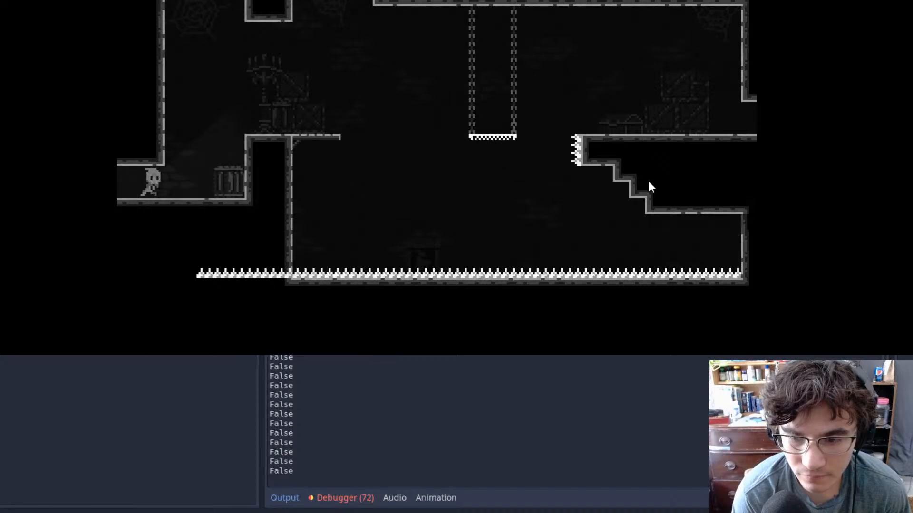
pyautogui.press('Right')
pyautogui.press('space')
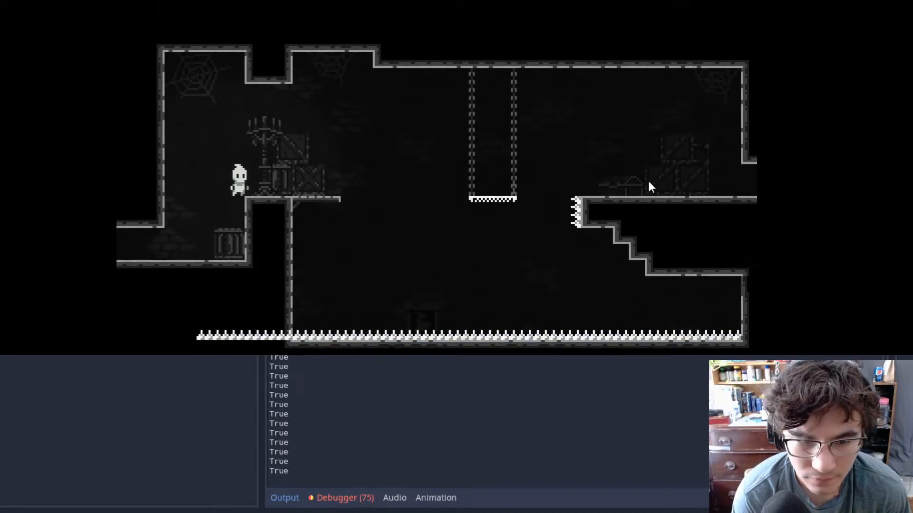
pyautogui.press('Right')
pyautogui.press('space')
pyautogui.press('space')
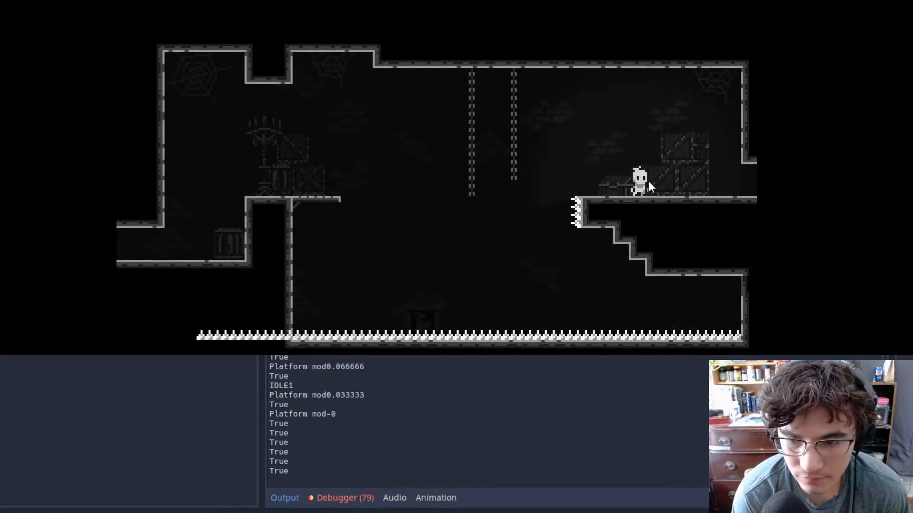
pyautogui.press('Right')
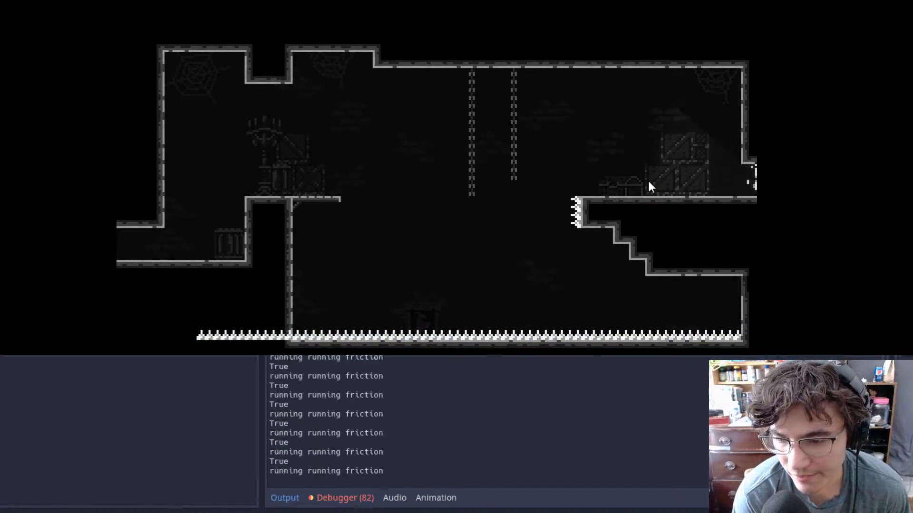
# - Playtest the tall room after Room19, jumping and dashing up past the lower spiked blocks
pyautogui.press('Left')
pyautogui.press('space')
pyautogui.press('Right')
pyautogui.press('Left')
pyautogui.press('Left')
pyautogui.press('space')
pyautogui.press('shift')
pyautogui.press('Right')
pyautogui.press('space')
pyautogui.press('shift')
pyautogui.press('Right')
pyautogui.press('space')
pyautogui.press('shift')
pyautogui.press('Left')
pyautogui.press('Right')
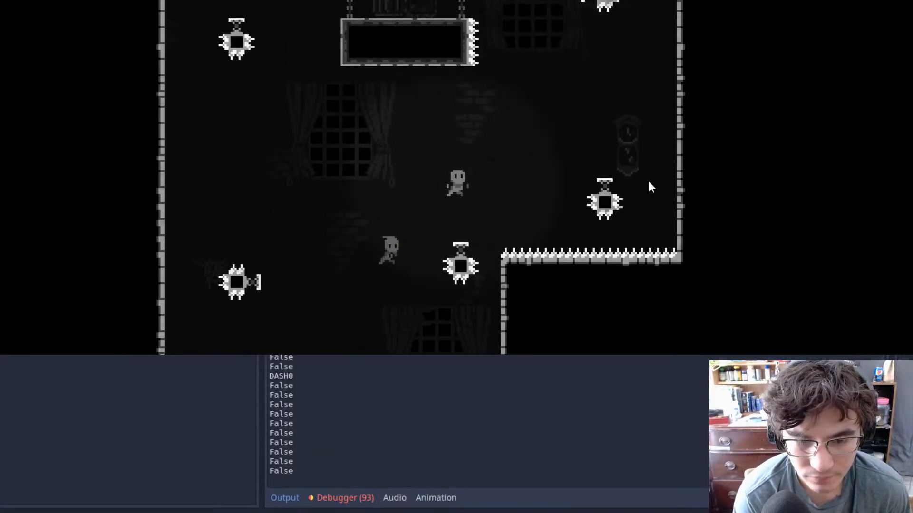
pyautogui.press('Right')
pyautogui.press('Left')
pyautogui.press('Right')
pyautogui.press('Left')
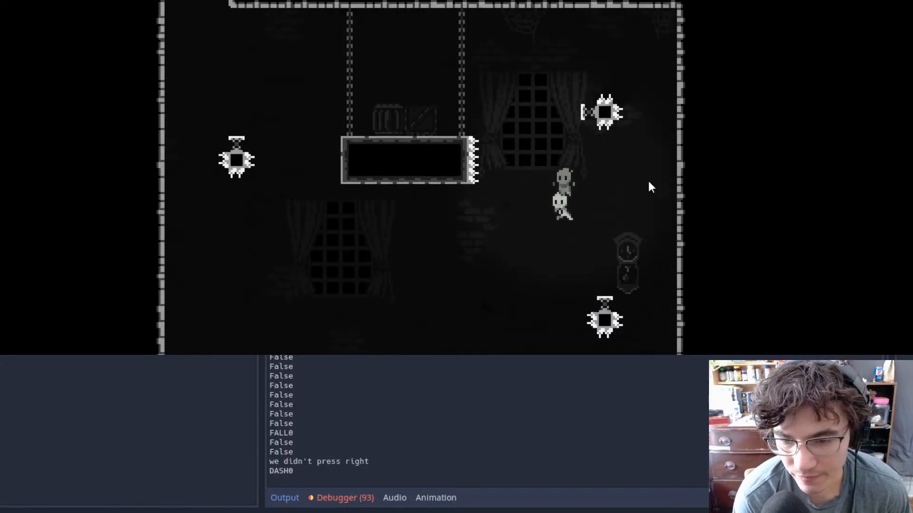
# - Continue the playtest over the hanging crate platform, up the narrow shaft and across the upper spike pit to the exit
pyautogui.press('Right')
pyautogui.press('Left')
pyautogui.press('space')
pyautogui.press('Left')
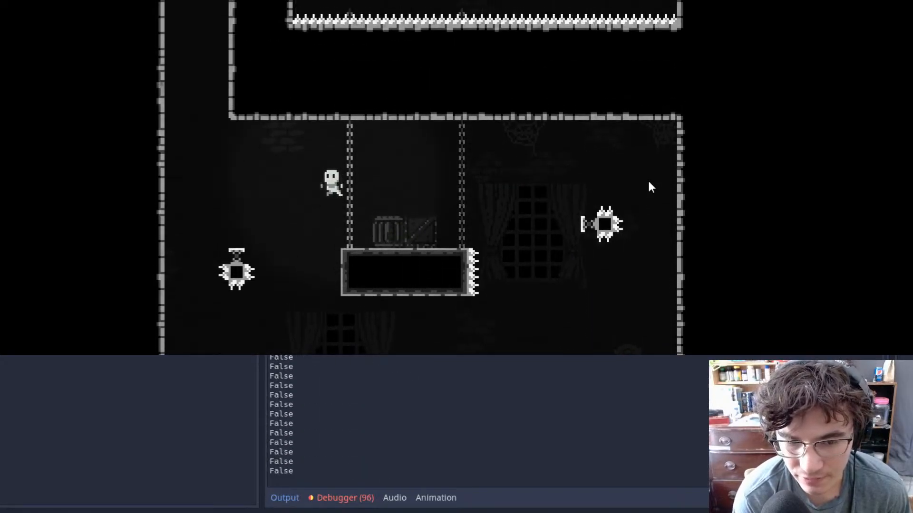
pyautogui.press('space')
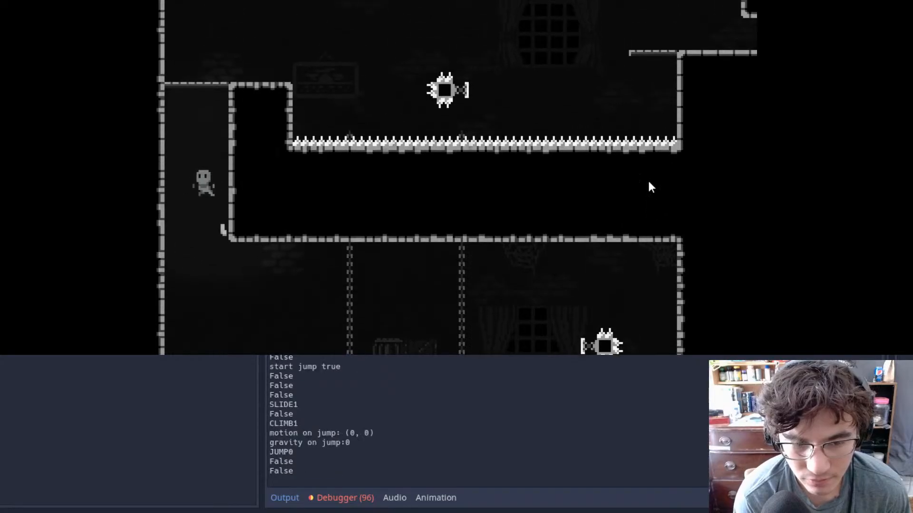
pyautogui.press('Right')
pyautogui.press('space')
pyautogui.press('space')
pyautogui.press('Right')
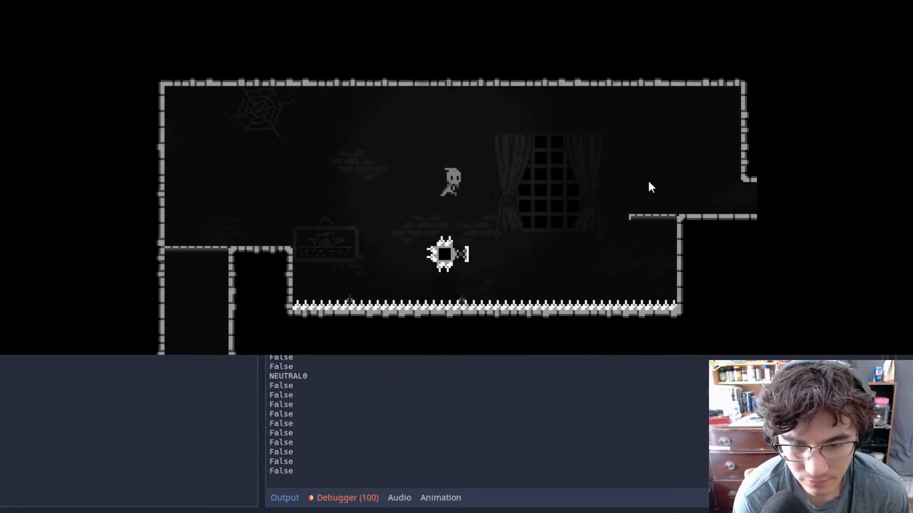
pyautogui.press('Up')
pyautogui.press('Right')
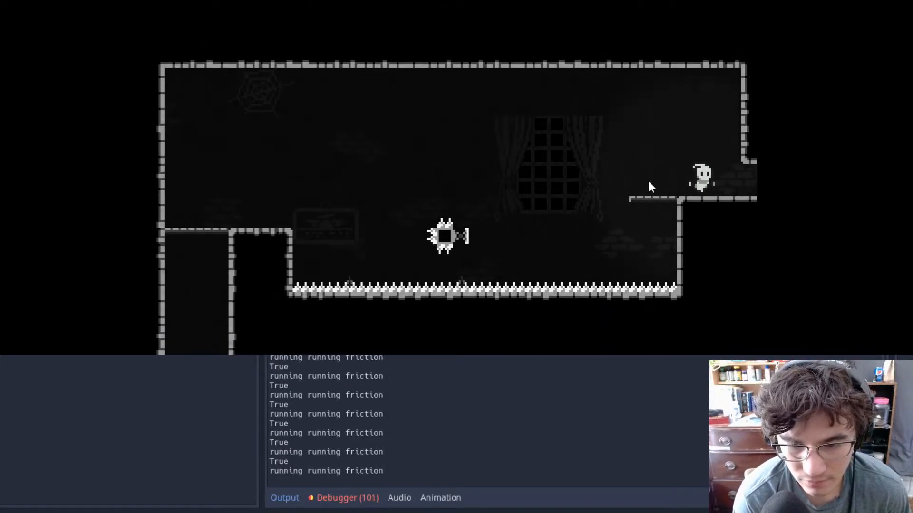
pyautogui.press('Left')
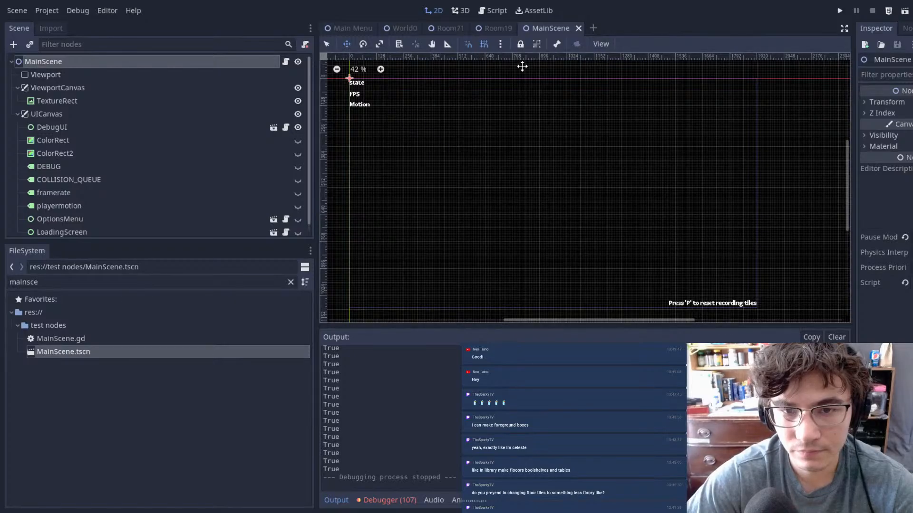
# - Erase the block hanging from Room19's ceiling above the candelabra on the Autotile 2 layer
pyautogui.click(499, 30)
pyautogui.scroll(2, 614, 220)
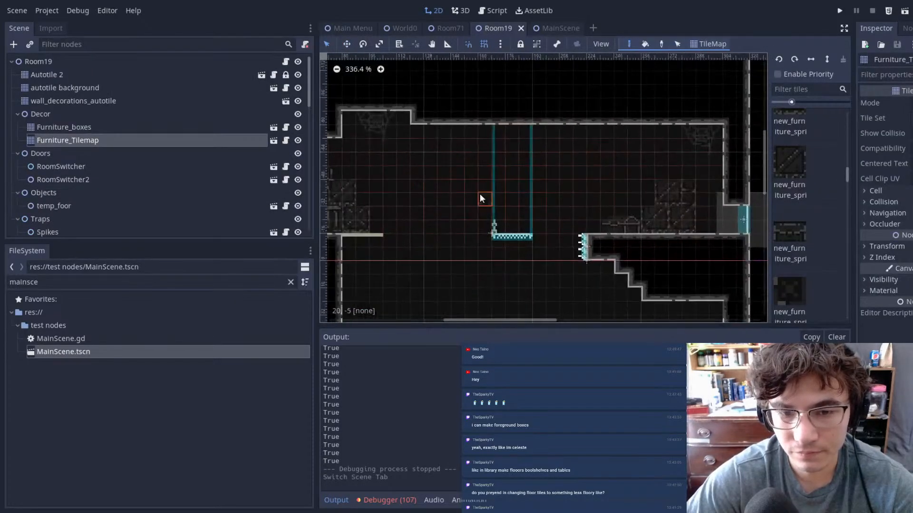
pyautogui.click(65, 128)
pyautogui.scroll(2, 526, 163)
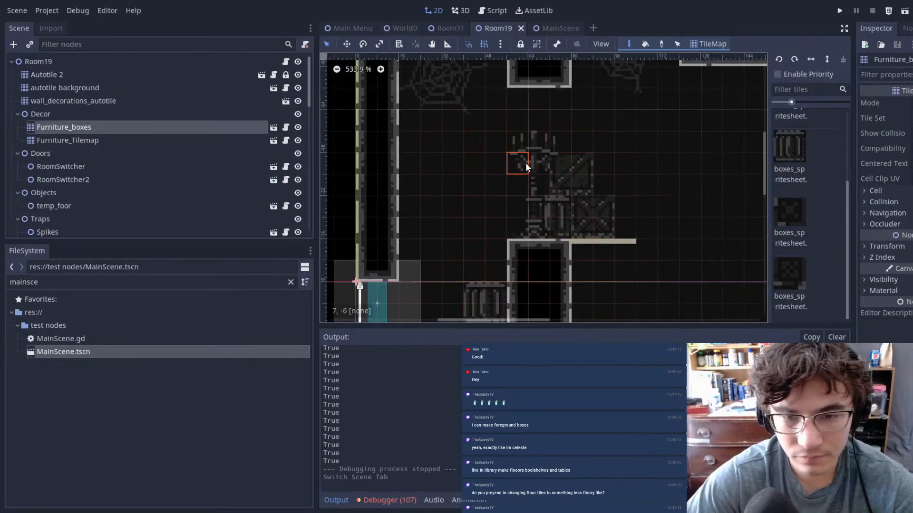
pyautogui.moveTo(565, 119); pyautogui.dragTo(535, 210, button='middle')
pyautogui.click(56, 75)
pyautogui.moveTo(533, 169); pyautogui.dragTo(478, 176)
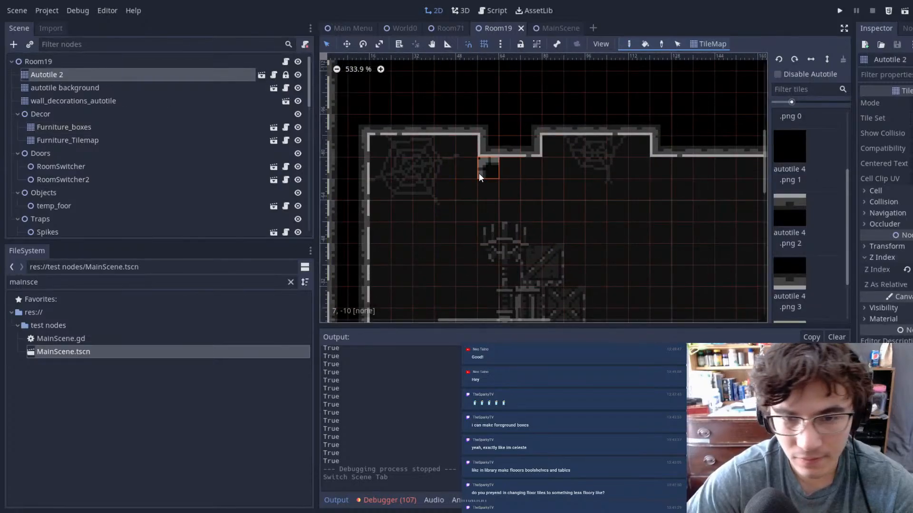
pyautogui.moveTo(435, 152); pyautogui.dragTo(435, 155, button='right')
pyautogui.moveTo(545, 200)
pyautogui.mouseDown(button='middle')
pyautogui.moveTo(449, 195)
pyautogui.moveTo(575, 183)
pyautogui.moveTo(589, 165)
pyautogui.mouseUp(button='middle')
pyautogui.scroll(-6, 457, 197)
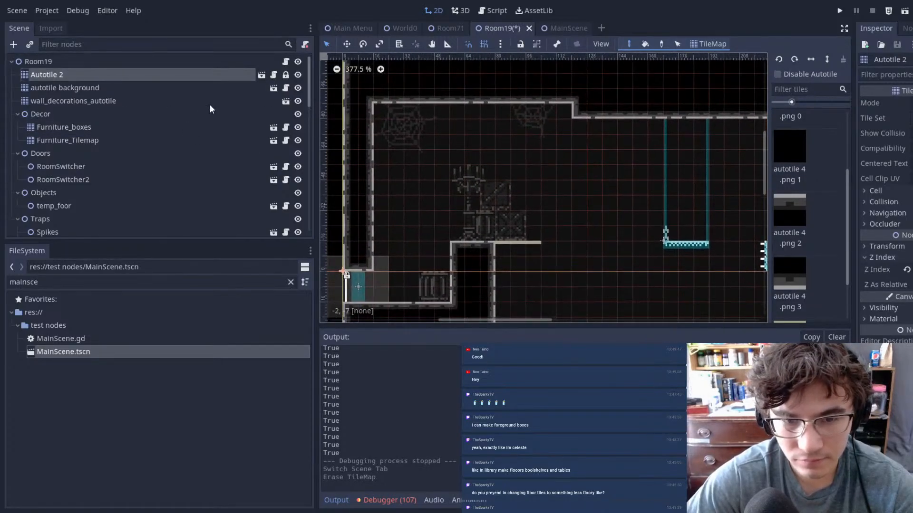
# - Erase the barrel and crates stacked beside the candelabra in Room19, using the Furniture_Tilemap and Furniture_boxes layers
pyautogui.click(87, 100)
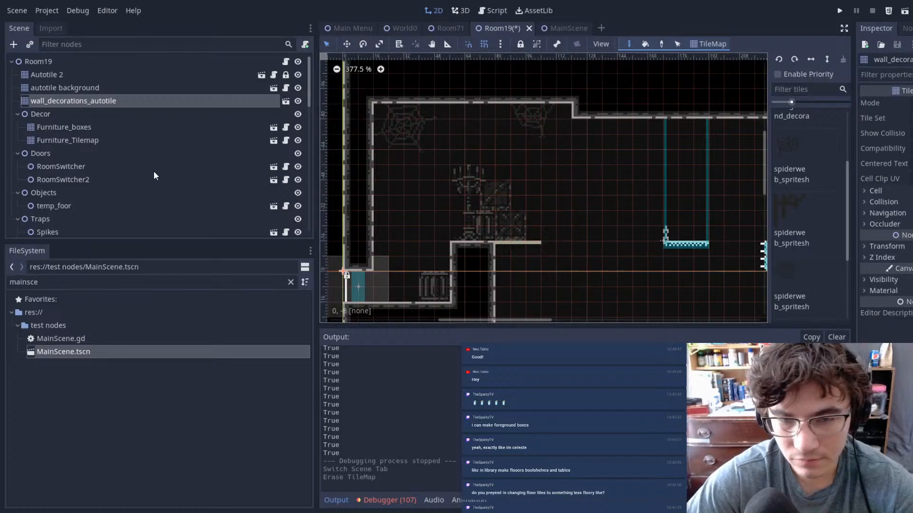
pyautogui.click(66, 140)
pyautogui.scroll(2, 499, 207)
pyautogui.rightClick(523, 236)
pyautogui.click(63, 127)
pyautogui.moveTo(497, 186)
pyautogui.mouseDown(button='right')
pyautogui.moveTo(472, 229)
pyautogui.moveTo(499, 224)
pyautogui.moveTo(499, 168)
pyautogui.mouseUp(button='right')
pyautogui.scroll(-3, 554, 212)
pyautogui.scroll(4, 597, 212)
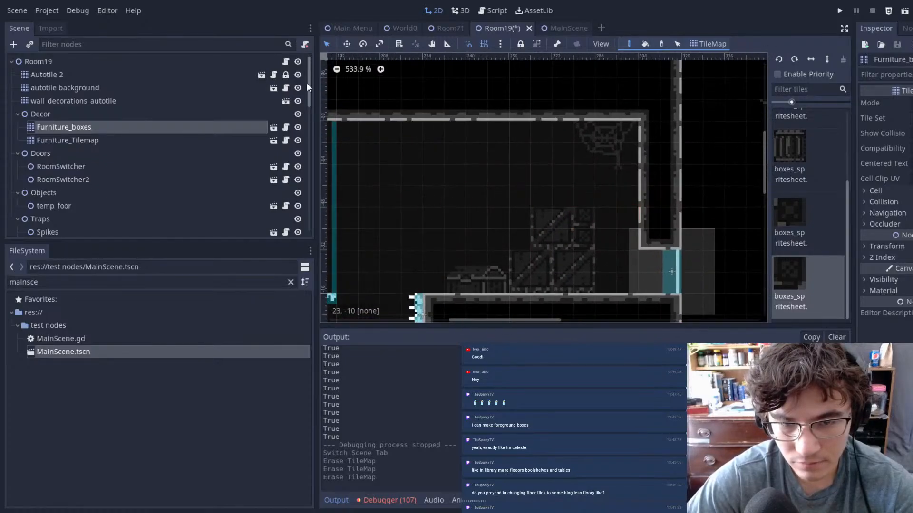
# - Open the Furniture_boxes scene's TileMap.gd script, change the set_cellv flip condition to i % 2 == 0, and save
pyautogui.click(273, 128)
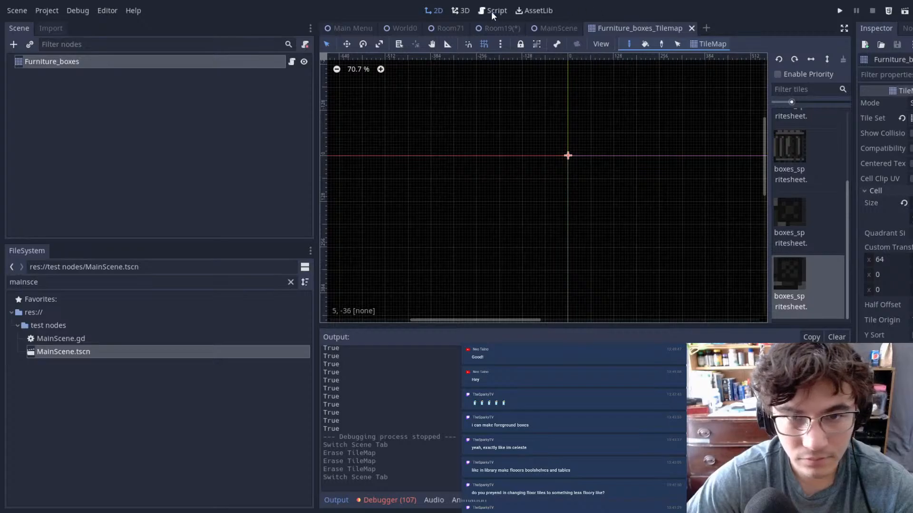
pyautogui.click(492, 11)
pyautogui.click(522, 88)
pyautogui.click(590, 109)
pyautogui.click(633, 118)
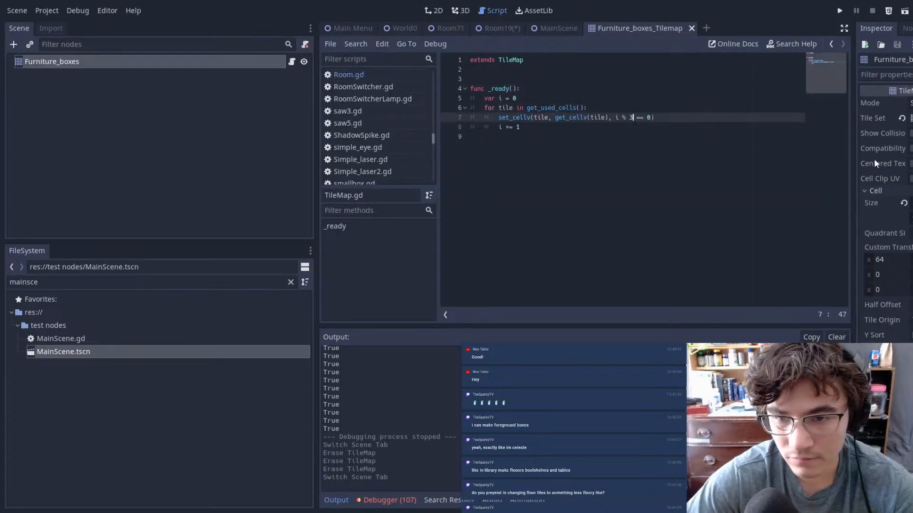
pyautogui.hotkey('ctrl', 's')
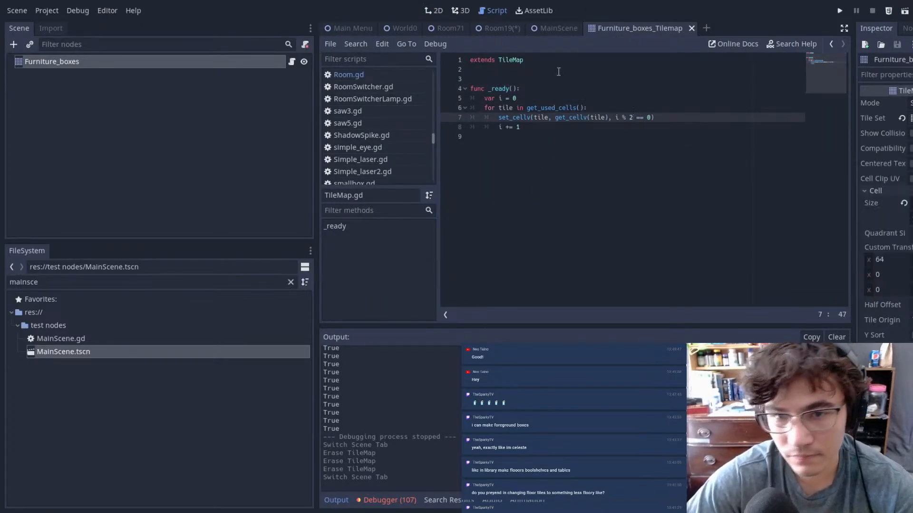
# - Run the game from MainScene and playtest the simplified Room19 through to its right exit
pyautogui.click(508, 28)
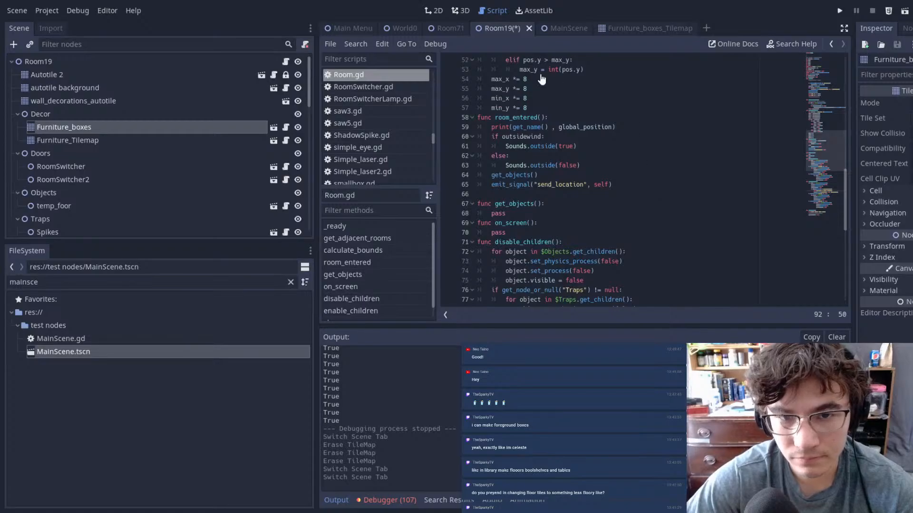
pyautogui.click(557, 28)
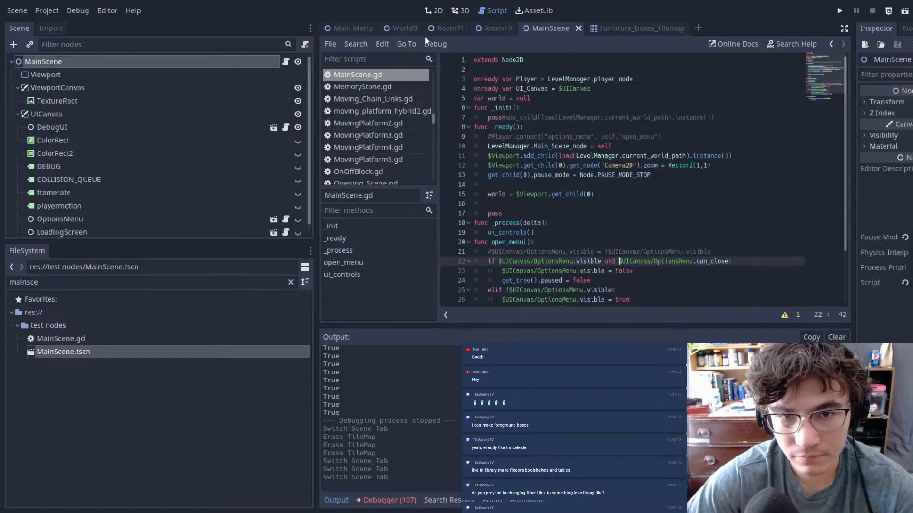
pyautogui.press('F5')
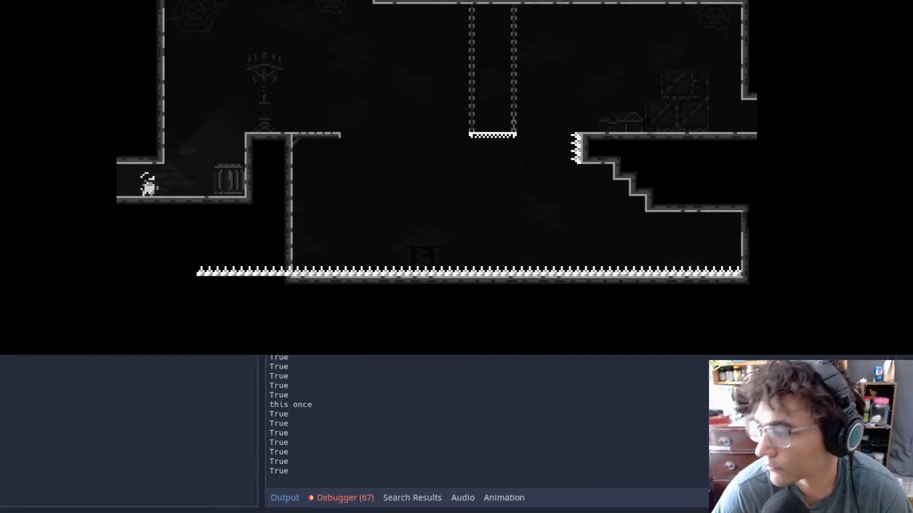
pyautogui.press('Right')
pyautogui.press('space')
pyautogui.press('space')
pyautogui.press('Right')
pyautogui.press('space')
pyautogui.press('shift')
pyautogui.press('Right')
pyautogui.press('space')
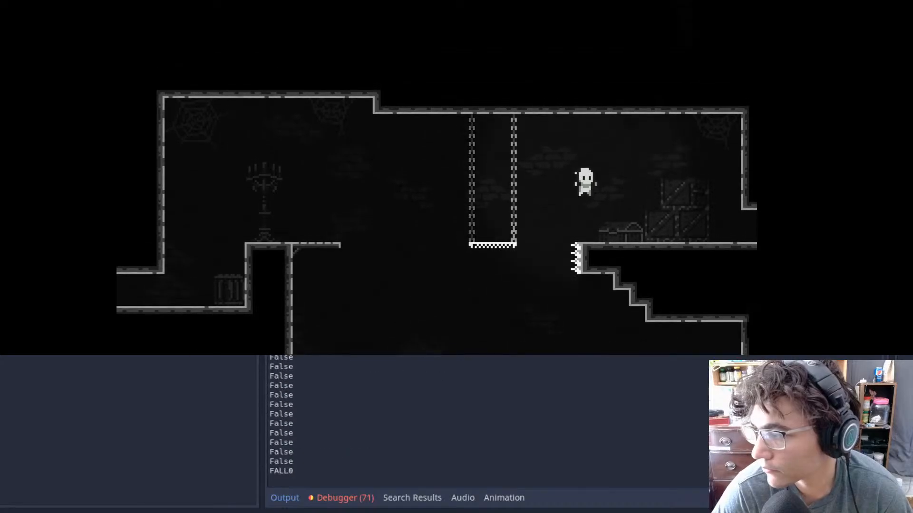
pyautogui.press('Right')
pyautogui.press('Right')
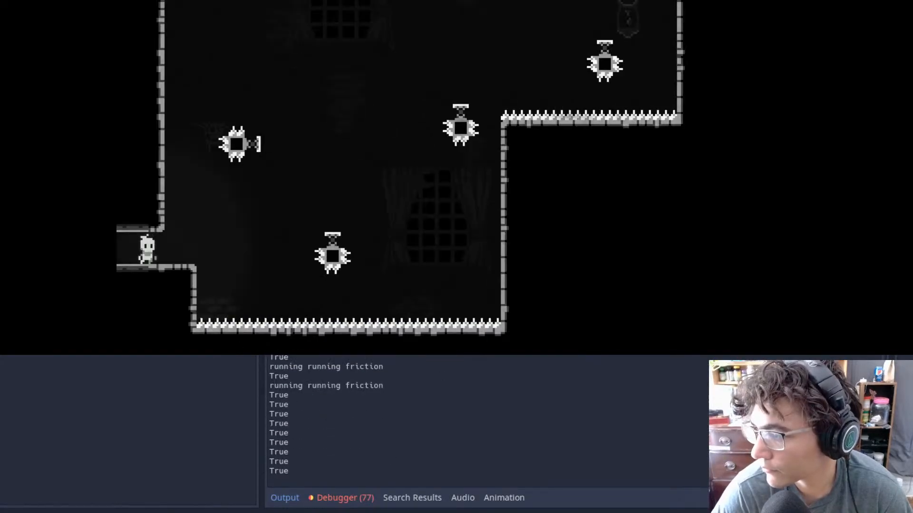
# - Playtest the tall room up to the hanging crate platform, stop the game, and return to the Furniture_boxes_Tilemap script
pyautogui.press('space')
pyautogui.press('Right')
pyautogui.press('x')
pyautogui.press('Left')
pyautogui.press('Right')
pyautogui.press('x')
pyautogui.press('Right')
pyautogui.press('x')
pyautogui.press('Left')
pyautogui.press('x')
pyautogui.press('Left')
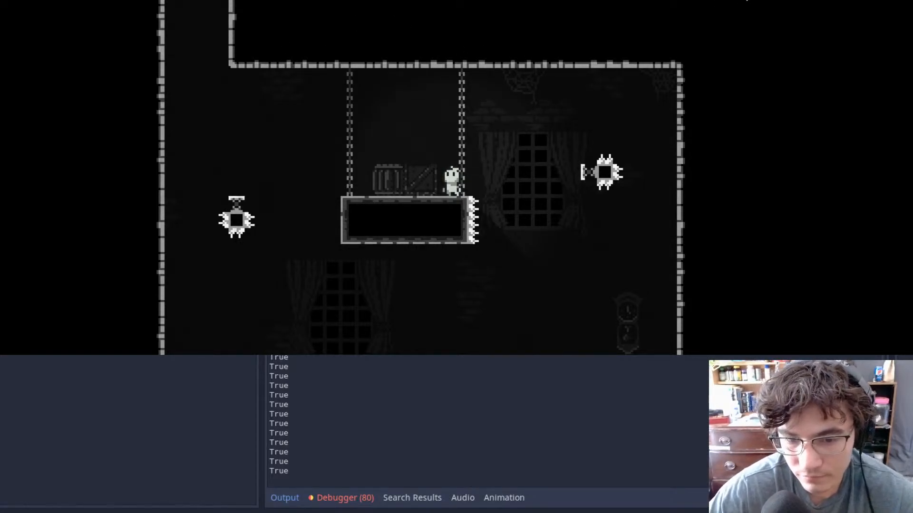
pyautogui.press('F8')
pyautogui.click(624, 26)
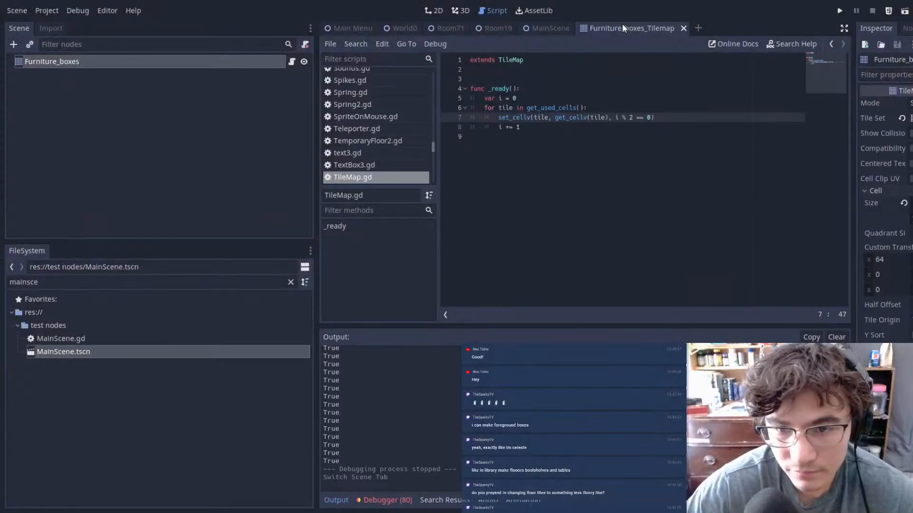
# - Open World0 and inspect Room19's spike pit, hanging platform and exit ledge
pyautogui.click(547, 27)
pyautogui.click(481, 29)
pyautogui.click(450, 30)
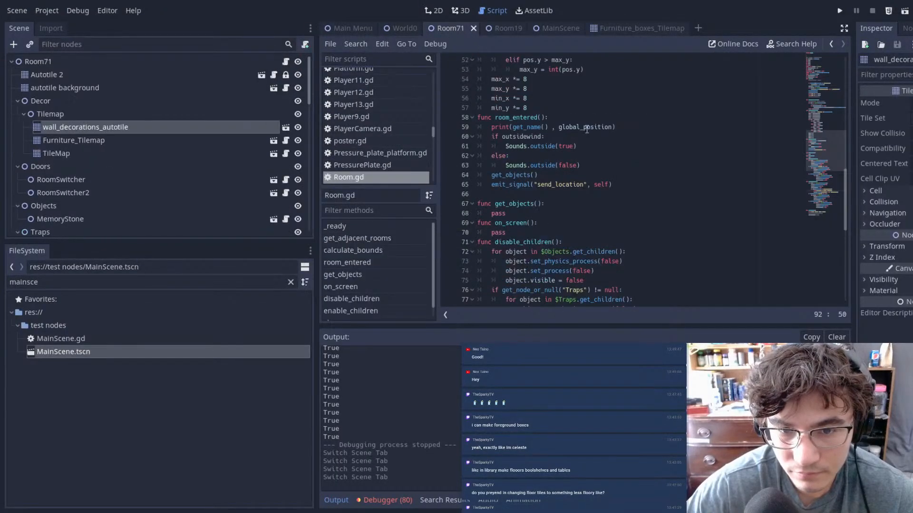
pyautogui.click(408, 27)
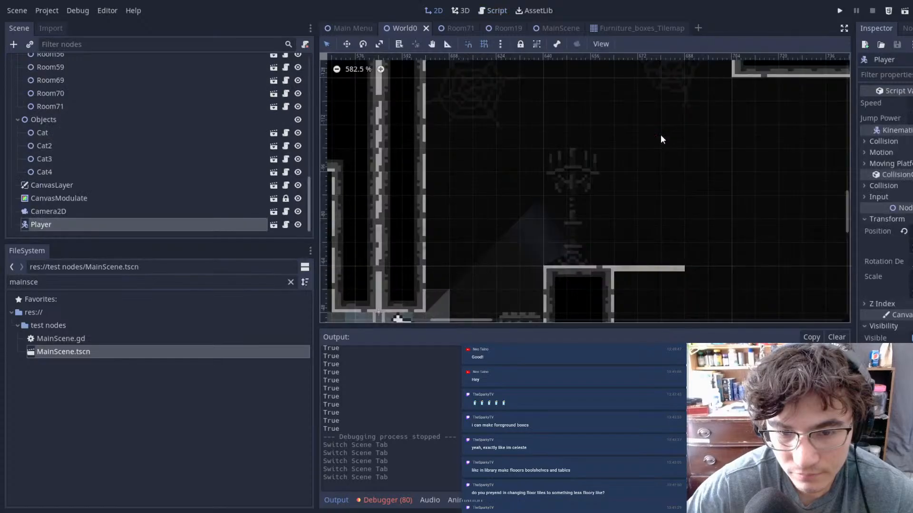
pyautogui.scroll(-6, 689, 147)
pyautogui.moveTo(839, 190); pyautogui.dragTo(626, 136, button='middle')
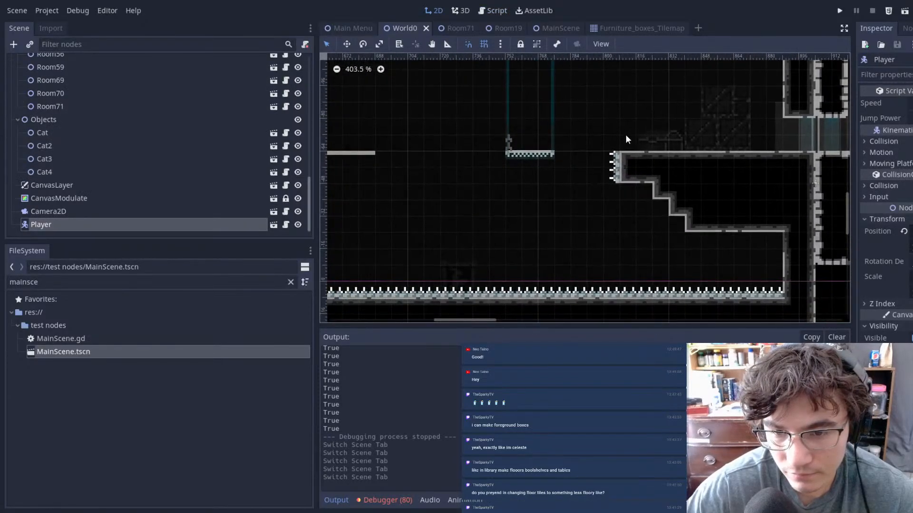
pyautogui.scroll(-3, 713, 176)
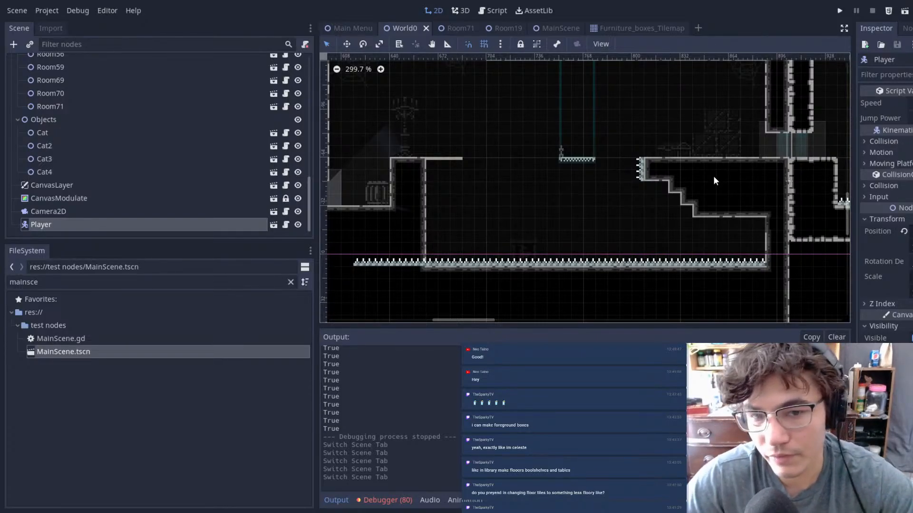
pyautogui.scroll(-3, 860, 176)
pyautogui.scroll(-5, 760, 174)
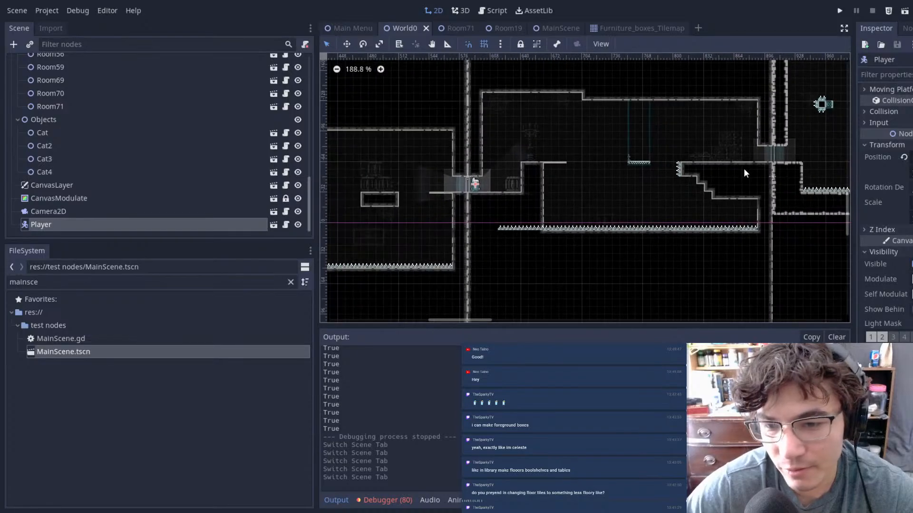
# - Survey the rooms surrounding Room19 across the World0 map, ending at Room19's spike pit
pyautogui.moveTo(743, 169); pyautogui.dragTo(692, 186, button='middle')
pyautogui.scroll(-5, 342, 114)
pyautogui.moveTo(419, 173); pyautogui.dragTo(663, 187, button='middle')
pyautogui.moveTo(475, 206); pyautogui.dragTo(597, 183, button='middle')
pyautogui.moveTo(464, 205); pyautogui.dragTo(705, 194, button='middle')
pyautogui.scroll(-4, 686, 161)
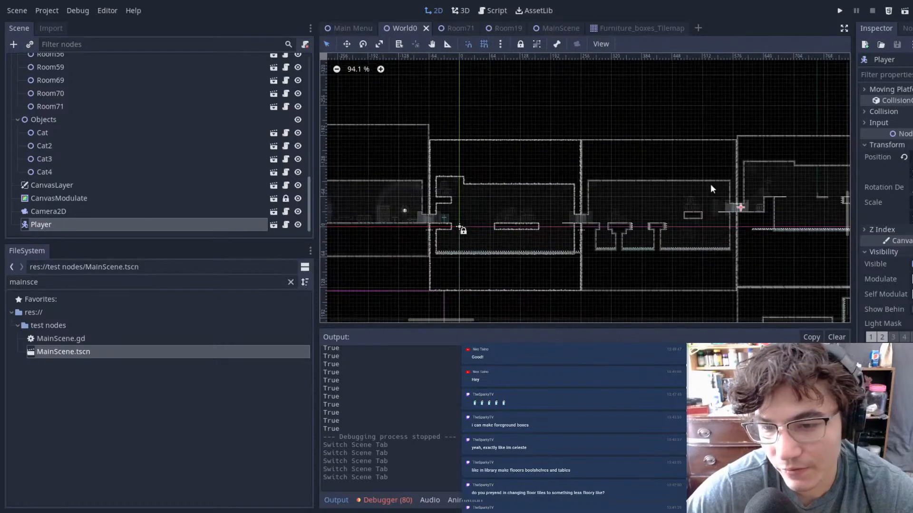
pyautogui.moveTo(754, 167)
pyautogui.mouseDown(button='middle')
pyautogui.moveTo(566, 163)
pyautogui.moveTo(579, 181)
pyautogui.mouseUp(button='middle')
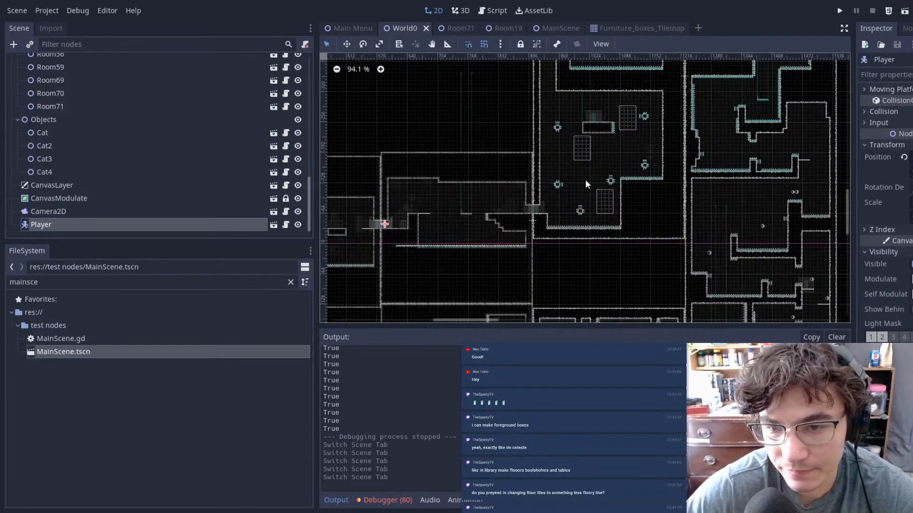
pyautogui.moveTo(732, 84); pyautogui.dragTo(622, 174, button='middle')
pyautogui.scroll(-7, 746, 155)
pyautogui.moveTo(703, 240); pyautogui.dragTo(556, 166, button='middle')
pyautogui.moveTo(491, 125); pyautogui.dragTo(608, 176, button='middle')
pyautogui.scroll(-7, 500, 164)
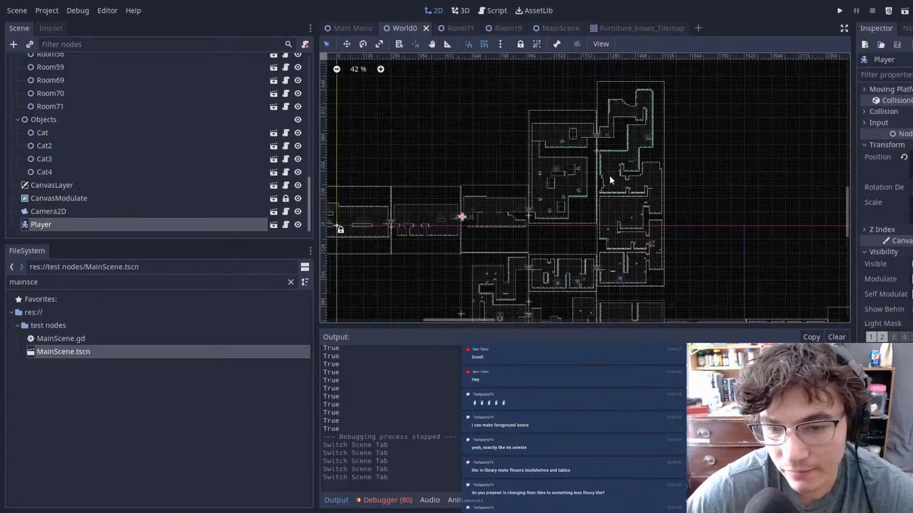
pyautogui.scroll(4, 611, 168)
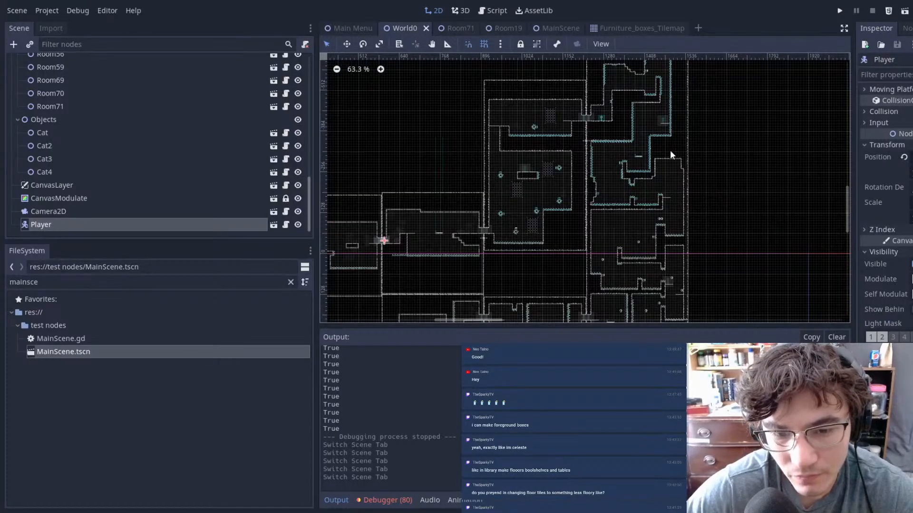
pyautogui.scroll(14, 409, 234)
pyautogui.moveTo(357, 248); pyautogui.dragTo(532, 225, button='middle')
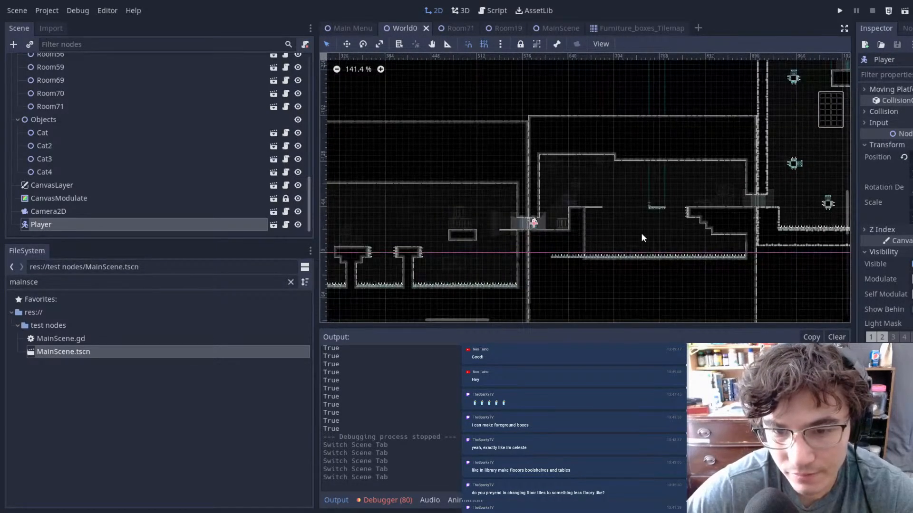
pyautogui.scroll(4, 641, 237)
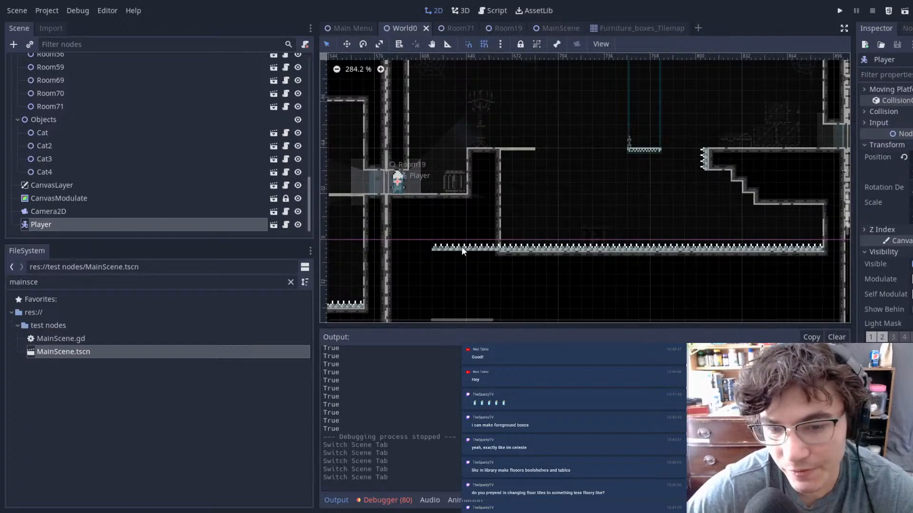
pyautogui.hotkey('ctrl', 'shift', 't')
pyautogui.scroll(-20, 677, 145)
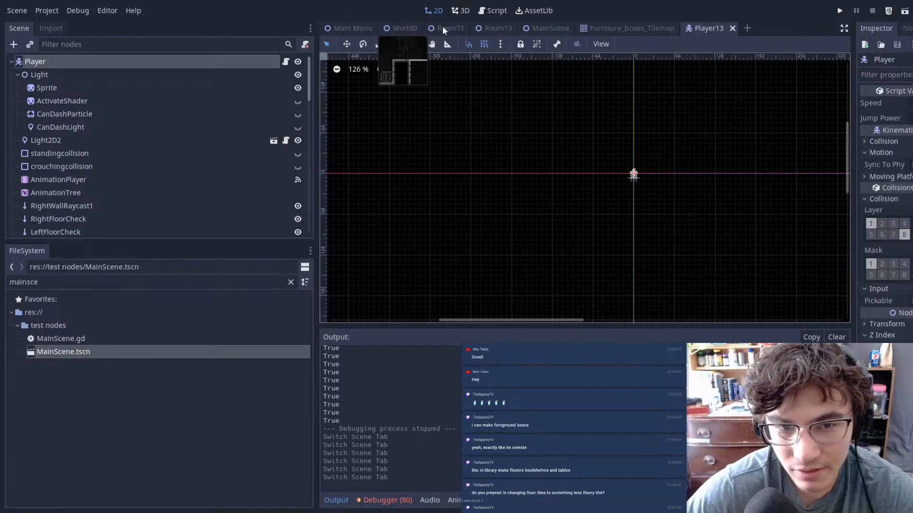
pyautogui.click(402, 28)
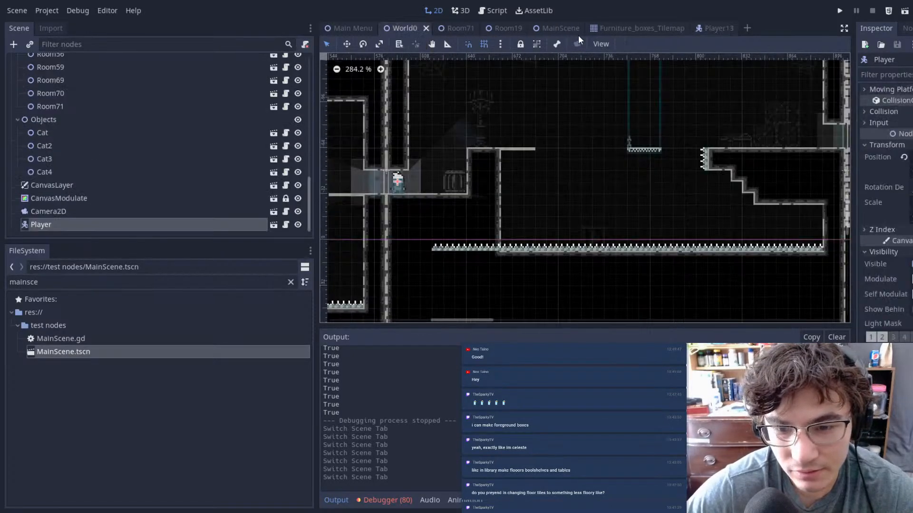
pyautogui.doubleClick(435, 248)
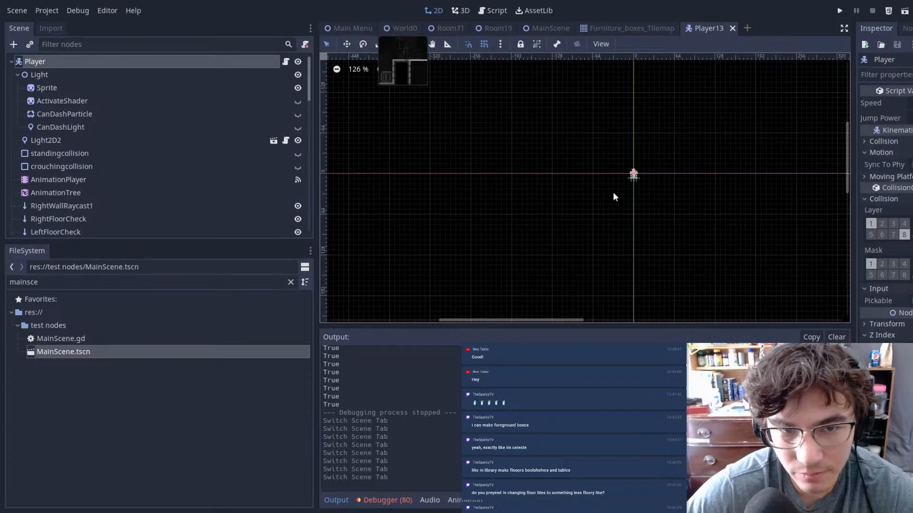
pyautogui.moveTo(657, 173); pyautogui.dragTo(525, 184, button='middle')
# - Select Room19 in World0 and open its scene at the spikes near the entrance
pyautogui.click(667, 257)
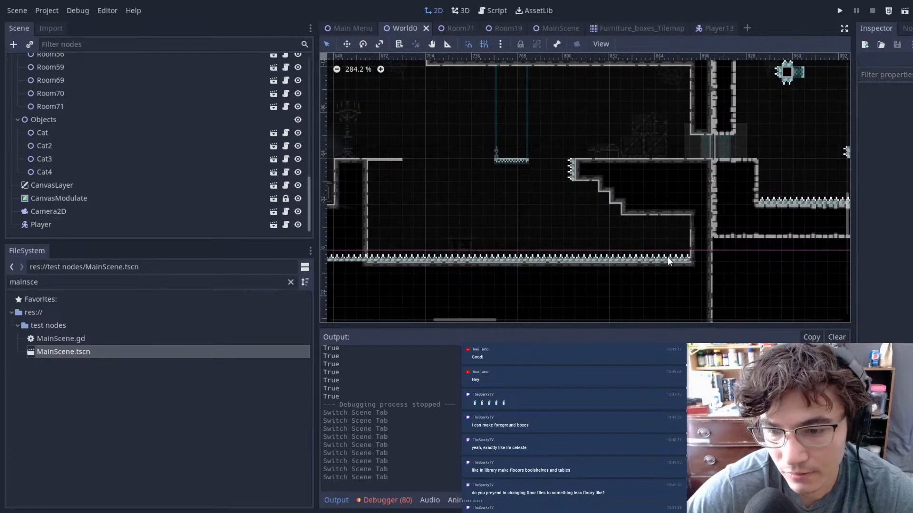
pyautogui.click(681, 261)
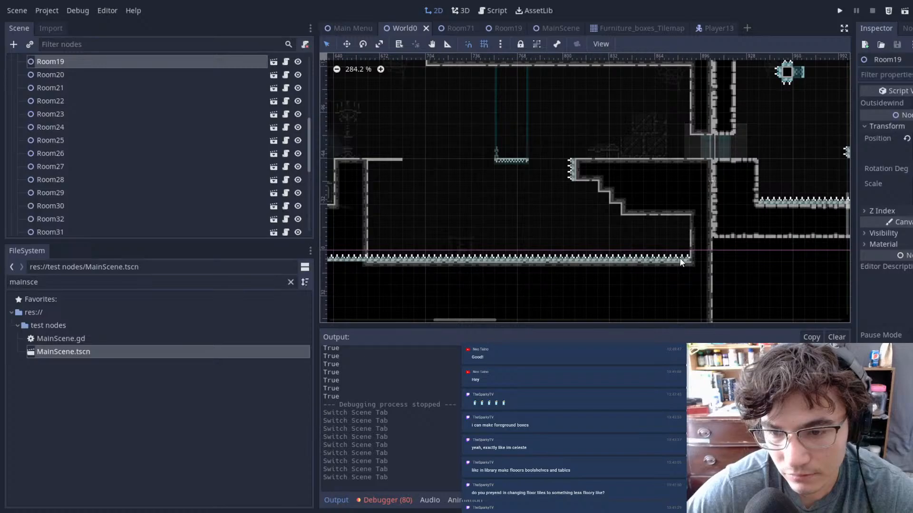
pyautogui.doubleClick(682, 261)
pyautogui.scroll(-8, 594, 250)
pyautogui.moveTo(541, 248); pyautogui.dragTo(867, 110, button='middle')
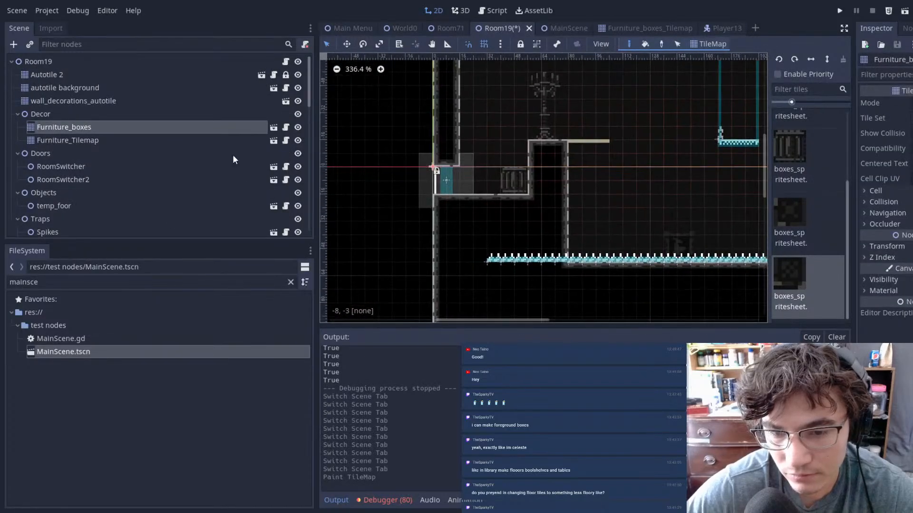
pyautogui.scroll(5, 444, 221)
pyautogui.click(476, 250)
pyautogui.rightClick(470, 241)
pyautogui.rightClick(436, 230)
# - Delete the six spike nodes that extend outside the pit's left wall in Room19
pyautogui.click(32, 61)
pyautogui.moveTo(426, 221); pyautogui.dragTo(543, 287)
pyautogui.press('Delete')
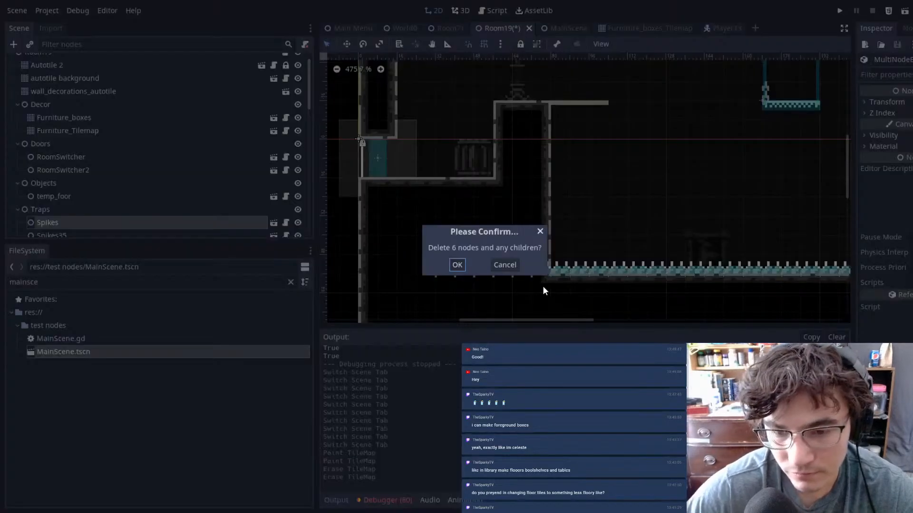
pyautogui.click(455, 265)
pyautogui.scroll(-4, 533, 152)
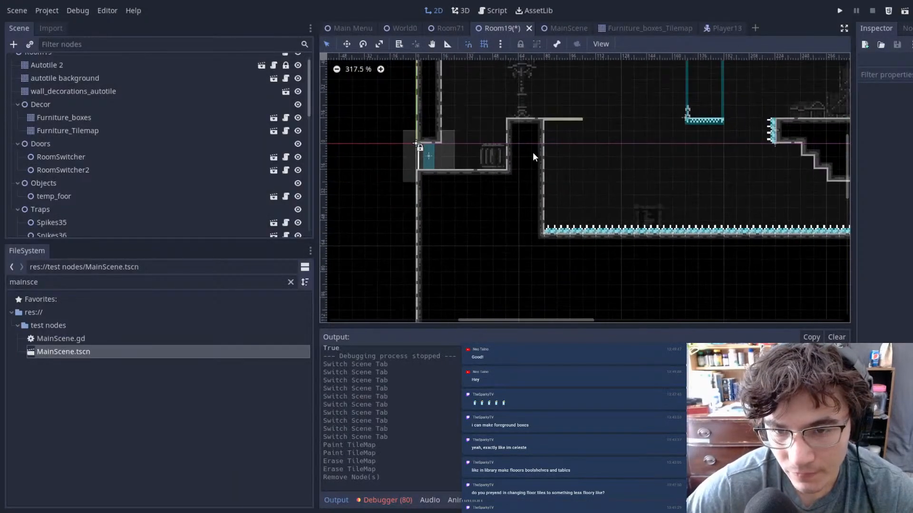
pyautogui.scroll(-3, 595, 161)
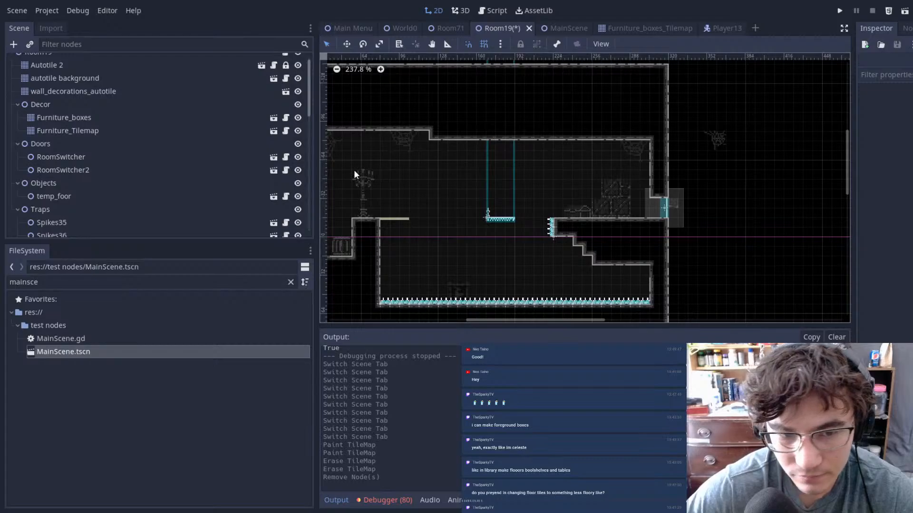
# - On Furniture_Tilemap, place a candle holder on the crate stack near Room19's right exit and erase the broken furniture beside the crates
pyautogui.click(78, 118)
pyautogui.click(72, 129)
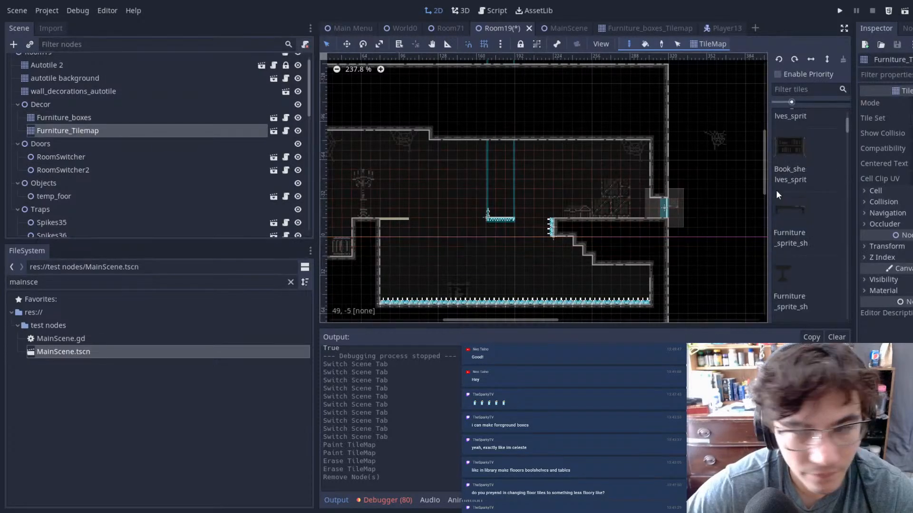
pyautogui.scroll(-2, 787, 210)
pyautogui.scroll(-5, 791, 214)
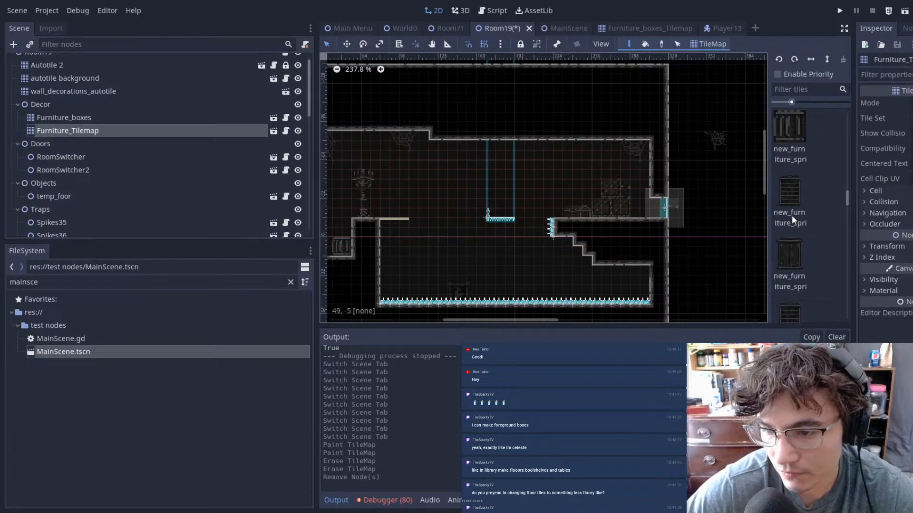
pyautogui.scroll(-5, 792, 215)
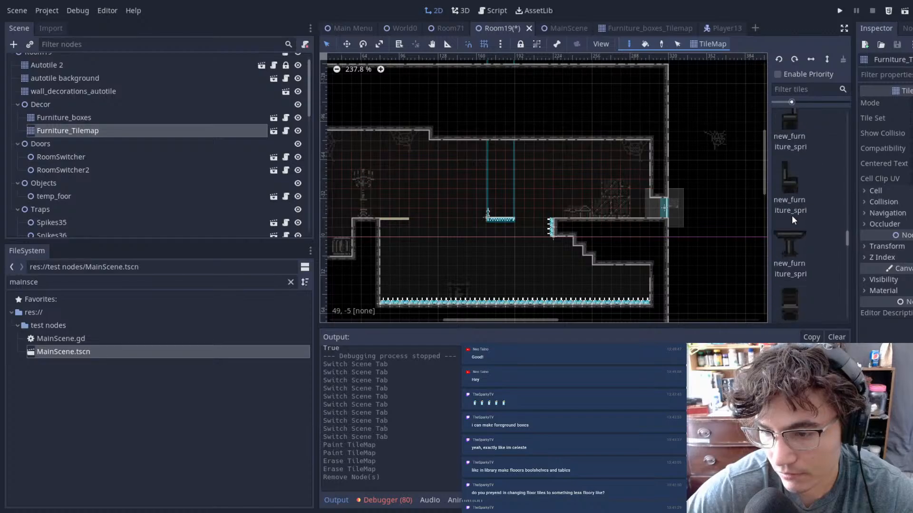
pyautogui.scroll(-2, 792, 216)
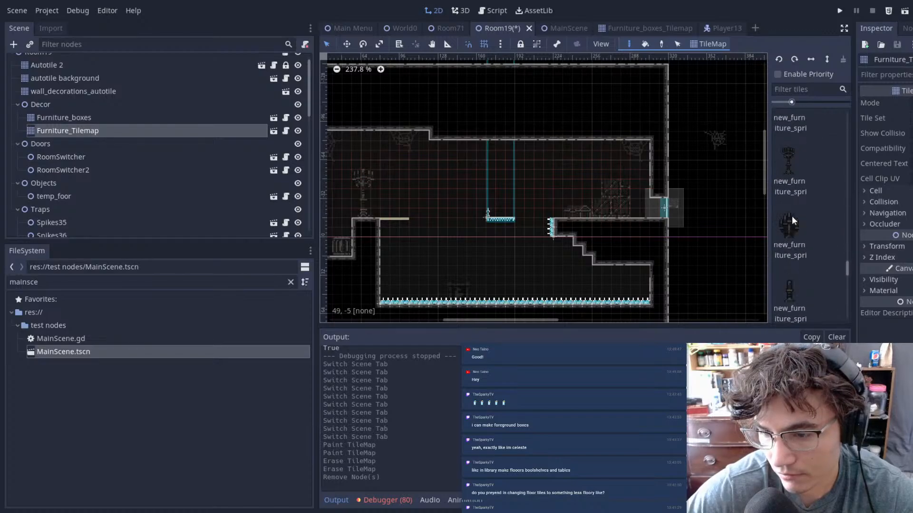
pyautogui.scroll(-4, 797, 223)
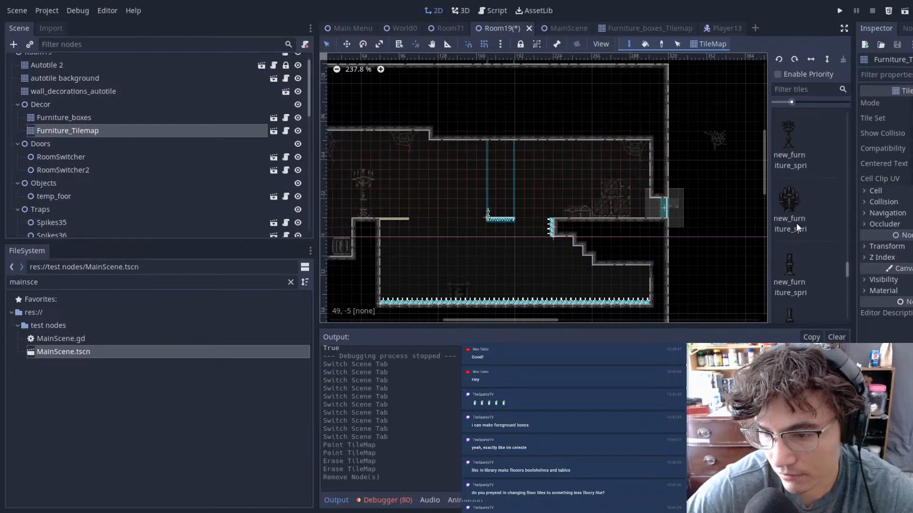
pyautogui.scroll(-4, 794, 236)
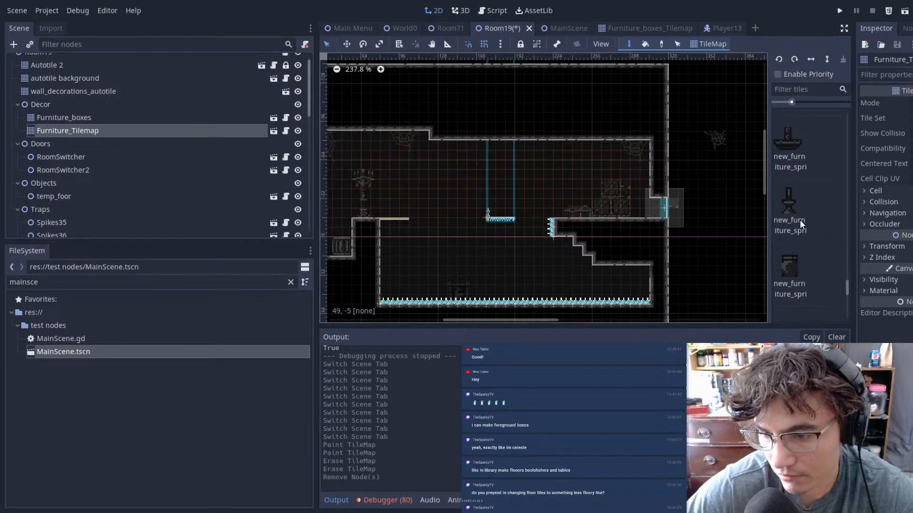
pyautogui.click(800, 221)
pyautogui.scroll(8, 611, 181)
pyautogui.click(619, 136)
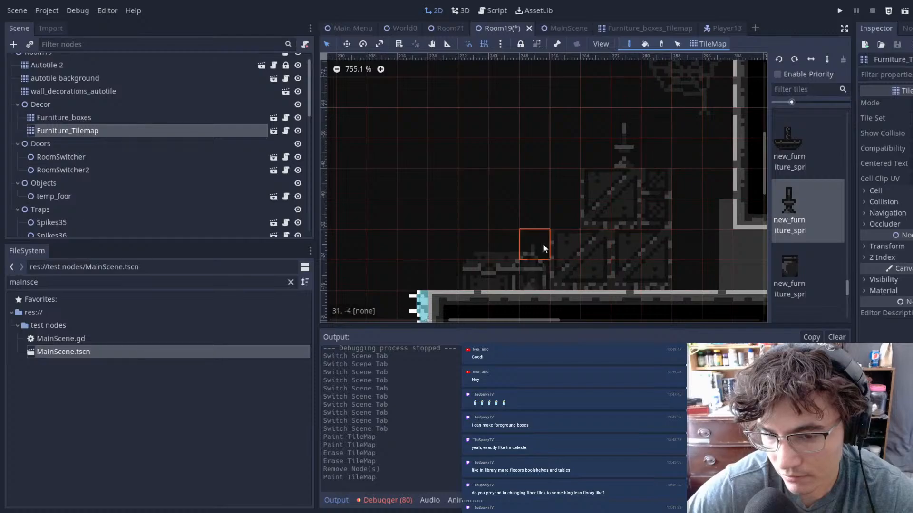
pyautogui.rightClick(566, 133)
# - Place a tall candelabra on the spiked ledge, in the space beside the crate stack
pyautogui.scroll(-2, 564, 136)
pyautogui.scroll(-2, 811, 221)
pyautogui.scroll(3, 811, 221)
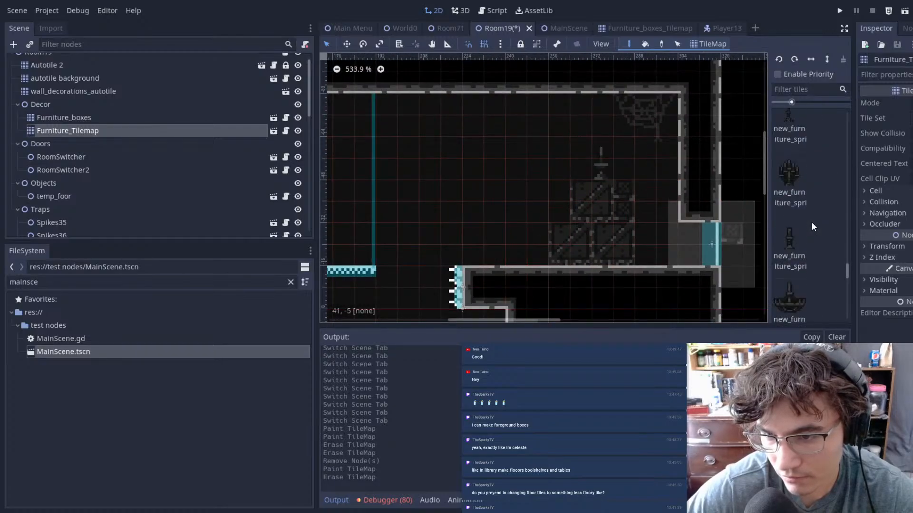
pyautogui.click(789, 161)
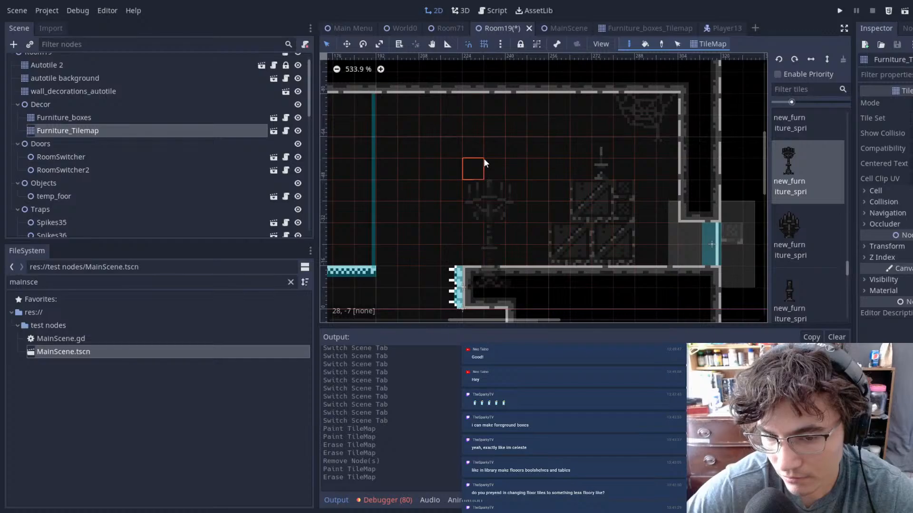
pyautogui.click(495, 151)
pyautogui.scroll(-3, 595, 130)
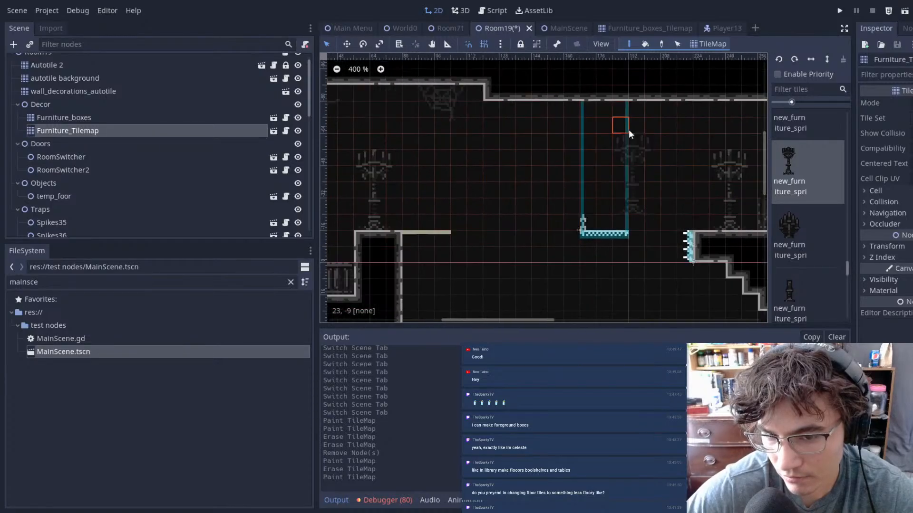
pyautogui.moveTo(603, 156); pyautogui.dragTo(551, 167, button='middle')
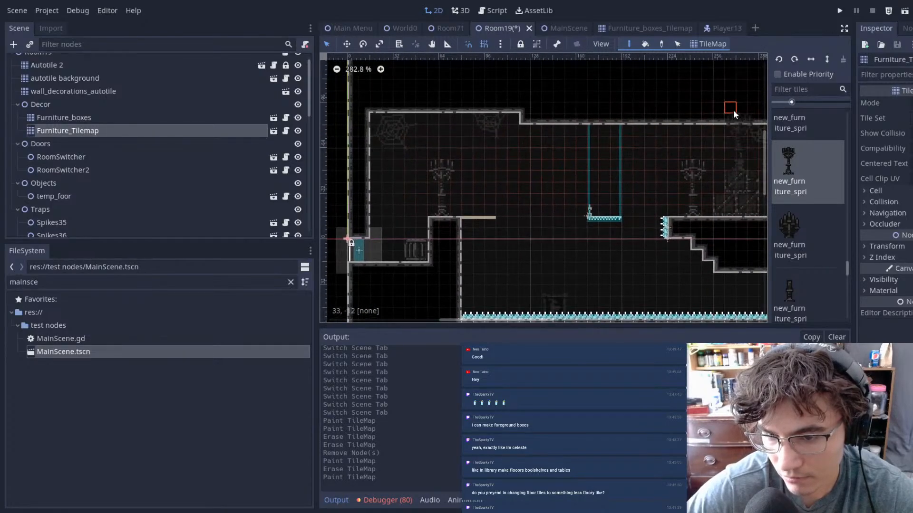
# - Erase the tall candelabra standing on Room19's left platform
pyautogui.rightClick(442, 217)
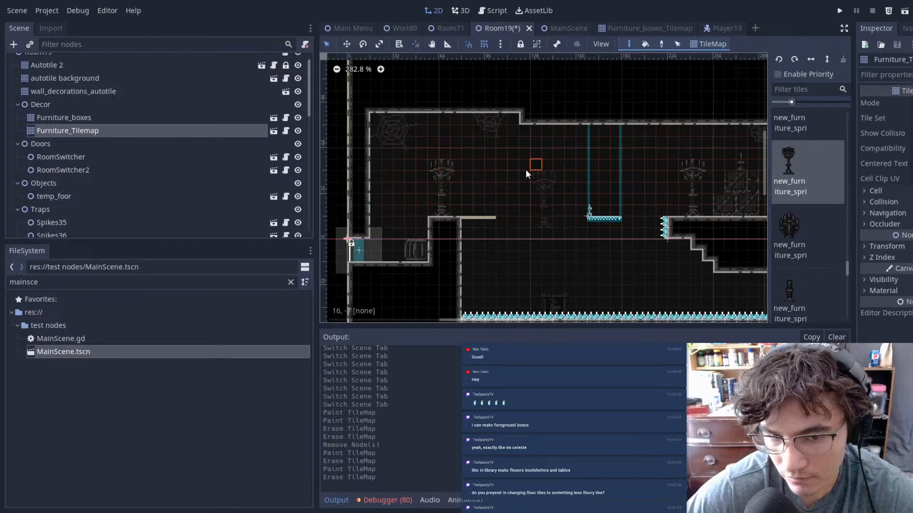
pyautogui.rightClick(432, 171)
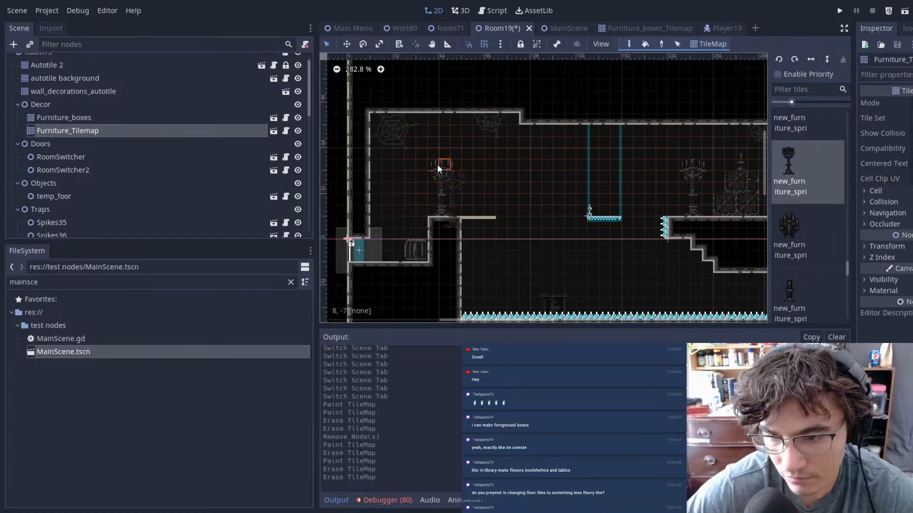
pyautogui.rightClick(438, 154)
# - On Furniture_Tilemap, place a small table on Room19's left platform
pyautogui.scroll(-1, 808, 227)
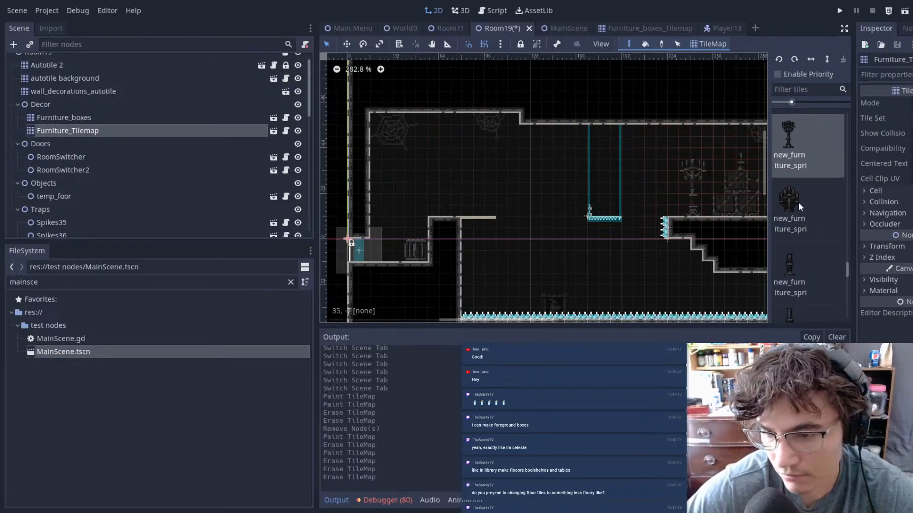
pyautogui.scroll(5, 799, 204)
pyautogui.scroll(3, 797, 208)
pyautogui.scroll(-3, 799, 219)
pyautogui.click(795, 214)
pyautogui.scroll(2, 454, 202)
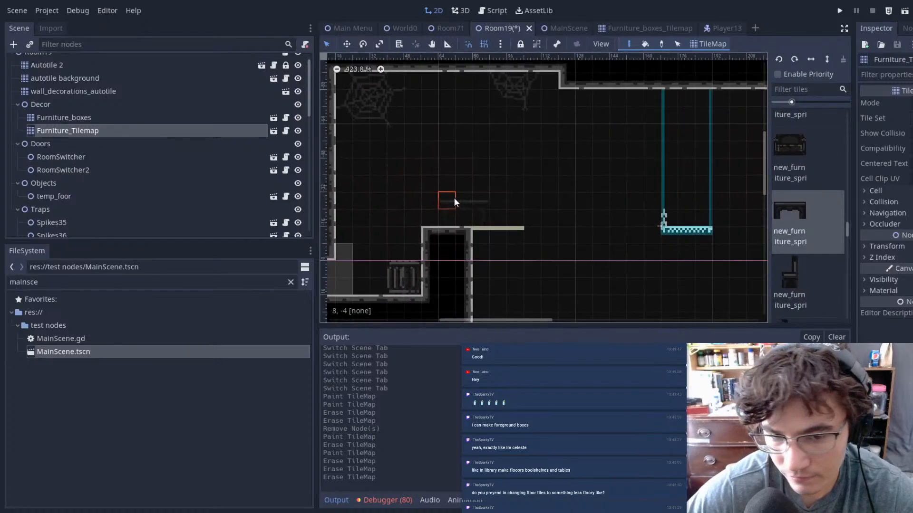
pyautogui.scroll(2, 454, 202)
pyautogui.click(424, 208)
# - On Furniture_boxes, stack four slatted crates in a two-by-two block on Room19's left platform
pyautogui.scroll(-3, 795, 217)
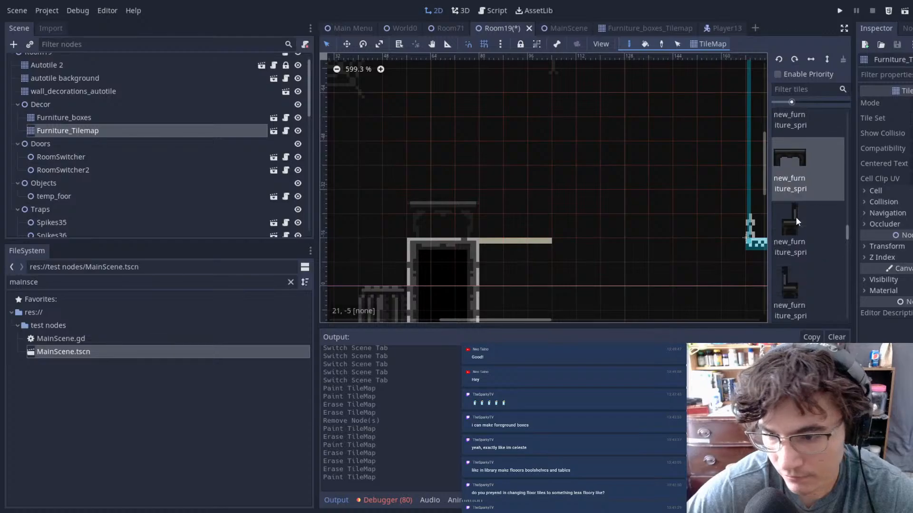
pyautogui.scroll(-5, 796, 220)
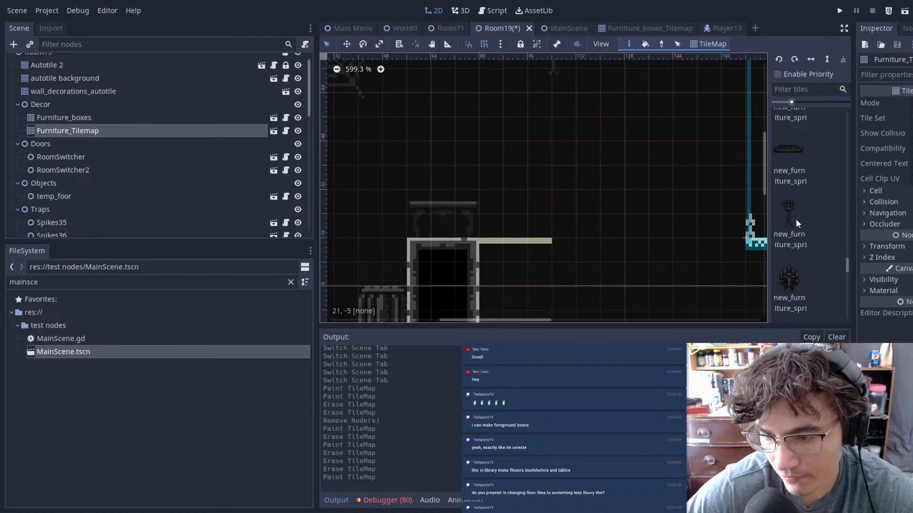
pyautogui.click(56, 117)
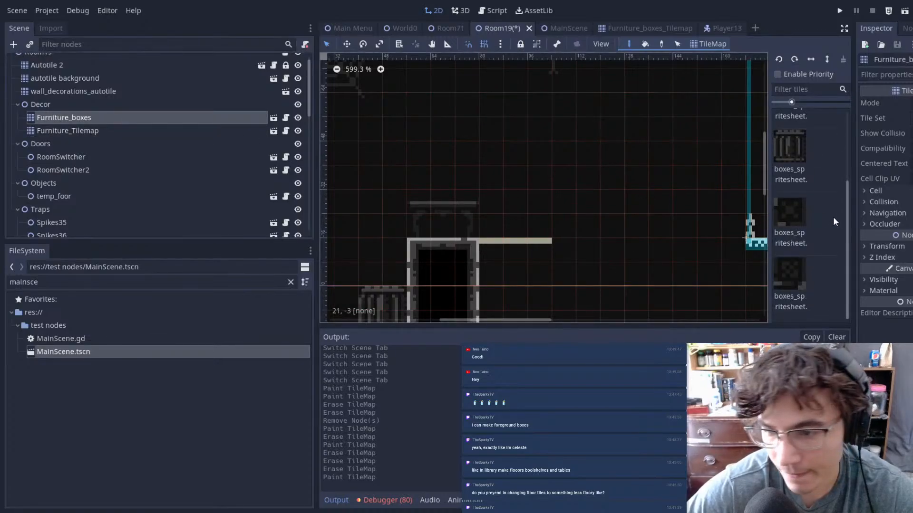
pyautogui.click(804, 219)
pyautogui.scroll(2, 420, 187)
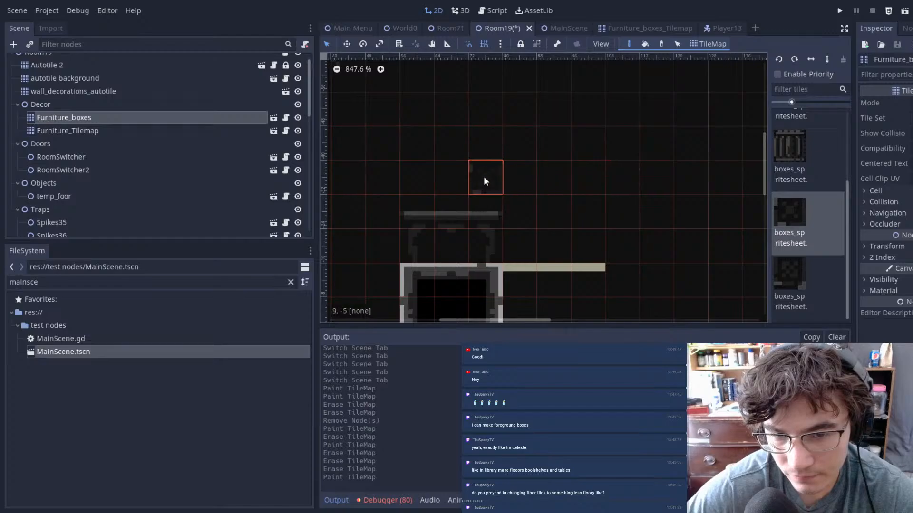
pyautogui.rightClick(409, 217)
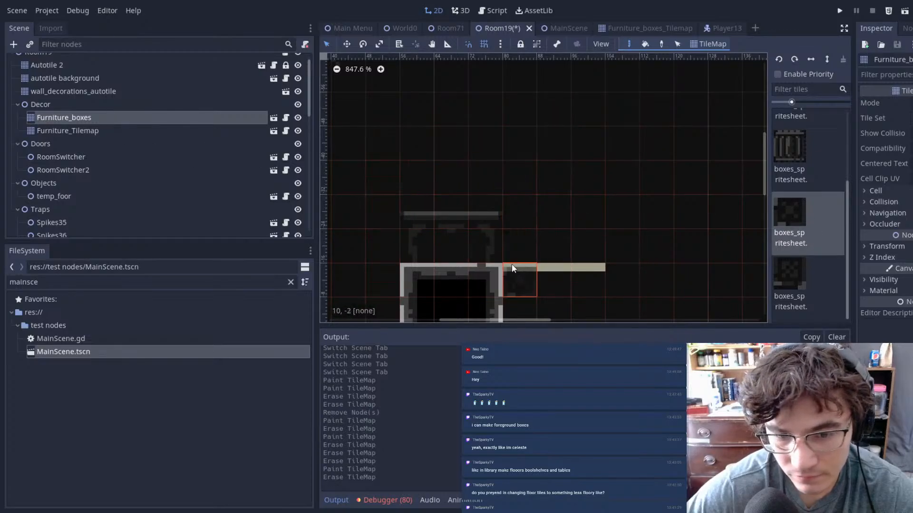
pyautogui.scroll(2, 789, 256)
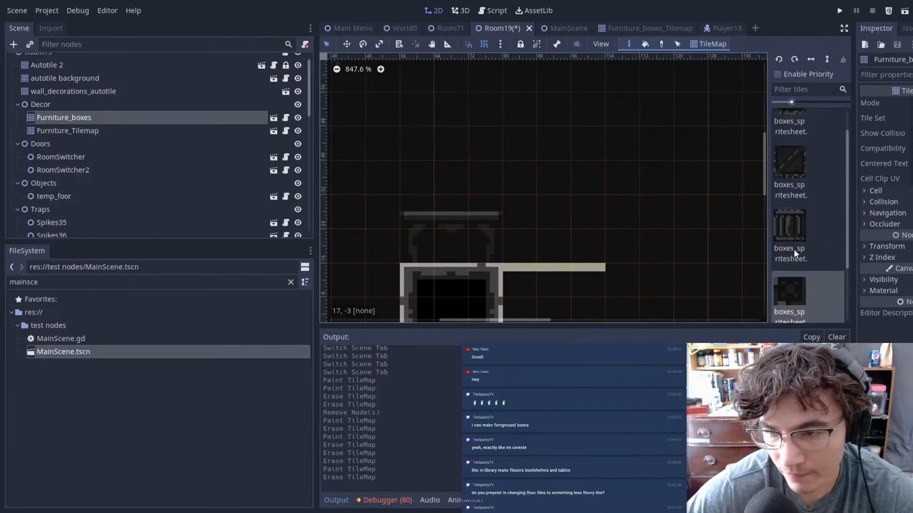
pyautogui.click(794, 249)
pyautogui.click(430, 204)
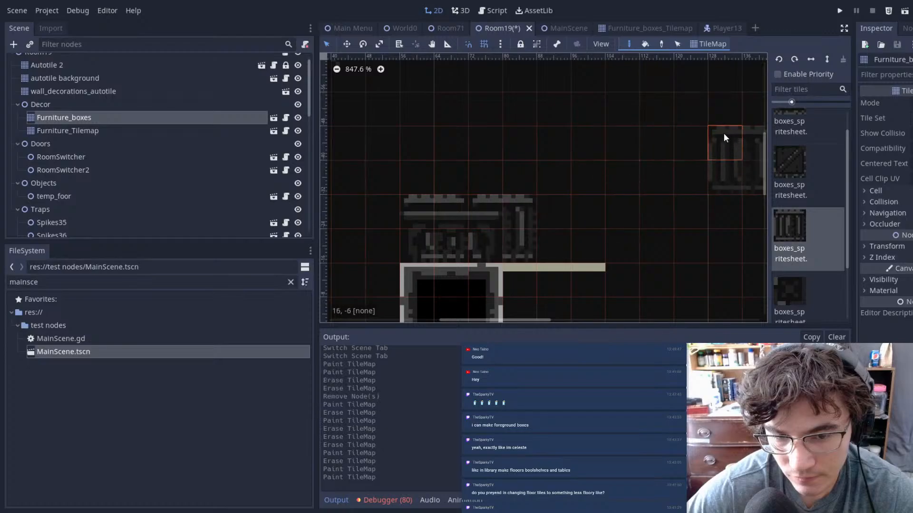
pyautogui.click(484, 143)
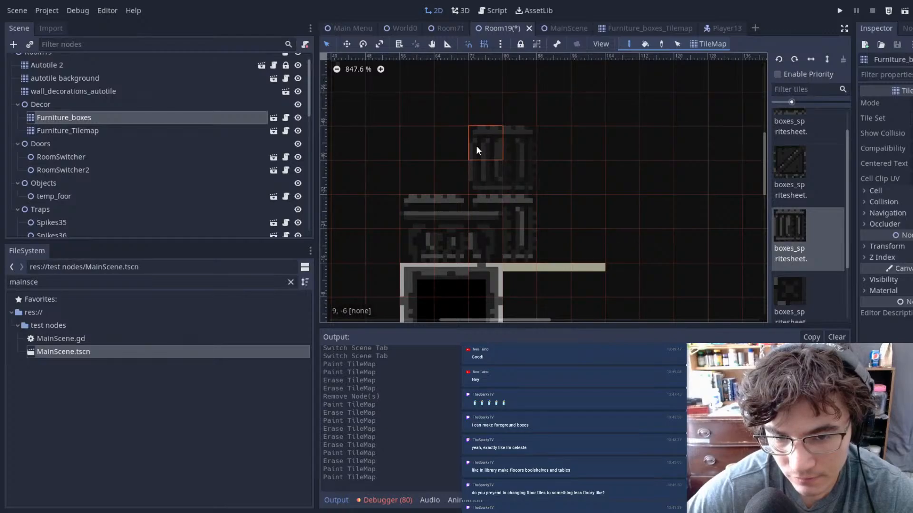
pyautogui.click(440, 147)
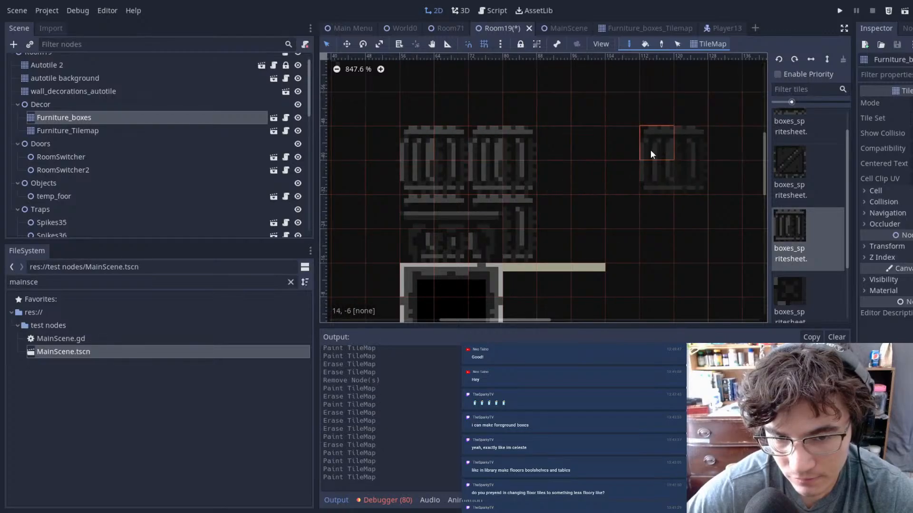
# - Replace the stack's upper-left crate with a diagonally braced crate and add another one on top of the right column
pyautogui.click(813, 179)
pyautogui.click(408, 137)
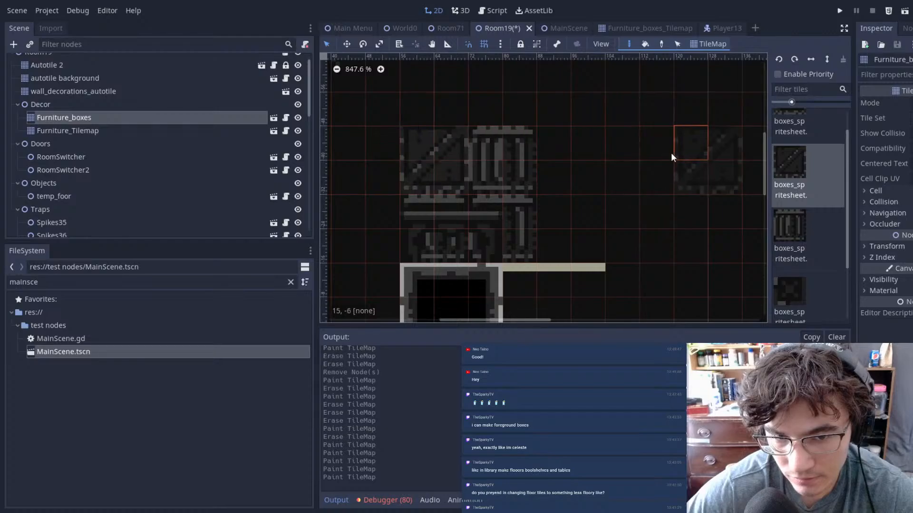
pyautogui.moveTo(580, 151); pyautogui.dragTo(605, 233, button='middle')
pyautogui.click(510, 148)
pyautogui.scroll(-3, 700, 62)
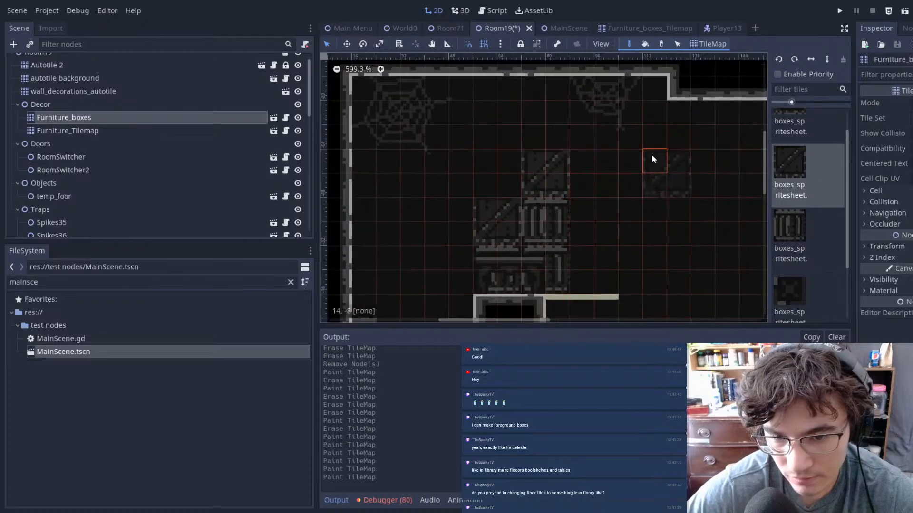
pyautogui.scroll(-1, 703, 159)
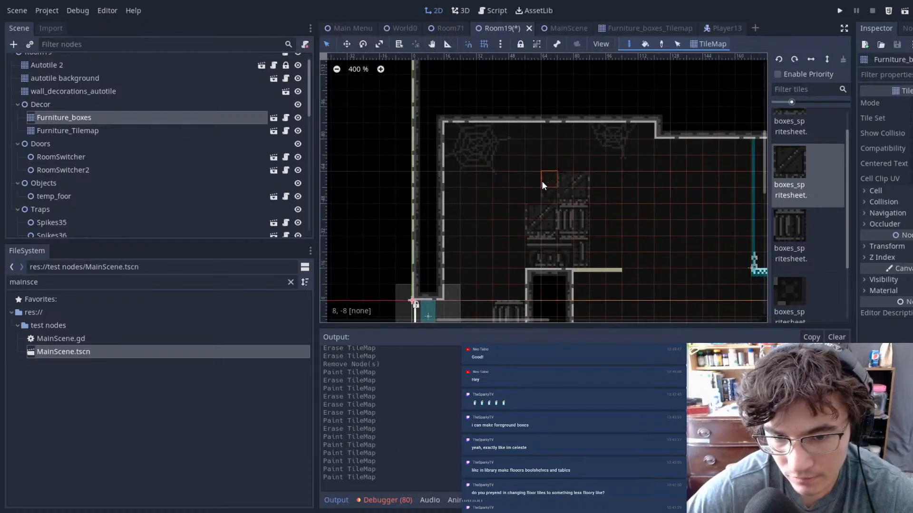
# - On Furniture_Tilemap, erase the table behind the crates and place a cross-braced crate on top of the stack's left column
pyautogui.click(82, 129)
pyautogui.rightClick(526, 244)
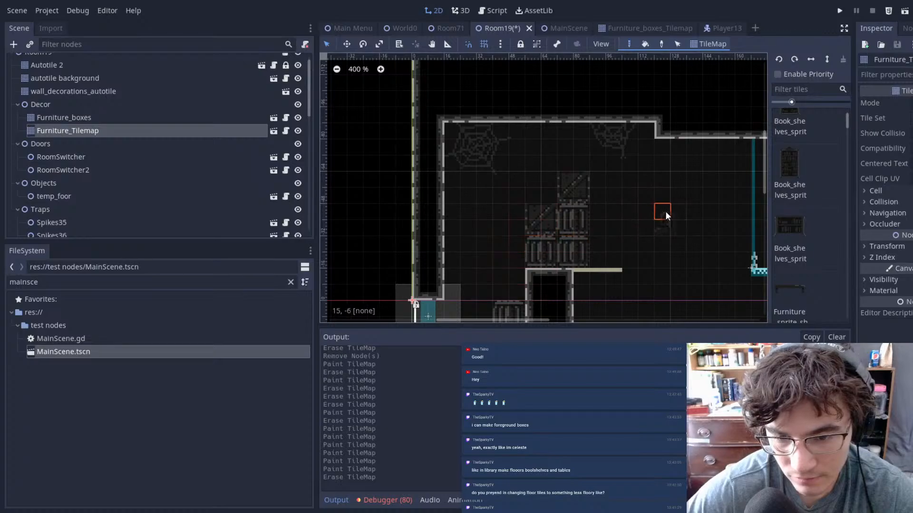
pyautogui.scroll(-2, 713, 190)
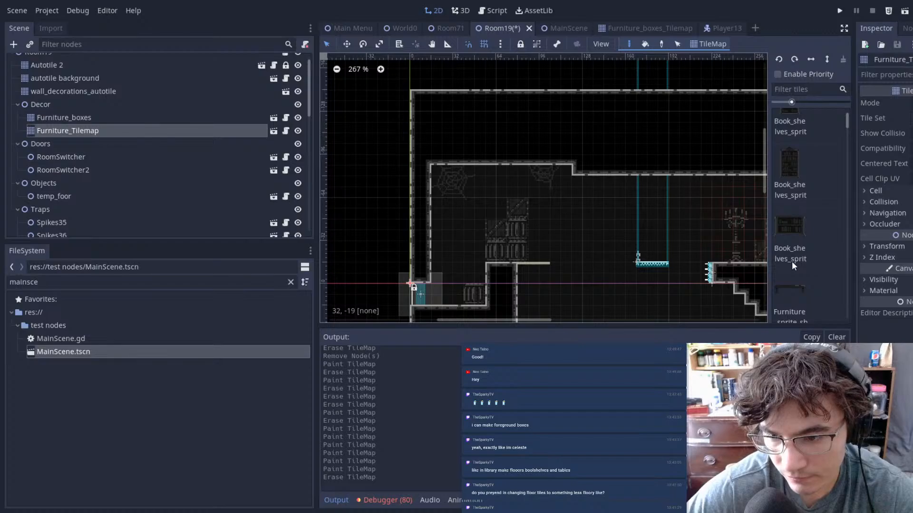
pyautogui.scroll(-4, 791, 236)
pyautogui.scroll(-5, 795, 224)
pyautogui.scroll(-3, 796, 226)
pyautogui.click(797, 228)
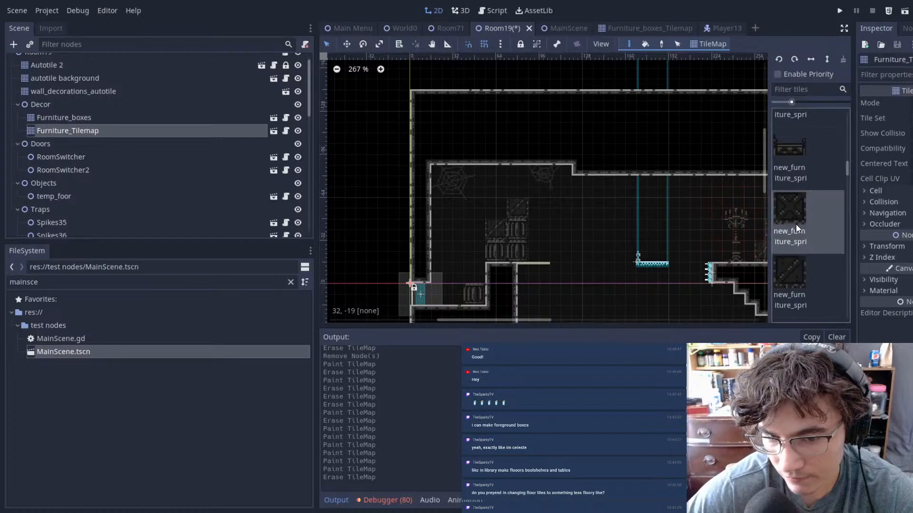
pyautogui.click(503, 199)
pyautogui.moveTo(661, 189)
pyautogui.mouseDown(button='middle')
pyautogui.moveTo(652, 201)
pyautogui.moveTo(671, 167)
pyautogui.moveTo(652, 201)
pyautogui.mouseUp(button='middle')
pyautogui.hotkey('ctrl', 's')
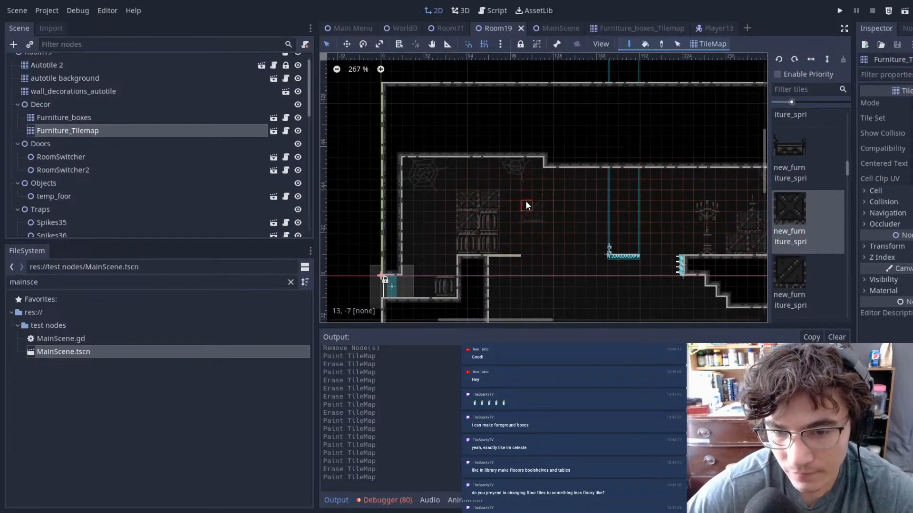
# - Save Room19 and run the game with the MainScene scene open
pyautogui.scroll(2, 528, 201)
pyautogui.moveTo(635, 139); pyautogui.dragTo(672, 135, button='middle')
pyautogui.scroll(-2, 615, 183)
pyautogui.moveTo(609, 207); pyautogui.dragTo(709, 159, button='middle')
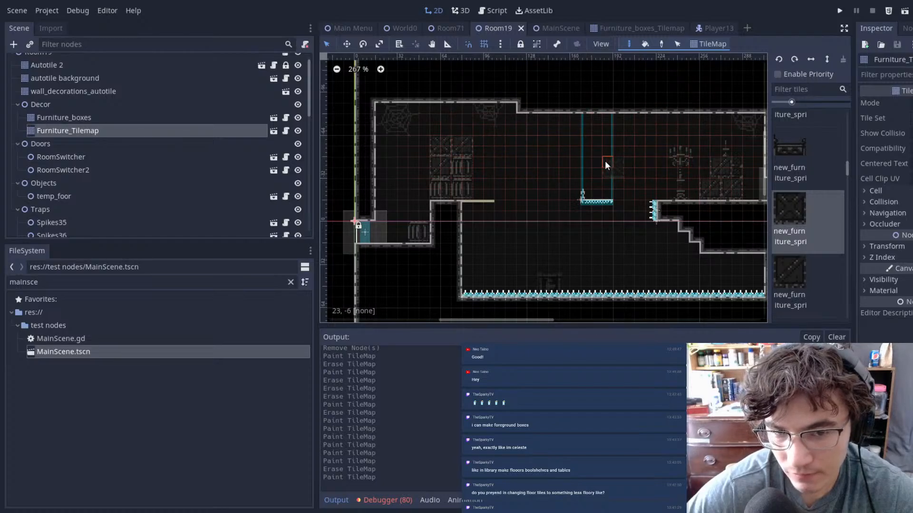
pyautogui.moveTo(555, 160); pyautogui.dragTo(578, 170, button='middle')
pyautogui.hotkey('ctrl', 's')
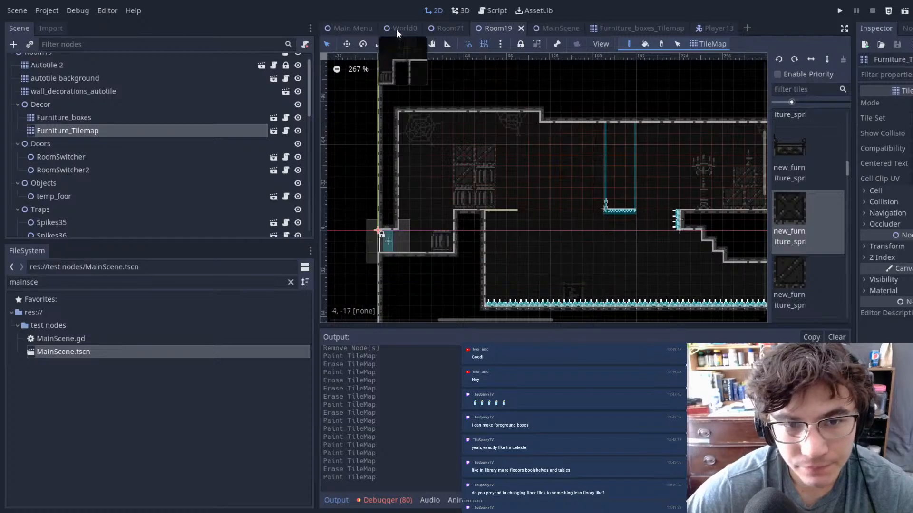
pyautogui.click(397, 29)
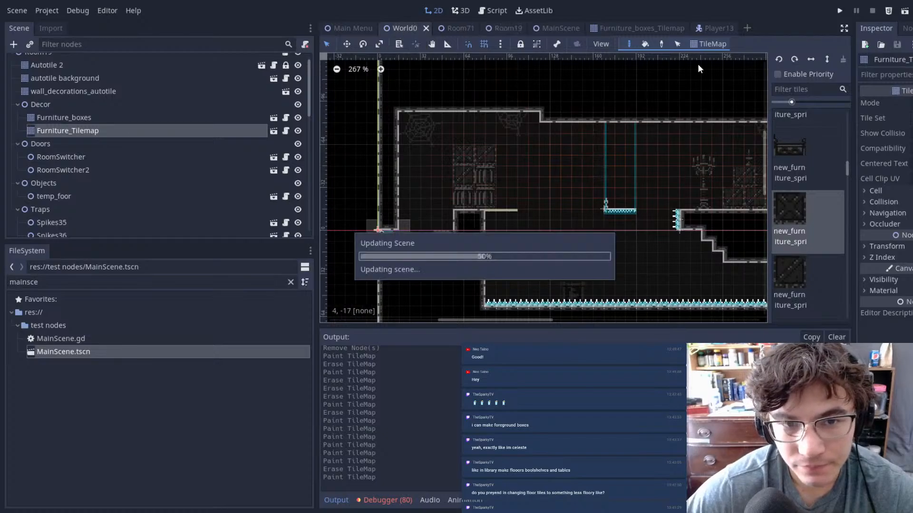
pyautogui.click(557, 31)
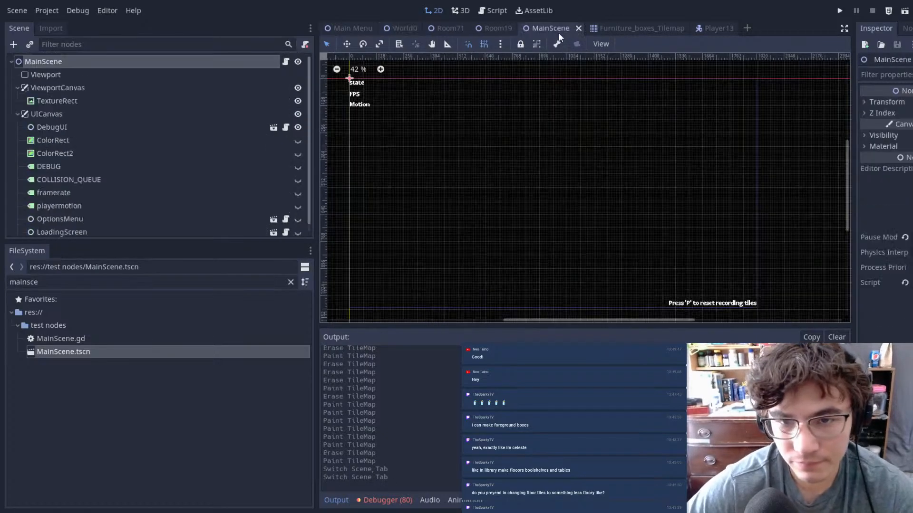
pyautogui.press('F5')
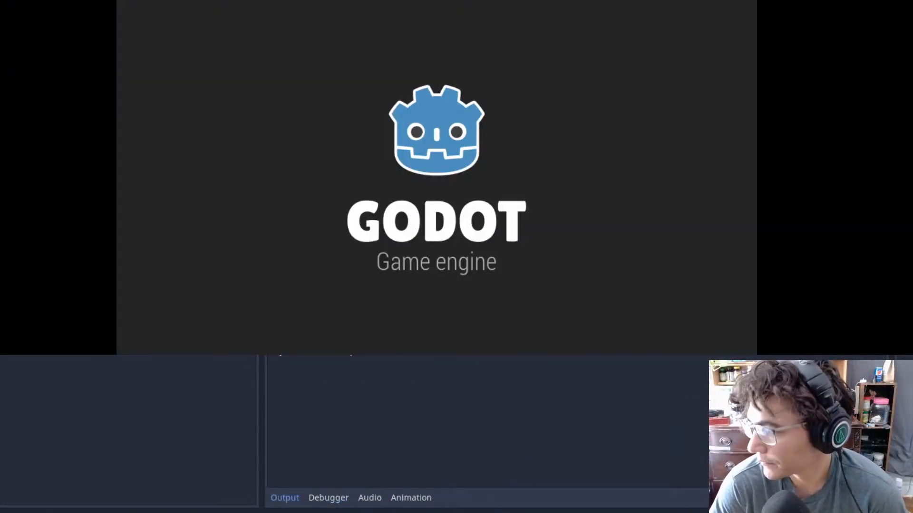
# - Playtest Room19 by jumping from the left entrance past the crate stack and over the spike pit to the right ledge
pyautogui.press('Right')
pyautogui.press('space')
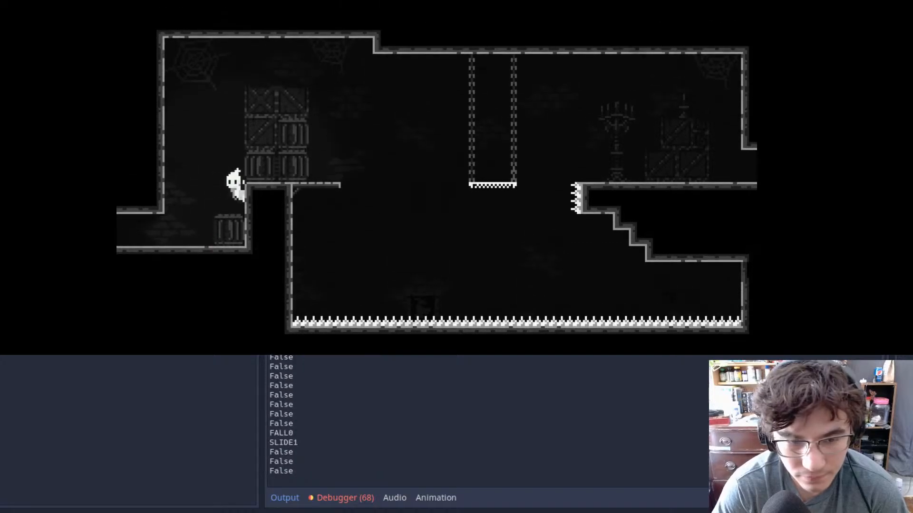
pyautogui.press('space')
pyautogui.press('space')
pyautogui.press('shift')
pyautogui.press('space')
pyautogui.press('Right')
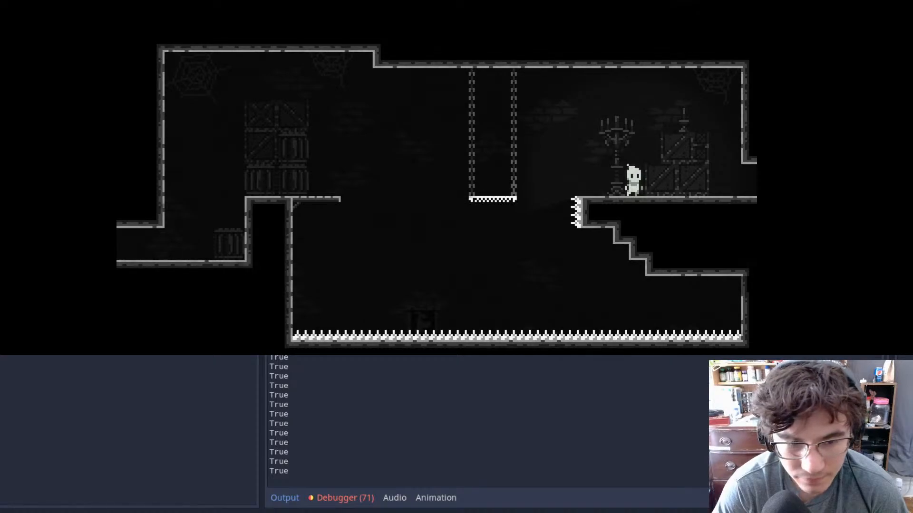
# - Move the character back and forth in front of the right ledge's crates to examine the candelabra, crates and candle holder in-game
pyautogui.press('Right')
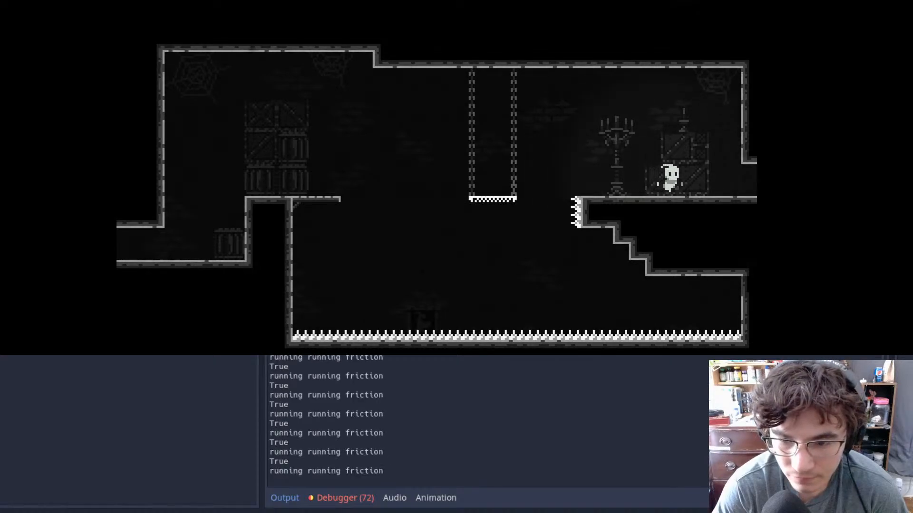
pyautogui.press('Left')
pyautogui.press('space')
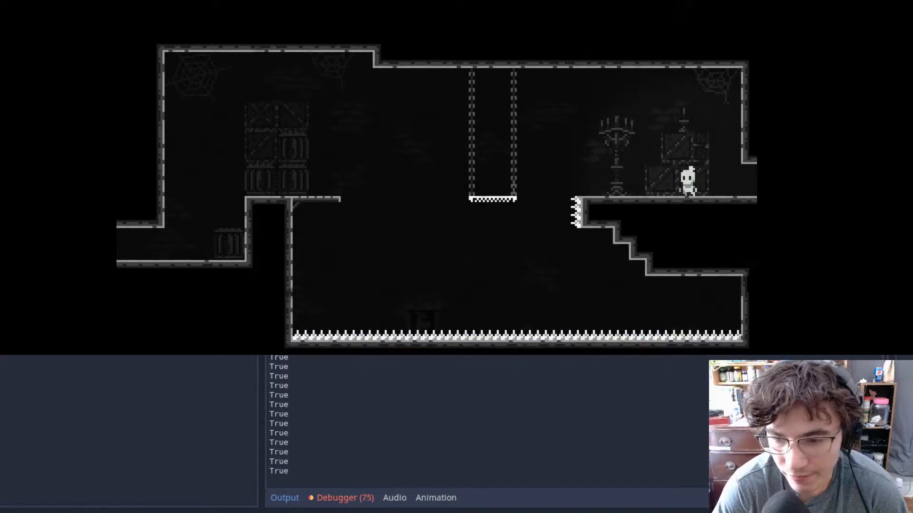
pyautogui.press('Left')
pyautogui.press('Right')
pyautogui.press('Left')
pyautogui.press('Right')
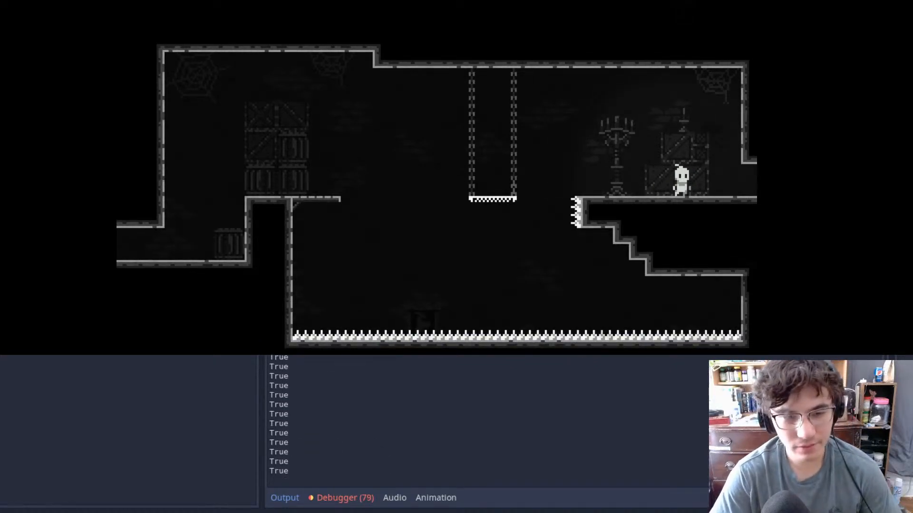
# - Stop the running game and examine the crate arrangement on the central platform in Room71
pyautogui.press('Left')
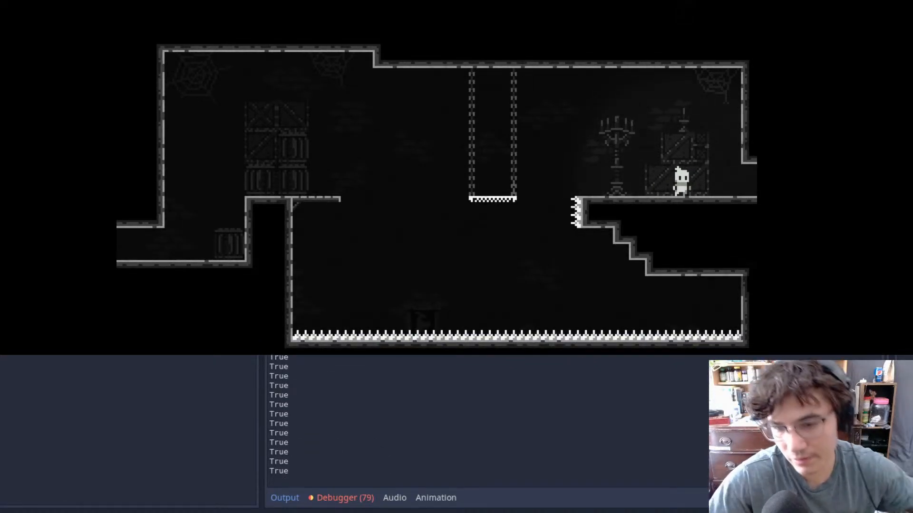
pyautogui.press('F8')
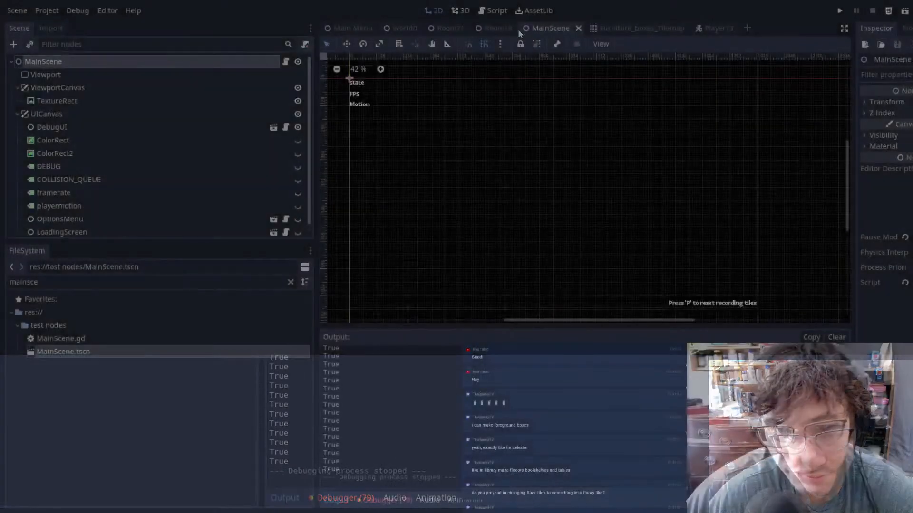
pyautogui.click(449, 32)
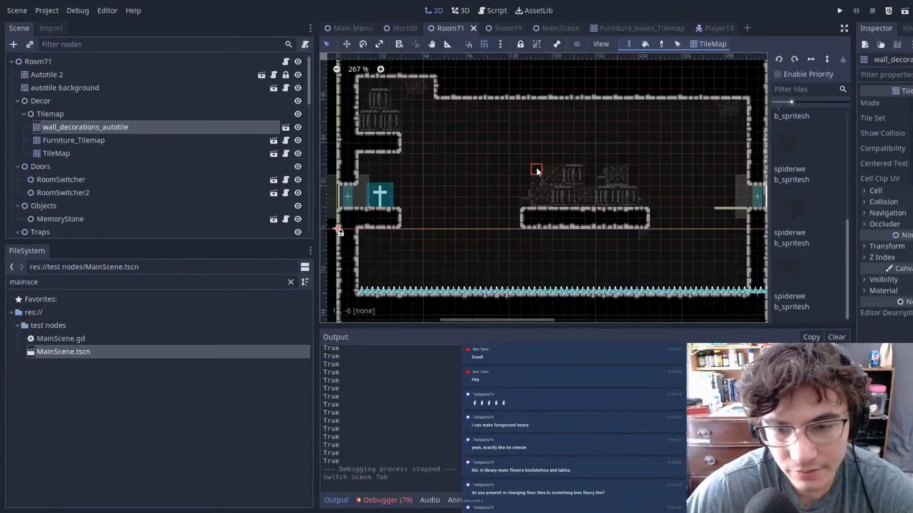
pyautogui.scroll(3, 586, 192)
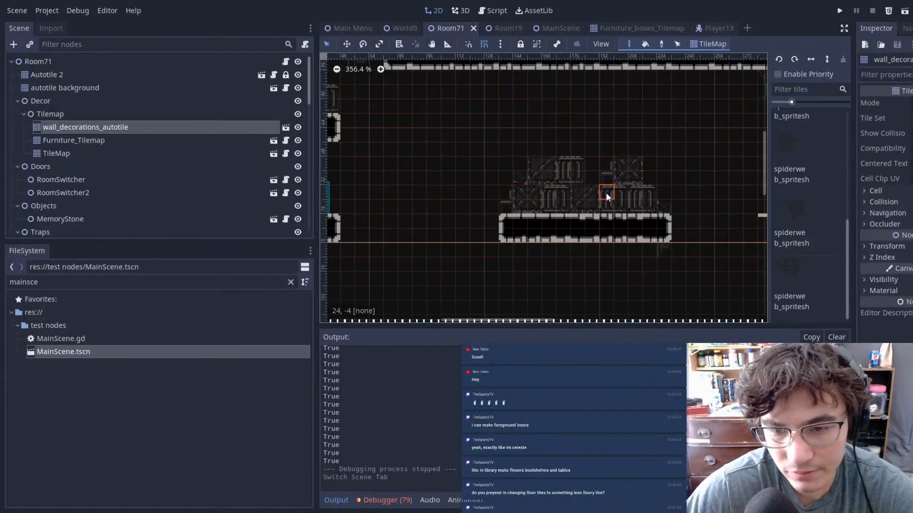
# - Erase the stacked crates beside the candelabra in Room19 and make Furniture_boxes the active tilemap
pyautogui.click(497, 28)
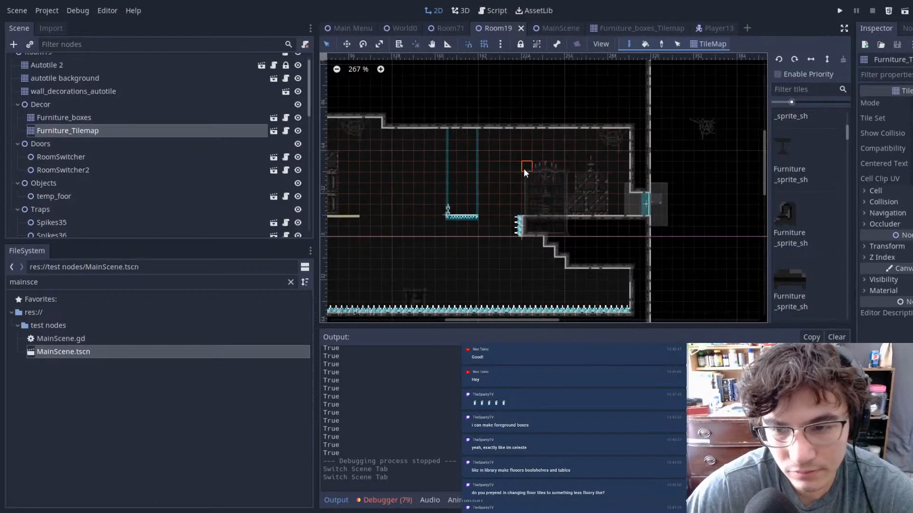
pyautogui.scroll(3, 586, 190)
pyautogui.scroll(1, 585, 191)
pyautogui.rightClick(580, 176)
pyautogui.moveTo(606, 176)
pyautogui.mouseDown(button='right')
pyautogui.moveTo(589, 204)
pyautogui.moveTo(549, 202)
pyautogui.moveTo(594, 285)
pyautogui.mouseUp(button='right')
pyautogui.click(105, 118)
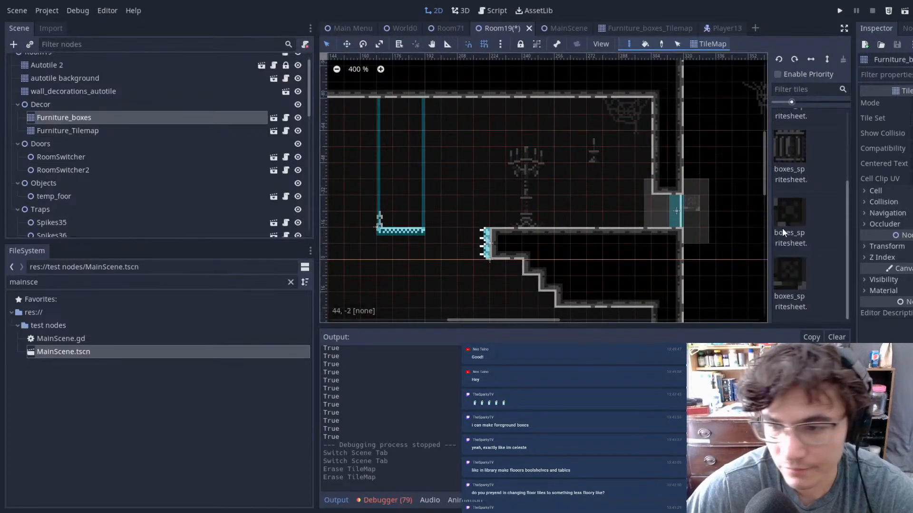
# - Paint a barrel and a diagonal-braced crate side by side beside the candelabra, with a second braced crate stacked centrally above them
pyautogui.click(792, 143)
pyautogui.scroll(3, 583, 199)
pyautogui.click(537, 192)
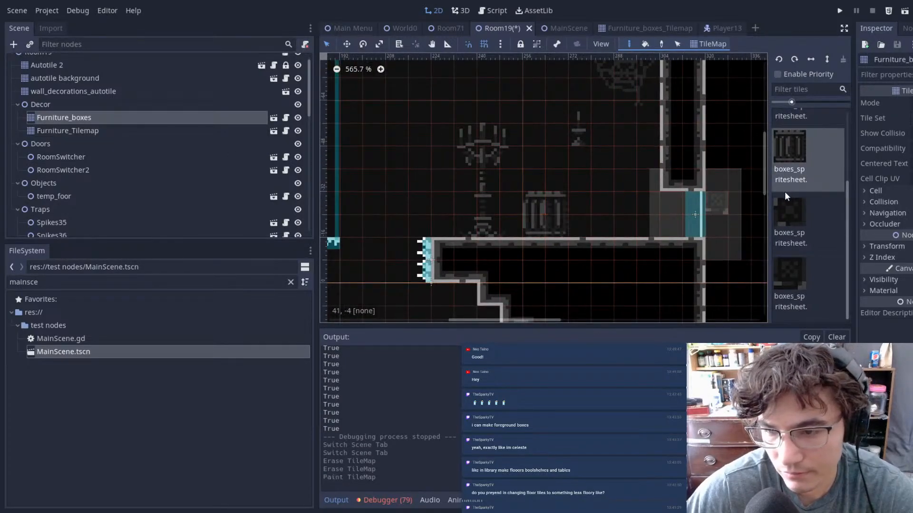
pyautogui.scroll(2, 784, 192)
pyautogui.click(795, 156)
pyautogui.click(584, 203)
pyautogui.click(532, 161)
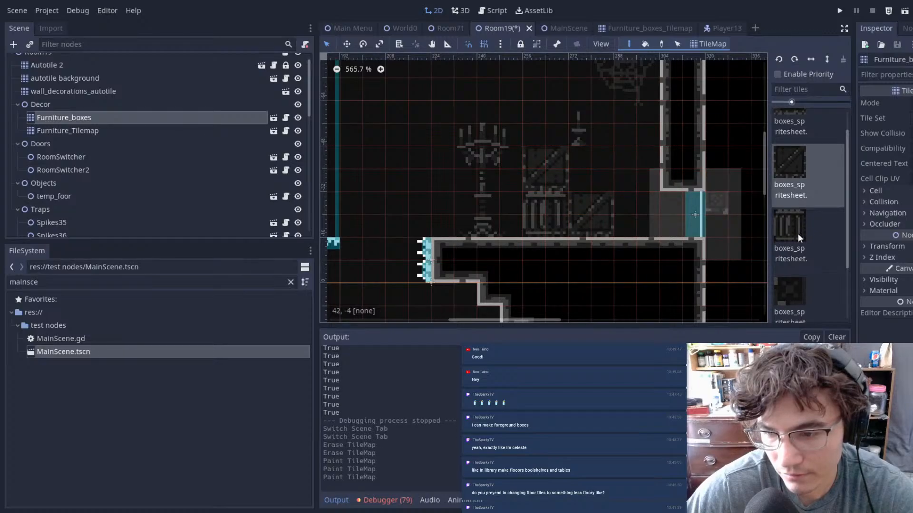
pyautogui.rightClick(534, 162)
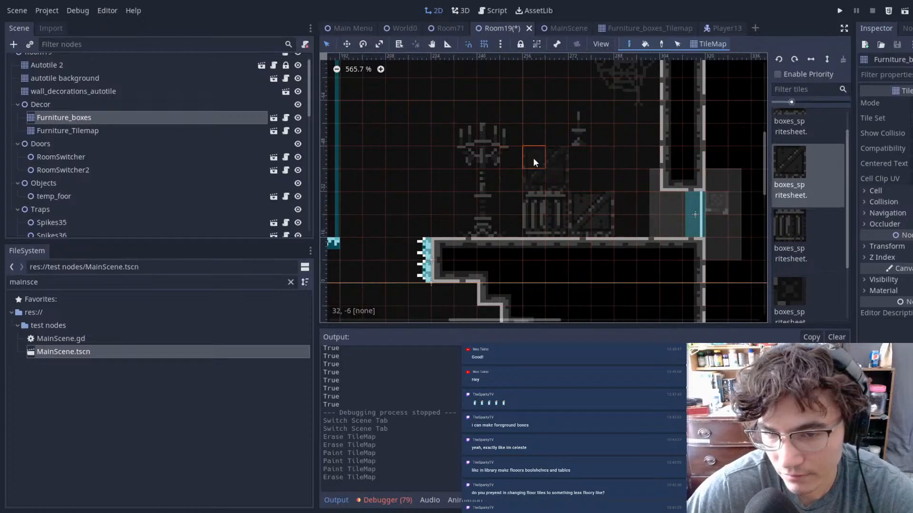
pyautogui.click(564, 161)
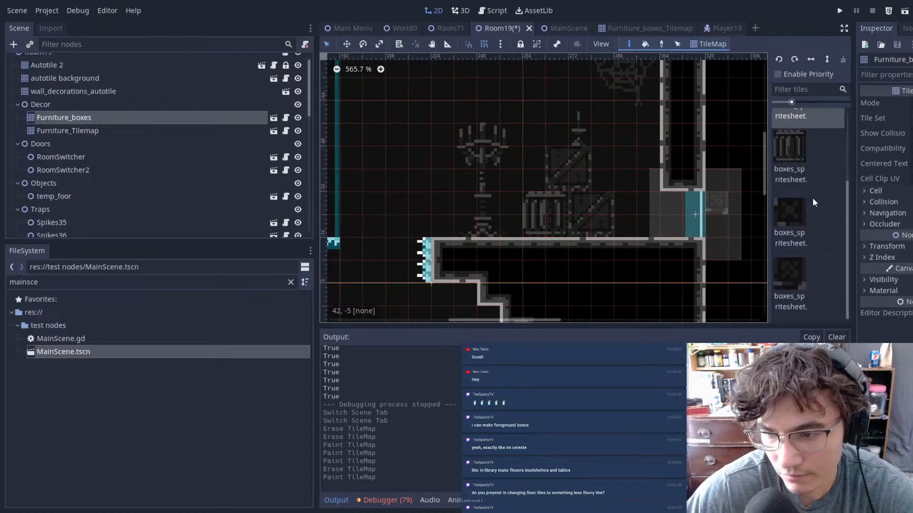
# - Add two dark filler crate tiles beside the upper crate of the new stack and save Room19
pyautogui.scroll(-2, 811, 201)
pyautogui.click(792, 202)
pyautogui.click(595, 171)
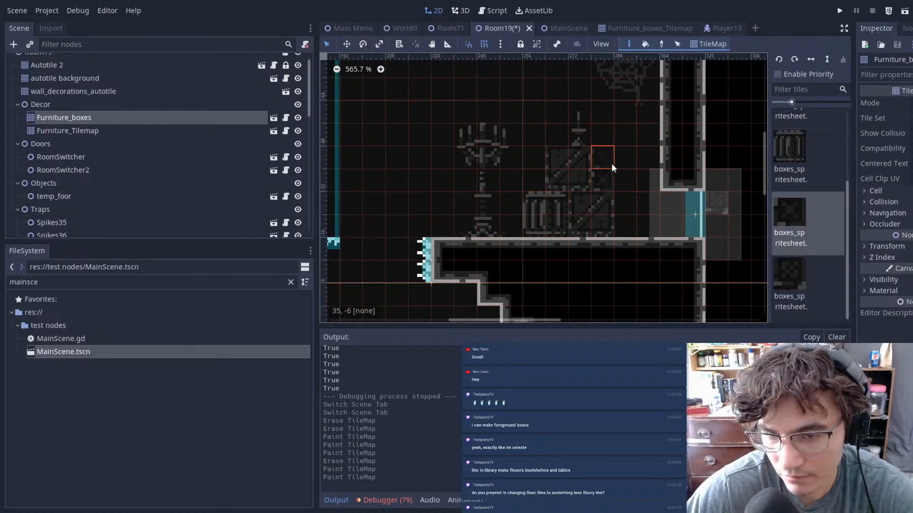
pyautogui.click(775, 262)
pyautogui.click(599, 164)
pyautogui.scroll(-3, 691, 184)
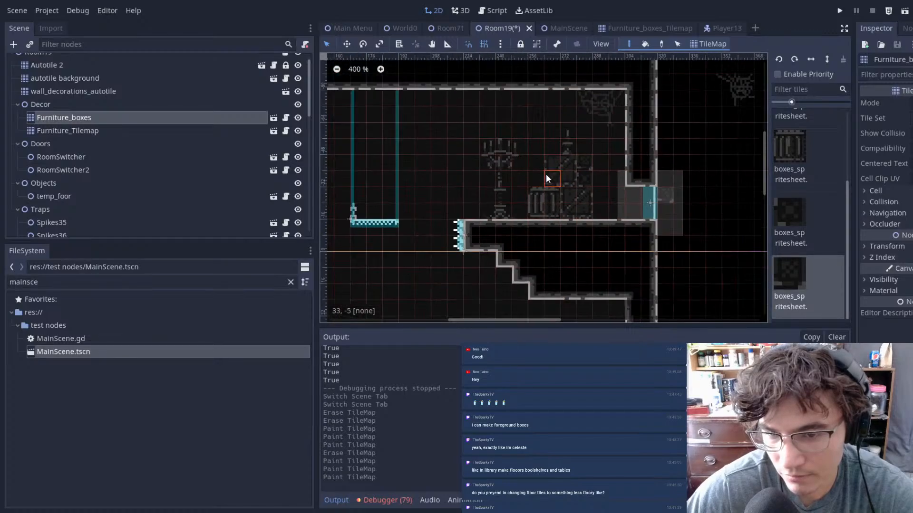
pyautogui.hotkey('ctrl', 's')
# - Review the available box tiles and the overall furniture layout of Room19
pyautogui.scroll(-4, 618, 261)
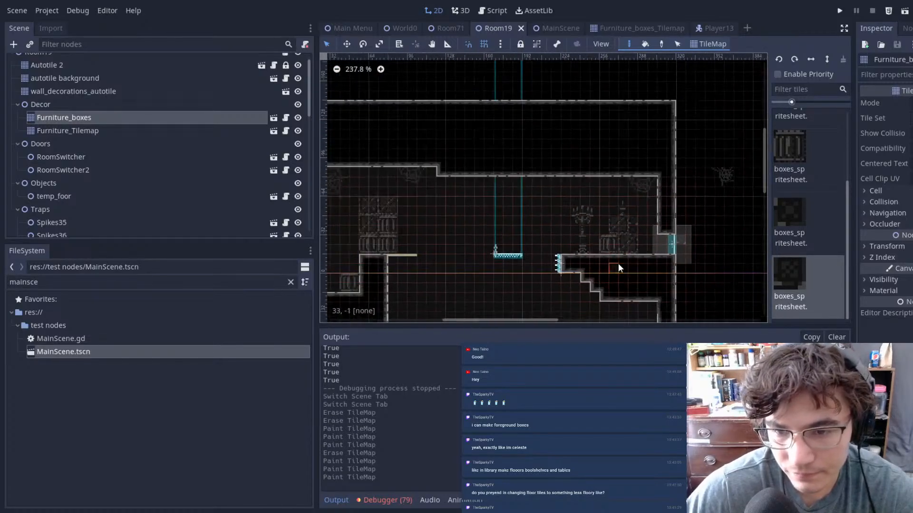
pyautogui.scroll(-1, 800, 205)
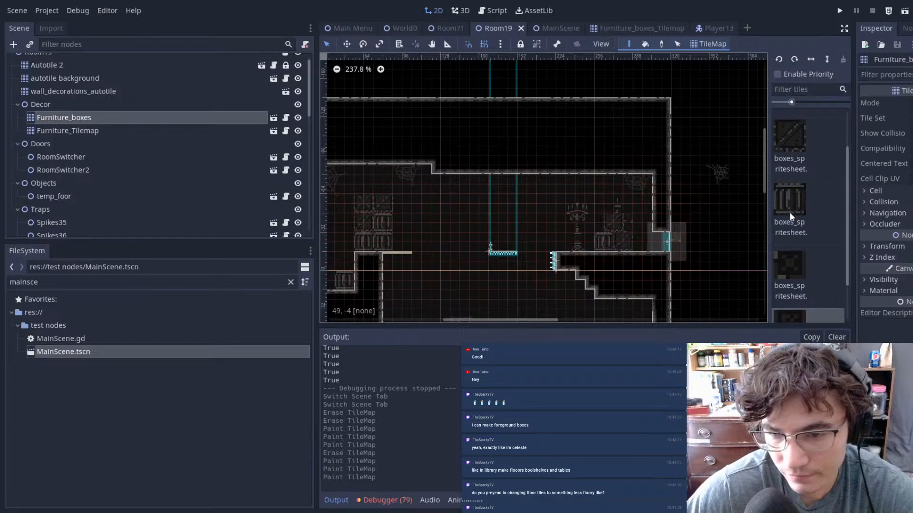
pyautogui.scroll(2, 790, 212)
pyautogui.scroll(2, 638, 238)
pyautogui.scroll(-6, 634, 224)
pyautogui.moveTo(605, 173); pyautogui.dragTo(708, 167, button='middle')
pyautogui.moveTo(687, 221); pyautogui.dragTo(574, 195, button='middle')
pyautogui.scroll(-5, 622, 235)
pyautogui.scroll(12, 571, 196)
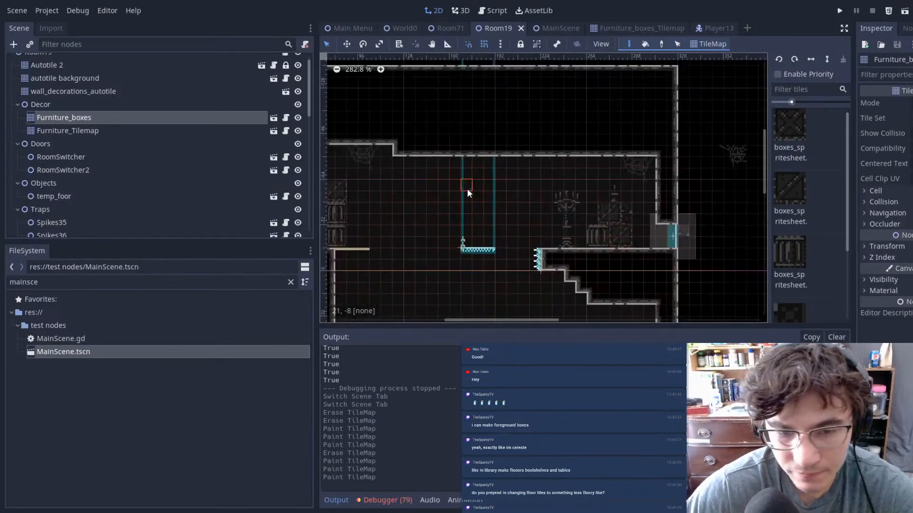
pyautogui.moveTo(466, 188); pyautogui.dragTo(576, 186, button='middle')
pyautogui.scroll(1, 50, 57)
# - Move the temp_foor hanging platform left, closer to the large crate stack, and save Room19
pyautogui.click(43, 61)
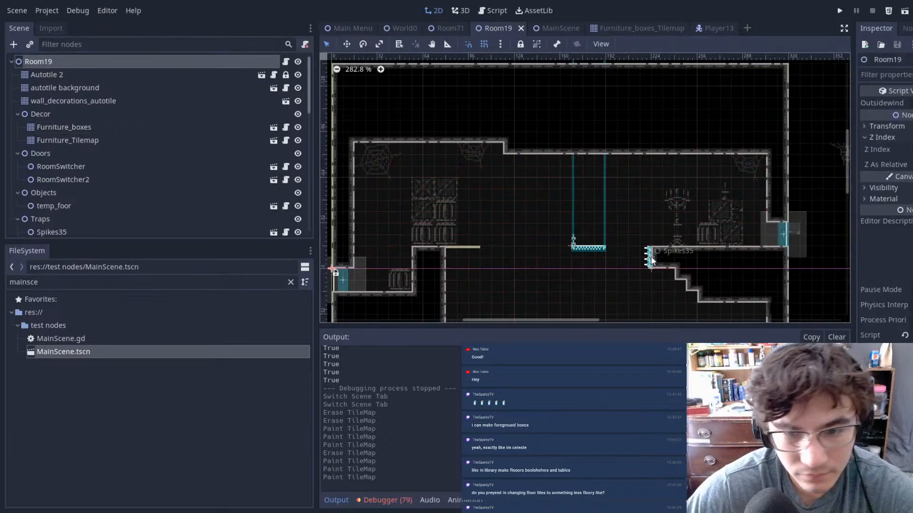
pyautogui.click(586, 246)
pyautogui.moveTo(585, 247); pyautogui.dragTo(545, 244)
pyautogui.scroll(8, 554, 248)
pyautogui.click(632, 221)
pyautogui.scroll(-2, 634, 220)
pyautogui.hotkey('ctrl', 's')
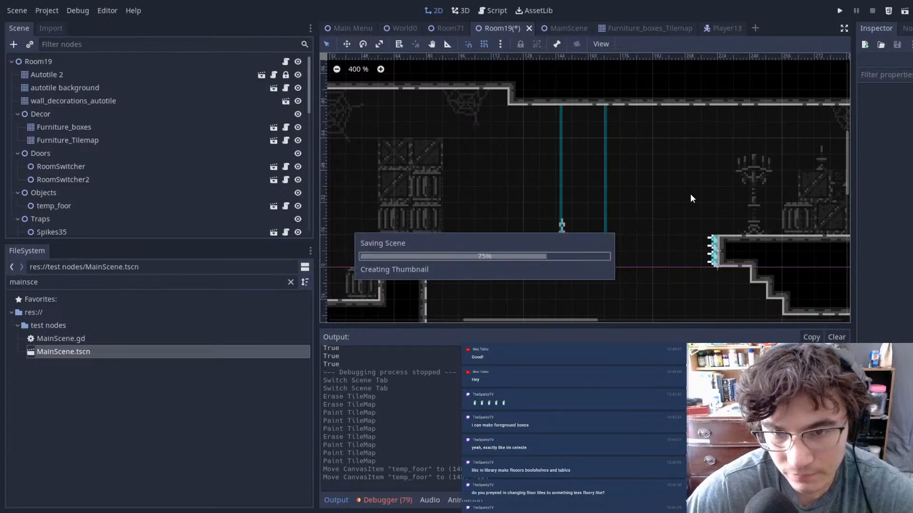
# - Examine the gaps between the hanging platform, the crate-stack ledge and the spiked ledge in Room19
pyautogui.moveTo(661, 172); pyautogui.dragTo(599, 173, button='middle')
pyautogui.scroll(-2, 583, 154)
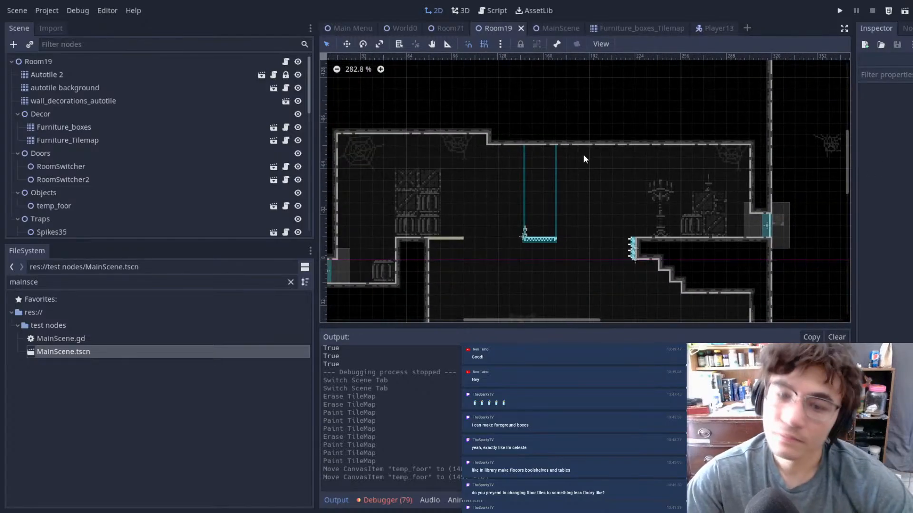
pyautogui.moveTo(564, 178); pyautogui.dragTo(609, 165, button='middle')
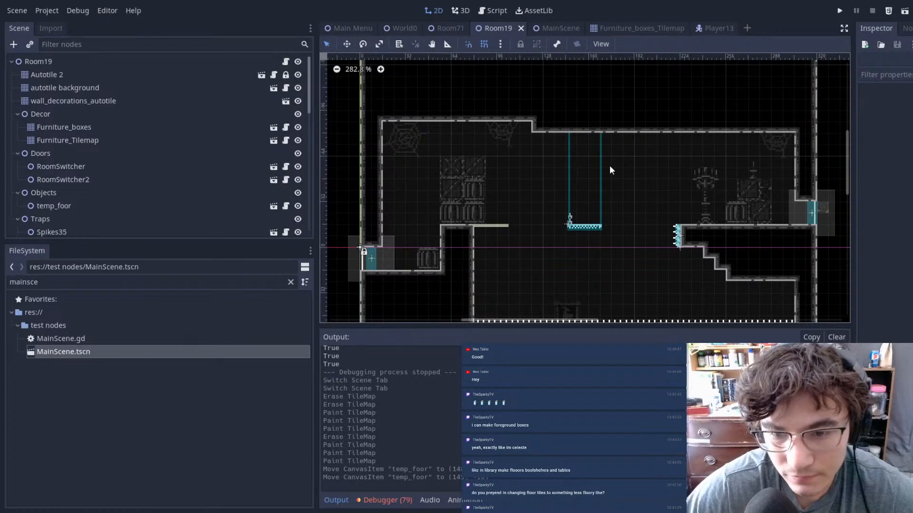
pyautogui.scroll(3, 610, 166)
pyautogui.moveTo(609, 165); pyautogui.dragTo(622, 187, button='middle')
pyautogui.scroll(2, 750, 227)
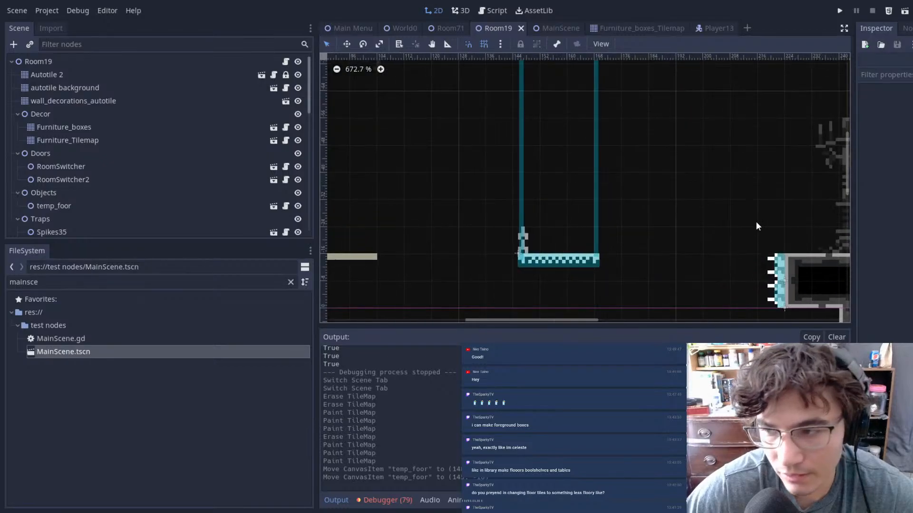
pyautogui.moveTo(672, 206); pyautogui.dragTo(574, 176, button='middle')
pyautogui.scroll(-2, 503, 199)
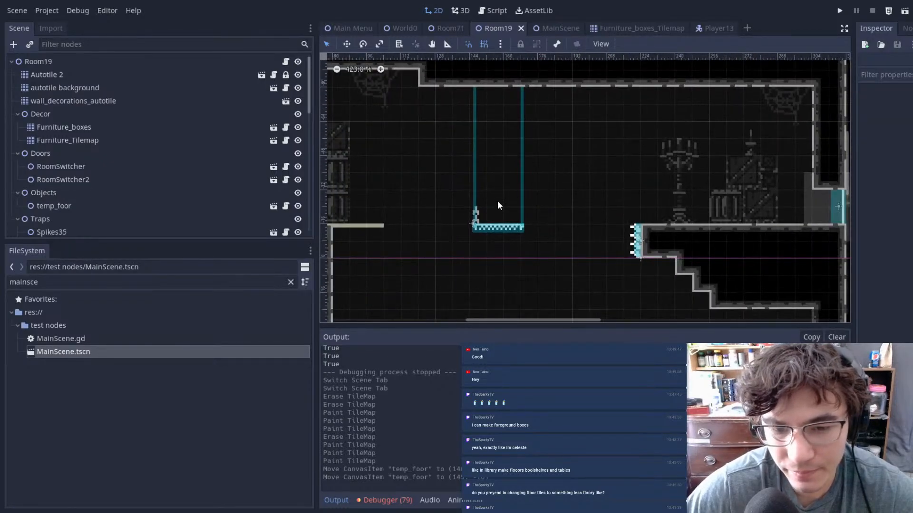
pyautogui.scroll(4, 520, 195)
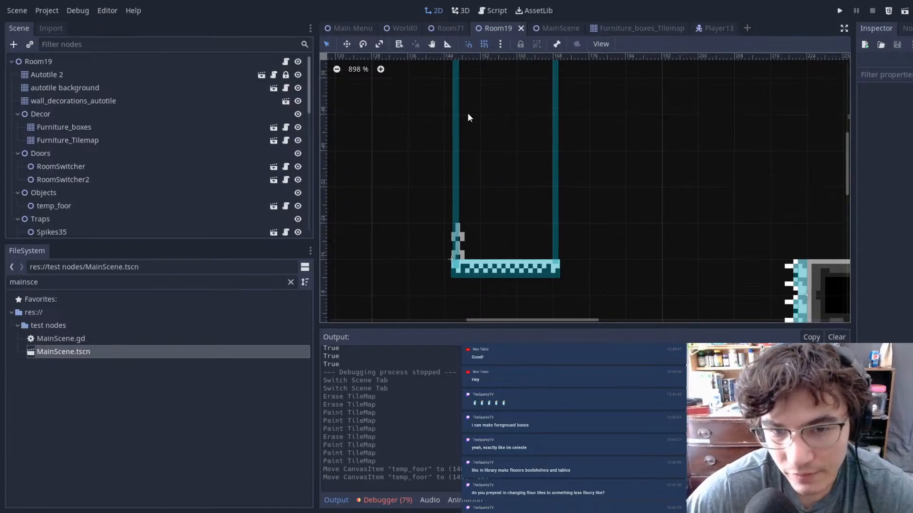
pyautogui.scroll(-2, 458, 206)
pyautogui.moveTo(672, 215); pyautogui.dragTo(753, 151, button='middle')
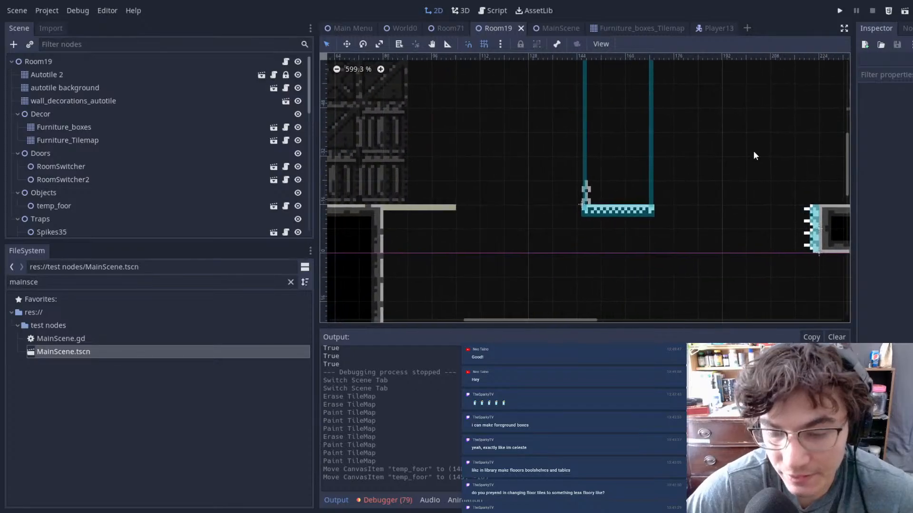
pyautogui.moveTo(671, 204); pyautogui.dragTo(499, 217, button='middle')
pyautogui.scroll(1, 466, 197)
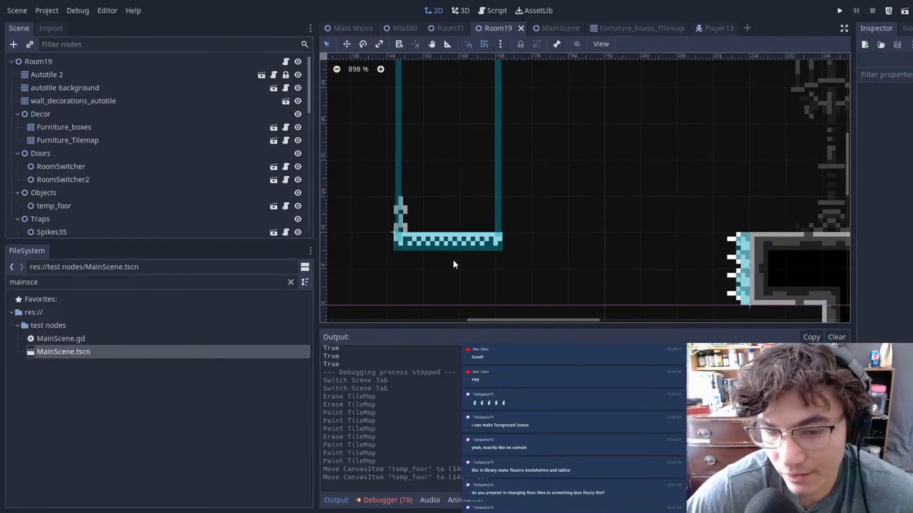
pyautogui.scroll(-8, 602, 245)
pyautogui.moveTo(564, 199); pyautogui.dragTo(597, 235, button='middle')
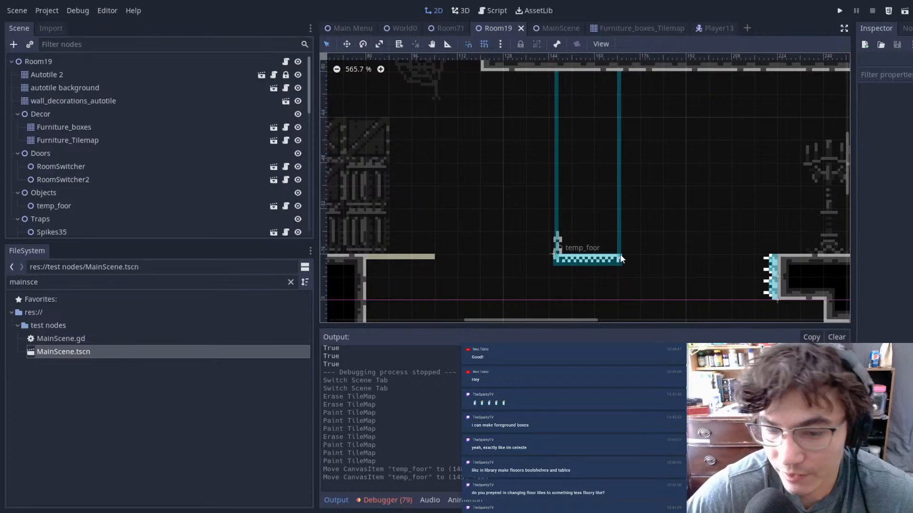
pyautogui.scroll(-7, 616, 212)
pyautogui.moveTo(585, 201); pyautogui.dragTo(587, 165, button='middle')
pyautogui.scroll(-4, 649, 190)
pyautogui.moveTo(648, 191); pyautogui.dragTo(566, 228, button='middle')
pyautogui.scroll(-4, 691, 220)
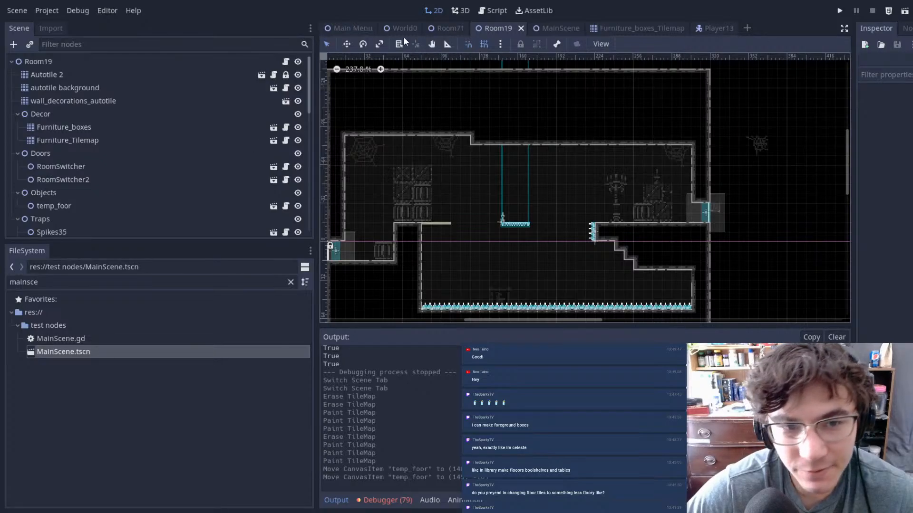
# - Run the game from MainScene and playtest crossing Room19 over the hanging platform to the ledge beyond the spikes
pyautogui.click(561, 30)
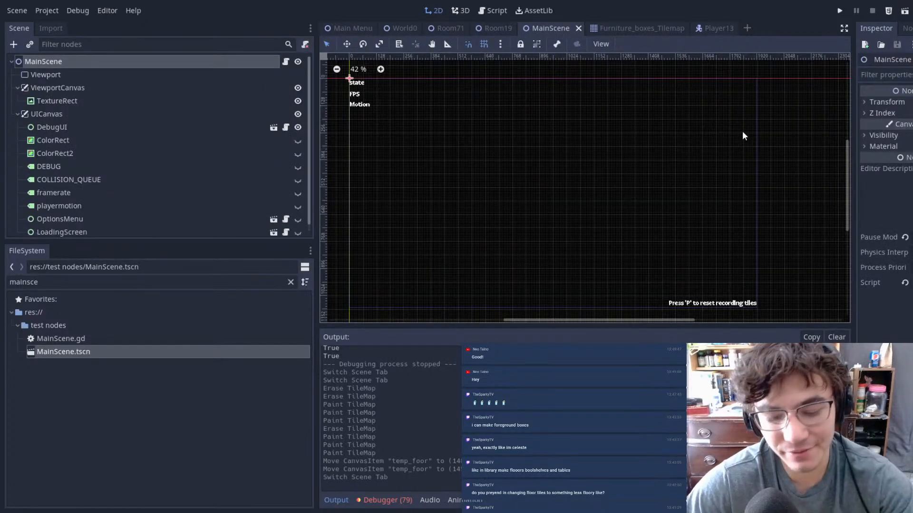
pyautogui.press('F5')
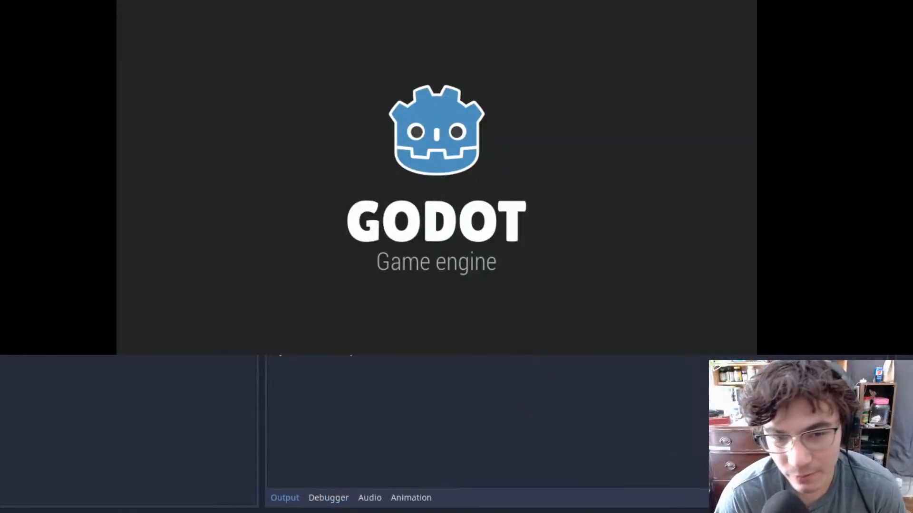
pyautogui.press('Right')
pyautogui.press('space')
pyautogui.press('Right')
pyautogui.press('space')
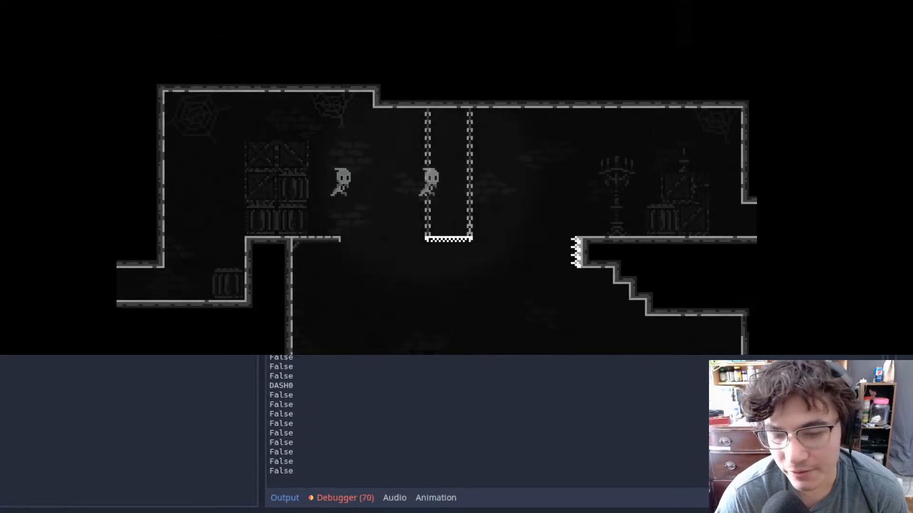
pyautogui.press('space')
pyautogui.press('Right')
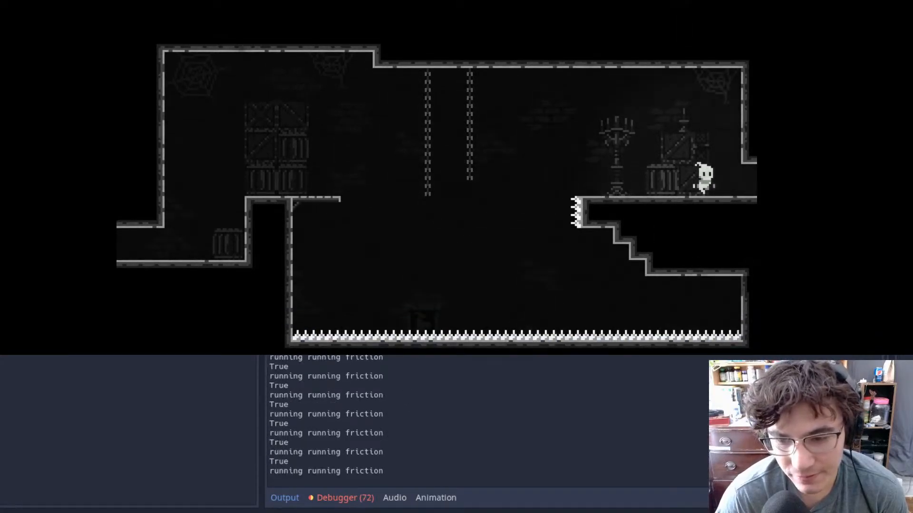
# - Continue the playtest from Room19 into Room70, jumping and dashing up past the spiked blocks and over the hanging platform
pyautogui.press('Right')
pyautogui.press('space')
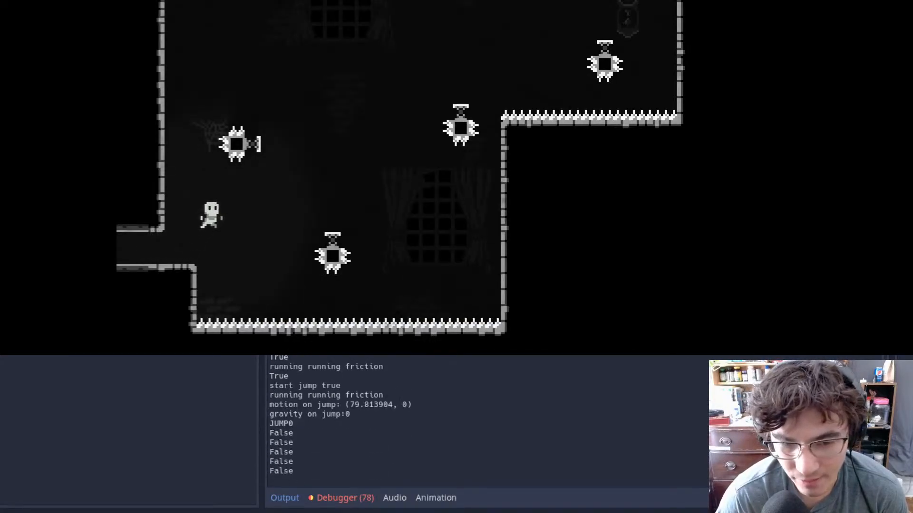
pyautogui.press('Right')
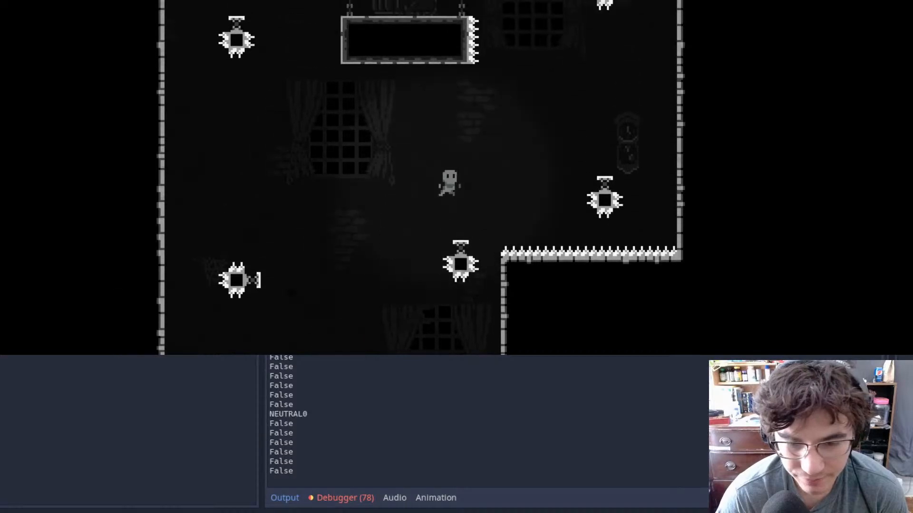
pyautogui.press('space')
pyautogui.press('Left')
pyautogui.press('space')
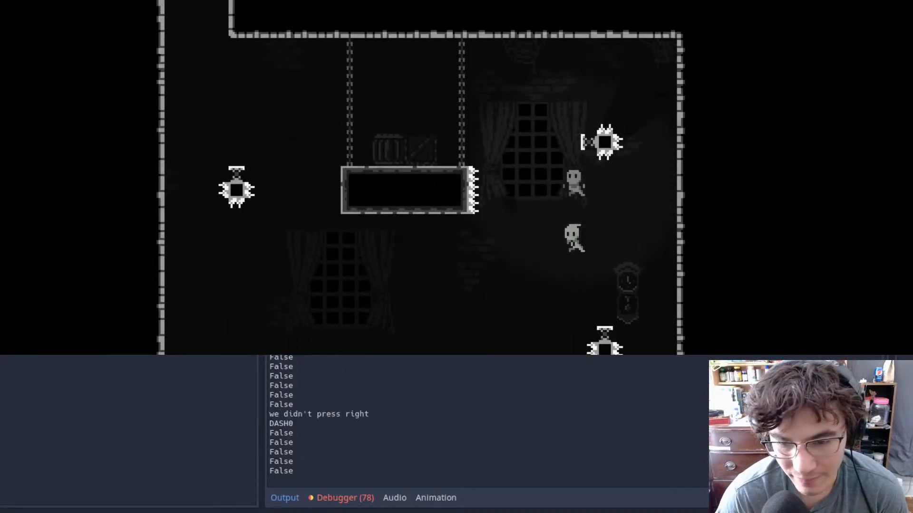
pyautogui.press('Left')
pyautogui.press('space')
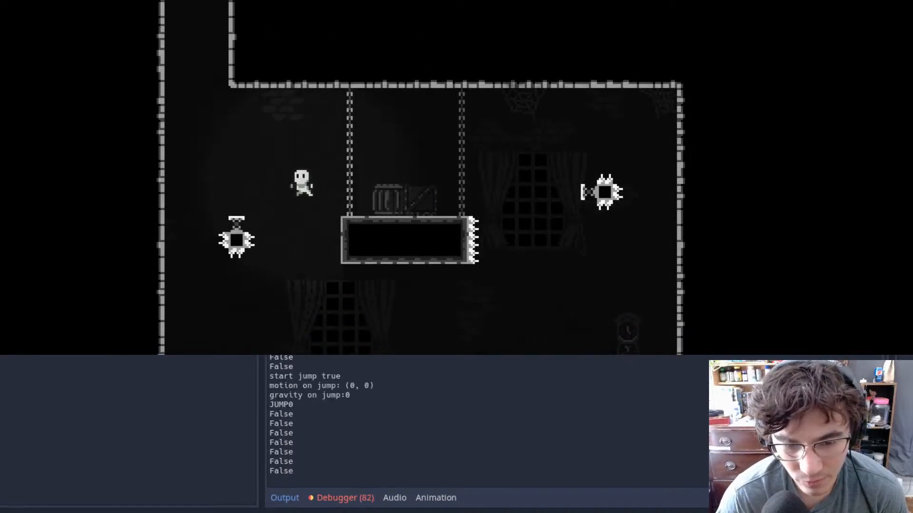
# - Playtest the narrow shaft above Room70's hanging platform, drop back onto the platform and stop the game
pyautogui.press('space')
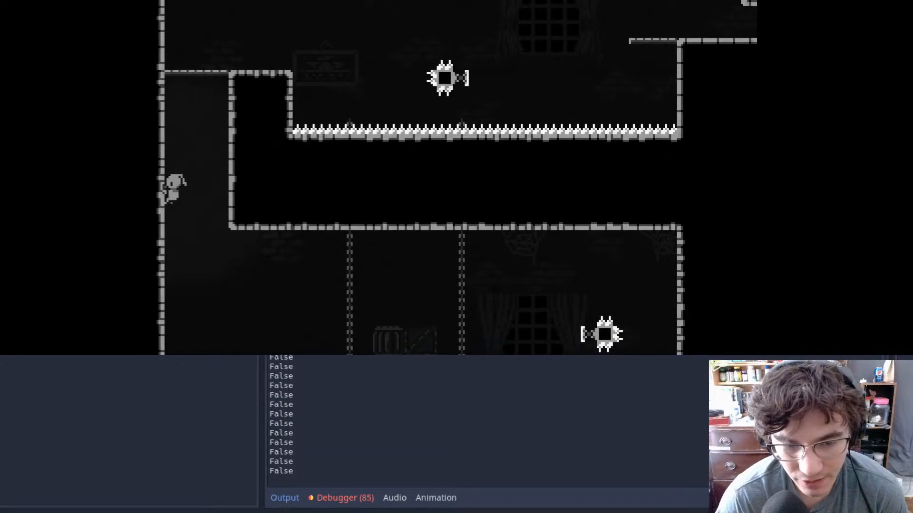
pyautogui.press('space')
pyautogui.press('Right')
pyautogui.press('Right')
pyautogui.press('space')
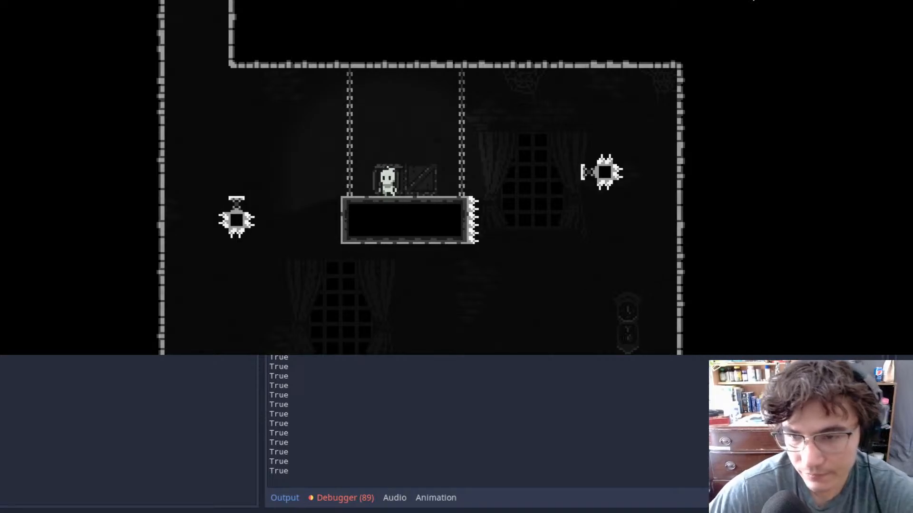
pyautogui.click(754, 0)
# - Locate Room70 beside Room19 in the World0 scene and open the Room70 scene for editing
pyautogui.scroll(-6, 566, 142)
pyautogui.moveTo(586, 144); pyautogui.dragTo(554, 171, button='middle')
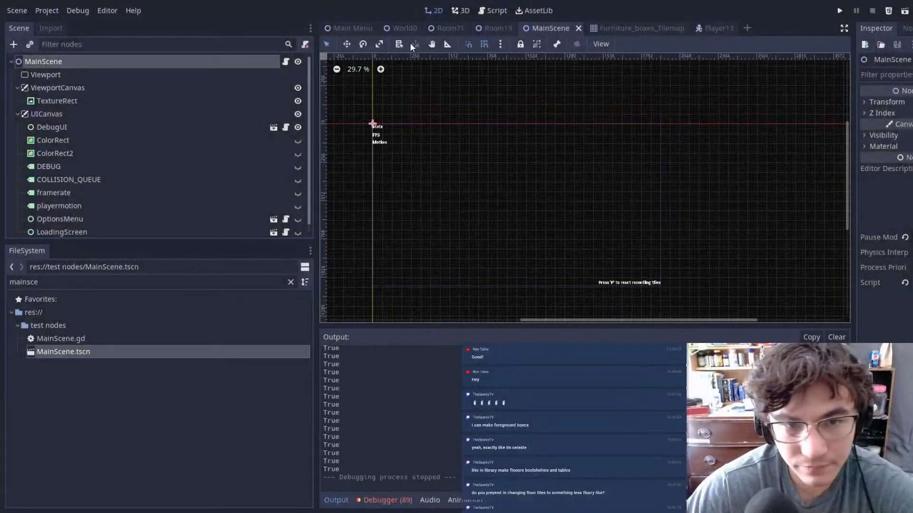
pyautogui.click(400, 28)
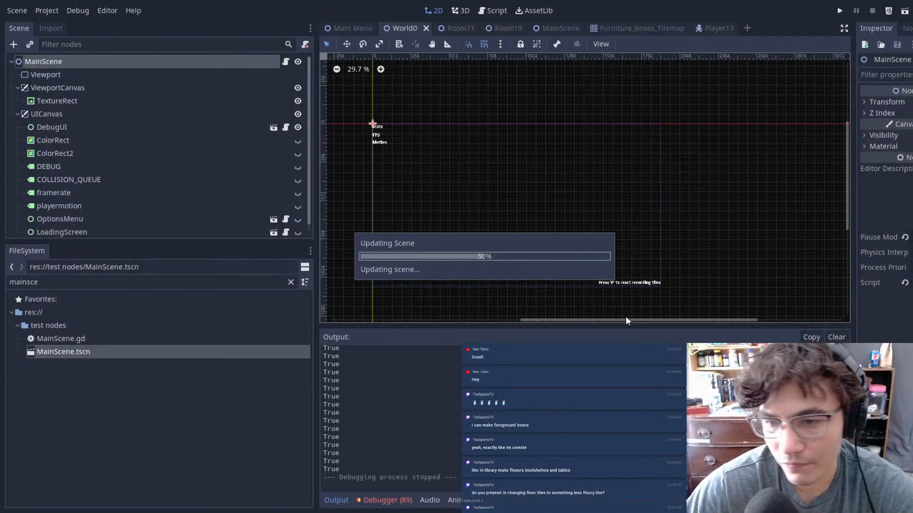
pyautogui.scroll(-6, 657, 181)
pyautogui.moveTo(797, 172); pyautogui.dragTo(633, 207, button='middle')
pyautogui.moveTo(764, 127); pyautogui.dragTo(674, 177, button='middle')
pyautogui.scroll(6, 606, 183)
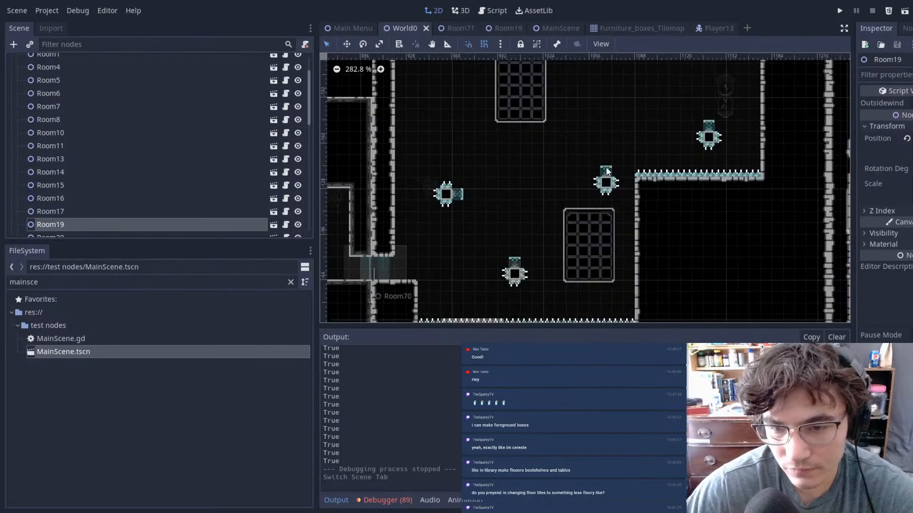
pyautogui.click(613, 173)
pyautogui.doubleClick(628, 102)
pyautogui.scroll(-6, 666, 204)
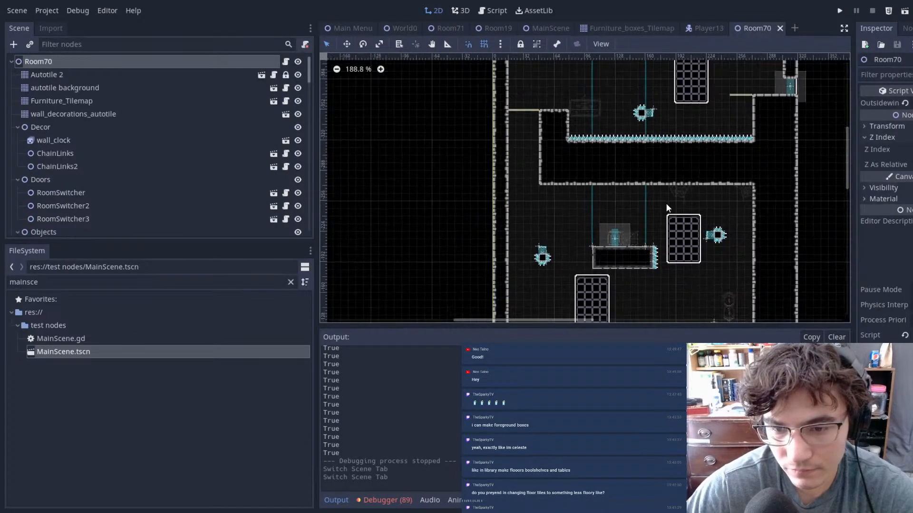
# - Paint over the barred windows in Room70 on the autotile background layer with the background_autotile v2.png 6 tile
pyautogui.moveTo(666, 203); pyautogui.dragTo(592, 138, button='middle')
pyautogui.click(68, 86)
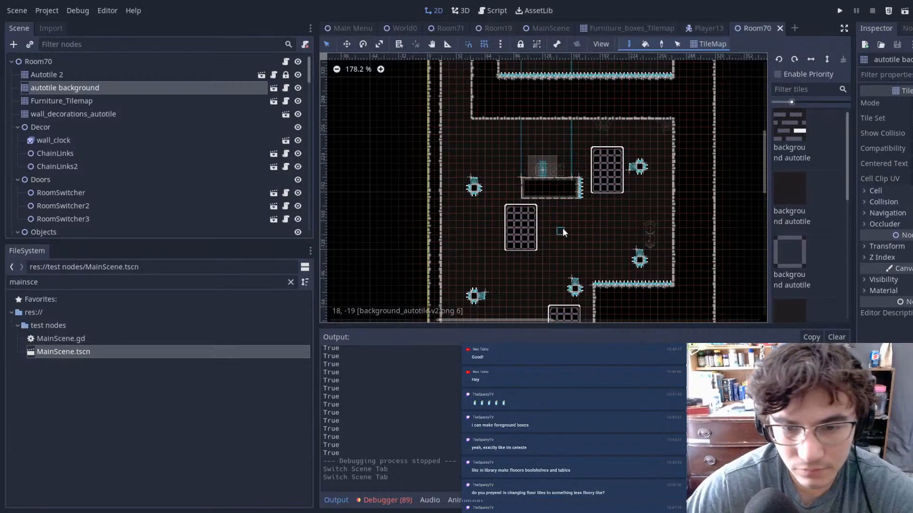
pyautogui.keyDown('ctrl'); pyautogui.keyDown('shift'); pyautogui.moveTo(489, 210); pyautogui.dragTo(557, 250); pyautogui.keyUp('shift'); pyautogui.keyUp('ctrl')
pyautogui.keyDown('ctrl'); pyautogui.keyDown('shift'); pyautogui.moveTo(575, 141); pyautogui.dragTo(636, 203); pyautogui.keyUp('shift'); pyautogui.keyUp('ctrl')
pyautogui.moveTo(595, 153); pyautogui.dragTo(591, 313, button='middle')
pyautogui.keyDown('ctrl'); pyautogui.keyDown('shift'); pyautogui.moveTo(573, 134); pyautogui.dragTo(637, 212); pyautogui.keyUp('shift'); pyautogui.keyUp('ctrl')
pyautogui.moveTo(541, 221); pyautogui.dragTo(571, 201, button='middle')
pyautogui.click(592, 216)
pyautogui.moveTo(588, 307); pyautogui.dragTo(642, 149, button='middle')
pyautogui.moveTo(657, 246); pyautogui.dragTo(600, 168, button='middle')
pyautogui.keyDown('ctrl'); pyautogui.keyDown('shift'); pyautogui.moveTo(573, 202); pyautogui.dragTo(629, 261); pyautogui.keyUp('shift'); pyautogui.keyUp('ctrl')
# - Erase the crates standing on the hanging platform from Room70's Furniture_Tilemap
pyautogui.scroll(7, 613, 197)
pyautogui.moveTo(618, 199); pyautogui.dragTo(546, 195, button='middle')
pyautogui.scroll(-7, 592, 142)
pyautogui.moveTo(598, 96); pyautogui.dragTo(597, 195, button='middle')
pyautogui.scroll(12, 602, 167)
pyautogui.scroll(-1, 525, 153)
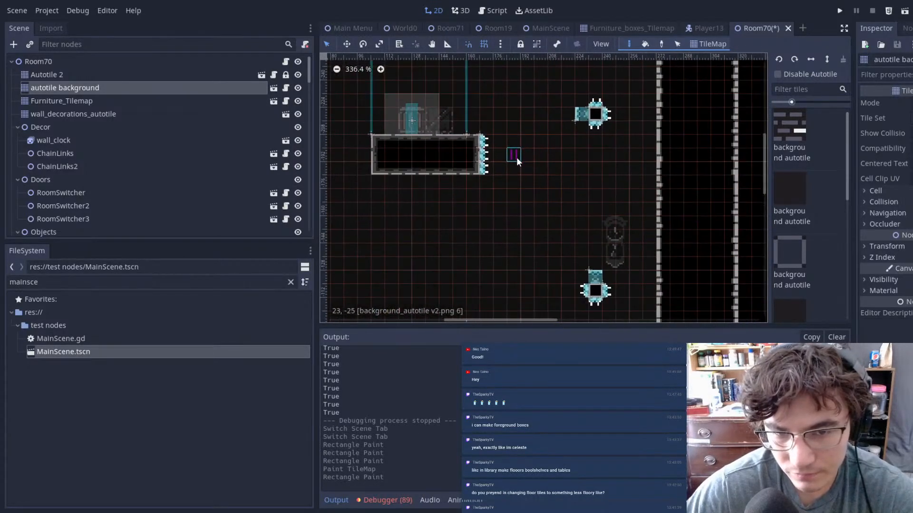
pyautogui.scroll(-4, 516, 154)
pyautogui.moveTo(485, 116); pyautogui.dragTo(547, 194, button='middle')
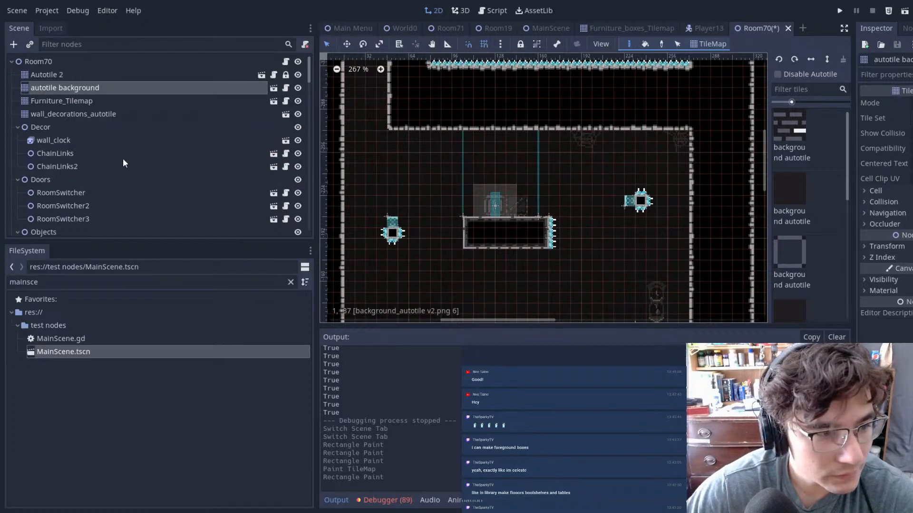
pyautogui.click(105, 101)
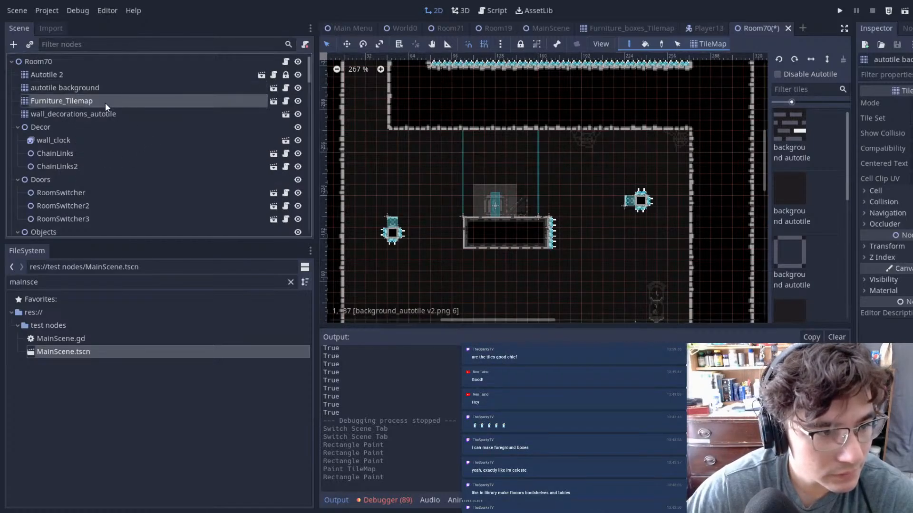
pyautogui.moveTo(507, 198); pyautogui.dragTo(494, 199, button='right')
# - Clear the project file filter and look through the Furniture_Tilemap tiles and Room70's overall layout
pyautogui.doubleClick(64, 287)
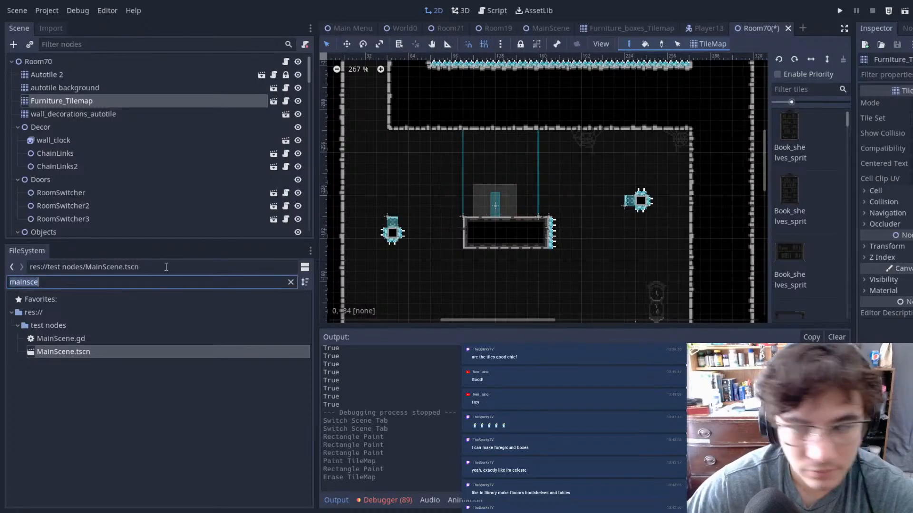
pyautogui.press('BackSpace')
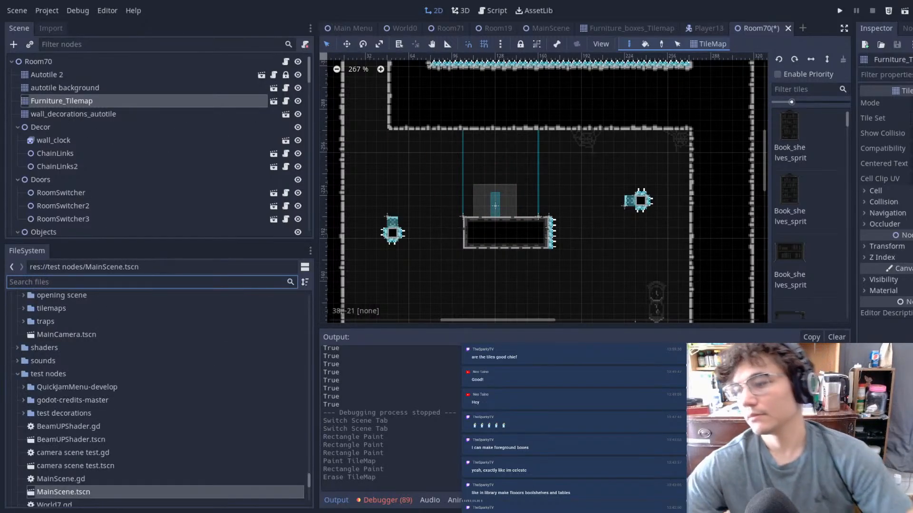
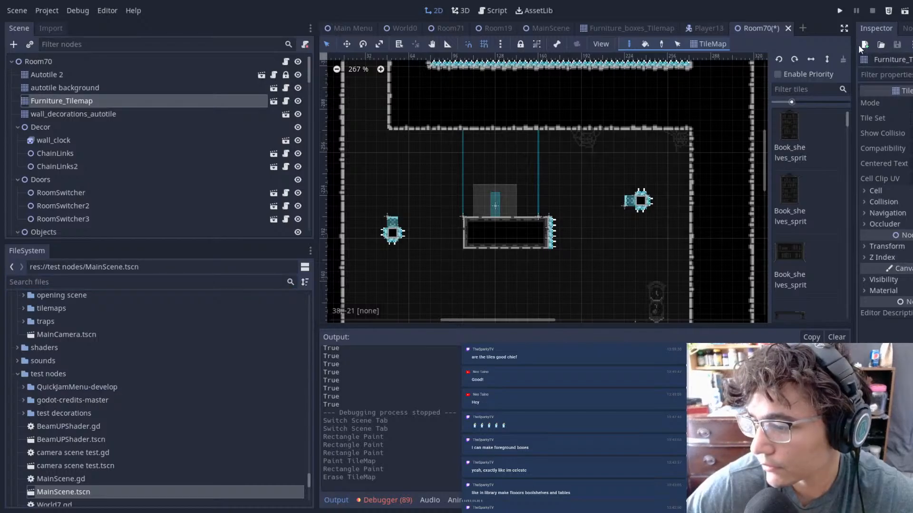
pyautogui.scroll(-4, 802, 176)
pyautogui.scroll(-2, 802, 173)
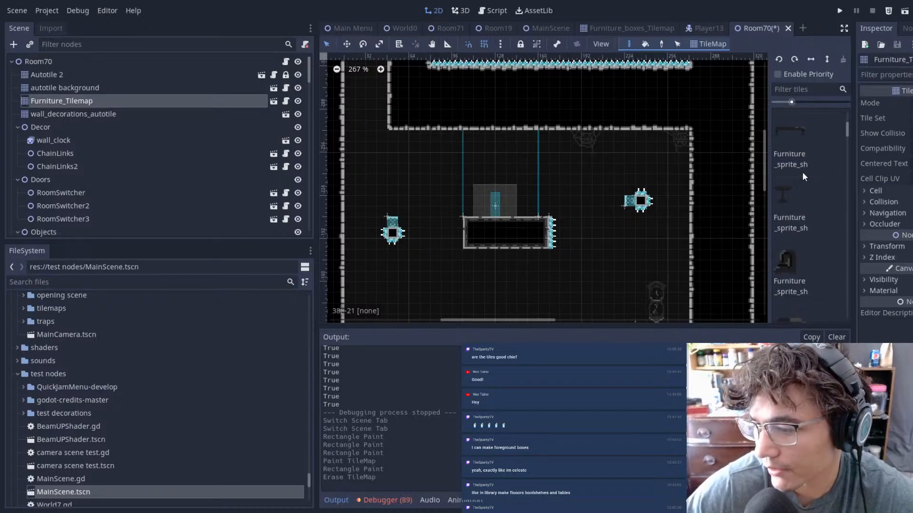
pyautogui.click(803, 121)
pyautogui.scroll(-3, 621, 144)
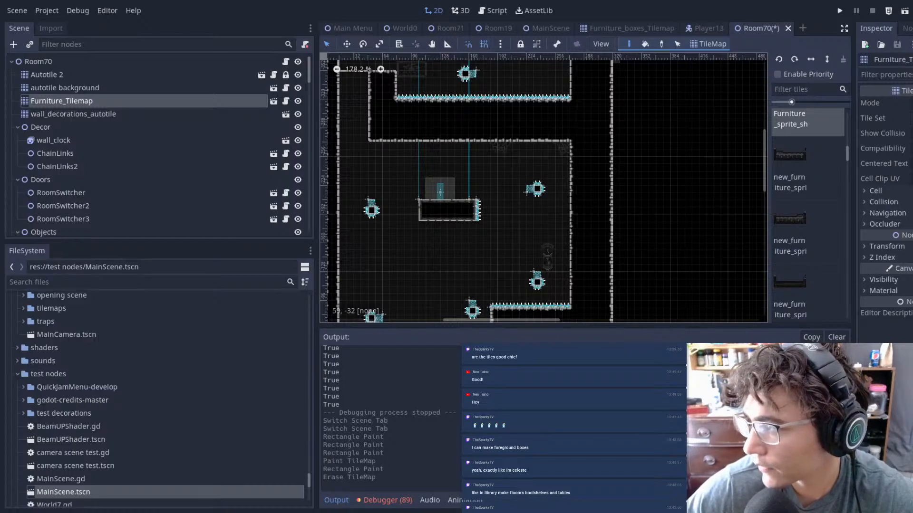
pyautogui.scroll(-2, 664, 193)
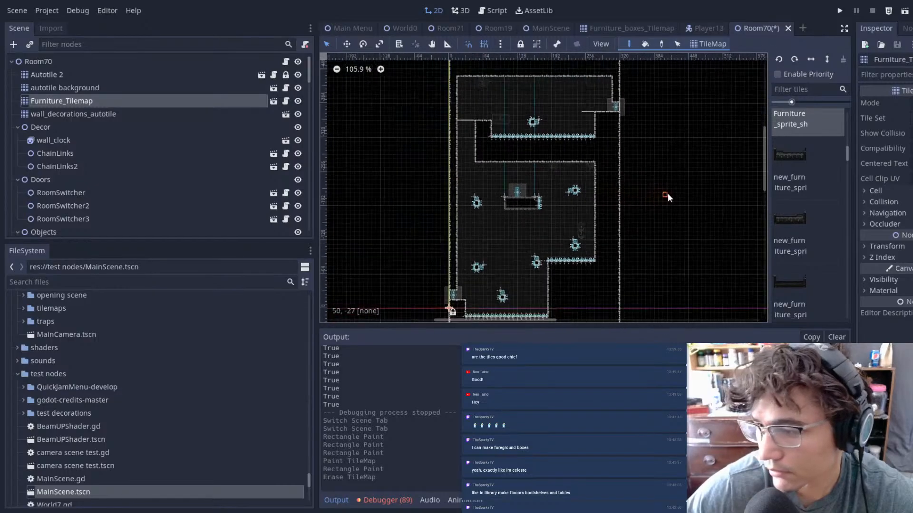
pyautogui.scroll(3, 566, 175)
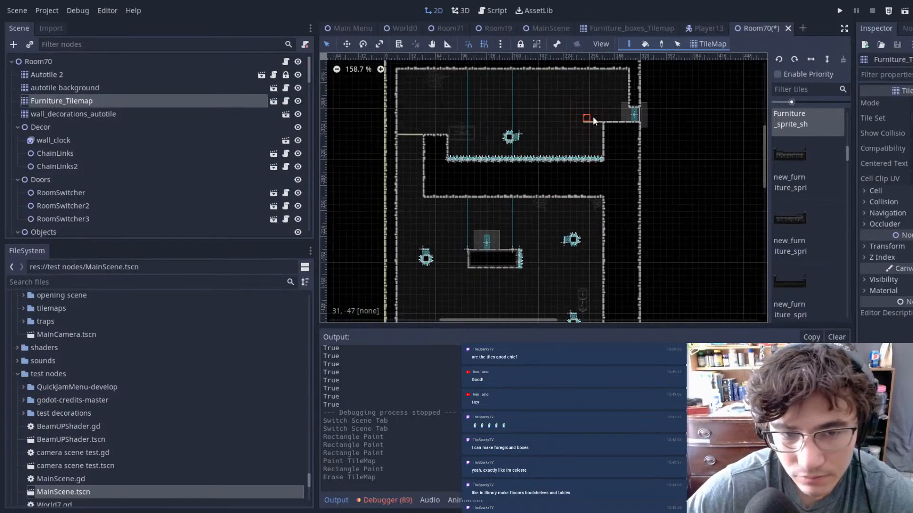
# - Examine Room70's autotile background and wall_decorations_autotile layers around the upper spikes and the hanging platform
pyautogui.click(177, 88)
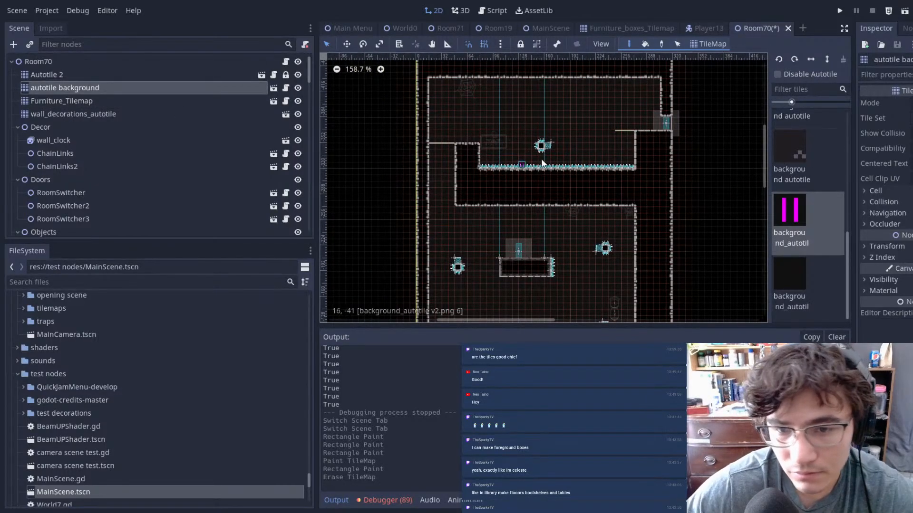
pyautogui.scroll(7, 512, 156)
pyautogui.scroll(-6, 527, 157)
pyautogui.click(69, 114)
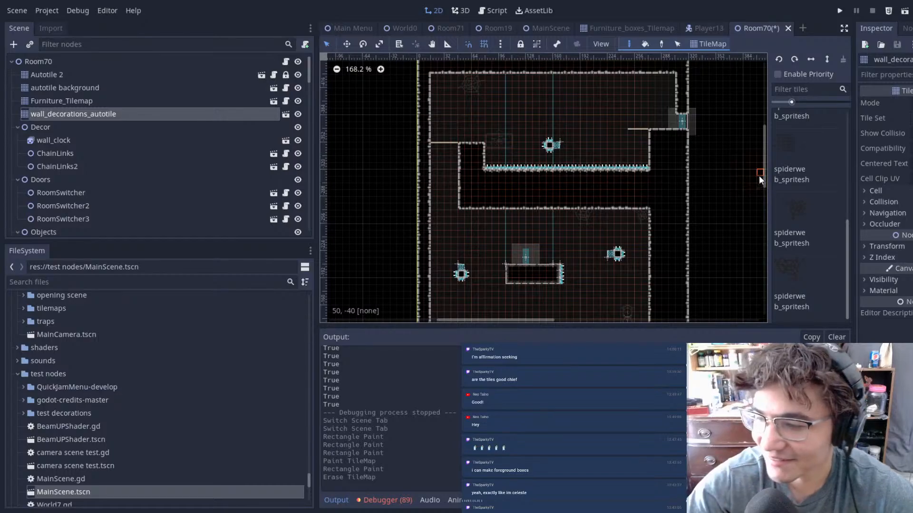
pyautogui.scroll(4, 577, 215)
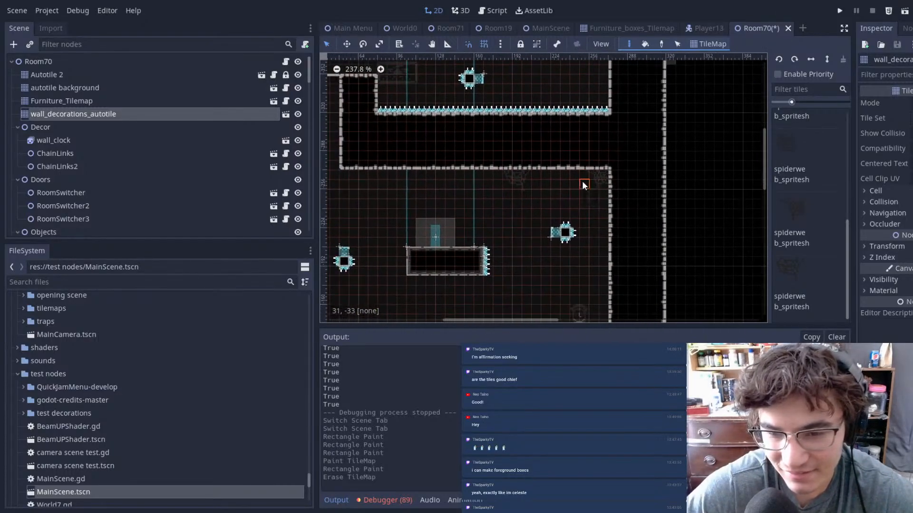
pyautogui.scroll(-8, 528, 121)
pyautogui.scroll(8, 484, 198)
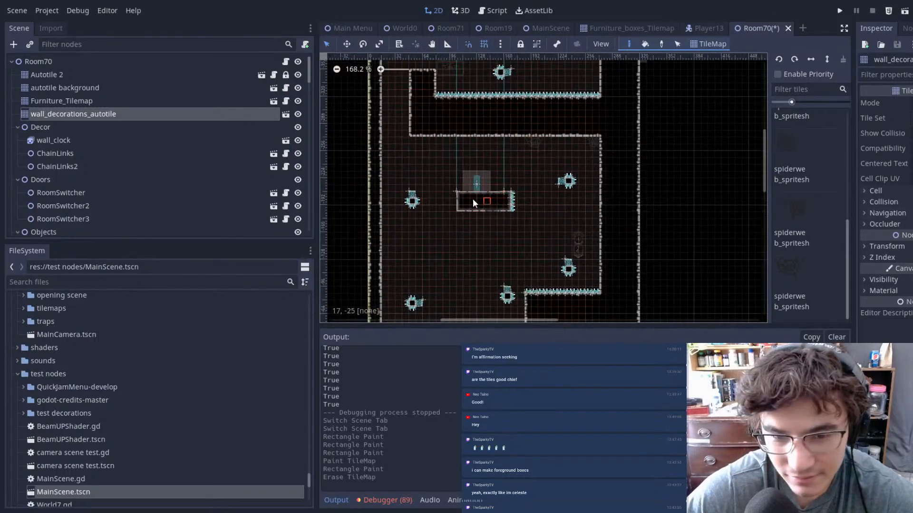
pyautogui.scroll(5, 446, 169)
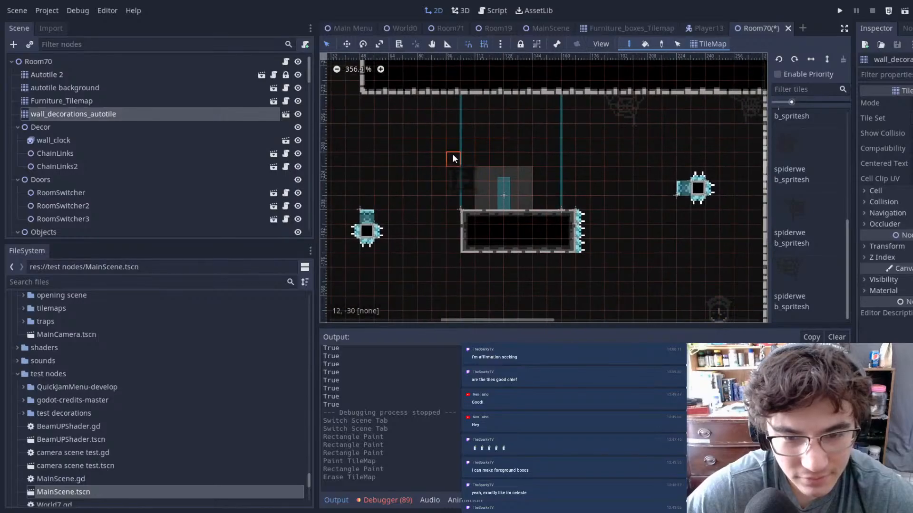
# - Browse the Furniture_Tilemap and wall_decorations_autotile tiles for a suitable crate to put on the hanging platform
pyautogui.click(105, 105)
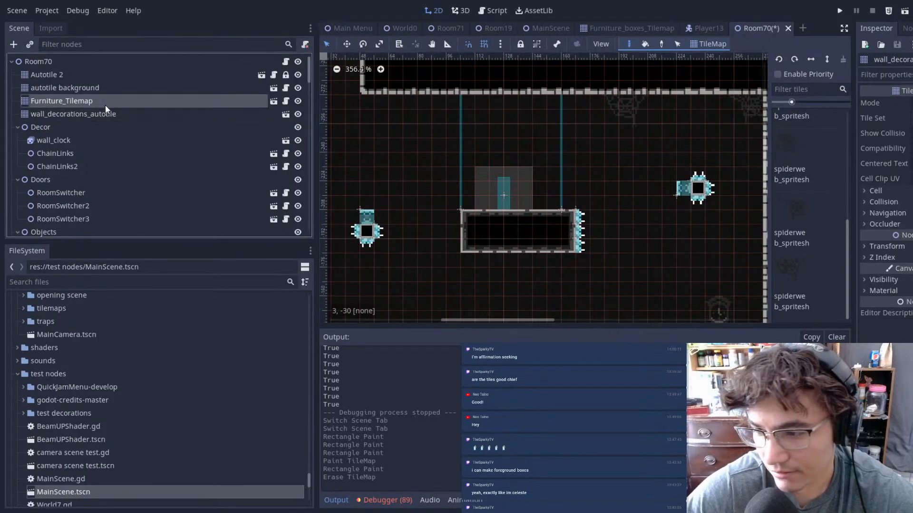
pyautogui.scroll(1, 524, 194)
pyautogui.scroll(-6, 822, 257)
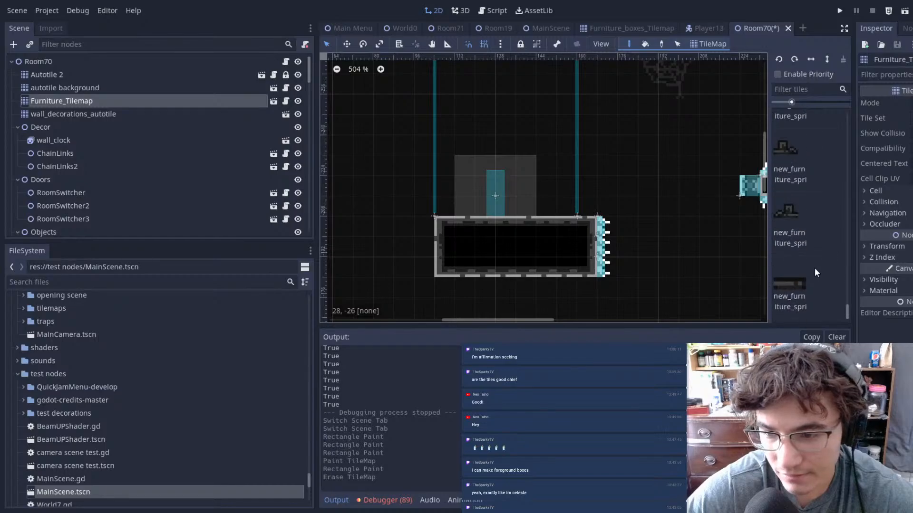
pyautogui.click(65, 114)
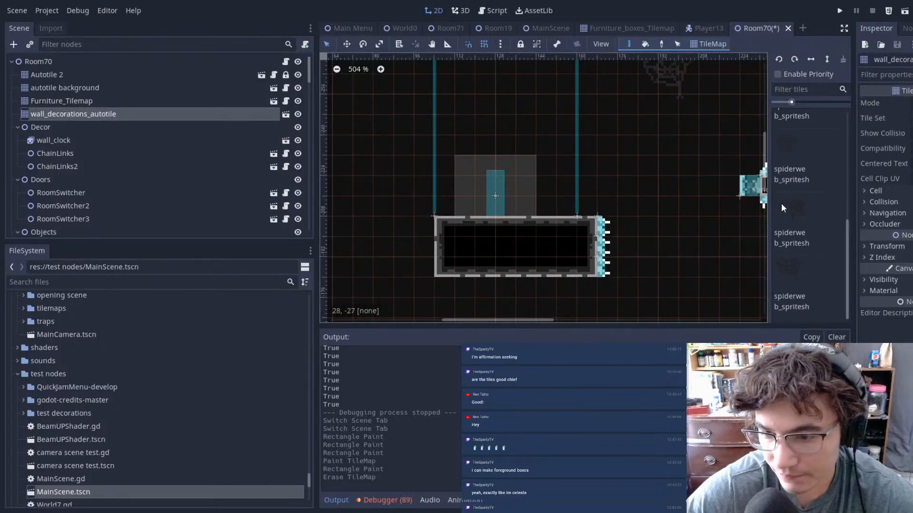
pyautogui.scroll(4, 784, 207)
pyautogui.click(791, 209)
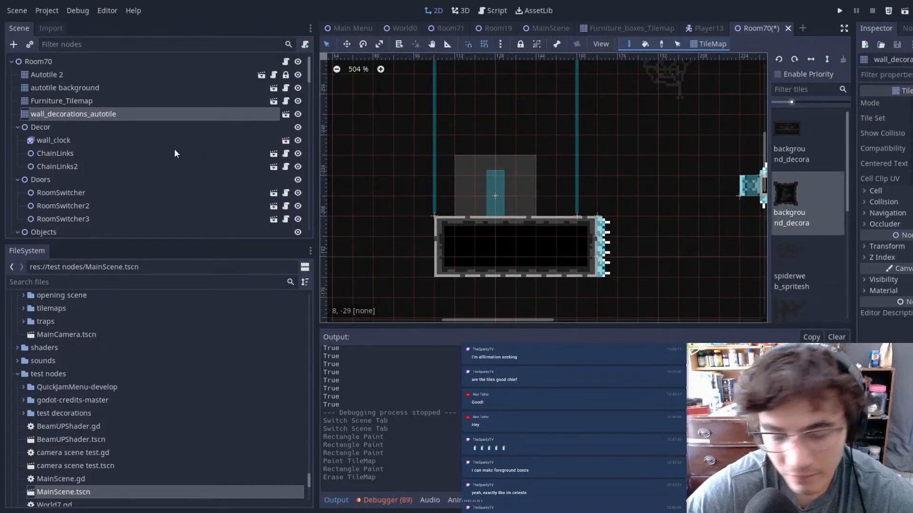
pyautogui.click(78, 100)
pyautogui.scroll(-3, 830, 204)
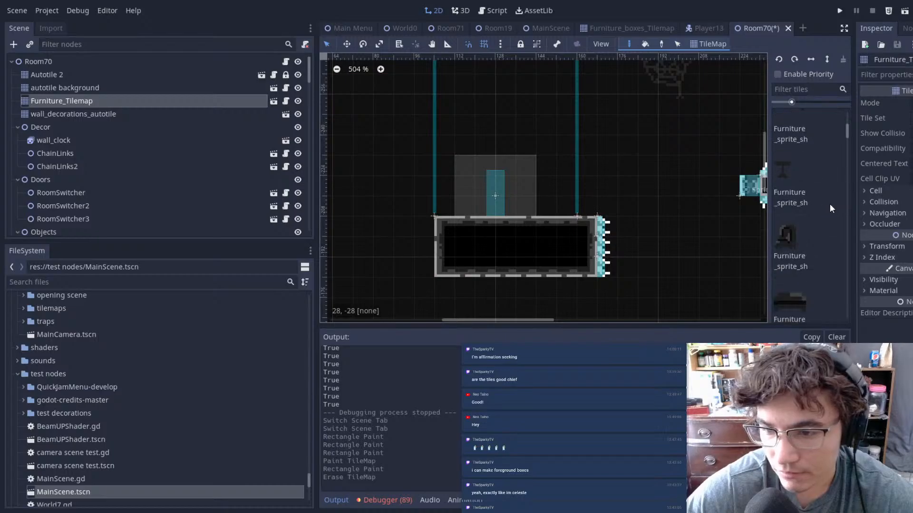
pyautogui.scroll(-5, 830, 205)
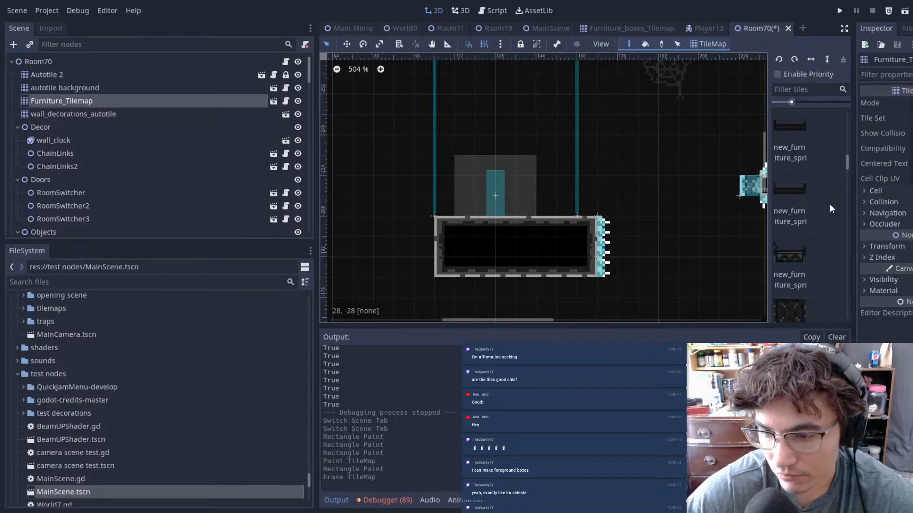
pyautogui.click(784, 155)
pyautogui.scroll(2, 517, 152)
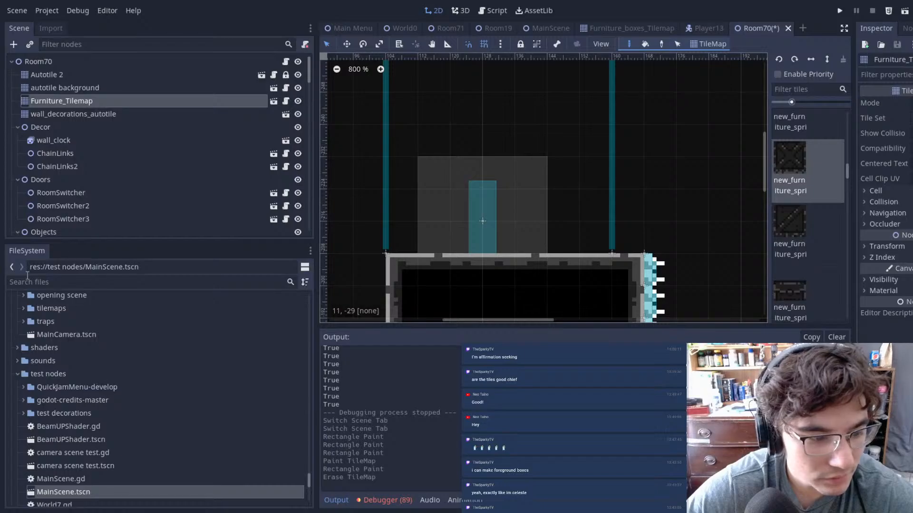
# - Filter the project files by "boxes" and instance Furniture_boxes_Tilemap.tscn under the Decor node of Room70
pyautogui.click(76, 282)
pyautogui.write('boxes')
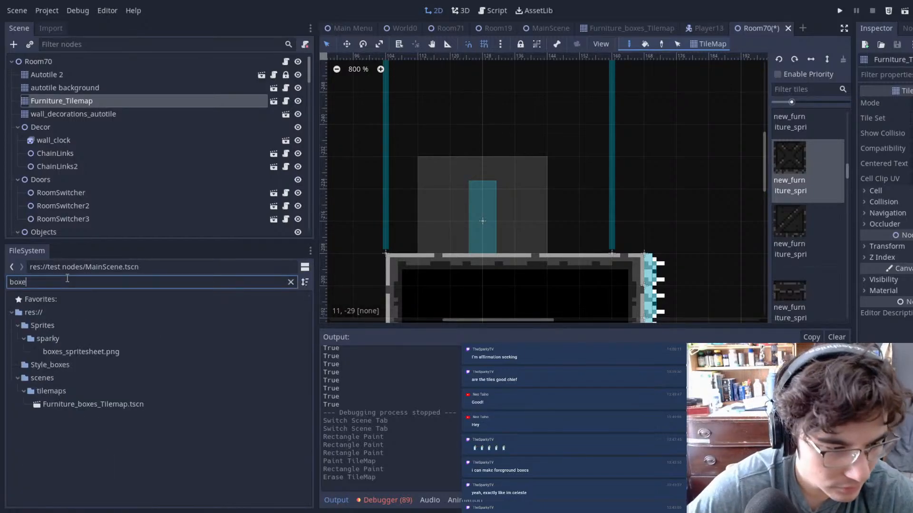
pyautogui.moveTo(102, 403); pyautogui.dragTo(33, 127)
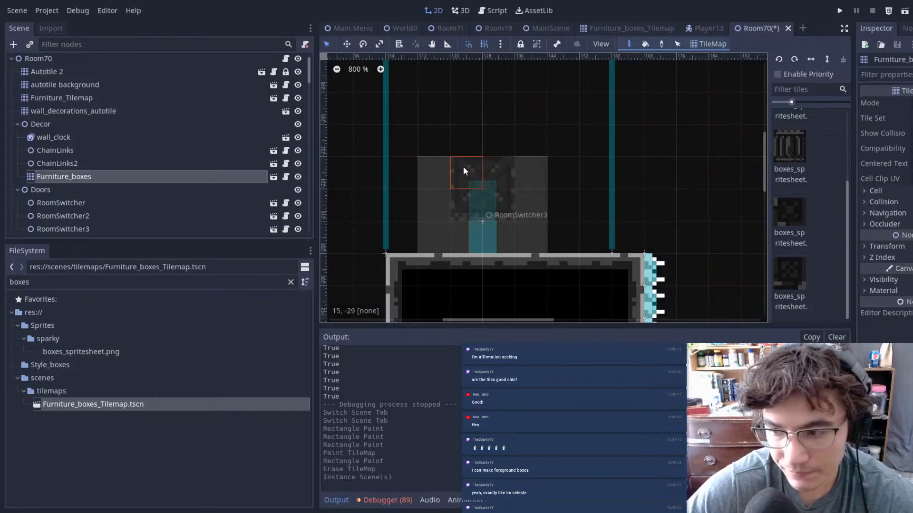
# - Paint a trial bottom row of crates on the hanging platform with the barred crate tile, replacing the first X-braced crate
pyautogui.scroll(3, 484, 189)
pyautogui.click(419, 192)
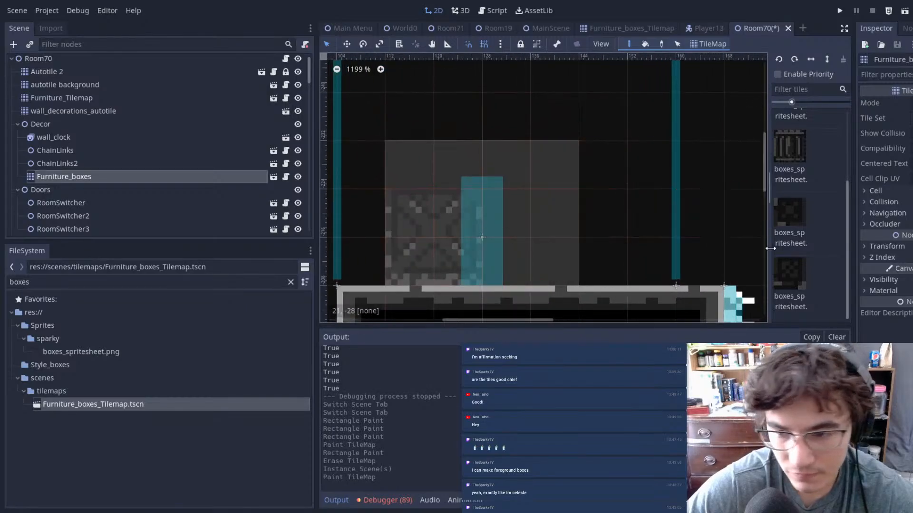
pyautogui.click(788, 226)
pyautogui.click(803, 157)
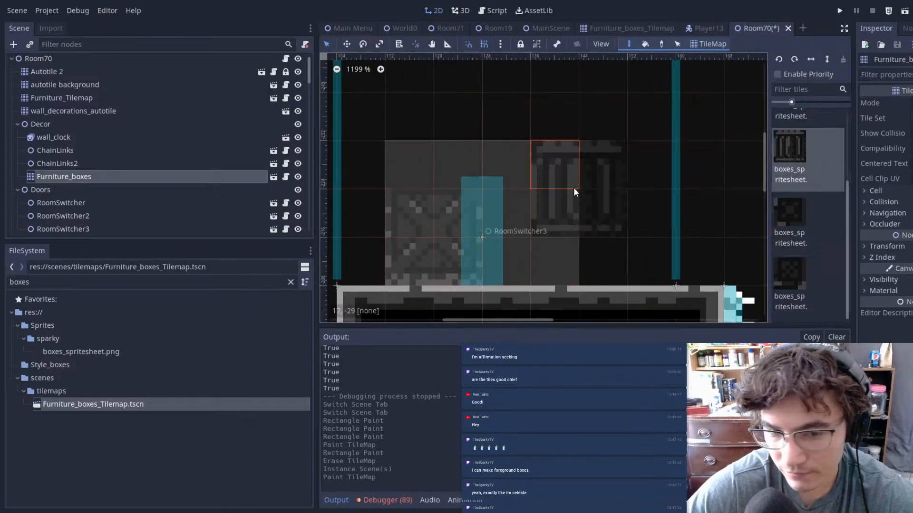
pyautogui.click(519, 218)
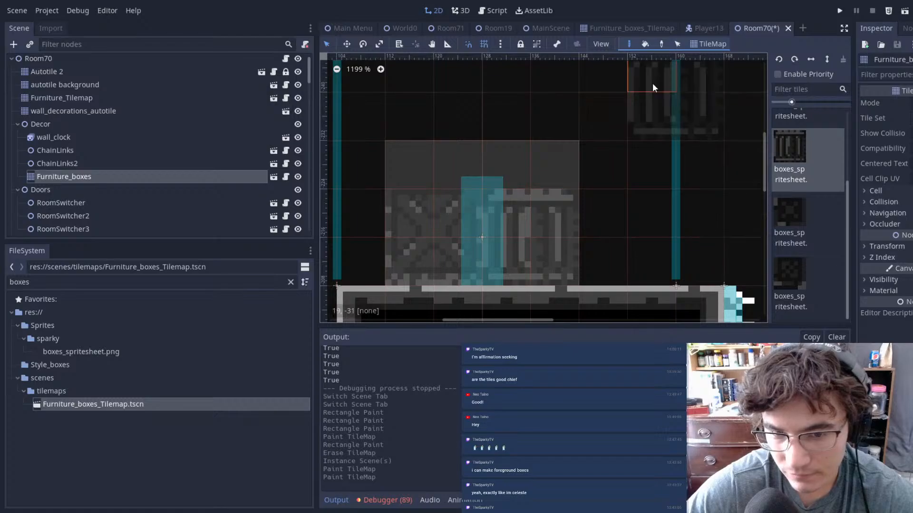
pyautogui.click(620, 201)
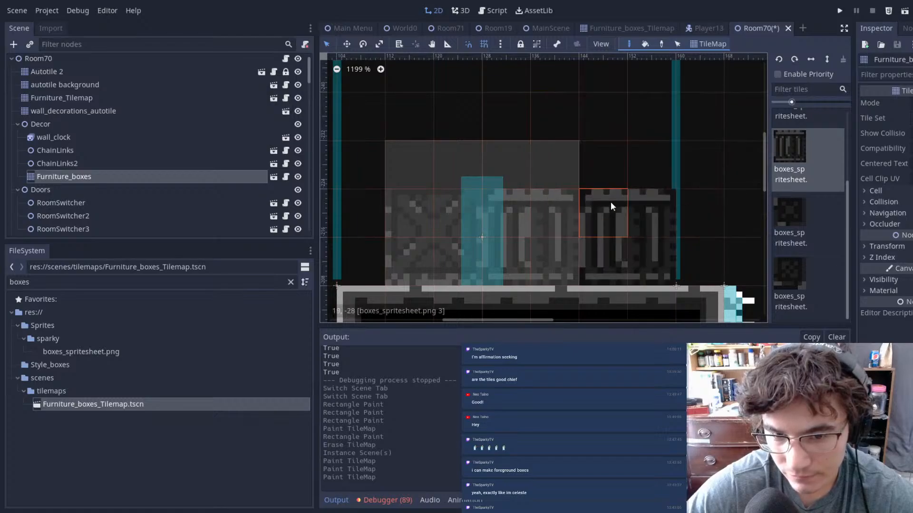
pyautogui.click(425, 196)
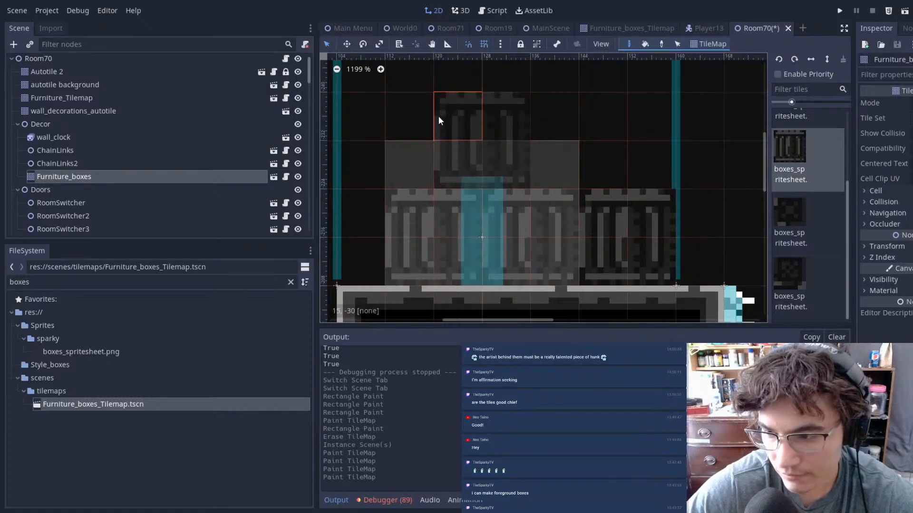
# - Stack barred crates above the platform's bottom row, with two in the second row and one on top
pyautogui.moveTo(596, 135); pyautogui.dragTo(555, 172, button='middle')
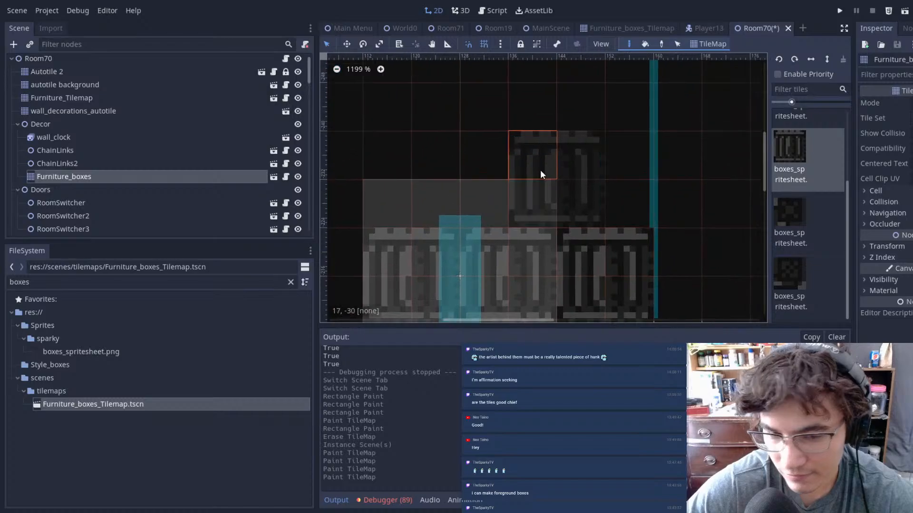
pyautogui.click(424, 156)
pyautogui.click(538, 143)
pyautogui.moveTo(653, 112)
pyautogui.mouseDown(button='middle')
pyautogui.moveTo(606, 171)
pyautogui.moveTo(687, 113)
pyautogui.mouseUp(button='middle')
pyautogui.scroll(8, 497, 126)
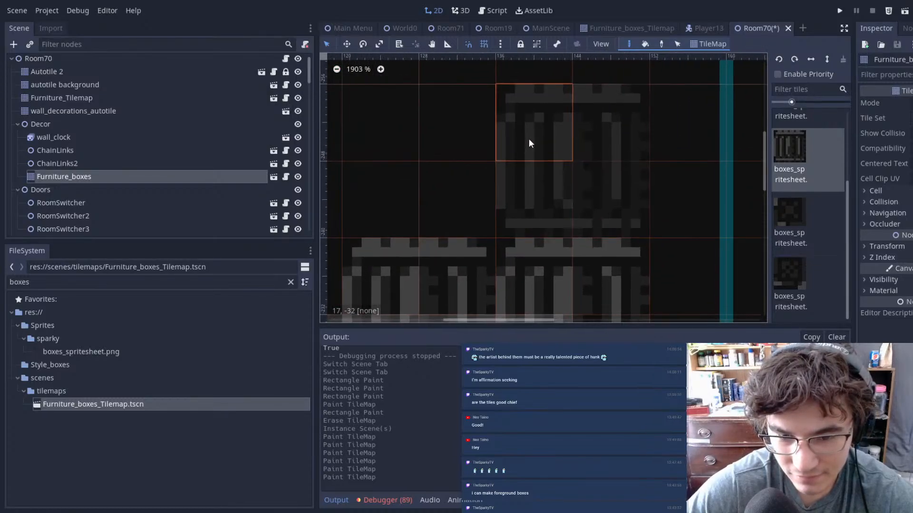
pyautogui.click(525, 140)
pyautogui.moveTo(520, 136); pyautogui.dragTo(531, 270, button='middle')
pyautogui.scroll(-5, 658, 241)
pyautogui.scroll(-2, 640, 231)
pyautogui.moveTo(541, 183); pyautogui.dragTo(552, 270, button='middle')
pyautogui.scroll(-1, 553, 252)
pyautogui.moveTo(540, 200); pyautogui.dragTo(523, 88, button='middle')
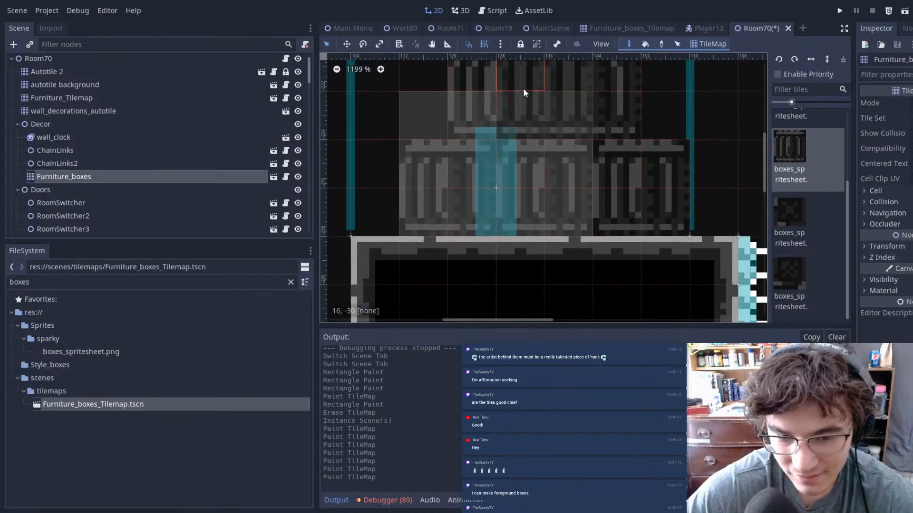
# - Erase the platform's bottom row and repaint it as four barred crates starting at the platform's left edge
pyautogui.rightClick(422, 181)
pyautogui.rightClick(475, 184)
pyautogui.rightClick(516, 184)
pyautogui.rightClick(619, 185)
pyautogui.click(385, 176)
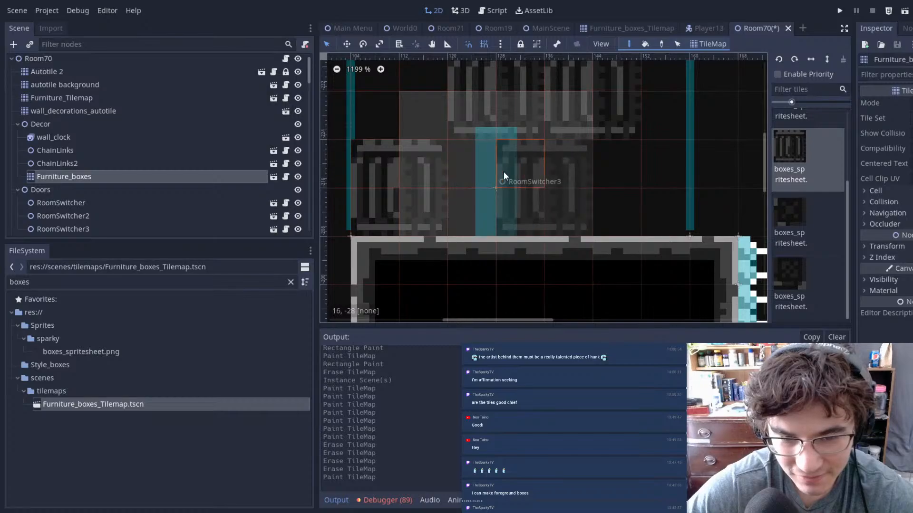
pyautogui.click(486, 172)
pyautogui.click(560, 166)
pyautogui.click(677, 153)
# - Add a left crate to the second row and extend the upper rows of the stack with more barred crates
pyautogui.moveTo(638, 149); pyautogui.dragTo(657, 272, button='middle')
pyautogui.click(413, 178)
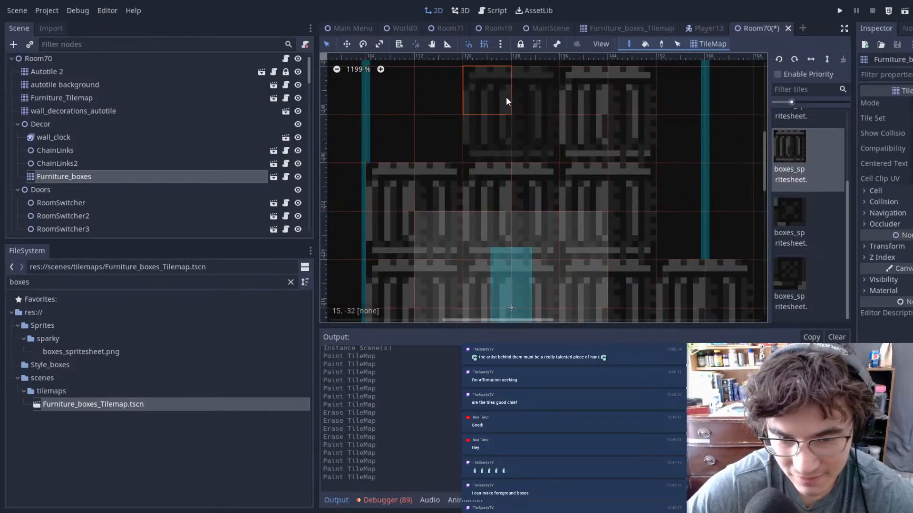
pyautogui.click(500, 100)
pyautogui.moveTo(622, 246); pyautogui.dragTo(622, 315, button='middle')
pyautogui.click(594, 92)
pyautogui.scroll(-9, 624, 241)
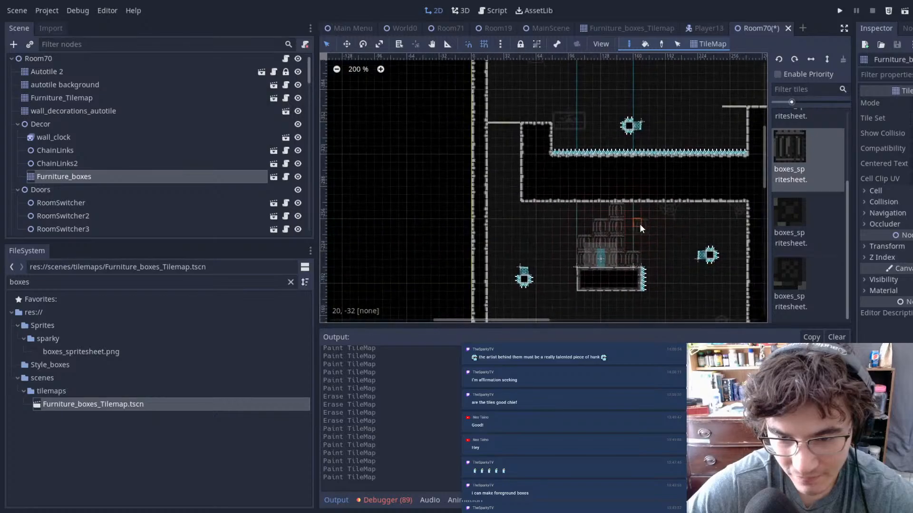
# - Erase every crate above the platform's bottom row
pyautogui.scroll(3, 623, 181)
pyautogui.rightClick(604, 213)
pyautogui.click(635, 256)
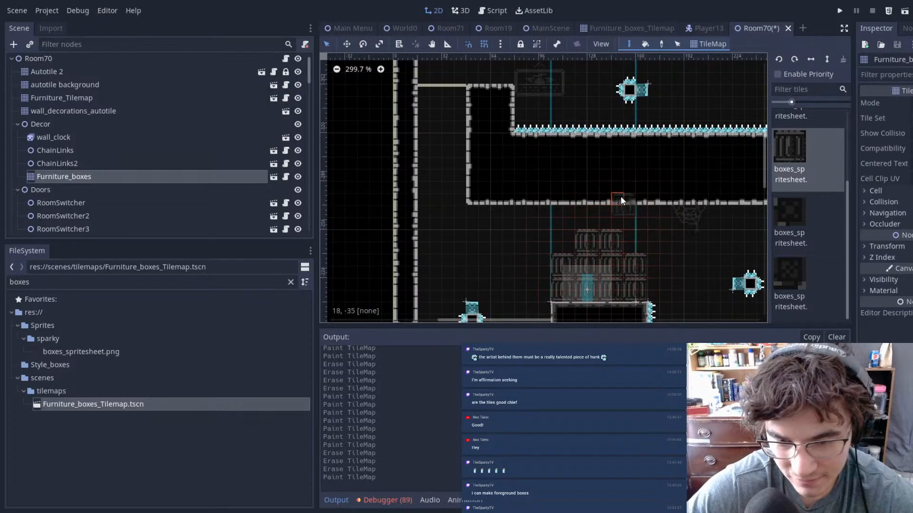
pyautogui.rightClick(631, 260)
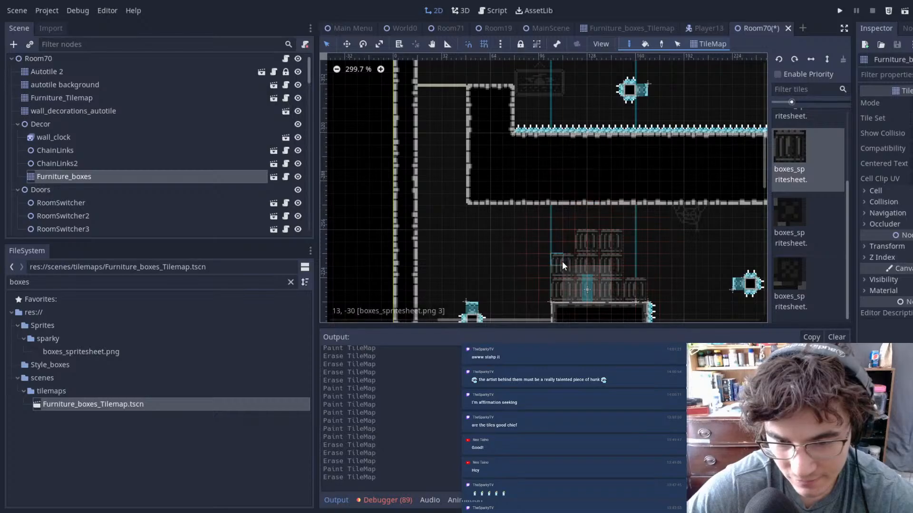
pyautogui.moveTo(562, 261); pyautogui.dragTo(608, 259, button='right')
# - Paint three barred crates centred over the bottom row and one more above them to form a pyramid
pyautogui.scroll(4, 571, 251)
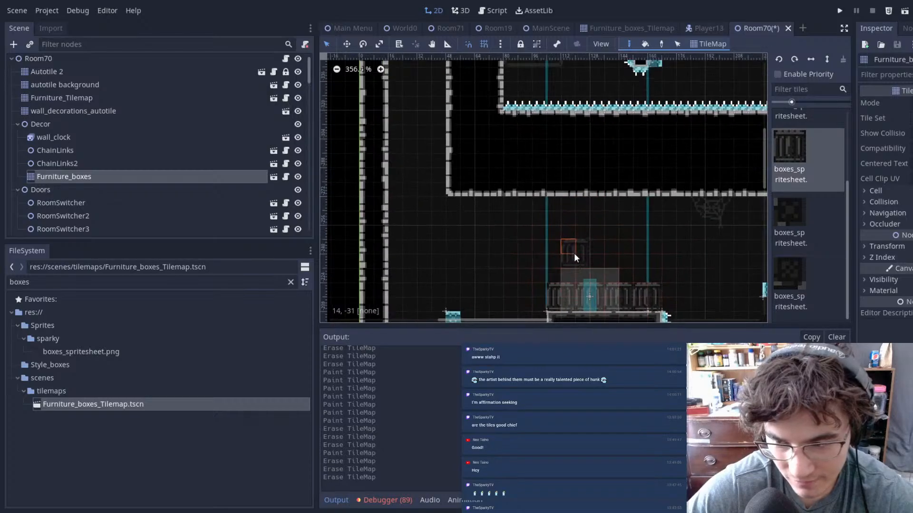
pyautogui.click(570, 193)
pyautogui.click(604, 193)
pyautogui.click(640, 190)
pyautogui.click(589, 153)
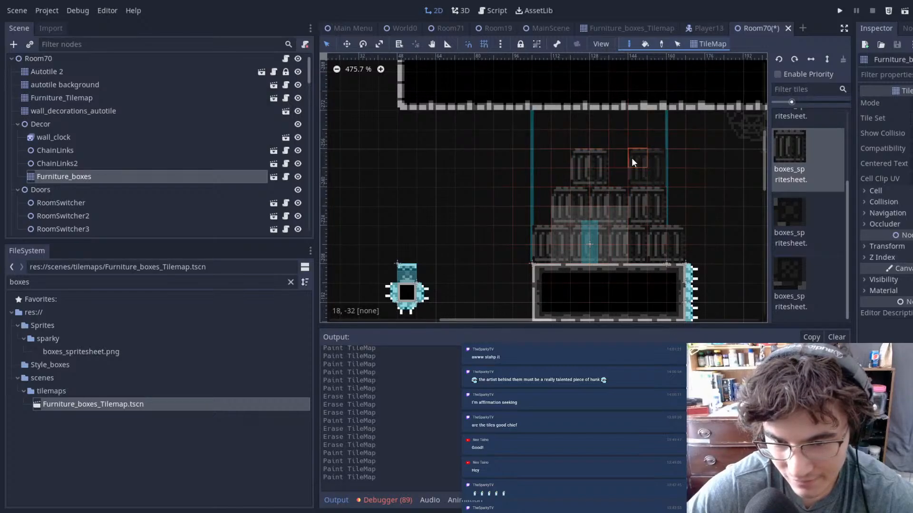
pyautogui.scroll(2, 752, 208)
pyautogui.scroll(1, 752, 209)
pyautogui.scroll(-1, 790, 204)
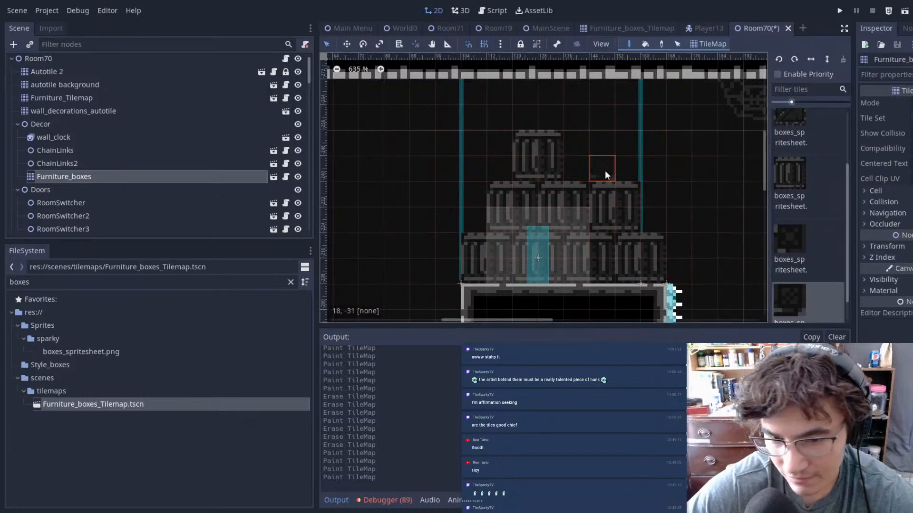
# - Paint two small dark box tiles stacked directly right of the topmost barred crate and save the scene
pyautogui.scroll(6, 592, 149)
pyautogui.click(574, 169)
pyautogui.click(570, 138)
pyautogui.scroll(-12, 655, 178)
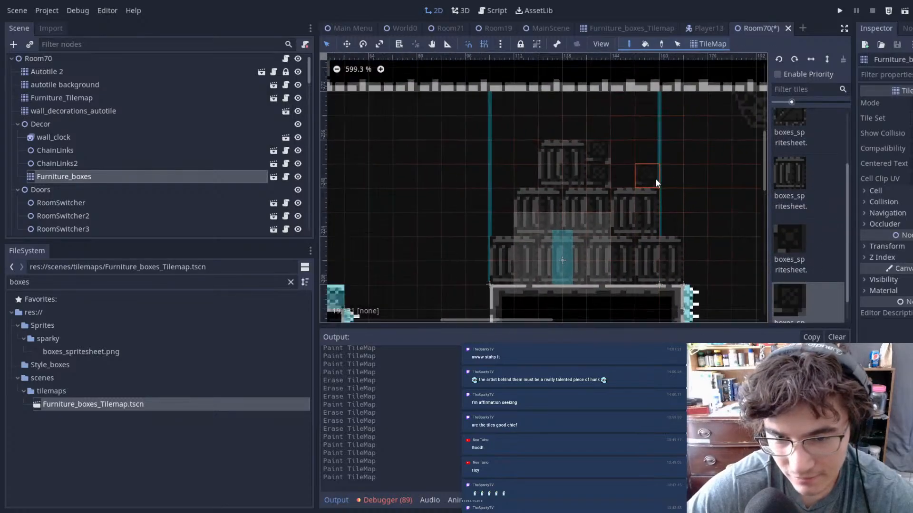
pyautogui.hotkey('ctrl', 's')
# - Look over Room70's overall layout and its upper section above the spikes
pyautogui.moveTo(513, 213); pyautogui.dragTo(460, 208, button='middle')
pyautogui.scroll(1, 481, 153)
pyautogui.moveTo(483, 167); pyautogui.dragTo(677, 124, button='middle')
pyautogui.moveTo(764, 177); pyautogui.dragTo(762, 116)
pyautogui.scroll(-20, 630, 122)
pyautogui.moveTo(569, 95); pyautogui.dragTo(552, 93, button='middle')
pyautogui.scroll(20, 551, 97)
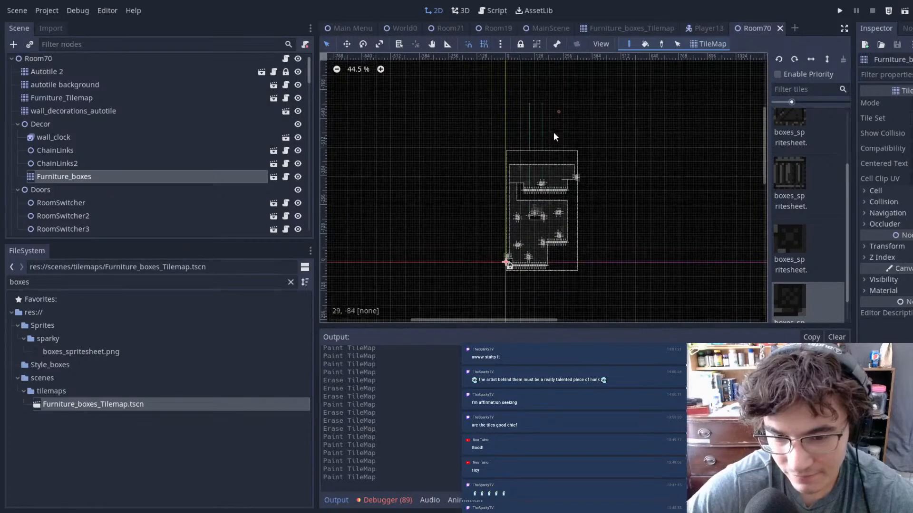
pyautogui.scroll(2, 563, 154)
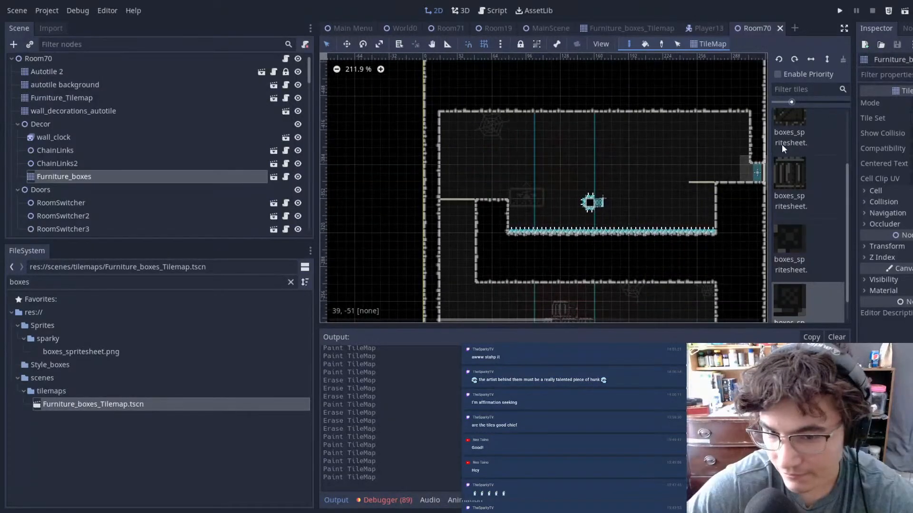
# - Move Furniture_Tilemap under the Decor node as its first child and select it
pyautogui.scroll(3, 783, 178)
pyautogui.scroll(1, 88, 133)
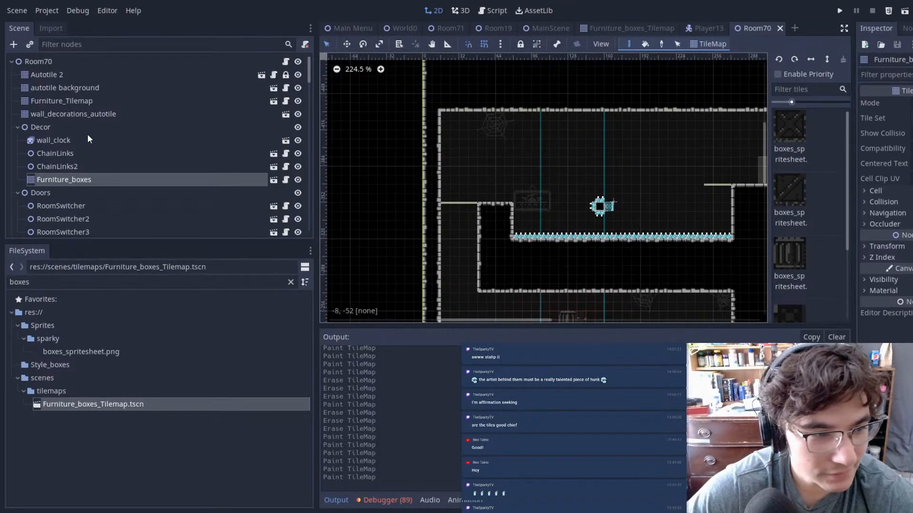
pyautogui.moveTo(64, 101); pyautogui.dragTo(67, 136)
pyautogui.click(65, 127)
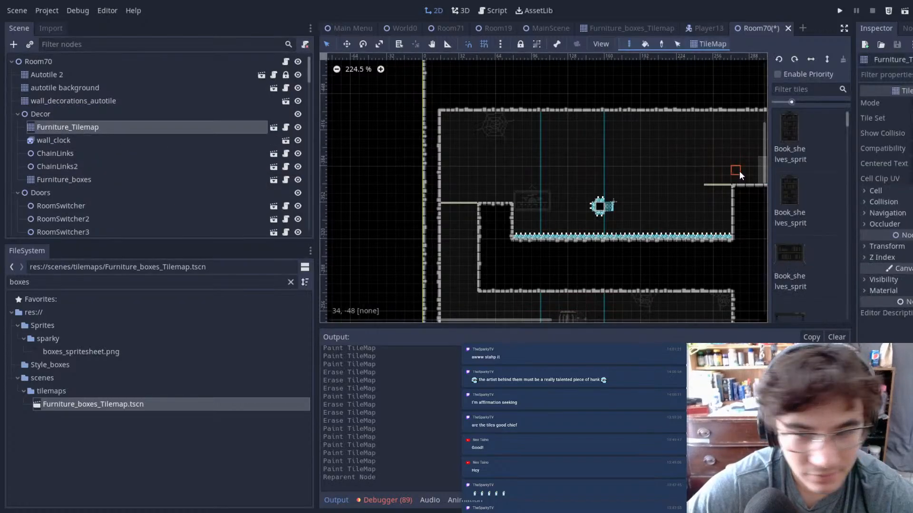
# - Paint the tall standing candelabra tile from Furniture_Tilemap on the ledge at the upper section's left side
pyautogui.scroll(-10, 840, 175)
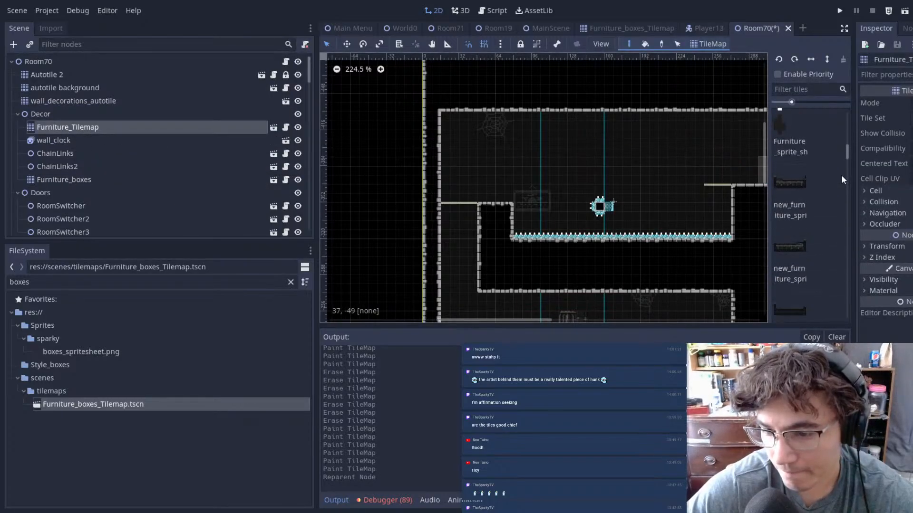
pyautogui.scroll(5, 814, 197)
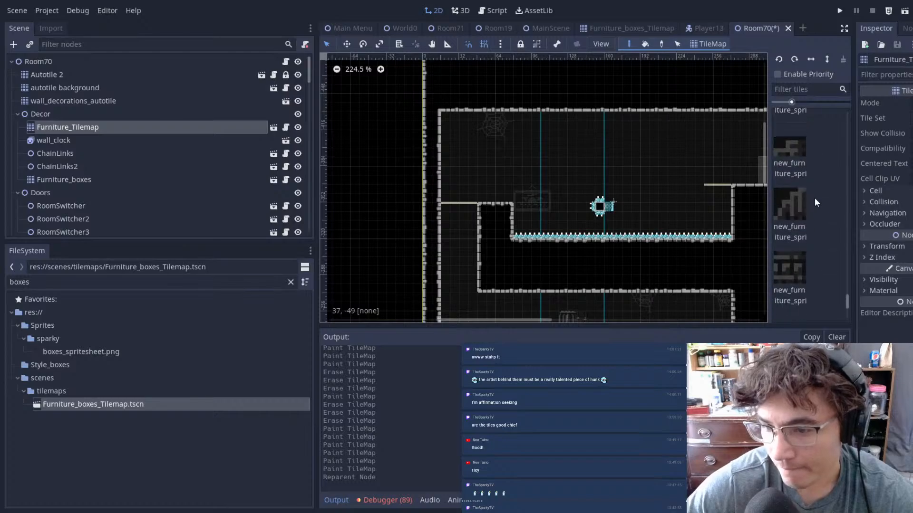
pyautogui.scroll(3, 803, 202)
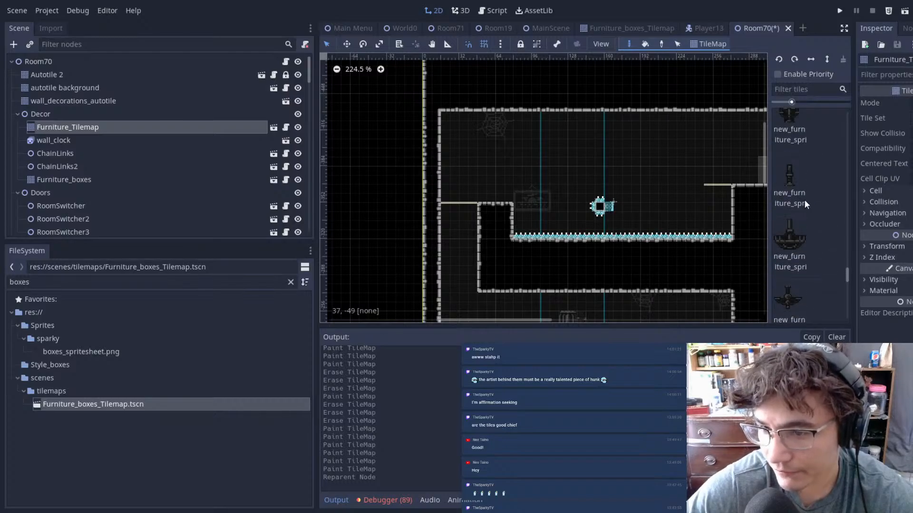
pyautogui.click(806, 194)
pyautogui.scroll(3, 602, 164)
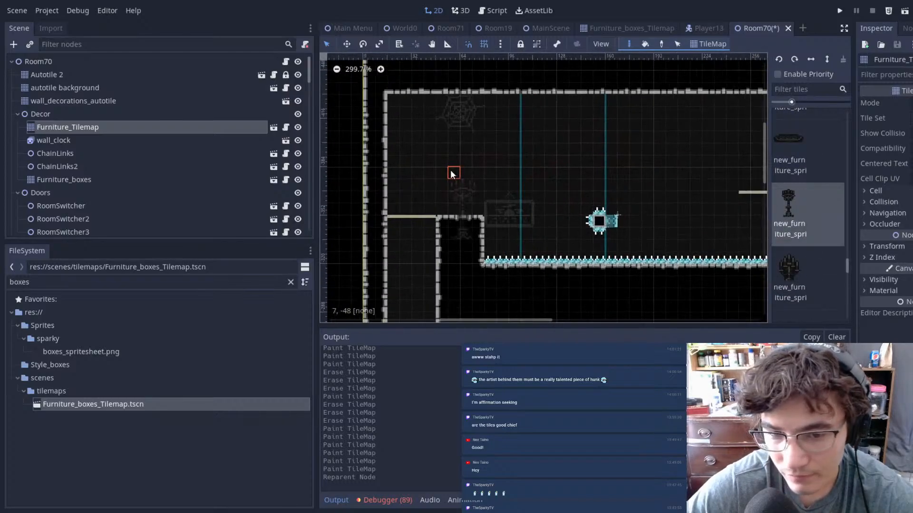
pyautogui.click(455, 145)
# - Paint a table tile on the ledge beside the door at the upper section's right side
pyautogui.moveTo(647, 195)
pyautogui.mouseDown(button='middle')
pyautogui.moveTo(592, 188)
pyautogui.moveTo(621, 164)
pyautogui.mouseUp(button='middle')
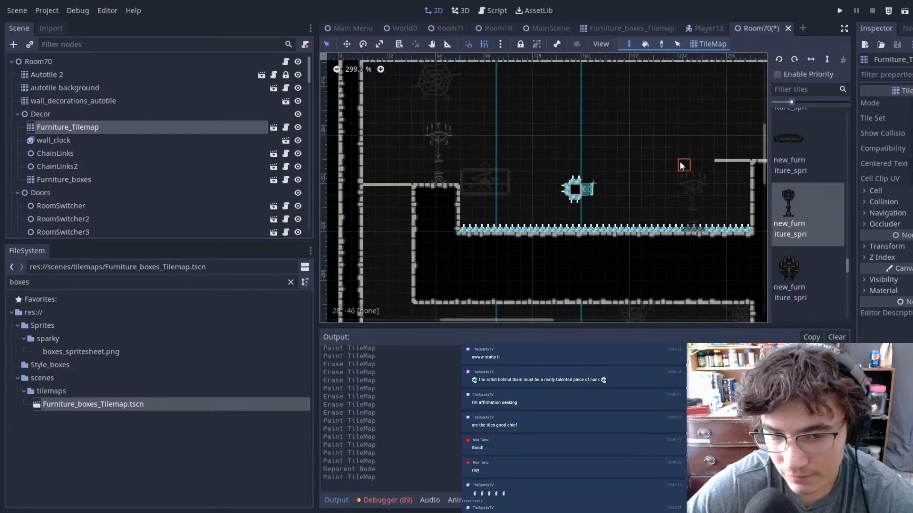
pyautogui.moveTo(681, 165); pyautogui.dragTo(590, 214, button='middle')
pyautogui.scroll(3, 828, 201)
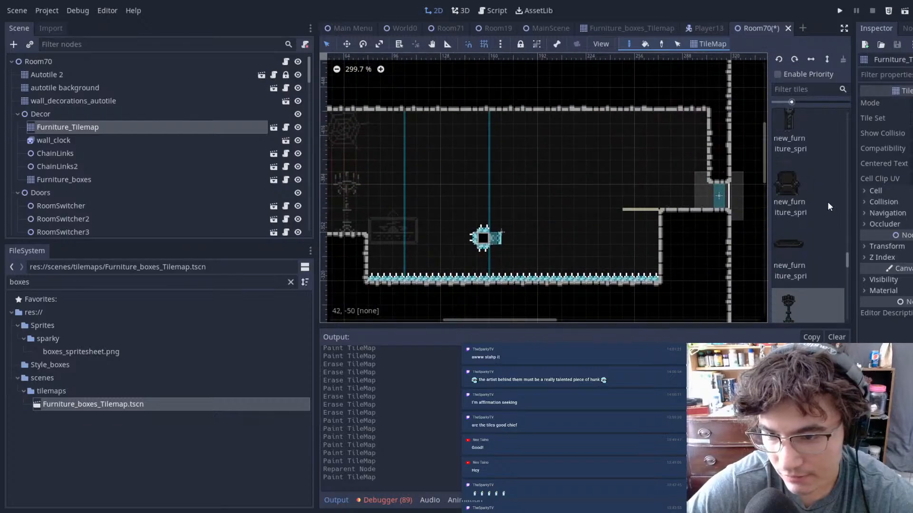
pyautogui.scroll(5, 818, 186)
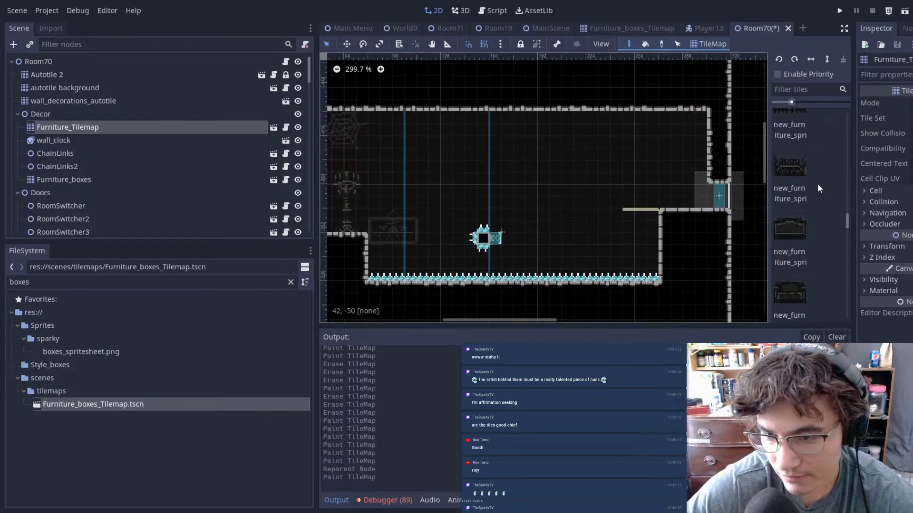
pyautogui.scroll(-1, 814, 184)
pyautogui.click(808, 185)
pyautogui.scroll(2, 703, 204)
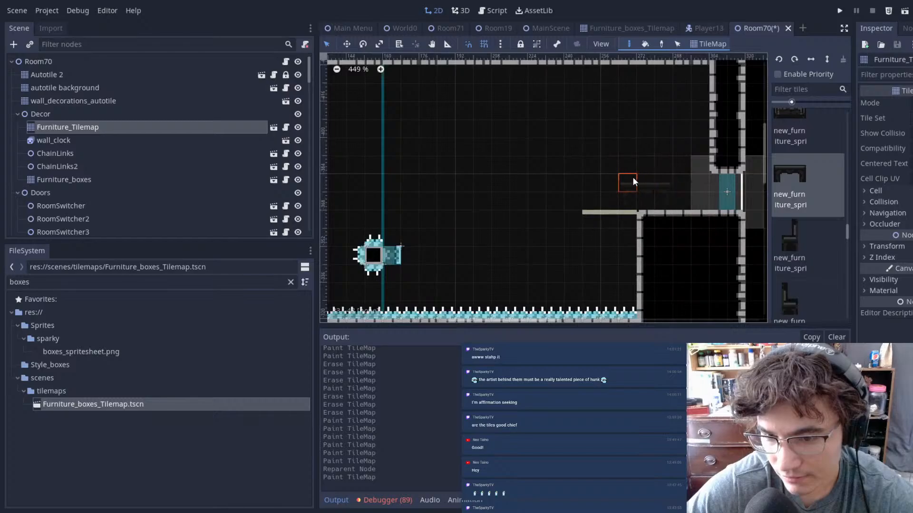
pyautogui.click(649, 181)
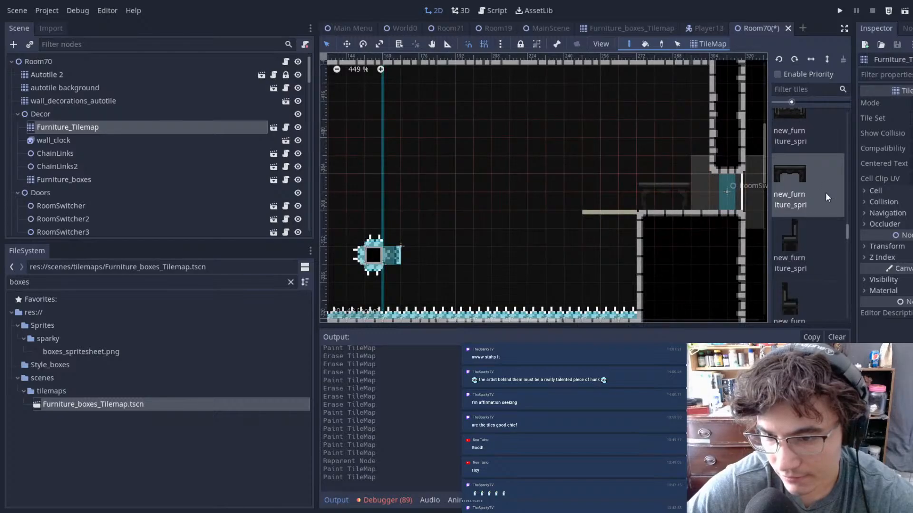
# - Try candelabra and chandelier tiles against the table by the right door, and erase the table
pyautogui.scroll(-1, 826, 192)
pyautogui.scroll(-4, 822, 196)
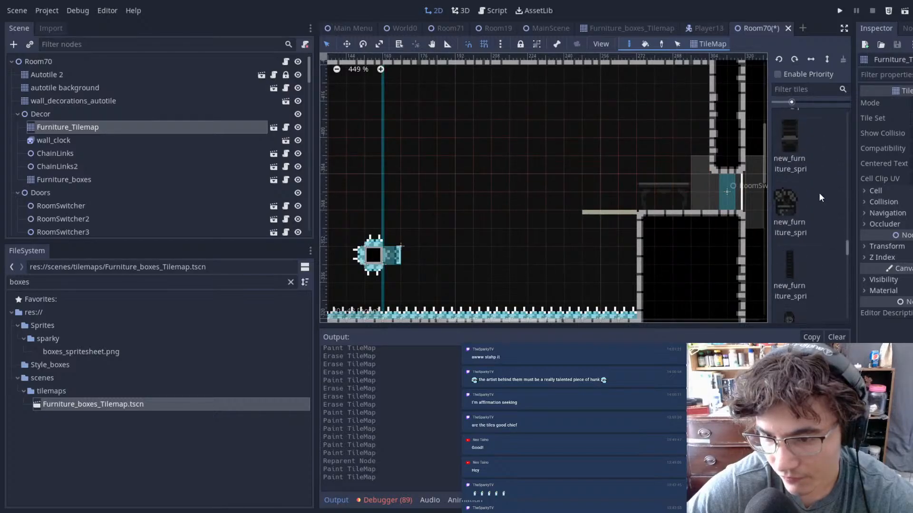
pyautogui.scroll(1, 818, 193)
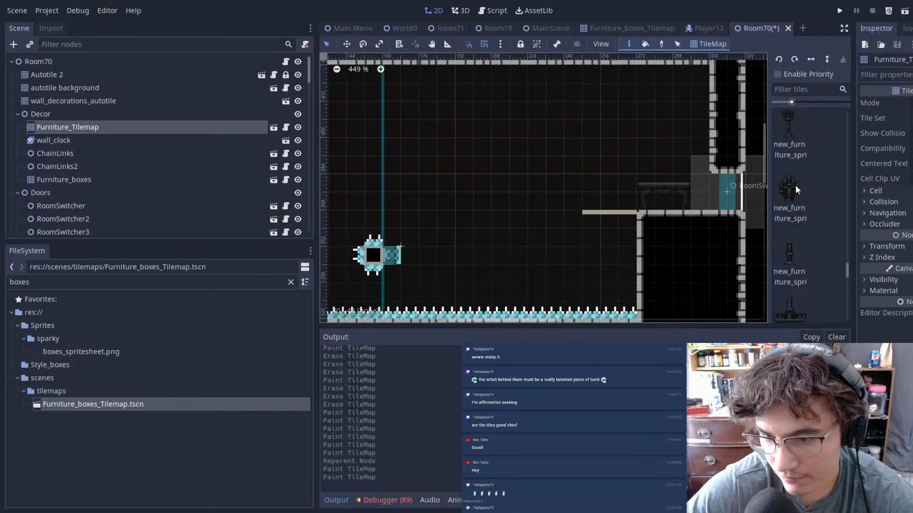
pyautogui.click(795, 185)
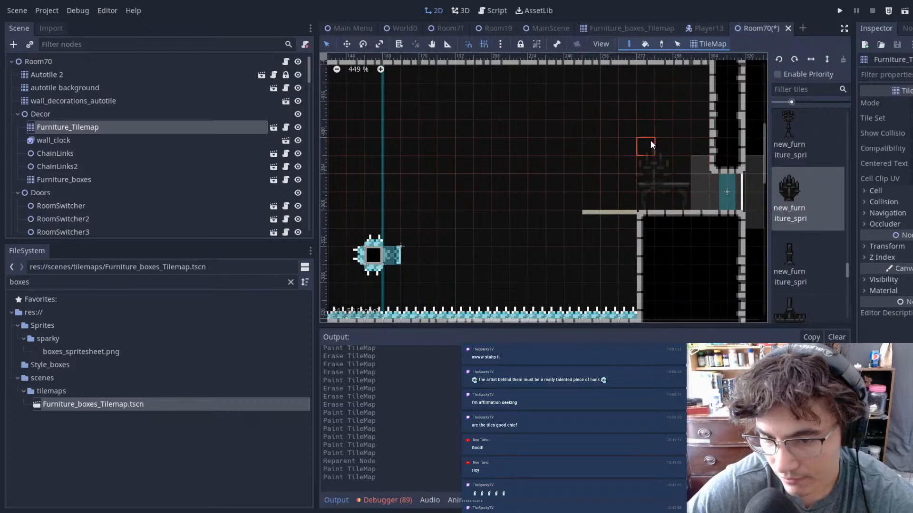
pyautogui.scroll(-1, 829, 224)
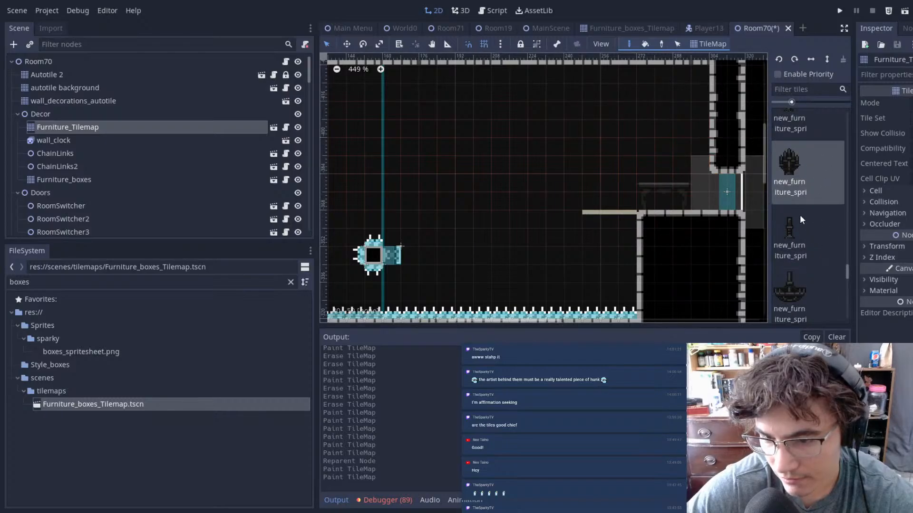
pyautogui.click(795, 278)
pyautogui.rightClick(655, 184)
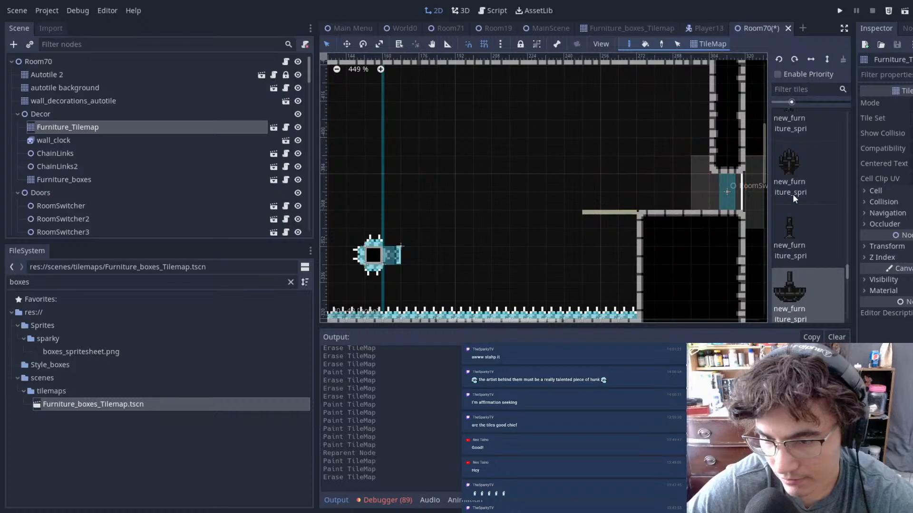
pyautogui.scroll(5, 797, 193)
pyautogui.scroll(5, 814, 169)
pyautogui.scroll(5, 814, 170)
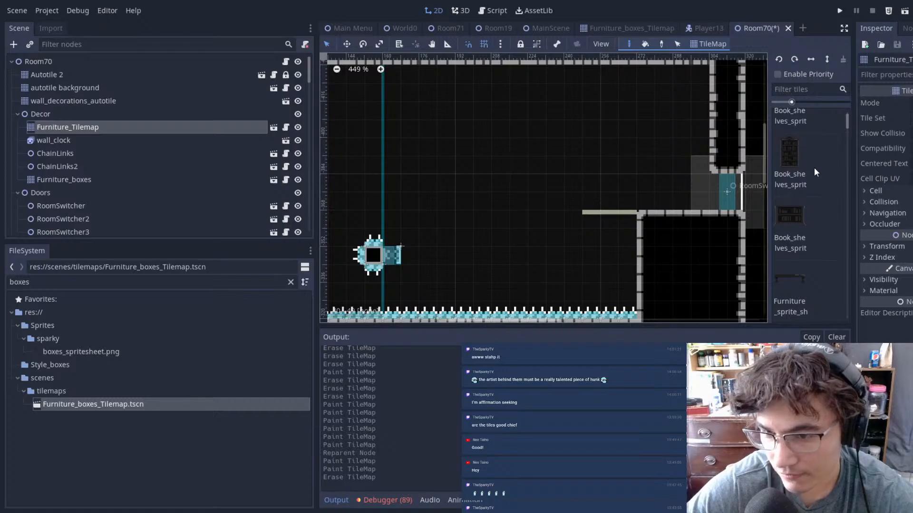
pyautogui.click(785, 278)
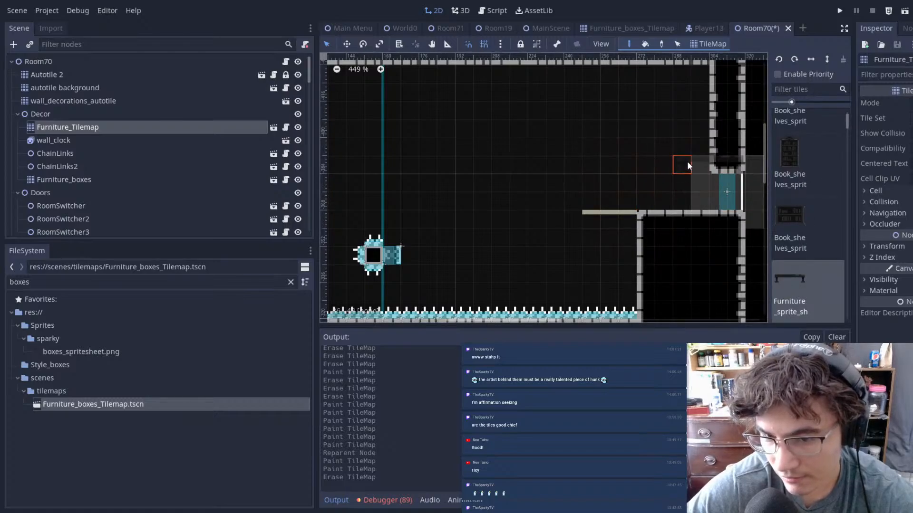
pyautogui.scroll(-6, 791, 218)
pyautogui.scroll(-5, 791, 218)
pyautogui.scroll(-5, 792, 215)
pyautogui.scroll(-3, 787, 219)
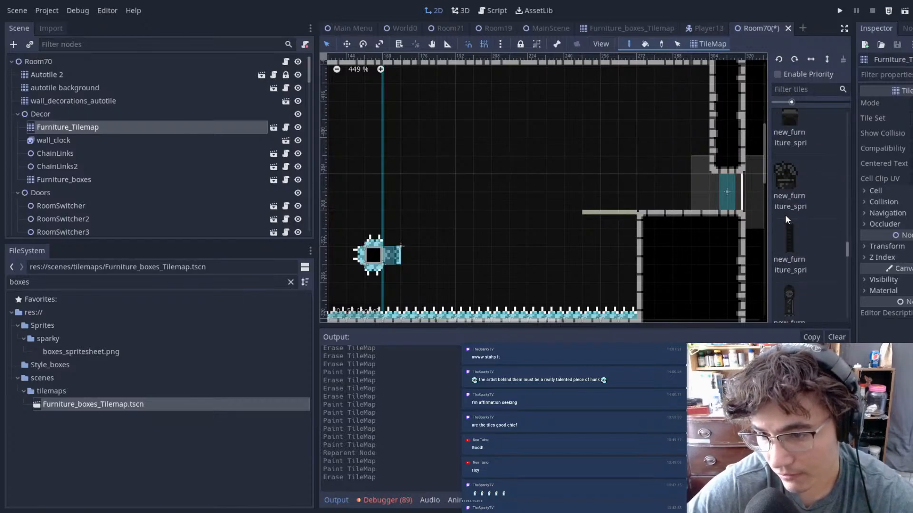
pyautogui.scroll(-1, 785, 215)
pyautogui.click(790, 249)
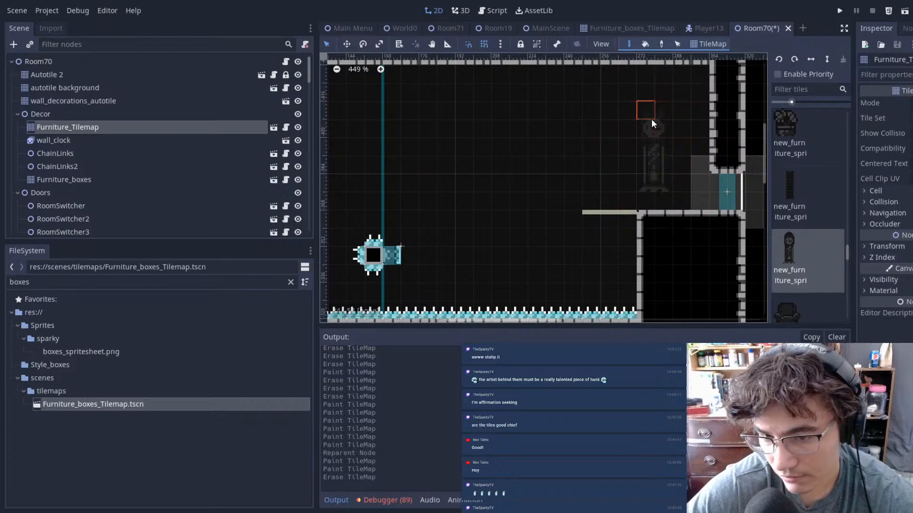
# - Paint the small candlestick tile on the outer end of the ledge by the upper section's right door and save Room70
pyautogui.scroll(-3, 789, 240)
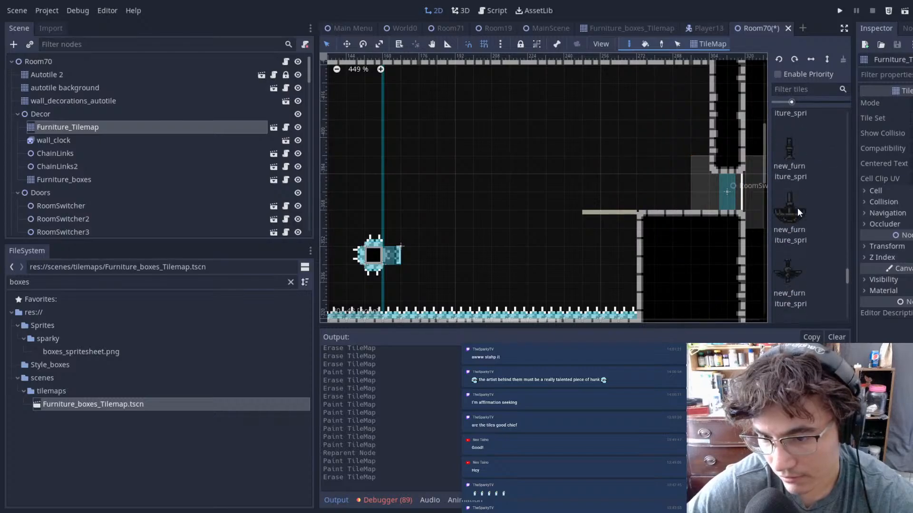
pyautogui.click(790, 148)
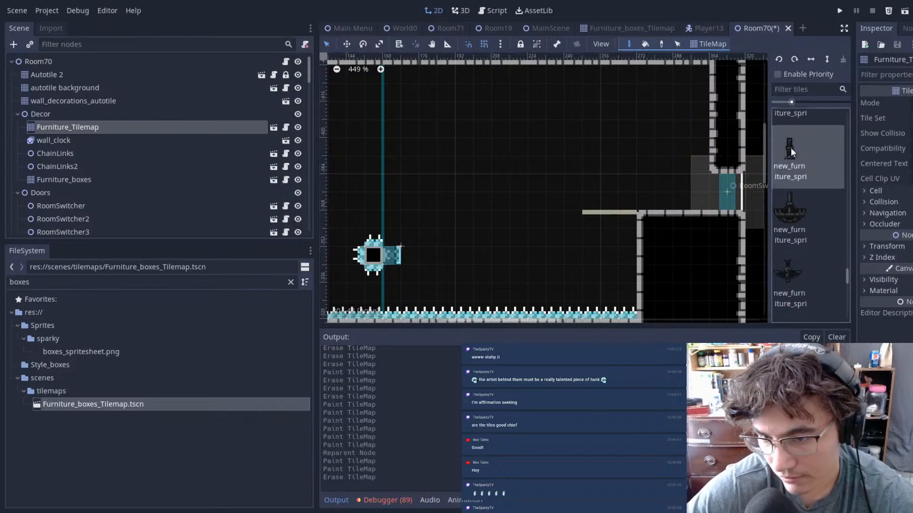
pyautogui.click(646, 168)
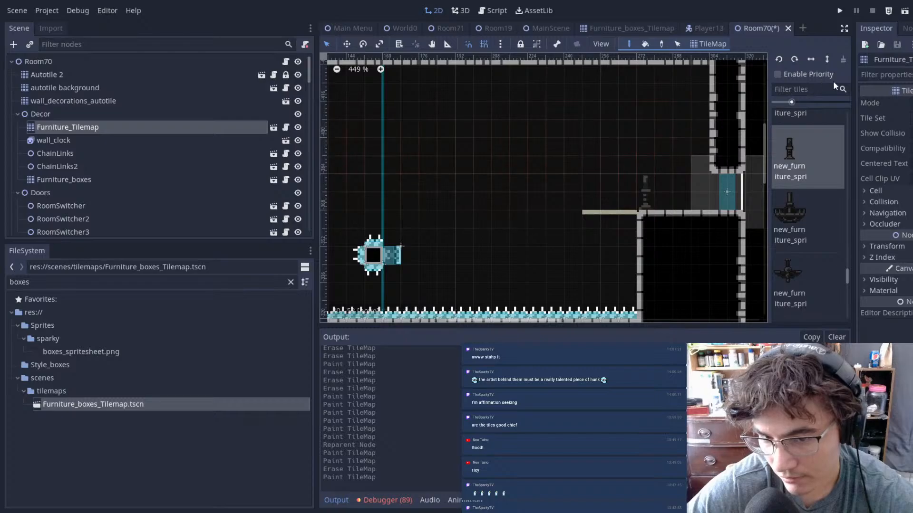
pyautogui.scroll(2, 617, 126)
pyautogui.hotkey('ctrl', 's')
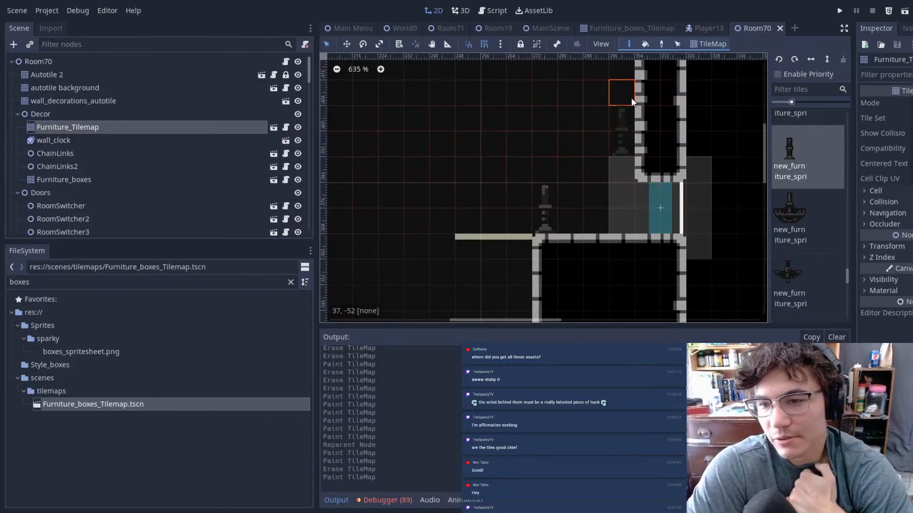
# - Inspect Room70's upper section from the right door ledge across the spike pit
pyautogui.scroll(-5, 633, 95)
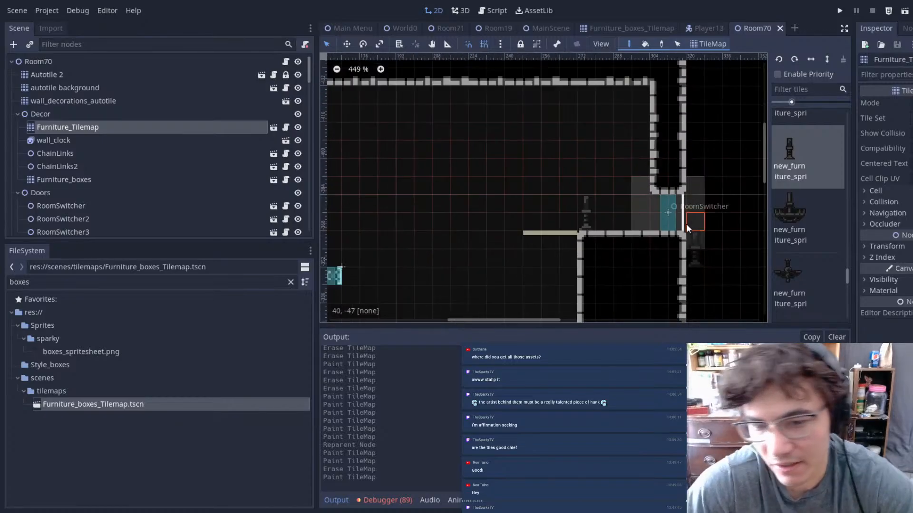
pyautogui.scroll(-3, 575, 174)
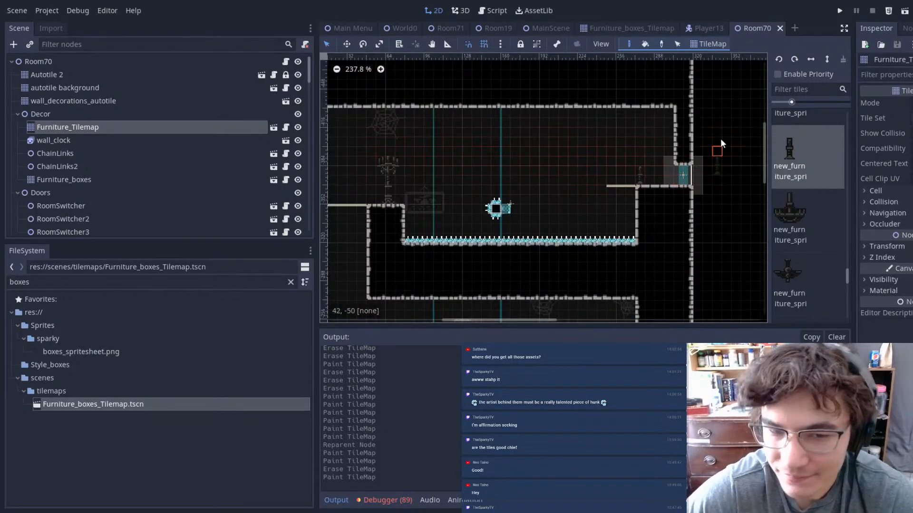
pyautogui.moveTo(659, 163); pyautogui.dragTo(552, 166, button='middle')
pyautogui.moveTo(615, 167); pyautogui.dragTo(561, 136, button='middle')
pyautogui.scroll(5, 649, 154)
pyautogui.scroll(-4, 650, 155)
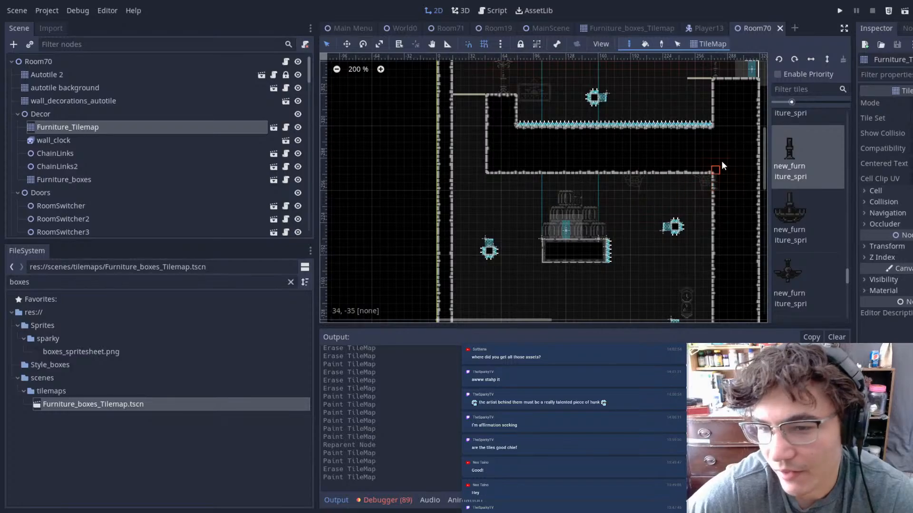
pyautogui.scroll(7, 715, 170)
pyautogui.scroll(-2, 576, 195)
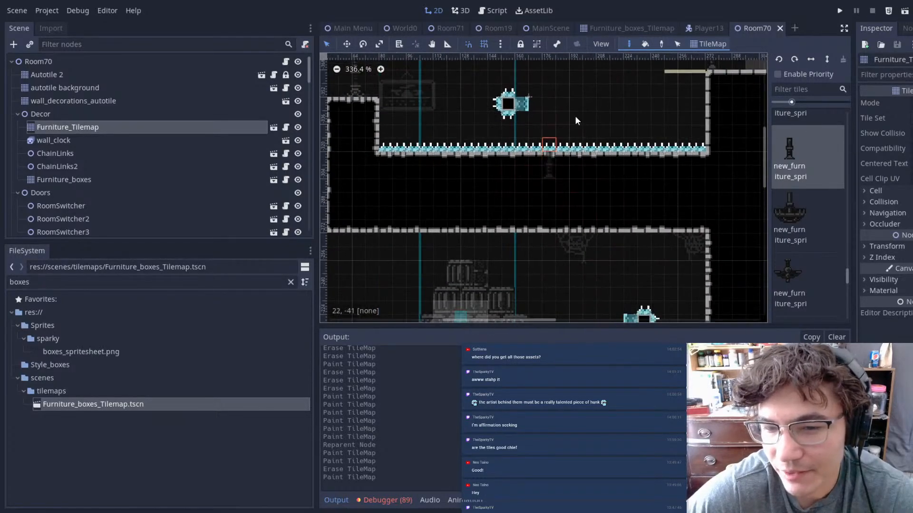
# - Compare the area around Room70's crate platform with the furnished spike corridor above it
pyautogui.scroll(-7, 600, 122)
pyautogui.moveTo(711, 172); pyautogui.dragTo(643, 211, button='middle')
pyautogui.moveTo(549, 250); pyautogui.dragTo(643, 148, button='middle')
pyautogui.scroll(-2, 561, 202)
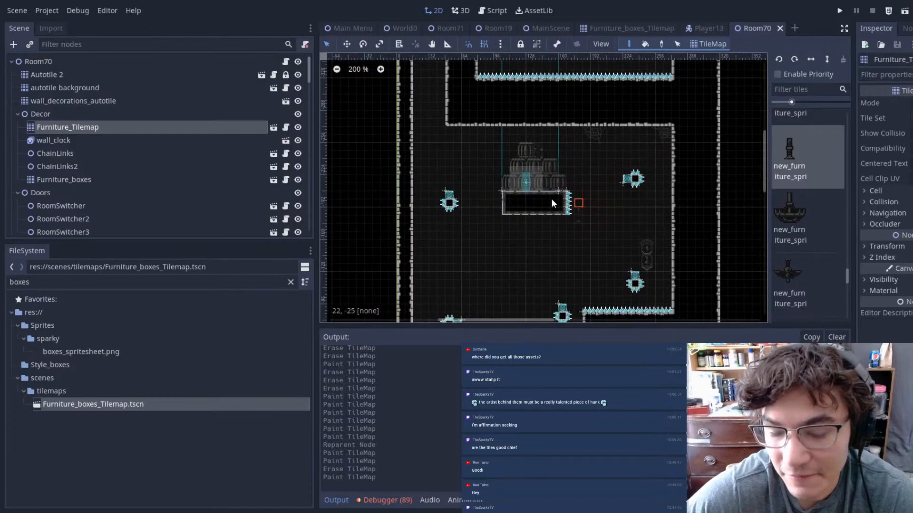
pyautogui.moveTo(577, 210); pyautogui.dragTo(583, 155, button='middle')
pyautogui.moveTo(633, 120); pyautogui.dragTo(554, 201, button='middle')
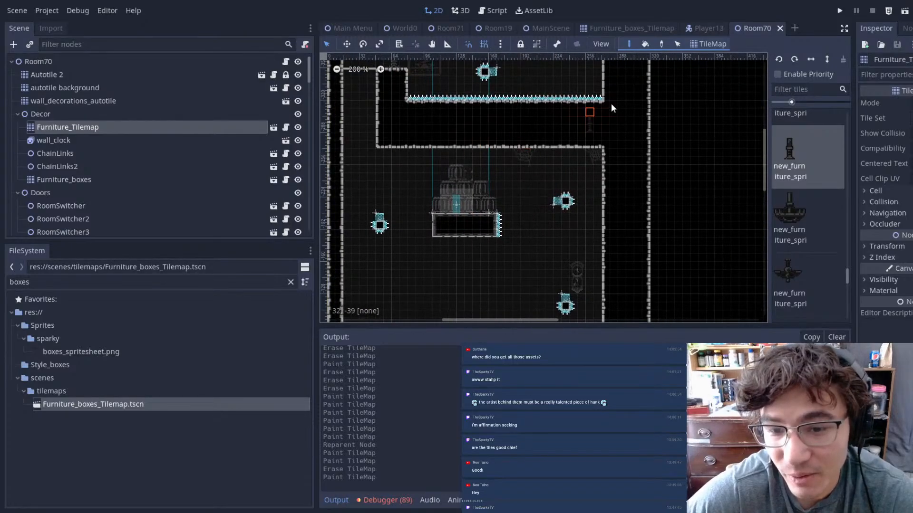
pyautogui.moveTo(580, 125); pyautogui.dragTo(513, 202, button='middle')
pyautogui.moveTo(440, 240); pyautogui.dragTo(562, 261, button='middle')
pyautogui.scroll(2, 523, 173)
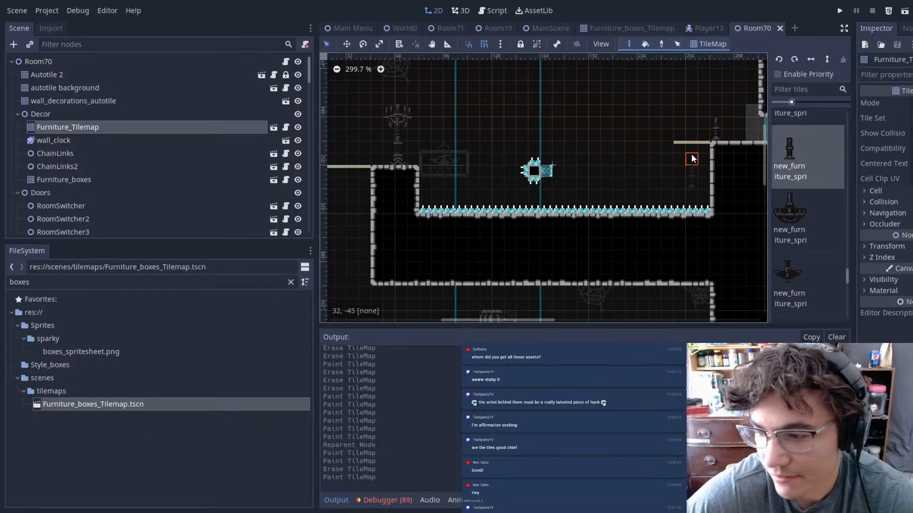
pyautogui.scroll(-7, 652, 190)
pyautogui.moveTo(659, 179); pyautogui.dragTo(611, 59, button='middle')
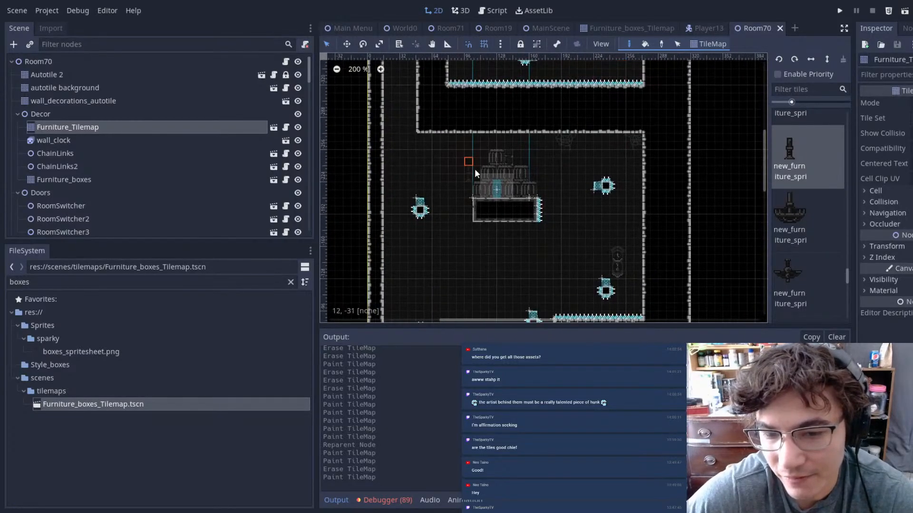
# - Examine the stacked crates, the wall clock and the spiked blocks in Room70's middle section up close
pyautogui.scroll(6, 475, 157)
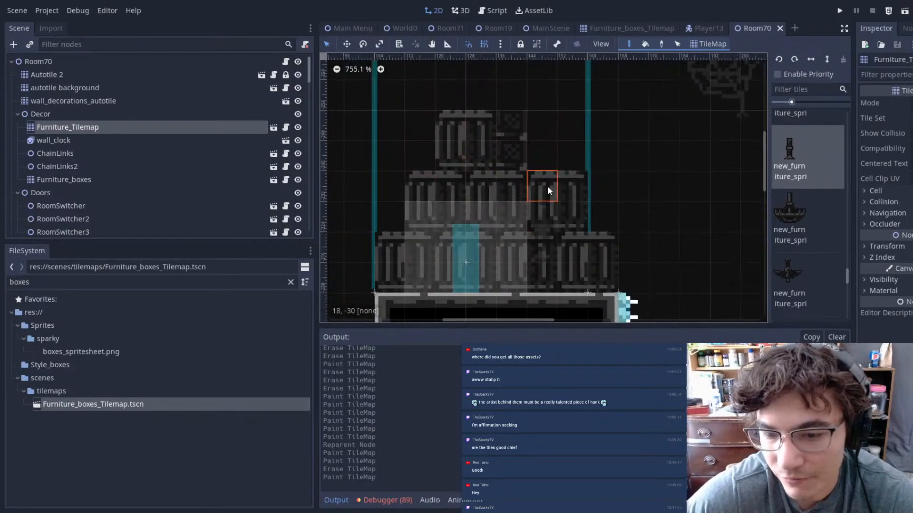
pyautogui.scroll(-2, 594, 199)
pyautogui.moveTo(737, 189); pyautogui.dragTo(491, 110, button='middle')
pyautogui.scroll(-7, 475, 122)
pyautogui.moveTo(524, 181); pyautogui.dragTo(661, 115, button='middle')
pyautogui.scroll(-5, 580, 144)
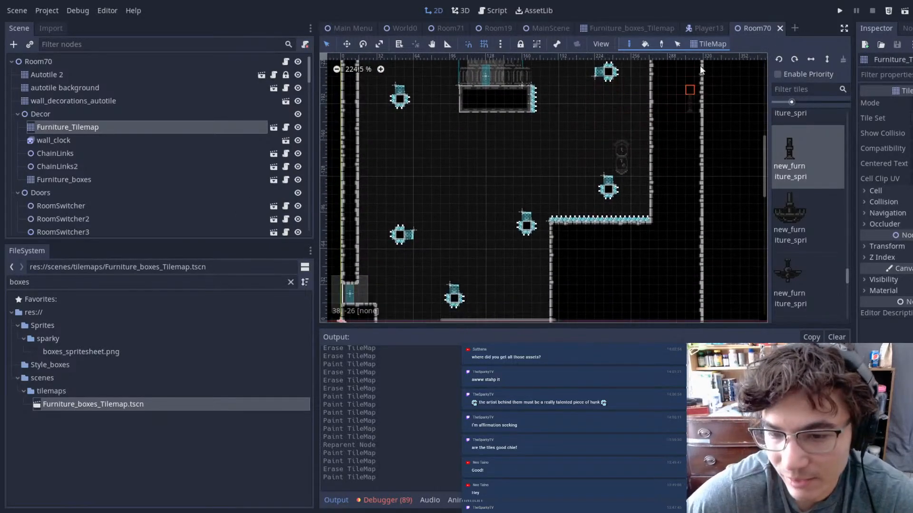
pyautogui.scroll(8, 623, 174)
pyautogui.scroll(5, 635, 197)
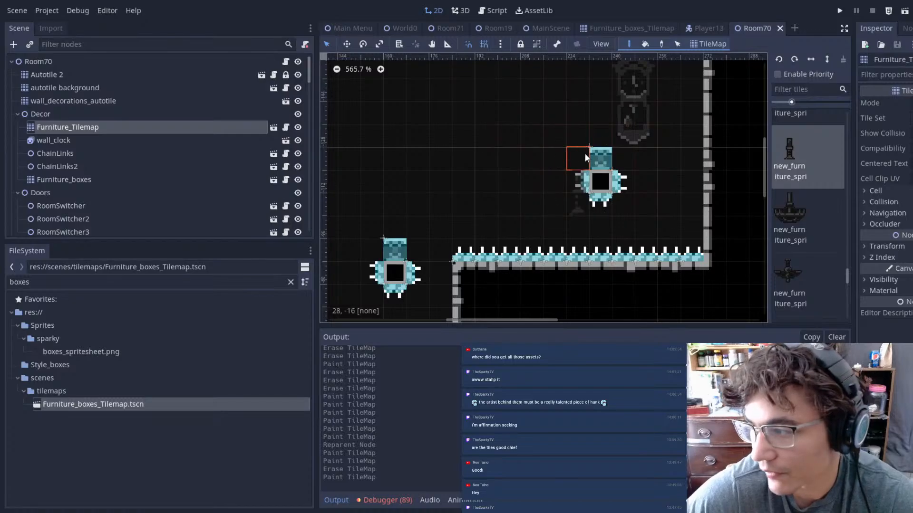
pyautogui.moveTo(623, 130); pyautogui.dragTo(540, 158, button='middle')
pyautogui.scroll(4, 540, 153)
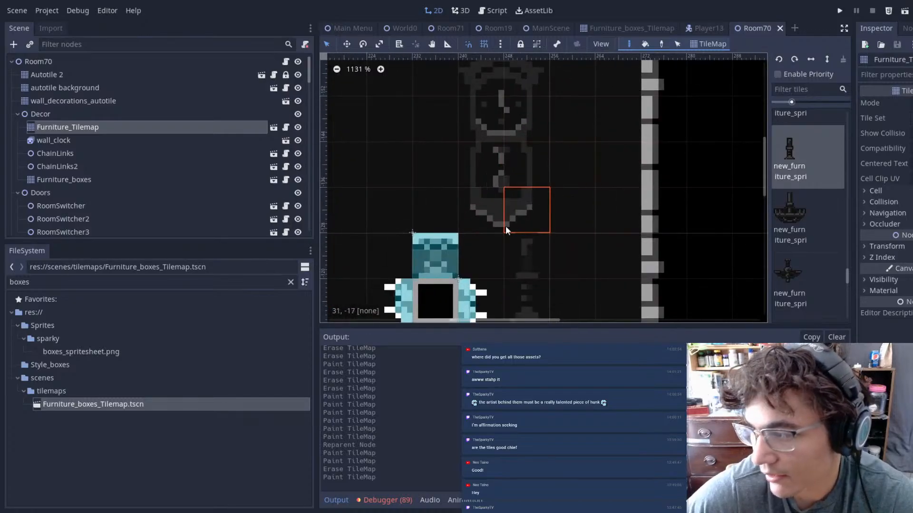
pyautogui.moveTo(506, 227); pyautogui.dragTo(550, 167, button='middle')
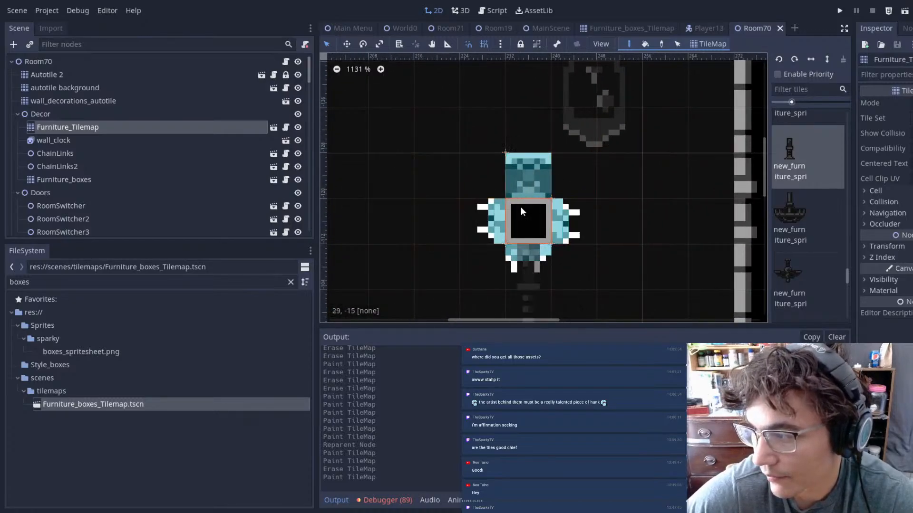
pyautogui.scroll(-6, 525, 198)
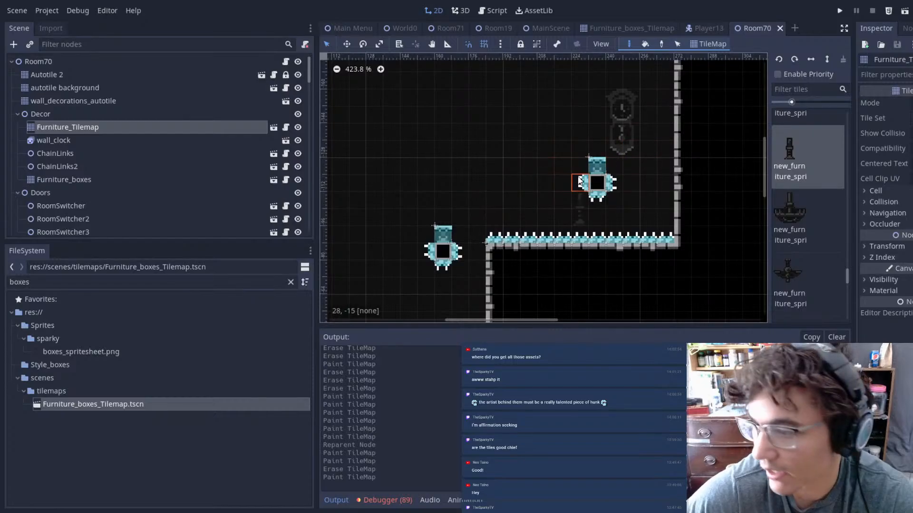
pyautogui.scroll(-3, 703, 169)
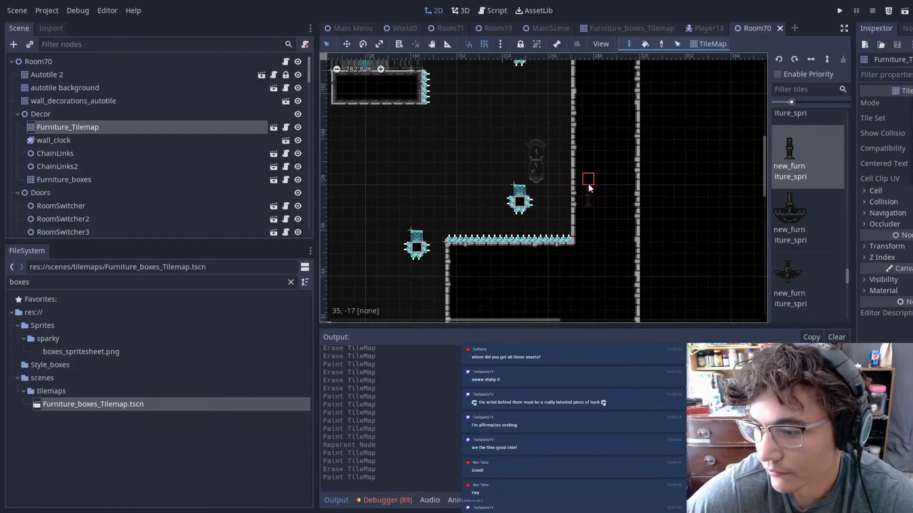
pyautogui.scroll(-1, 589, 184)
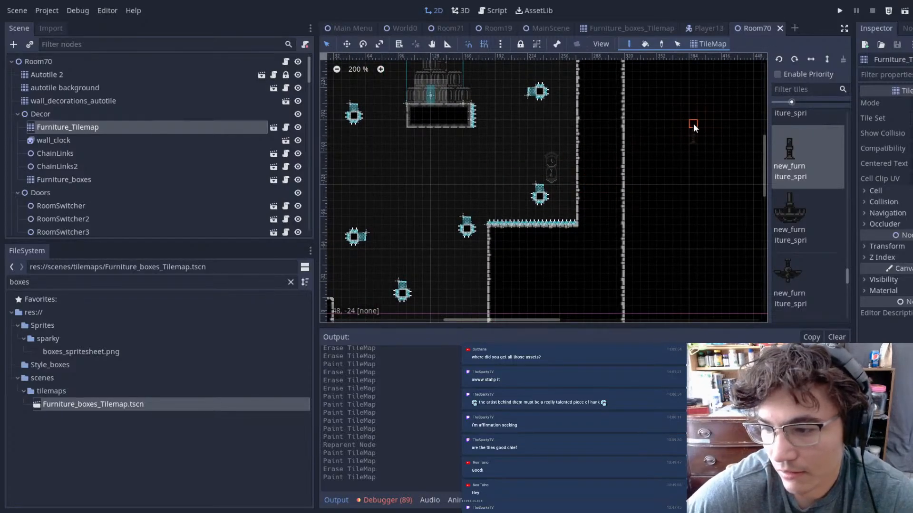
# - Review Room70's overall layout, from the middle section back up to the ledge by the right door
pyautogui.scroll(-1, 540, 170)
pyautogui.moveTo(548, 157); pyautogui.dragTo(554, 220, button='middle')
pyautogui.scroll(-1, 554, 219)
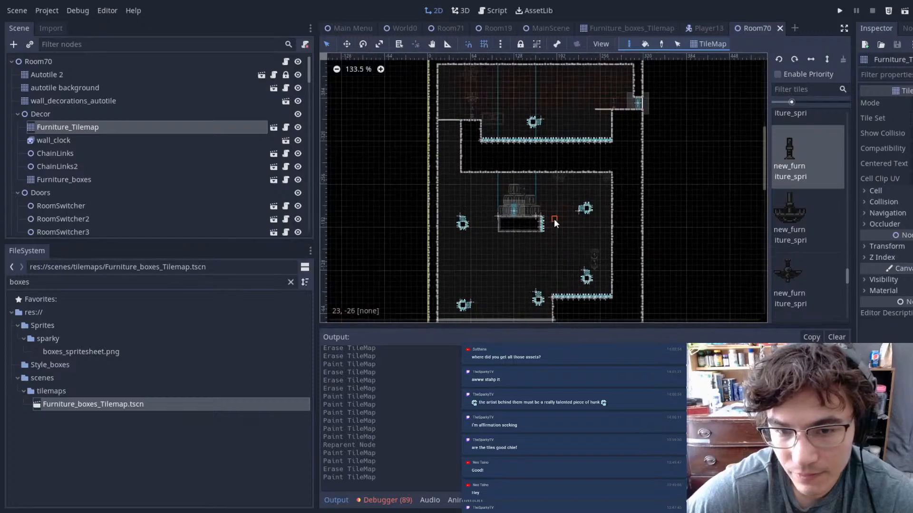
pyautogui.scroll(1, 616, 153)
pyautogui.moveTo(654, 135)
pyautogui.mouseDown(button='middle')
pyautogui.moveTo(629, 199)
pyautogui.moveTo(721, 127)
pyautogui.moveTo(734, 84)
pyautogui.moveTo(691, 300)
pyautogui.moveTo(685, 65)
pyautogui.mouseUp(button='middle')
pyautogui.scroll(6, 600, 101)
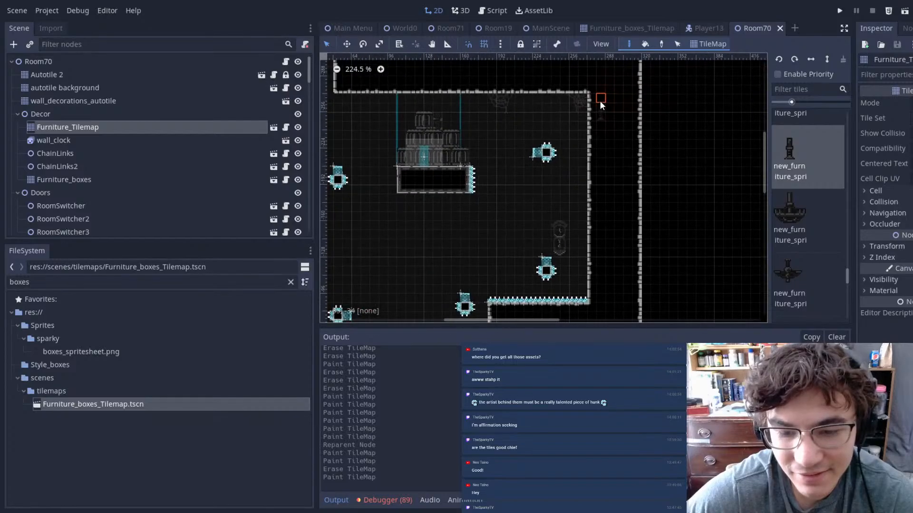
pyautogui.scroll(9, 543, 143)
pyautogui.scroll(-20, 504, 202)
pyautogui.moveTo(388, 172); pyautogui.dragTo(518, 178, button='middle')
pyautogui.scroll(12, 475, 265)
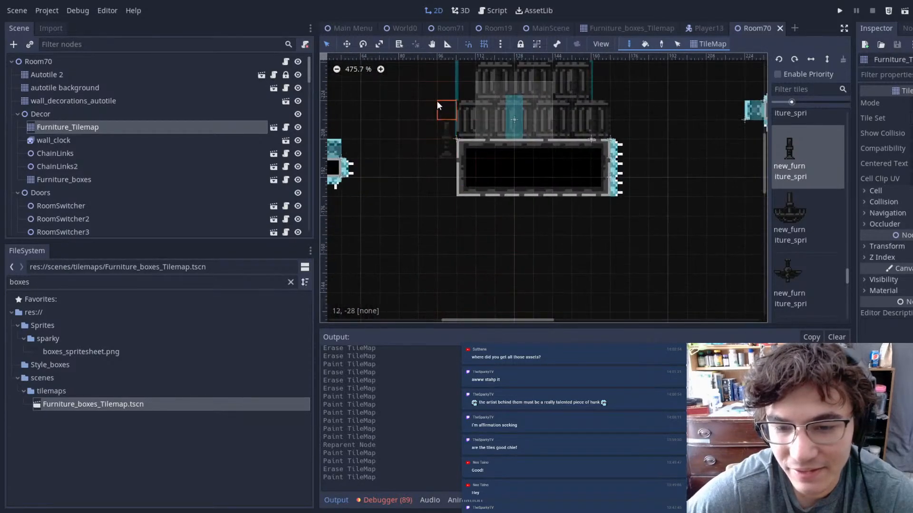
pyautogui.moveTo(628, 148); pyautogui.dragTo(583, 173, button='middle')
pyautogui.moveTo(660, 152)
pyautogui.mouseDown(button='middle')
pyautogui.moveTo(467, 67)
pyautogui.moveTo(443, 127)
pyautogui.moveTo(554, 63)
pyautogui.moveTo(494, 268)
pyautogui.mouseUp(button='middle')
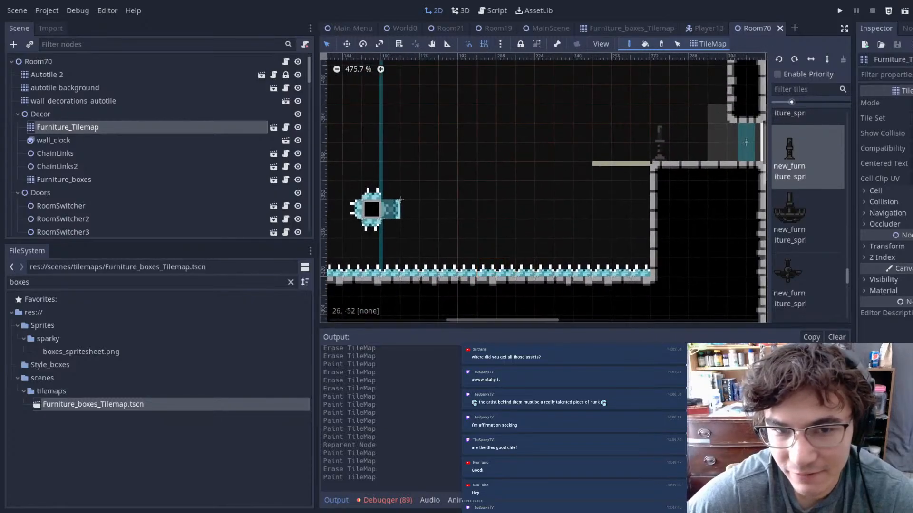
# - Open the World0 scene and look over its room layout
pyautogui.click(402, 28)
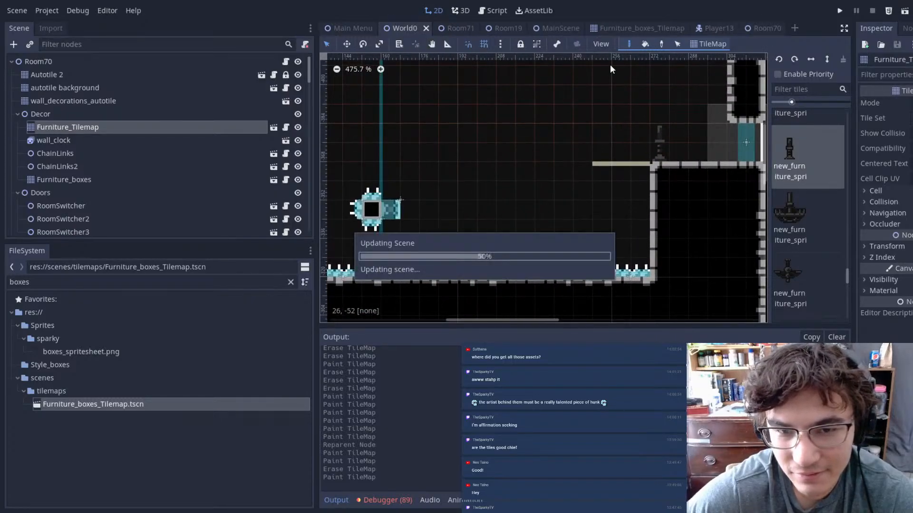
pyautogui.scroll(-7, 591, 139)
pyautogui.moveTo(405, 160); pyautogui.dragTo(632, 113)
pyautogui.moveTo(633, 114); pyautogui.dragTo(569, 222, button='middle')
pyautogui.moveTo(626, 134); pyautogui.dragTo(698, 75, button='middle')
pyautogui.scroll(-4, 627, 195)
# - Save and run the game from MainScene, and cross the hanging-platform room to its right exit
pyautogui.hotkey('ctrl', 's')
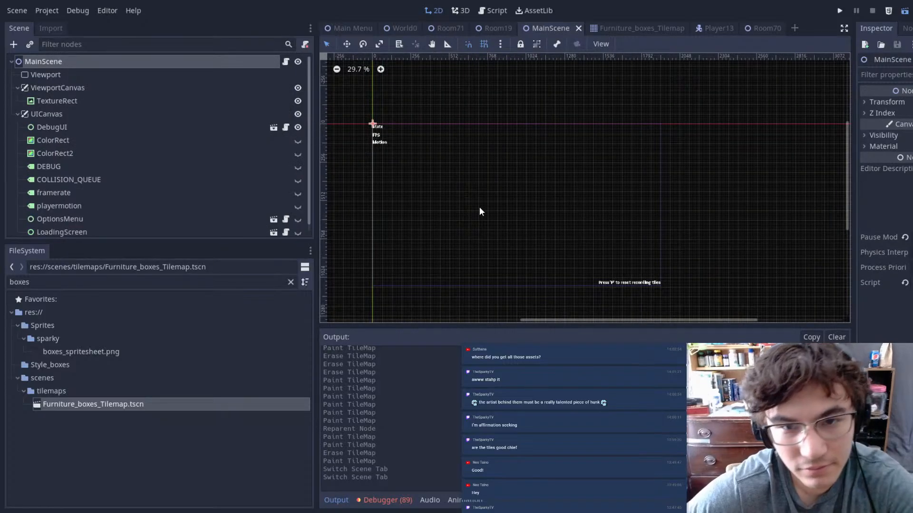
pyautogui.press('F5')
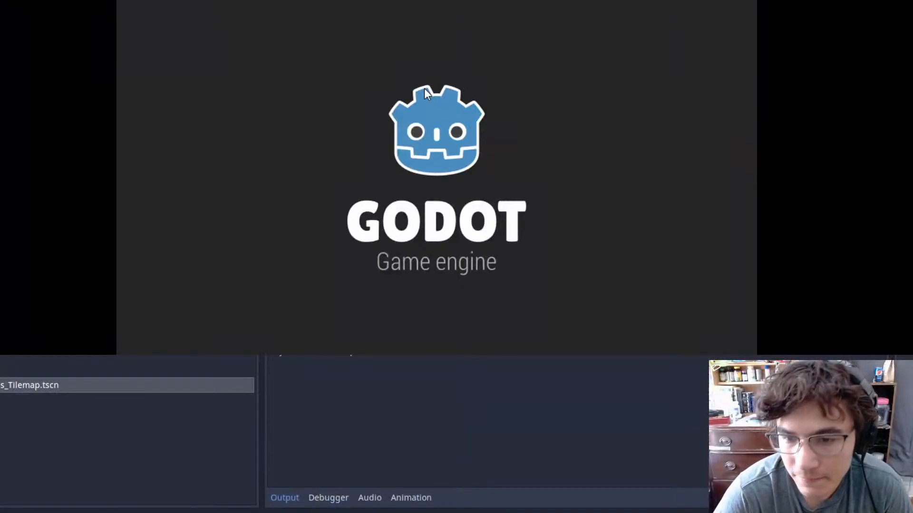
pyautogui.press('Right')
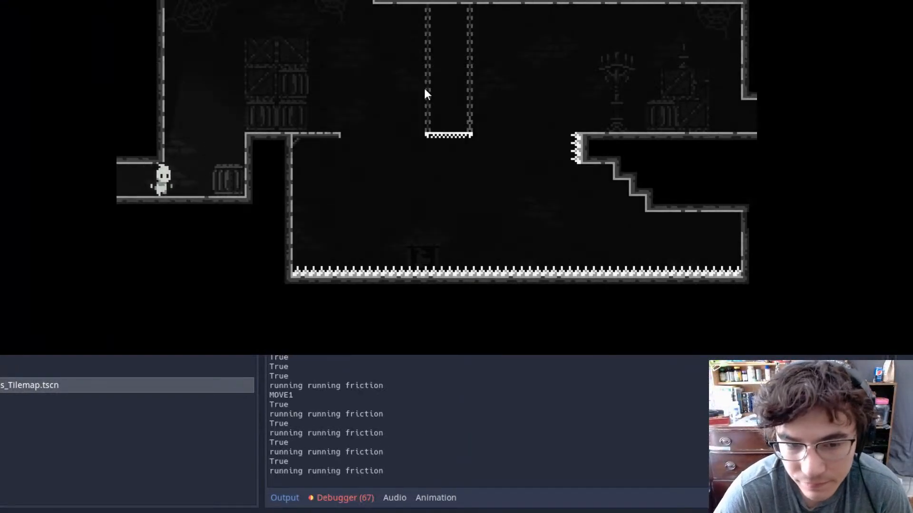
pyautogui.press('space')
pyautogui.press('Right')
pyautogui.press('shift')
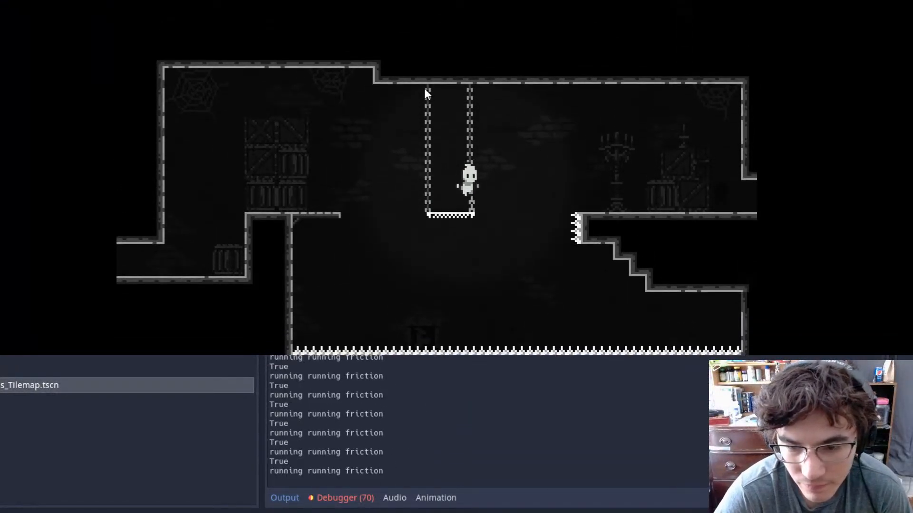
pyautogui.press('space')
pyautogui.press('shift')
pyautogui.press('Right')
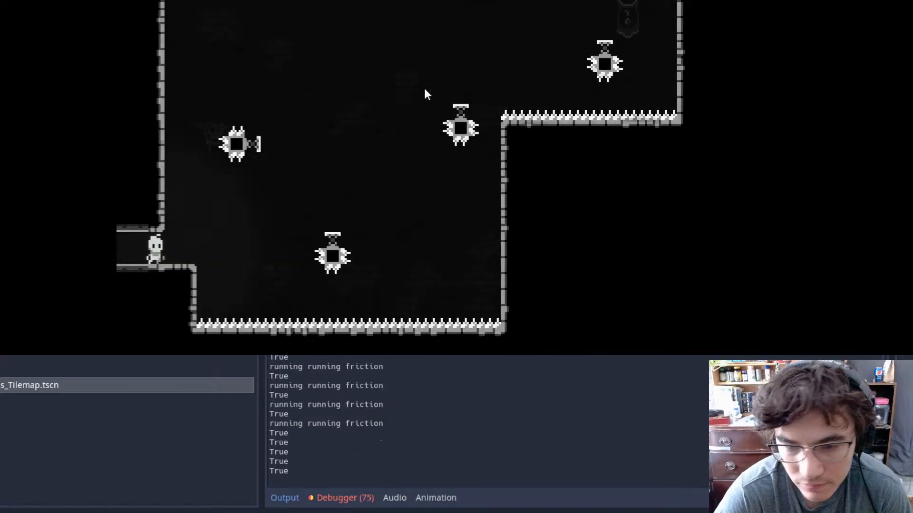
# - Climb Room70's lower section from its lower-left entrance past the spiked spring blocks to the area around the wall clock
pyautogui.press('shift')
pyautogui.press('space')
pyautogui.press('Left')
pyautogui.press('Right')
pyautogui.press('Right')
pyautogui.press('space')
pyautogui.press('shift')
pyautogui.press('Left')
pyautogui.press('space')
pyautogui.press('Right')
pyautogui.press('shift')
pyautogui.press('Right')
pyautogui.press('shift')
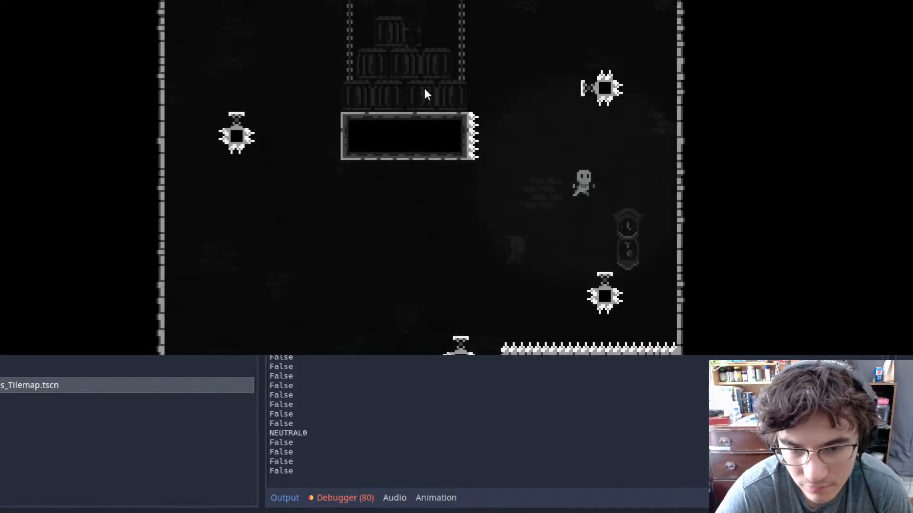
# - Dash up from the wall clock to the hanging crate platform in Room70 and walk along it to the left
pyautogui.press('Left')
pyautogui.press('Up')
pyautogui.press('shift')
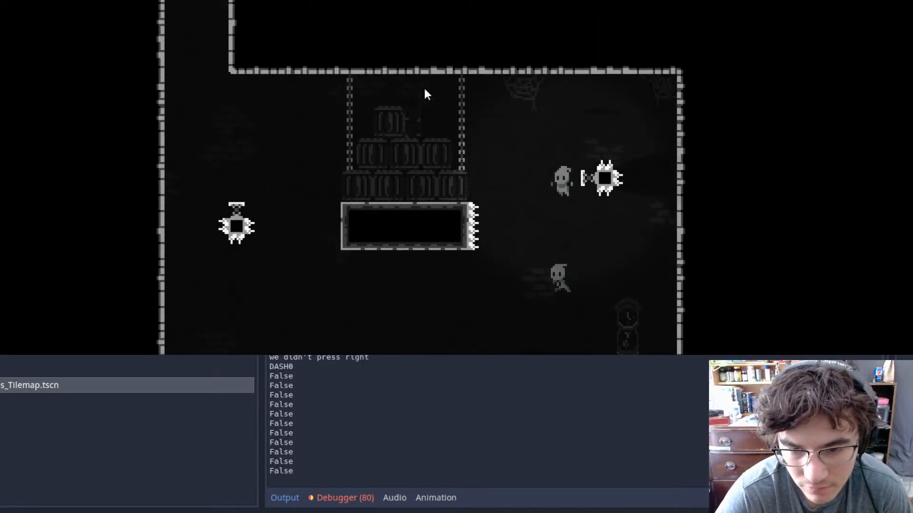
pyautogui.press('Left')
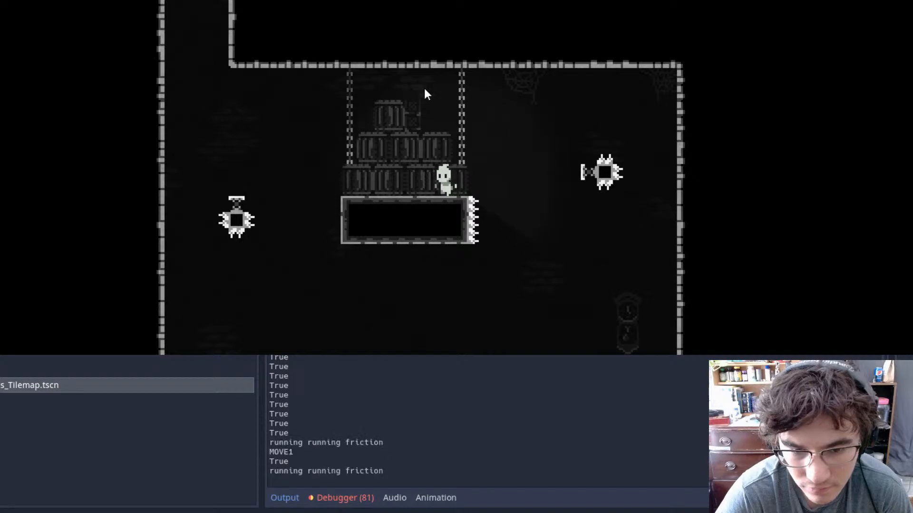
pyautogui.press('Left')
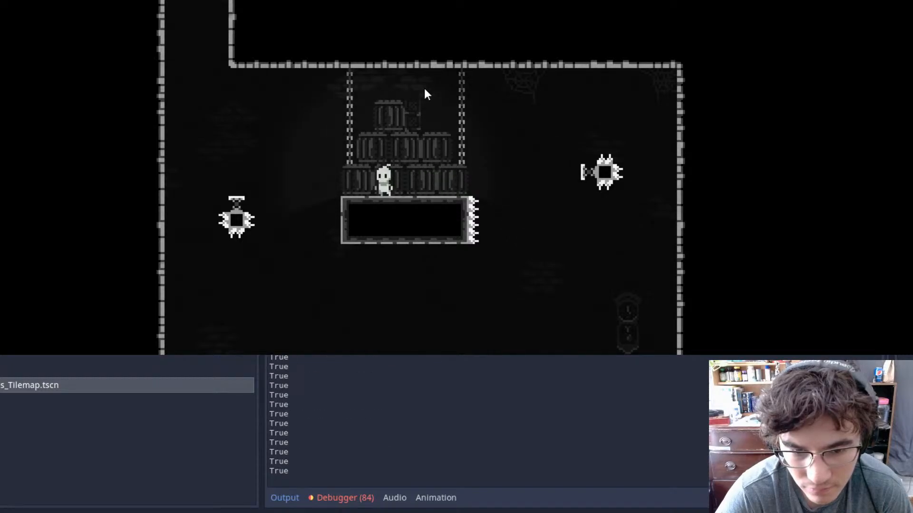
# - Jump off the crate platform and use the left spiked spring block to climb the shaft to Room70's candelabra ledge
pyautogui.press('Right')
pyautogui.press('Up')
pyautogui.press('Left')
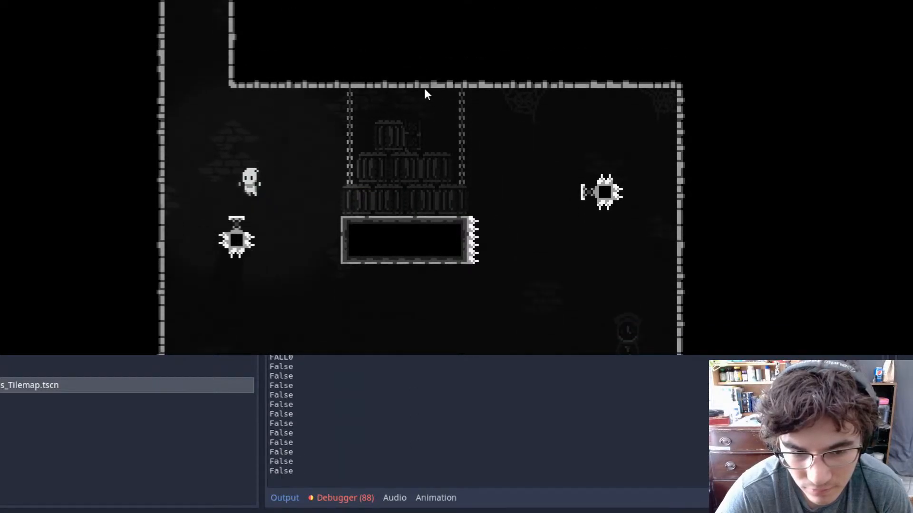
pyautogui.press('Up')
pyautogui.press('Right')
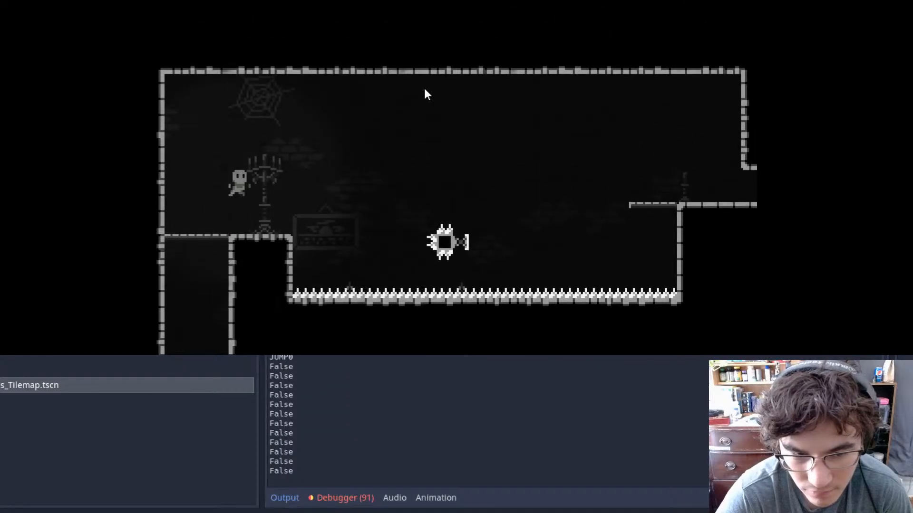
# - Cross Room70's upper spike pit over the spiked spring block and reach the doorway on the right ledge
pyautogui.press('Right')
pyautogui.press('Up')
pyautogui.press('Right')
pyautogui.press('Up')
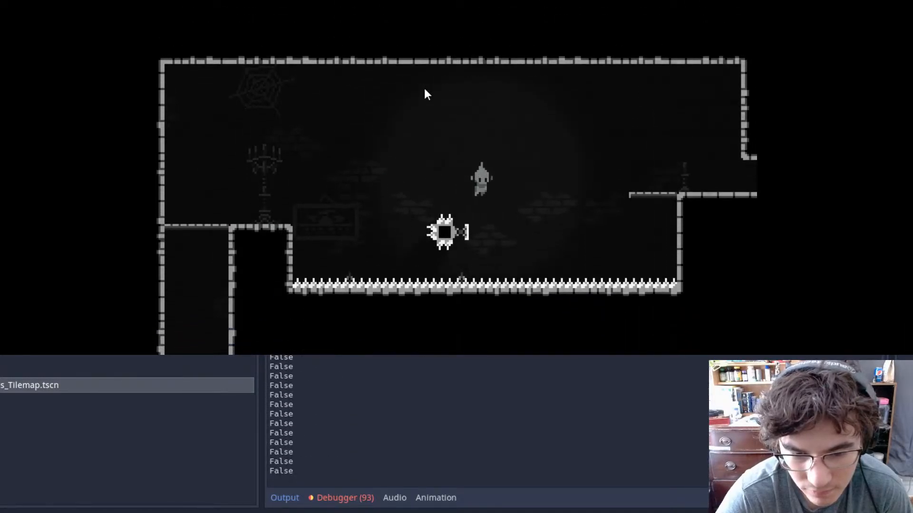
pyautogui.press('Up')
pyautogui.press('Right')
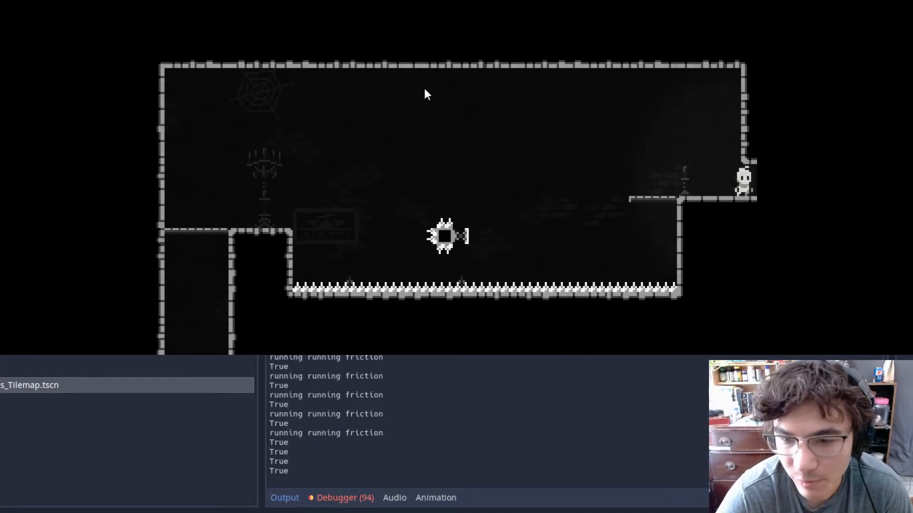
pyautogui.press('Left')
pyautogui.press('Right')
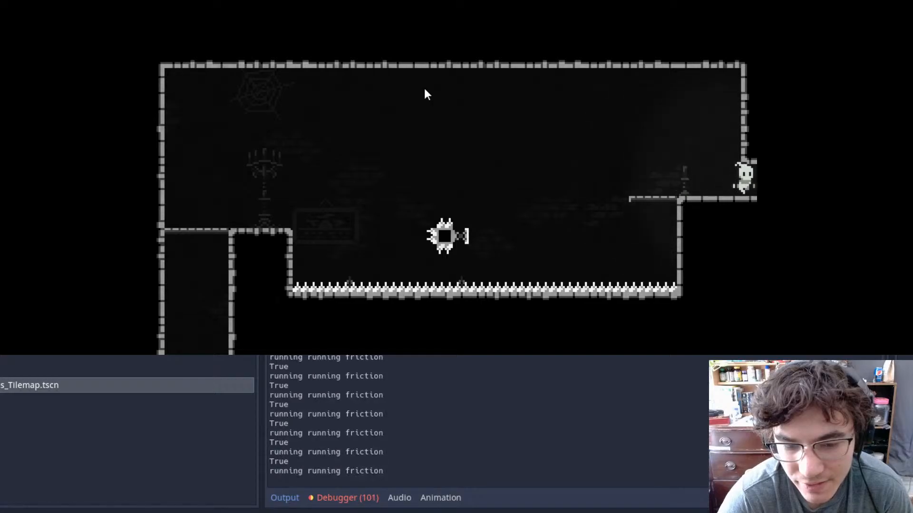
pyautogui.press('Left')
pyautogui.press('Right')
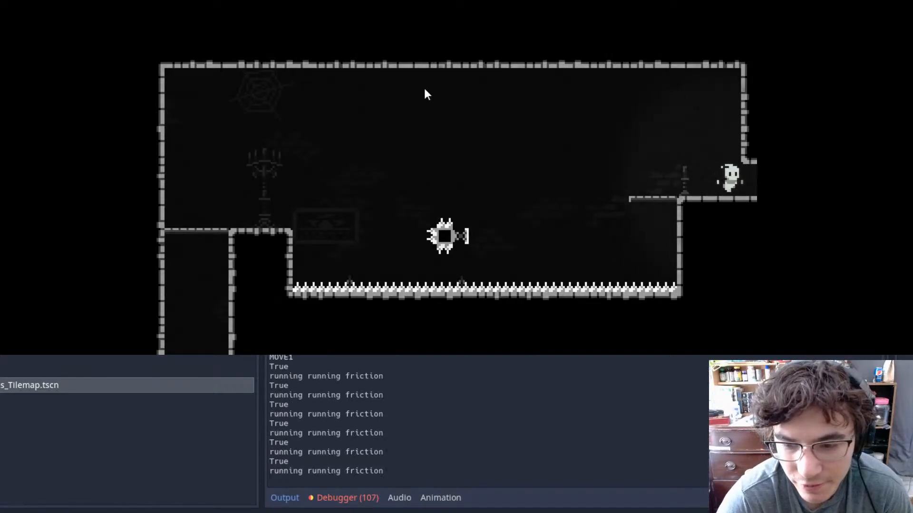
# - Enter the next room, climb its entry shaft and travel past the hanging chains to the spiked chamber on the left
pyautogui.press('space')
pyautogui.press('space')
pyautogui.press('Right')
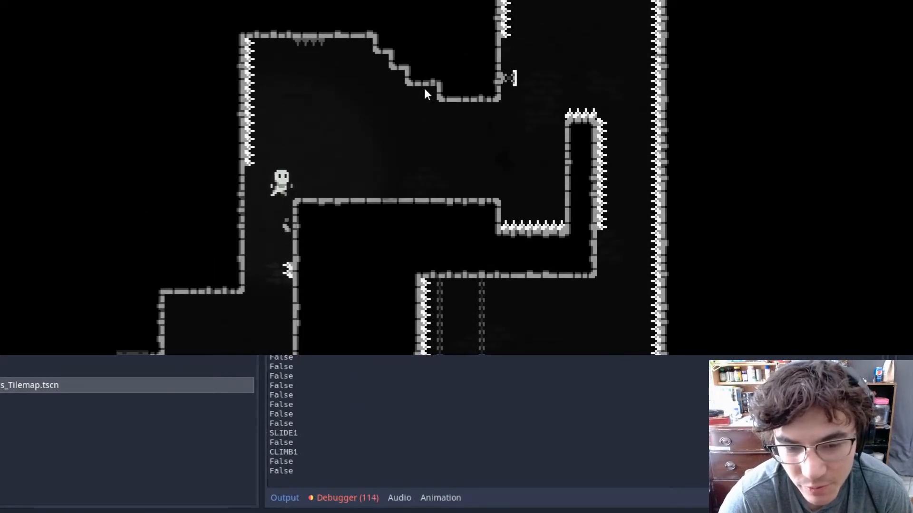
pyautogui.press('space')
pyautogui.press('space')
pyautogui.press('Right')
pyautogui.press('Left')
pyautogui.press('Left')
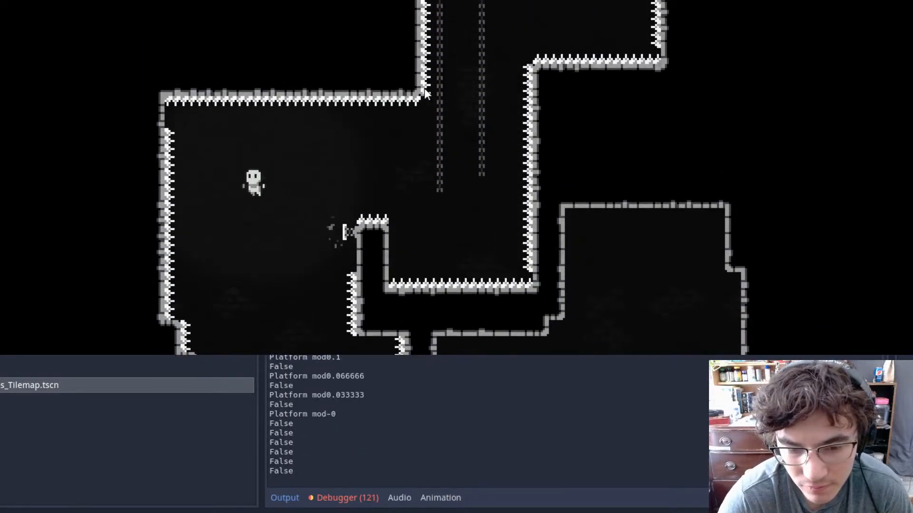
# - Cross the narrow gap between the spiked pillars to the far right wall, retrying the descent from the chained shaft
pyautogui.press('Right')
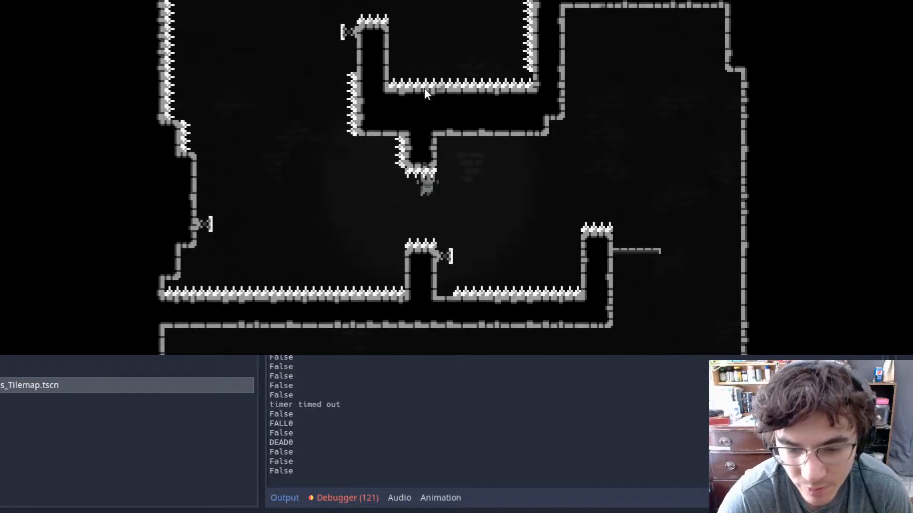
pyautogui.press('Left')
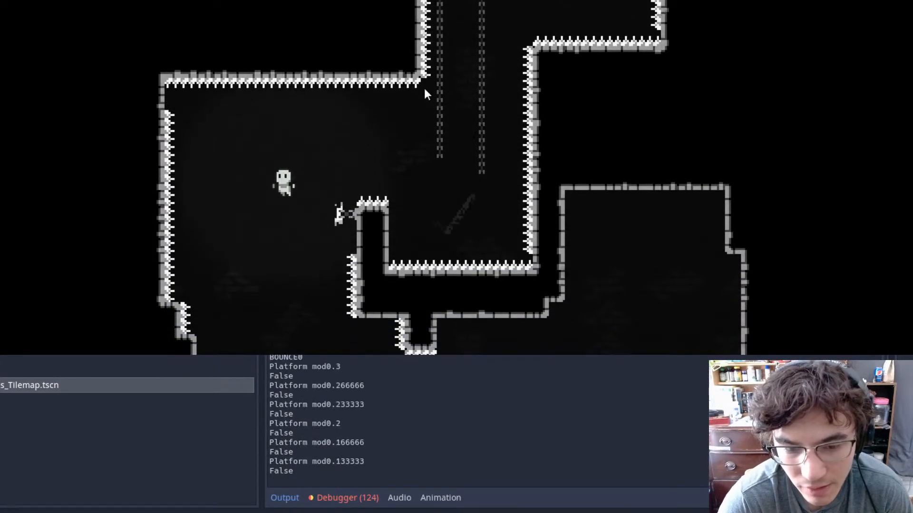
pyautogui.press('Right')
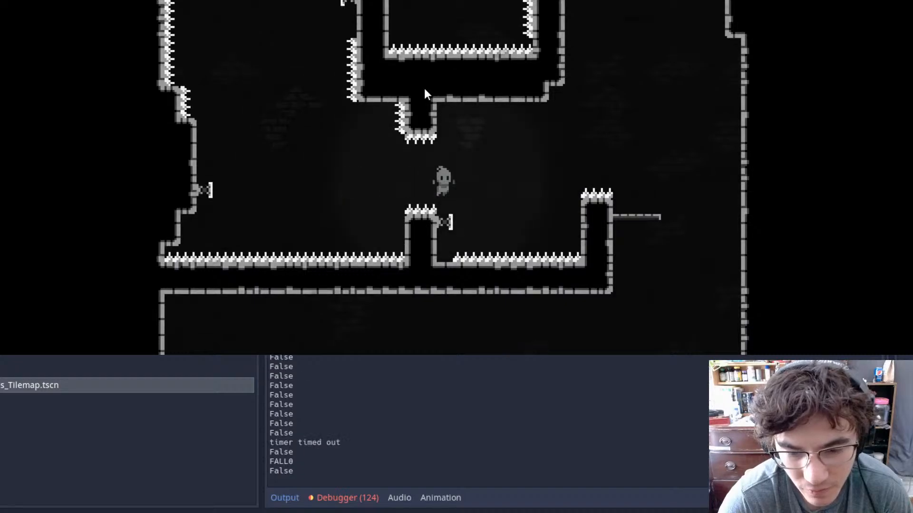
pyautogui.press('Right')
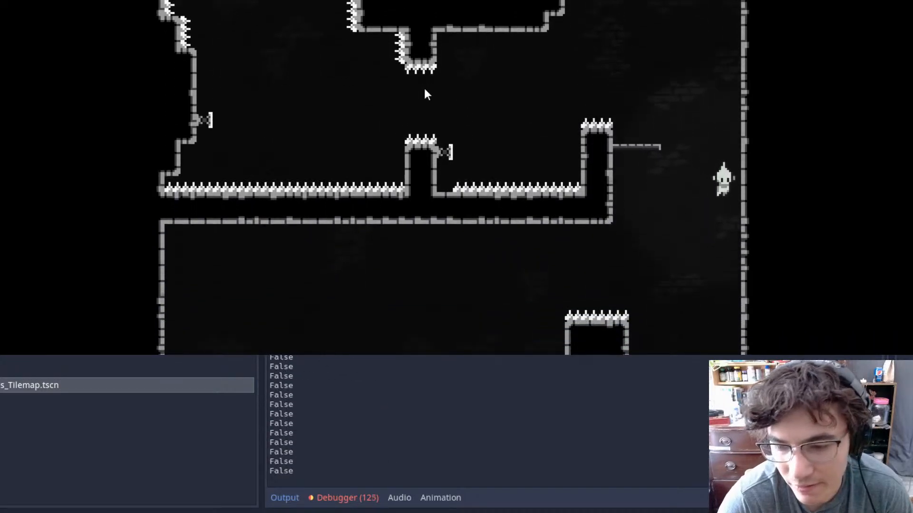
# - Descend through the middle chamber, over both spiked pillars and around the left side, to the corridor below
pyautogui.press('space')
pyautogui.press('Left')
pyautogui.press('space')
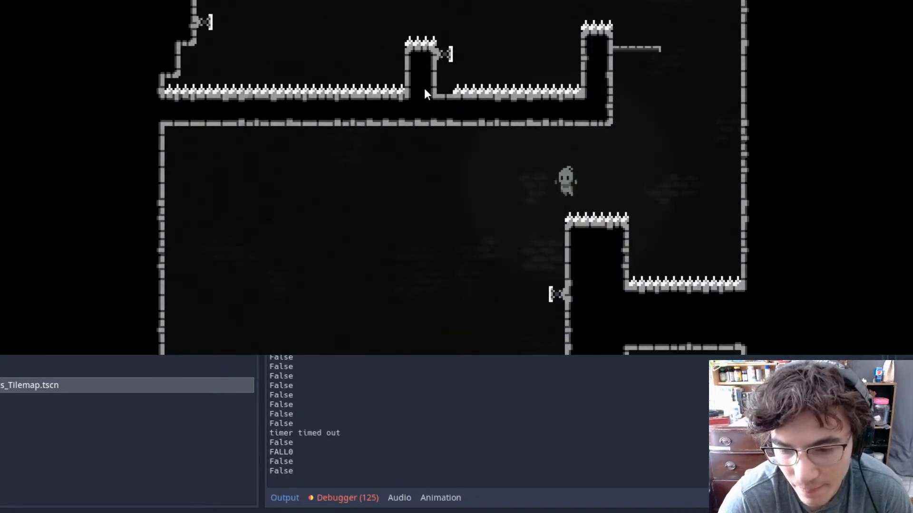
pyautogui.press('space')
pyautogui.press('Left')
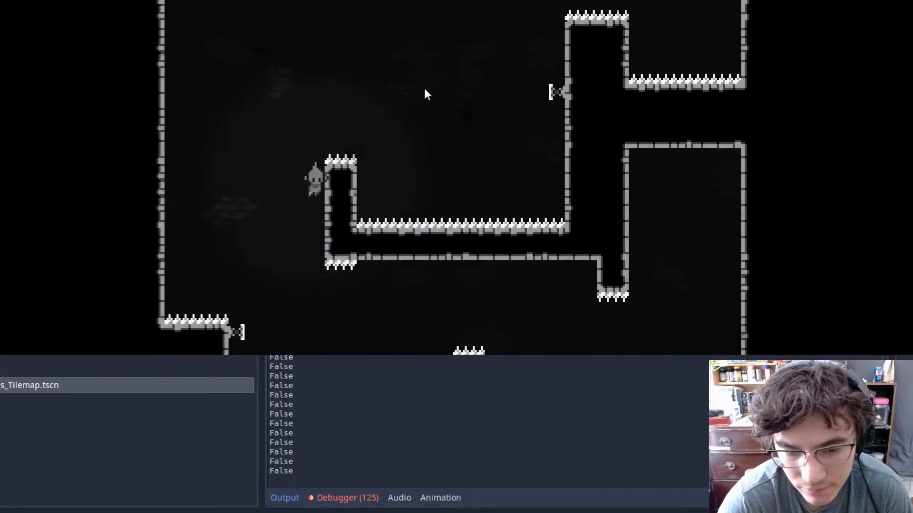
pyautogui.press('space')
pyautogui.press('Right')
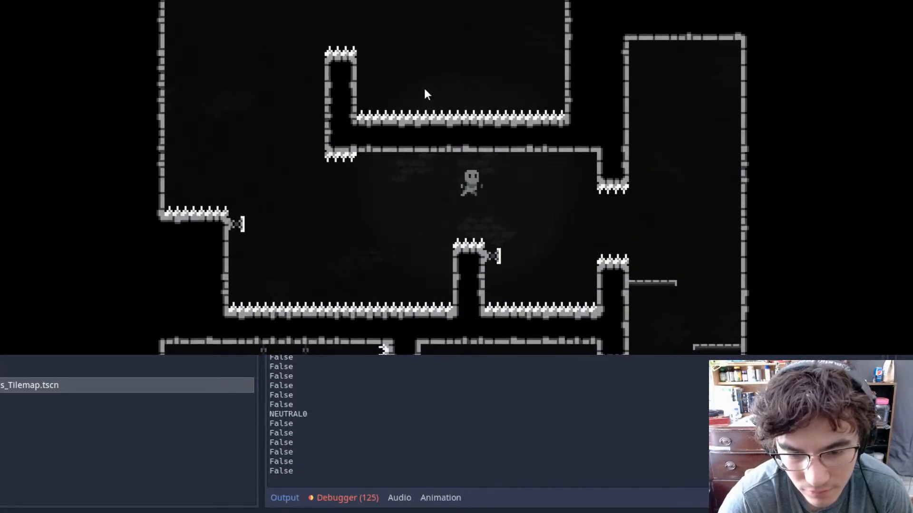
# - Pass through the spiked opening into the right shaft and land on its lower ledge
pyautogui.press('Left')
pyautogui.press('Right')
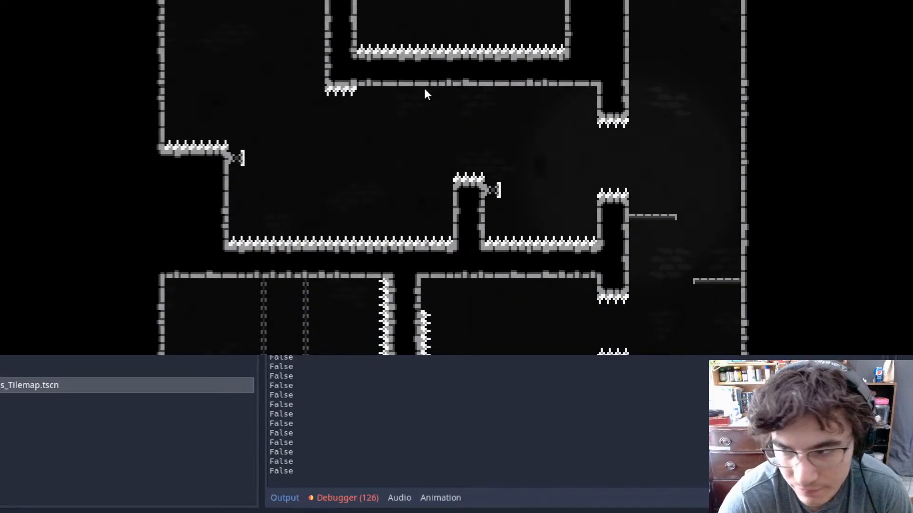
pyautogui.press('Right')
pyautogui.press('space')
pyautogui.press('Left')
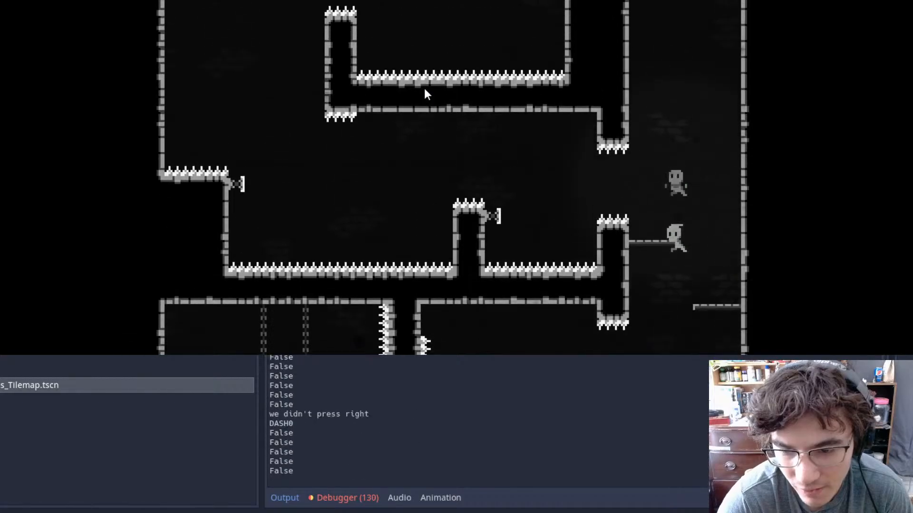
pyautogui.press('Right')
pyautogui.press('Left')
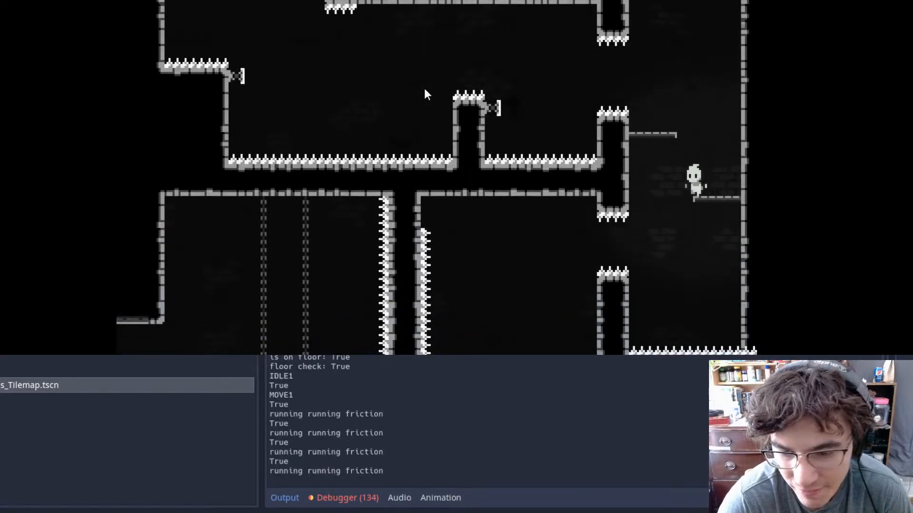
# - Dash into the bottom chamber, pass under the spiked dividing wall by the crystal and leave through the left exit
pyautogui.press('shift')
pyautogui.press('Right')
pyautogui.press('Left')
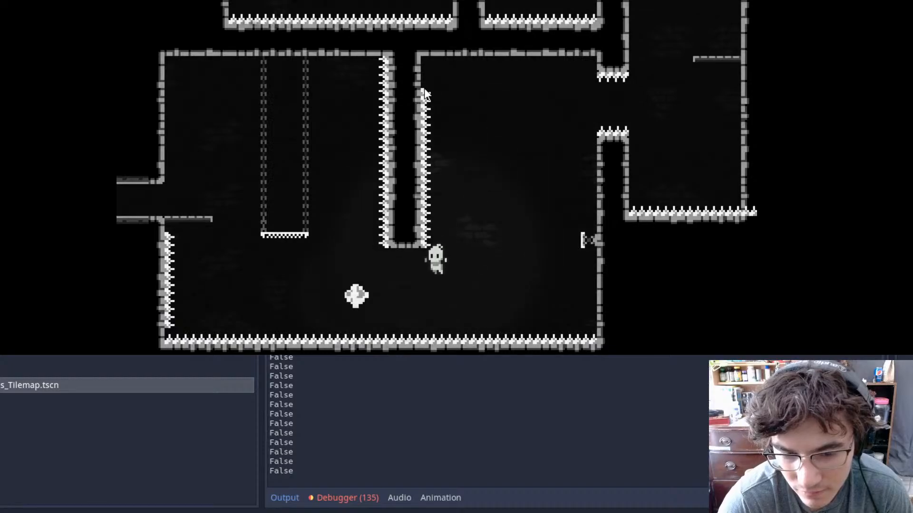
pyautogui.press('space')
pyautogui.press('Left')
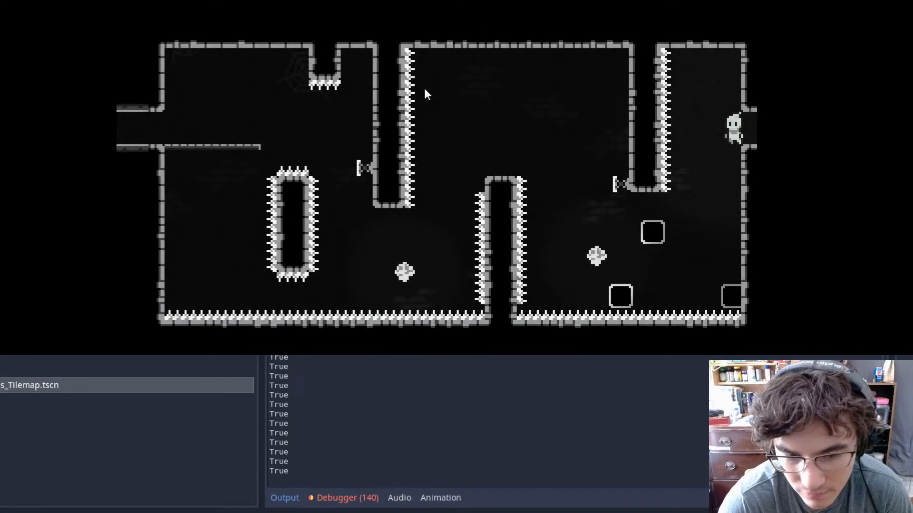
# - Cross the right half of the two-crystal room, past the dissolving blocks, and reach the top of the central spiked pillar
pyautogui.press('Left')
pyautogui.press('Right')
pyautogui.press('Up')
pyautogui.press('Down')
pyautogui.press('Up')
pyautogui.press('space')
pyautogui.press('Left')
pyautogui.press('x')
pyautogui.press('Up')
pyautogui.press('x')
pyautogui.press('Right')
pyautogui.press('Left')
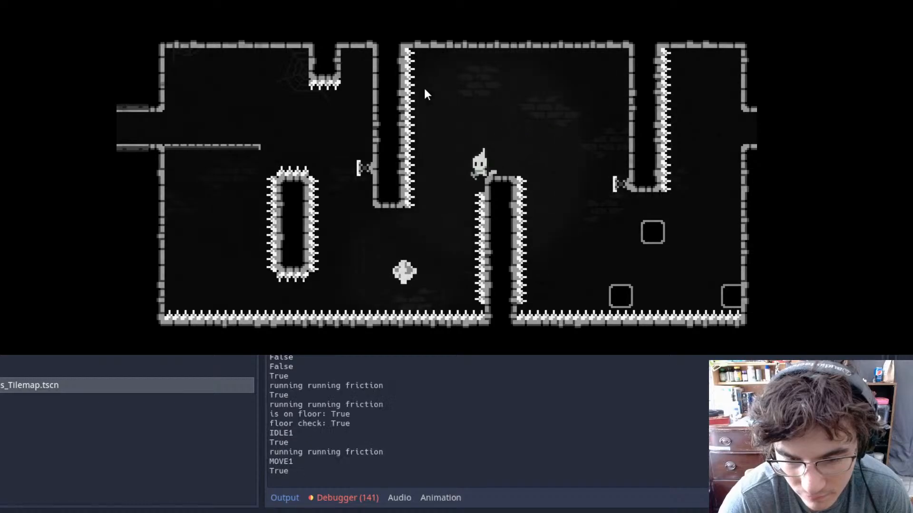
# - Cross the left half of the two-crystal room and leave through its left exit
pyautogui.press('x')
pyautogui.press('Up')
pyautogui.press('x')
pyautogui.press('Left')
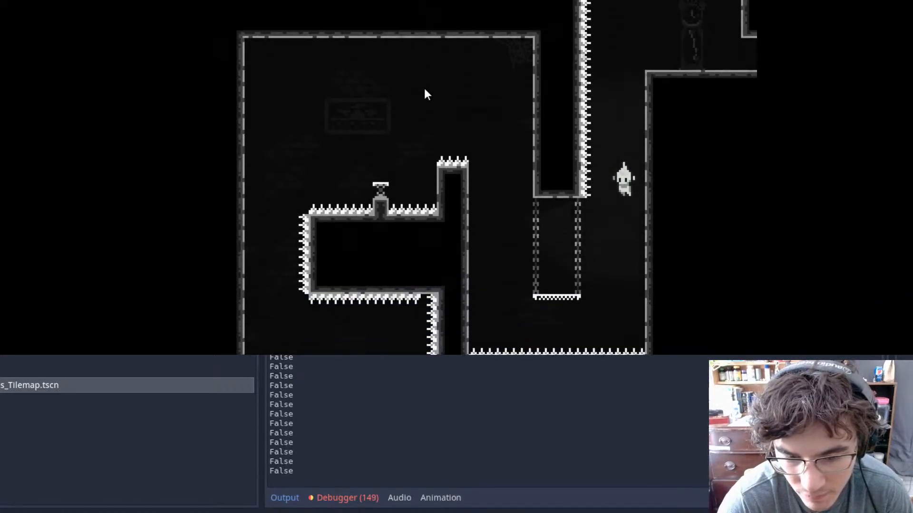
# - Traverse the painting-and-clock room over the spring pedestal, drop down its left side and leave through the lower-right exit
pyautogui.press('Left')
pyautogui.press('space')
pyautogui.press('space')
pyautogui.press('Left')
pyautogui.press('Right')
pyautogui.press('Right')
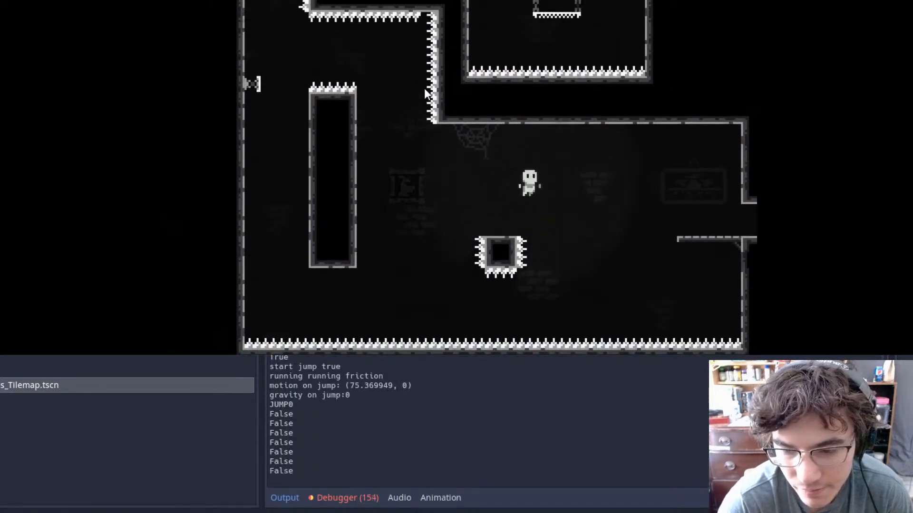
pyautogui.press('Right')
# - Work around the spring beside the bookshelf and dash right over the spiked block in the bookshelf room
pyautogui.press('Left')
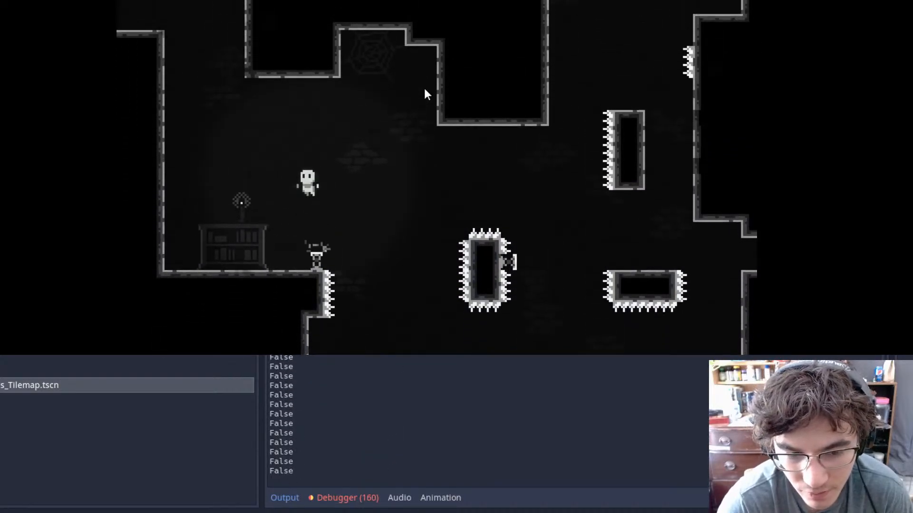
pyautogui.press('space')
pyautogui.press('Right')
pyautogui.press('Left')
pyautogui.press('Right')
pyautogui.press('space')
pyautogui.press('Left')
pyautogui.press('Right')
pyautogui.press('space')
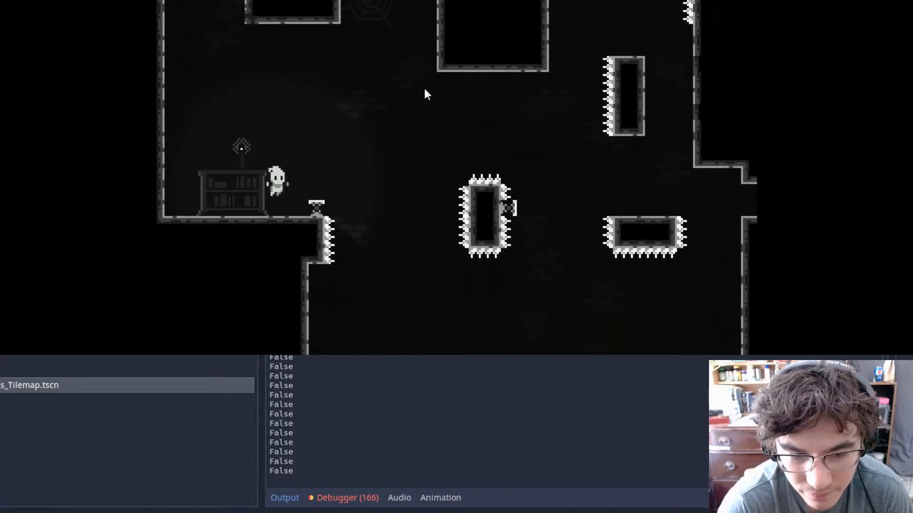
pyautogui.press('shift')
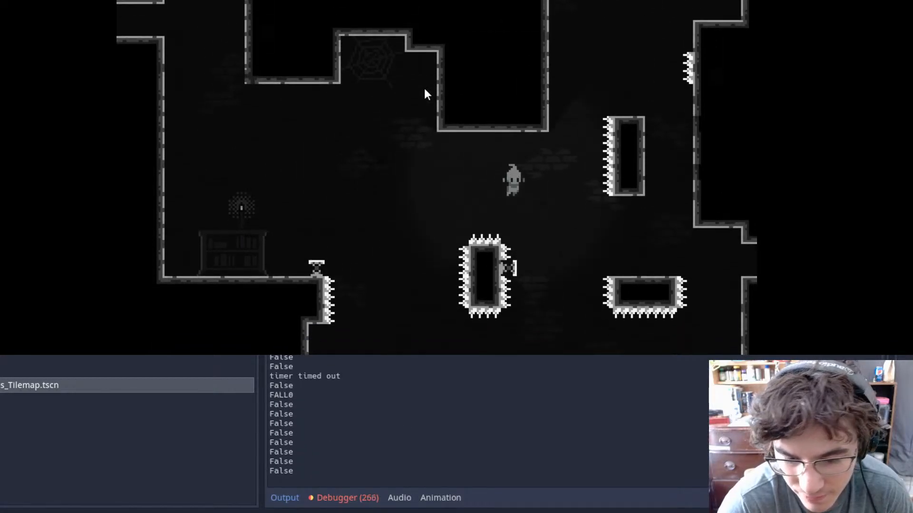
# - Leave the bookshelf room on the right and use the next room's wall spring to jump over the tall spiked pillar
pyautogui.press('Right')
pyautogui.press('space')
pyautogui.press('Right')
pyautogui.press('shift')
pyautogui.press('Right')
pyautogui.press('space')
pyautogui.press('Right')
pyautogui.press('space')
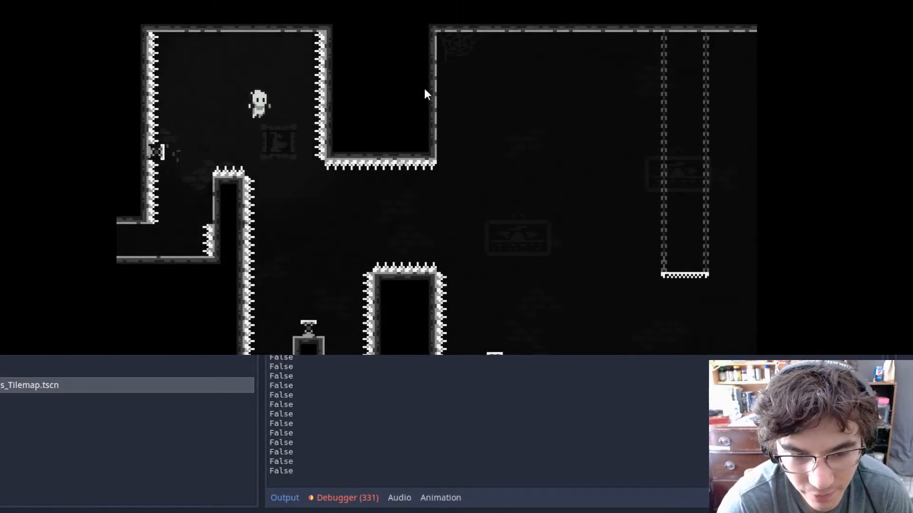
# - Cross the painting room over its spring pedestals to the right ledge and jump into the following room
pyautogui.press('Right')
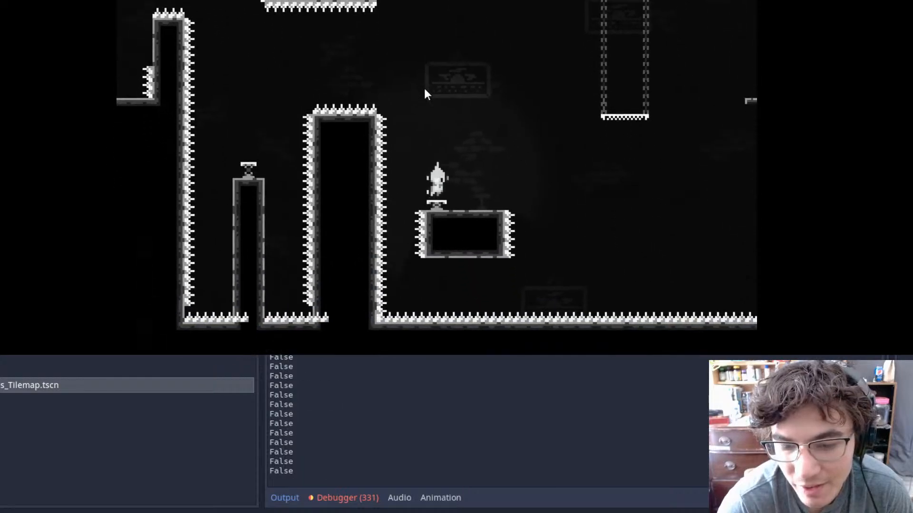
pyautogui.press('Right')
pyautogui.press('Right')
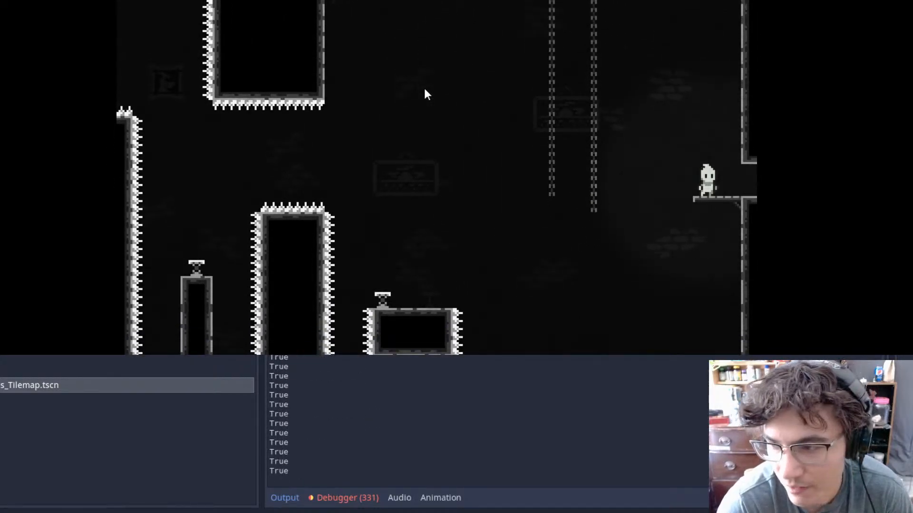
pyautogui.press('Right')
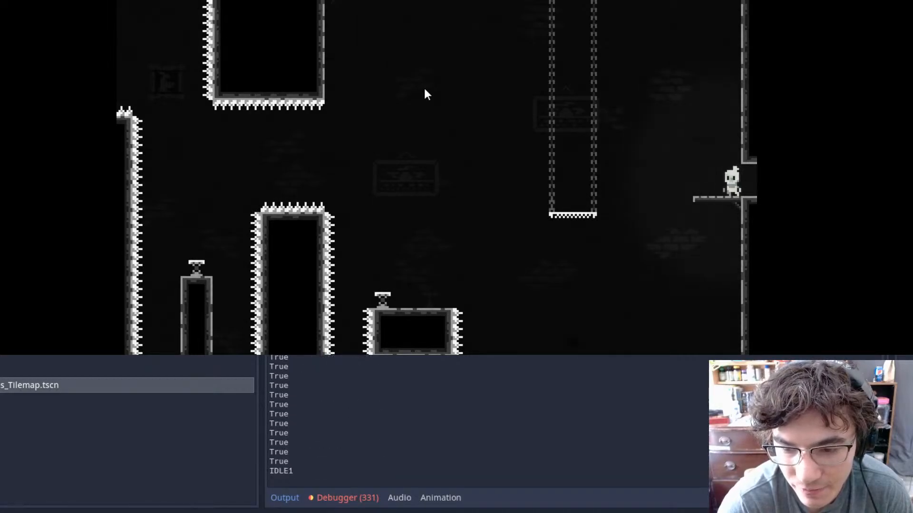
pyautogui.press('Right')
pyautogui.press('space')
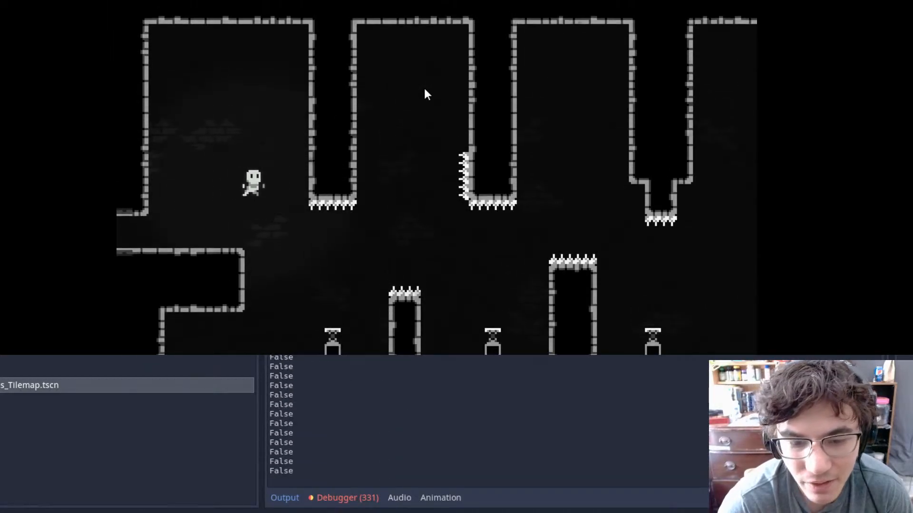
# - Cross the room of hanging spiked pillars over its spring pedestals and leave it through the right exit
pyautogui.press('space')
pyautogui.press('Left')
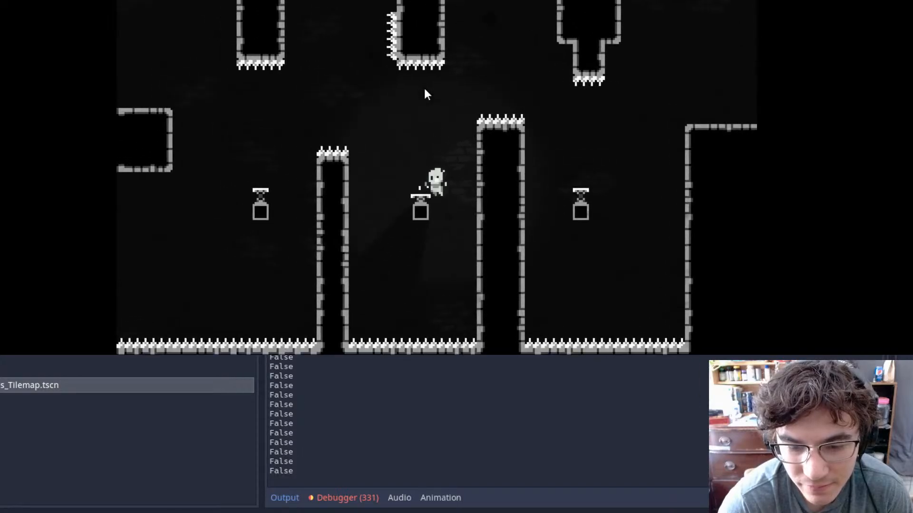
pyautogui.press('Right')
pyautogui.press('shift')
pyautogui.press('Right')
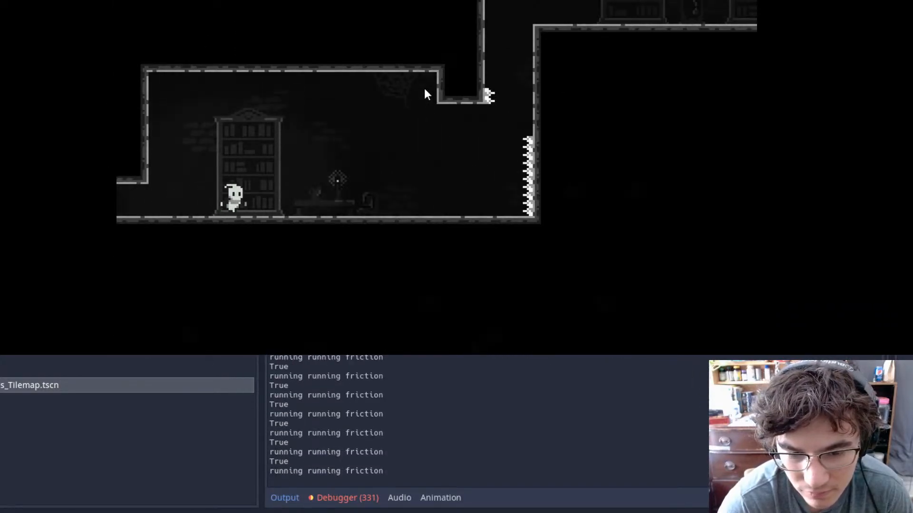
# - Run past the bookshelf and desk, then dash and wall-jump up the spiked shaft to the upper corridor with the grandfather clock
pyautogui.press('Right')
pyautogui.press('Right')
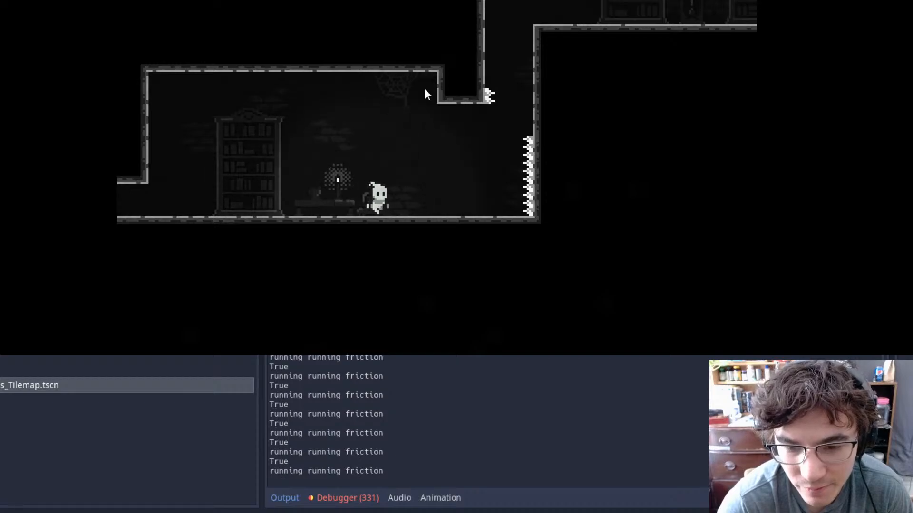
pyautogui.press('space')
pyautogui.press('shift')
pyautogui.press('Left')
pyautogui.press('space')
pyautogui.press('Right')
pyautogui.press('shift')
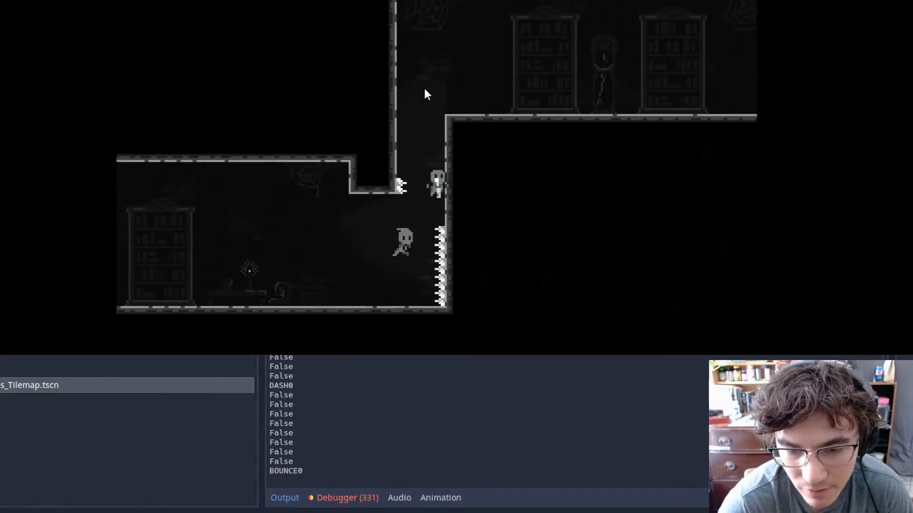
pyautogui.press('space')
pyautogui.press('Right')
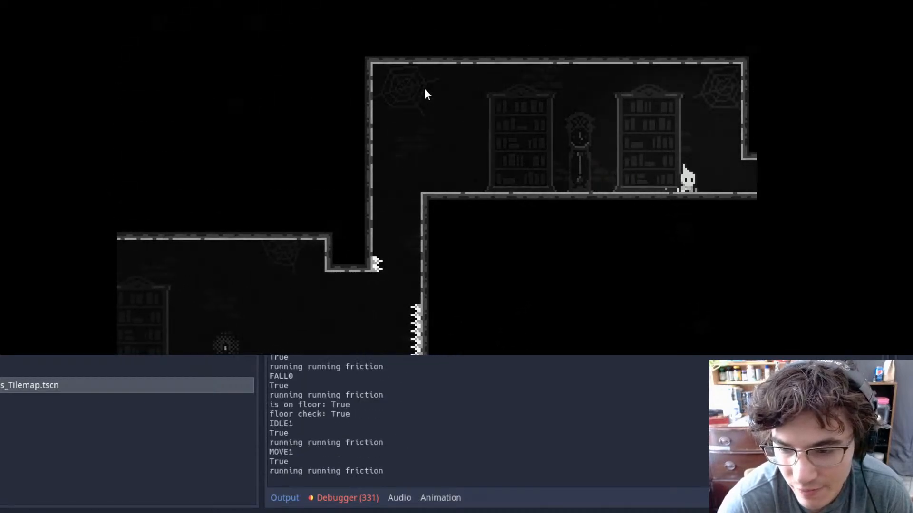
# - Leave the clock corridor on the right and cross the long bookshelf room past its floor lamp and wall clock
pyautogui.press('Right')
pyautogui.press('space')
pyautogui.press('space')
pyautogui.press('shift')
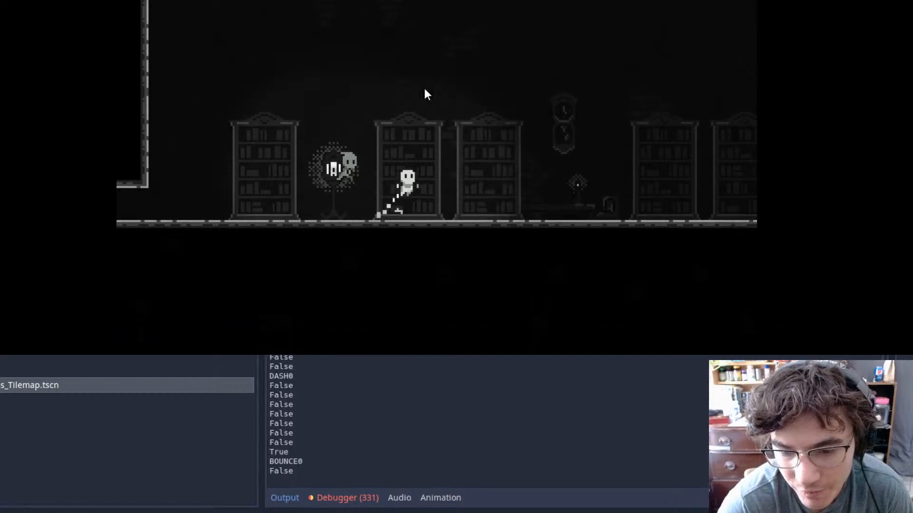
pyautogui.press('shift')
pyautogui.press('Right')
pyautogui.press('space')
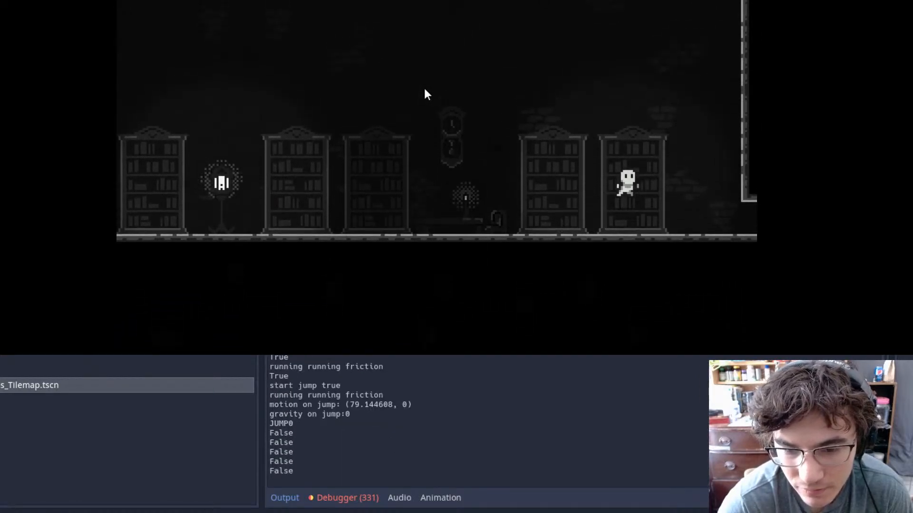
# - Dash through the next bookshelf room past its lamps and exit right into the spike-floored room with wall springs
pyautogui.press('Right')
pyautogui.press('space')
pyautogui.press('shift')
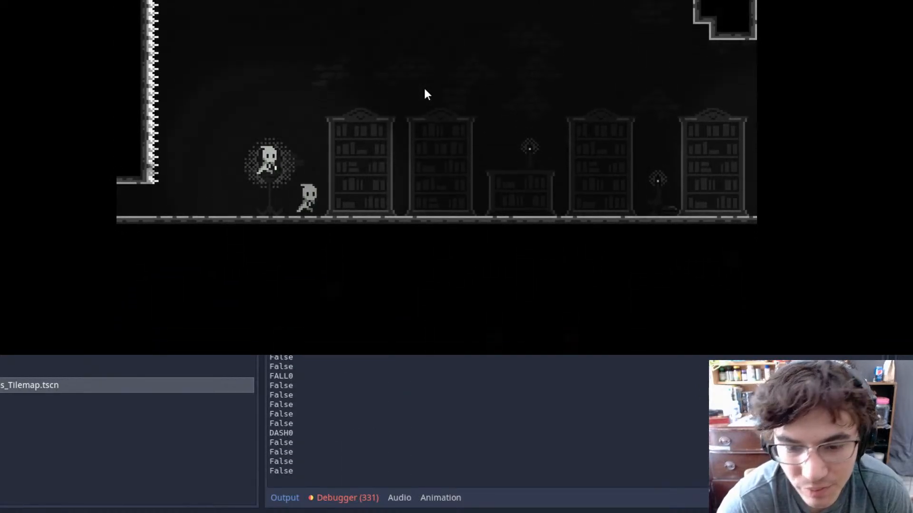
pyautogui.press('shift')
pyautogui.press('Right')
pyautogui.press('shift')
pyautogui.press('space')
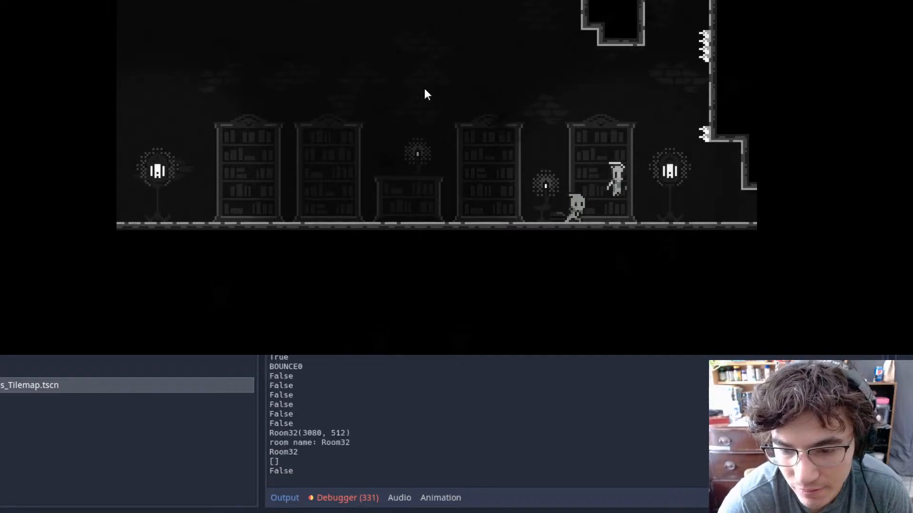
pyautogui.press('Right')
pyautogui.press('space')
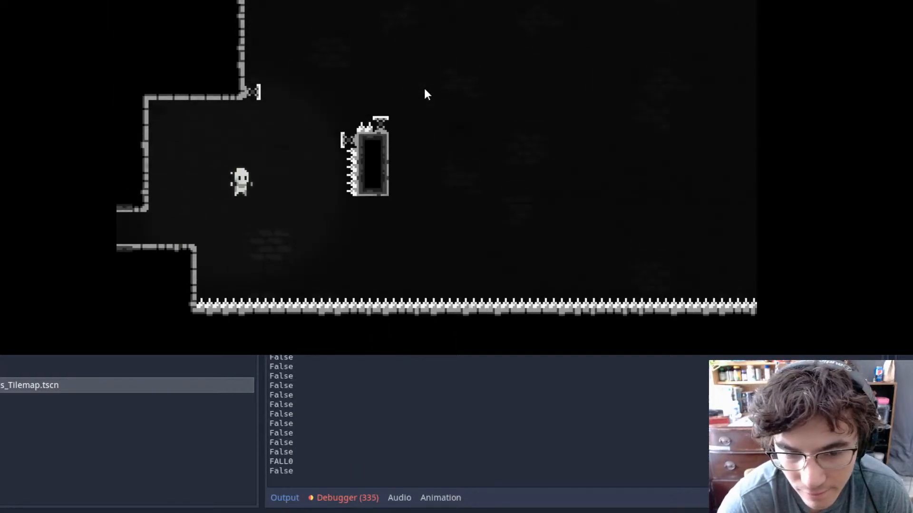
# - Bounce up the wall springs and dash right across the spike-floored room into the next room's lamp alcove
pyautogui.press('shift')
pyautogui.press('Right')
pyautogui.press('shift')
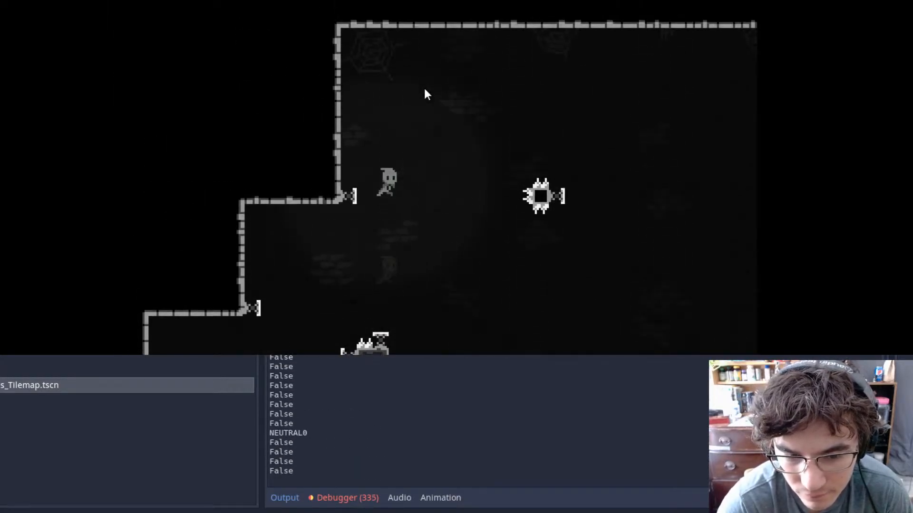
pyautogui.press('Left')
pyautogui.press('Right')
pyautogui.press('shift')
pyautogui.press('shift')
pyautogui.press('Right')
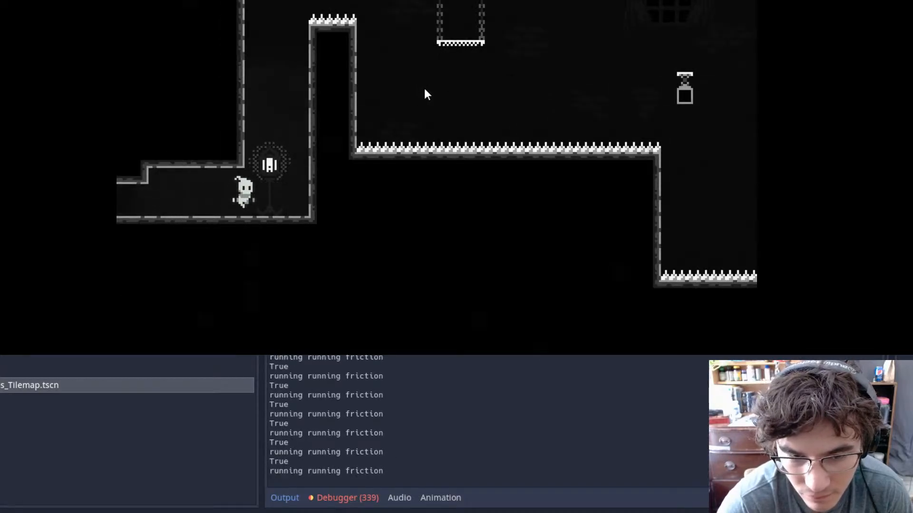
# - Try to cross from the lamp alcove over the spiked pillar and hanging platform to the right side of the curtained-window room
pyautogui.press('space')
pyautogui.press('space')
pyautogui.press('Right')
pyautogui.press('shift')
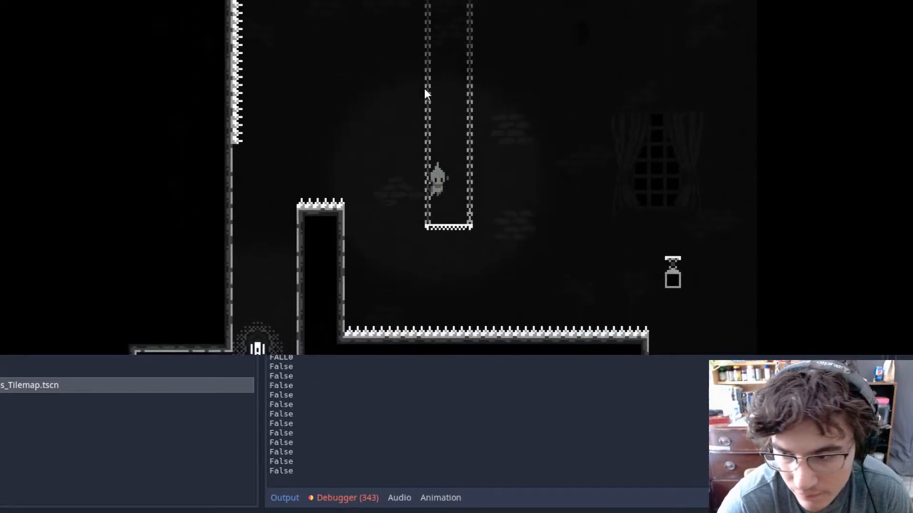
pyautogui.press('shift')
pyautogui.press('Right')
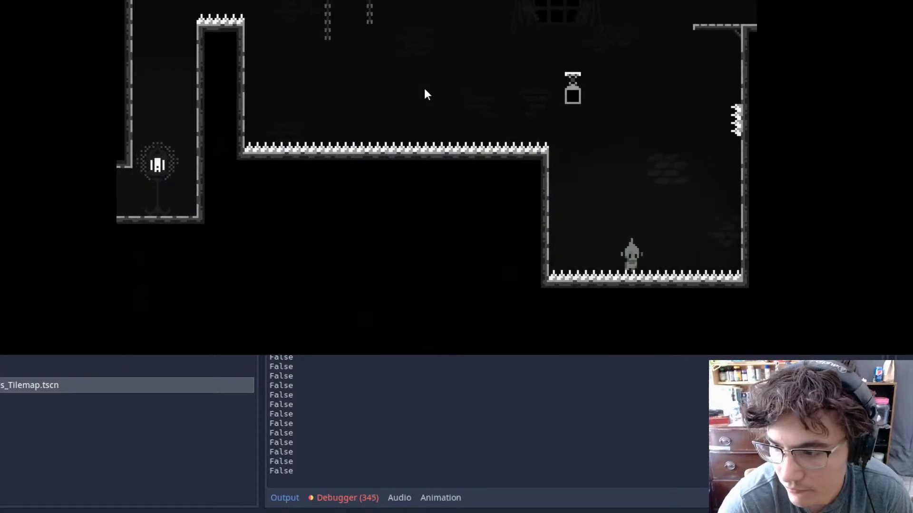
pyautogui.press('Right')
pyautogui.press('space')
pyautogui.press('Right')
pyautogui.press('space')
pyautogui.press('space')
pyautogui.press('space')
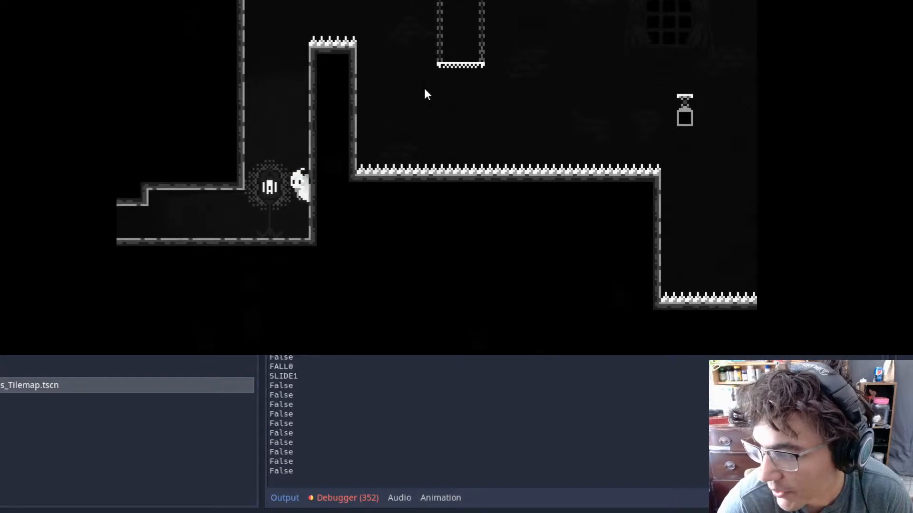
pyautogui.press('space')
pyautogui.press('space')
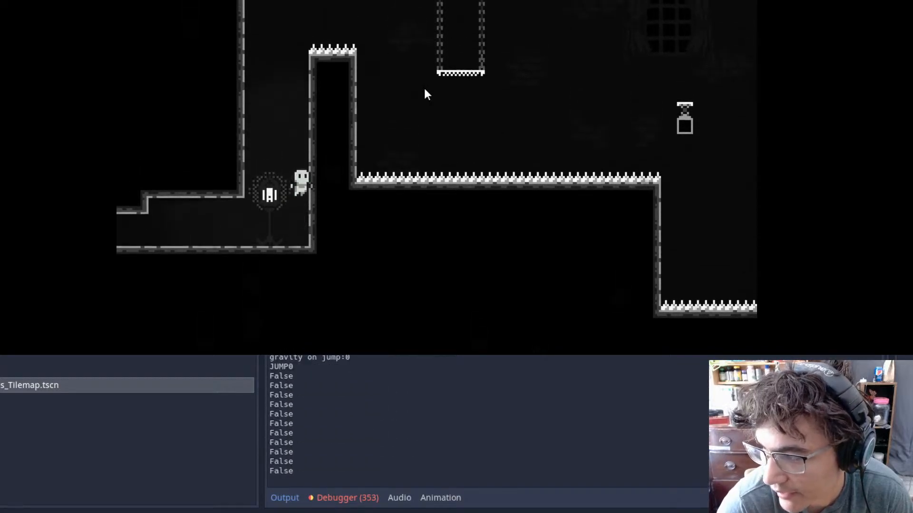
pyautogui.press('Left')
pyautogui.press('space')
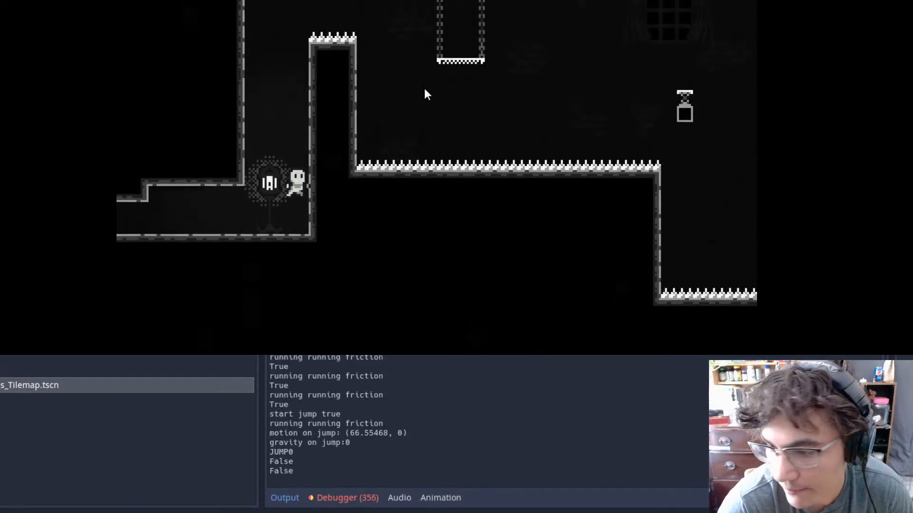
# - Cross the curtained-window room over the hanging platform and spring pedestal and dash out through the right exit
pyautogui.press('Right')
pyautogui.press('space')
pyautogui.press('space')
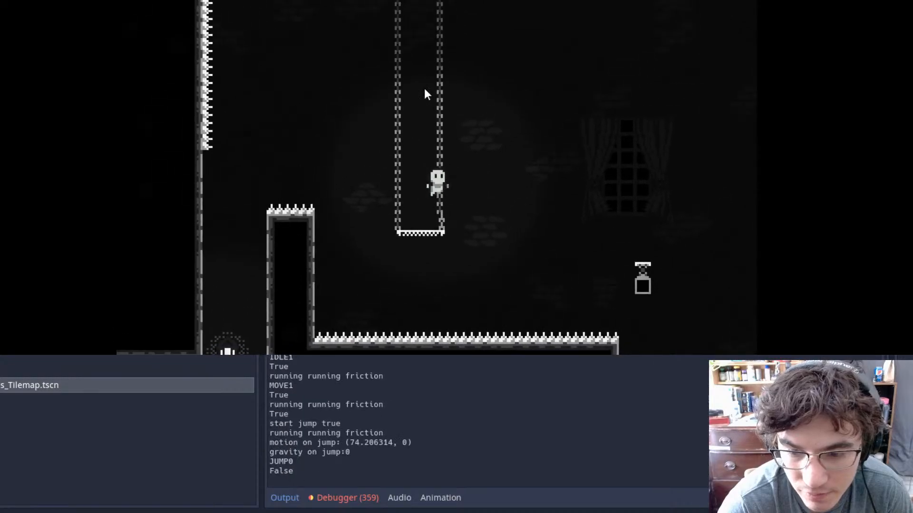
pyautogui.press('Right')
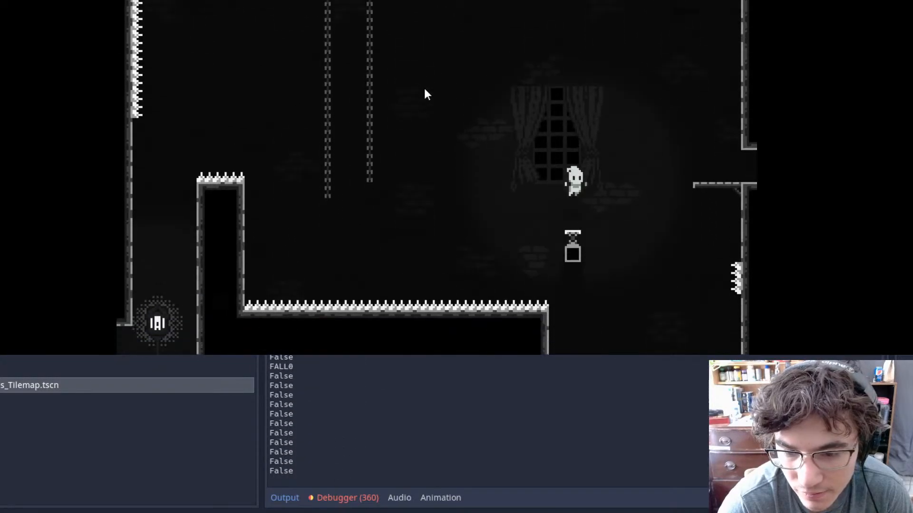
pyautogui.press('Right')
pyautogui.press('shift')
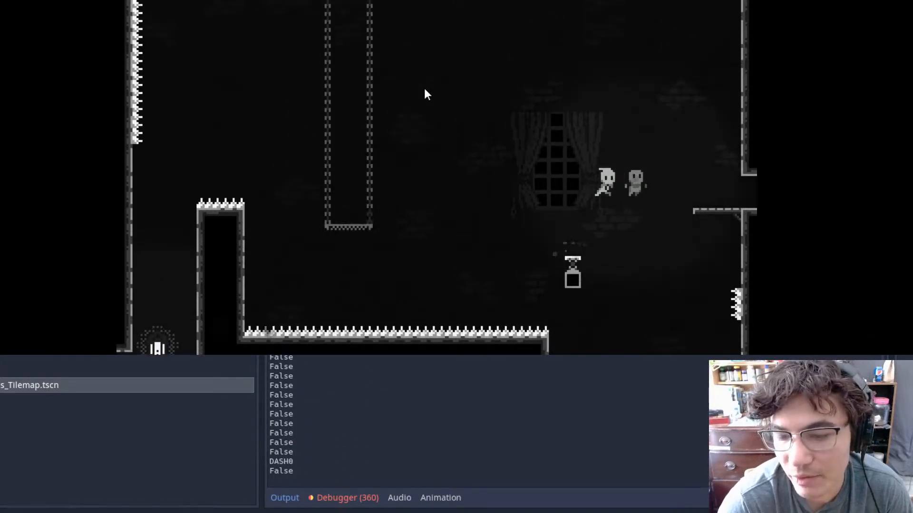
pyautogui.press('Right')
# - Wall-jump up the left shaft of the tall-pillar room to the ledge with the lamp
pyautogui.press('space')
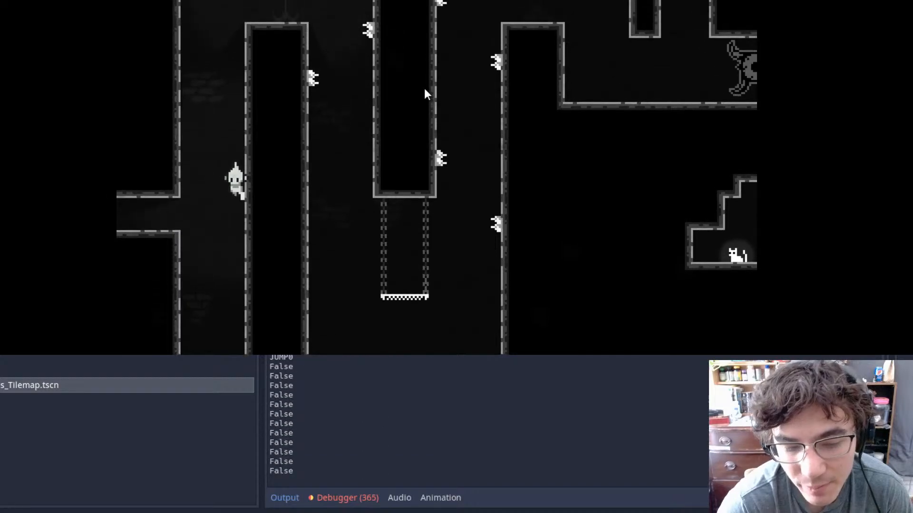
pyautogui.press('space')
pyautogui.press('Right')
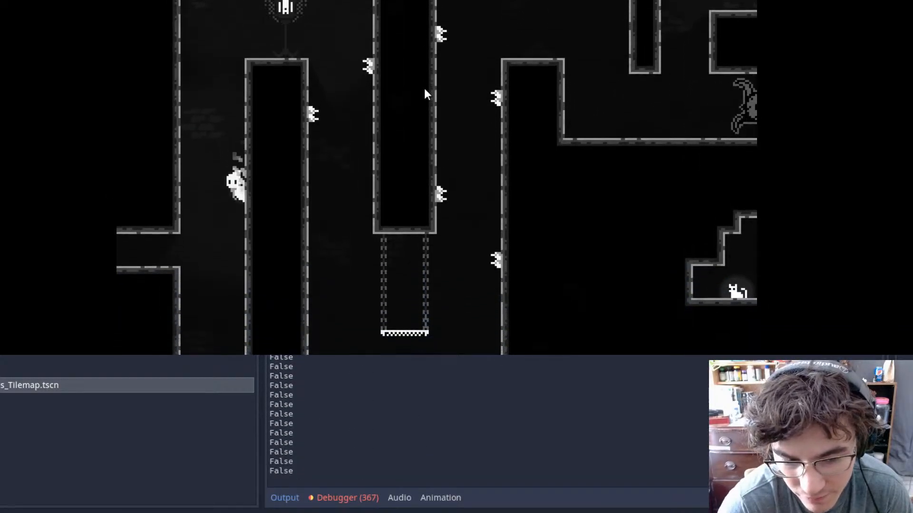
pyautogui.press('space')
pyautogui.press('Left')
pyautogui.press('space')
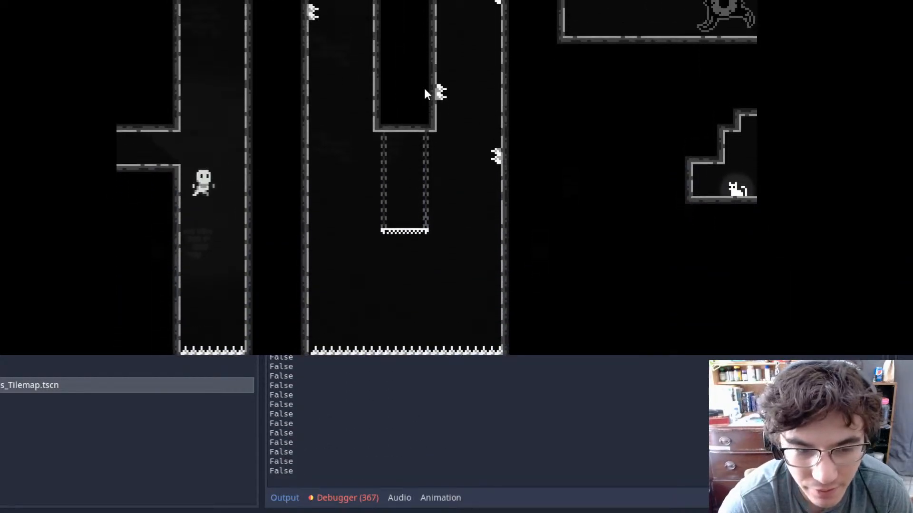
pyautogui.press('space')
pyautogui.press('Left')
pyautogui.press('space')
pyautogui.press('Right')
pyautogui.press('Right')
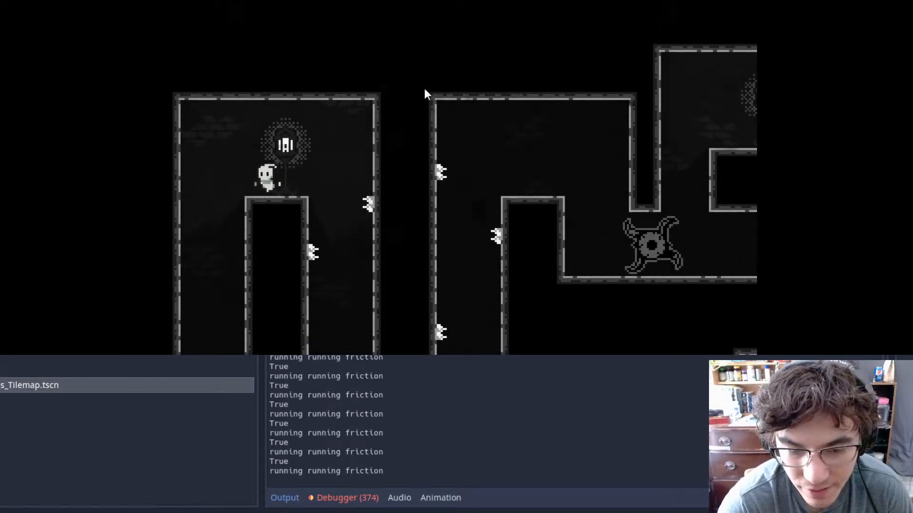
# - Drop down the middle shaft to the hanging platform and wall-jump up the spiked shaft beyond it to the ledge beside the spinner
pyautogui.press('Right')
pyautogui.press('space')
pyautogui.press('Right')
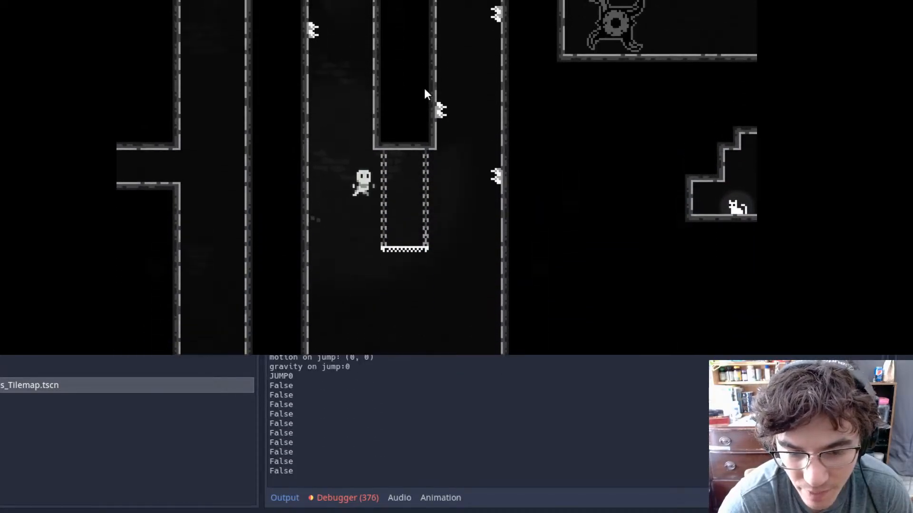
pyautogui.press('space')
pyautogui.press('space')
pyautogui.press('Left')
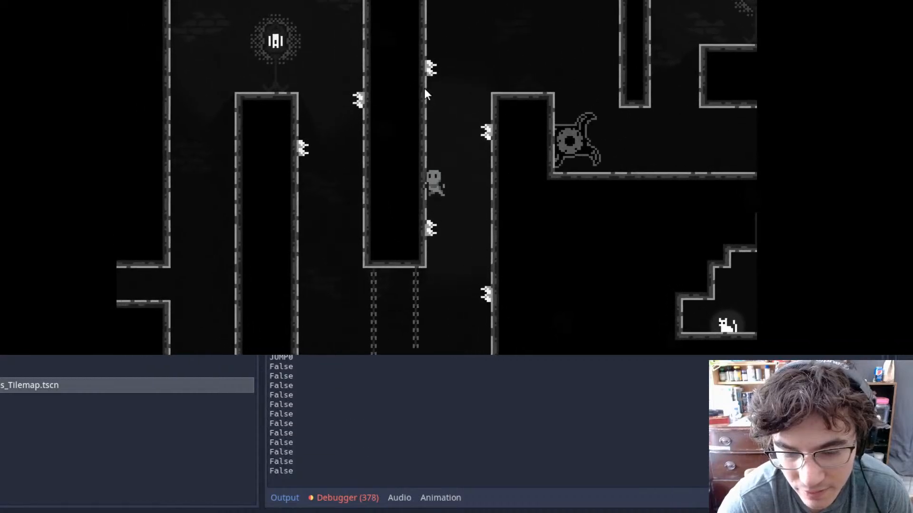
pyautogui.press('space')
pyautogui.press('Right')
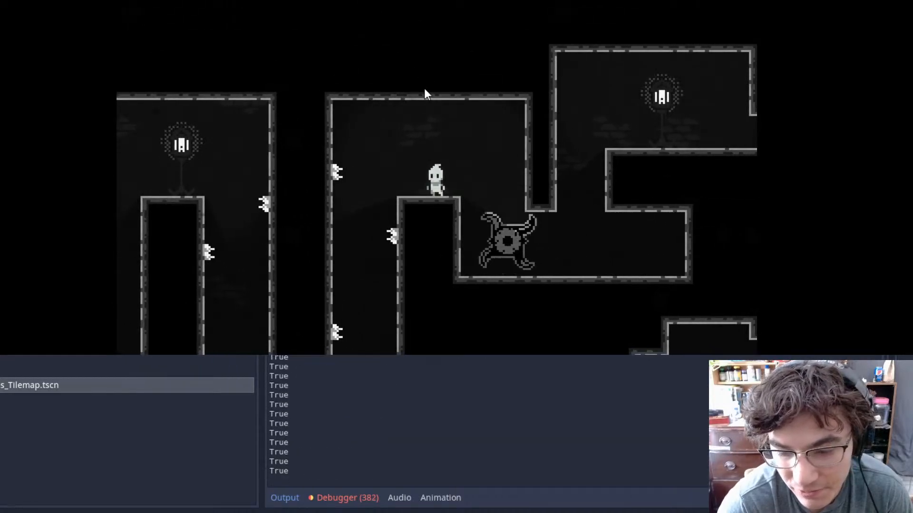
# - Dash past the four-armed spinner, climb to the upper lamp ledge and exit right into the room with the cross
pyautogui.press('Right')
pyautogui.press('space')
pyautogui.press('shift')
pyautogui.press('space')
pyautogui.press('space')
pyautogui.press('Right')
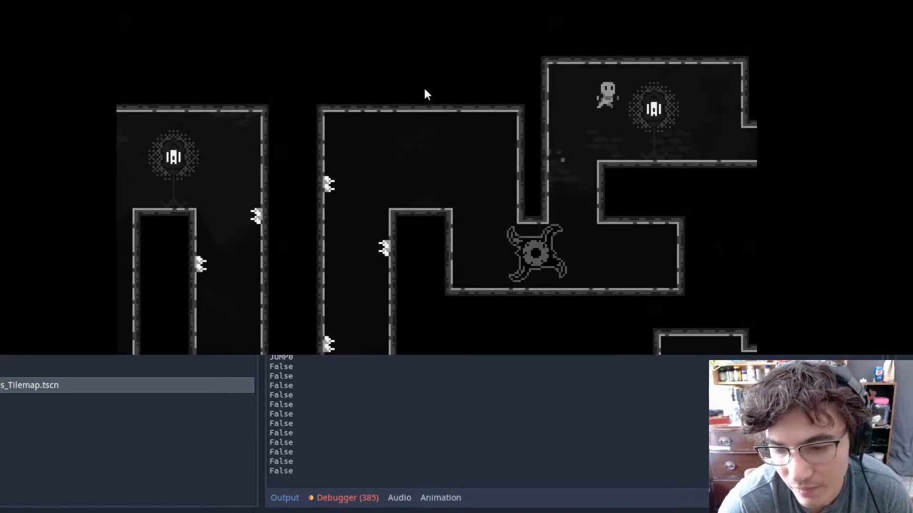
pyautogui.press('space')
pyautogui.press('Right')
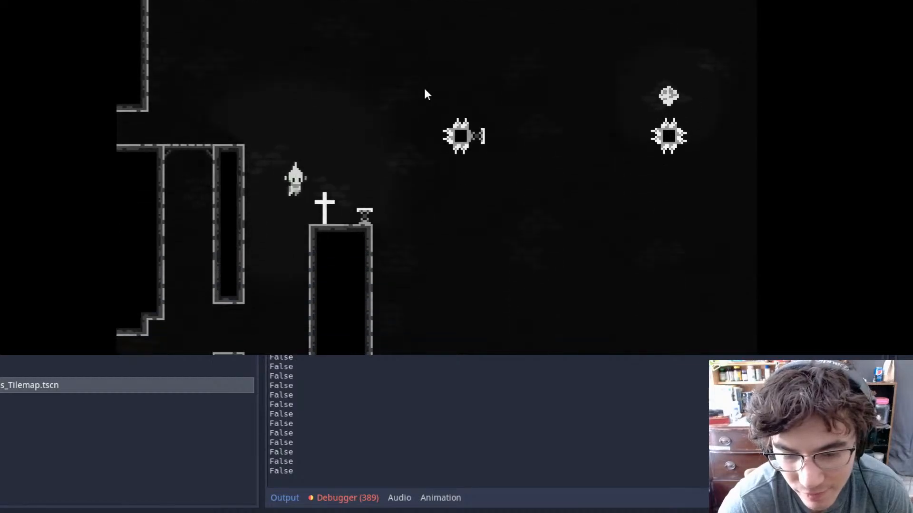
# - Pass the cross pedestal and go right over the spiked blocks and floating crystal into the following room
pyautogui.press('shift')
pyautogui.press('Right')
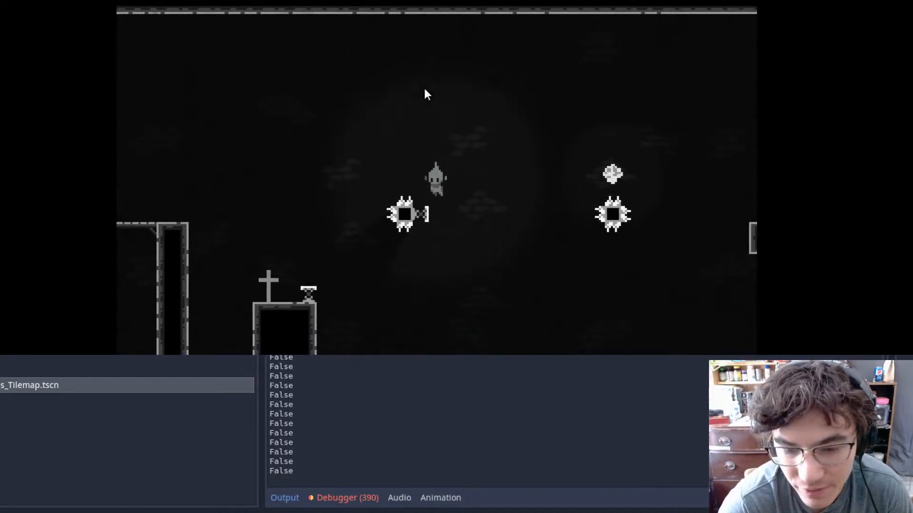
pyautogui.press('shift')
pyautogui.press('Left')
pyautogui.press('Left')
pyautogui.press('space')
pyautogui.press('shift')
pyautogui.press('Right')
pyautogui.press('Right')
# - Dash between the long spiked pillars by way of the hanging platform and crystals to reach the right ledge
pyautogui.press('space')
pyautogui.press('Right')
pyautogui.press('shift')
pyautogui.press('shift')
pyautogui.press('space')
pyautogui.press('shift')
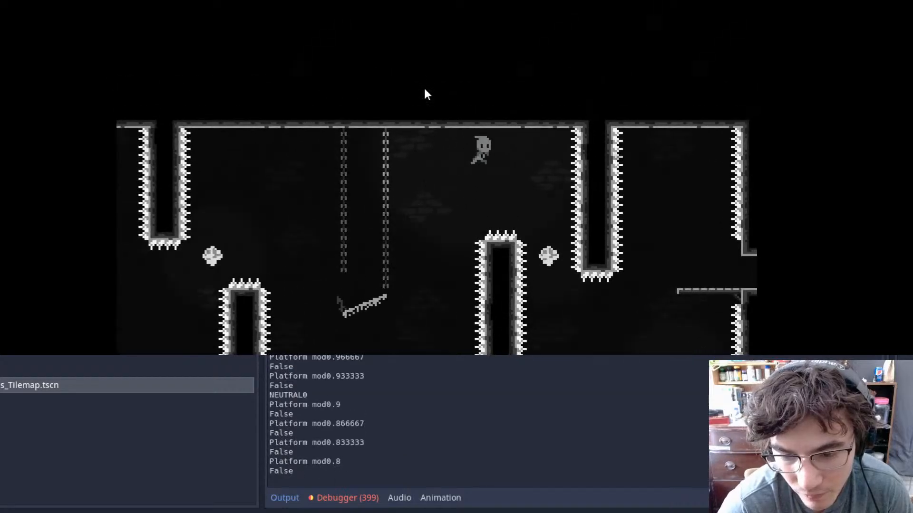
pyautogui.press('shift')
pyautogui.press('shift')
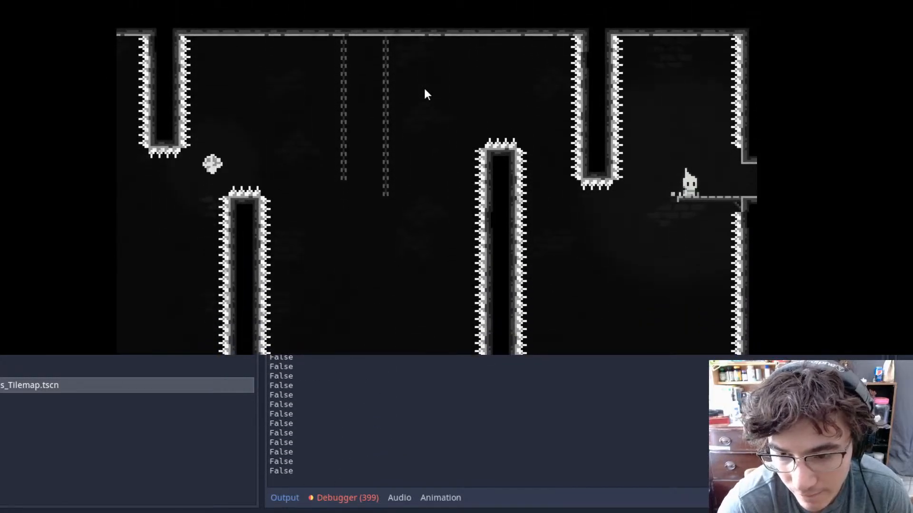
# - Leave the ledge on the right and cross the room of floating spiked blocks over its hanging platforms to the far exit
pyautogui.press('Right')
pyautogui.press('space')
pyautogui.press('shift')
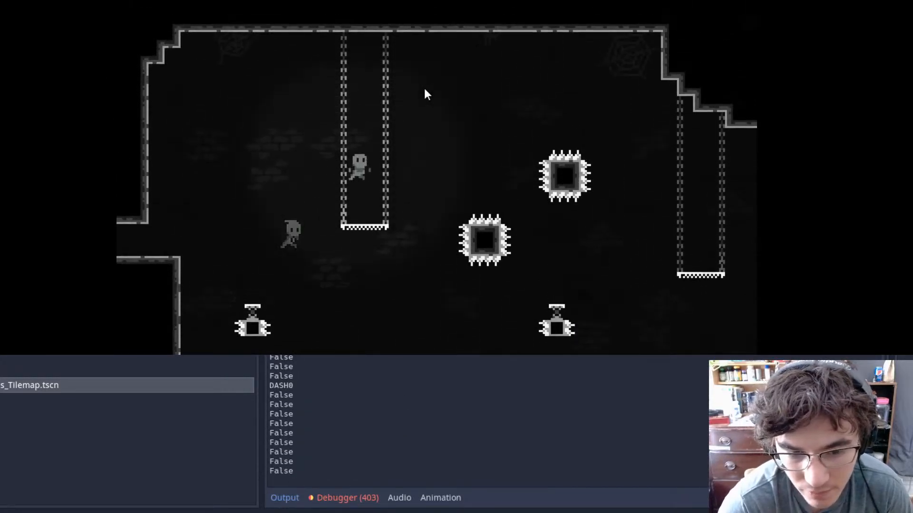
pyautogui.press('space')
pyautogui.press('shift')
pyautogui.press('shift')
pyautogui.press('space')
pyautogui.press('shift')
pyautogui.press('Right')
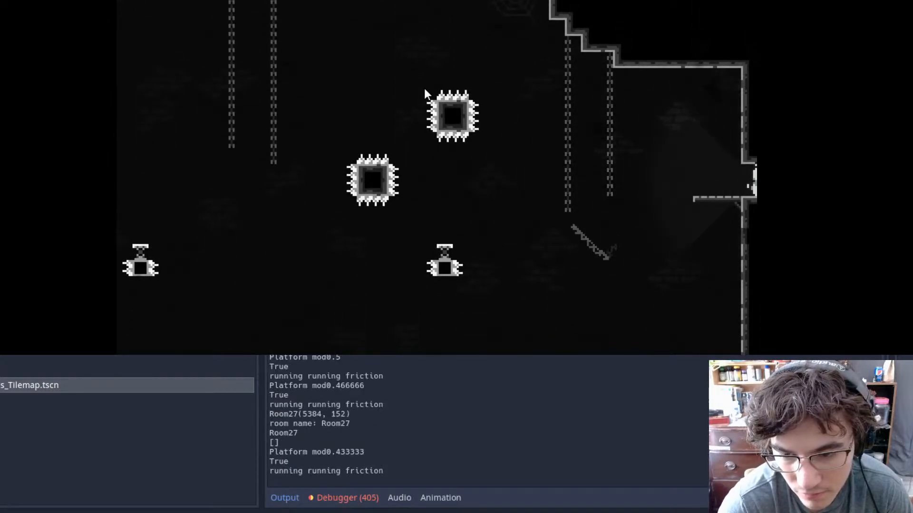
# - Cross the room with the tall spiked block, bounce off the spring on the small spiked block and exit right
pyautogui.press('space')
pyautogui.press('space')
pyautogui.press('Right')
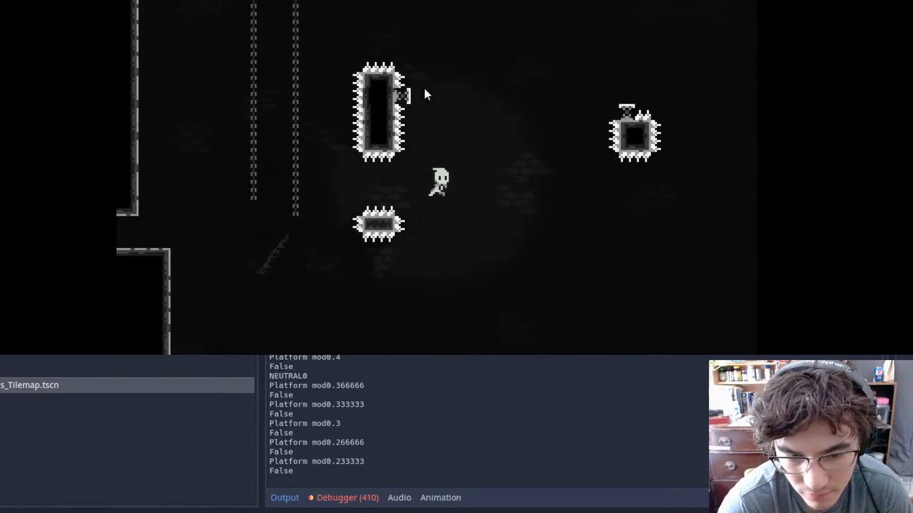
pyautogui.press('shift')
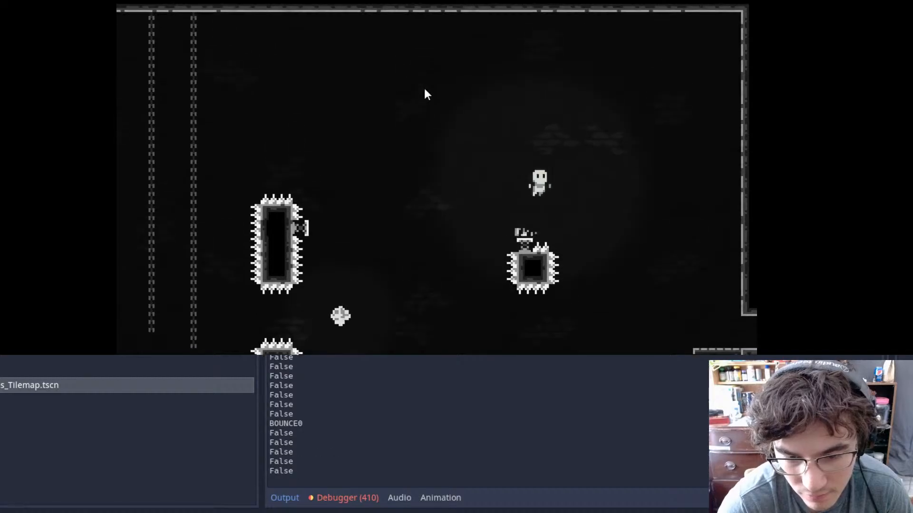
pyautogui.press('Right')
pyautogui.press('Up')
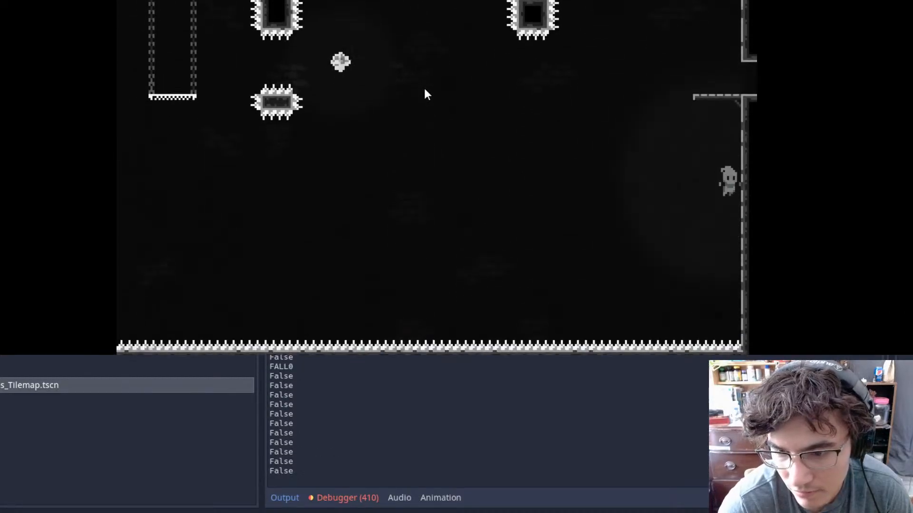
pyautogui.press('space')
pyautogui.press('Right')
pyautogui.press('Right')
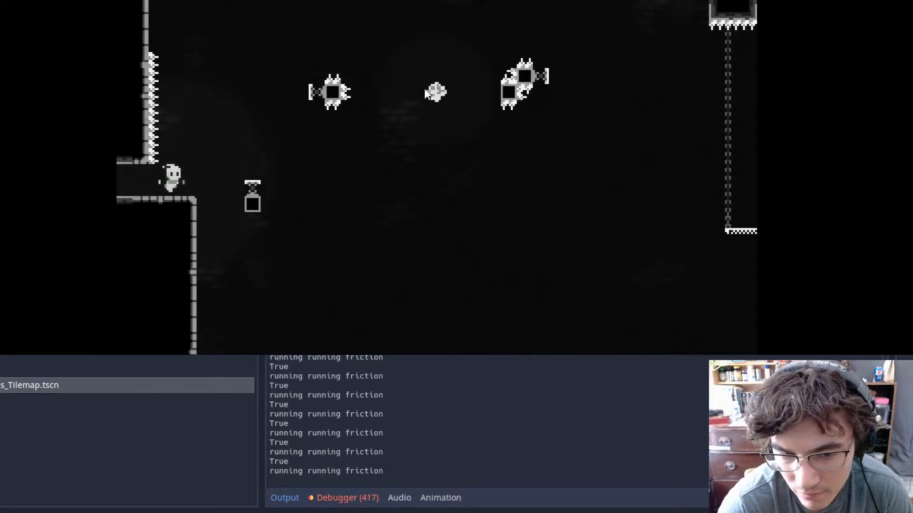
# - Bounce off the springs beside the entrance ledge and try to cross beneath the long spiked ceiling beam
pyautogui.press('space')
pyautogui.press('Up')
pyautogui.press('shift')
pyautogui.press('Right')
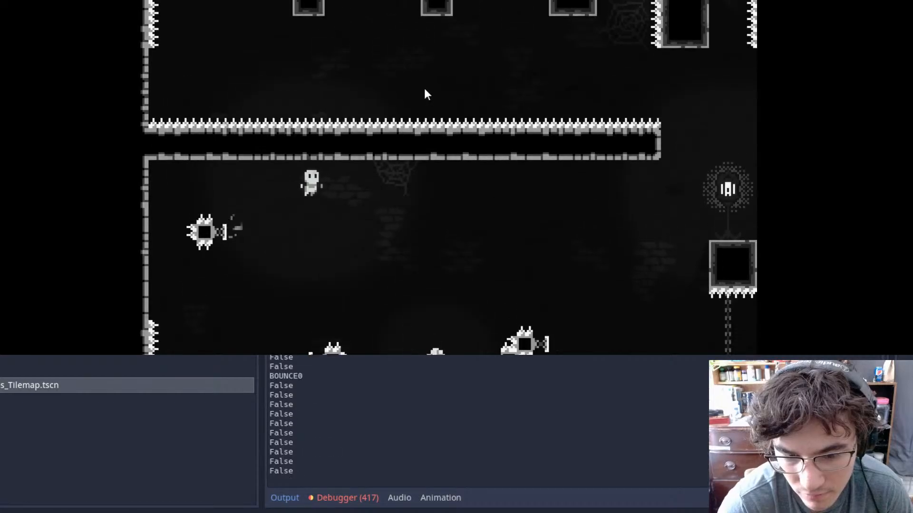
pyautogui.press('Up')
pyautogui.press('shift')
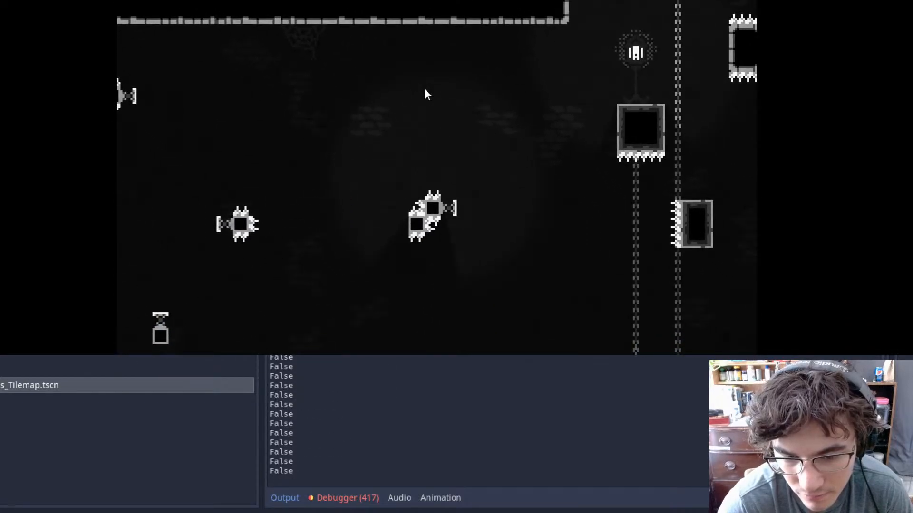
# - Retry the spring room, using jumps and upward dashes to reach the hanging blocks past the floating crystal
pyautogui.press('Right')
pyautogui.press('space')
pyautogui.press('Left')
pyautogui.press('Up')
pyautogui.press('shift')
pyautogui.press('Right')
pyautogui.press('Up')
pyautogui.press('shift')
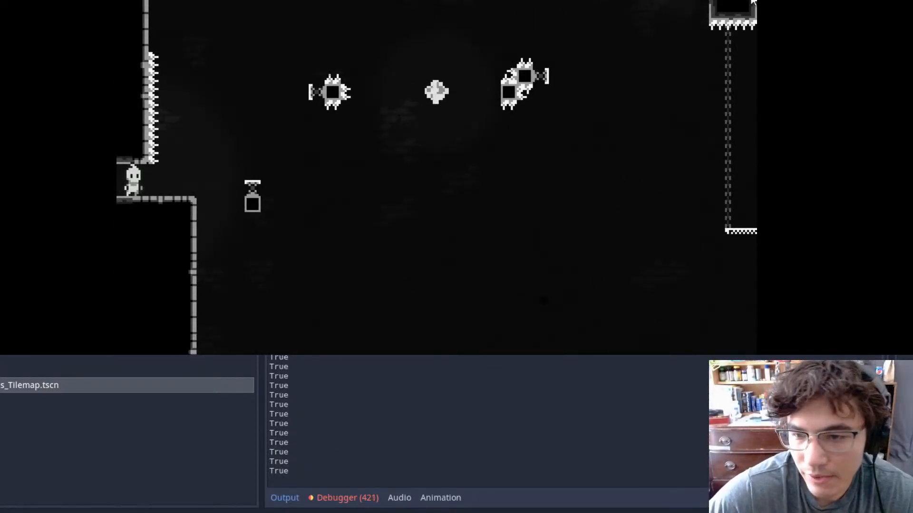
# - Stop the running game, switch to the World0 scene and examine the room layouts around Room70
pyautogui.press('F8')
pyautogui.click(410, 29)
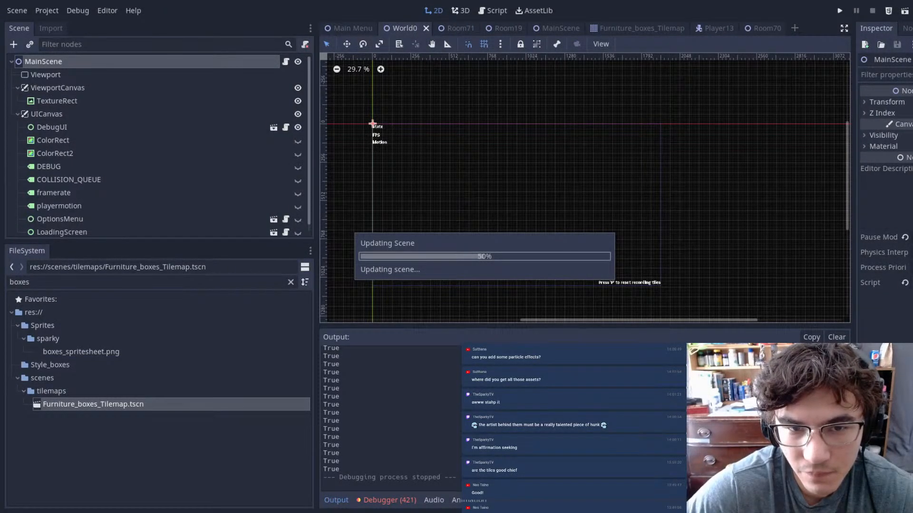
pyautogui.scroll(-9, 611, 152)
pyautogui.moveTo(721, 144); pyautogui.dragTo(555, 224, button='middle')
pyautogui.scroll(8, 595, 137)
pyautogui.moveTo(597, 136); pyautogui.dragTo(554, 177, button='middle')
pyautogui.moveTo(620, 187); pyautogui.dragTo(663, 113, button='middle')
pyautogui.scroll(7, 545, 191)
pyautogui.moveTo(546, 167); pyautogui.dragTo(604, 113, button='middle')
pyautogui.moveTo(622, 266); pyautogui.dragTo(505, 142, button='middle')
pyautogui.scroll(-3, 572, 253)
pyautogui.moveTo(505, 293); pyautogui.dragTo(600, 136, button='middle')
pyautogui.scroll(-2, 574, 257)
pyautogui.scroll(6, 590, 128)
pyautogui.moveTo(484, 112); pyautogui.dragTo(428, 242, button='middle')
pyautogui.scroll(-1, 429, 243)
pyautogui.scroll(-4, 428, 239)
pyautogui.scroll(6, 485, 173)
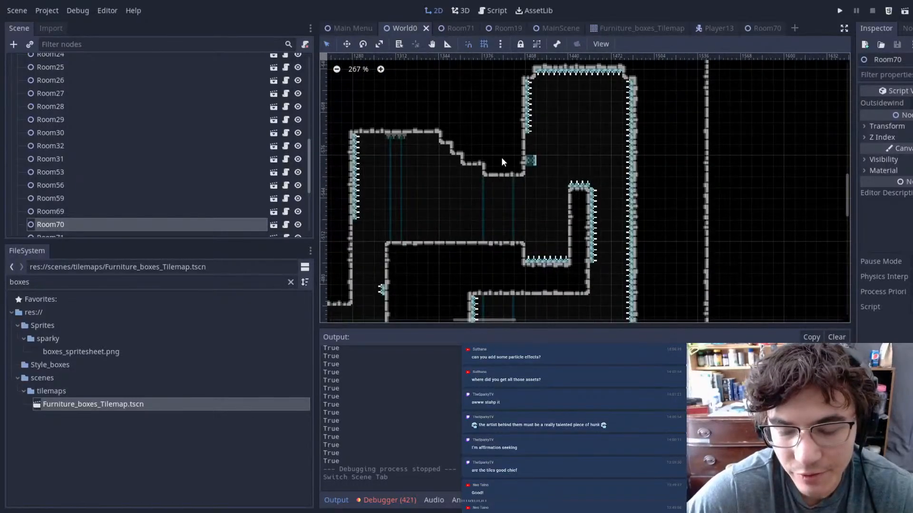
# - Select Room20 on the world map and open its scene for editing
pyautogui.click(534, 163)
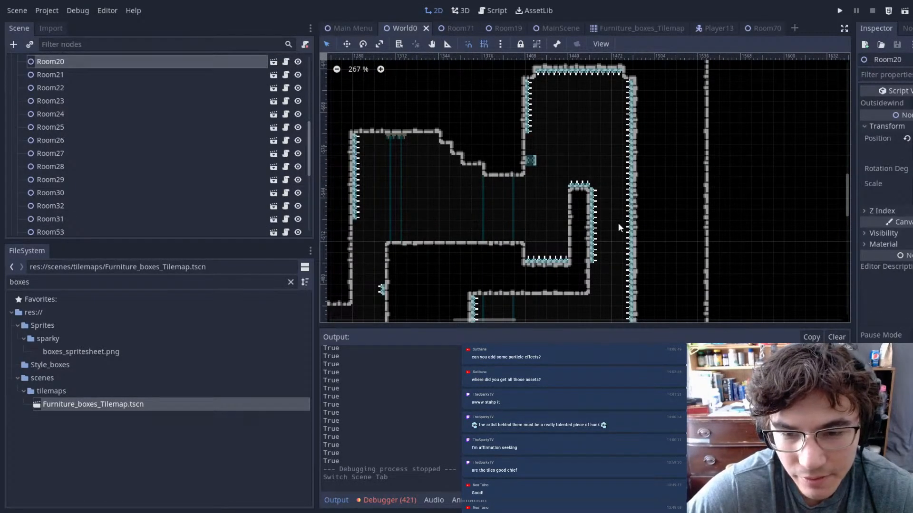
pyautogui.scroll(-10, 578, 216)
pyautogui.moveTo(578, 216); pyautogui.dragTo(541, 237, button='middle')
pyautogui.moveTo(580, 57); pyautogui.dragTo(571, 154, button='middle')
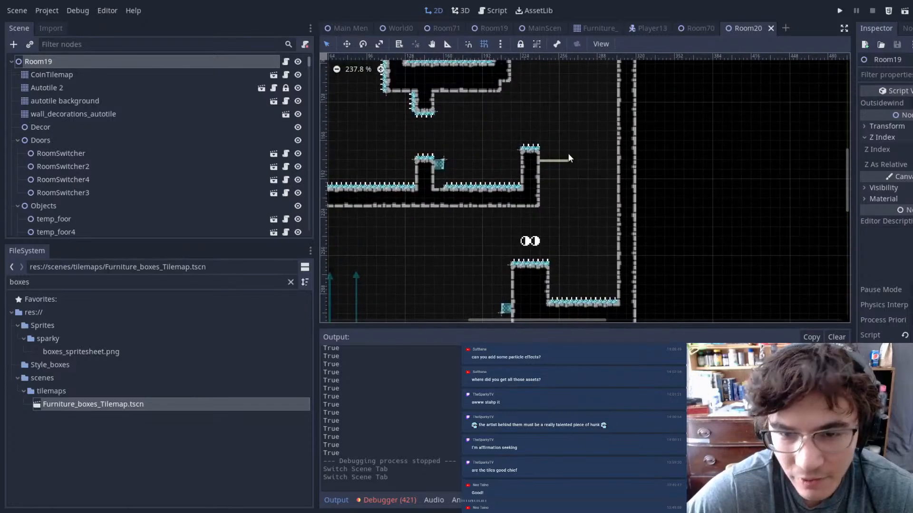
# - Instance Furniture_boxes_Tilemap.tscn as a child of Room20's Decor node
pyautogui.moveTo(607, 265); pyautogui.dragTo(685, 115, button='middle')
pyautogui.moveTo(606, 269); pyautogui.dragTo(581, 136, button='middle')
pyautogui.moveTo(661, 234); pyautogui.dragTo(581, 131, button='middle')
pyautogui.moveTo(495, 194); pyautogui.dragTo(594, 246, button='middle')
pyautogui.moveTo(565, 63); pyautogui.dragTo(582, 272, button='middle')
pyautogui.scroll(5, 582, 117)
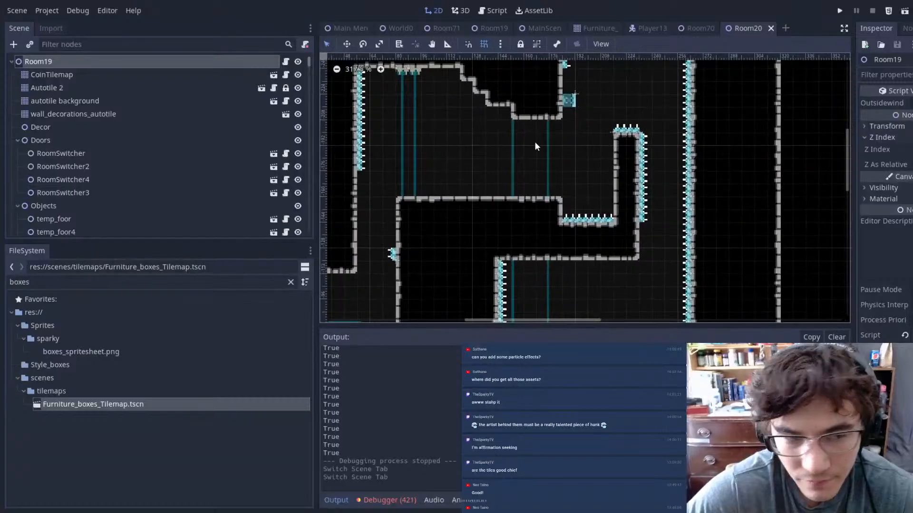
pyautogui.moveTo(104, 413); pyautogui.dragTo(56, 145)
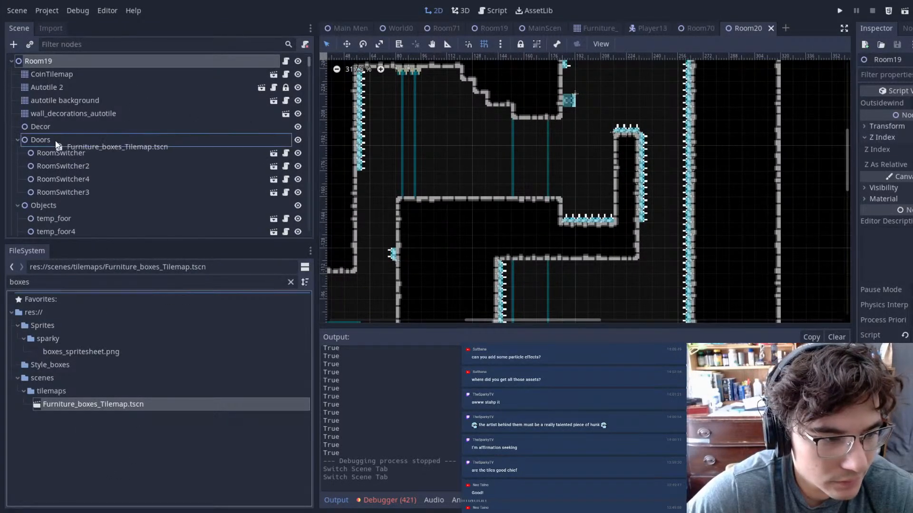
pyautogui.moveTo(148, 153); pyautogui.dragTo(58, 127)
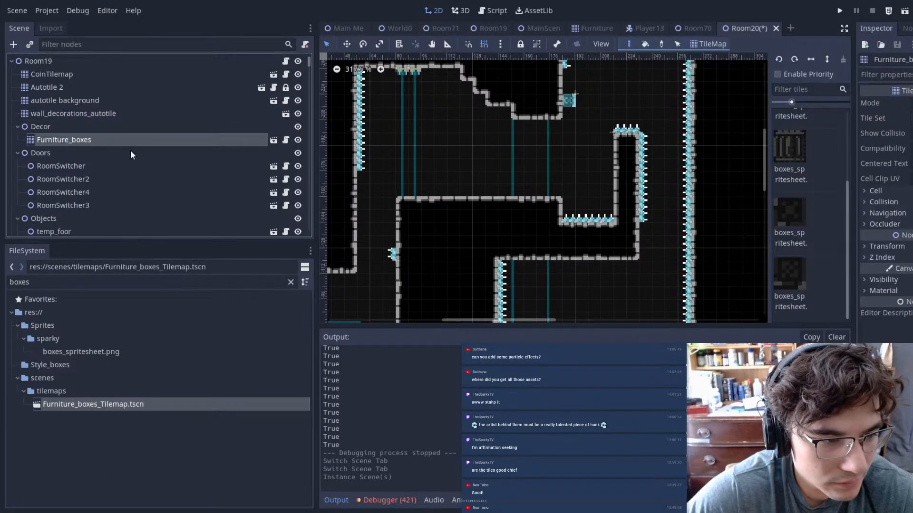
# - Paint a large crossed crate on the ledge floor between the blue vertical lines
pyautogui.scroll(4, 477, 172)
pyautogui.click(401, 181)
pyautogui.click(470, 183)
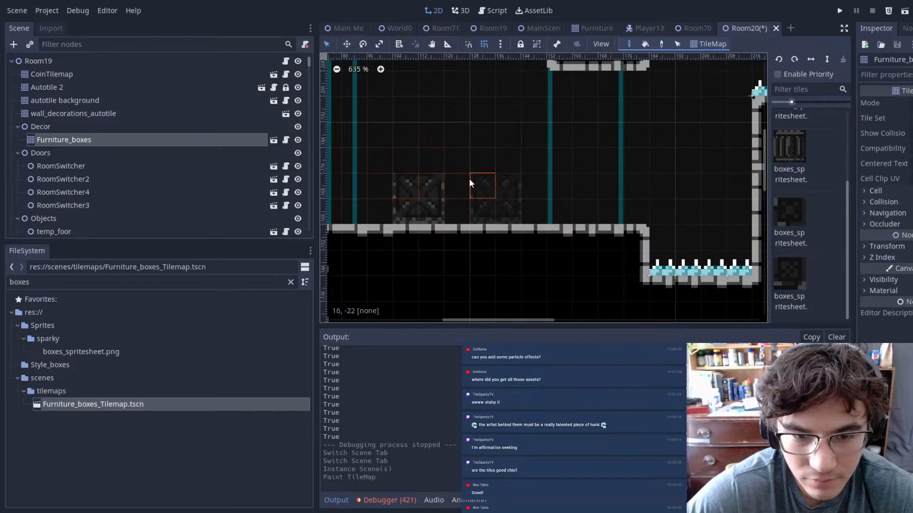
pyautogui.click(764, 201)
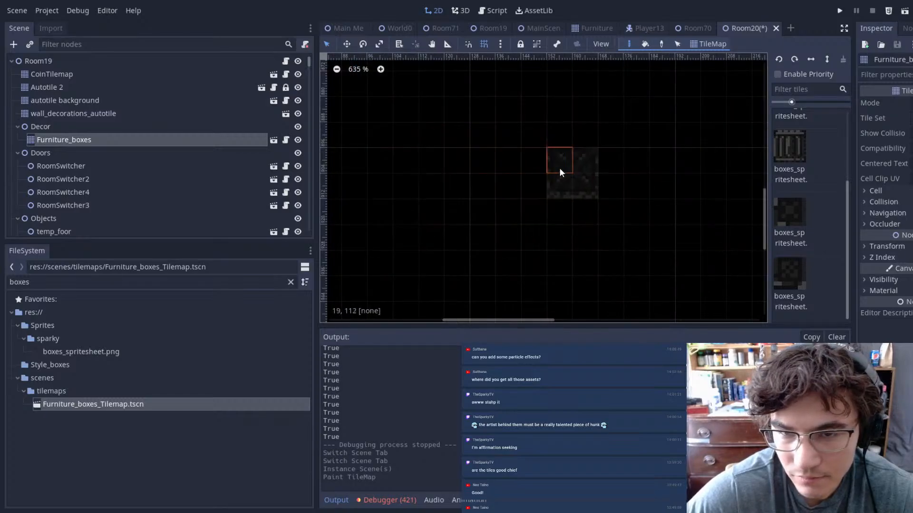
pyautogui.click(490, 10)
pyautogui.click(434, 10)
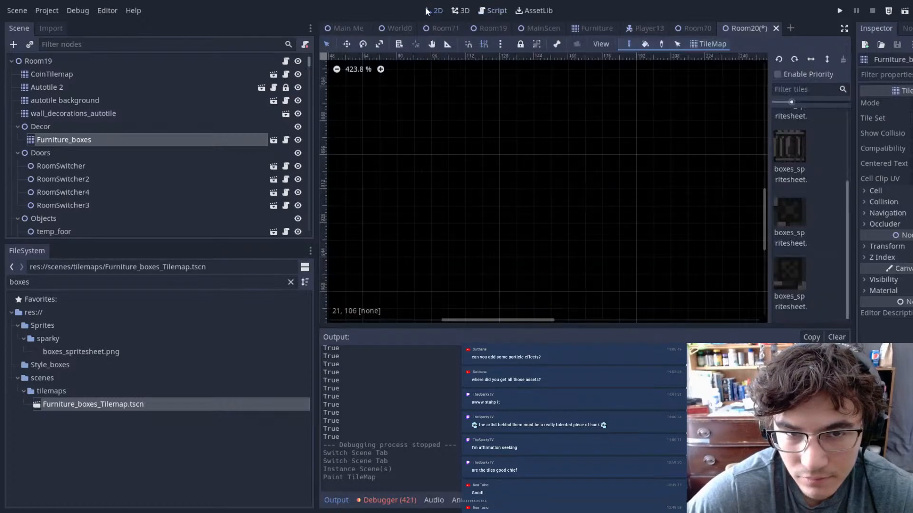
pyautogui.scroll(-15, 546, 195)
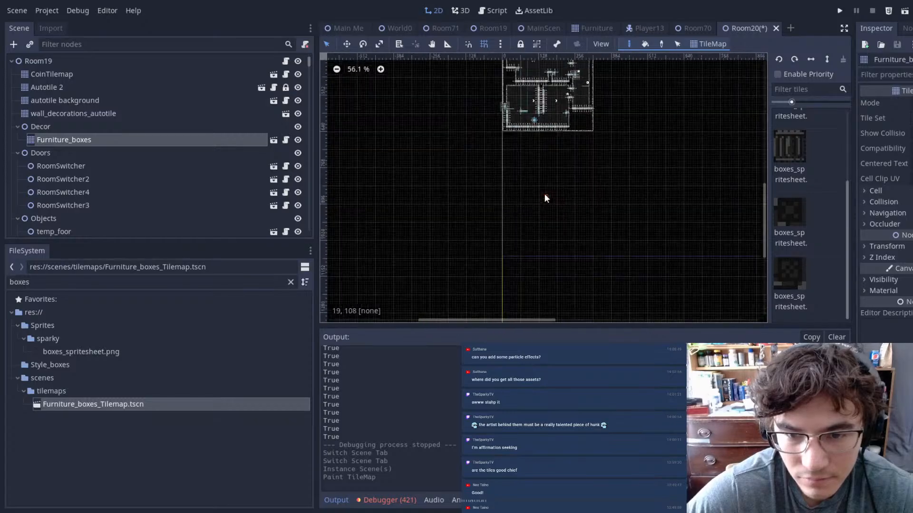
pyautogui.scroll(15, 534, 191)
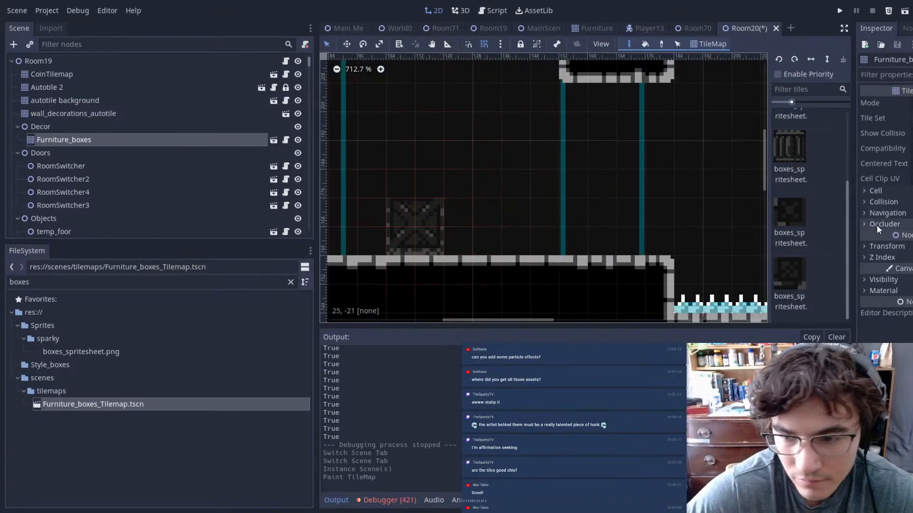
# - Paint a barrel to the right of the crate and stack two small boxes beside the barrel
pyautogui.click(800, 167)
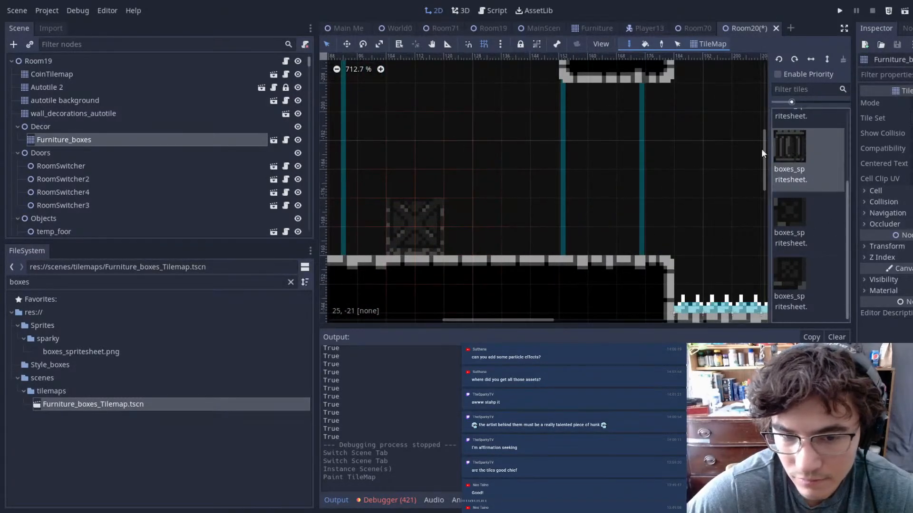
pyautogui.click(791, 201)
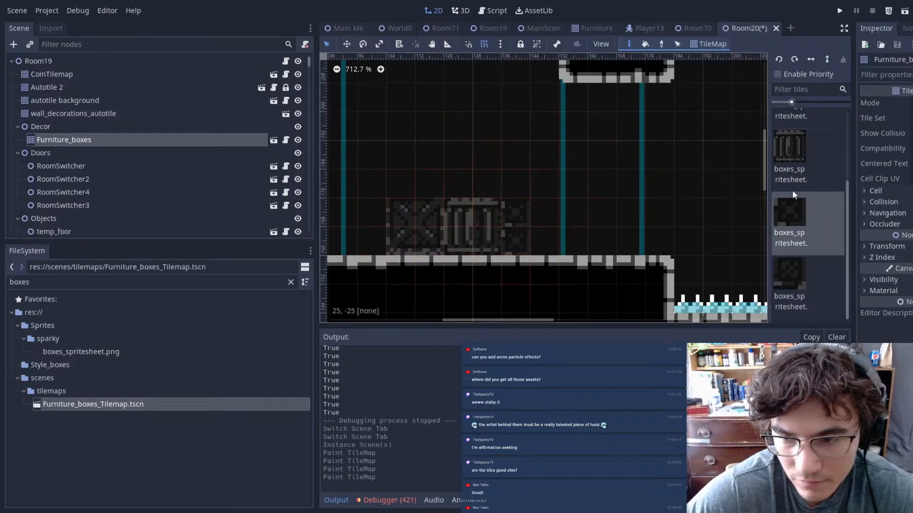
pyautogui.click(791, 280)
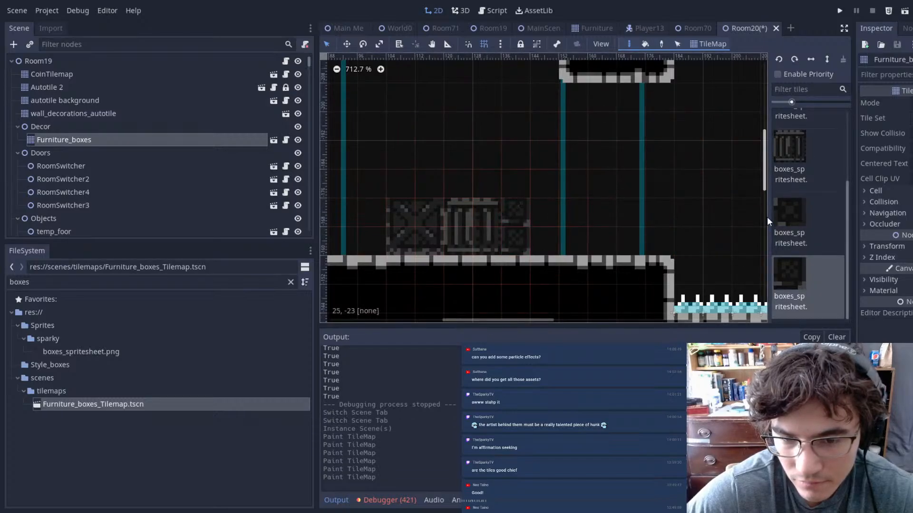
pyautogui.scroll(2, 793, 231)
# - Paint one more barrel to the left of the crate and another on top of it
pyautogui.click(793, 139)
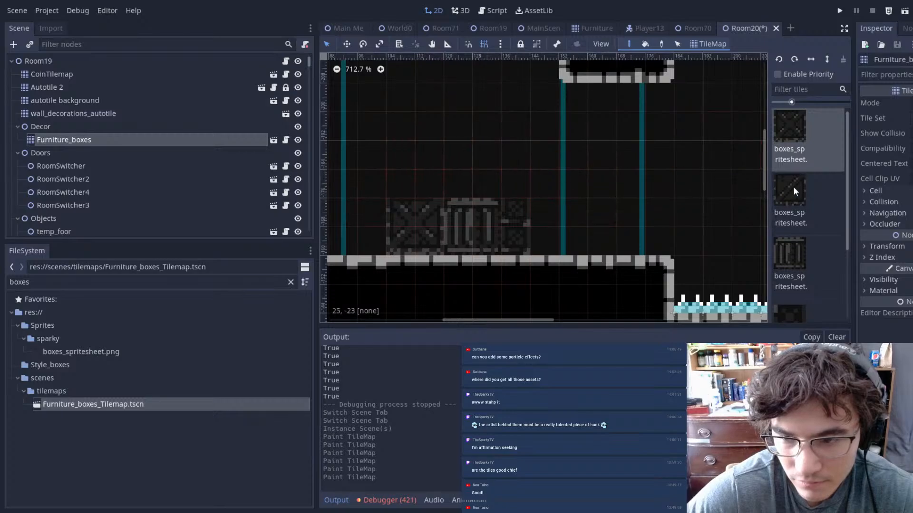
pyautogui.click(777, 255)
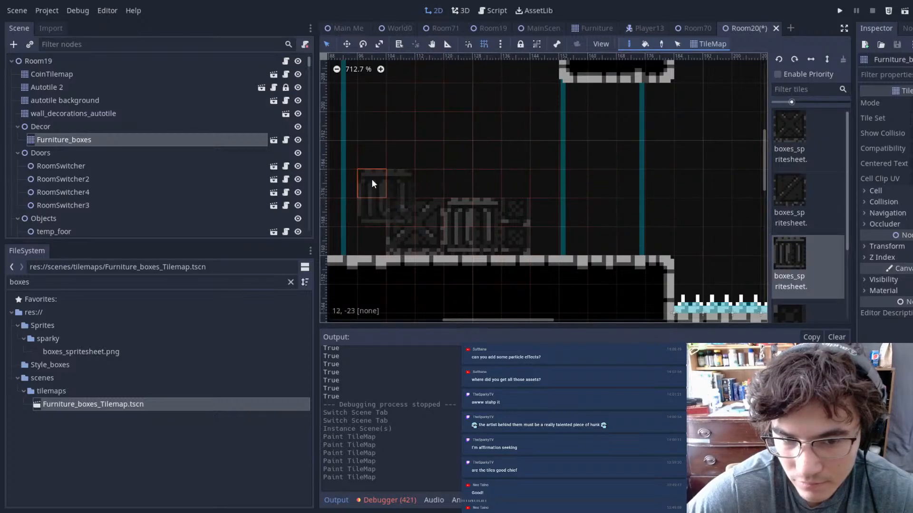
pyautogui.click(353, 222)
pyautogui.click(405, 153)
# - Search the project files for "furniture" and instance Furniture_Tilemap.tscn under the Decor node
pyautogui.scroll(-6, 663, 167)
pyautogui.moveTo(642, 164); pyautogui.dragTo(575, 154, button='middle')
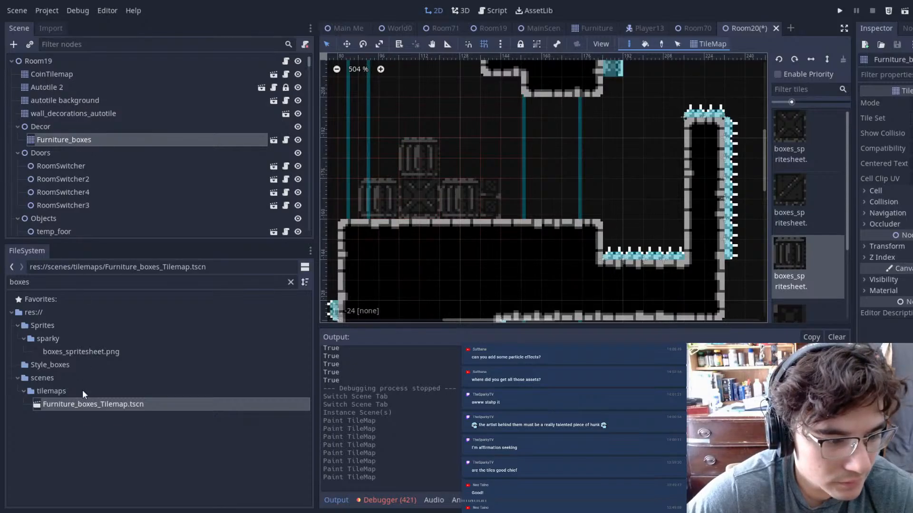
pyautogui.write('furniture')
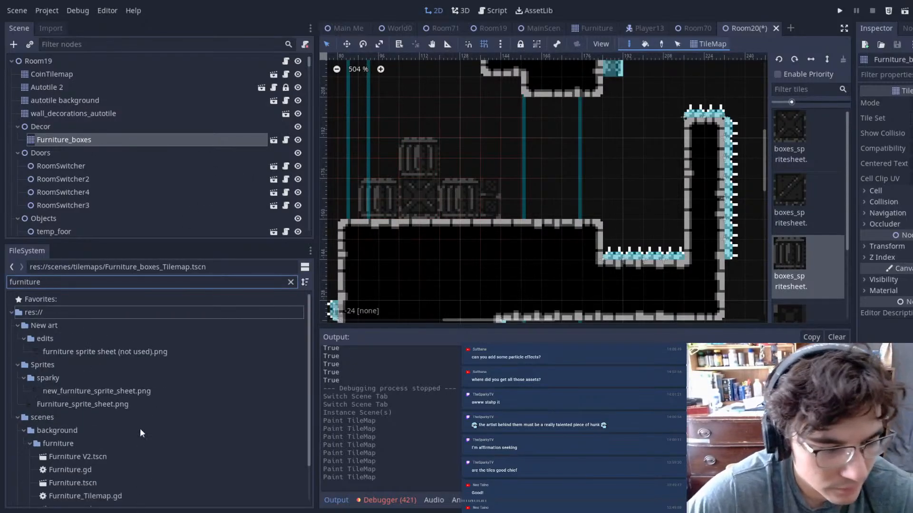
pyautogui.scroll(-2, 175, 399)
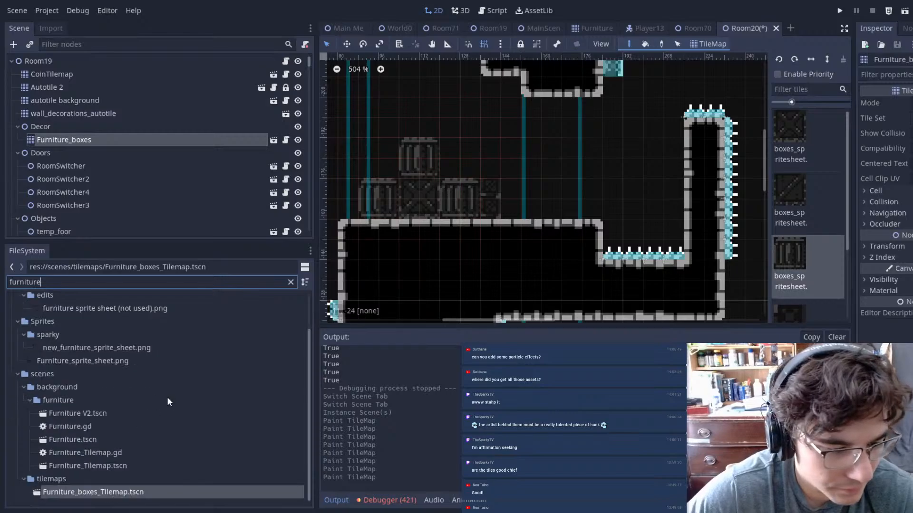
pyautogui.moveTo(121, 467); pyautogui.dragTo(118, 125)
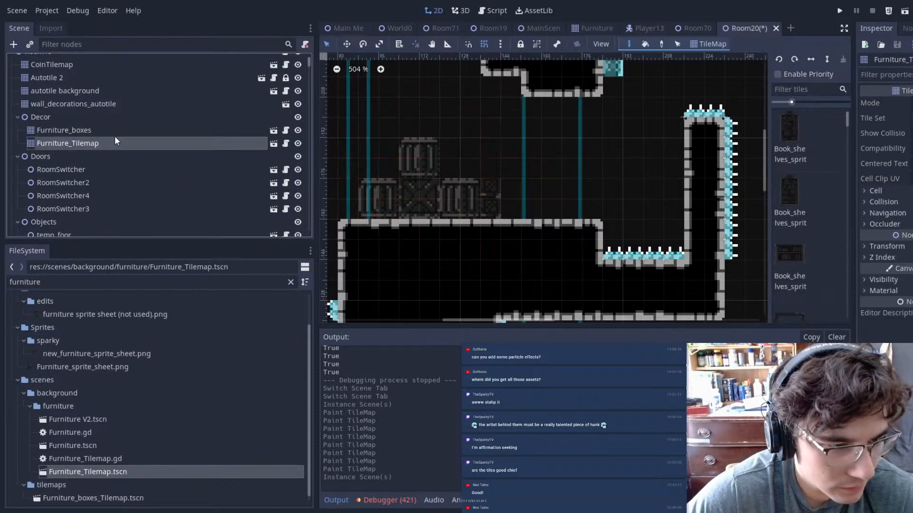
# - Choose the tall bookshelf tile from the furniture tiles and paint it under the low ceiling, right of the boxes
pyautogui.scroll(-5, 802, 204)
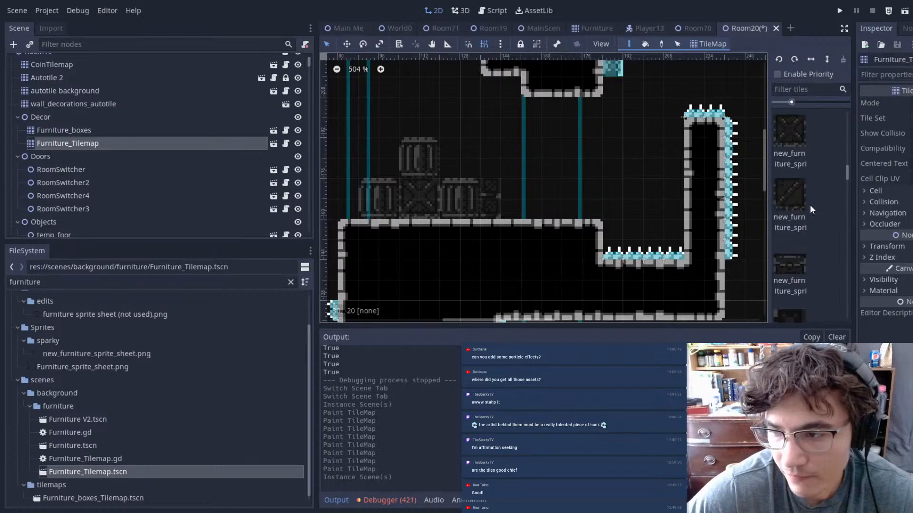
pyautogui.scroll(-4, 810, 206)
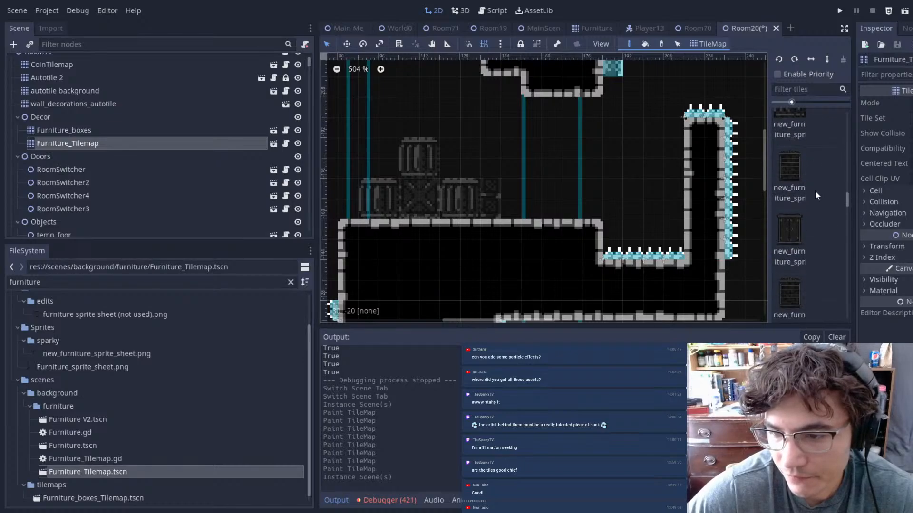
pyautogui.scroll(-5, 814, 195)
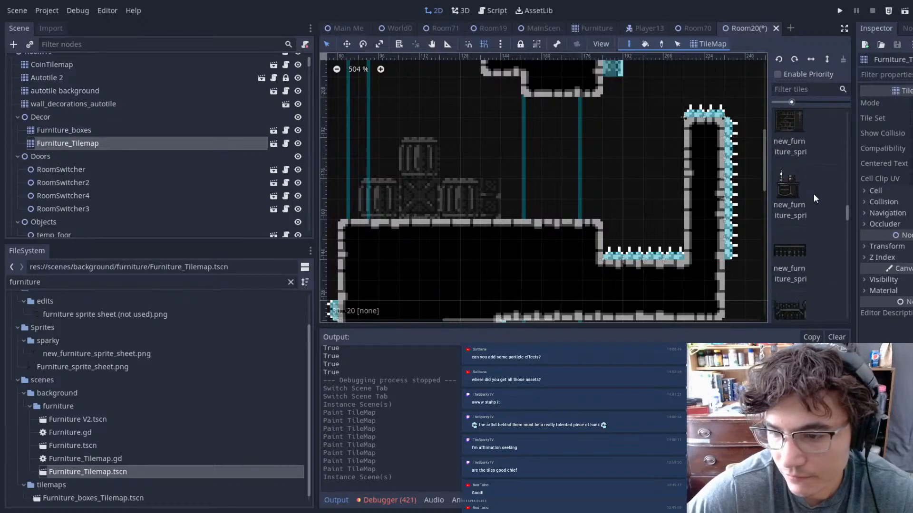
pyautogui.scroll(-3, 814, 193)
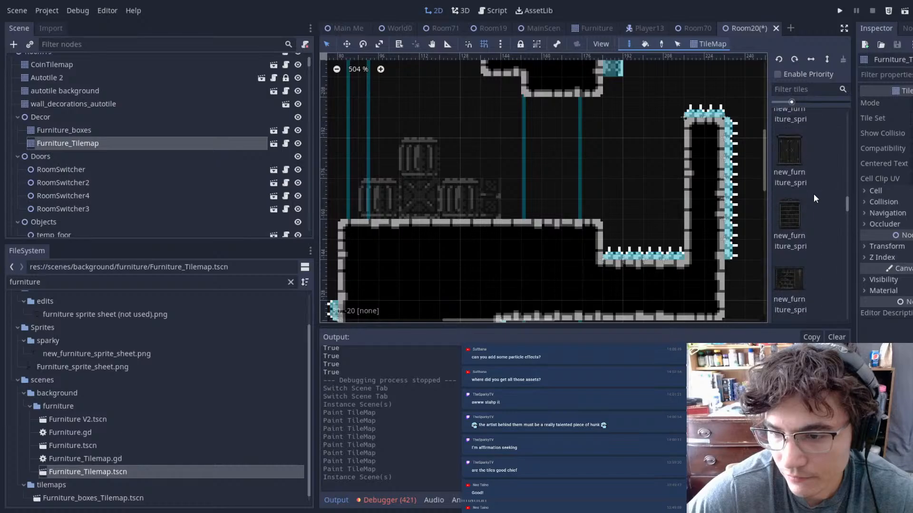
pyautogui.click(797, 201)
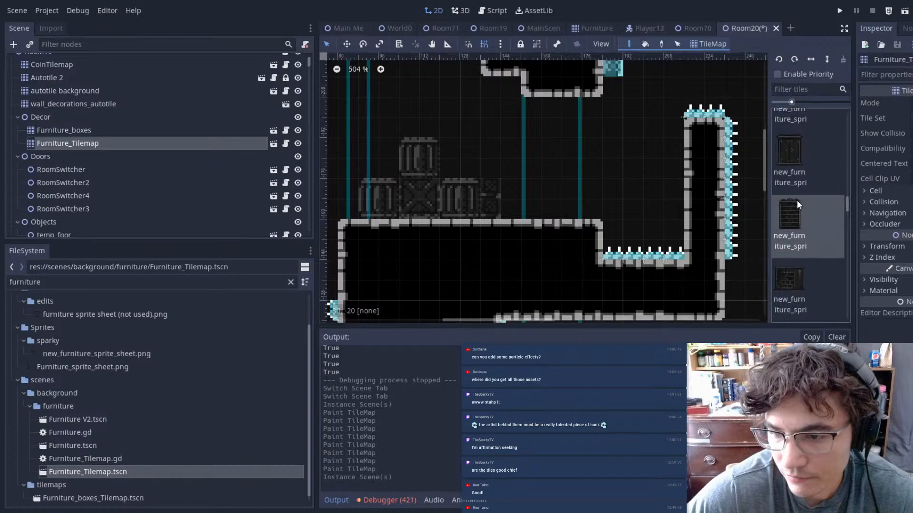
pyautogui.click(520, 114)
pyautogui.scroll(-3, 620, 133)
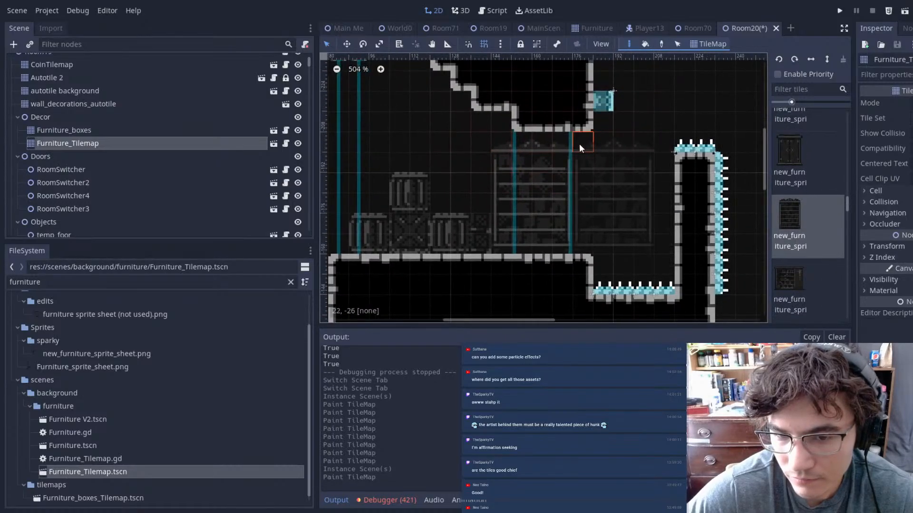
pyautogui.scroll(-3, 652, 210)
pyautogui.scroll(-1, 652, 210)
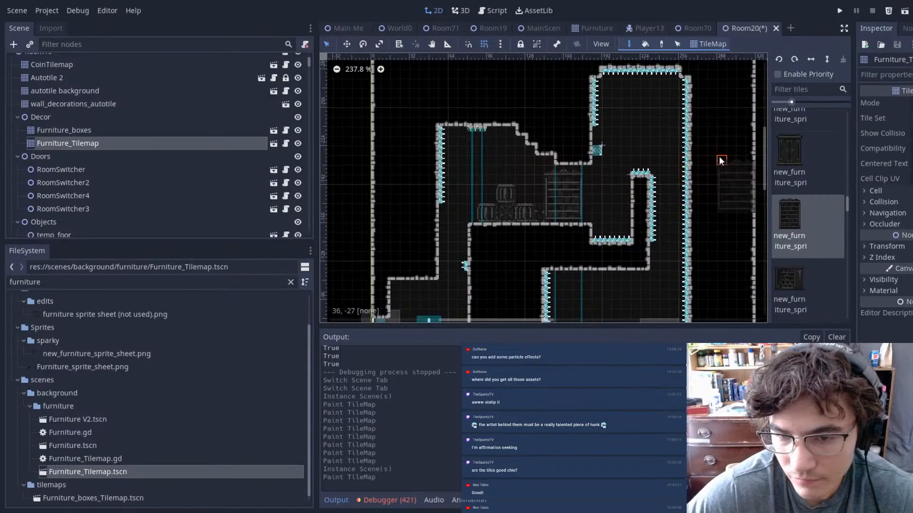
# - Replace the tall bookshelf beside the boxes with the low, wide furniture tile and save the scene
pyautogui.scroll(5, 829, 173)
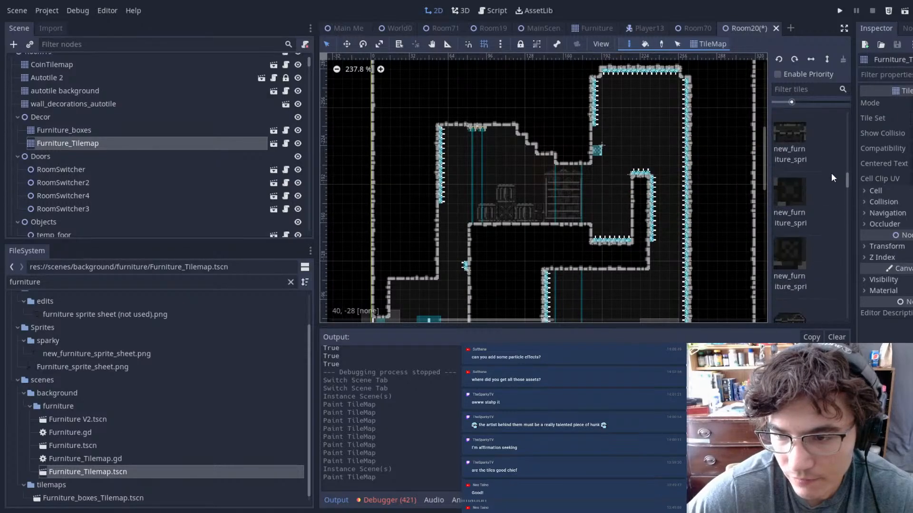
pyautogui.click(787, 245)
pyautogui.scroll(2, 571, 187)
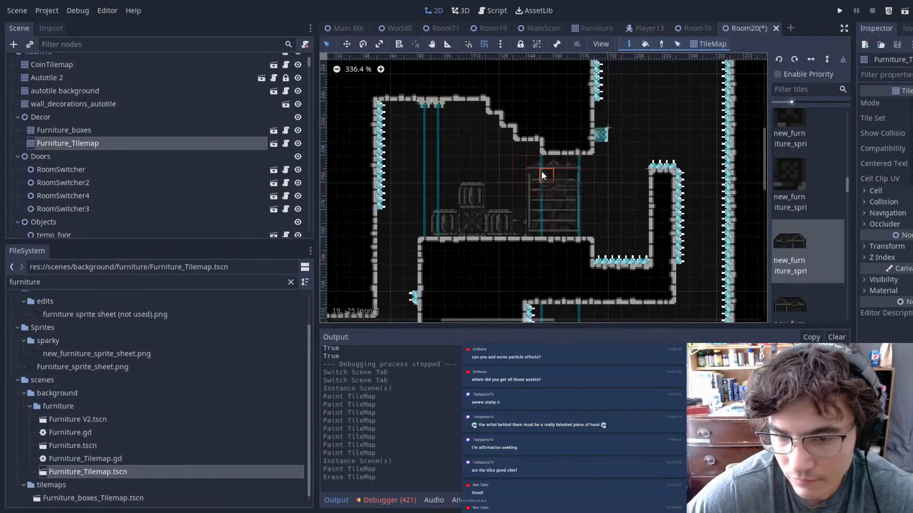
pyautogui.click(545, 216)
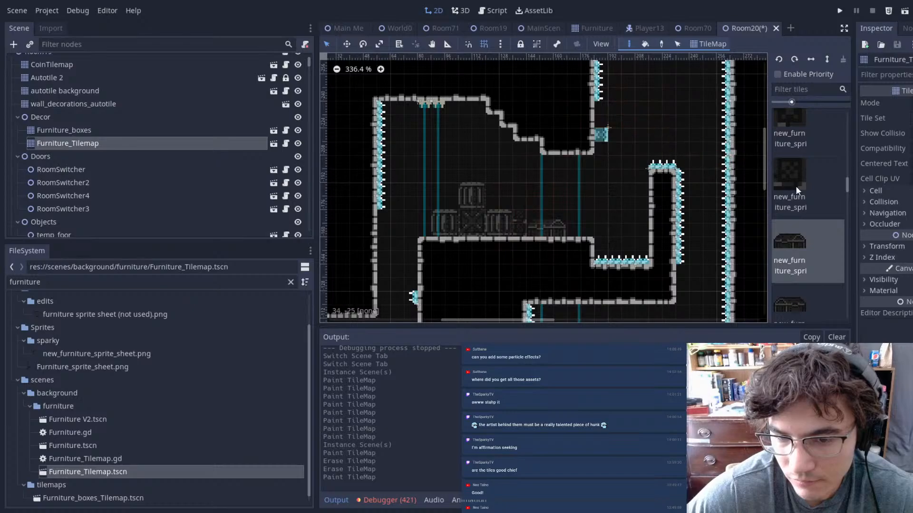
pyautogui.moveTo(657, 141); pyautogui.dragTo(619, 166, button='middle')
pyautogui.scroll(-2, 623, 167)
pyautogui.hotkey('ctrl', 's')
# - Switch to the Furniture_boxes tilemap and paint a barrel on the RoomSwitcher2 platform in the tall shaft
pyautogui.moveTo(698, 200); pyautogui.dragTo(585, 190, button='middle')
pyautogui.moveTo(494, 208); pyautogui.dragTo(606, 189)
pyautogui.moveTo(607, 189); pyautogui.dragTo(608, 174, button='middle')
pyautogui.scroll(-7, 607, 174)
pyautogui.moveTo(690, 185); pyautogui.dragTo(625, 155, button='middle')
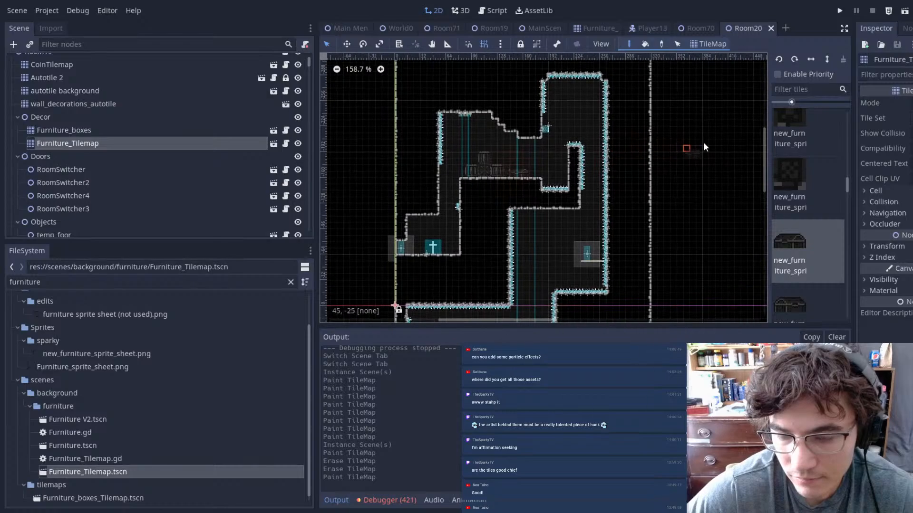
pyautogui.moveTo(697, 145); pyautogui.dragTo(662, 161, button='middle')
pyautogui.moveTo(550, 209); pyautogui.dragTo(546, 145, button='middle')
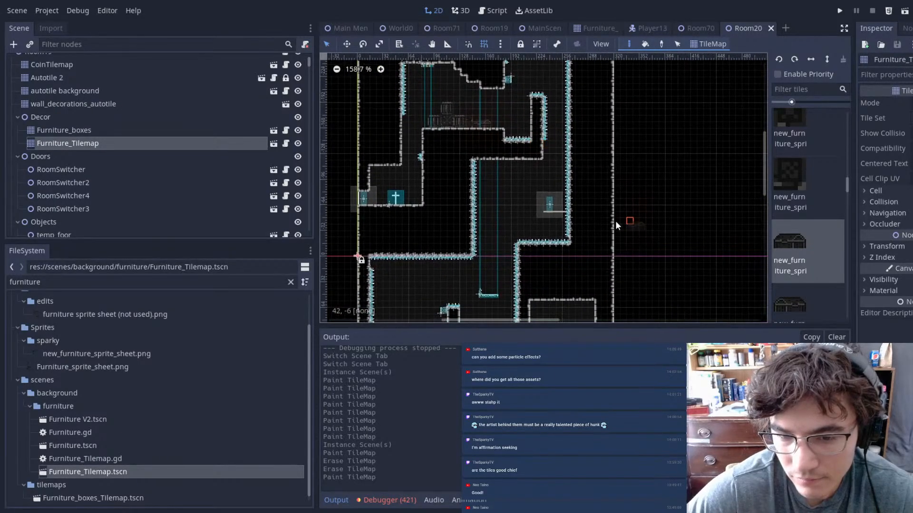
pyautogui.scroll(5, 791, 210)
pyautogui.scroll(5, 793, 201)
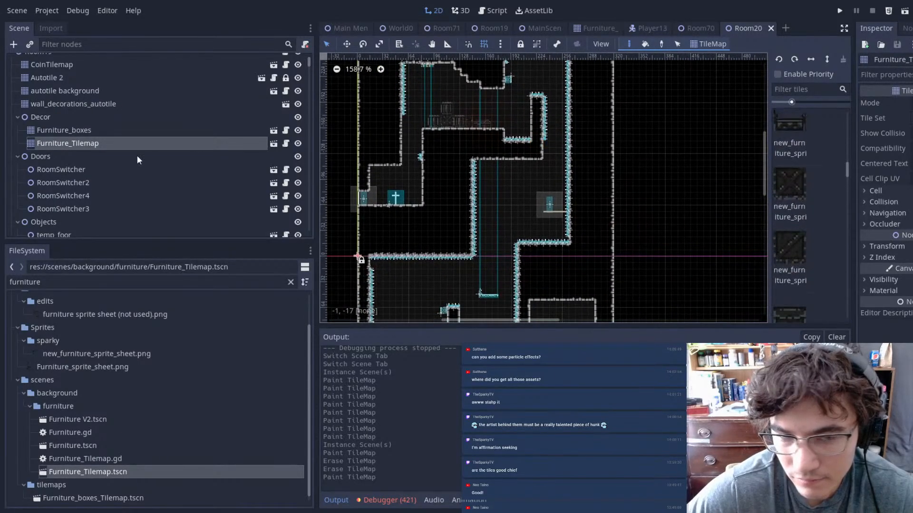
pyautogui.click(84, 130)
pyautogui.scroll(8, 650, 195)
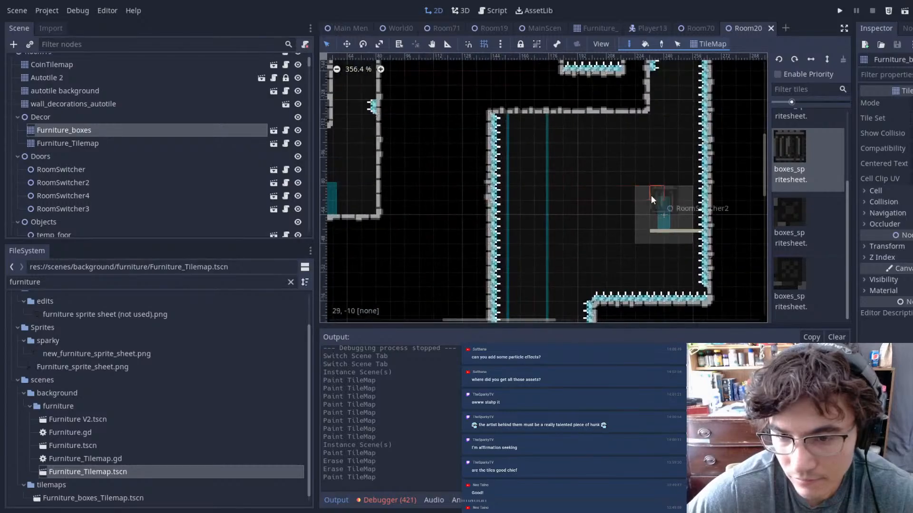
pyautogui.click(670, 204)
# - Choose the crossed crate tile and paint it at the doorway platform in the lower right shaft
pyautogui.moveTo(608, 237); pyautogui.dragTo(695, 198, button='middle')
pyautogui.scroll(-5, 211, 234)
pyautogui.scroll(-7, 541, 284)
pyautogui.moveTo(572, 291); pyautogui.dragTo(591, 219, button='middle')
pyautogui.moveTo(668, 254); pyautogui.dragTo(600, 201, button='middle')
pyautogui.scroll(6, 600, 202)
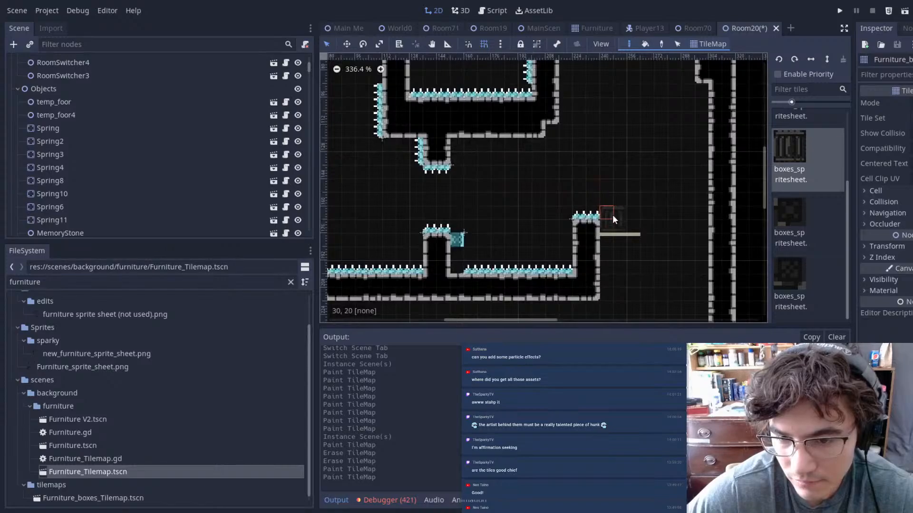
pyautogui.moveTo(667, 234); pyautogui.dragTo(600, 174, button='middle')
pyautogui.scroll(-6, 606, 205)
pyautogui.moveTo(606, 216); pyautogui.dragTo(573, 123, button='middle')
pyautogui.moveTo(427, 260); pyautogui.dragTo(638, 155, button='middle')
pyautogui.moveTo(630, 235); pyautogui.dragTo(474, 165, button='middle')
pyautogui.moveTo(586, 179); pyautogui.dragTo(477, 103, button='middle')
pyautogui.scroll(2, 785, 253)
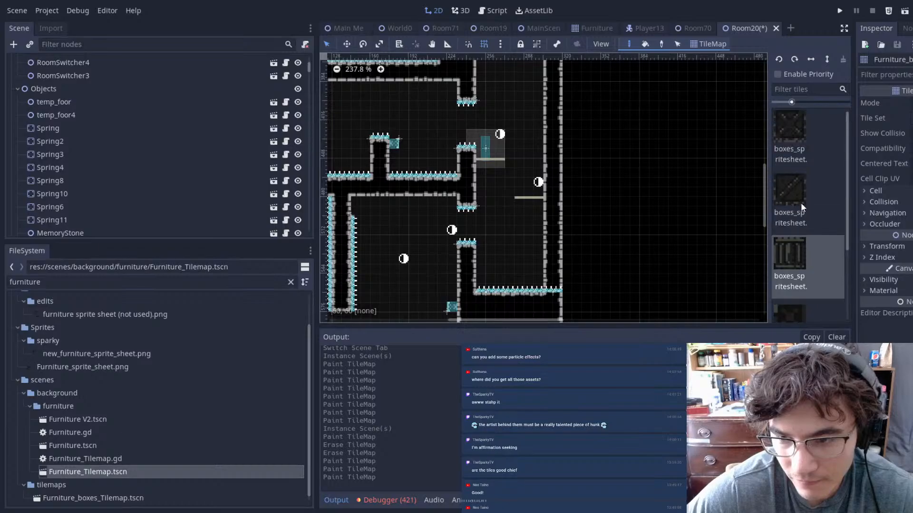
pyautogui.click(801, 214)
pyautogui.scroll(7, 546, 145)
pyautogui.click(789, 128)
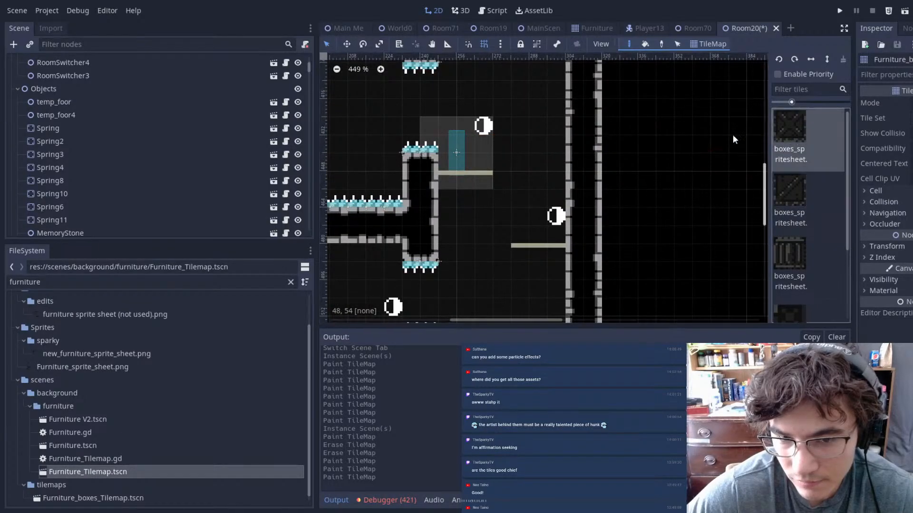
pyautogui.click(451, 145)
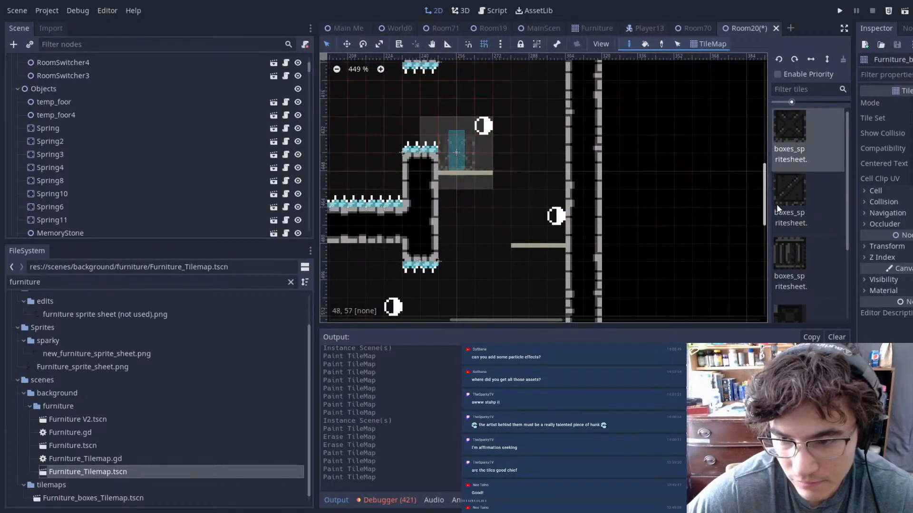
# - Paint a crate on the small ledge by the right wall, and pick the barrel tile to stack a barrel there
pyautogui.scroll(-2, 799, 255)
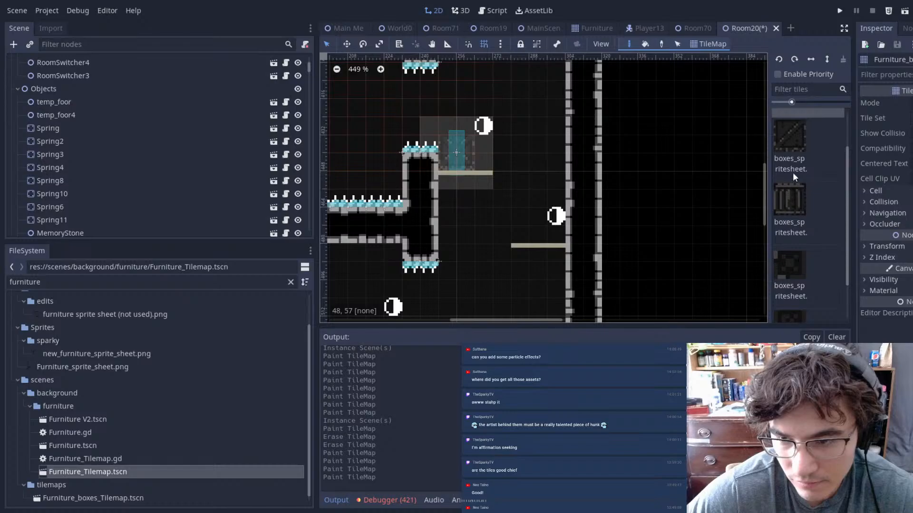
pyautogui.click(533, 210)
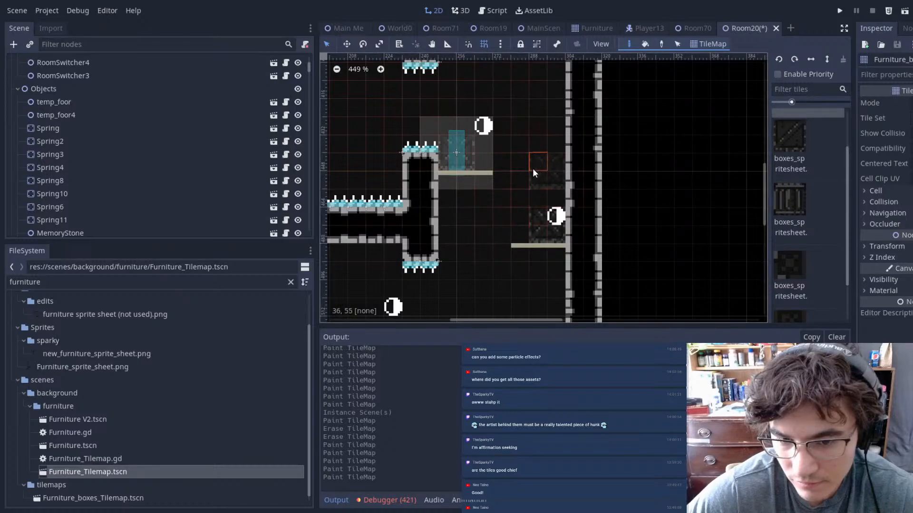
pyautogui.click(789, 213)
pyautogui.click(544, 181)
# - Paint a barrel on the platform beside the lower left door and save the scene
pyautogui.scroll(-6, 554, 172)
pyautogui.moveTo(554, 171); pyautogui.dragTo(670, 129, button='middle')
pyautogui.moveTo(532, 225); pyautogui.dragTo(678, 70, button='middle')
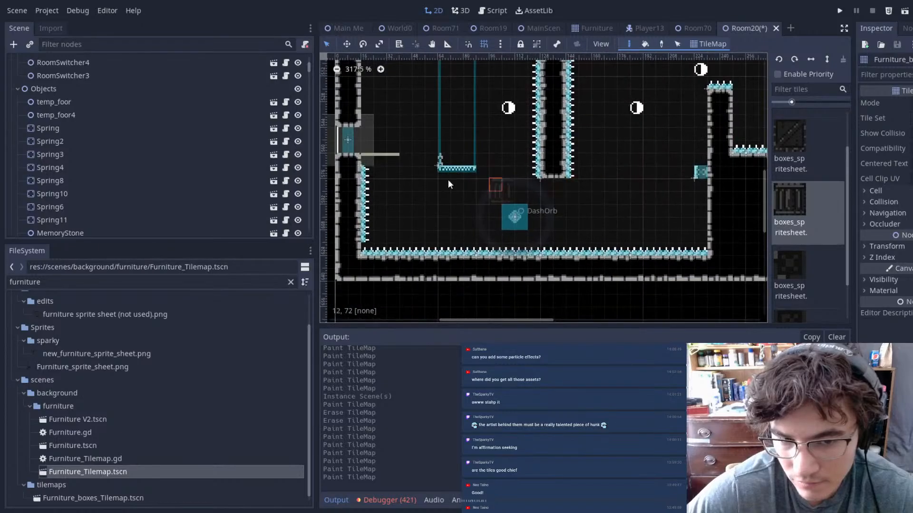
pyautogui.scroll(3, 433, 161)
pyautogui.click(383, 127)
pyautogui.scroll(-9, 367, 229)
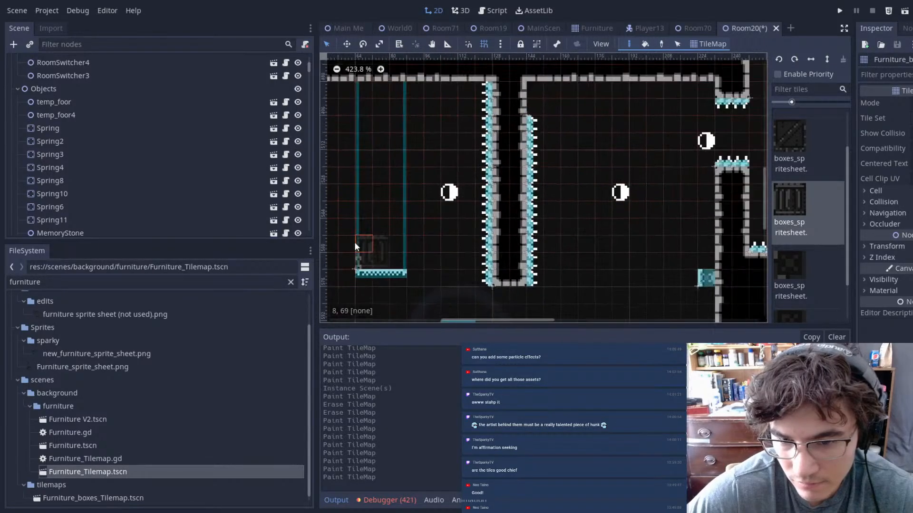
pyautogui.hotkey('ctrl', 's')
pyautogui.moveTo(581, 189); pyautogui.dragTo(572, 205, button='middle')
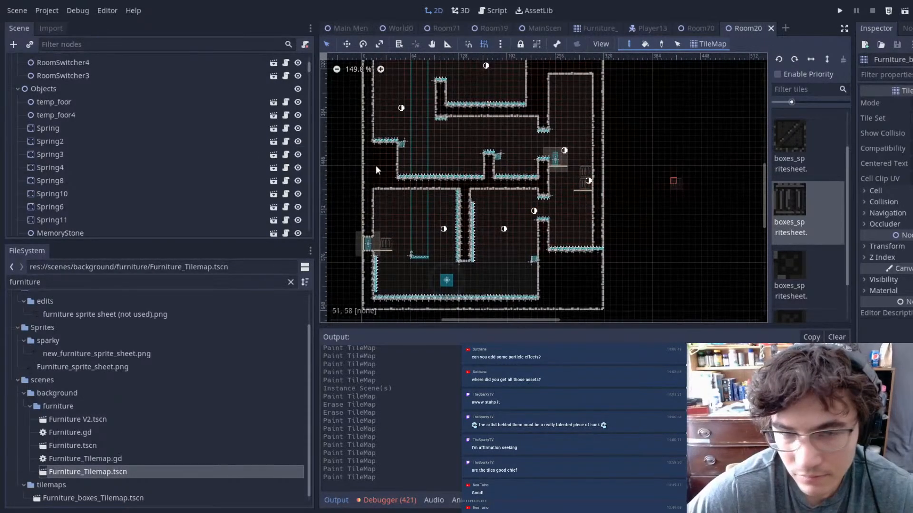
# - Move the wall_decorations_autotile node under the Decor node
pyautogui.scroll(4, 142, 133)
pyautogui.click(69, 114)
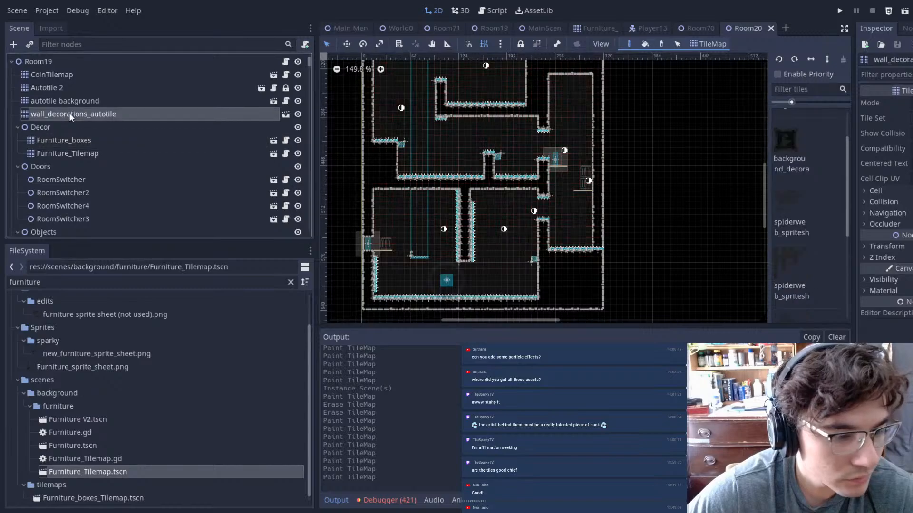
pyautogui.moveTo(32, 116); pyautogui.dragTo(66, 137)
# - Choose the corner spiderweb tile and paint it in the right ceiling corner of the corridor beside the lower right shaft
pyautogui.scroll(-4, 823, 198)
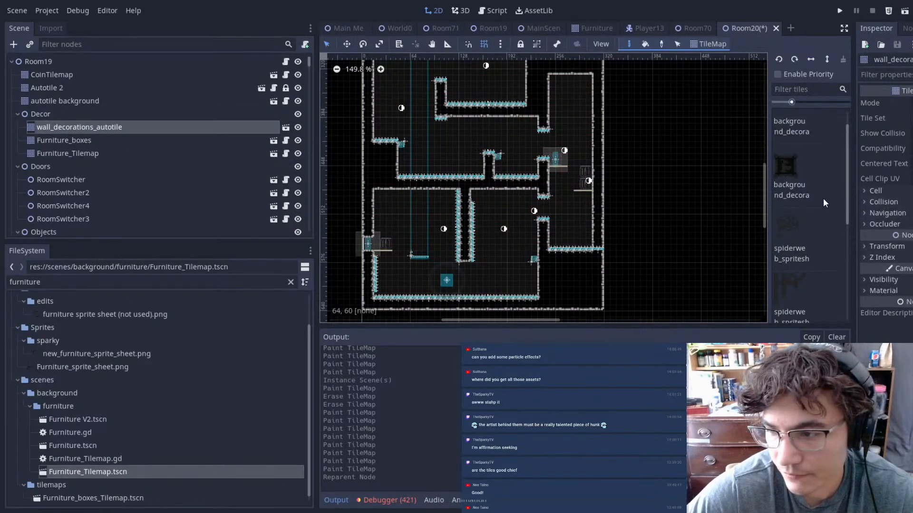
pyautogui.scroll(-2, 799, 146)
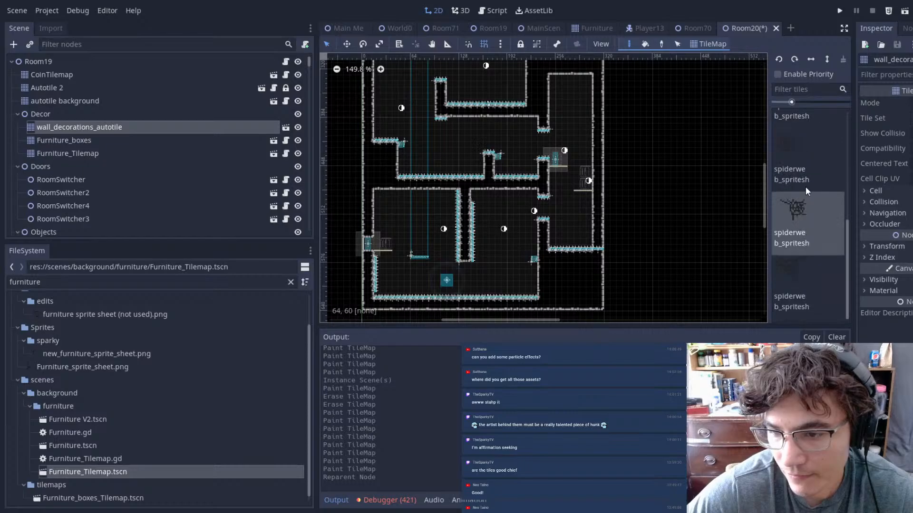
pyautogui.scroll(5, 530, 107)
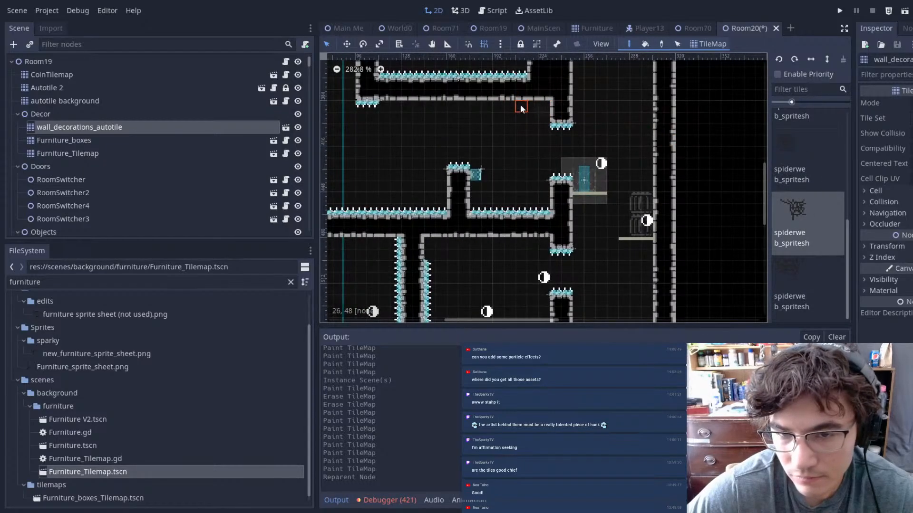
pyautogui.scroll(-5, 523, 252)
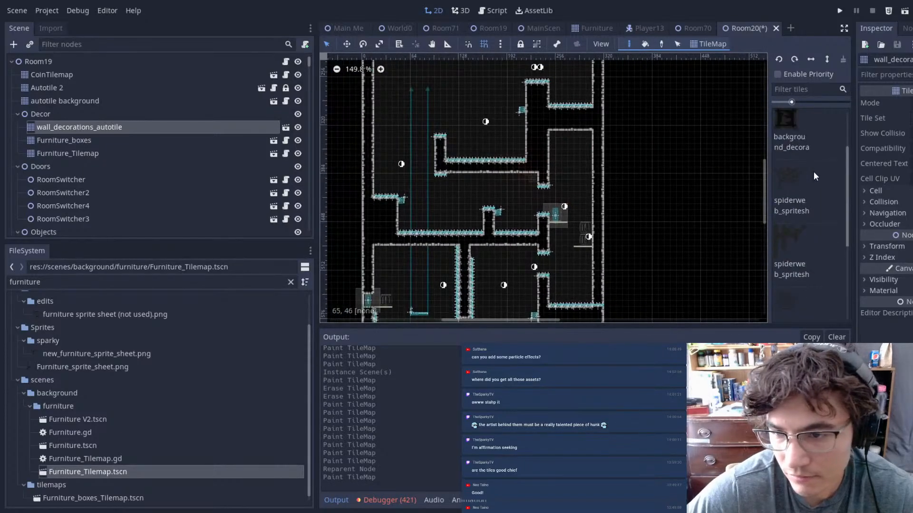
# - Choose the round spiderweb tile and paint it in the upper left corner of the lower right shaft
pyautogui.click(795, 155)
pyautogui.scroll(4, 609, 121)
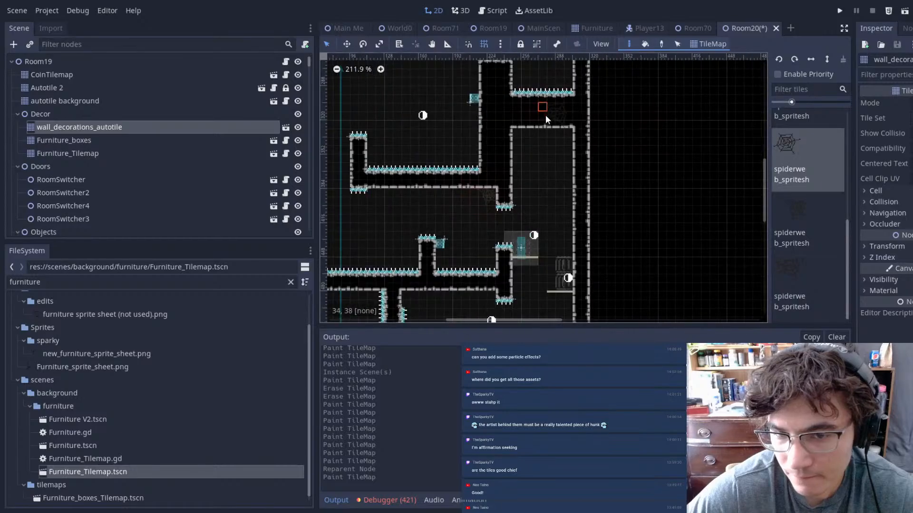
pyautogui.click(511, 139)
# - Paint another round spiderweb in the upper left corner of the spike-free room farther up on the right
pyautogui.scroll(-7, 599, 138)
pyautogui.moveTo(535, 149)
pyautogui.mouseDown(button='middle')
pyautogui.moveTo(640, 221)
pyautogui.moveTo(635, 237)
pyautogui.mouseUp(button='middle')
pyautogui.moveTo(549, 62); pyautogui.dragTo(572, 240, button='middle')
pyautogui.scroll(12, 584, 185)
pyautogui.scroll(-4, 613, 109)
pyautogui.scroll(4, 511, 190)
pyautogui.moveTo(607, 168); pyautogui.dragTo(404, 213, button='middle')
pyautogui.scroll(5, 420, 210)
pyautogui.click(562, 156)
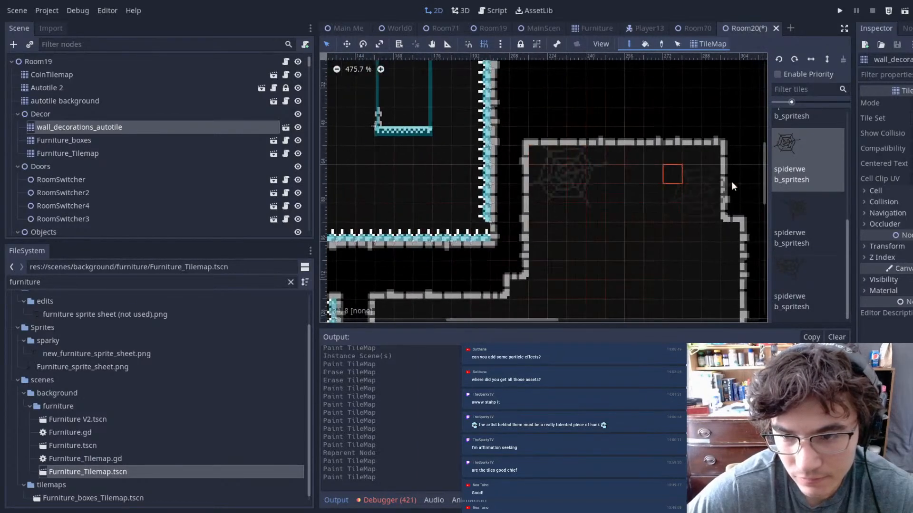
# - Choose the corner spiderweb tile and paint it under the stepped ceiling above the barrels and boxes
pyautogui.click(795, 203)
pyautogui.moveTo(468, 155); pyautogui.dragTo(575, 300, button='middle')
pyautogui.scroll(-1, 549, 153)
pyautogui.scroll(-6, 611, 186)
pyautogui.moveTo(601, 137); pyautogui.dragTo(563, 299, button='middle')
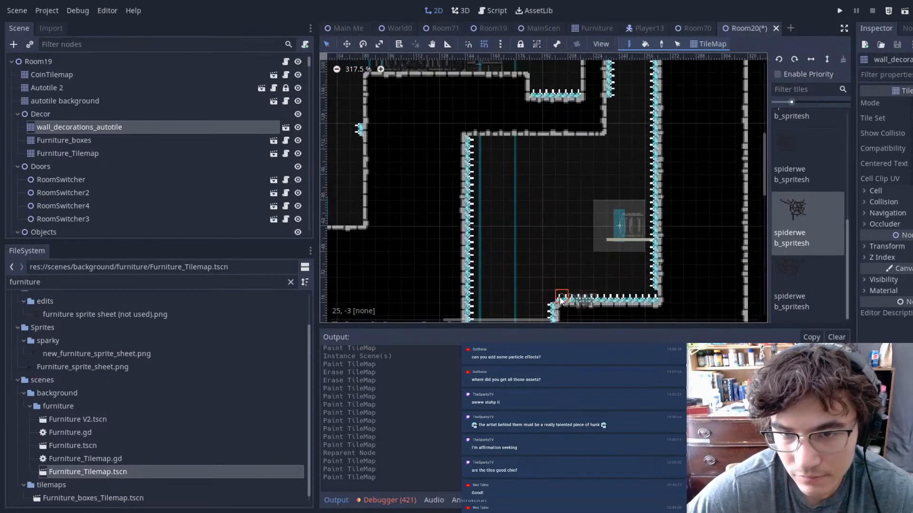
pyautogui.moveTo(568, 179); pyautogui.dragTo(566, 250, button='middle')
pyautogui.scroll(5, 521, 203)
pyautogui.moveTo(521, 203); pyautogui.dragTo(623, 322, button='middle')
pyautogui.moveTo(569, 62); pyautogui.dragTo(542, 143, button='middle')
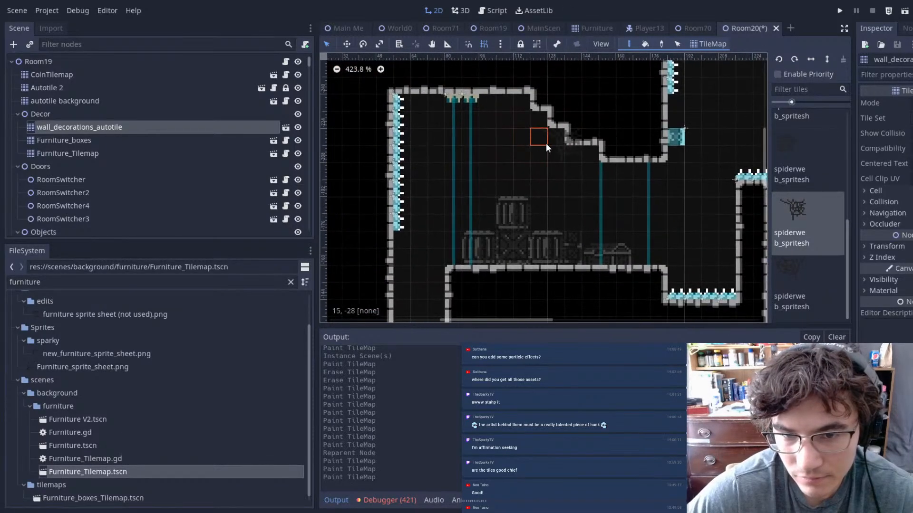
pyautogui.scroll(4, 578, 168)
pyautogui.click(560, 165)
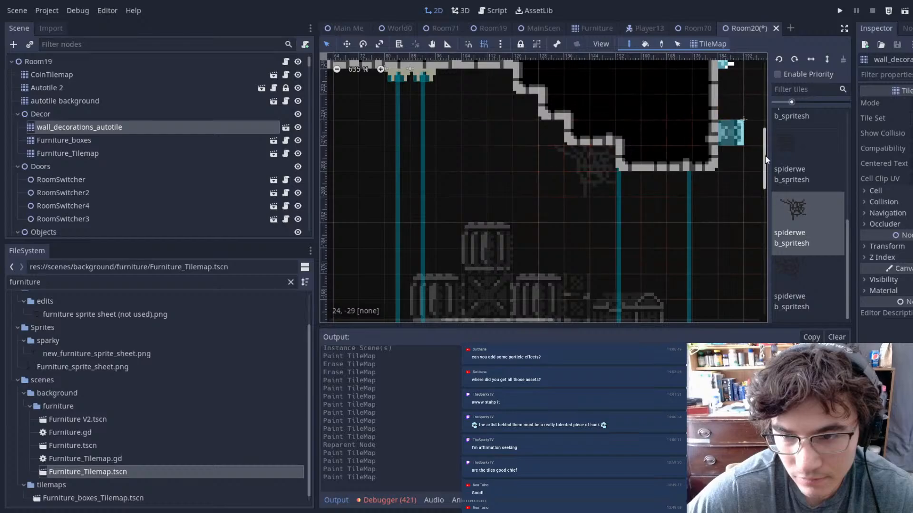
# - Switch to the Autotile 2 tilemap, fill in the ceiling step beside the spiderweb with a wall tile, and save
pyautogui.click(73, 102)
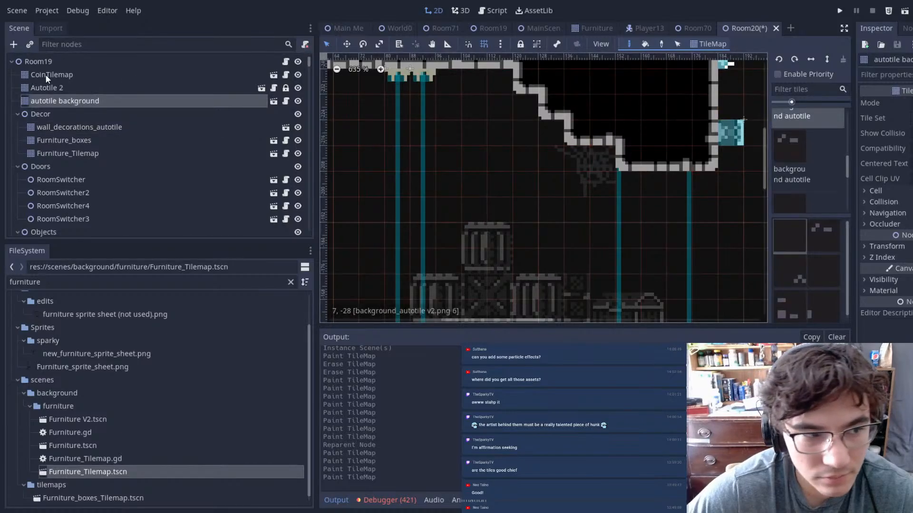
pyautogui.click(47, 87)
pyautogui.click(732, 128)
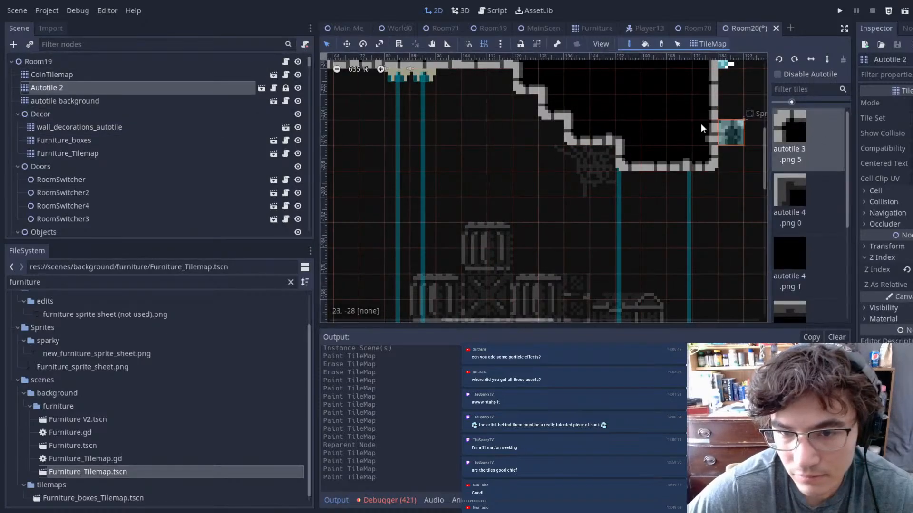
pyautogui.scroll(-2, 709, 99)
pyautogui.hotkey('ctrl', 's')
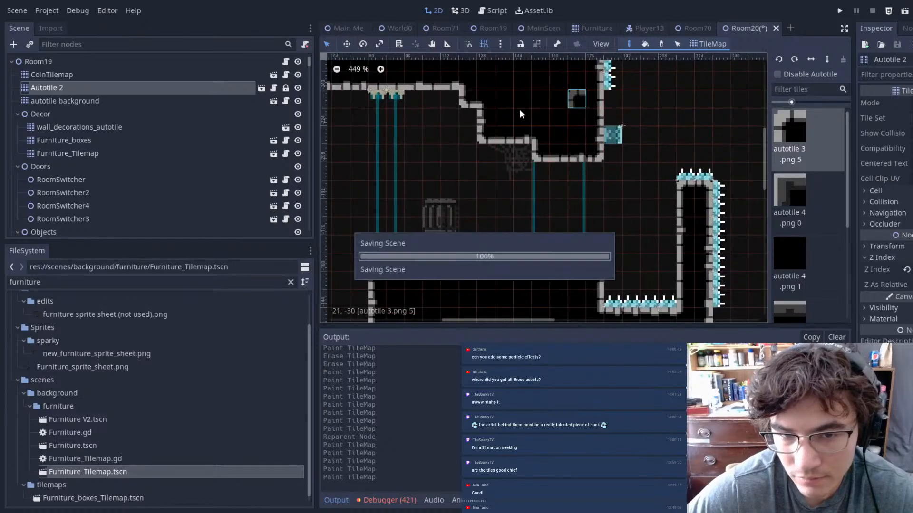
# - Duplicate the lowest spike on the tall shaft's left wall, move the copy directly below it, and save the scene
pyautogui.scroll(-7, 703, 175)
pyautogui.moveTo(736, 156); pyautogui.dragTo(508, 198, button='middle')
pyautogui.scroll(-5, 613, 154)
pyautogui.scroll(2, 507, 197)
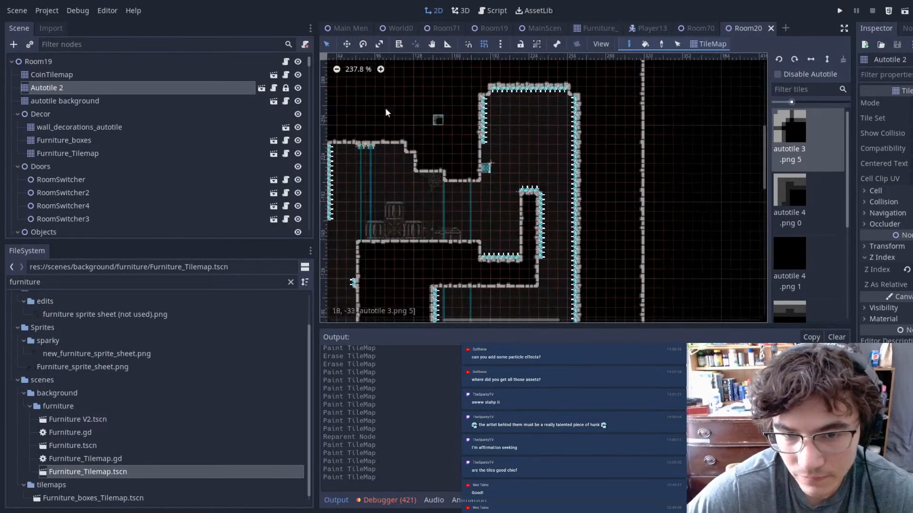
pyautogui.click(63, 65)
pyautogui.scroll(1, 463, 189)
pyautogui.moveTo(492, 178); pyautogui.dragTo(425, 131)
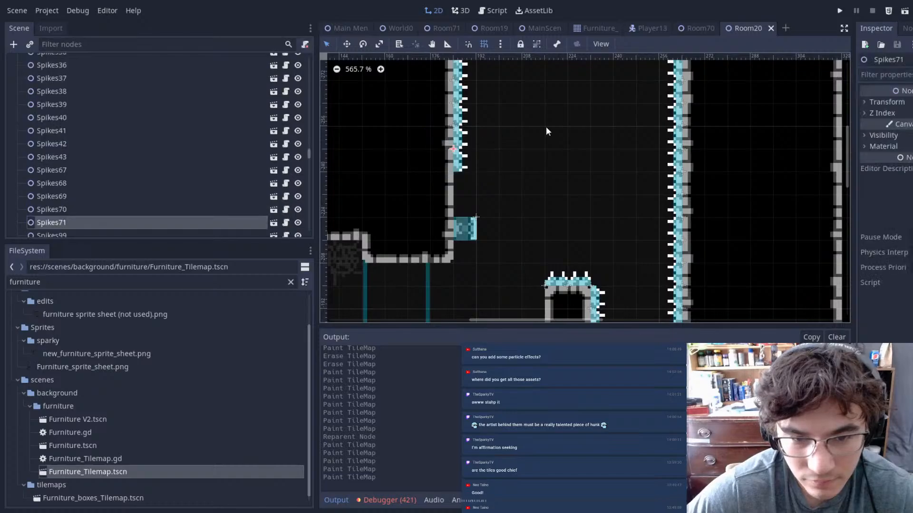
pyautogui.hotkey('ctrl', 'd')
pyautogui.press('w')
pyautogui.moveTo(516, 120); pyautogui.dragTo(513, 150)
pyautogui.click(558, 149)
pyautogui.hotkey('ctrl', 's')
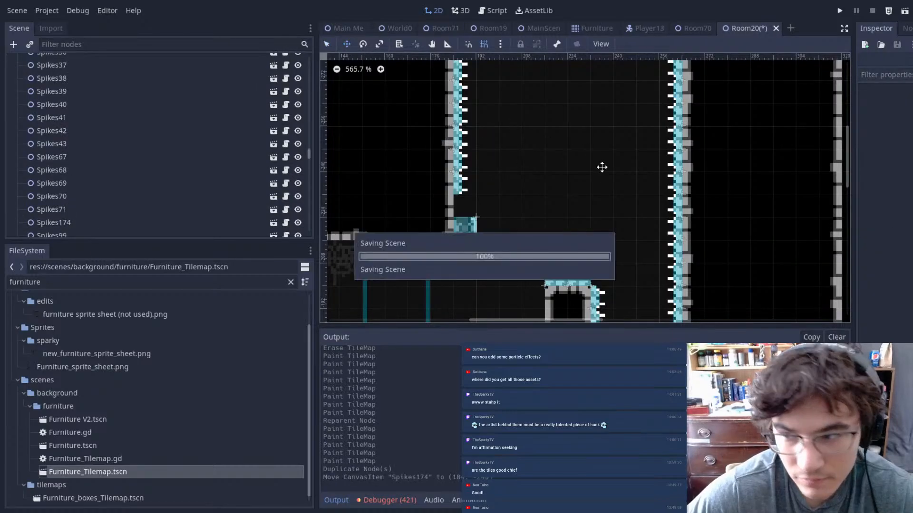
# - Save the scene, duplicate the topmost spike on the lower room's left wall, and move the copy up toward the ceiling
pyautogui.scroll(-1, 573, 192)
pyautogui.scroll(-2, 600, 183)
pyautogui.moveTo(618, 187); pyautogui.dragTo(619, 64, button='middle')
pyautogui.moveTo(566, 299); pyautogui.dragTo(576, 165, button='middle')
pyautogui.moveTo(692, 196); pyautogui.dragTo(672, 120, button='middle')
pyautogui.scroll(-6, 672, 120)
pyautogui.moveTo(569, 174); pyautogui.dragTo(678, 120, button='middle')
pyautogui.hotkey('ctrl', 's')
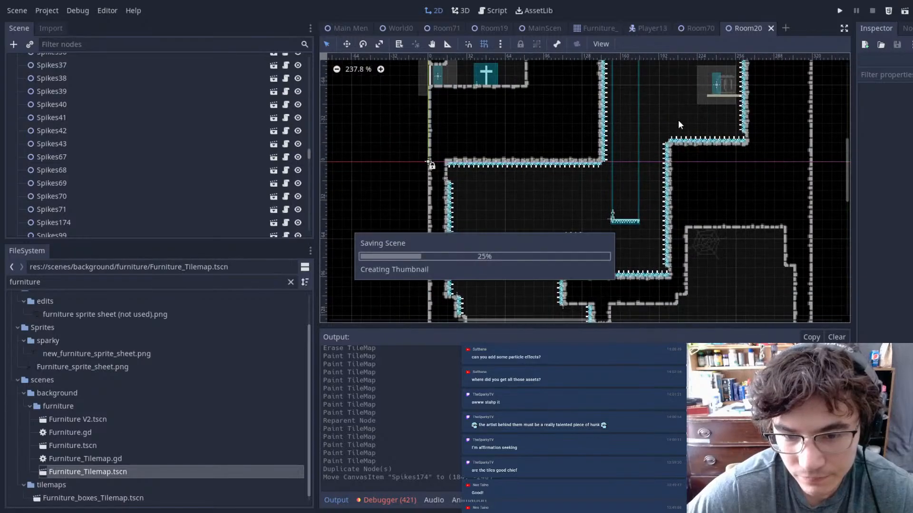
pyautogui.scroll(7, 454, 179)
pyautogui.scroll(8, 445, 181)
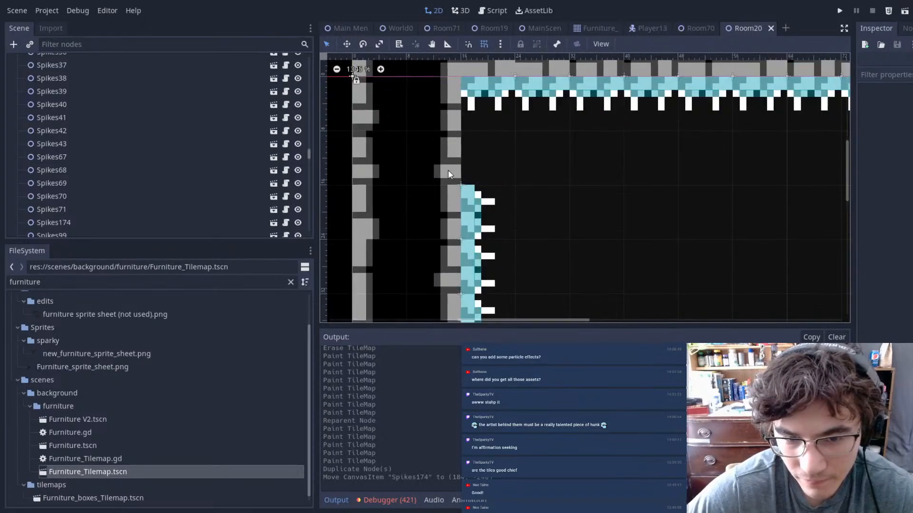
pyautogui.click(518, 207)
pyautogui.hotkey('ctrl', 'd')
pyautogui.keyDown('alt'); pyautogui.moveTo(536, 198); pyautogui.dragTo(535, 161); pyautogui.keyUp('alt')
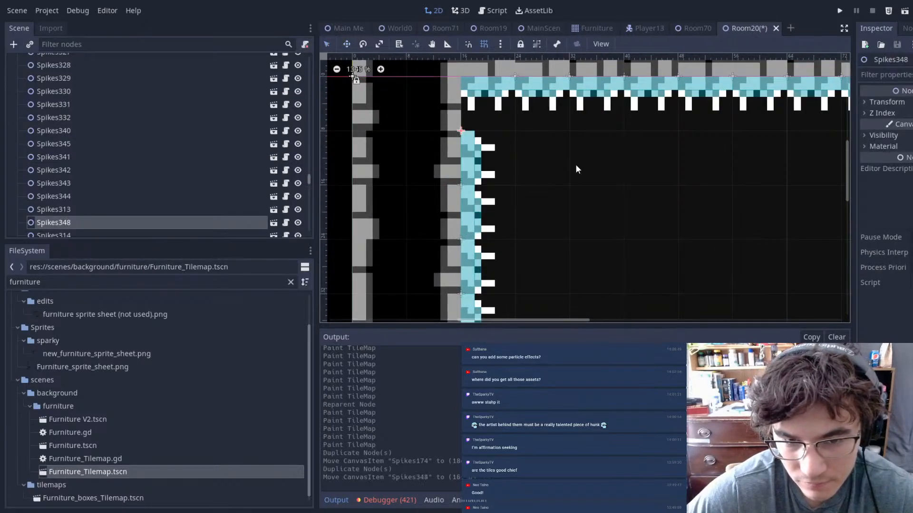
# - Deselect the copied spike, check the walls around the lower room and shaft, and save Room20
pyautogui.click(573, 164)
pyautogui.scroll(-14, 639, 162)
pyautogui.moveTo(827, 164); pyautogui.dragTo(666, 188, button='middle')
pyautogui.scroll(-9, 564, 184)
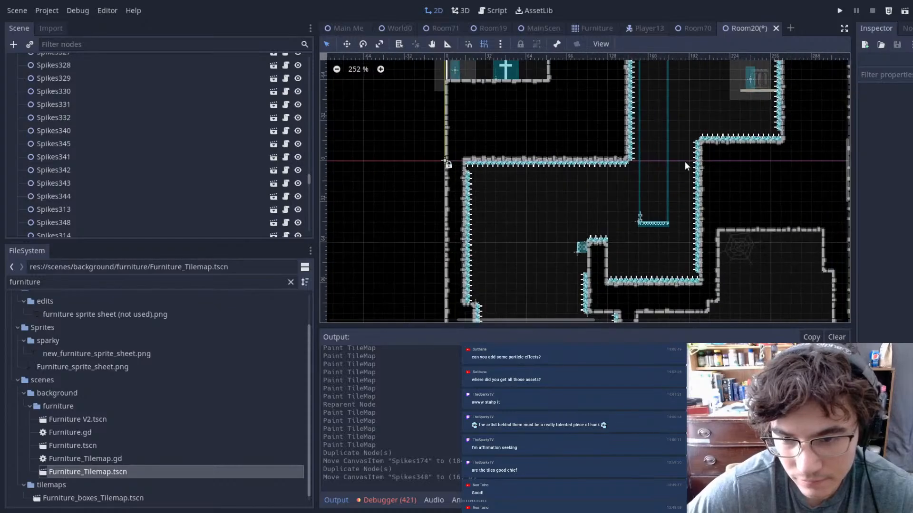
pyautogui.moveTo(683, 122); pyautogui.dragTo(562, 200, button='middle')
pyautogui.keyDown('ctrl'); pyautogui.scroll(6, 447, 226); pyautogui.keyUp('ctrl')
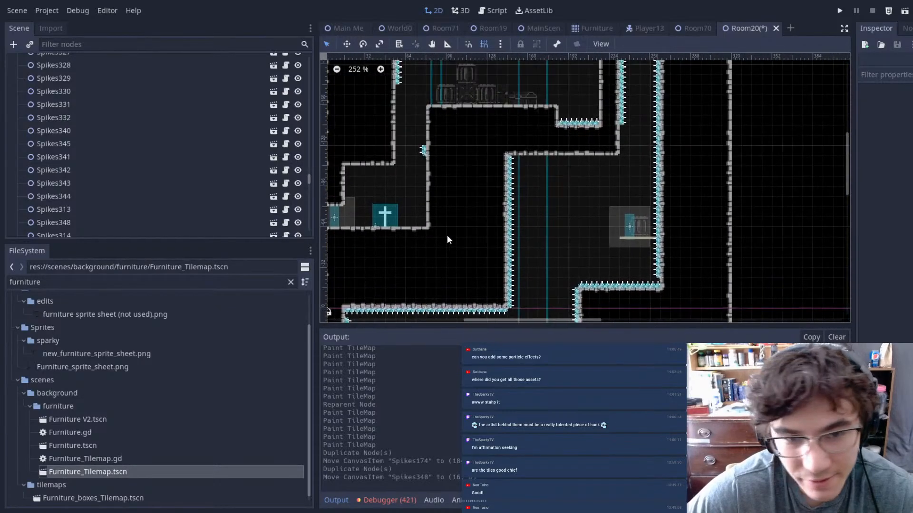
pyautogui.hotkey('ctrl', 's')
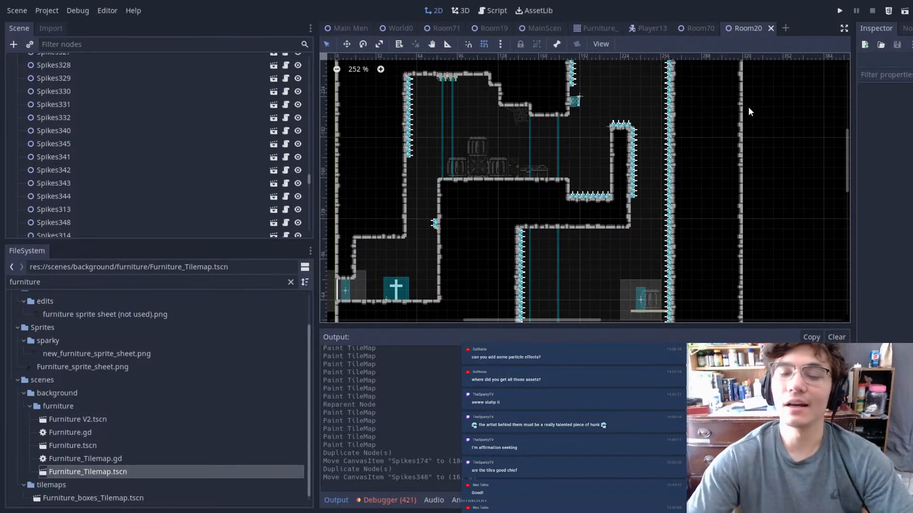
# - Look over the whole Room20 layout for remaining gaps in walls and spikes, and save the scene
pyautogui.scroll(-4, 664, 152)
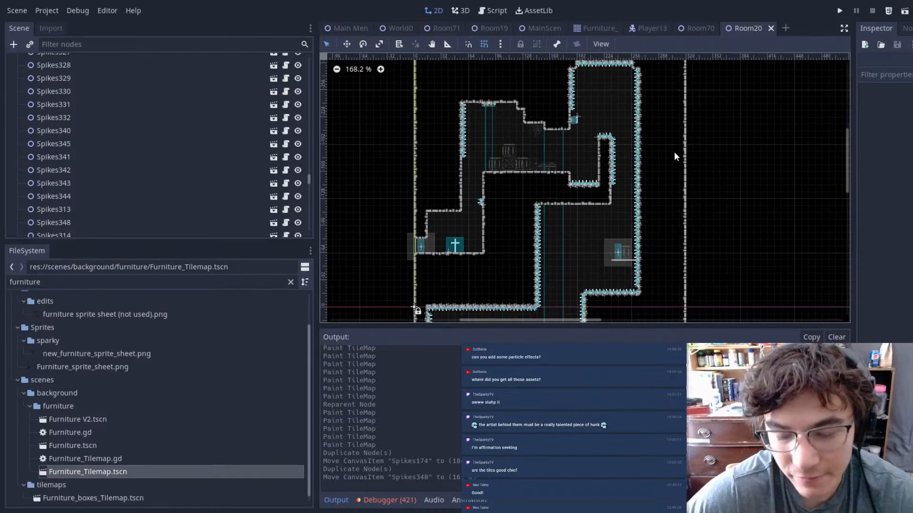
pyautogui.scroll(12, 640, 152)
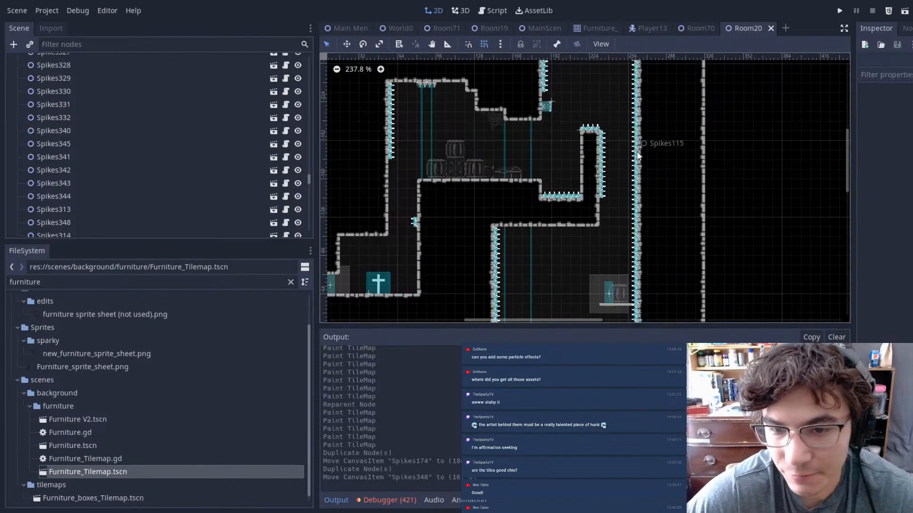
pyautogui.scroll(-7, 546, 164)
pyautogui.moveTo(604, 135); pyautogui.dragTo(712, 82, button='middle')
pyautogui.hotkey('ctrl', 's')
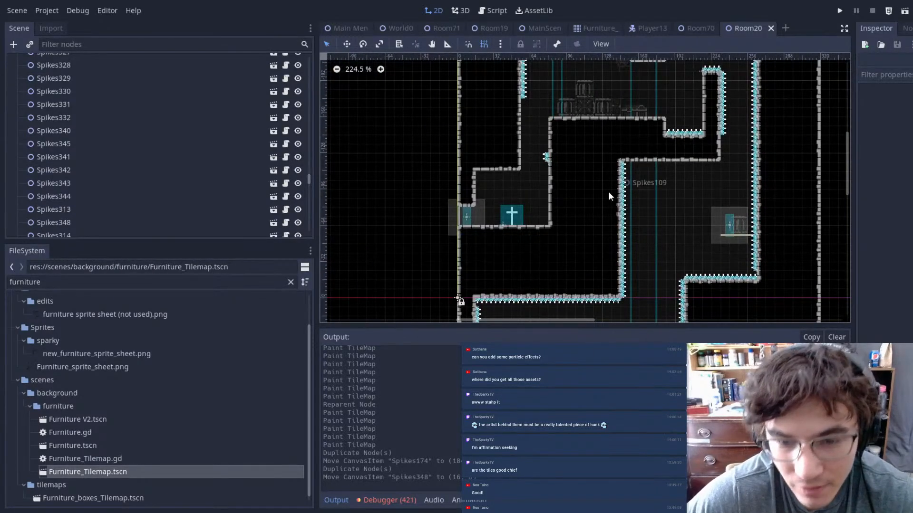
pyautogui.moveTo(624, 196); pyautogui.dragTo(528, 198, button='middle')
# - Open the World0 scene and select its Player node
pyautogui.click(406, 26)
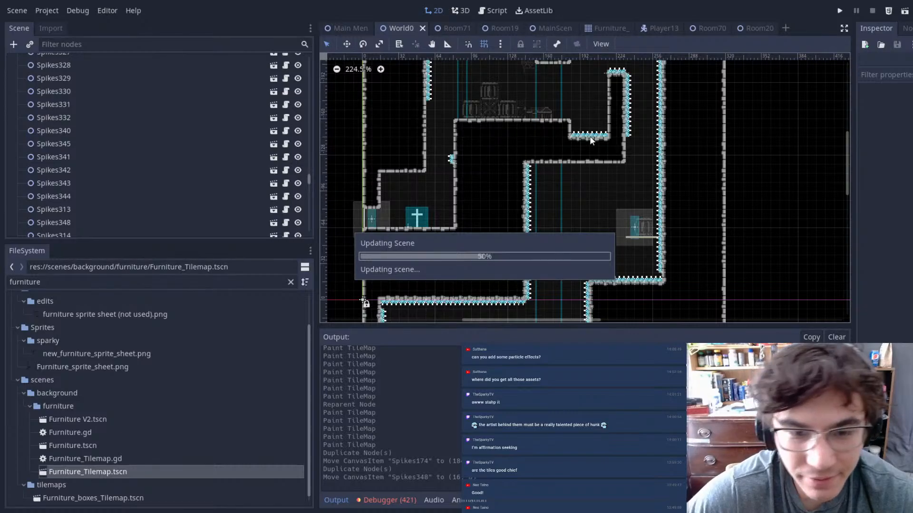
pyautogui.moveTo(478, 194); pyautogui.dragTo(578, 135, button='middle')
pyautogui.scroll(-7, 418, 217)
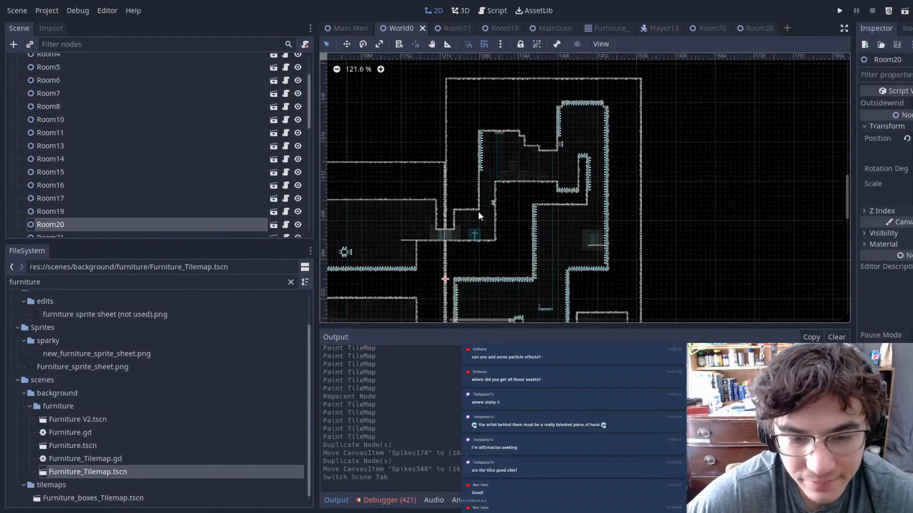
pyautogui.moveTo(456, 216); pyautogui.dragTo(561, 193, button='middle')
pyautogui.click(400, 142)
pyautogui.scroll(-10, 155, 130)
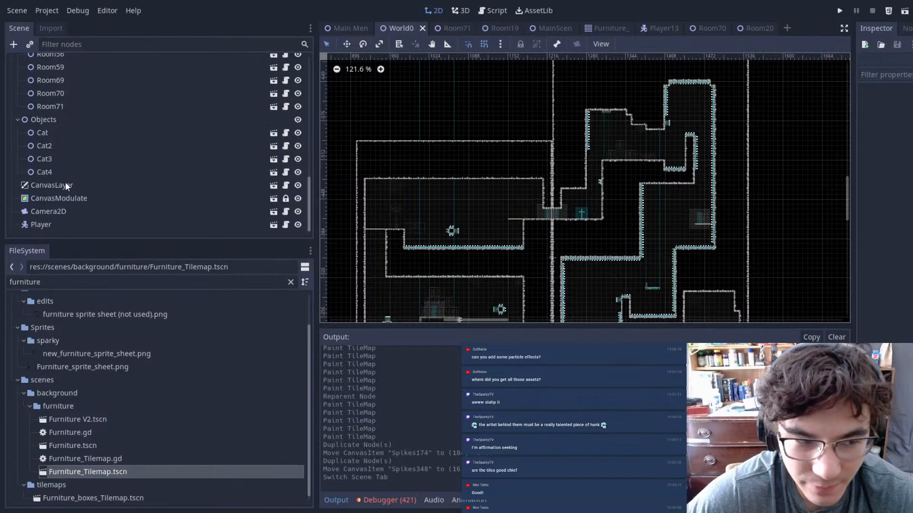
pyautogui.click(44, 221)
# - Move the Player across the world map into the room just left of Room20's entrance
pyautogui.moveTo(505, 111); pyautogui.dragTo(520, 110, button='middle')
pyautogui.moveTo(535, 178); pyautogui.dragTo(592, 97, button='middle')
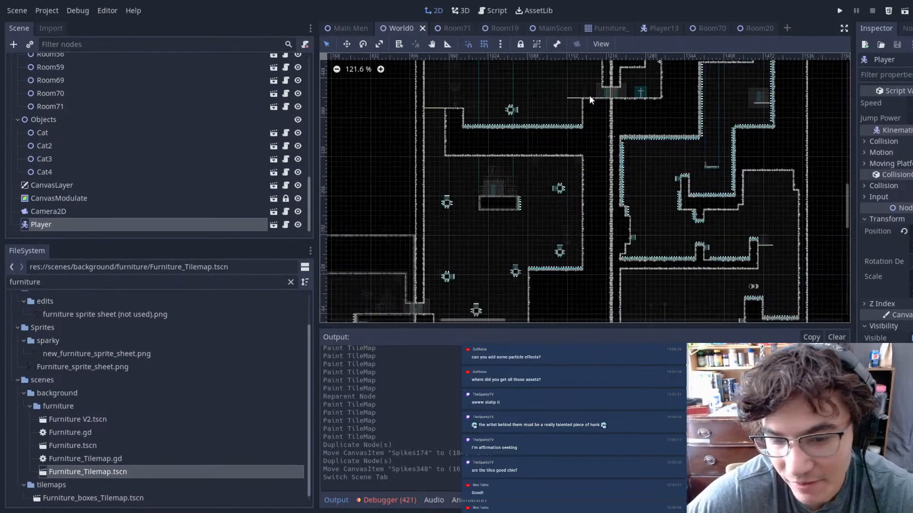
pyautogui.moveTo(529, 251); pyautogui.dragTo(608, 121, button='middle')
pyautogui.moveTo(635, 158); pyautogui.dragTo(770, 150, button='middle')
pyautogui.press('w')
pyautogui.moveTo(454, 222); pyautogui.dragTo(743, 124)
pyautogui.moveTo(741, 121); pyautogui.dragTo(623, 247, button='middle')
pyautogui.moveTo(698, 143); pyautogui.dragTo(636, 235, button='middle')
pyautogui.moveTo(637, 235); pyautogui.dragTo(722, 77)
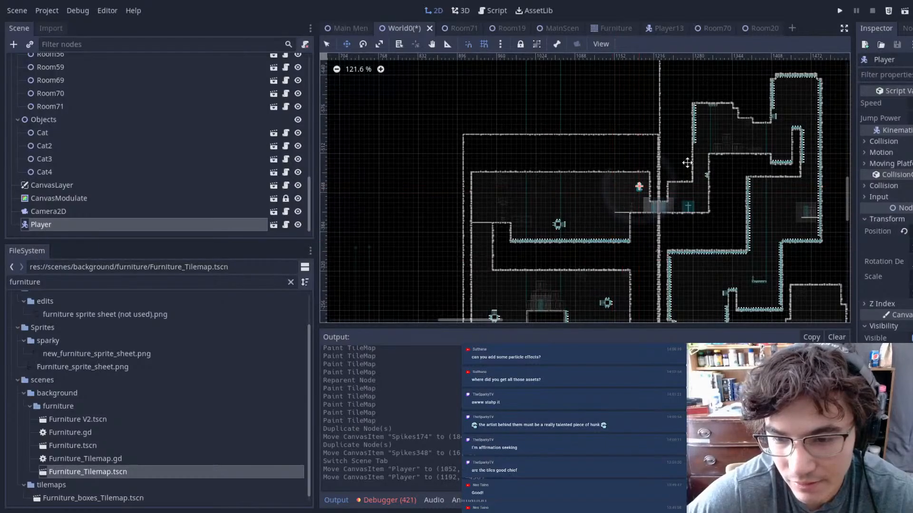
# - Place the Player in Room20's entrance doorway beside the cross, deselect it, and save World0
pyautogui.scroll(12, 662, 164)
pyautogui.moveTo(620, 165); pyautogui.dragTo(672, 195)
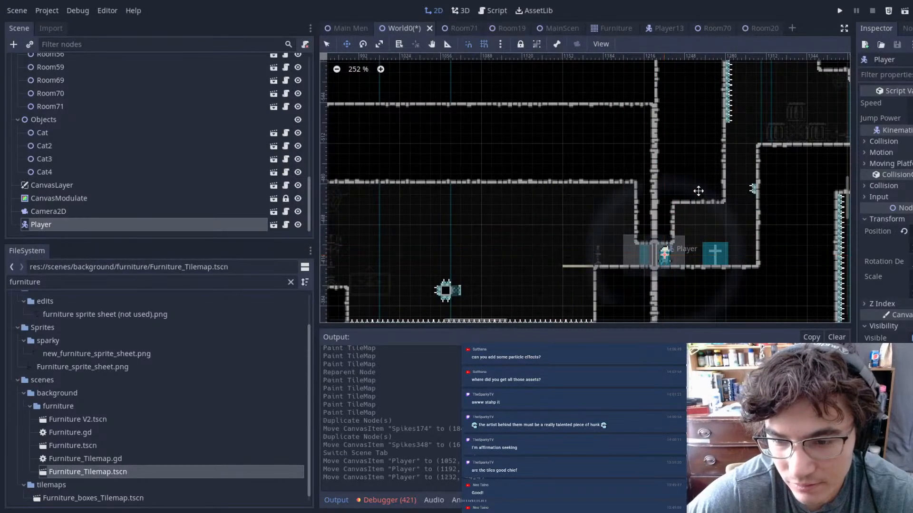
pyautogui.scroll(7, 618, 212)
pyautogui.scroll(-3, 511, 191)
pyautogui.moveTo(459, 120); pyautogui.dragTo(421, 236, button='middle')
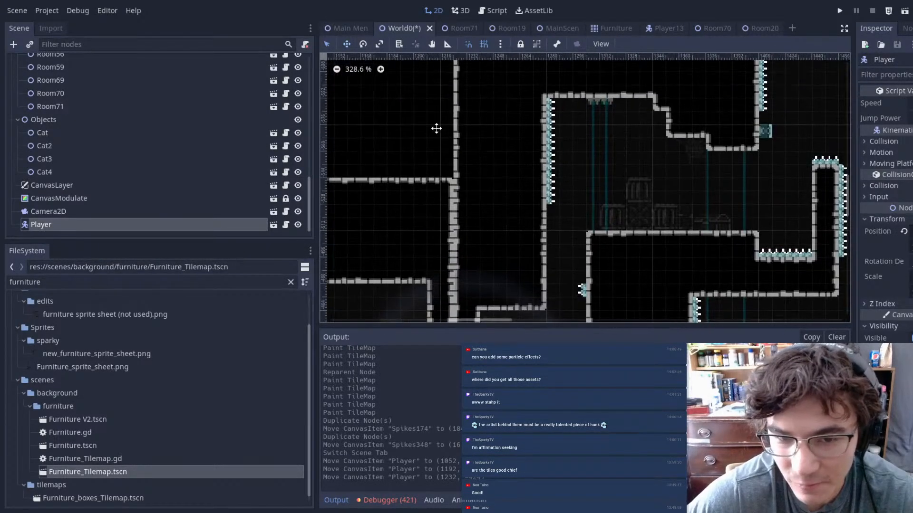
pyautogui.press('q')
pyautogui.click(436, 128)
pyautogui.hotkey('ctrl', 's')
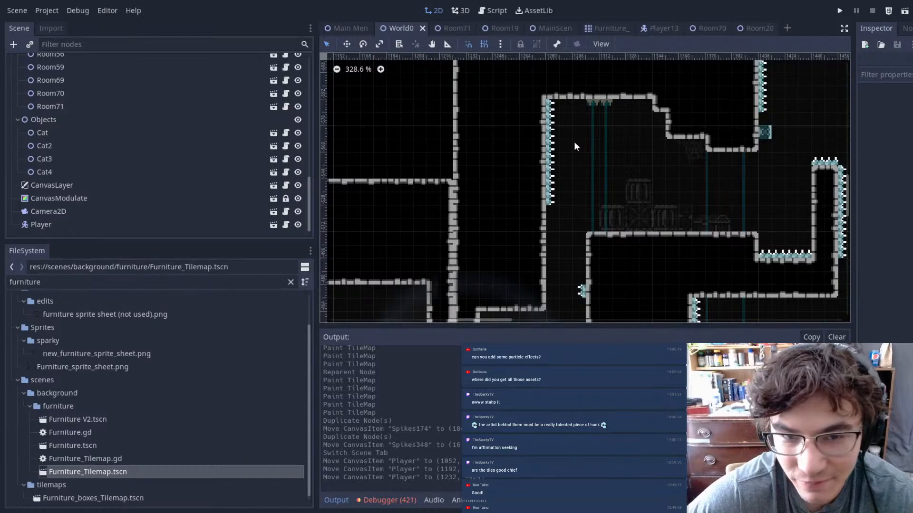
# - Check the Player's placement at Room20's entrance and the surrounding room, and save World0
pyautogui.scroll(-2, 574, 141)
pyautogui.moveTo(572, 188); pyautogui.dragTo(497, 171, button='middle')
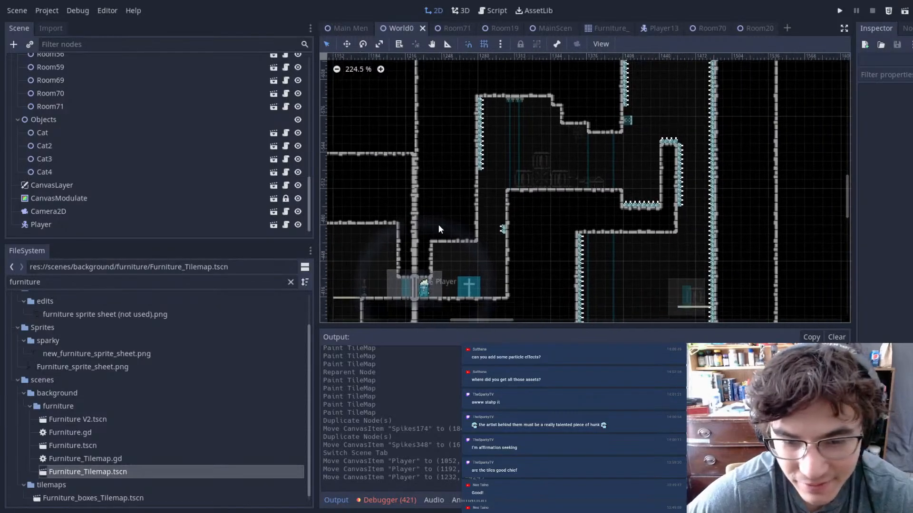
pyautogui.click(452, 290)
pyautogui.moveTo(458, 289); pyautogui.dragTo(491, 243)
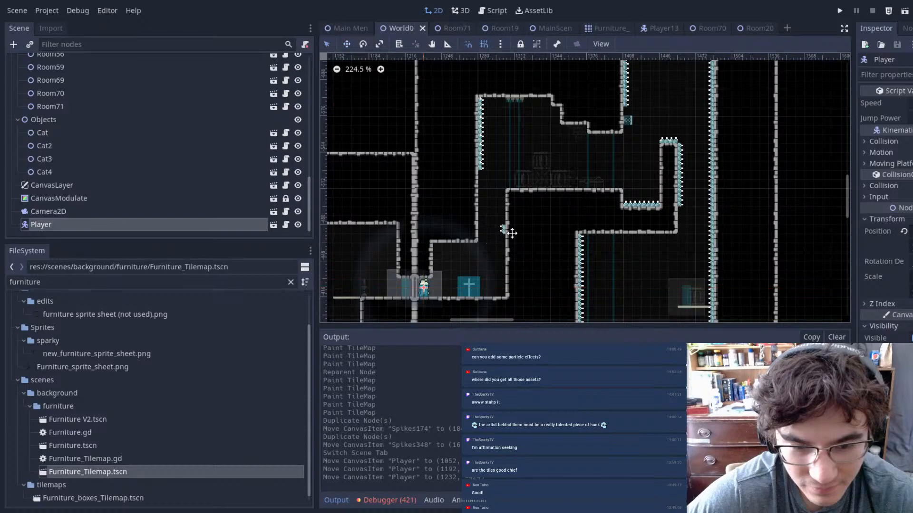
pyautogui.moveTo(601, 242); pyautogui.dragTo(601, 243, button='middle')
pyautogui.click(791, 152)
pyautogui.scroll(-6, 400, 216)
pyautogui.moveTo(531, 208); pyautogui.dragTo(402, 171, button='middle')
pyautogui.press('w')
pyautogui.hotkey('ctrl', 's')
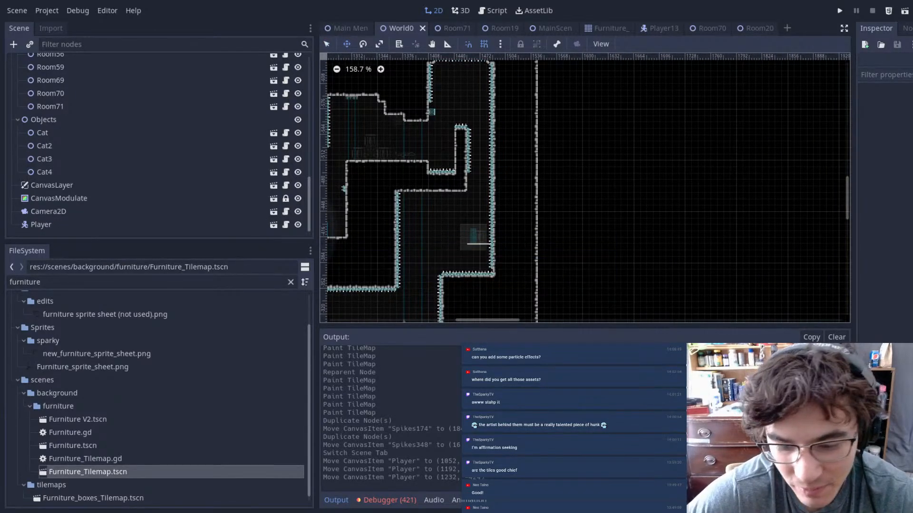
# - Switch to MainScene, save it, and run the game
pyautogui.scroll(-7, 626, 196)
pyautogui.moveTo(693, 179); pyautogui.dragTo(624, 182, button='middle')
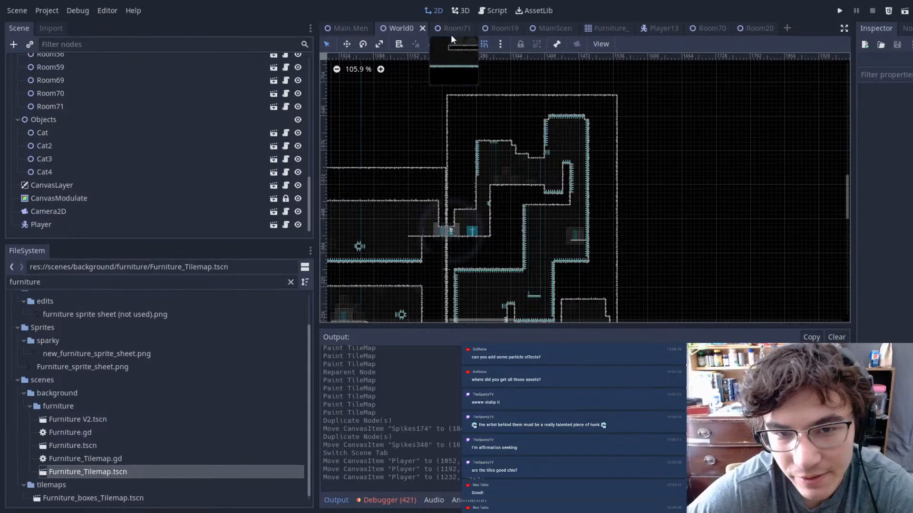
pyautogui.scroll(-4, 626, 127)
pyautogui.scroll(5, 519, 173)
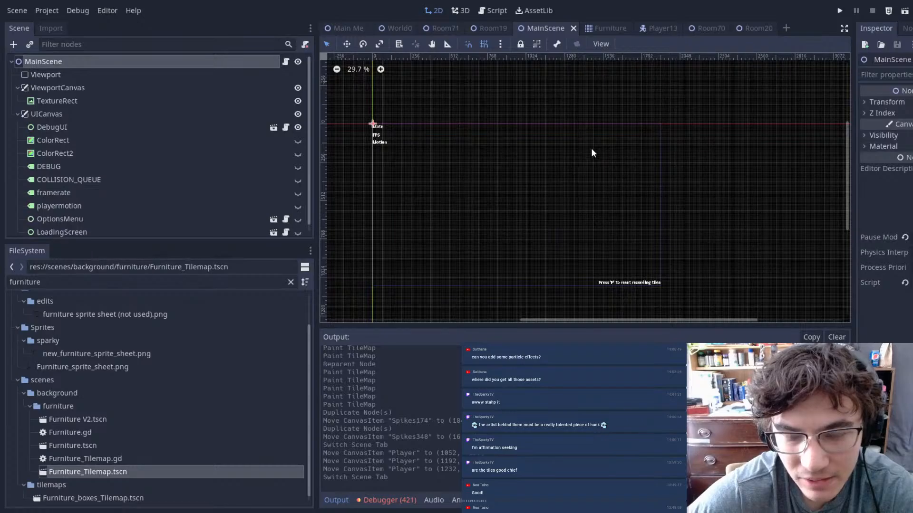
pyautogui.hotkey('ctrl', 's')
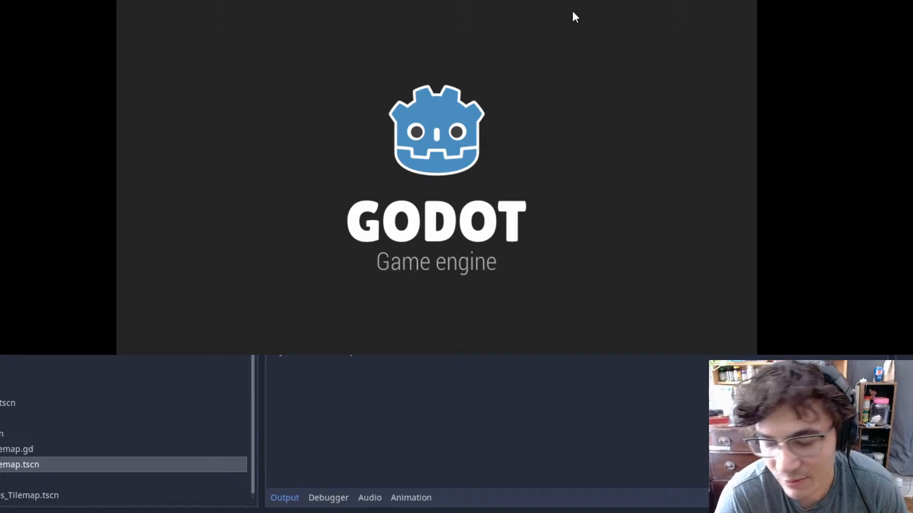
# - Playtest Room20 from the entrance, climbing past the barrels and spiderweb into the tall spiked shaft
pyautogui.press('Right')
pyautogui.press('space')
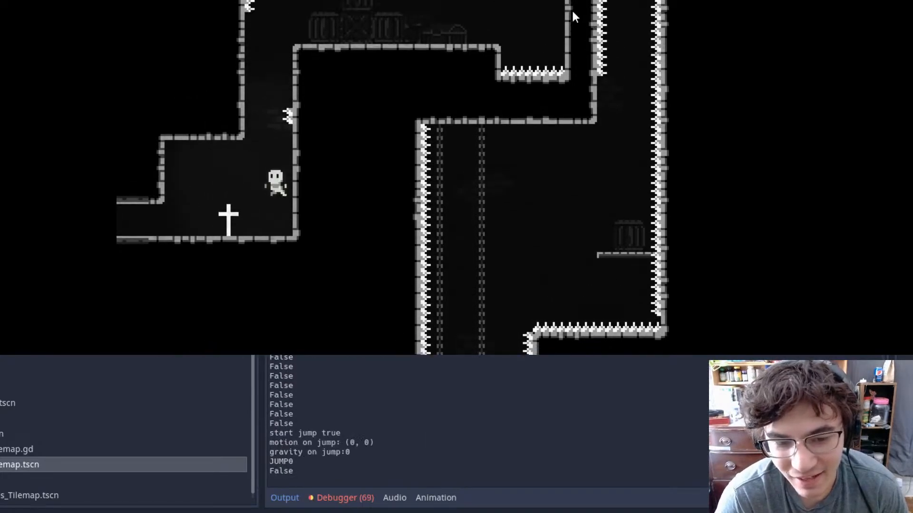
pyautogui.press('Left')
pyautogui.press('space')
pyautogui.press('Right')
pyautogui.press('space')
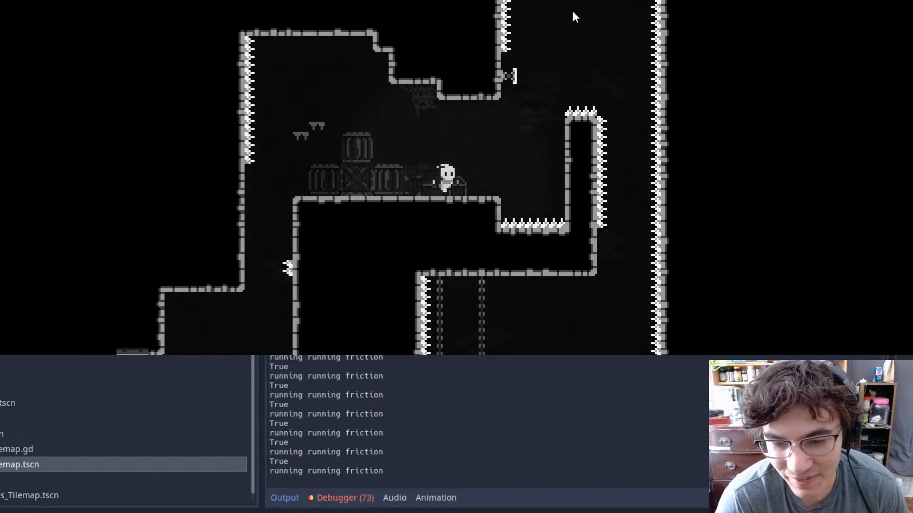
pyautogui.press('space')
pyautogui.press('space')
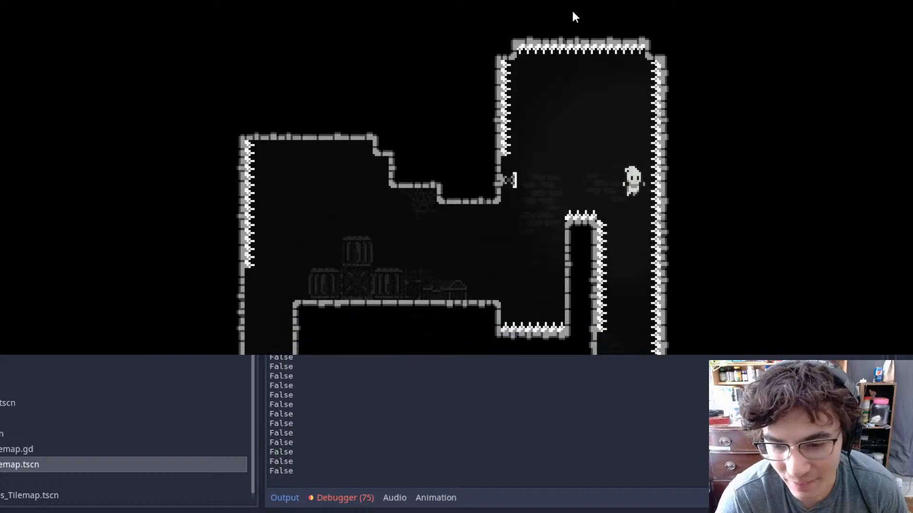
# - Playtest the descent past the hanging chains, through the lower-left chamber and across to the right-hand shaft
pyautogui.press('Left')
pyautogui.press('shift')
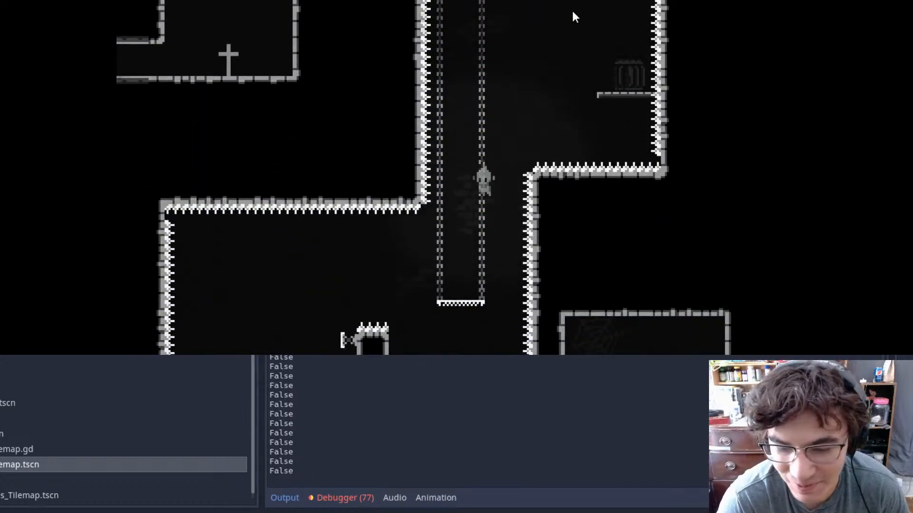
pyautogui.press('Left')
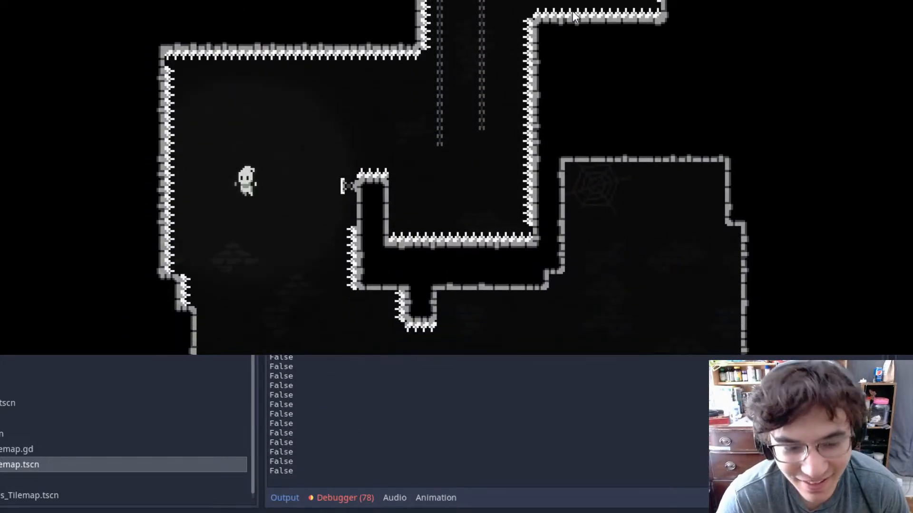
pyautogui.press('Right')
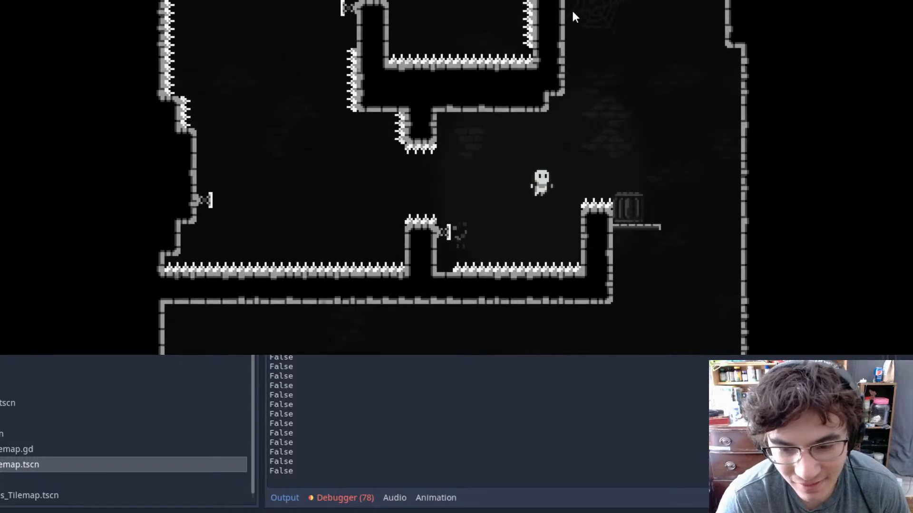
pyautogui.press('Right')
pyautogui.press('space')
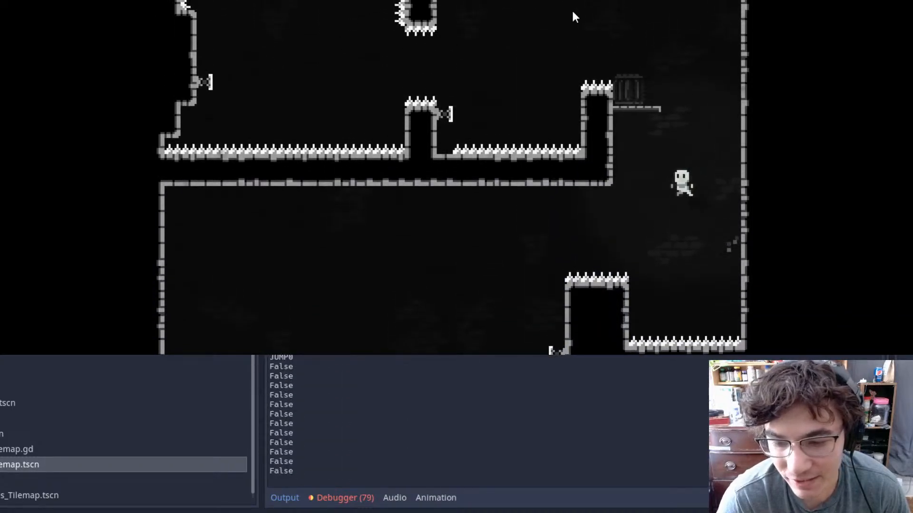
# - Playtest the middle section, going left to the bouncer and back across the spike pits to the right-hand box chamber
pyautogui.press('Left')
pyautogui.press('Left')
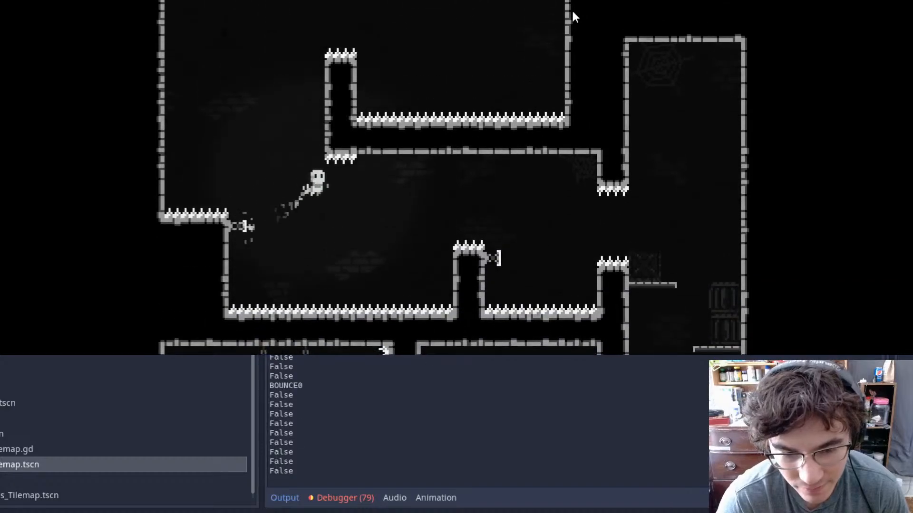
pyautogui.press('Right')
pyautogui.press('space')
pyautogui.press('space')
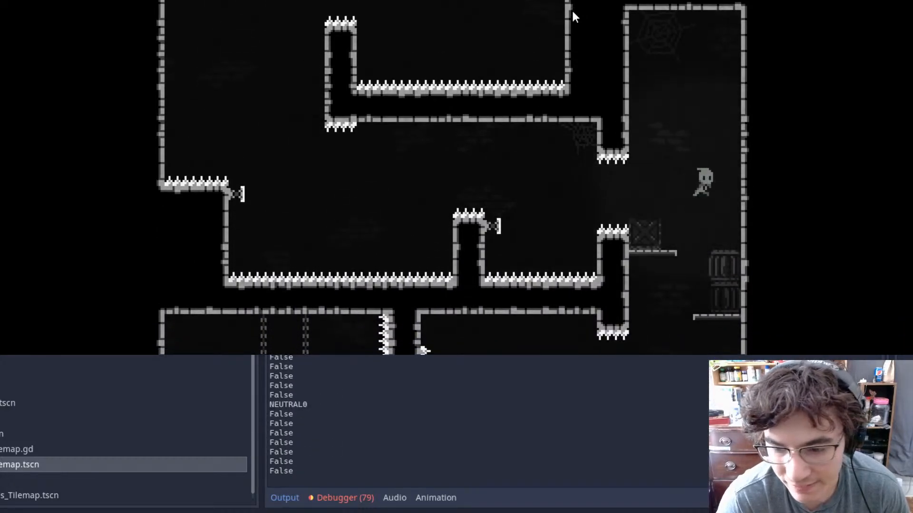
# - Playtest Room20's bottom section past the chained platform and leave through the left exit
pyautogui.press('Left')
pyautogui.press('space')
pyautogui.press('shift')
pyautogui.press('Right')
pyautogui.press('Left')
pyautogui.press('space')
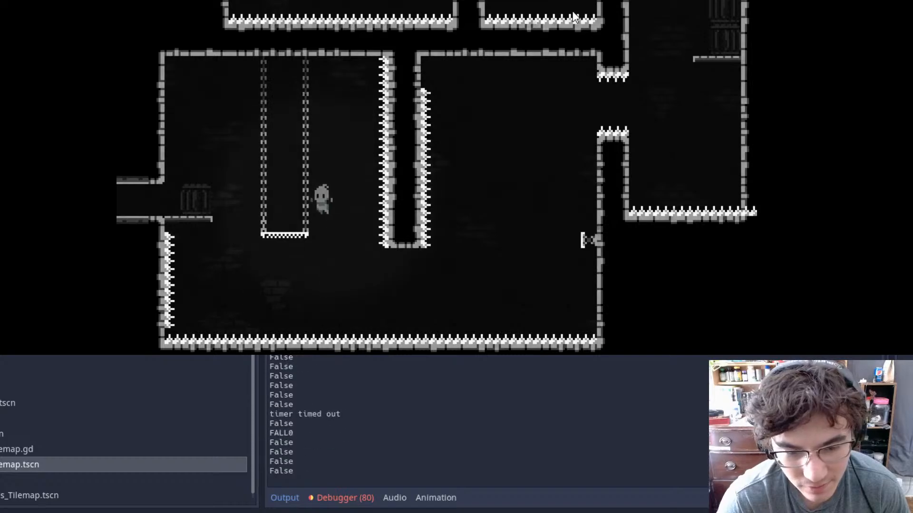
pyautogui.press('space')
pyautogui.press('space')
pyautogui.press('Left')
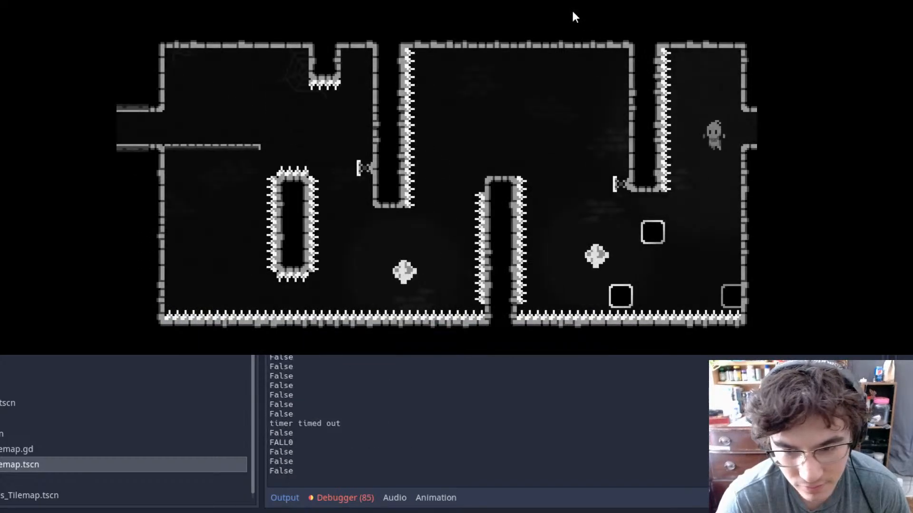
# - Playtest the room with the square outlines and floating diamonds, crossing its spike pits toward the left exit
pyautogui.press('Left')
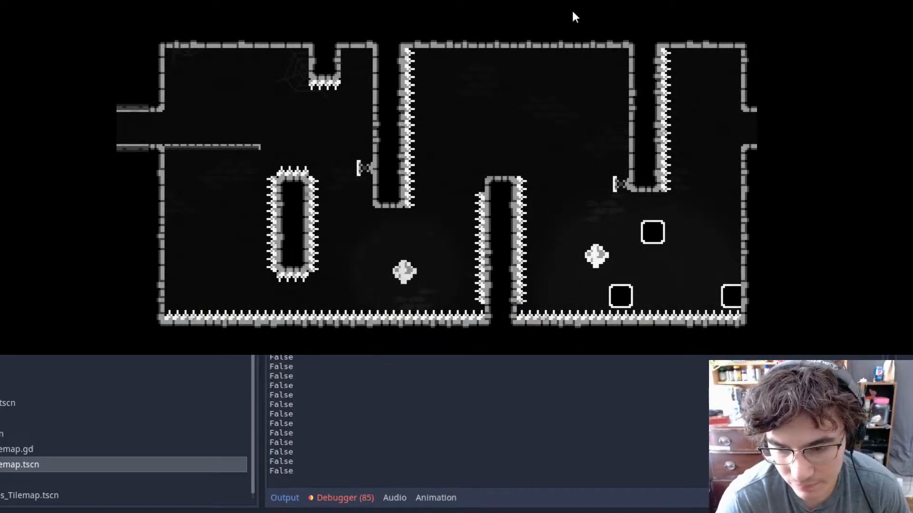
pyautogui.press('Left')
pyautogui.press('Left')
pyautogui.press('space')
pyautogui.press('shift')
pyautogui.press('shift')
pyautogui.press('Right')
pyautogui.press('Left')
pyautogui.press('space')
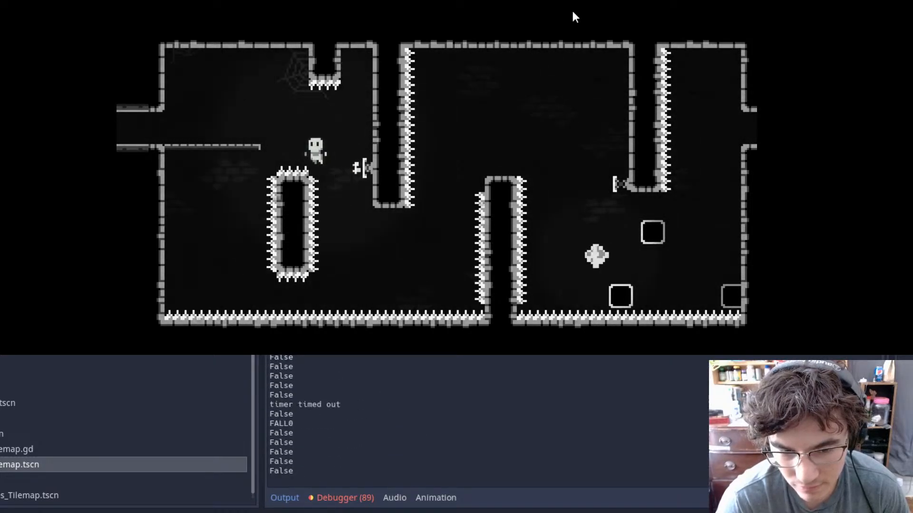
# - Leave the outlined-square room through its left exit and descend the clock room's spiked shaft to the chained platform
pyautogui.press('Left')
pyautogui.press('Left')
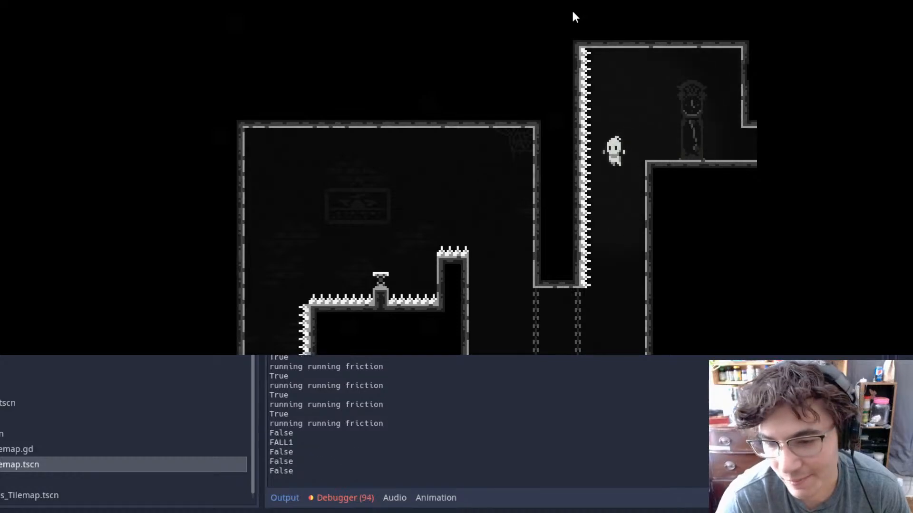
pyautogui.press('Left')
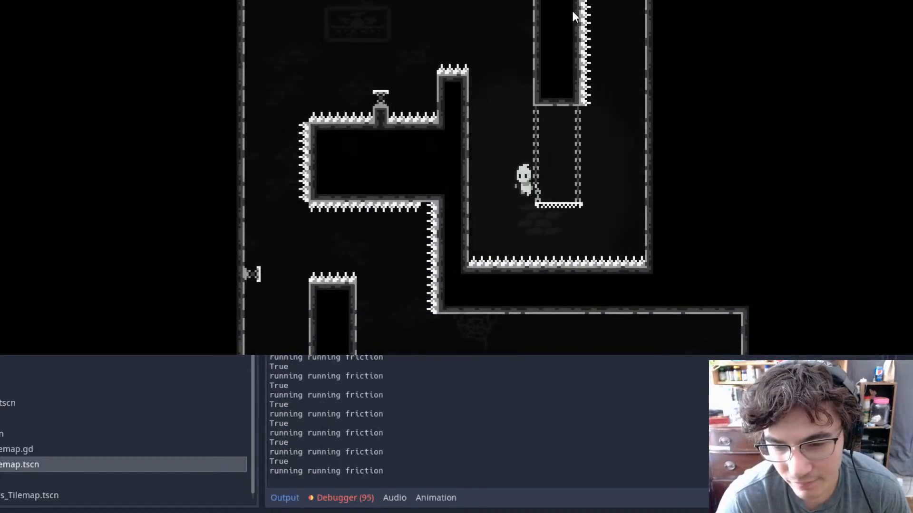
# - Playtest the clock room's upper chamber, crossing from the chained platform over the spiked ledge toward the left shaft
pyautogui.press('space')
pyautogui.press('space')
pyautogui.press('shift')
pyautogui.press('Right')
pyautogui.press('Left')
pyautogui.press('Right')
pyautogui.press('shift')
# - Playtest the clock room's lower section, passing the spiked block toward the right-hand ledge beneath the landscape painting
pyautogui.press('Left')
pyautogui.press('Right')
pyautogui.press('space')
pyautogui.press('Right')
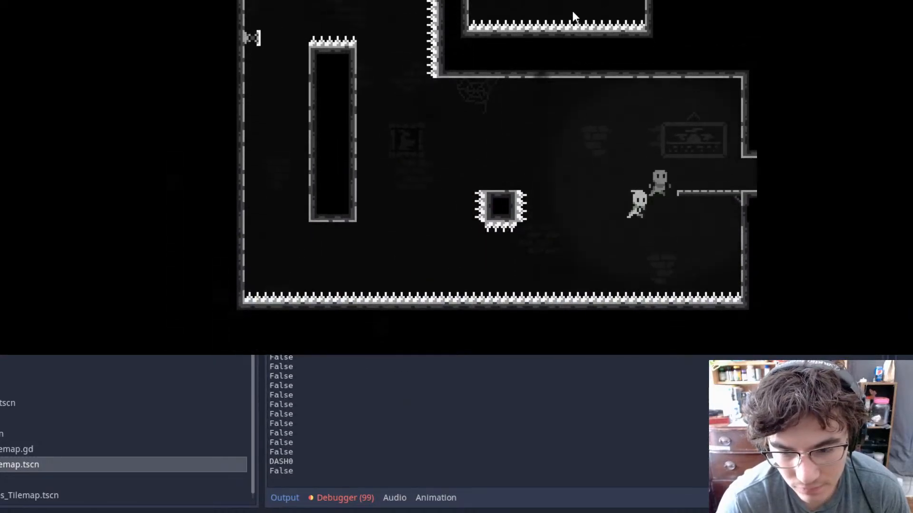
pyautogui.press('Right')
pyautogui.press('Left')
pyautogui.press('space')
pyautogui.press('Left')
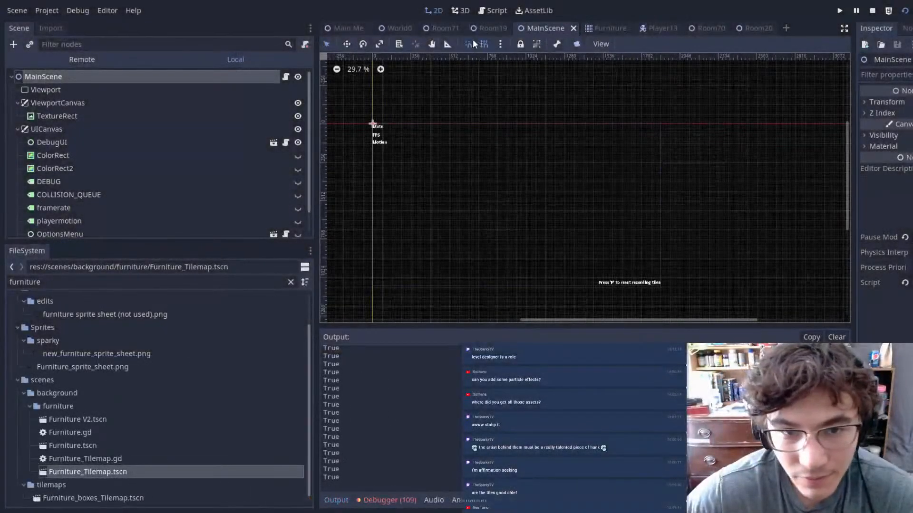
# - Open the World0 scene and examine the layout of the playtested rooms and their neighbours
pyautogui.click(396, 28)
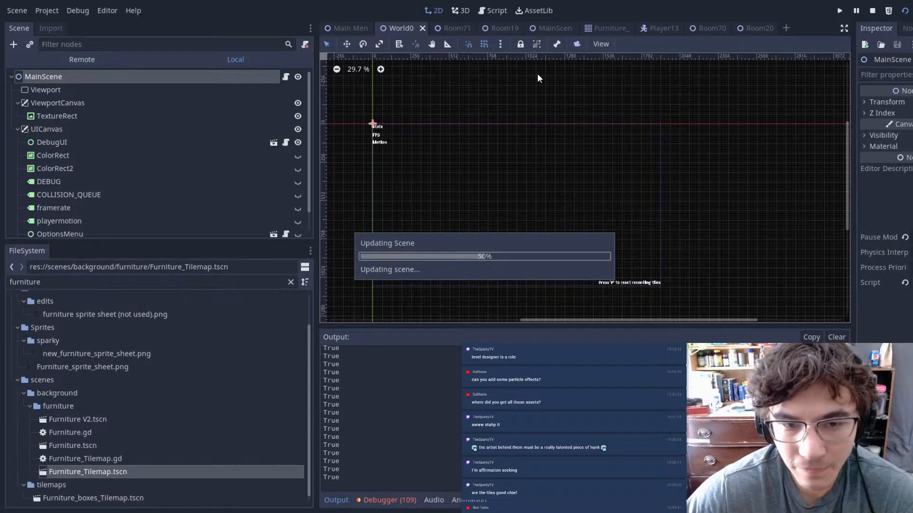
pyautogui.scroll(-6, 584, 183)
pyautogui.moveTo(589, 257); pyautogui.dragTo(584, 135, button='middle')
pyautogui.scroll(10, 591, 172)
pyautogui.scroll(1, 593, 175)
pyautogui.moveTo(631, 278); pyautogui.dragTo(620, 175, button='middle')
pyautogui.moveTo(575, 267); pyautogui.dragTo(648, 162, button='middle')
pyautogui.moveTo(636, 209); pyautogui.dragTo(646, 134, button='middle')
pyautogui.moveTo(503, 273); pyautogui.dragTo(592, 194, button='middle')
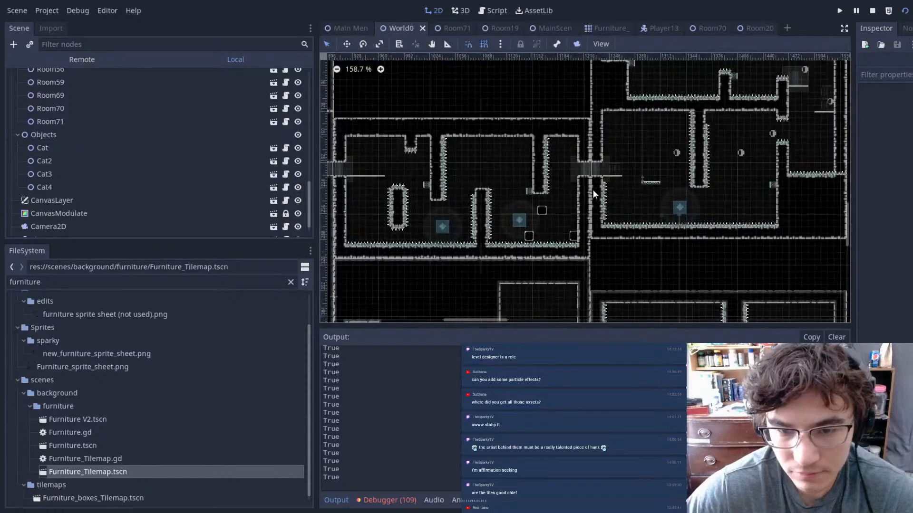
pyautogui.moveTo(360, 240); pyautogui.dragTo(703, 183, button='middle')
pyautogui.scroll(-1, 651, 194)
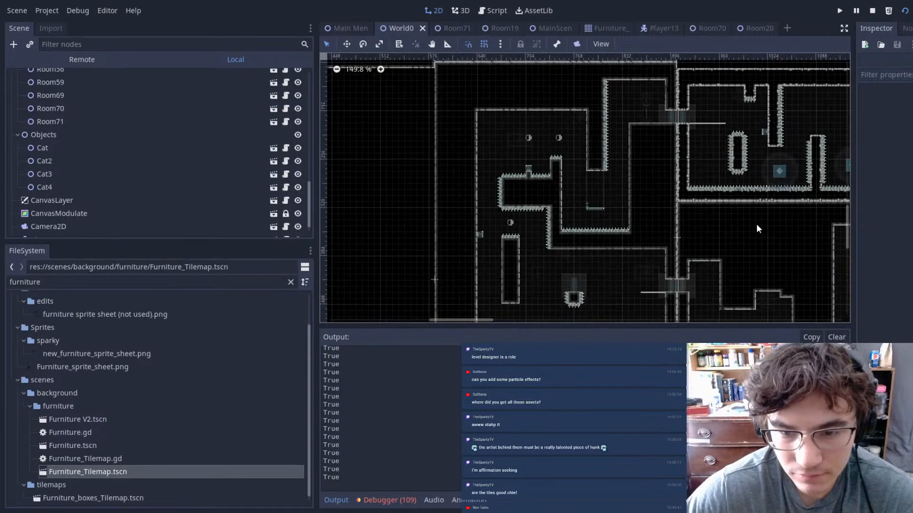
pyautogui.moveTo(781, 251); pyautogui.dragTo(681, 210, button='middle')
pyautogui.scroll(-4, 713, 136)
pyautogui.moveTo(709, 143); pyautogui.dragTo(651, 198, button='middle')
pyautogui.scroll(3, 624, 200)
pyautogui.scroll(-5, 681, 233)
pyautogui.moveTo(642, 228); pyautogui.dragTo(456, 162, button='middle')
pyautogui.scroll(5, 535, 237)
pyautogui.moveTo(481, 276); pyautogui.dragTo(520, 199, button='middle')
# - Locate the room with the square outlines and floating diamonds in World0 and open its Room21 scene
pyautogui.scroll(4, 520, 200)
pyautogui.moveTo(715, 194); pyautogui.dragTo(847, 251, button='middle')
pyautogui.moveTo(786, 237); pyautogui.dragTo(598, 197, button='middle')
pyautogui.scroll(7, 598, 199)
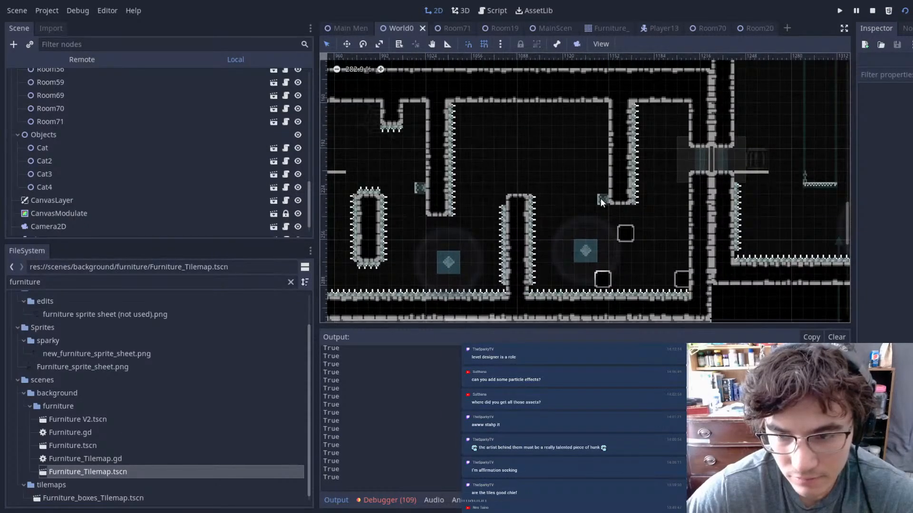
pyautogui.click(600, 197)
pyautogui.doubleClick(600, 198)
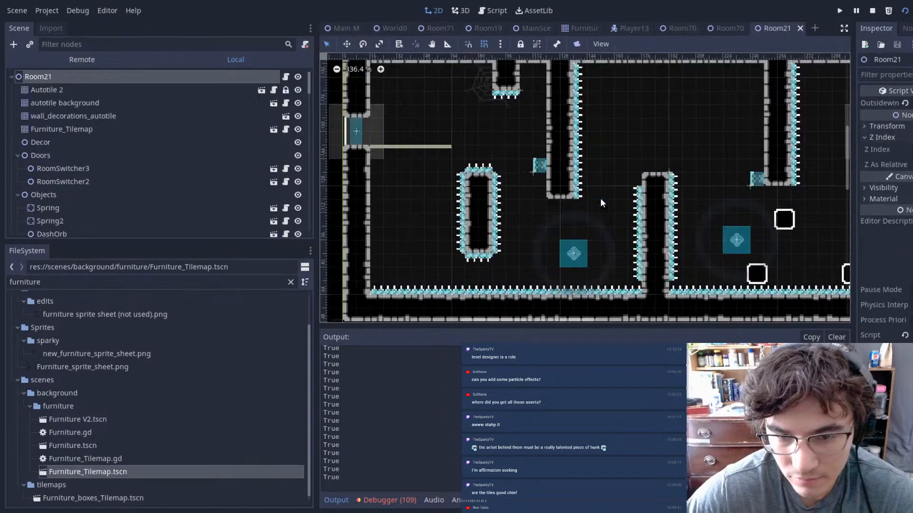
pyautogui.scroll(1, 567, 133)
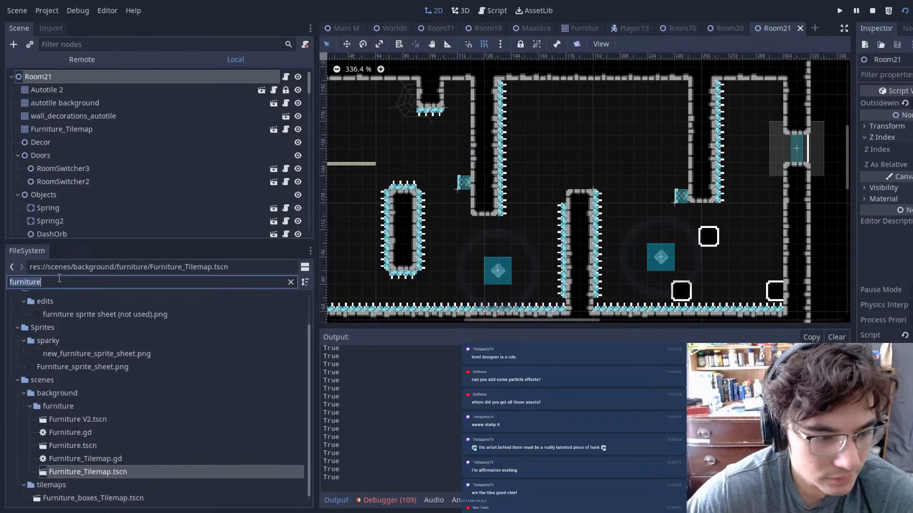
# - Search the project files for "boxe" and add Furniture_boxes_Tilemap.tscn as a child of Room21's Decor node
pyautogui.write('boxe')
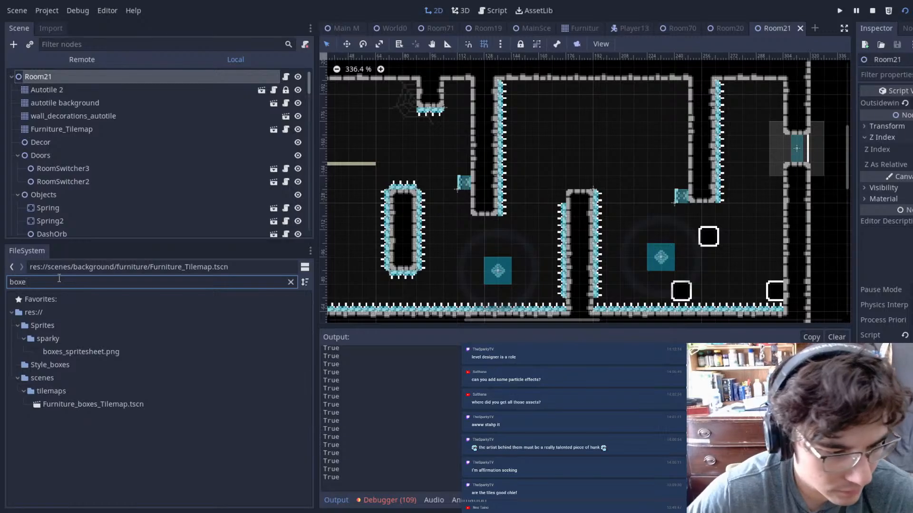
pyautogui.moveTo(88, 404); pyautogui.dragTo(42, 141)
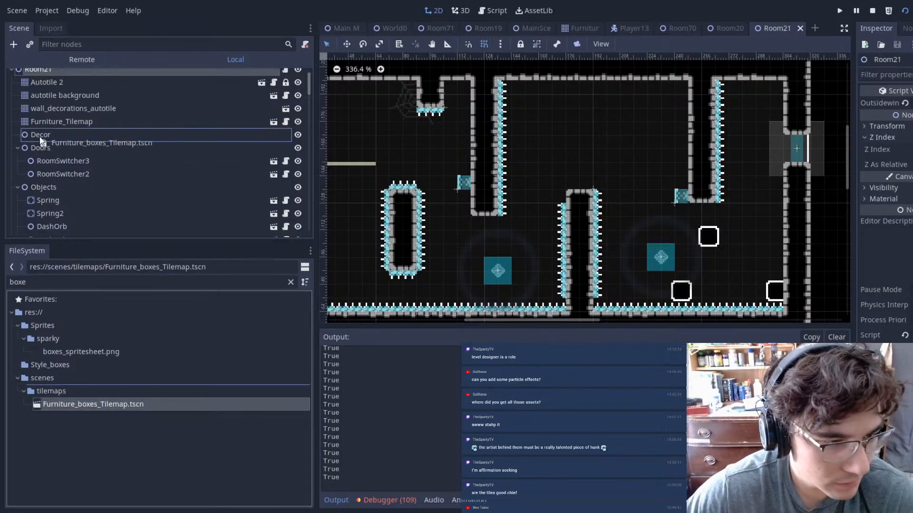
pyautogui.moveTo(163, 147); pyautogui.dragTo(79, 149)
# - Place a large crate with a diagonal brace on top of Room21's central spiked pillar
pyautogui.scroll(6, 575, 207)
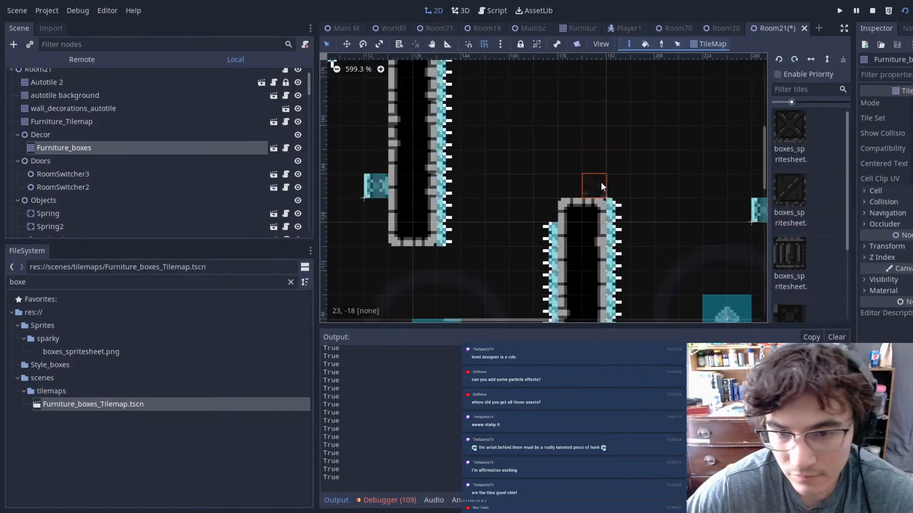
pyautogui.click(797, 207)
pyautogui.scroll(6, 628, 152)
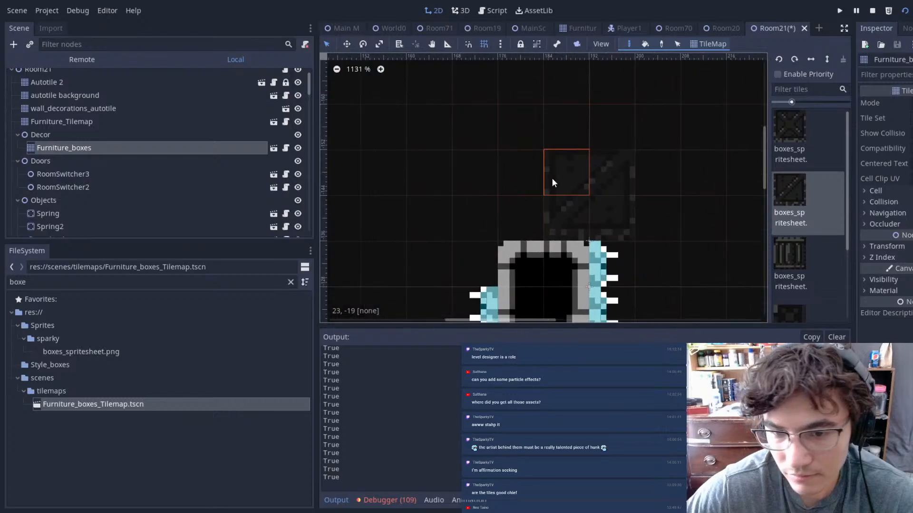
pyautogui.click(510, 171)
# - Stack one of each small crate type above the right half of the large crate on the central pillar
pyautogui.scroll(-3, 788, 257)
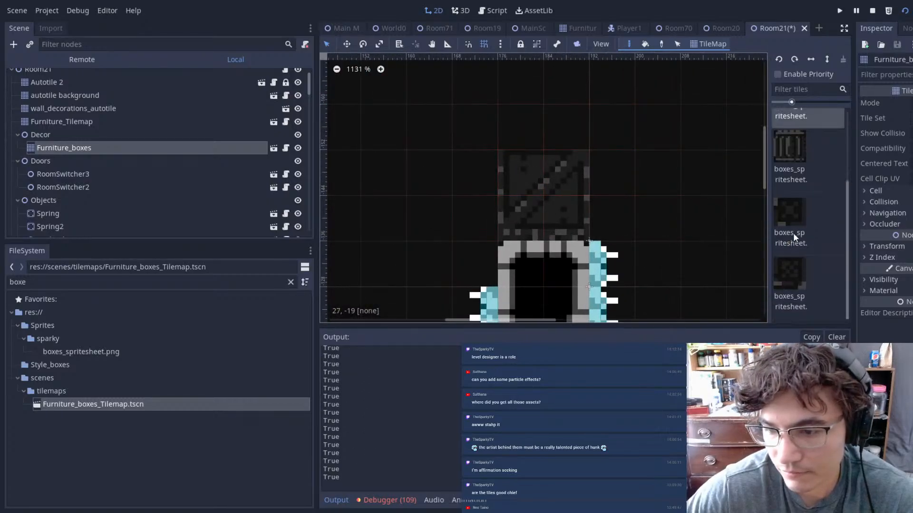
pyautogui.click(791, 238)
pyautogui.click(802, 284)
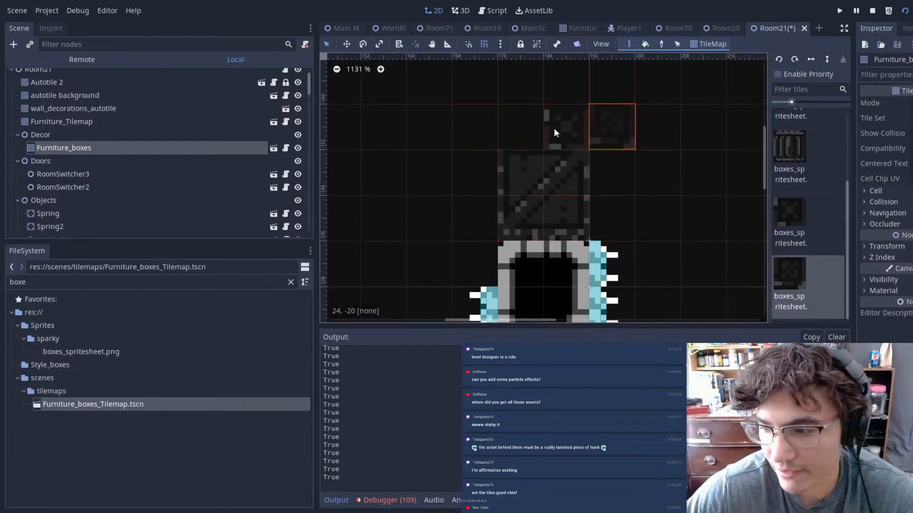
pyautogui.scroll(4, 498, 126)
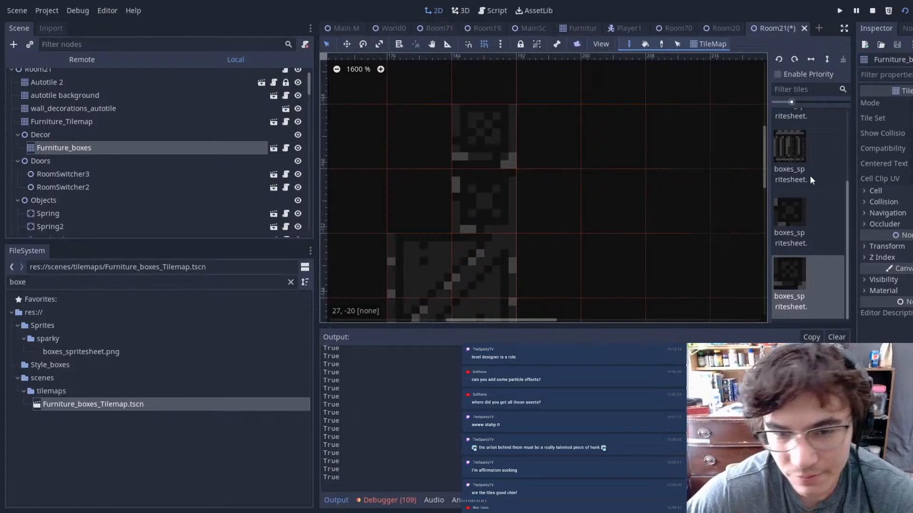
pyautogui.scroll(2, 798, 201)
pyautogui.scroll(-2, 791, 200)
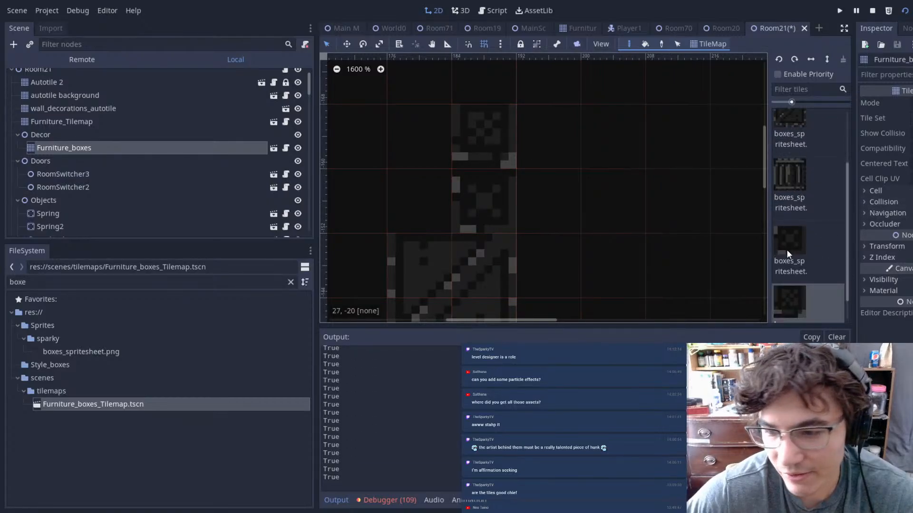
pyautogui.scroll(2, 810, 245)
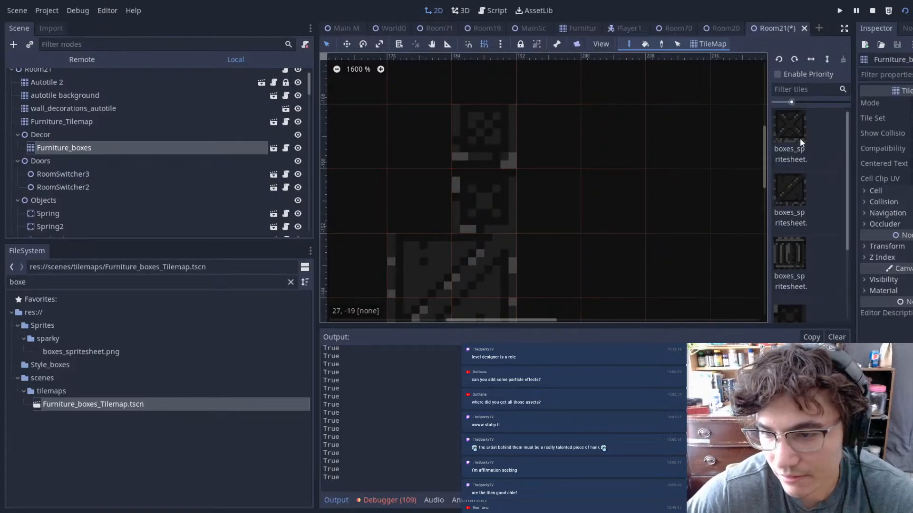
pyautogui.scroll(-2, 793, 152)
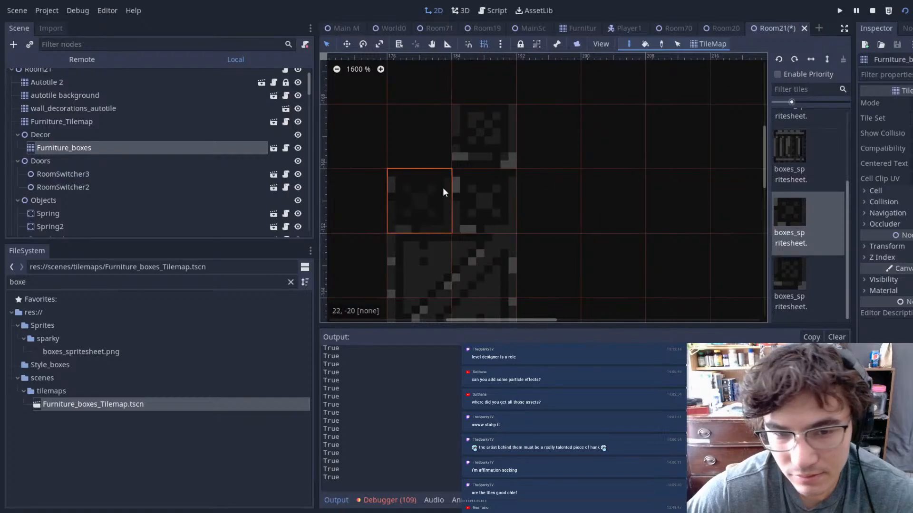
pyautogui.scroll(2, 819, 244)
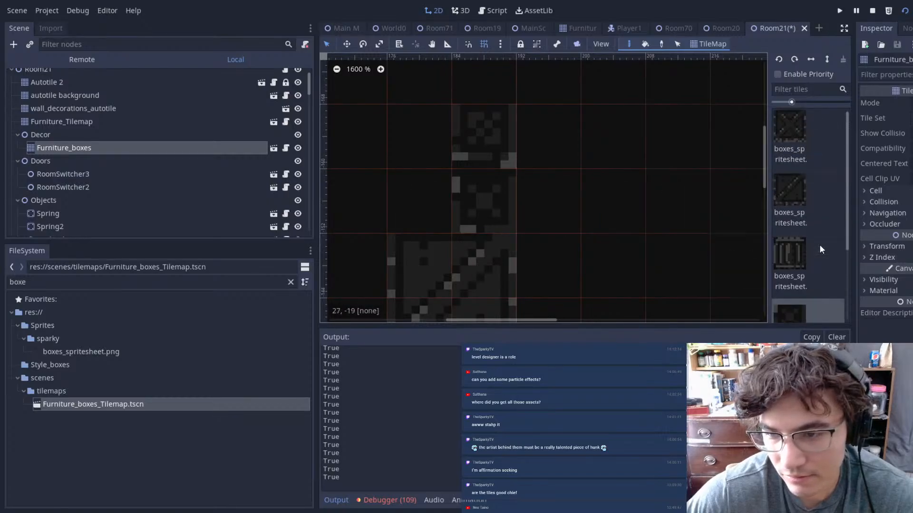
pyautogui.click(810, 123)
pyautogui.scroll(-8, 574, 190)
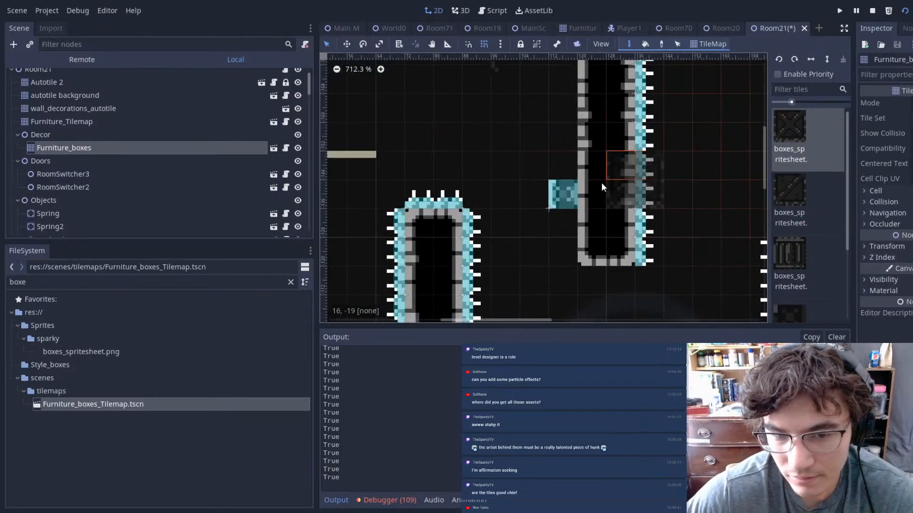
# - Place three barred crates on the ledge by Room21's left door, two side by side and one on top, and save
pyautogui.click(798, 253)
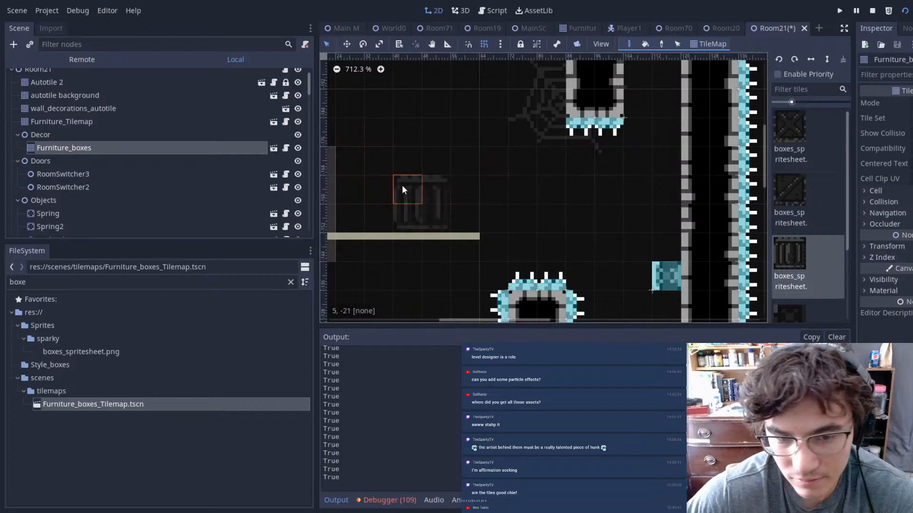
pyautogui.click(427, 185)
pyautogui.click(377, 183)
pyautogui.click(400, 119)
pyautogui.scroll(-2, 477, 193)
pyautogui.moveTo(606, 212); pyautogui.dragTo(477, 214, button='middle')
pyautogui.scroll(-6, 476, 214)
pyautogui.moveTo(707, 218); pyautogui.dragTo(588, 200, button='middle')
pyautogui.hotkey('ctrl', 's')
# - Paint the autotile background over the square outlined holes in Room21's right-hand chamber and save the scene
pyautogui.moveTo(760, 245); pyautogui.dragTo(595, 213, button='middle')
pyautogui.moveTo(528, 208); pyautogui.dragTo(624, 148, button='middle')
pyautogui.scroll(1, 625, 147)
pyautogui.scroll(1, 94, 95)
pyautogui.click(43, 89)
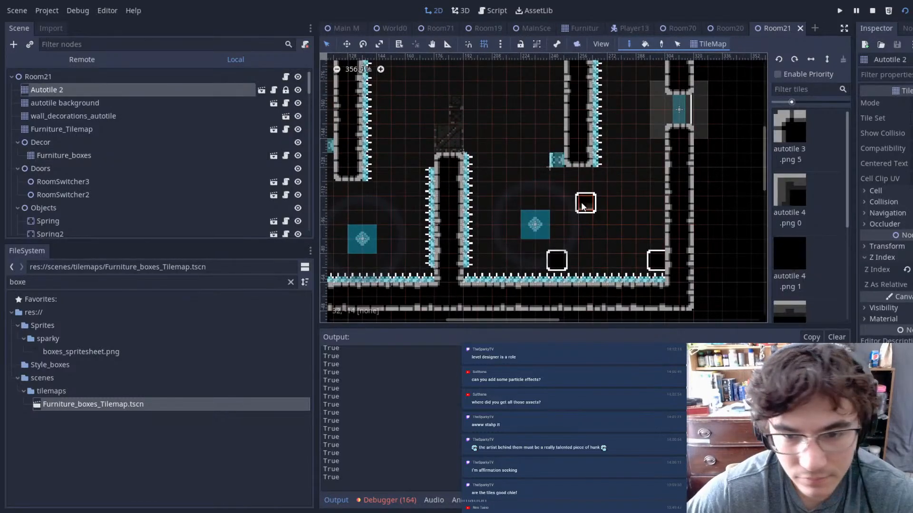
pyautogui.click(57, 103)
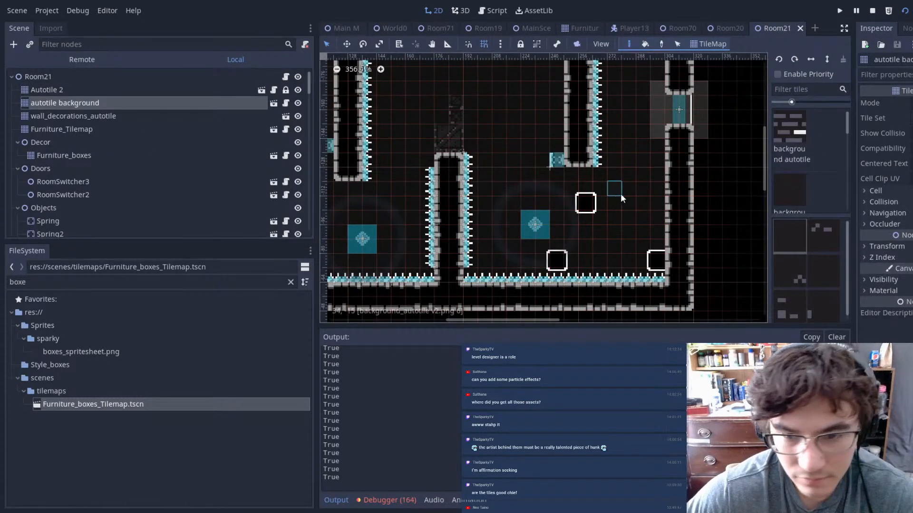
pyautogui.scroll(6, 581, 185)
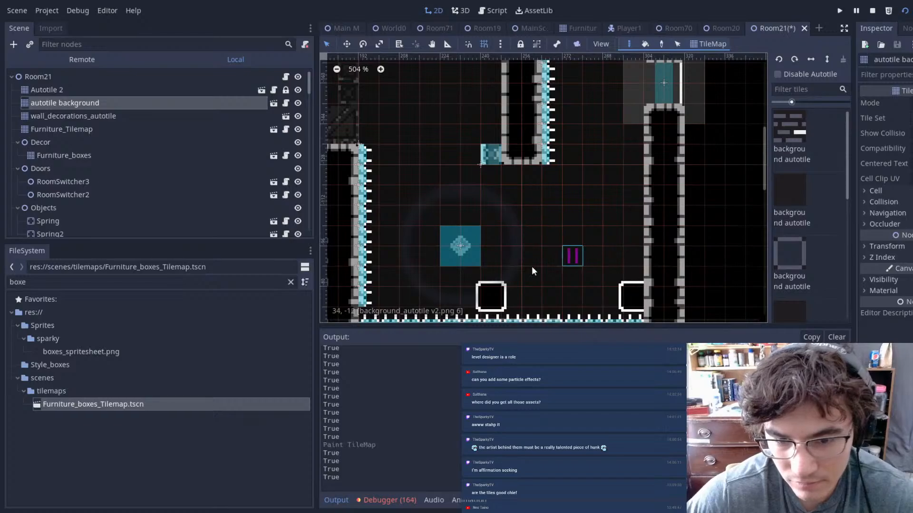
pyautogui.scroll(-4, 572, 184)
pyautogui.hotkey('ctrl', 's')
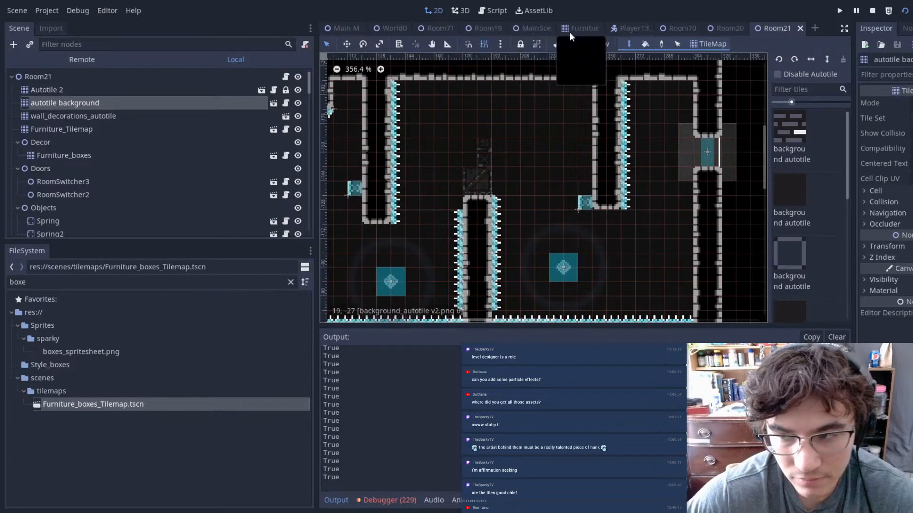
# - Return to the MainScene scene and run the project
pyautogui.moveTo(562, 113); pyautogui.dragTo(517, 122, button='middle')
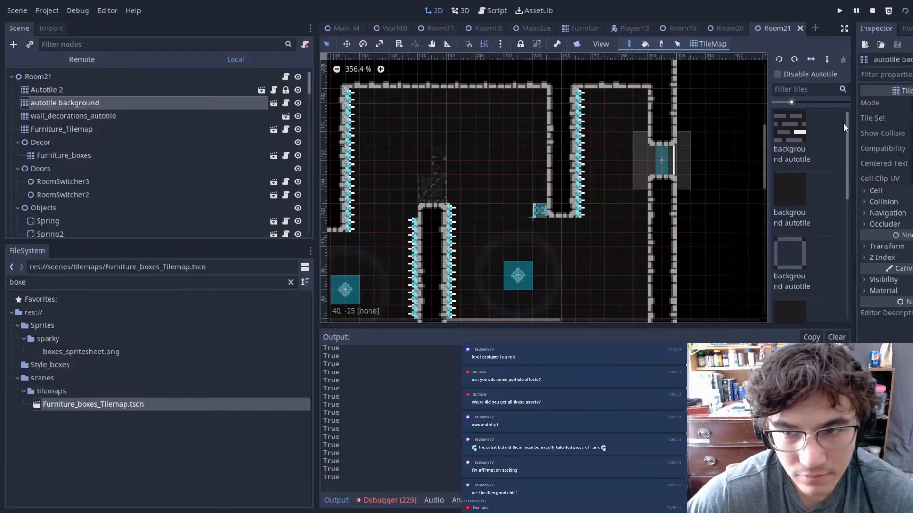
pyautogui.click(533, 28)
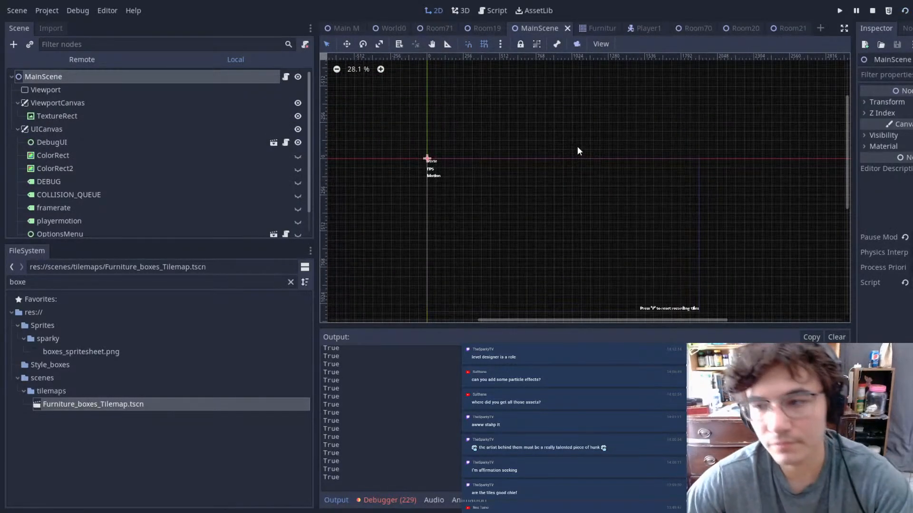
pyautogui.press('F5')
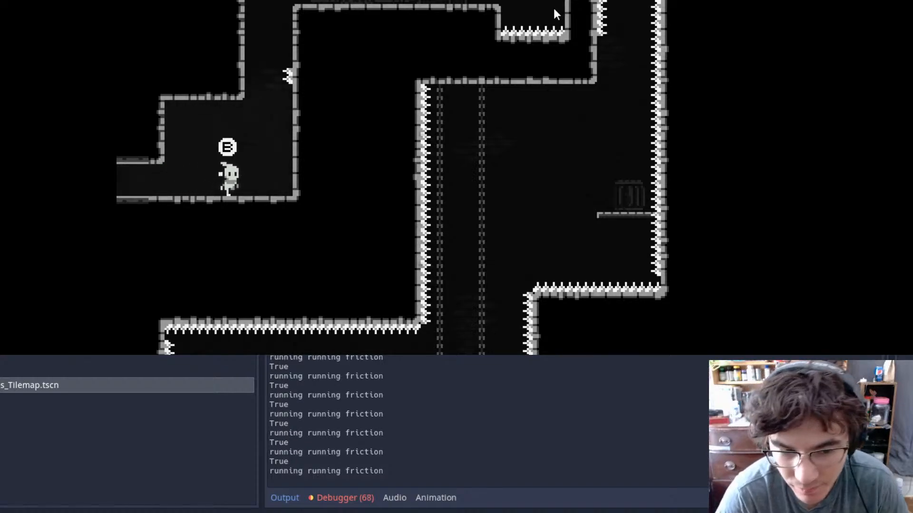
# - Playtest Room20's upper part, climbing past the stacked crates and dropping down the right shaft to the chained platform
pyautogui.press('Right')
pyautogui.press('space')
pyautogui.press('space')
pyautogui.press('Right')
pyautogui.press('space')
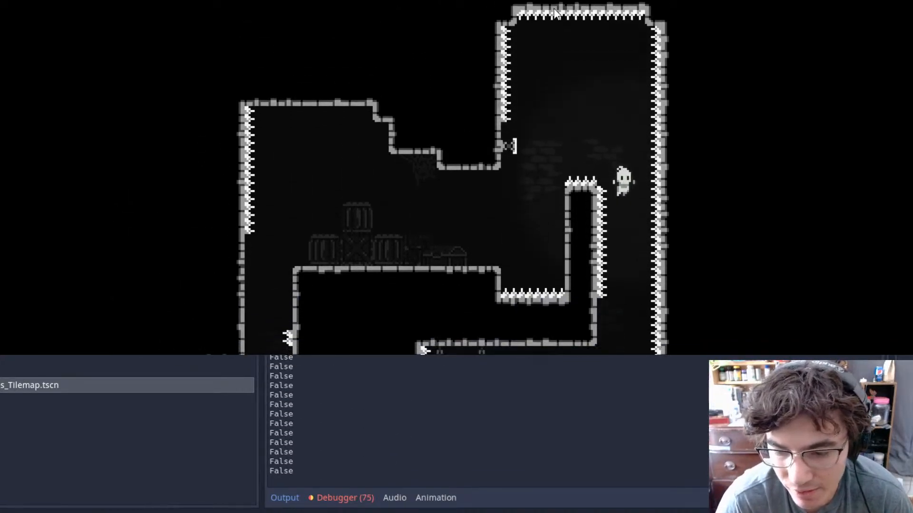
pyautogui.press('Left')
pyautogui.press('shift')
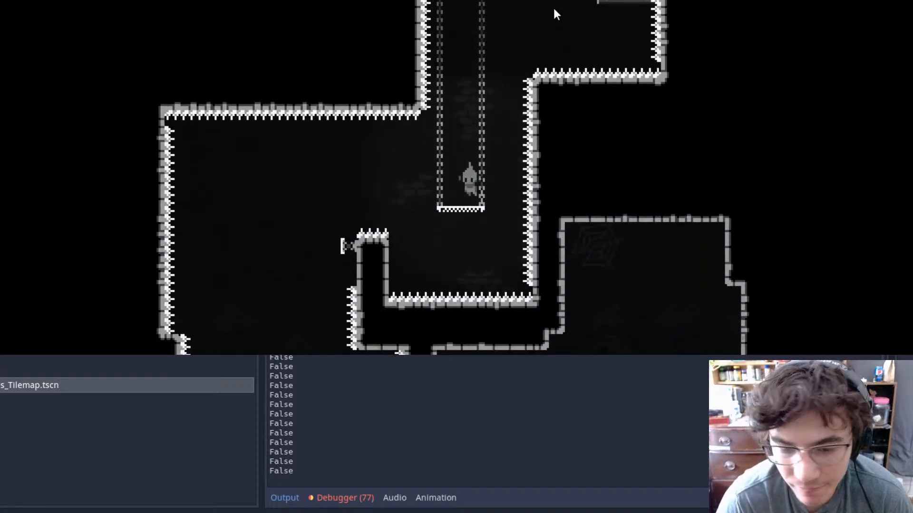
# - Playtest Room20's middle part, crossing the left chamber's bouncers and spike pits to the right-hand shaft below the barred crate
pyautogui.press('Left')
pyautogui.press('space')
pyautogui.press('shift')
pyautogui.press('Right')
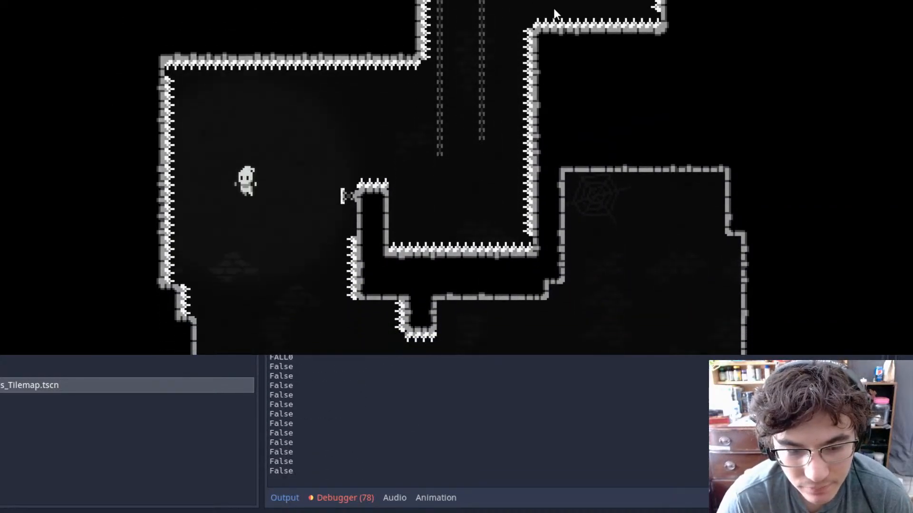
pyautogui.press('Right')
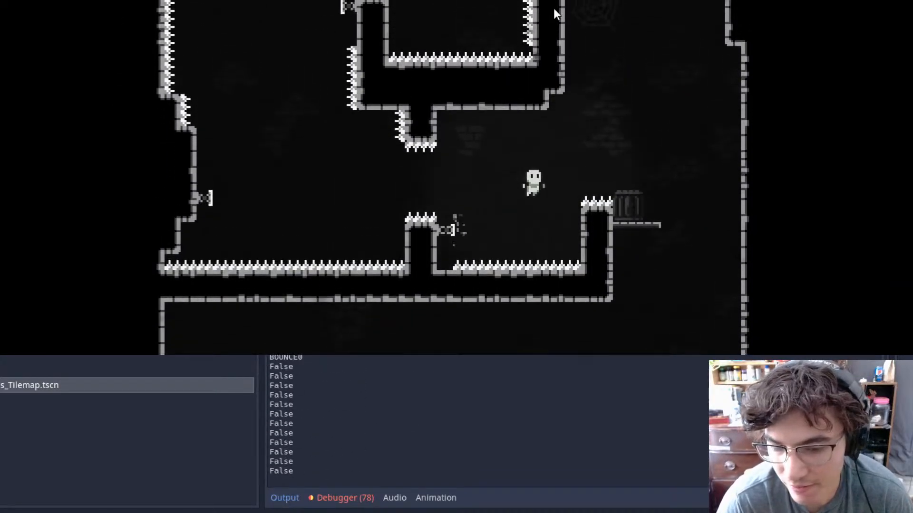
pyautogui.press('shift')
pyautogui.press('Right')
pyautogui.press('space')
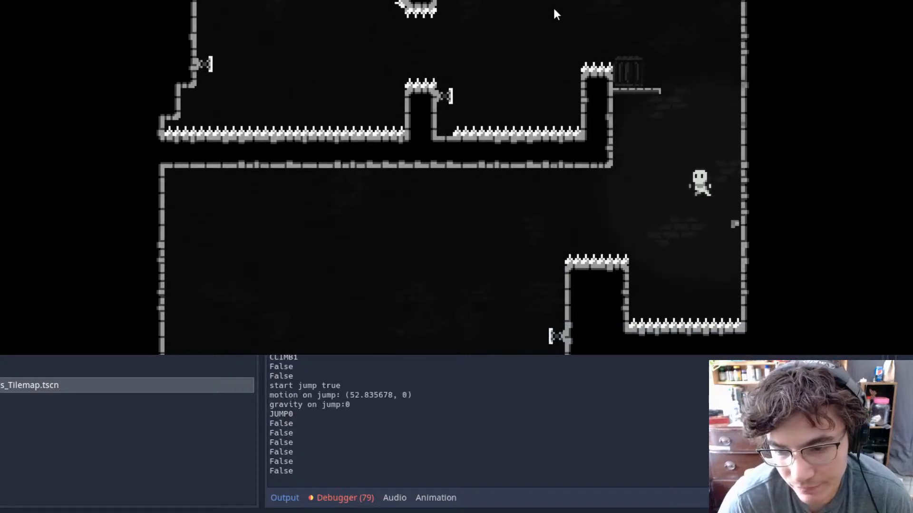
# - Playtest Room20's crossing from the spiked right-hand shaft through the large chamber to the bouncer beneath the left spiked ledge
pyautogui.press('Left')
pyautogui.press('shift')
pyautogui.press('Left')
pyautogui.press('Right')
pyautogui.press('space')
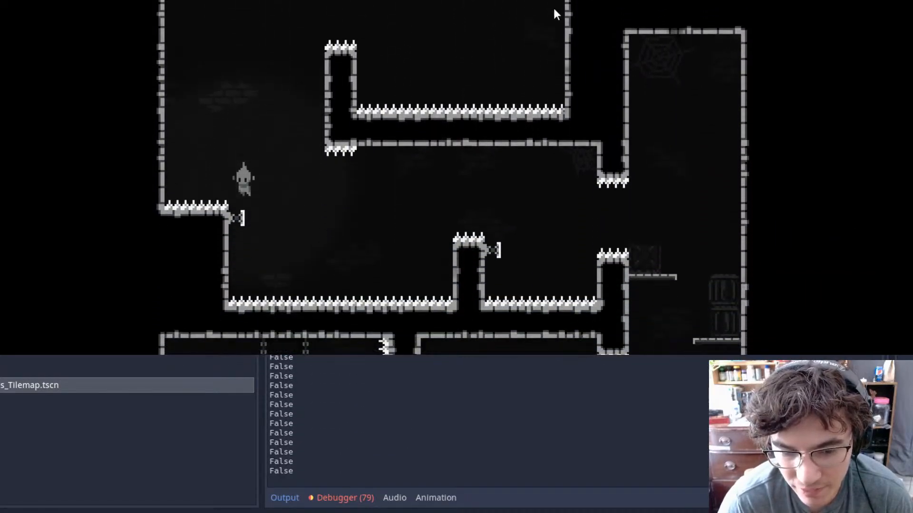
# - Playtest Room20's lower part, passing the crate shaft and dashing under the spiked divider to the chained platform and the exit into Room21
pyautogui.press('Right')
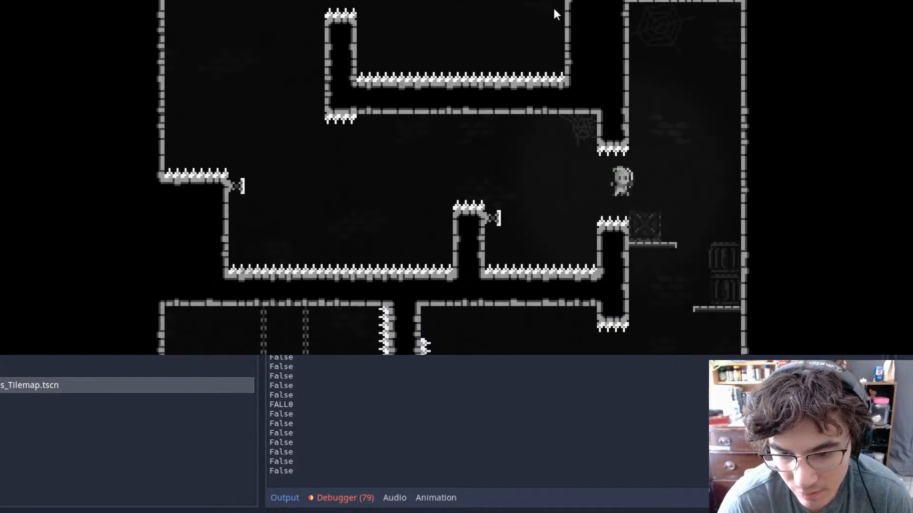
pyautogui.press('Left')
pyautogui.press('shift')
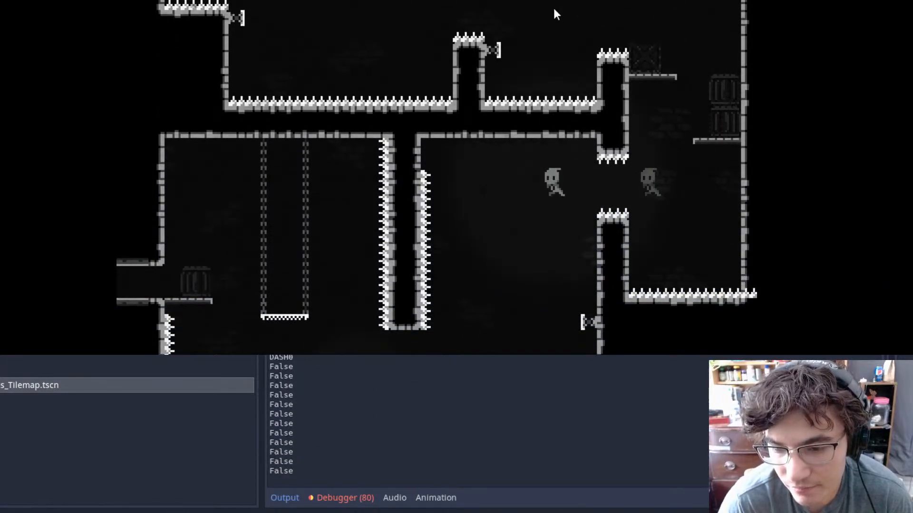
pyautogui.press('Right')
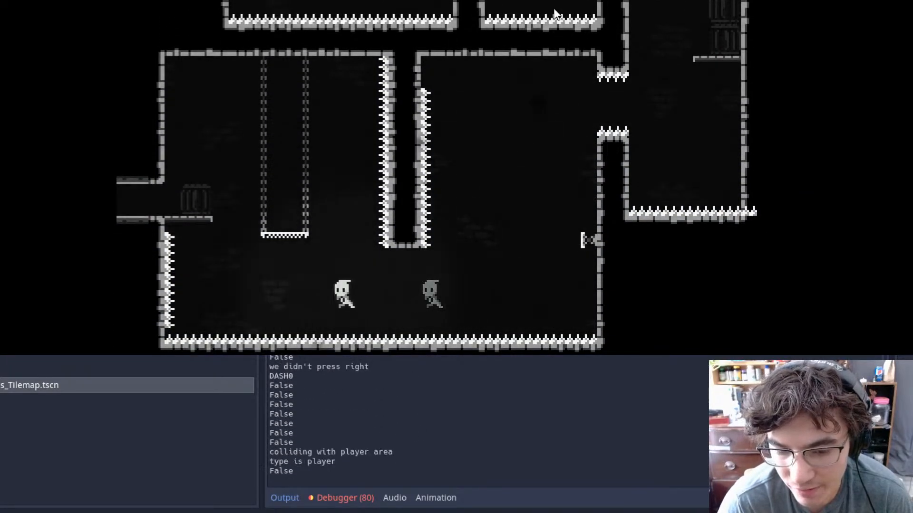
pyautogui.press('Left')
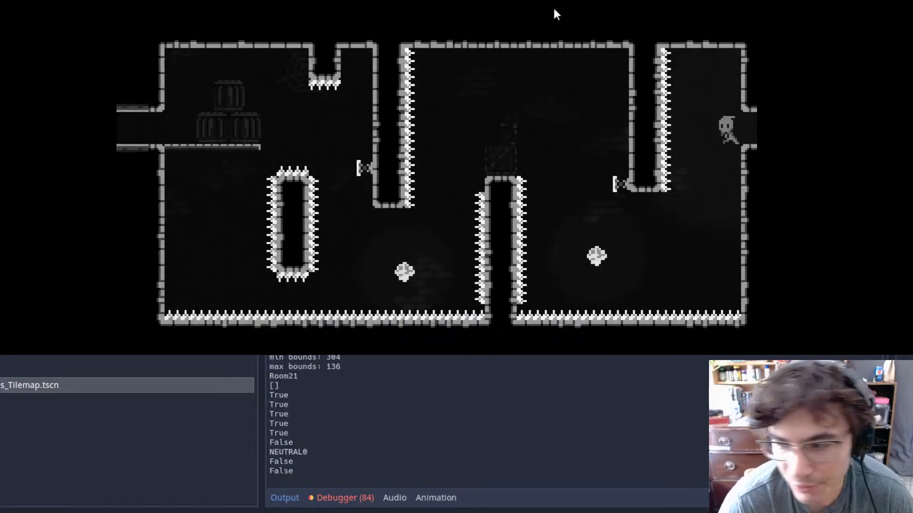
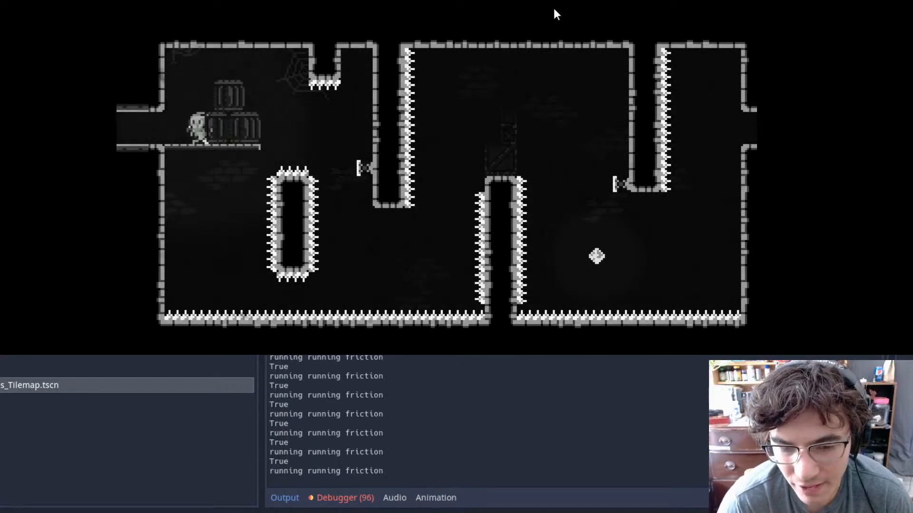
# - Leave Room21 past the stacked barrels and playtest the grandfather clock room's shaft, using the chained platform to reach the picture chamber
pyautogui.press('Left')
pyautogui.press('Left')
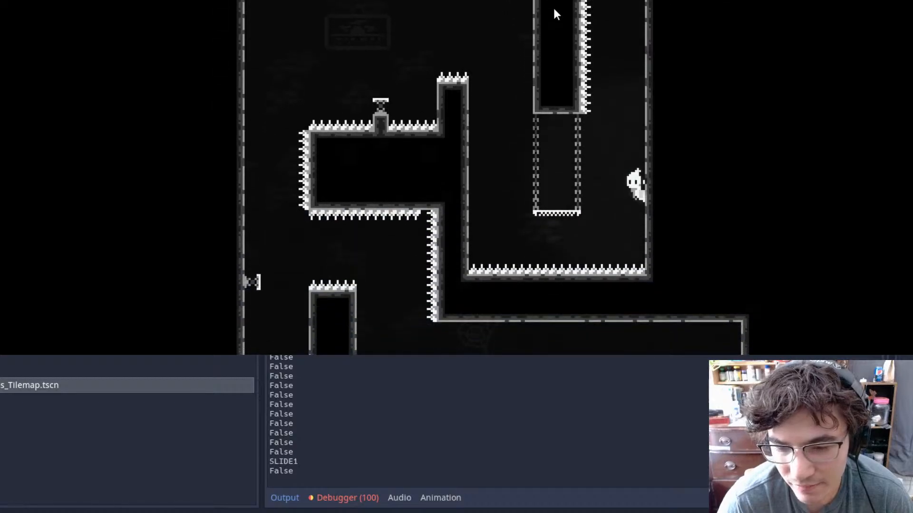
pyautogui.press('Left')
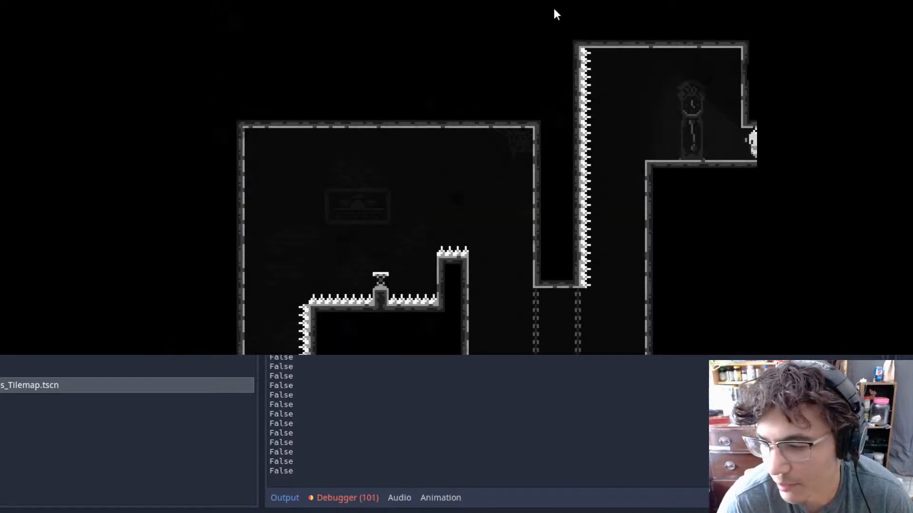
pyautogui.press('Left')
pyautogui.press('Left')
pyautogui.press('space')
pyautogui.press('space')
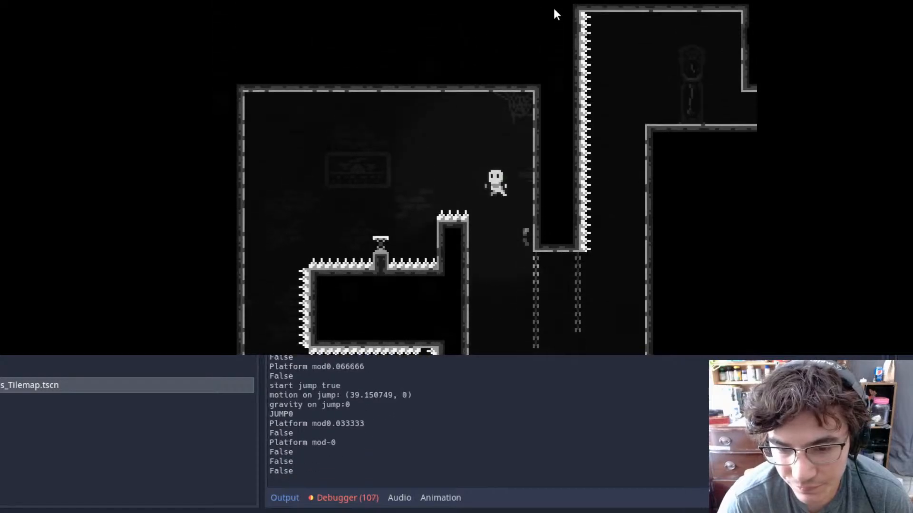
# - Playtest the lower part of the grandfather clock room, jumping from the small spiked block to the exit in the right wall
pyautogui.press('Left')
pyautogui.press('Right')
pyautogui.press('Right')
pyautogui.press('space')
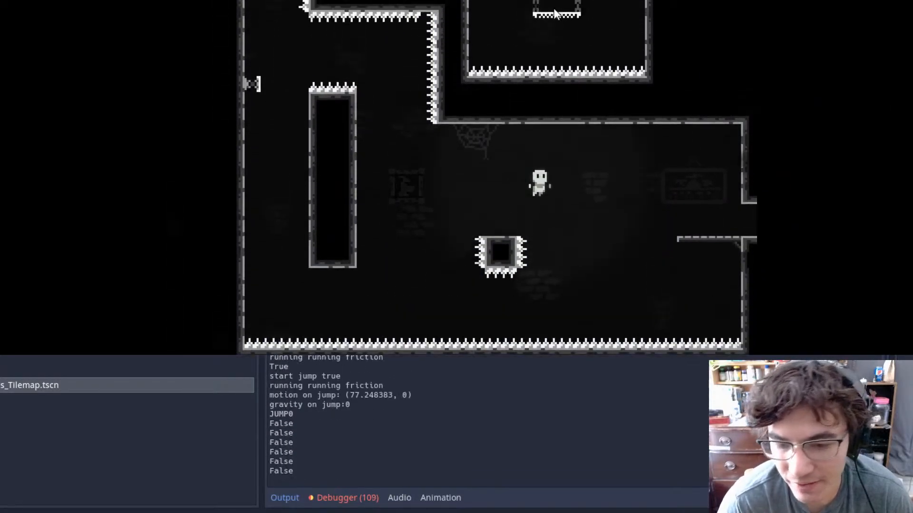
pyautogui.press('Right')
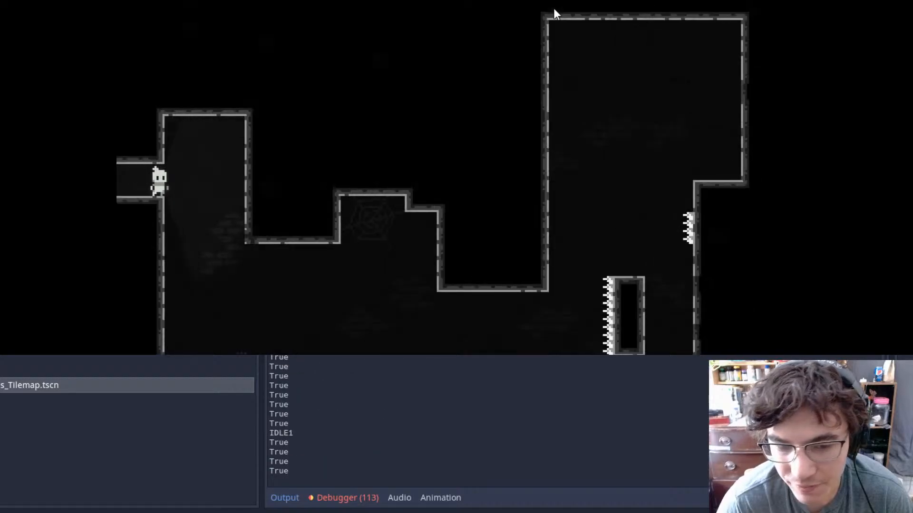
# - Playtest the room with the low bookcase, dashing over the spiked blocks to the exit in its right wall
pyautogui.press('Right')
pyautogui.press('shift')
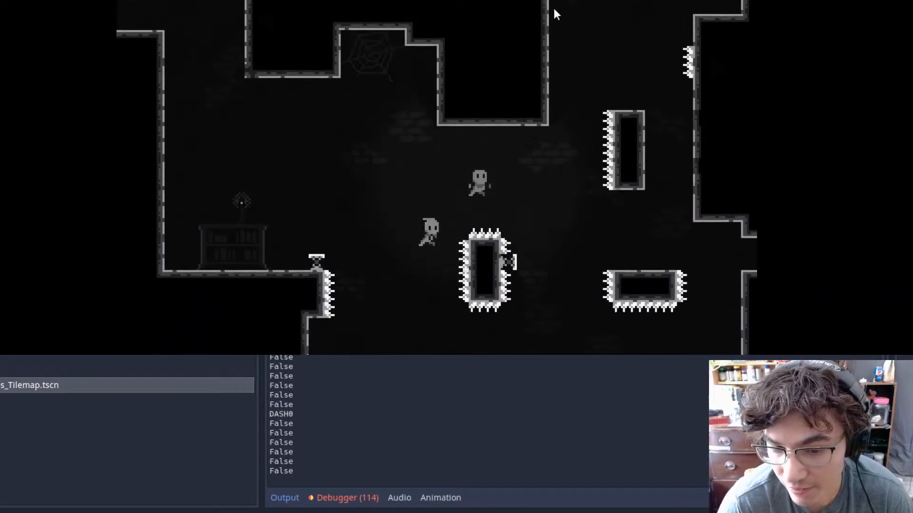
pyautogui.press('Right')
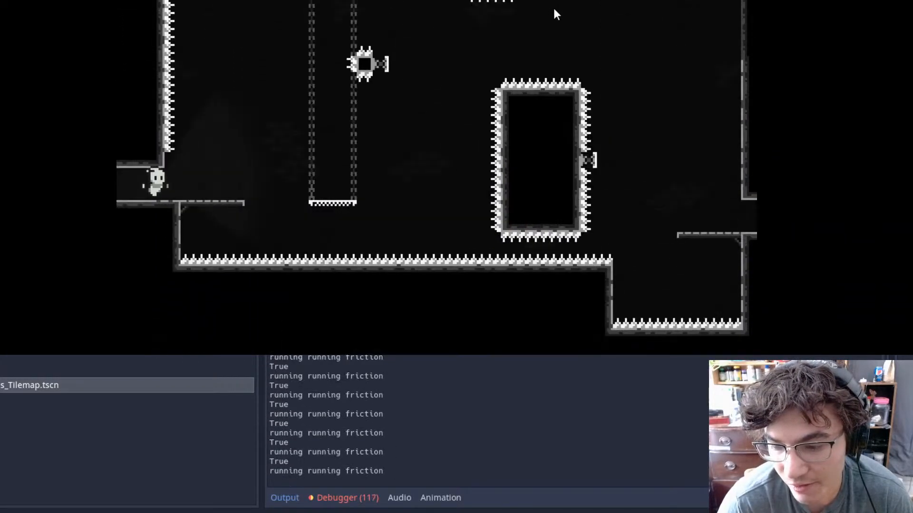
# - Playtest the spike-floor room, using the chained platform and the bouncers on the spiked blocks to reach the right-hand ledge
pyautogui.press('Right')
pyautogui.press('space')
pyautogui.press('space')
pyautogui.press('shift')
pyautogui.press('Left')
pyautogui.press('Right')
pyautogui.press('shift')
pyautogui.press('Left')
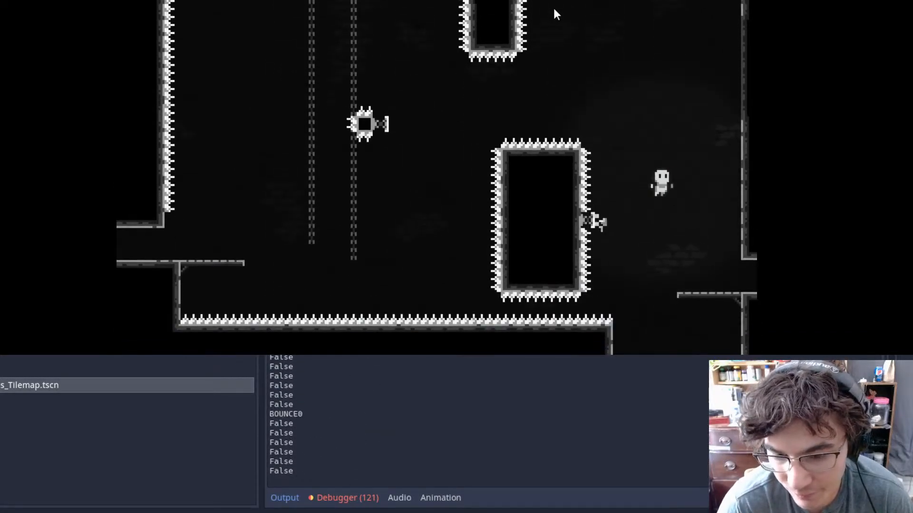
pyautogui.press('Right')
# - Playtest the framed-pictures room, dashing between the spiked pillars and past the chained platform to its right exit
pyautogui.press('space')
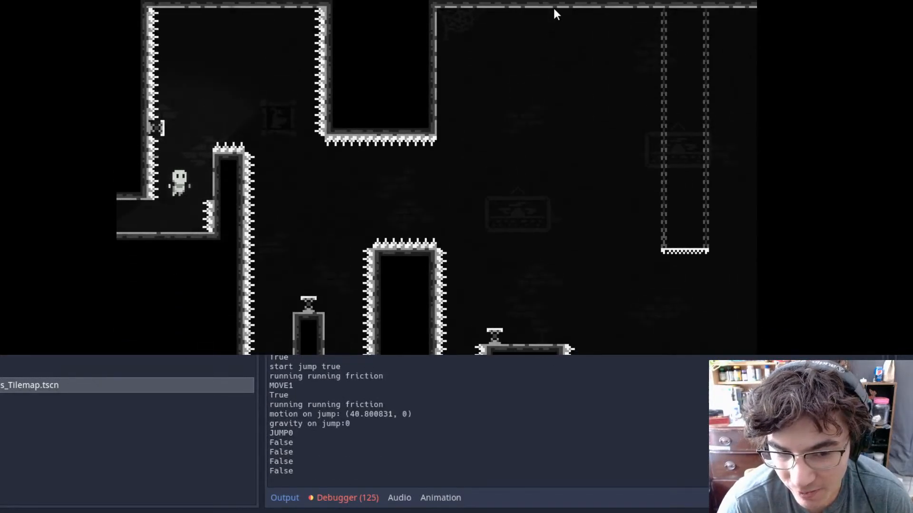
pyautogui.press('Right')
pyautogui.press('shift')
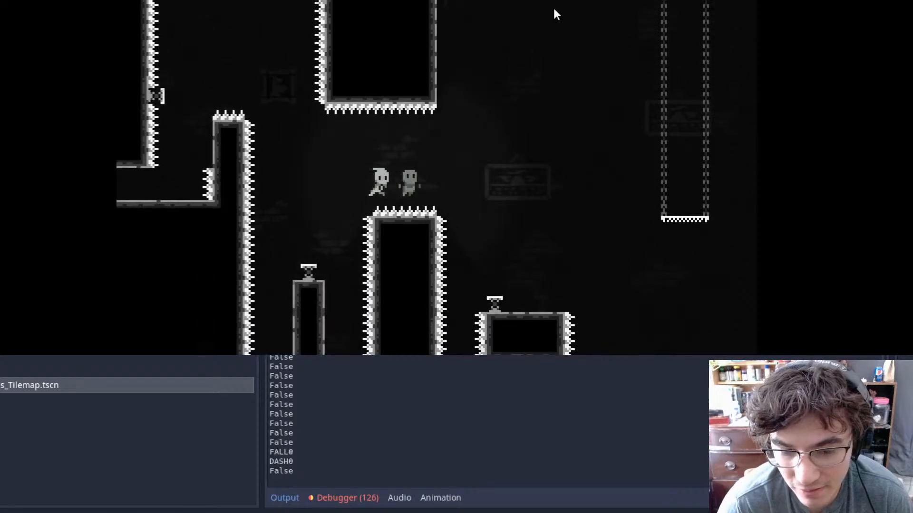
pyautogui.press('Right')
pyautogui.press('shift')
pyautogui.press('space')
pyautogui.press('shift')
pyautogui.press('Right')
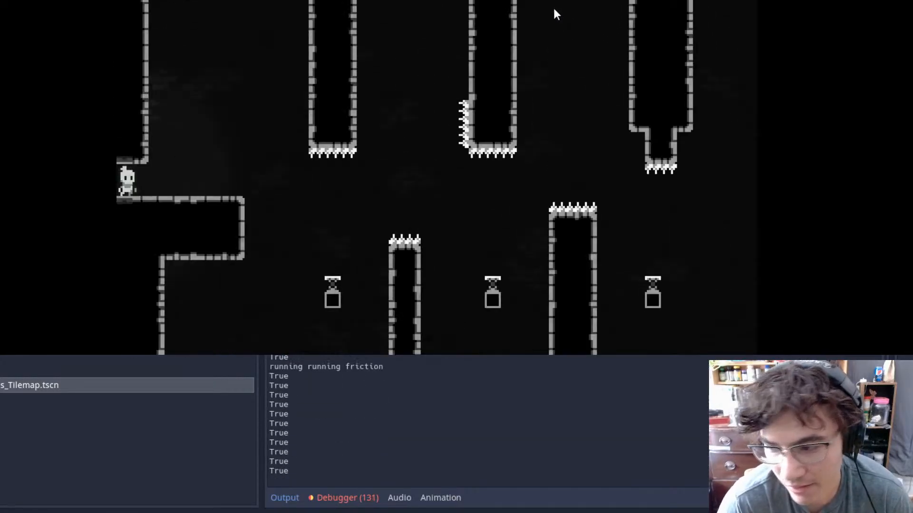
# - Playtest the room of hanging spiked pillars, crossing the three upward bouncers to the right-hand ledge and leaving the room
pyautogui.press('Right')
pyautogui.press('space')
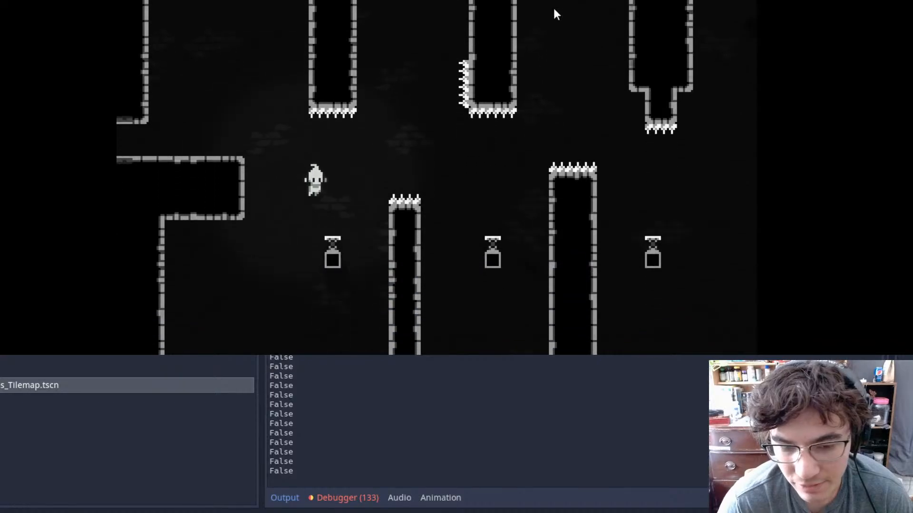
pyautogui.press('shift')
pyautogui.press('Right')
pyautogui.press('shift')
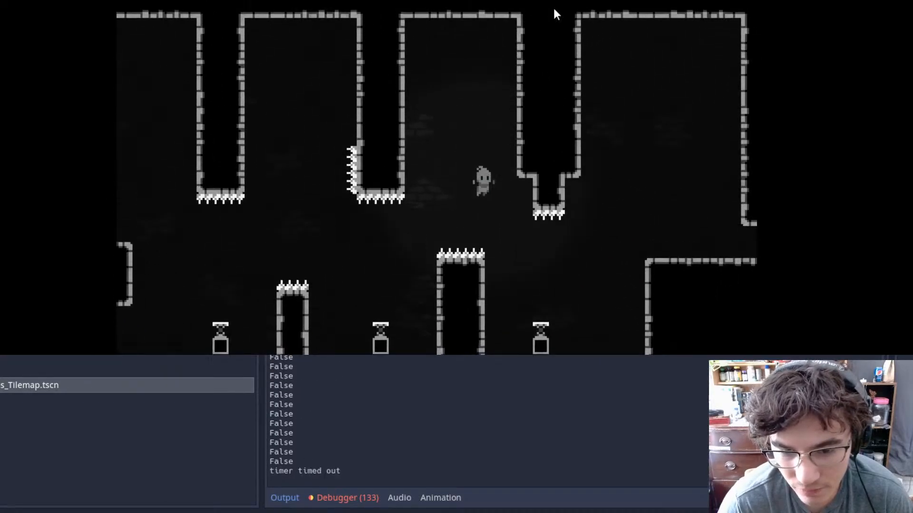
pyautogui.press('shift')
pyautogui.press('Right')
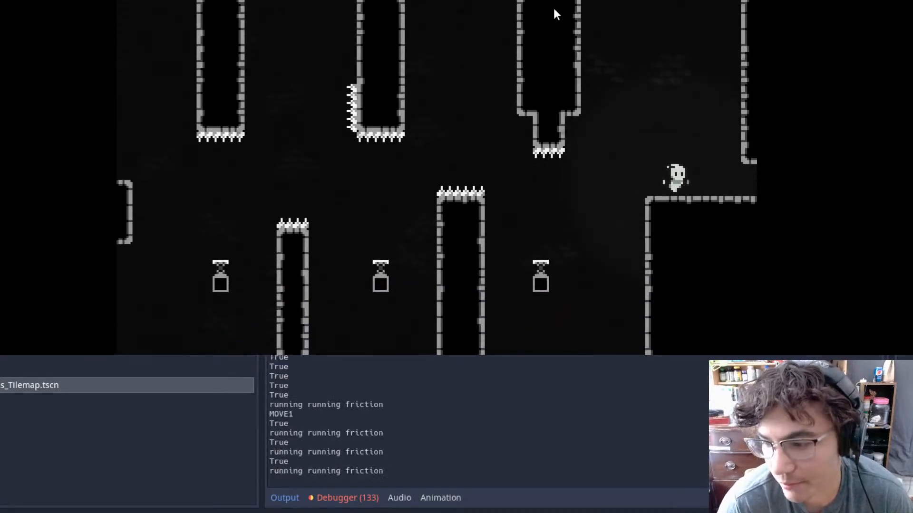
pyautogui.press('space')
pyautogui.press('Right')
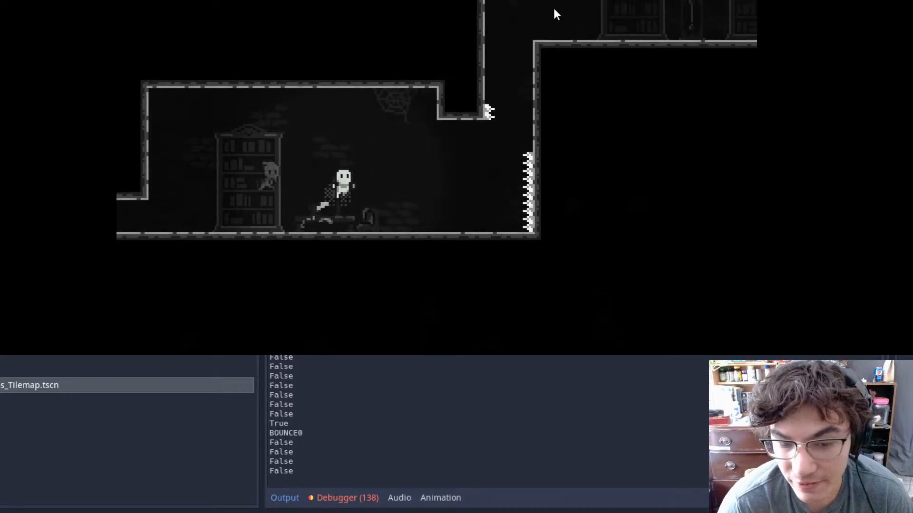
# - Playtest the small study with the bookcase and desk, climbing its spiked shaft to the exit above
pyautogui.press('Right')
pyautogui.press('space')
pyautogui.press('shift')
pyautogui.press('Right')
pyautogui.press('shift')
pyautogui.press('Right')
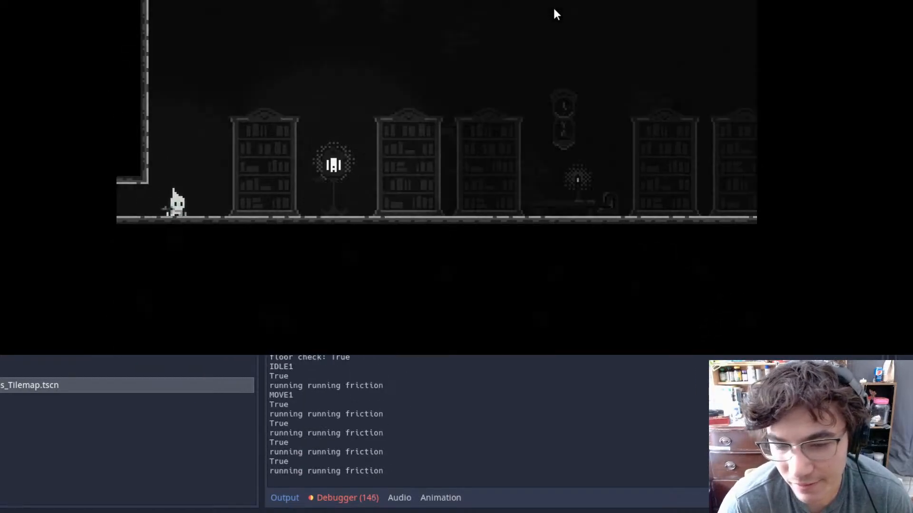
# - Traverse the library hall with the glowing lamp and wall clock to its right exit
pyautogui.press('space')
pyautogui.press('Right')
pyautogui.press('space')
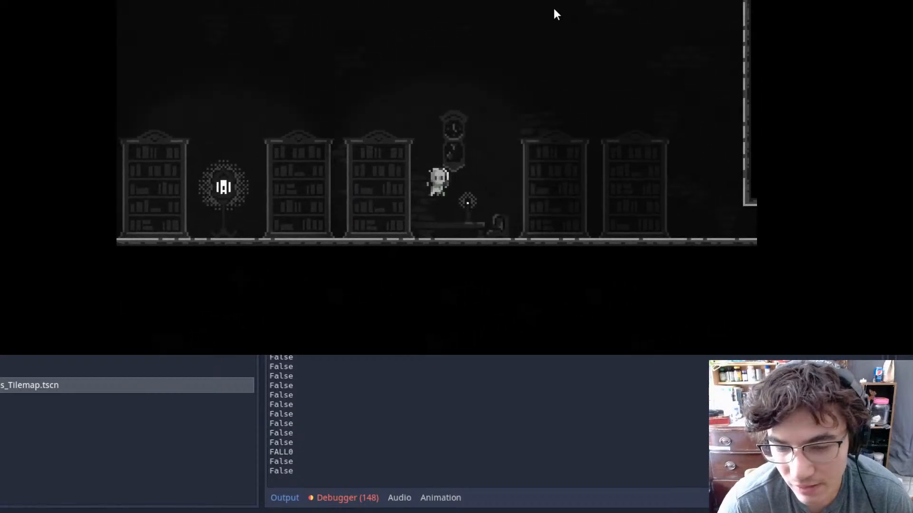
pyautogui.press('Right')
pyautogui.press('shift')
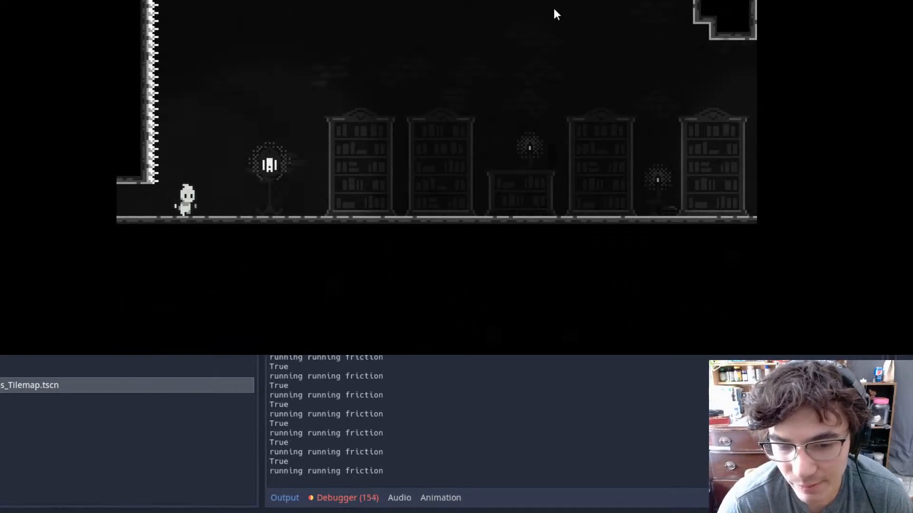
# - Traverse the second library hall, past its glowing lamp and bookcases, into the neighbouring stone room
pyautogui.press('Right')
pyautogui.press('space')
pyautogui.press('Right')
pyautogui.press('Right')
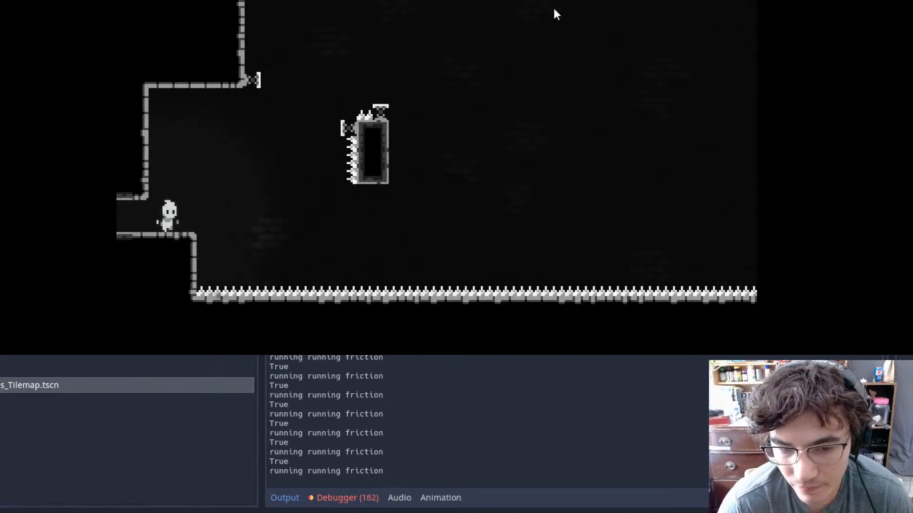
# - Playtest the stone room's bouncer climb over the spike floor, up to the cobwebbed ceiling and the right-hand exit ledge
pyautogui.press('space')
pyautogui.press('Right')
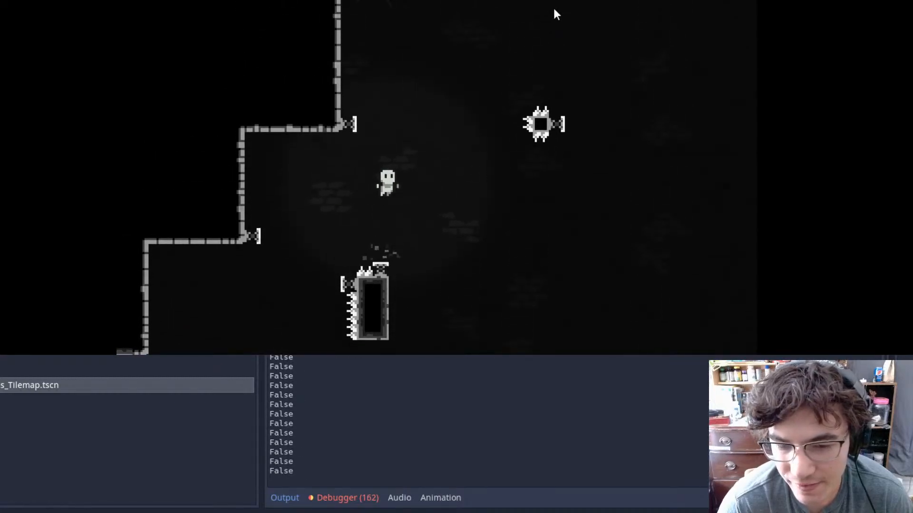
pyautogui.press('Right')
pyautogui.press('shift')
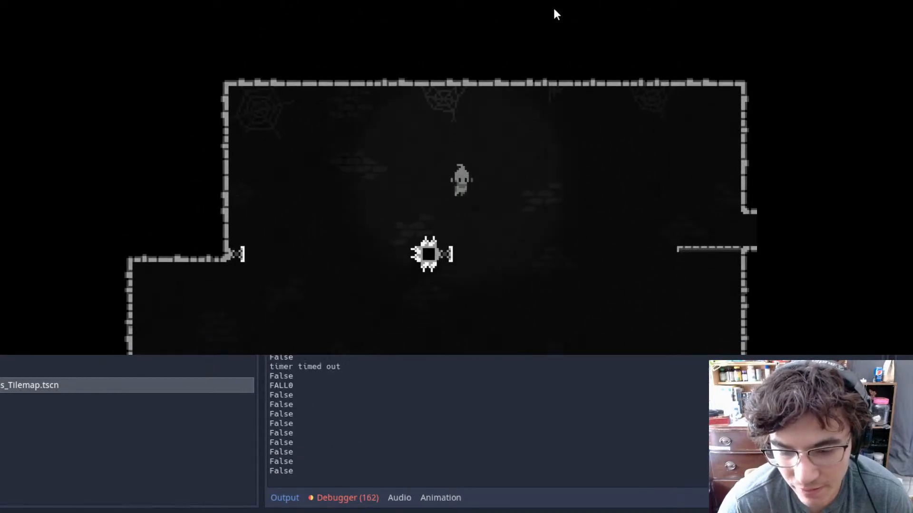
pyautogui.press('shift')
pyautogui.press('Right')
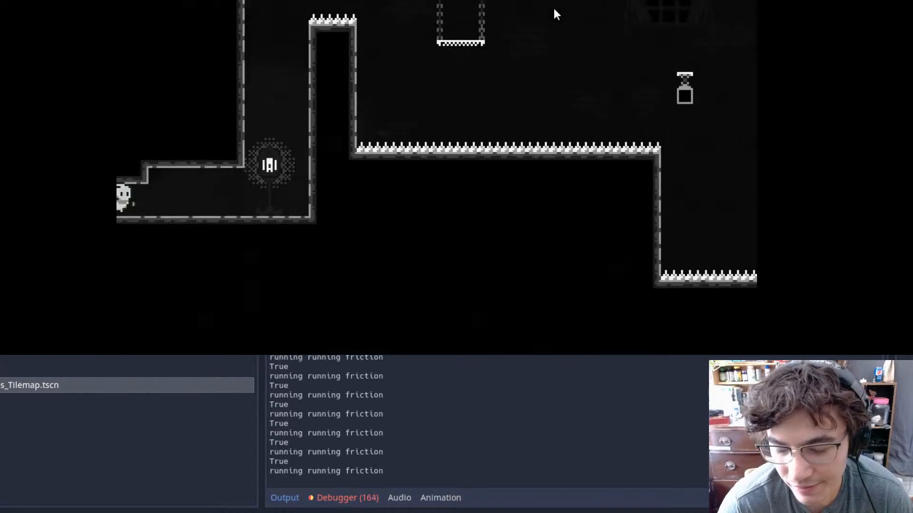
# - Playtest the lamp and curtained-window room, climbing over the spiked pillar and dashing from the chained platform to the right exit
pyautogui.press('space')
pyautogui.press('space')
pyautogui.press('Right')
pyautogui.press('shift')
pyautogui.press('space')
pyautogui.press('shift')
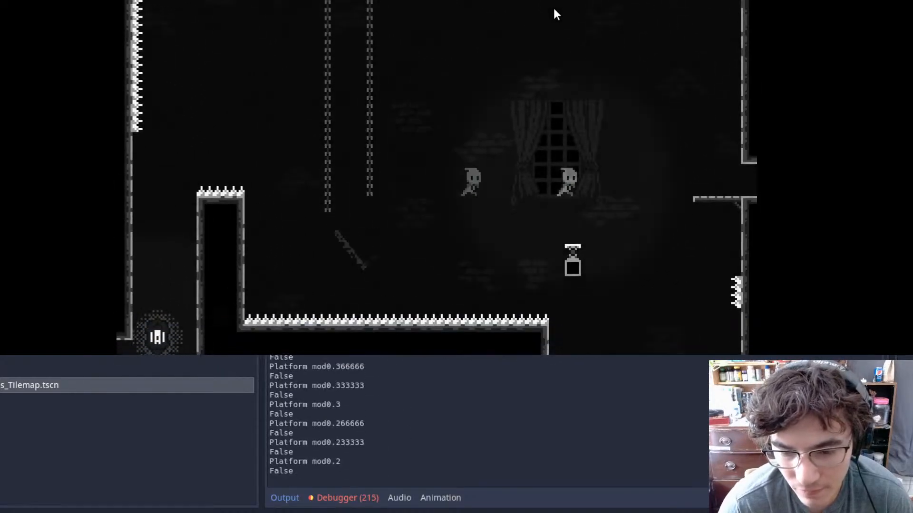
pyautogui.press('Right')
pyautogui.press('shift')
pyautogui.press('Right')
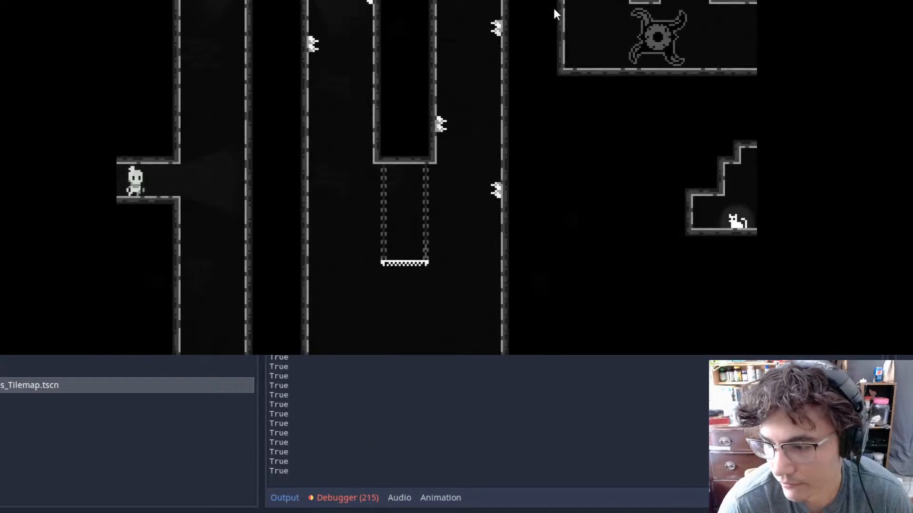
# - Start playtesting the tall-shaft room by jumping from its entrance onto the first shaft's far wall
pyautogui.press('Right')
pyautogui.press('space')
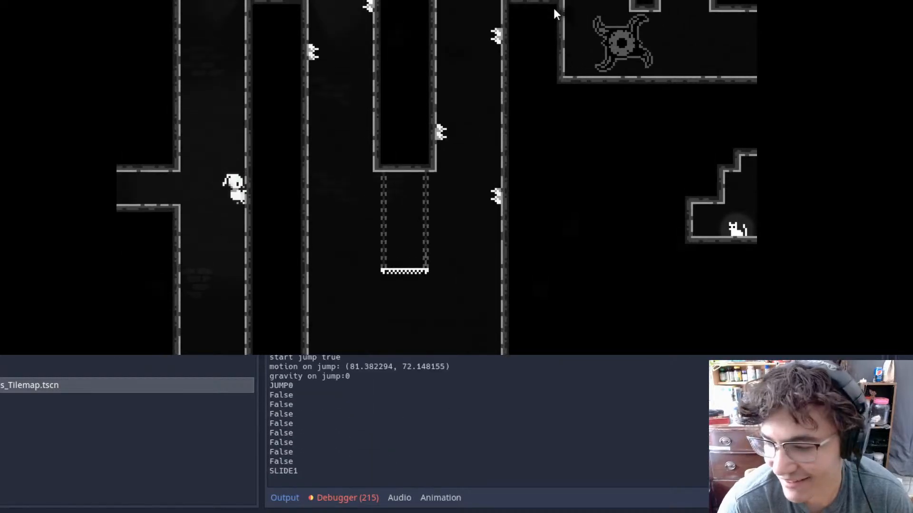
# - Wall-jump up the narrow left shaft and run over the lantern ledge into the neighbouring spiked shaft
pyautogui.press('space')
pyautogui.press('Left')
pyautogui.press('space')
pyautogui.press('Right')
pyautogui.press('Right')
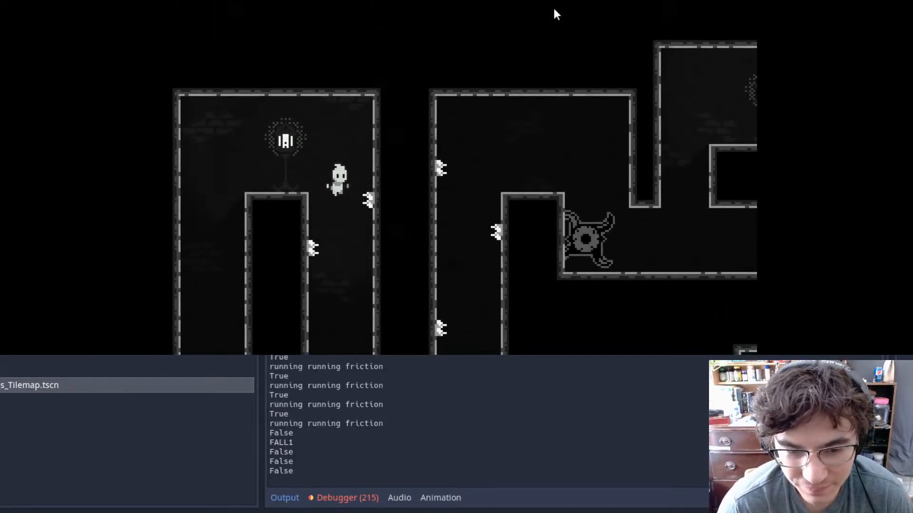
# - Descend to the hanging chain platform and wall-jump up the spiked shaft beyond it to the upper ledge
pyautogui.press('space')
pyautogui.press('Right')
pyautogui.press('space')
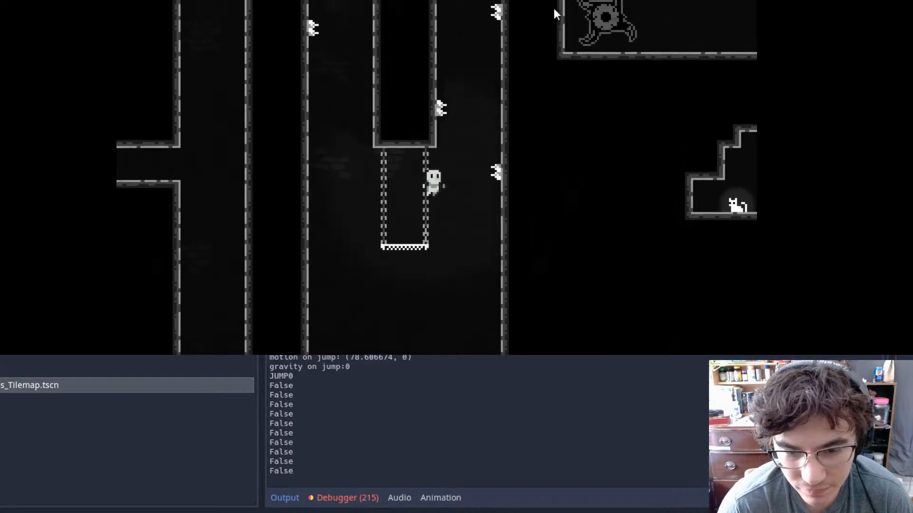
pyautogui.press('space')
pyautogui.press('Left')
pyautogui.press('space')
pyautogui.press('Right')
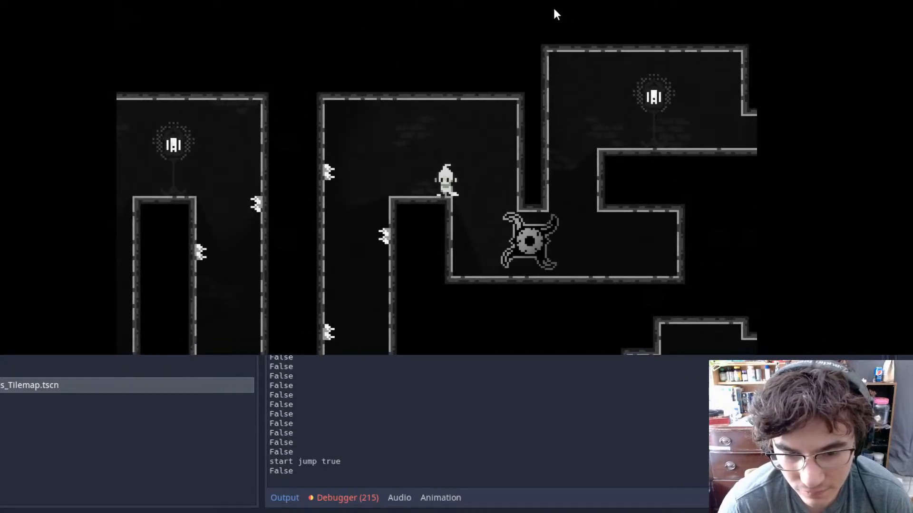
# - Get past the swirling eye and second lantern area, and dash past the first spiked spring block in the open chamber
pyautogui.press('space')
pyautogui.press('Right')
pyautogui.press('space')
pyautogui.press('space')
pyautogui.press('space')
pyautogui.press('Right')
pyautogui.press('Right')
pyautogui.press('space')
pyautogui.press('shift')
pyautogui.press('shift')
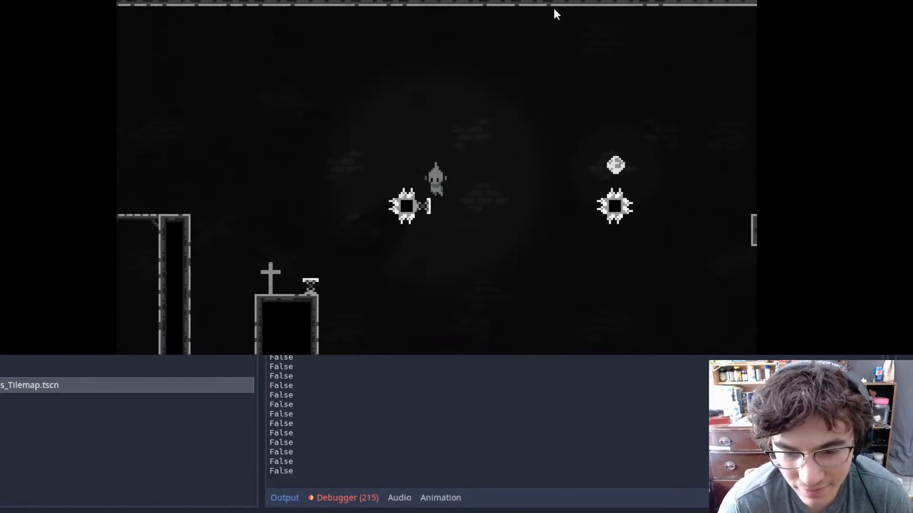
# - Leave the open chamber through its far exit and dash past the first pillars of the spiked-pillar room
pyautogui.press('Right')
pyautogui.press('Right')
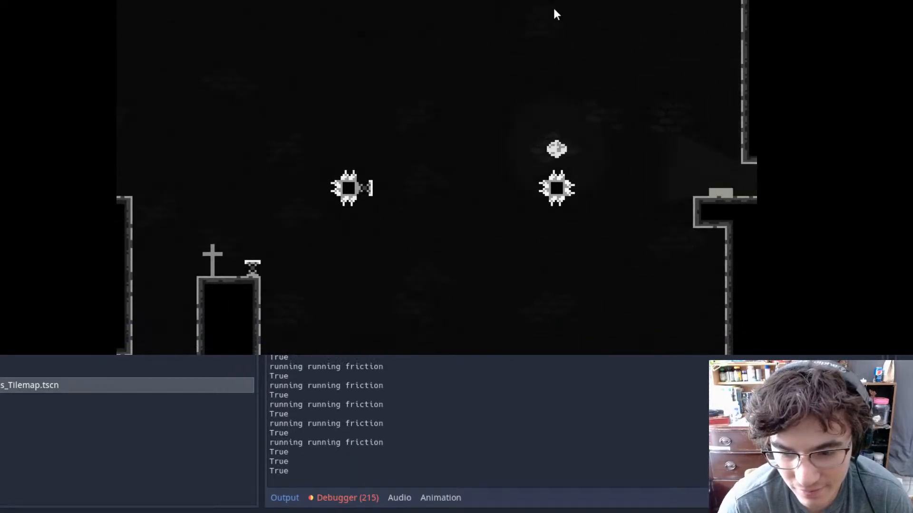
pyautogui.press('space')
pyautogui.press('Right')
pyautogui.press('shift')
pyautogui.press('shift')
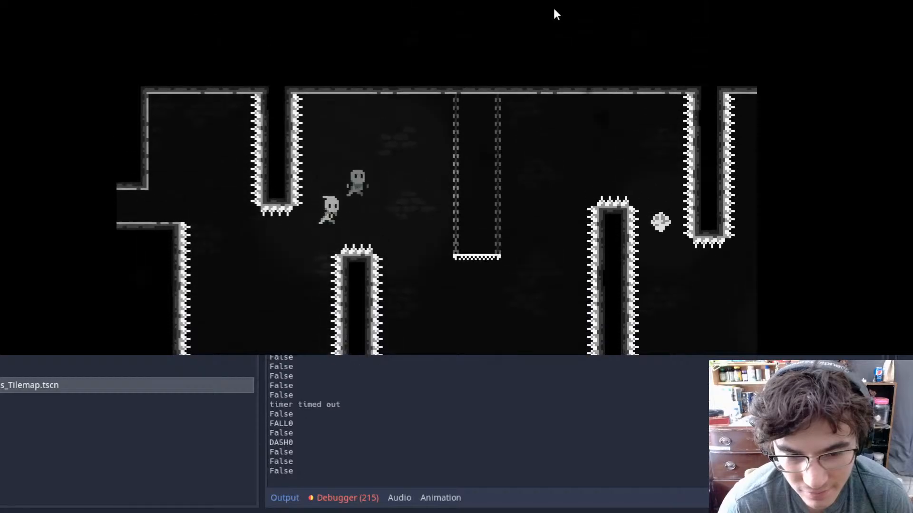
# - Cross the rest of the spiked-pillar room with jumps and dashes and enter the room with two hanging platforms
pyautogui.press('space')
pyautogui.press('Right')
pyautogui.press('shift')
pyautogui.press('shift')
pyautogui.press('Up')
pyautogui.press('shift')
pyautogui.press('Right')
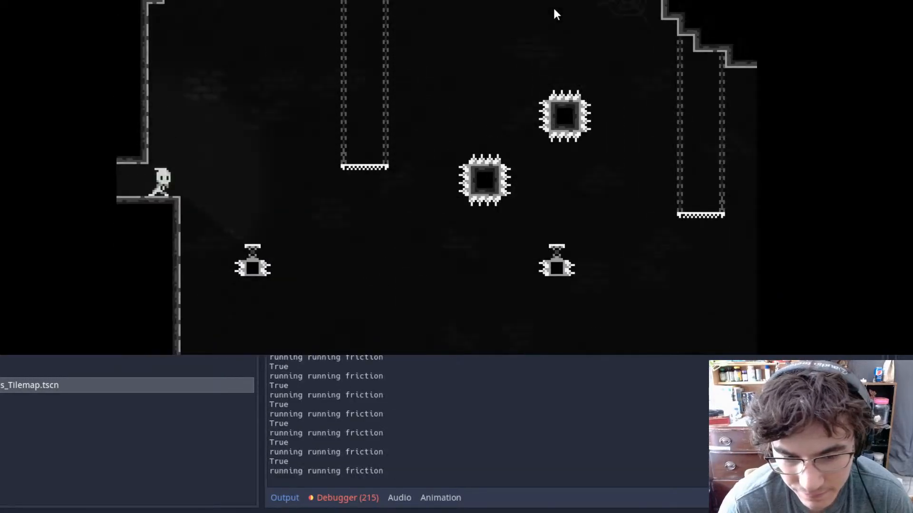
# - Try to cross the room with two hanging platforms by jumping off the first platform toward the spiked blocks
pyautogui.press('Right')
pyautogui.press('shift')
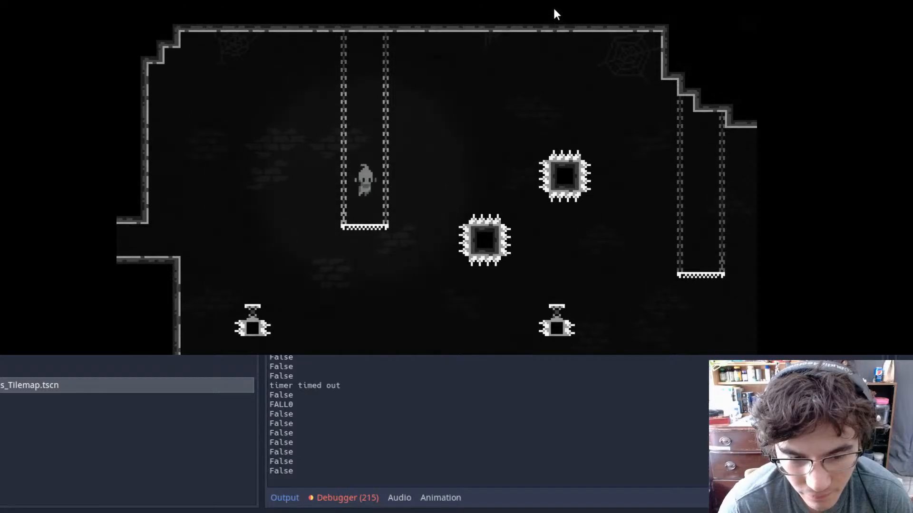
pyautogui.press('space')
pyautogui.press('Right')
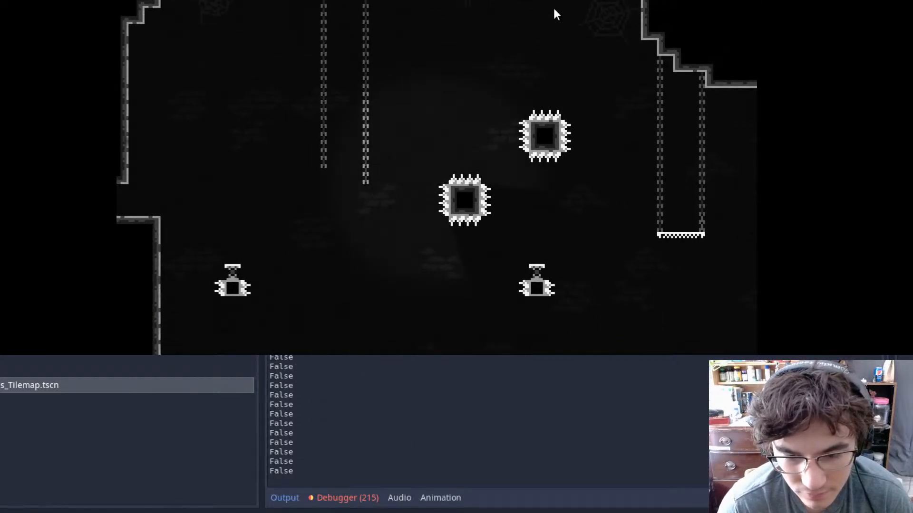
# - Step back into the spiked-pillar room, return, and try another leap from the entrance toward the first hanging platform
pyautogui.press('Left')
pyautogui.press('shift')
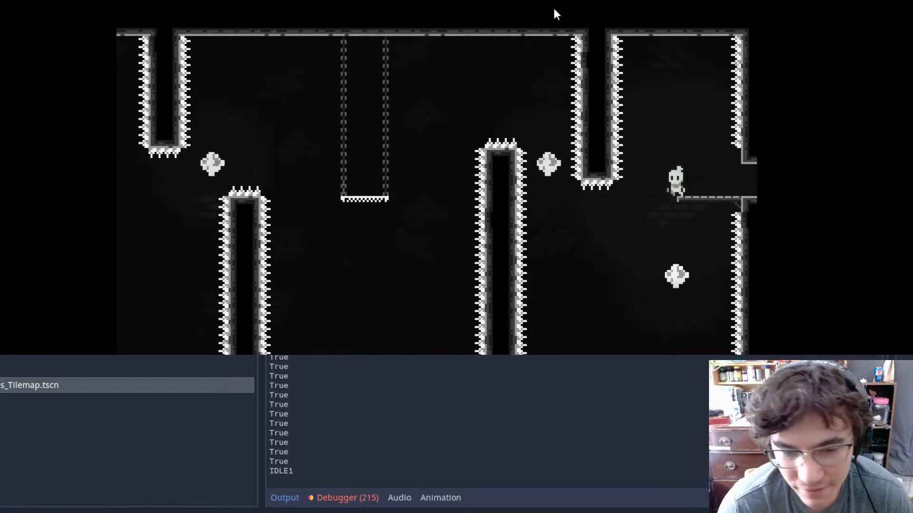
pyautogui.press('Right')
pyautogui.press('Right')
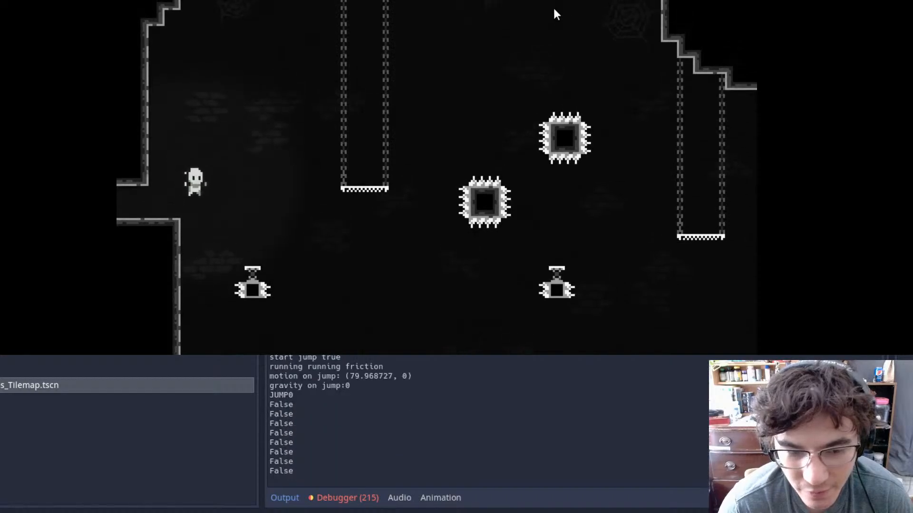
pyautogui.press('Right')
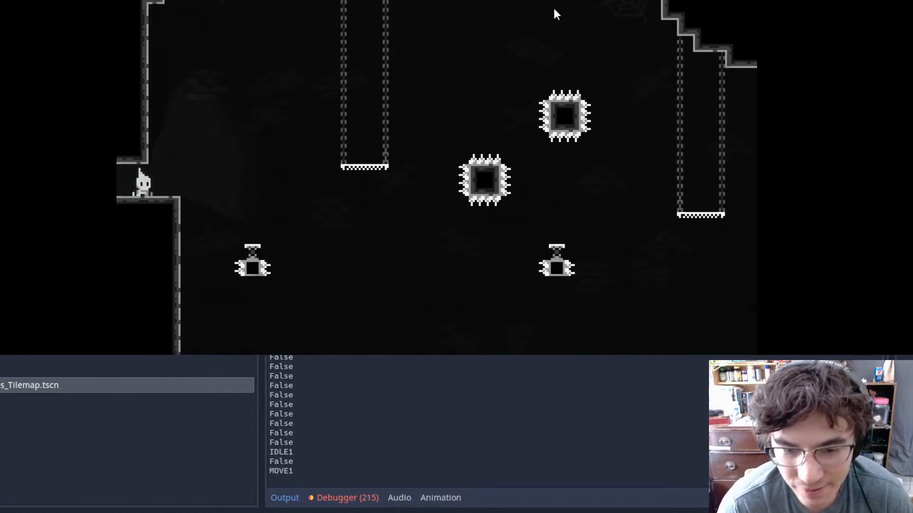
# - Jump via the first hanging platform over the spiked blocks to the second one and exit into Room27
pyautogui.press('space')
pyautogui.press('Right')
pyautogui.press('space')
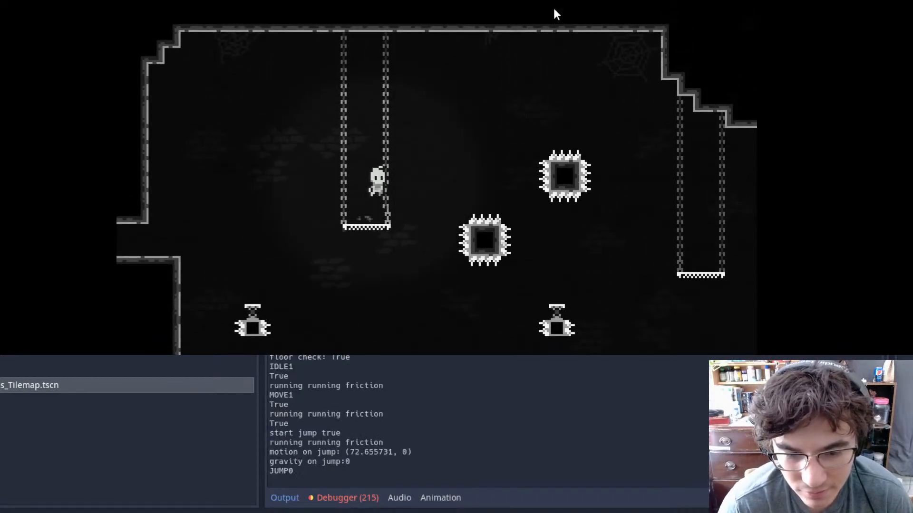
pyautogui.press('Right')
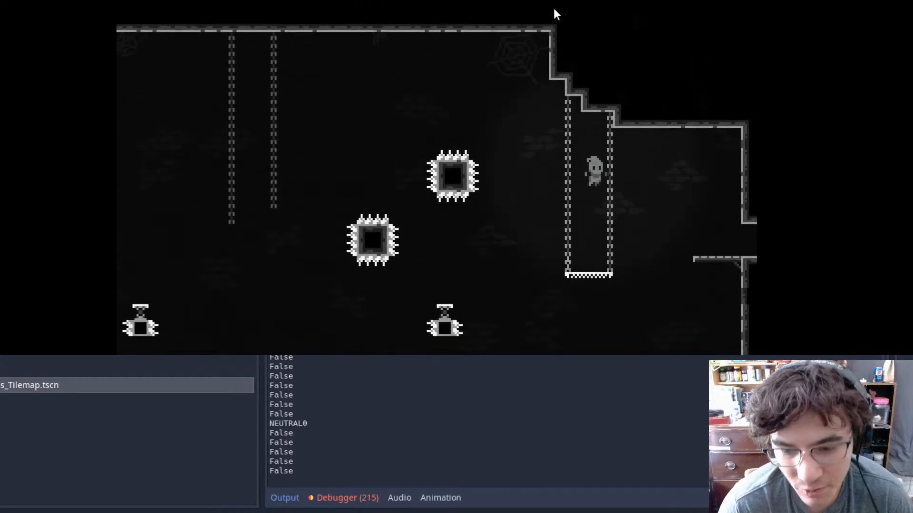
pyautogui.press('Right')
pyautogui.press('space')
pyautogui.press('Right')
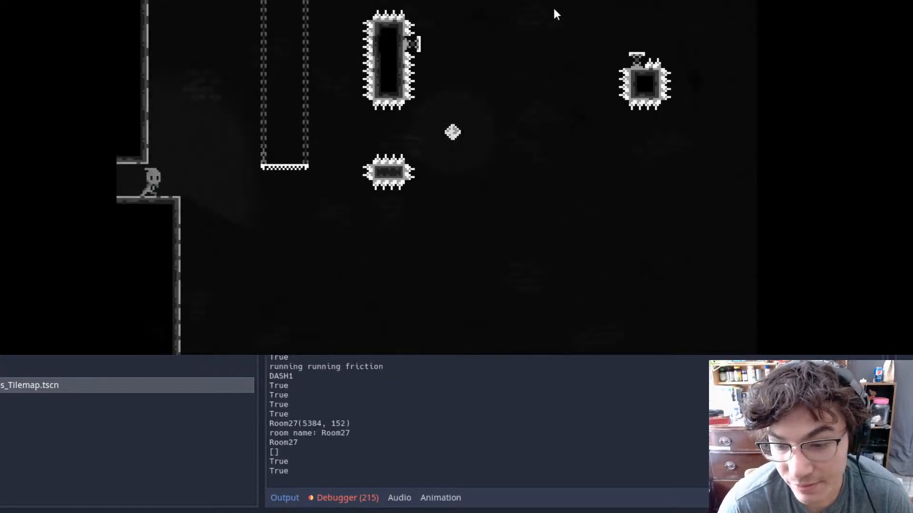
# - Try to get from Room27's entrance through the gap between the spiked blocks to the floating orb
pyautogui.press('Right')
pyautogui.press('space')
pyautogui.press('shift')
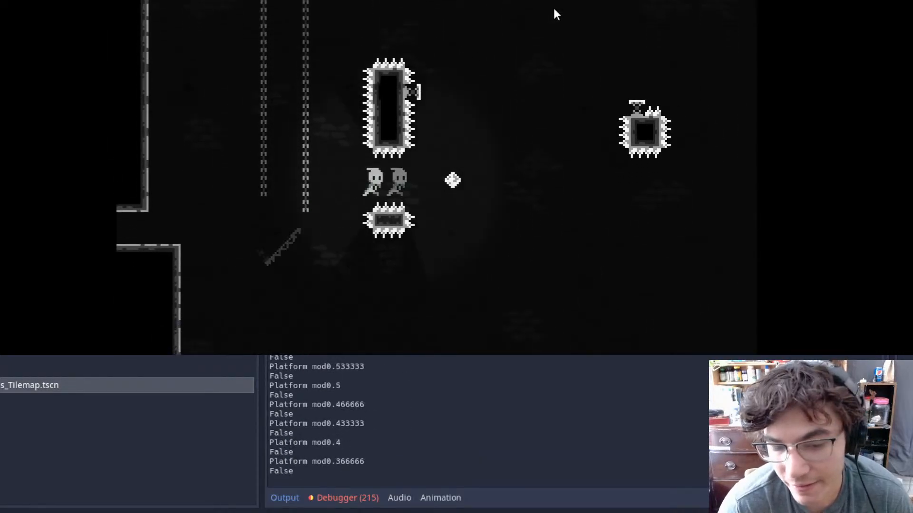
pyautogui.press('Up')
pyautogui.press('shift')
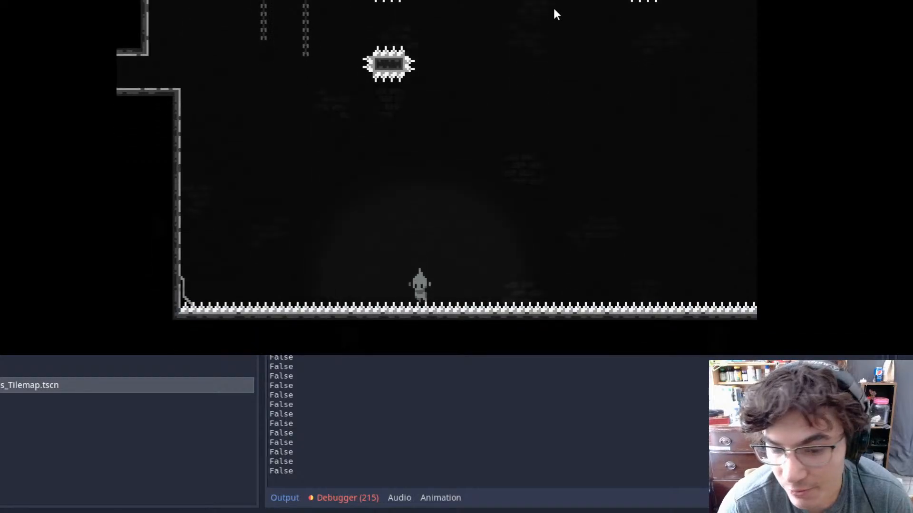
pyautogui.press('Right')
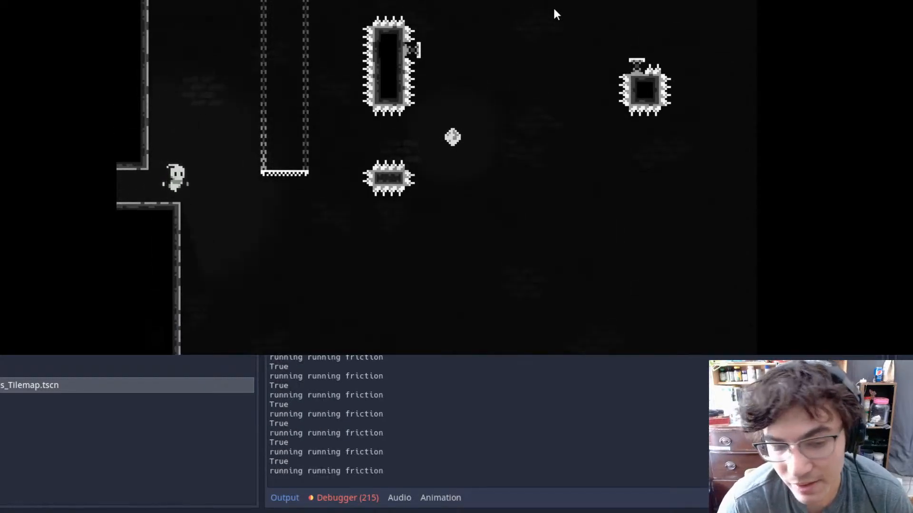
pyautogui.press('Left')
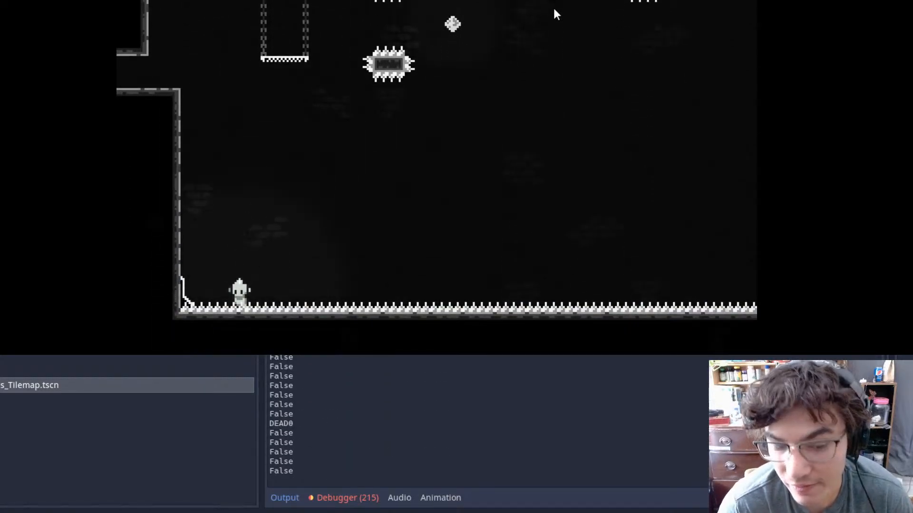
# - Jump from Room27's hanging platform, dash between the spiked blocks, and dash upward from the orb to the side spring
pyautogui.press('Right')
pyautogui.press('space')
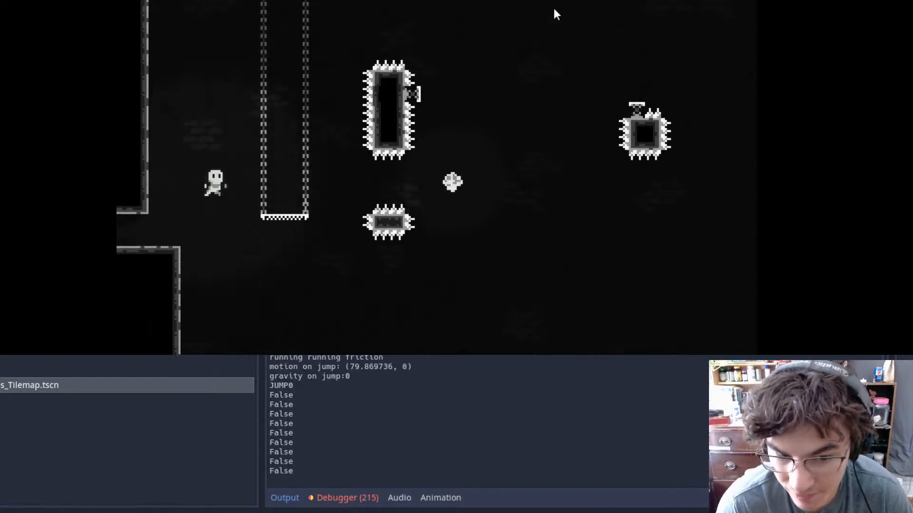
pyautogui.press('Left')
pyautogui.press('space')
pyautogui.press('Right')
pyautogui.press('space')
pyautogui.press('space')
pyautogui.press('Right')
pyautogui.press('x')
pyautogui.press('Up')
pyautogui.press('x')
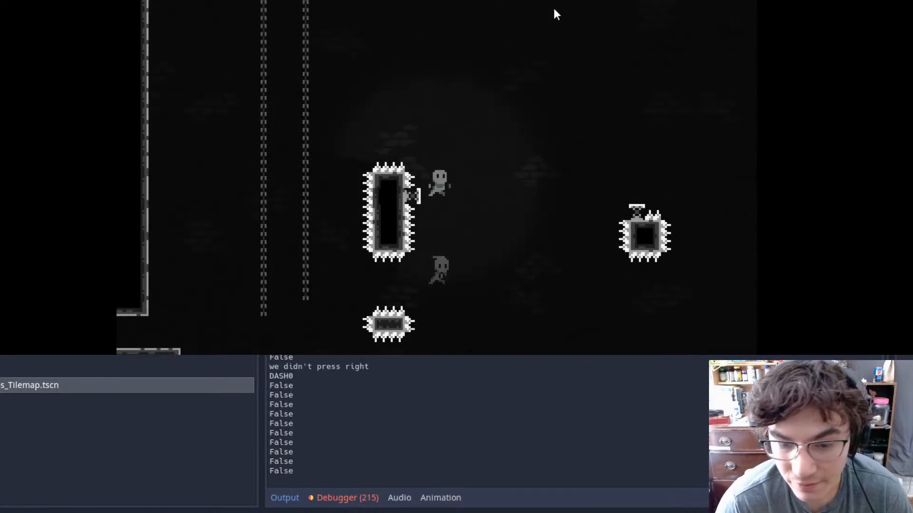
# - Launch across to the far spring block, bounce off it, and run through the exit into the next room
pyautogui.press('Right')
pyautogui.press('x')
pyautogui.press('Right')
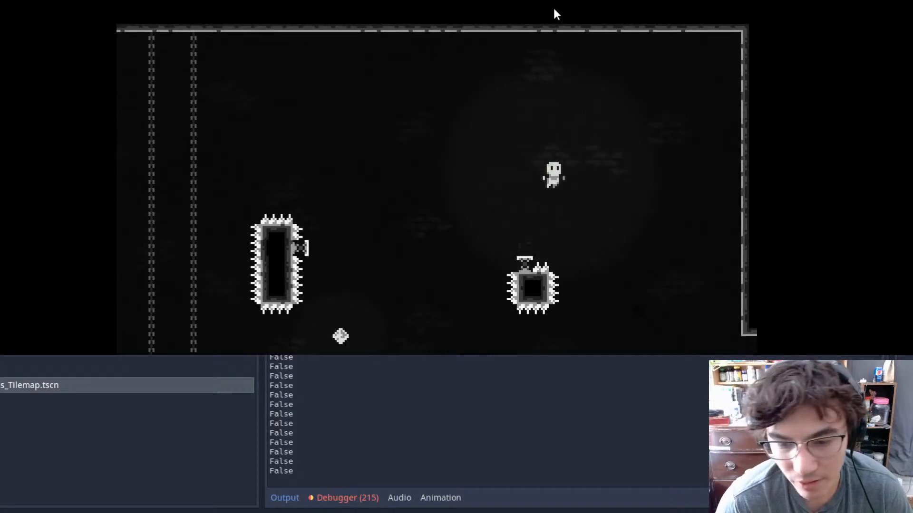
pyautogui.press('space')
pyautogui.press('Right')
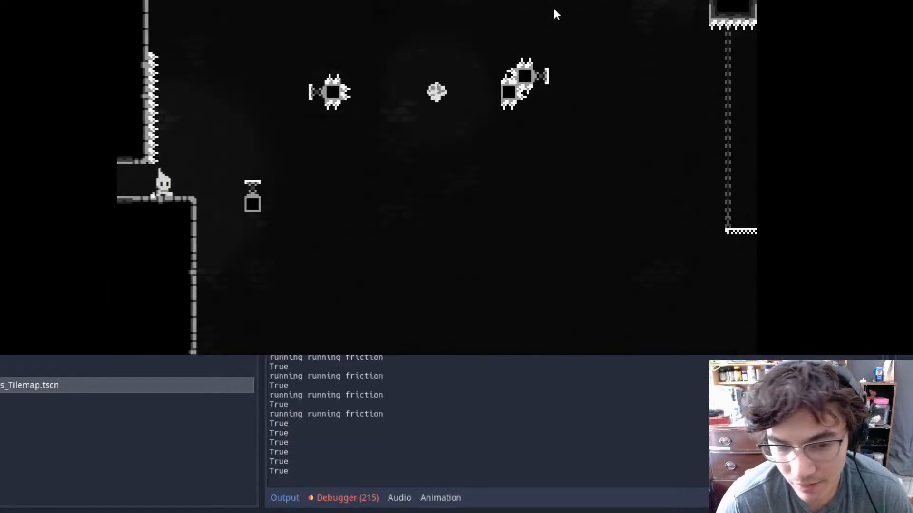
# - Try to bounce from the entrance spring across the spiked spring blocks and the floating orb
pyautogui.press('Left')
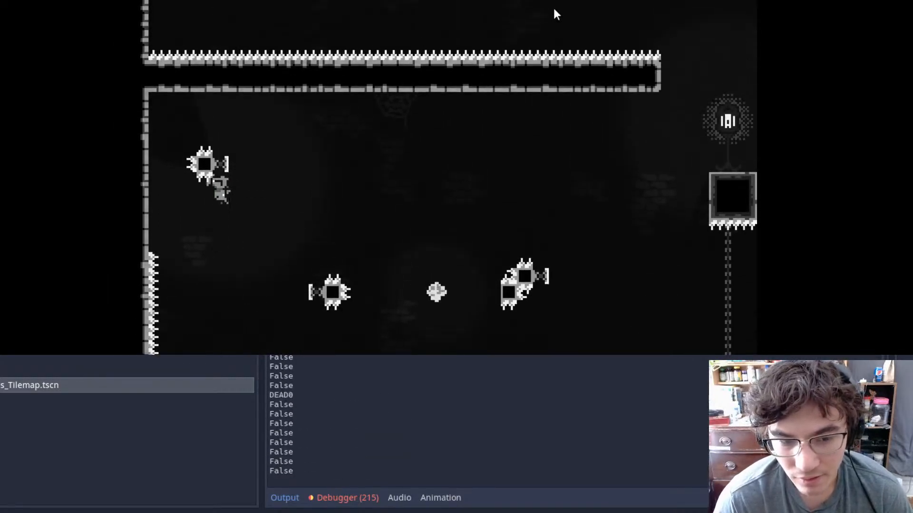
pyautogui.press('Right')
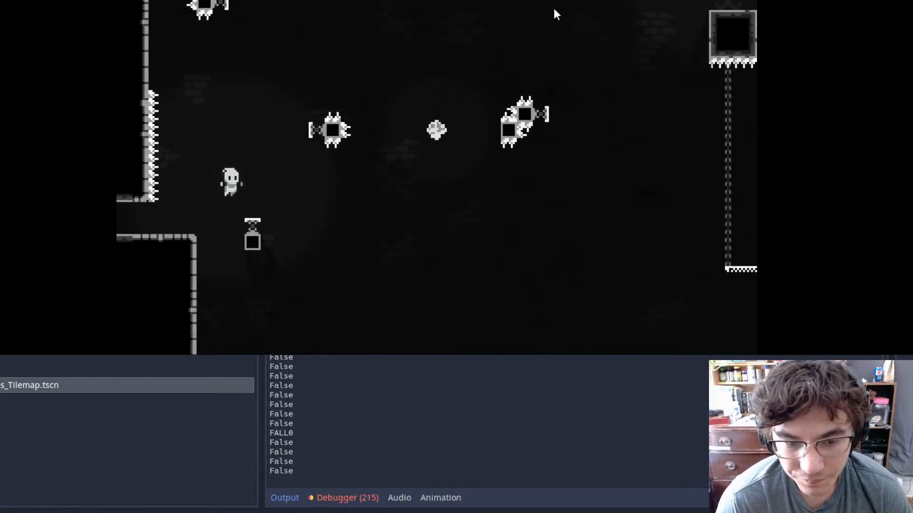
pyautogui.press('x')
pyautogui.press('Right')
pyautogui.press('x')
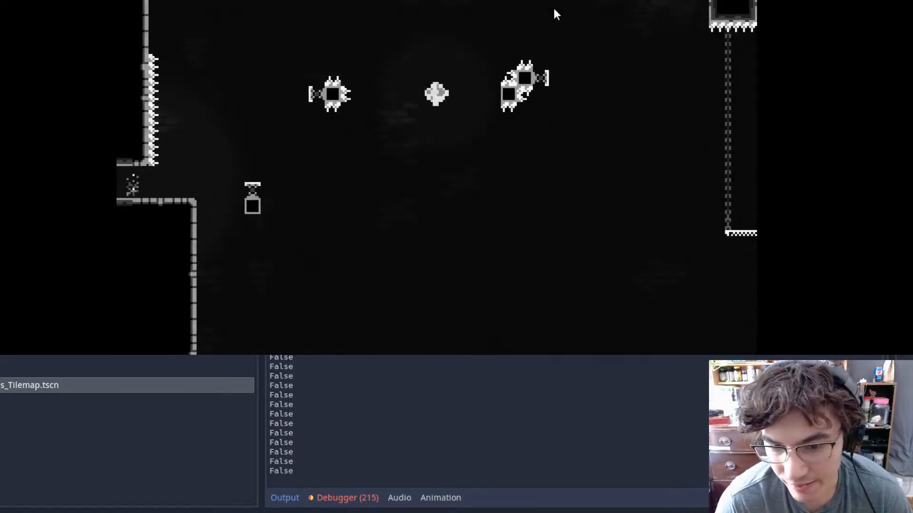
pyautogui.press('Right')
pyautogui.press('x')
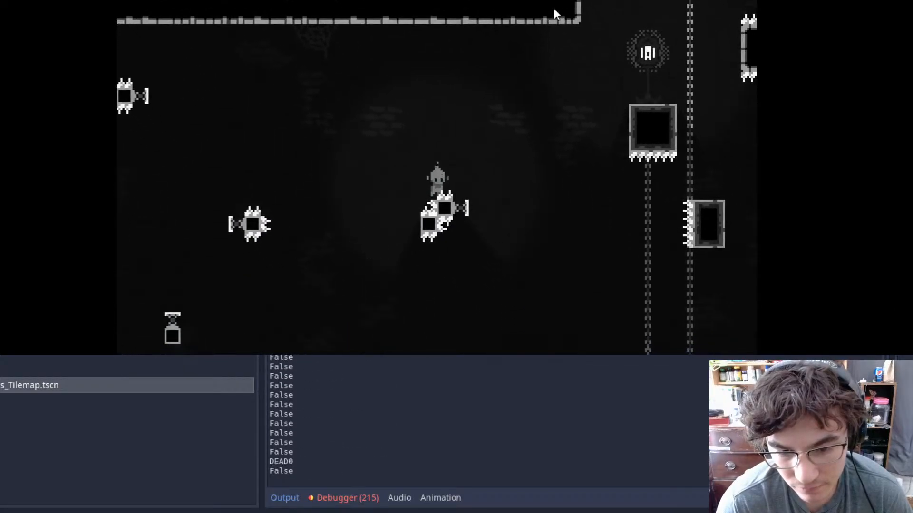
# - Bounce off the entrance spring, dash through the orb, and launch off the far side spring toward the lantern block
pyautogui.press('Right')
pyautogui.press('space')
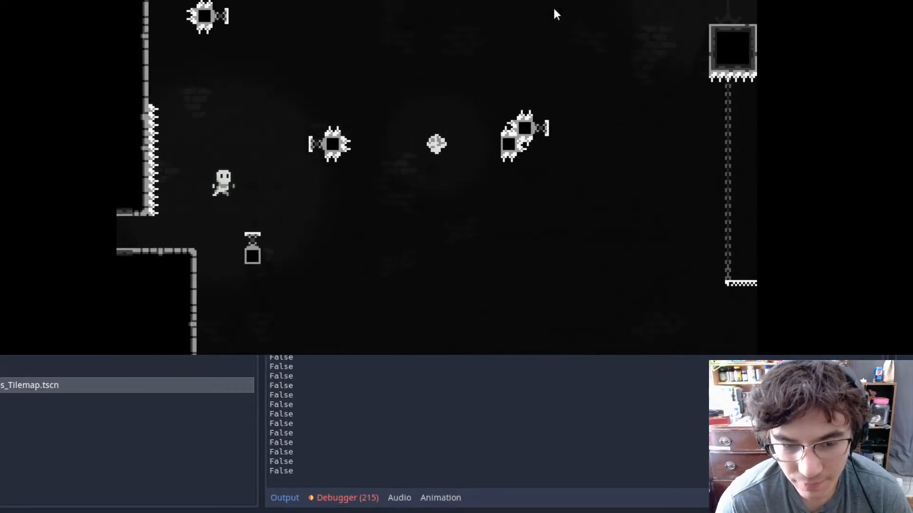
pyautogui.press('Left')
pyautogui.press('x')
pyautogui.press('Right')
pyautogui.press('x')
pyautogui.press('x')
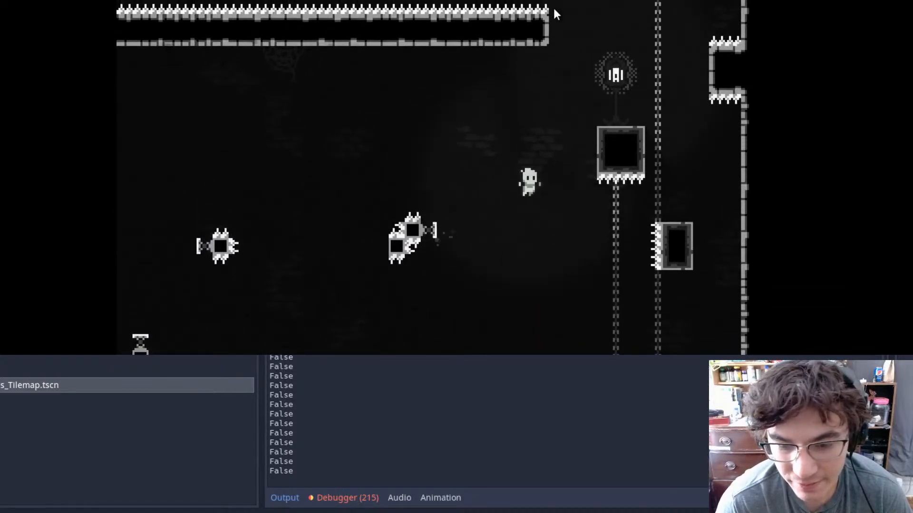
# - Pass below the lantern block via the hanging platform and reach the shaft along the far wall
pyautogui.press('Right')
pyautogui.press('x')
pyautogui.press('space')
pyautogui.press('x')
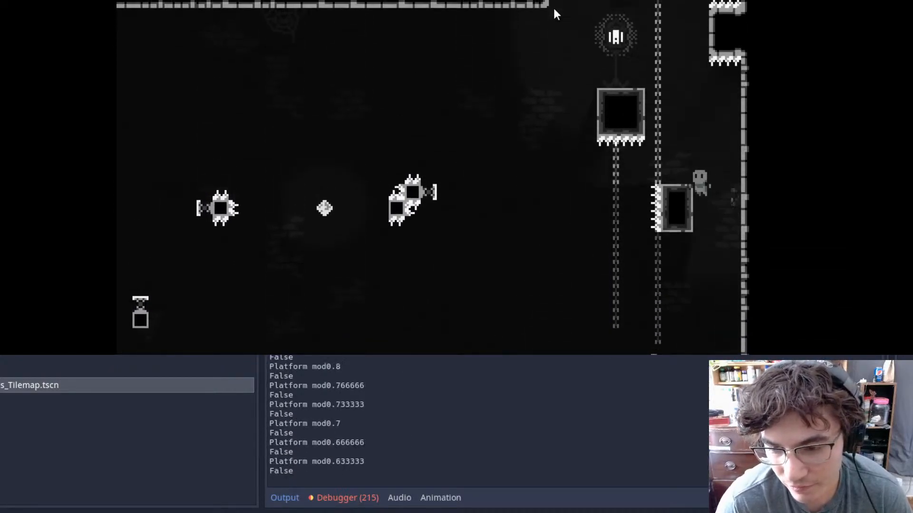
# - Wall-jump and dash up the far shaft to the side of the block carrying the cross
pyautogui.press('Left')
pyautogui.press('space')
pyautogui.press('space')
pyautogui.press('space')
pyautogui.press('Left')
pyautogui.press('Right')
pyautogui.press('x')
pyautogui.press('x')
pyautogui.press('space')
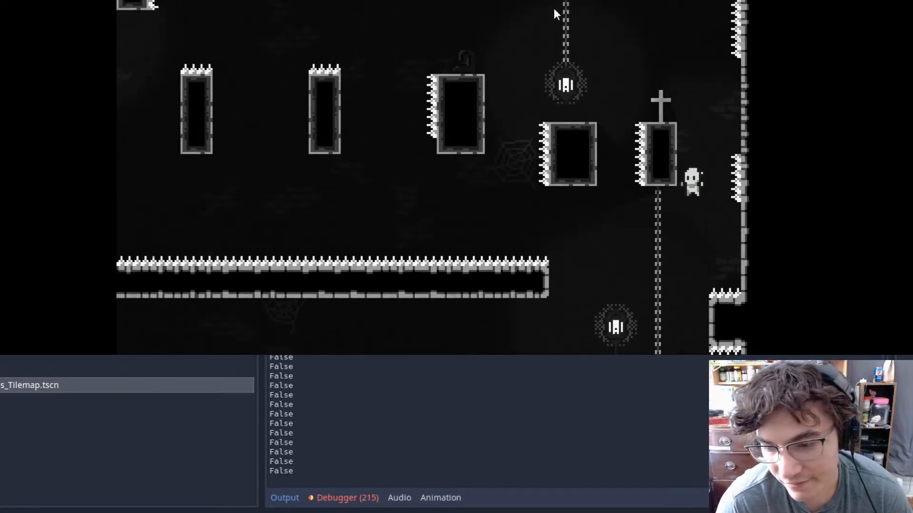
# - Climb over the cross-topped block and leap left across the neighbouring blocks below the hanging lantern
pyautogui.press('space')
pyautogui.press('Left')
pyautogui.press('space')
pyautogui.press('Left')
pyautogui.press('space')
pyautogui.press('space')
pyautogui.press('Left')
pyautogui.press('space')
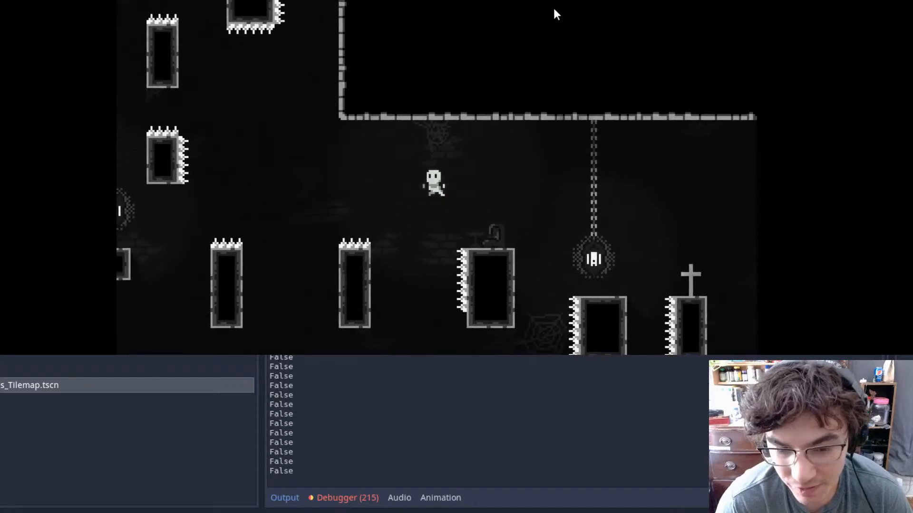
# - Try to jump across the two spike-topped pillars toward the small block by the left wall
pyautogui.press('Right')
pyautogui.press('space')
pyautogui.press('Left')
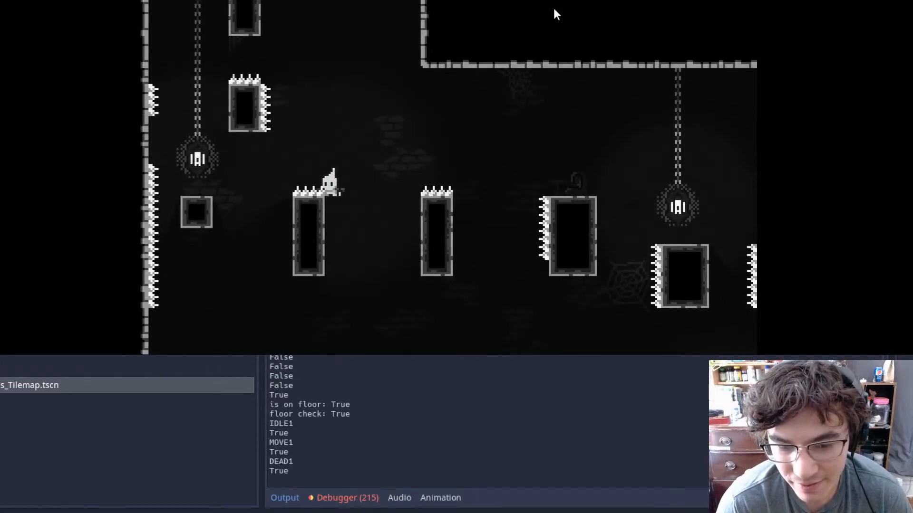
# - Retry the leftward crossing from the wide side-spiked block past the nearer spike-topped pillar to the farther one
pyautogui.press('Left')
pyautogui.press('space')
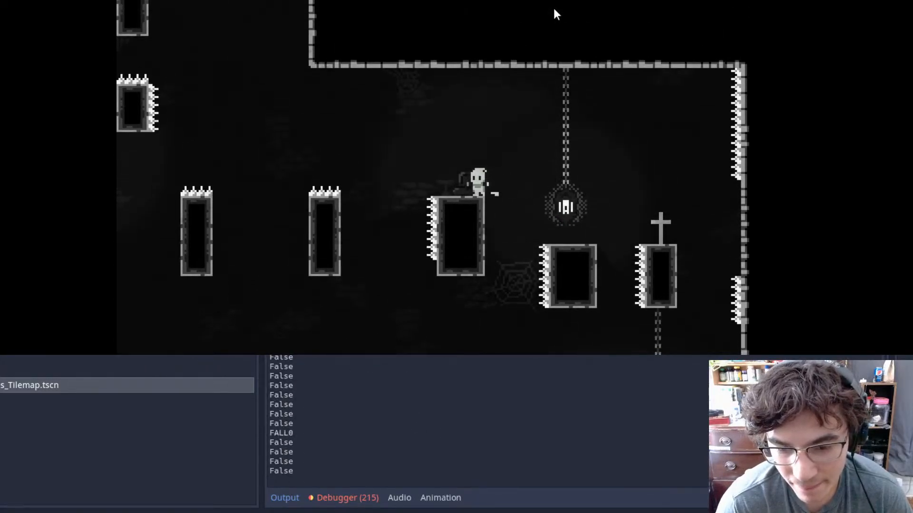
pyautogui.press('Left')
pyautogui.press('space')
pyautogui.press('space')
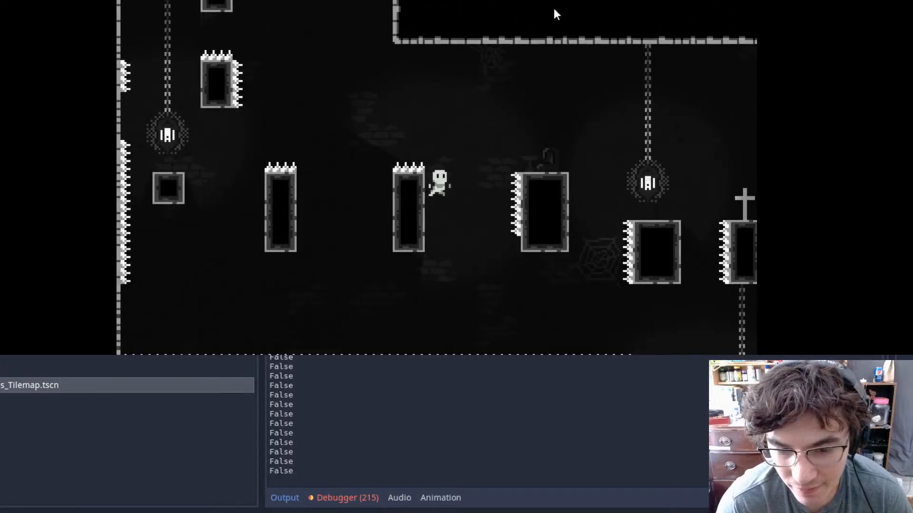
pyautogui.press('Left')
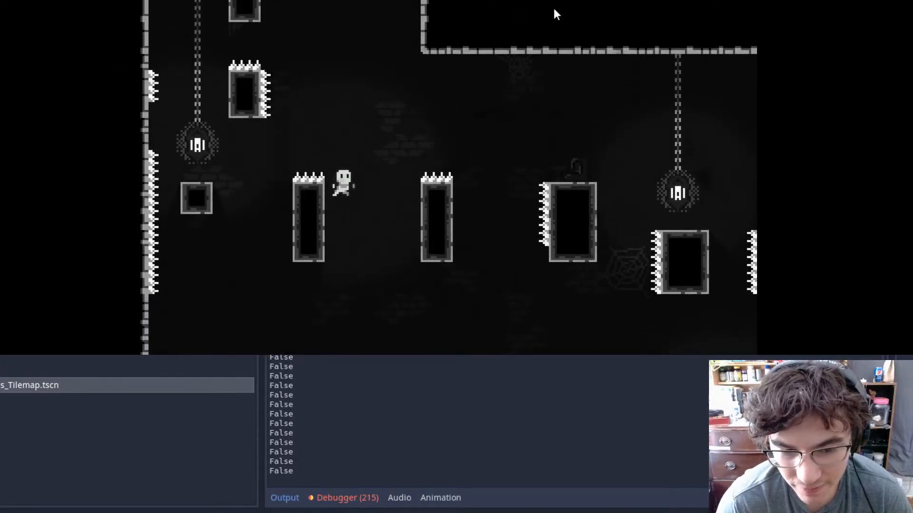
# - Wall-jump from the farther spike-topped pillar to the left face of the spiked block above the hanging lantern
pyautogui.press('space')
pyautogui.press('Left')
pyautogui.press('space')
pyautogui.press('Right')
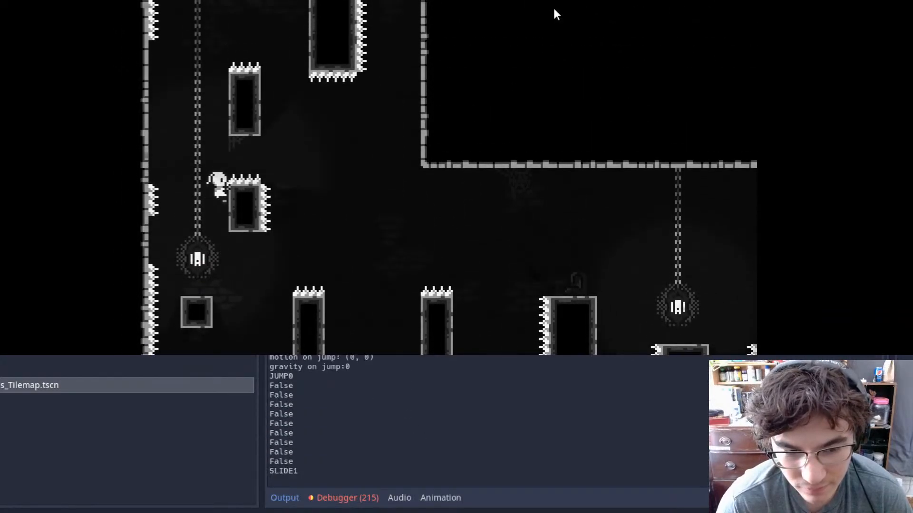
# - Dash and wall-jump up past the spiked blocks to the left wall of the ledge holding the lamp and bookcase
pyautogui.press('Up')
pyautogui.press('shift')
pyautogui.press('Right')
pyautogui.press('Up')
pyautogui.press('space')
pyautogui.press('Right')
pyautogui.press('Left')
pyautogui.press('space')
pyautogui.press('Right')
pyautogui.press('Left')
pyautogui.press('Right')
pyautogui.press('space')
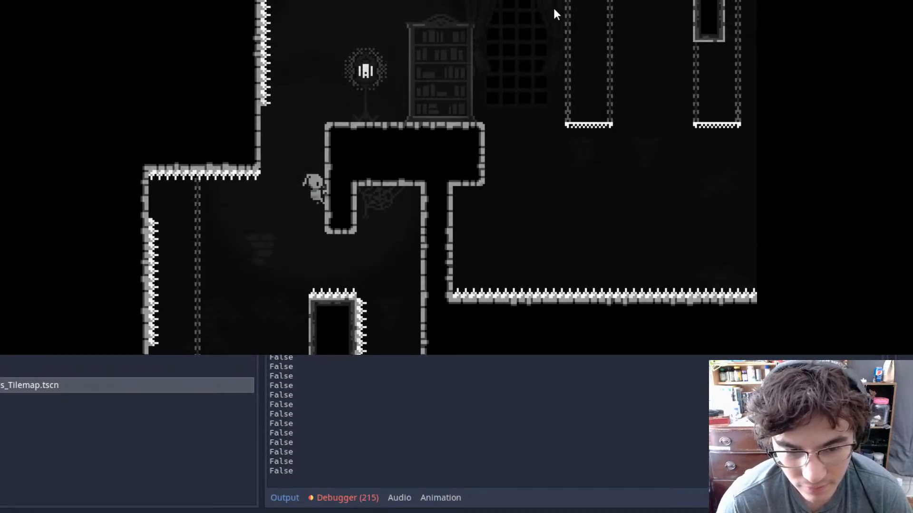
# - Climb onto the bookcase ledge and dash right past the curtained window toward the hanging platforms
pyautogui.press('space')
pyautogui.press('space')
pyautogui.press('Right')
pyautogui.press('space')
pyautogui.press('shift')
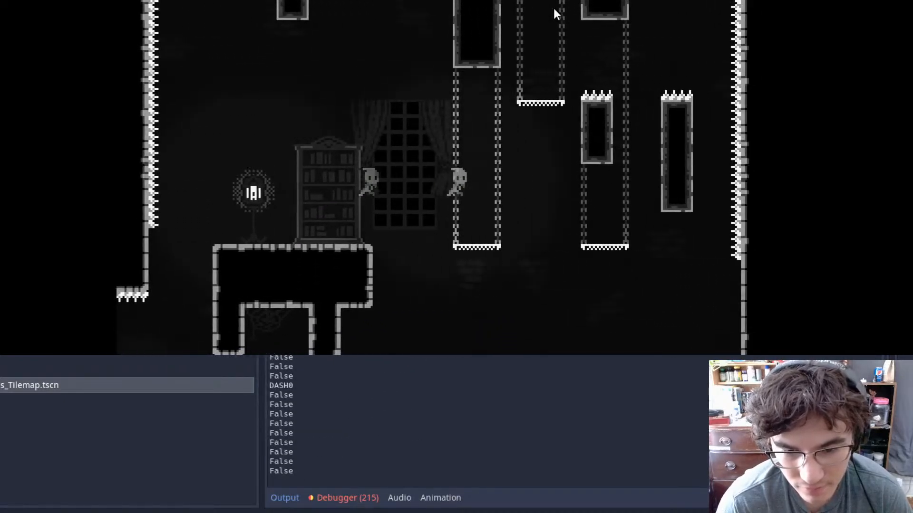
# - Cross via the low hanging platforms and climb into the gap between the two narrow spike-topped pillars
pyautogui.press('Right')
pyautogui.press('space')
pyautogui.press('space')
pyautogui.press('space')
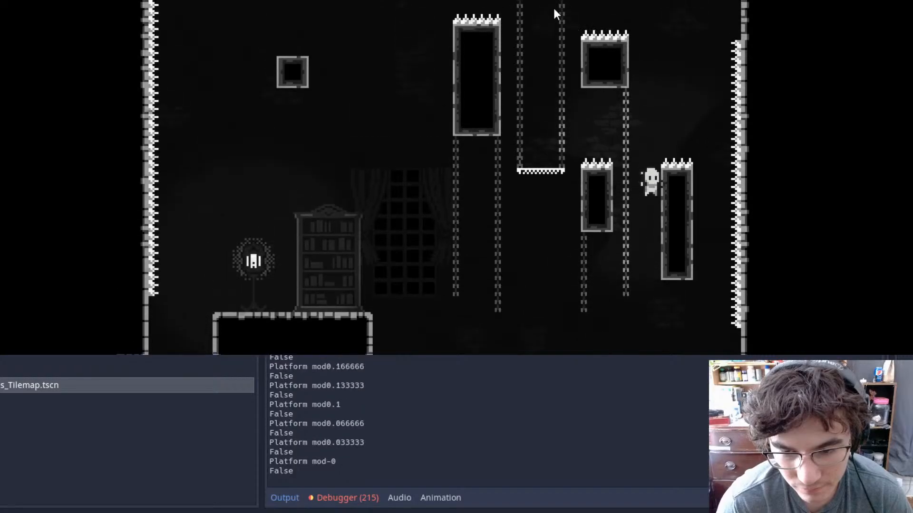
# - Wall-jump out of the gap between the pillars and continue right into the next room
pyautogui.press('Left')
pyautogui.press('space')
pyautogui.press('Right')
pyautogui.press('space')
pyautogui.press('space')
pyautogui.press('Right')
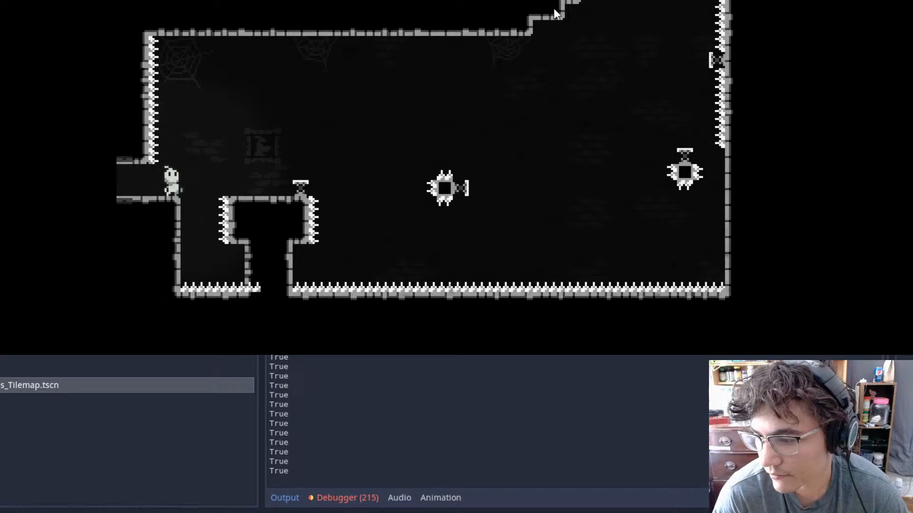
# - Spring off the entry block and dash across the spiked floor to the spring block near the far wall
pyautogui.press('Right')
pyautogui.press('space')
pyautogui.press('space')
pyautogui.press('Right')
pyautogui.press('shift')
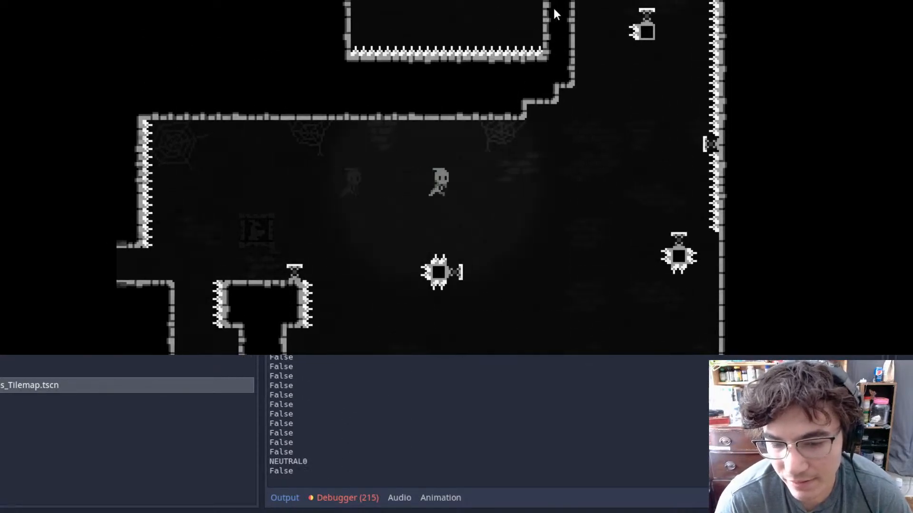
pyautogui.press('Right')
pyautogui.press('shift')
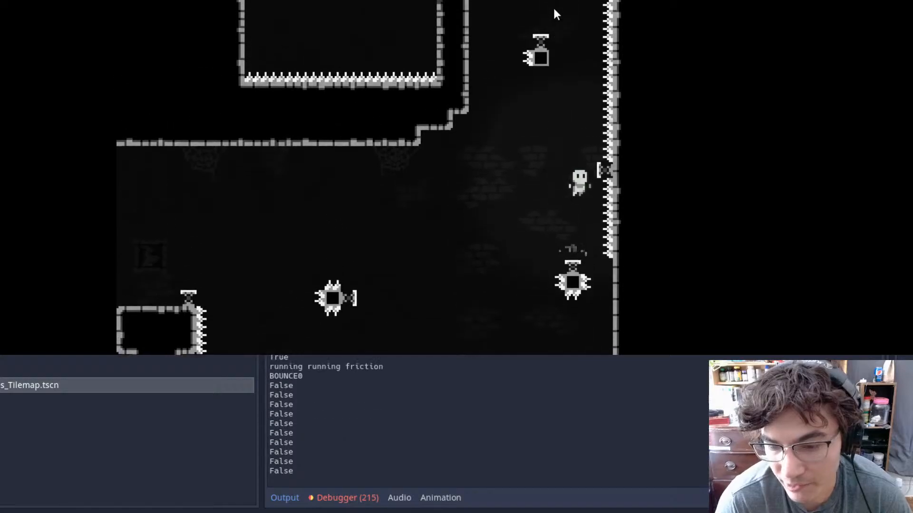
# - Try to bounce off the wall-mounted spring and dash up the shaft past the small spring block
pyautogui.press('Left')
pyautogui.press('Up')
pyautogui.press('shift')
pyautogui.press('Right')
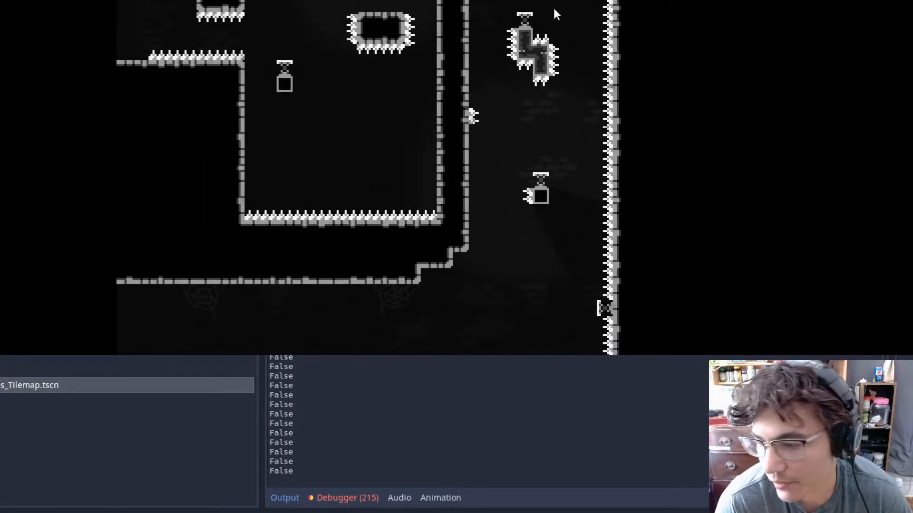
# - Retry the spring crossing with dashes and try to climb the shaft beside the small spring block
pyautogui.press('Right')
pyautogui.press('space')
pyautogui.press('space')
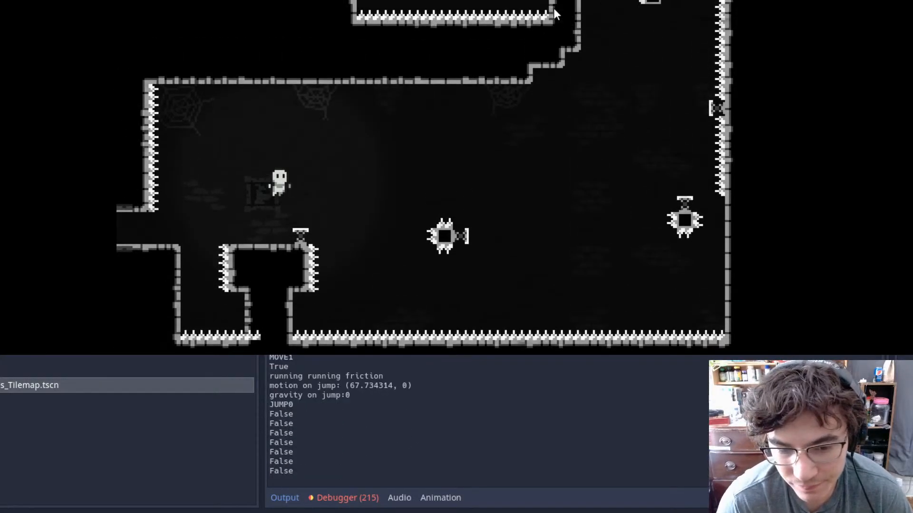
pyautogui.press('shift')
pyautogui.press('Right')
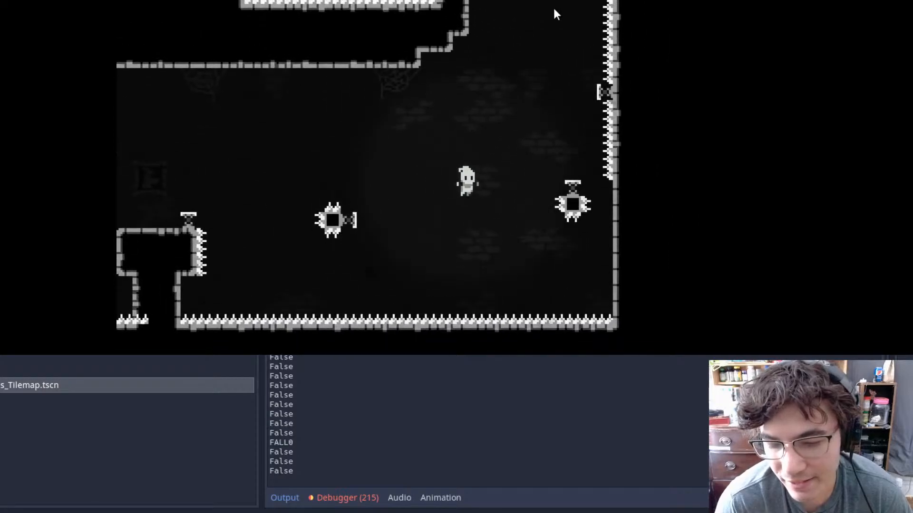
pyautogui.press('shift')
pyautogui.press('Right')
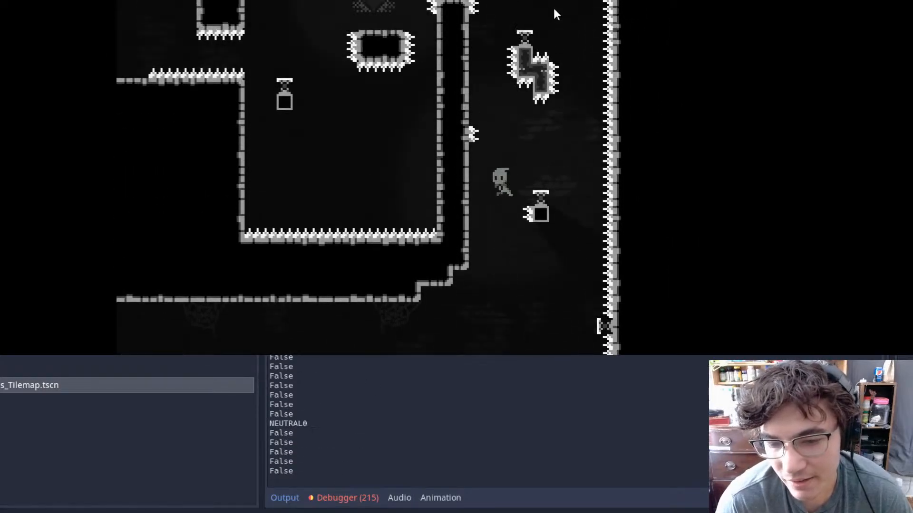
pyautogui.press('Right')
pyautogui.press('Right')
pyautogui.press('Right')
# - Try the crossing again, dashing from the entry spring to the far spring block and steering left above it
pyautogui.press('space')
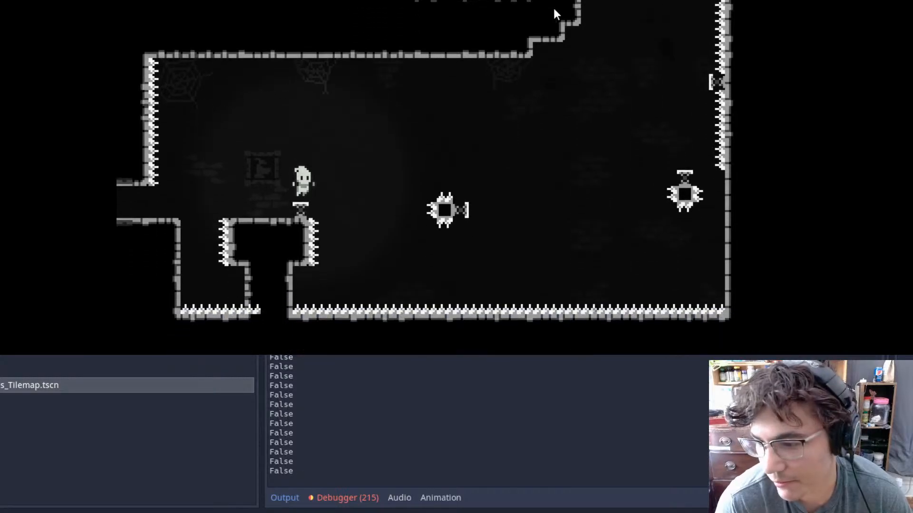
pyautogui.press('Right')
pyautogui.press('shift')
pyautogui.press('Right')
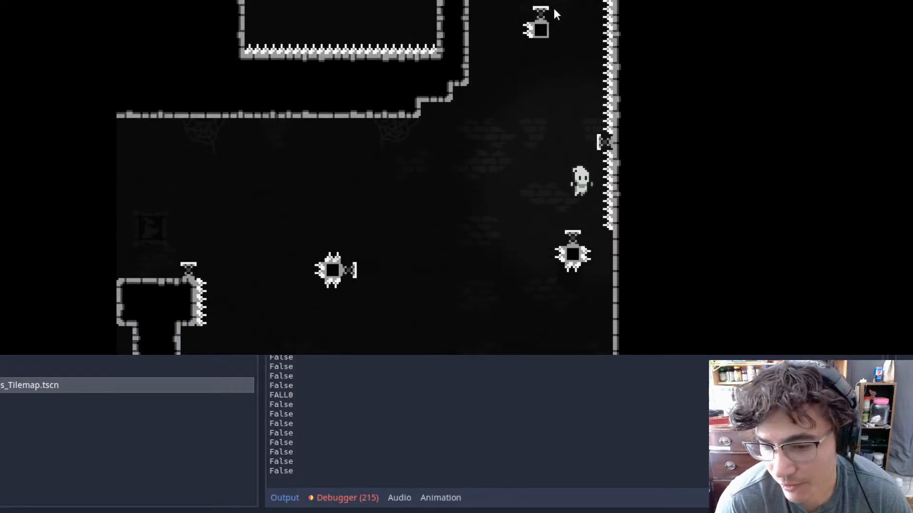
pyautogui.press('Left')
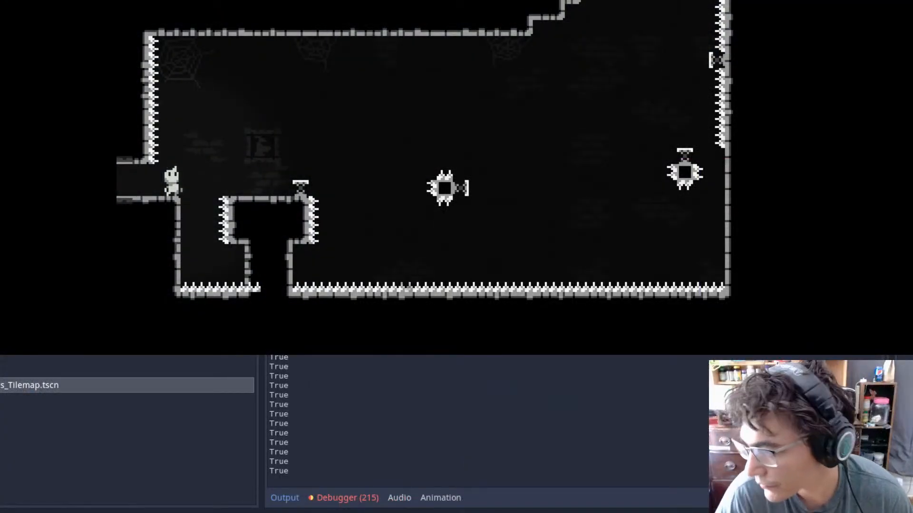
# - Try again to cross the spiked floor with a spring-boosted jump and a dash over the spiked block
pyautogui.press('Right')
pyautogui.press('space')
pyautogui.press('space')
pyautogui.press('shift')
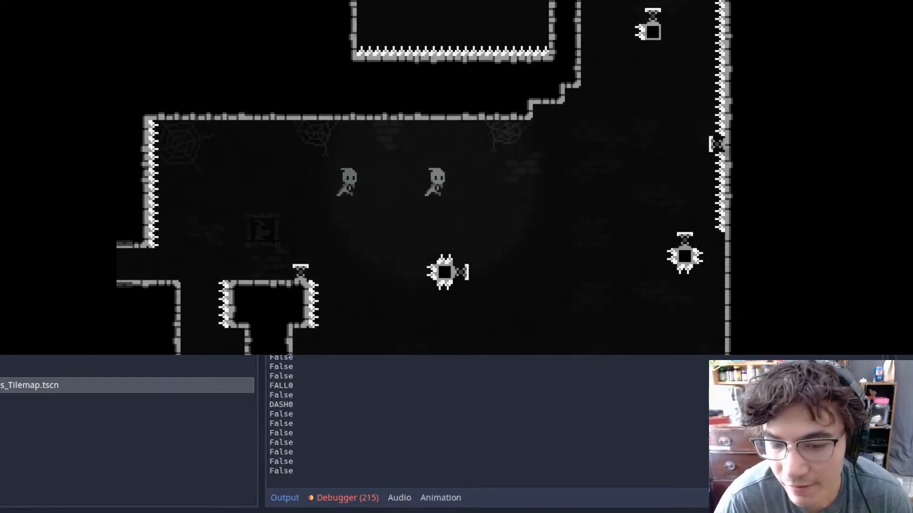
# - Dash from the entrance ledge, bounce off the sideways spring, and try to climb the shaft to the zigzag spiked block
pyautogui.press('Right')
pyautogui.press('shift')
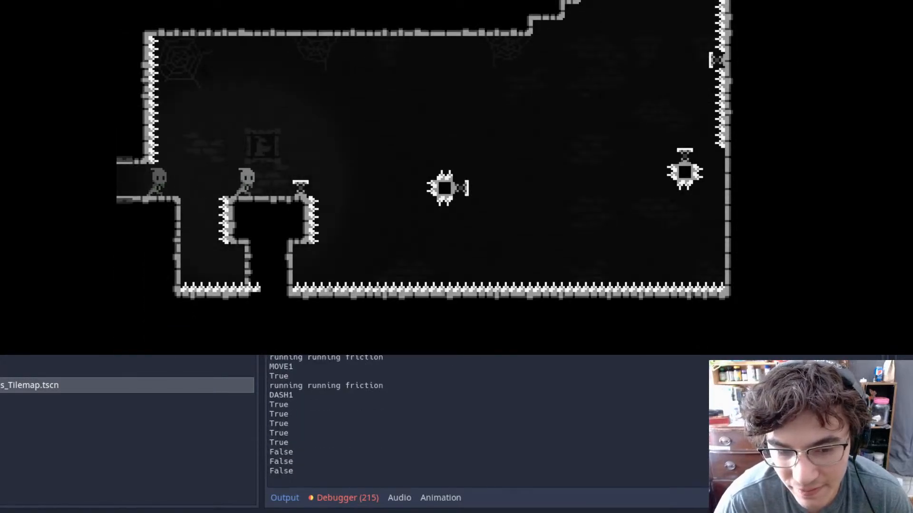
pyautogui.press('Right')
pyautogui.press('space')
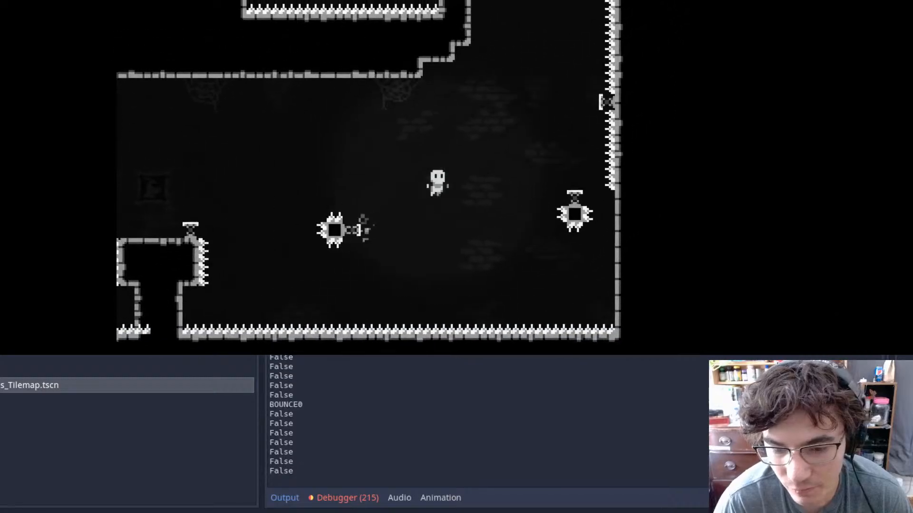
pyautogui.press('Right')
pyautogui.press('space')
pyautogui.press('space')
pyautogui.press('Right')
pyautogui.press('Left')
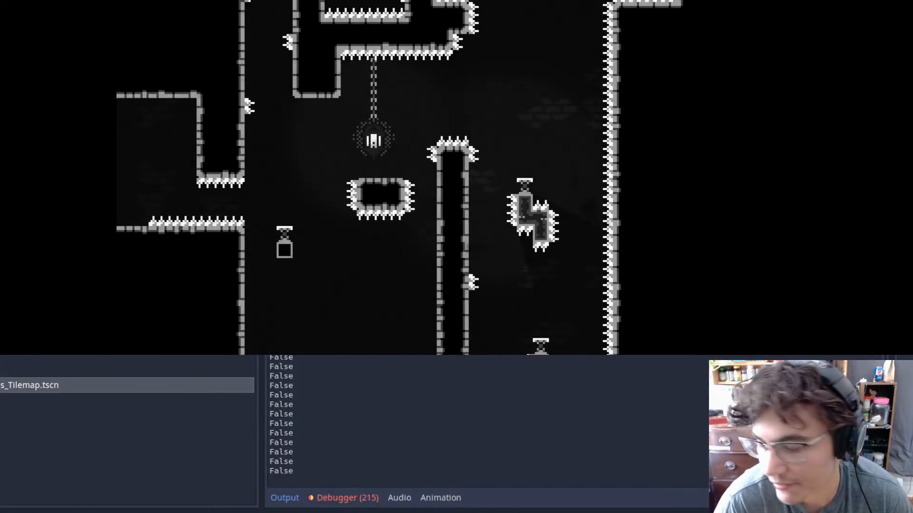
# - Cross by the springs, climb the shaft, and pass left over the spiked wall to the spring block beyond the lantern
pyautogui.press('Right')
pyautogui.press('space')
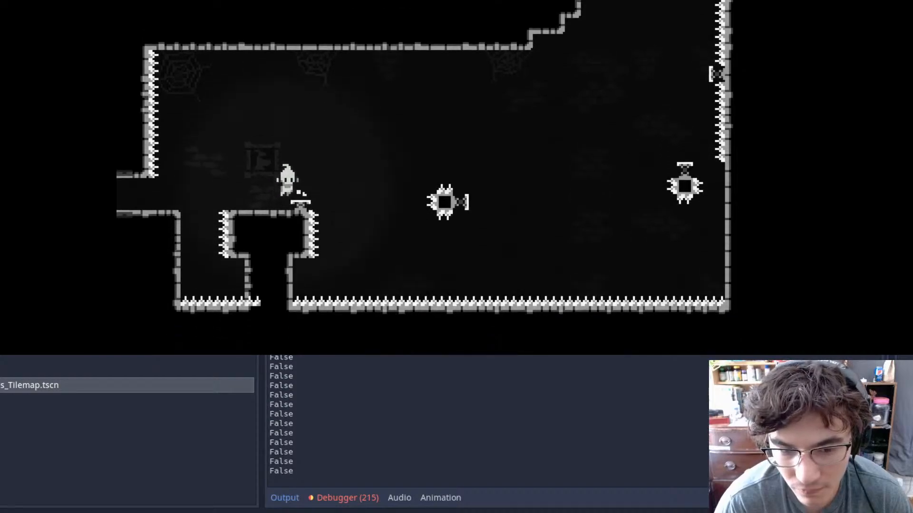
pyautogui.press('Right')
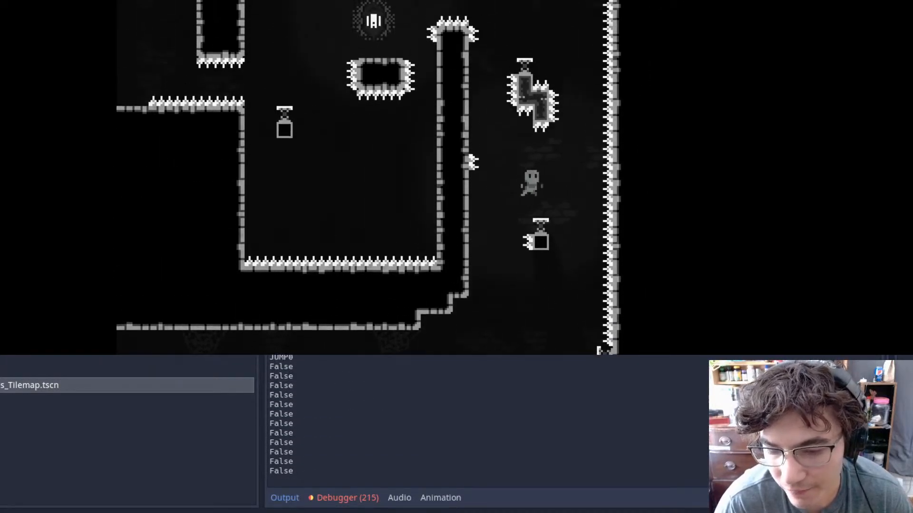
pyautogui.press('Left')
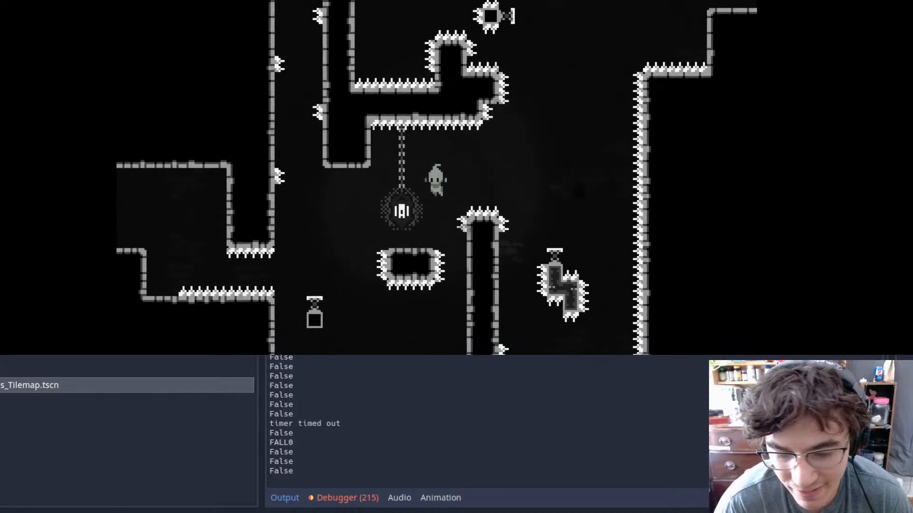
pyautogui.press('space')
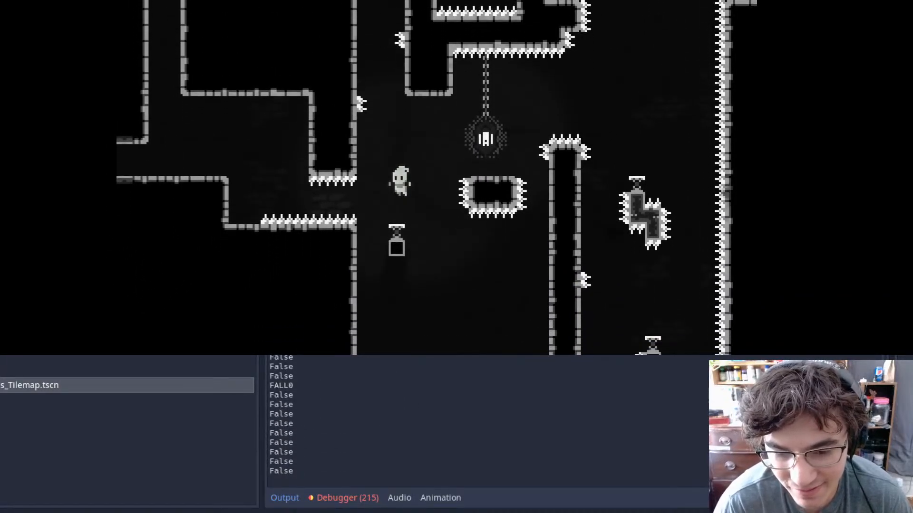
# - Bounce and wall-jump up the narrow spiked shaft, then dash right over its spike-topped pillar
pyautogui.press('space')
pyautogui.press('space')
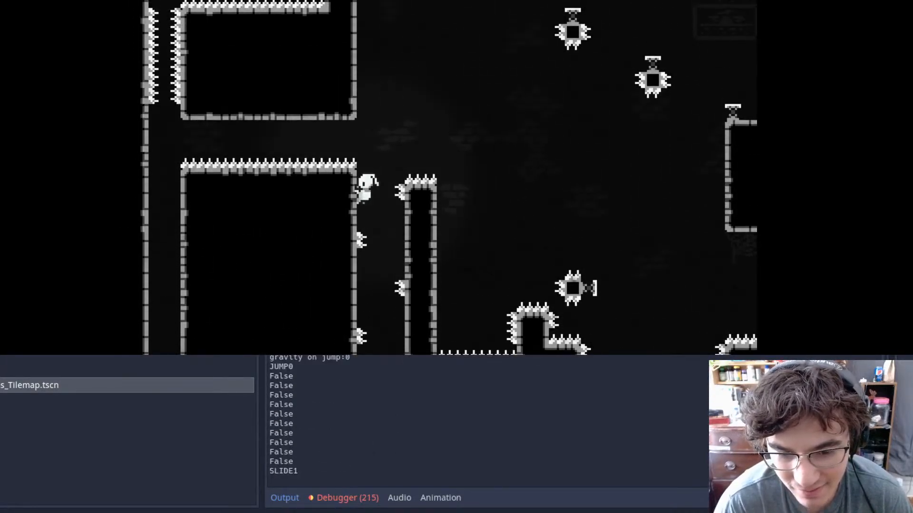
pyautogui.press('Right')
pyautogui.press('Left')
pyautogui.press('space')
pyautogui.press('Right')
pyautogui.press('shift')
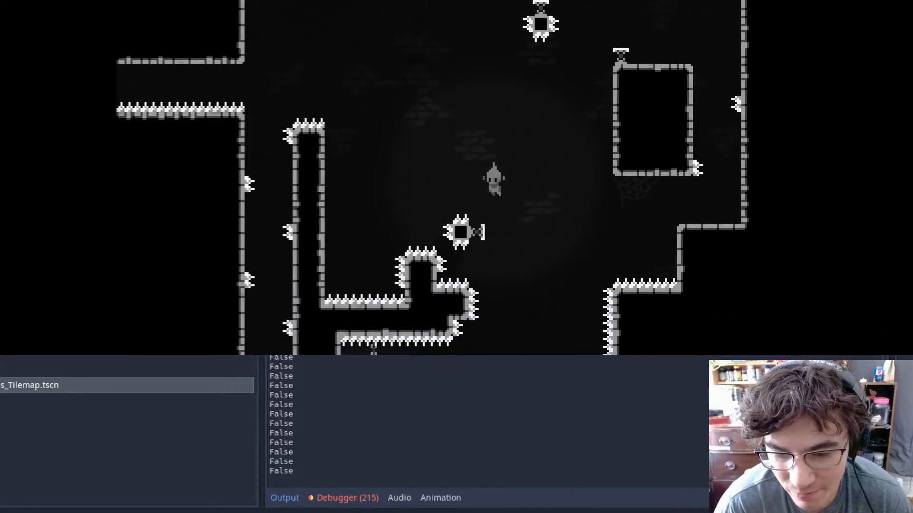
# - Dash upward past the sideways spring and reach the right face of the large block near the far wall
pyautogui.press('Up')
pyautogui.press('shift')
pyautogui.press('Left')
pyautogui.press('space')
pyautogui.press('space')
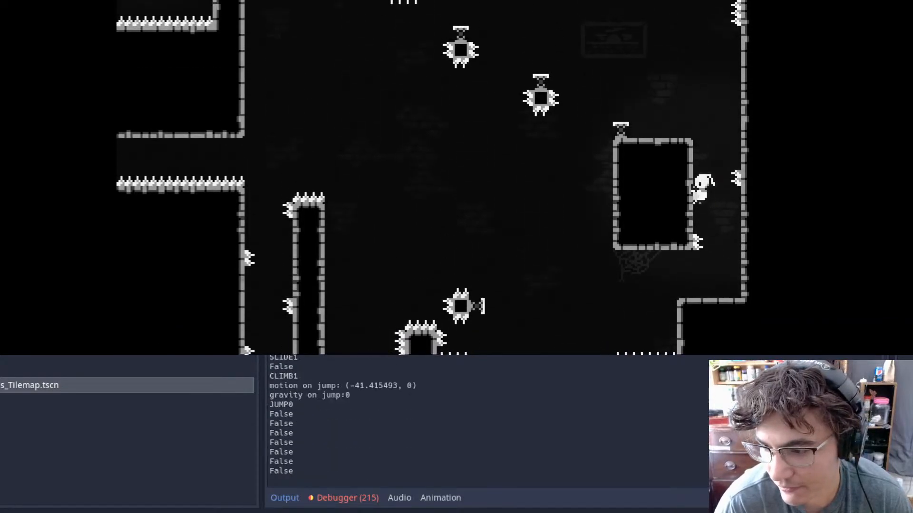
# - Wall-jump to the top of the large block and bounce left over the ascending spring blocks
pyautogui.press('Right')
pyautogui.press('space')
pyautogui.press('Left')
pyautogui.press('Right')
pyautogui.press('space')
pyautogui.press('Left')
pyautogui.press('Left')
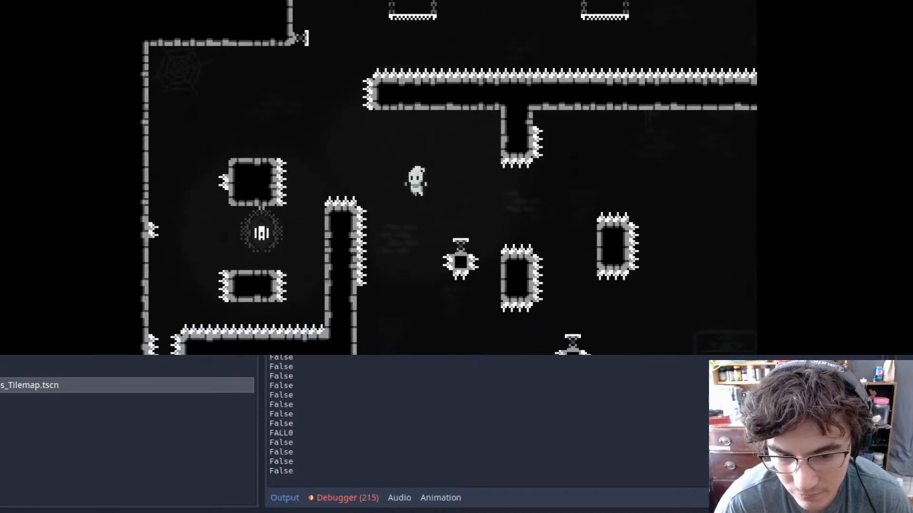
# - Clear the spiked wall to the block under the lantern and climb onto the block above it
pyautogui.press('Right')
pyautogui.press('Left')
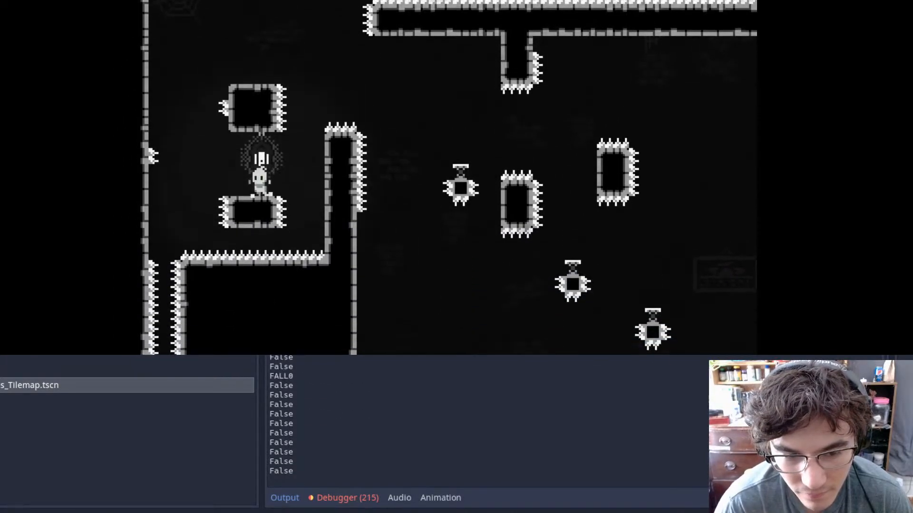
pyautogui.press('space')
pyautogui.press('Left')
pyautogui.press('Right')
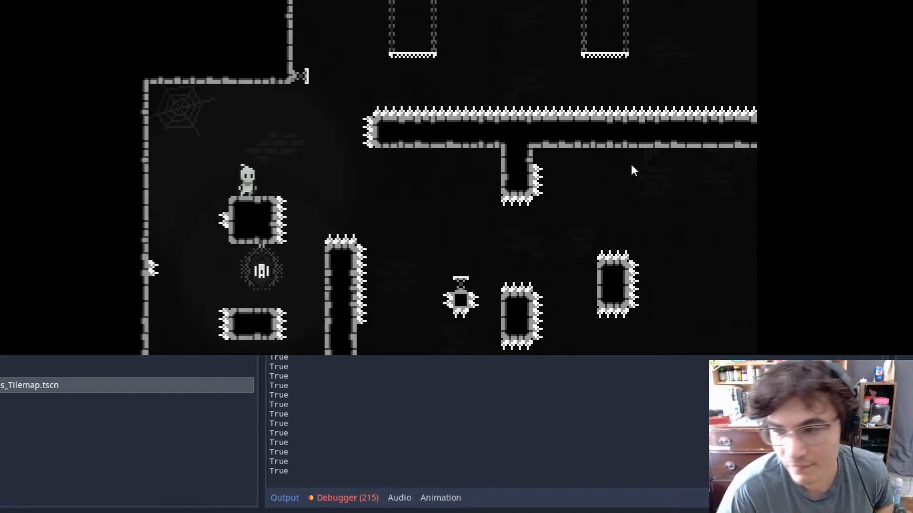
# - Jump to the upper corridor's hanging platforms and dash right across the spikes to the exit ledge
pyautogui.press('Right')
pyautogui.press('space')
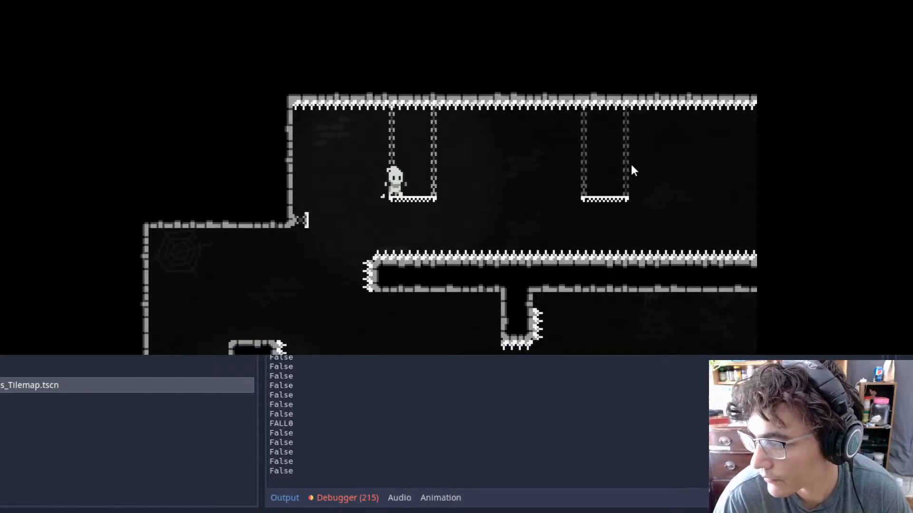
pyautogui.press('space')
pyautogui.press('space')
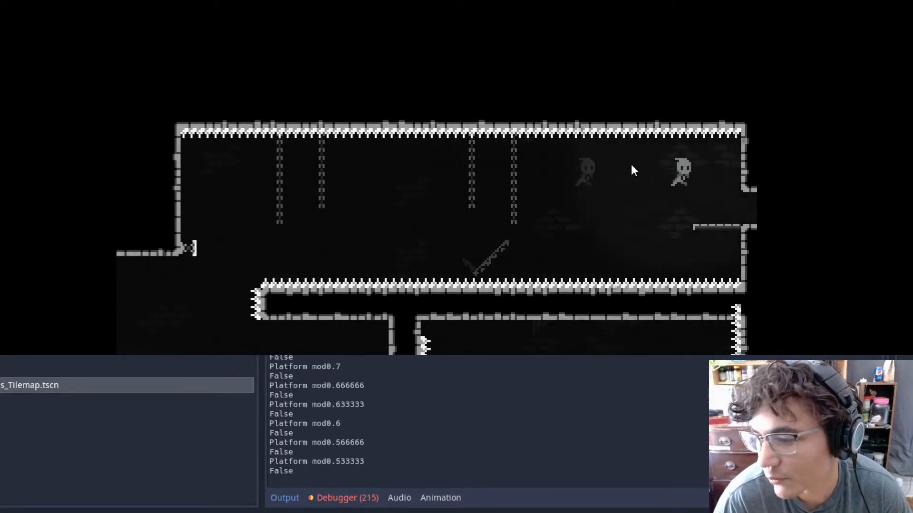
pyautogui.press('Right')
# - Climb the entry shaft of the new room and go right over the top of its tall pillar
pyautogui.press('space')
pyautogui.press('space')
pyautogui.press('space')
pyautogui.press('Right')
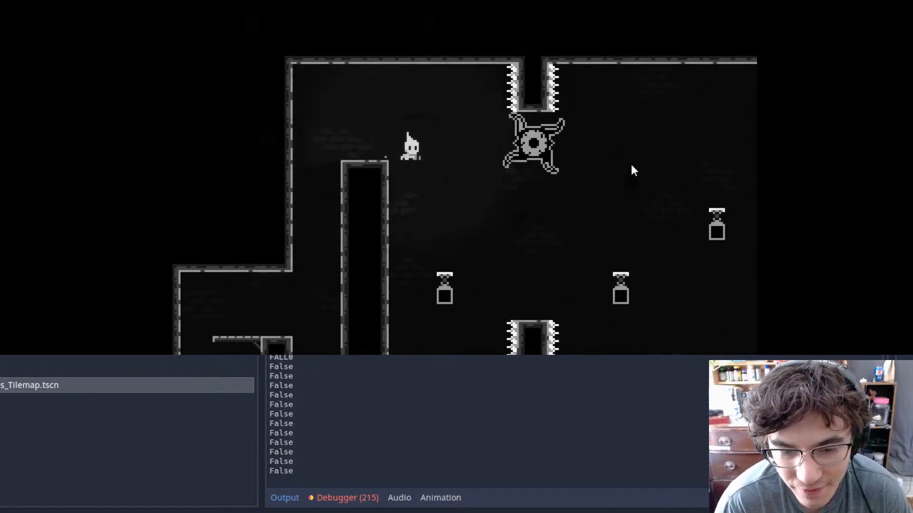
# - Dash right beneath the spinning blade, cross above the spring blocks and leave through the ledge exit at the far side
pyautogui.press('Right')
pyautogui.press('shift')
pyautogui.press('shift')
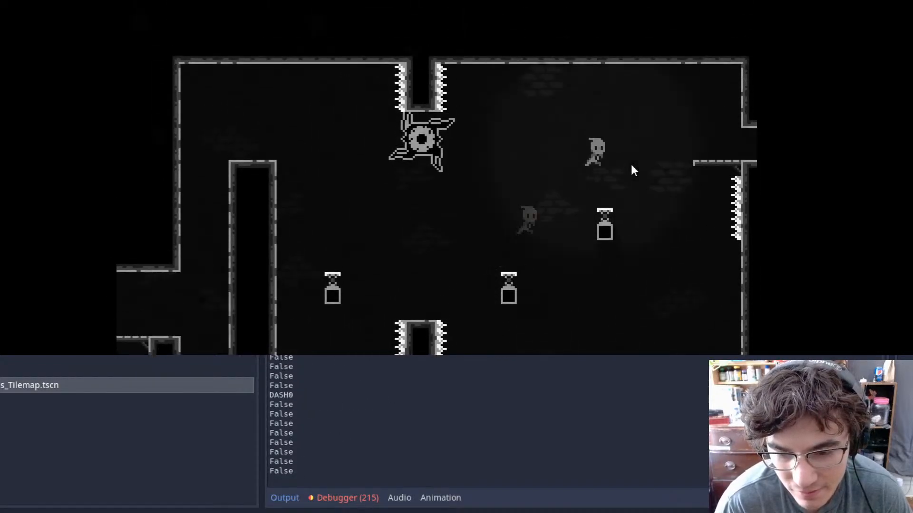
pyautogui.press('Right')
pyautogui.press('shift')
pyautogui.press('space')
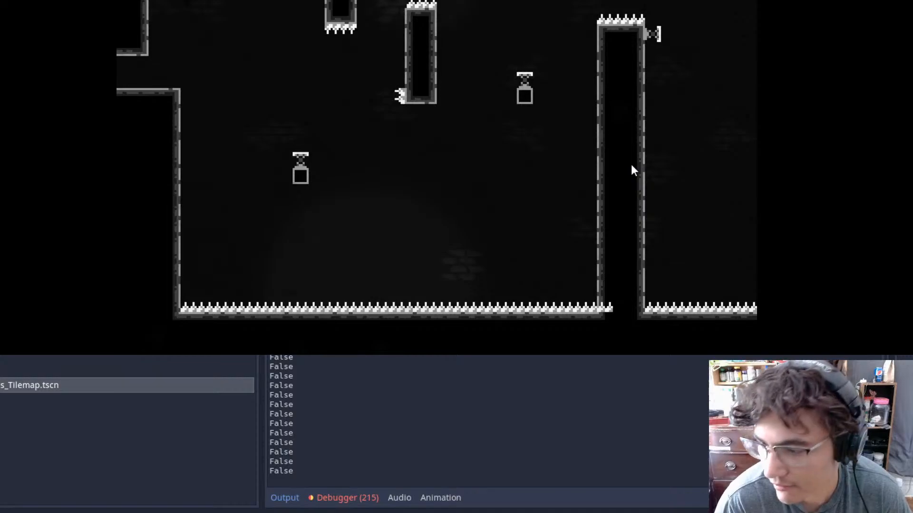
# - Bounce off the new room's first spring to the wall beside the floating crystal and head back to the entrance
pyautogui.press('Right')
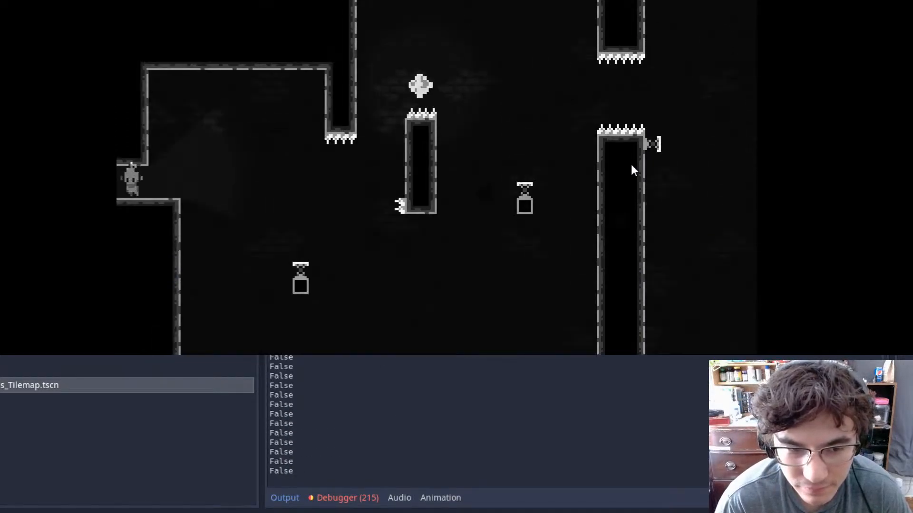
pyautogui.press('Right')
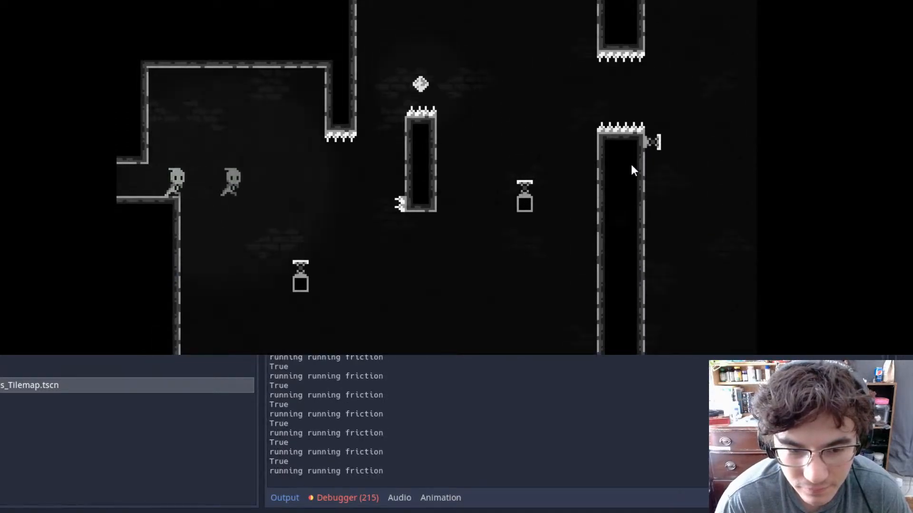
pyautogui.press('Left')
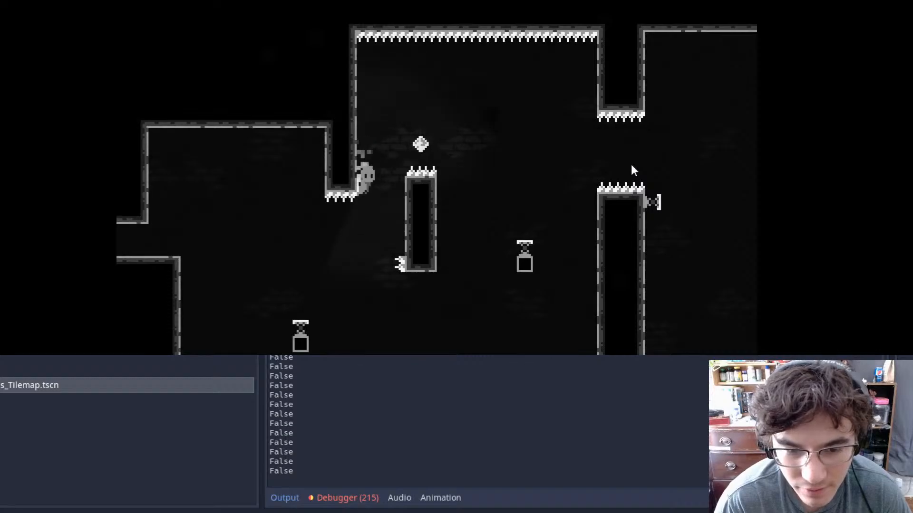
pyautogui.press('Left')
pyautogui.press('Left')
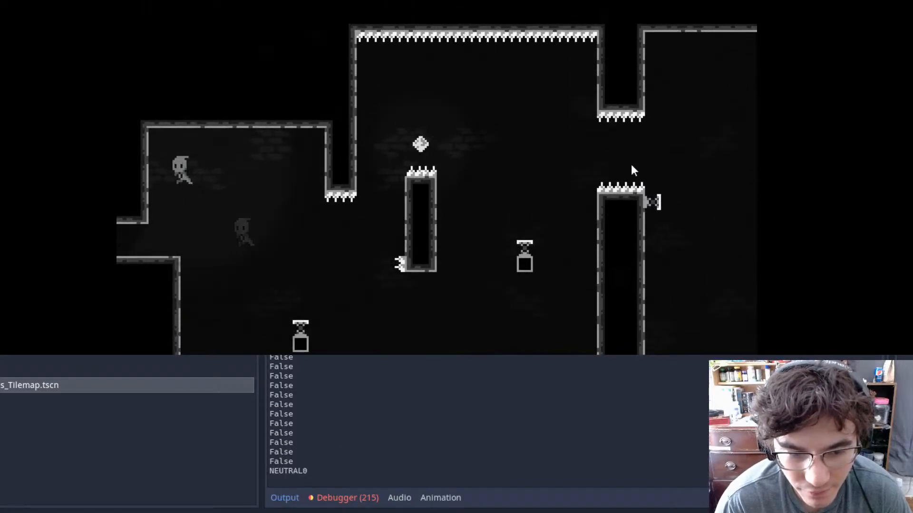
# - Turn on the debug overlay with the movement recording tiles and reset the recorded tiles
pyautogui.press('Escape')
pyautogui.press('Up')
pyautogui.press('Return')
pyautogui.press('Escape')
pyautogui.press('Right')
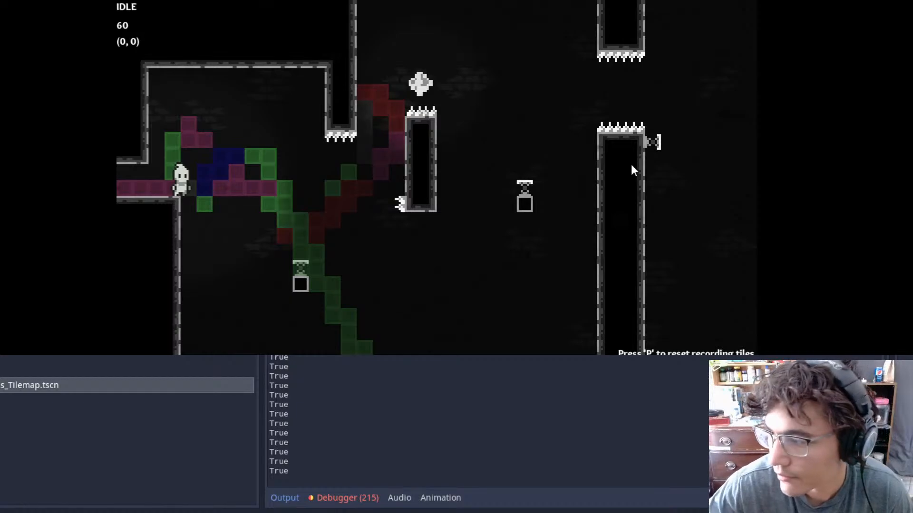
pyautogui.press('p')
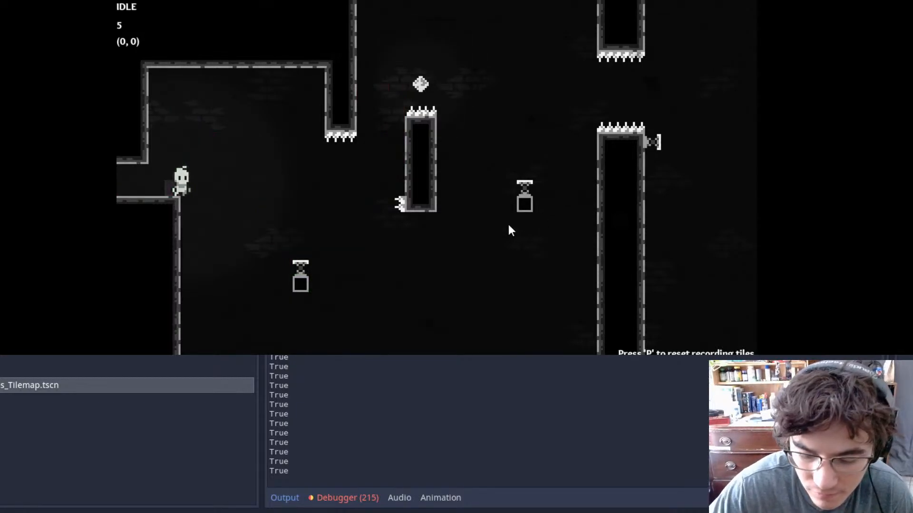
# - Record a jump from the entrance ledge onto the first spring and dash back up-left to the ledge
pyautogui.press('Left')
pyautogui.press('Right')
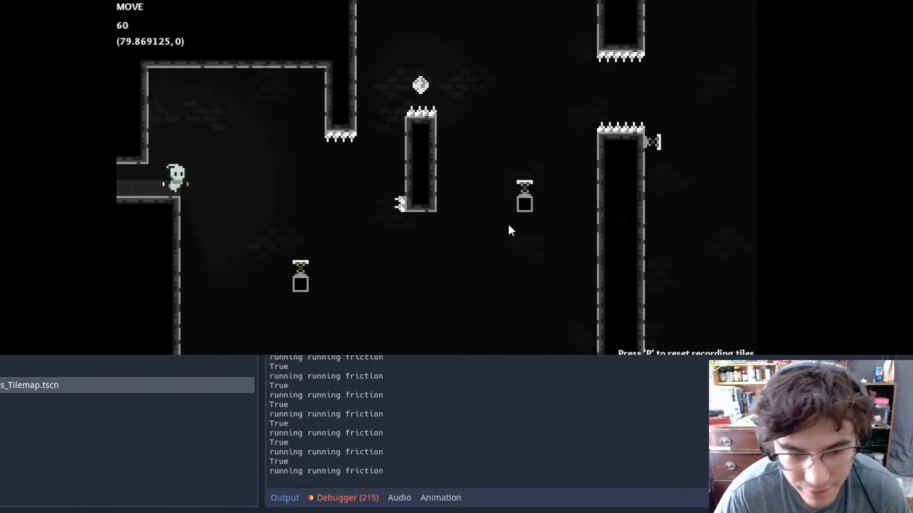
pyautogui.press('space')
pyautogui.press('Left')
pyautogui.press('Up')
pyautogui.press('shift')
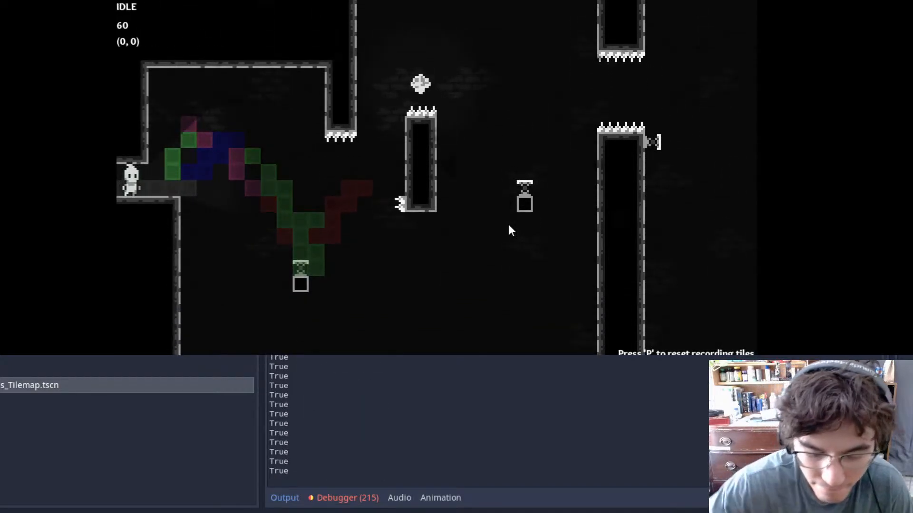
# - Reset the recording tiles and trace a jump from the entrance ledge that falls past the first spring
pyautogui.press('p')
pyautogui.press('Right')
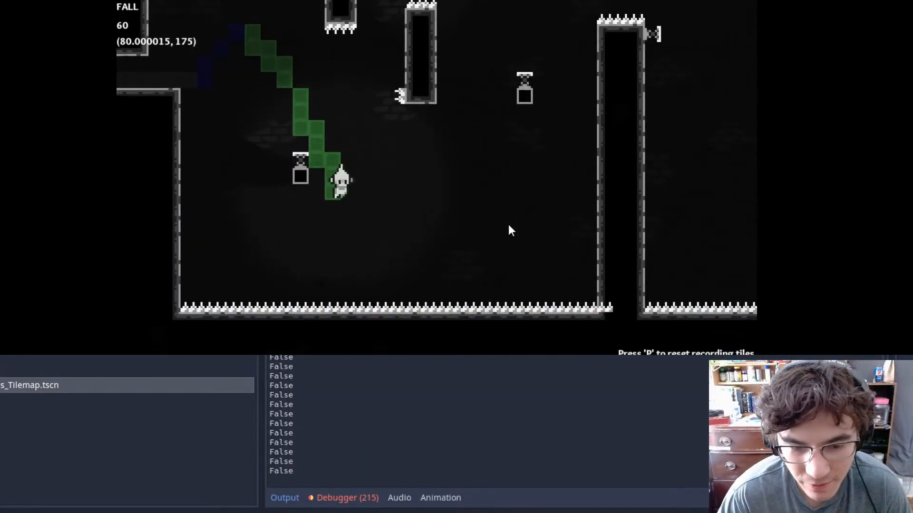
pyautogui.press('Right')
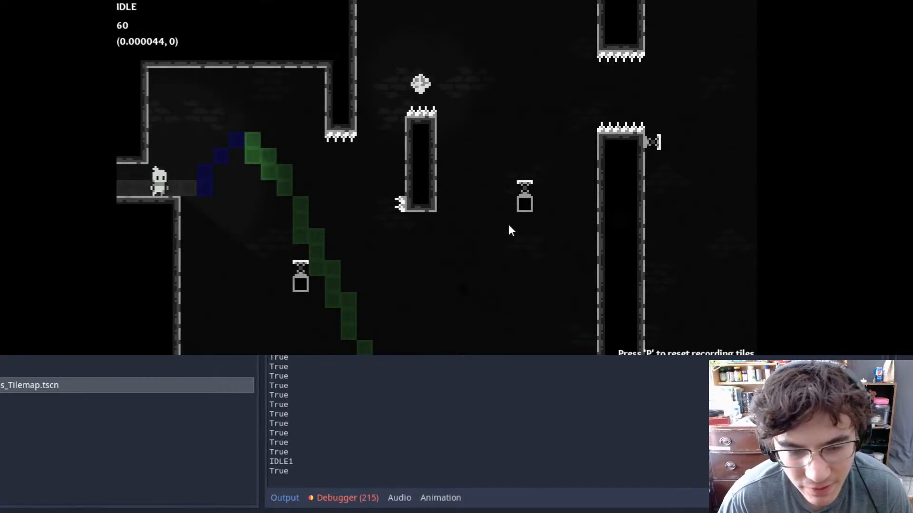
pyautogui.press('Right')
pyautogui.press('Left')
pyautogui.press('Right')
pyautogui.press('Left')
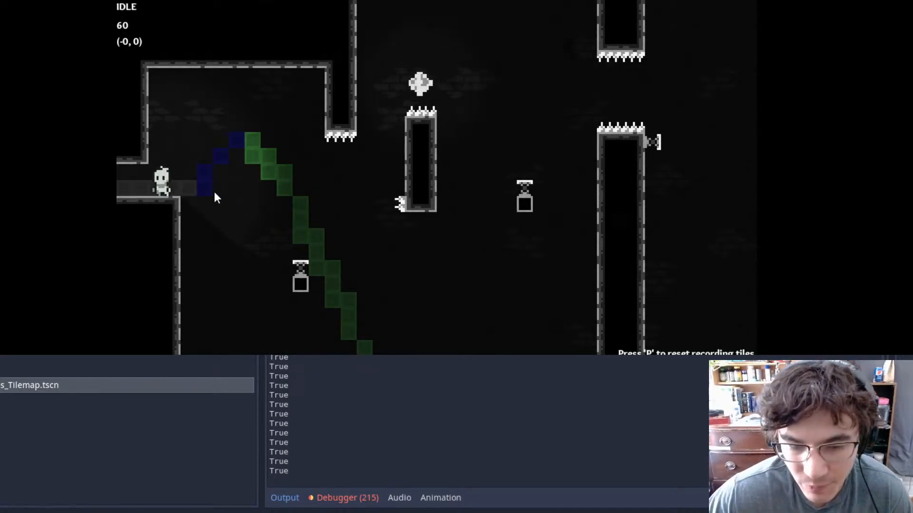
pyautogui.press('Right')
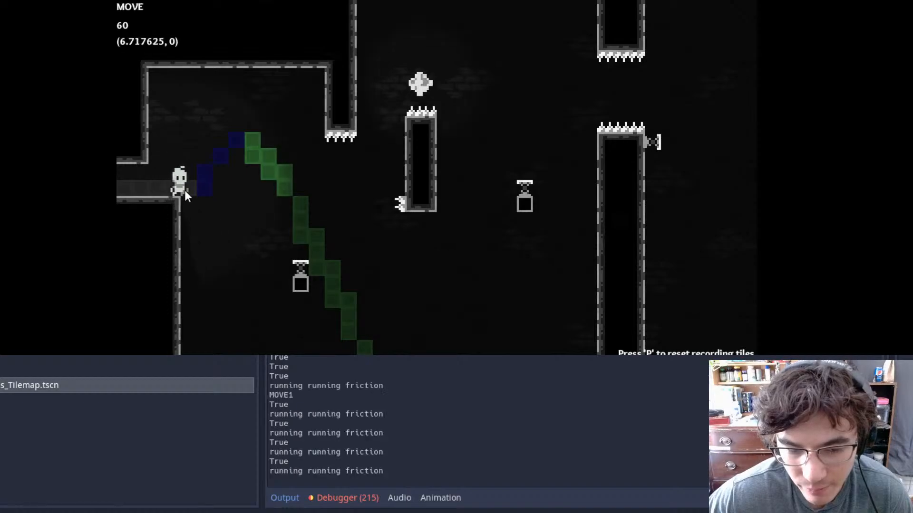
pyautogui.press('Right')
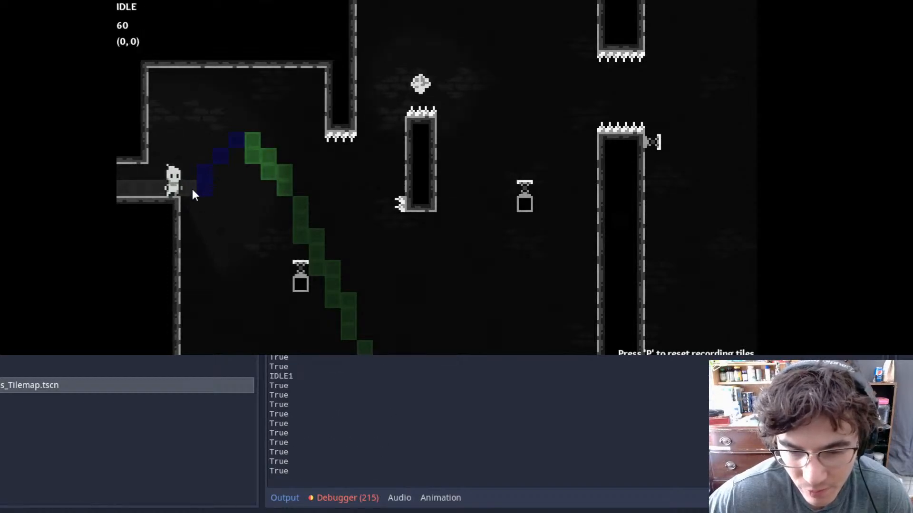
# - Drop off the entrance ledge, wall-jump against the side wall below it and dash upward above the floor spikes
pyautogui.press('Left')
pyautogui.press('Right')
pyautogui.press('Left')
pyautogui.press('space')
pyautogui.press('Left')
pyautogui.press('Up')
pyautogui.press('x')
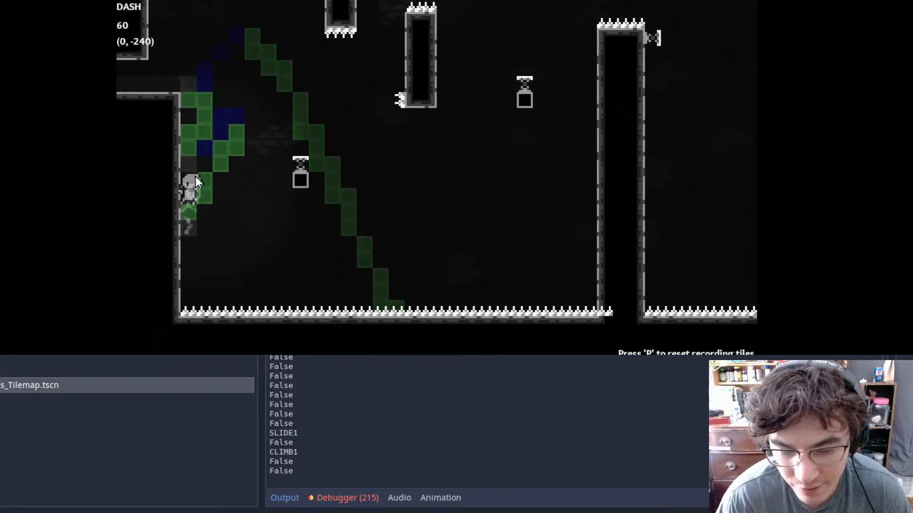
# - Wall-jump back up past the ledge, bounce on the first spring and return to the entrance
pyautogui.press('space')
pyautogui.press('Left')
pyautogui.press('space')
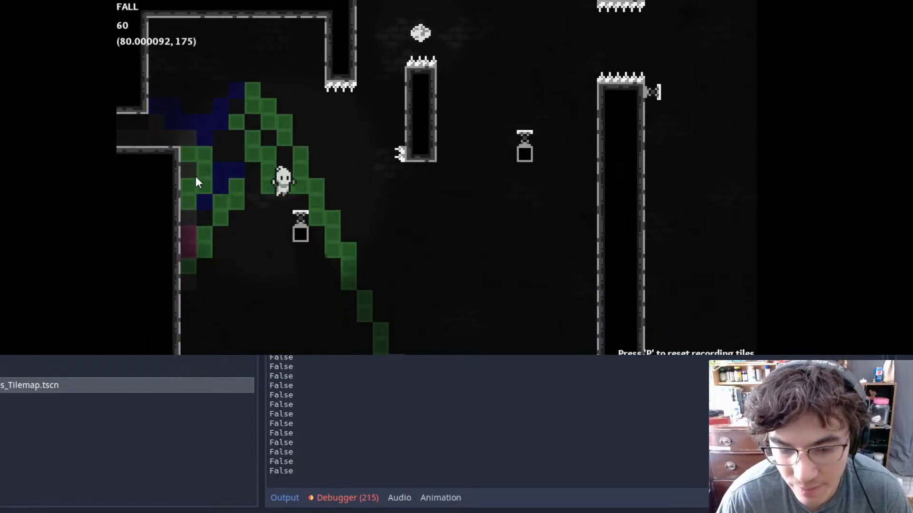
pyautogui.press('Left')
pyautogui.press('Left')
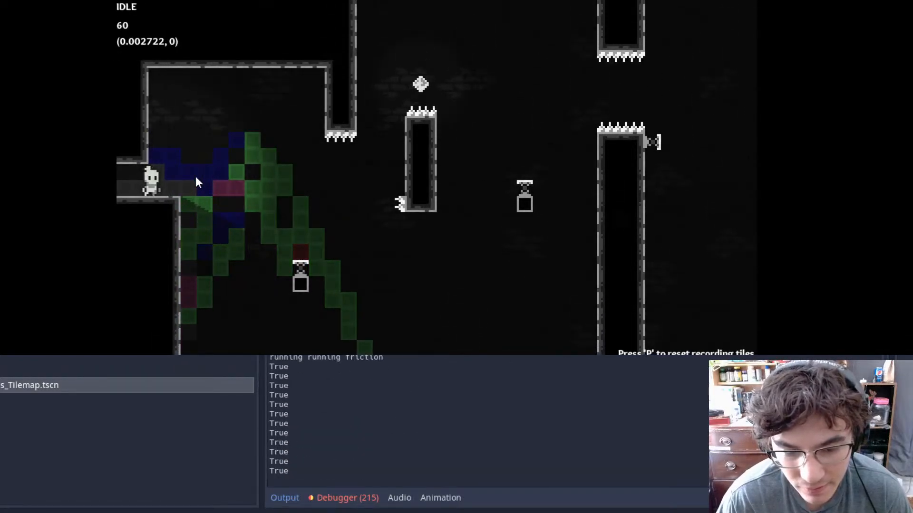
# - Bounce straight up from the first spring, steer back to the entrance and test an upward dash above the ledge
pyautogui.press('Right')
pyautogui.press('space')
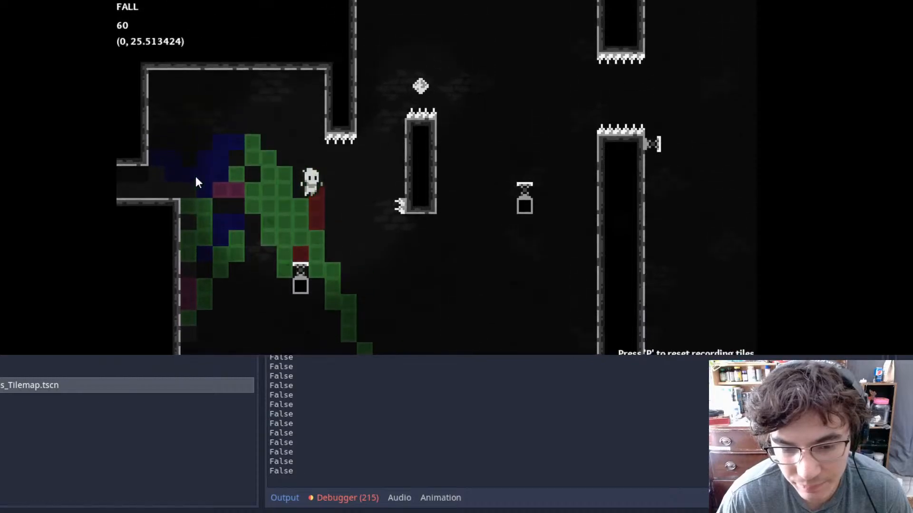
pyautogui.press('Left')
pyautogui.press('Right')
pyautogui.press('space')
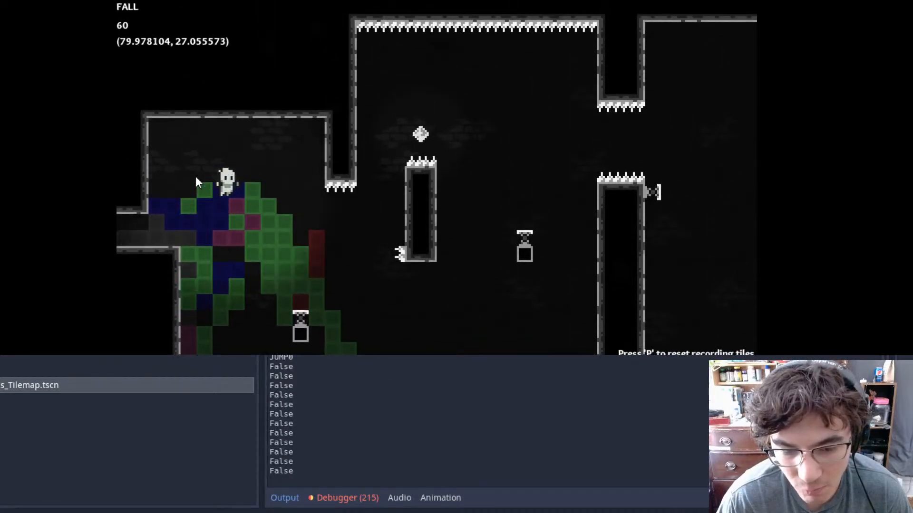
pyautogui.press('Left')
pyautogui.press('Left')
pyautogui.press('Up')
pyautogui.press('shift')
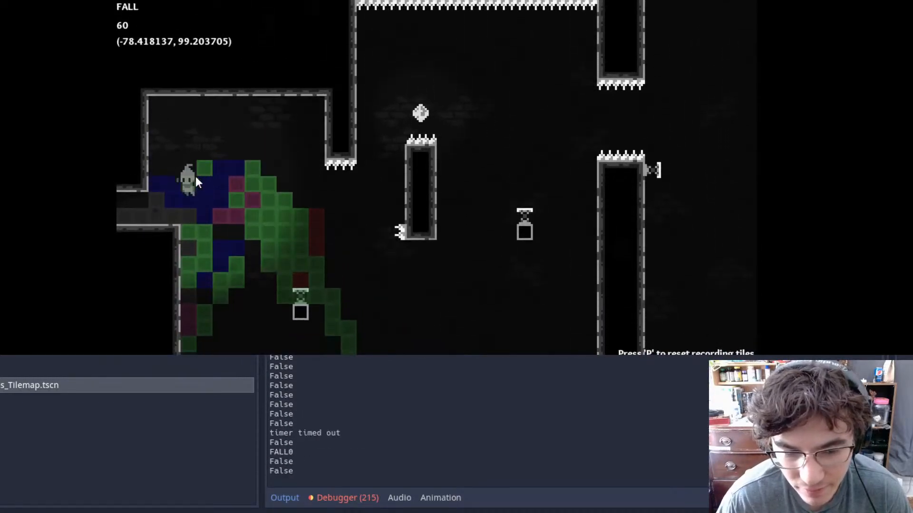
# - Repeat the jump to the first spring, test steering right and left in the bounce, and return to the ledge
pyautogui.press('Right')
pyautogui.press('space')
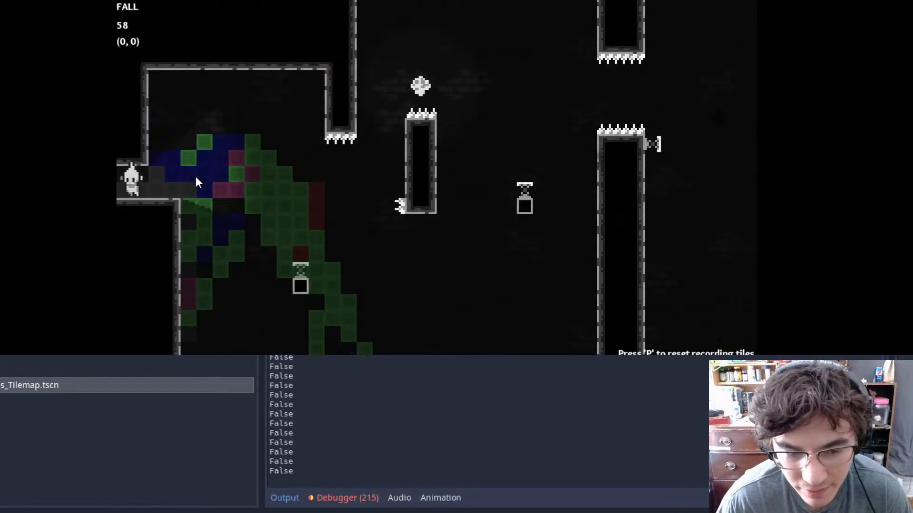
pyautogui.press('space')
pyautogui.press('Left')
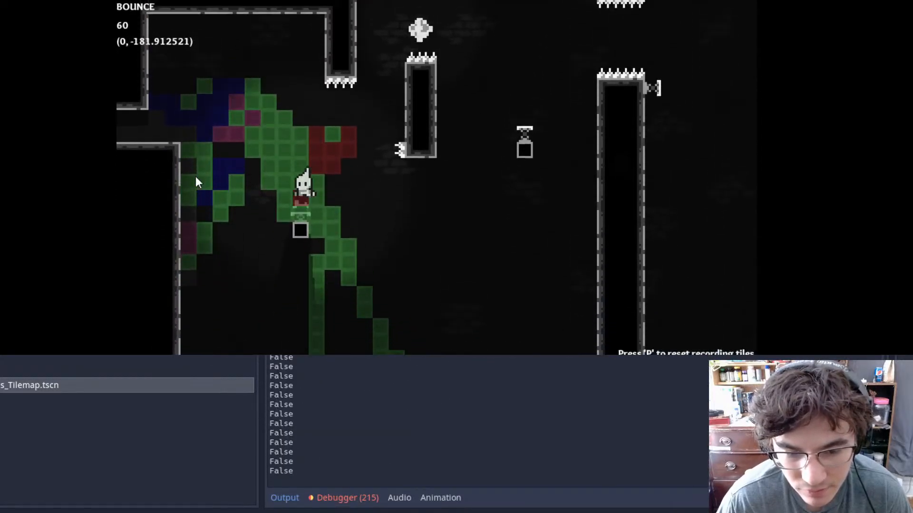
pyautogui.press('Right')
pyautogui.press('Left')
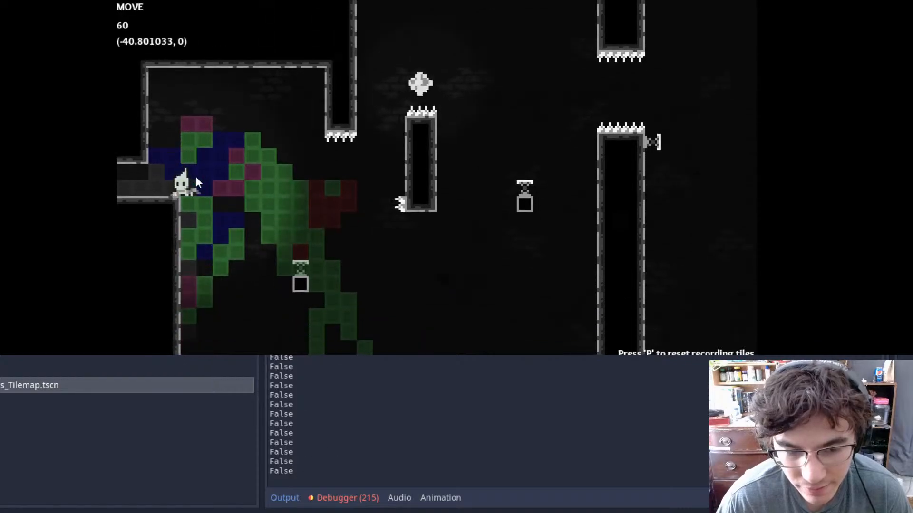
# - Reset the recording tiles, bounce off the first spring, and use dashes to clear the spiked pillar toward the second spring
pyautogui.press('p')
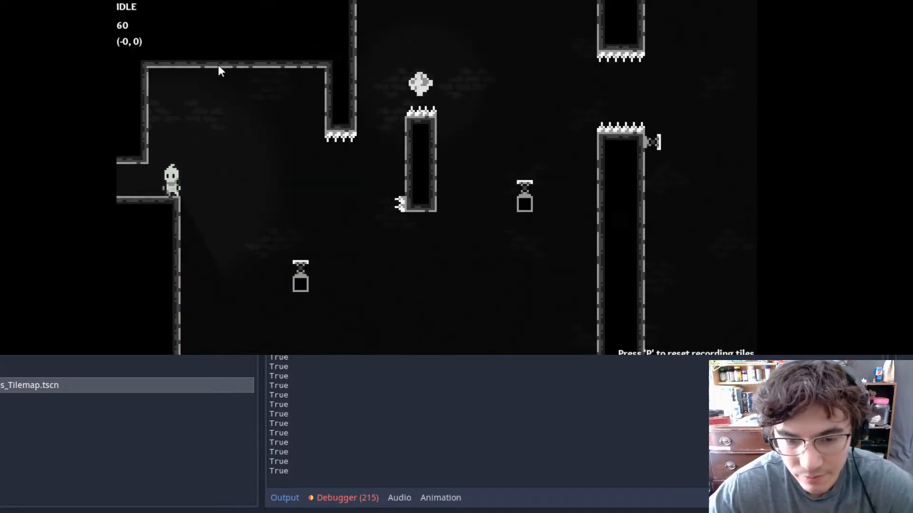
pyautogui.press('Right')
pyautogui.press('space')
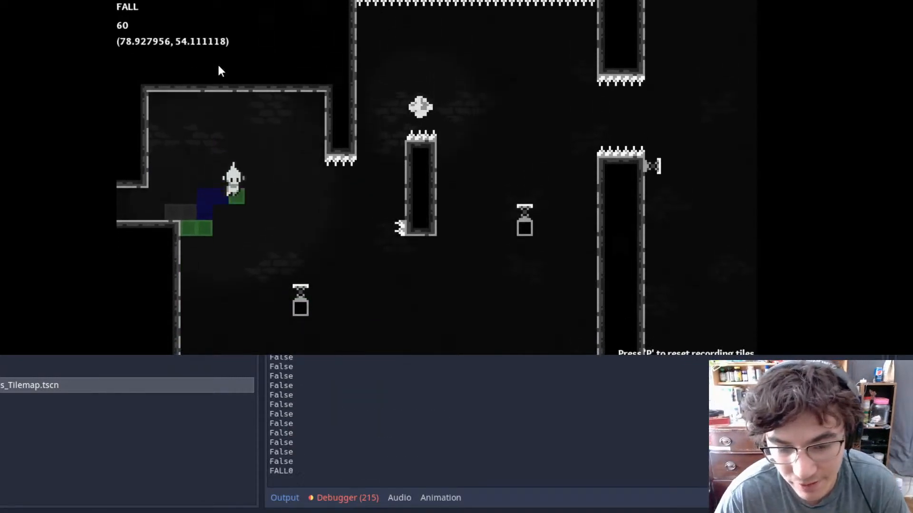
pyautogui.press('Up')
pyautogui.press('x')
pyautogui.press('x')
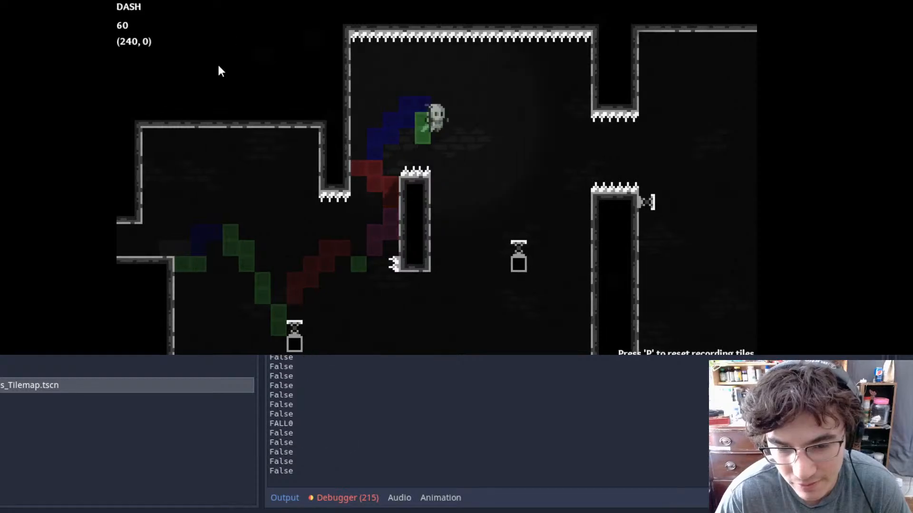
# - Go back left over the spiked pillar and drop down to the first spring to return toward the entrance
pyautogui.press('Left')
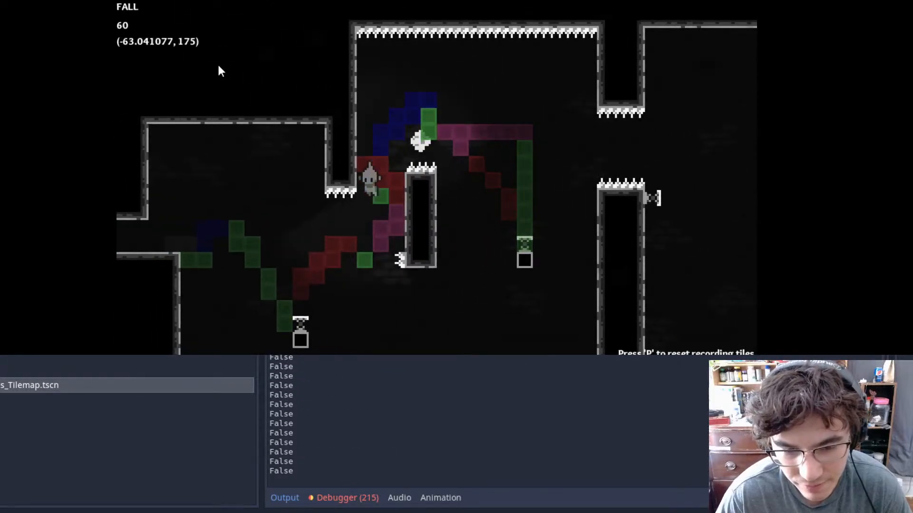
pyautogui.press('Up')
pyautogui.press('space')
pyautogui.press('Left')
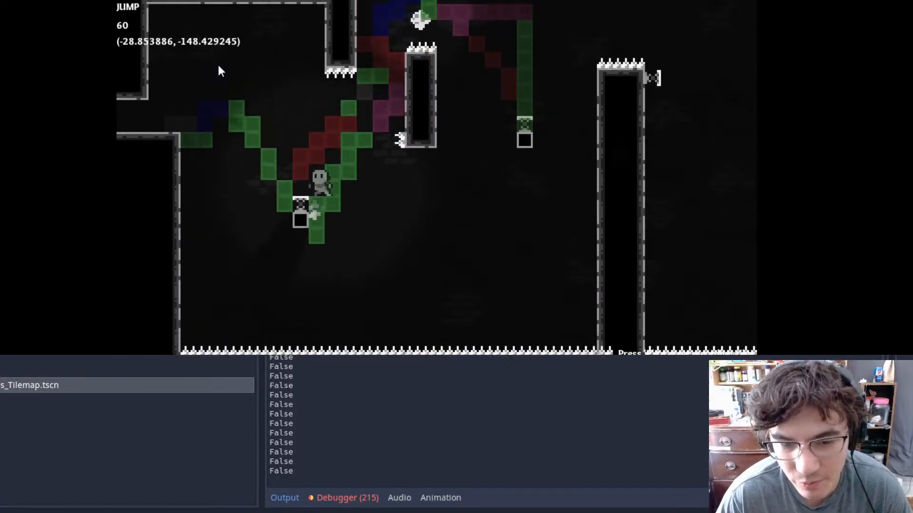
pyautogui.press('x')
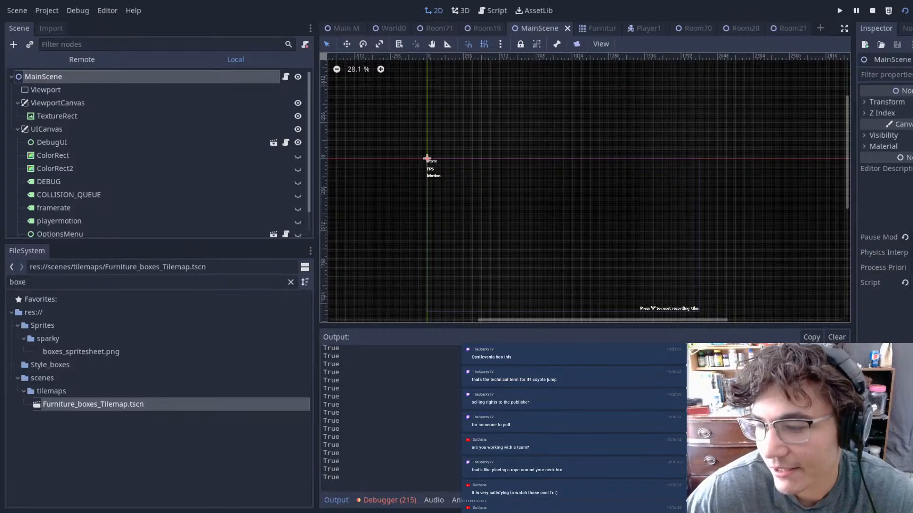
pyautogui.scroll(-2, 658, 254)
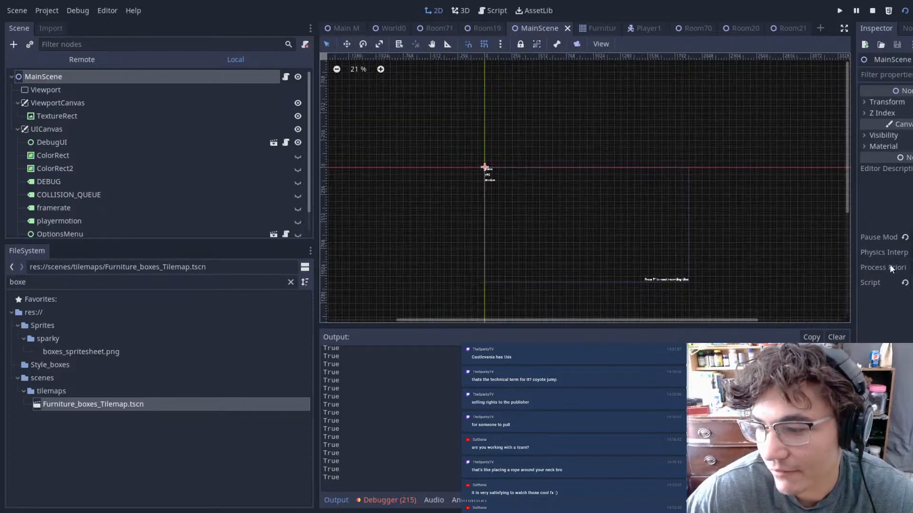
pyautogui.scroll(3, 692, 233)
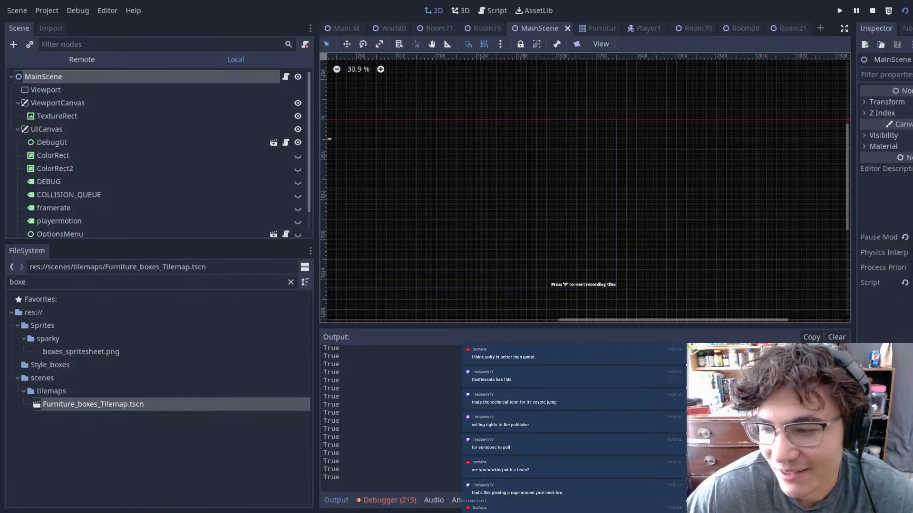
pyautogui.scroll(-2, 652, 137)
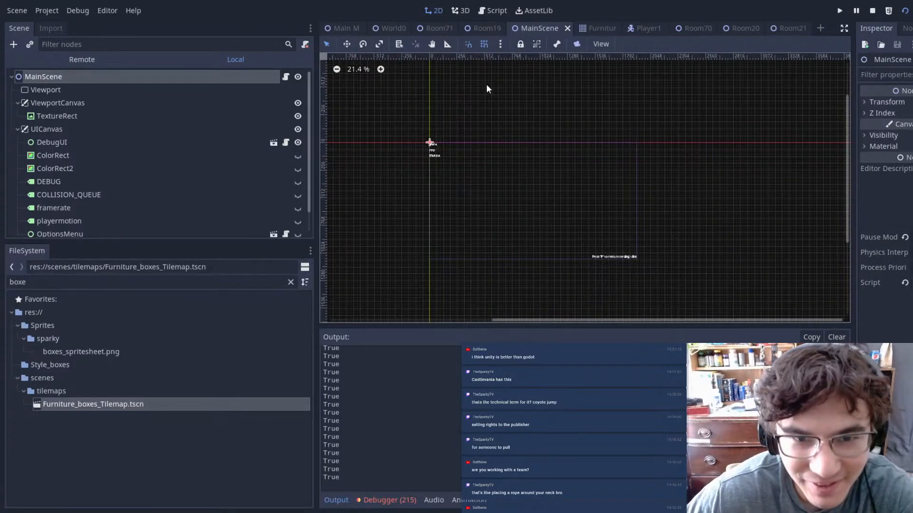
# - Run the project again and walk the character from the room entrance to the white cross
pyautogui.click(556, 89)
pyautogui.press('F5')
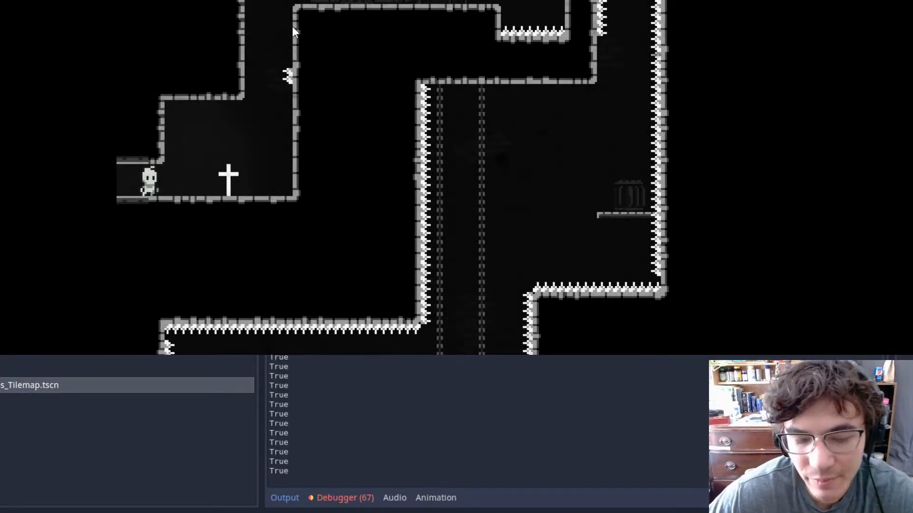
pyautogui.press('Right')
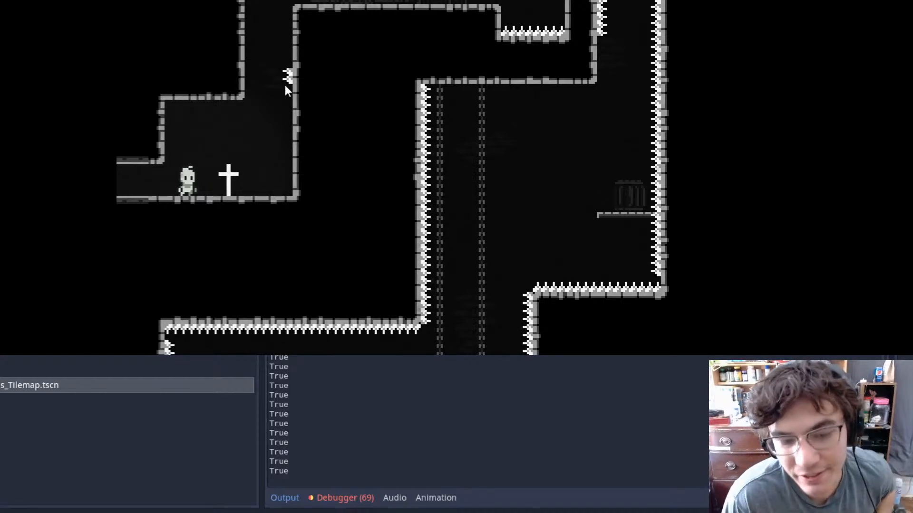
pyautogui.press('Right')
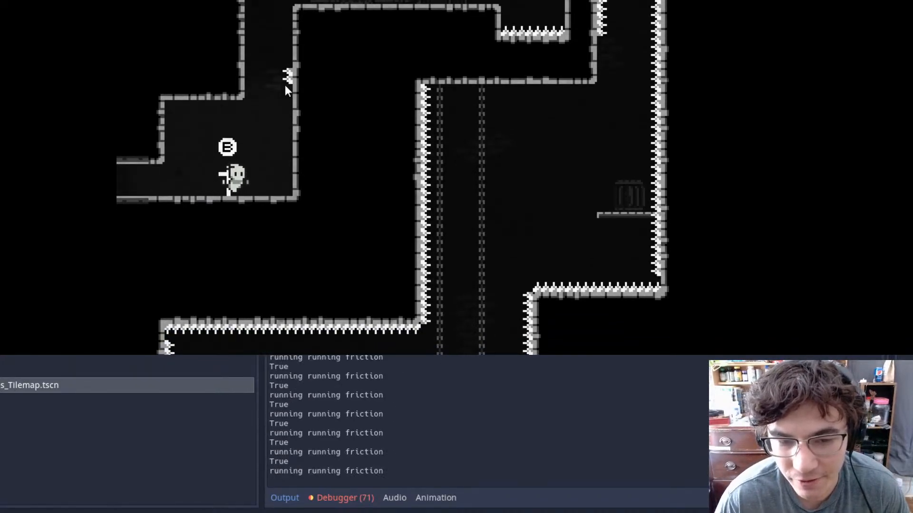
# - Wall jump up the shaft beyond the cross, clearing the small spike cluster below the crate ledge
pyautogui.press('Right')
pyautogui.press('space')
pyautogui.press('Left')
pyautogui.press('Right')
pyautogui.press('space')
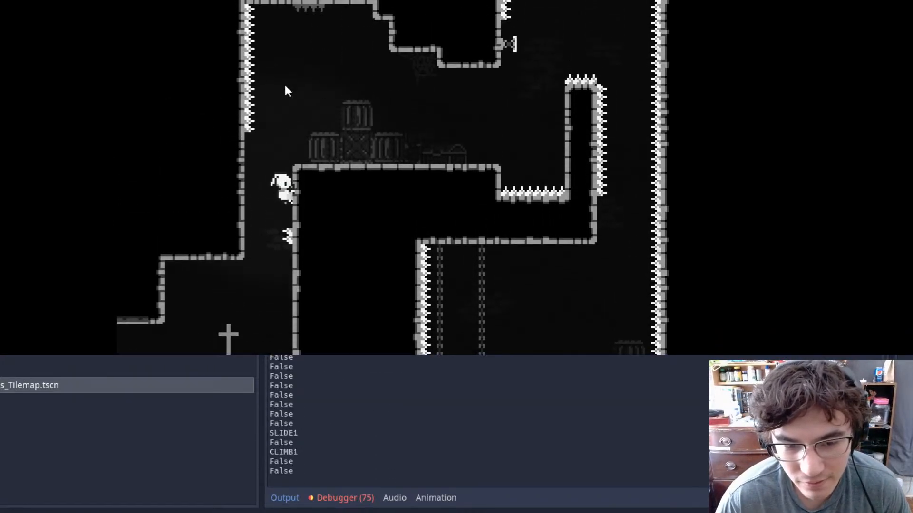
# - Practise repeated wall jumps and left-right air steering in the shaft, and jump over the crates on the upper ledge
pyautogui.press('space')
pyautogui.press('Right')
pyautogui.press('Left')
pyautogui.press('Right')
pyautogui.press('Left')
pyautogui.press('Left')
pyautogui.press('space')
pyautogui.press('Right')
pyautogui.press('Left')
pyautogui.press('space')
pyautogui.press('Right')
pyautogui.press('Left')
pyautogui.press('space')
pyautogui.press('Right')
pyautogui.press('Left')
pyautogui.press('space')
pyautogui.press('Right')
pyautogui.press('Left')
pyautogui.press('space')
pyautogui.press('Right')
pyautogui.press('Left')
pyautogui.press('space')
pyautogui.press('Right')
pyautogui.press('Left')
pyautogui.press('space')
pyautogui.press('Right')
pyautogui.press('Left')
pyautogui.press('space')
pyautogui.press('Right')
pyautogui.press('Left')
pyautogui.press('space')
pyautogui.press('Right')
pyautogui.press('Left')
pyautogui.press('space')
pyautogui.press('Right')
pyautogui.press('Left')
pyautogui.press('space')
pyautogui.press('Right')
pyautogui.press('Left')
pyautogui.press('space')
pyautogui.press('Right')
pyautogui.press('Left')
pyautogui.press('space')
pyautogui.press('Right')
pyautogui.press('Left')
pyautogui.press('space')
pyautogui.press('Right')
pyautogui.press('Left')
pyautogui.press('space')
pyautogui.press('Right')
pyautogui.press('Left')
pyautogui.press('space')
pyautogui.press('Right')
pyautogui.press('Left')
pyautogui.press('space')
pyautogui.press('Right')
pyautogui.press('Left')
pyautogui.press('Right')
pyautogui.press('space')
pyautogui.press('Left')
pyautogui.press('space')
pyautogui.press('Right')
pyautogui.press('space')
pyautogui.press('Right')
pyautogui.press('Left')
pyautogui.press('space')
pyautogui.press('Right')
pyautogui.press('Left')
pyautogui.press('space')
pyautogui.press('Right')
pyautogui.press('Left')
pyautogui.press('space')
pyautogui.press('Right')
pyautogui.press('Left')
pyautogui.press('space')
pyautogui.press('Right')
pyautogui.press('Right')
pyautogui.press('space')
pyautogui.press('Left')
pyautogui.press('space')
pyautogui.press('Right')
pyautogui.press('space')
pyautogui.press('space')
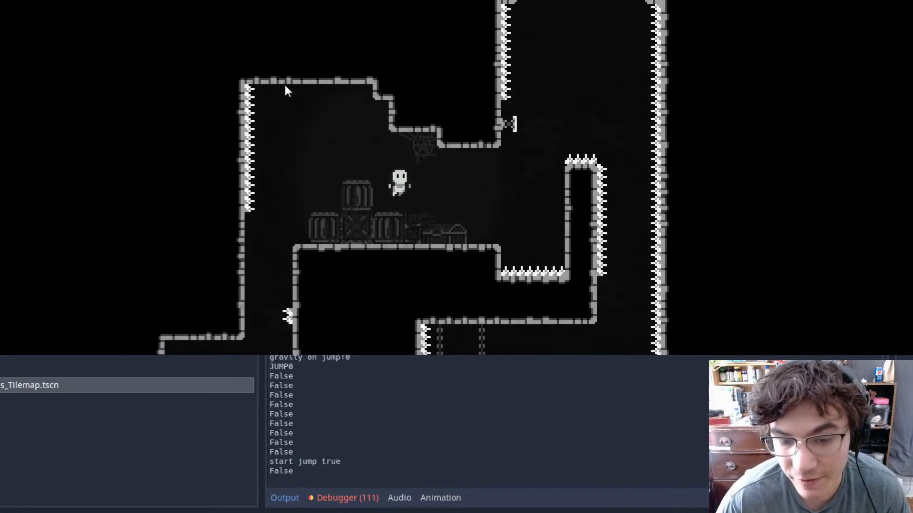
# - Jump back over the crates to the ledge's left edge and drop down the shaft to the cross
pyautogui.press('space')
pyautogui.press('Left')
pyautogui.press('space')
pyautogui.press('space')
pyautogui.press('space')
pyautogui.press('Right')
pyautogui.press('Left')
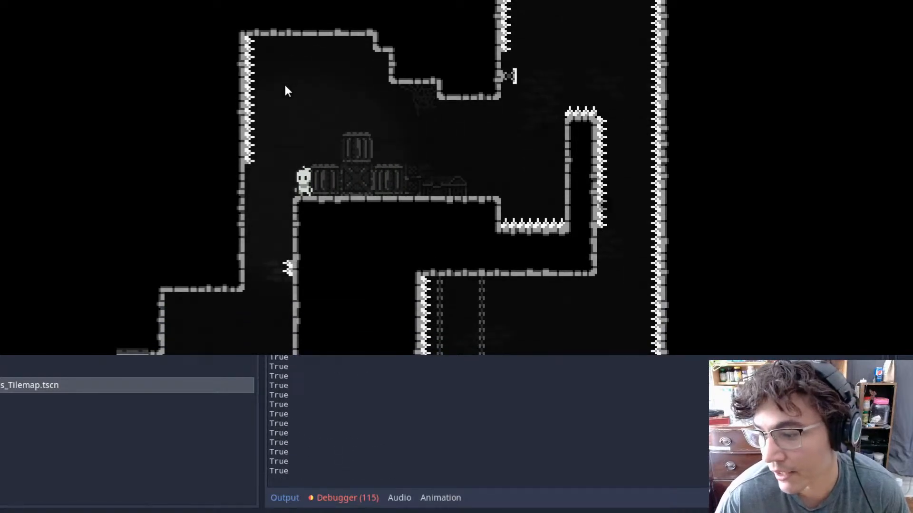
pyautogui.press('Left')
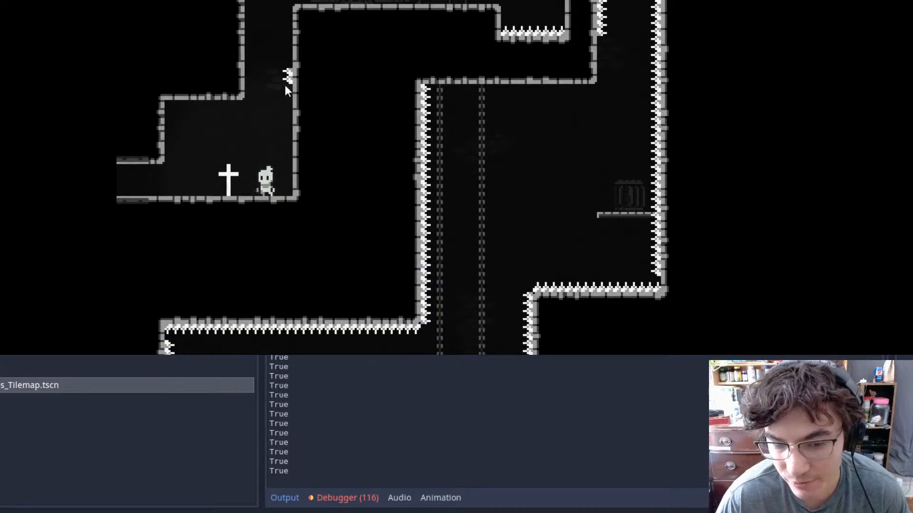
# - Test short repeated jumps against the right wall below the spike cluster and land back beside the cross
pyautogui.press('Right')
pyautogui.press('space')
pyautogui.press('space')
pyautogui.press('Right')
pyautogui.press('Right')
pyautogui.press('space')
pyautogui.press('space')
pyautogui.press('Right')
pyautogui.press('space')
pyautogui.press('space')
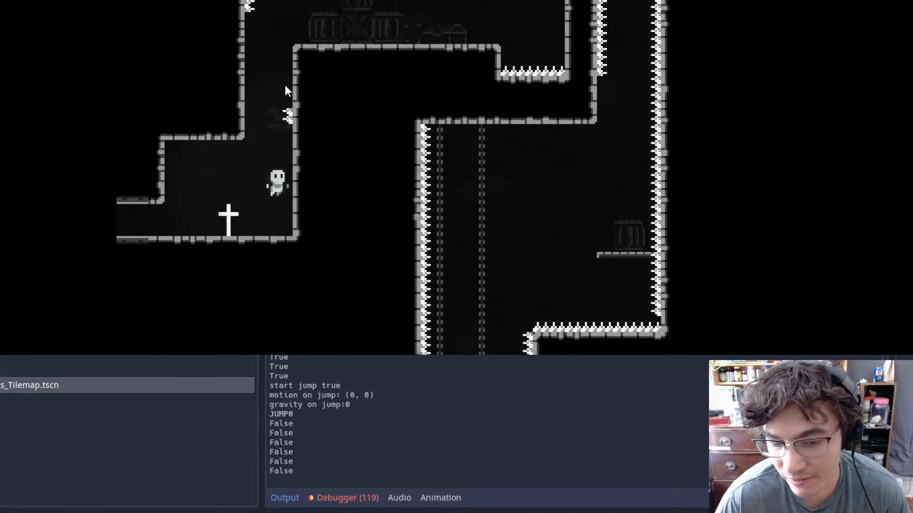
pyautogui.press('Left')
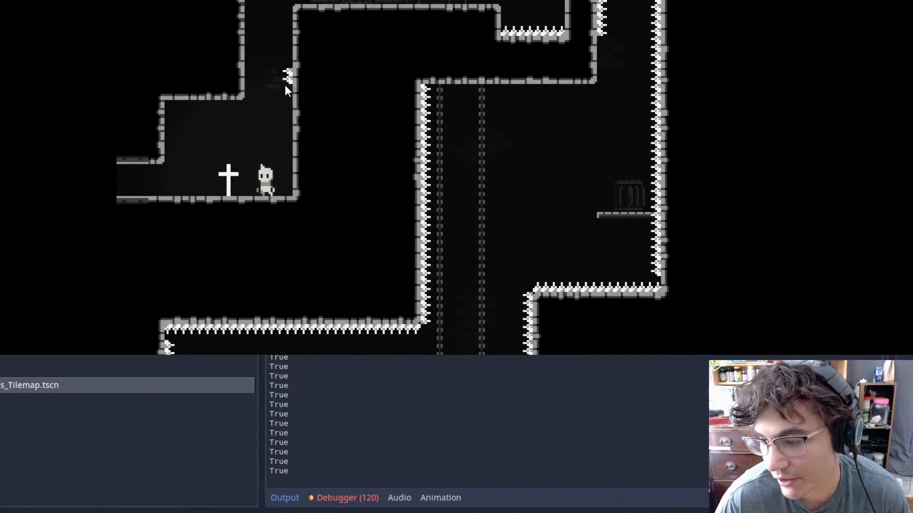
# - Try to wall jump up the shaft around the small spike cluster, steering left and back right
pyautogui.press('Right')
pyautogui.press('space')
pyautogui.press('Left')
pyautogui.press('space')
pyautogui.press('Right')
pyautogui.press('Left')
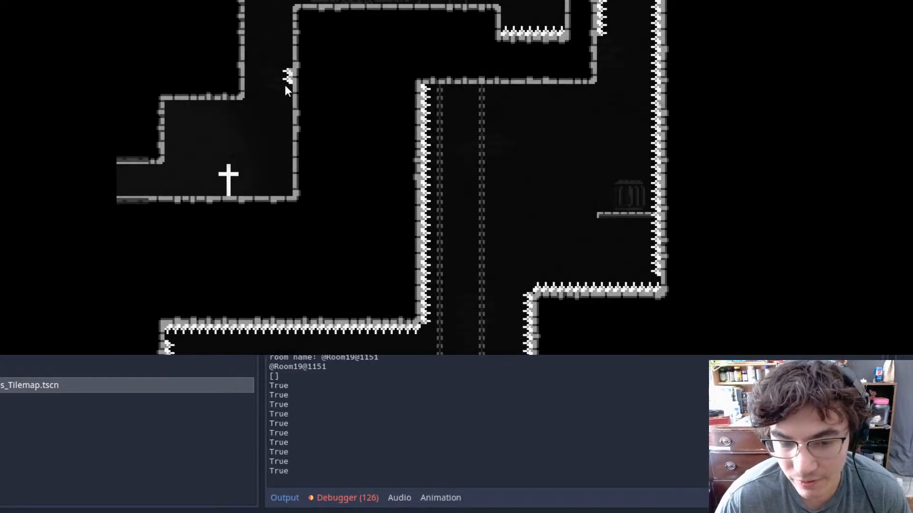
# - Wall jump past the spike cluster to just below the crate ledge, steer away and return to the floor
pyautogui.press('Right')
pyautogui.press('space')
pyautogui.press('Left')
pyautogui.press('space')
pyautogui.press('Right')
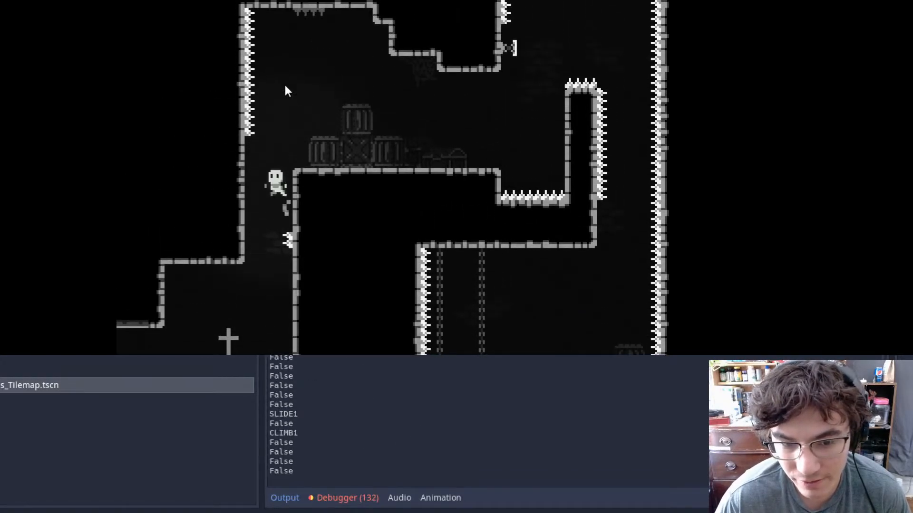
pyautogui.press('Left')
pyautogui.press('space')
pyautogui.press('space')
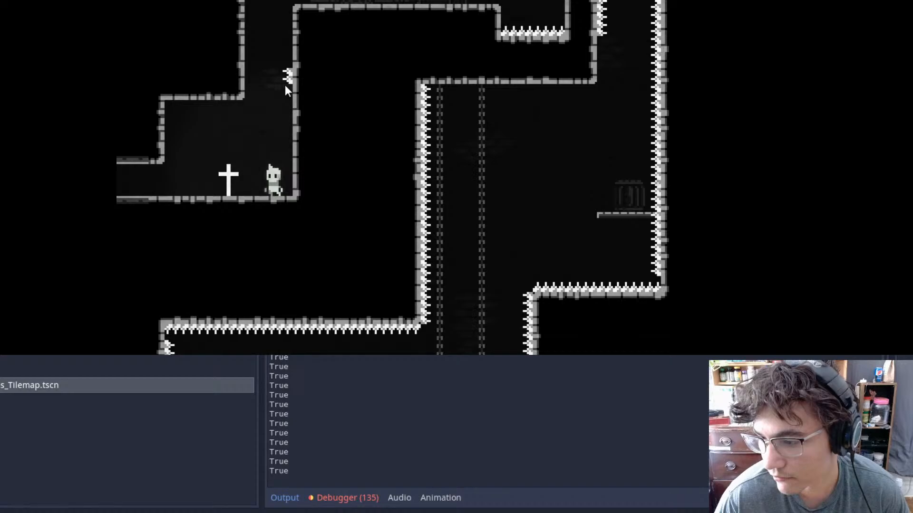
# - Climb the shaft again, test jumping toward the spiked left wall and land on the crate ledge's left edge
pyautogui.press('Right')
pyautogui.press('space')
pyautogui.press('Left')
pyautogui.press('space')
pyautogui.press('Right')
pyautogui.press('space')
pyautogui.press('space')
pyautogui.press('Left')
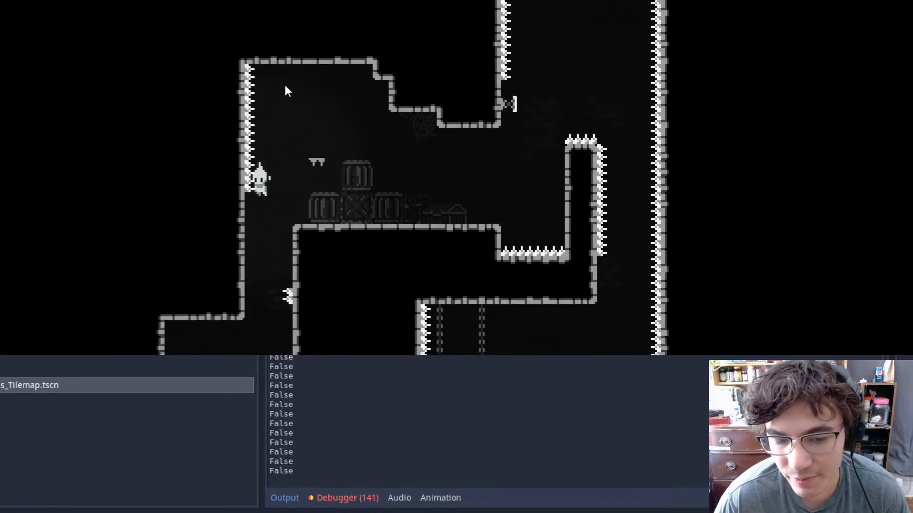
pyautogui.press('space')
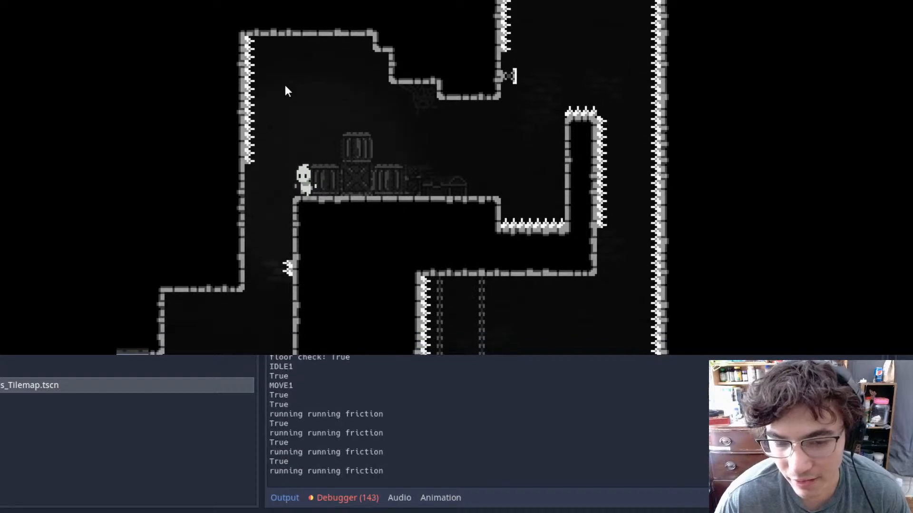
# - Test jumps between the crate ledge and the shaft's left wall just below its spikes, steering back and forth
pyautogui.press('space')
pyautogui.press('Right')
pyautogui.press('Left')
pyautogui.press('space')
pyautogui.press('Right')
pyautogui.press('Left')
pyautogui.press('space')
pyautogui.press('space')
pyautogui.press('Left')
pyautogui.press('Right')
pyautogui.press('space')
pyautogui.press('Left')
pyautogui.press('Right')
pyautogui.press('Left')
pyautogui.press('space')
pyautogui.press('Right')
pyautogui.press('Left')
pyautogui.press('space')
pyautogui.press('Right')
pyautogui.press('Left')
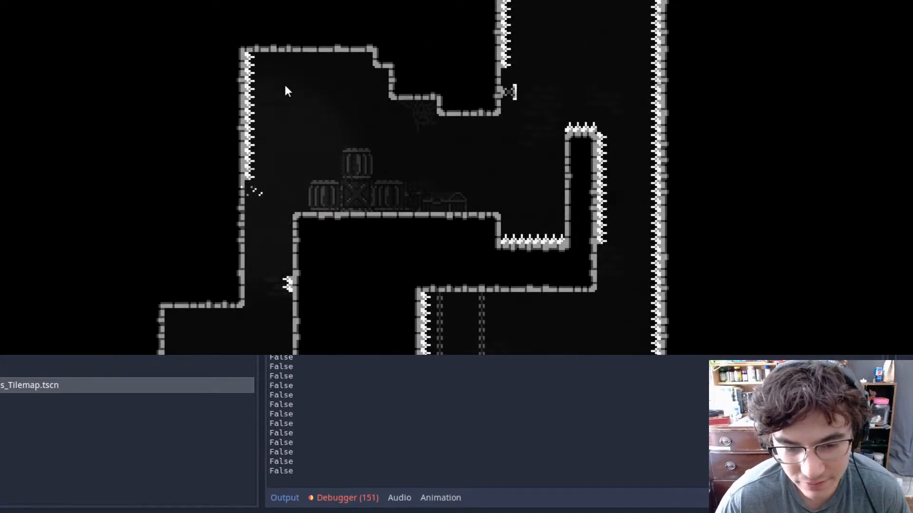
# - Wall jump up the shaft past the spike cluster and run along the crate ledge toward the spike pit
pyautogui.press('Right')
pyautogui.press('space')
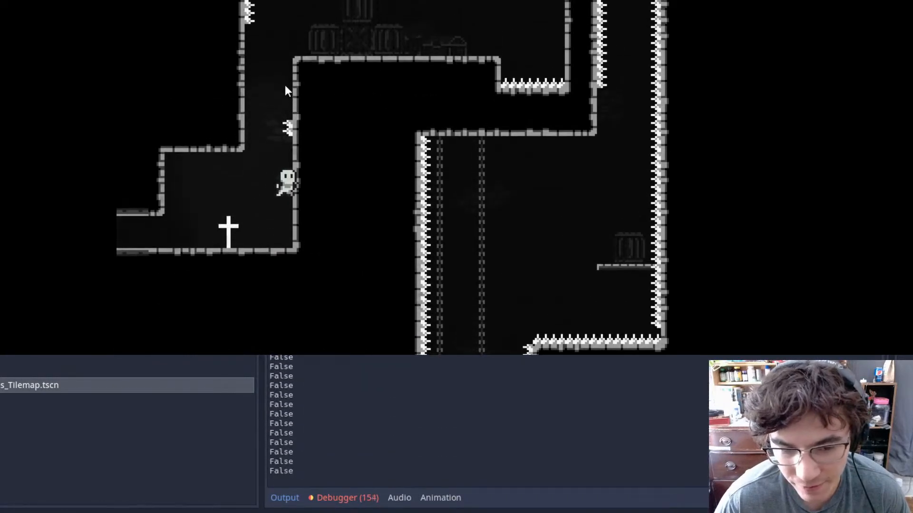
pyautogui.press('space')
pyautogui.press('Left')
pyautogui.press('space')
pyautogui.press('Right')
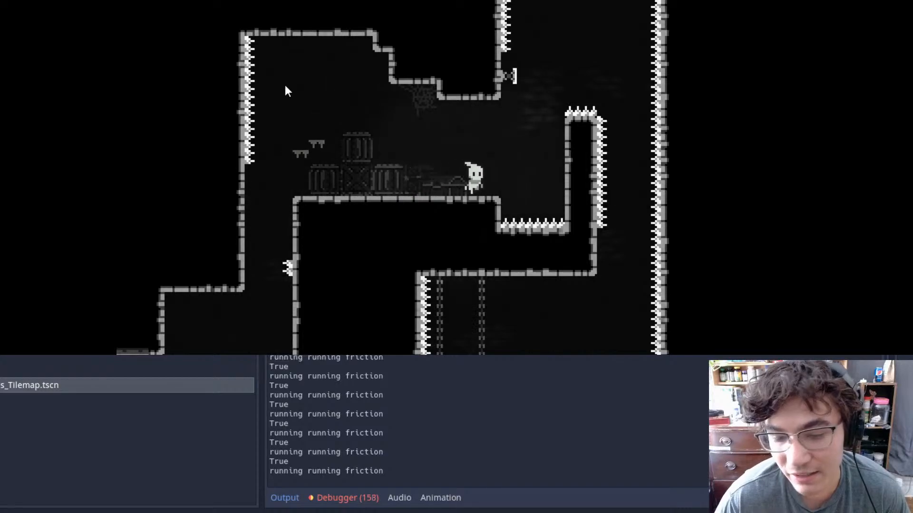
# - Bounce across the spike pit, descend into the chained chamber and steer toward the spiked pillar's left side
pyautogui.press('space')
pyautogui.press('Left')
pyautogui.press('space')
pyautogui.press('Right')
pyautogui.press('Left')
pyautogui.press('Right')
pyautogui.press('Left')
pyautogui.press('Left')
pyautogui.press('Left')
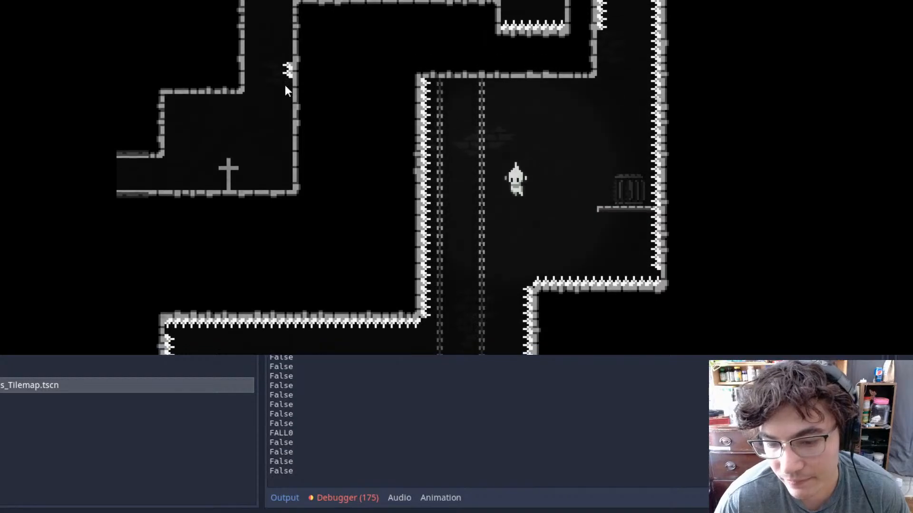
pyautogui.press('space')
pyautogui.press('Left')
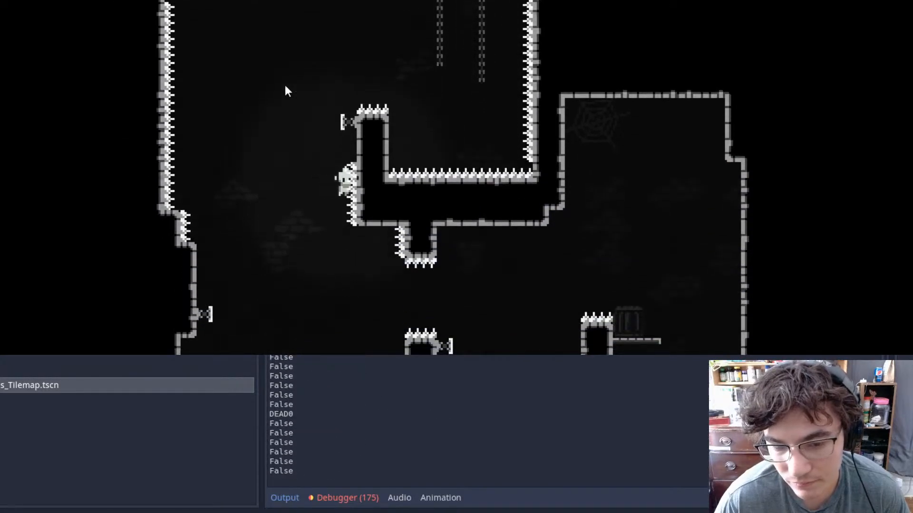
# - Jump off the upper crate platform, descend the chained shaft and bounce across the springs into the tall right-hand shaft
pyautogui.press('Left')
pyautogui.press('space')
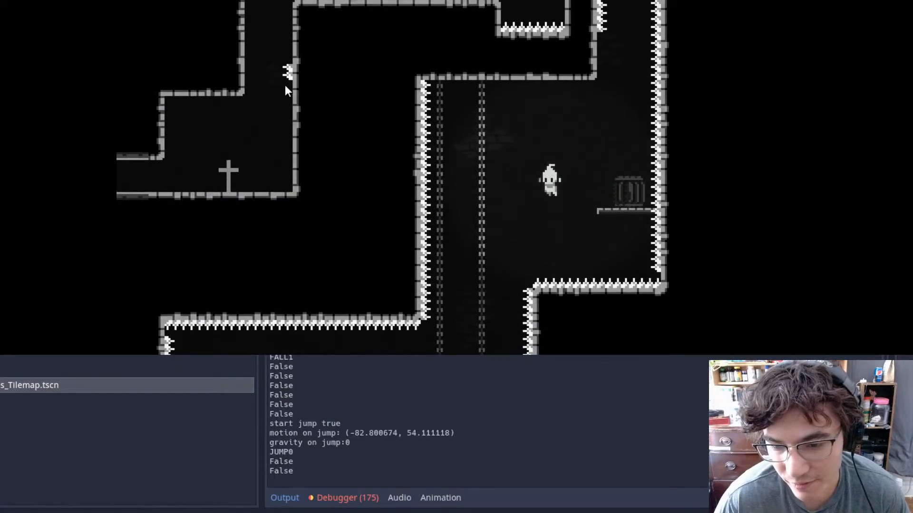
pyautogui.press('Left')
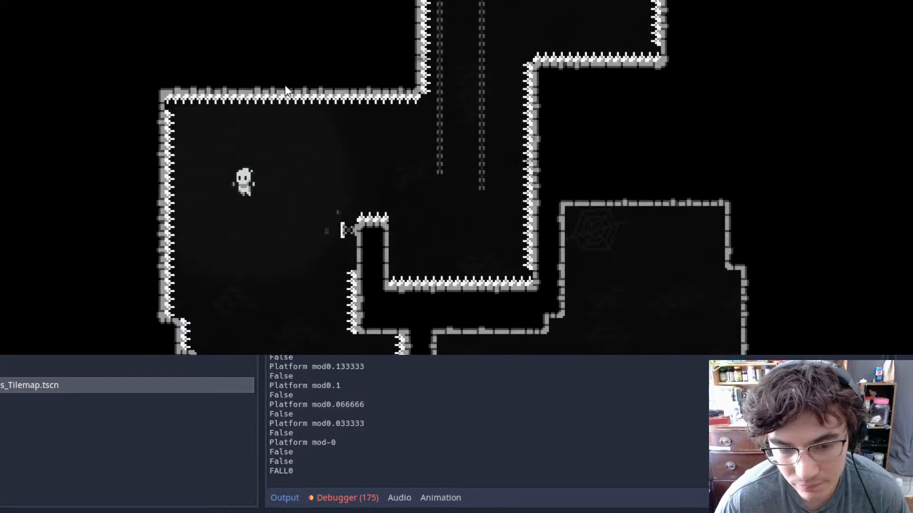
pyautogui.press('Right')
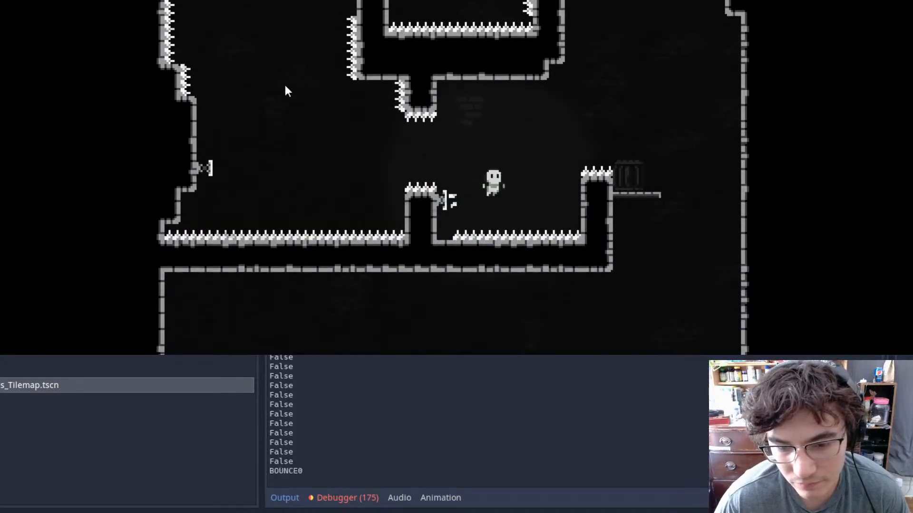
pyautogui.press('Right')
pyautogui.press('space')
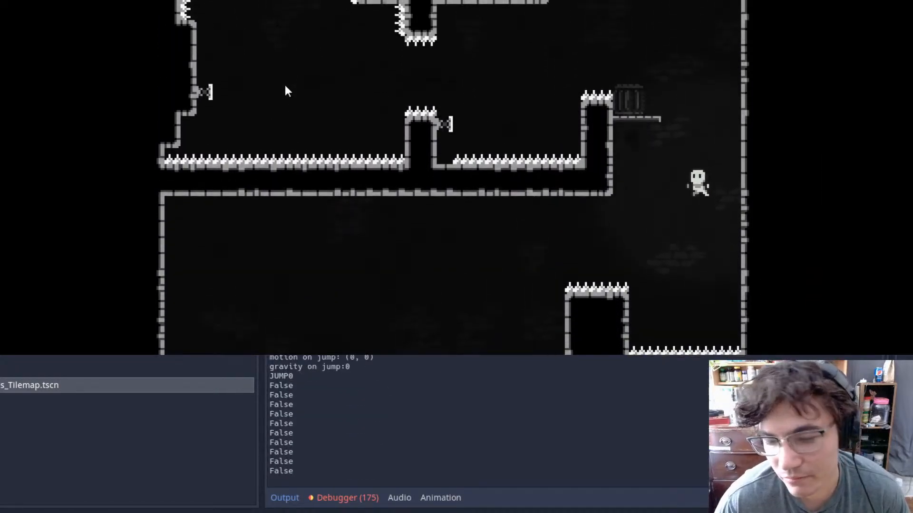
# - Test dashing left from the tall shaft over the lower spiked pit
pyautogui.press('Left')
pyautogui.press('shift')
pyautogui.press('Left')
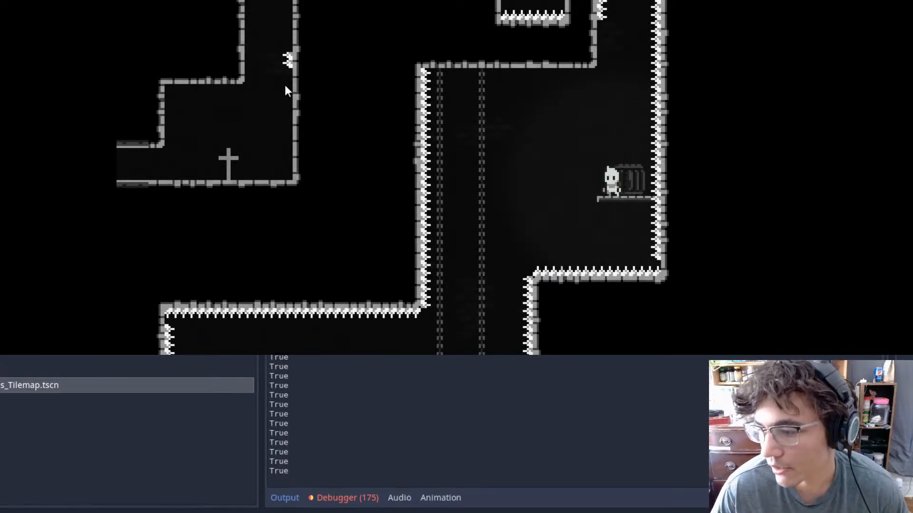
# - Dash left past the hanging chain platform and bounce across the springs to land on the barrel ledge
pyautogui.press('Left')
pyautogui.press('space')
pyautogui.press('shift')
pyautogui.press('Left')
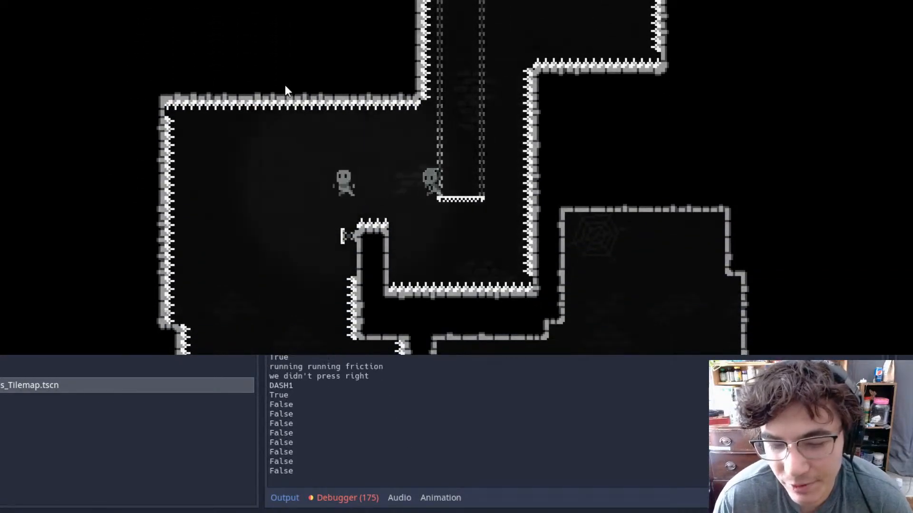
pyautogui.press('Right')
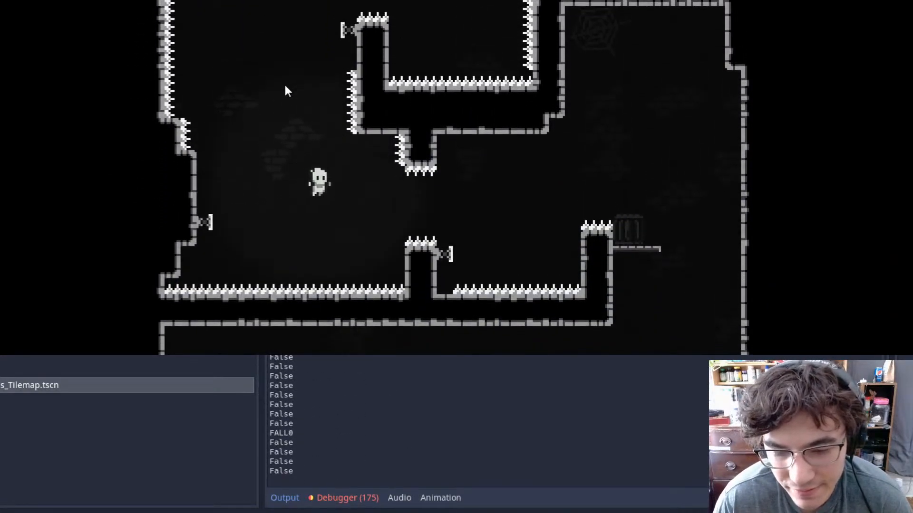
pyautogui.press('Right')
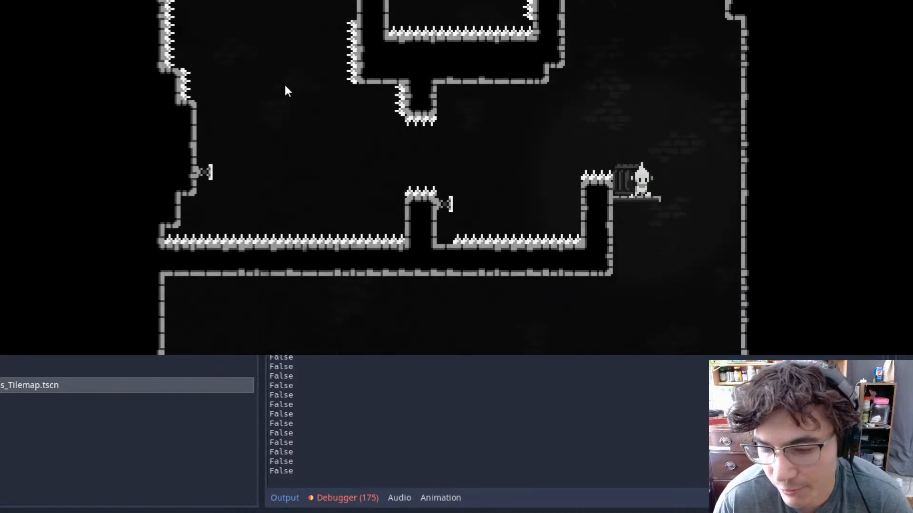
# - Drop off the barrel ledge and wall jump up the shaft's right wall to above the ledge
pyautogui.press('Right')
pyautogui.press('space')
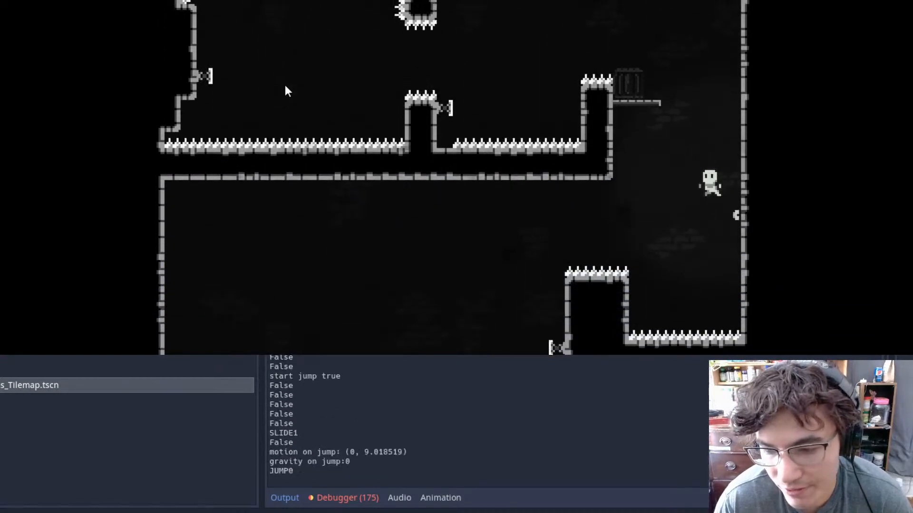
pyautogui.press('space')
pyautogui.press('space')
pyautogui.press('Left')
pyautogui.press('Right')
pyautogui.press('space')
pyautogui.press('space')
pyautogui.press('Right')
pyautogui.press('space')
pyautogui.press('space')
pyautogui.press('Left')
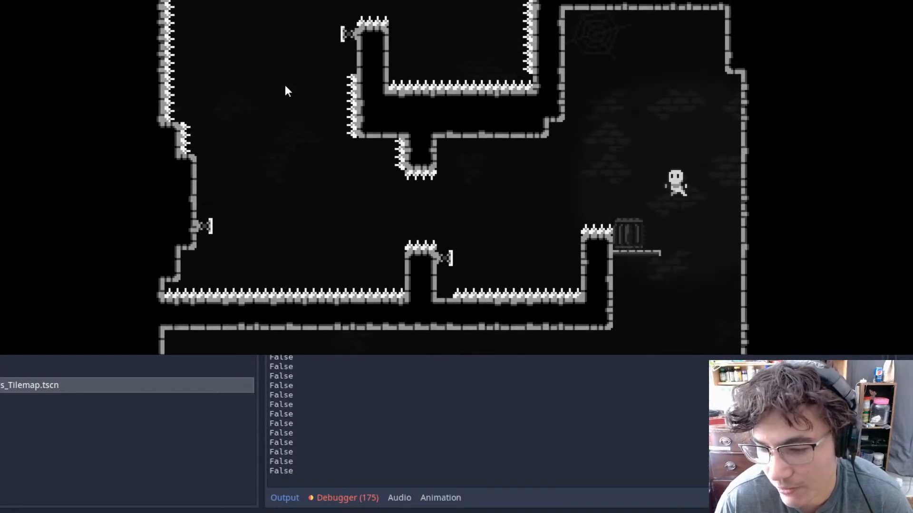
# - Repeat wall jumps on the shaft's right wall, steering away and back beside the barrel ledge
pyautogui.press('Right')
pyautogui.press('space')
pyautogui.press('space')
pyautogui.press('Left')
pyautogui.press('Right')
pyautogui.press('space')
pyautogui.press('Left')
pyautogui.press('Right')
pyautogui.press('space')
pyautogui.press('space')
pyautogui.press('Left')
pyautogui.press('space')
pyautogui.press('Right')
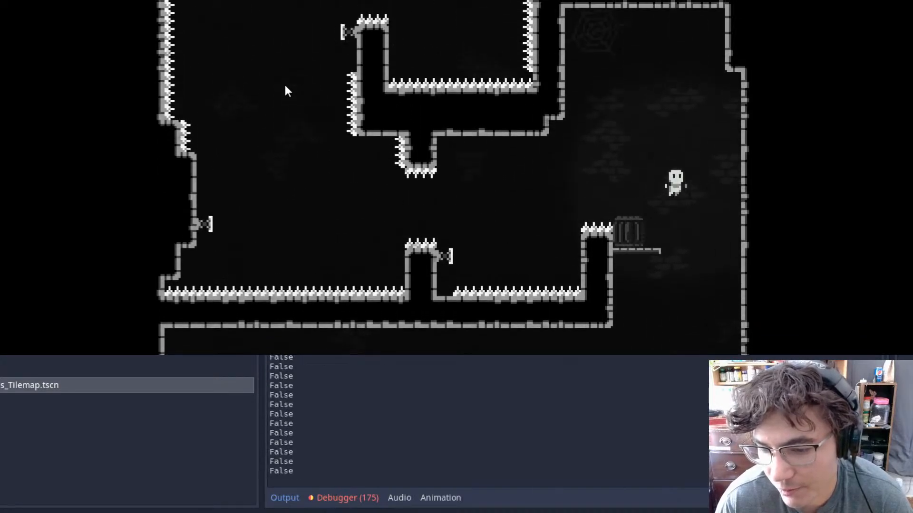
# - Wall jump again beside the barrel ledge, land on its outer edge and jump off
pyautogui.press('space')
pyautogui.press('Left')
pyautogui.press('Right')
pyautogui.press('space')
pyautogui.press('space')
pyautogui.press('Left')
pyautogui.press('space')
pyautogui.press('Right')
pyautogui.press('space')
pyautogui.press('Left')
pyautogui.press('Right')
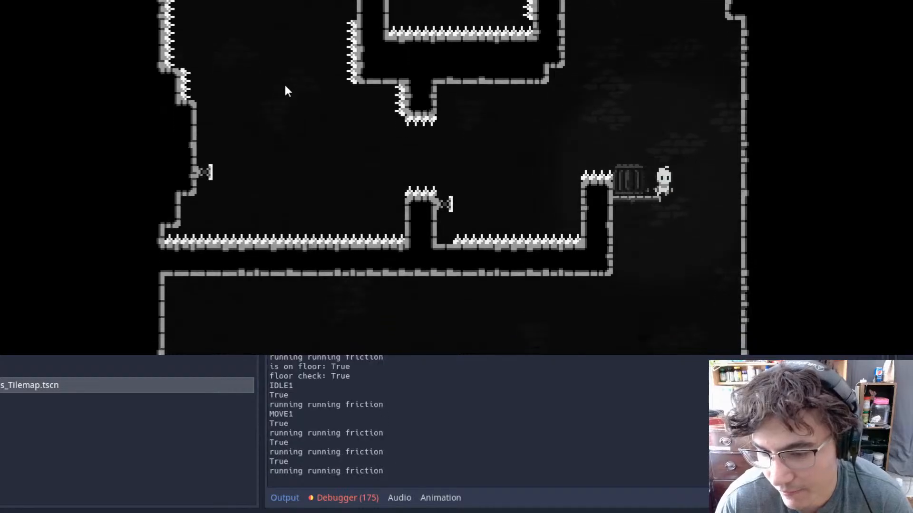
pyautogui.press('space')
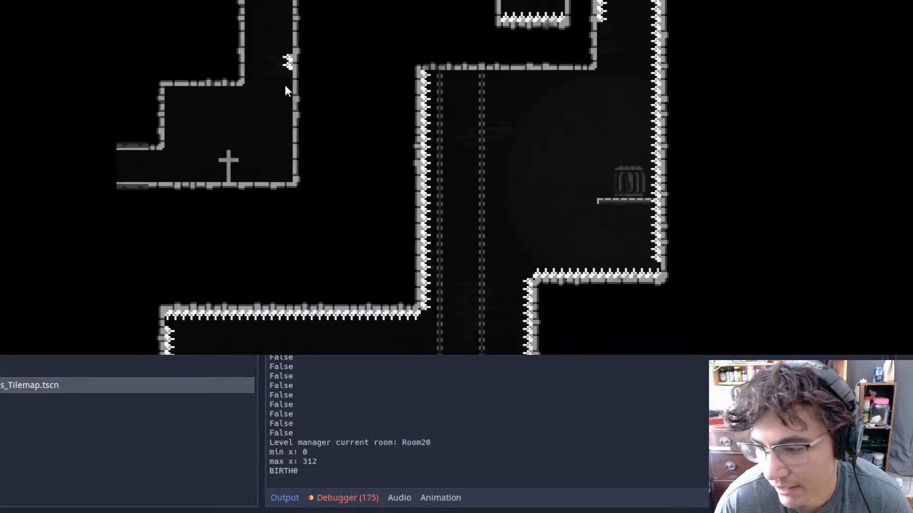
# - Dash left from the respawn platform, descend through the spring rooms and dash right into the tall shaft below the barrel ledge
pyautogui.press('Left')
pyautogui.press('shift')
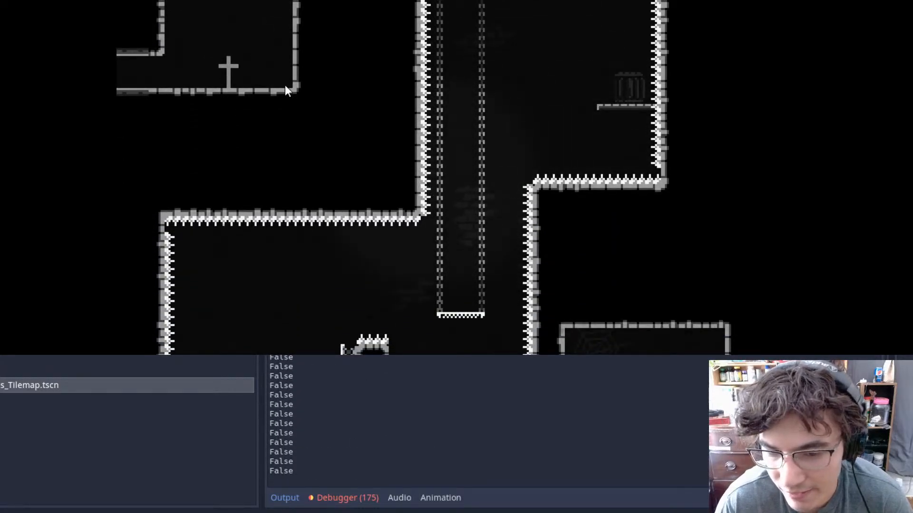
pyautogui.press('Left')
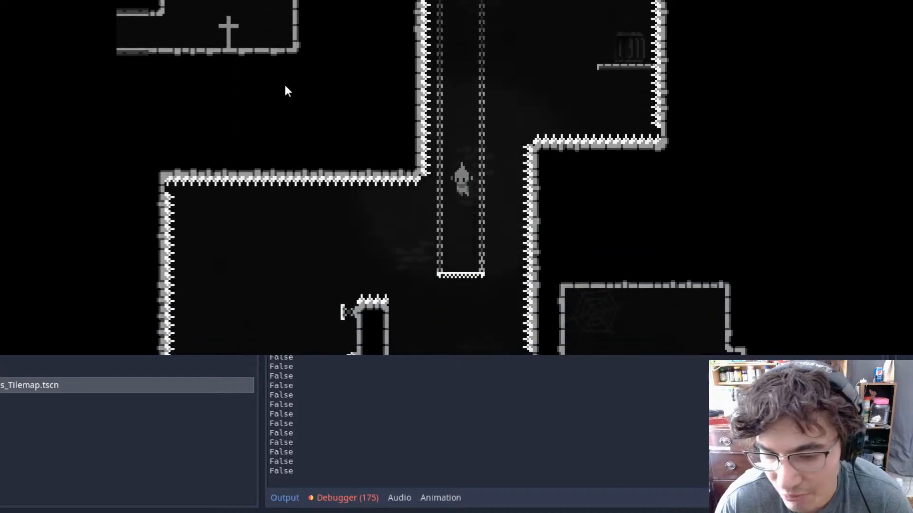
pyautogui.press('Left')
pyautogui.press('Right')
pyautogui.press('shift')
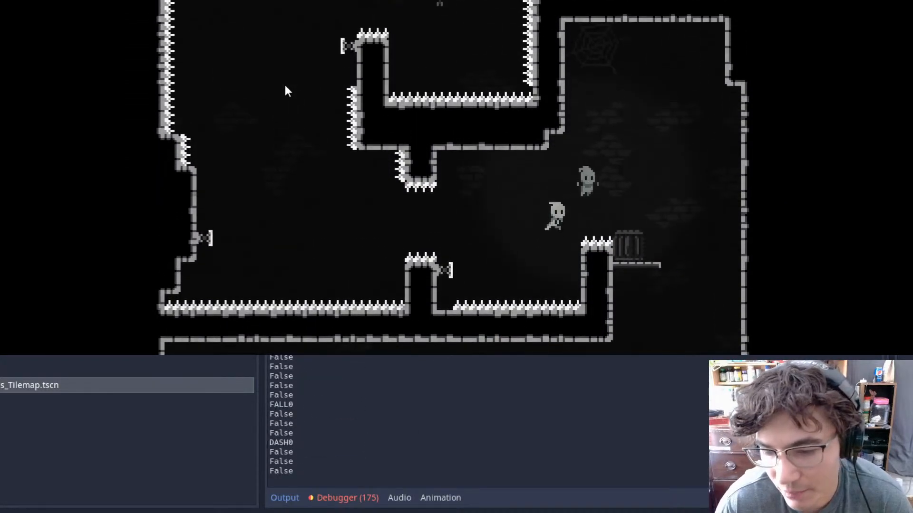
pyautogui.press('Right')
pyautogui.press('Left')
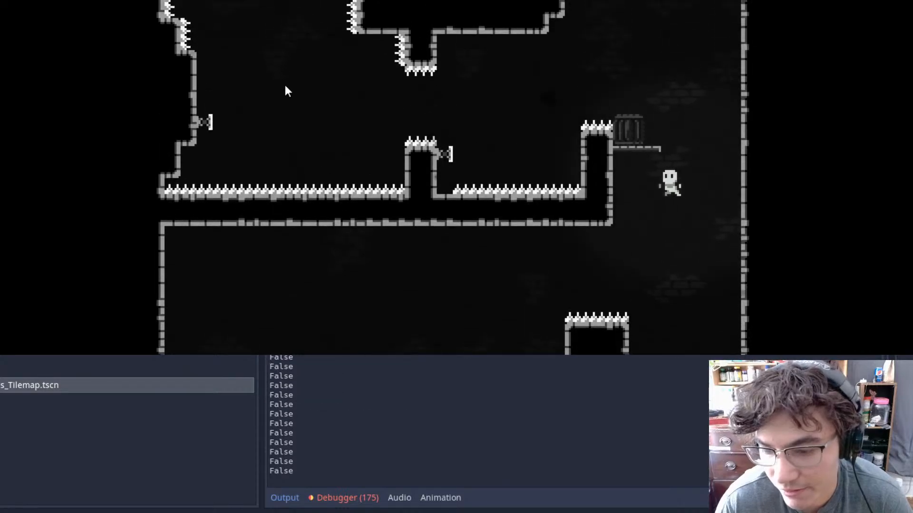
# - Jump off the shaft's right wall, dash left over the spiked pillar and bounce off the spring below
pyautogui.press('Right')
pyautogui.press('space')
pyautogui.press('Left')
pyautogui.press('Left')
pyautogui.press('shift')
pyautogui.press('shift')
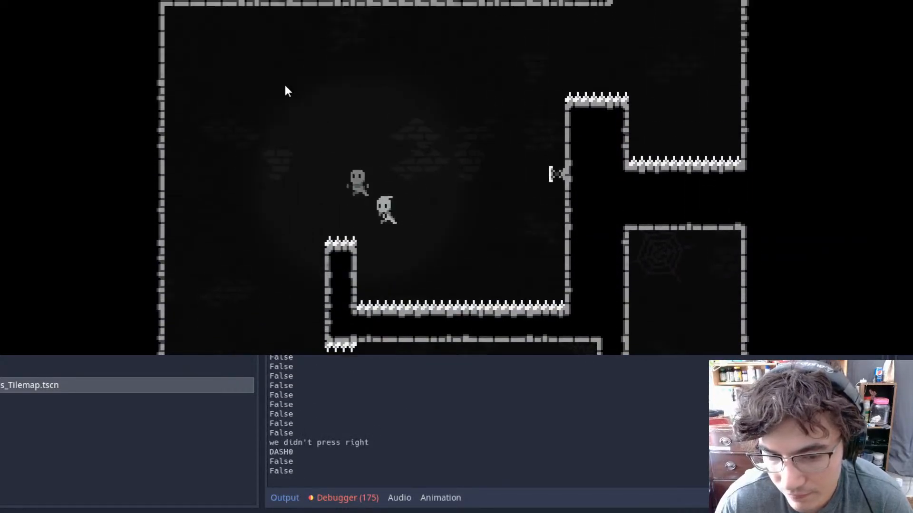
pyautogui.press('Right')
pyautogui.press('Left')
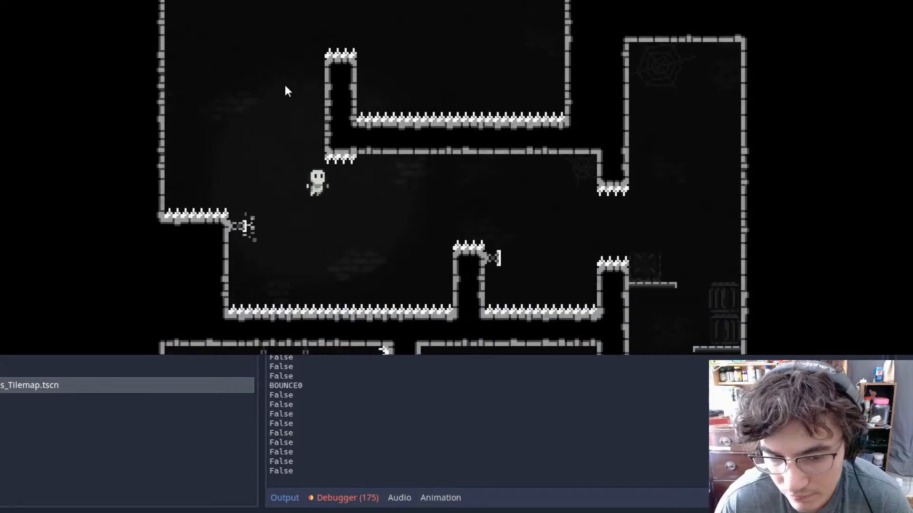
# - Dash right through the spiked gap, land on the stacked-barrel ledge and run along it
pyautogui.press('Right')
pyautogui.press('shift')
pyautogui.press('shift')
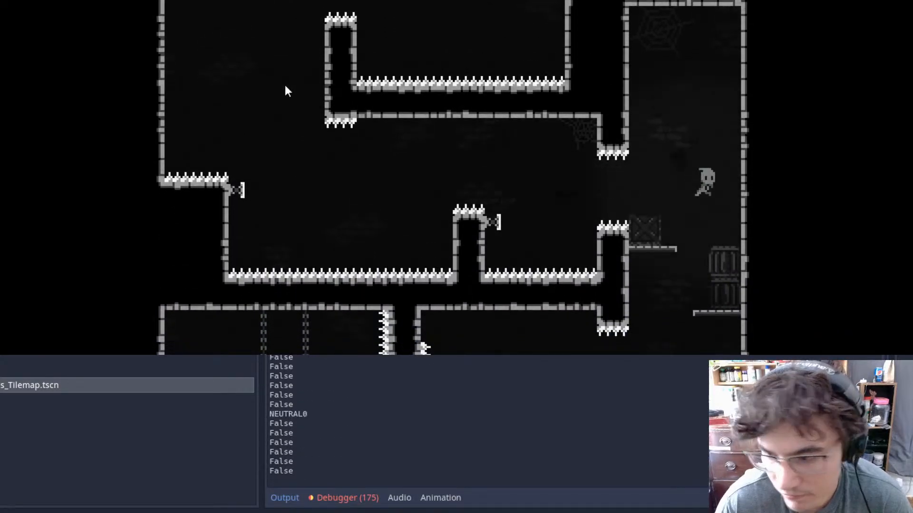
pyautogui.press('Right')
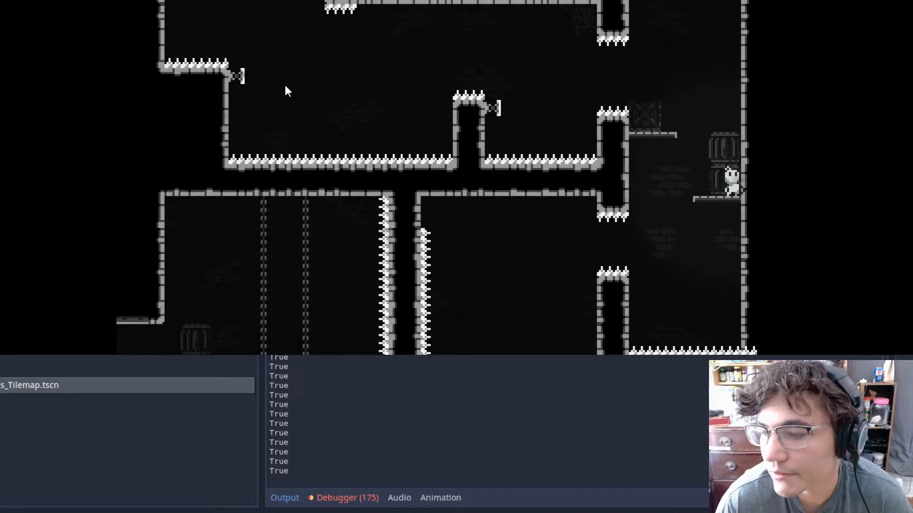
pyautogui.press('Right')
pyautogui.press('Left')
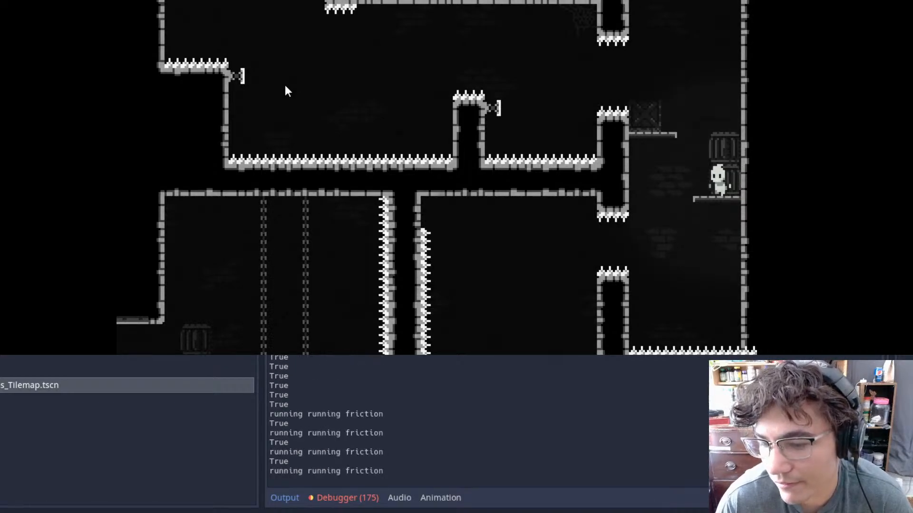
# - Test jumps from the stacked-barrel ledge toward the crate ledge, then drop toward the lower spiked opening
pyautogui.press('space')
pyautogui.press('Right')
pyautogui.press('Left')
pyautogui.press('space')
pyautogui.press('space')
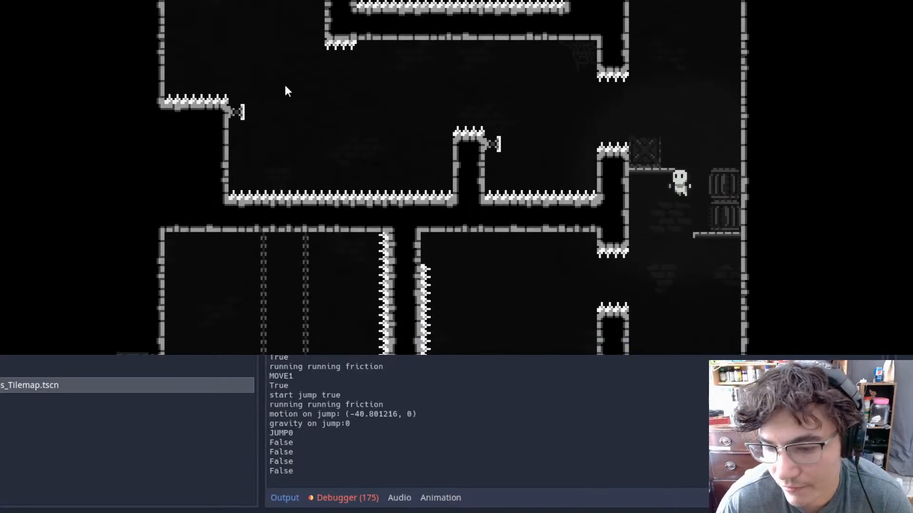
pyautogui.press('space')
pyautogui.press('Right')
pyautogui.press('Left')
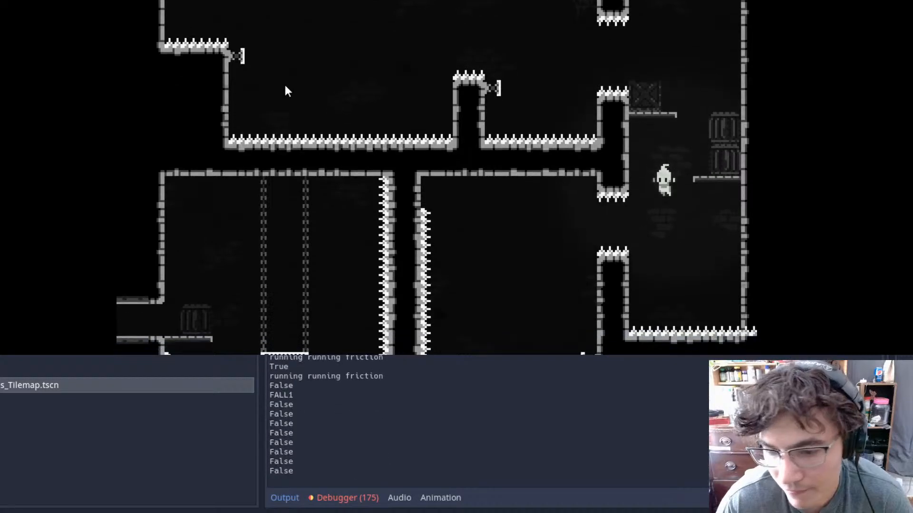
# - Cross the lower spiked room to its left doorway, enter the adjoining room and return to the doorway
pyautogui.press('Right')
pyautogui.press('Left')
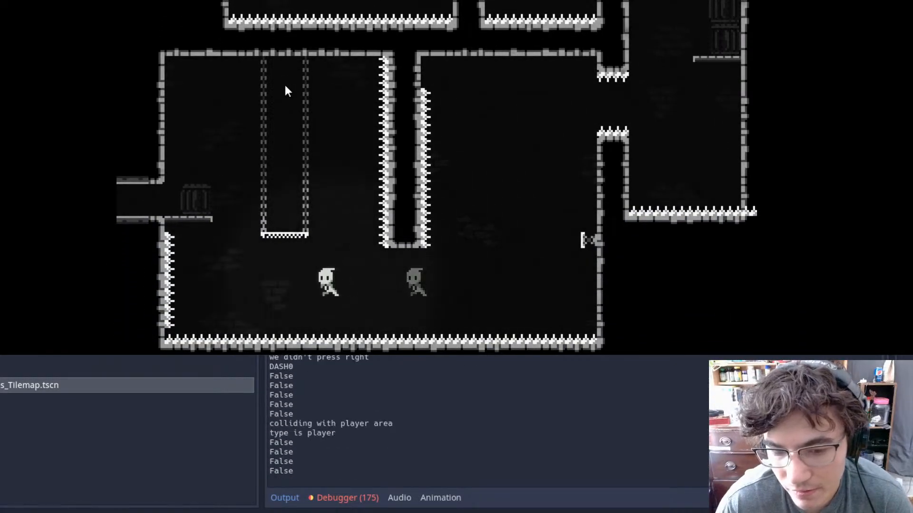
pyautogui.press('space')
pyautogui.press('Left')
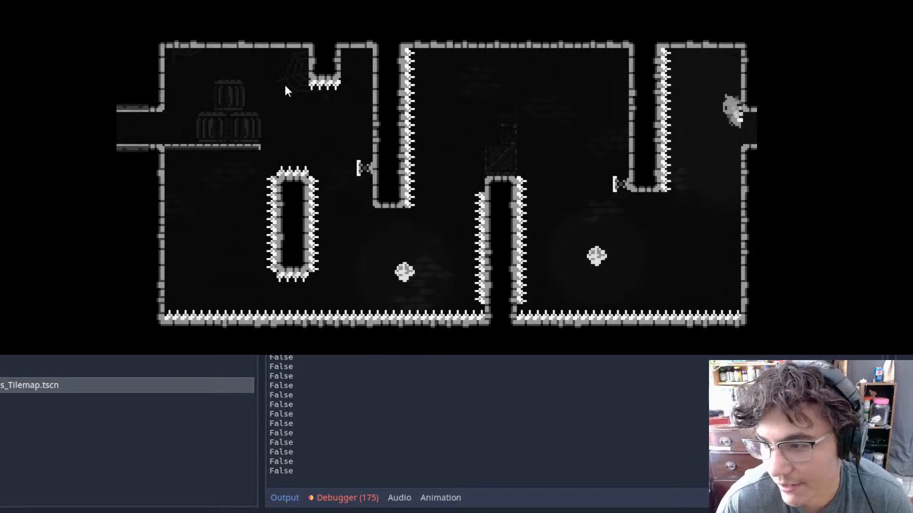
pyautogui.press('Right')
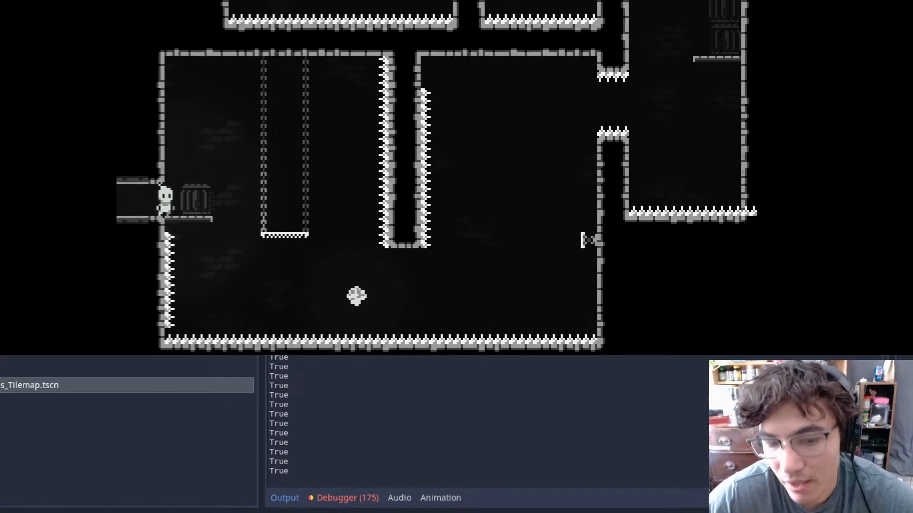
# - Stop the running project and switch the editor to the World0 scene
pyautogui.press('F8')
pyautogui.scroll(8, 480, 84)
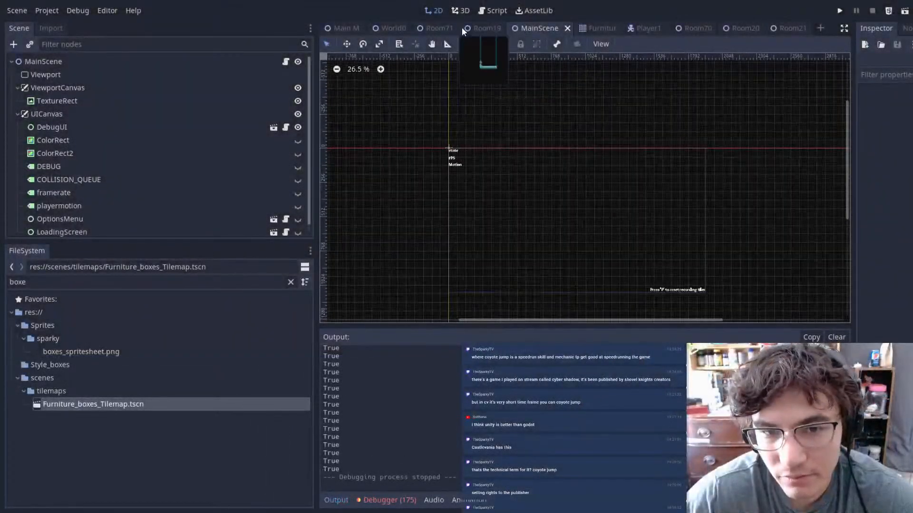
pyautogui.click(423, 26)
pyautogui.click(380, 27)
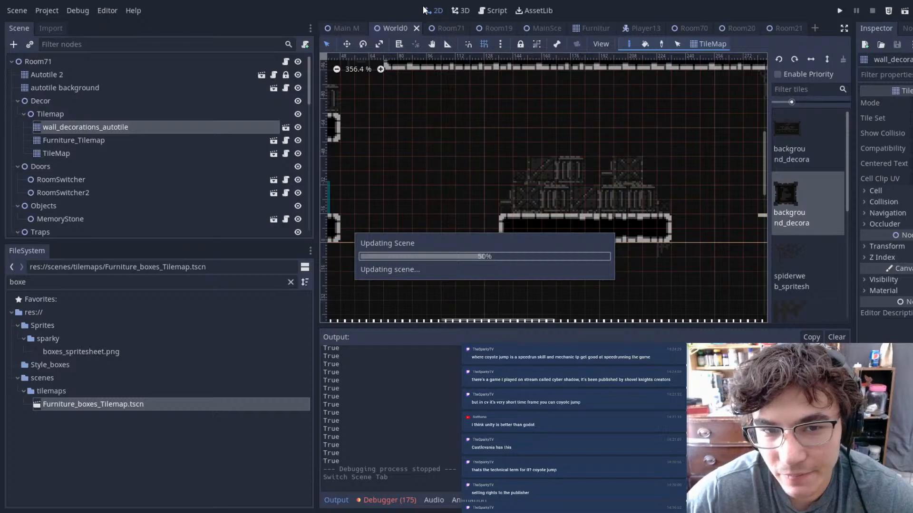
# - Survey the connected rooms in the World0 layout and select the Player node
pyautogui.scroll(-7, 633, 151)
pyautogui.moveTo(633, 151); pyautogui.dragTo(453, 83, button='middle')
pyautogui.scroll(-7, 634, 175)
pyautogui.scroll(-3, 751, 219)
pyautogui.moveTo(779, 207); pyautogui.dragTo(717, 142, button='middle')
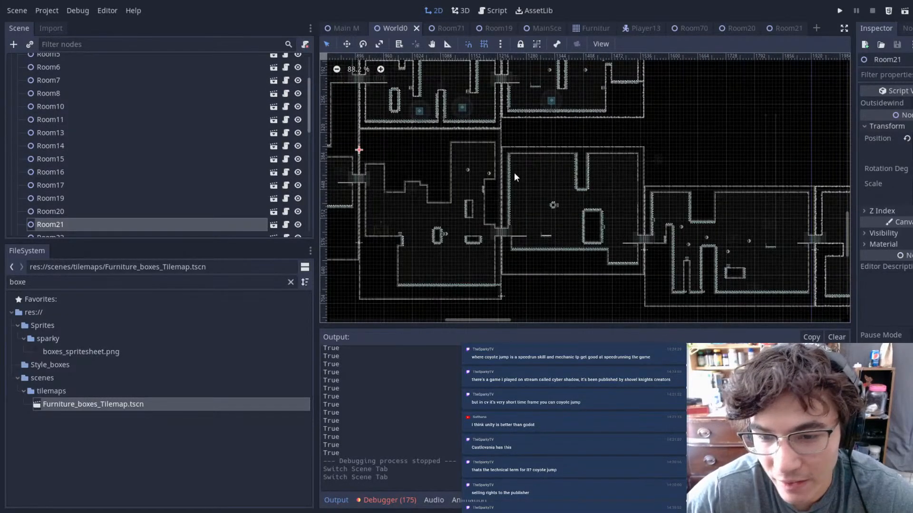
pyautogui.scroll(-2, 520, 261)
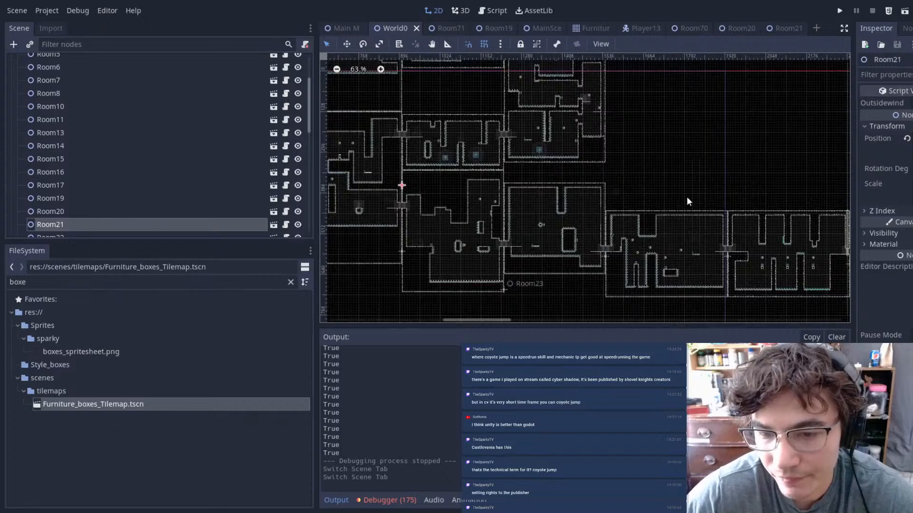
pyautogui.moveTo(648, 201); pyautogui.dragTo(677, 275, button='middle')
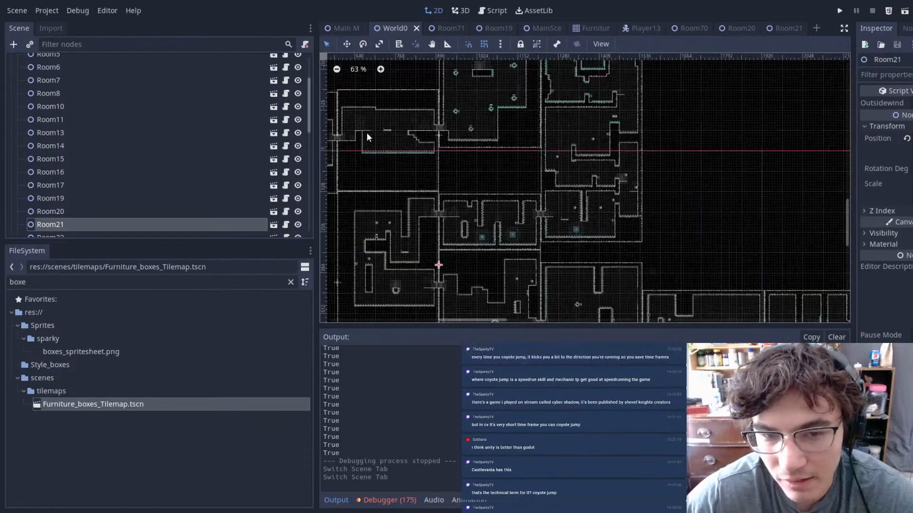
pyautogui.scroll(-15, 246, 142)
pyautogui.click(71, 224)
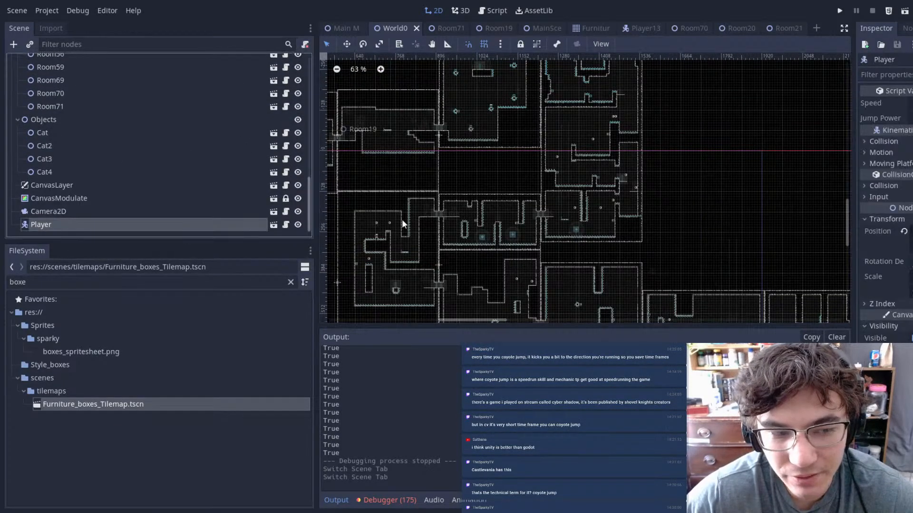
# - Move the Player across the World0 map to the rooms at its far right end
pyautogui.moveTo(466, 96); pyautogui.dragTo(561, 89, button='middle')
pyautogui.moveTo(566, 92); pyautogui.dragTo(645, 332)
pyautogui.moveTo(827, 311); pyautogui.dragTo(713, 167, button='middle')
pyautogui.moveTo(607, 177); pyautogui.dragTo(655, 256)
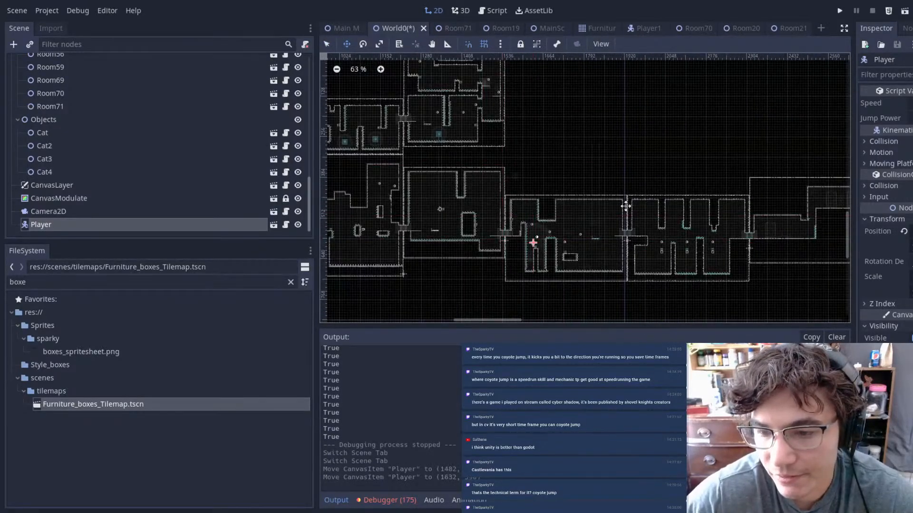
pyautogui.scroll(6, 680, 208)
pyautogui.moveTo(680, 208); pyautogui.dragTo(515, 189, button='middle')
pyautogui.moveTo(516, 182); pyautogui.dragTo(830, 140)
# - Bring the Player back across the map and place it at Room22's upper-right doorway
pyautogui.moveTo(784, 160); pyautogui.dragTo(849, 159, button='middle')
pyautogui.moveTo(749, 193); pyautogui.dragTo(286, 222)
pyautogui.moveTo(429, 173); pyautogui.dragTo(648, 181, button='middle')
pyautogui.scroll(6, 615, 204)
pyautogui.moveTo(616, 204); pyautogui.dragTo(410, 112)
pyautogui.moveTo(410, 111); pyautogui.dragTo(585, 194, button='middle')
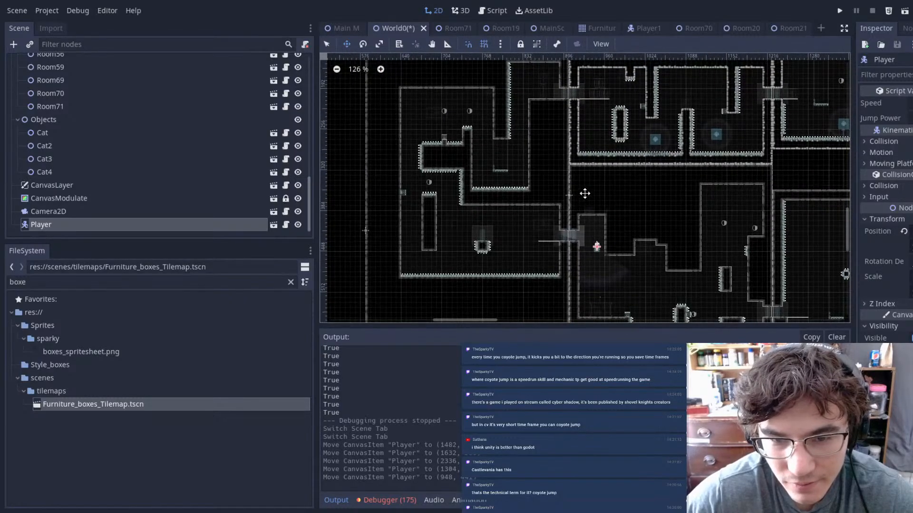
pyautogui.moveTo(581, 222); pyautogui.dragTo(574, 113)
# - Open the Room22 scene for editing at its upper-right doorway area
pyautogui.scroll(7, 576, 90)
pyautogui.click(372, 162)
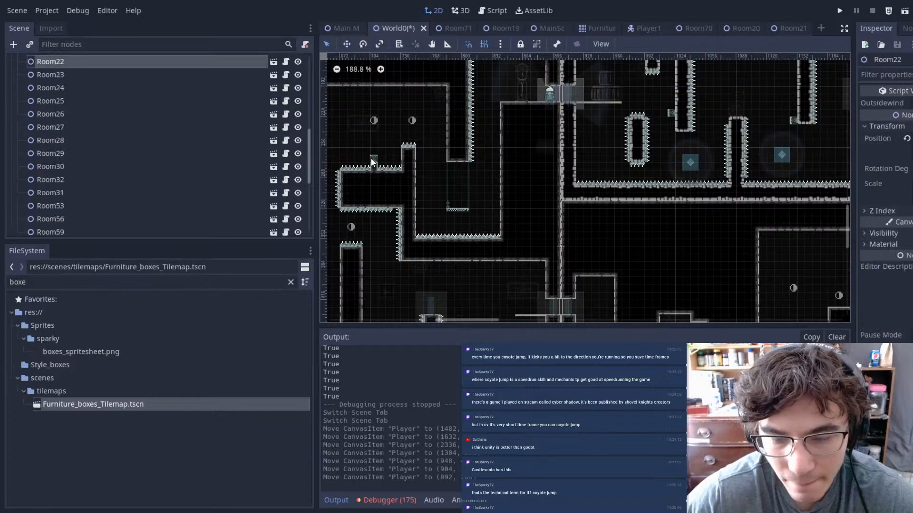
pyautogui.doubleClick(371, 162)
pyautogui.moveTo(610, 168); pyautogui.dragTo(619, 269, button='middle')
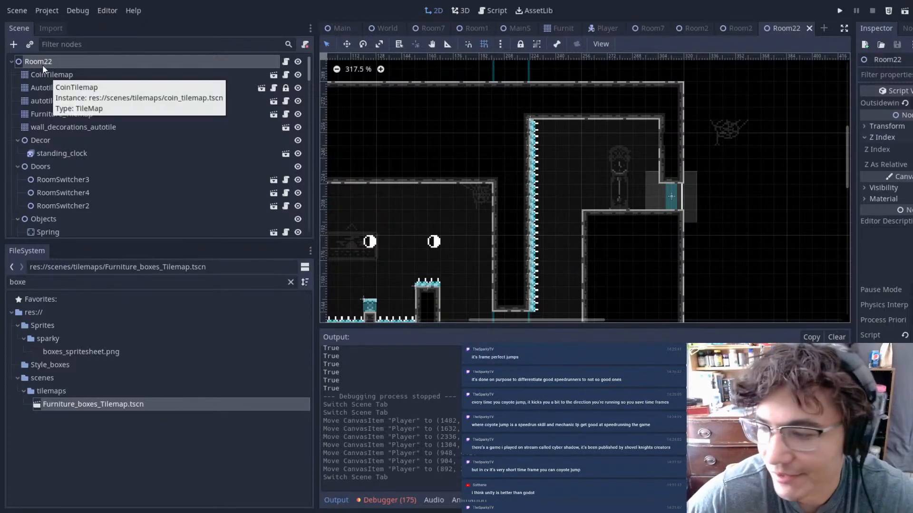
# - Check Room22's coin, autotile, background, furniture and wall decoration tilemaps to find which one holds the standing clock
pyautogui.click(76, 90)
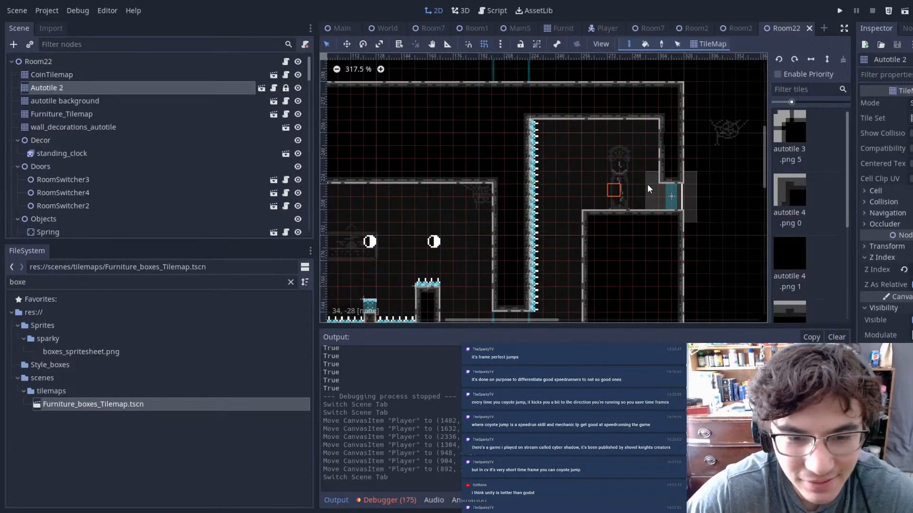
pyautogui.click(74, 76)
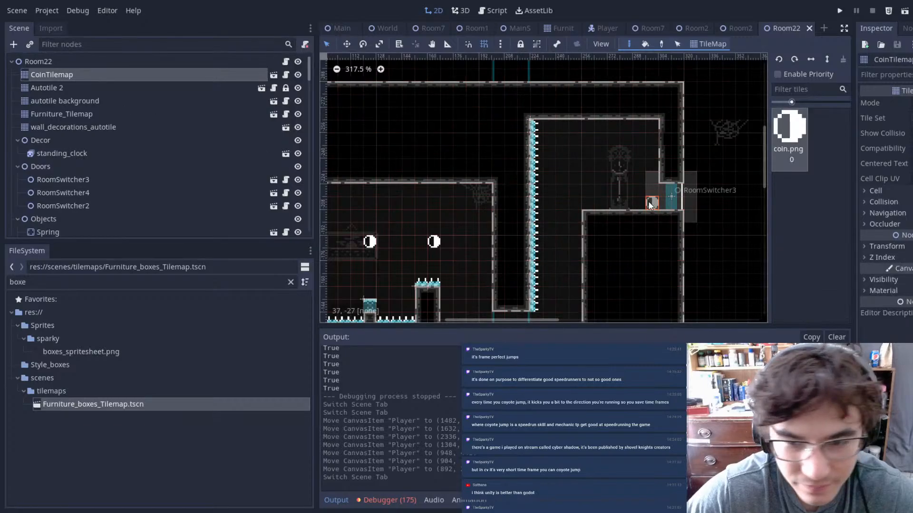
pyautogui.scroll(2, 630, 121)
pyautogui.click(83, 101)
pyautogui.click(90, 87)
pyautogui.click(92, 98)
pyautogui.click(93, 113)
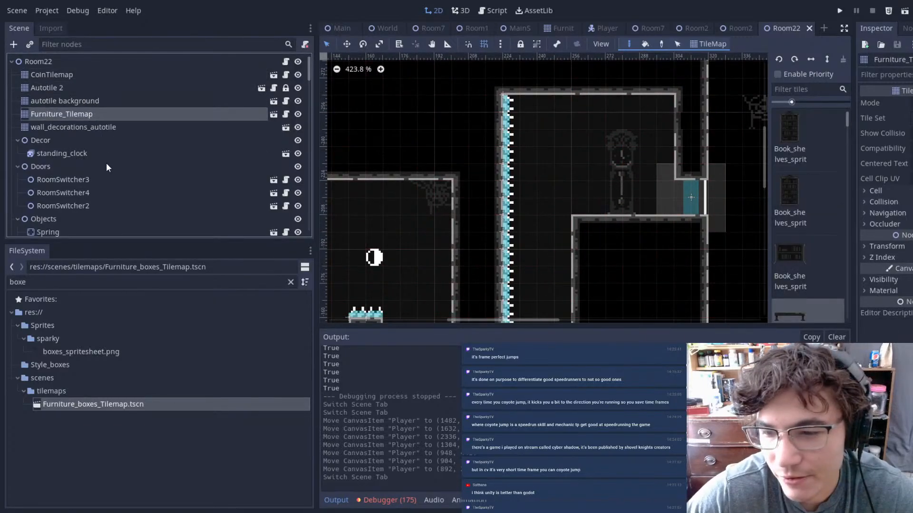
pyautogui.click(119, 125)
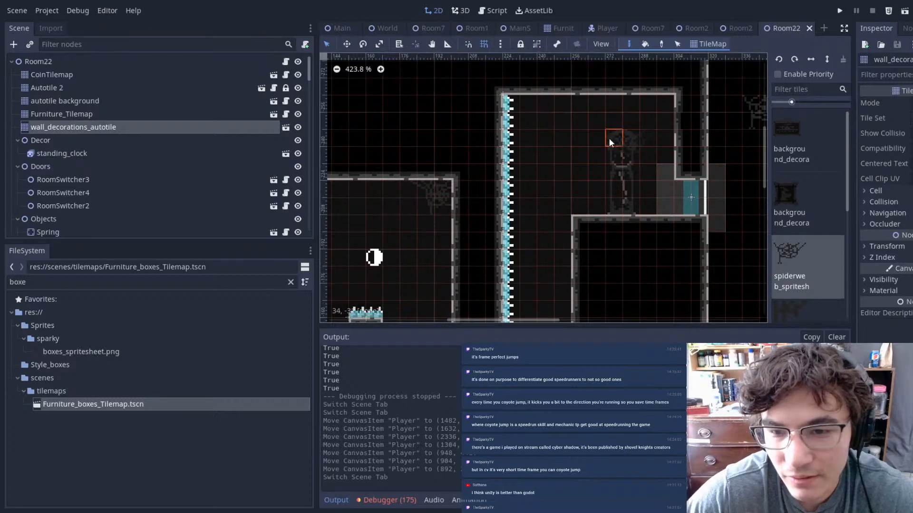
# - Delete the standing_clock node from Room22's Decor group
pyautogui.click(74, 152)
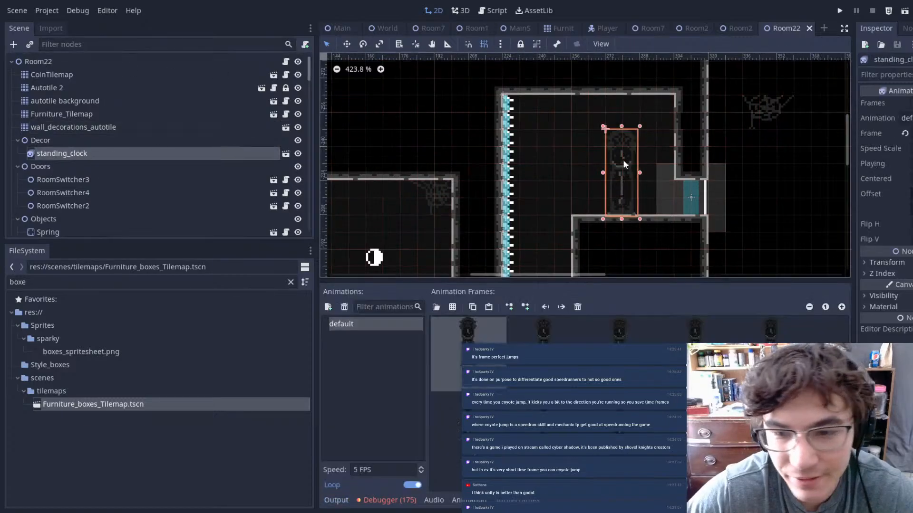
pyautogui.click(70, 143)
pyautogui.click(72, 150)
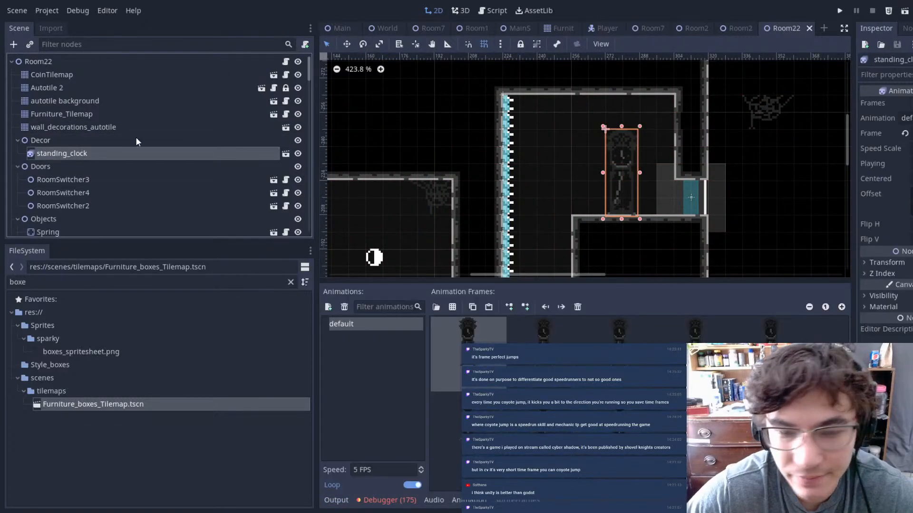
pyautogui.press('Delete')
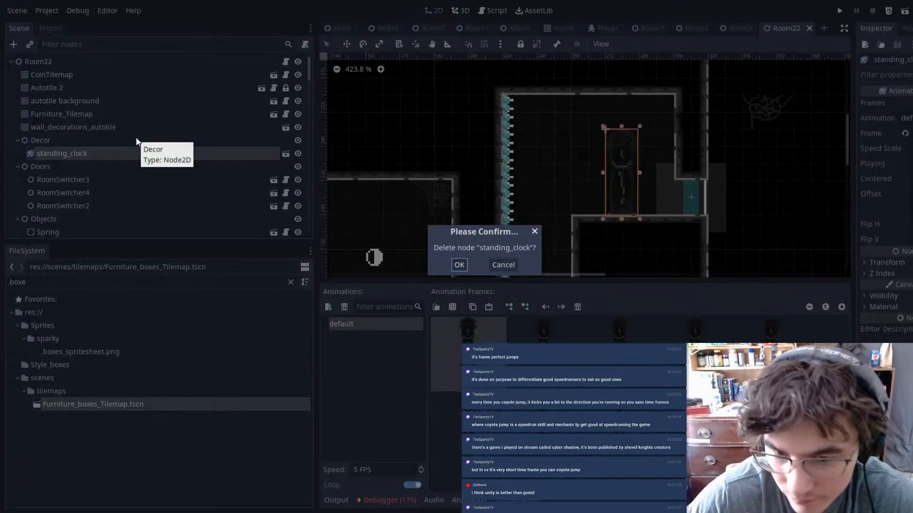
pyautogui.click(465, 263)
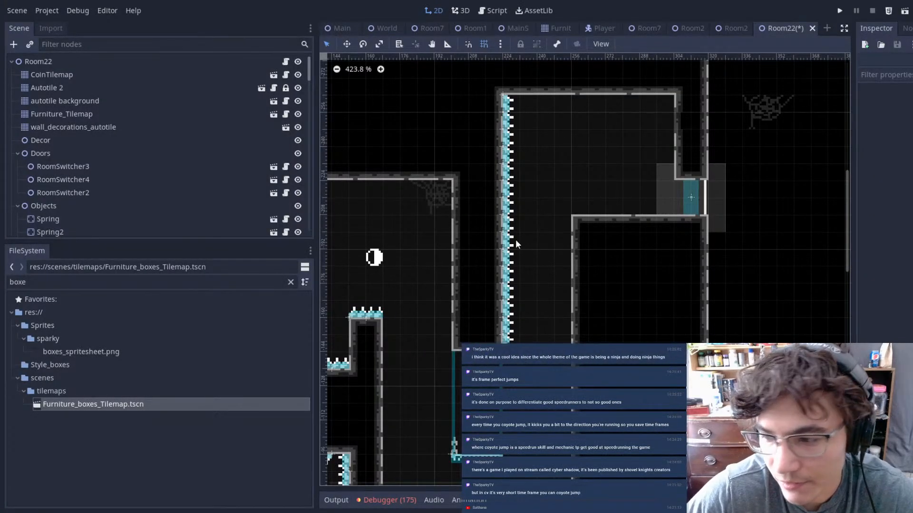
# - Examine Room22's spiked shaft and the emptied ledge beside its upper-right doorway
pyautogui.scroll(-3, 516, 239)
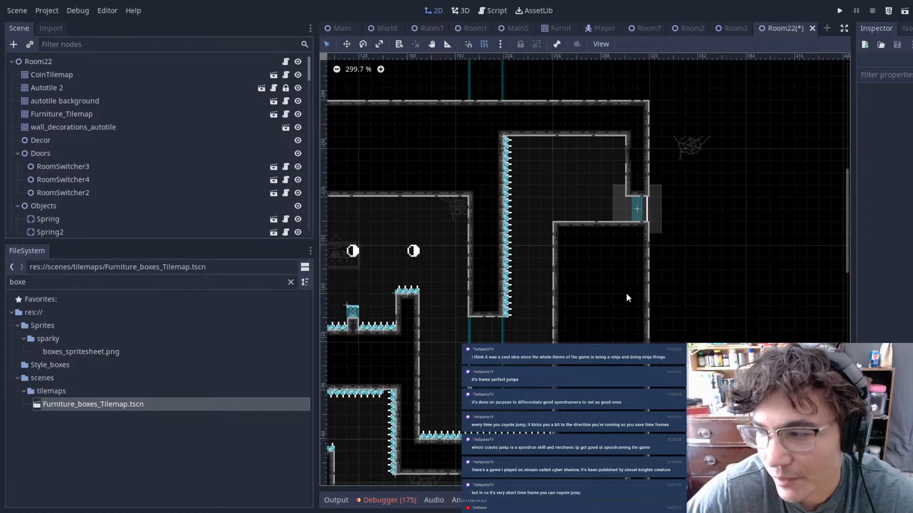
pyautogui.scroll(-2, 557, 280)
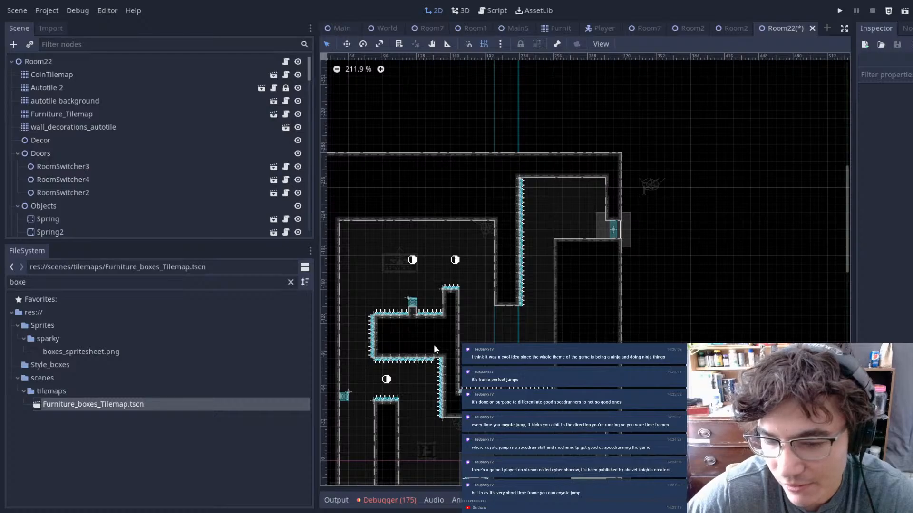
pyautogui.scroll(2, 551, 222)
pyautogui.scroll(3, 551, 222)
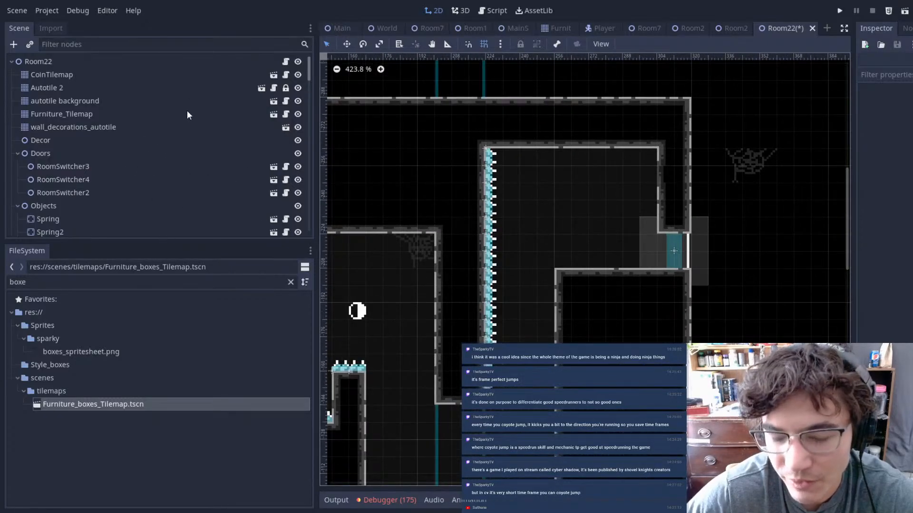
pyautogui.scroll(-3, 627, 228)
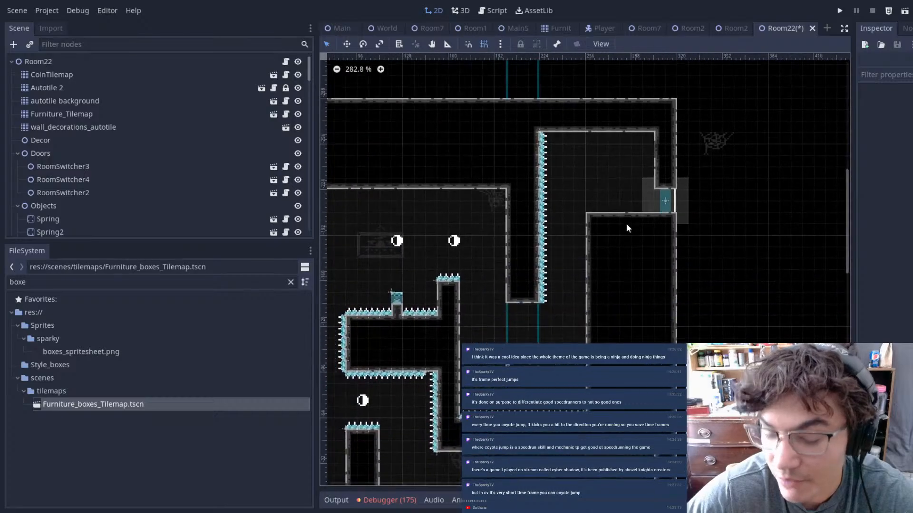
pyautogui.moveTo(580, 309); pyautogui.dragTo(603, 233, button='middle')
pyautogui.scroll(3, 604, 234)
pyautogui.moveTo(460, 200); pyautogui.dragTo(471, 404, button='middle')
pyautogui.moveTo(597, 418); pyautogui.dragTo(690, 179, button='middle')
pyautogui.scroll(-3, 670, 199)
pyautogui.moveTo(653, 219); pyautogui.dragTo(572, 210, button='middle')
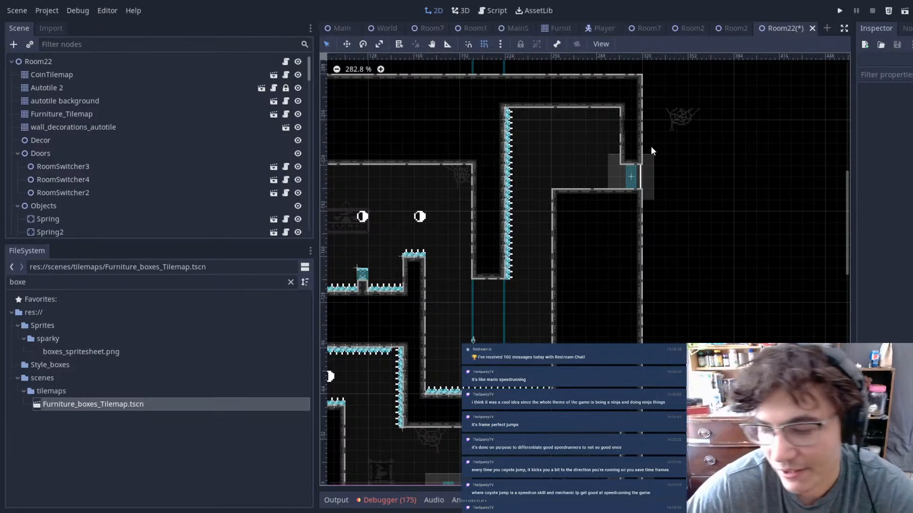
pyautogui.scroll(2, 588, 168)
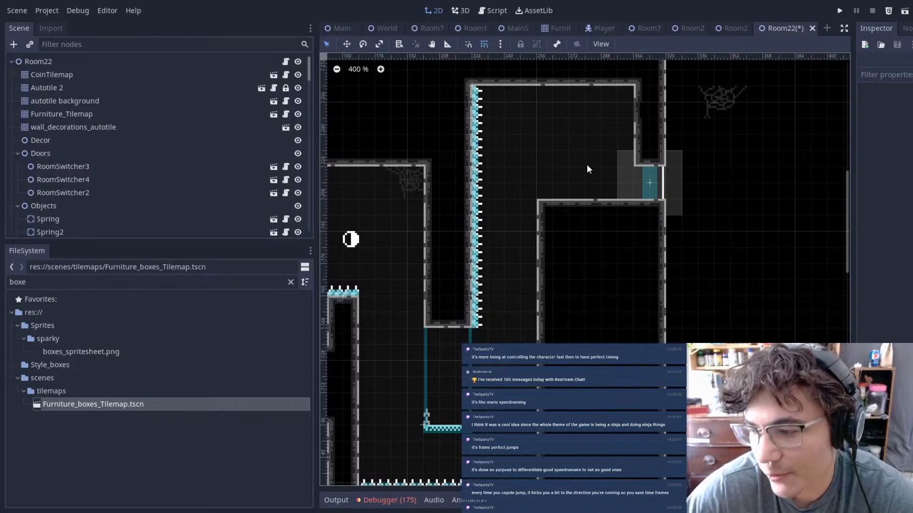
pyautogui.scroll(8, 646, 190)
pyautogui.scroll(-9, 637, 171)
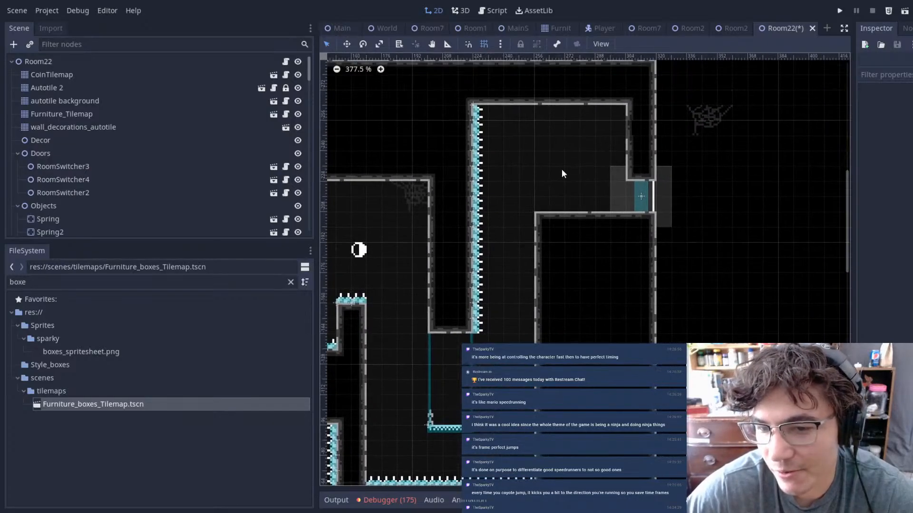
pyautogui.scroll(-1, 587, 293)
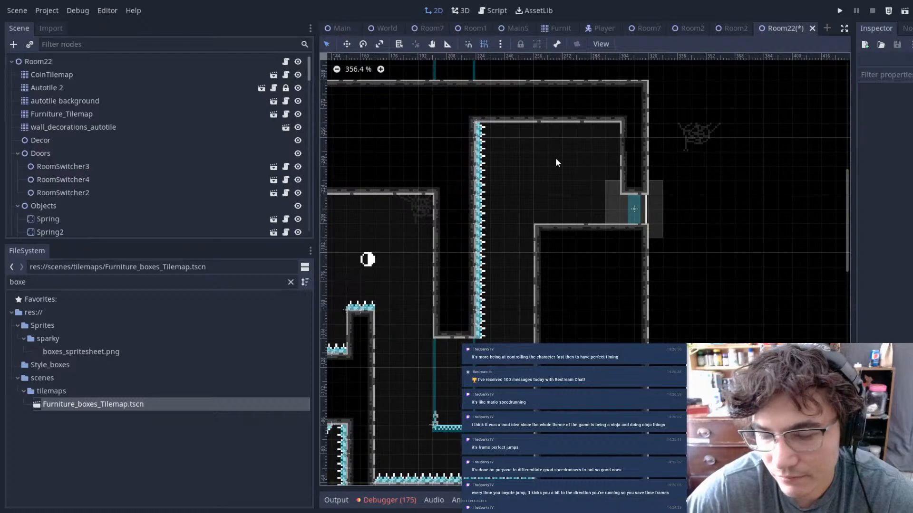
# - Add Furniture_boxes_Tilemap.tscn under Room22's Decor node and stack two crossed crates topped by a diagonal-plank crate on the upper doorway ledge
pyautogui.click(118, 88)
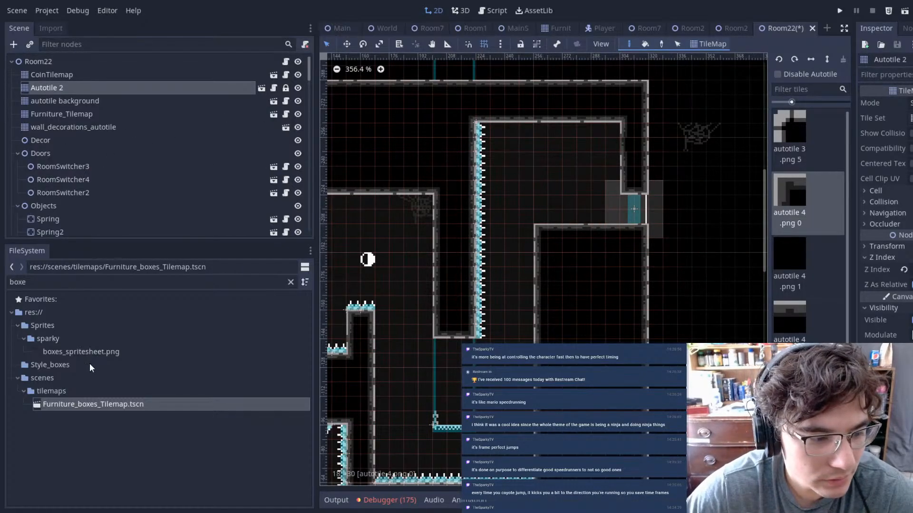
pyautogui.moveTo(119, 405); pyautogui.dragTo(69, 127)
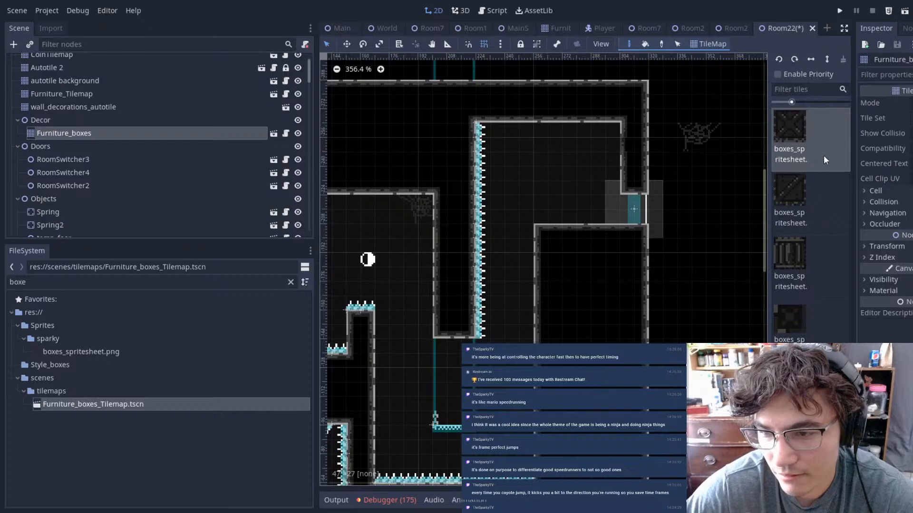
pyautogui.scroll(3, 585, 179)
pyautogui.click(543, 205)
pyautogui.click(594, 207)
pyautogui.click(808, 206)
pyautogui.click(558, 166)
pyautogui.moveTo(606, 306); pyautogui.dragTo(537, 333, button='middle')
pyautogui.scroll(-4, 538, 333)
pyautogui.scroll(3, 535, 234)
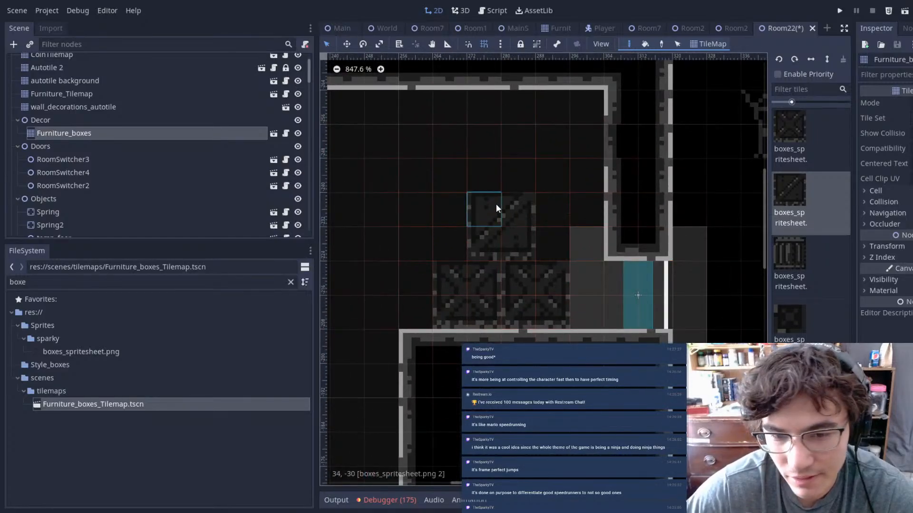
# - Erase and re-place the top diagonal-plank crate of the stack, and save the Room22 scene
pyautogui.moveTo(543, 226); pyautogui.dragTo(745, 247, button='middle')
pyautogui.scroll(-5, 703, 240)
pyautogui.moveTo(694, 234); pyautogui.dragTo(607, 222, button='middle')
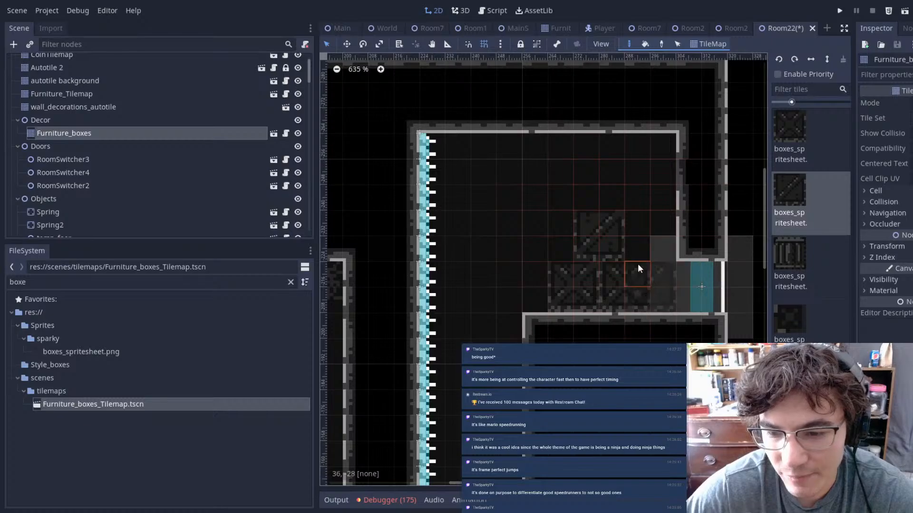
pyautogui.rightClick(578, 227)
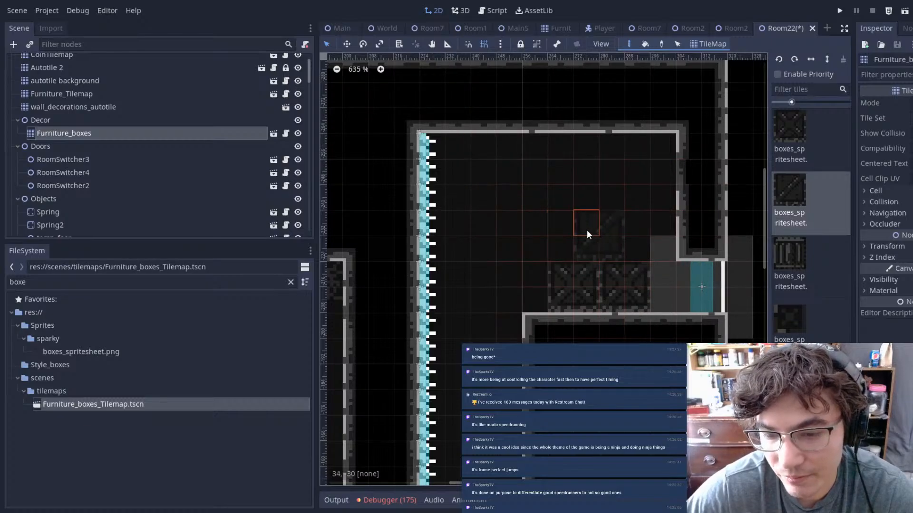
pyautogui.scroll(-2, 551, 195)
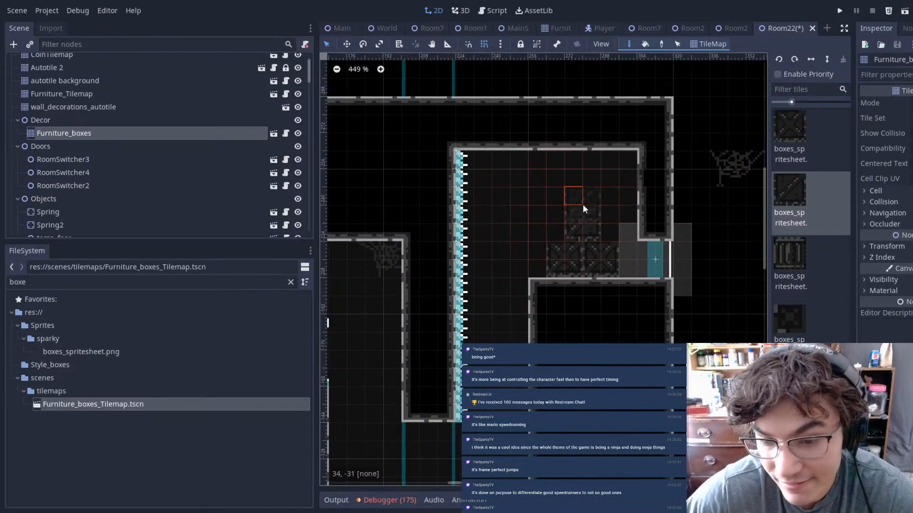
pyautogui.hotkey('ctrl', 's')
pyautogui.scroll(-2, 634, 251)
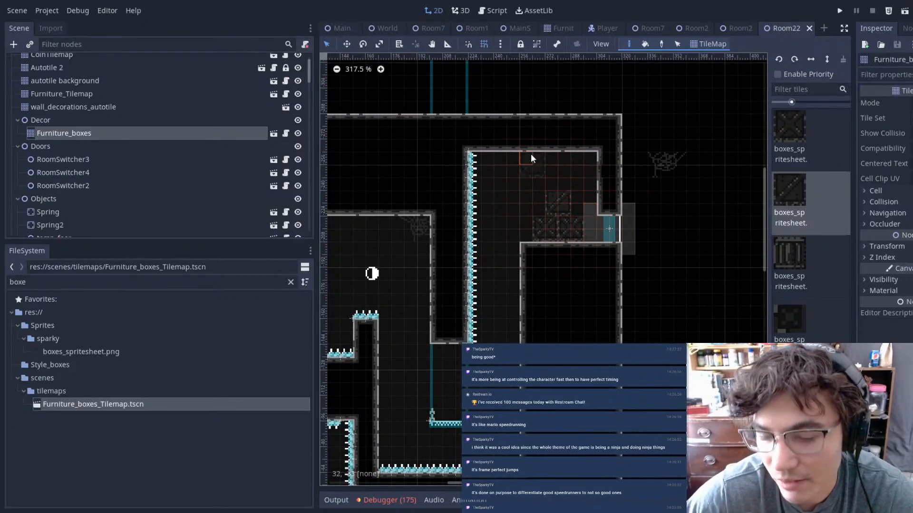
# - Examine the rest of Room22, from the spiked corridors past the central door to the lower-right doorway, for places to decorate
pyautogui.scroll(1, 516, 328)
pyautogui.scroll(-6, 573, 333)
pyautogui.moveTo(500, 333); pyautogui.dragTo(572, 261, button='middle')
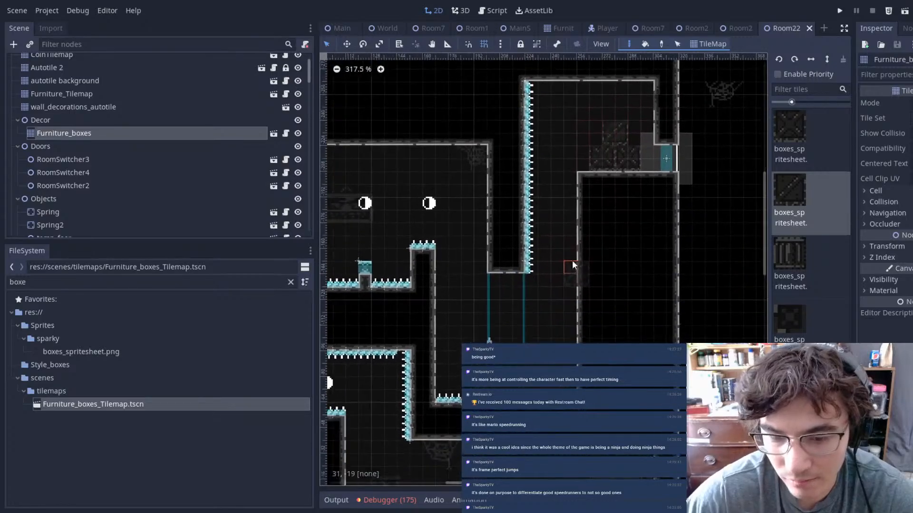
pyautogui.scroll(6, 506, 327)
pyautogui.moveTo(449, 270); pyautogui.dragTo(566, 288, button='middle')
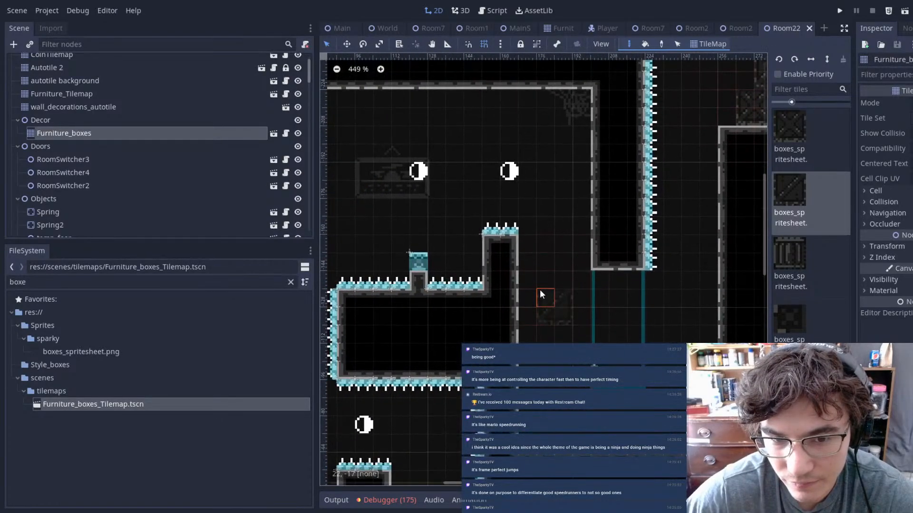
pyautogui.moveTo(416, 349)
pyautogui.mouseDown(button='middle')
pyautogui.moveTo(555, 265)
pyautogui.moveTo(532, 143)
pyautogui.mouseUp(button='middle')
pyautogui.moveTo(607, 341); pyautogui.dragTo(494, 187, button='middle')
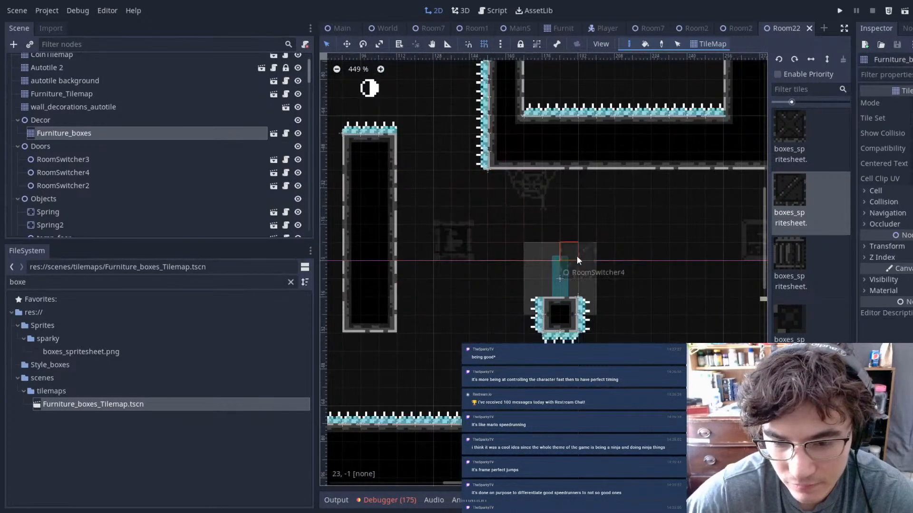
pyautogui.moveTo(616, 264); pyautogui.dragTo(535, 230, button='middle')
pyautogui.moveTo(743, 230); pyautogui.dragTo(594, 271, button='middle')
pyautogui.scroll(6, 559, 270)
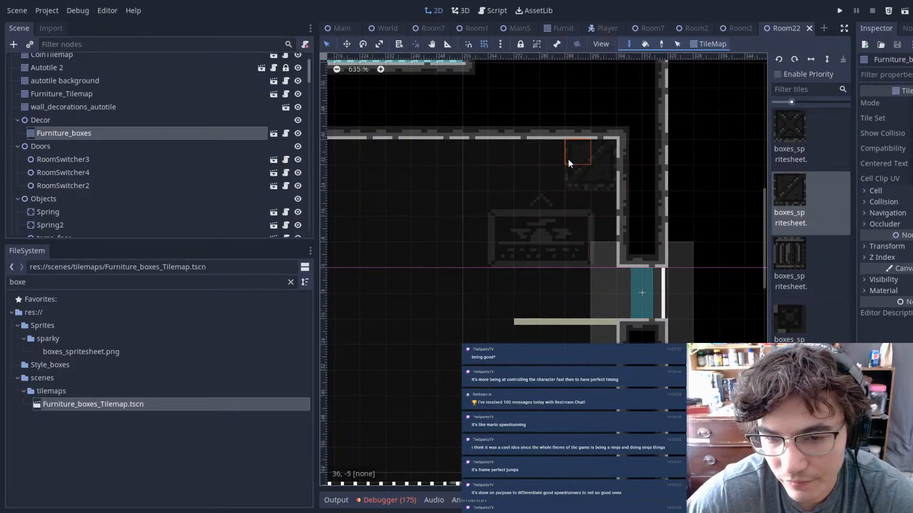
# - Place a barrel under the framed picture on the platform beside Room22's lower-right doorway, and save the scene
pyautogui.scroll(-2, 567, 158)
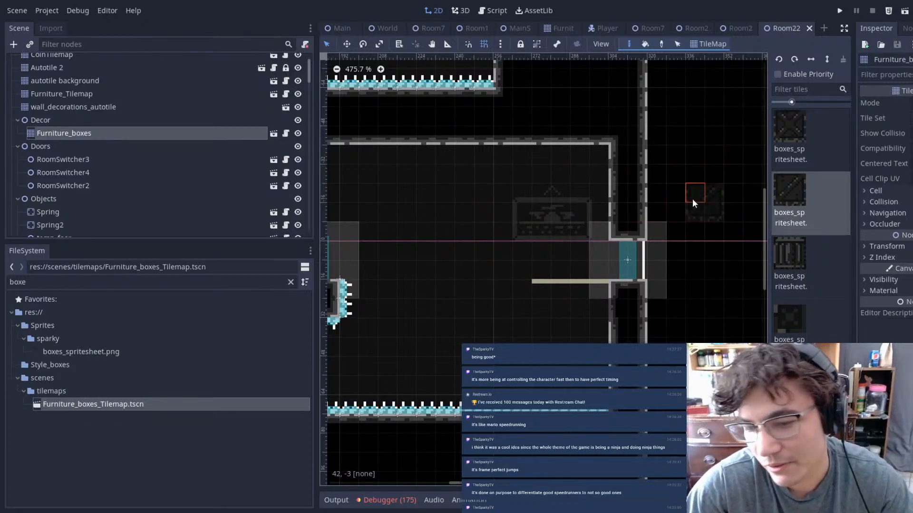
pyautogui.click(794, 242)
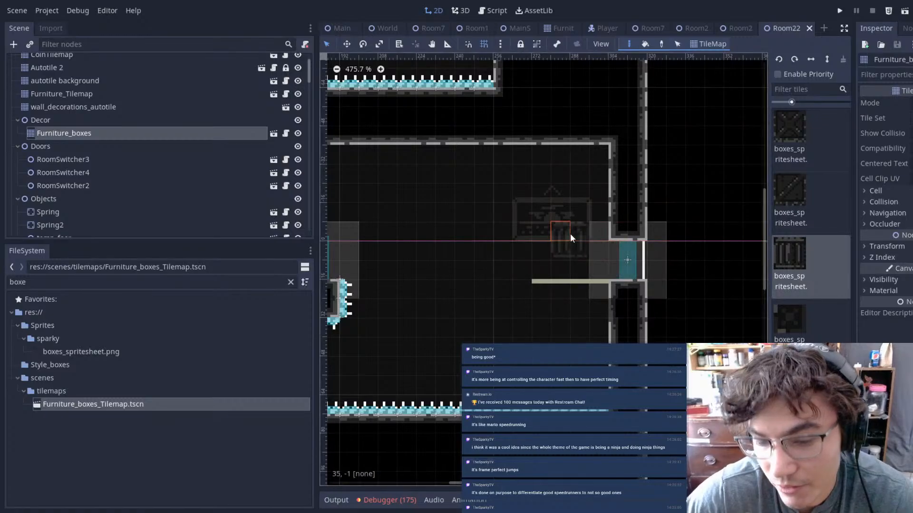
pyautogui.scroll(2, 580, 241)
pyautogui.scroll(2, 580, 241)
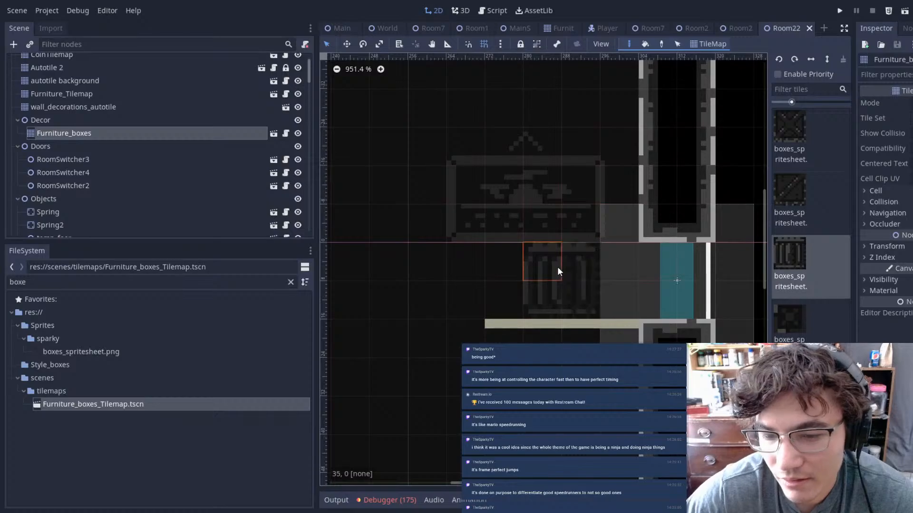
pyautogui.click(554, 267)
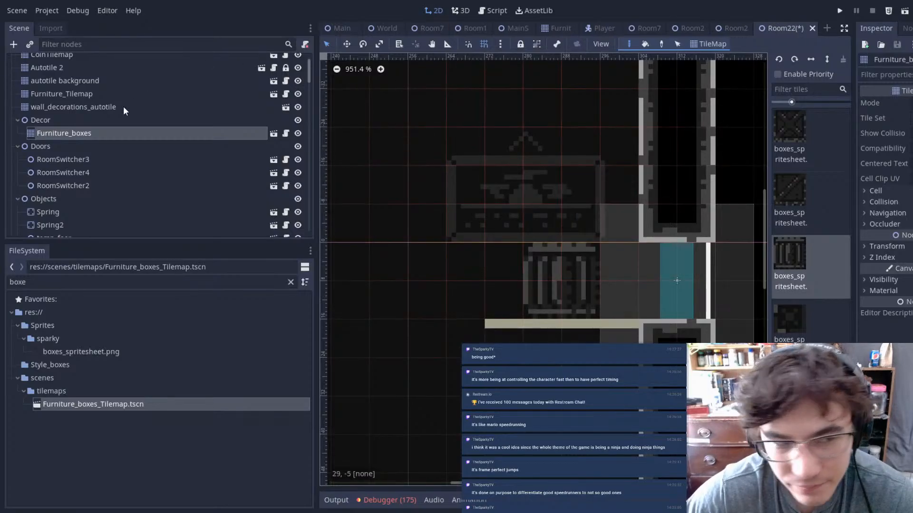
pyautogui.scroll(1, 124, 106)
pyautogui.scroll(-4, 541, 163)
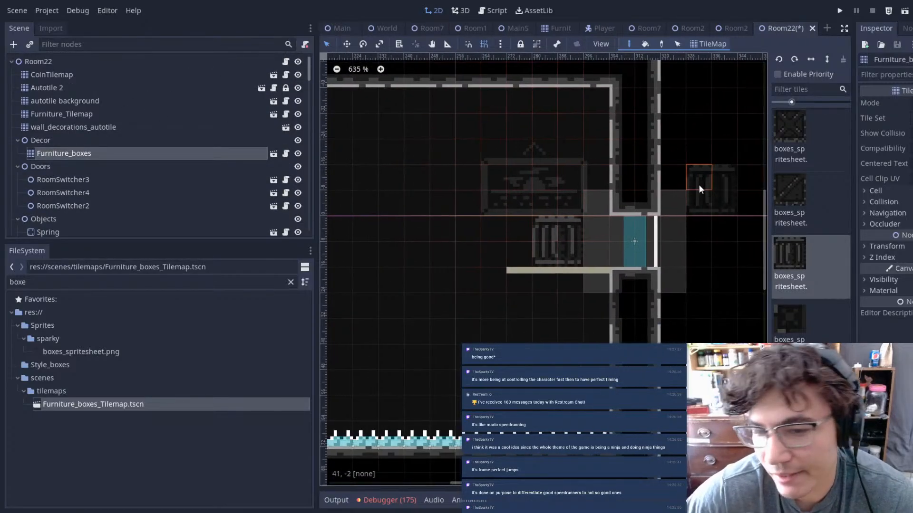
pyautogui.scroll(-1, 604, 267)
pyautogui.hotkey('ctrl', 's')
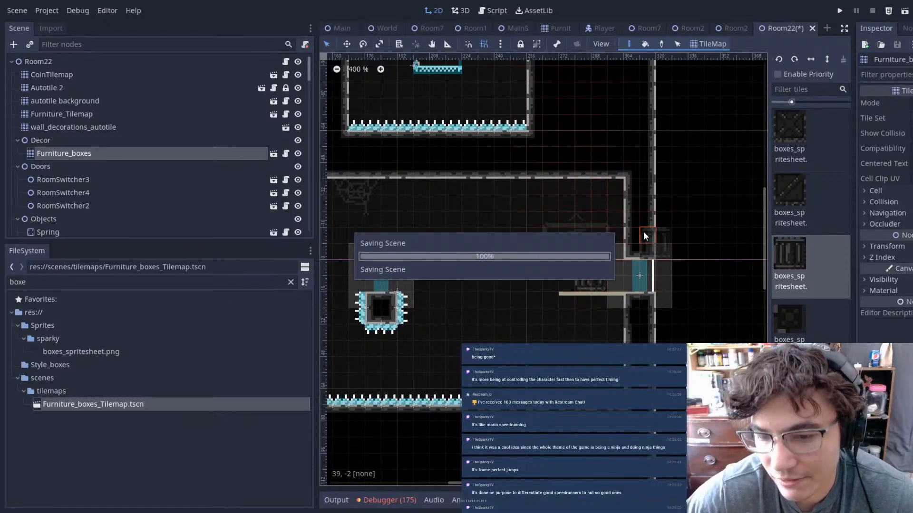
# - Examine Room22 from the lower-right doorway up to the crate stack on the upper ledge
pyautogui.scroll(3, 604, 268)
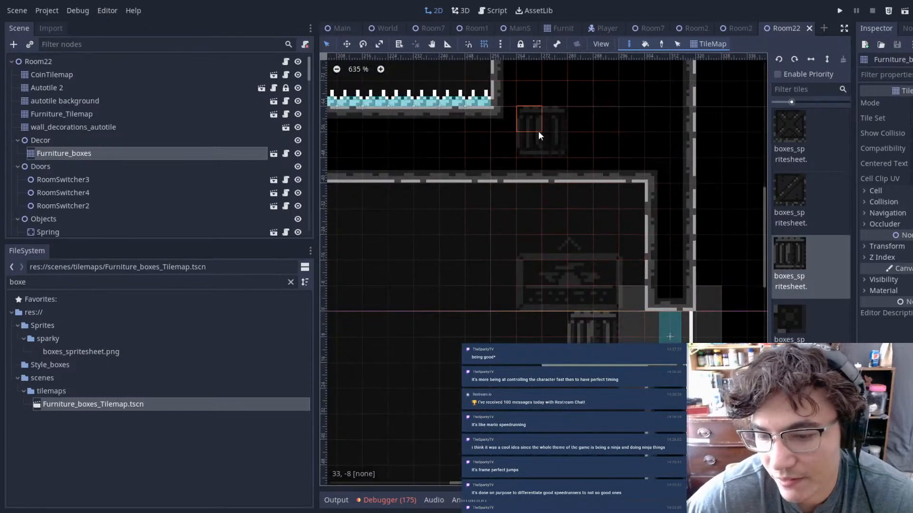
pyautogui.scroll(-2, 451, 241)
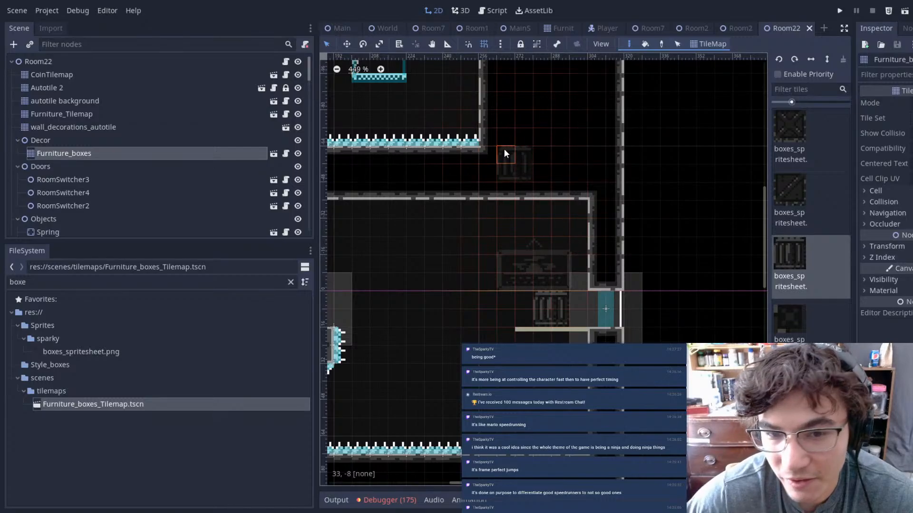
pyautogui.scroll(-2, 545, 238)
pyautogui.scroll(2, 500, 264)
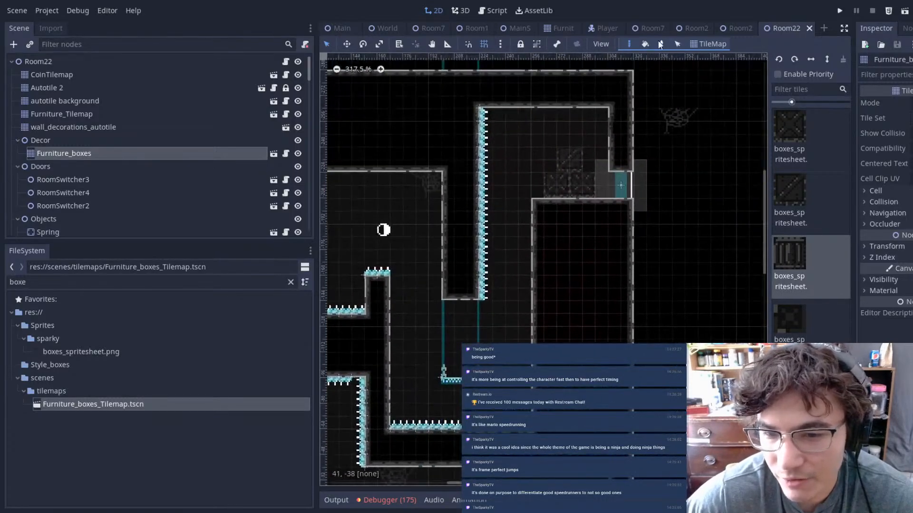
pyautogui.scroll(2, 588, 119)
pyautogui.scroll(1, 585, 133)
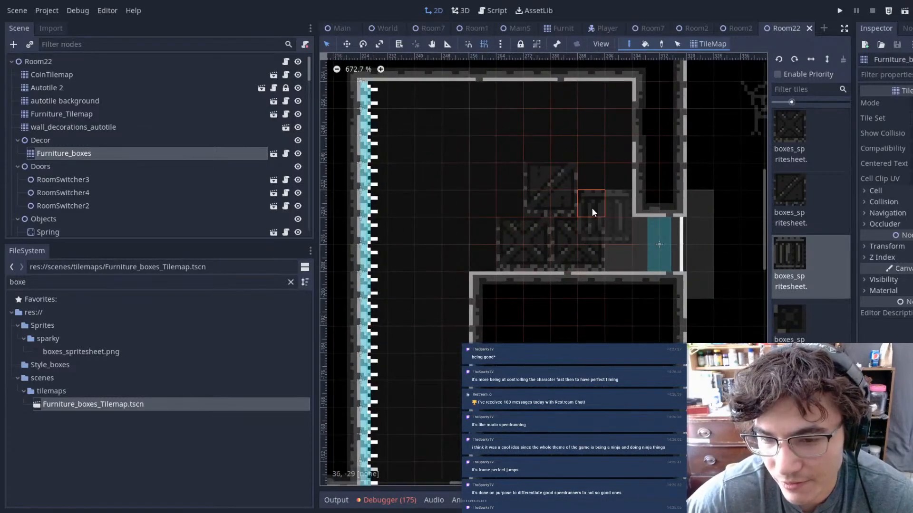
pyautogui.click(590, 172)
pyautogui.scroll(-7, 594, 233)
pyautogui.moveTo(548, 247); pyautogui.dragTo(523, 92, button='middle')
# - Examine Room21's layout and existing decorations from its left doorway to its right doorway, and save the scene
pyautogui.click(735, 28)
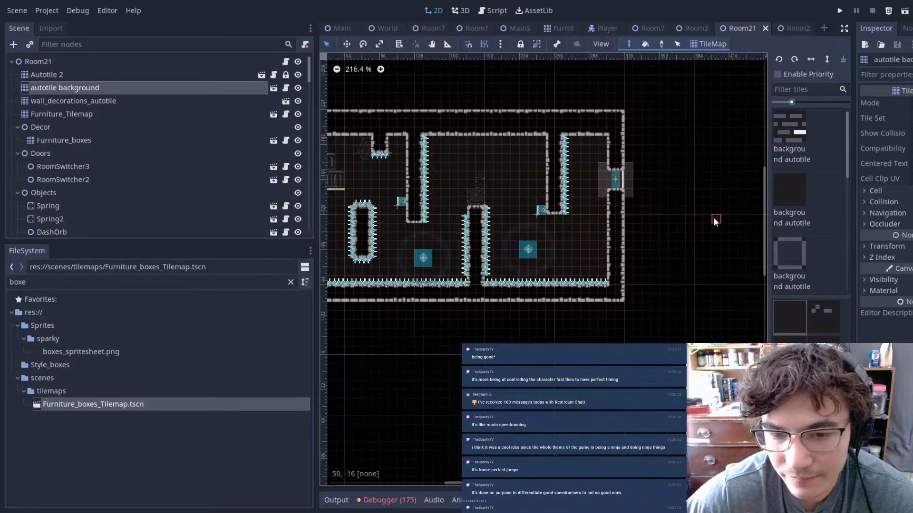
pyautogui.moveTo(412, 220); pyautogui.dragTo(603, 202, button='middle')
pyautogui.moveTo(499, 187); pyautogui.dragTo(405, 228, button='middle')
pyautogui.hotkey('ctrl', 's')
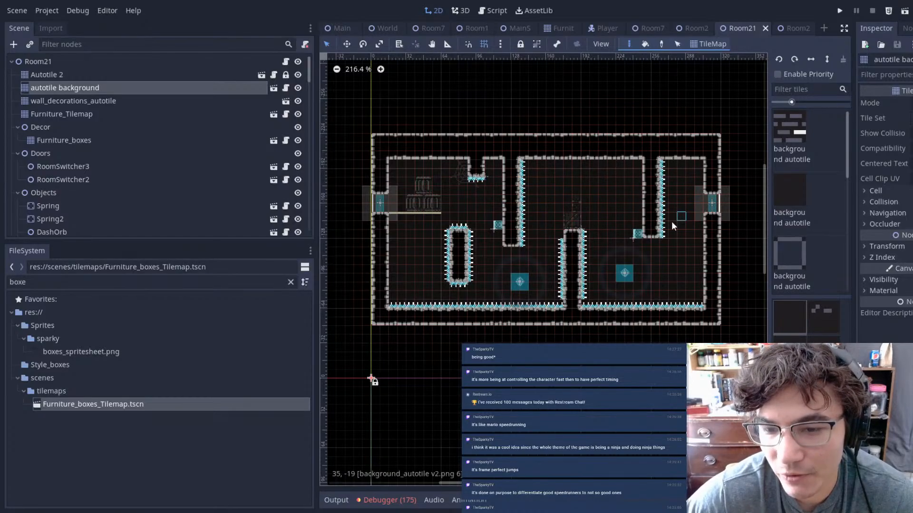
pyautogui.scroll(-2, 528, 228)
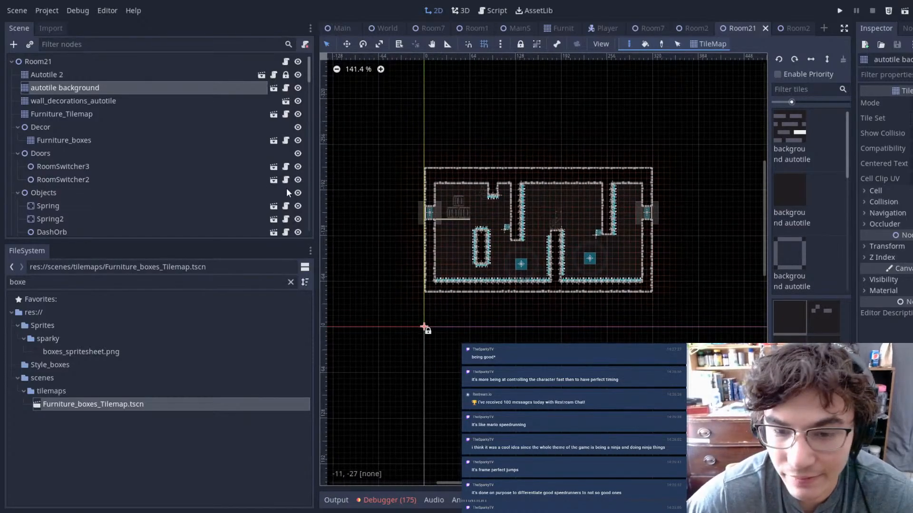
pyautogui.scroll(3, 560, 239)
pyautogui.scroll(-1, 532, 189)
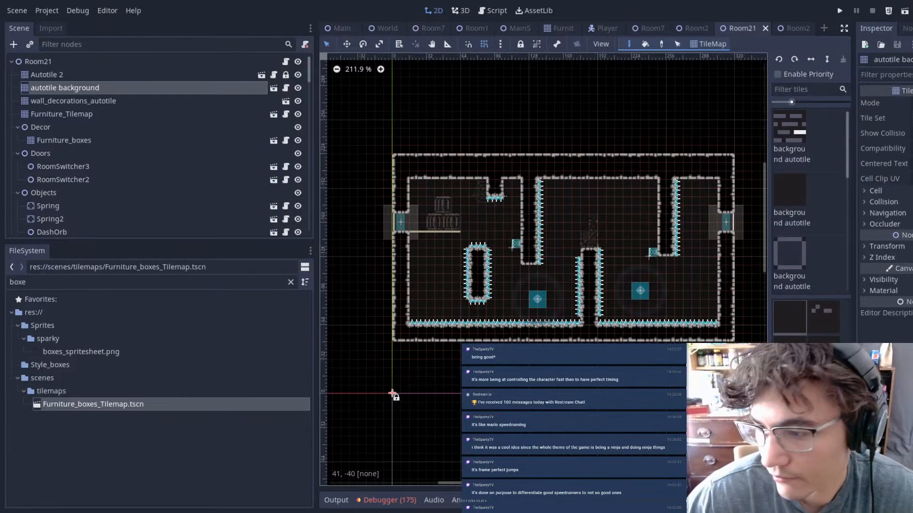
pyautogui.hotkey('ctrl', 's')
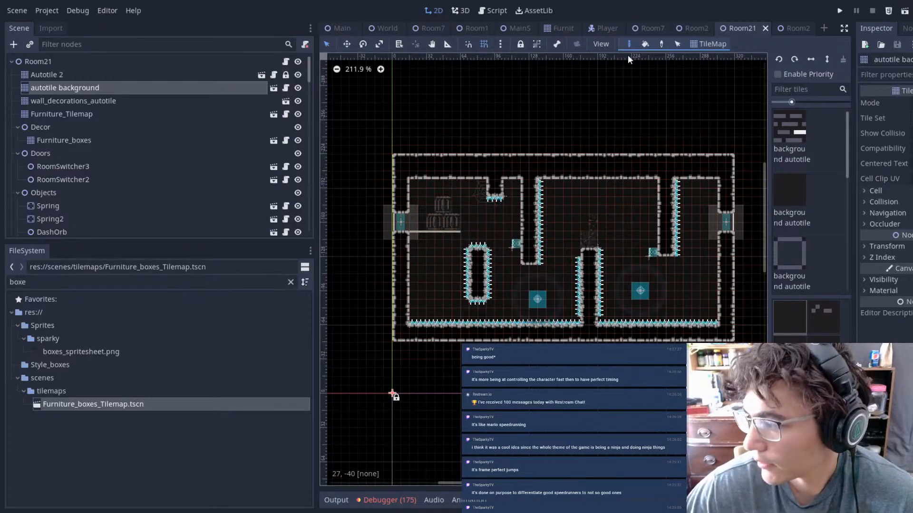
# - Examine the stacked crates and barrels on Room71's floating platform
pyautogui.click(438, 28)
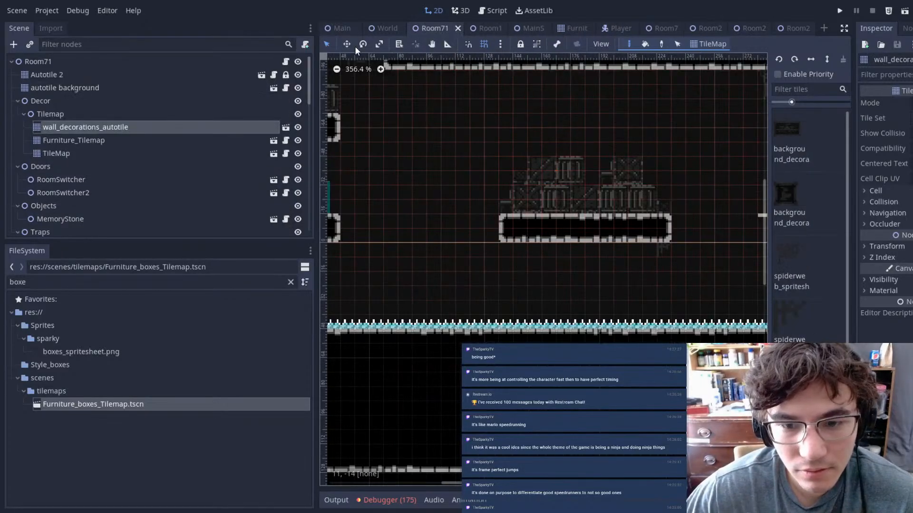
pyautogui.moveTo(601, 205); pyautogui.dragTo(552, 224, button='middle')
pyautogui.moveTo(490, 160); pyautogui.dragTo(540, 165, button='middle')
# - Examine World0 around Room22 and the neighbouring room beyond its lower-right doorway for the next area to decorate
pyautogui.click(387, 29)
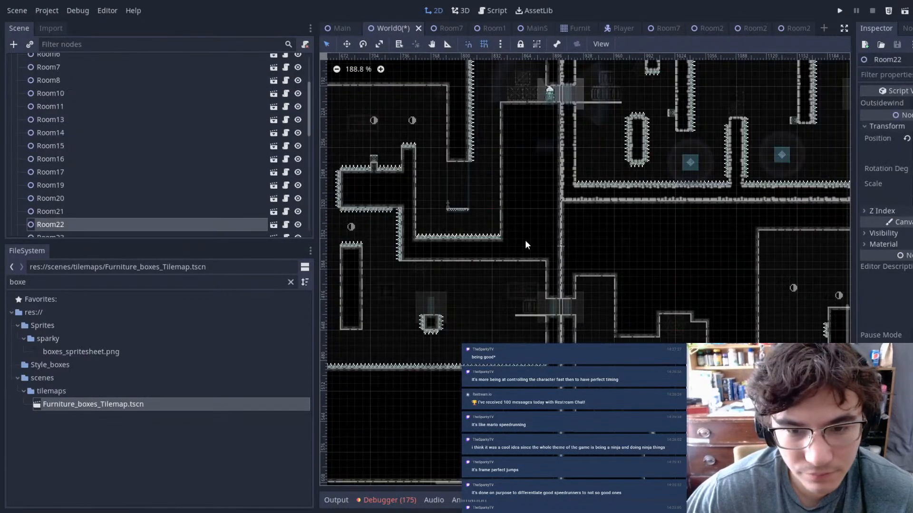
pyautogui.scroll(-5, 576, 295)
pyautogui.moveTo(683, 316); pyautogui.dragTo(589, 266, button='middle')
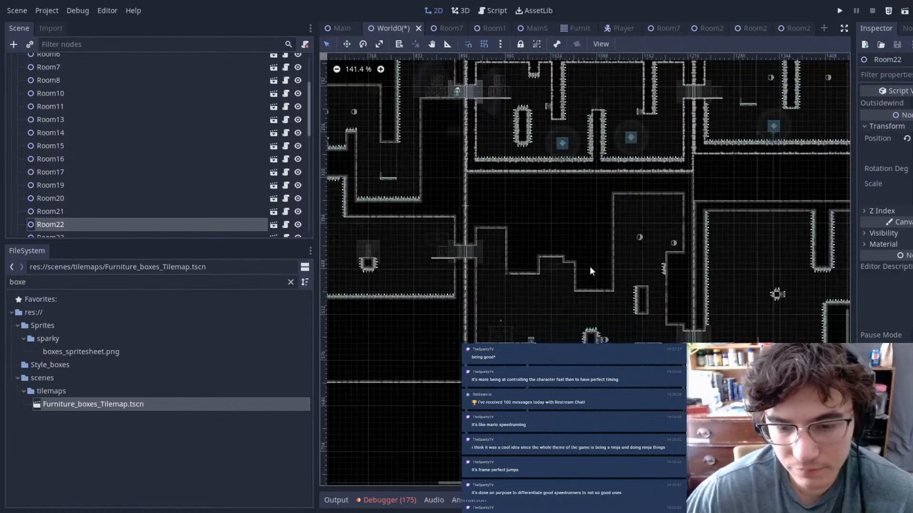
pyautogui.moveTo(643, 293); pyautogui.dragTo(526, 295, button='middle')
pyautogui.moveTo(386, 295); pyautogui.dragTo(557, 116, button='middle')
pyautogui.scroll(2, 509, 224)
pyautogui.scroll(7, 589, 271)
pyautogui.scroll(2, 597, 275)
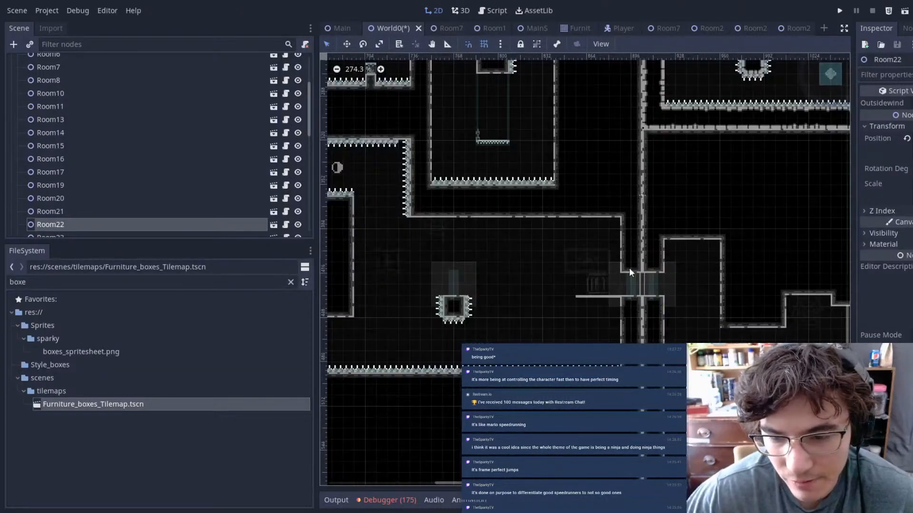
pyautogui.moveTo(661, 277); pyautogui.dragTo(553, 249, button='middle')
pyautogui.moveTo(799, 296); pyautogui.dragTo(485, 234, button='middle')
pyautogui.moveTo(358, 332); pyautogui.dragTo(523, 299, button='middle')
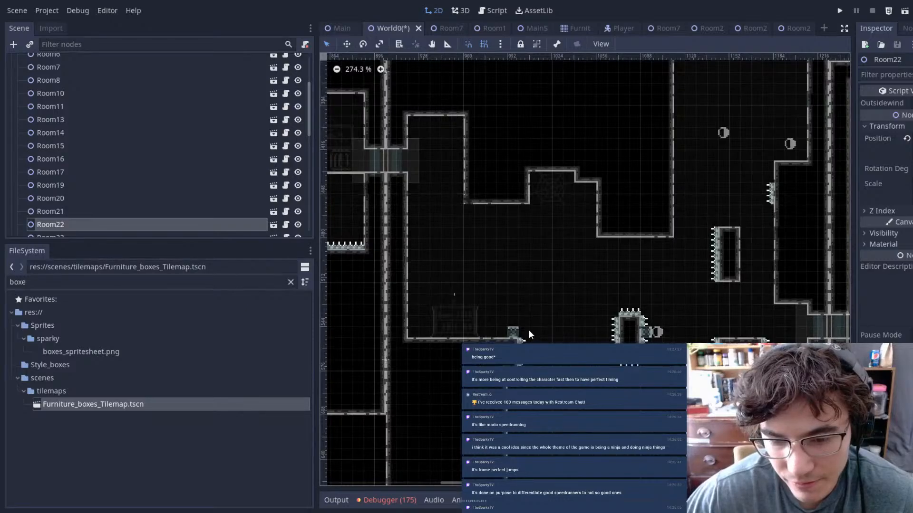
# - Open the scene of the room to the right of Room22's lower doorway and check its RoomSwitcher and RoomSwitcher2 doors
pyautogui.click(515, 332)
pyautogui.click(273, 80)
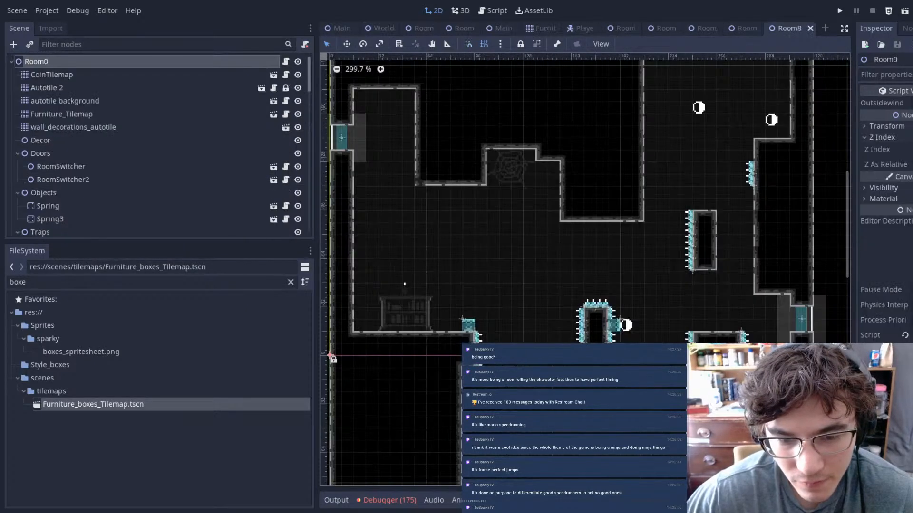
pyautogui.click(69, 166)
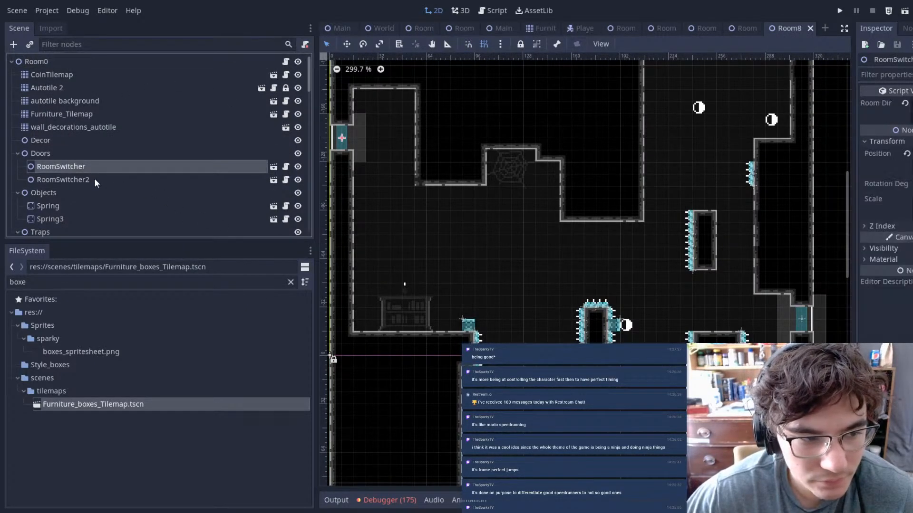
pyautogui.click(97, 180)
pyautogui.click(97, 167)
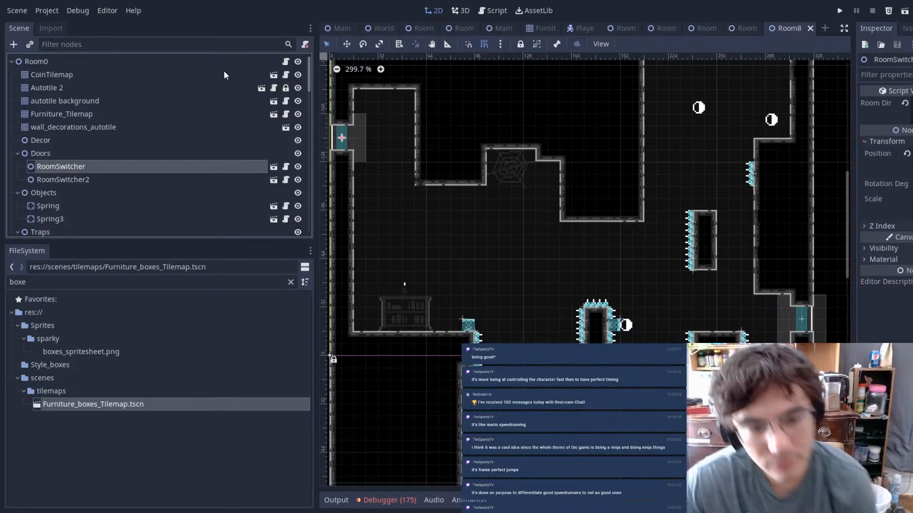
# - Erase the bookshelf and the candle above it from Room8's Furniture_Tilemap
pyautogui.click(114, 114)
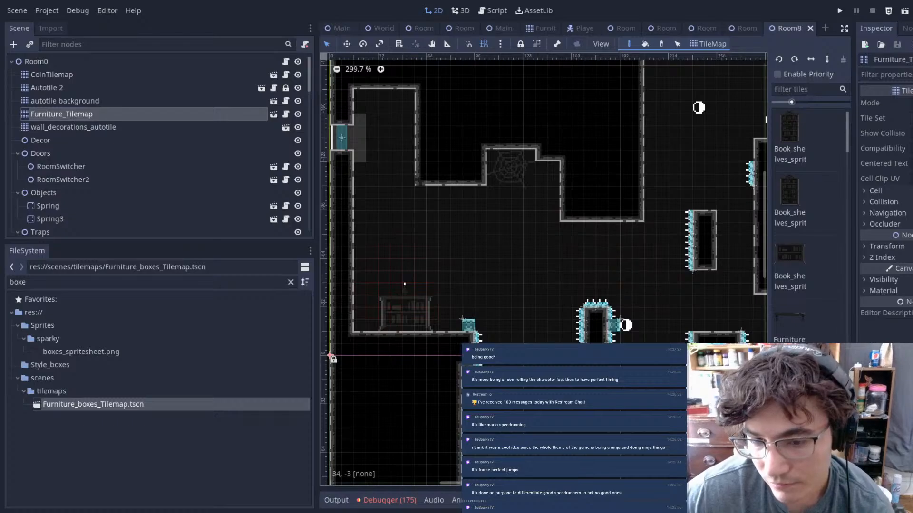
pyautogui.scroll(-8, 830, 332)
pyautogui.scroll(-5, 826, 332)
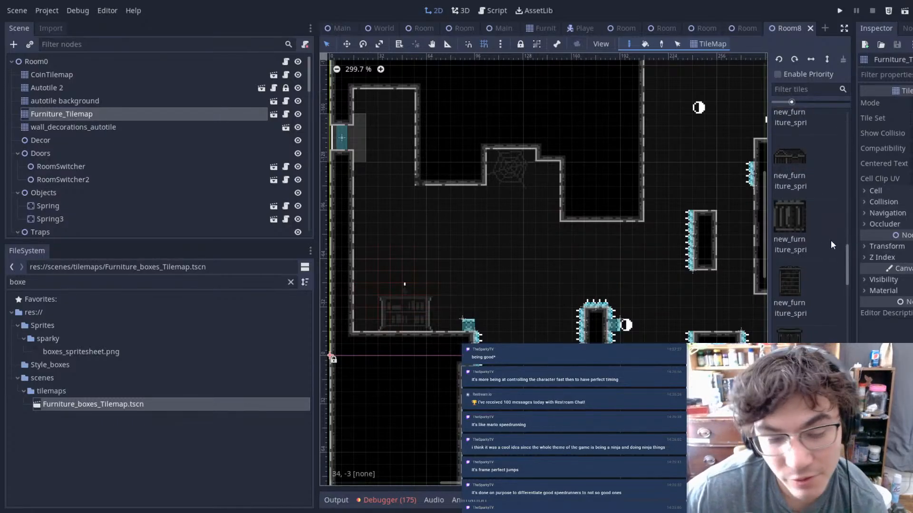
pyautogui.click(787, 228)
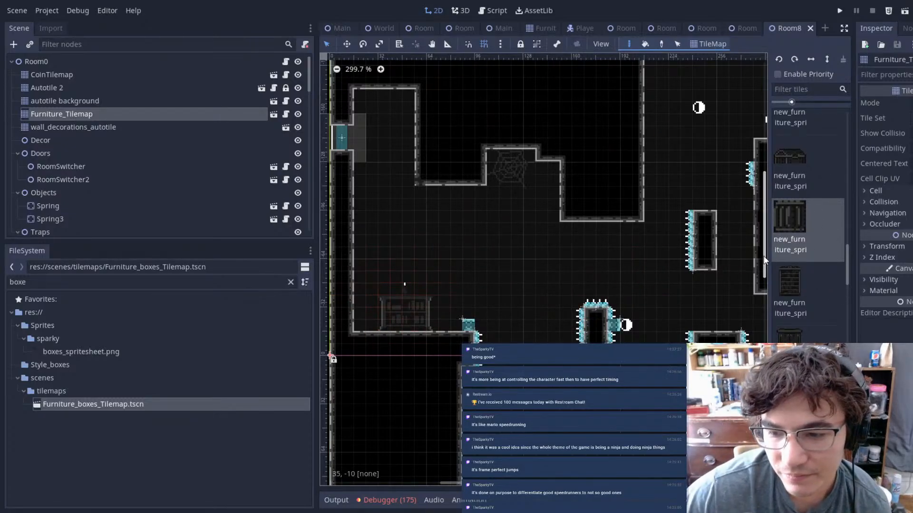
pyautogui.scroll(3, 400, 312)
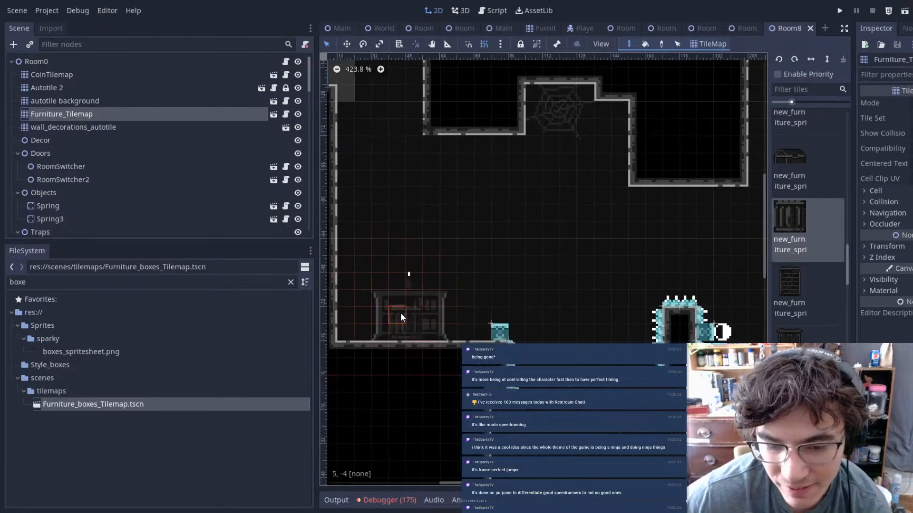
pyautogui.hotkey('ctrl', 'z')
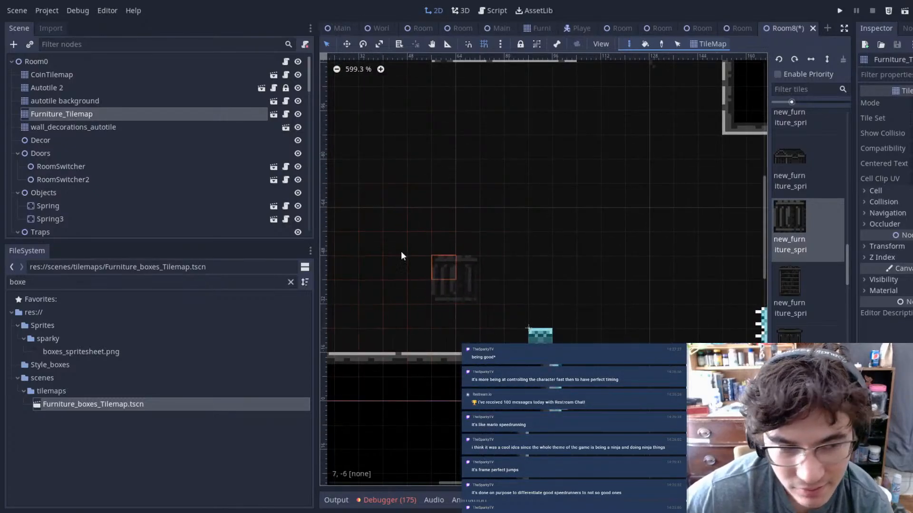
# - Add Furniture_boxes_Tilemap.tscn under Room8's Decor node and place a barrel and a diagonal-plank crate on the emptied lower-left floor
pyautogui.moveTo(92, 407); pyautogui.dragTo(40, 140)
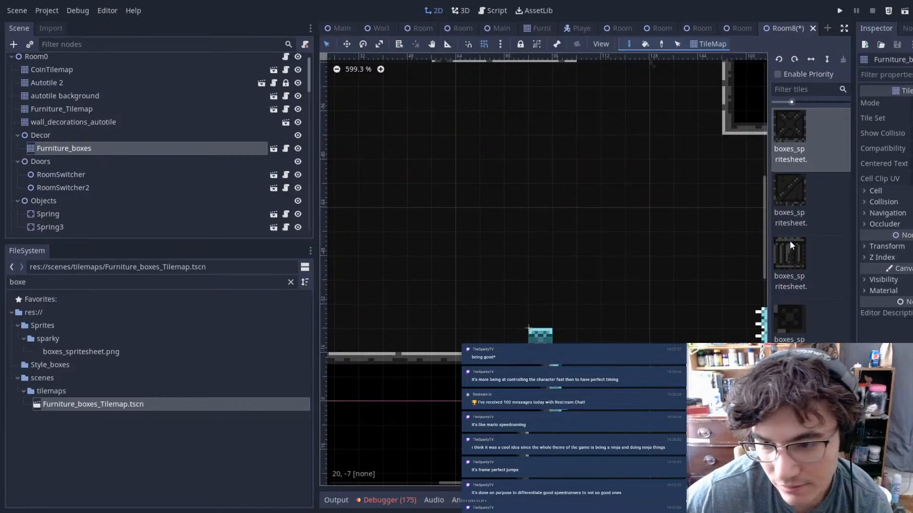
pyautogui.click(789, 256)
pyautogui.scroll(1, 643, 228)
pyautogui.scroll(1, 494, 318)
pyautogui.click(789, 195)
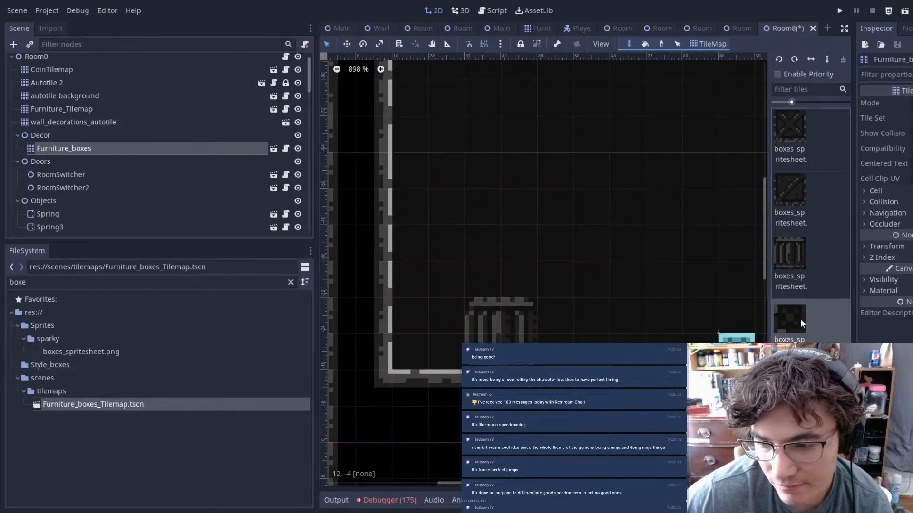
pyautogui.click(573, 318)
# - Extend the floor row with a crossed crate and stack a crossed crate, a barrel and one small crate above it
pyautogui.click(789, 135)
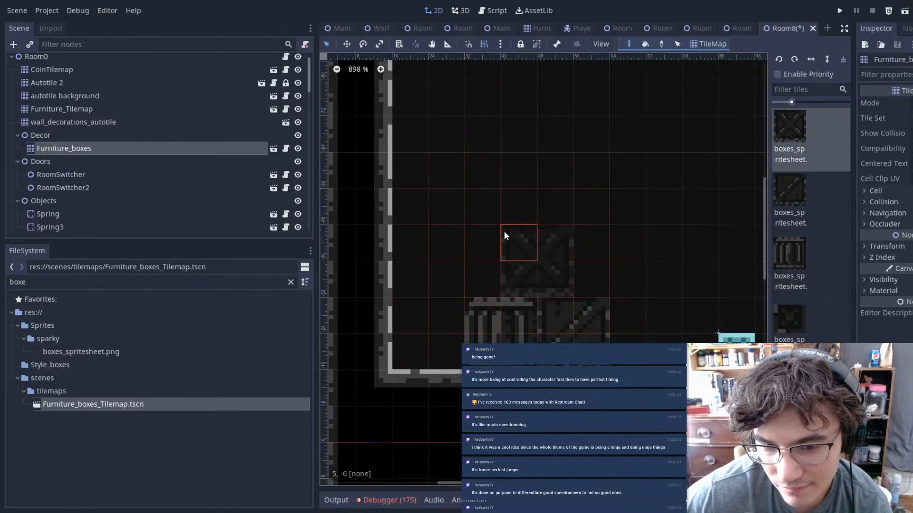
pyautogui.click(522, 241)
pyautogui.moveTo(657, 293); pyautogui.dragTo(582, 294, button='middle')
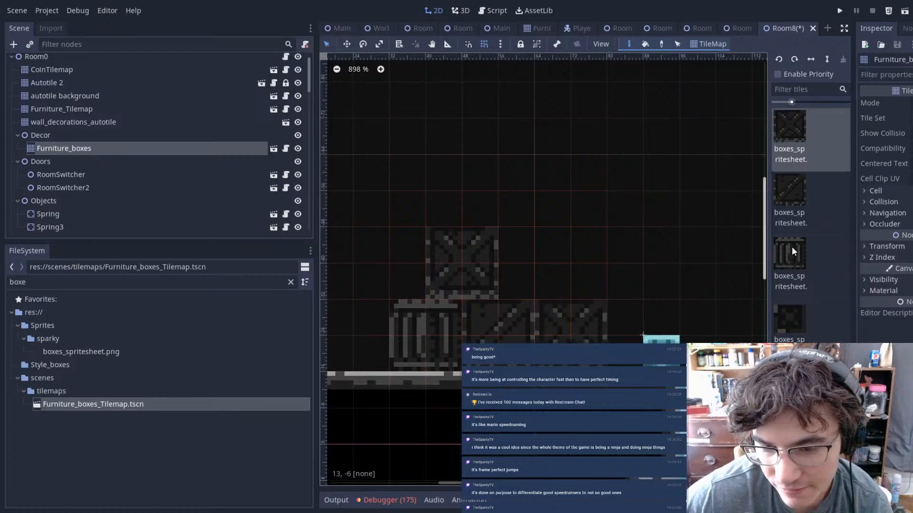
pyautogui.click(815, 263)
pyautogui.click(525, 252)
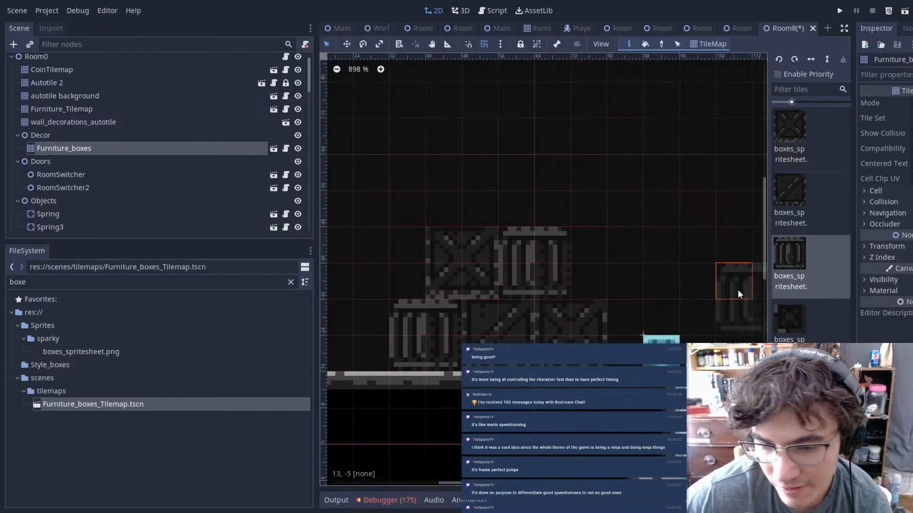
pyautogui.click(802, 324)
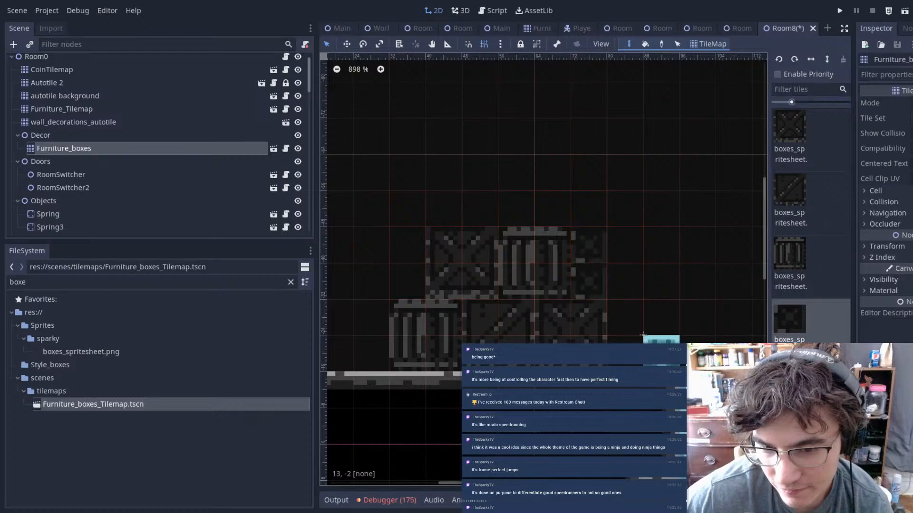
pyautogui.click(592, 278)
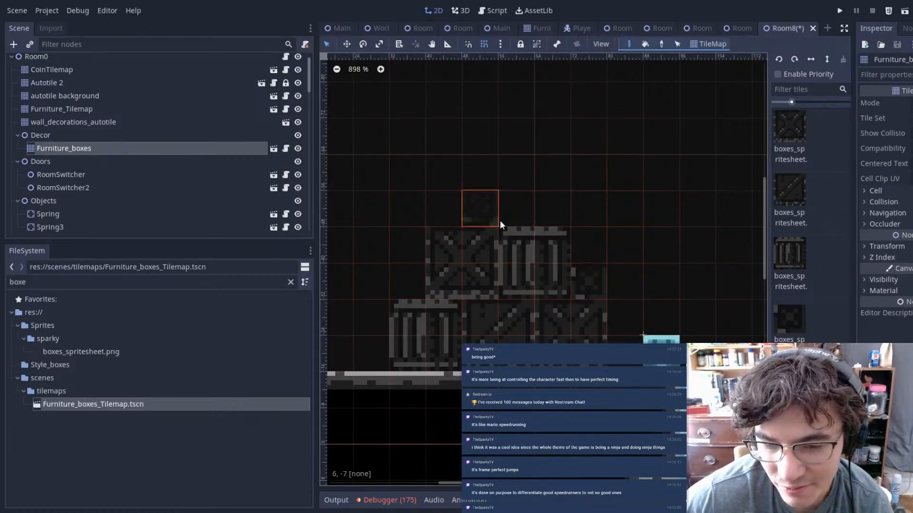
# - Add barrels at the wall end of the floor row, at the second row's left end and on top of Room8's lower-left pile, and save
pyautogui.scroll(-3, 487, 313)
pyautogui.scroll(1, 487, 314)
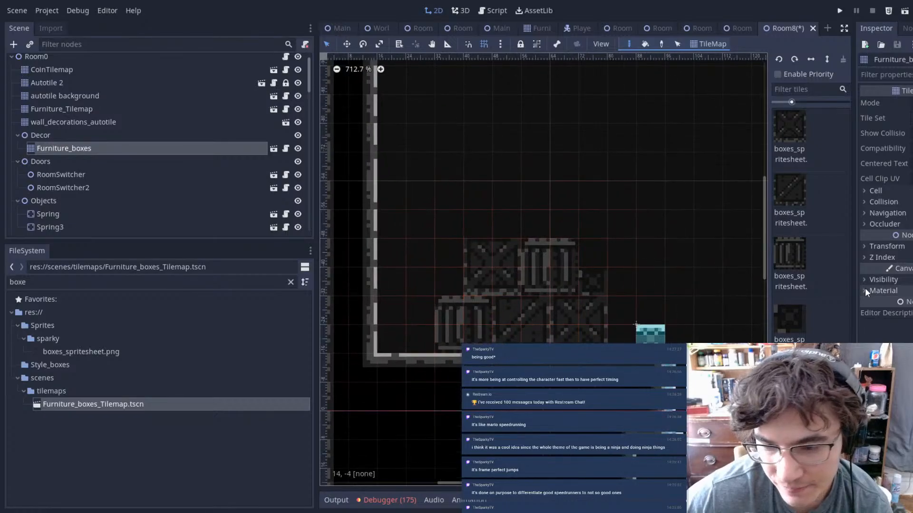
pyautogui.click(808, 271)
pyautogui.click(398, 309)
pyautogui.click(433, 250)
pyautogui.click(409, 253)
pyautogui.click(446, 205)
pyautogui.scroll(-1, 528, 256)
pyautogui.scroll(-2, 532, 260)
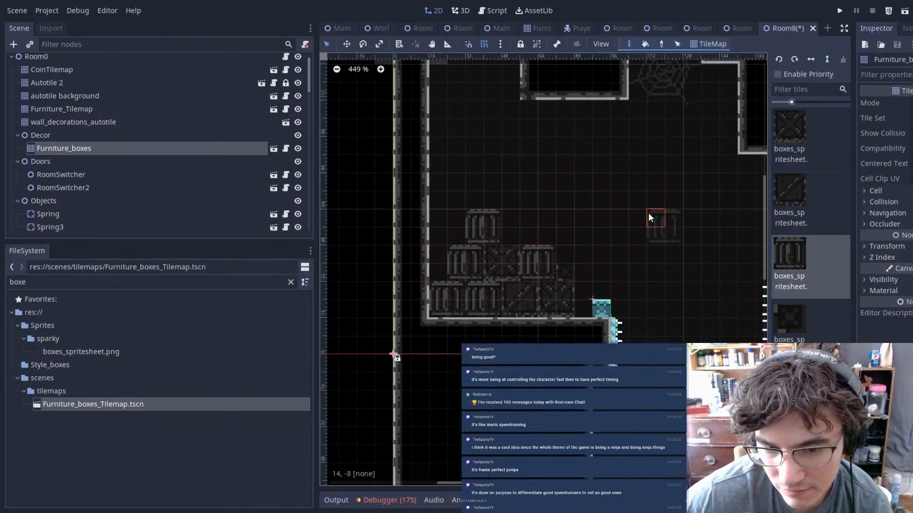
pyautogui.scroll(-2, 618, 205)
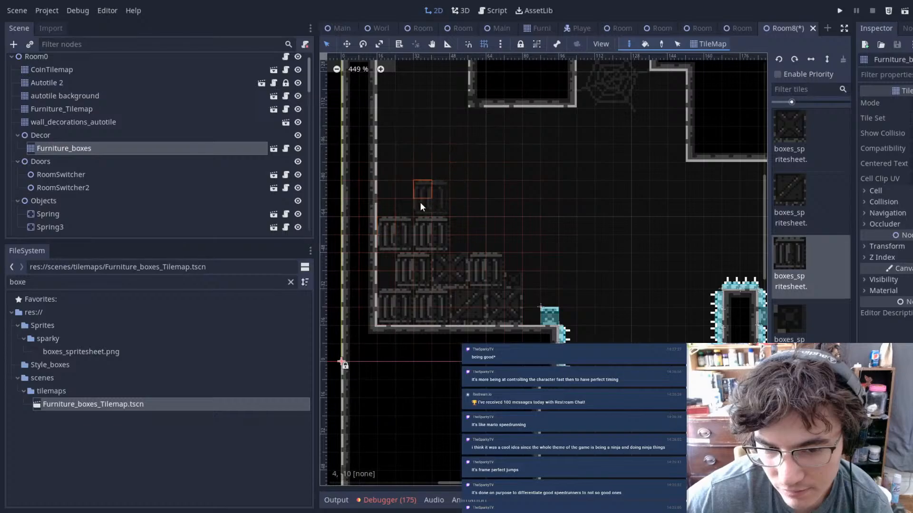
pyautogui.scroll(1, 594, 183)
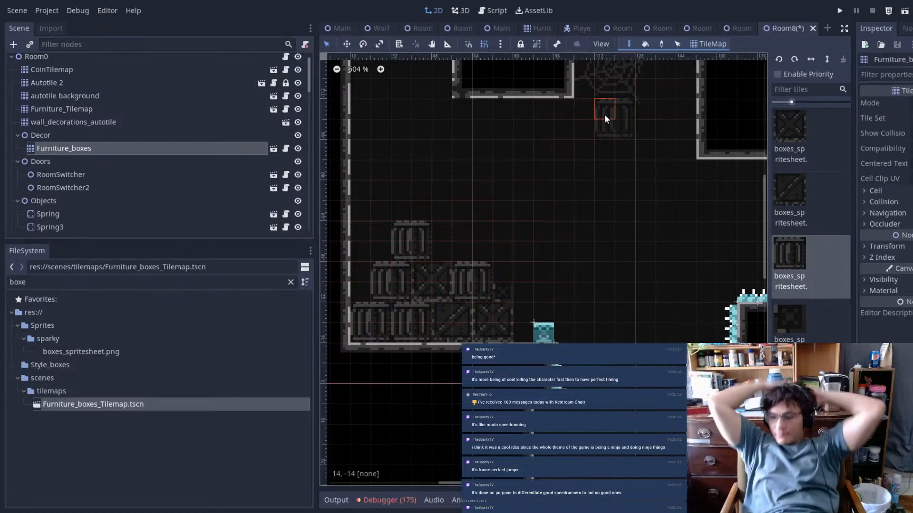
pyautogui.scroll(-2, 569, 261)
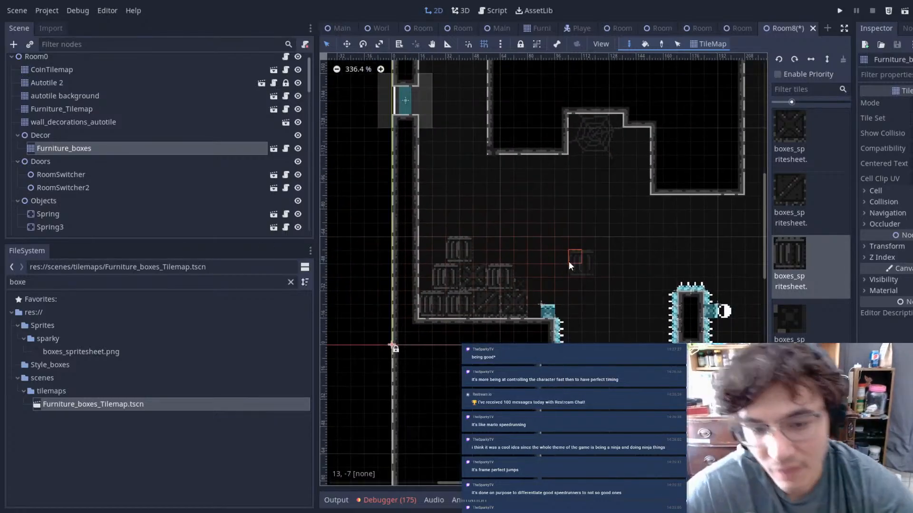
pyautogui.hotkey('ctrl', 's')
# - Stack a barrel and a diagonal-plank crate on top of the tall block with spikes on its left side, and save Room8
pyautogui.scroll(-8, 665, 213)
pyautogui.moveTo(755, 190); pyautogui.dragTo(621, 232, button='middle')
pyautogui.scroll(11, 620, 231)
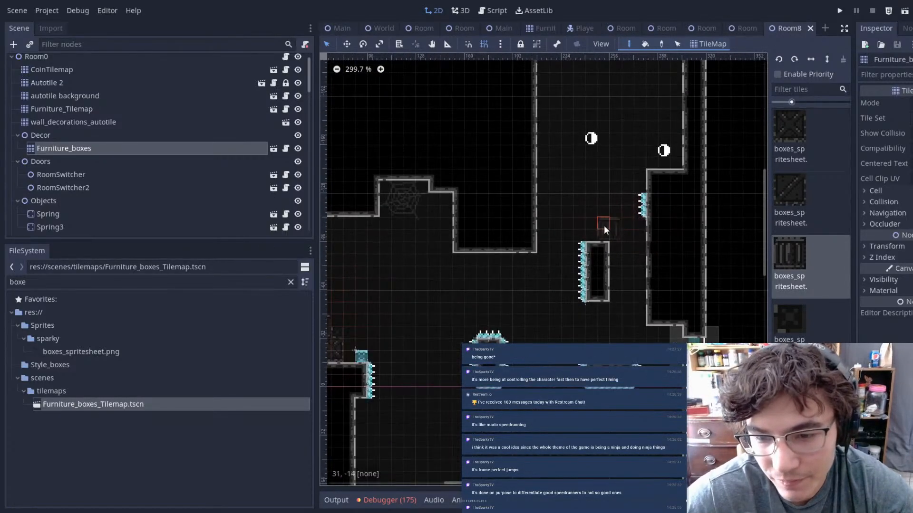
pyautogui.click(582, 223)
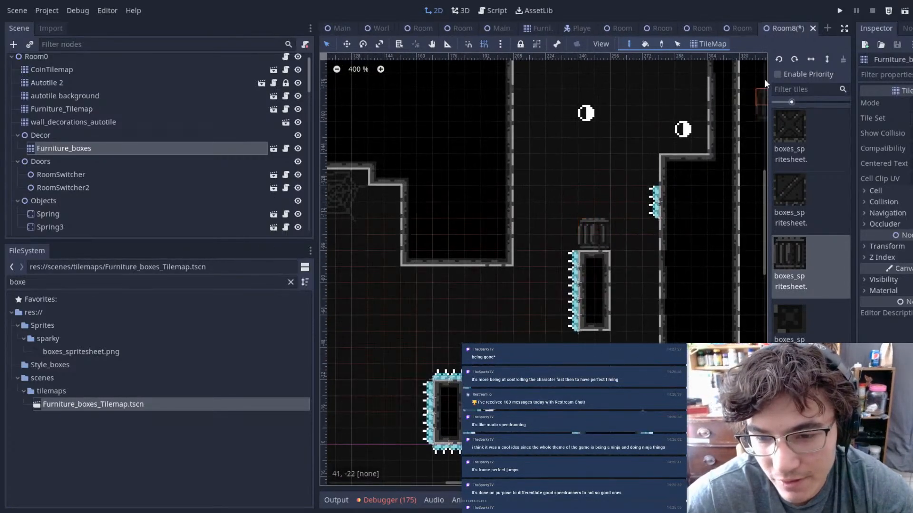
pyautogui.click(806, 178)
pyautogui.click(595, 198)
pyautogui.moveTo(596, 194); pyautogui.dragTo(531, 241, button='middle')
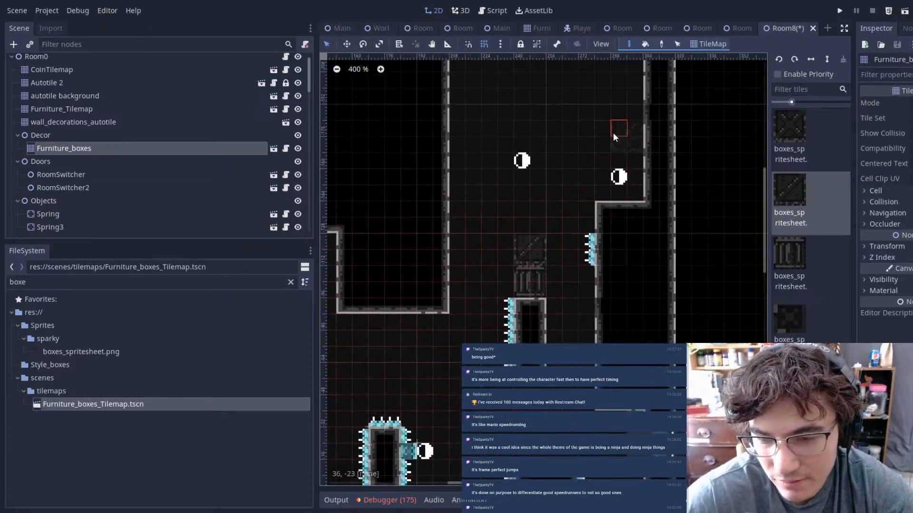
pyautogui.scroll(6, 618, 191)
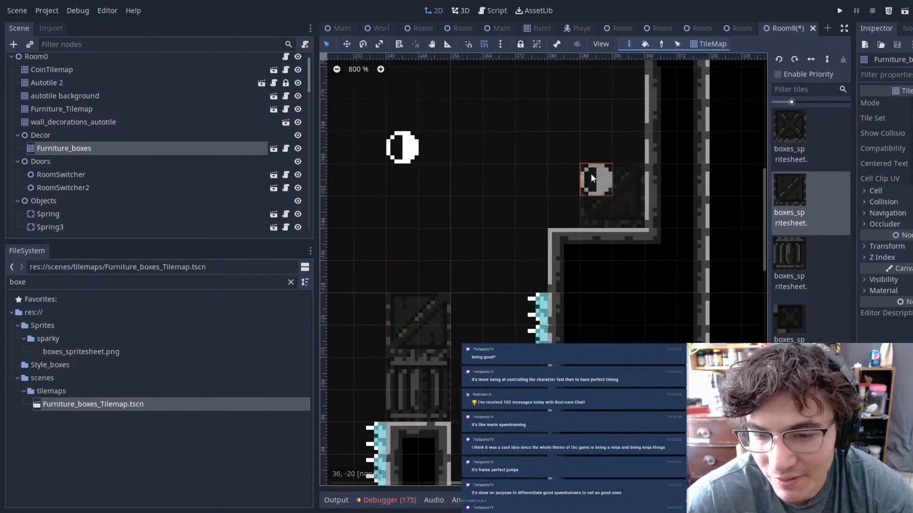
pyautogui.scroll(-6, 563, 194)
pyautogui.moveTo(543, 220); pyautogui.dragTo(686, 175, button='middle')
pyautogui.moveTo(592, 194); pyautogui.dragTo(684, 170, button='middle')
pyautogui.hotkey('ctrl', 's')
pyautogui.moveTo(673, 205); pyautogui.dragTo(635, 212, button='middle')
pyautogui.scroll(-18, 622, 262)
pyautogui.moveTo(507, 283); pyautogui.dragTo(696, 228, button='middle')
pyautogui.hotkey('ctrl', 's')
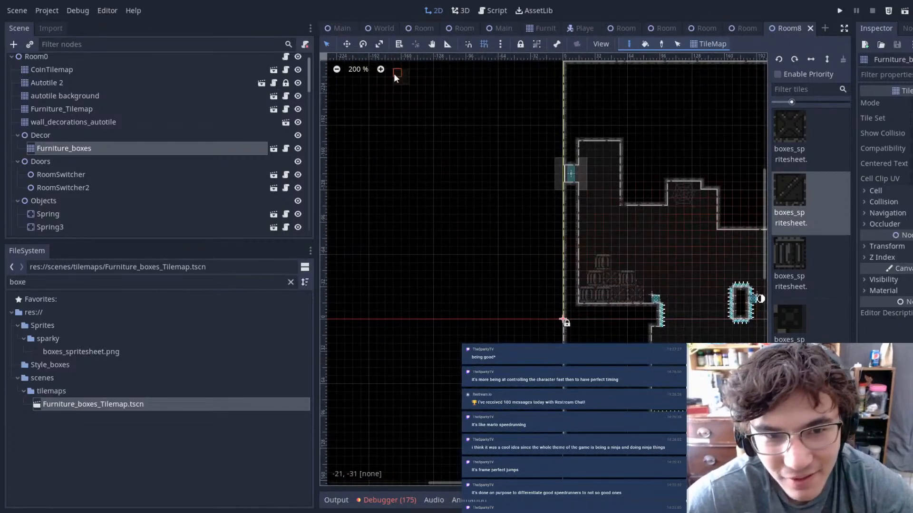
# - Build a two-by-two stack on the wide spiked block, with a diagonal-plank and a crossed crate below two diagonal-plank crates, and save Room8
pyautogui.moveTo(727, 149); pyautogui.dragTo(539, 135, button='middle')
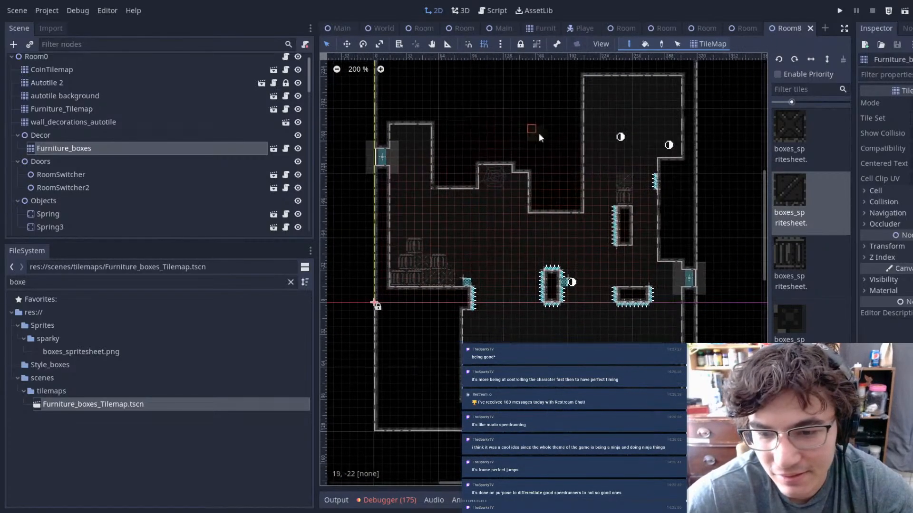
pyautogui.scroll(2, 634, 278)
pyautogui.click(626, 271)
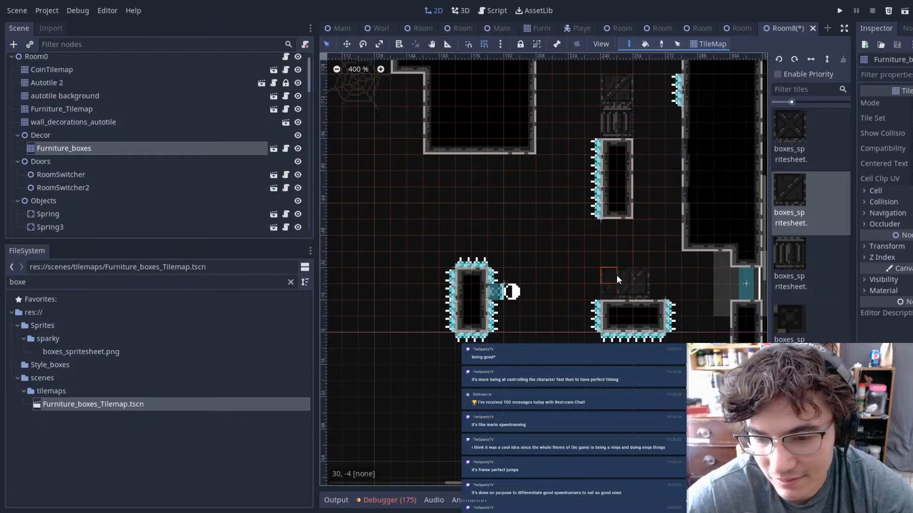
pyautogui.click(798, 144)
pyautogui.scroll(1, 671, 235)
pyautogui.click(628, 299)
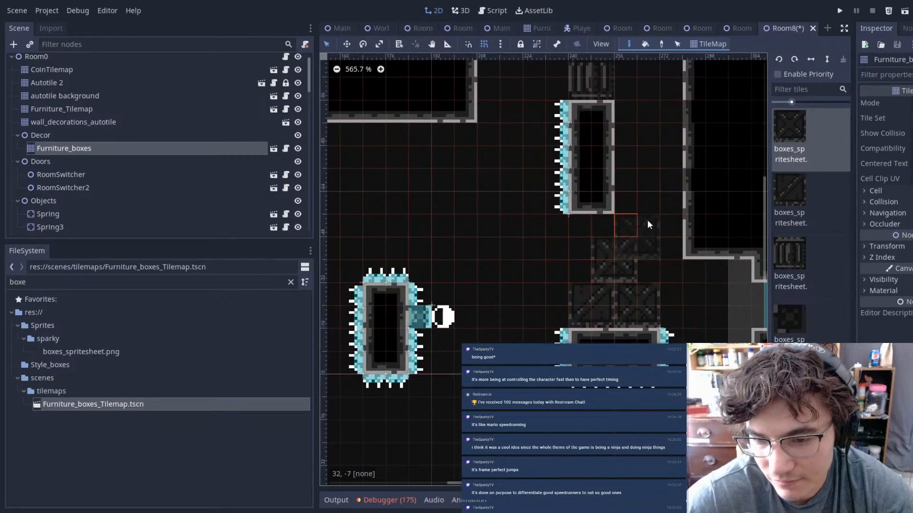
pyautogui.click(793, 191)
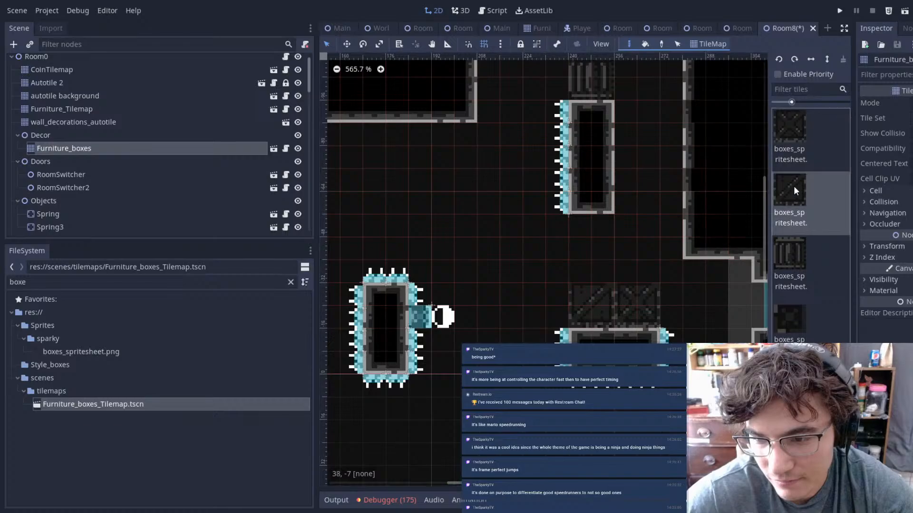
pyautogui.click(580, 244)
pyautogui.click(624, 249)
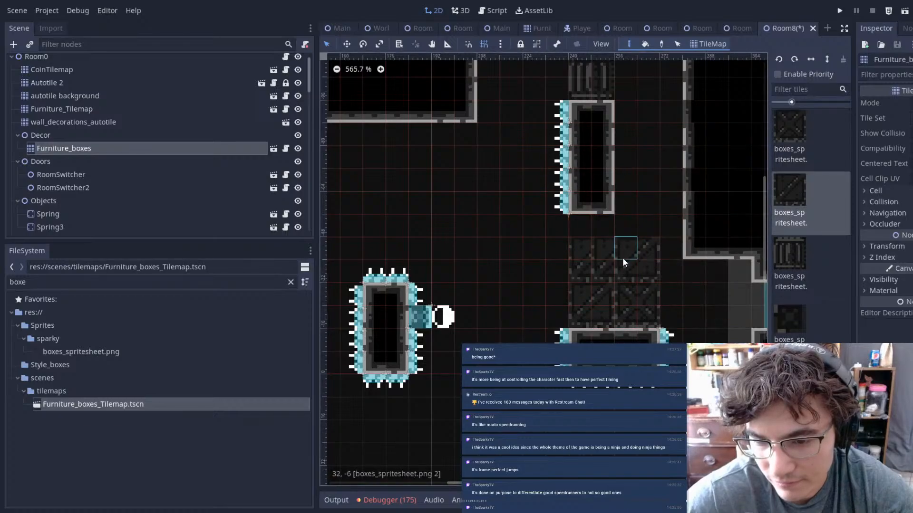
pyautogui.scroll(-1, 679, 195)
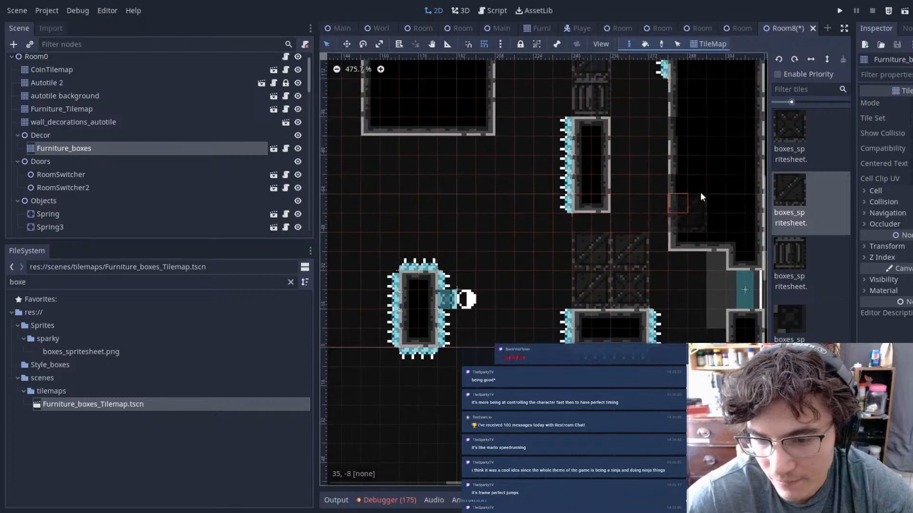
pyautogui.scroll(-5, 652, 188)
pyautogui.moveTo(733, 179); pyautogui.dragTo(623, 173, button='middle')
pyautogui.hotkey('ctrl', 's')
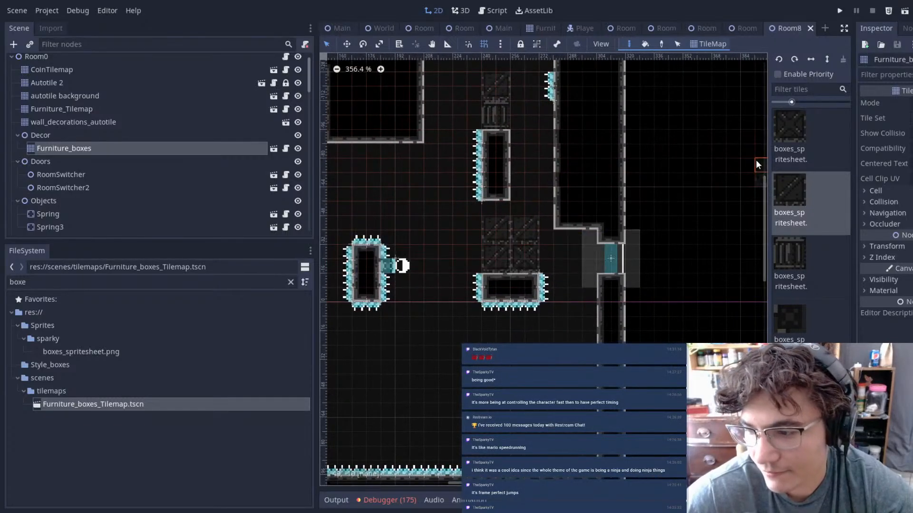
# - Look over Room8's whole layout and its crate and barrel stacks for further spots to decorate
pyautogui.scroll(-2, 612, 210)
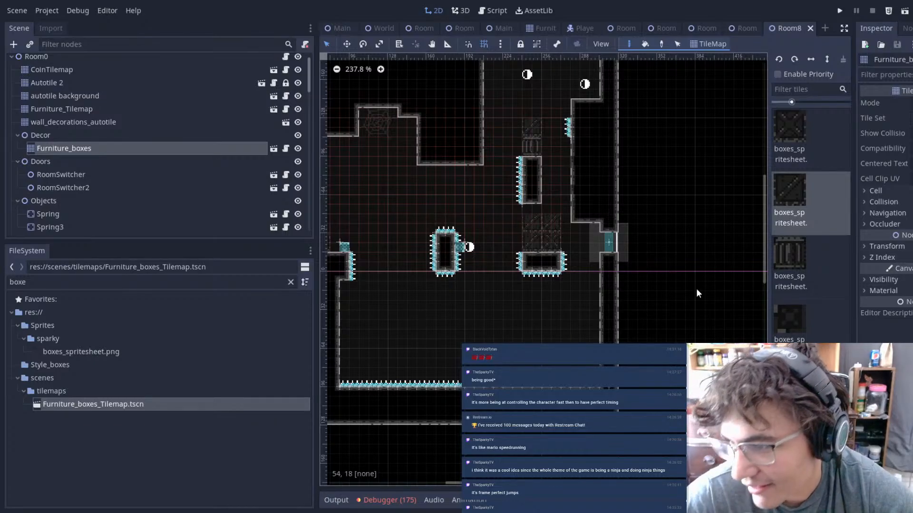
pyautogui.scroll(-2, 583, 304)
pyautogui.scroll(2, 561, 213)
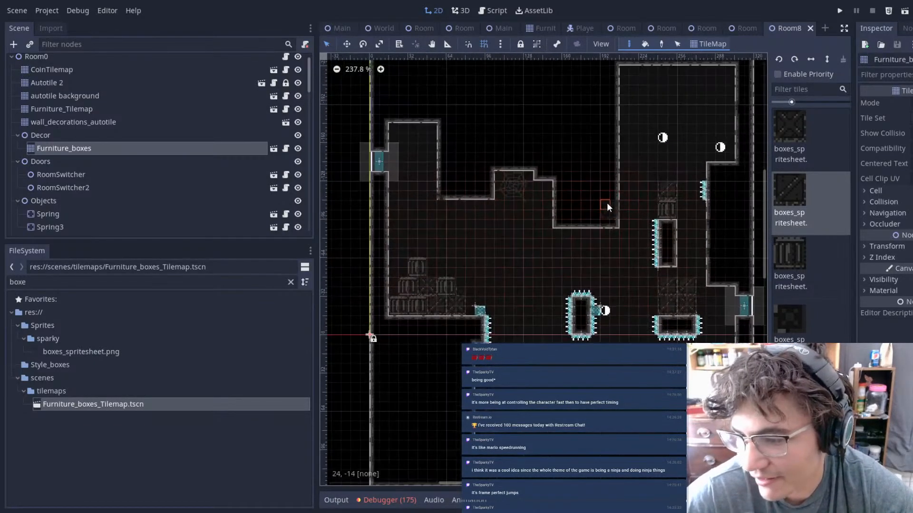
pyautogui.scroll(2, 606, 202)
pyautogui.scroll(-2, 612, 206)
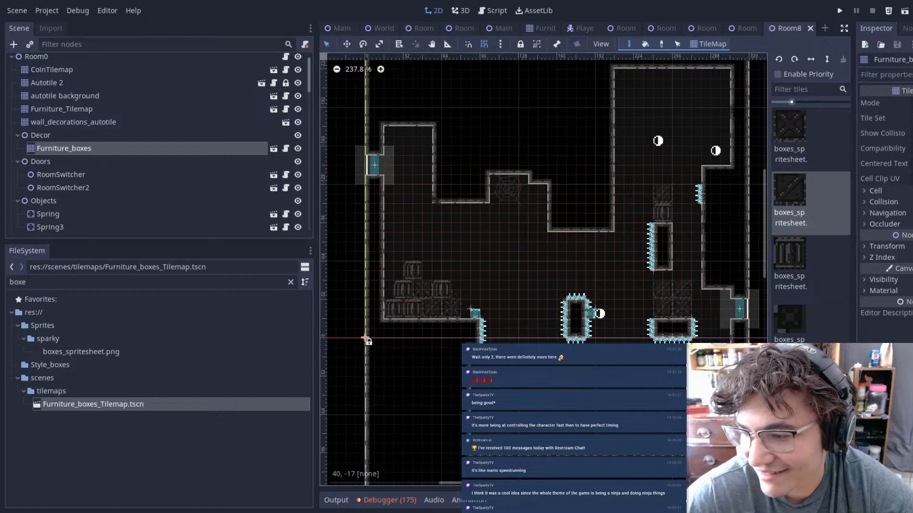
pyautogui.scroll(-6, 605, 234)
pyautogui.scroll(7, 673, 232)
pyautogui.moveTo(673, 232); pyautogui.dragTo(707, 224, button='middle')
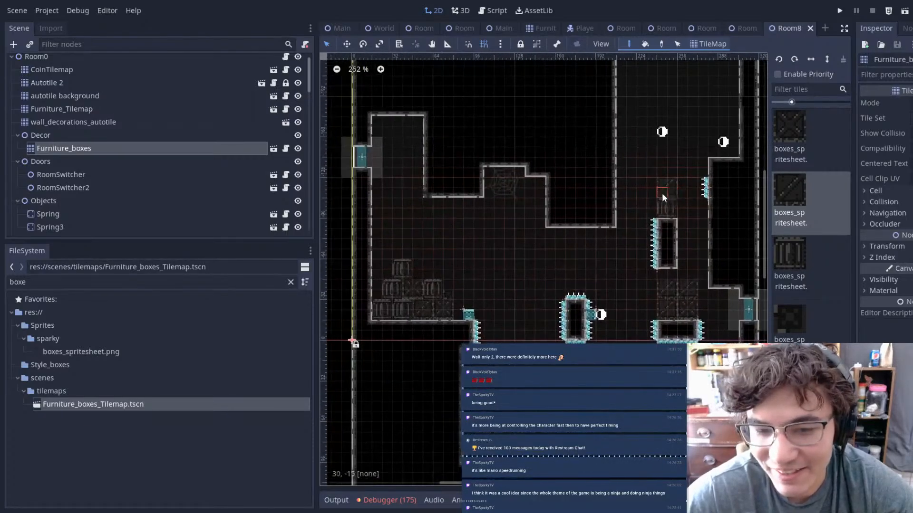
pyautogui.scroll(-6, 641, 207)
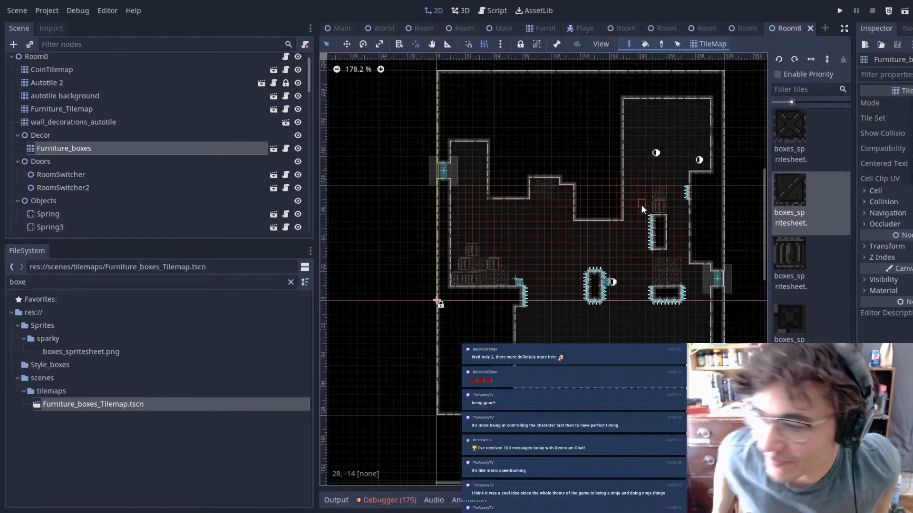
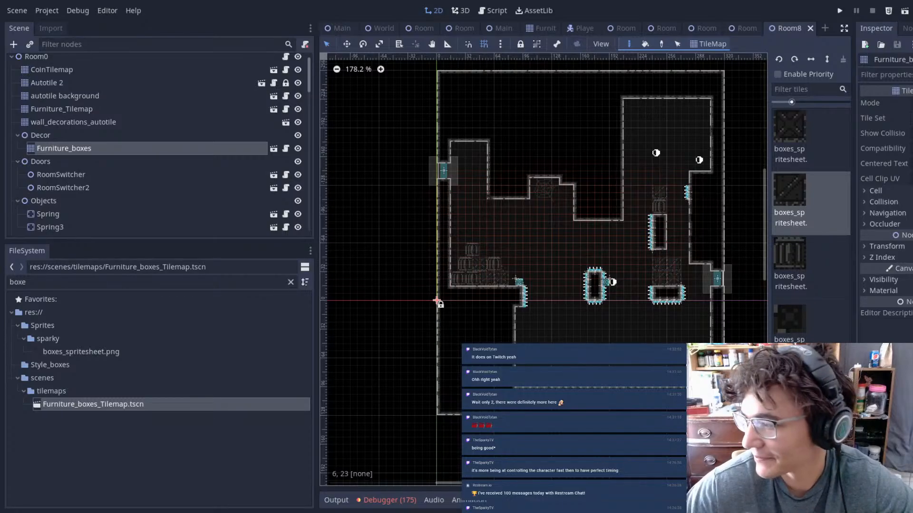
pyautogui.scroll(5, 494, 249)
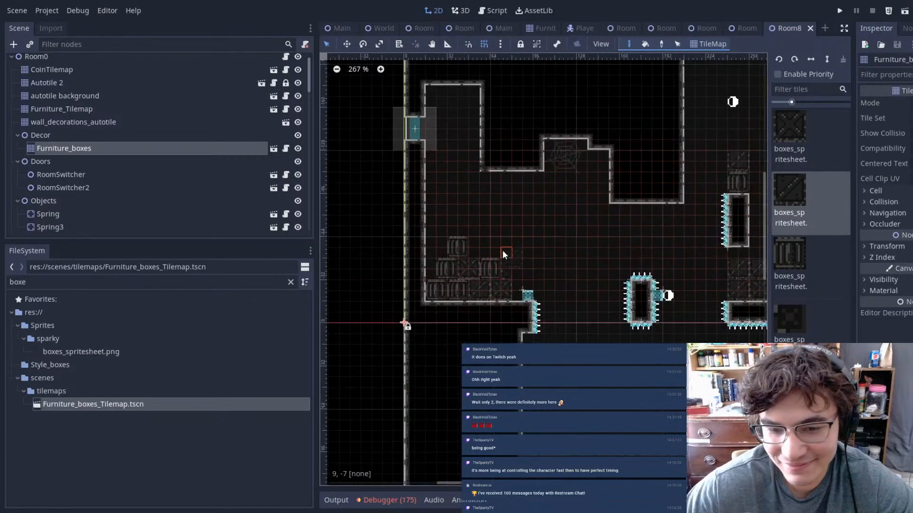
pyautogui.scroll(-1, 591, 230)
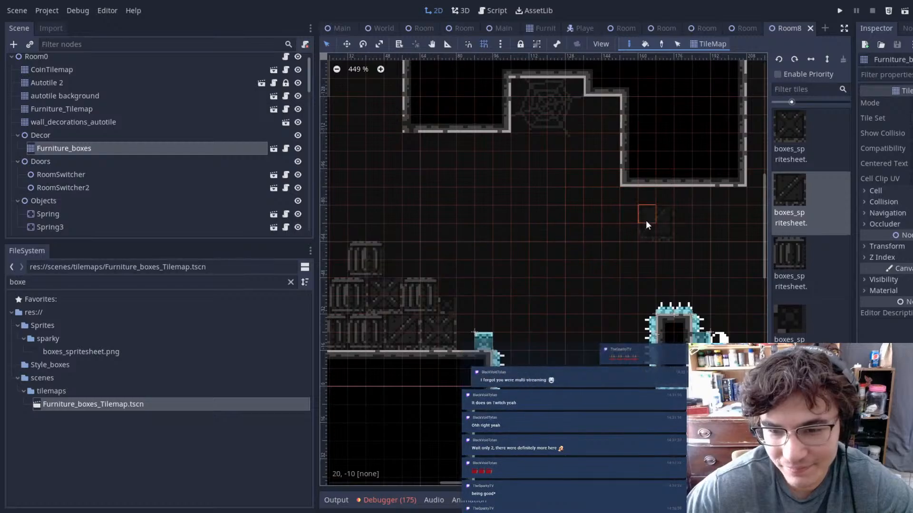
pyautogui.scroll(-2, 652, 213)
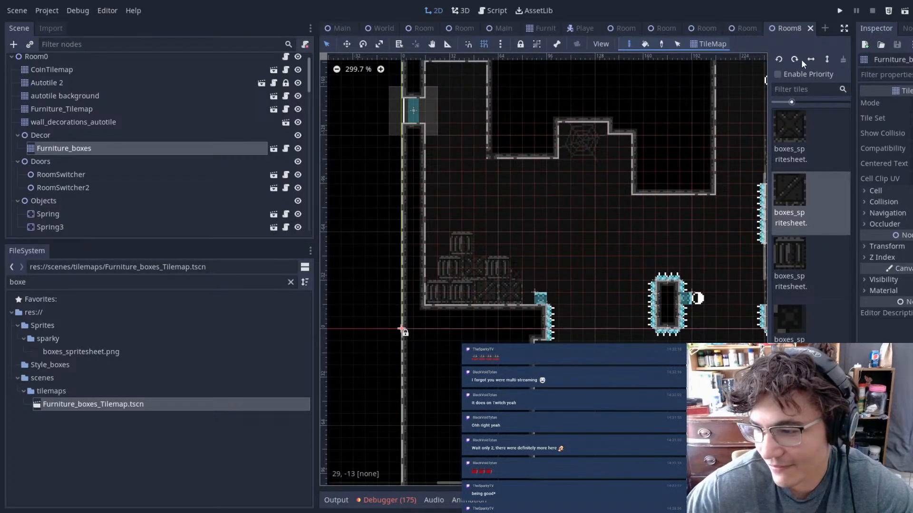
pyautogui.scroll(-2, 617, 122)
pyautogui.hotkey('ctrl', 's')
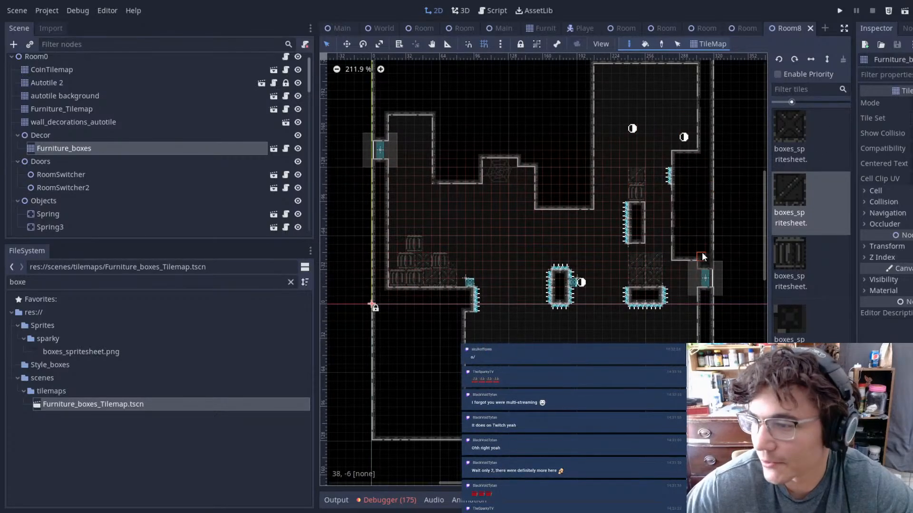
# - Try a diagonal-plank crate in the top-right corner of Room8's tall upper shaft and erase it
pyautogui.moveTo(668, 224); pyautogui.dragTo(566, 240, button='middle')
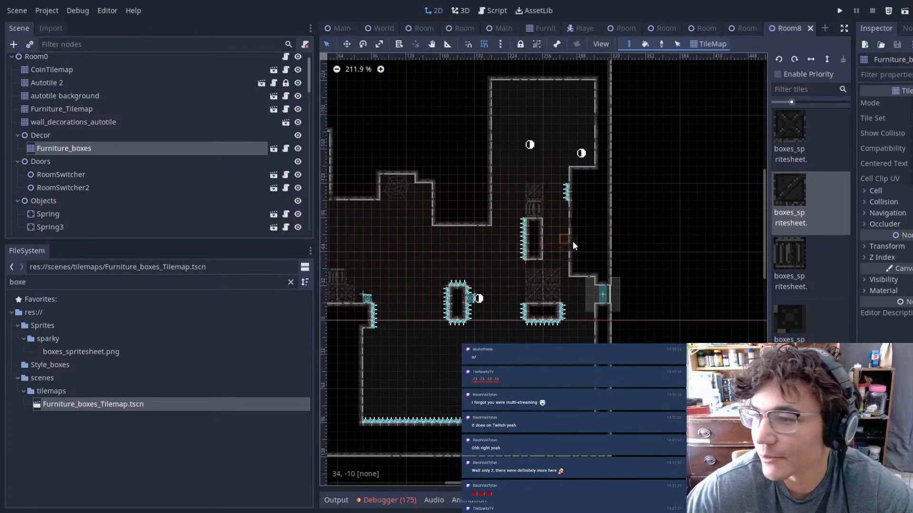
pyautogui.scroll(-4, 594, 248)
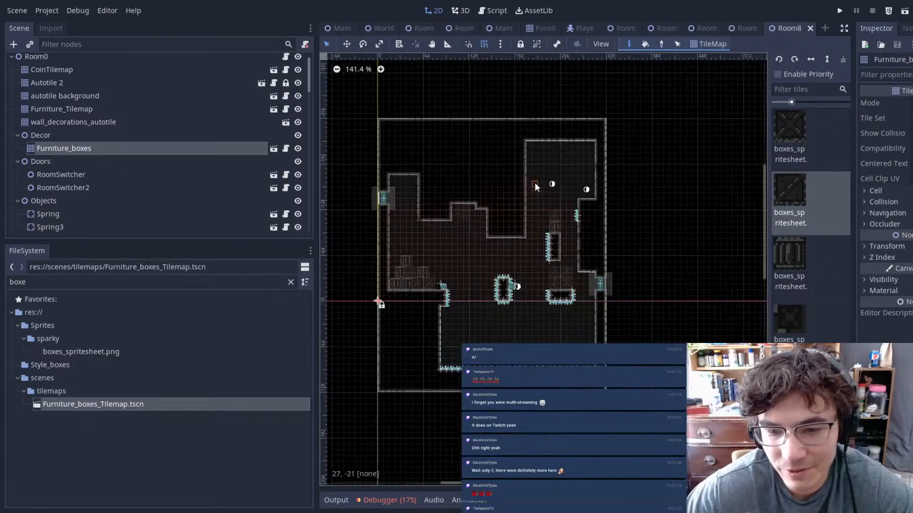
pyautogui.scroll(7, 564, 202)
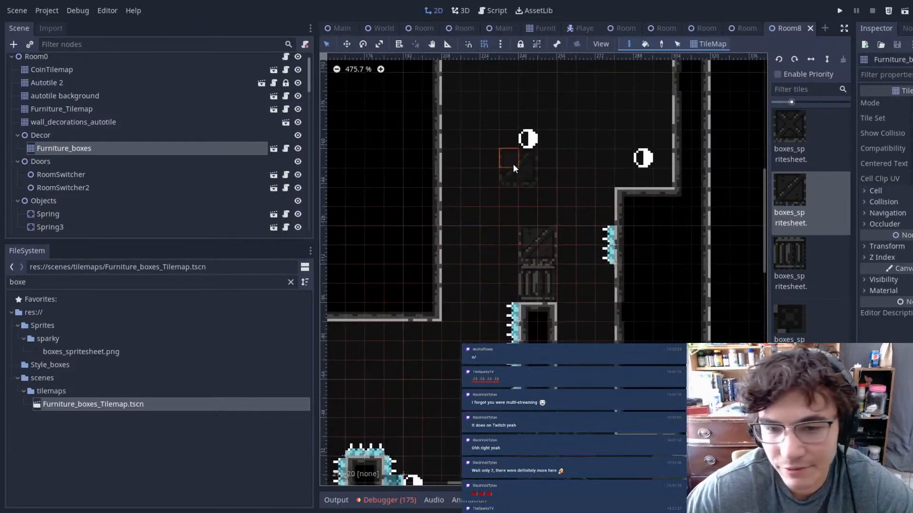
pyautogui.moveTo(616, 155); pyautogui.dragTo(560, 222, button='middle')
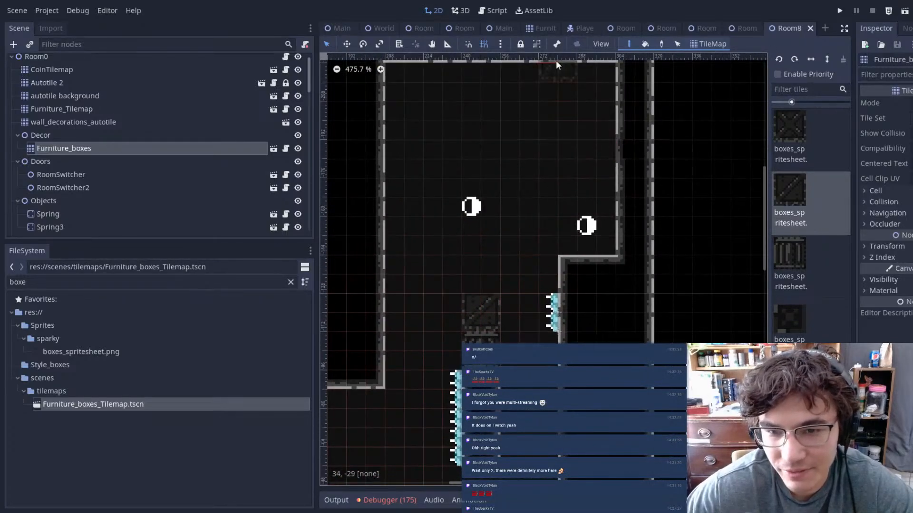
pyautogui.click(589, 69)
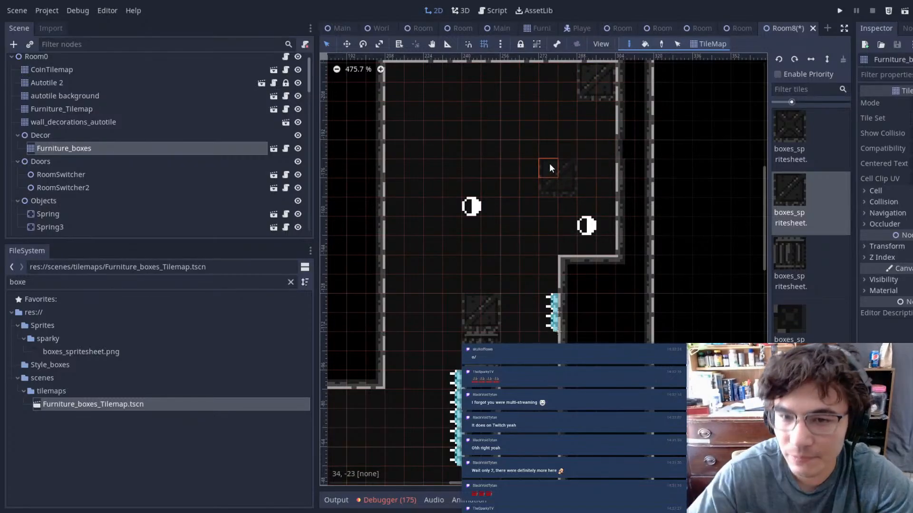
pyautogui.rightClick(591, 75)
# - Check the tall upper shaft and the stacks on the spiked blocks below it, and save Room8
pyautogui.moveTo(584, 165); pyautogui.dragTo(626, 230, button='middle')
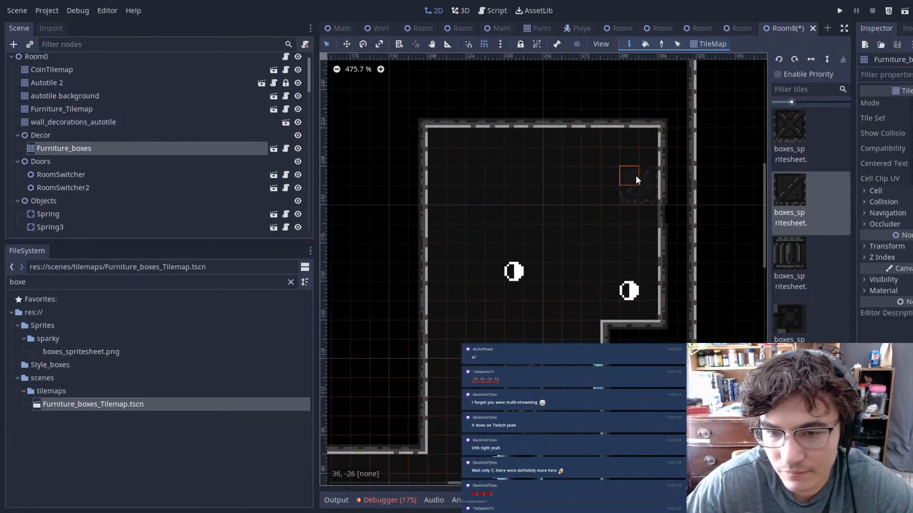
pyautogui.moveTo(613, 286); pyautogui.dragTo(662, 207, button='middle')
pyautogui.moveTo(566, 285); pyautogui.dragTo(480, 182, button='middle')
pyautogui.scroll(-5, 592, 286)
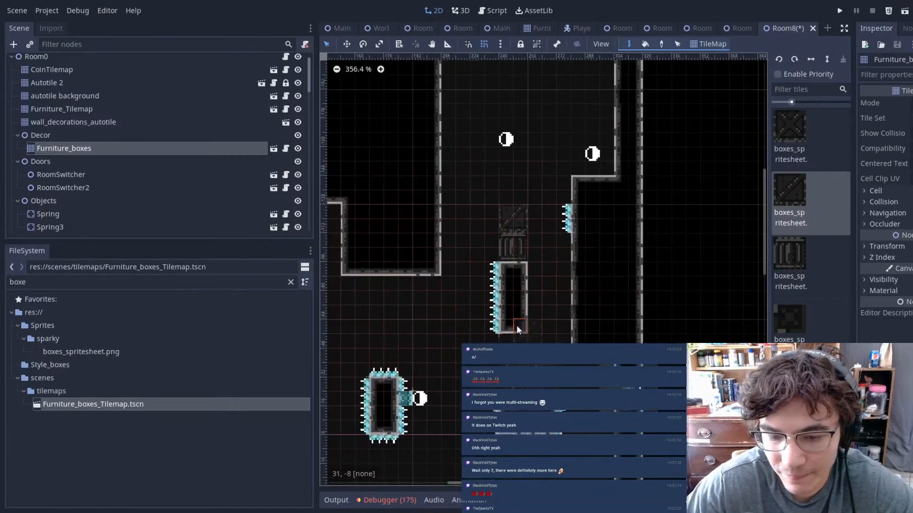
pyautogui.moveTo(525, 327); pyautogui.dragTo(638, 233, button='middle')
pyautogui.hotkey('ctrl', 's')
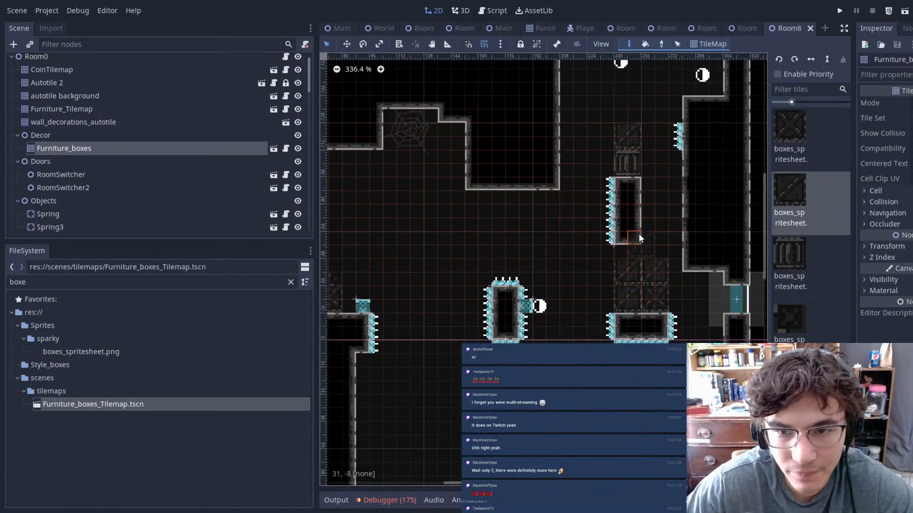
# - Switch to the World0 scene, check the redecorated Room8 among its neighbouring rooms, and save World0
pyautogui.click(369, 27)
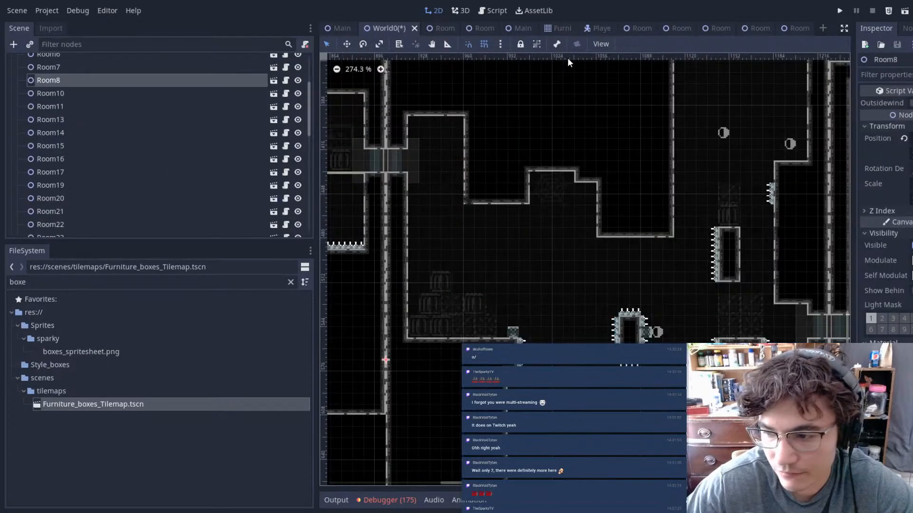
pyautogui.scroll(-4, 728, 206)
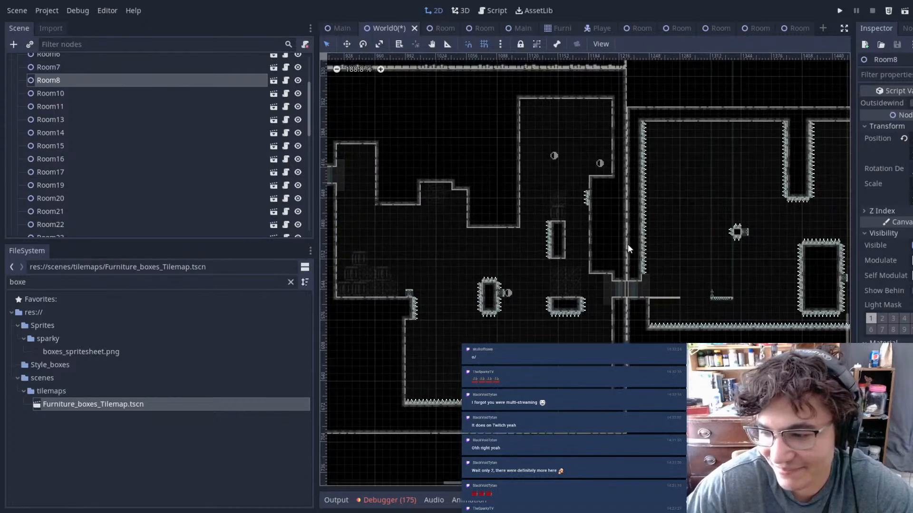
pyautogui.scroll(-5, 476, 190)
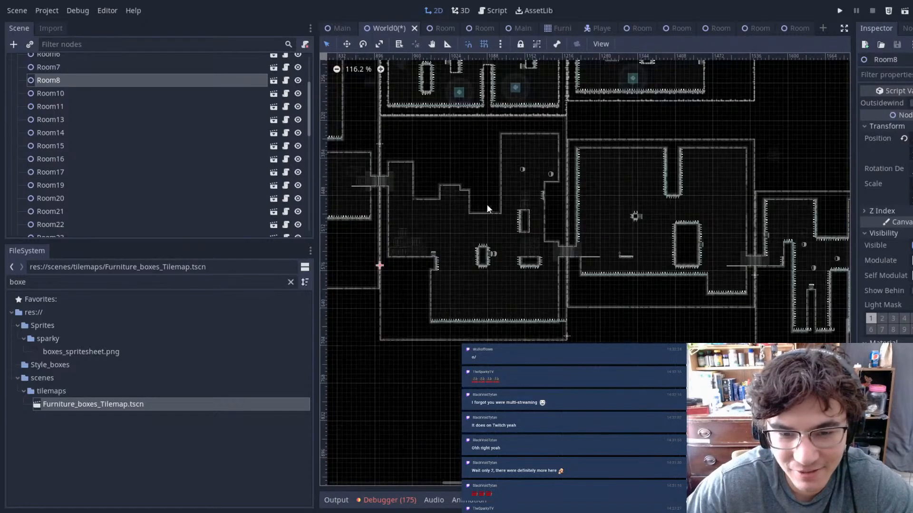
pyautogui.hotkey('ctrl', 's')
# - Move the Player to just inside Room8's left entrance in World0 and save the scene
pyautogui.moveTo(634, 174); pyautogui.dragTo(776, 210, button='middle')
pyautogui.scroll(-14, 159, 132)
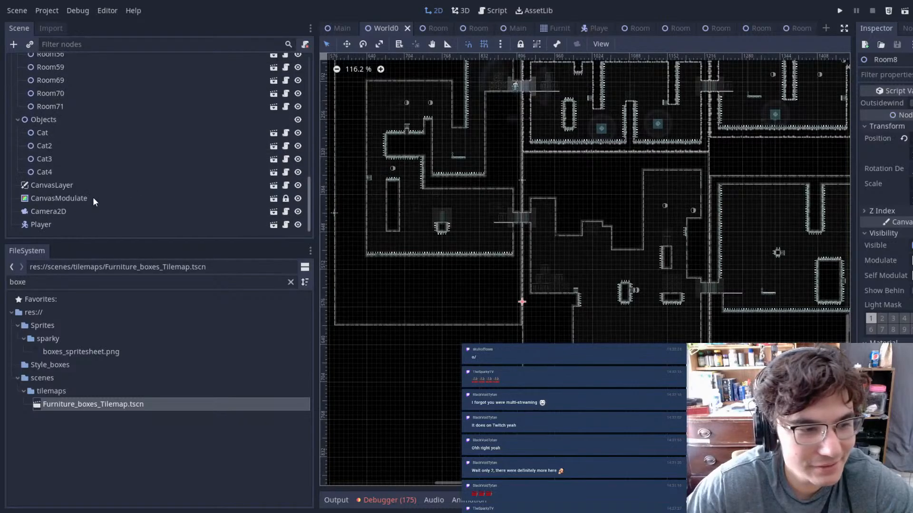
pyautogui.click(78, 228)
pyautogui.moveTo(506, 268); pyautogui.dragTo(502, 166, button='middle')
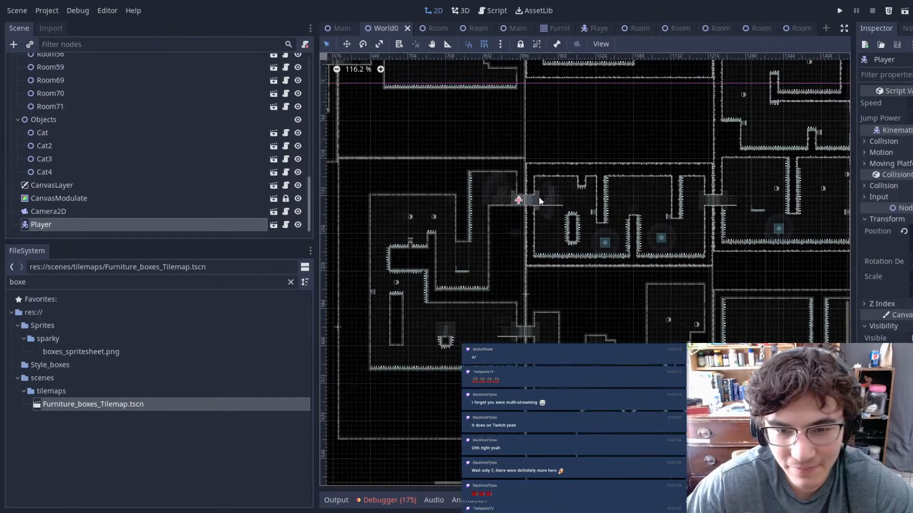
pyautogui.scroll(10, 536, 302)
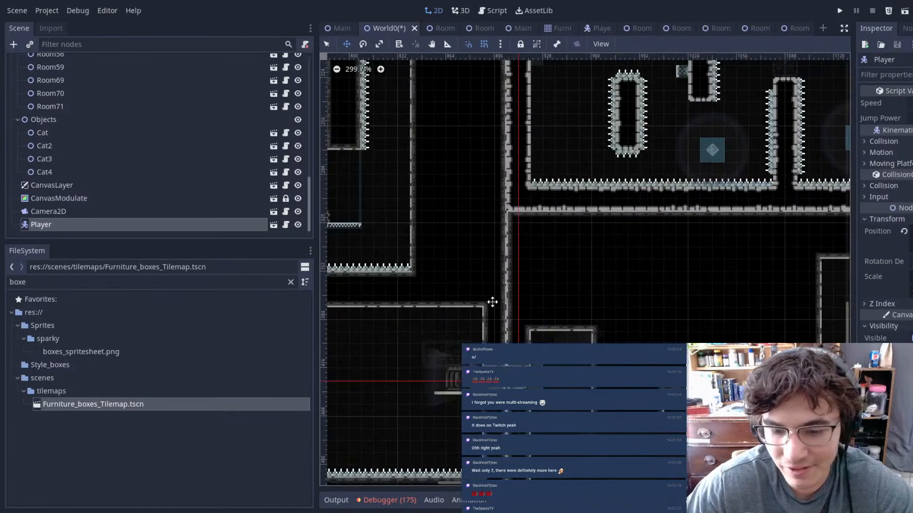
pyautogui.keyDown('ctrl'); pyautogui.scroll(-6, 516, 310); pyautogui.keyUp('ctrl')
pyautogui.hotkey('ctrl', 's')
pyautogui.scroll(5, 605, 274)
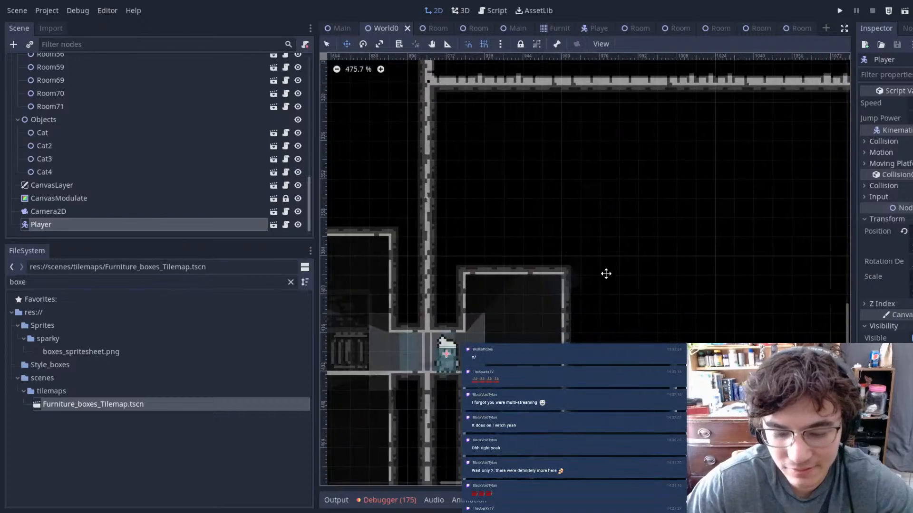
pyautogui.hotkey('ctrl', 's')
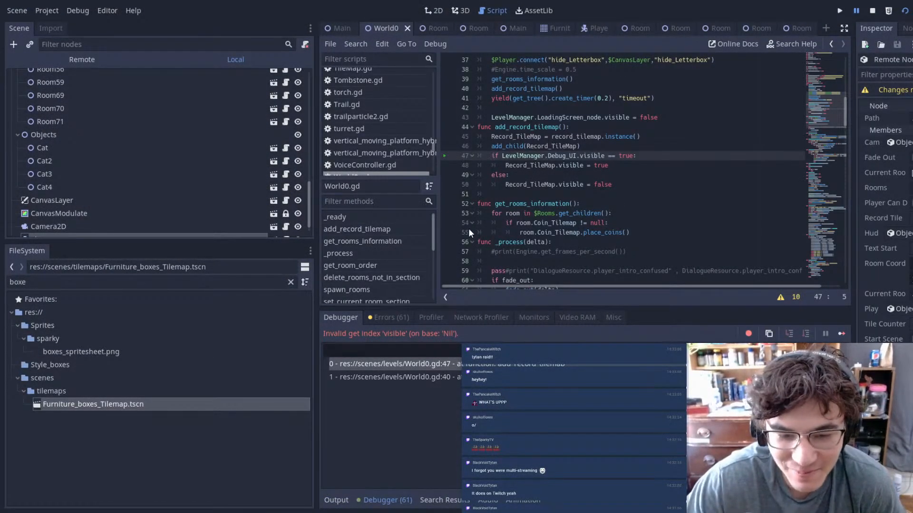
# - Examine the add_record_tilemap code around line 47 of World0.gd, and run the project from MainScene
pyautogui.scroll(-3, 523, 213)
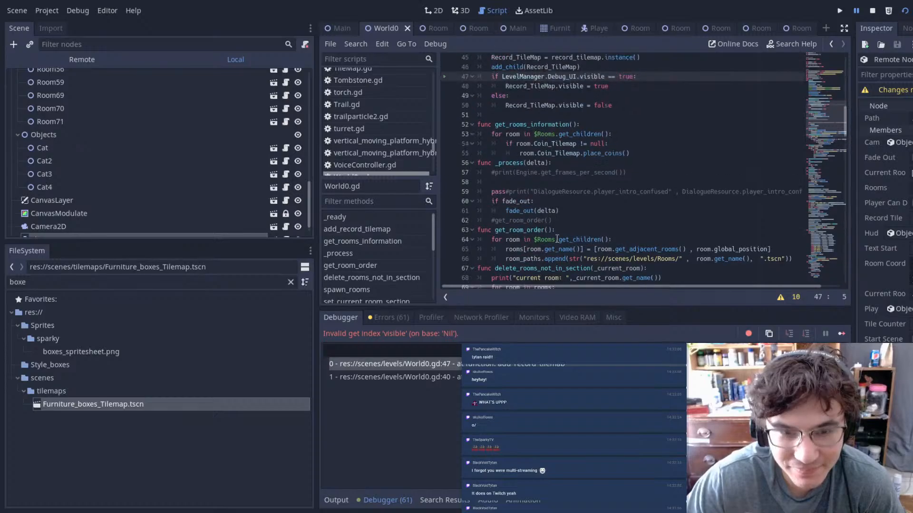
pyautogui.scroll(4, 557, 239)
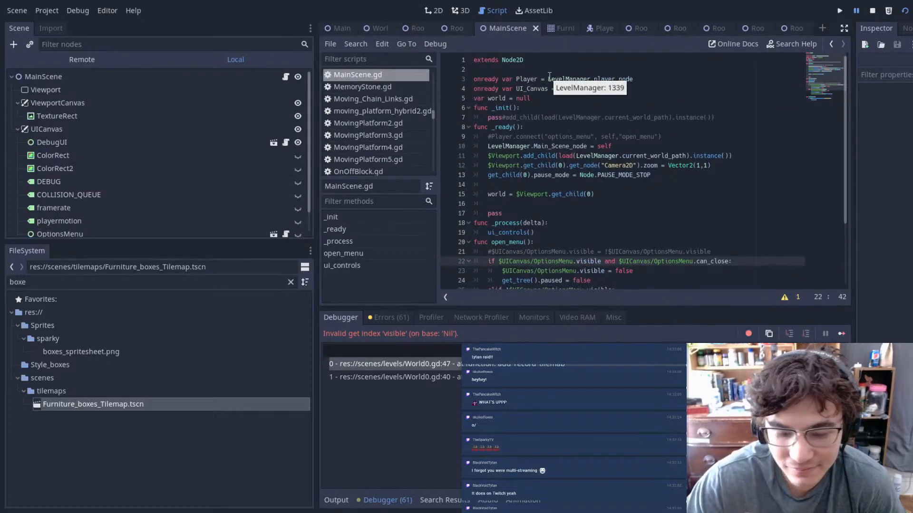
pyautogui.press('F5')
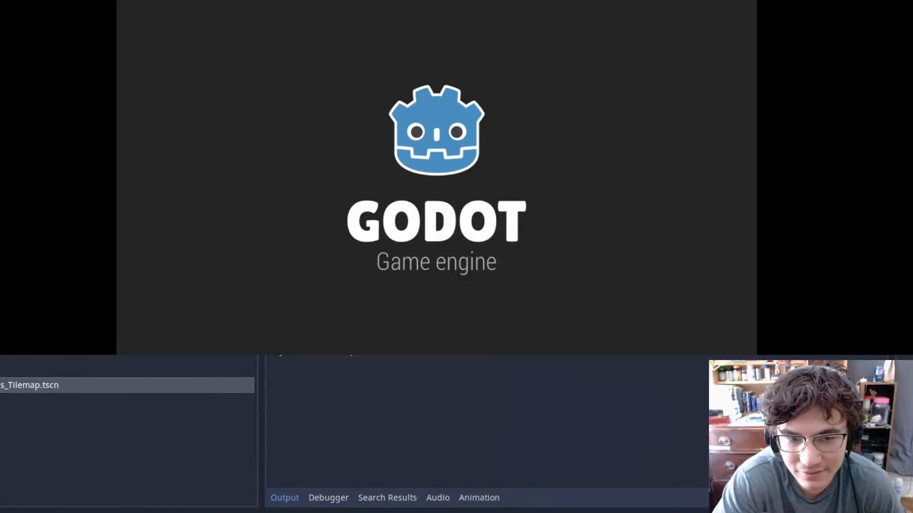
# - Playtest Room8 by walking the character from the entrance down to the crate and barrel pile and back and forth past it
pyautogui.press('Right')
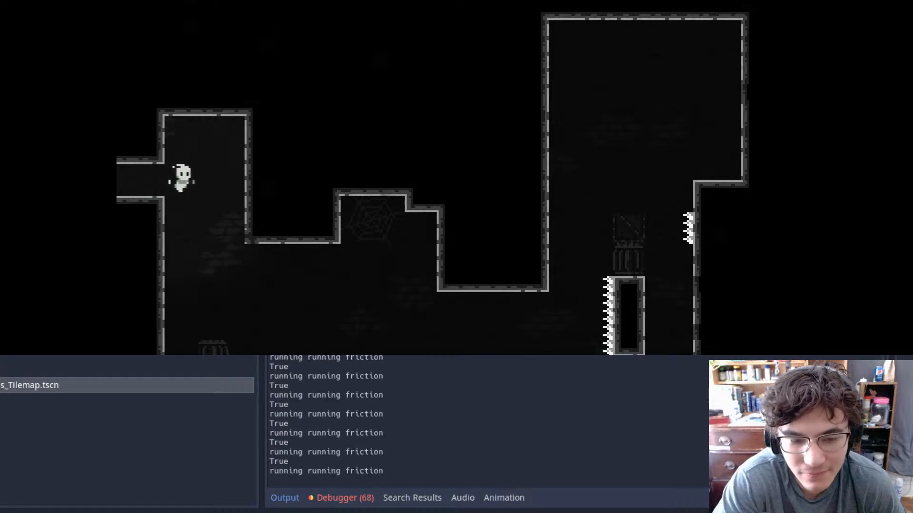
pyautogui.press('Left')
pyautogui.press('Right')
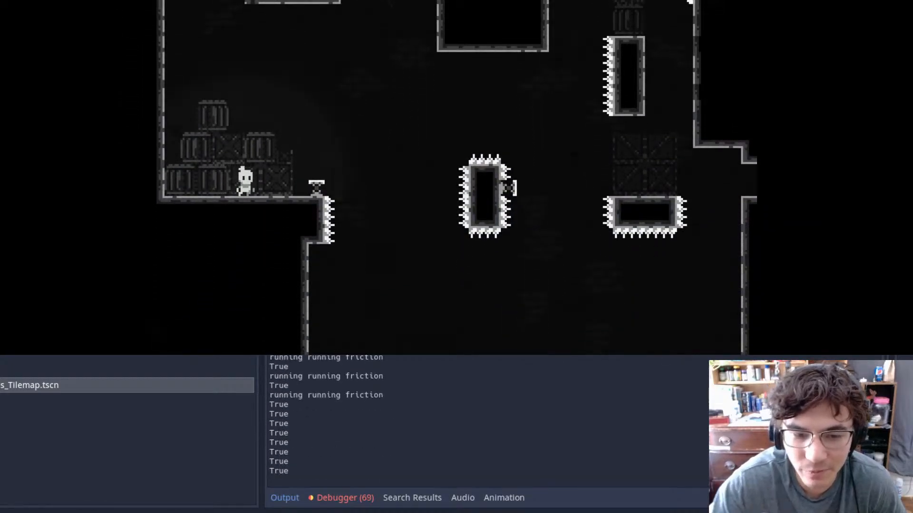
pyautogui.press('Right')
pyautogui.press('Left')
pyautogui.press('Right')
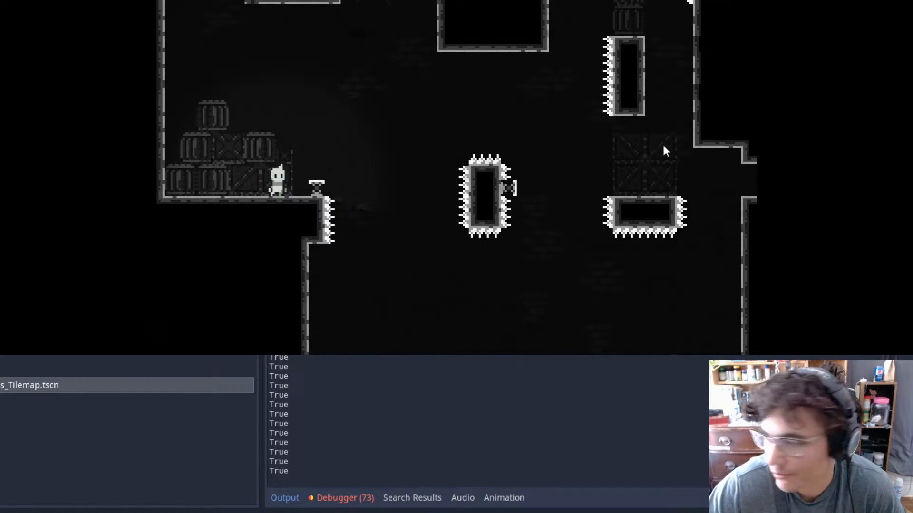
pyautogui.press('Left')
pyautogui.press('Right')
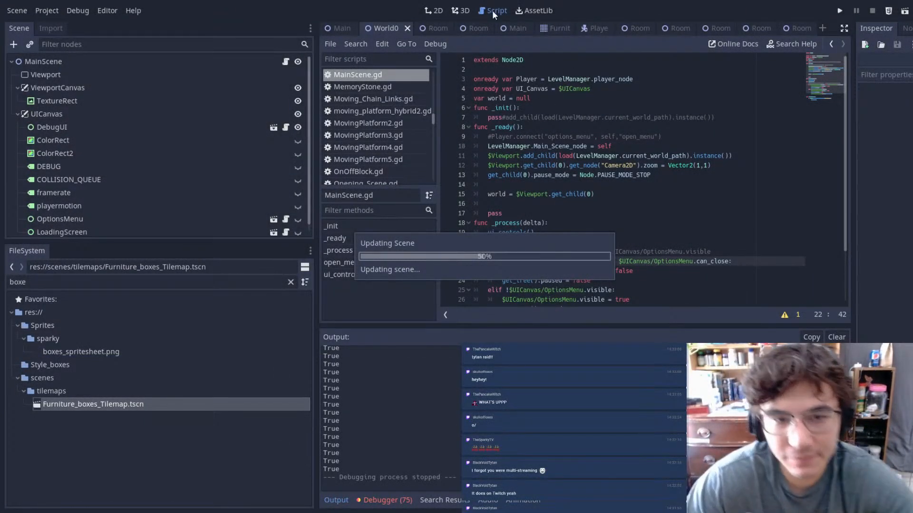
# - Move the Player in World0 from Room8 back west to the doorway between the two westernmost rooms
pyautogui.click(431, 10)
pyautogui.scroll(-20, 531, 241)
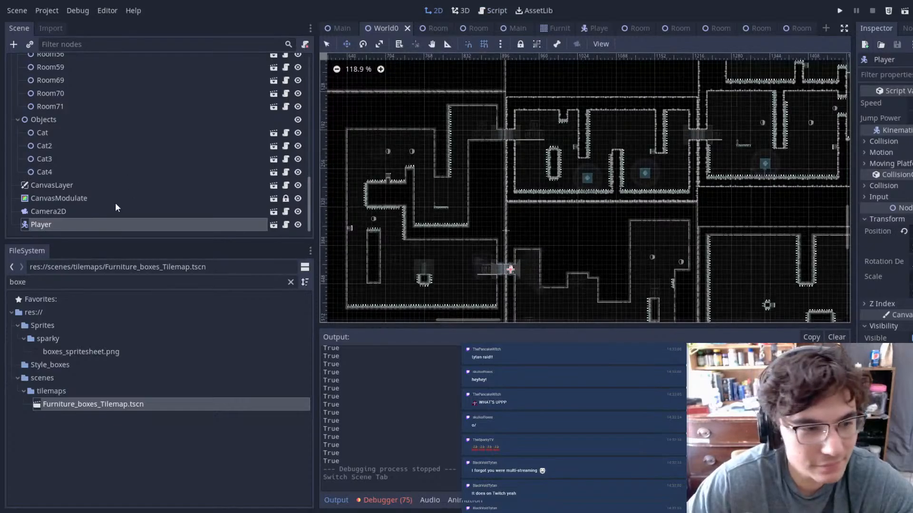
pyautogui.moveTo(613, 261); pyautogui.dragTo(545, 167)
pyautogui.moveTo(521, 164); pyautogui.dragTo(614, 296, button='middle')
pyautogui.moveTo(484, 204); pyautogui.dragTo(626, 293, button='middle')
pyautogui.moveTo(557, 245); pyautogui.dragTo(409, 151)
pyautogui.moveTo(380, 233); pyautogui.dragTo(666, 206, button='middle')
pyautogui.moveTo(666, 205); pyautogui.dragTo(428, 115)
pyautogui.moveTo(426, 159); pyautogui.dragTo(642, 213, button='middle')
pyautogui.moveTo(641, 214); pyautogui.dragTo(381, 226)
pyautogui.moveTo(597, 215); pyautogui.dragTo(545, 214)
# - Survey World0's room layout from the starting rooms eastward along the long chain of connected rooms
pyautogui.scroll(-7, 595, 222)
pyautogui.moveTo(595, 222); pyautogui.dragTo(344, 196, button='middle')
pyautogui.scroll(-9, 718, 213)
pyautogui.moveTo(718, 213); pyautogui.dragTo(524, 199, button='middle')
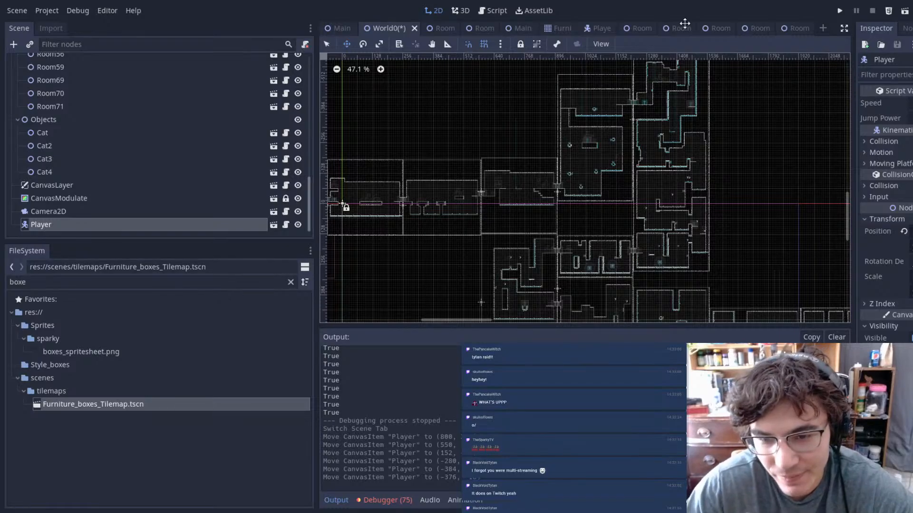
pyautogui.moveTo(668, 200); pyautogui.dragTo(595, 217, button='middle')
pyautogui.scroll(-6, 594, 216)
pyautogui.moveTo(743, 254); pyautogui.dragTo(691, 192, button='middle')
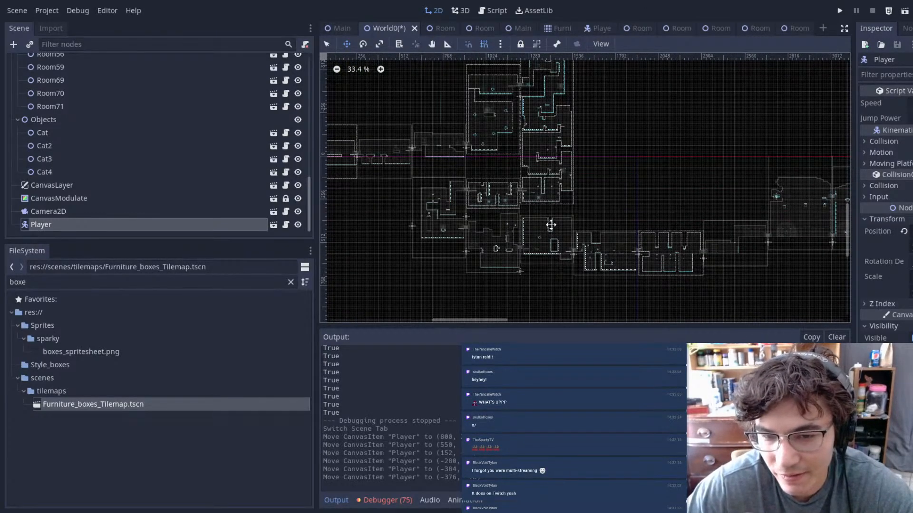
pyautogui.moveTo(684, 179); pyautogui.dragTo(550, 115, button='middle')
pyautogui.moveTo(738, 181); pyautogui.dragTo(626, 192, button='middle')
pyautogui.moveTo(694, 189); pyautogui.dragTo(654, 194, button='middle')
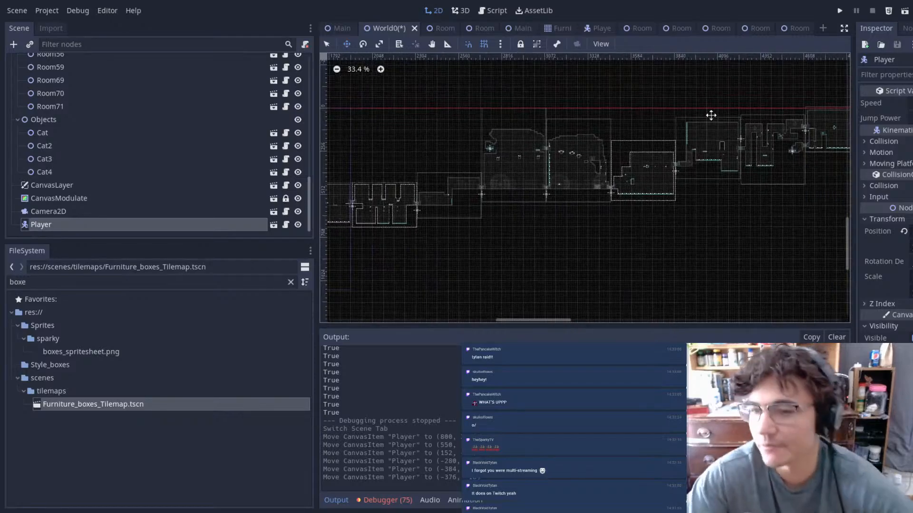
pyautogui.scroll(-3, 568, 187)
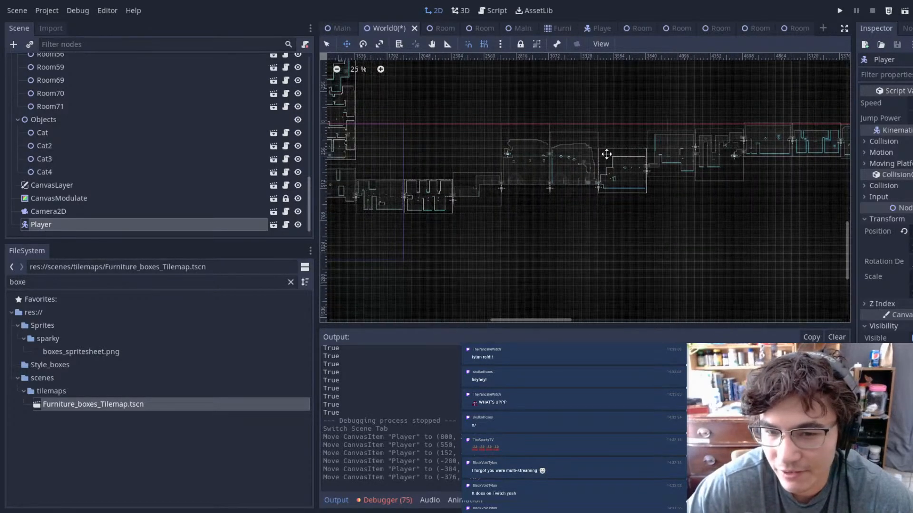
# - Trace World0's whole route from the western start through the central cluster to the far eastern rooms
pyautogui.moveTo(529, 220); pyautogui.dragTo(759, 299, button='middle')
pyautogui.moveTo(665, 275); pyautogui.dragTo(758, 299, button='middle')
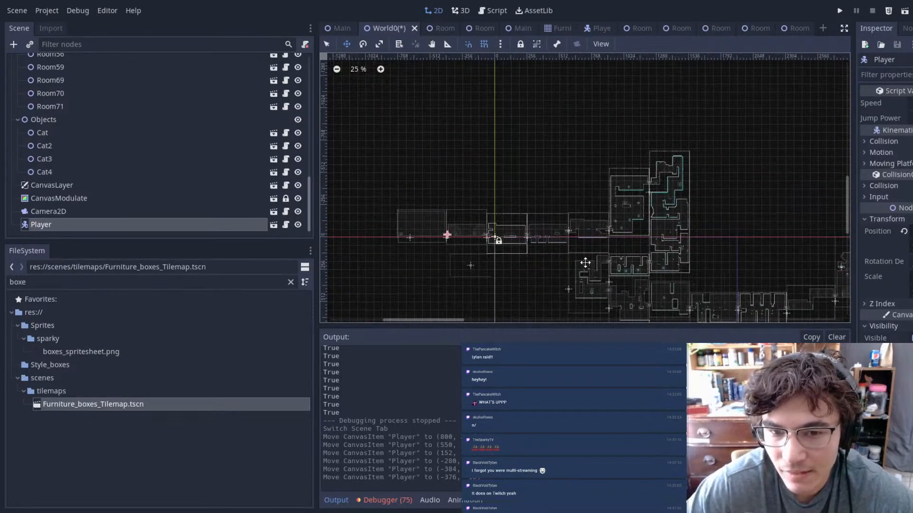
pyautogui.moveTo(748, 218); pyautogui.dragTo(592, 158, button='middle')
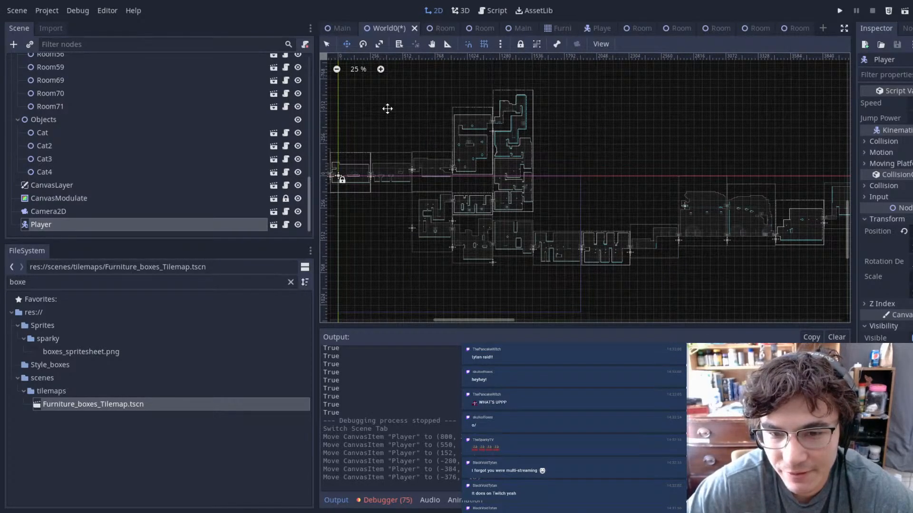
pyautogui.moveTo(575, 139); pyautogui.dragTo(718, 179, button='middle')
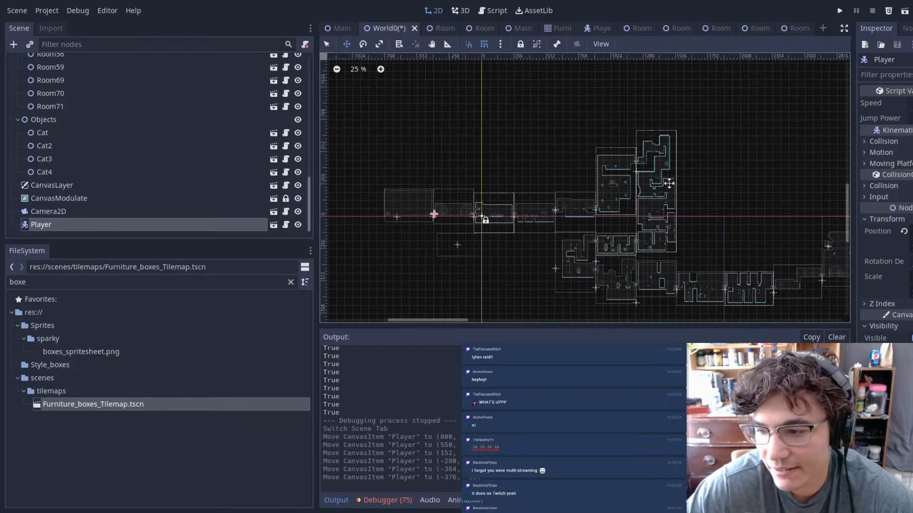
pyautogui.moveTo(717, 96); pyautogui.dragTo(569, 76, button='middle')
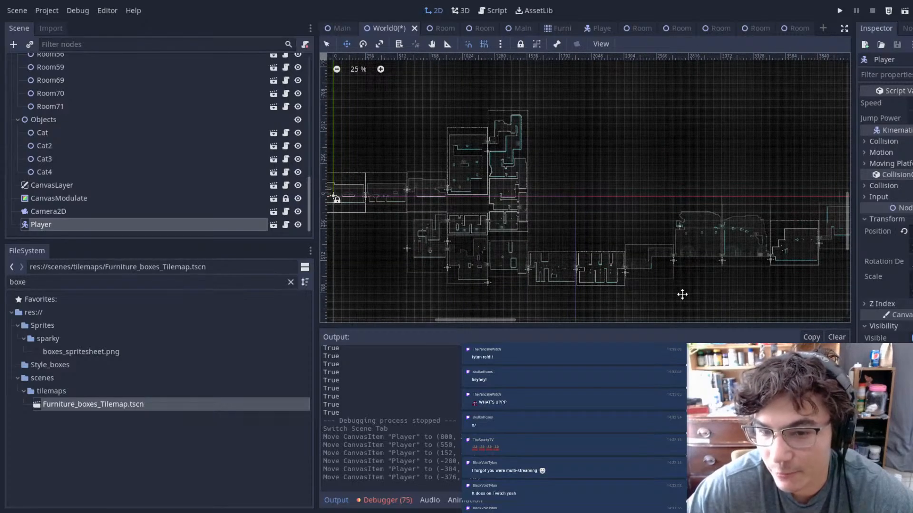
pyautogui.moveTo(690, 159); pyautogui.dragTo(583, 154, button='middle')
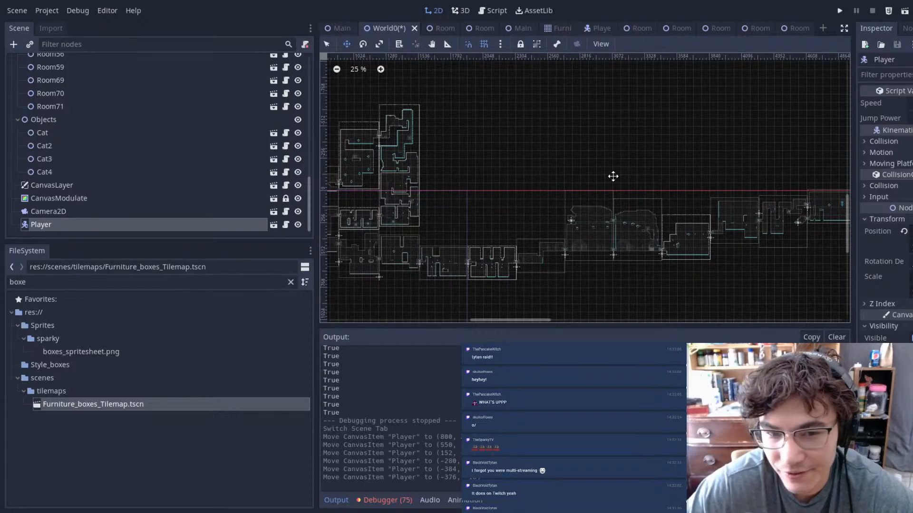
pyautogui.moveTo(528, 167); pyautogui.dragTo(614, 176, button='middle')
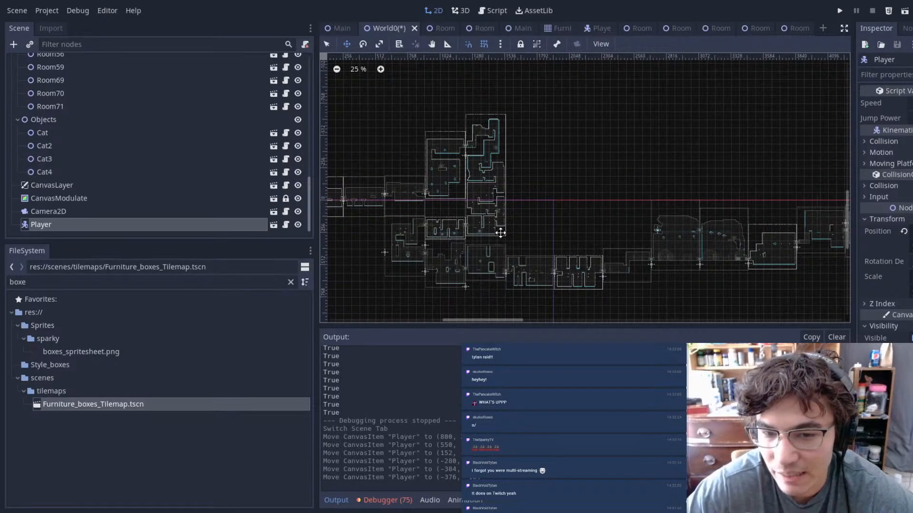
pyautogui.moveTo(585, 168); pyautogui.dragTo(673, 162, button='middle')
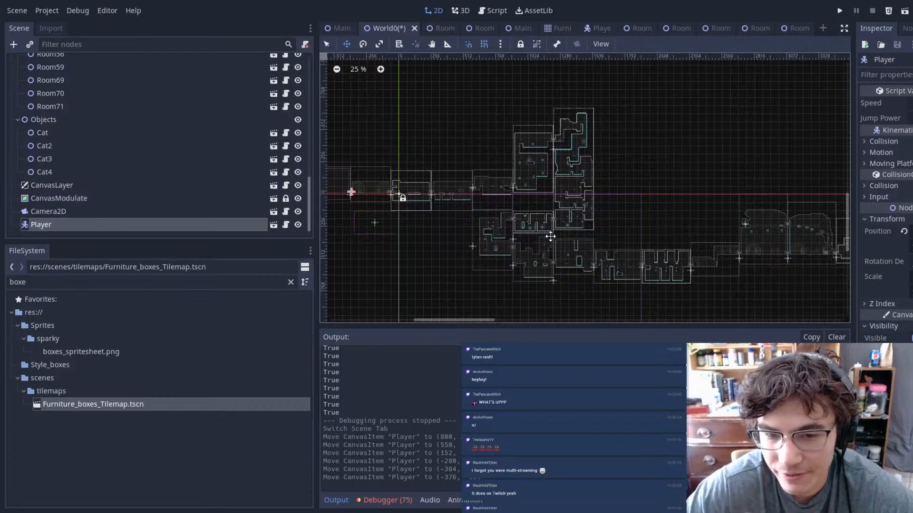
pyautogui.moveTo(619, 224); pyautogui.dragTo(350, 256, button='middle')
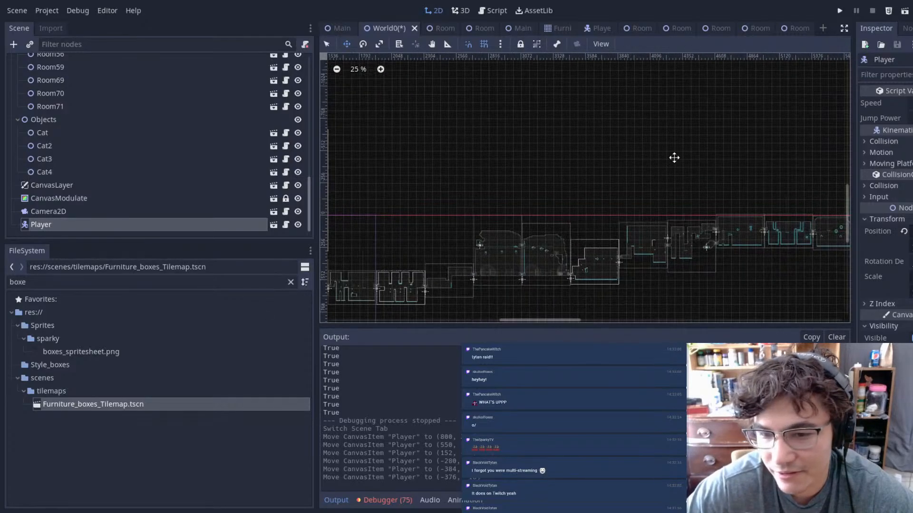
pyautogui.moveTo(438, 212); pyautogui.dragTo(856, 104, button='middle')
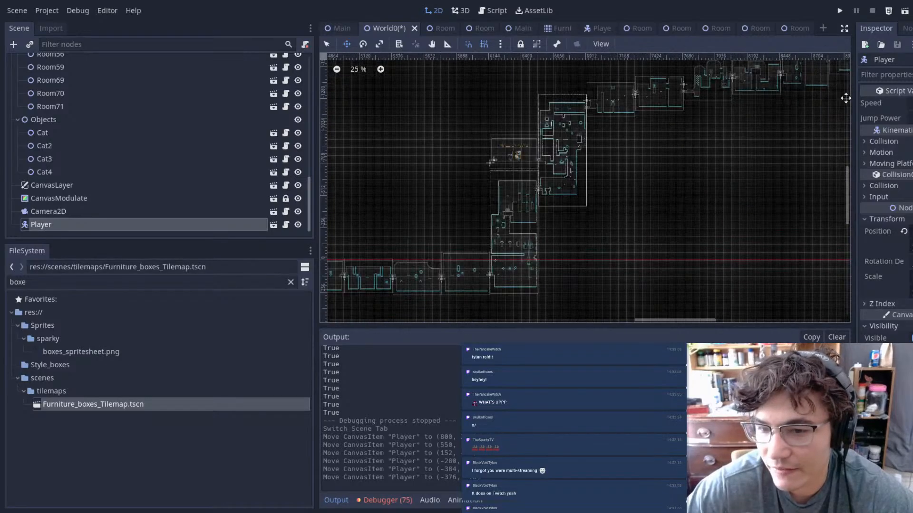
pyautogui.moveTo(765, 136); pyautogui.dragTo(568, 273, button='middle')
pyautogui.moveTo(561, 240); pyautogui.dragTo(846, 108, button='middle')
pyautogui.moveTo(592, 149); pyautogui.dragTo(291, 141, button='middle')
pyautogui.moveTo(836, 119); pyautogui.dragTo(630, 188, button='middle')
# - Deselect the Player, check its placement at the western doorway, and save World0
pyautogui.click(601, 258)
pyautogui.scroll(12, 635, 227)
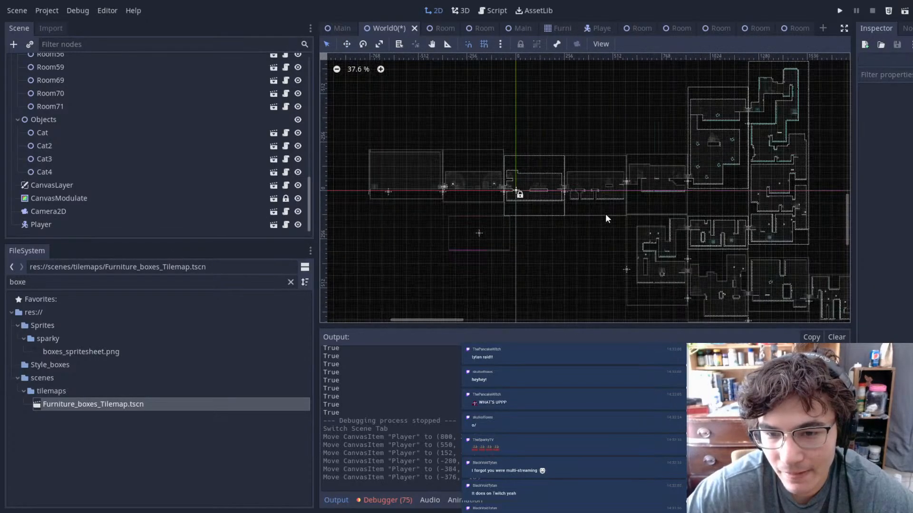
pyautogui.scroll(6, 547, 181)
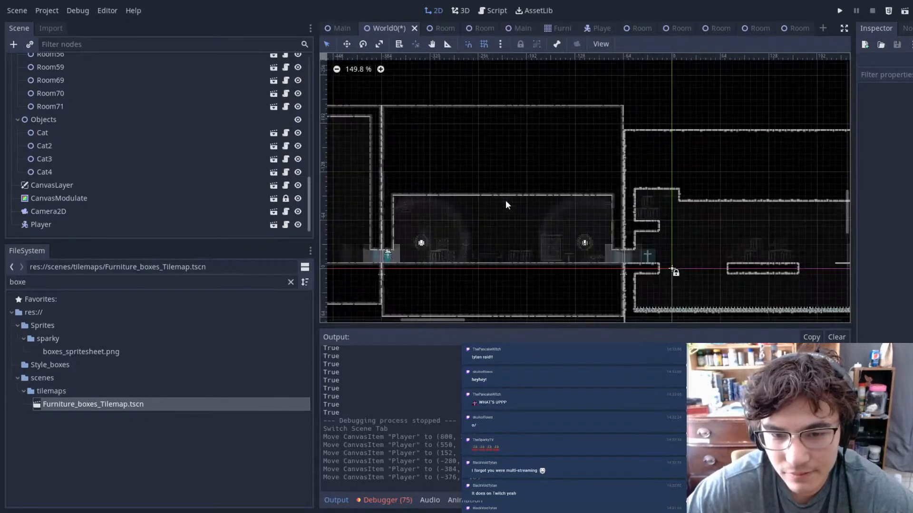
pyautogui.hotkey('ctrl', 's')
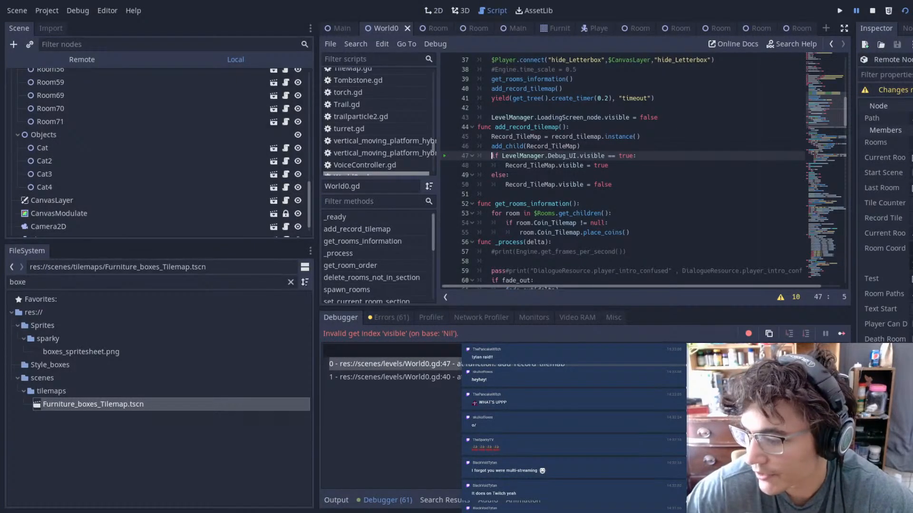
# - Switch to GIMP and look over the furniture sprite sheet
pyautogui.hotkey('alt', 'Tab')
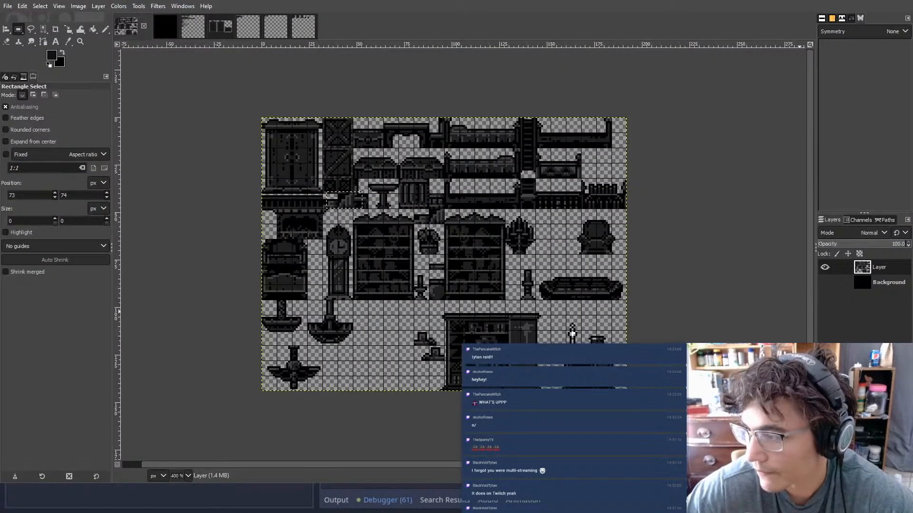
pyautogui.moveTo(611, 182); pyautogui.dragTo(537, 198, button='middle')
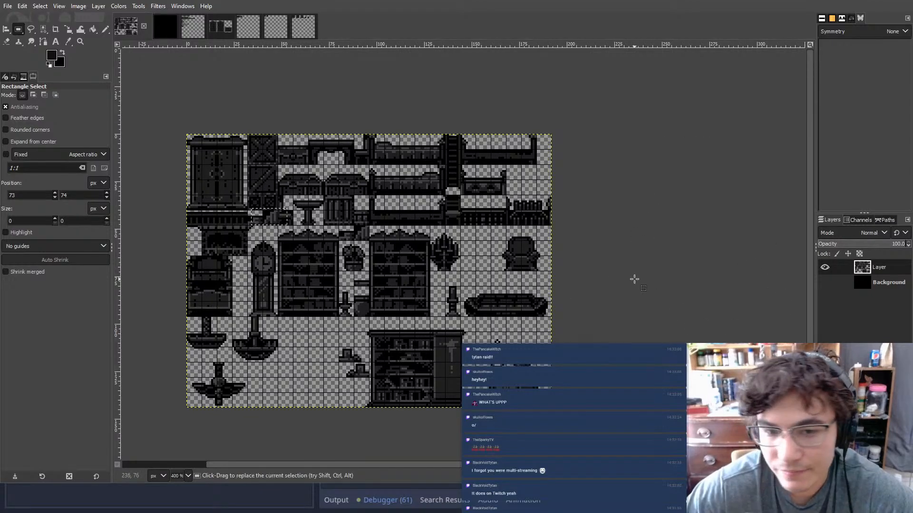
pyautogui.moveTo(367, 191); pyautogui.dragTo(452, 178, button='middle')
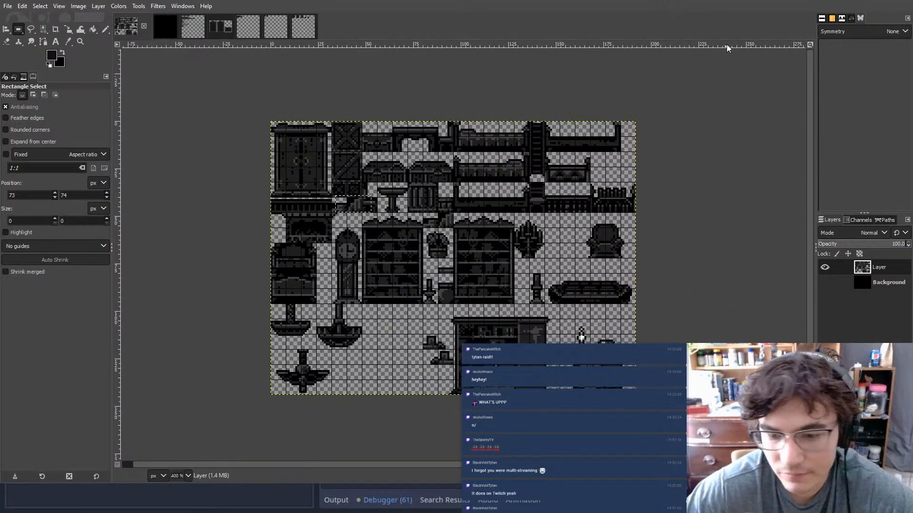
# - Open the gridded furniture sprite sheet and look over its tables, grandfather clock, chairs and lamps
pyautogui.click(165, 26)
pyautogui.click(193, 26)
pyautogui.keyDown('ctrl'); pyautogui.scroll(4, 405, 137); pyautogui.keyUp('ctrl')
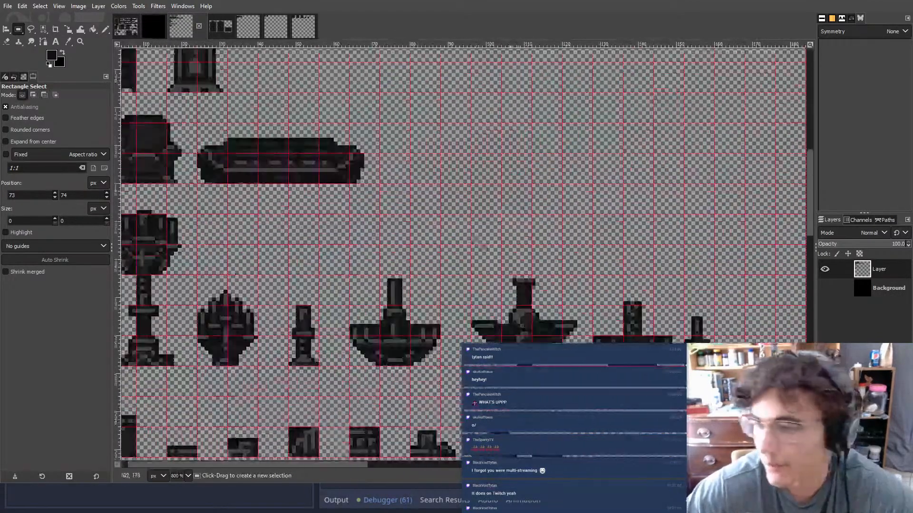
pyautogui.moveTo(520, 227); pyautogui.dragTo(763, 448, button='middle')
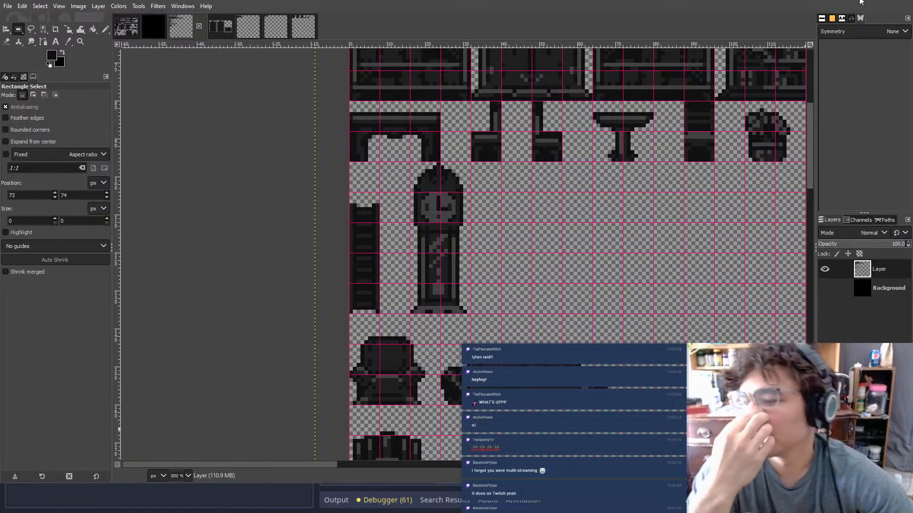
# - Run the game, cycle through the pause menu's options and open its Controls page
pyautogui.press('F5')
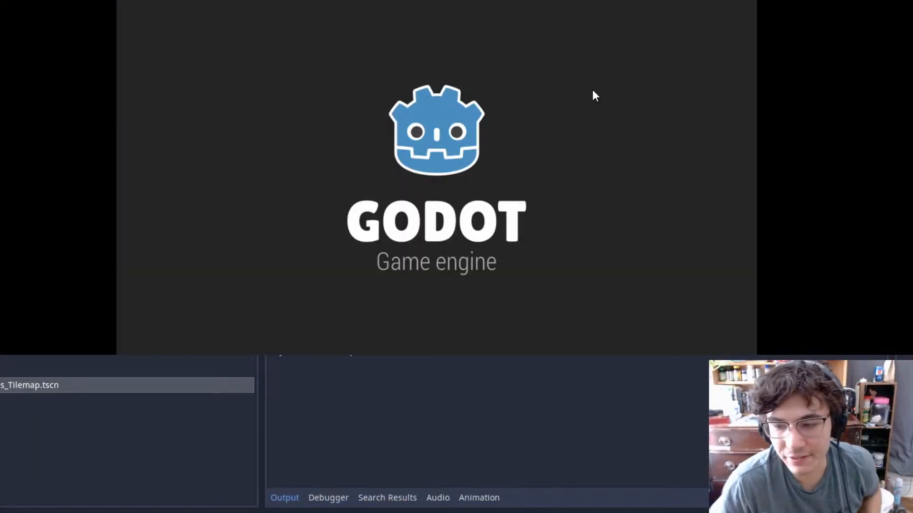
pyautogui.press('Down')
pyautogui.press('Down')
pyautogui.press('Up')
pyautogui.press('Down')
pyautogui.press('Down')
pyautogui.press('Up')
pyautogui.press('Up')
pyautogui.press('Up')
pyautogui.press('Down')
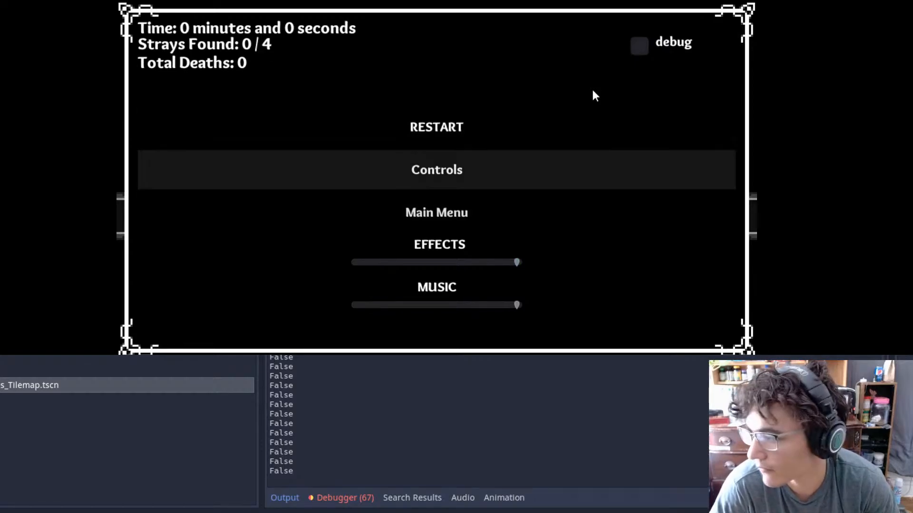
pyautogui.press('Up')
pyautogui.press('Down')
pyautogui.press('Return')
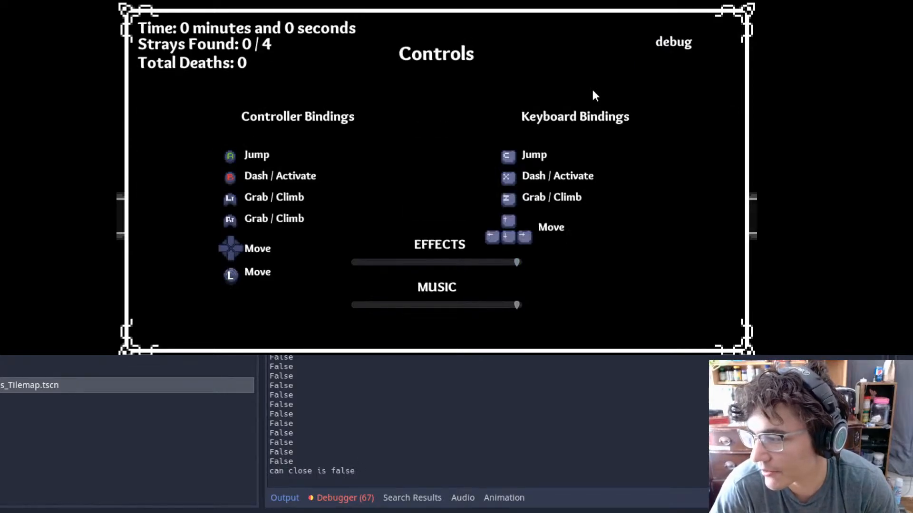
# - Leave the Controls page and test moving the pause menu's selection between its buttons and the EFFECTS slider
pyautogui.press('Escape')
pyautogui.press('Up')
pyautogui.press('Down')
pyautogui.press('Down')
pyautogui.press('Down')
pyautogui.press('Up')
pyautogui.press('Down')
pyautogui.press('Up')
pyautogui.press('Down')
pyautogui.press('Up')
pyautogui.press('Down')
pyautogui.press('Up')
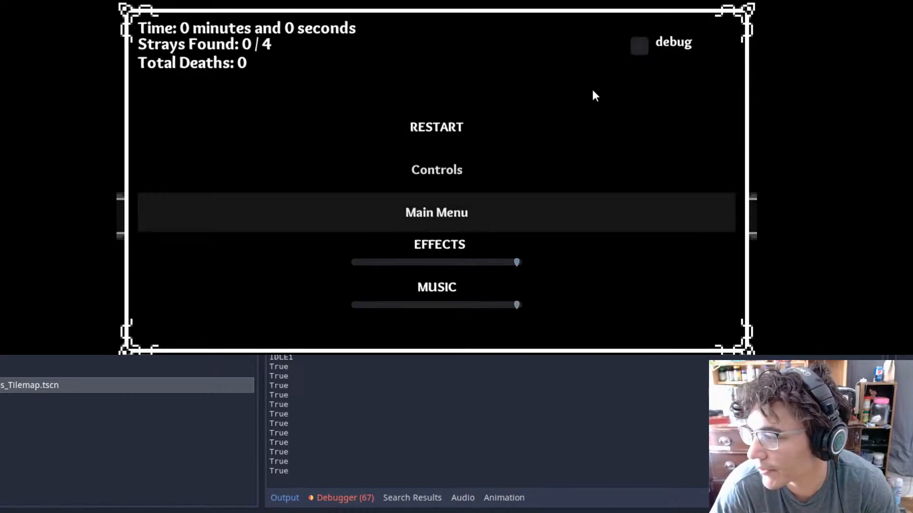
# - Check the bordered binding panels on the Controls page, return to the pause menu and move through its options
pyautogui.press('Up')
pyautogui.press('Return')
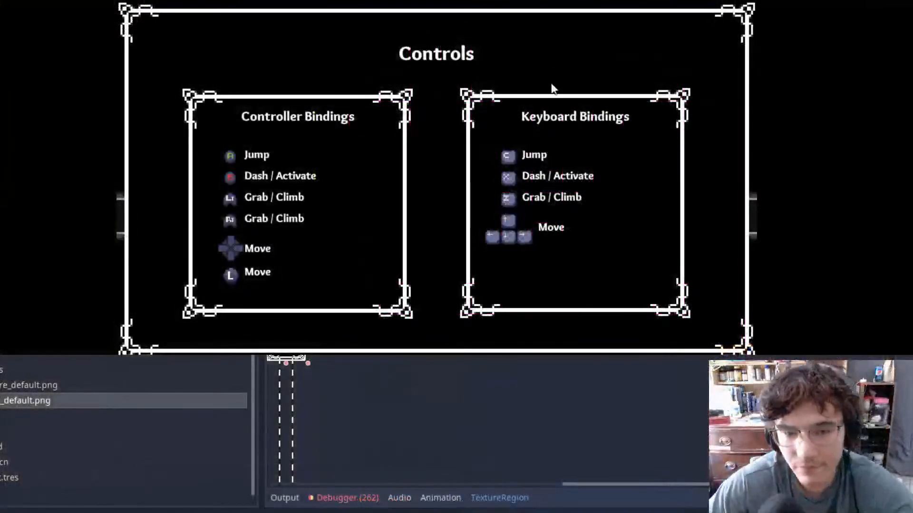
pyautogui.press('Escape')
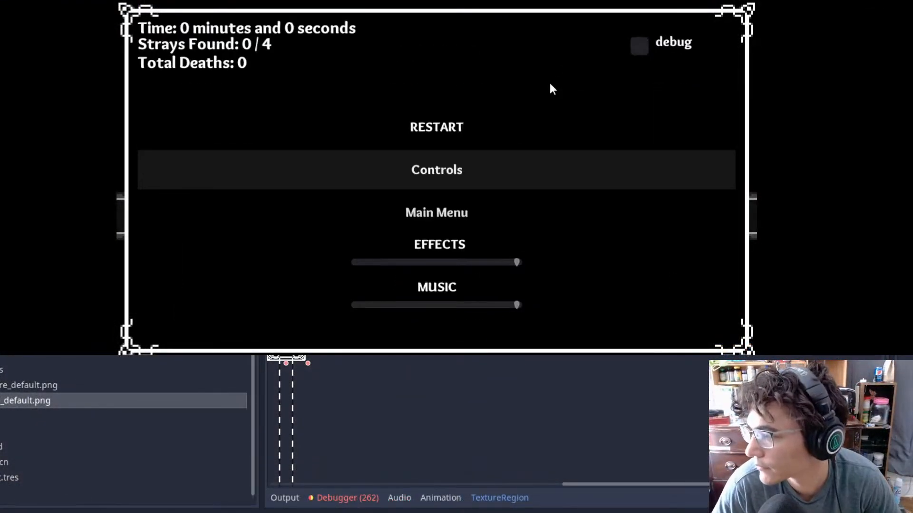
pyautogui.press('Up')
pyautogui.press('Down')
pyautogui.press('Down')
pyautogui.press('Down')
pyautogui.press('Up')
pyautogui.press('Down')
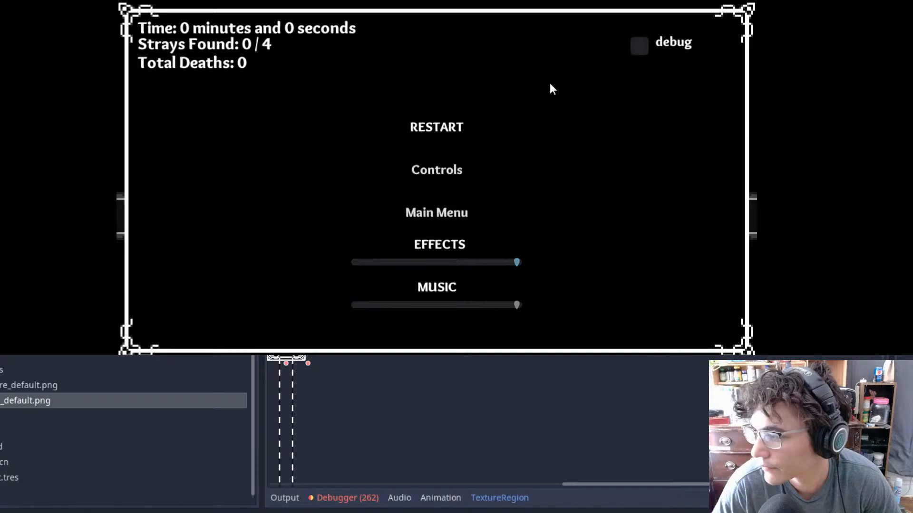
pyautogui.press('Up')
# - Resume play, walk the ghost into the furnished starting room, and recheck opening and closing the Controls page mid-game
pyautogui.press('Escape')
pyautogui.press('Right')
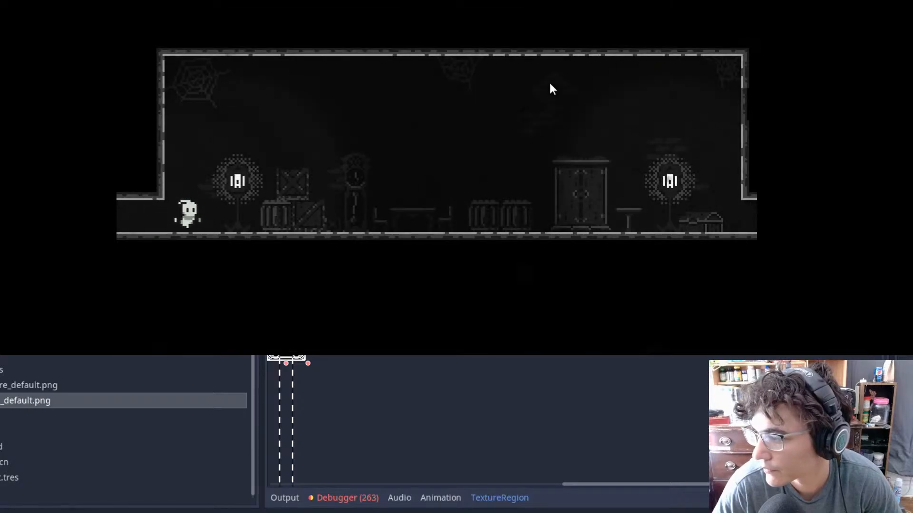
pyautogui.press('Escape')
pyautogui.press('Return')
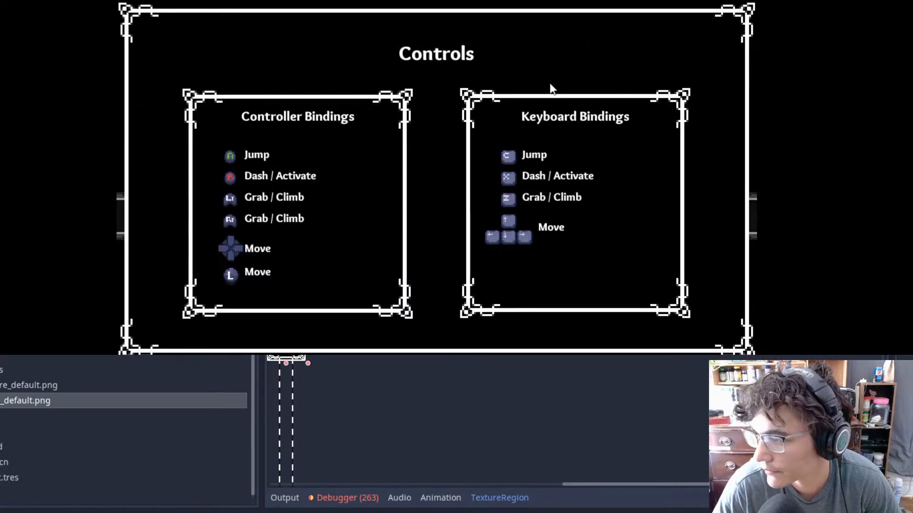
pyautogui.press('Escape')
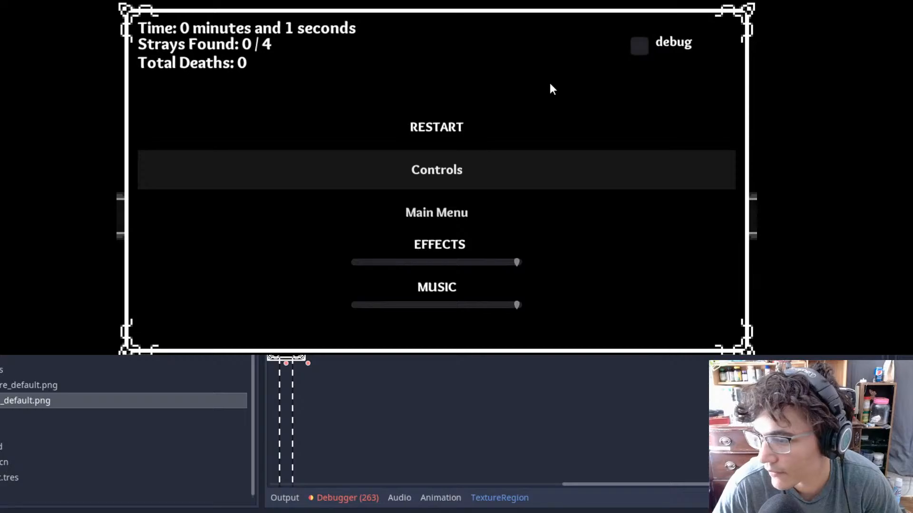
# - Walk to the cross checkpoint in the next room, enable debug in the pause menu and resume play
pyautogui.press('Escape')
pyautogui.press('Right')
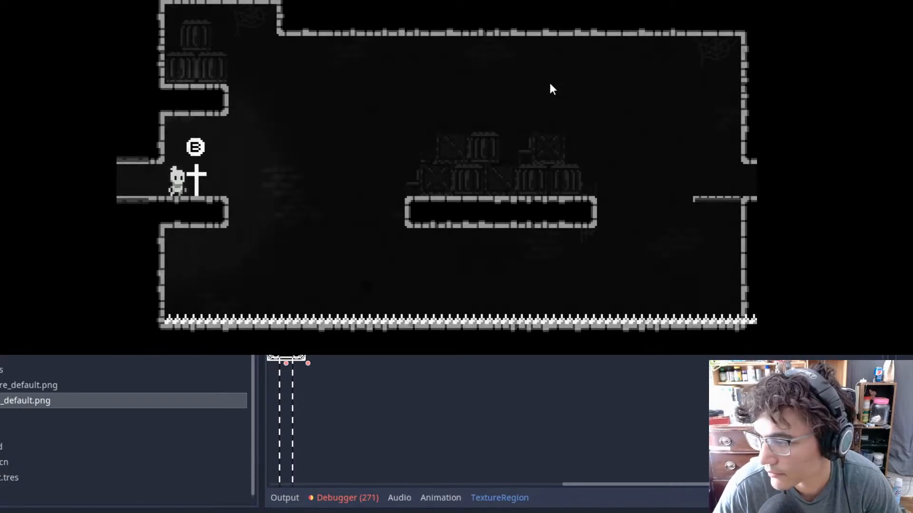
pyautogui.press('Escape')
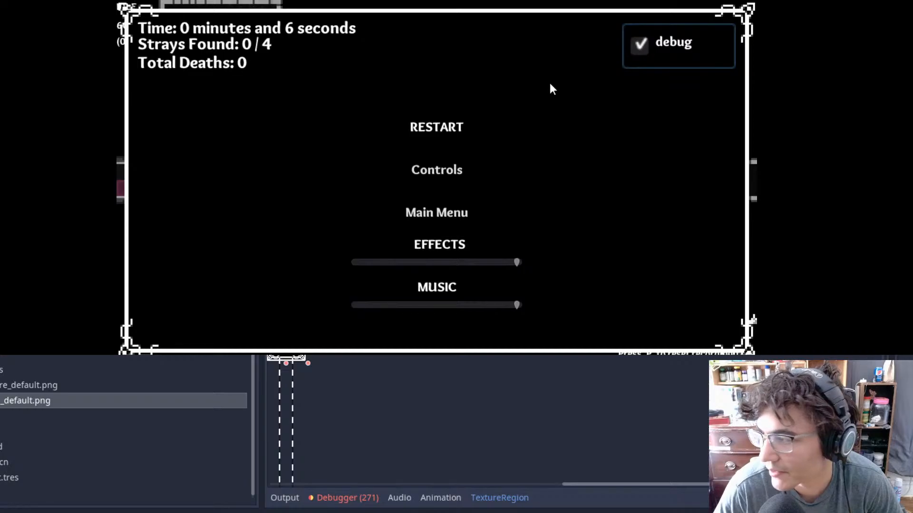
pyautogui.press('Escape')
# - Playtest the spike-floored room by jumping and dashing over the central crate-and-barrel platform to the eastern doorway
pyautogui.press('Right')
pyautogui.press('space')
pyautogui.press('Right')
pyautogui.press('space')
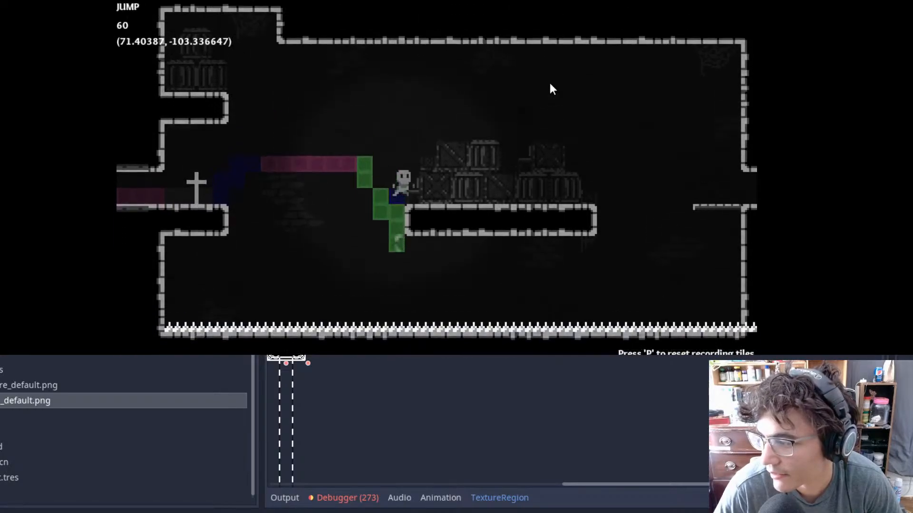
pyautogui.press('space')
pyautogui.press('shift')
pyautogui.press('Right')
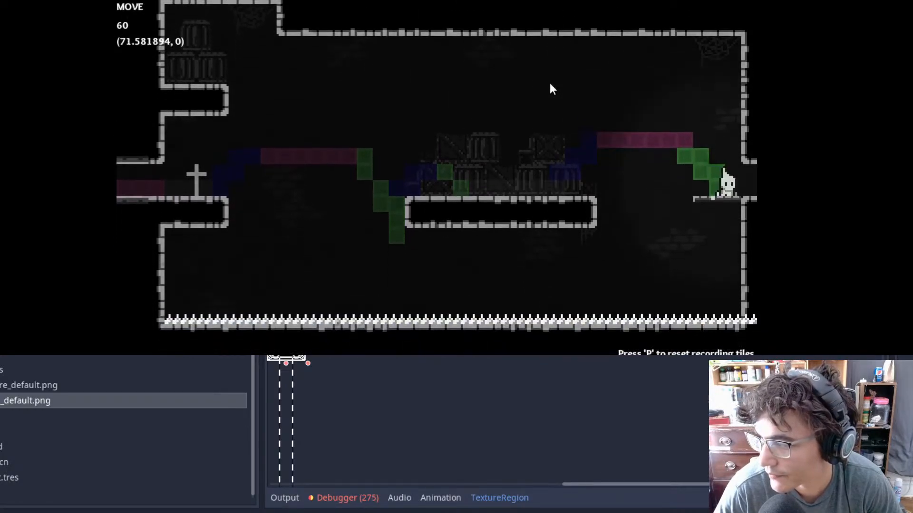
# - Playtest the next room, crossing its spiked pillars and the small barrel platform toward the eastern exit
pyautogui.press('Right')
pyautogui.press('space')
pyautogui.press('space')
pyautogui.press('space')
pyautogui.press('Up')
pyautogui.press('shift')
pyautogui.press('space')
pyautogui.press('Right')
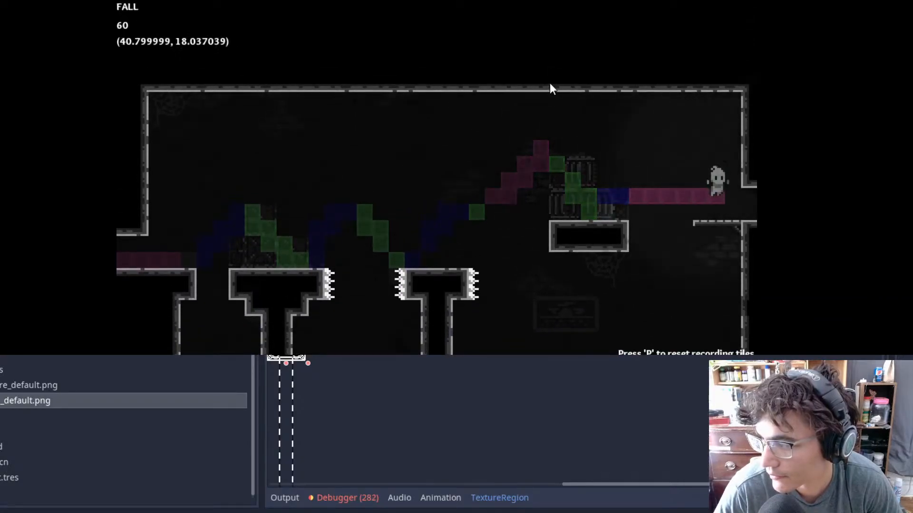
# - Cross the stacked-crate room using its chain-hung platform and reach the candelabra ledge beyond the spikes
pyautogui.press('space')
pyautogui.press('Right')
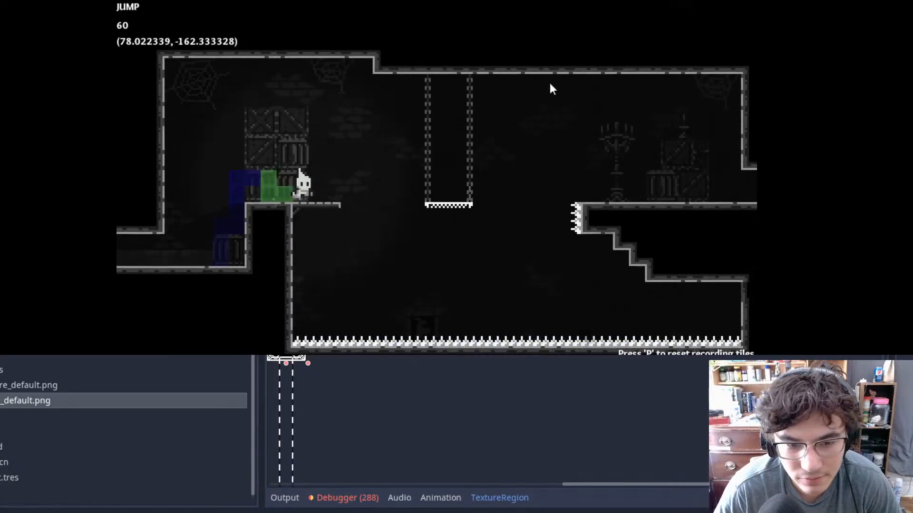
pyautogui.press('space')
pyautogui.press('shift')
pyautogui.press('space')
pyautogui.press('shift')
pyautogui.press('Right')
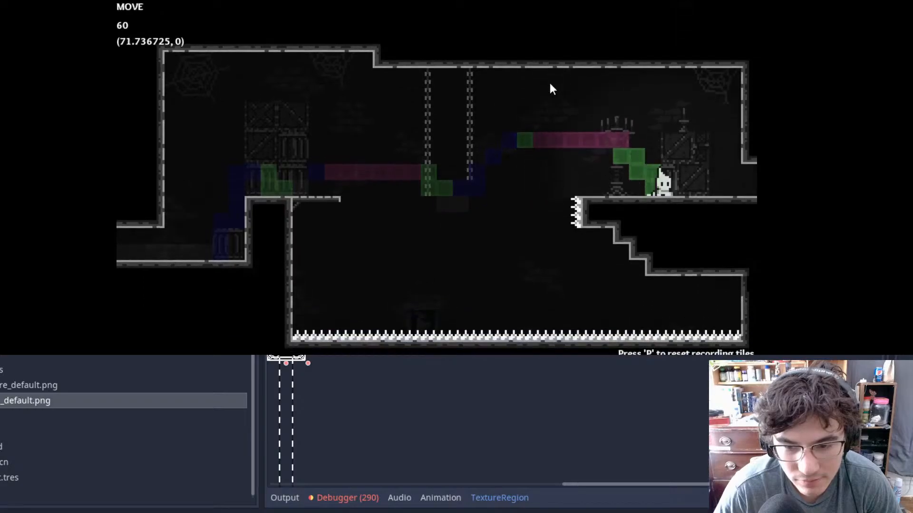
# - Enter the tall spiked-block room and bounce and dash diagonally upward past the lower blocks
pyautogui.press('space')
pyautogui.press('shift')
pyautogui.press('Left')
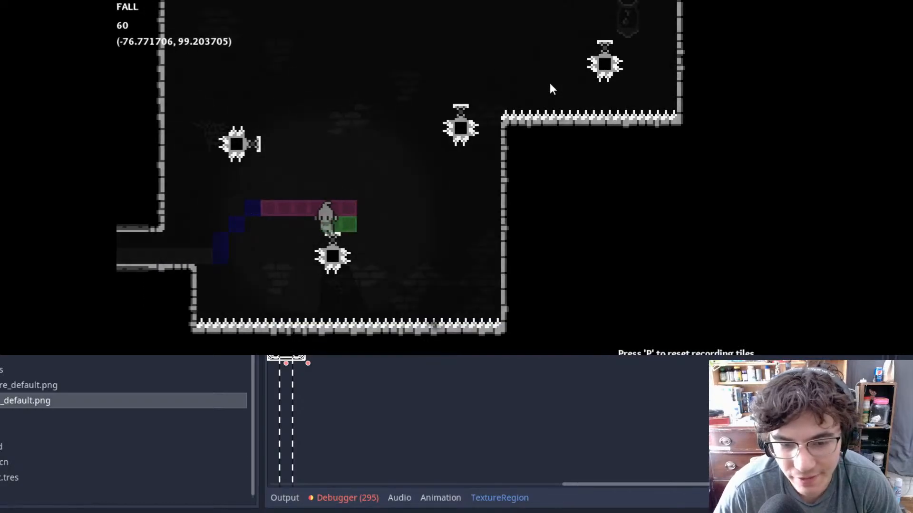
pyautogui.press('shift')
pyautogui.press('Right')
pyautogui.press('Up')
pyautogui.press('shift')
pyautogui.press('Right')
pyautogui.press('Up')
pyautogui.press('shift')
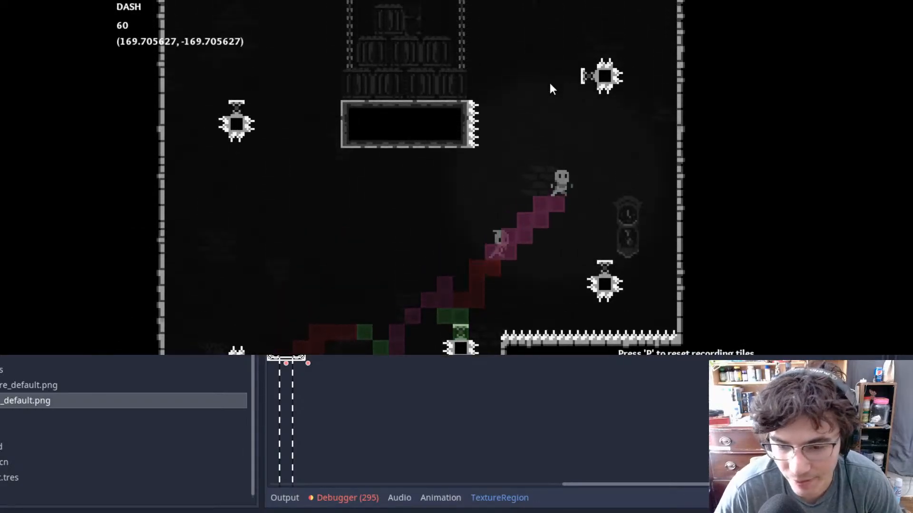
# - Reach the chain-hung barrel platform and continue up into the narrow western shaft
pyautogui.press('Left')
pyautogui.press('Up')
pyautogui.press('shift')
pyautogui.press('Left')
pyautogui.press('Left')
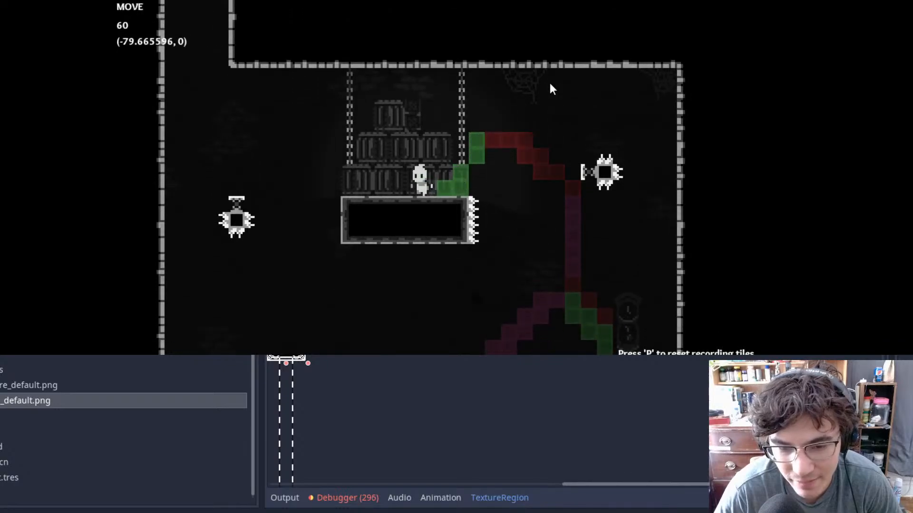
pyautogui.press('shift')
pyautogui.press('Right')
pyautogui.press('space')
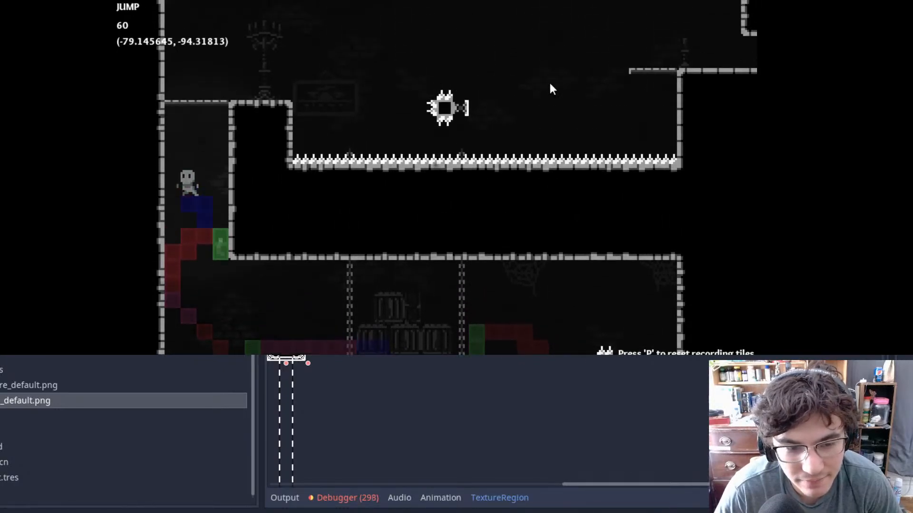
# - Climb out of the shaft and cross the upper spike pit to enter the next room on the east
pyautogui.press('space')
pyautogui.press('space')
pyautogui.press('Right')
pyautogui.press('space')
pyautogui.press('shift')
pyautogui.press('Right')
pyautogui.press('Up')
pyautogui.press('shift')
pyautogui.press('Right')
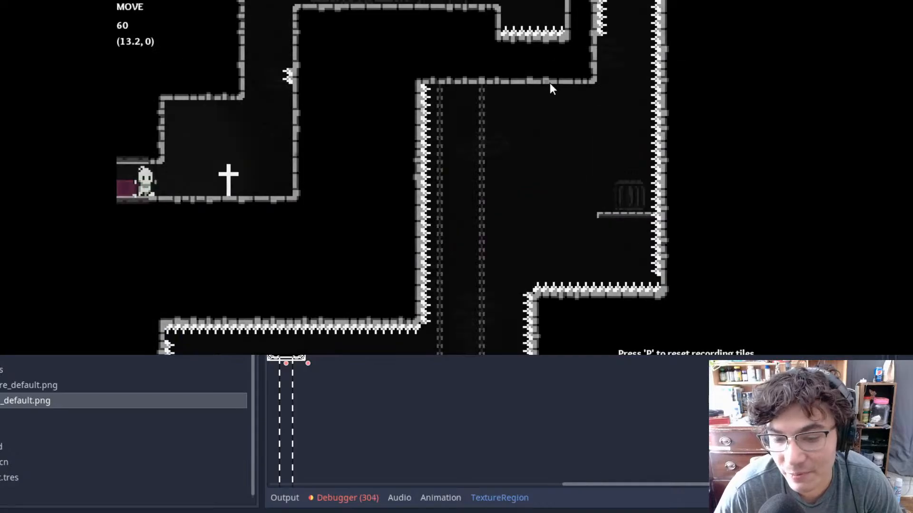
# - Wall-jump up the shaft by the cross, dash past the barrel ledge and bounce off the wall spring
pyautogui.press('space')
pyautogui.press('space')
pyautogui.press('Left')
pyautogui.press('space')
pyautogui.press('Right')
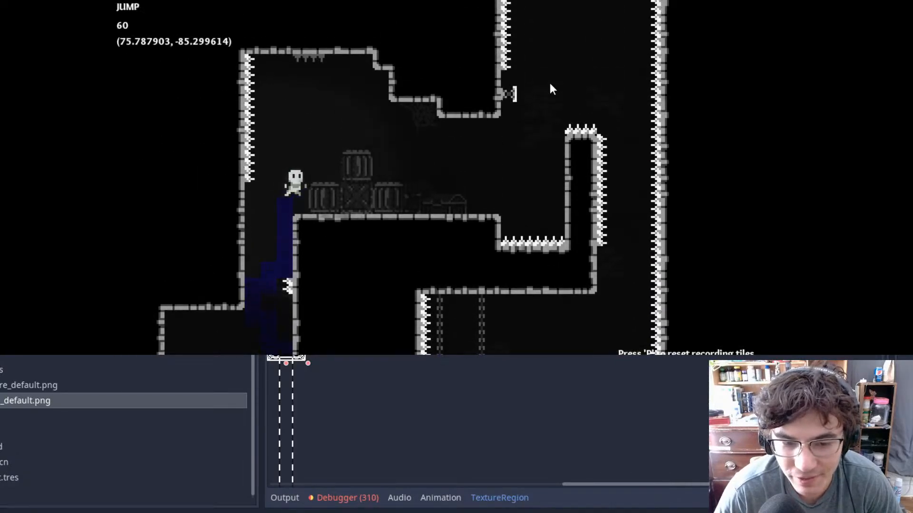
pyautogui.press('shift')
pyautogui.press('space')
pyautogui.press('space')
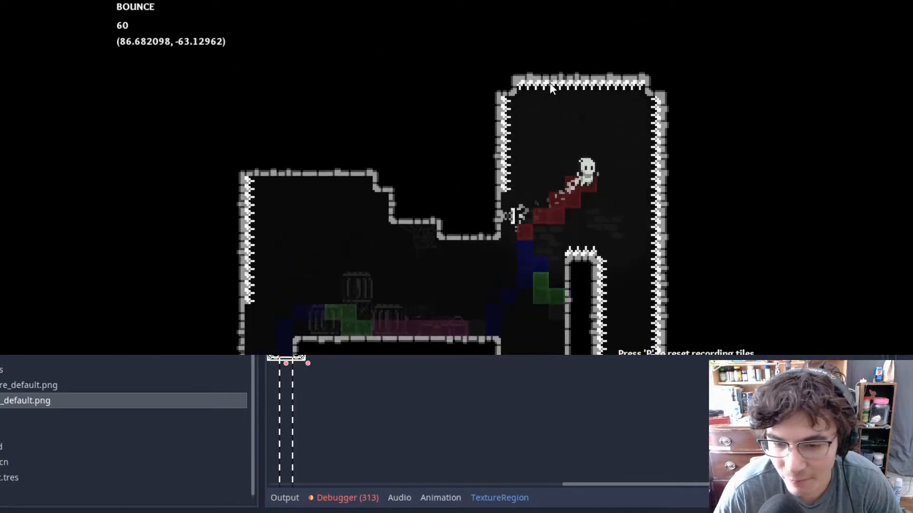
# - Drop down the spiked shaft to the single-barrel ledge and bounce through the lower passages toward the east
pyautogui.press('Right')
pyautogui.press('Left')
pyautogui.press('shift')
pyautogui.press('Left')
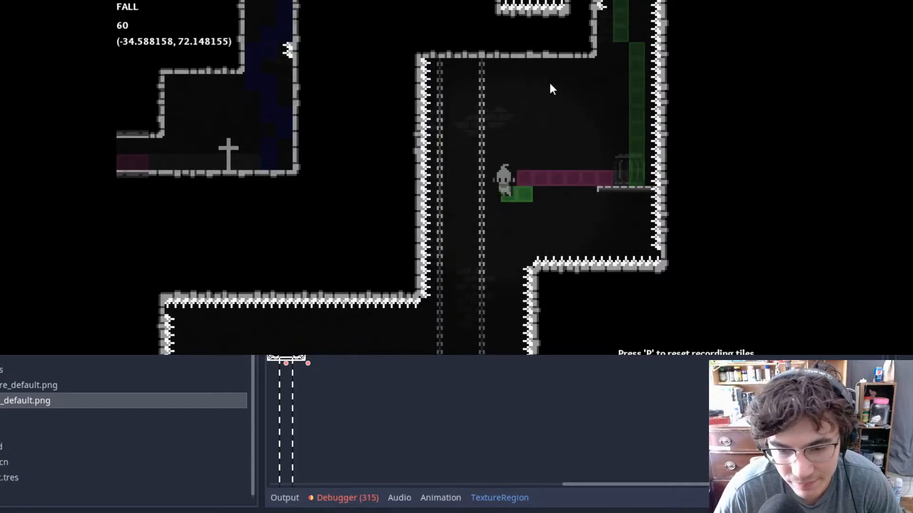
pyautogui.press('shift')
pyautogui.press('Left')
pyautogui.press('Right')
pyautogui.press('shift')
pyautogui.press('Left')
pyautogui.press('Right')
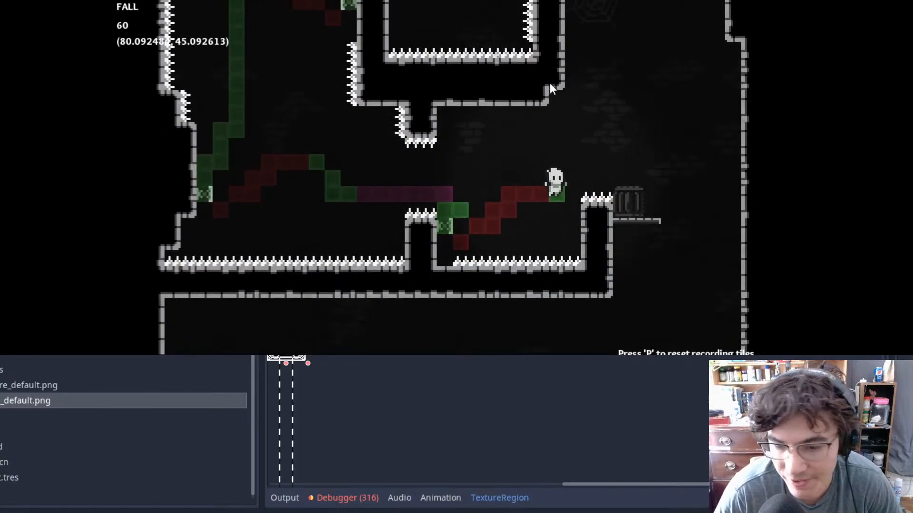
# - Dash up to the eastern barrel ledge, then slide down the wall and explore the cavern with spiked floors below
pyautogui.press('Up')
pyautogui.press('shift')
pyautogui.press('Left')
pyautogui.press('Right')
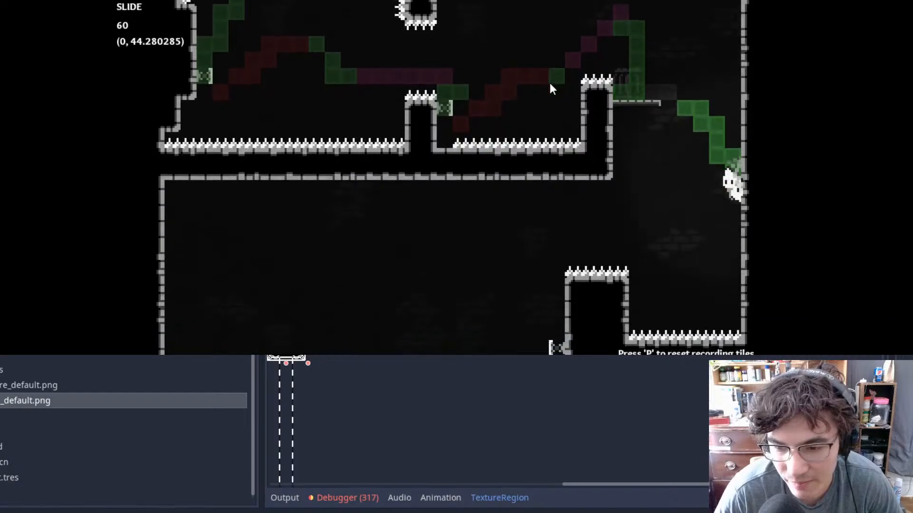
pyautogui.press('space')
pyautogui.press('Left')
pyautogui.press('shift')
pyautogui.press('Right')
pyautogui.press('space')
pyautogui.press('Left')
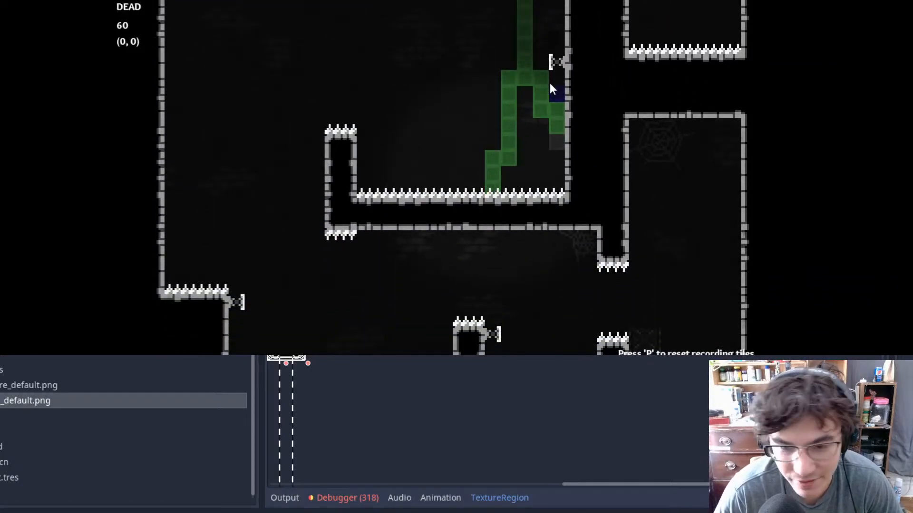
# - Retry the descent from the upper barrel ledge through the wall-spring passages to the spiked cavern below
pyautogui.press('Left')
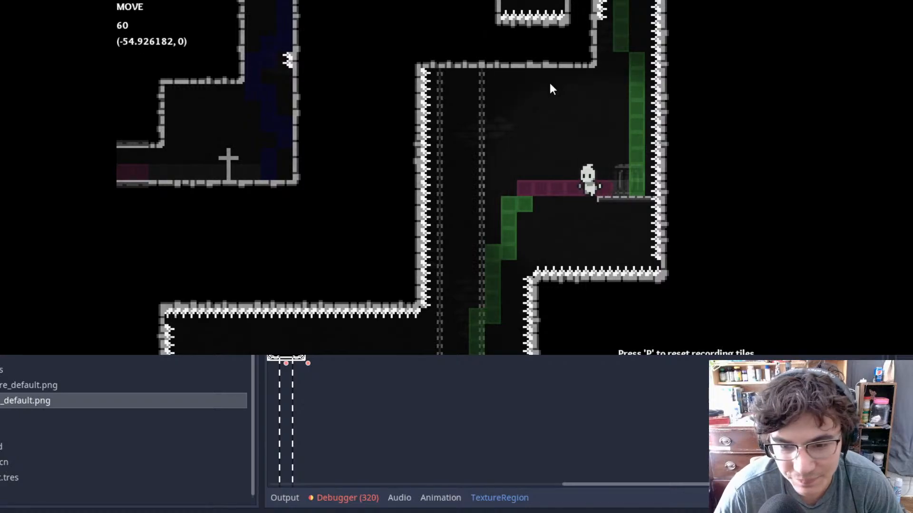
pyautogui.press('shift')
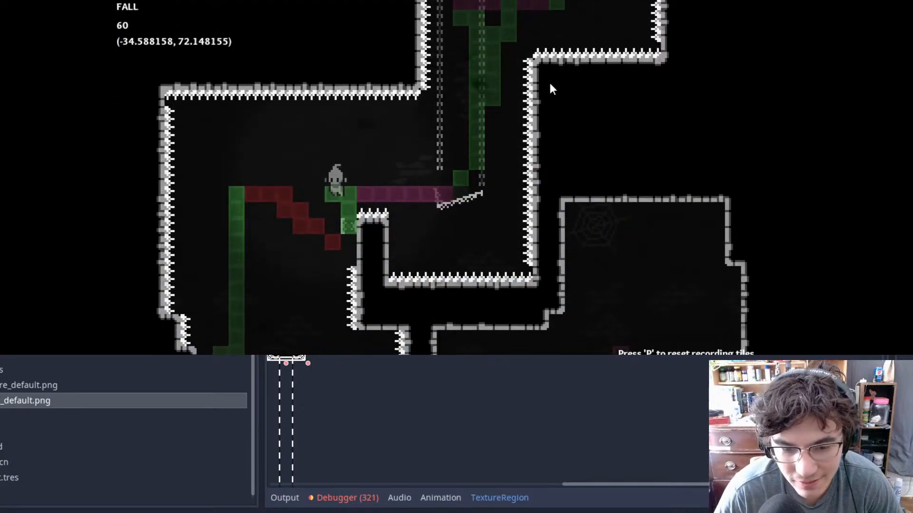
pyautogui.press('Left')
pyautogui.press('Right')
pyautogui.press('shift')
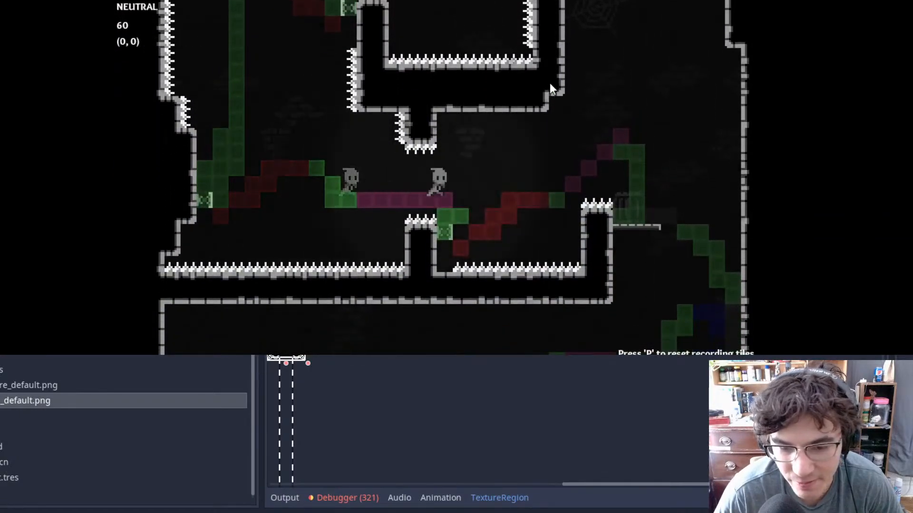
pyautogui.press('Up')
pyautogui.press('shift')
pyautogui.press('Right')
pyautogui.press('space')
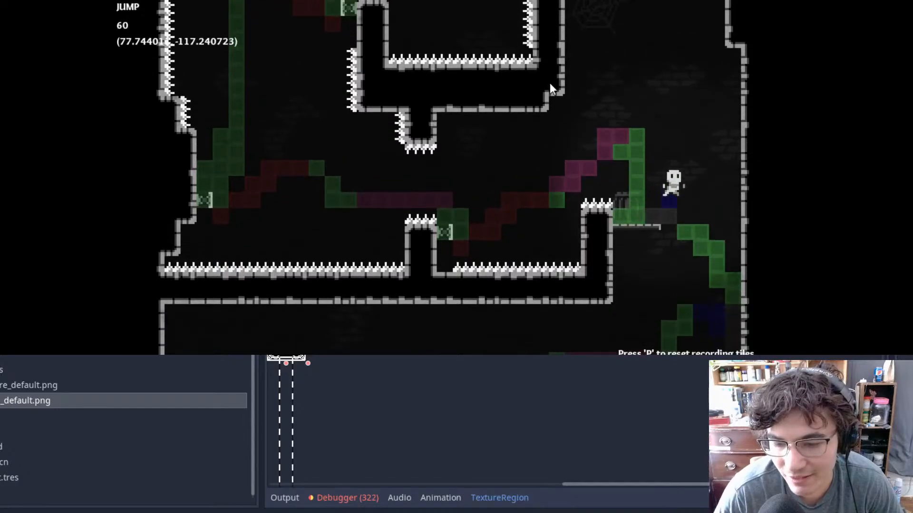
pyautogui.press('Left')
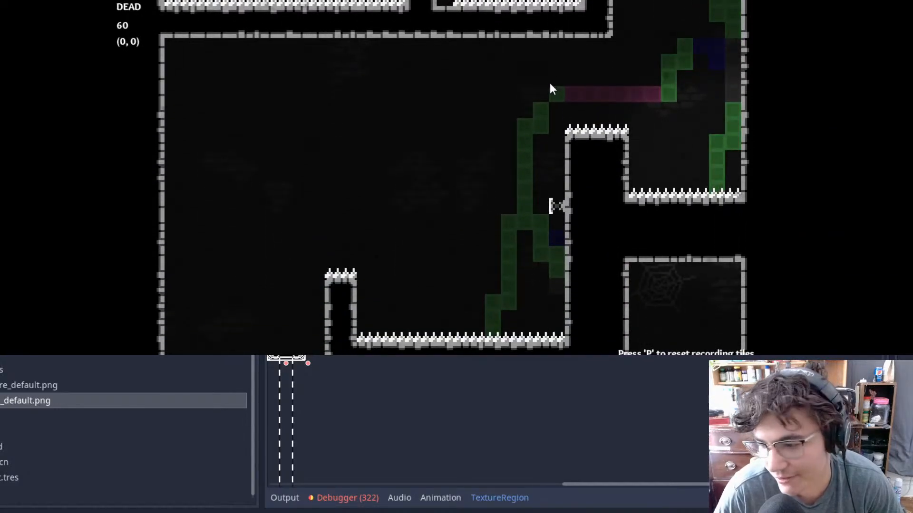
# - Retry the shaft from the upper barrel ledge, dashing across the chained platform and bouncing into the spiked cavern to the west
pyautogui.press('Left')
pyautogui.press('space')
pyautogui.press('shift')
pyautogui.press('Right')
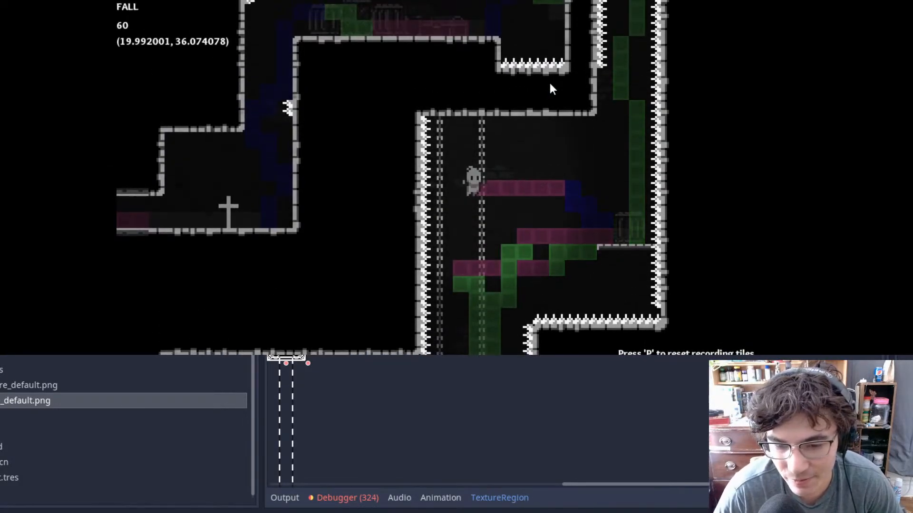
pyautogui.press('Left')
pyautogui.press('shift')
pyautogui.press('Right')
pyautogui.press('space')
pyautogui.press('Left')
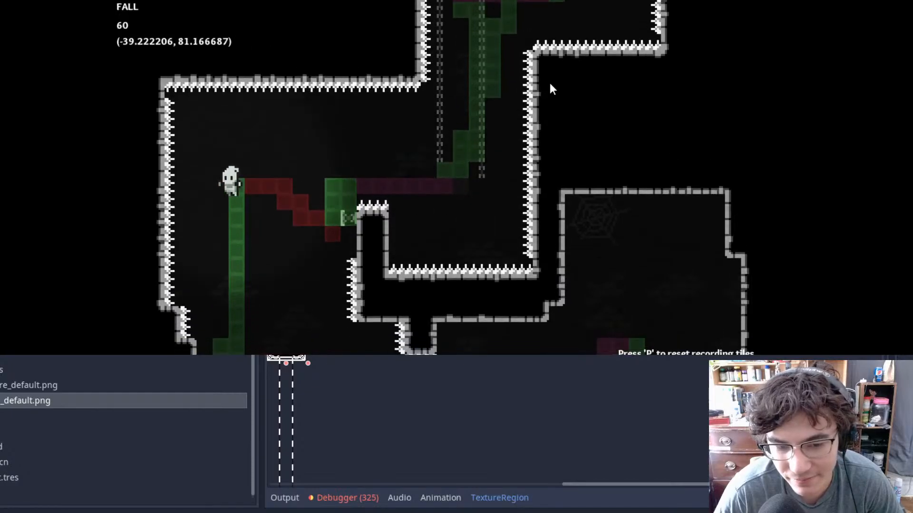
pyautogui.press('Right')
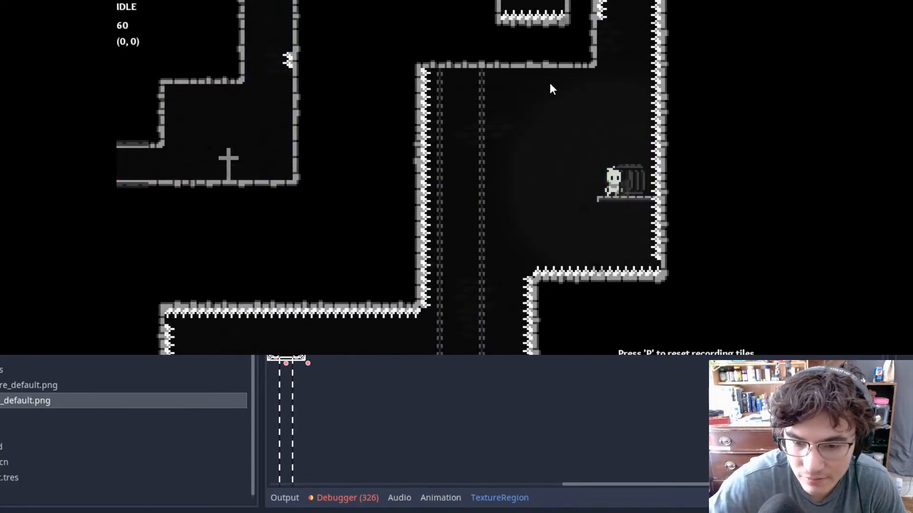
# - Drop from the barrel ledge to the hanging platform, dash west over the spiked pillar and bounce down to the western wall spring
pyautogui.press('Left')
pyautogui.press('shift')
pyautogui.press('Left')
pyautogui.press('shift')
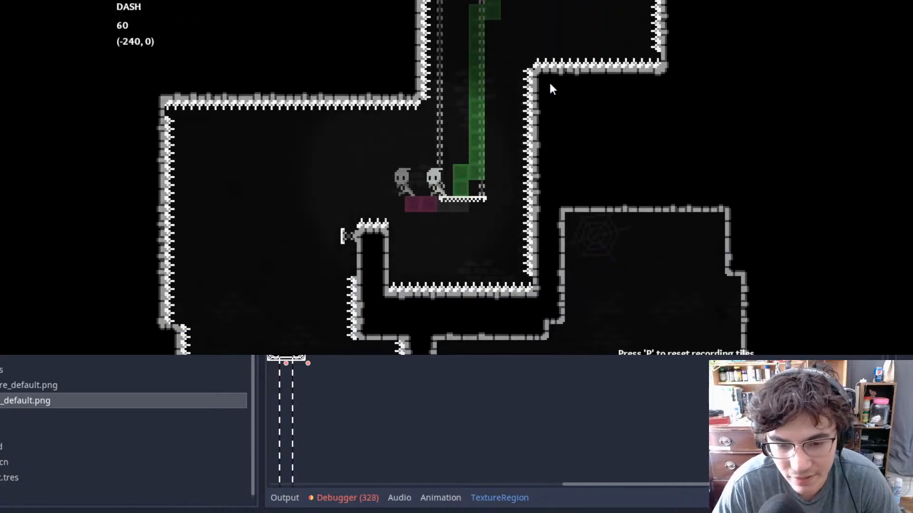
pyautogui.press('Left')
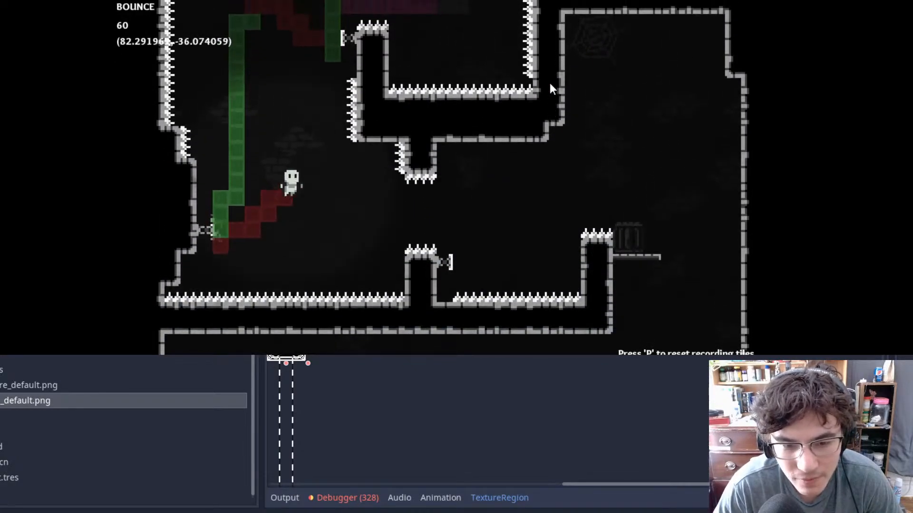
# - Bounce and dash east across the spiked floor to the single-barrel ledge, then drop below it and dash west into the cavern
pyautogui.press('Right')
pyautogui.press('shift')
pyautogui.press('Left')
pyautogui.press('Right')
pyautogui.press('Up')
pyautogui.press('shift')
pyautogui.press('Right')
pyautogui.press('space')
pyautogui.press('Left')
pyautogui.press('shift')
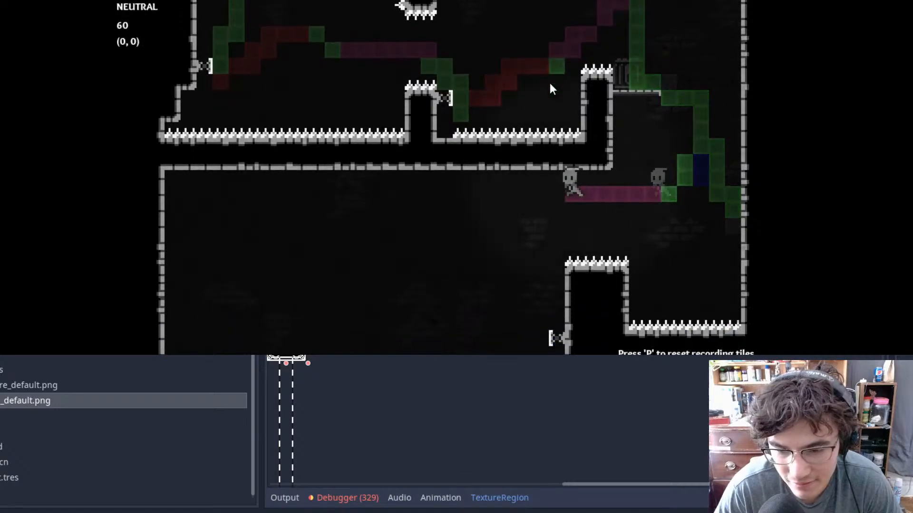
# - Bounce west off the cavern's wall spring and dash diagonally up over the short spiked pillar
pyautogui.press('Right')
pyautogui.press('Left')
pyautogui.press('Up')
pyautogui.press('shift')
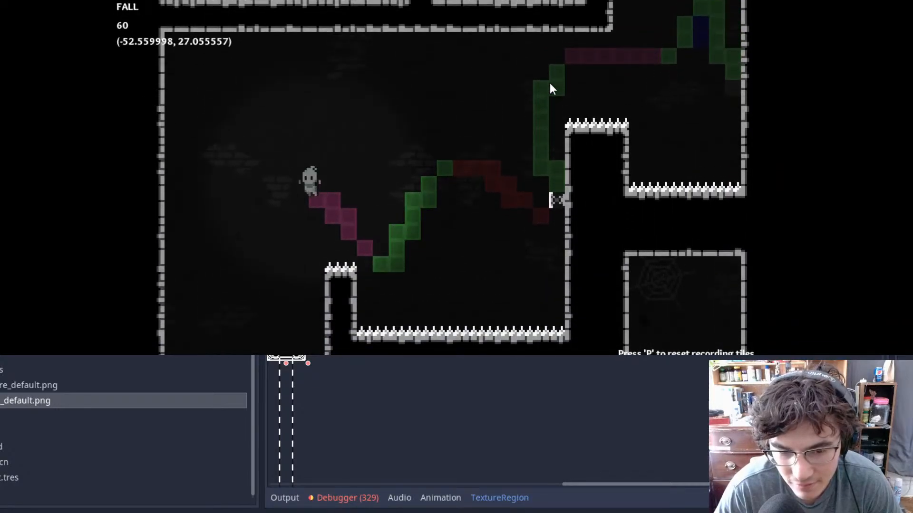
# - Drop to the lower western wall spring, bounce and dash east over the spiked pillars, and land on the two-barrel ledge
pyautogui.press('Right')
pyautogui.press('Left')
pyautogui.press('Right')
pyautogui.press('Up')
pyautogui.press('shift')
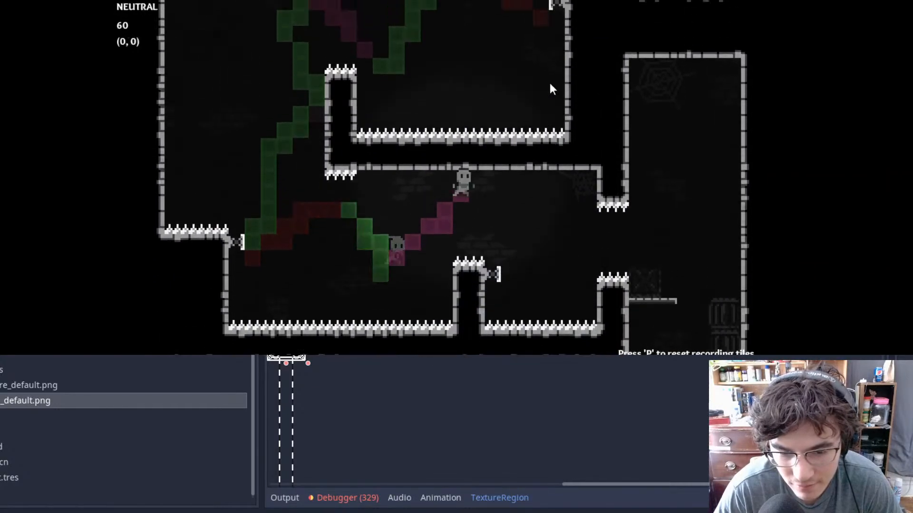
pyautogui.press('Right')
pyautogui.press('Right')
pyautogui.press('shift')
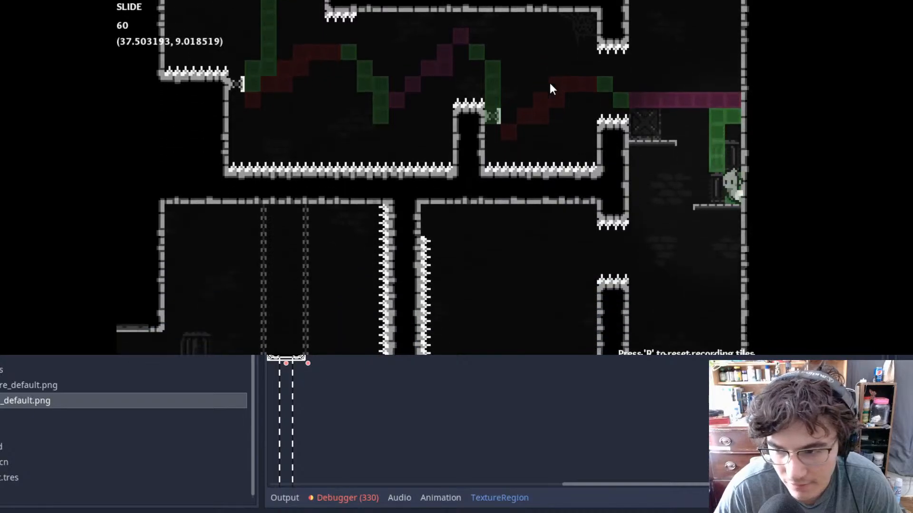
# - Try to pass west through the spiked gap below the two-barrel ledge using wall jumps and dashes
pyautogui.press('Left')
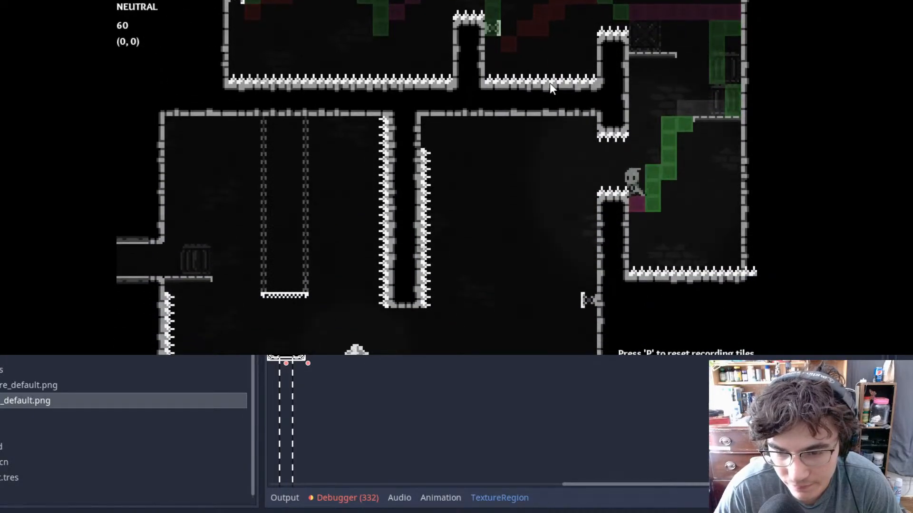
pyautogui.press('space')
pyautogui.press('space')
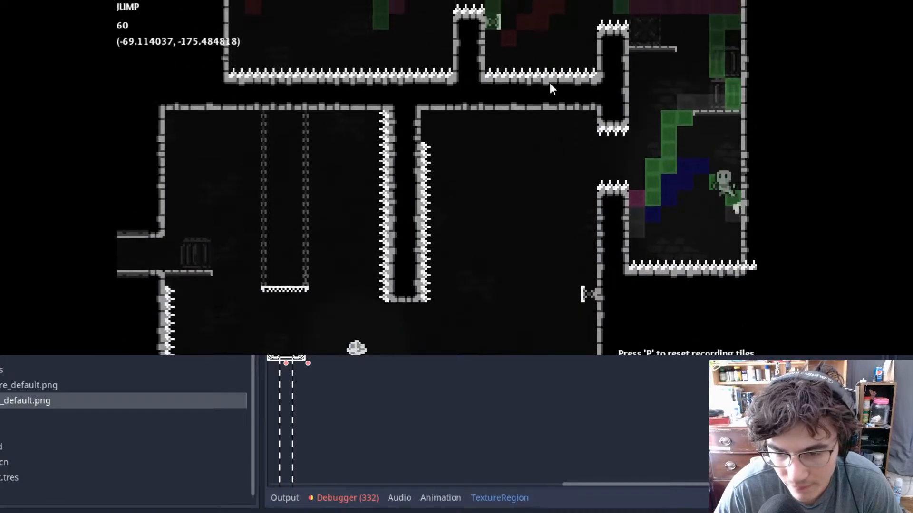
pyautogui.press('space')
pyautogui.press('Left')
pyautogui.press('space')
pyautogui.press('space')
pyautogui.press('Up')
pyautogui.press('Left')
pyautogui.press('shift')
pyautogui.press('Right')
pyautogui.press('Left')
pyautogui.press('shift')
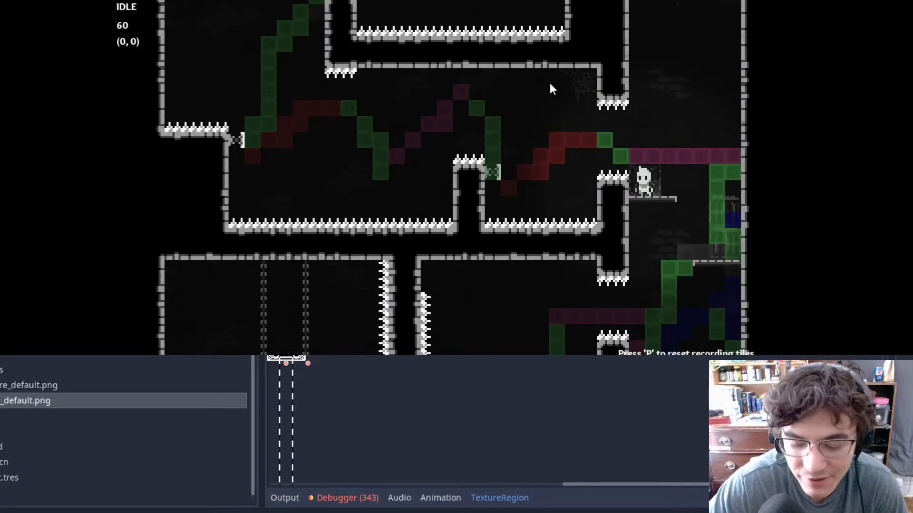
# - Reset the recorded tiles, drop from the crate ledge past the barrels and dash west through the spiked gap
pyautogui.press('p')
pyautogui.press('Right')
pyautogui.press('Left')
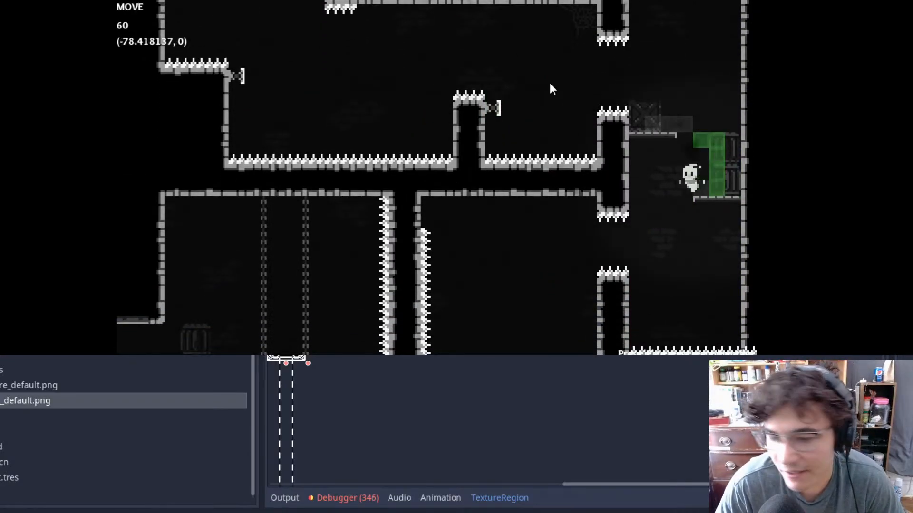
pyautogui.press('shift')
pyautogui.press('Right')
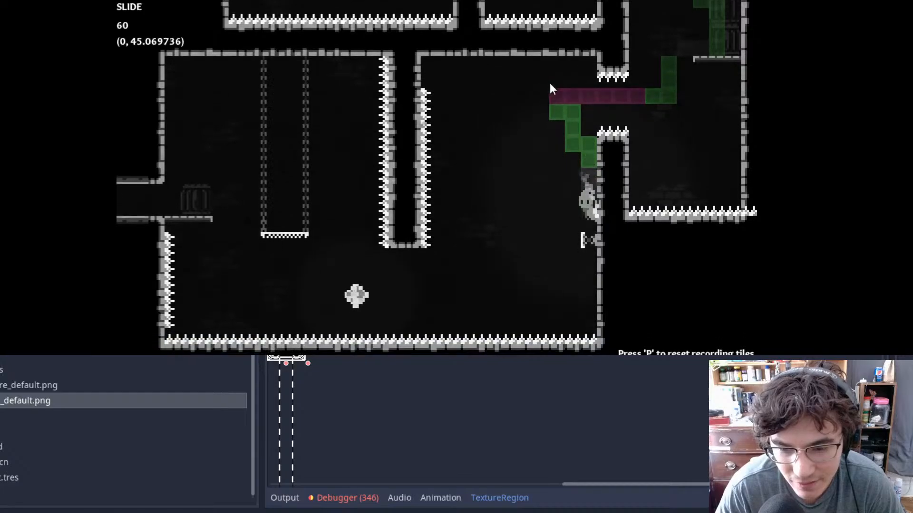
# - Bounce off the wall spring, dash via the crystal to the chained platform and leave through the western barrel exit
pyautogui.press('Left')
pyautogui.press('shift')
pyautogui.press('Up')
pyautogui.press('shift')
pyautogui.press('Left')
pyautogui.press('space')
pyautogui.press('Left')
pyautogui.press('space')
pyautogui.press('shift')
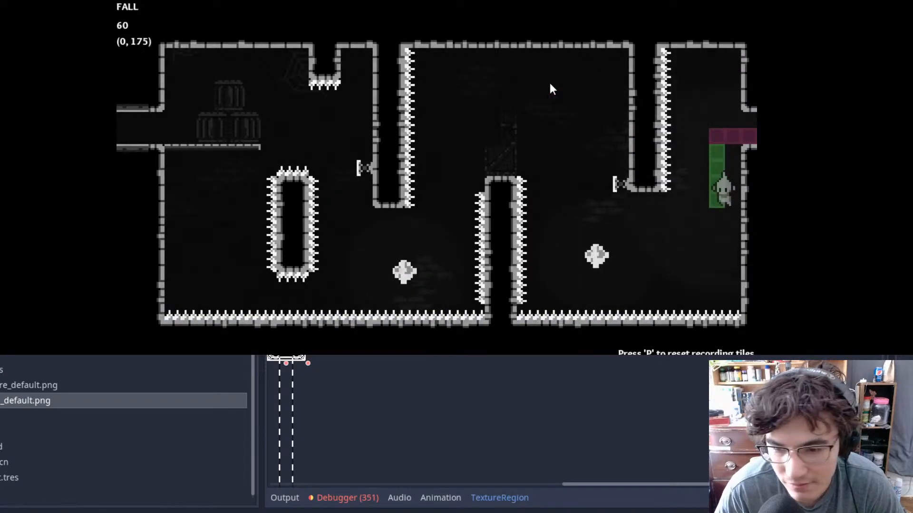
# - Enter the two-crystal room, dash through the first crystal and bounce off the wall spring to the crates on the central pillar
pyautogui.press('Left')
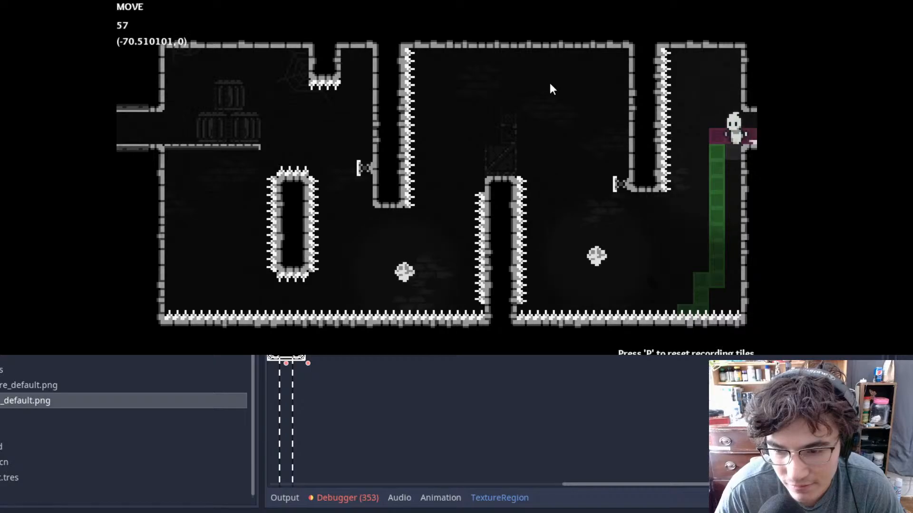
pyautogui.press('shift')
pyautogui.press('Up')
pyautogui.press('shift')
pyautogui.press('Right')
pyautogui.press('Left')
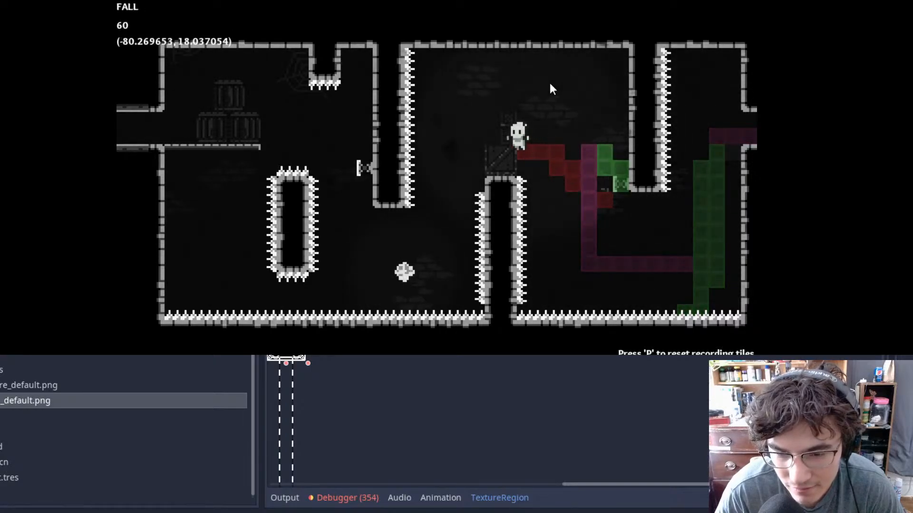
# - Jump off the central crates, dash through the second crystal and leave west past the stacked barrels
pyautogui.press('space')
pyautogui.press('Left')
pyautogui.press('shift')
pyautogui.press('Up')
pyautogui.press('shift')
pyautogui.press('Left')
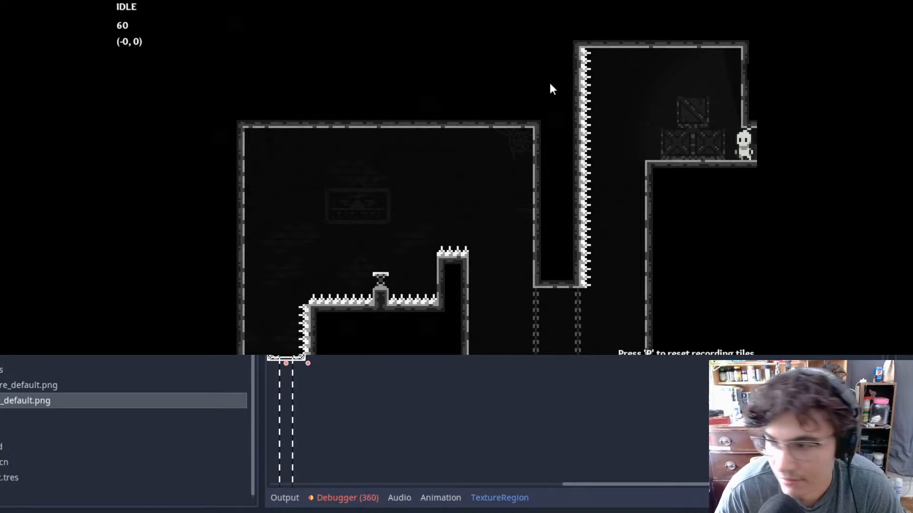
# - Drop down the shaft beside the crates, cross the hanging platform, wall-jump up and bounce west off the floor spring
pyautogui.press('Left')
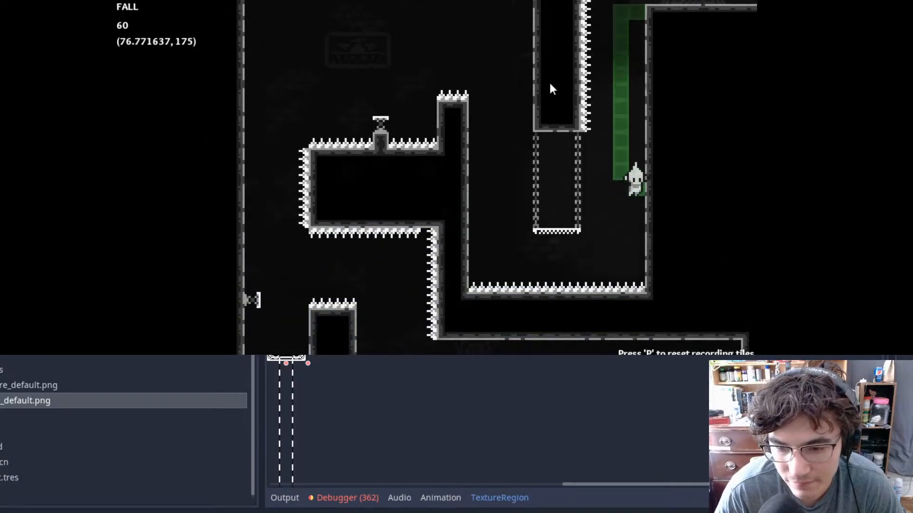
pyautogui.press('Left')
pyautogui.press('space')
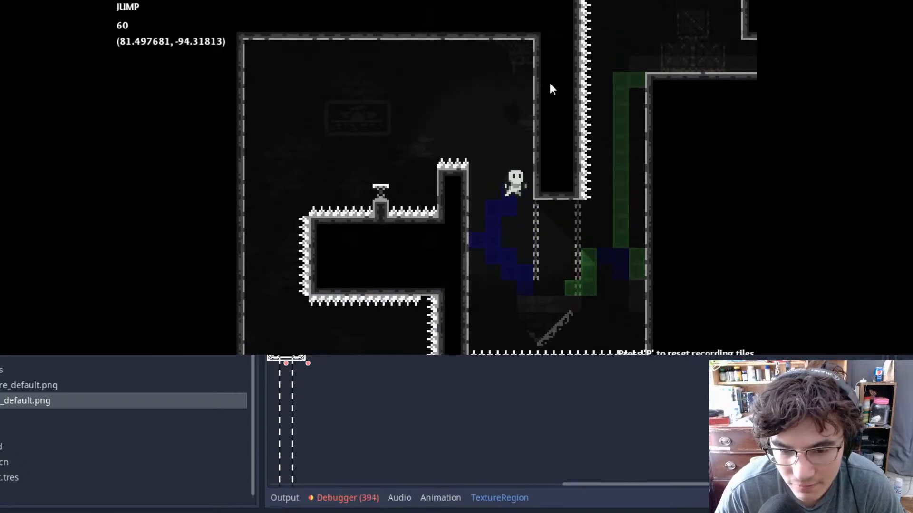
pyautogui.press('Left')
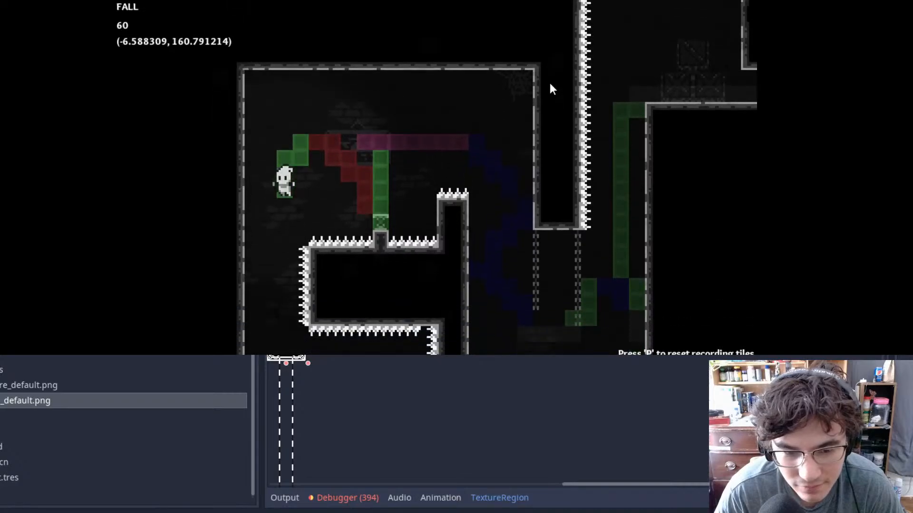
# - Fall to the western wall spring, bounce over the pillar and dash east above the spiked block to the barrel exit
pyautogui.press('Left')
pyautogui.press('Right')
pyautogui.press('shift')
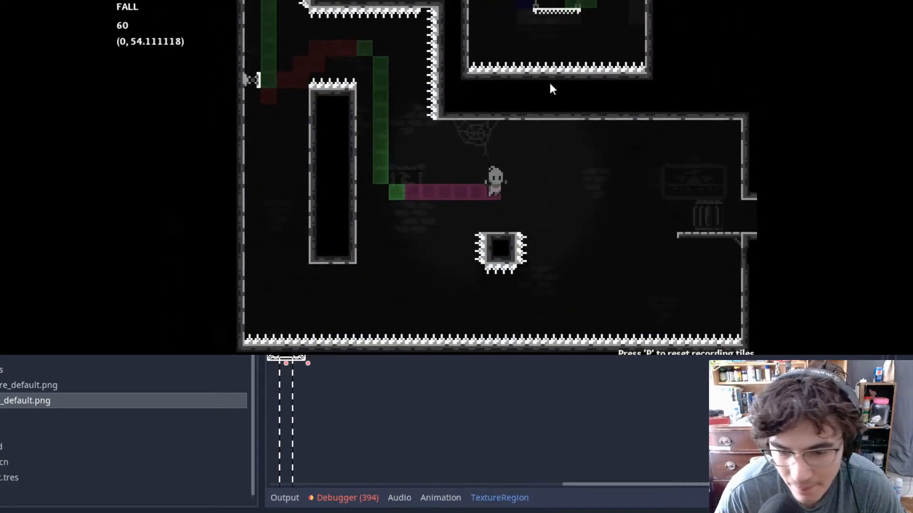
pyautogui.press('Right')
pyautogui.press('space')
pyautogui.press('Right')
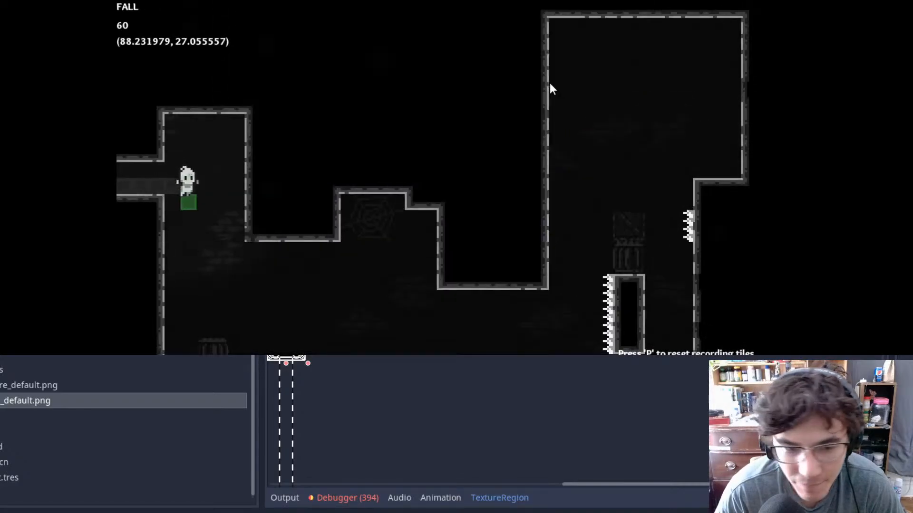
# - Drop into the next room, jump around the barrel and crate pile, and reset the recorded tiles
pyautogui.press('Left')
pyautogui.press('Right')
pyautogui.press('space')
pyautogui.press('Left')
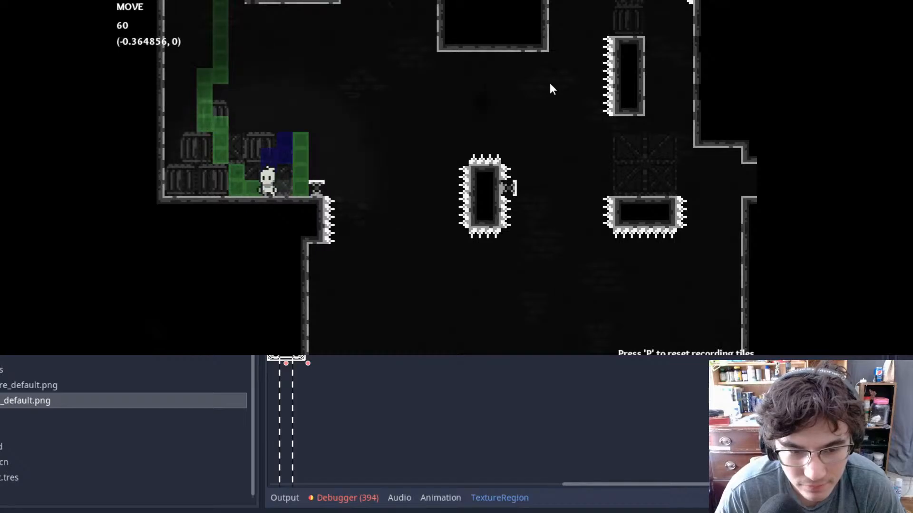
pyautogui.press('p')
pyautogui.press('Right')
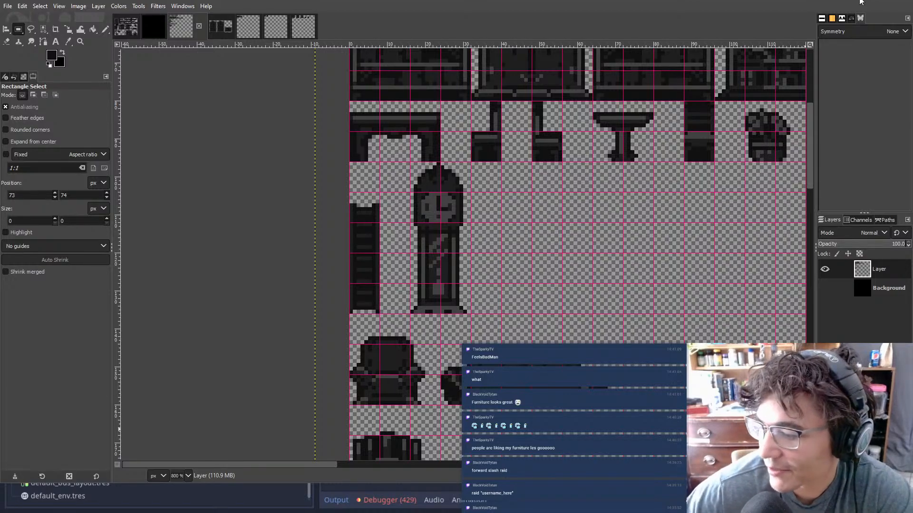
# - Switch to Godot and examine World0's tall eastern rooms, from the cross room down to the cavern below the barrel ledge
pyautogui.click(860, 1)
pyautogui.scroll(-4, 534, 183)
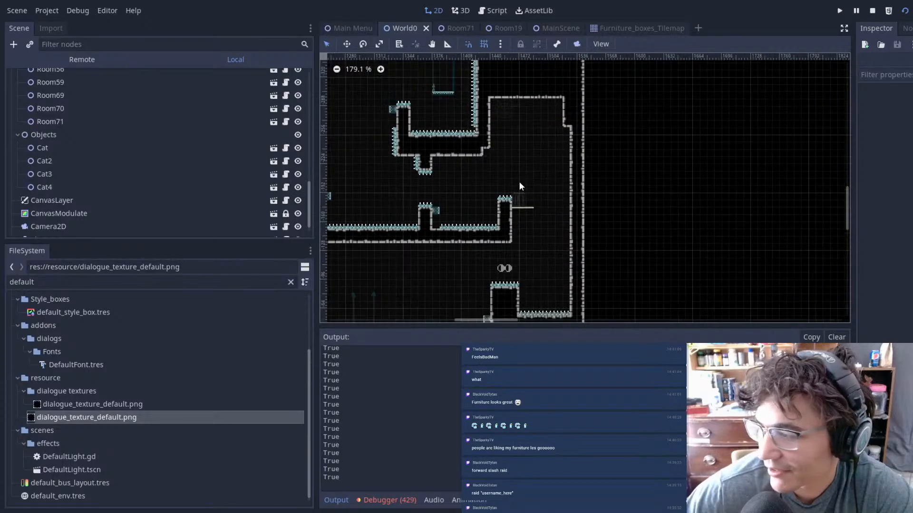
pyautogui.scroll(-3, 581, 232)
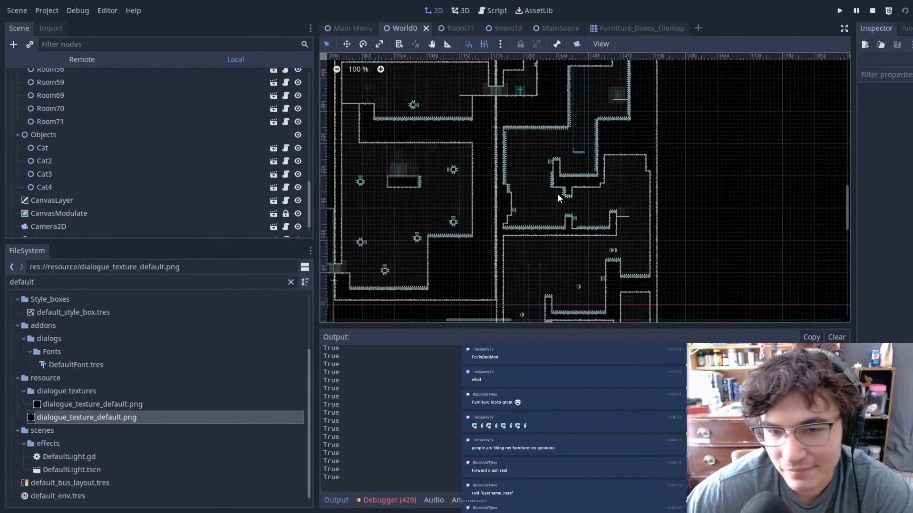
pyautogui.scroll(3, 589, 283)
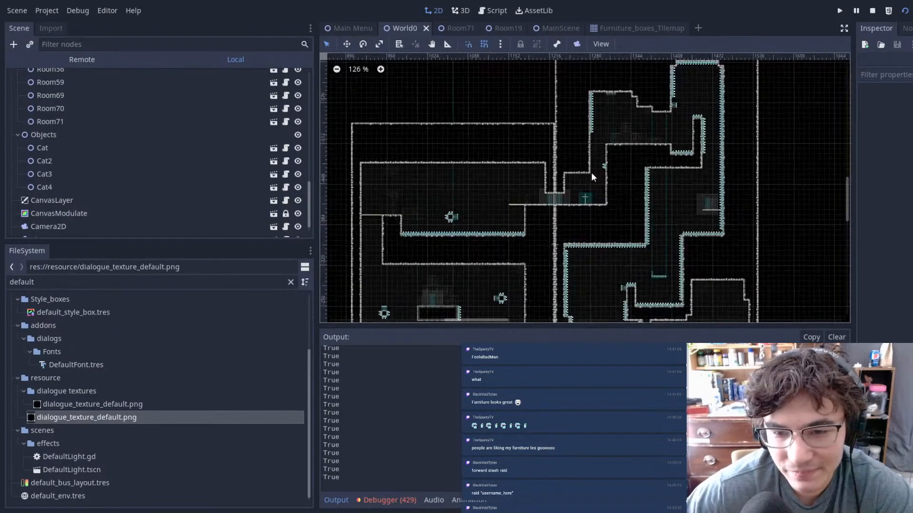
pyautogui.scroll(6, 620, 217)
pyautogui.moveTo(657, 281); pyautogui.dragTo(531, 117, button='middle')
pyautogui.scroll(-7, 596, 151)
pyautogui.scroll(-1, 596, 151)
pyautogui.moveTo(618, 163); pyautogui.dragTo(606, 204, button='middle')
pyautogui.scroll(12, 605, 203)
pyautogui.moveTo(732, 224); pyautogui.dragTo(668, 210, button='middle')
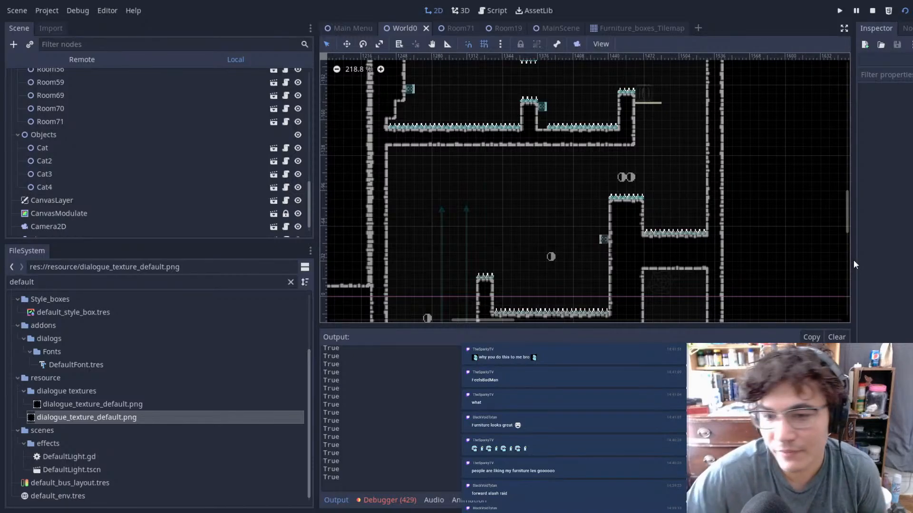
# - Survey World0's lower rooms and the bookcase-furnished rooms farther east
pyautogui.scroll(-7, 574, 206)
pyautogui.moveTo(573, 206); pyautogui.dragTo(684, 144, button='middle')
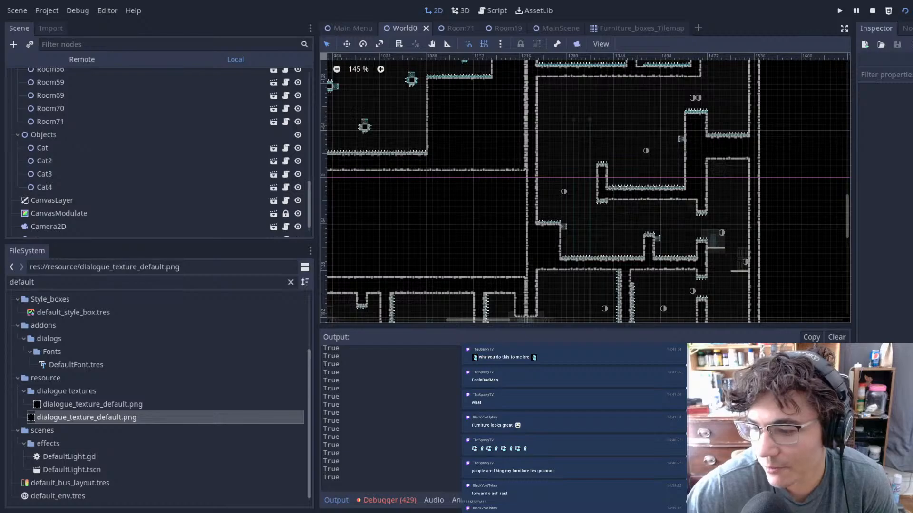
pyautogui.scroll(-5, 641, 169)
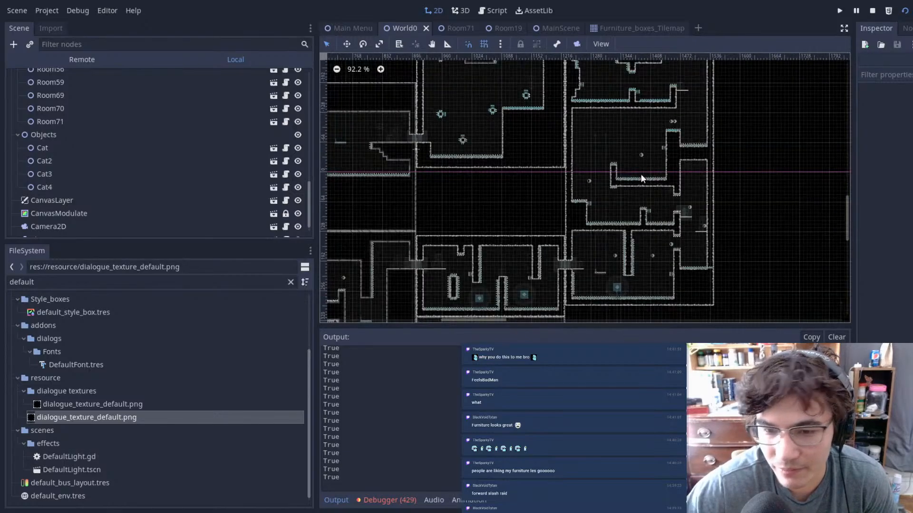
pyautogui.moveTo(498, 229); pyautogui.dragTo(606, 141, button='middle')
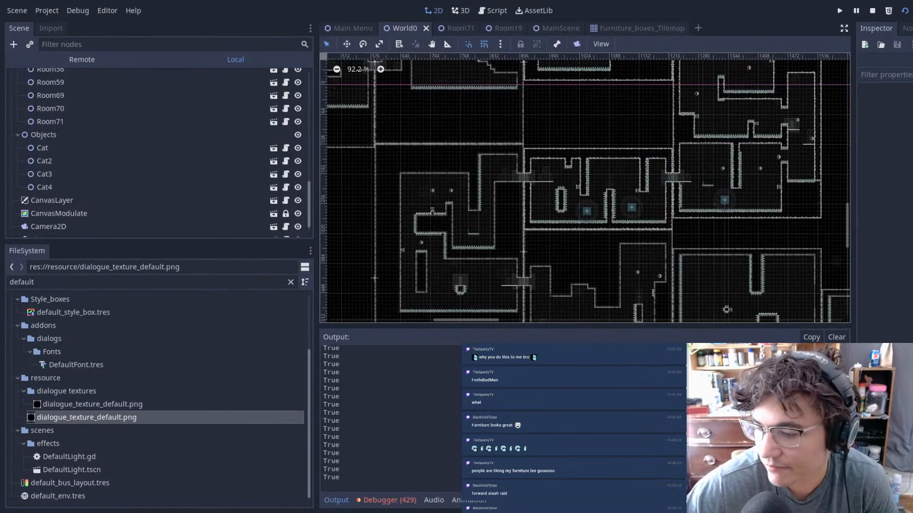
pyautogui.scroll(-6, 663, 185)
pyautogui.moveTo(686, 243); pyautogui.dragTo(520, 152, button='middle')
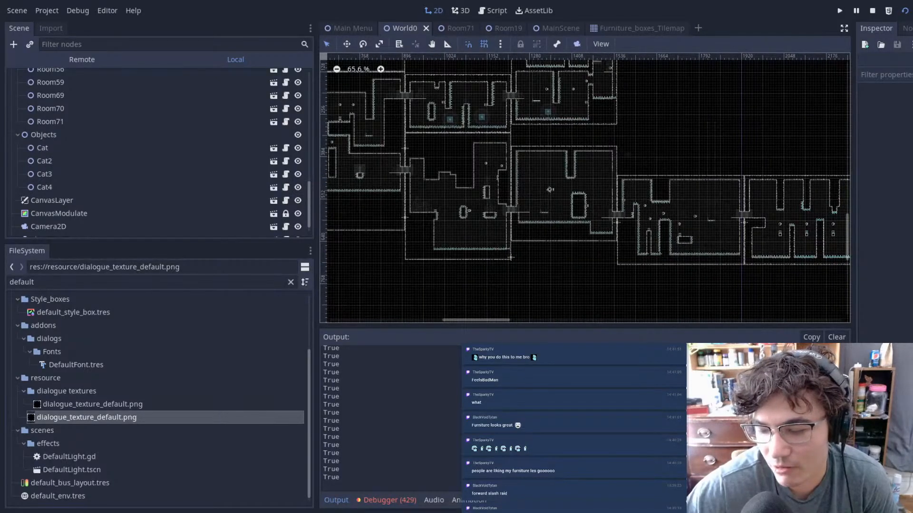
pyautogui.moveTo(818, 165); pyautogui.dragTo(573, 230, button='middle')
pyautogui.moveTo(529, 207); pyautogui.dragTo(849, 202, button='middle')
pyautogui.moveTo(553, 172); pyautogui.dragTo(557, 173, button='middle')
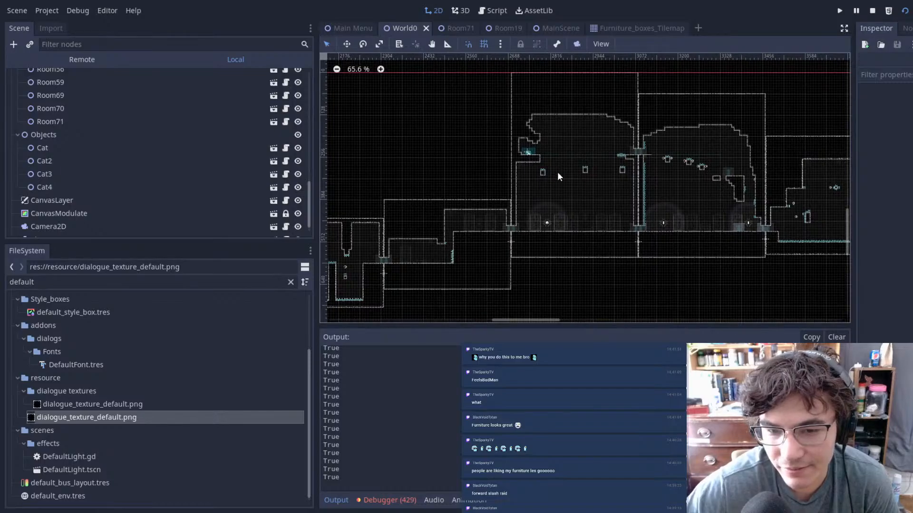
pyautogui.scroll(7, 557, 172)
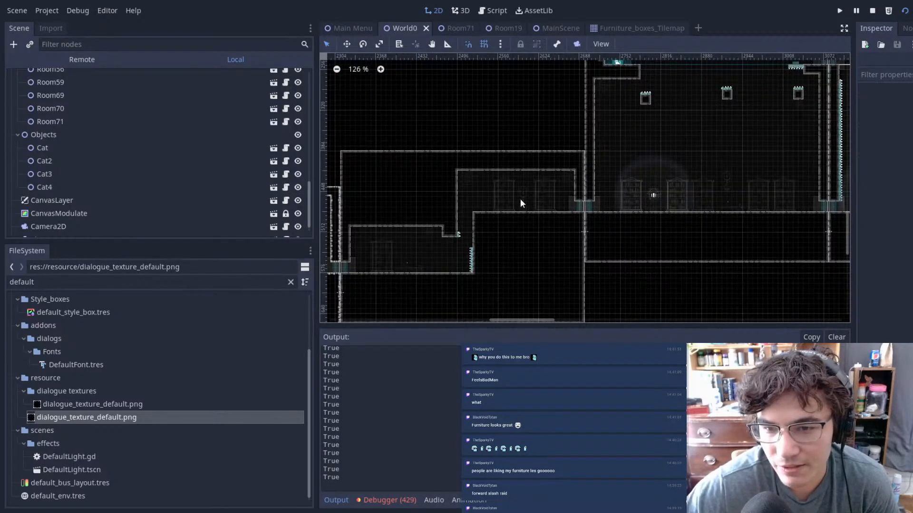
# - Open the Room31 scene from World0 and inspect its bookcases, checkpoint lamp and upper spiked blocks
pyautogui.scroll(-1, 618, 213)
pyautogui.moveTo(614, 211); pyautogui.dragTo(508, 217, button='middle')
pyautogui.scroll(11, 507, 217)
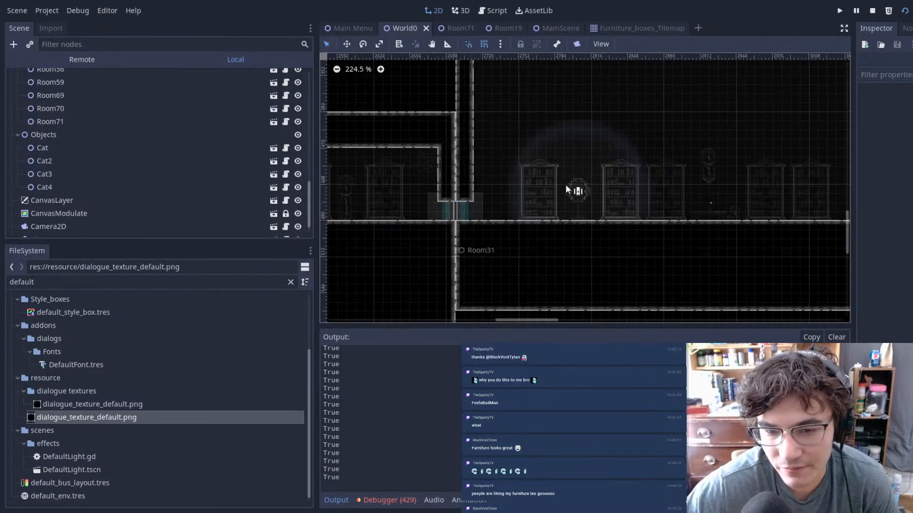
pyautogui.click(576, 188)
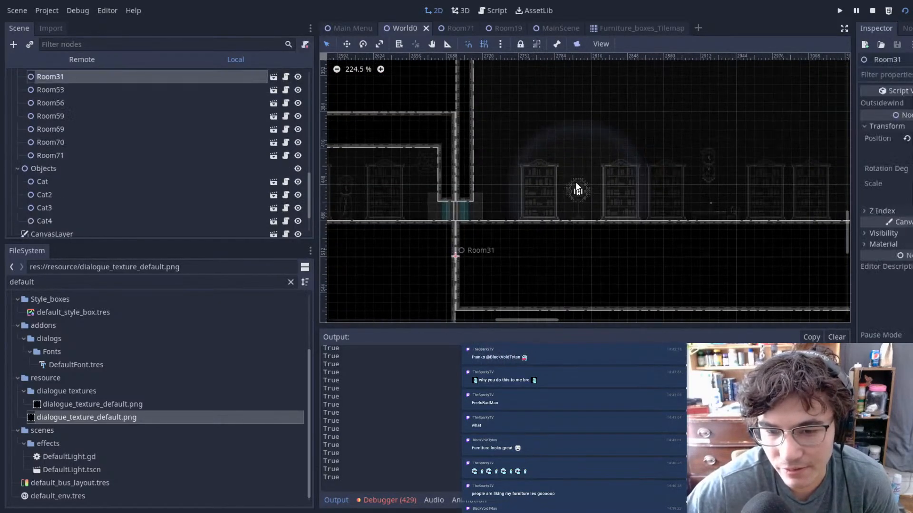
pyautogui.doubleClick(668, 241)
pyautogui.moveTo(555, 222); pyautogui.dragTo(628, 215, button='middle')
pyautogui.scroll(6, 543, 173)
pyautogui.scroll(-7, 548, 173)
pyautogui.scroll(-1, 549, 178)
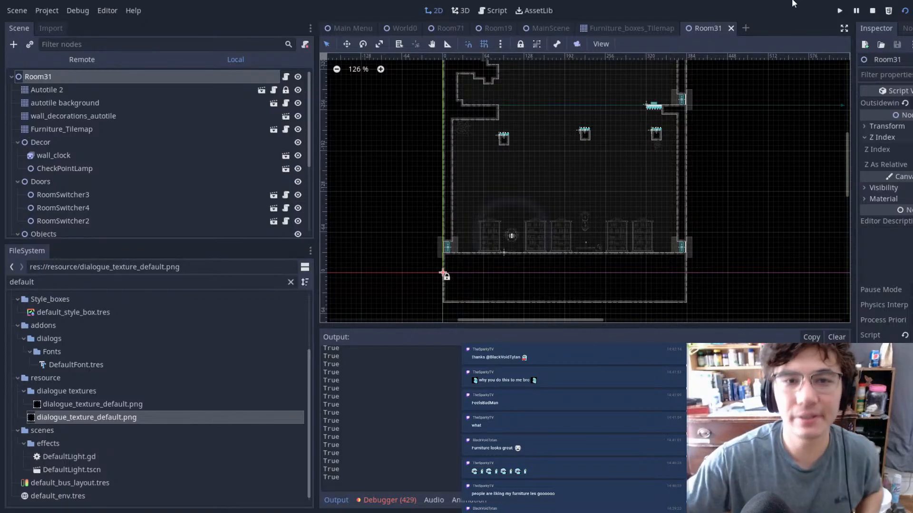
# - Return to the World0 scene and survey the rooms from the world origin to the area just east of Room31
pyautogui.click(404, 28)
pyautogui.scroll(-10, 560, 184)
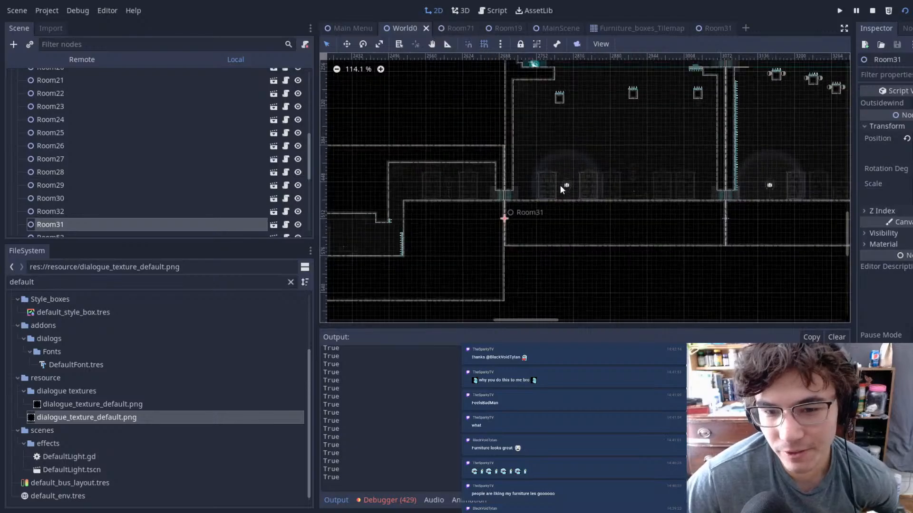
pyautogui.moveTo(752, 261); pyautogui.dragTo(586, 162, button='middle')
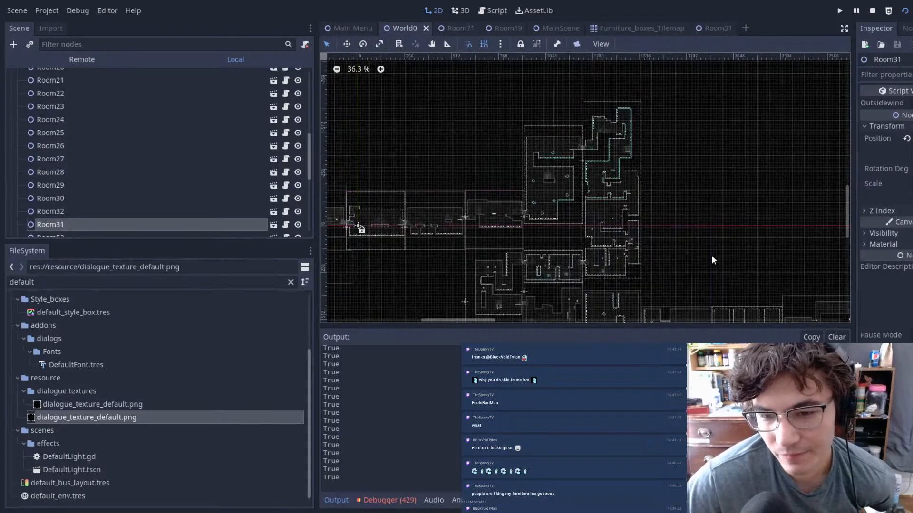
pyautogui.moveTo(700, 245); pyautogui.dragTo(553, 161, button='middle')
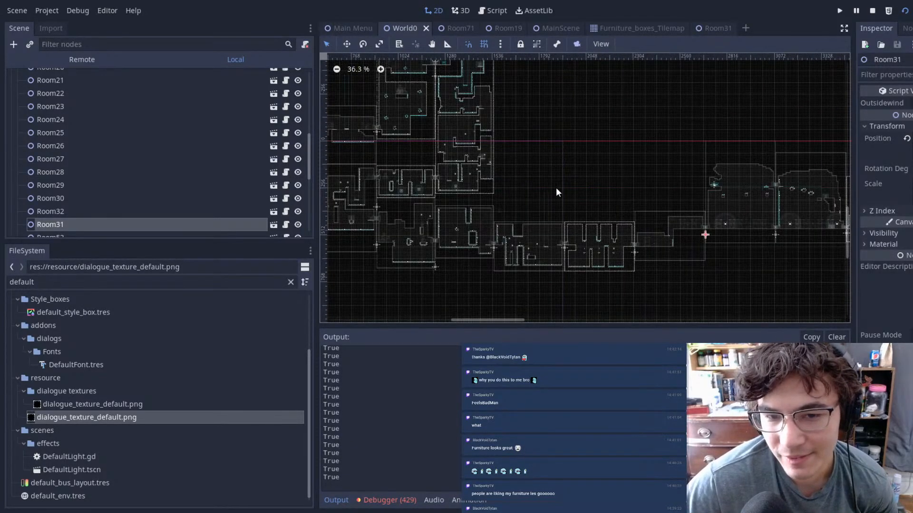
pyautogui.moveTo(703, 228); pyautogui.dragTo(758, 237, button='middle')
pyautogui.moveTo(603, 236); pyautogui.dragTo(360, 234, button='middle')
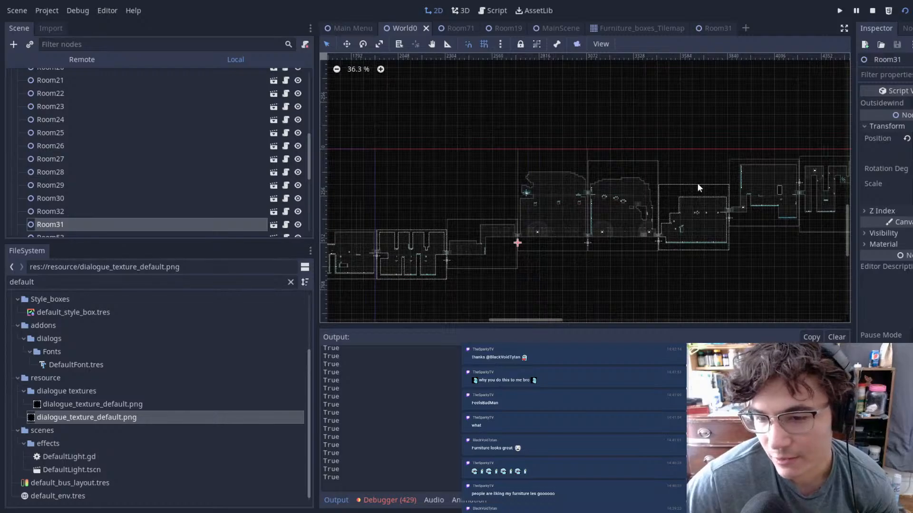
# - Follow World0's room chain east to the tall room at its far end, and review the whole map back at the origin
pyautogui.scroll(-2, 696, 227)
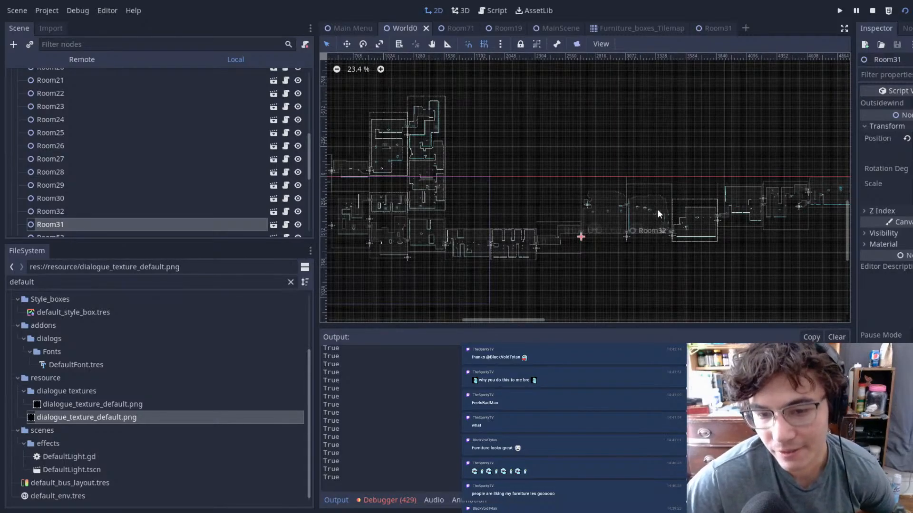
pyautogui.moveTo(574, 223); pyautogui.dragTo(421, 251, button='middle')
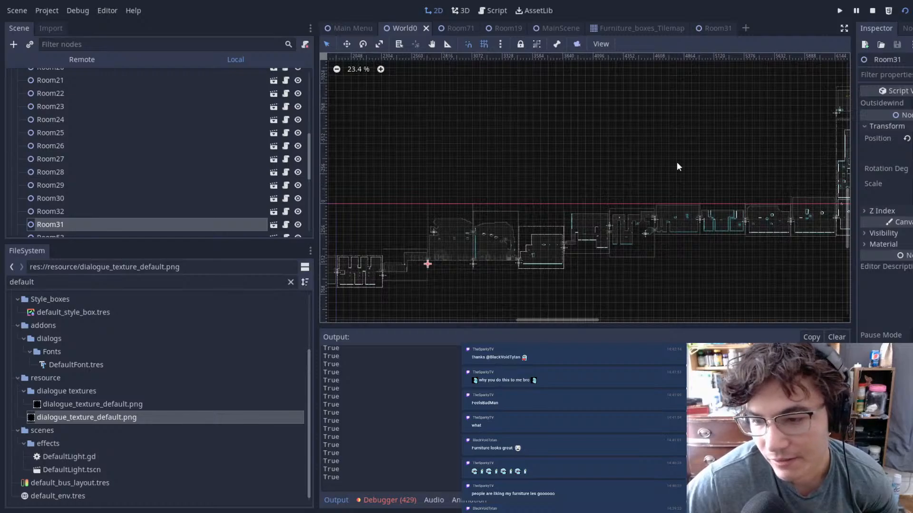
pyautogui.moveTo(756, 178); pyautogui.dragTo(560, 210, button='middle')
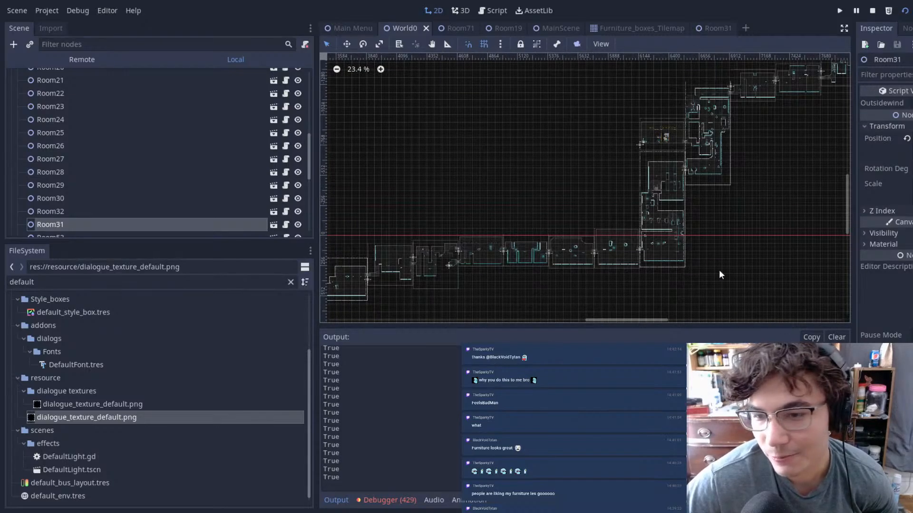
pyautogui.moveTo(827, 124); pyautogui.dragTo(623, 222, button='middle')
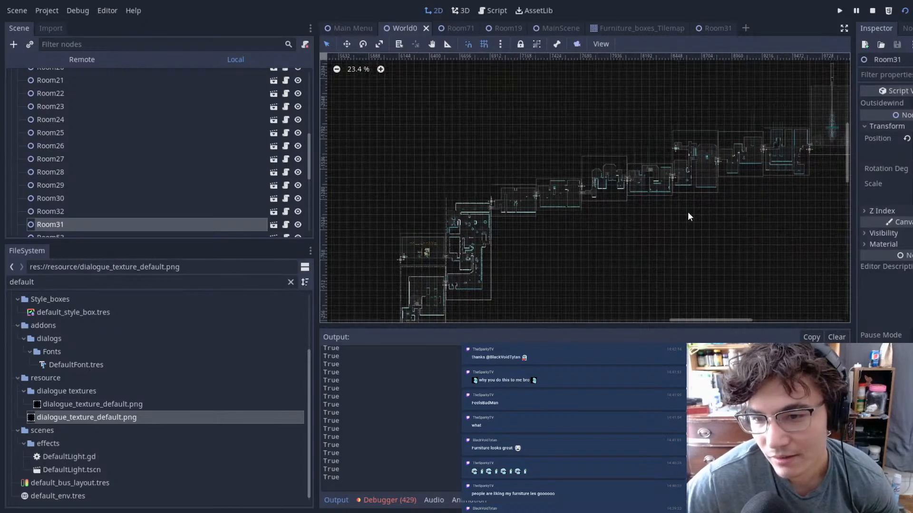
pyautogui.moveTo(728, 269); pyautogui.dragTo(675, 271, button='middle')
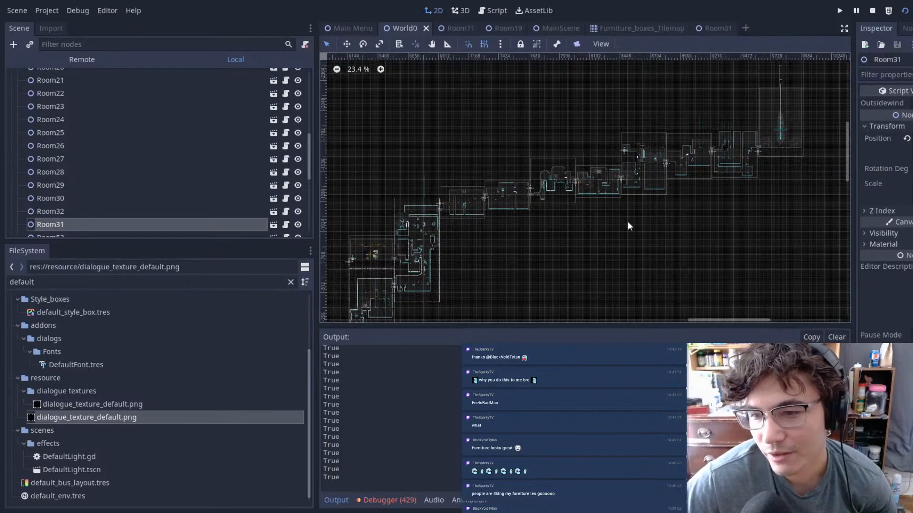
pyautogui.moveTo(712, 197); pyautogui.dragTo(678, 136, button='middle')
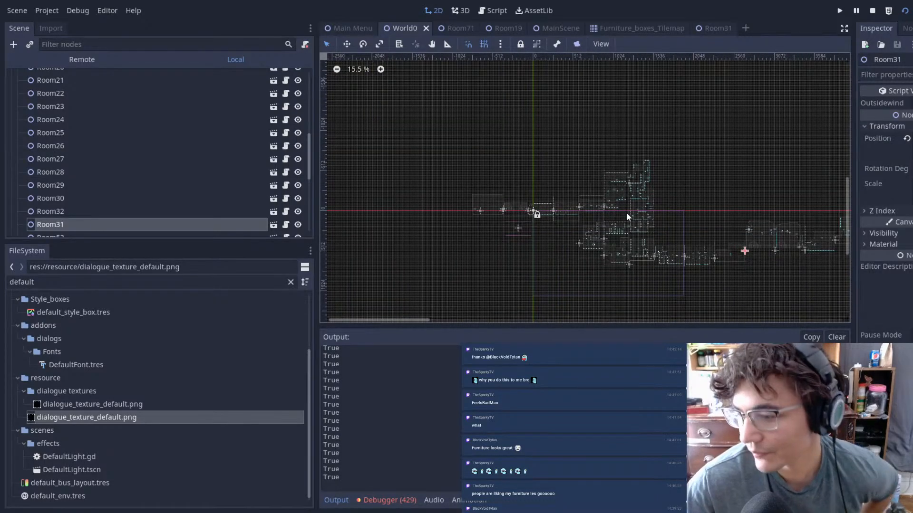